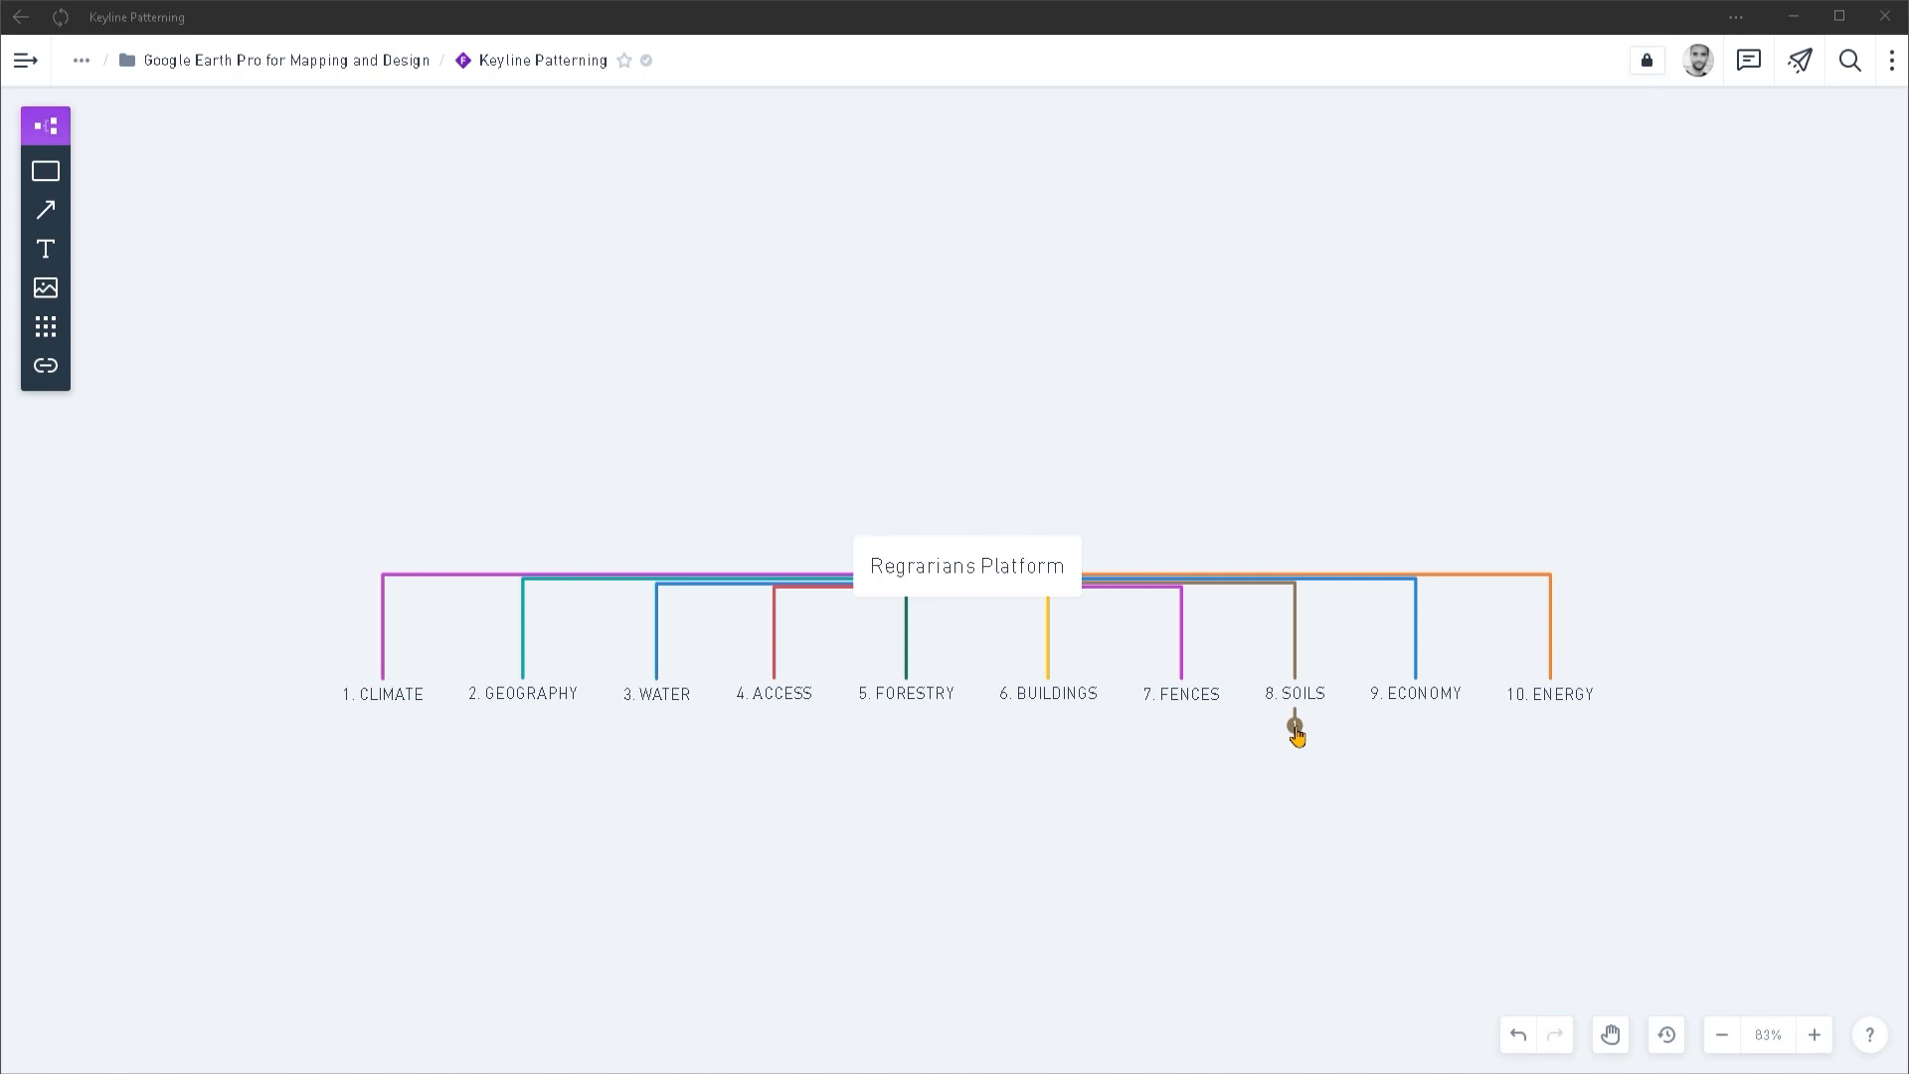
Step: Expand the 8. SOILS branch of the Regrarians Platform map and review the Keyline Patterning process diagram
click(1294, 726)
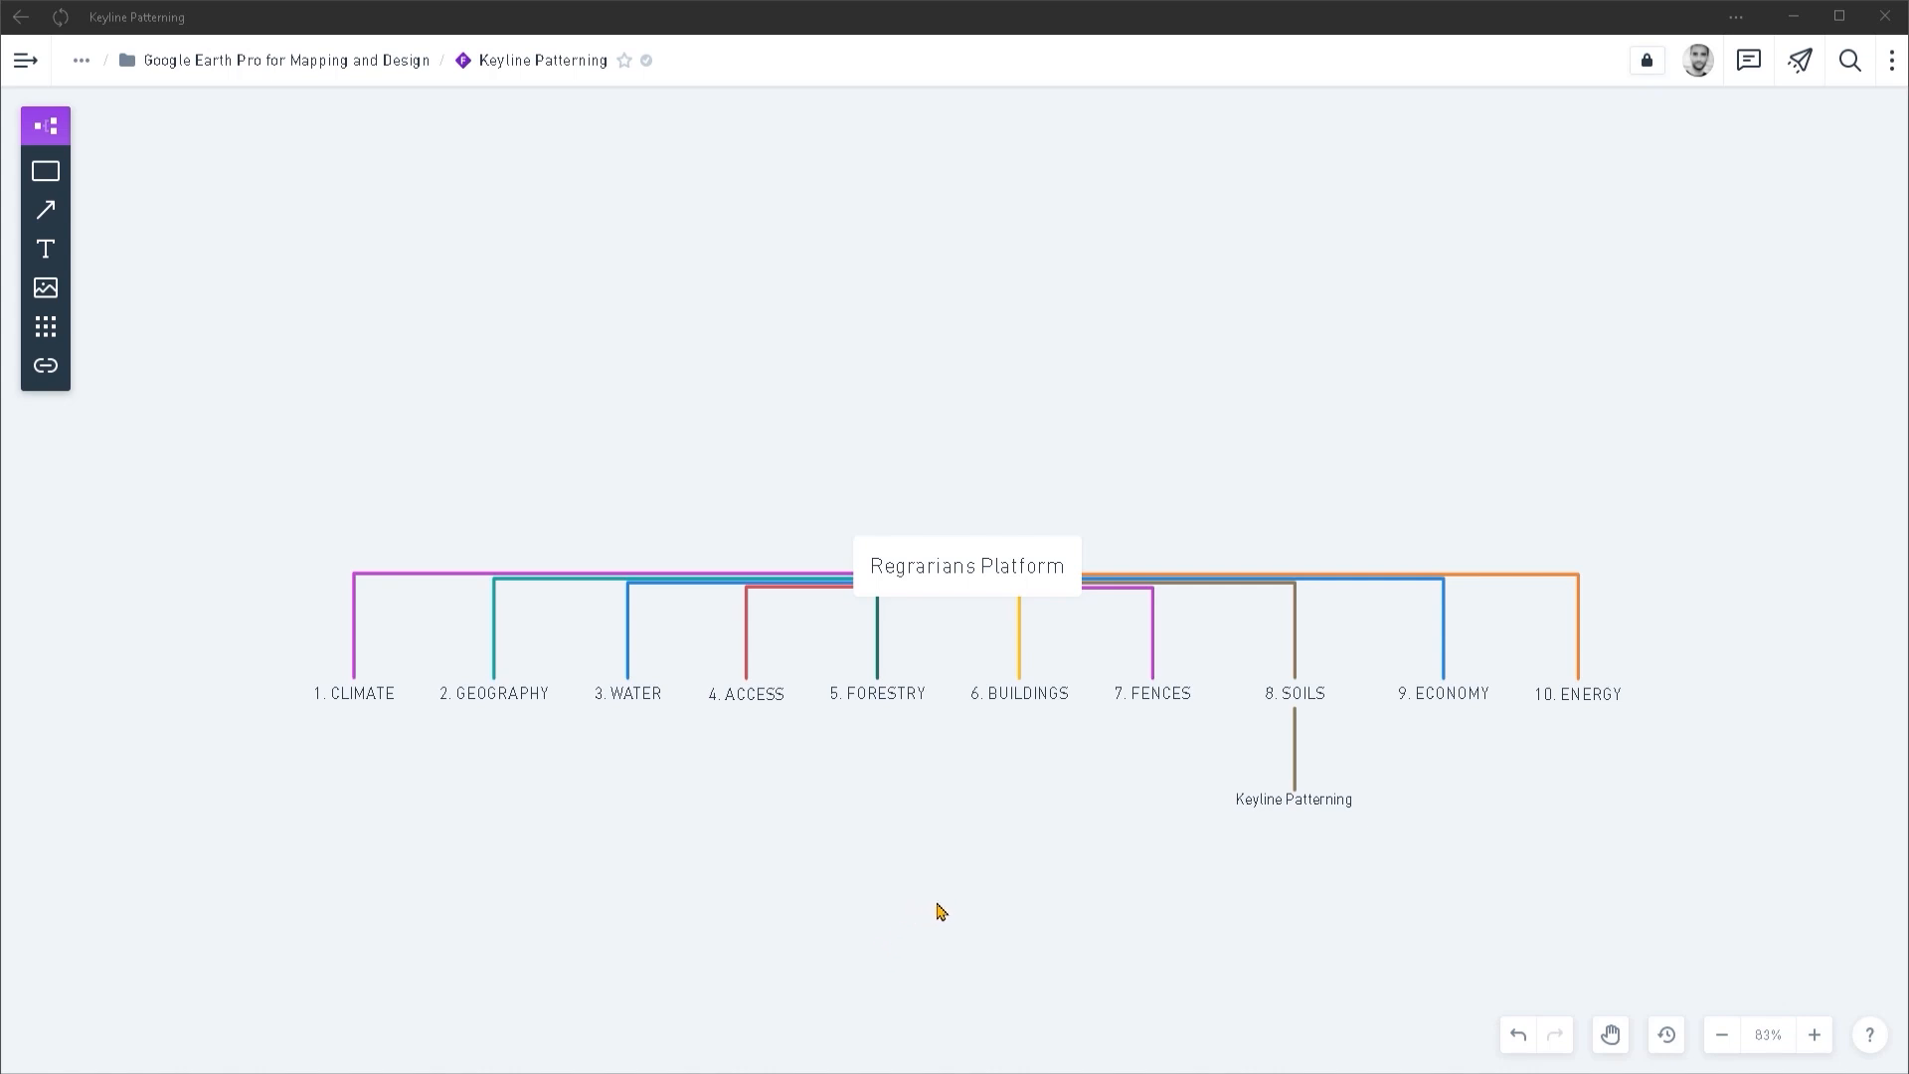
click(1059, 962)
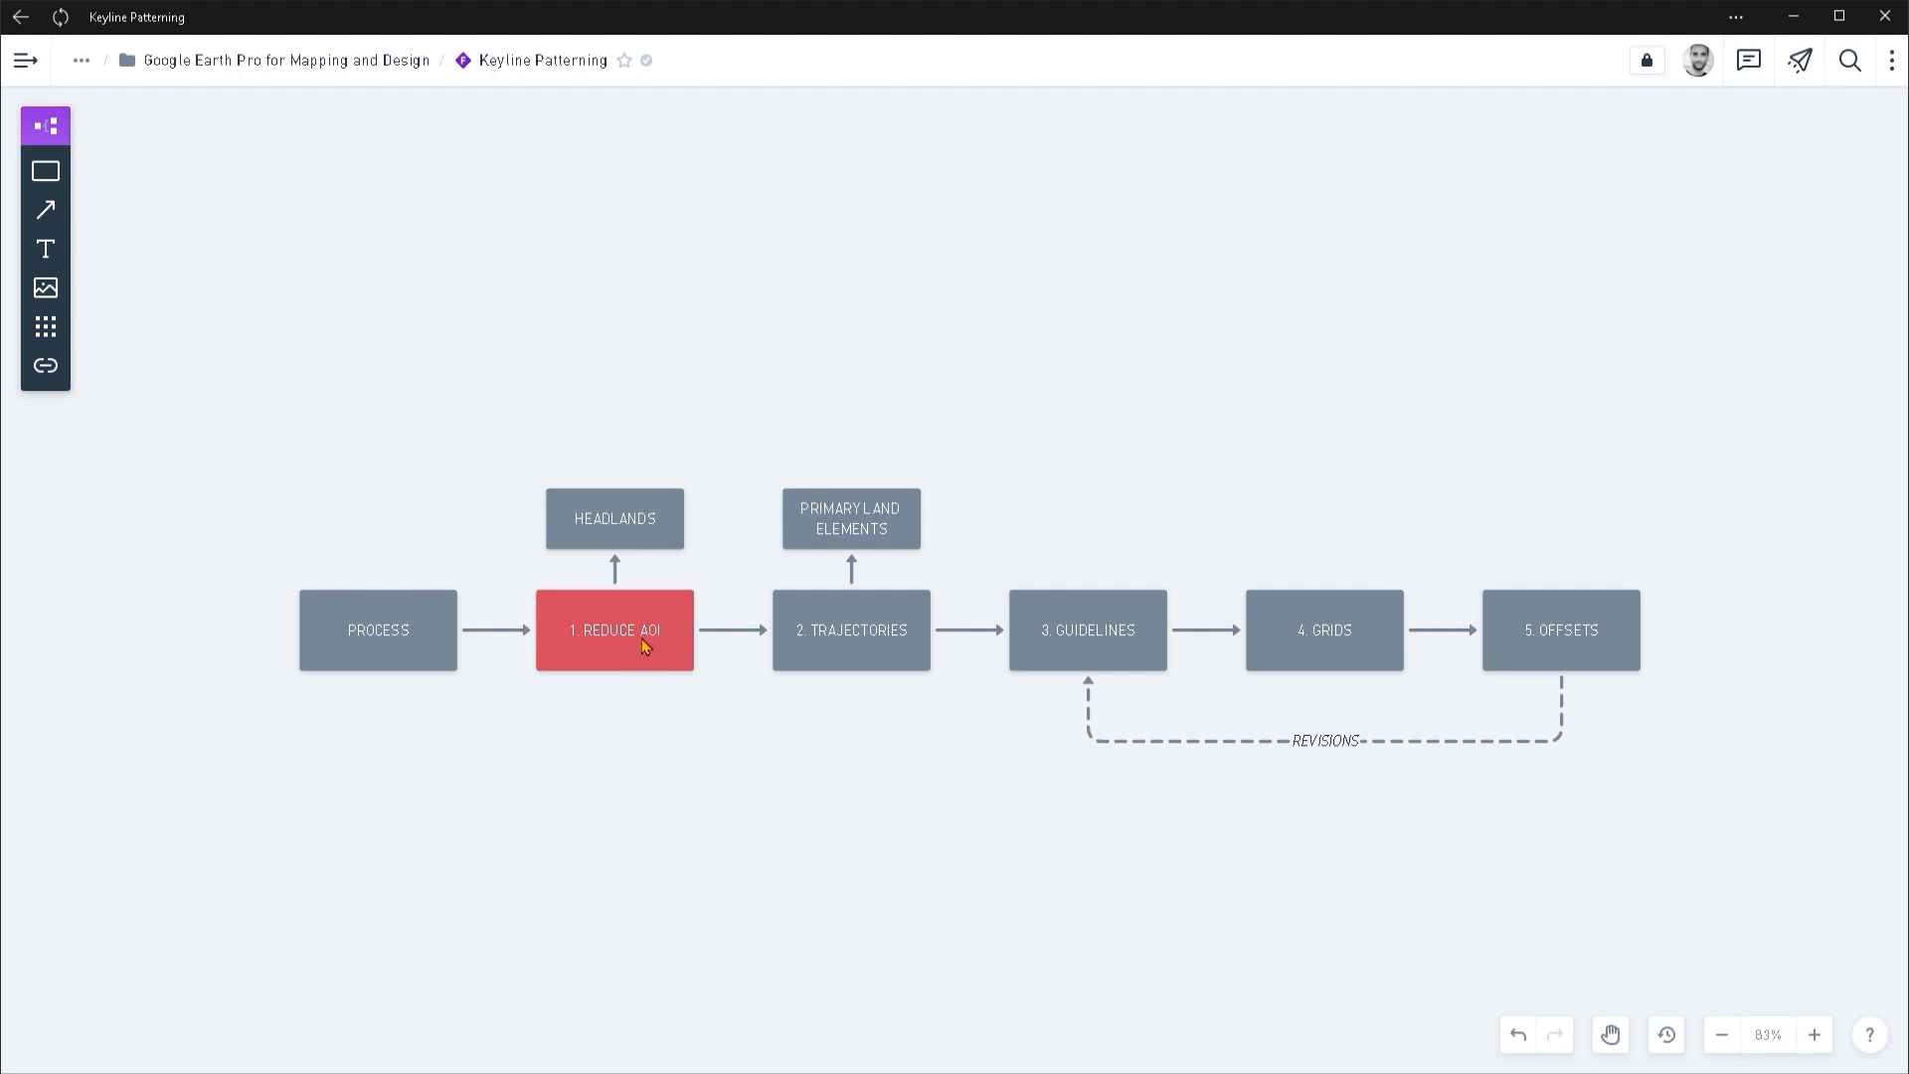
click(641, 534)
click(753, 373)
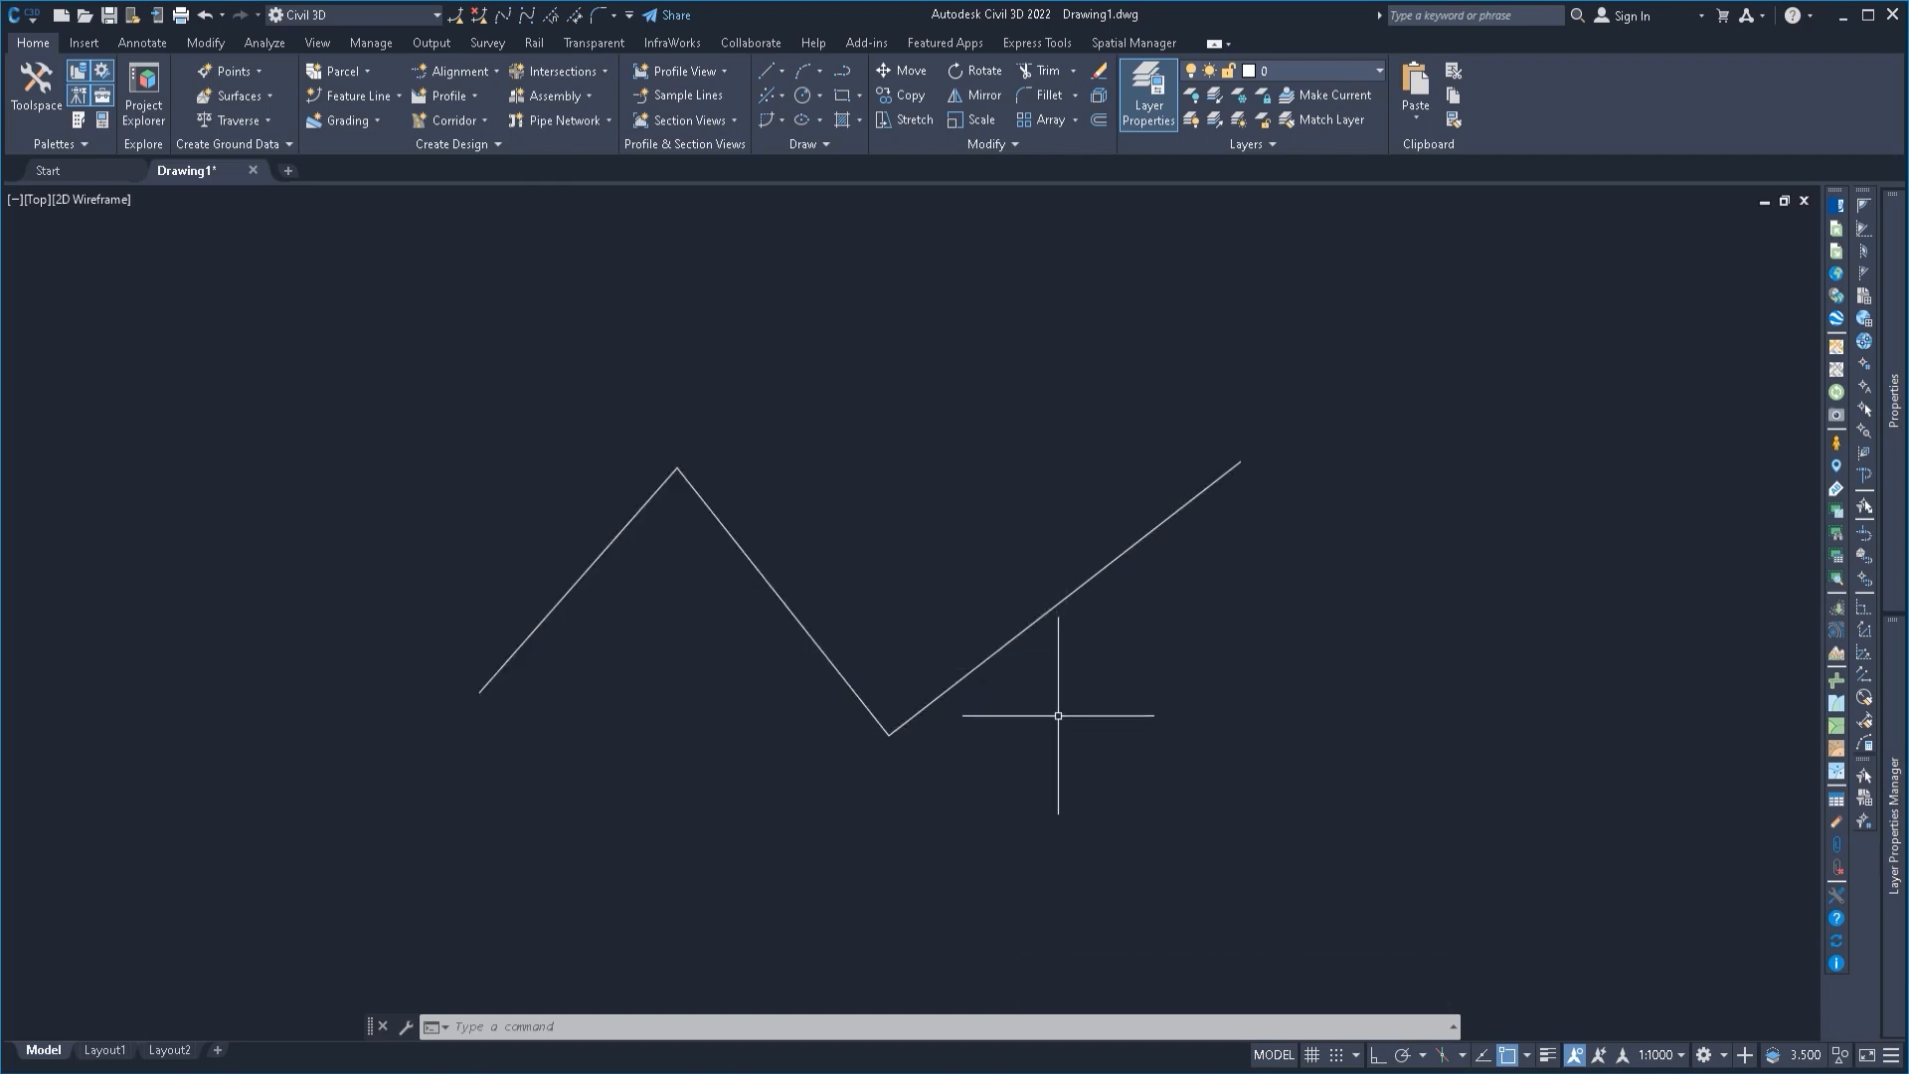
Step: Offset the zigzag polyline to its upper side with the Through option
click(1100, 705)
click(973, 639)
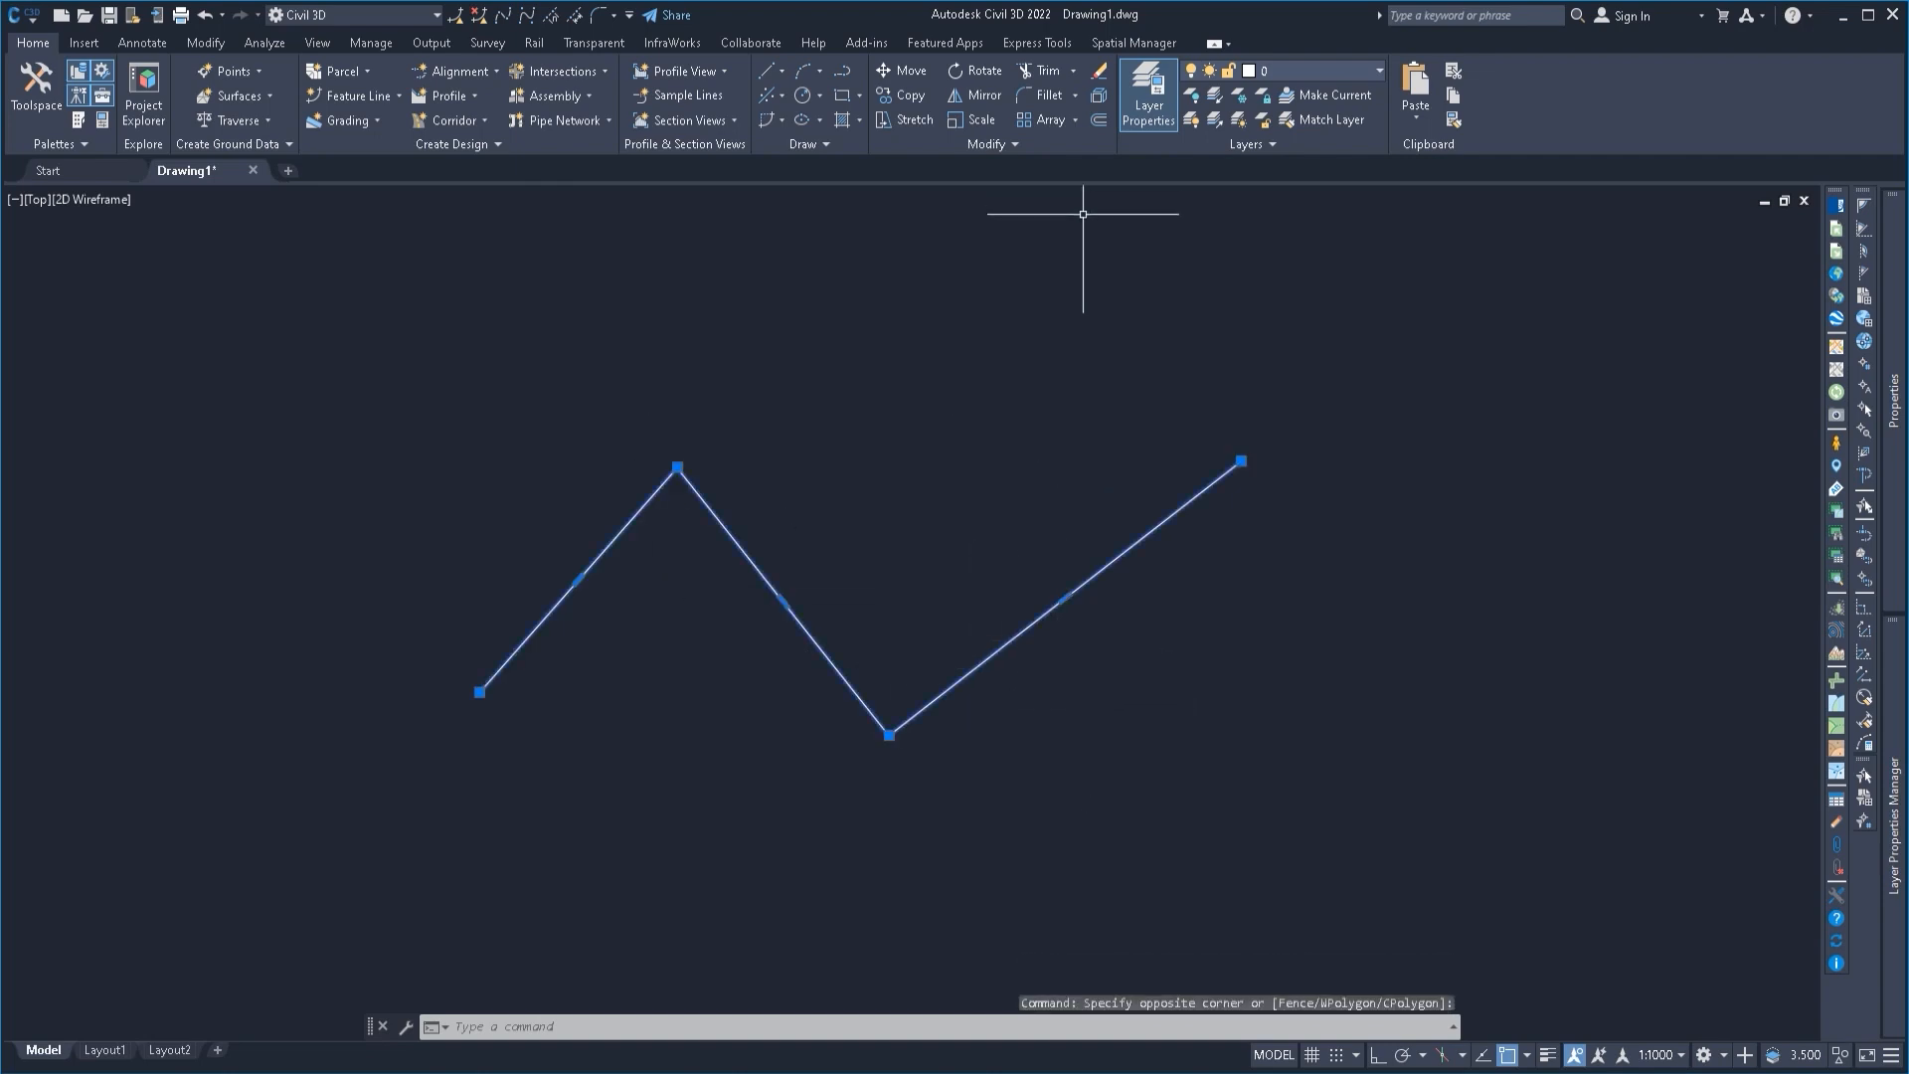
click(1101, 121)
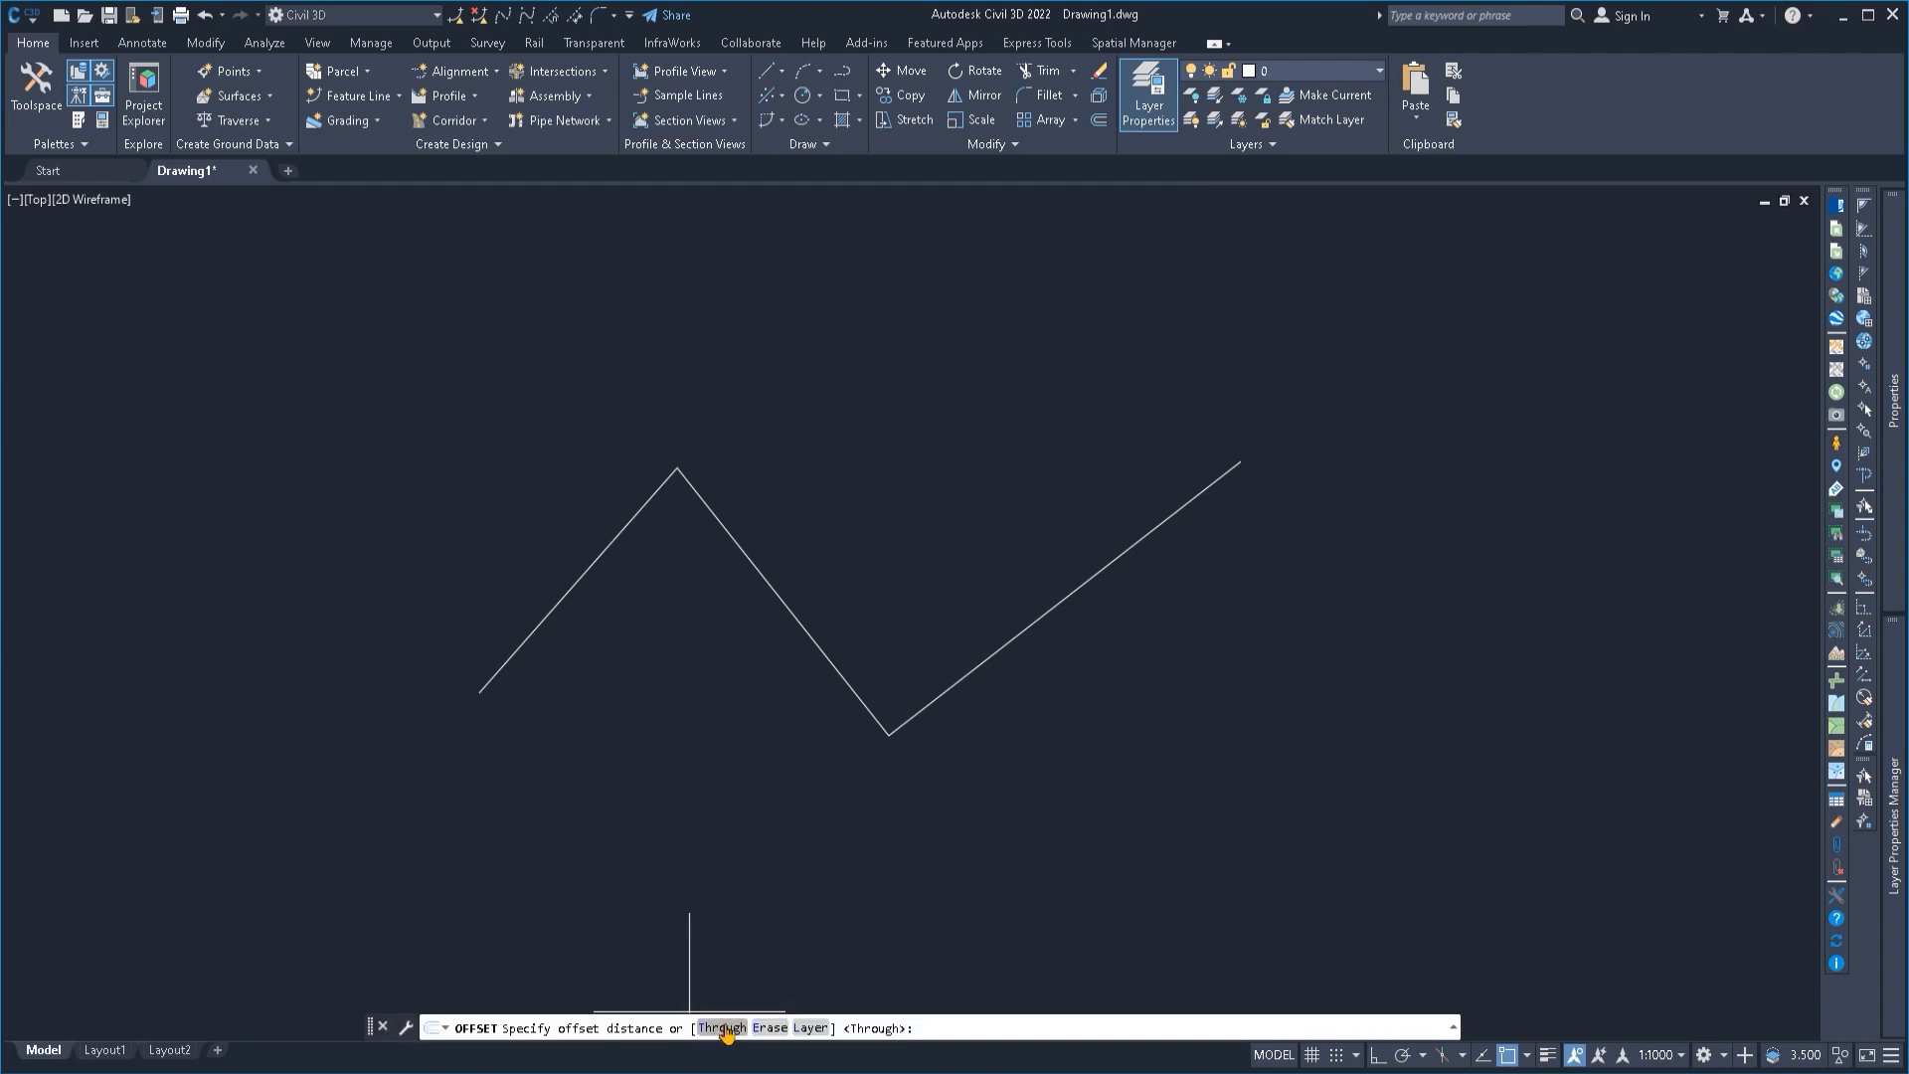
text(T)
key(Return)
click(873, 716)
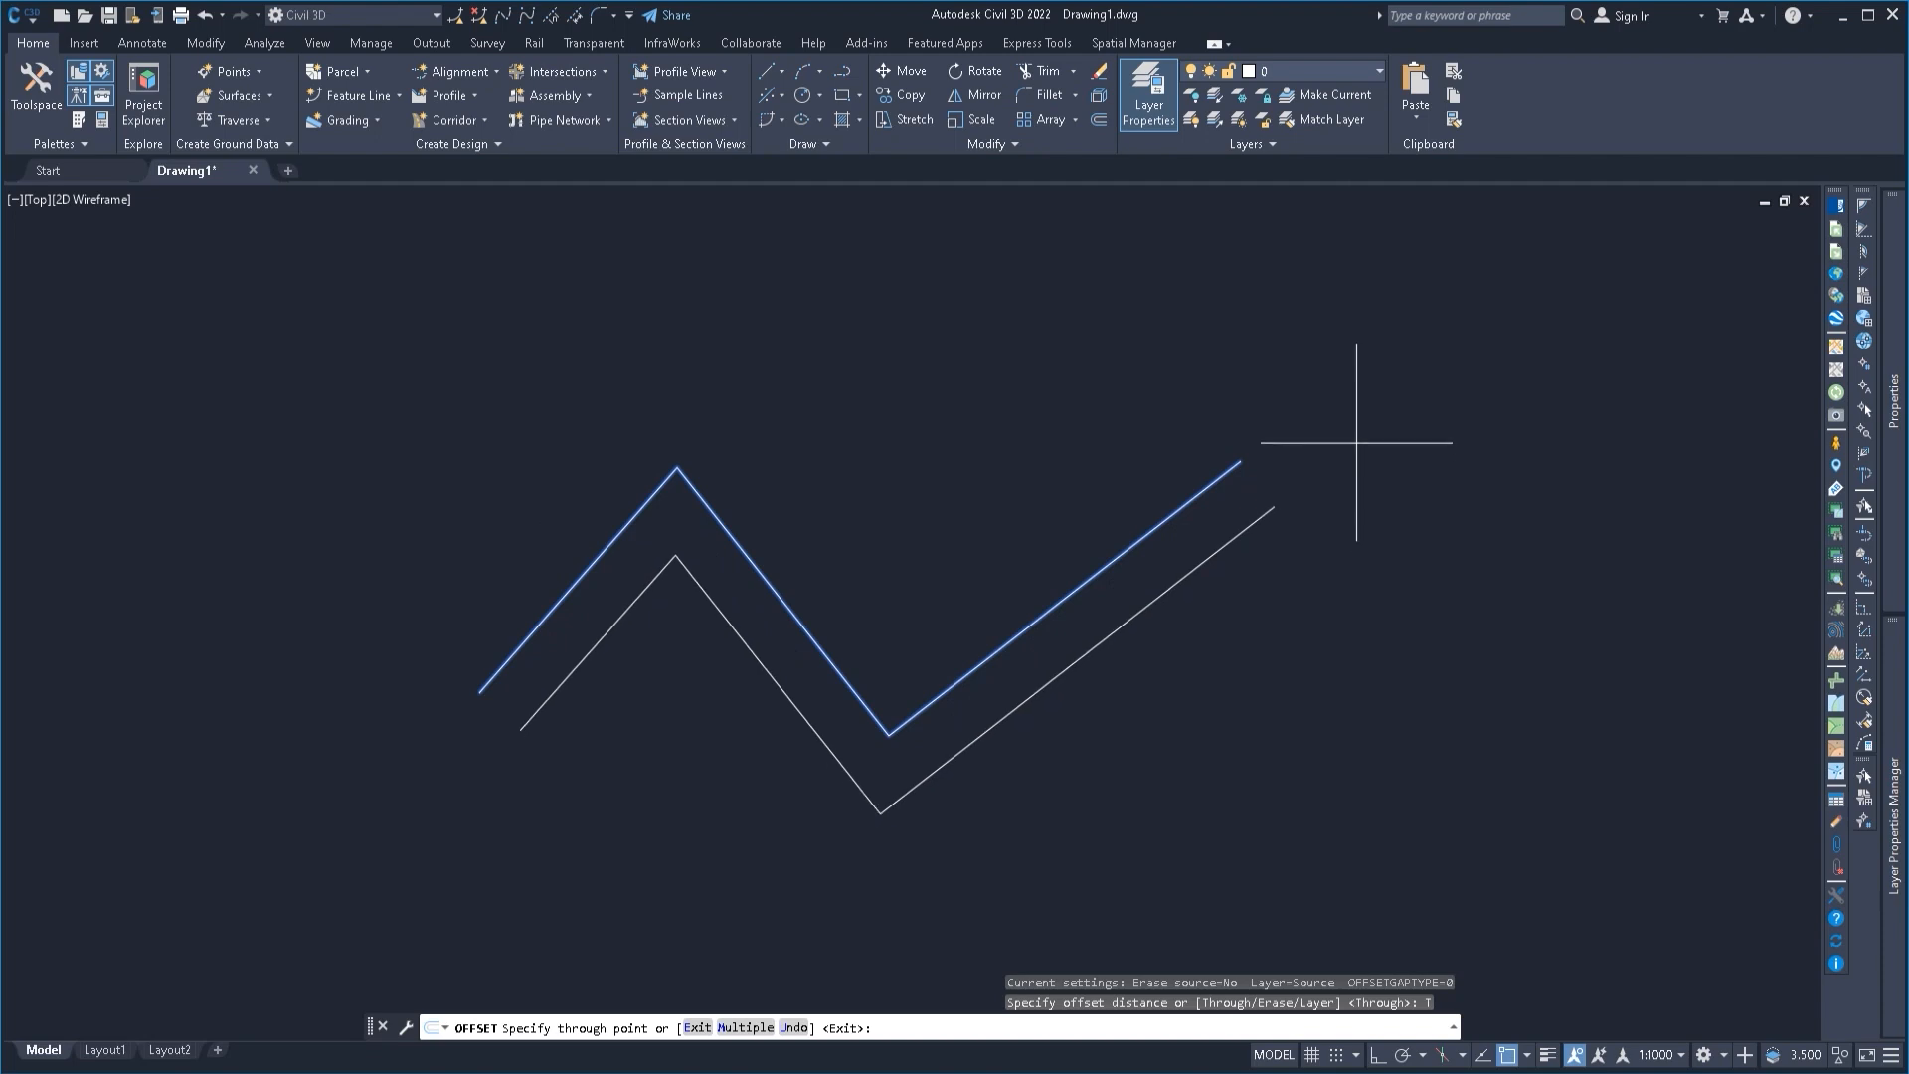
click(1324, 327)
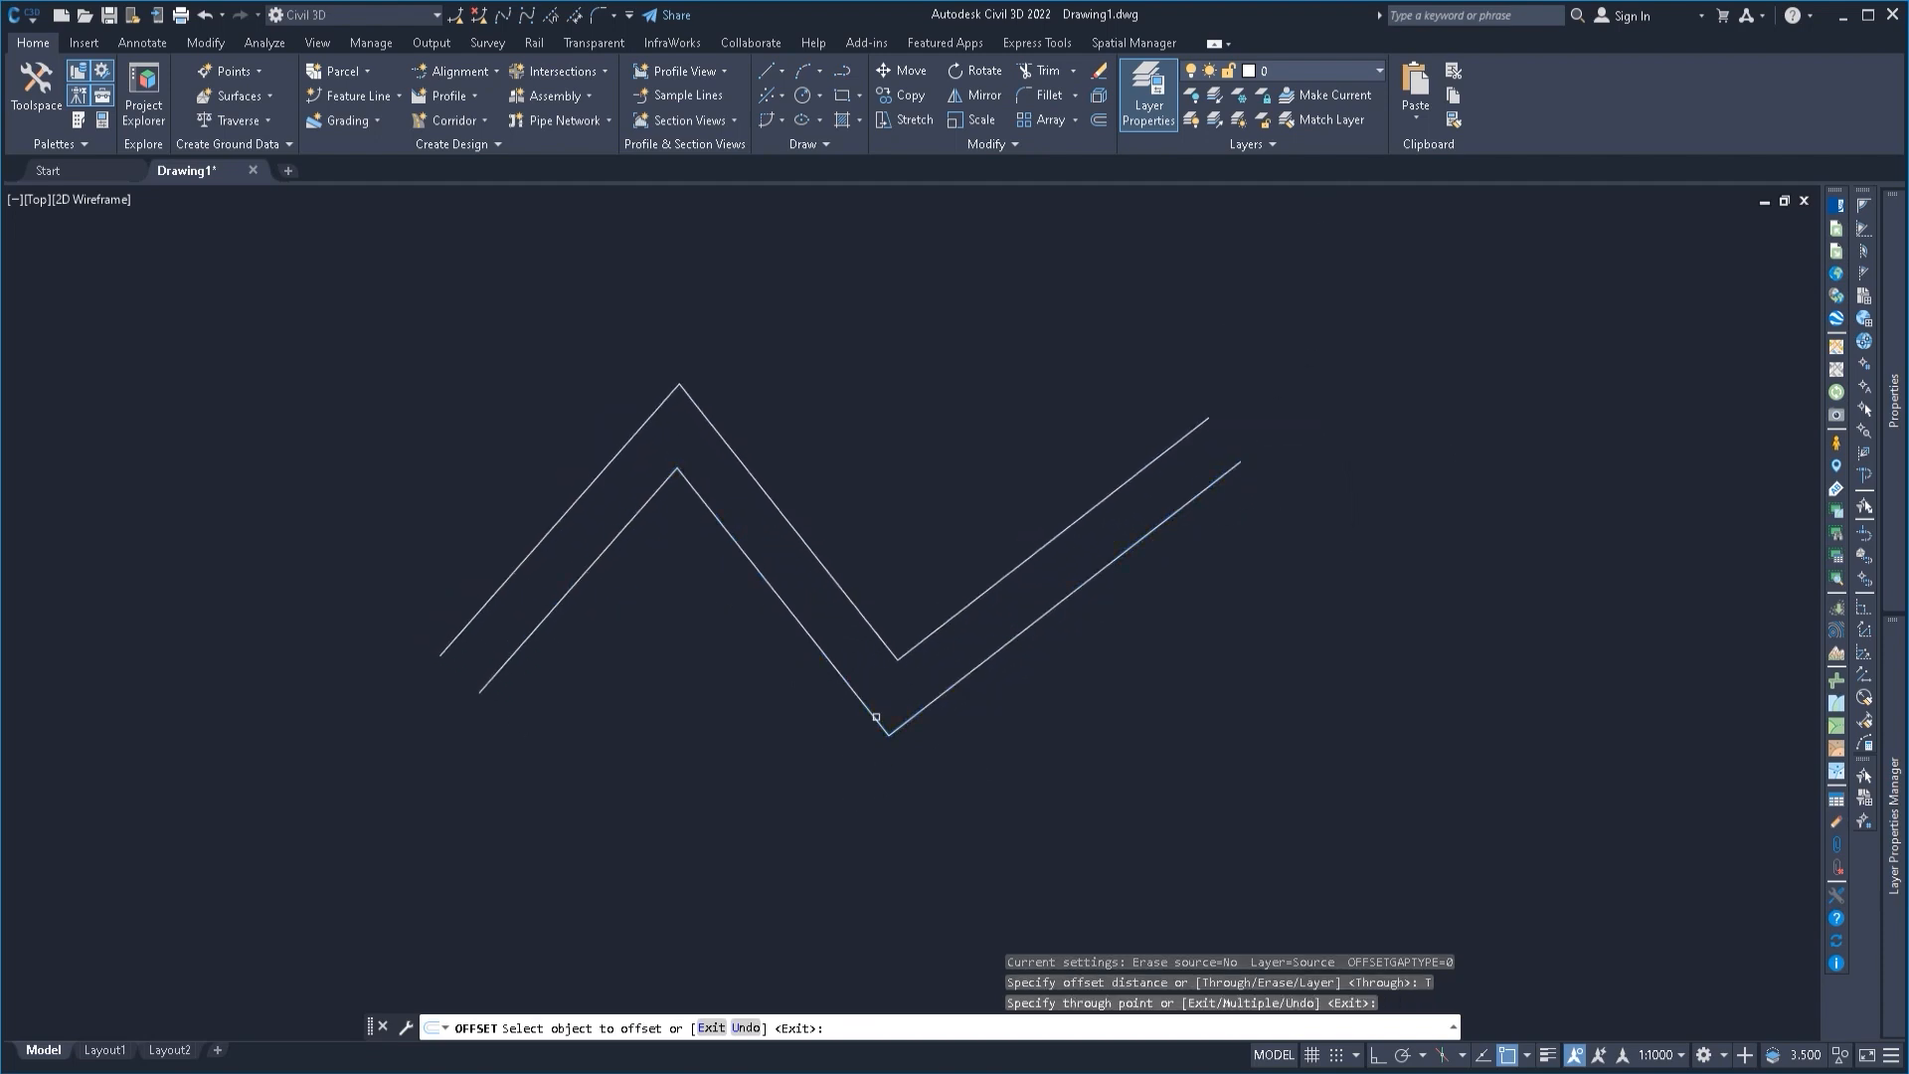
key(Return)
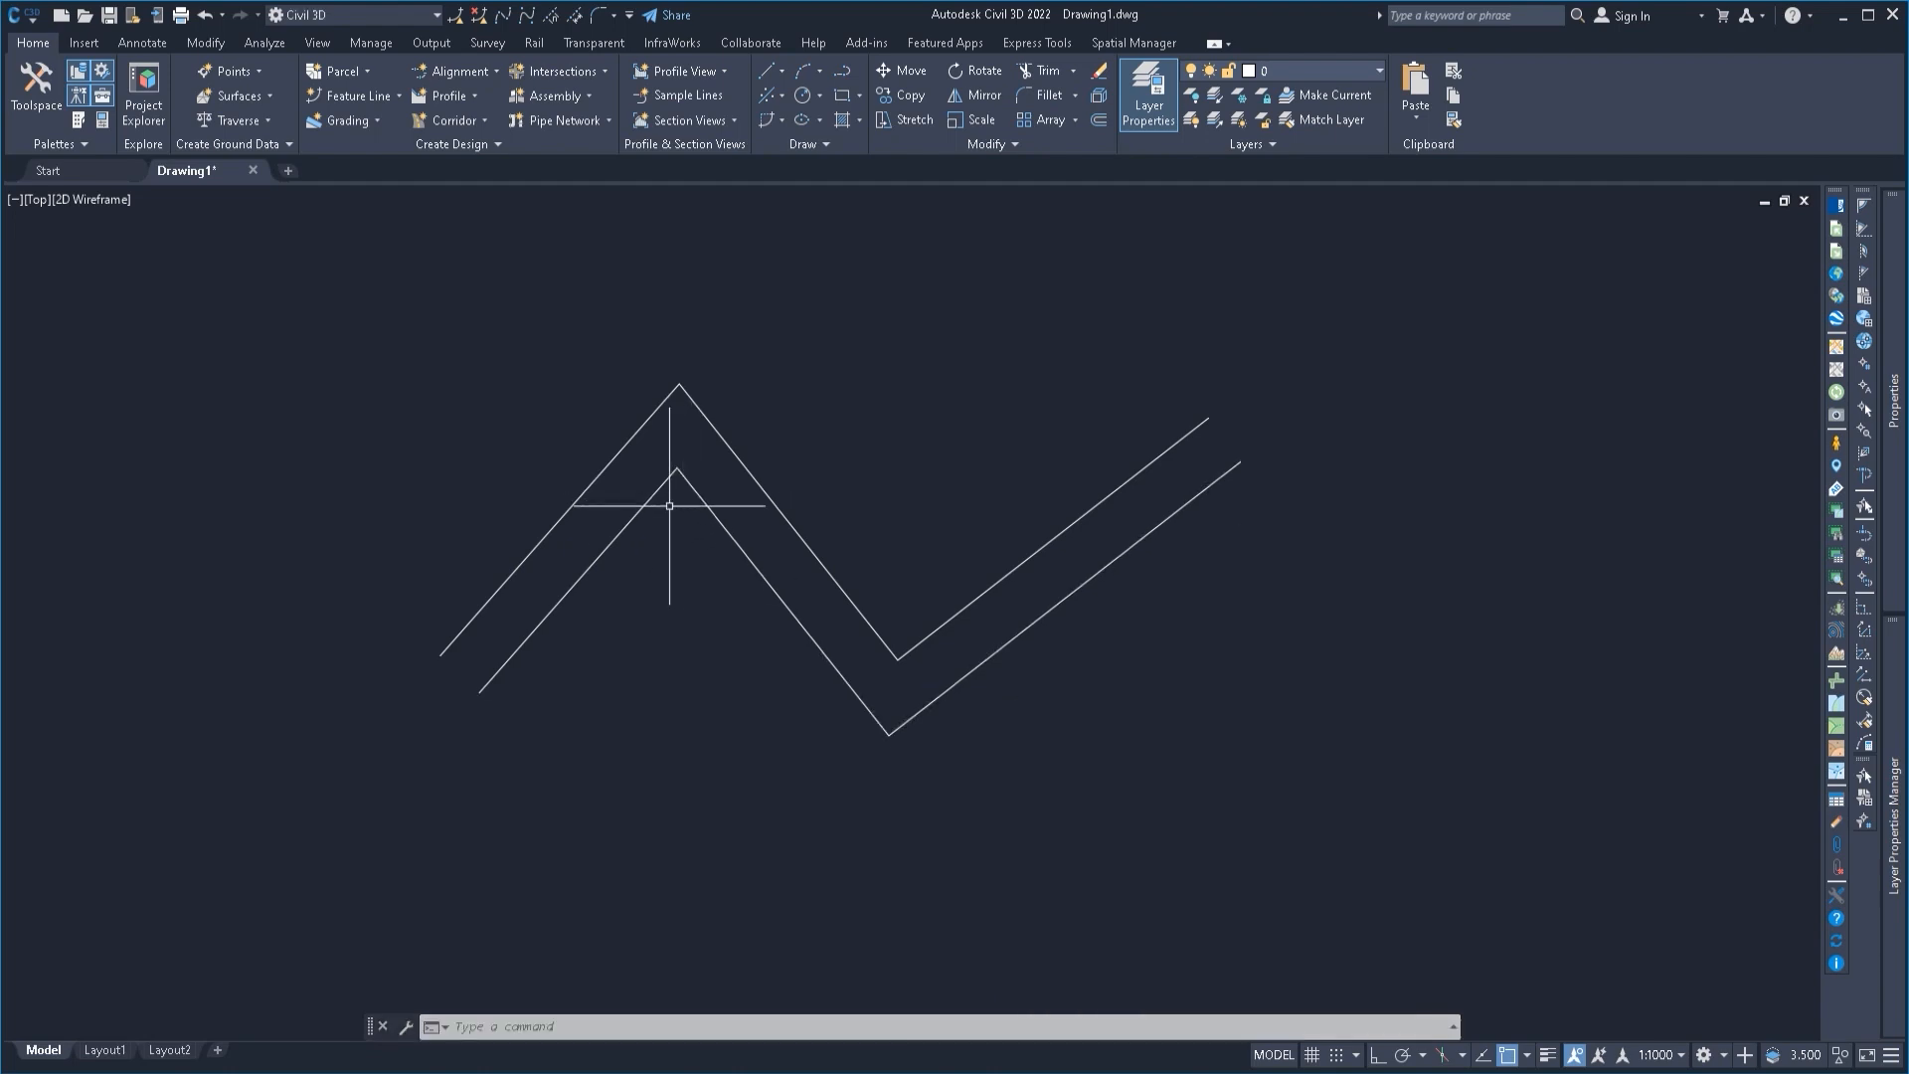
Step: Draw a line by angle from the lower polyline's peak vertex, 40.51 degrees counter-clockwise from its first segment
click(782, 72)
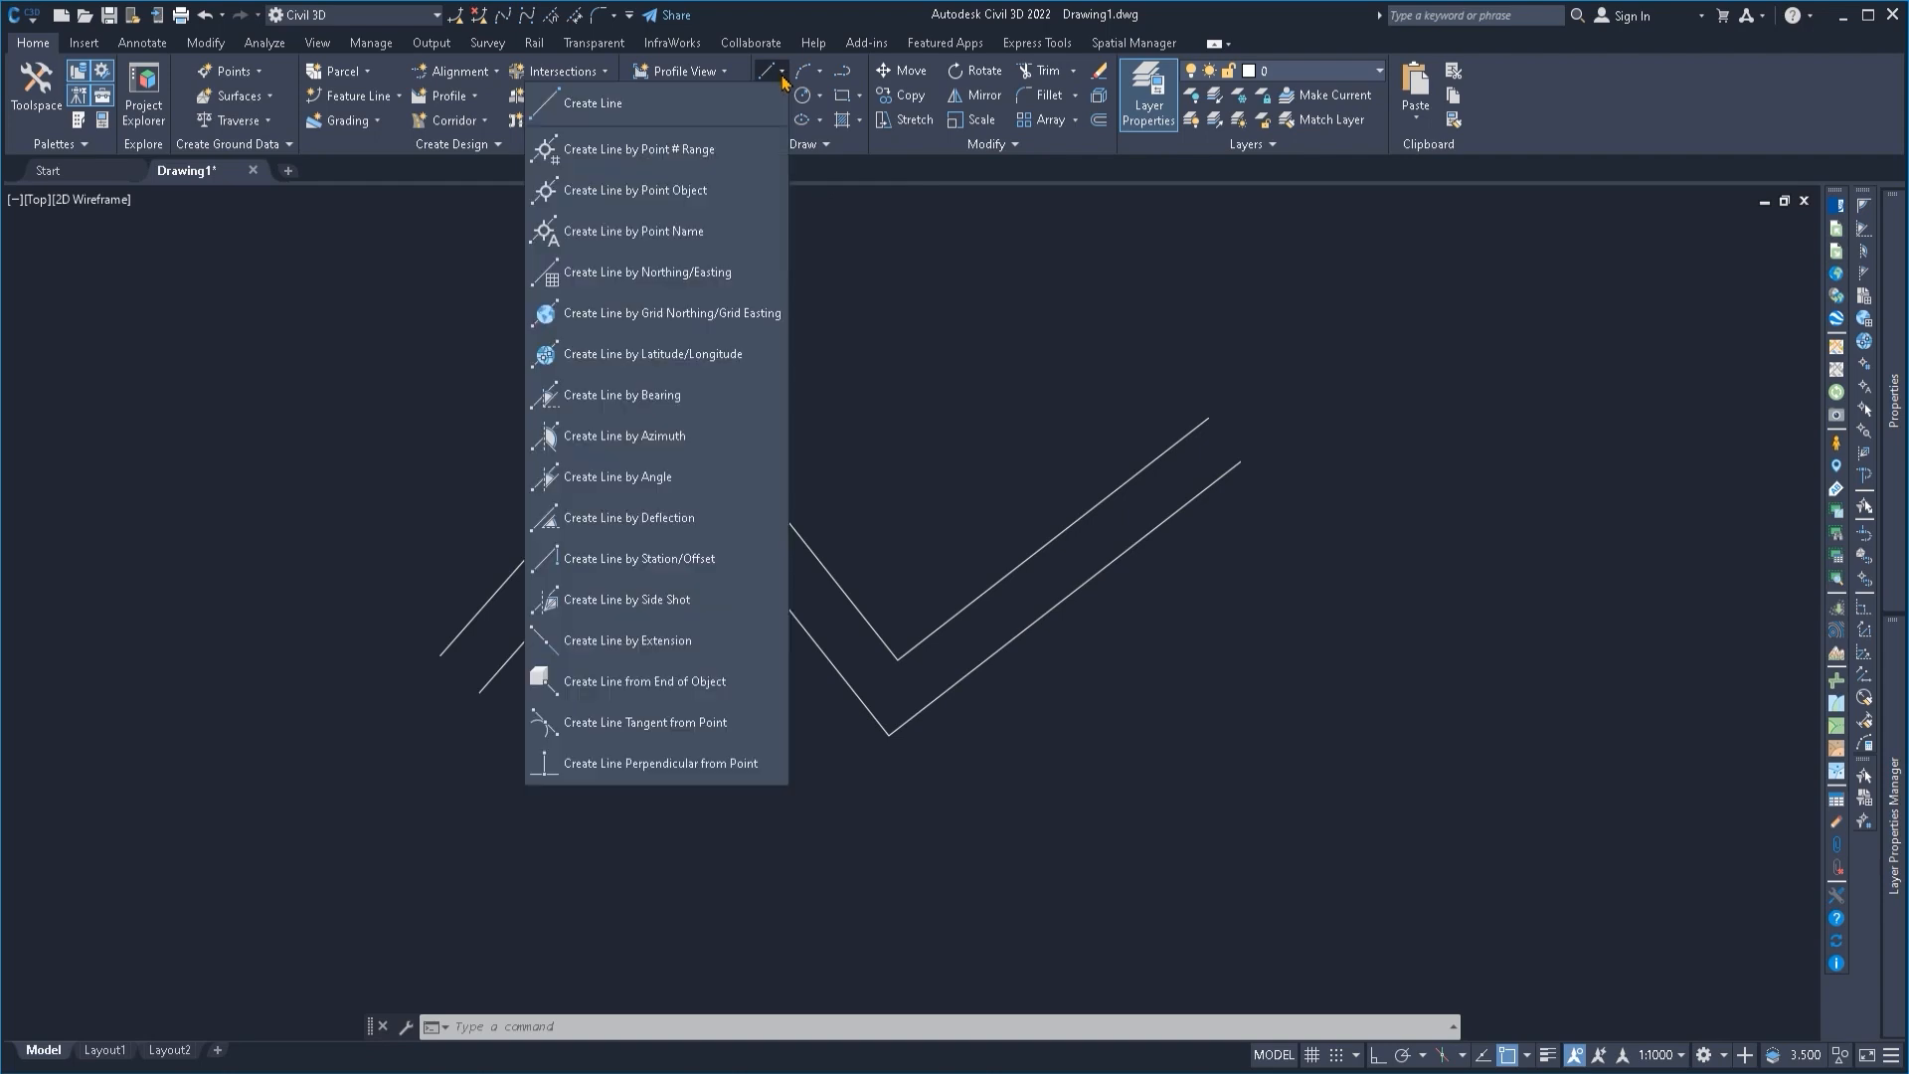
click(646, 490)
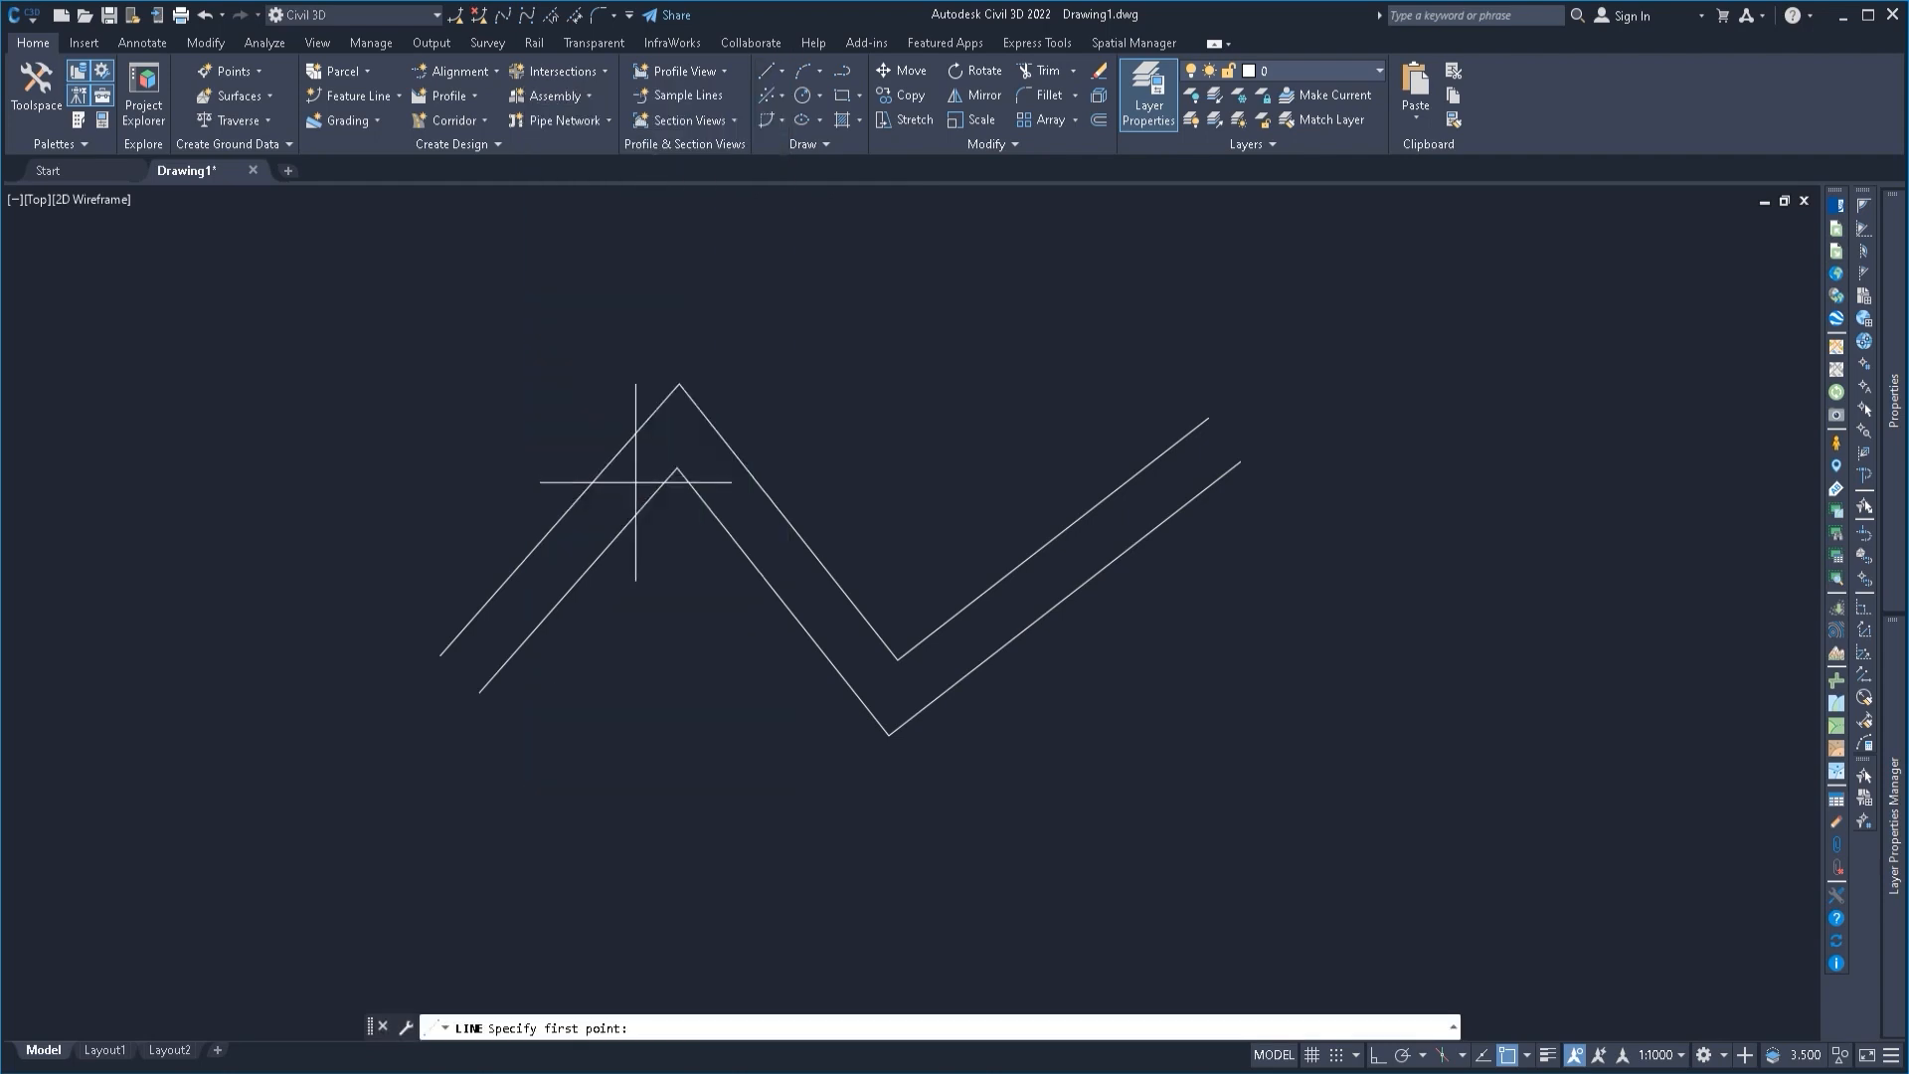
click(677, 467)
click(480, 692)
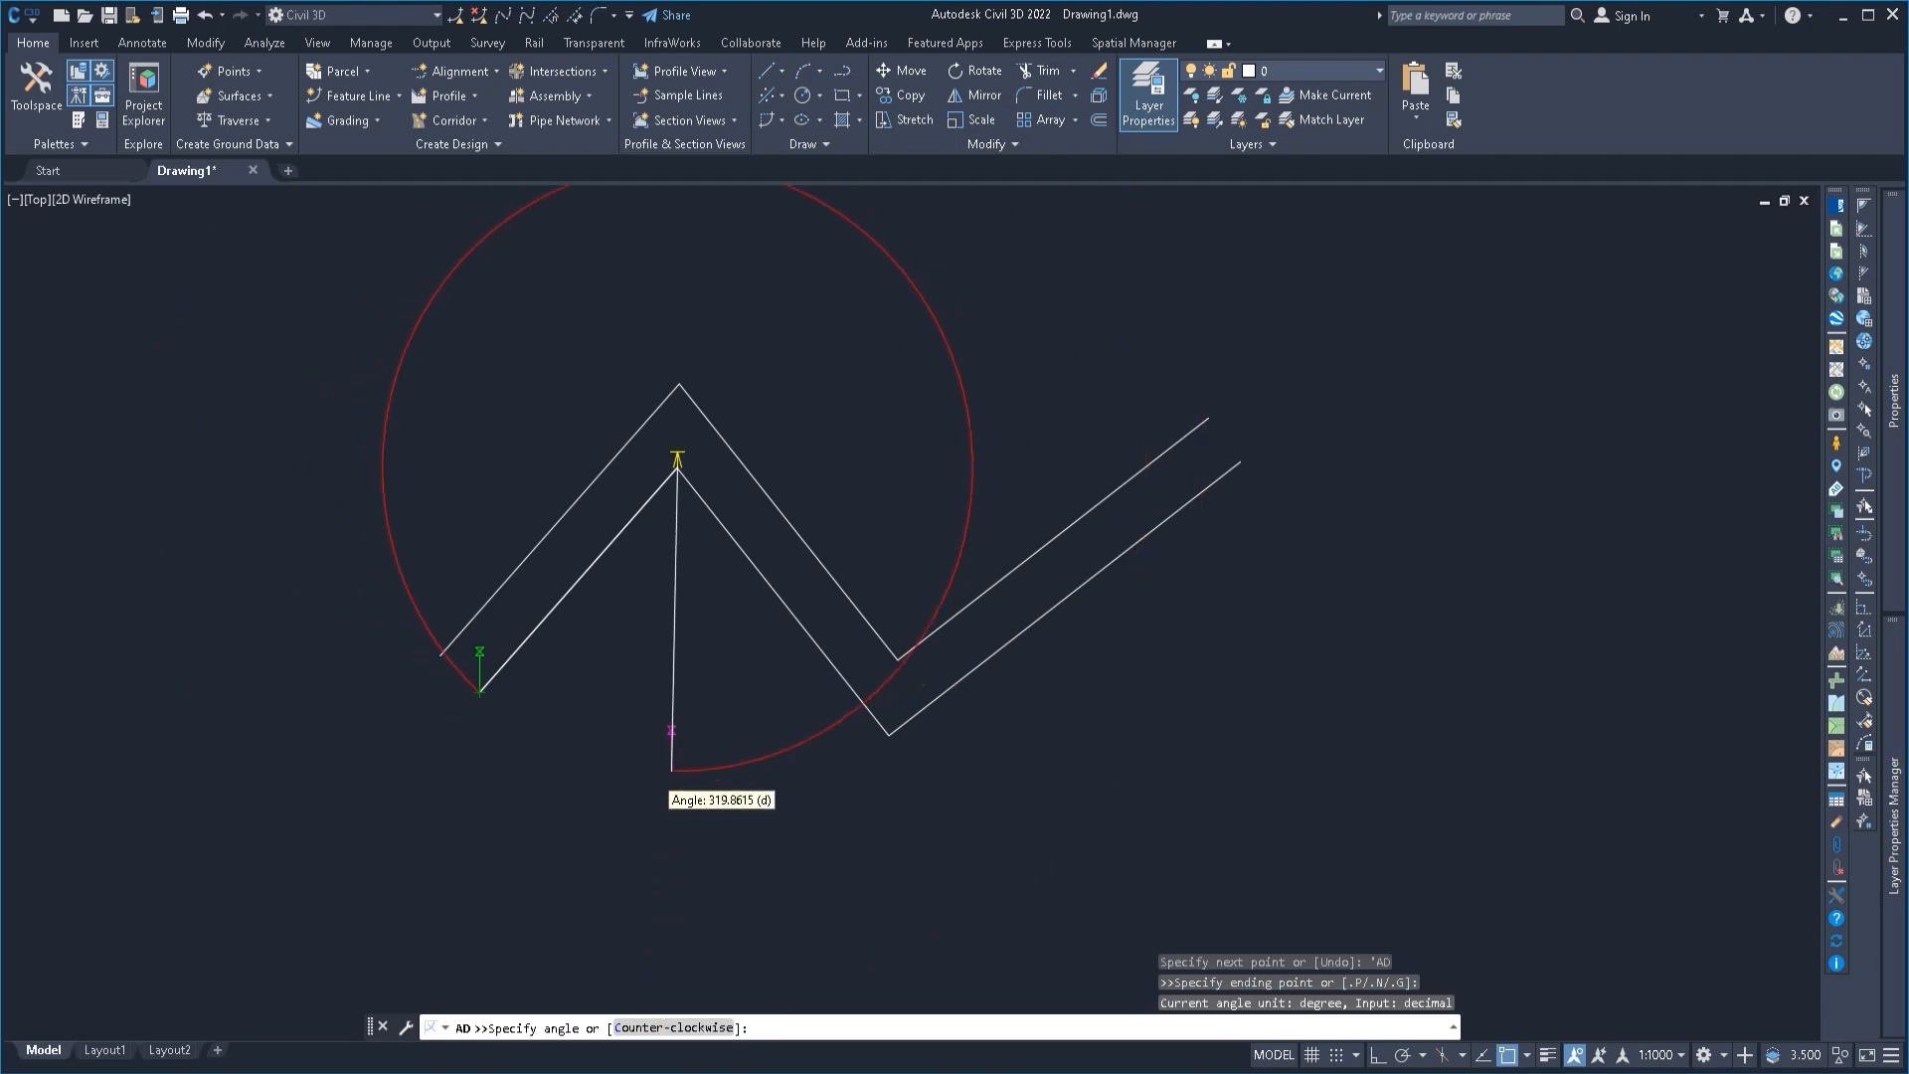
click(662, 1034)
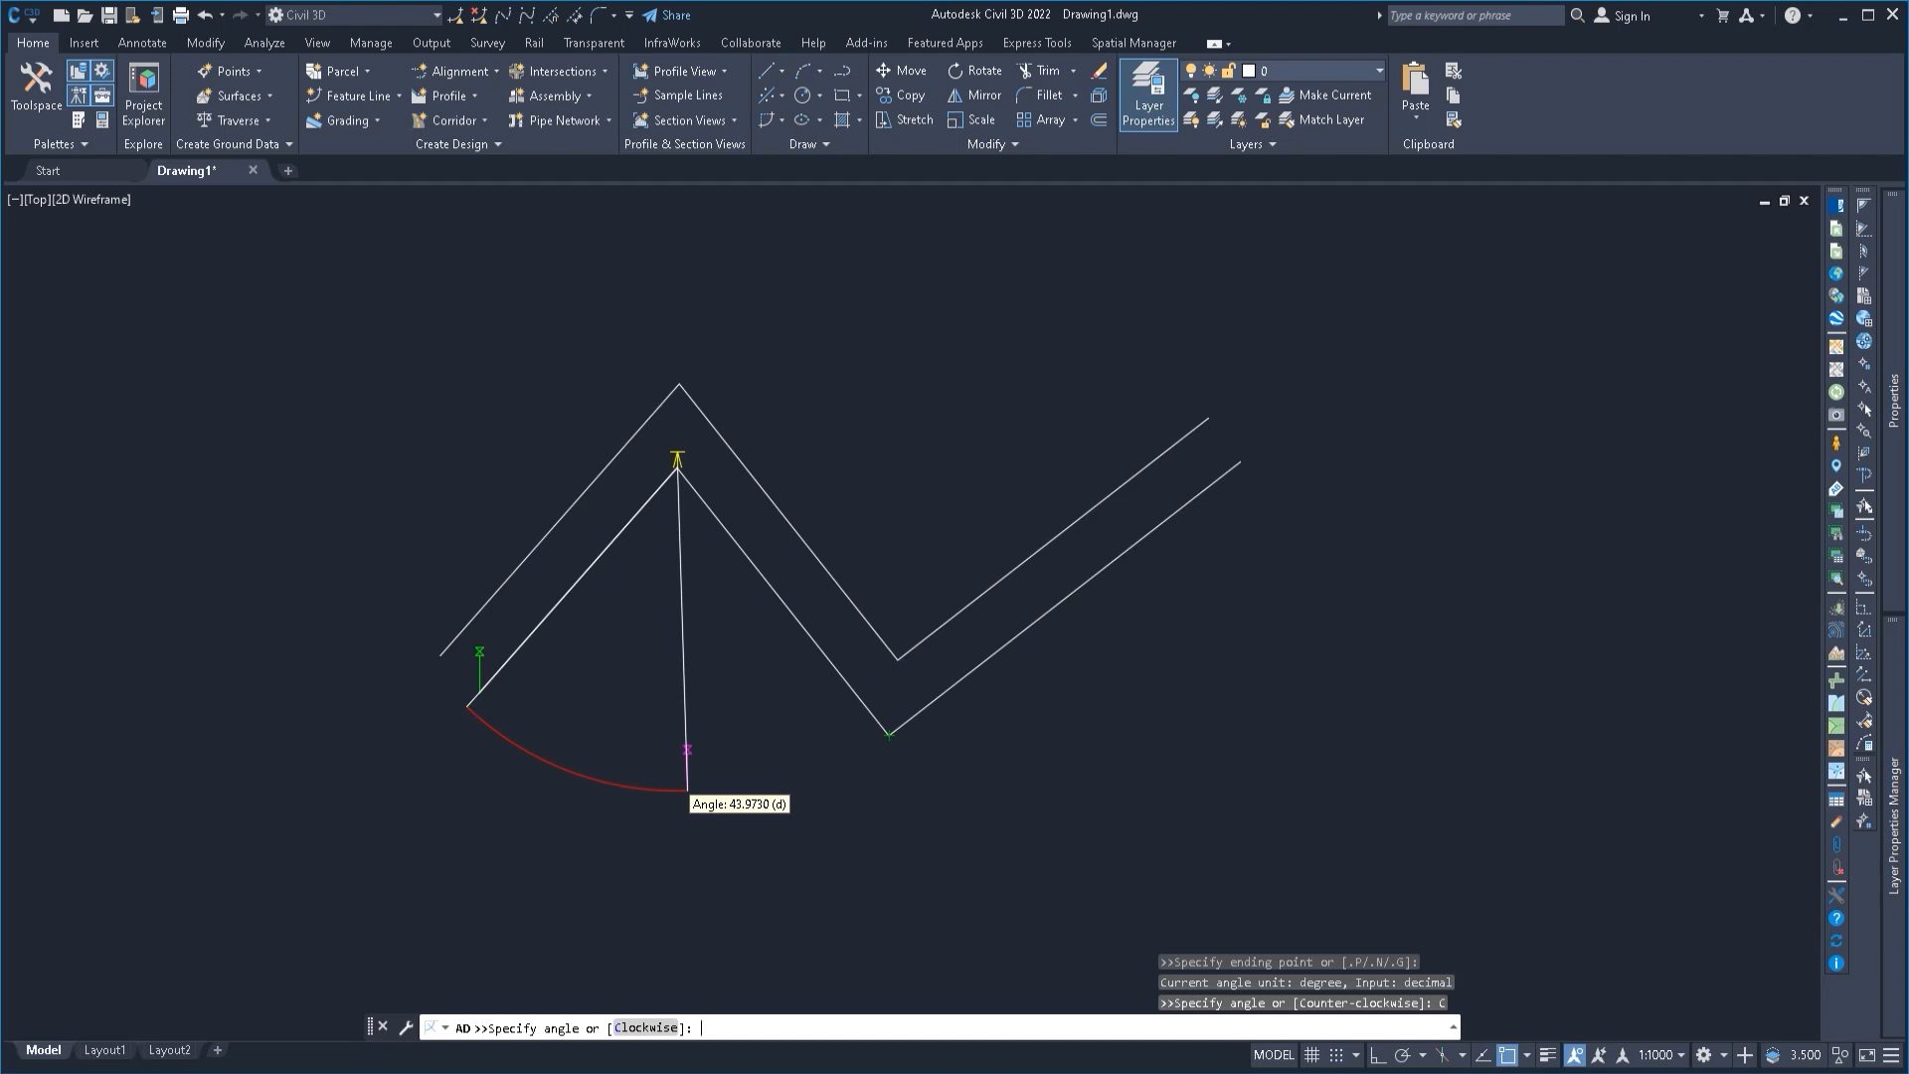
text(40.51)
key(Return)
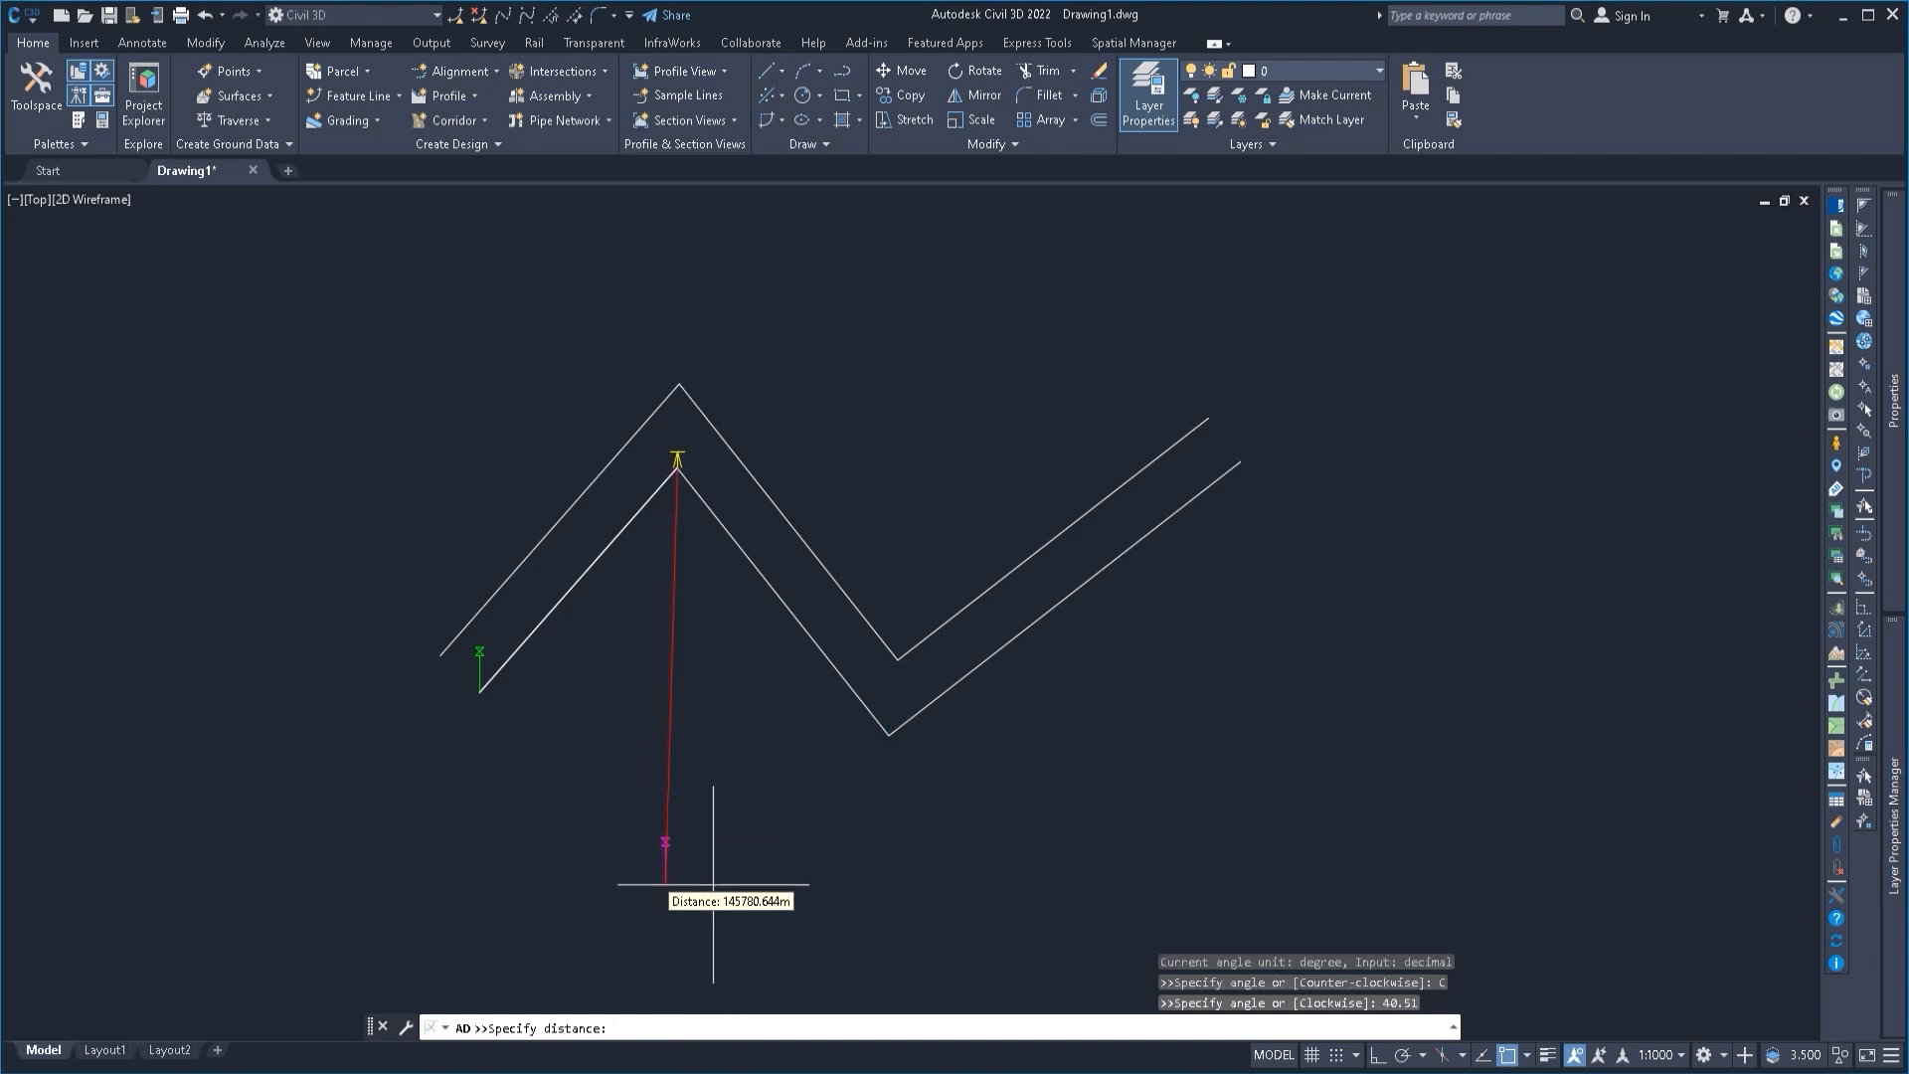
click(668, 854)
key(Escape)
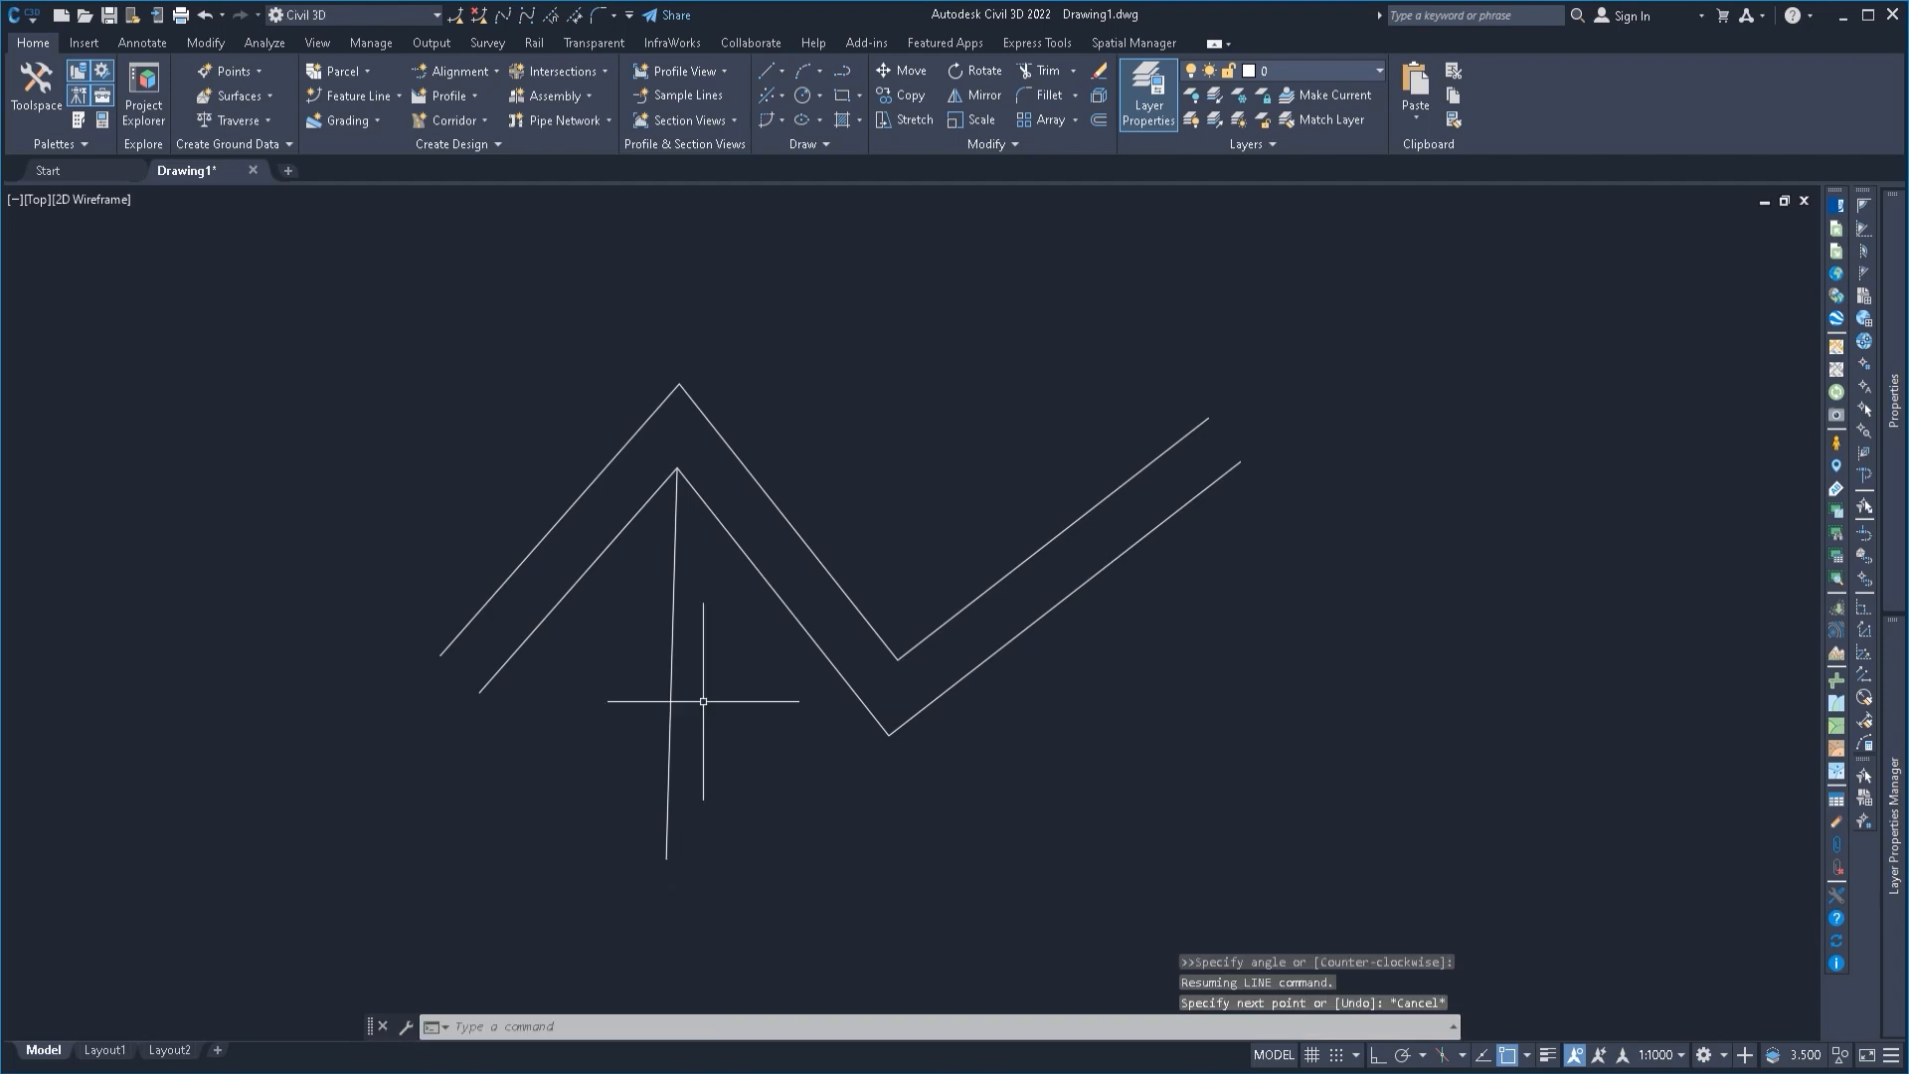
Step: Stretch the new line's upper endpoint beyond the peak vertex along its own direction by about 112,665 m
click(669, 636)
click(678, 537)
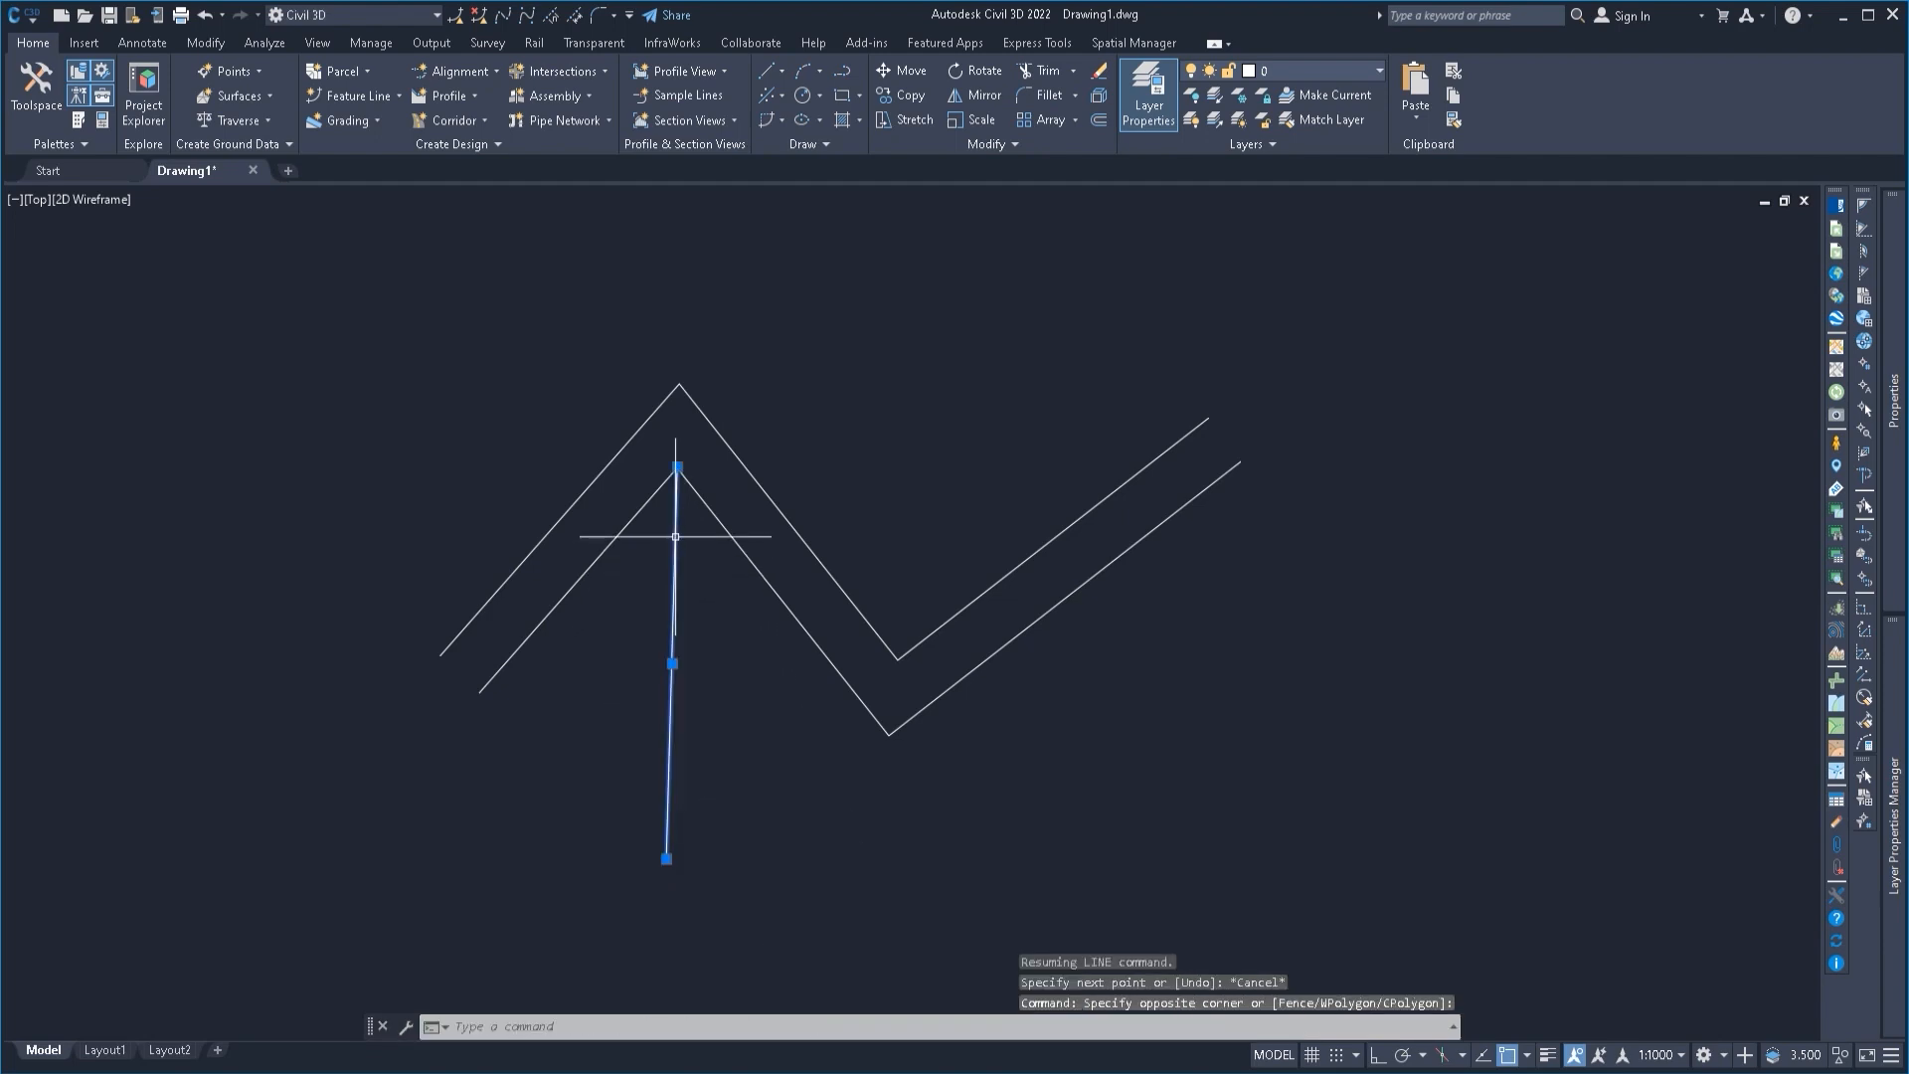
click(677, 466)
middle_drag(677, 466, 659, 704)
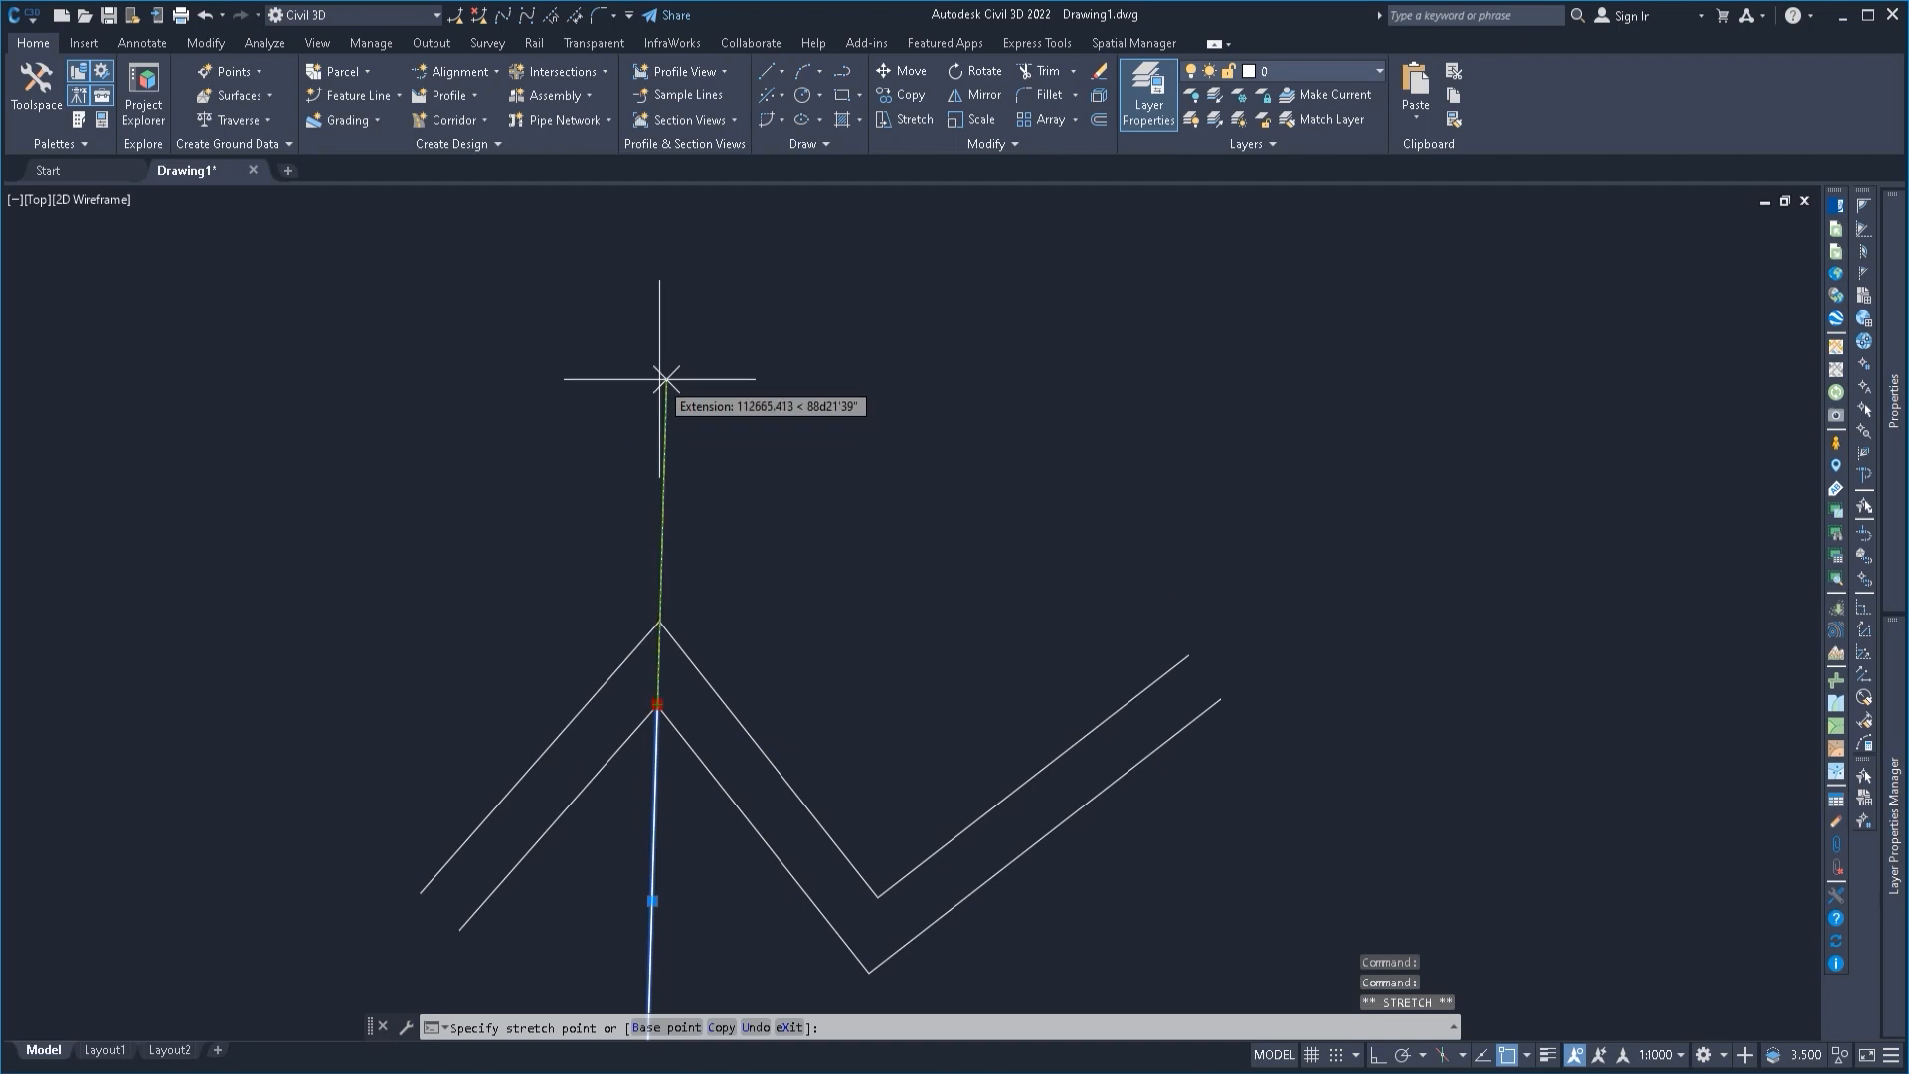
click(656, 379)
key(Escape)
middle_drag(964, 754, 932, 446)
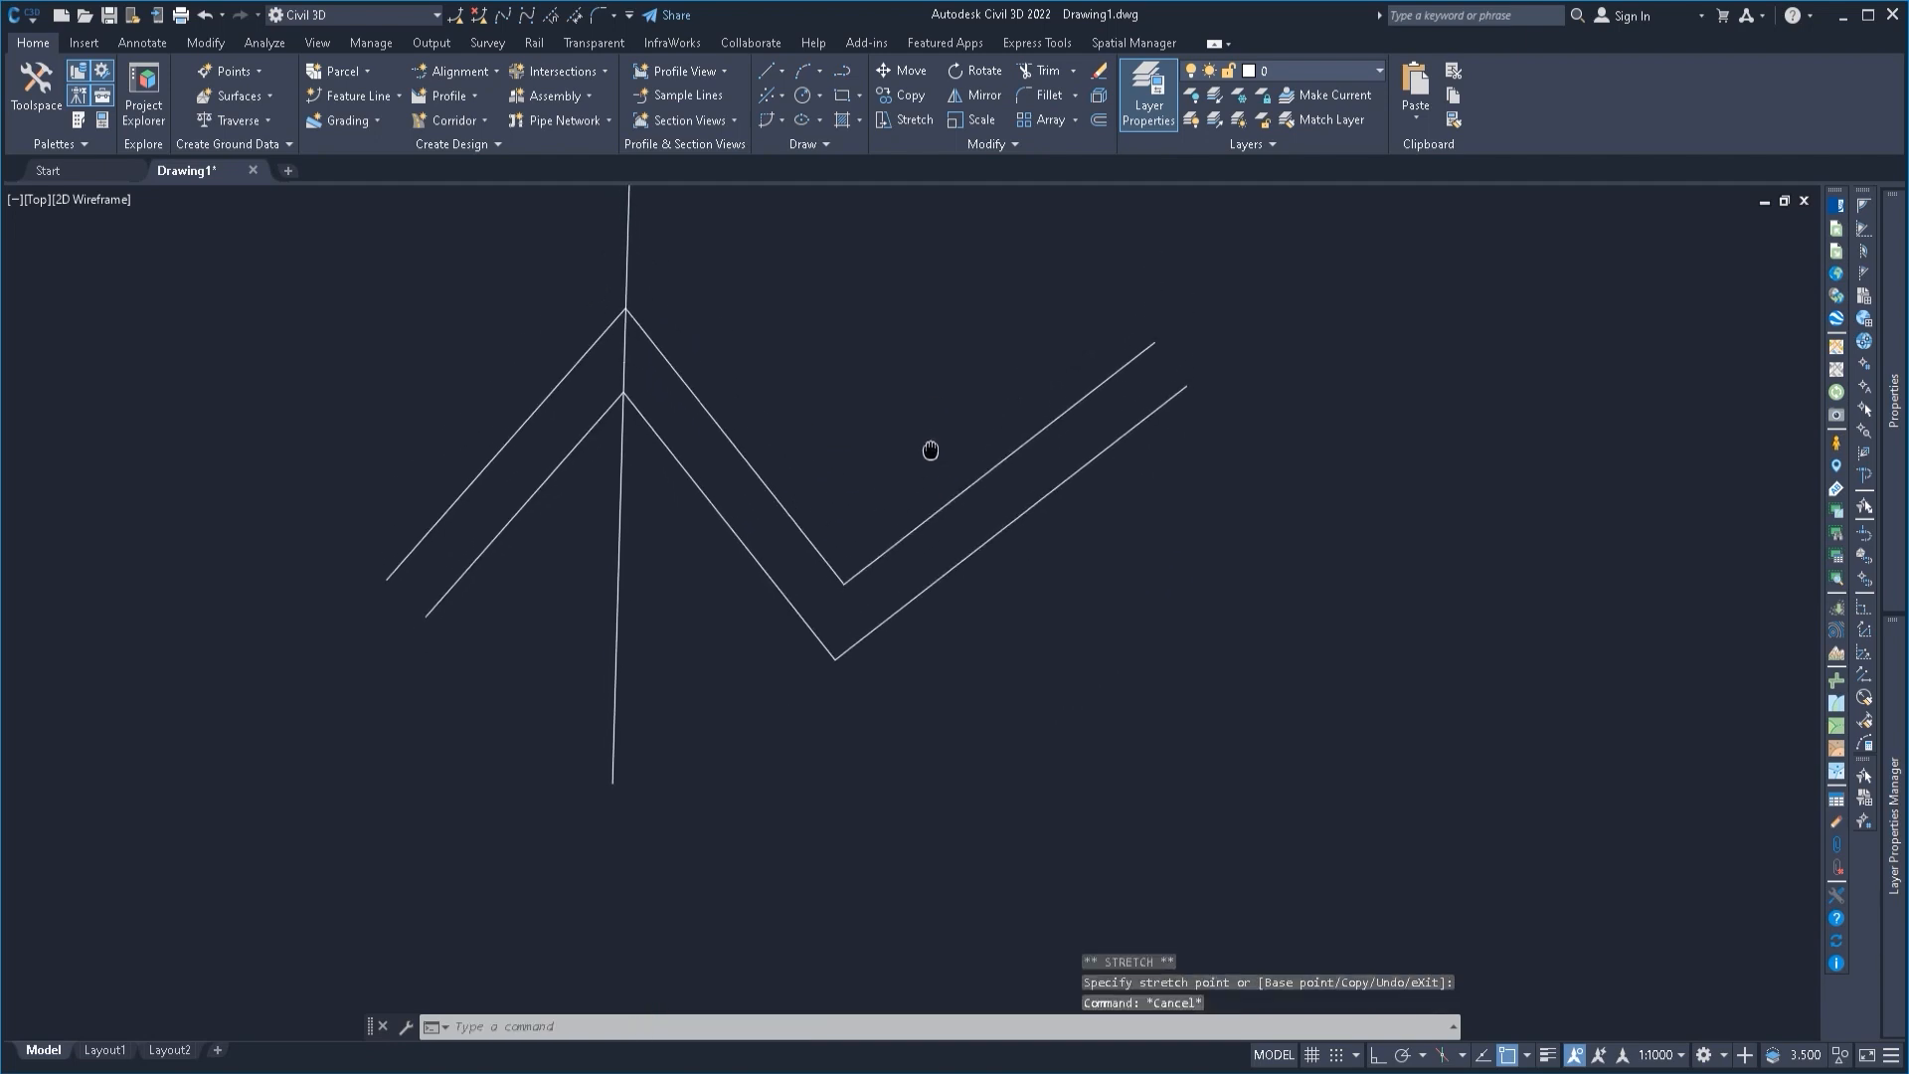
click(822, 611)
click(803, 645)
middle_drag(774, 567, 767, 644)
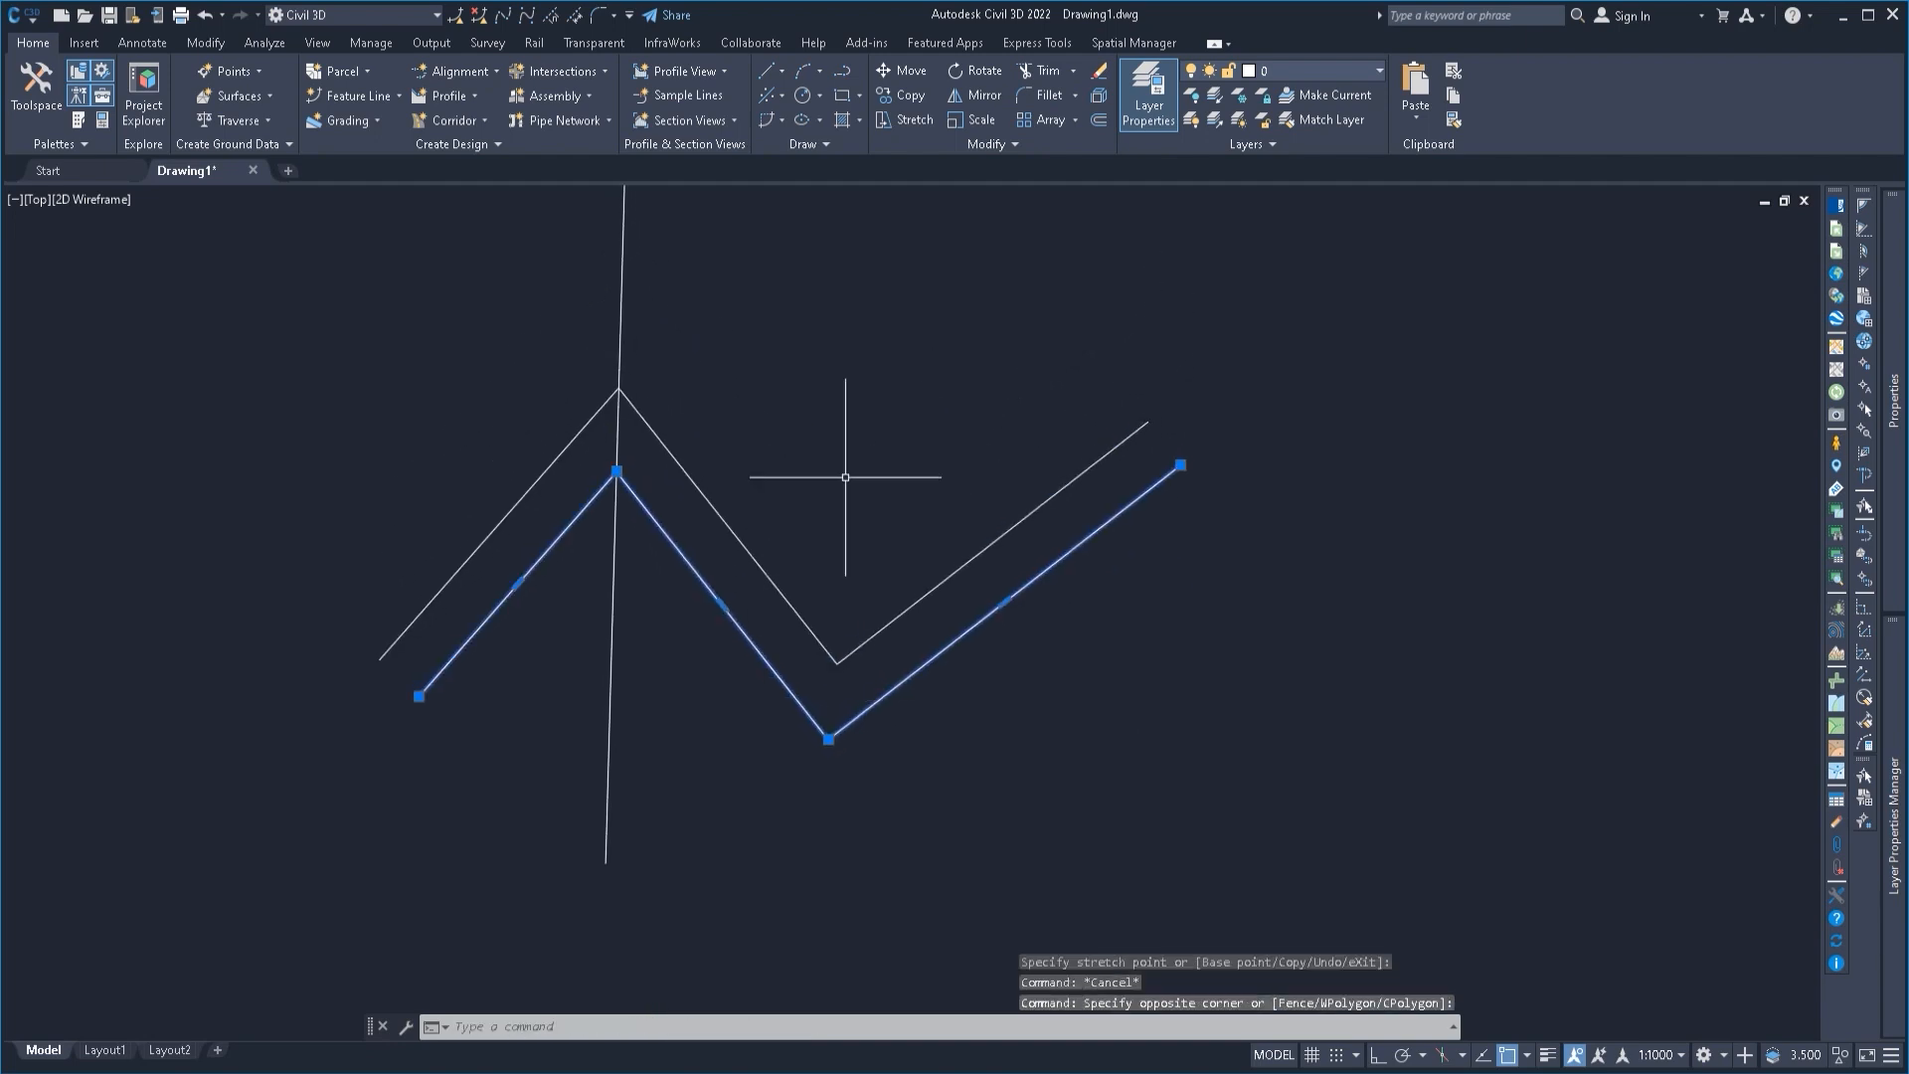
click(1098, 121)
key(Return)
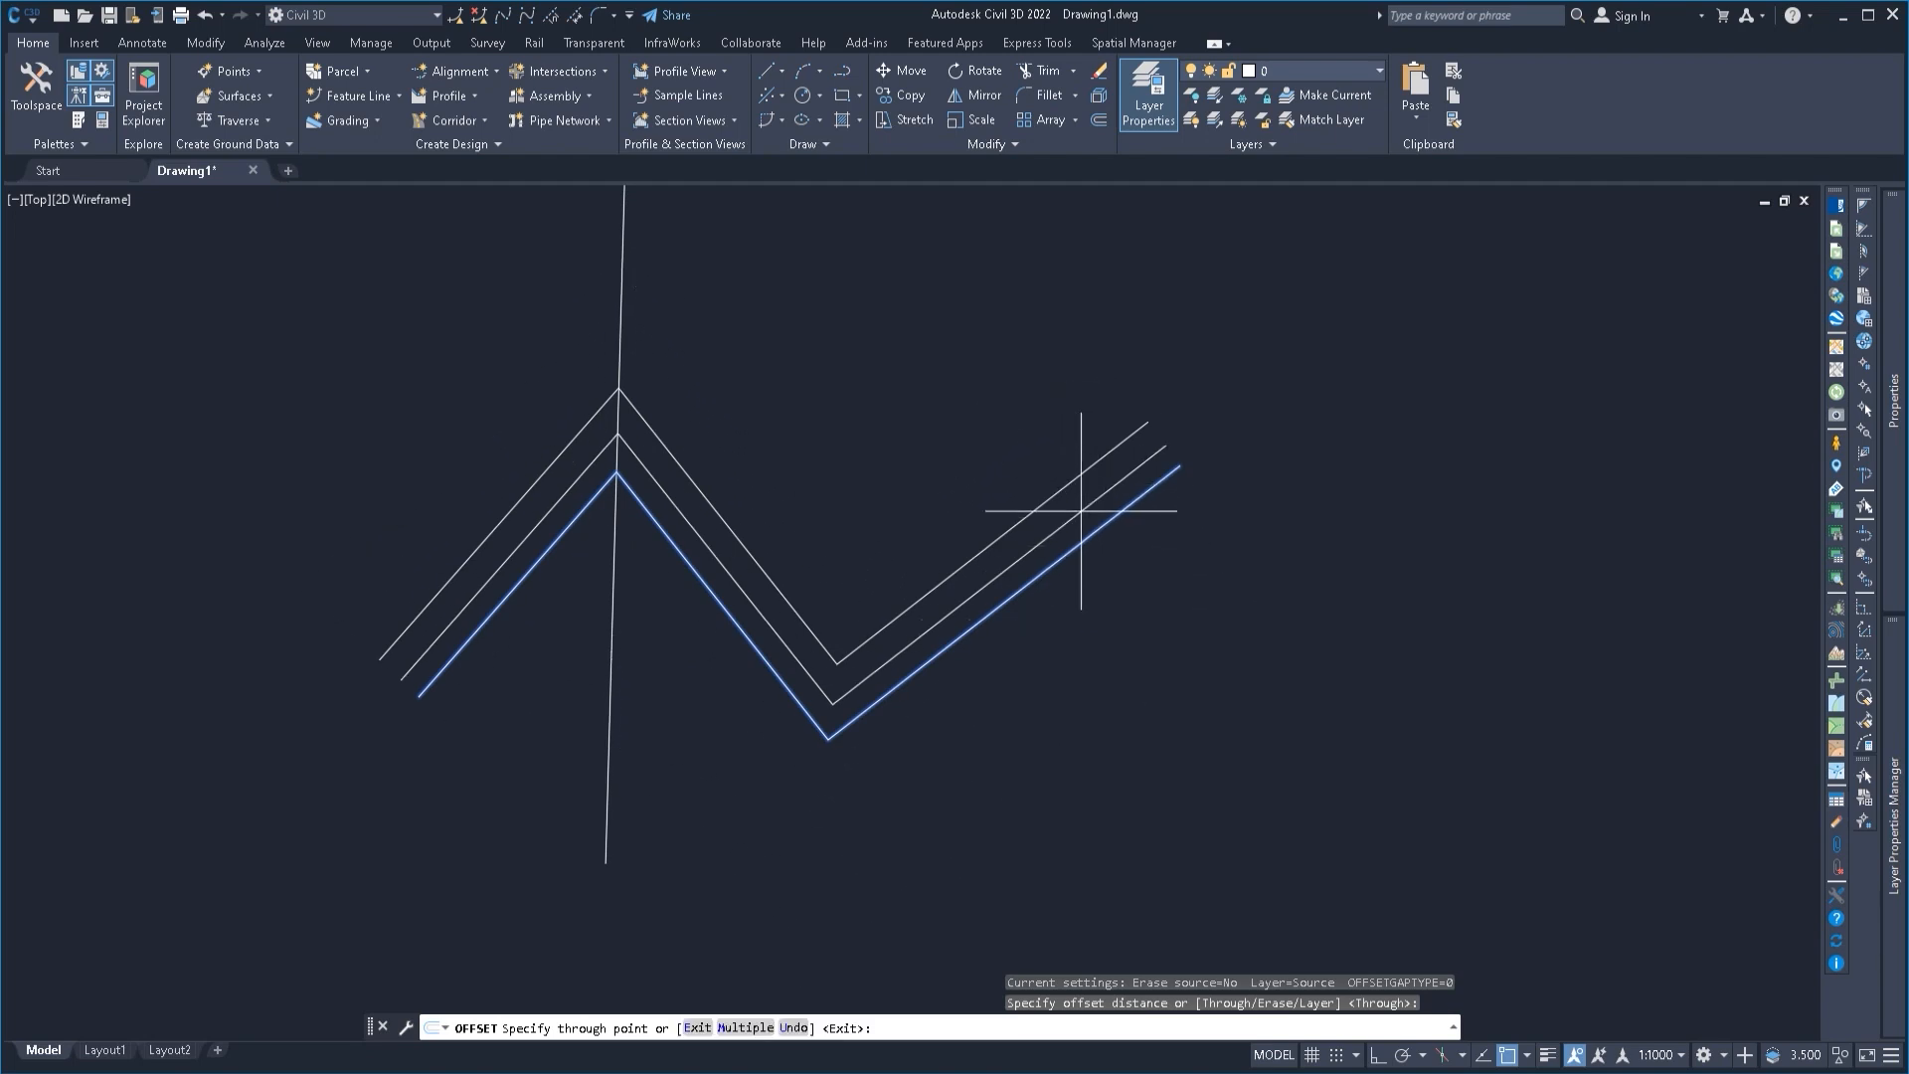
key(Escape)
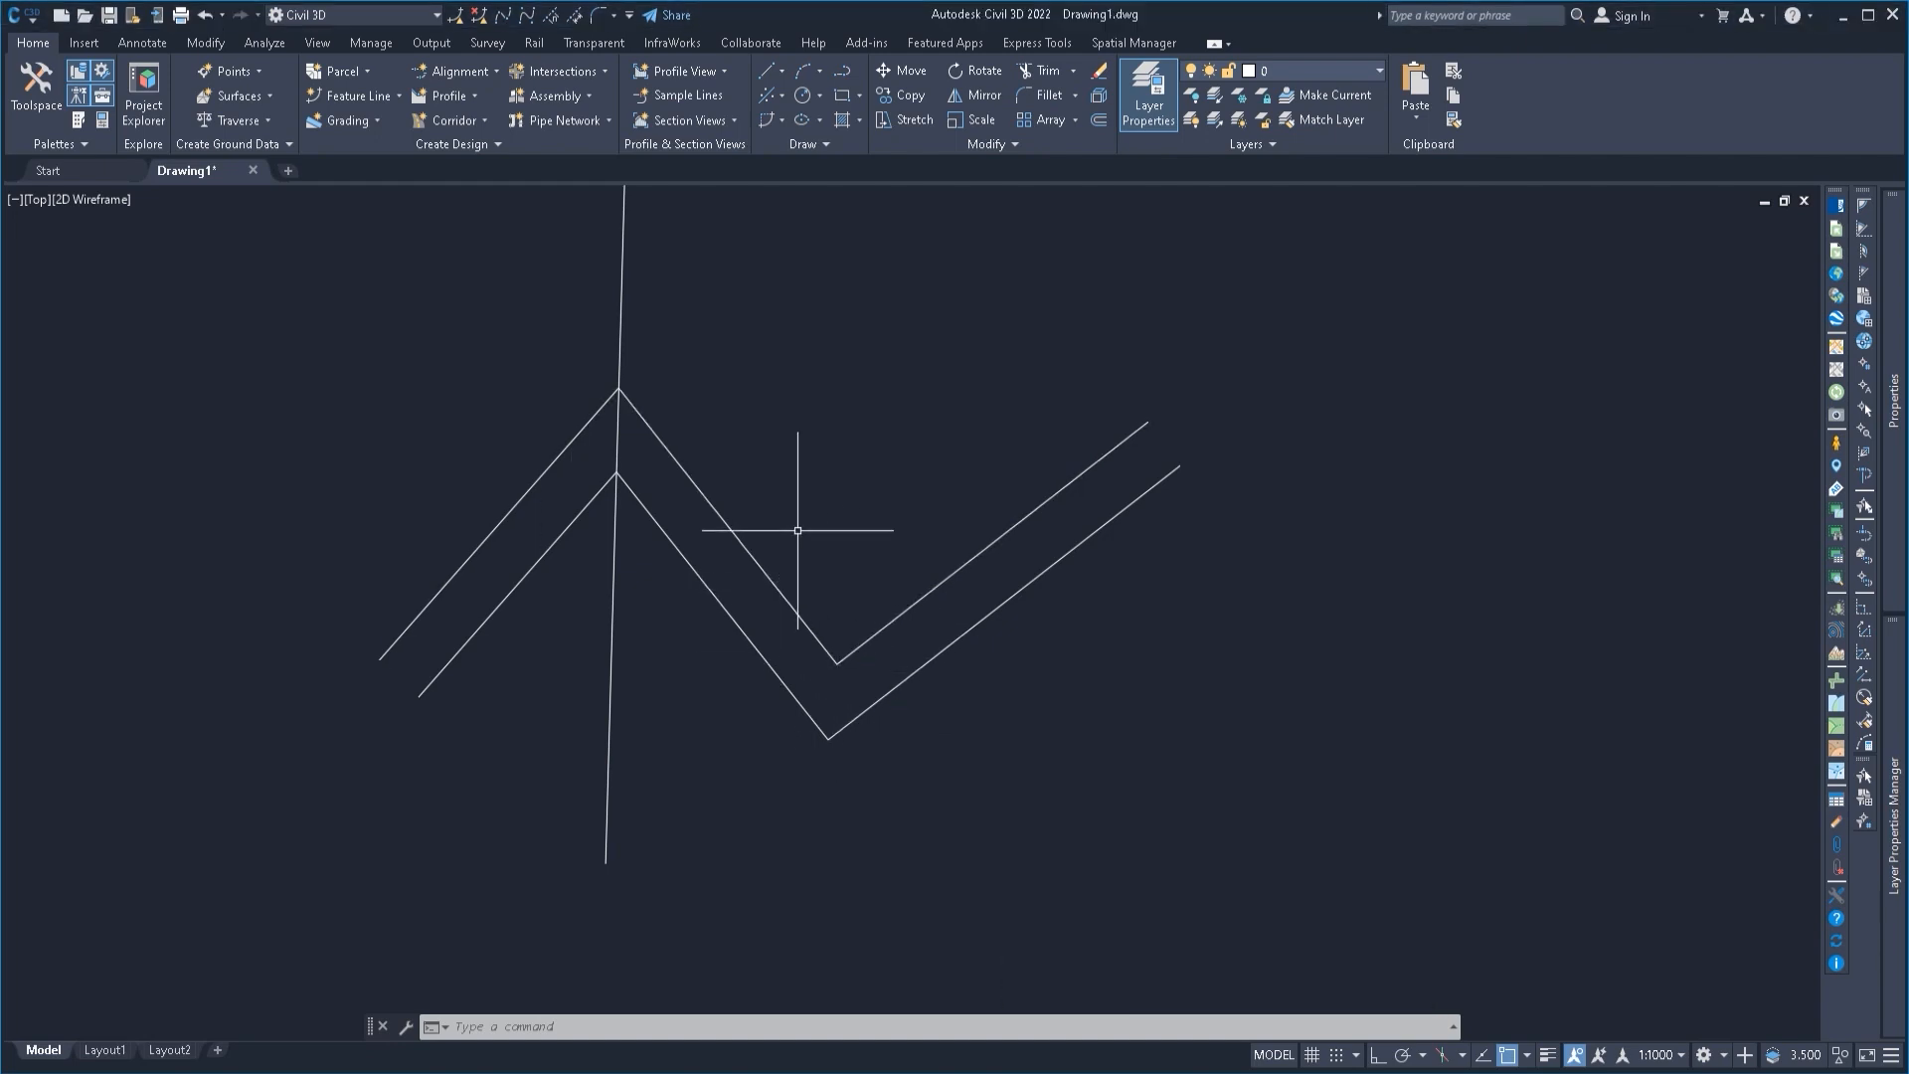
Step: Examine the angled line along its full length and where it crosses the zigzag polyline's peak
middle_drag(660, 732, 678, 698)
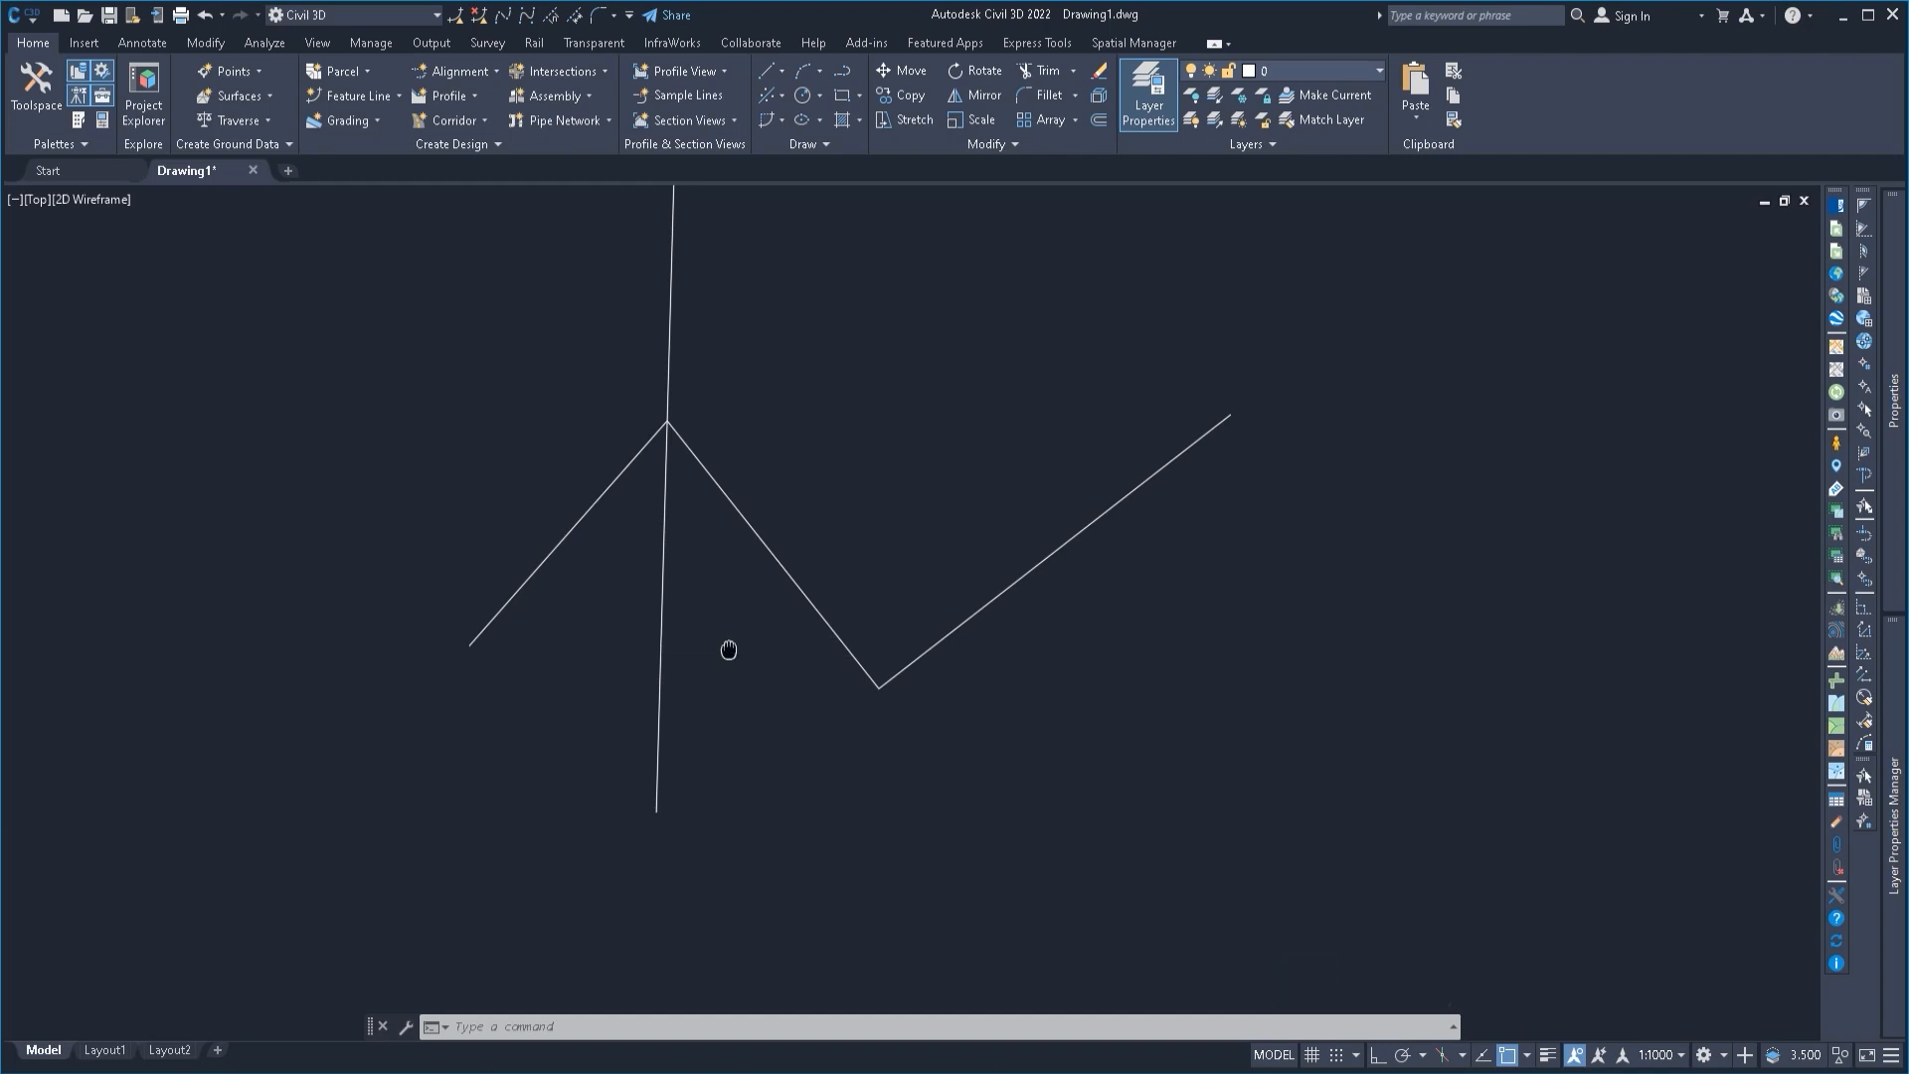
middle_drag(728, 648, 706, 836)
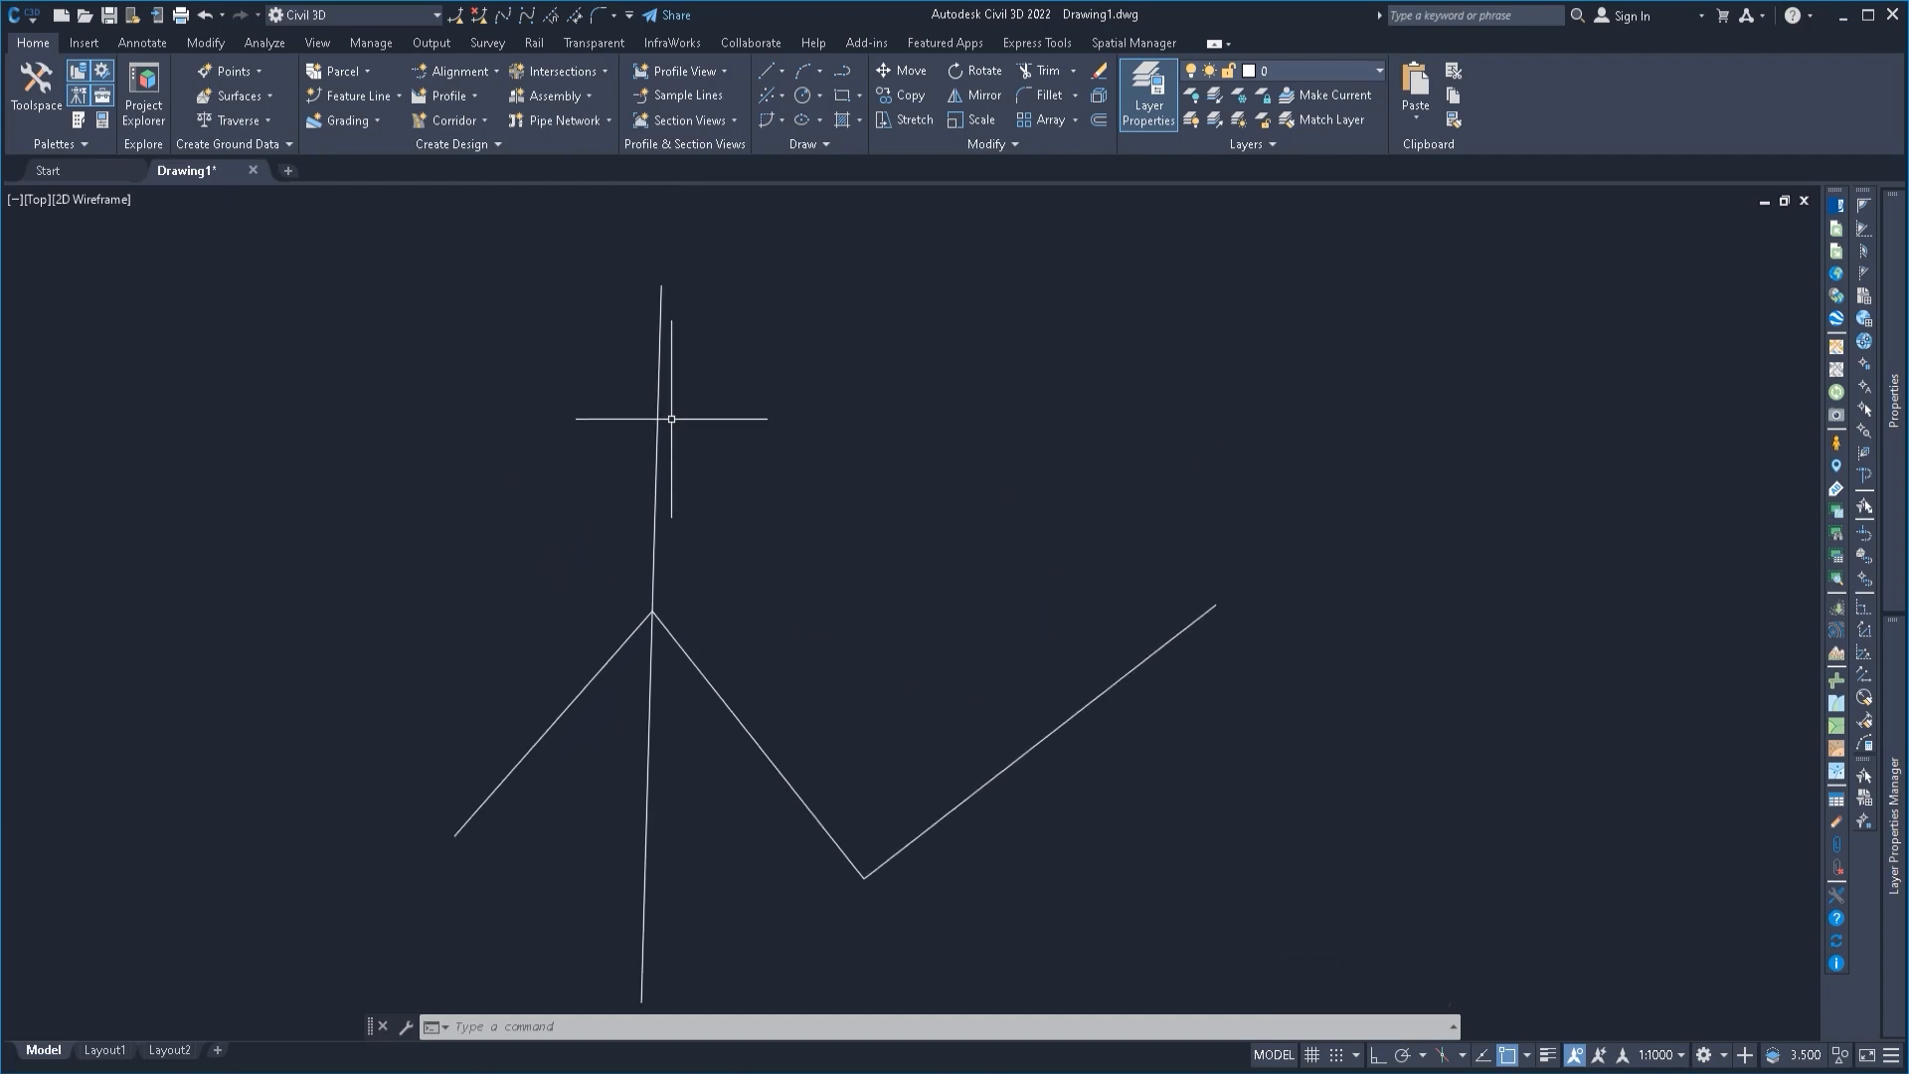
middle_drag(688, 760, 687, 600)
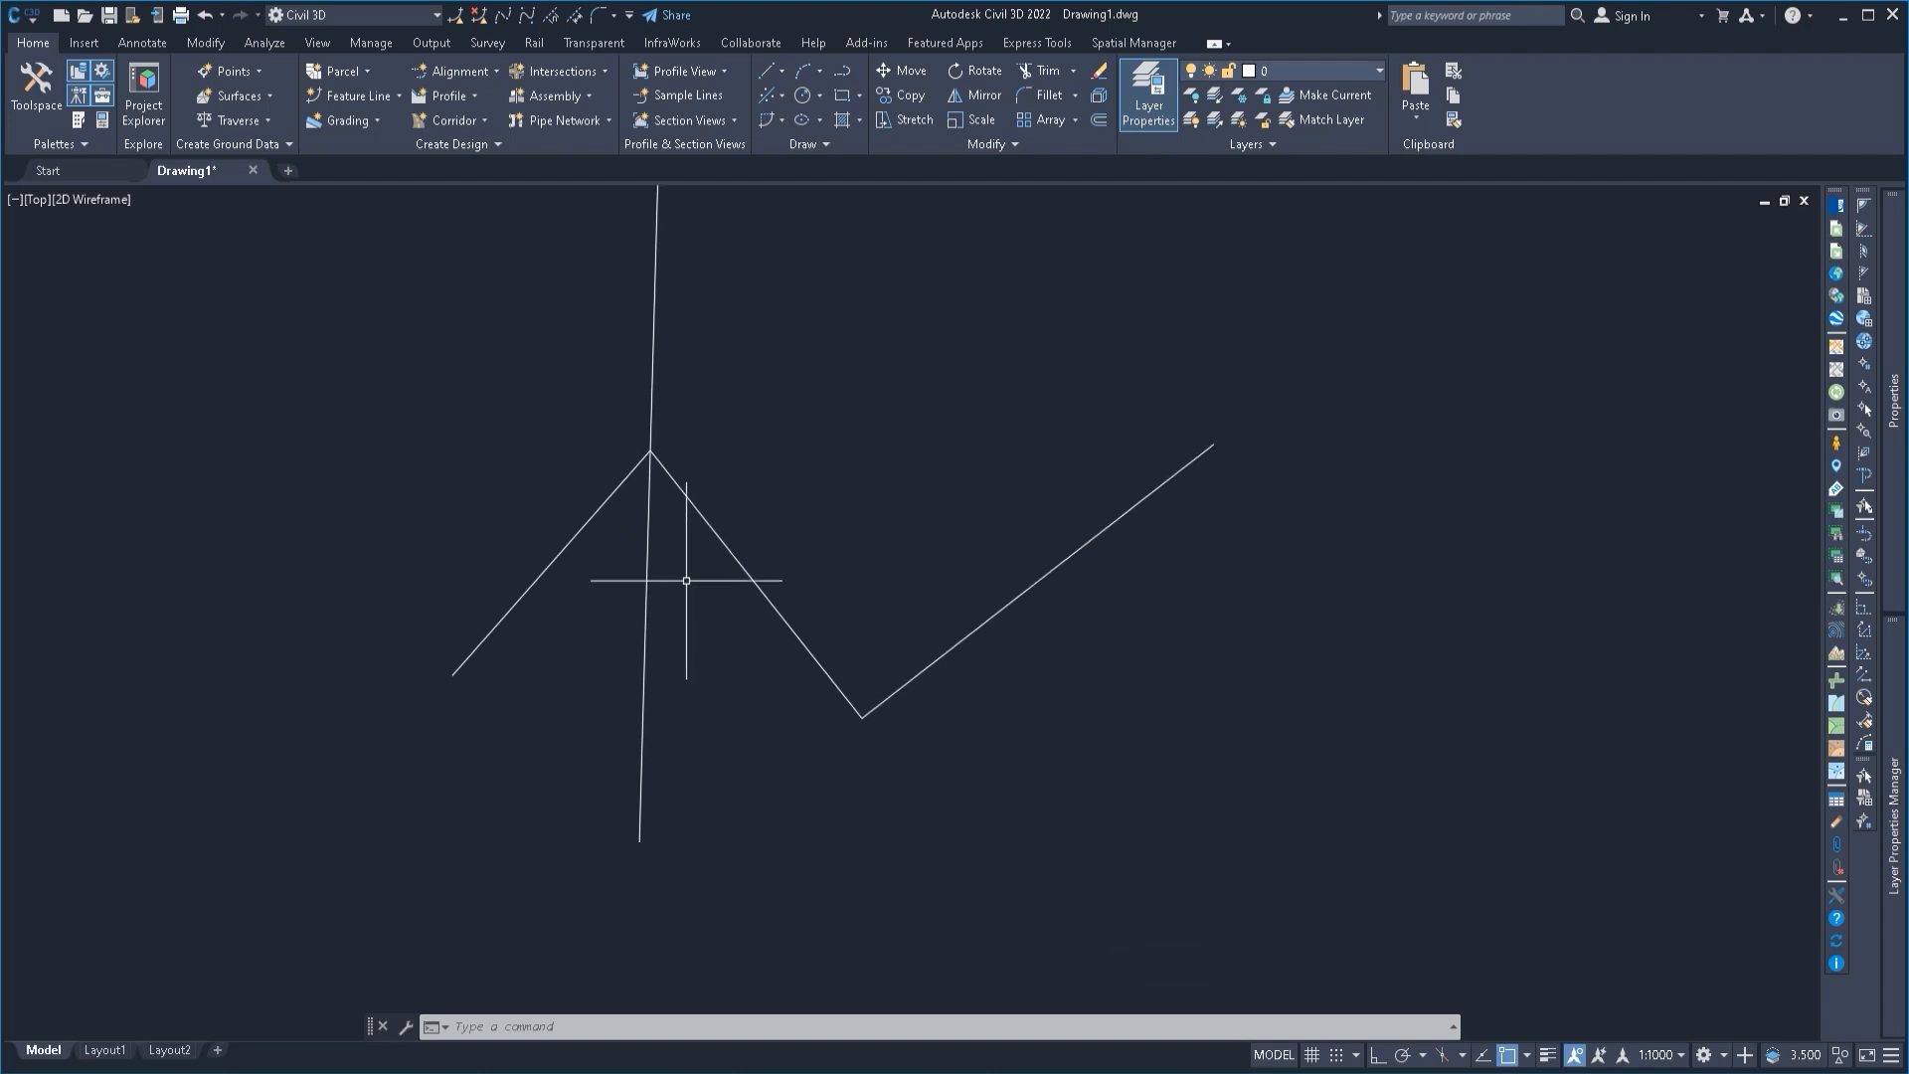
middle_drag(683, 392, 691, 578)
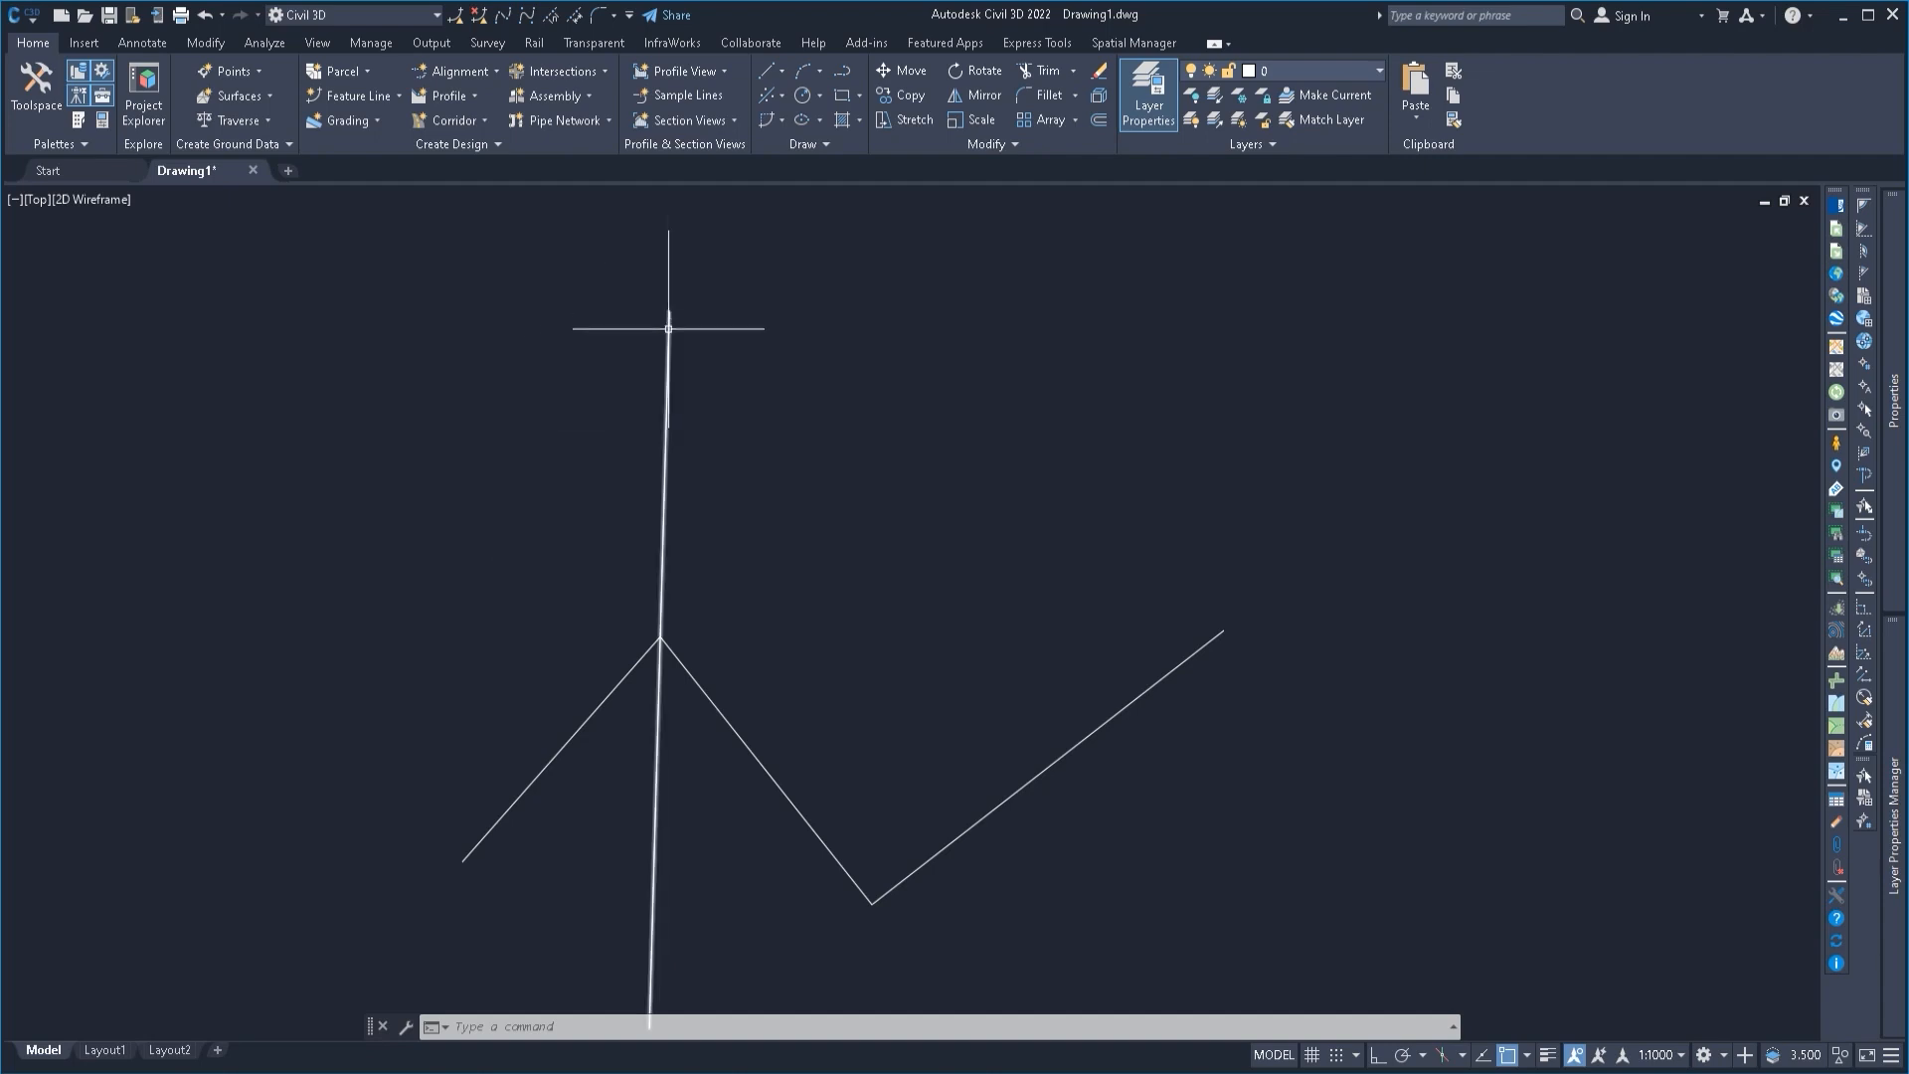
middle_drag(830, 711, 822, 567)
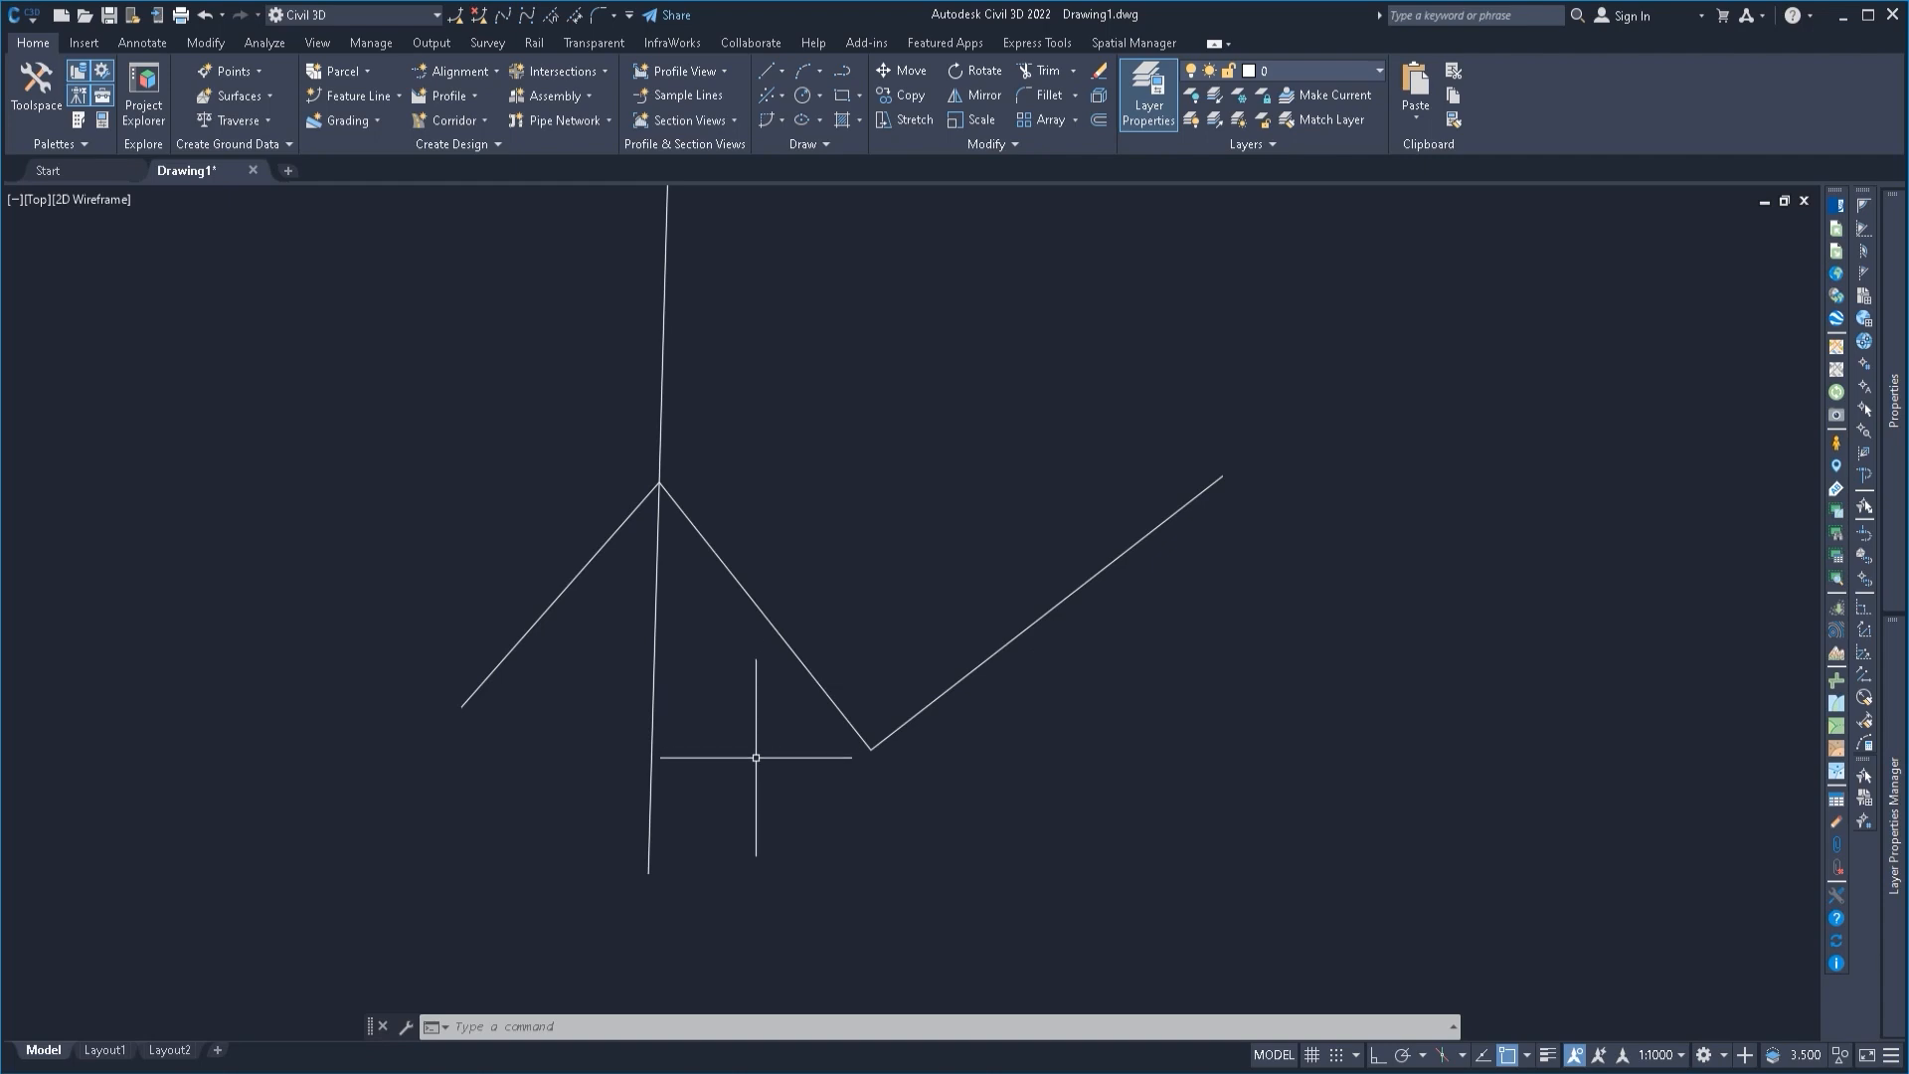
middle_drag(736, 797, 752, 732)
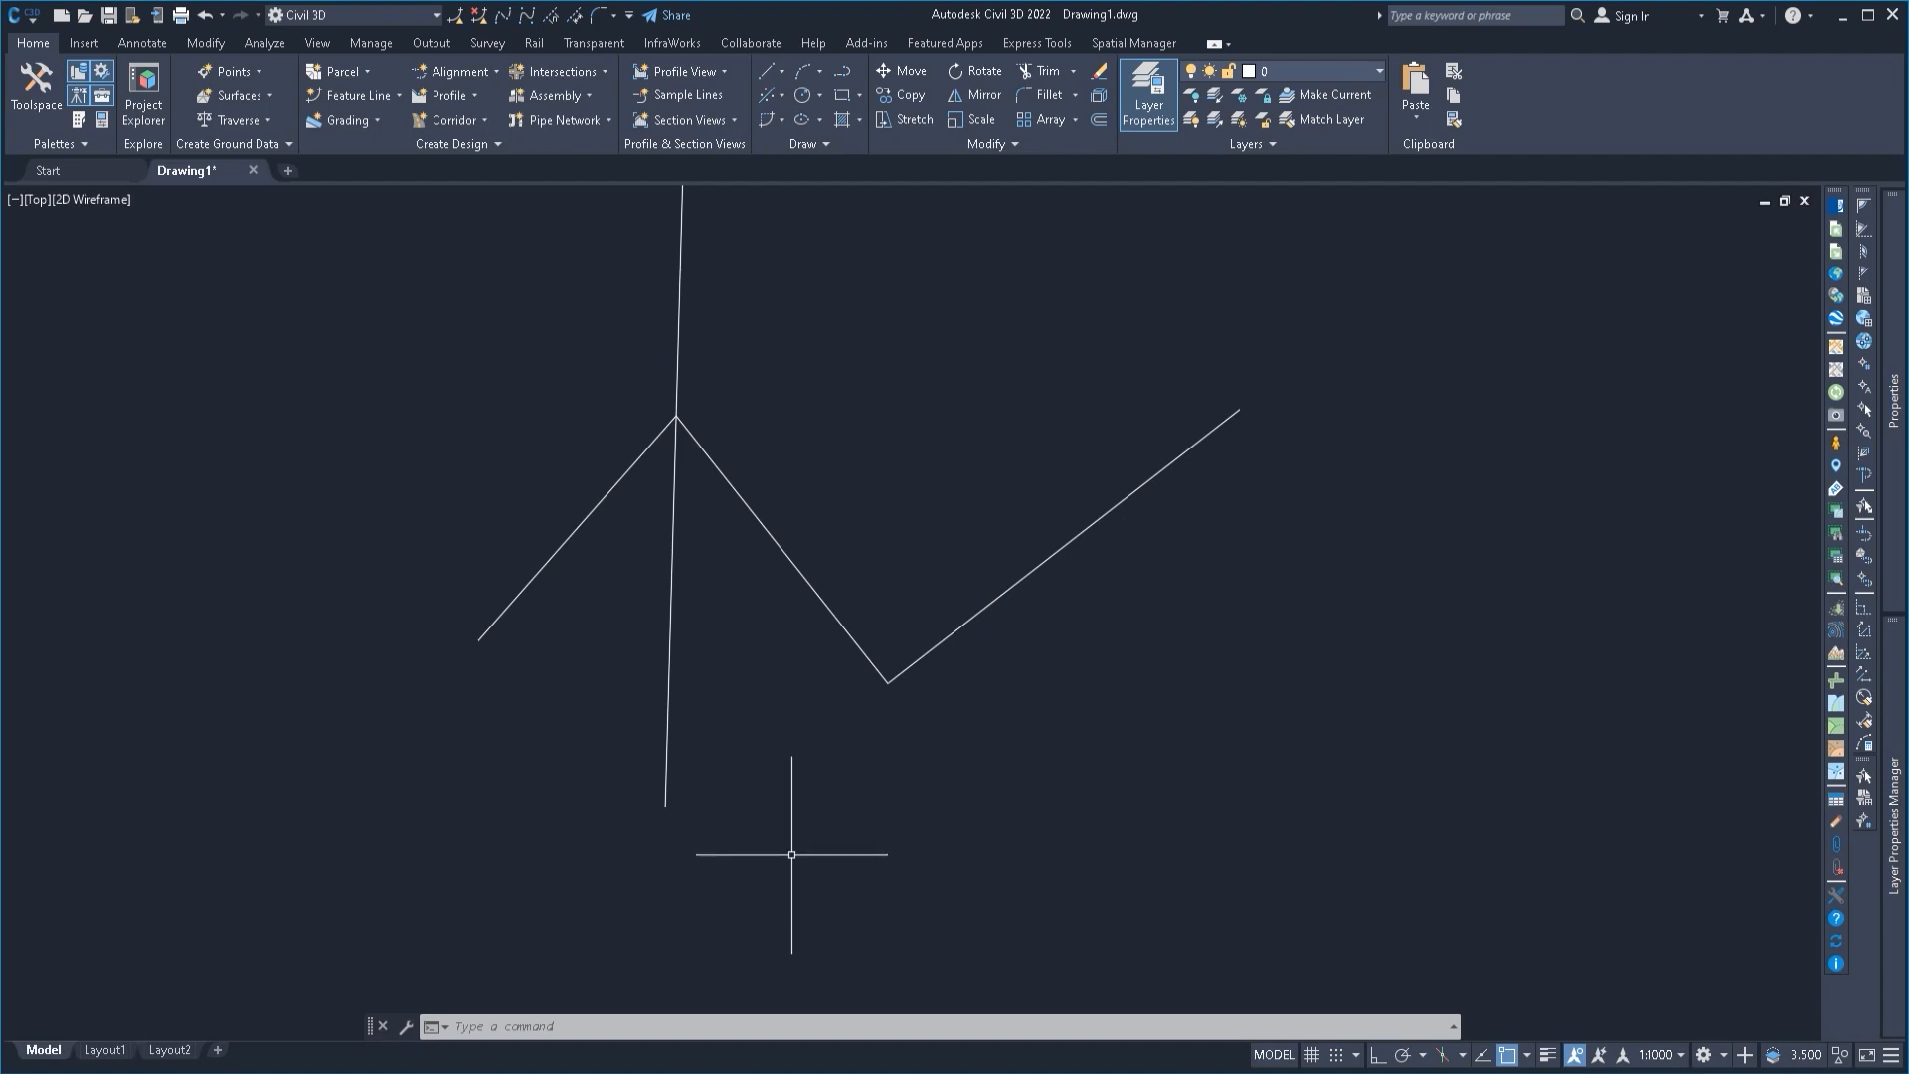
middle_drag(790, 859, 777, 800)
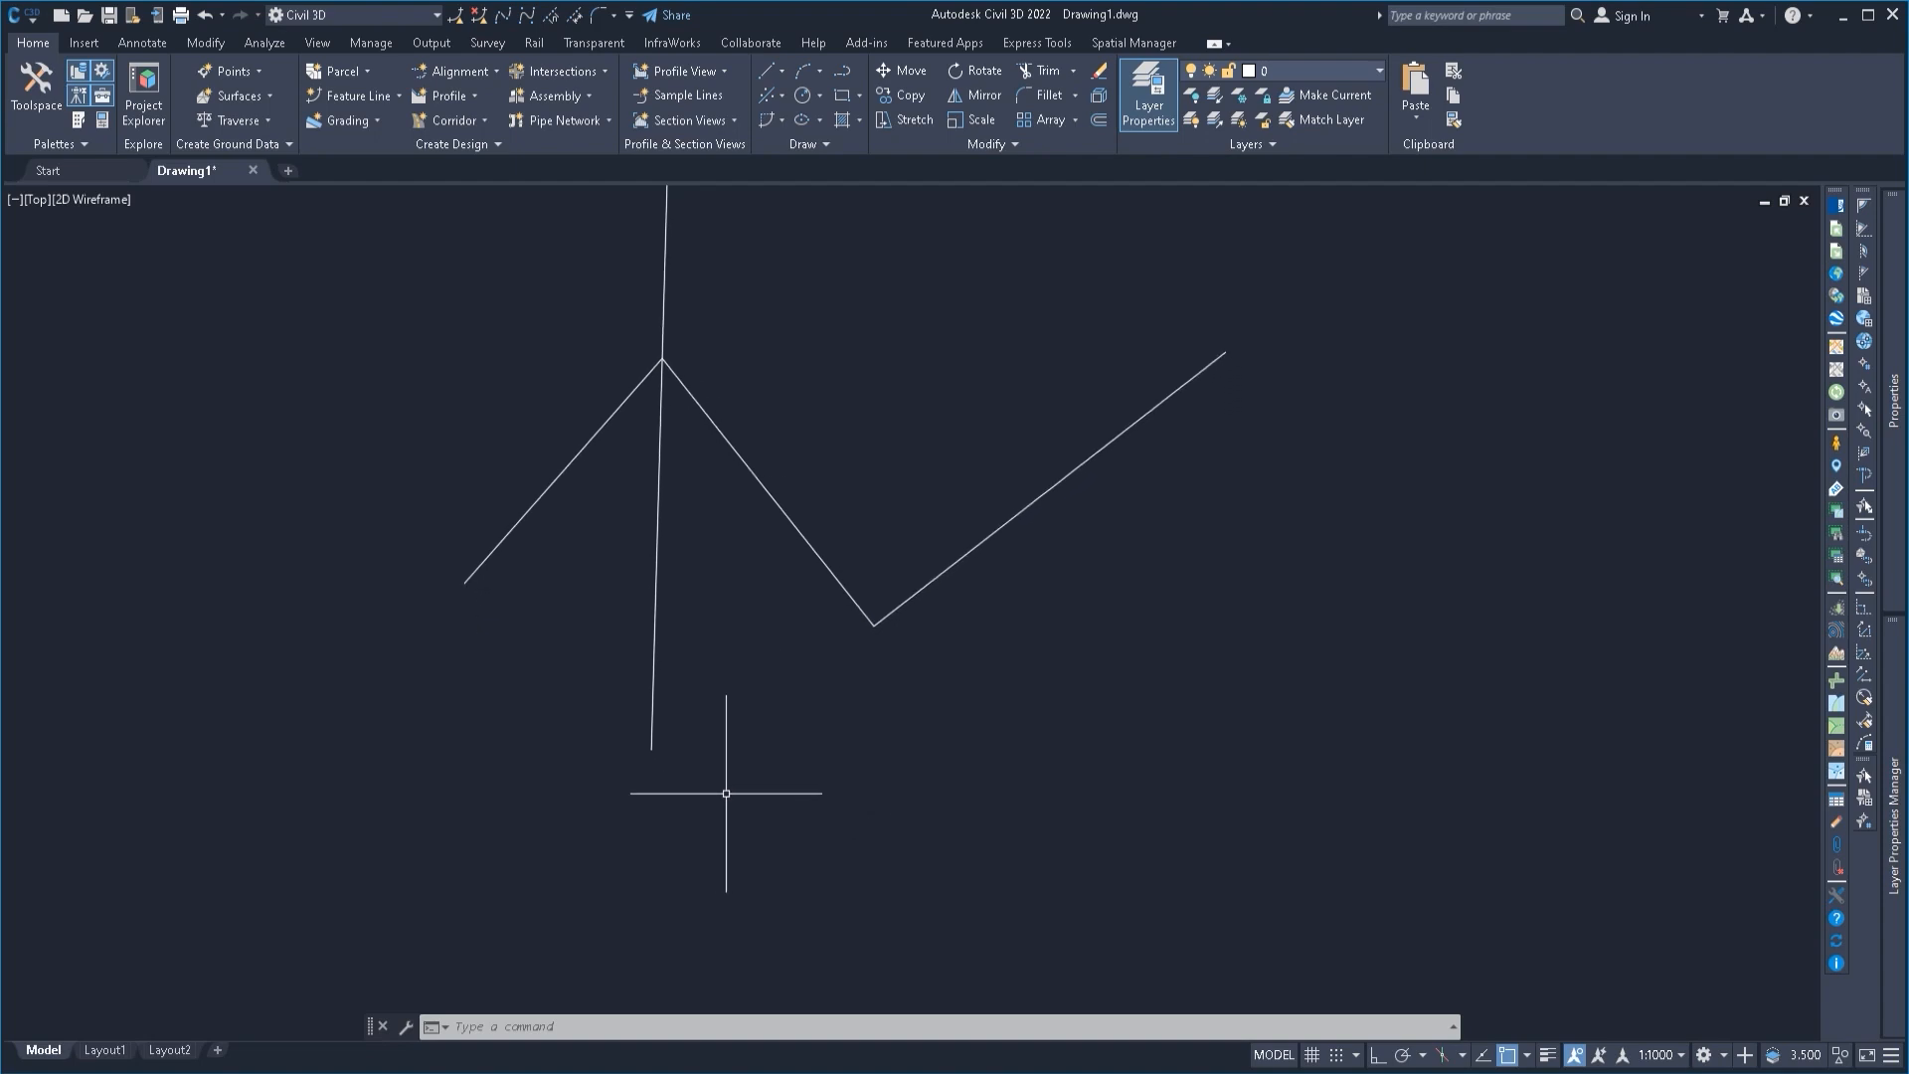
middle_drag(746, 814, 745, 751)
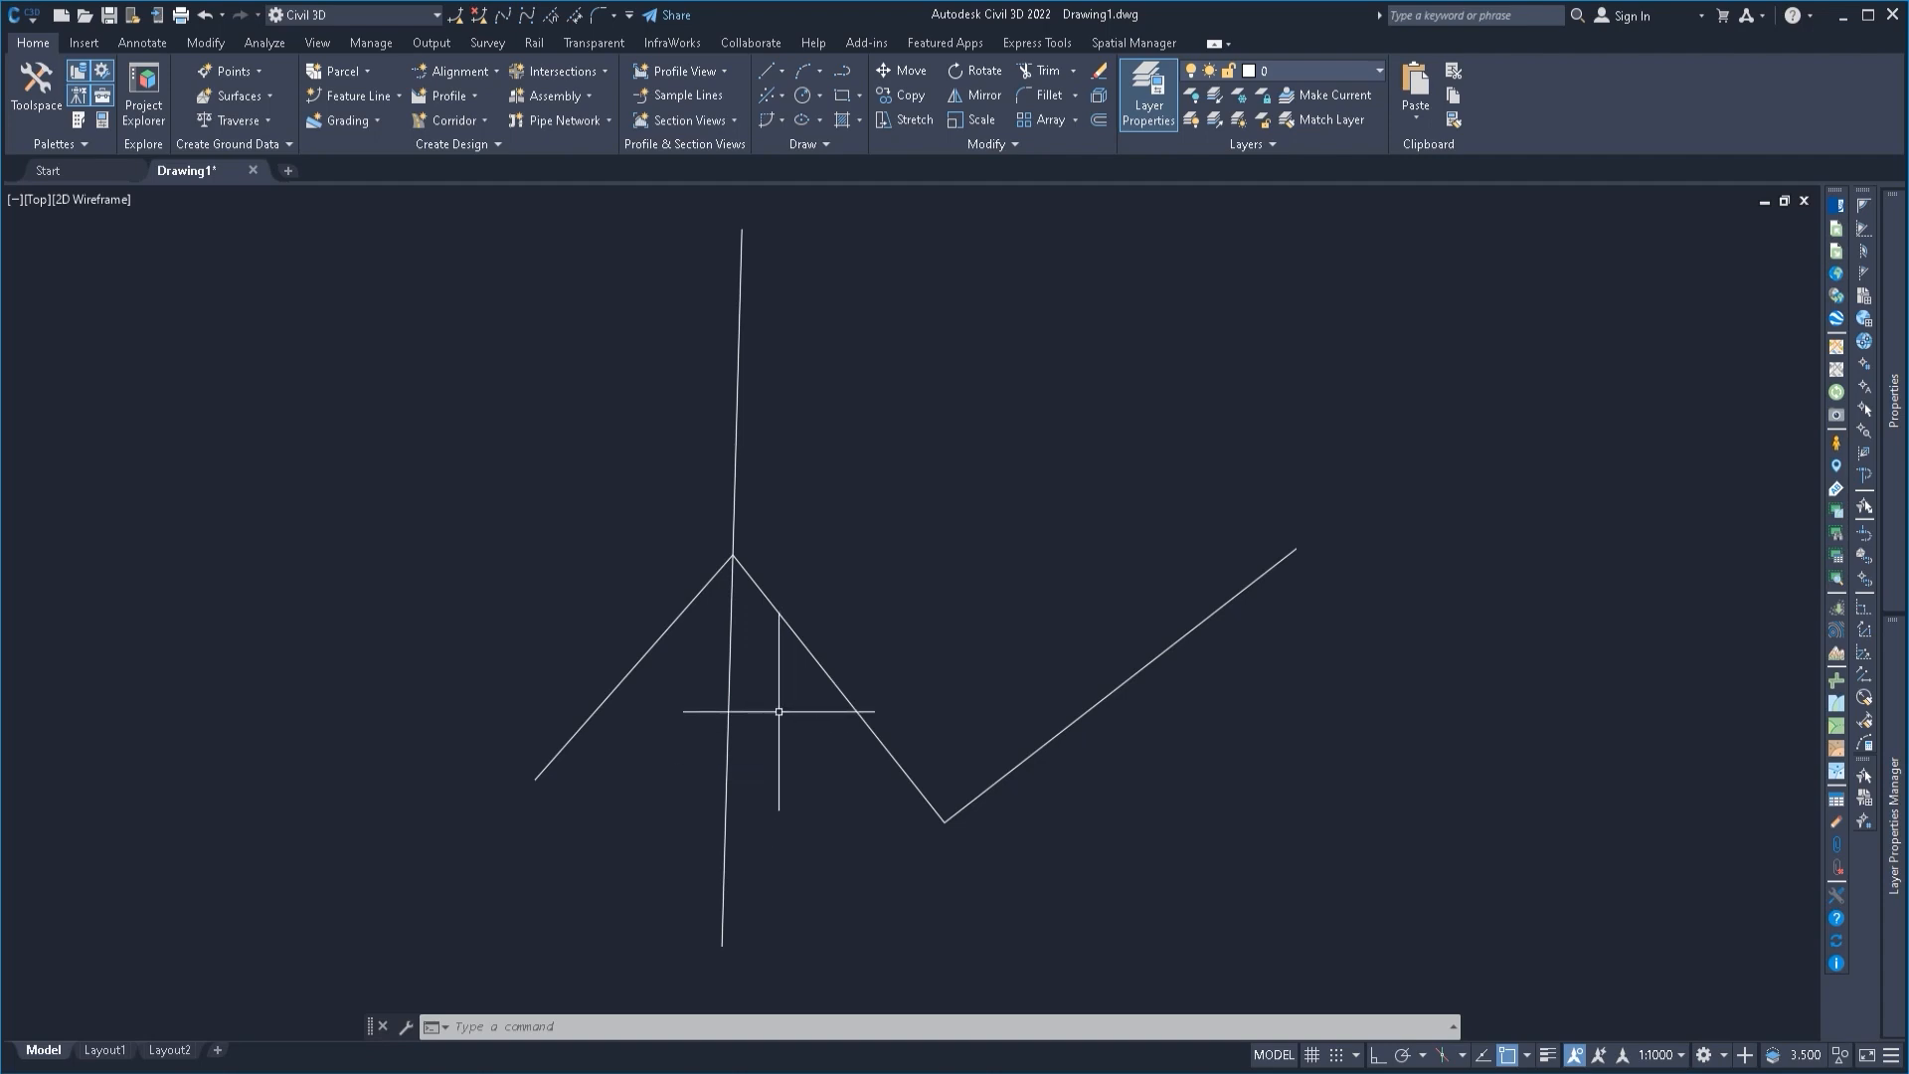
Step: Draw a single-segment polyline from the angled line's lower endpoint, running diagonally down and to the right
middle_drag(804, 817, 754, 546)
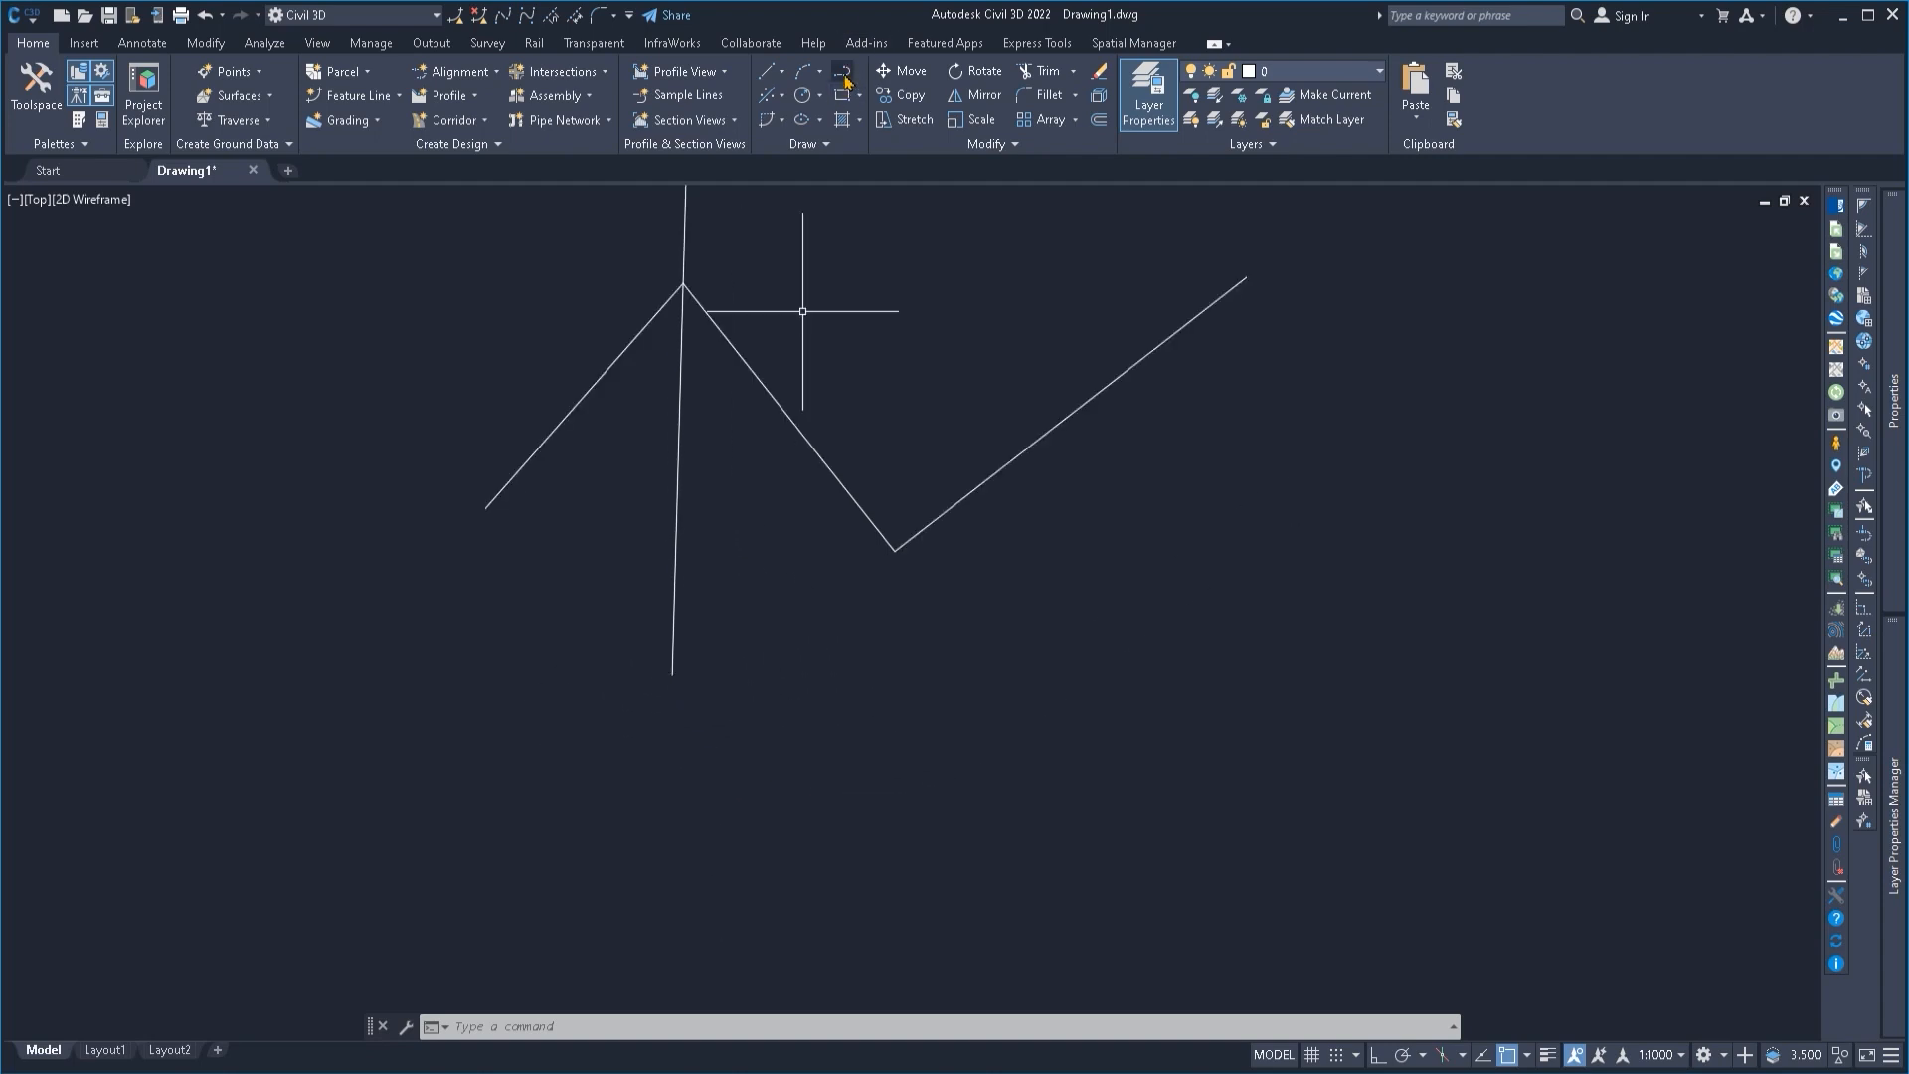
click(842, 74)
click(672, 675)
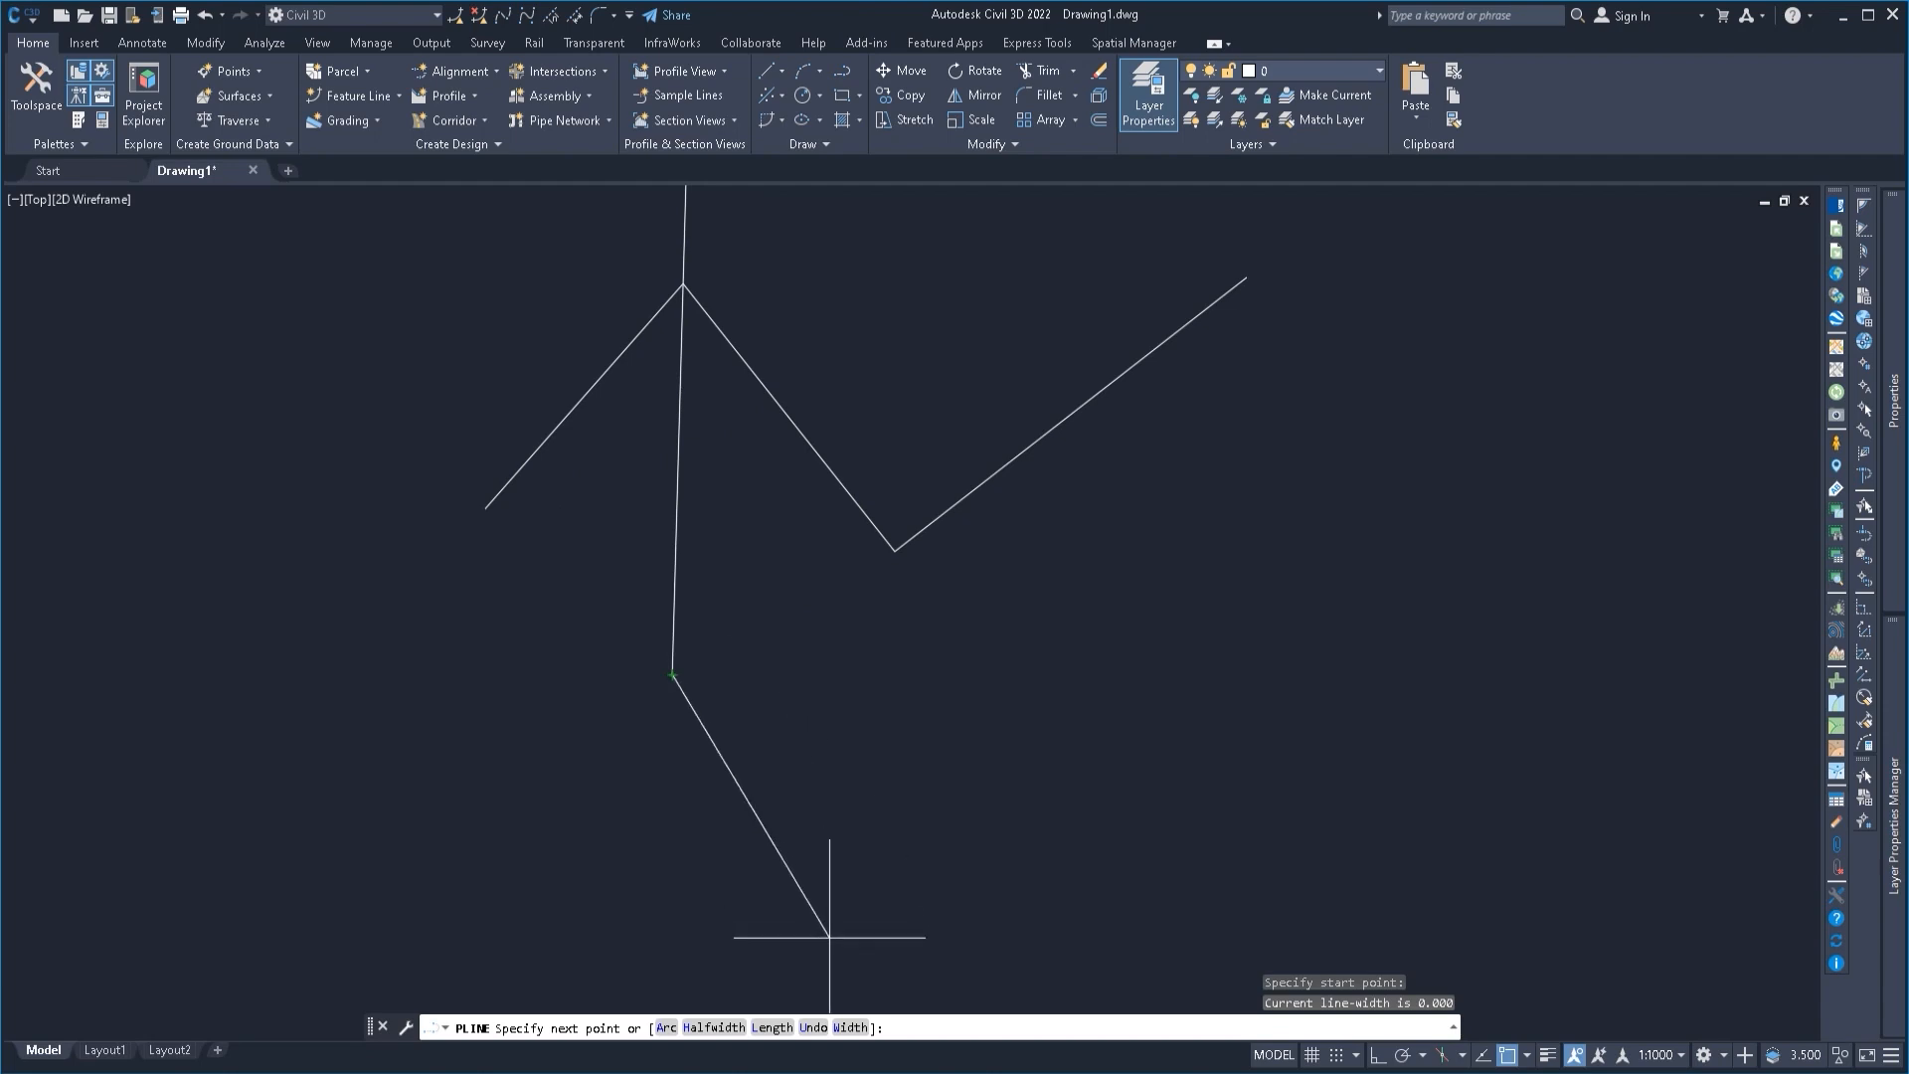
click(865, 965)
key(Escape)
middle_drag(801, 809, 712, 621)
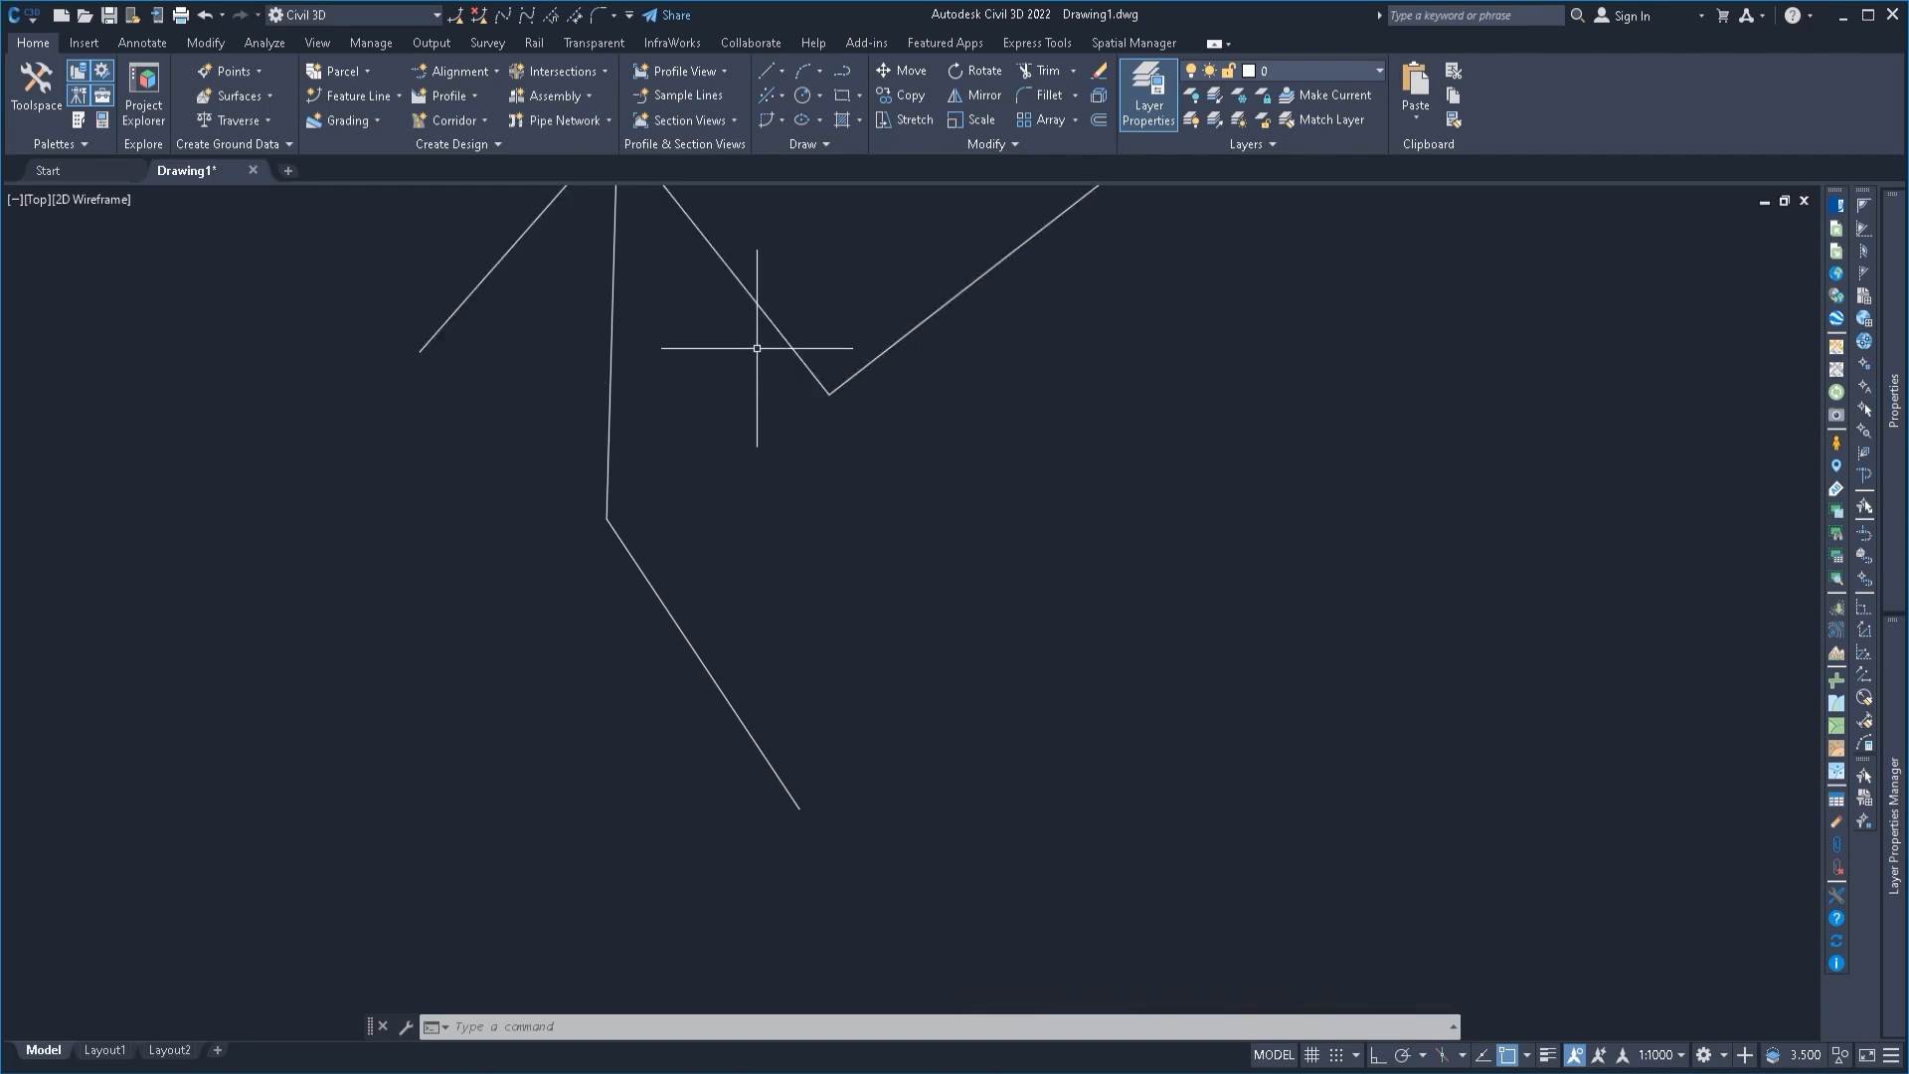
middle_drag(797, 699, 796, 914)
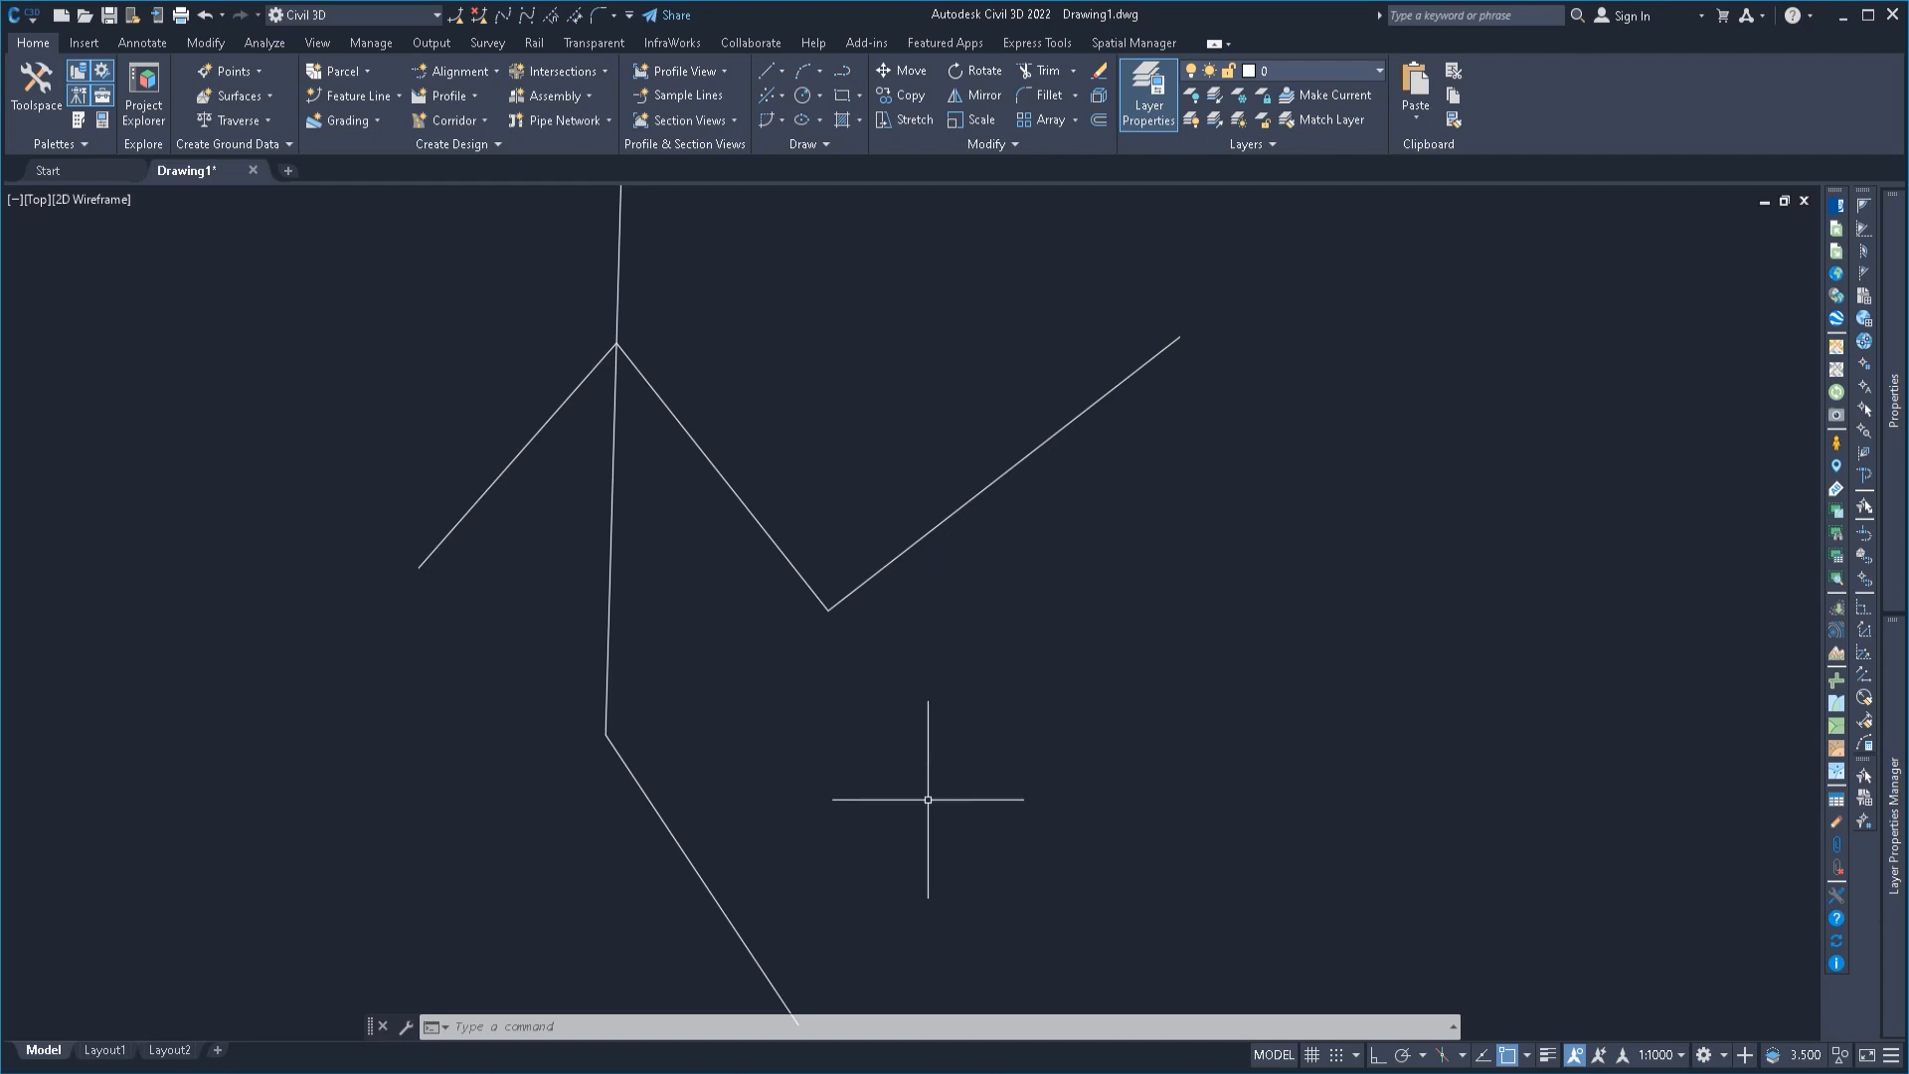
Step: Switch to the Keyline Patterning process diagram and review the Primary Land Elements box of the Trajectories stage
click(686, 362)
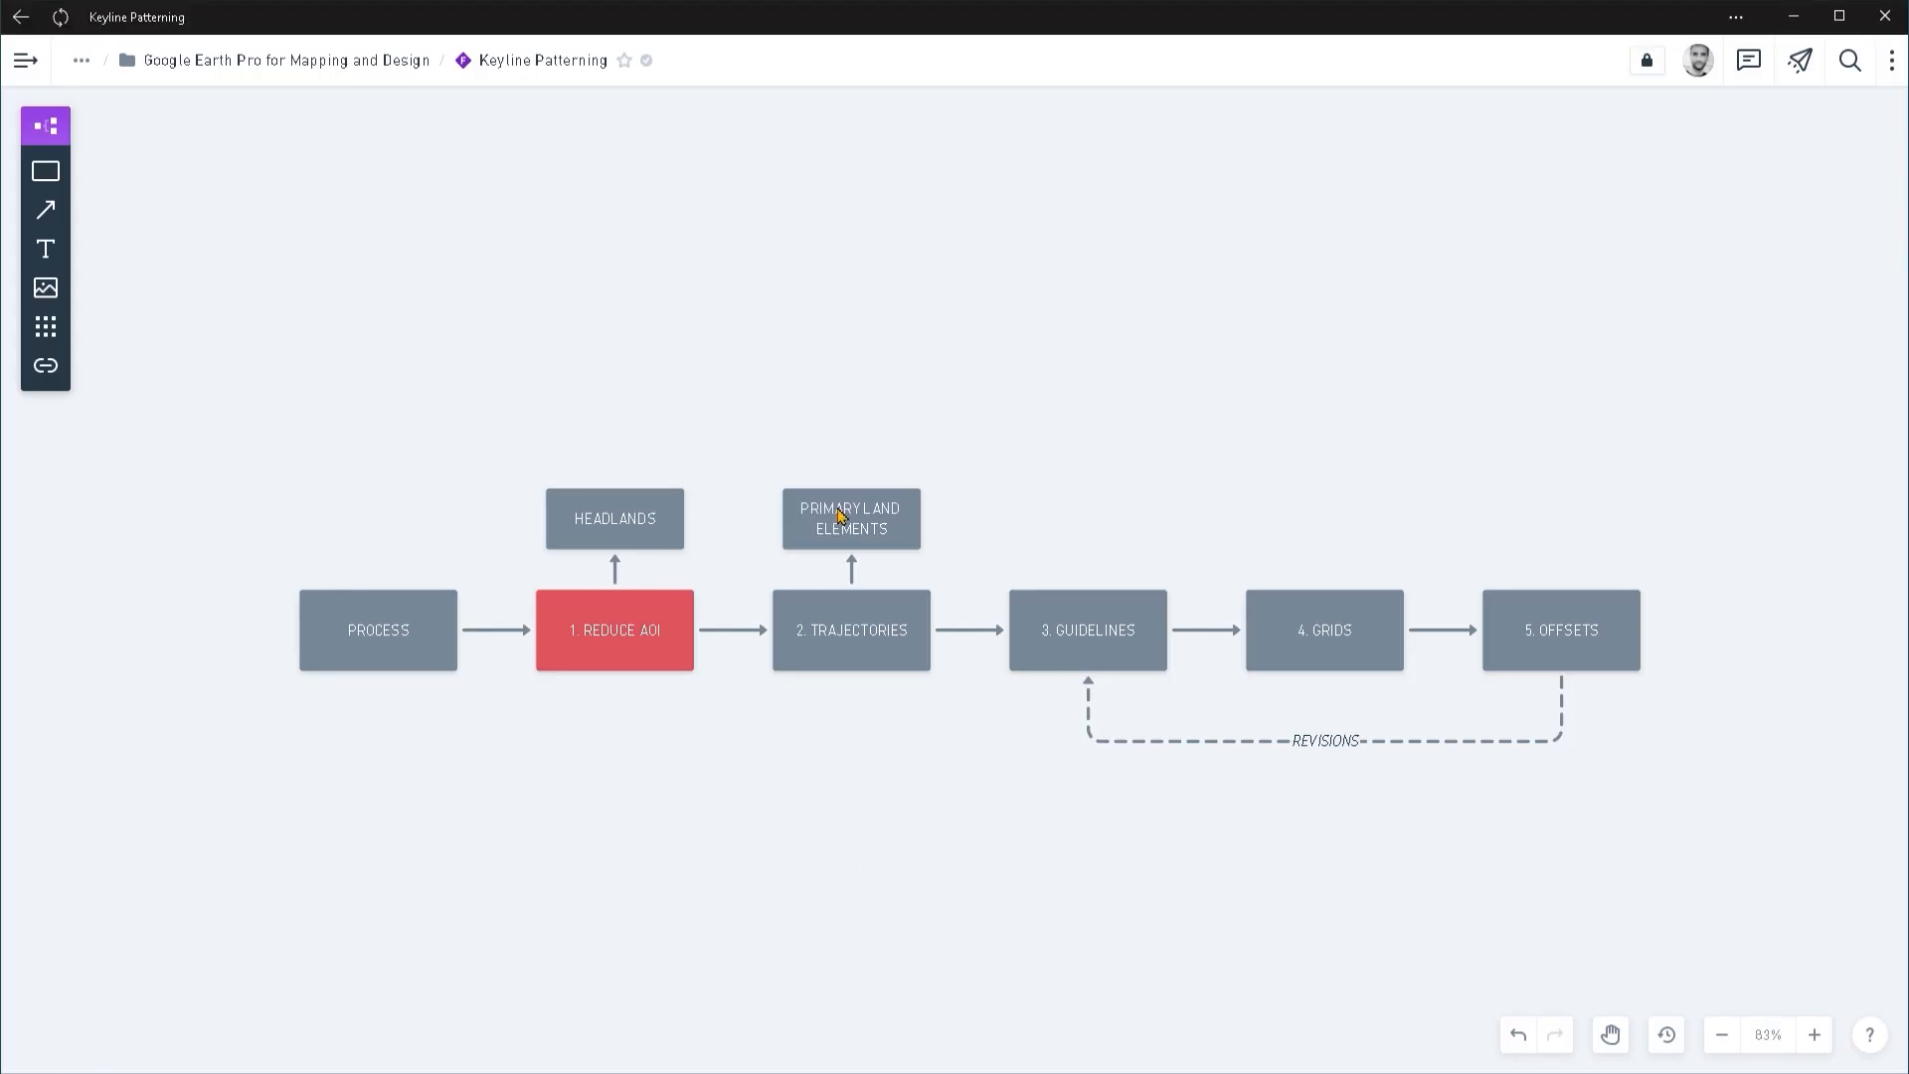
click(861, 527)
click(956, 556)
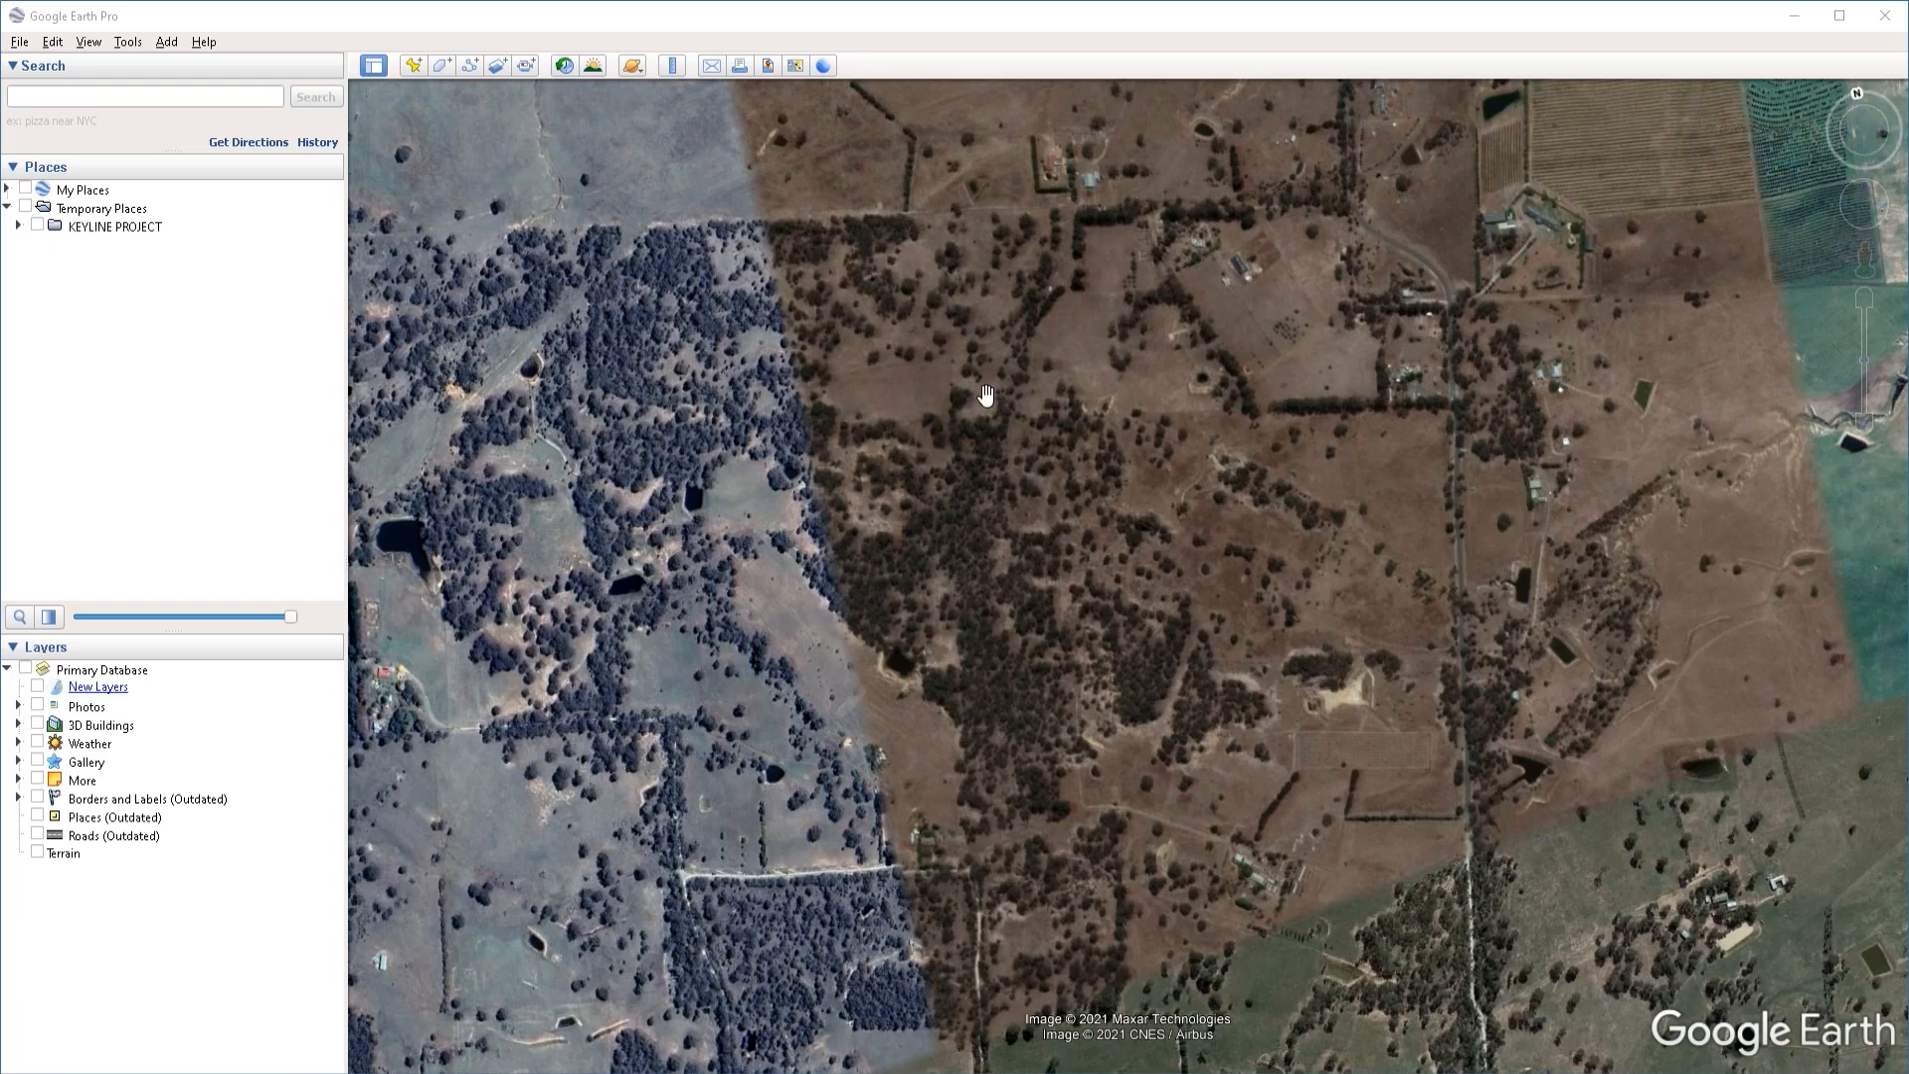
Step: Set the on-screen navigation controls to never show in the Google Earth Pro view
click(90, 44)
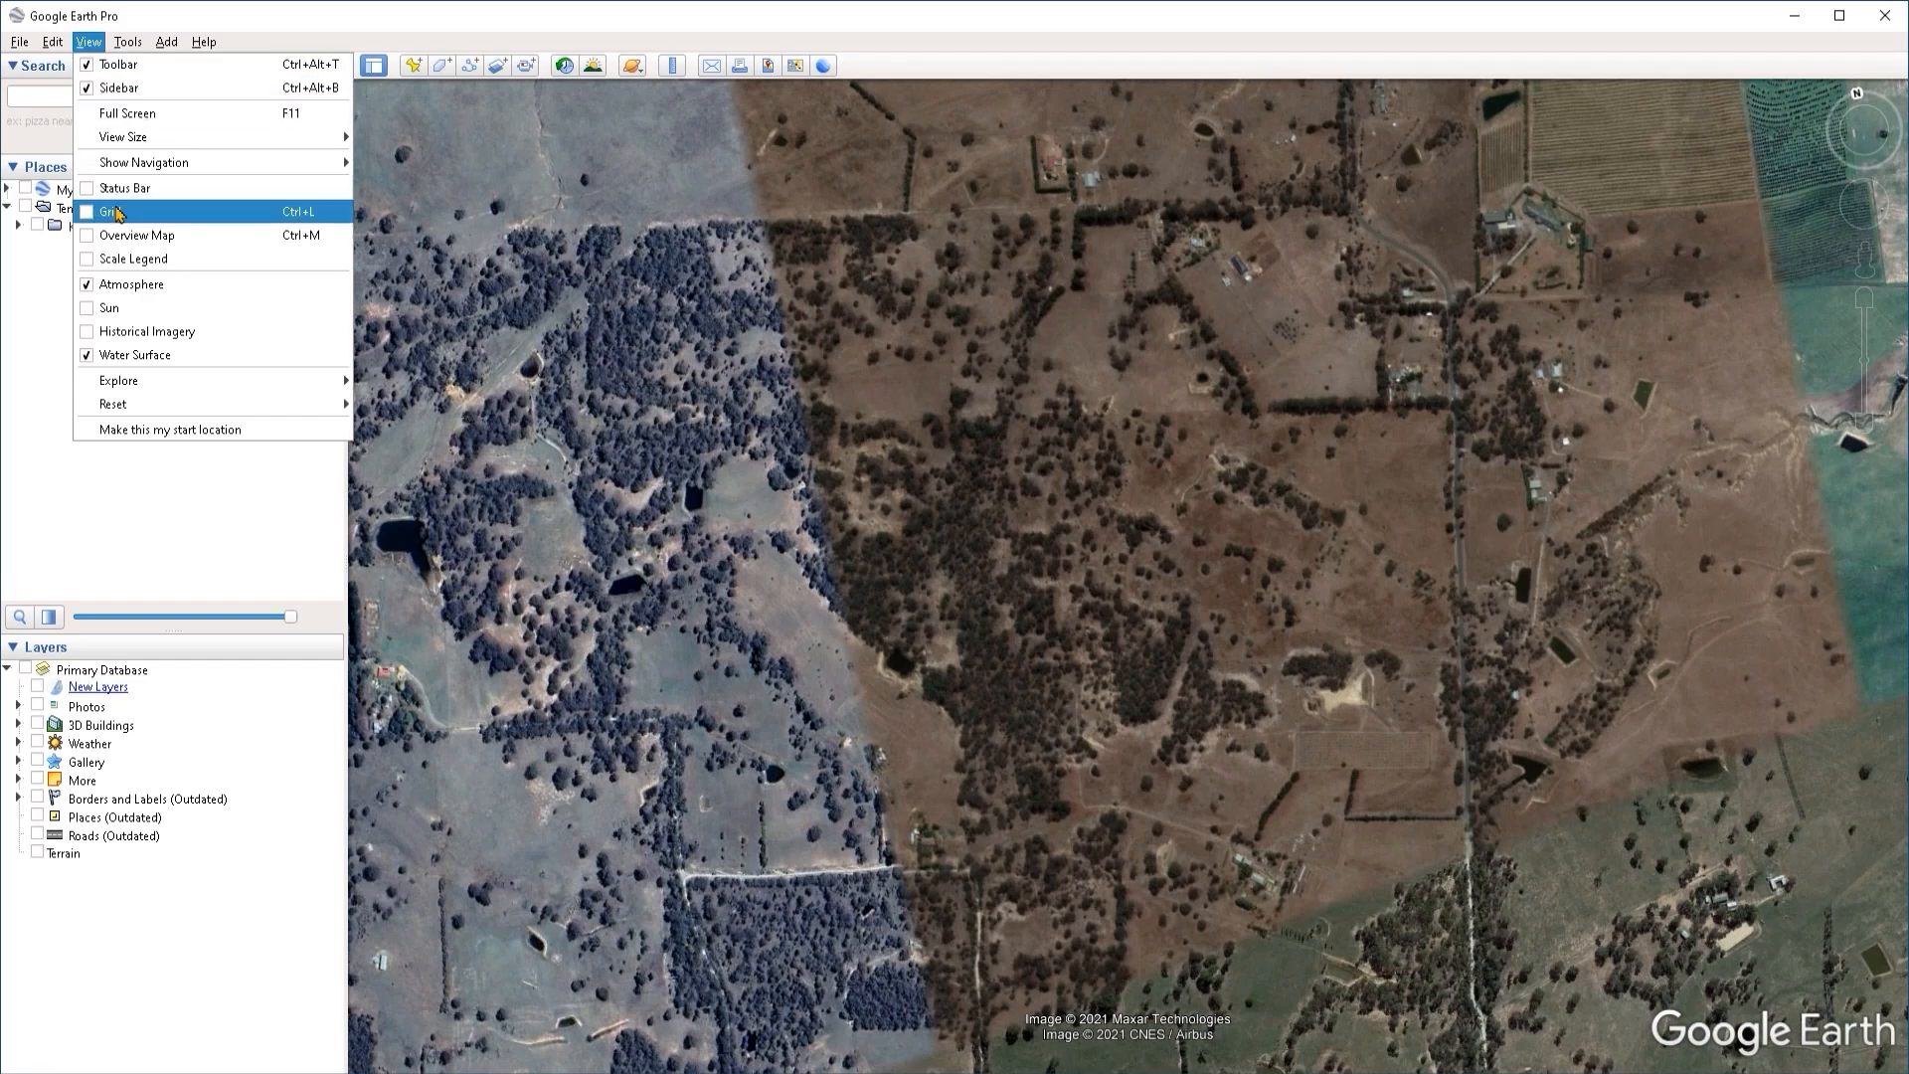
mouse_move(148, 171)
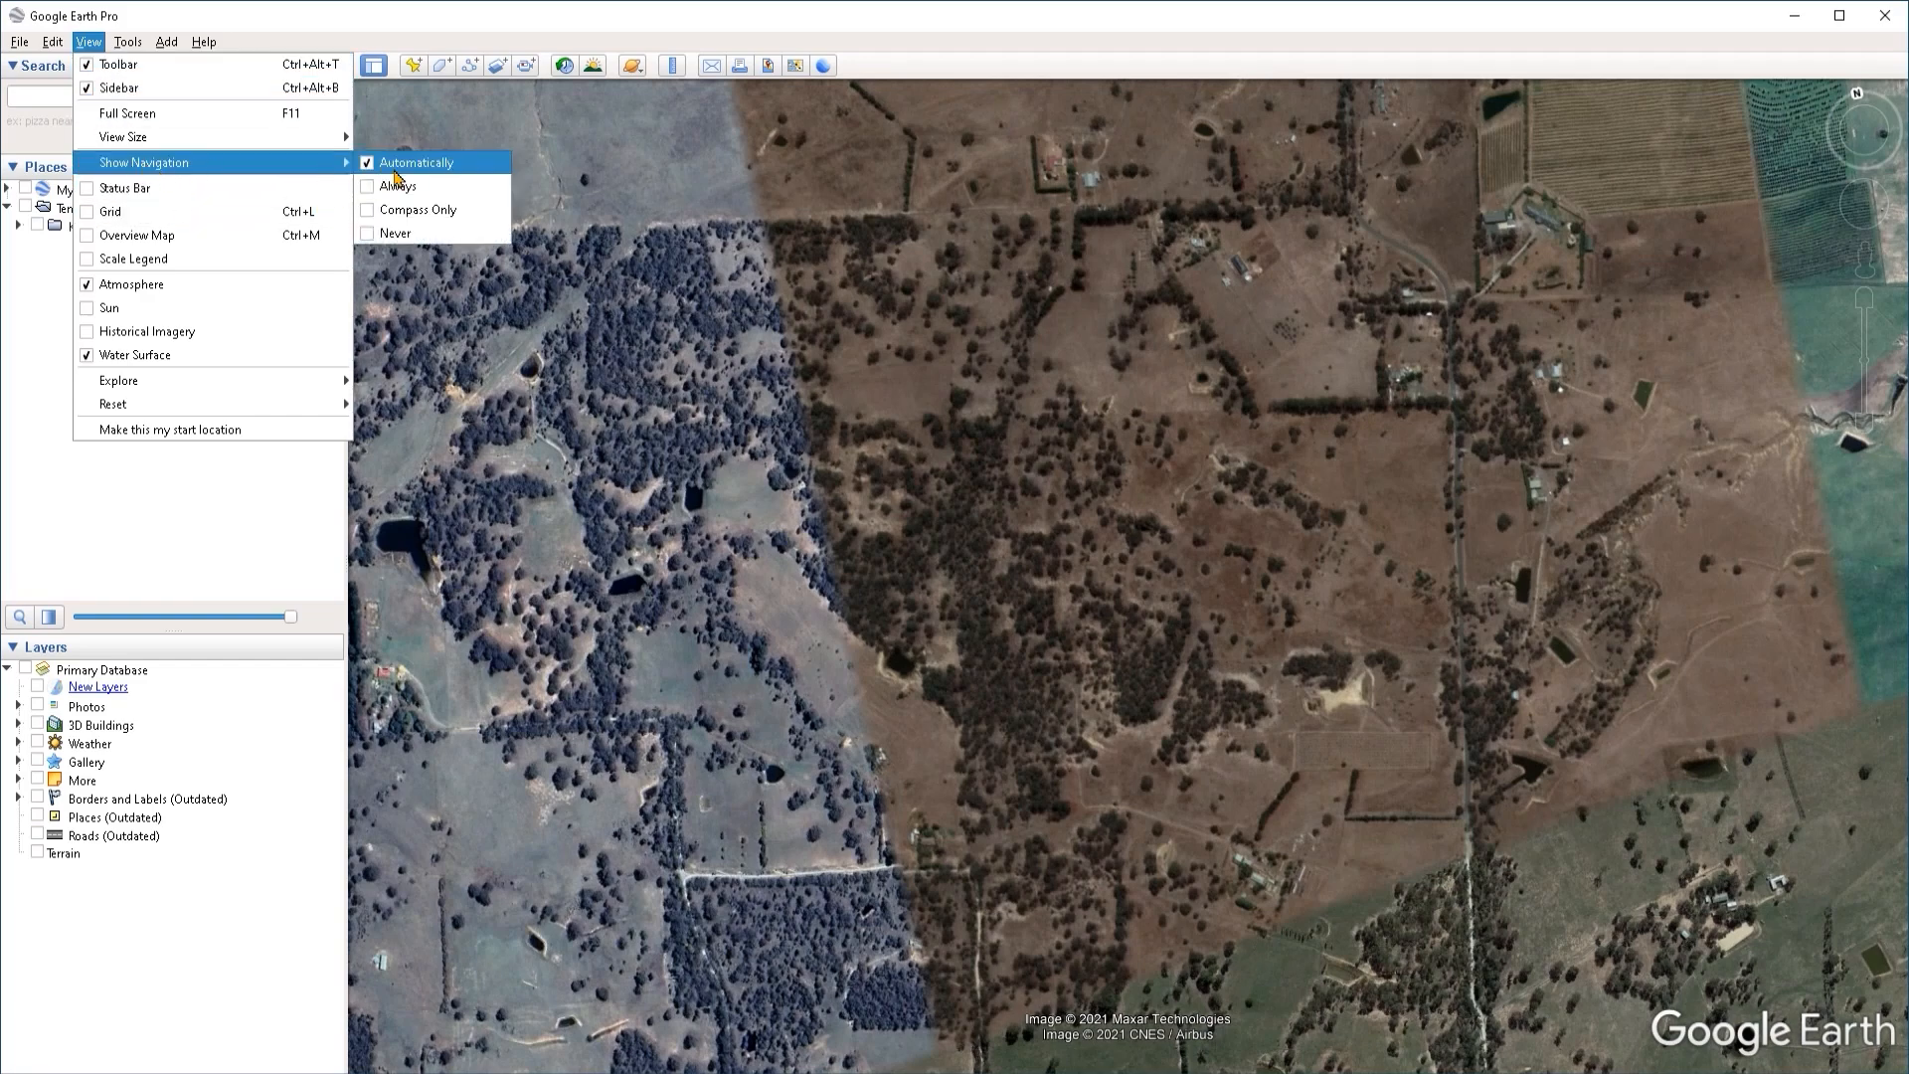
click(394, 234)
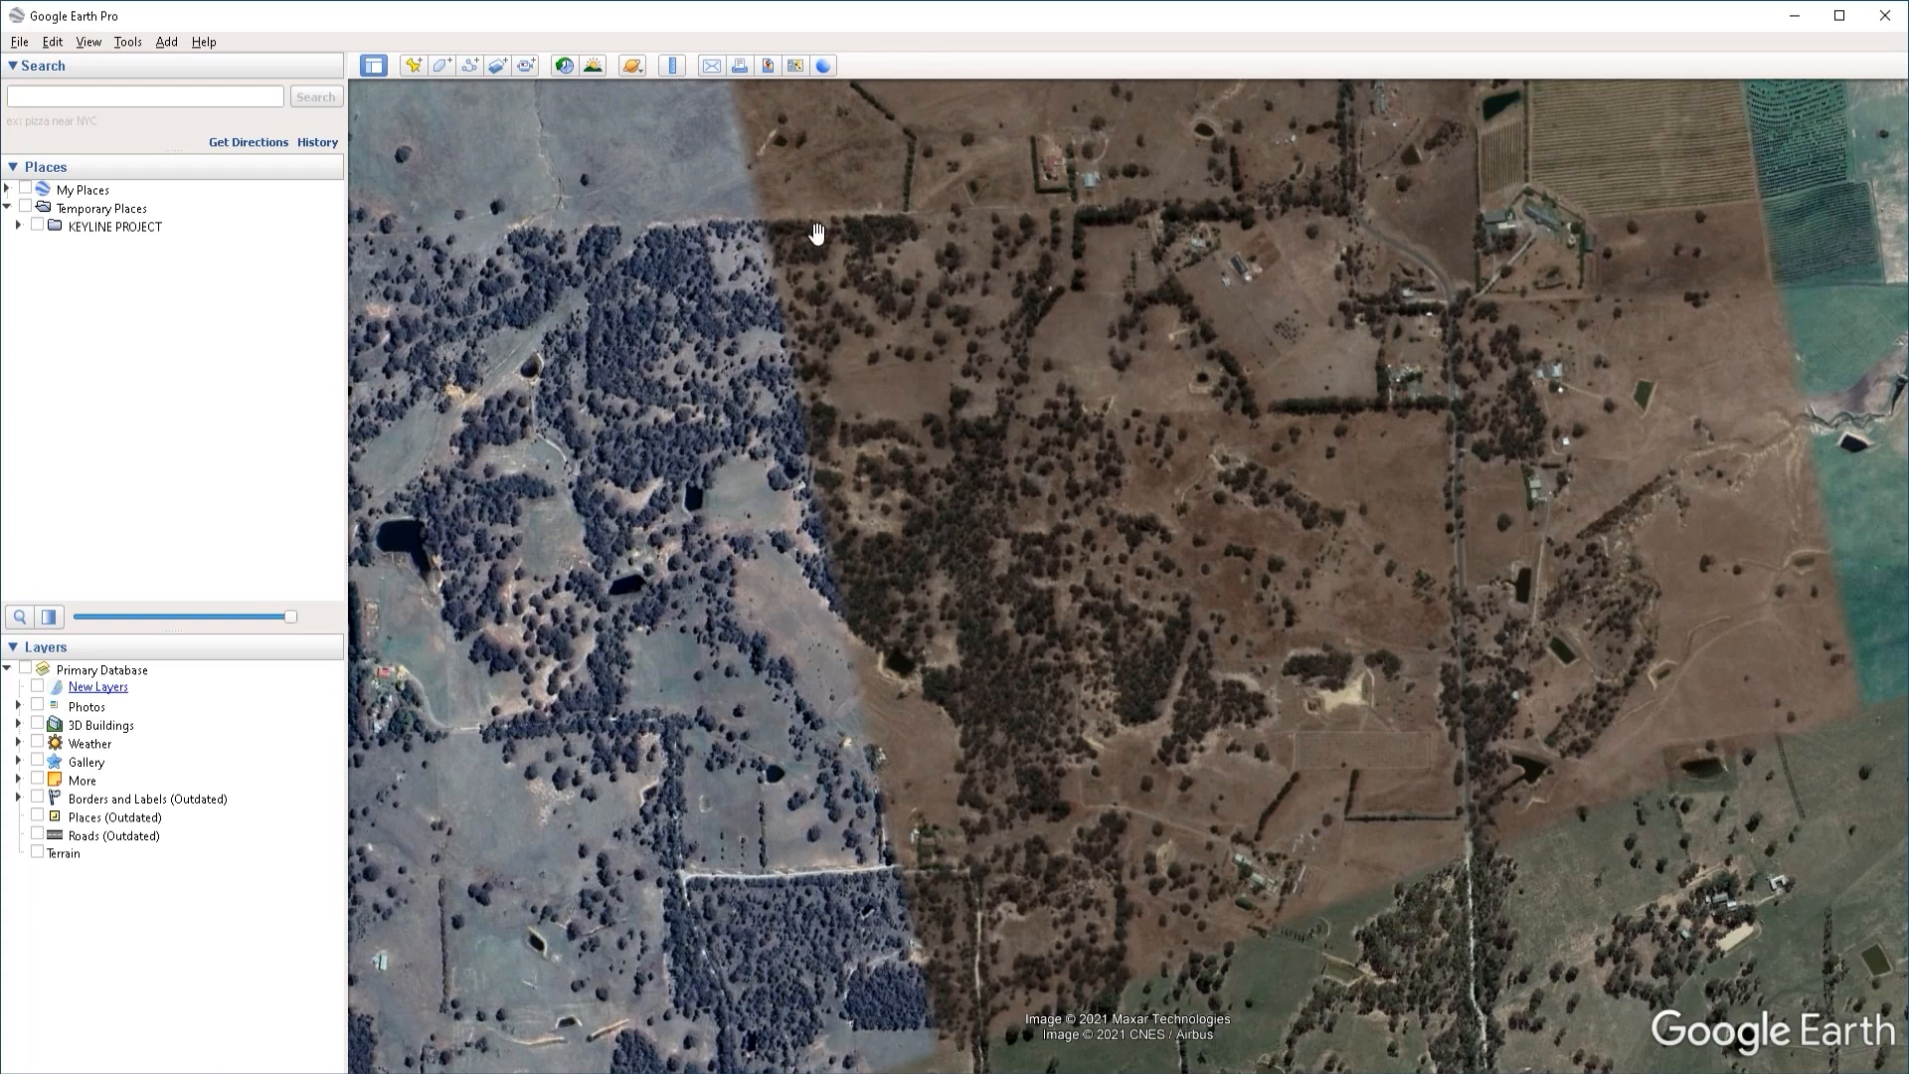
Step: Prepare the map image export at Maximum (4800x2891) resolution and set the scaling of the map elements to 1%
click(768, 66)
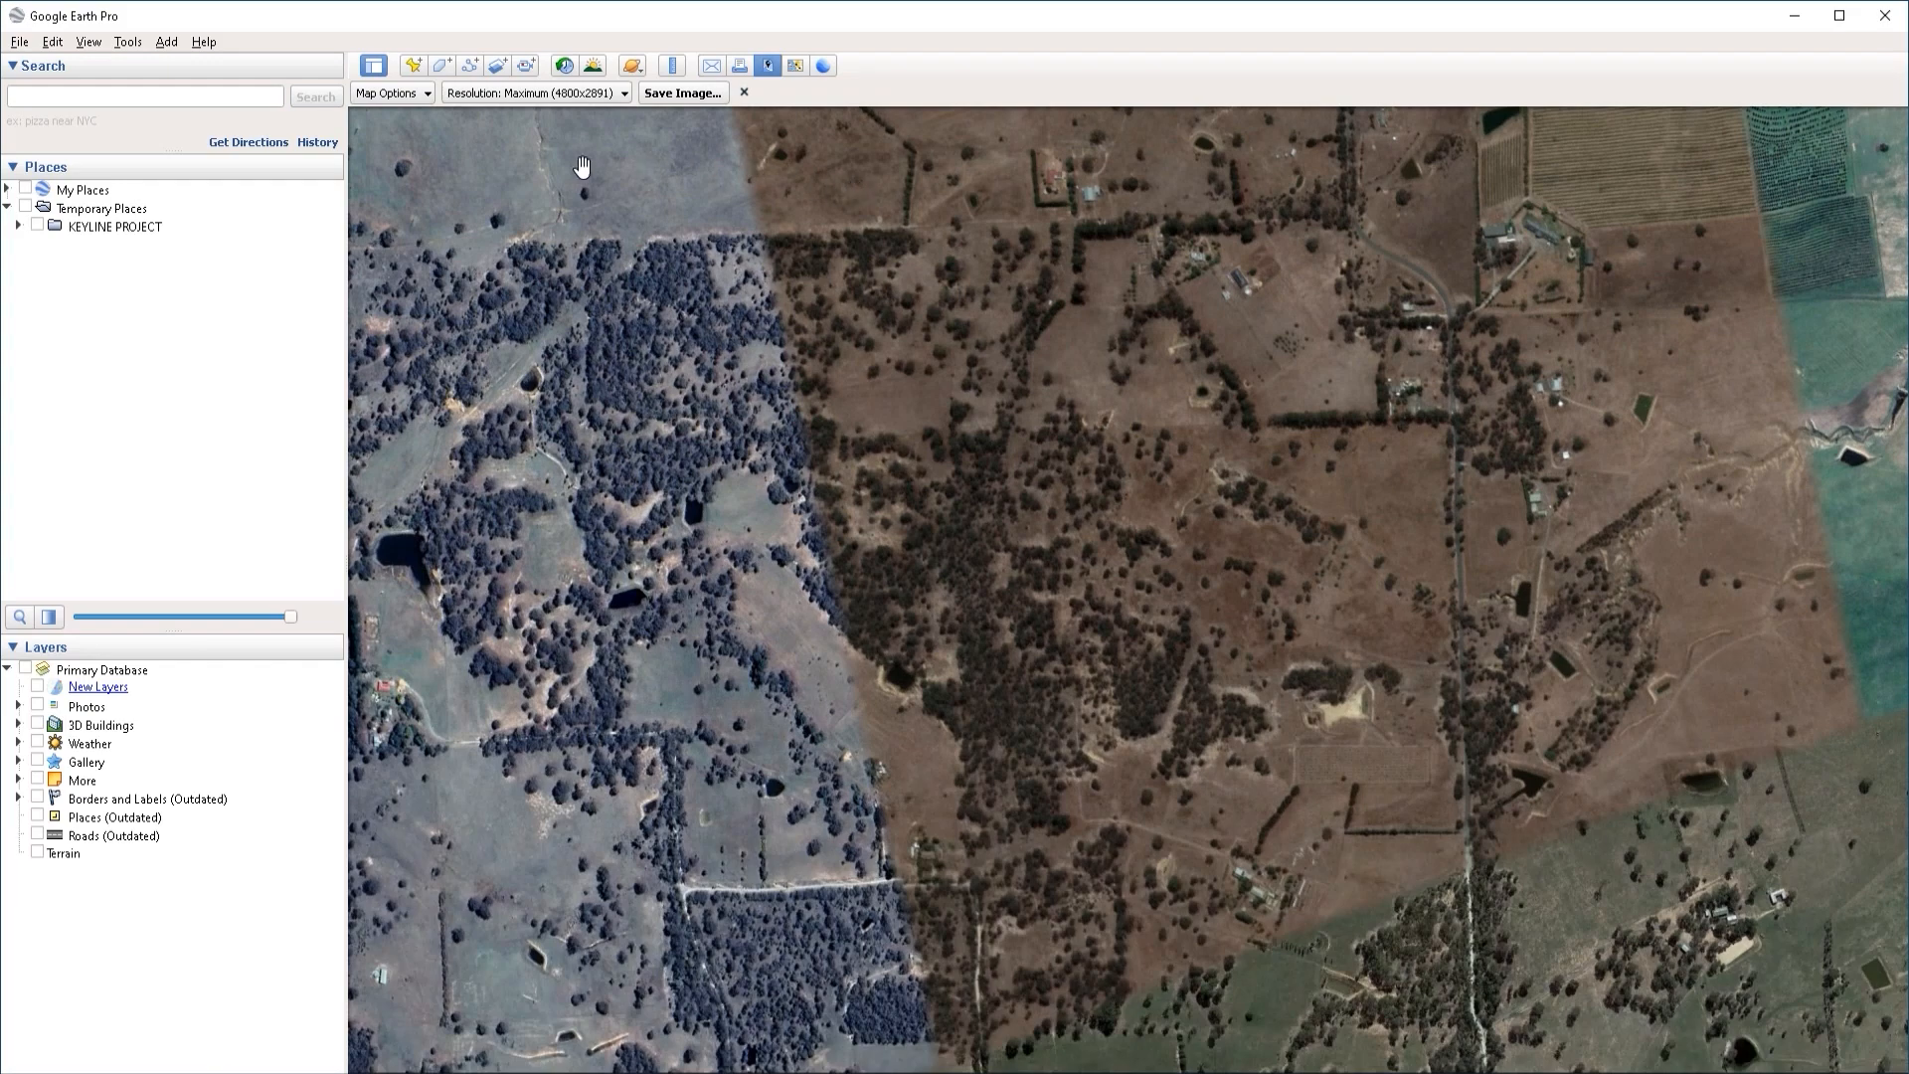
click(498, 99)
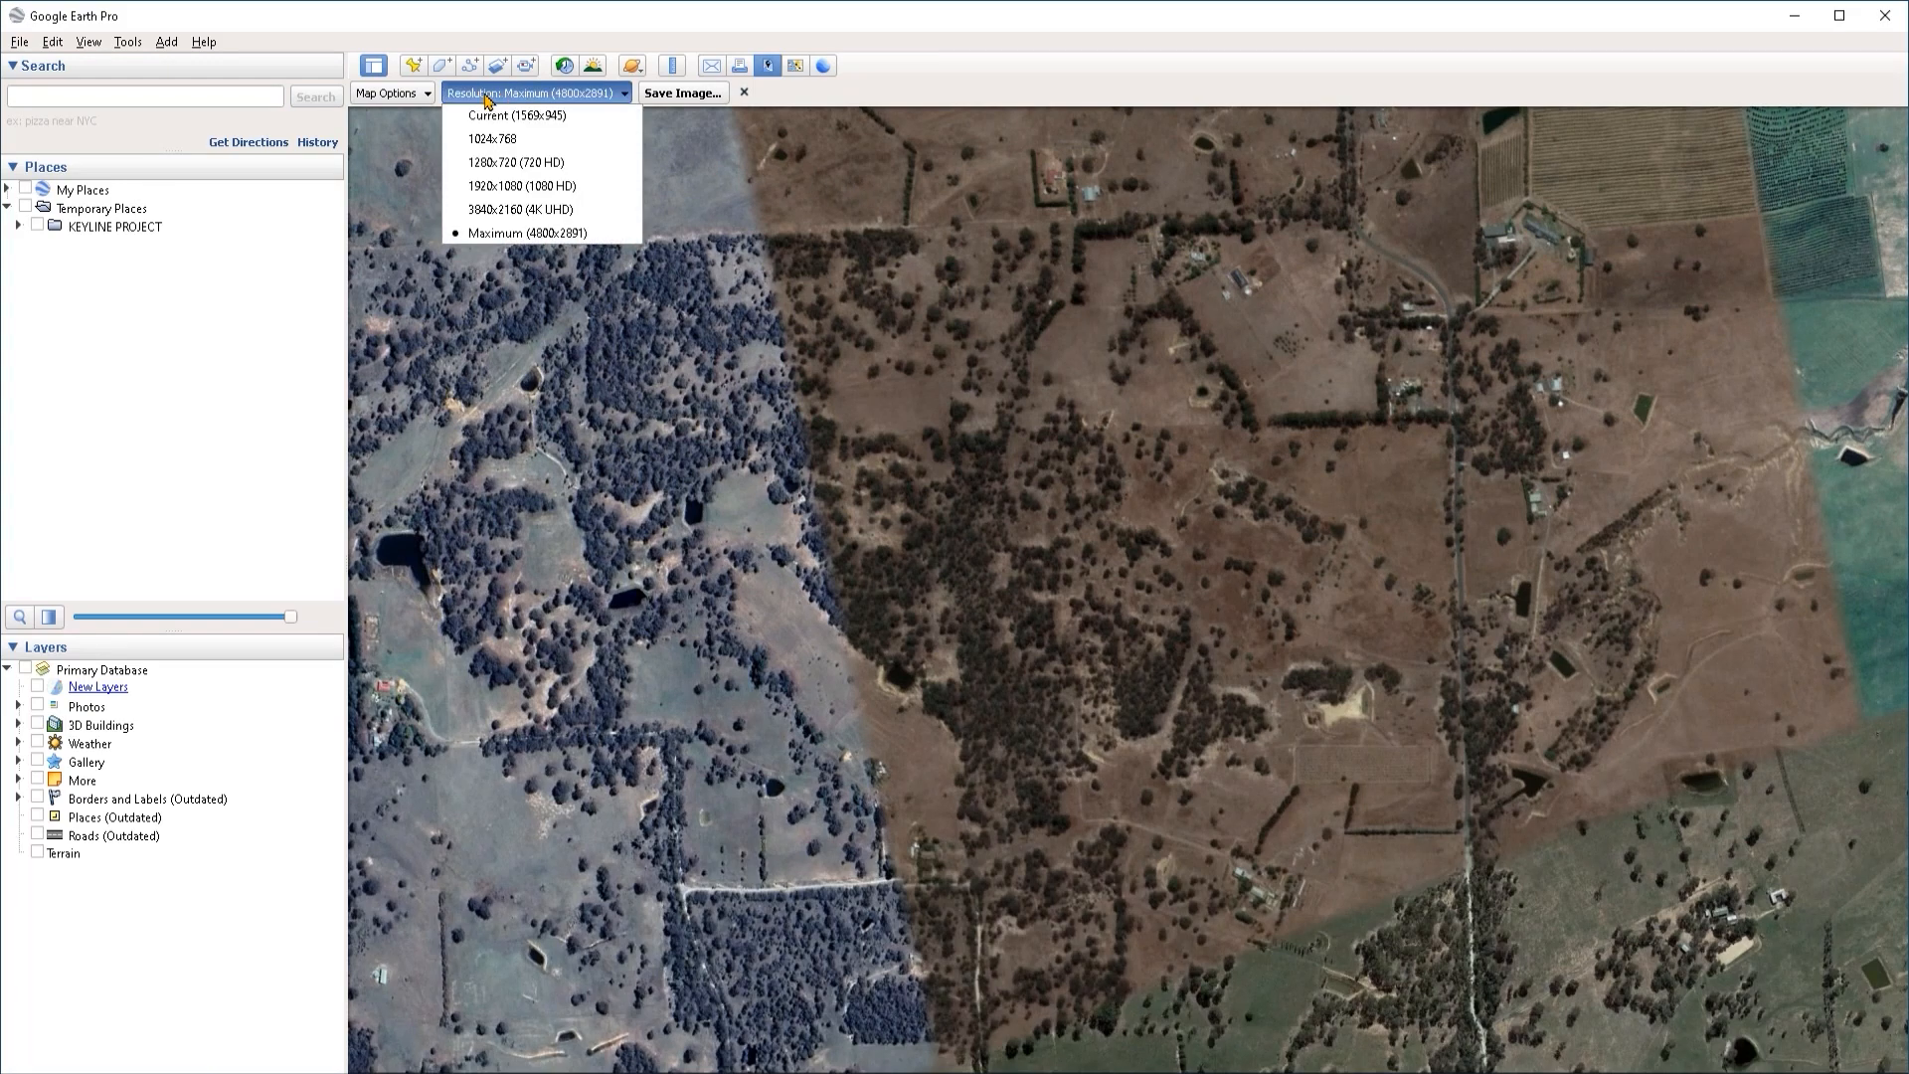
click(497, 100)
click(390, 97)
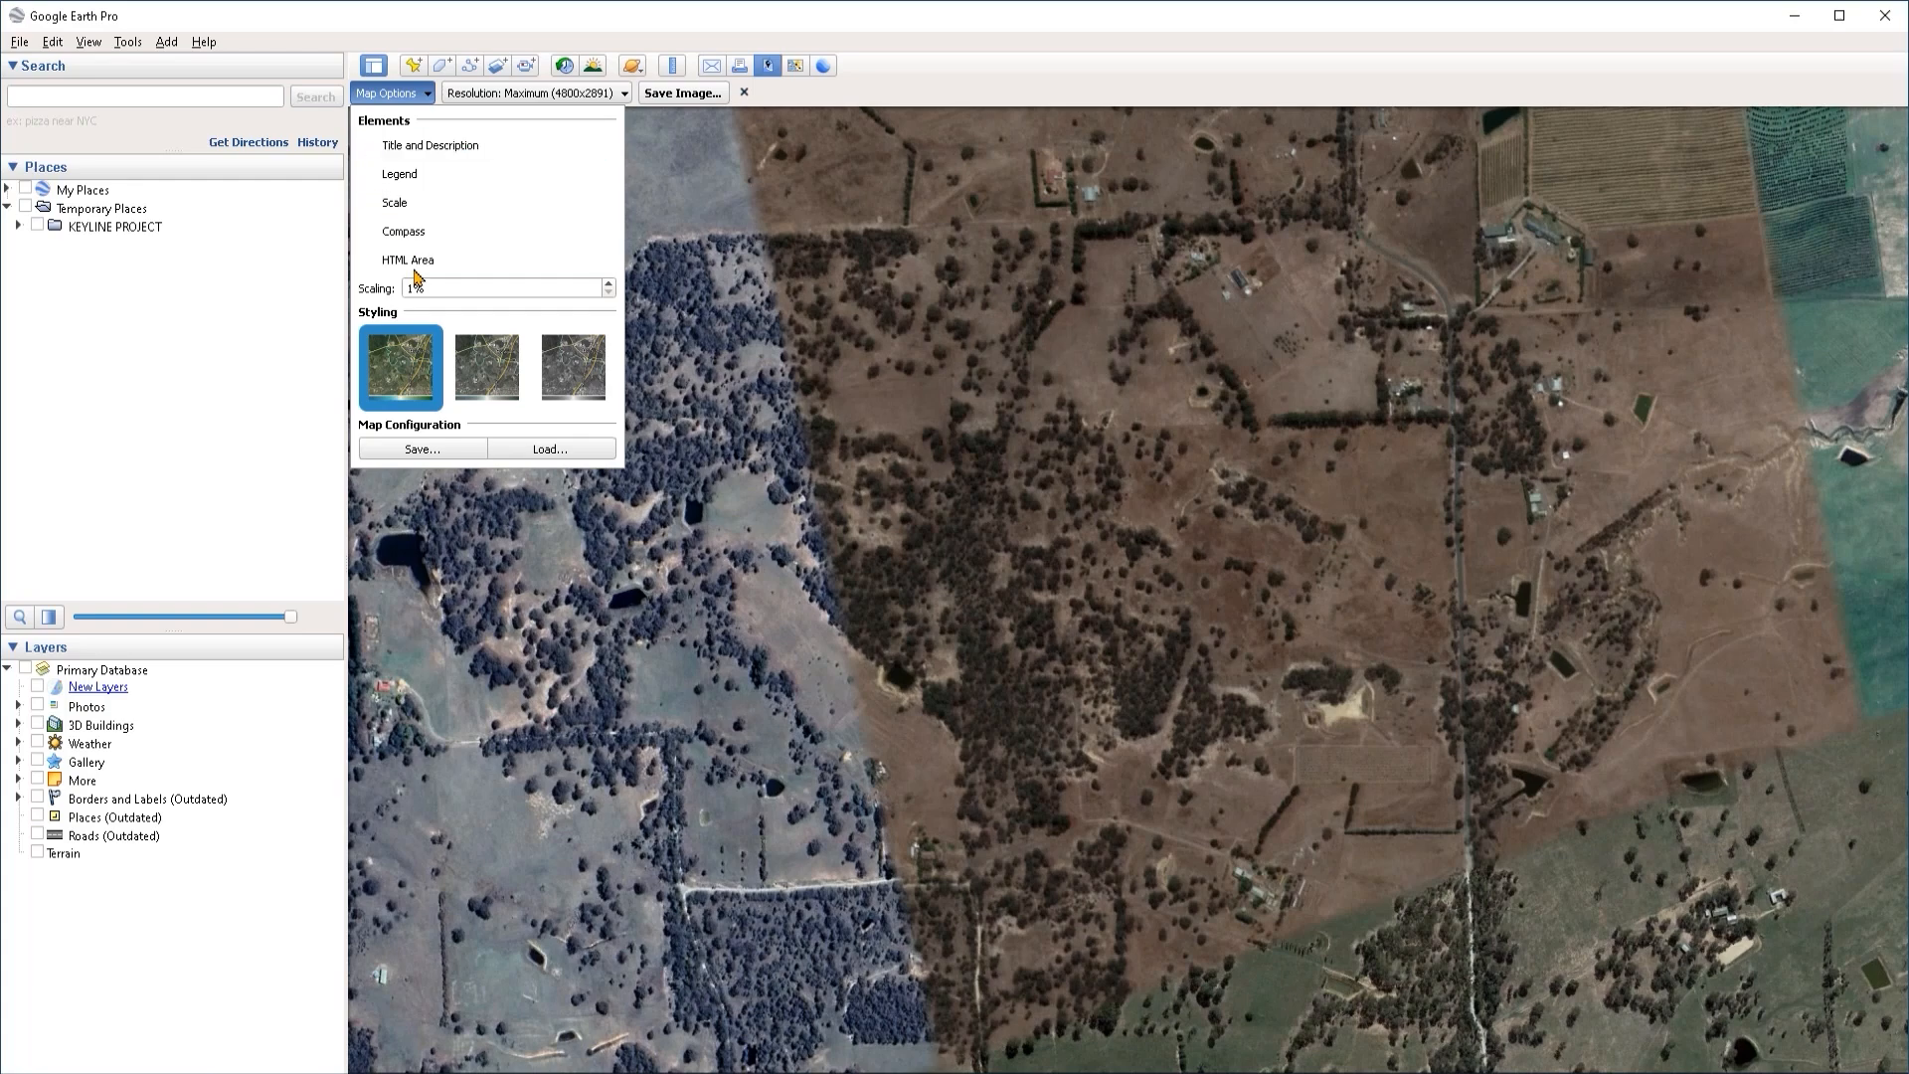
drag(437, 290, 398, 290)
text(1)
click(673, 512)
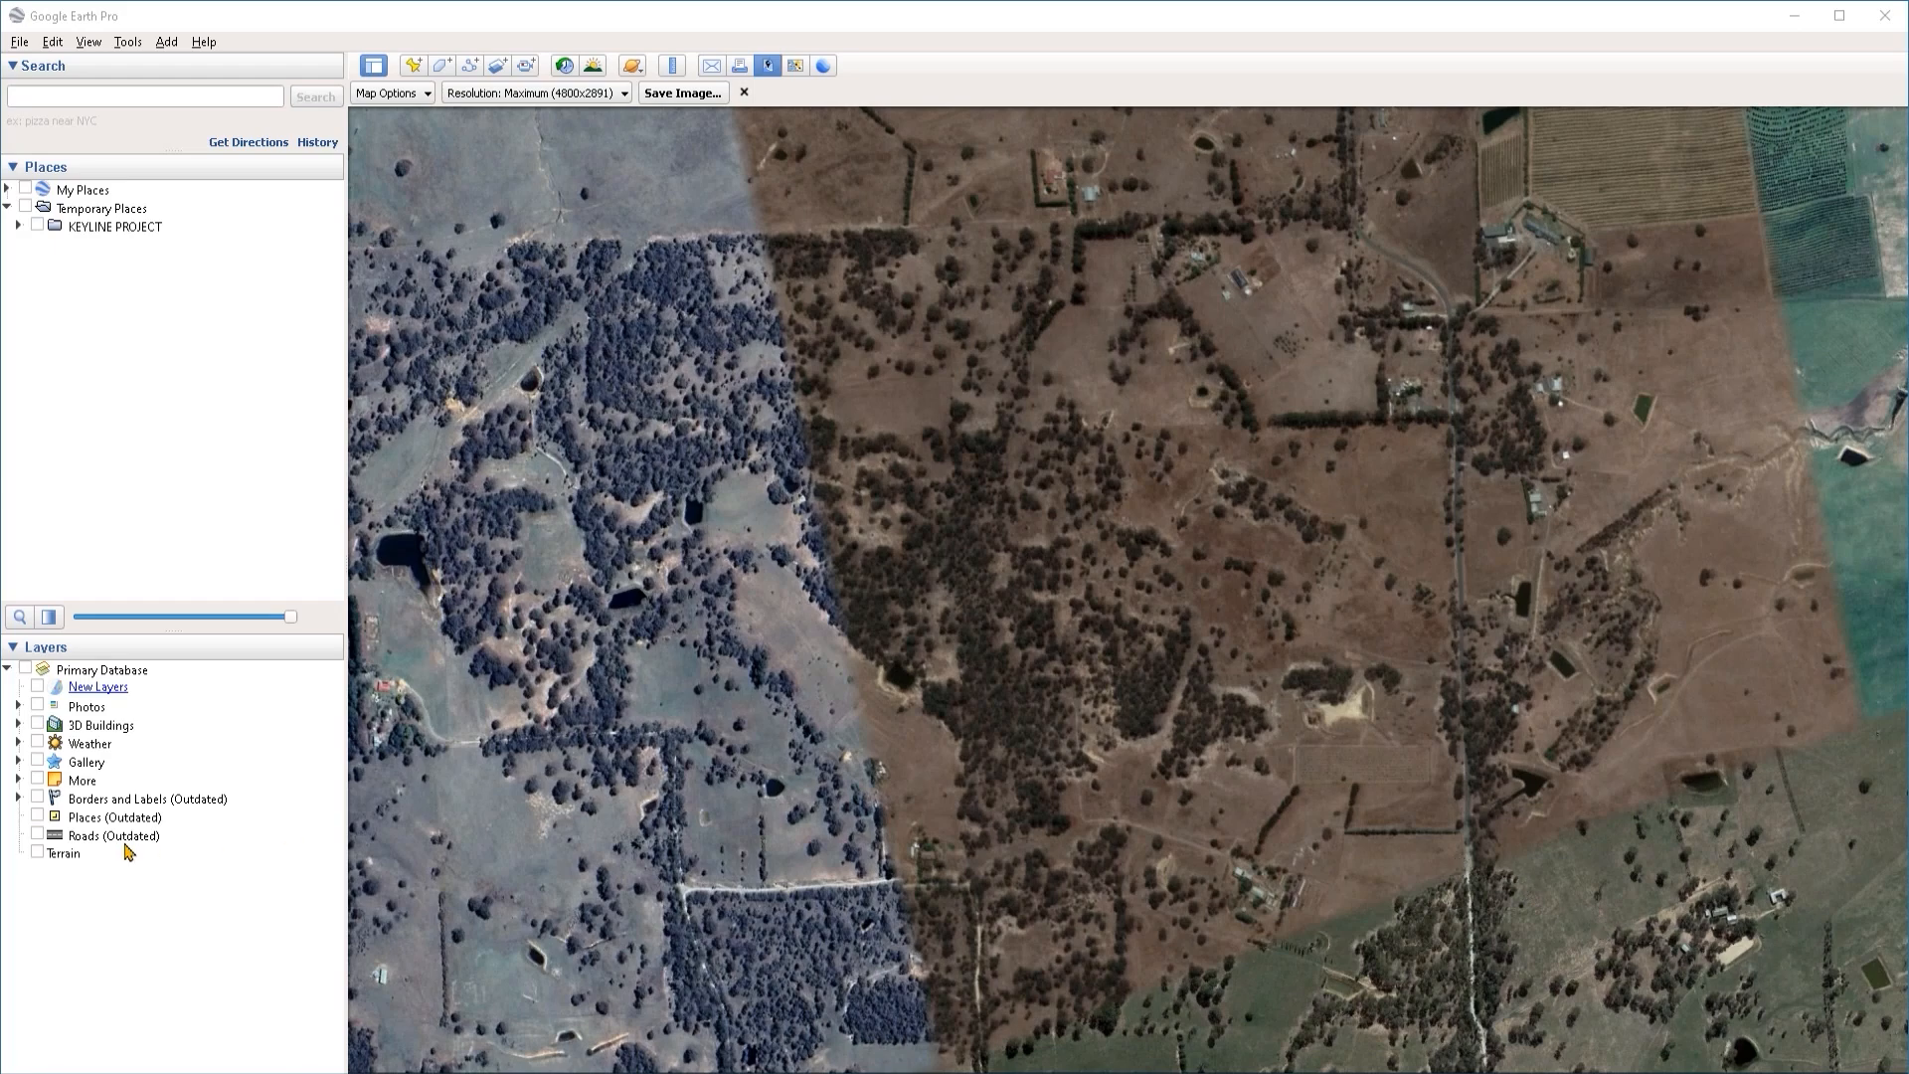
Step: Collapse the Layers and Search sections and expand KEYLINE PROJECT to its INPUT, DRAWING and OUTPUT folders
click(46, 651)
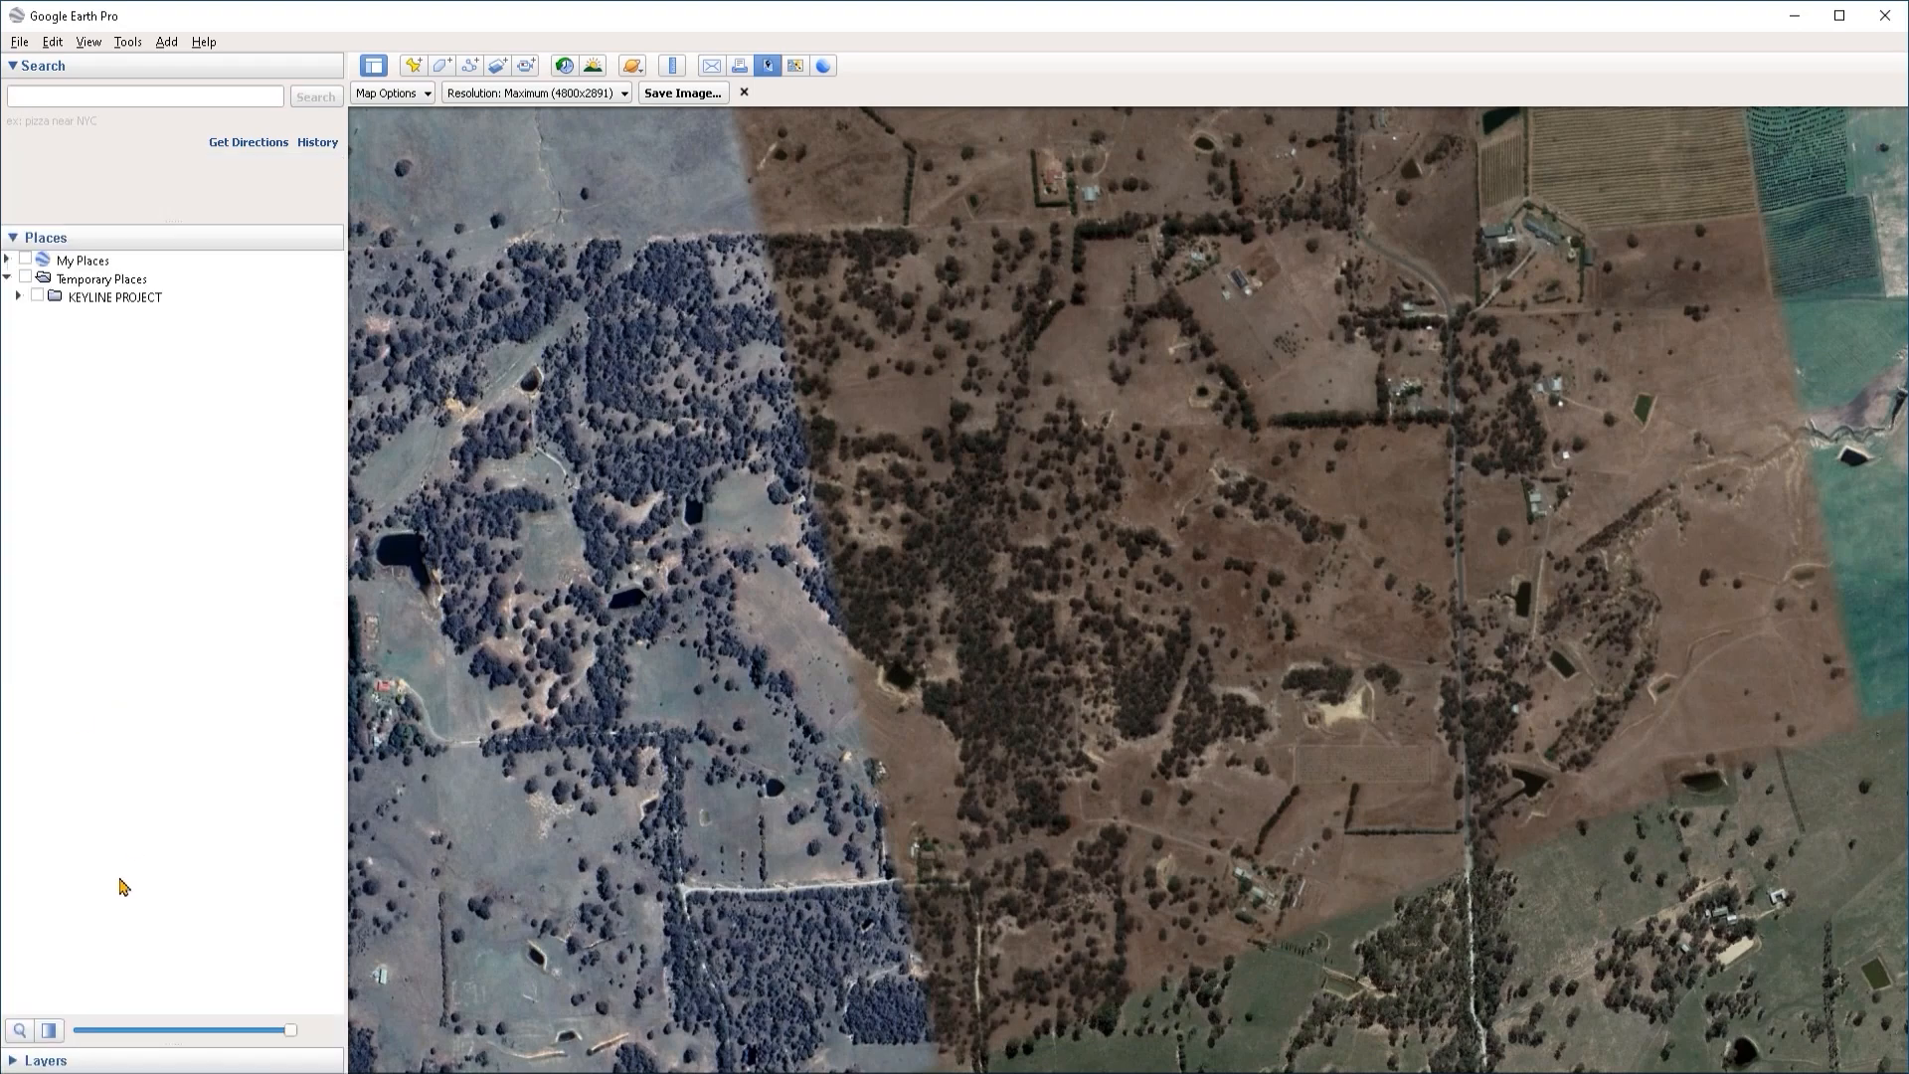
click(38, 67)
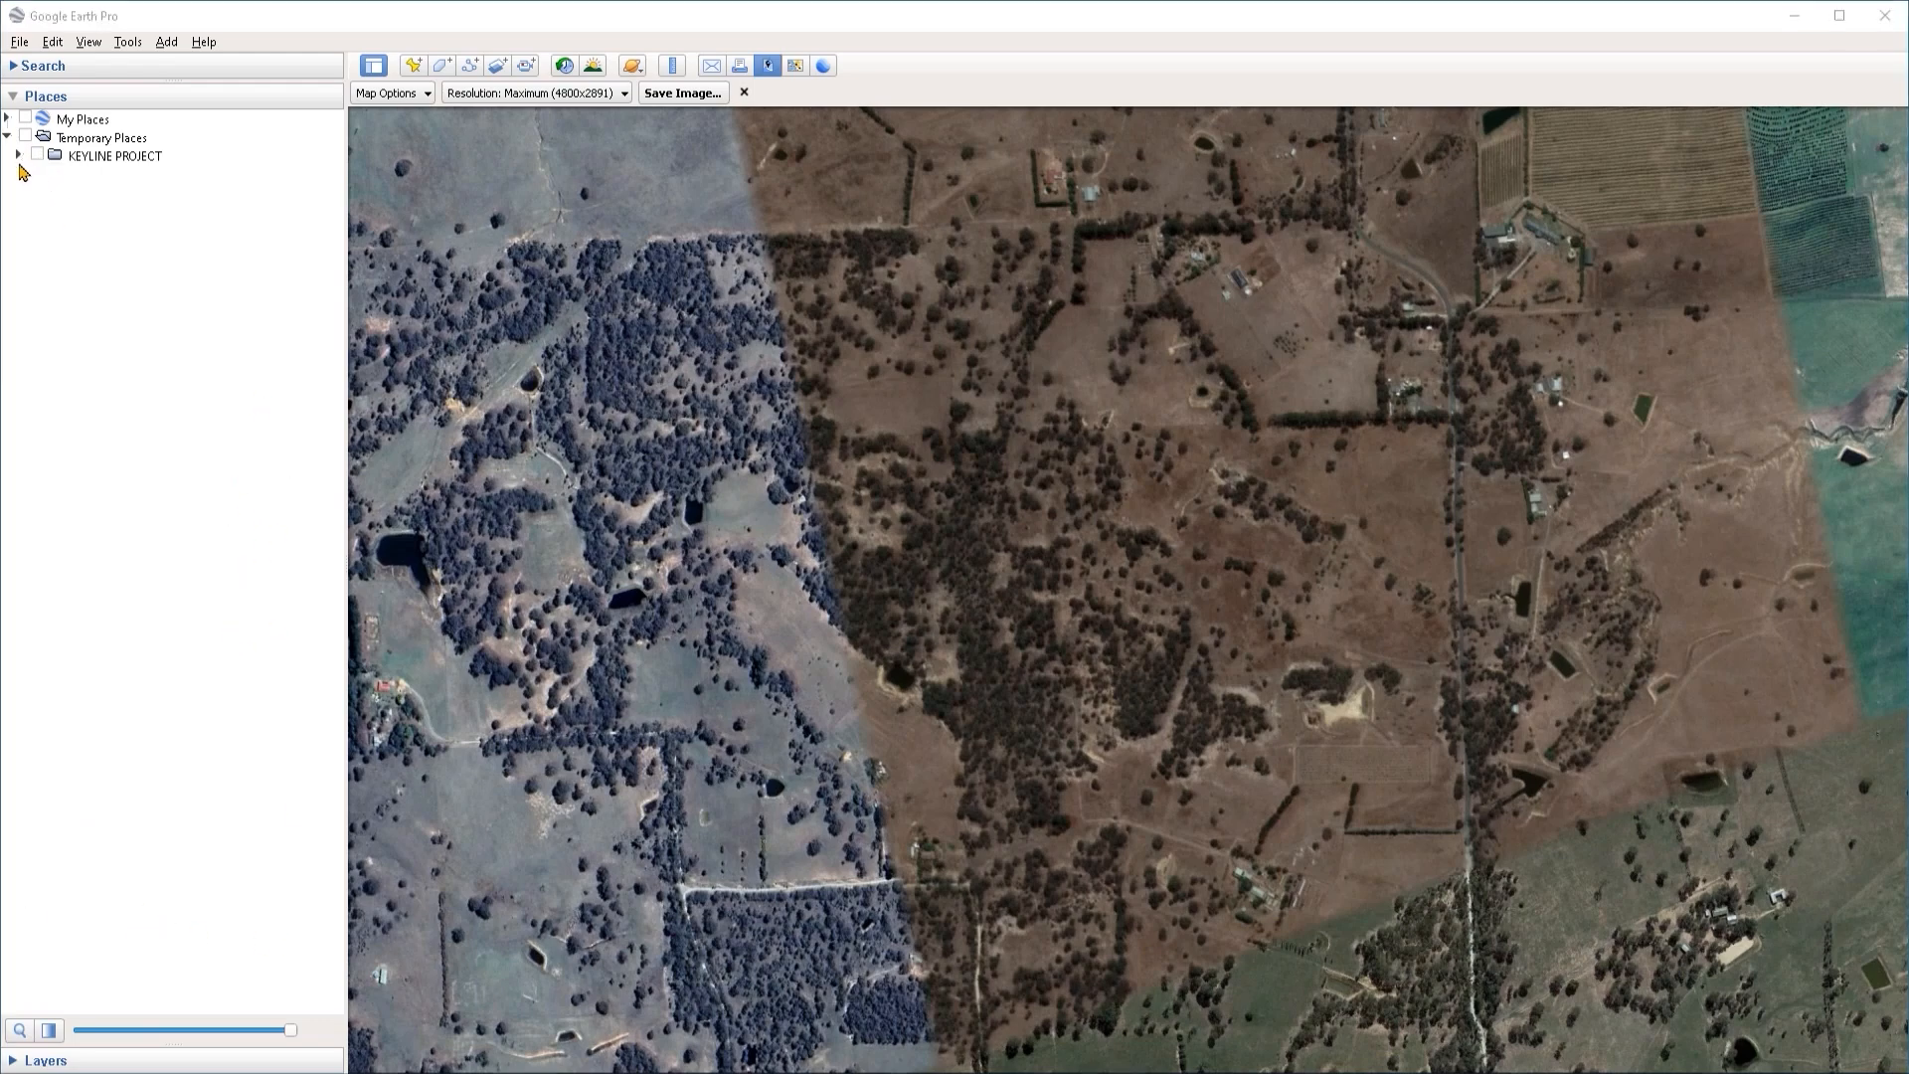
click(119, 159)
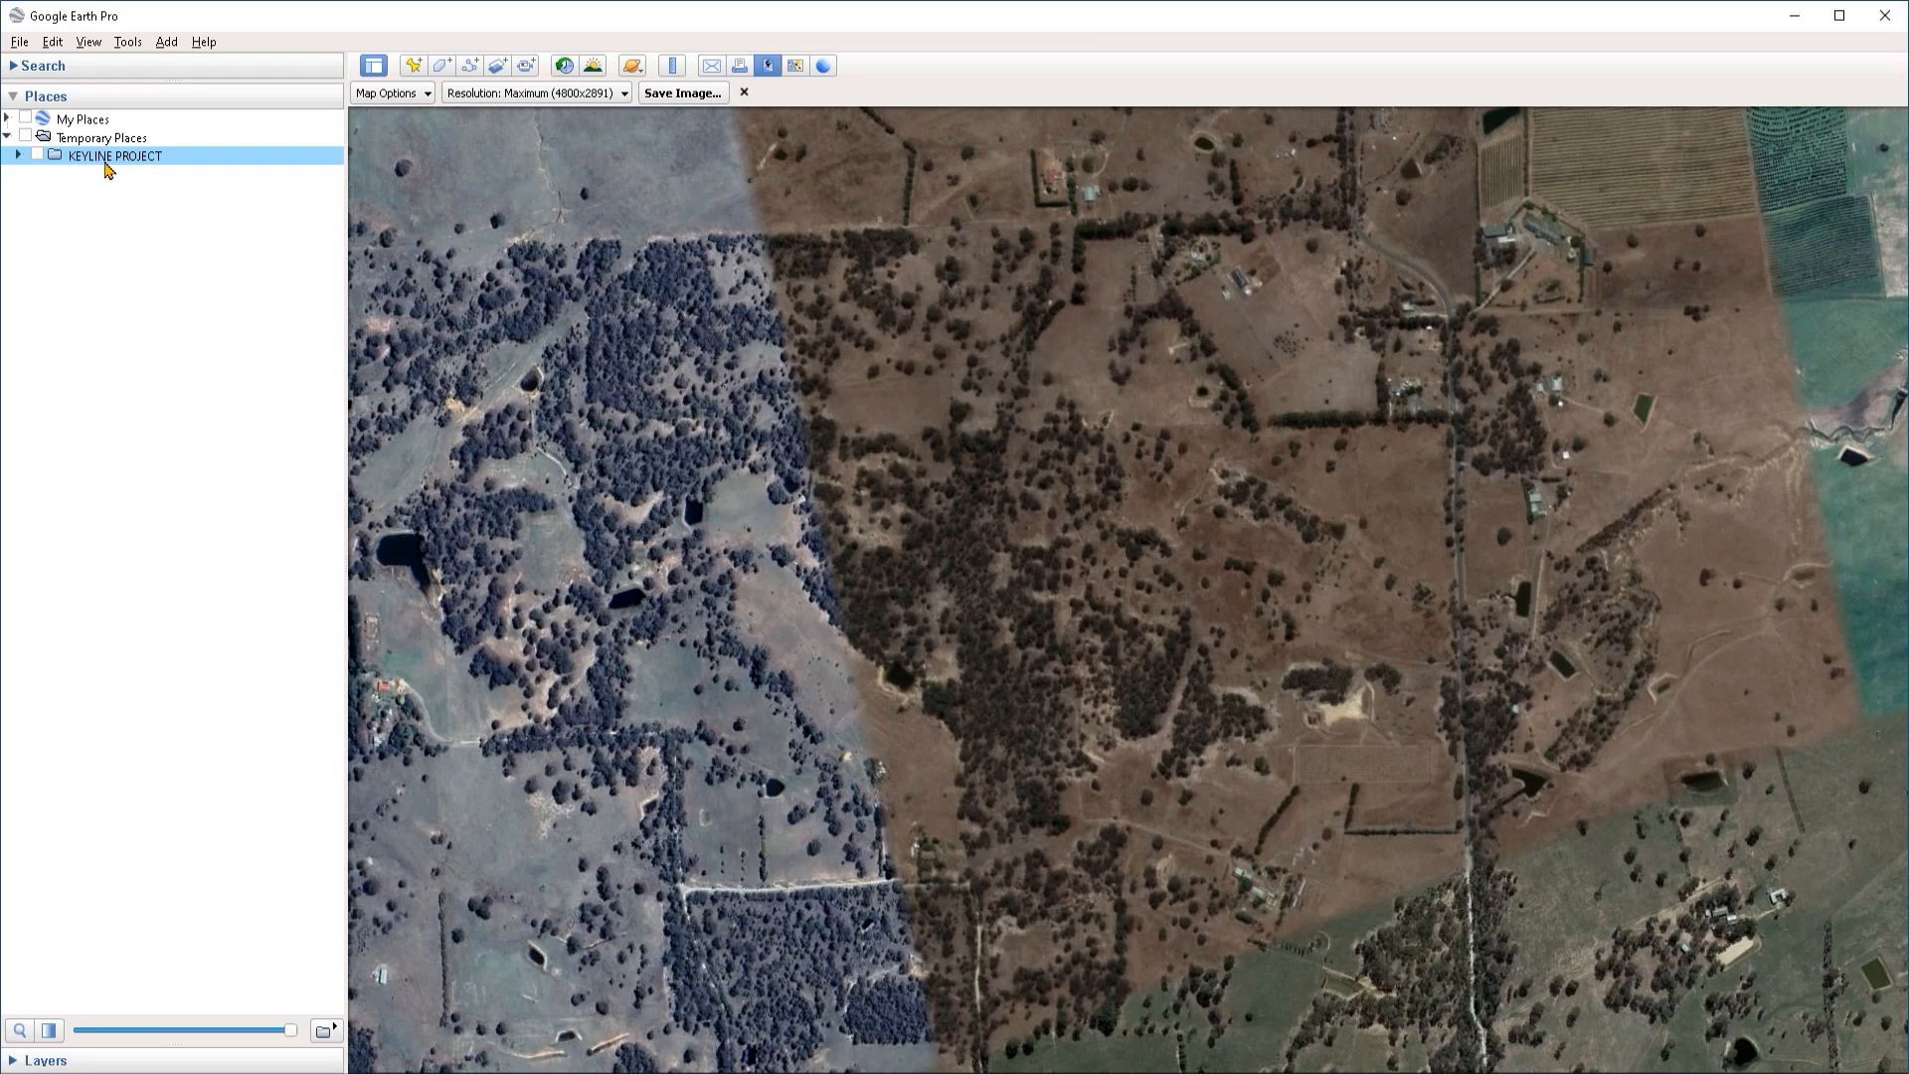
double_click(107, 161)
click(121, 260)
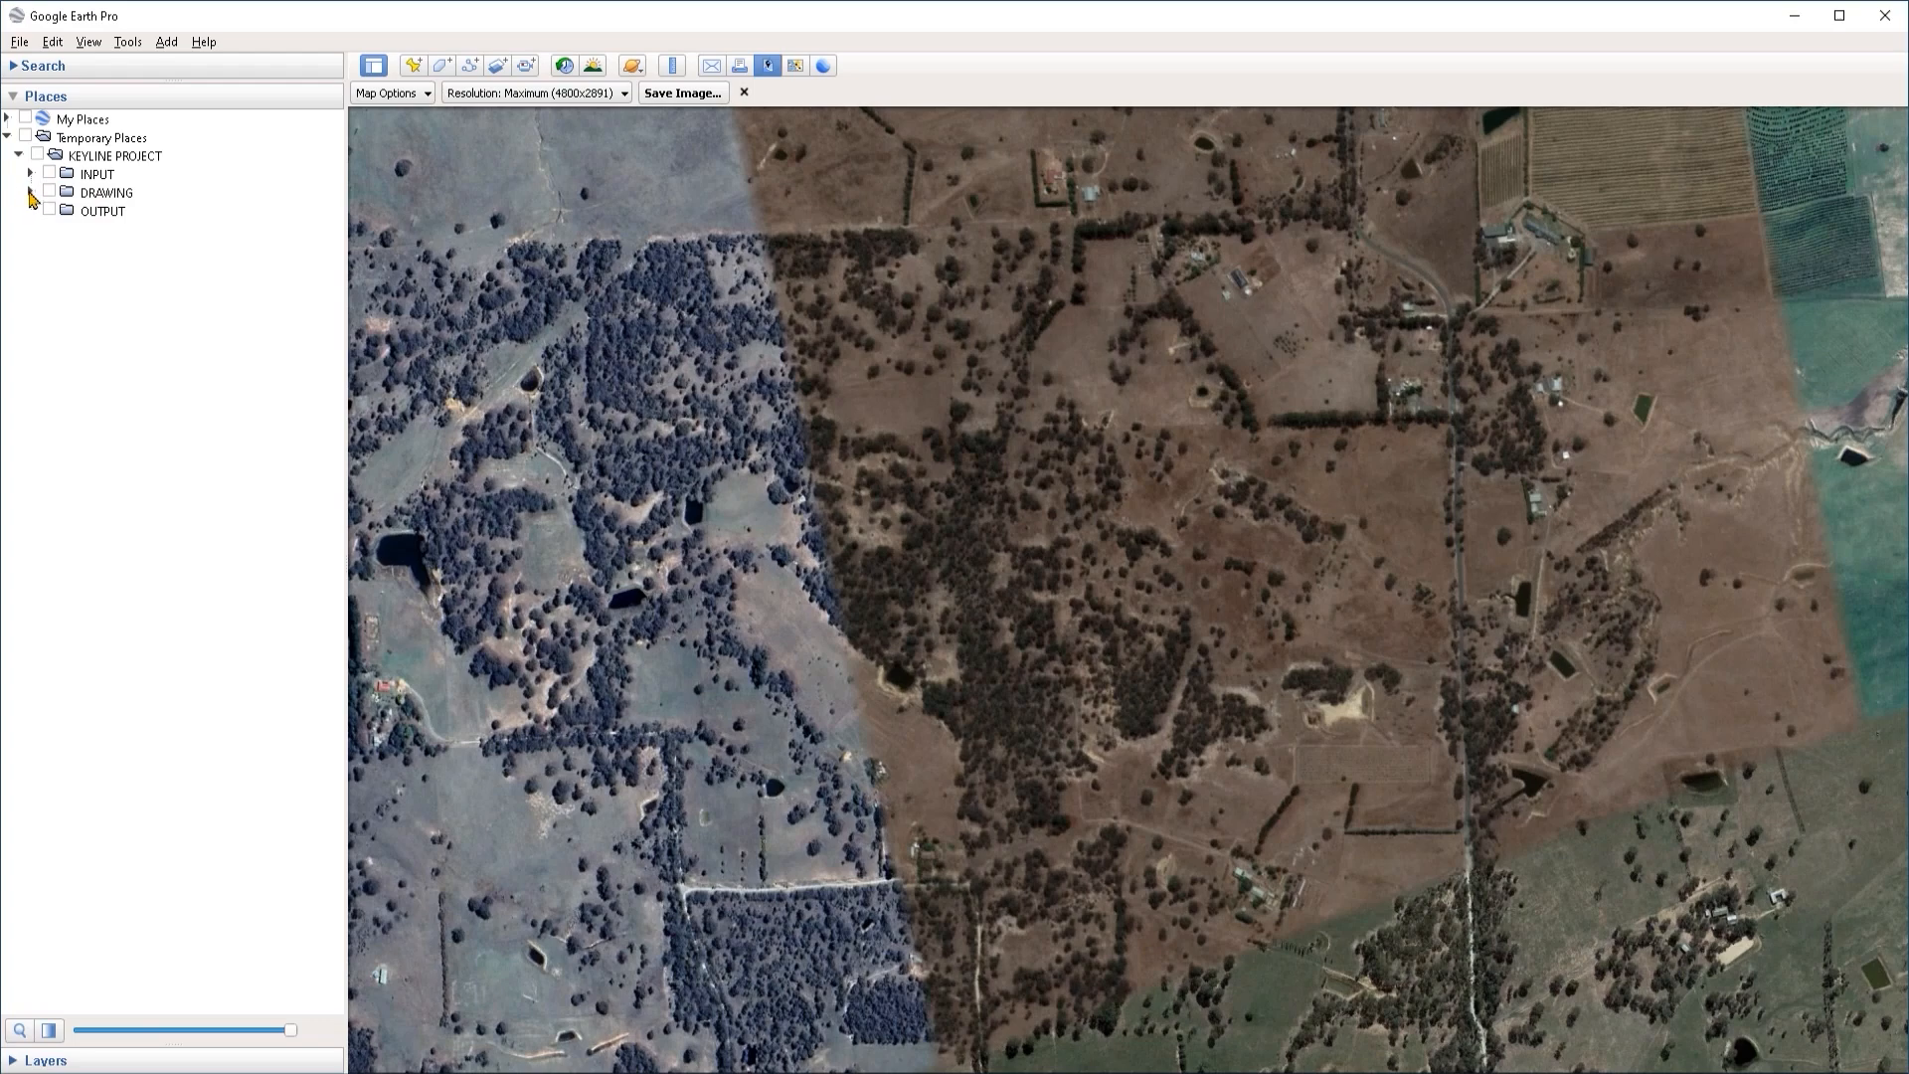
click(105, 212)
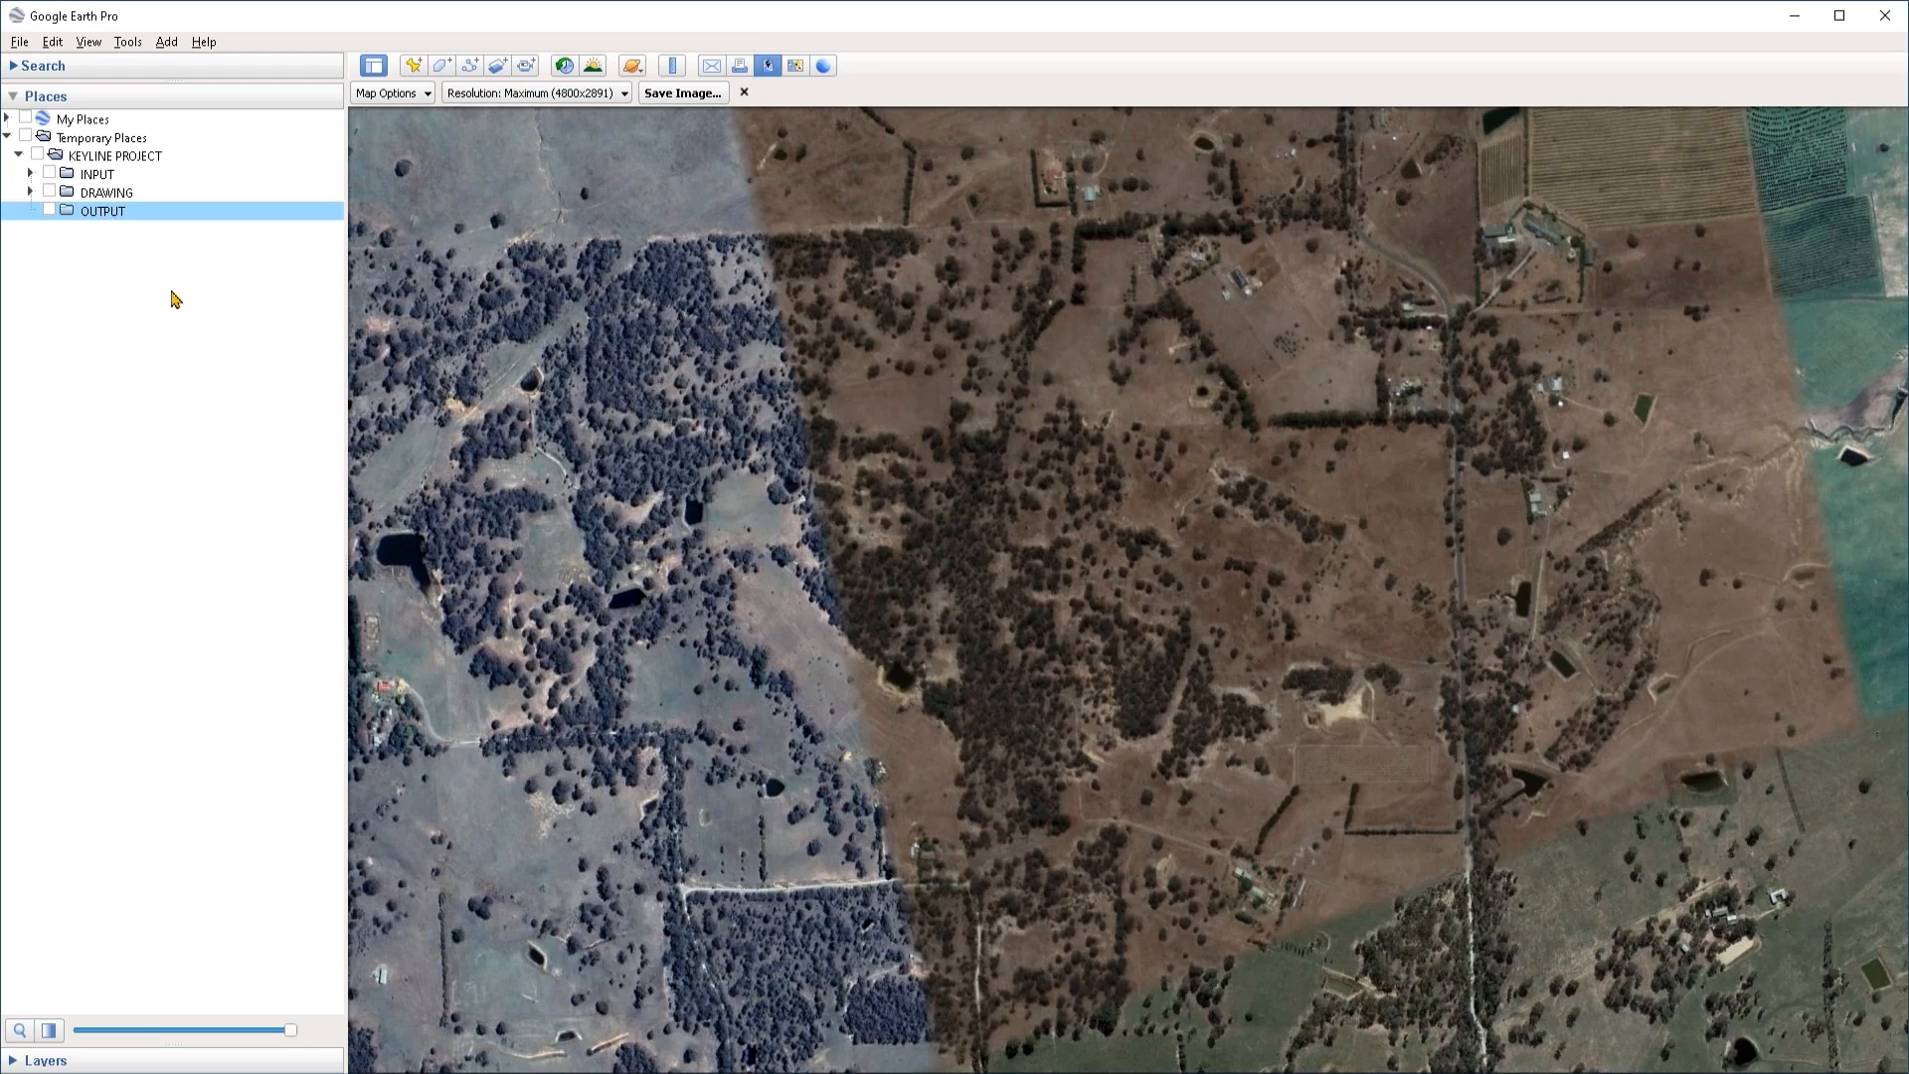
Step: Display the Cadastral boundary and the Aerial map from the INPUT folder, with the view framed on the property
click(30, 173)
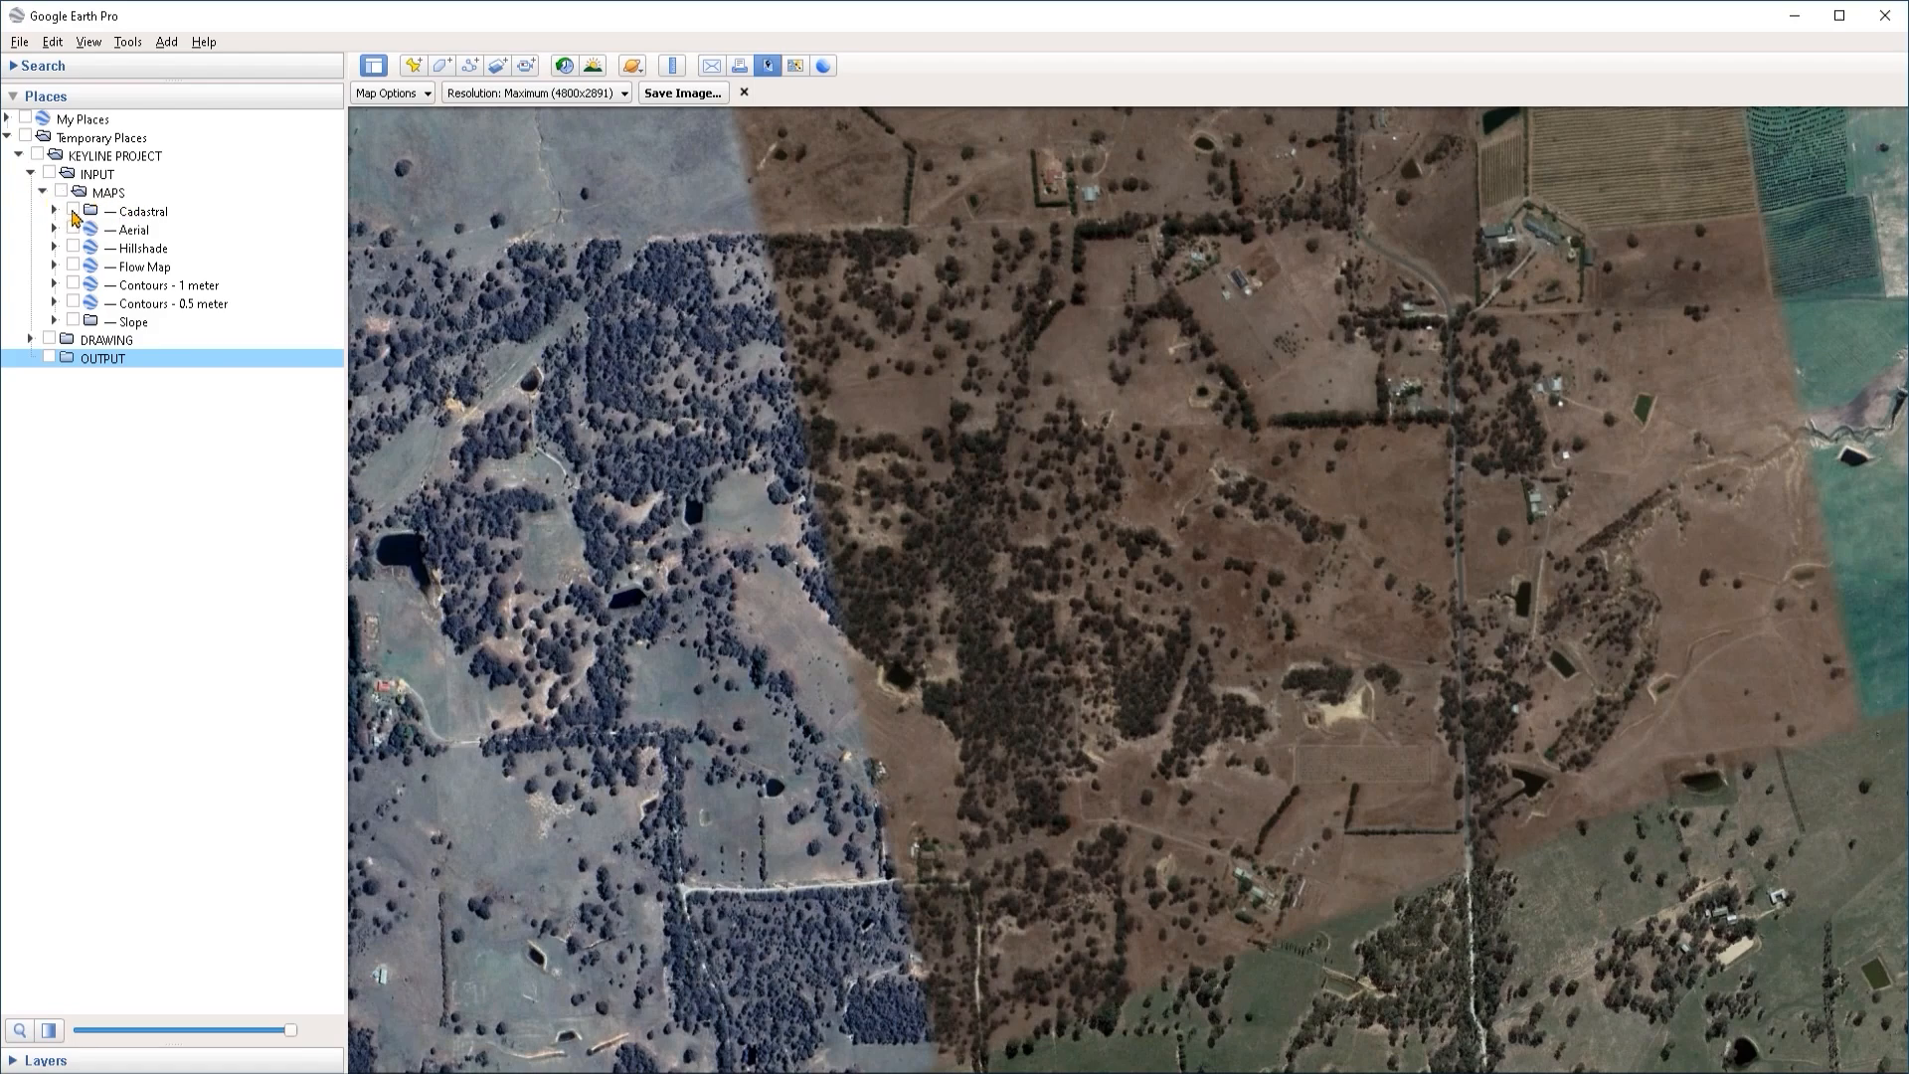
click(72, 211)
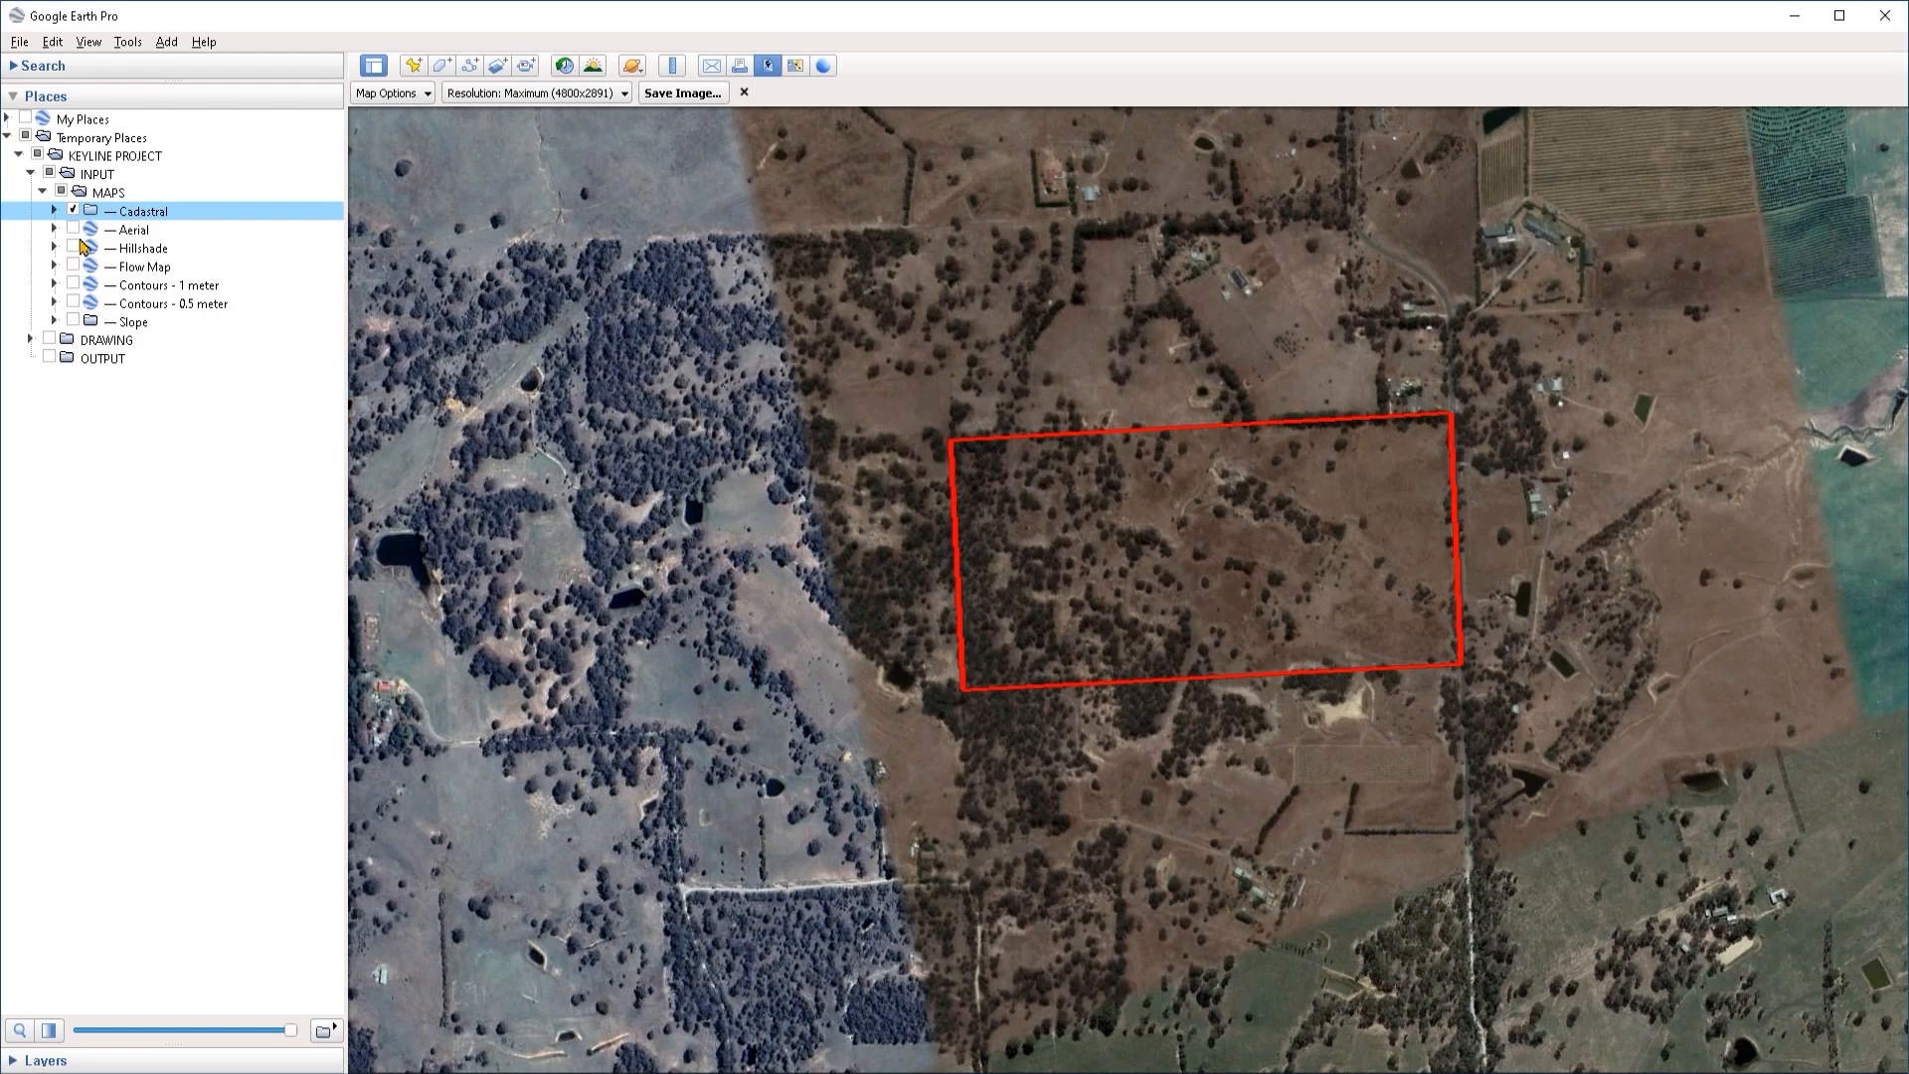
double_click(91, 229)
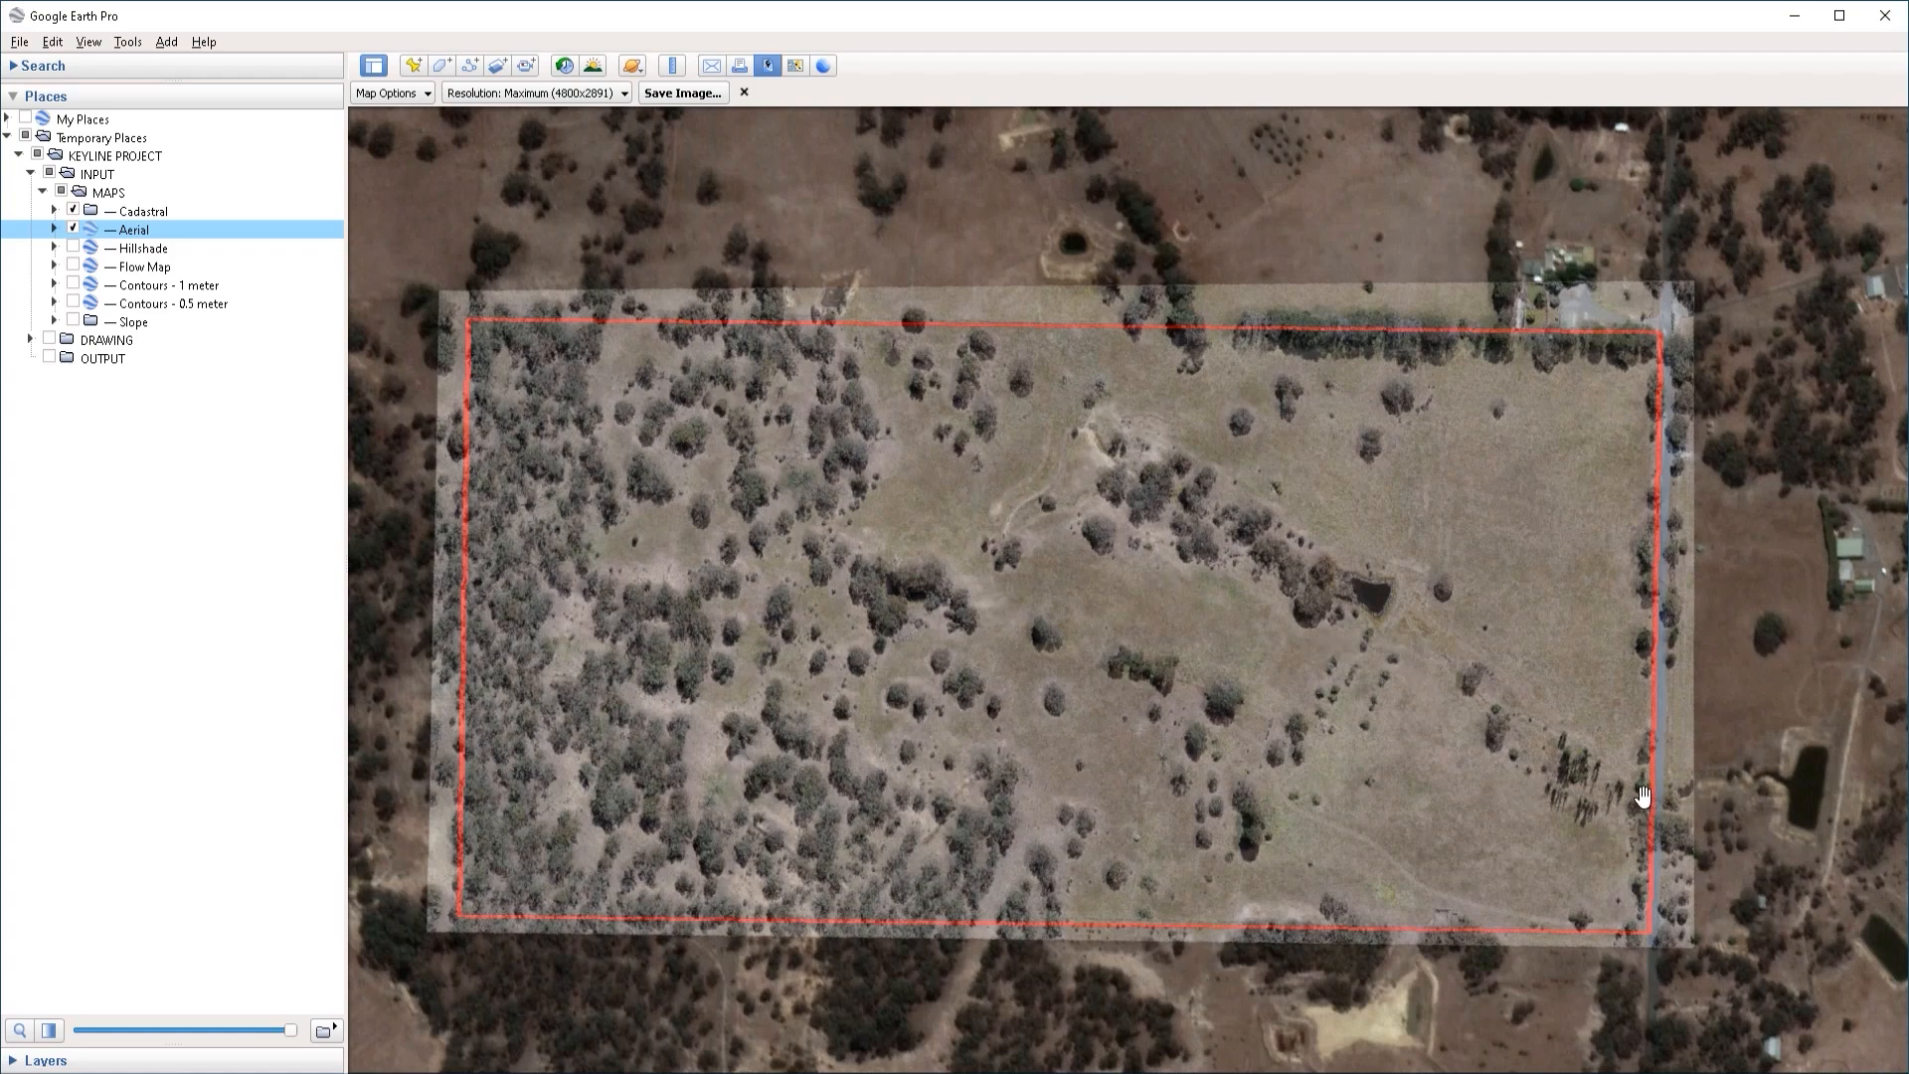
Step: Preview the Hillshade, Flow Map, Contours - 1 meter, Contours - 0.5 meter and Slope maps one at a time, including the slope legend
click(72, 247)
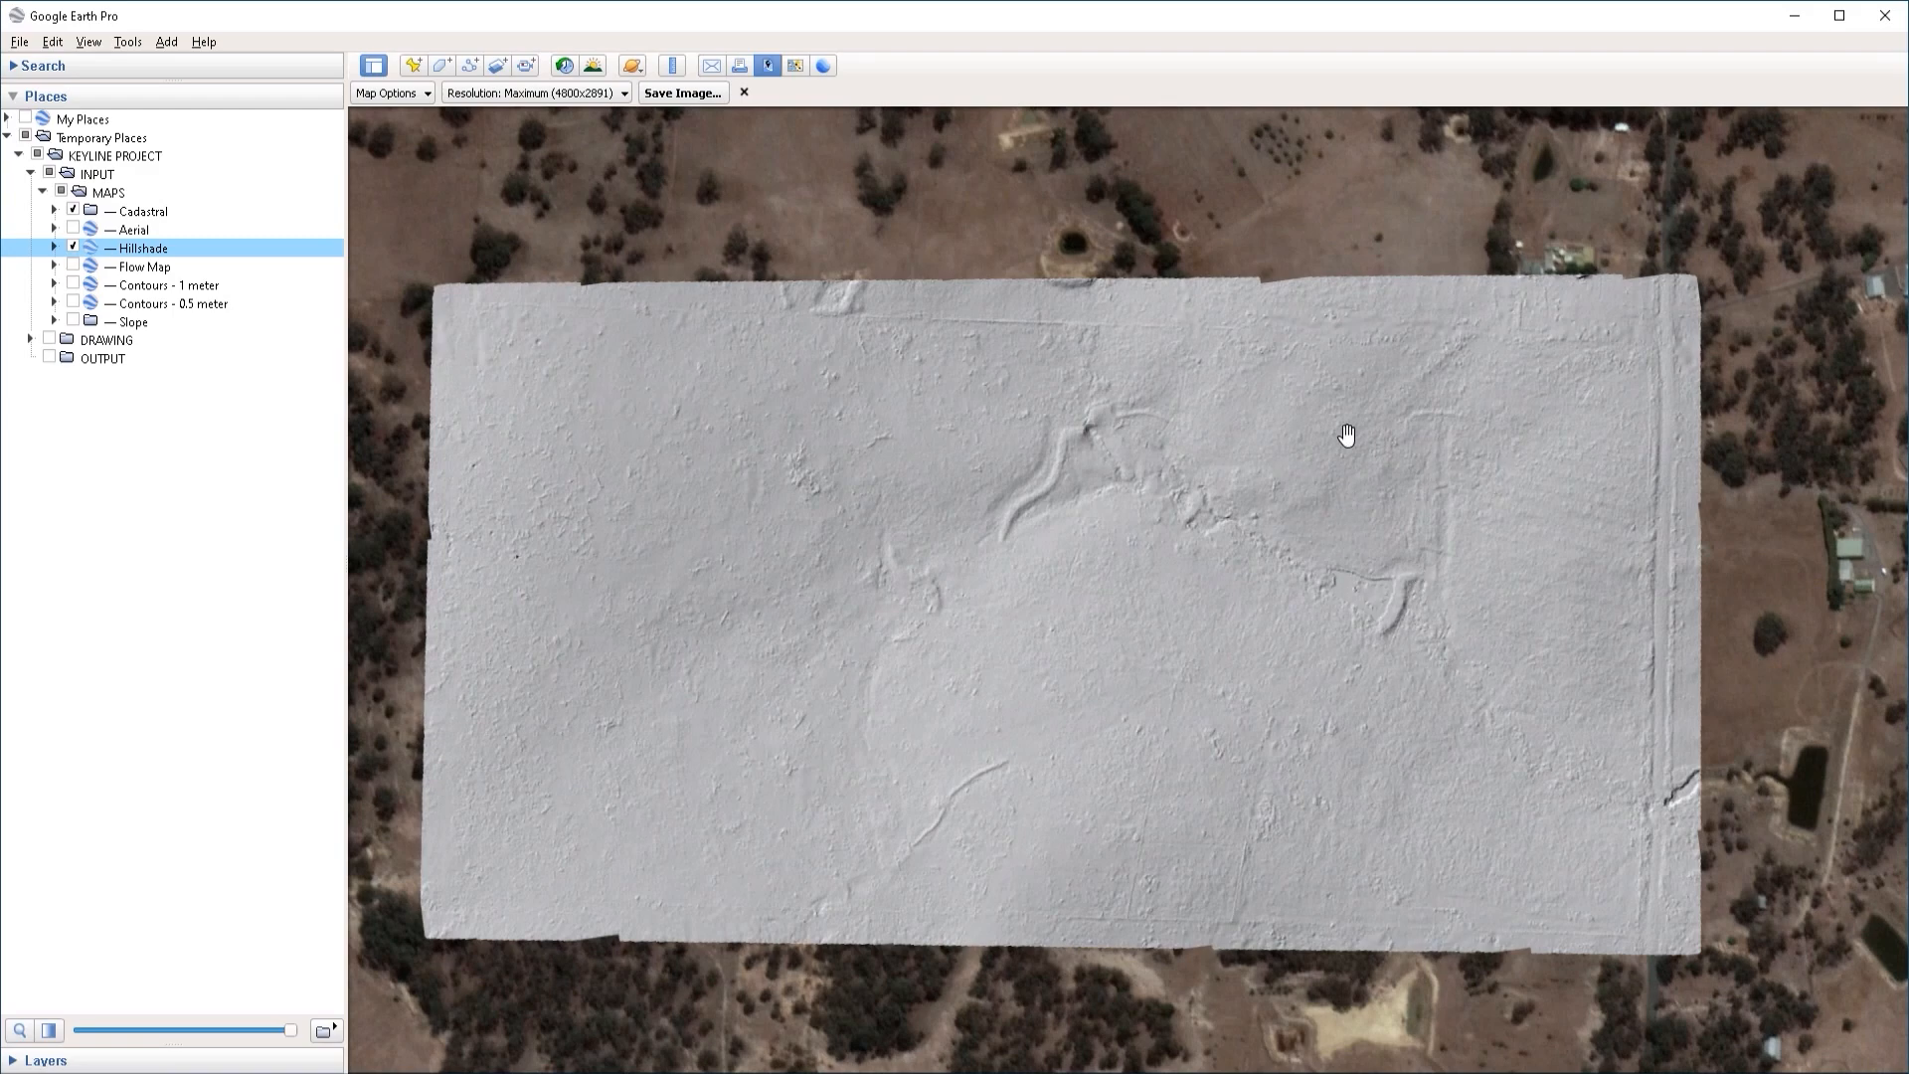
key(Down)
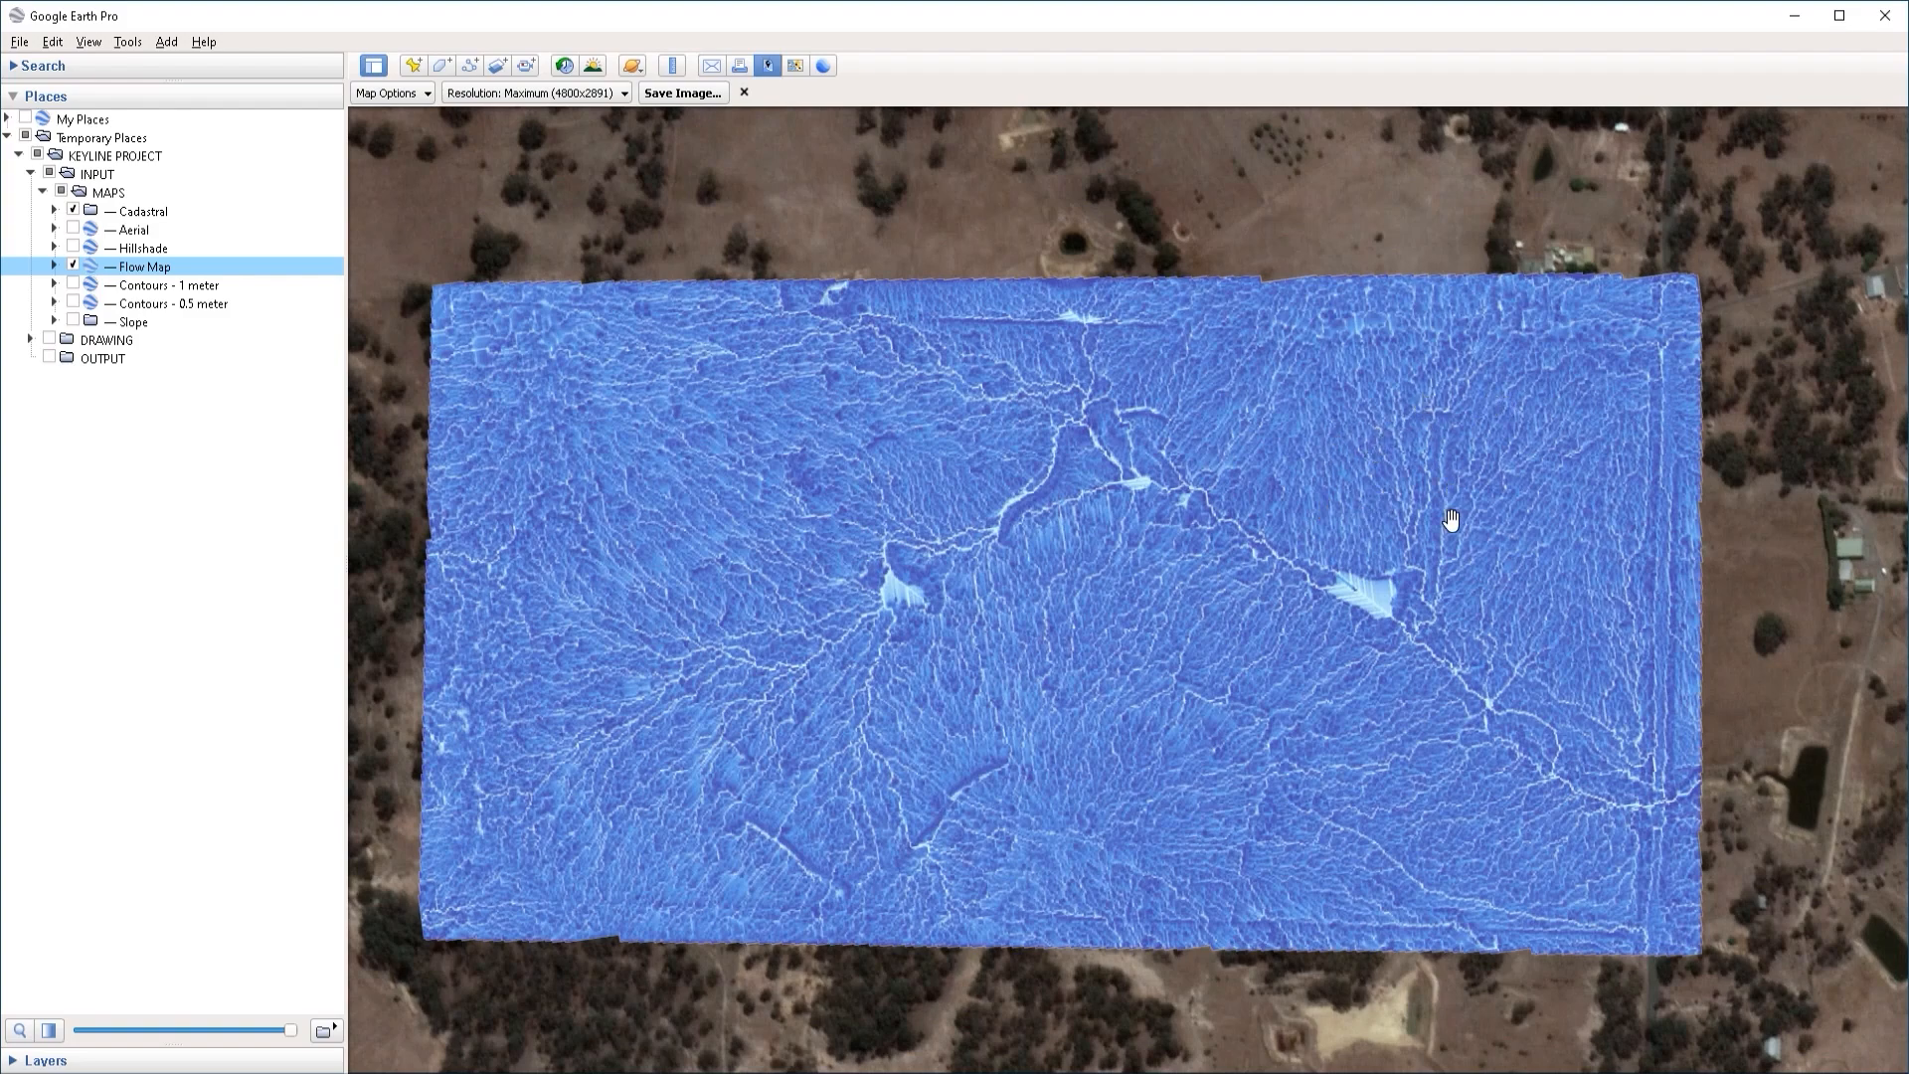
click(72, 265)
click(74, 284)
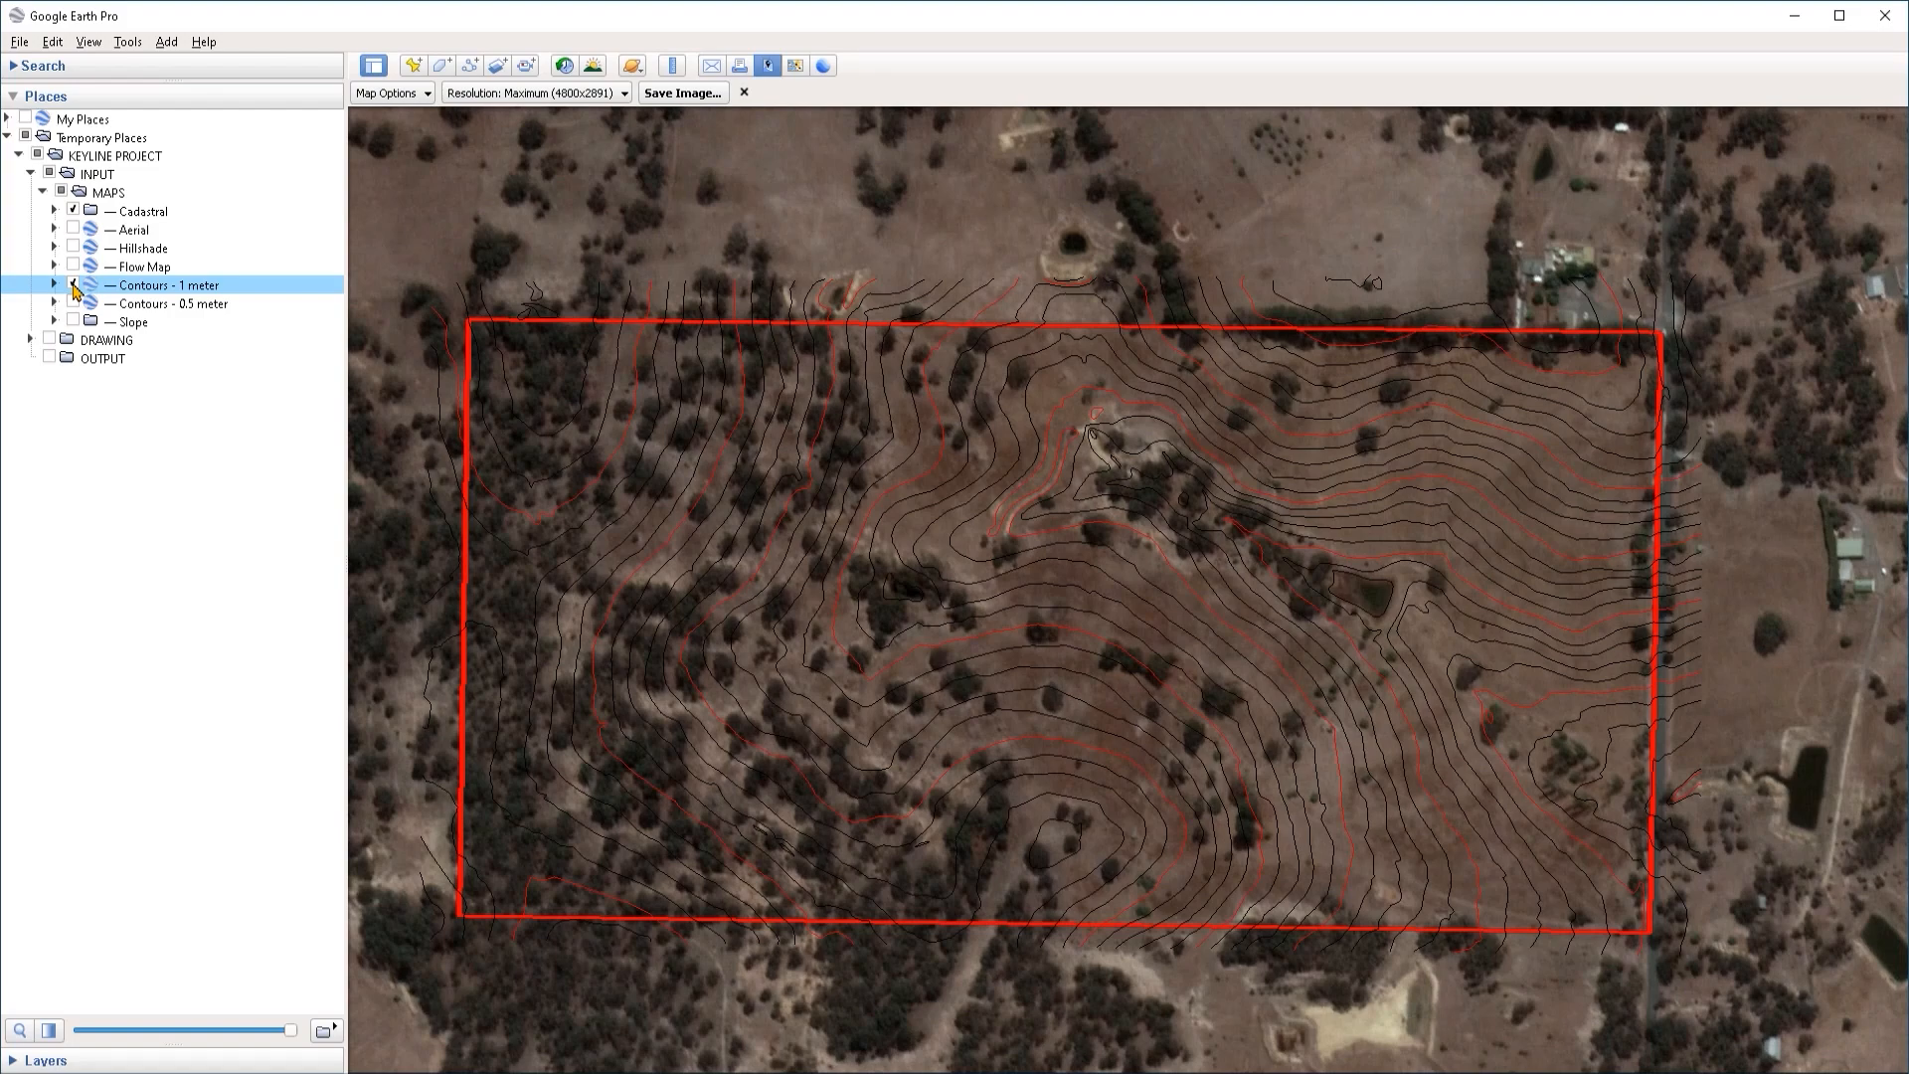
click(73, 284)
click(73, 303)
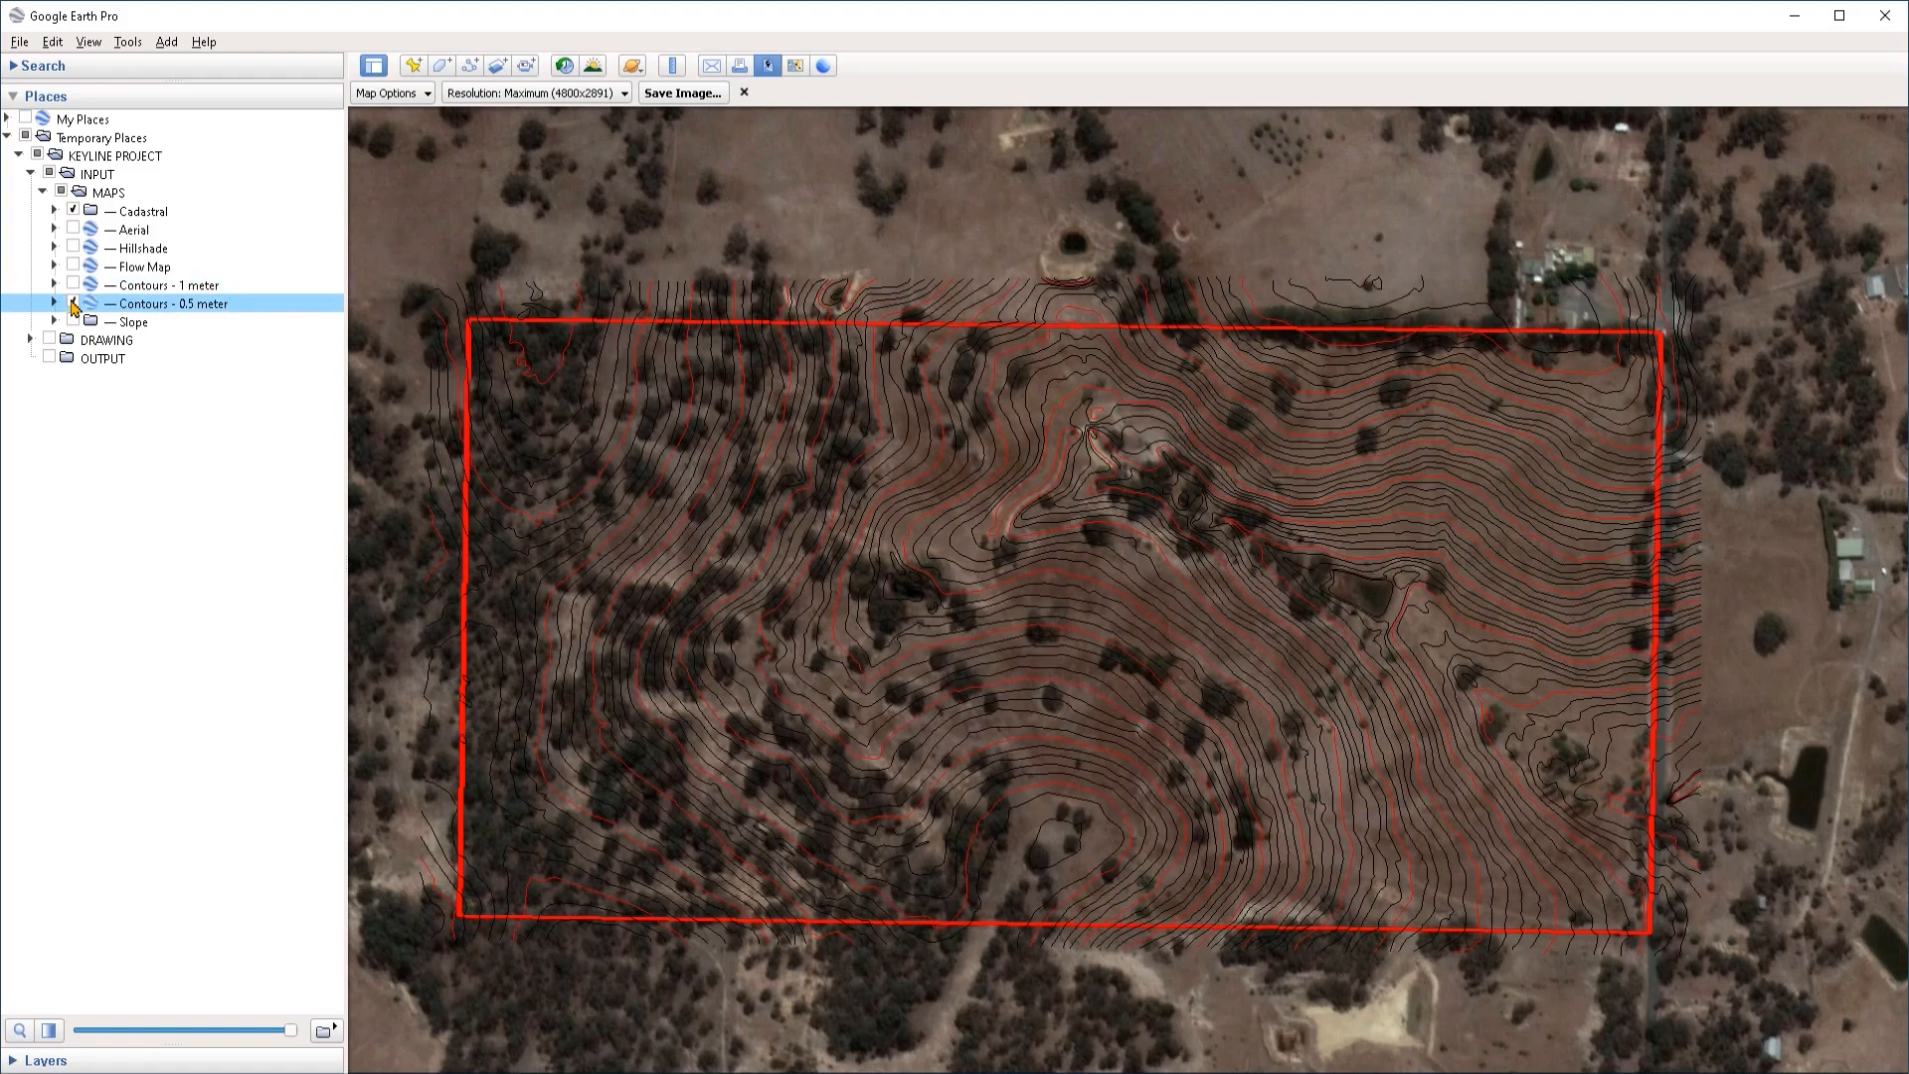
click(74, 303)
click(73, 321)
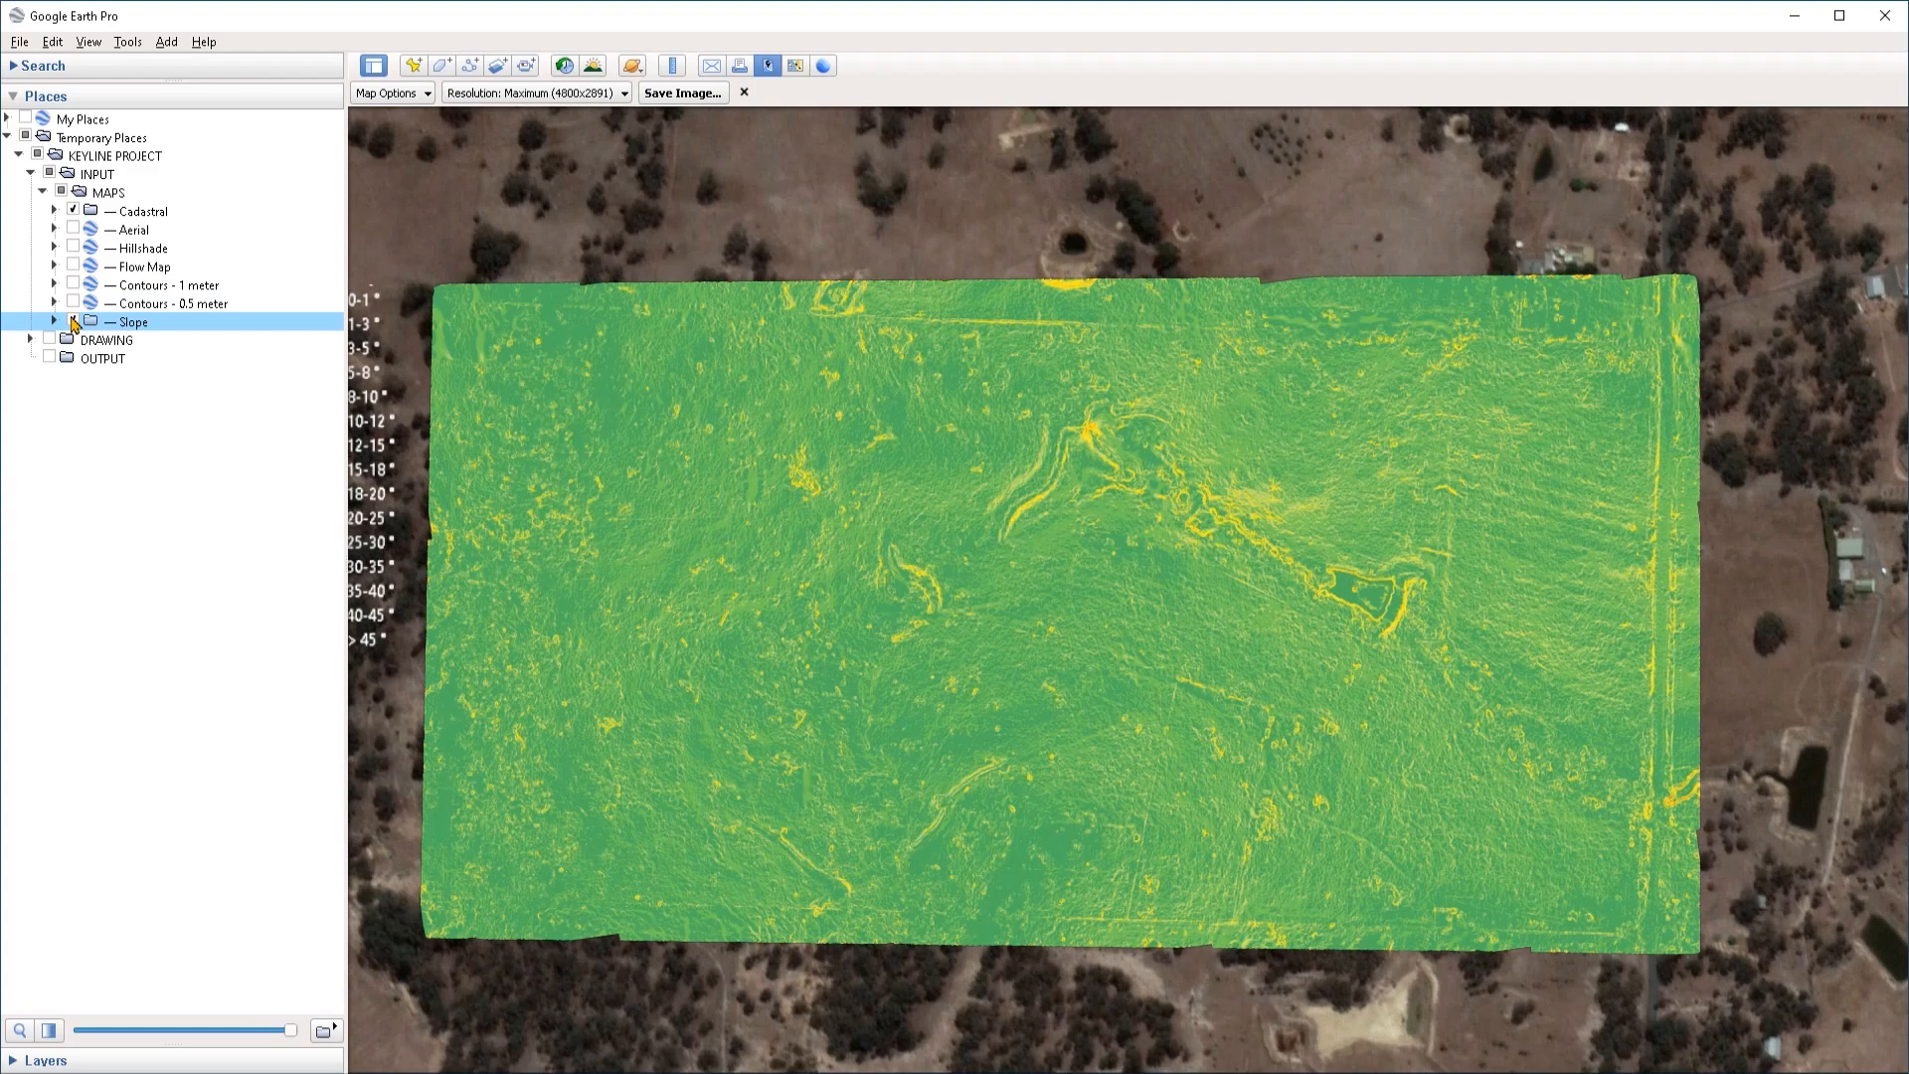
drag(505, 547, 671, 554)
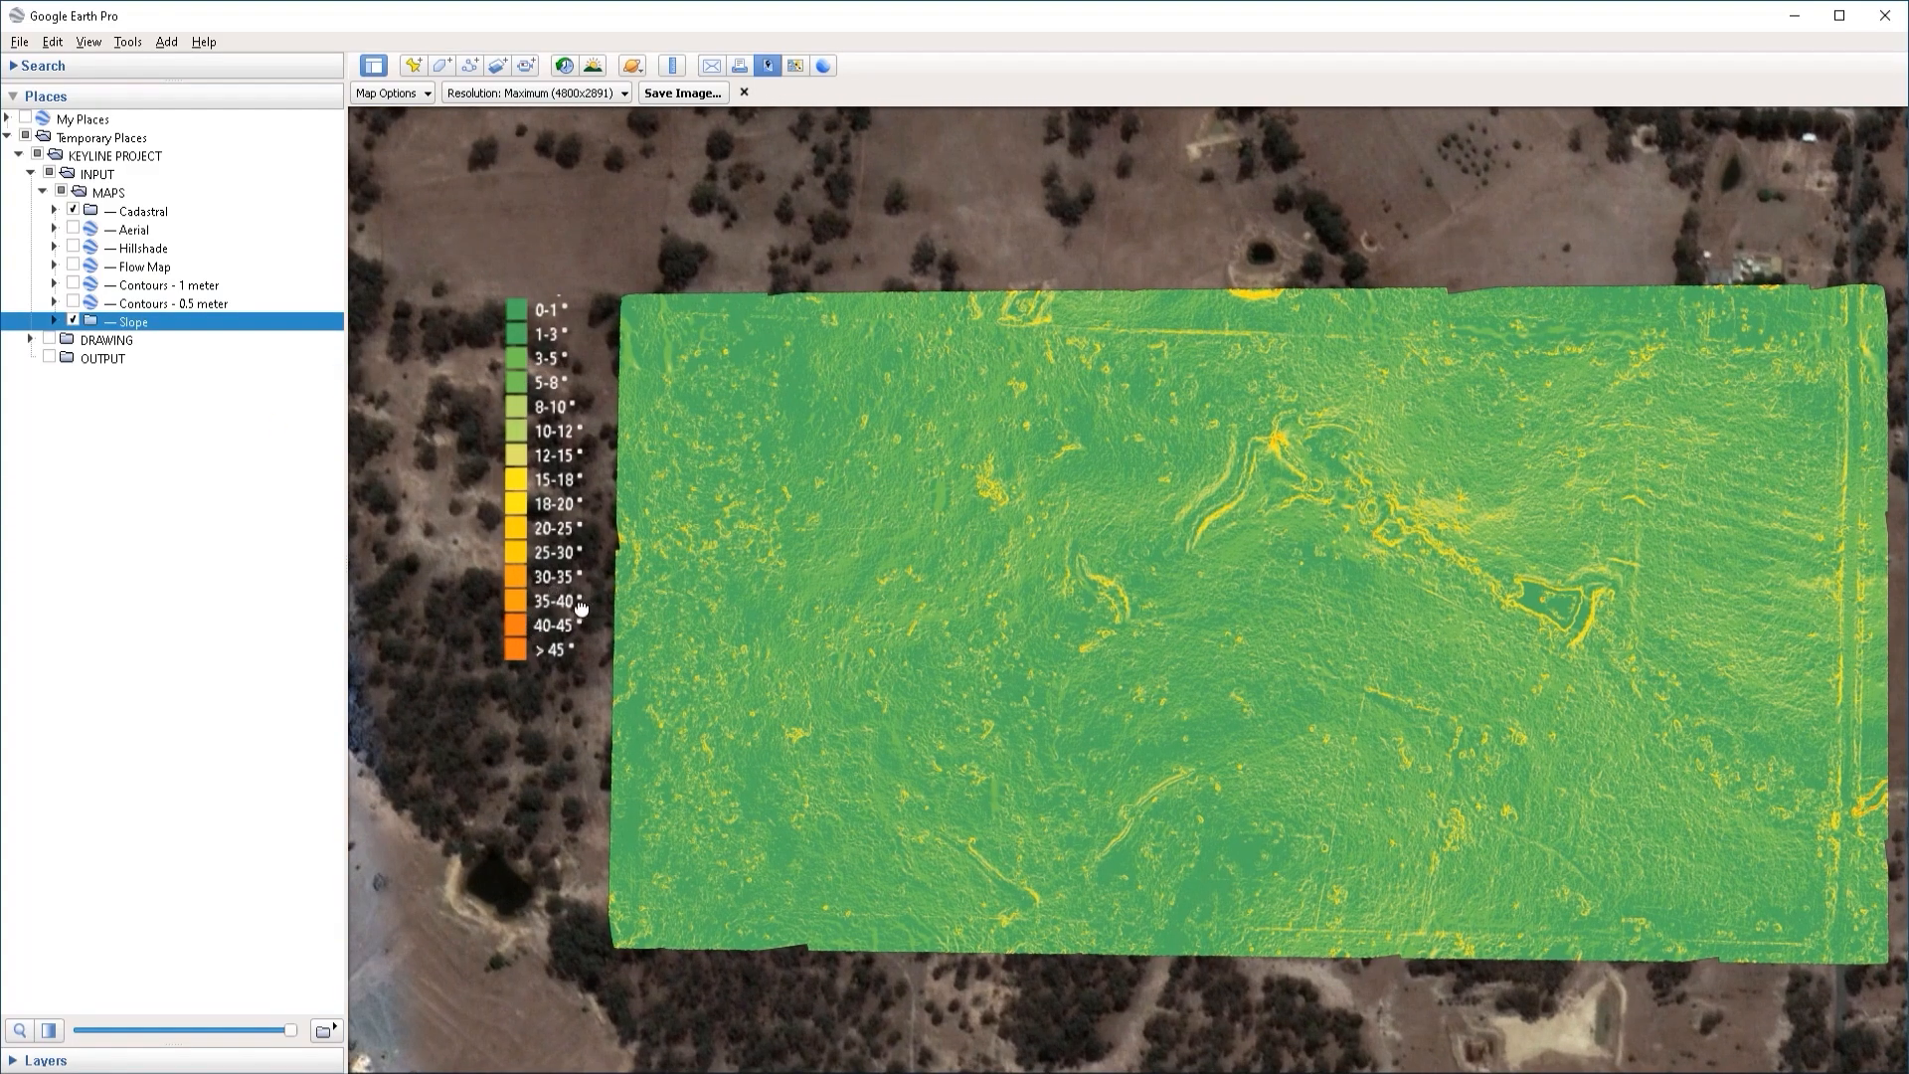
drag(577, 605, 529, 601)
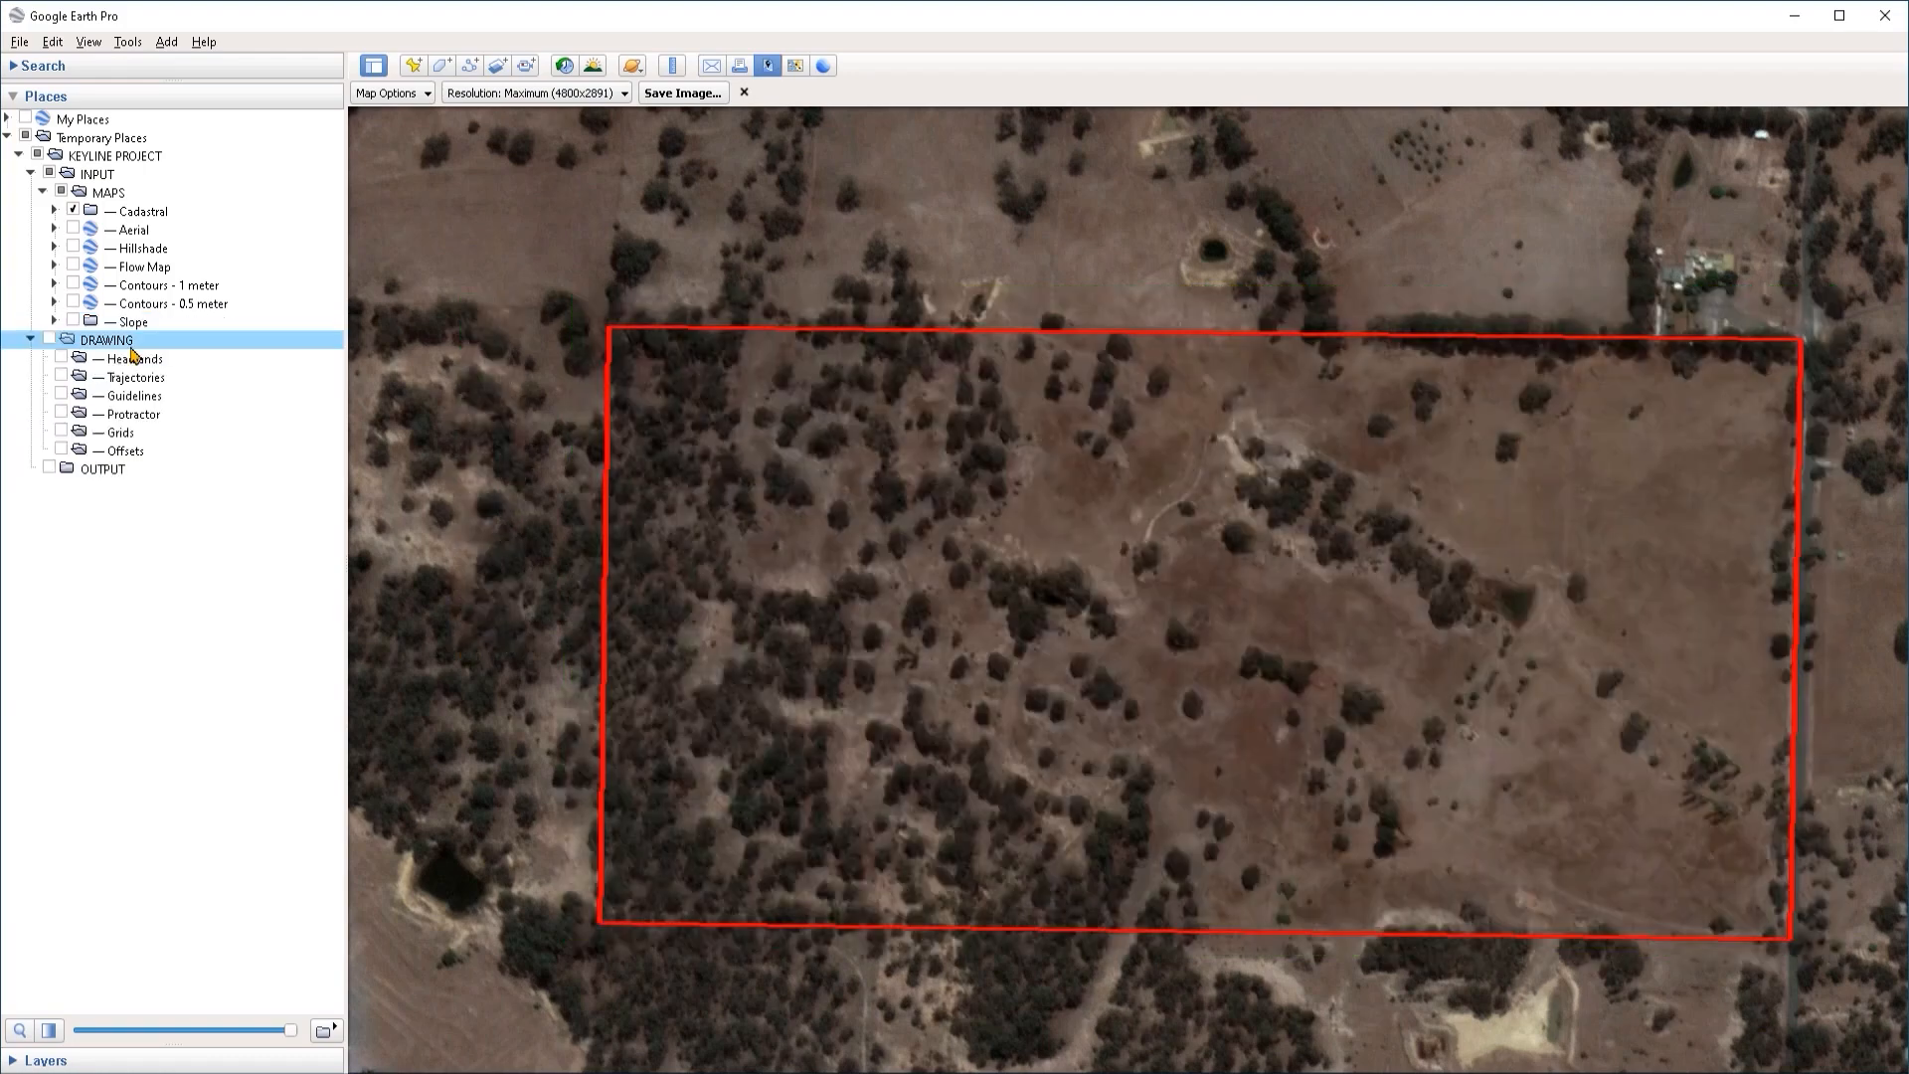
Step: Review the DRAWING subfolders Headlands, Trajectories, Guidelines, Protractor, Grids and Offsets, and check the Terrain layer's setting
click(139, 359)
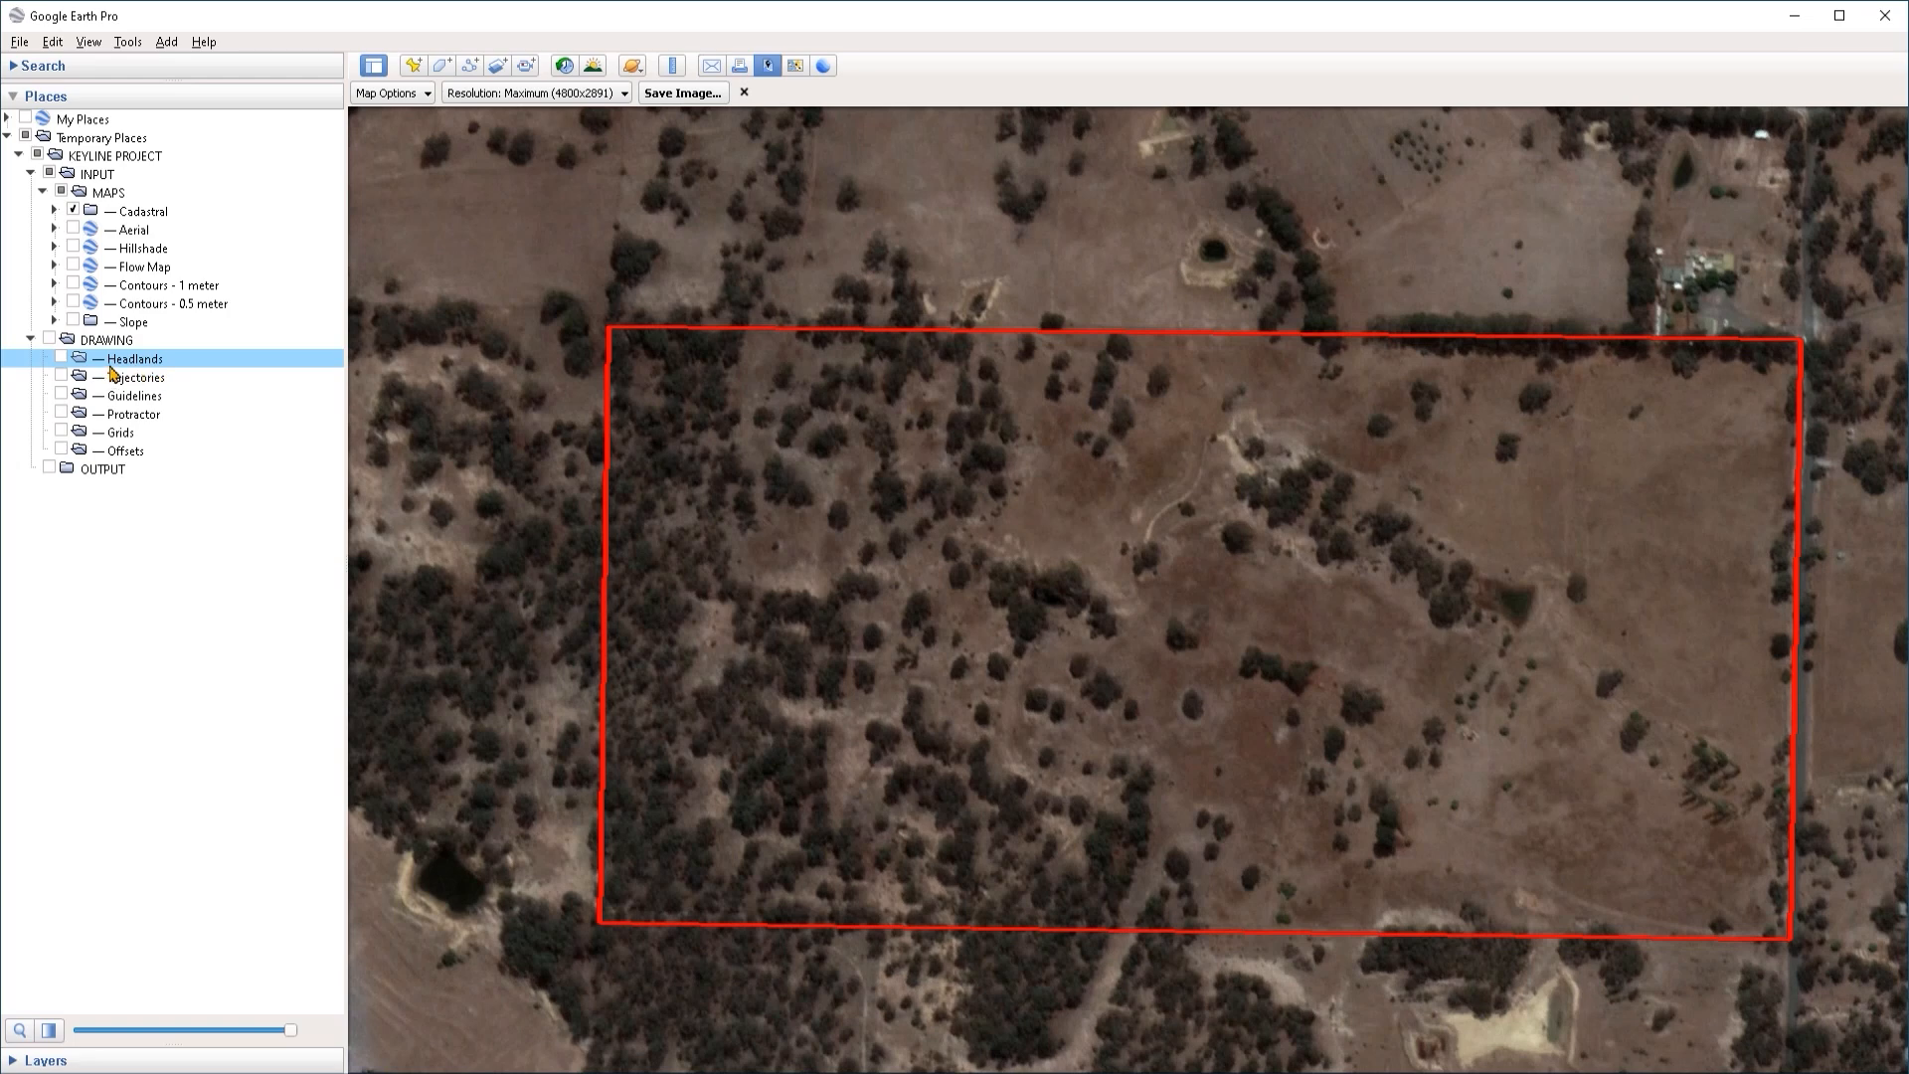
click(135, 381)
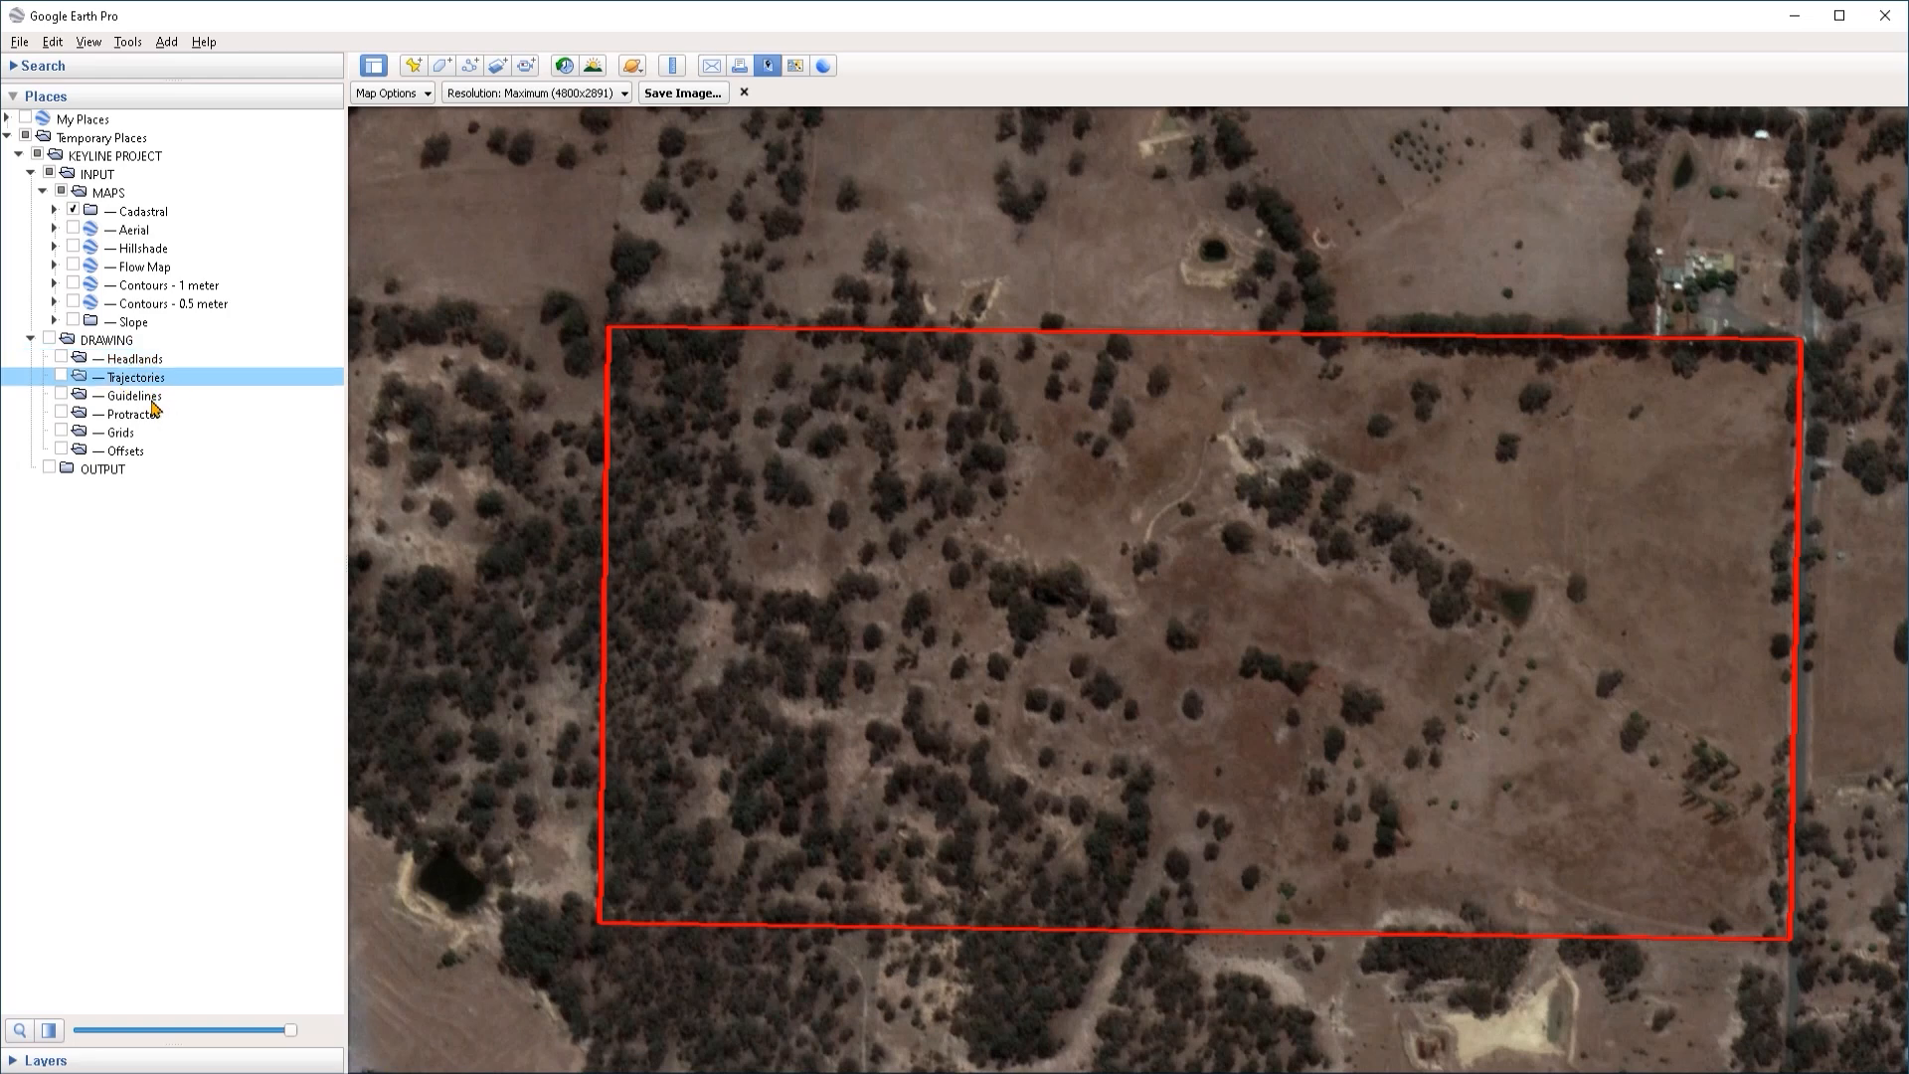
click(151, 397)
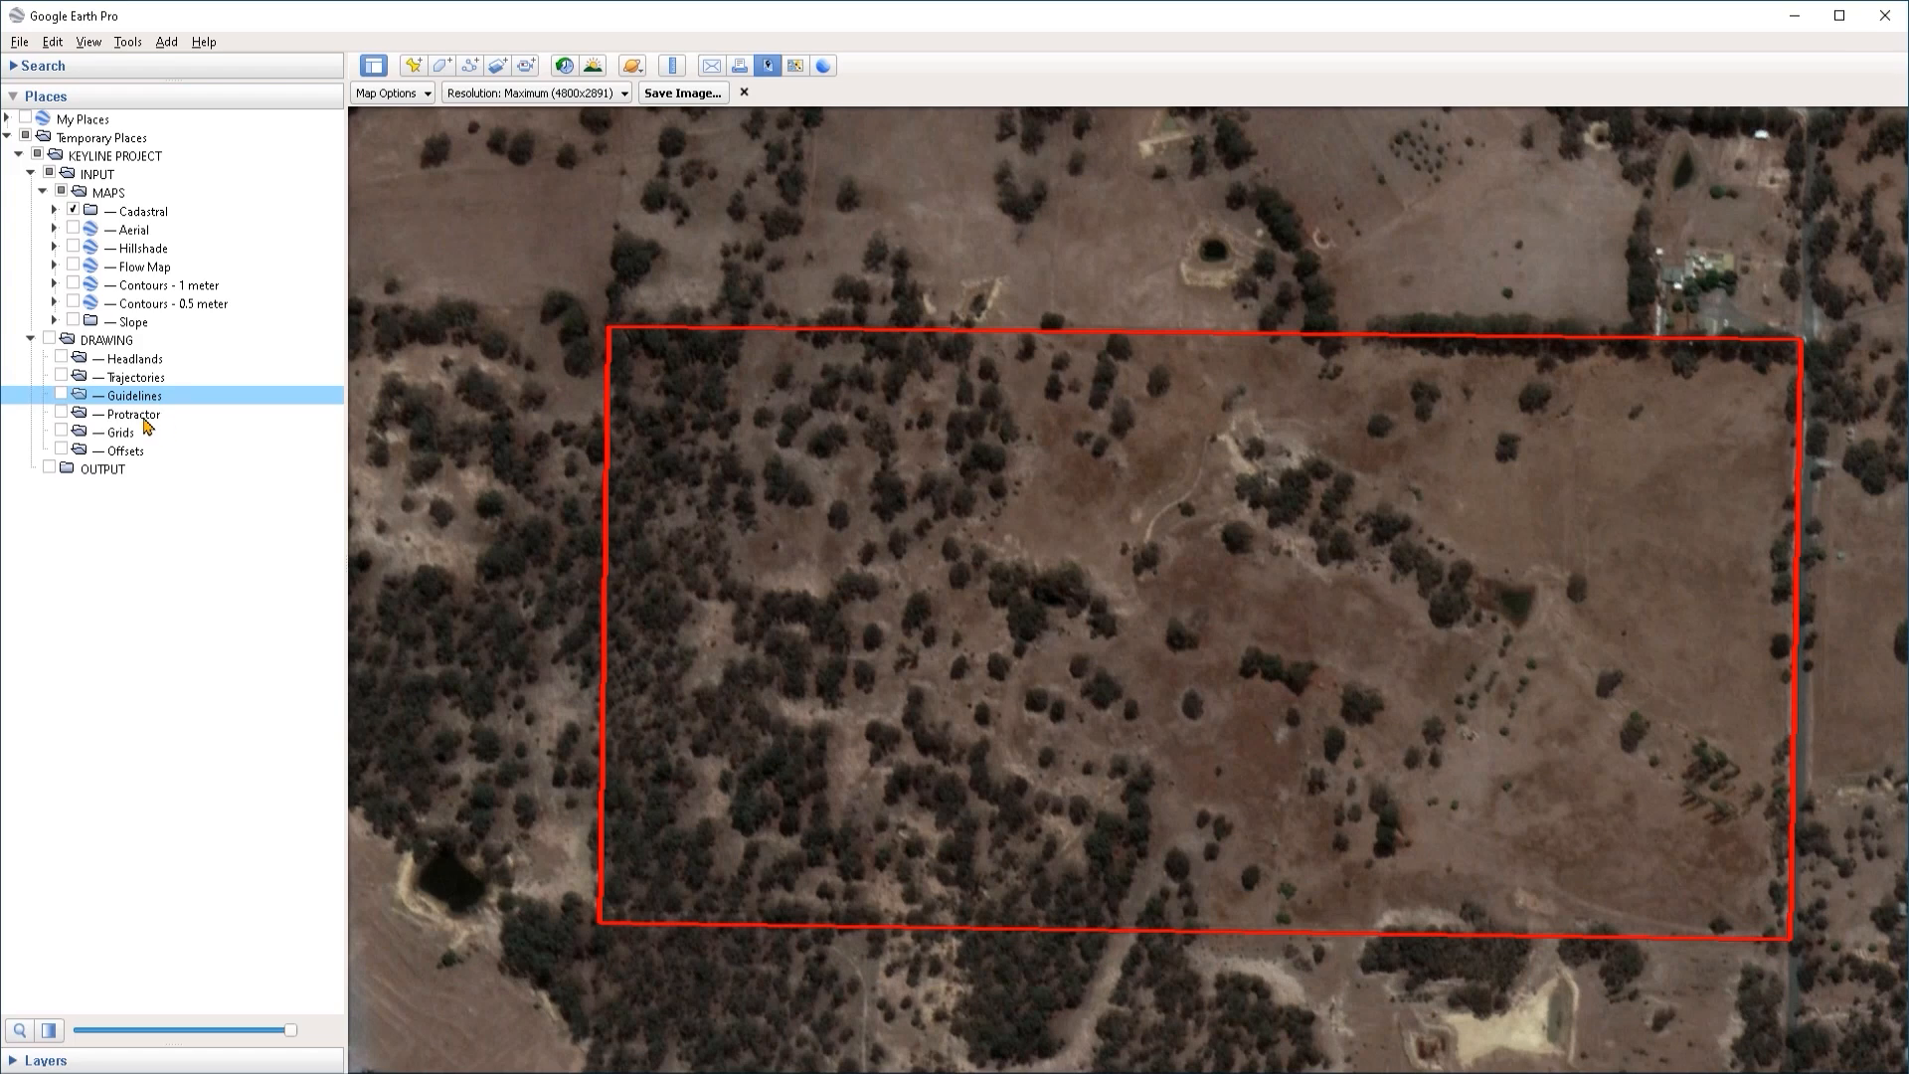
click(147, 417)
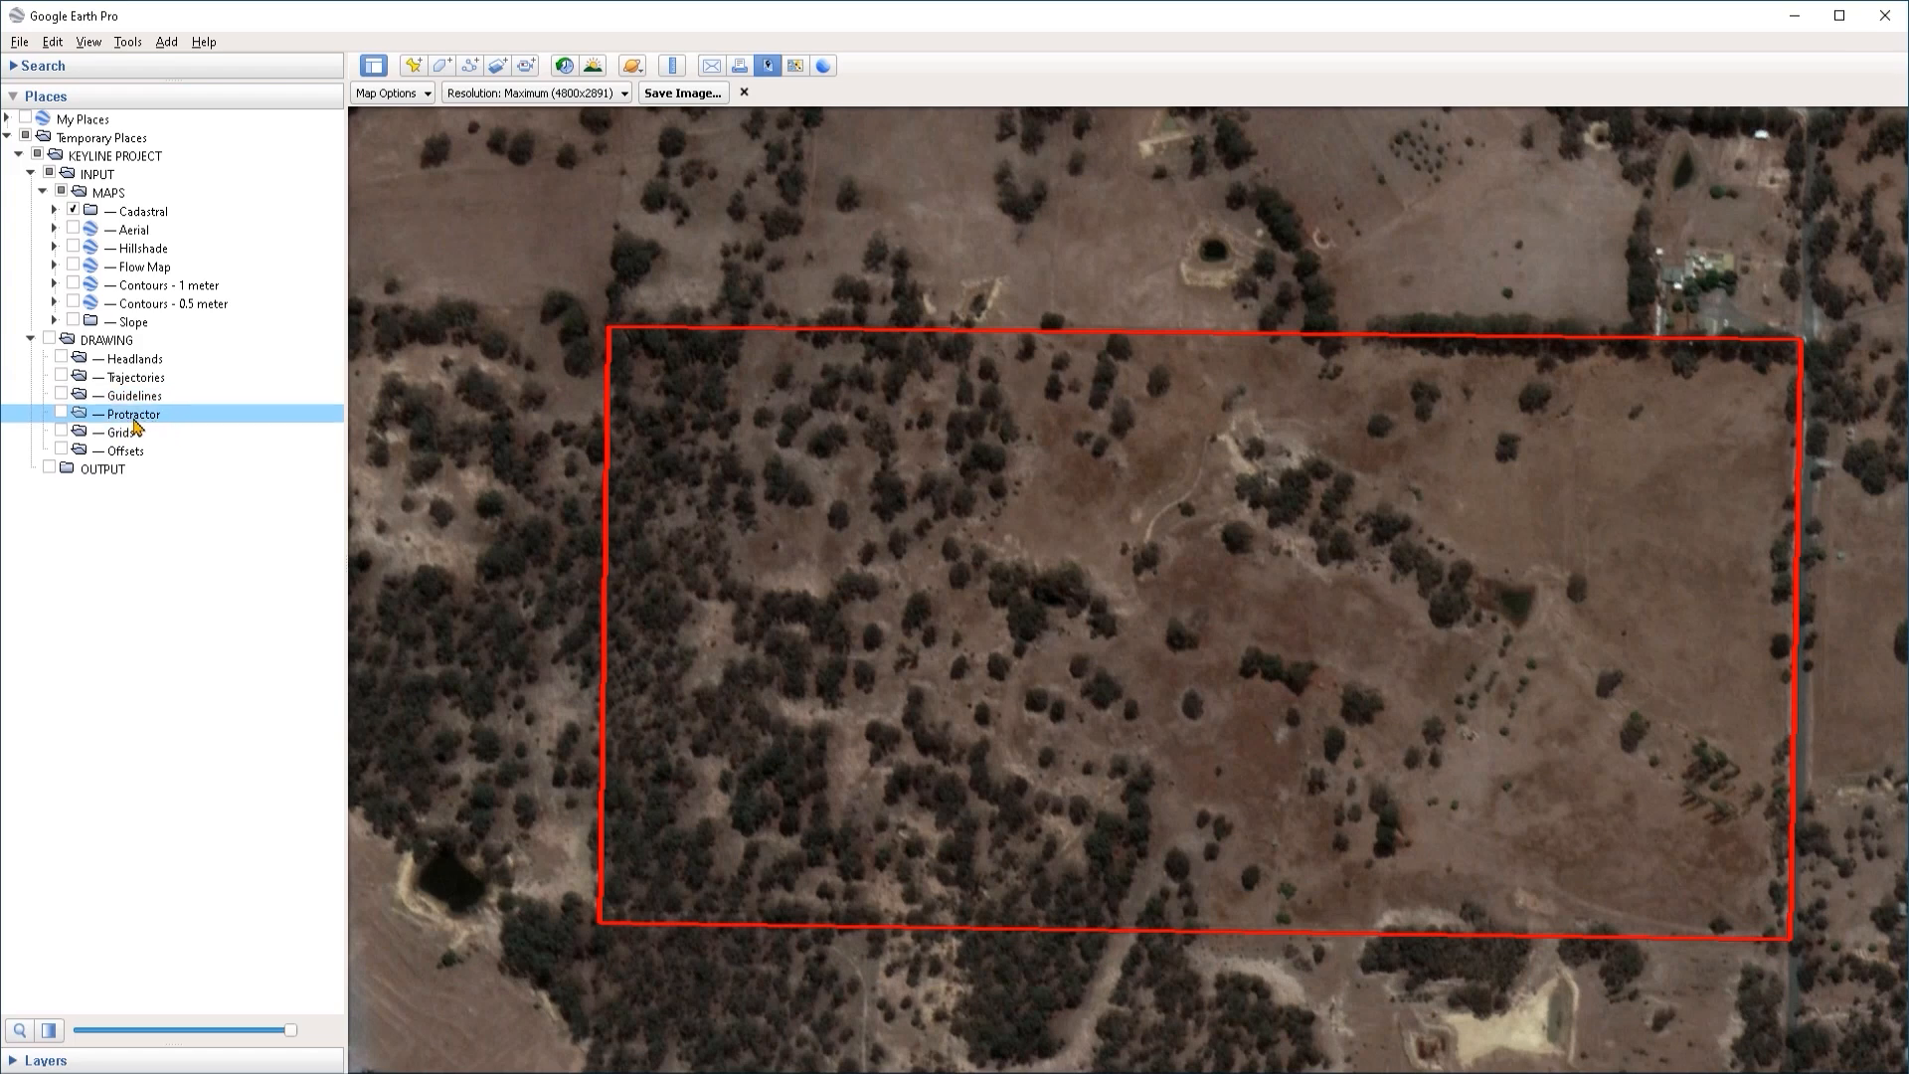
click(141, 434)
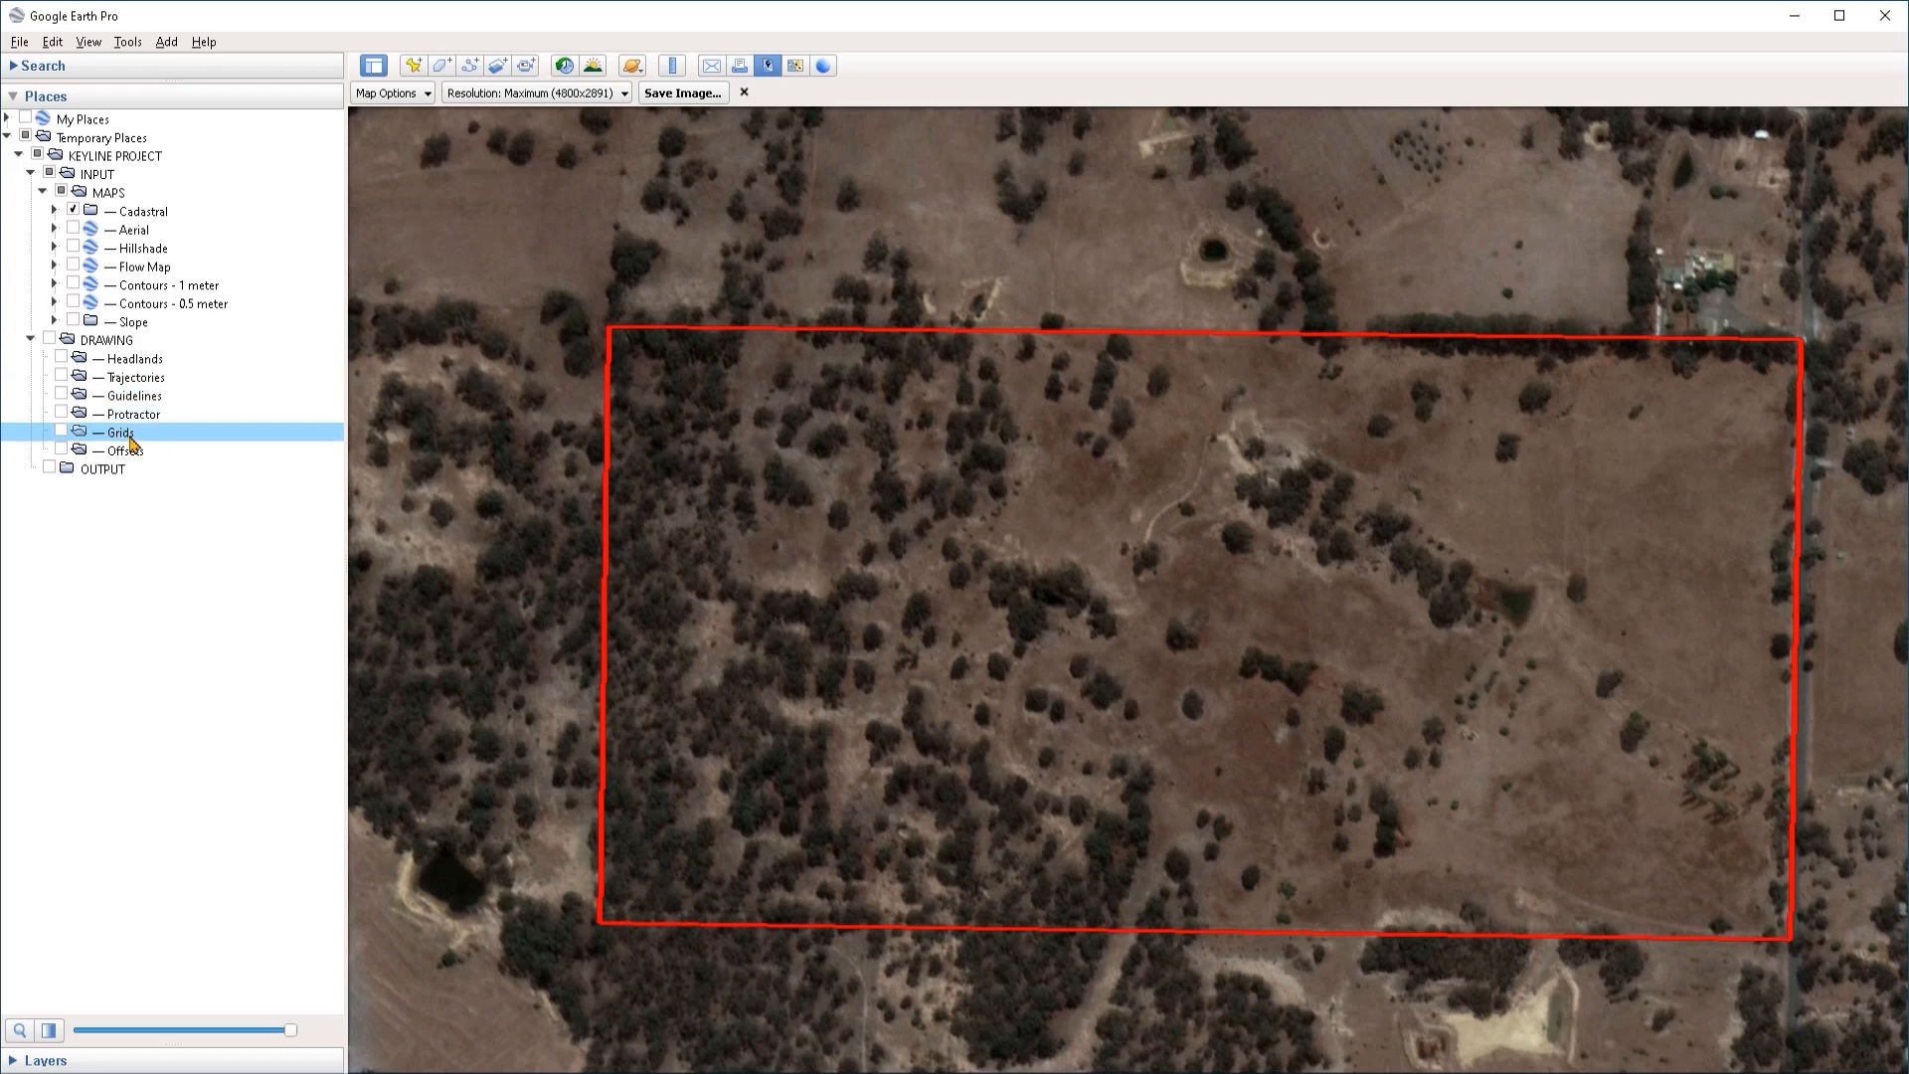
click(154, 452)
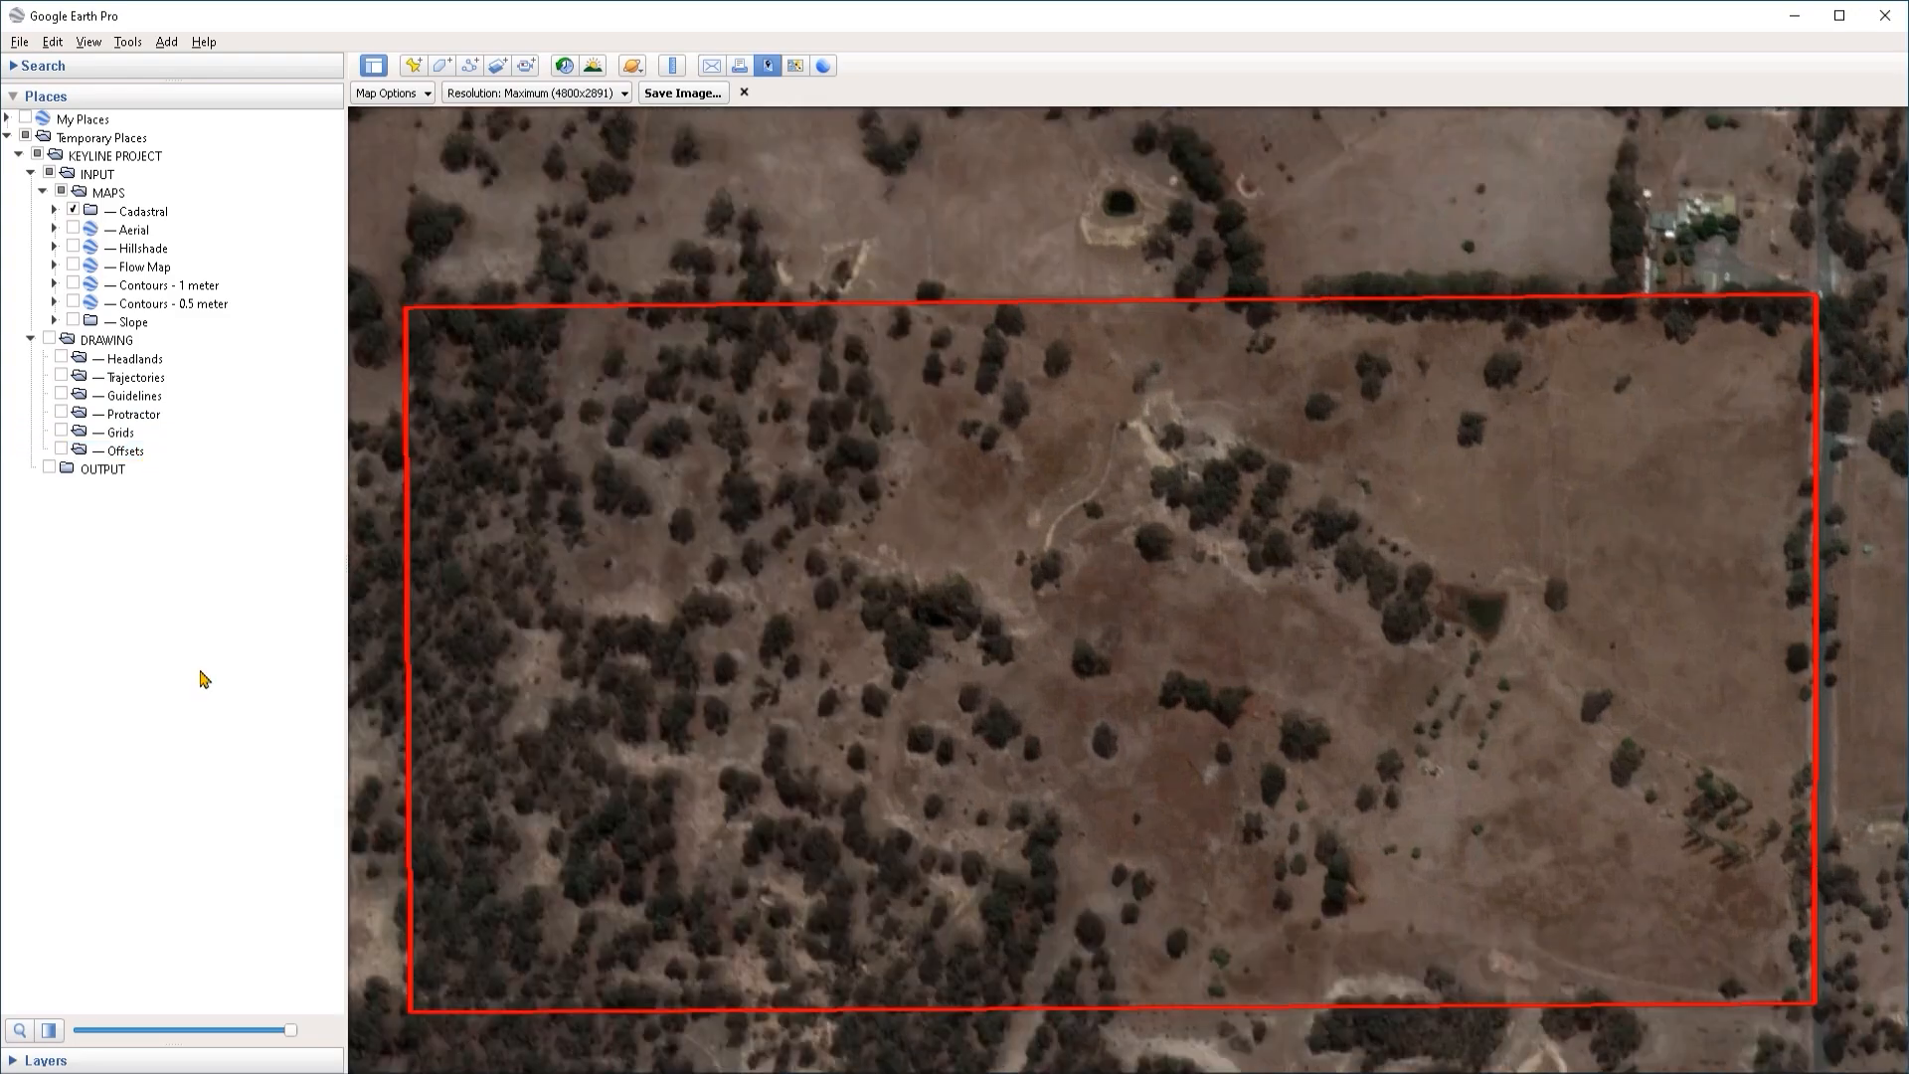
click(87, 1061)
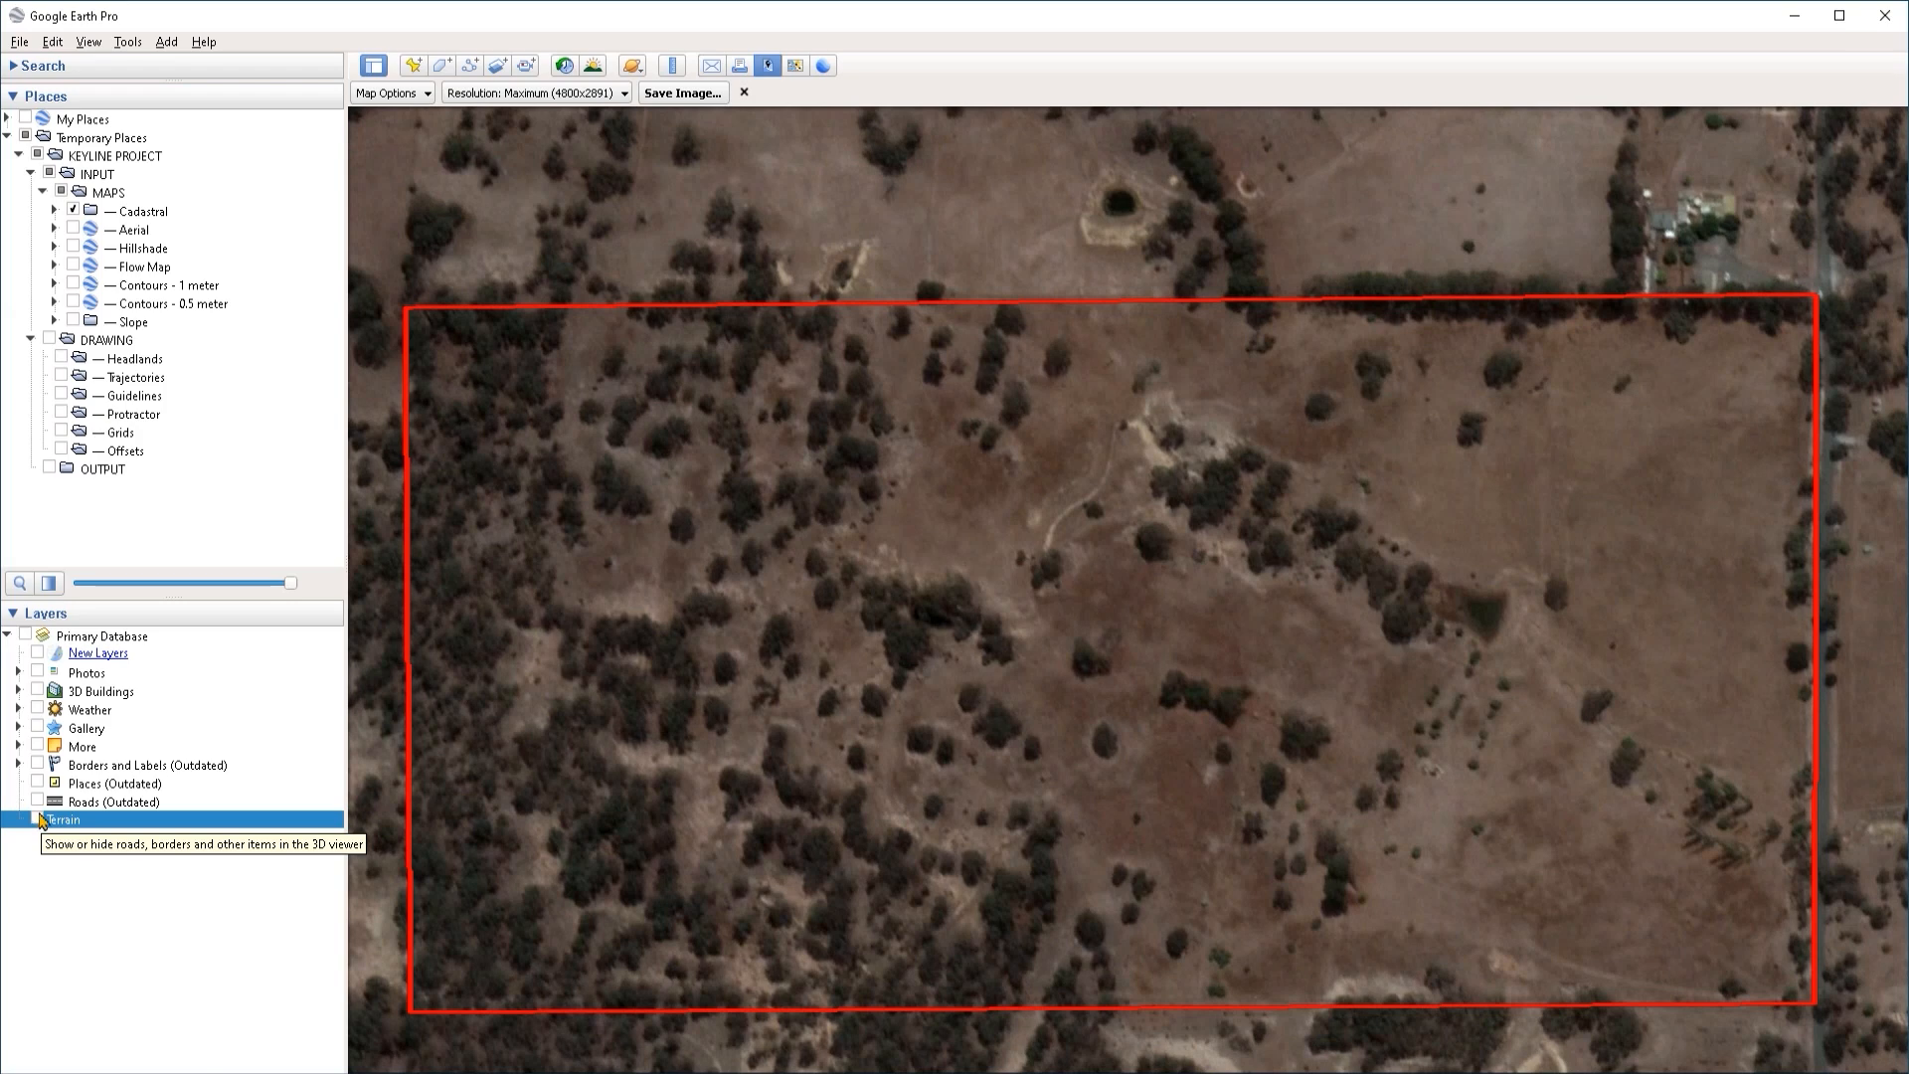
click(105, 617)
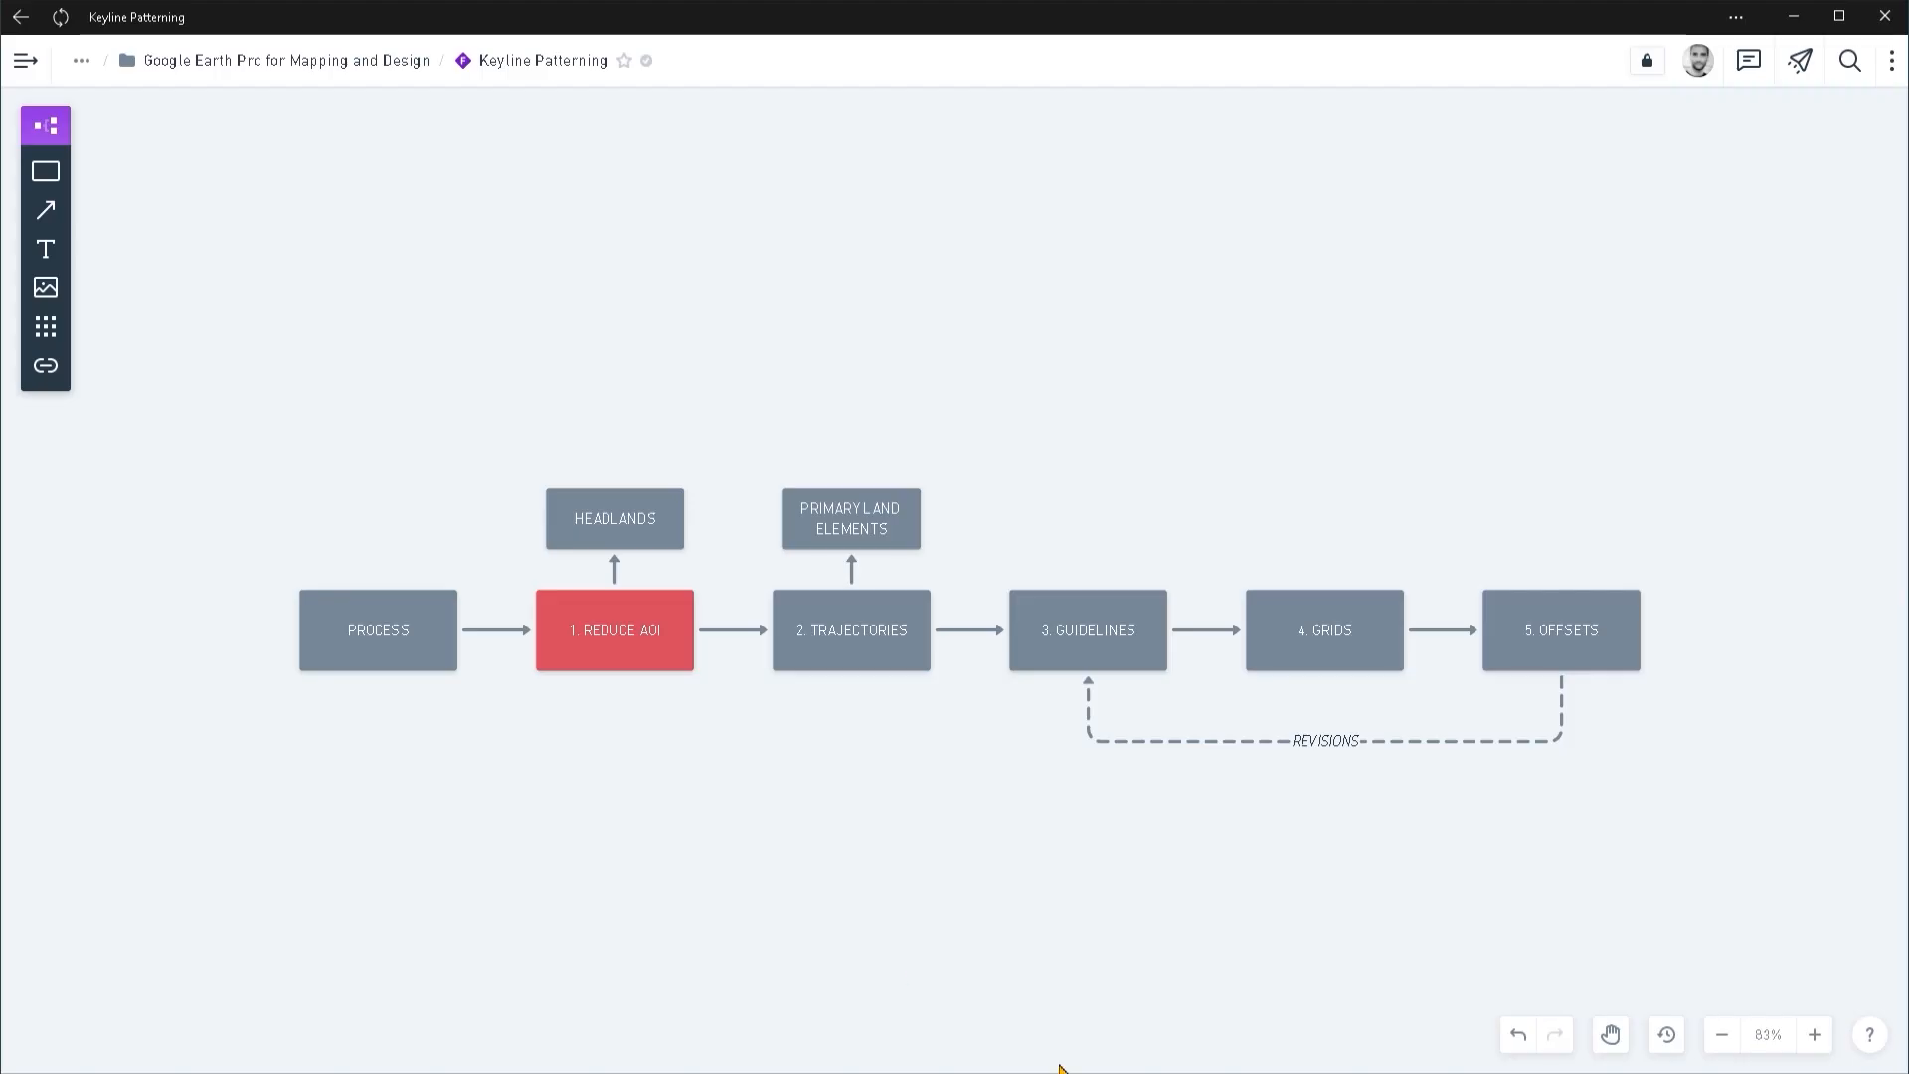
Step: Switch to the Keyline Patterning process diagram and review the Reduce AOI stage
click(642, 644)
click(684, 741)
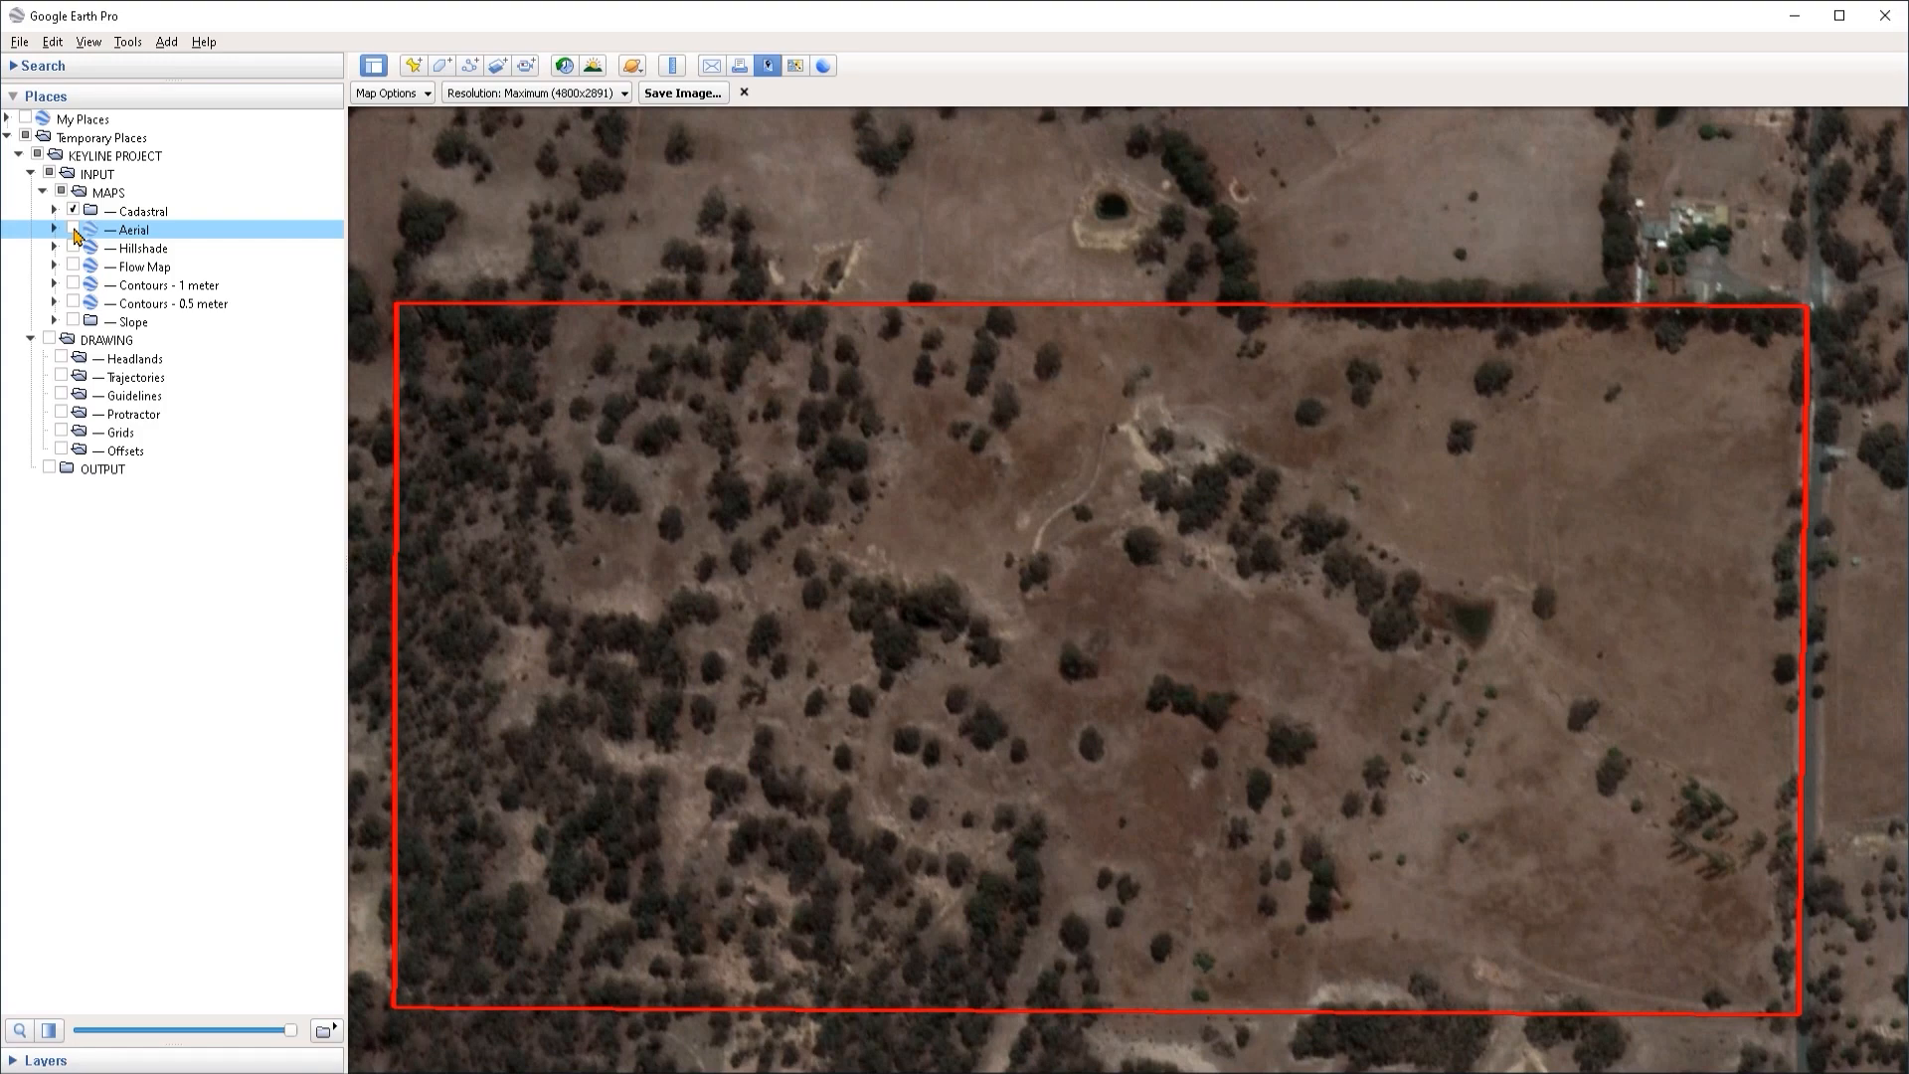
Step: Switch back to Google Earth Pro and display the Aerial and Contours - 1 meter maps over the property
click(73, 230)
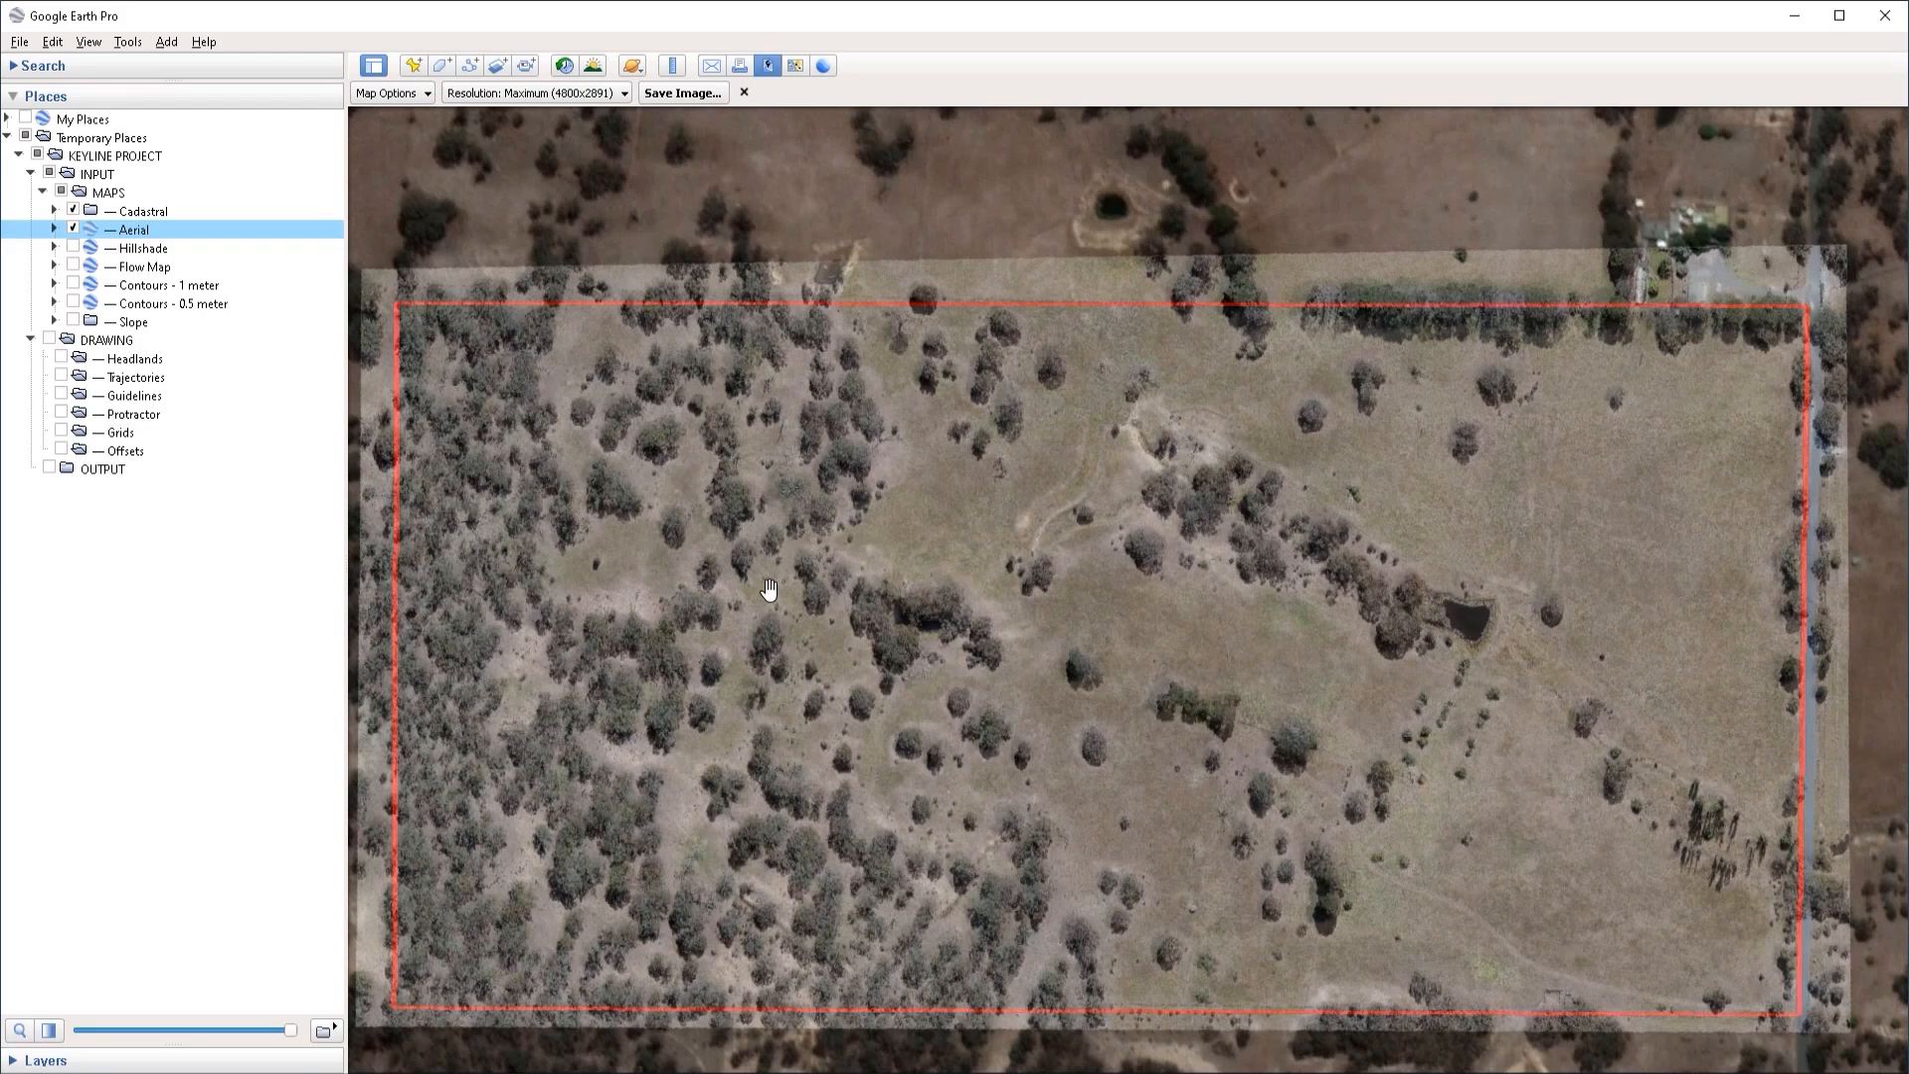
click(74, 285)
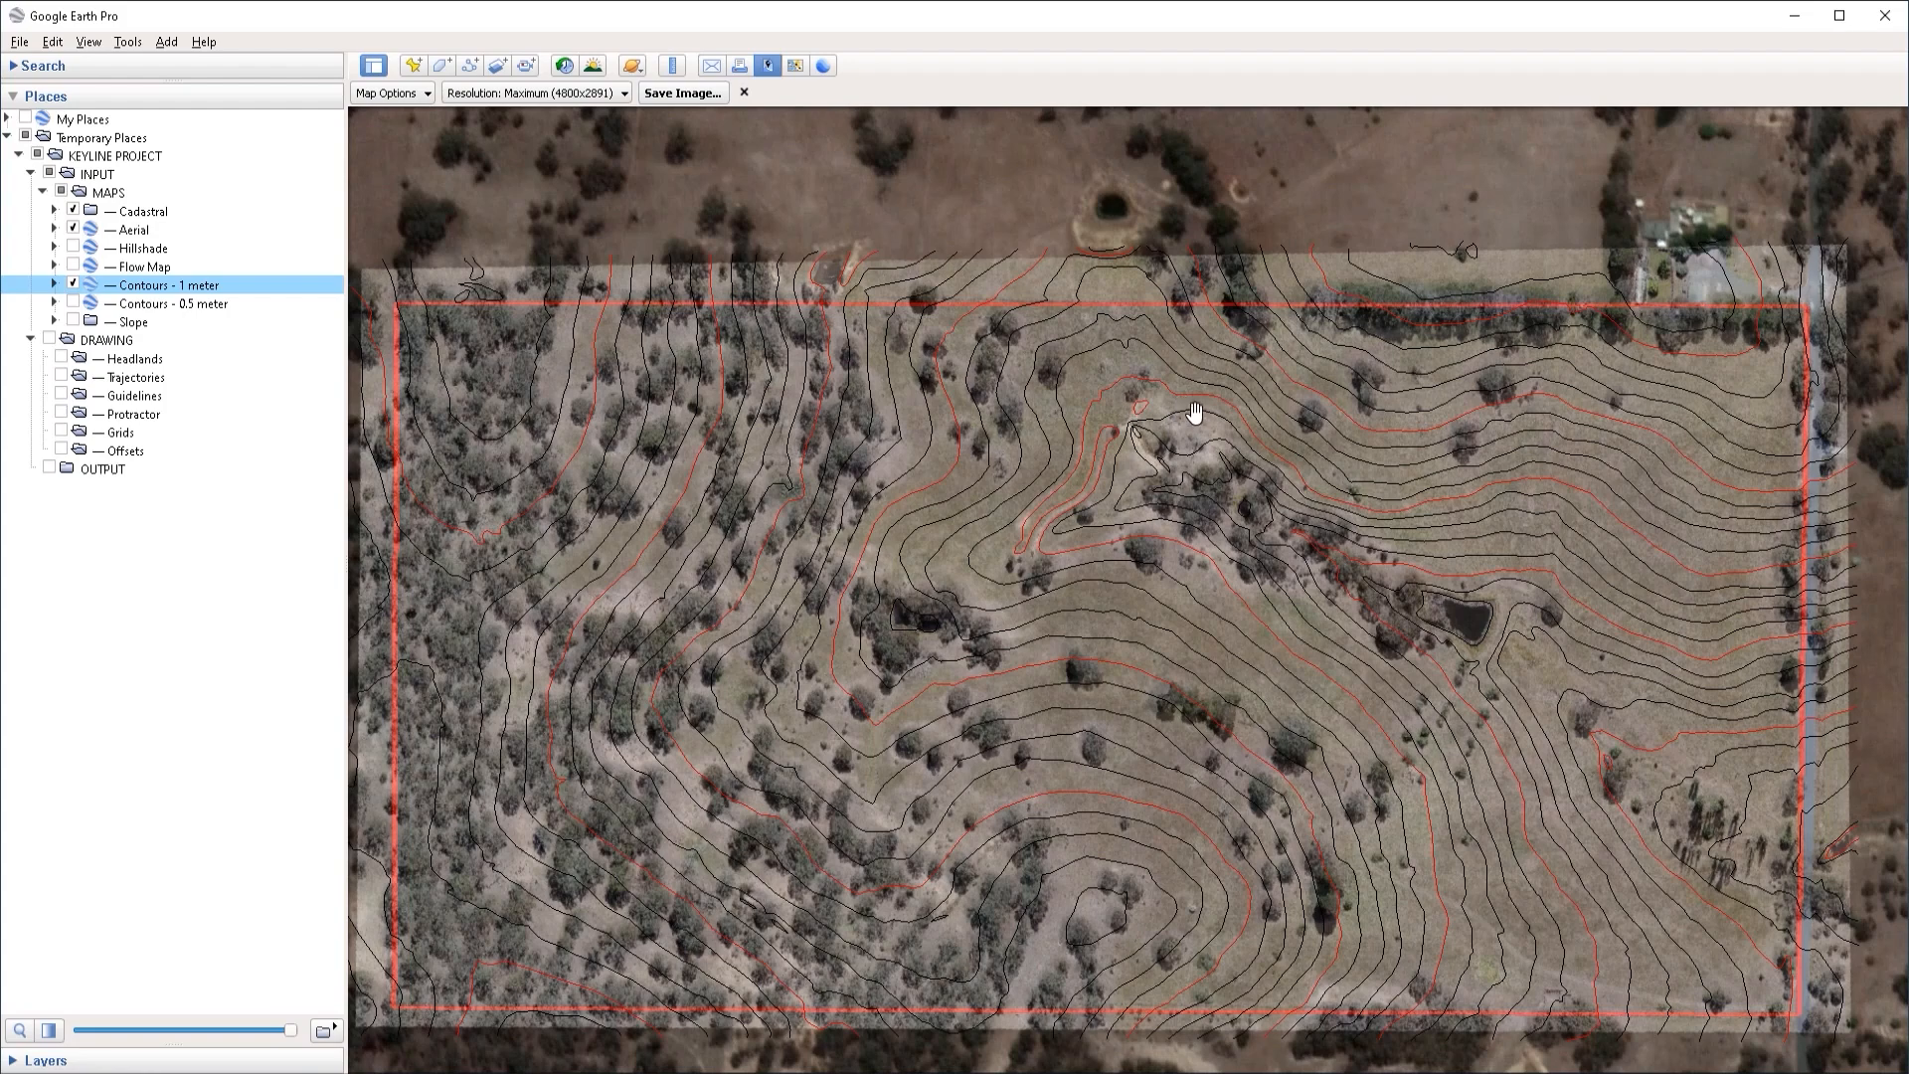
Step: Start a new polygon named H1 in the Headlands folder
click(135, 359)
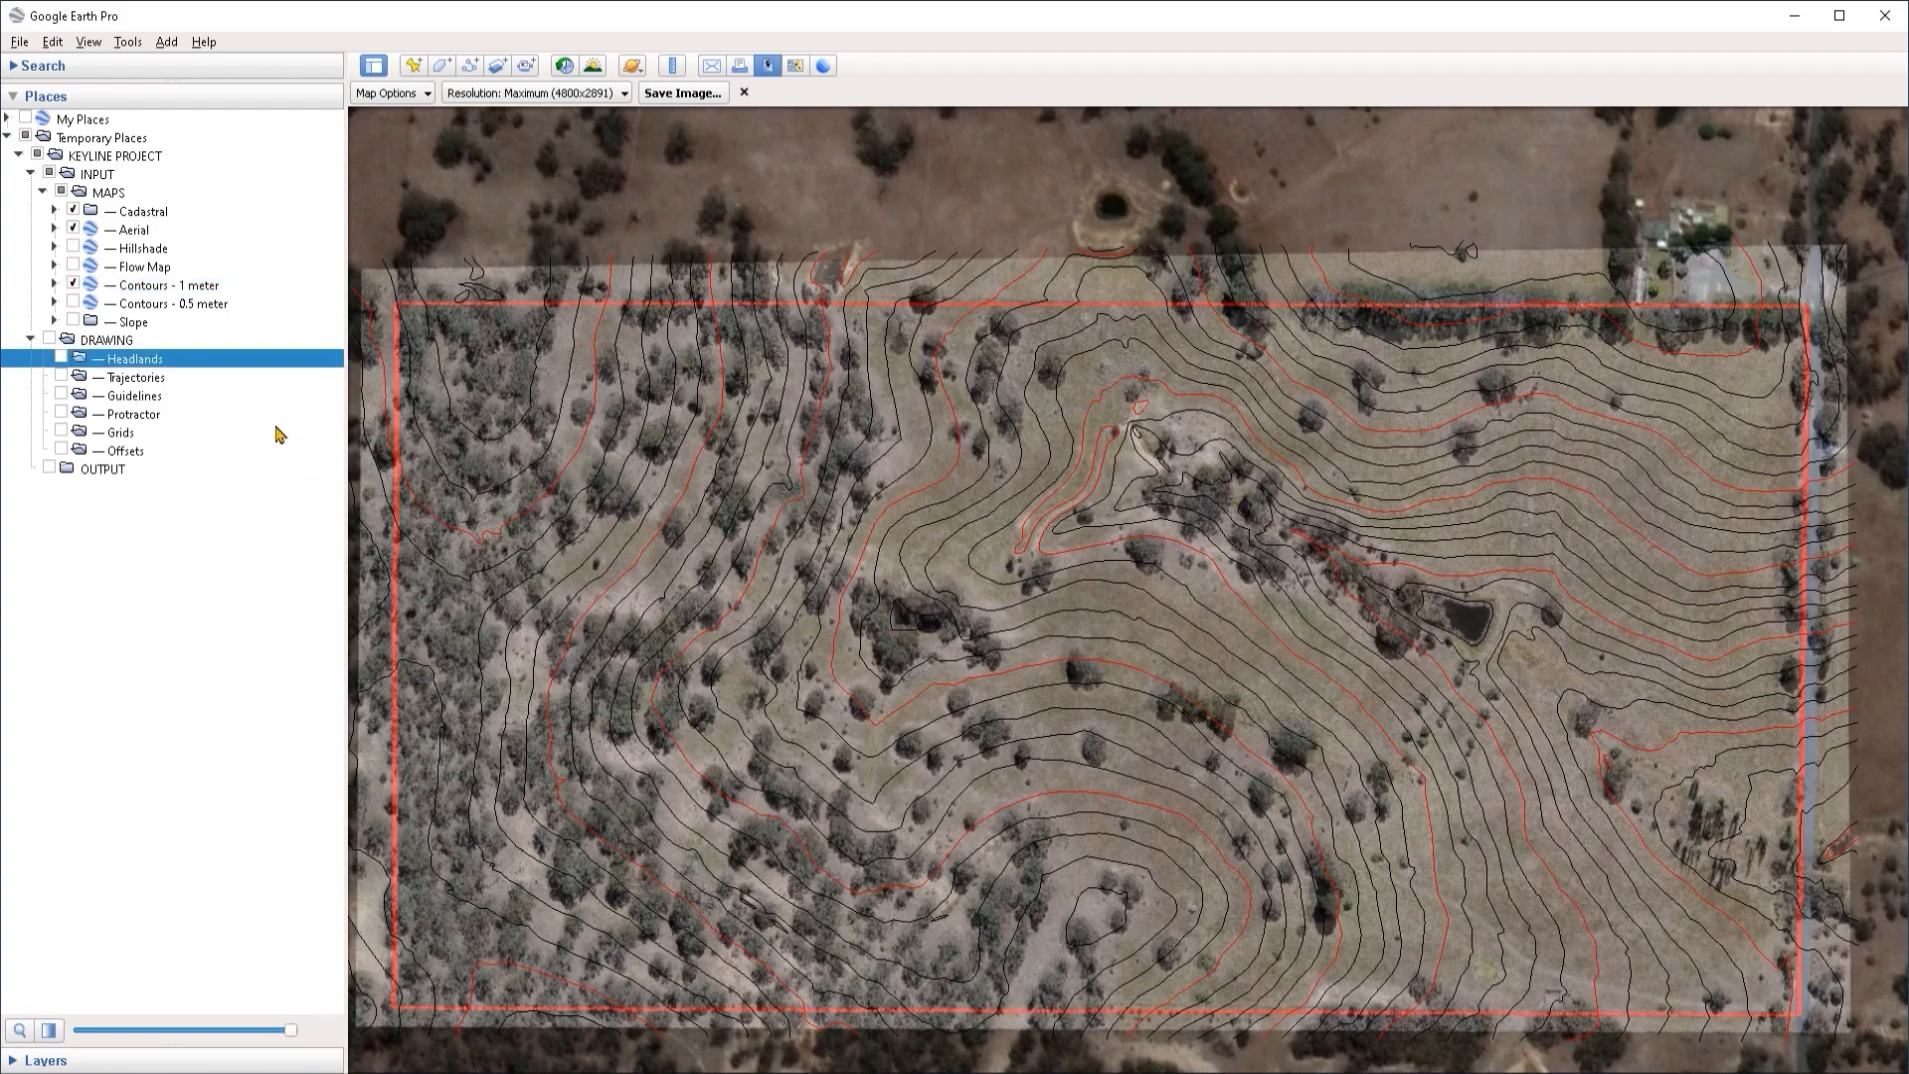
click(443, 67)
drag(405, 184, 132, 189)
text(H1)
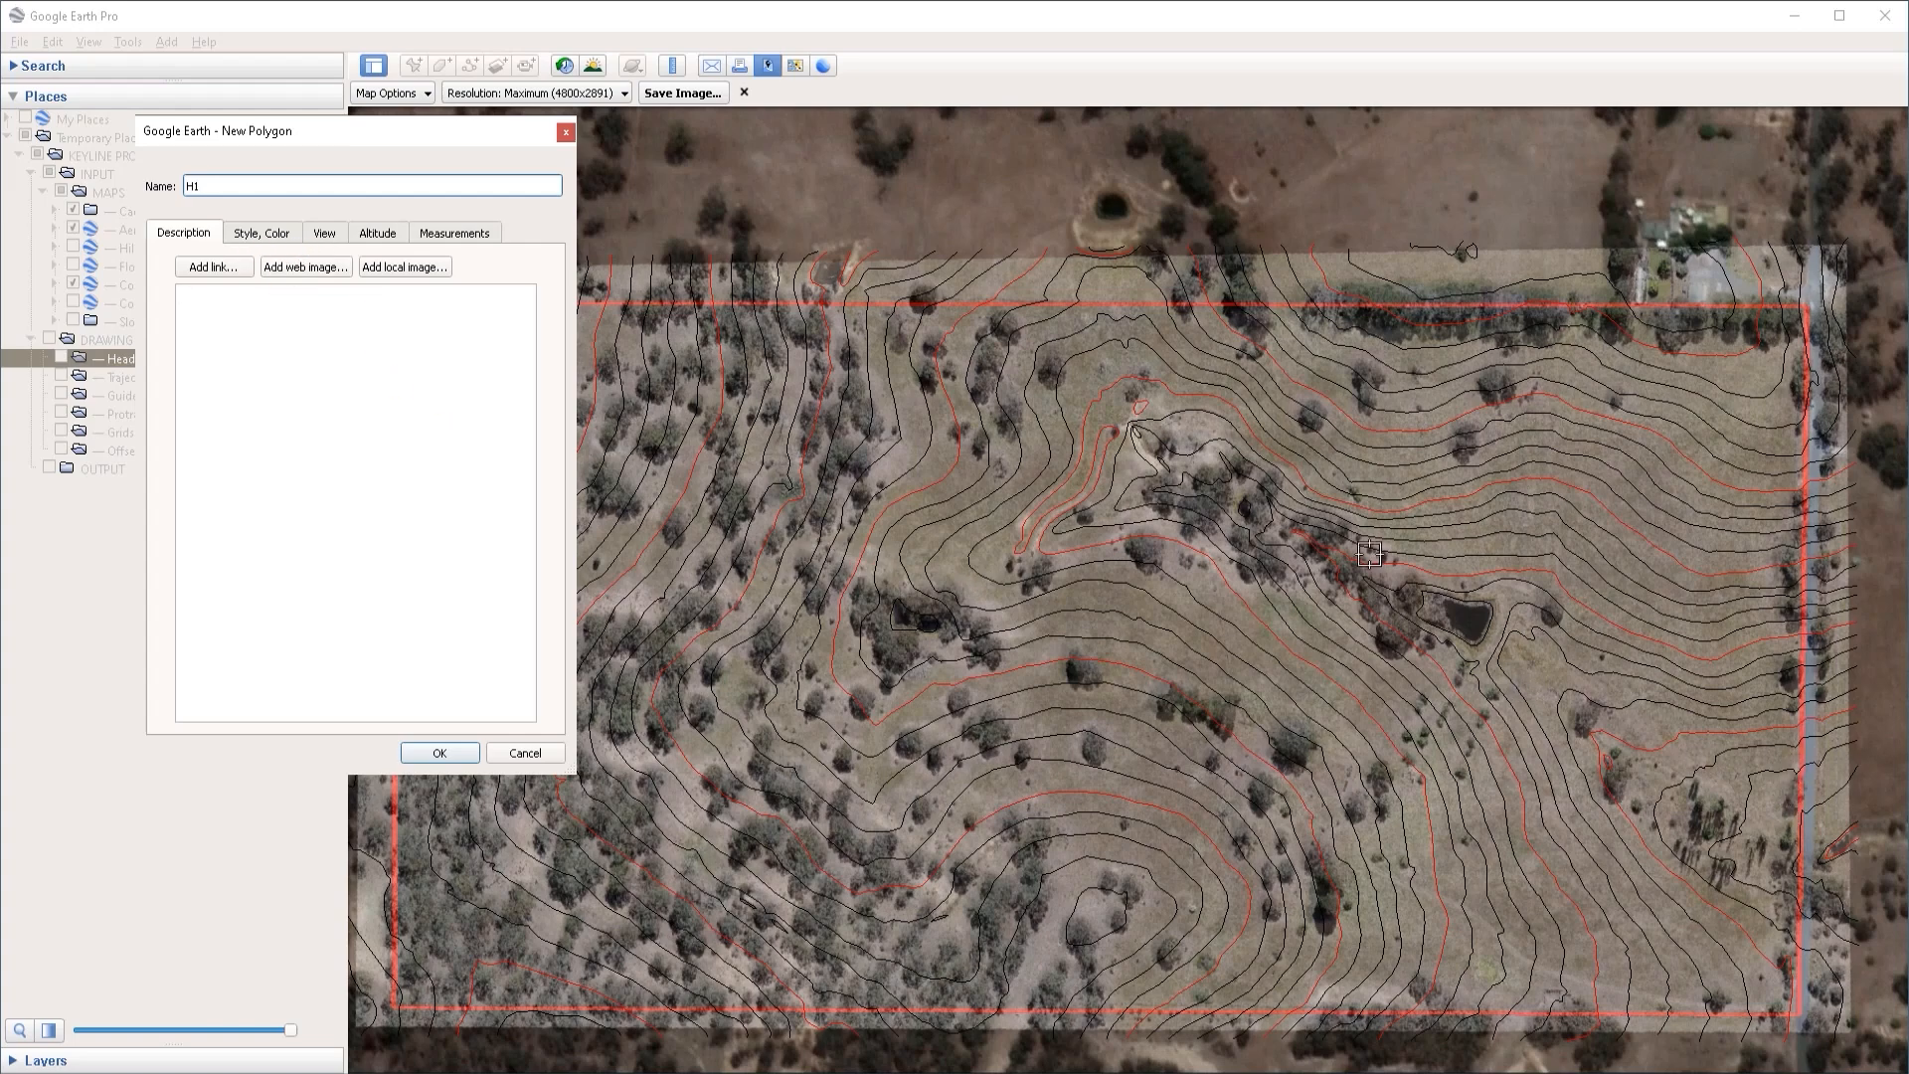
Step: Draw H1's northern edge from the eastern boundary past the large dam and along the valley up to the northern boundary
click(1797, 810)
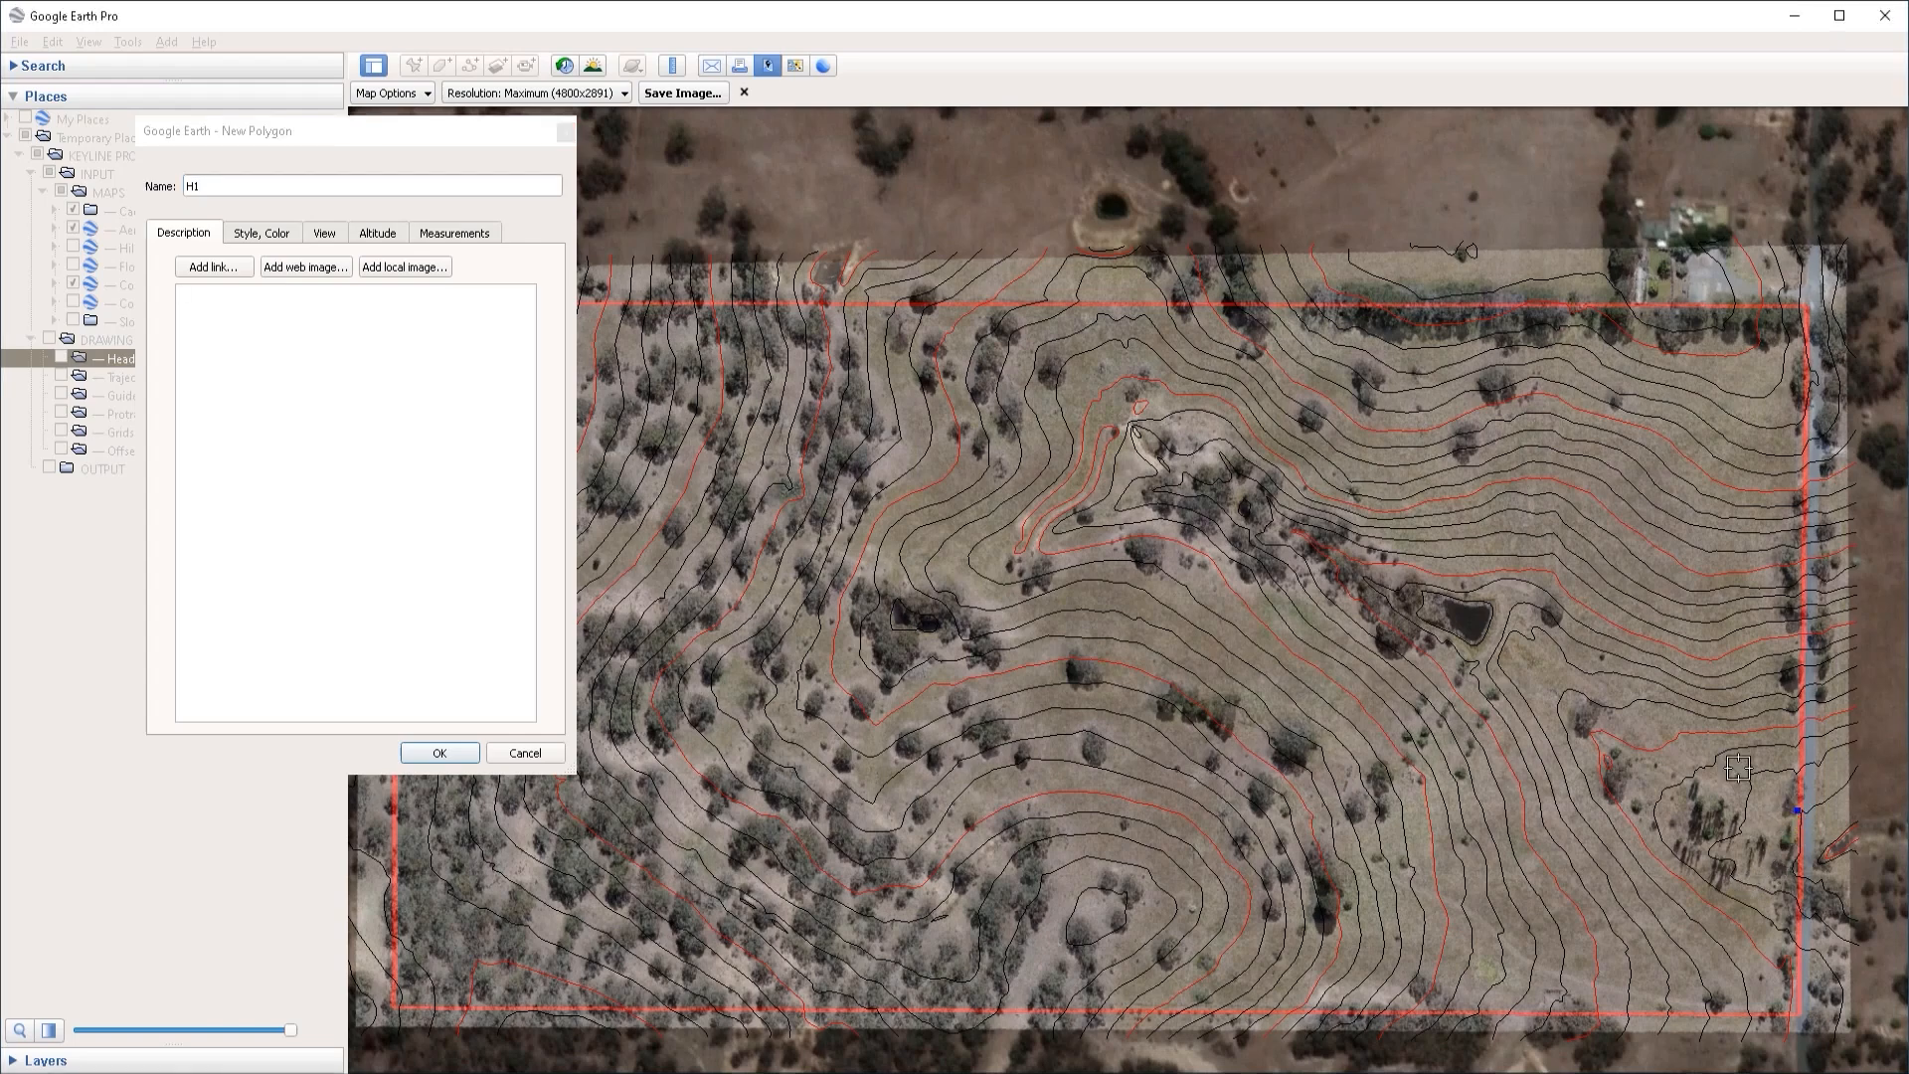
click(1638, 703)
click(1524, 606)
click(1438, 564)
click(1316, 495)
click(1201, 395)
click(1157, 348)
click(1154, 305)
Step: Continue the H1 outline down the valley's western side, past the western dam and back along its southern side to the eastern boundary
click(1031, 305)
click(1017, 325)
click(998, 375)
click(998, 408)
click(1053, 453)
click(1061, 471)
click(1028, 506)
click(978, 507)
click(924, 509)
click(894, 519)
click(876, 582)
click(911, 604)
click(973, 626)
click(993, 629)
click(1043, 600)
click(1089, 550)
click(1163, 538)
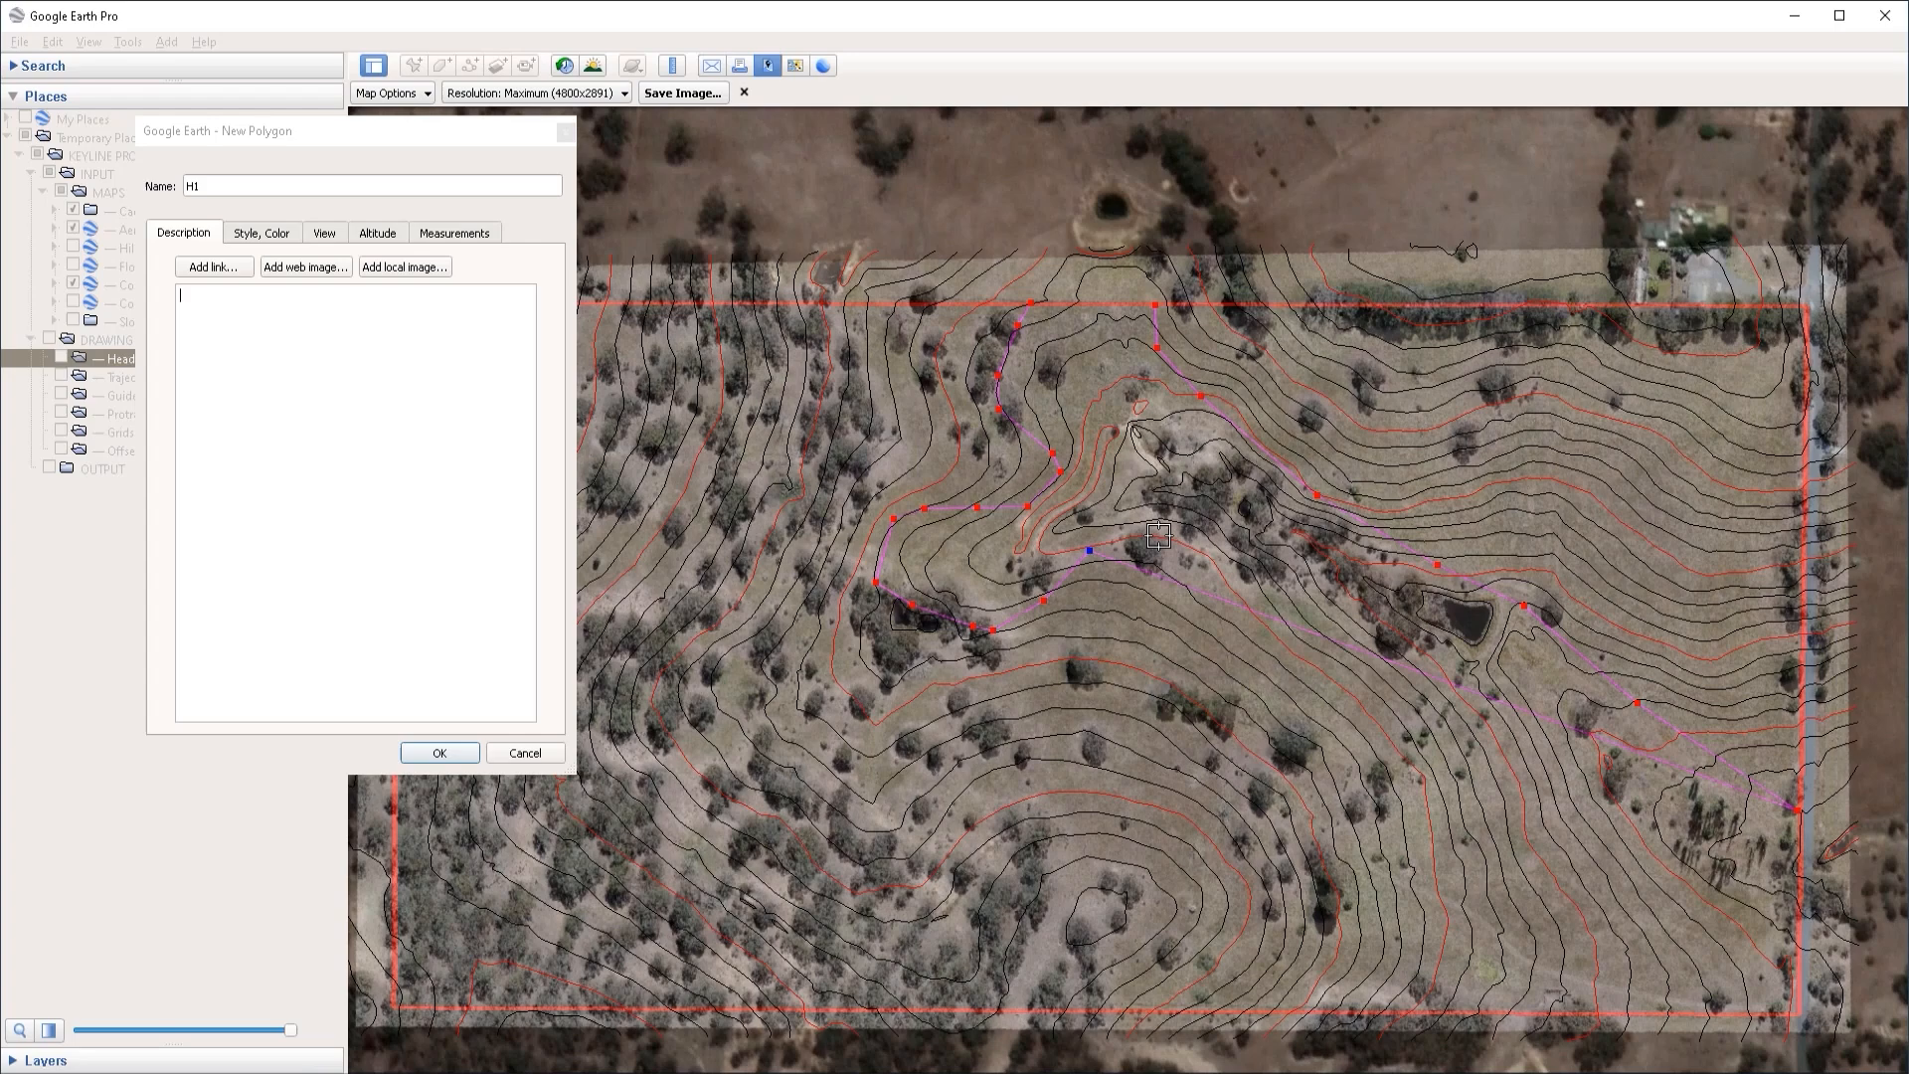
click(1207, 560)
click(1381, 649)
click(1586, 778)
drag(1585, 777, 1489, 710)
click(1497, 710)
click(1496, 707)
click(1626, 818)
click(1780, 925)
Step: Refine the H1 outline by repositioning vertices at the eastern boundary, large dam and valley bends and deleting surplus ones
drag(1784, 936, 1800, 938)
drag(1019, 514, 1027, 506)
click(1616, 682)
drag(1523, 605, 1513, 600)
right_click(1639, 697)
right_click(1380, 654)
right_click(1435, 563)
right_click(1054, 455)
drag(1061, 473, 1068, 464)
right_click(977, 509)
right_click(925, 509)
right_click(912, 605)
right_click(973, 629)
Step: Extend H1's south-western corner around the western dam, tidy the remaining vertices and save the polygon
drag(993, 632, 872, 704)
drag(876, 588, 830, 654)
right_click(1035, 593)
right_click(1092, 551)
mouse_move(1164, 542)
mouse_down()
mouse_move(1114, 549)
mouse_move(1173, 550)
mouse_up()
right_click(998, 376)
drag(998, 412, 992, 403)
right_click(1018, 328)
click(993, 404)
click(1068, 456)
right_click(1625, 824)
click(510, 431)
click(439, 753)
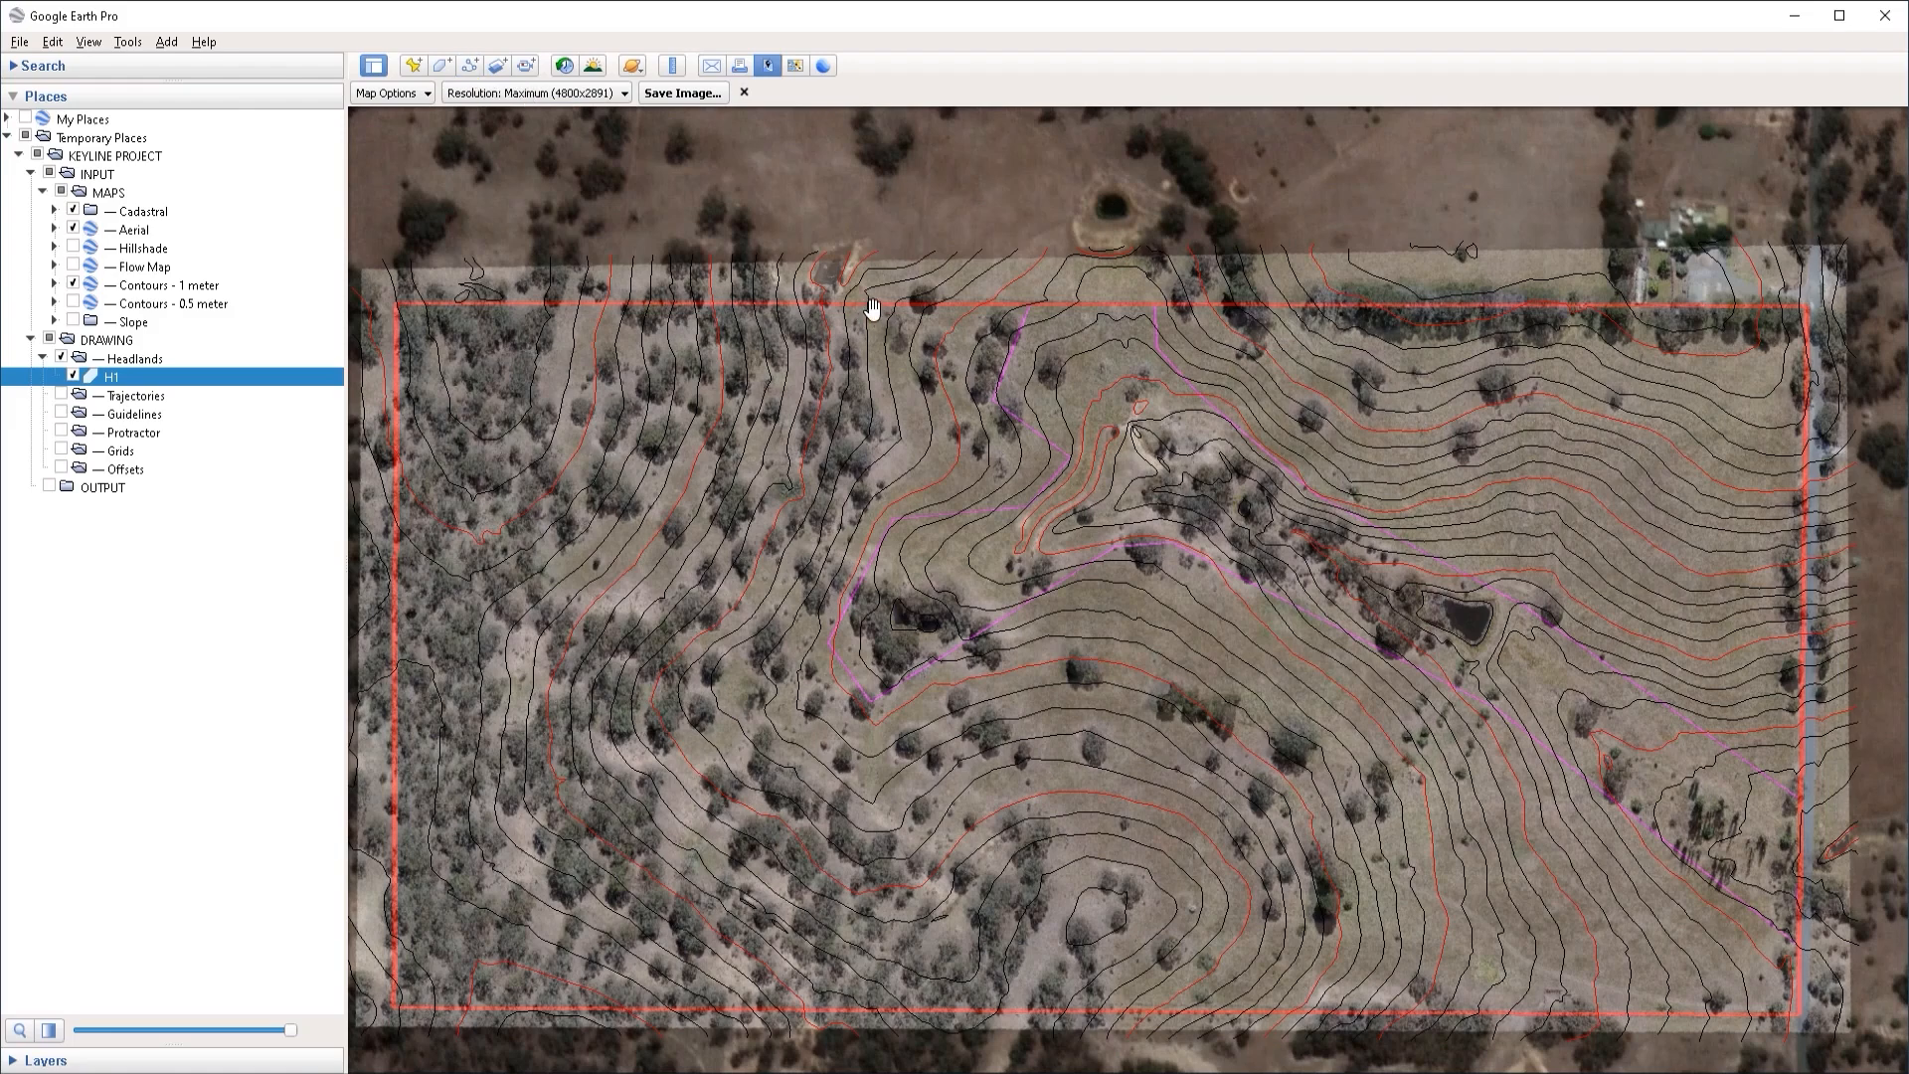
Step: Start a path named H2 among the headlands, running from the northern boundary beside the north-western dam down the western slope
click(471, 70)
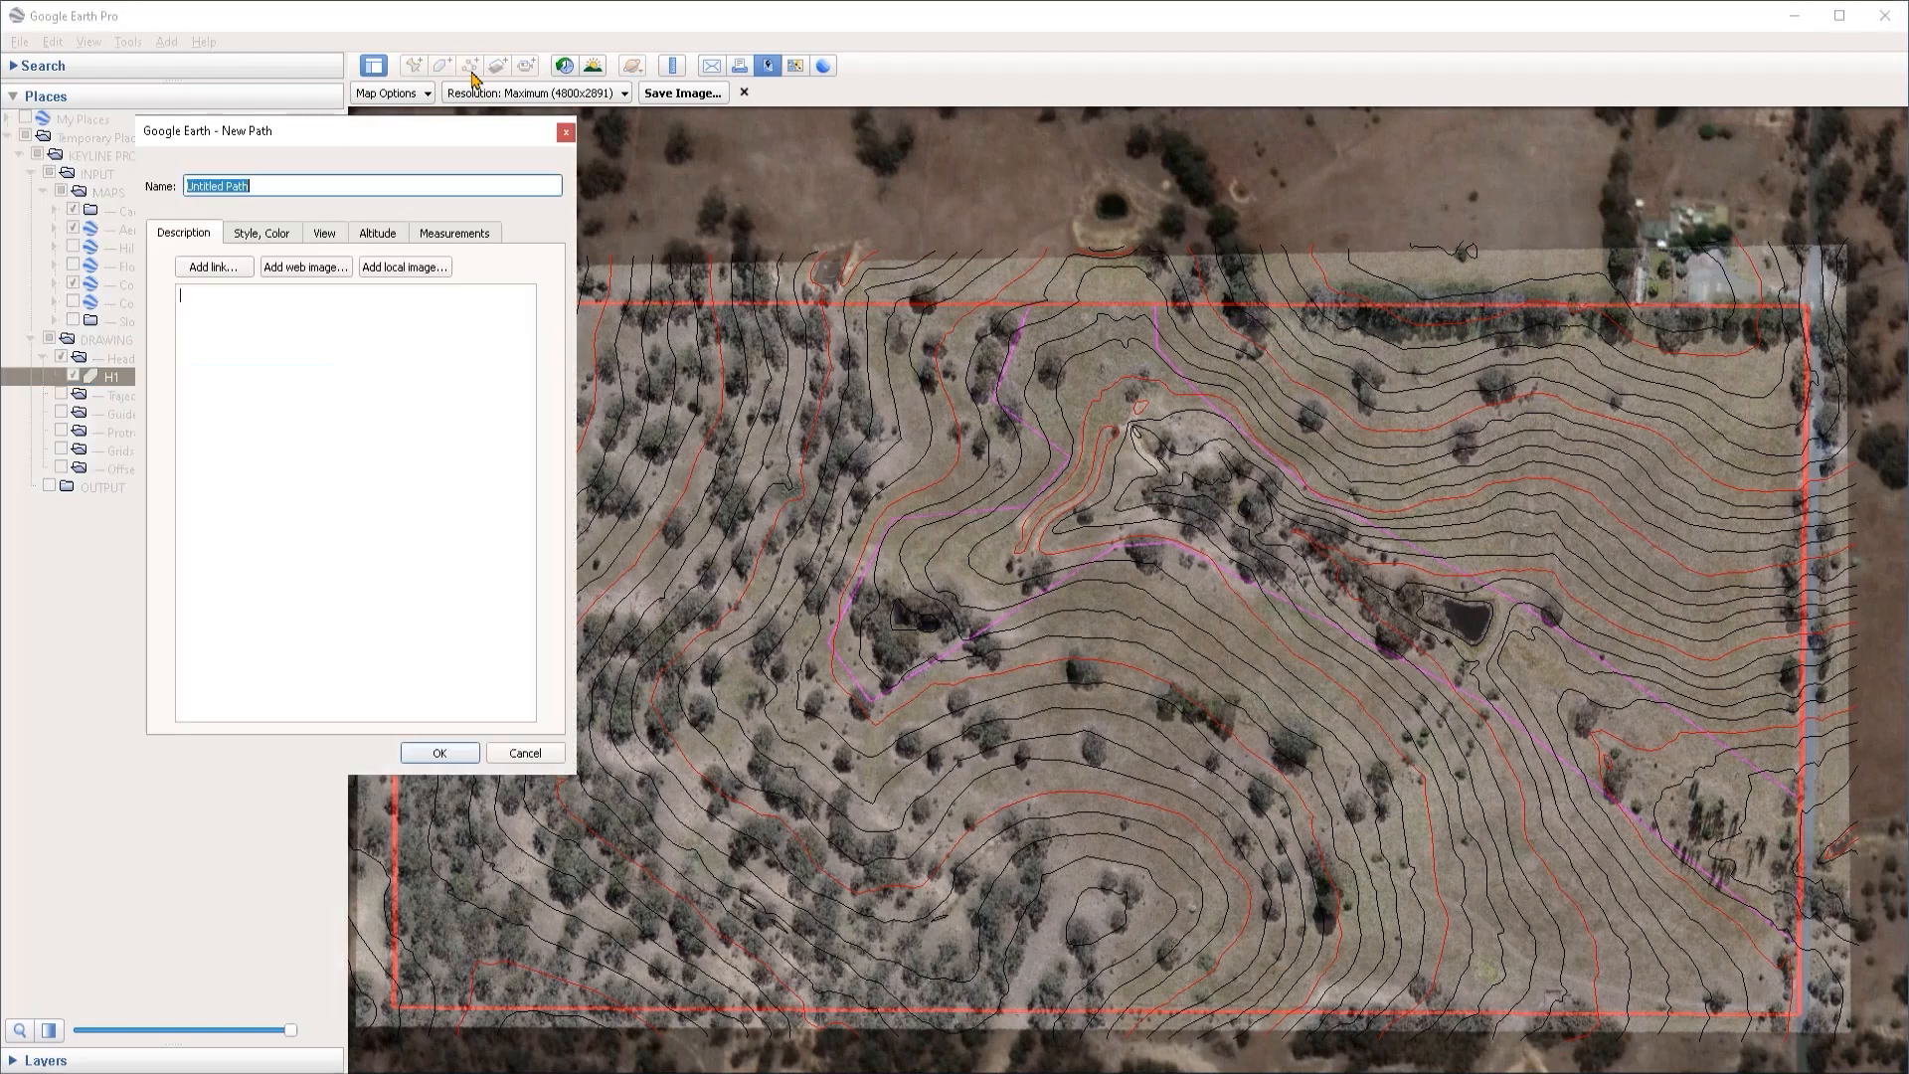
text(H2)
click(824, 304)
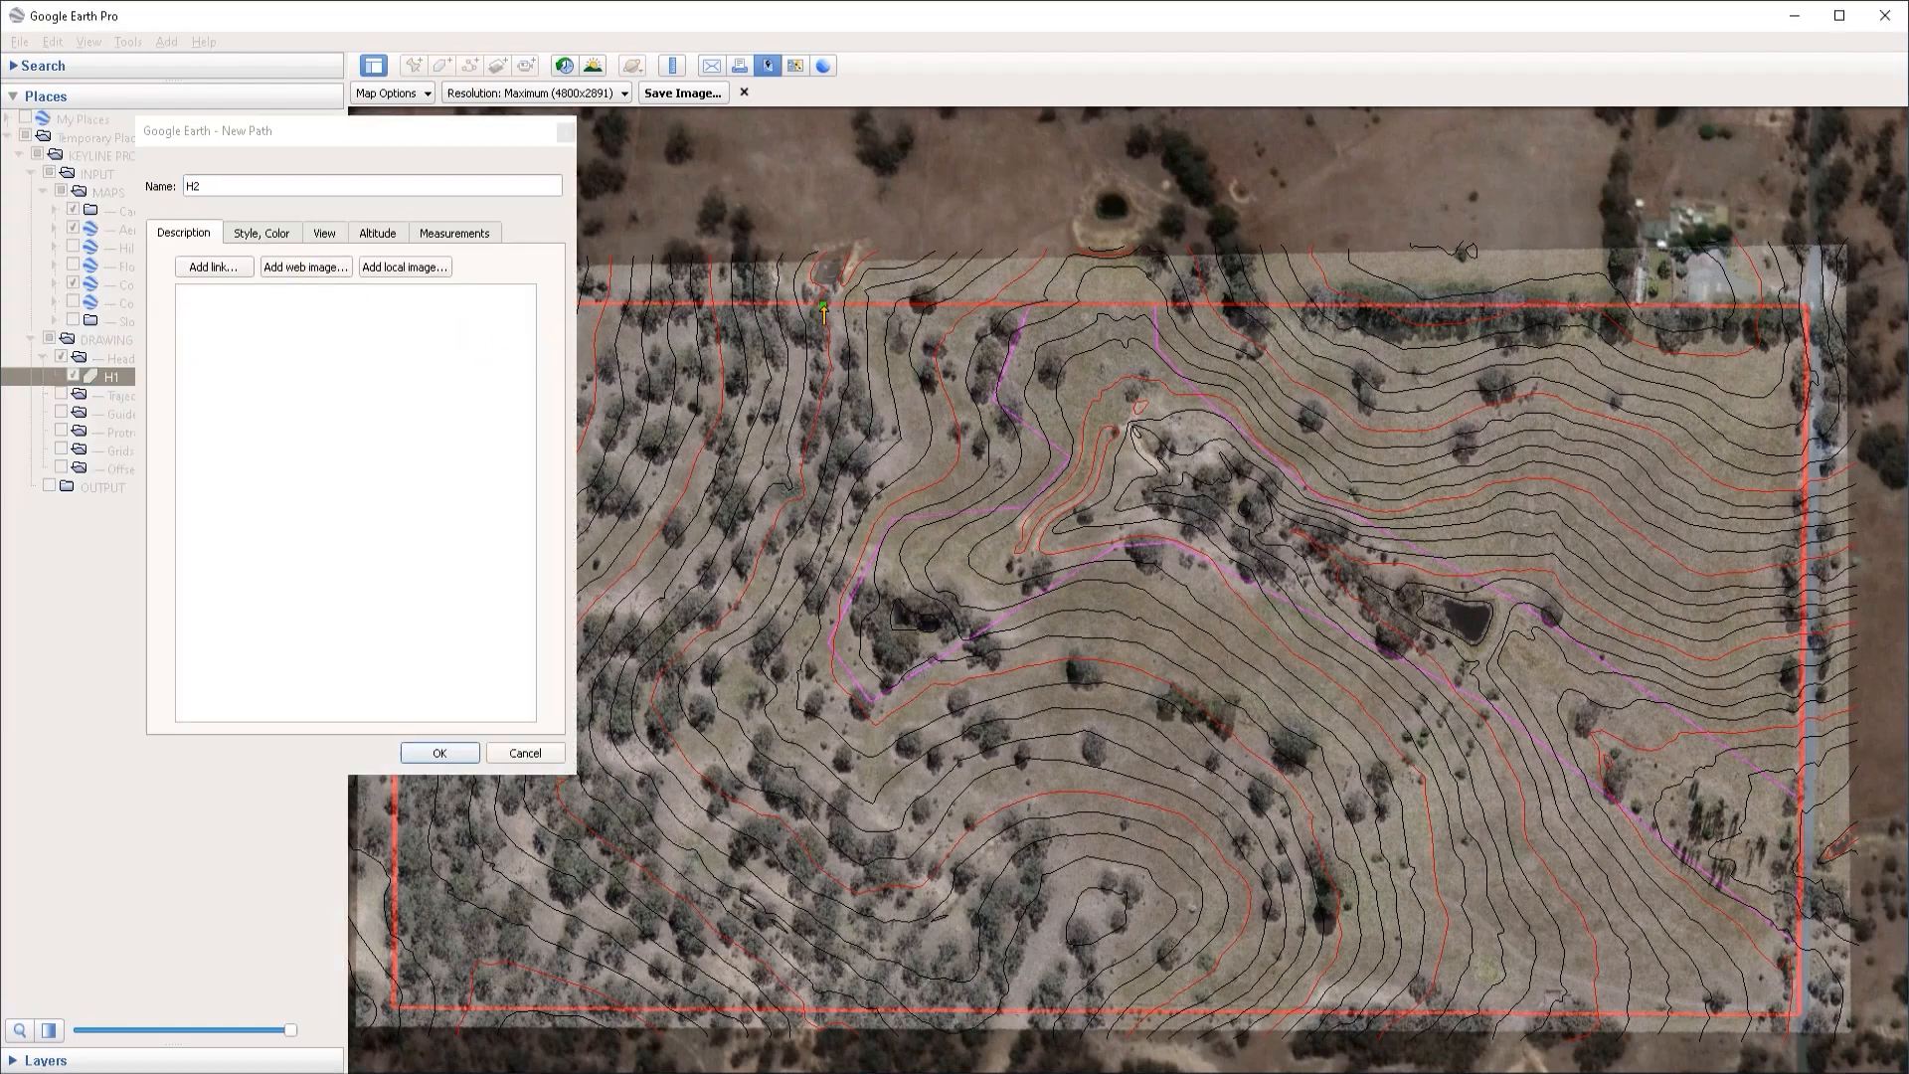
click(894, 439)
Step: Set the H2 line to magenta (#ff00ff) with a width of 2.0
click(276, 238)
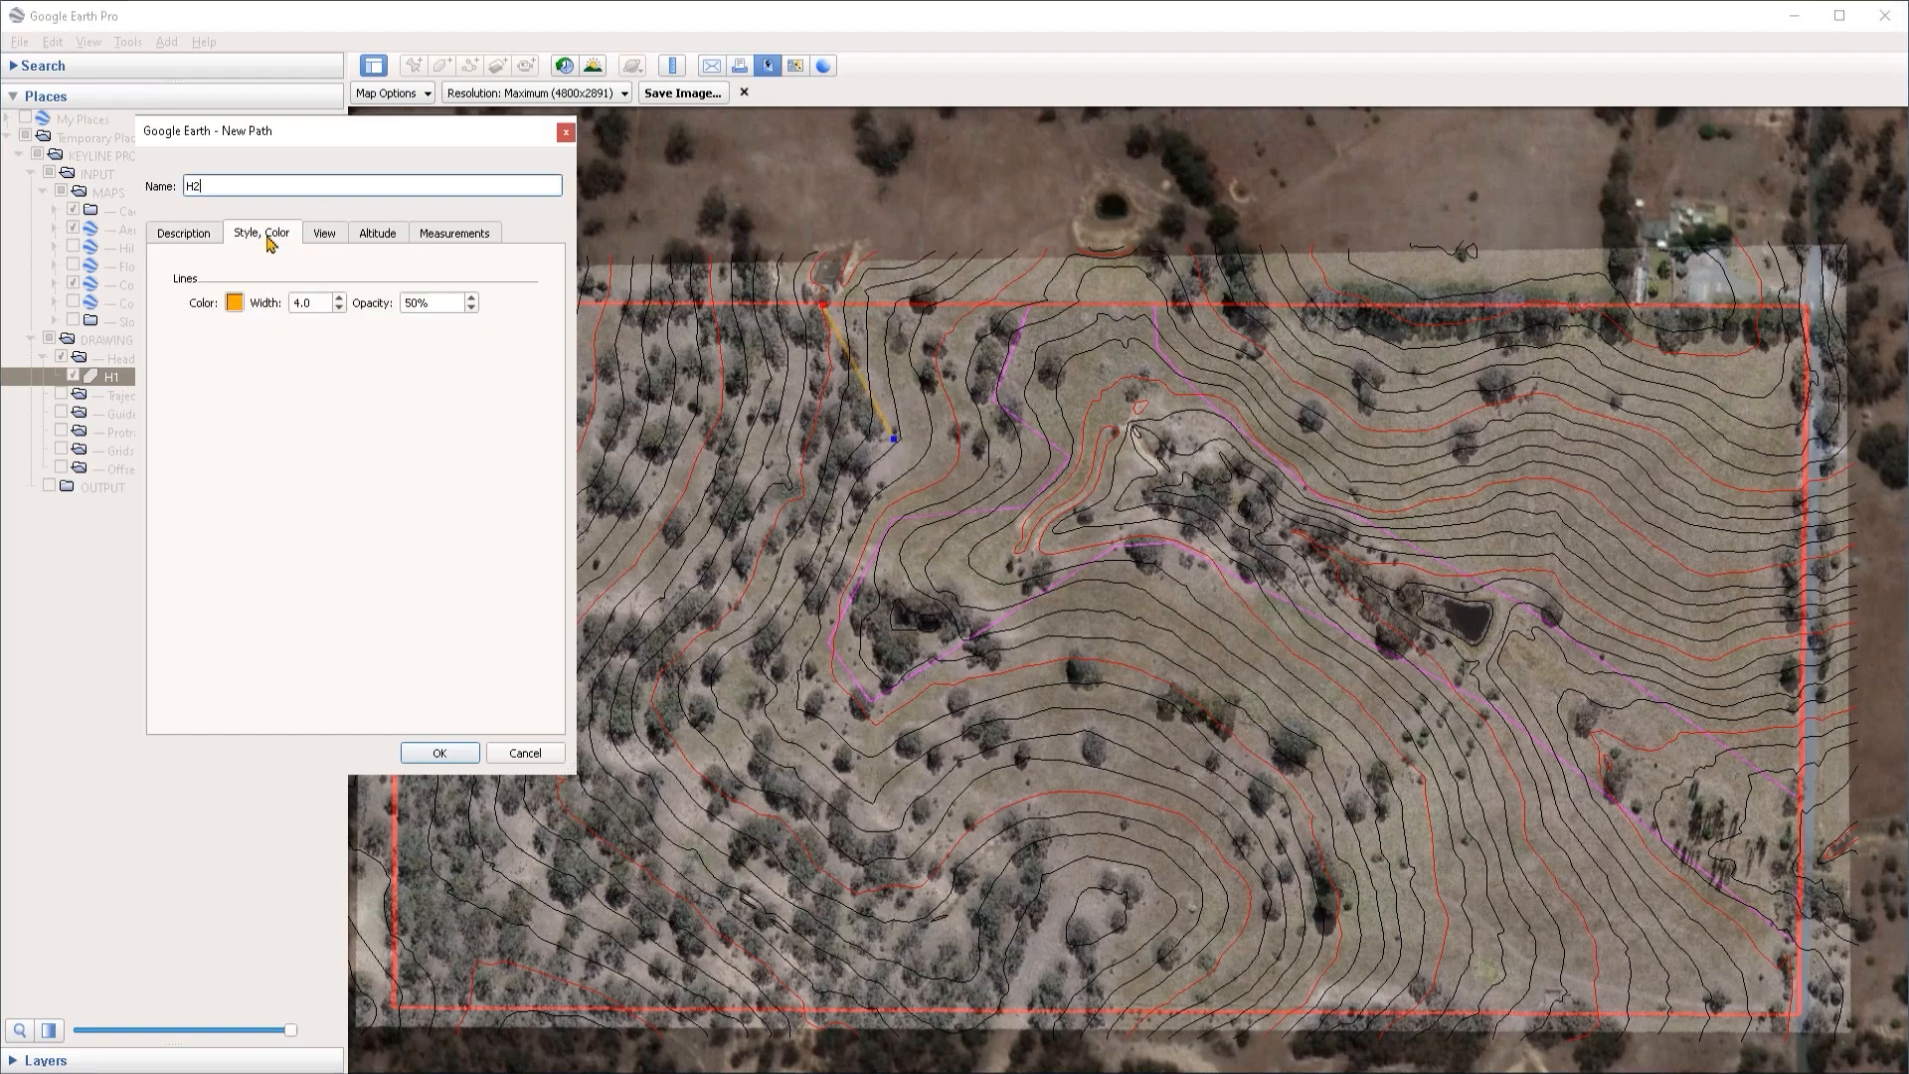
double_click(308, 303)
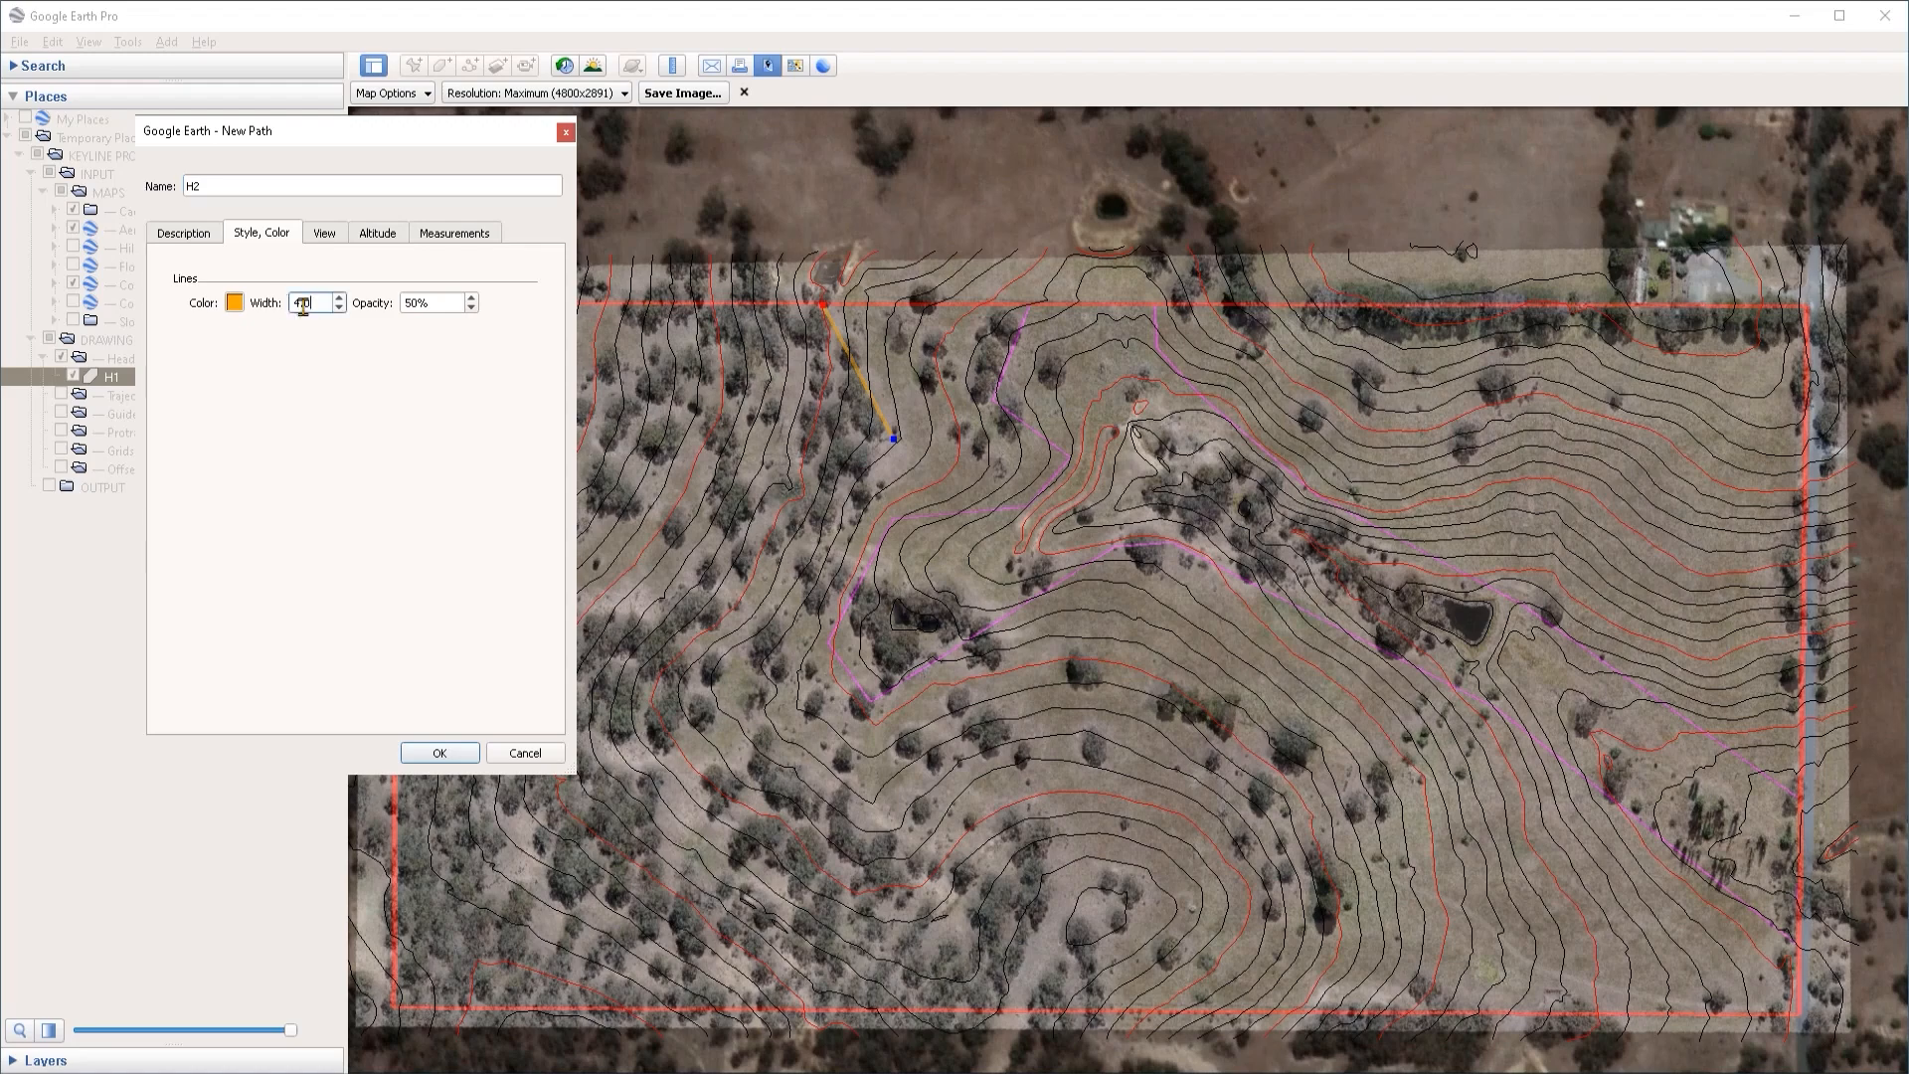
text(2)
click(236, 303)
click(148, 407)
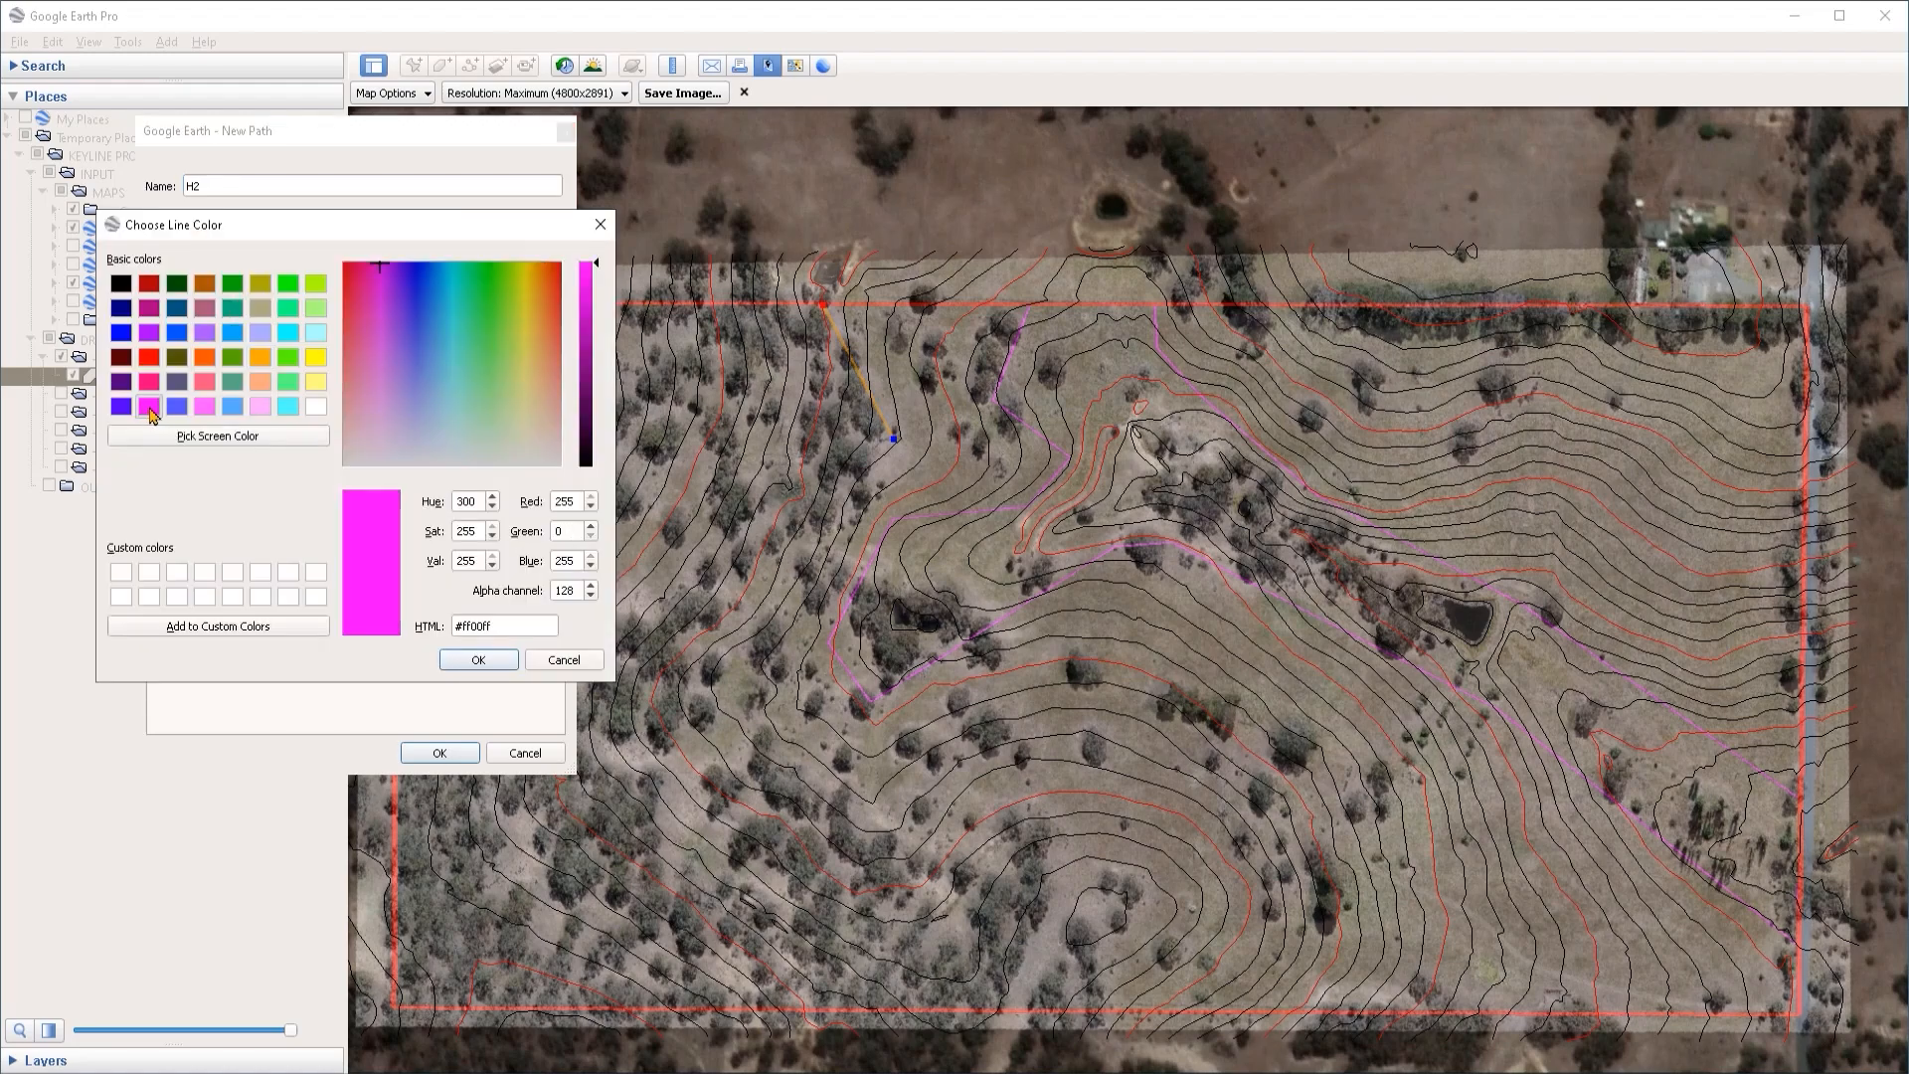
click(478, 659)
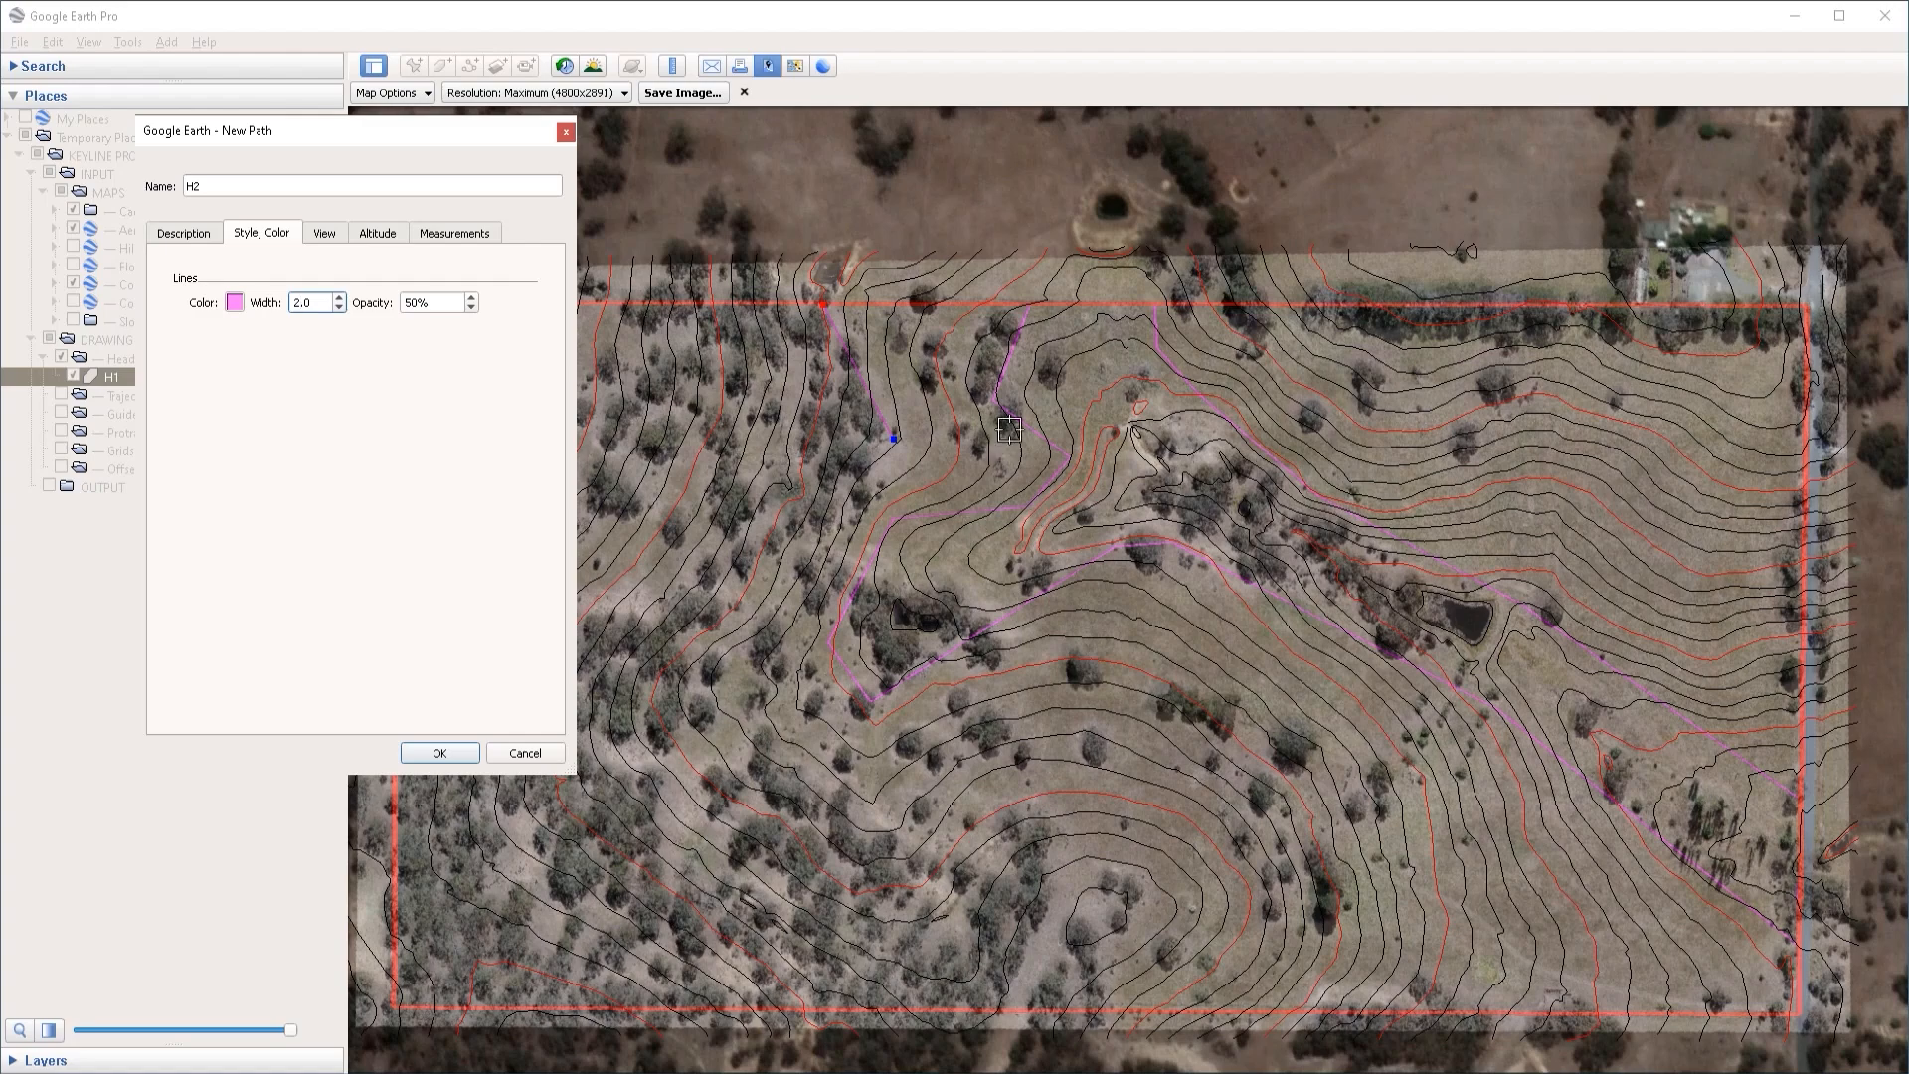
click(218, 244)
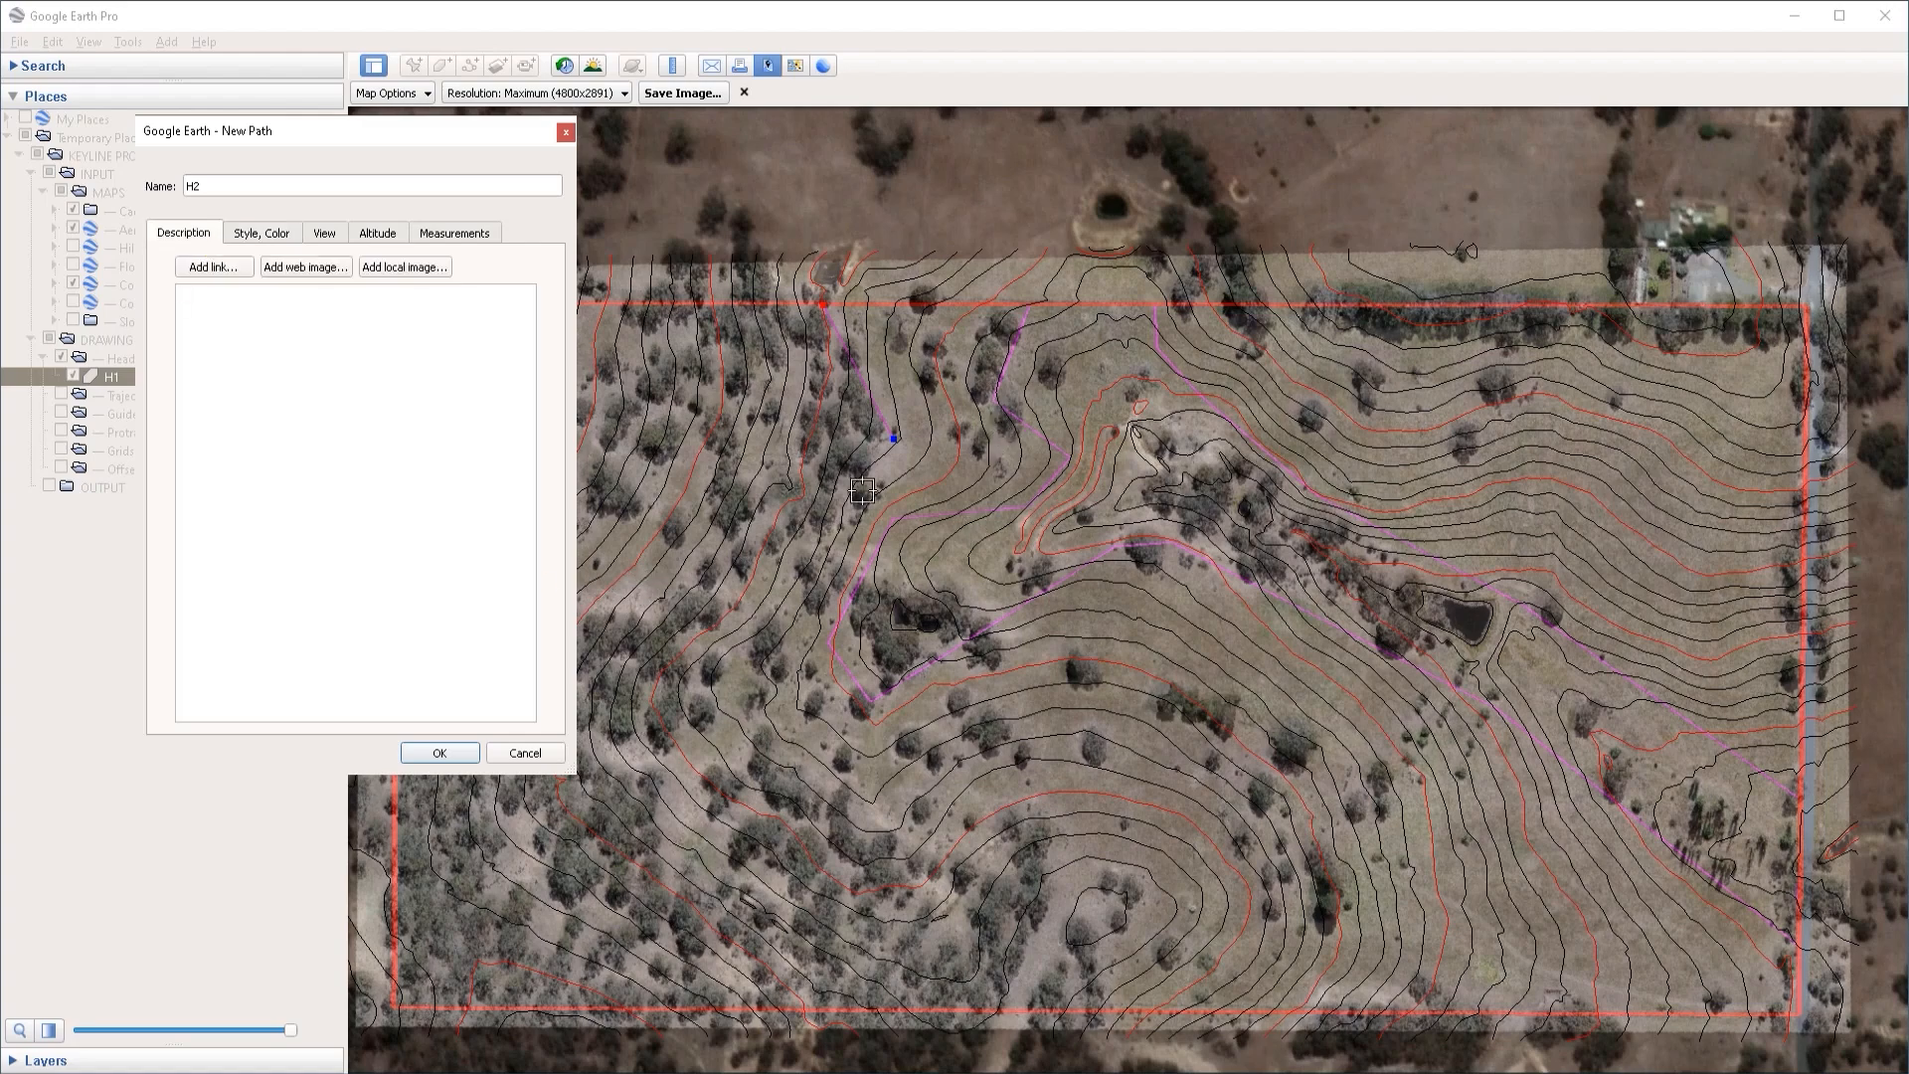
Step: Continue H2 along the edge of the dense western trees and across the southern ridge to the southern boundary, and save it
click(810, 631)
click(774, 713)
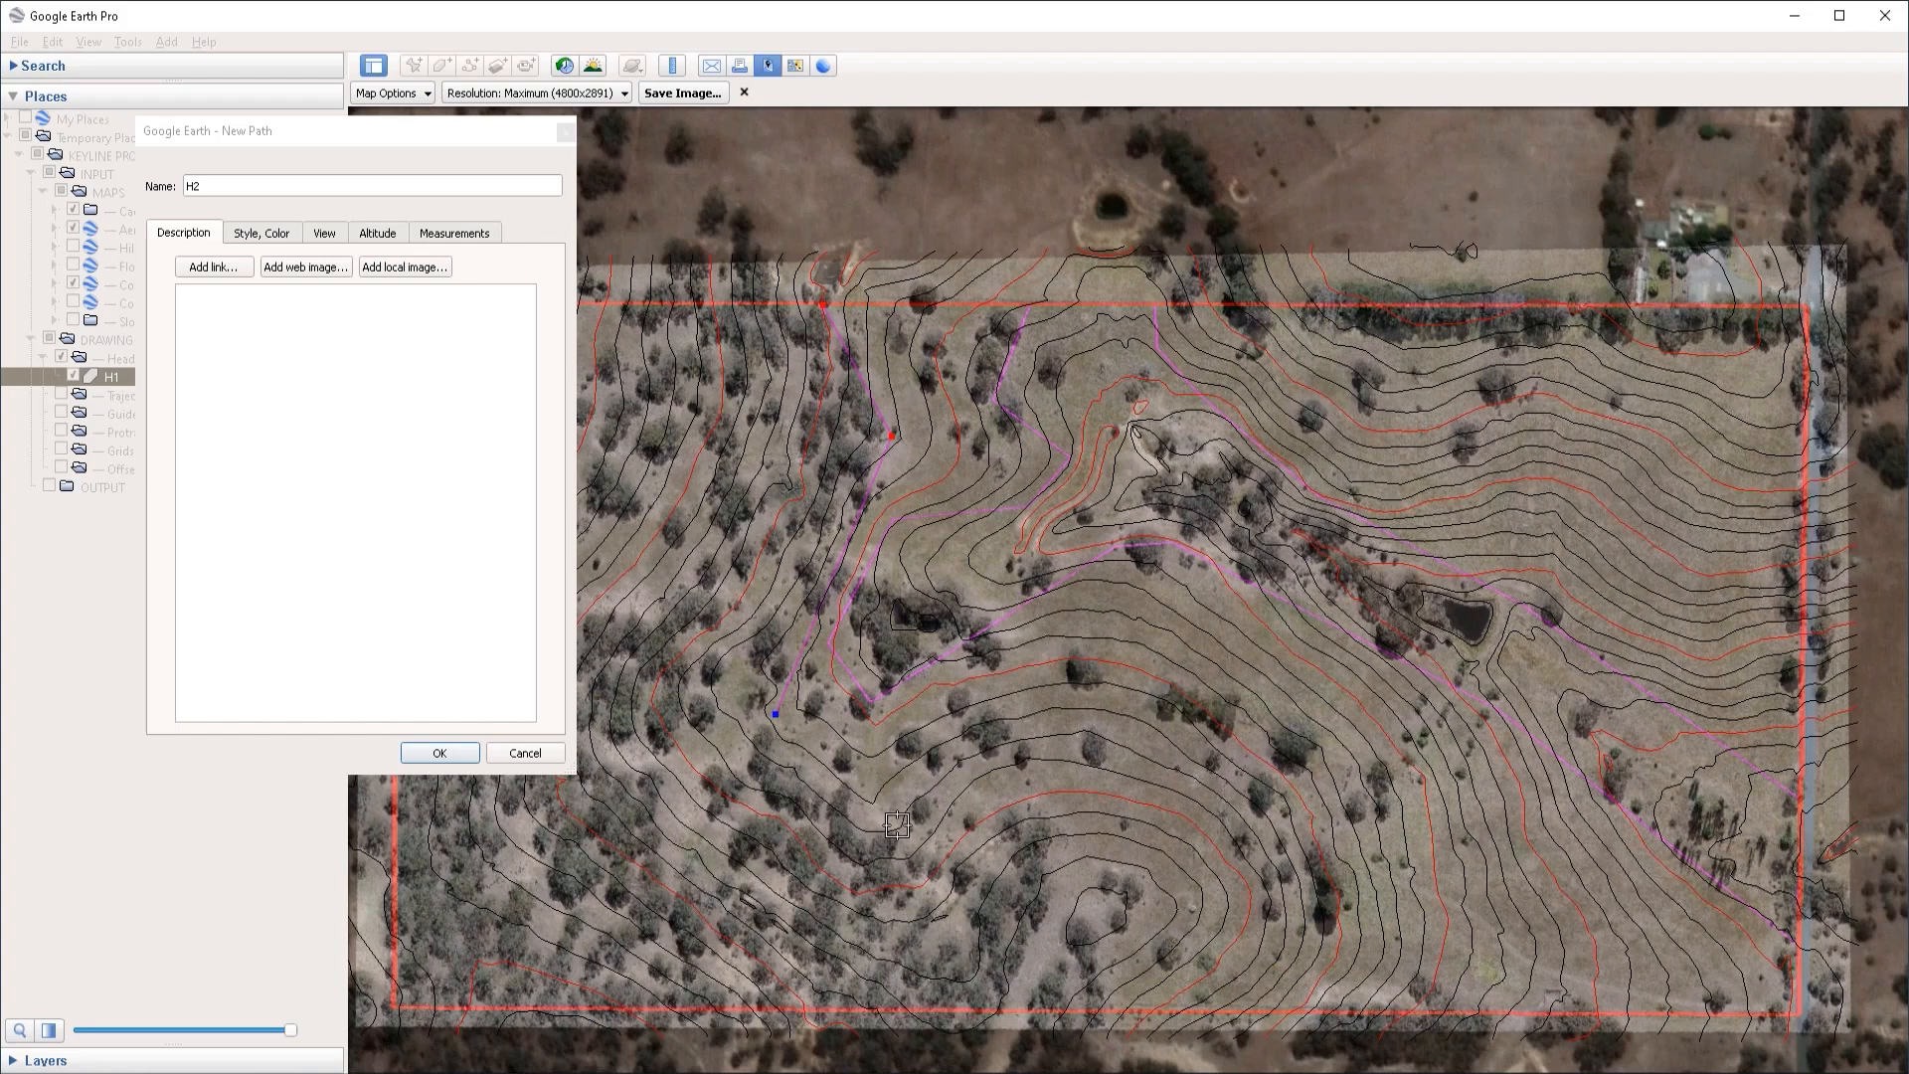
click(915, 843)
click(1045, 794)
click(1114, 1012)
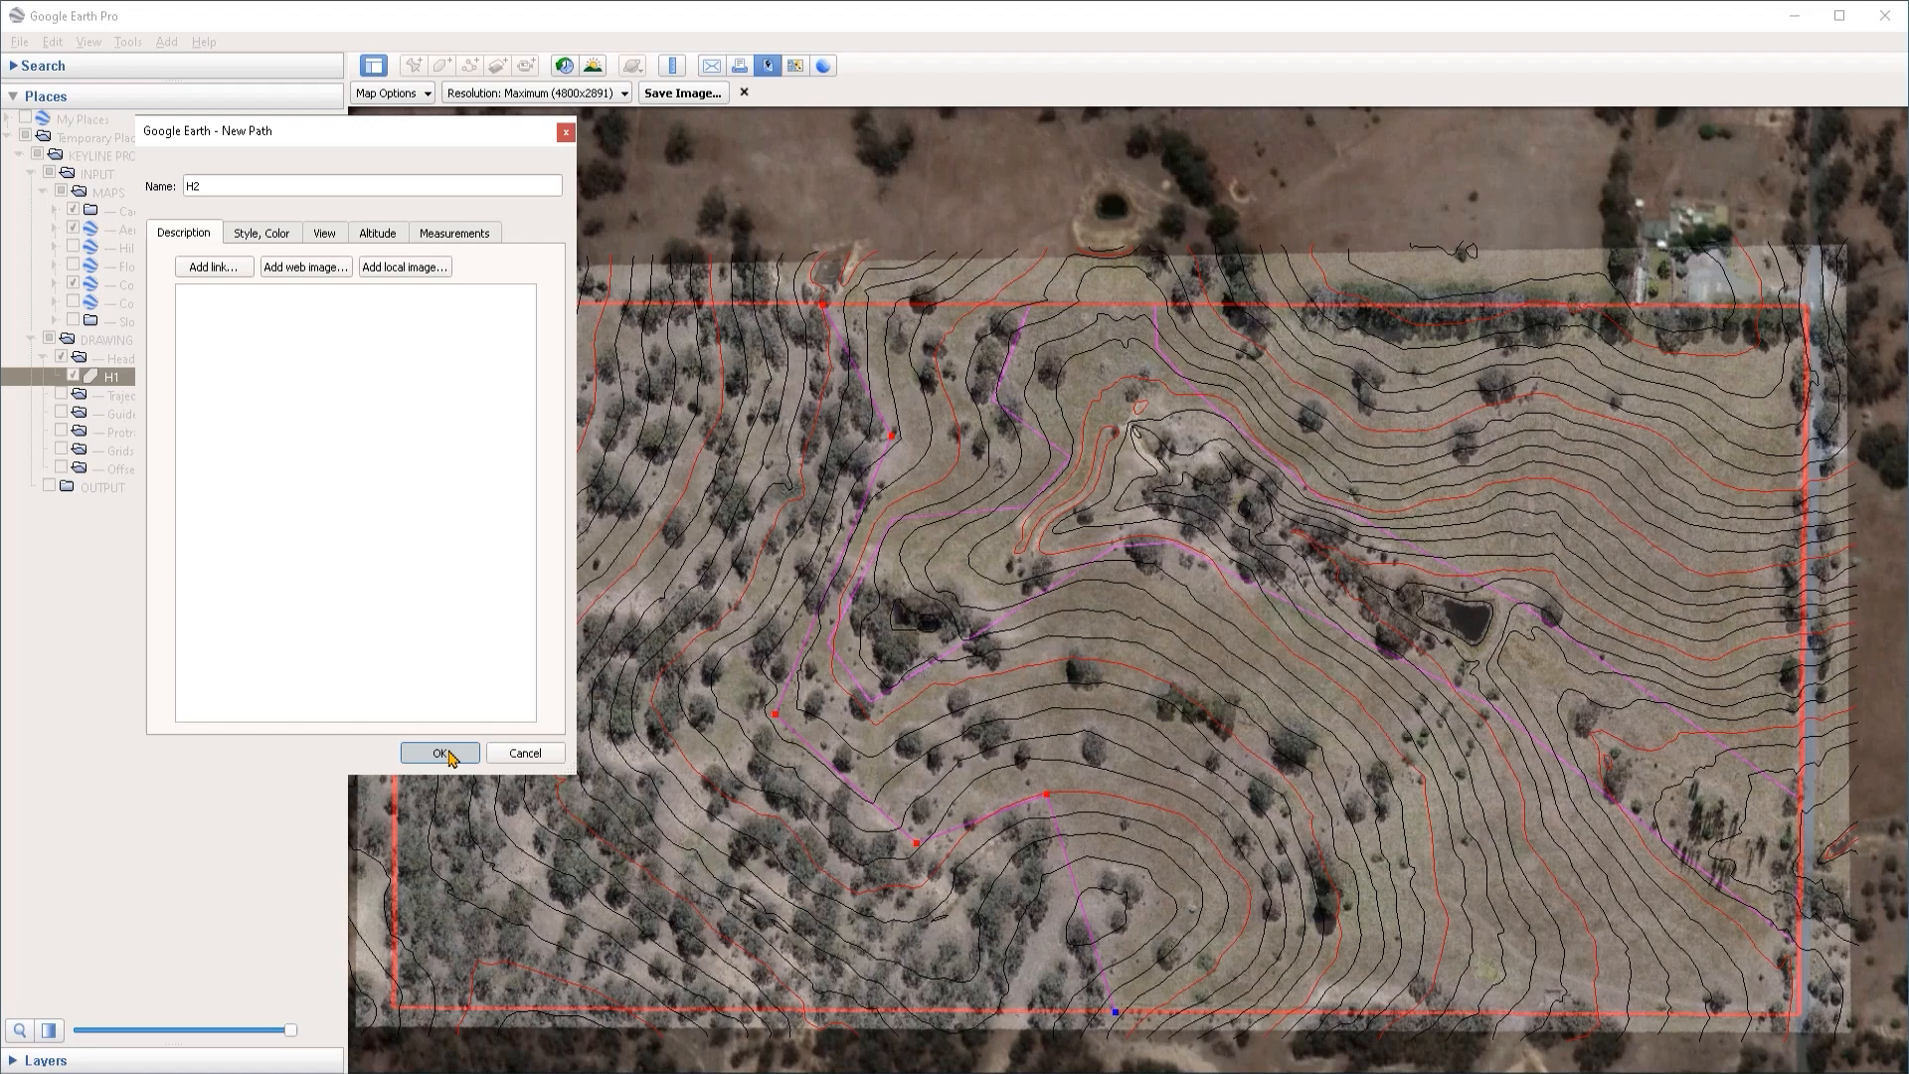
click(440, 753)
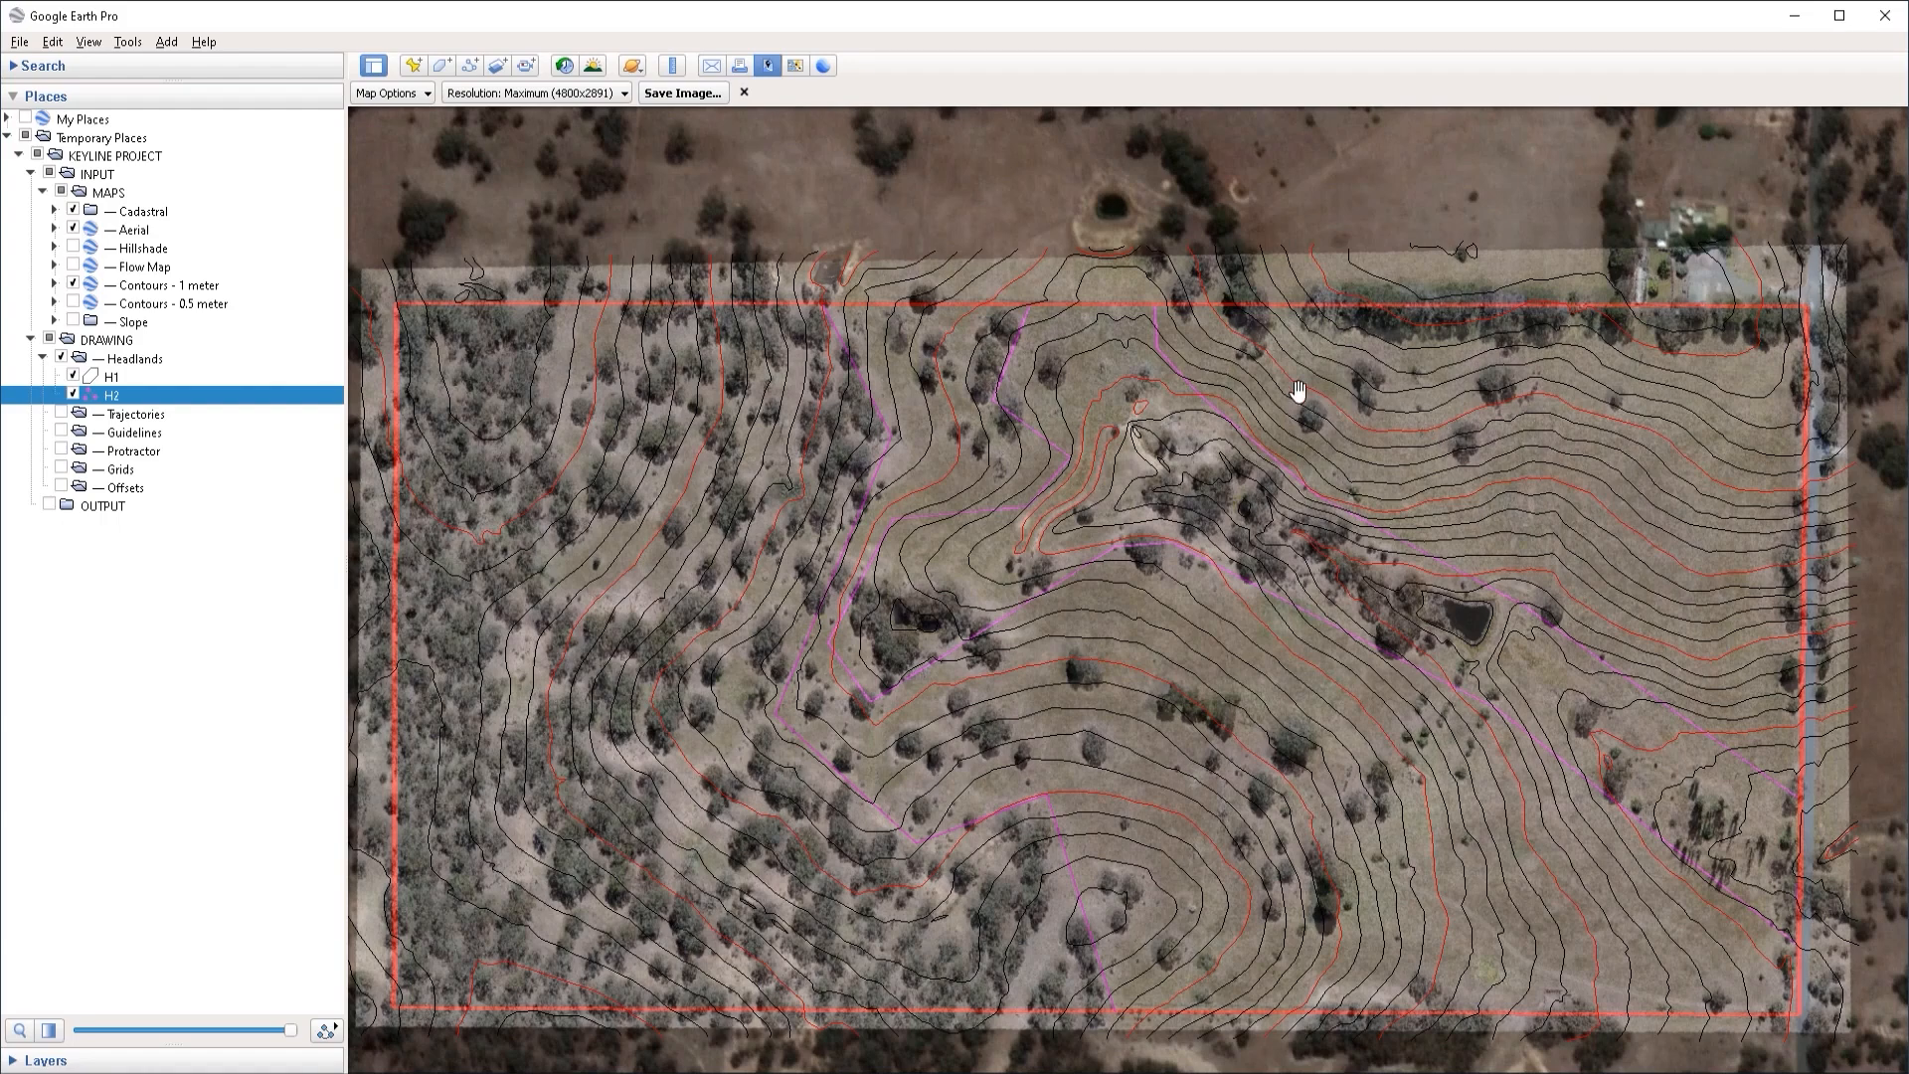
Step: Examine the contour patterns in the areas bounded by headlands H1 and H2 and the property boundary
scroll(1322, 408, up, 3)
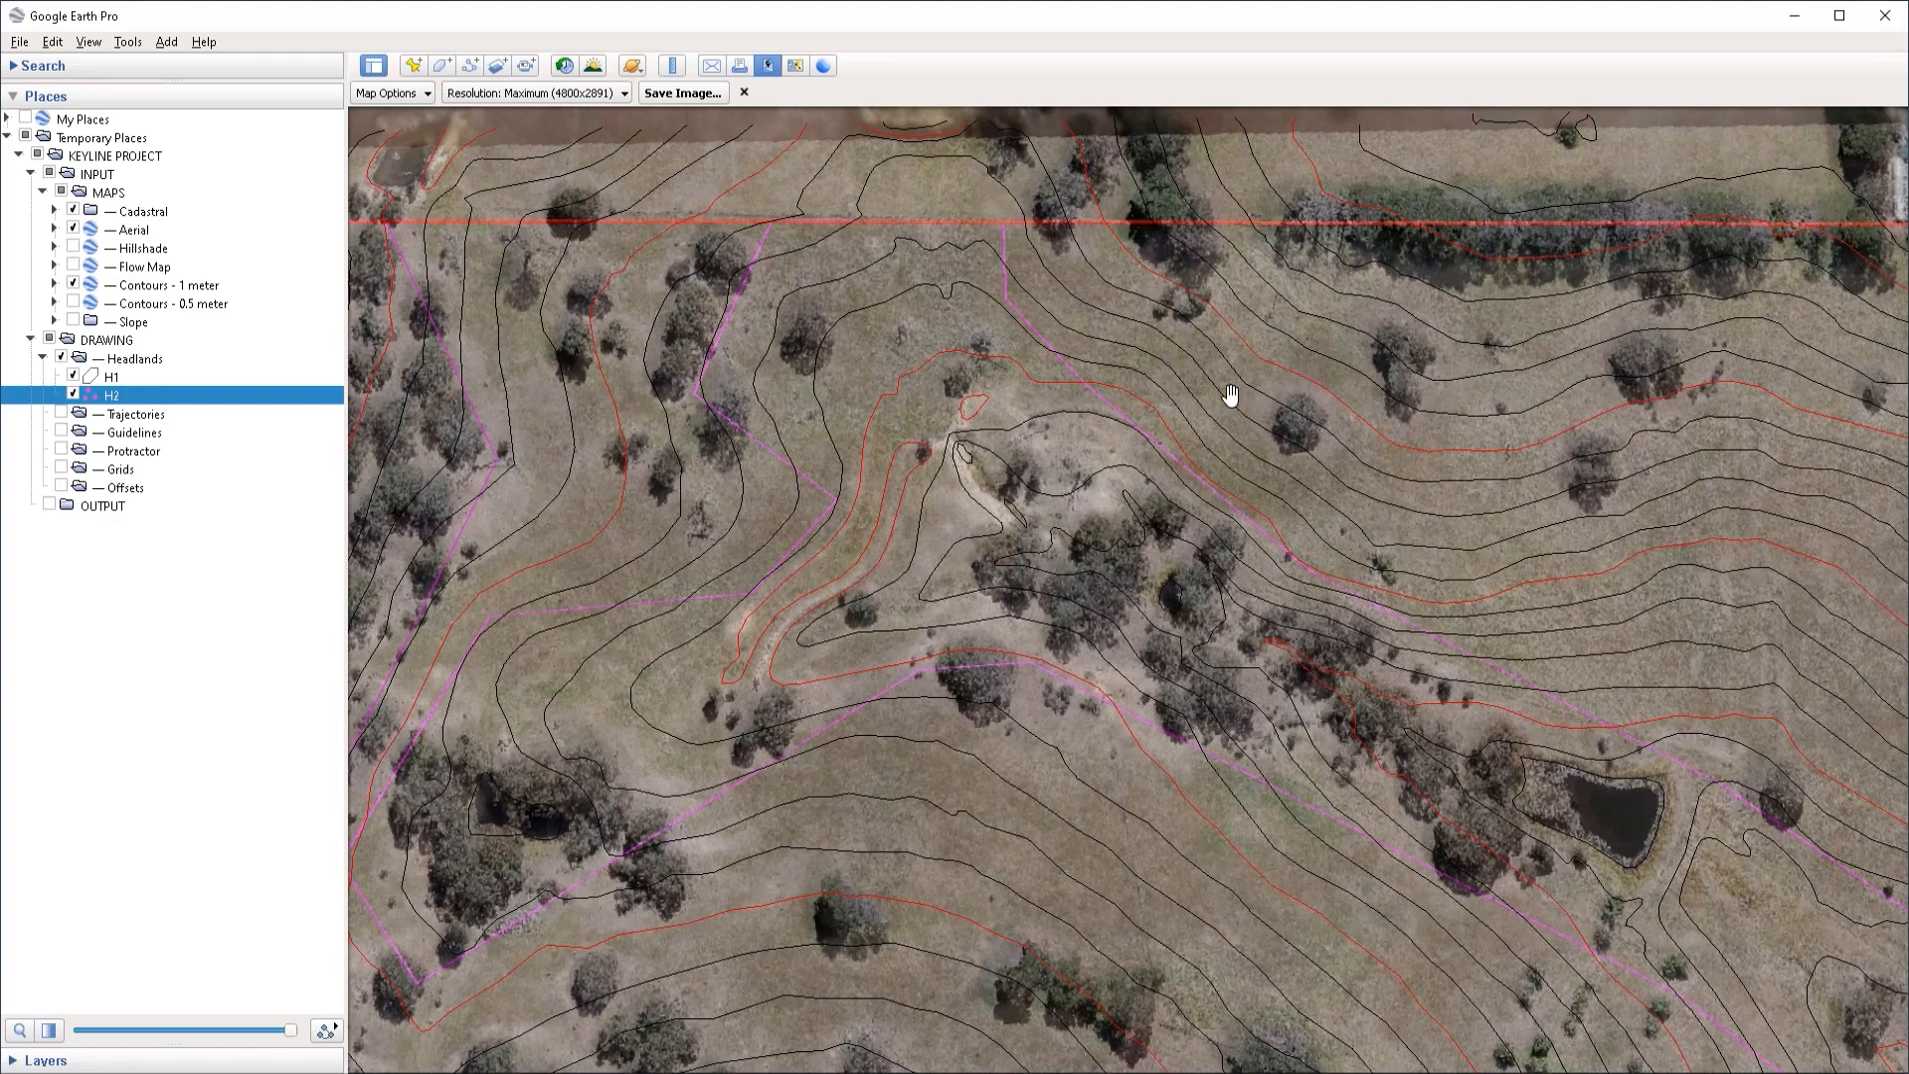
scroll(1231, 396, down, 3)
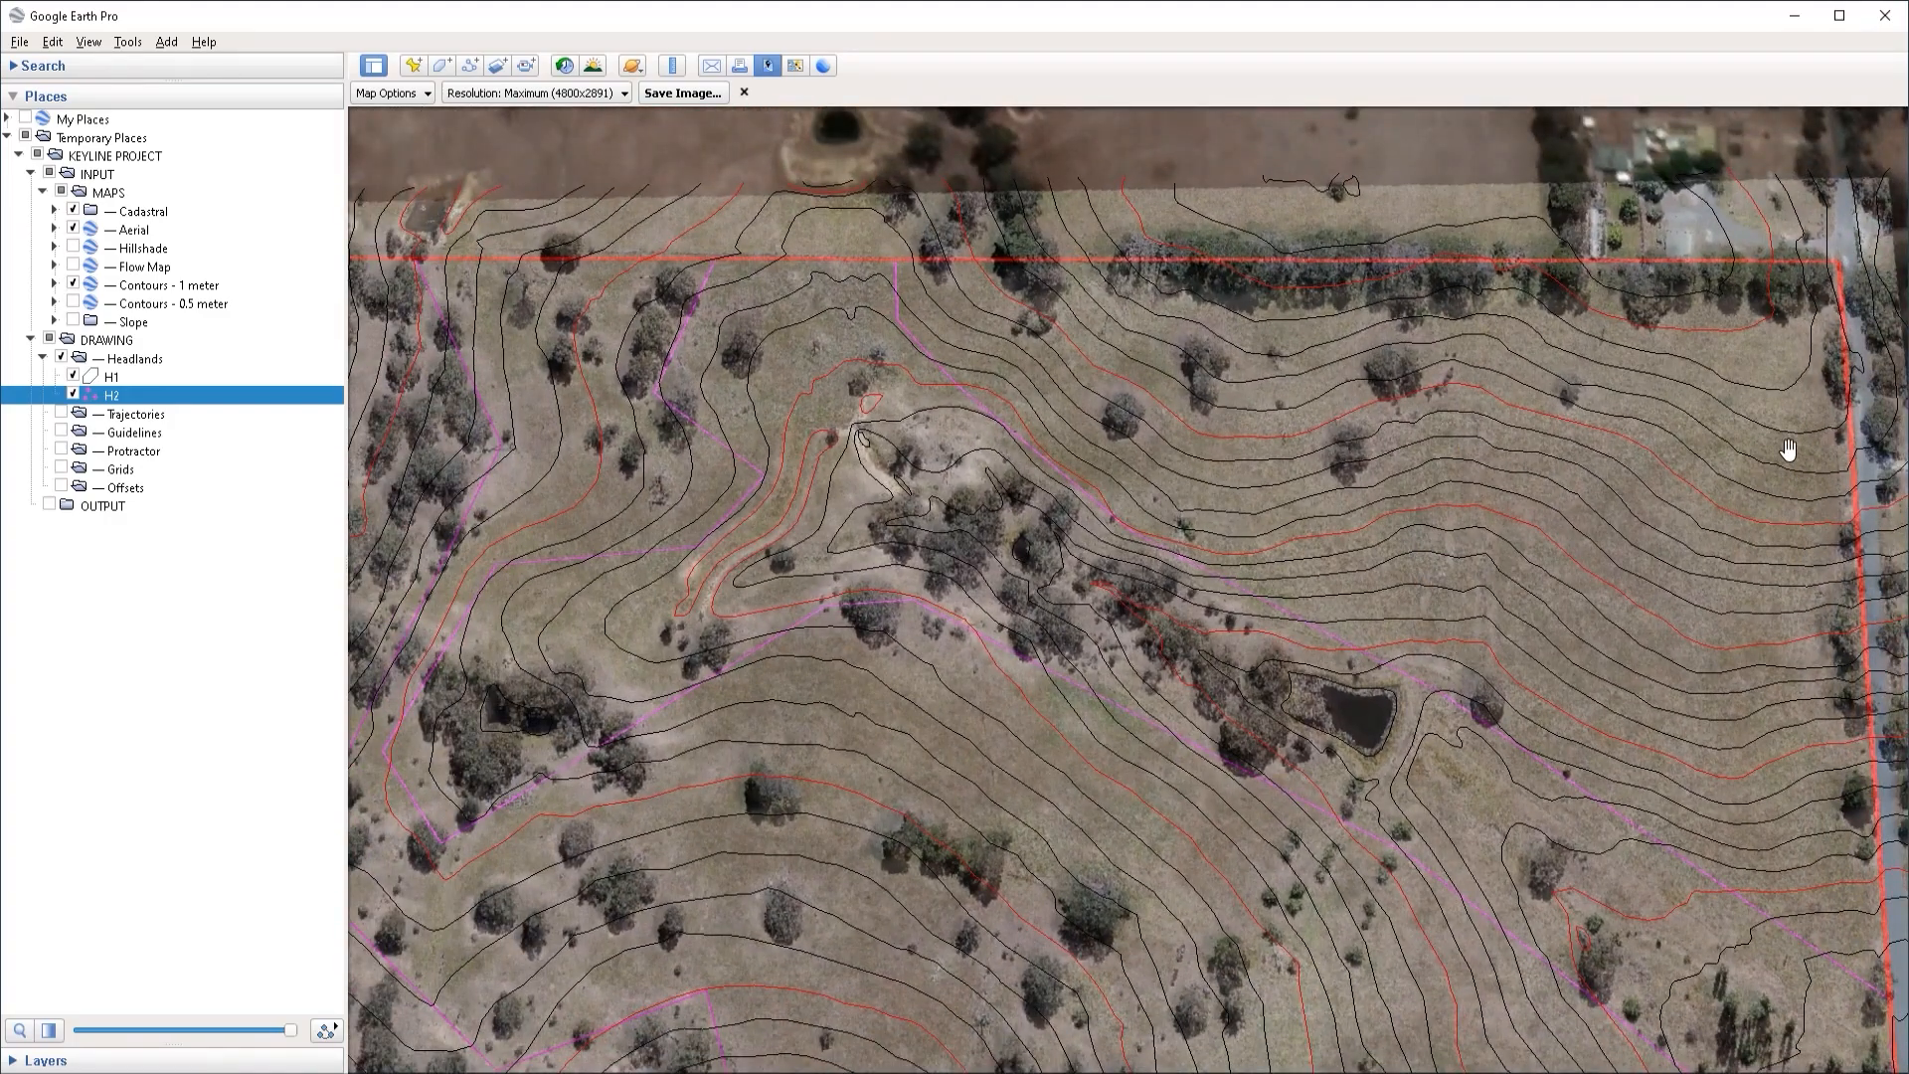
drag(1752, 787, 1768, 674)
scroll(1755, 701, down, 2)
drag(1367, 829, 1416, 712)
drag(1202, 599, 1097, 622)
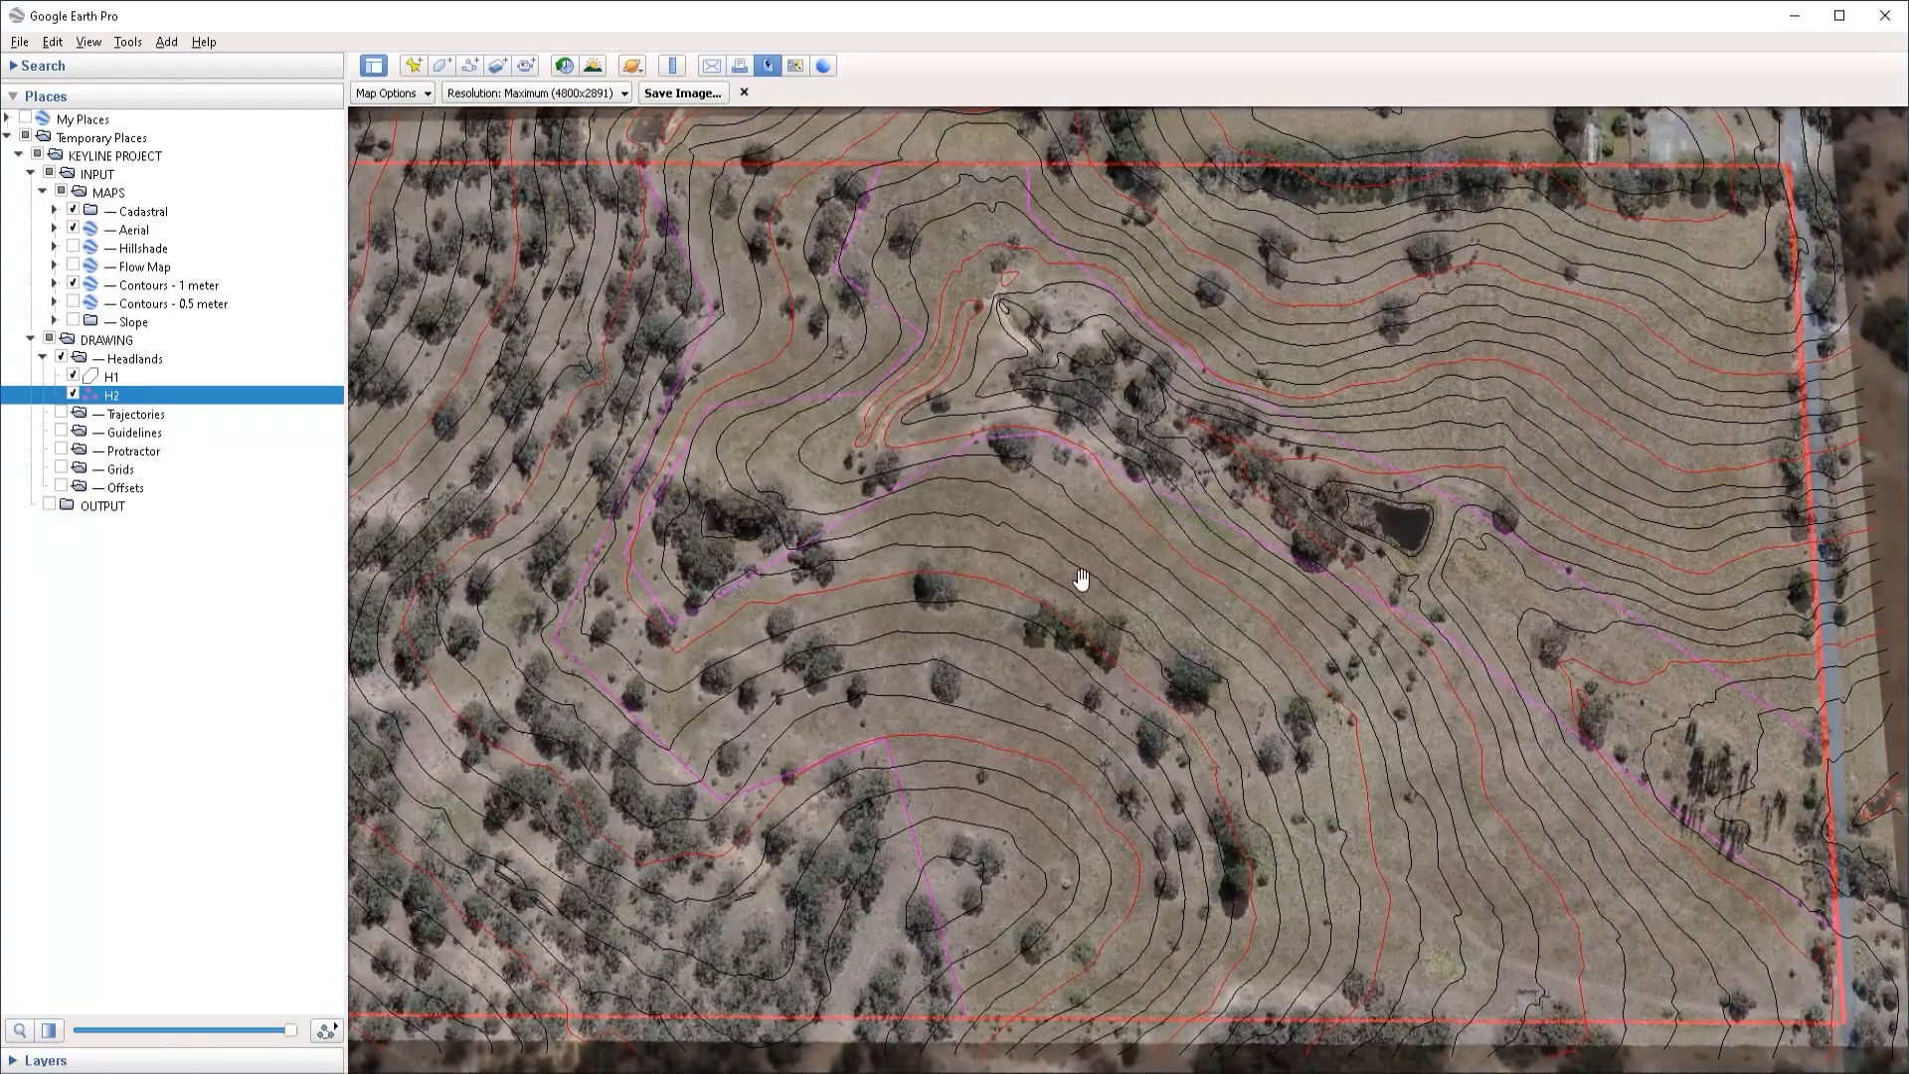
scroll(1228, 797, down, 2)
drag(1128, 618, 1133, 743)
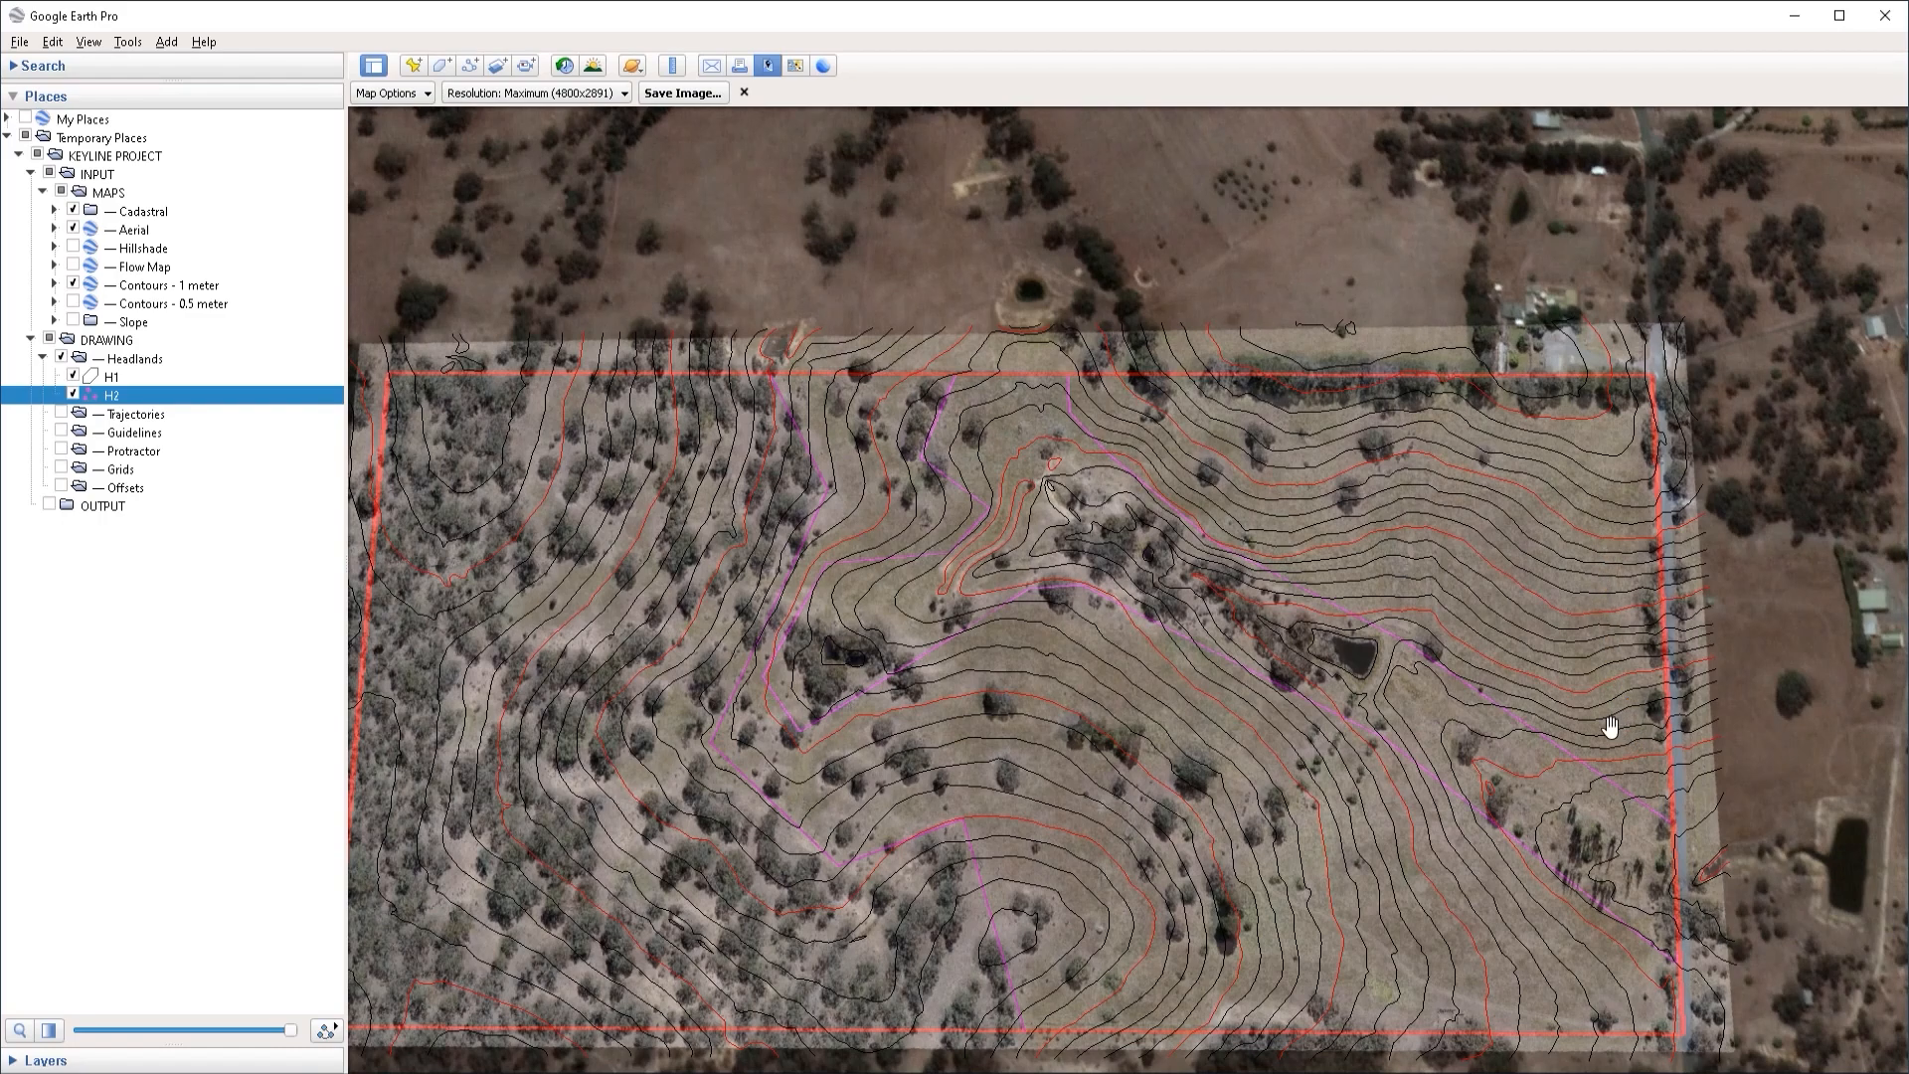
Step: Start a path named T1 in the Trajectories folder with a yellow line (#ffff00) 4.0 wide
click(106, 418)
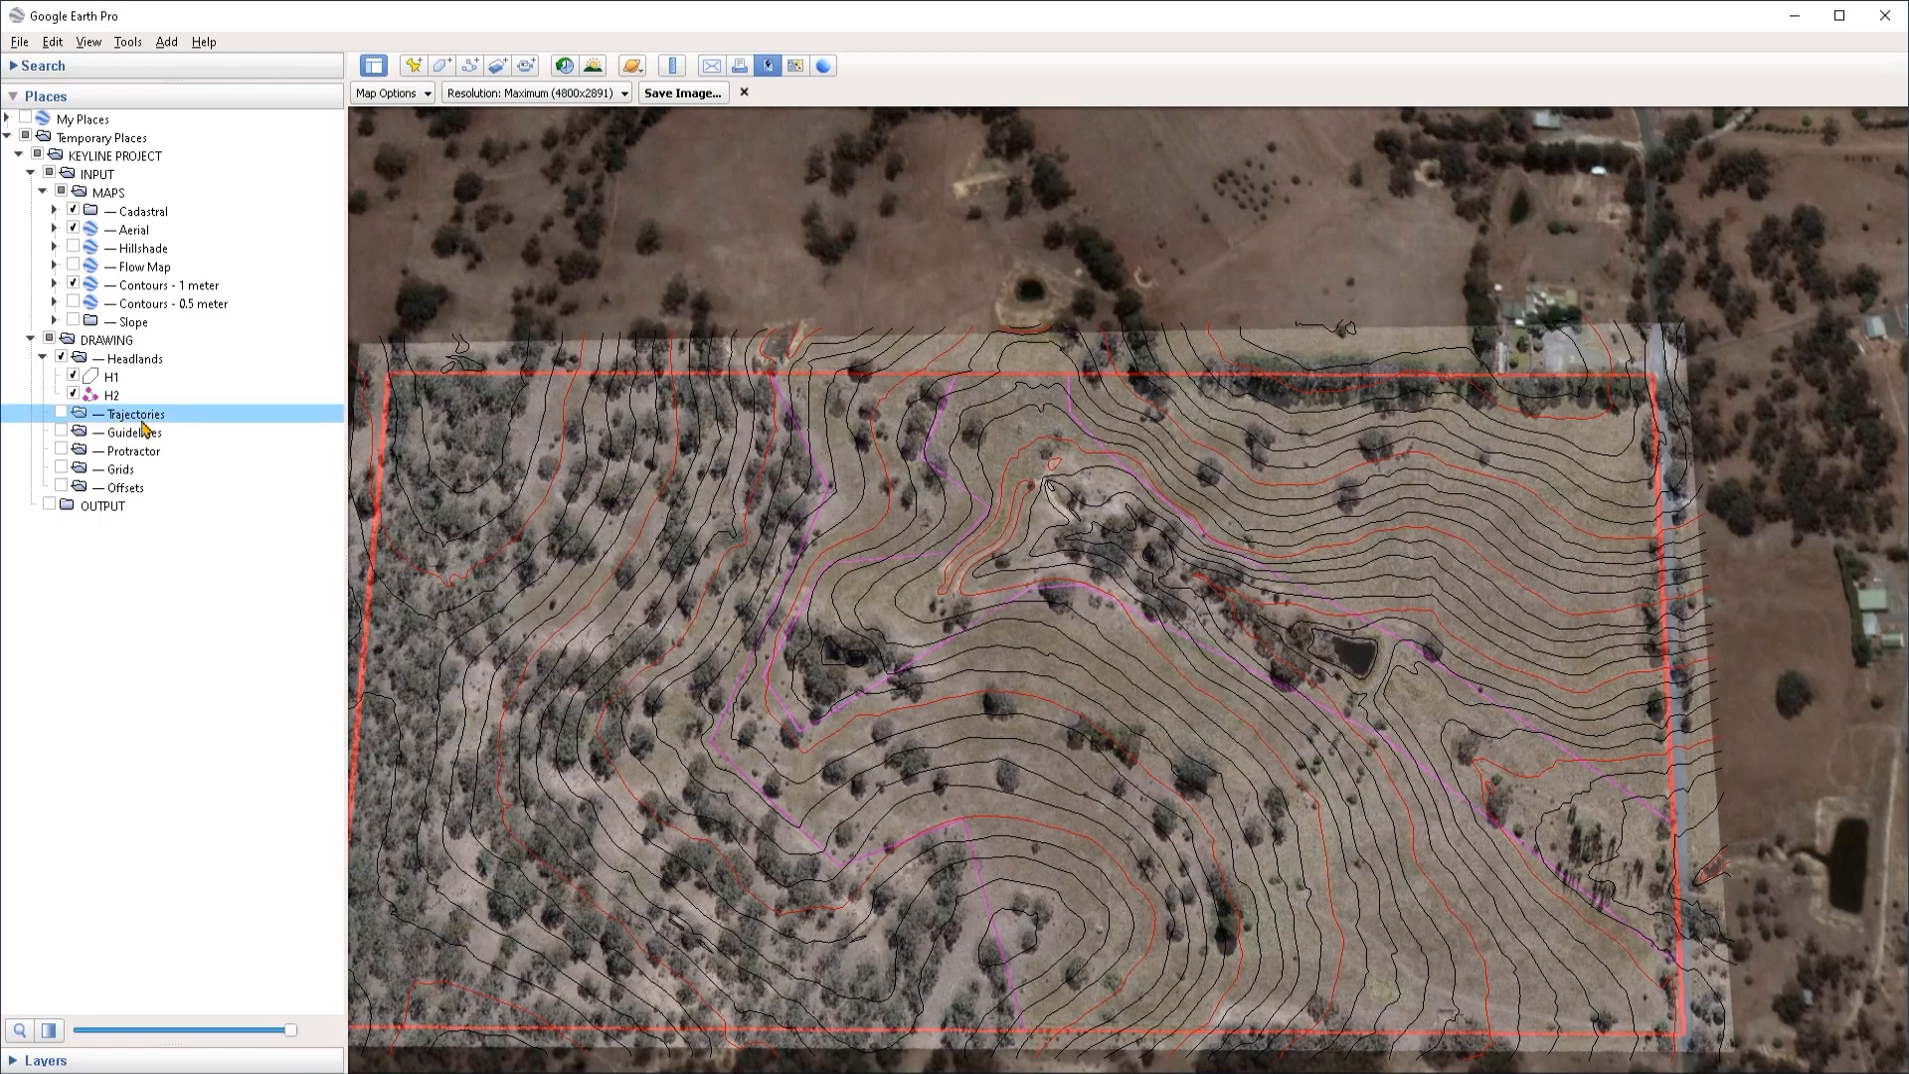
click(469, 65)
click(261, 233)
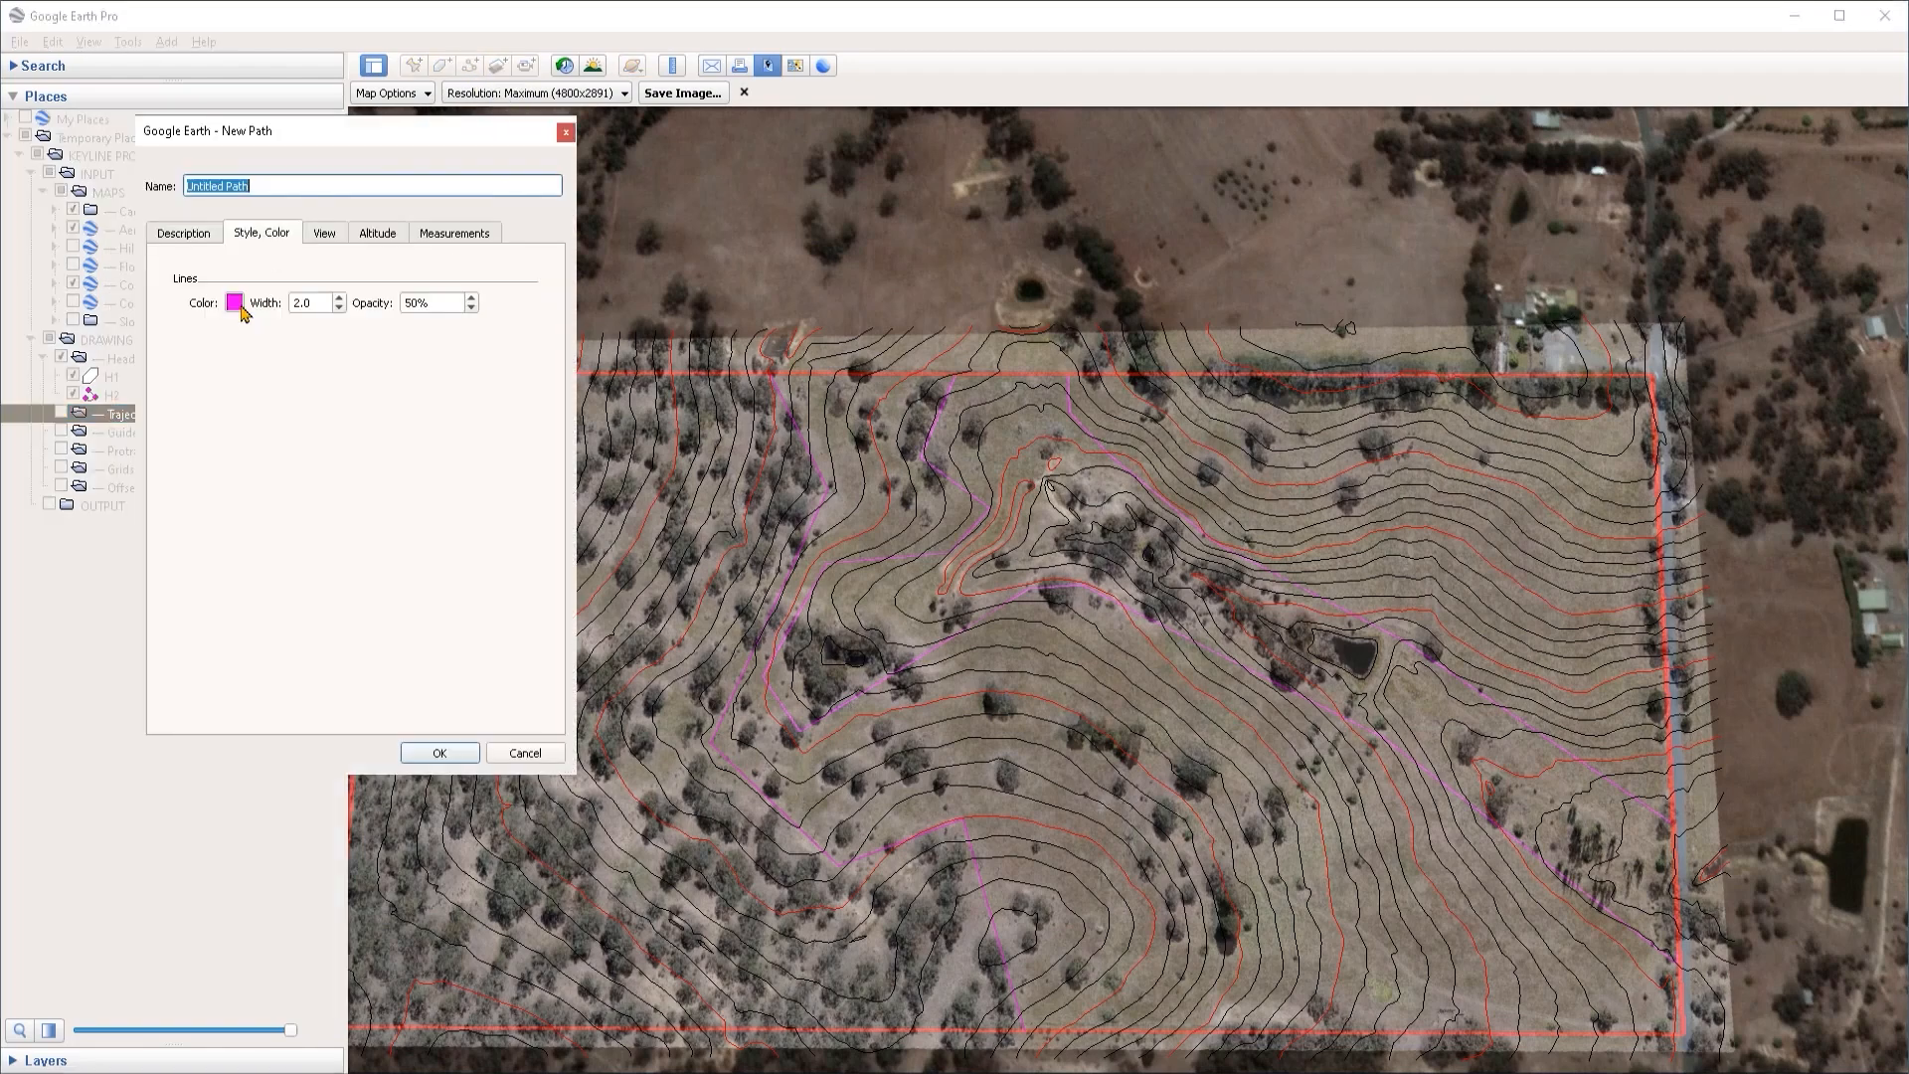
click(236, 303)
click(315, 358)
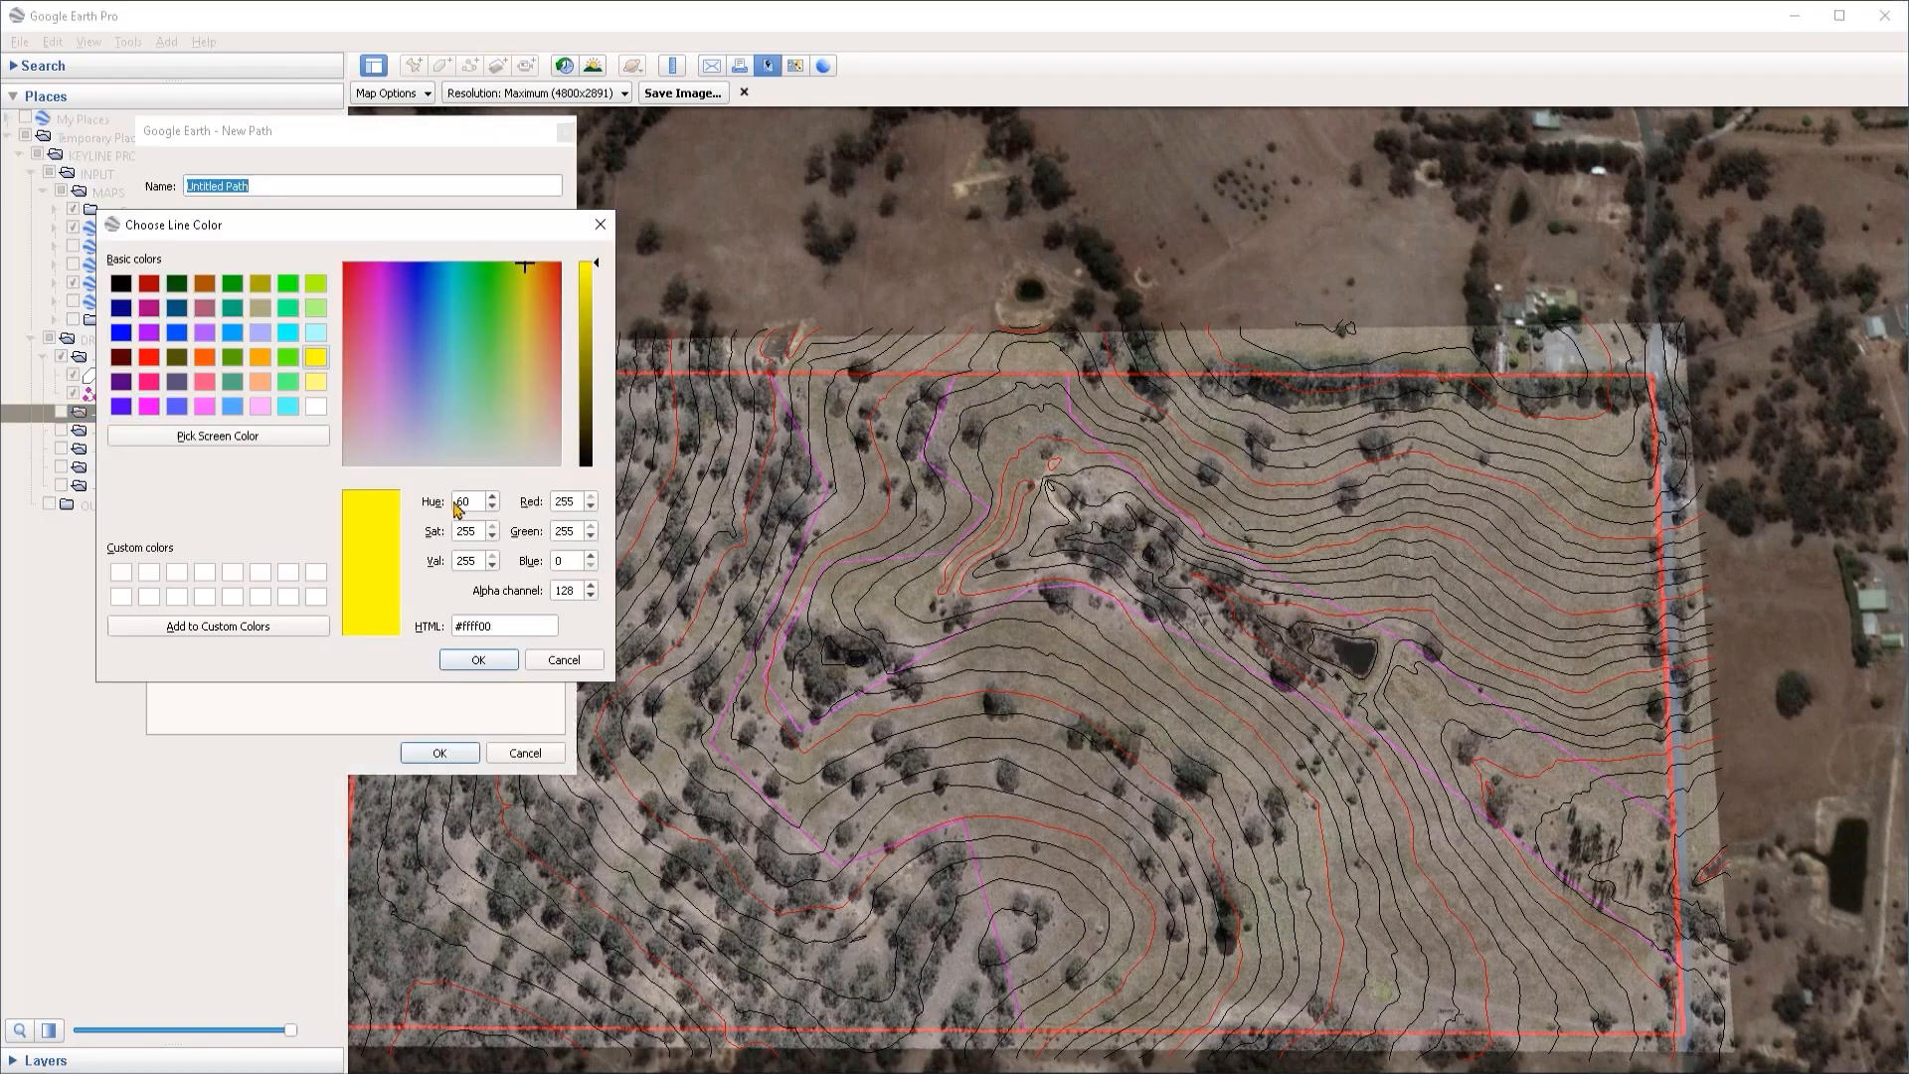
click(446, 661)
click(308, 301)
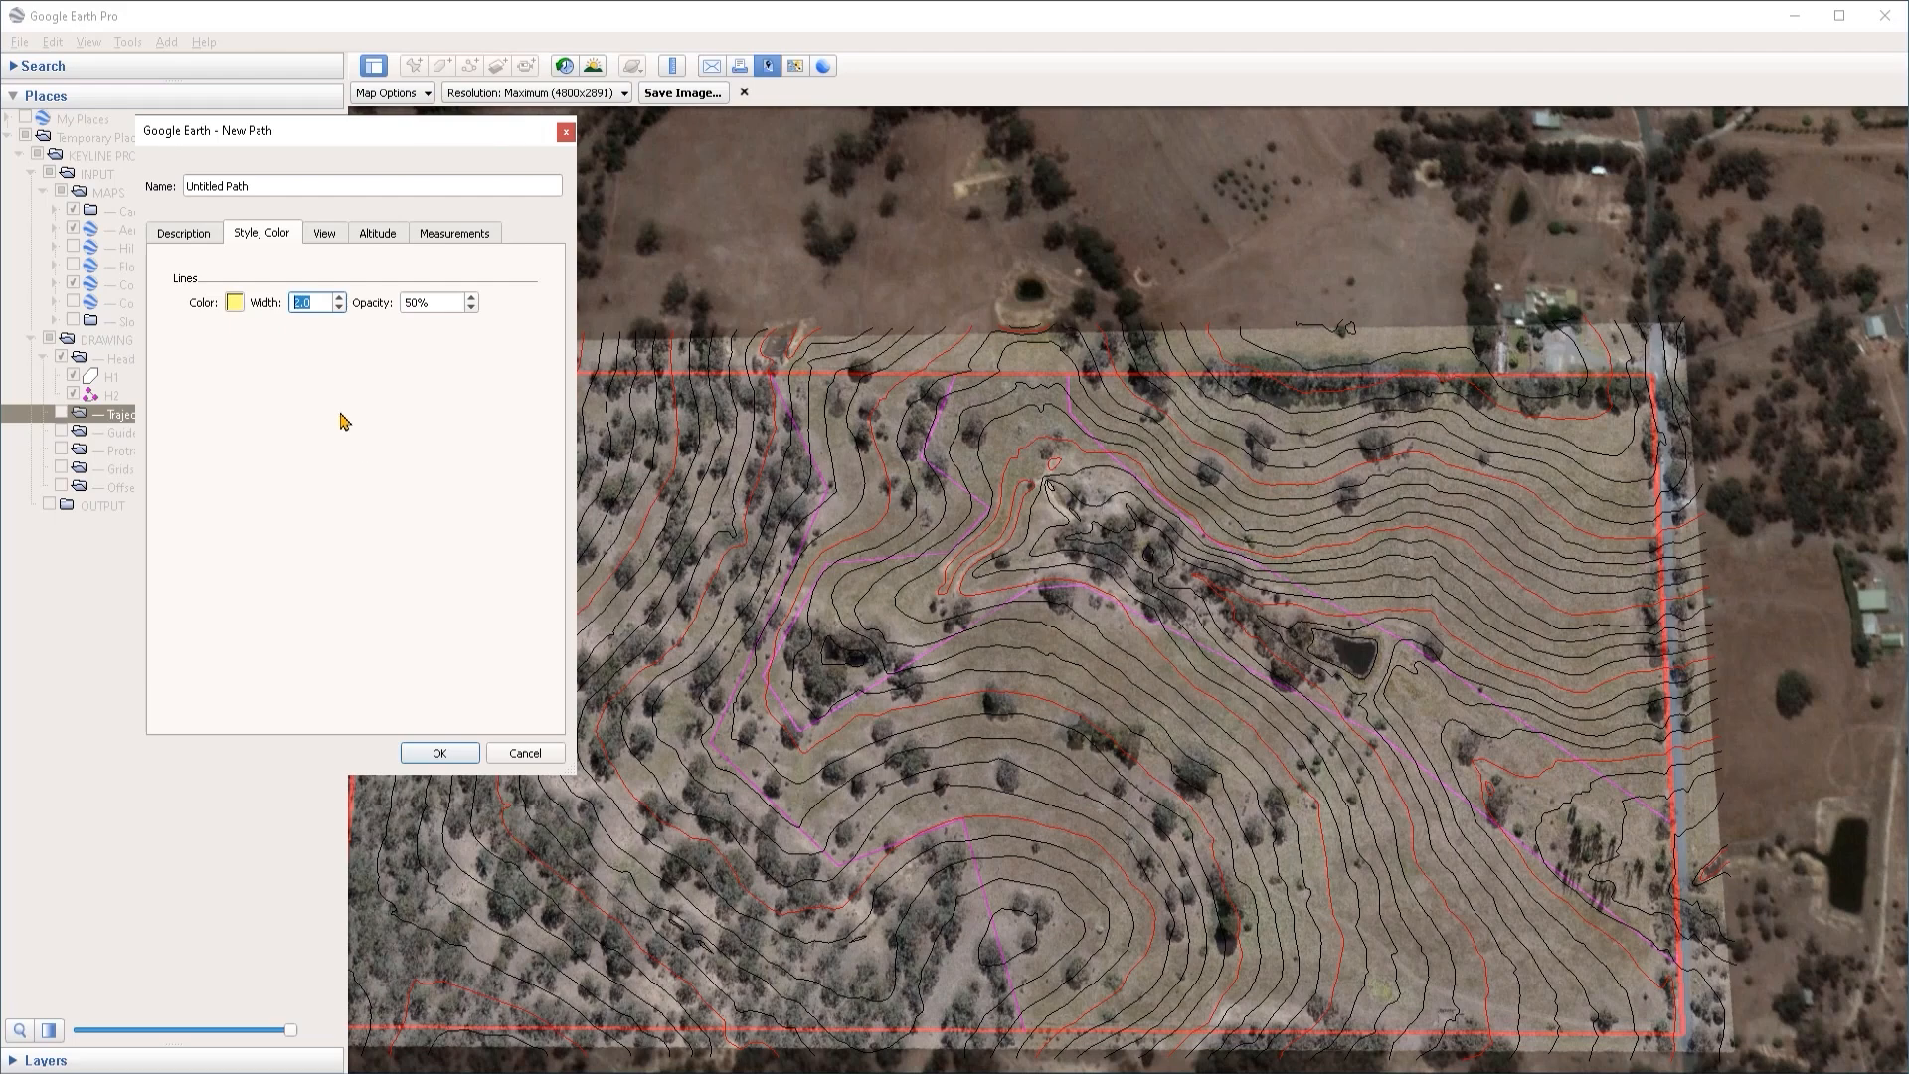
click(413, 303)
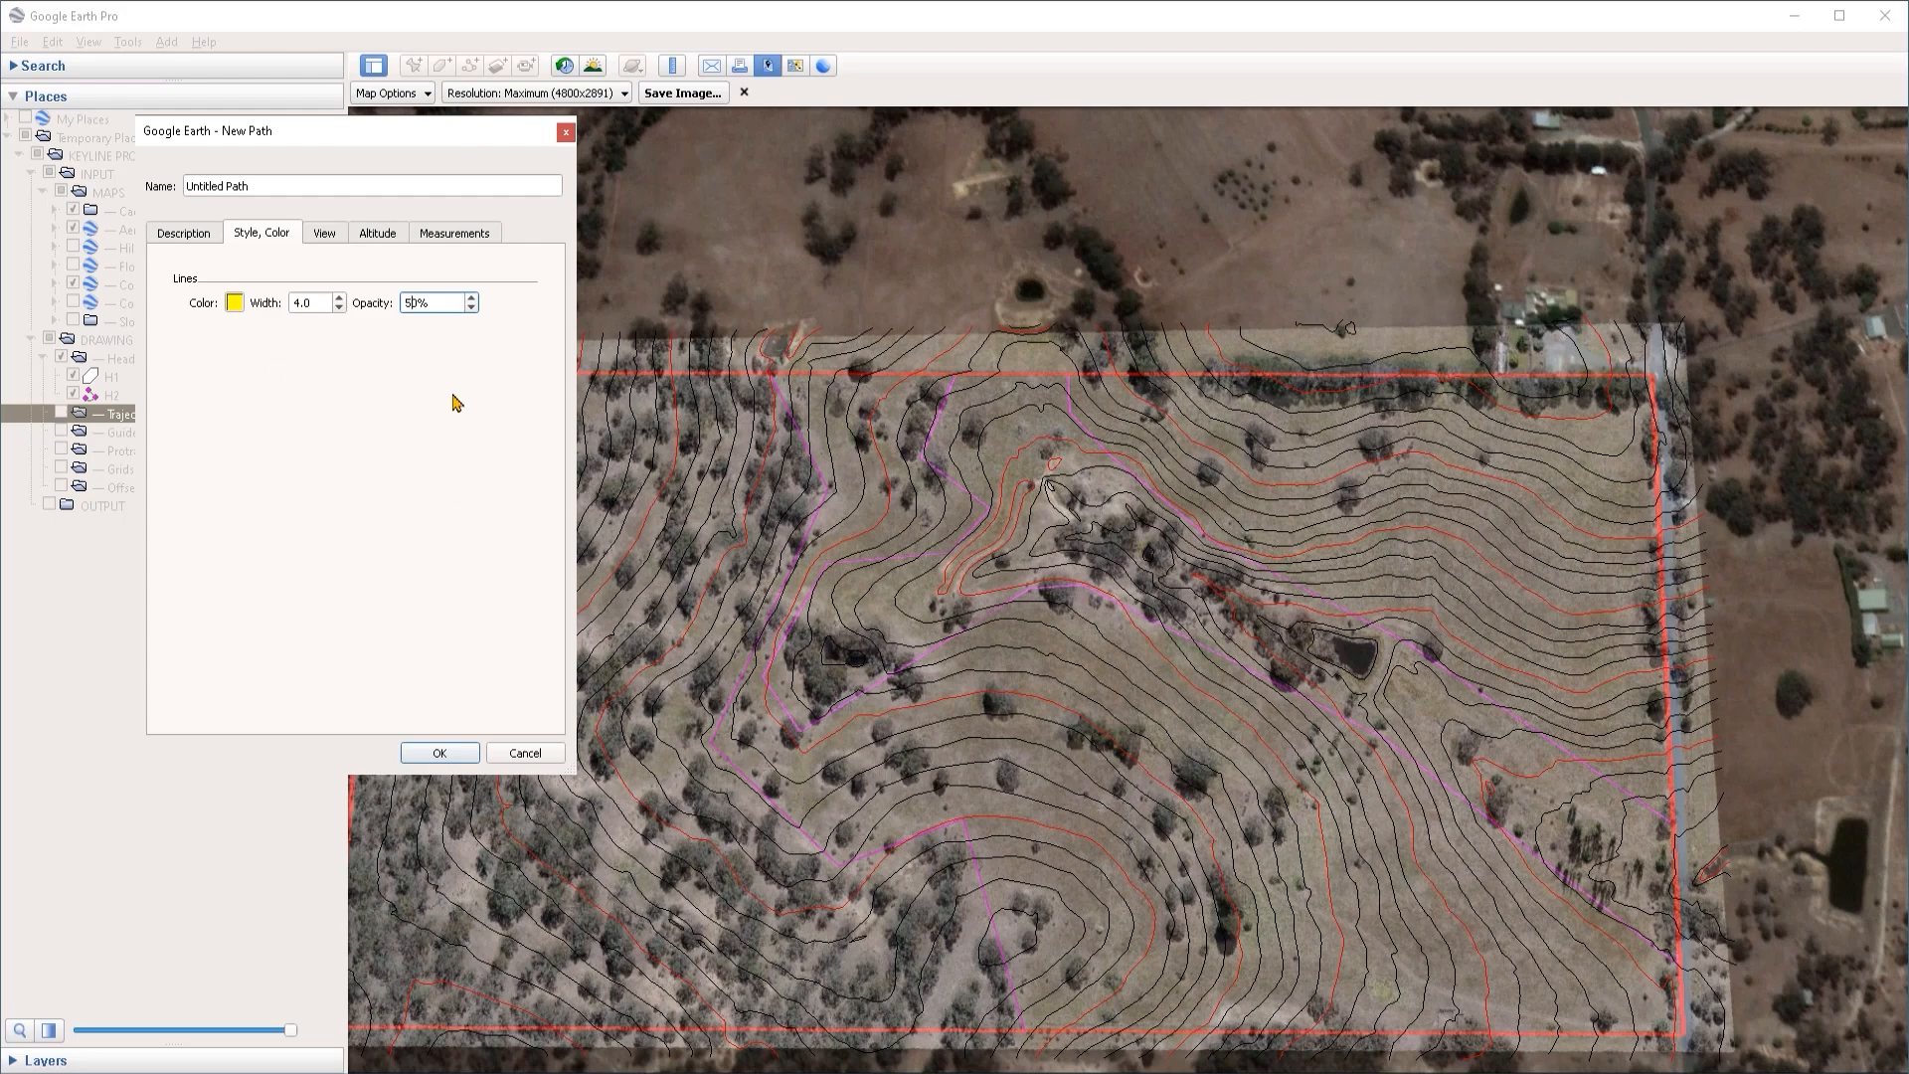
click(184, 233)
text(T1)
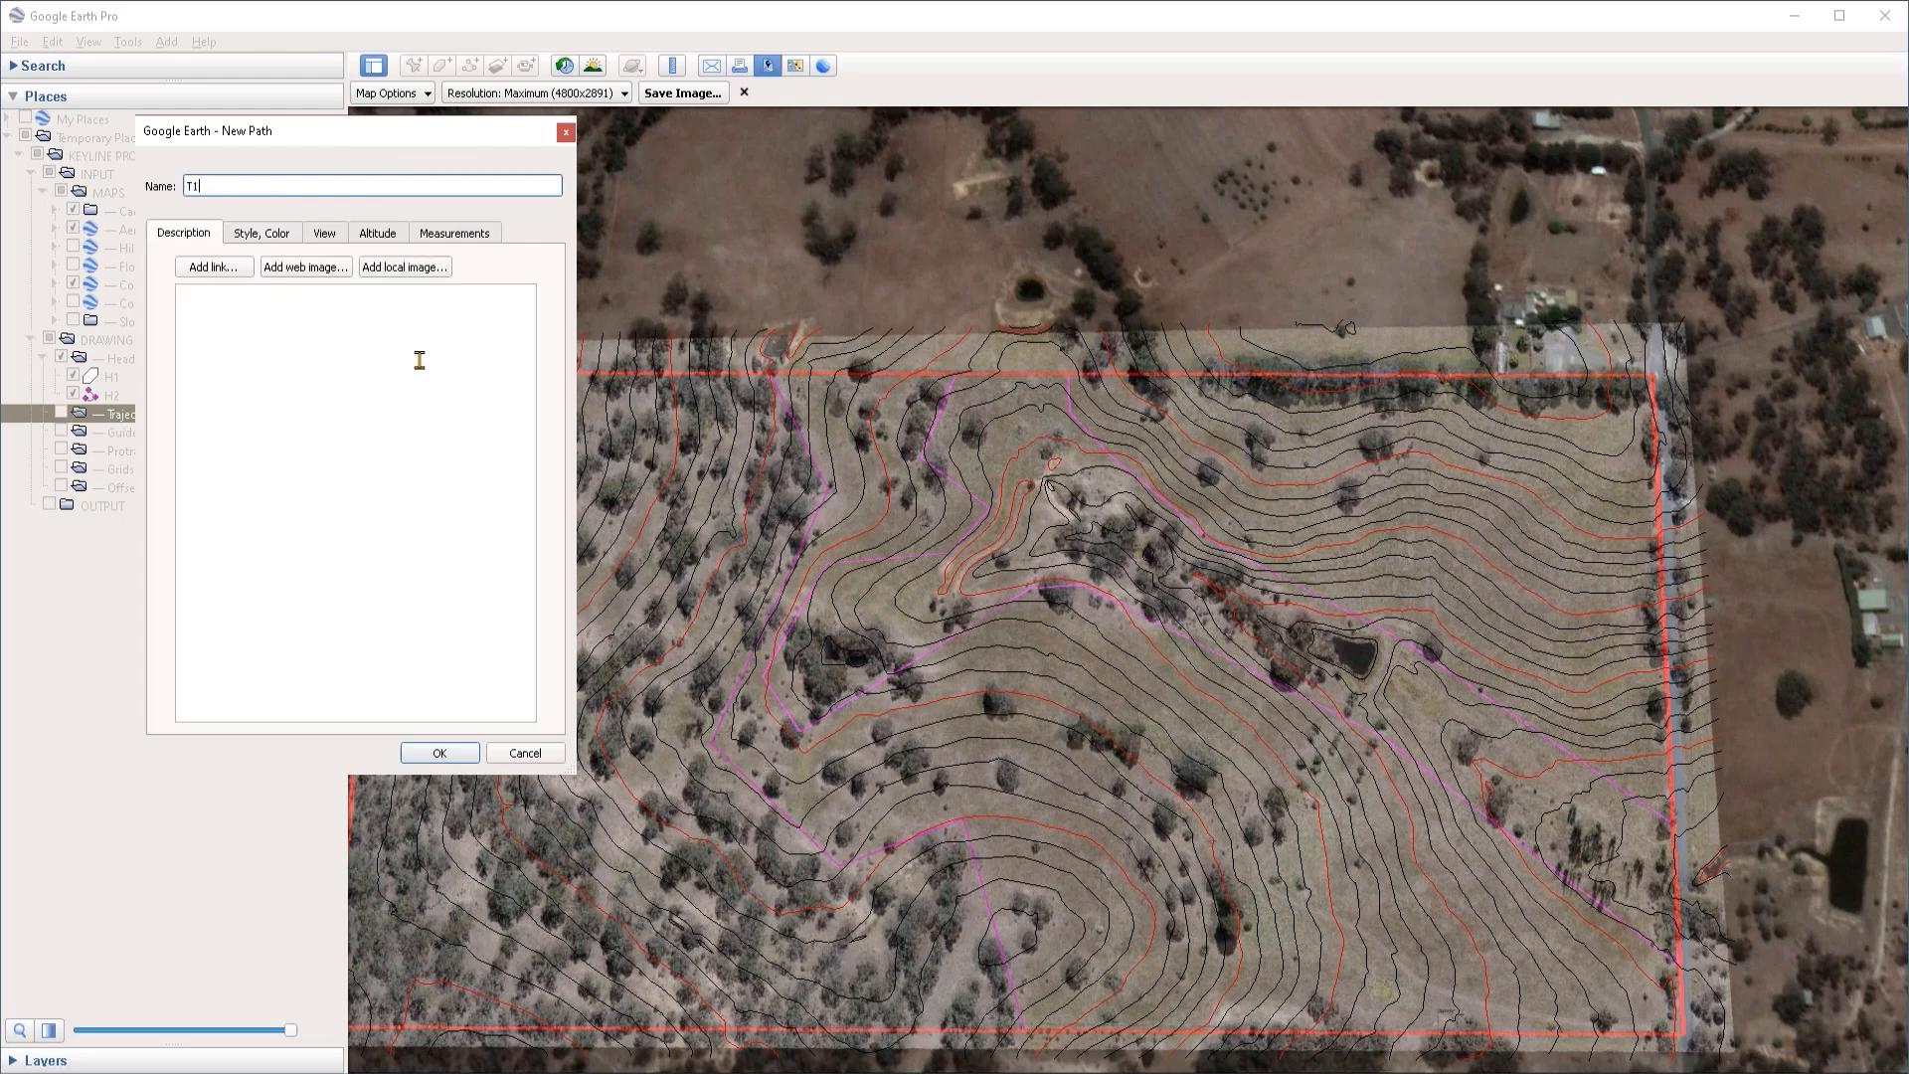
Step: Draw T1 as a straight line across the contours near the eastern boundary down to H1, adjusting both ends
click(1611, 449)
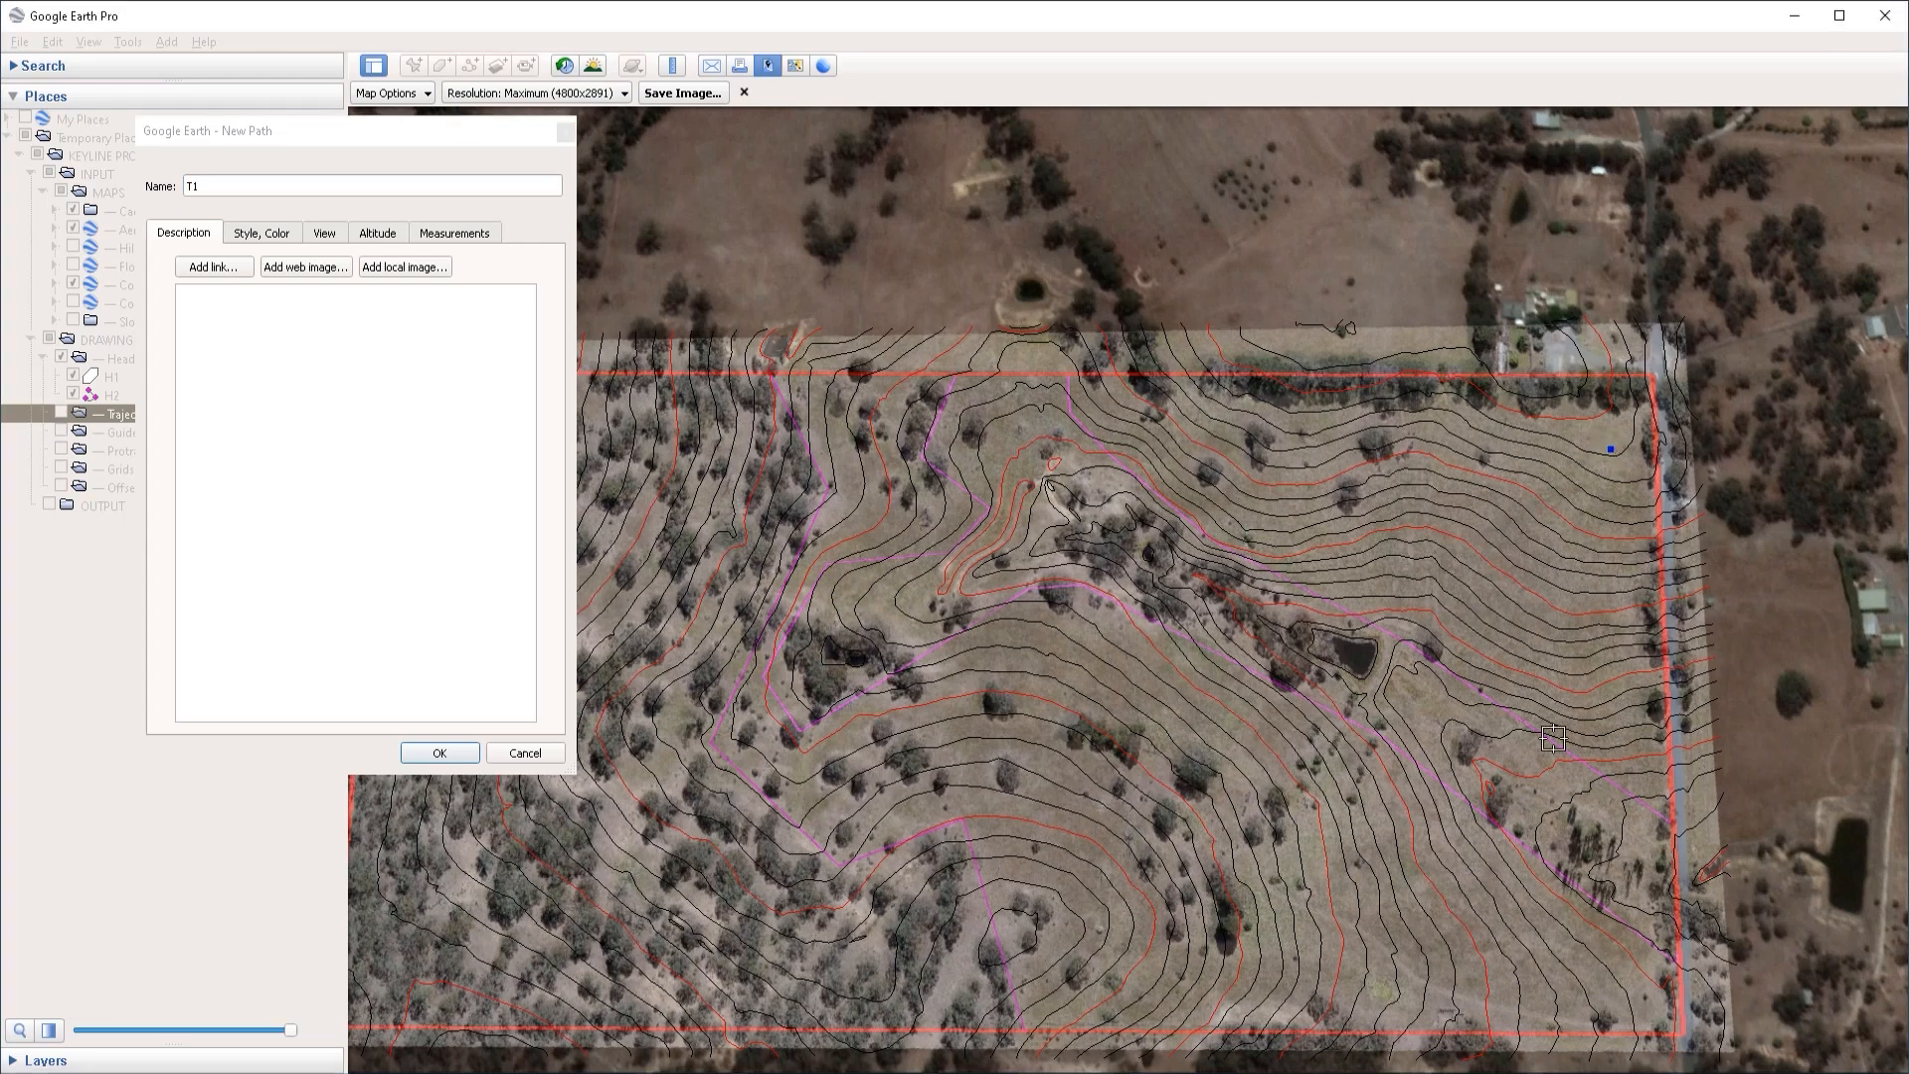
click(1566, 737)
drag(1565, 739, 1549, 737)
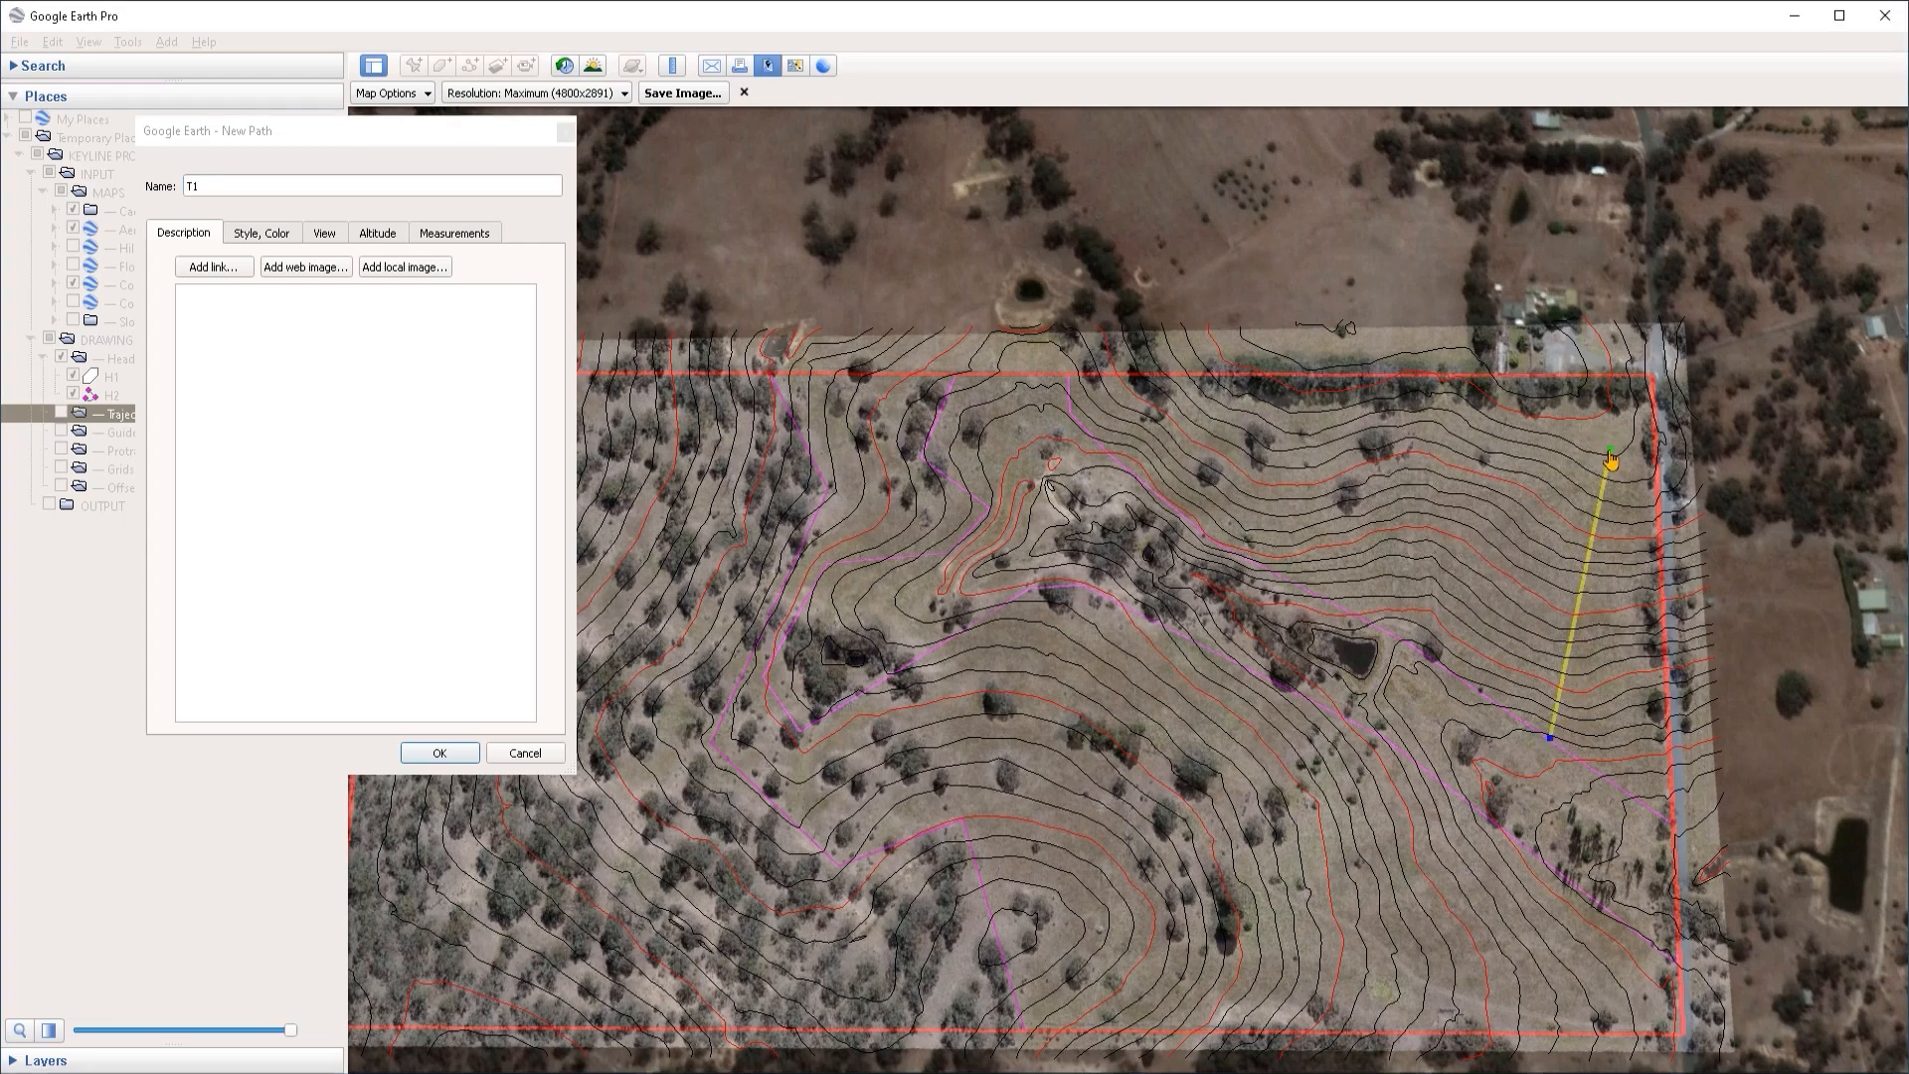
drag(1610, 450, 1591, 451)
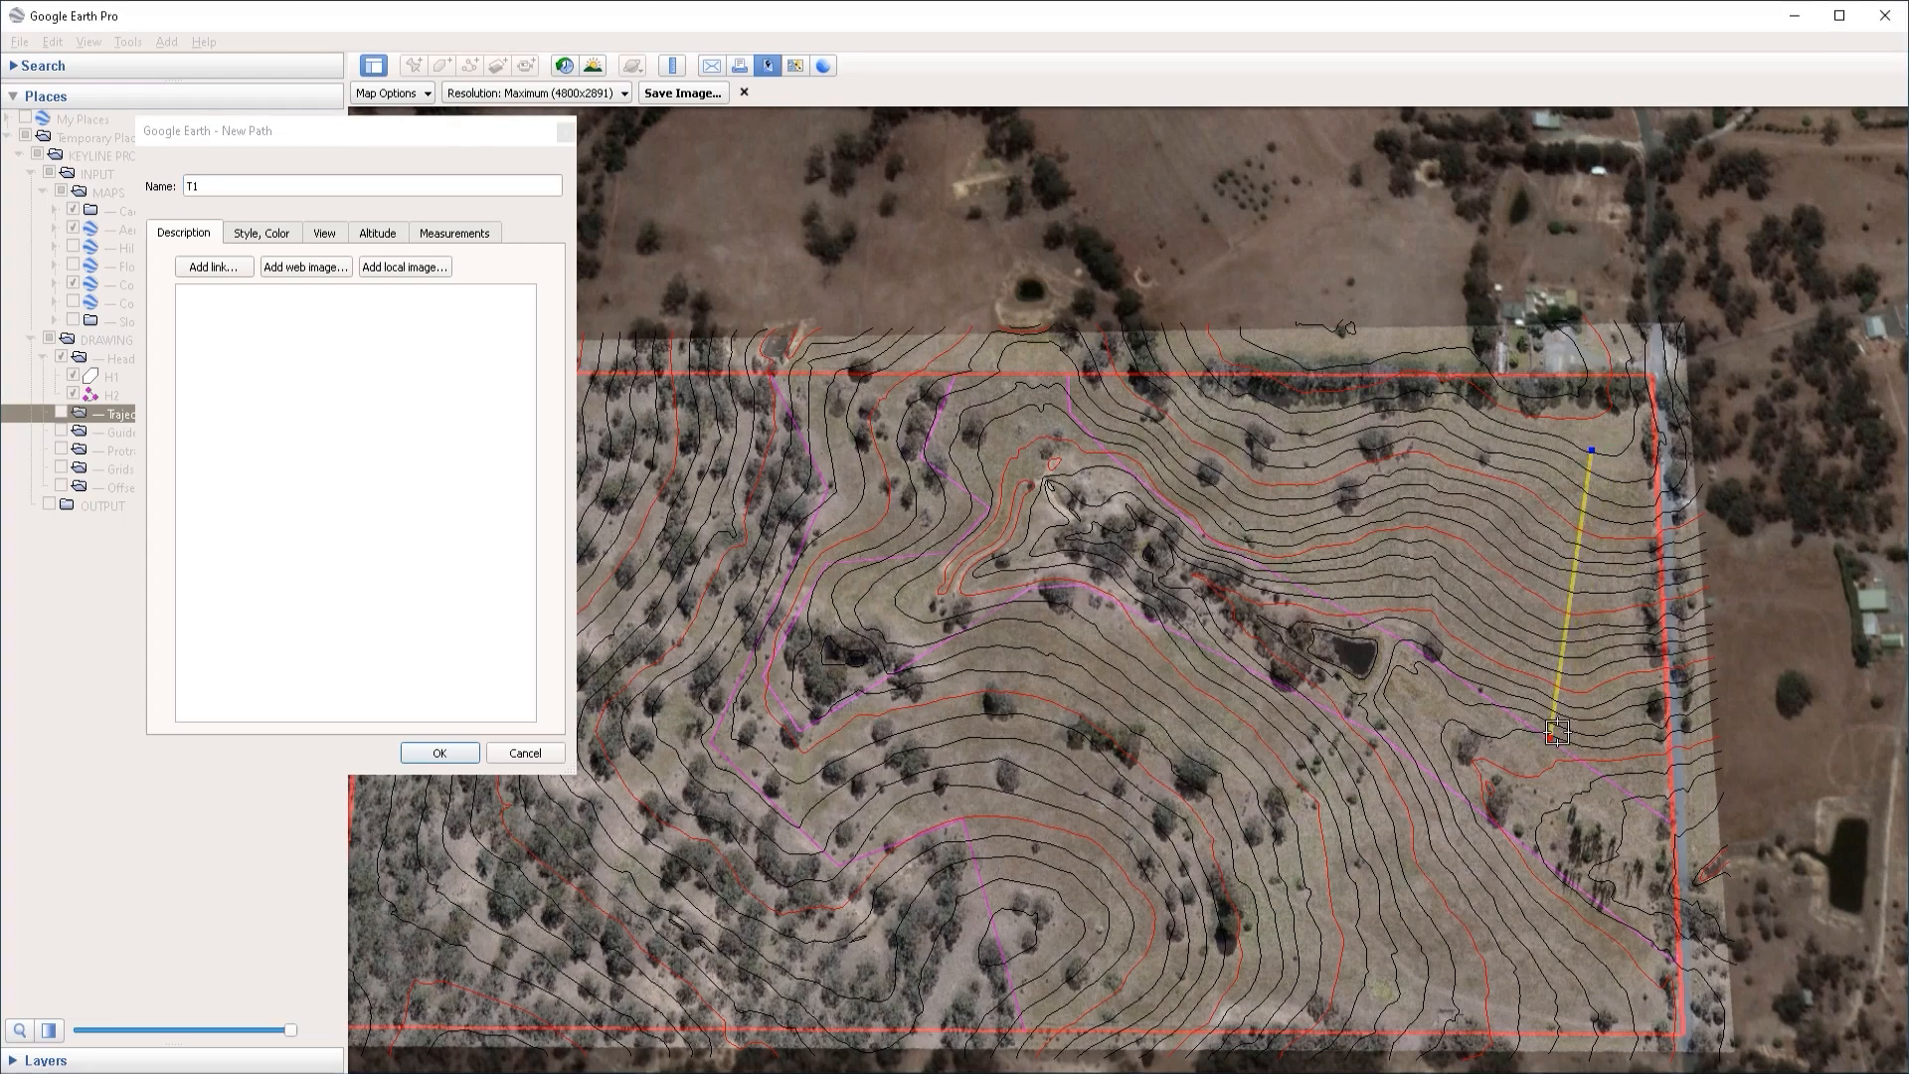
drag(1549, 738, 1565, 736)
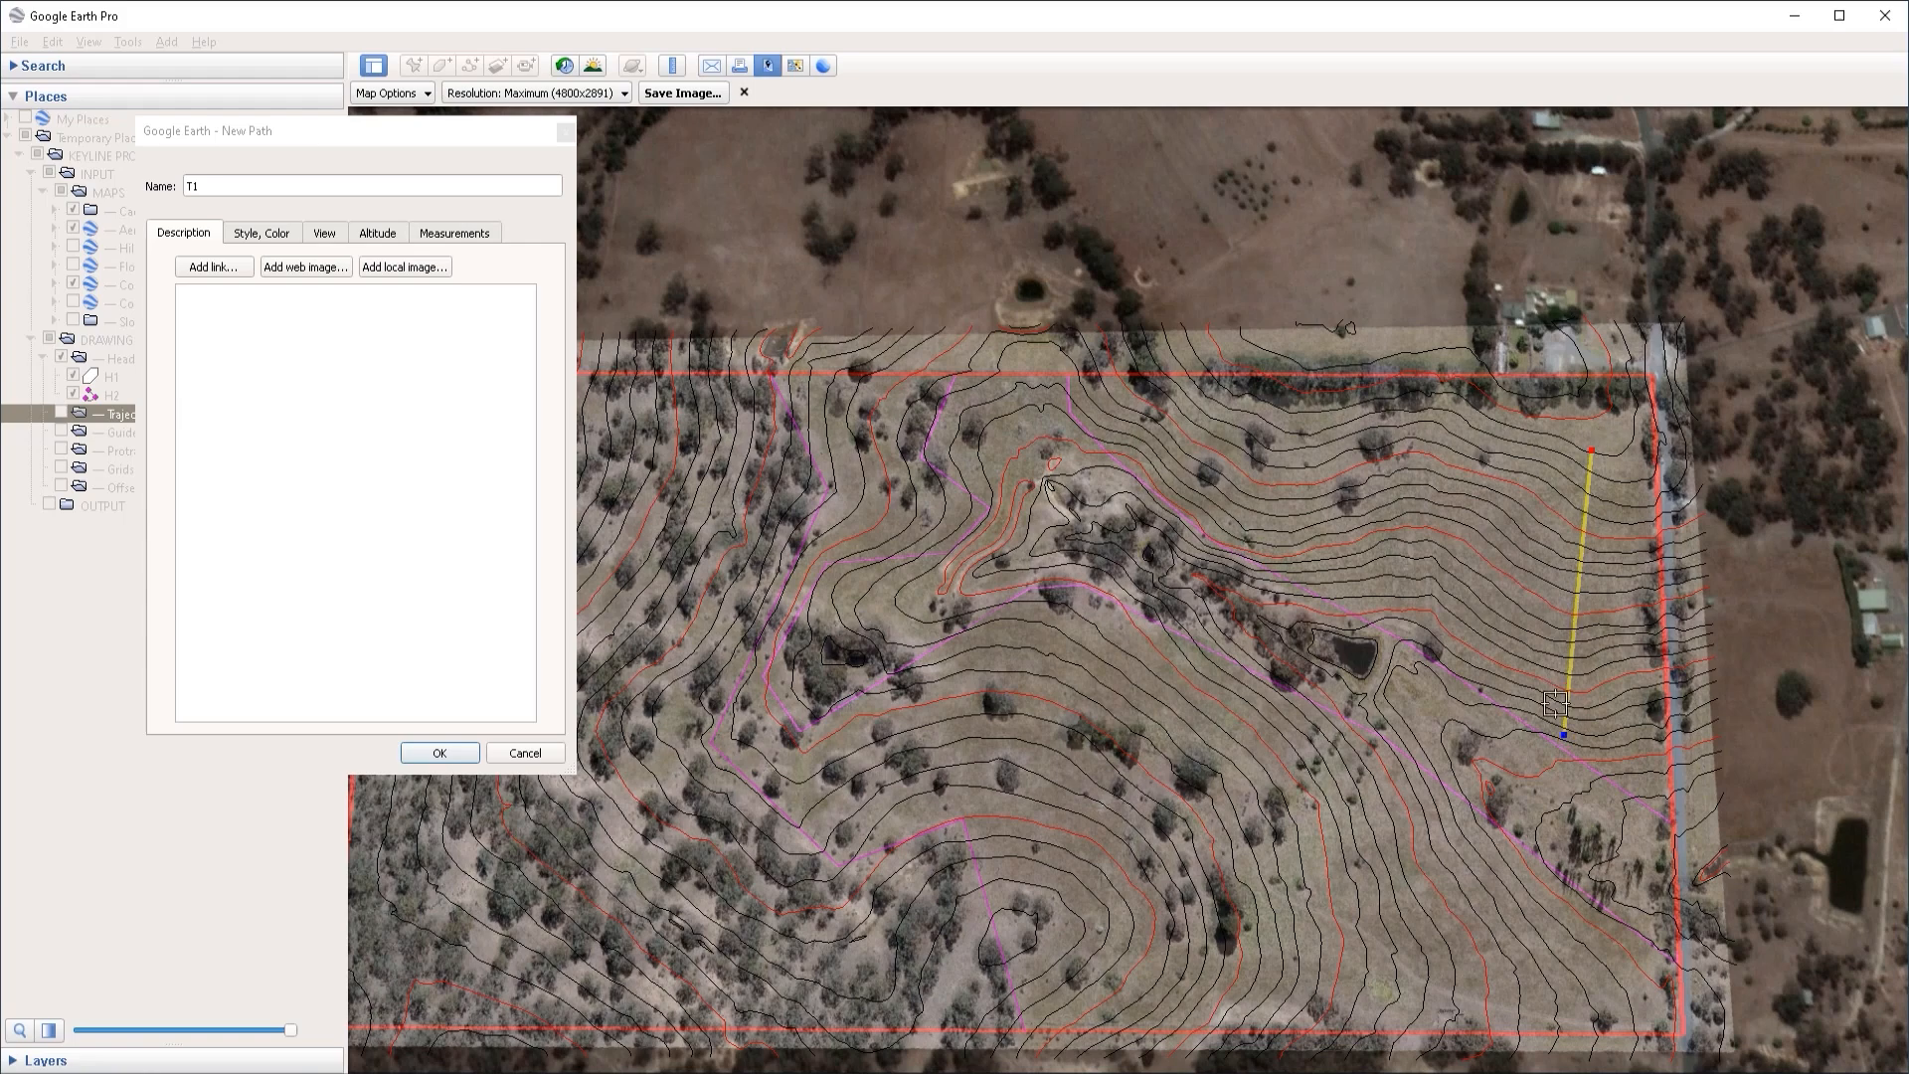
Step: Try bending T1 by shortening its first segment and adding a further vertex to the south-east
drag(1563, 735, 1567, 627)
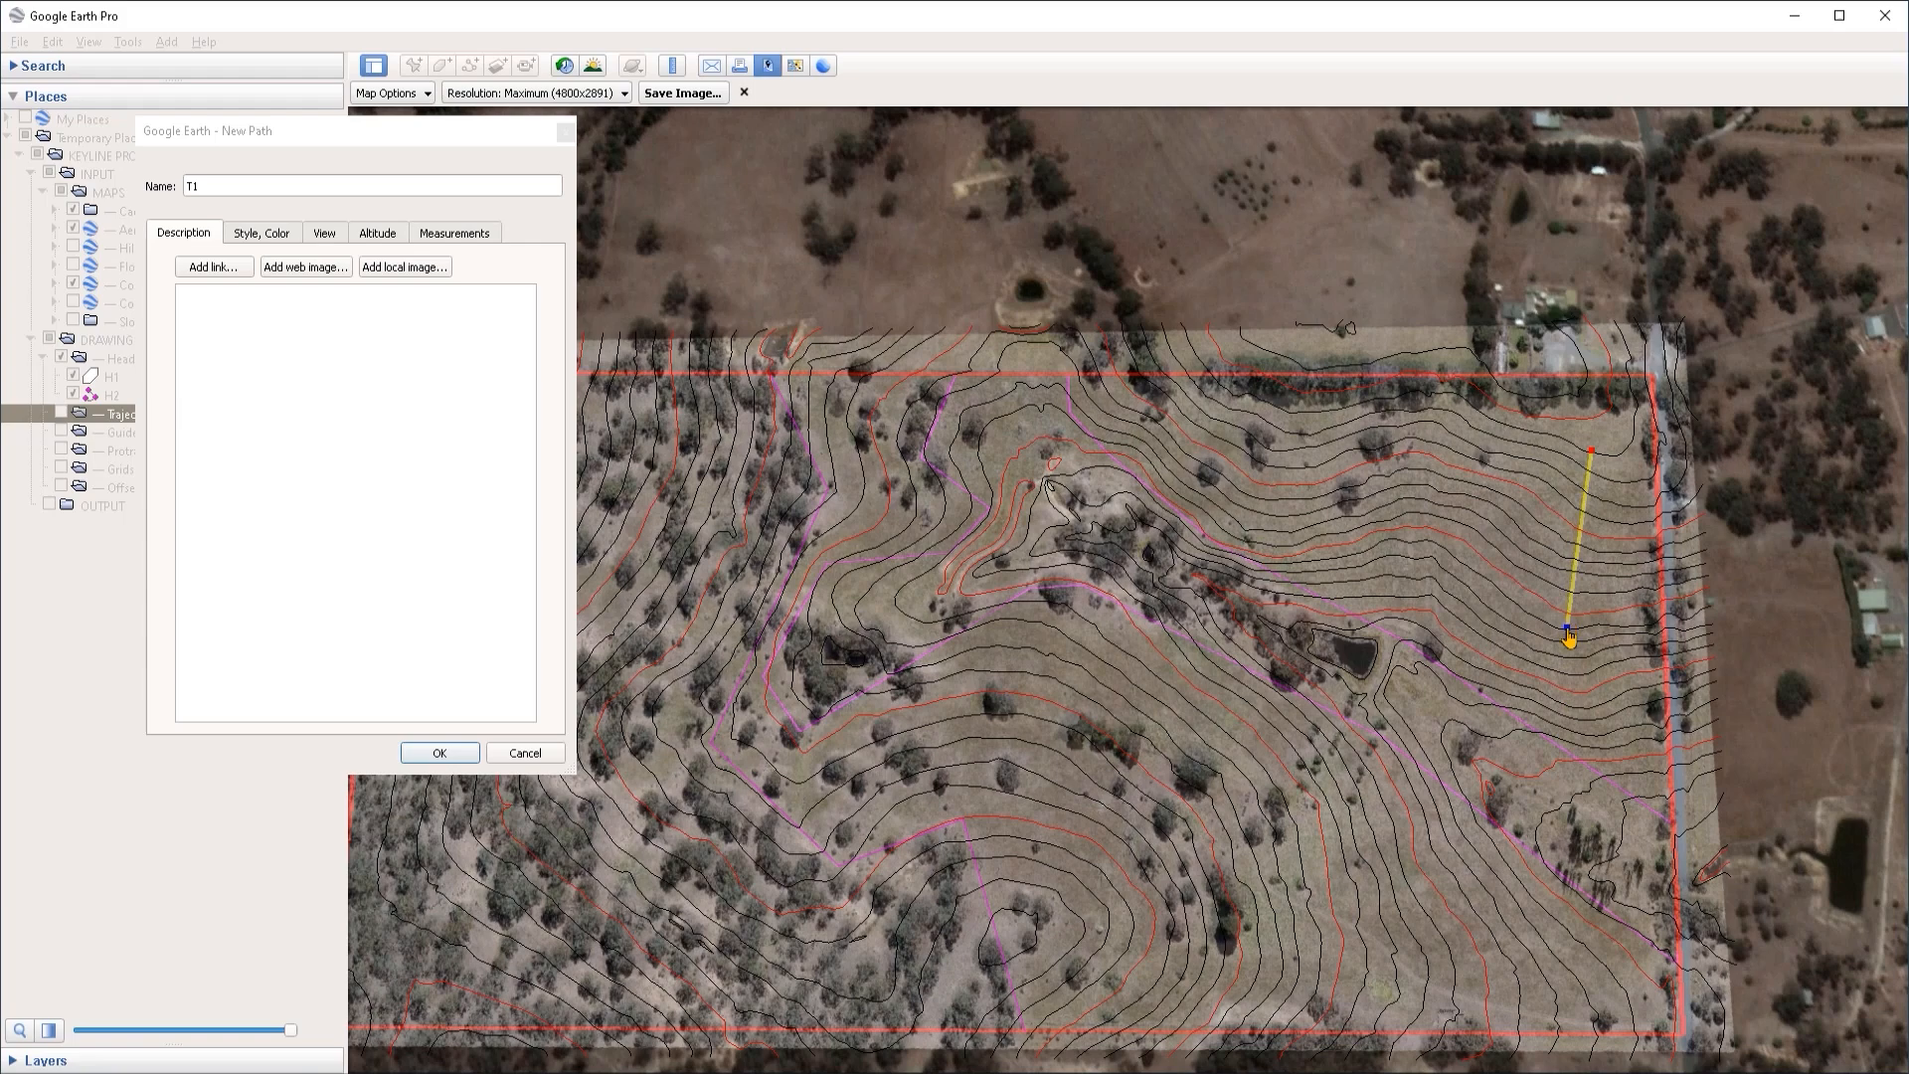
click(1611, 758)
drag(1611, 758, 1600, 758)
right_click(1596, 687)
Step: Stretch T1's southern end down to the H1 edge and save the path
drag(1567, 629, 1571, 755)
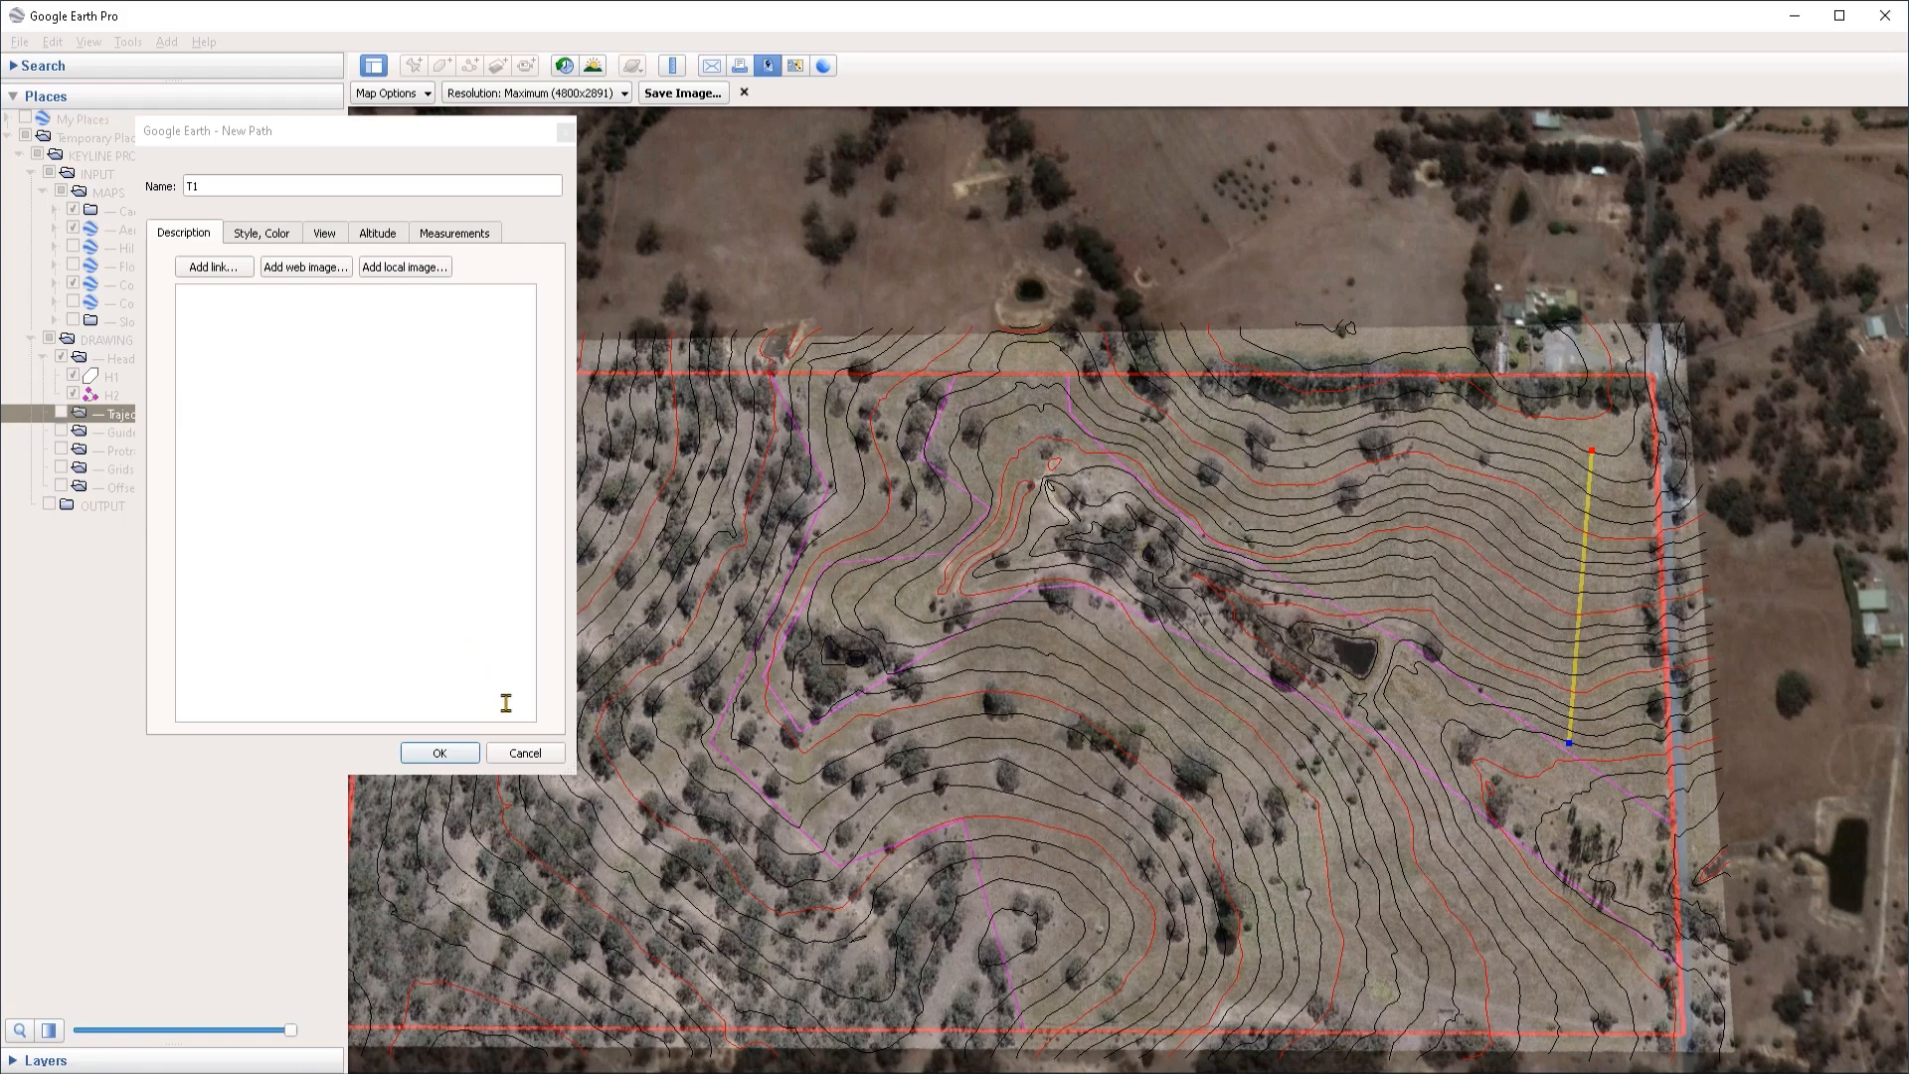
click(444, 753)
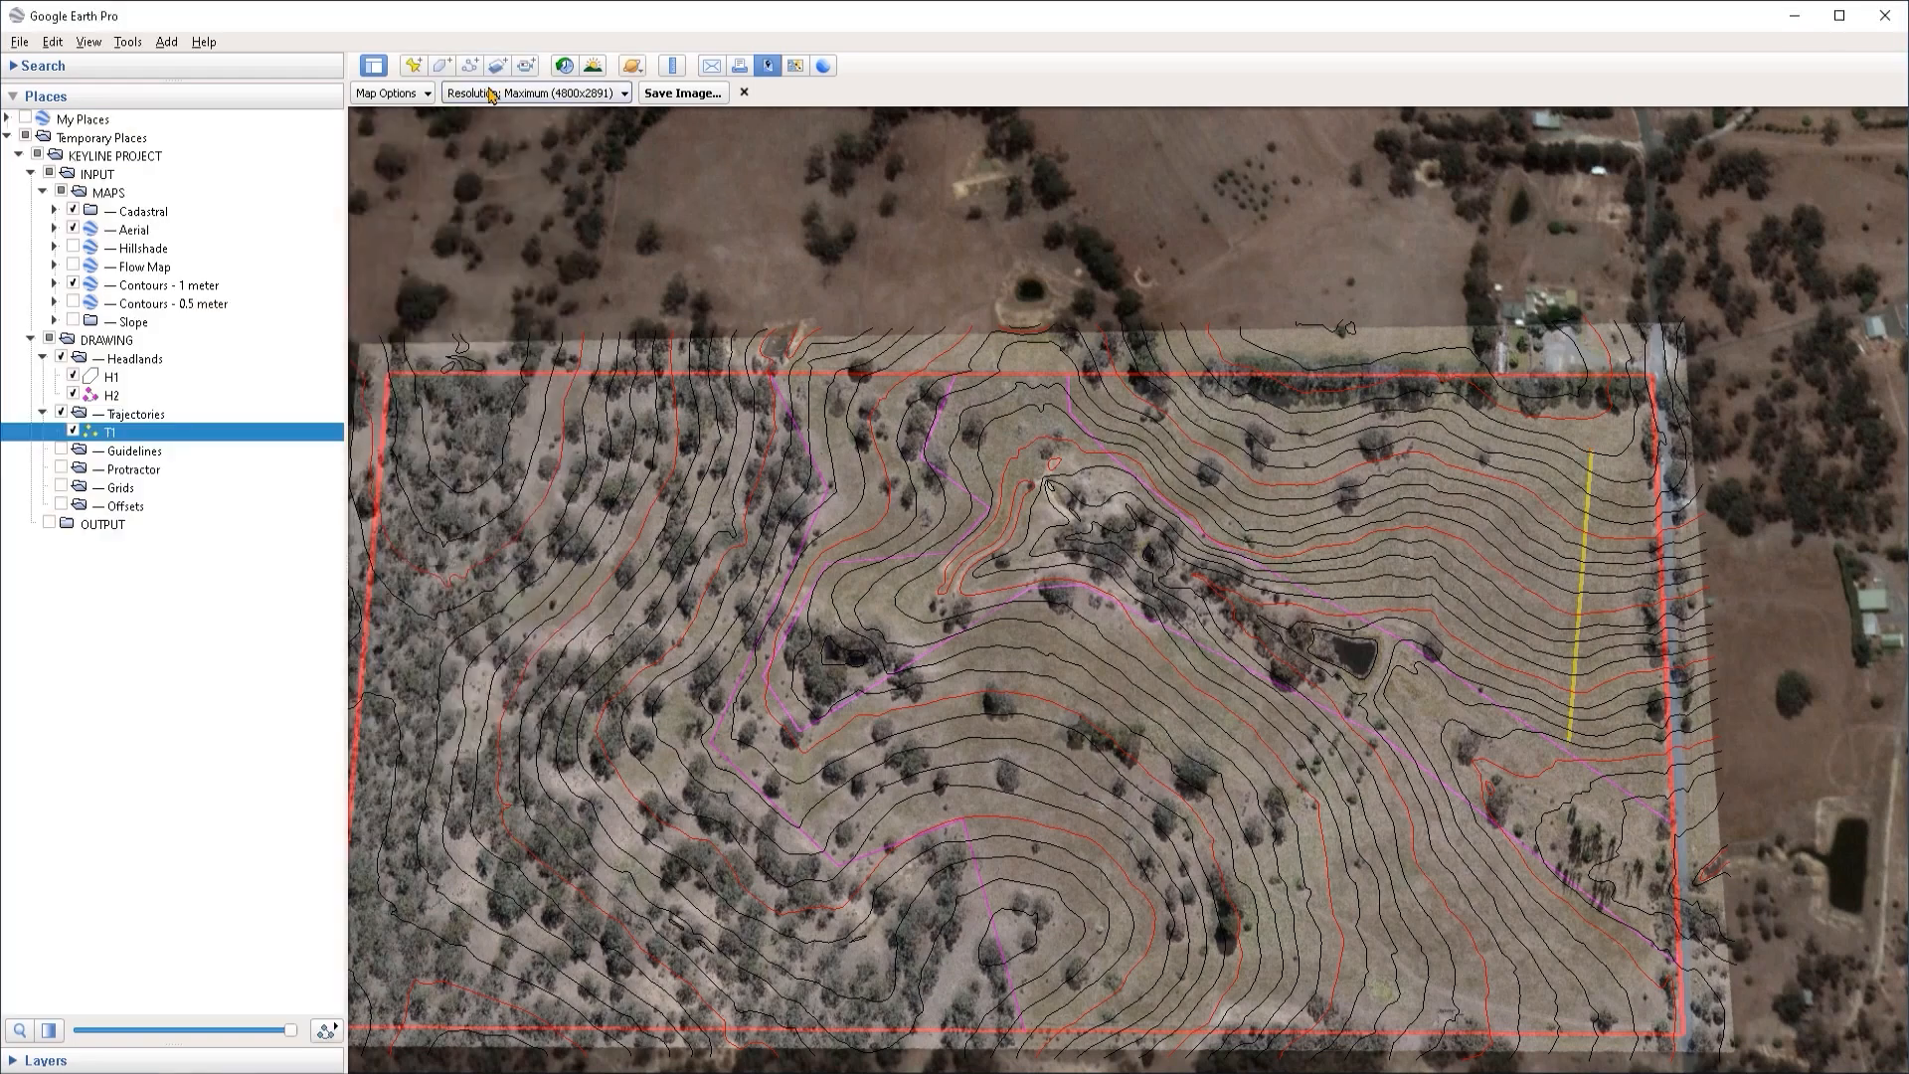
Step: Draw and save path T2 as a straight line west of T1, from the northern boundary down to the headland edge beside the dam
click(469, 66)
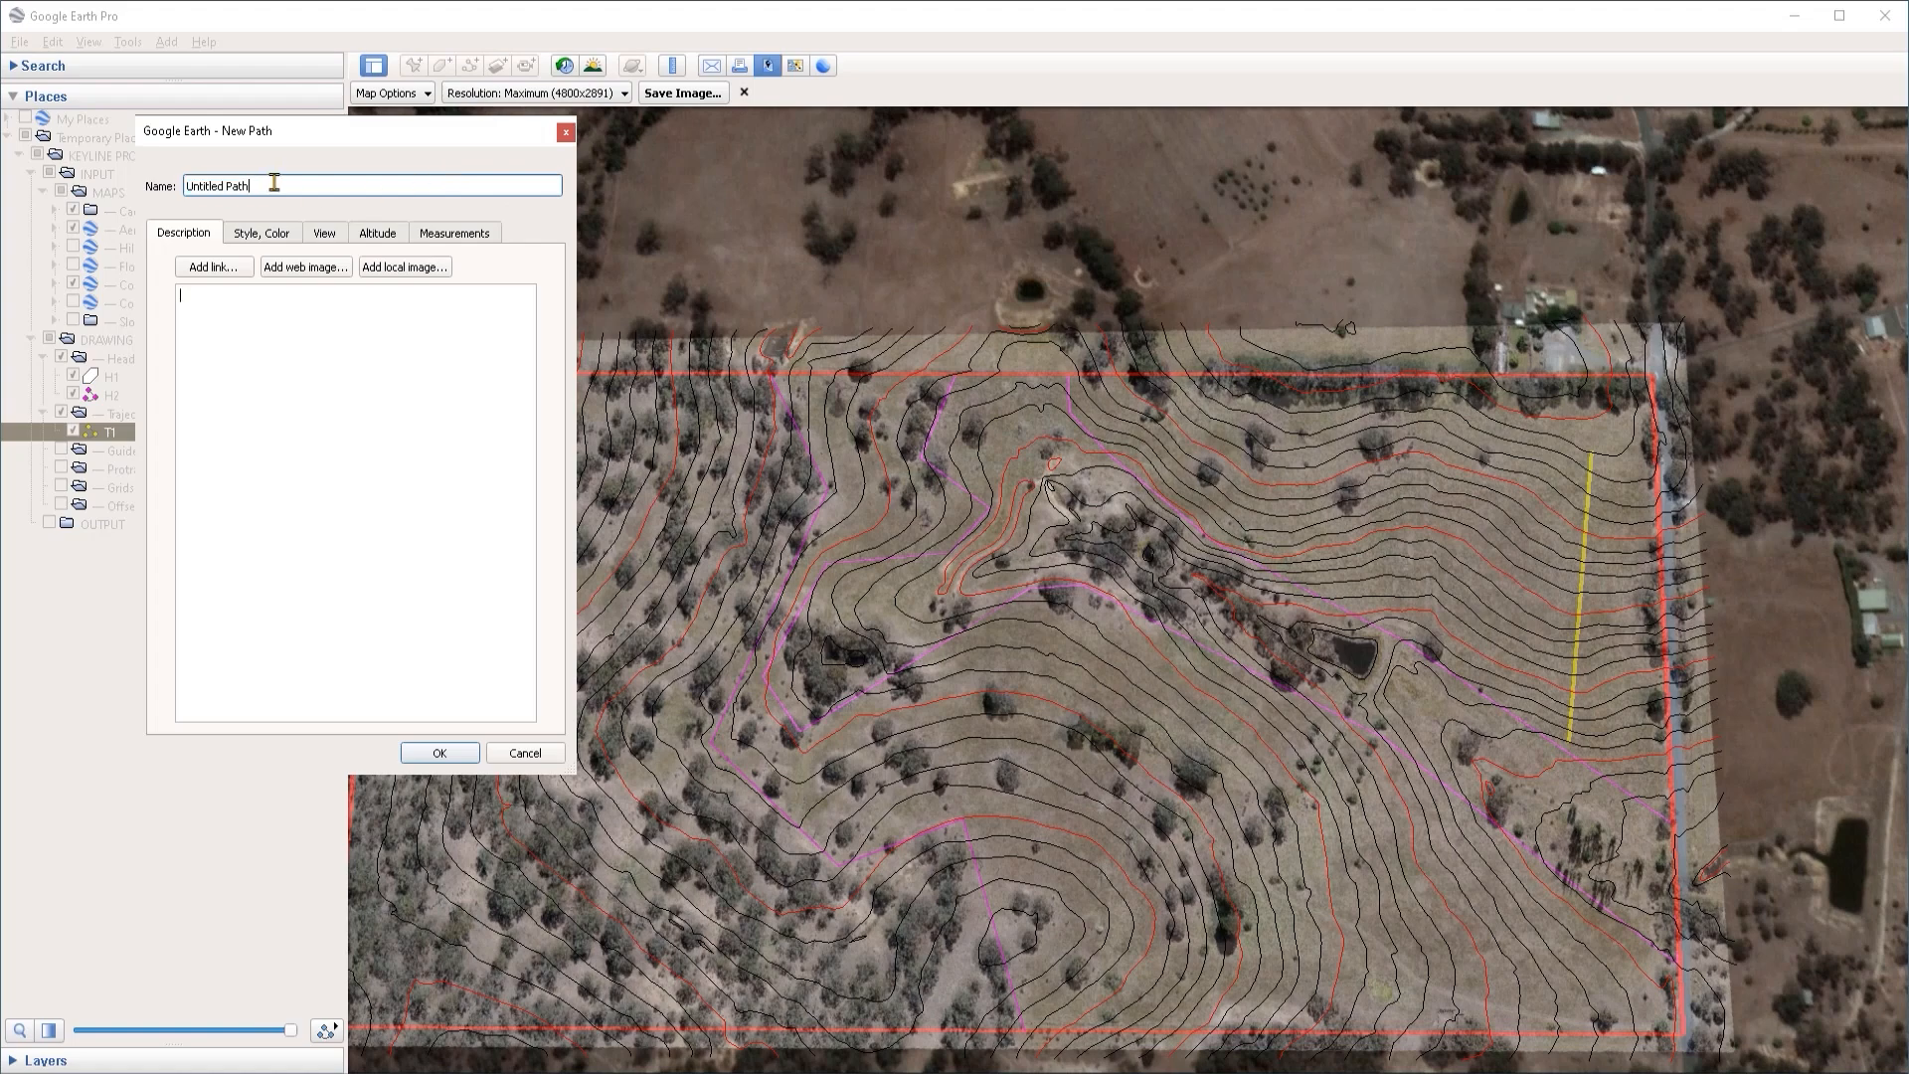
text(T2)
click(1432, 387)
click(1425, 642)
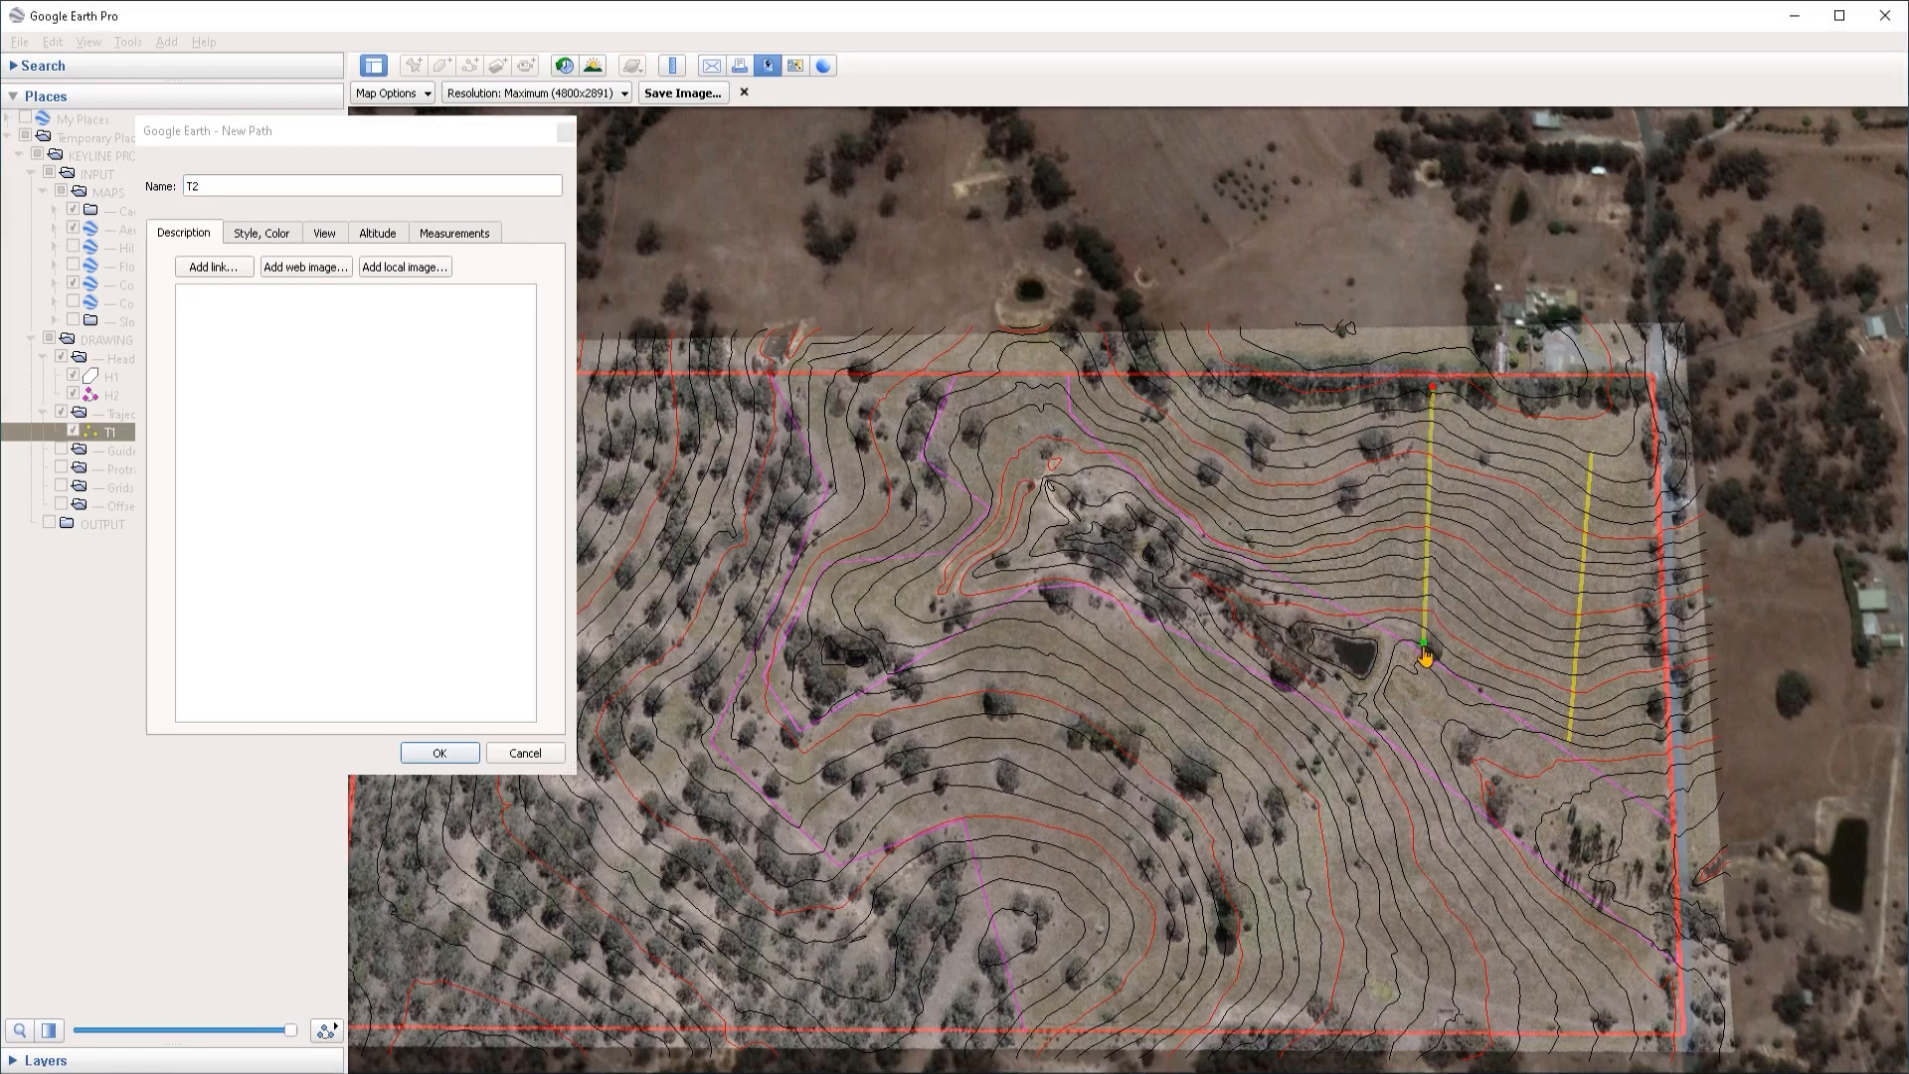
drag(1432, 385, 1415, 400)
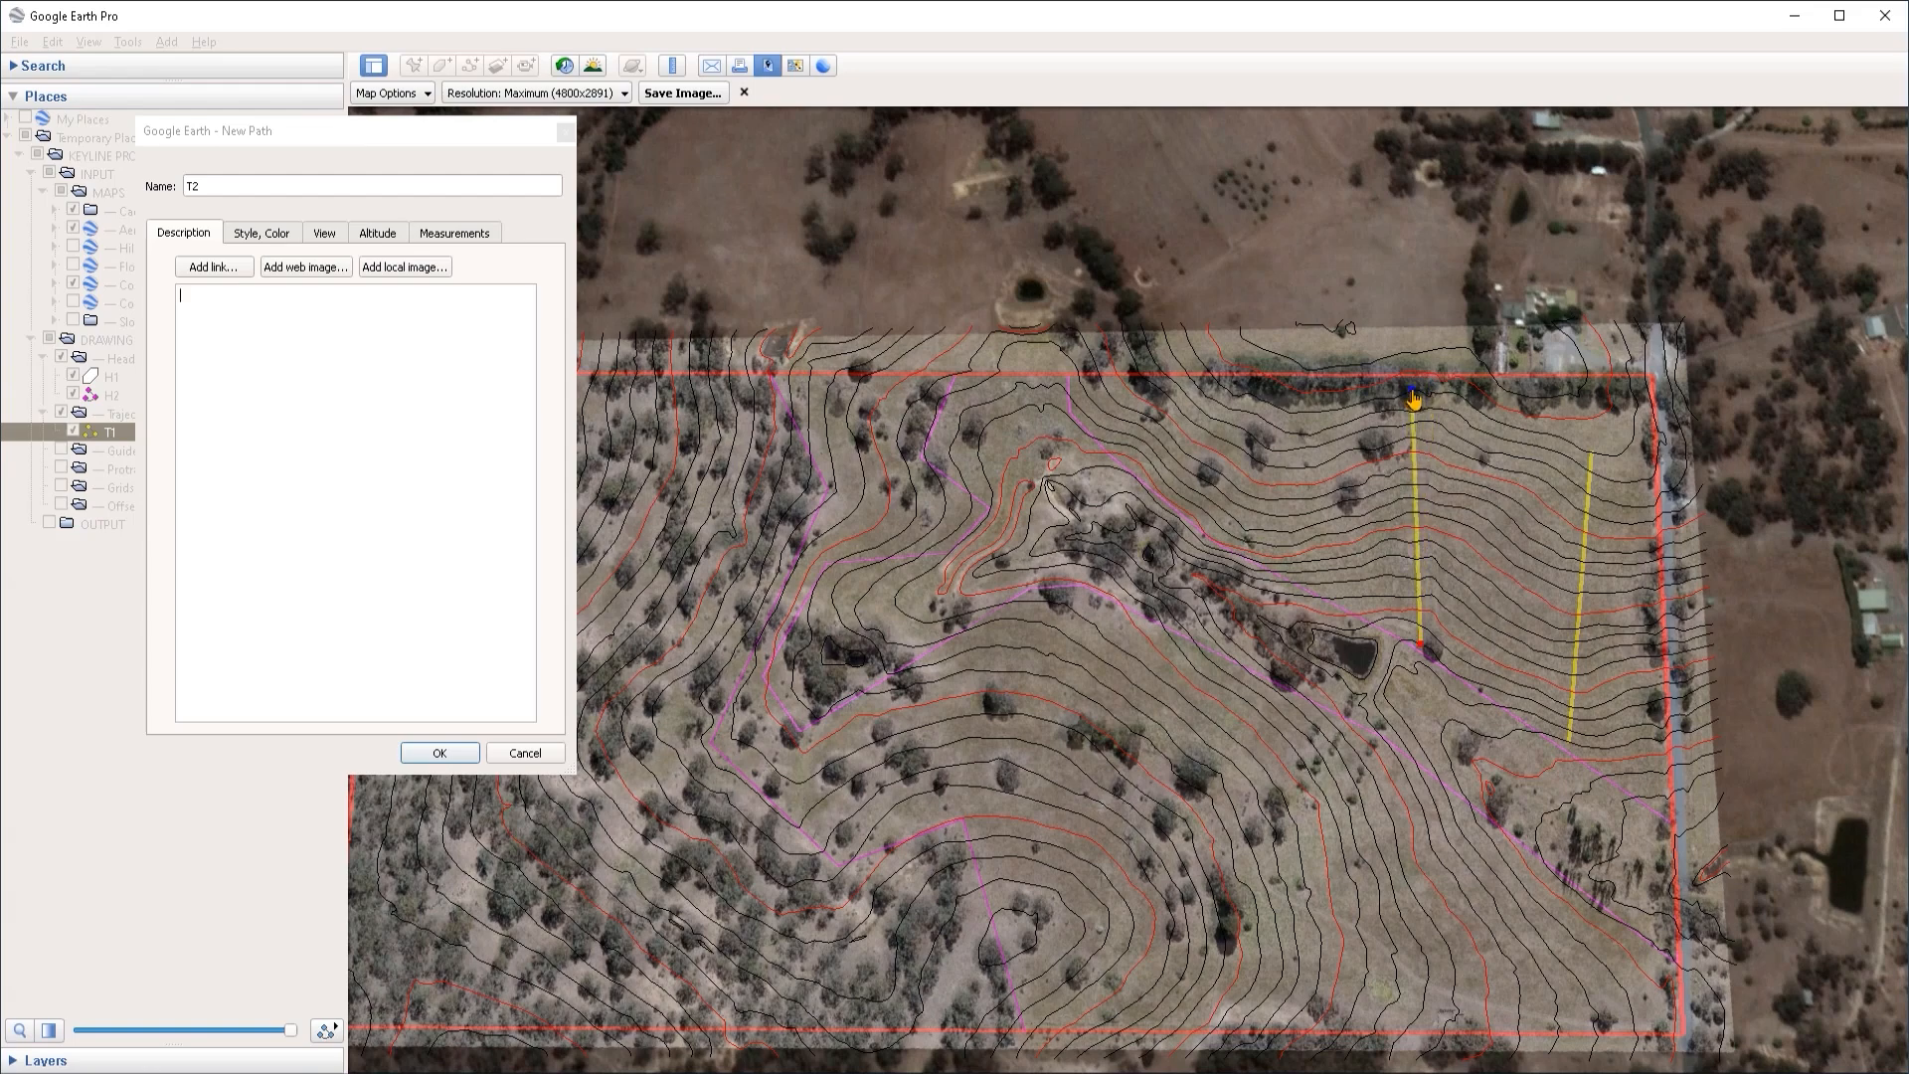
click(530, 653)
click(460, 756)
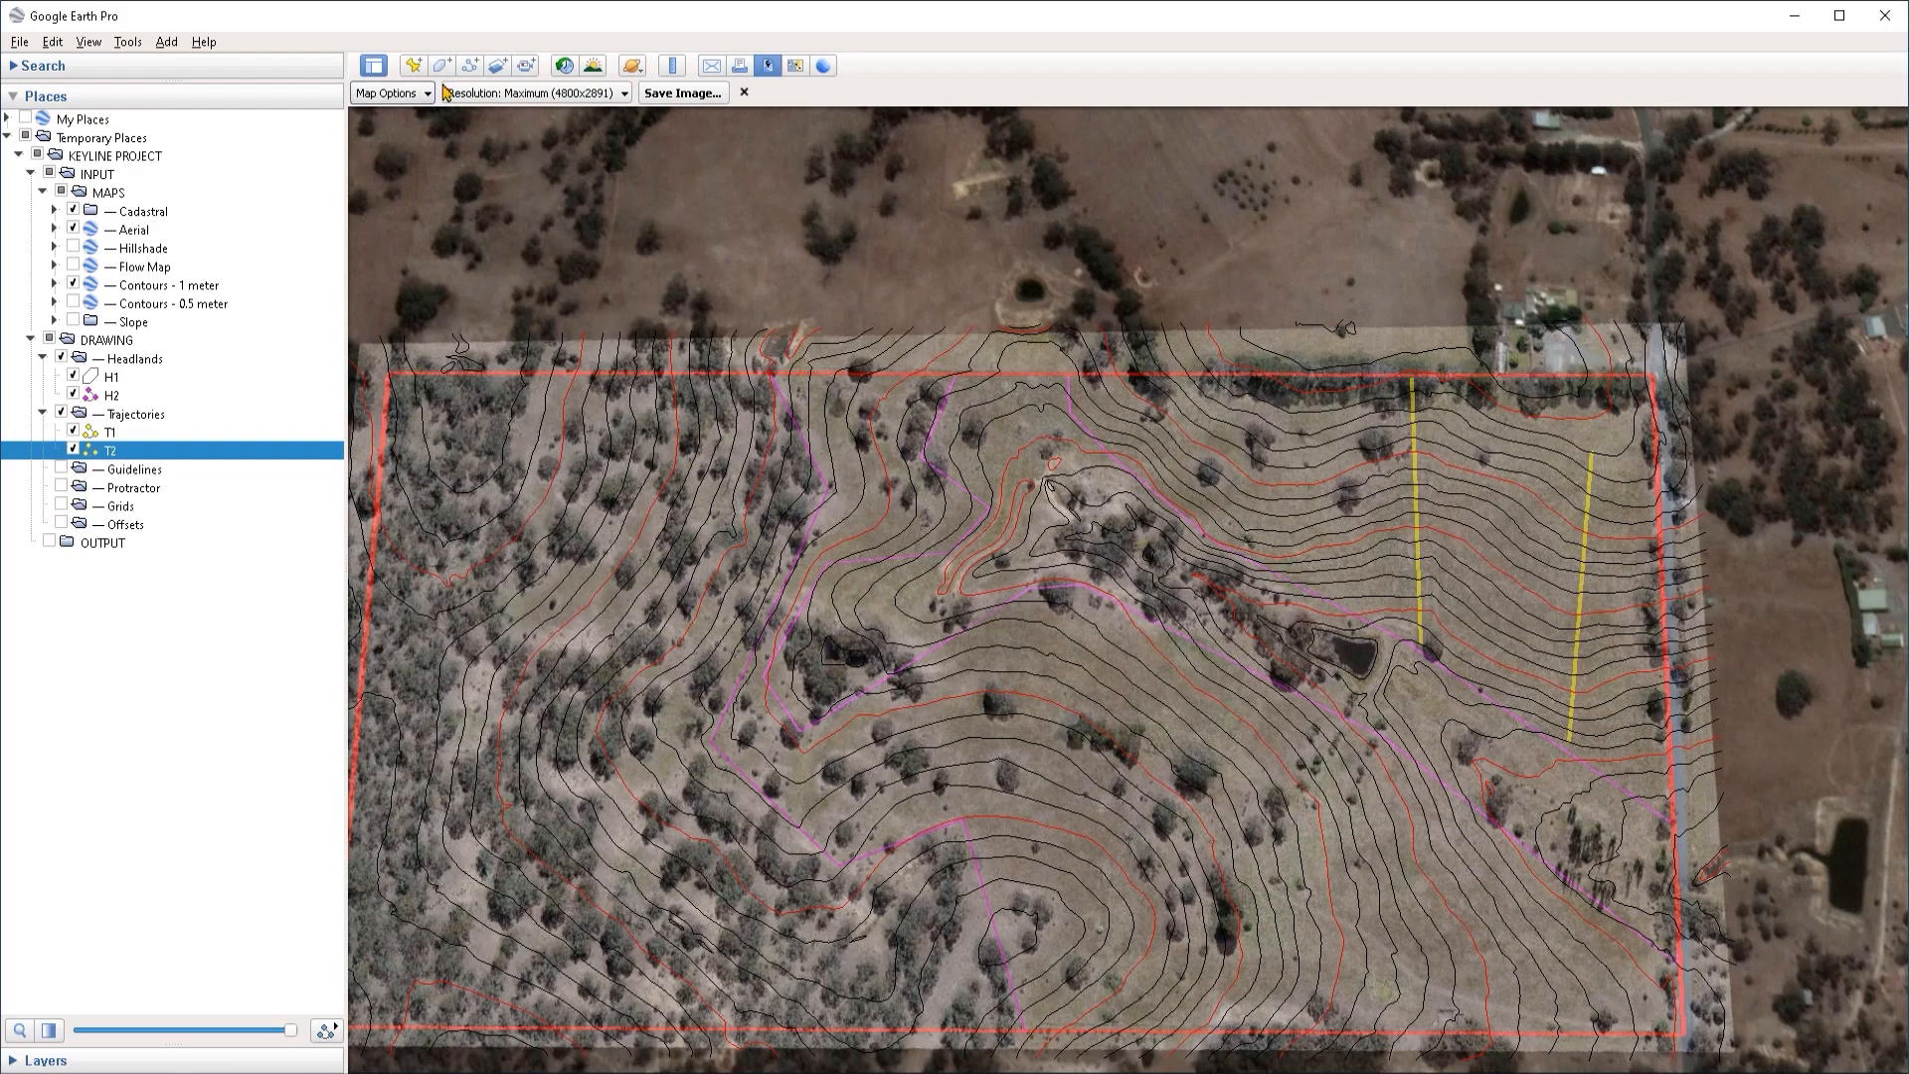
Step: Draw and save path T3 west of T2, running south-southwest from the northern boundary to the headland edge
click(469, 72)
text(T3)
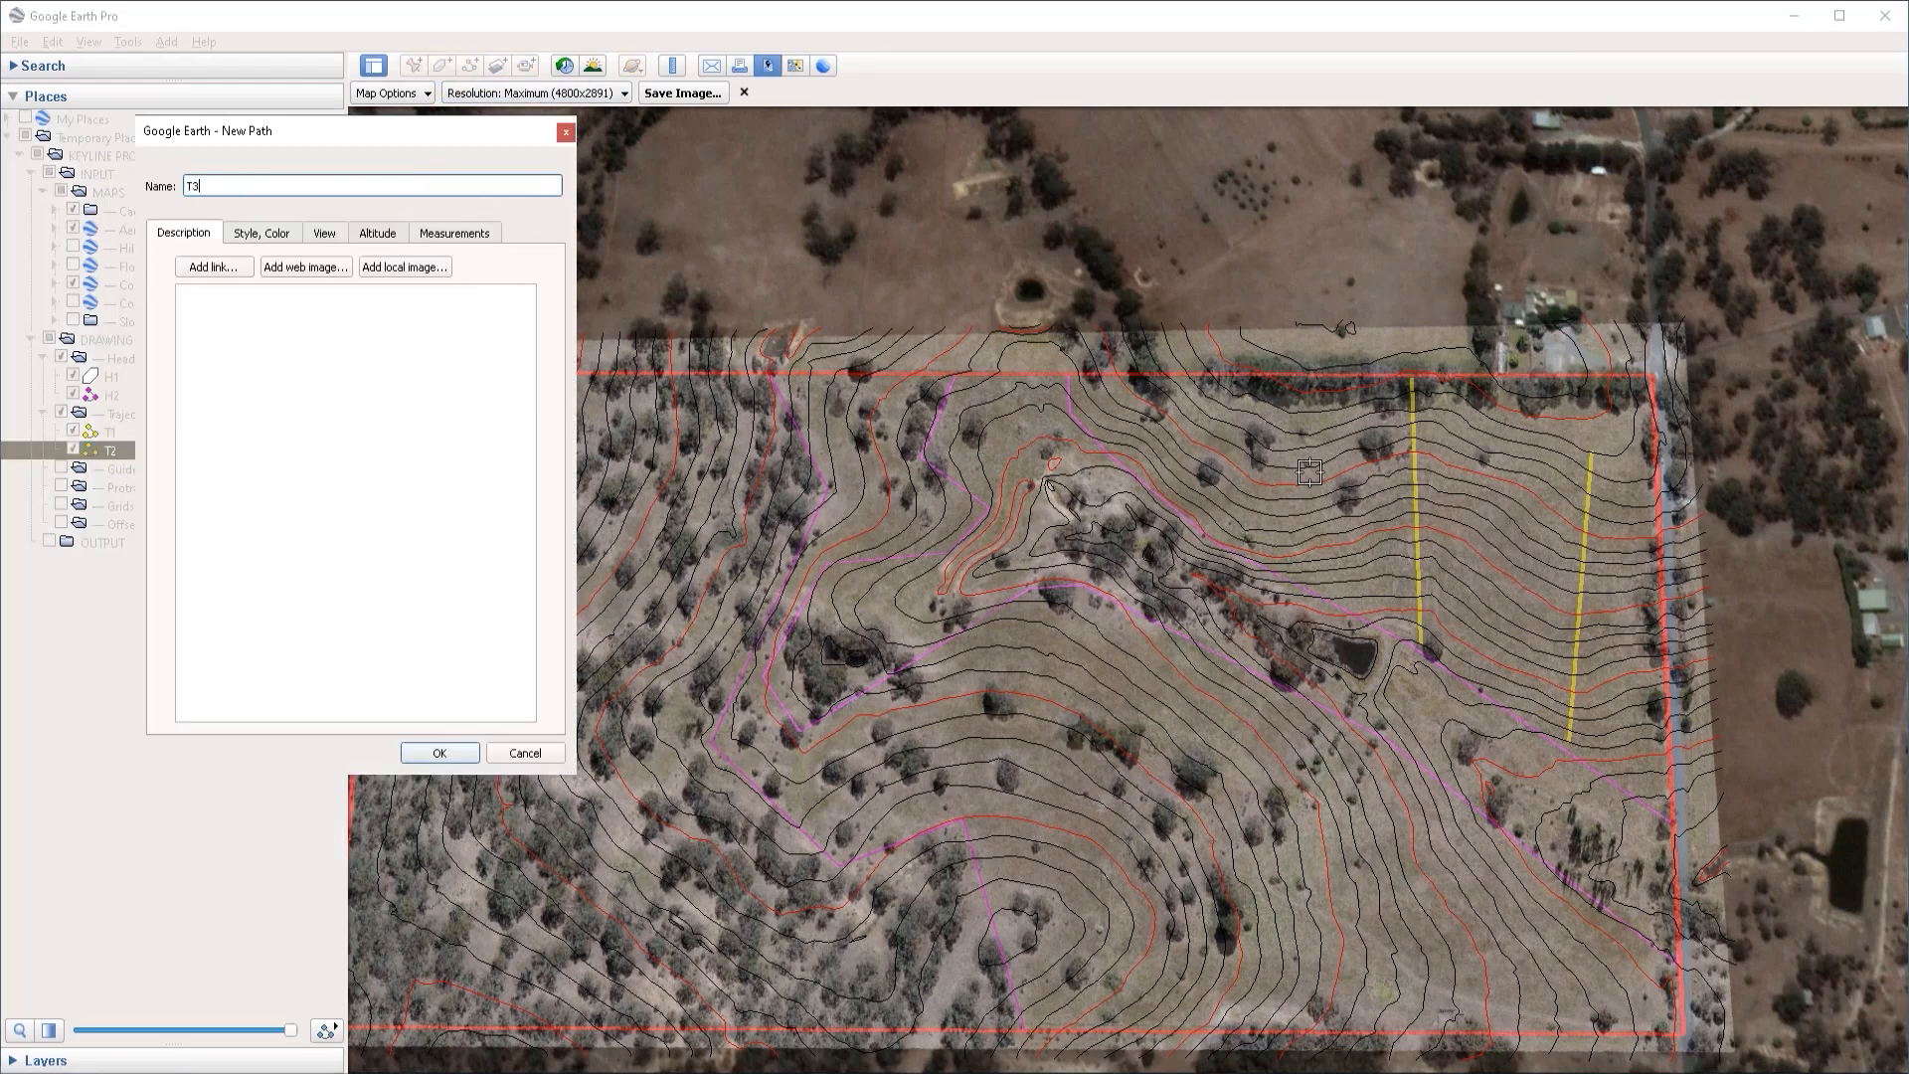
click(1292, 378)
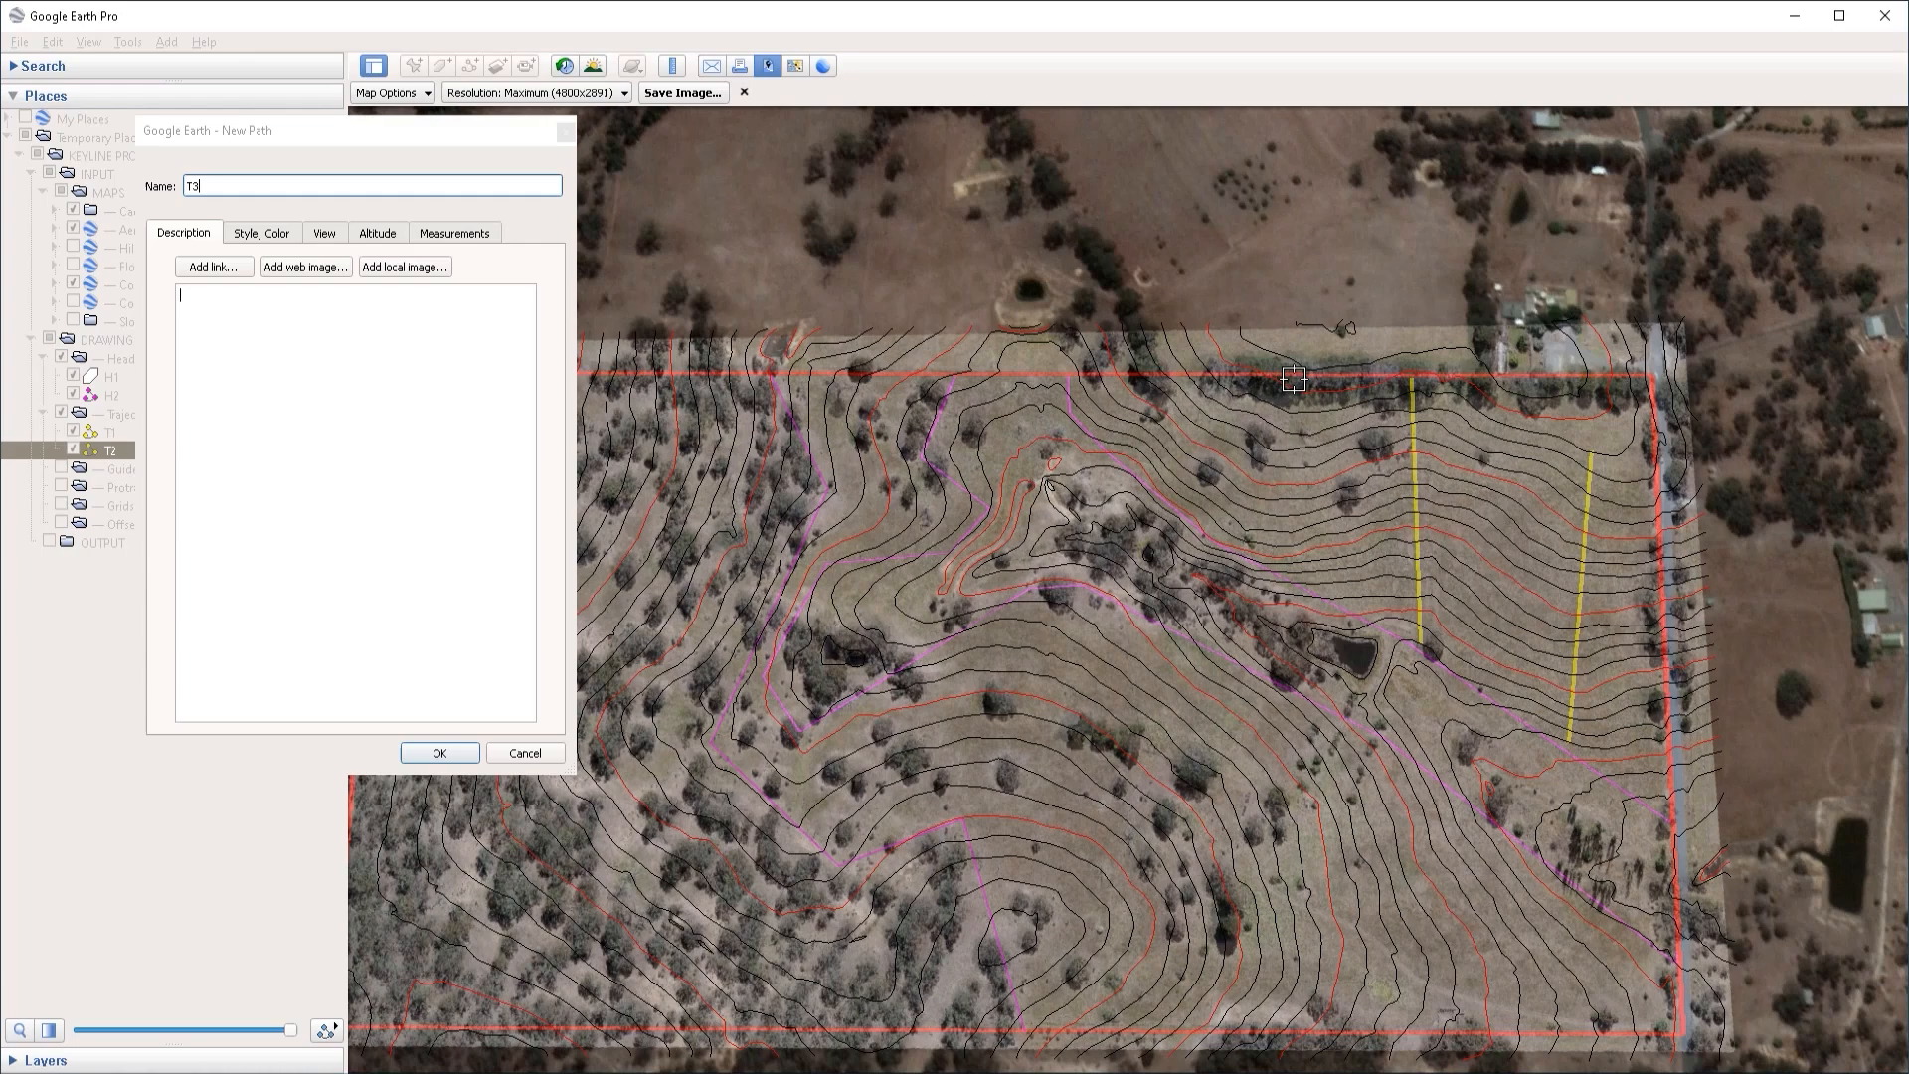
click(1246, 550)
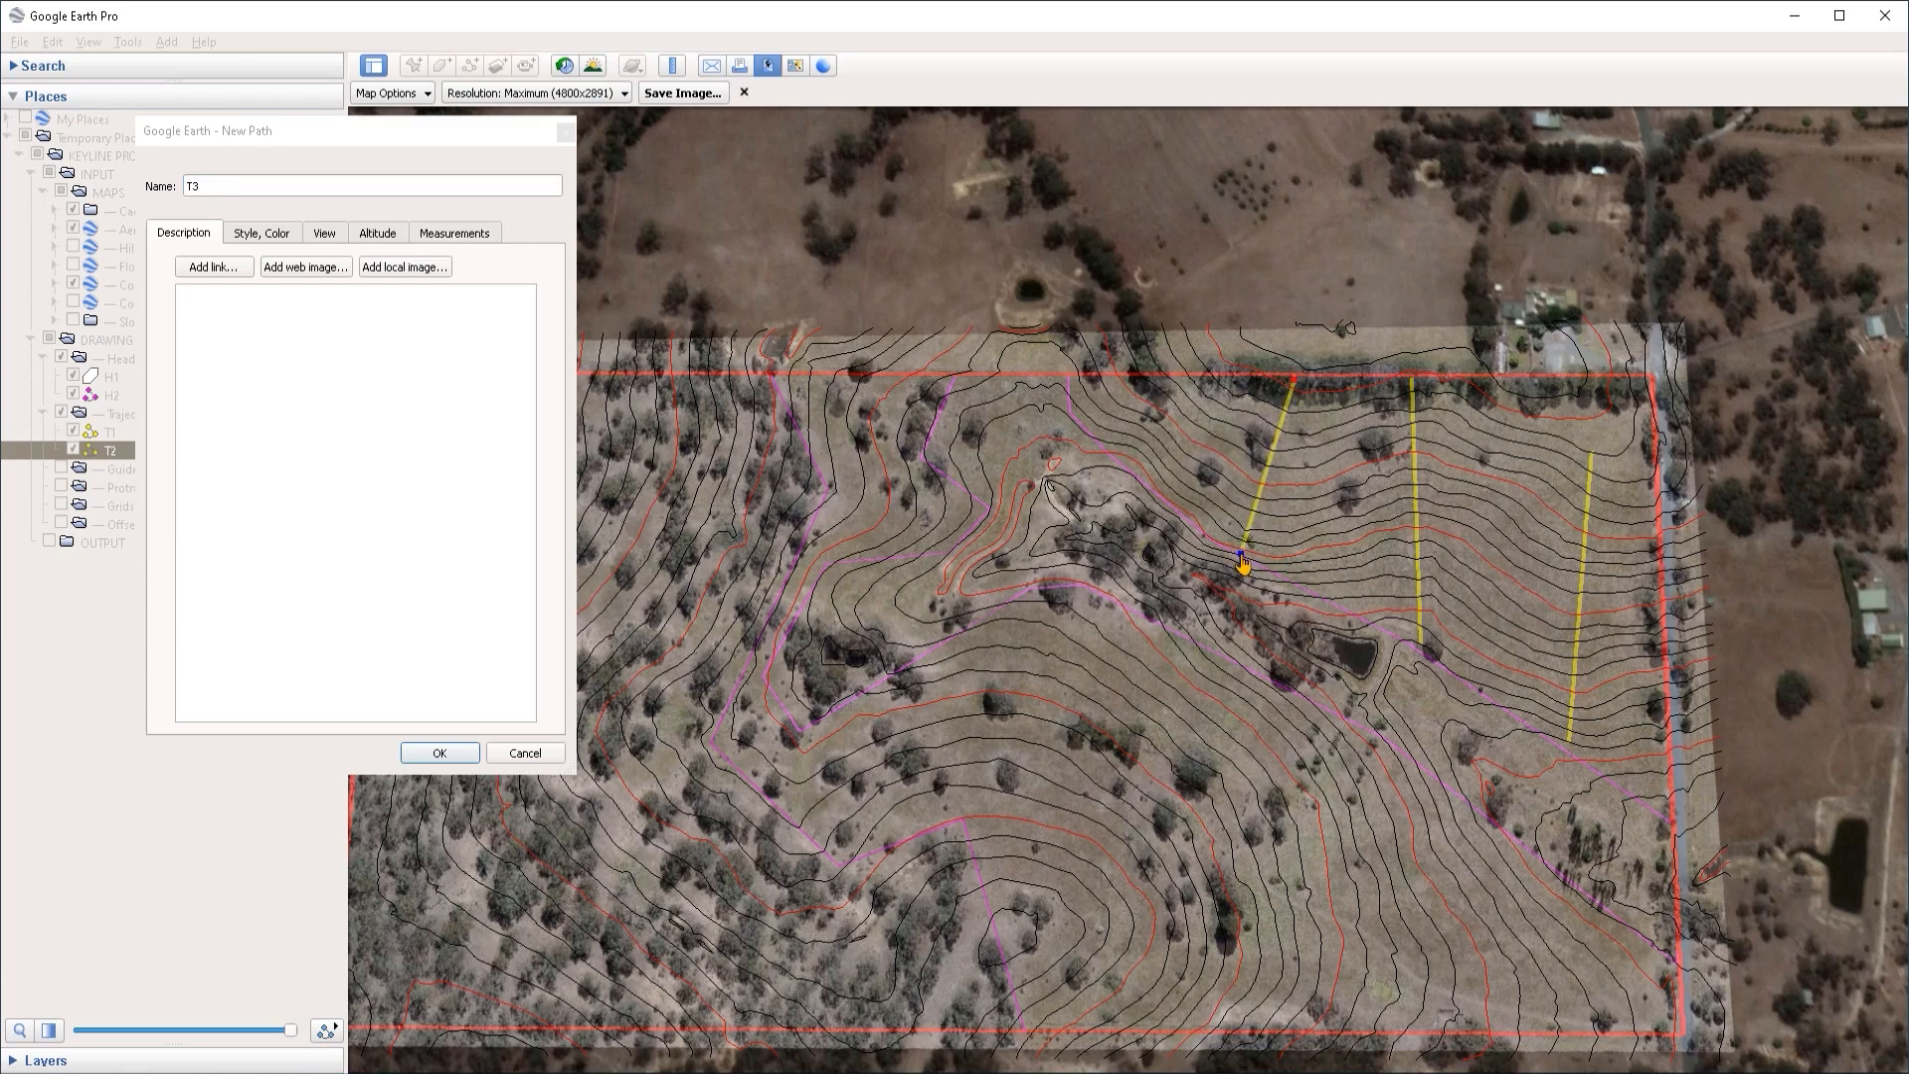
drag(1292, 384, 1296, 376)
click(497, 706)
click(441, 754)
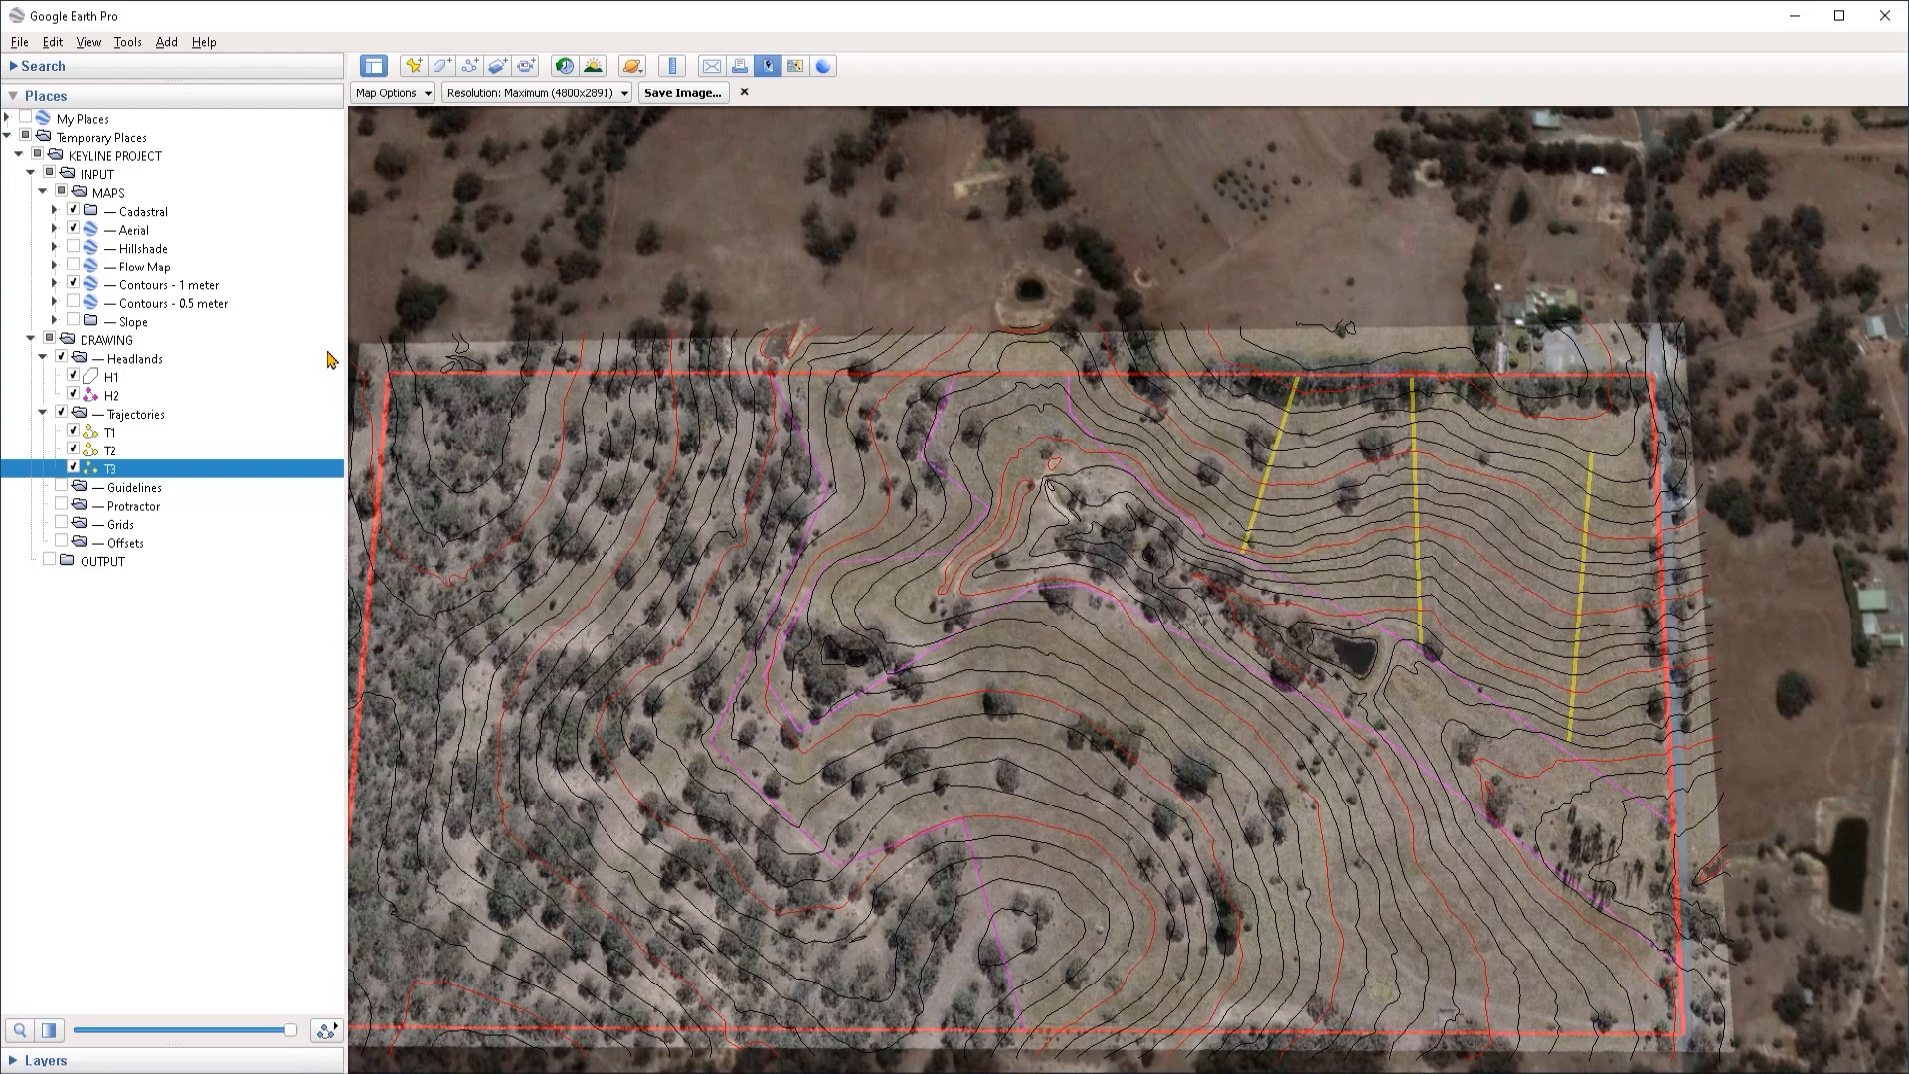
Step: Draw and save path T4 across the north-western contours, from the northern boundary south-east to the short headland line
click(470, 65)
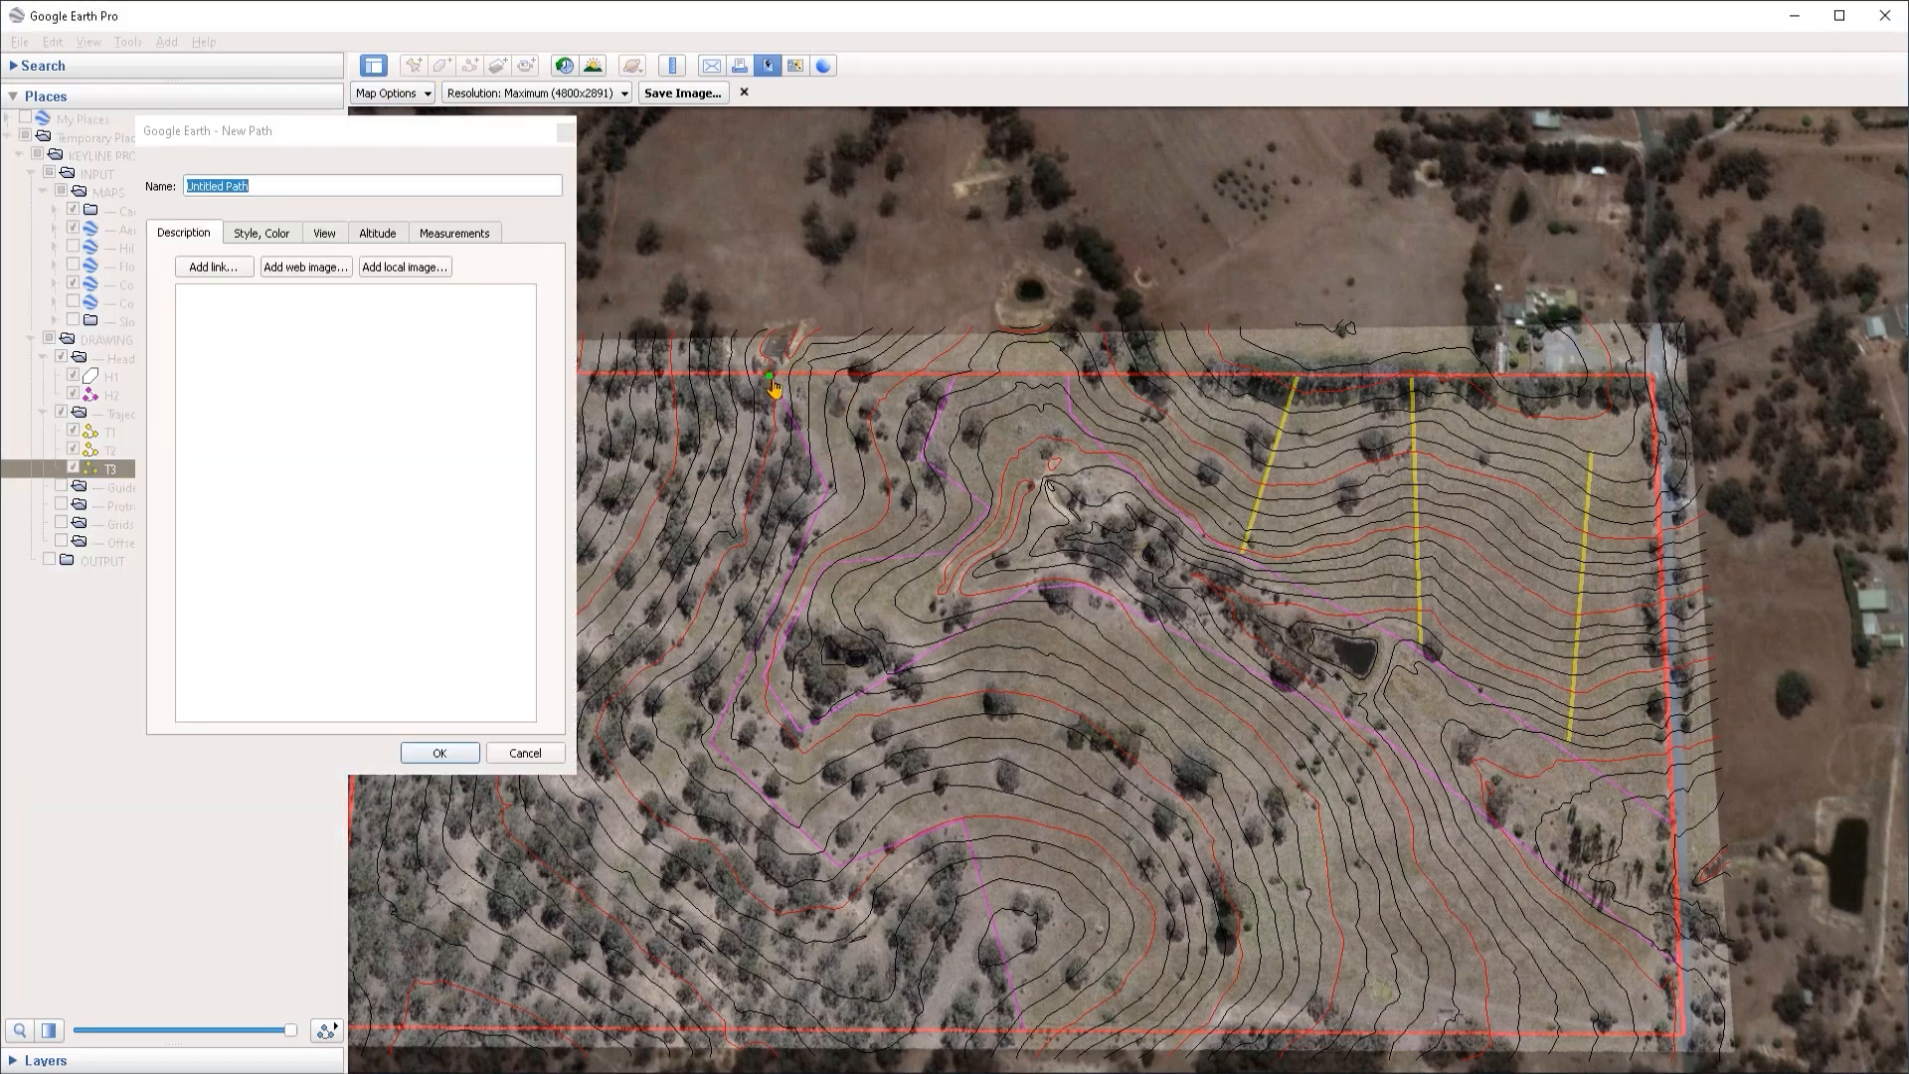
click(769, 376)
click(932, 422)
drag(769, 376, 801, 381)
click(308, 189)
text(T4)
click(437, 751)
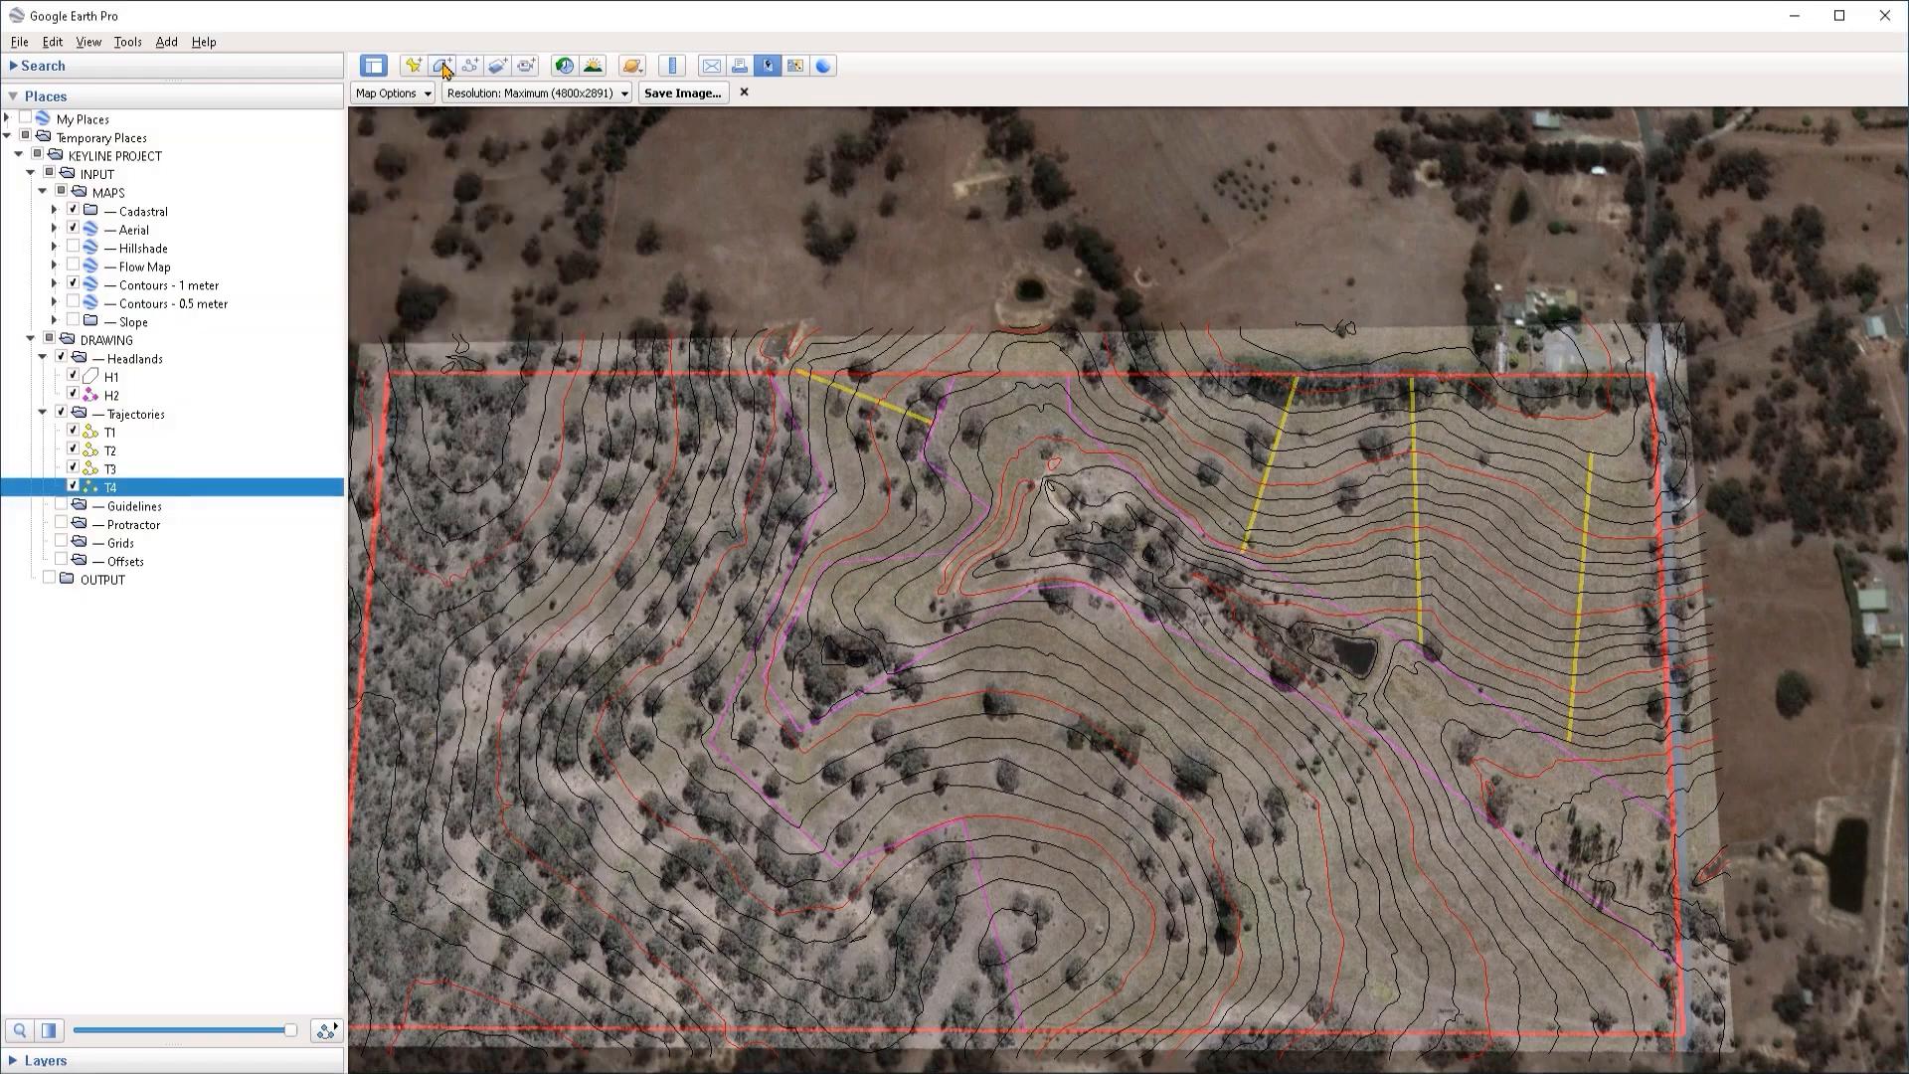
Step: Draw and save path T5 south of T4, spanning the contours between the western headland edge and the gully
click(470, 65)
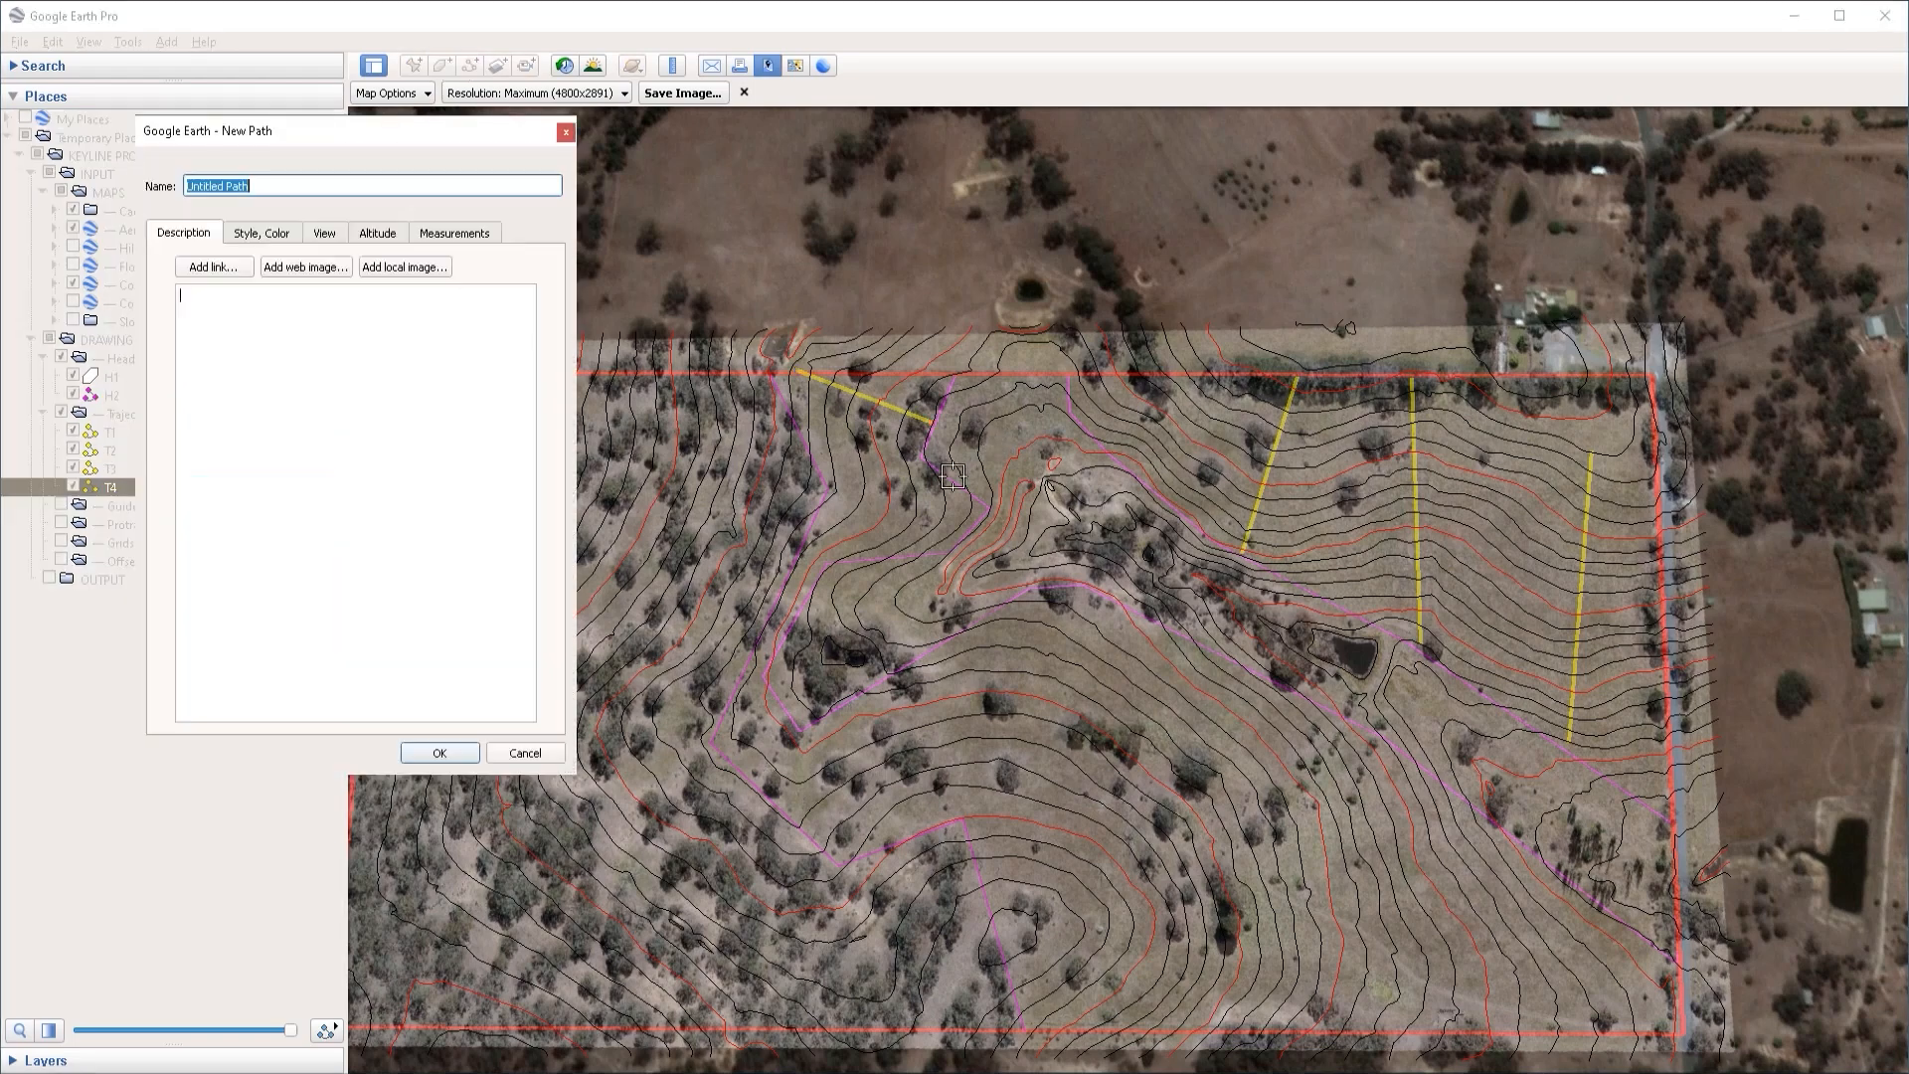
click(823, 489)
click(980, 517)
drag(979, 518, 982, 516)
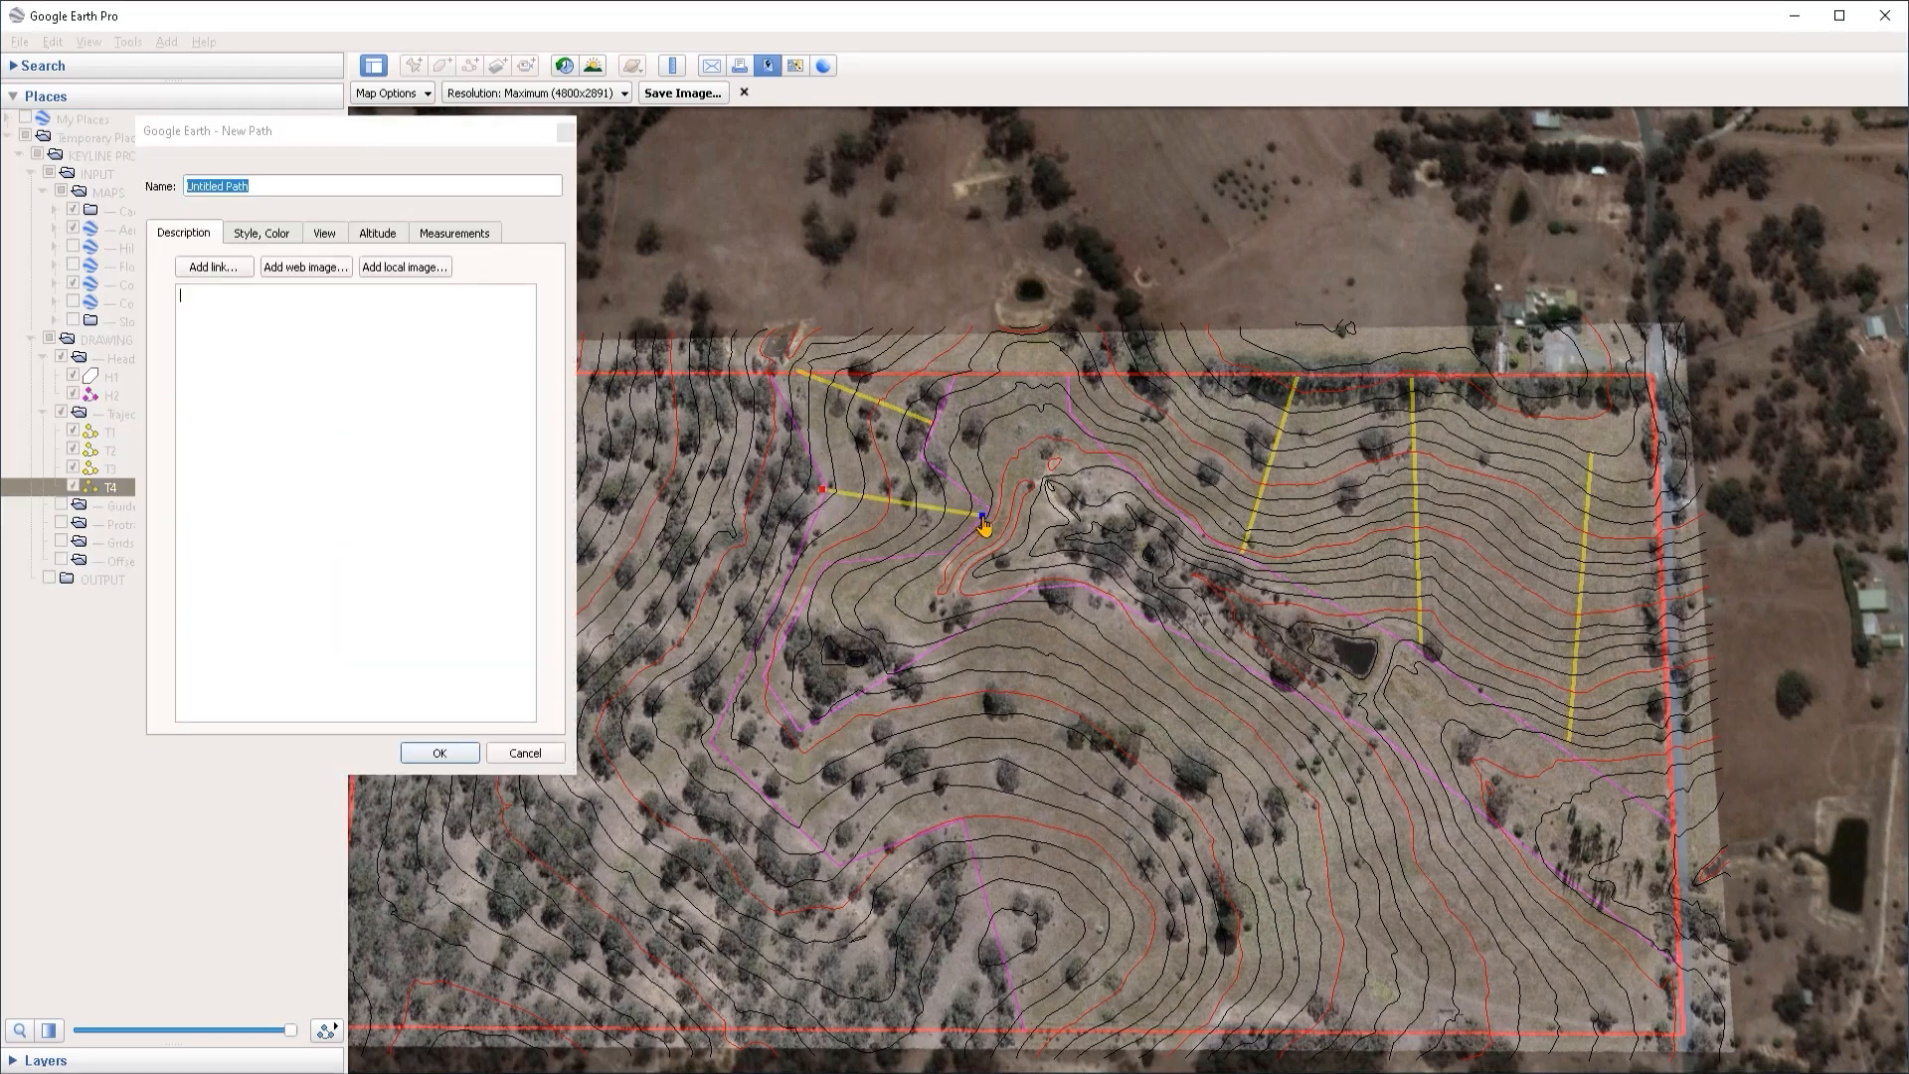
drag(823, 489, 827, 490)
click(562, 487)
text(T5)
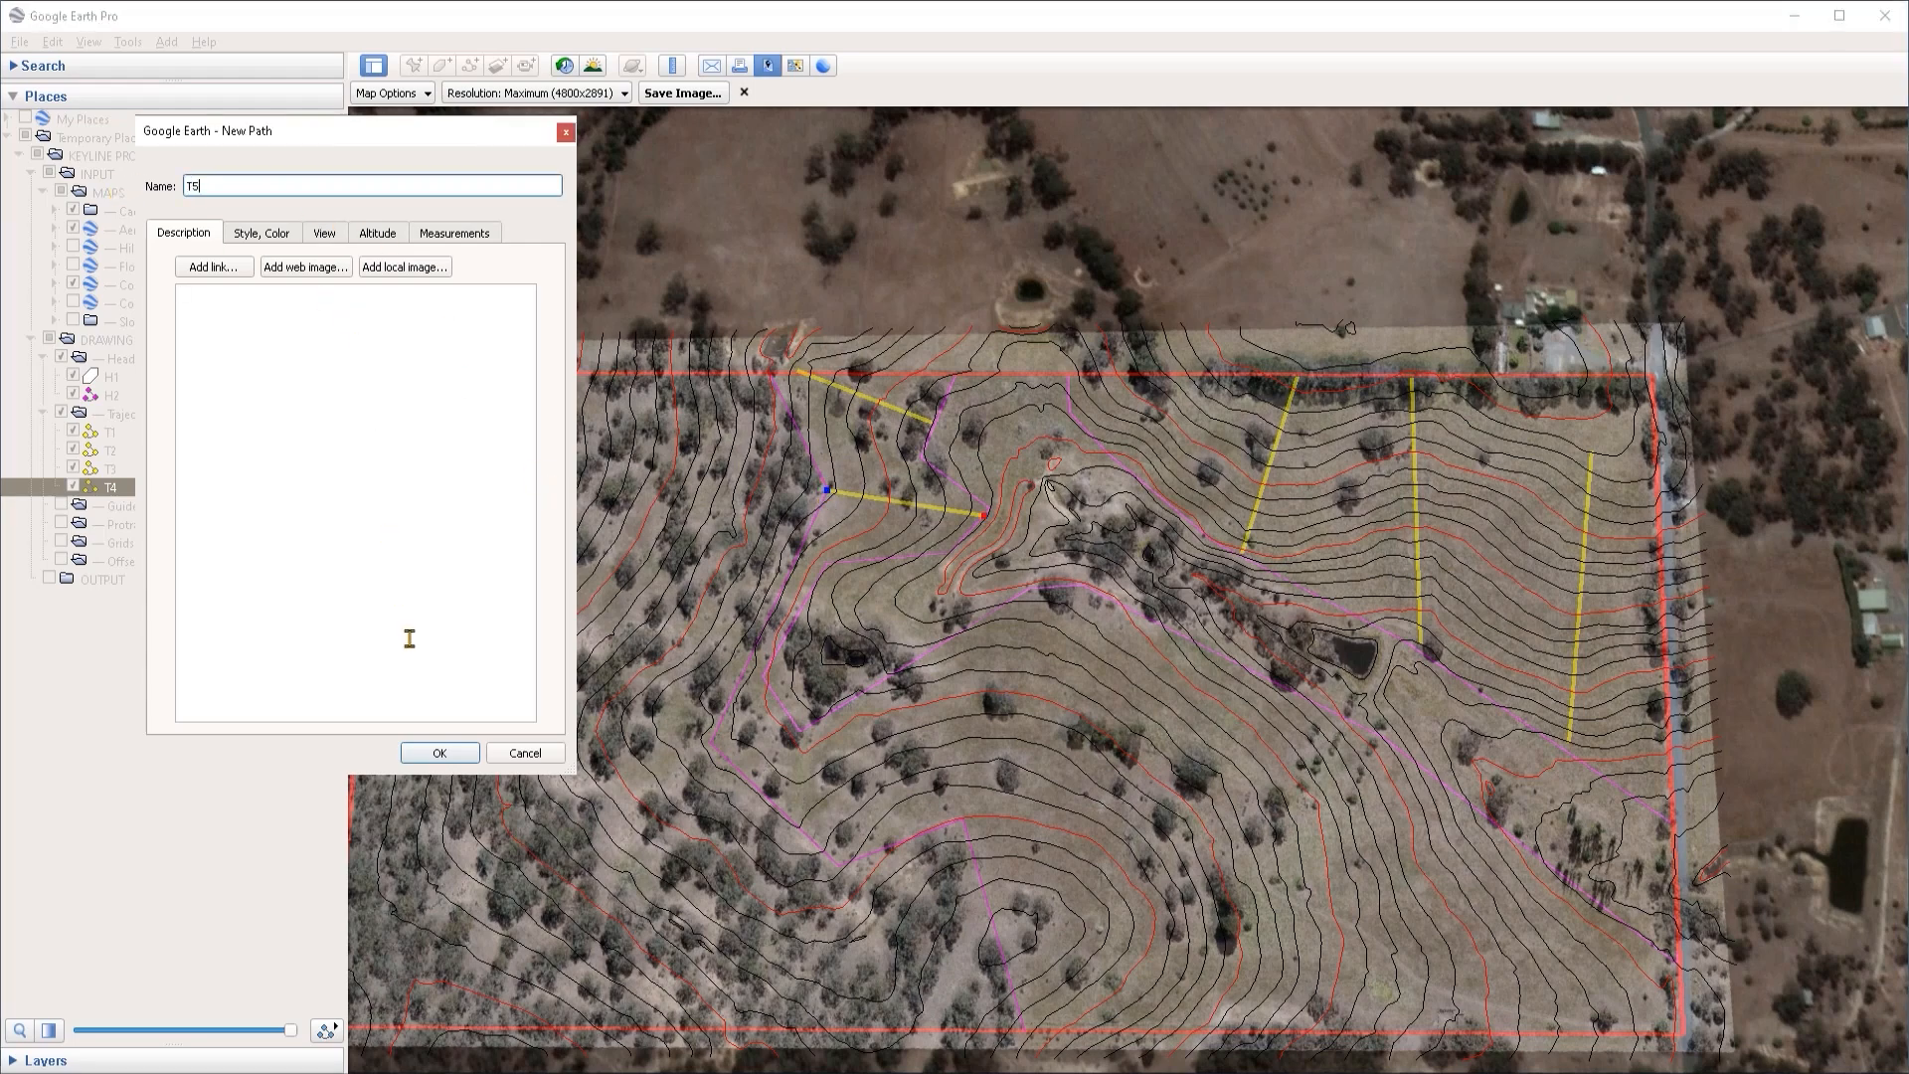
click(443, 755)
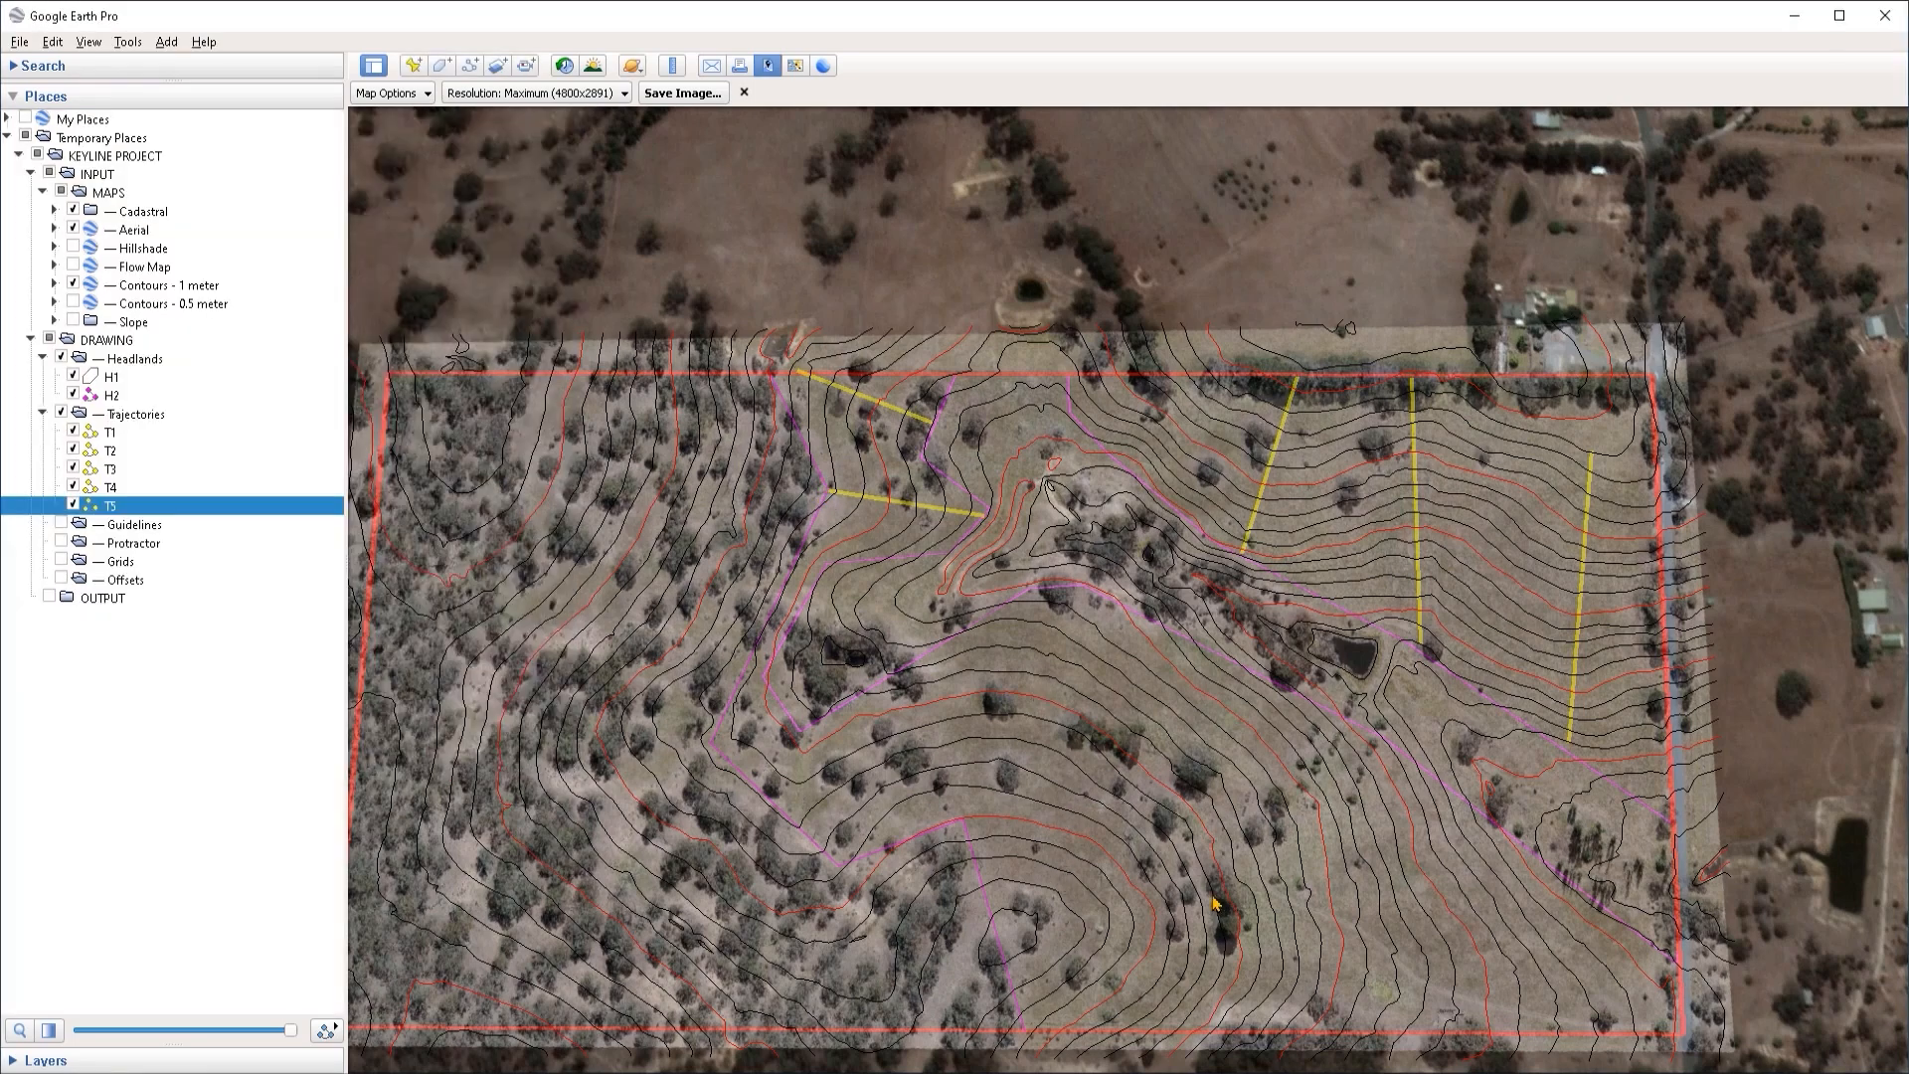
Step: Draw path T6 across the central slope between the upper and lower headland lines, adjust both ends and save it
drag(1215, 900, 1145, 799)
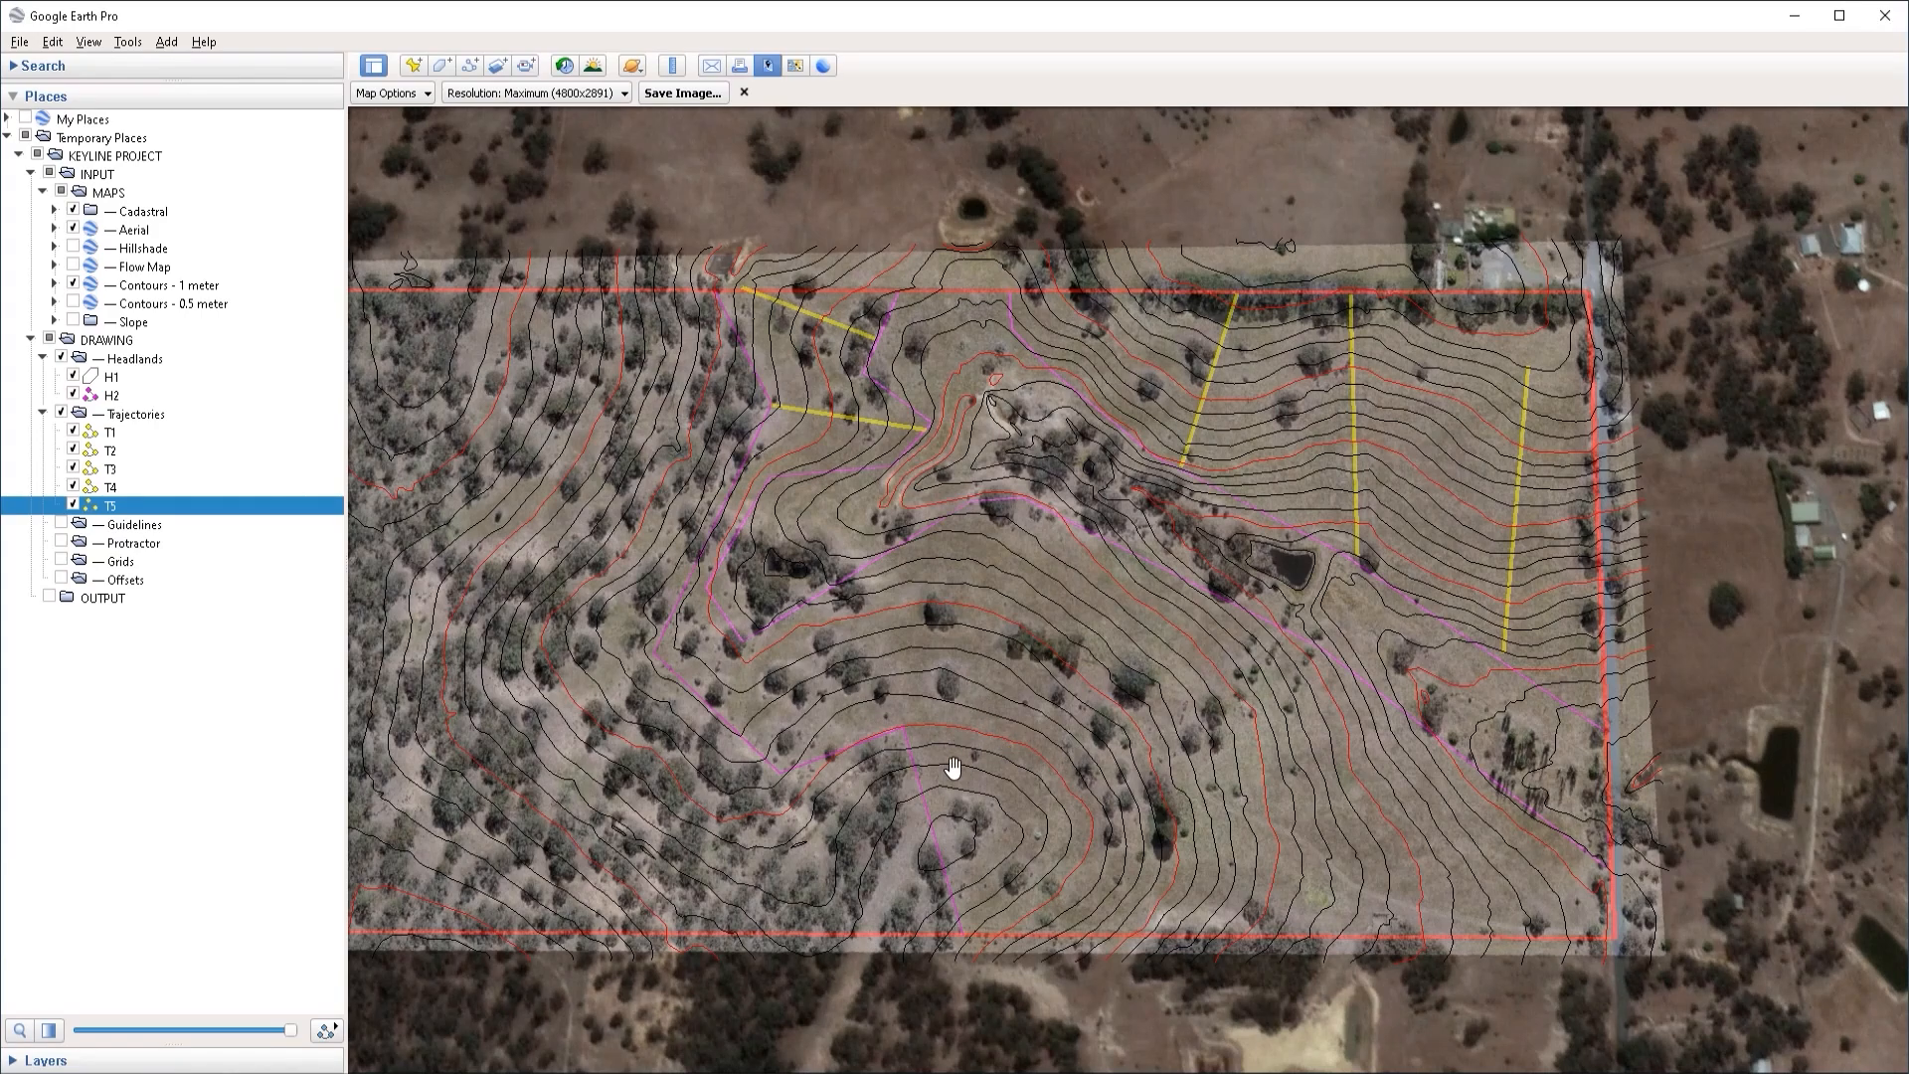
click(471, 68)
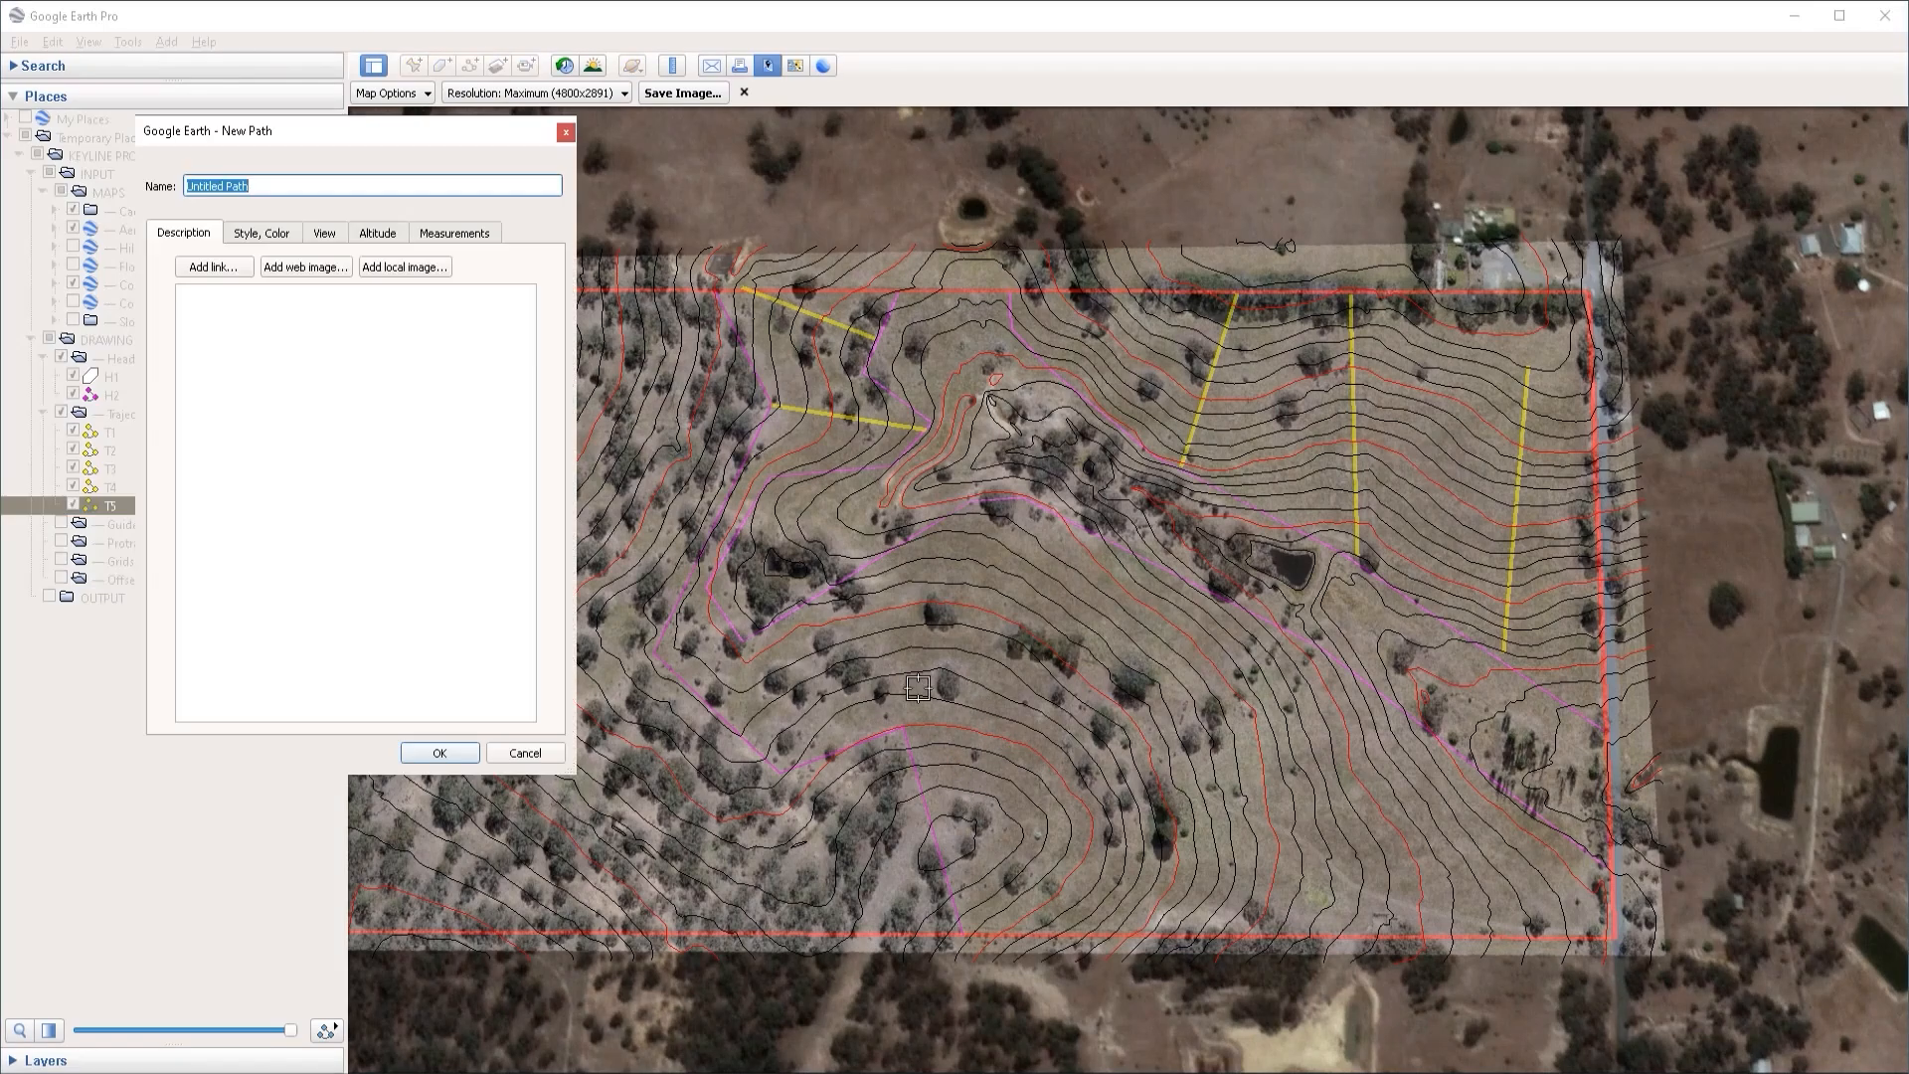
click(974, 505)
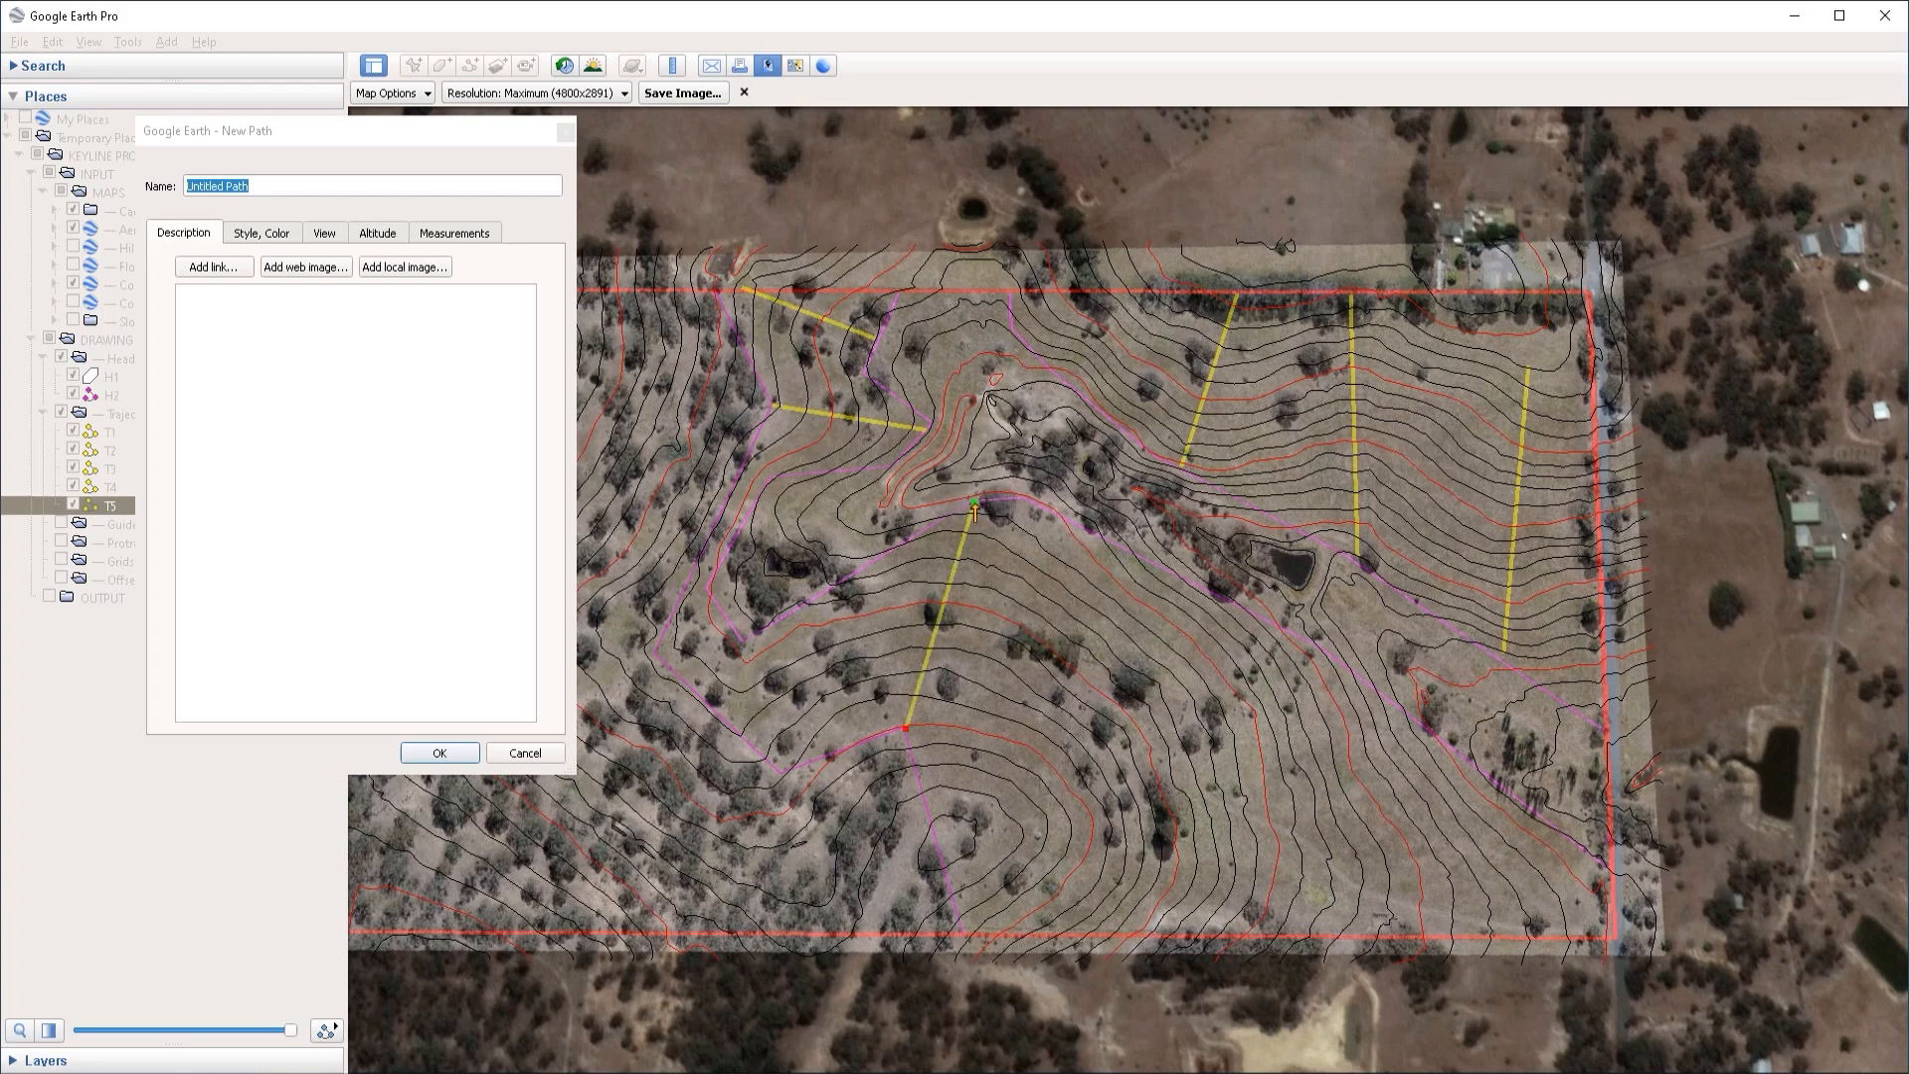
click(898, 727)
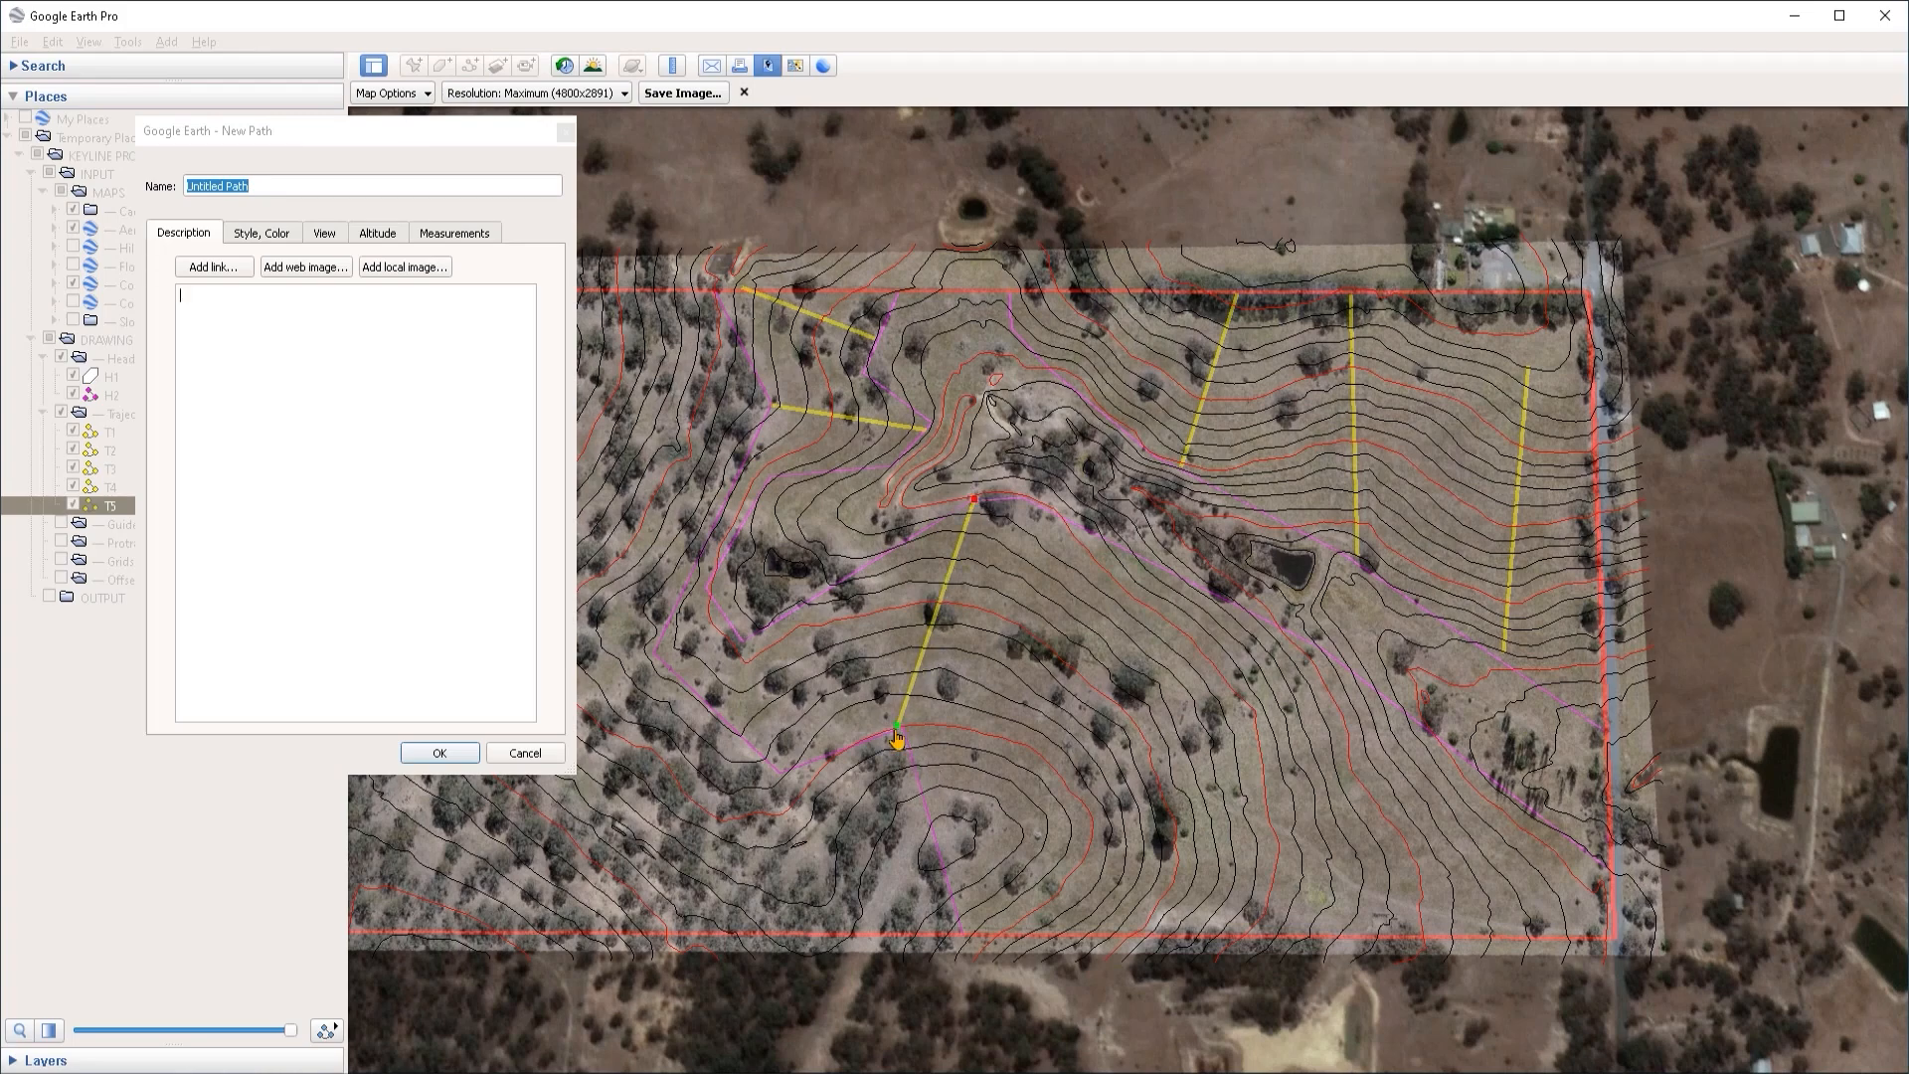
text(T6)
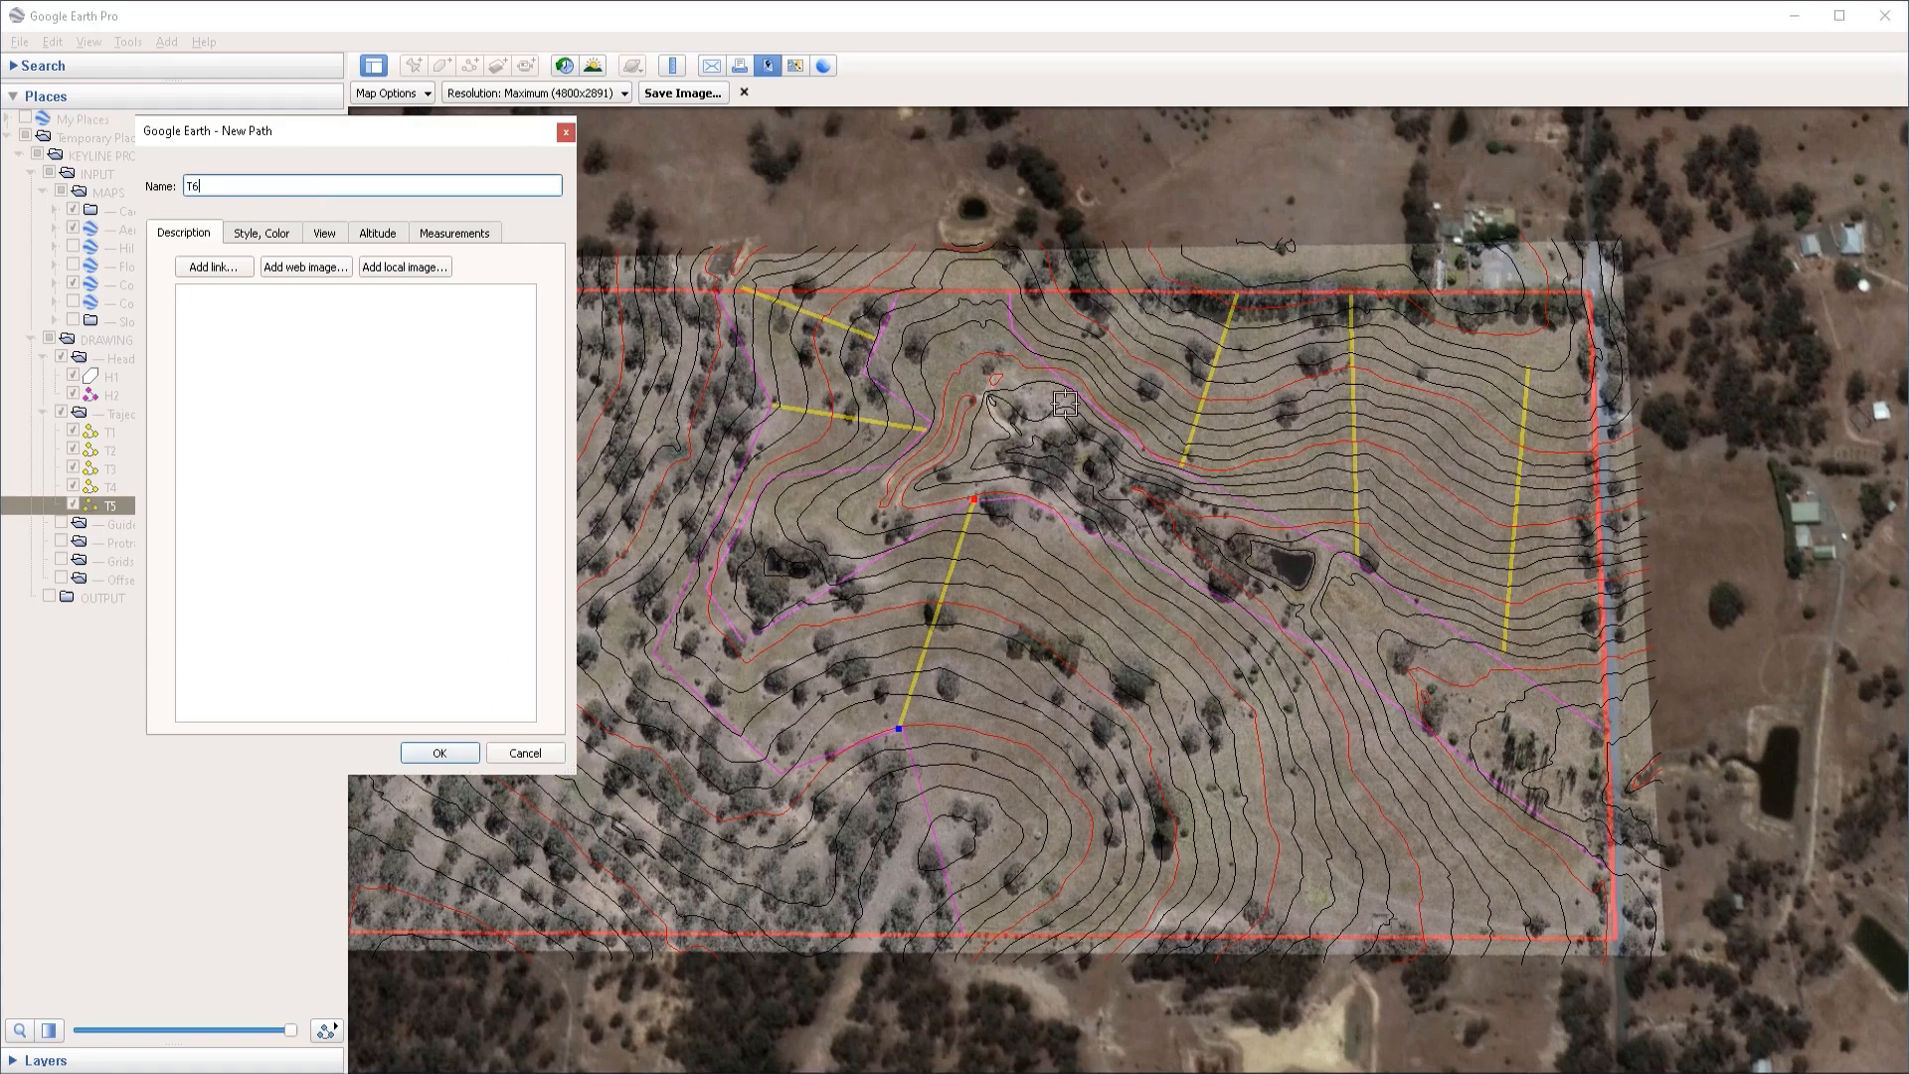
click(968, 501)
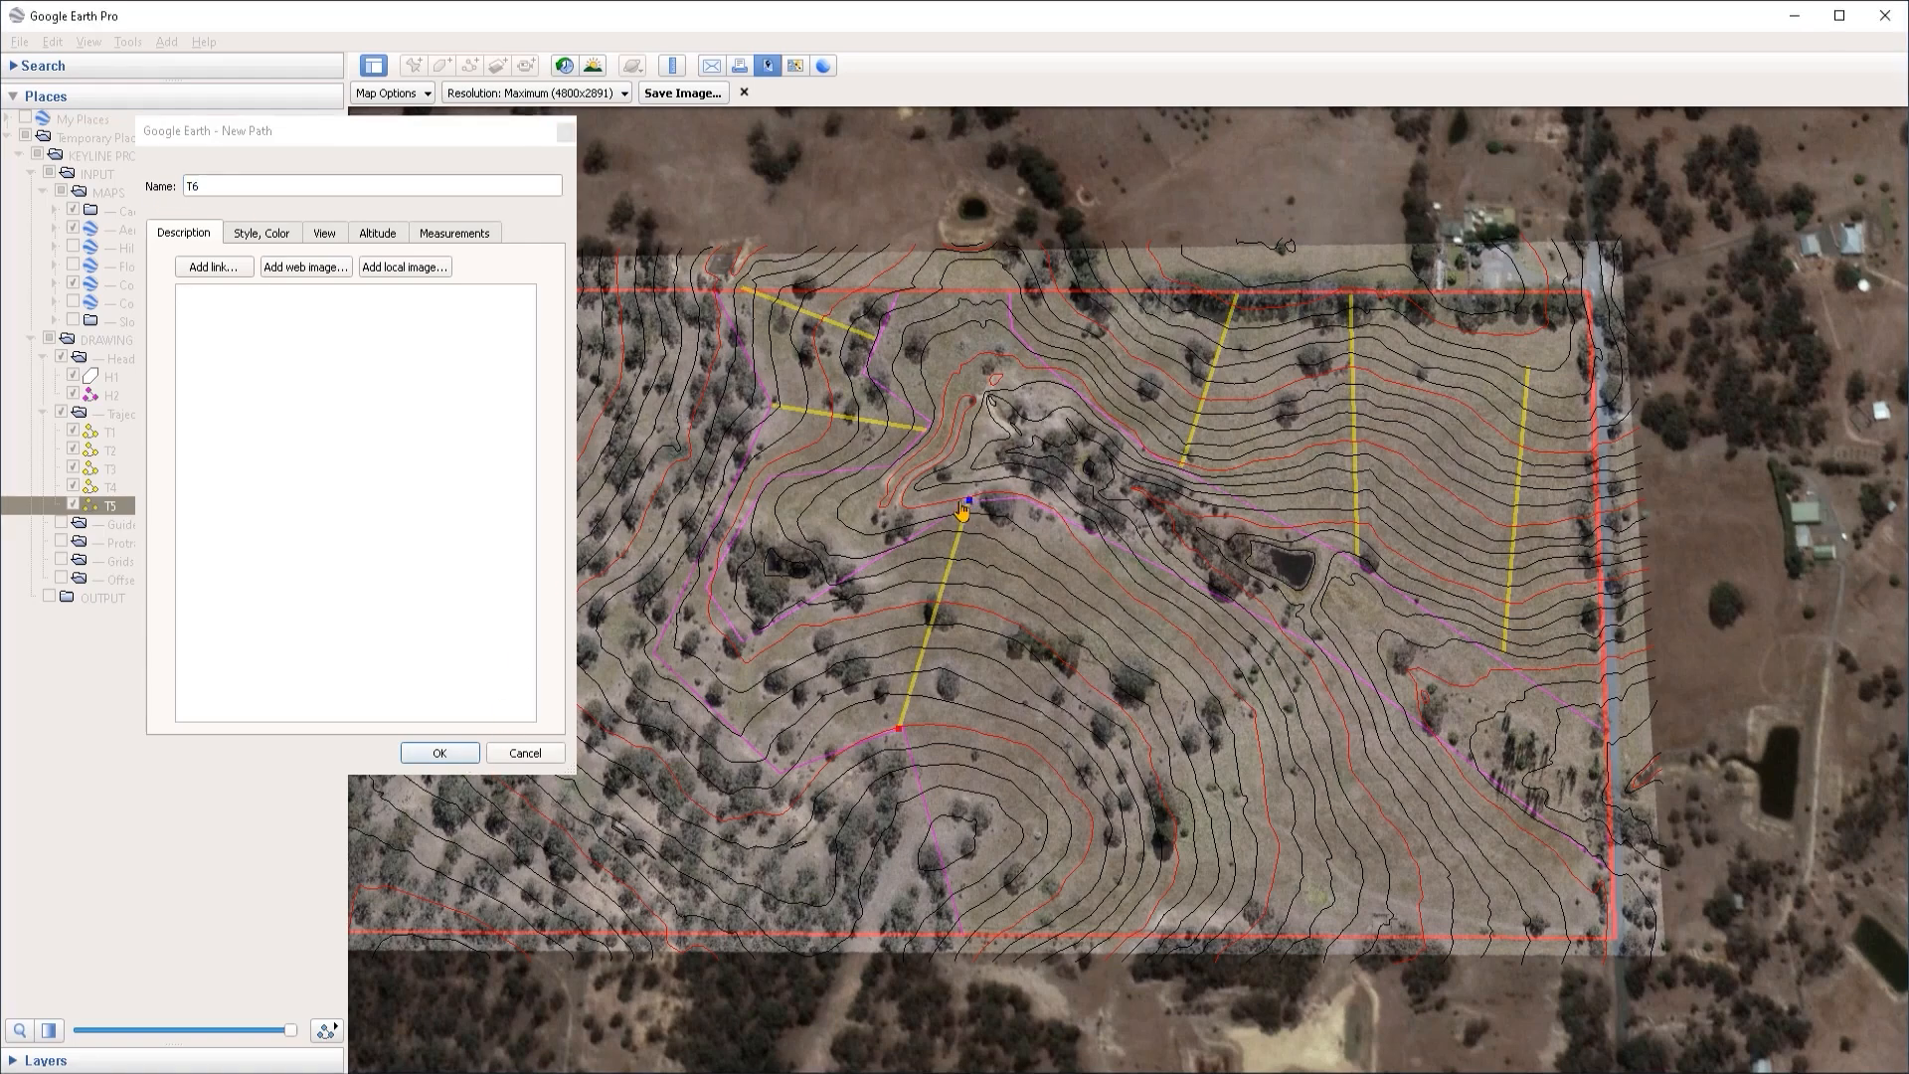
click(902, 727)
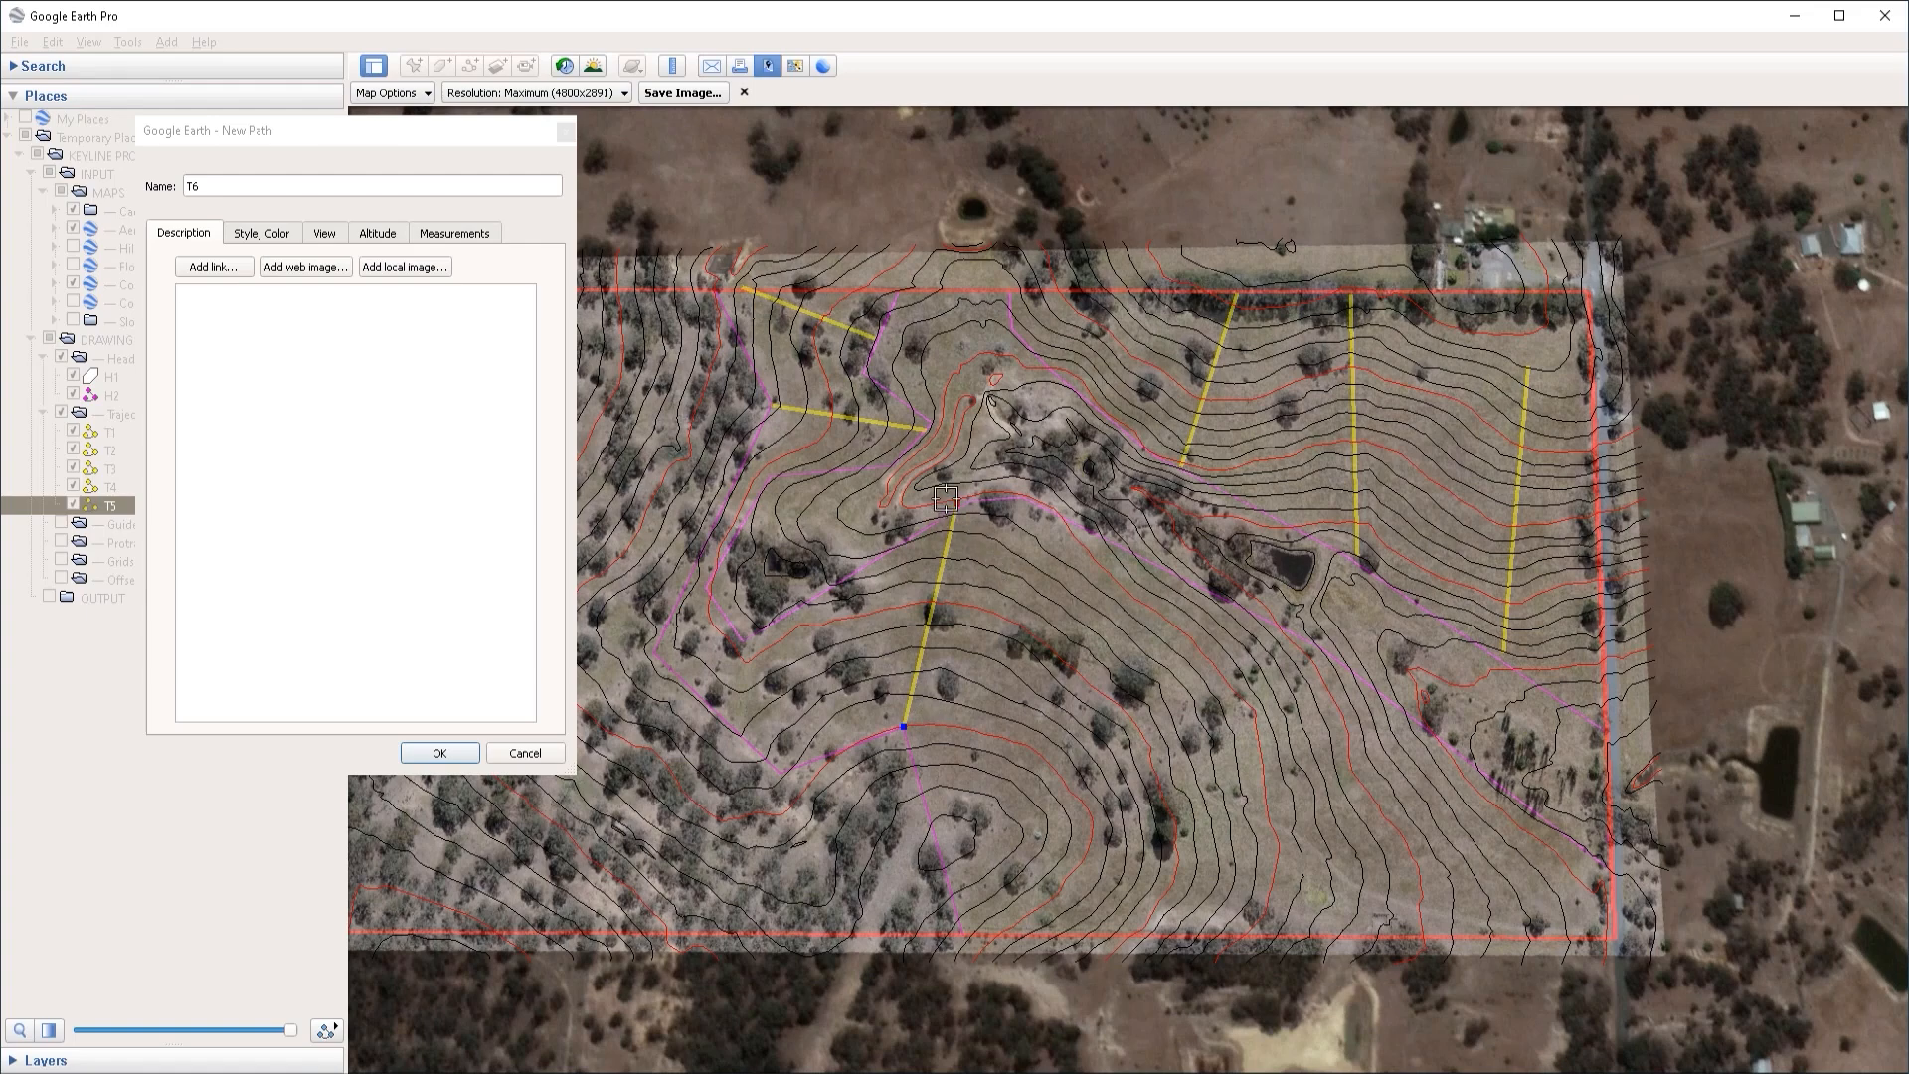
drag(957, 503, 972, 502)
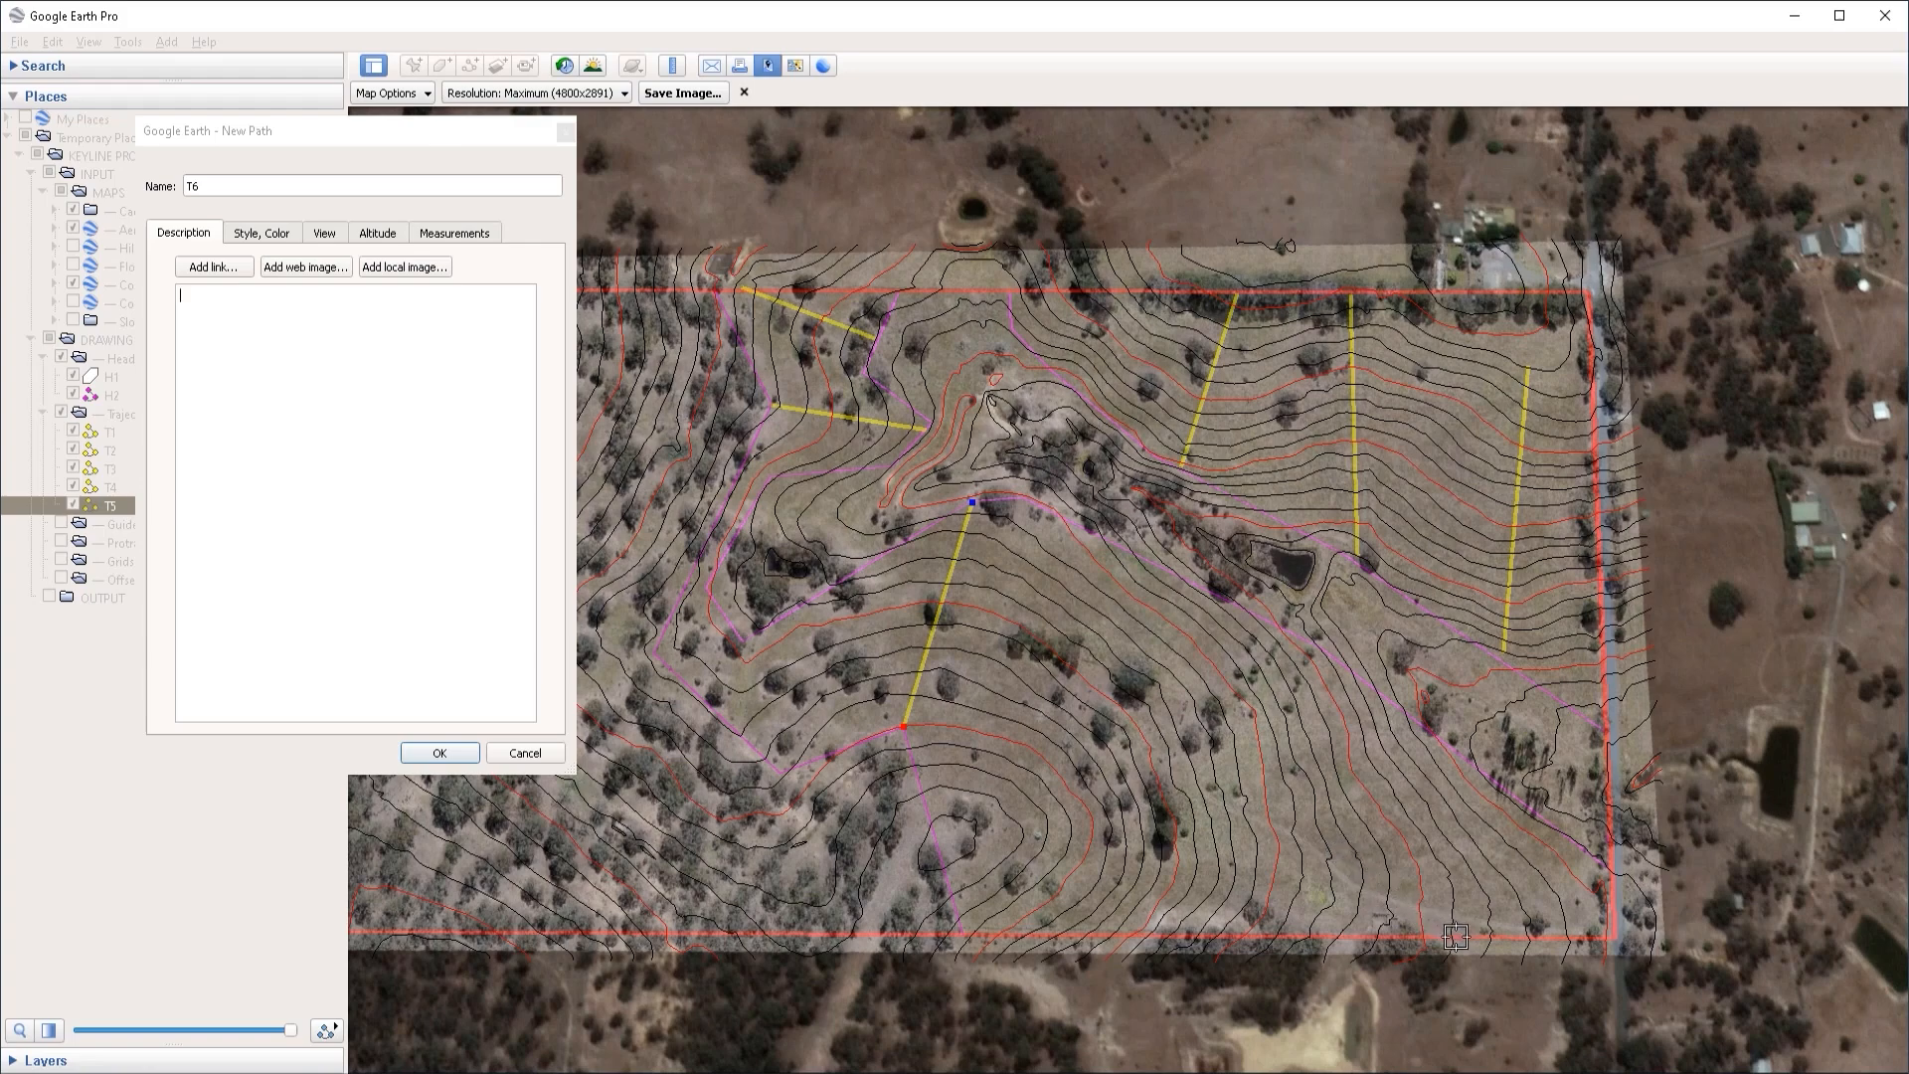
click(439, 753)
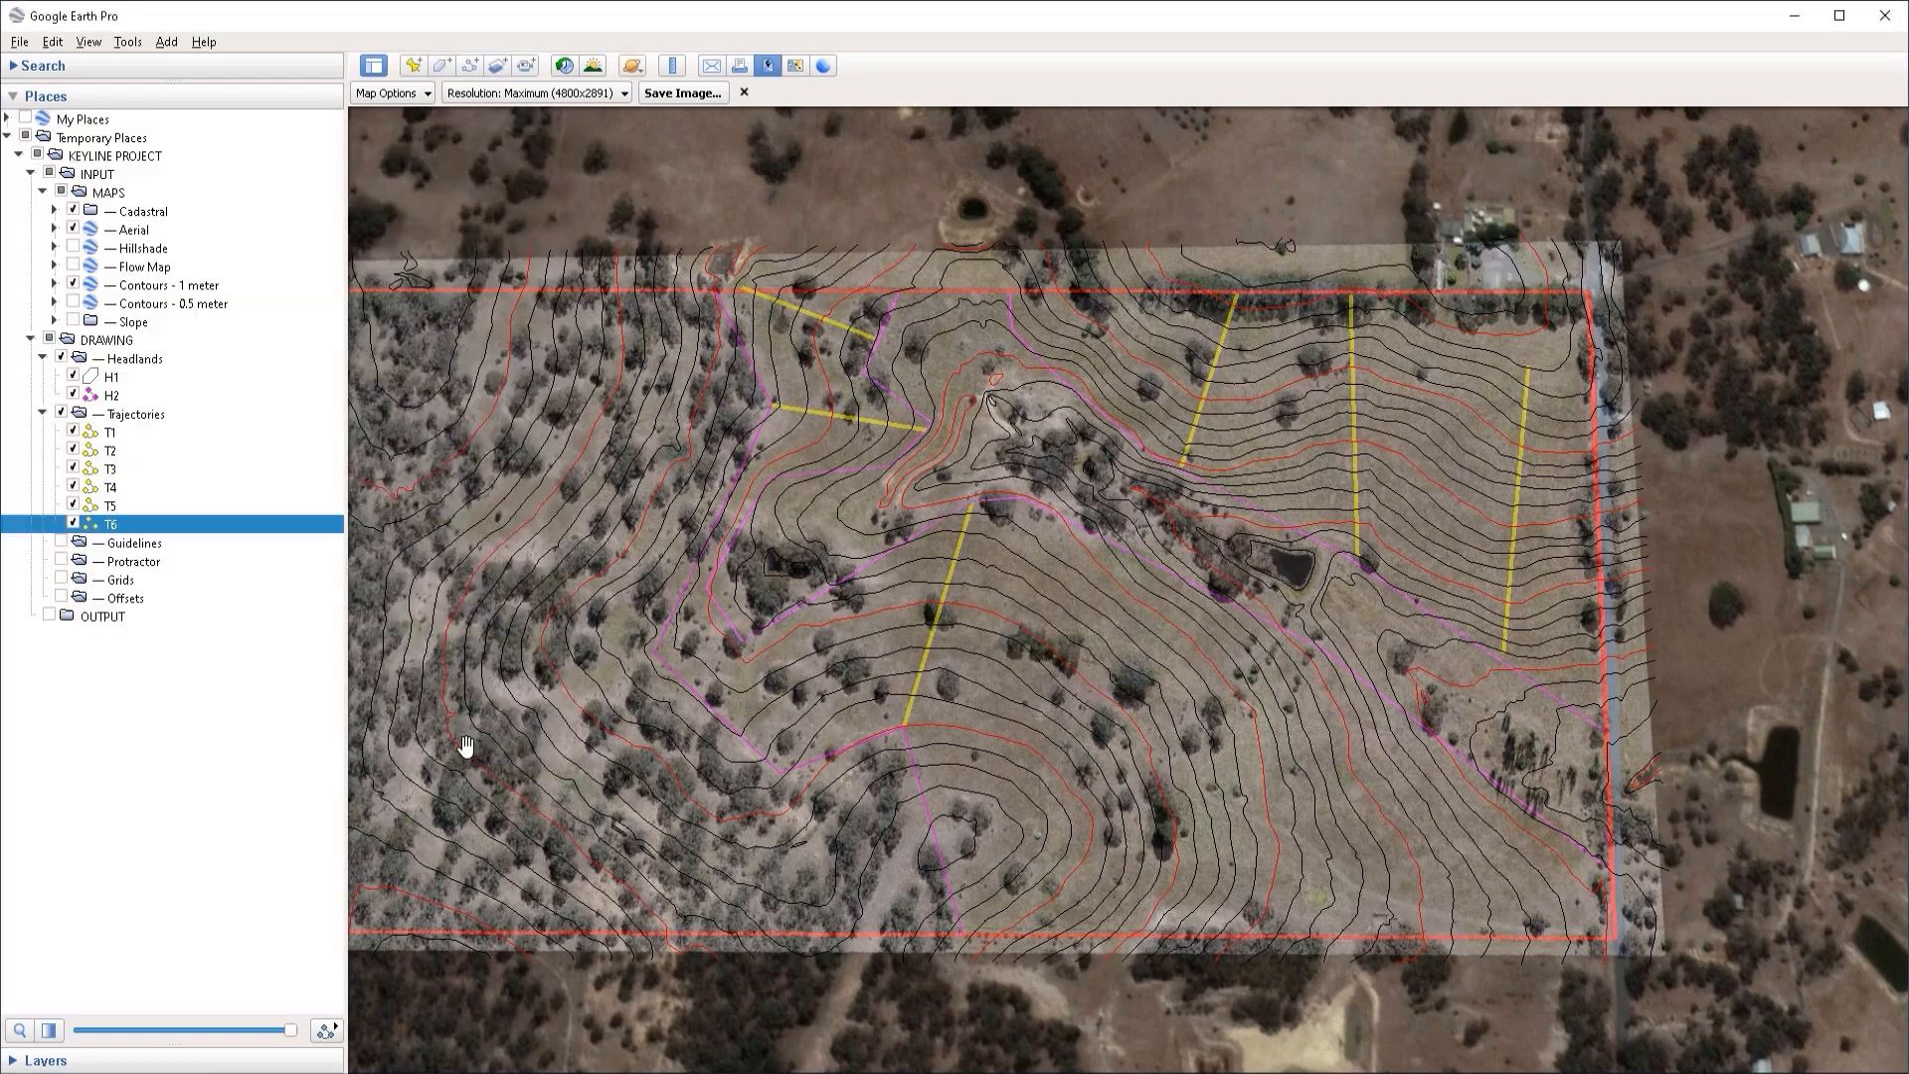
Step: Draw and save path T7 from the southern headland line north-east across the contours to the headland edge just below the dam
click(472, 66)
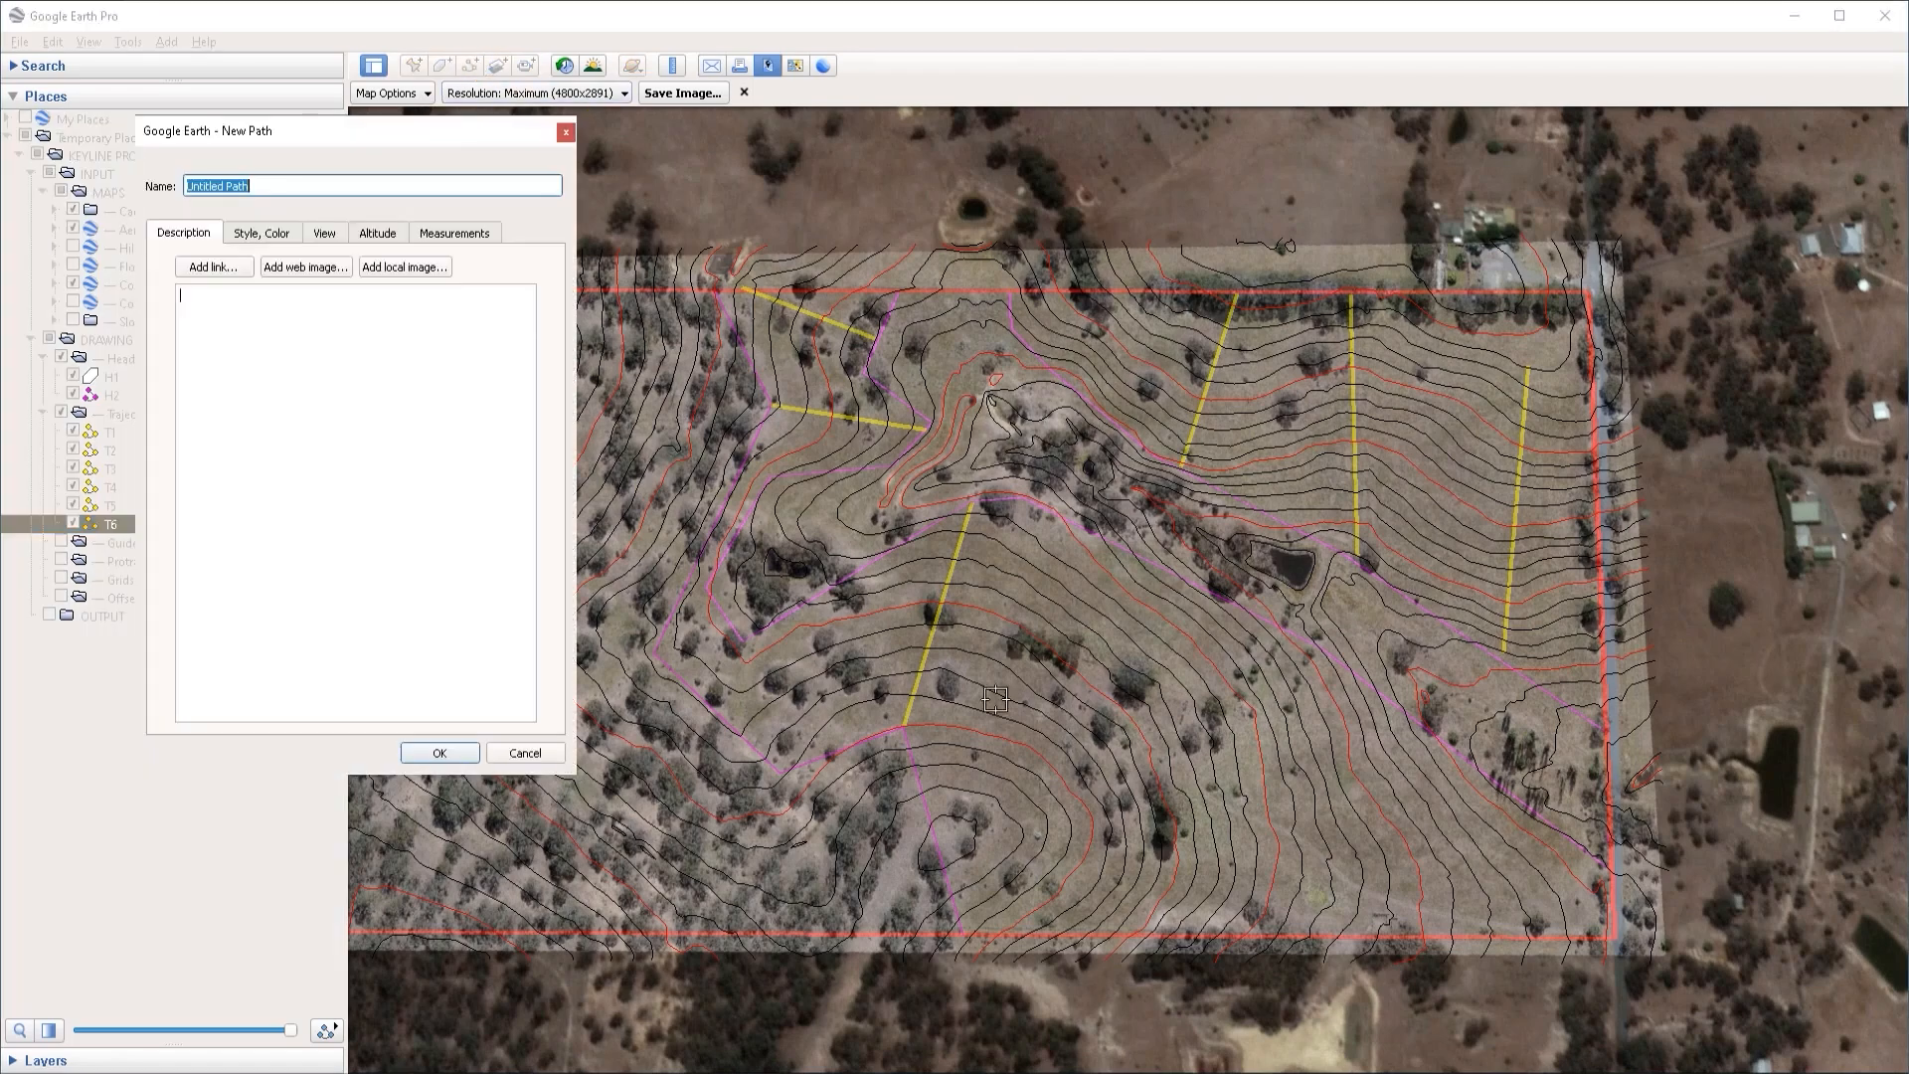
click(937, 838)
click(1330, 657)
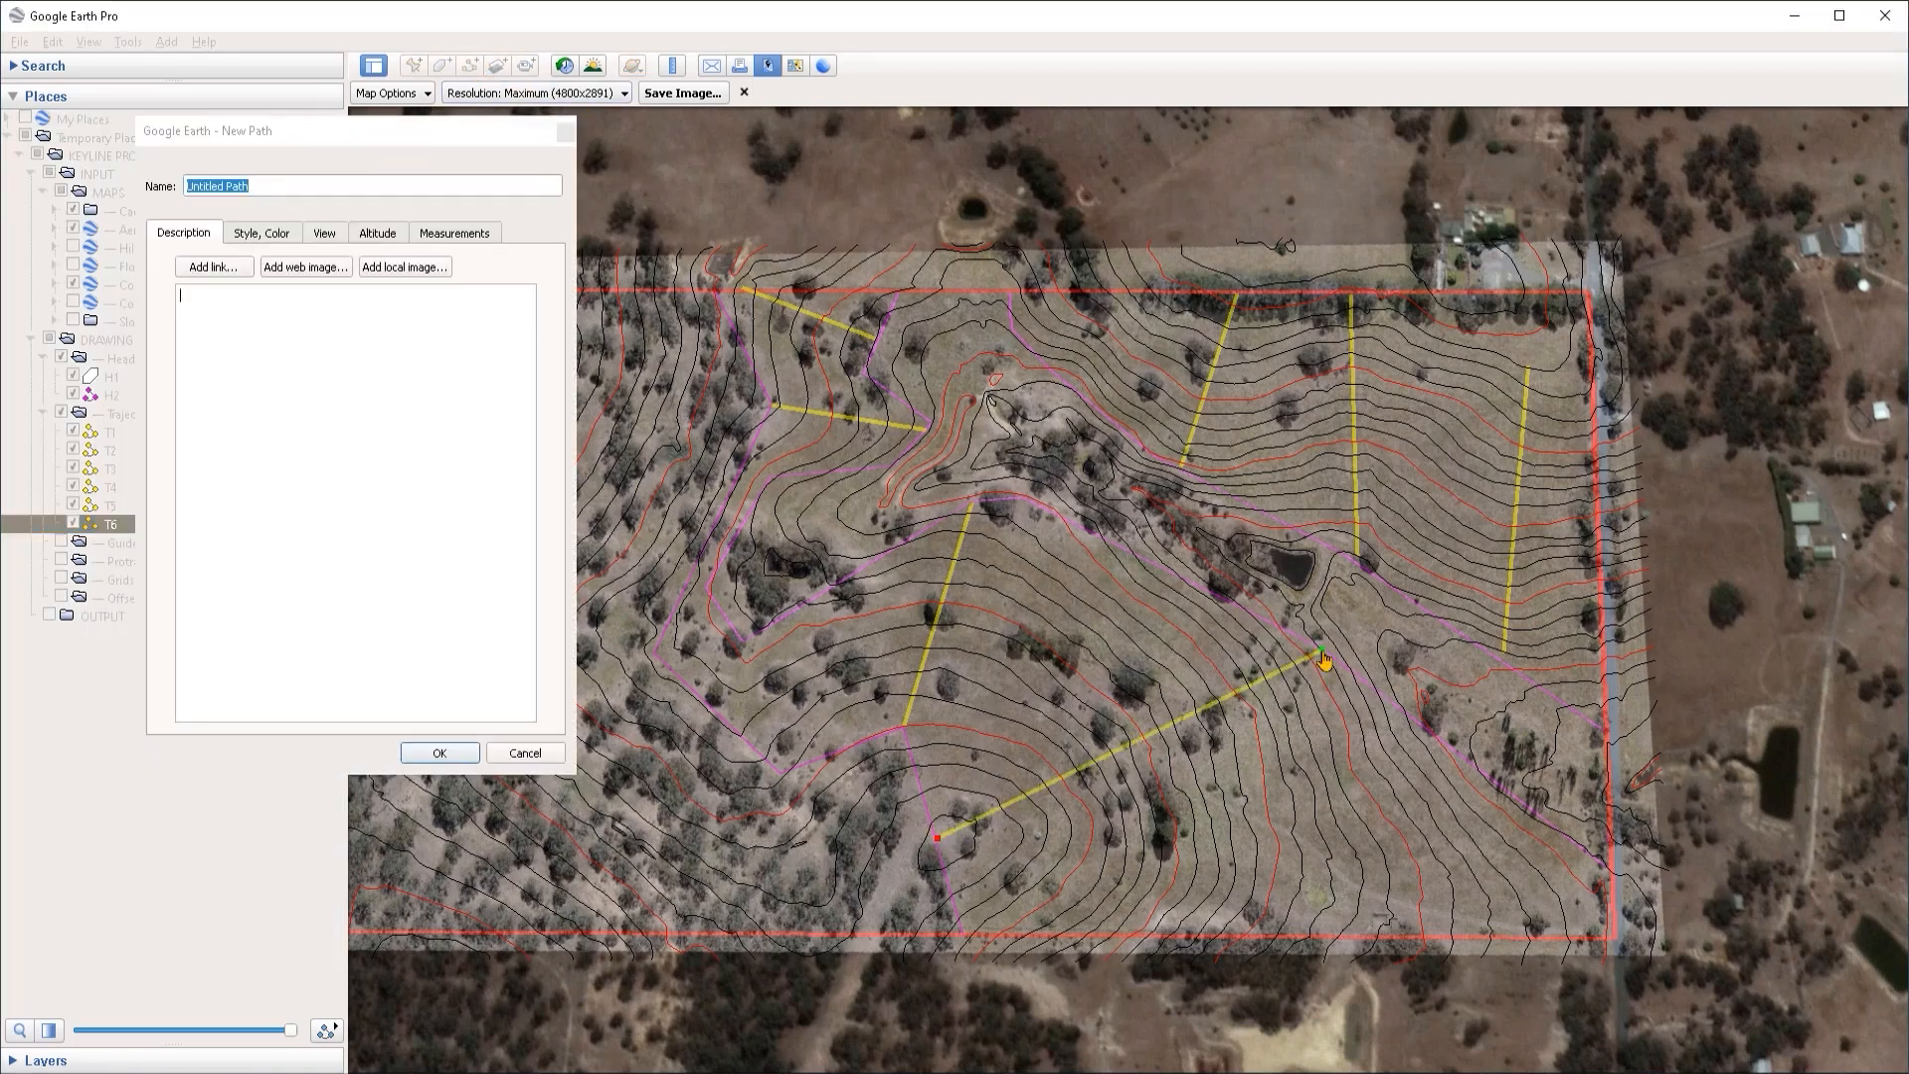
drag(1330, 658, 1322, 651)
click(938, 840)
click(184, 174)
text(T7)
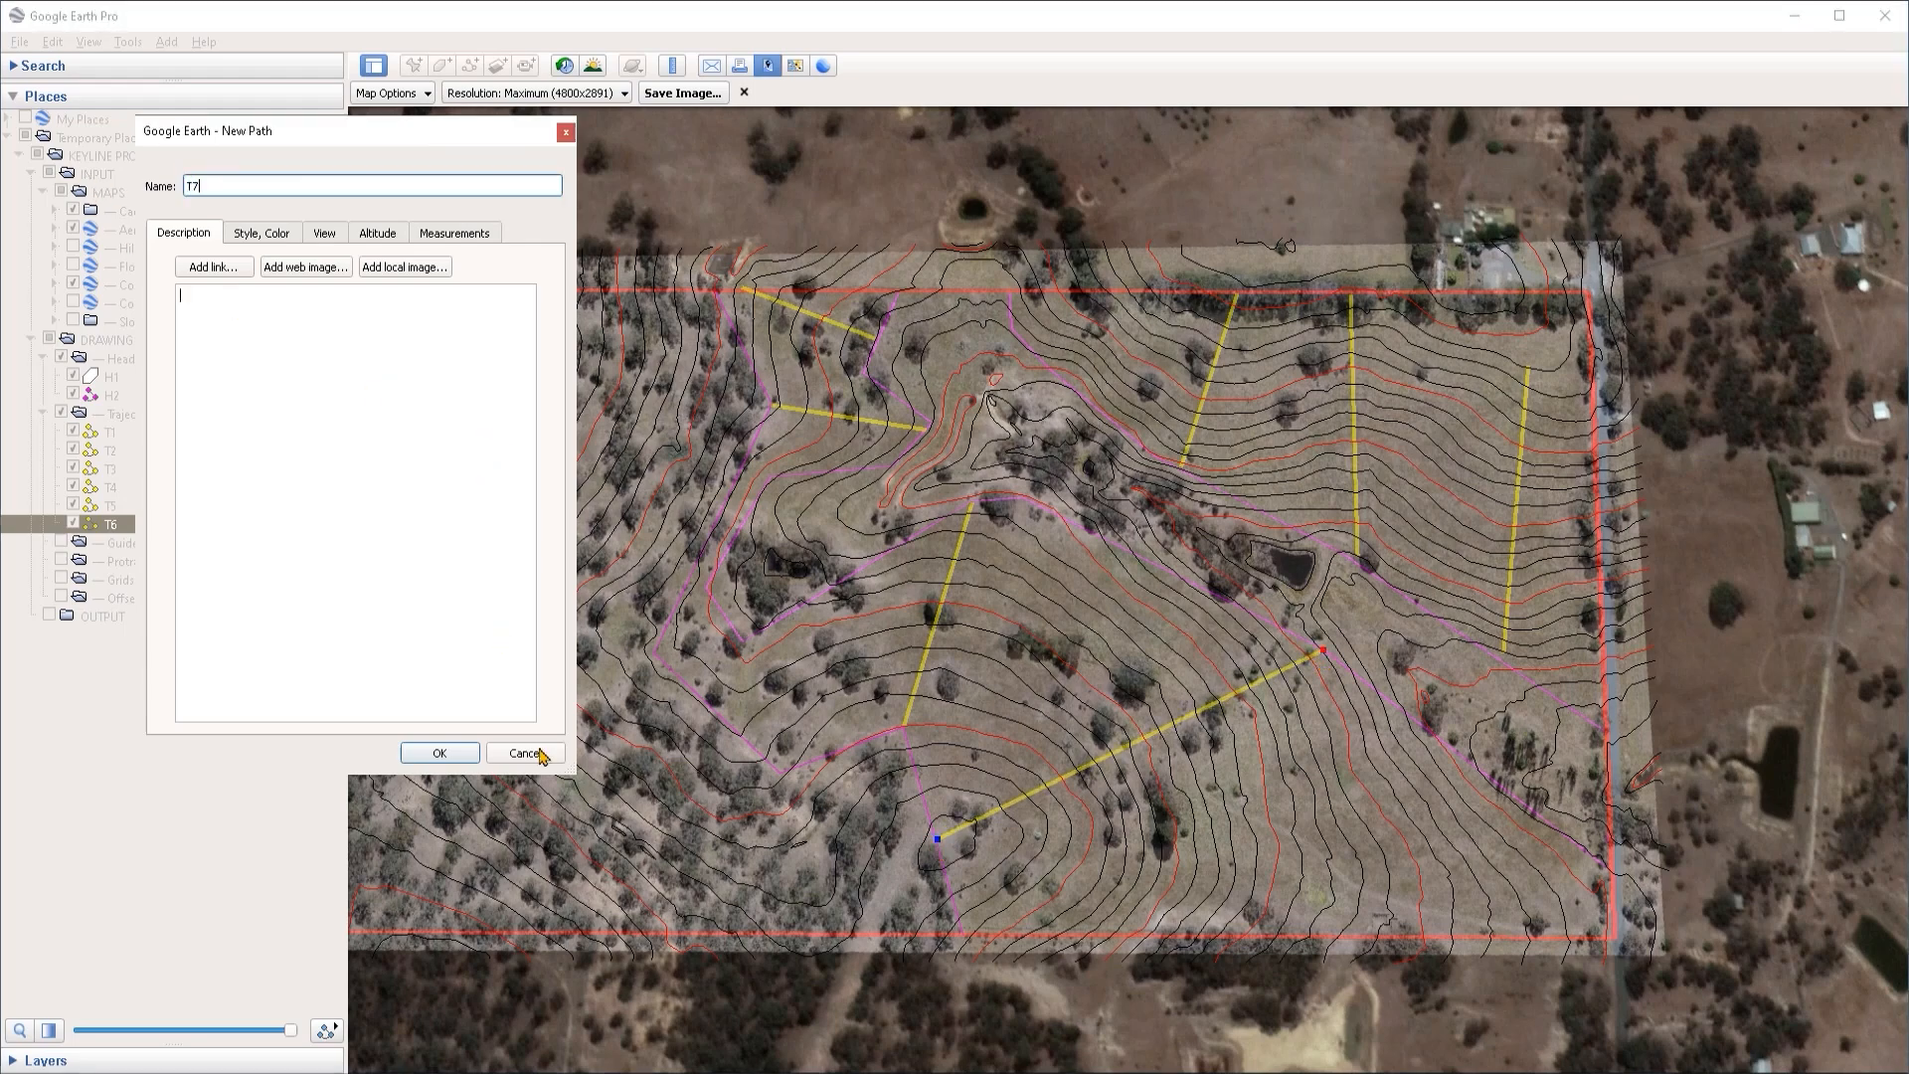
click(461, 755)
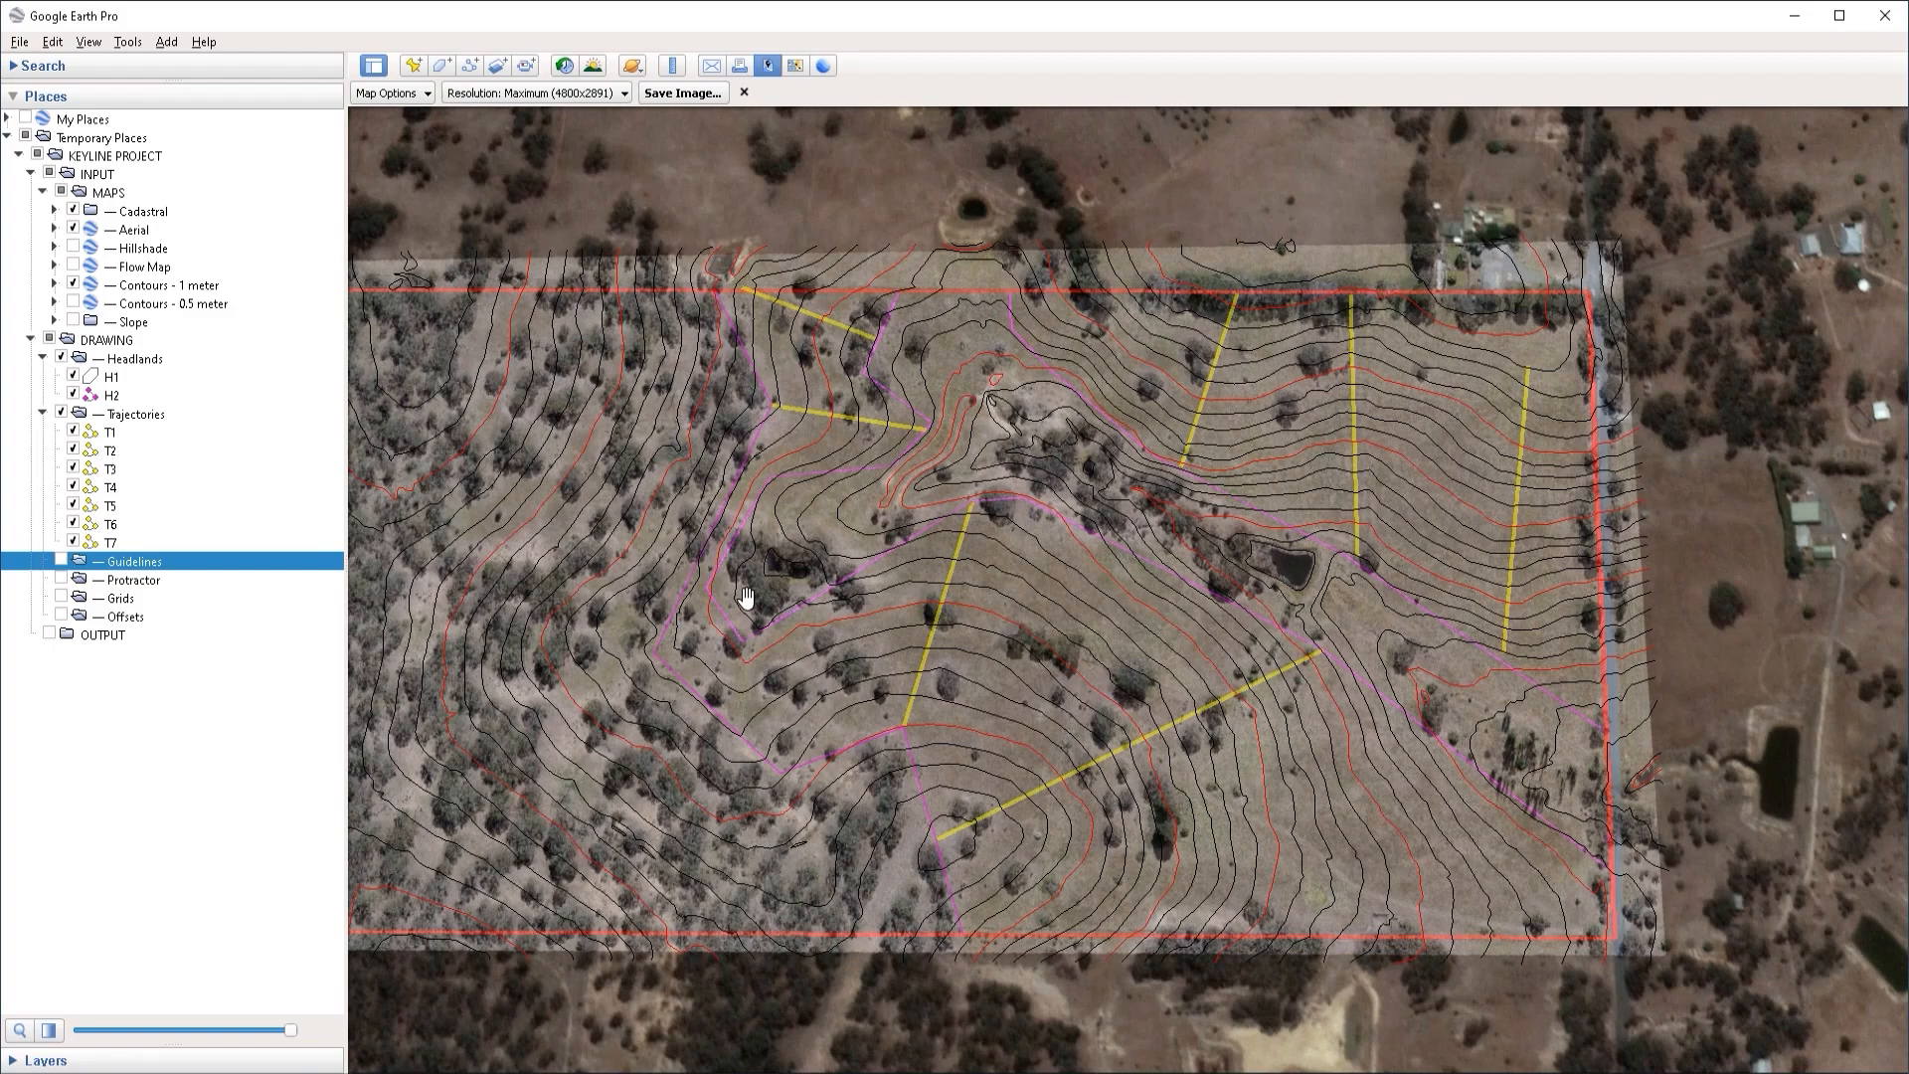
Step: Start a new path in the Headlands folder, near the eastern boundary, with a green #00ff00 line at full opacity
click(139, 360)
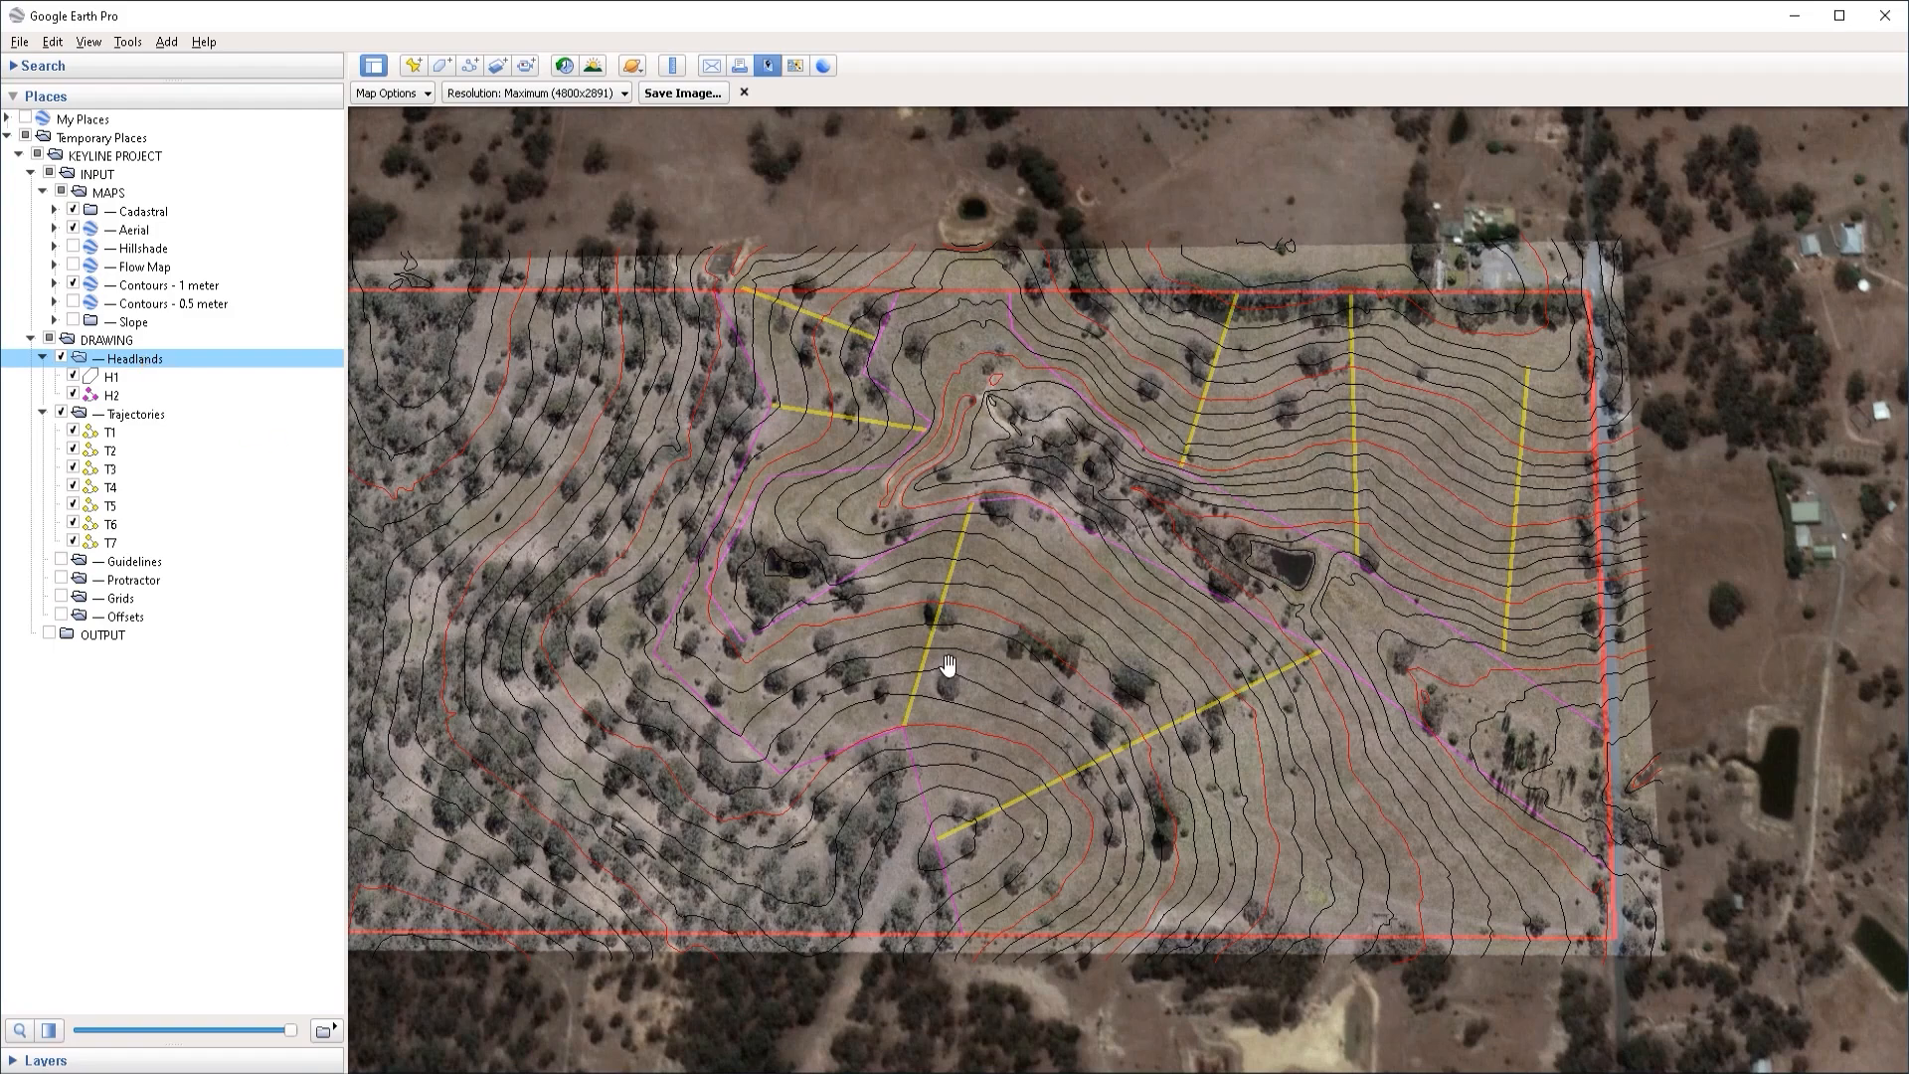
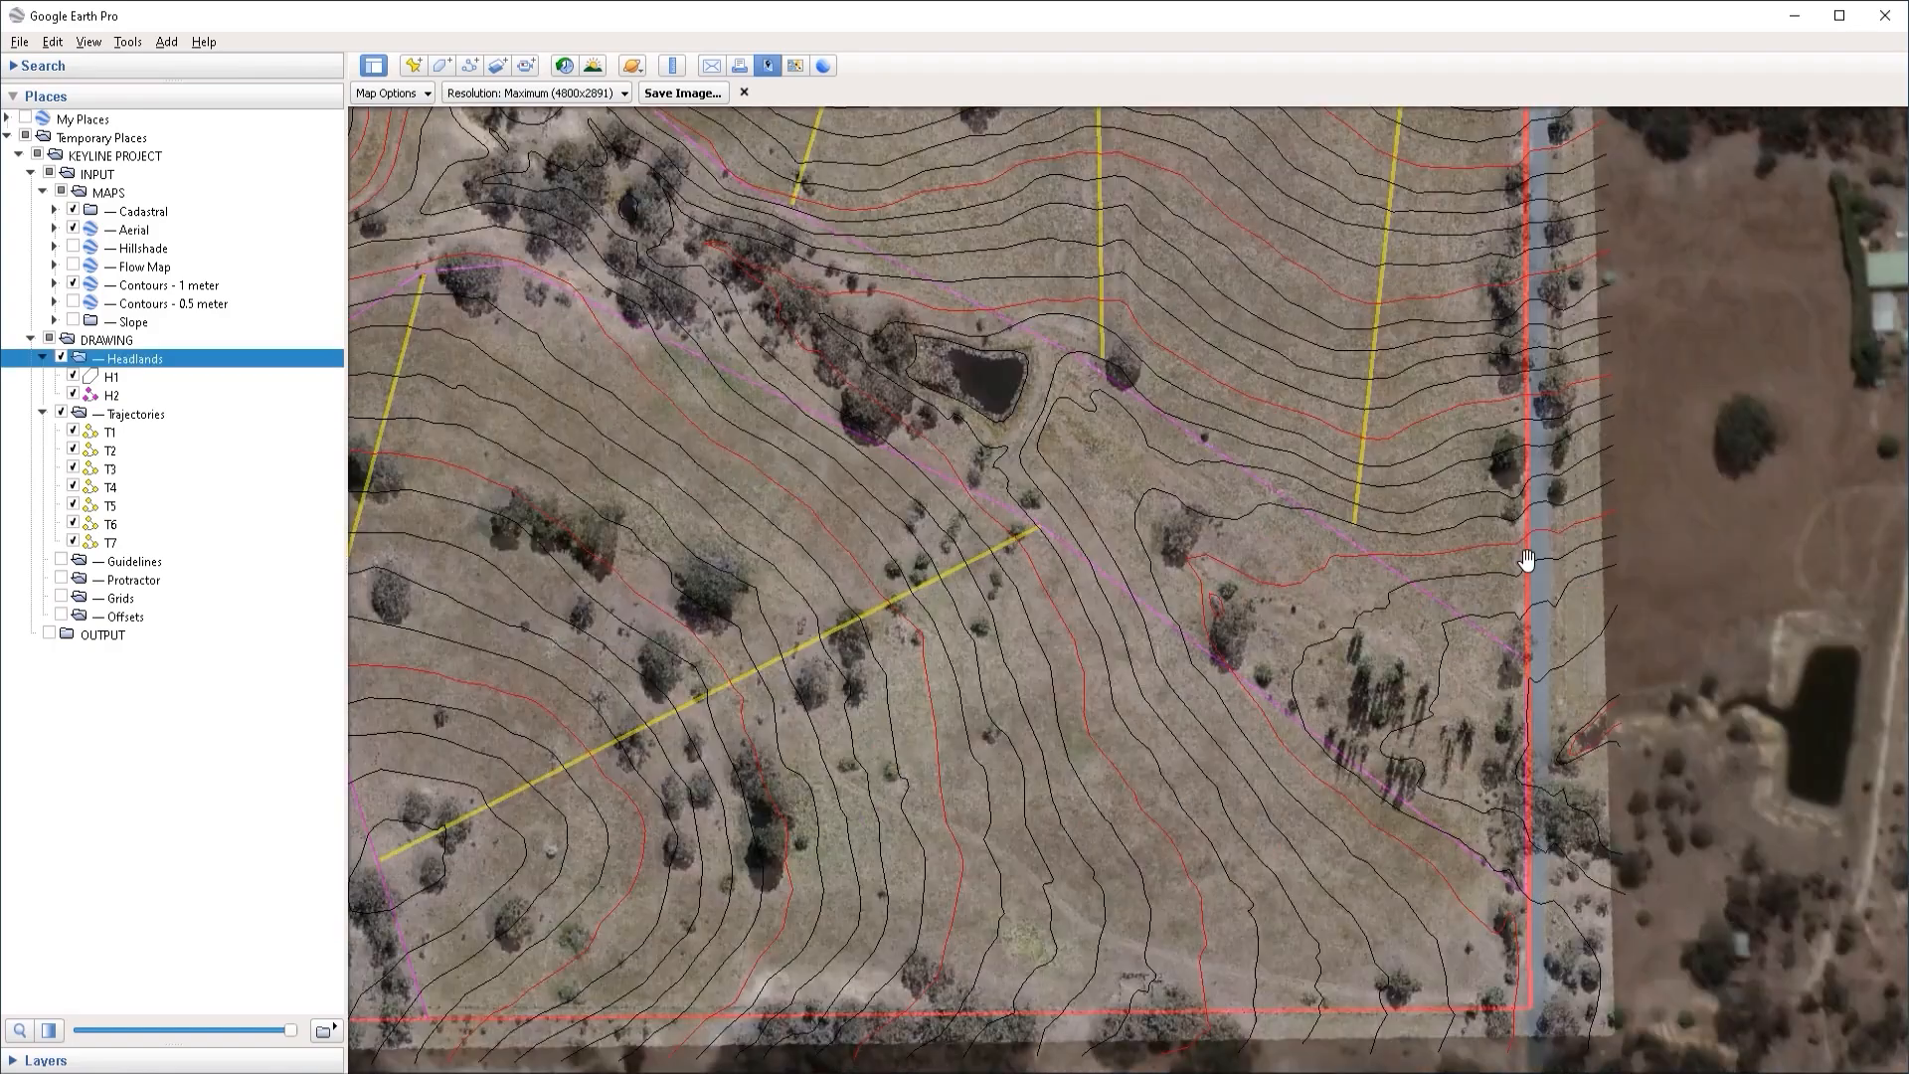
right_drag(1526, 559, 1527, 810)
right_drag(1512, 801, 1500, 790)
drag(1509, 771, 1498, 743)
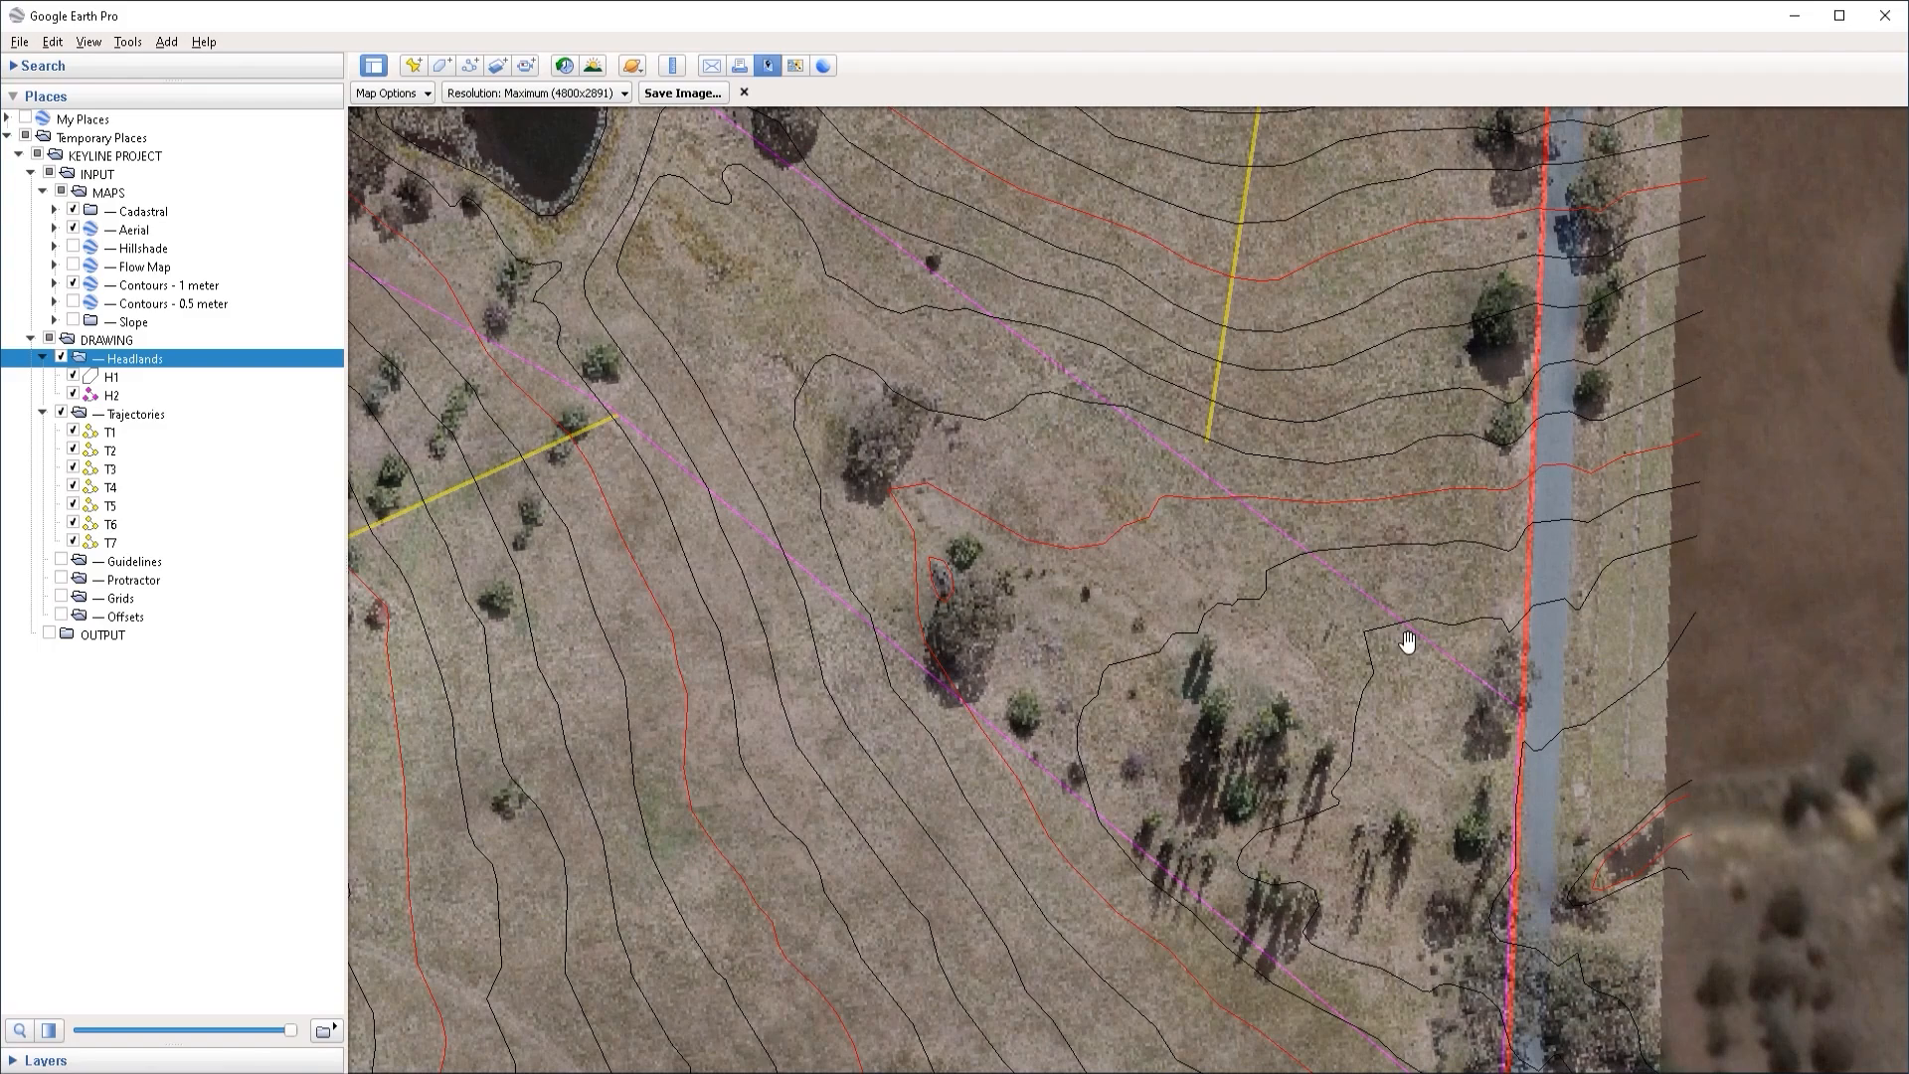
drag(1513, 684, 1432, 597)
right_drag(1432, 593, 1405, 695)
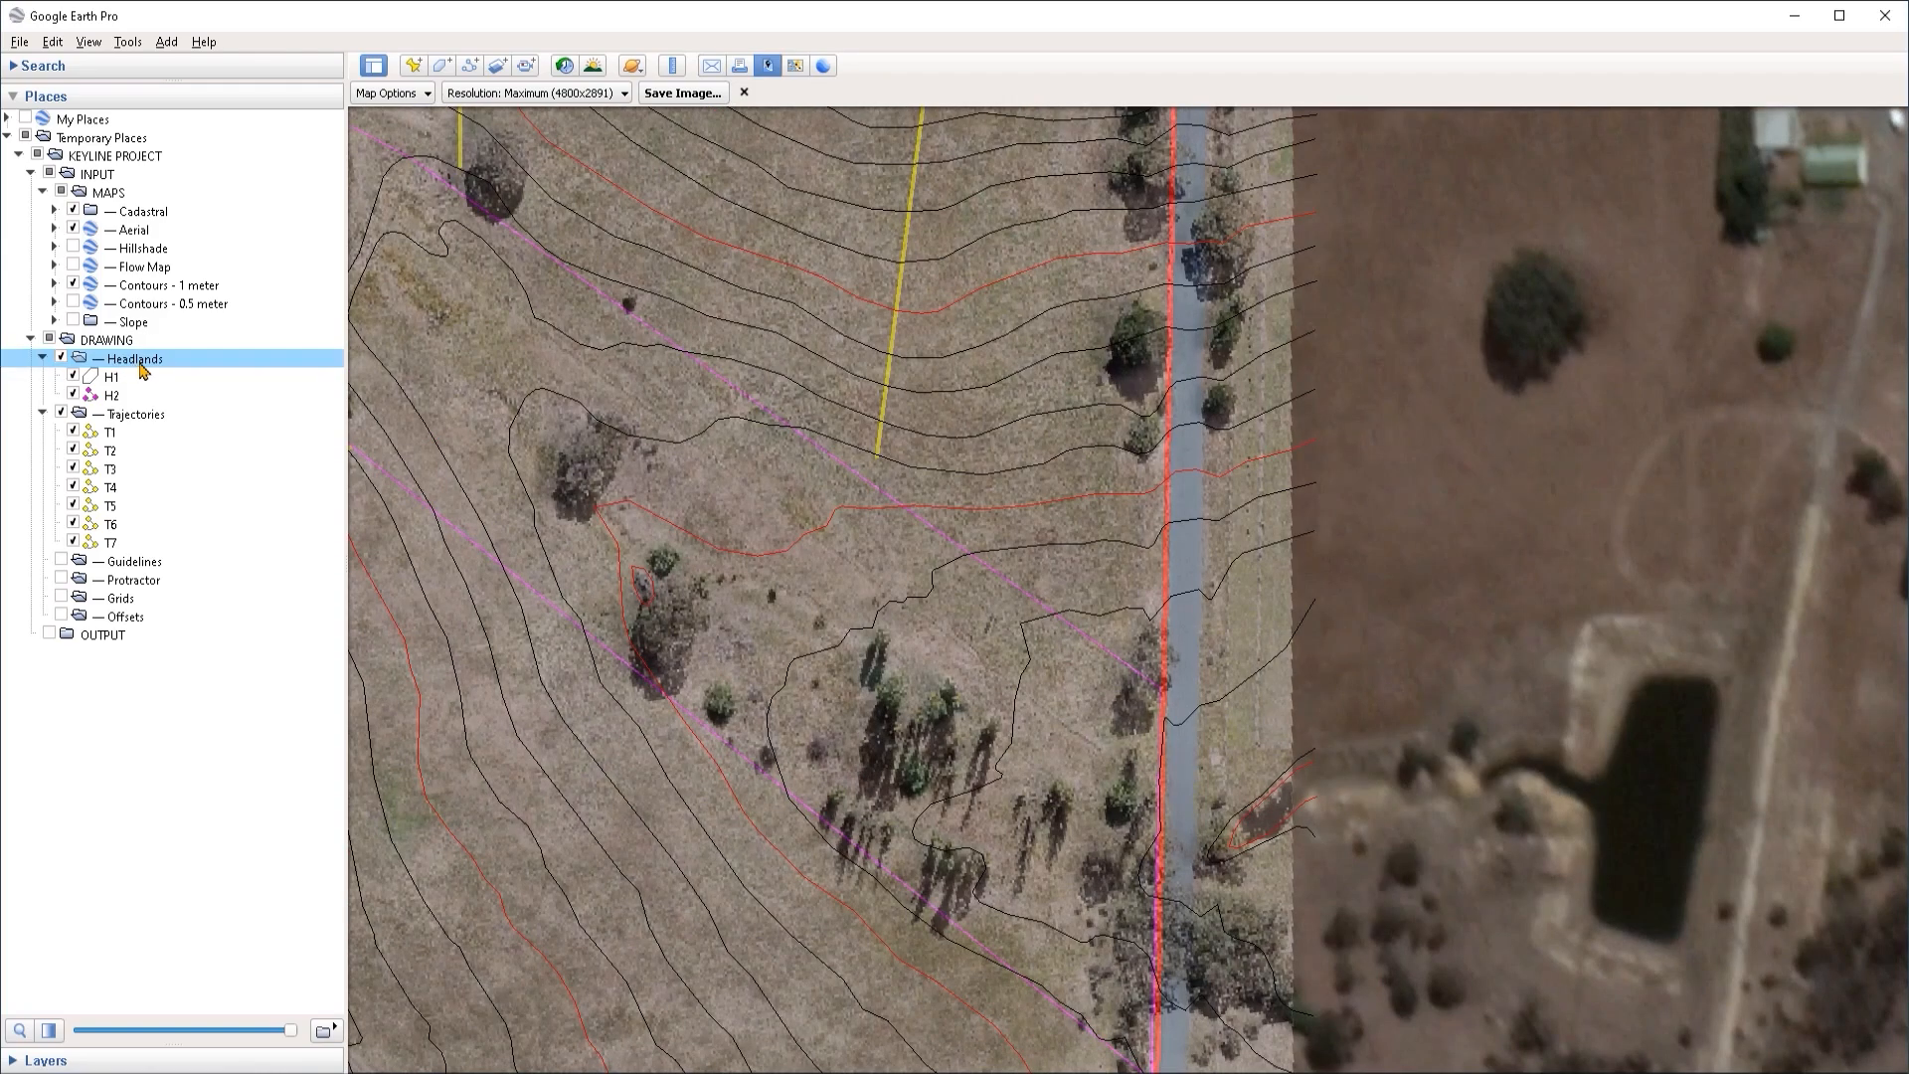
click(470, 67)
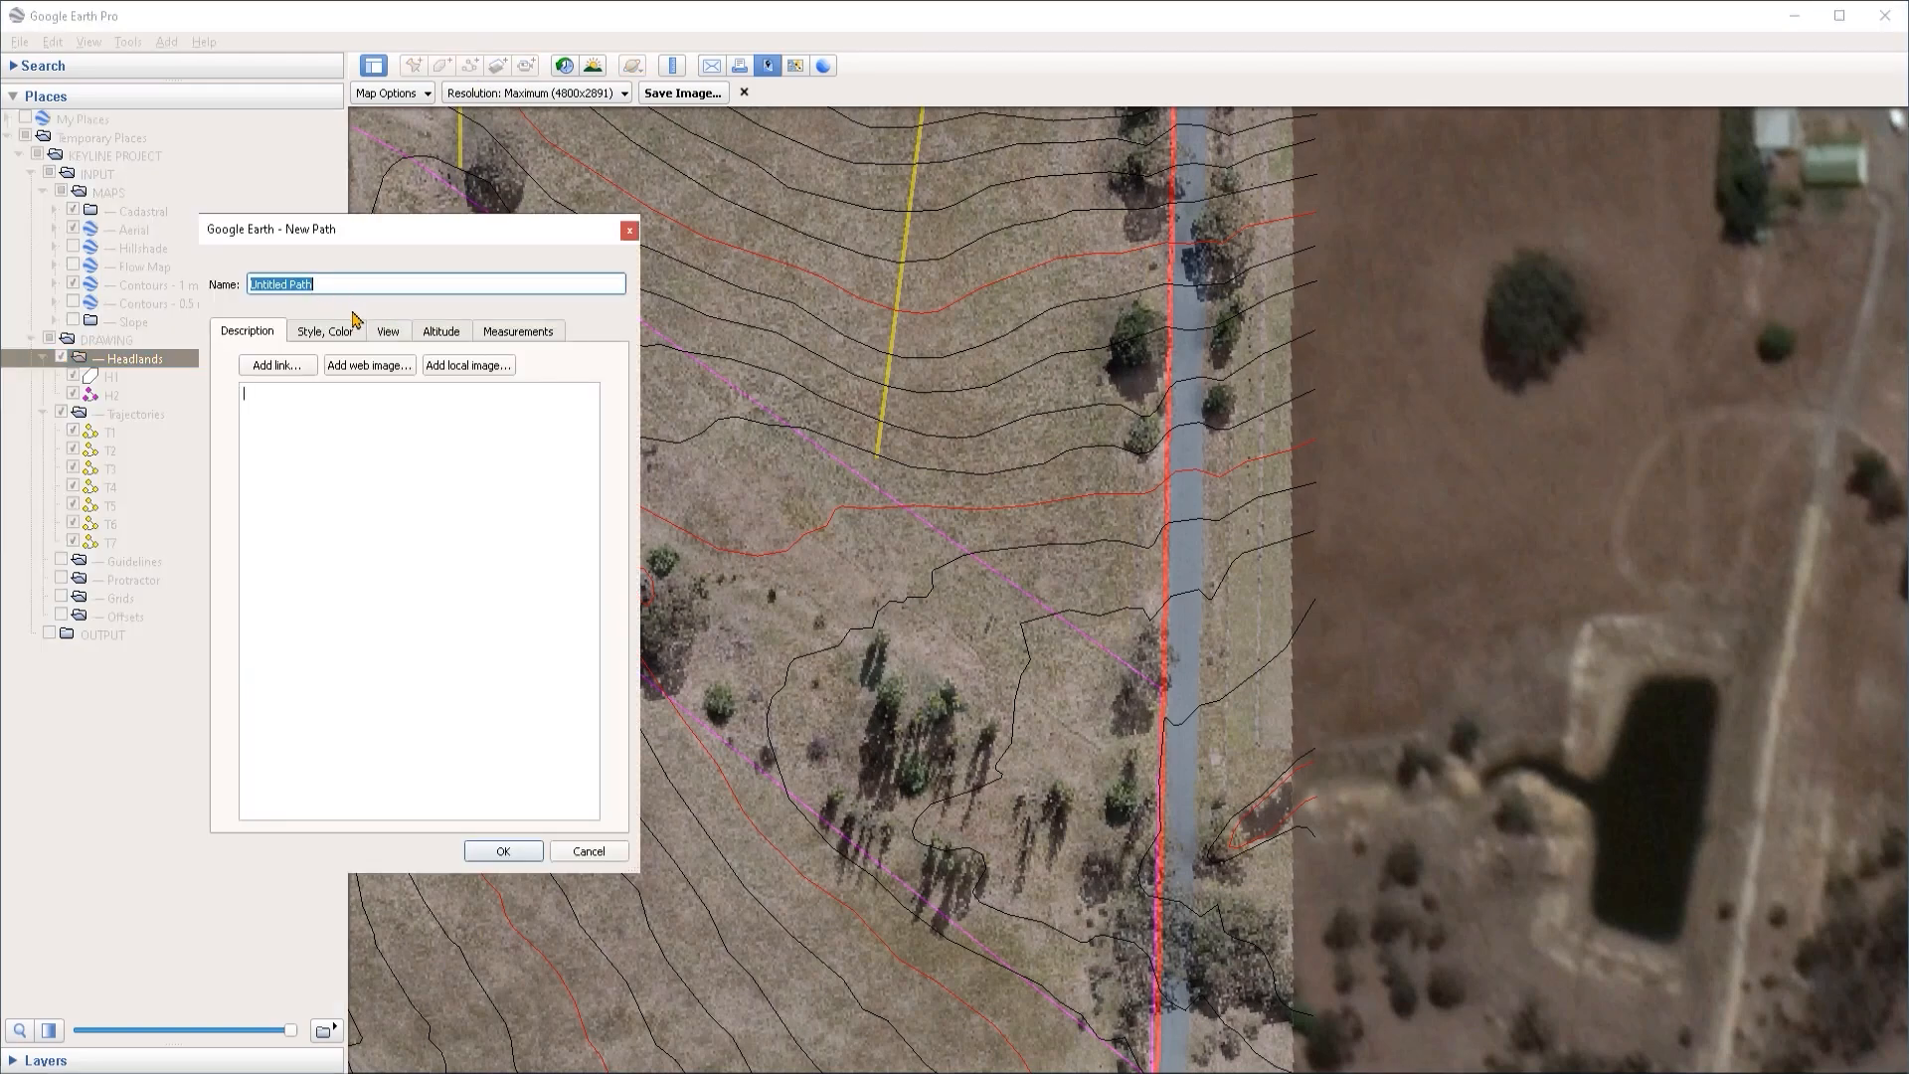
click(342, 336)
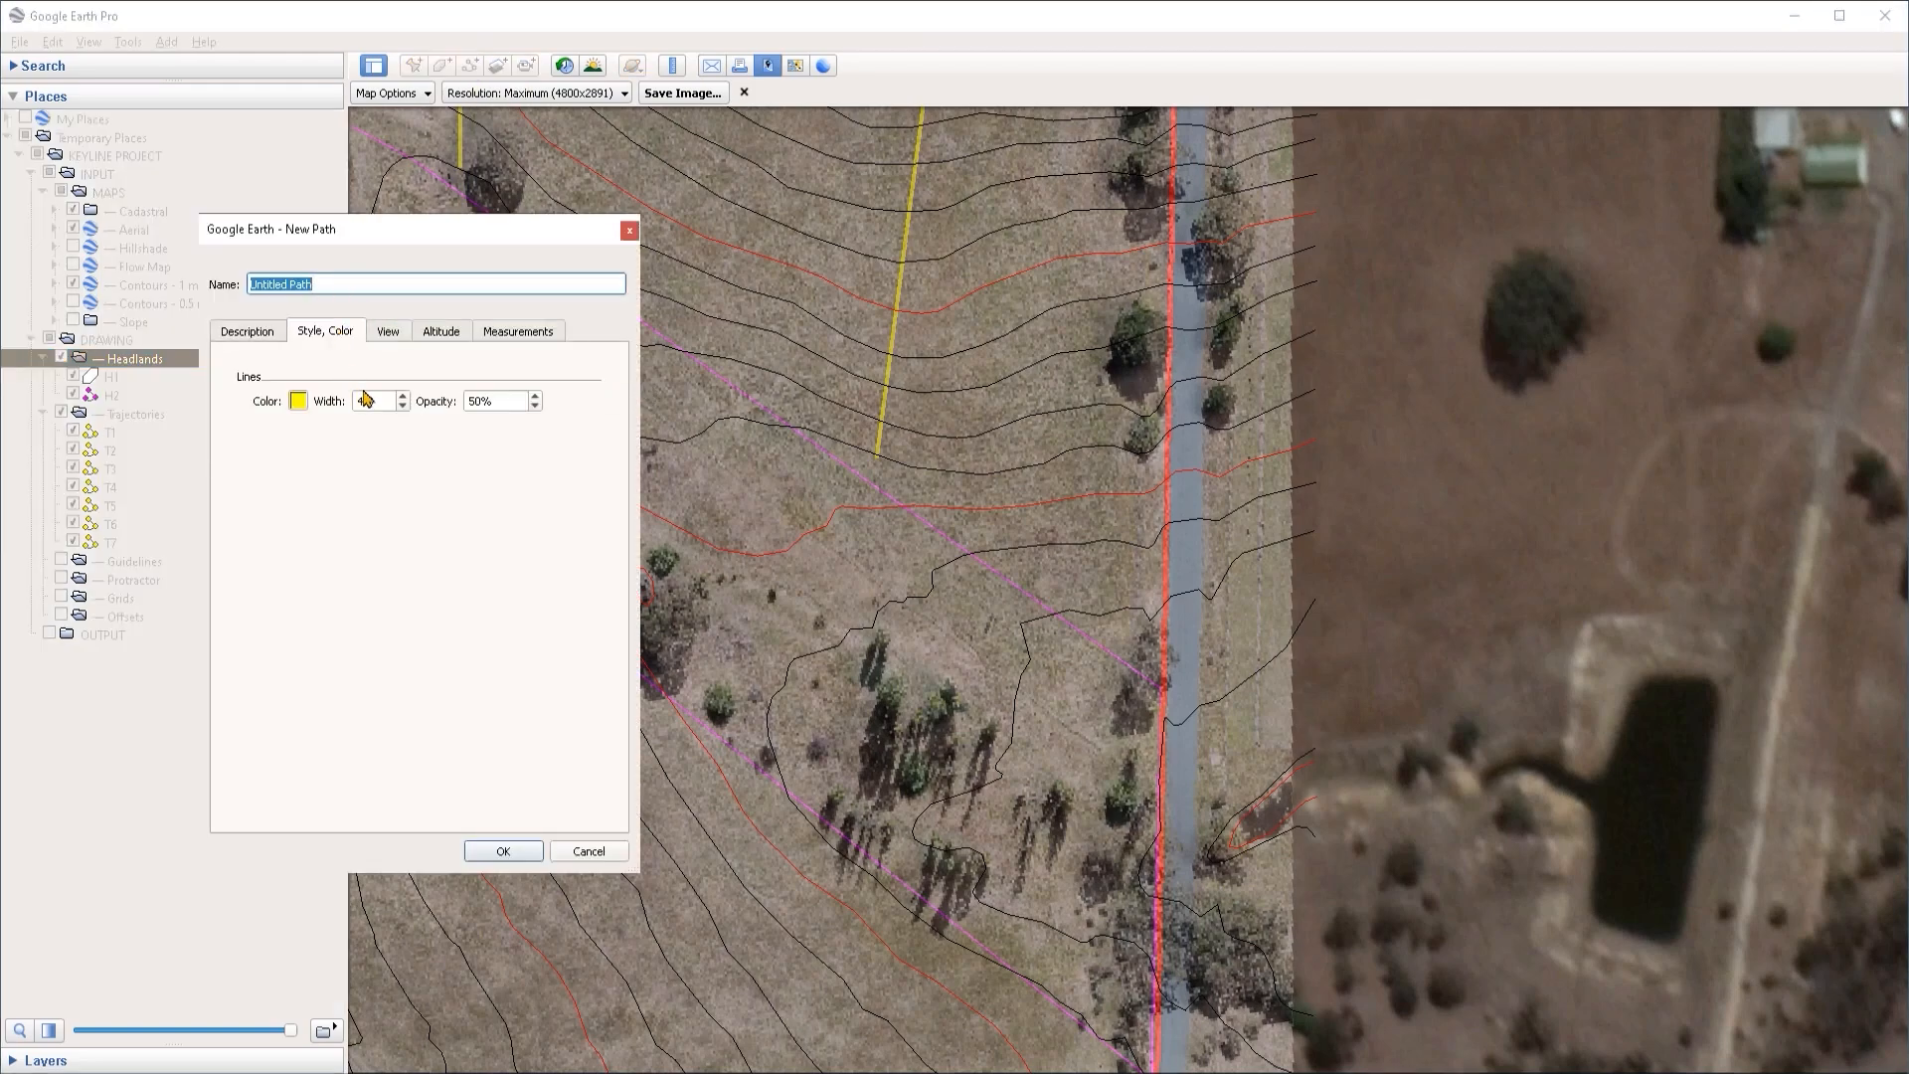
click(298, 402)
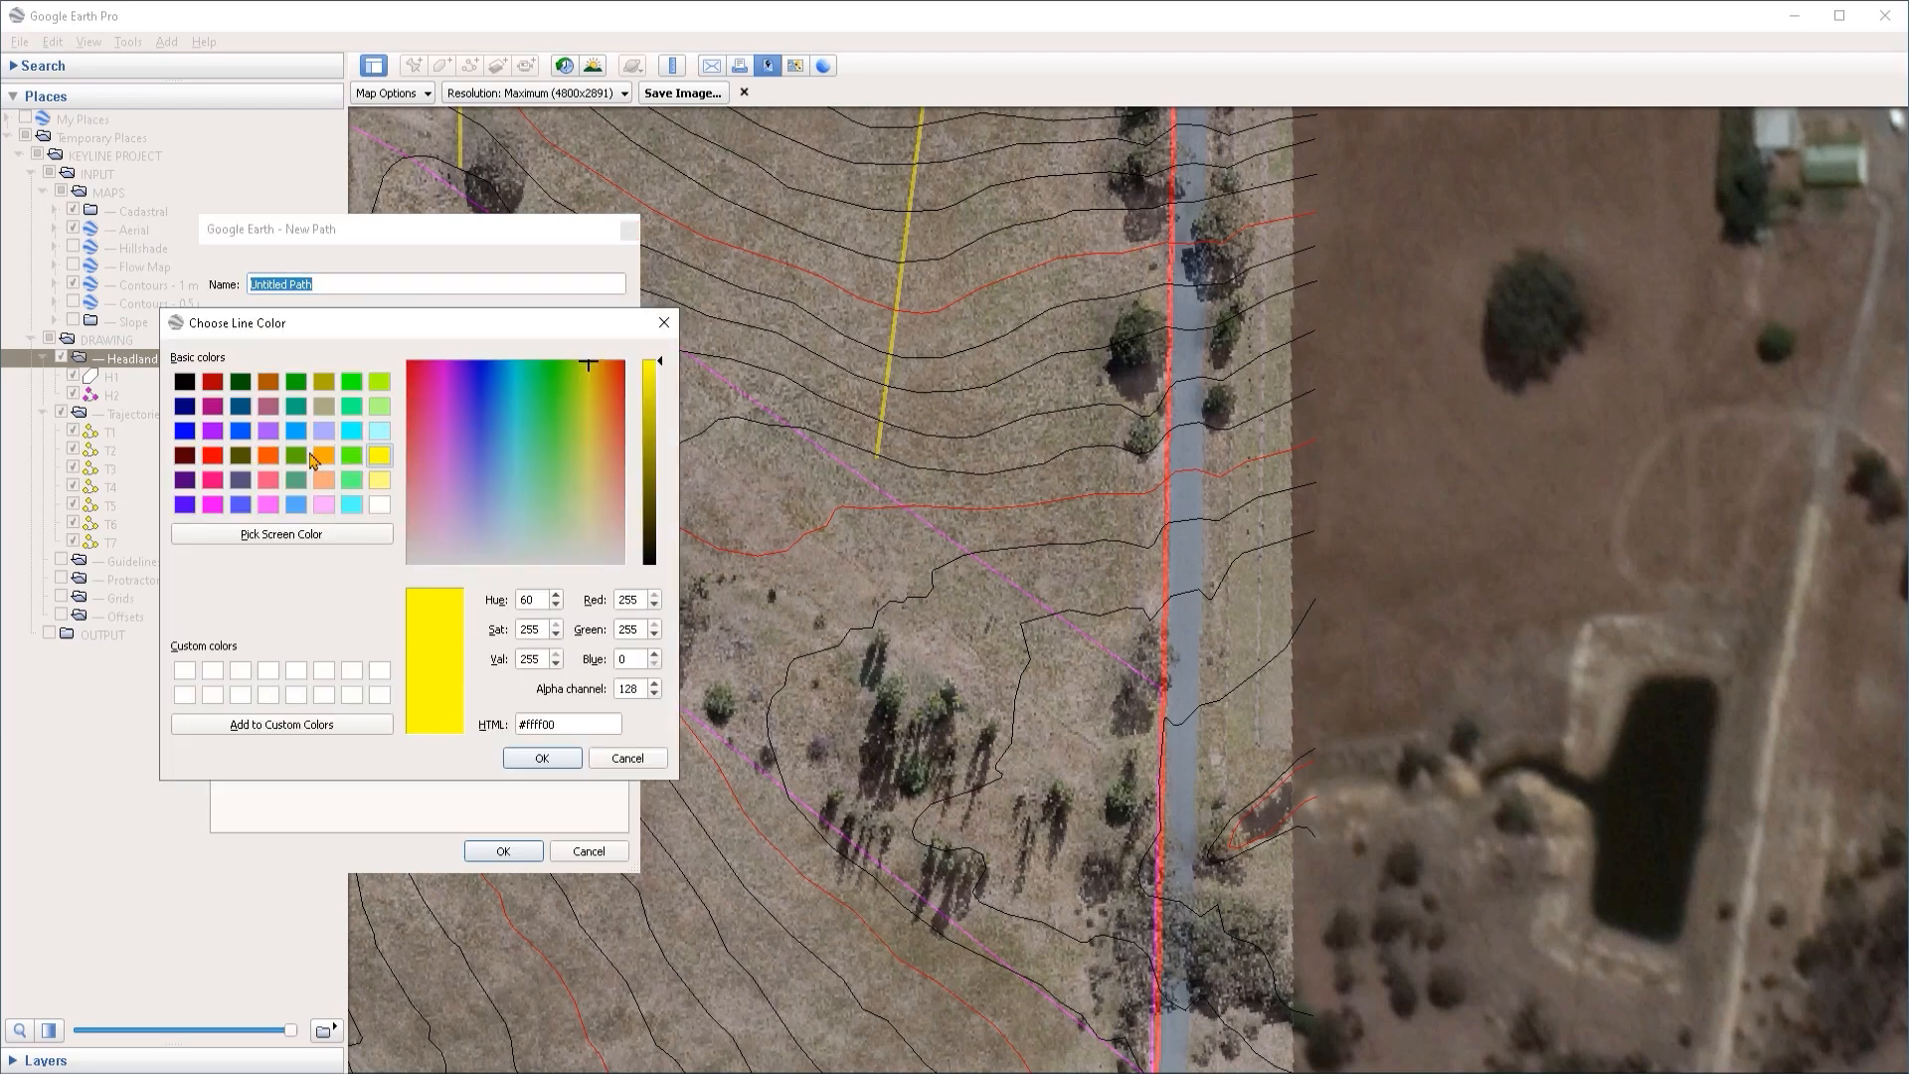
click(352, 382)
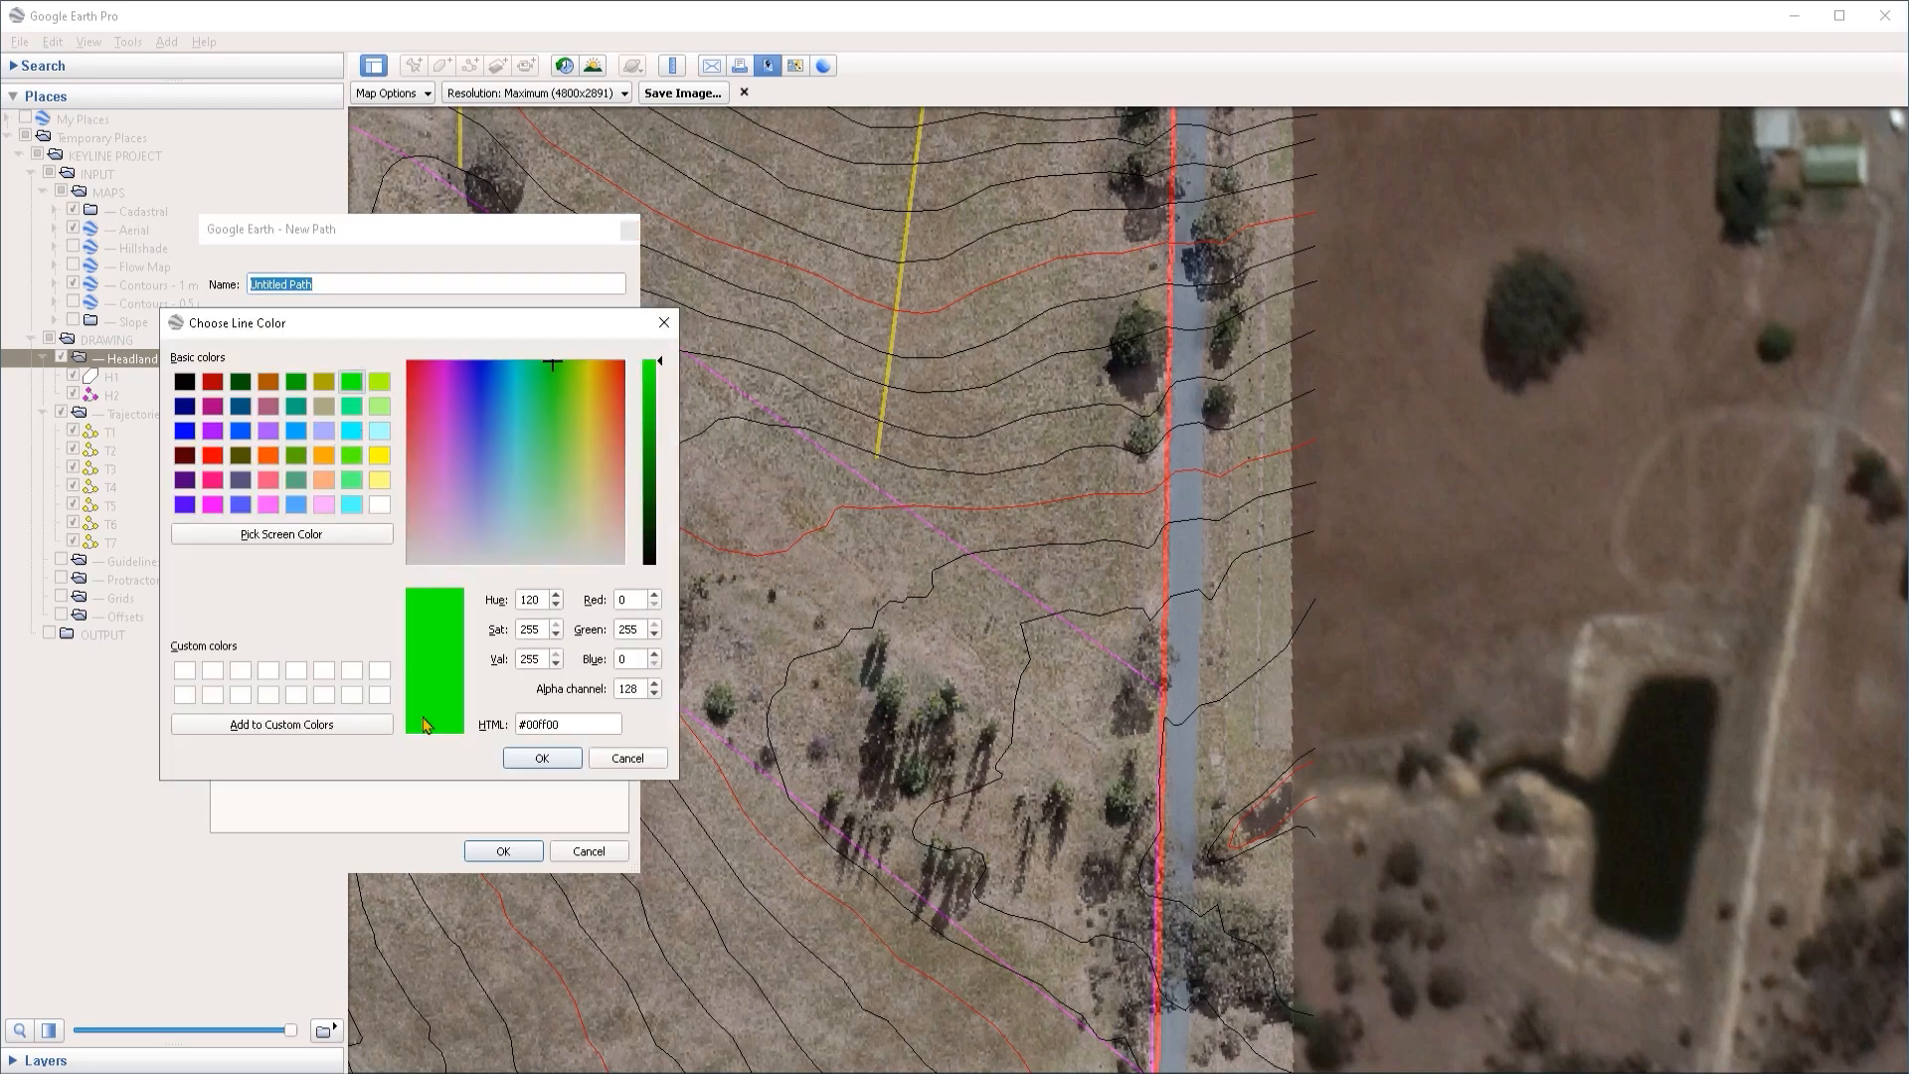
click(542, 759)
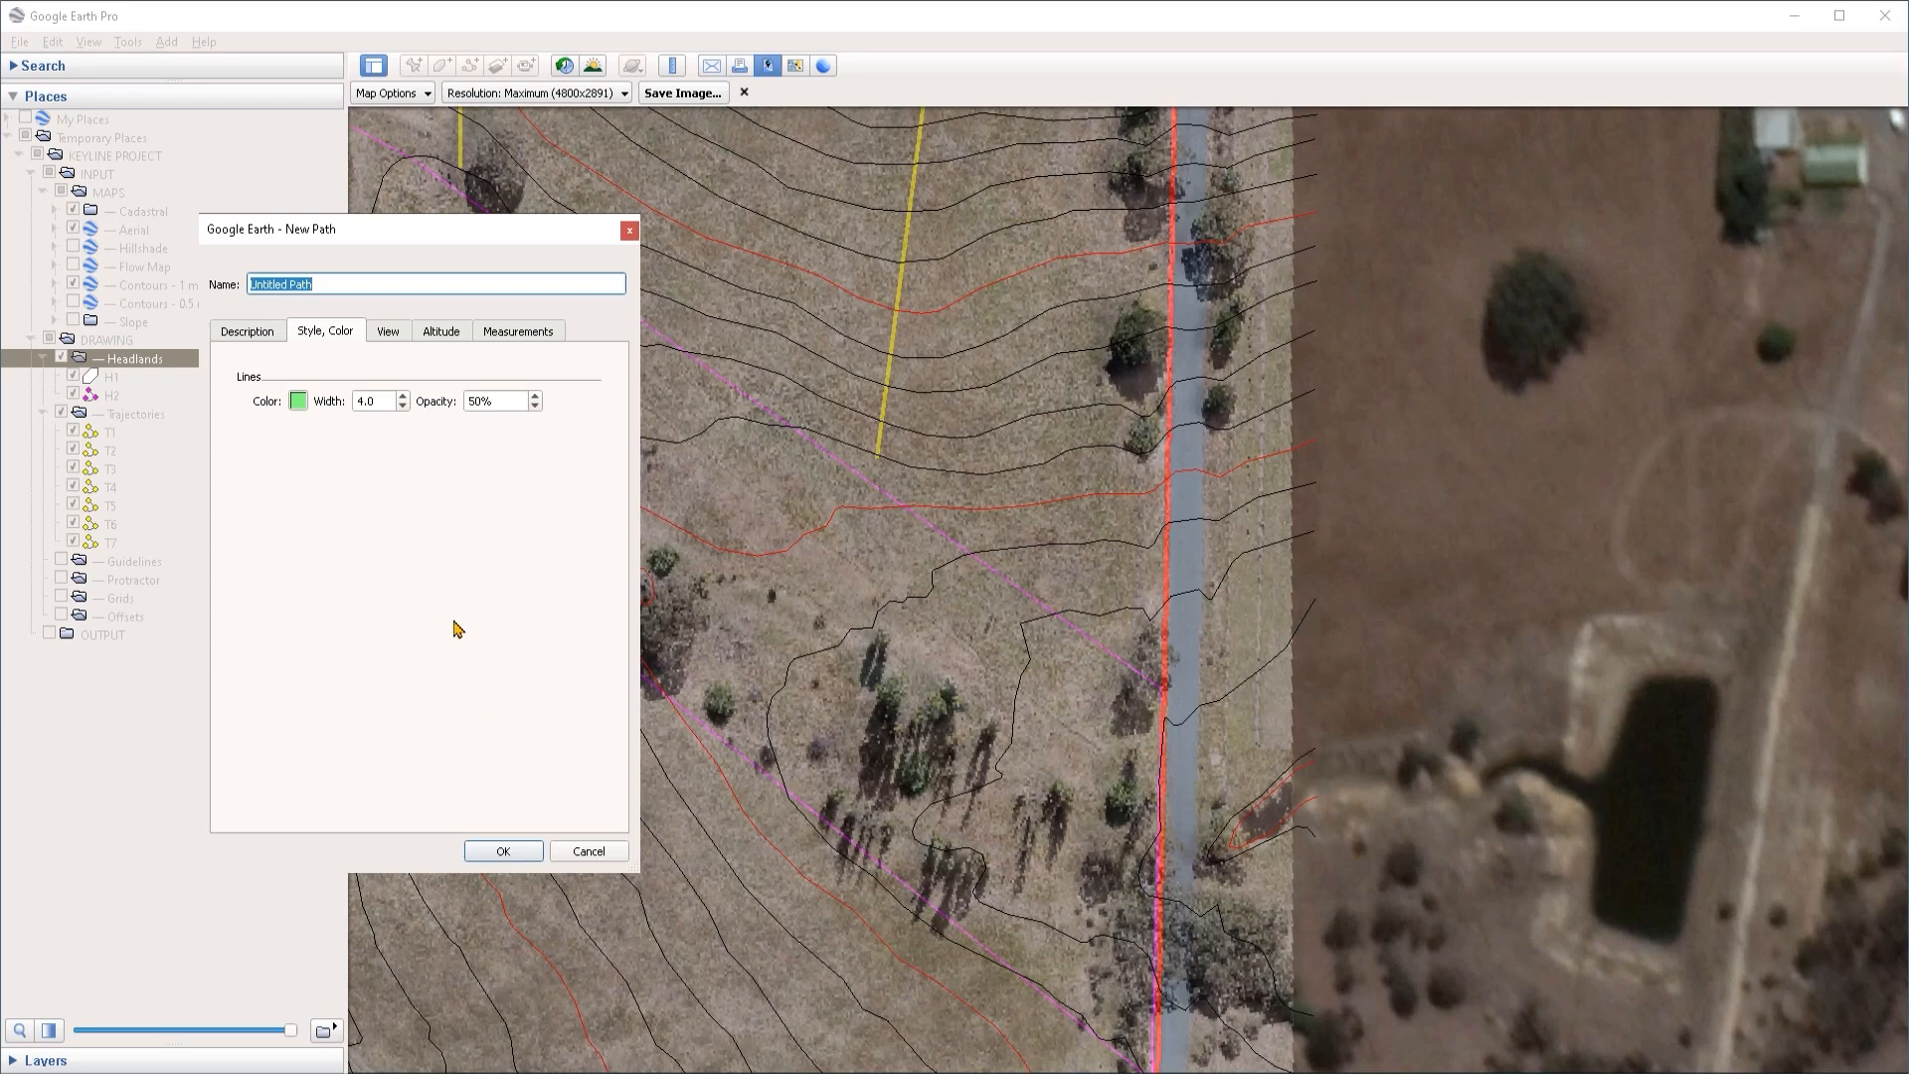
double_click(502, 402)
text(1)
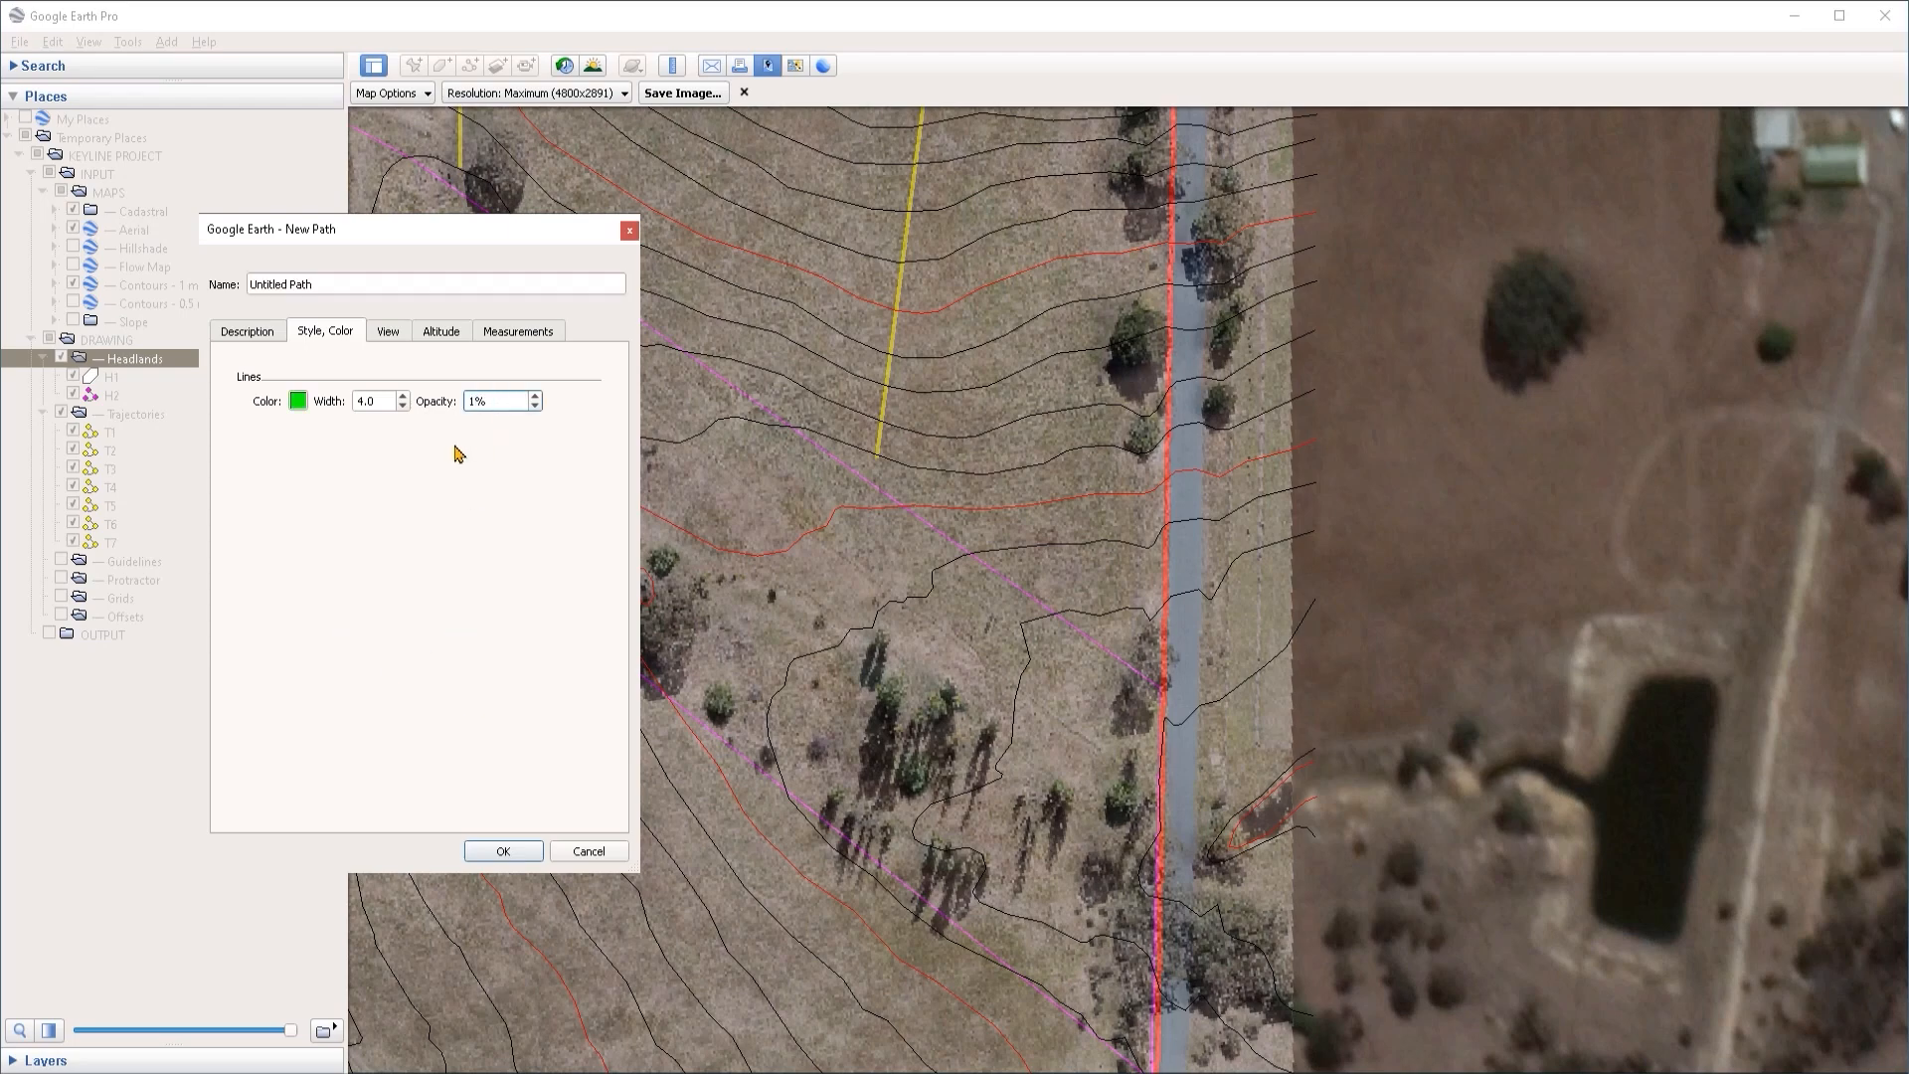
Step: Draw a two-point path about 5.6 m long, north-east from the upper headland line's end at the eastern boundary
drag(540, 235, 217, 262)
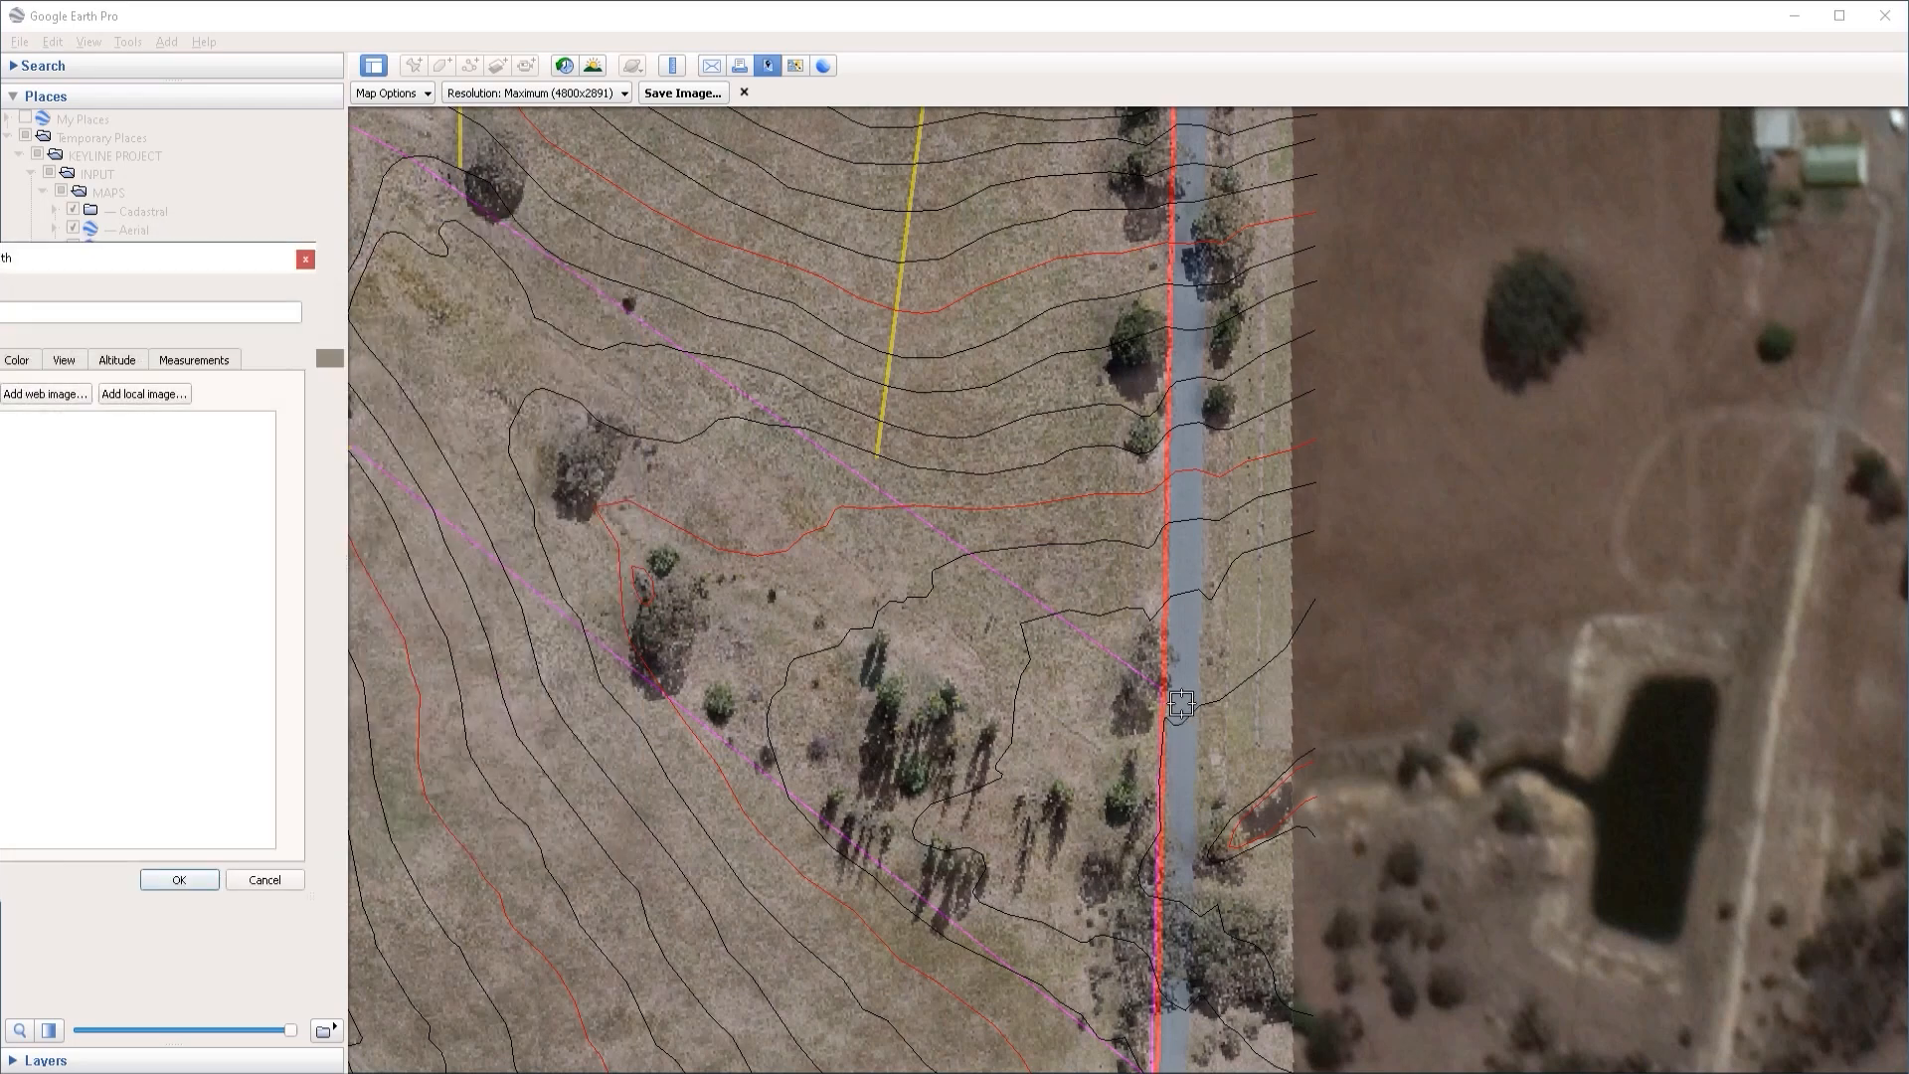
scroll(1165, 705, up, 2)
scroll(1165, 705, up, 3)
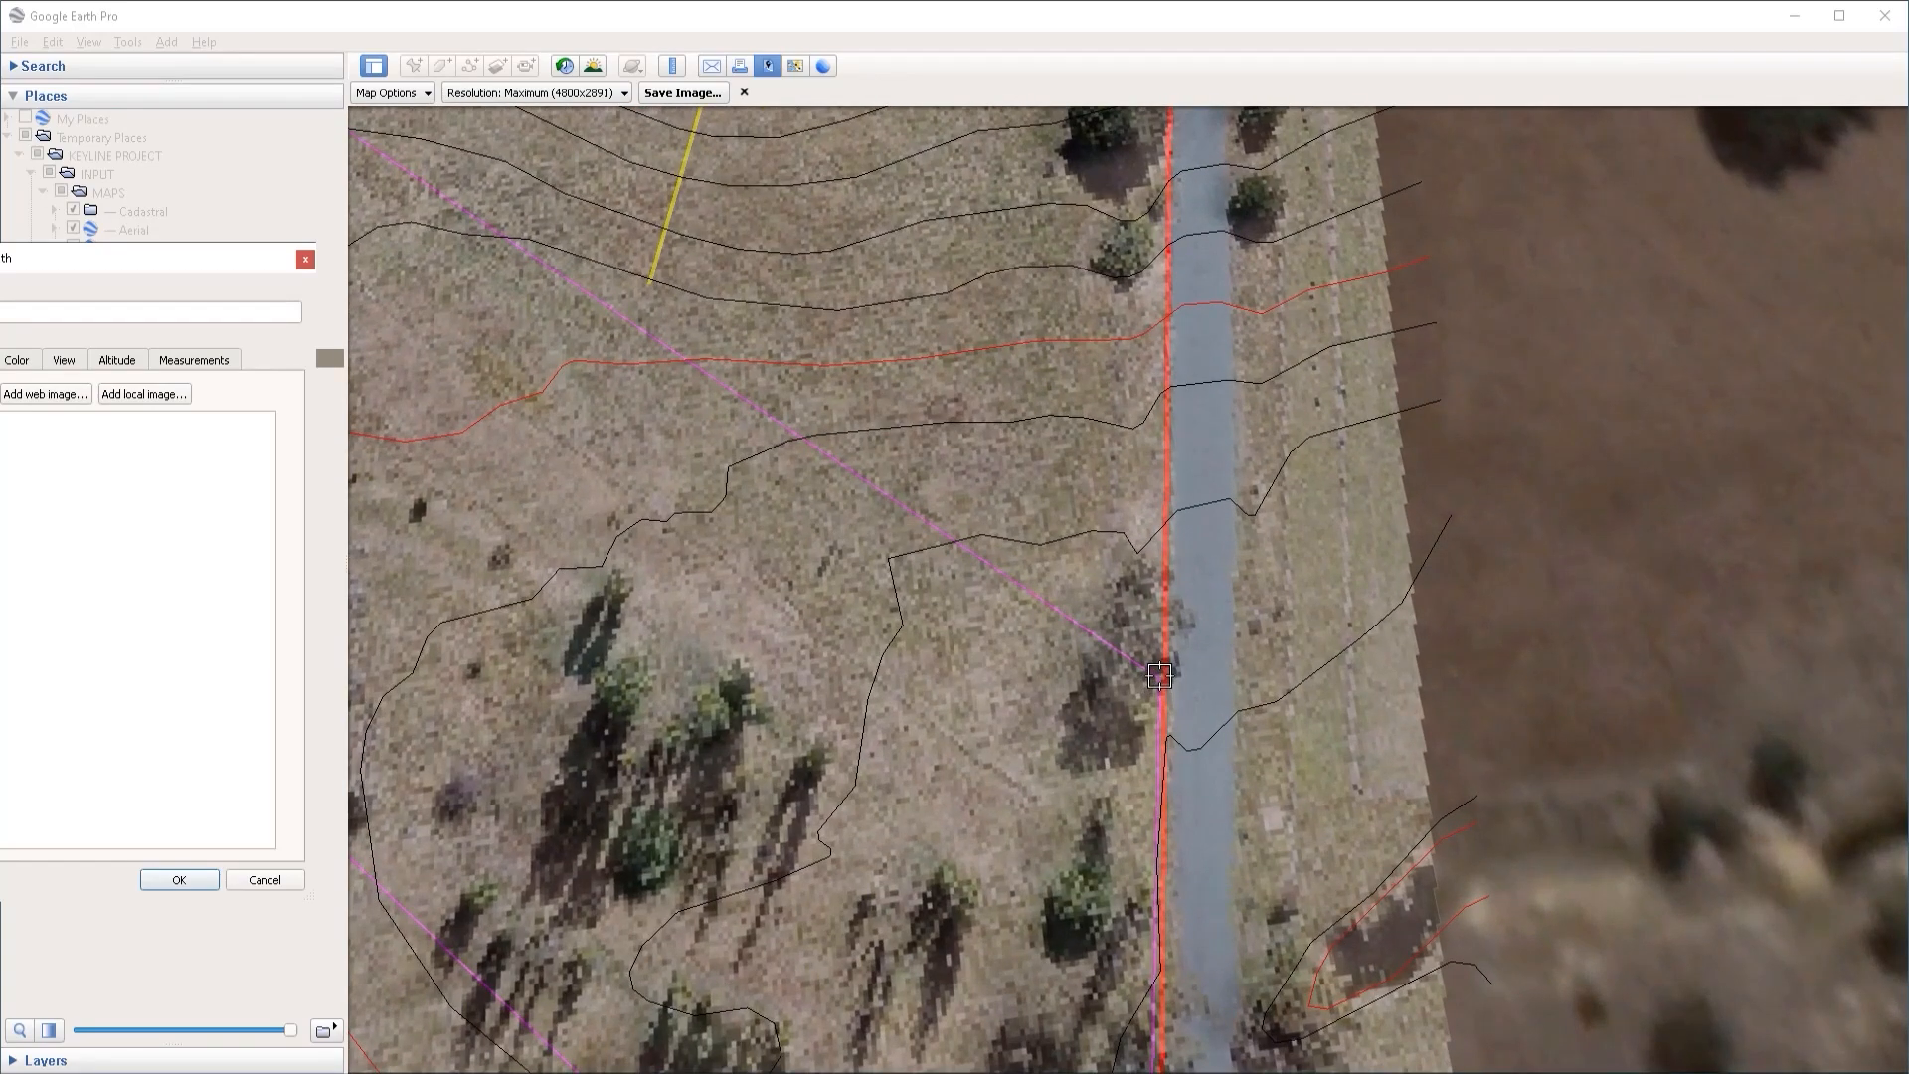
click(1160, 678)
click(1189, 634)
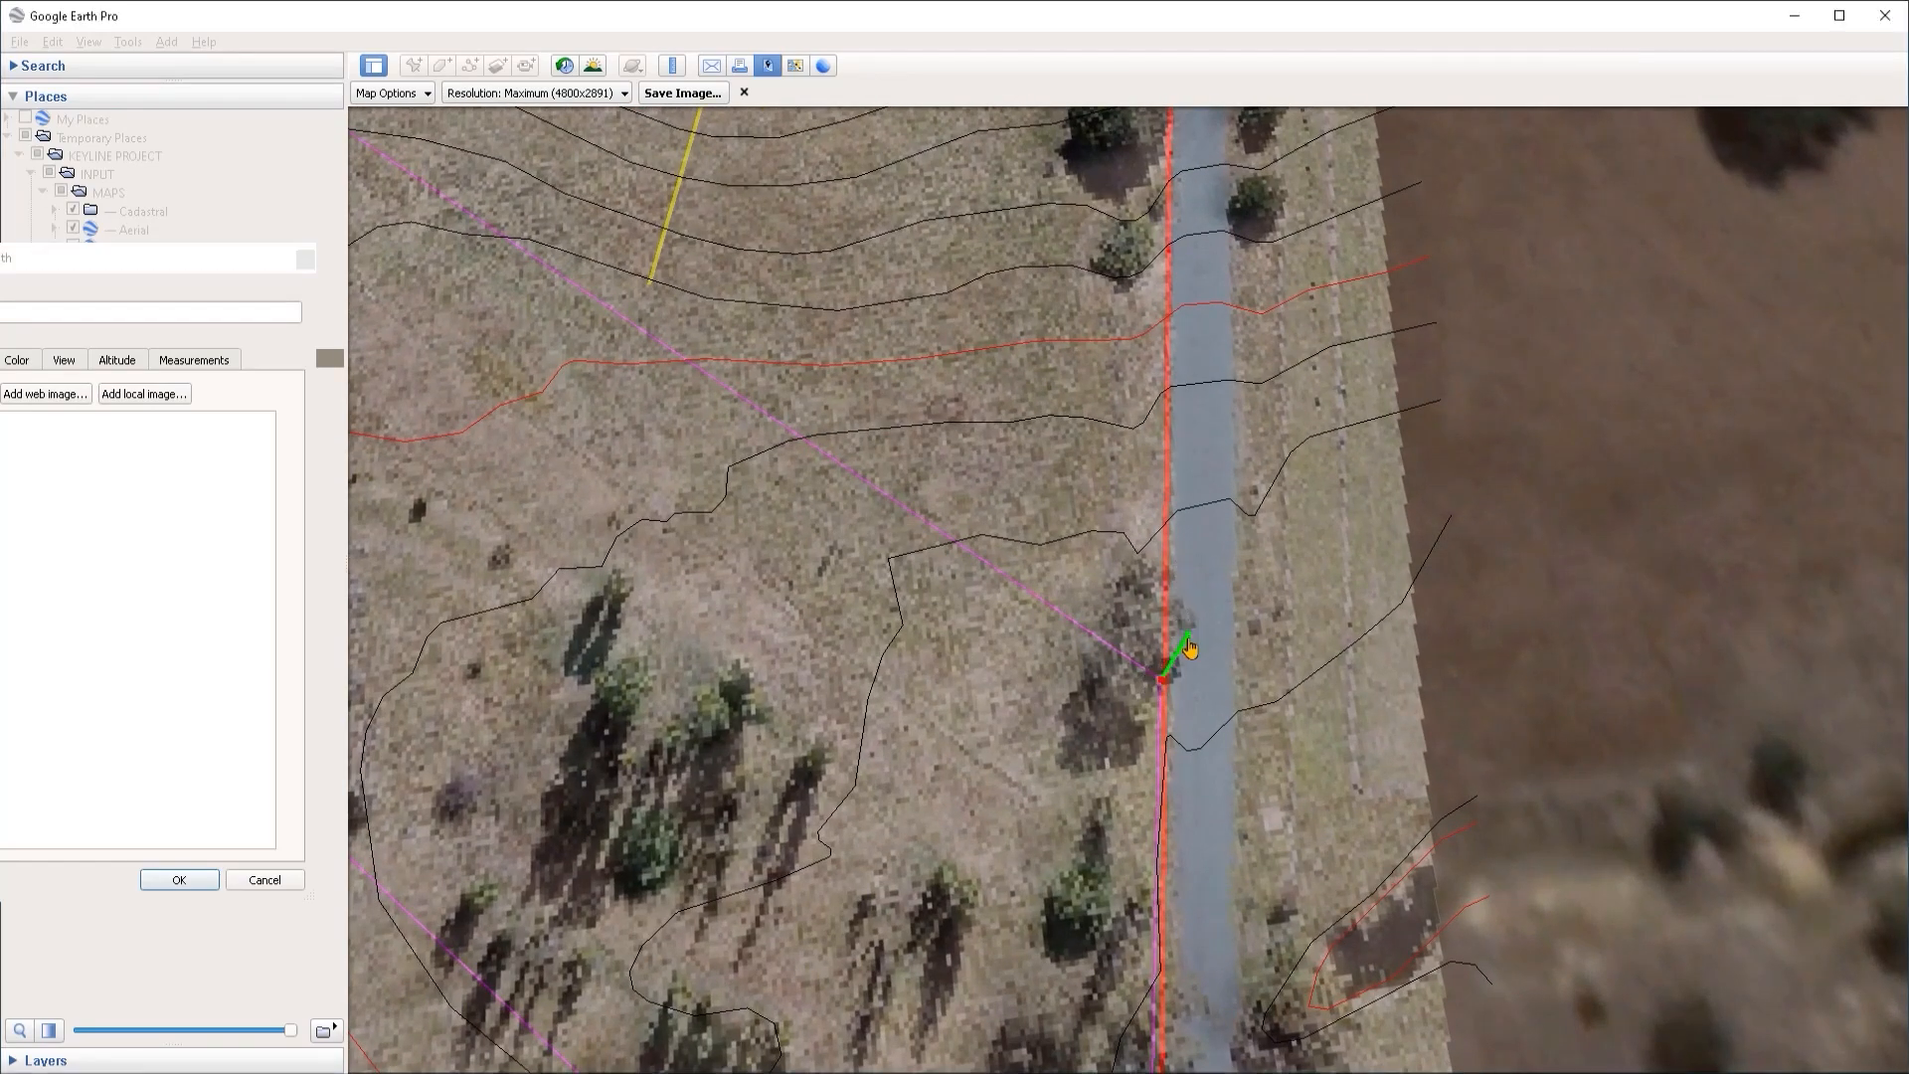
Step: Extend the short green path to 10 m, measured in meters, fix its start on the headland corner and save it
drag(139, 268, 359, 245)
click(426, 338)
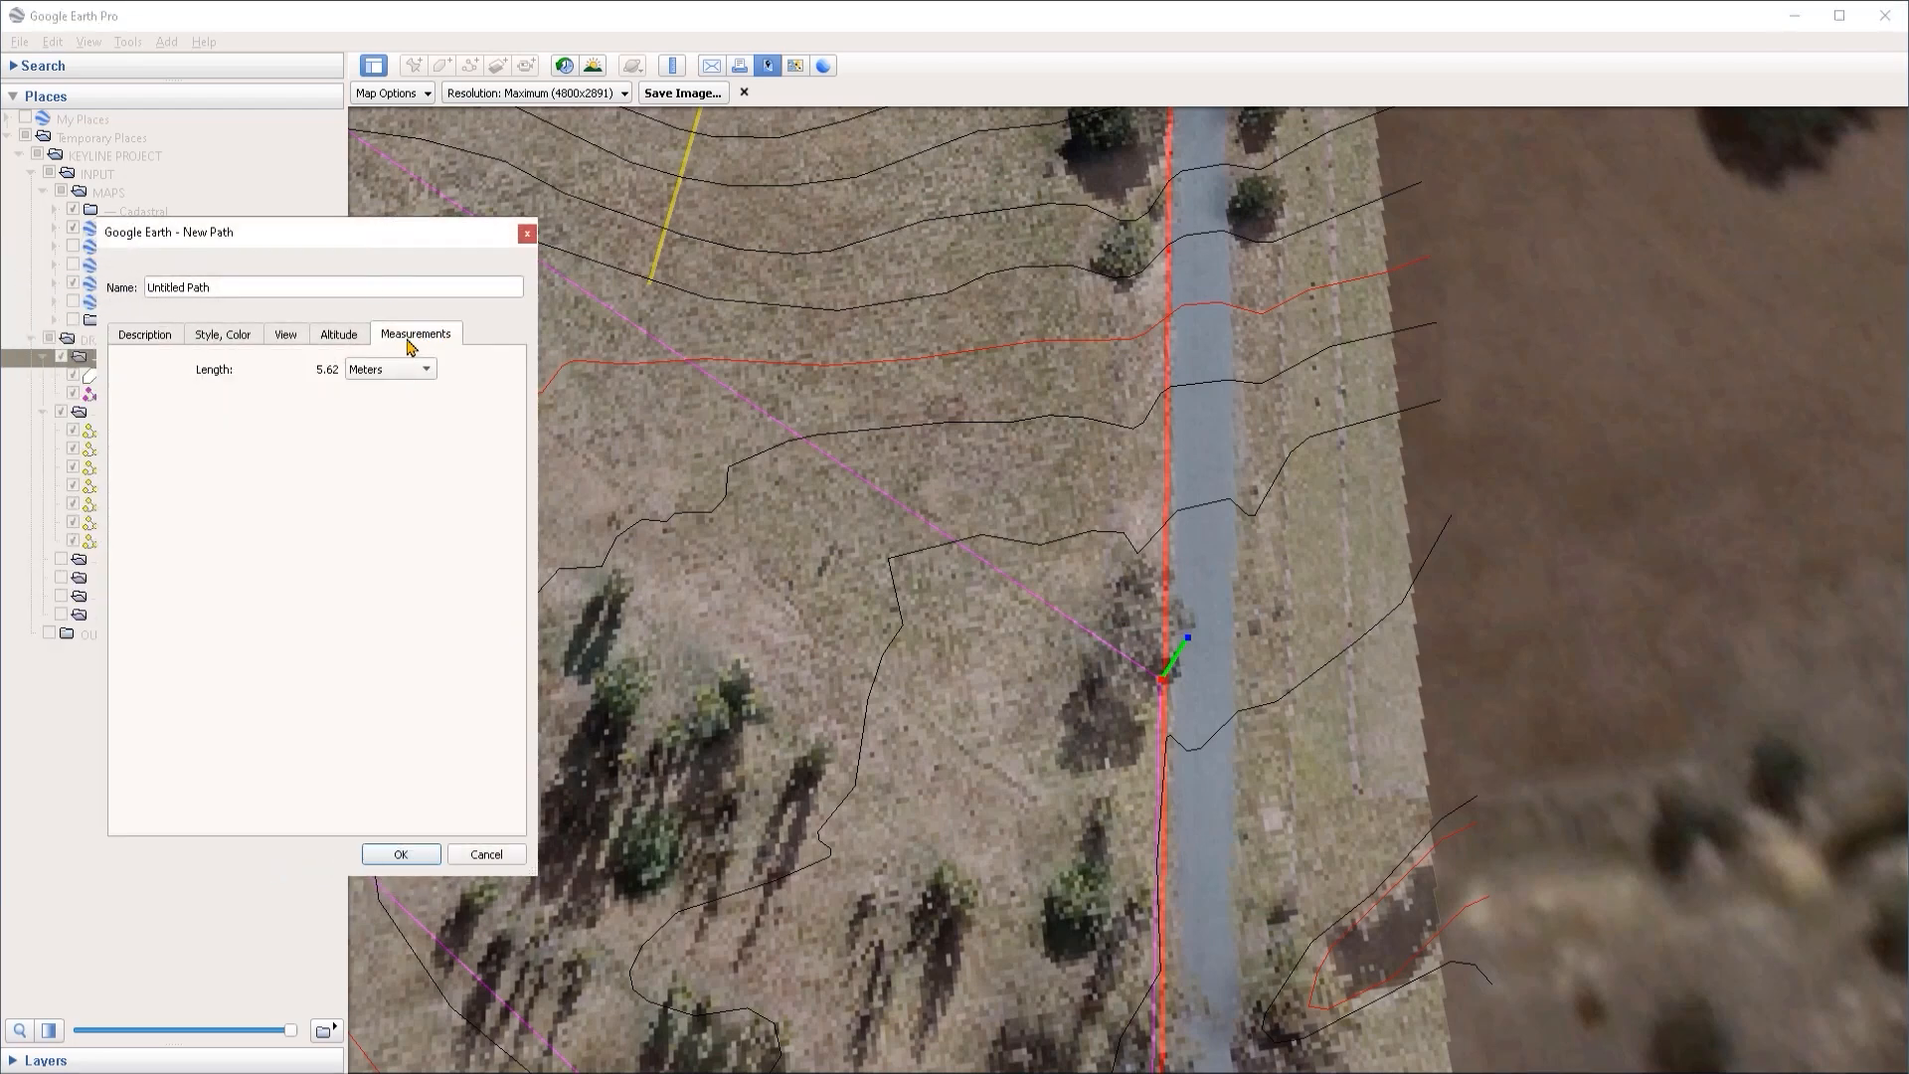
click(415, 373)
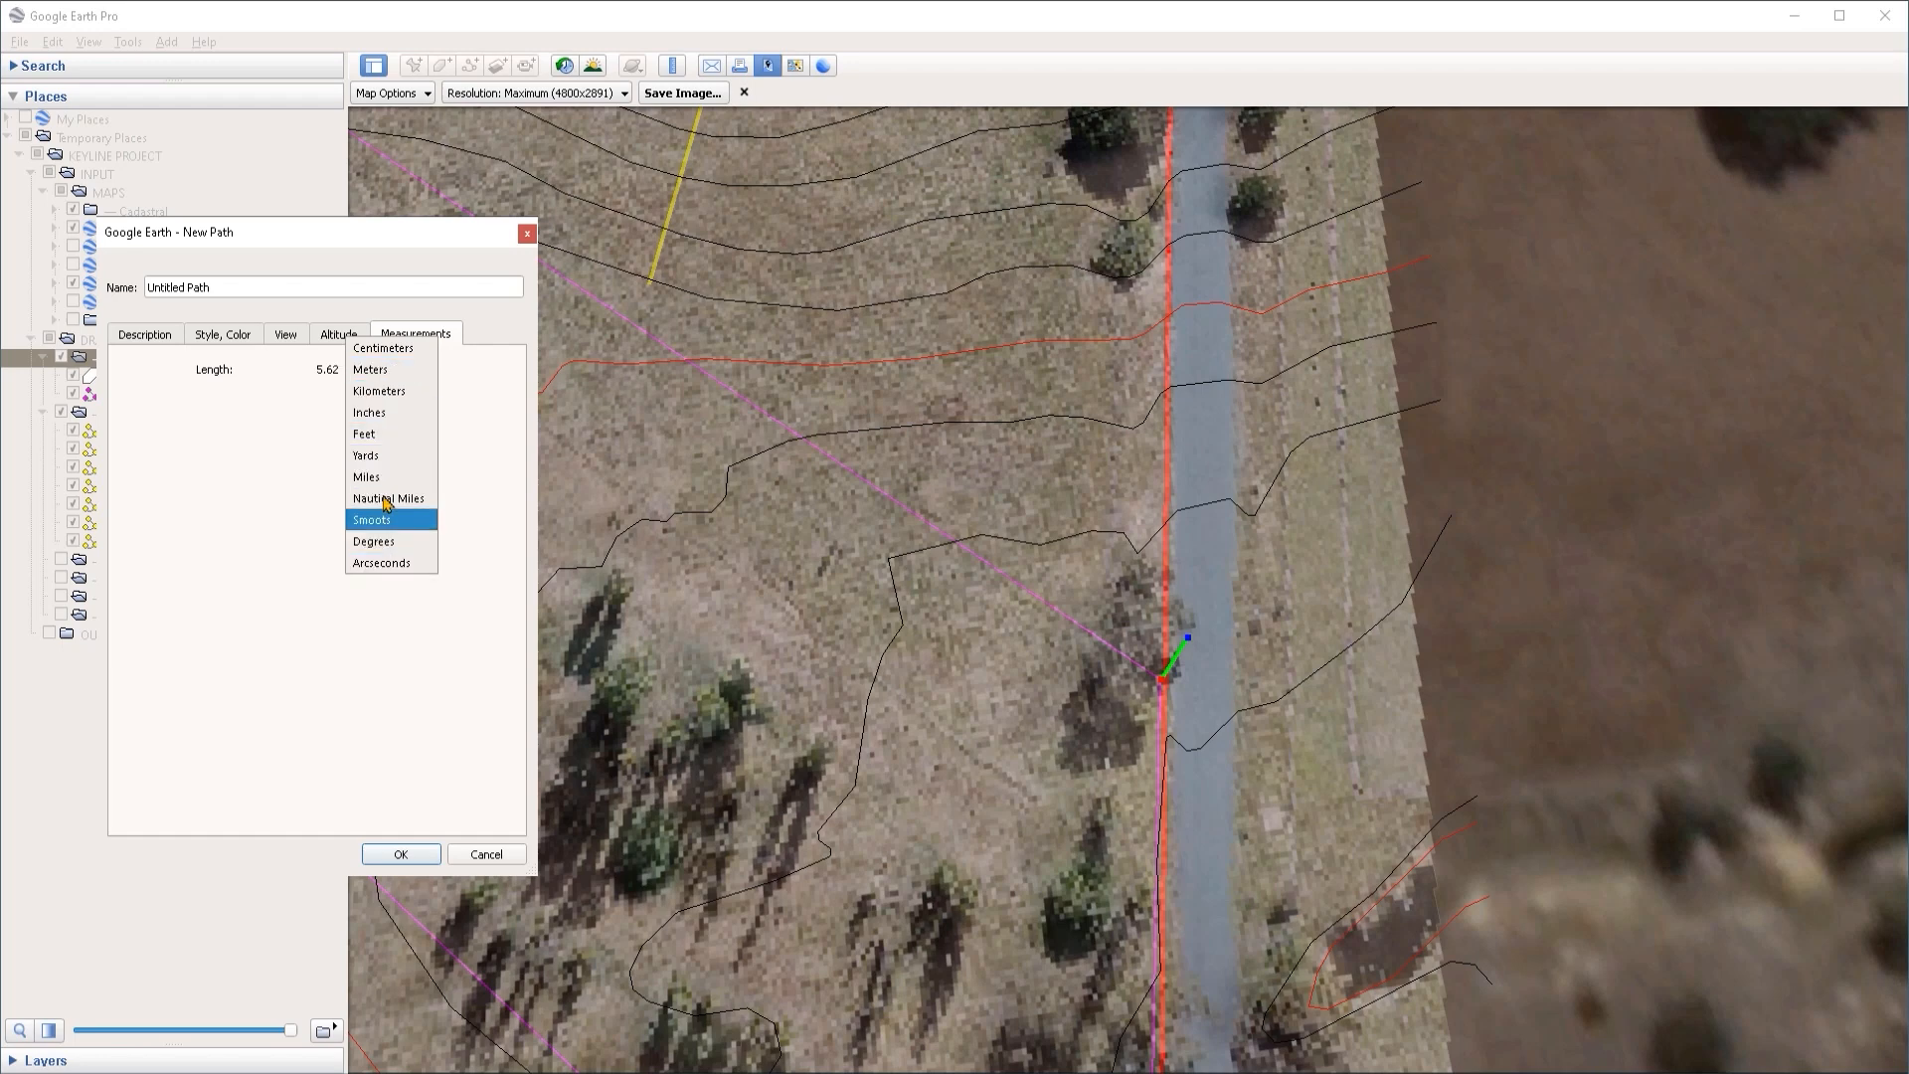
click(370, 369)
drag(1188, 636, 1206, 615)
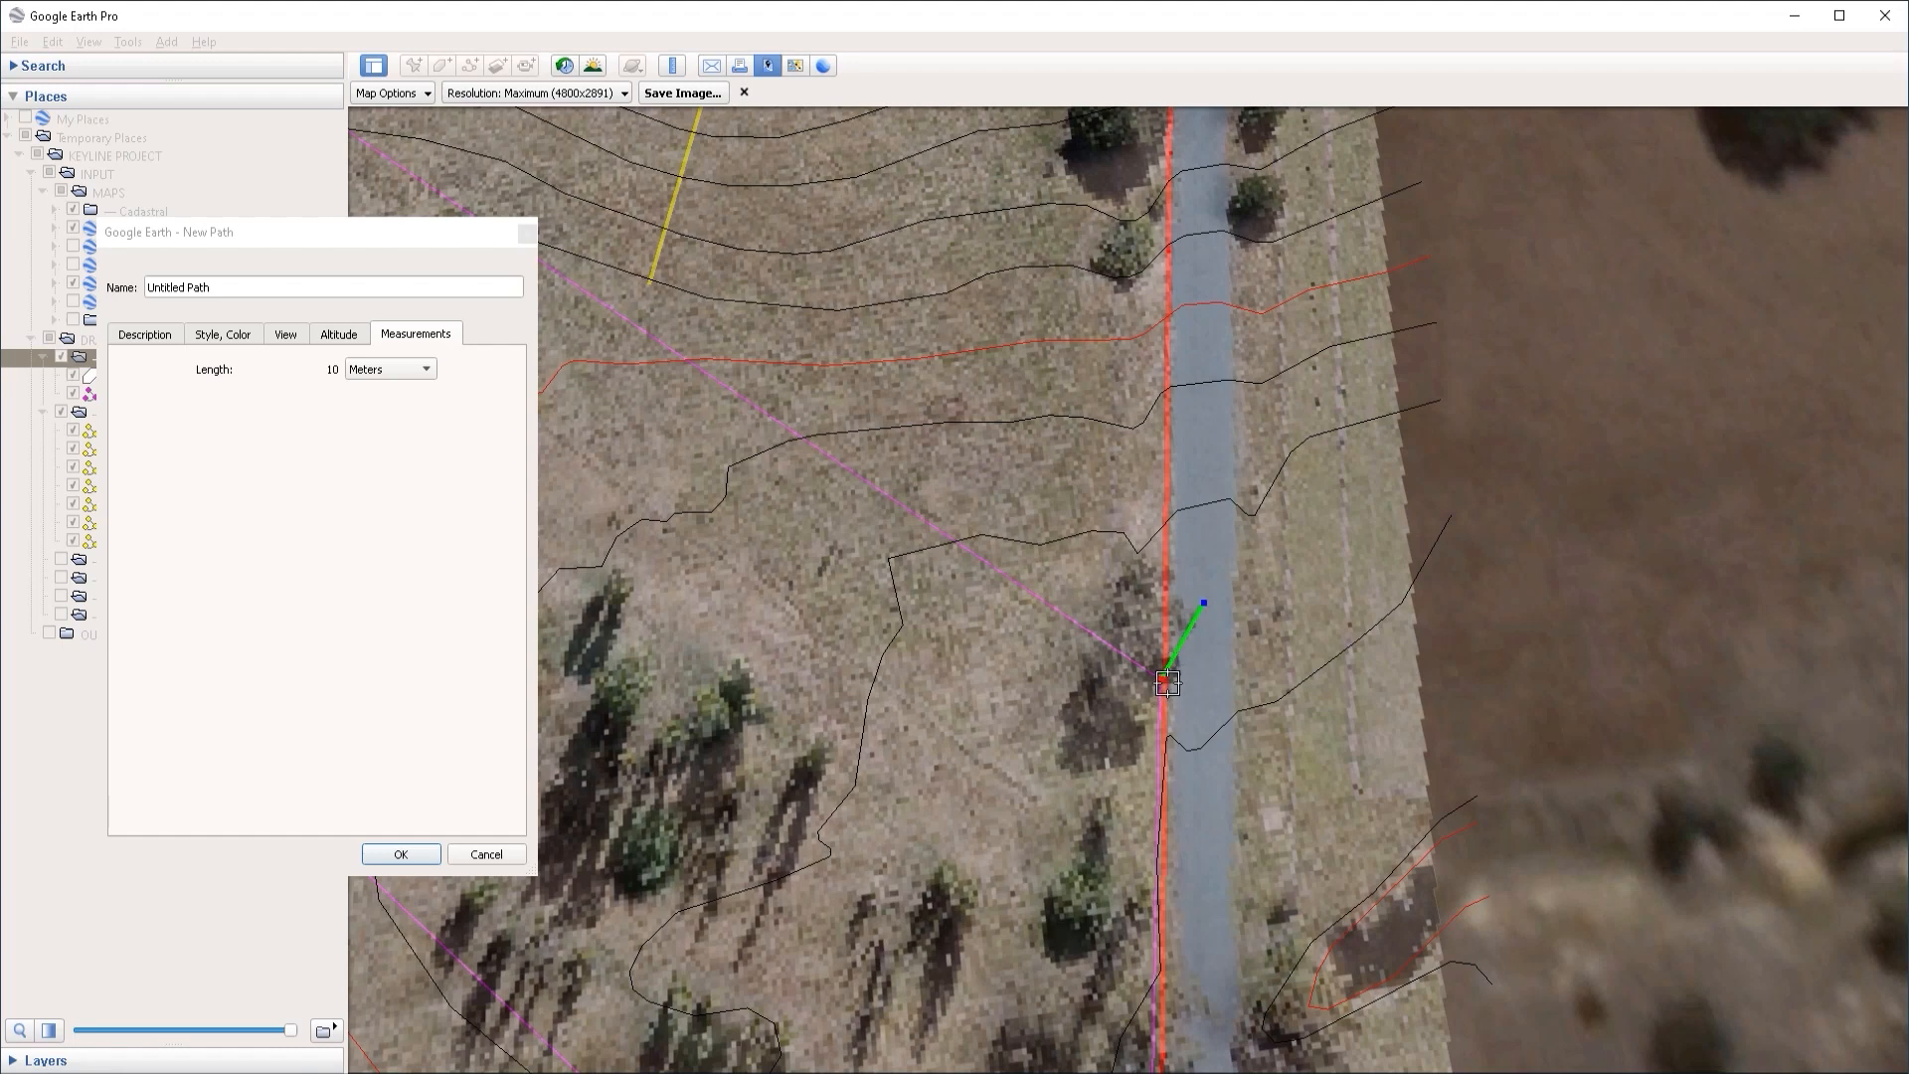
drag(1167, 683, 1161, 686)
click(421, 855)
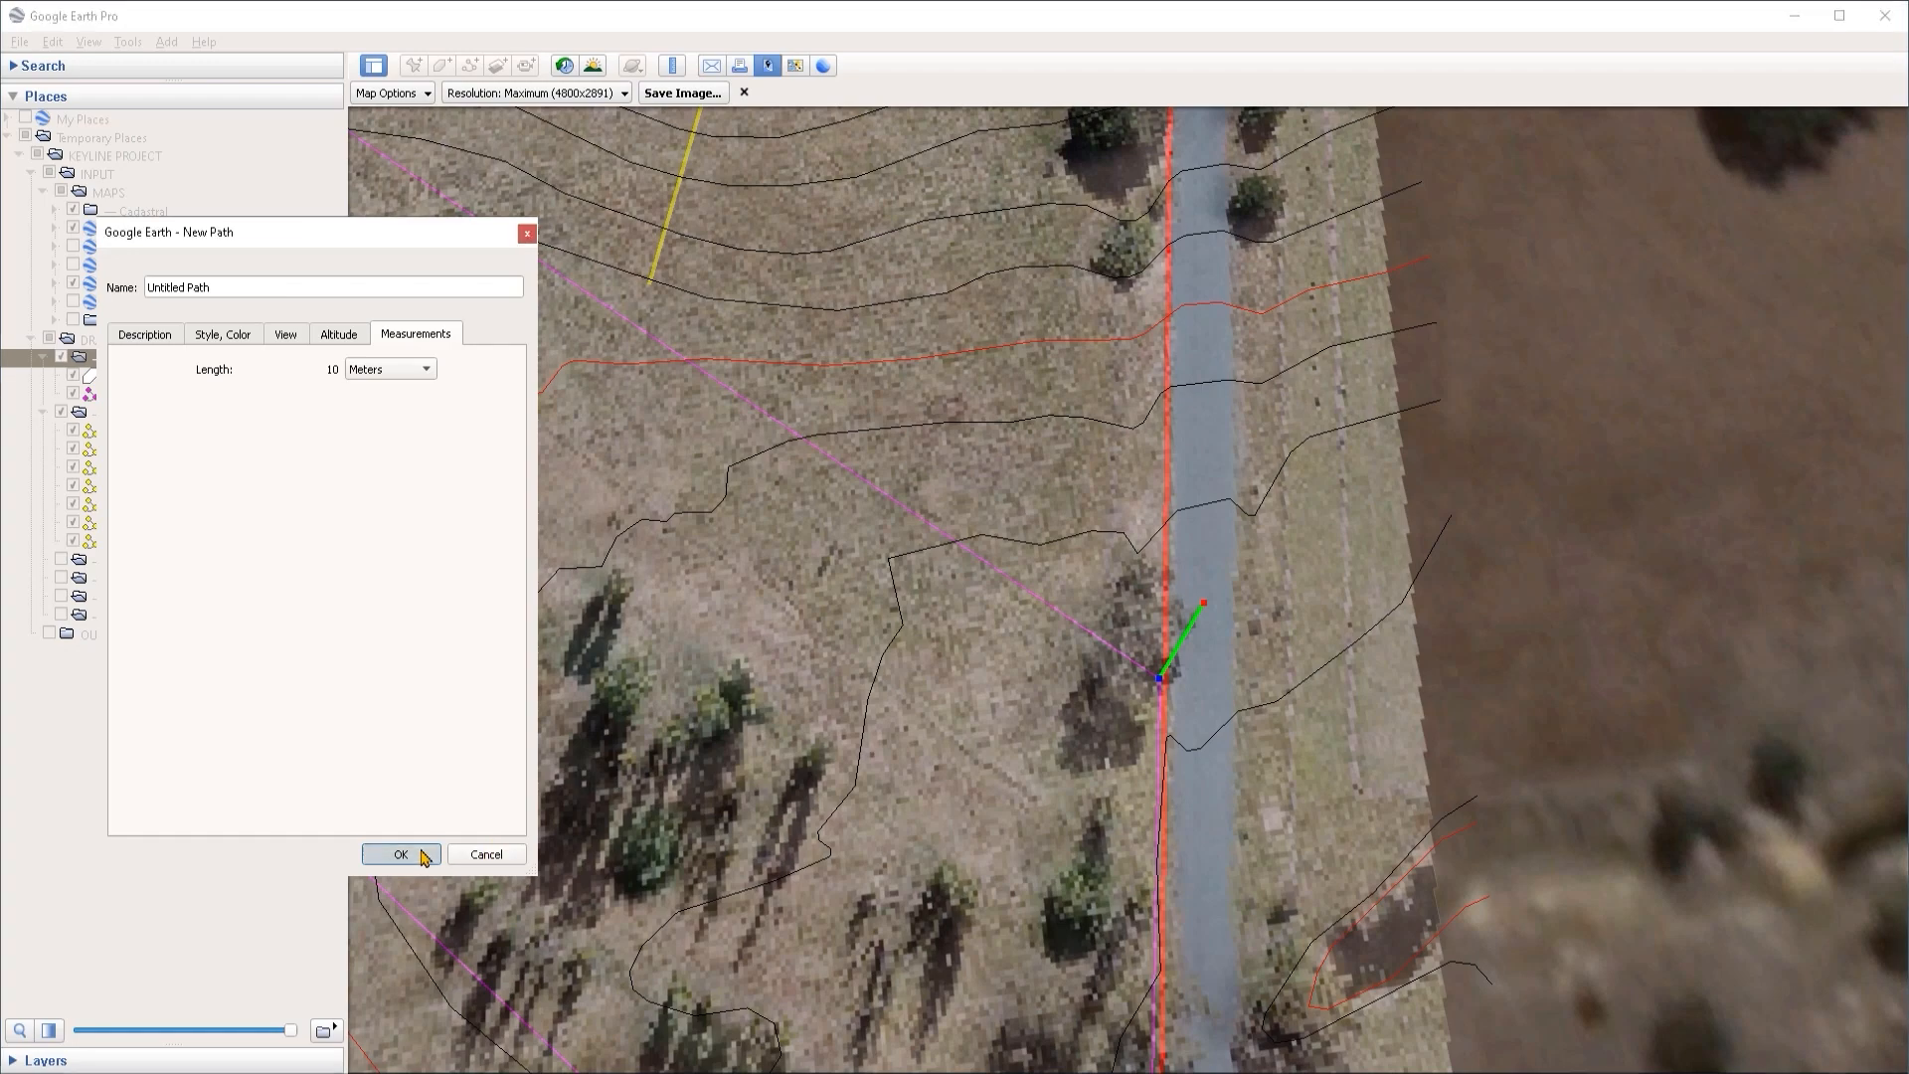
Step: Open polygon H1 for editing to locate its vertices along the headland, and close it without changes
scroll(818, 692, down, 5)
drag(601, 477, 1301, 593)
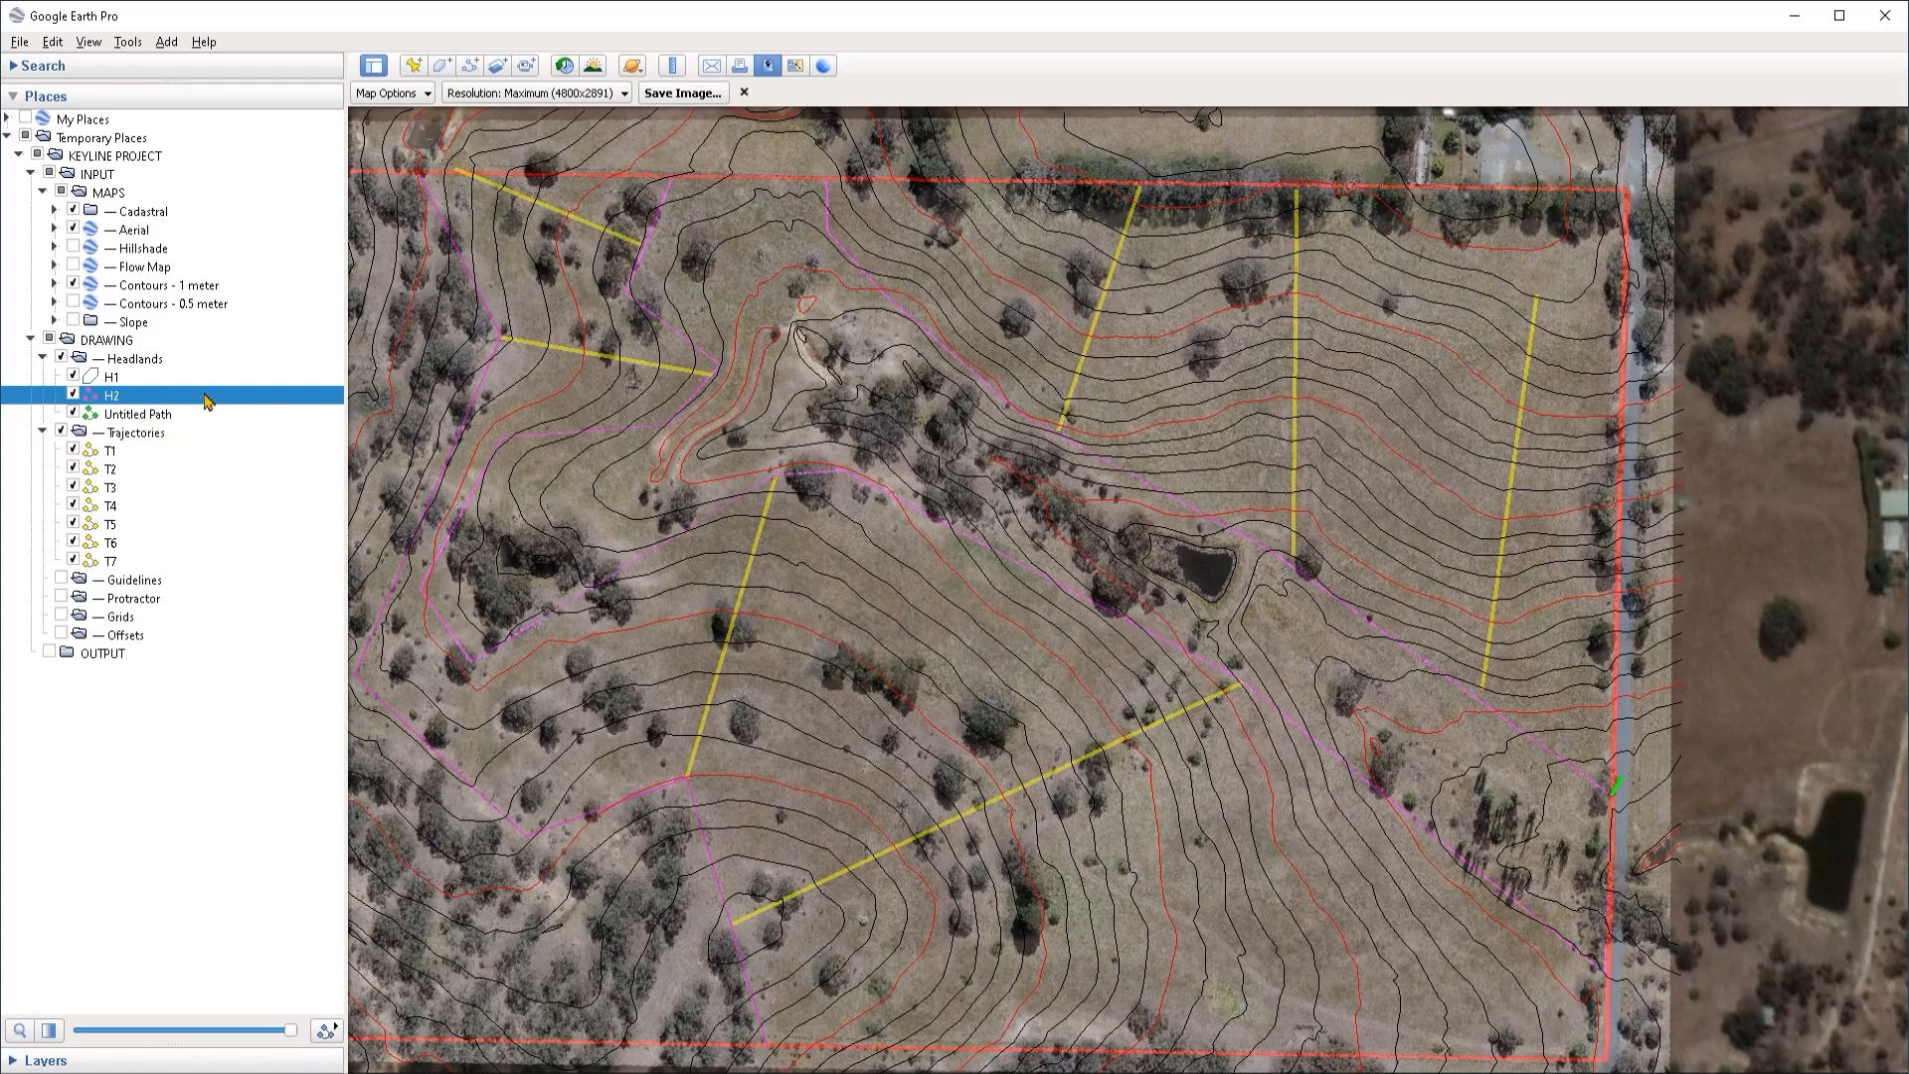
click(131, 362)
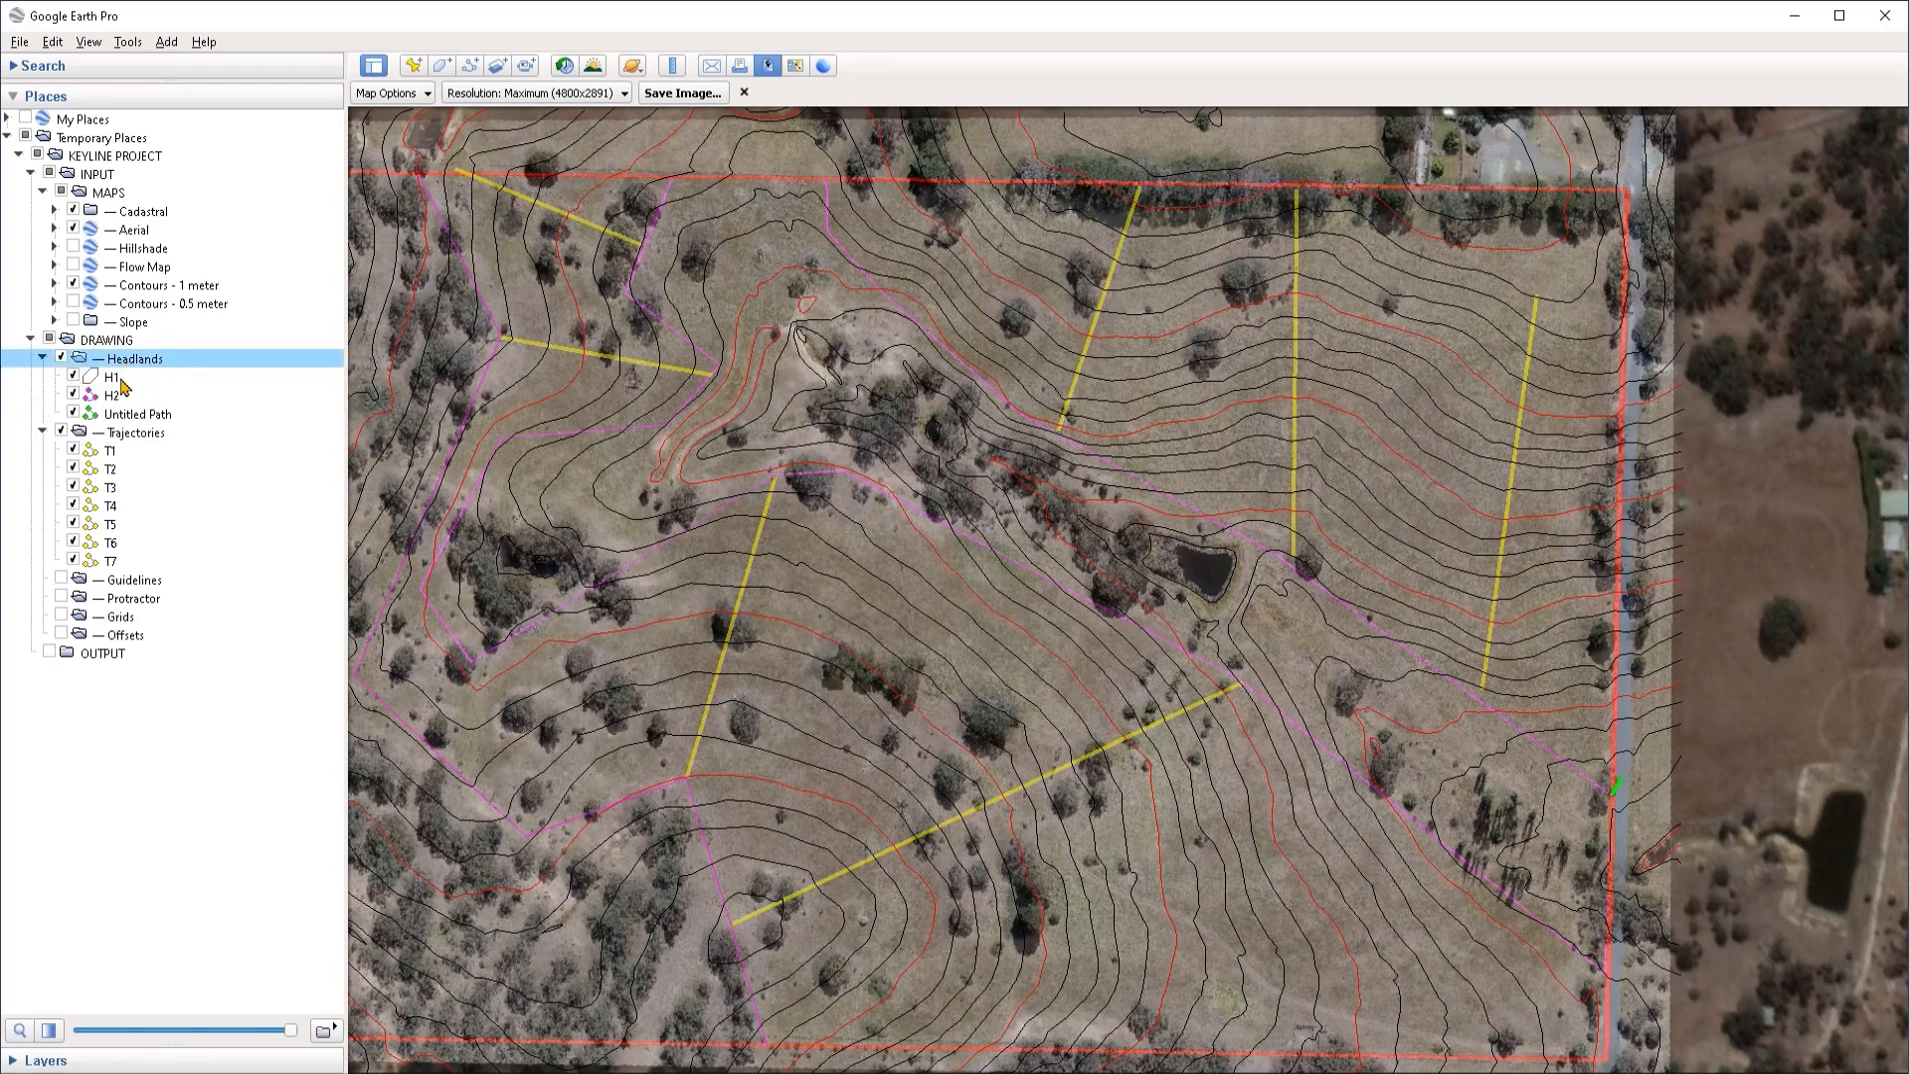
right_click(116, 379)
click(205, 644)
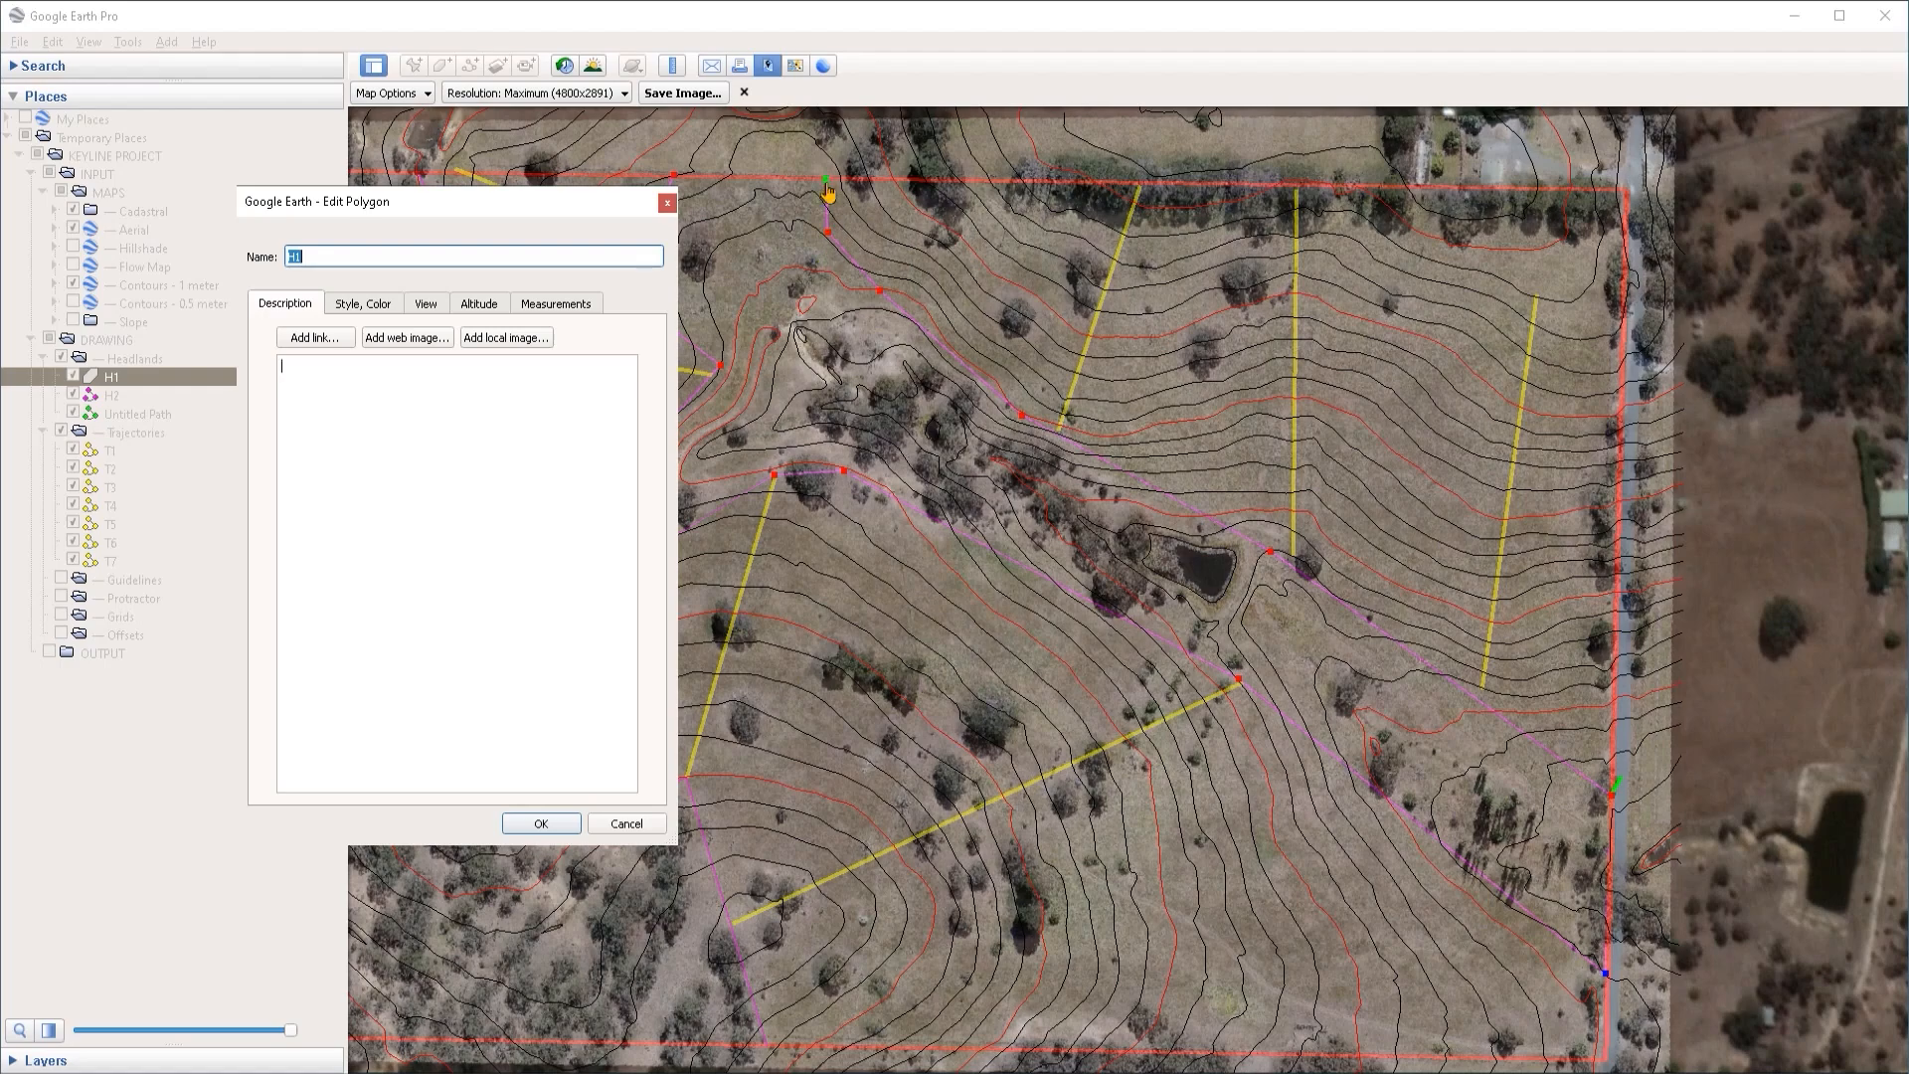
click(667, 203)
scroll(1273, 537, up, 10)
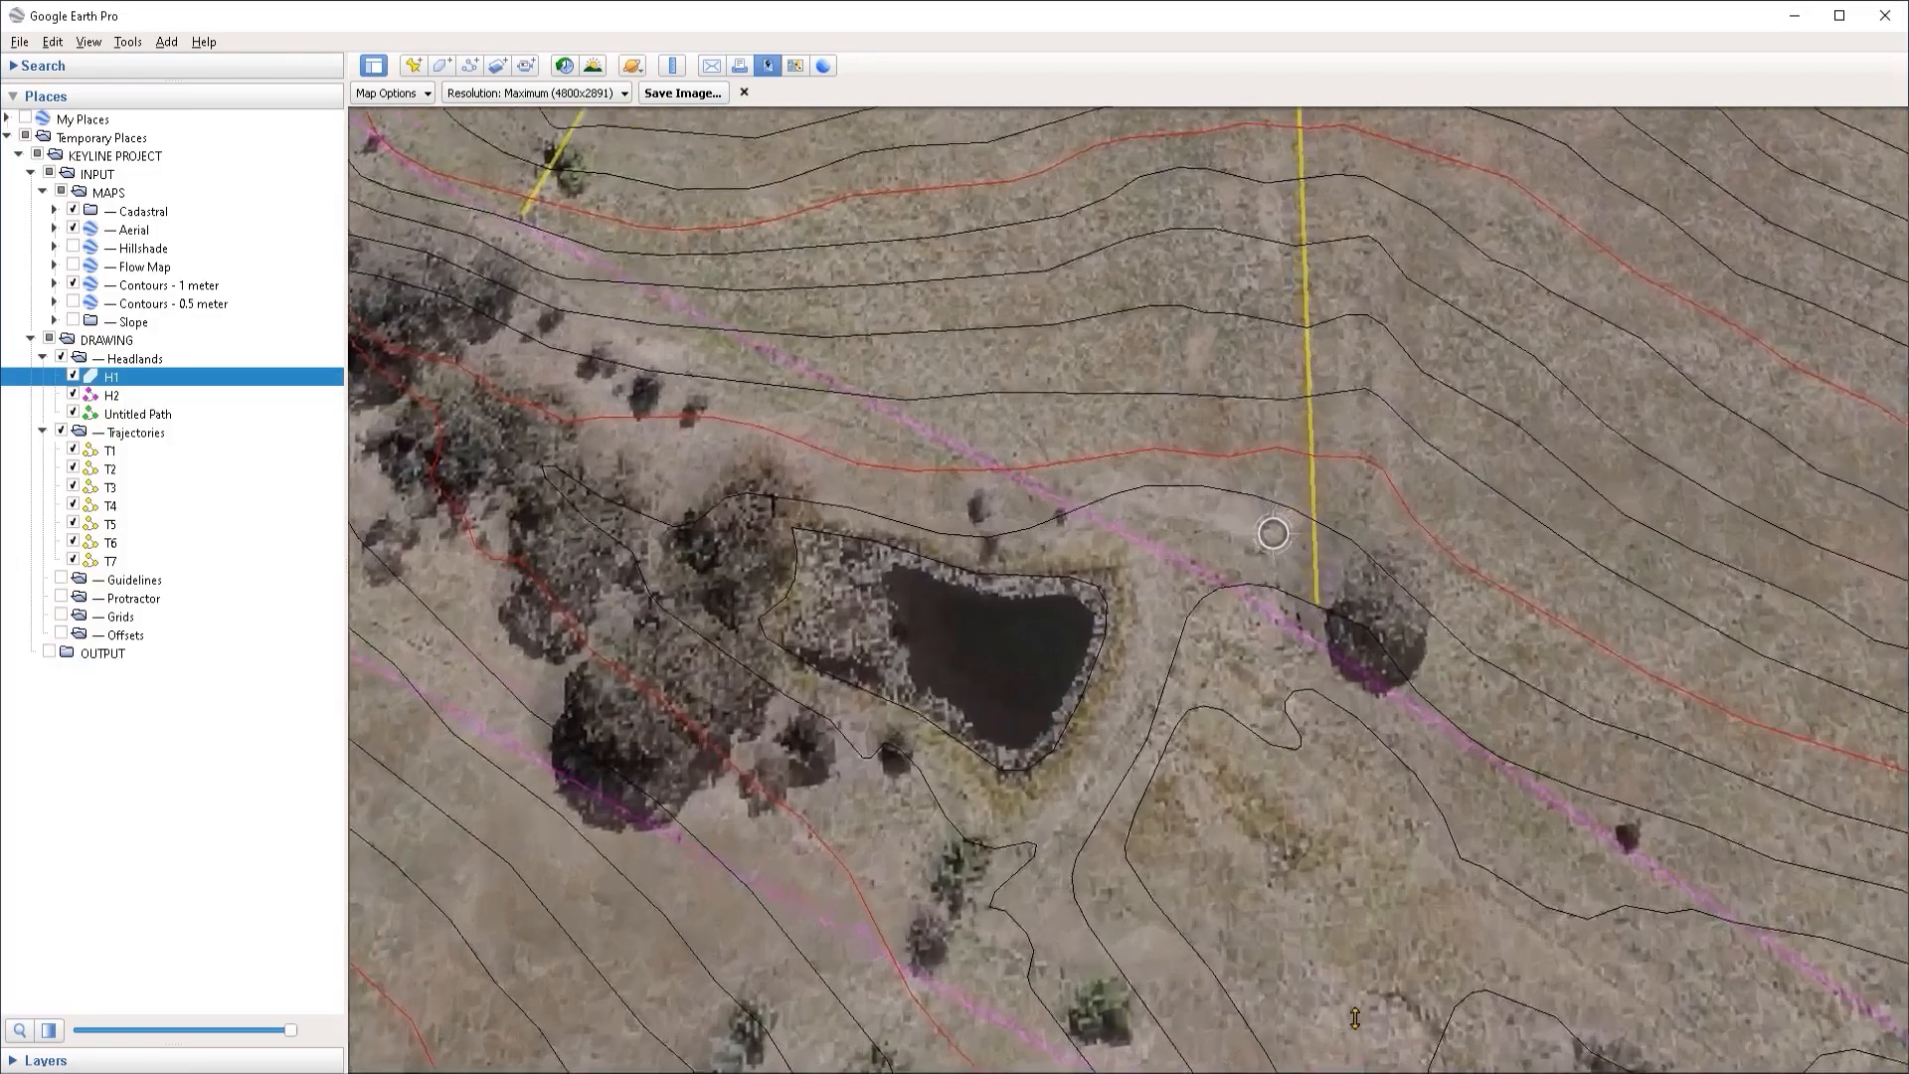
Step: Draw and save a 10 m green path north-east from the H1 vertex just east of the dam
key(ctrl+shift+t)
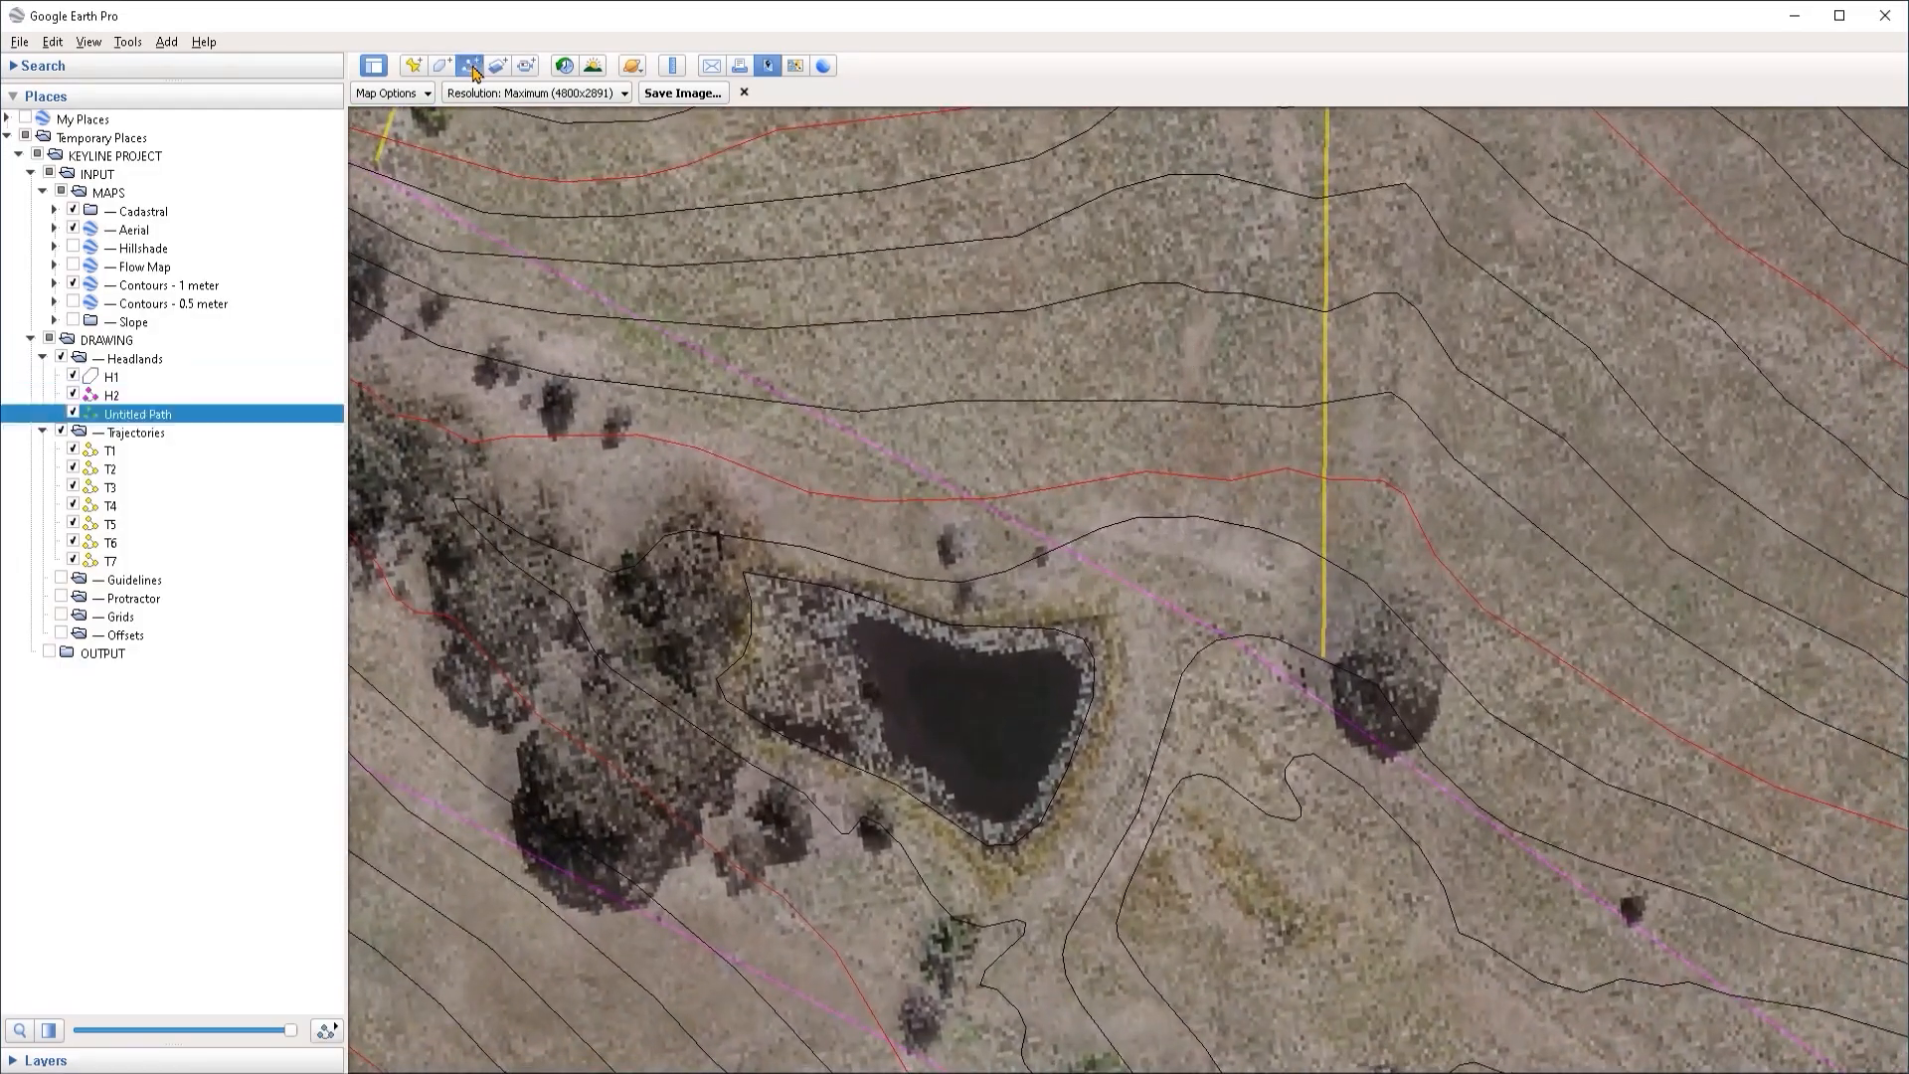
click(1222, 633)
click(1254, 583)
click(566, 303)
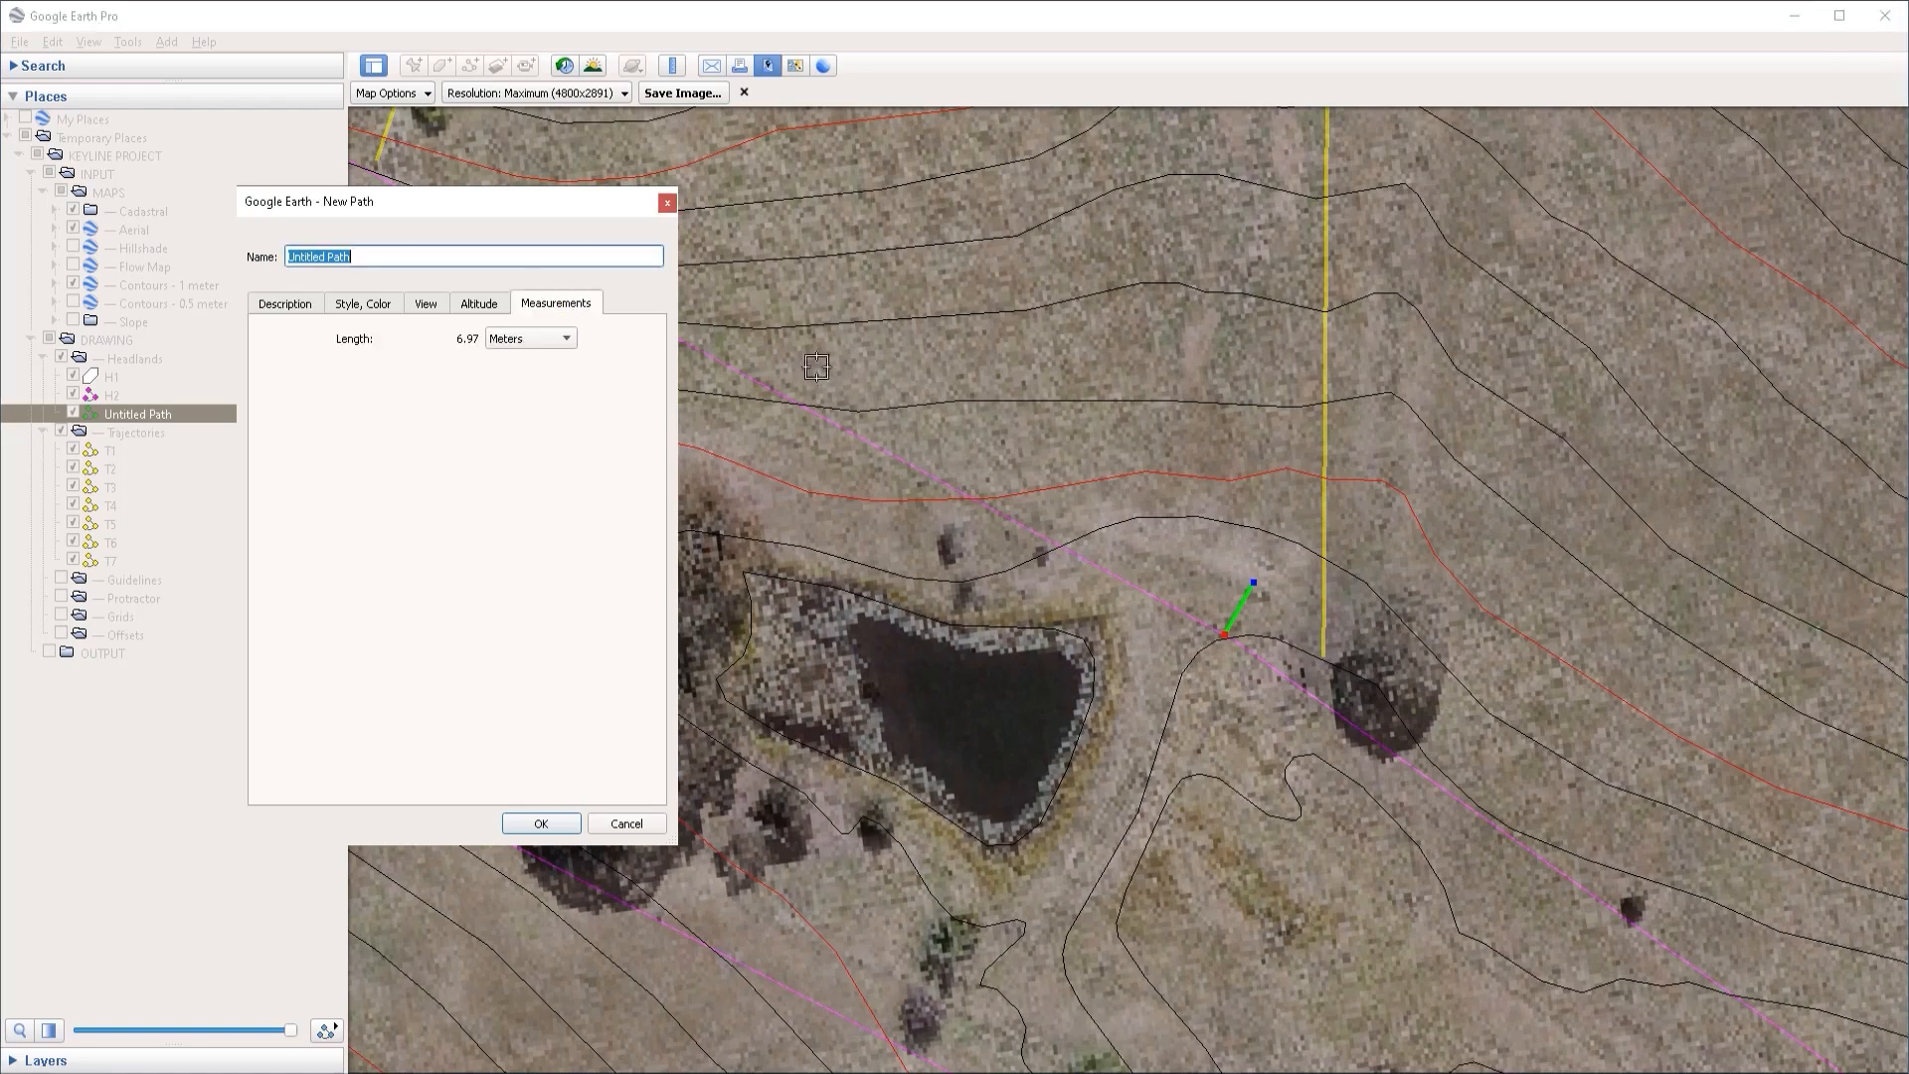
click(1262, 564)
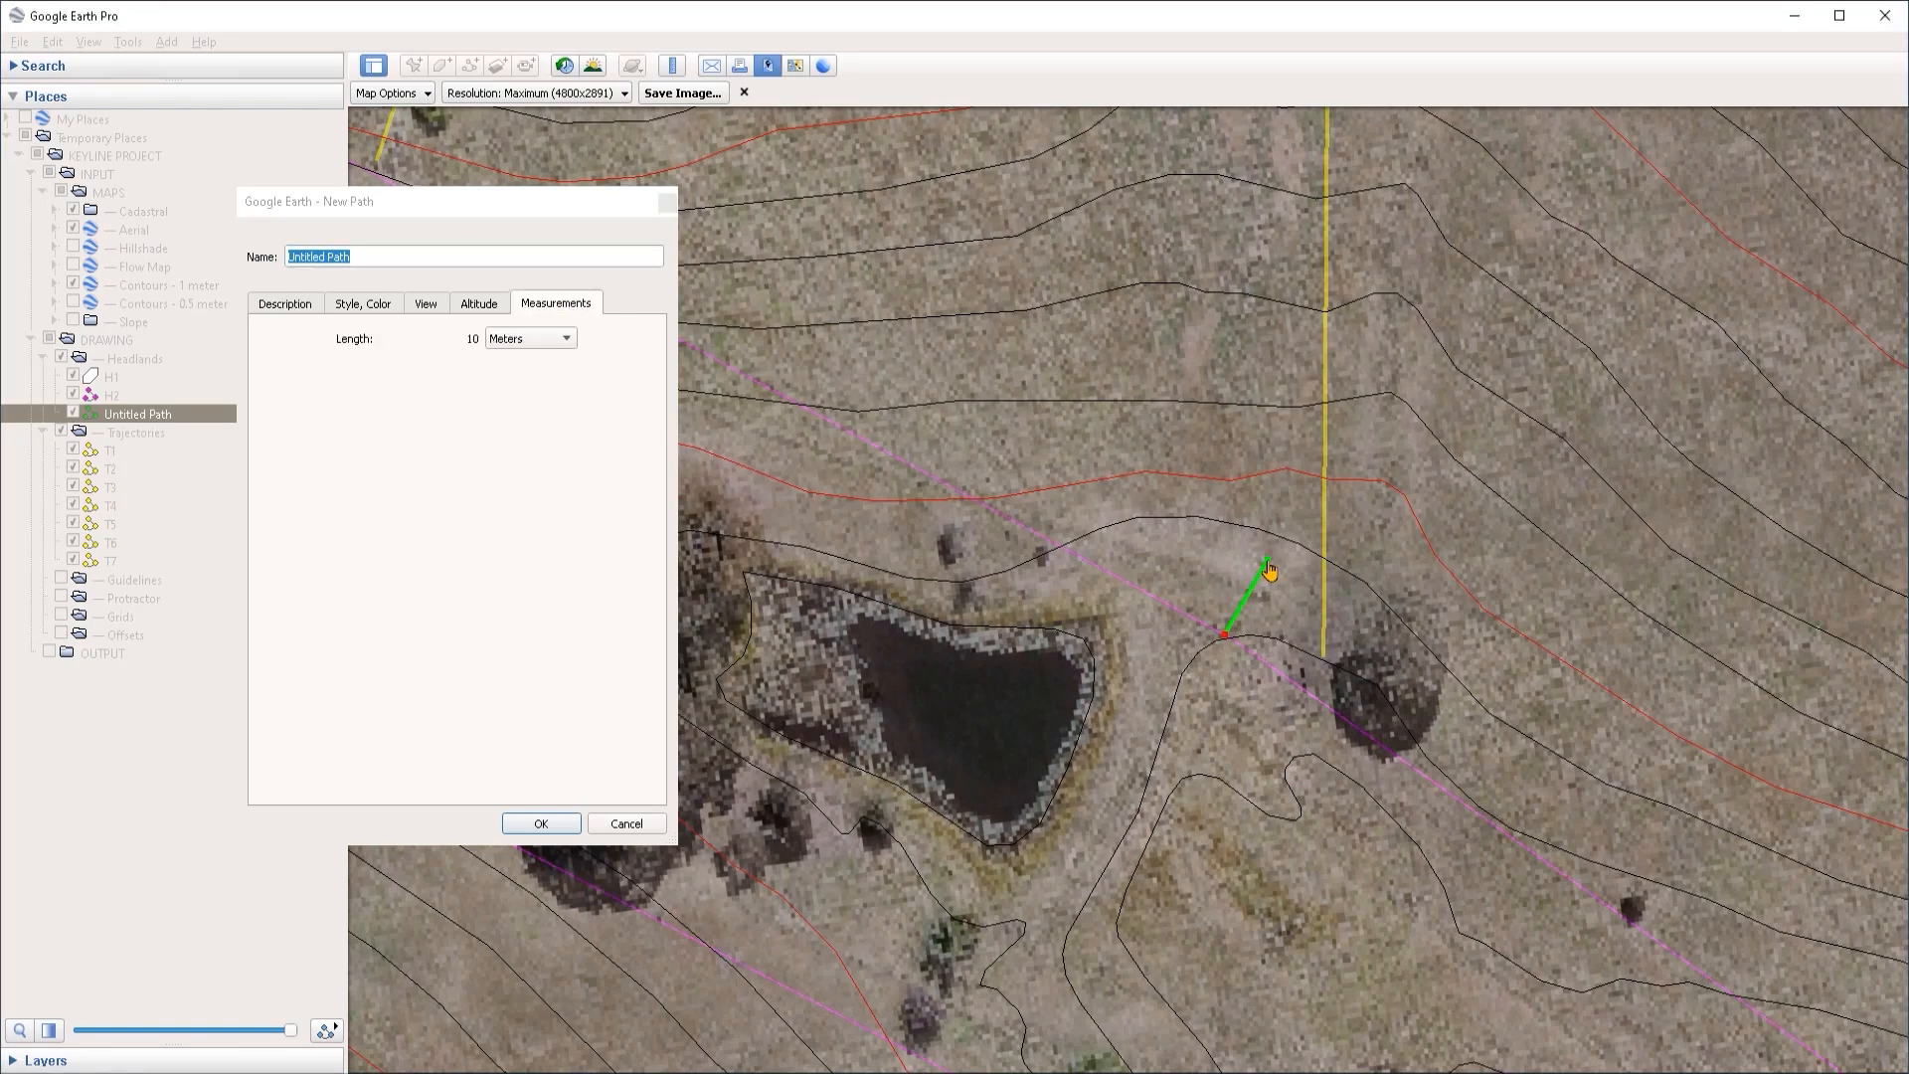
click(557, 824)
Step: Examine the H1 vertices along the headland north-west of the dam by opening the polygon for editing
right_drag(1316, 280, 1305, 210)
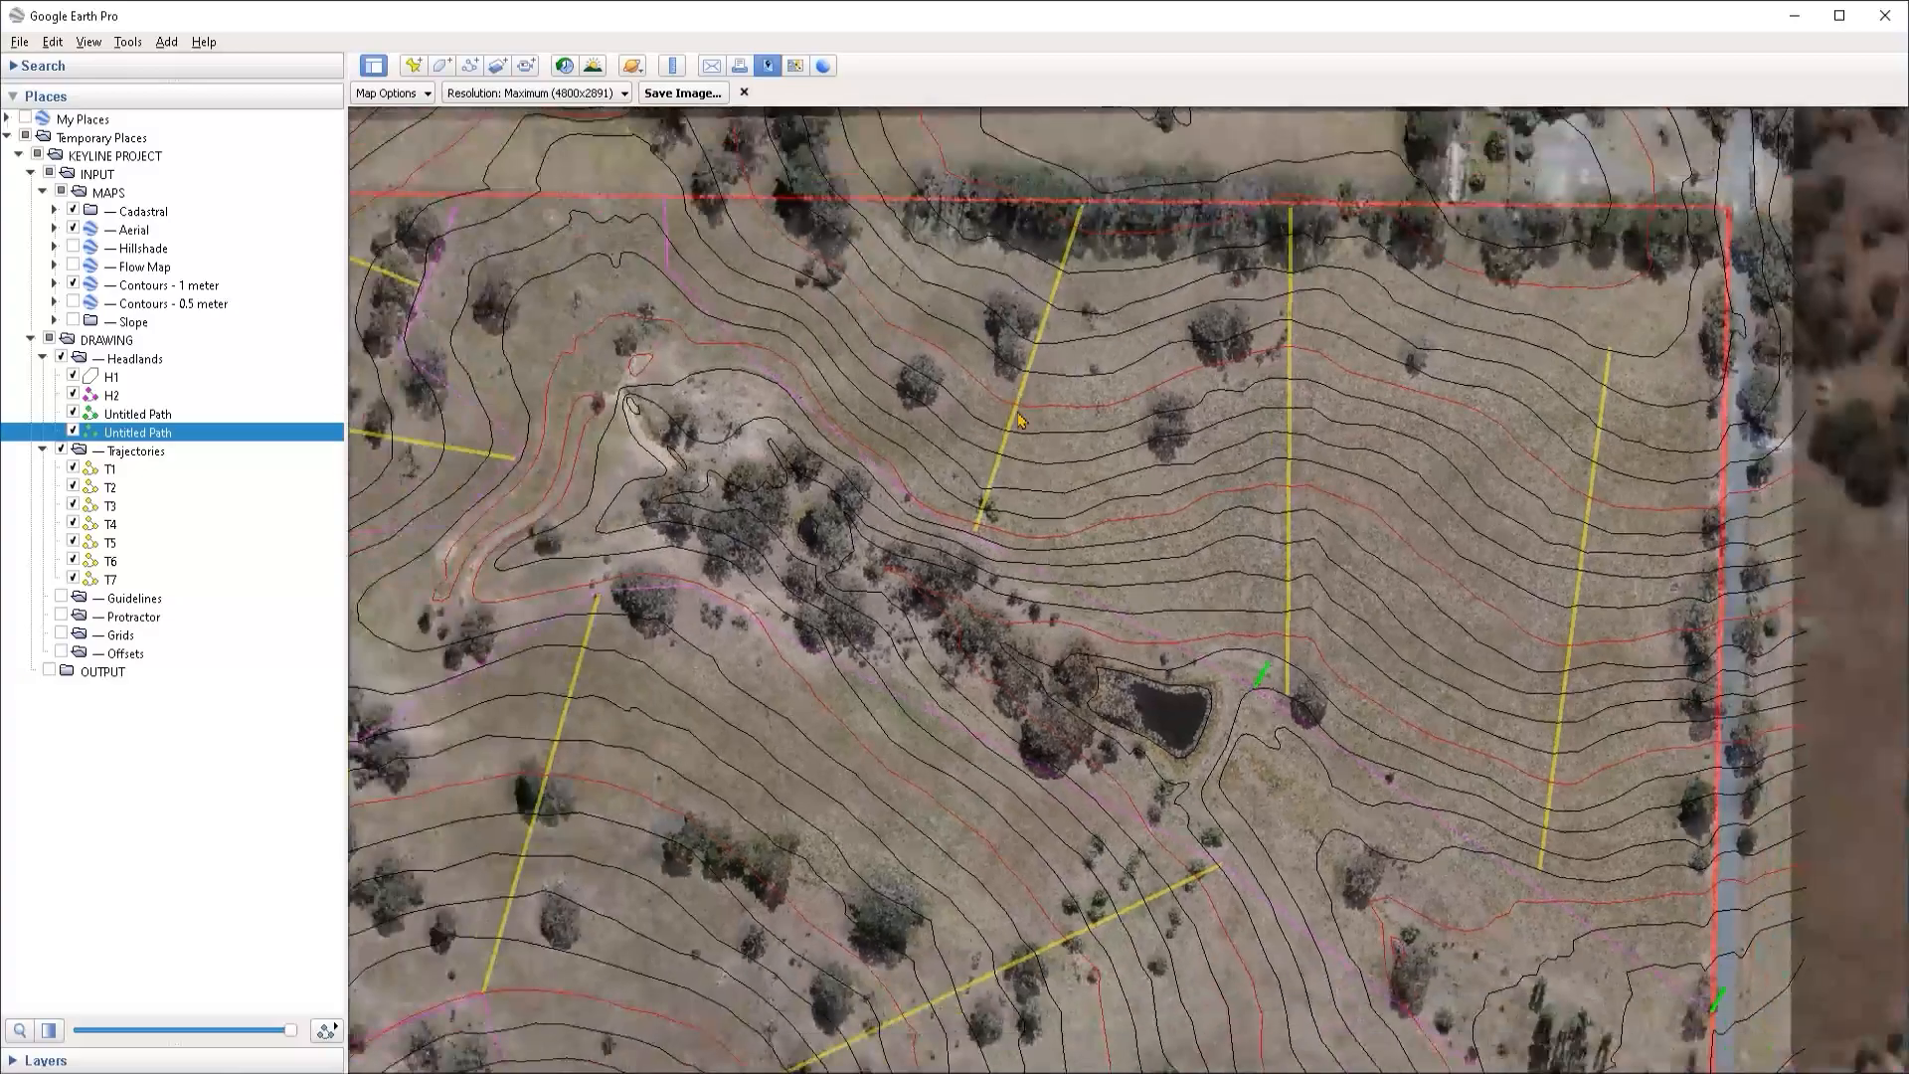
drag(1012, 400, 1194, 549)
right_drag(1114, 689, 1118, 735)
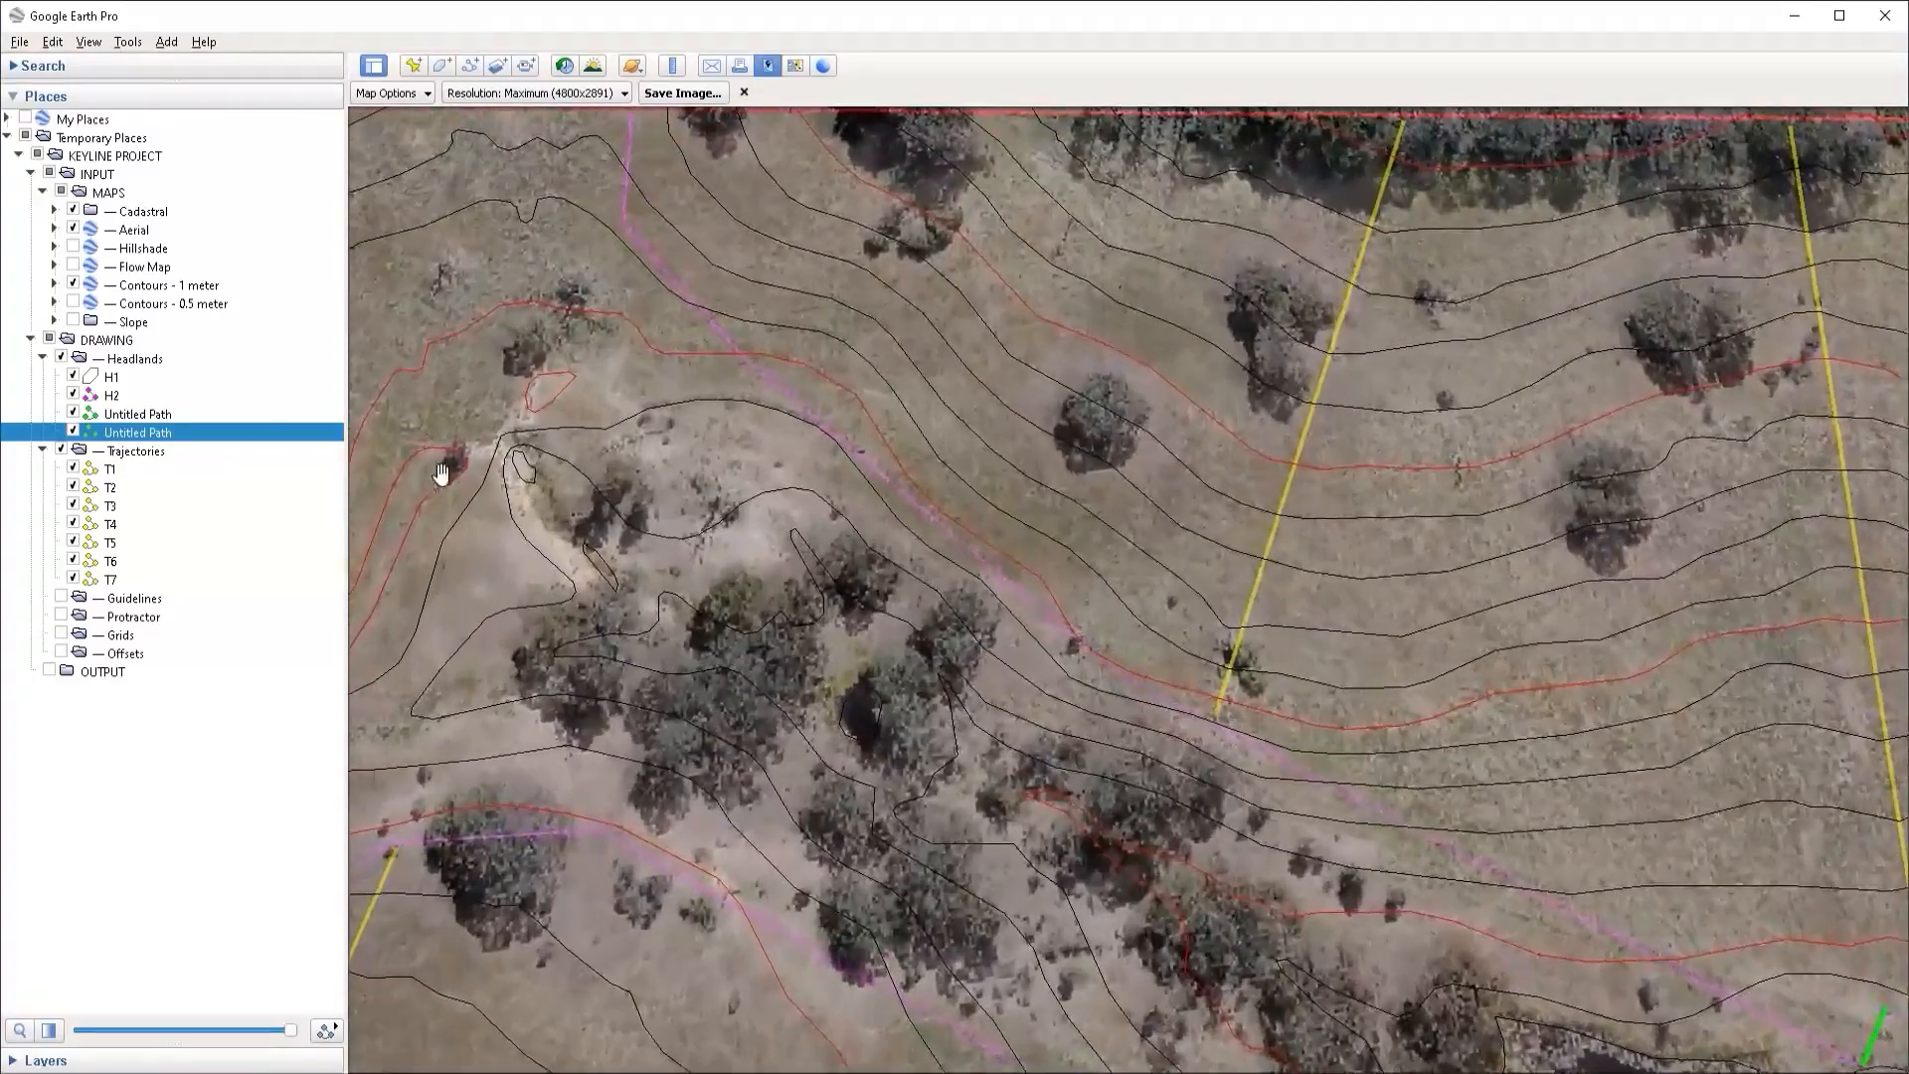
right_click(146, 379)
click(222, 630)
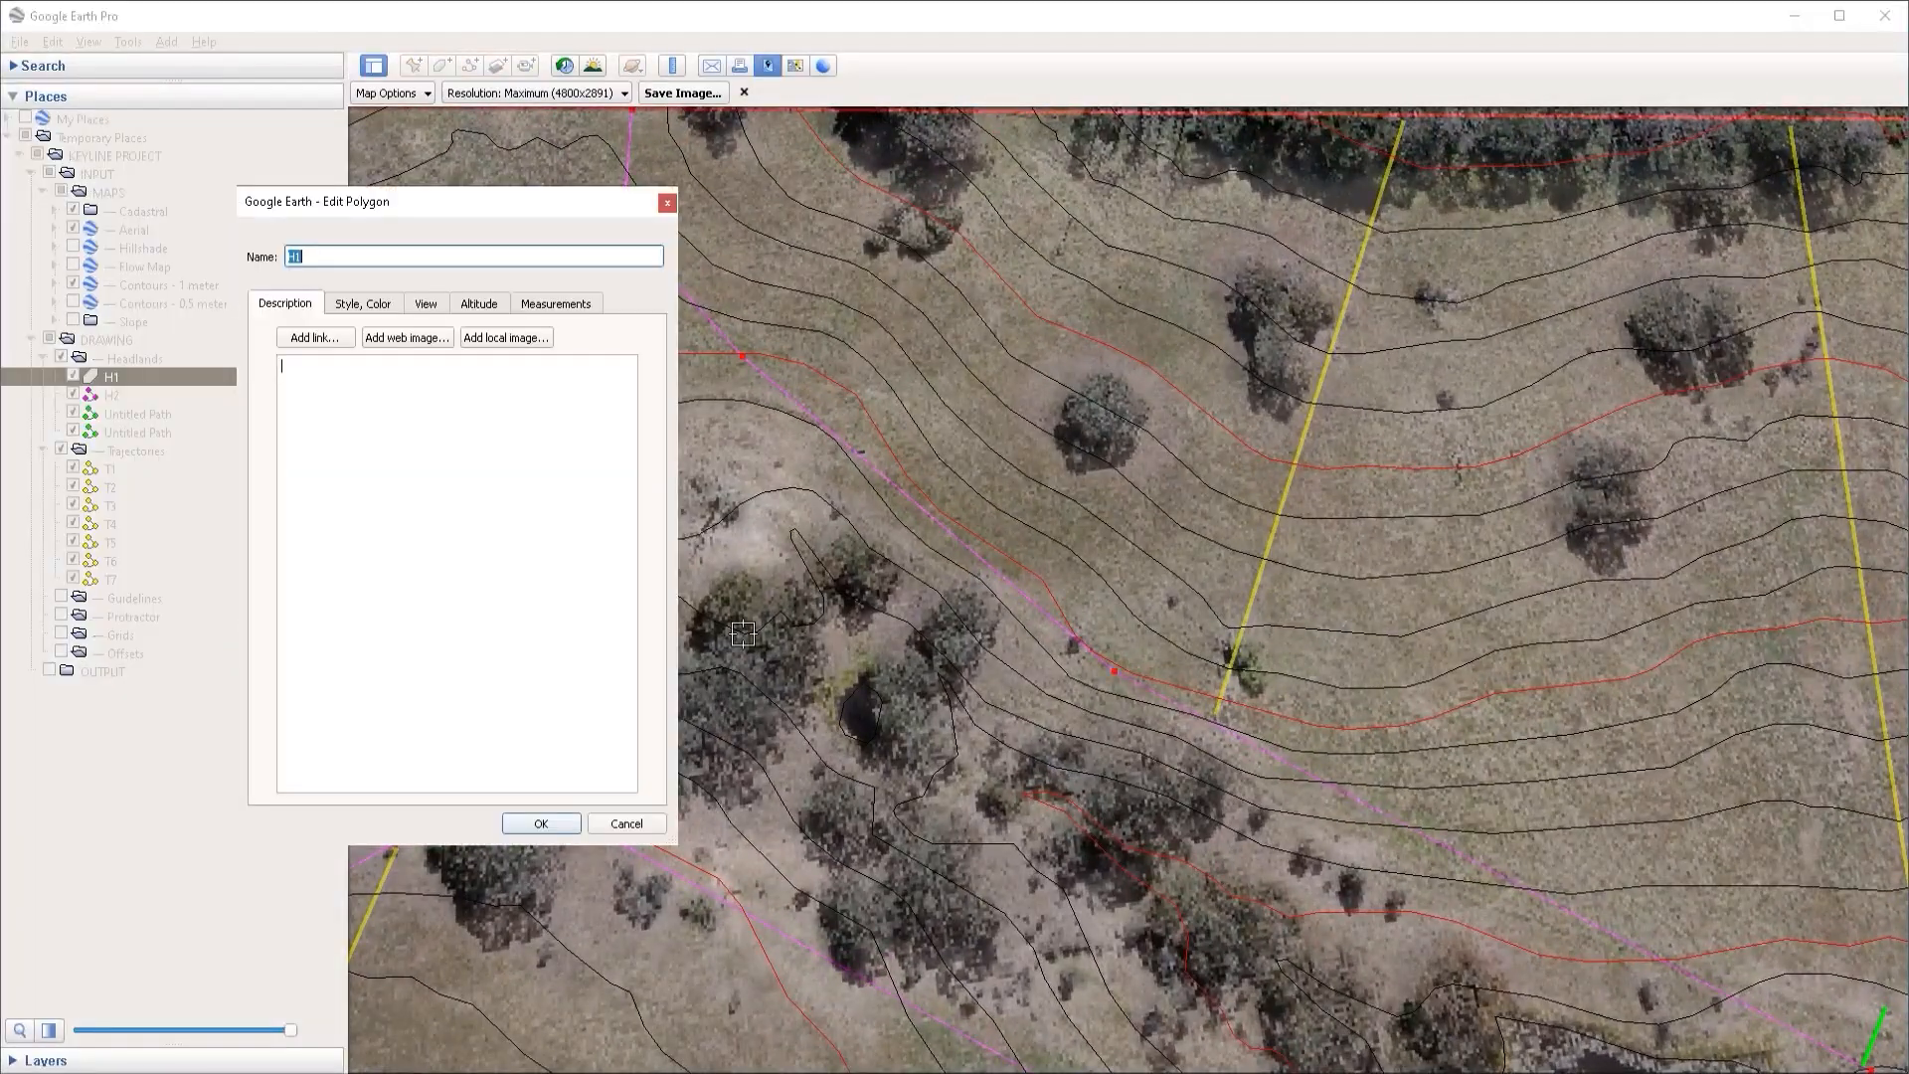
click(541, 823)
Step: Draw and save a green path about 10 m long, north-east from the H1 vertex just west of the yellow trajectory's lower end
click(138, 414)
click(470, 66)
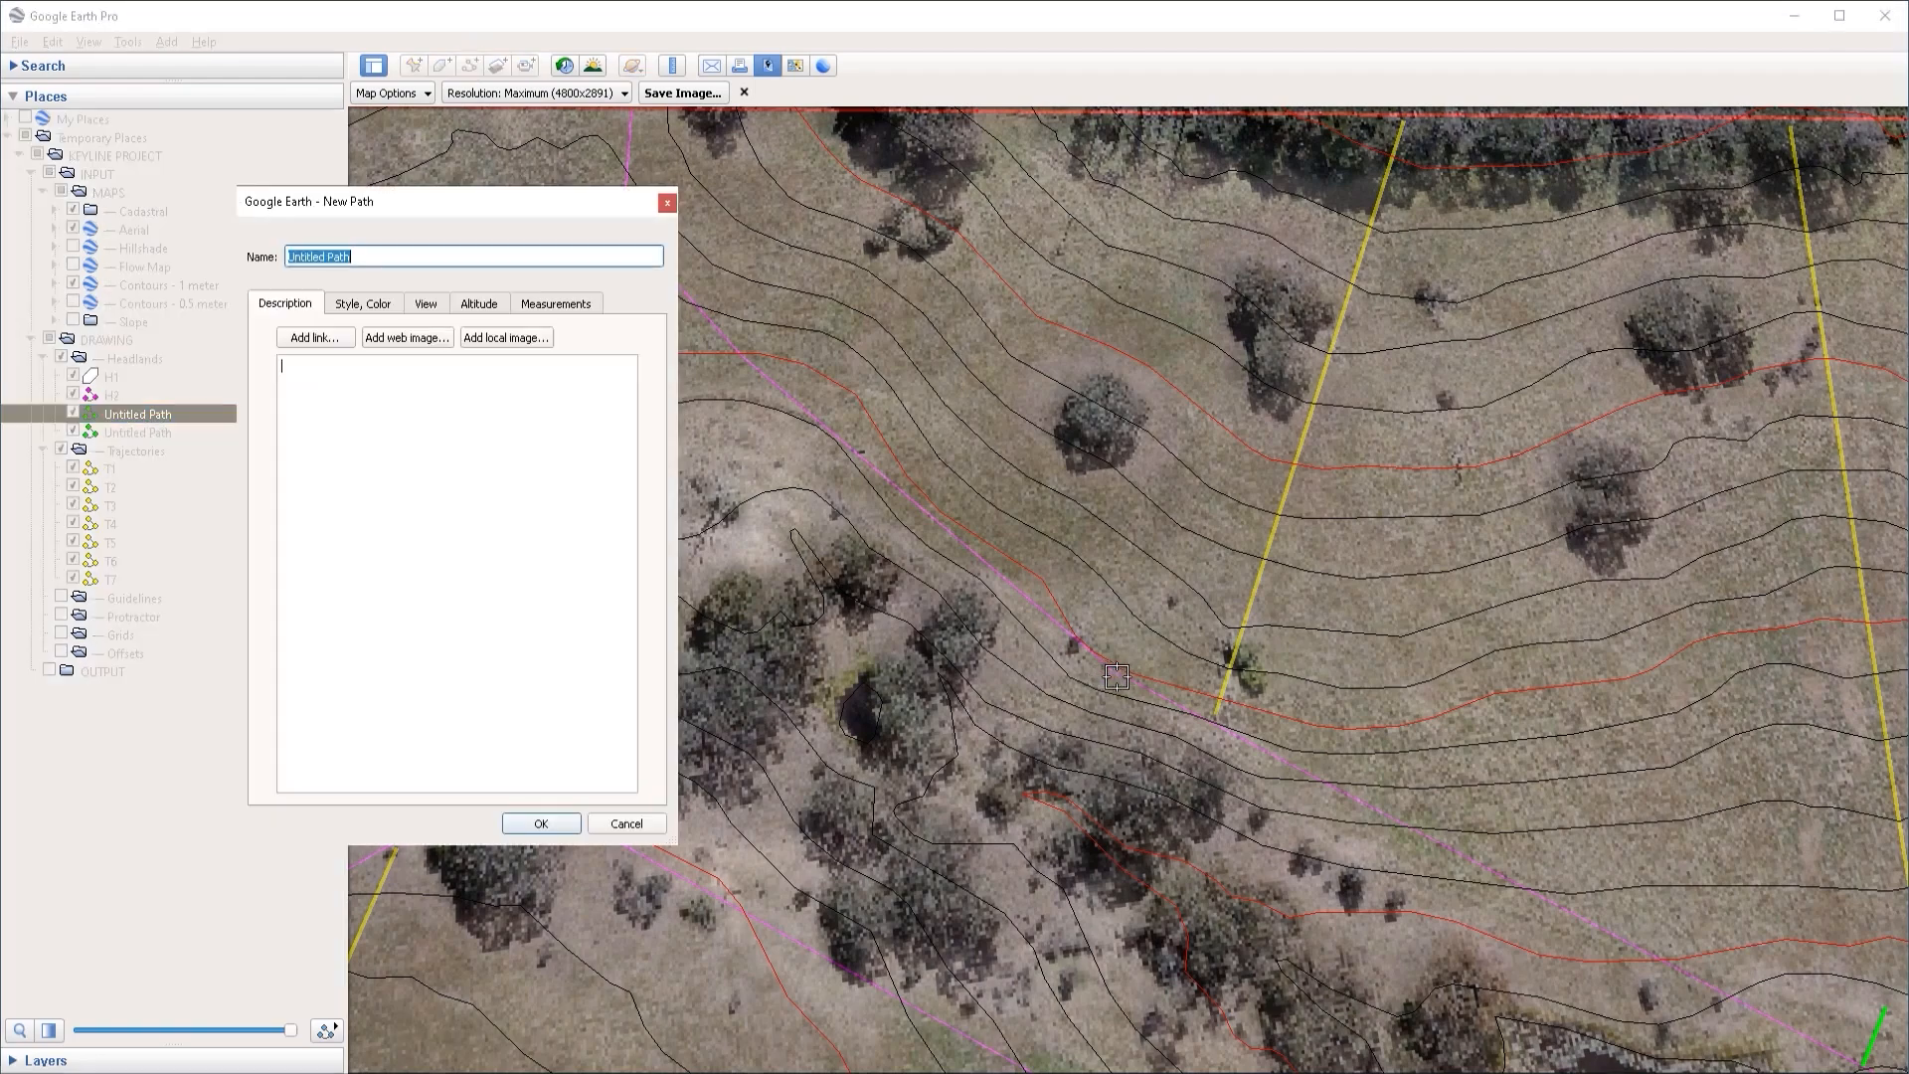
click(1113, 673)
click(1144, 620)
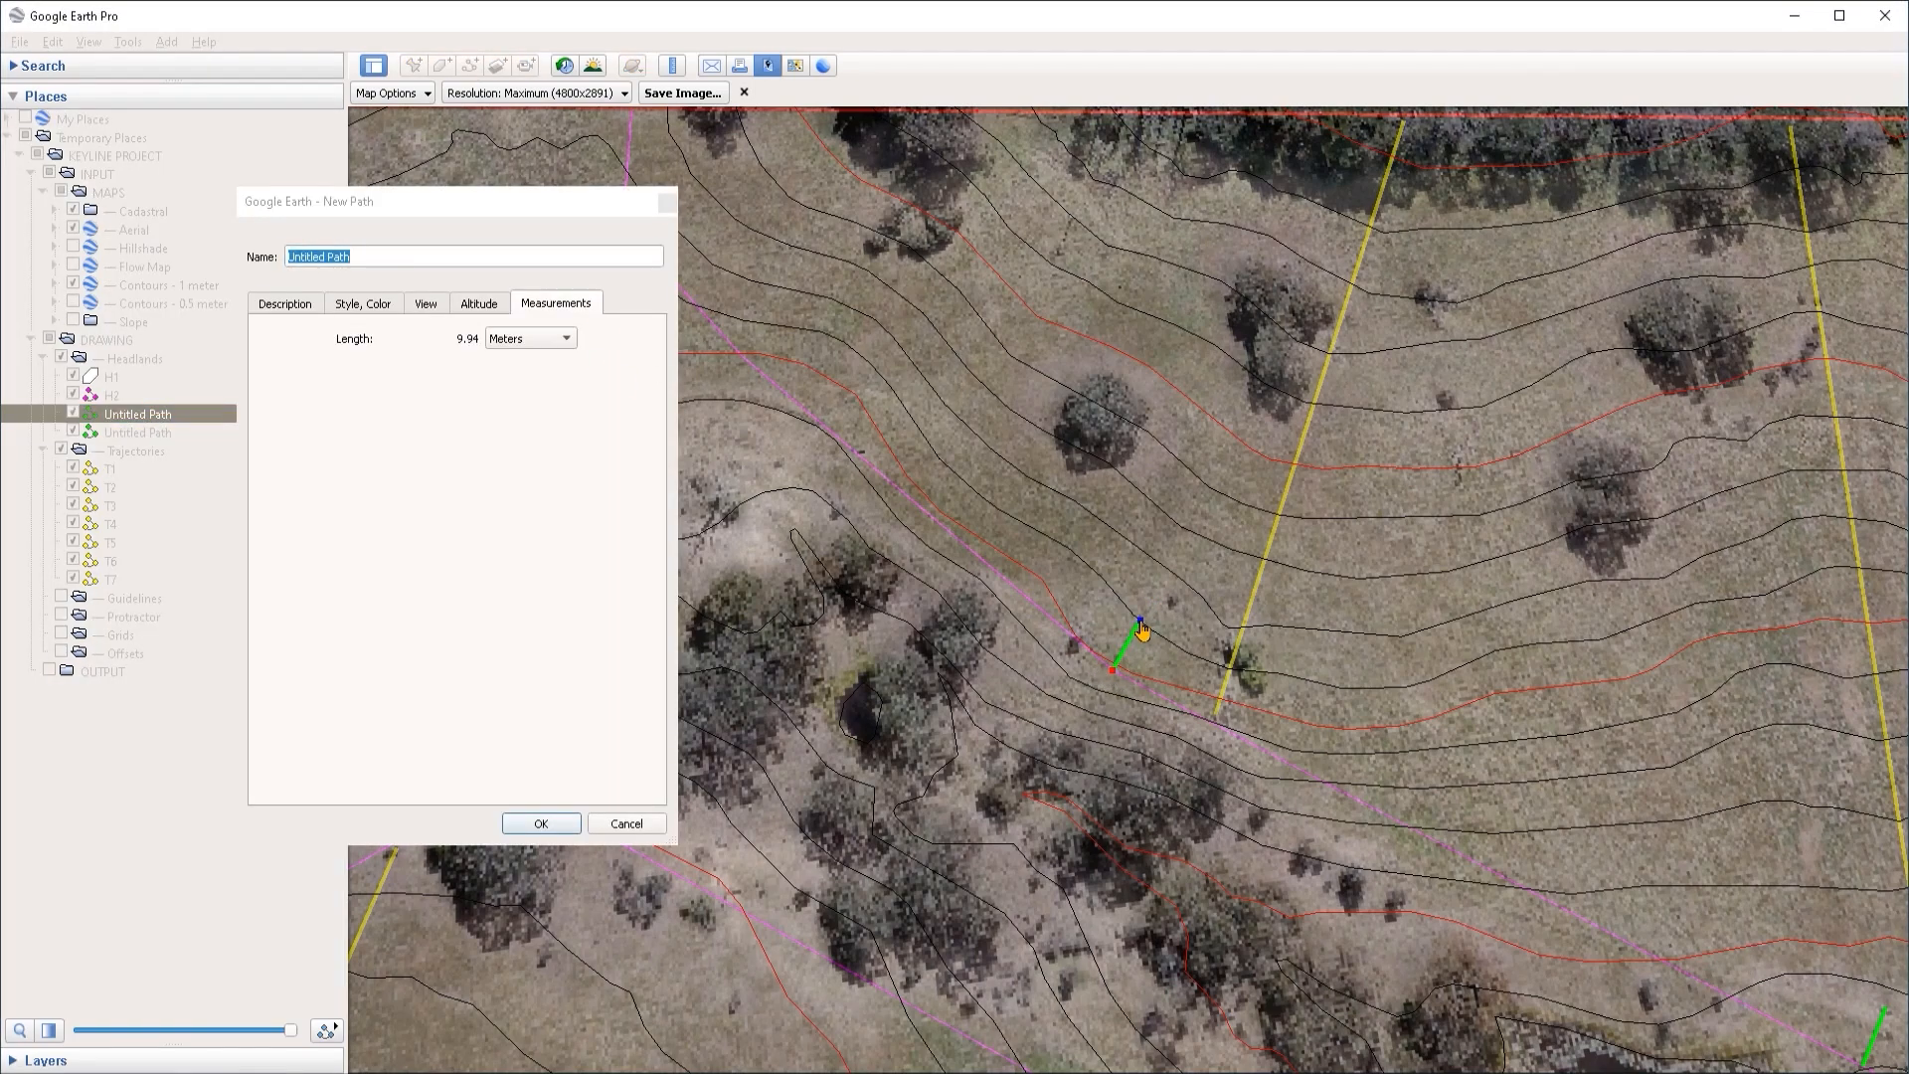
drag(1140, 619, 1144, 622)
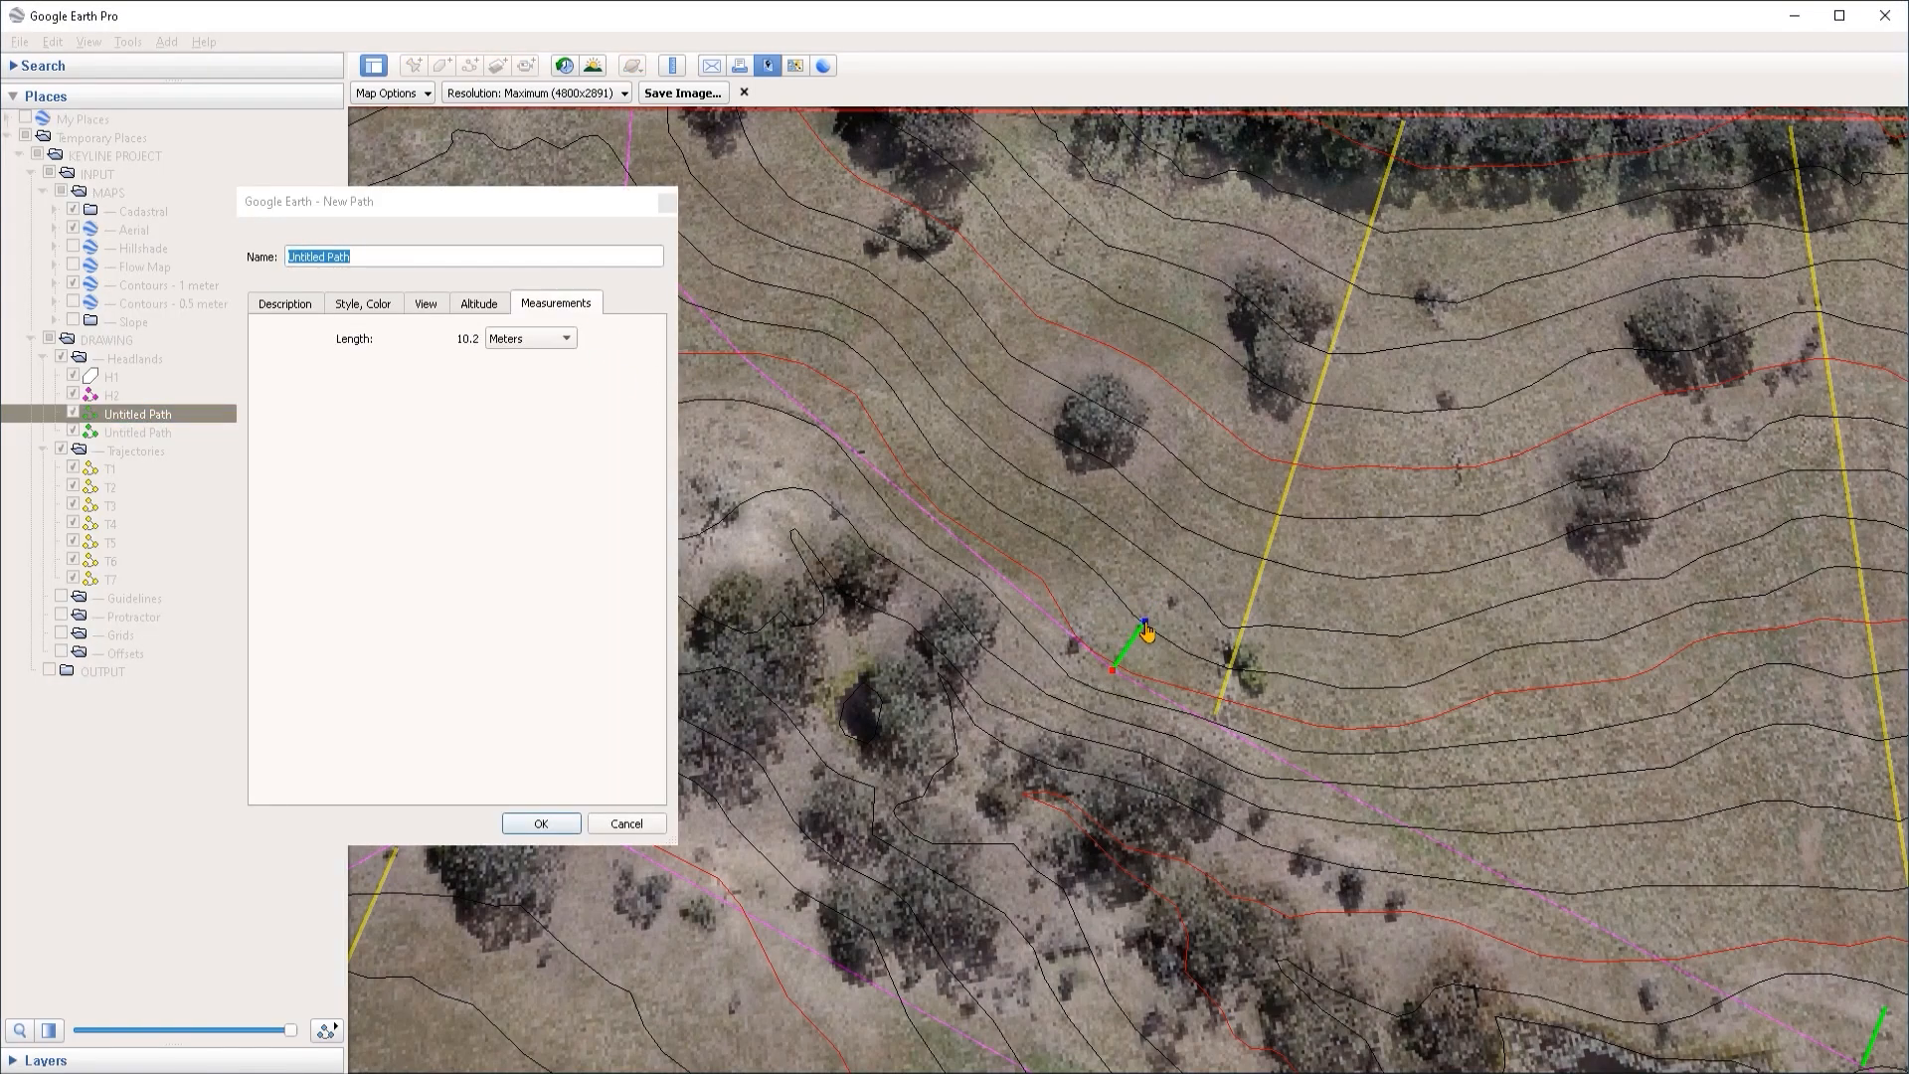
click(542, 824)
Step: Reopen polygon H1 to locate its vertices close to the northern boundary, and close it without changes
right_click(114, 396)
click(261, 639)
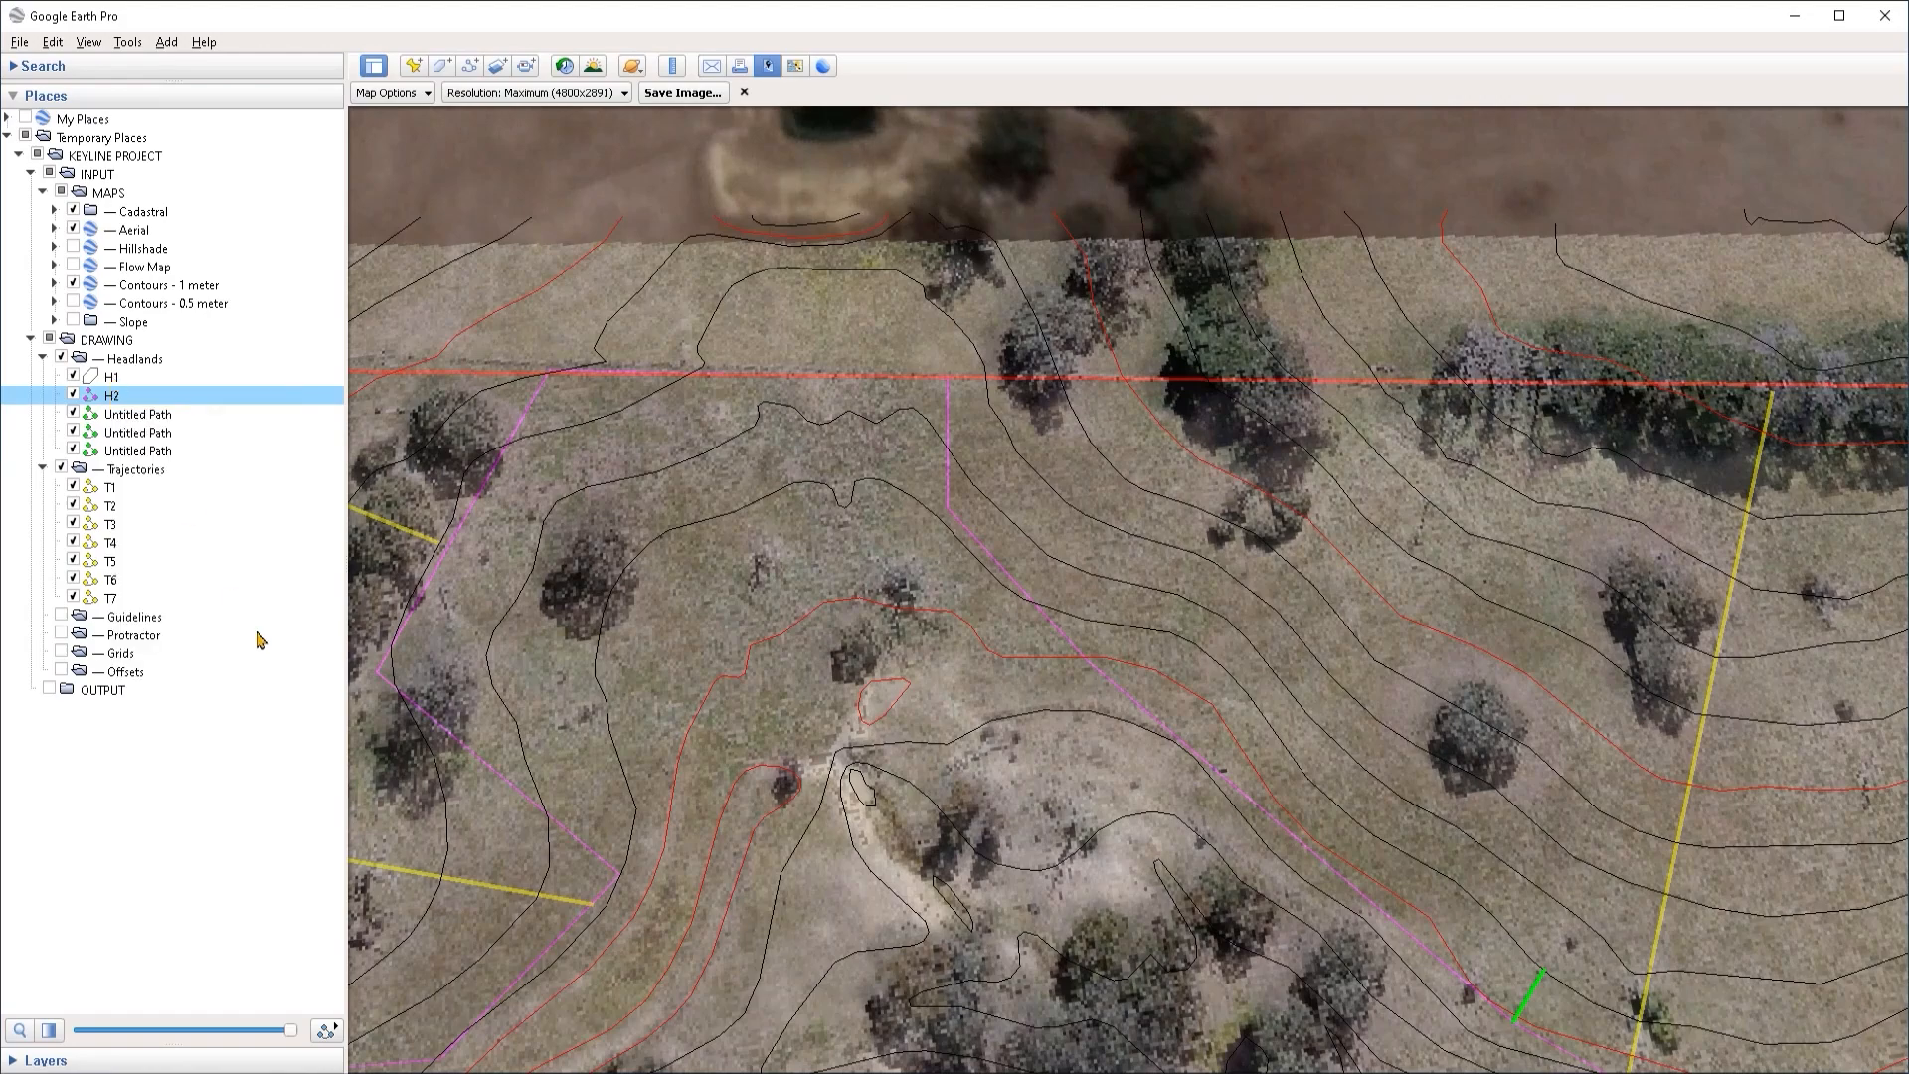
right_click(111, 378)
click(253, 644)
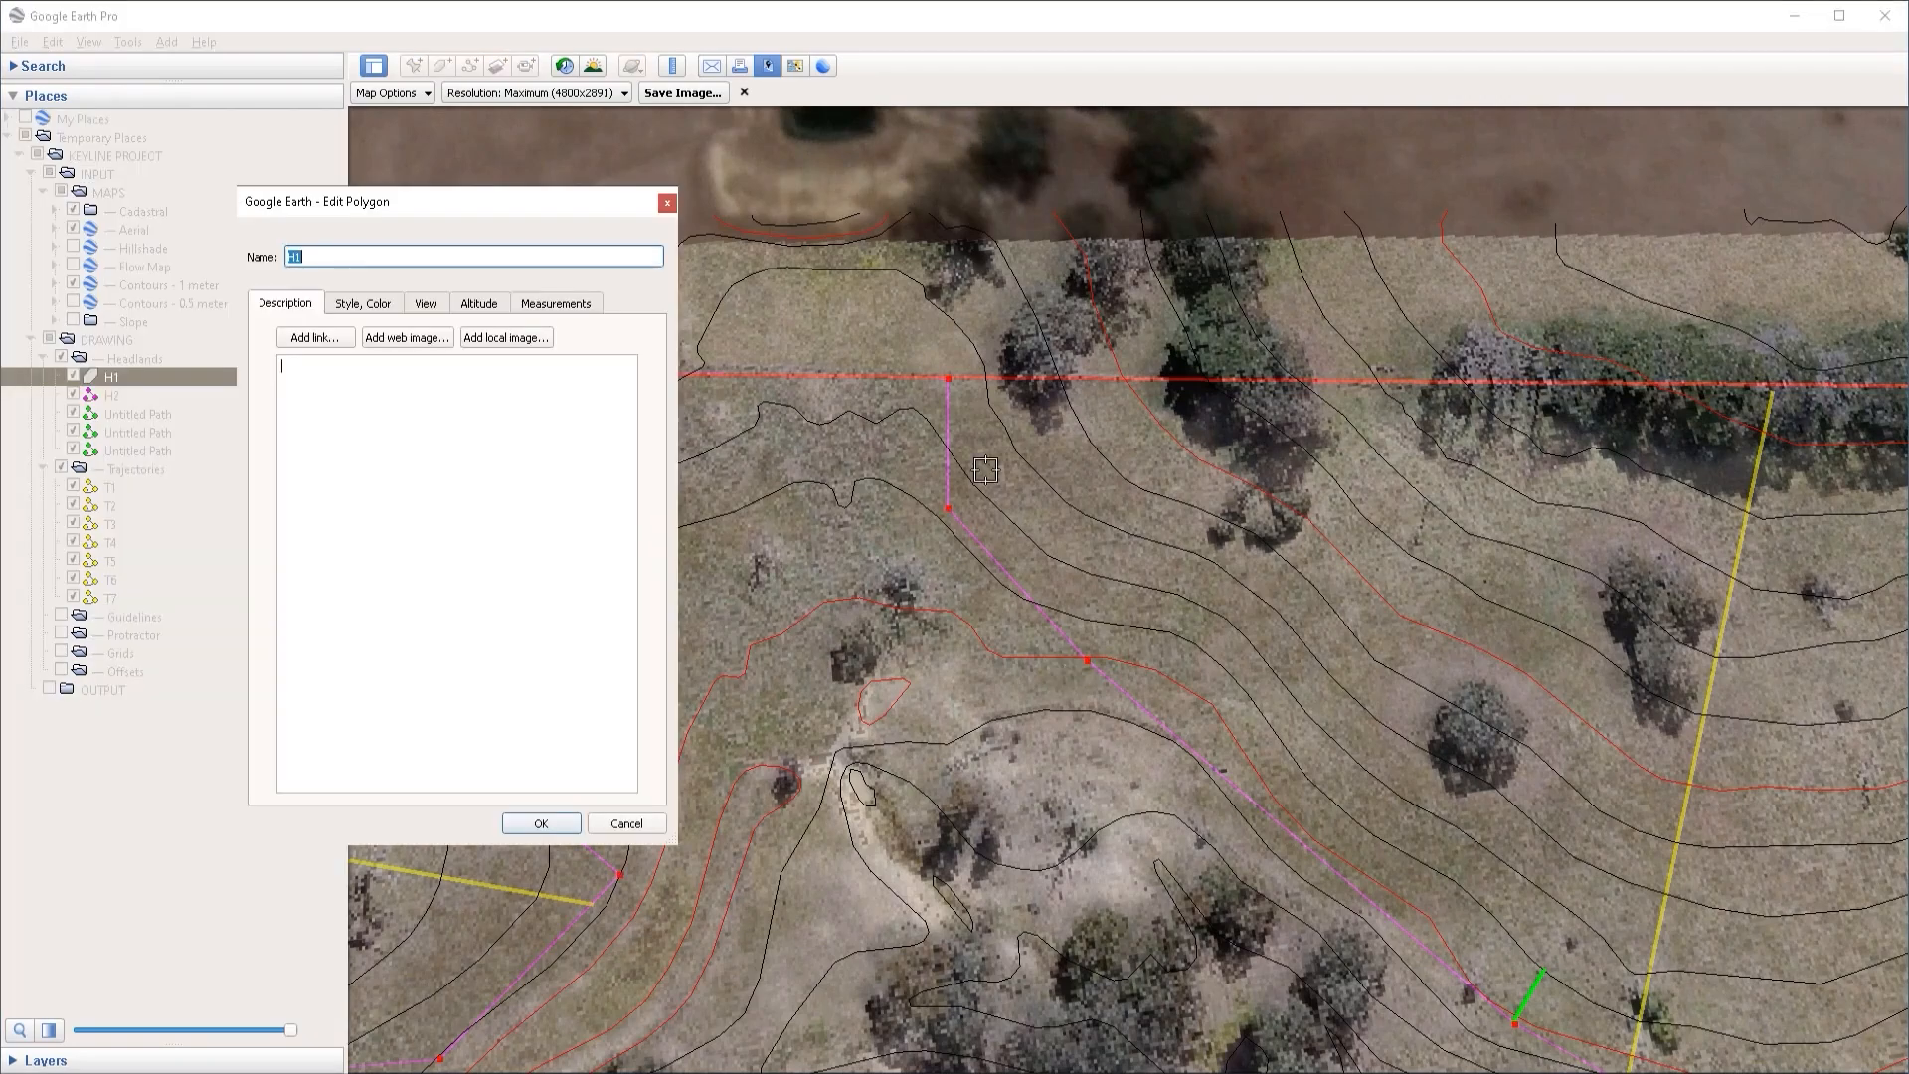
key(Escape)
Step: Draw and save a green path about 9.5 m long, north-east from the next H1 vertex up the headland line
key(ctrl+shift+t)
click(1084, 659)
click(556, 303)
click(1117, 618)
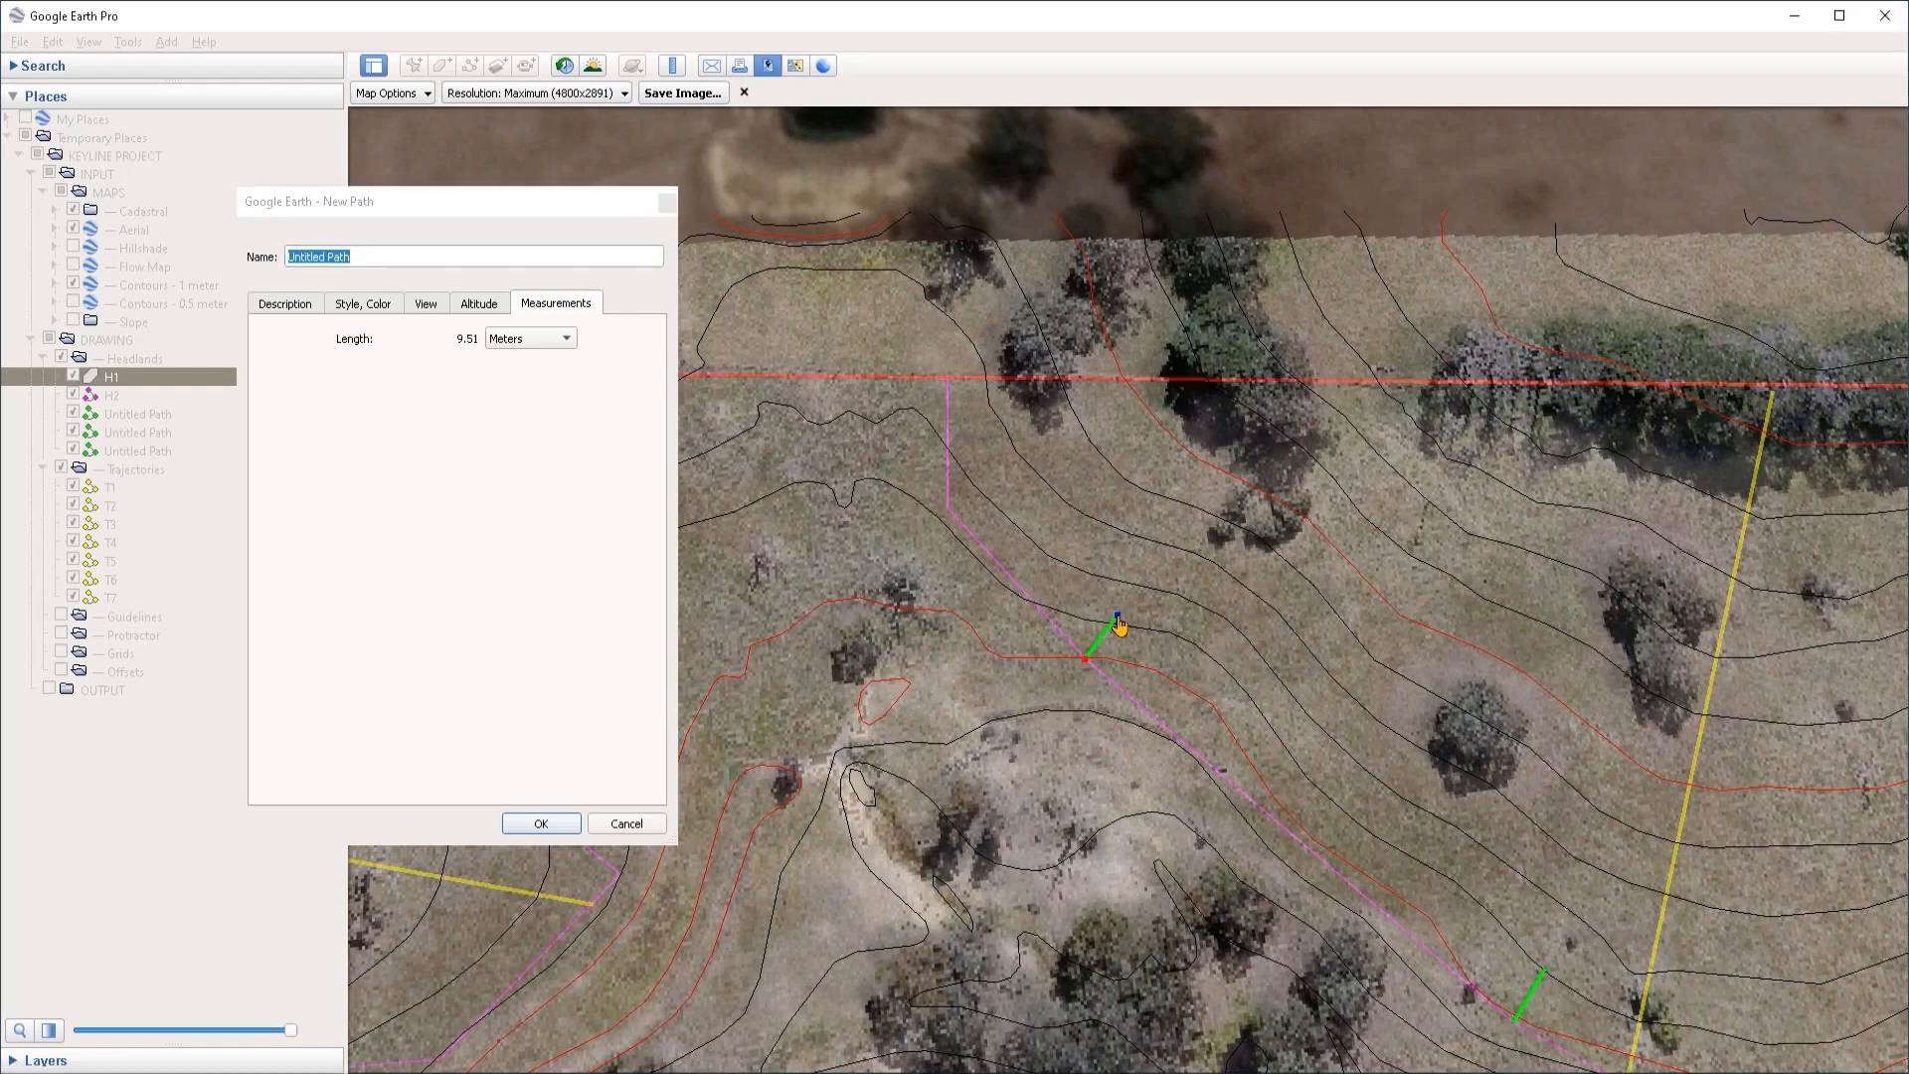
click(502, 824)
Step: Draw and save a green path about 10 m long, east-north-east from the H1 vertex just south of the northern boundary
click(470, 64)
click(945, 507)
click(1006, 484)
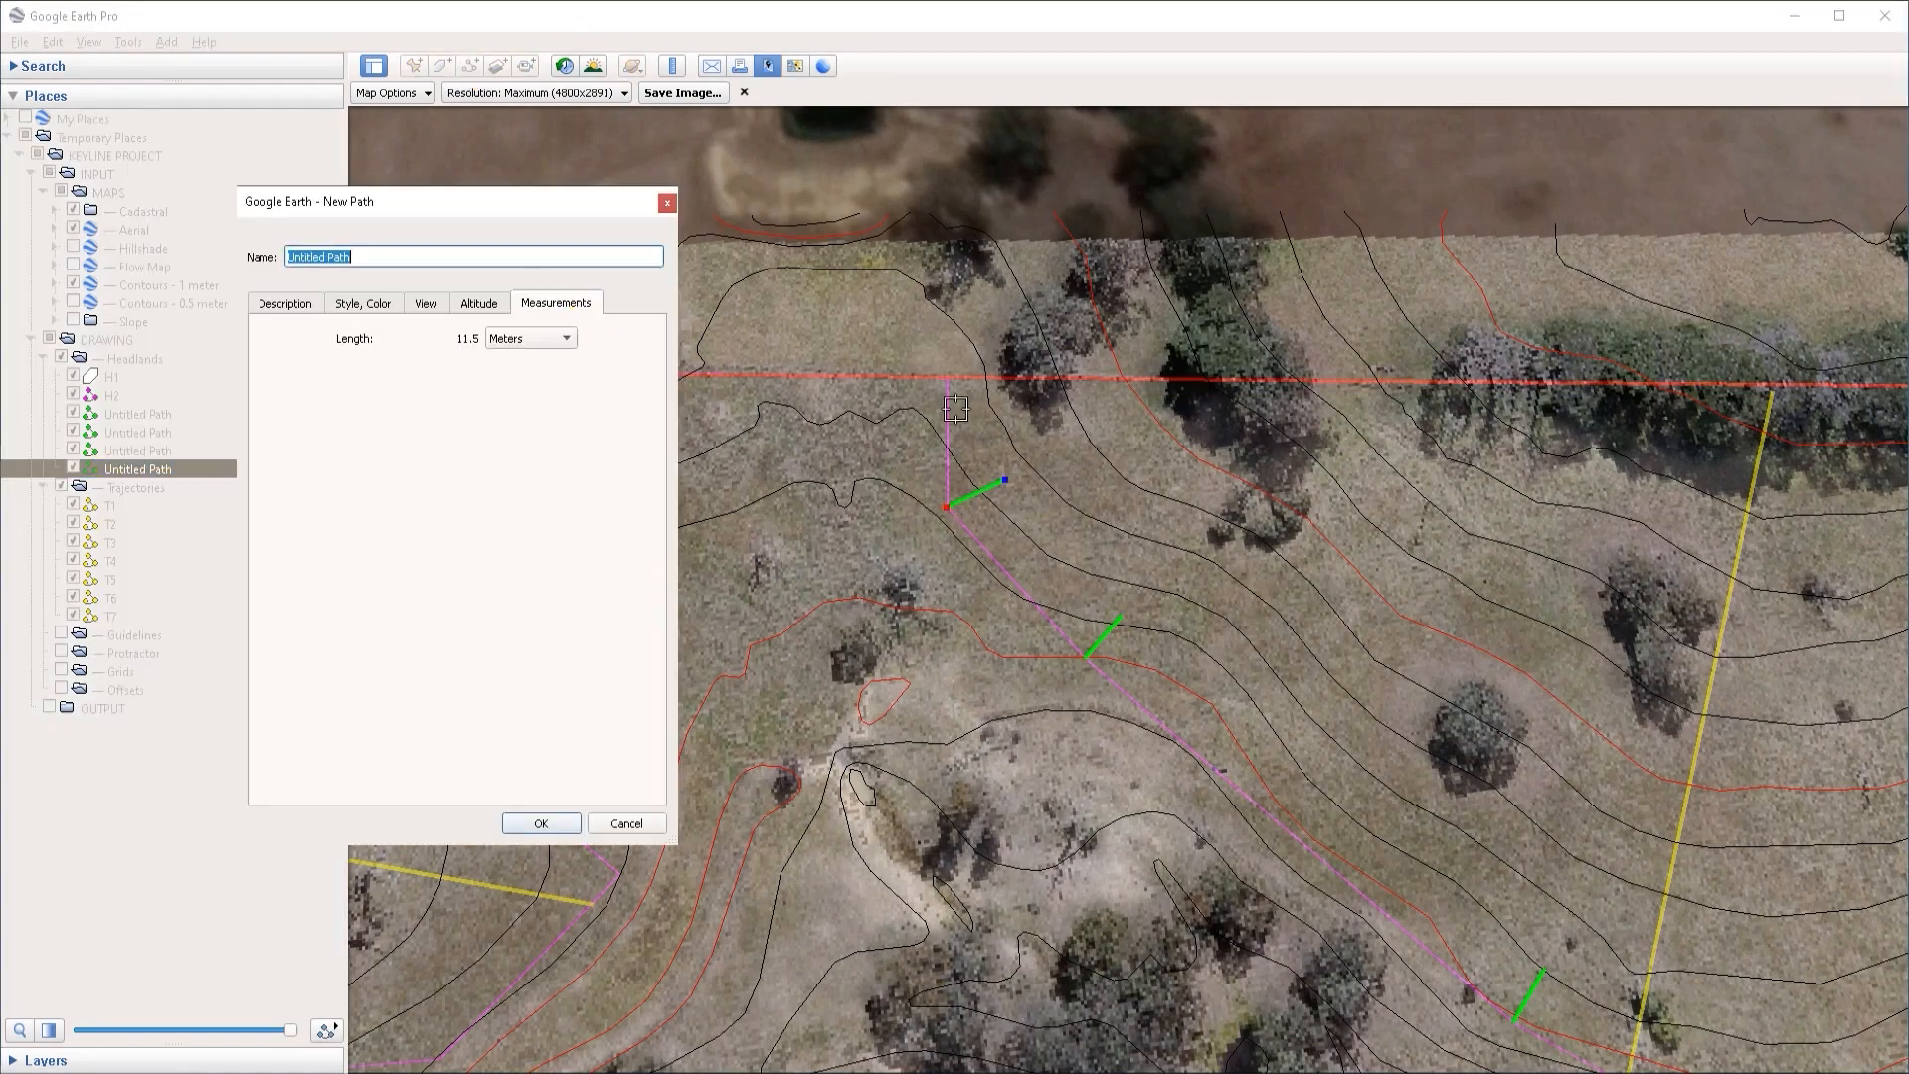
drag(1008, 482, 1002, 480)
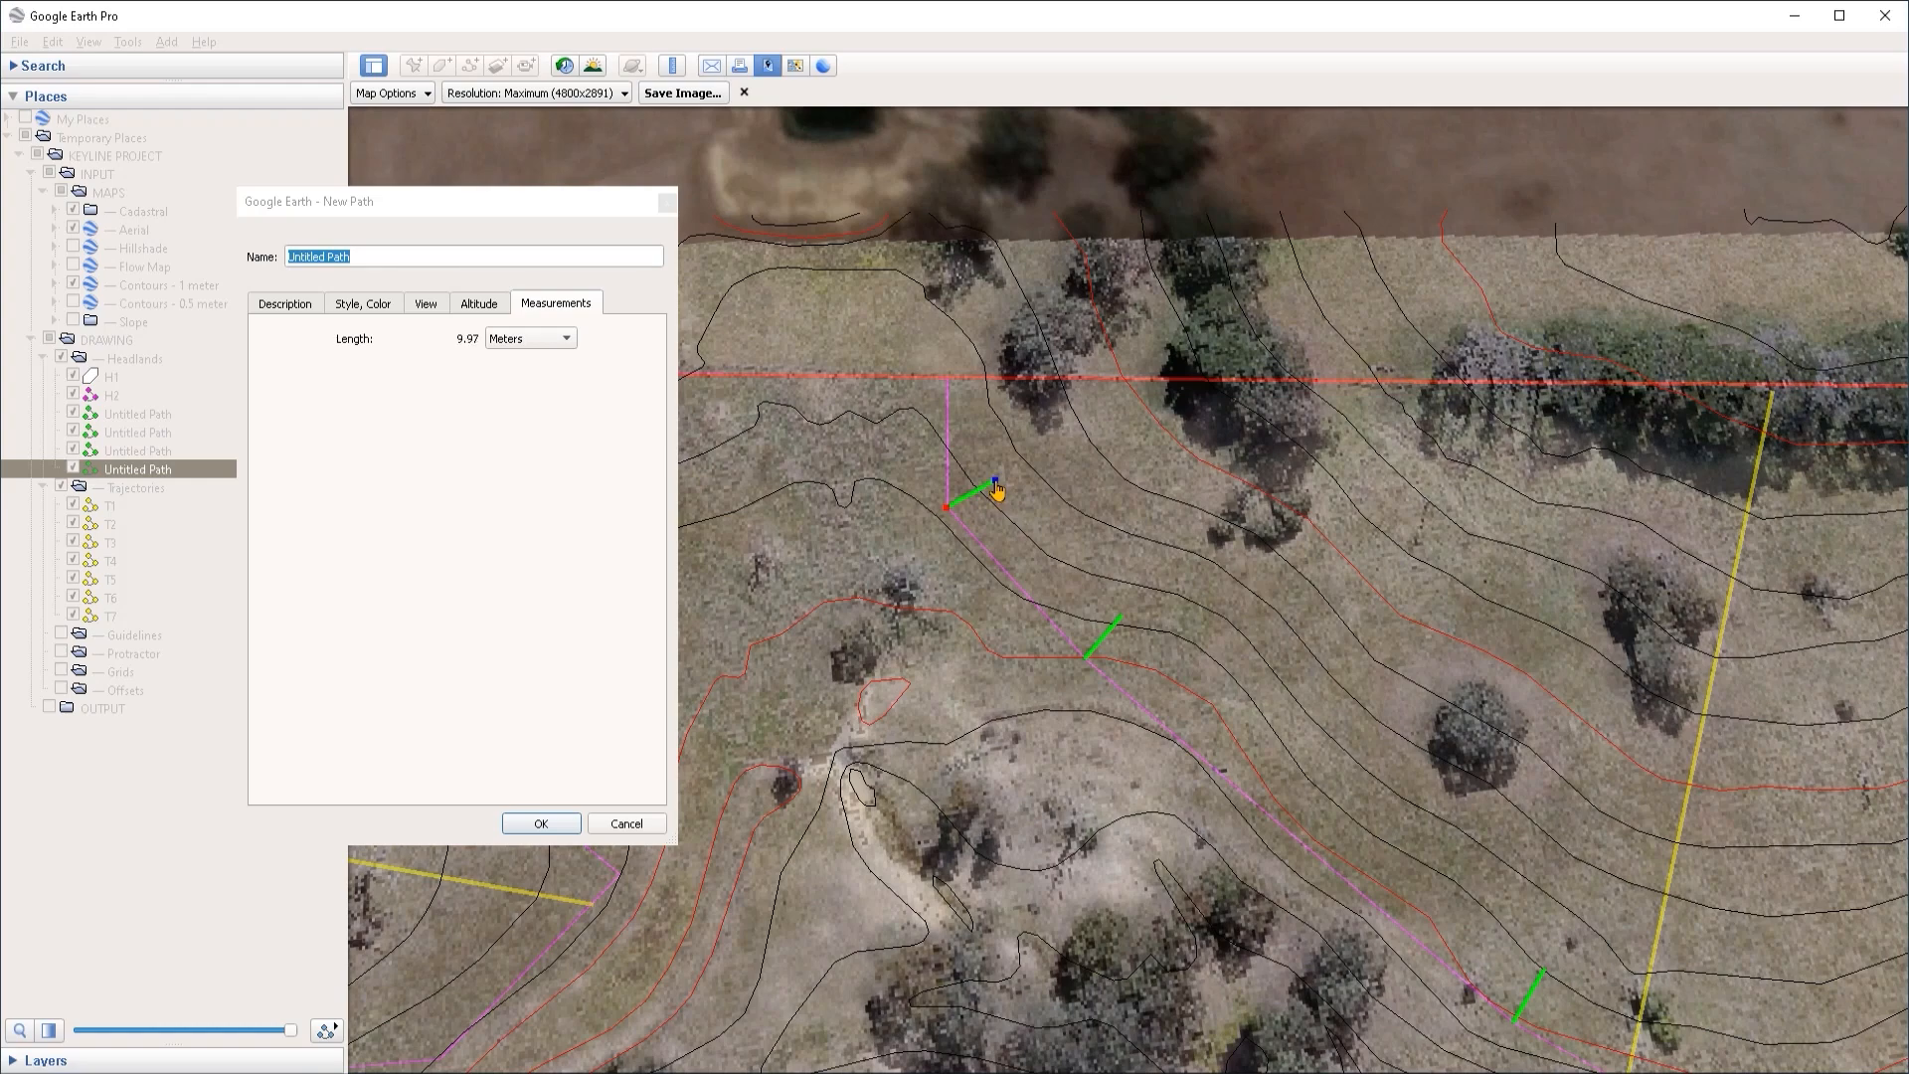
scroll(997, 490, up, 1)
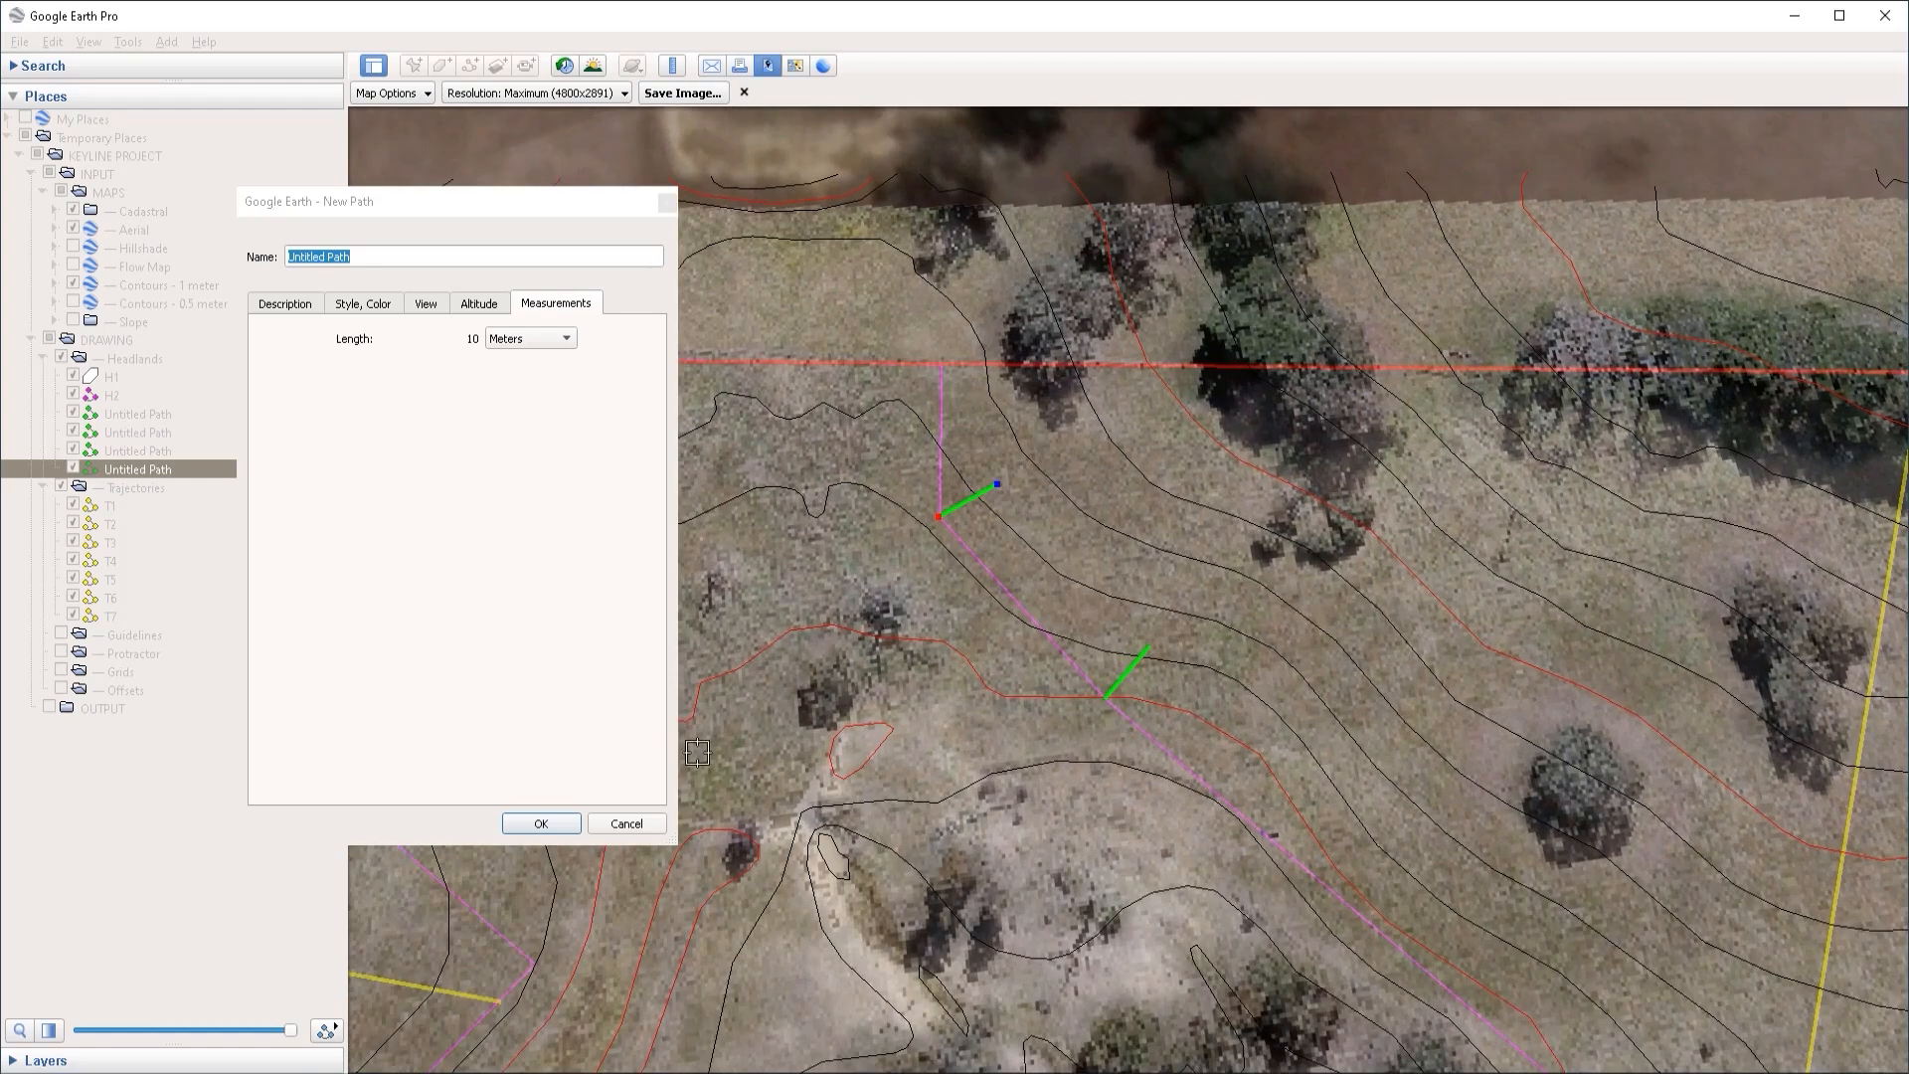
click(541, 824)
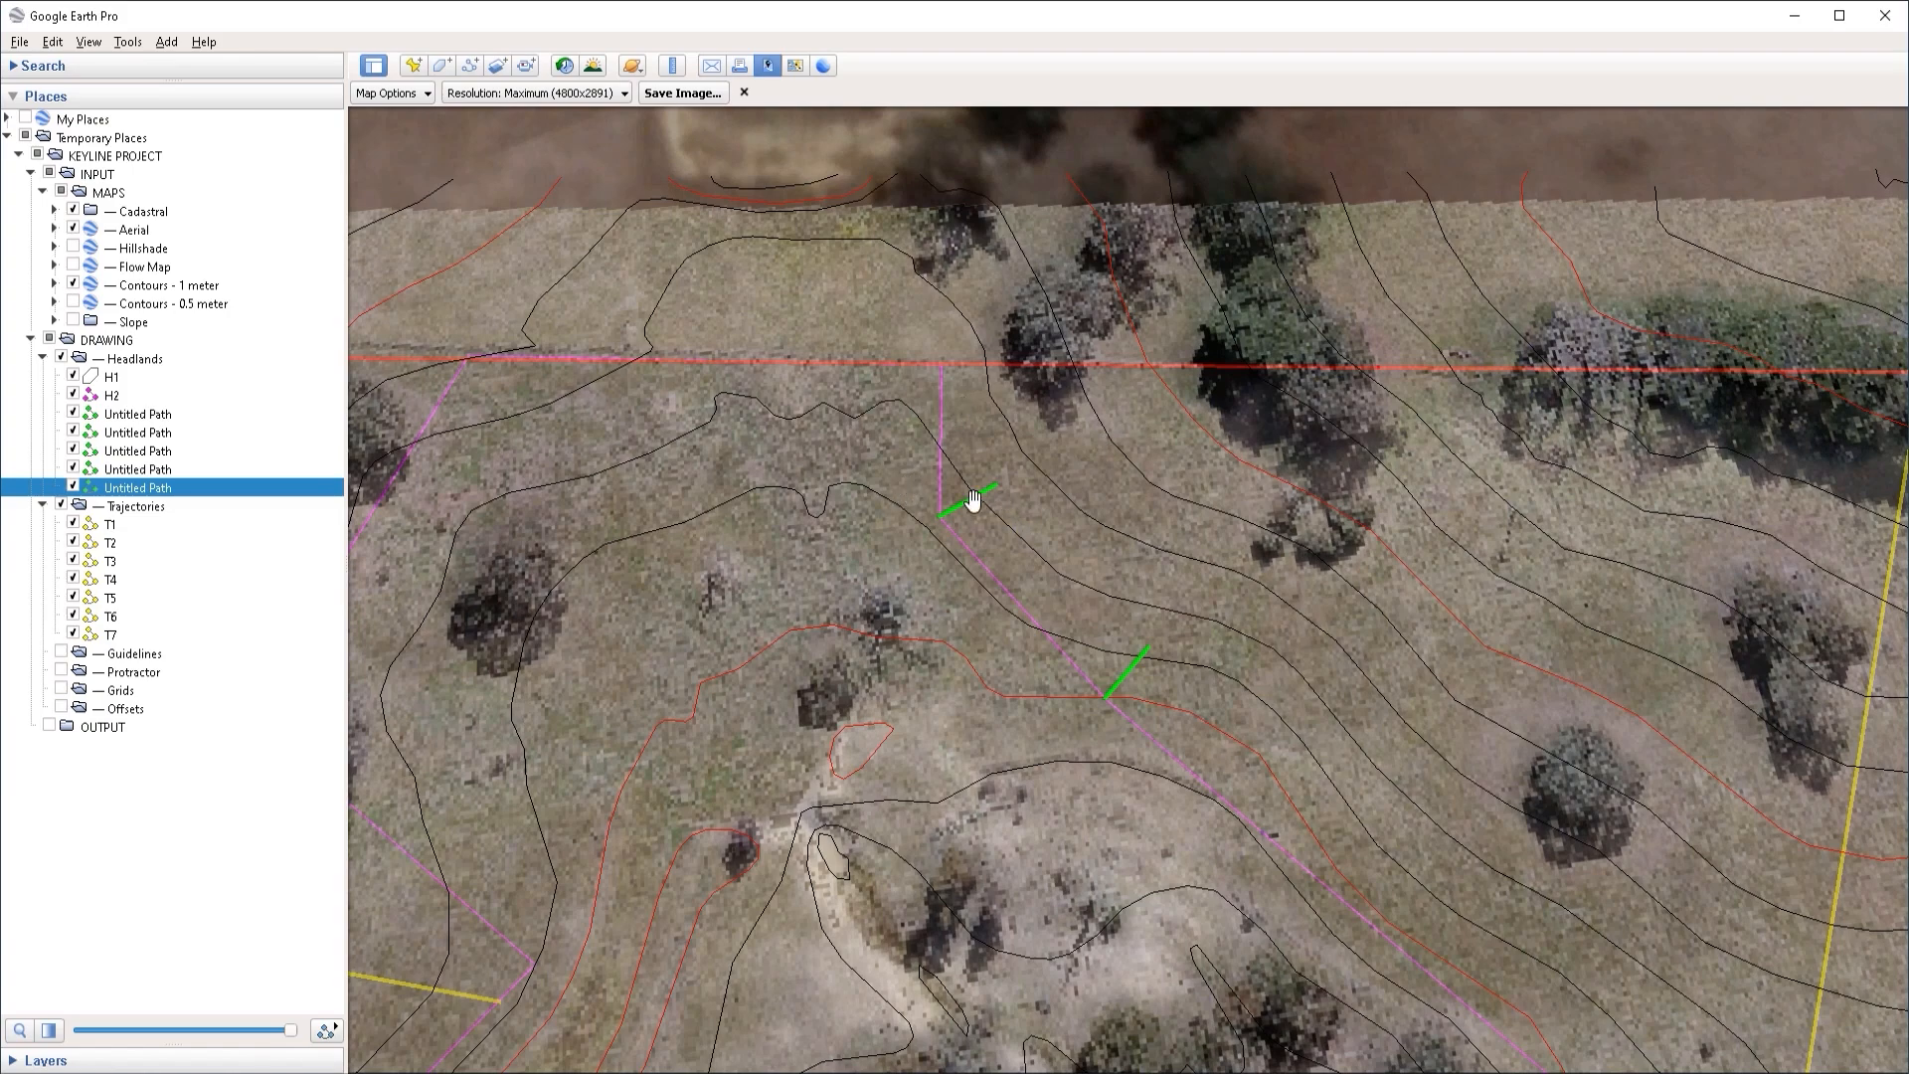
Step: Draw a short green path eastward along the northern boundary from H1's boundary vertex, with its length in meters
key(ctrl+shift+t)
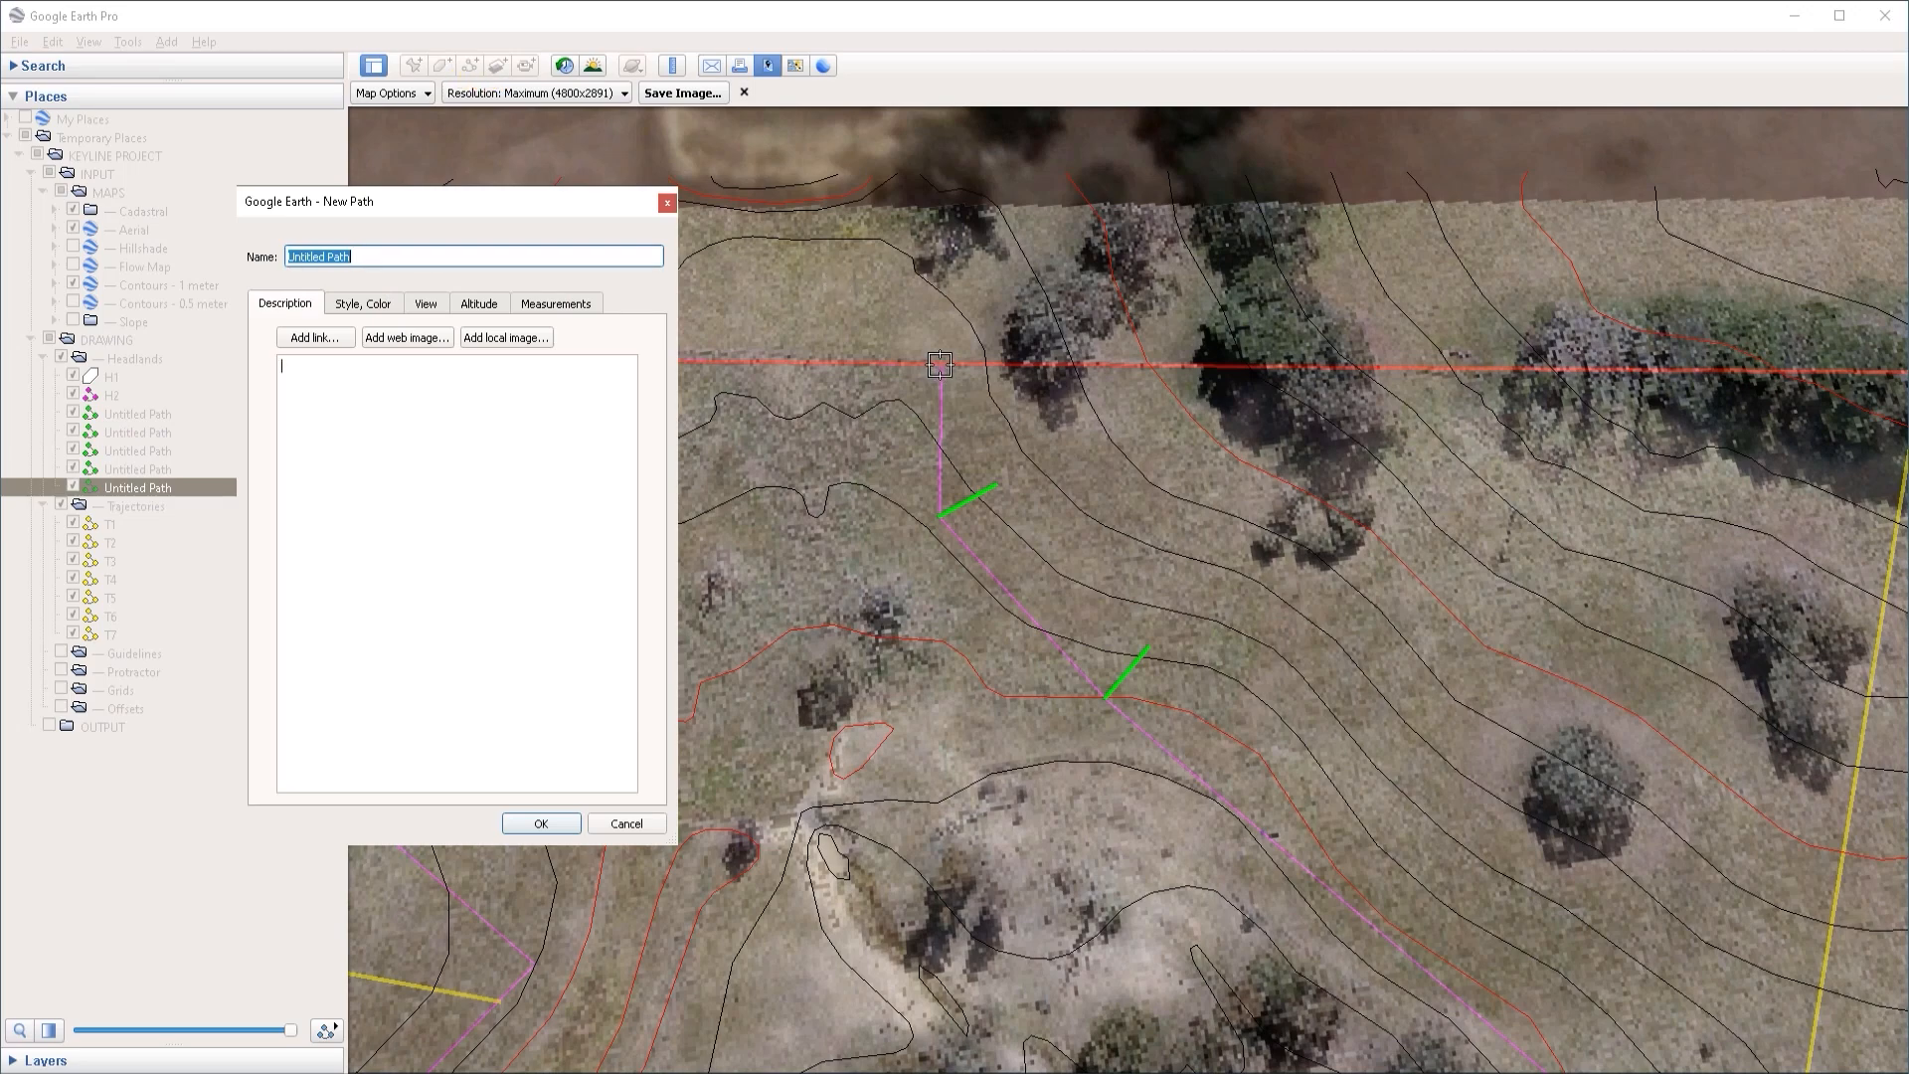
click(940, 364)
click(556, 303)
click(557, 340)
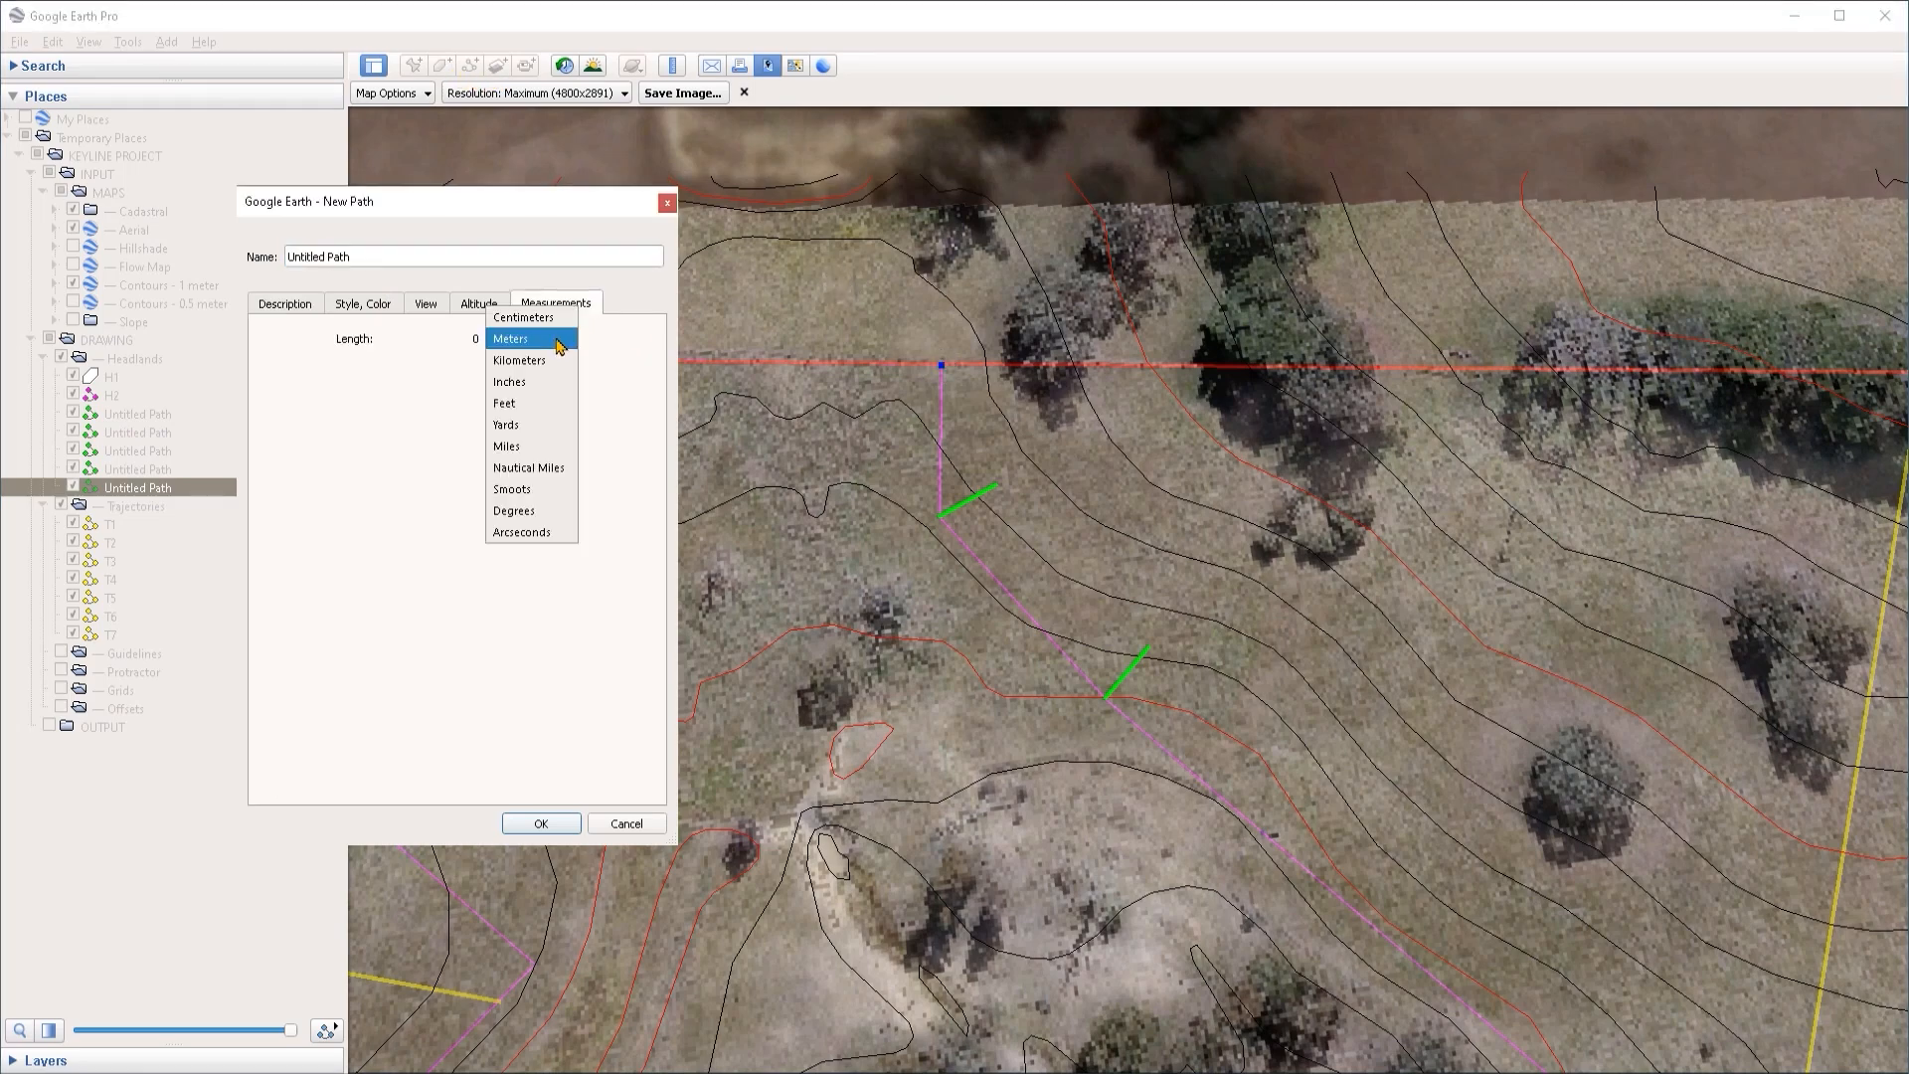
click(559, 341)
click(996, 367)
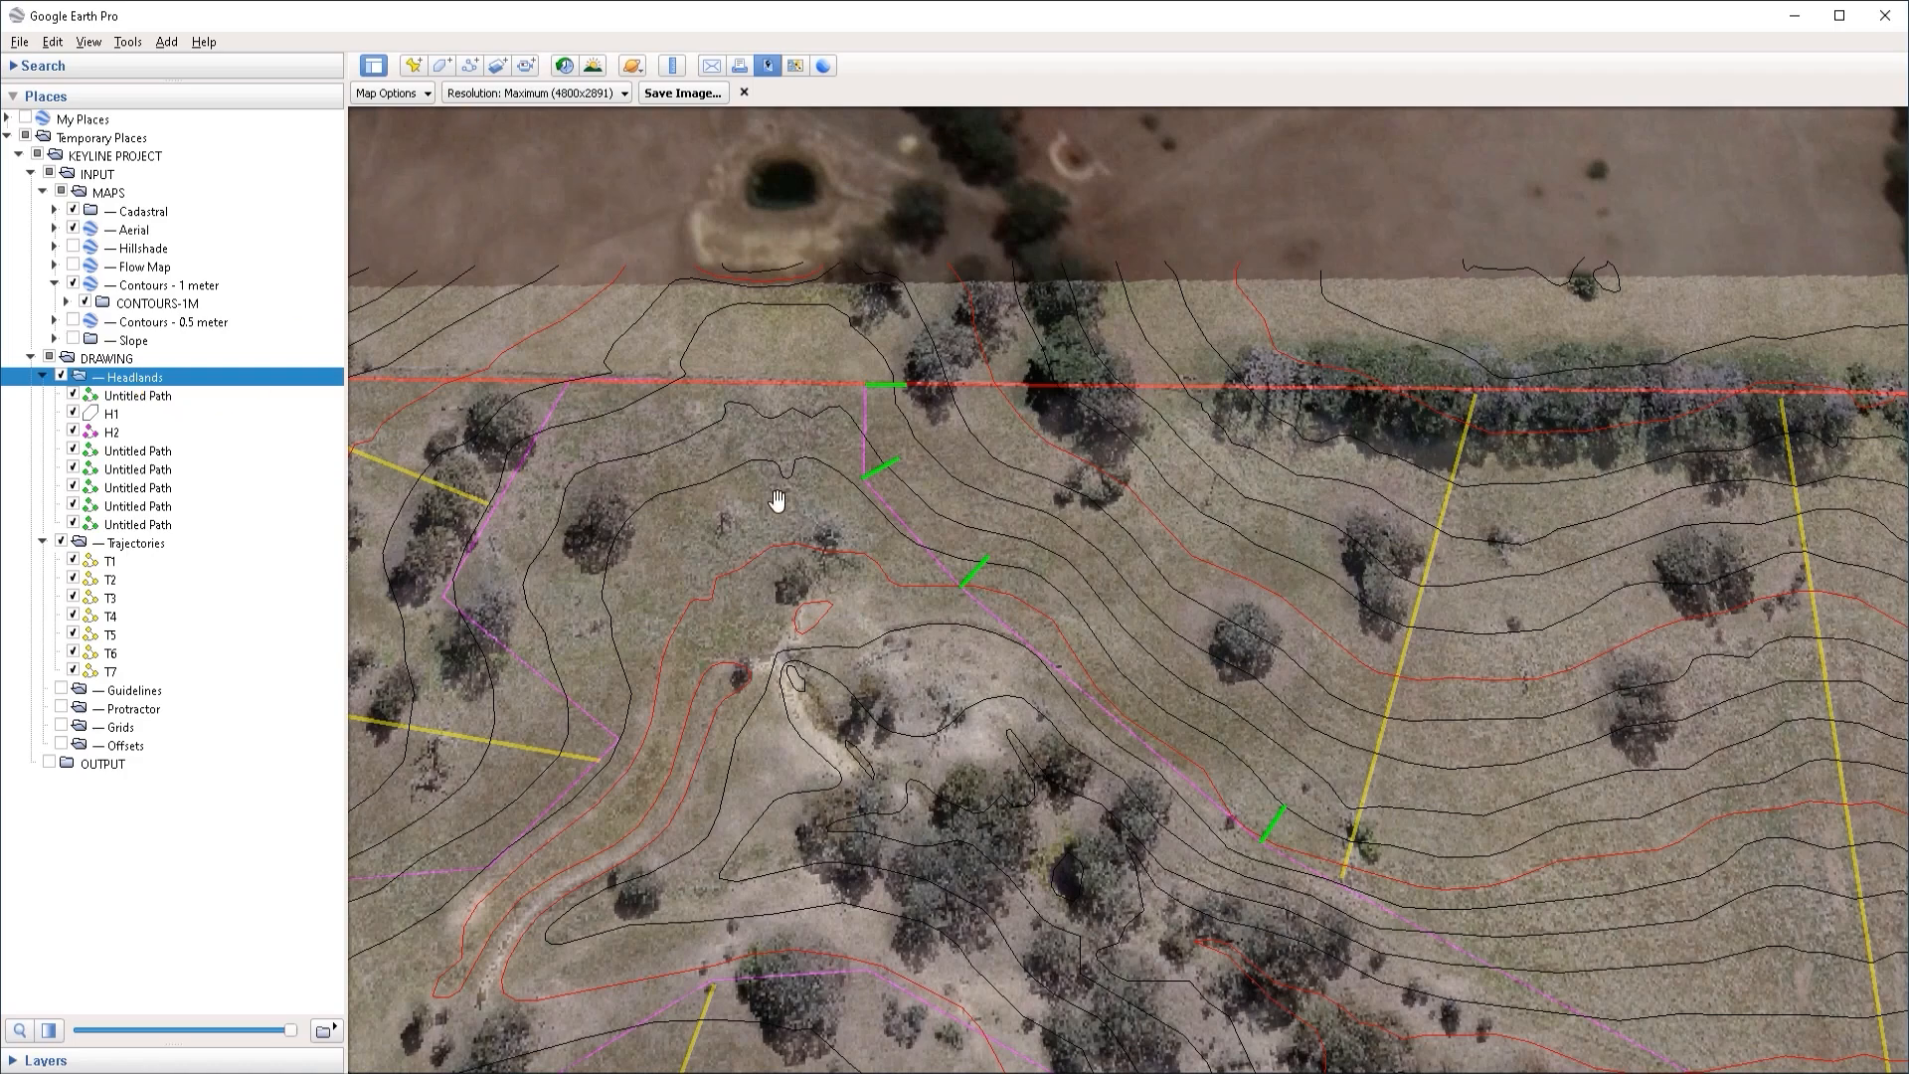
Step: Start a new path in the Headlands folder styled magenta, with width 4.0 and 50% opacity
key(ctrl+shift+t)
click(362, 302)
click(336, 377)
click(252, 479)
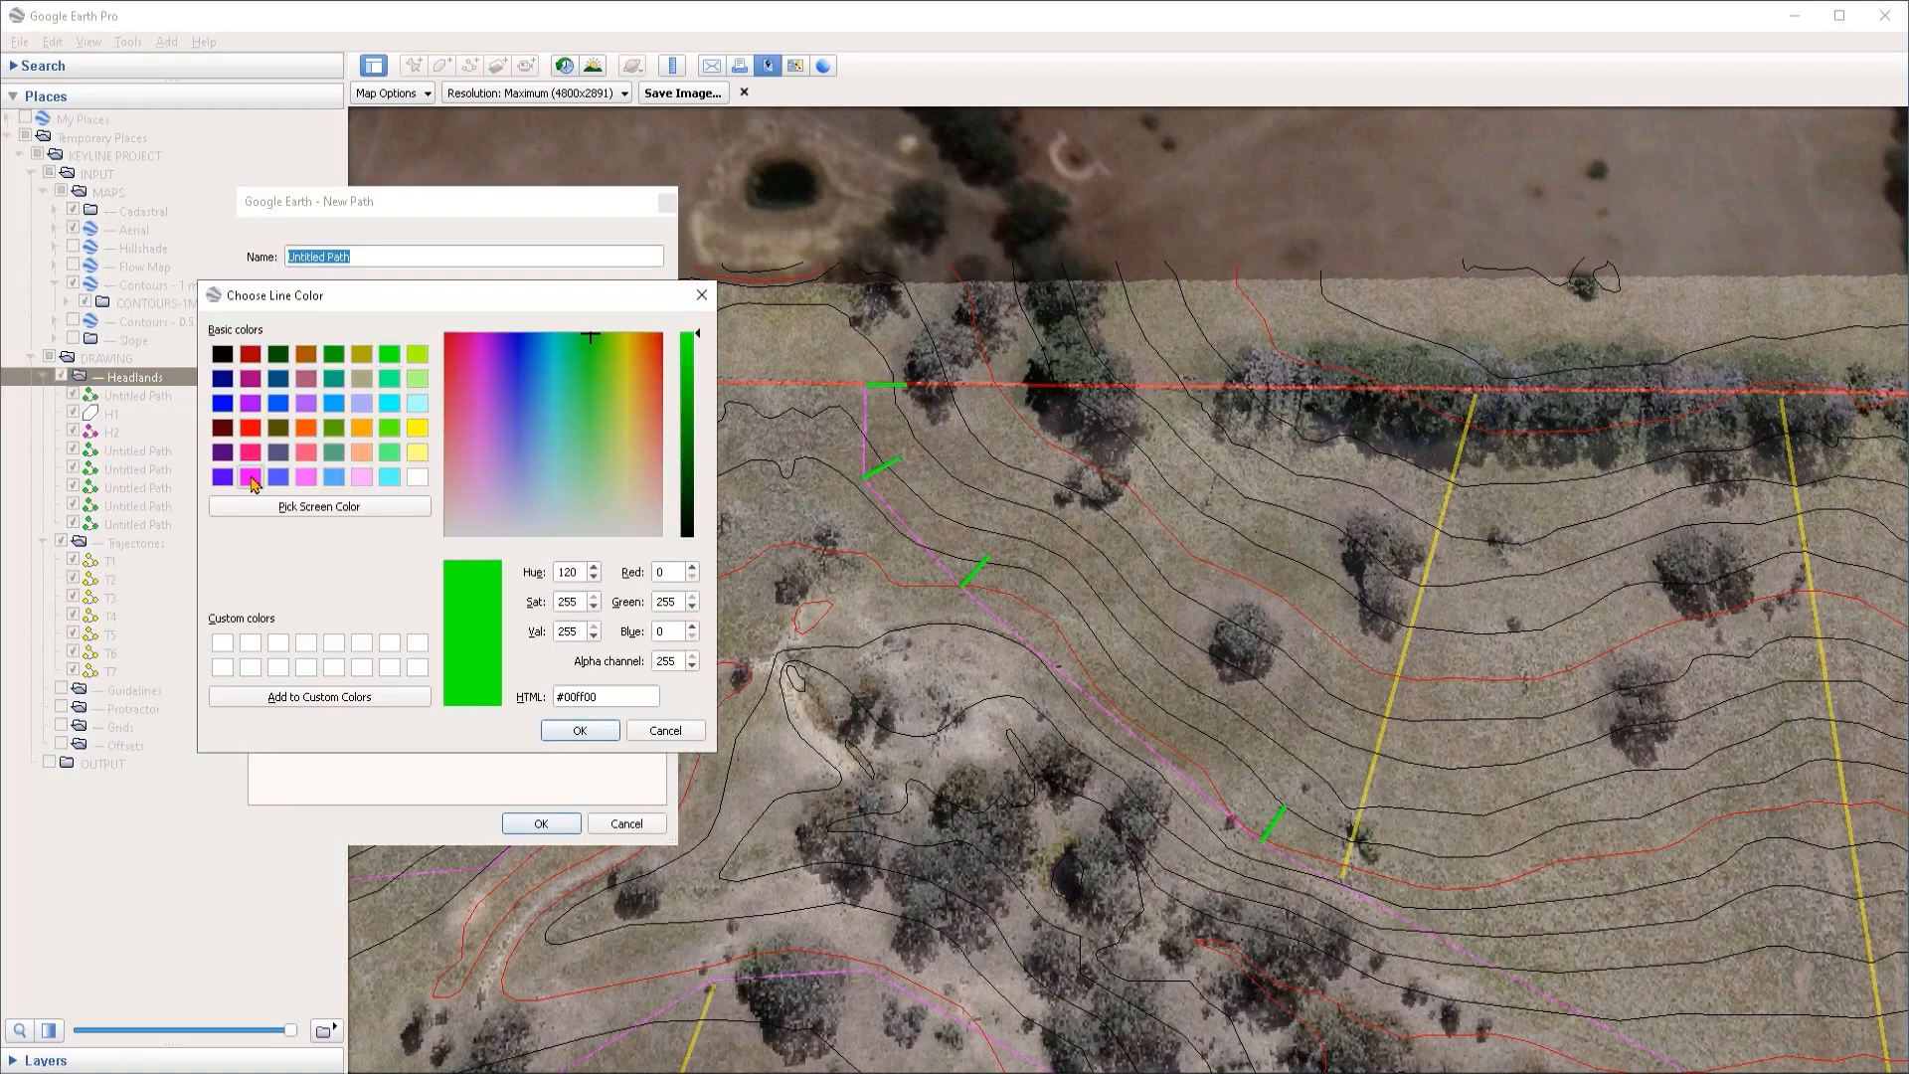
click(579, 730)
click(510, 372)
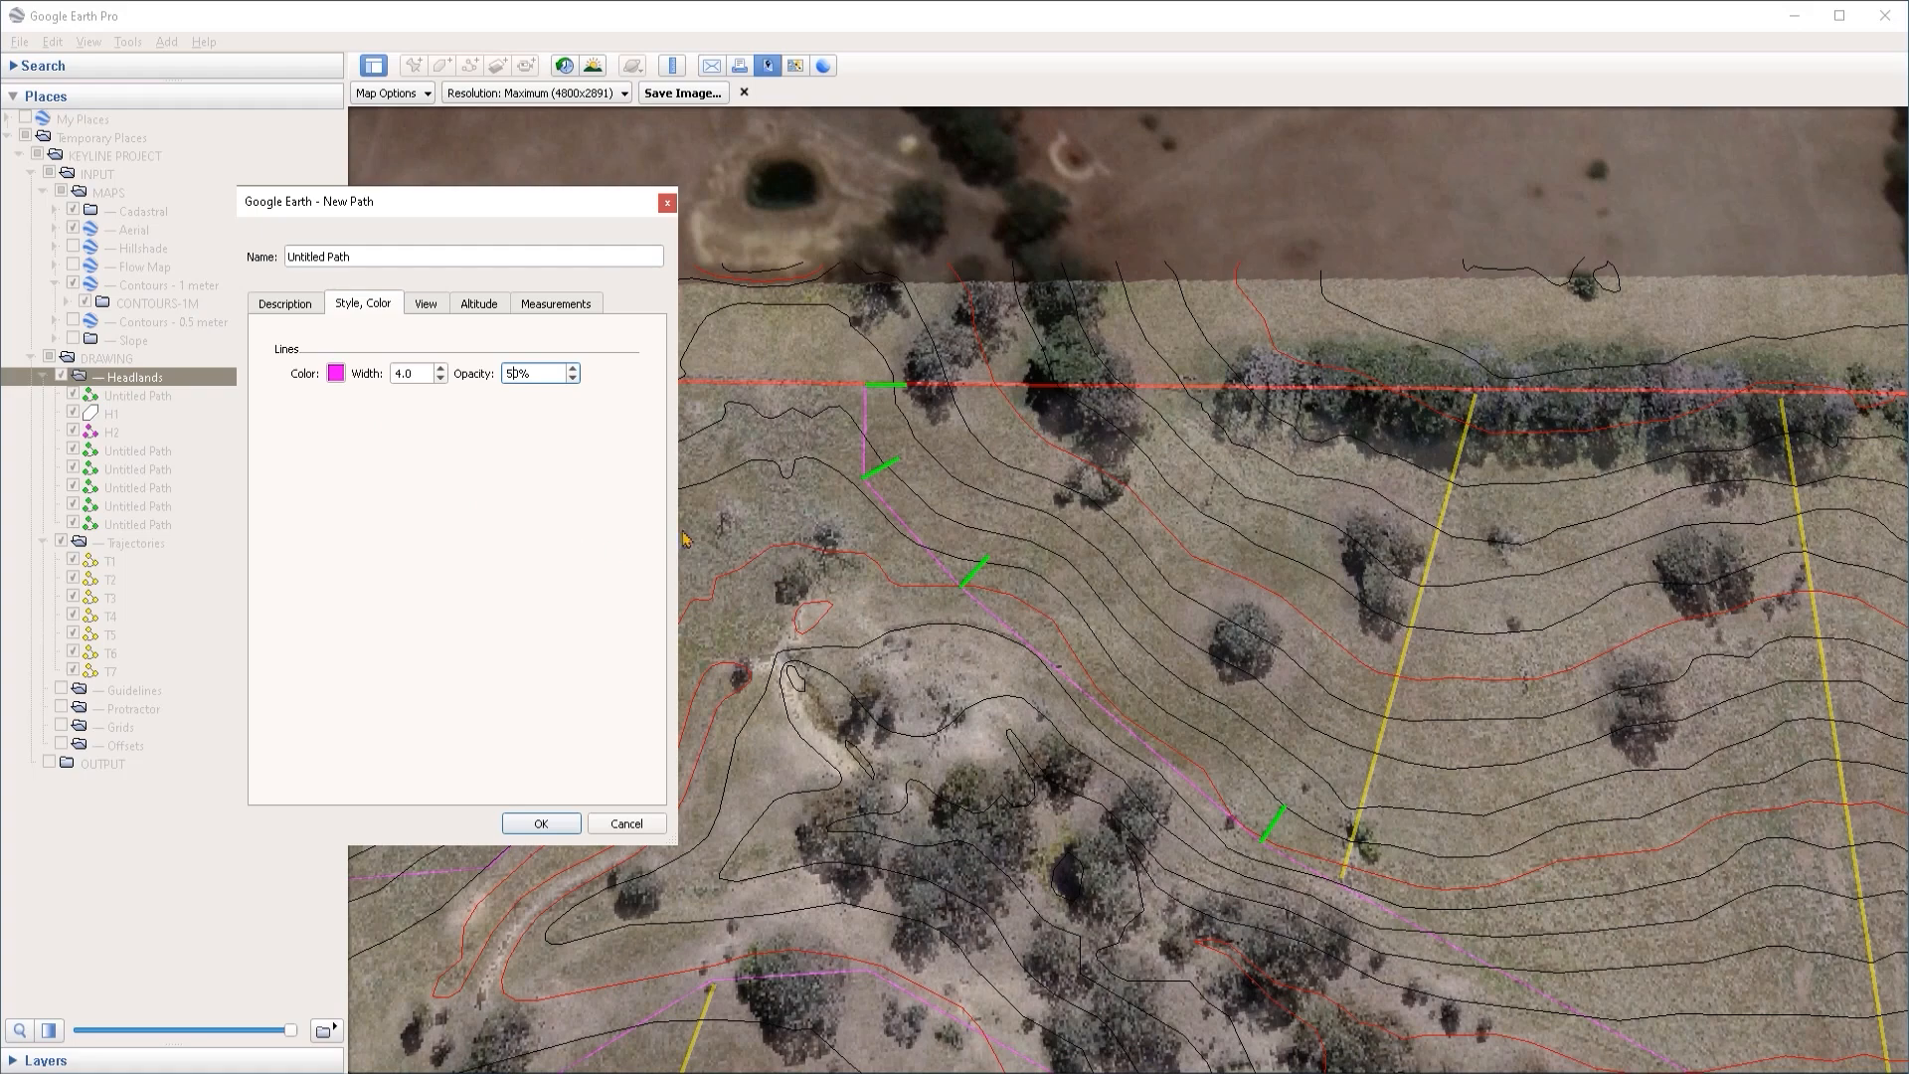
Step: Trace the magenta path through the outer ends of the green offset paths, from the northern boundary down to the eastern boundary
scroll(880, 398, up, 3)
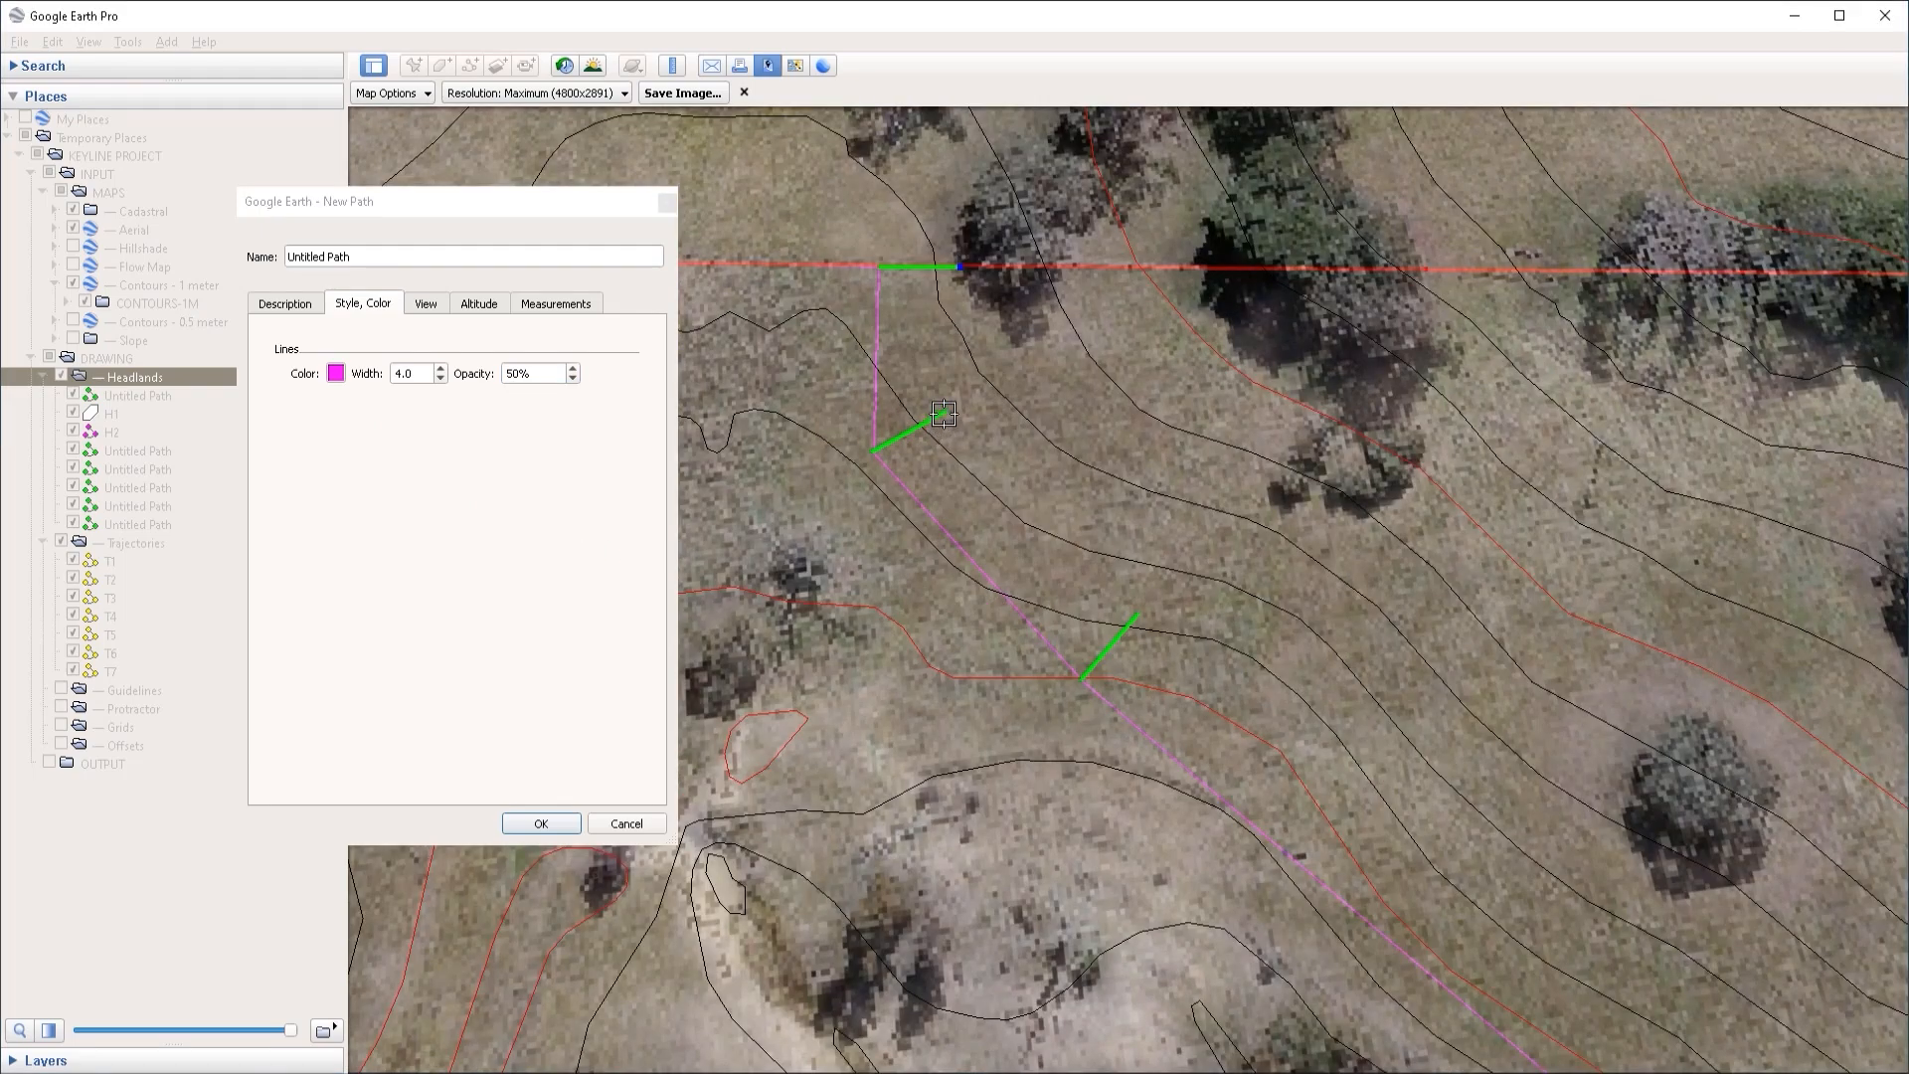
click(945, 410)
click(1137, 616)
key(Down)
key(Right)
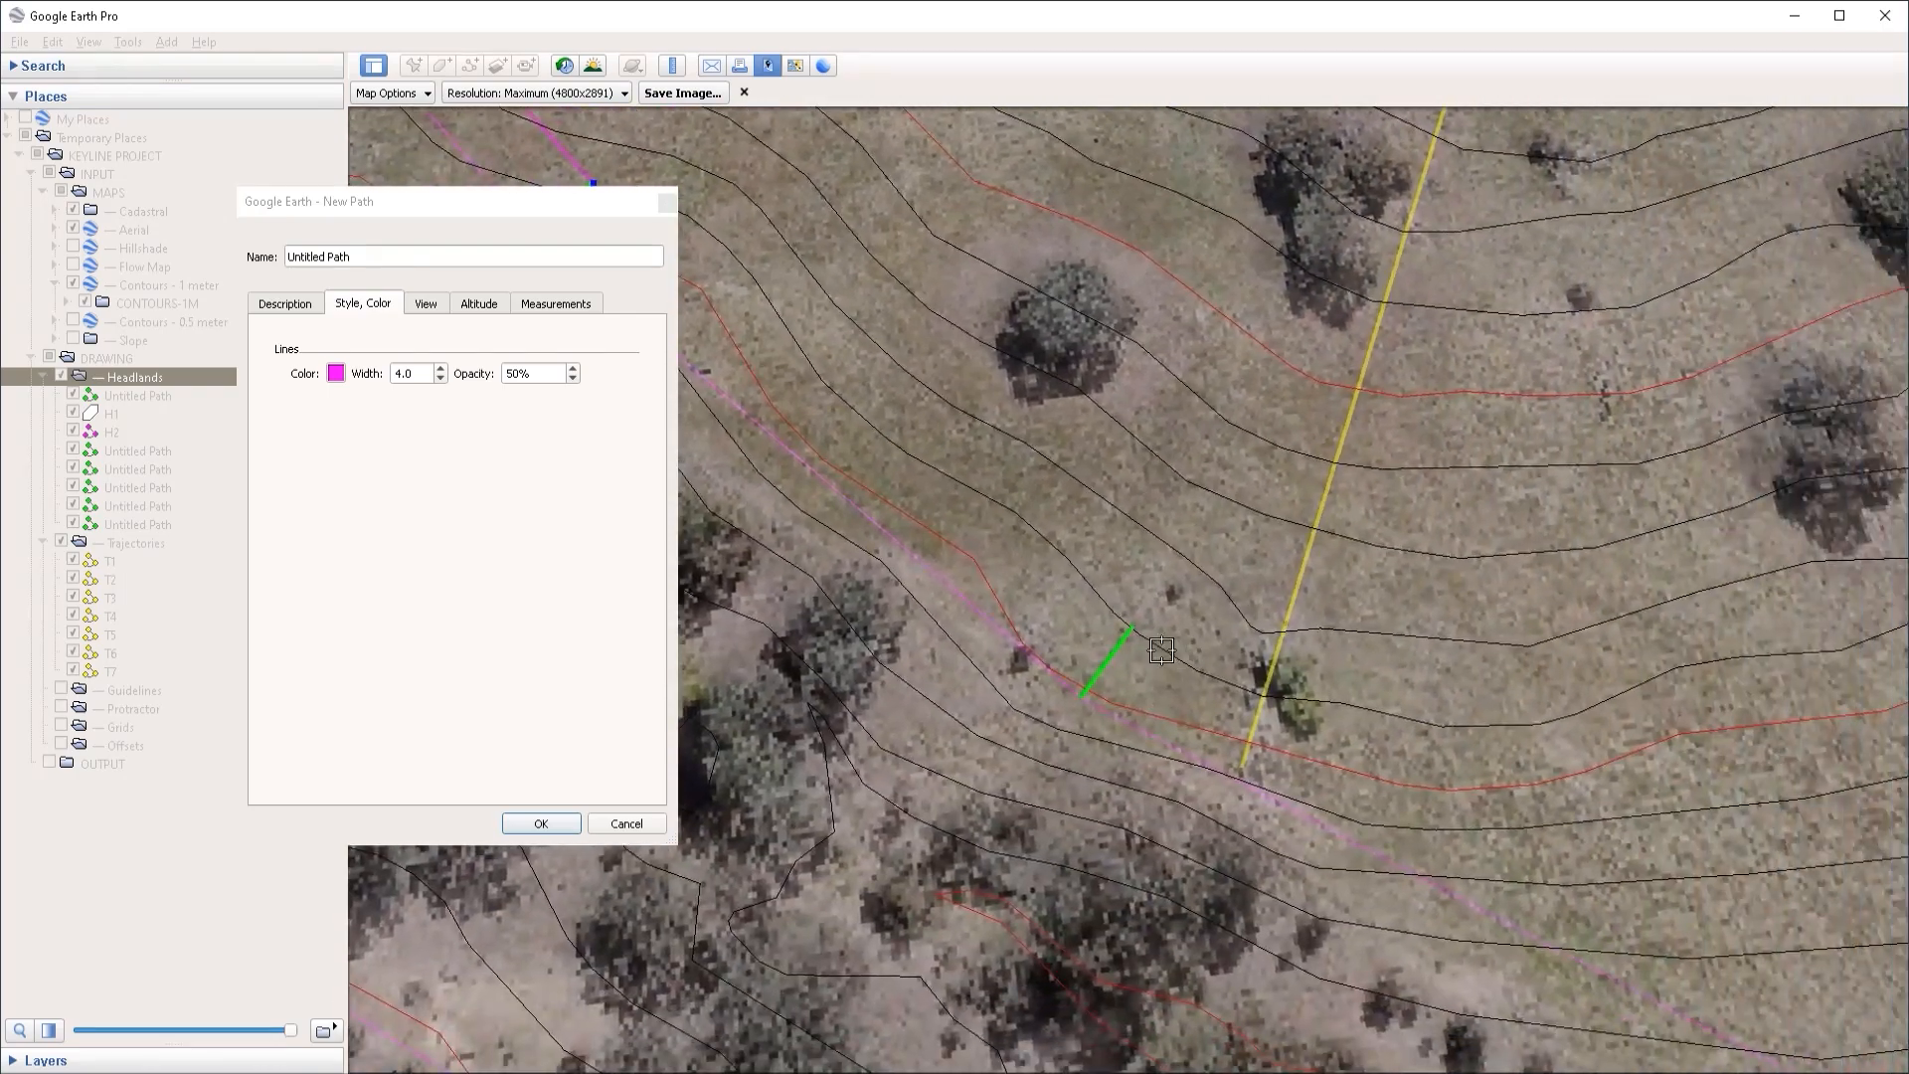
key(Right)
key(Down)
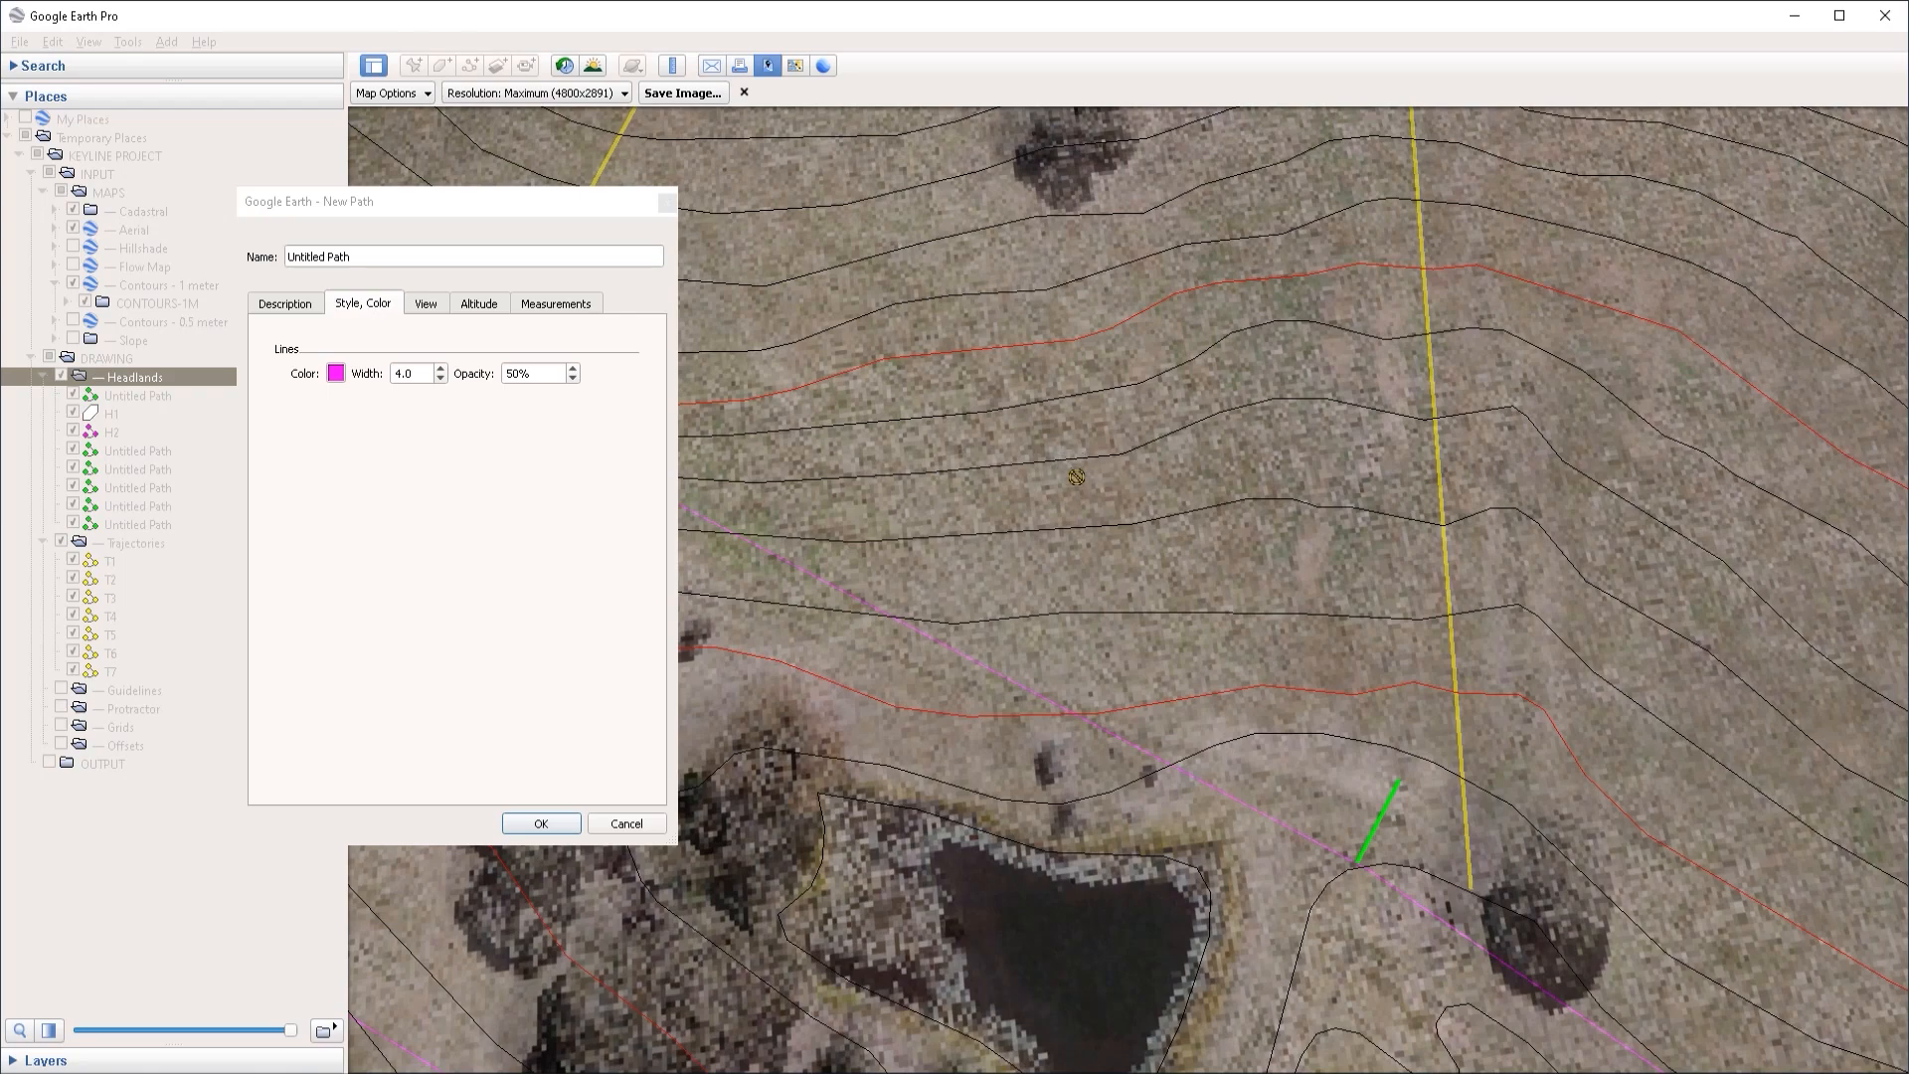
click(1400, 779)
key(Right)
key(Down)
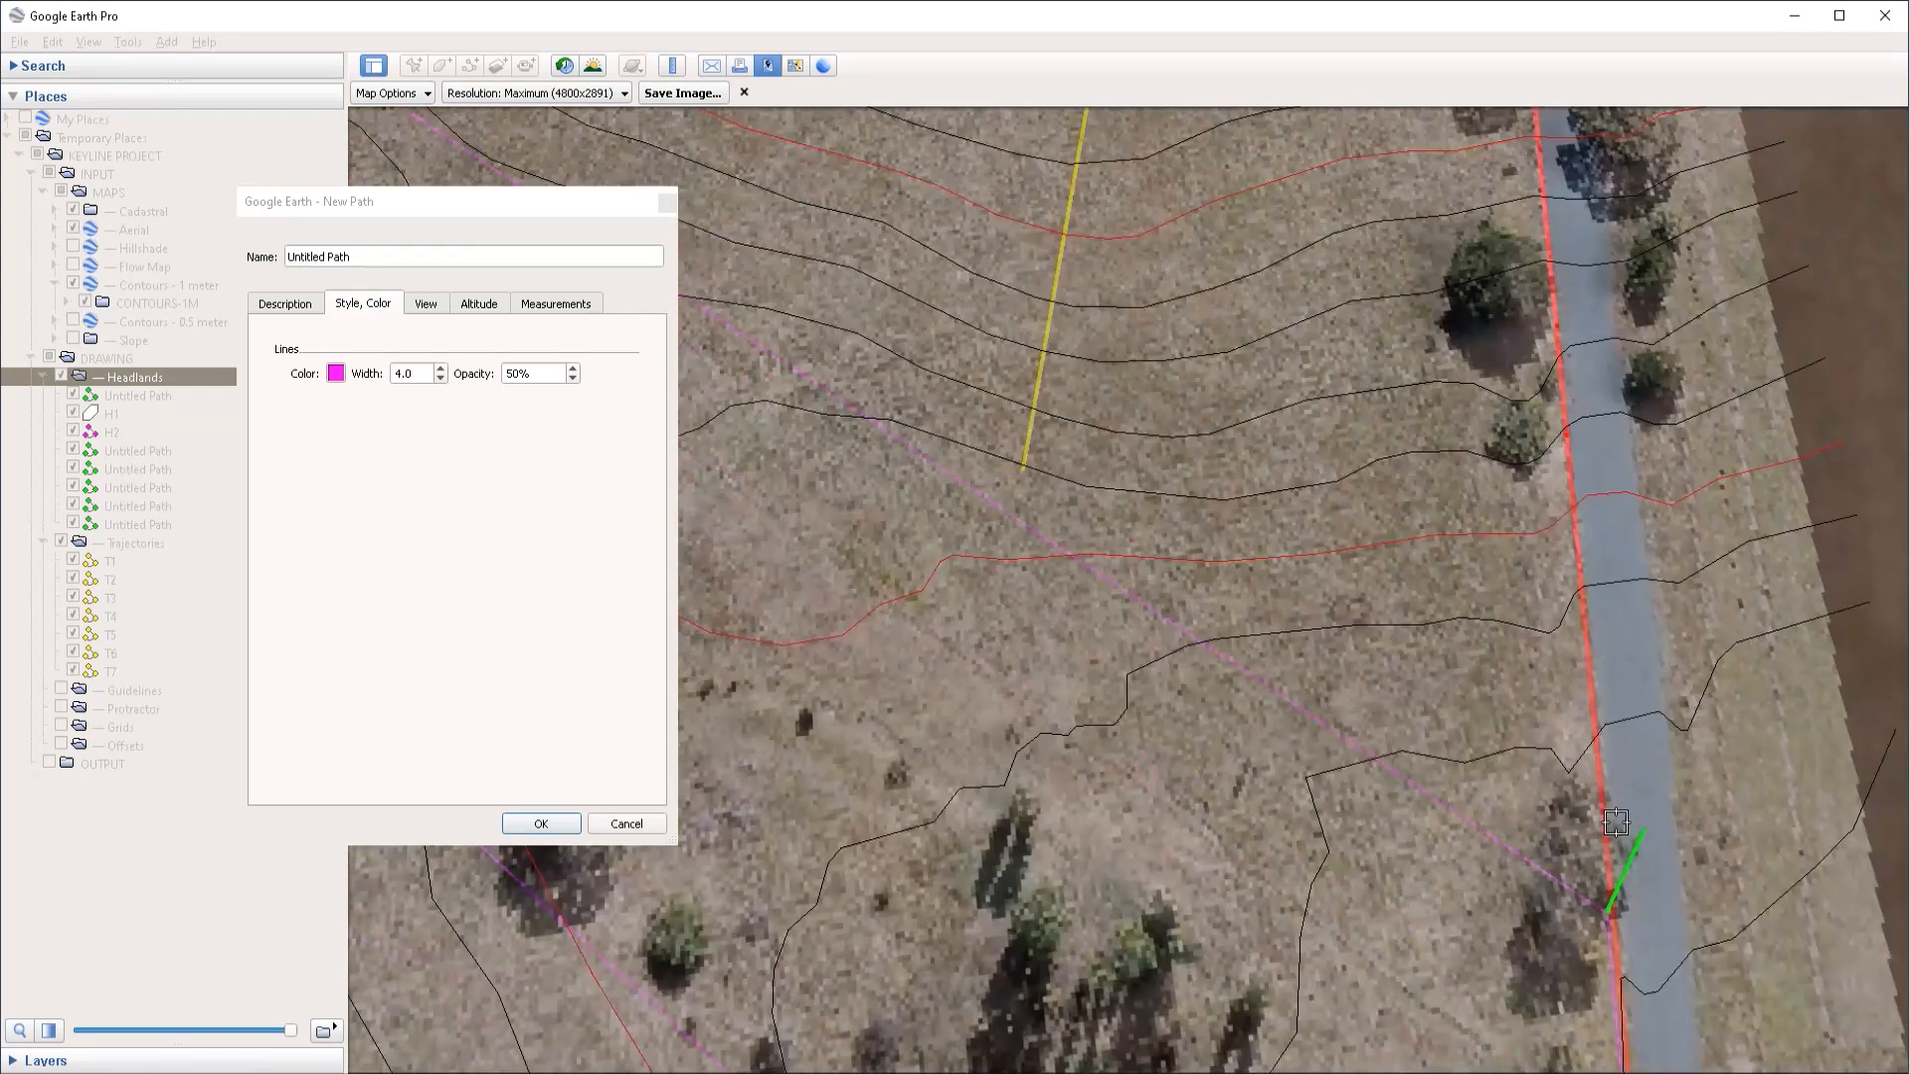
click(1642, 829)
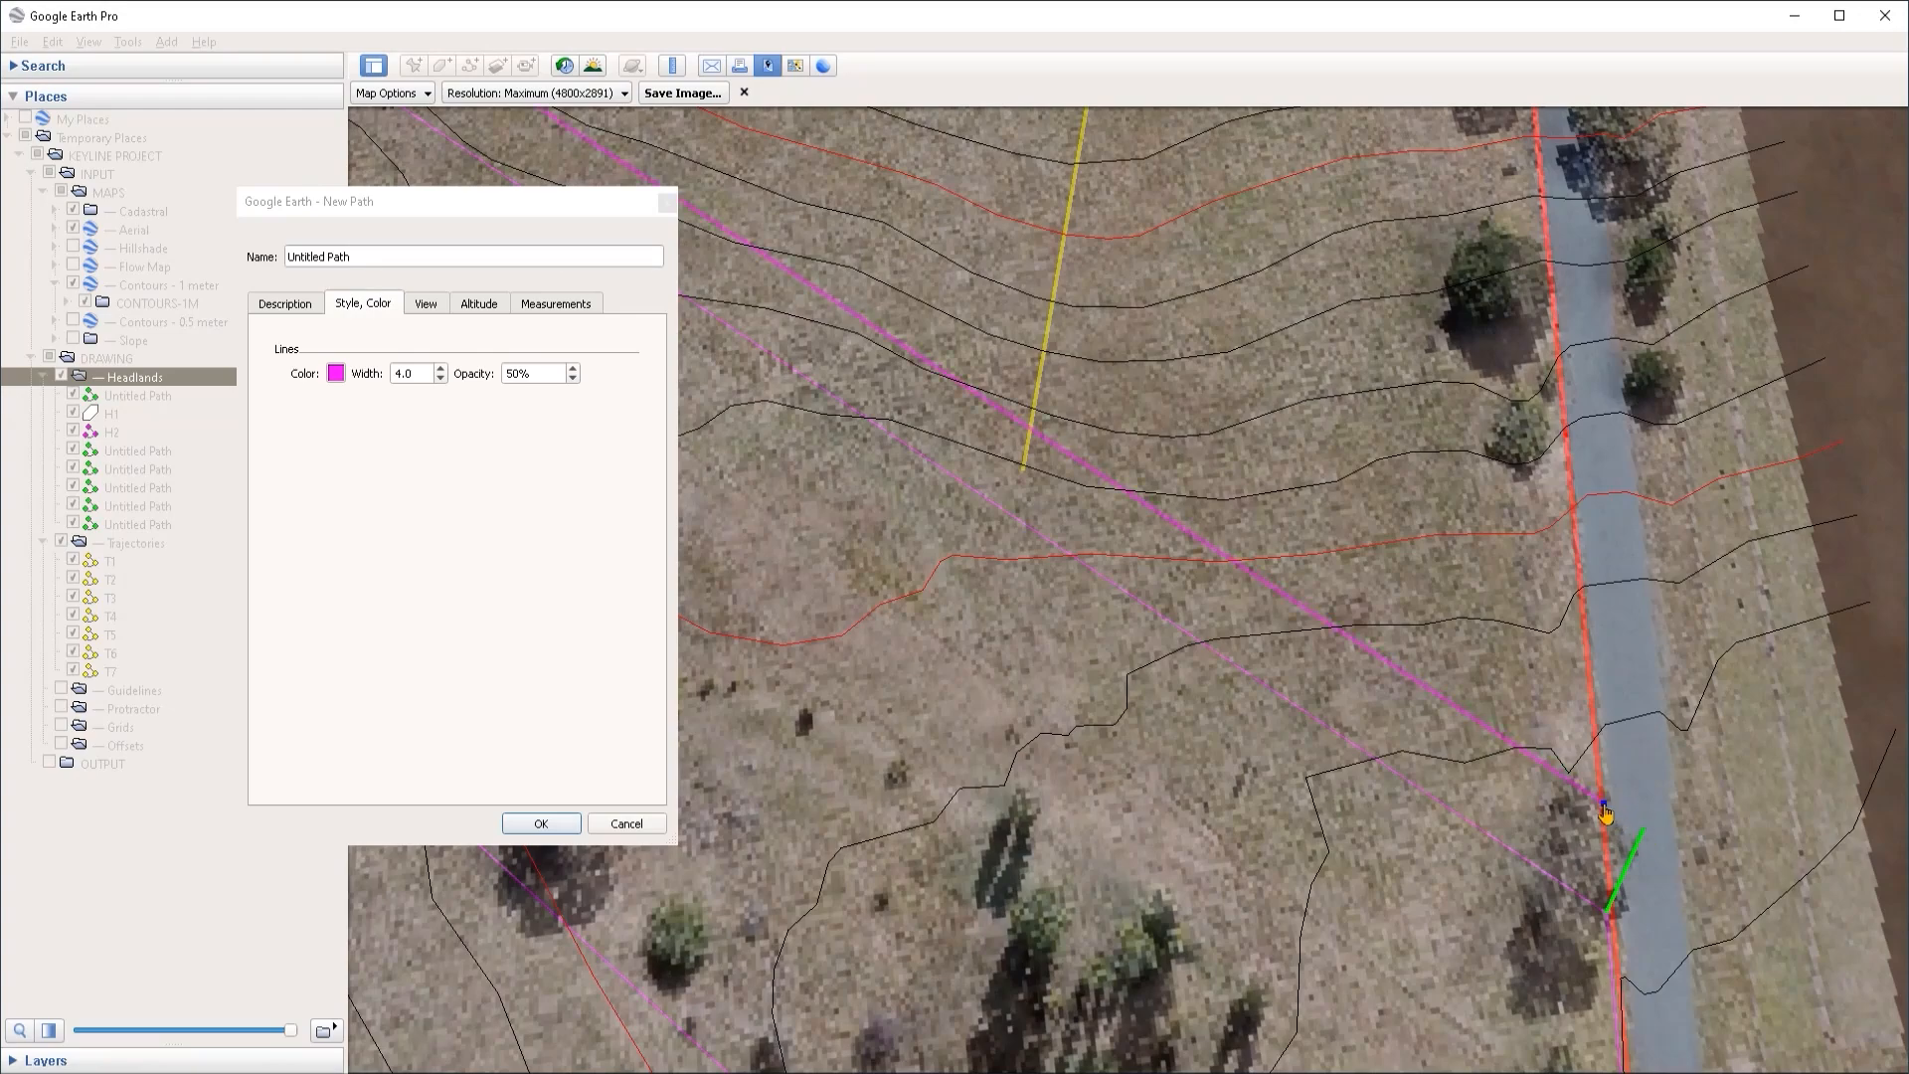
scroll(1573, 830, down, 5)
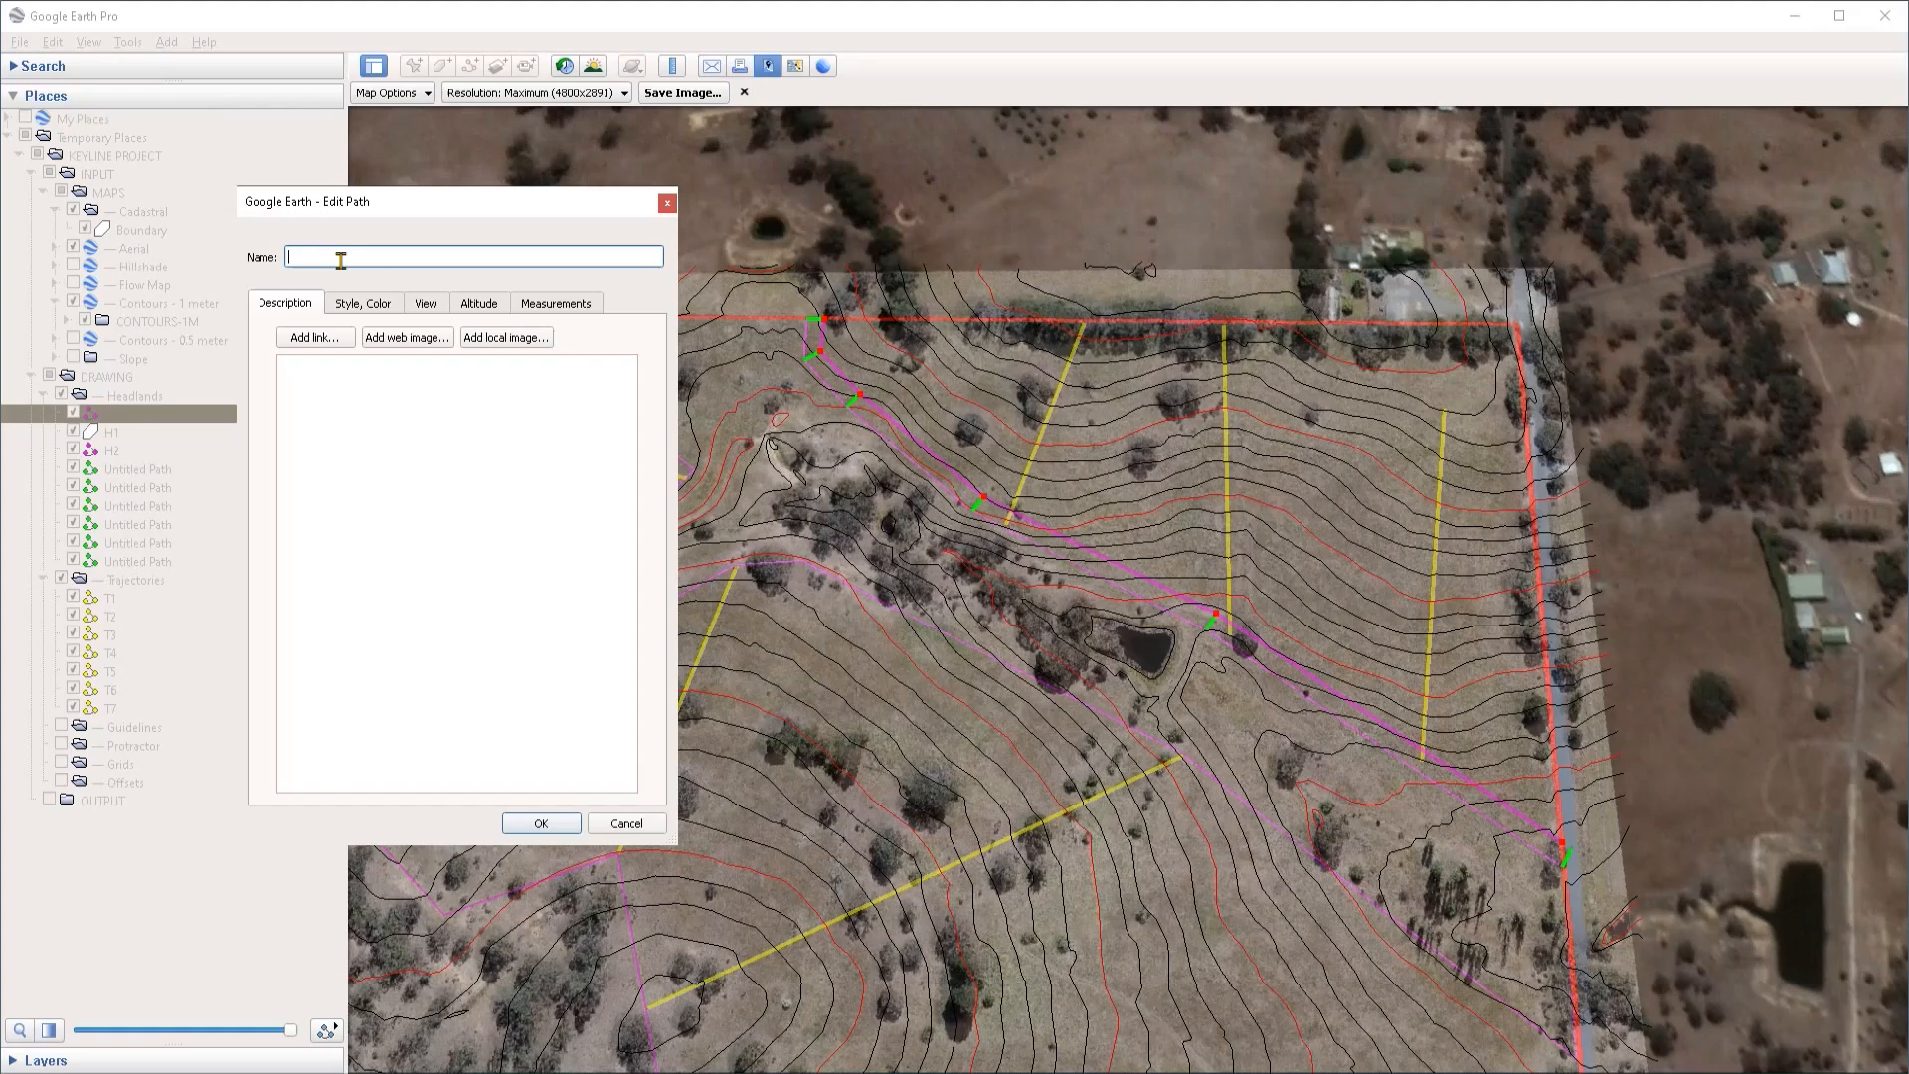
Step: Name the new magenta path H1a and place it directly below H1 in the Headlands folder
text(H)
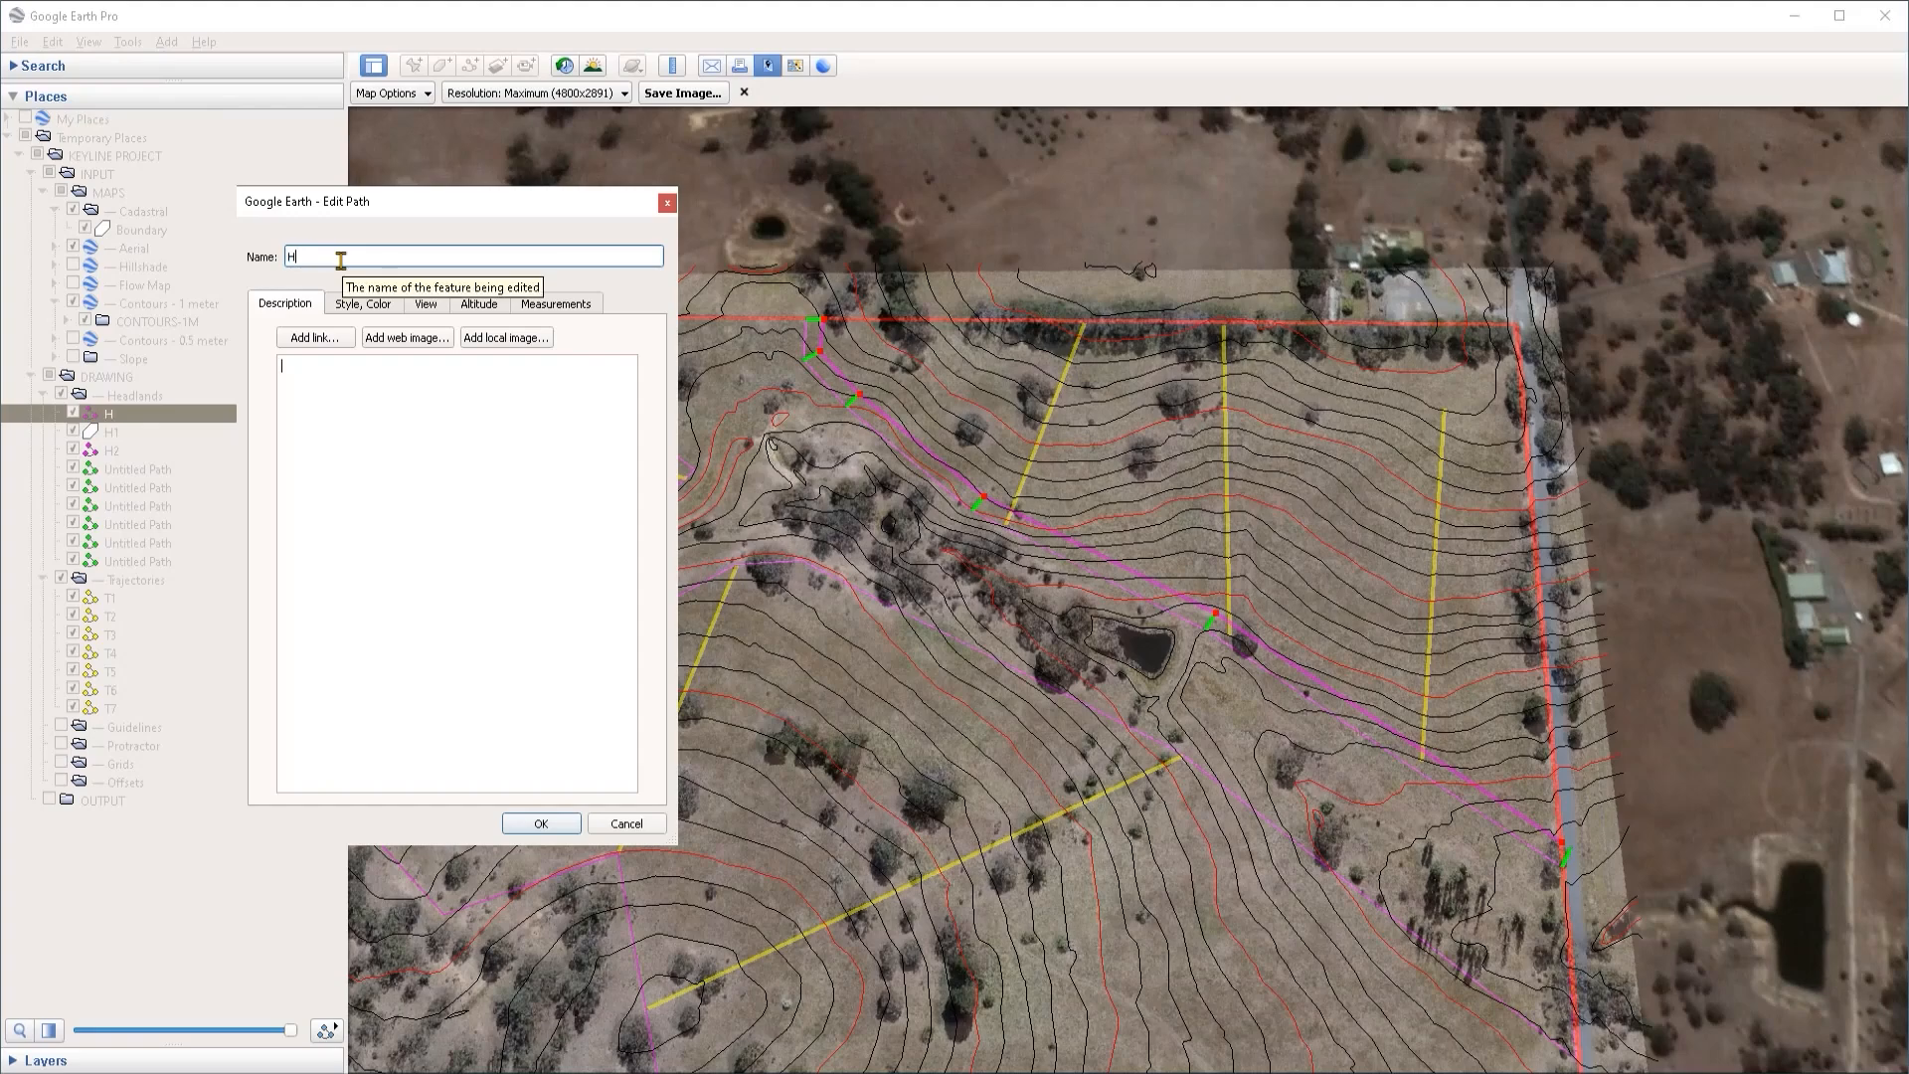
text(1a)
click(540, 823)
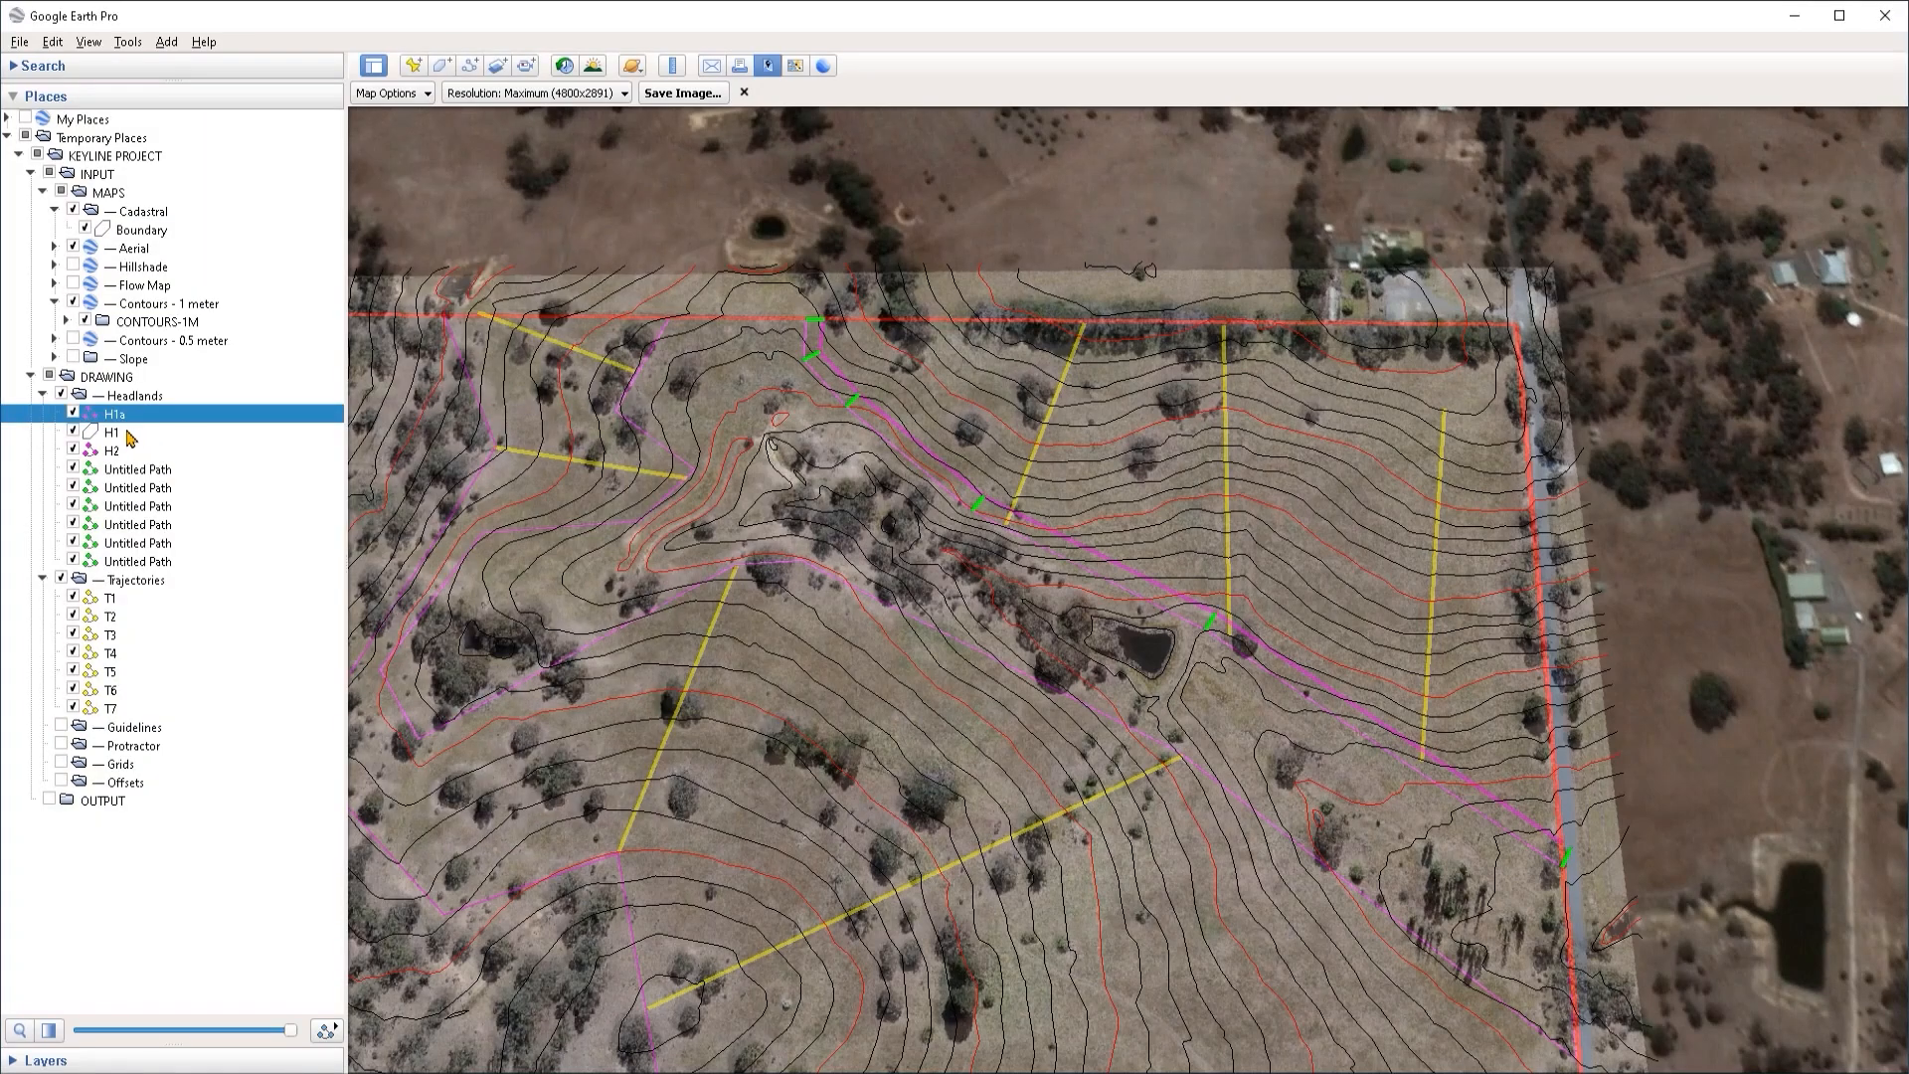
click(131, 433)
drag(144, 424, 129, 407)
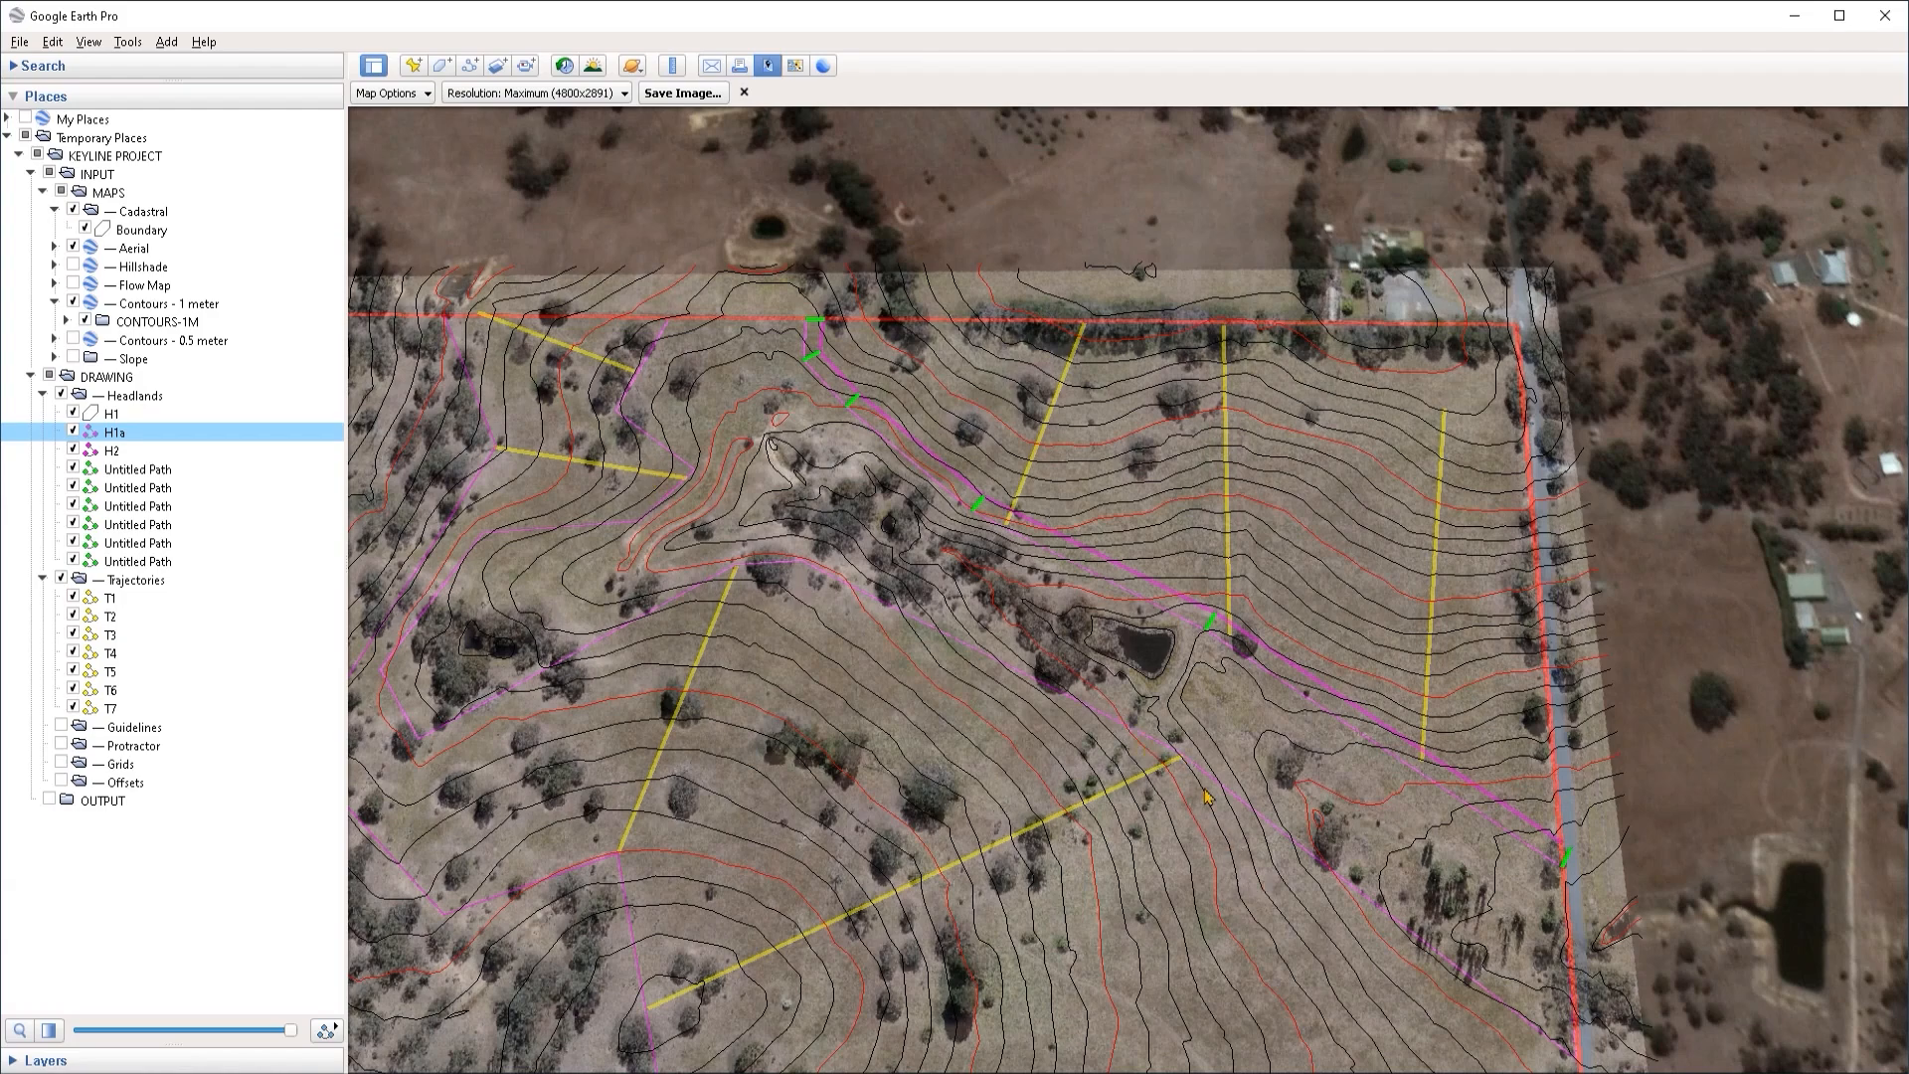
Step: Delete all the untitled green offset paths from the Headlands folder
click(147, 471)
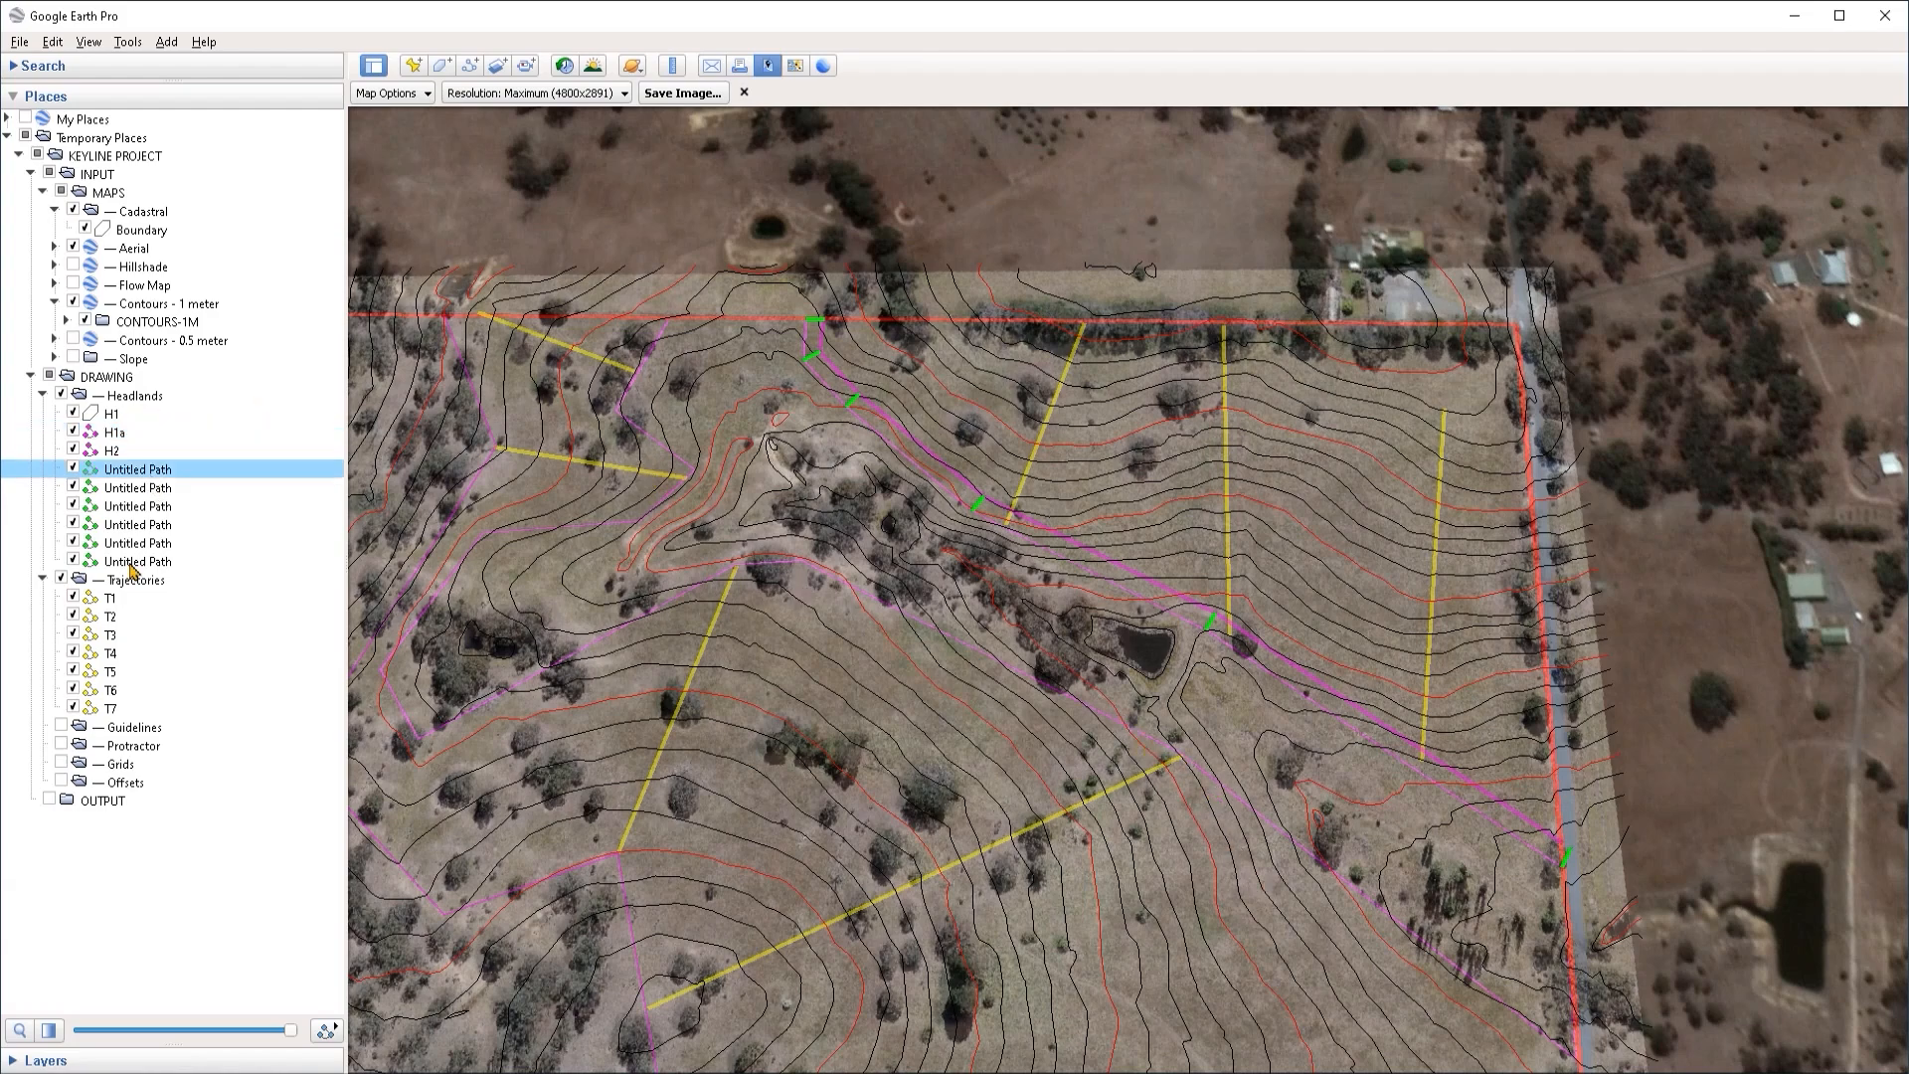
shift+click(129, 562)
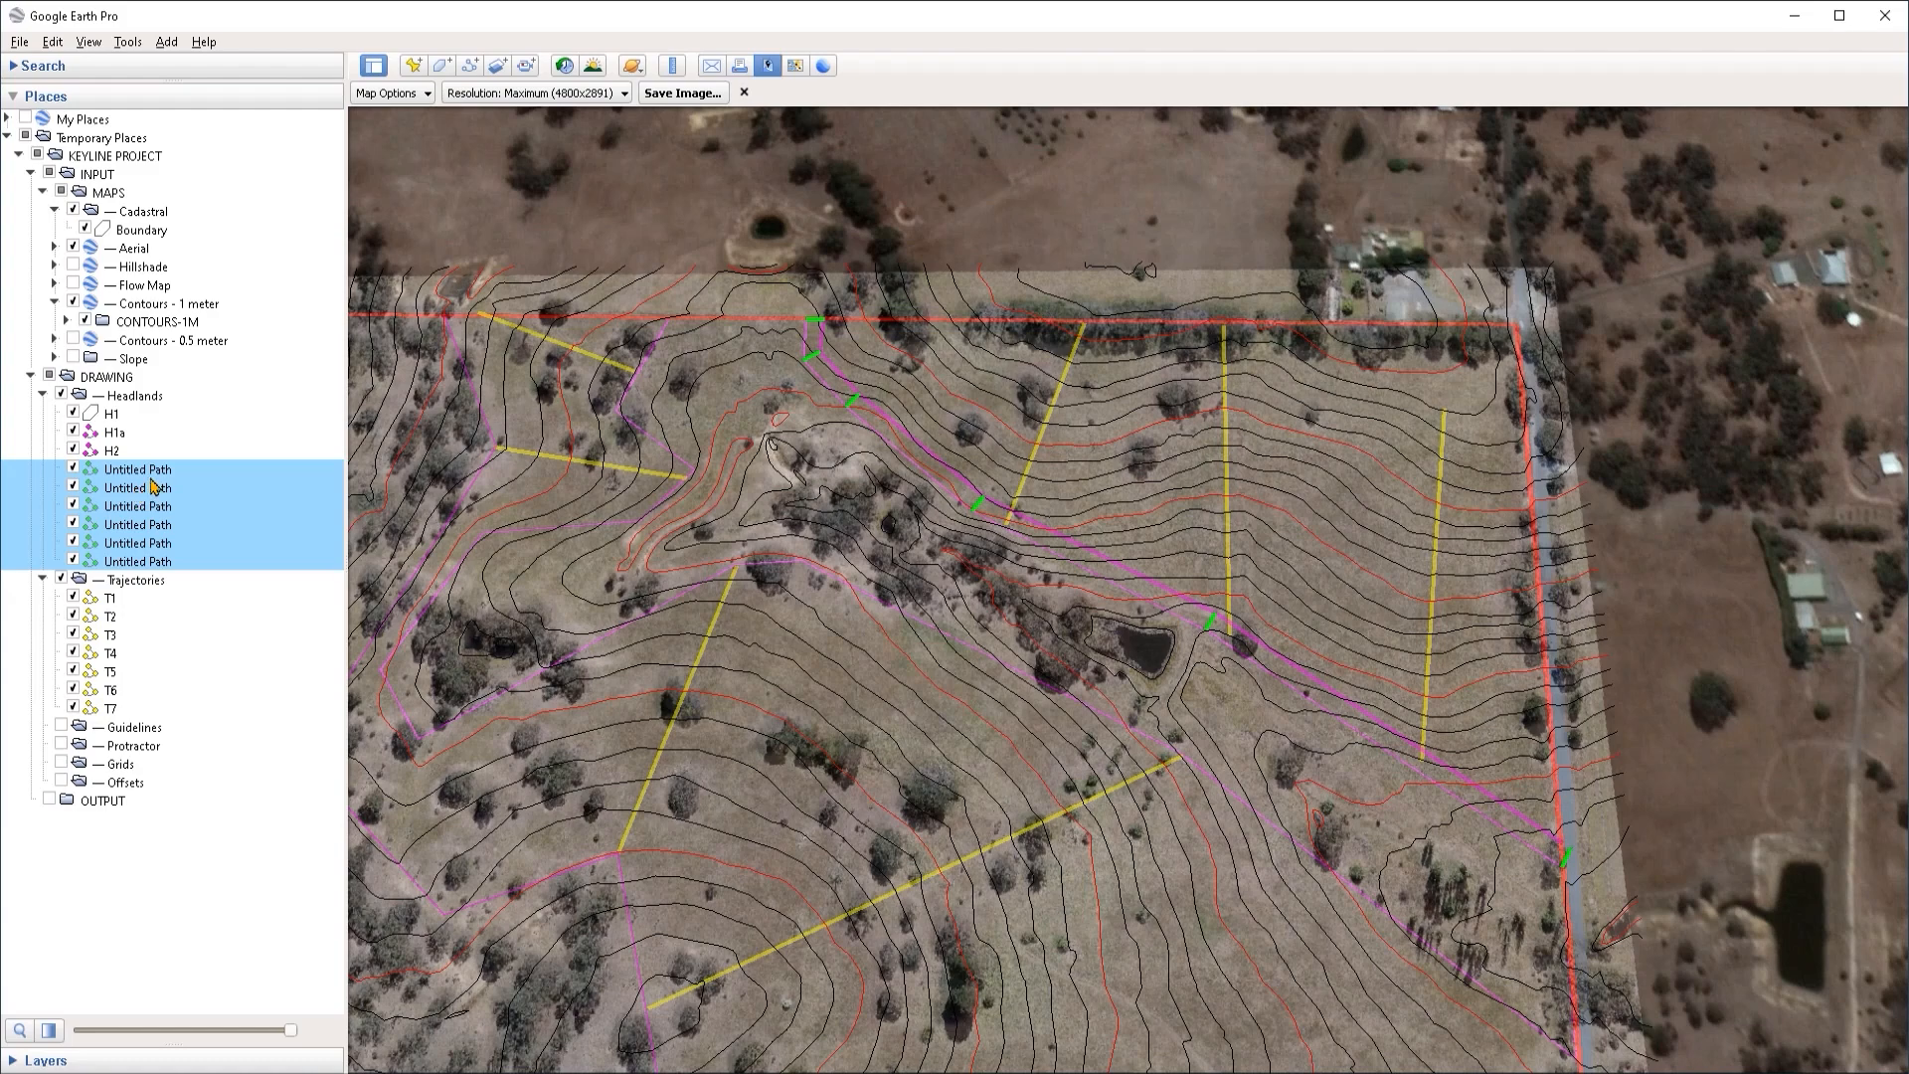
click(143, 473)
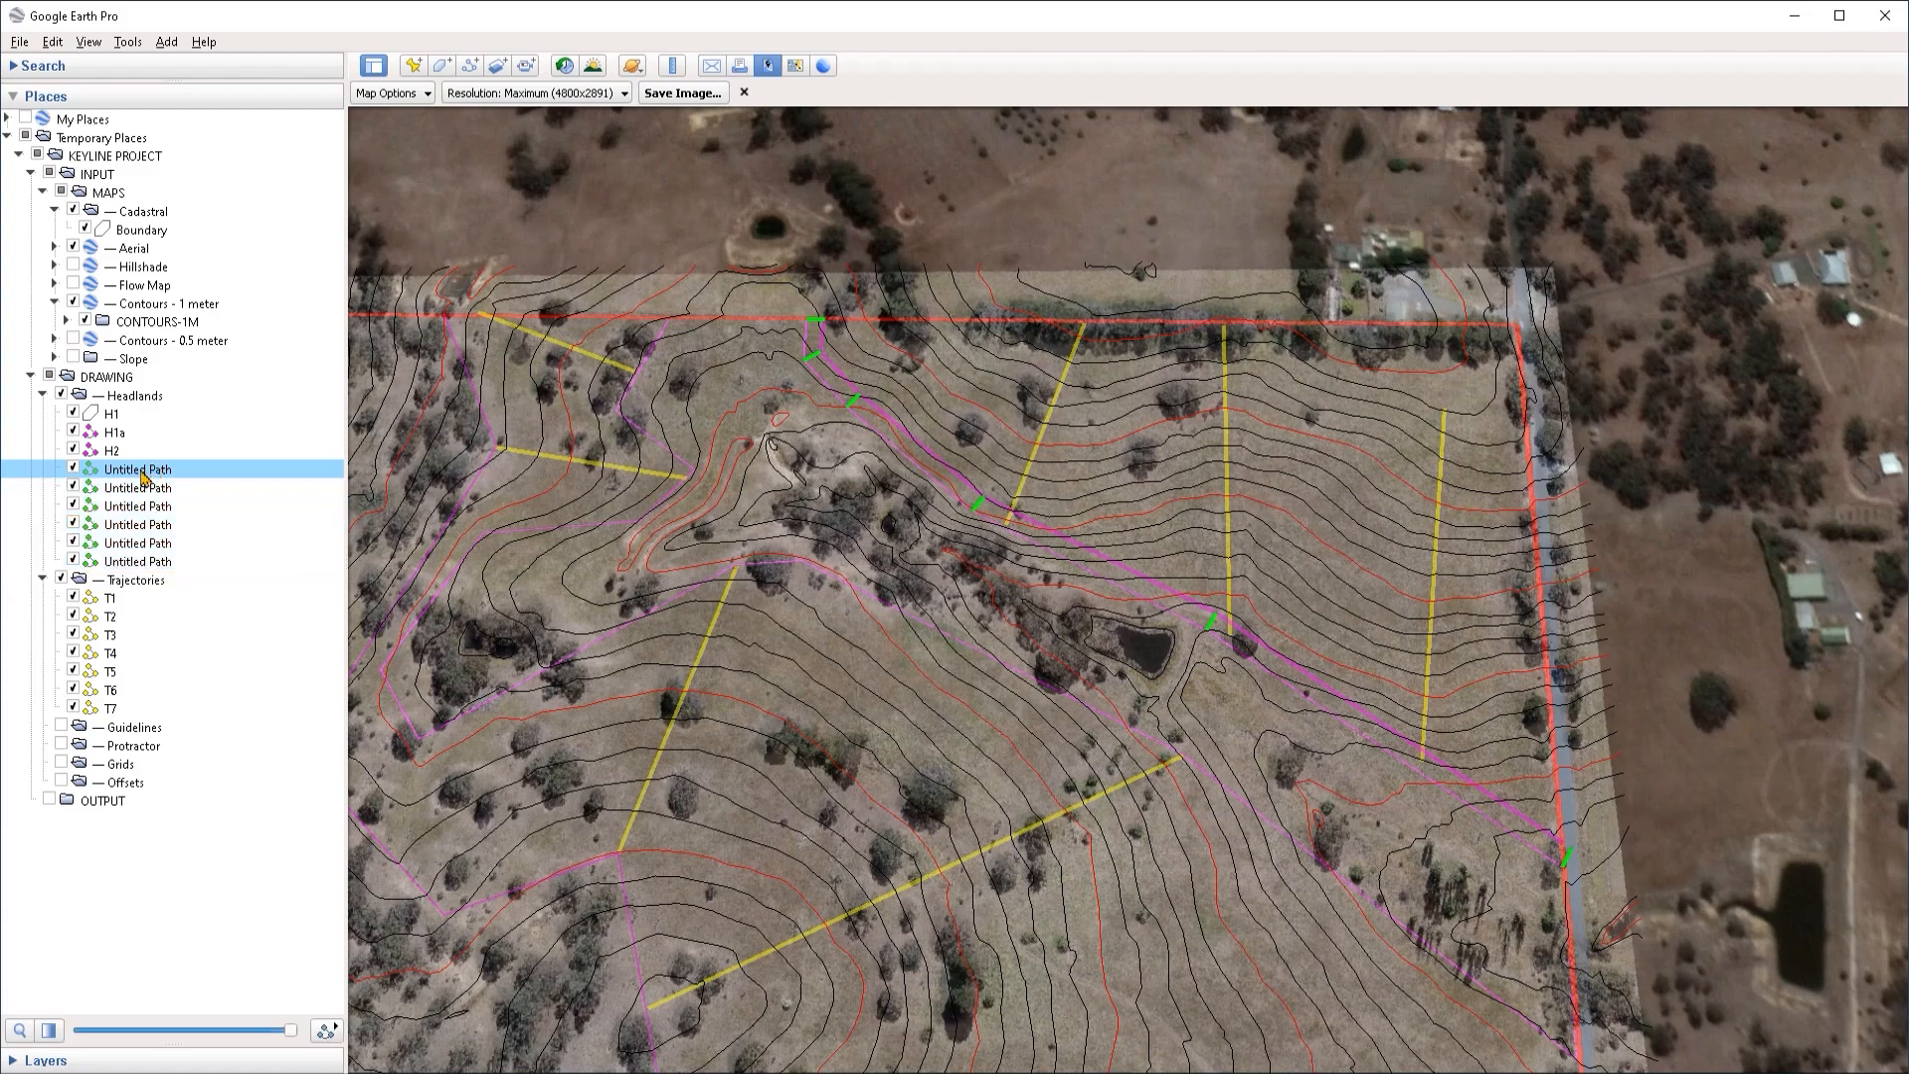
shift+click(163, 563)
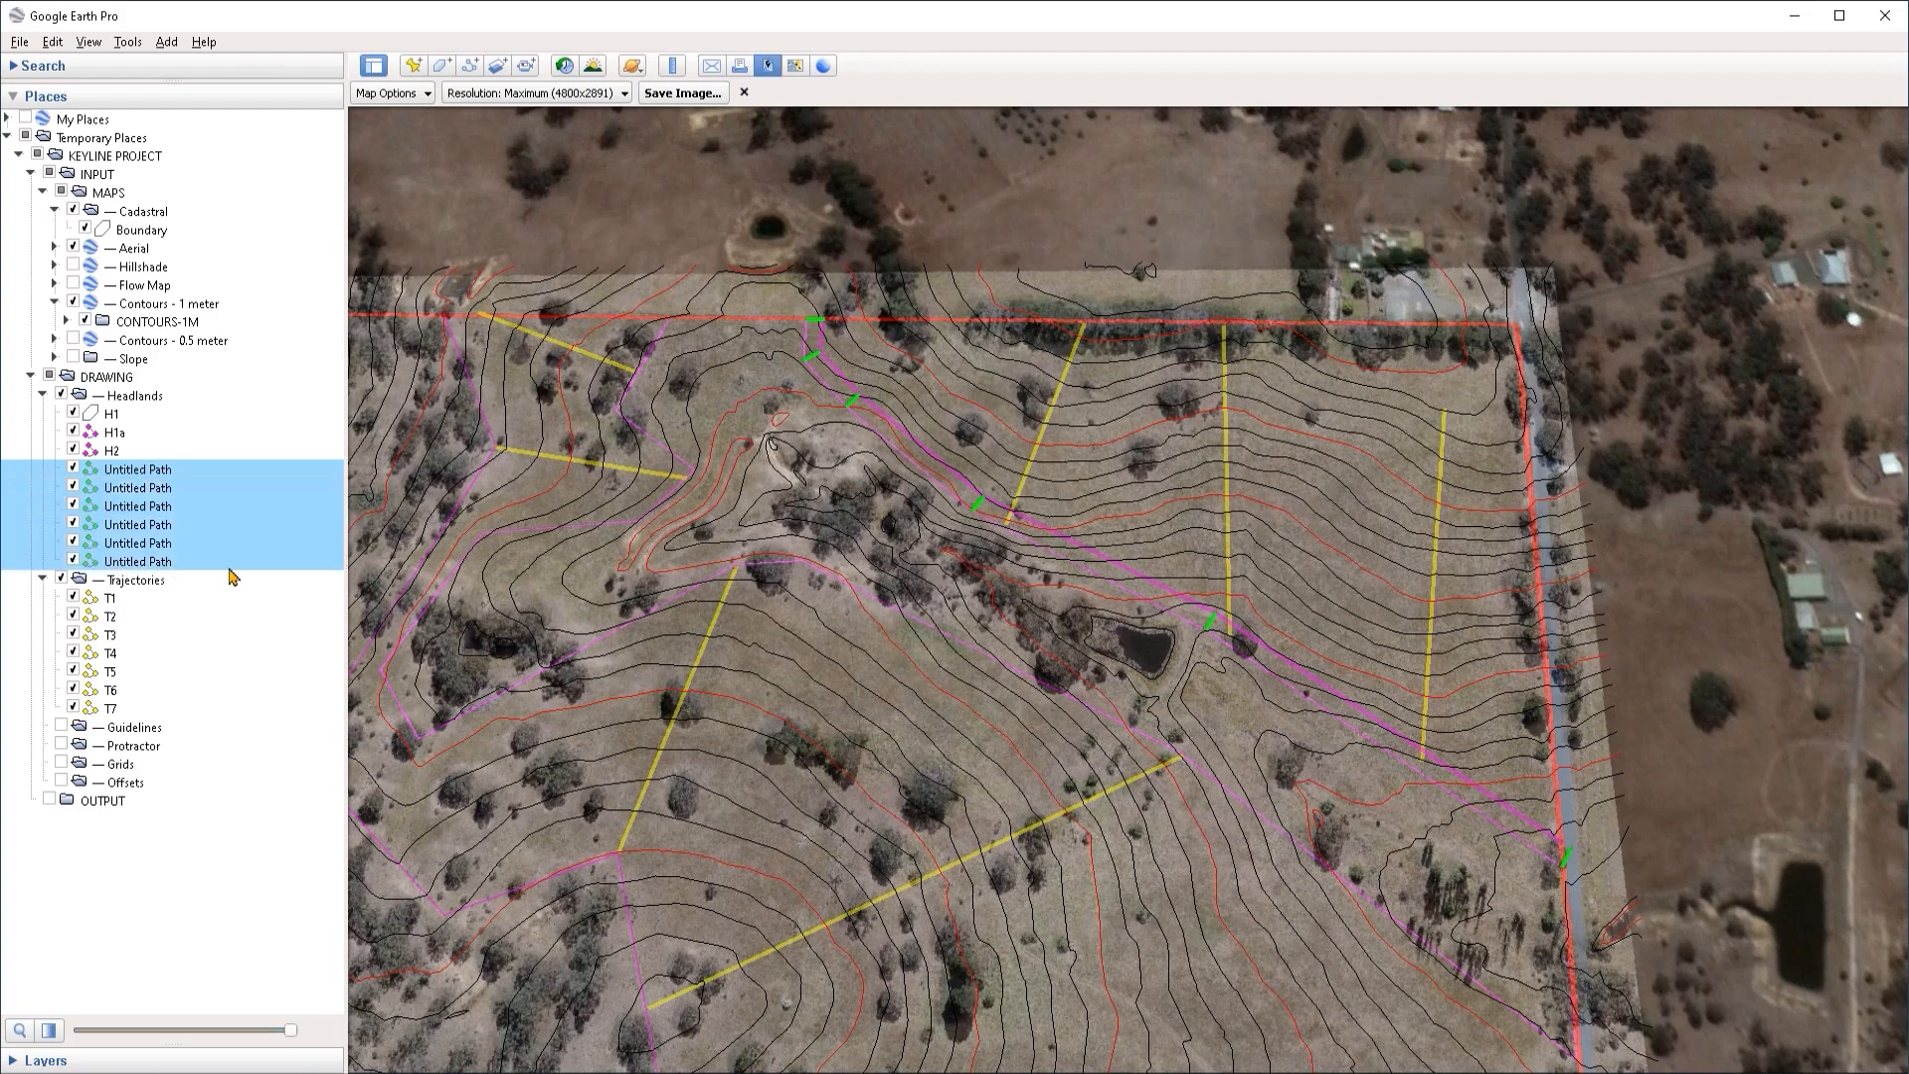
right_click(135, 509)
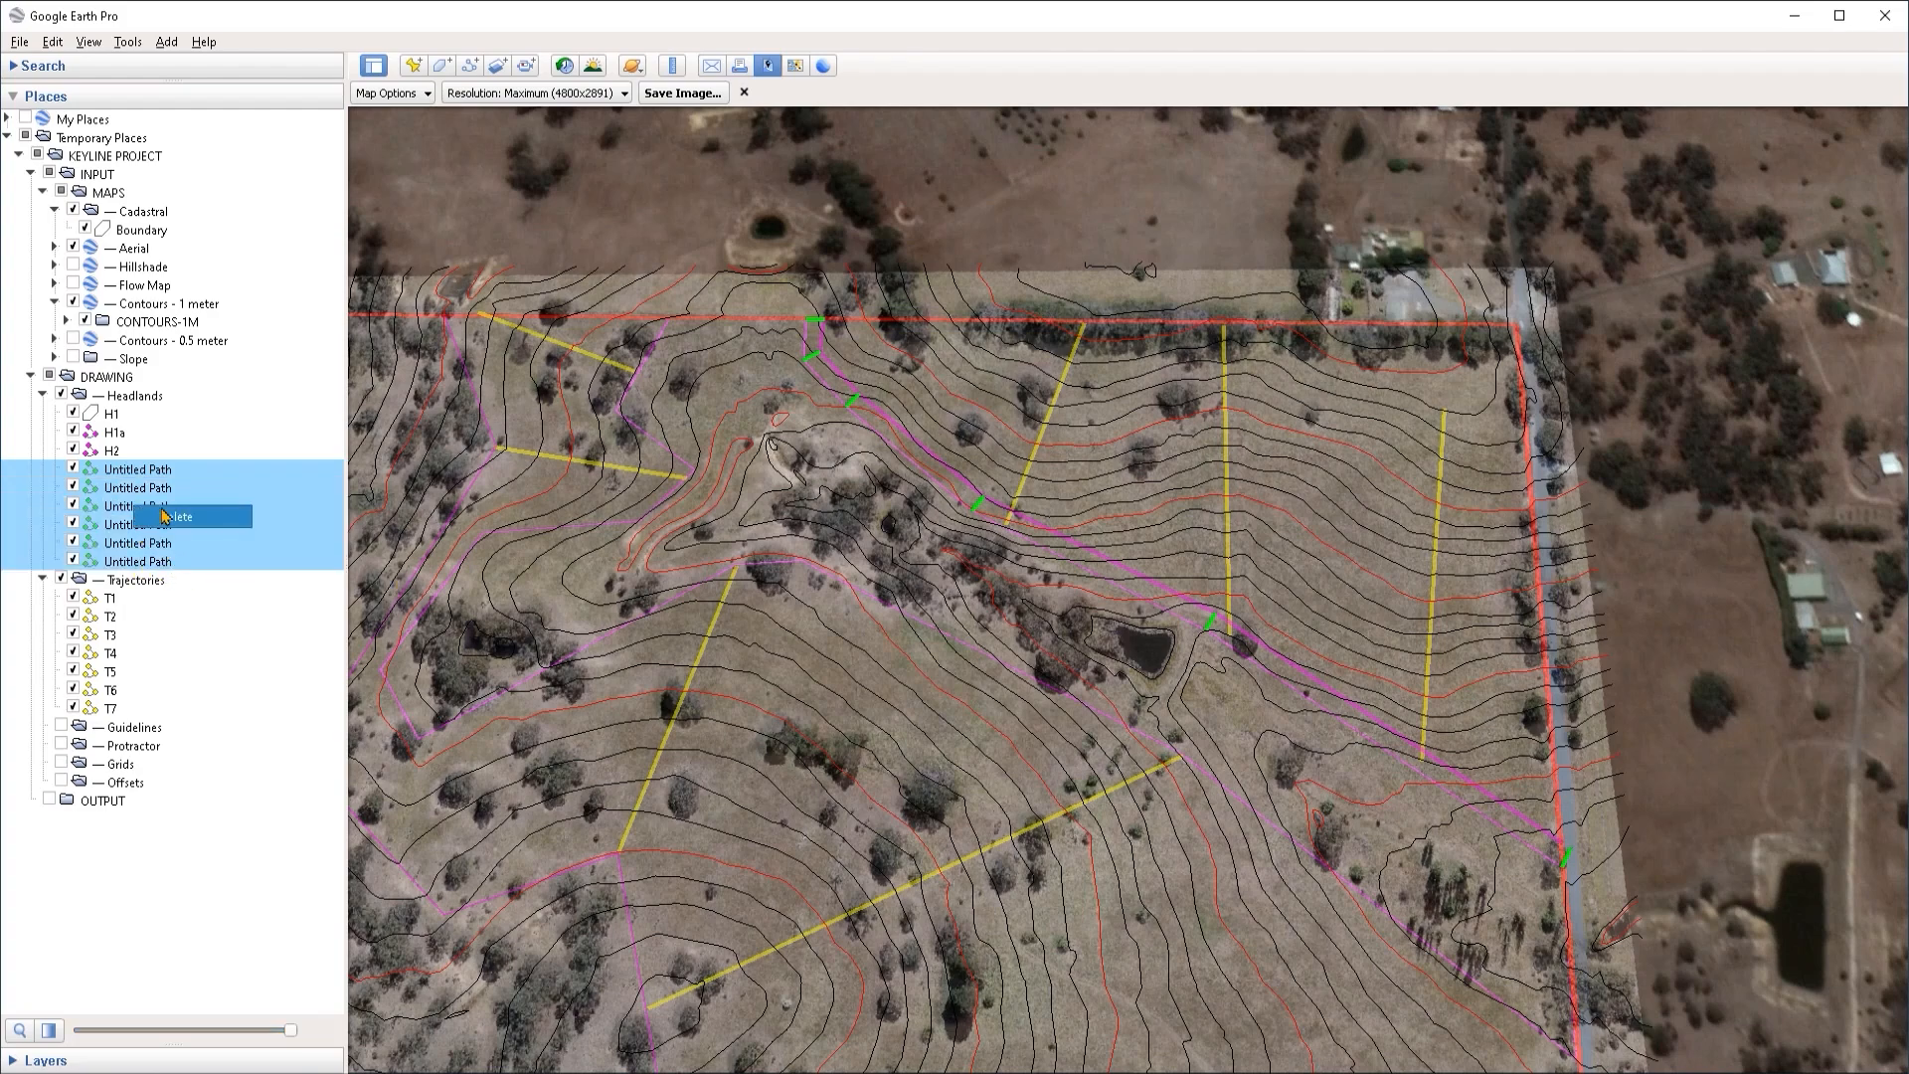
click(178, 518)
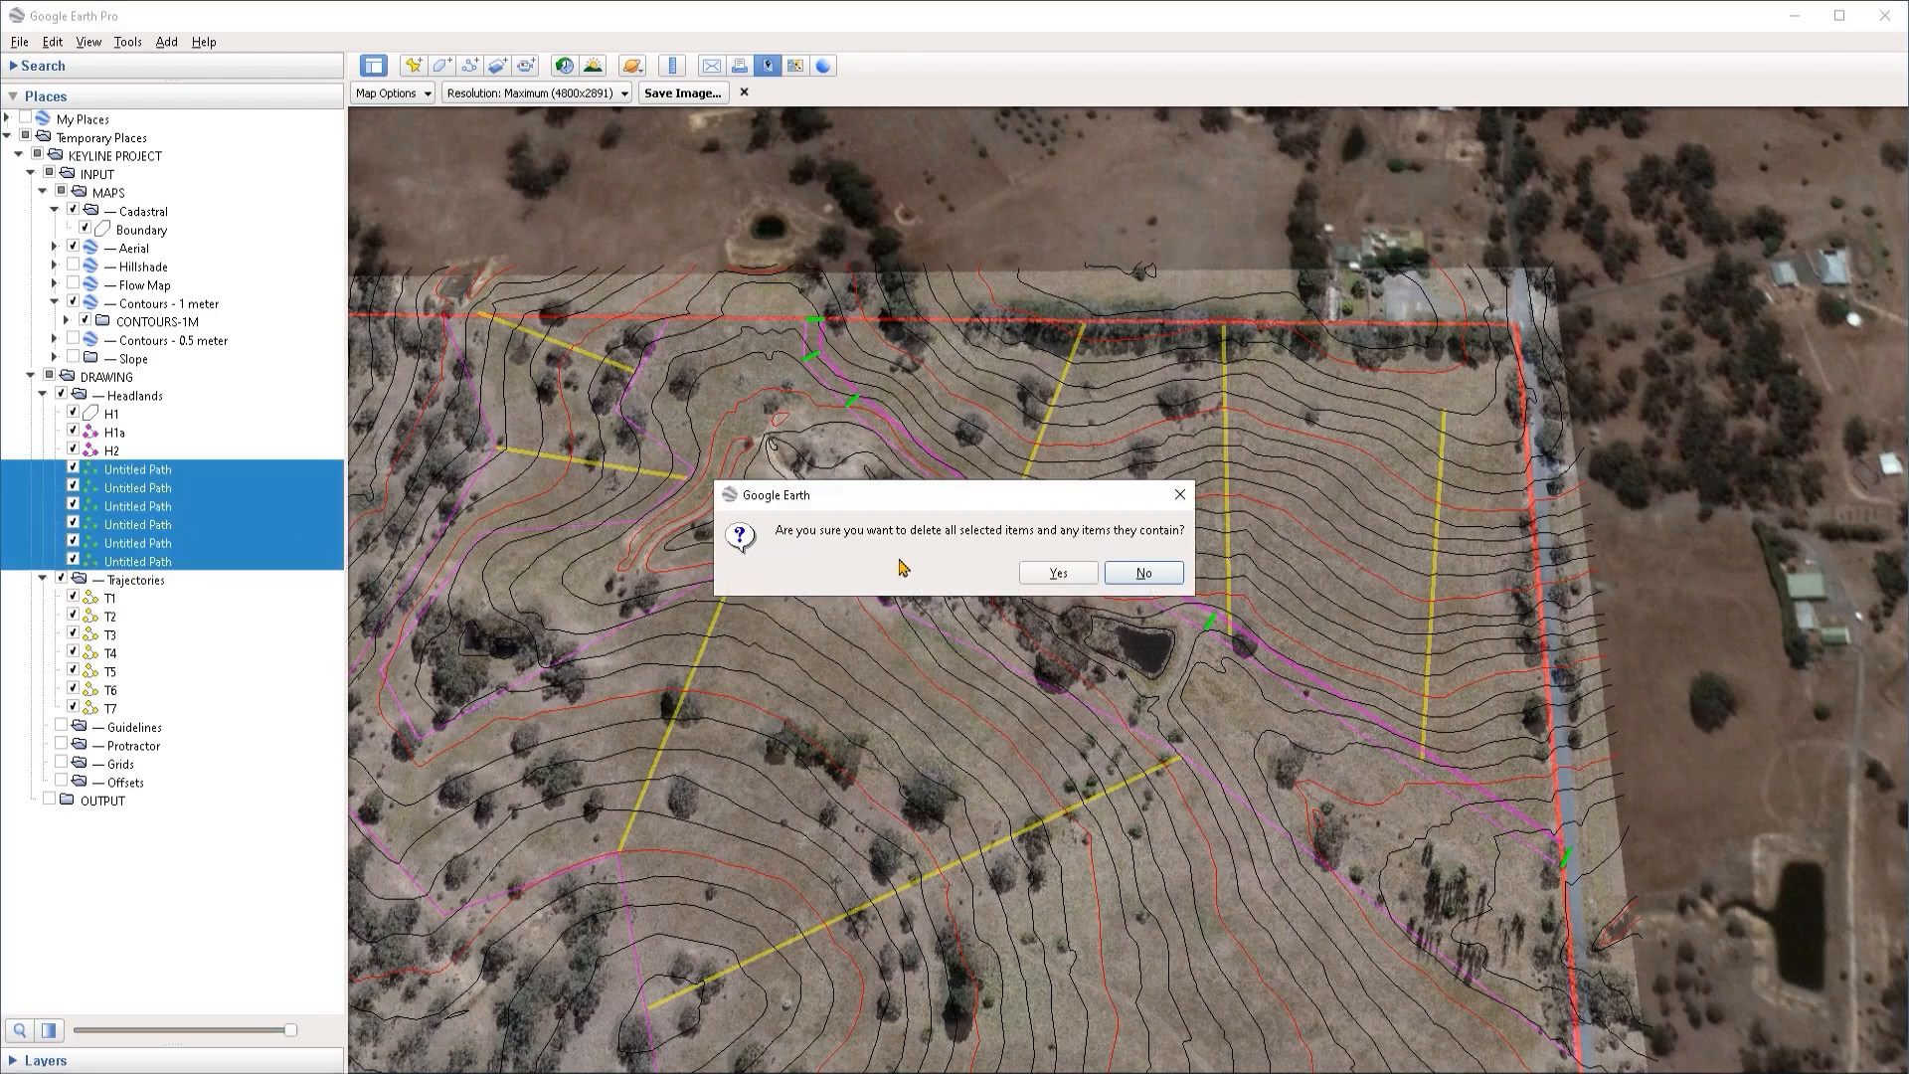
click(1054, 575)
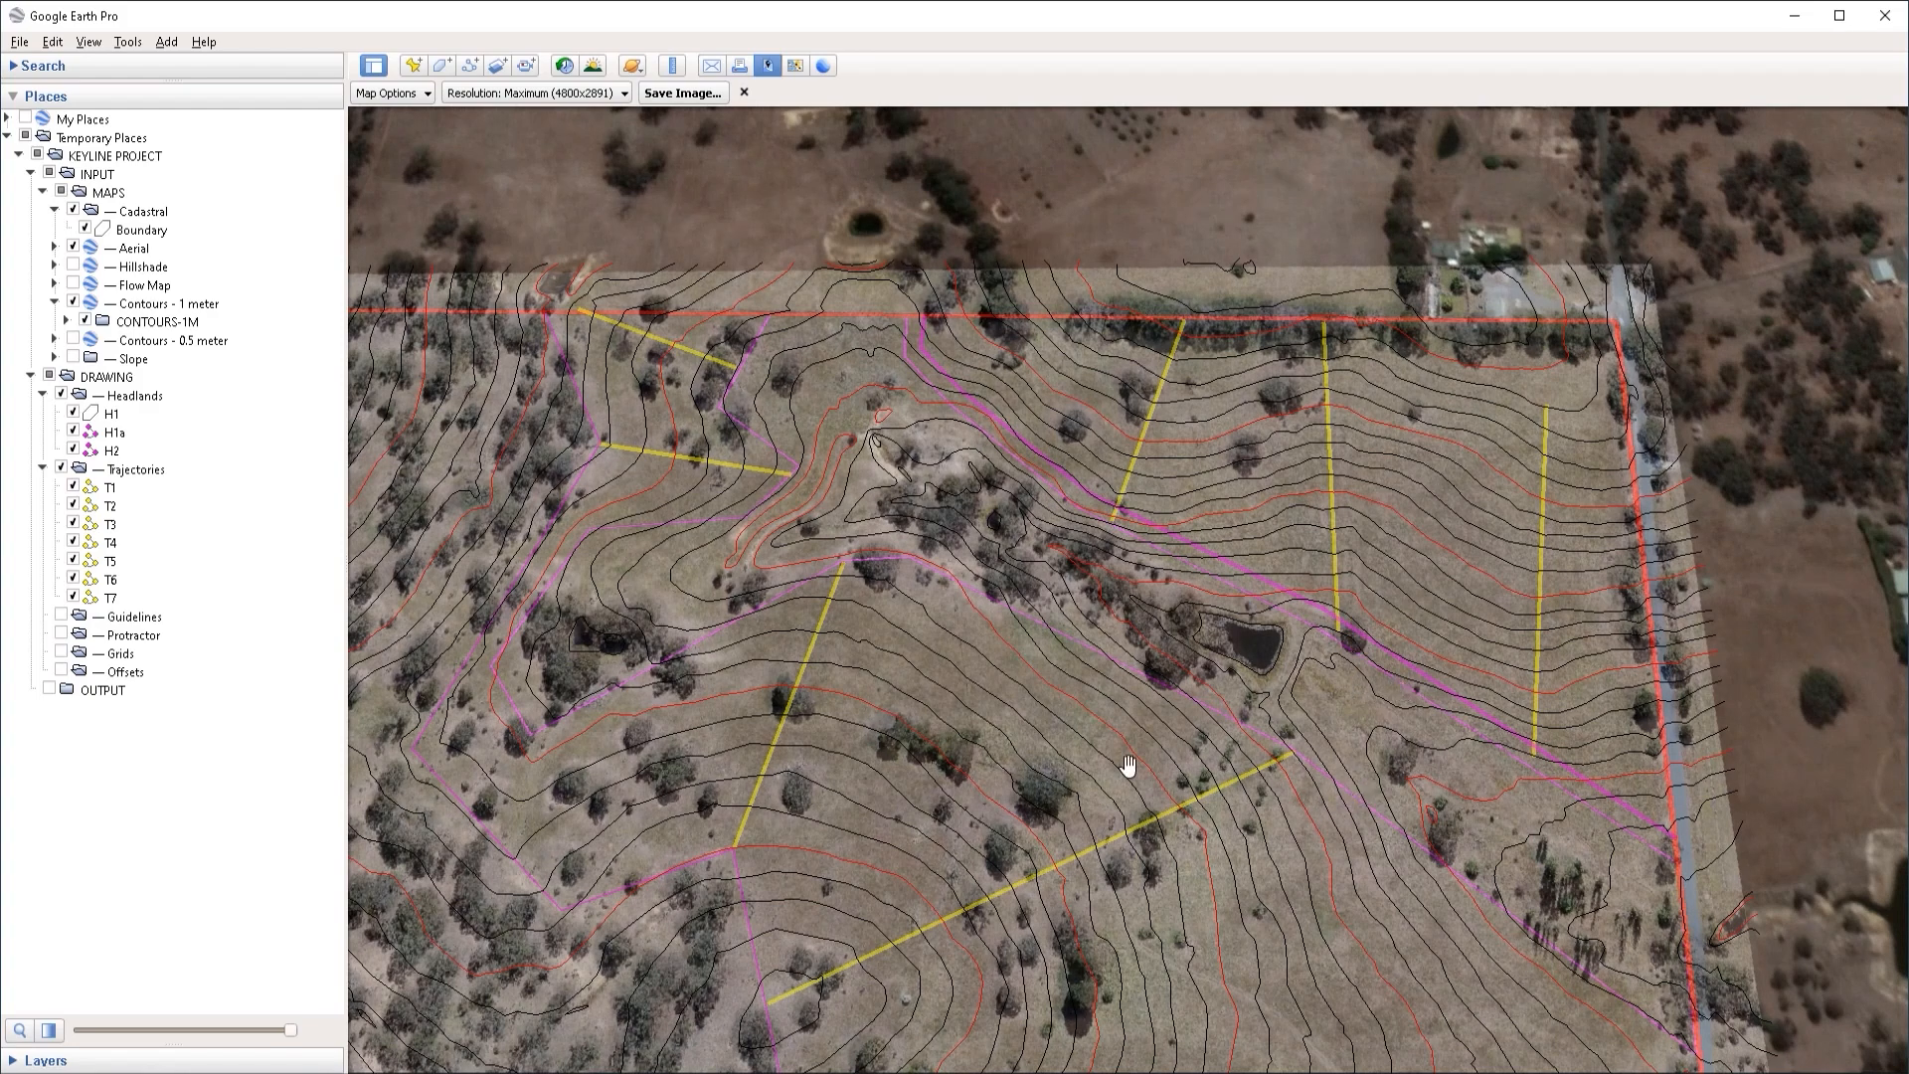
Step: Draw and save green offset paths for the next headland, including one at the south-eastern headland corner on the eastern boundary
drag(1130, 766, 1191, 616)
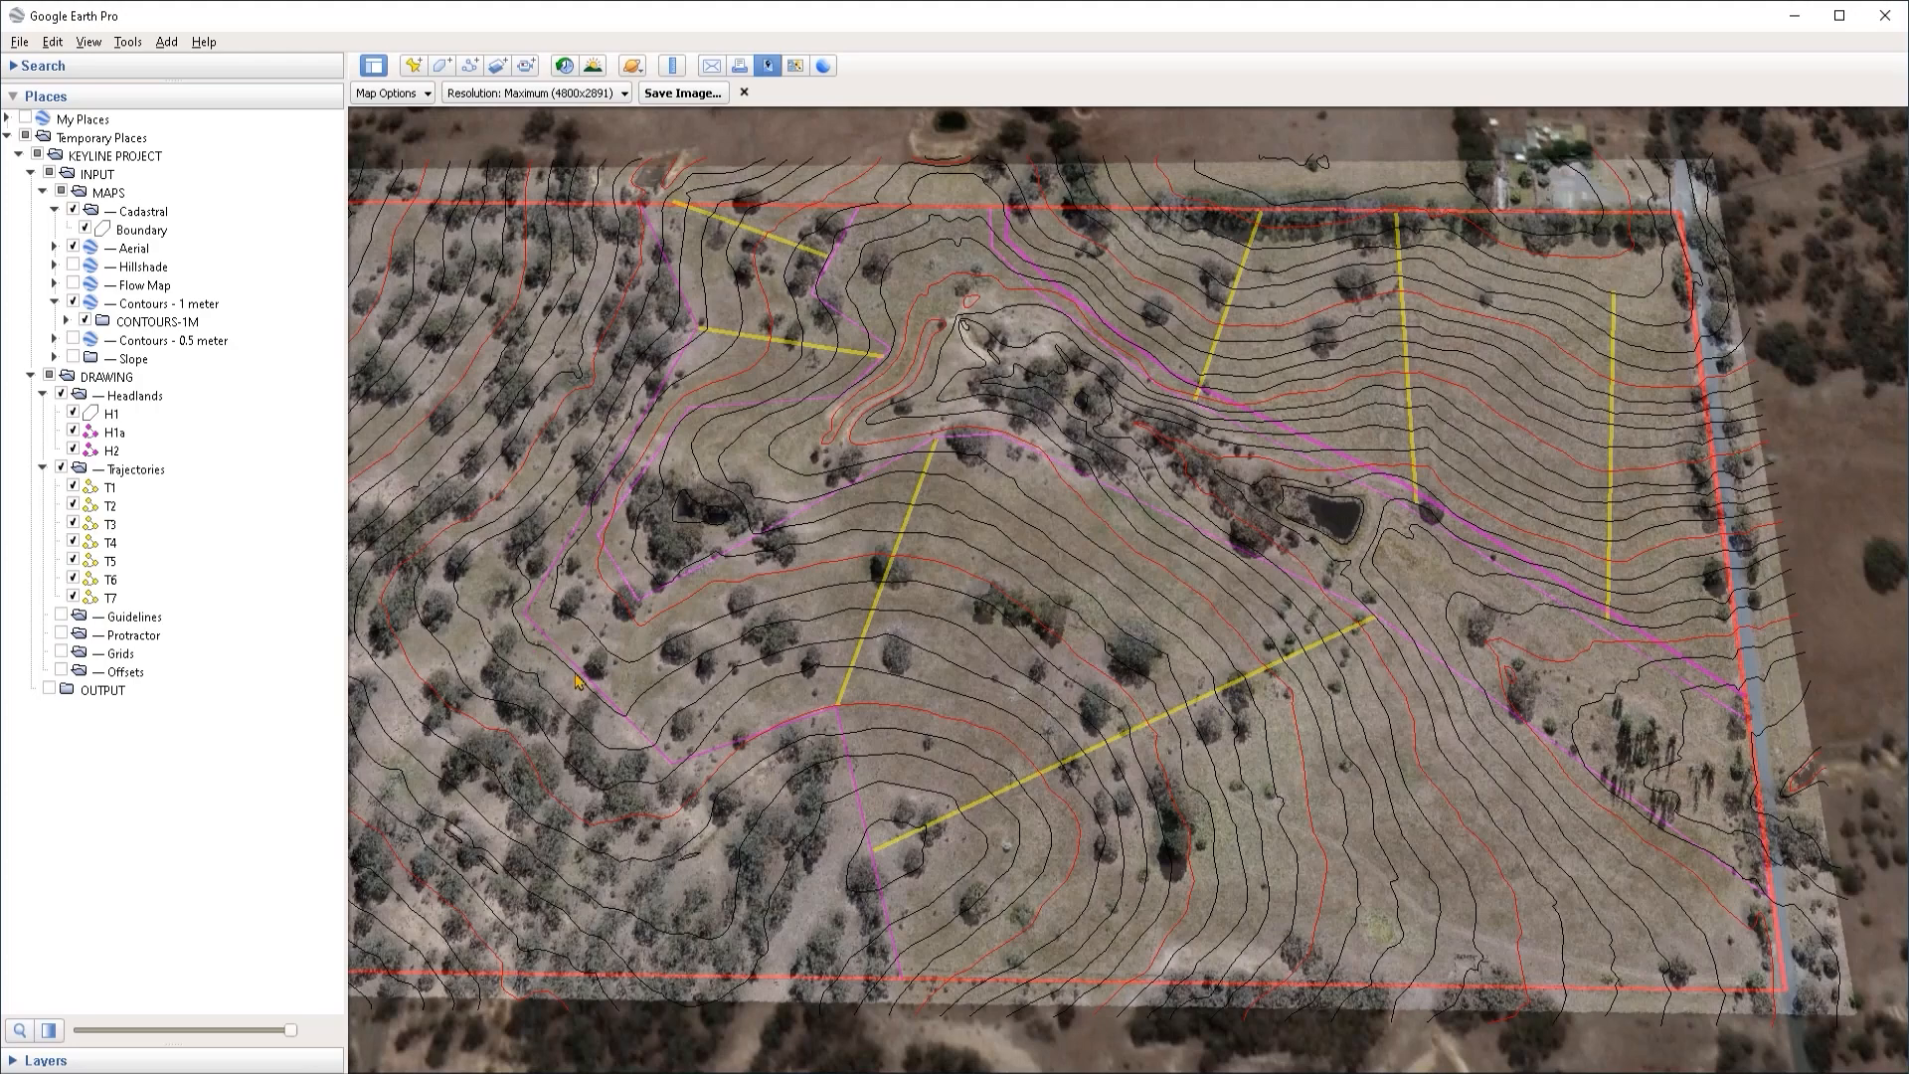
drag(1308, 838, 1227, 820)
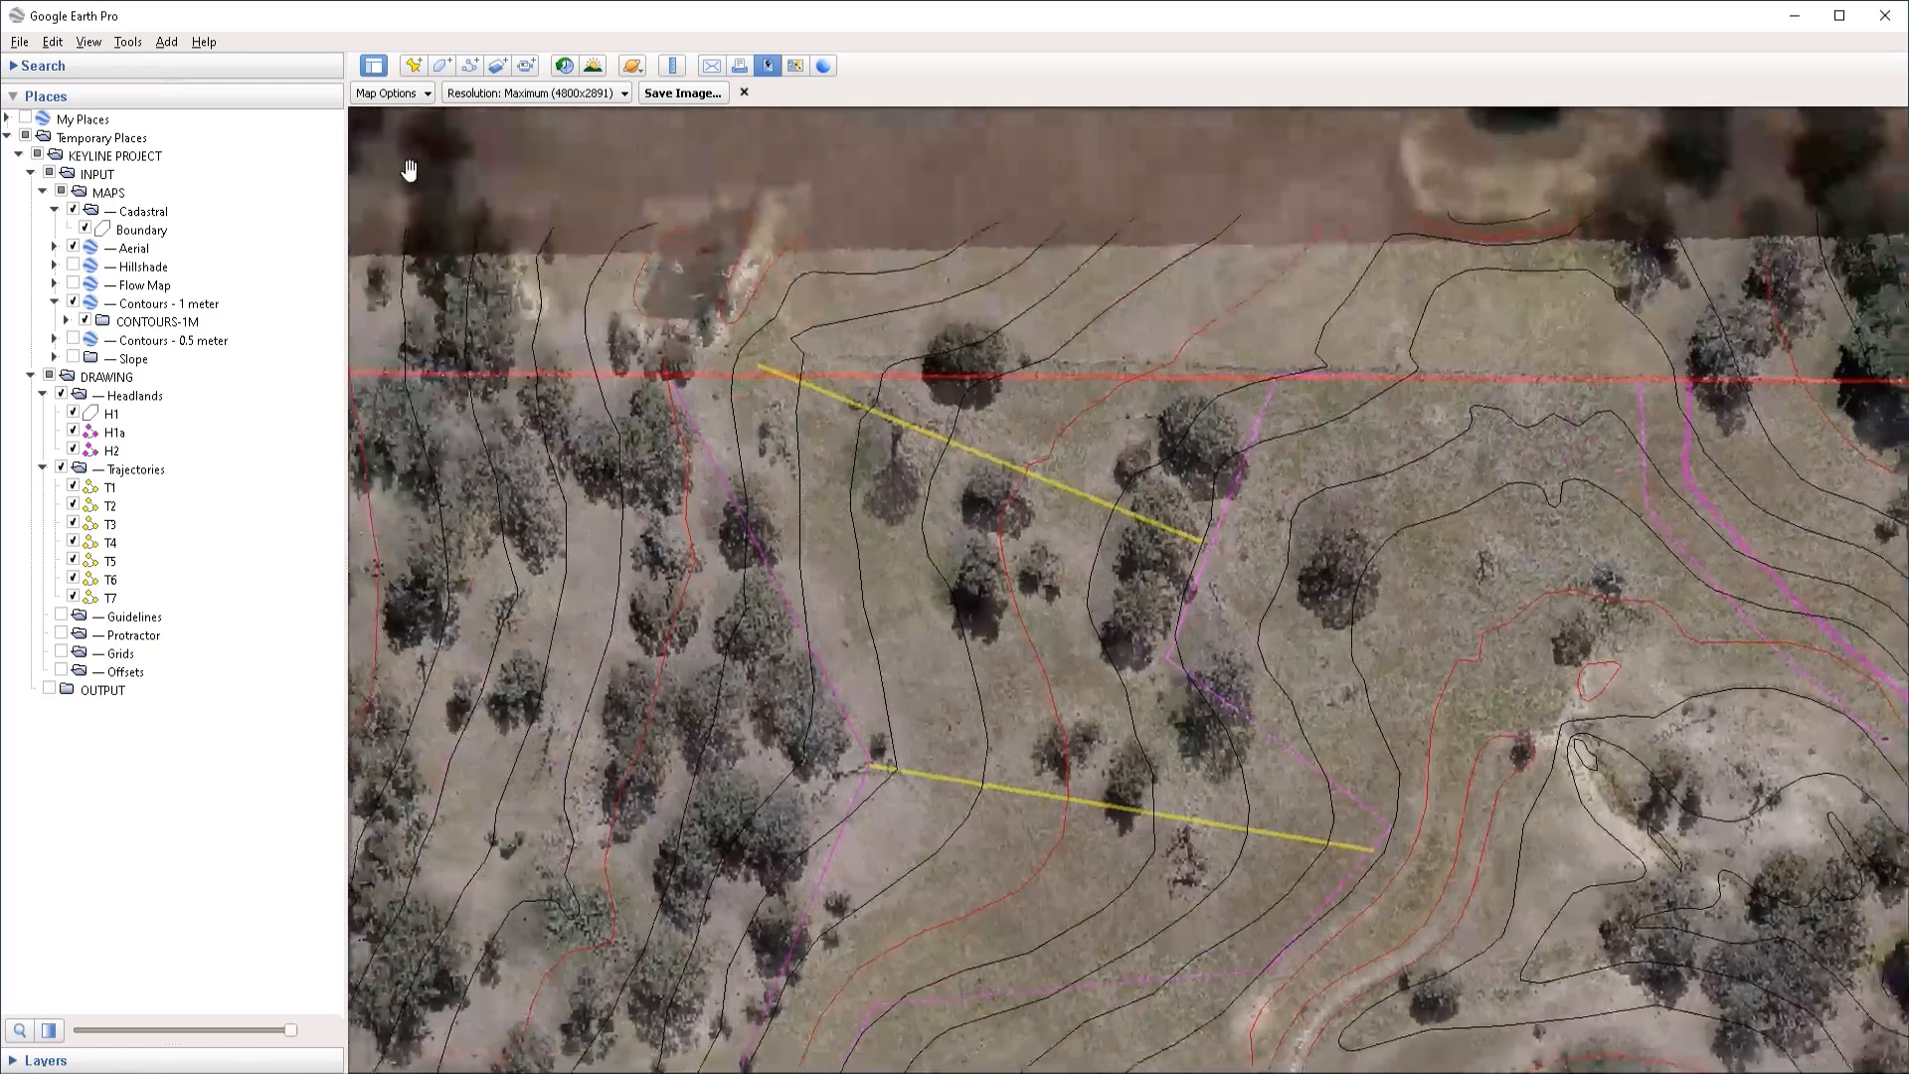
click(471, 65)
click(546, 302)
click(511, 818)
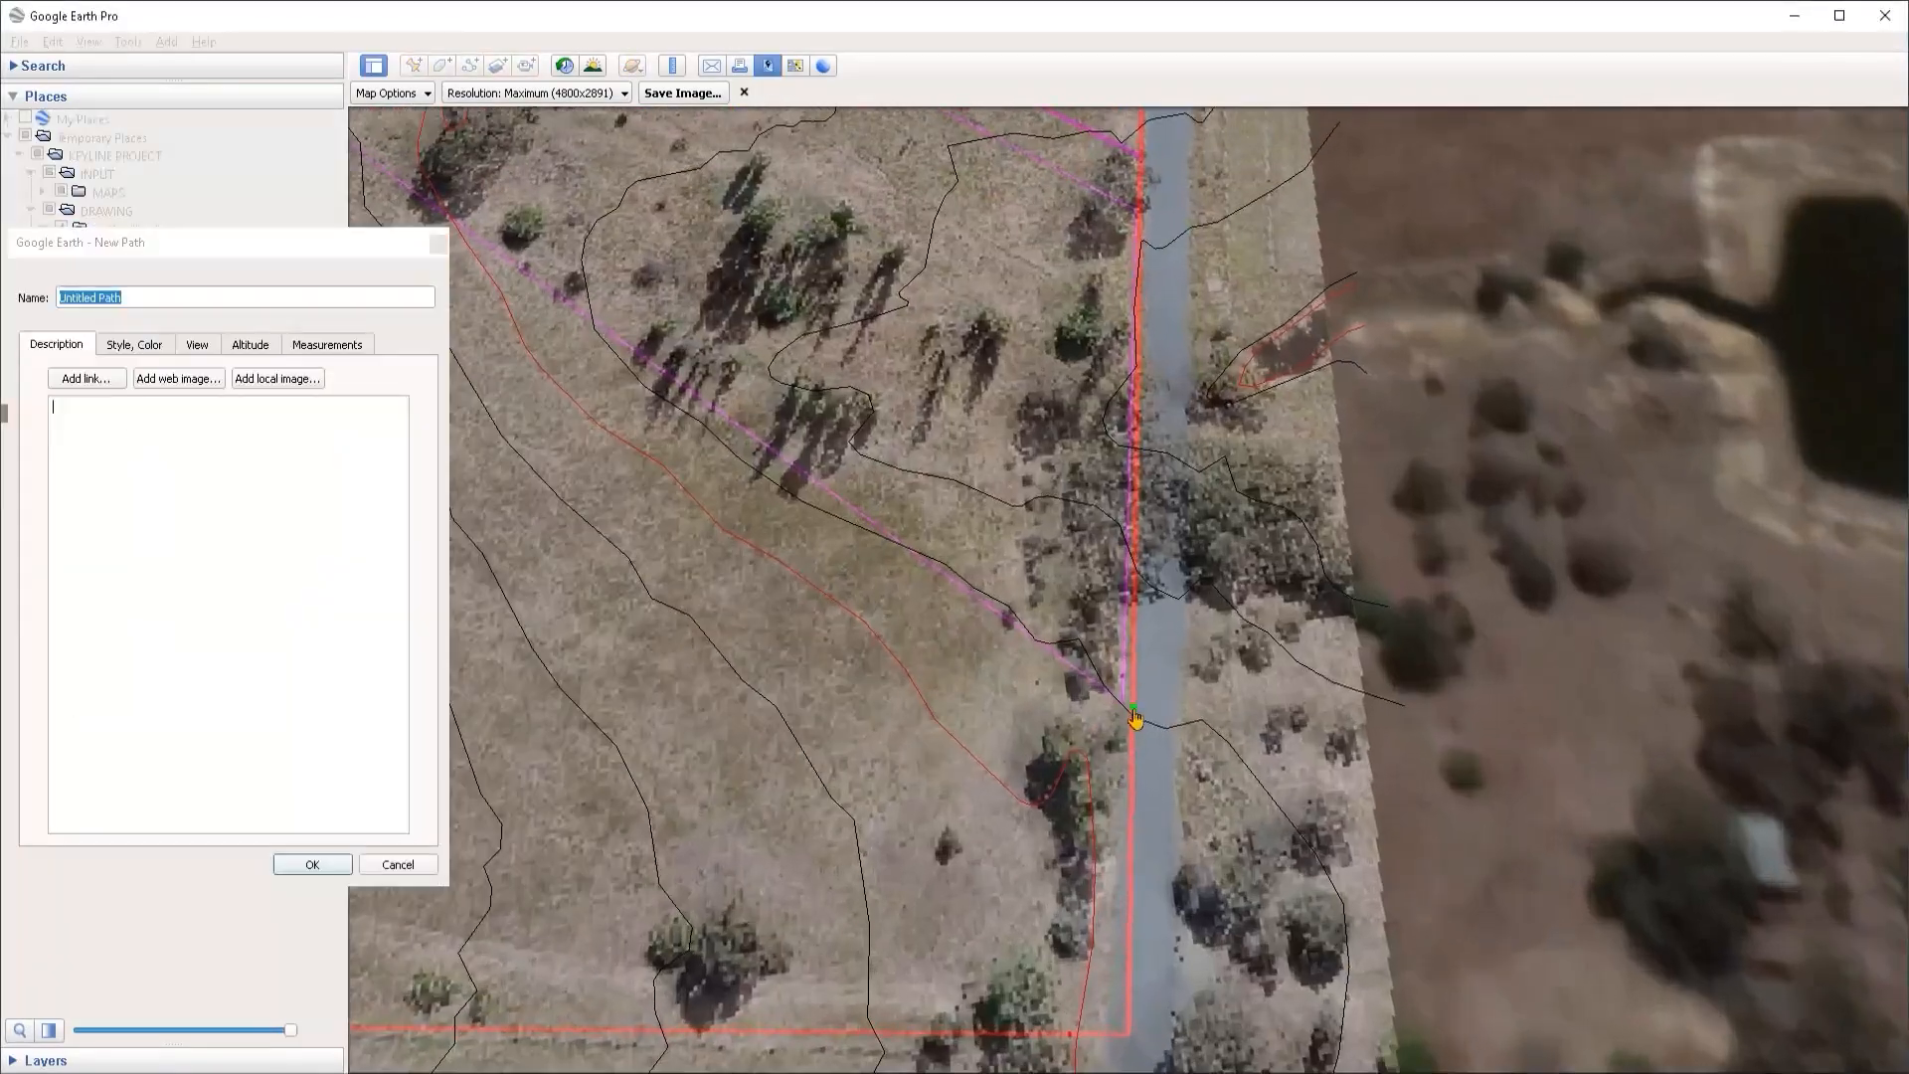
click(329, 337)
click(307, 865)
Step: Trace magenta path H1b, width 4.0 and 50% opacity, through the outer ends of the green offset paths
right_click(1071, 664)
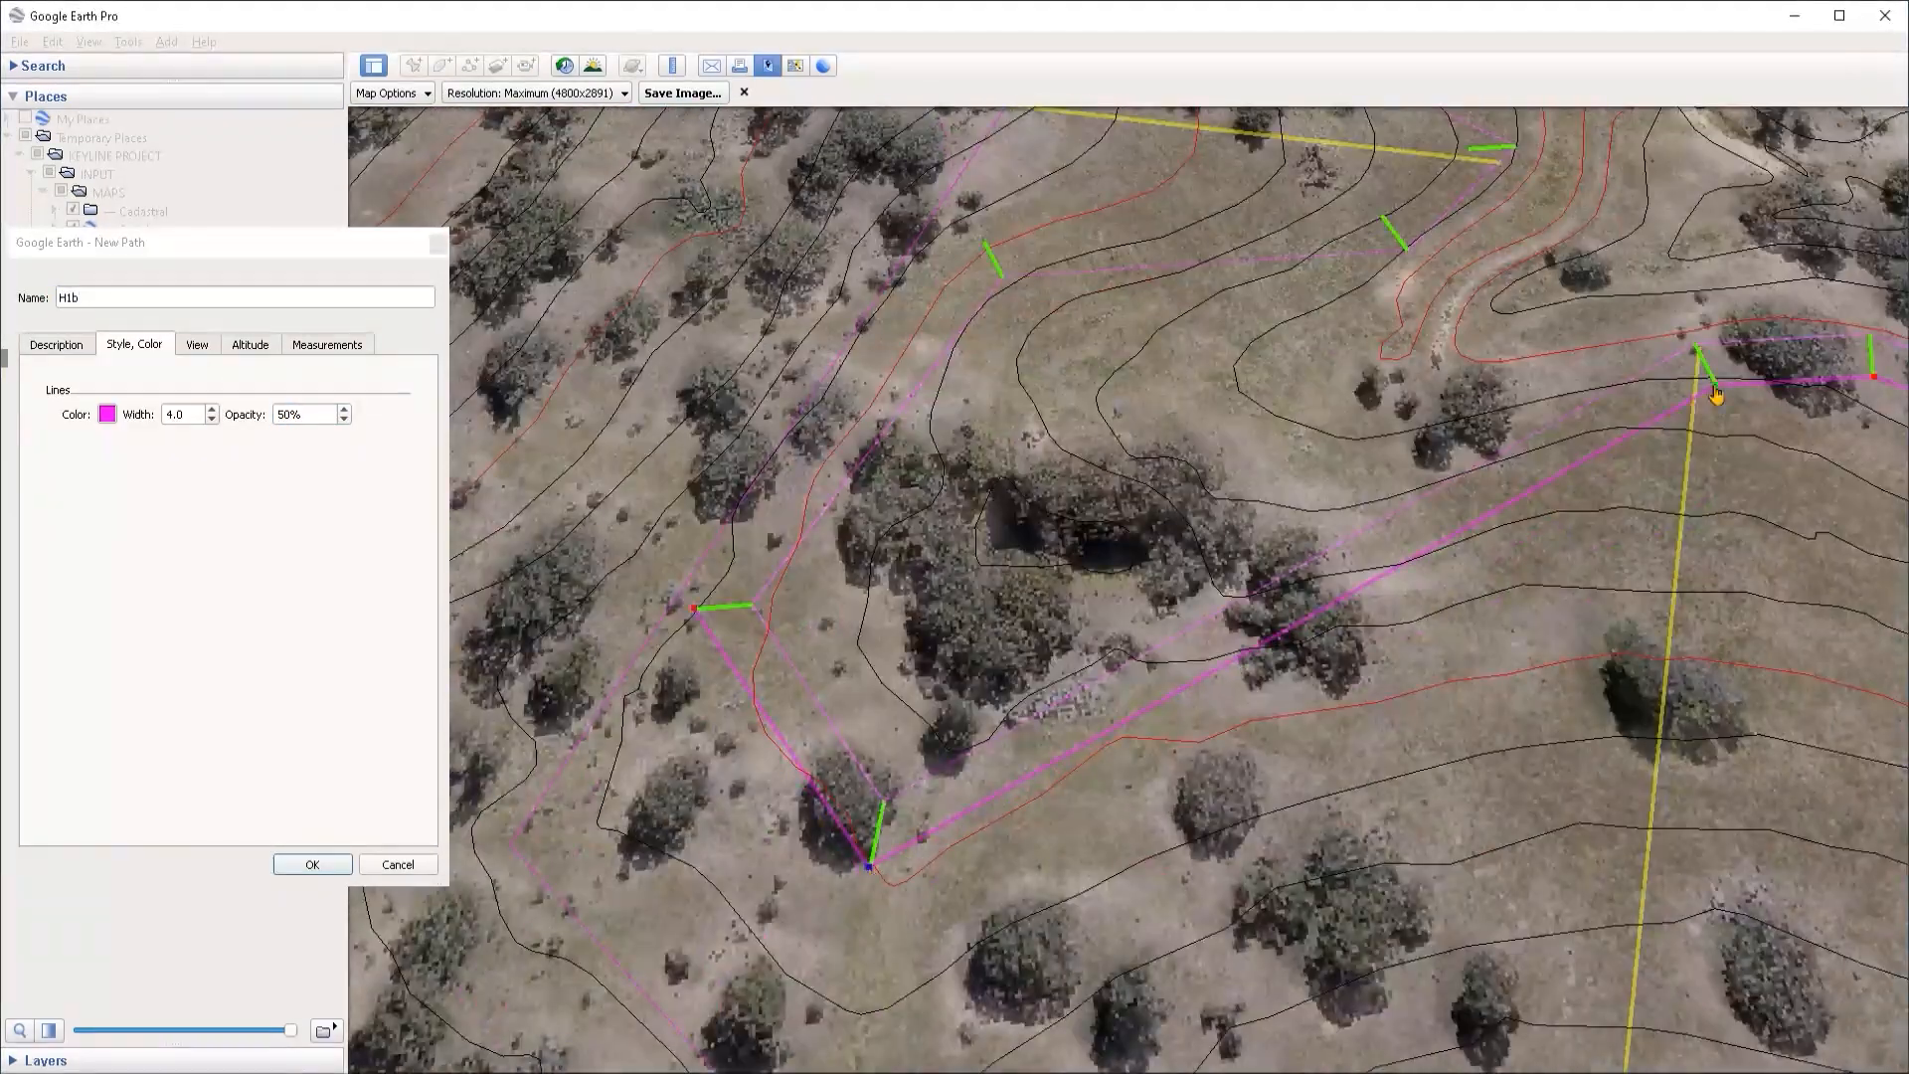
click(1337, 335)
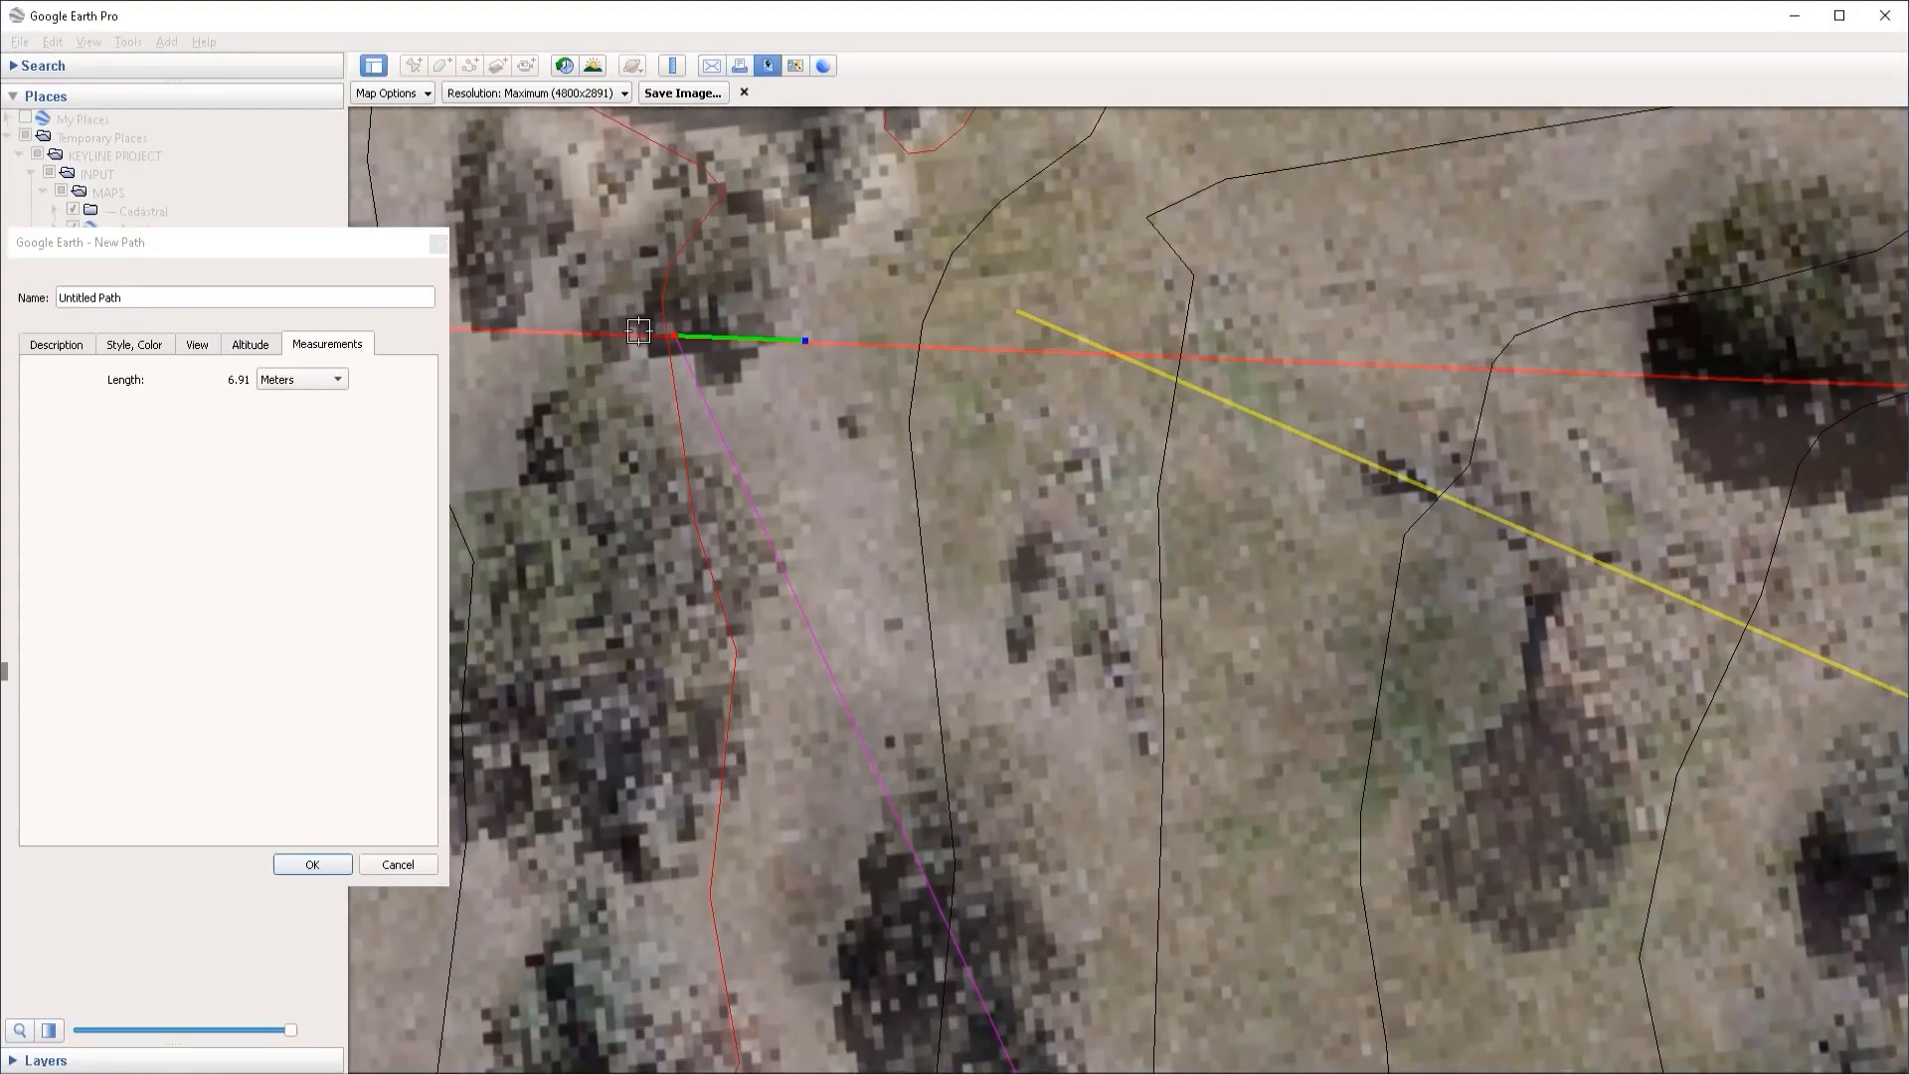
Step: Draw a green offset path east along the northern boundary from the north-western headland vertex, and open path H2a for editing
click(864, 345)
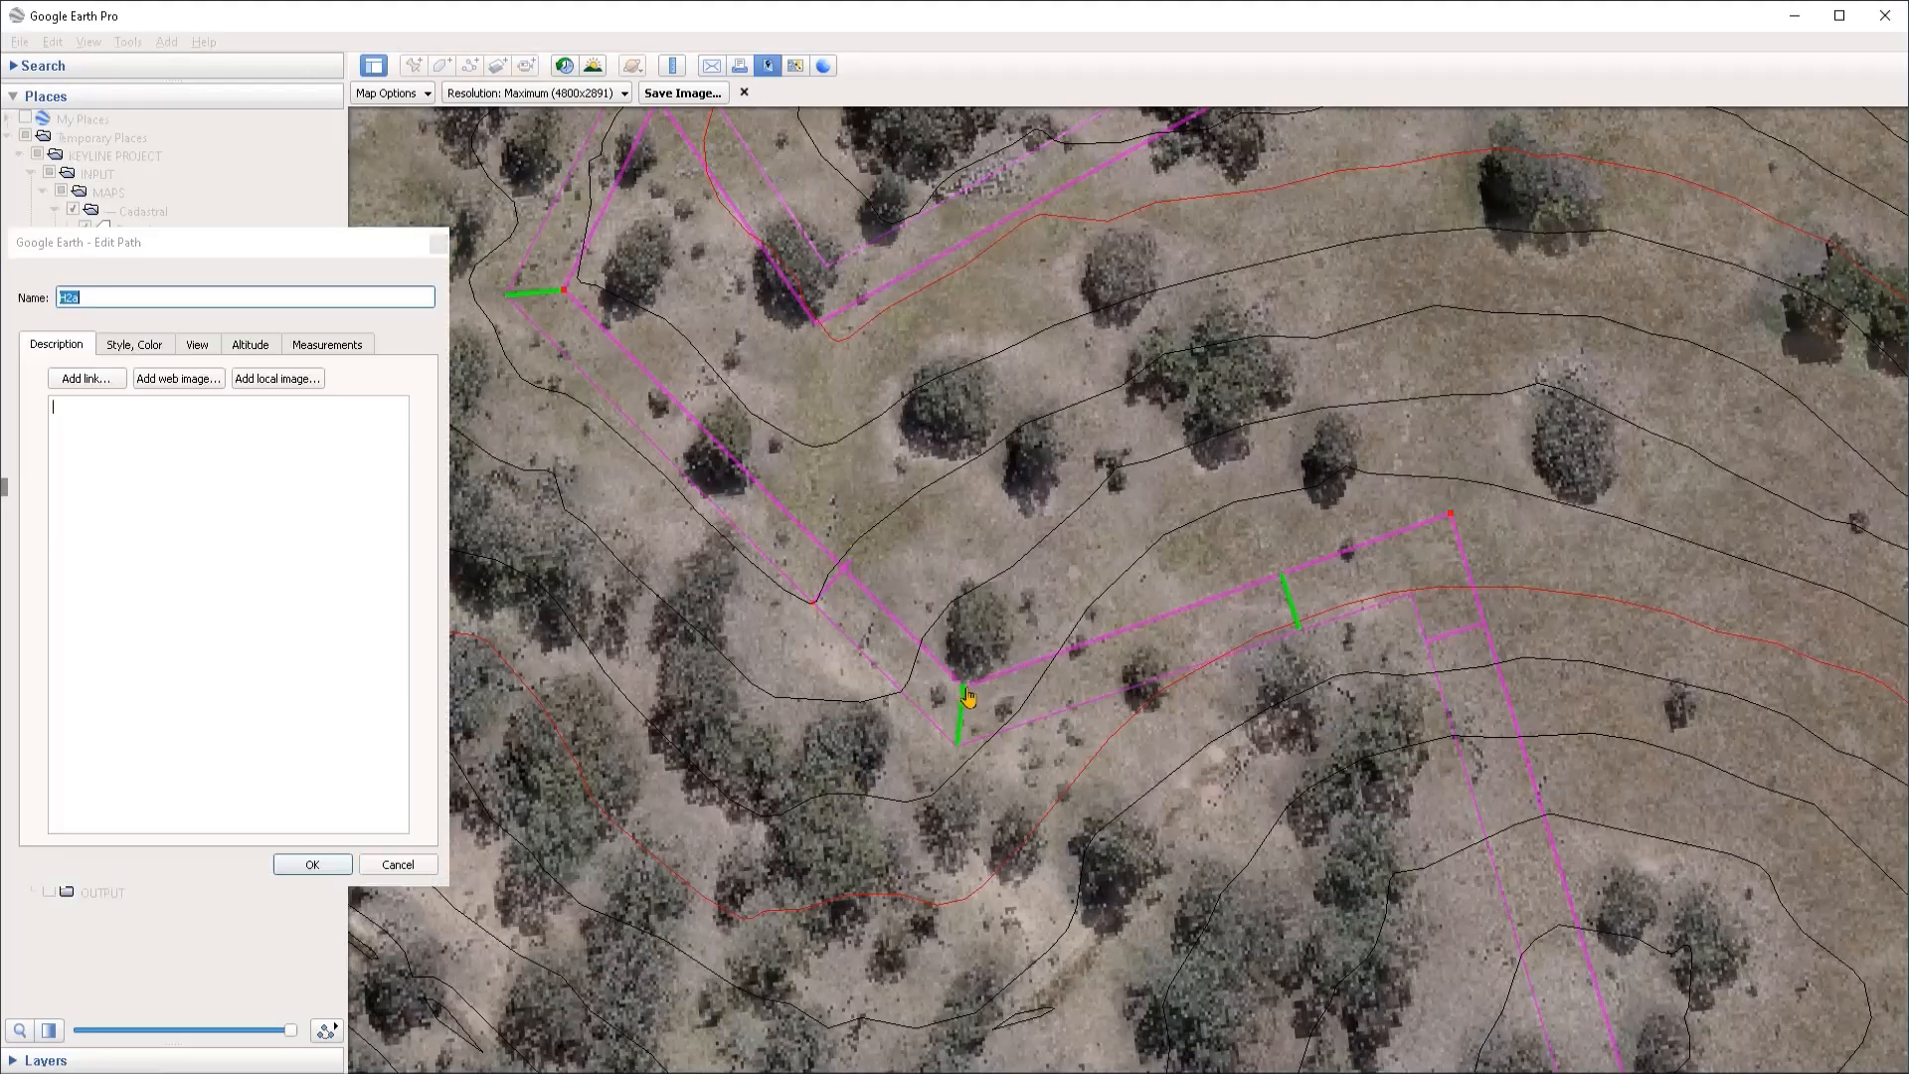
click(968, 669)
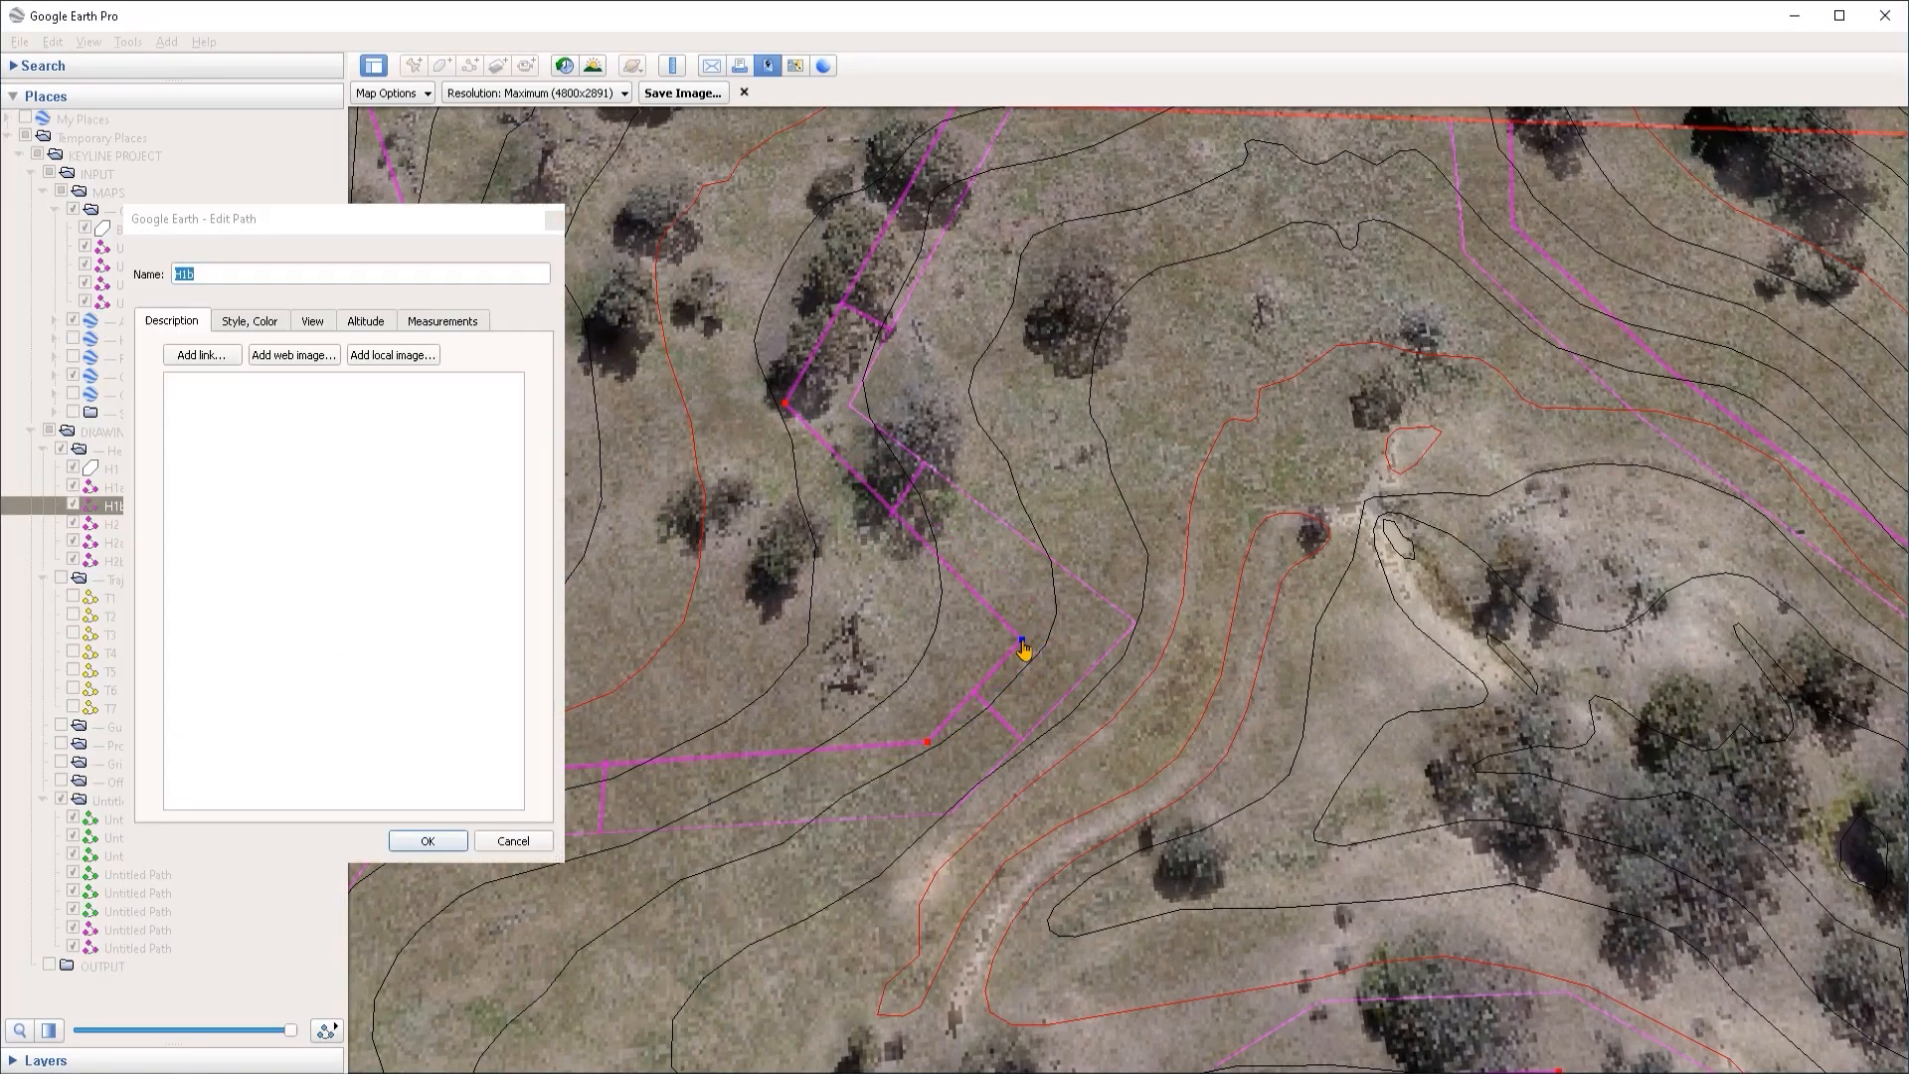
Step: Adjust three vertices of path H1b north-west of the dirt track to fit the magenta offset marks
drag(785, 402, 774, 424)
drag(1021, 639, 1039, 631)
drag(773, 427, 770, 433)
drag(928, 741, 926, 739)
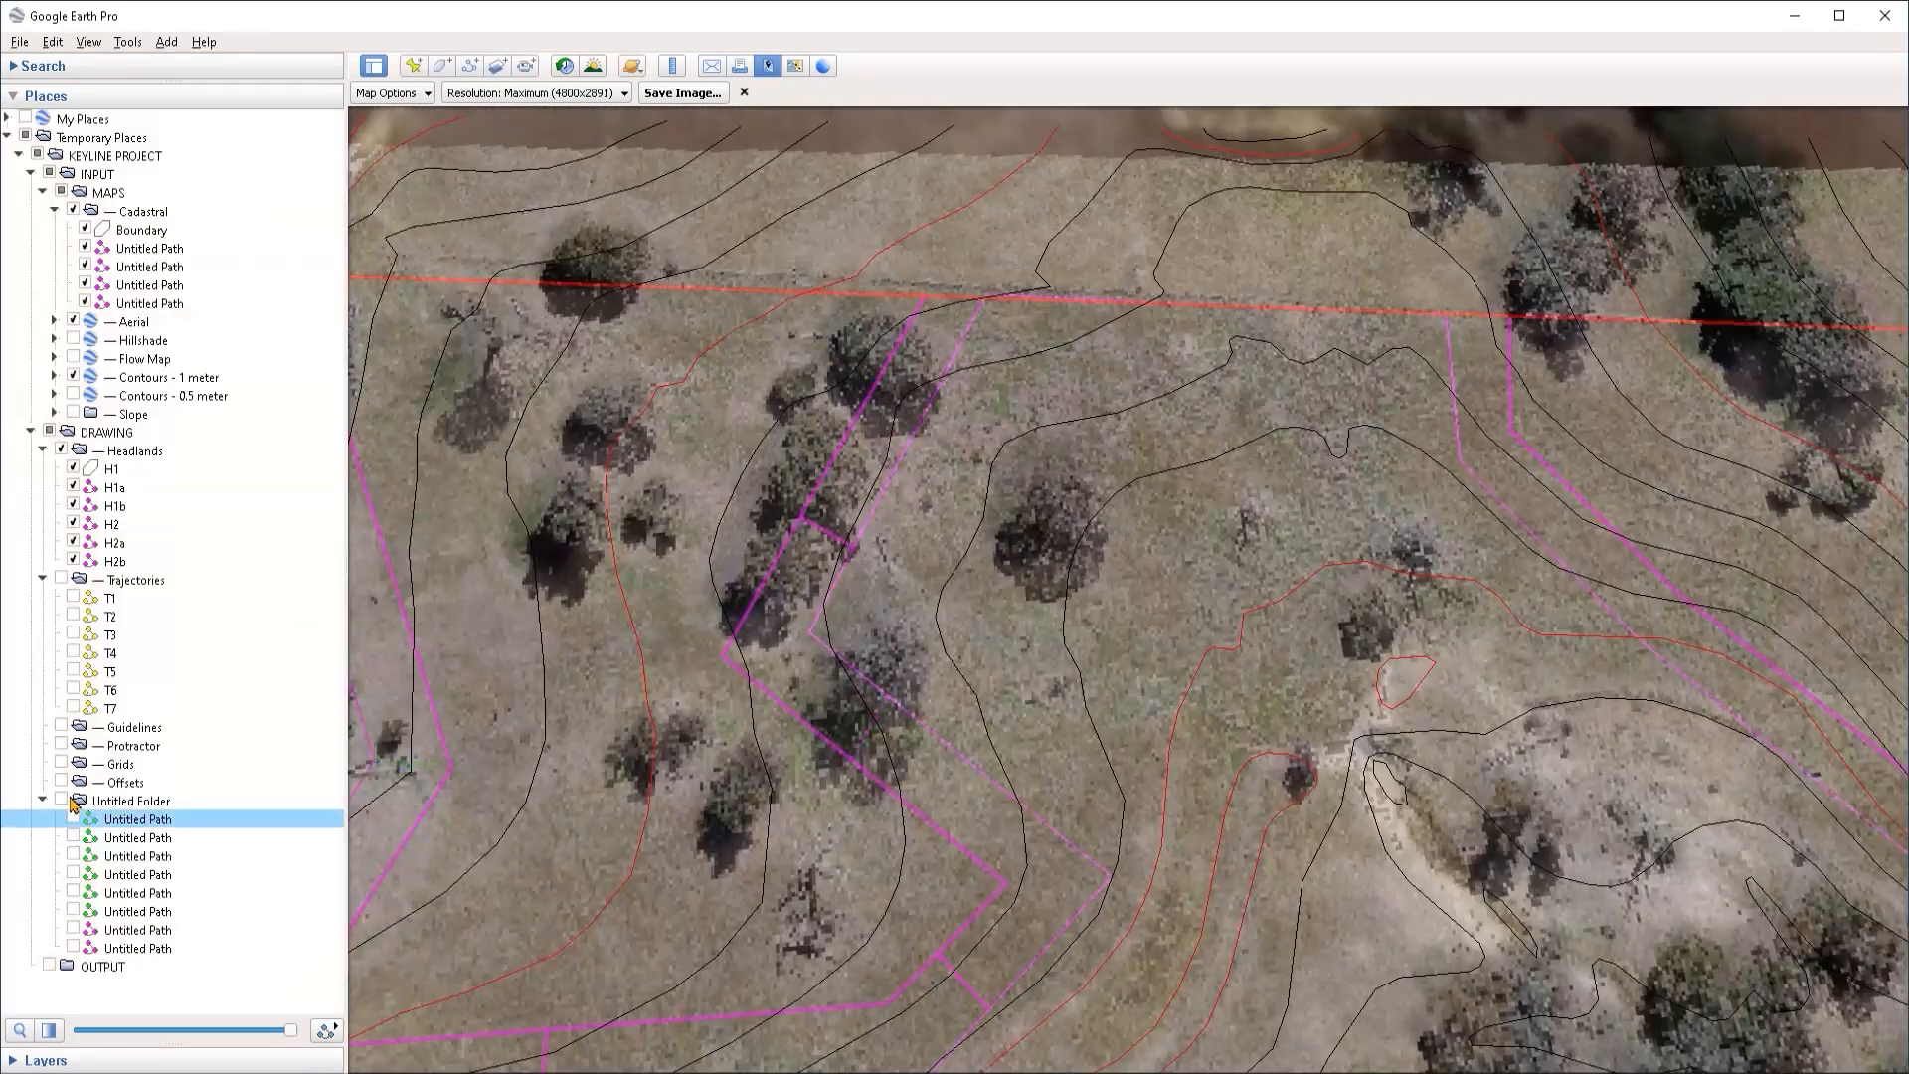
Step: Move the four untitled magenta paths from the Cadastral folder into Untitled Folder and delete the guide paths collected there
shift+click(171, 303)
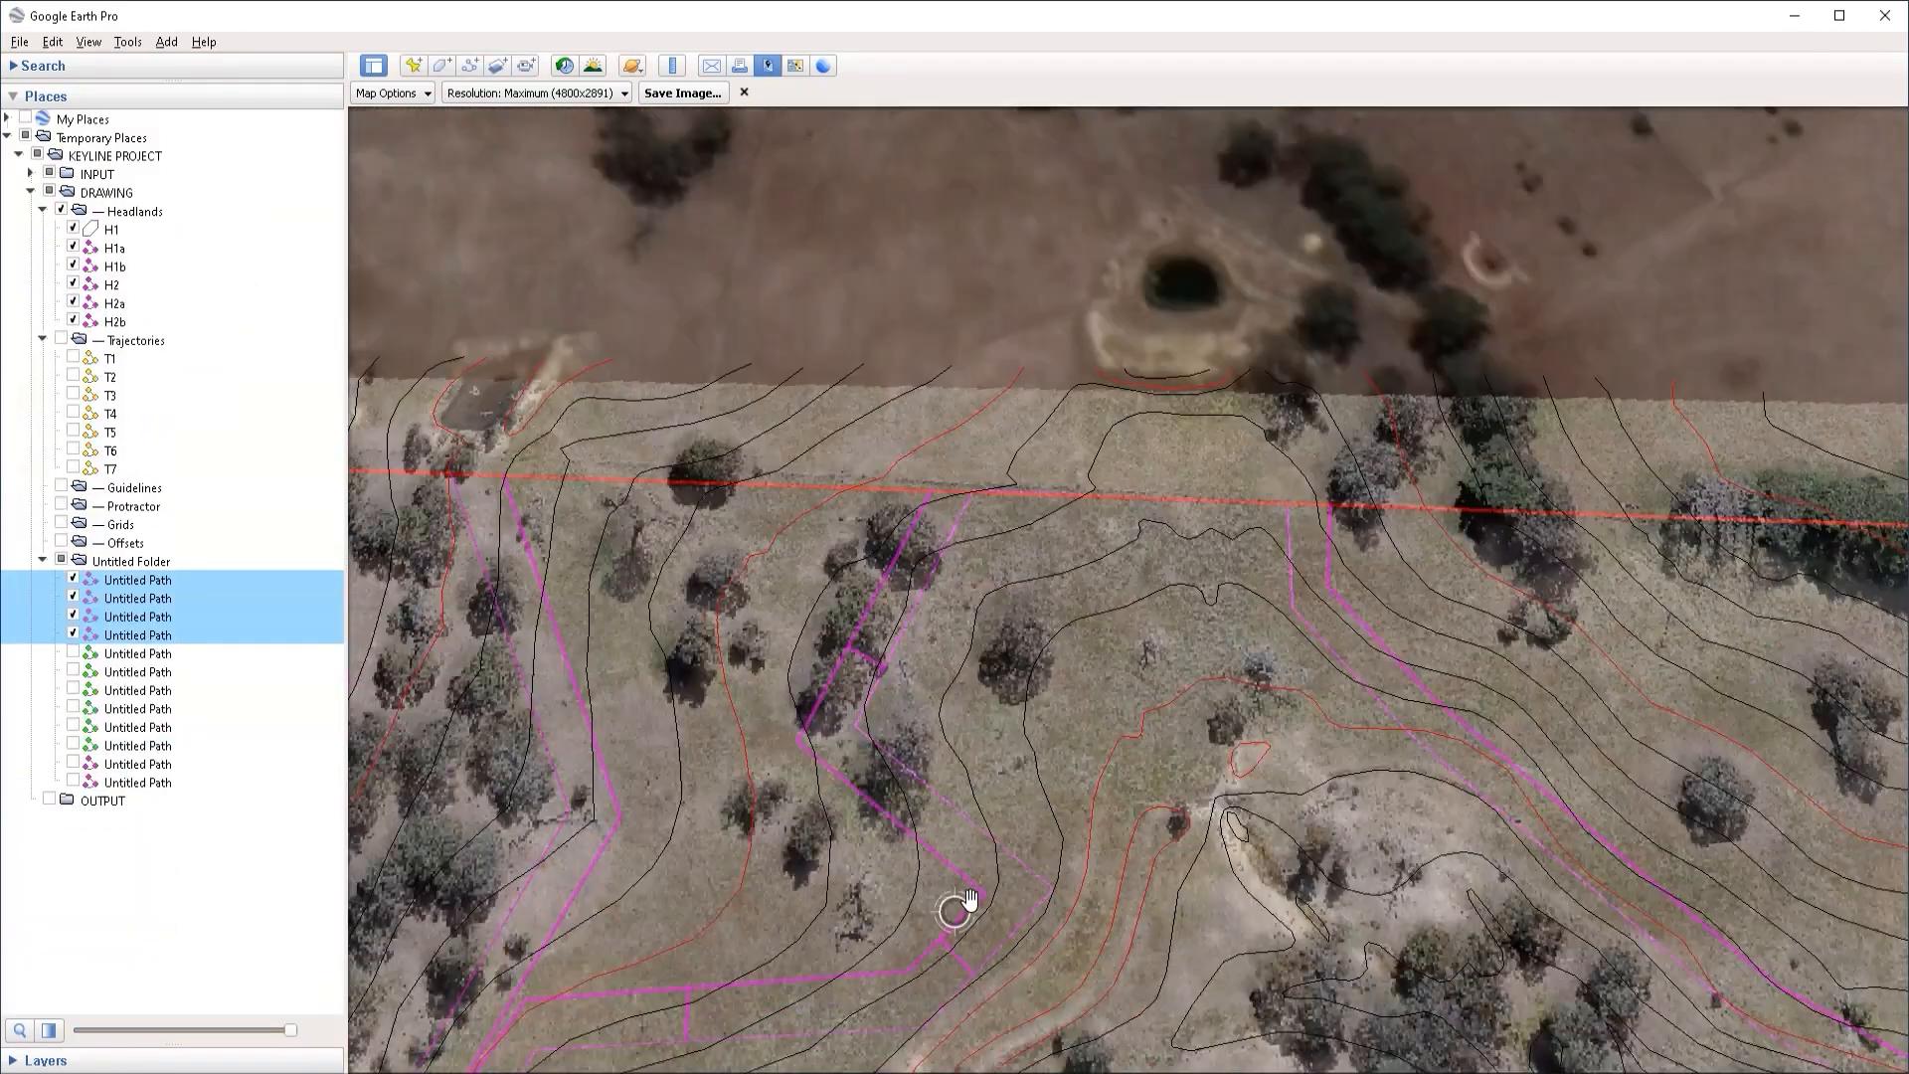
shift+click(129, 782)
right_click(129, 773)
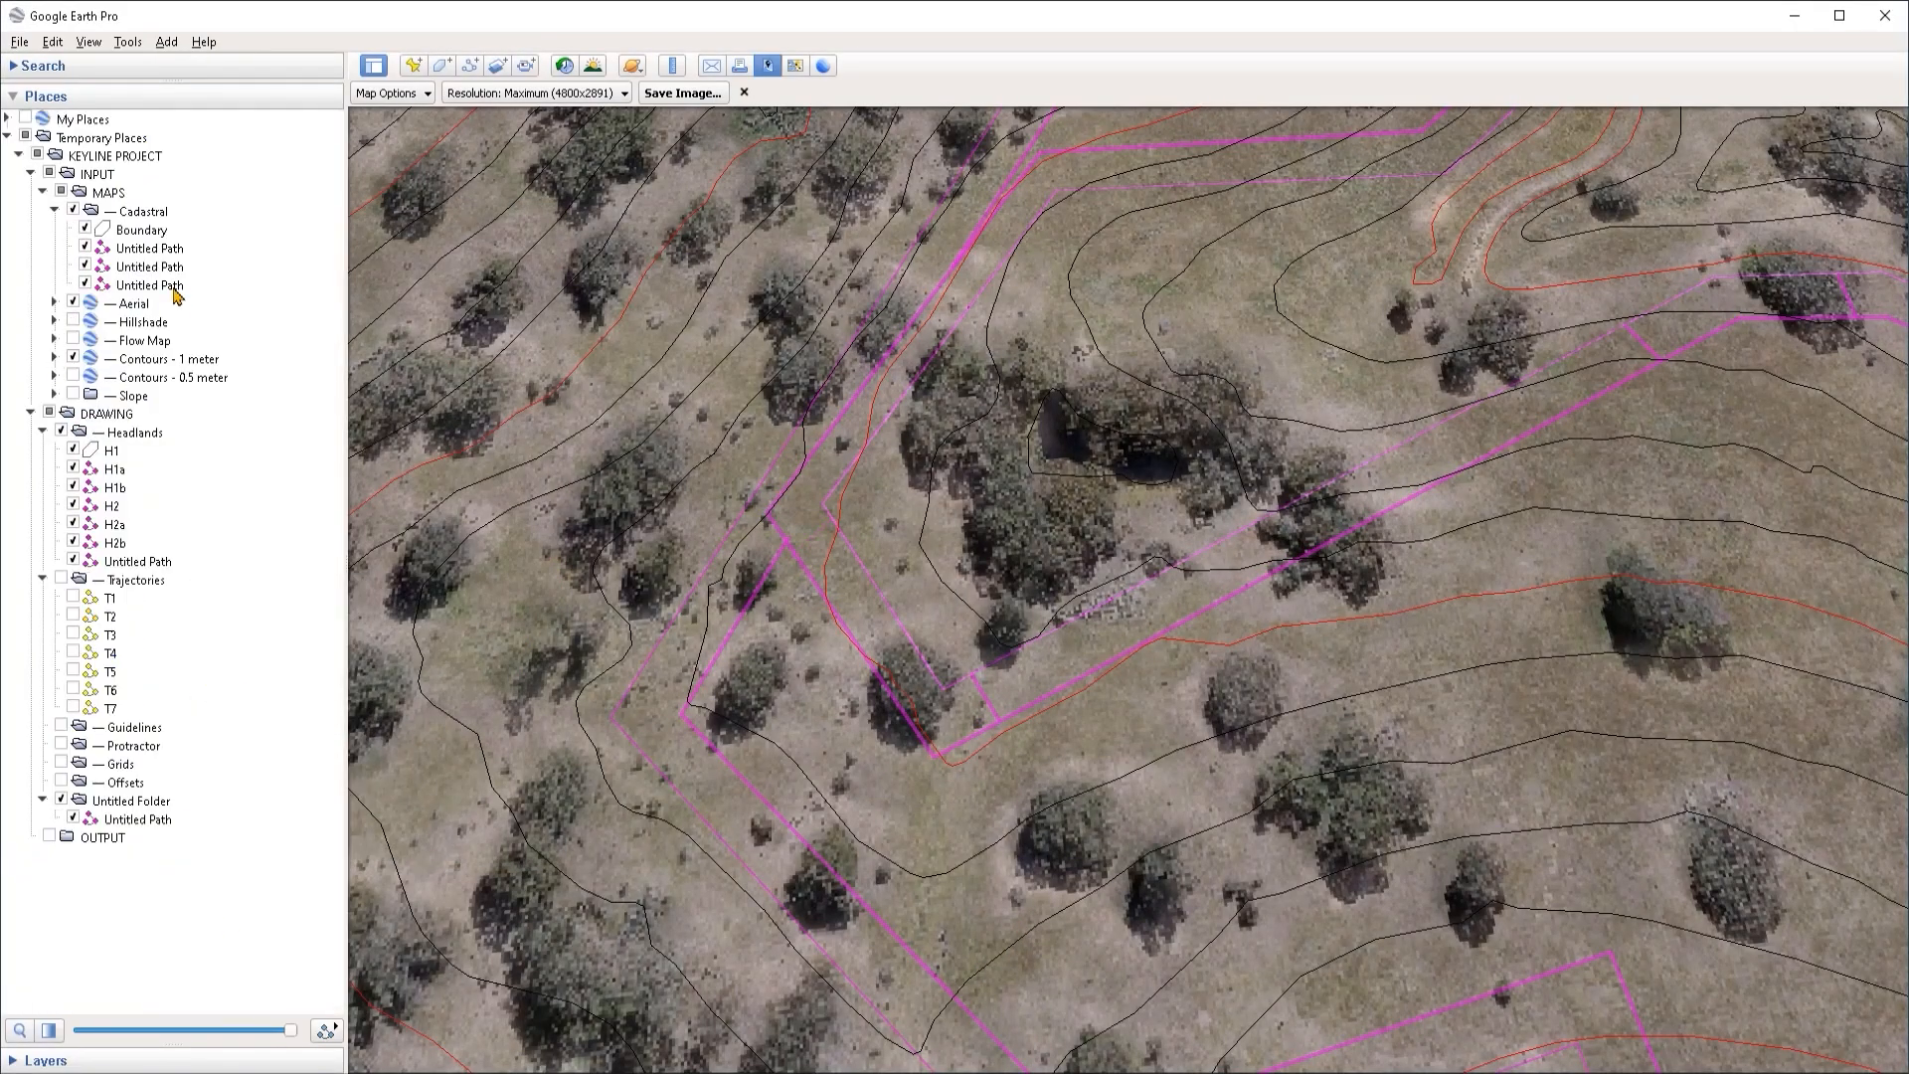
Step: Remove the leftover untitled guide path from the Headlands folder
right_click(159, 563)
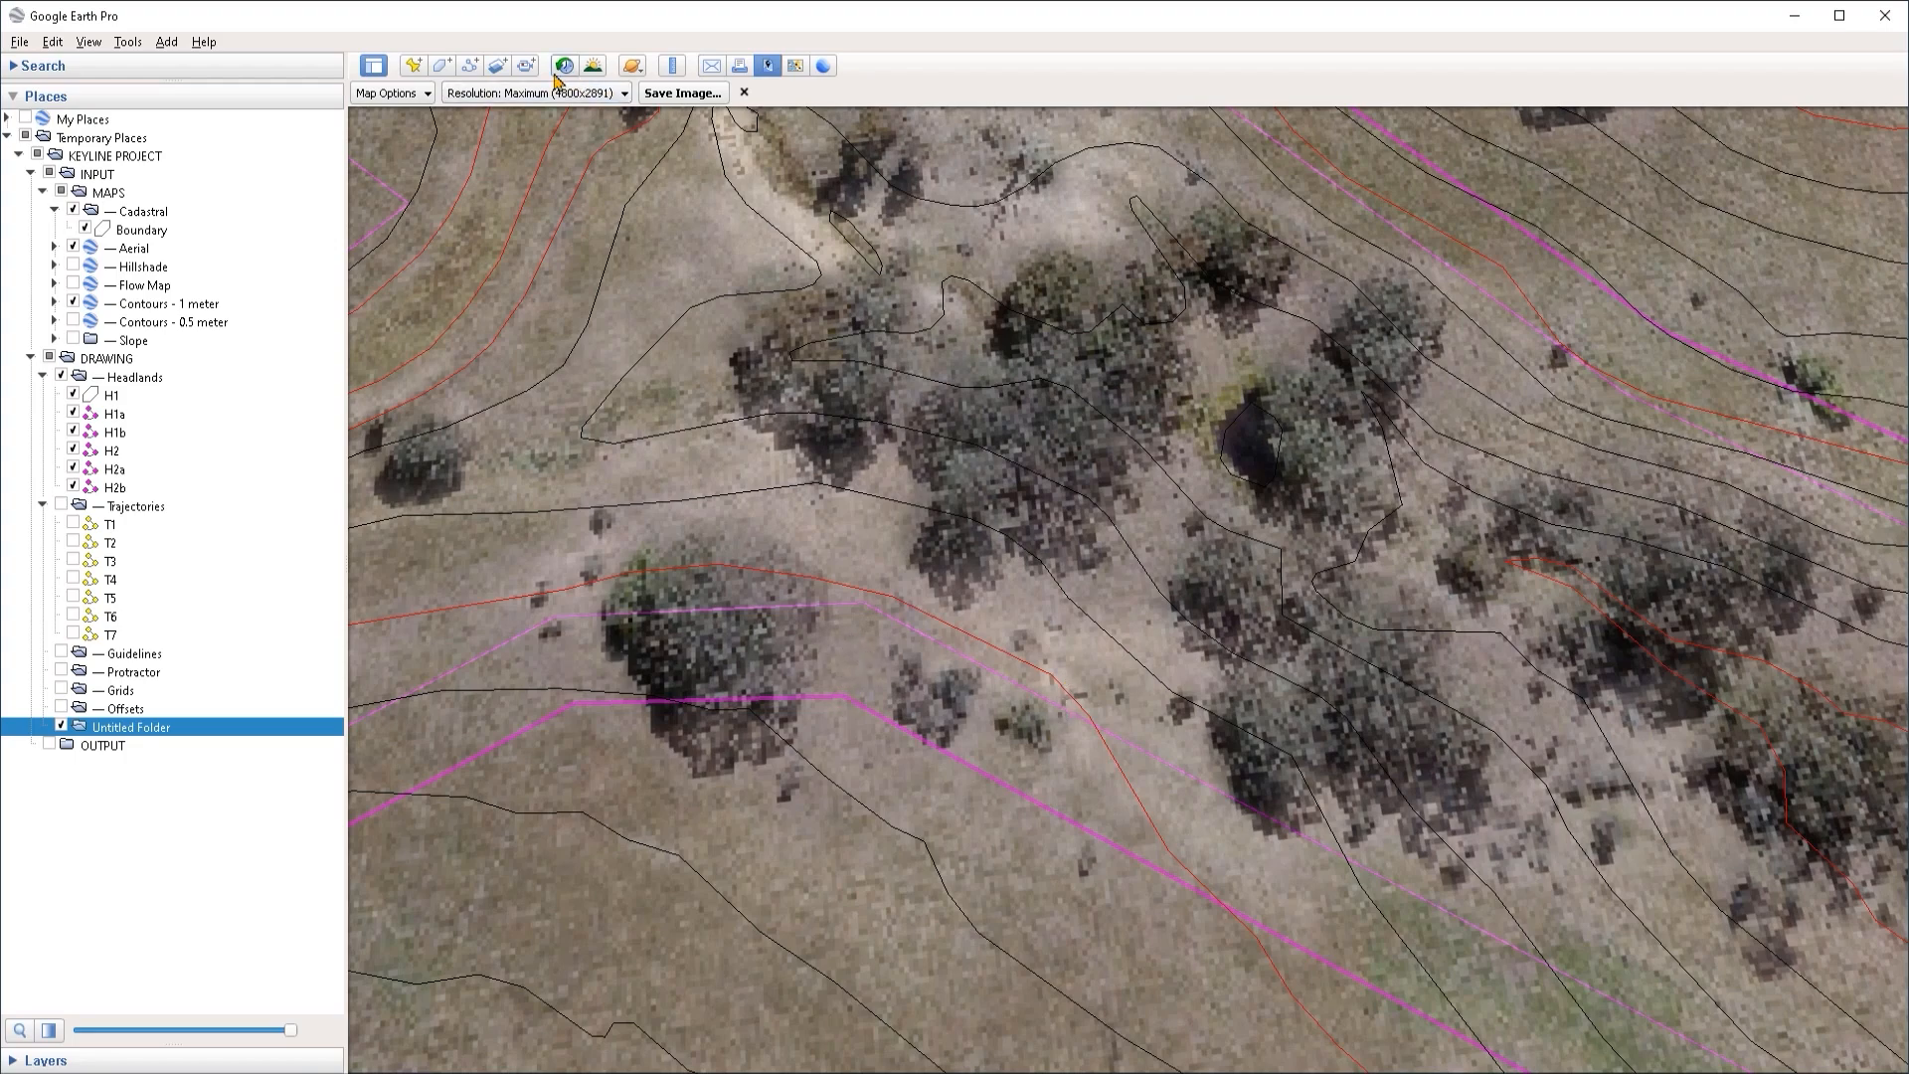
Step: Draw a check path of about 9.8 m between the thick headland line and its thin offset, south-east of the bend
click(470, 68)
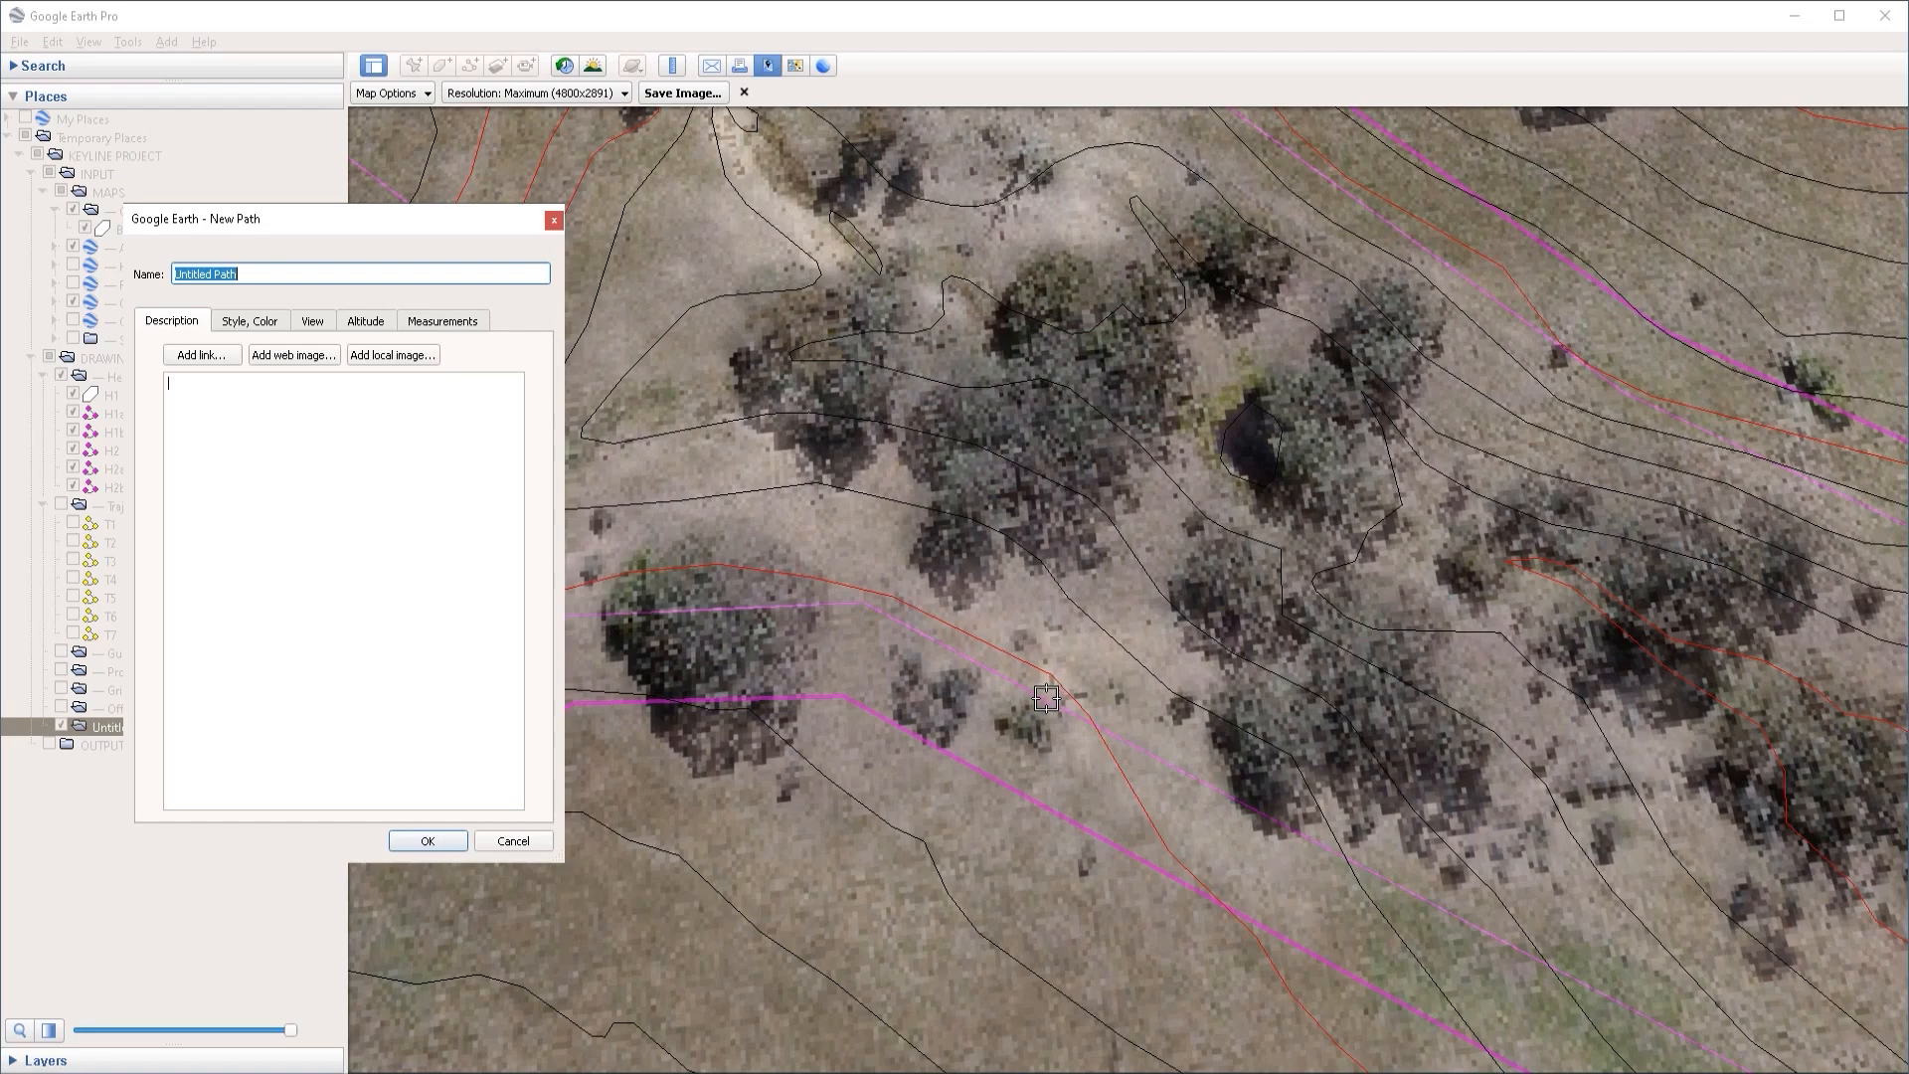
click(1008, 784)
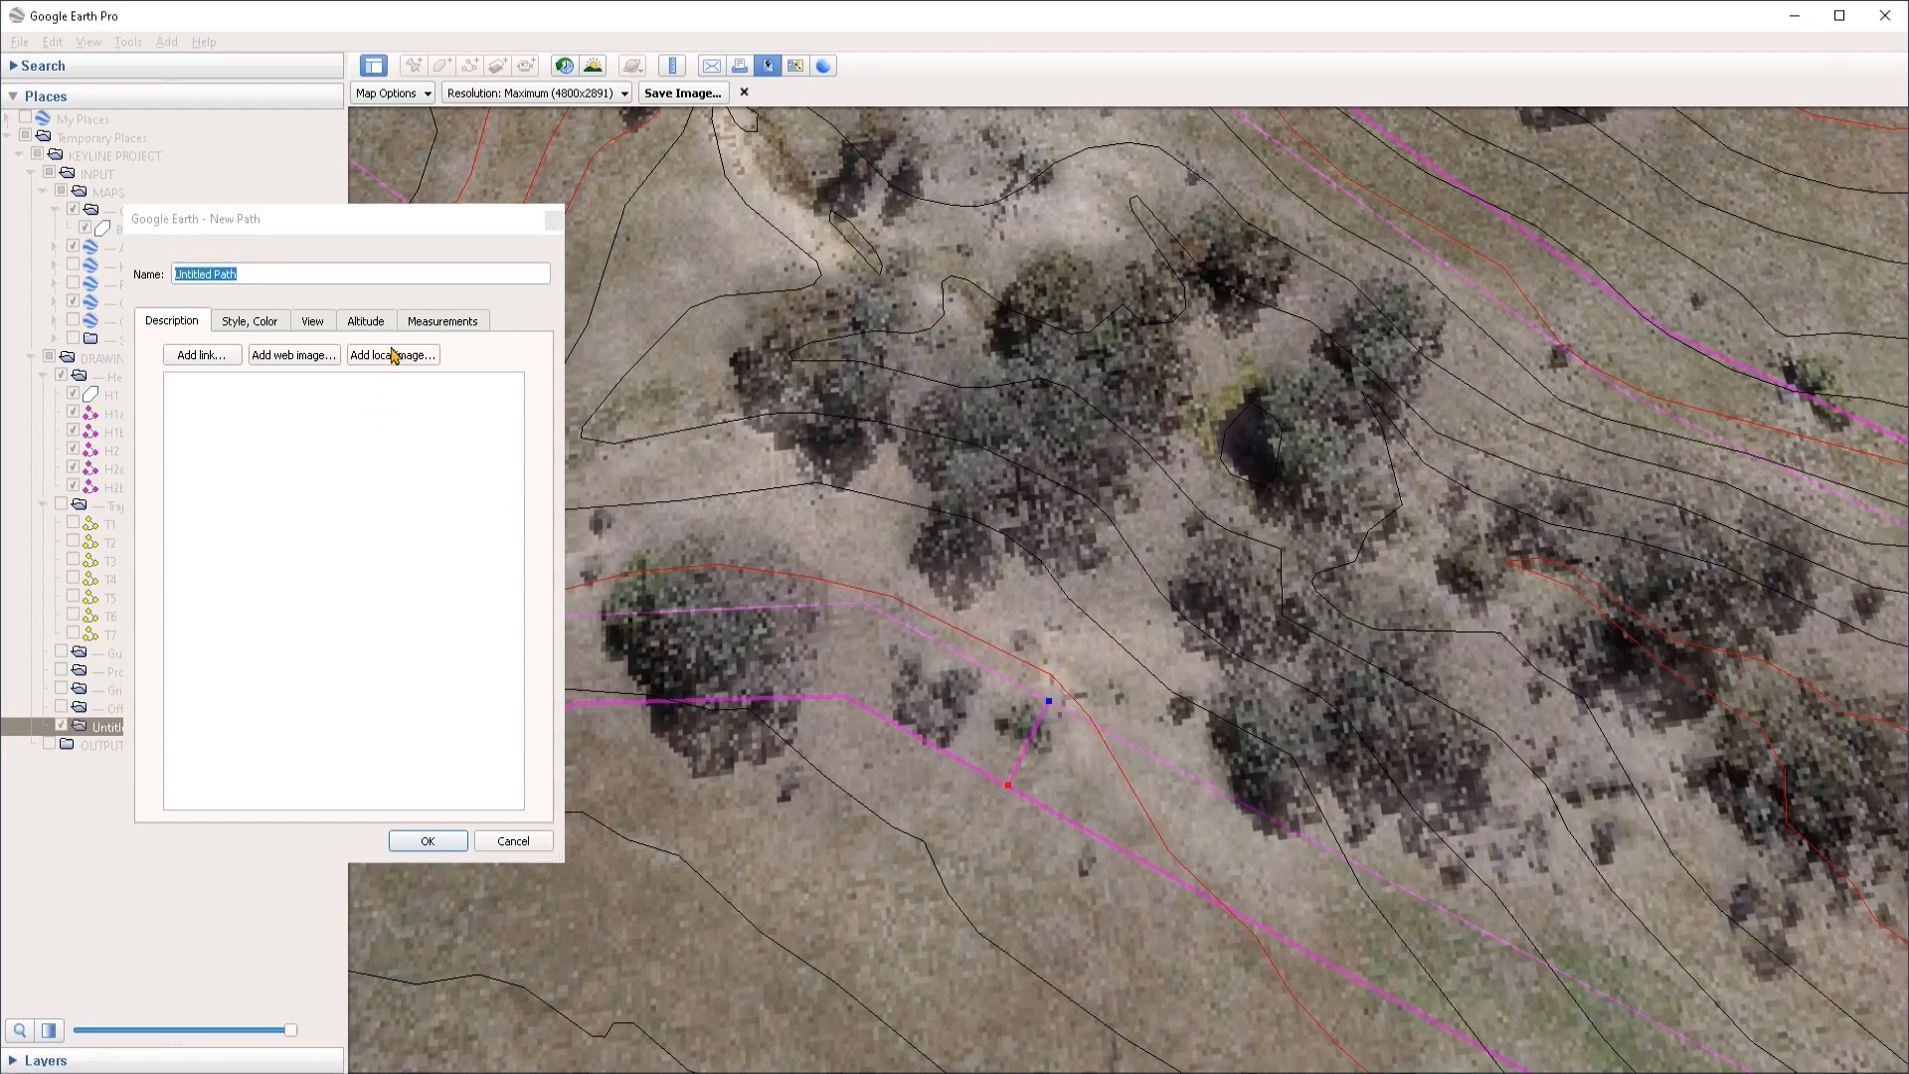
click(442, 320)
drag(1002, 786, 1005, 788)
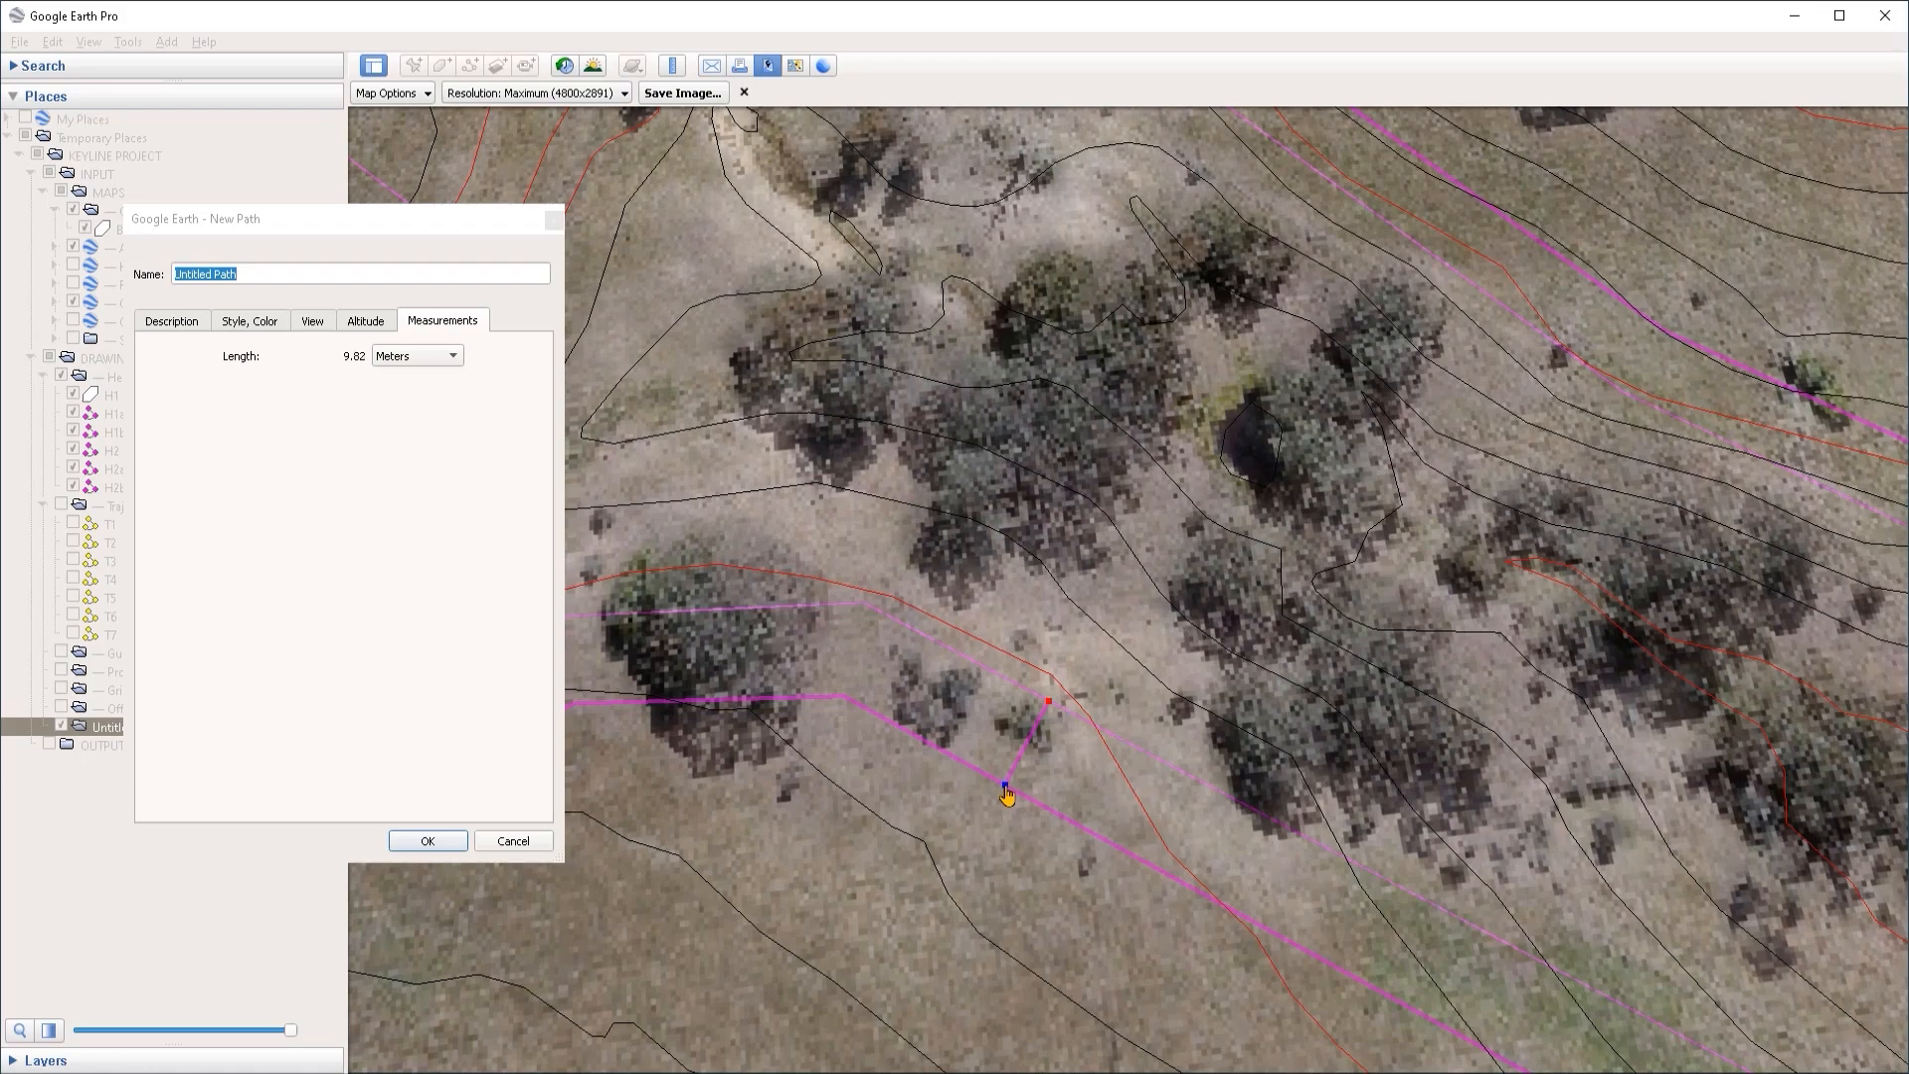
click(459, 841)
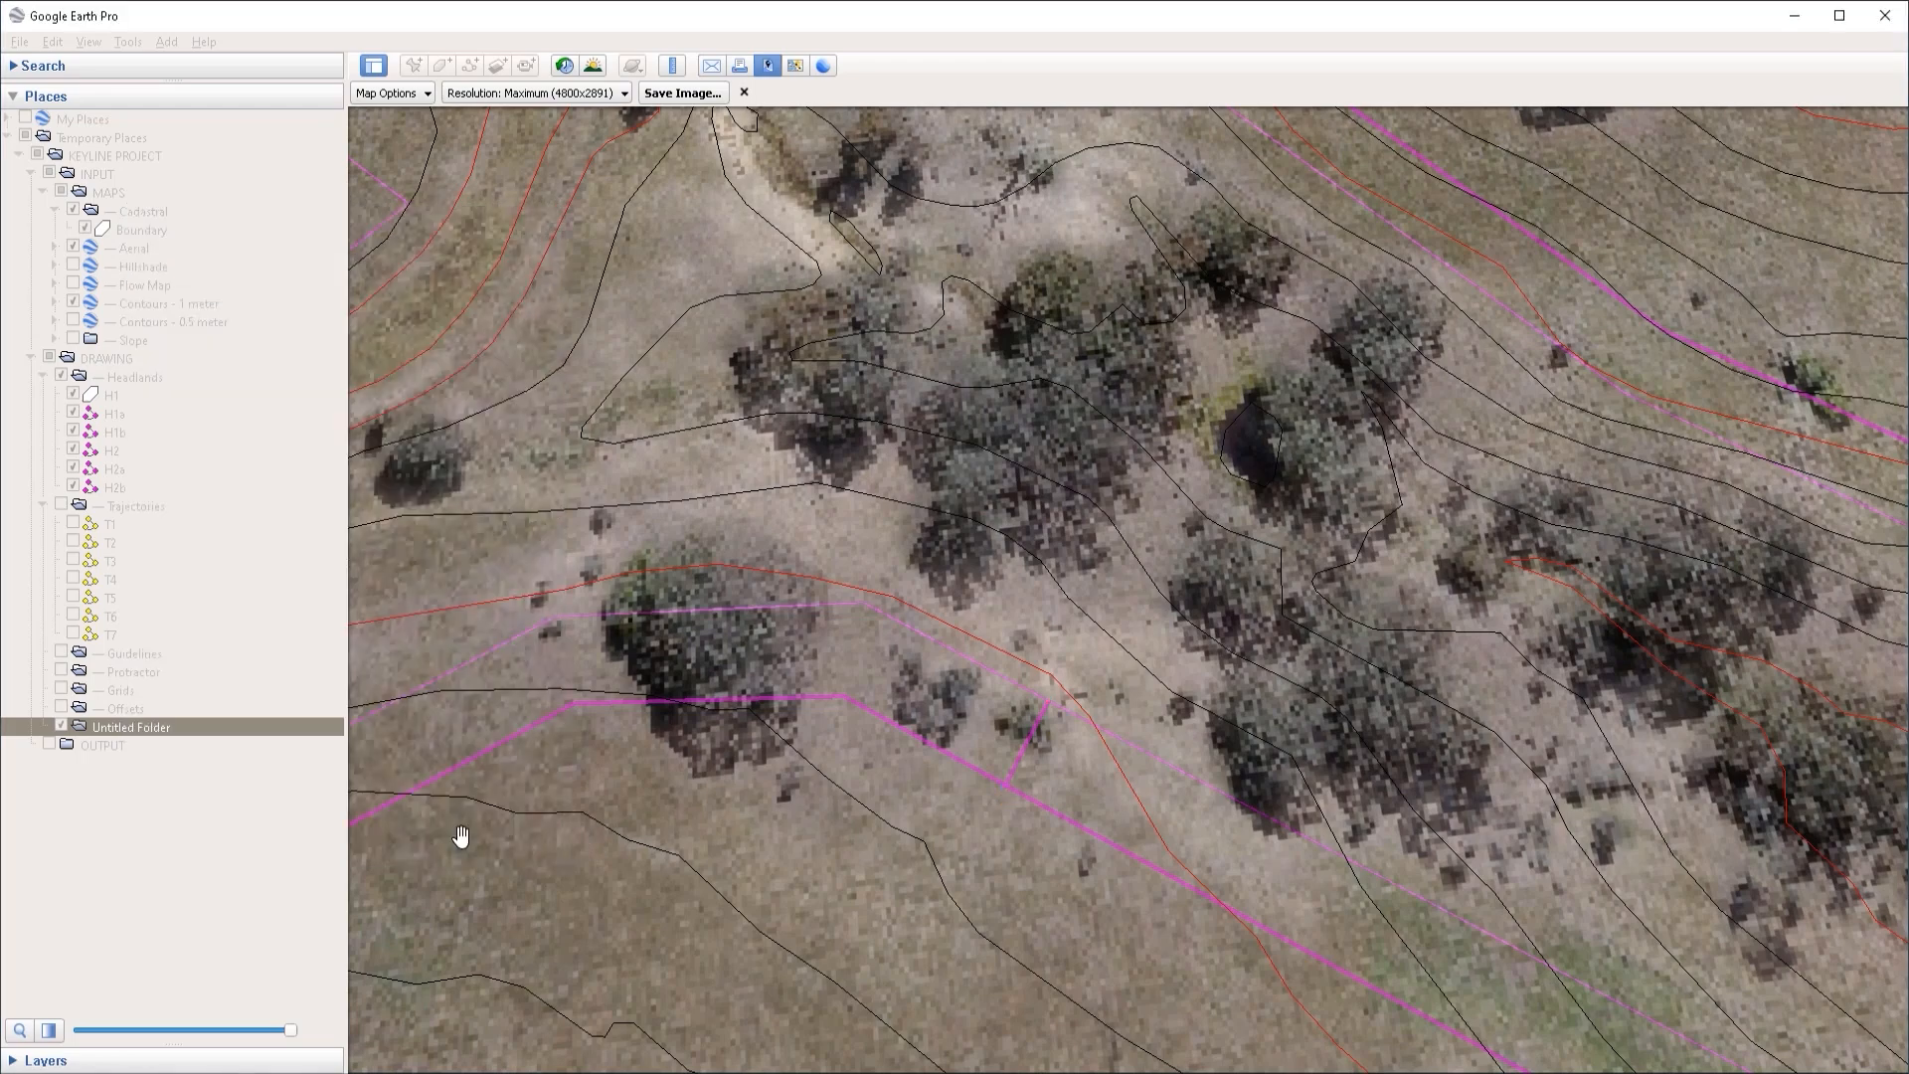
Step: Draw a second check path between the bend vertices of the offset and the headland line, and adjust its inner end
key(ctrl+shift+t)
click(861, 598)
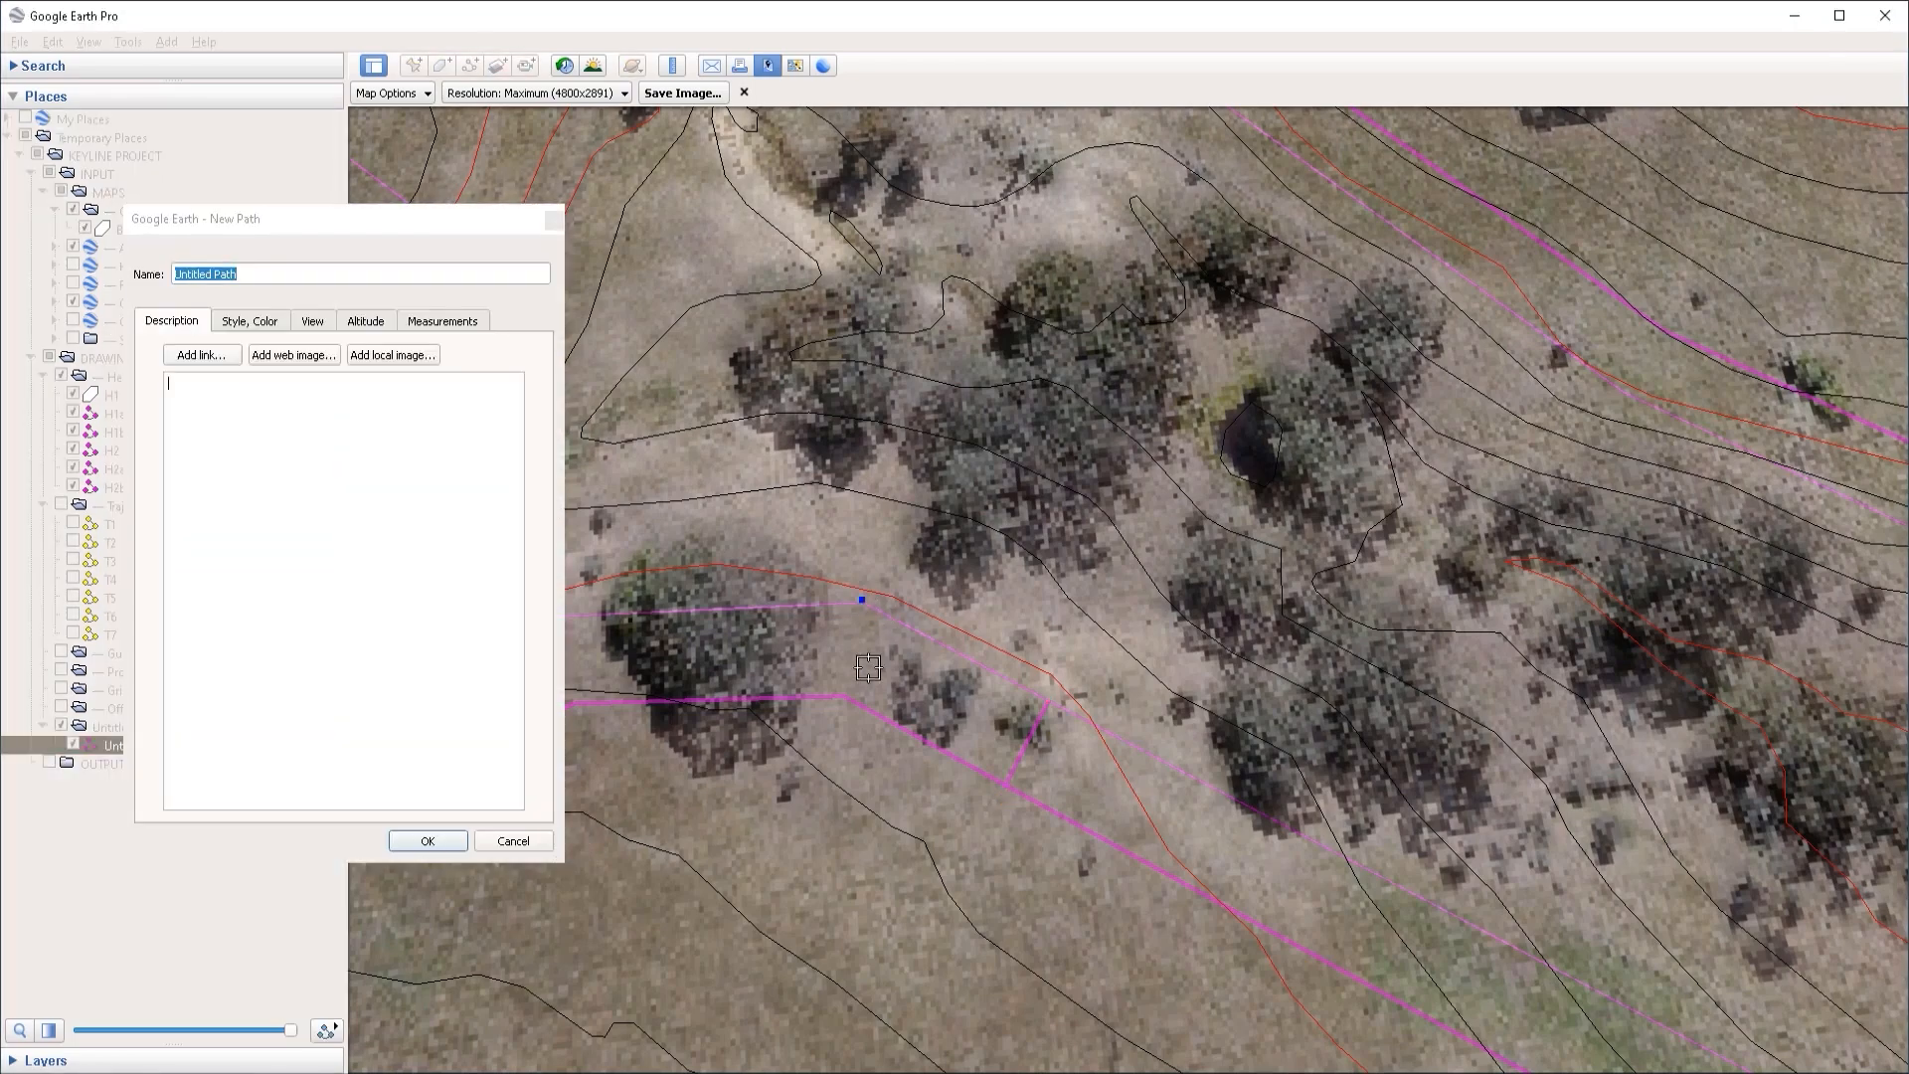
click(845, 699)
click(463, 322)
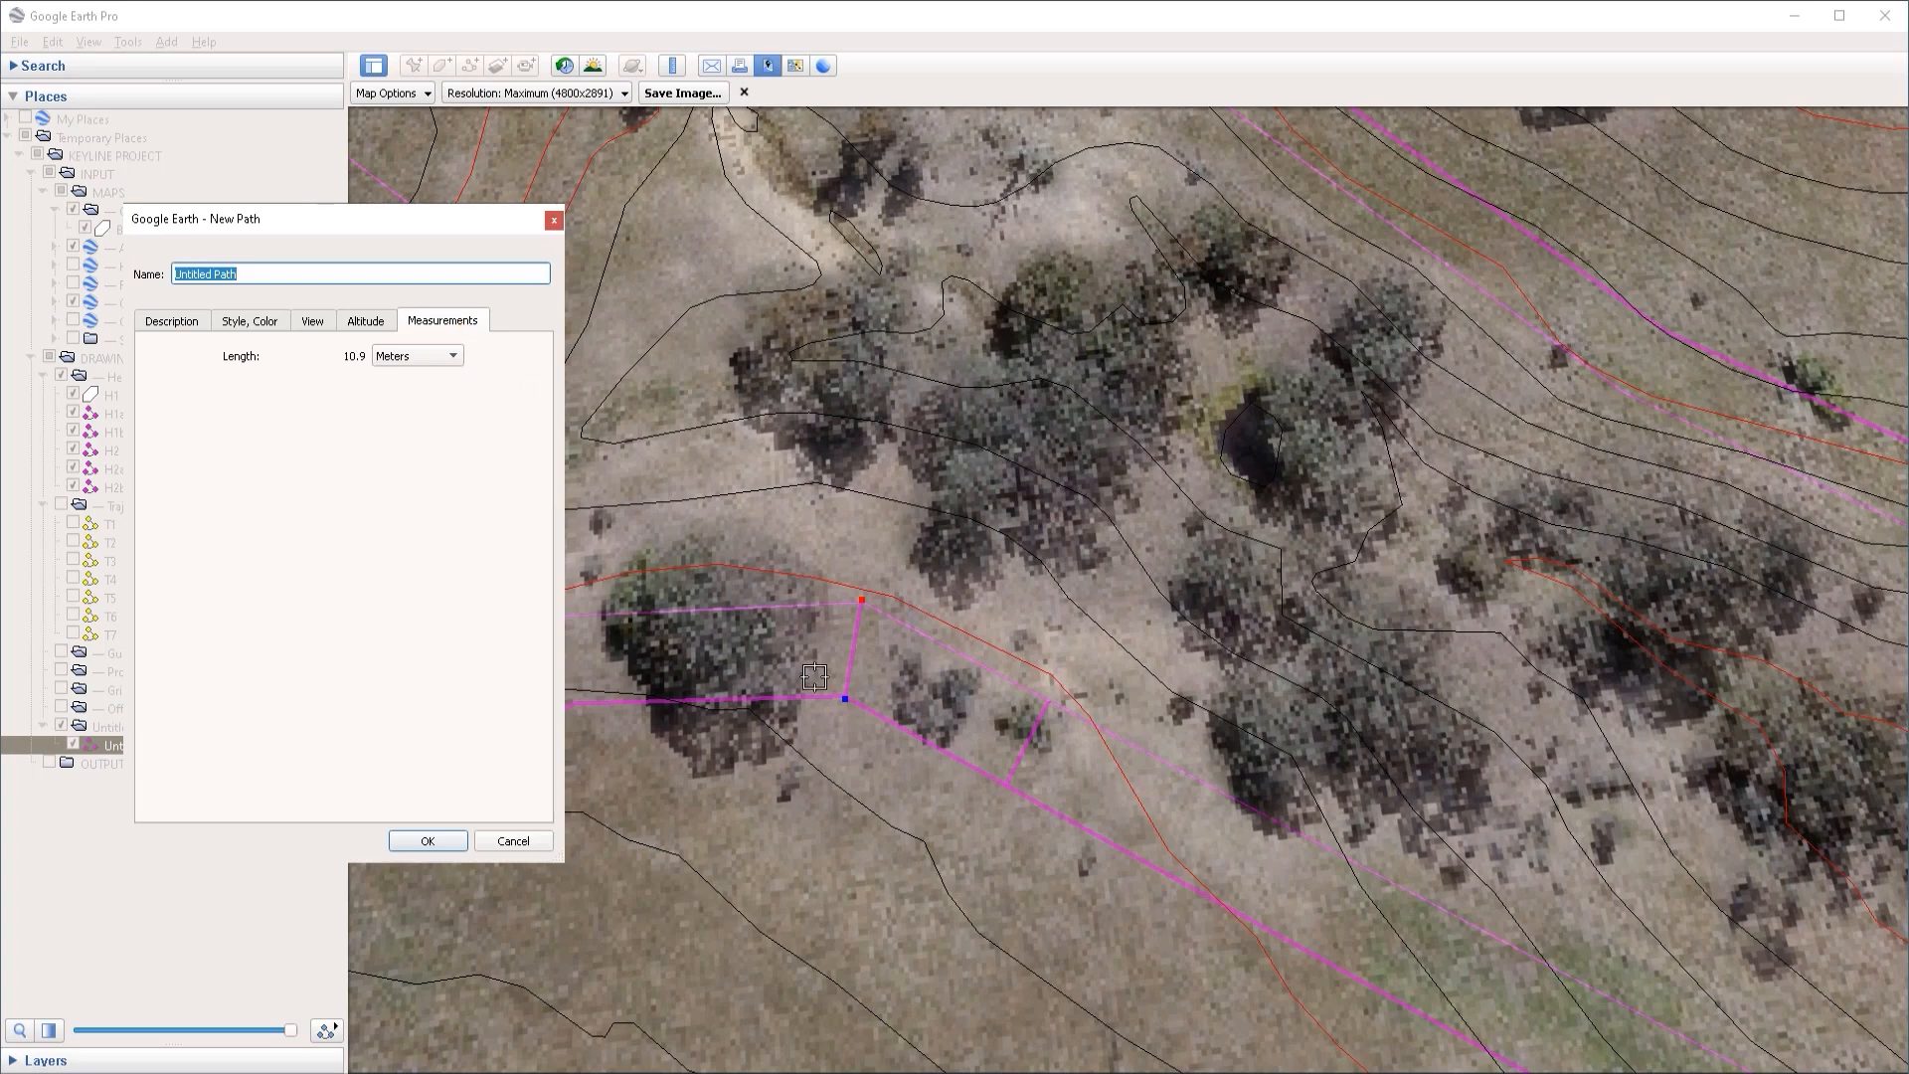
drag(846, 698, 848, 690)
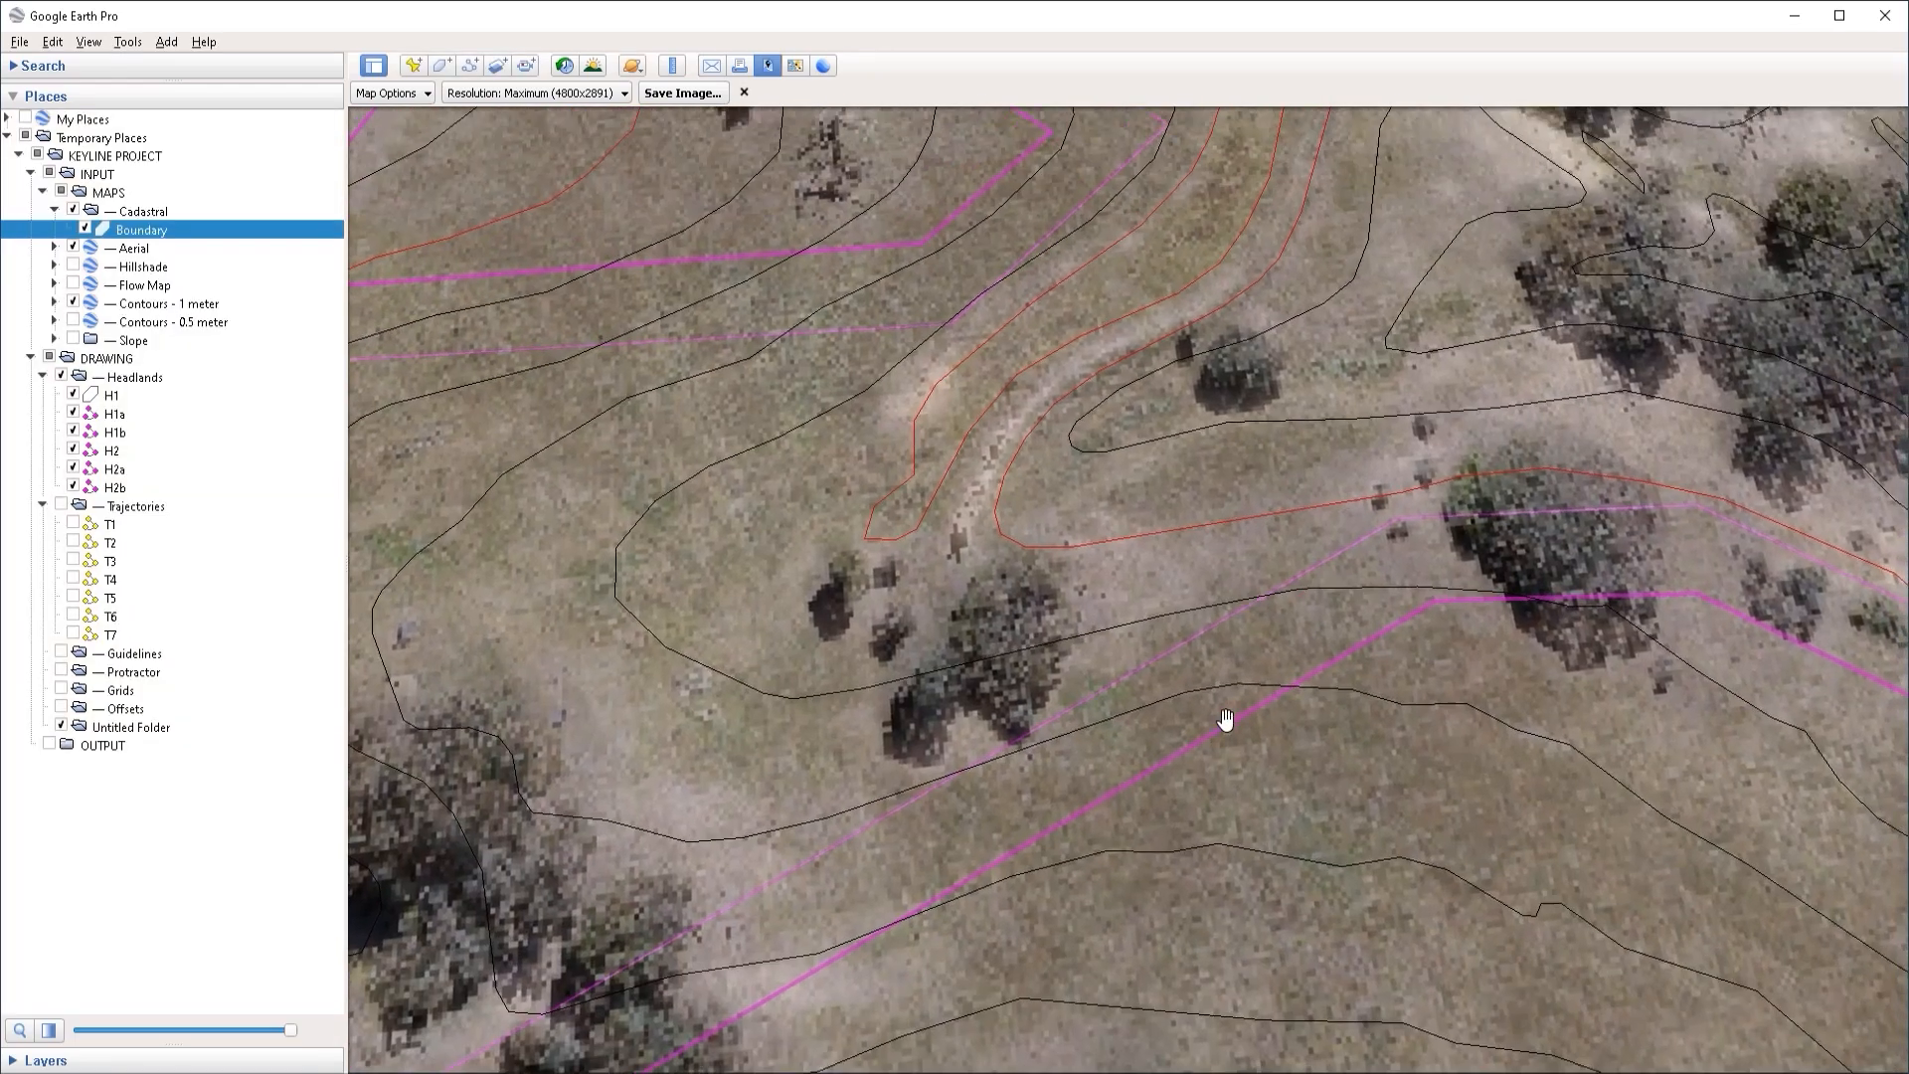
Step: Draw a 10 m check path across the headland and offset lines just west of the dirt track
scroll(1223, 711, down, 3)
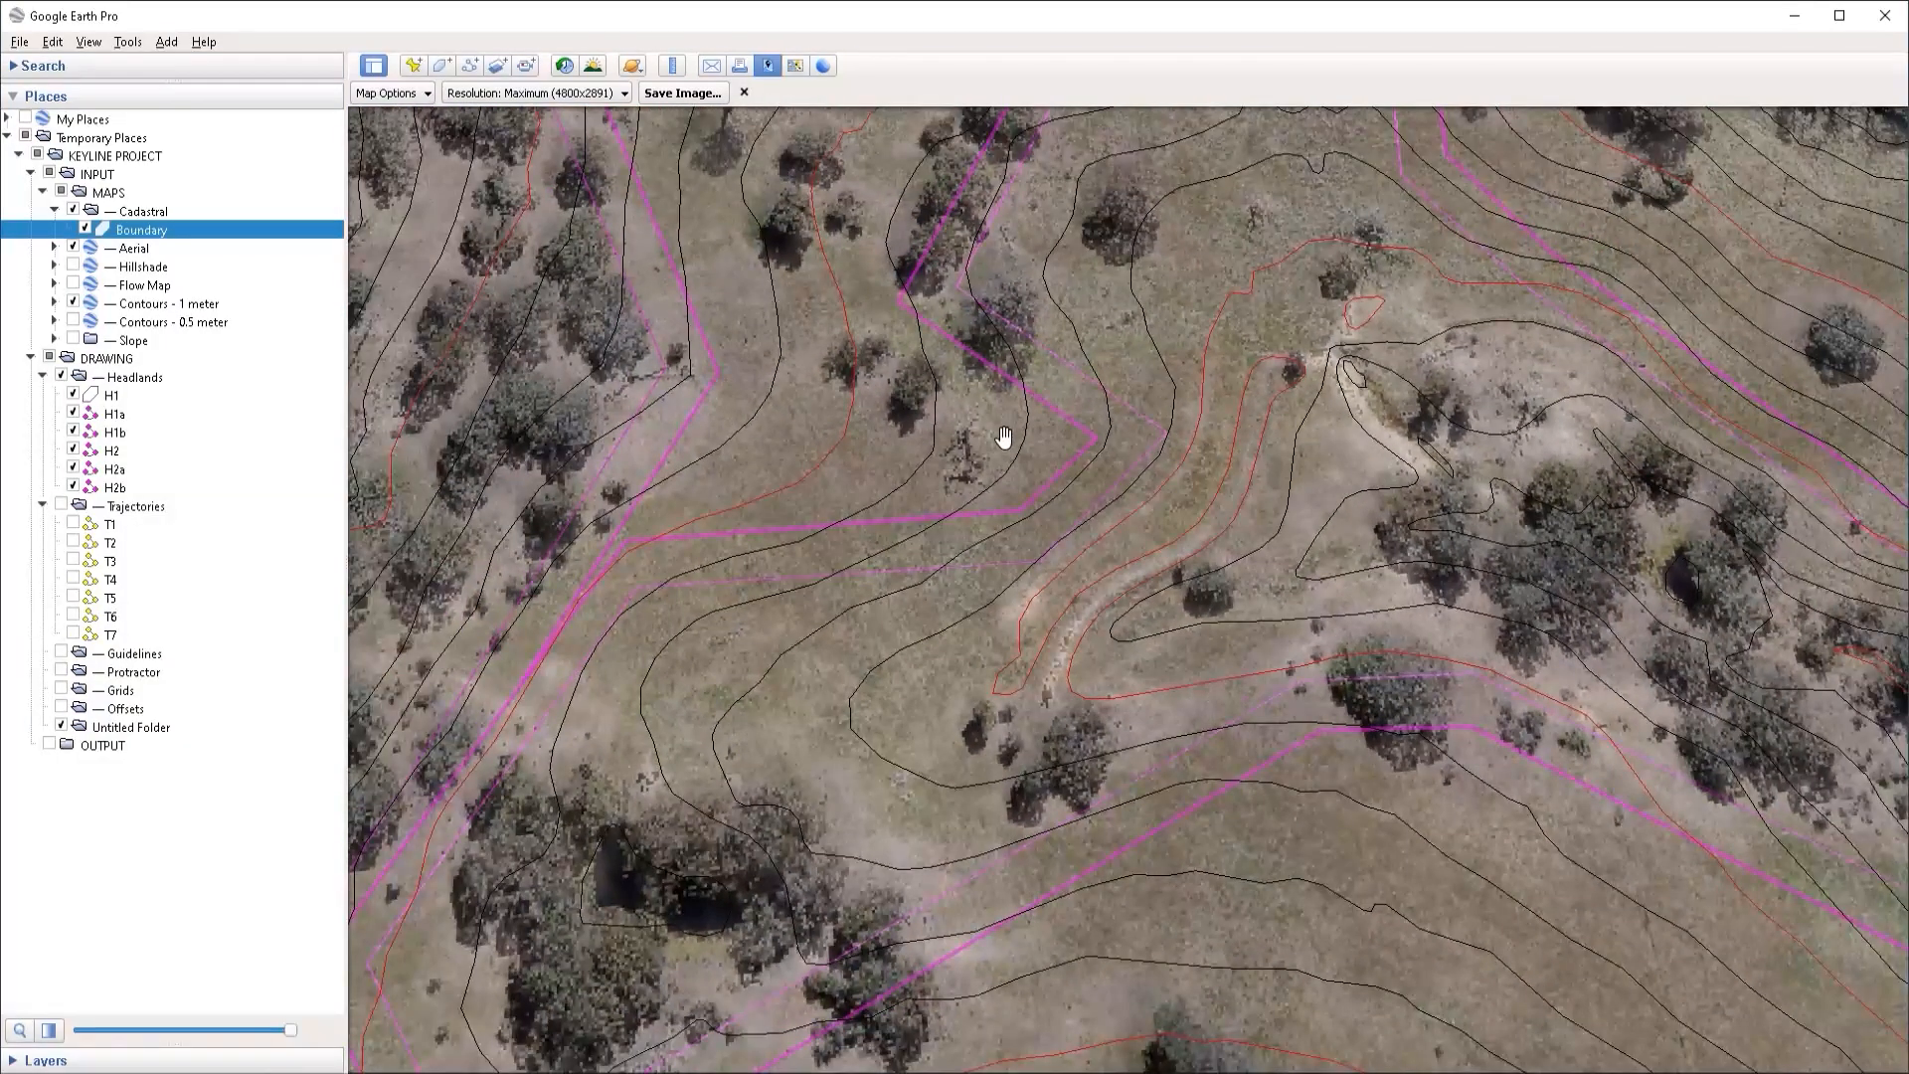
right_drag(1005, 438, 1095, 822)
drag(1245, 539, 1198, 655)
key(ctrl+shift+t)
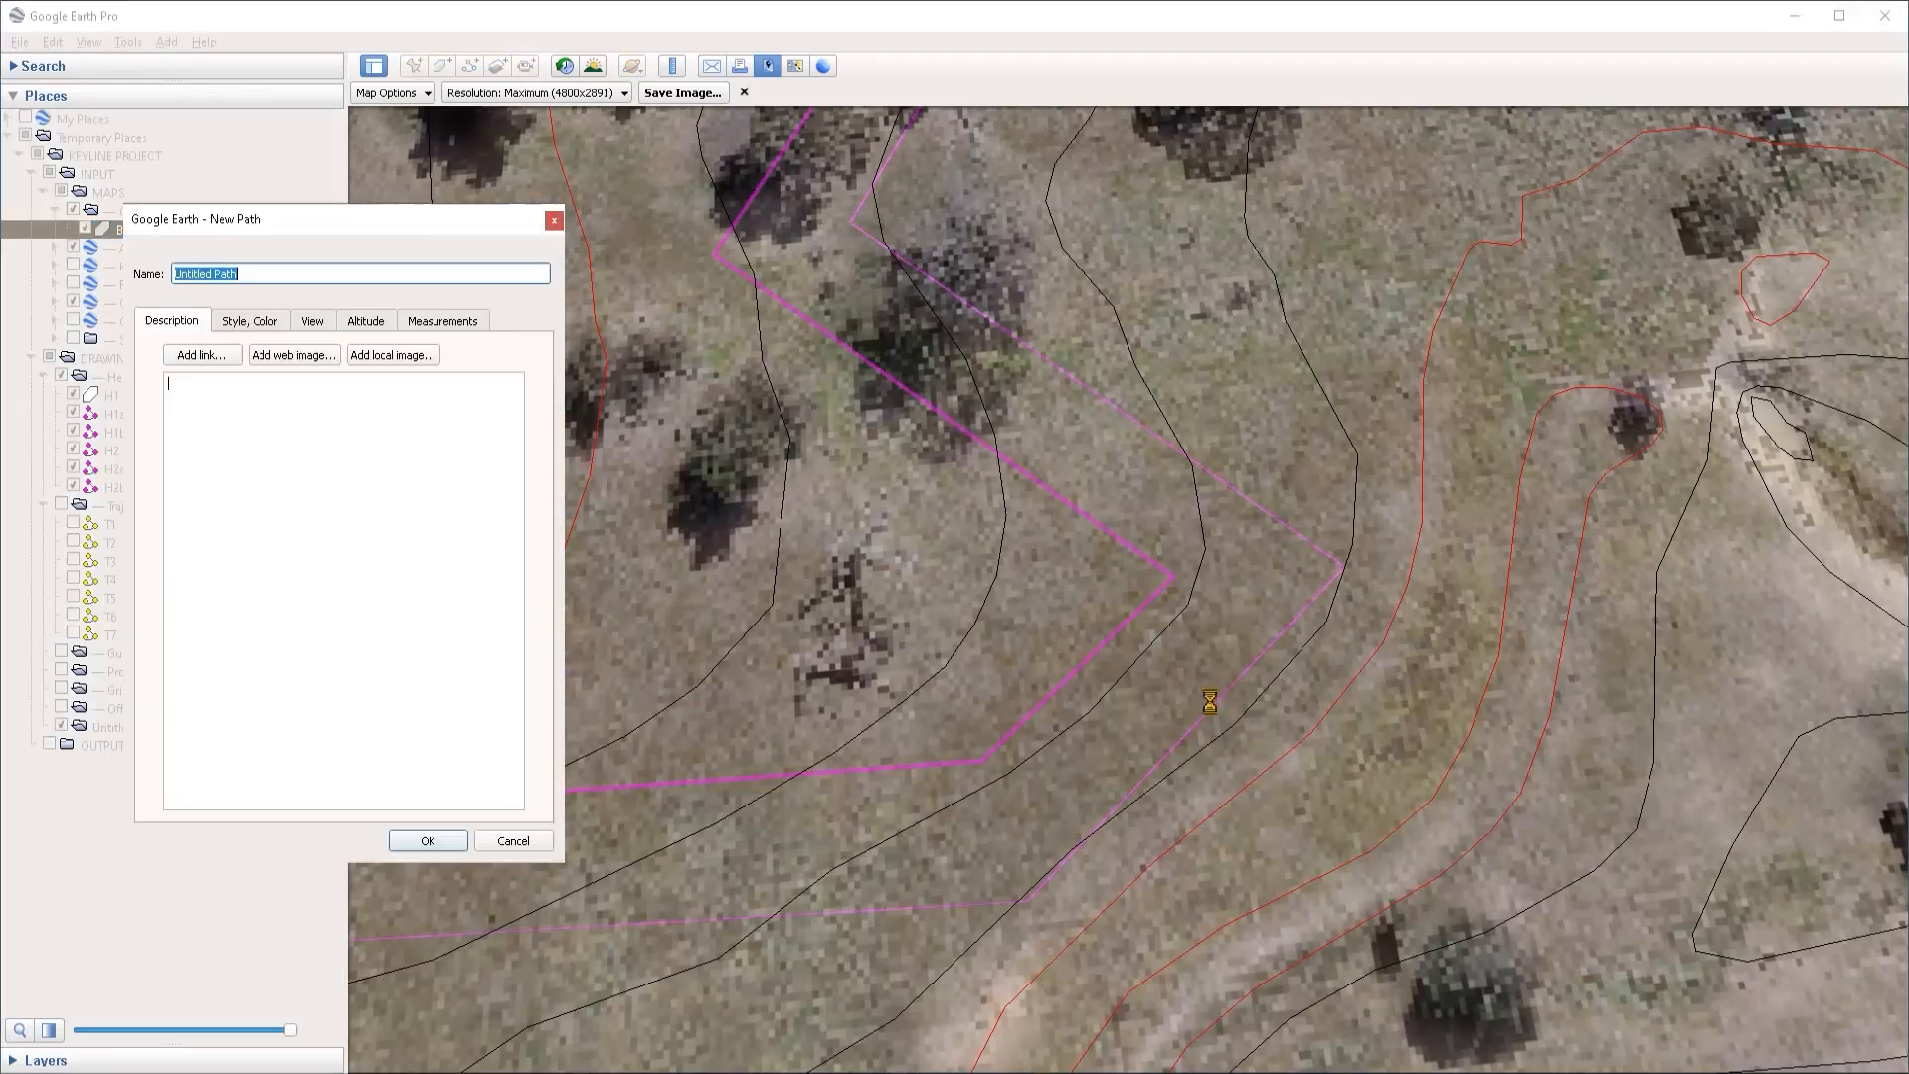
click(1213, 703)
click(1153, 658)
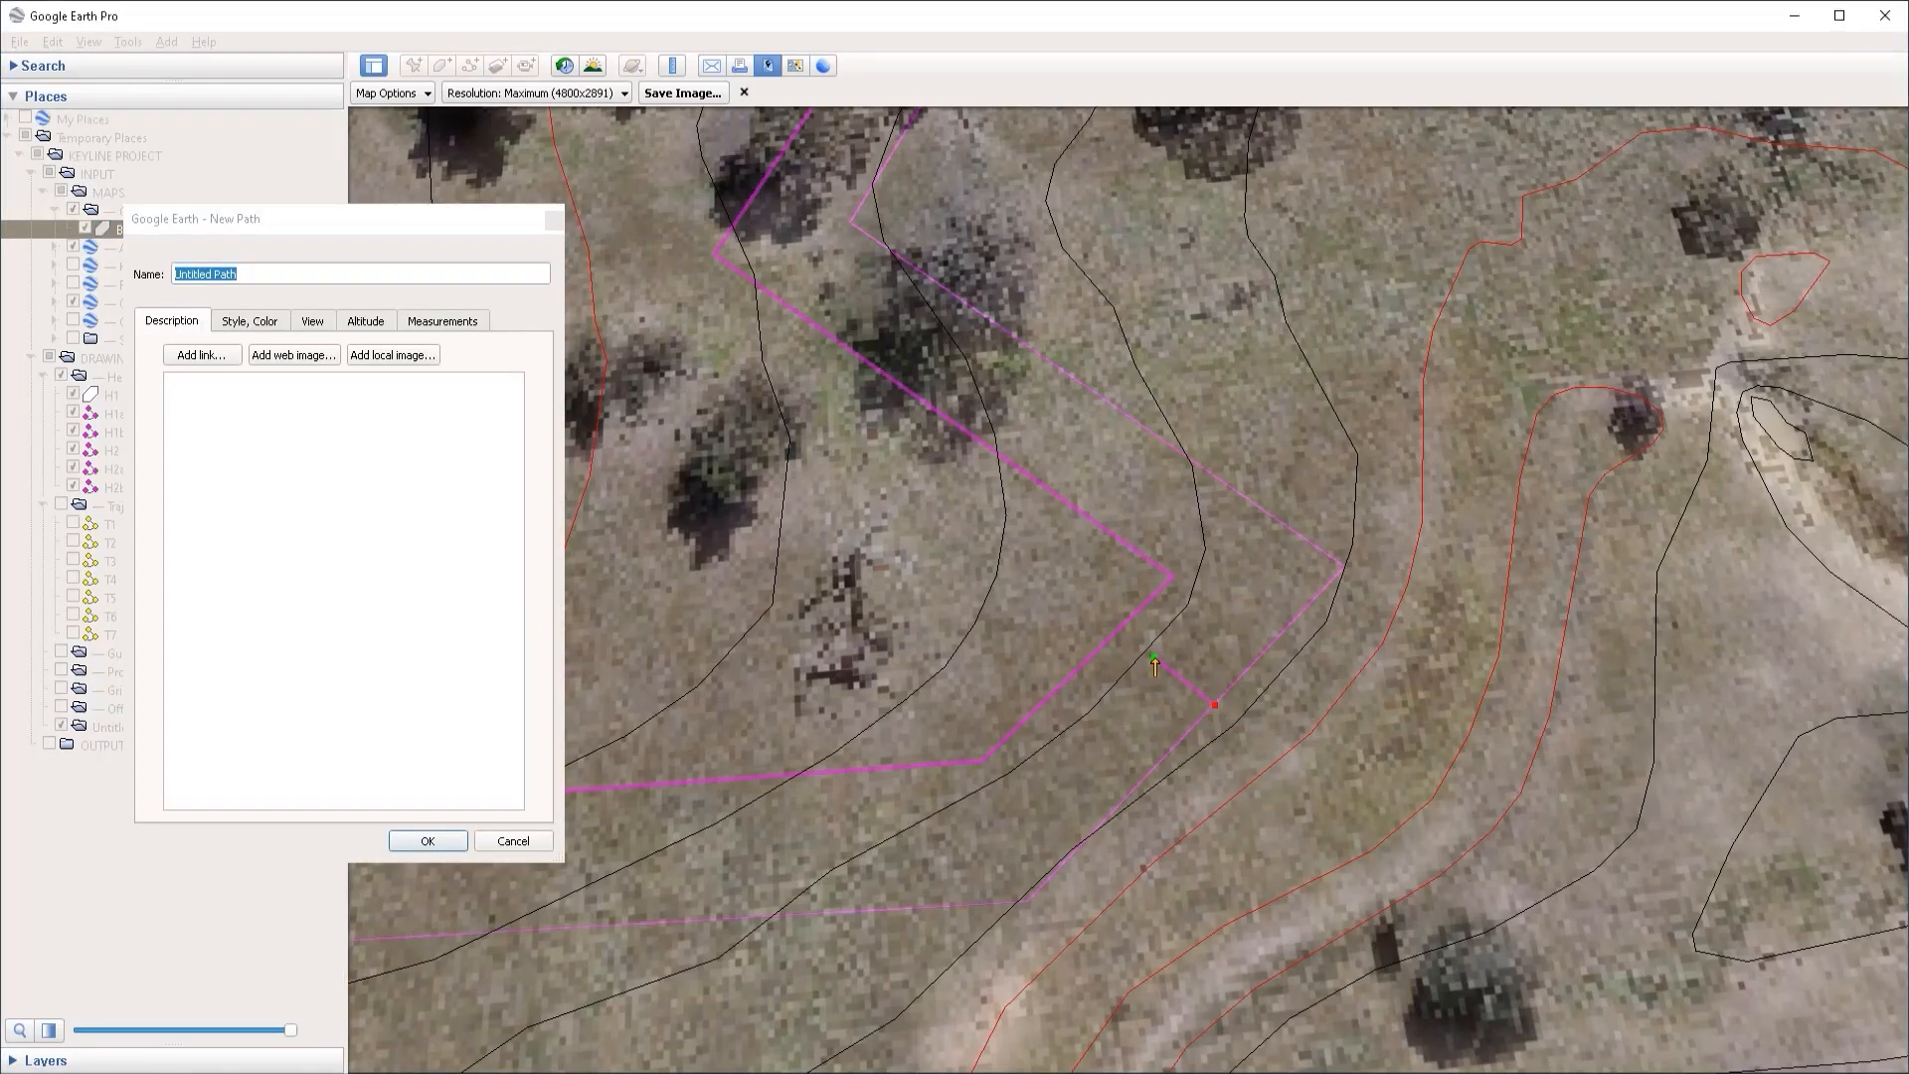
click(483, 320)
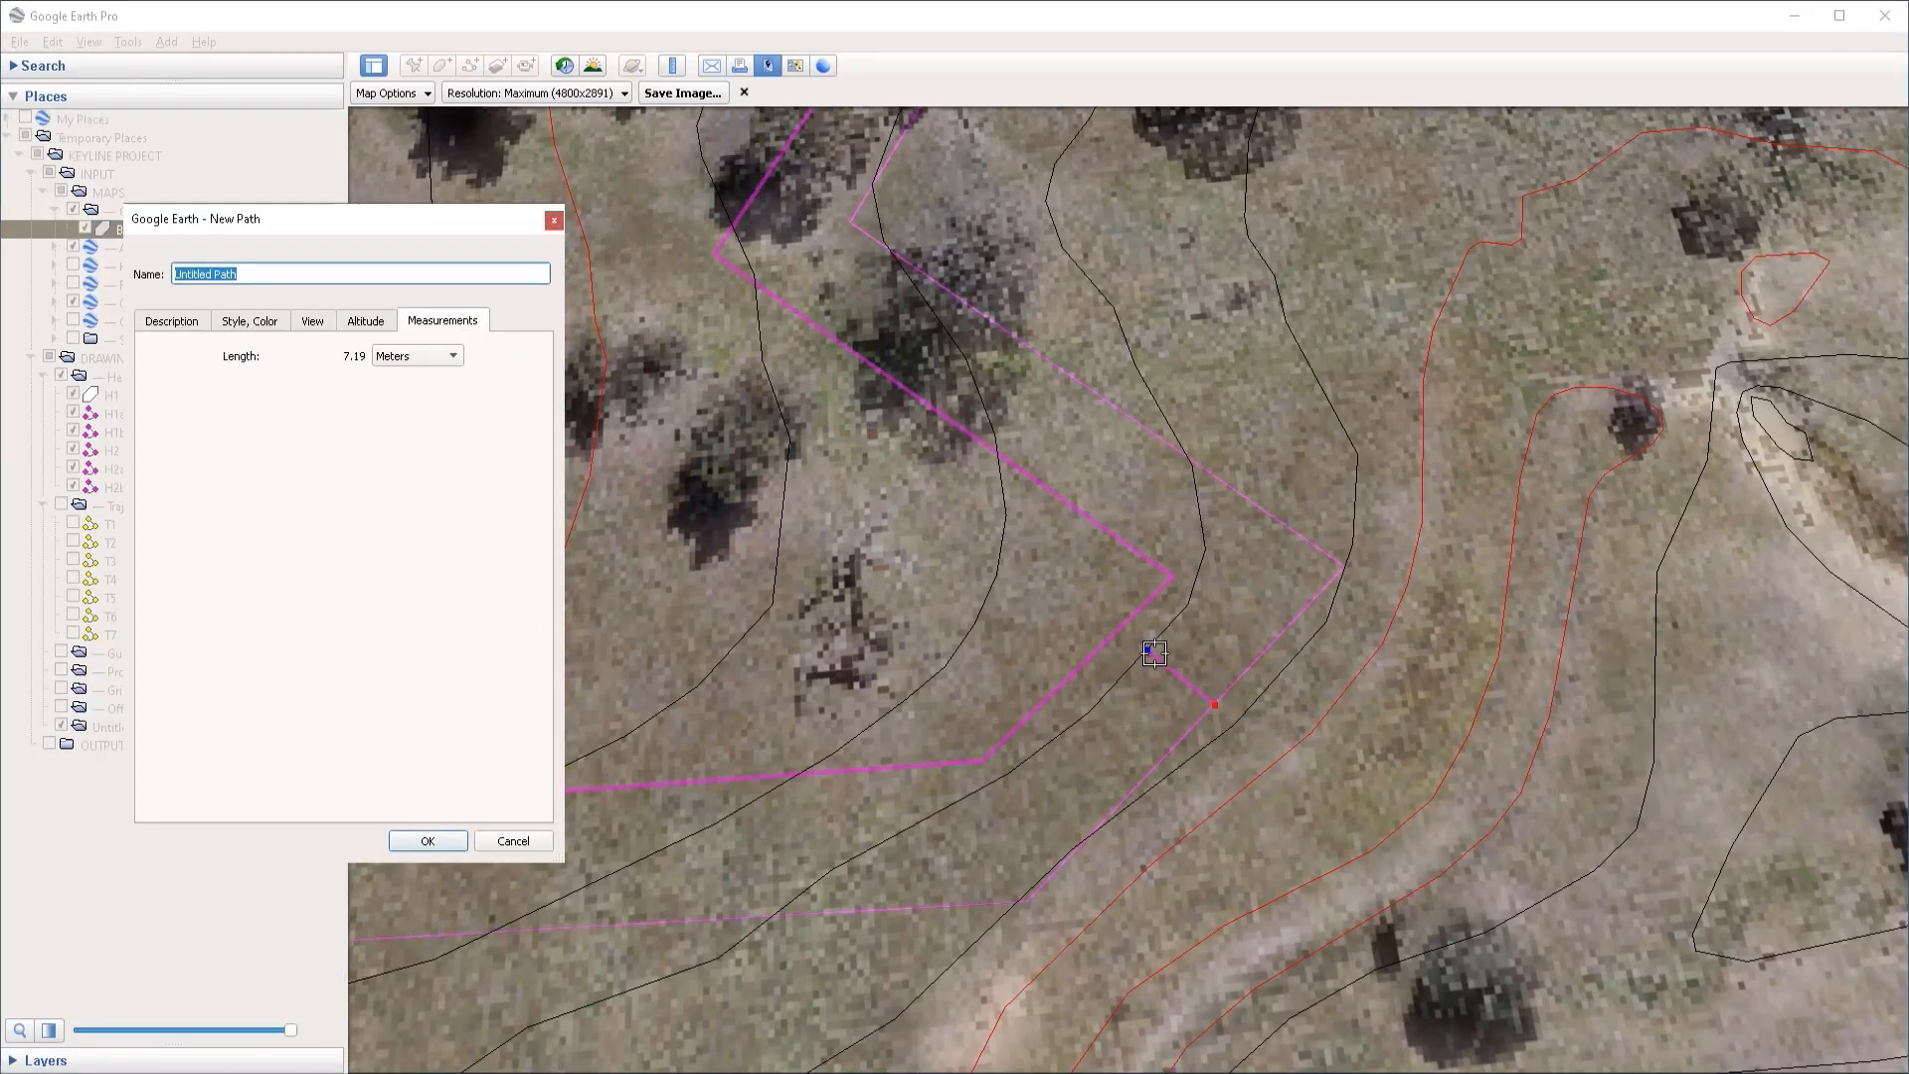
drag(1148, 661, 1132, 647)
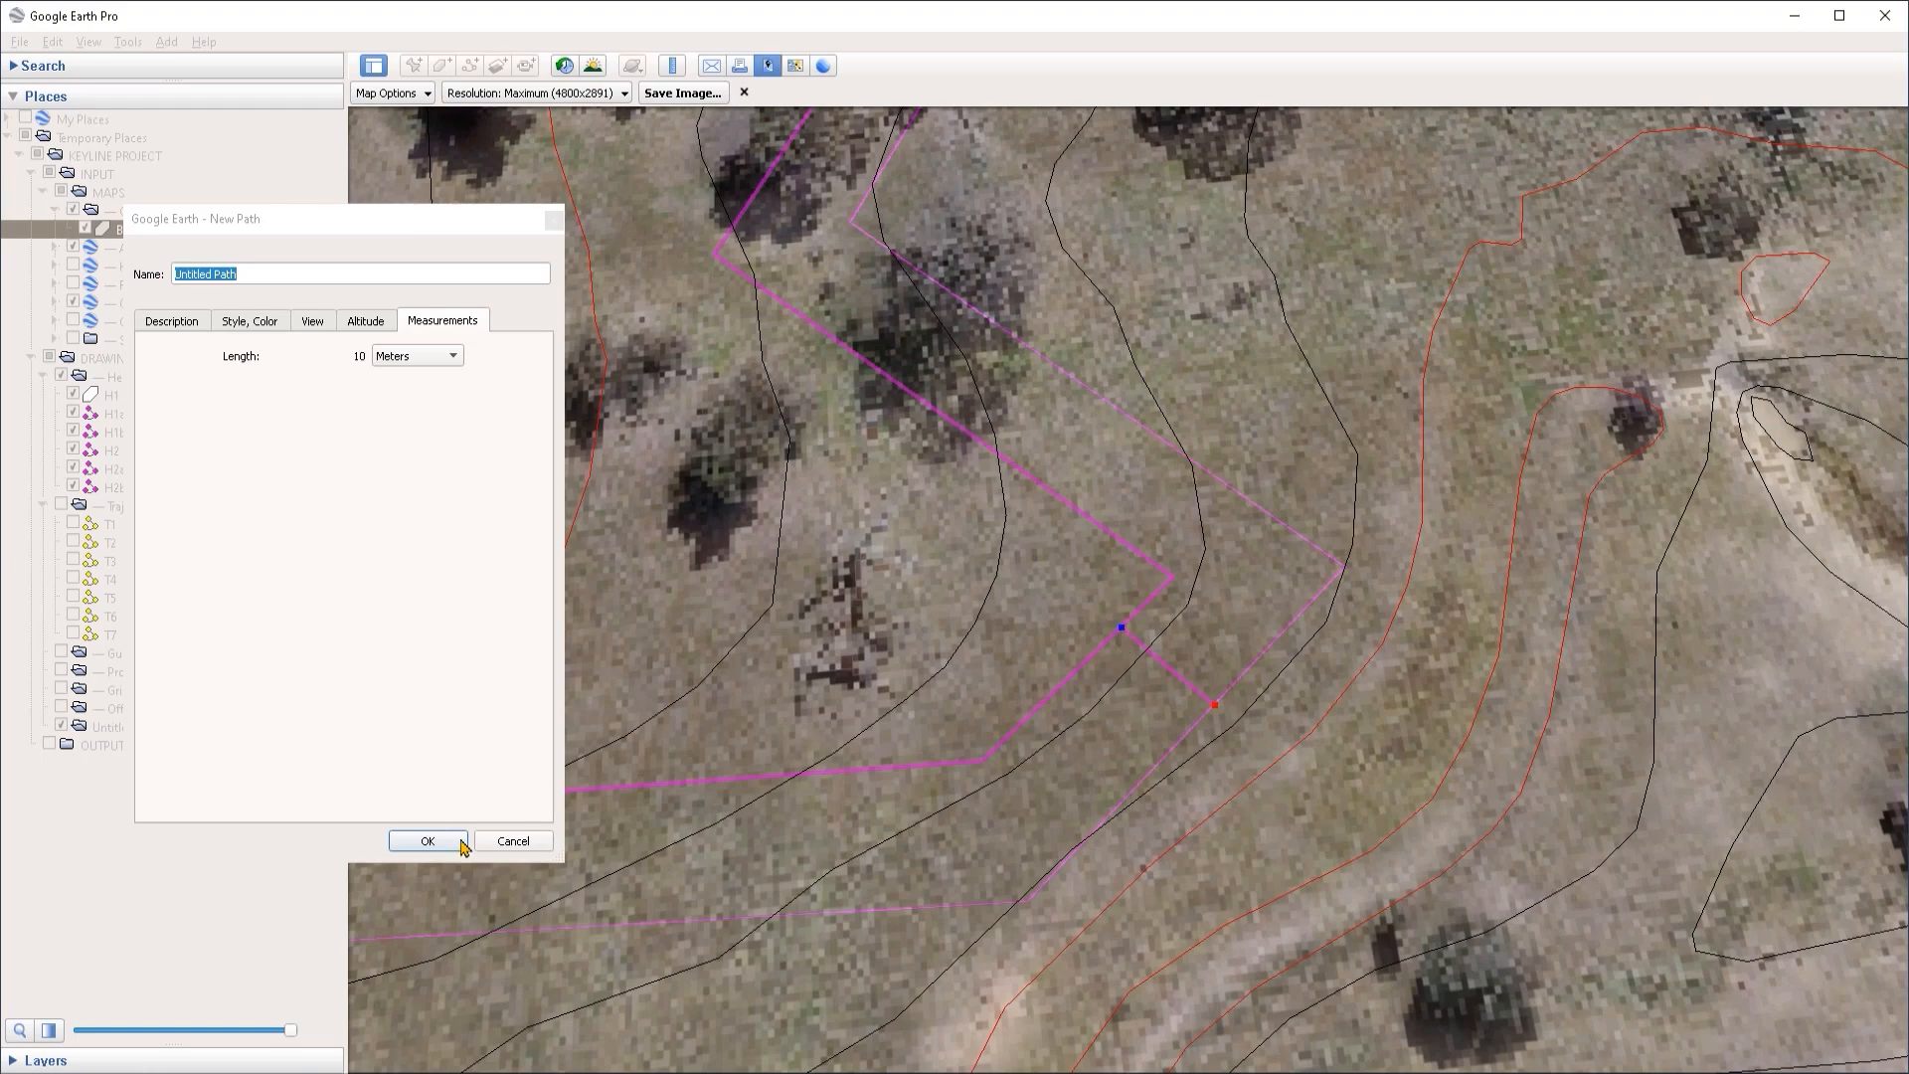
click(427, 841)
Step: Draw a check path inward from the offset's outer corner beside the dirt track and adjust its inner end
key(ctrl+shift+t)
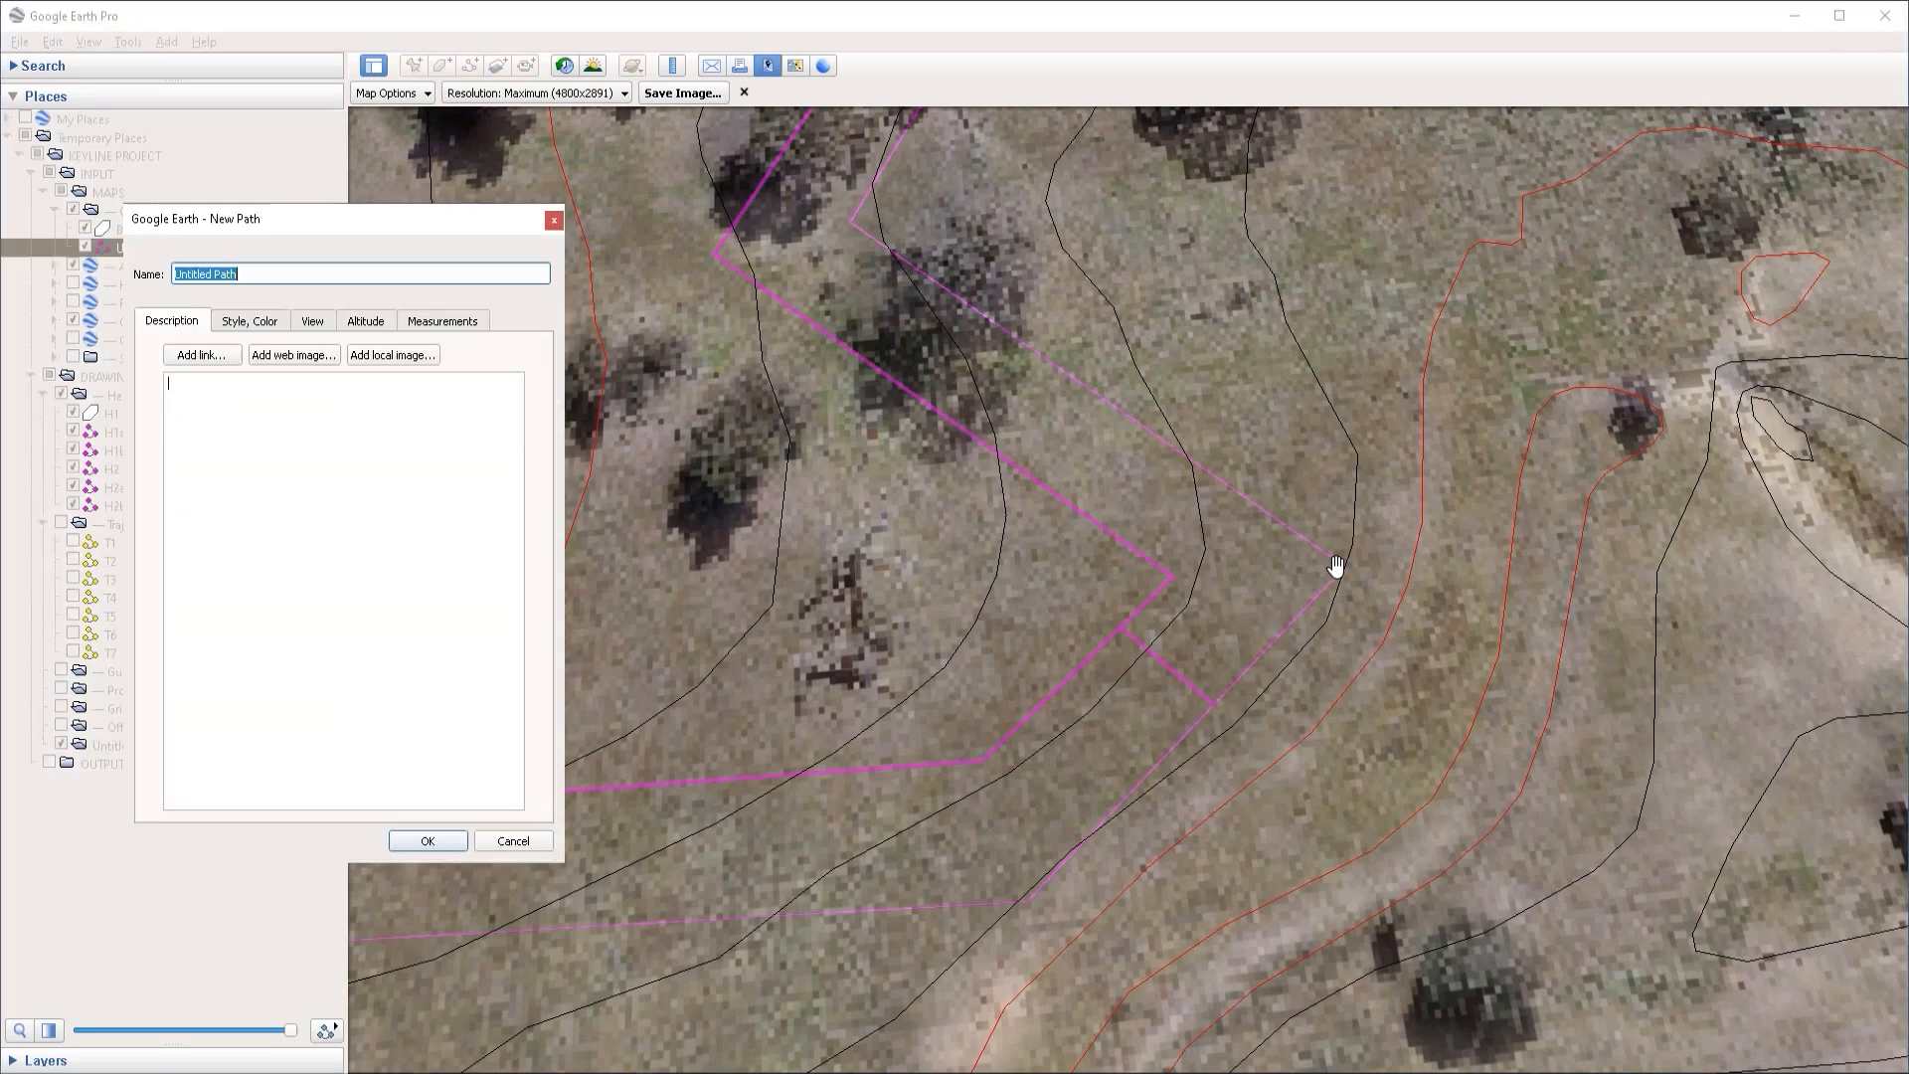
click(1342, 566)
click(1192, 577)
click(444, 321)
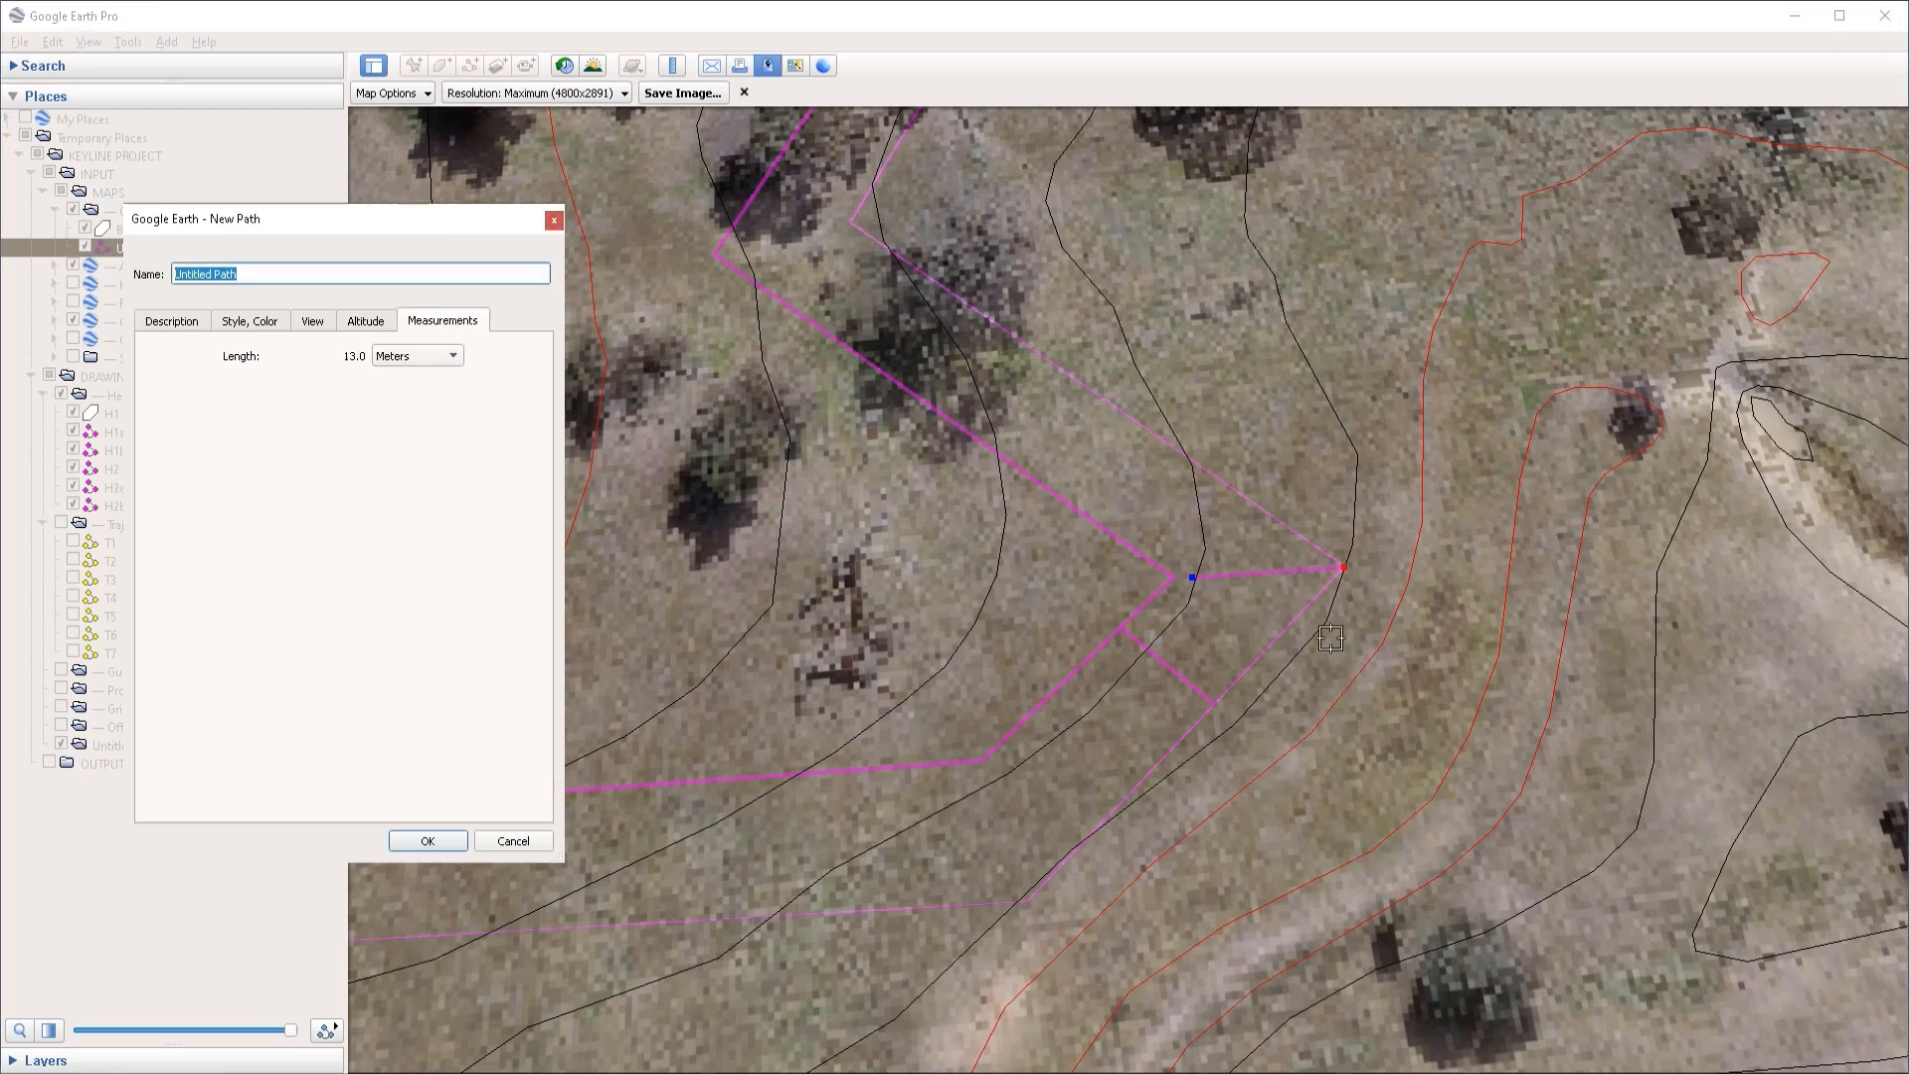
drag(1193, 576, 1227, 576)
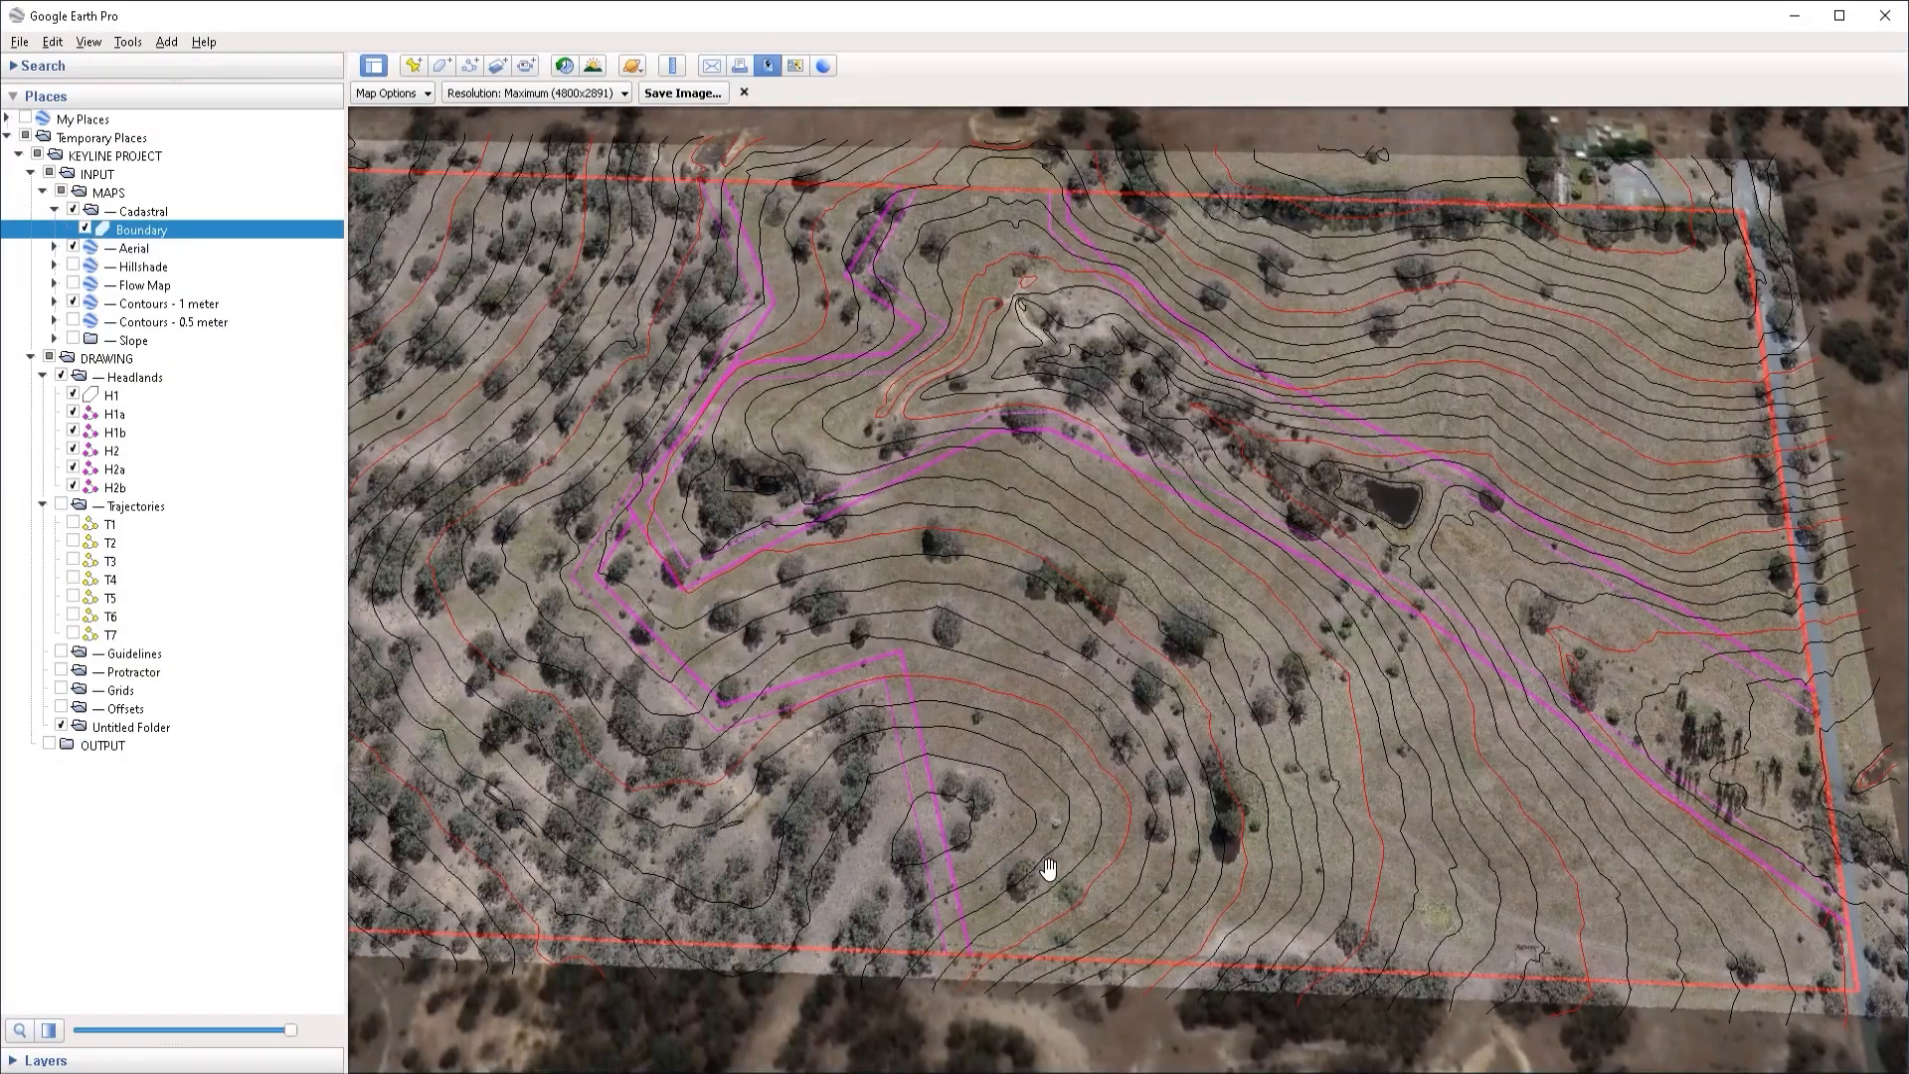
Step: Draw a 10 m guide path northward from the southern boundary, just east of the headland's southern end
drag(1398, 831, 1233, 819)
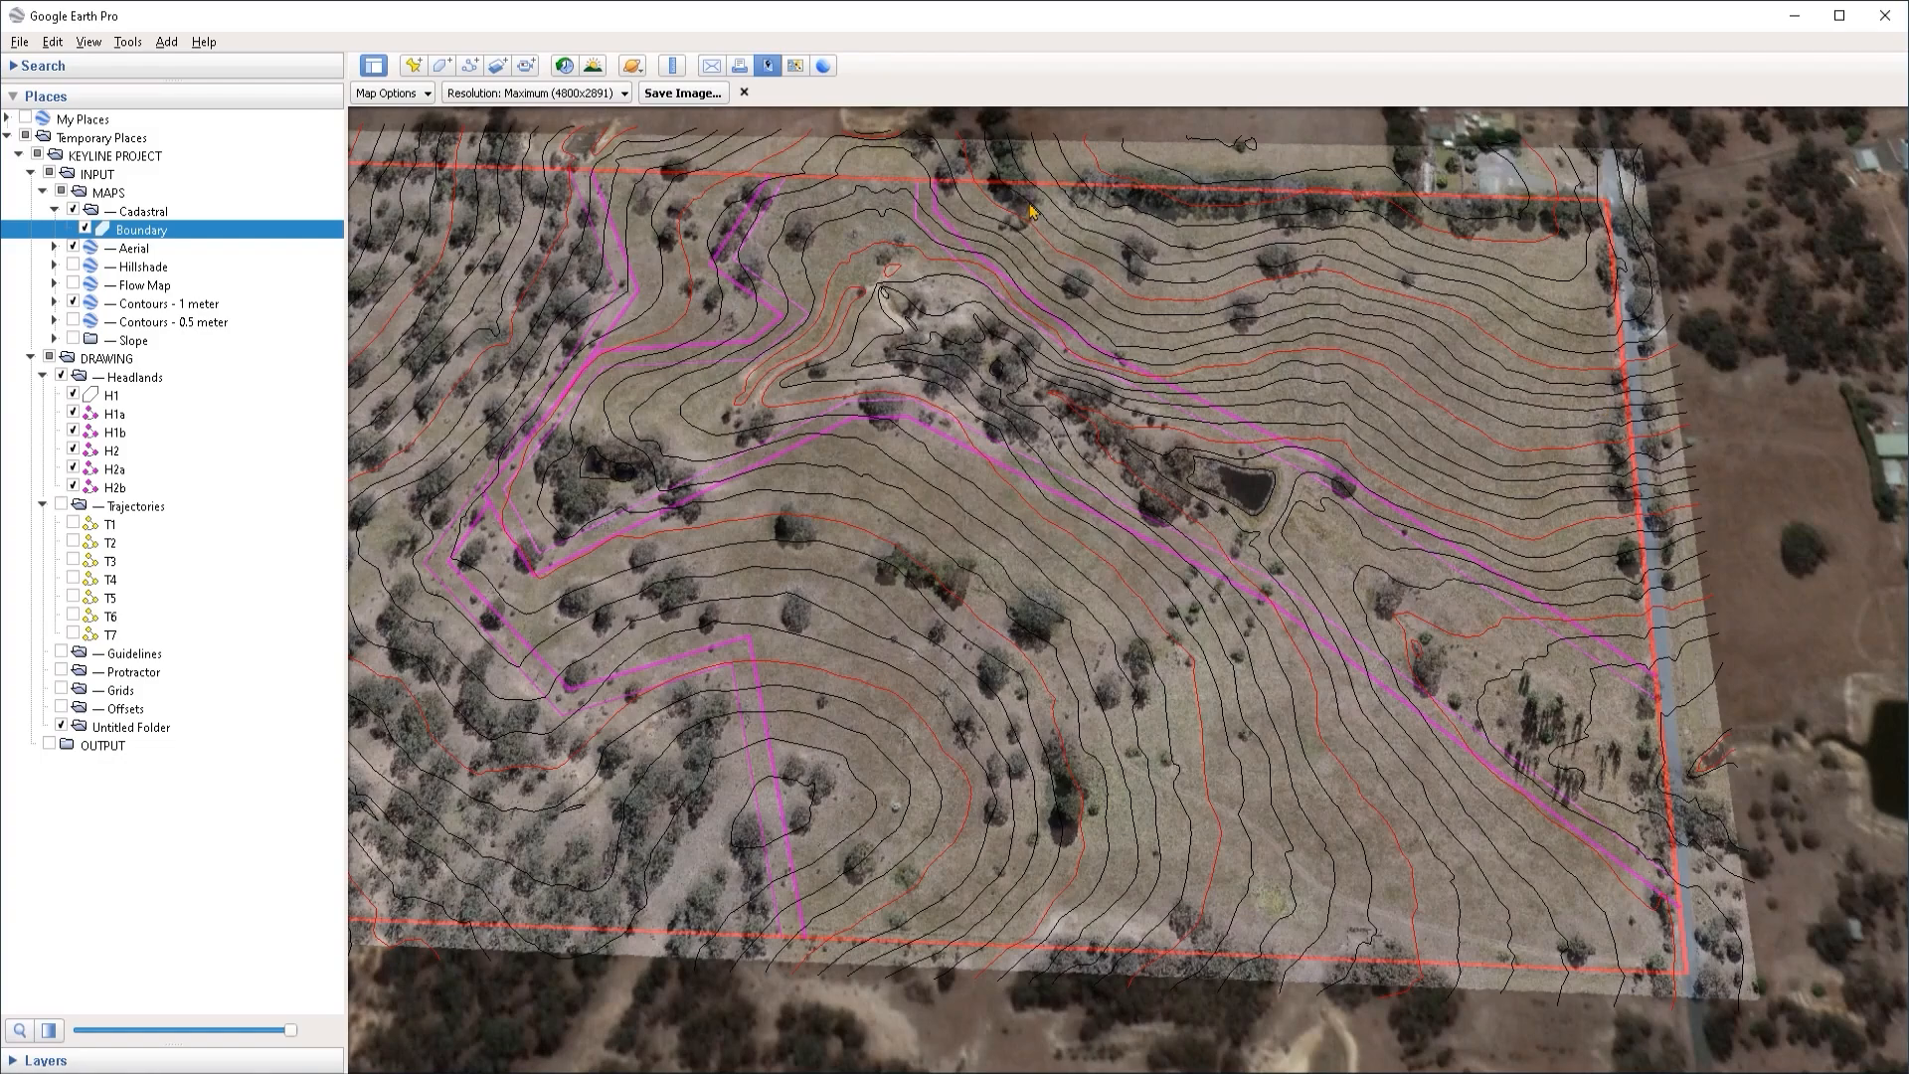
drag(901, 882, 1023, 715)
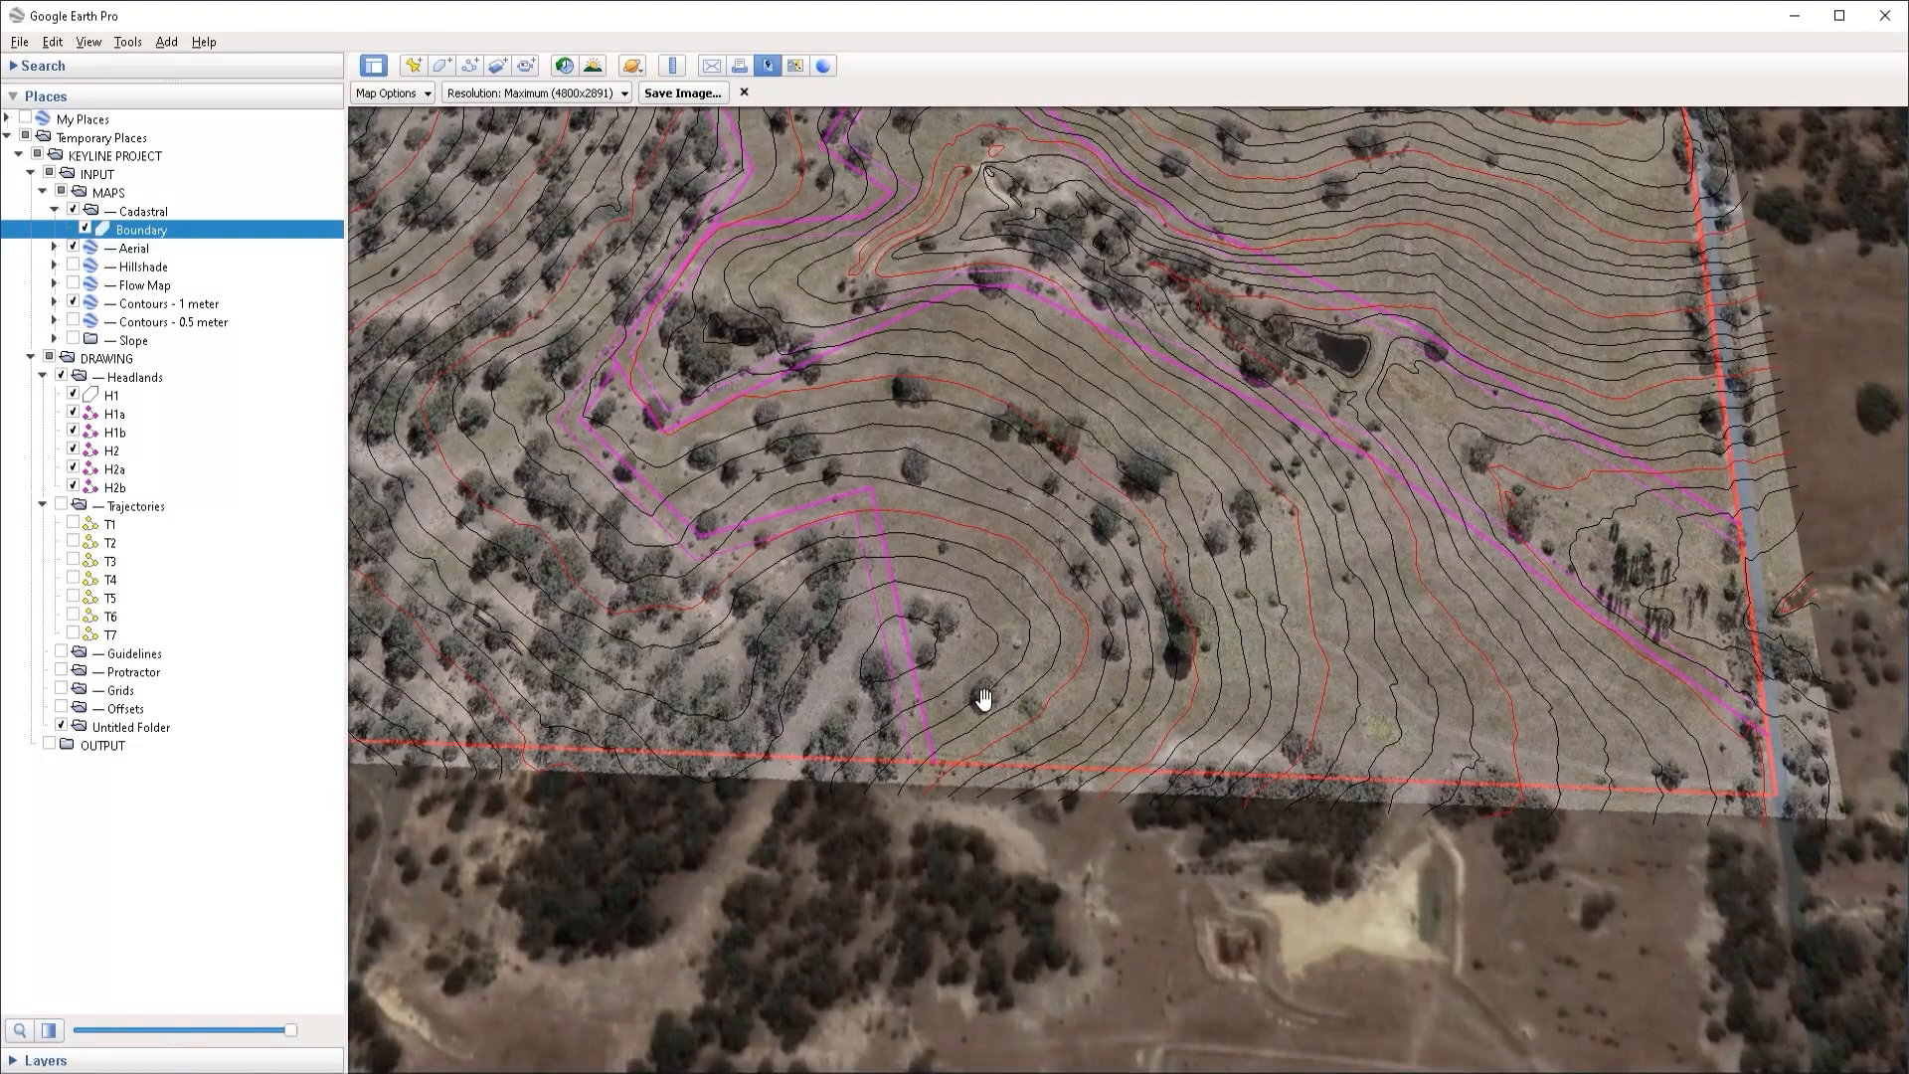
scroll(969, 715, up, 3)
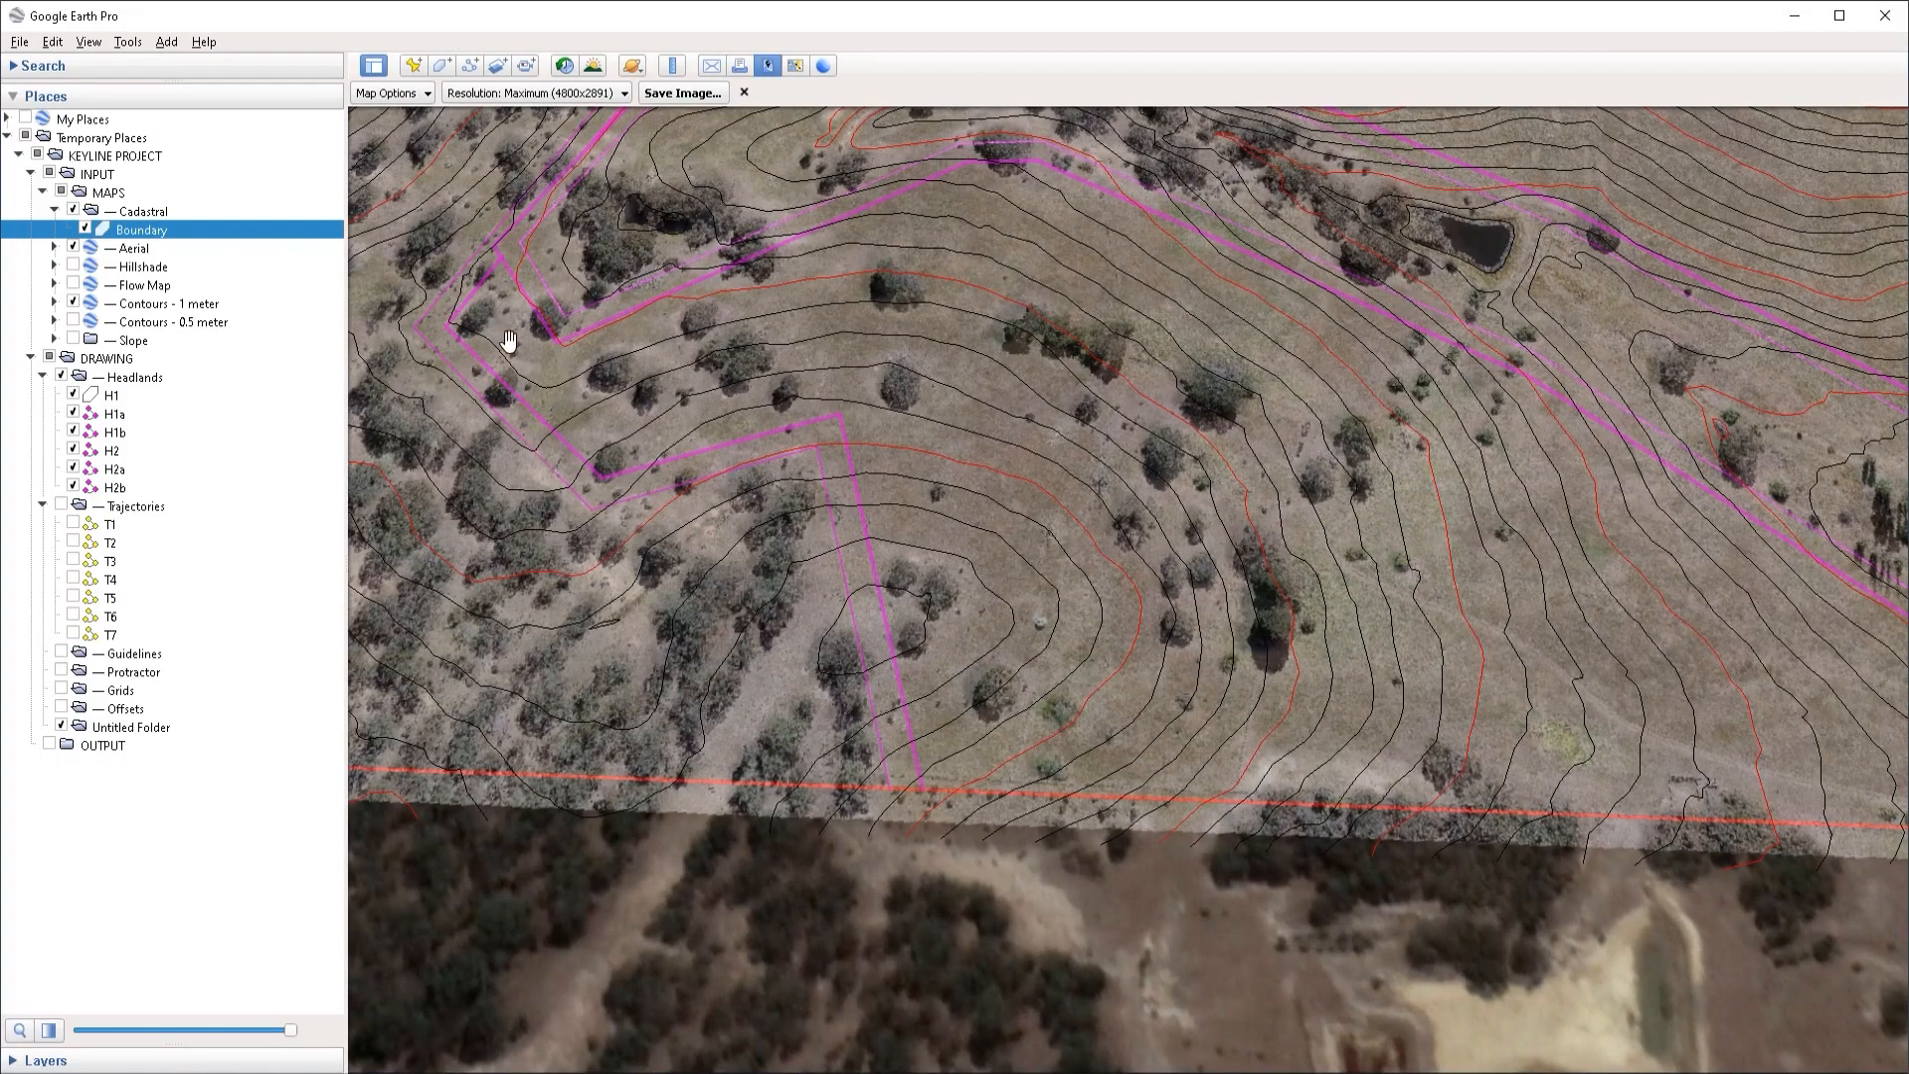
scroll(954, 649, up, 2)
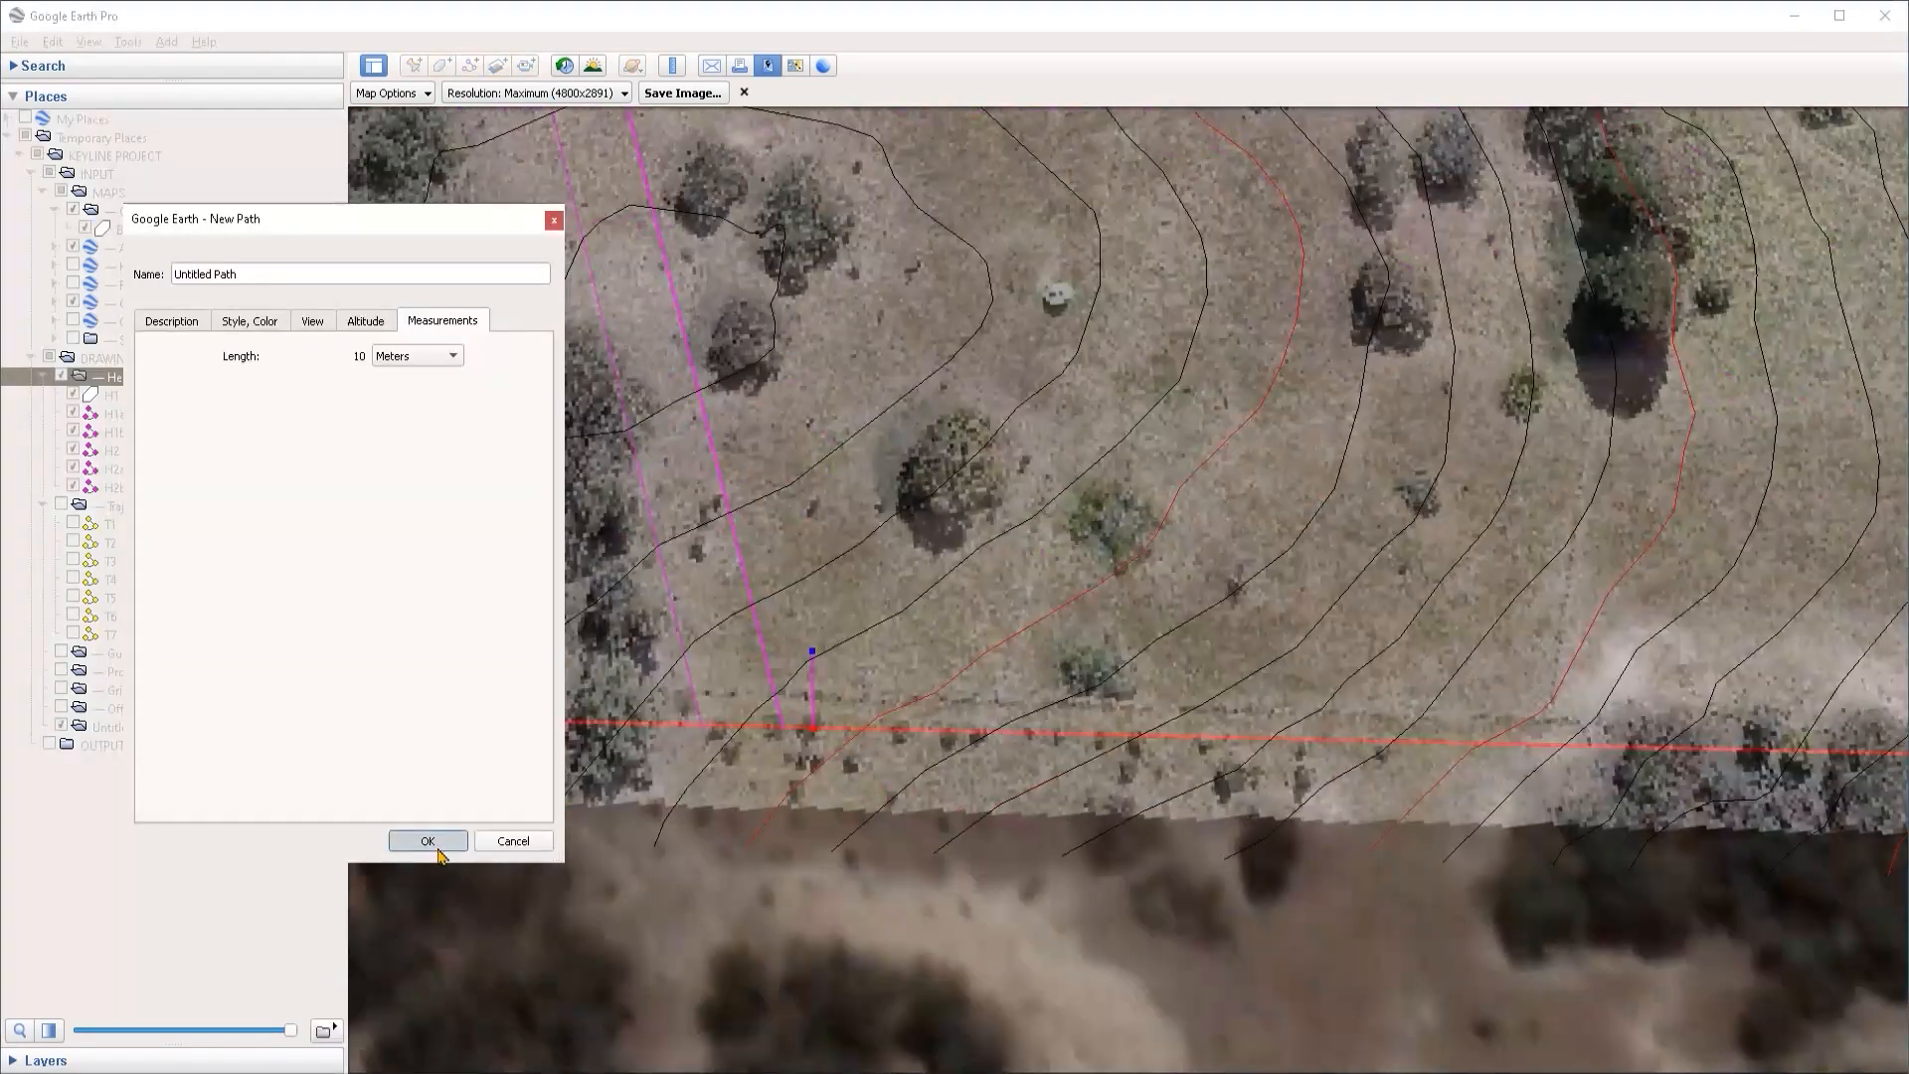
click(427, 840)
Step: Draw a second 10 m guide path northward from the southern boundary near the property's south-east corner
drag(1463, 803, 616, 775)
drag(1739, 795, 776, 736)
drag(1471, 725, 855, 743)
drag(1048, 737, 1171, 754)
click(470, 65)
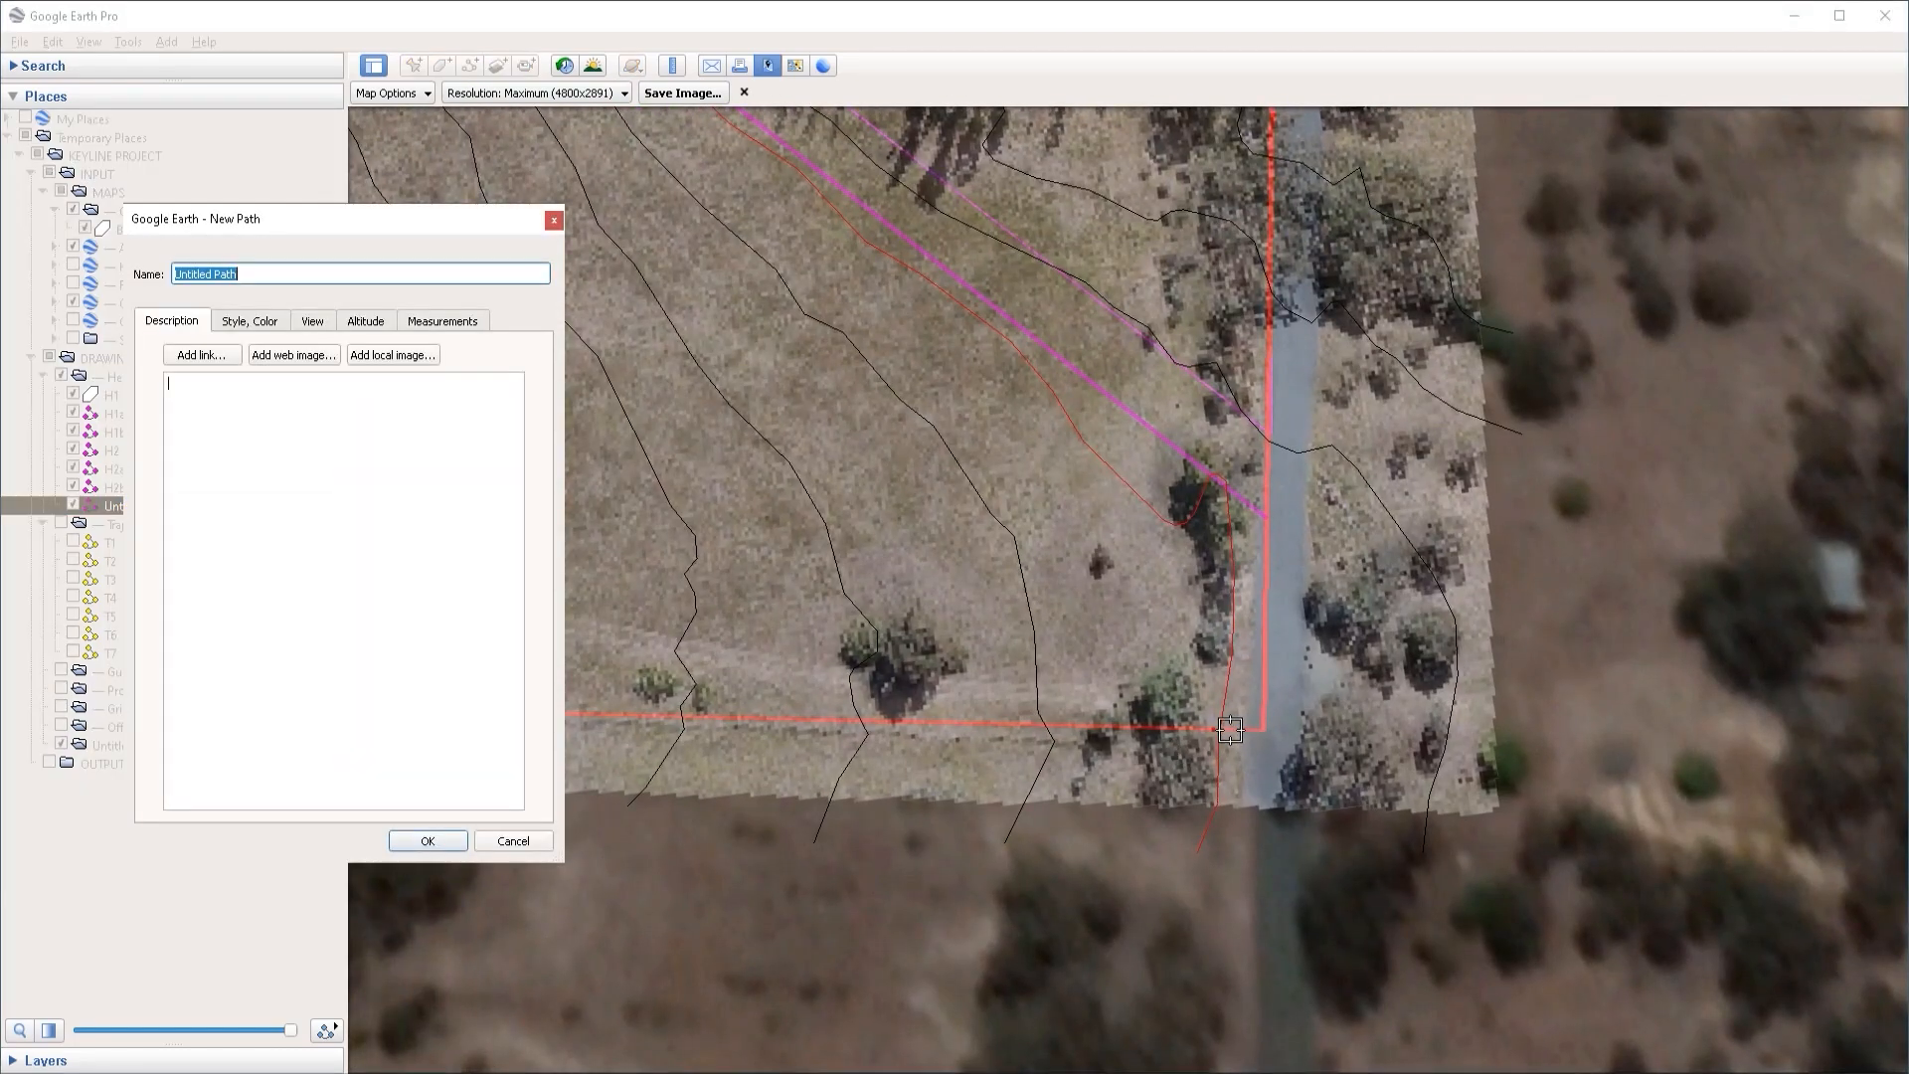
click(1231, 680)
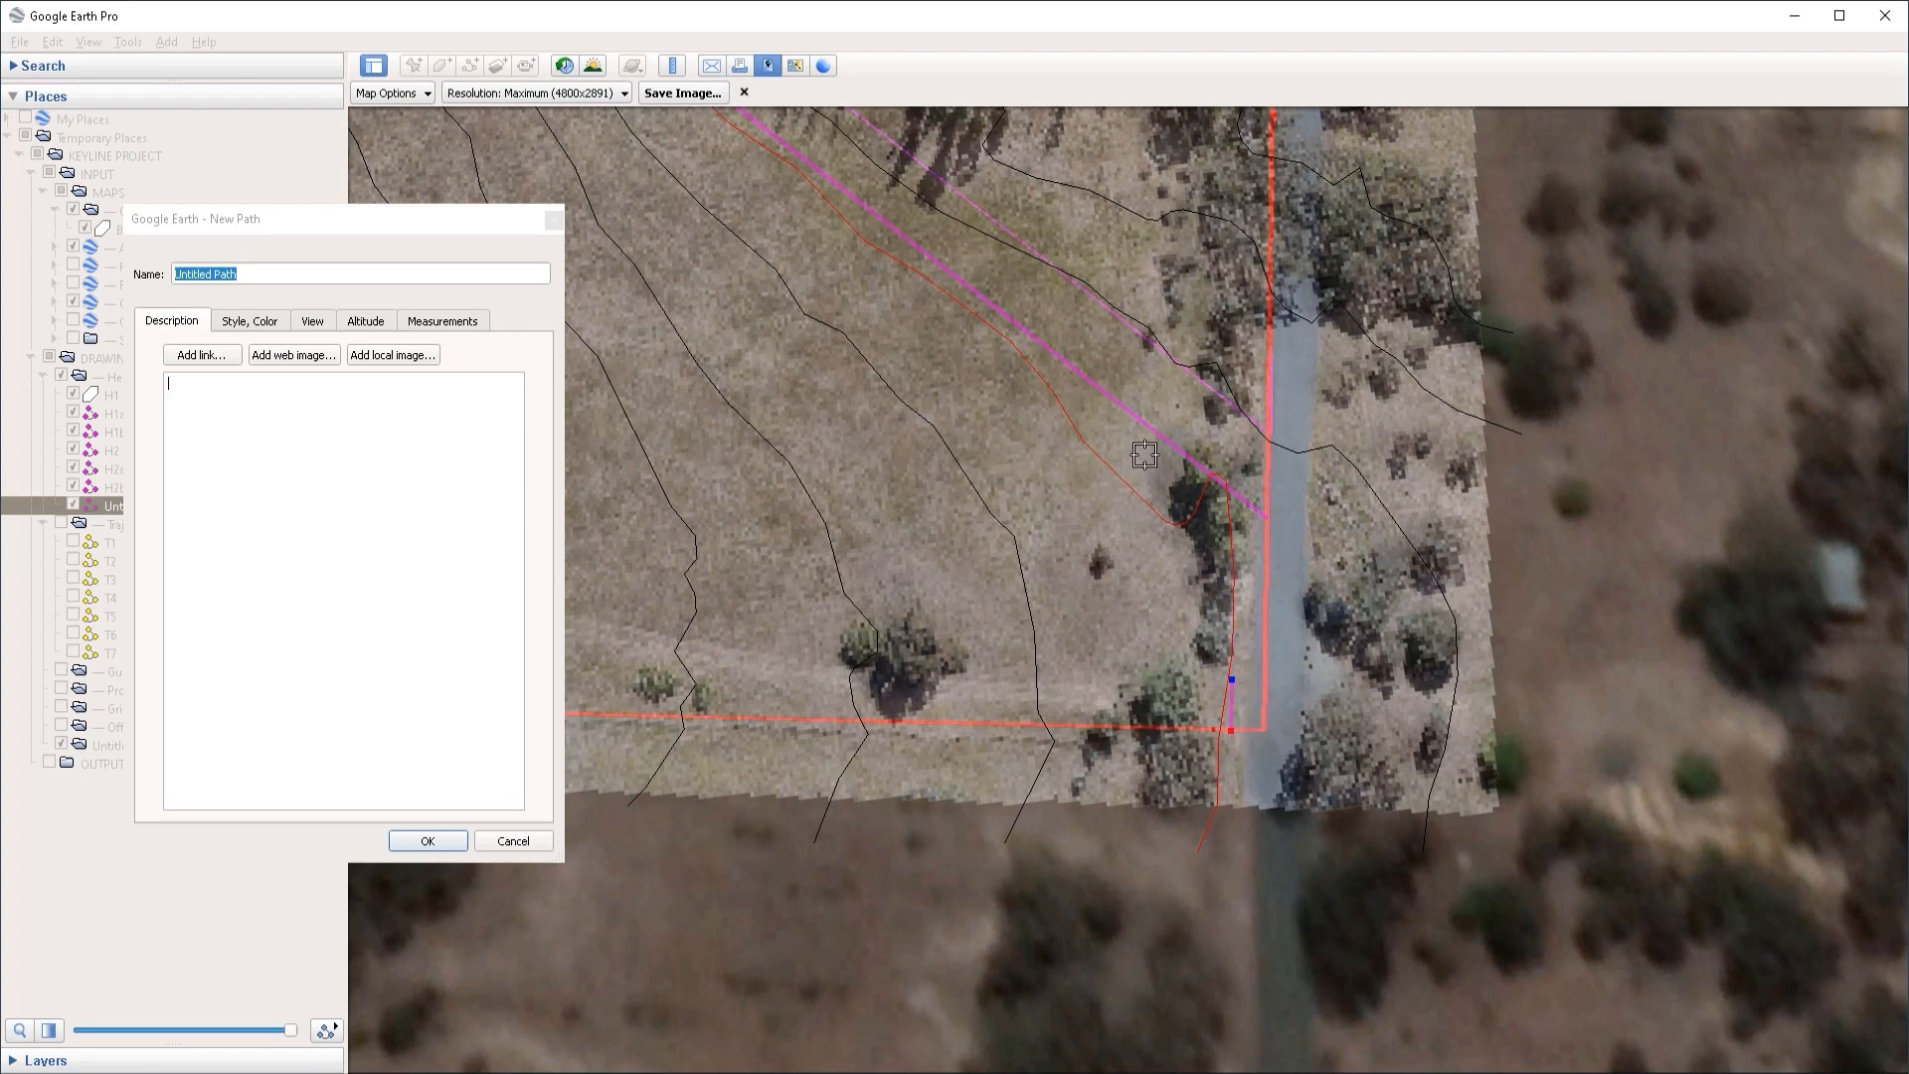
click(442, 322)
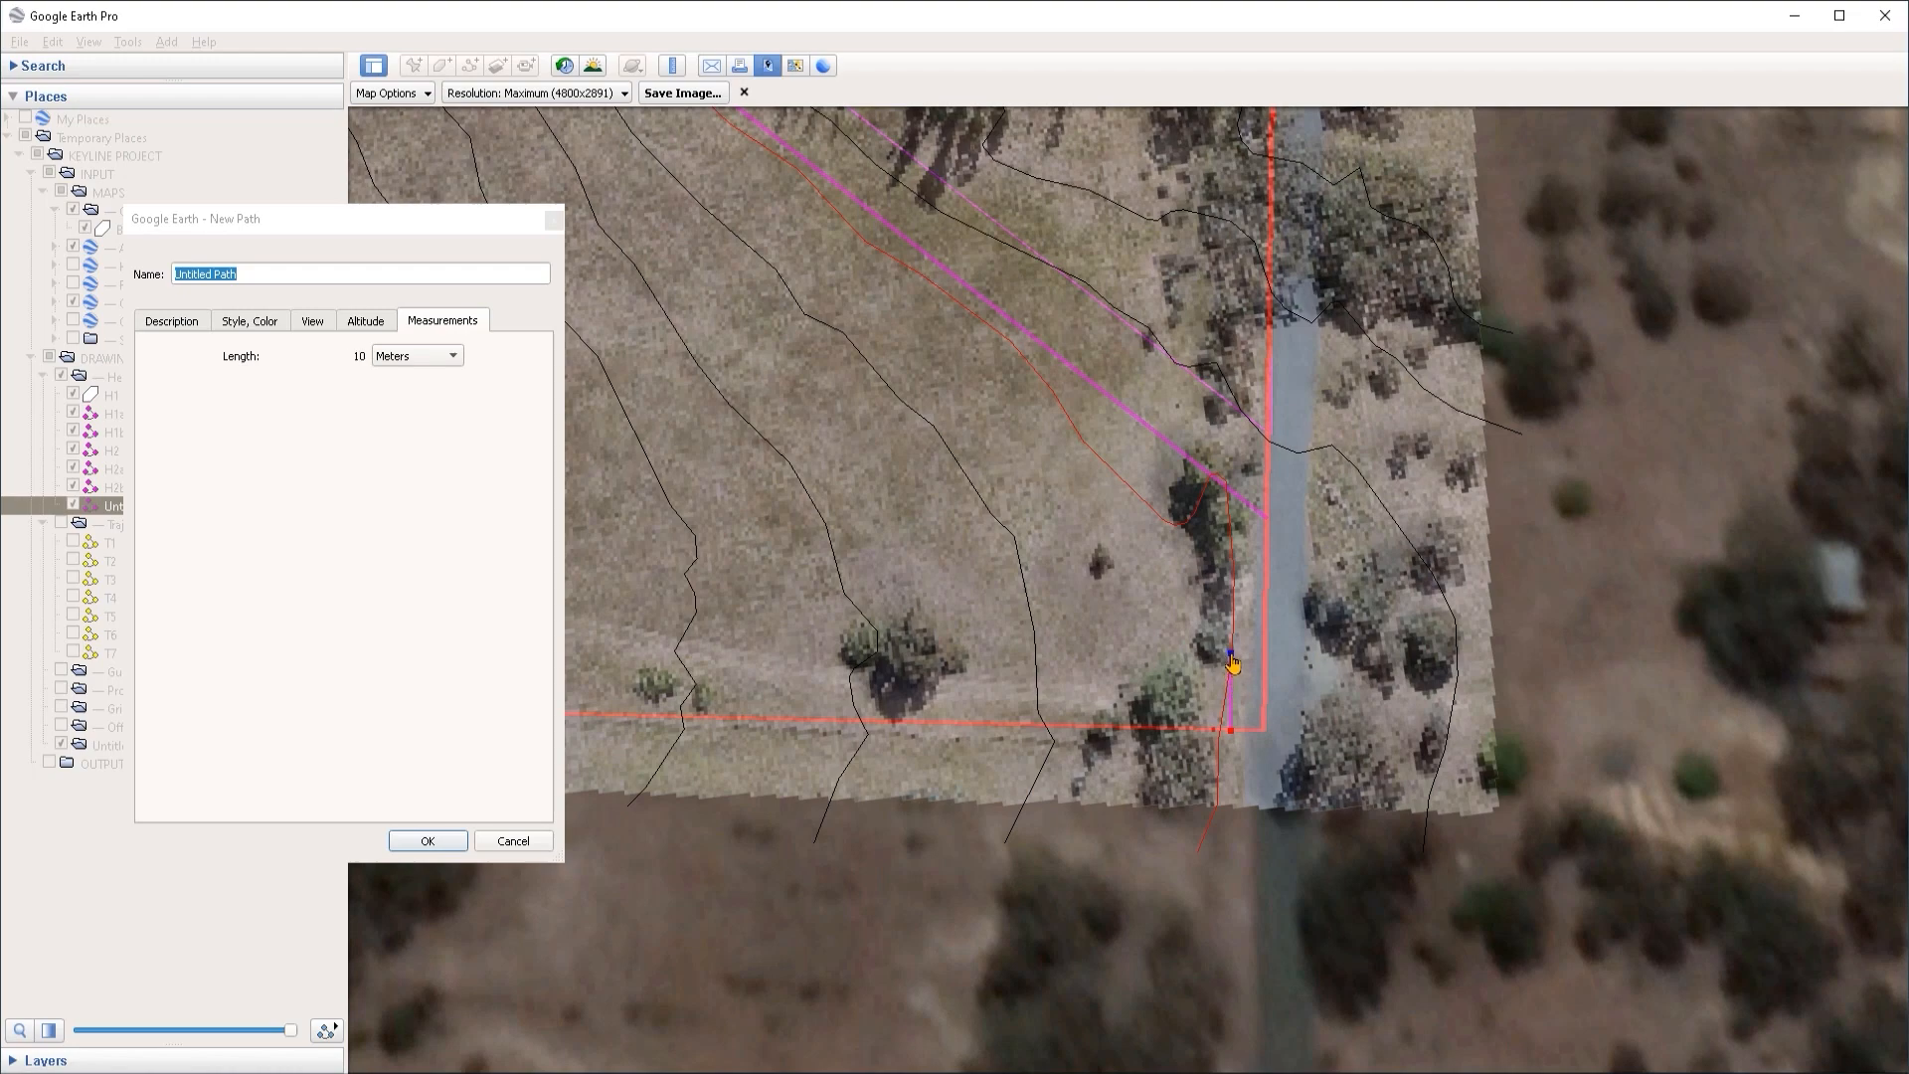
key(Return)
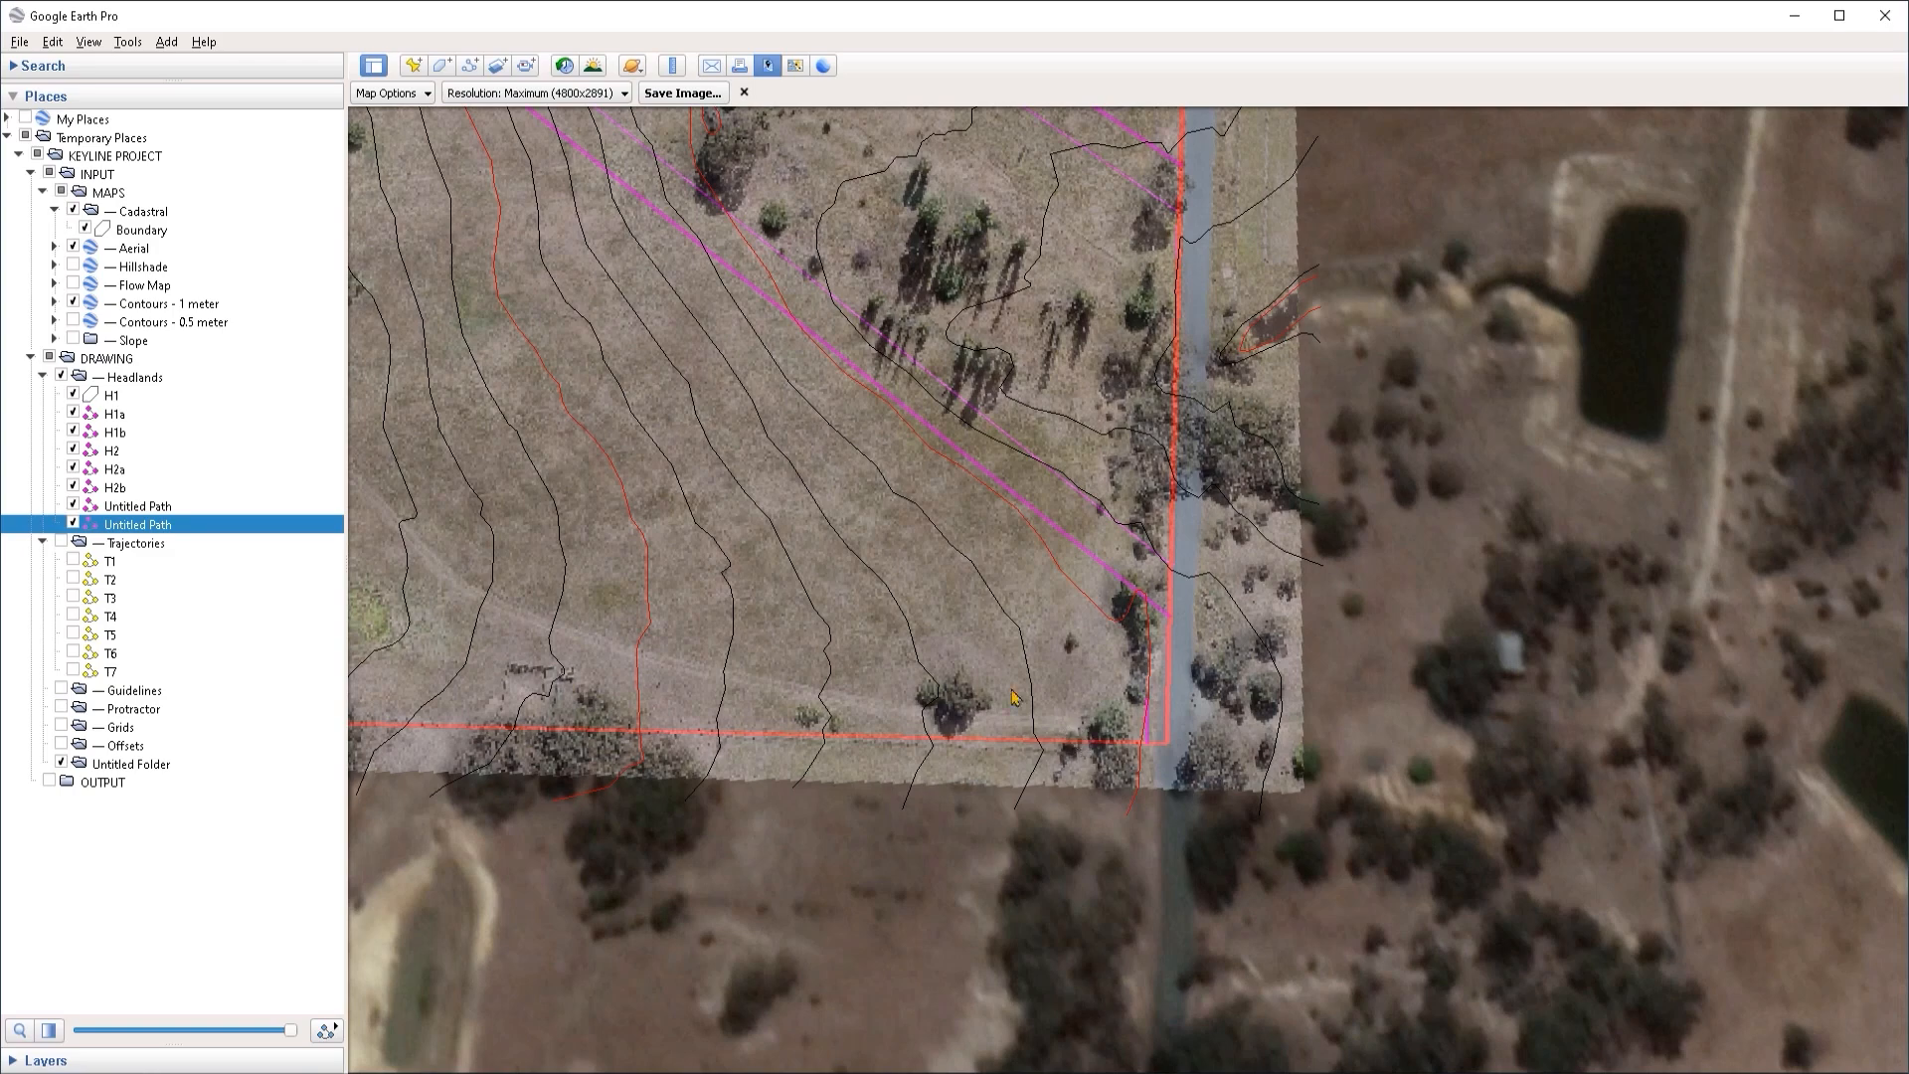
Step: Draw a magenta headland path parallel to the southern boundary through the tops of the two 10 m guide paths
drag(1010, 680, 1193, 680)
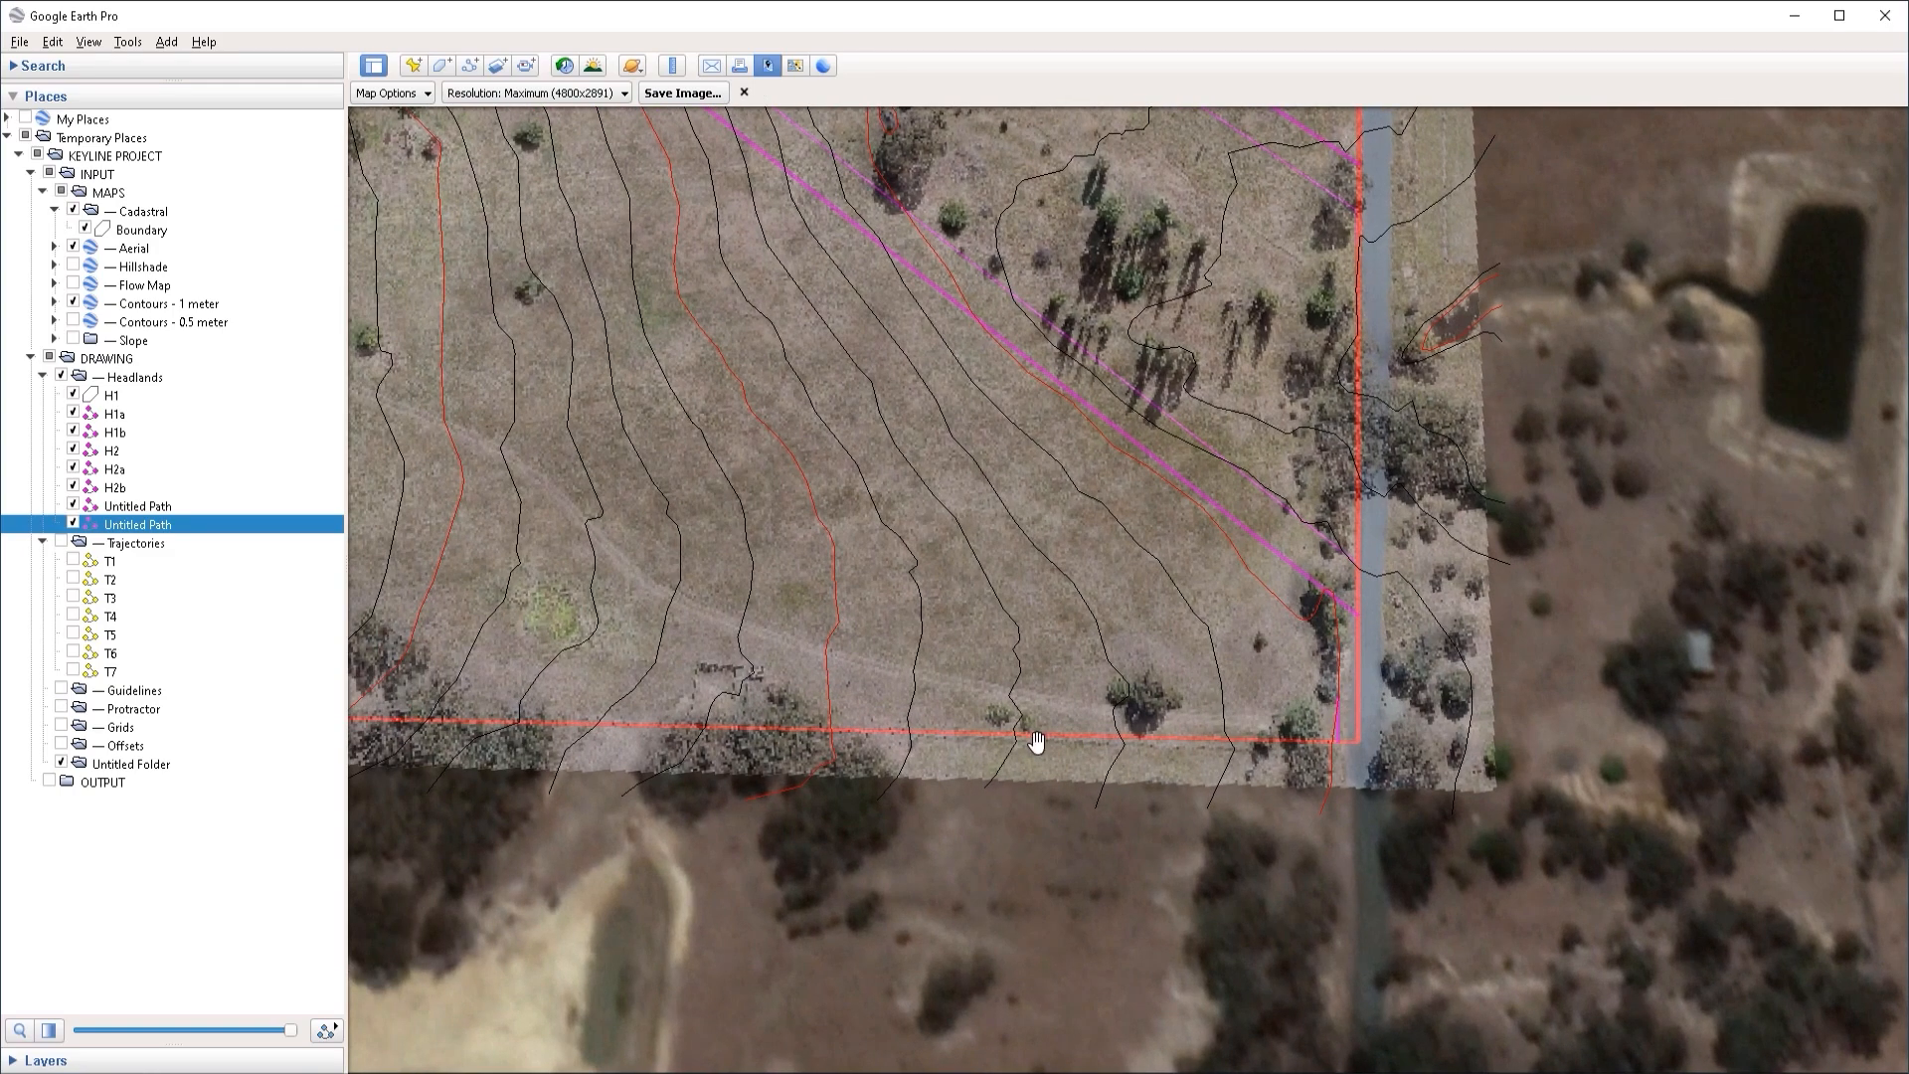
scroll(1037, 743, down, 3)
drag(950, 617, 1298, 596)
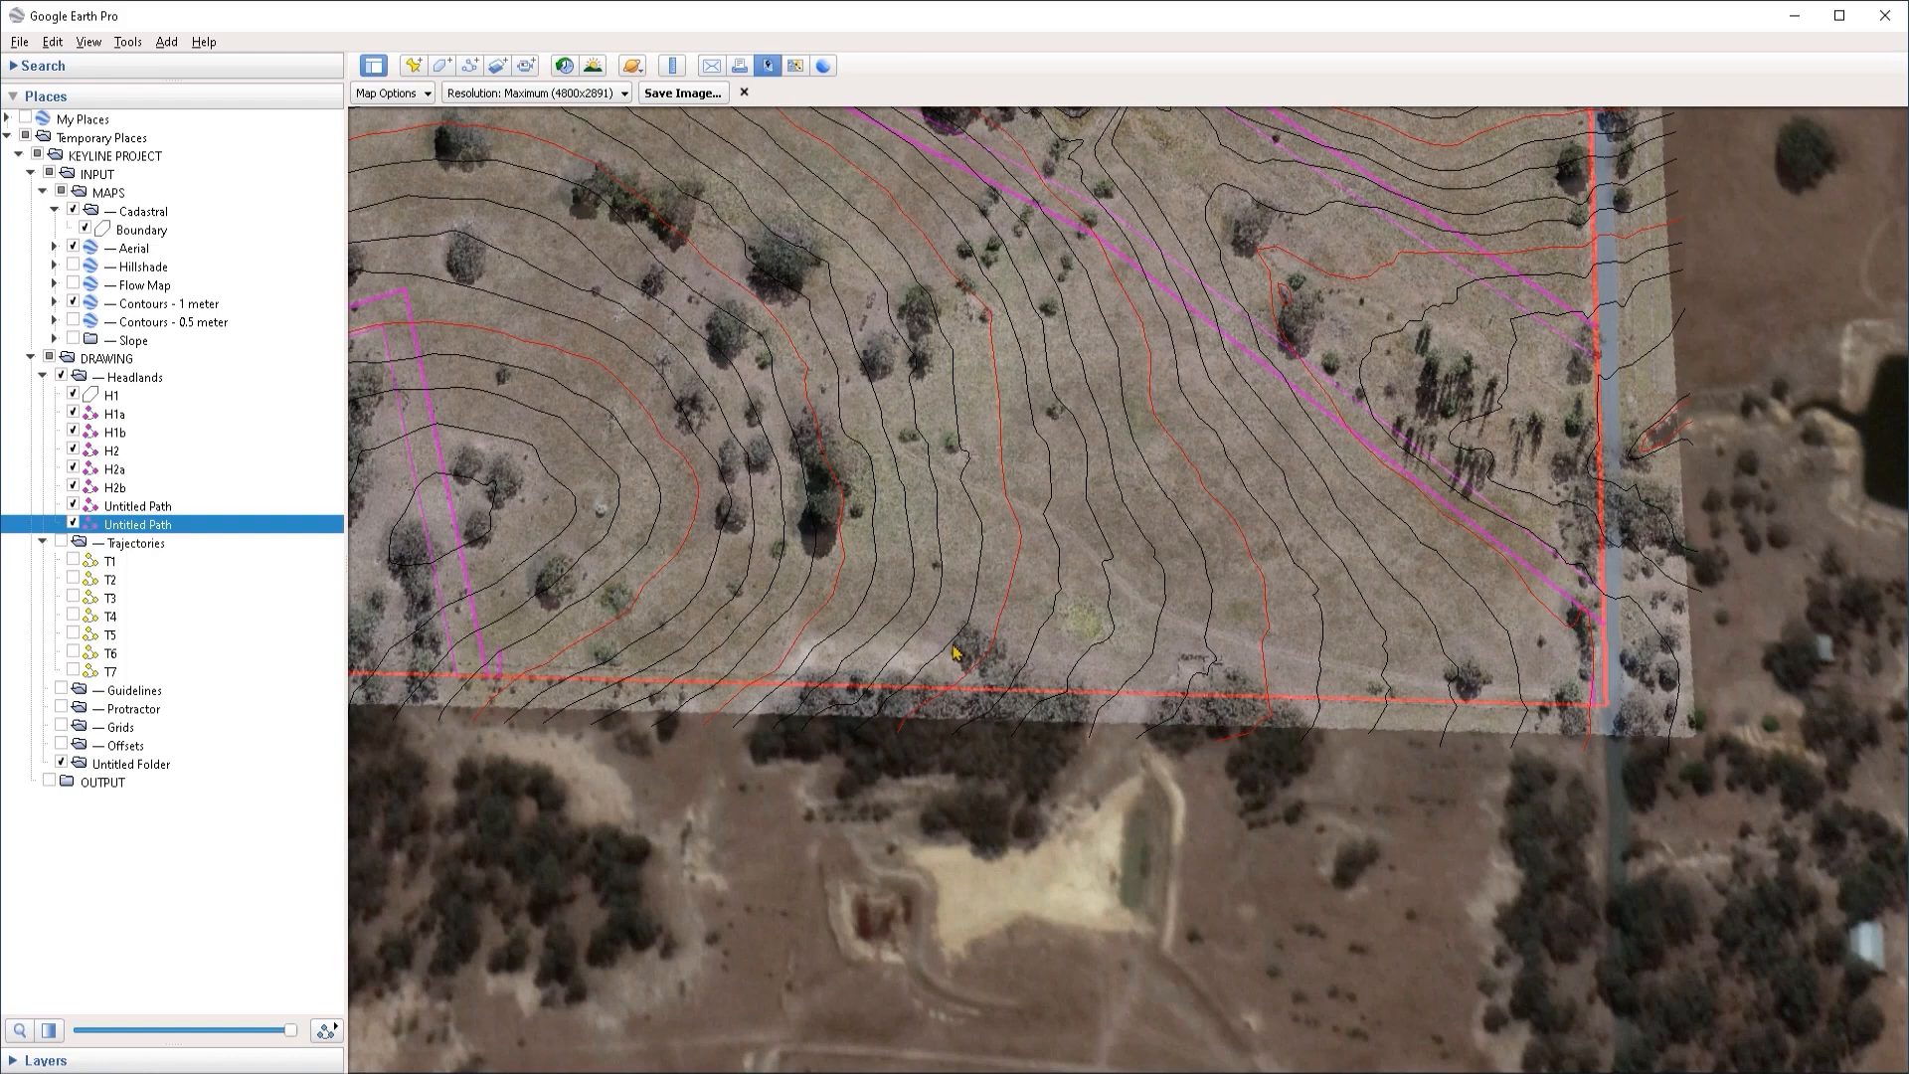
key(ctrl+shift+t)
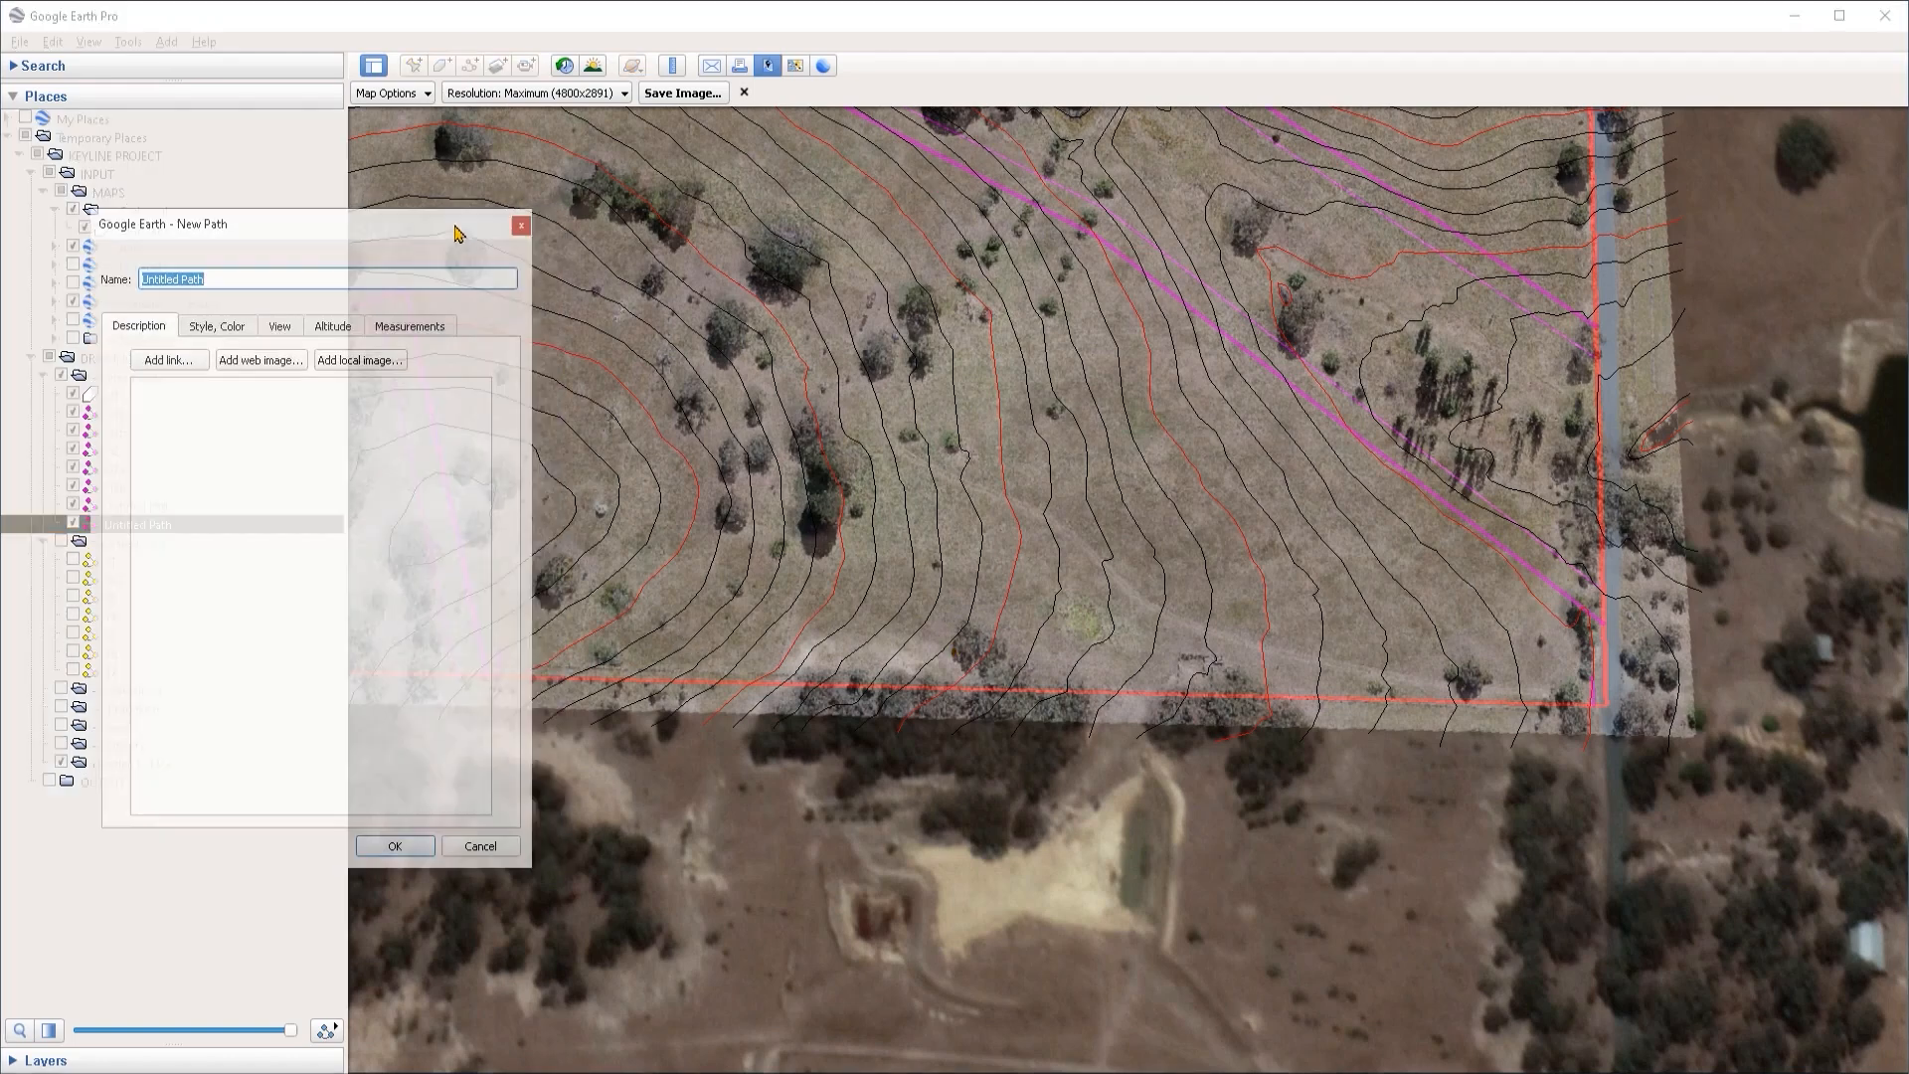
click(1606, 677)
click(486, 651)
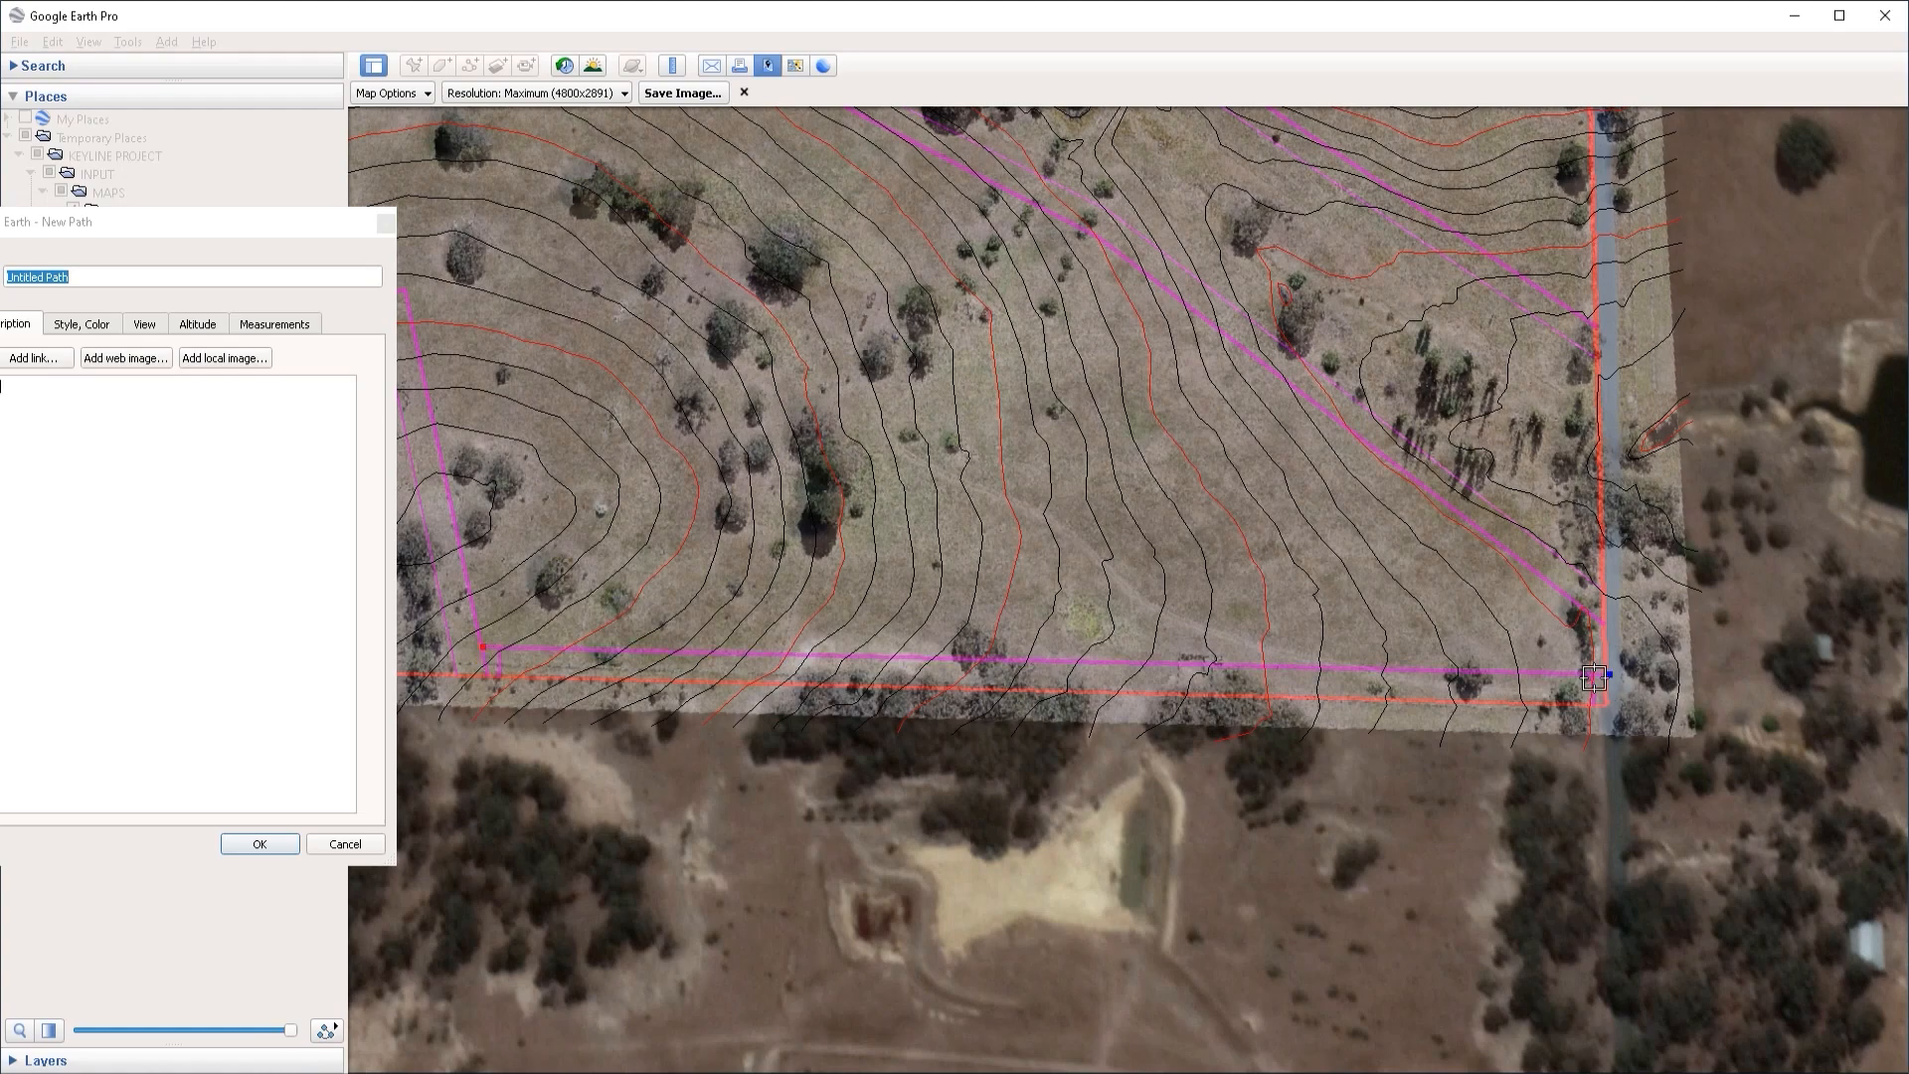
click(290, 843)
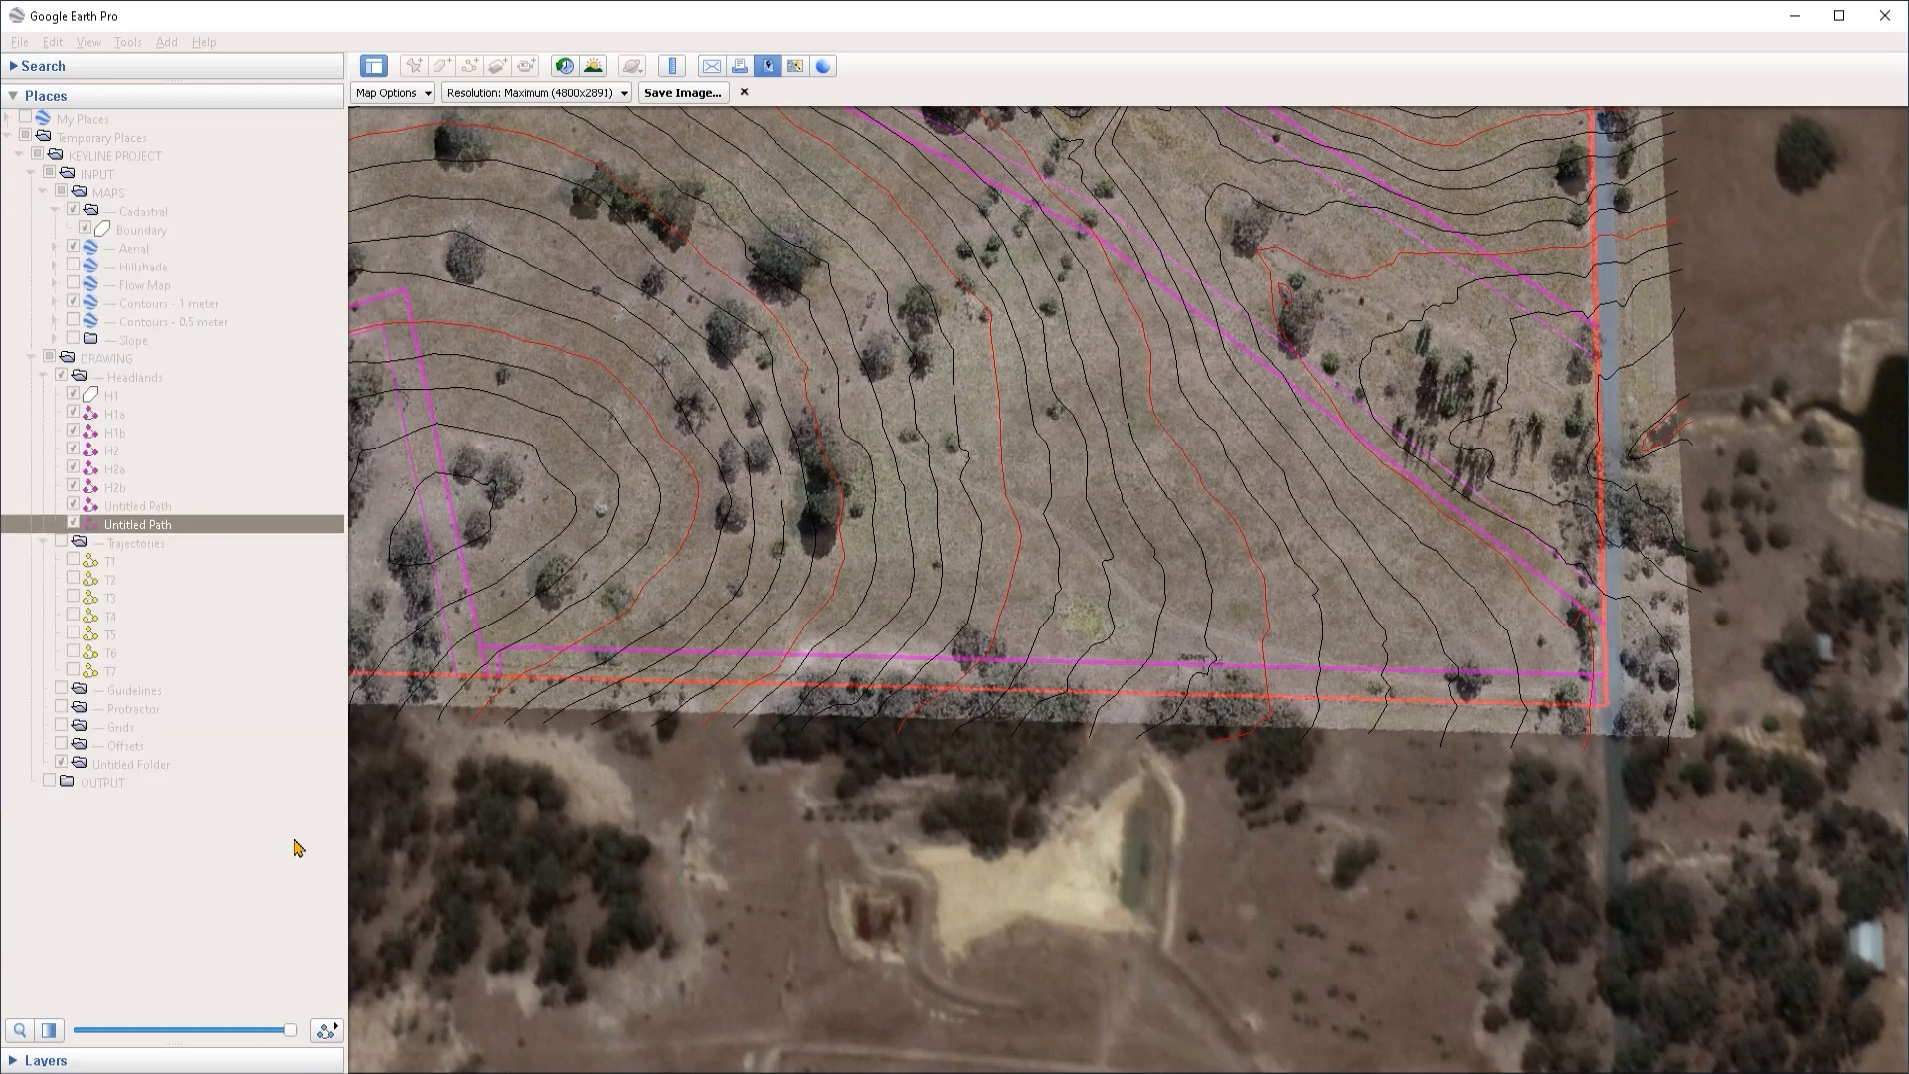
Step: Delete the two short guide paths from the Headlands folder
scroll(1577, 538, up, 3)
click(137, 506)
shift+click(137, 524)
key(Delete)
Step: Draw a short guide path westward from the eastern boundary where the diagonal headland line meets it
drag(1542, 649, 1411, 657)
key(ctrl+shift+t)
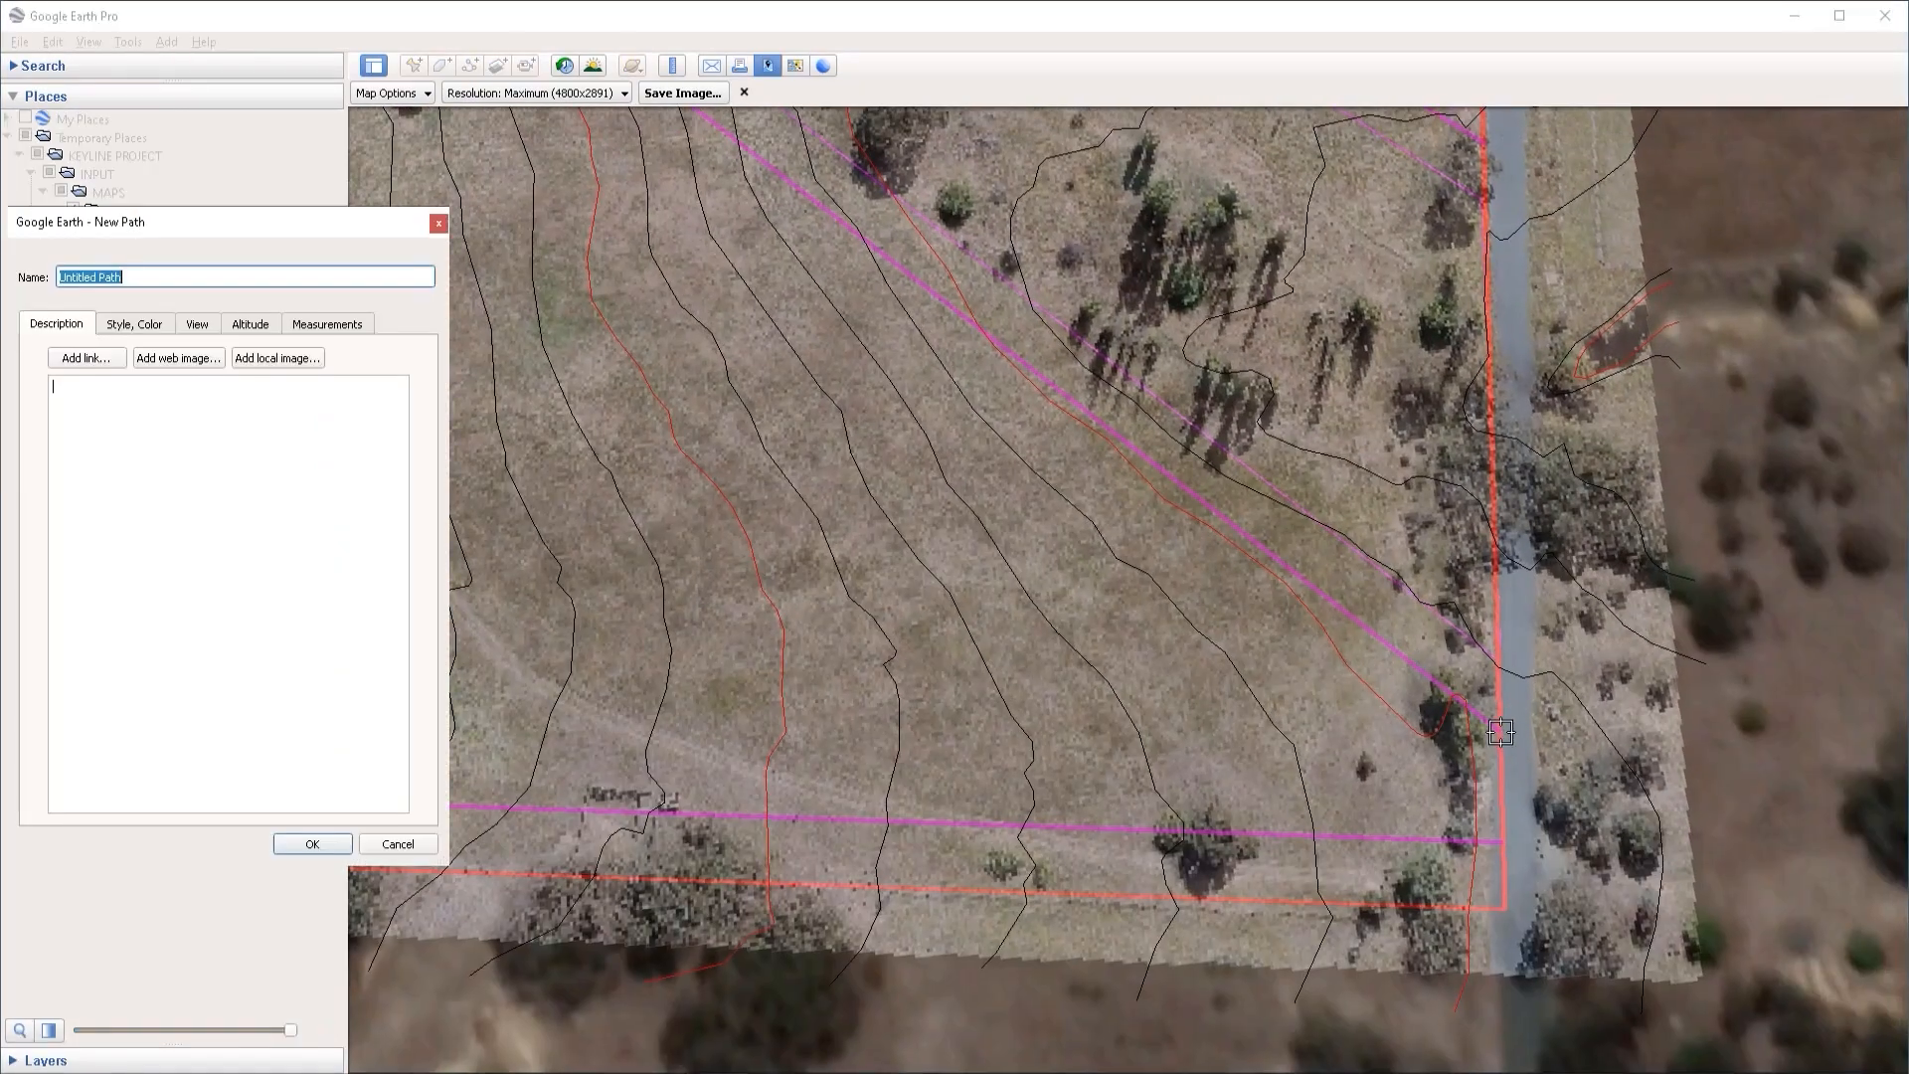
click(1500, 733)
click(1441, 730)
click(312, 843)
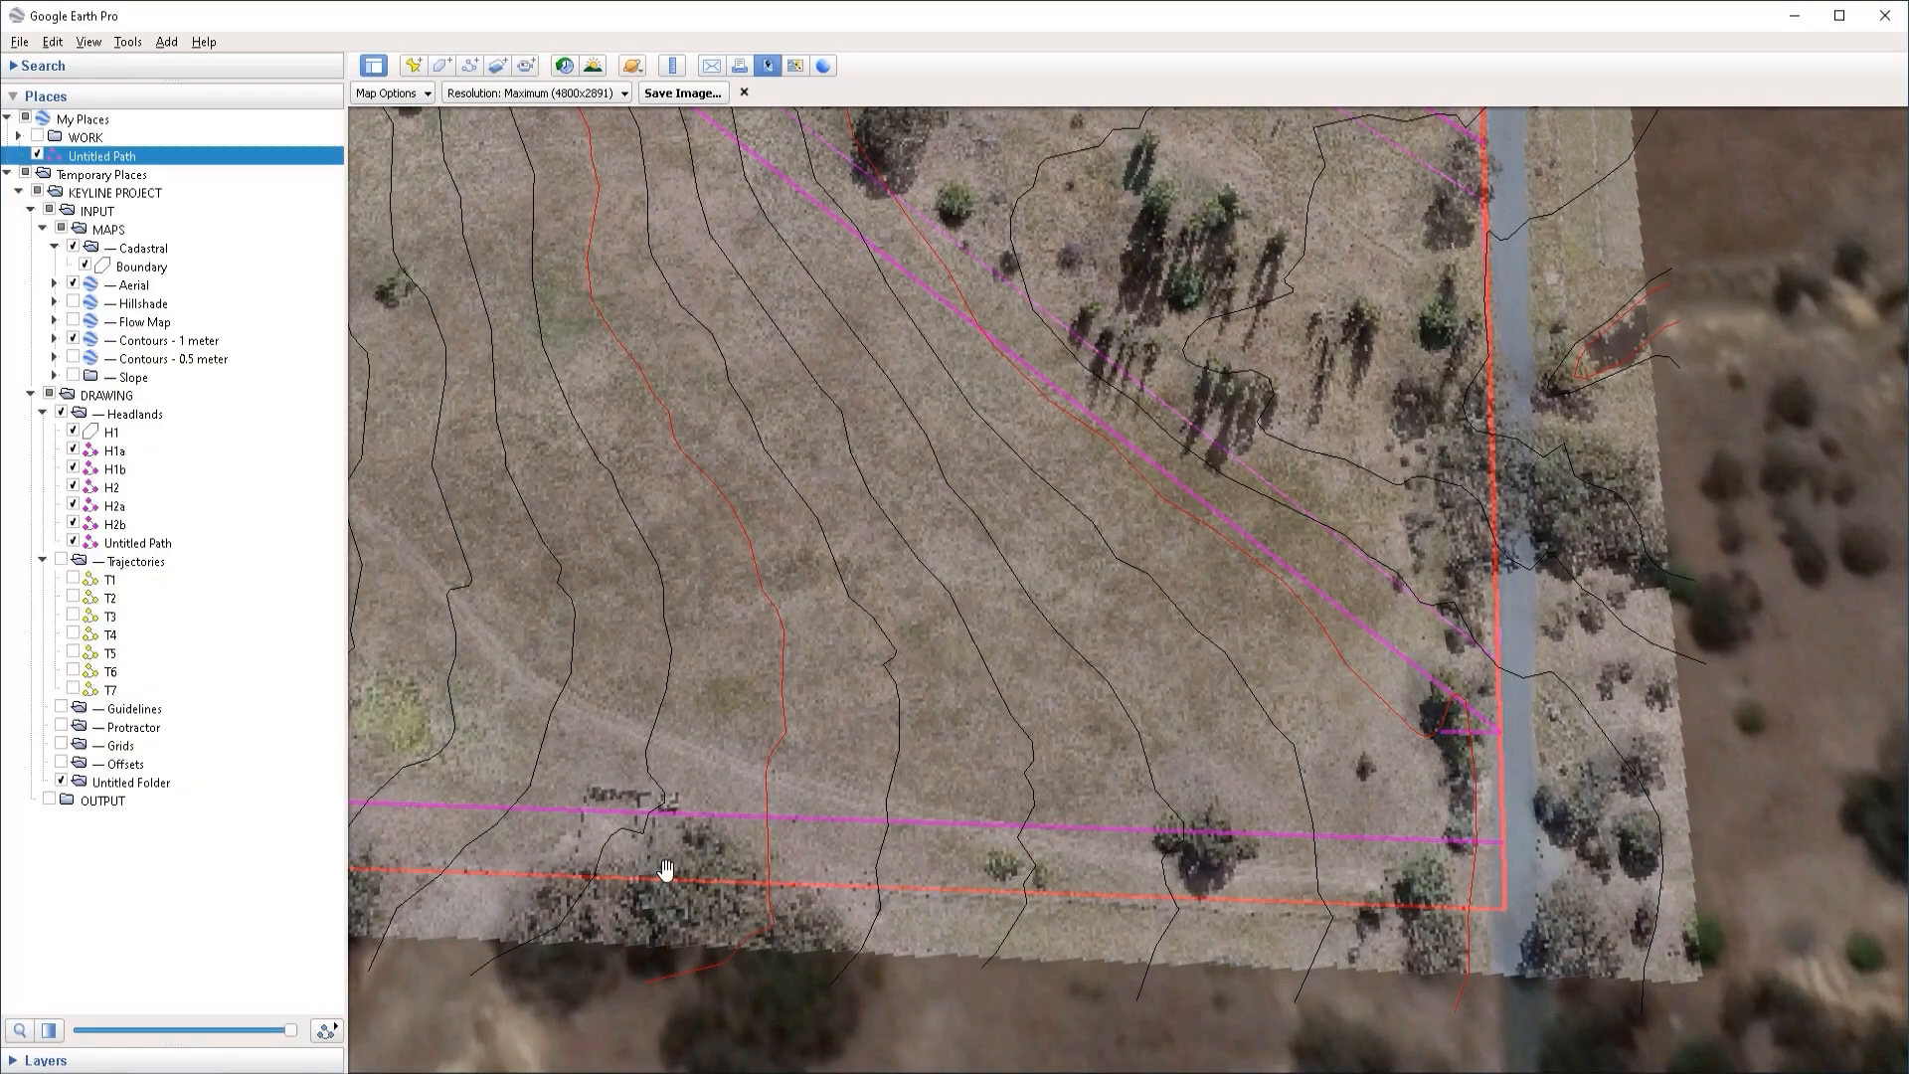
Step: Draw a 10 m guide path westward from the eastern boundary just above the south-east corner
key(ctrl+shift+t)
click(327, 324)
click(1505, 894)
click(1446, 893)
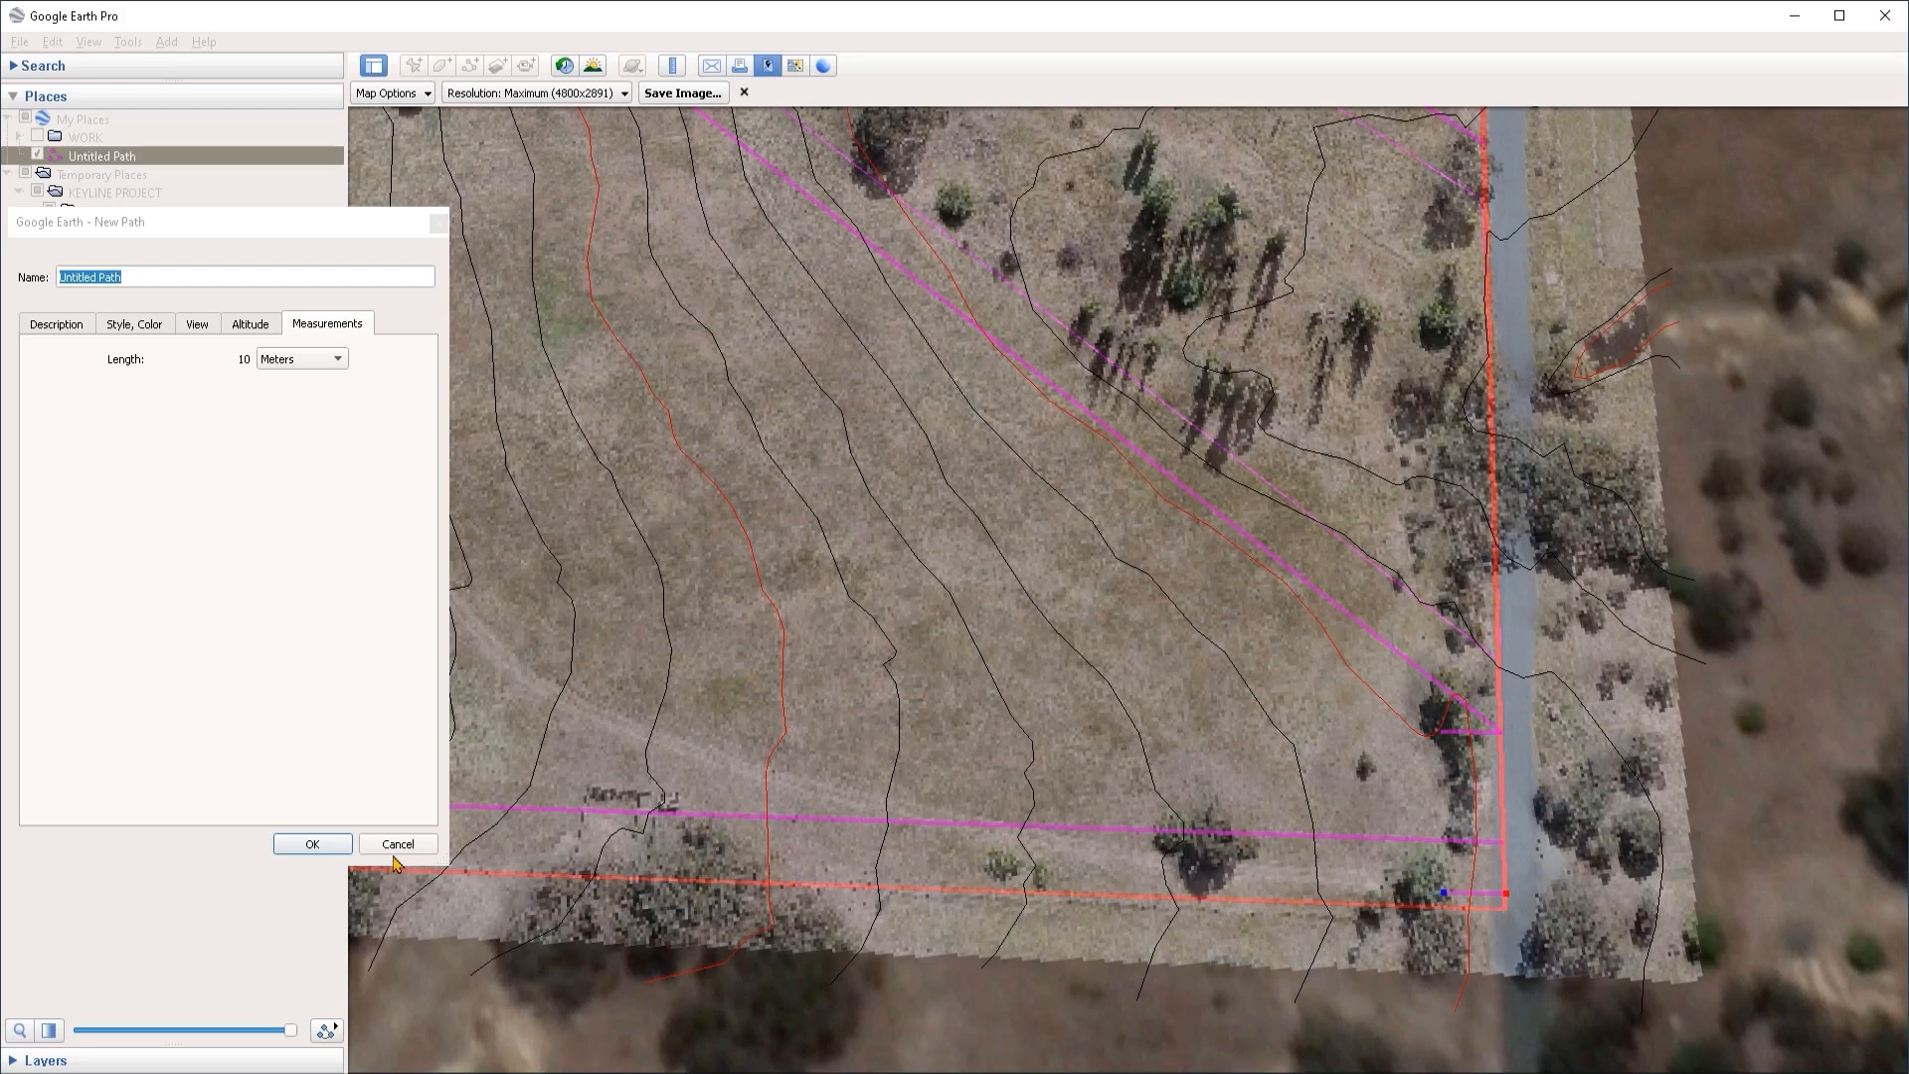
click(312, 843)
Step: Draw an eastern headland path through the inner ends of the guides, from the diagonal headland line to the southern boundary
key(ctrl+shift+t)
click(1445, 696)
click(1444, 908)
drag(1444, 696, 1440, 683)
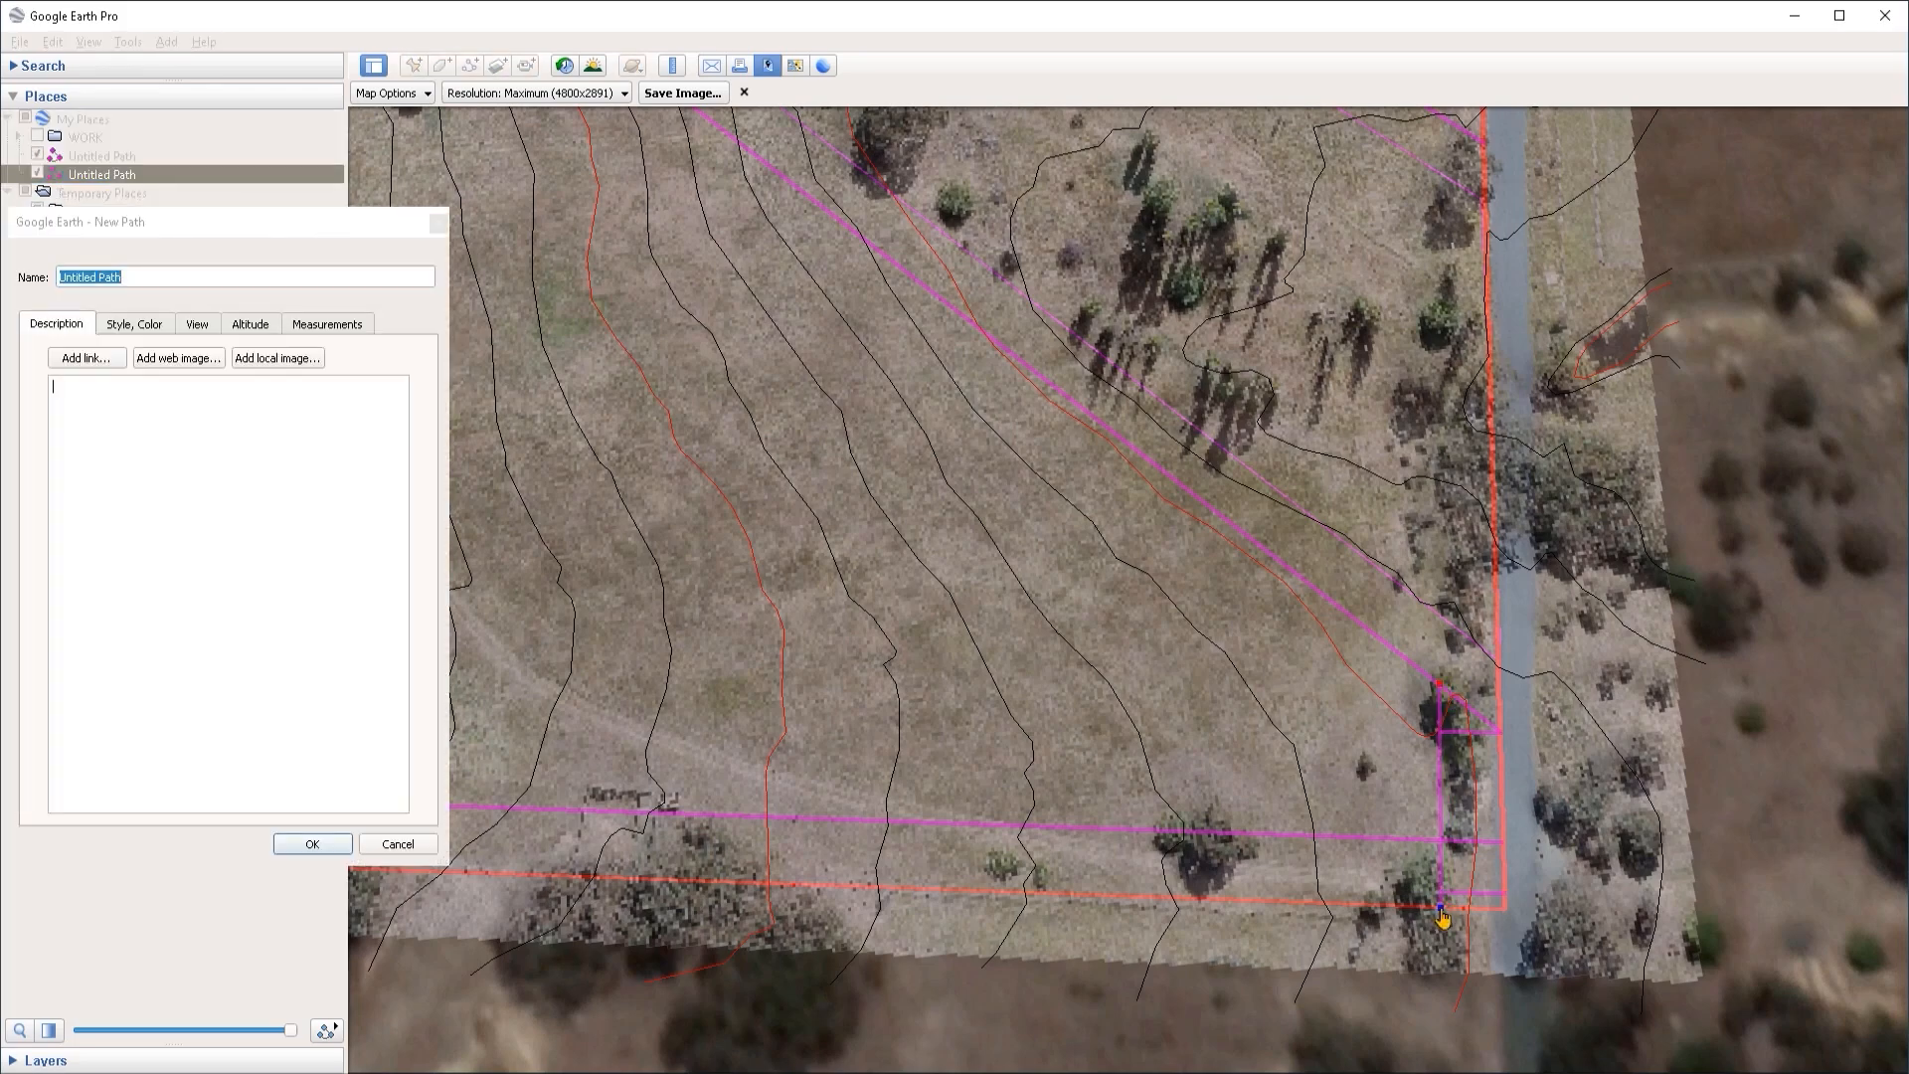
click(290, 848)
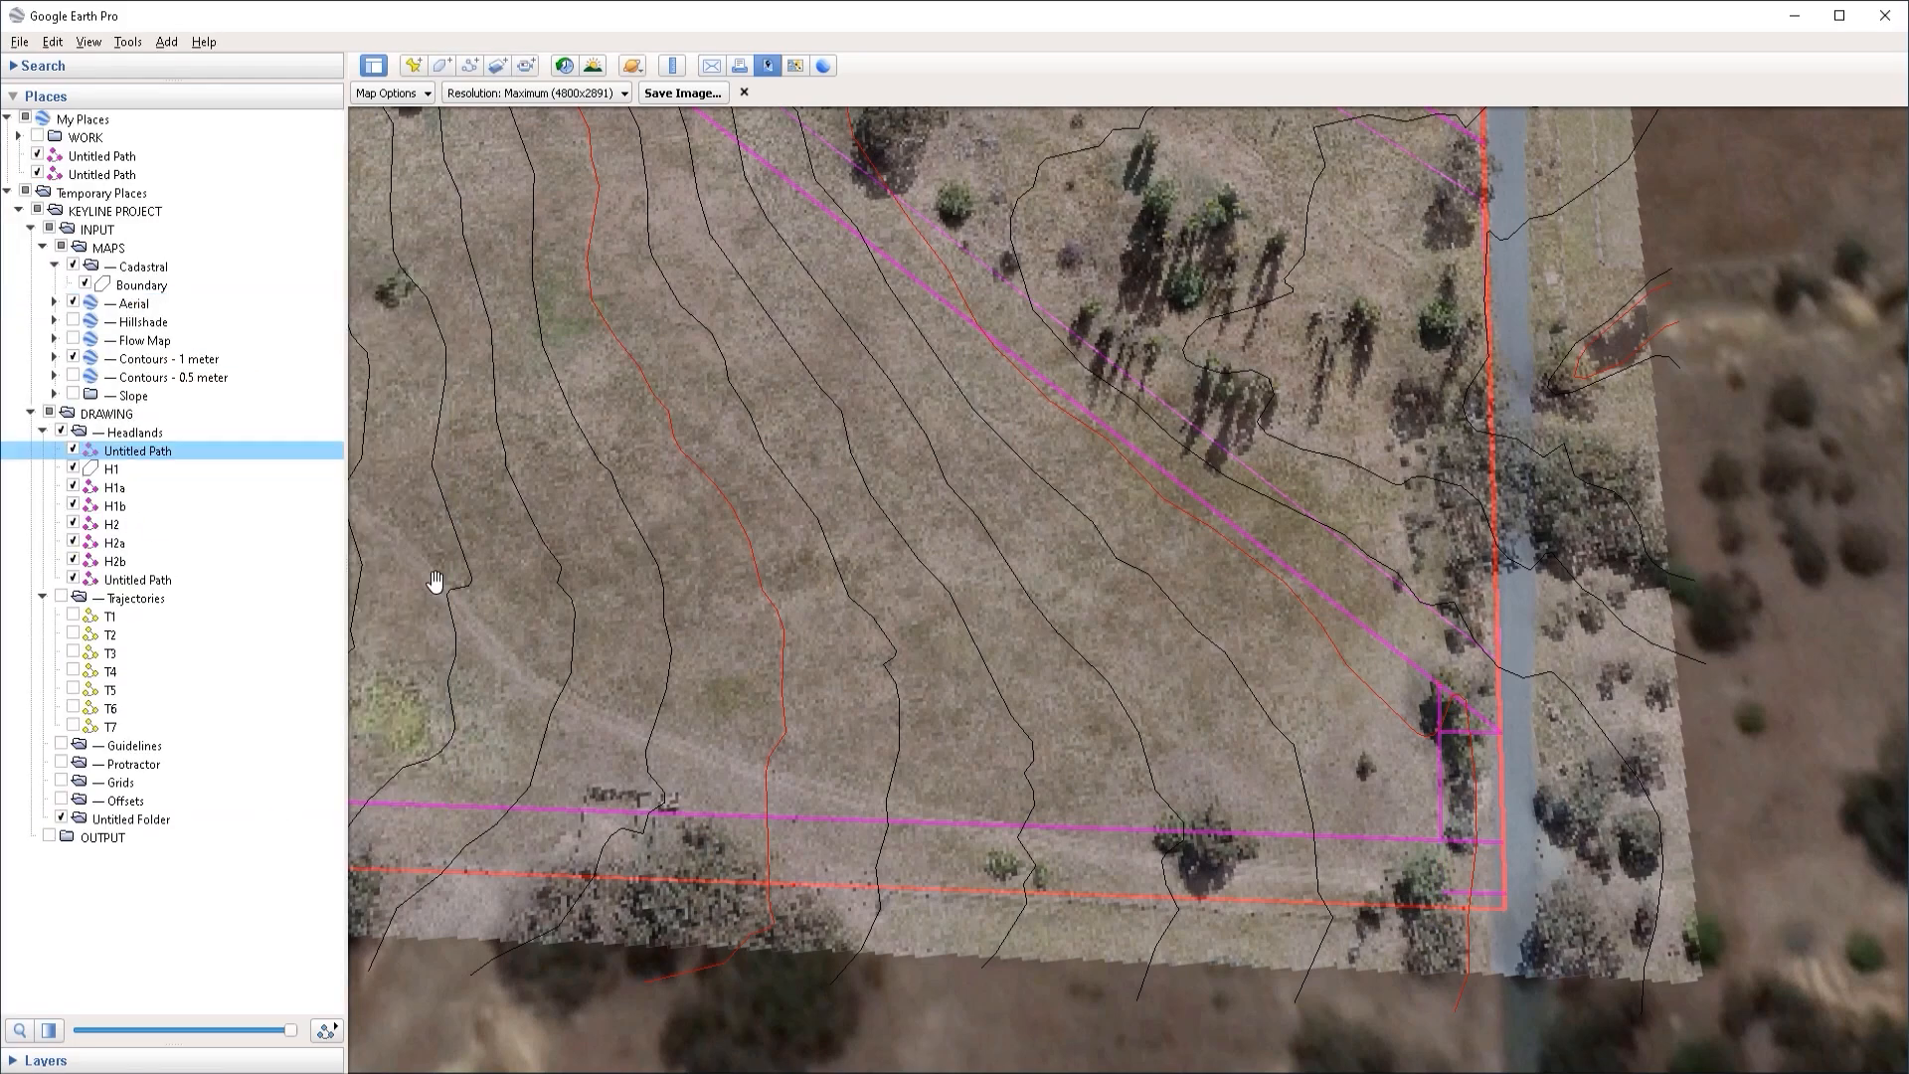
Step: Remove the two short untitled guide paths from My Places
click(102, 156)
shift+click(103, 175)
right_click(143, 168)
click(171, 195)
Step: Trim the southern headland path by moving its eastern end to the foot of the eastern headland path
scroll(1363, 801, up, 1)
right_click(1452, 940)
click(1505, 948)
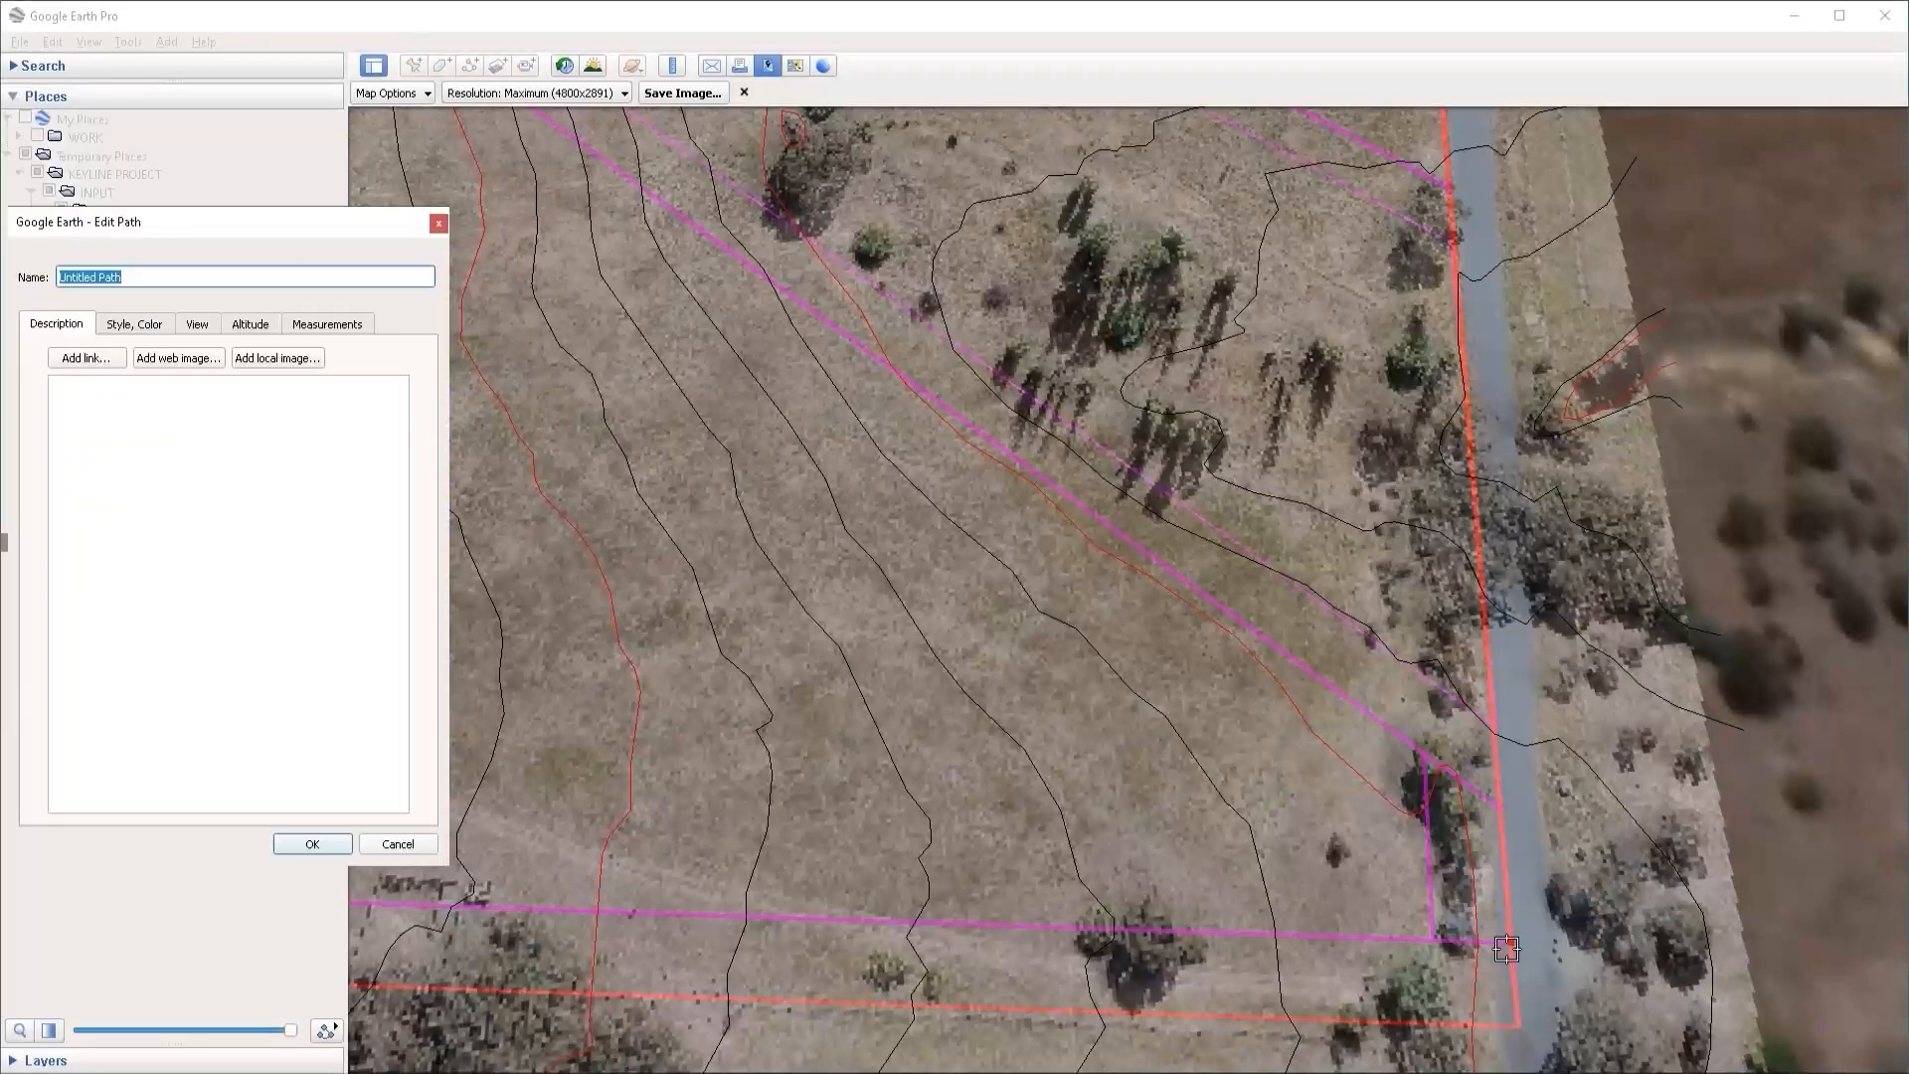
drag(1506, 949, 1432, 944)
click(324, 851)
Step: Move the south-eastern end of headland path H1b back to the upper end of the short eastern headland path
scroll(1385, 751, down, 1)
right_click(1386, 751)
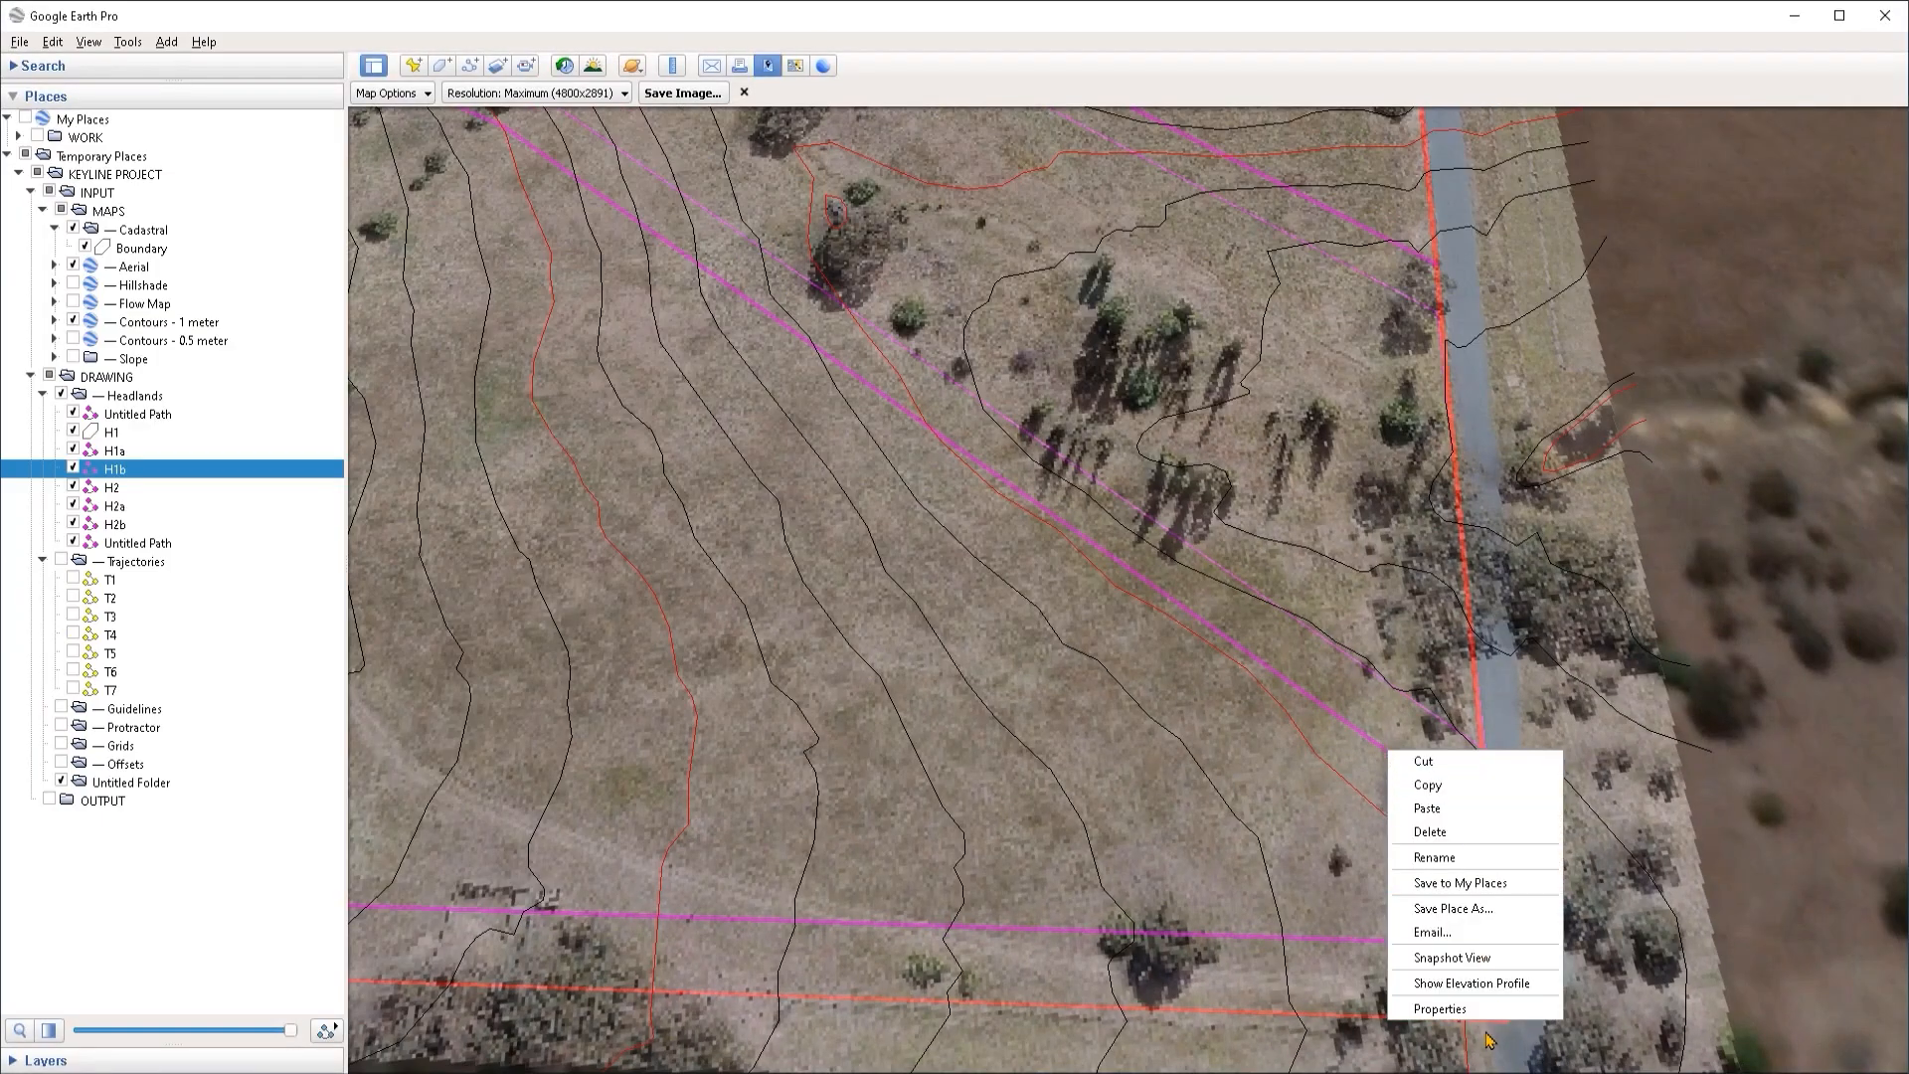
click(1461, 1008)
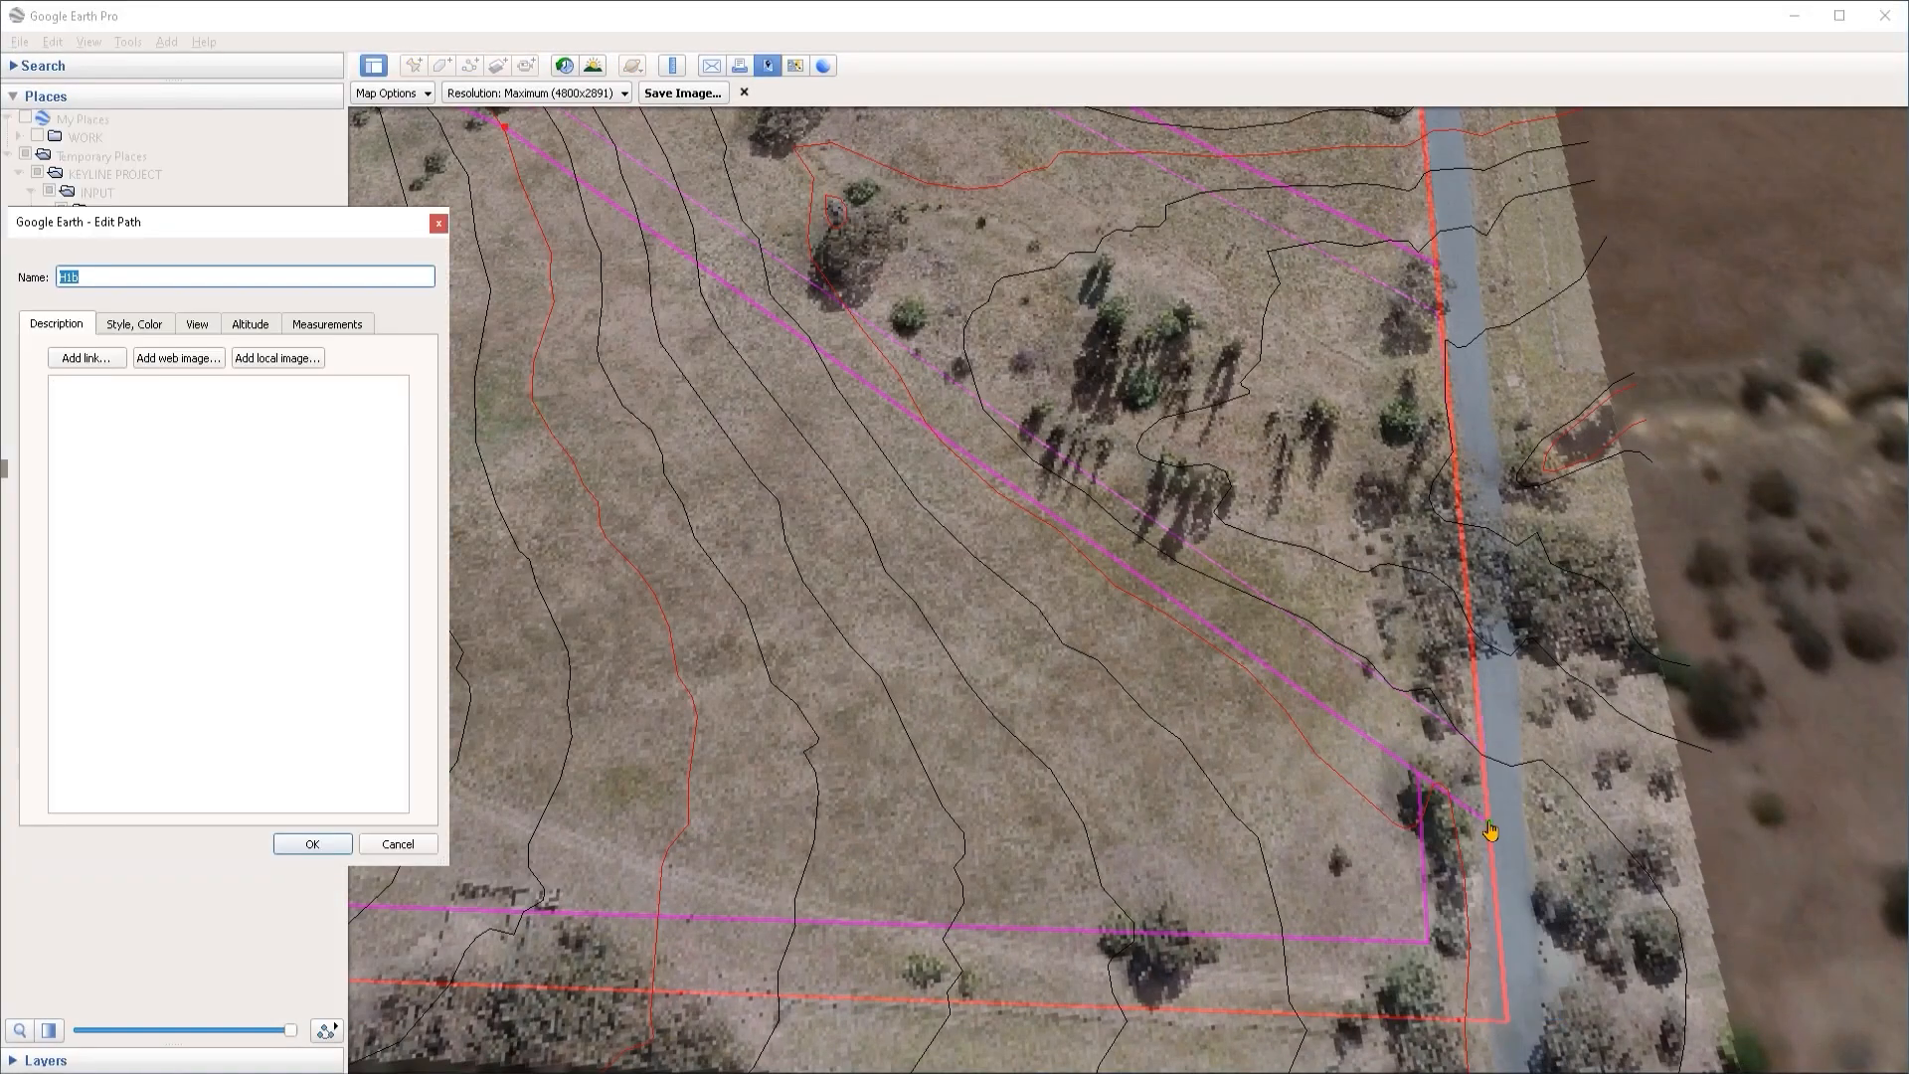
drag(1490, 831, 1420, 789)
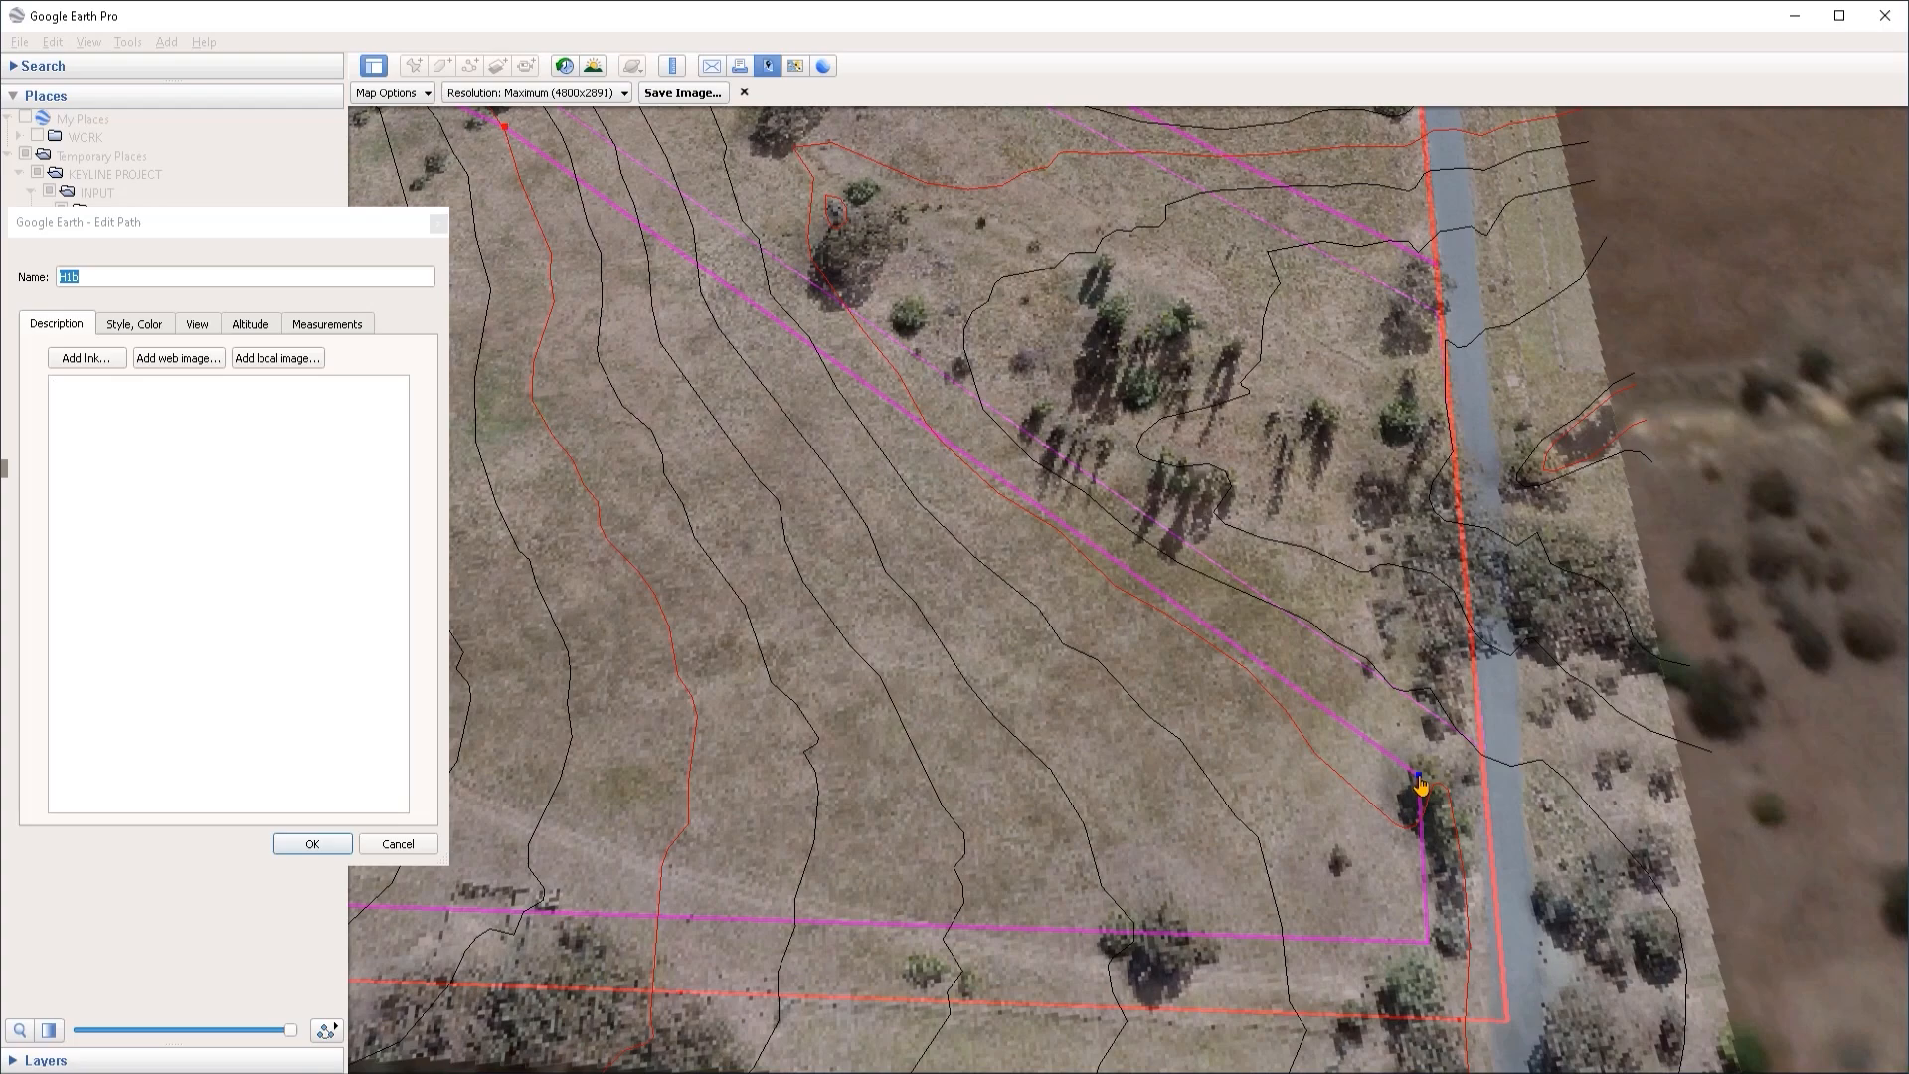
click(335, 852)
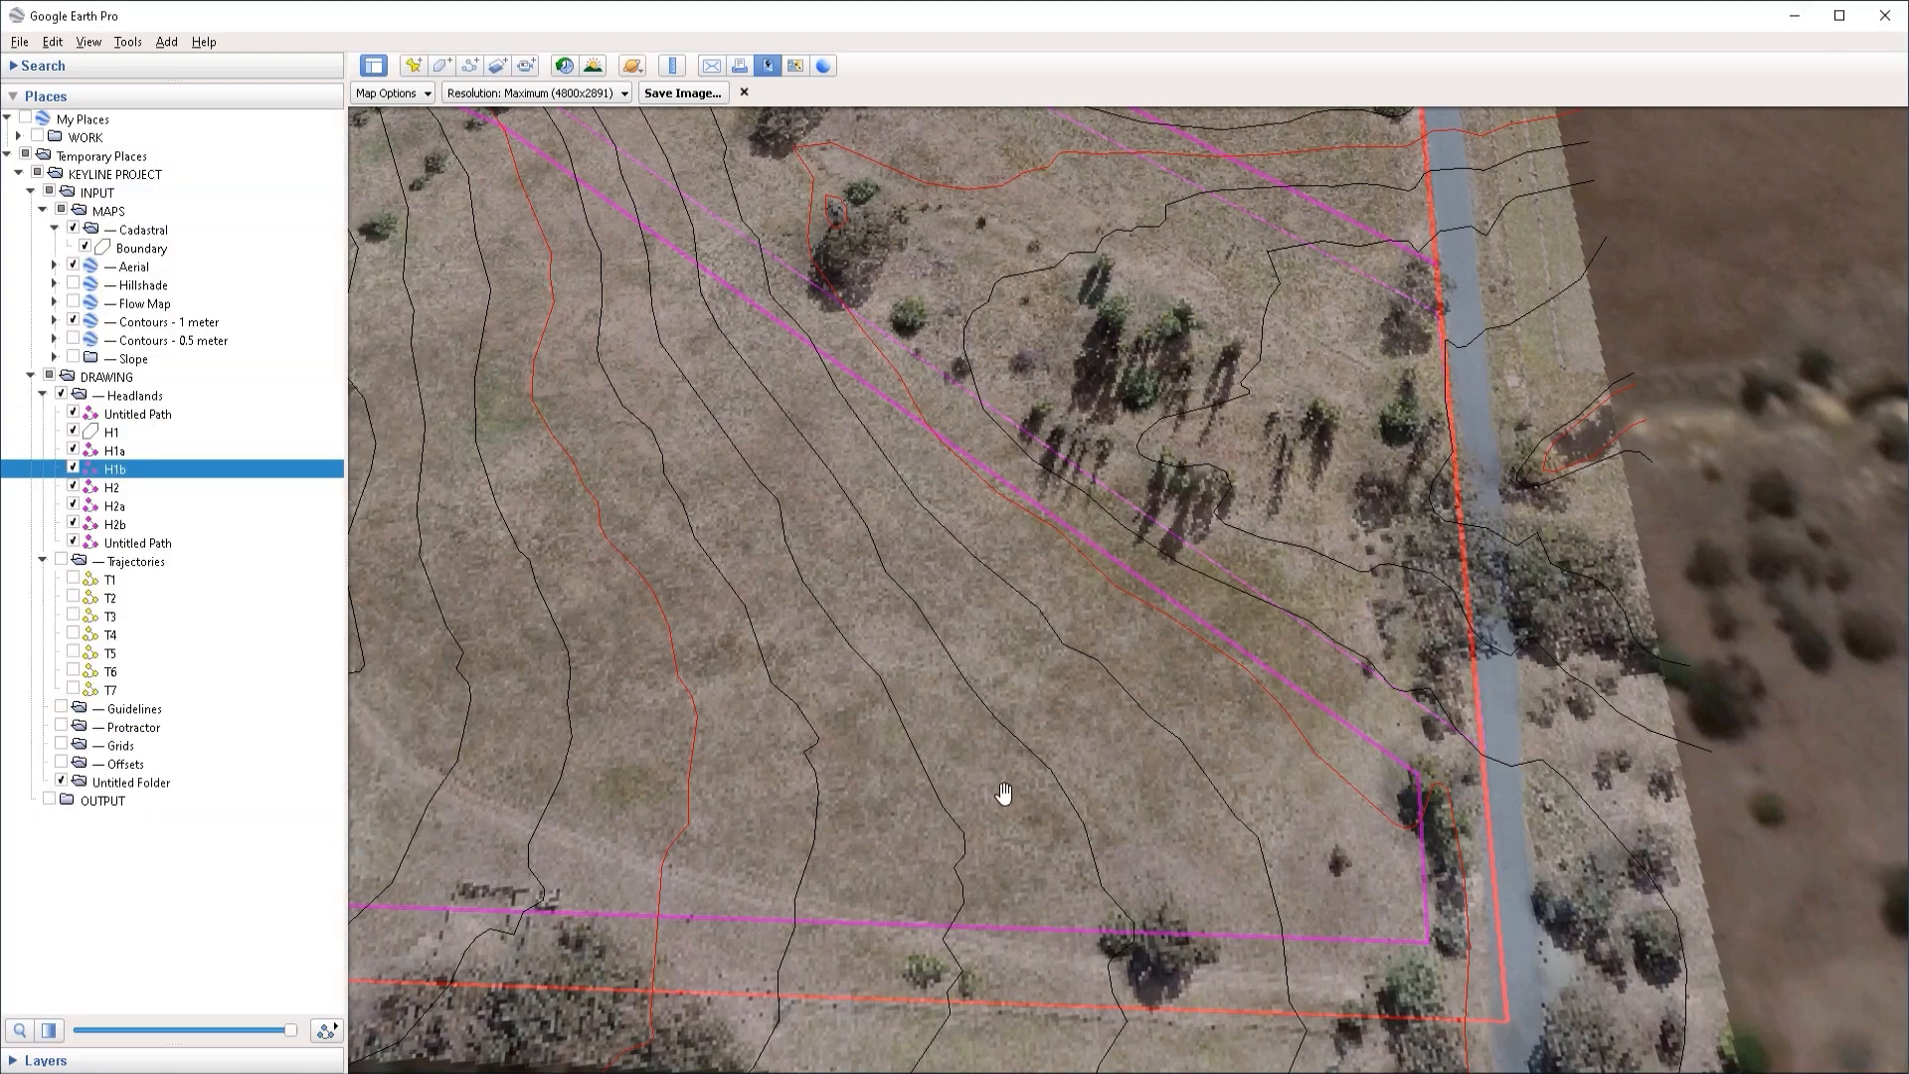
Step: Pull the southern end of headland path H2a back from the boundary to the western end of the southern headland path
scroll(1004, 794, down, 3)
drag(795, 724, 1535, 623)
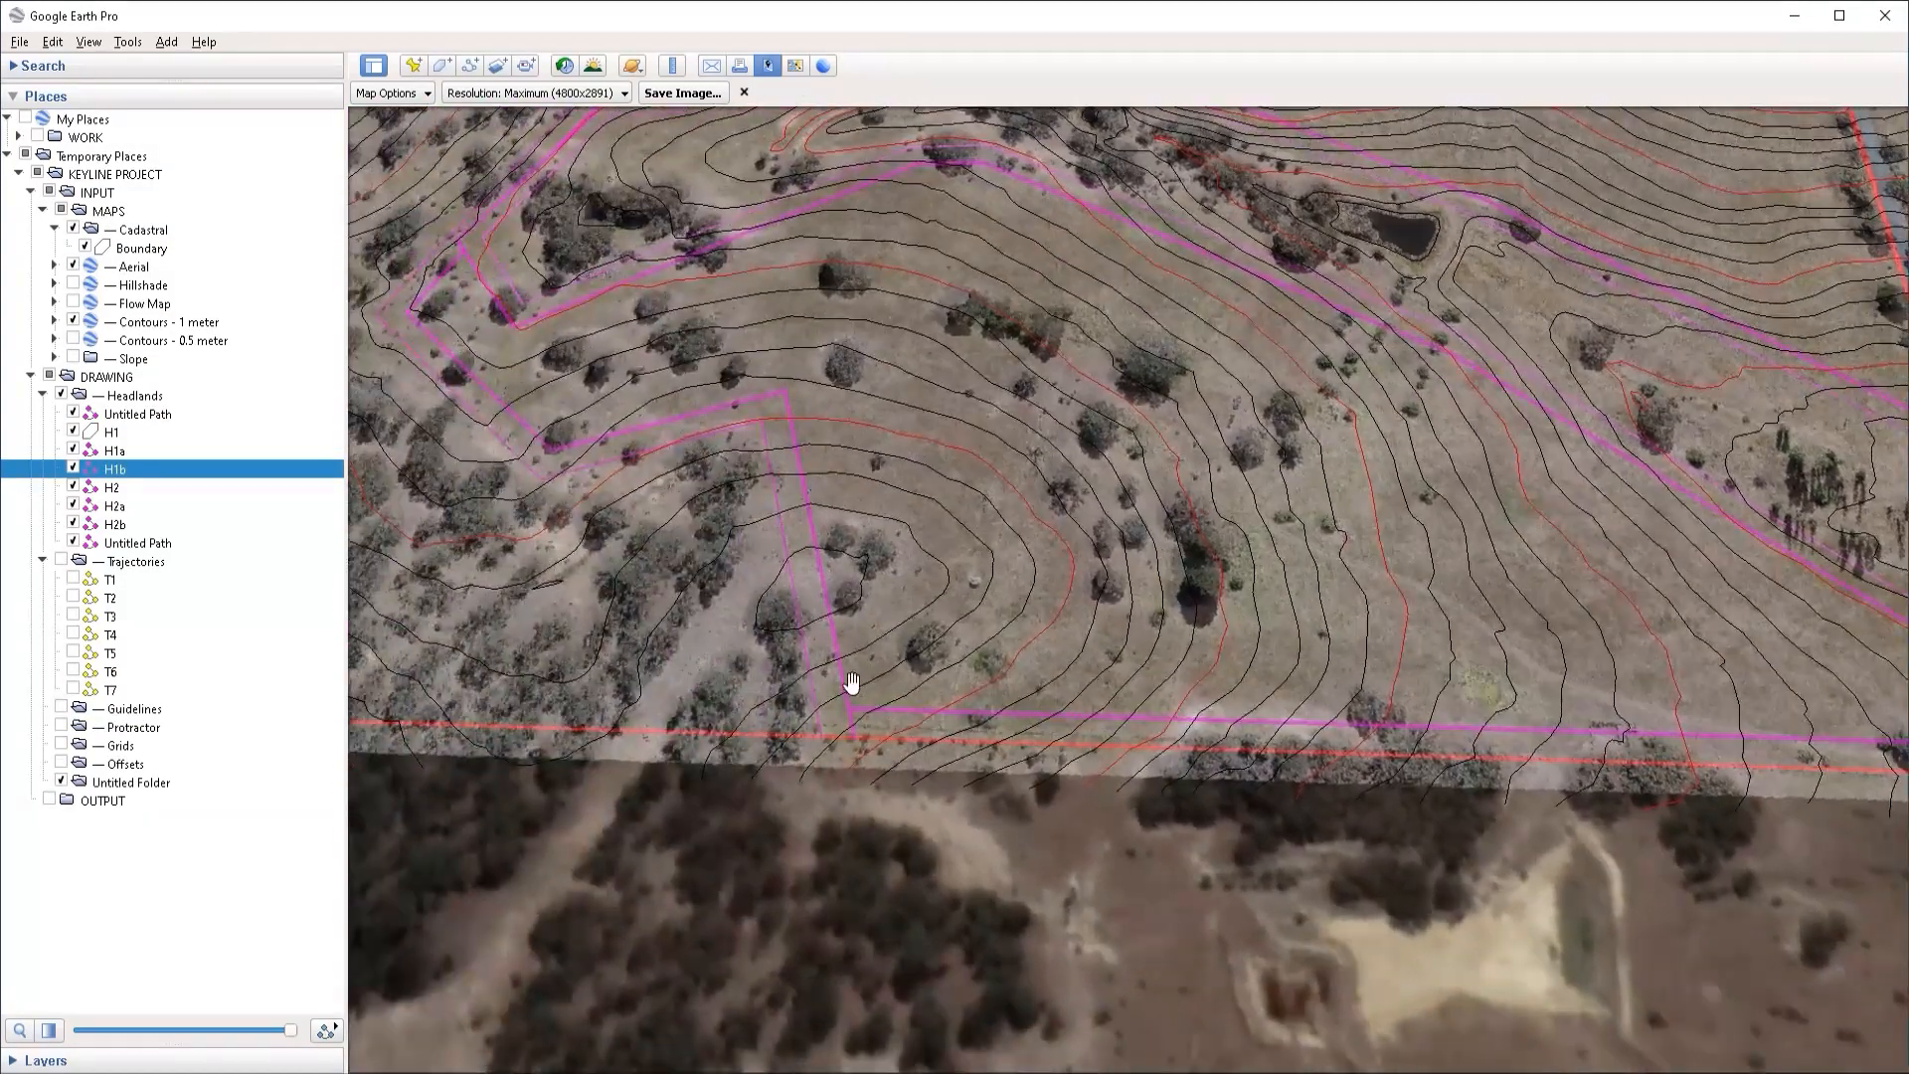
scroll(851, 682, up, 3)
right_click(817, 818)
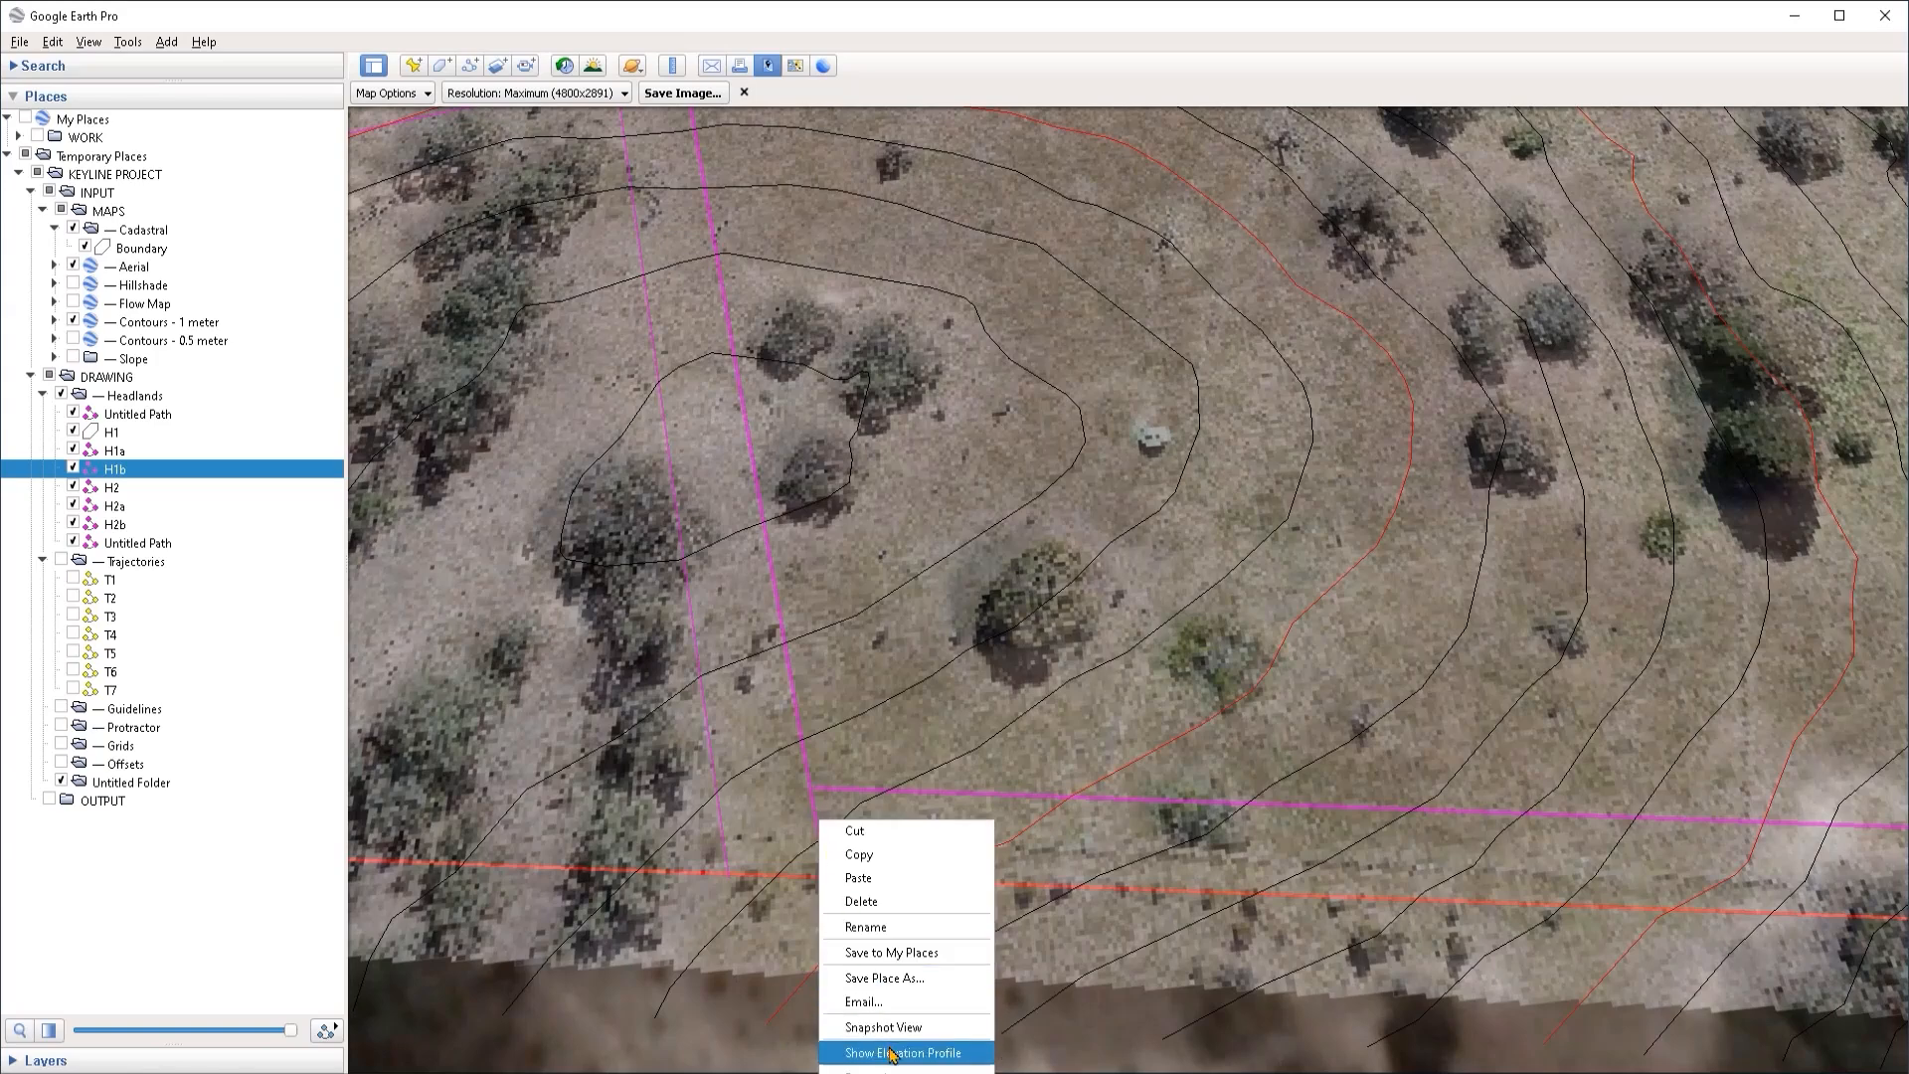
click(875, 1049)
drag(824, 887, 812, 843)
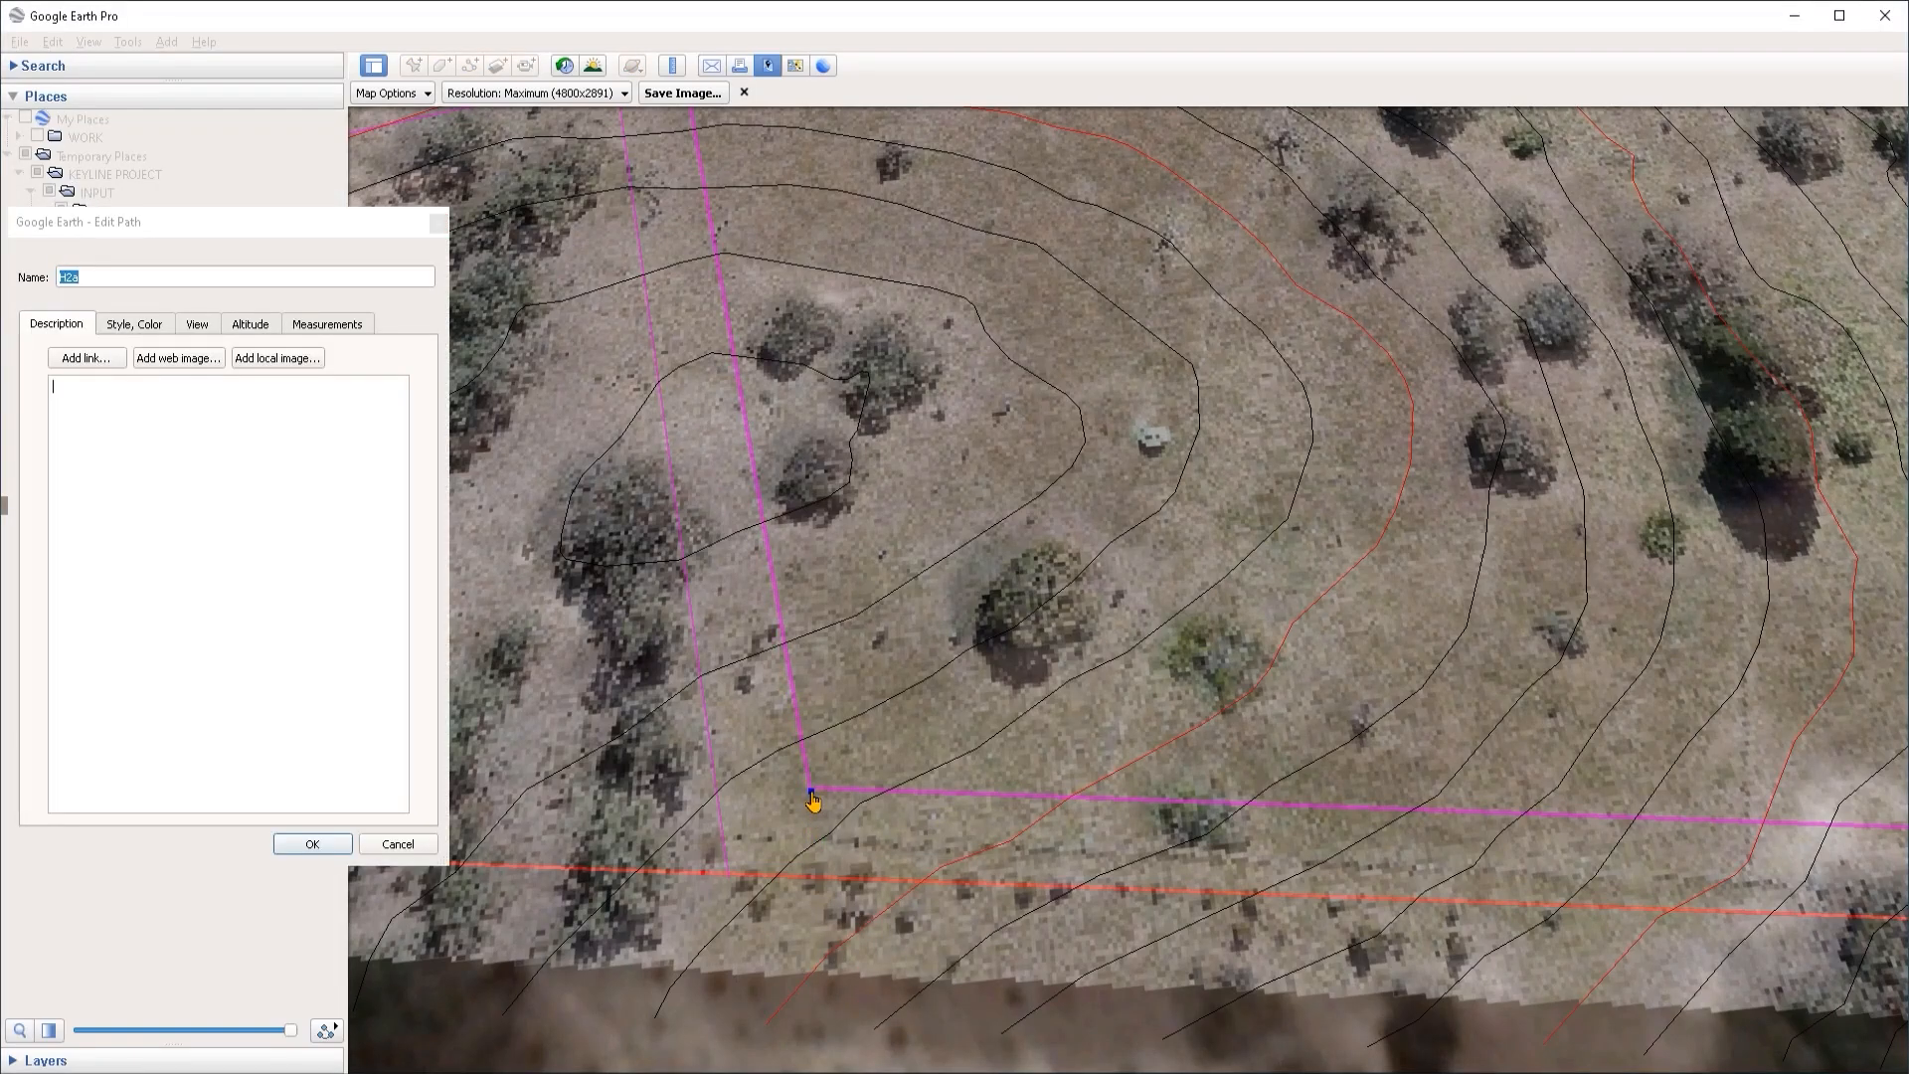
drag(811, 790, 811, 798)
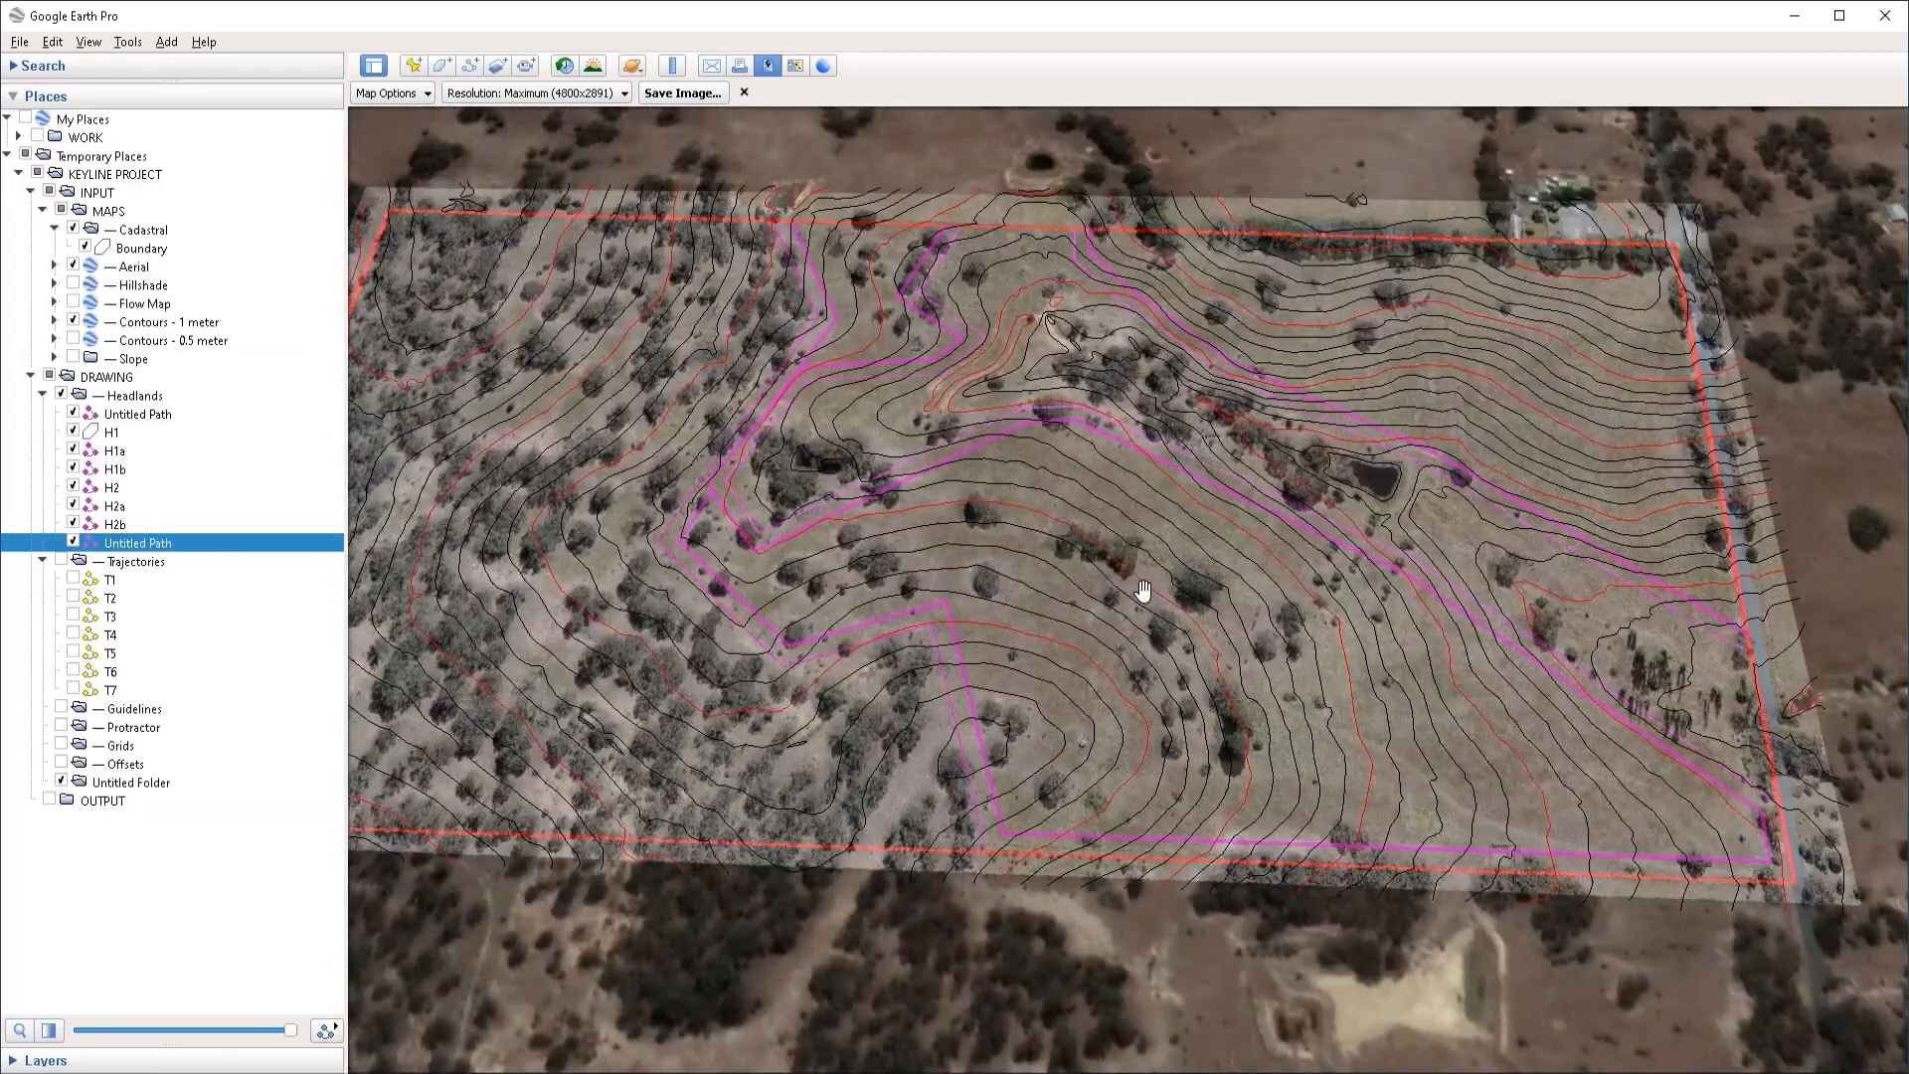
Step: Draw short guide paths southward from the northern boundary, beside the diagonal headland line and at the north-east corner
middle_drag(1143, 590, 1308, 431)
scroll(805, 260, up, 8)
click(469, 66)
click(820, 373)
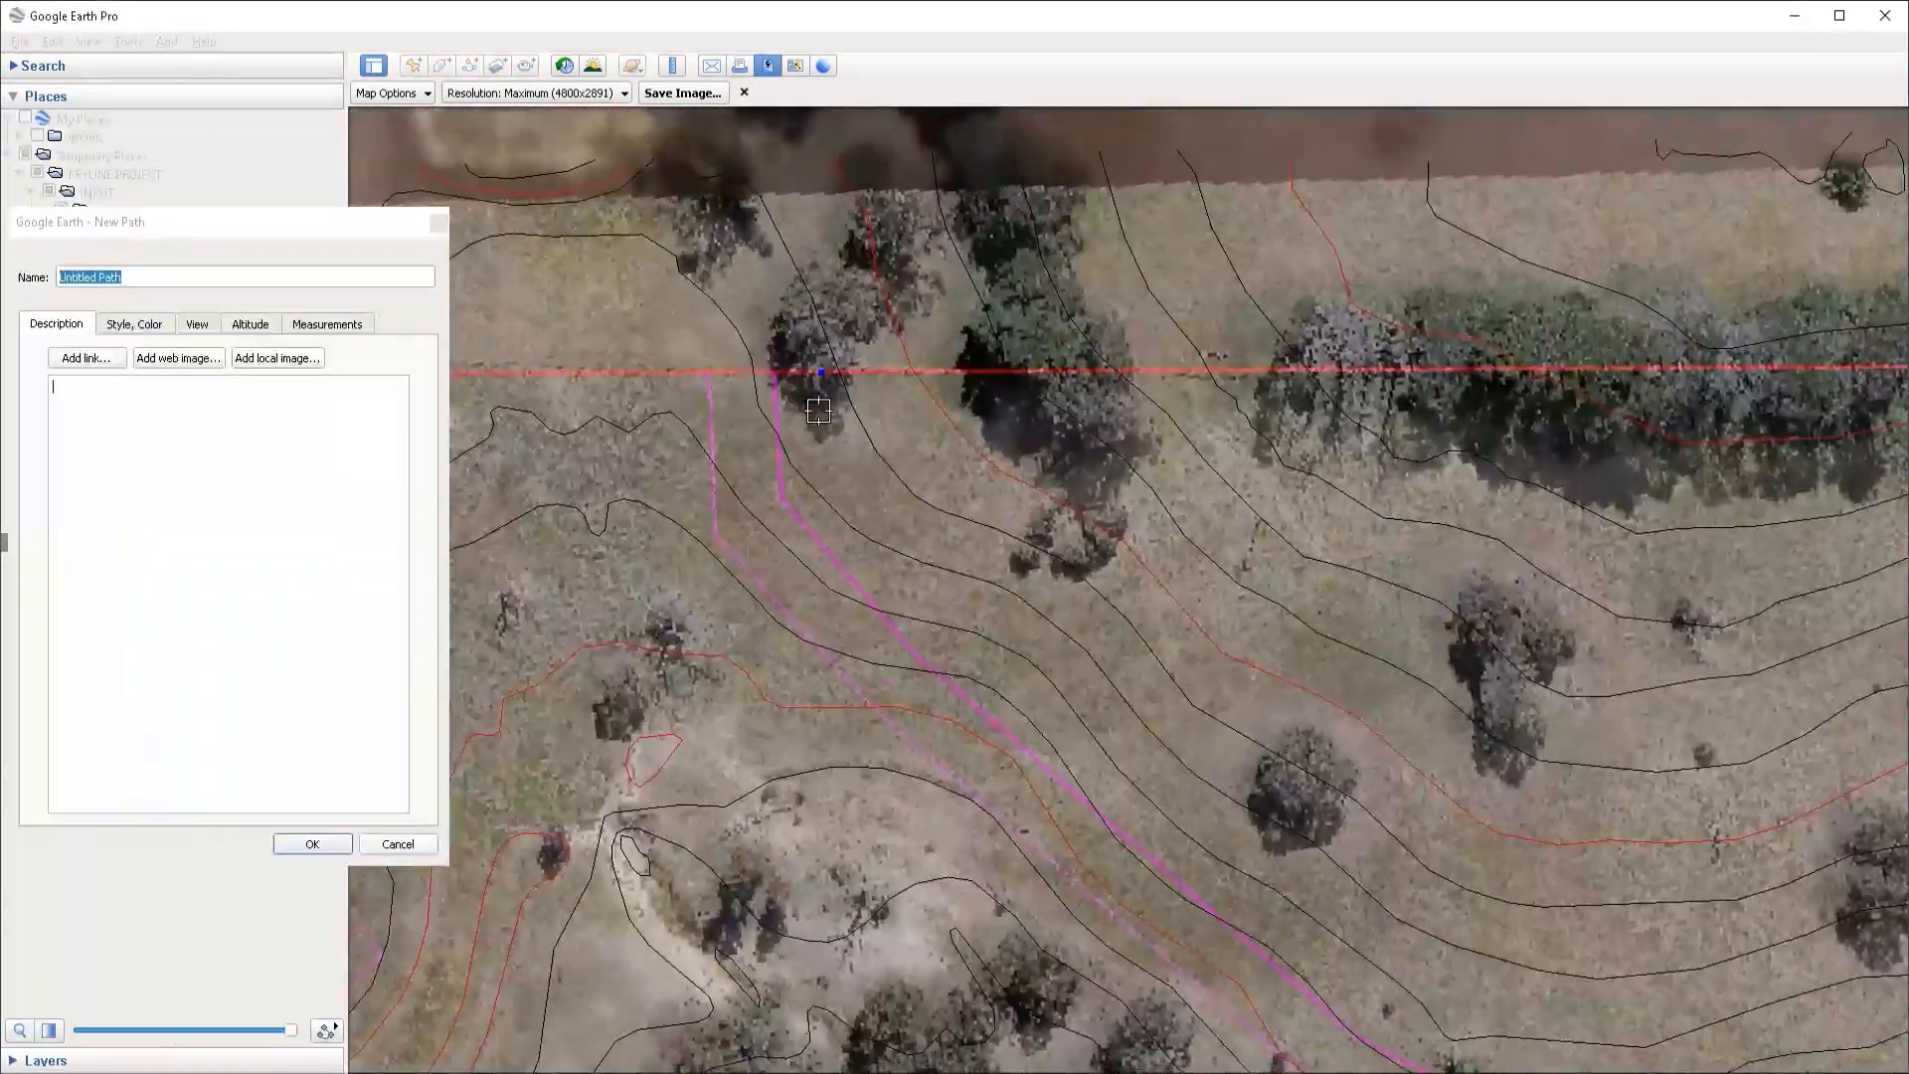
click(821, 410)
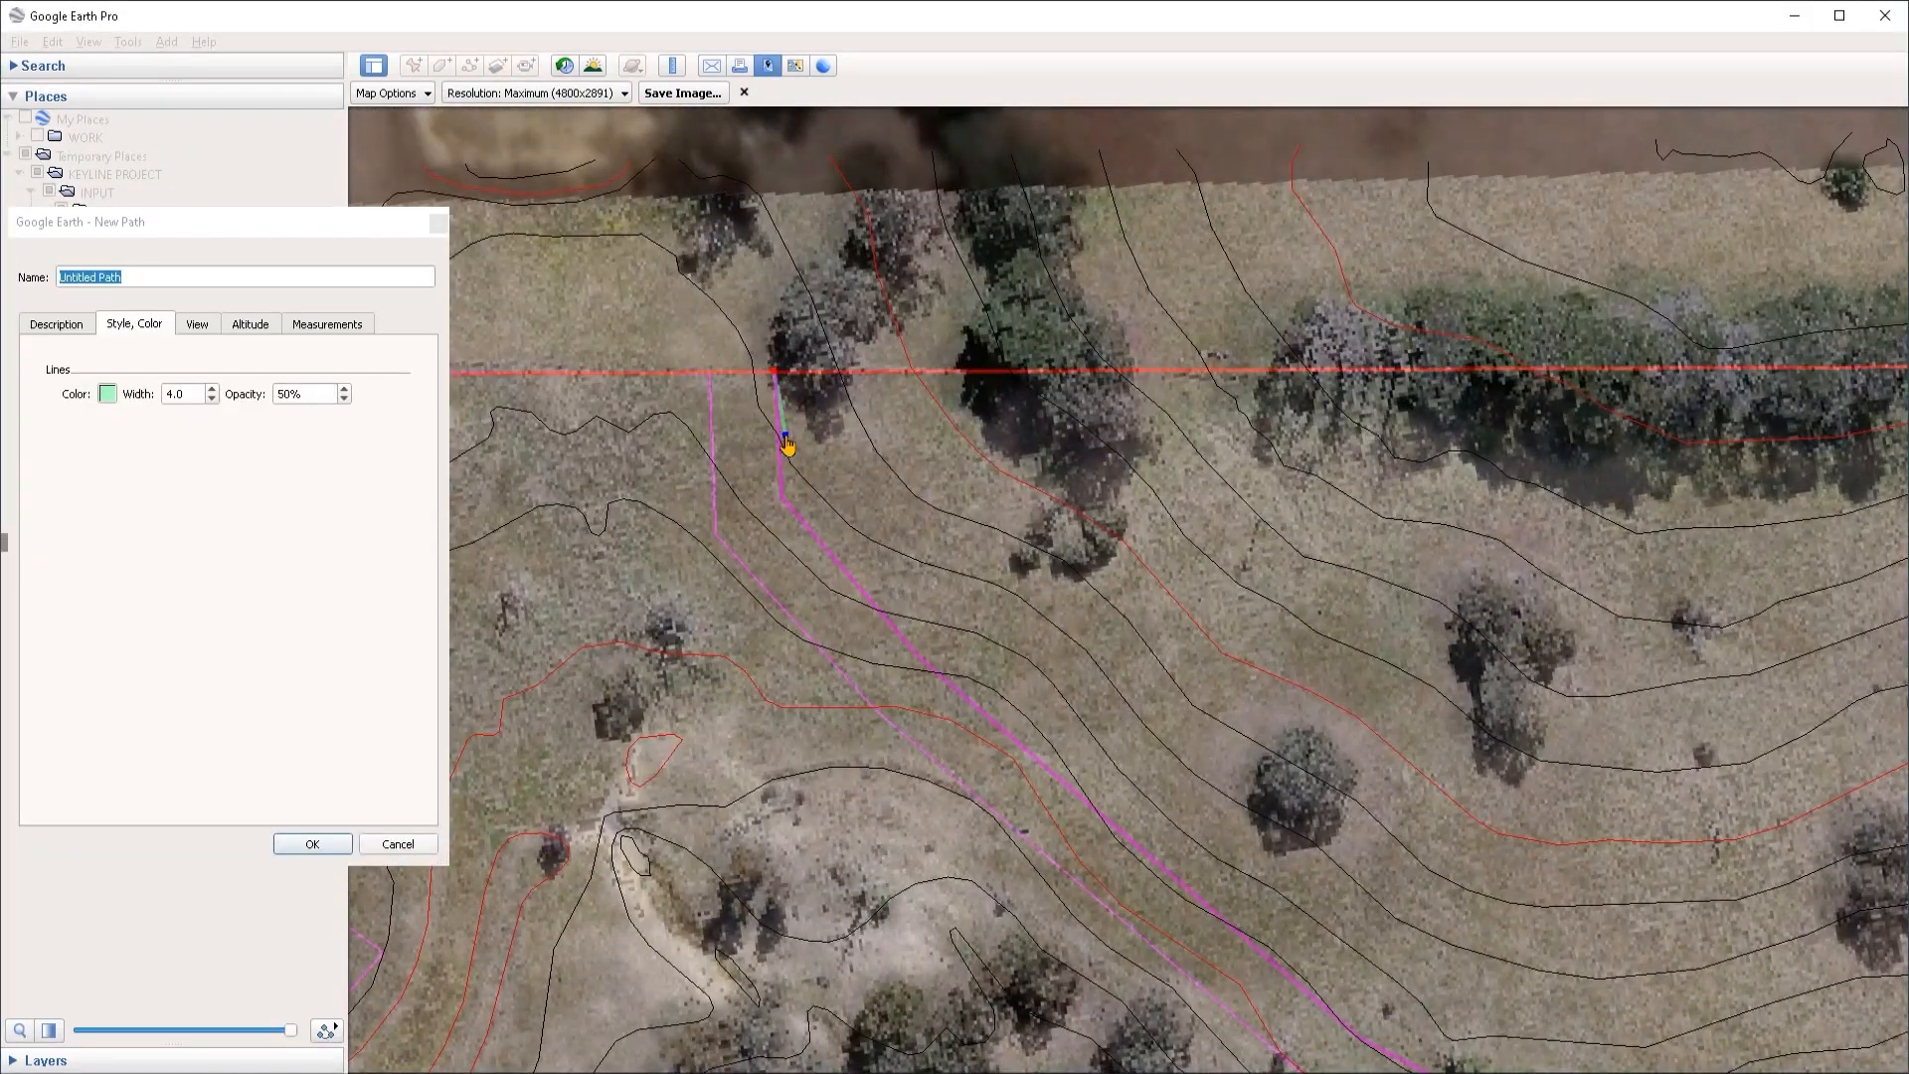
click(776, 424)
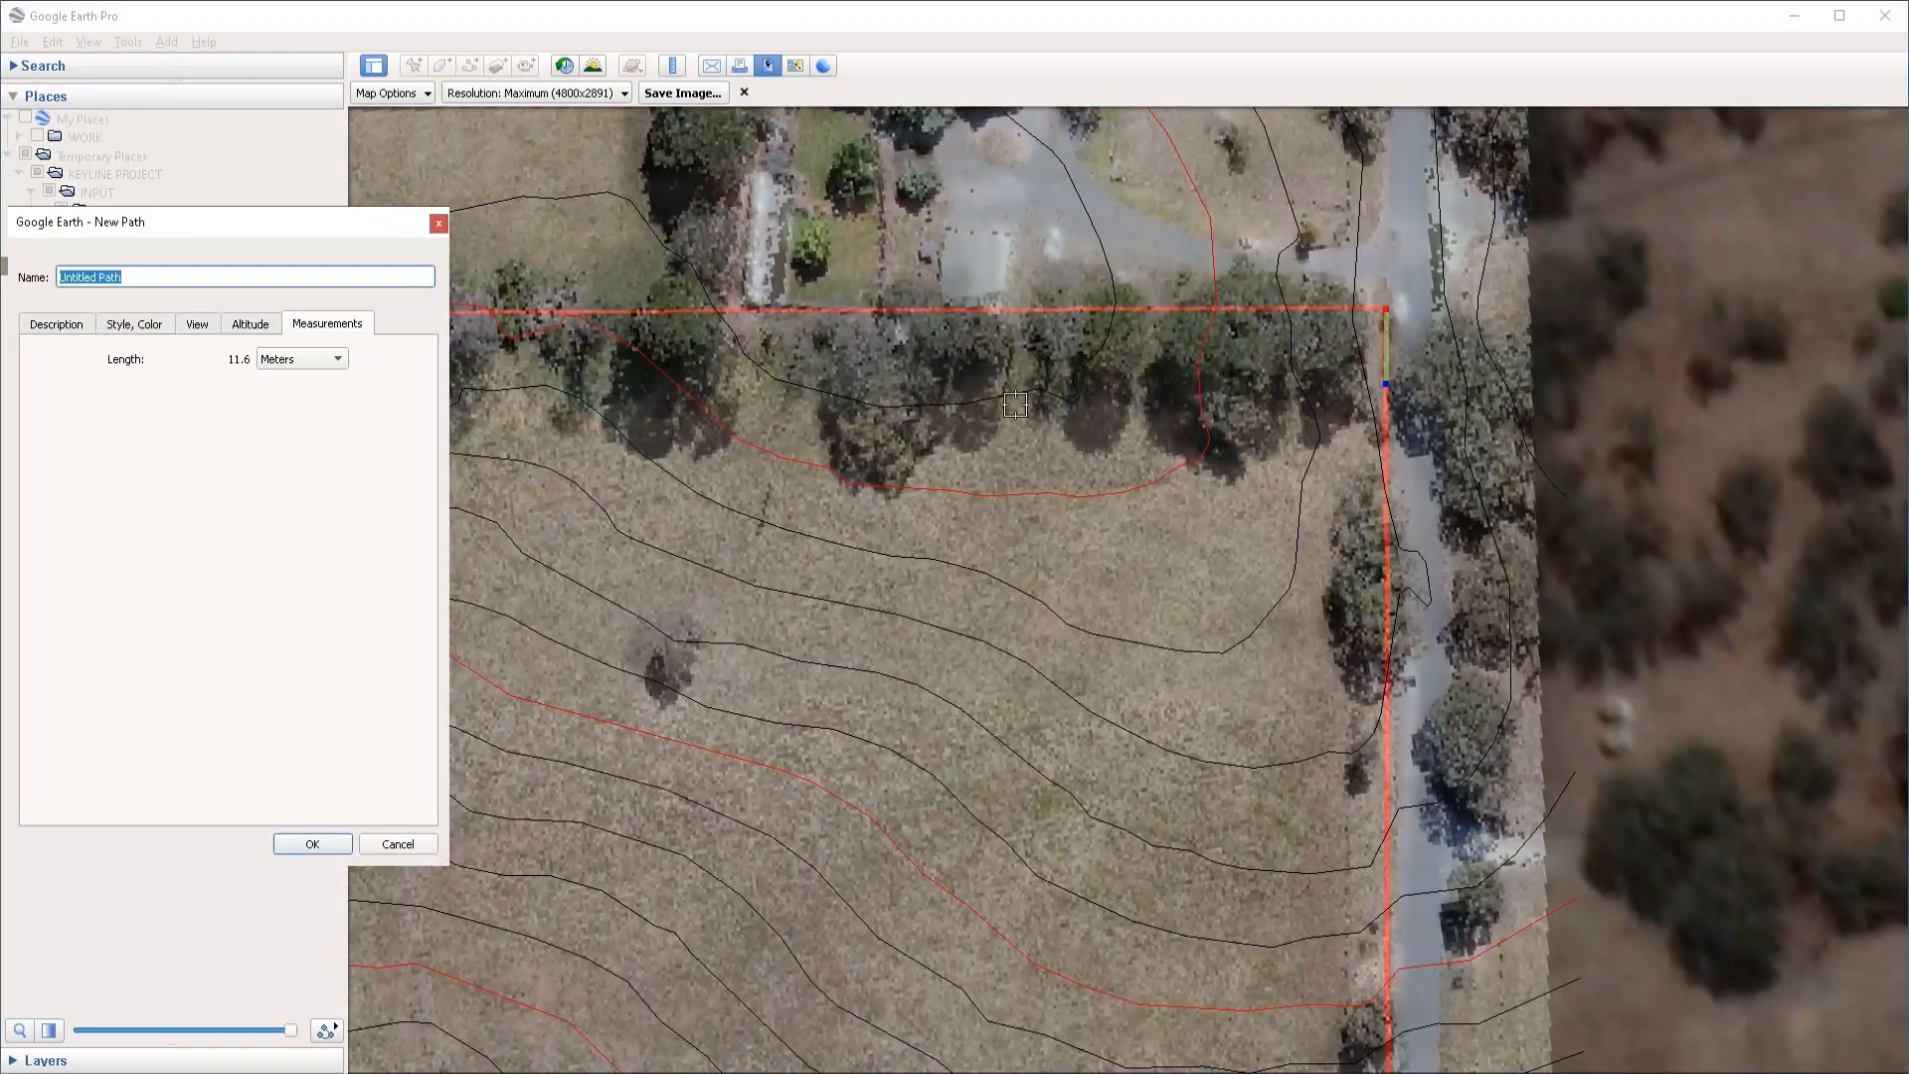
click(1387, 375)
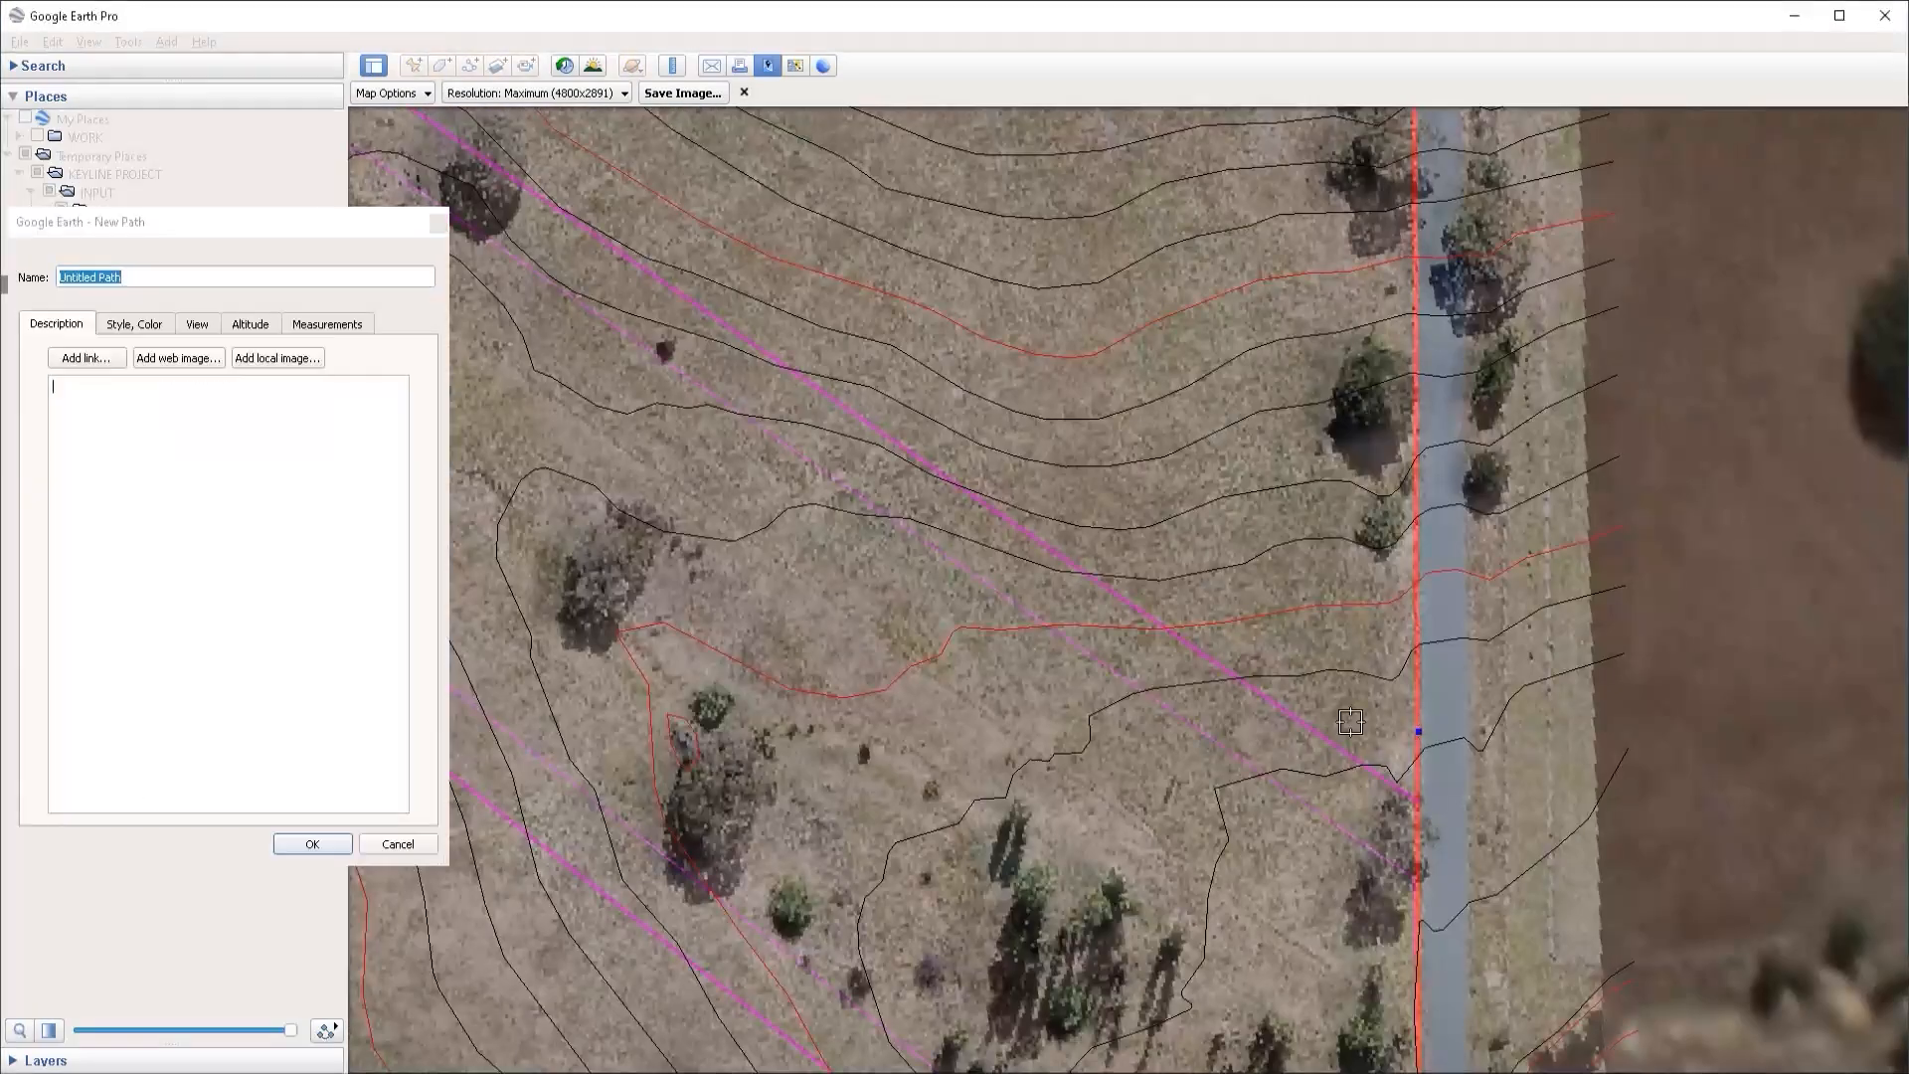
Step: Draw another guide off the eastern boundary and a magenta headland path, width 4.0, along the inside of the northern and eastern boundaries
click(1352, 733)
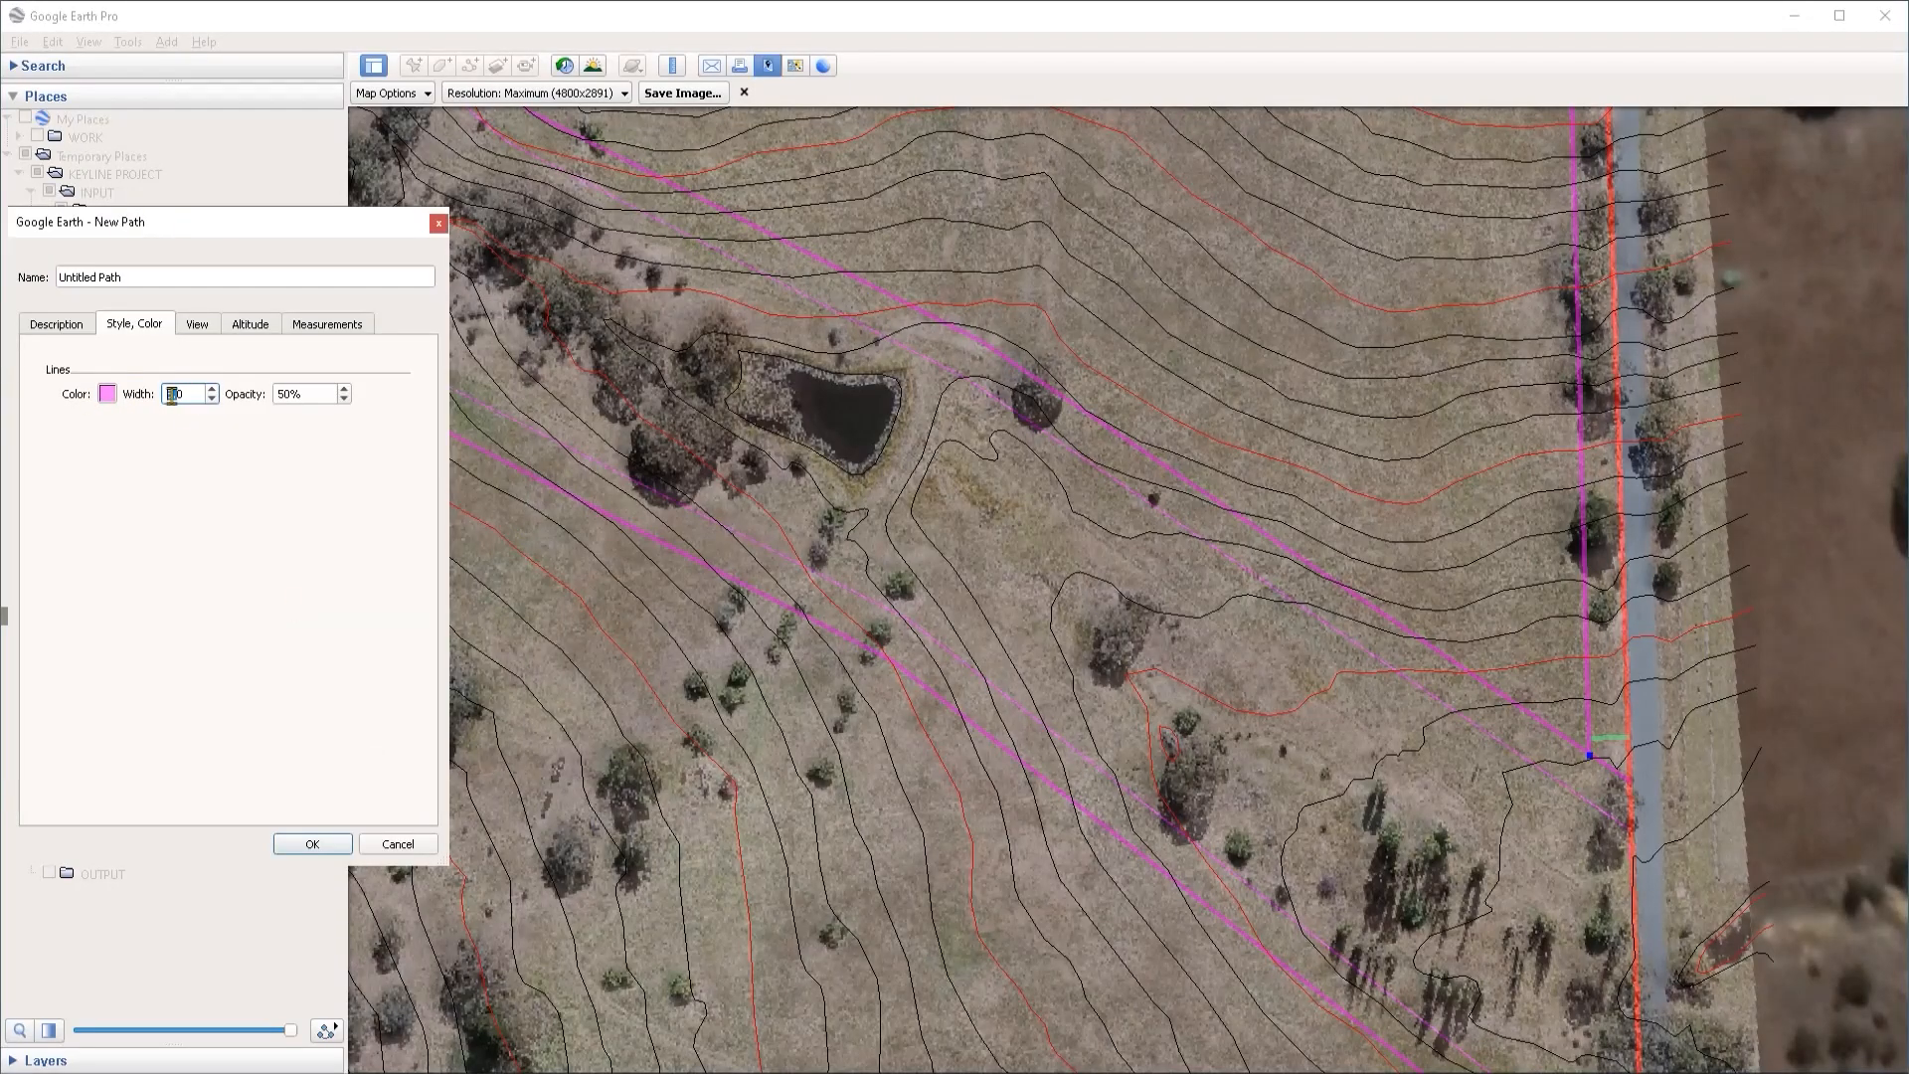
text(4)
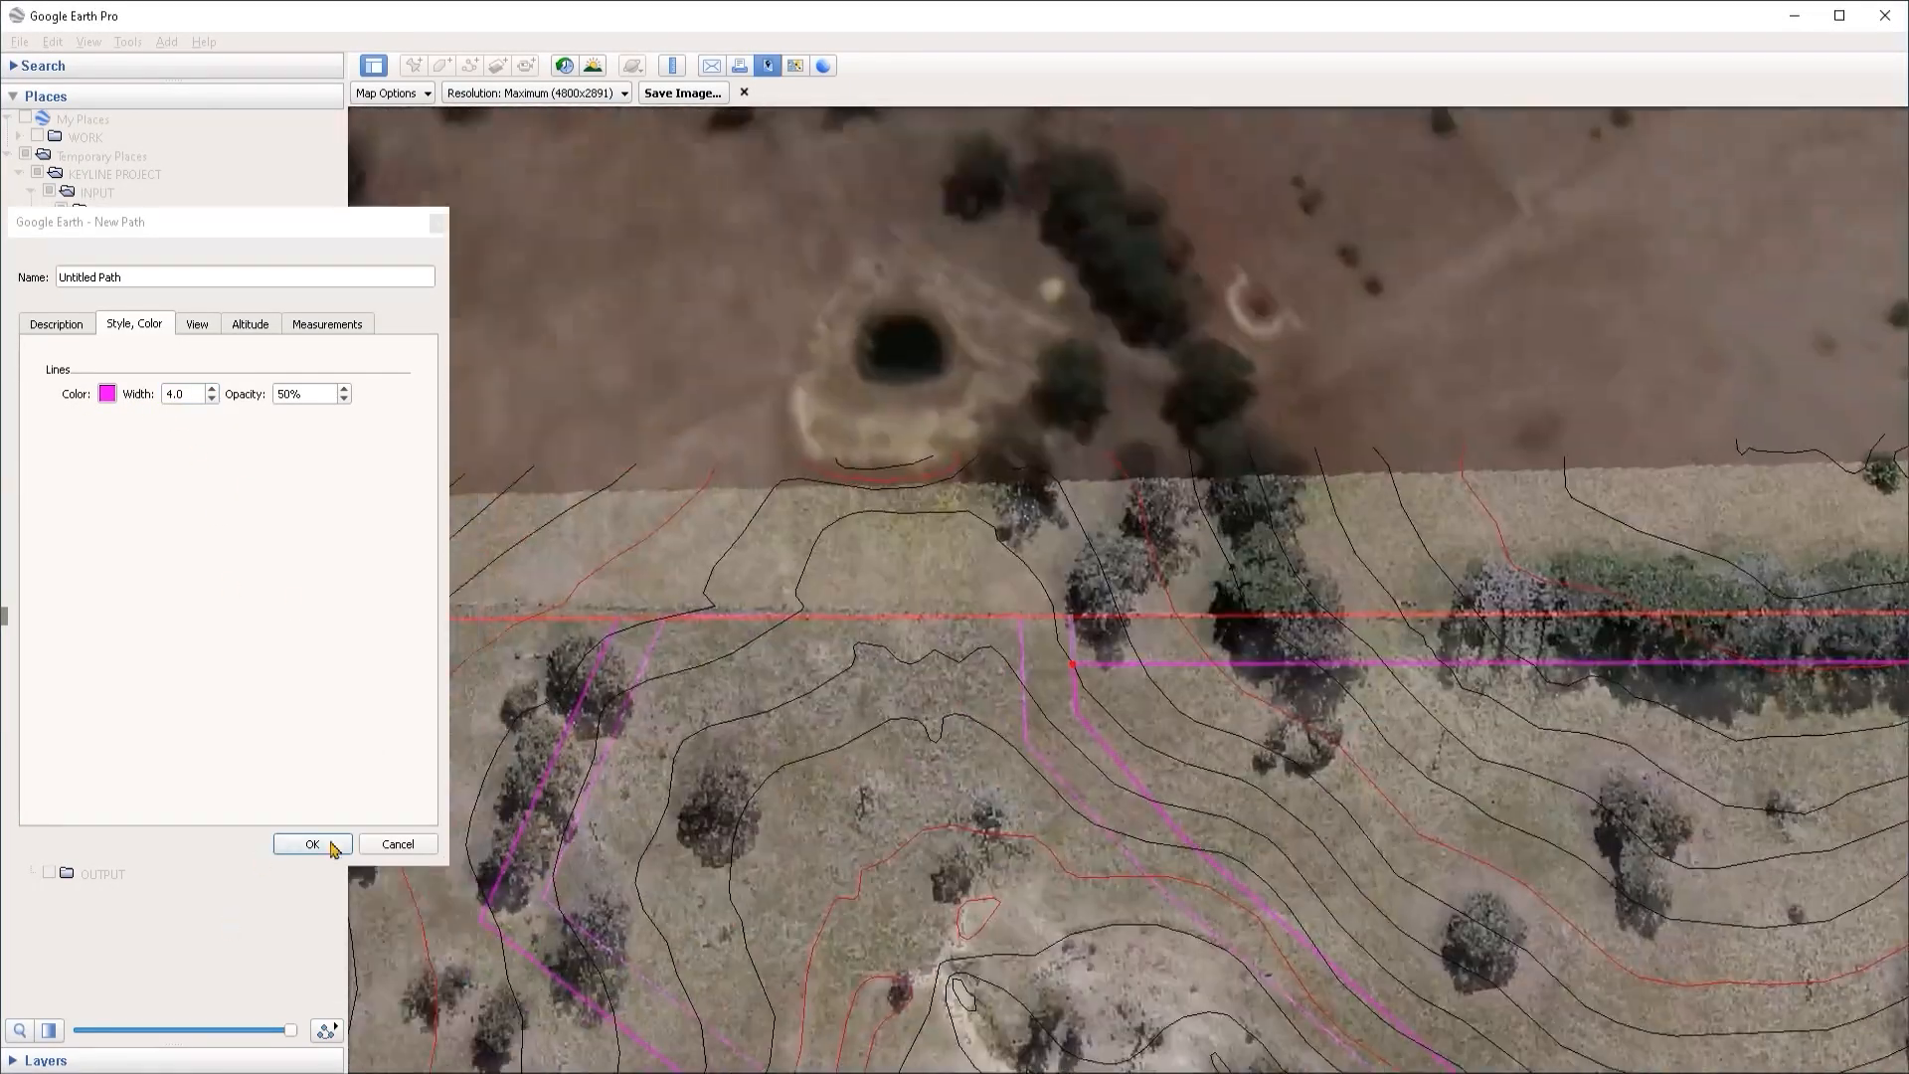
click(311, 843)
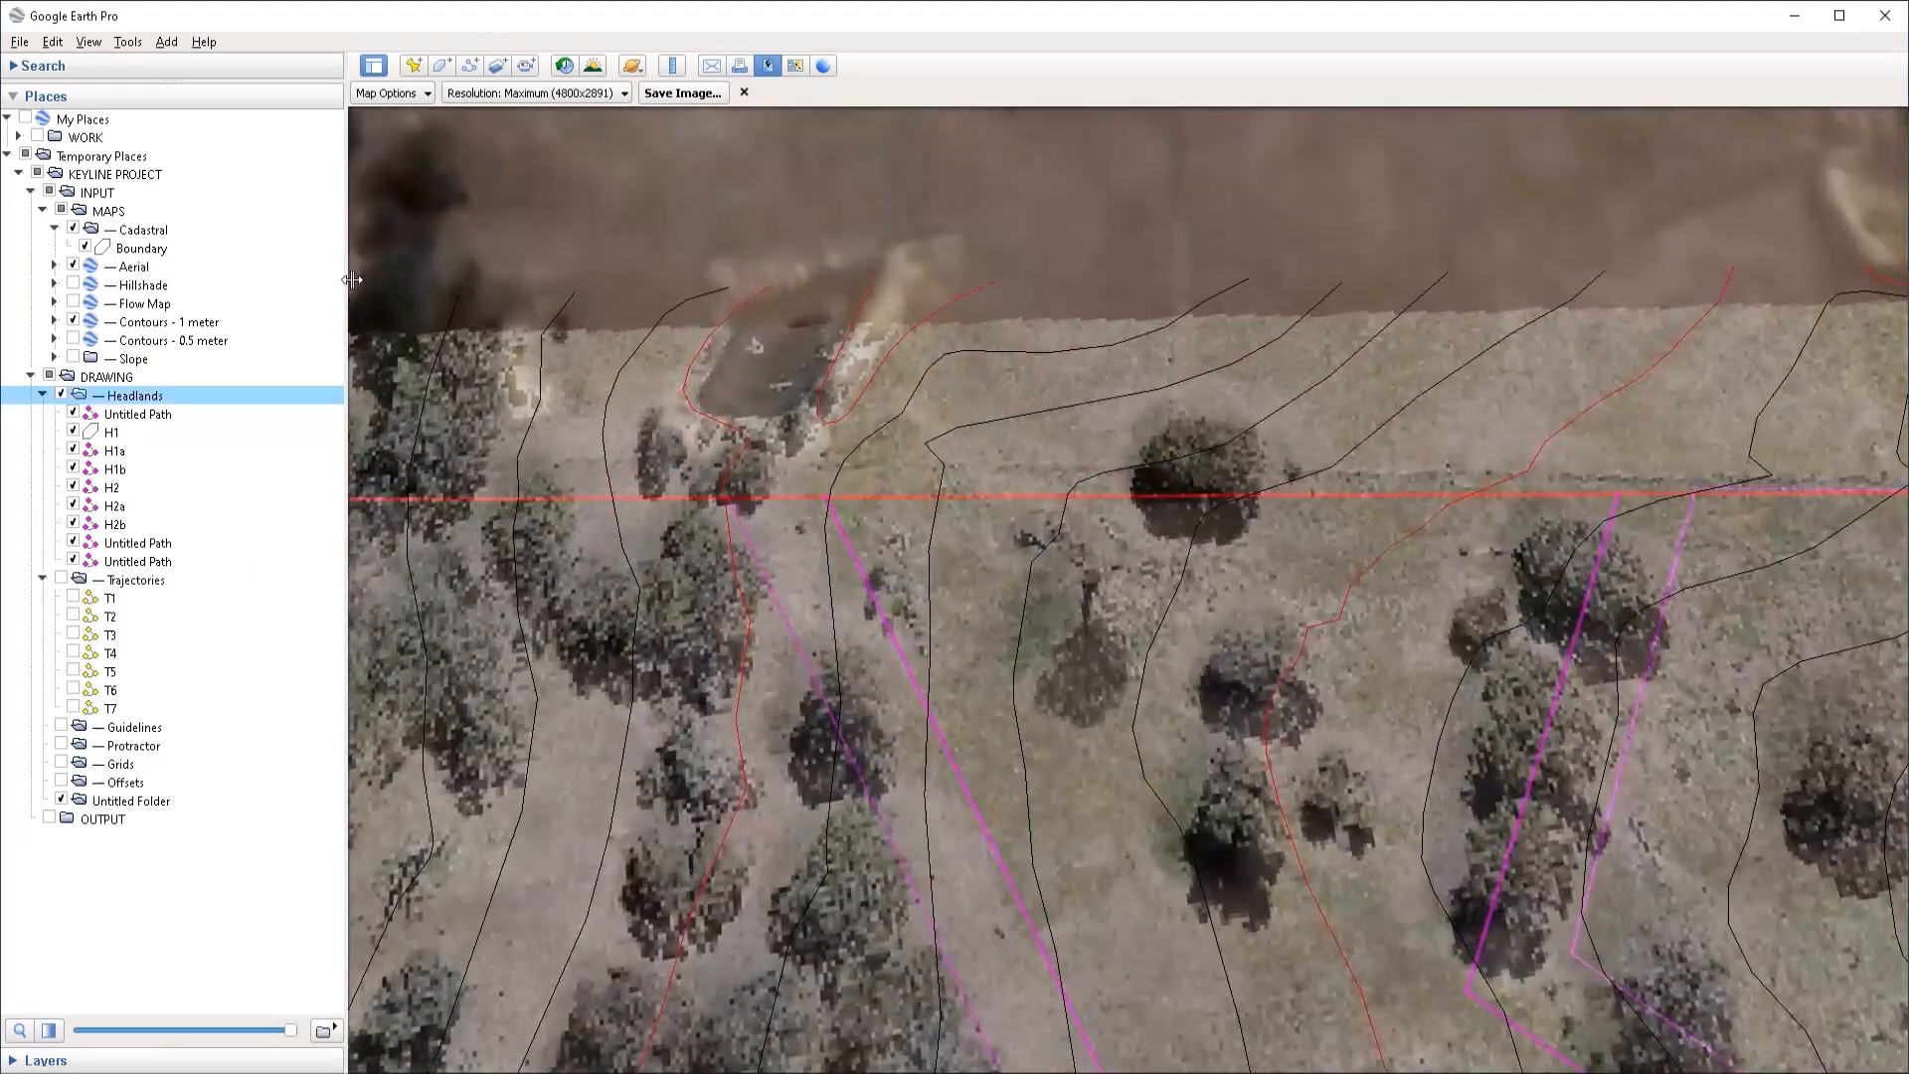
Step: Draw two short guide paths southward from the northern boundary, one near each headland line of the north-western paddock
key(ctrl+shift+p)
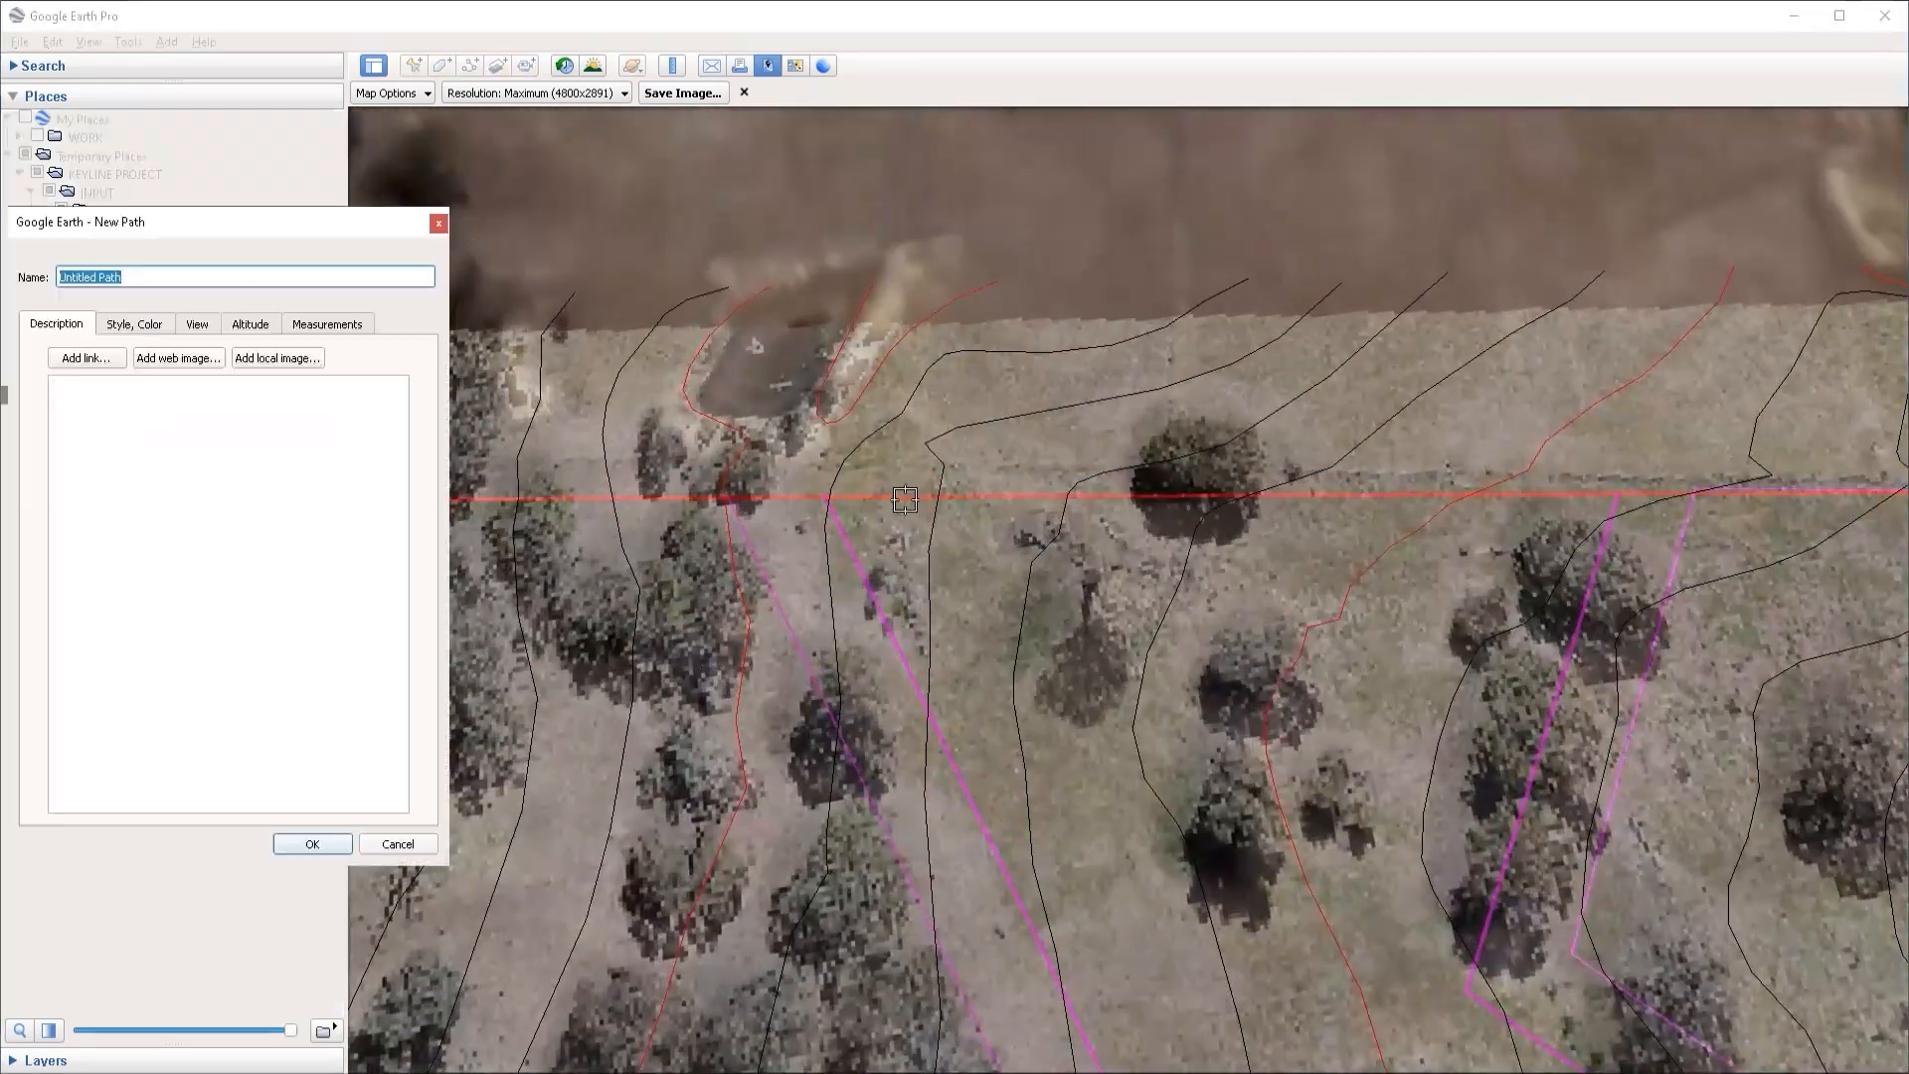
click(915, 498)
click(916, 545)
click(1583, 494)
click(1582, 571)
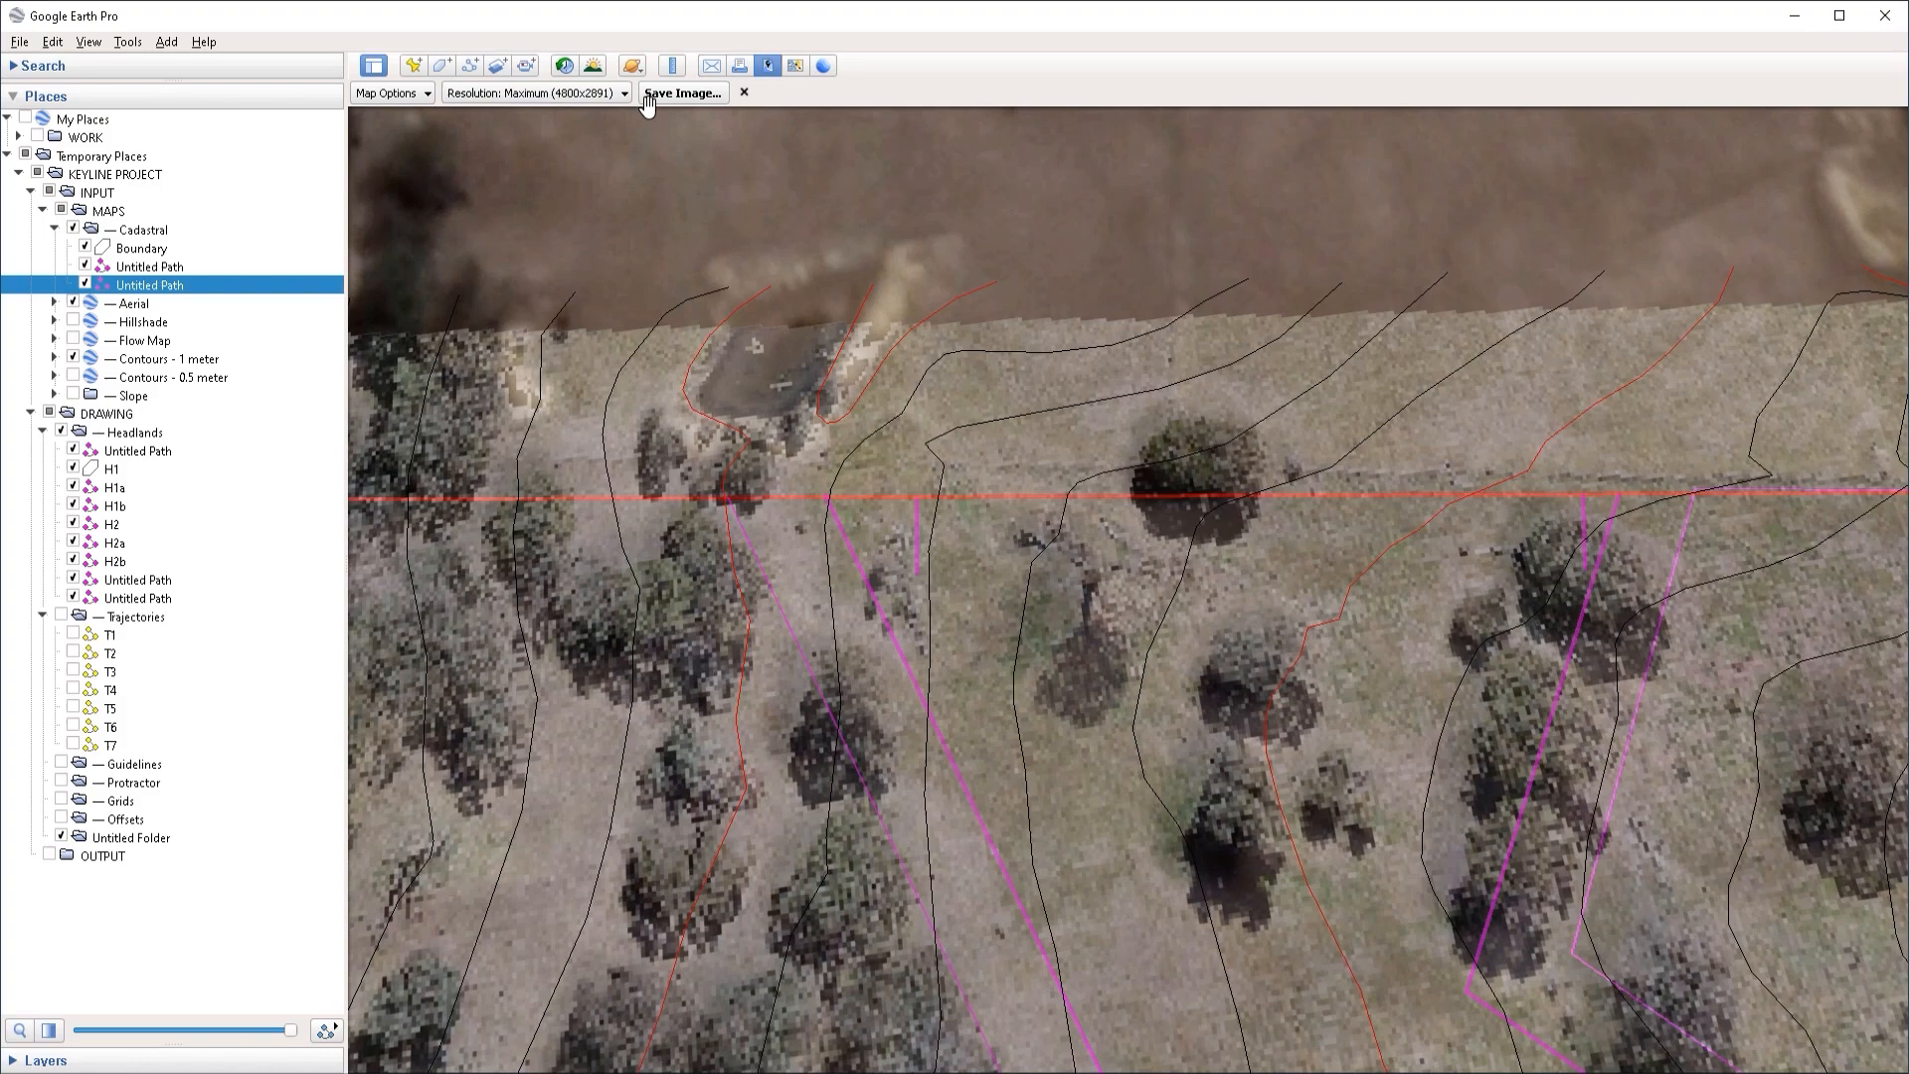
Step: Draw a headland path through the inner ends of the two guides, joining the headland lines on either side
key(ctrl+shift+p)
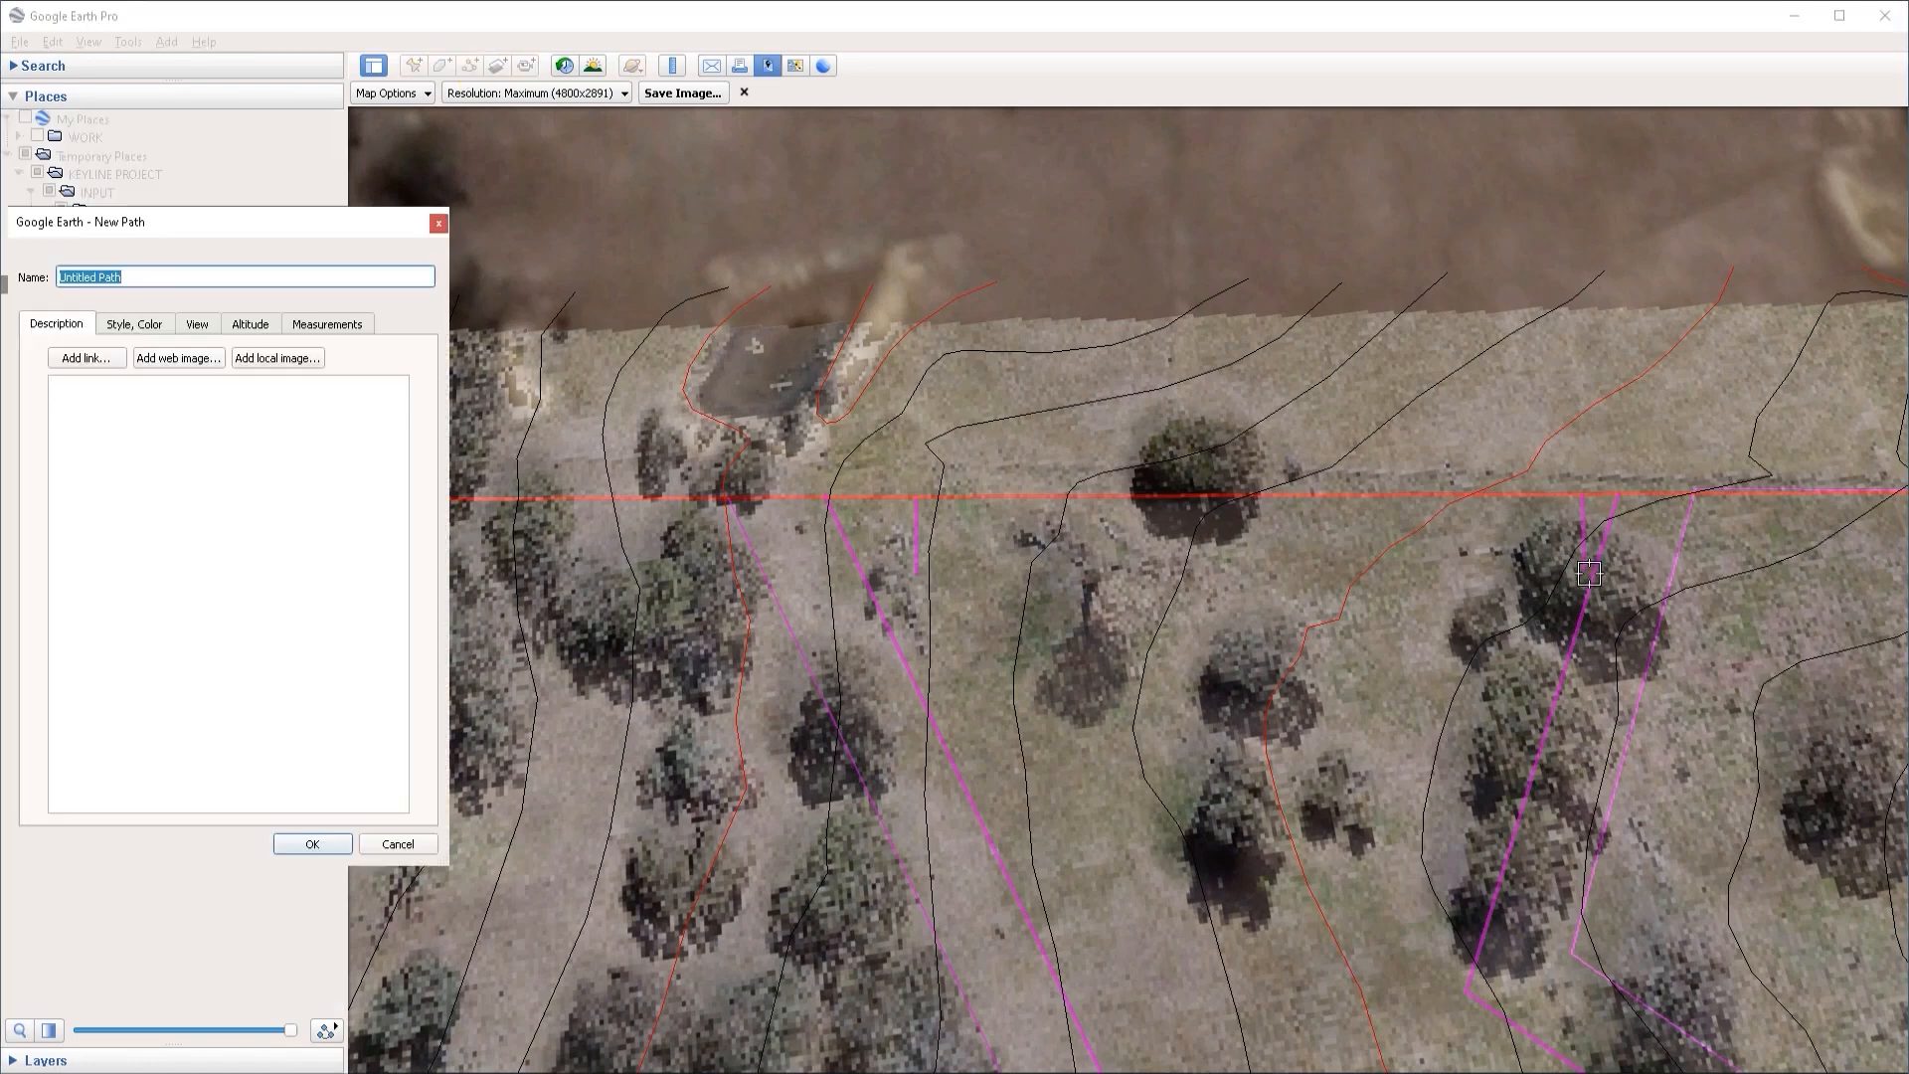
click(1595, 569)
click(863, 576)
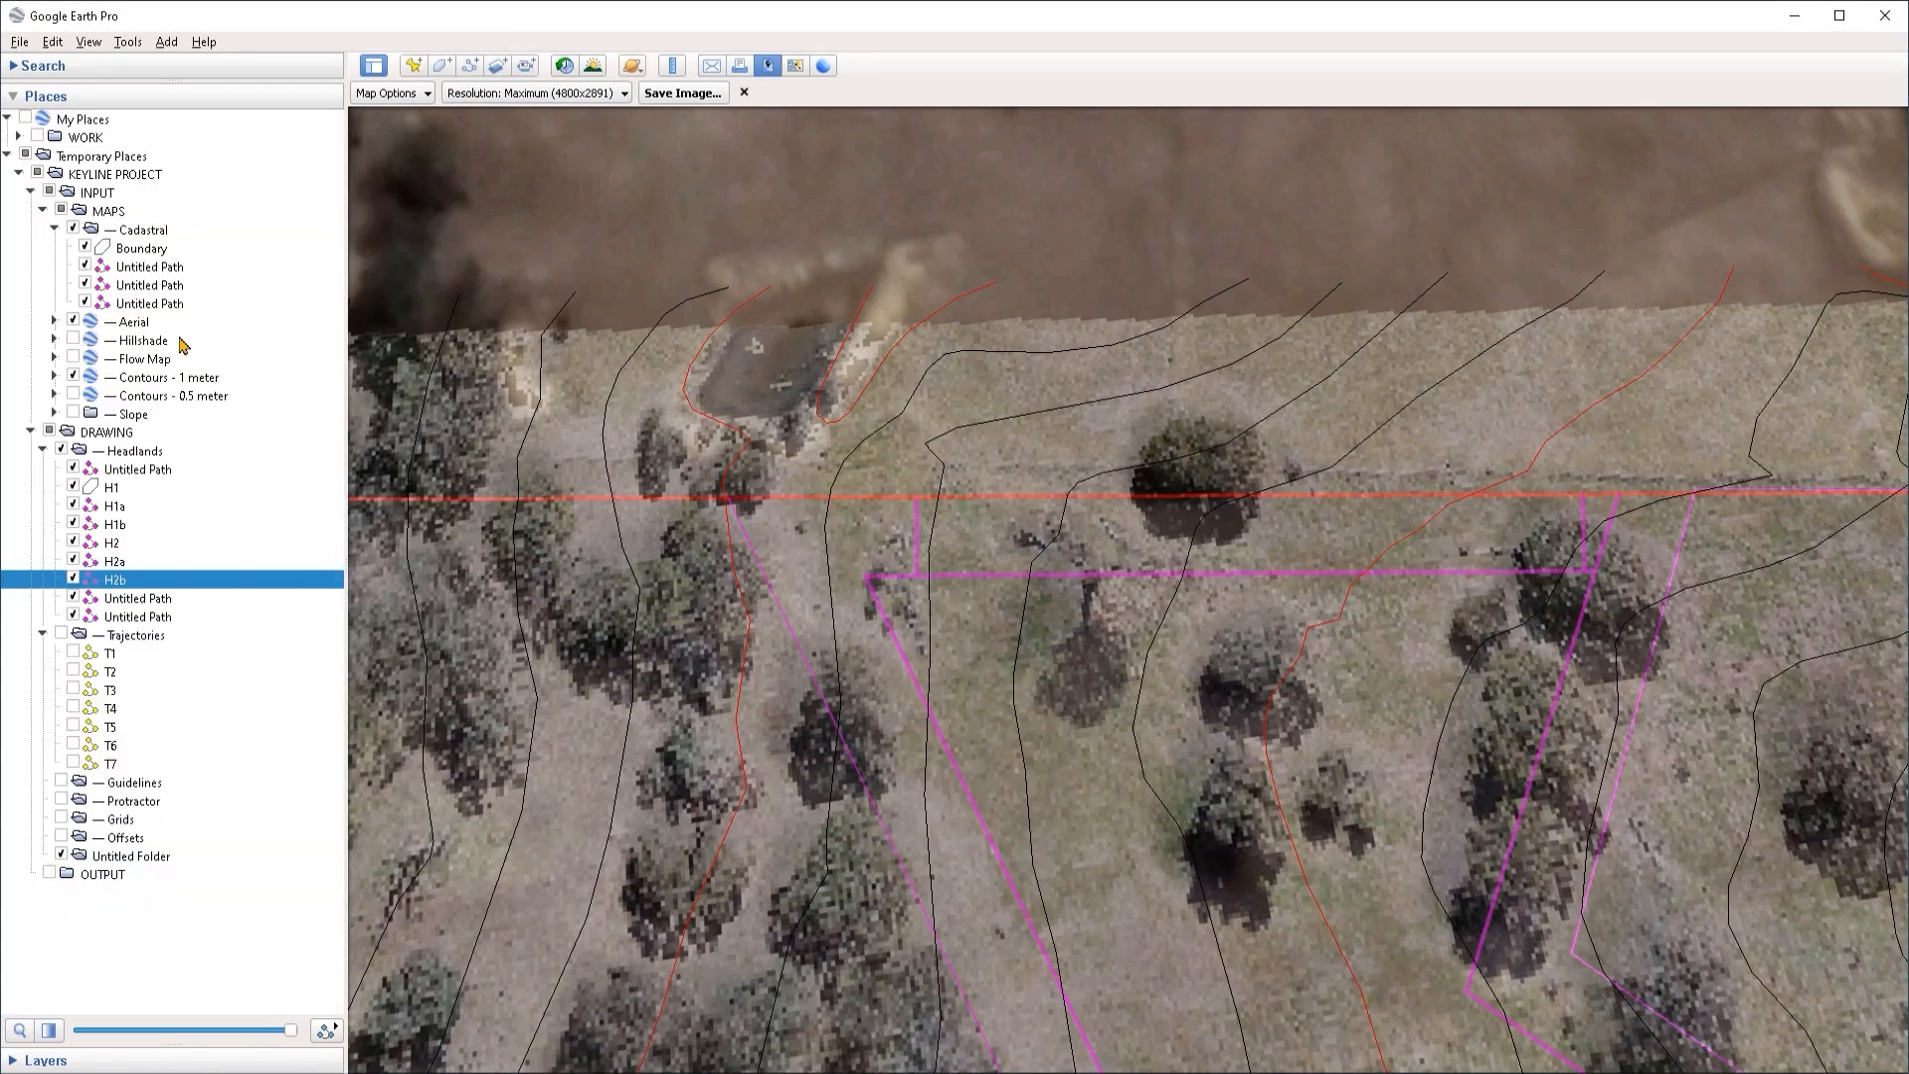
Step: Move the new headland path into the Headlands folder and delete the two guide paths left under Cadastral
click(150, 285)
drag(149, 303, 164, 453)
click(149, 266)
shift+click(150, 286)
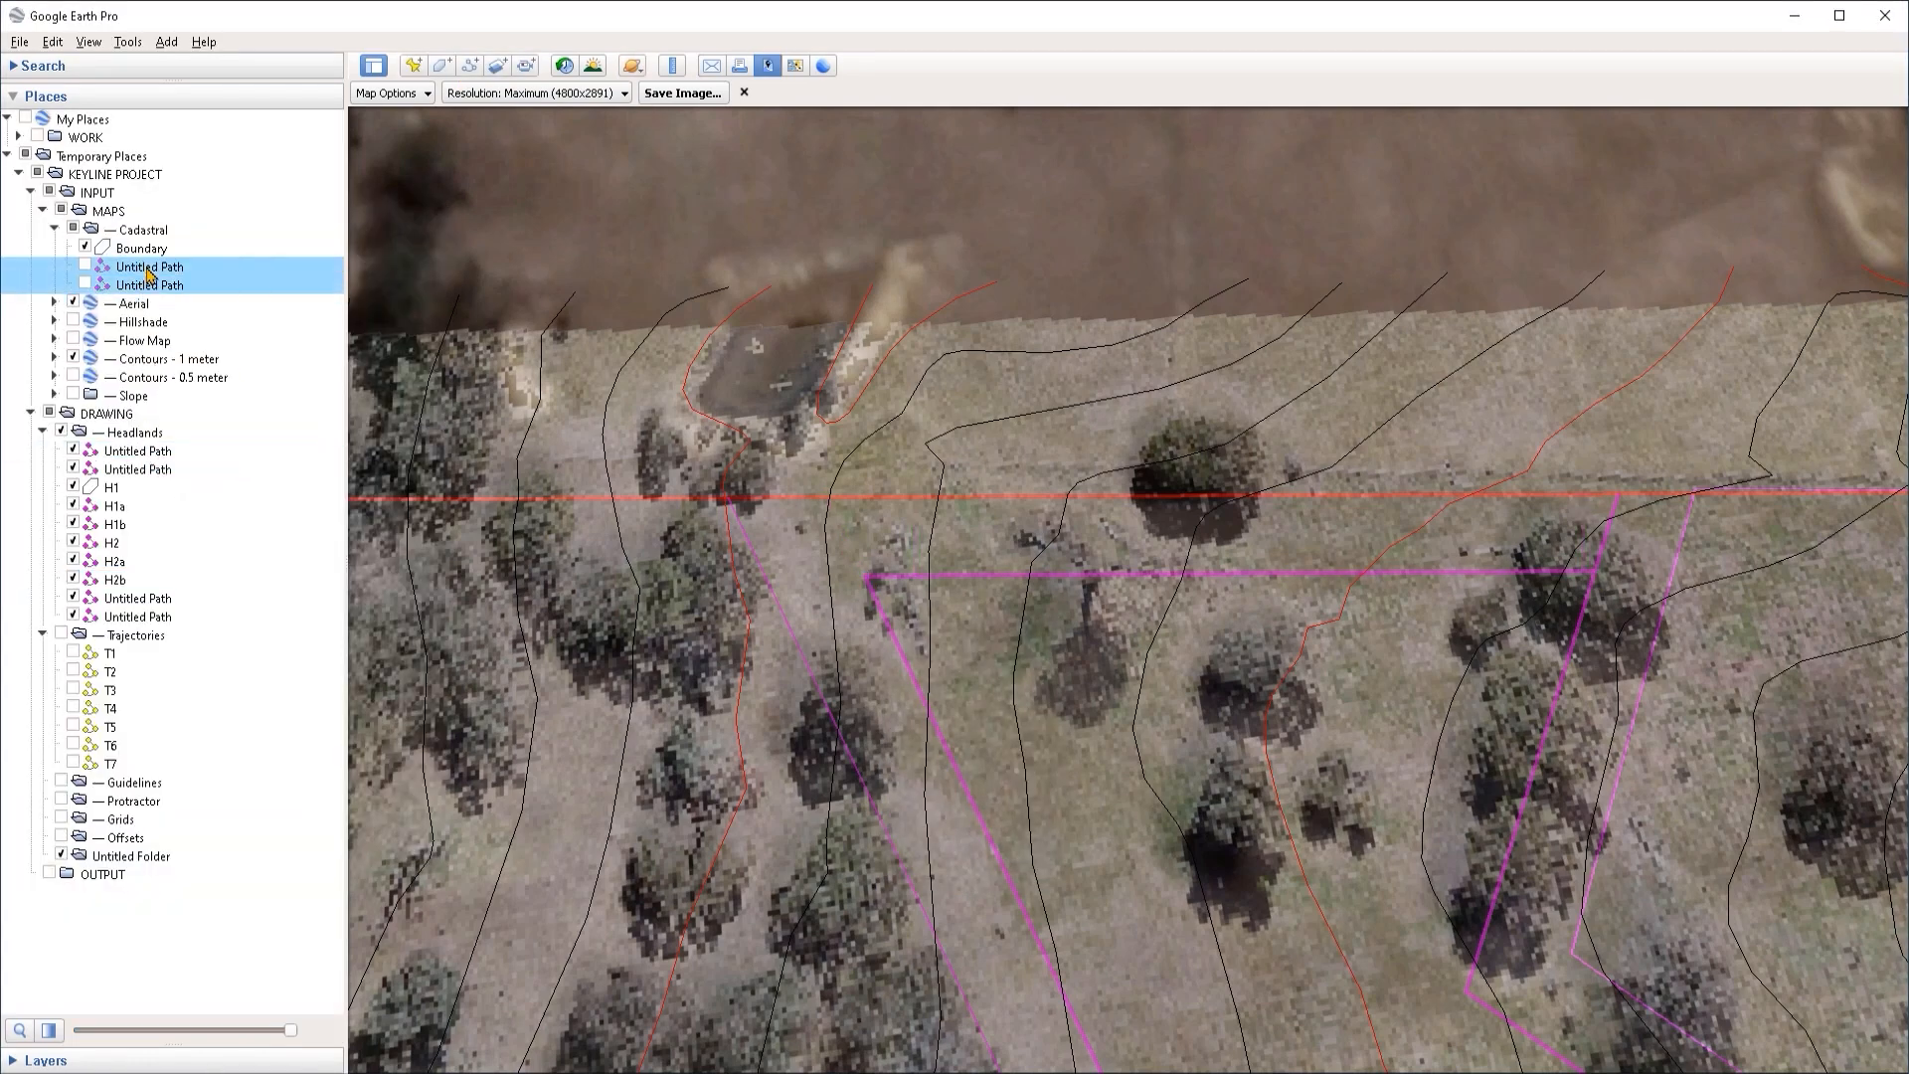
key(Delete)
key(Return)
Step: Pull the northern end of headland path H1b back from the boundary onto the new northern headland path
right_click(1601, 552)
click(1640, 824)
drag(1617, 494, 1588, 574)
click(304, 846)
scroll(1143, 745, down, 5)
drag(1173, 776, 1023, 588)
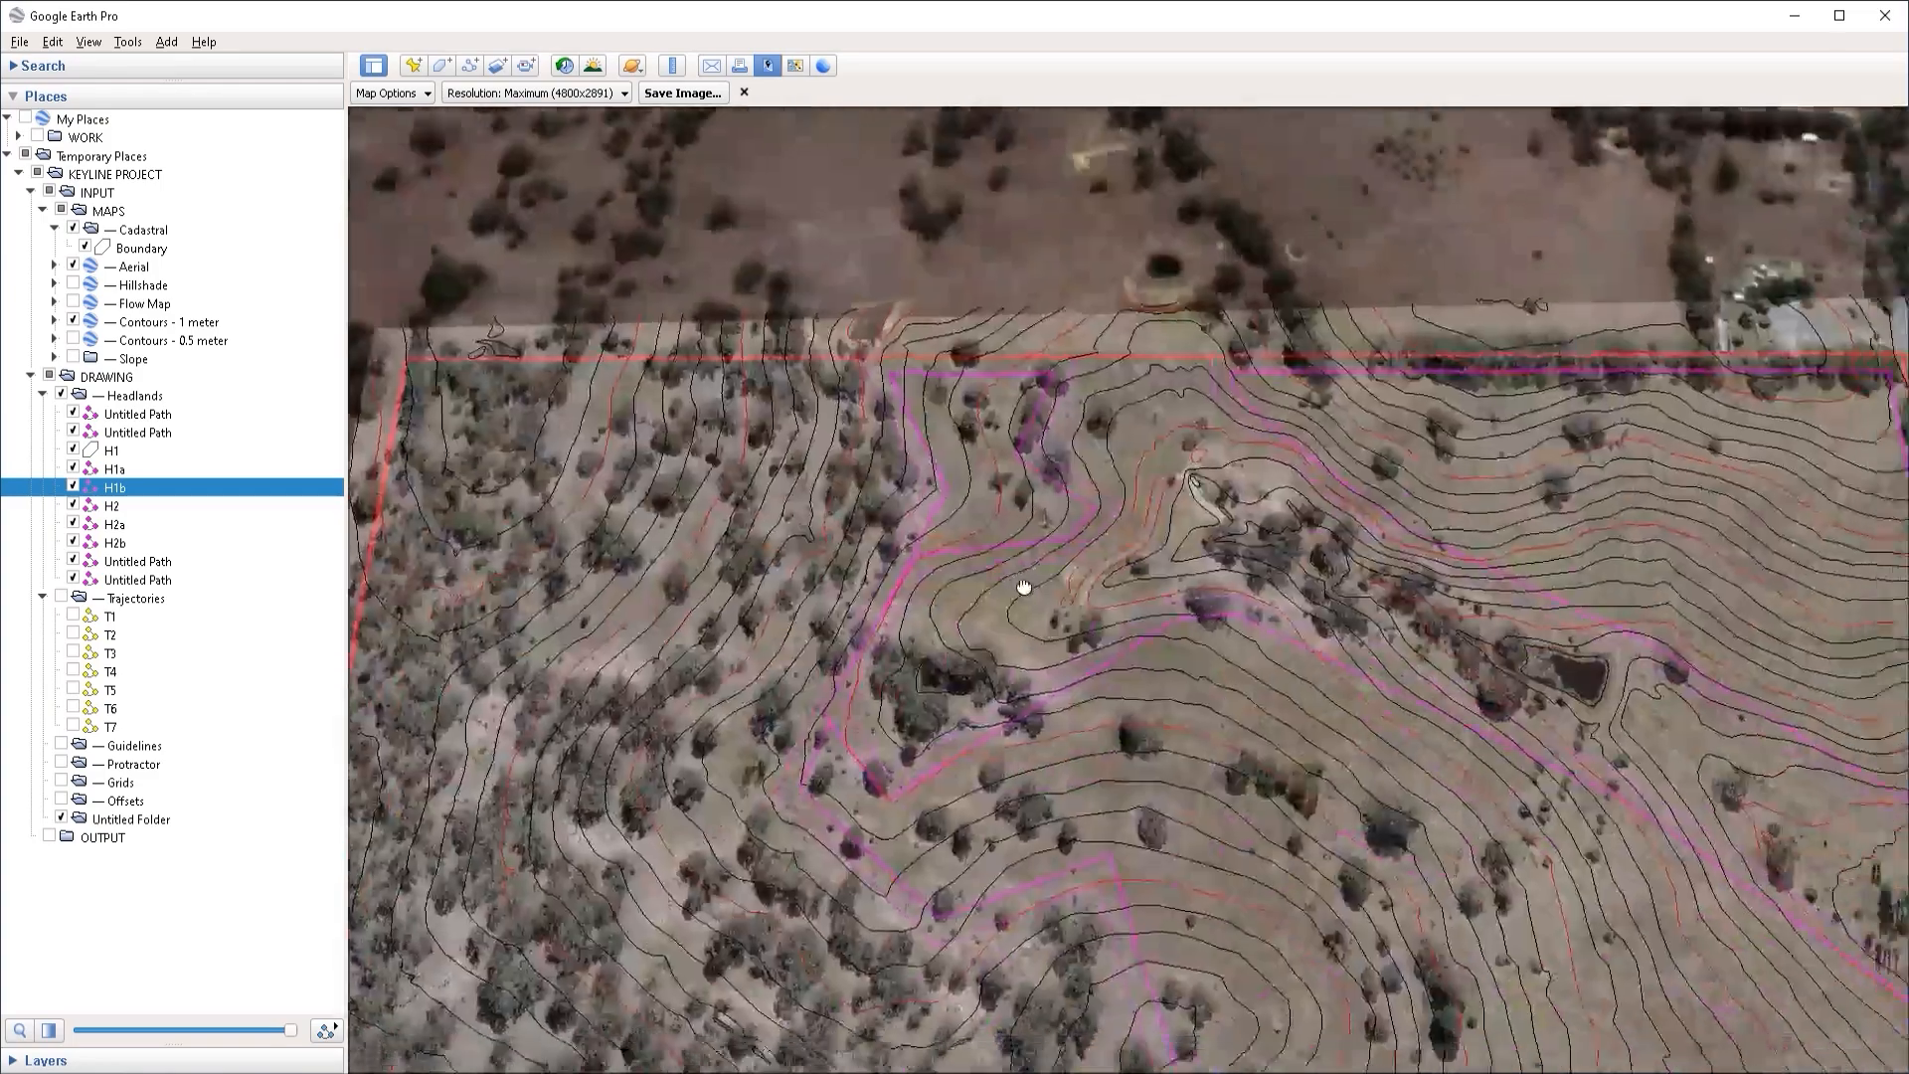
Step: Edit headland path H1b at its corner where the north-western headland line joins it
scroll(938, 515, up, 4)
drag(865, 766, 951, 585)
right_click(1007, 446)
click(1044, 669)
scroll(990, 586, down, 2)
click(999, 486)
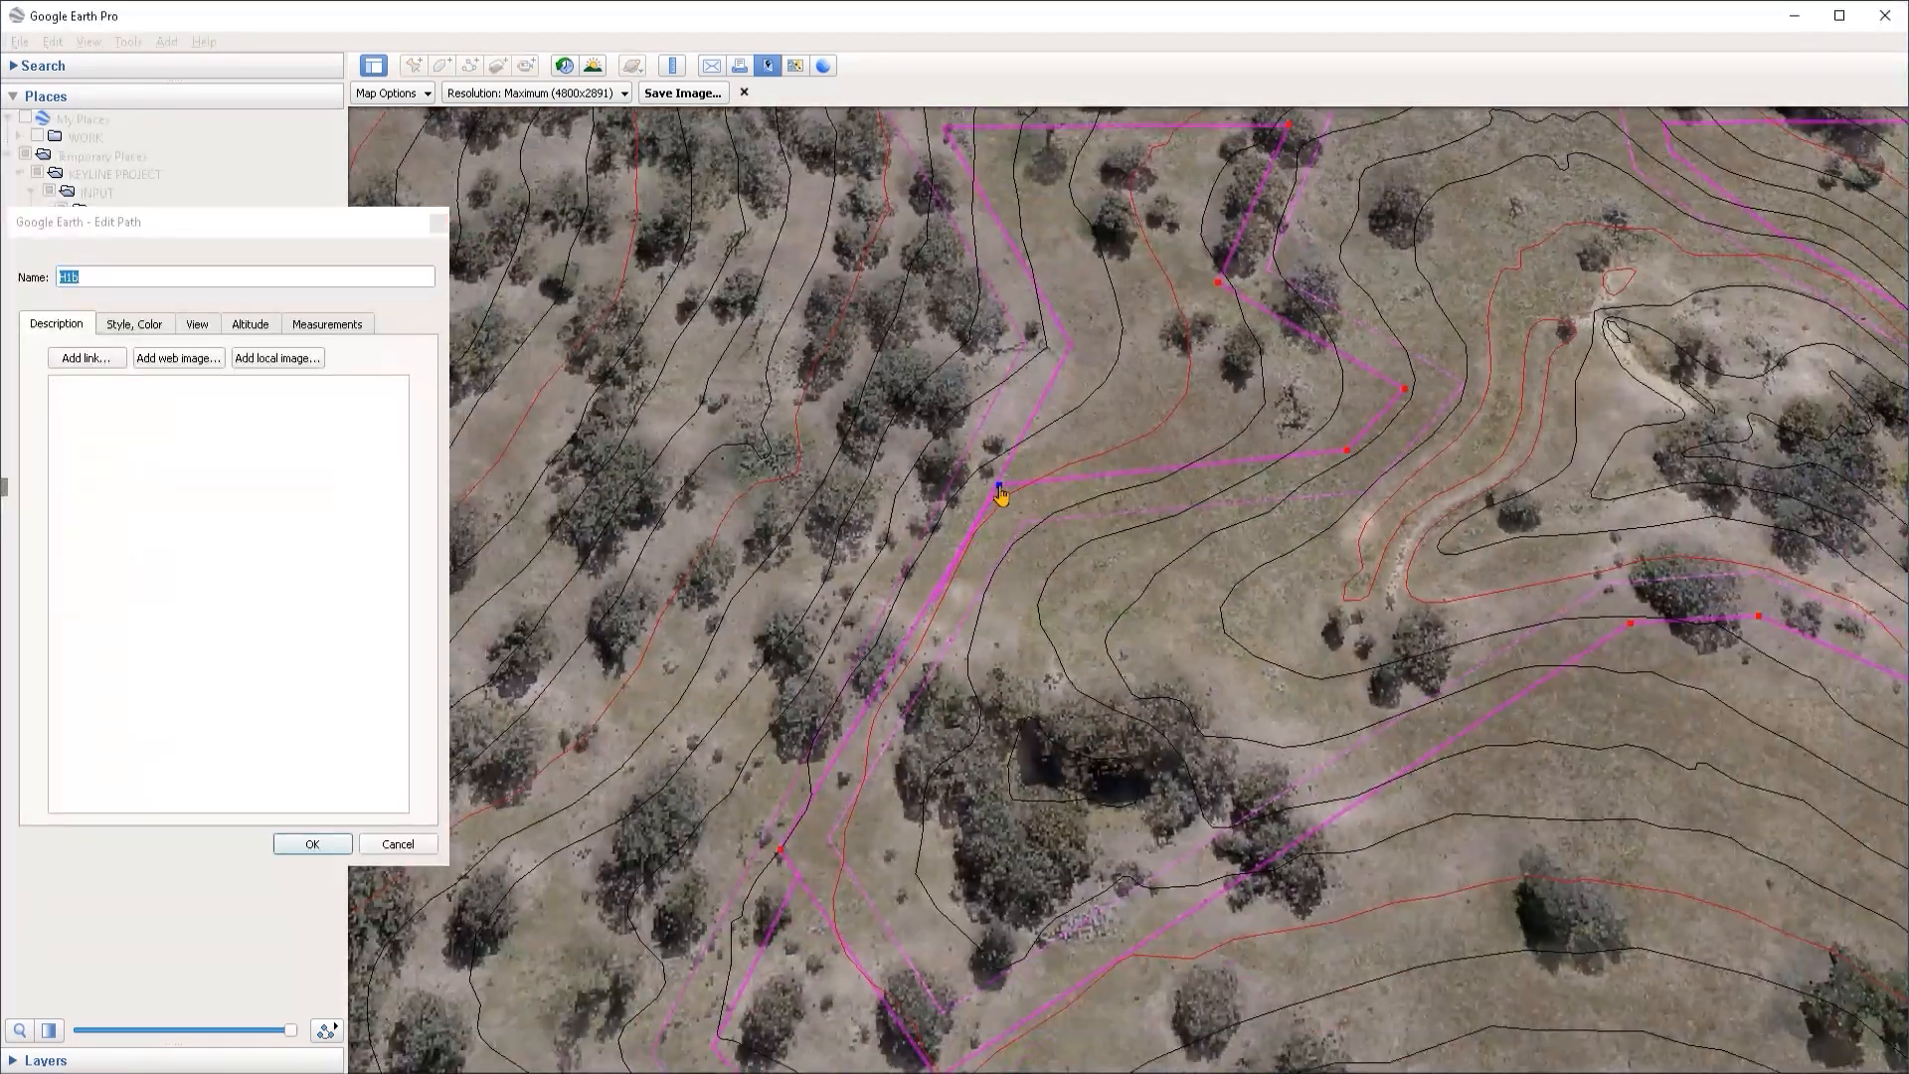
click(318, 845)
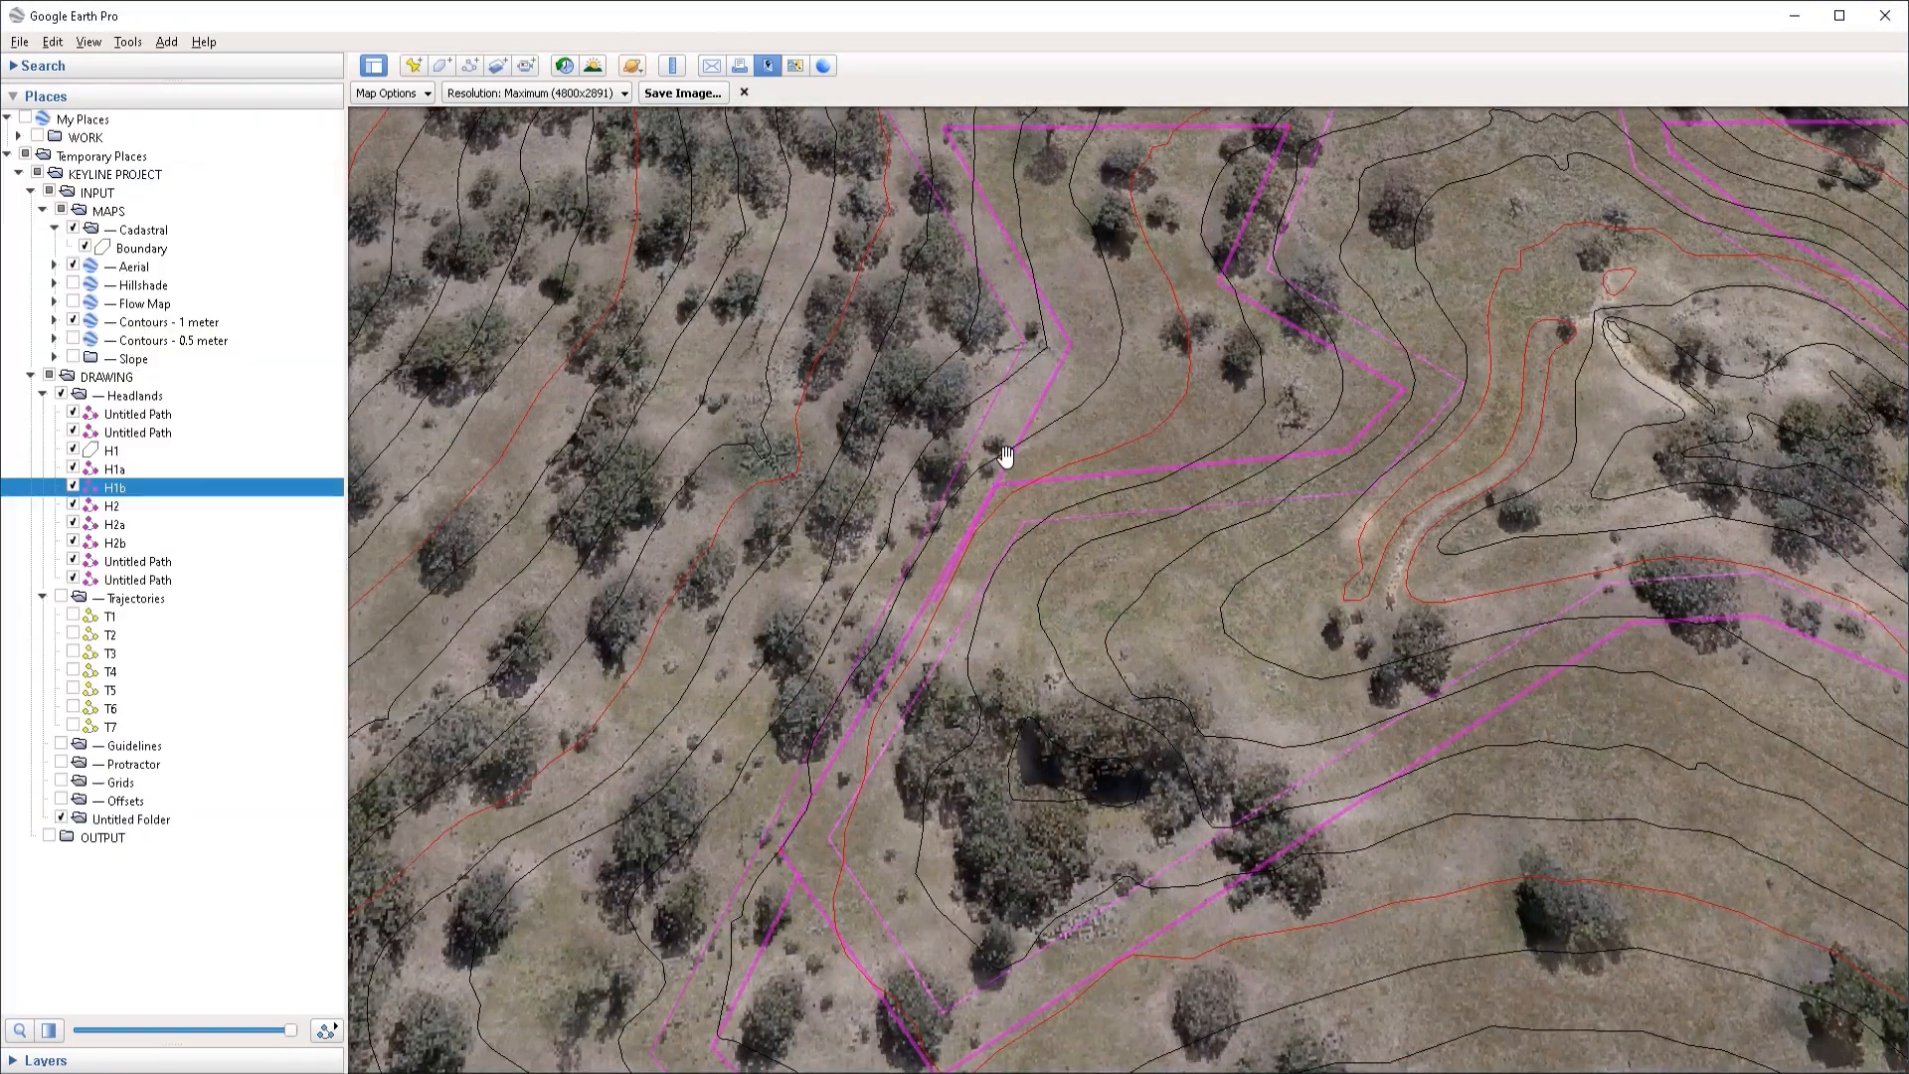
Step: Move the lower end of the north-western headland line up to the corner of H1b
right_click(1000, 451)
click(1039, 672)
drag(1002, 514, 997, 485)
click(318, 844)
scroll(1210, 808, down, 5)
drag(1210, 808, 924, 458)
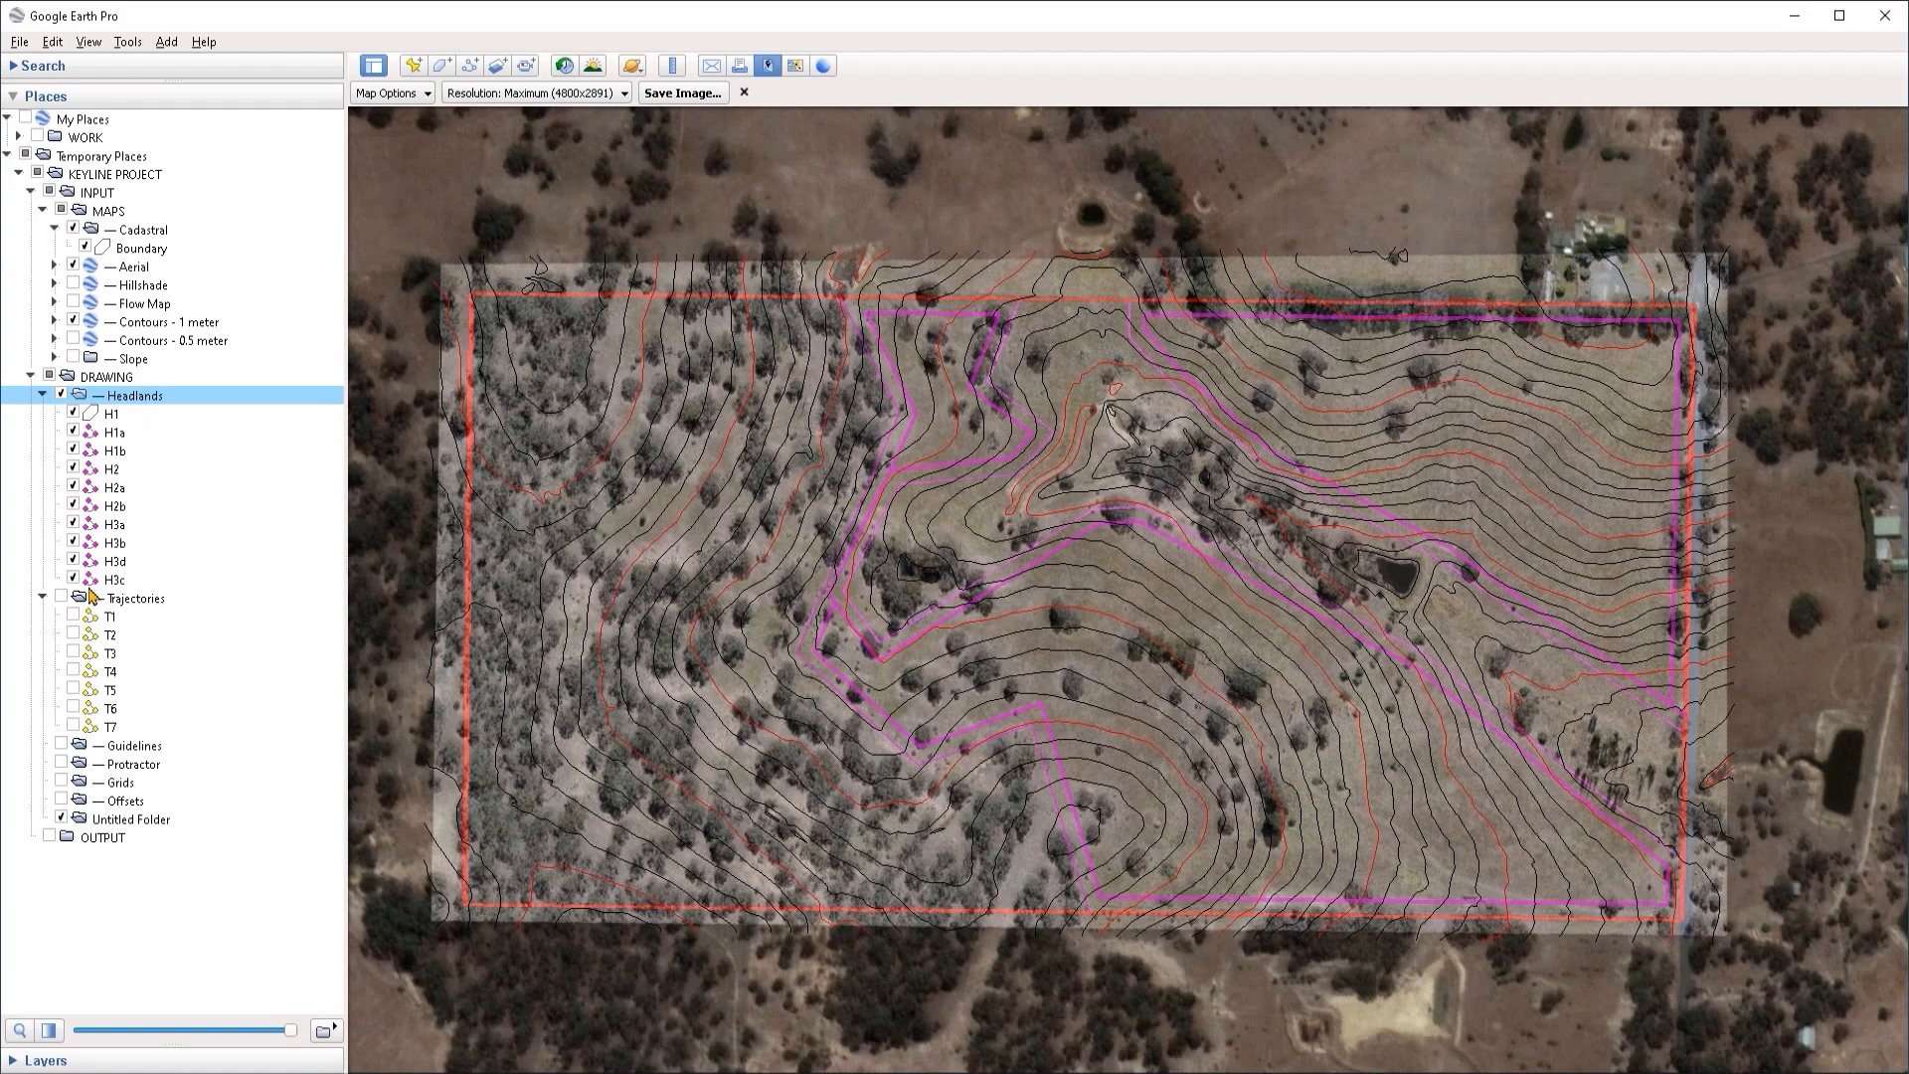
Step: Collapse the Headlands folder, display the trajectories T1 to T7, and delete the Untitled Folder
click(42, 394)
click(61, 413)
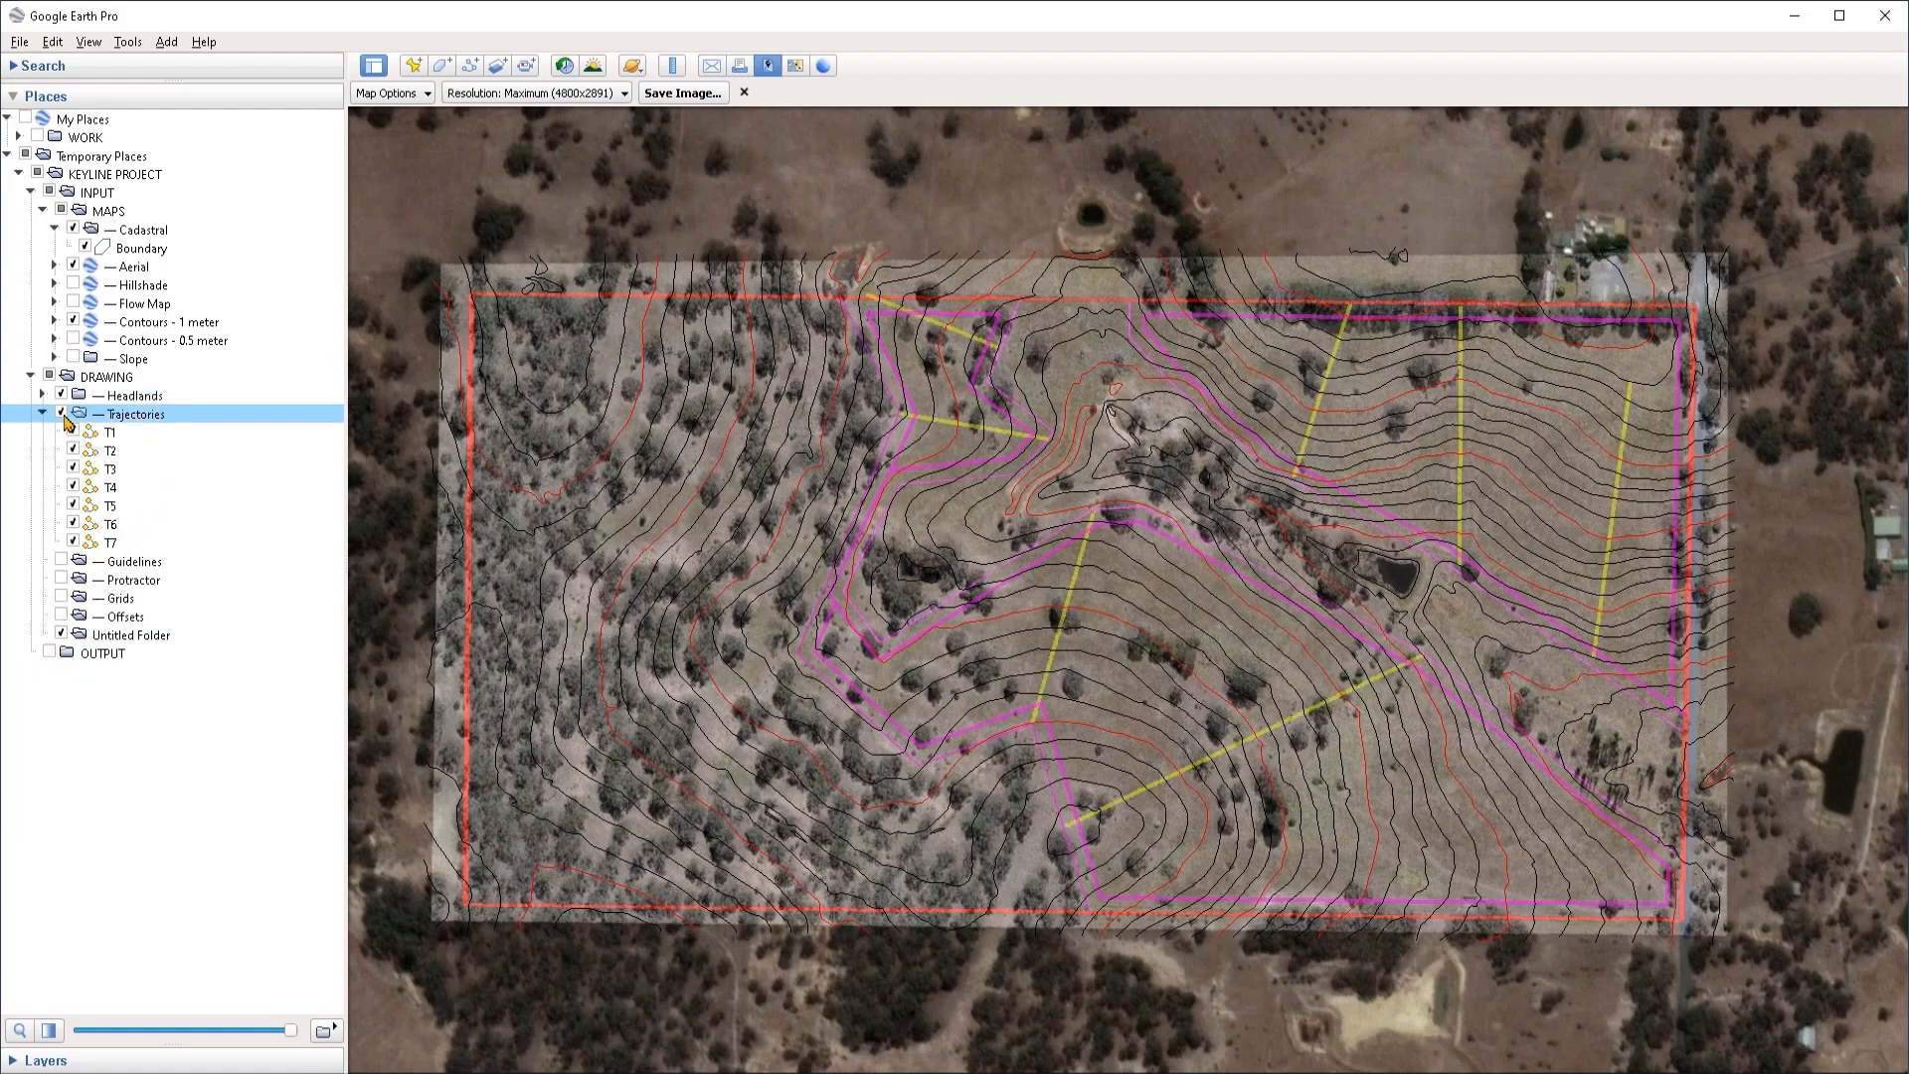
click(133, 563)
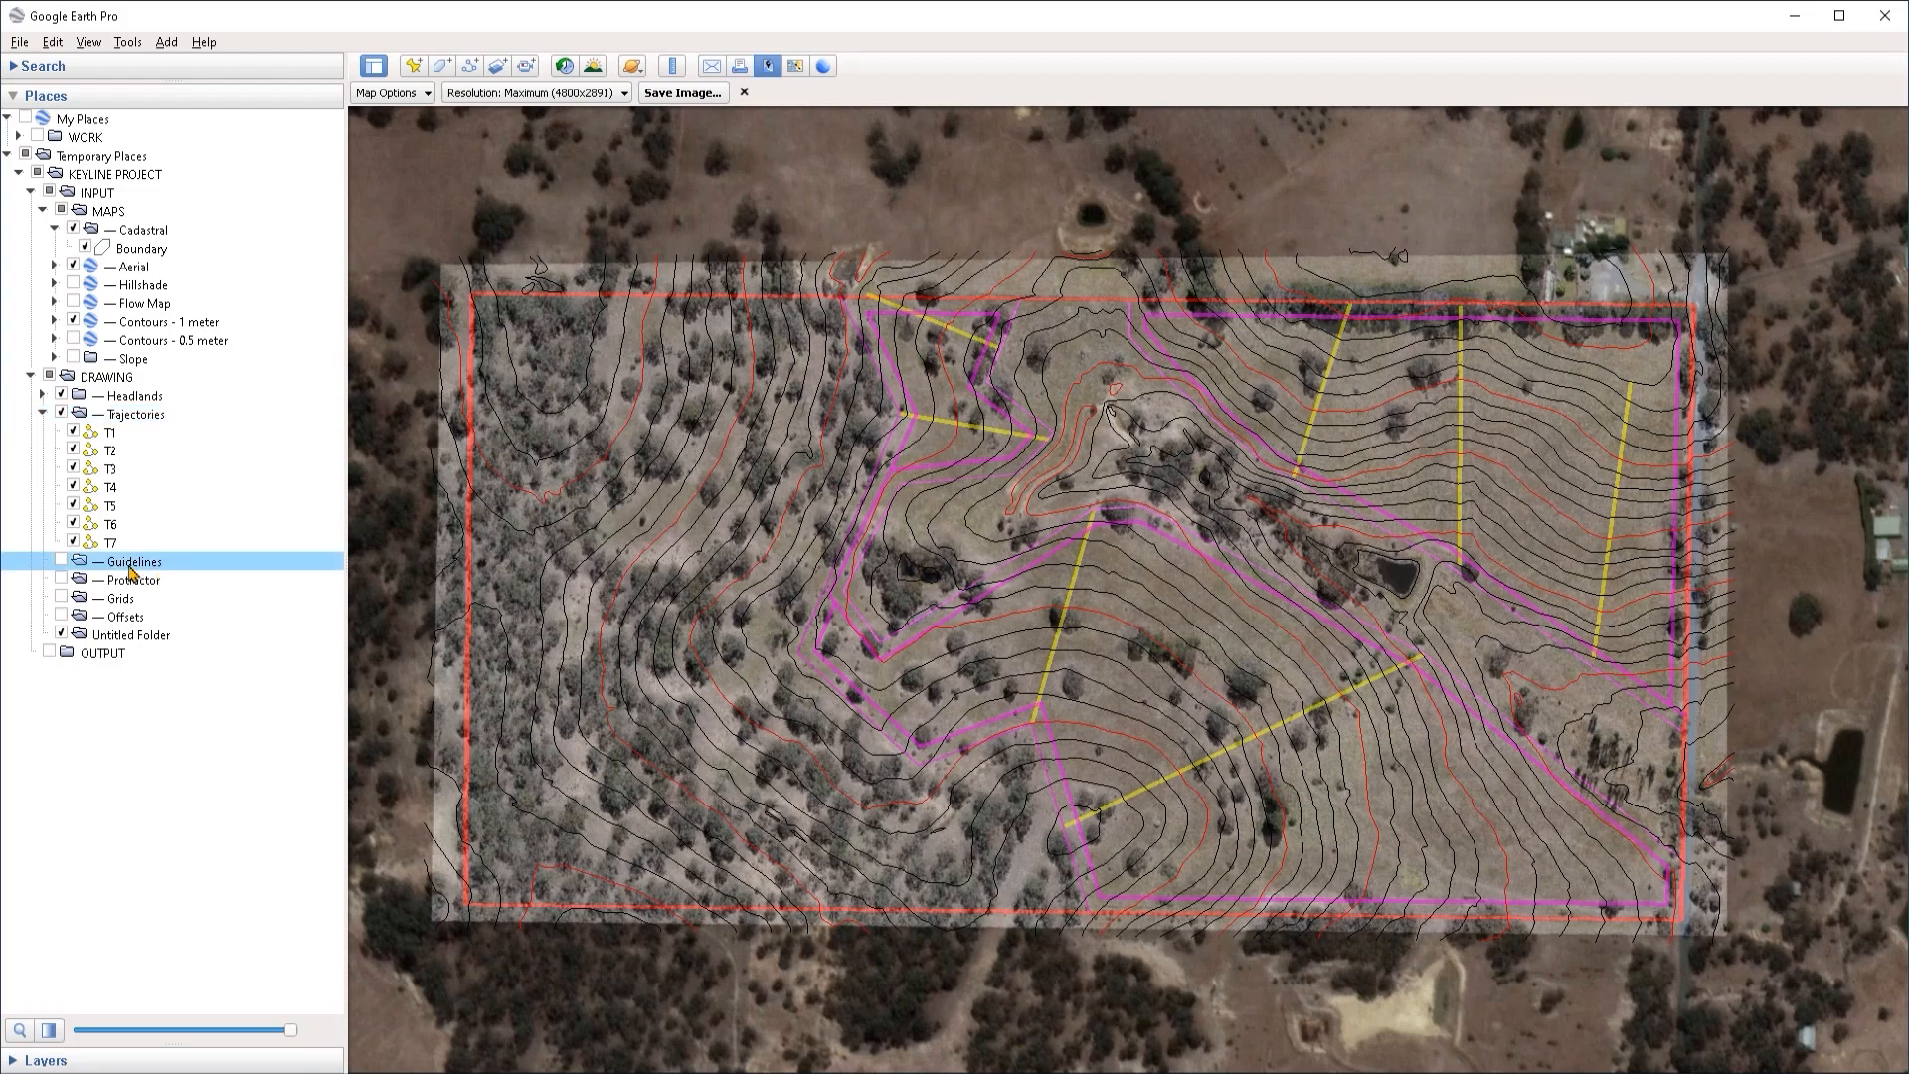
right_click(136, 641)
click(179, 750)
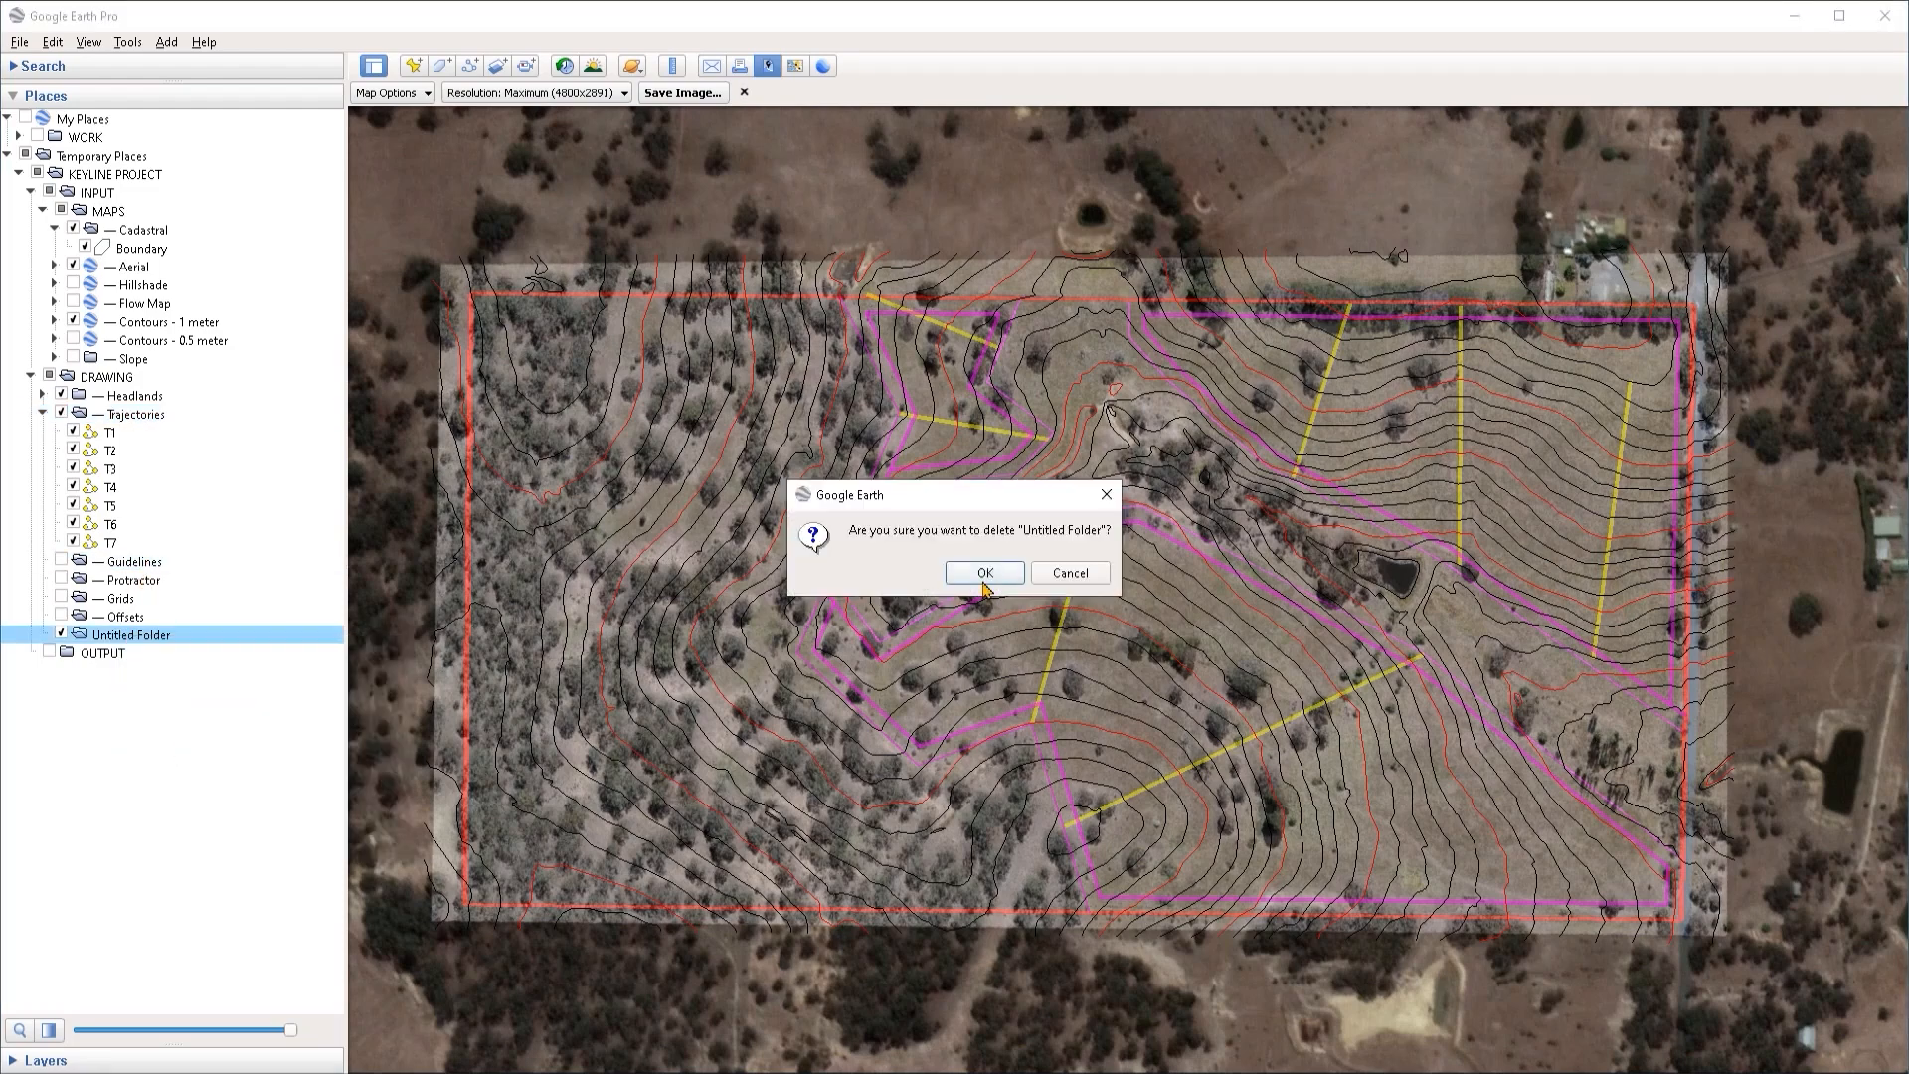
click(984, 574)
Step: Start a new path in the Guidelines folder and set its line color to light cyan
click(179, 562)
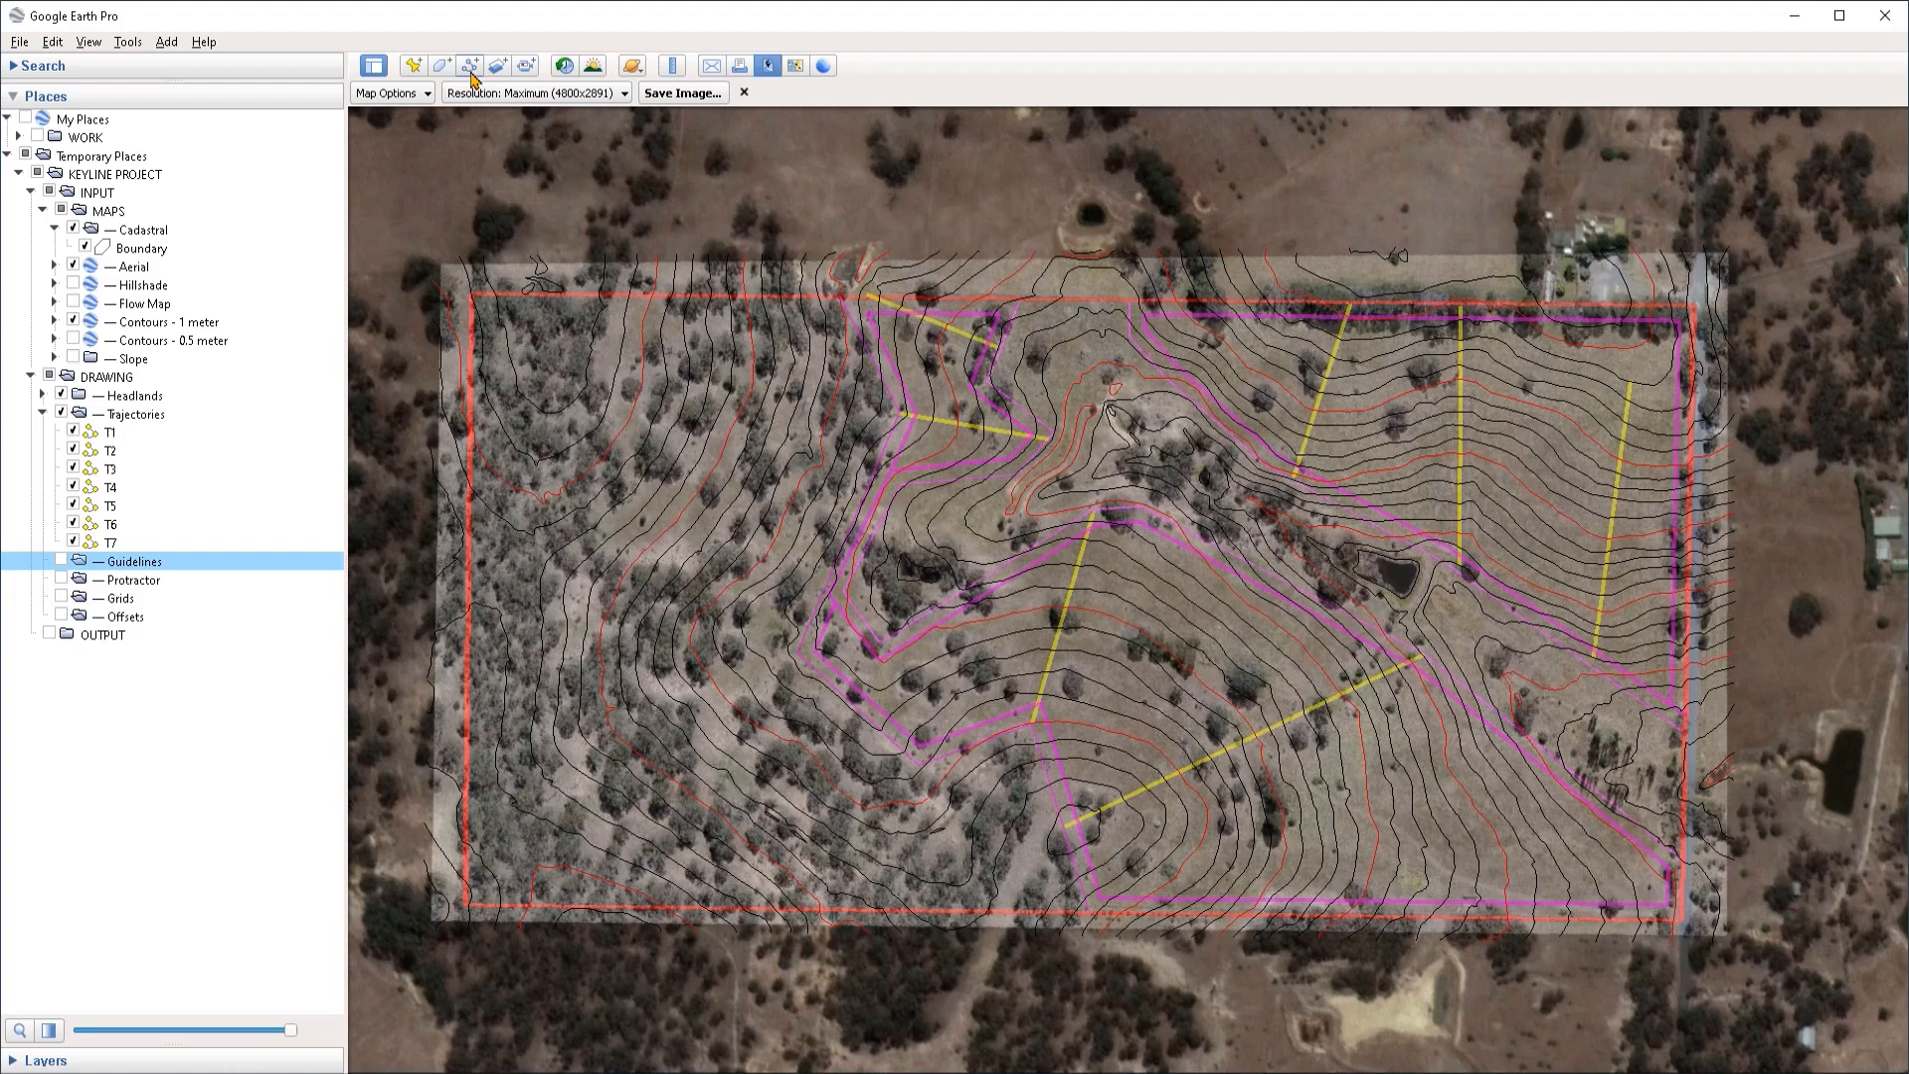
click(471, 78)
click(150, 395)
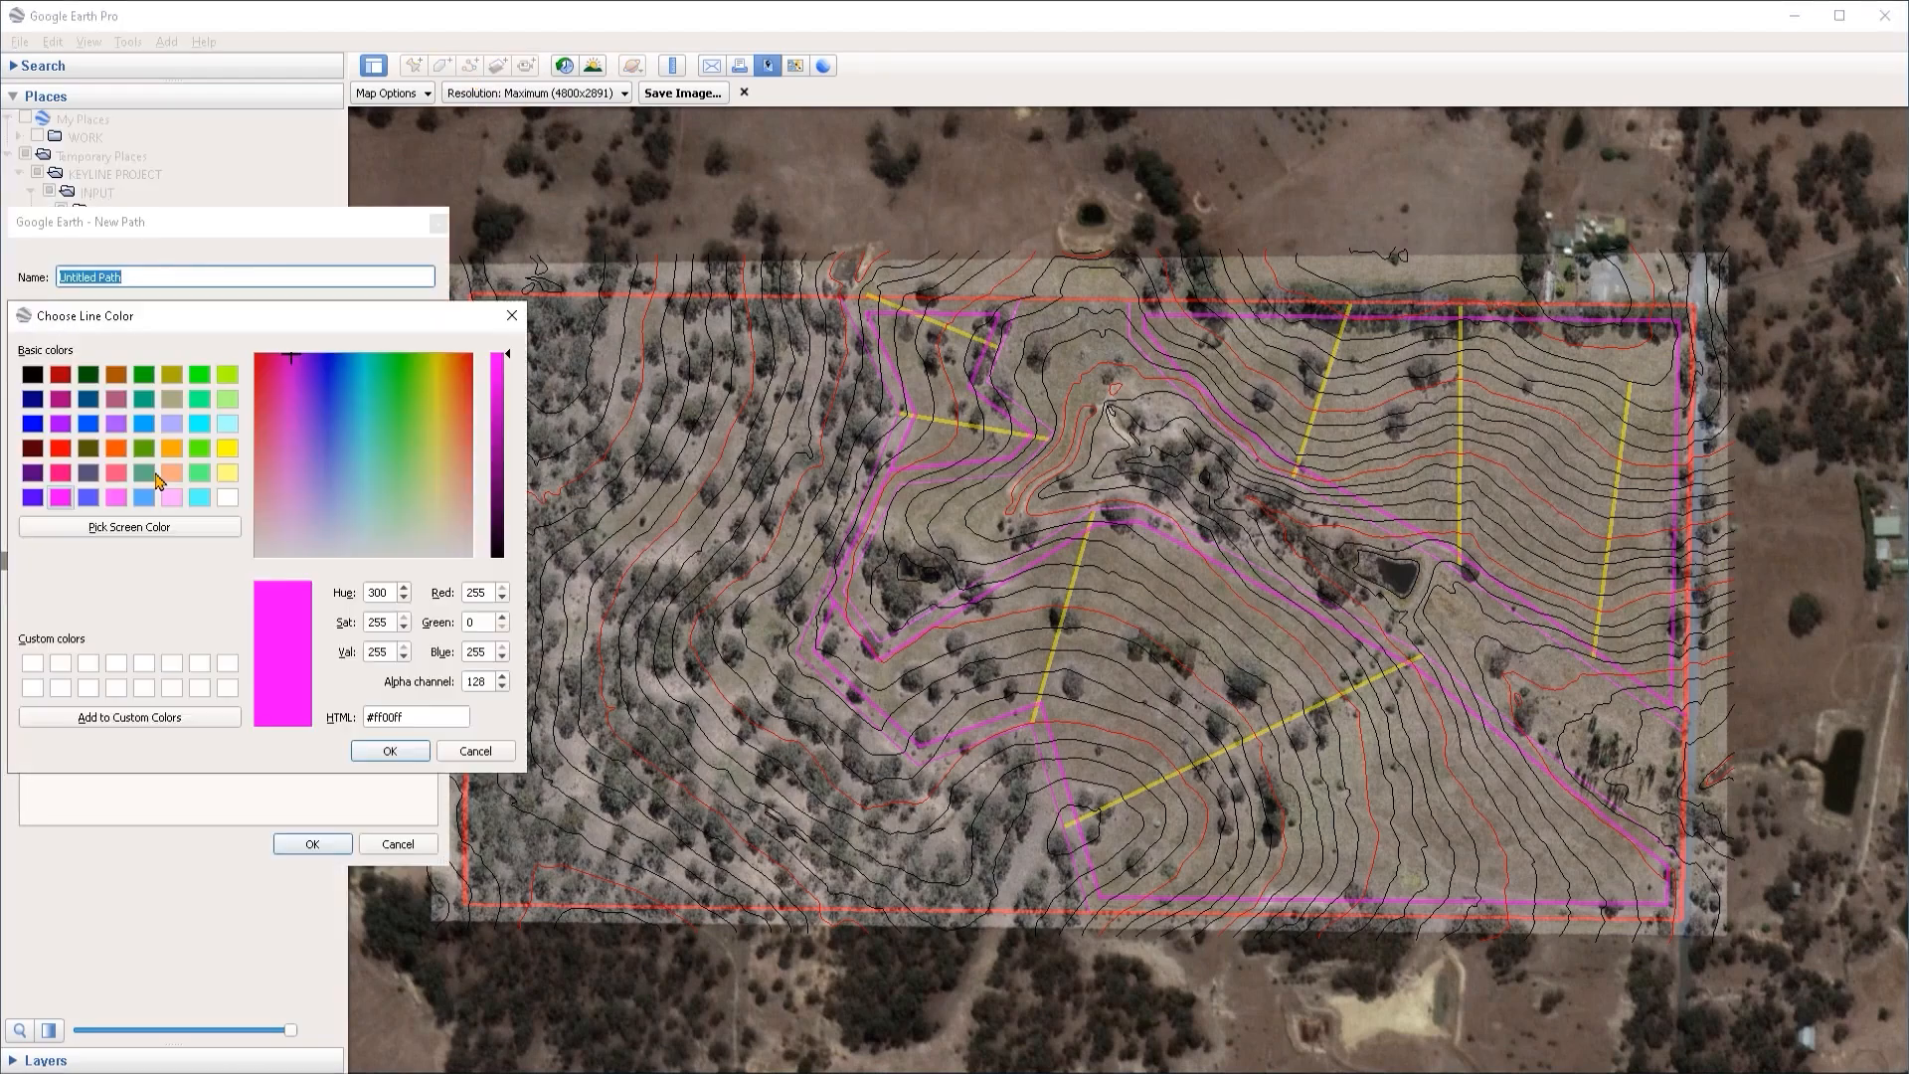
click(199, 424)
click(390, 751)
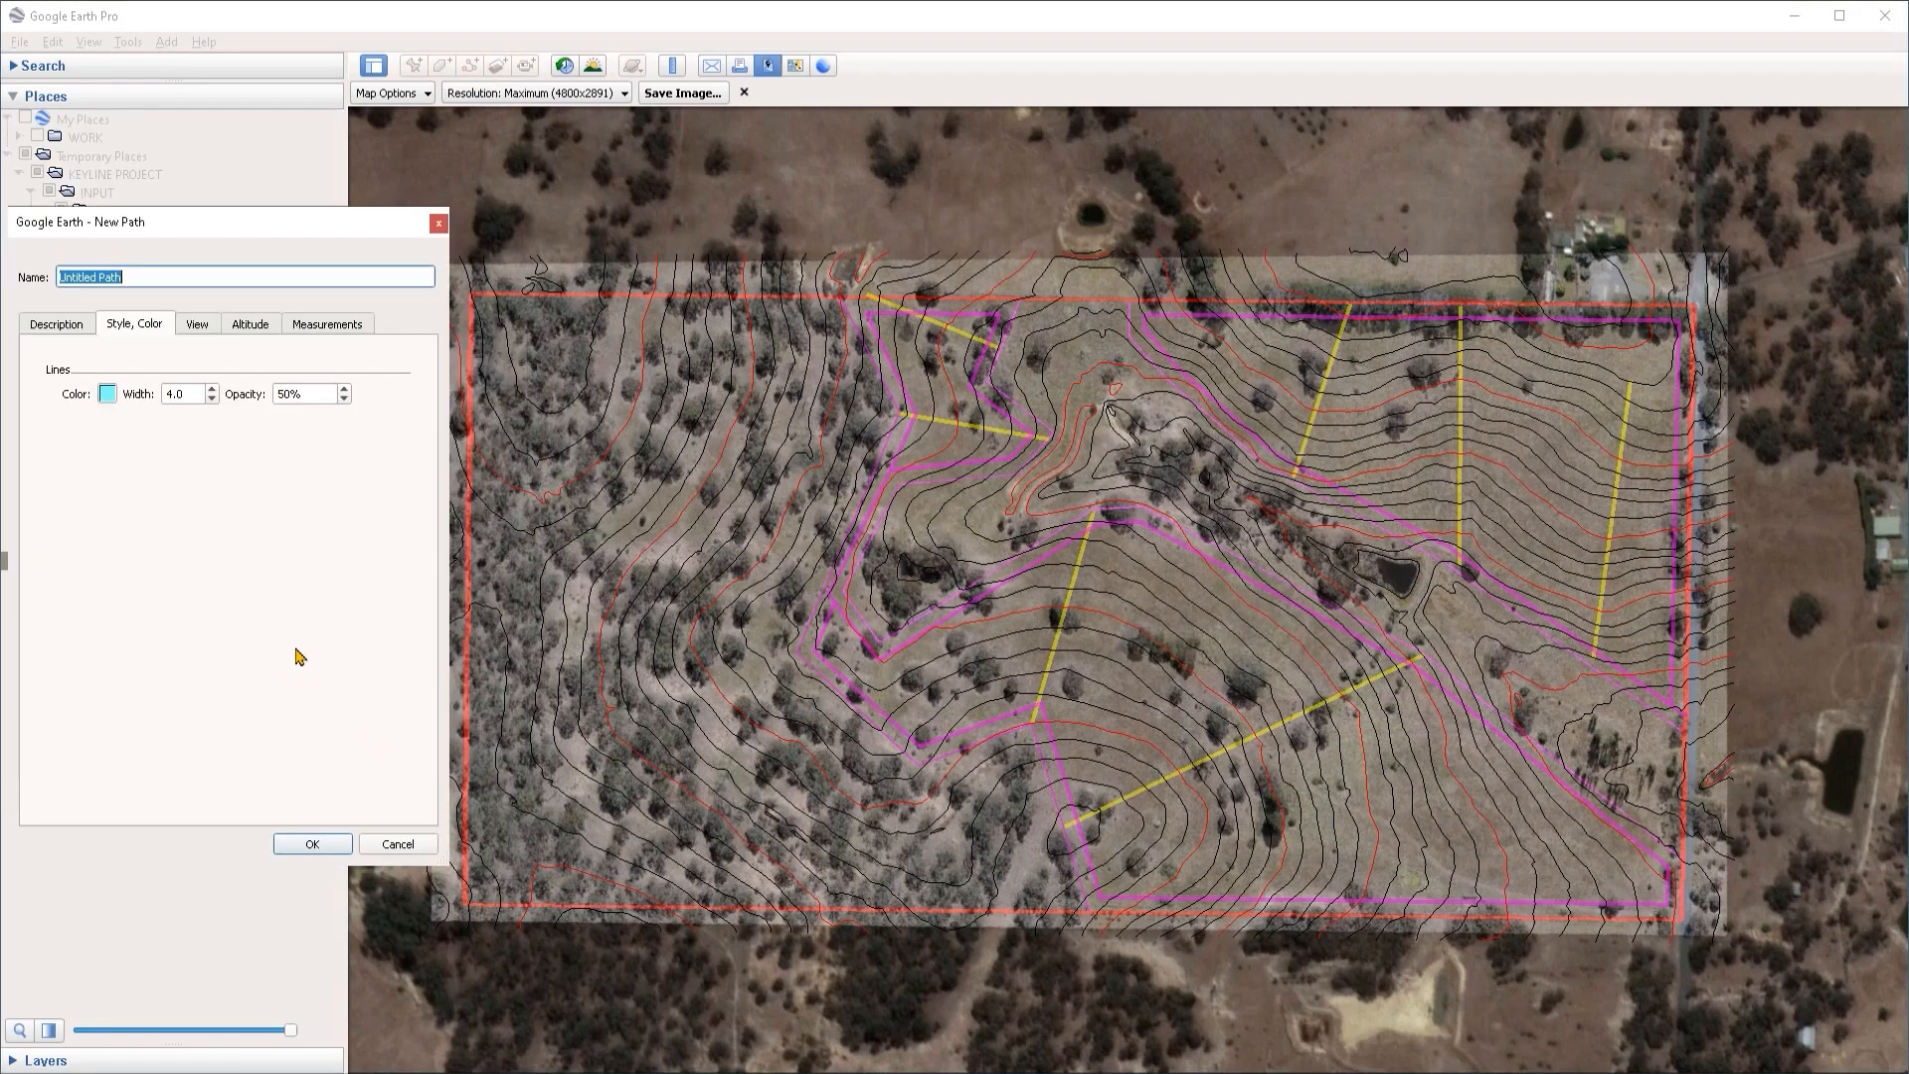
Step: Draw the guideline from the eastern headland across the two easternmost trajectories in the north-eastern area, placing a vertex on each
scroll(1660, 452, up, 3)
scroll(1675, 482, up, 2)
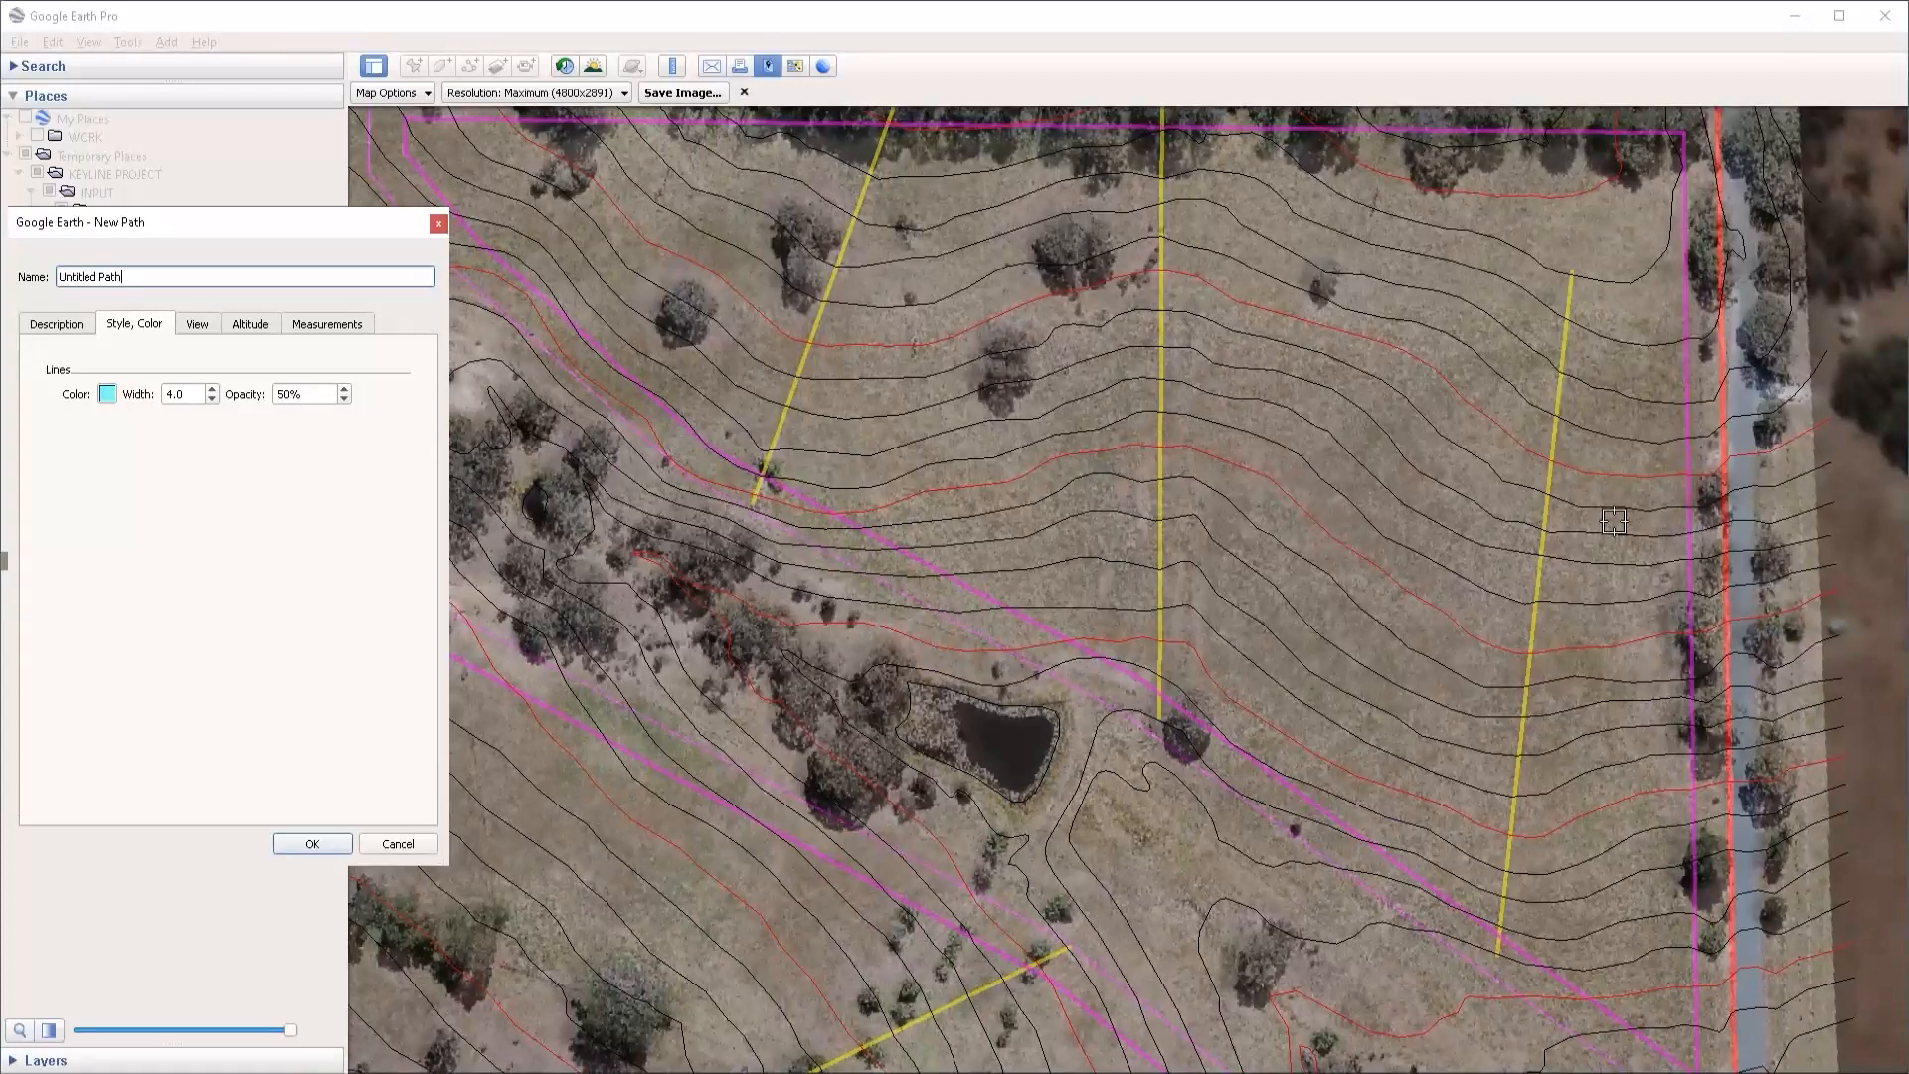
drag(331, 227, 340, 230)
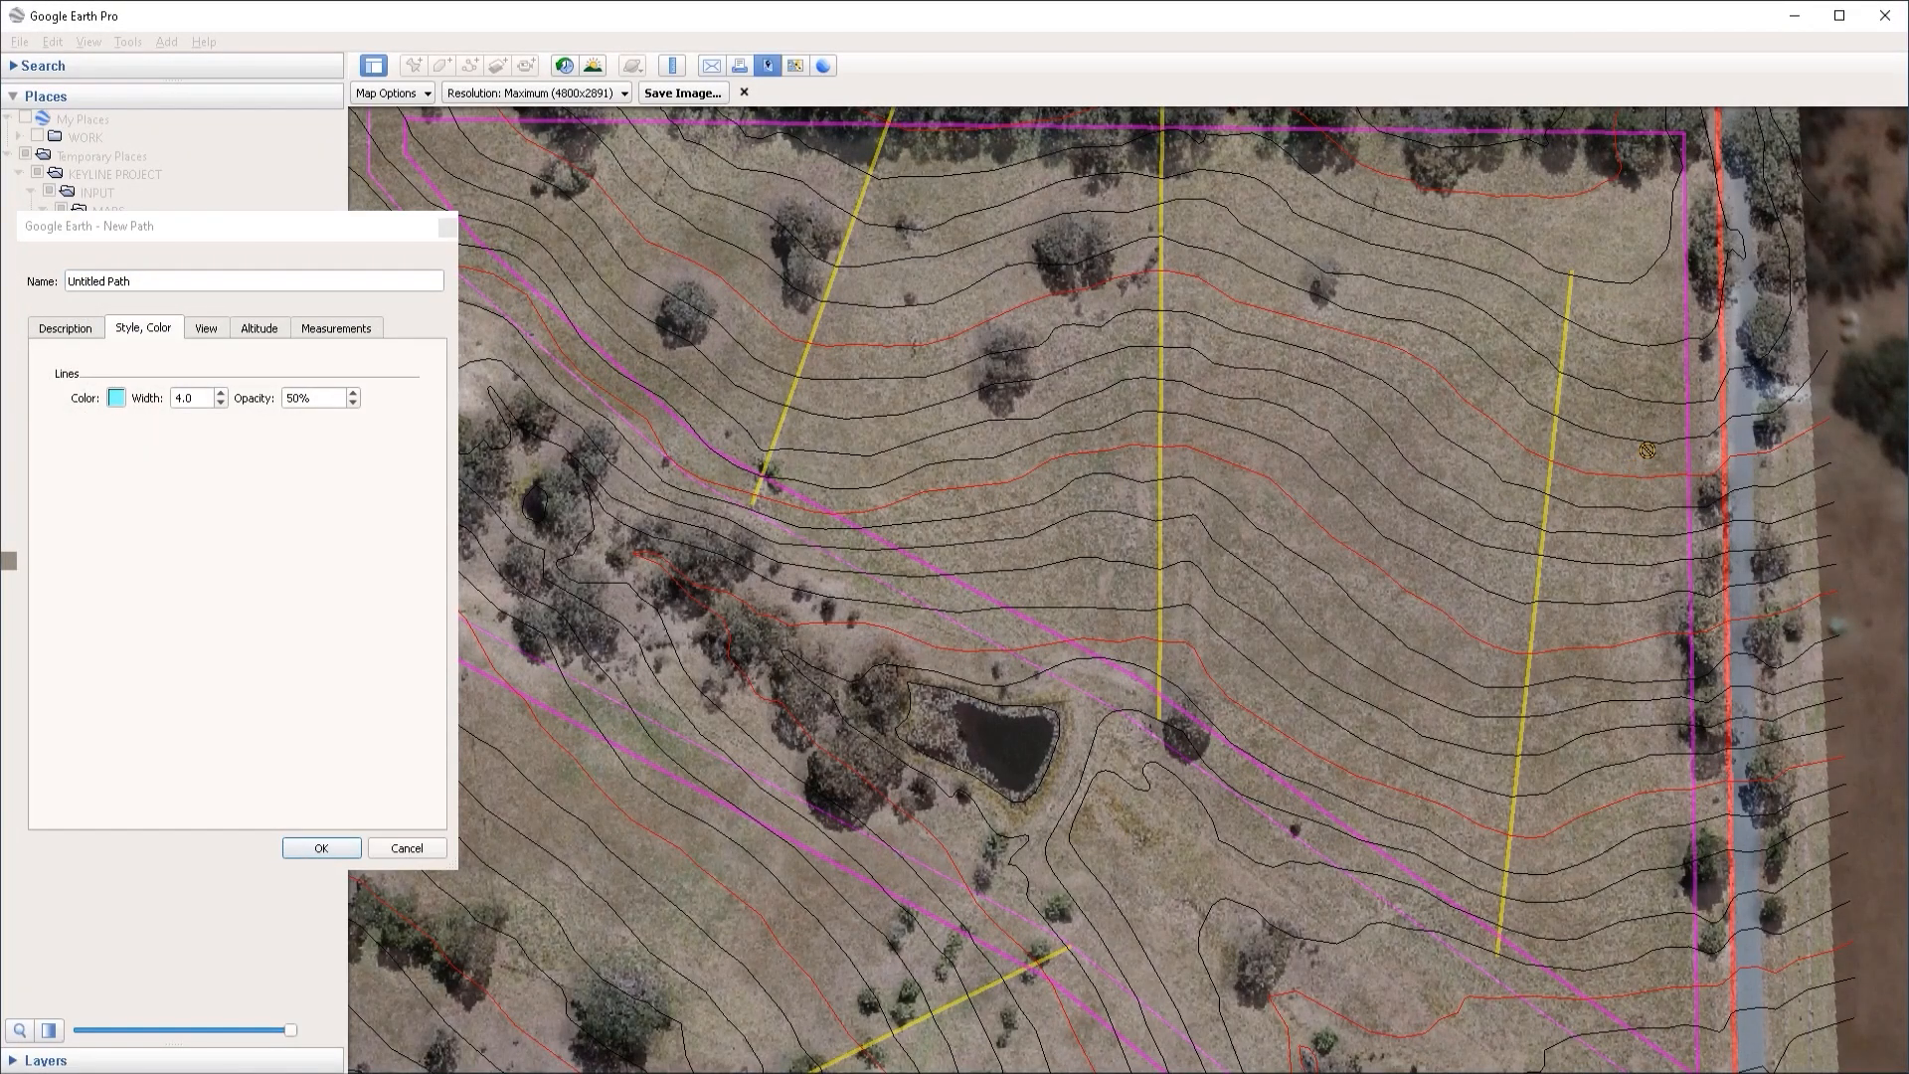
key(Right)
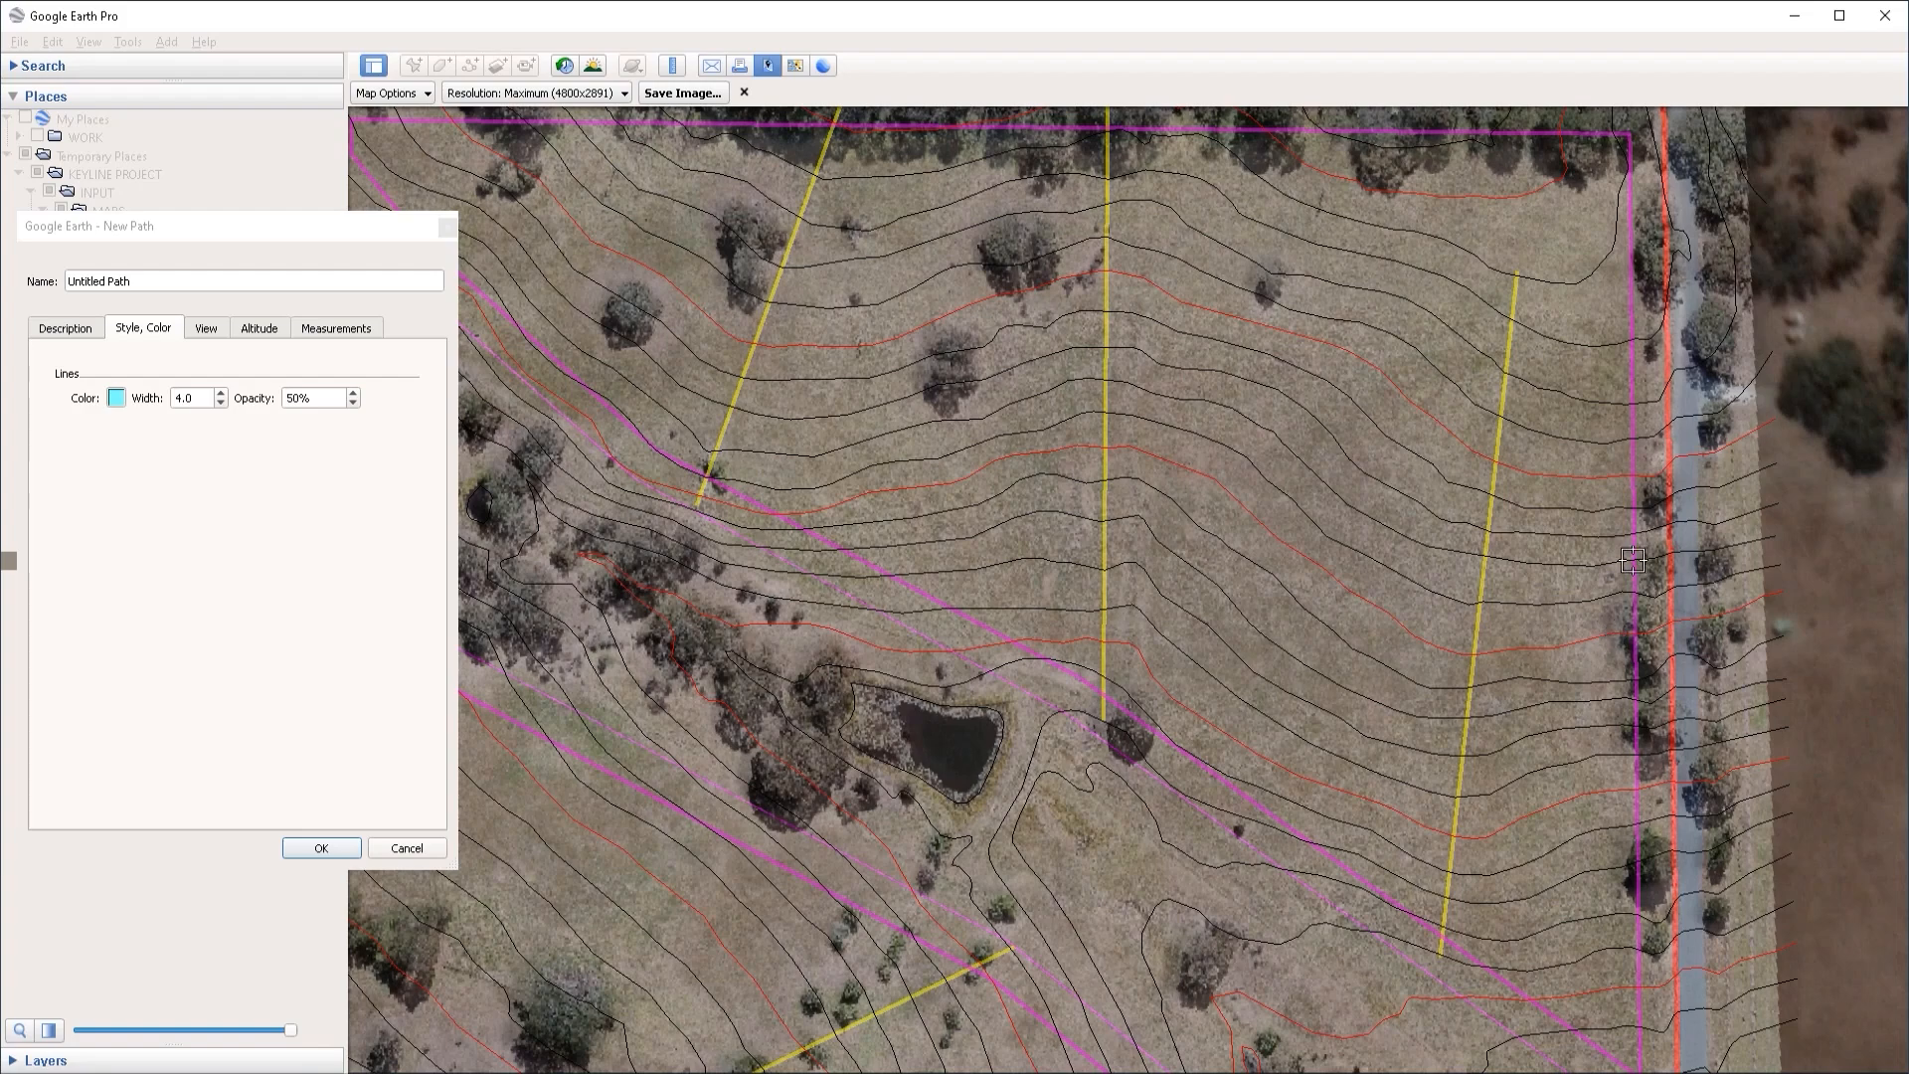
click(1636, 626)
click(1472, 660)
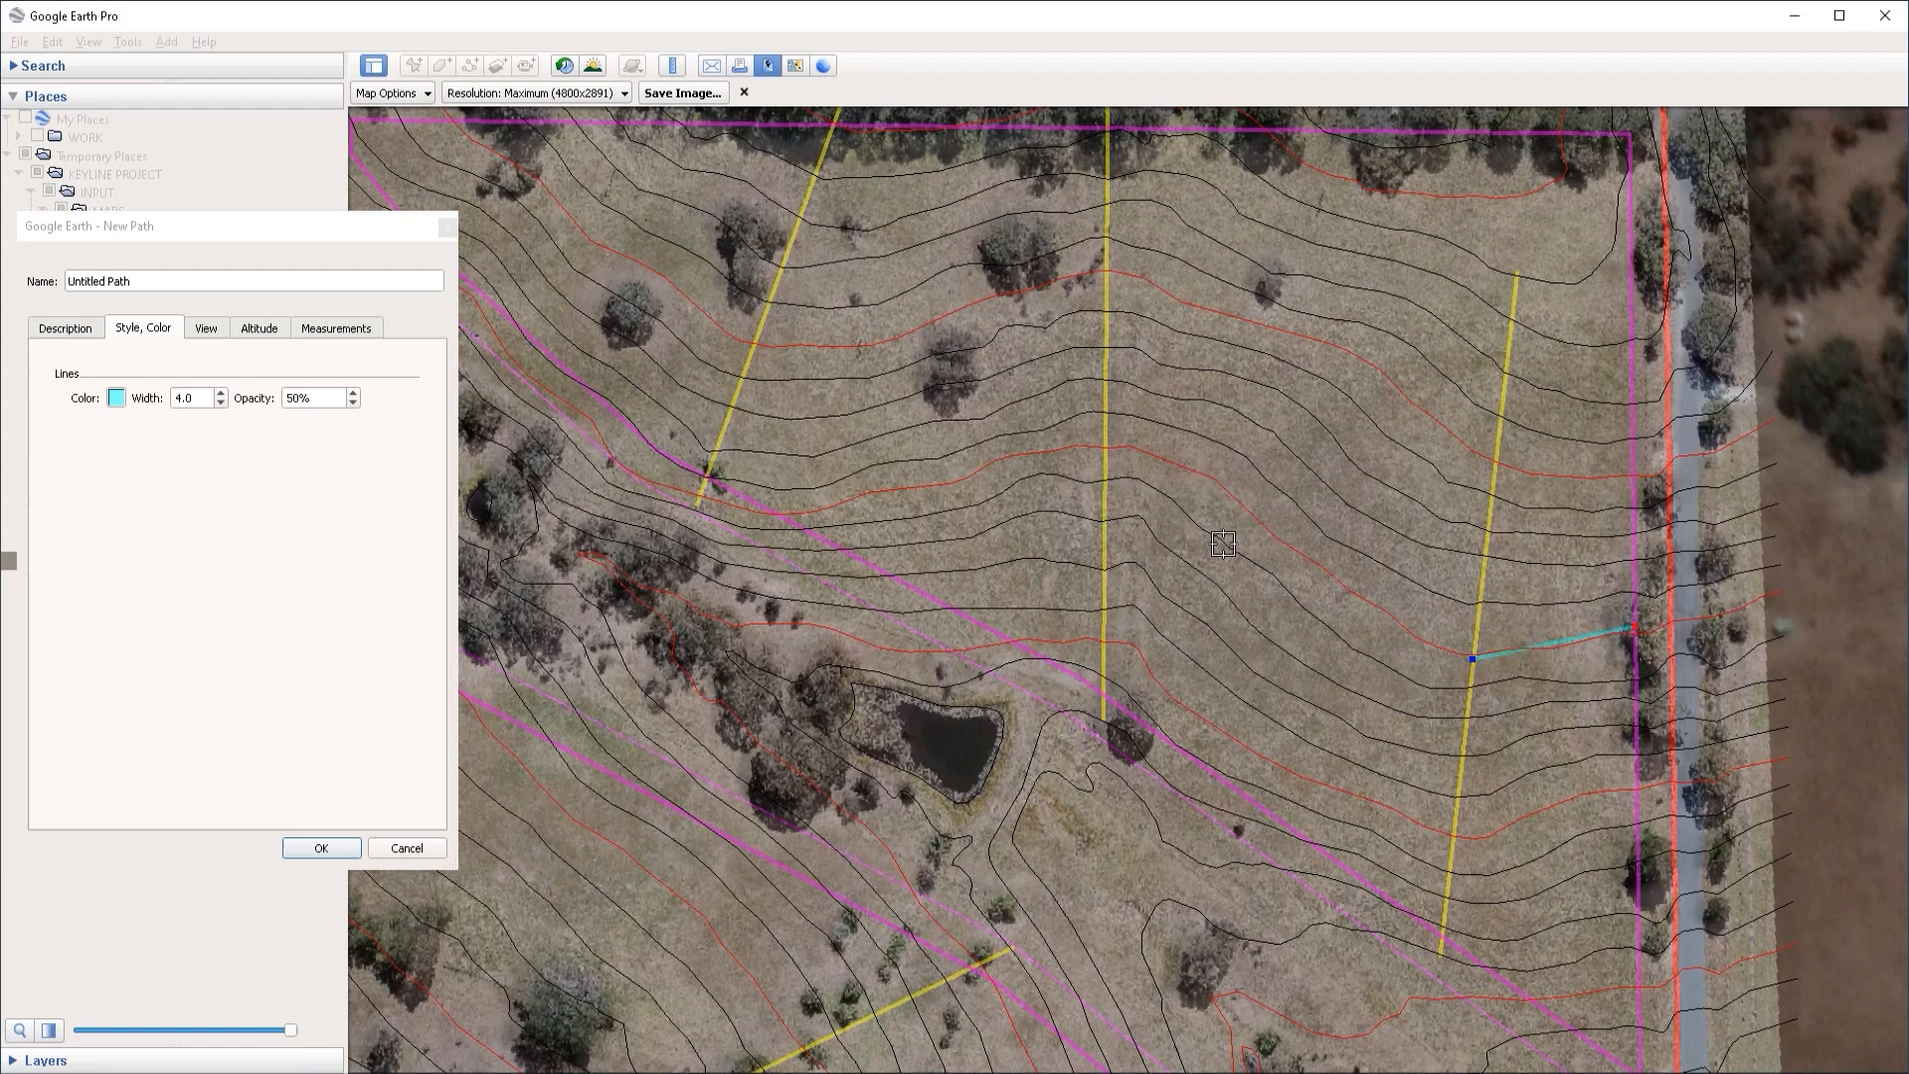
click(1109, 447)
mouse_move(1472, 651)
mouse_down()
mouse_move(1452, 758)
mouse_move(1486, 647)
mouse_move(1472, 666)
mouse_up()
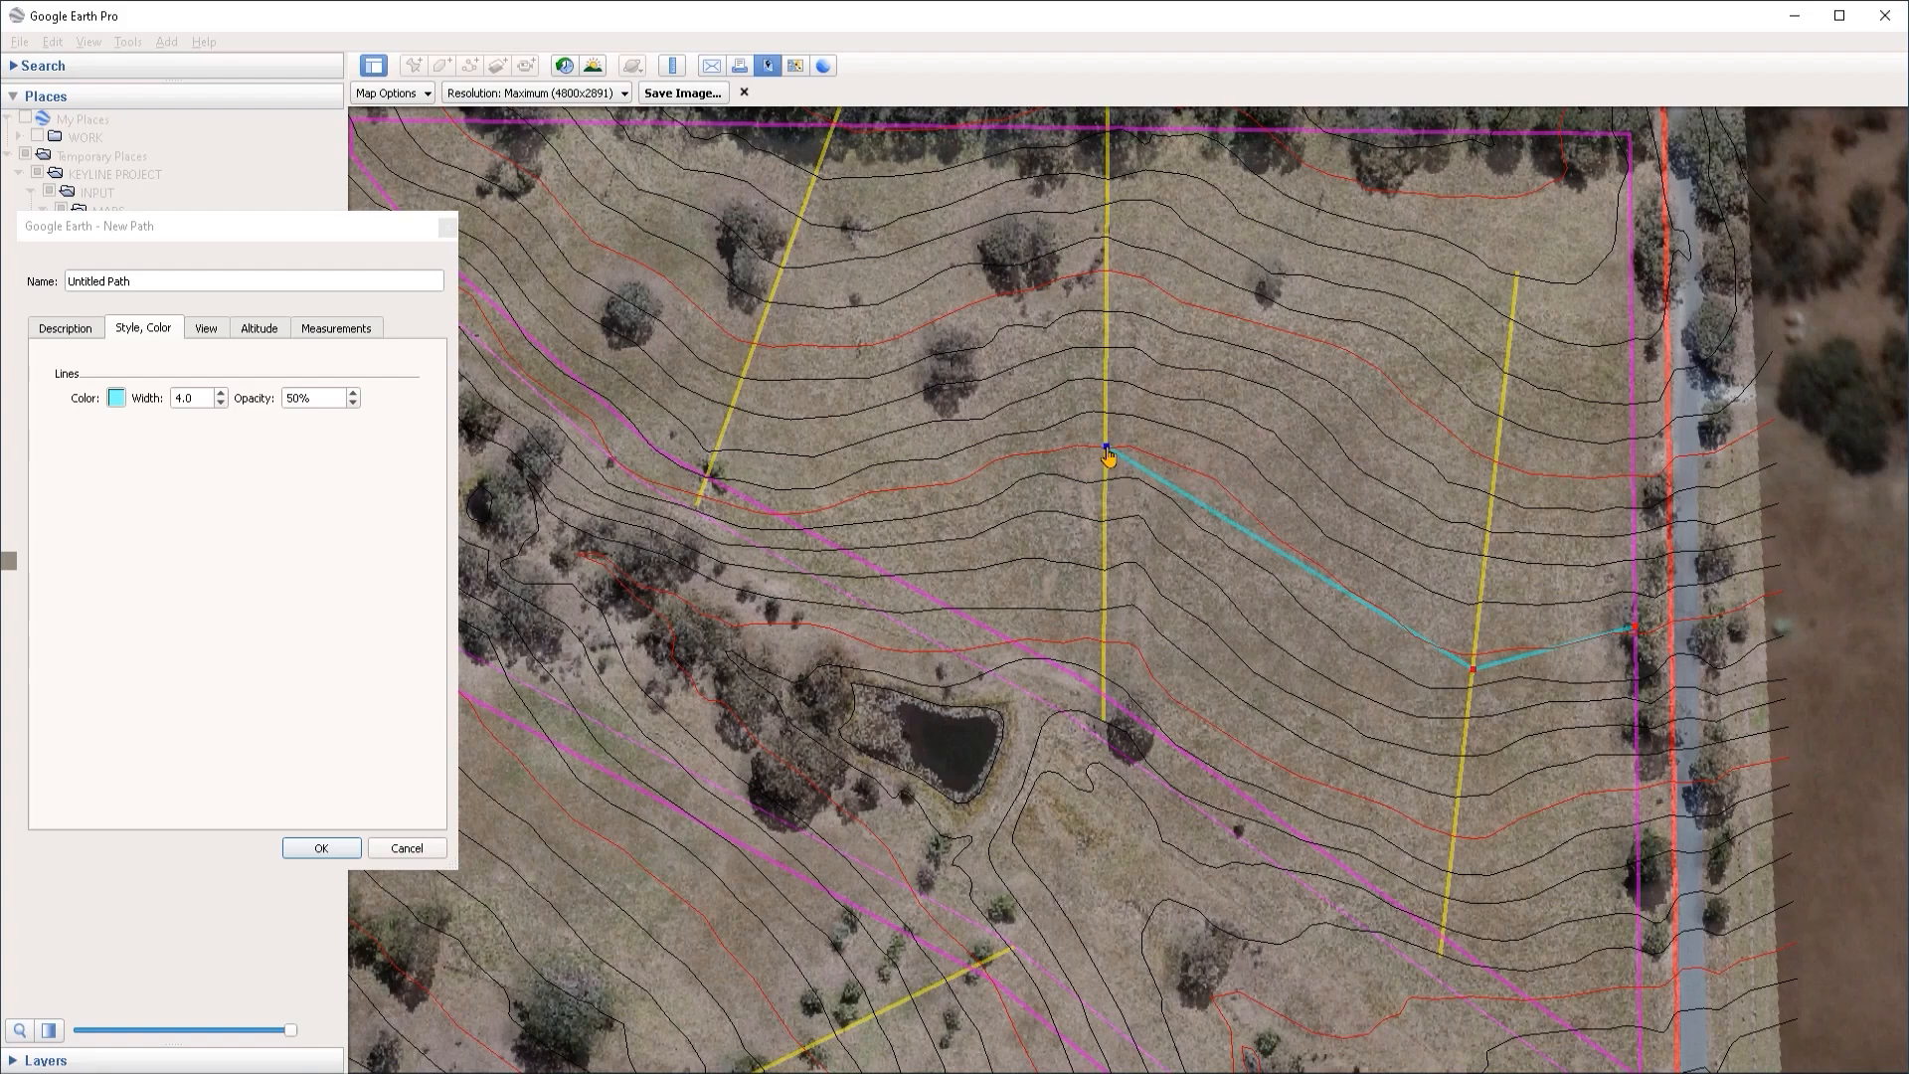
Step: Adjust the guideline's vertices on the two easternmost trajectories to fit the contours and select its eastern end point
drag(1108, 448, 1349, 582)
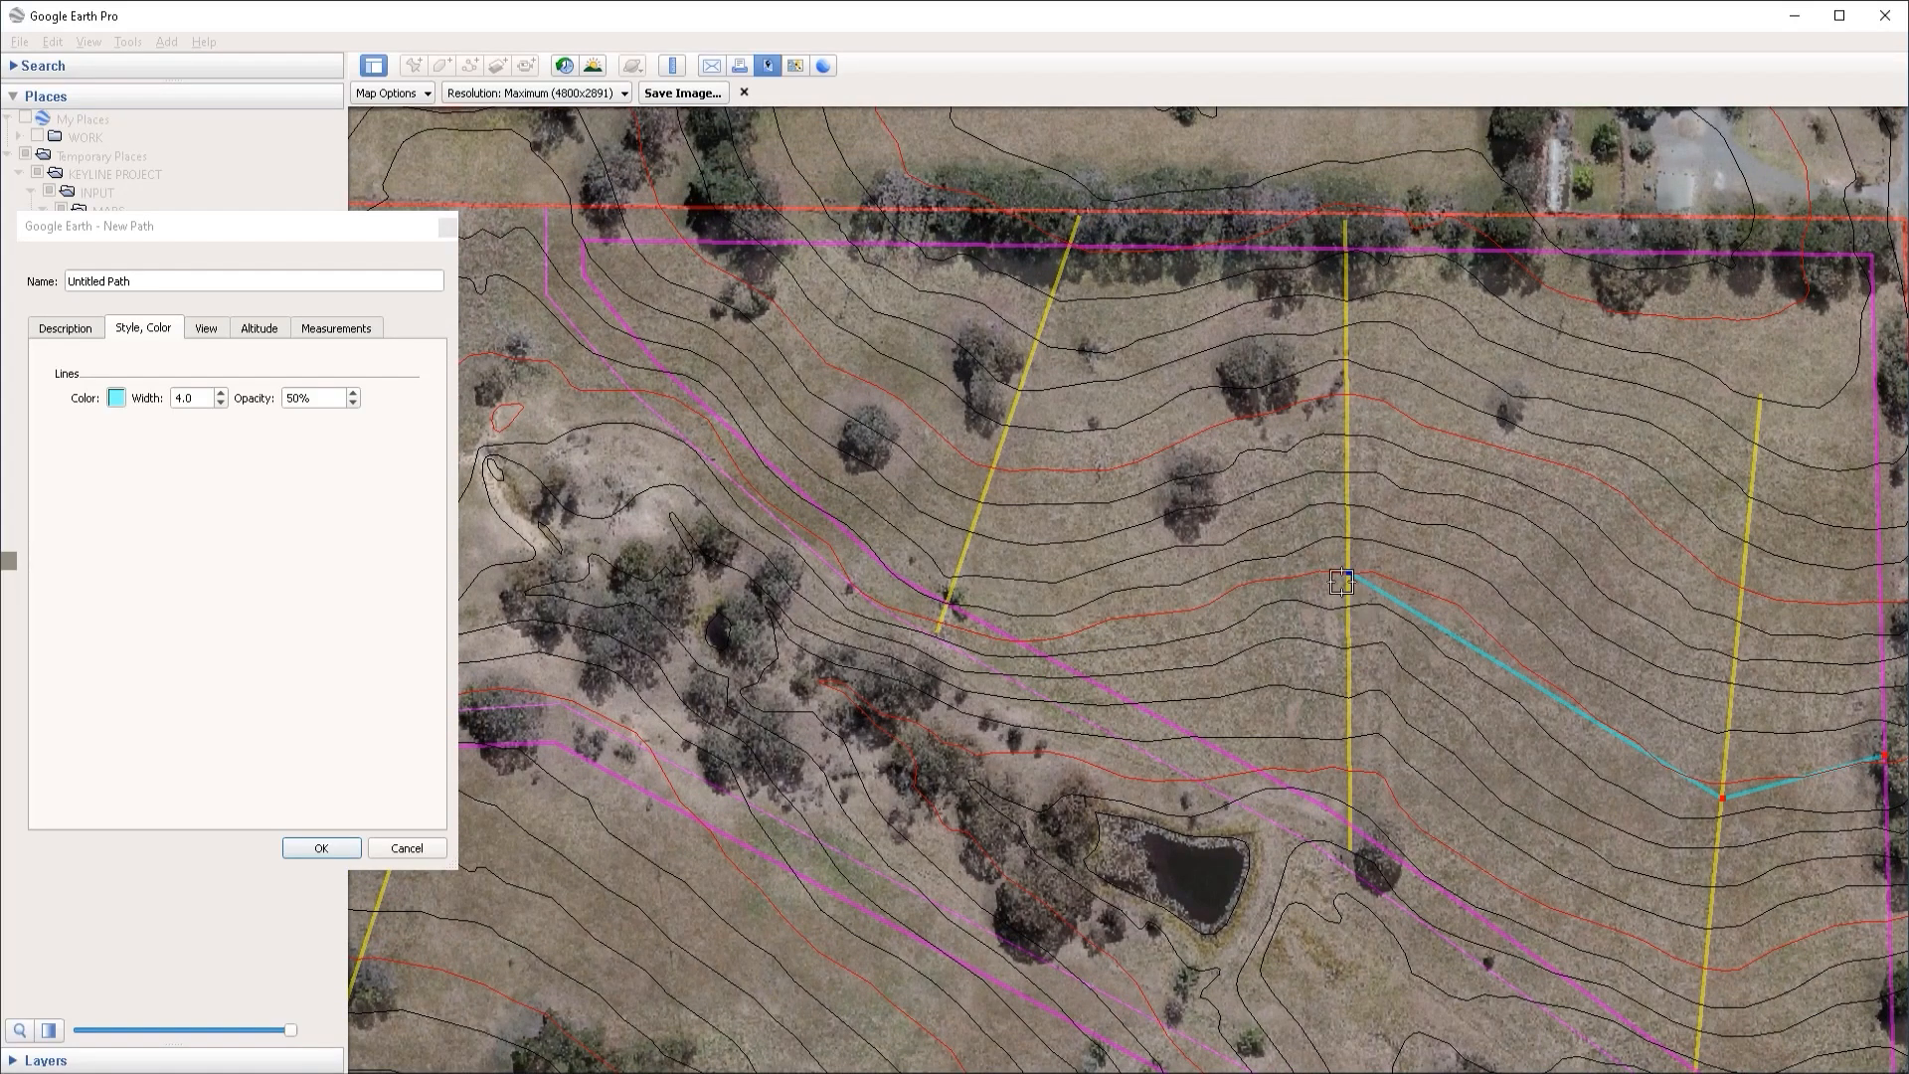
drag(1339, 580, 1200, 515)
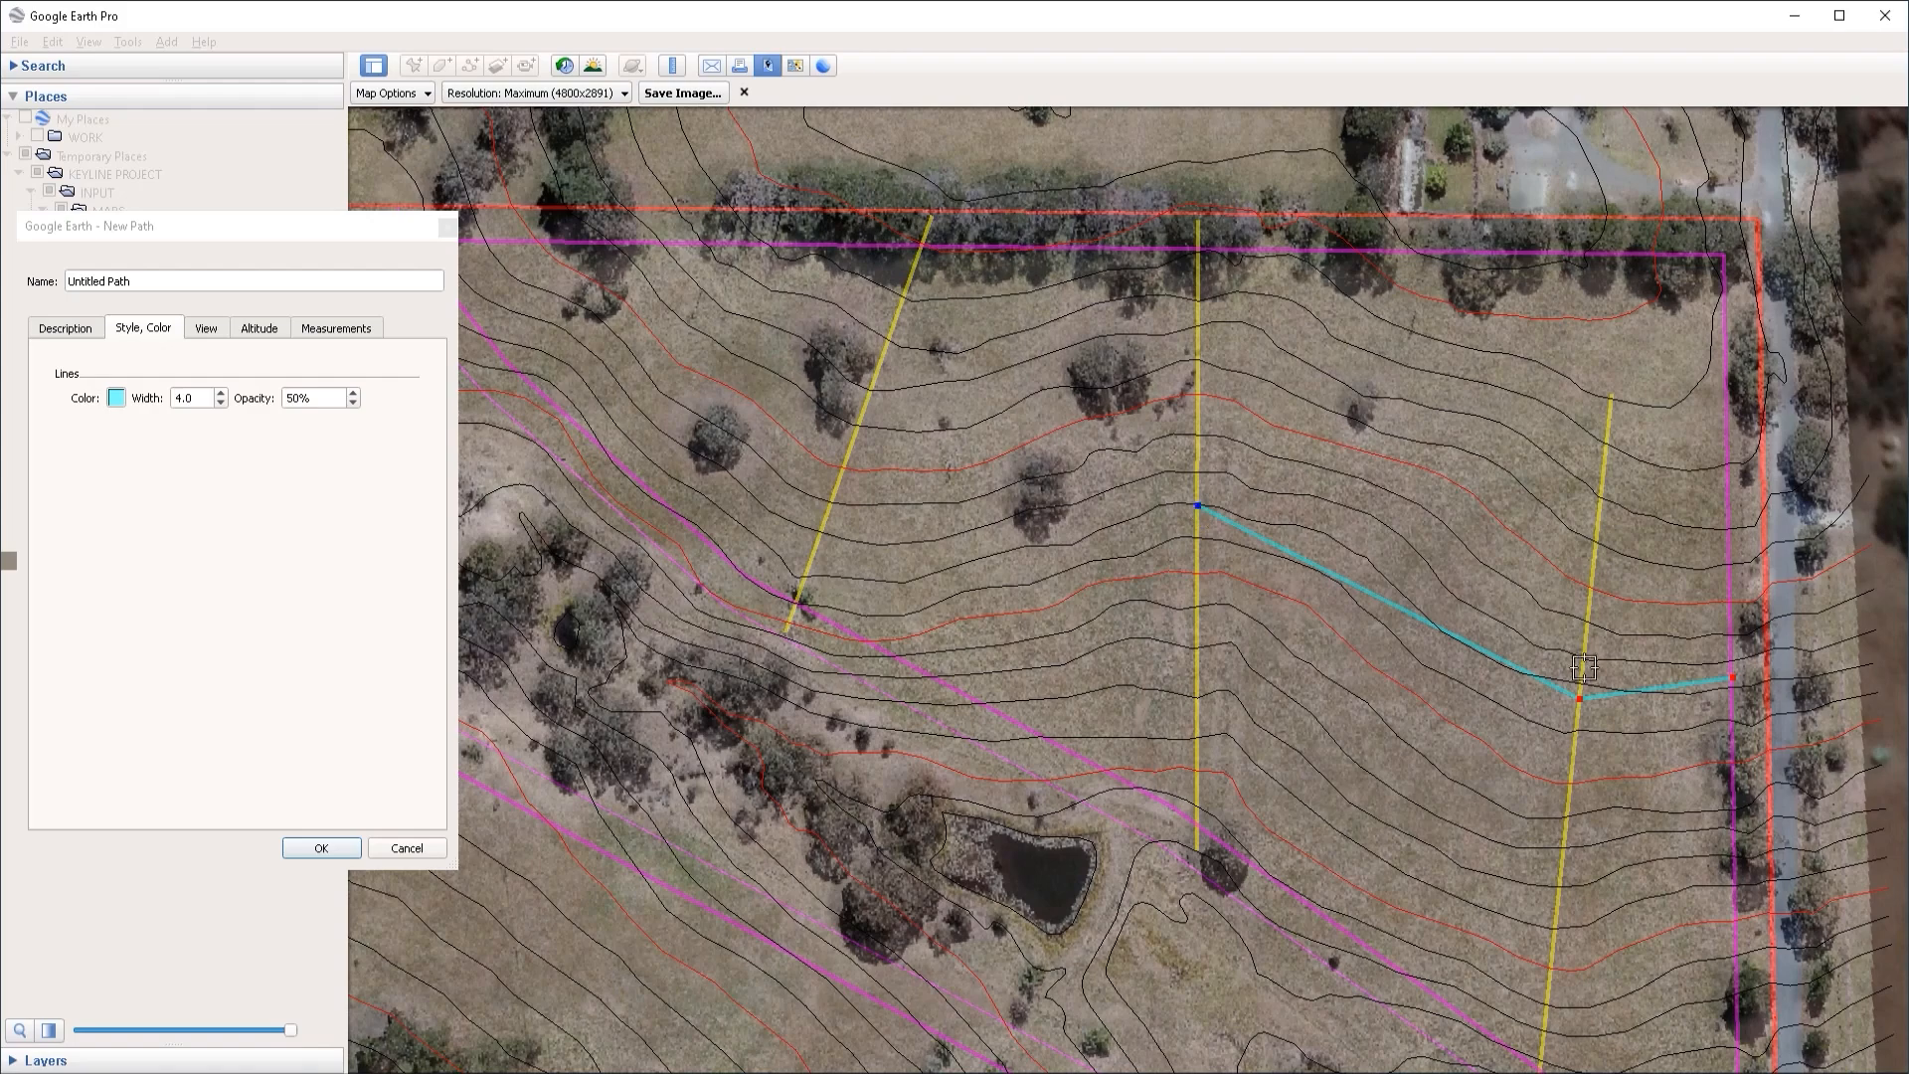
drag(1580, 699, 1577, 729)
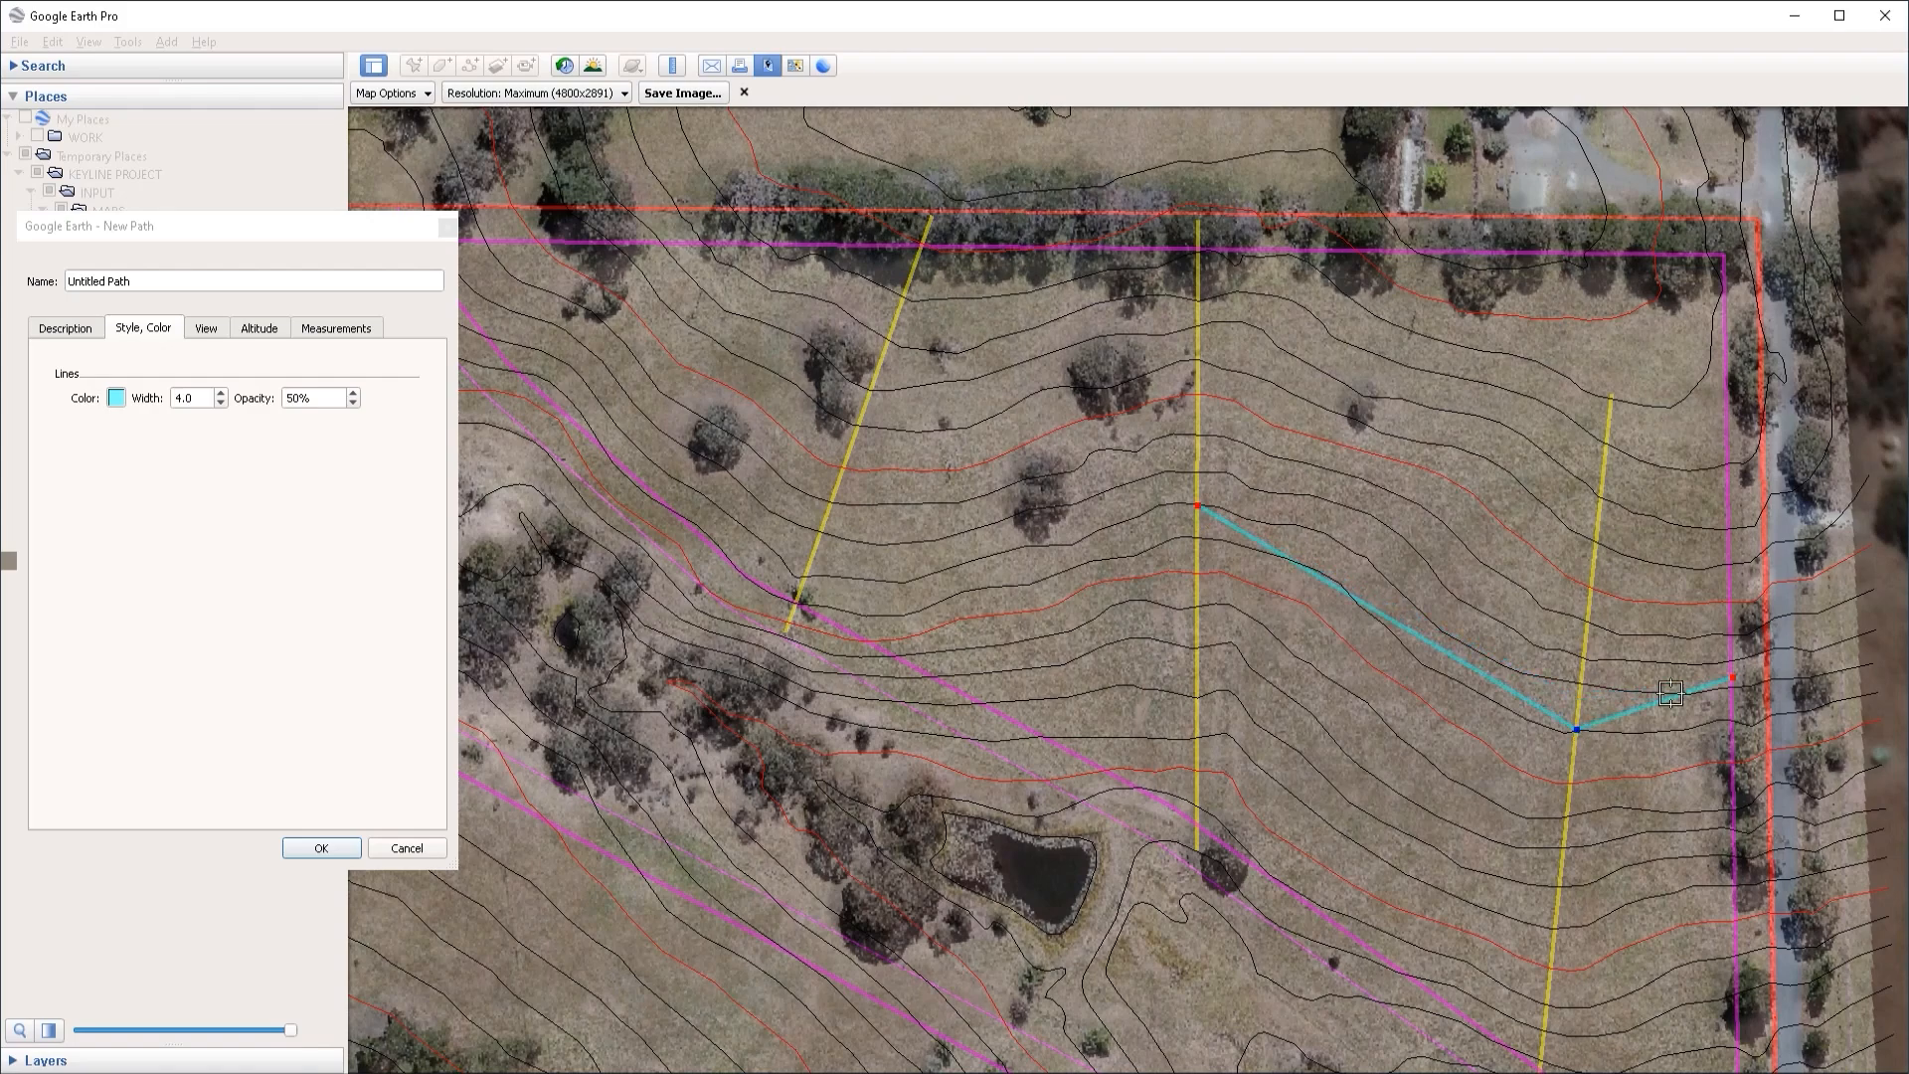
click(1733, 682)
Step: Extend the guideline westward to the lower part of the third trajectory and on to the northern boundary
click(1199, 507)
key(Left)
key(Up)
click(1091, 644)
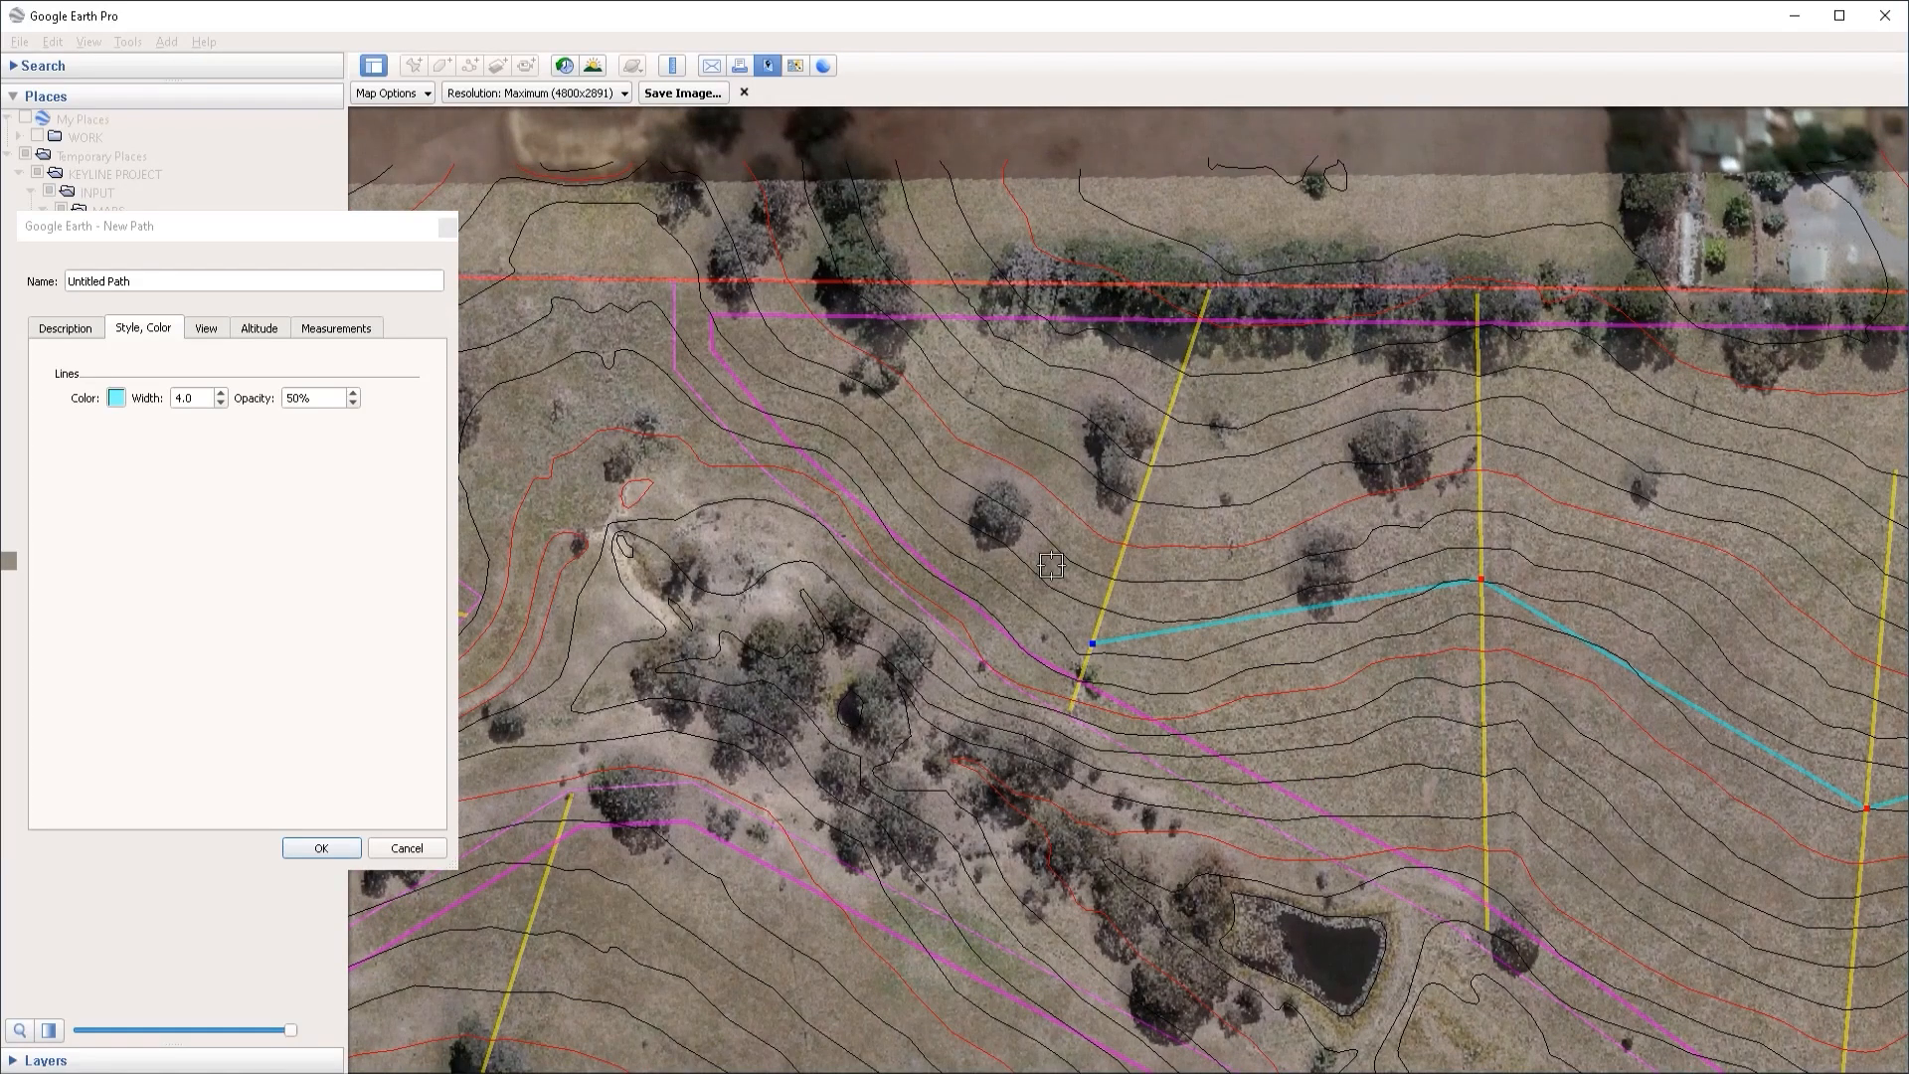
click(770, 281)
drag(772, 284, 855, 283)
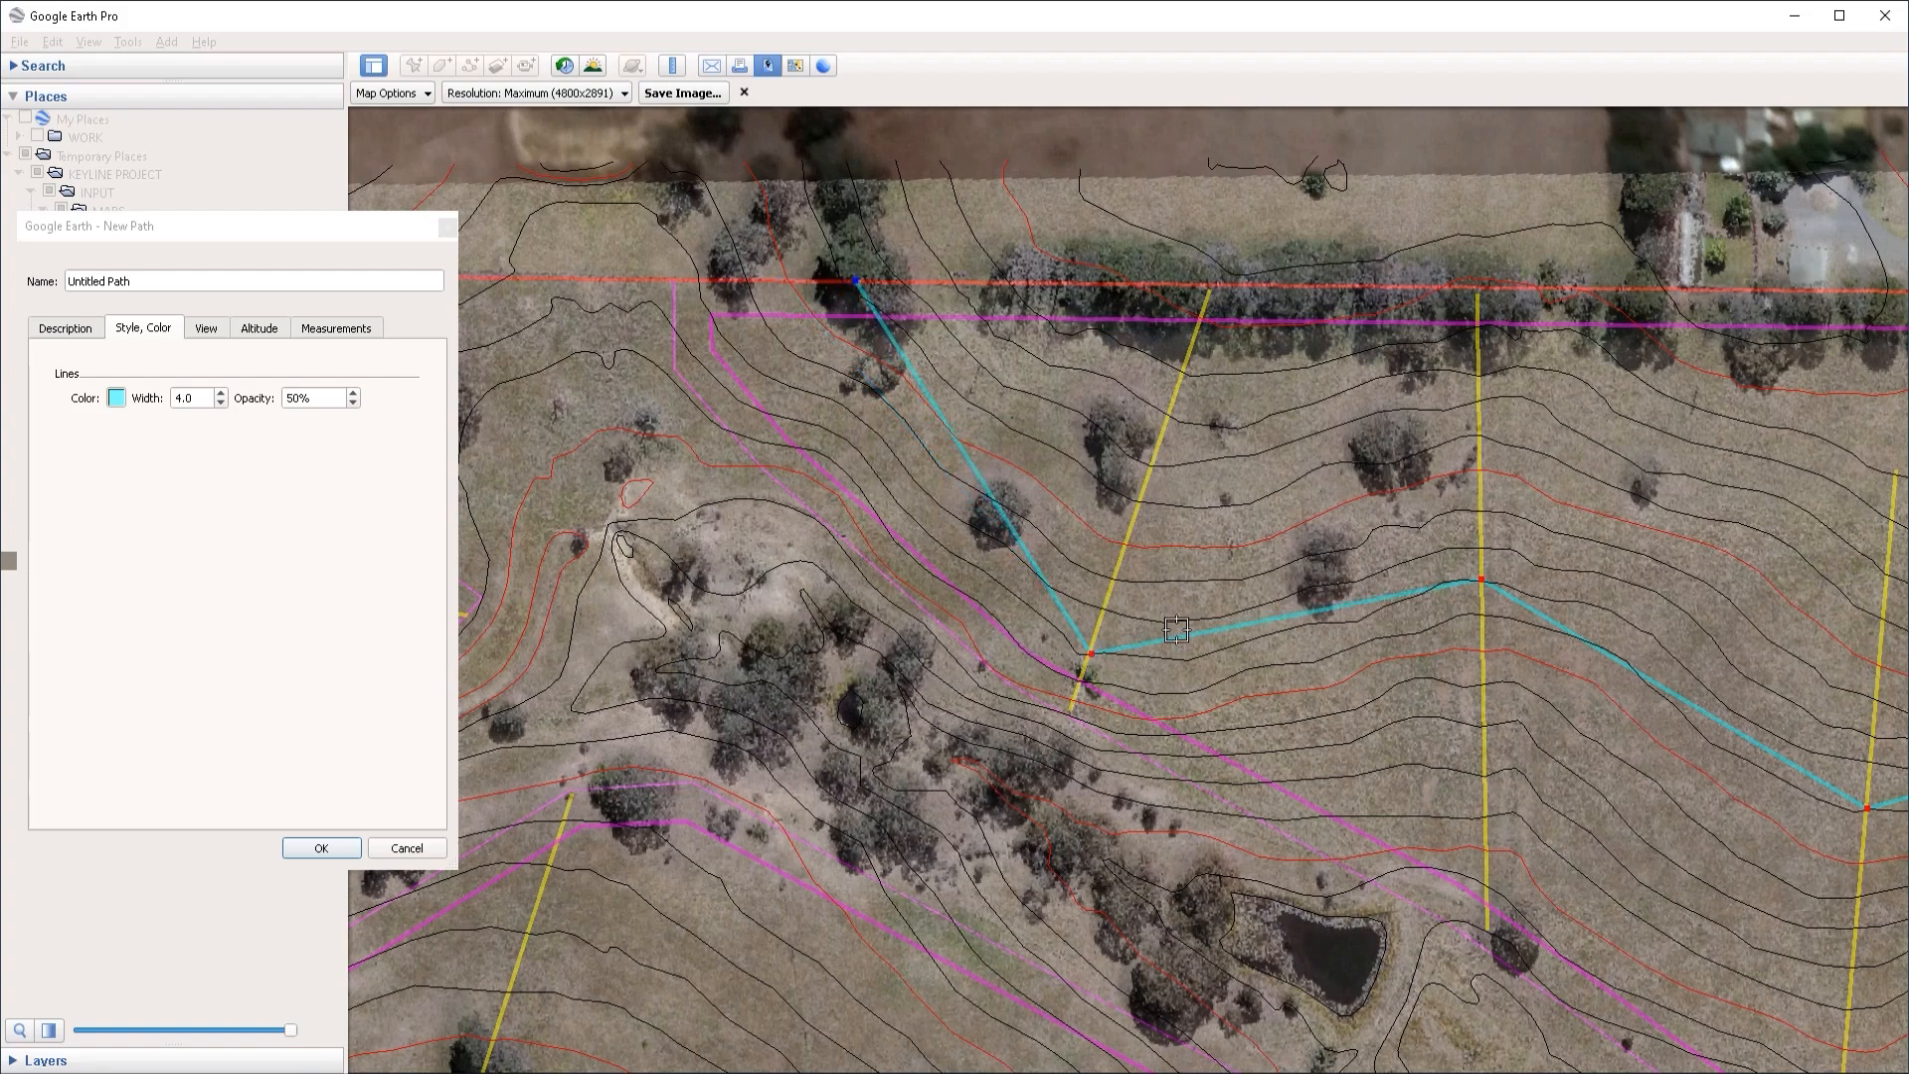
Step: Fine-tune the guideline's trajectory vertices, raising the one on the central trajectory and lowering the one on the easternmost trajectory
click(1091, 655)
drag(1480, 580, 1483, 548)
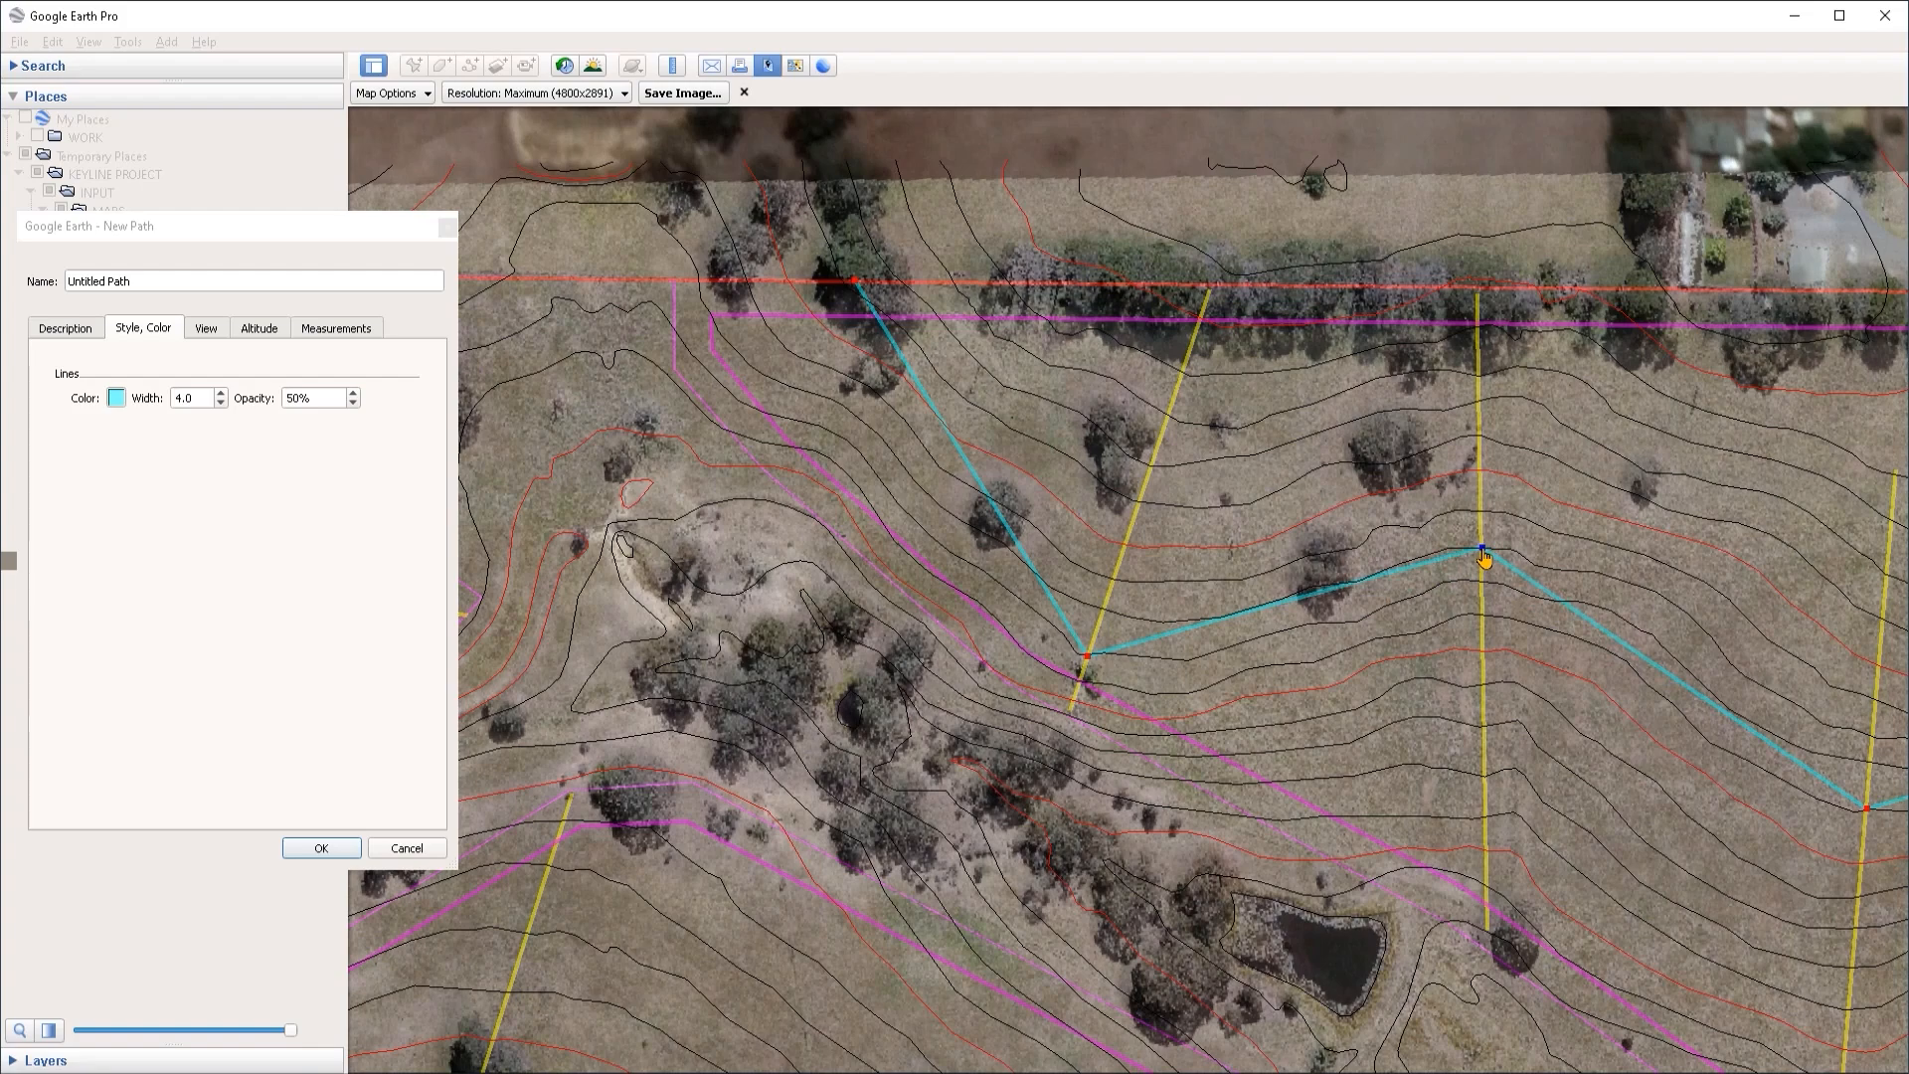
key(Right)
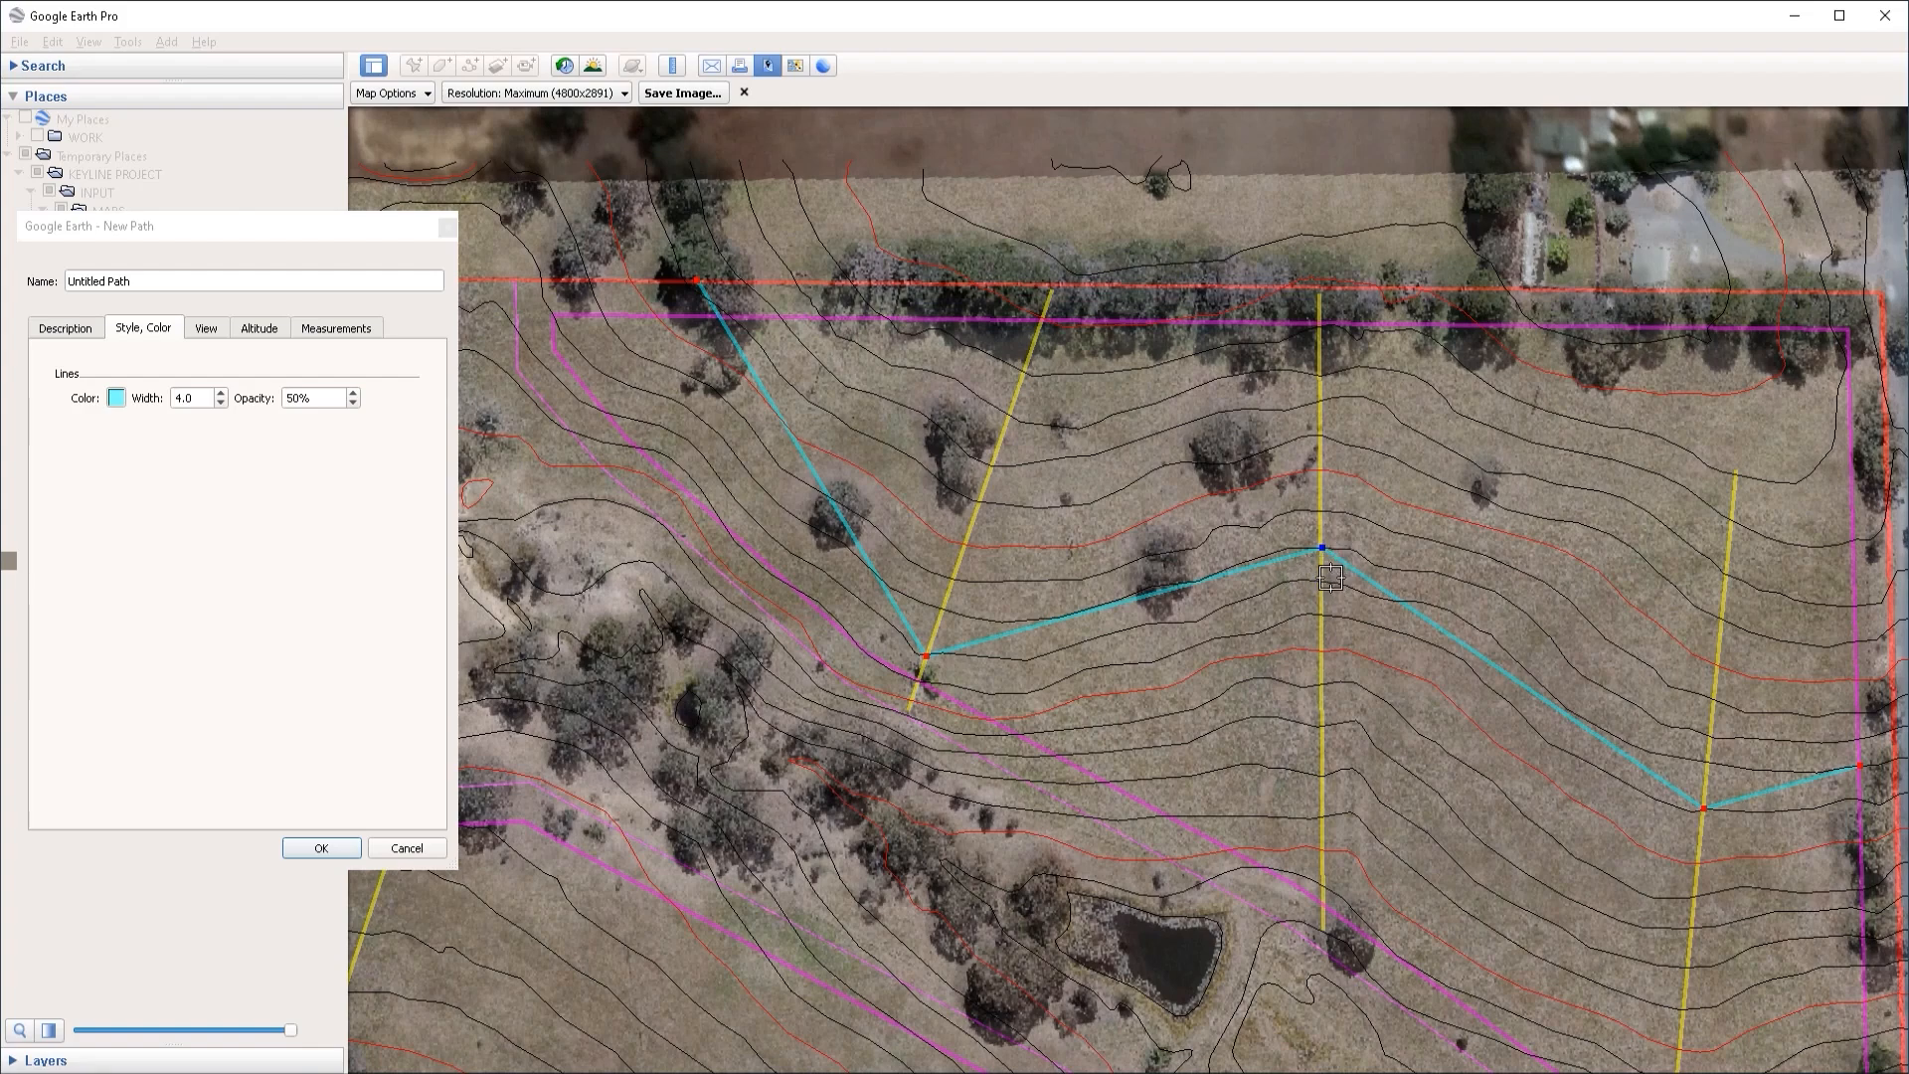
drag(1321, 548, 1325, 538)
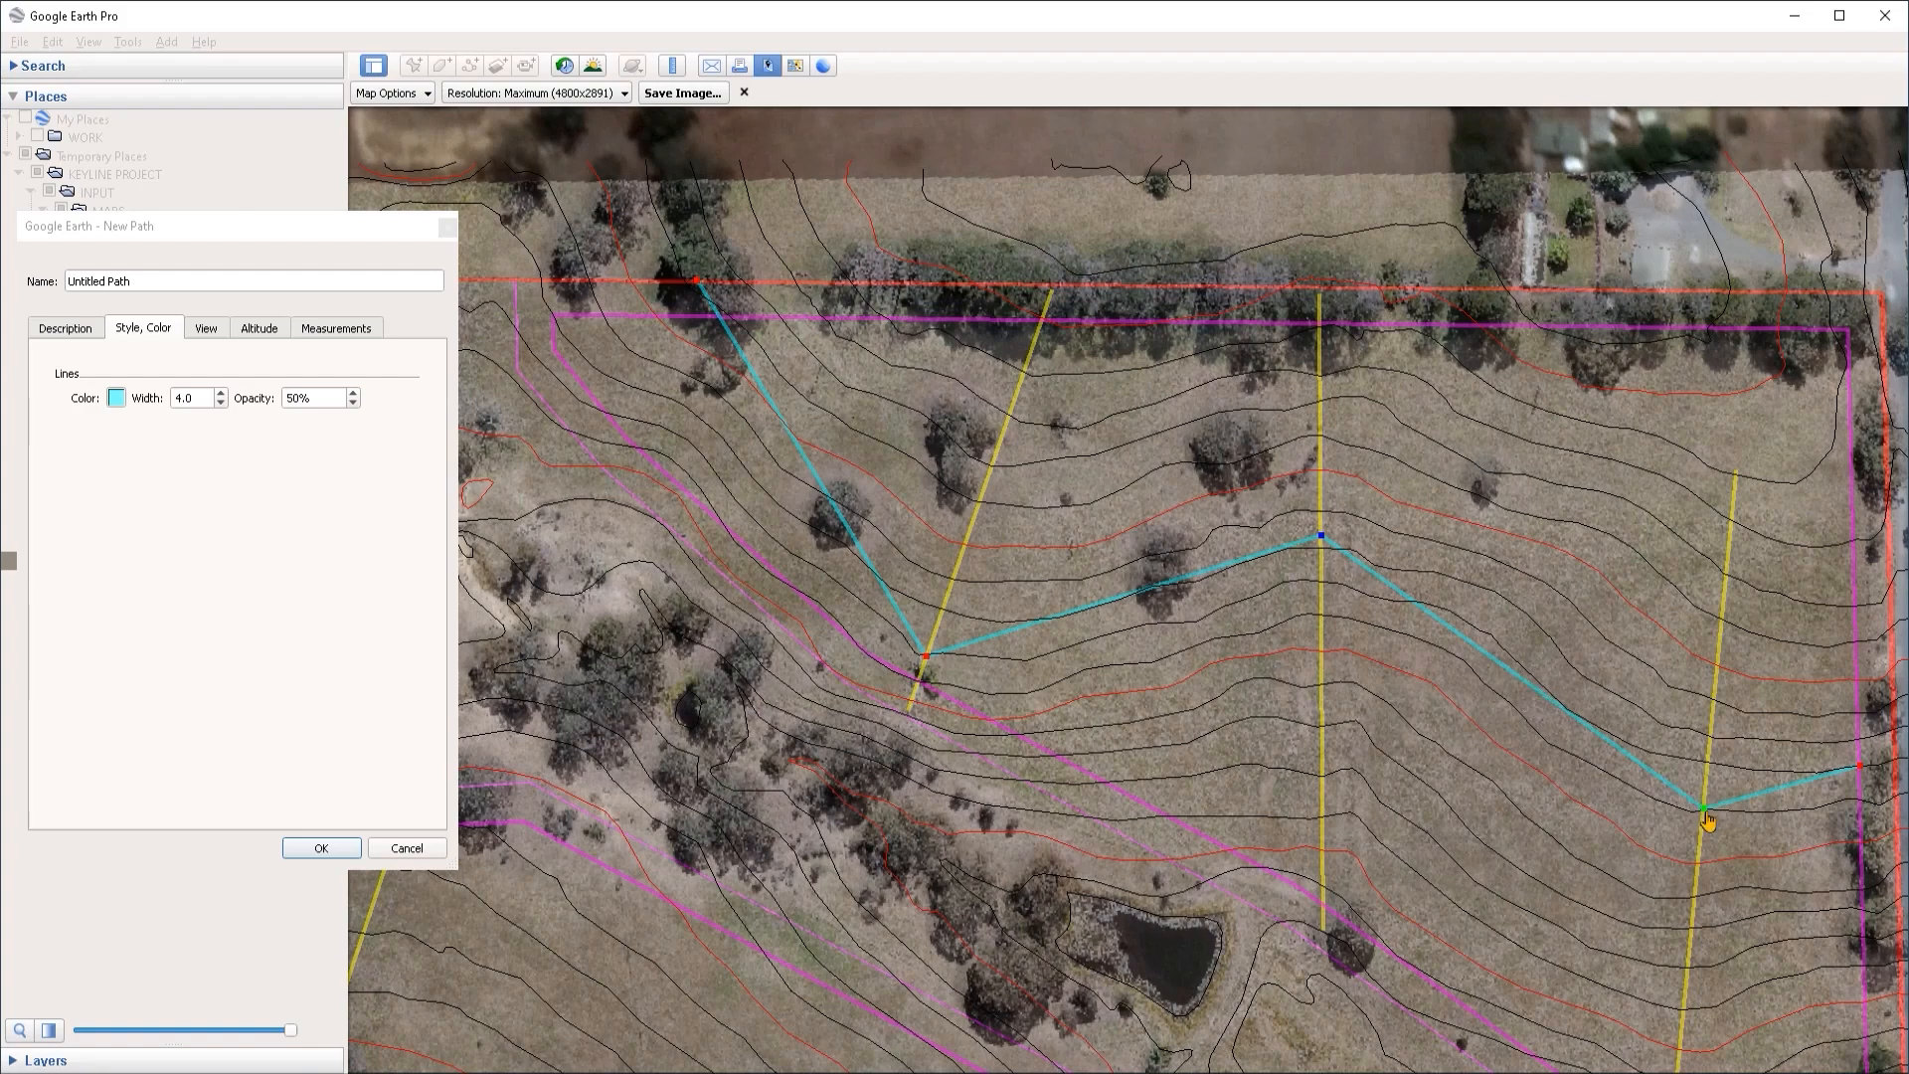
drag(1708, 821, 1704, 841)
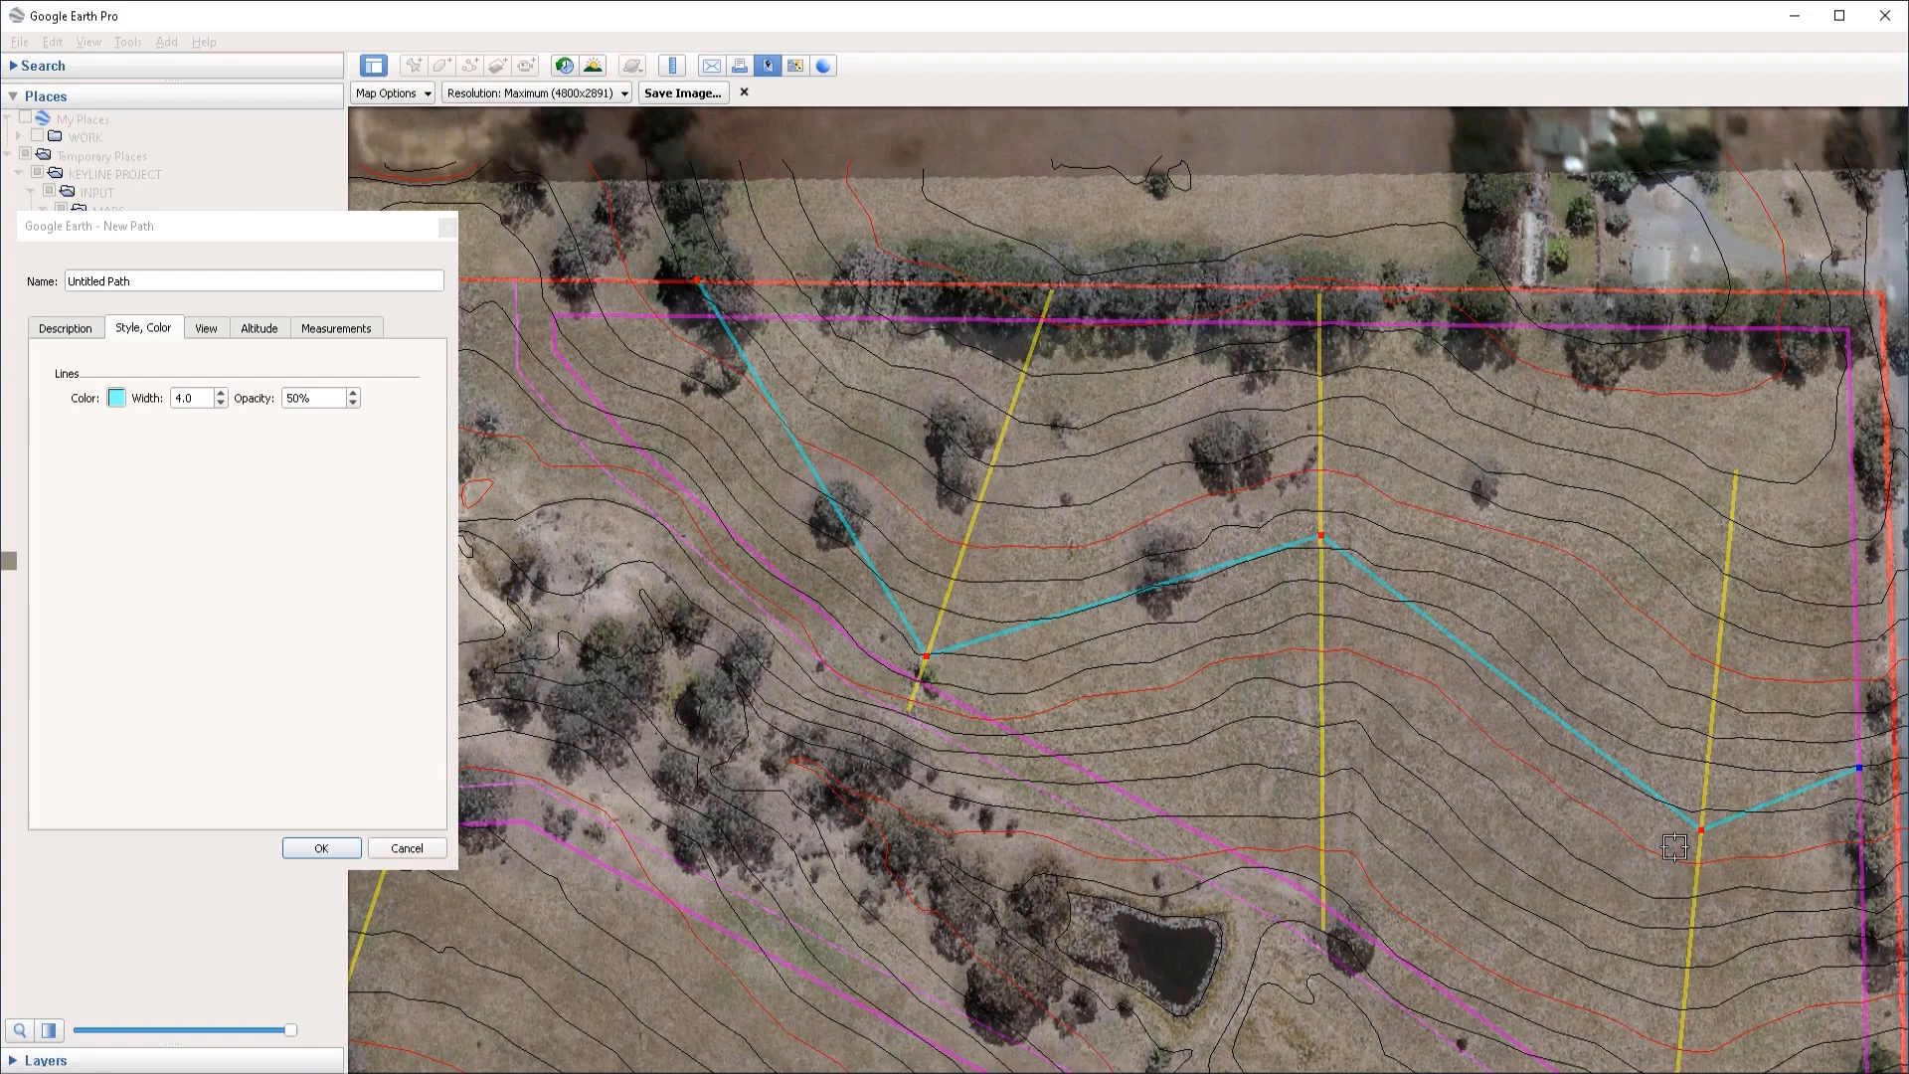
Step: Extend both guideline ends beyond the property boundary and readjust the vertices on the central and easternmost trajectories
scroll(1680, 865, down, 2)
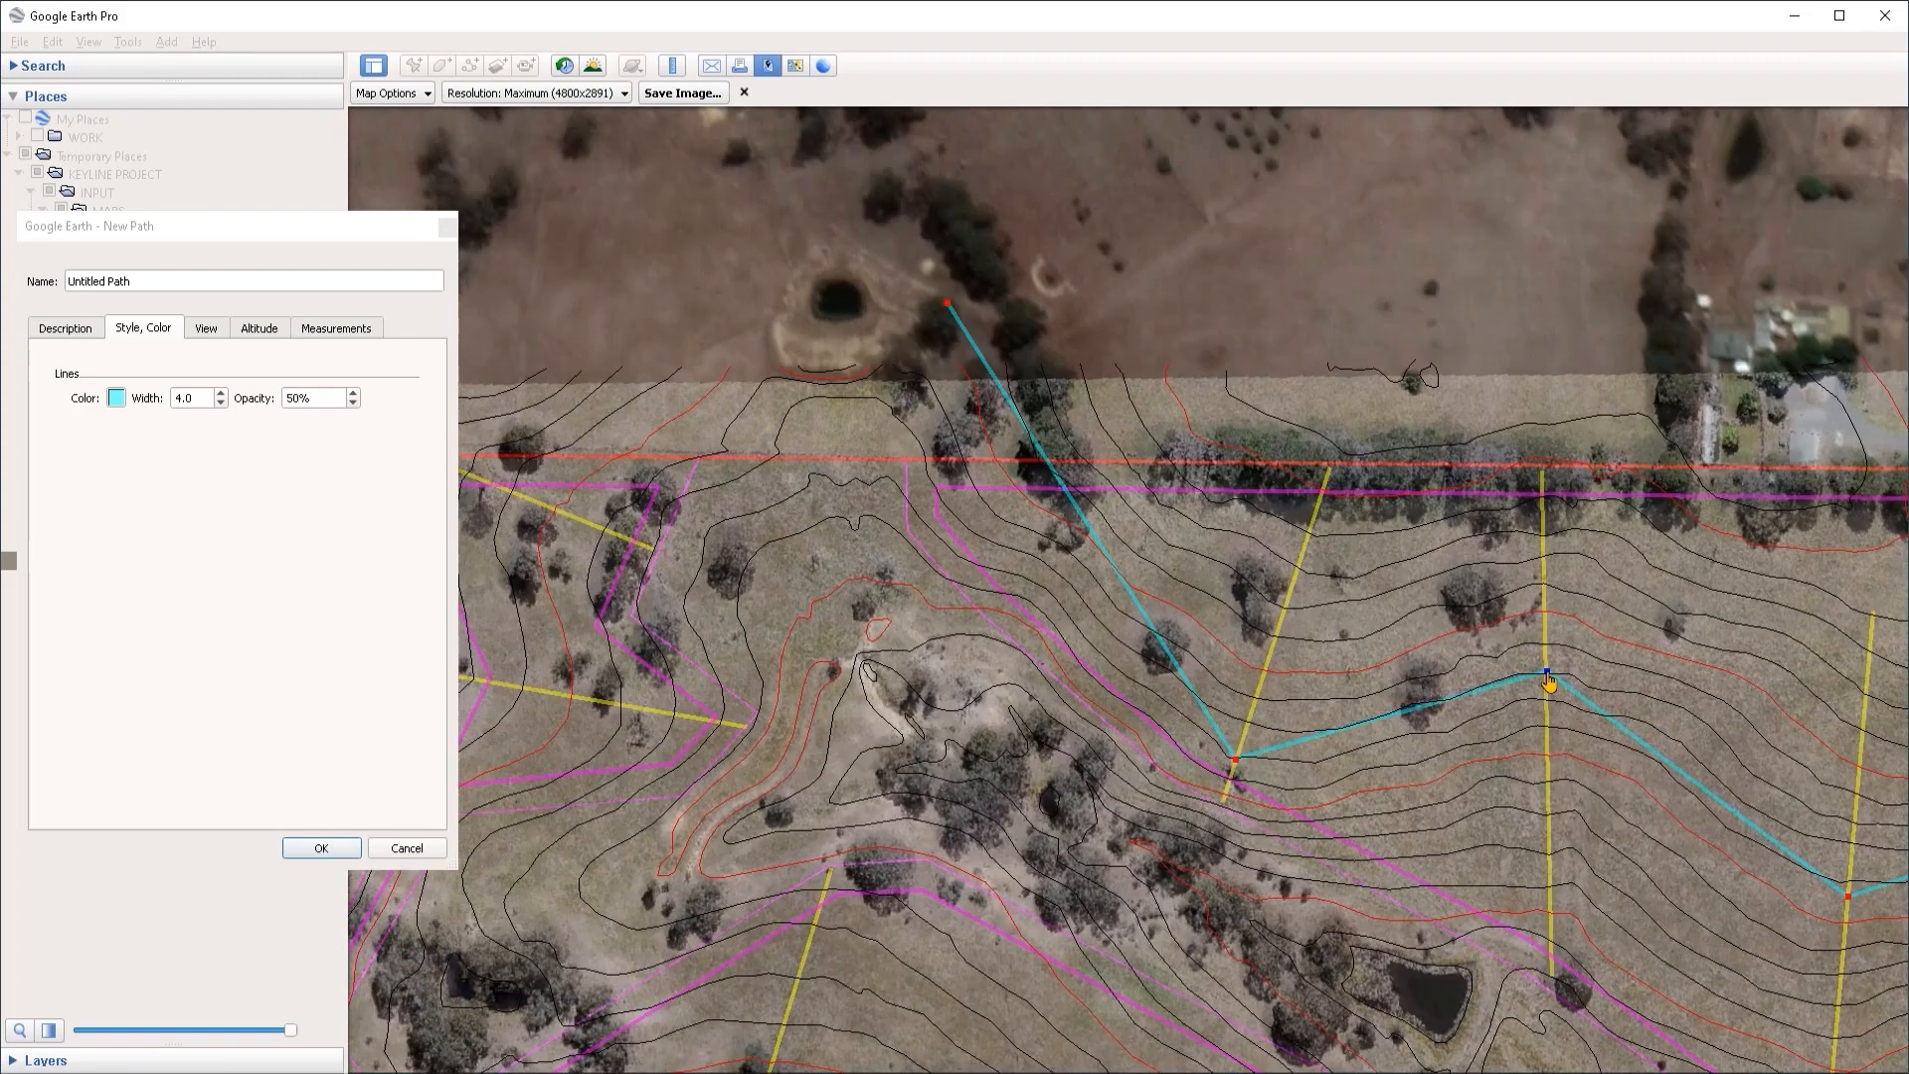
drag(1549, 681, 1548, 665)
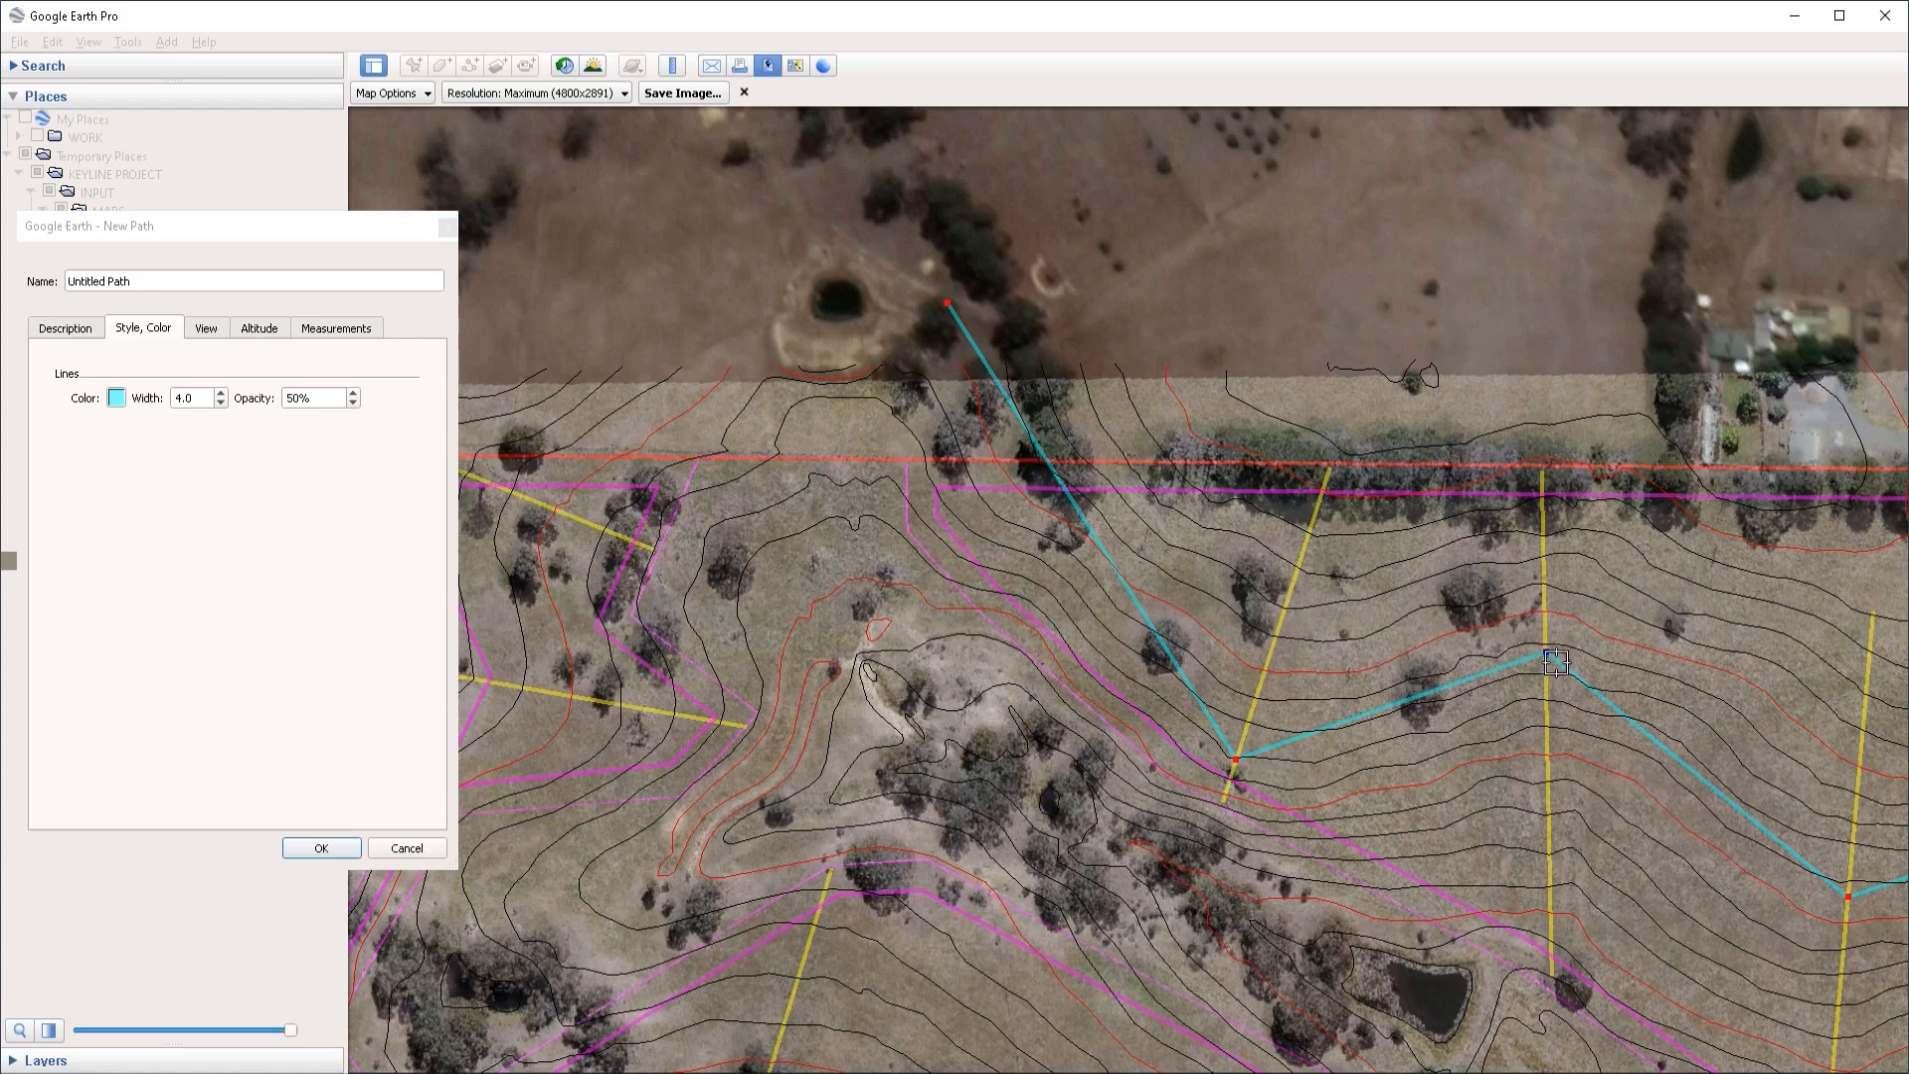
key(Right)
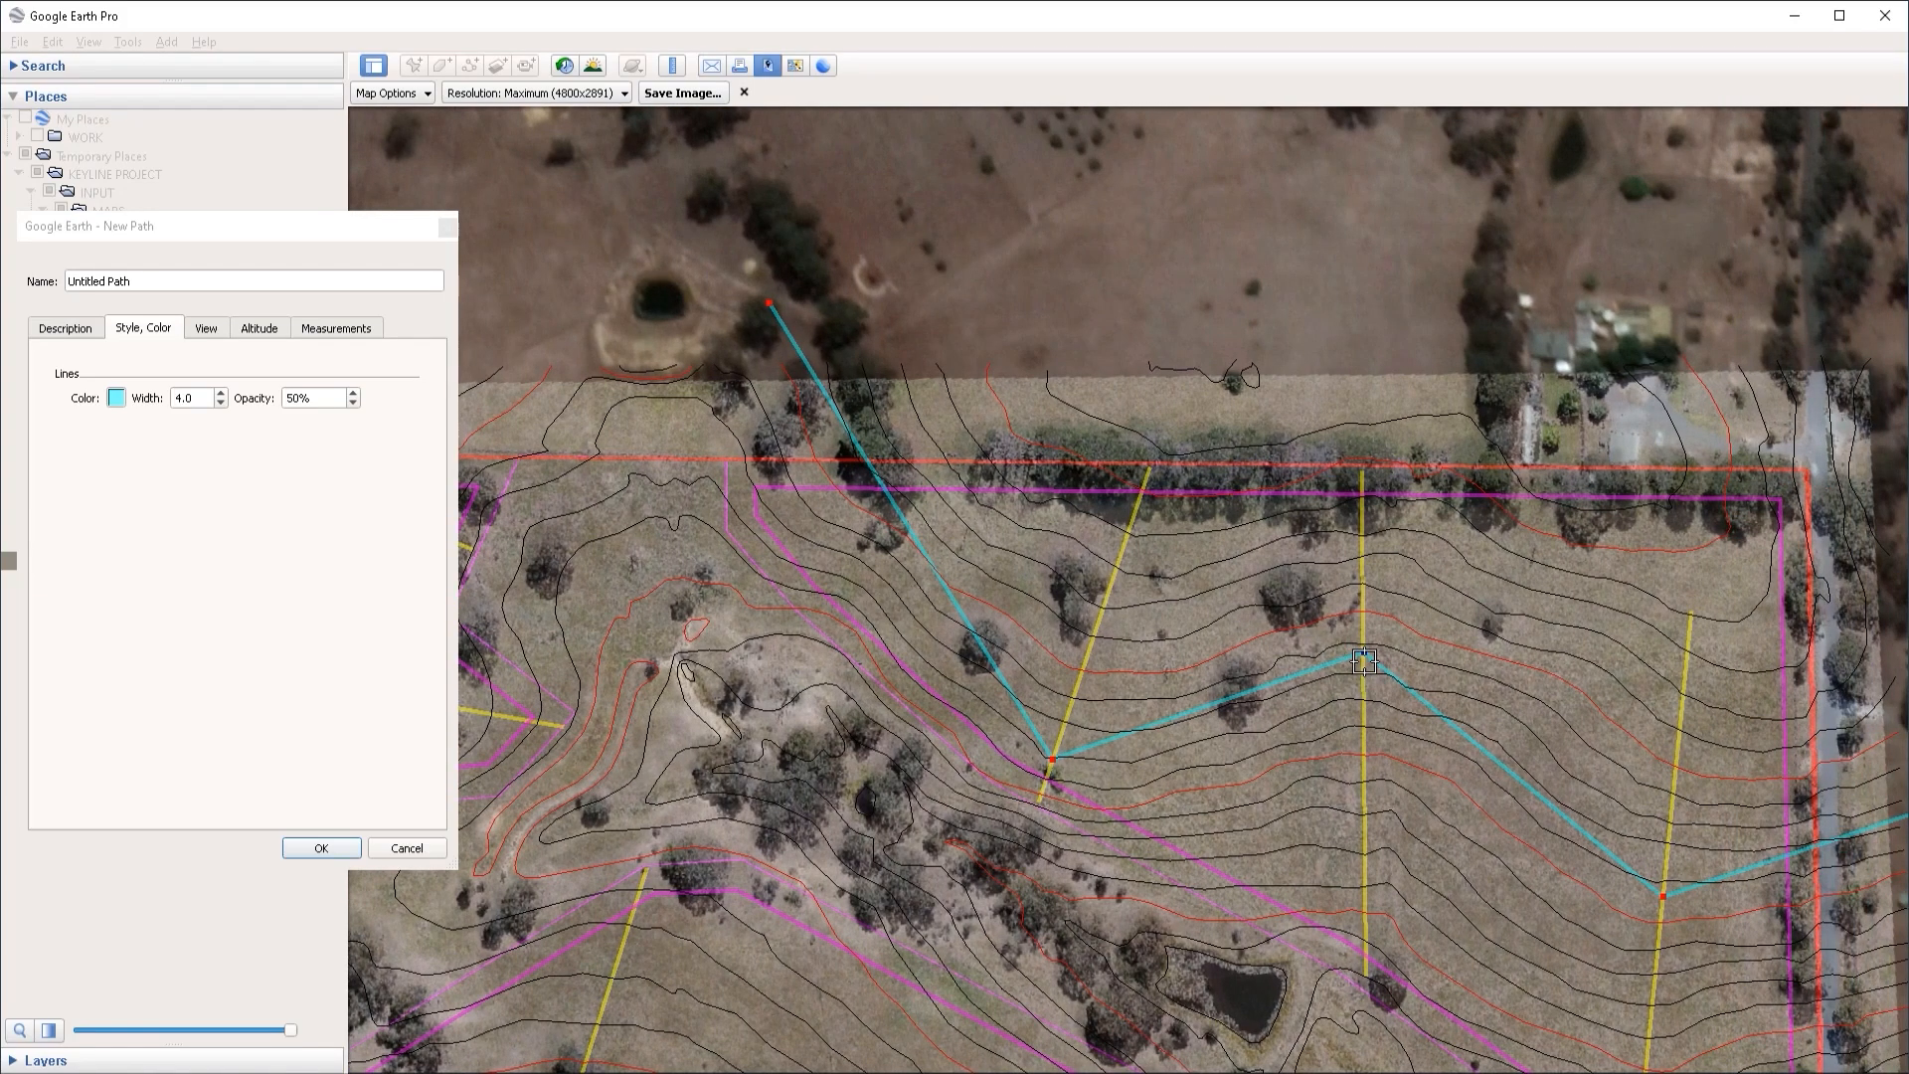
drag(1662, 896, 1666, 869)
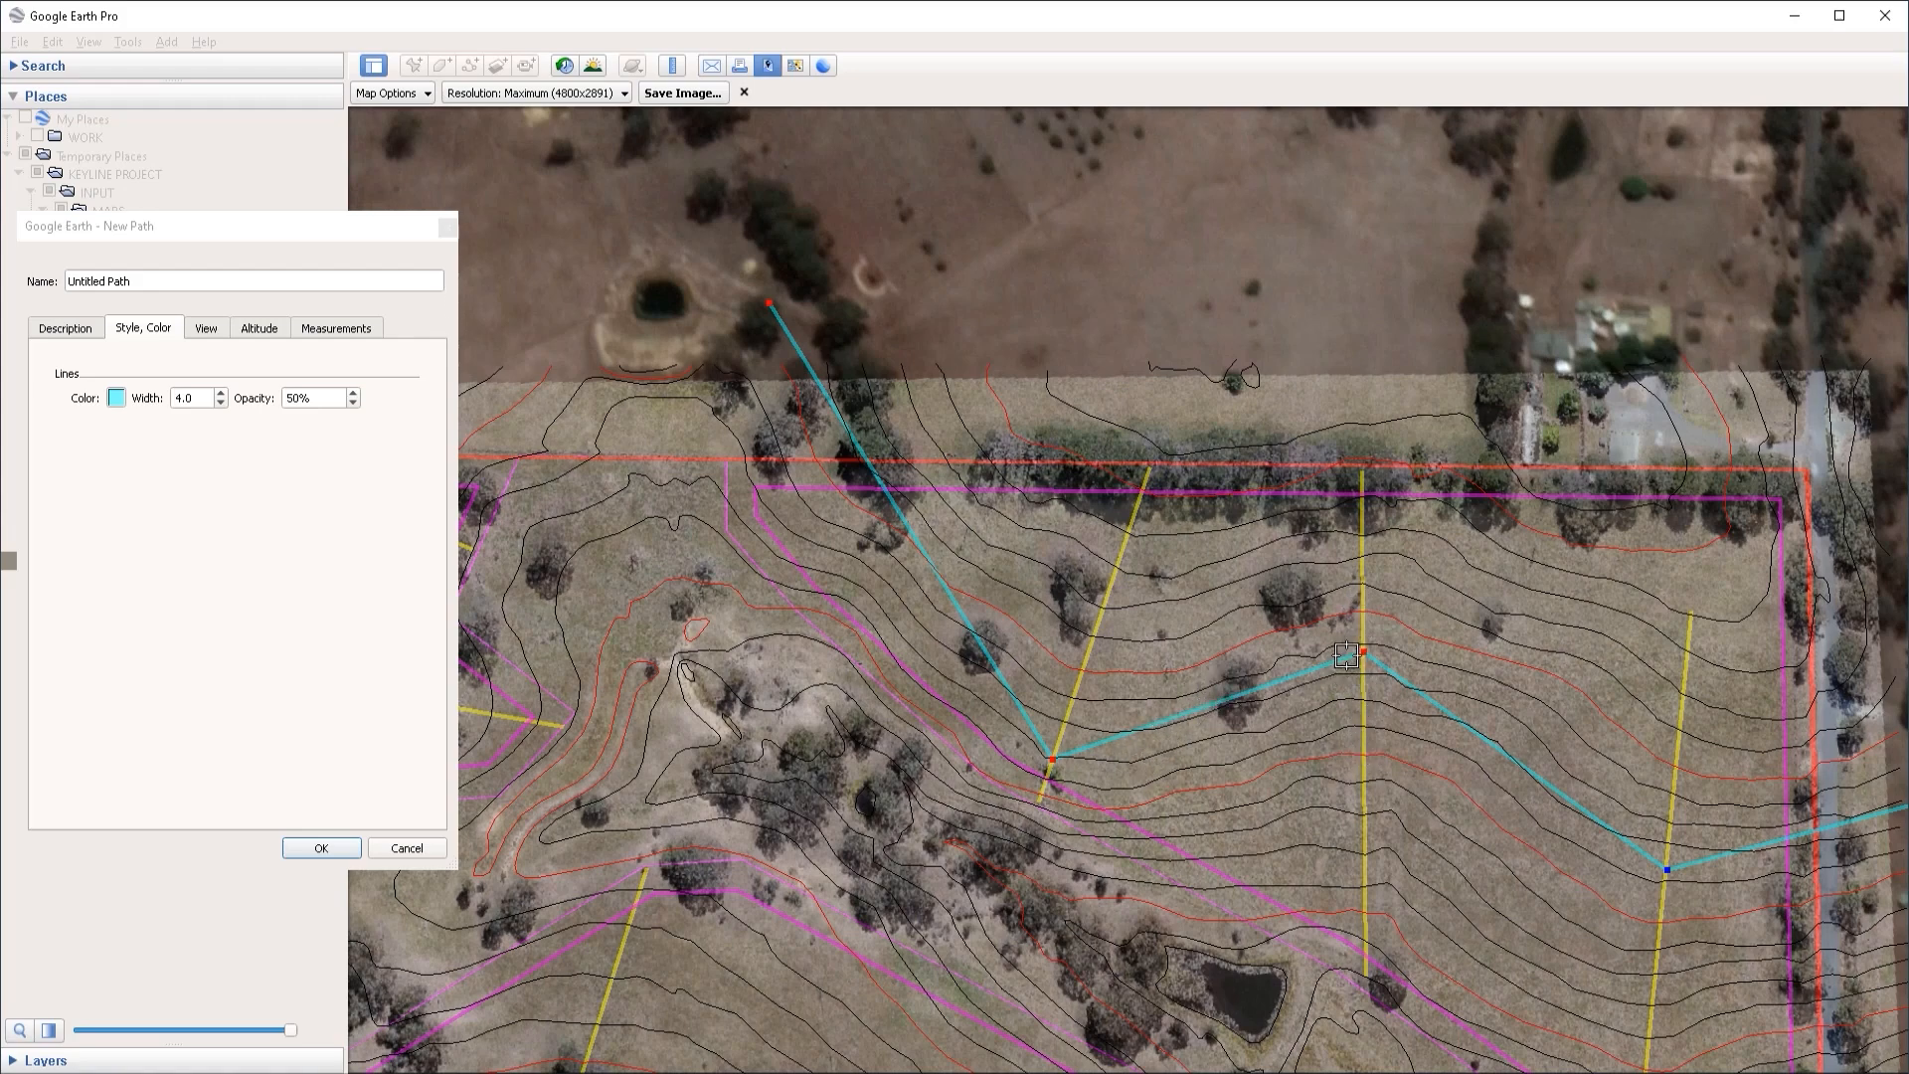
click(1051, 761)
drag(770, 307, 871, 367)
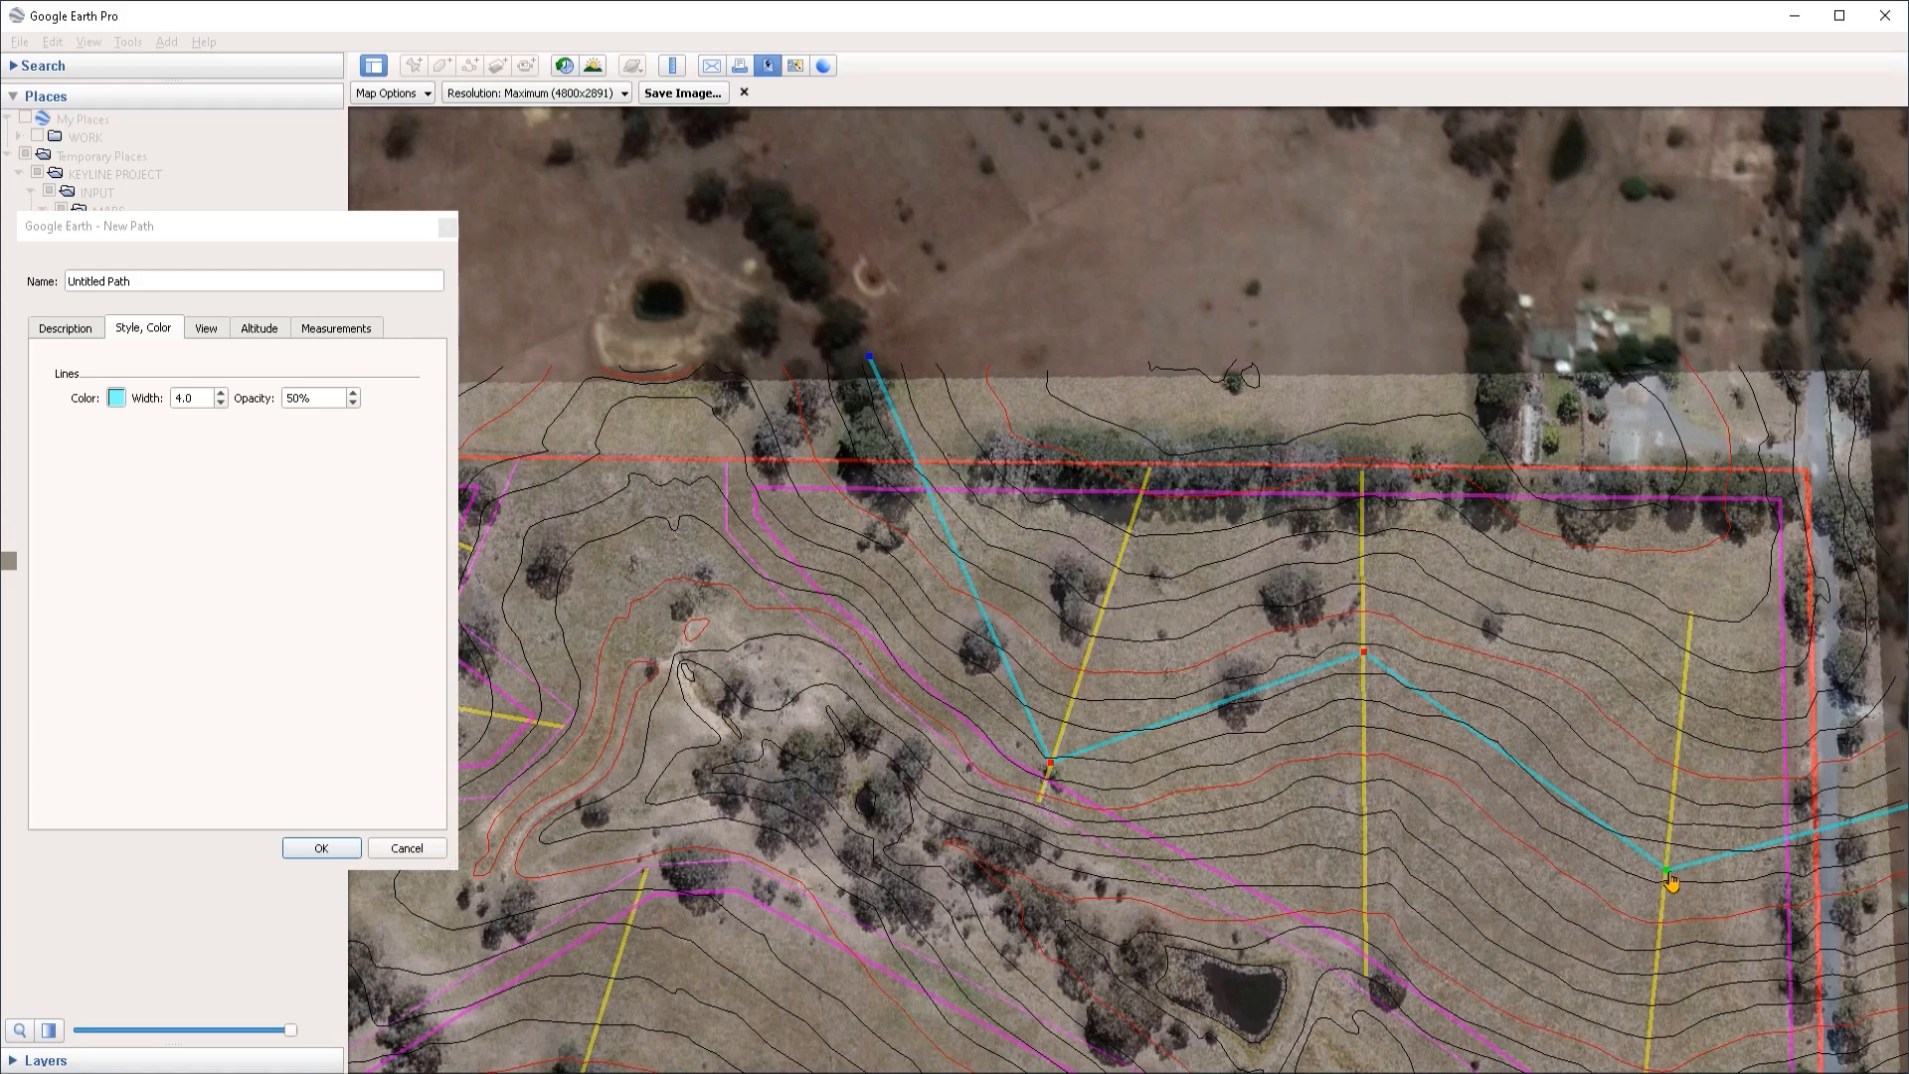
Step: Refine the vertex on the easternmost trajectory and select the guideline's end point east of the road
drag(1670, 881, 1671, 865)
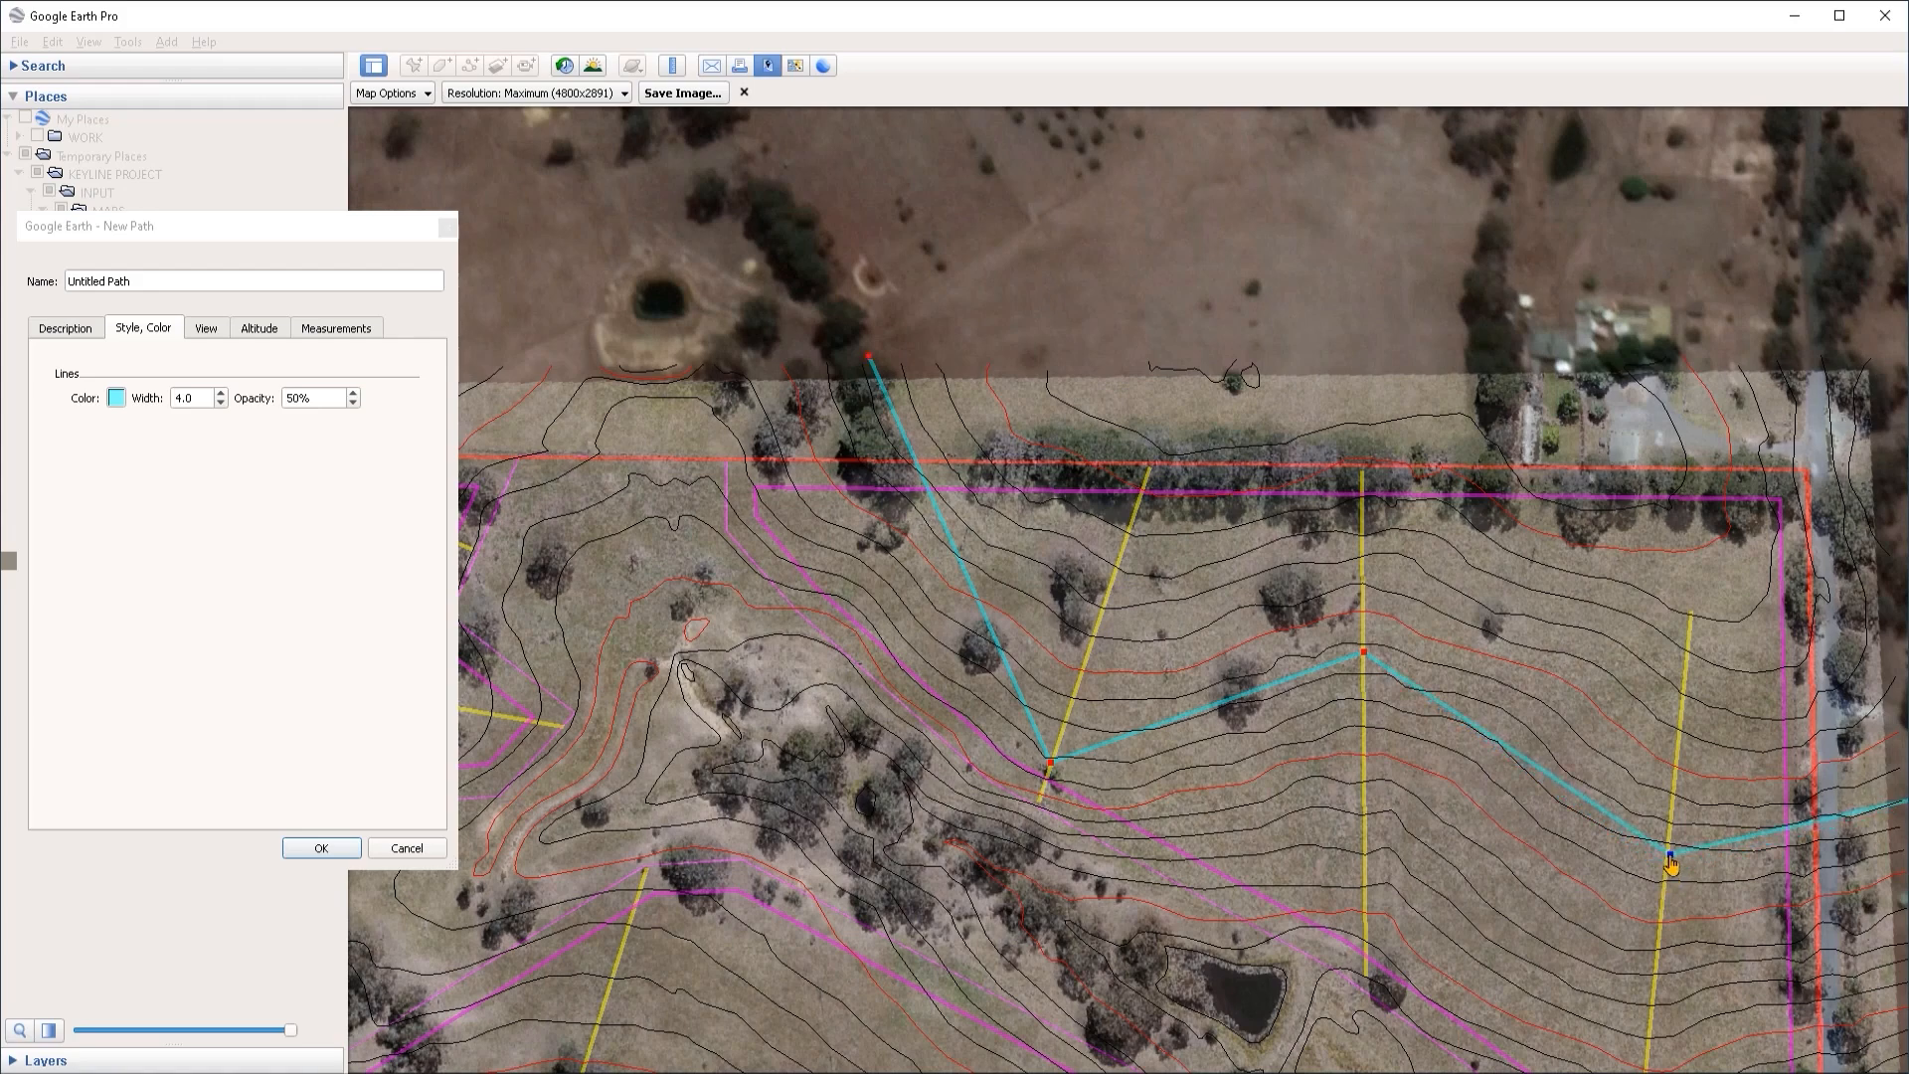
key(Right)
key(Down)
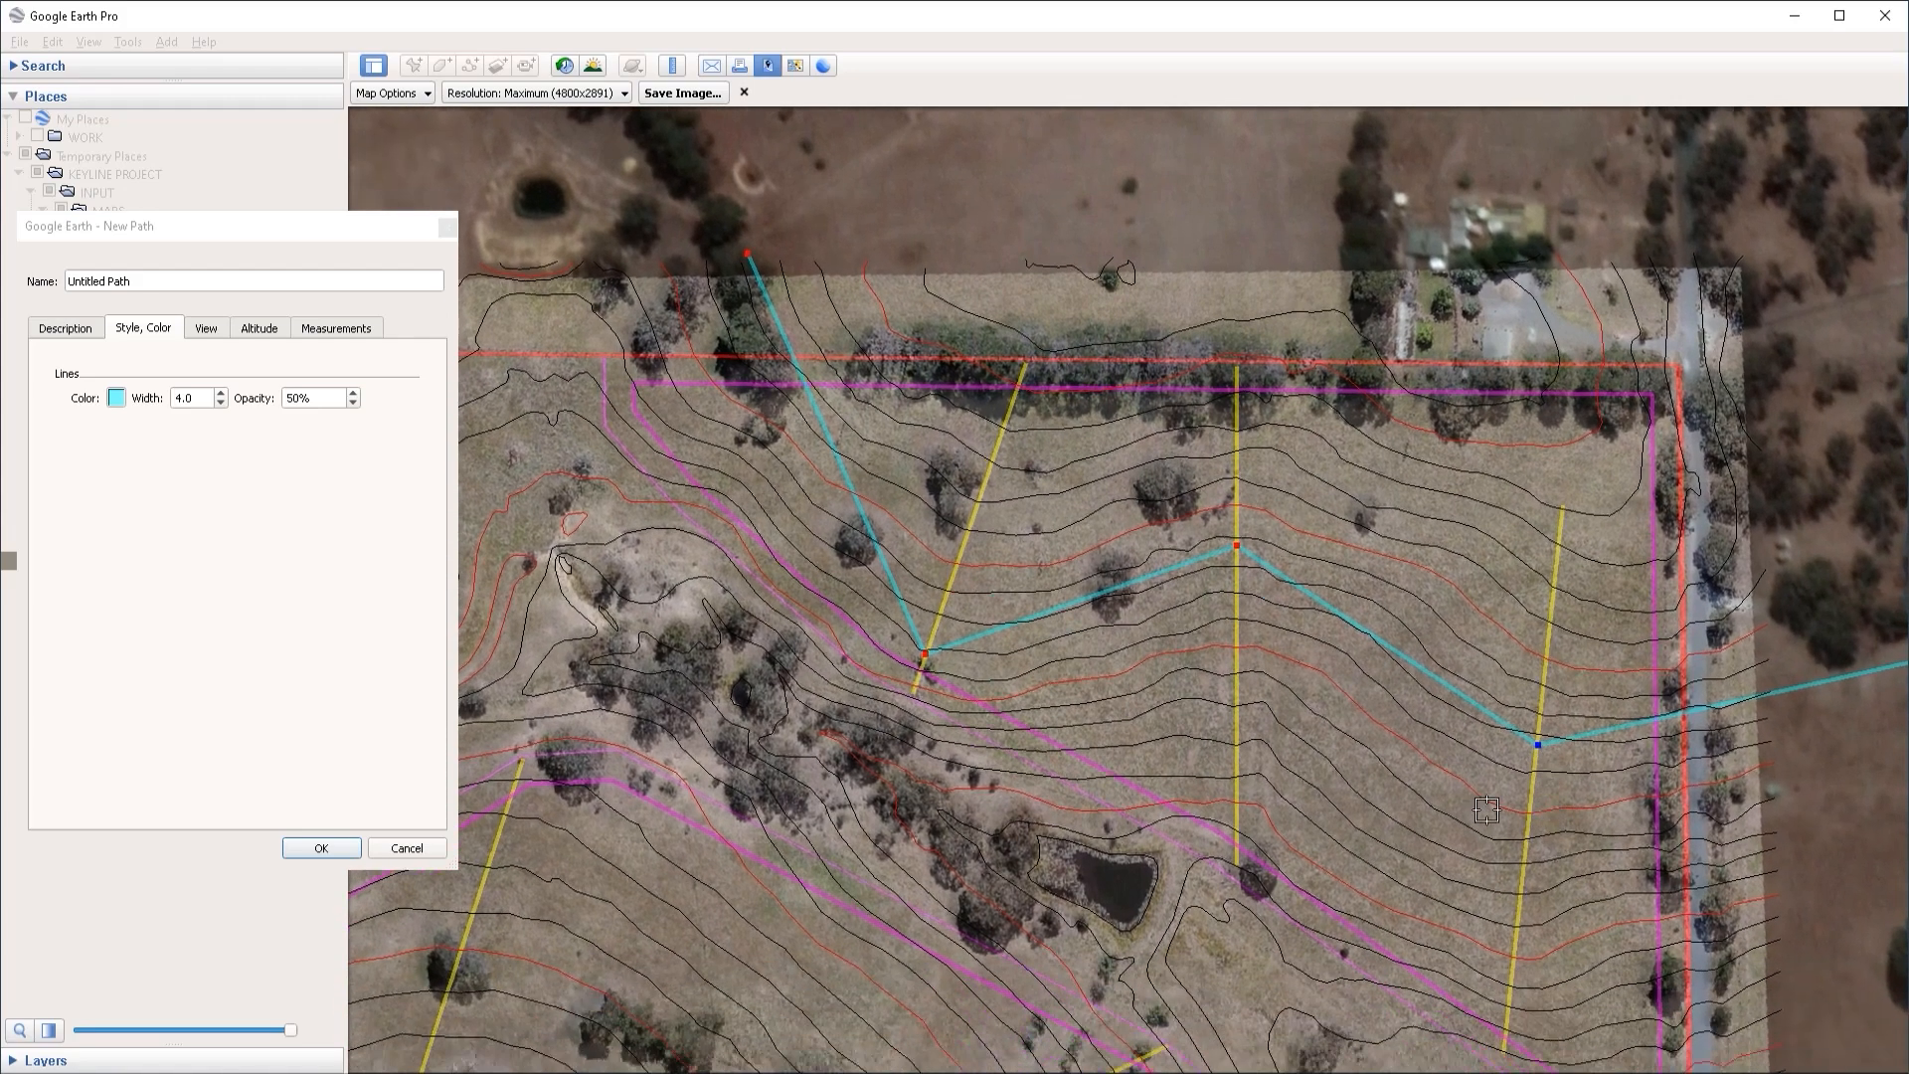
drag(1538, 746, 1535, 773)
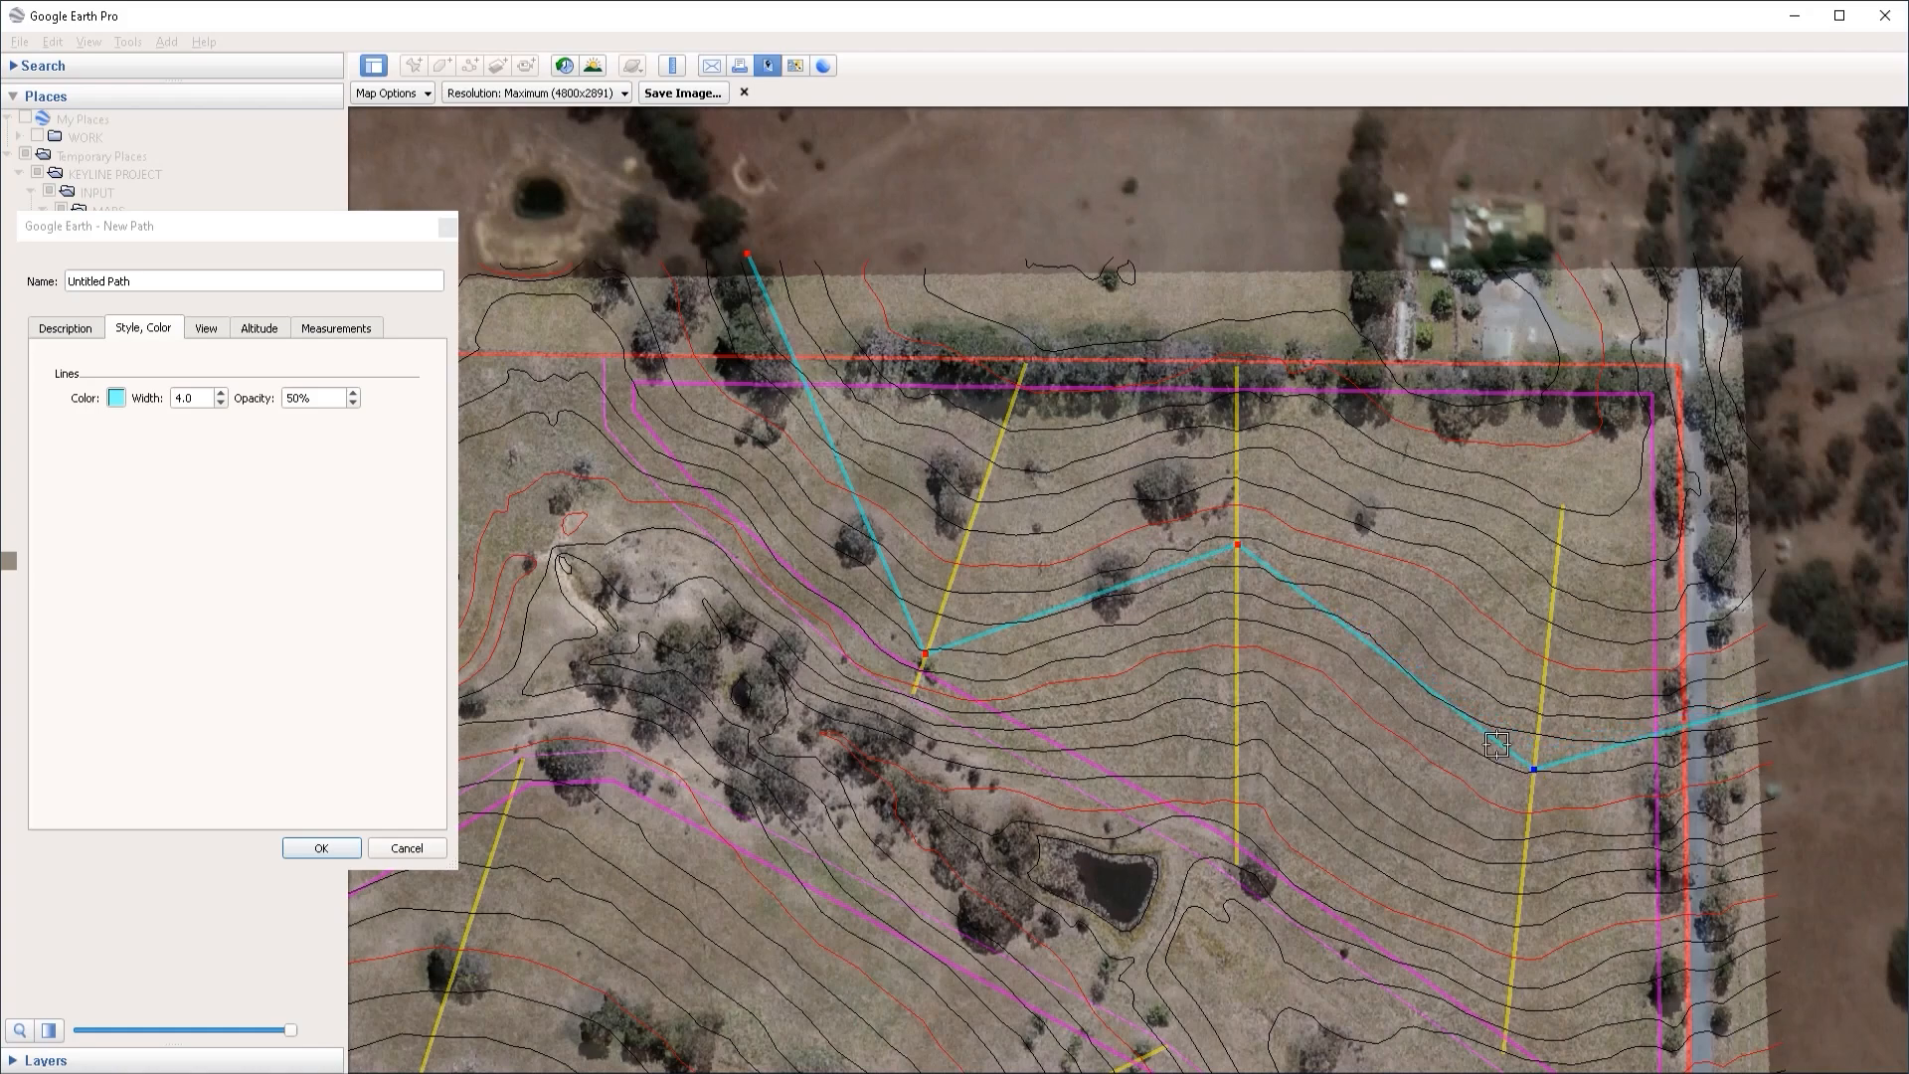
key(Right)
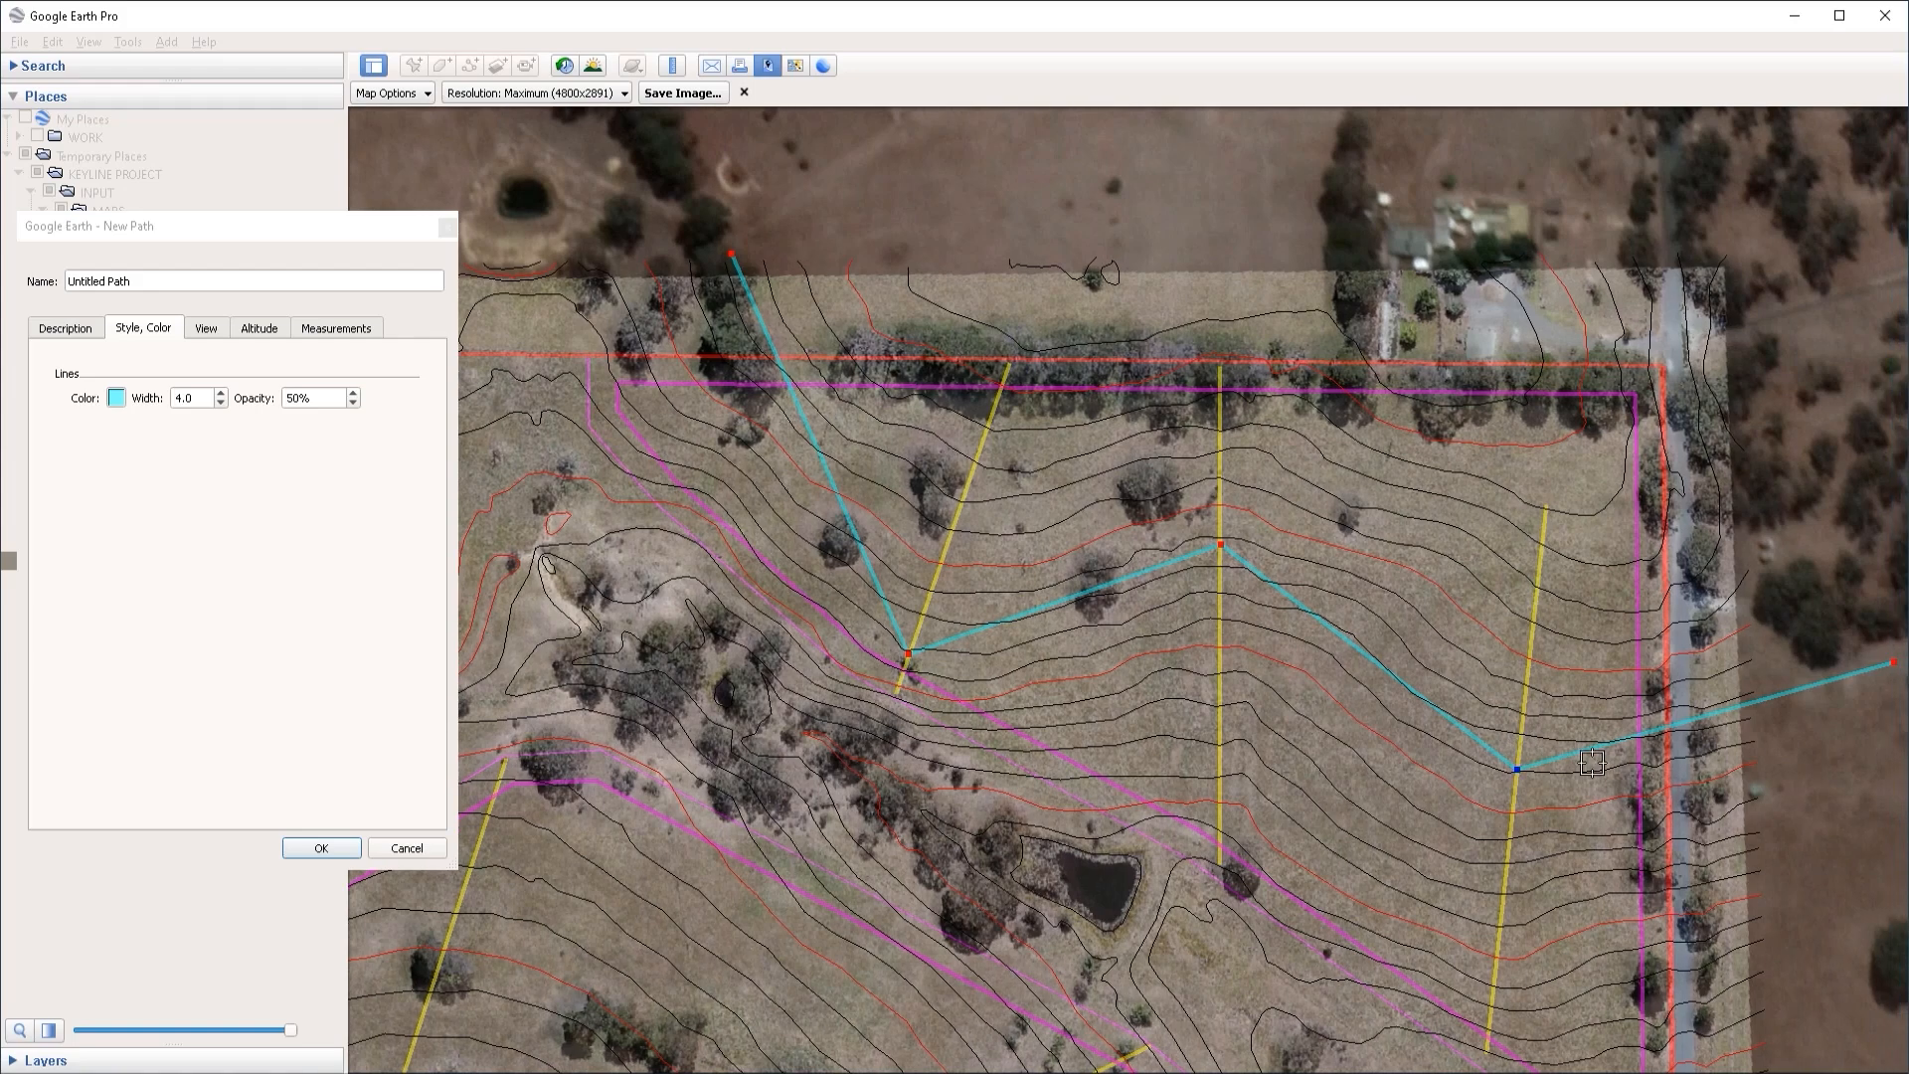
click(1728, 668)
scroll(881, 767, down, 1)
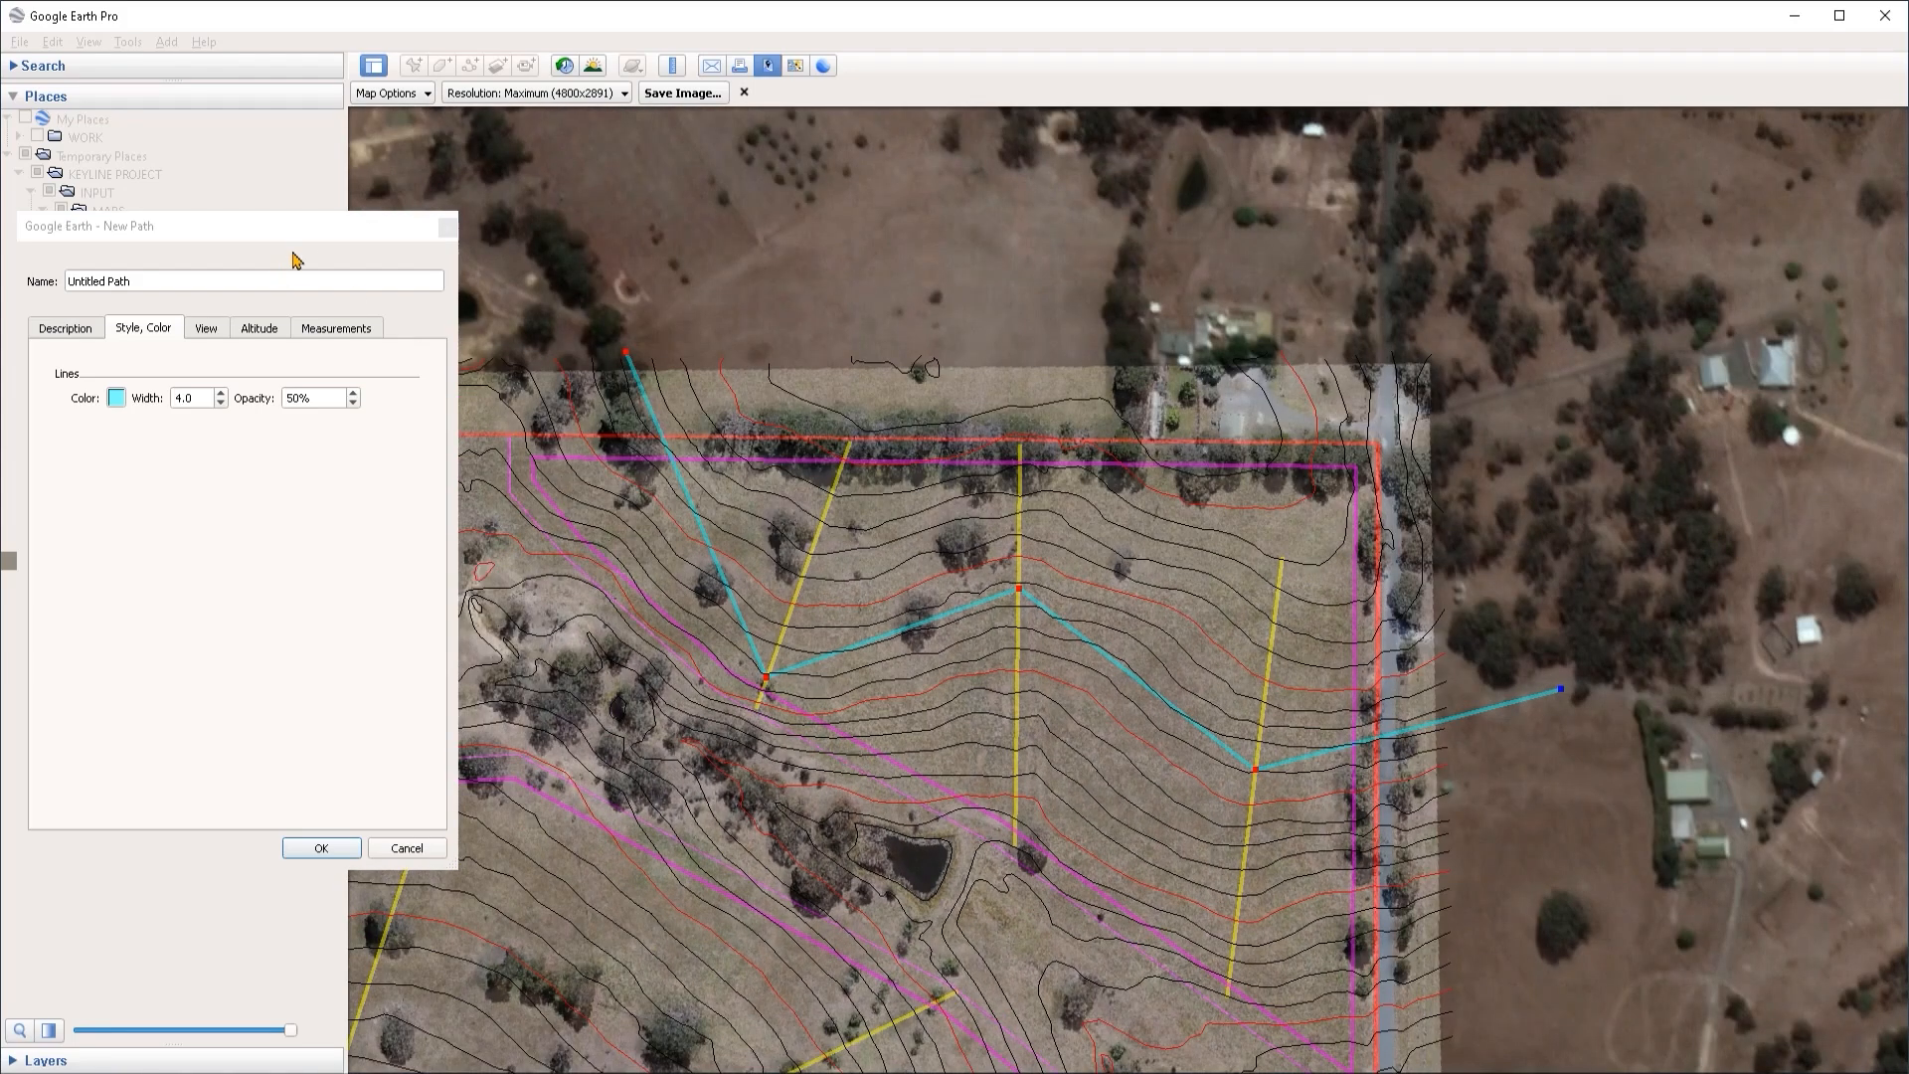
Step: Name the new guideline path G1 and save it
drag(311, 235, 391, 182)
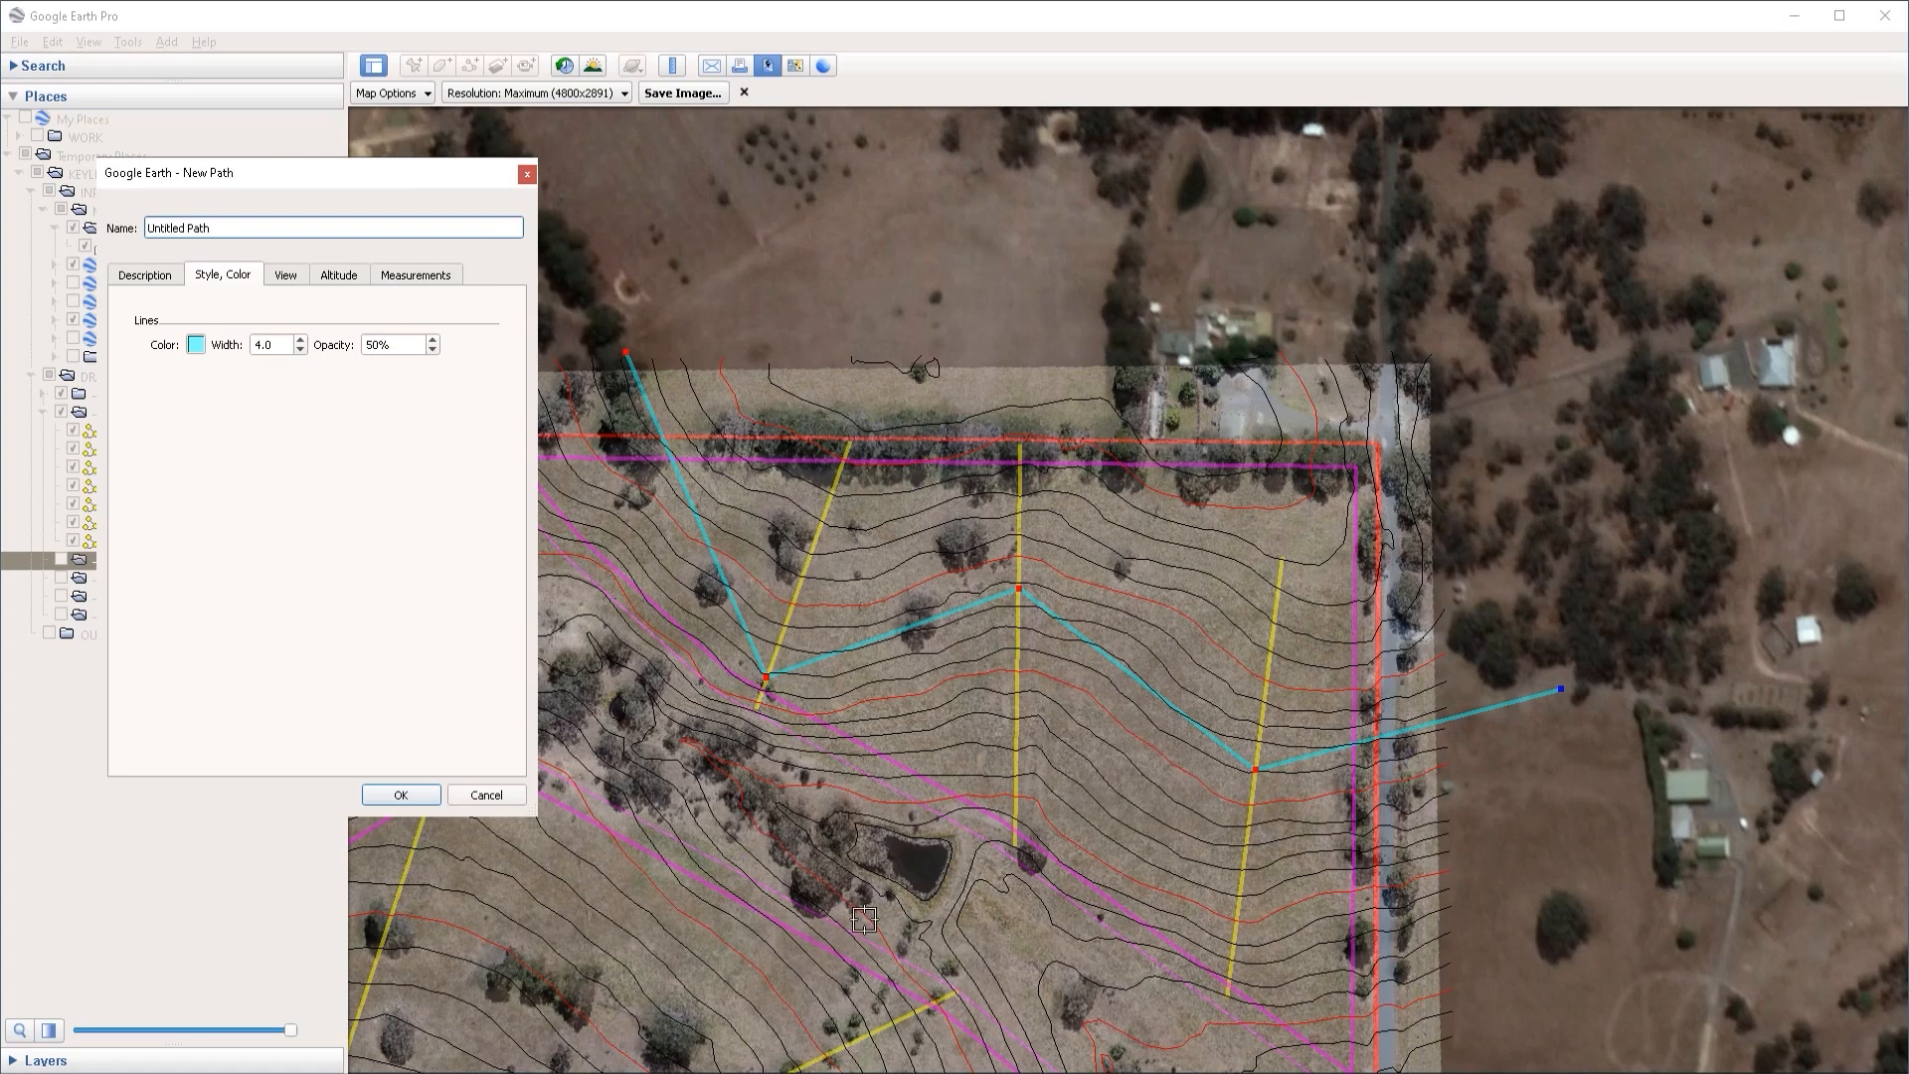
click(407, 793)
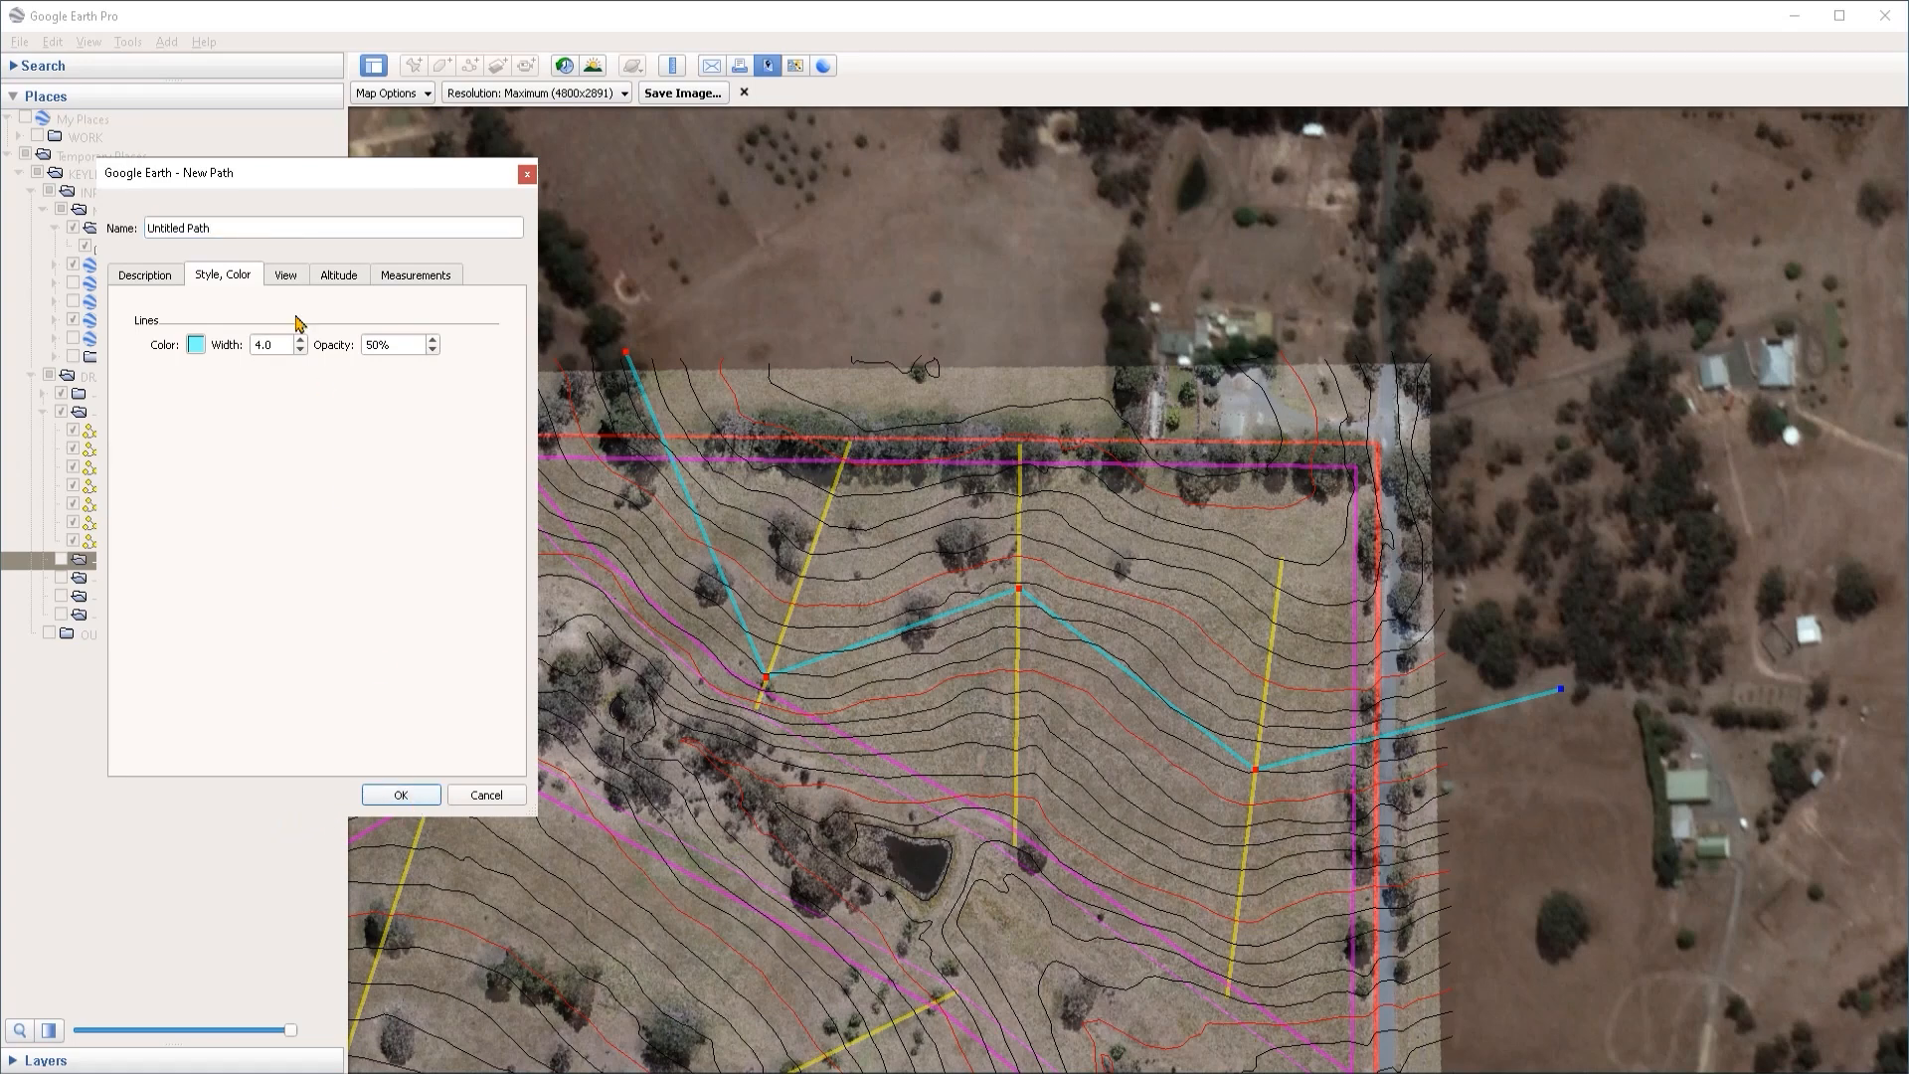
drag(273, 231, 26, 216)
text(G1)
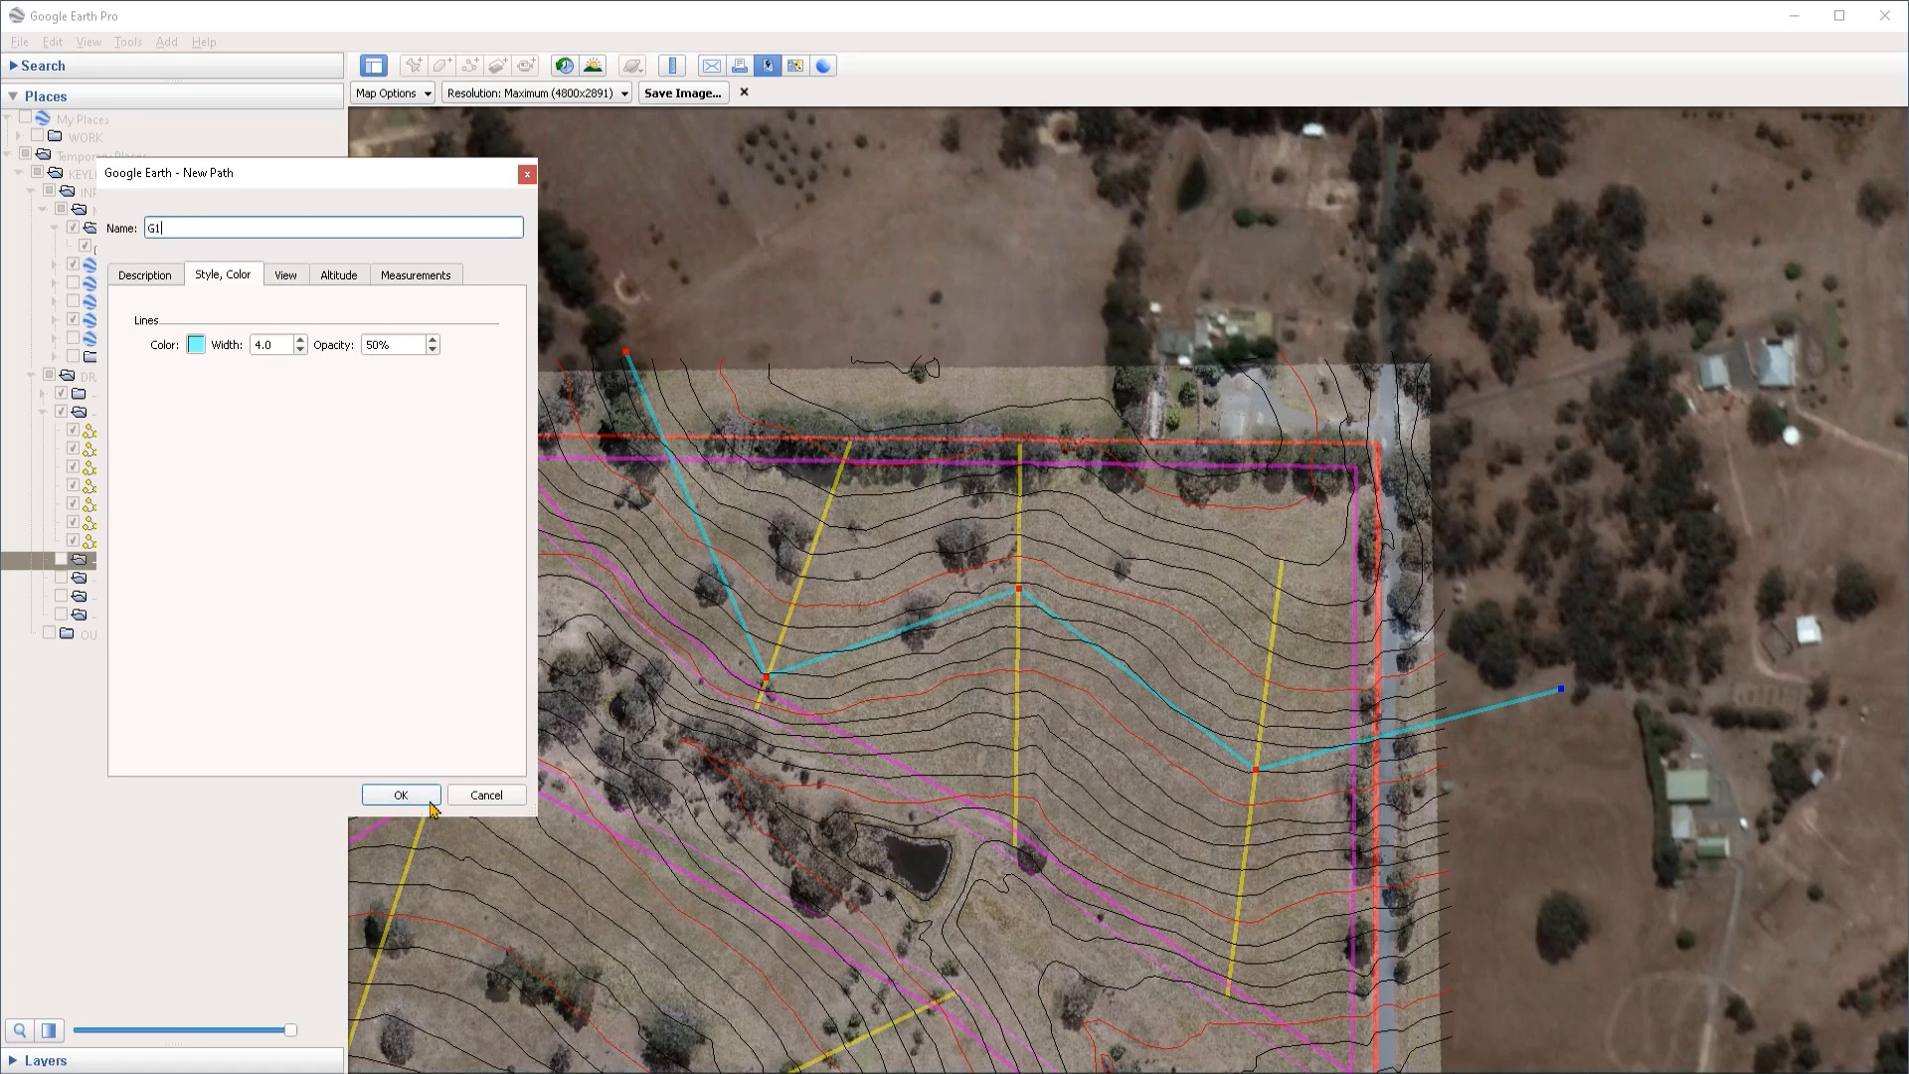
click(428, 799)
Step: Create guideline path G2 across the two north-western trajectories, ending it beyond the western headland
drag(647, 754, 1235, 588)
right_drag(733, 236, 892, 501)
drag(897, 505, 1056, 637)
click(470, 65)
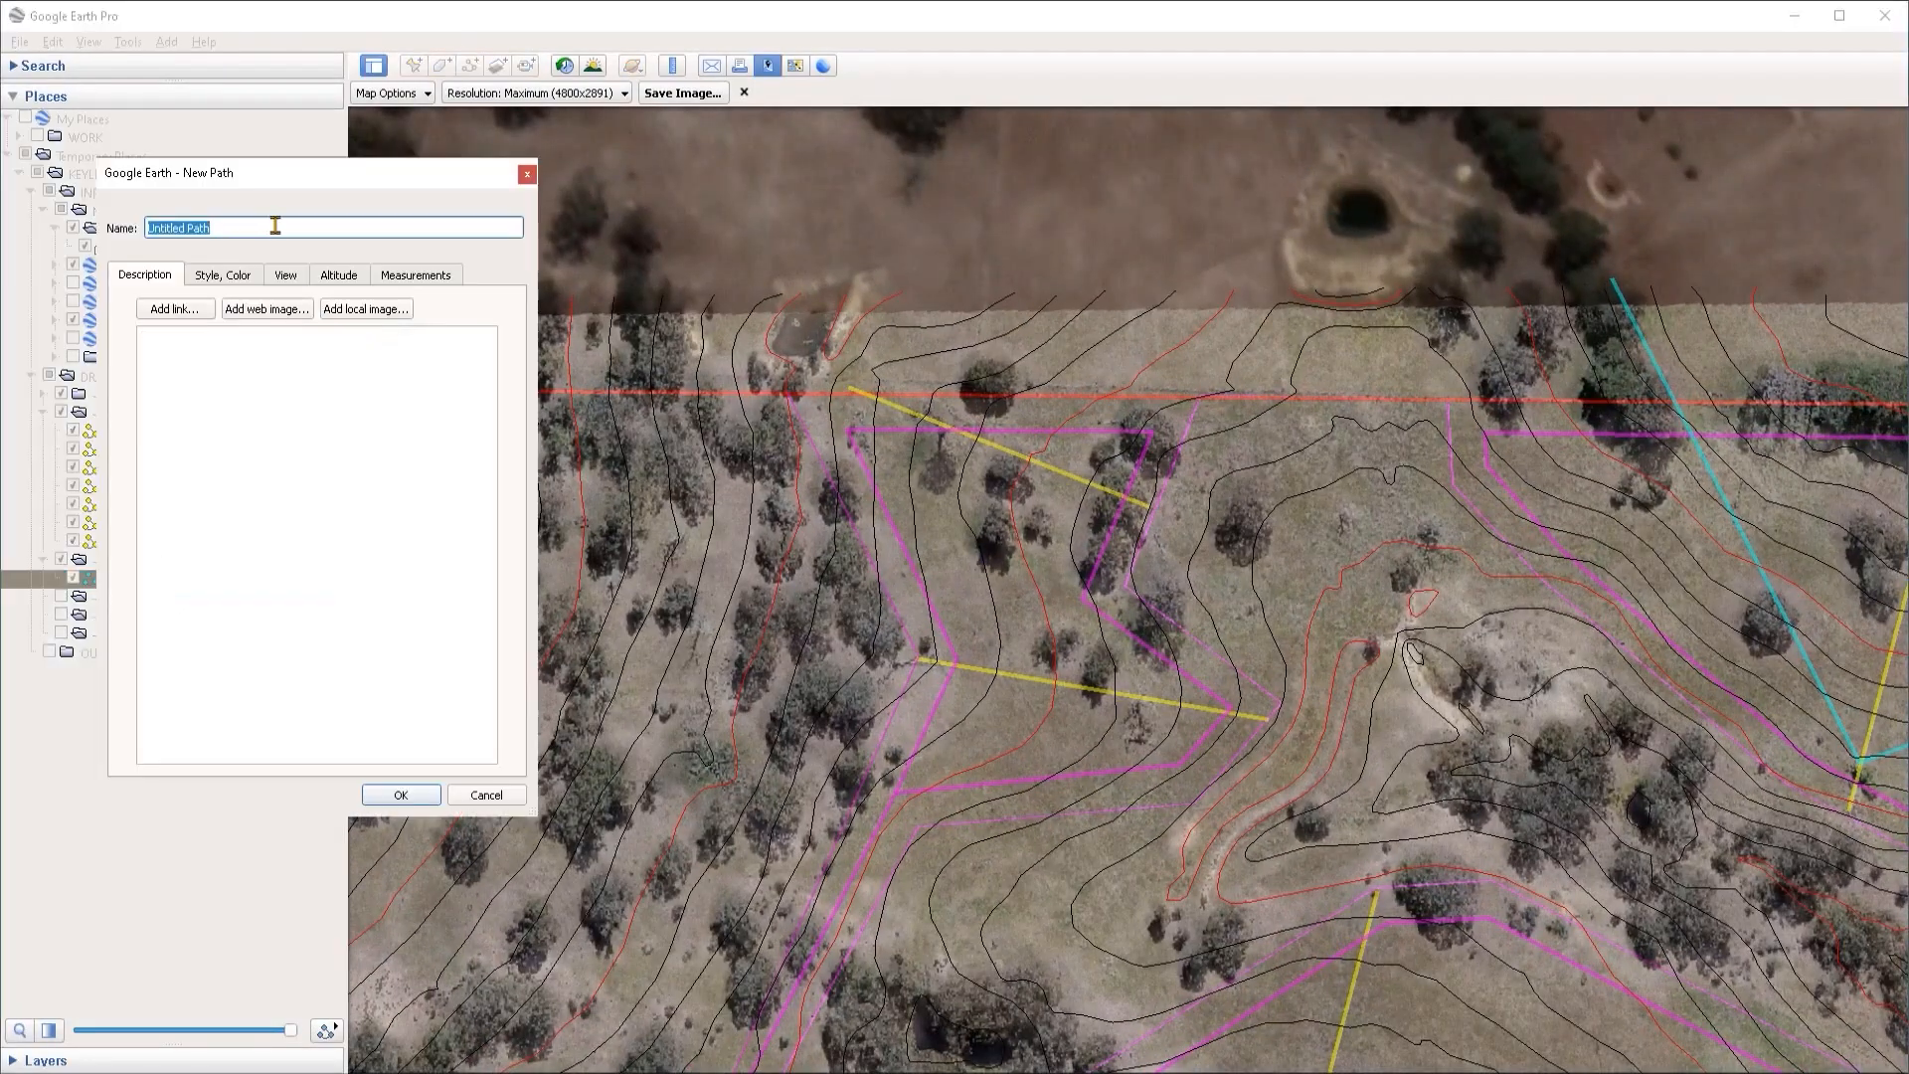
text(G2)
click(952, 427)
click(1217, 711)
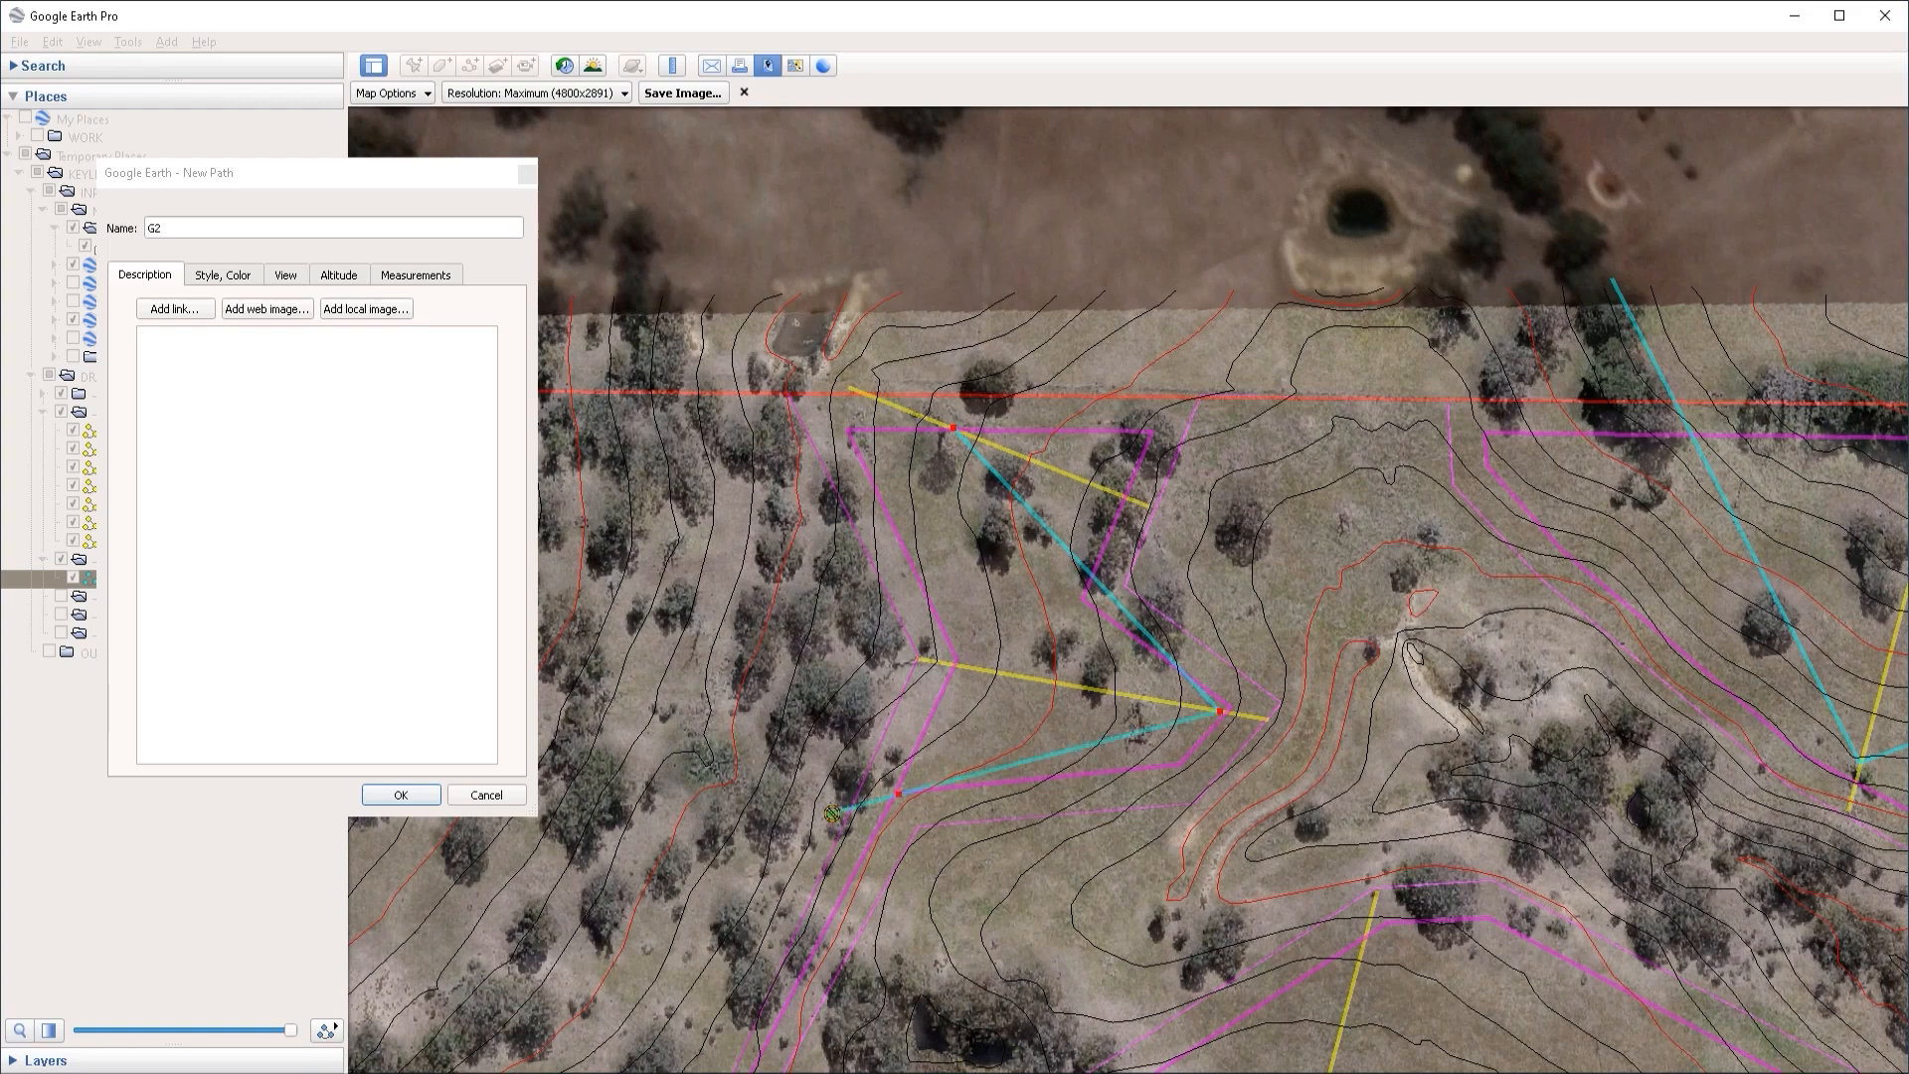
click(763, 823)
mouse_move(952, 427)
mouse_down()
mouse_move(841, 406)
mouse_move(936, 425)
mouse_up()
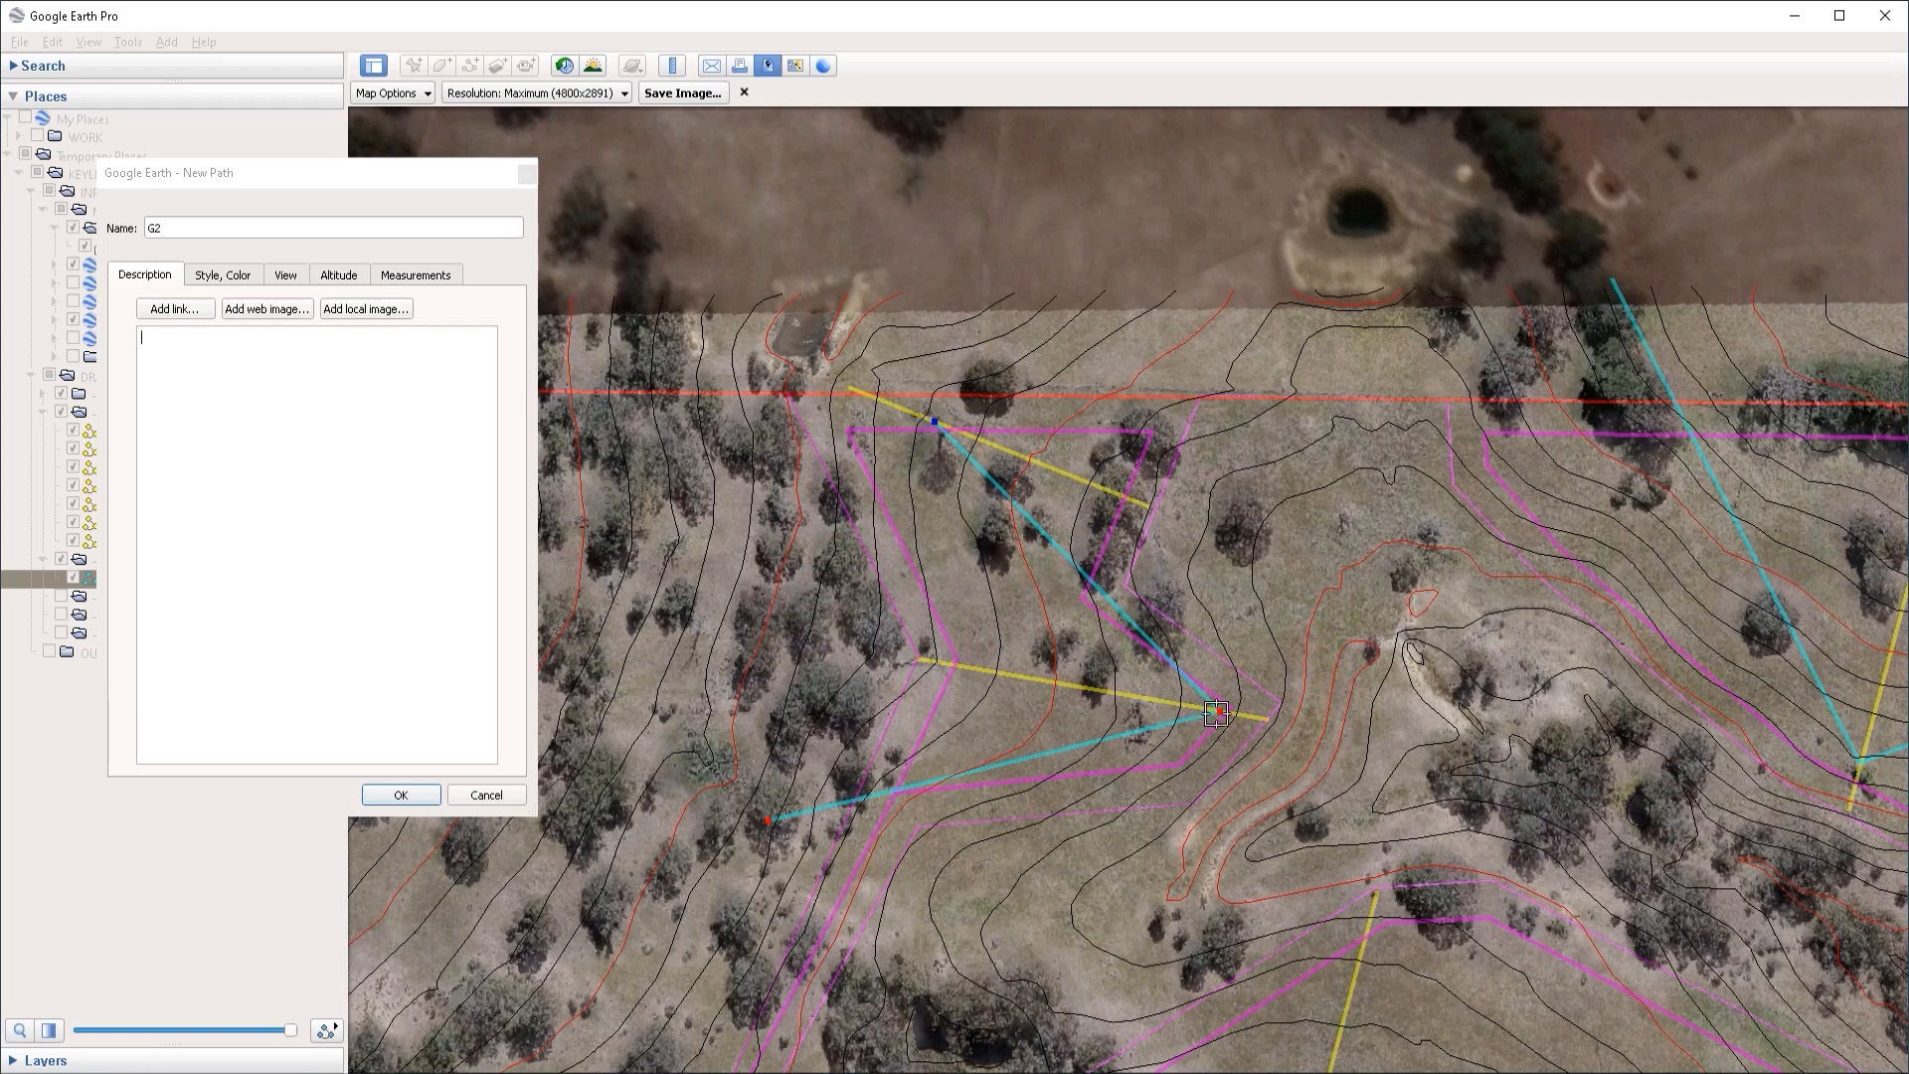
click(1216, 713)
key(Return)
Step: Create guideline path G3 from beyond the western headland across trajectory T6 to the middle of trajectory T7
drag(1368, 886, 1332, 364)
drag(1255, 752, 1029, 757)
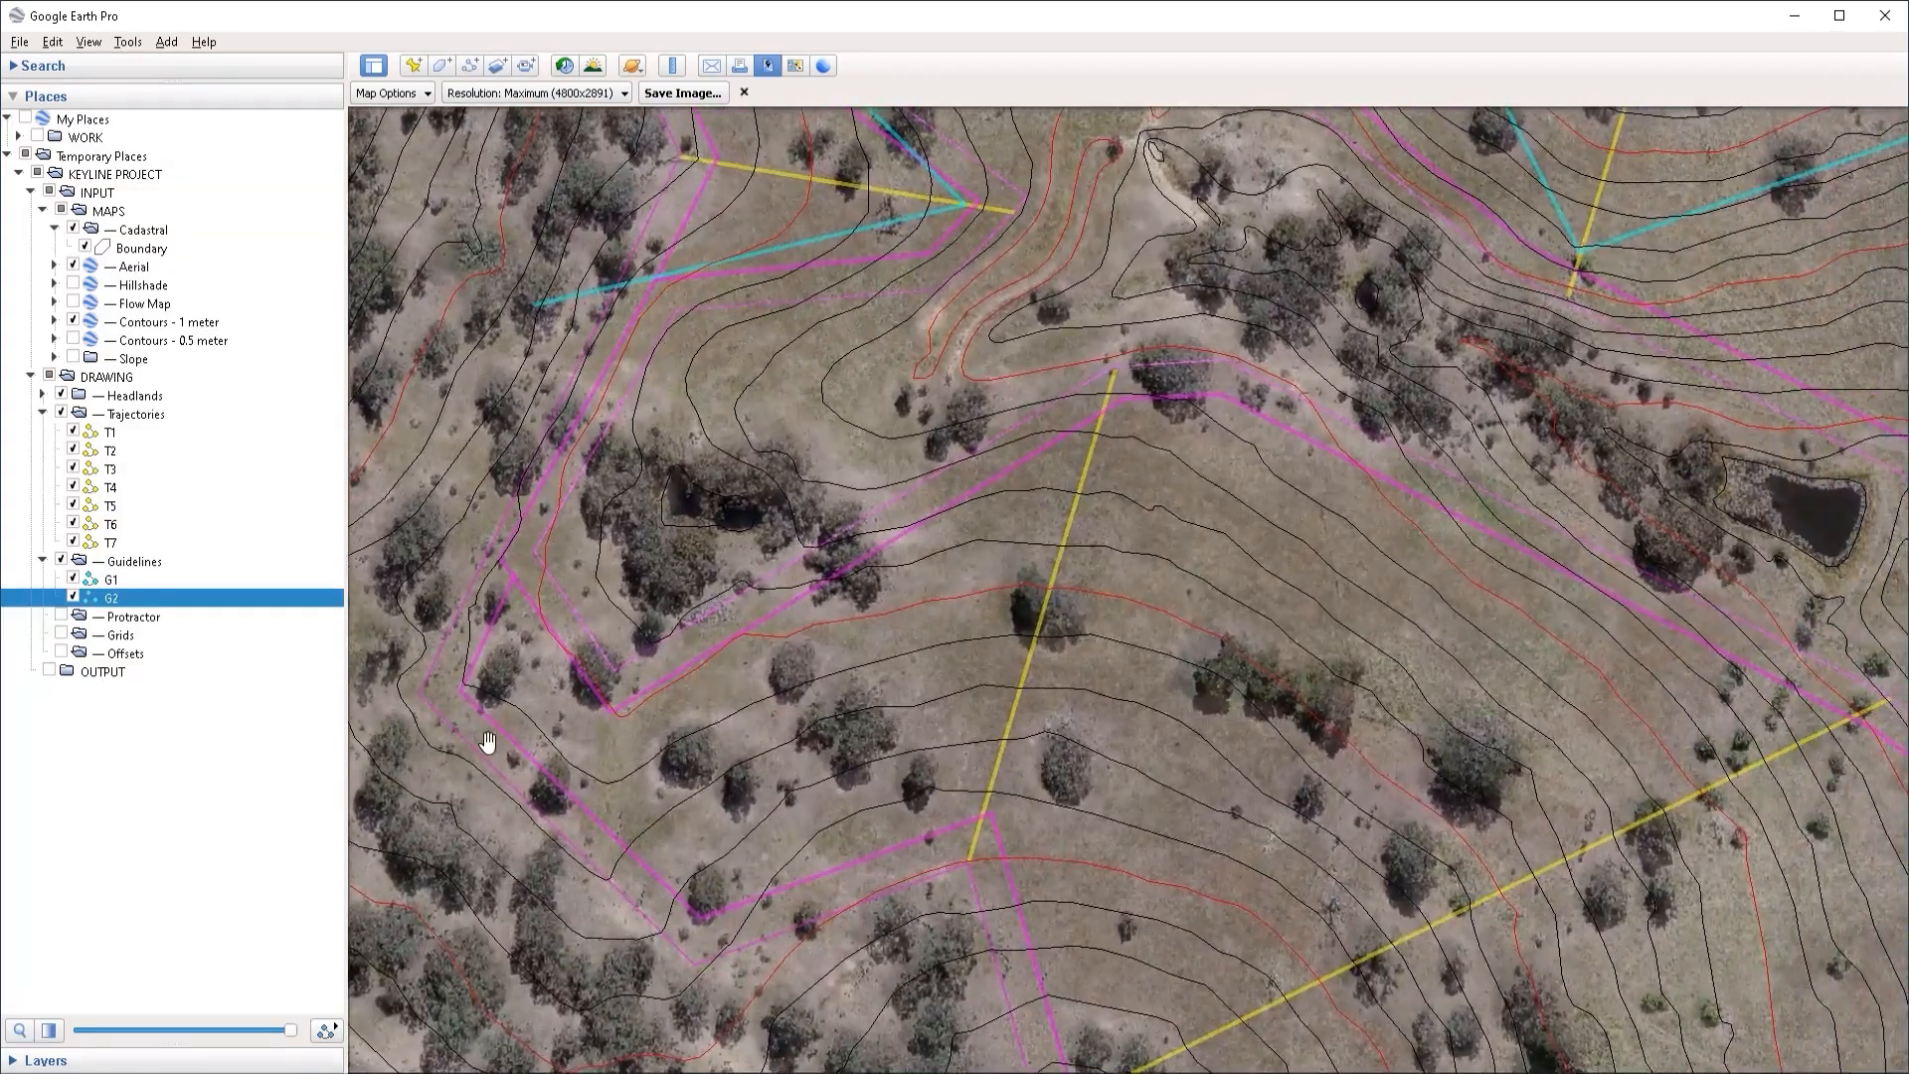
click(467, 67)
text(G3)
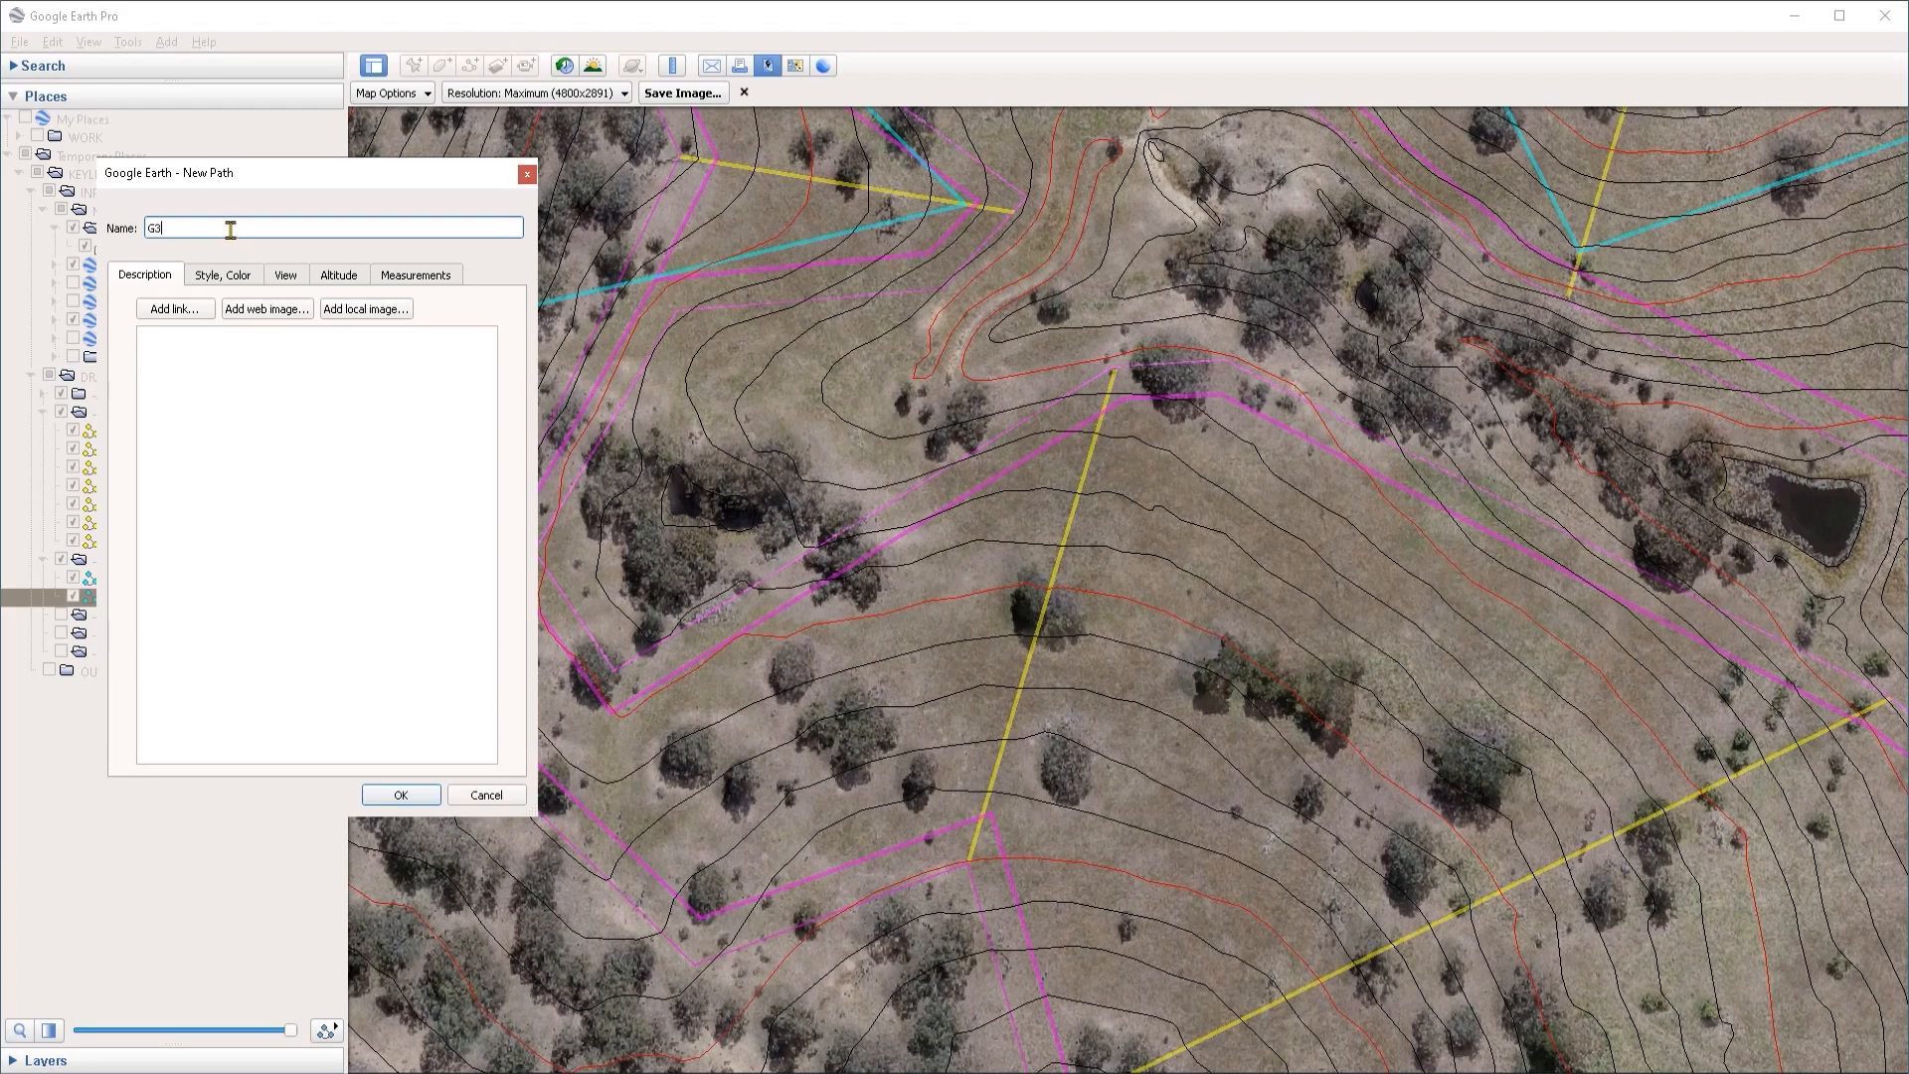
drag(425, 179, 306, 195)
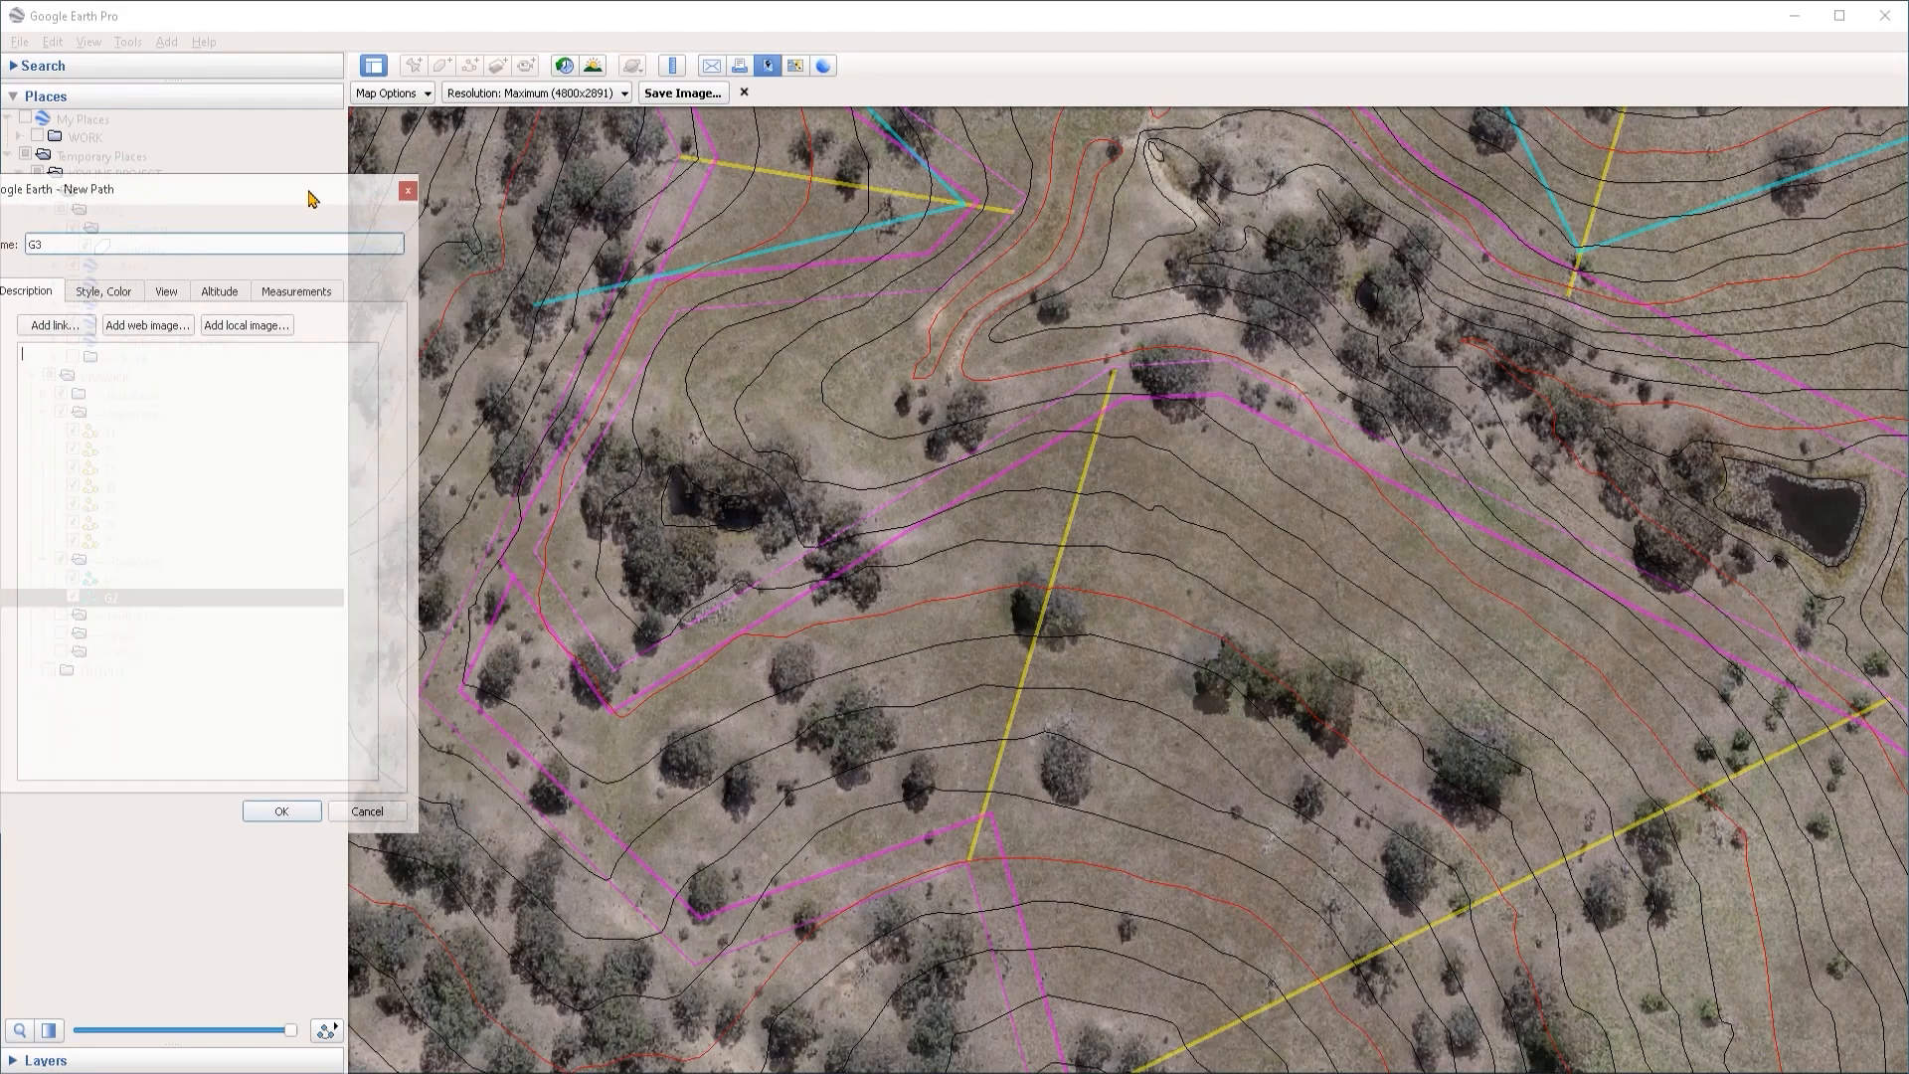
click(574, 829)
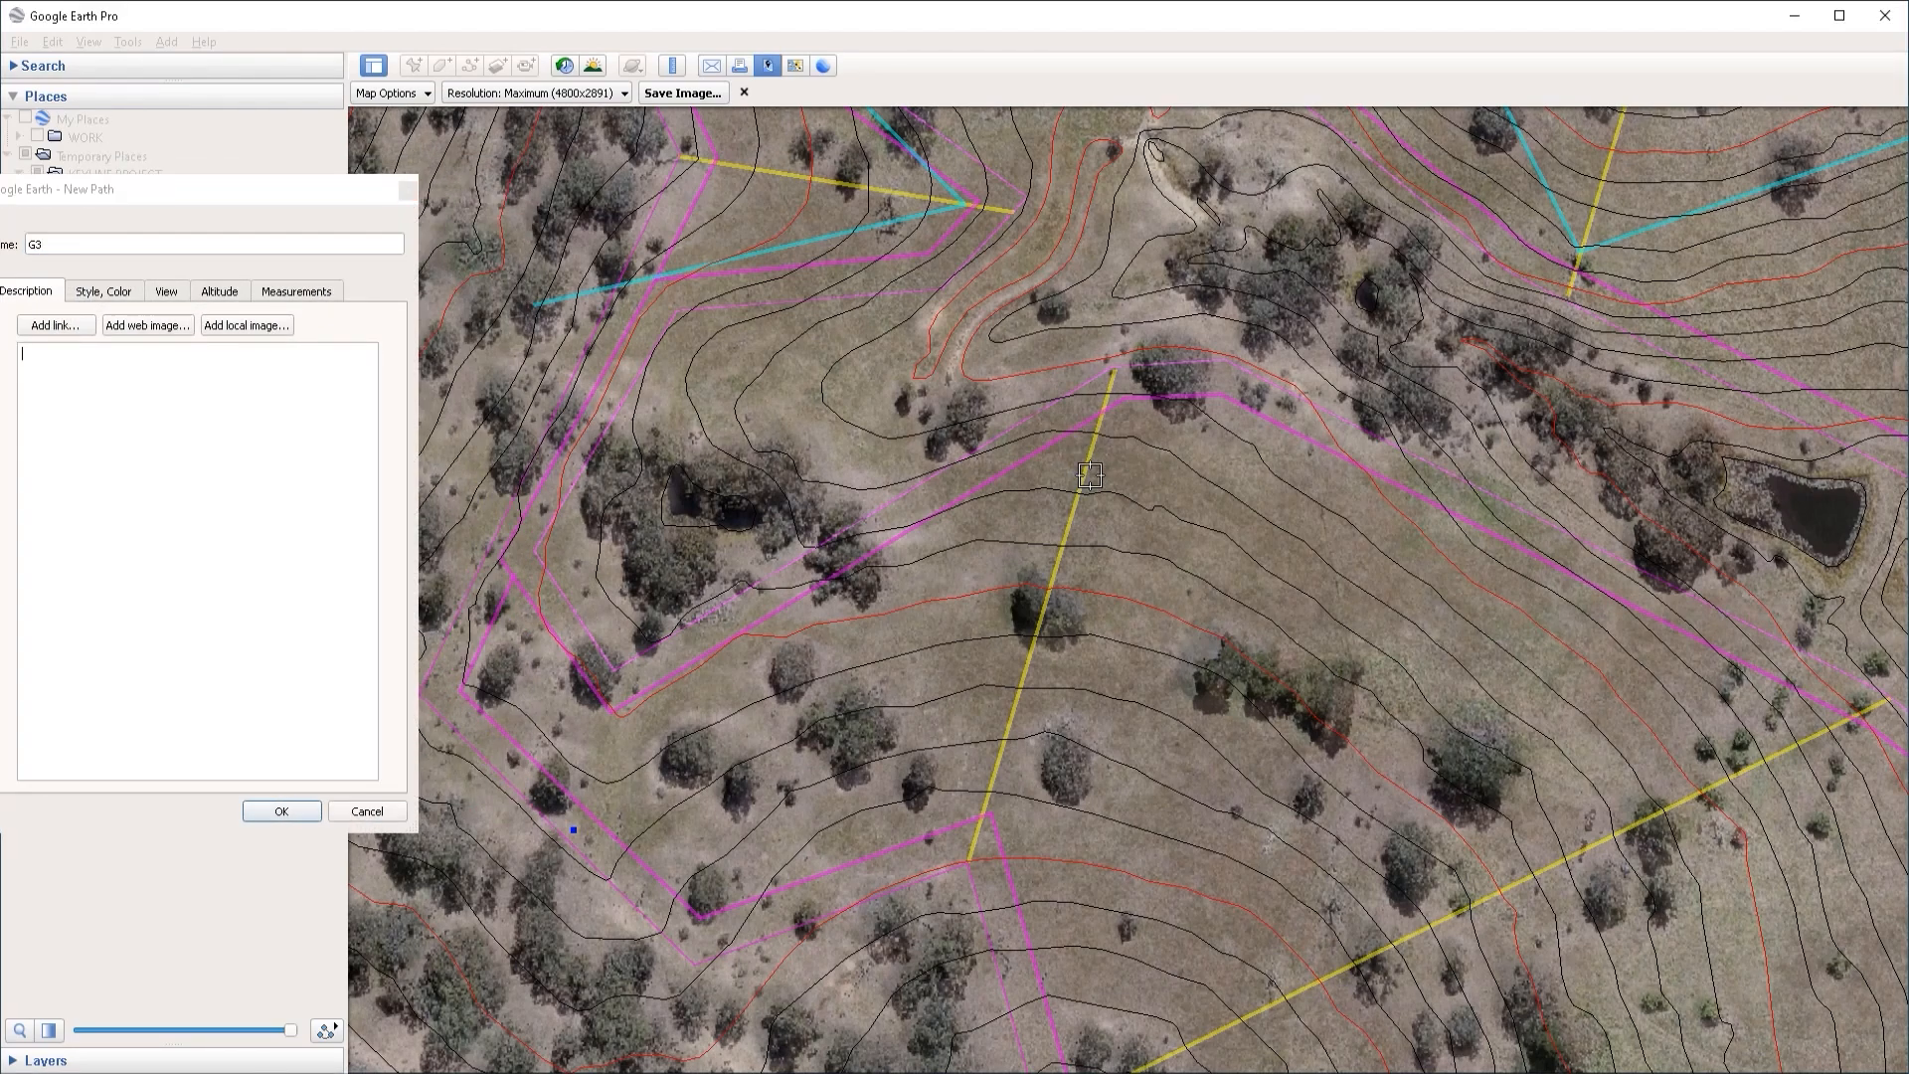
click(1087, 481)
drag(1089, 480, 1083, 479)
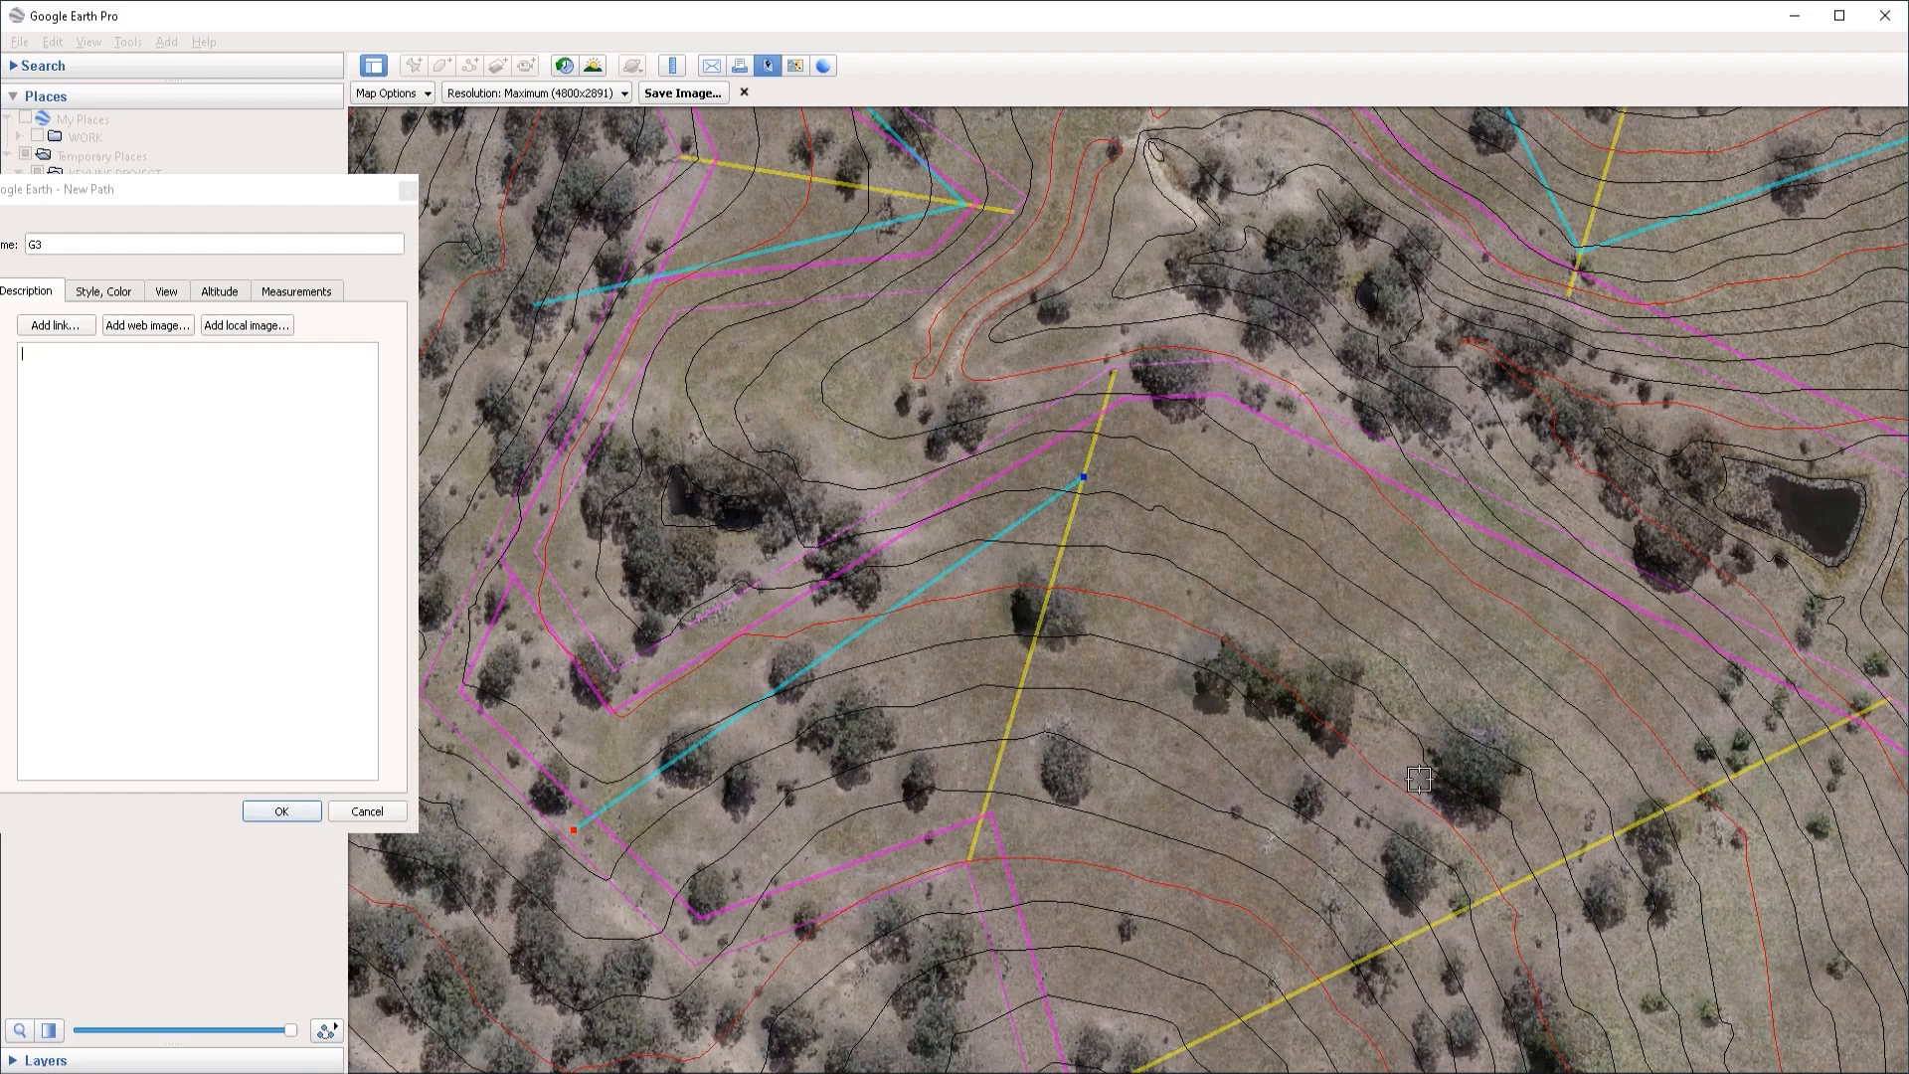
click(1592, 847)
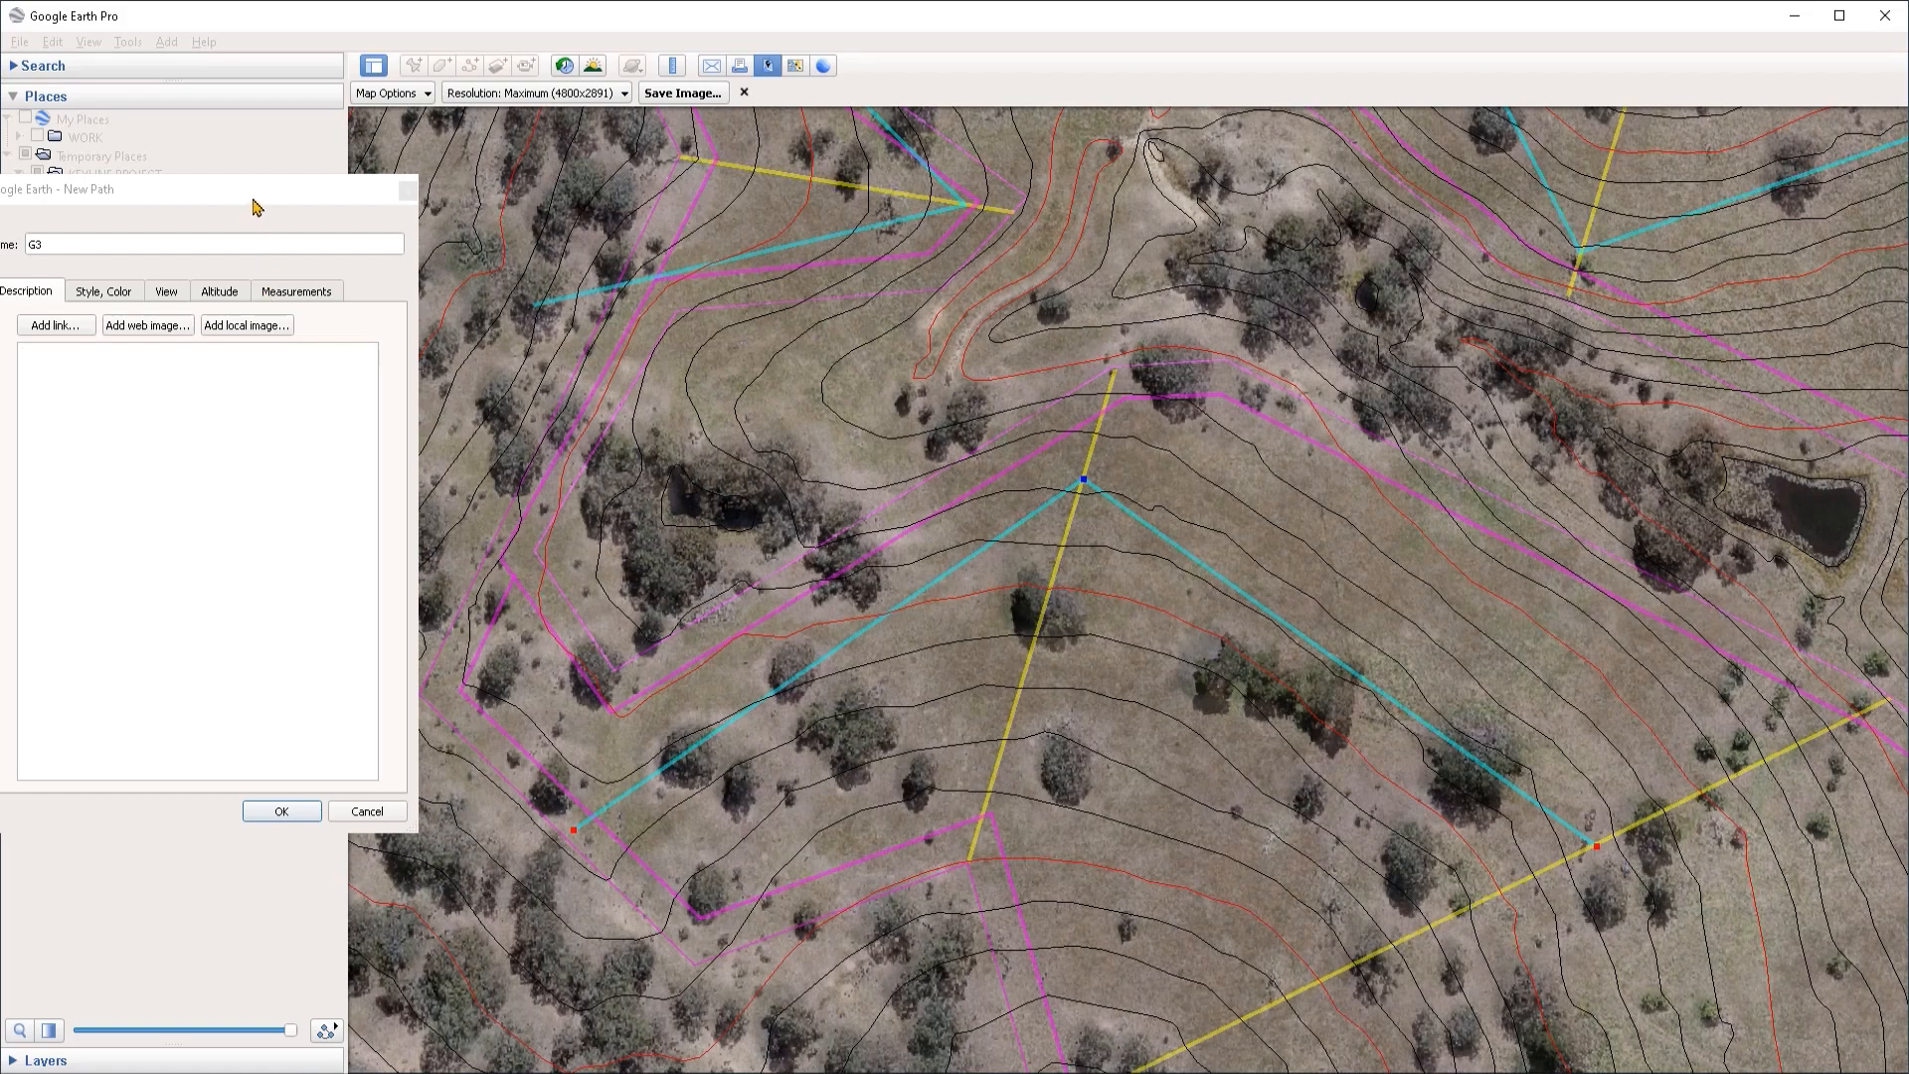
drag(255, 207, 278, 207)
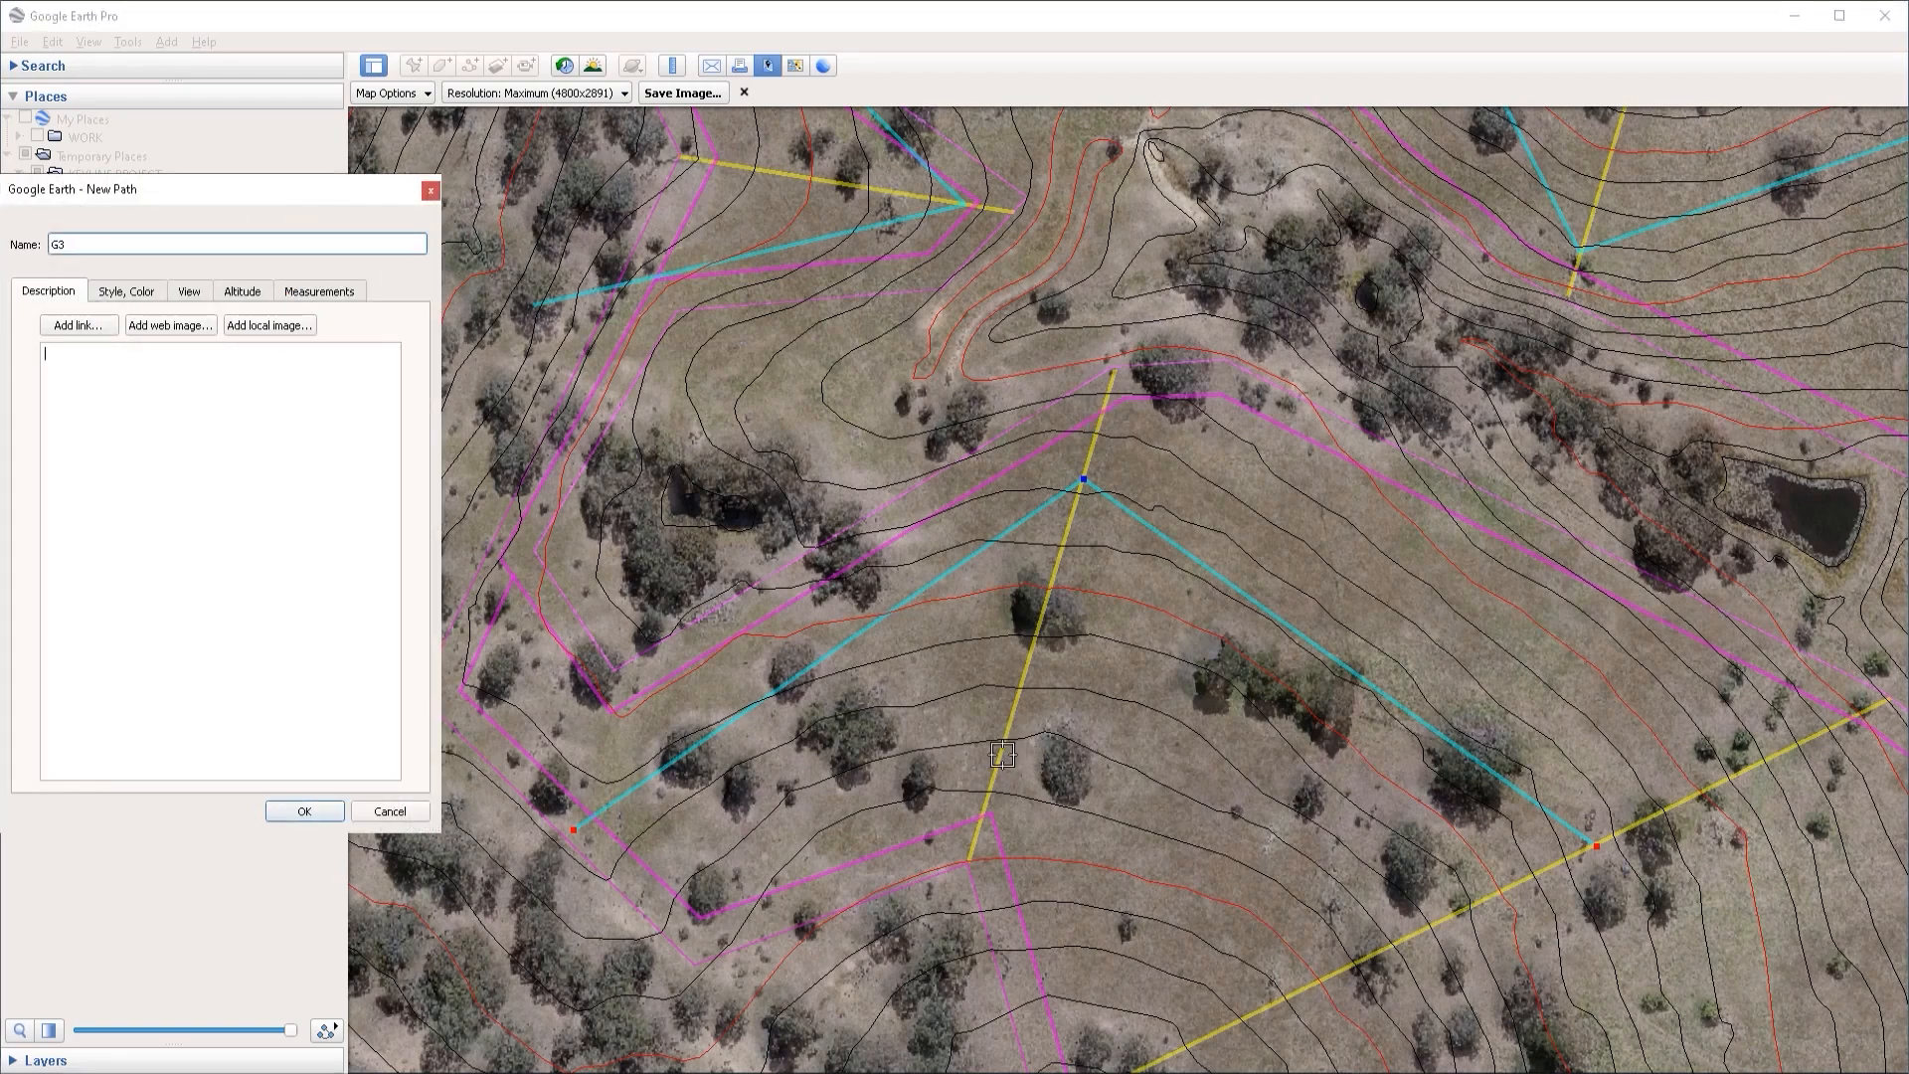
click(1085, 485)
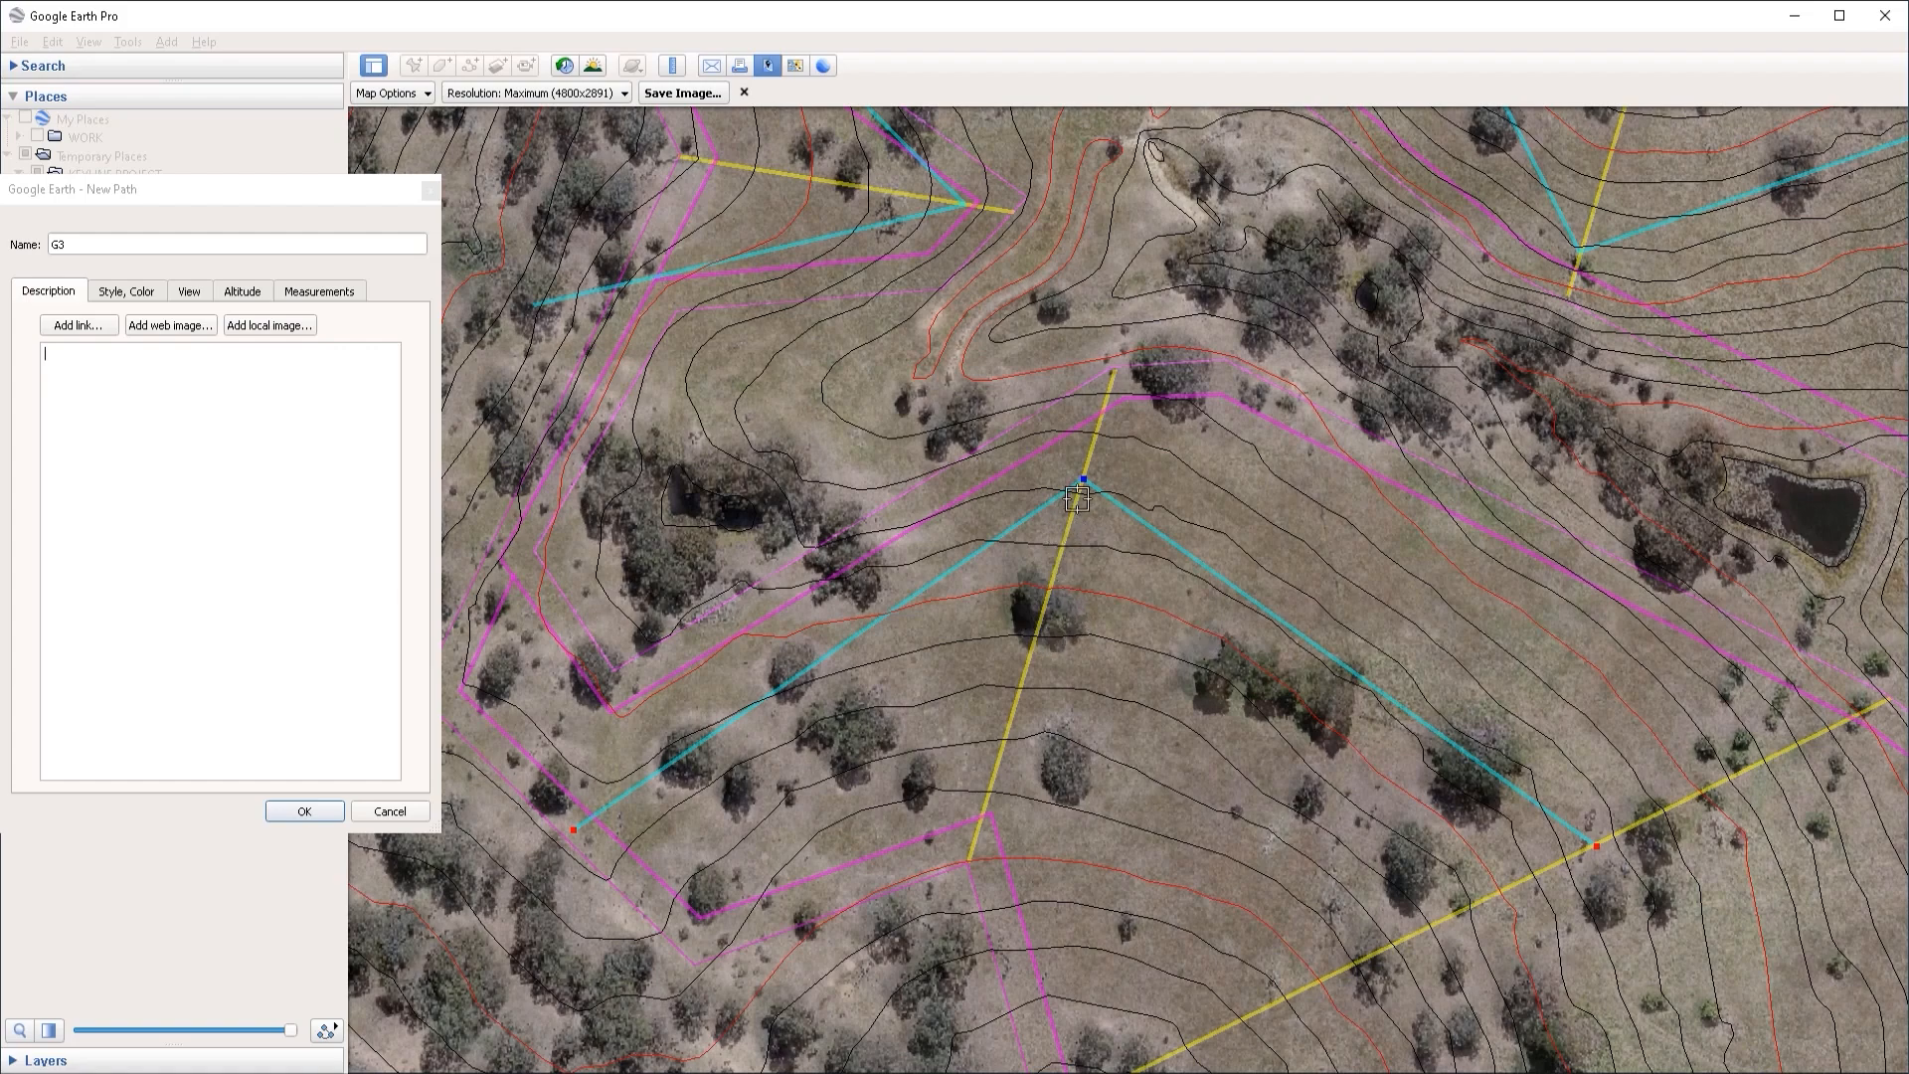
Step: Try G3's end point lower on trajectory T7, and reposition it near the trajectory's north-eastern end
drag(1597, 846, 1243, 1029)
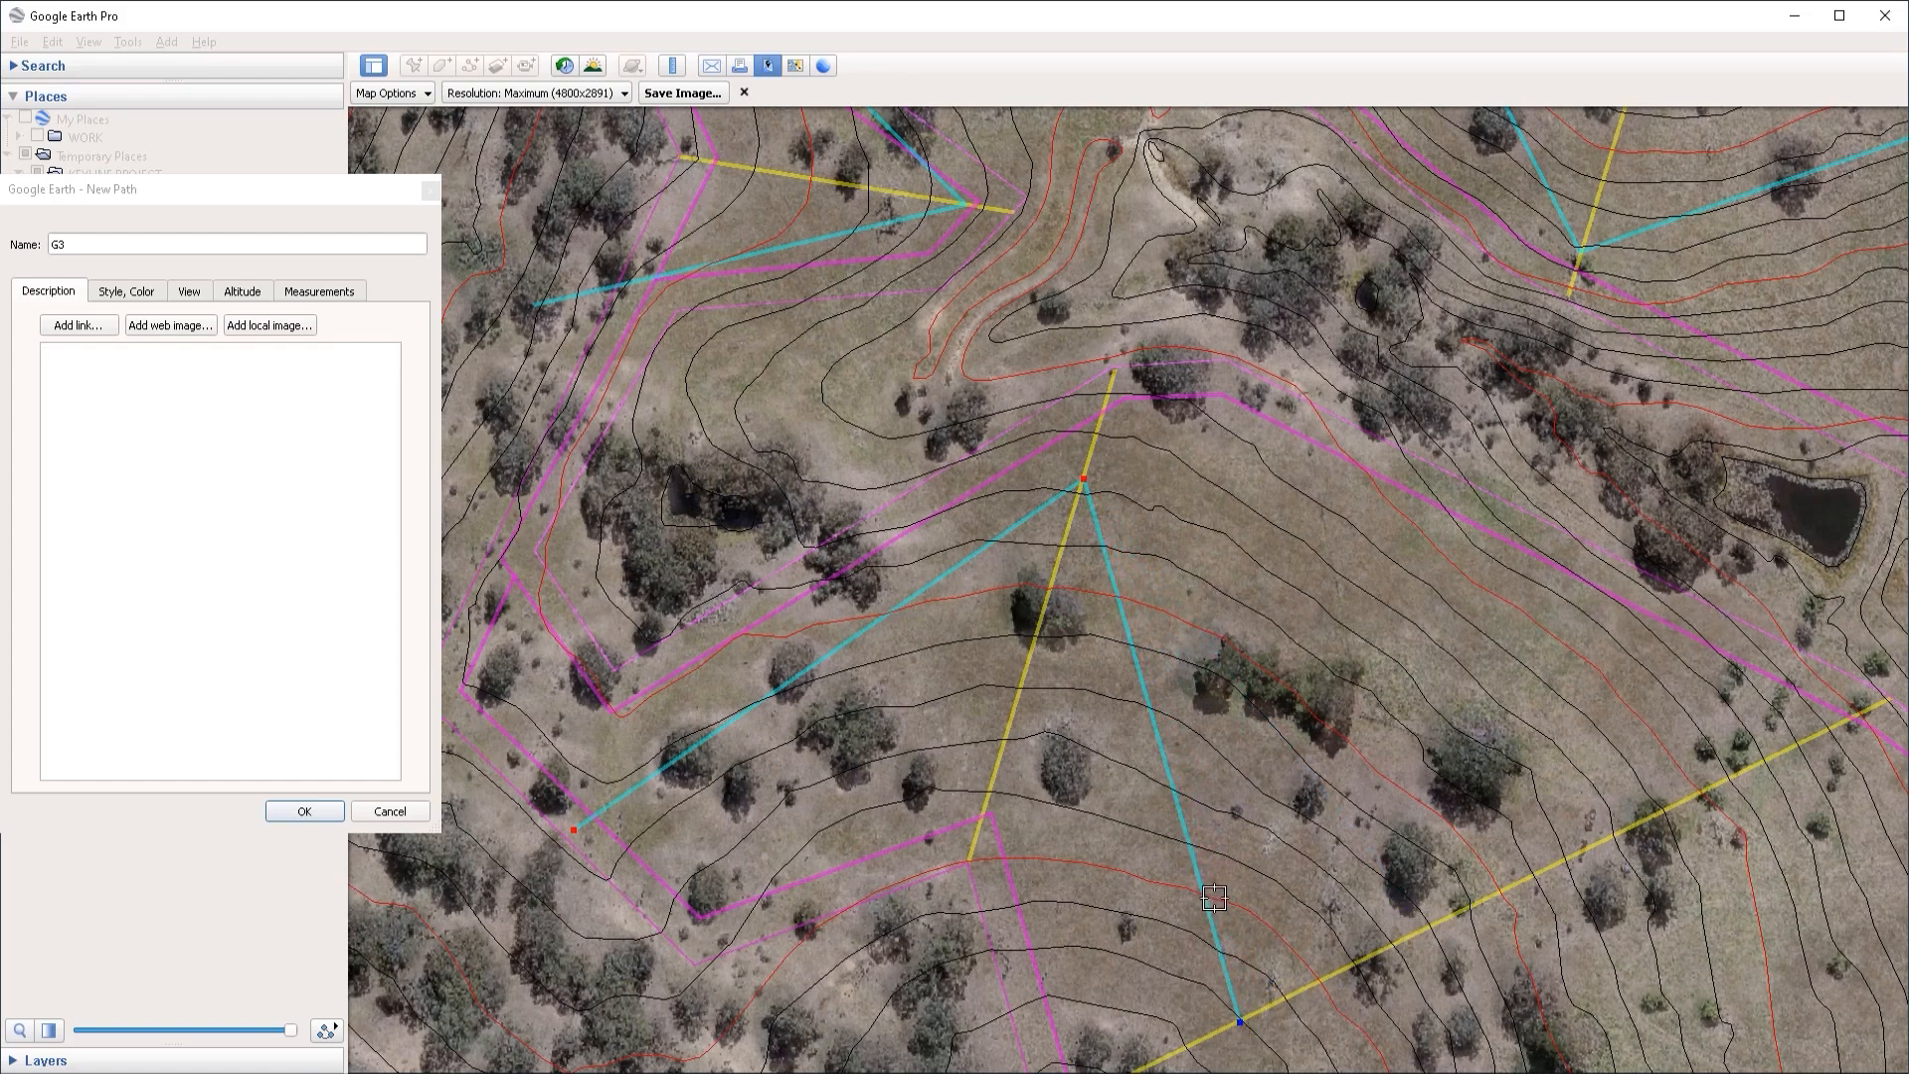
key(Down)
scroll(1213, 894, down, 3)
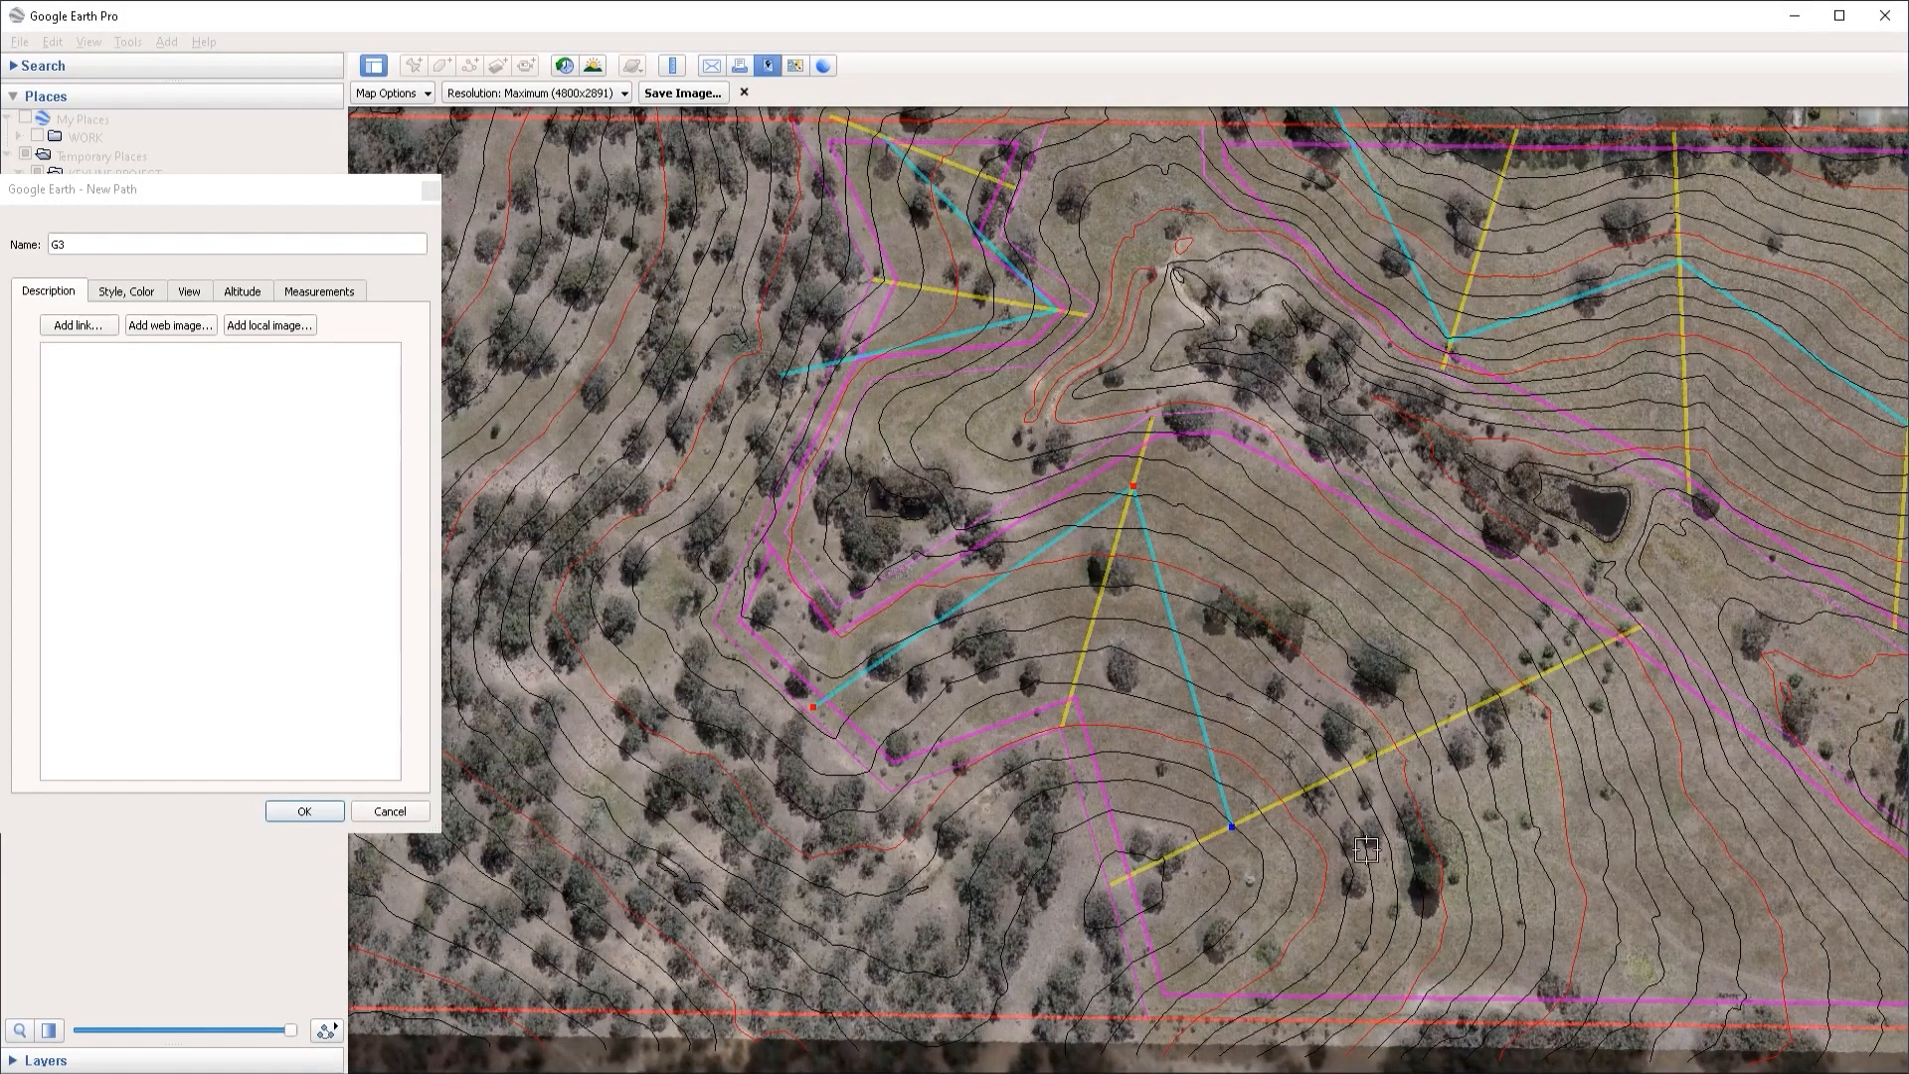
drag(1232, 826, 1558, 678)
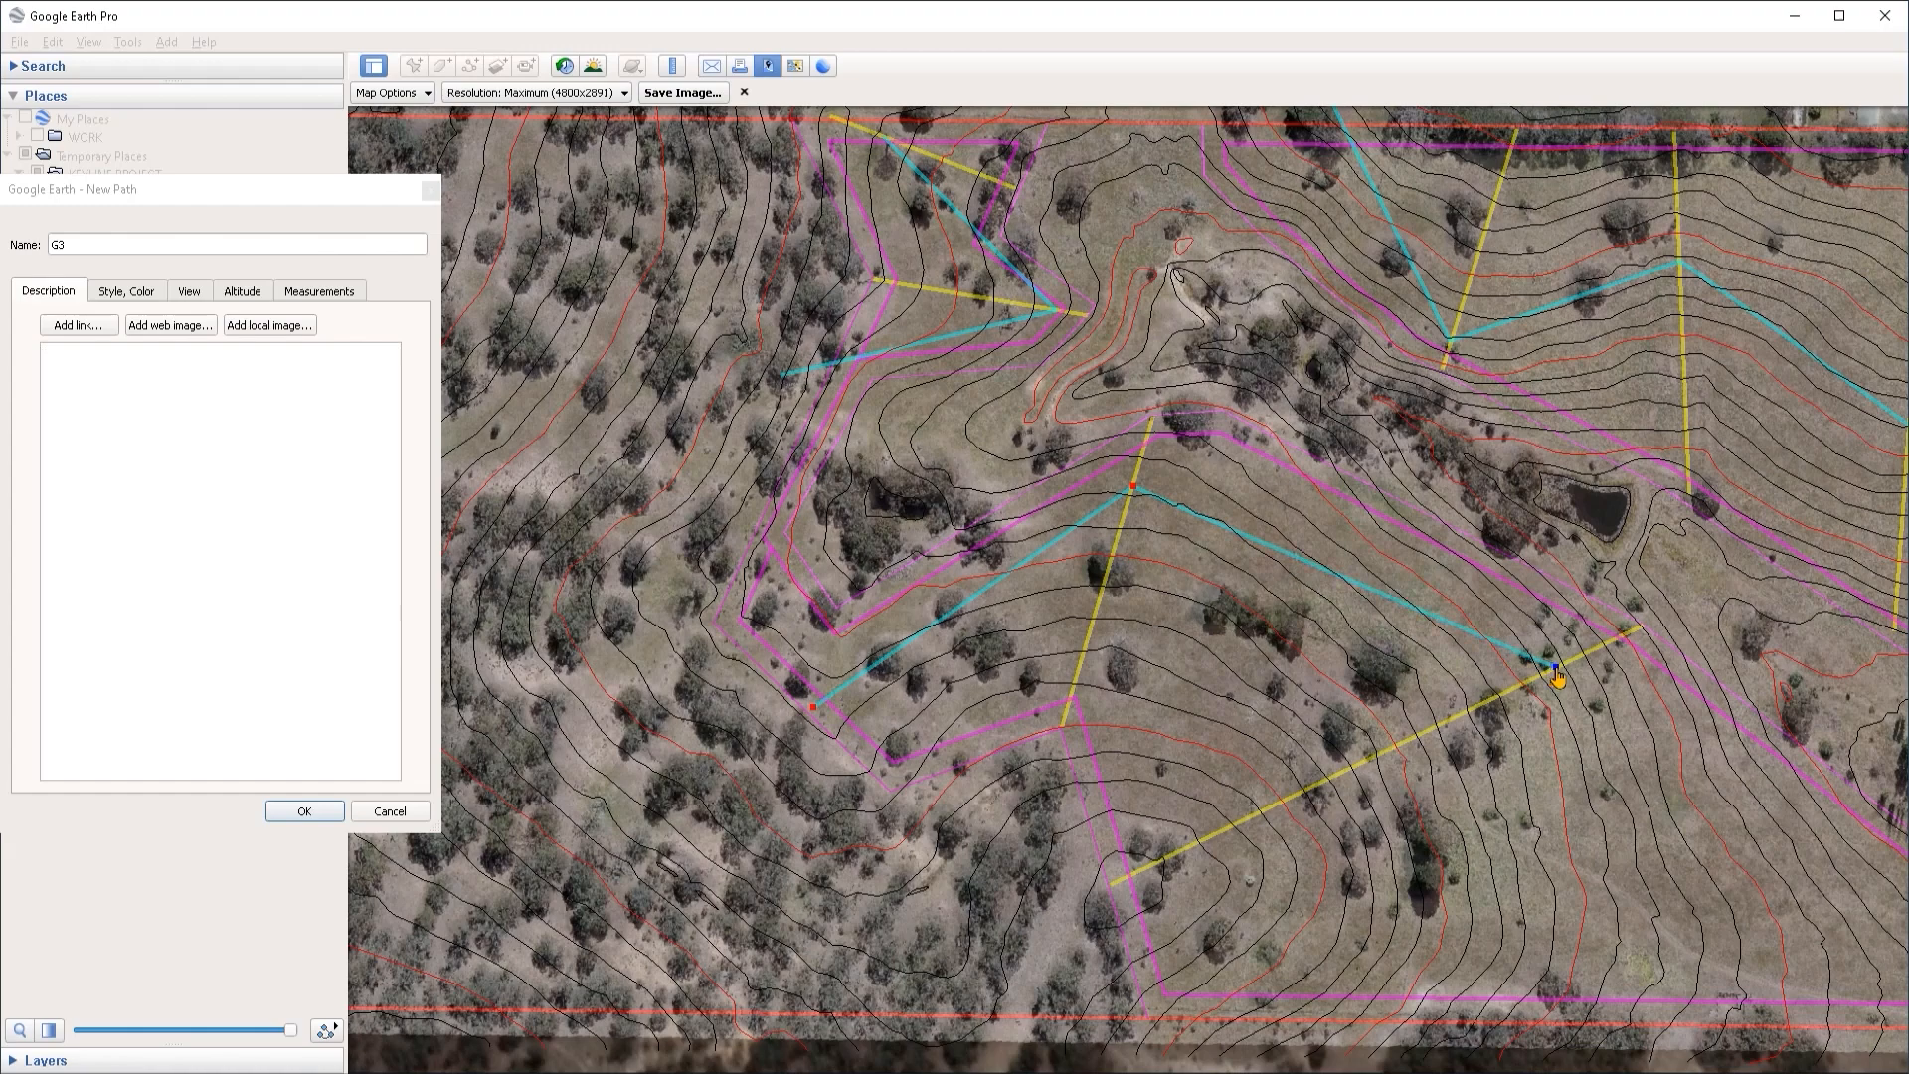
Step: Extend guideline G3 to the southern headland near the property's south-east corner and save the path
click(1570, 1014)
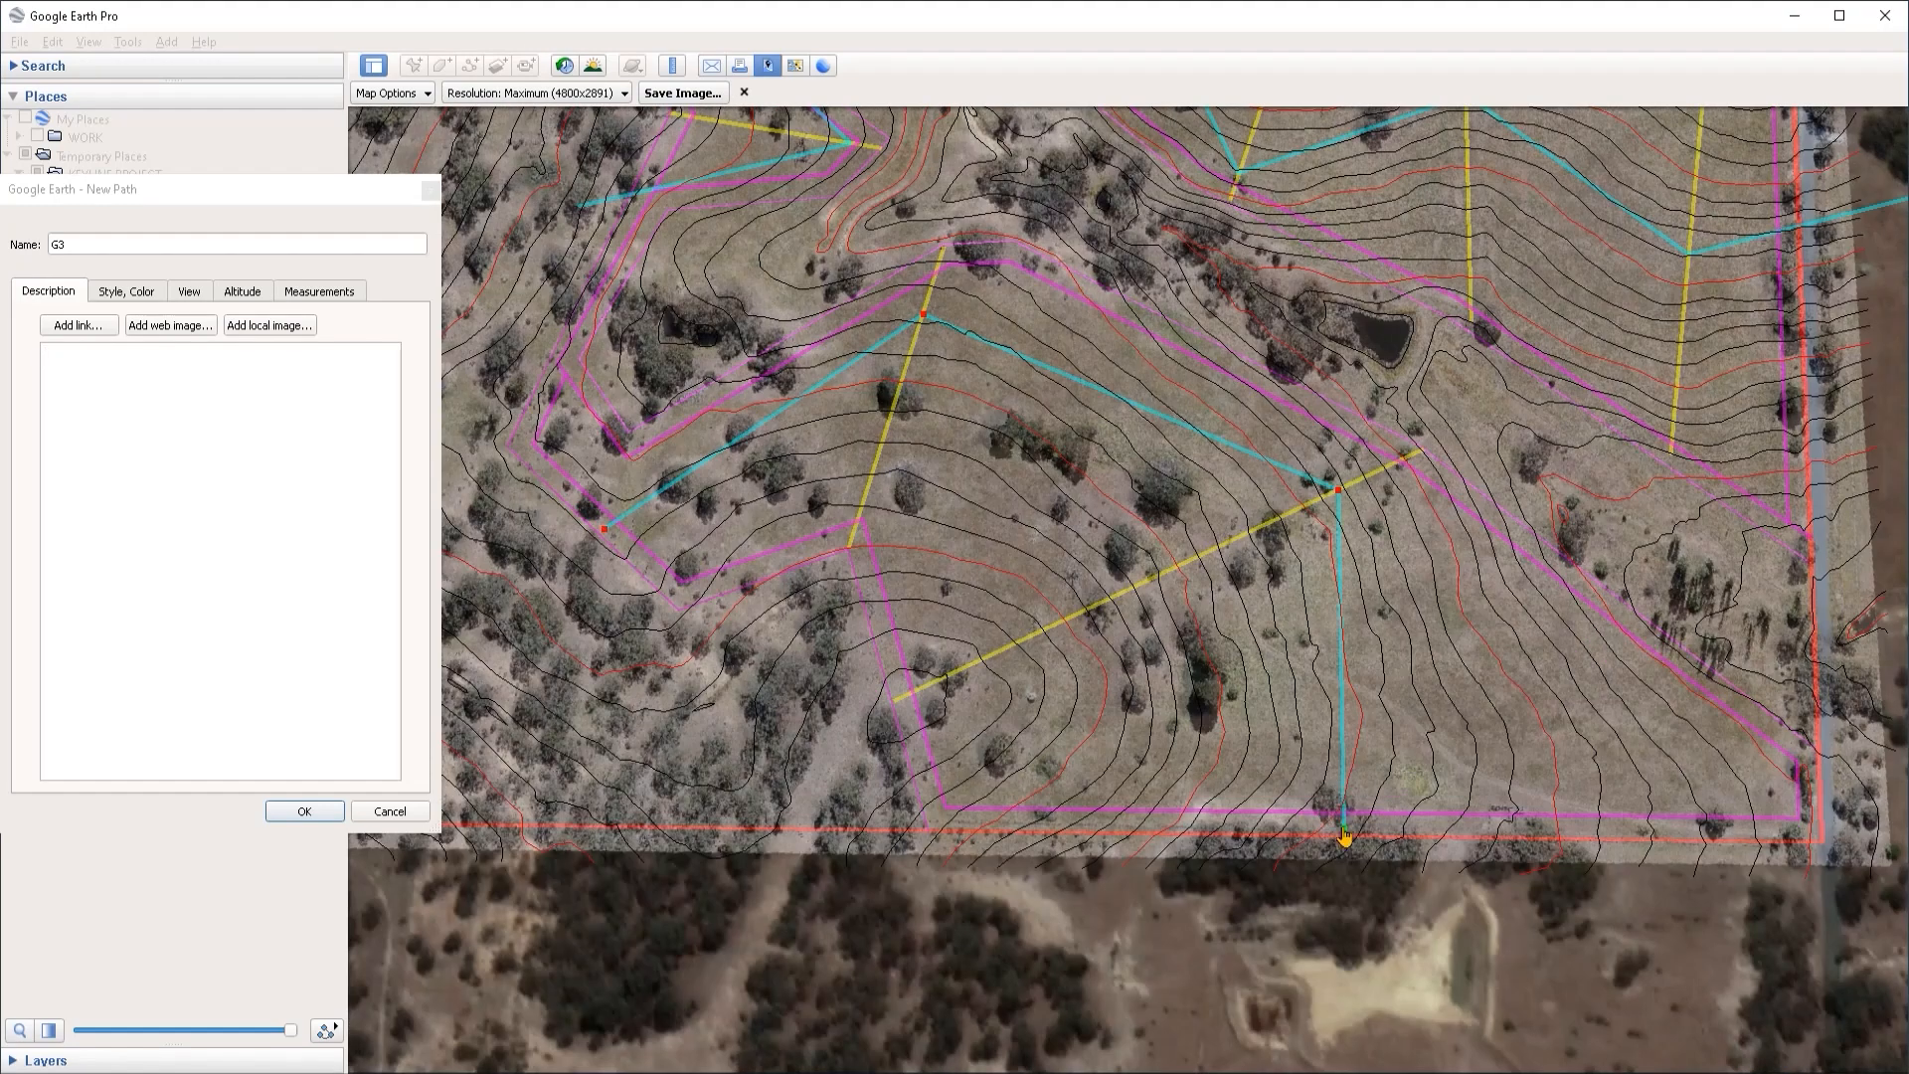
drag(1344, 838, 1632, 823)
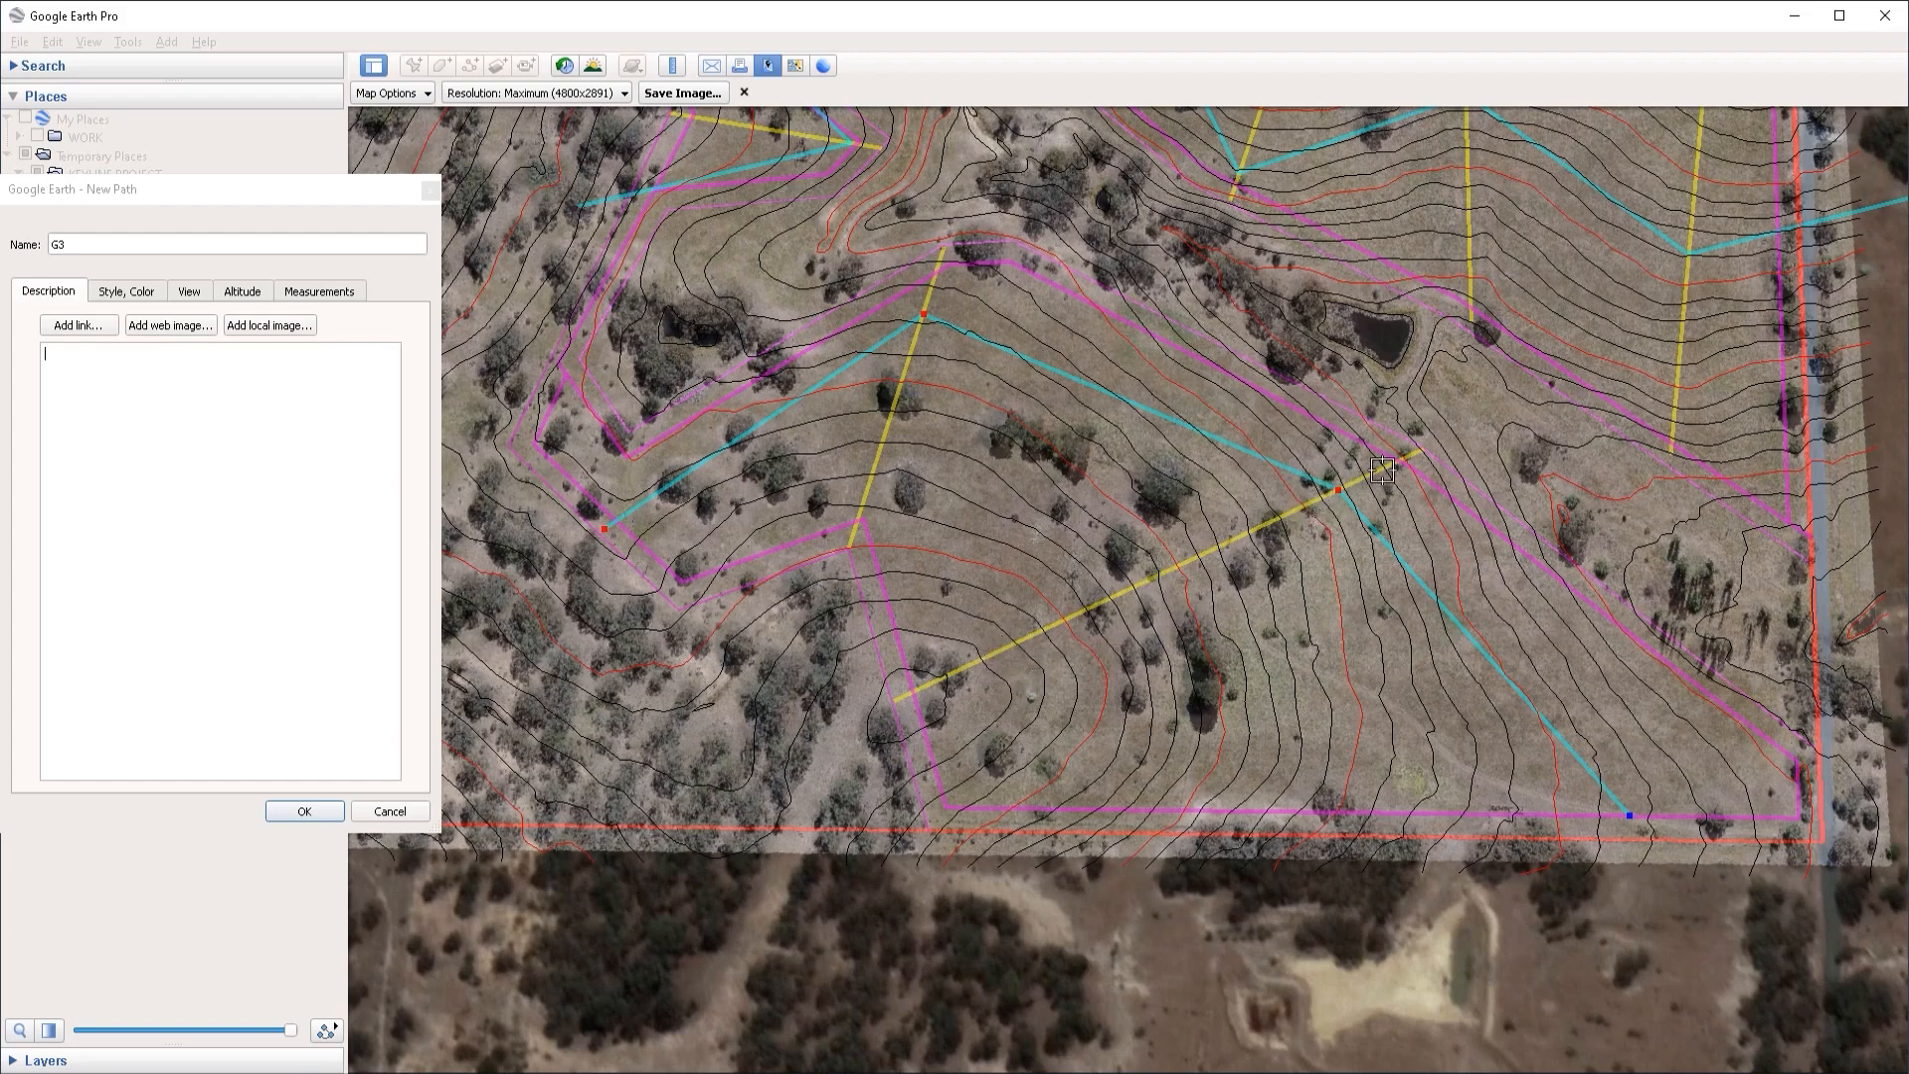
click(310, 810)
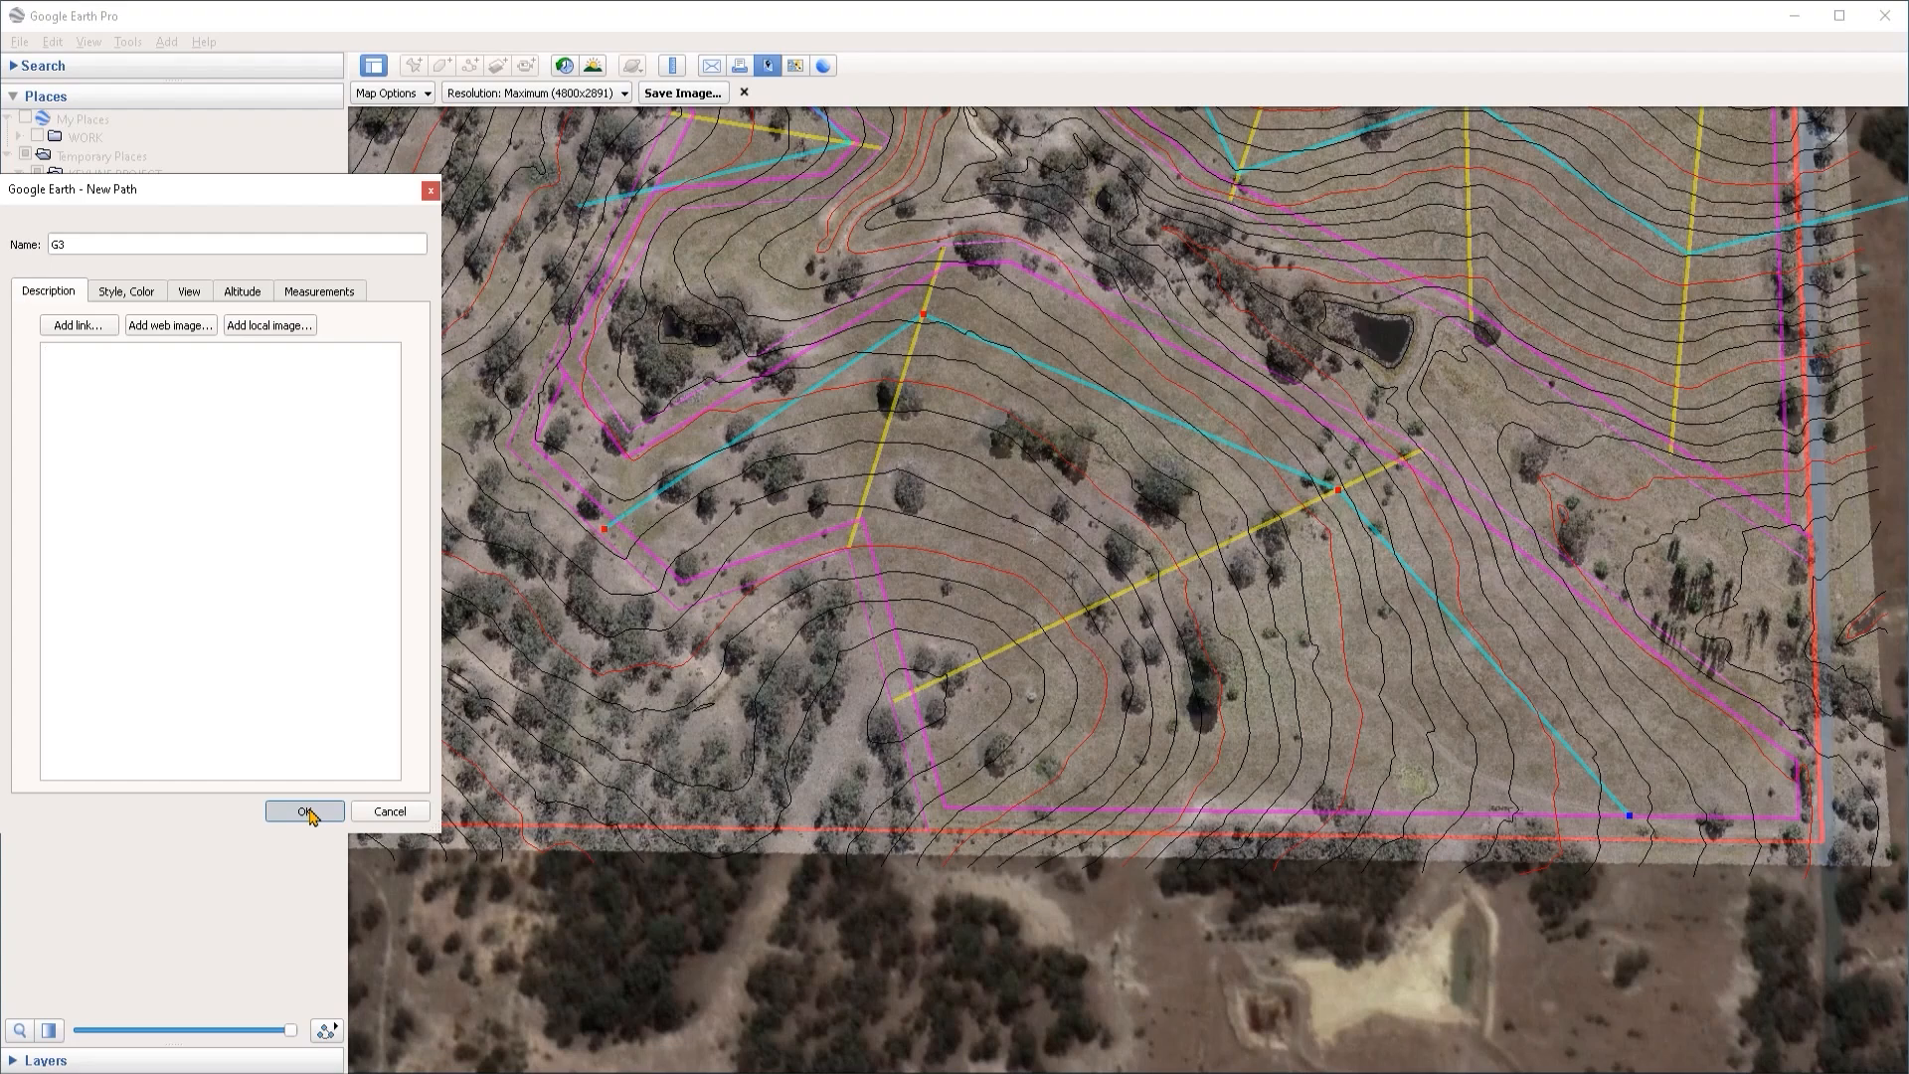
click(308, 811)
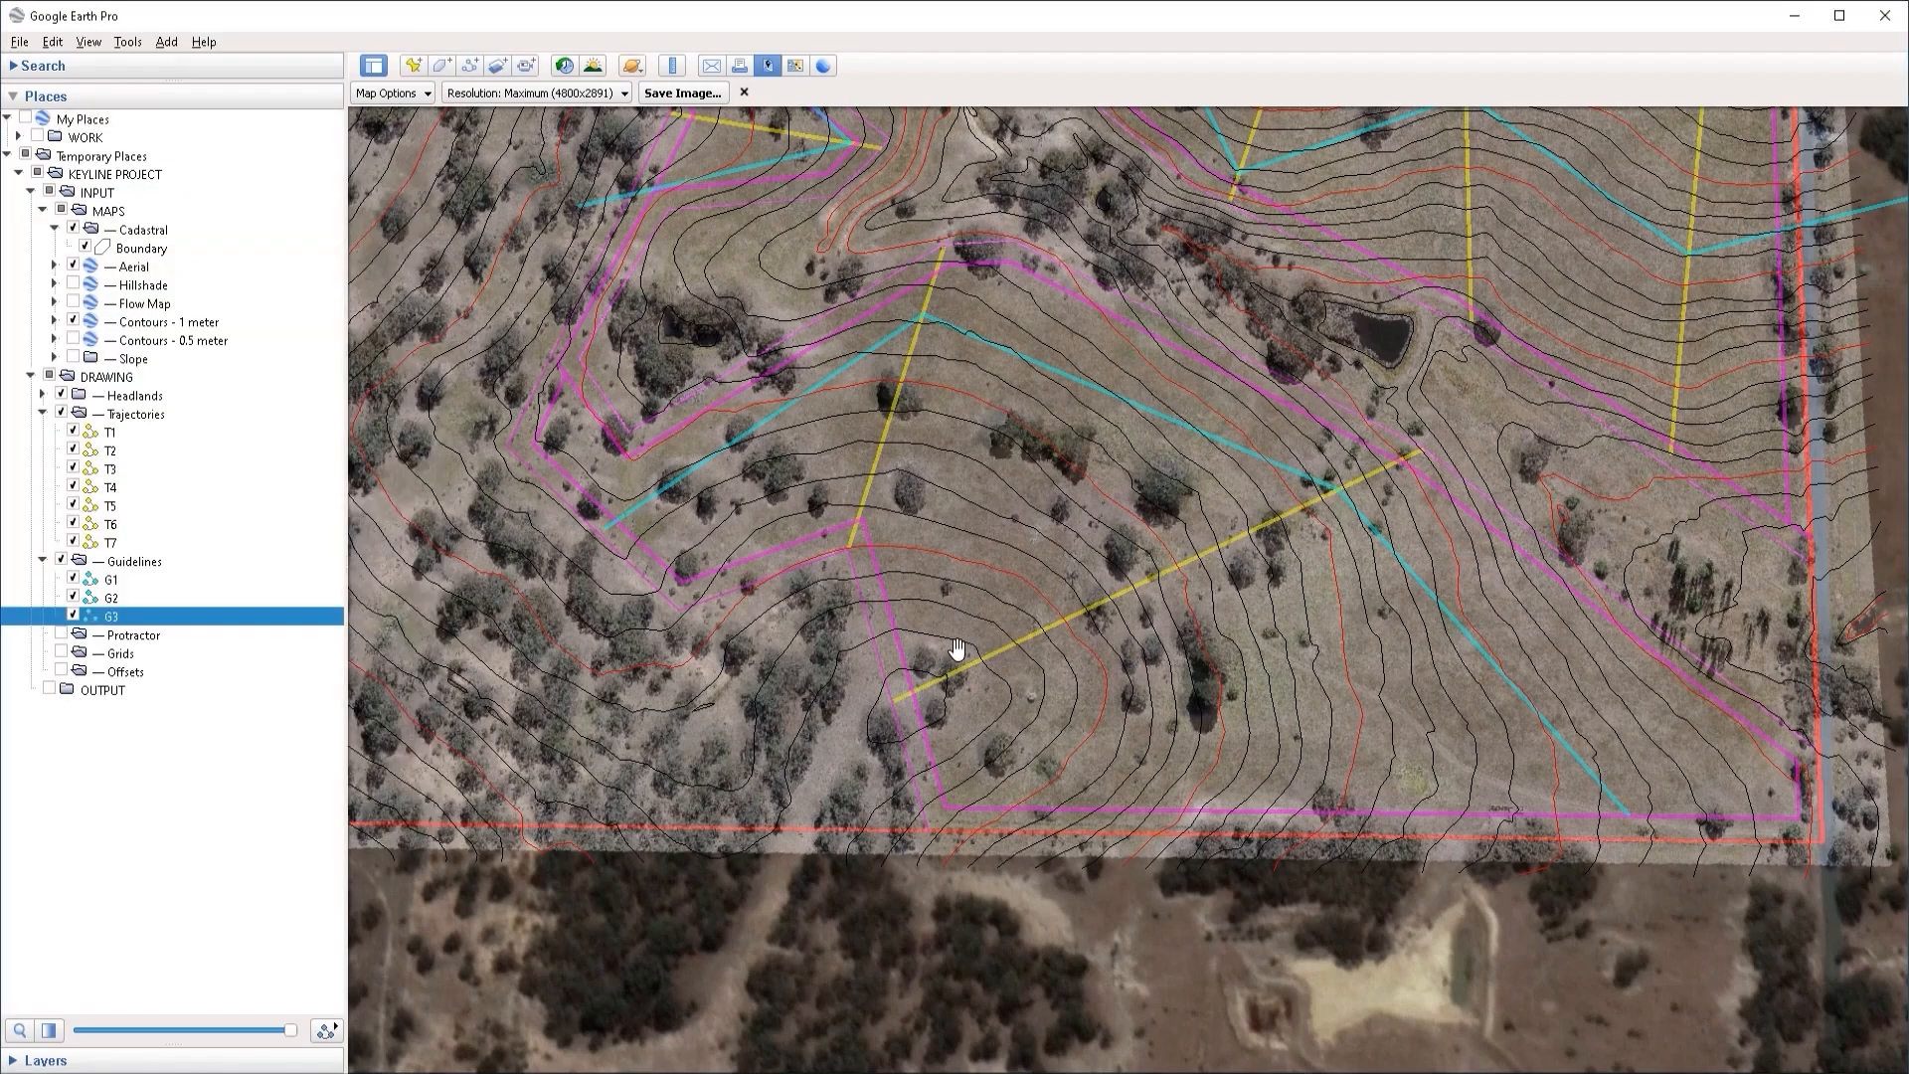
Step: Edit trajectory T7, shifting its north-eastern end along the headland and trying different south-western end positions, ending just outside the western headland
right_click(1000, 646)
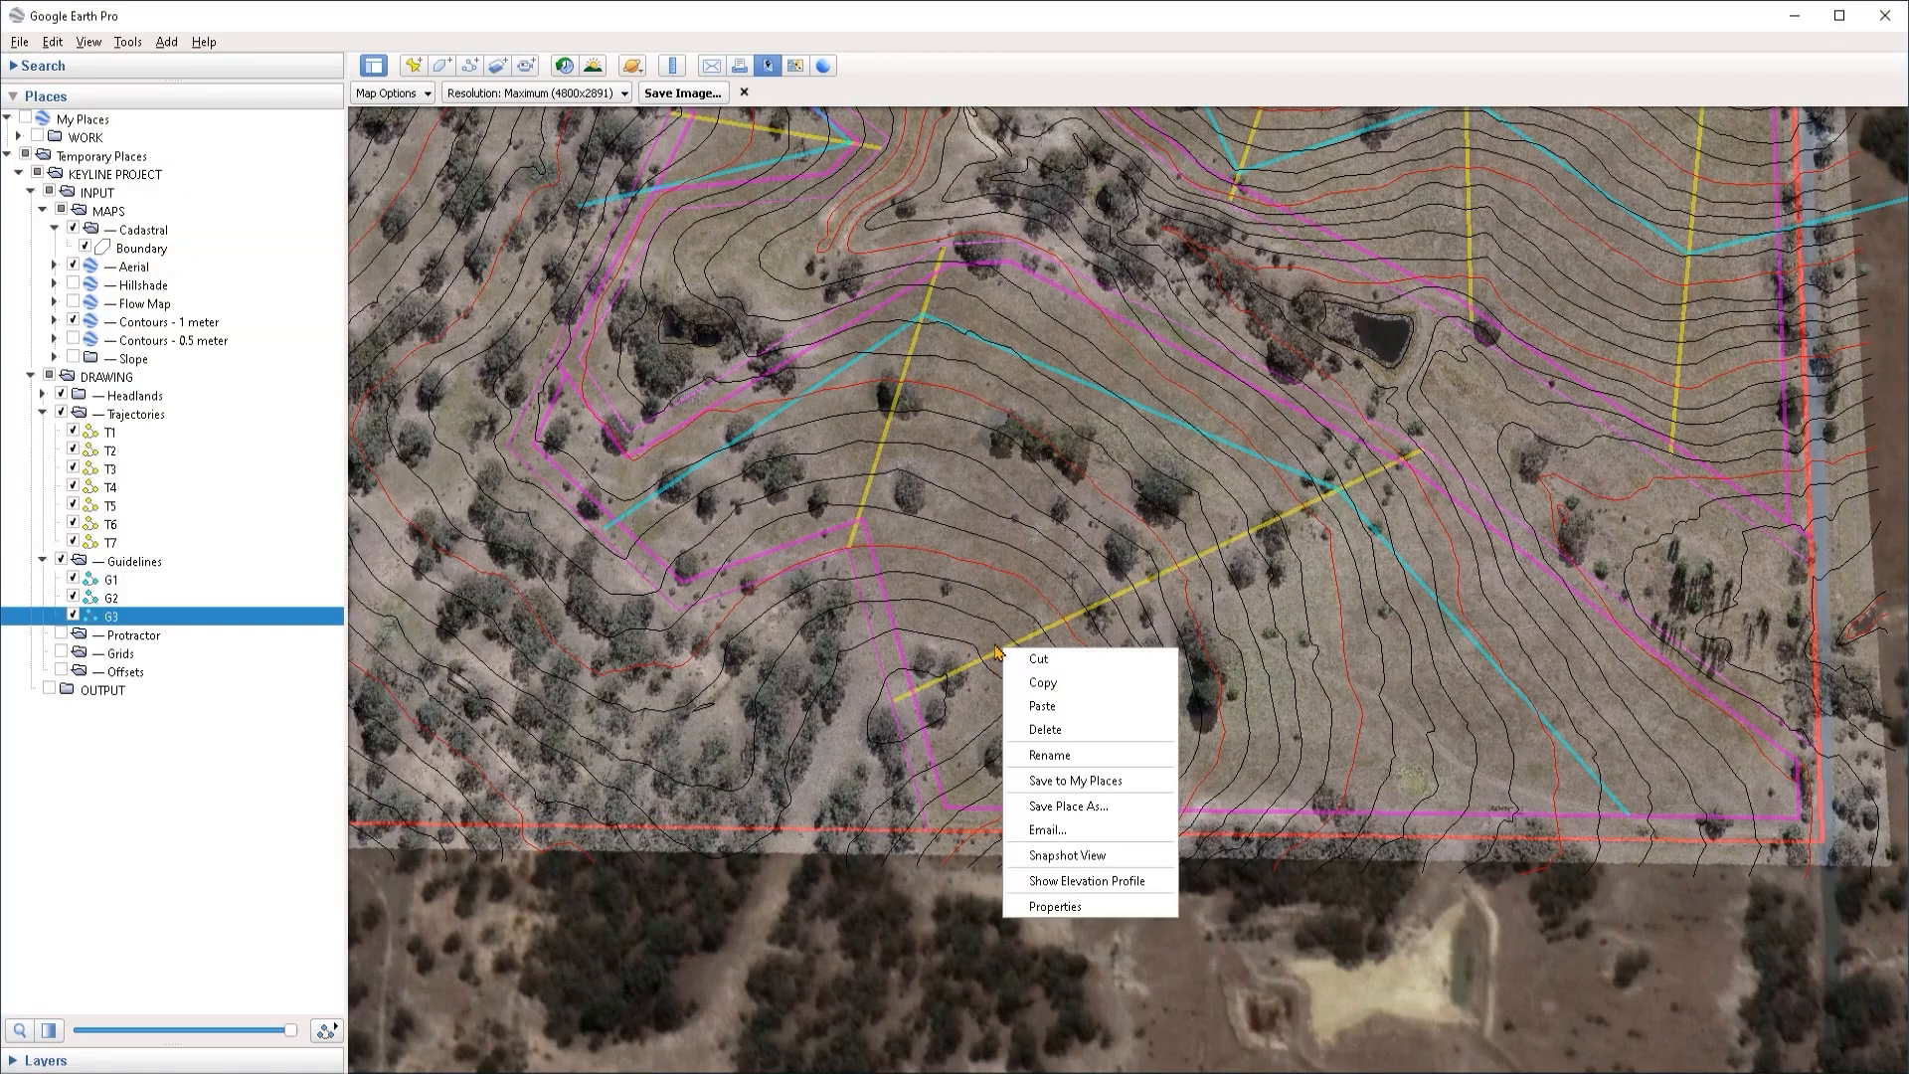
click(1072, 907)
drag(895, 700, 930, 805)
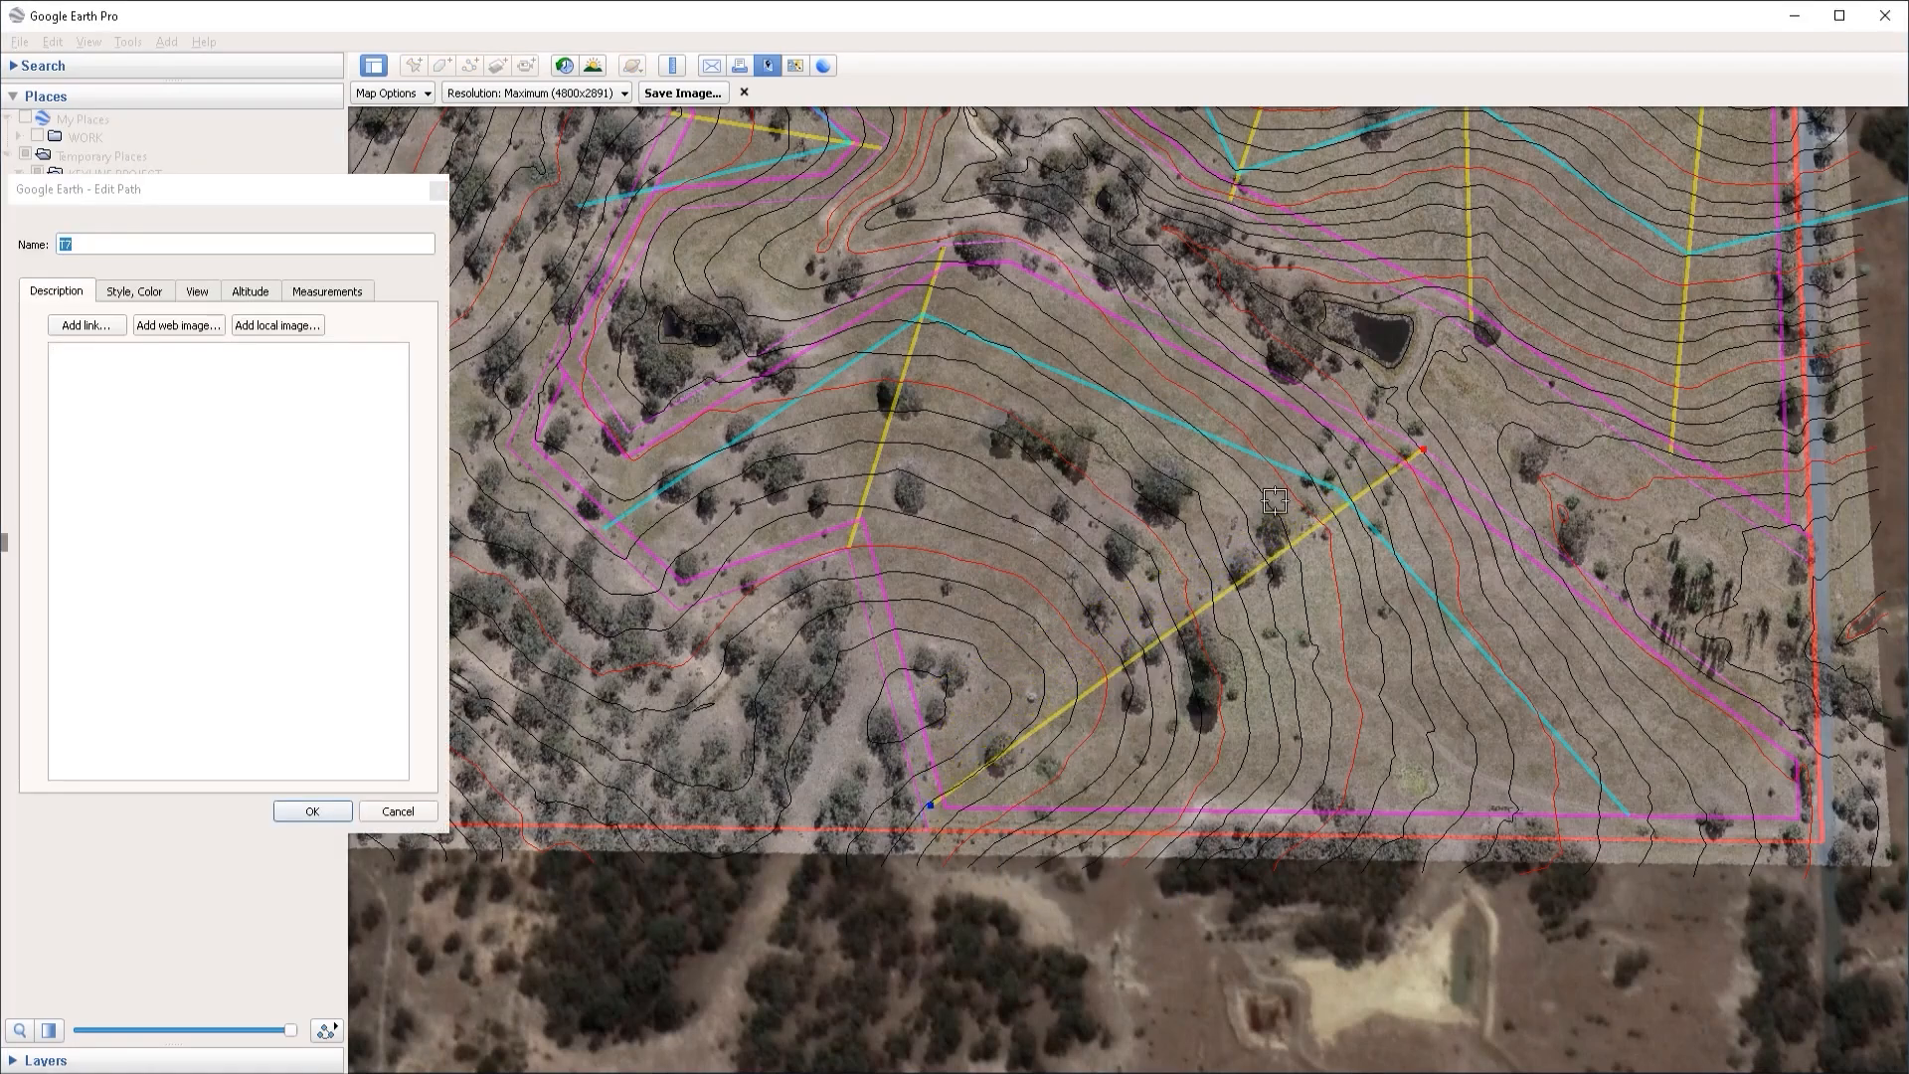
mouse_move(1424, 447)
mouse_down()
mouse_move(1370, 455)
mouse_move(1390, 449)
mouse_up()
drag(939, 857, 1065, 884)
drag(1388, 442, 1378, 441)
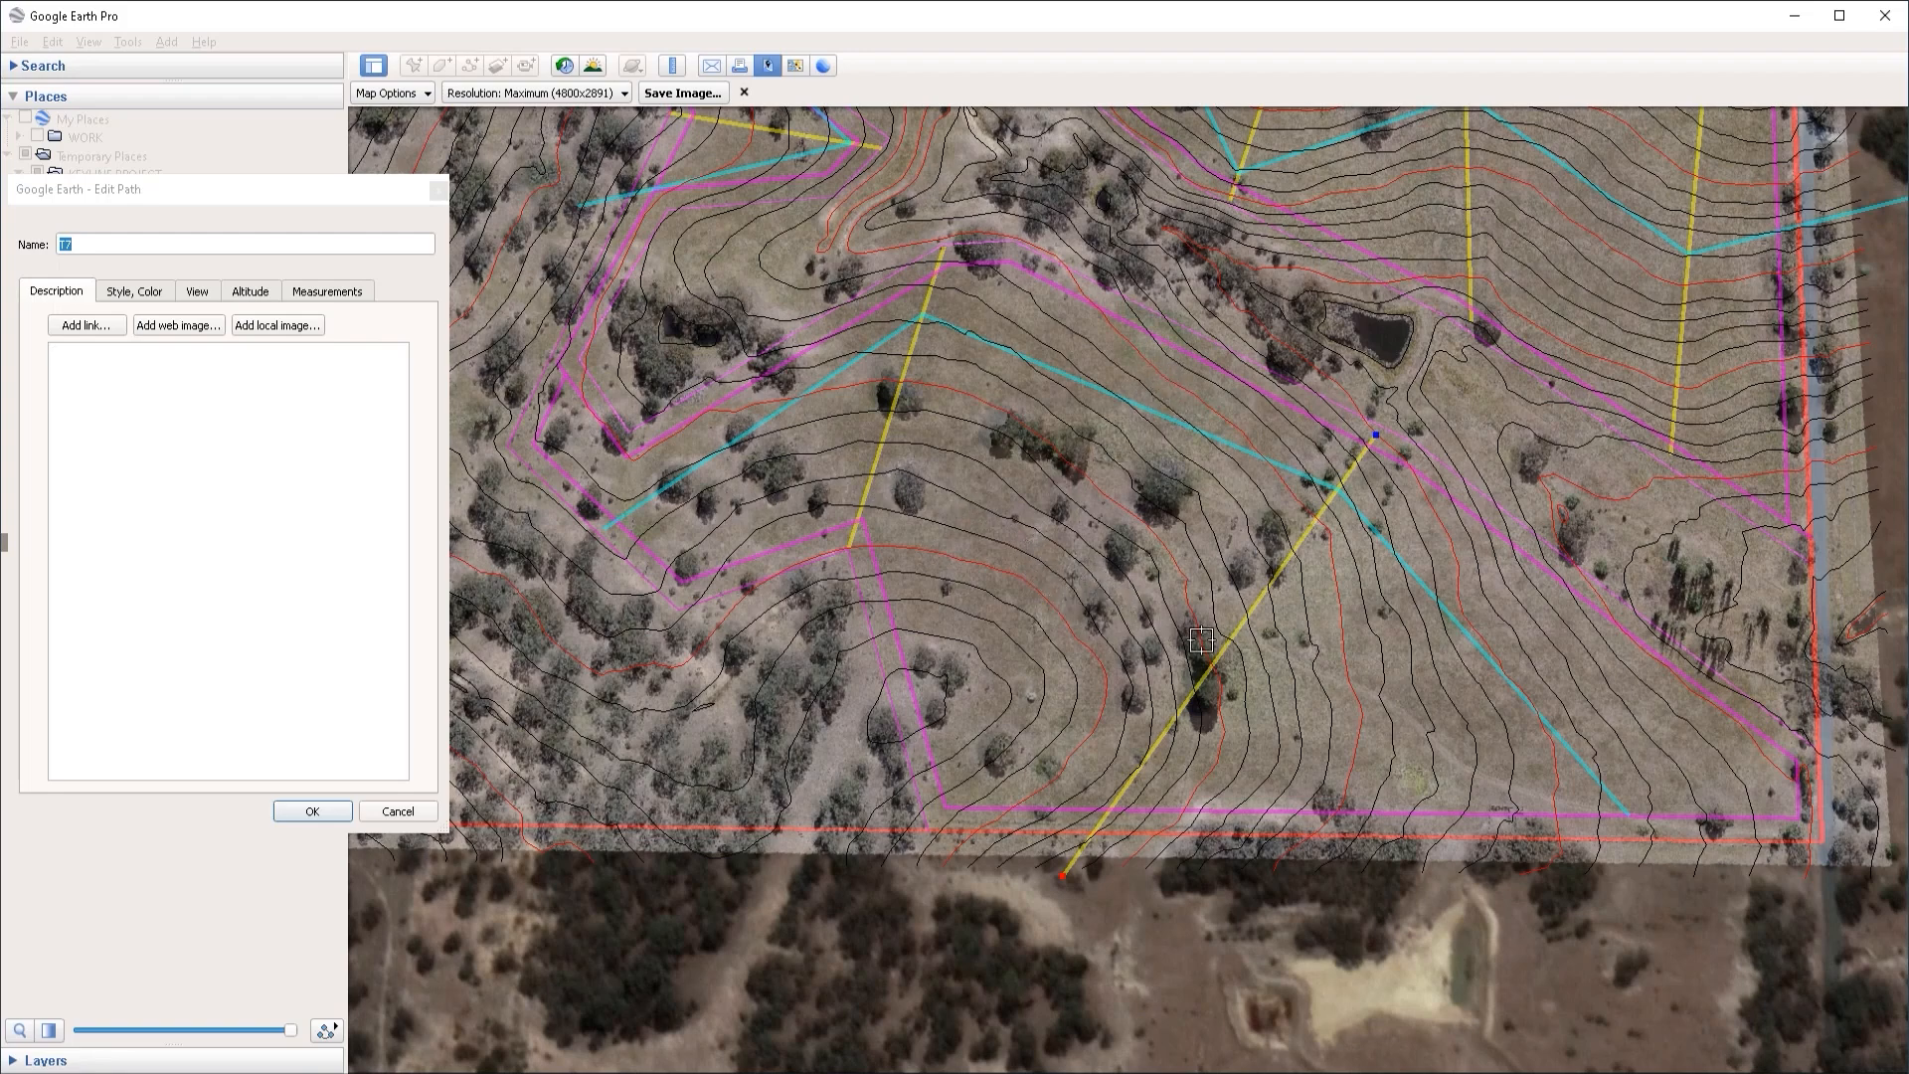
drag(1060, 877, 893, 723)
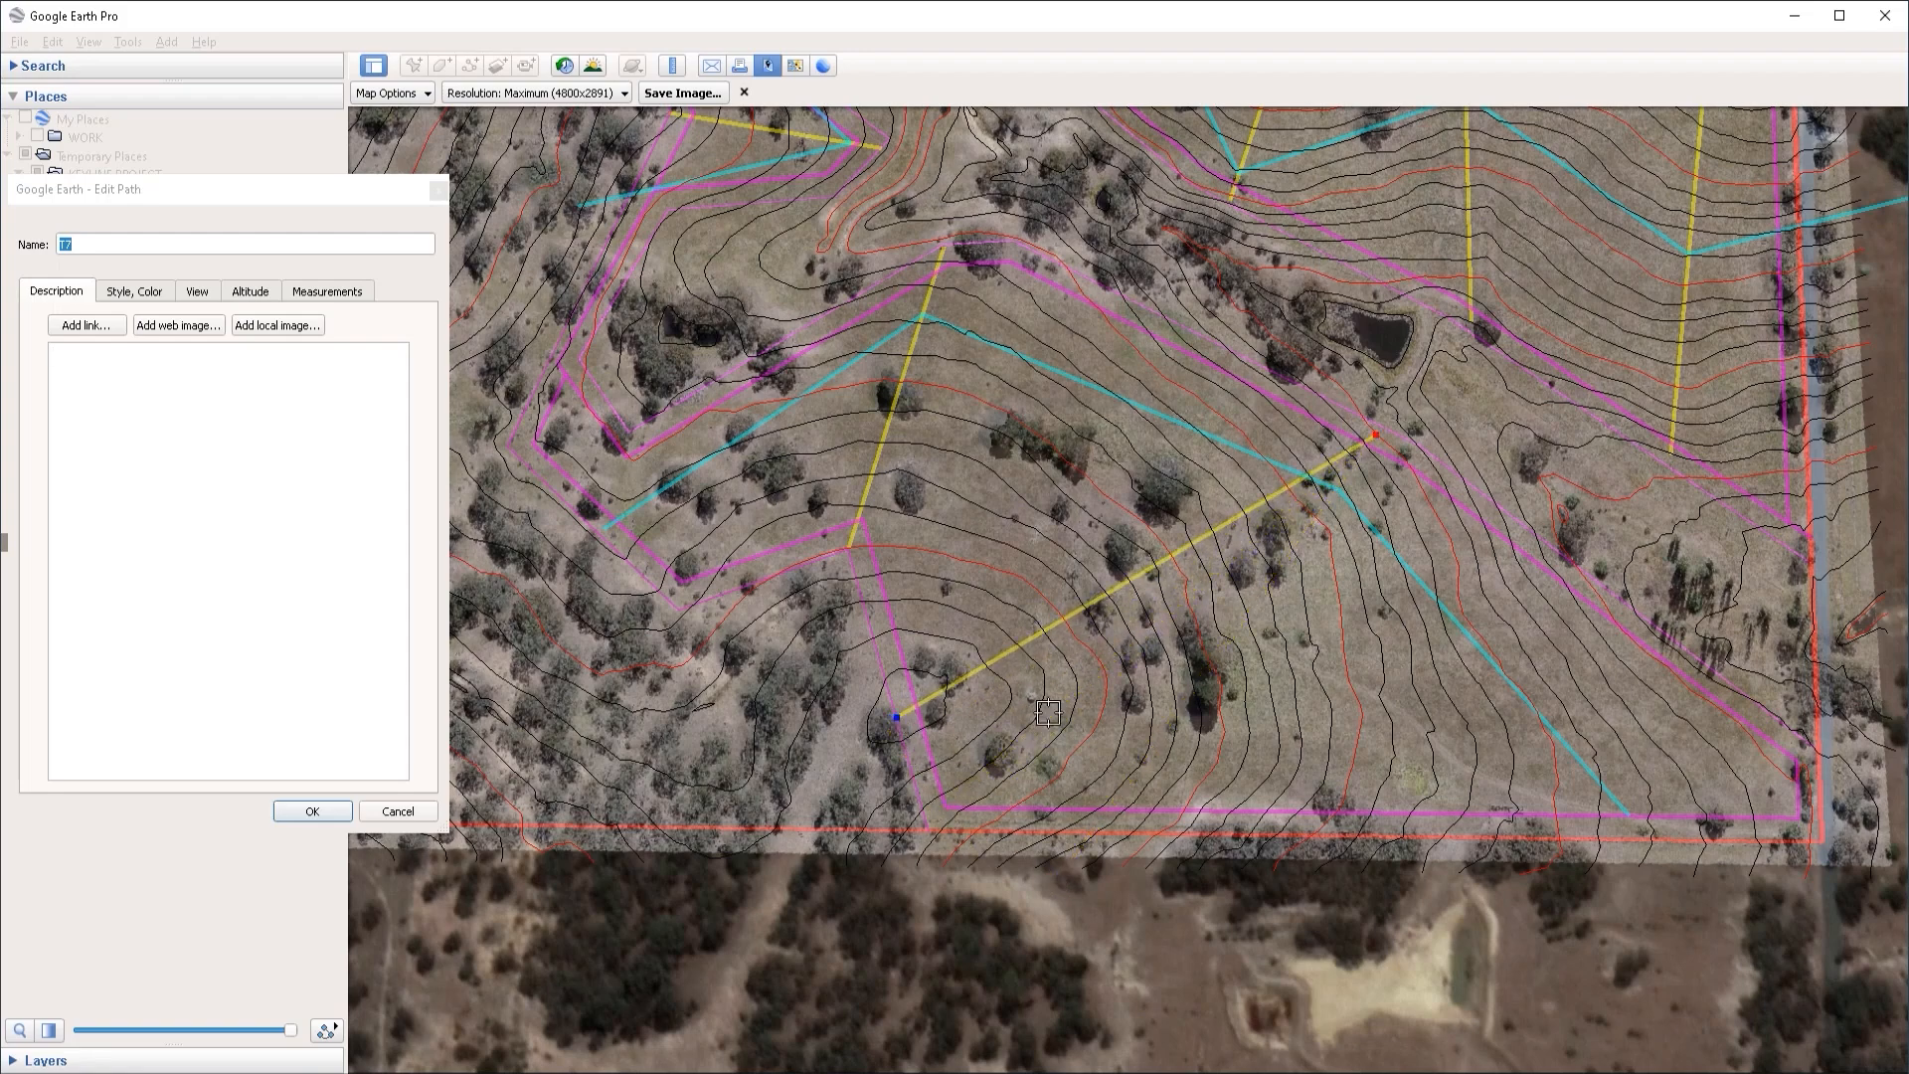
Step: Bend trajectory T7 with an intermediate vertex in the south-east so its western leg runs horizontally, adjust its northern end, and save it
click(1263, 714)
drag(1263, 714, 1226, 704)
drag(1371, 436, 1364, 438)
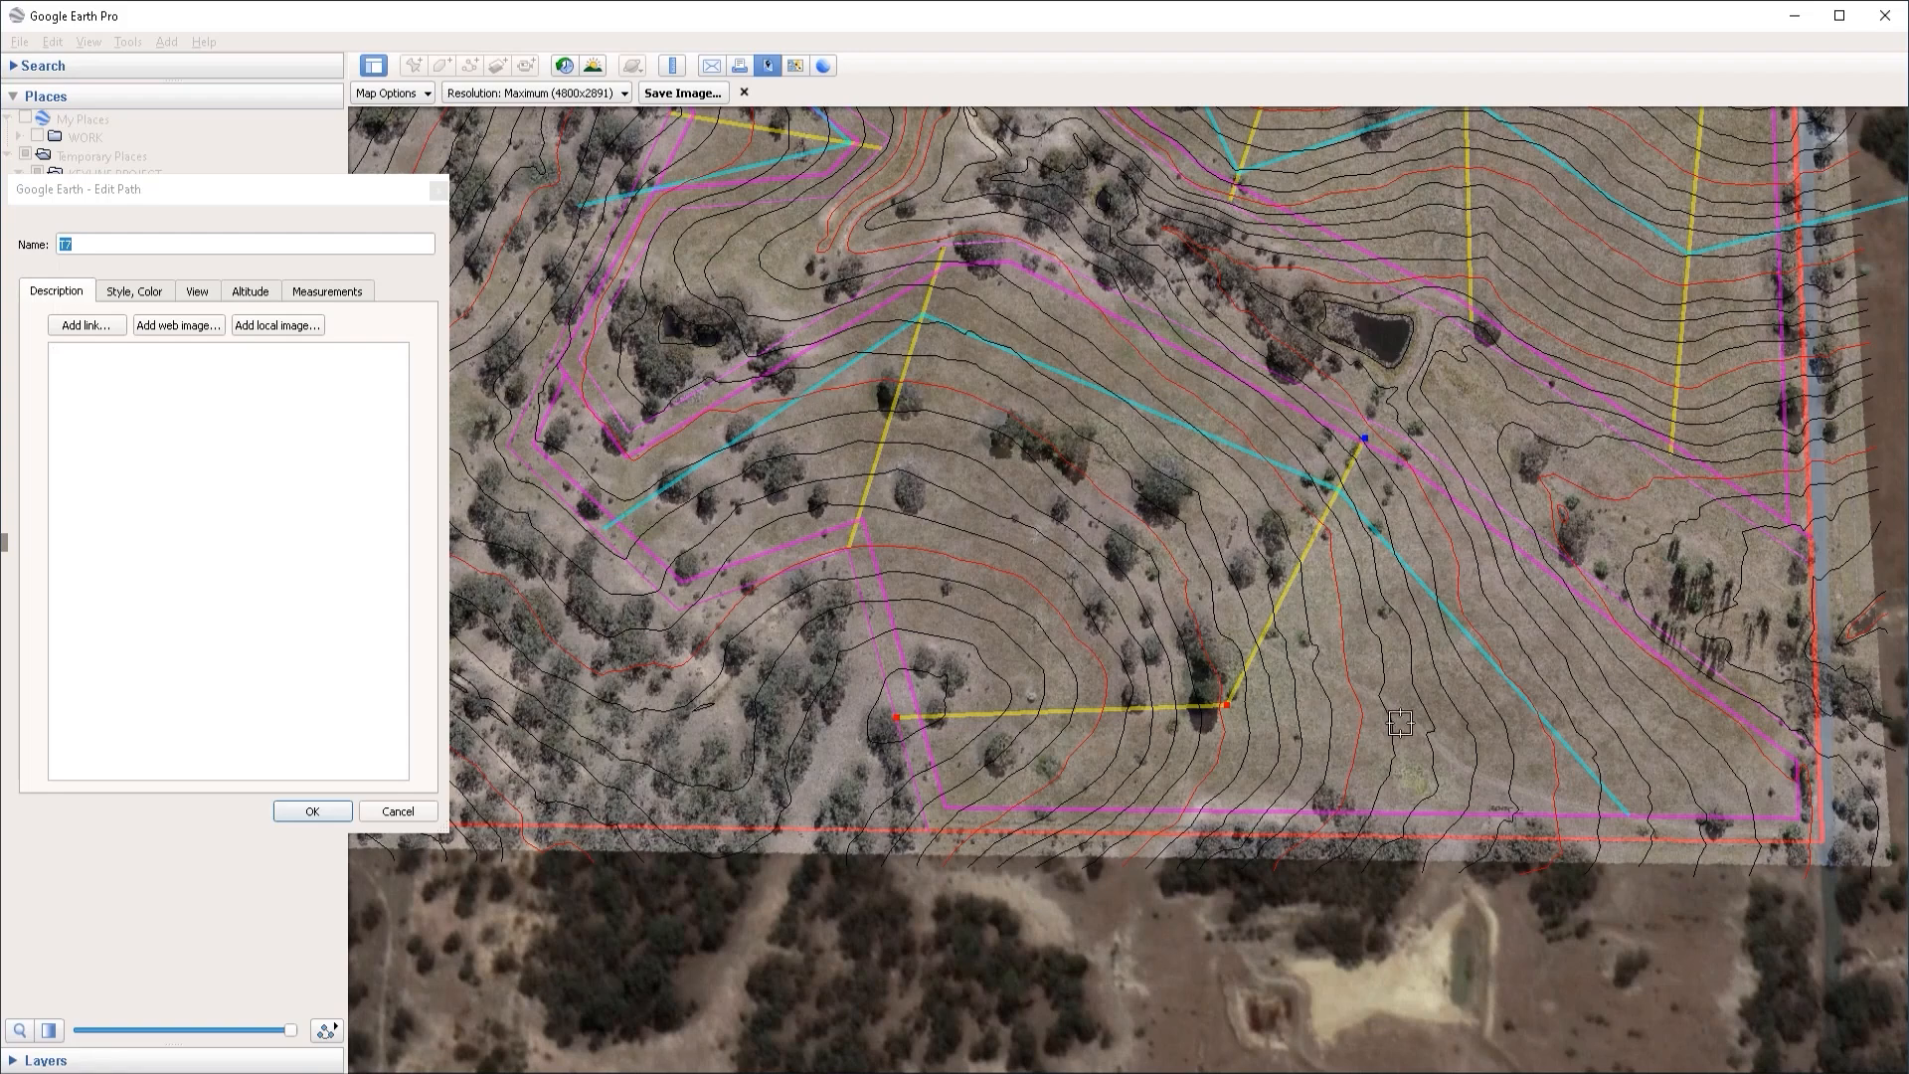
drag(1226, 705, 1225, 730)
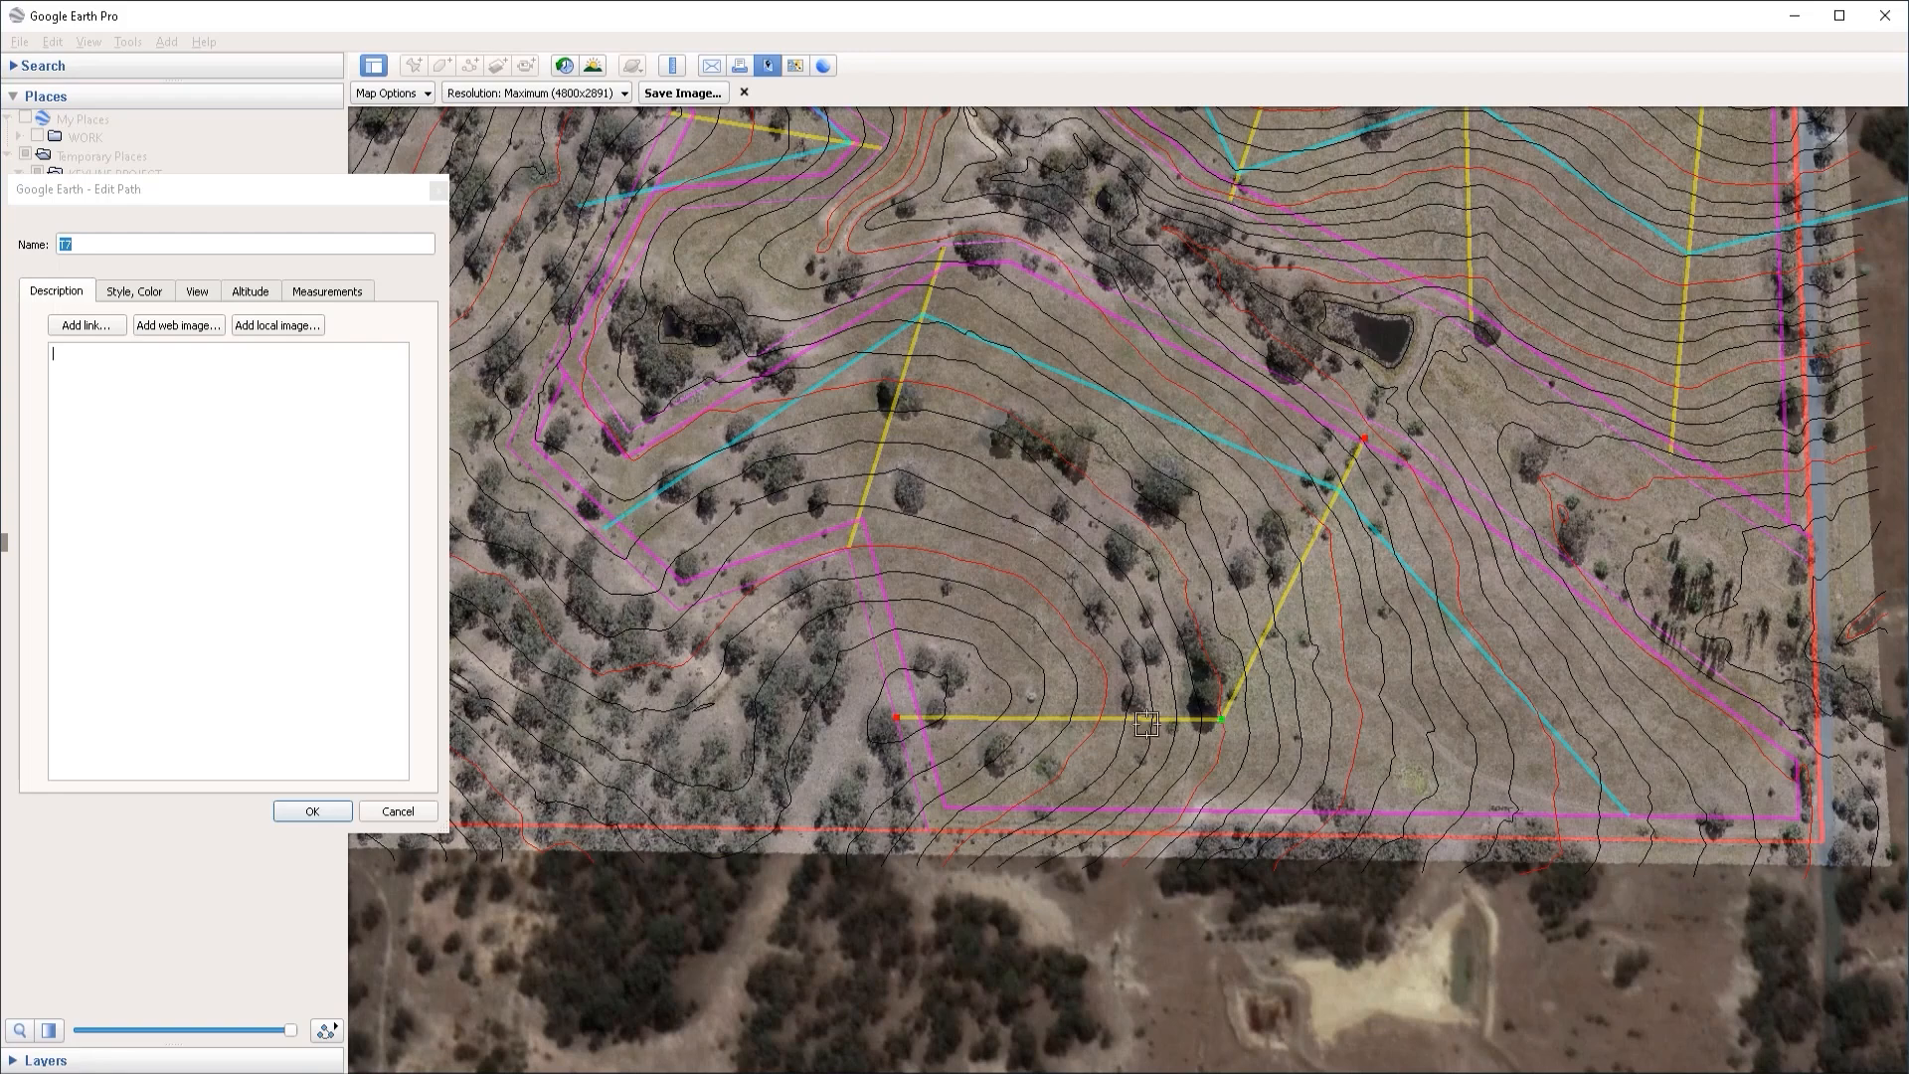
key(Return)
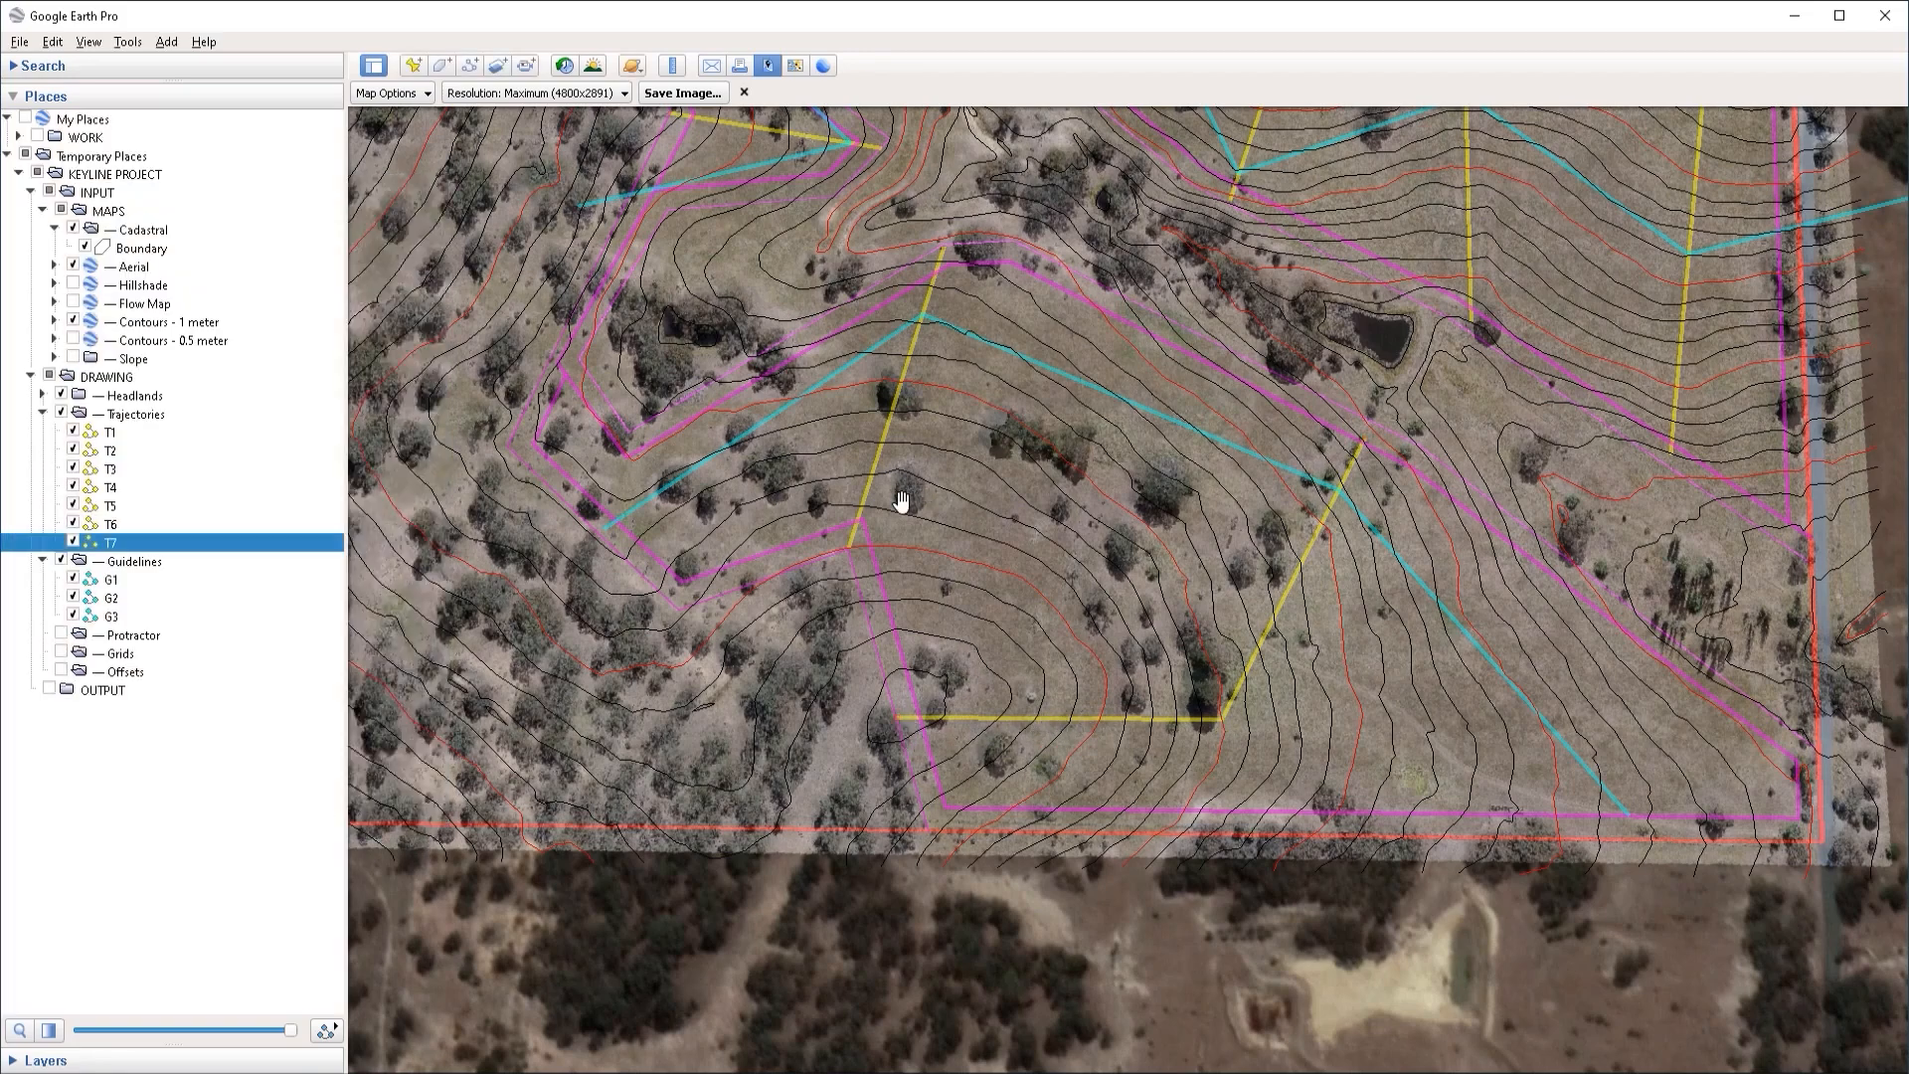
Step: Edit trajectory T6, extending its southern end to T7's western leg and shifting its northern end slightly south-west
right_click(868, 492)
key(Escape)
right_click(861, 487)
click(885, 720)
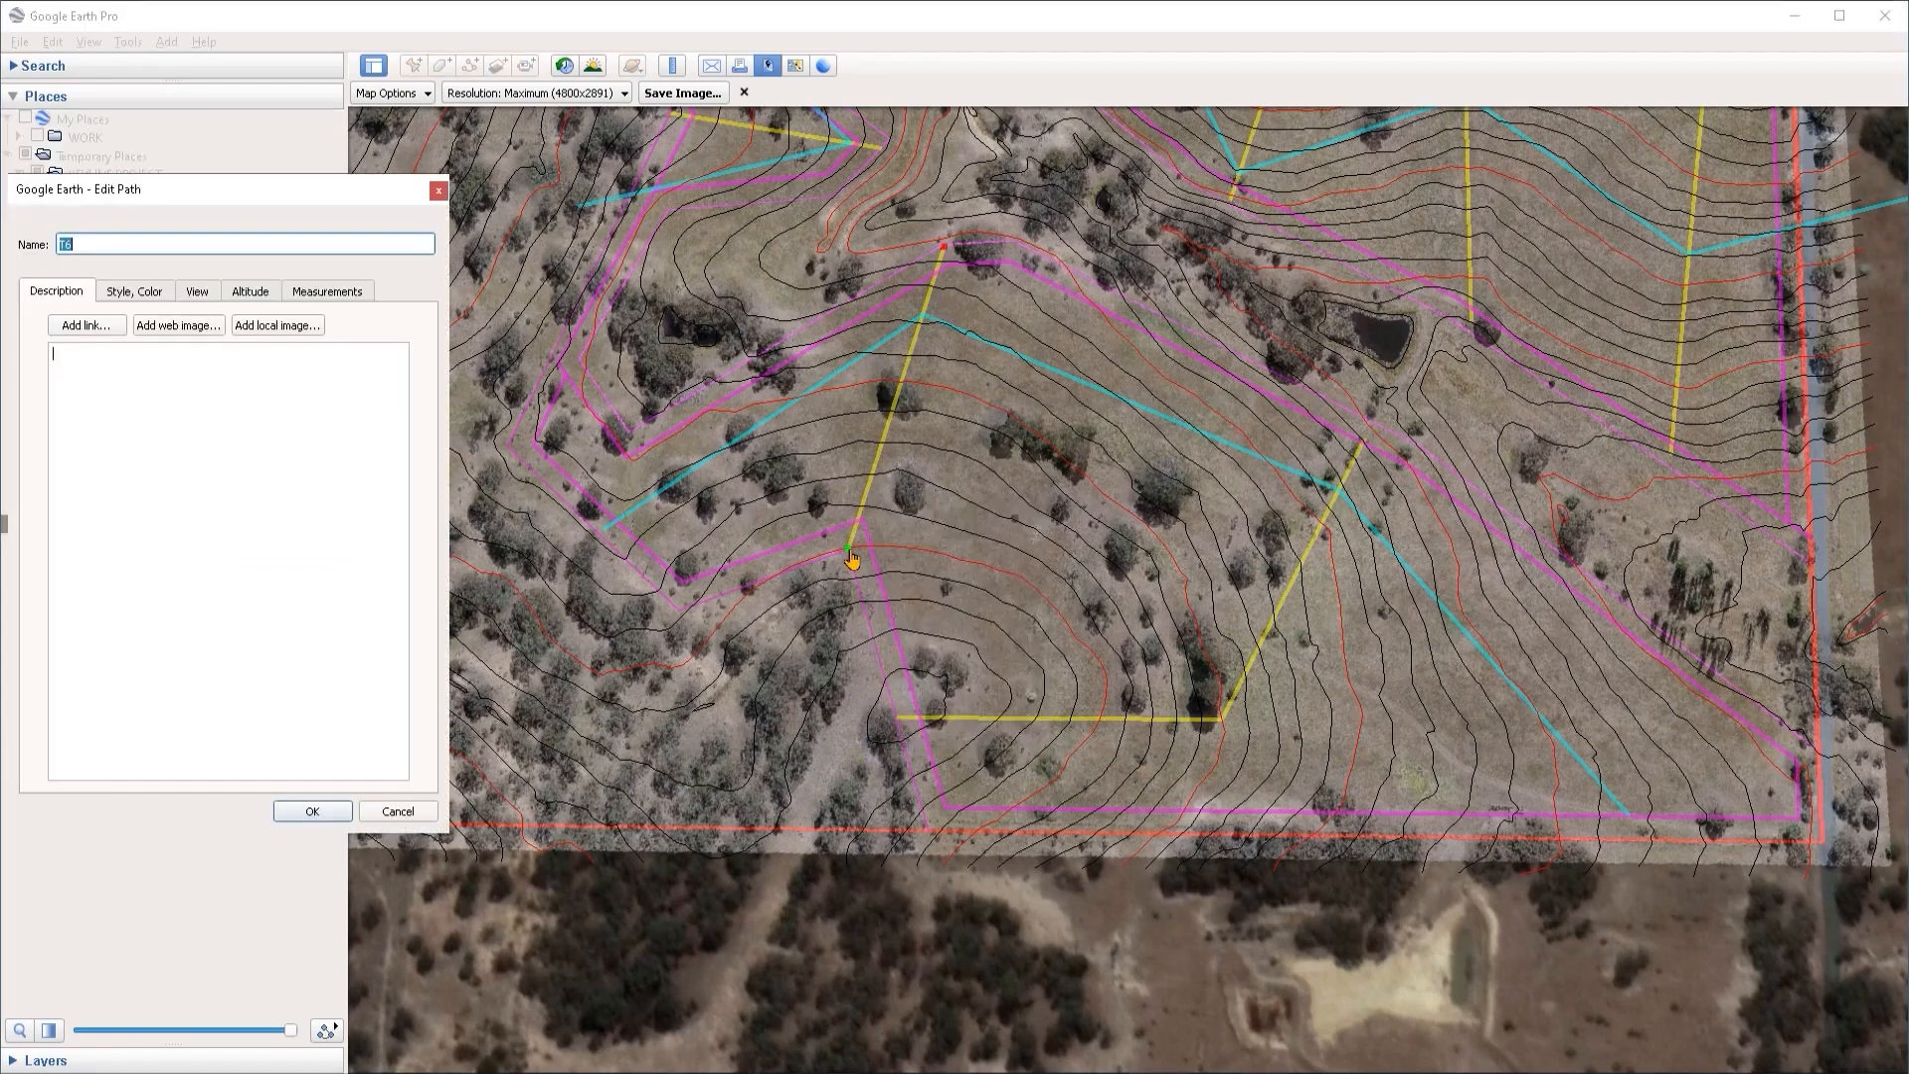
drag(849, 550, 923, 717)
mouse_move(944, 248)
mouse_down()
mouse_move(913, 240)
mouse_move(923, 267)
mouse_up()
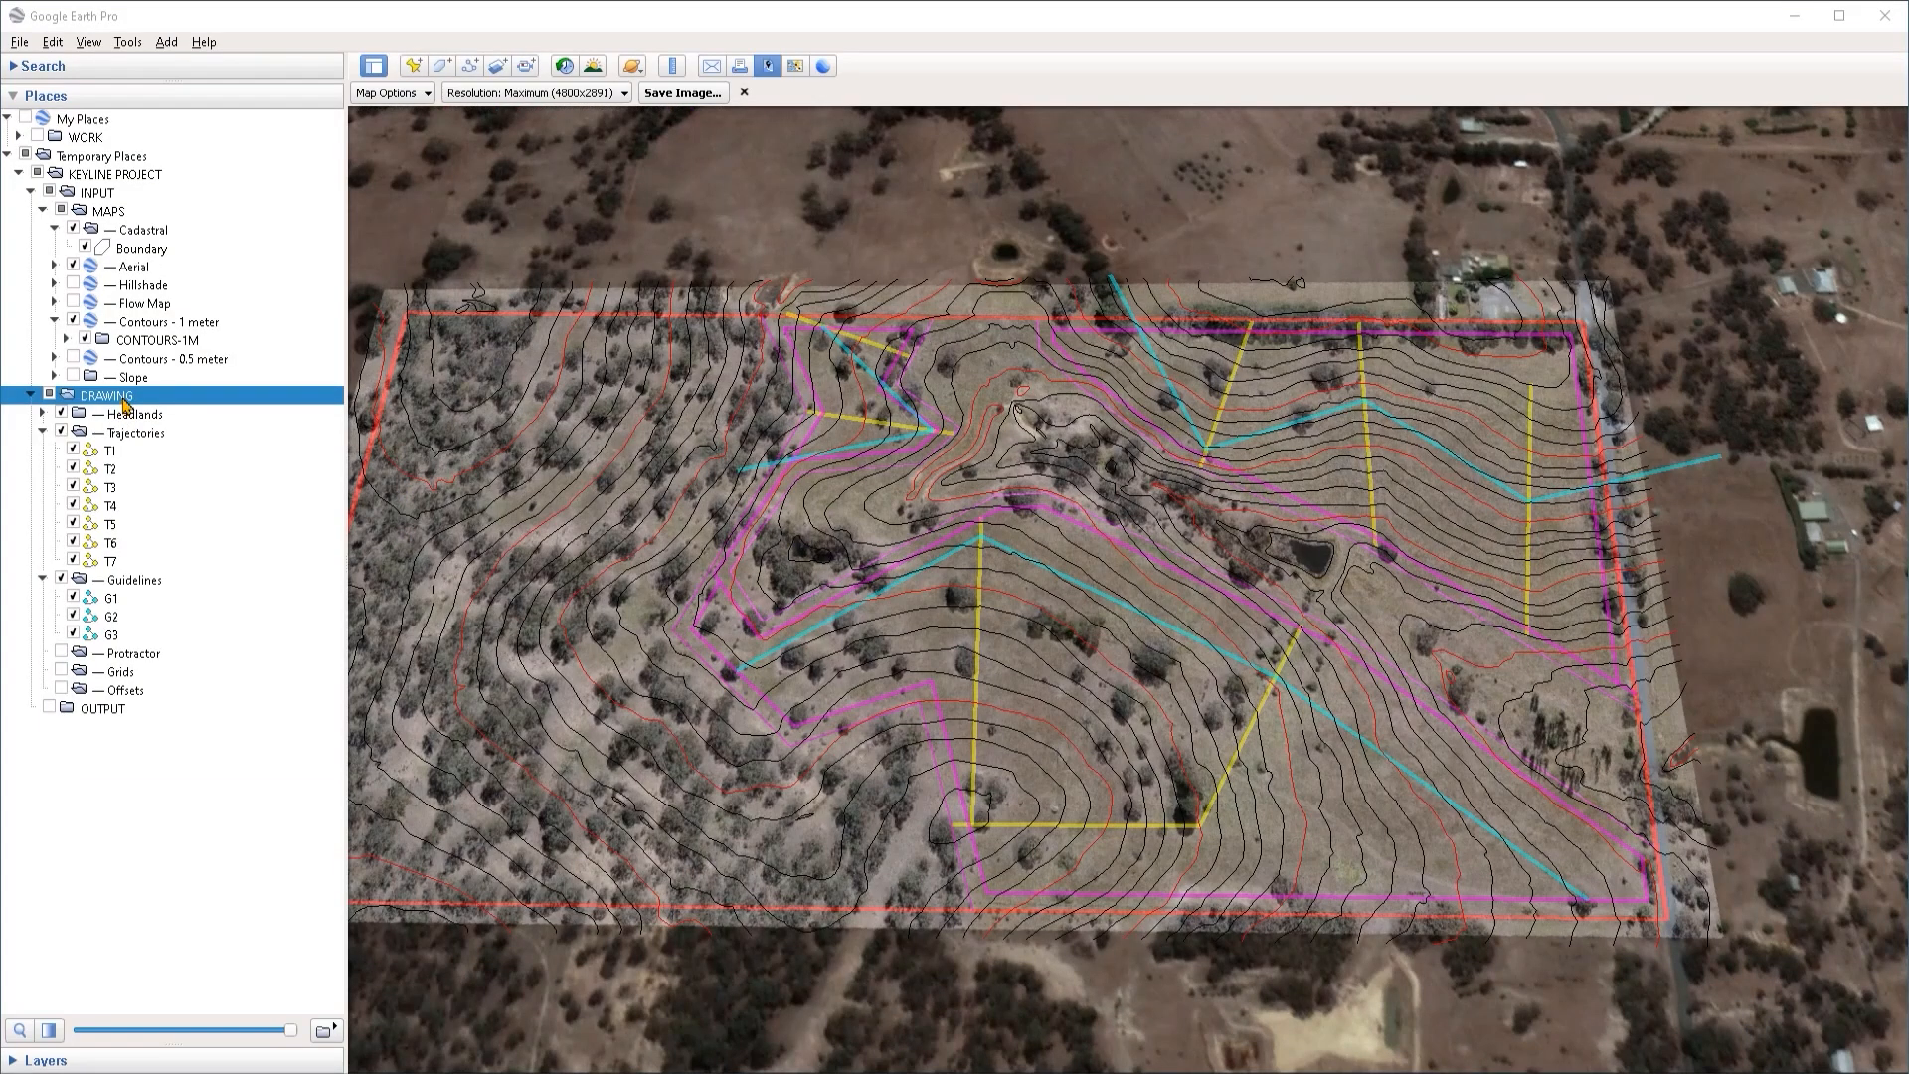
Step: Add a new folder named "— Forestry" inside the DRAWING folder
right_click(125, 403)
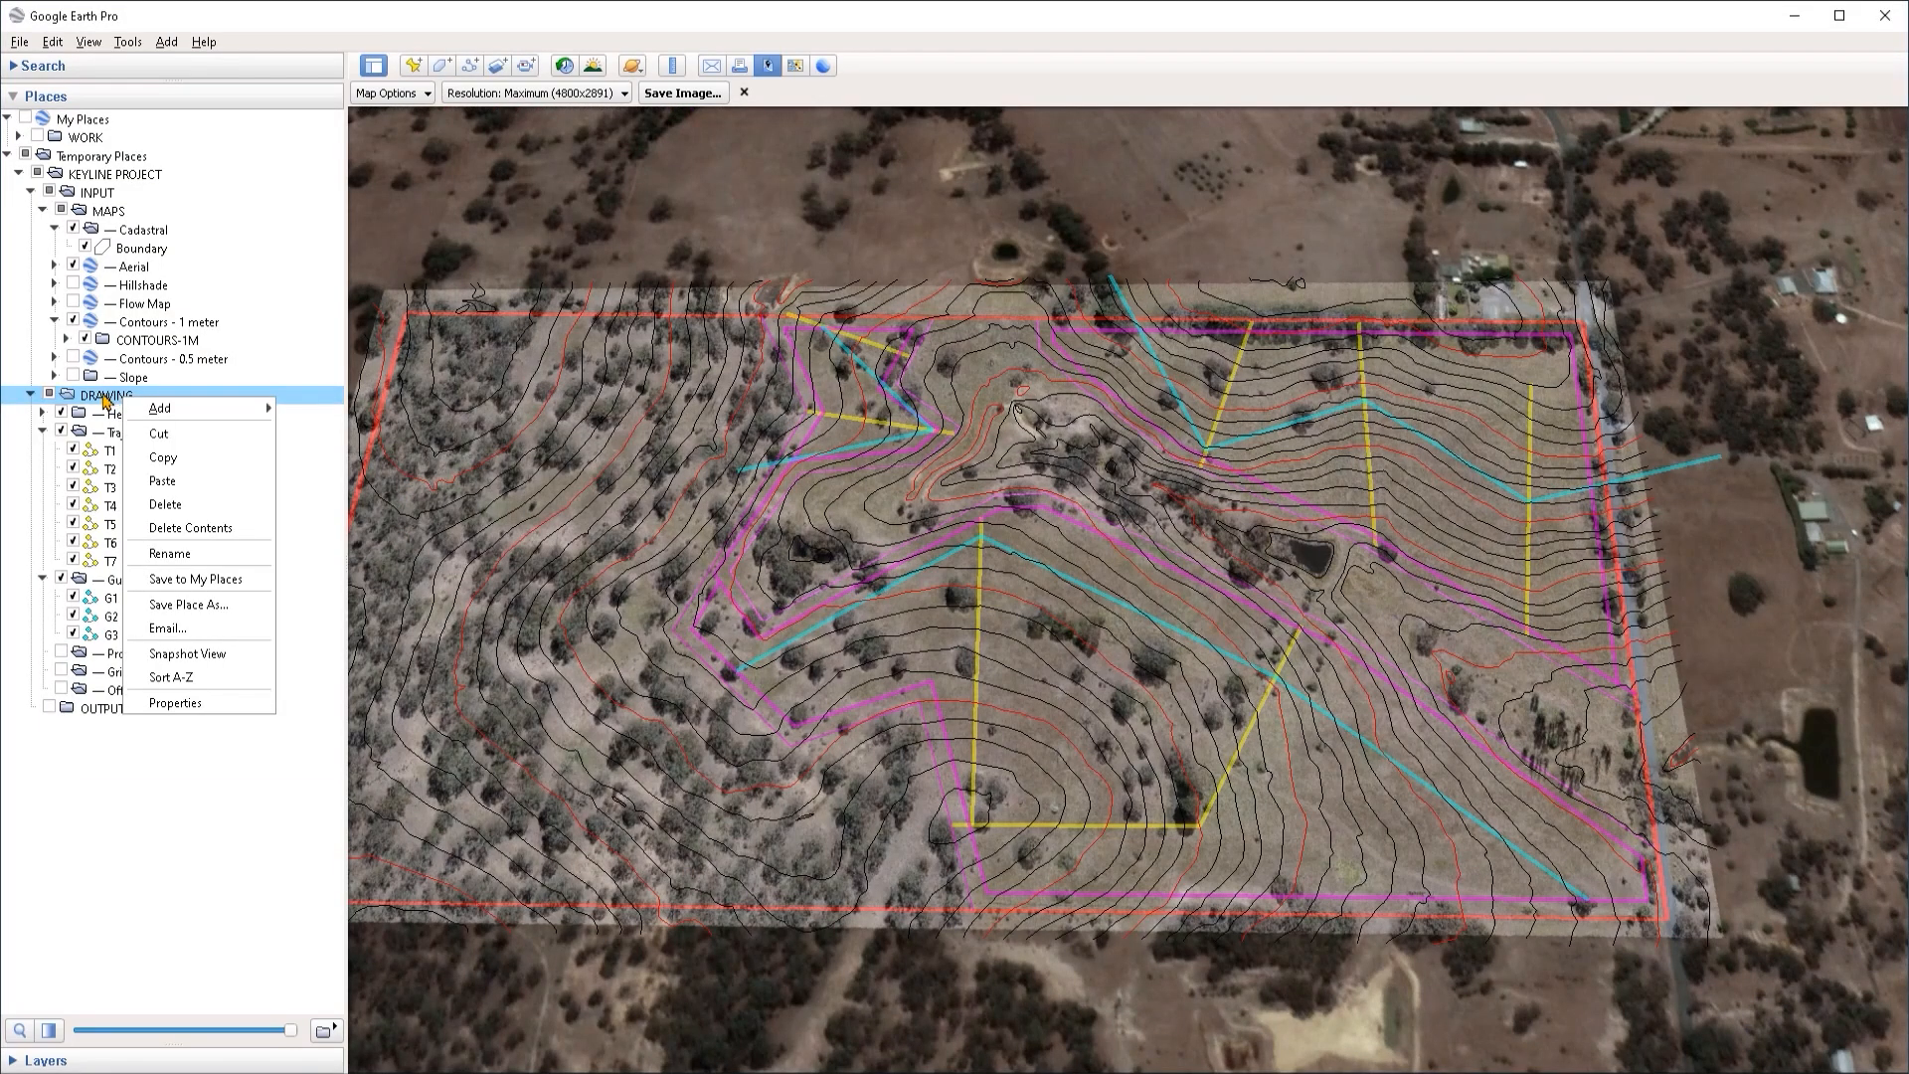
mouse_move(164, 408)
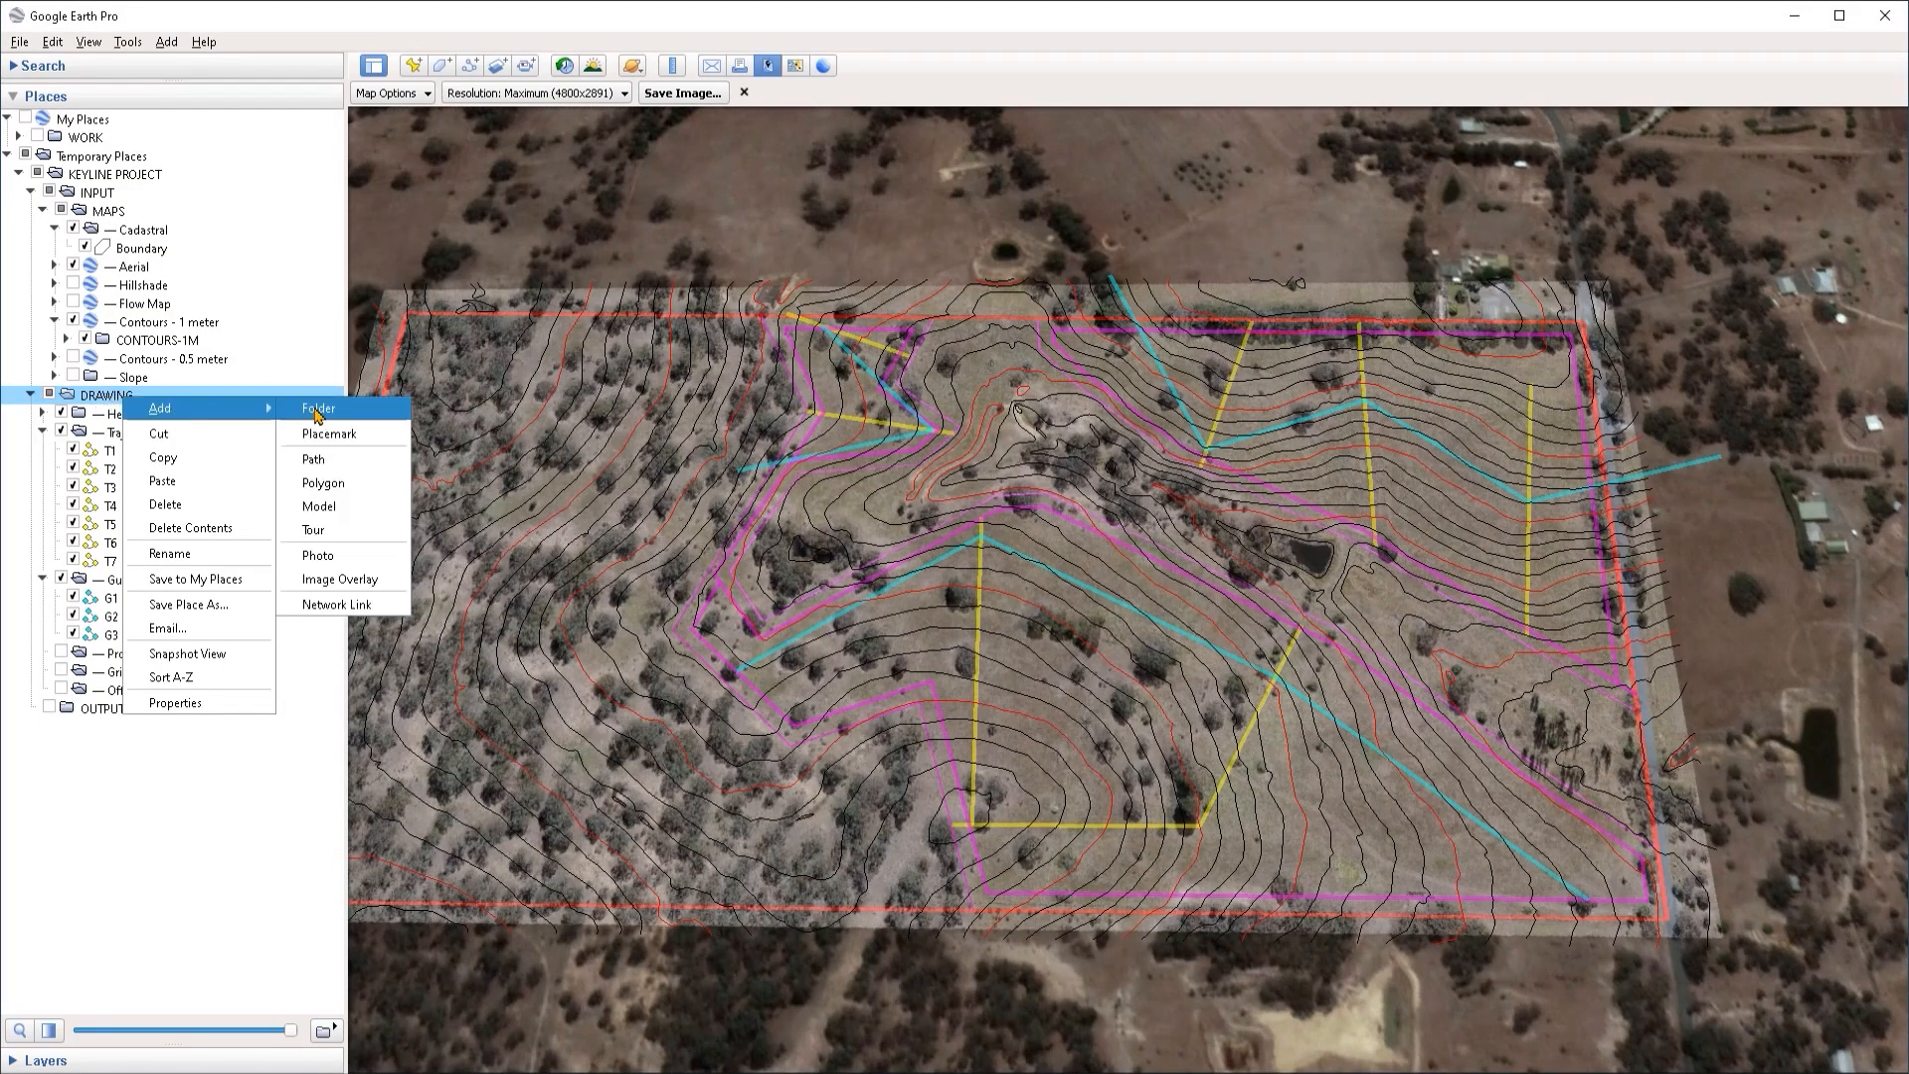
click(308, 408)
text(-)
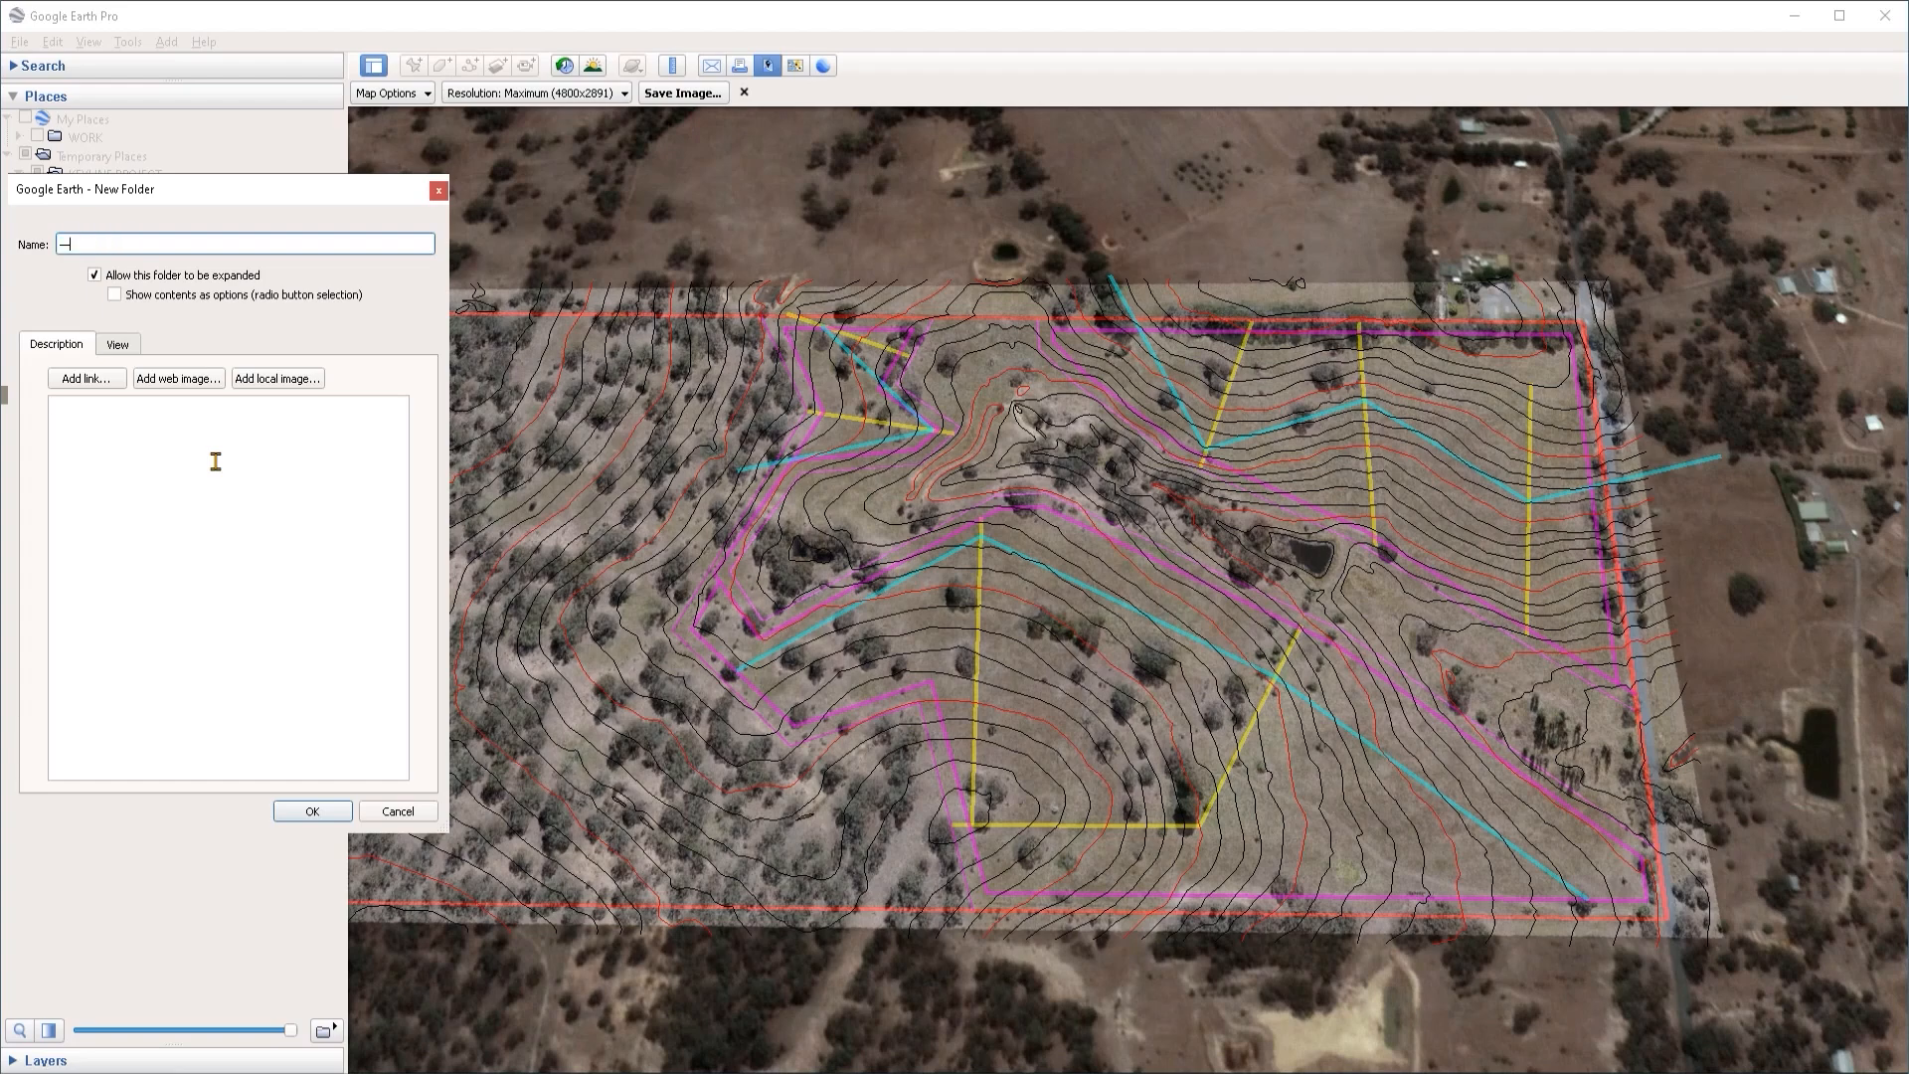
text( Forestry)
key(Return)
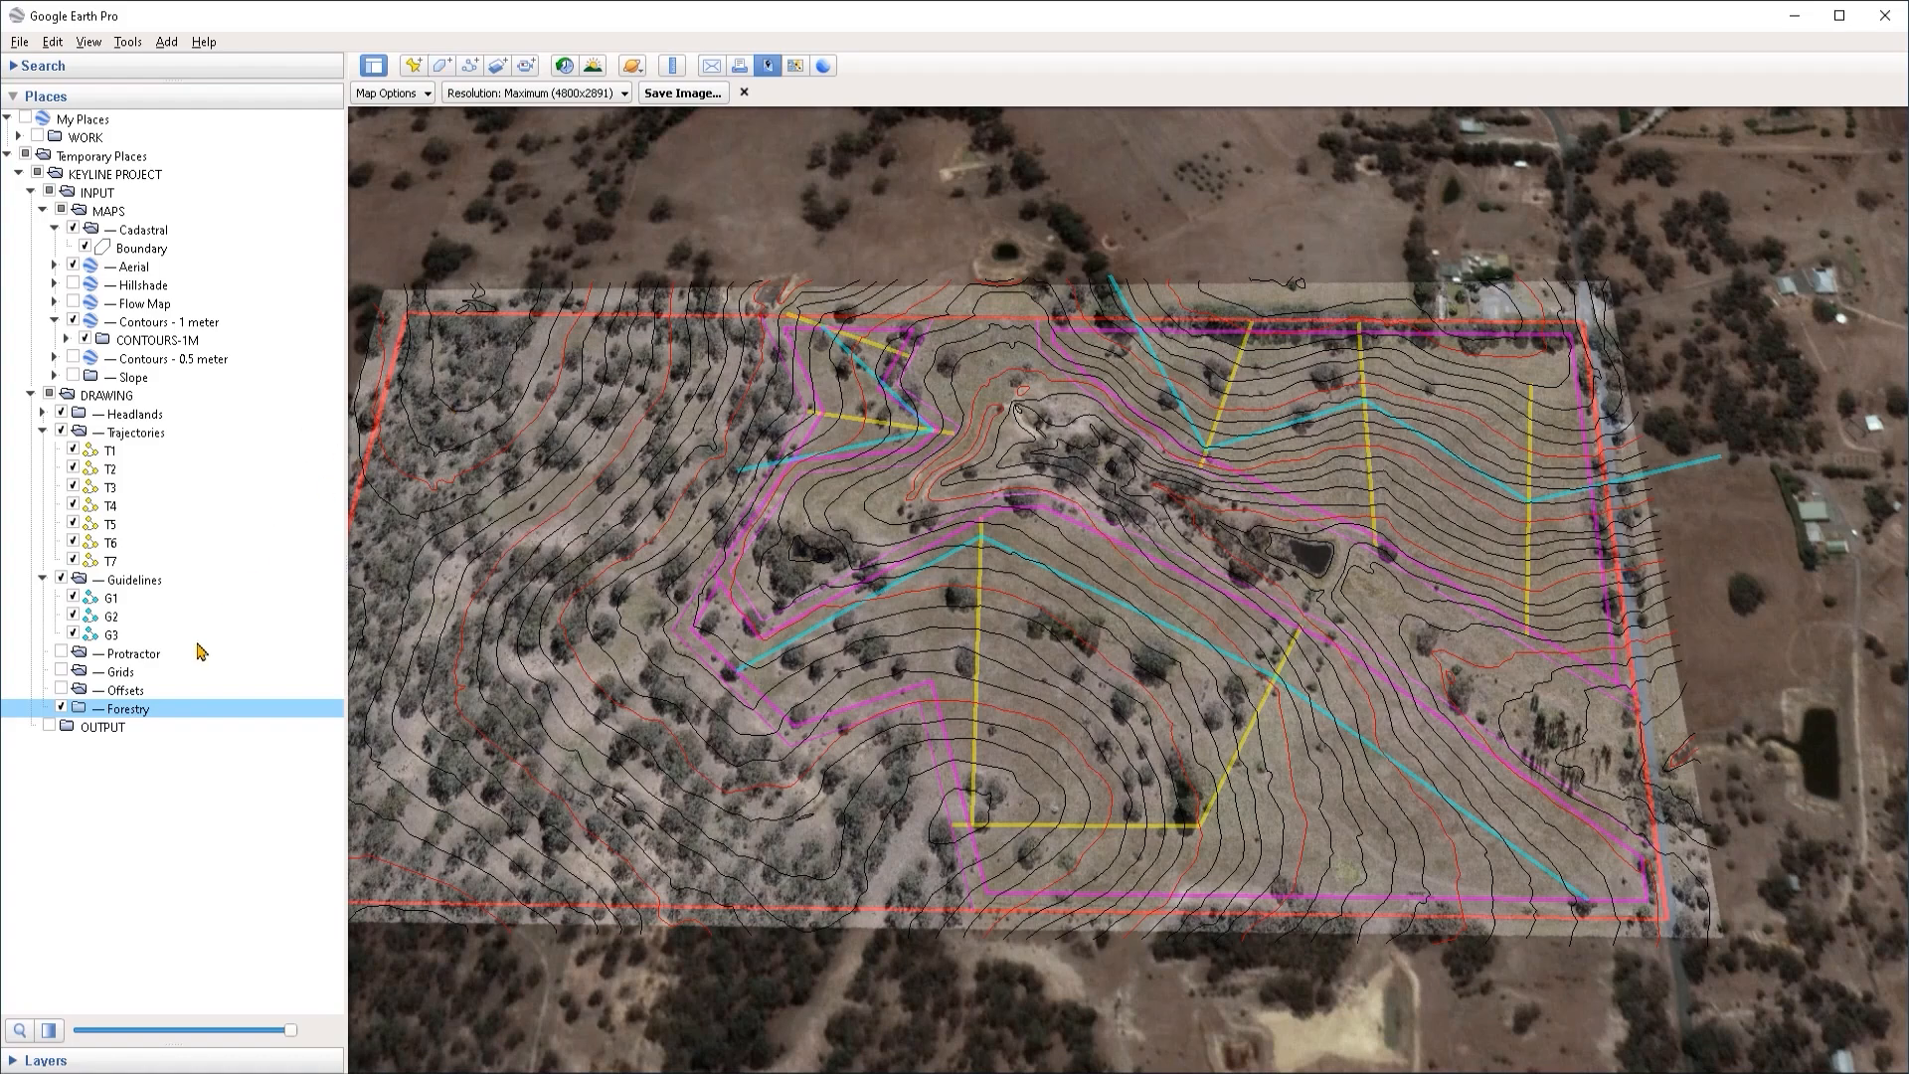
Step: Start a new polygon in the Forestry folder and set its line and area colours to bright green
click(442, 66)
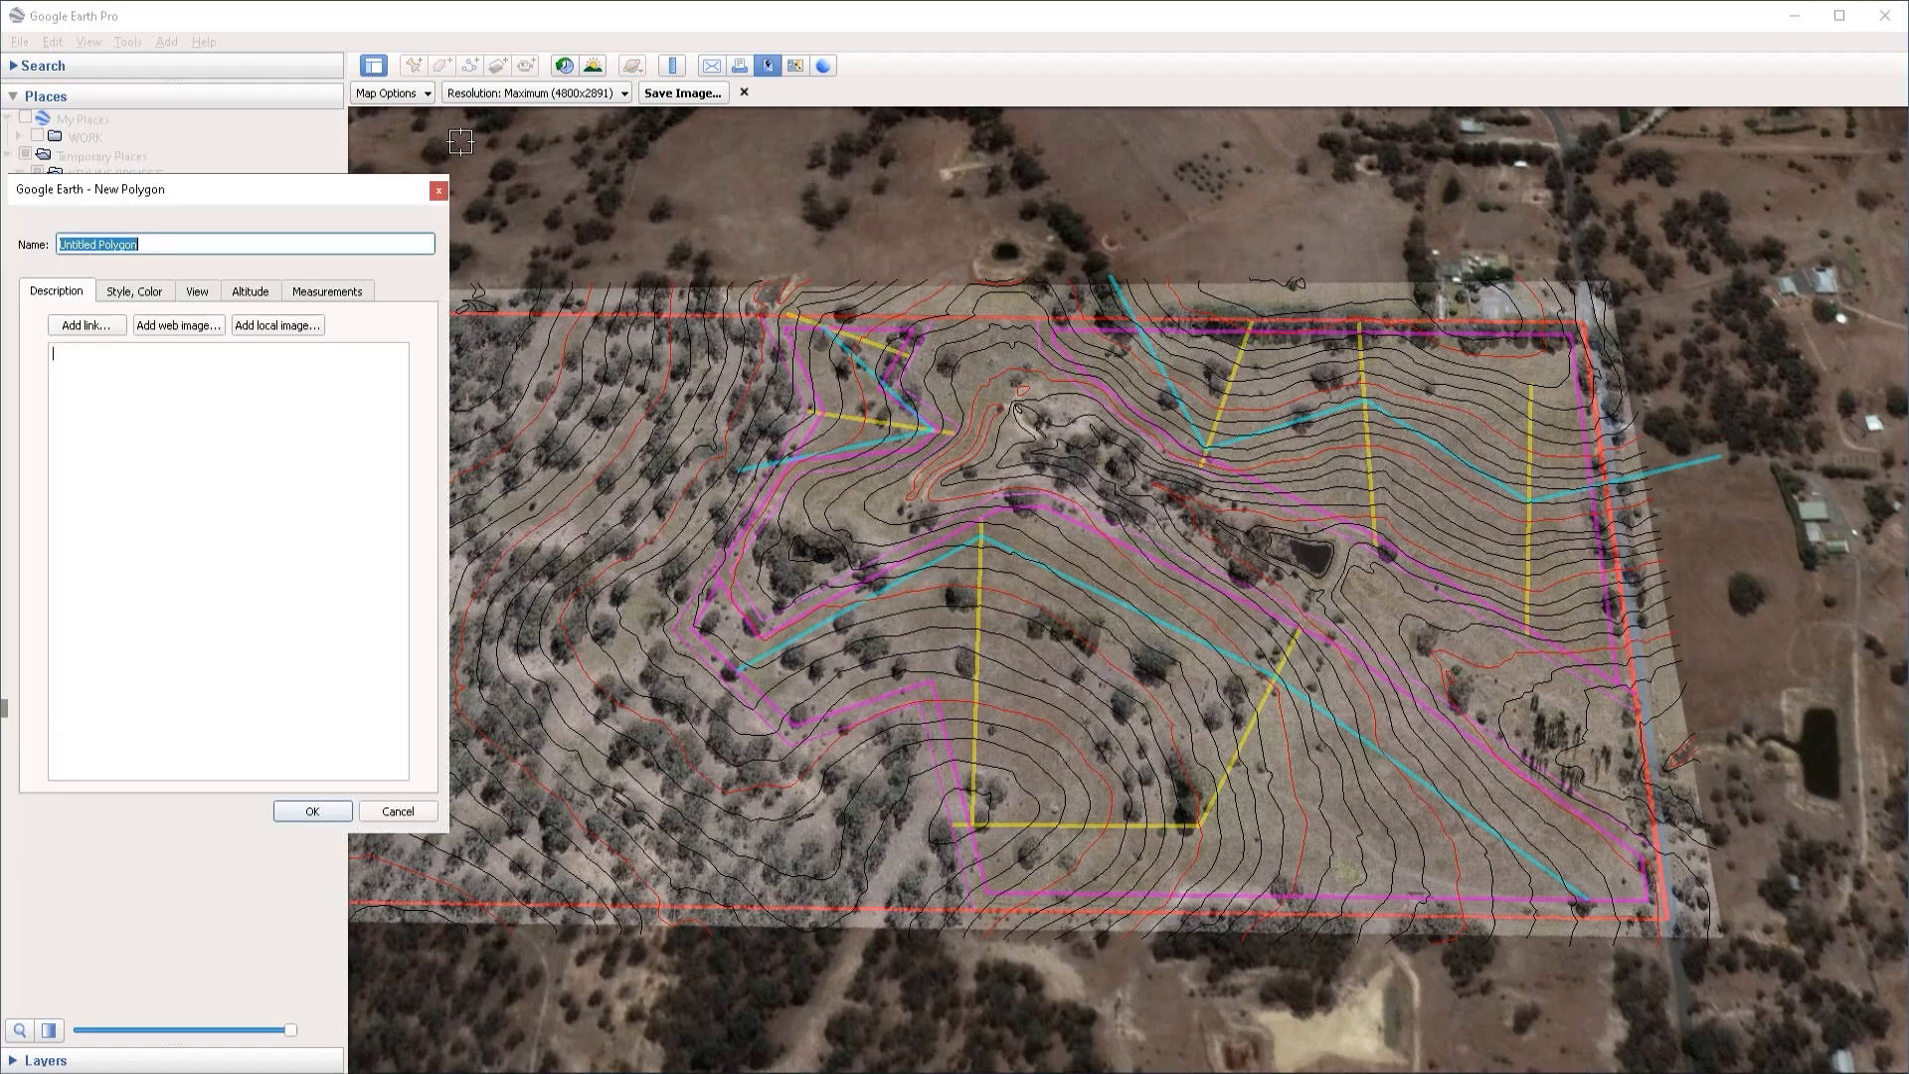
click(127, 292)
click(107, 361)
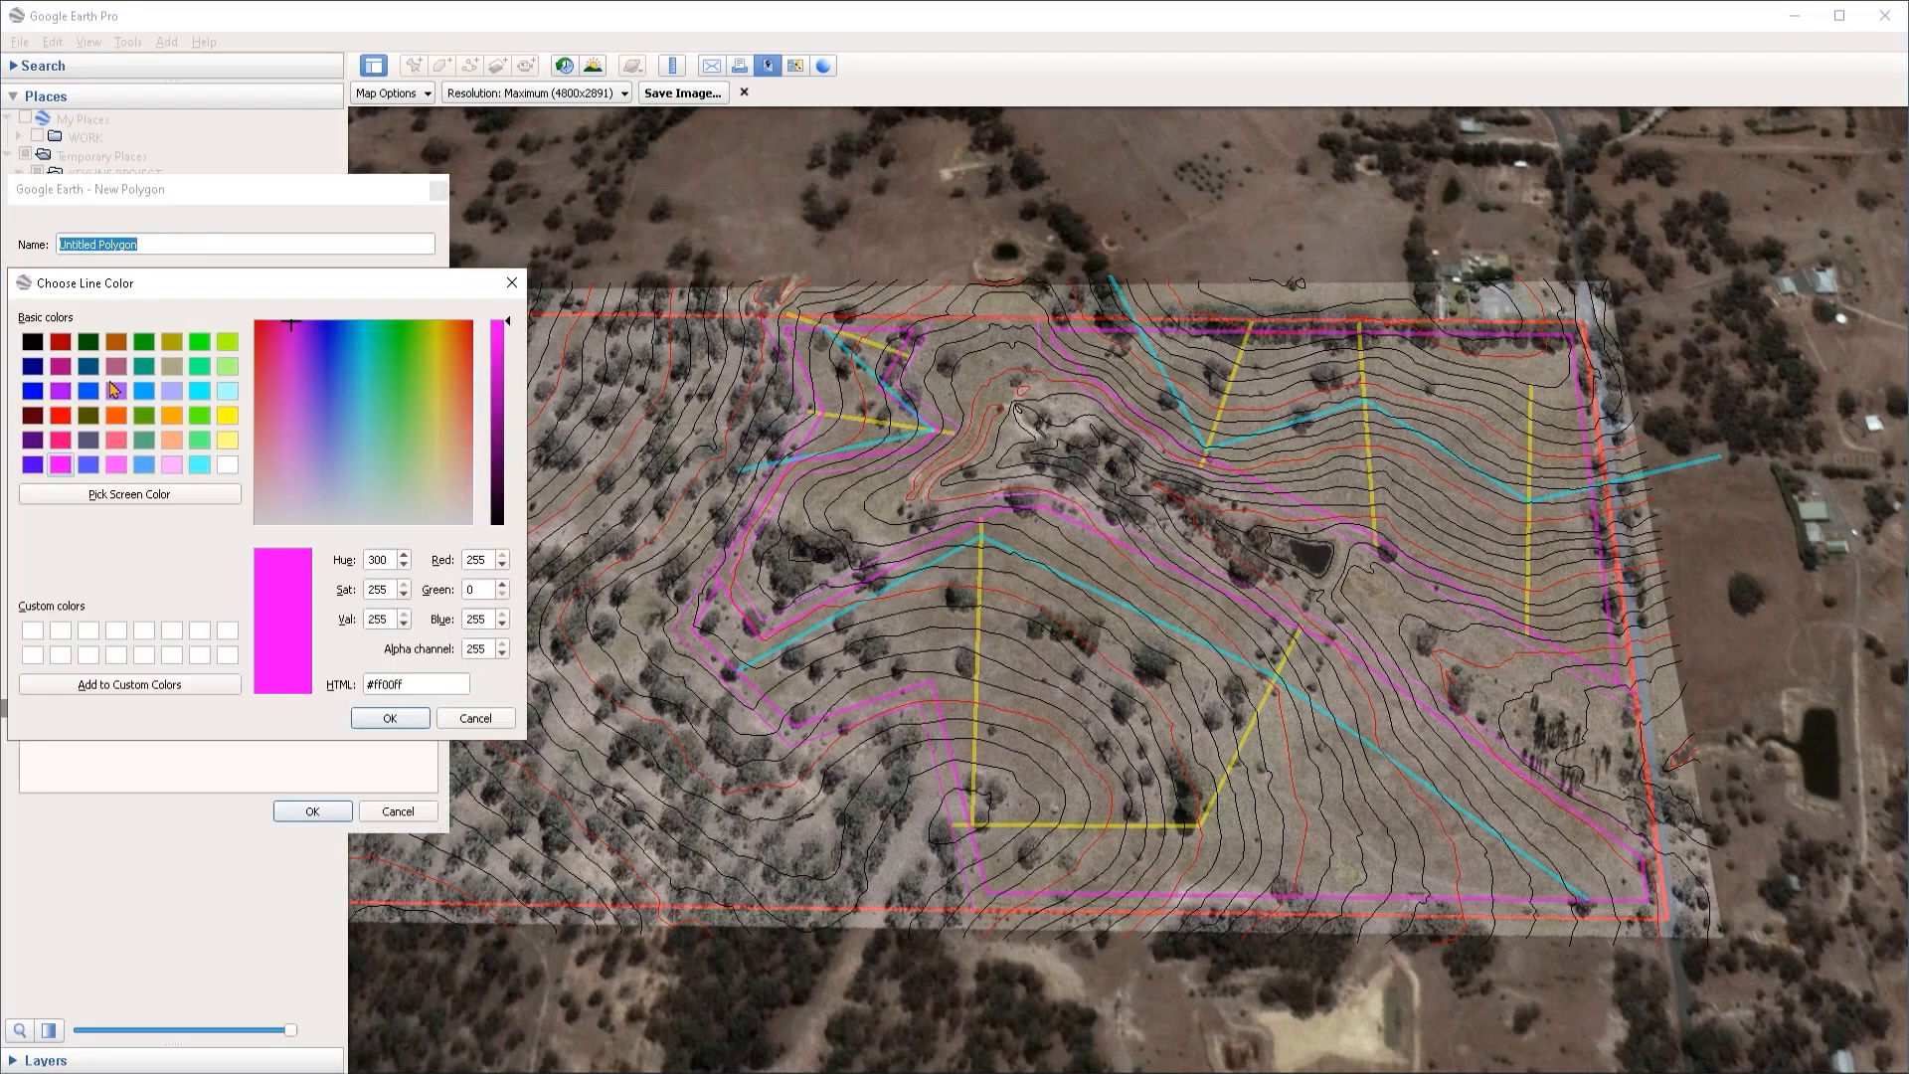
click(199, 342)
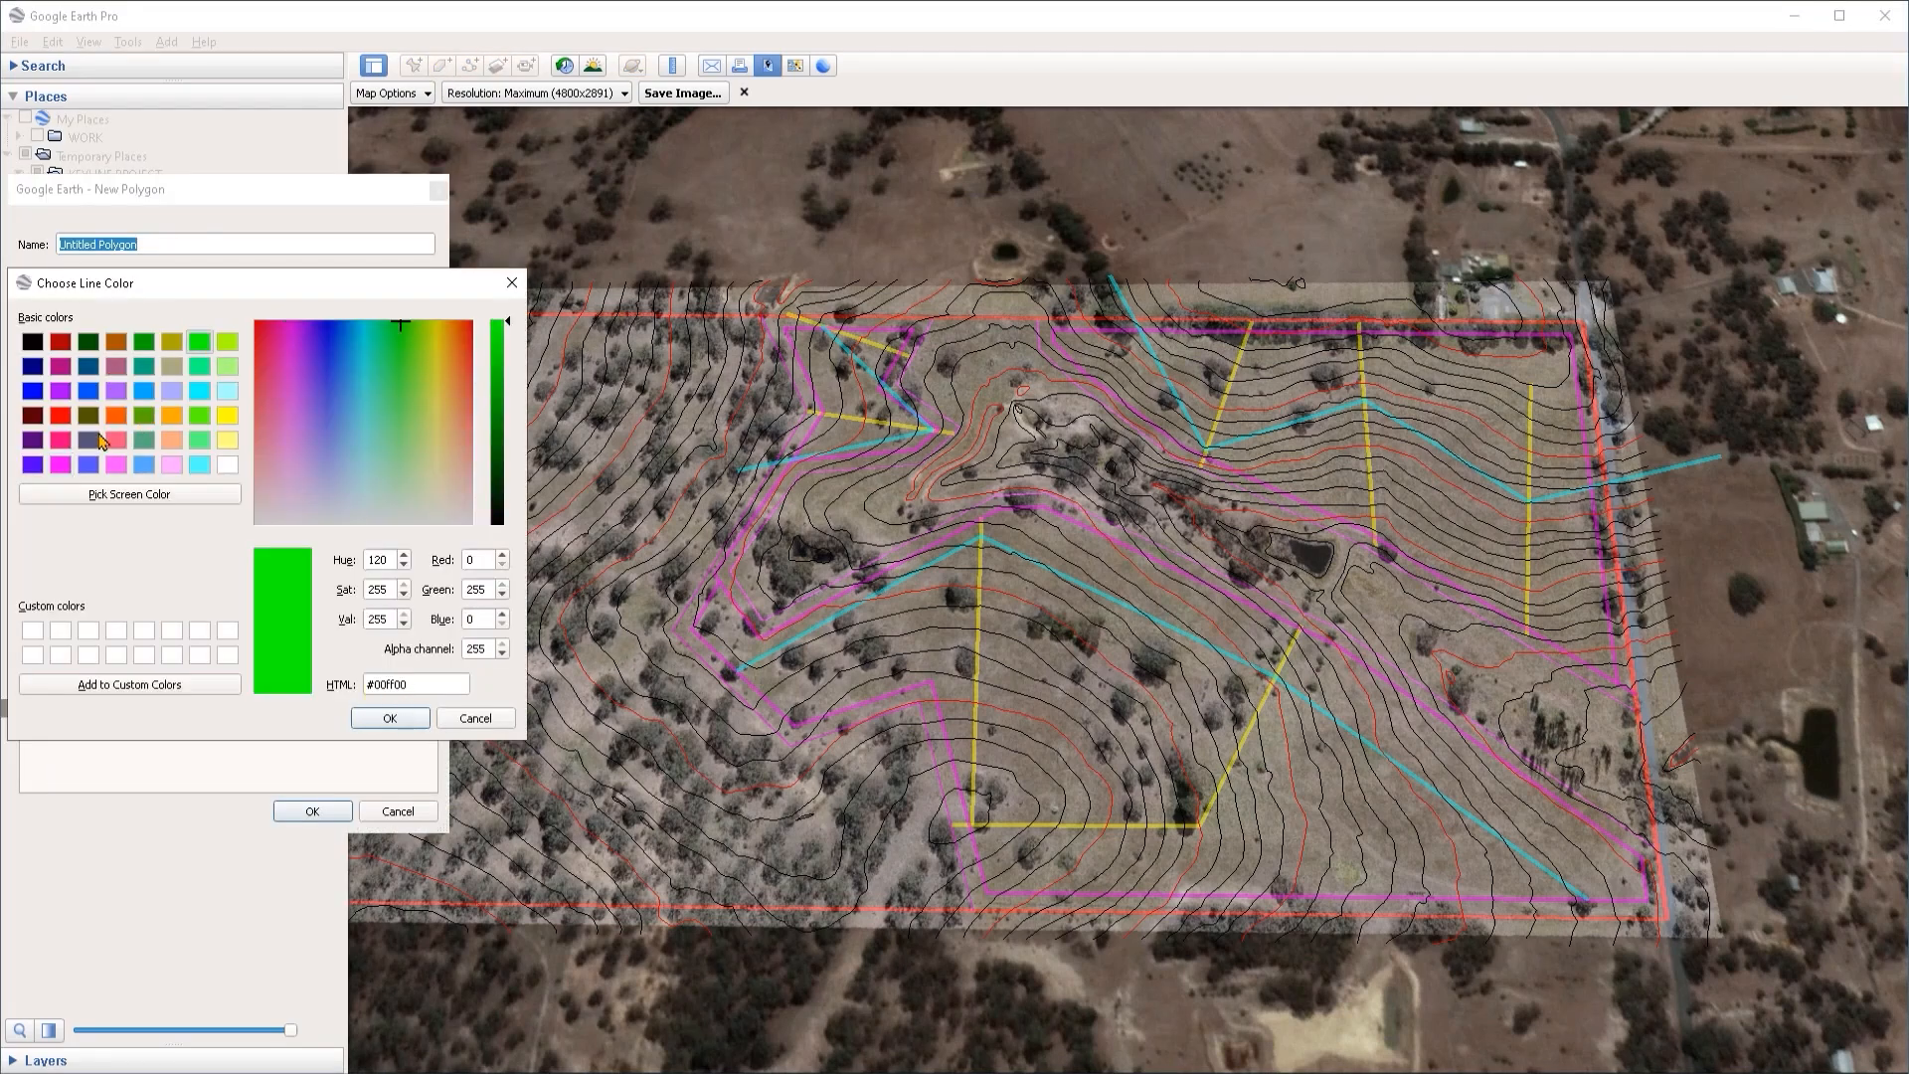
click(390, 718)
click(110, 488)
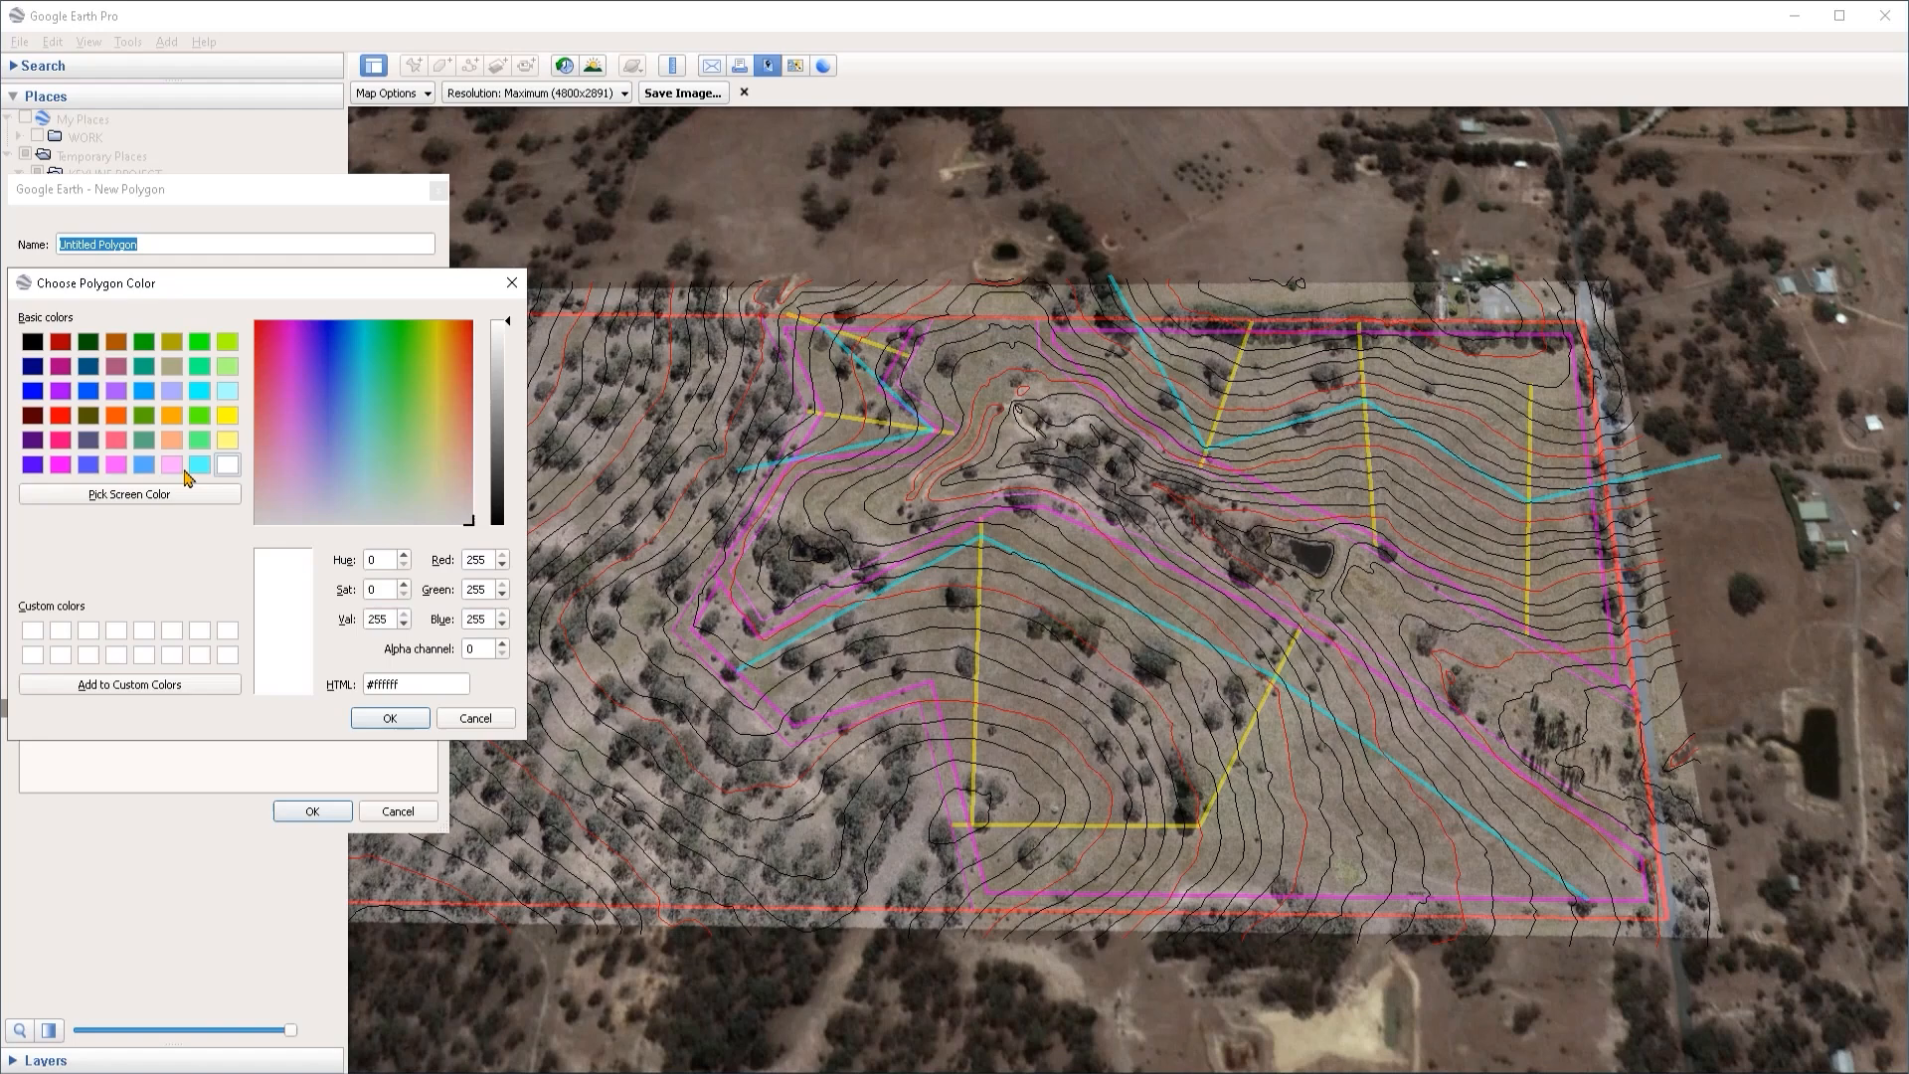
click(200, 342)
click(390, 718)
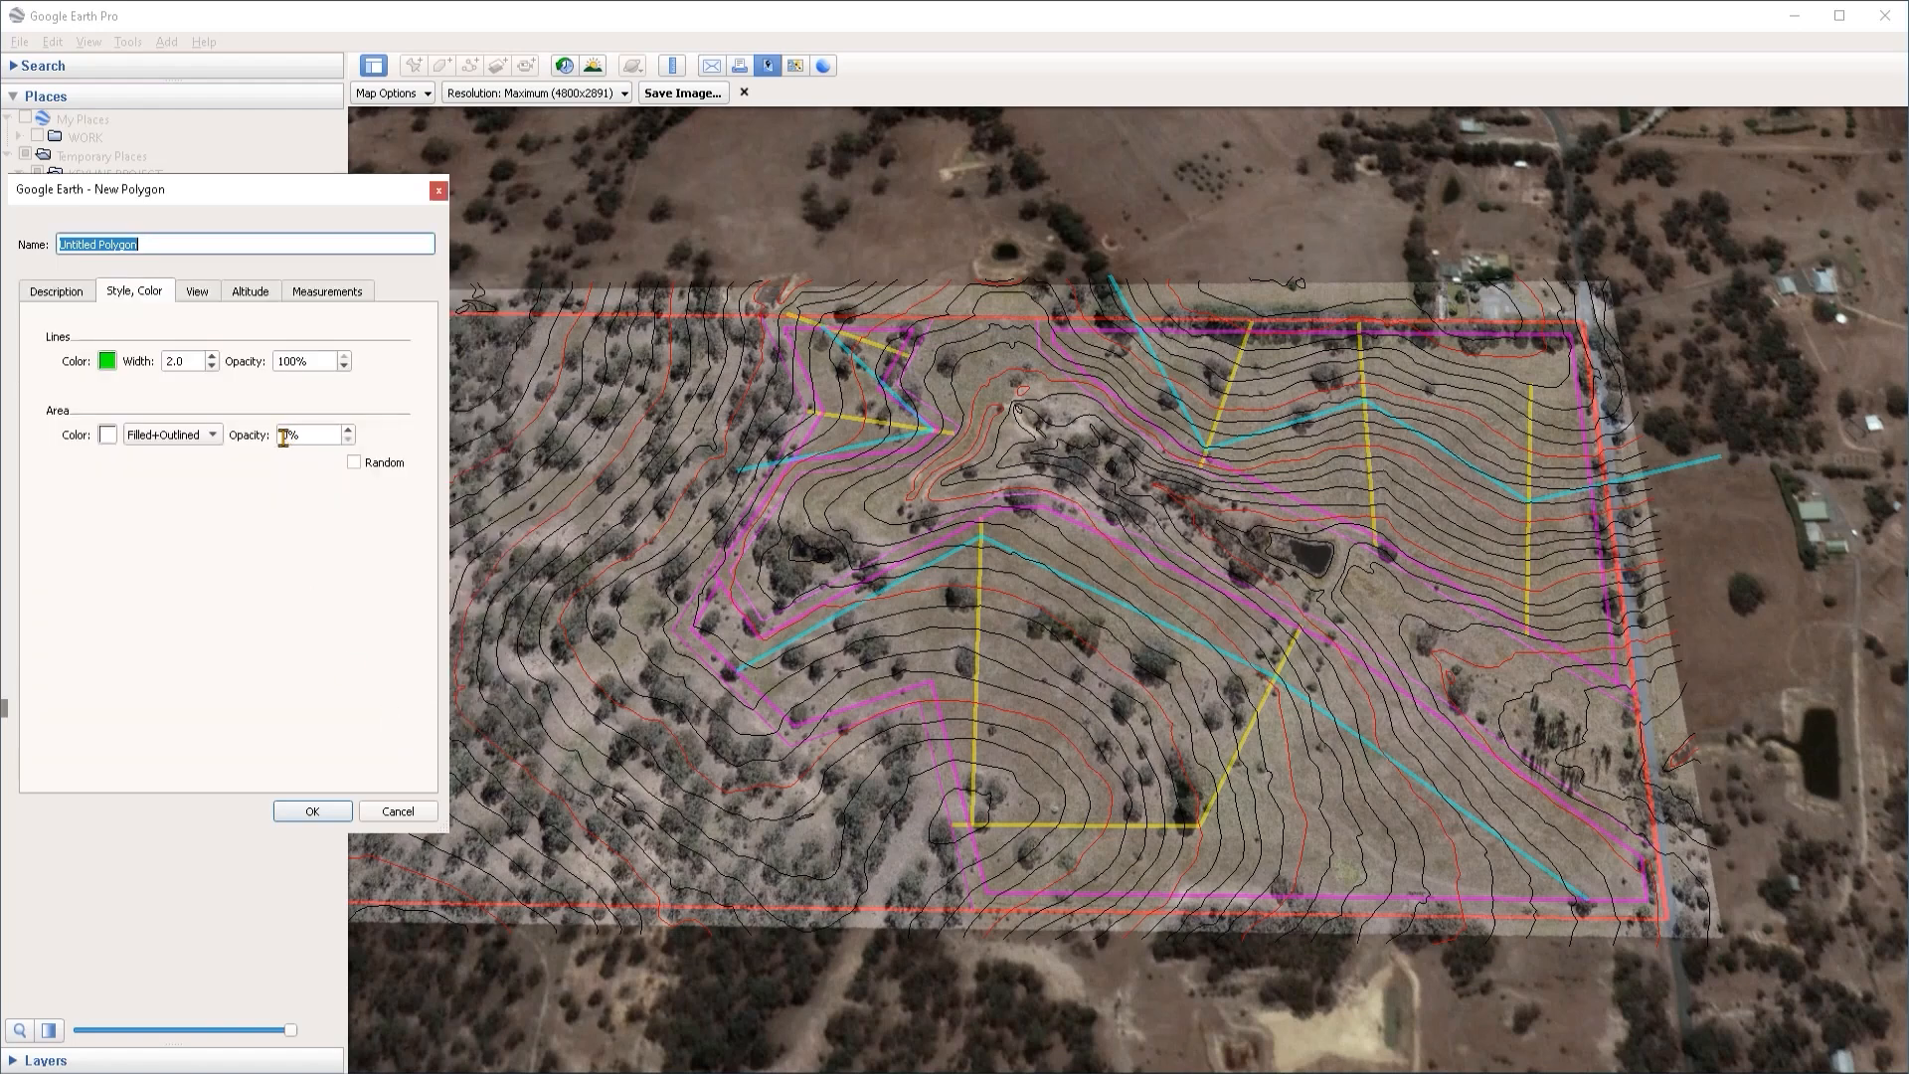
Step: Set the polygon's area opacity and line opacity to 50%
click(284, 435)
text(5)
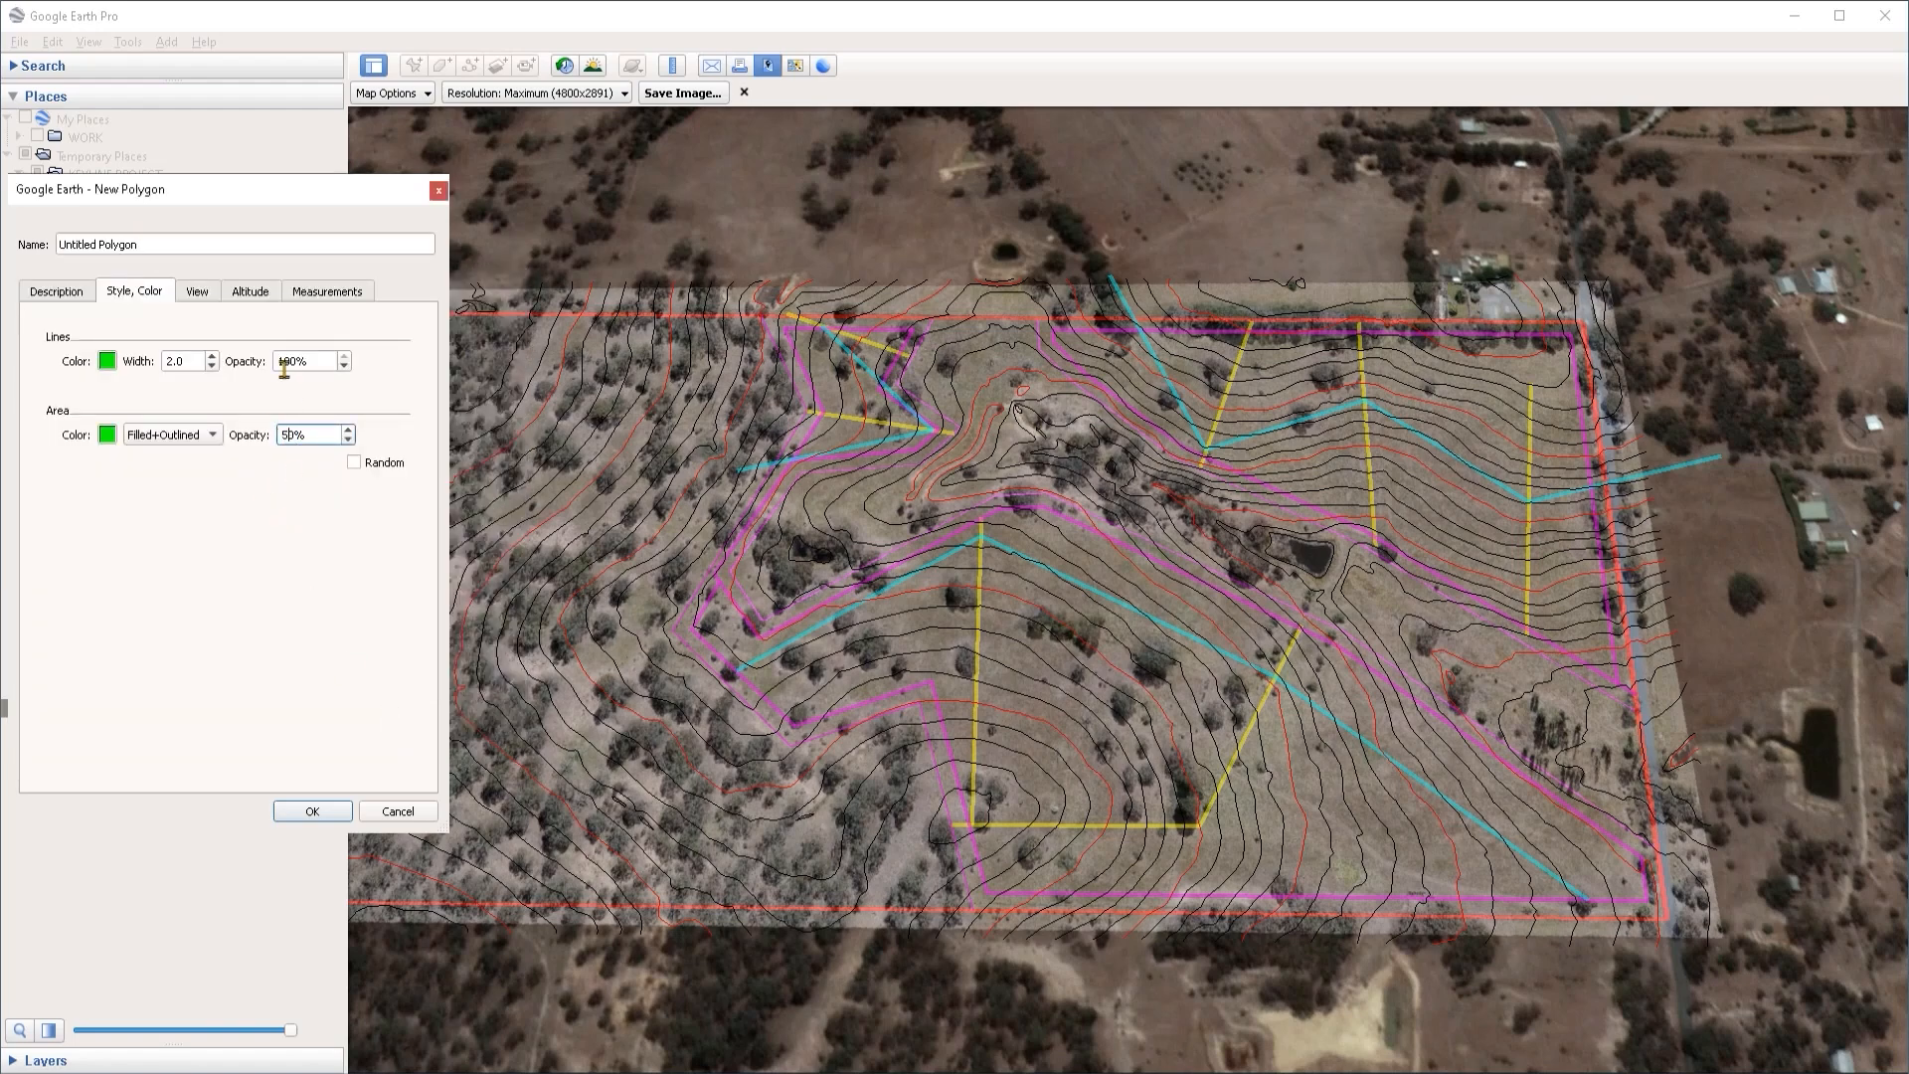
drag(287, 362, 277, 368)
text(5)
Step: Trace the forestry polygon from the valley's western end, around the small north-western headland, to the northern boundary and the north-eastern headland's corner
click(730, 572)
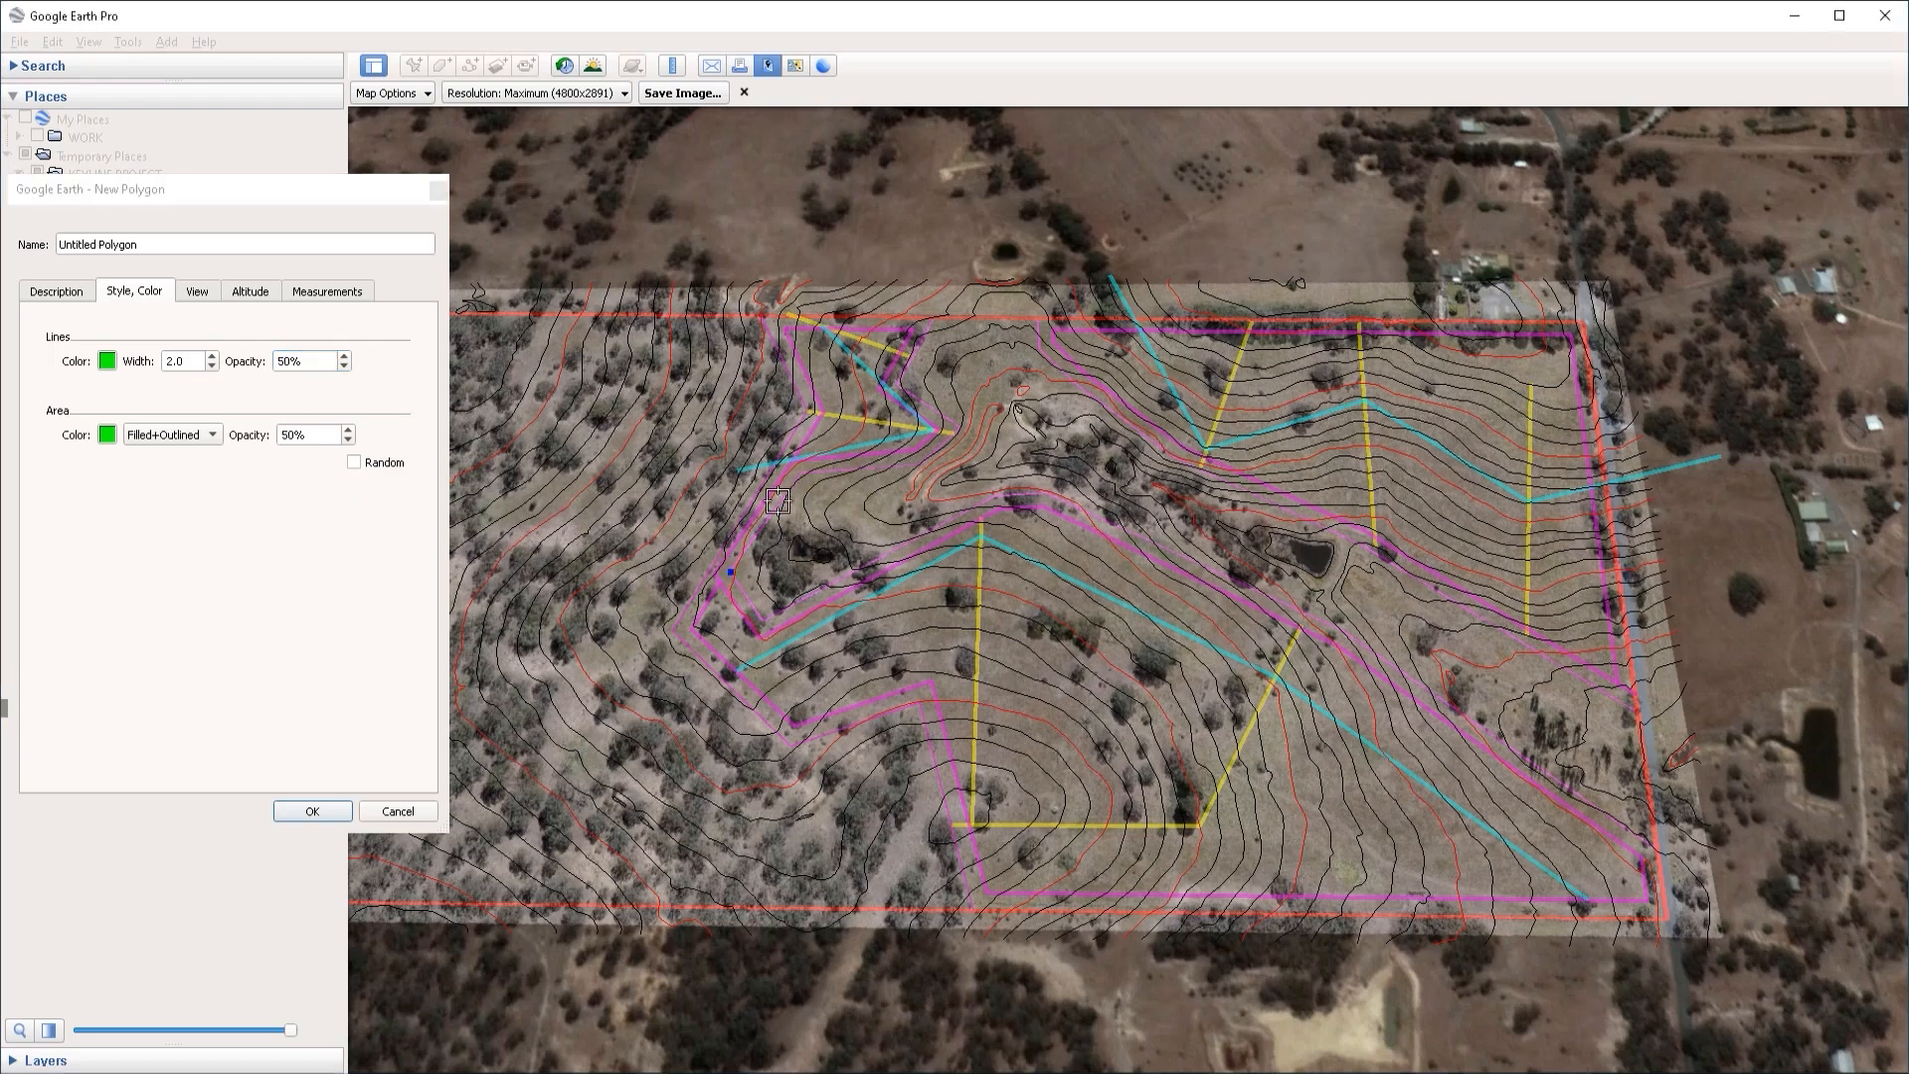
scroll(777, 501, up, 3)
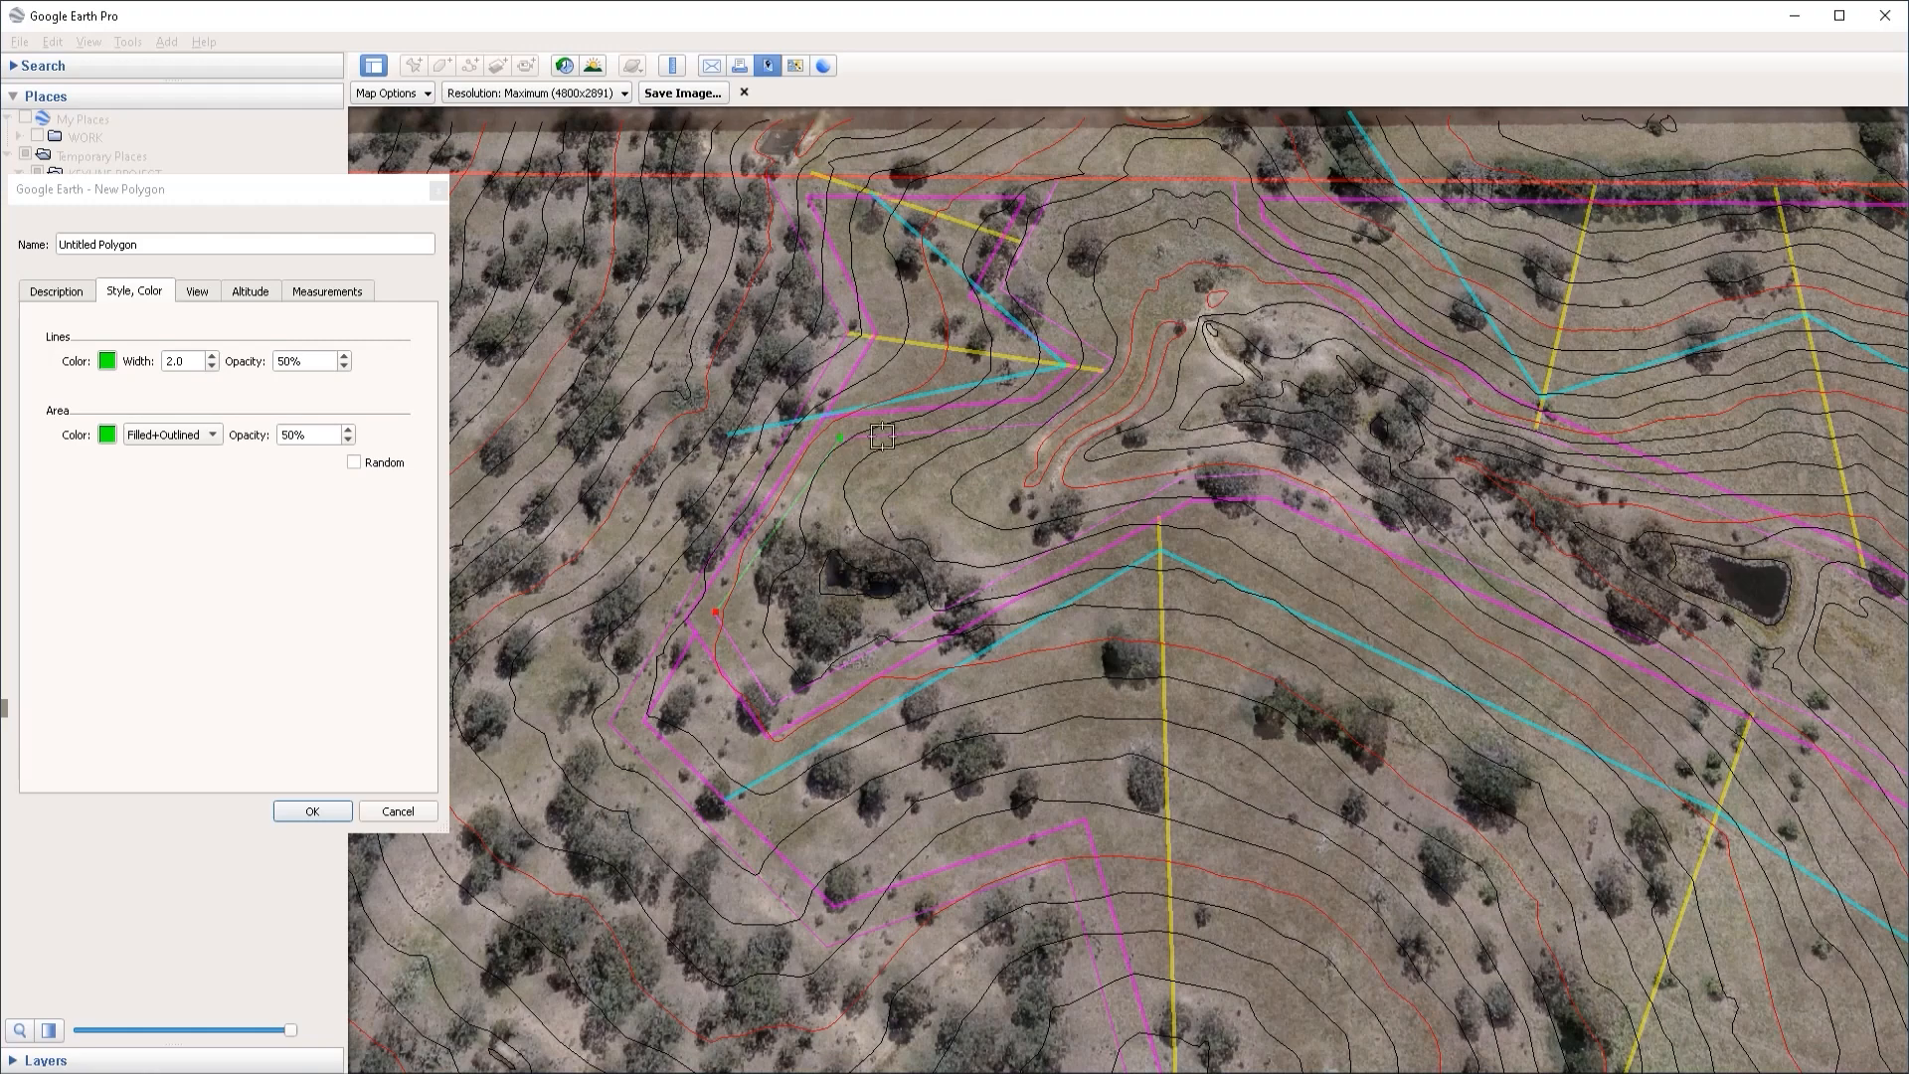
click(1047, 421)
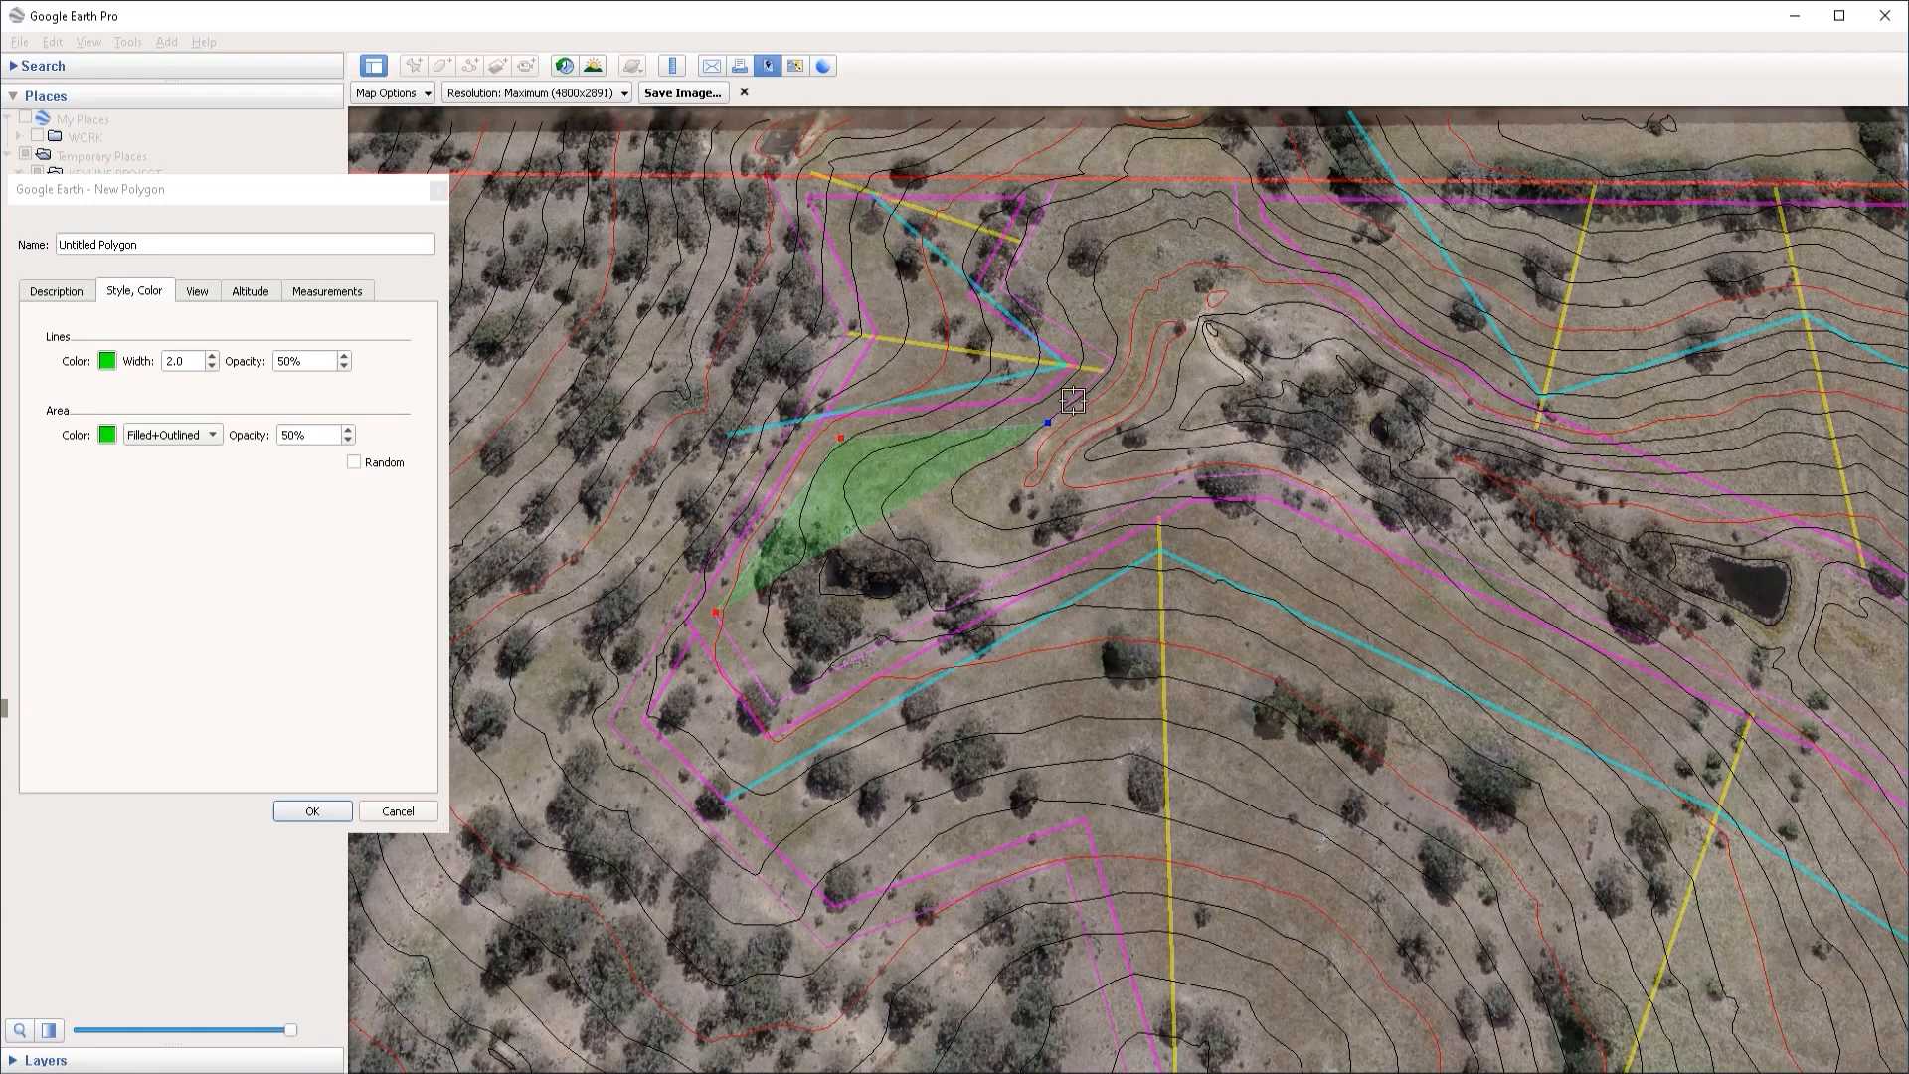
click(1110, 359)
click(1002, 287)
click(1058, 180)
click(1232, 182)
click(1237, 230)
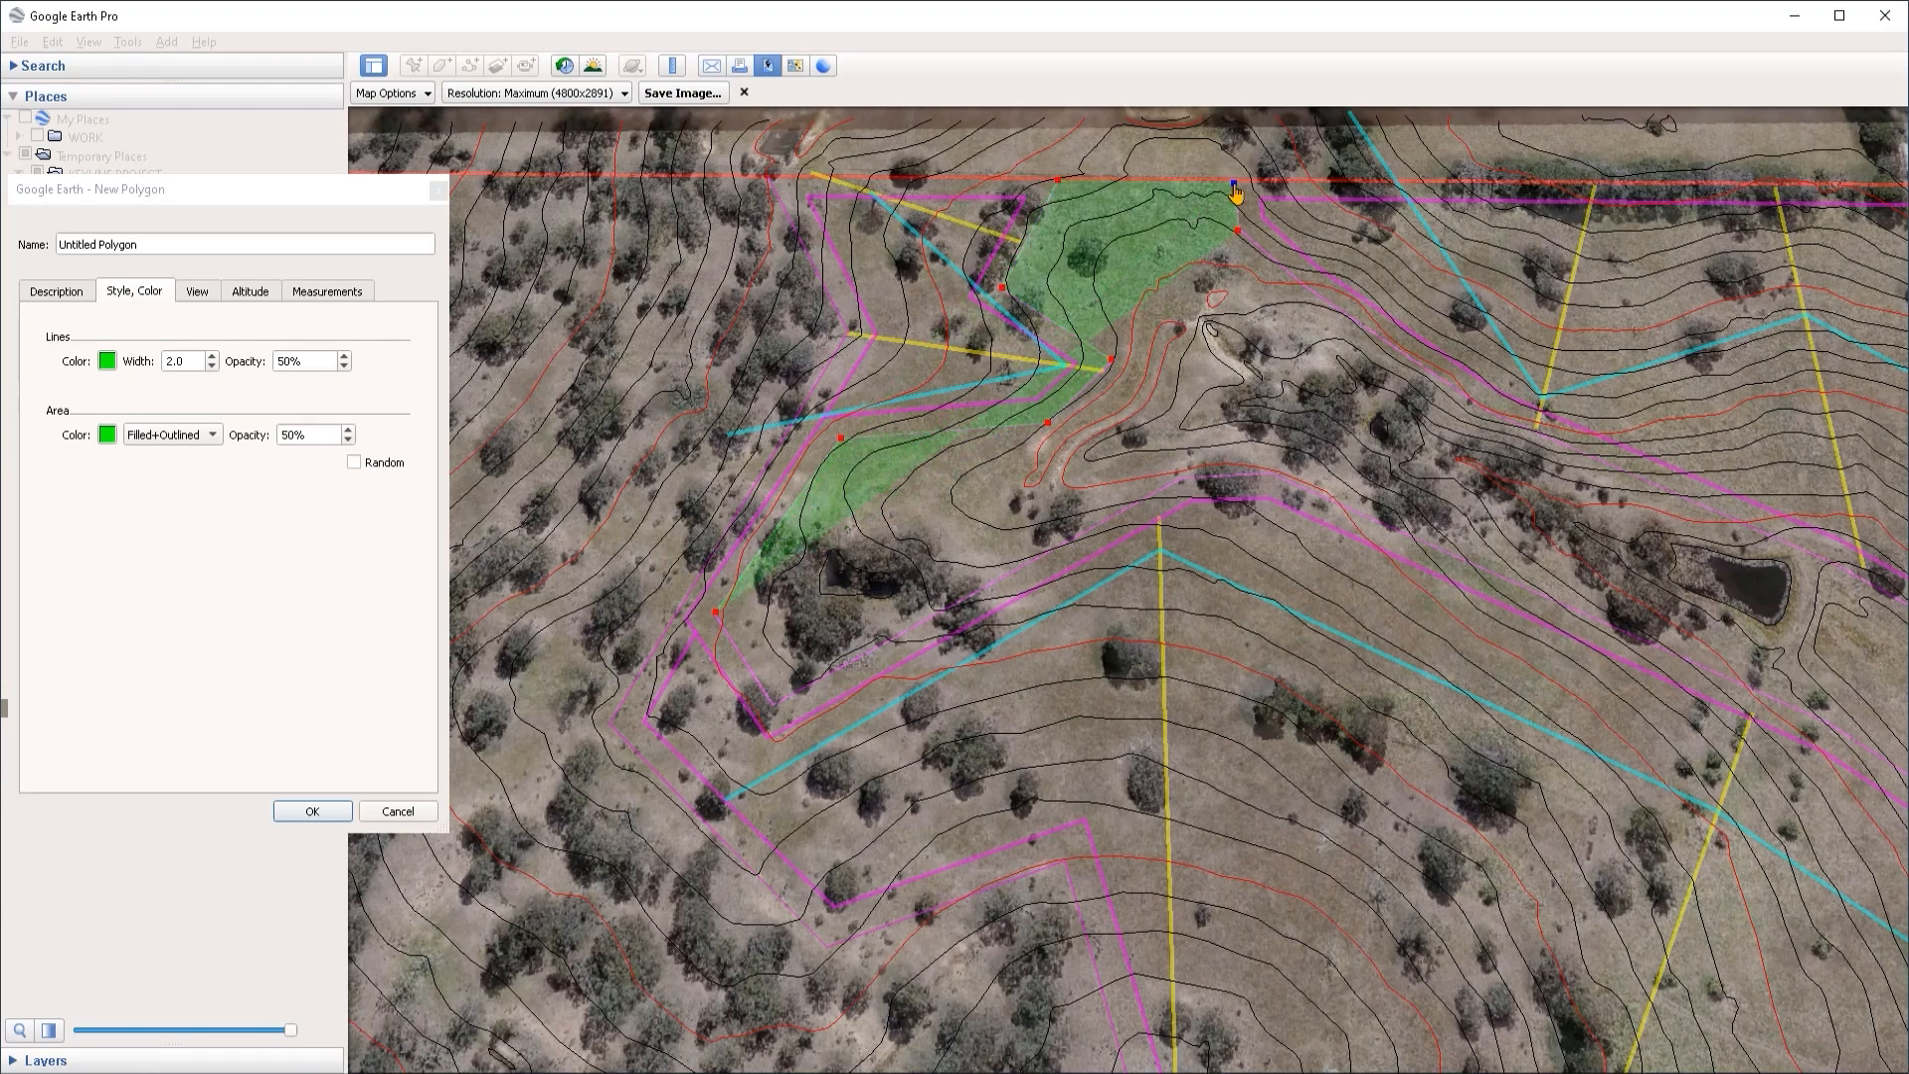
Step: Continue the forestry polygon south-east along the north-eastern headland's lower edge to the property's eastern boundary
click(1299, 283)
click(1488, 409)
click(1656, 487)
key(Right)
key(Down)
click(1314, 487)
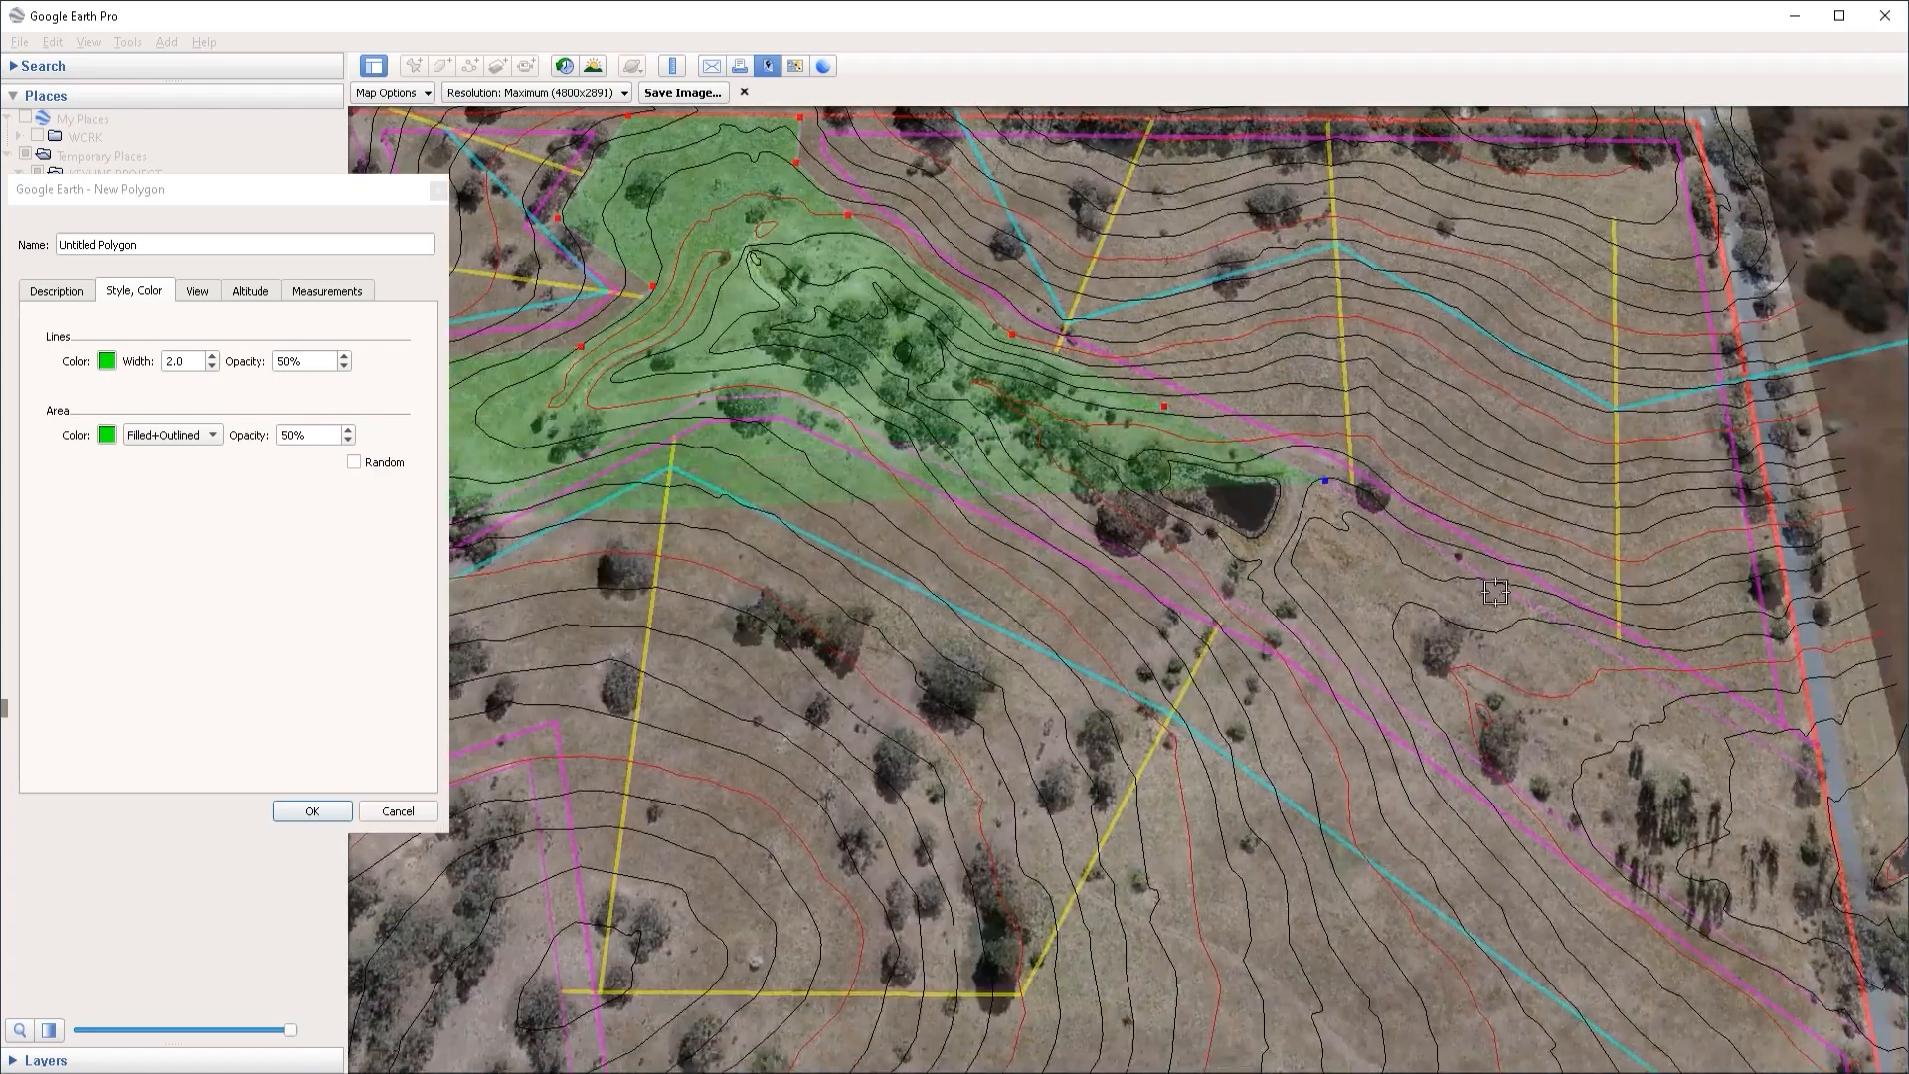
click(1839, 763)
Step: Close the forestry polygon back westward along the southern headland's upper edge to the valley's western end, and name it "Ripa"
click(1652, 860)
click(1141, 486)
key(Left)
key(Up)
click(932, 375)
click(842, 379)
key(Left)
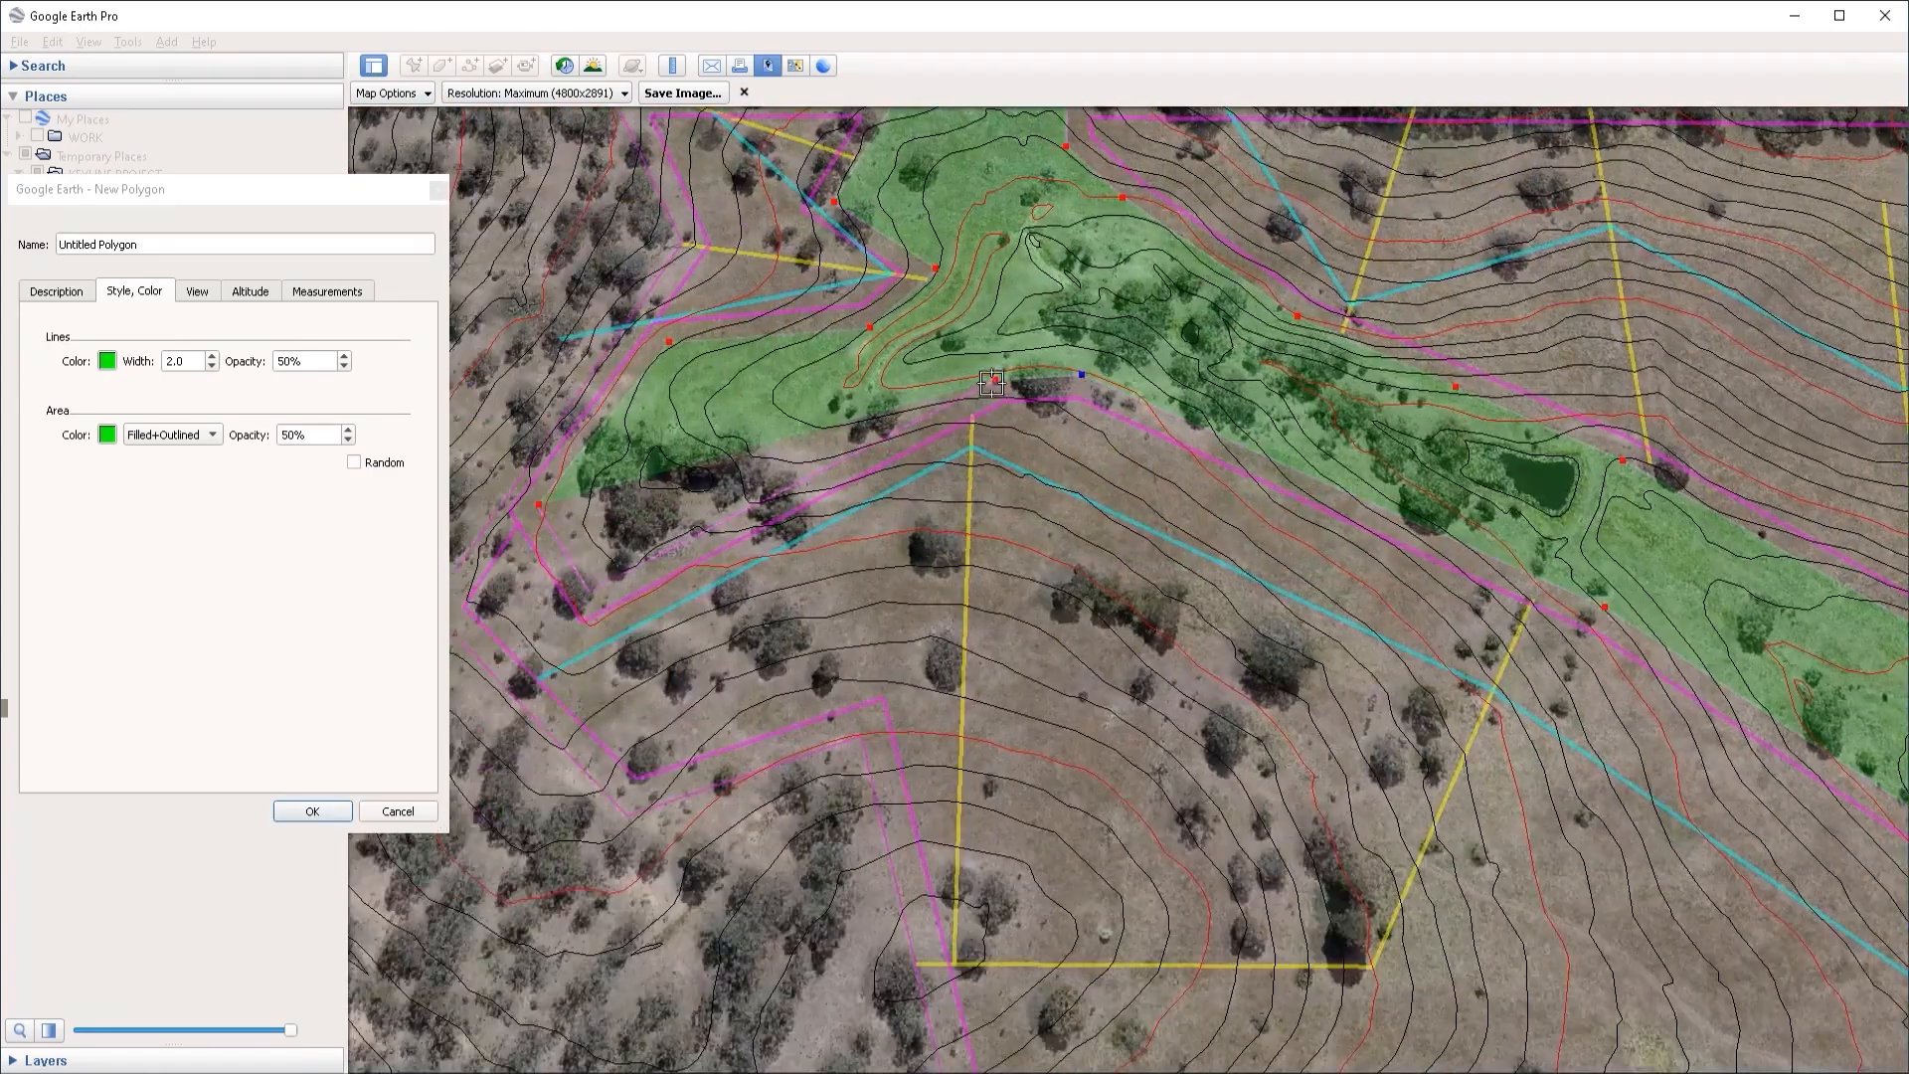
click(589, 593)
key(Left)
key(Up)
drag(177, 246, 16, 269)
text(Ripa)
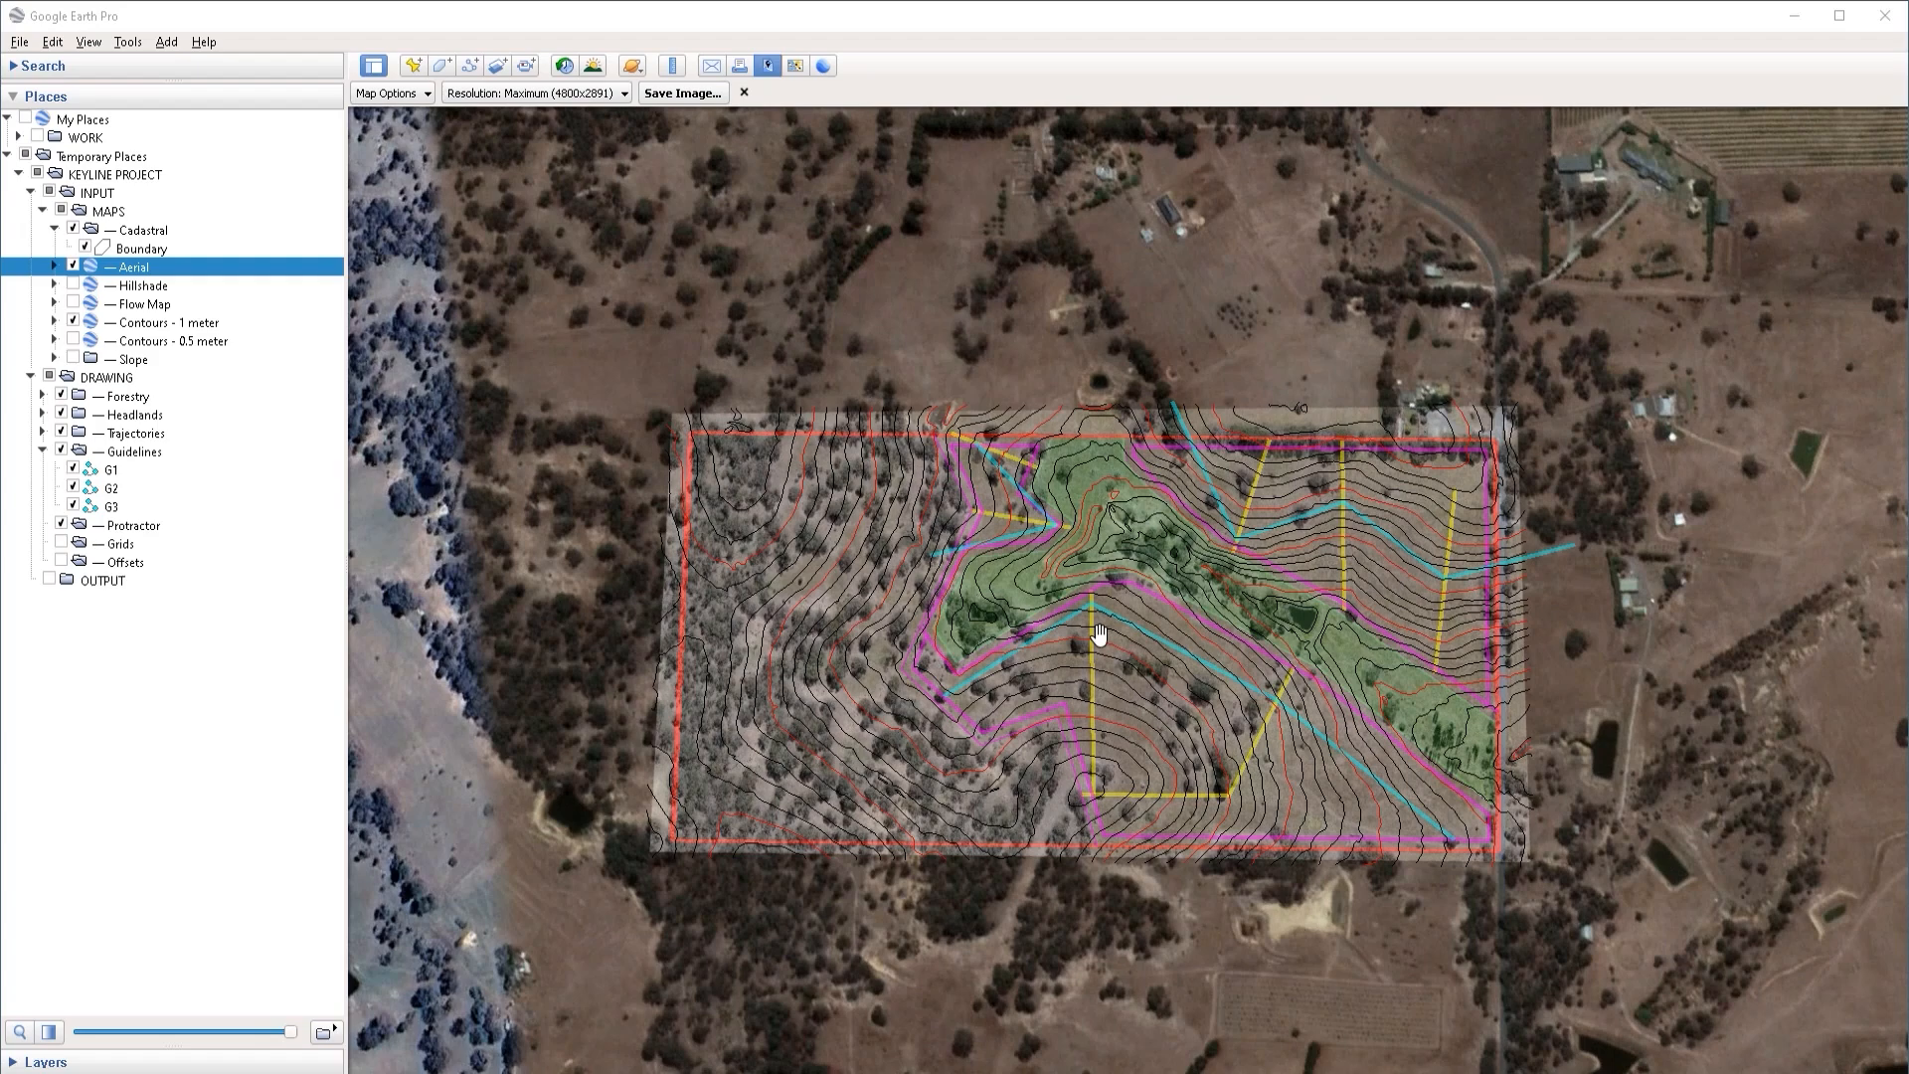
Step: Add an image overlay named "Protractor" to the Protractor folder, using the image PROCTRACTOR-02.png
scroll(1104, 641, up, 3)
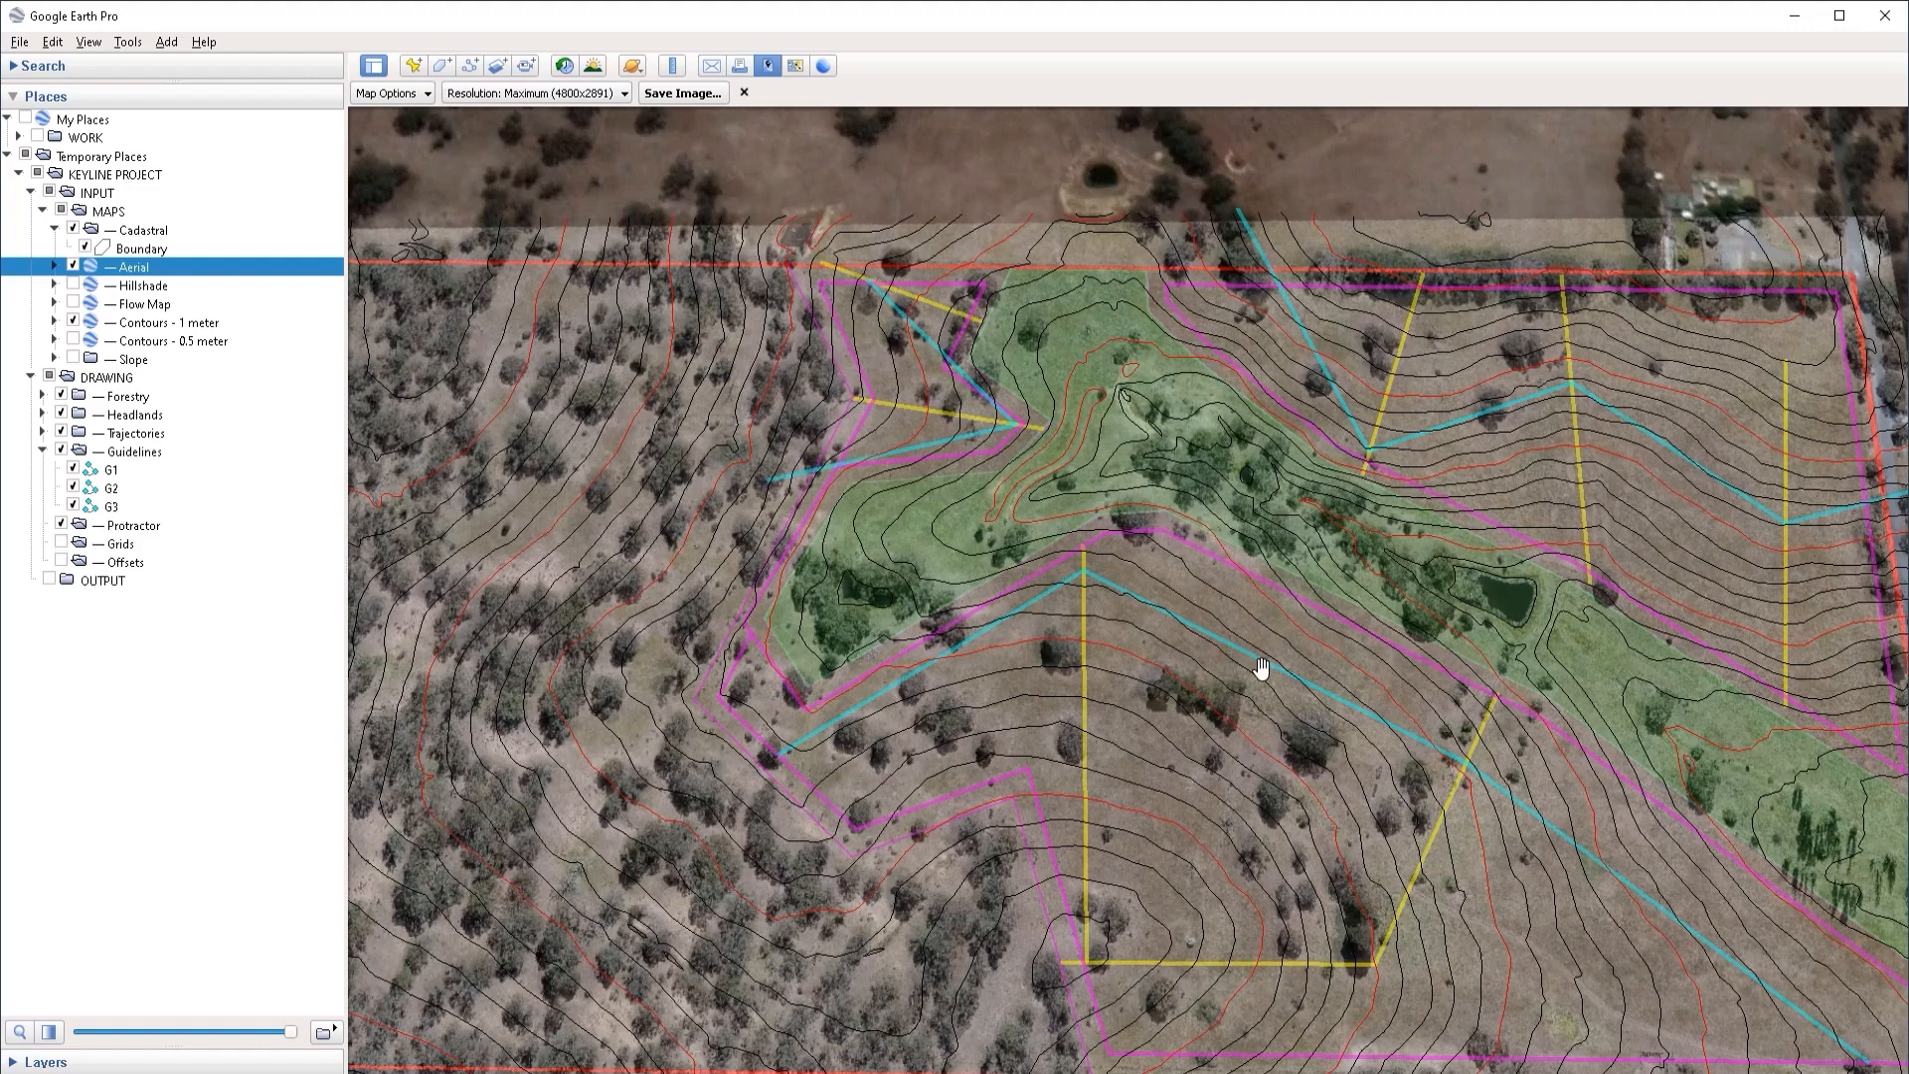
click(133, 527)
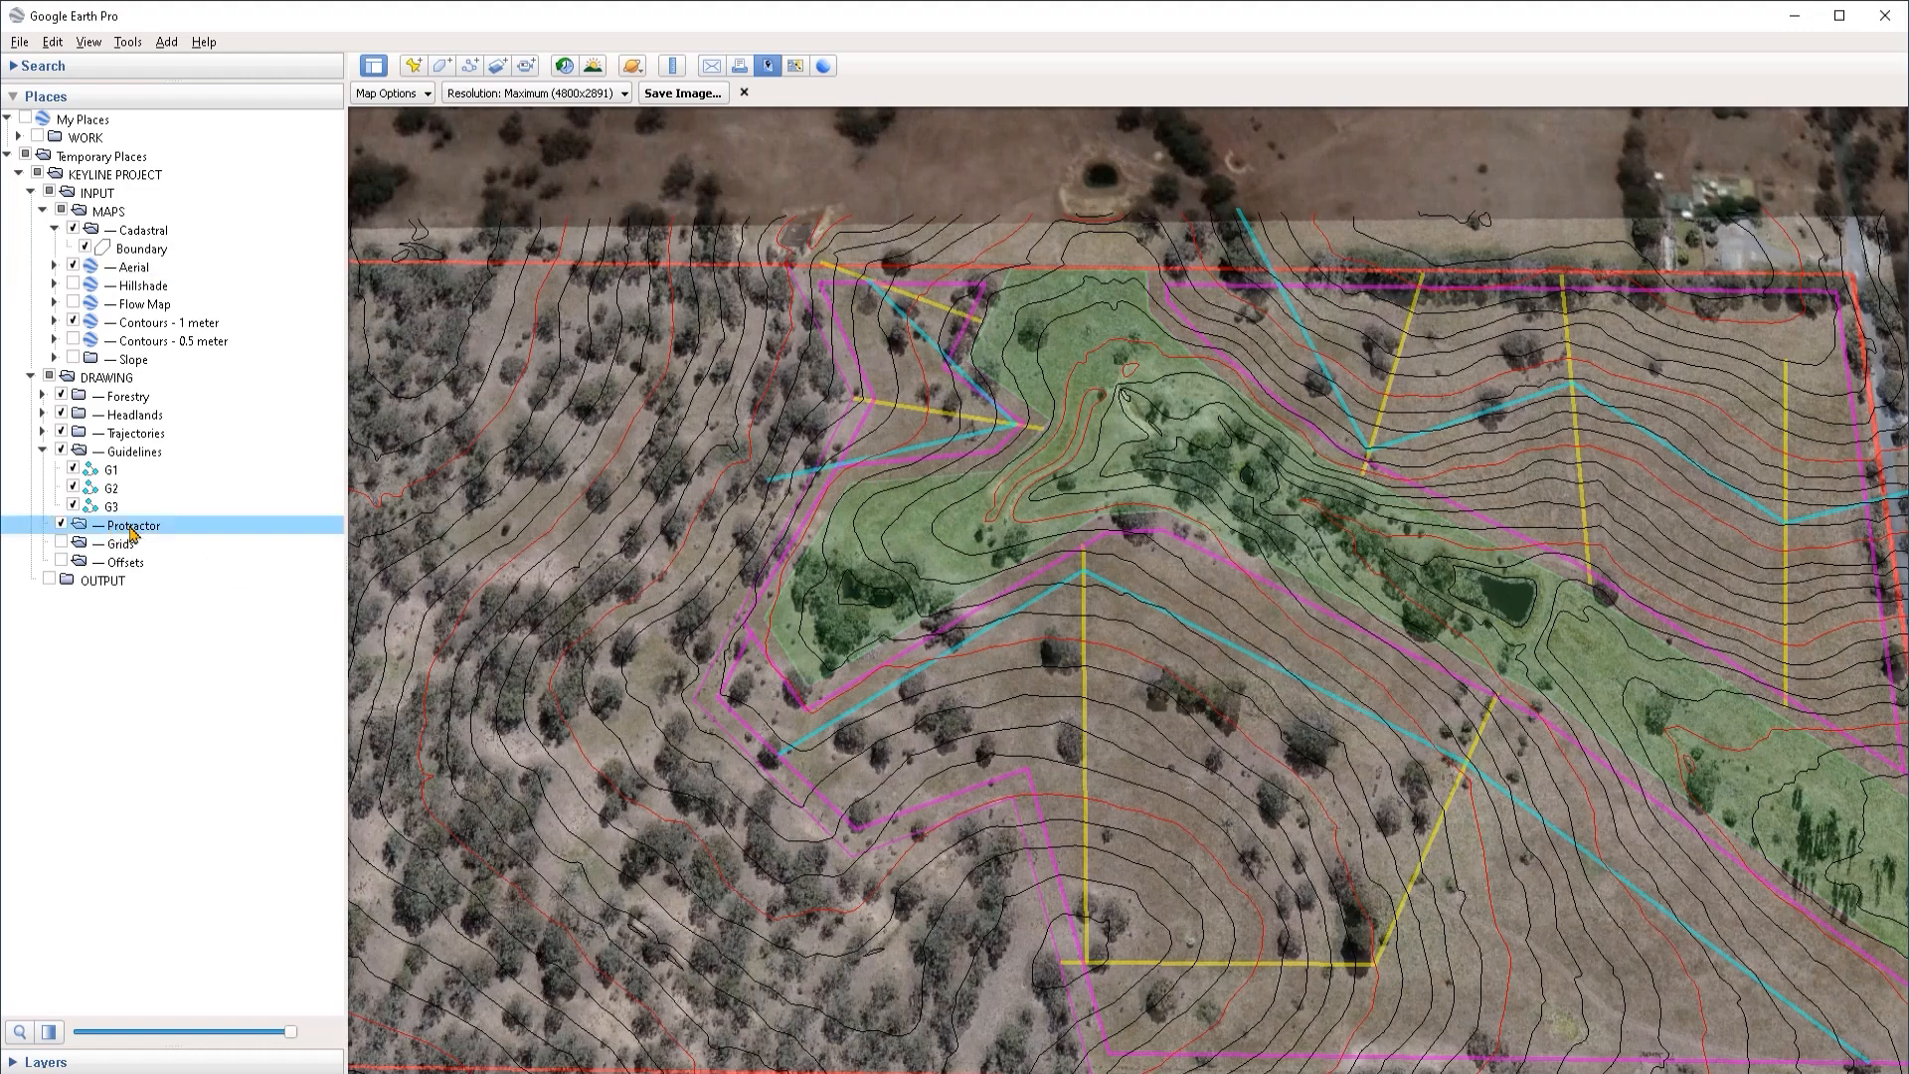
click(497, 67)
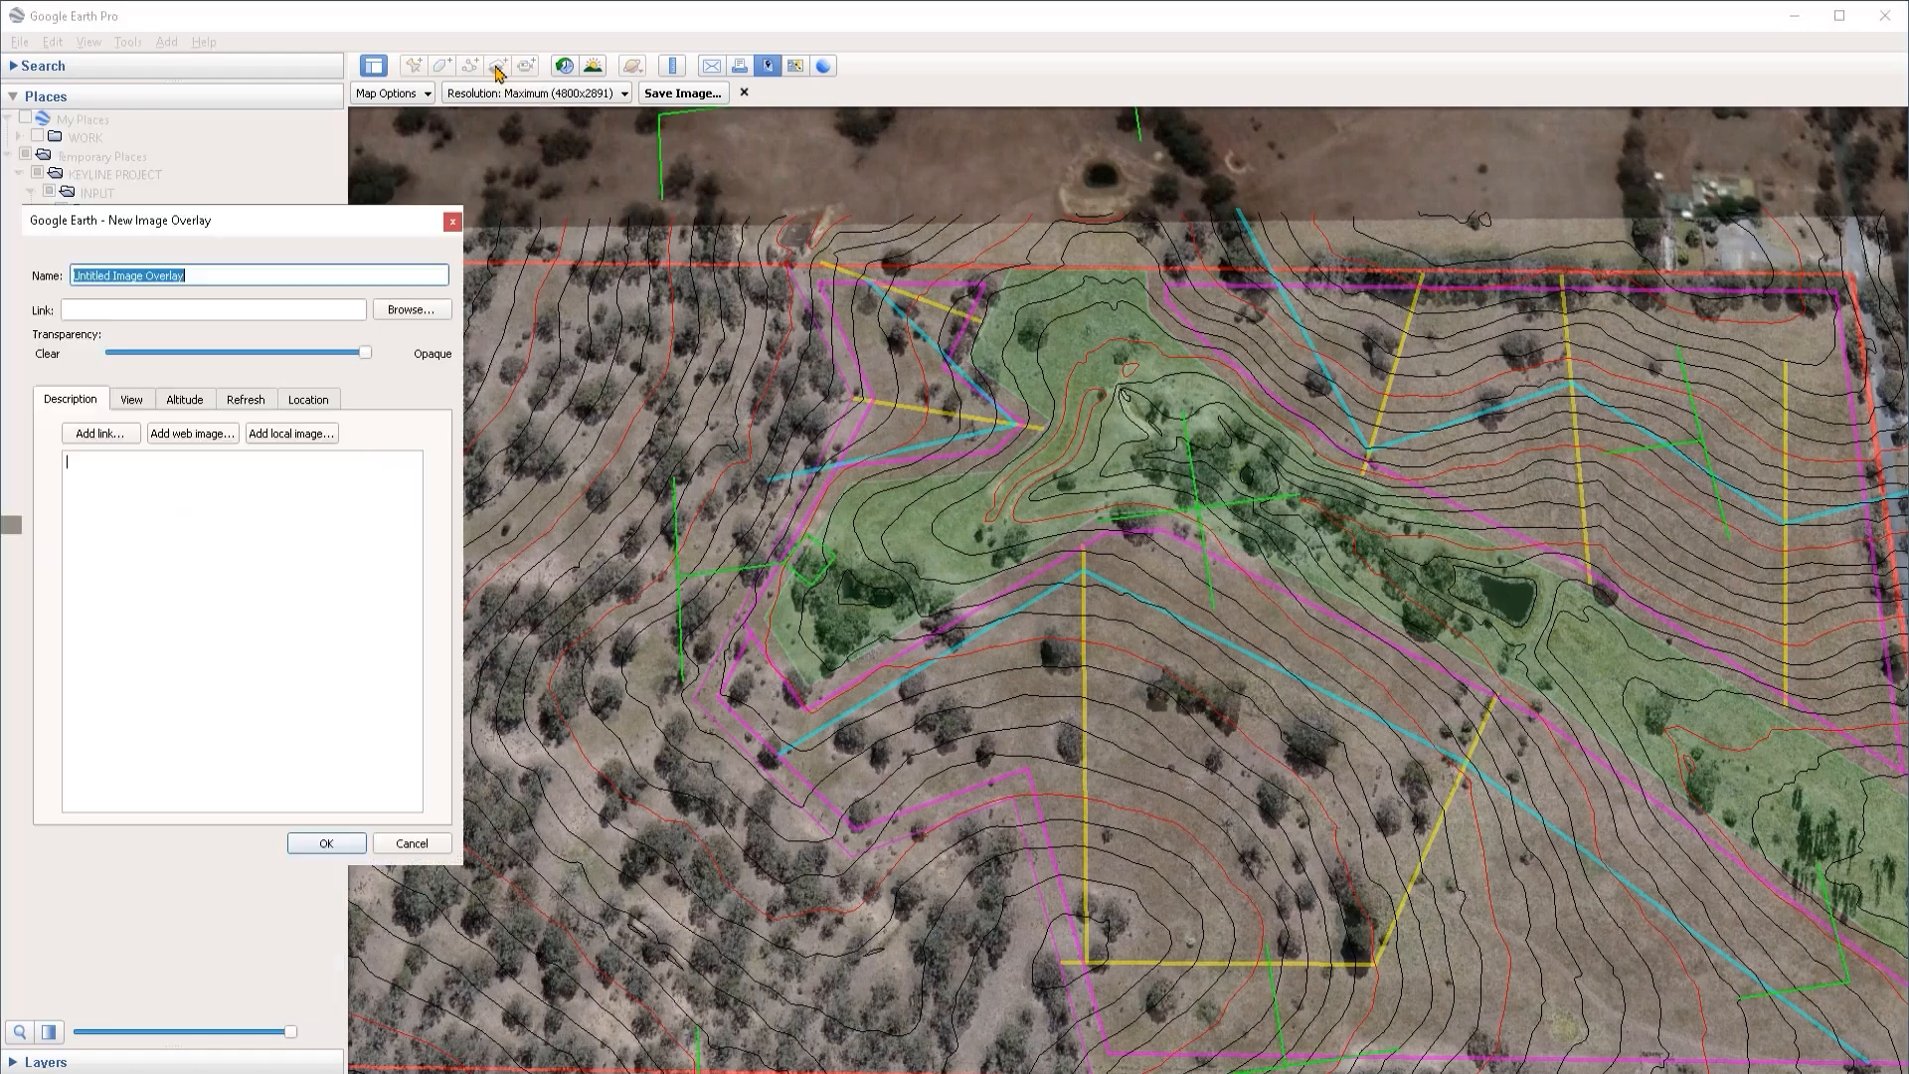
text(Protractor)
click(412, 311)
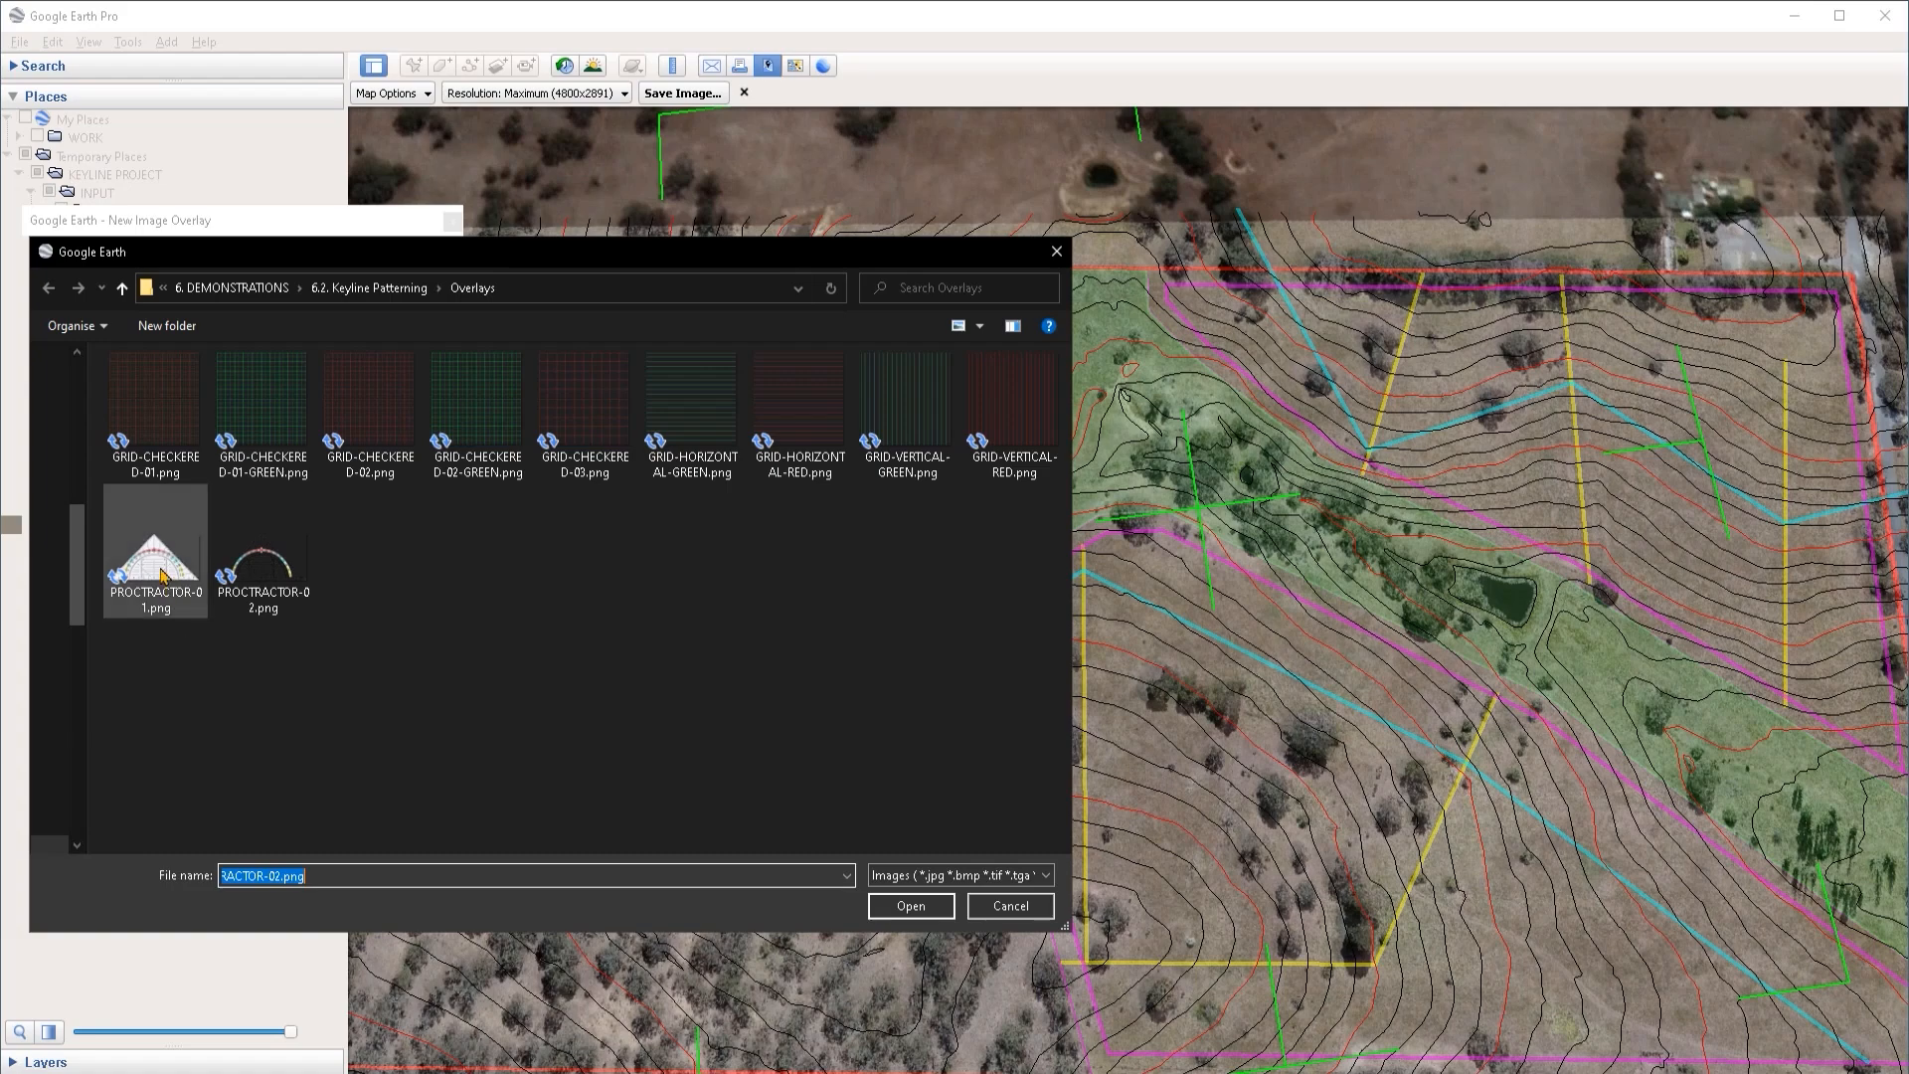
click(278, 579)
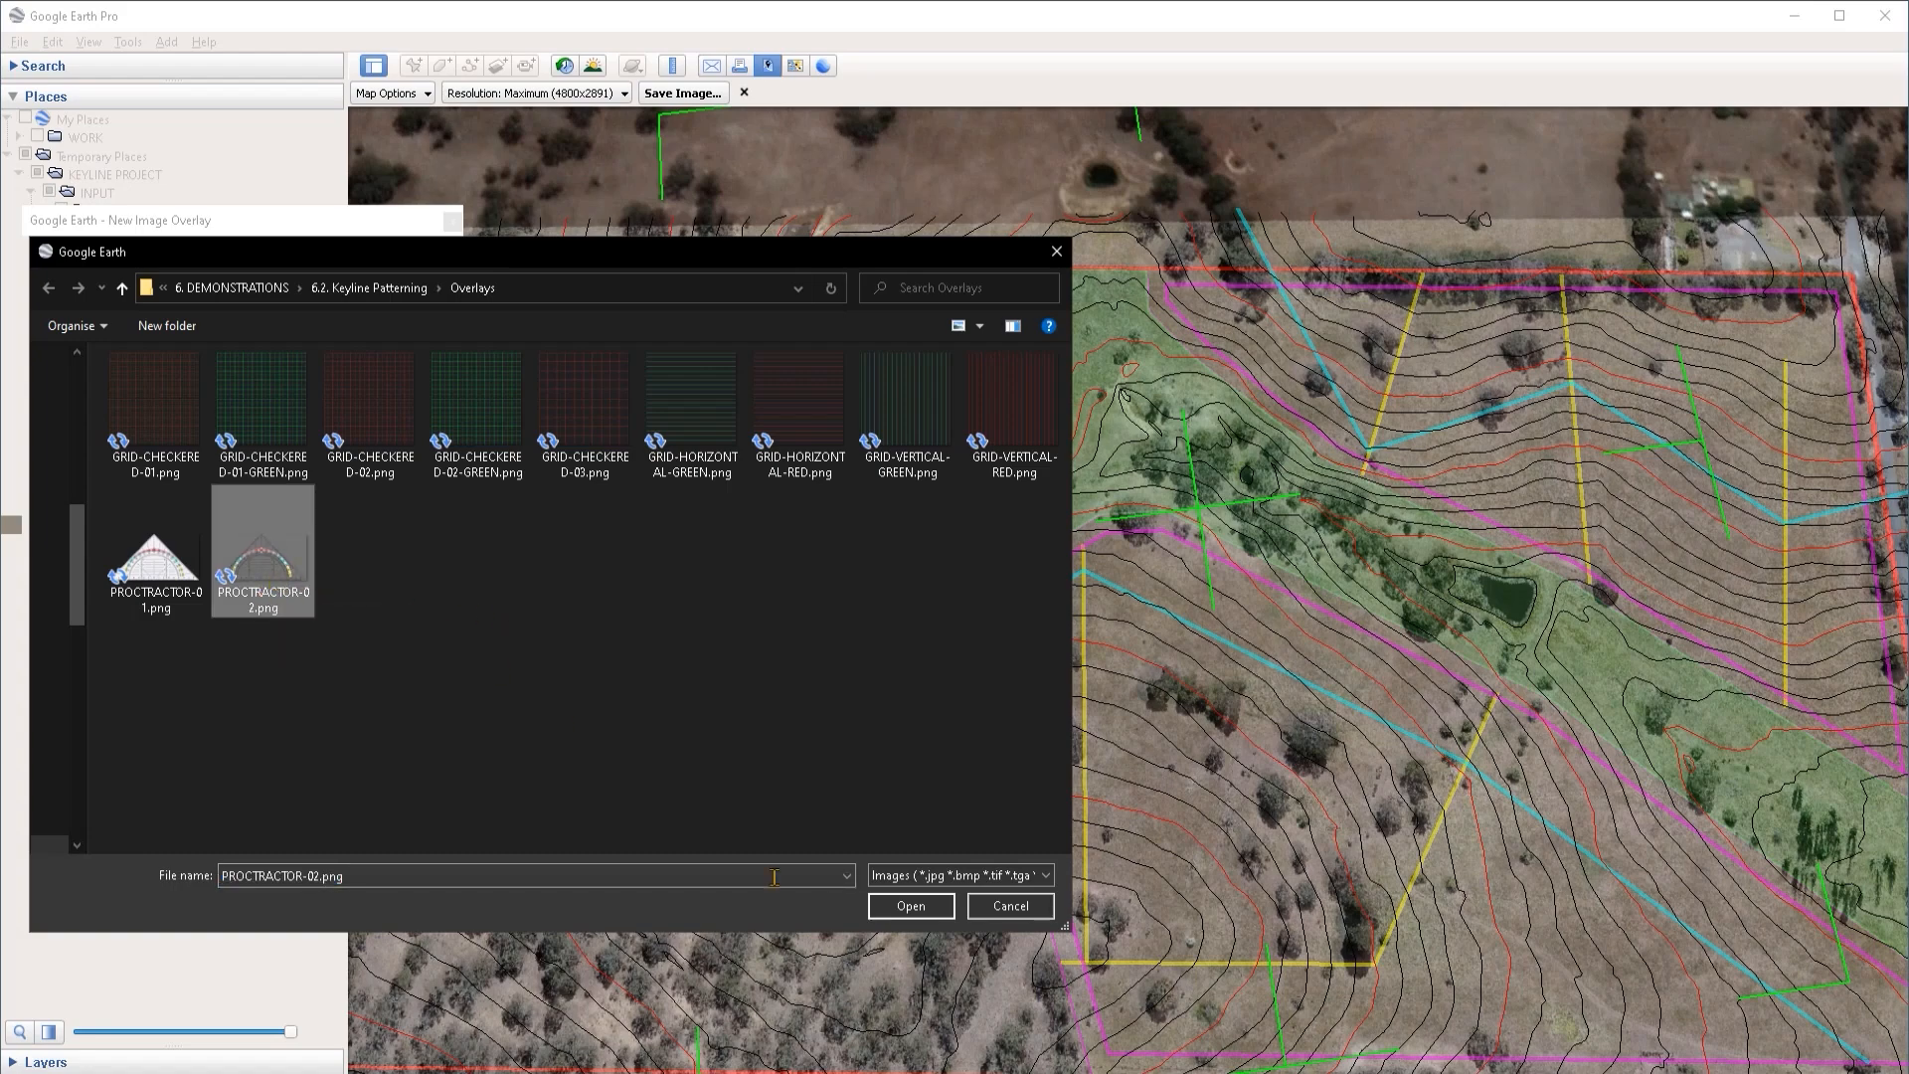
click(911, 906)
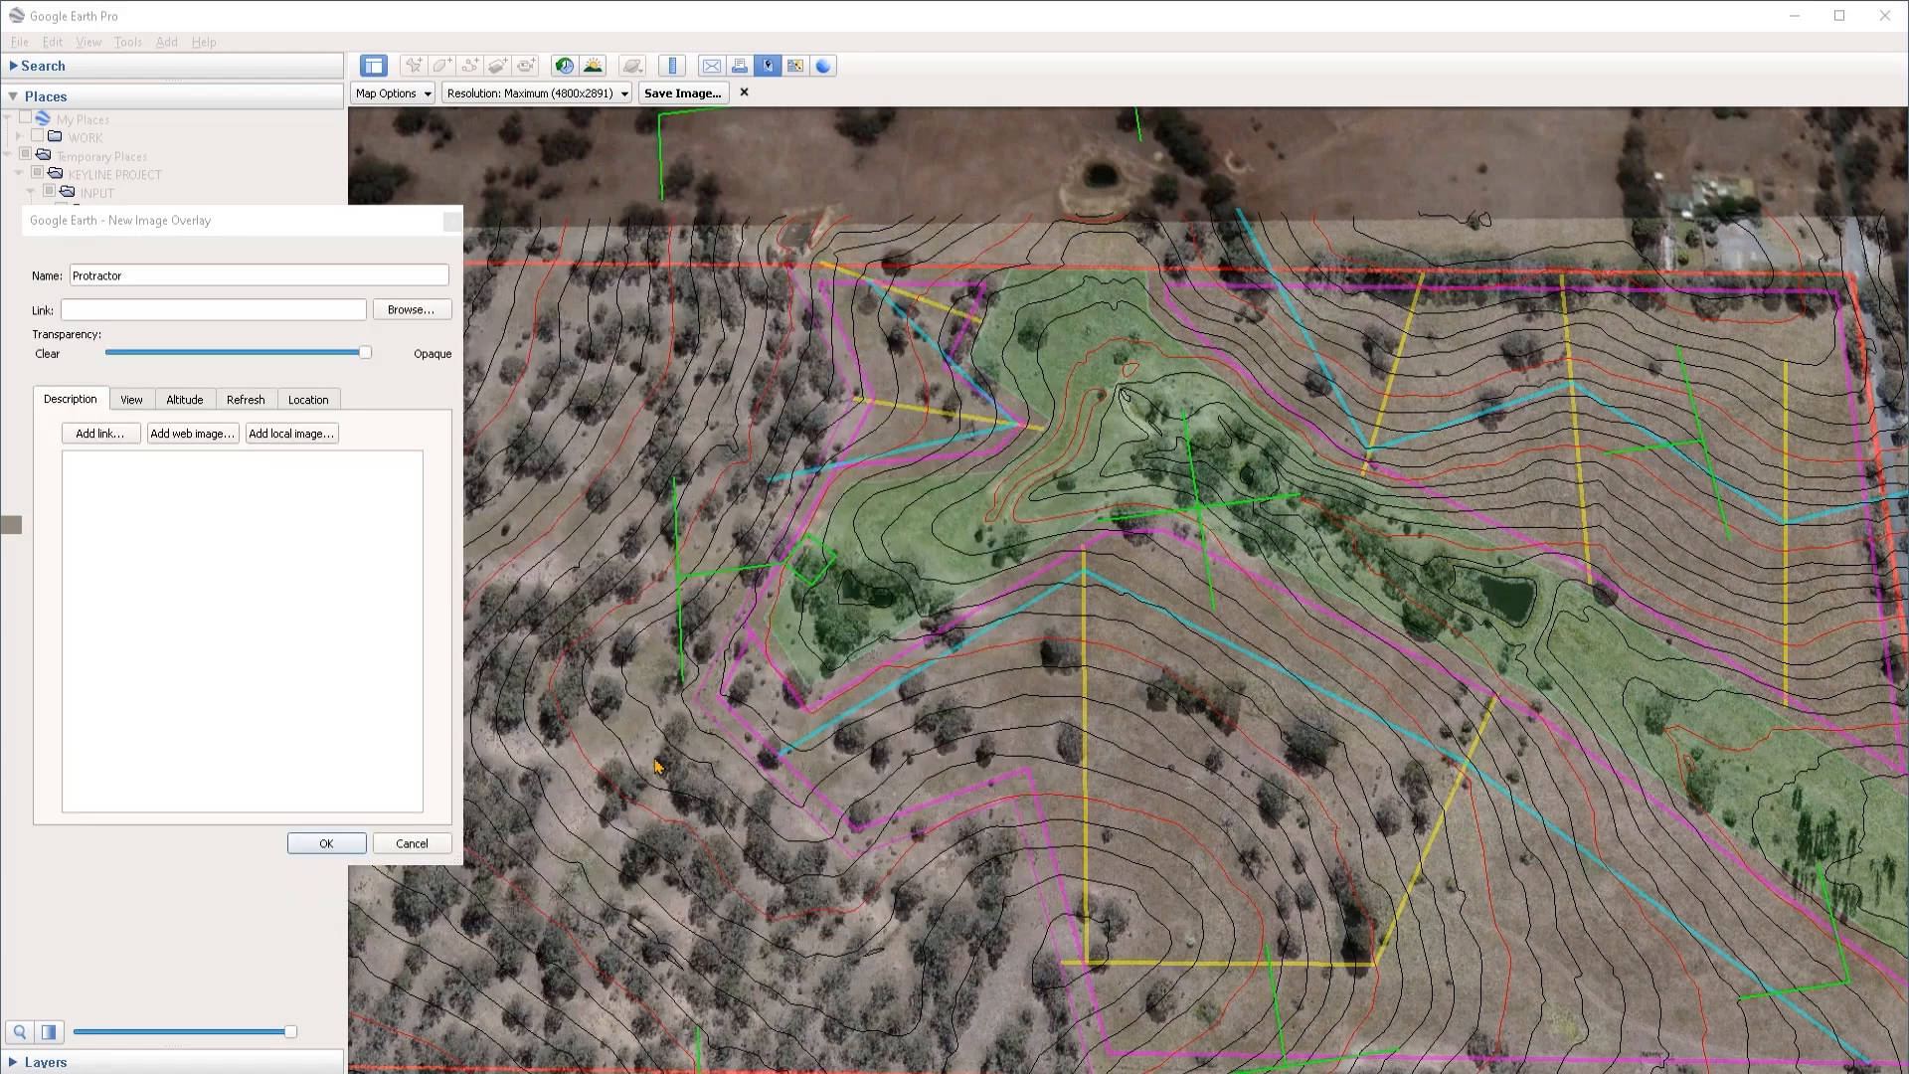
Step: Shrink the protractor overlay, place it just north of the property boundary, and save it
scroll(1096, 637, down, 3)
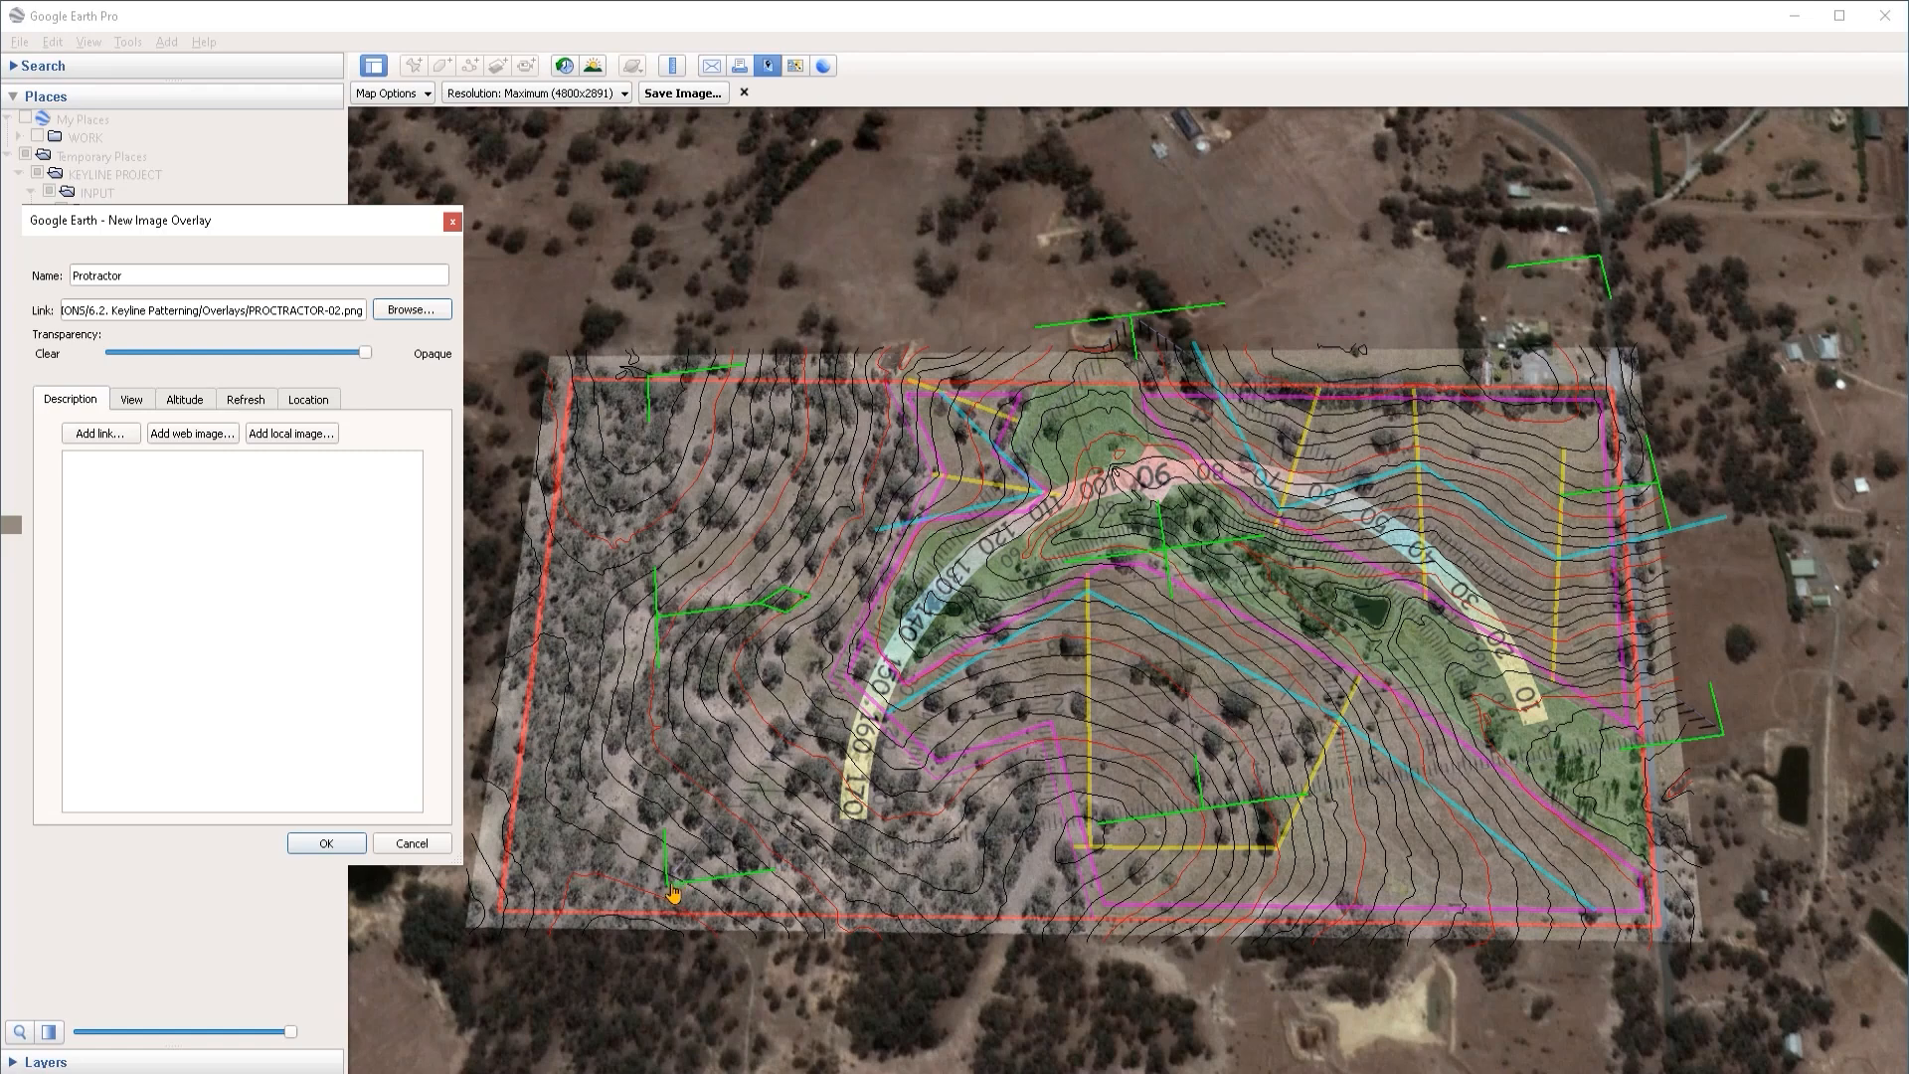
drag(673, 894, 944, 693)
drag(1159, 553, 1102, 257)
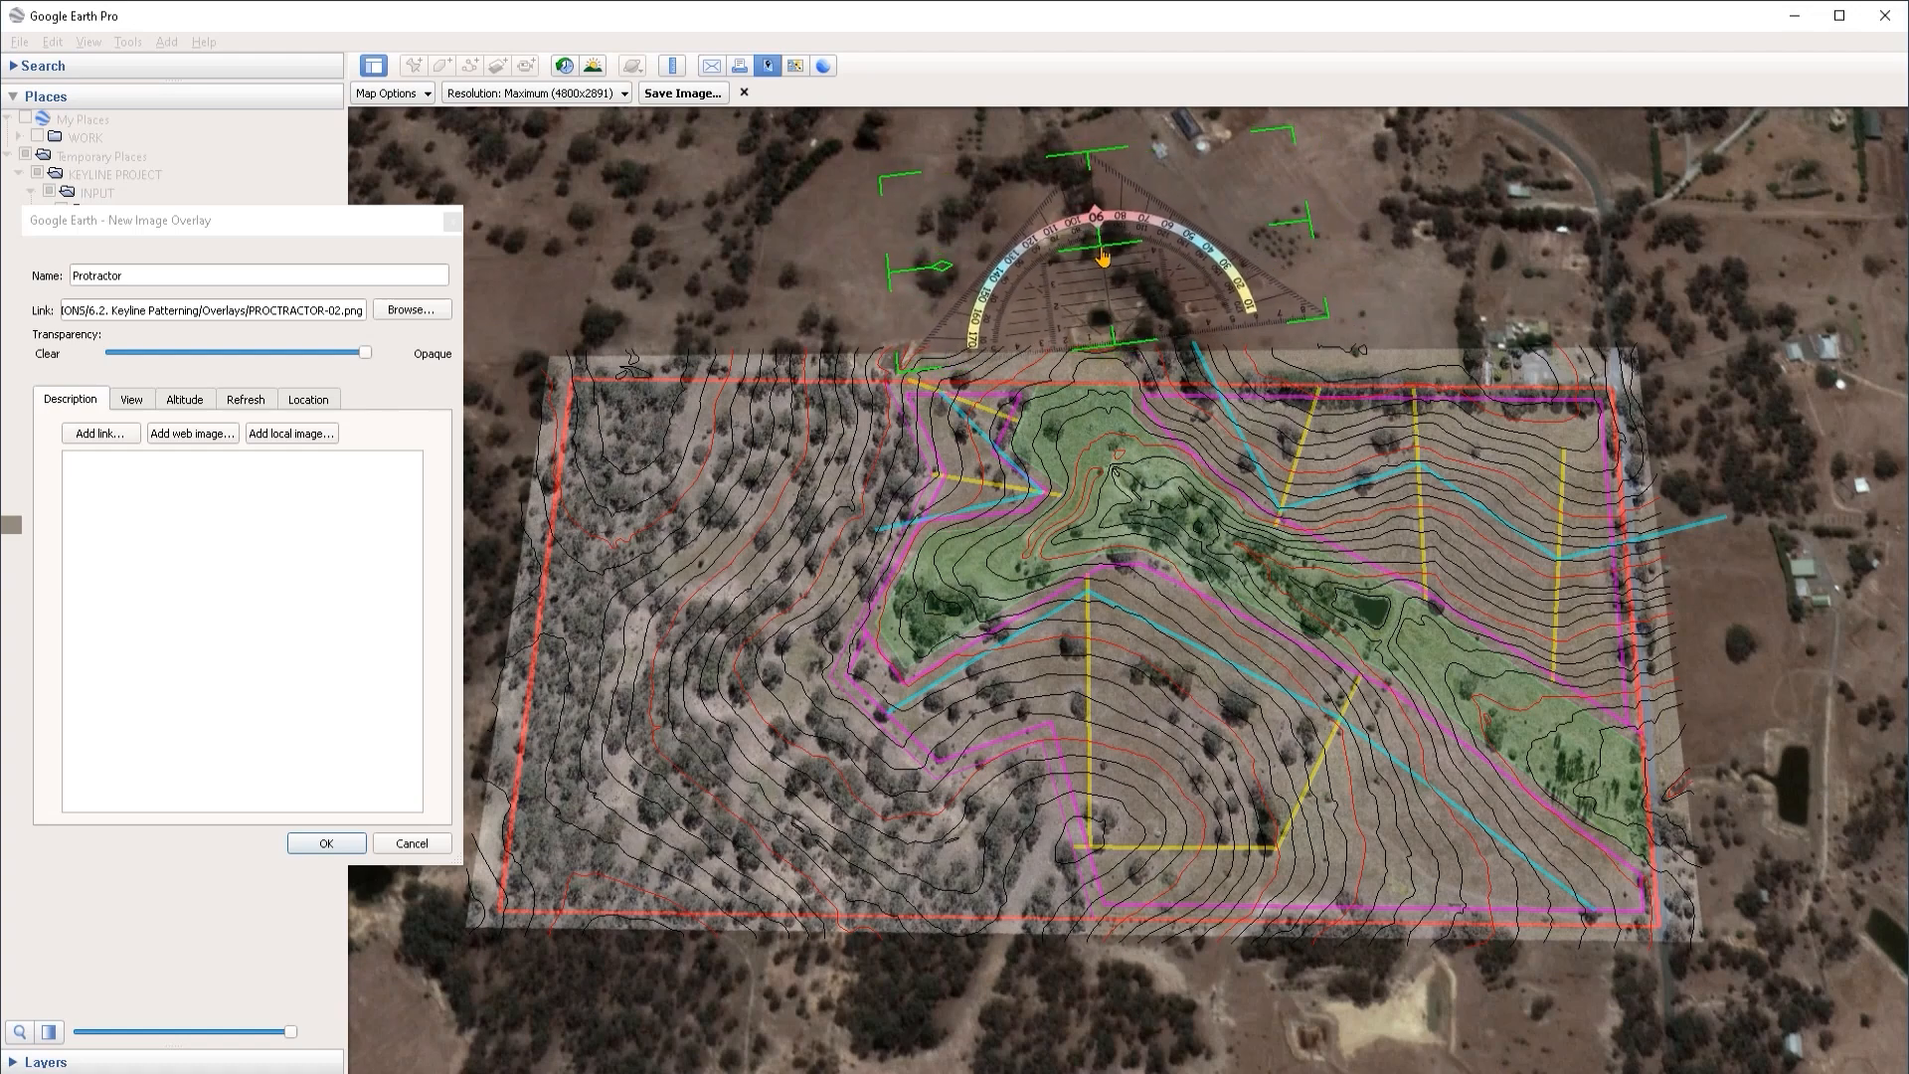
click(325, 842)
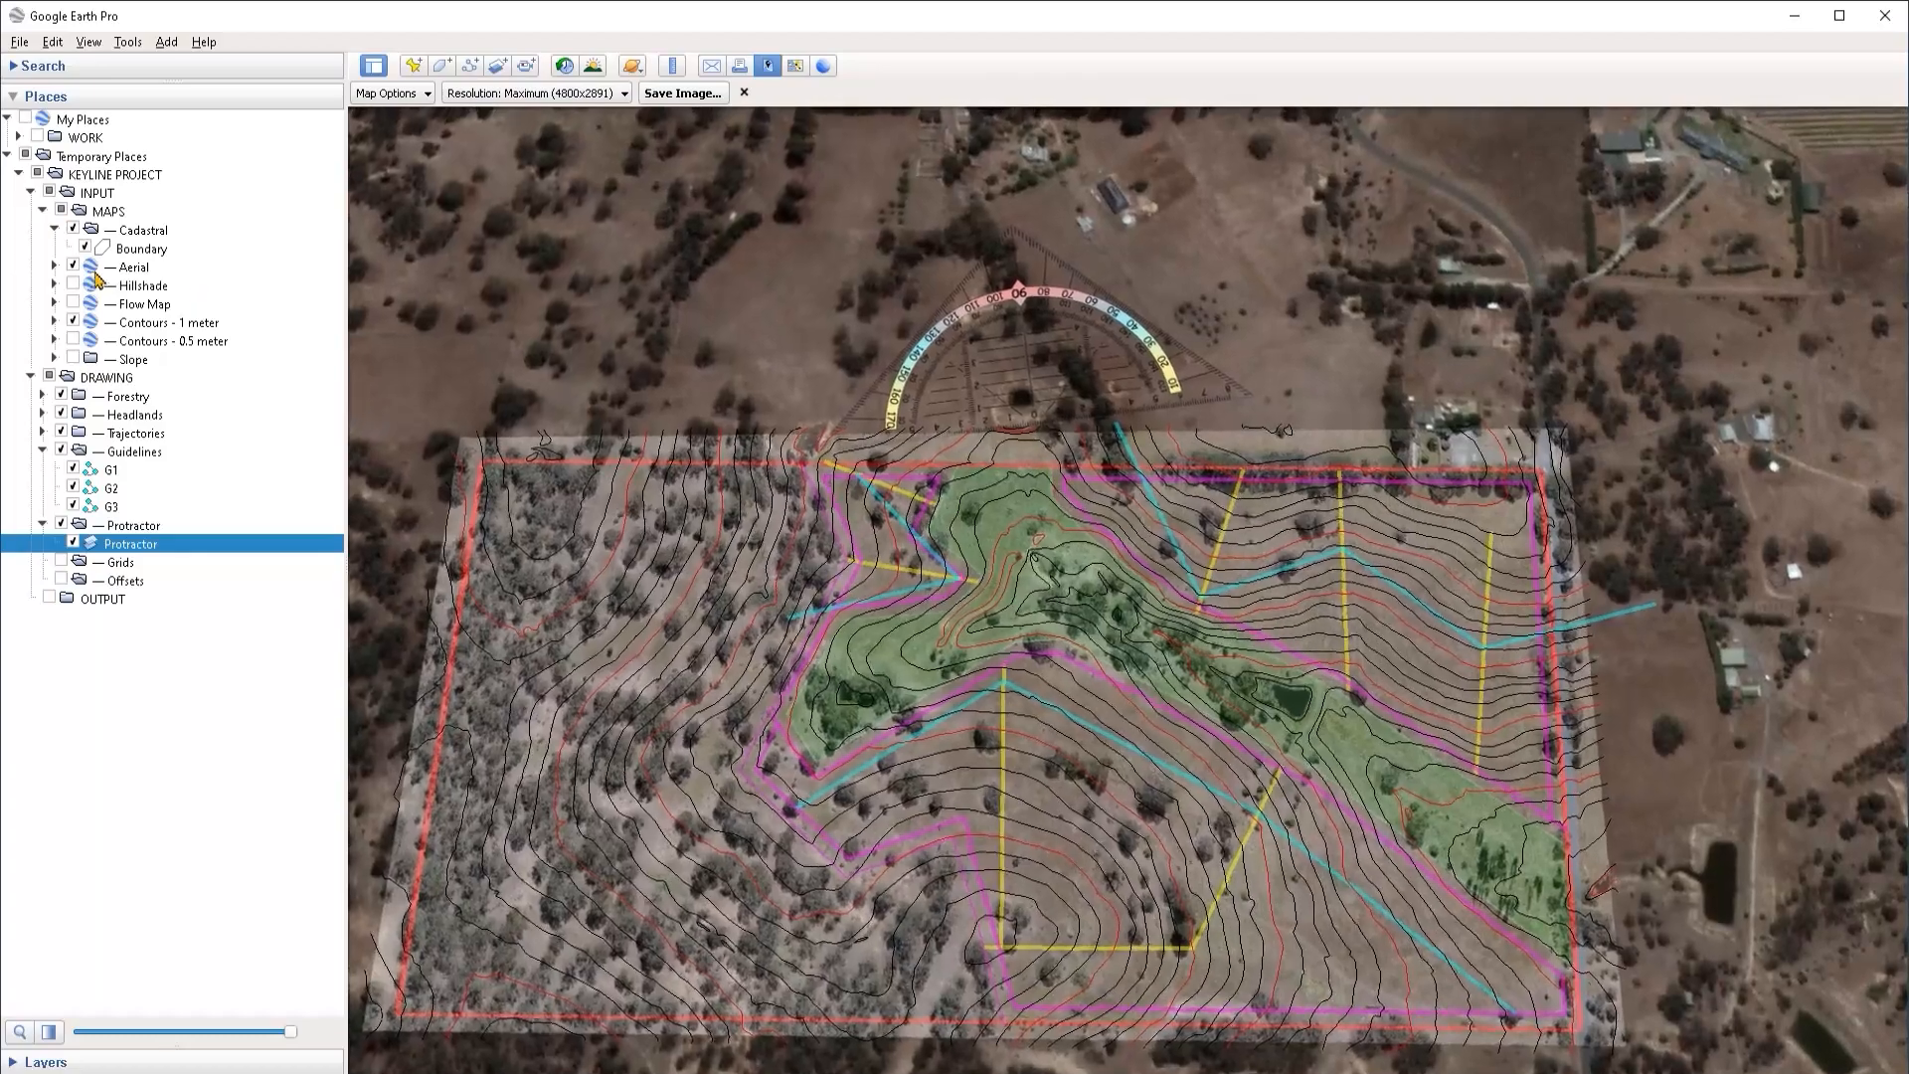
Step: Hide the Aerial and Contours - 1 meter layers and select the Protractor overlay
click(73, 265)
click(73, 322)
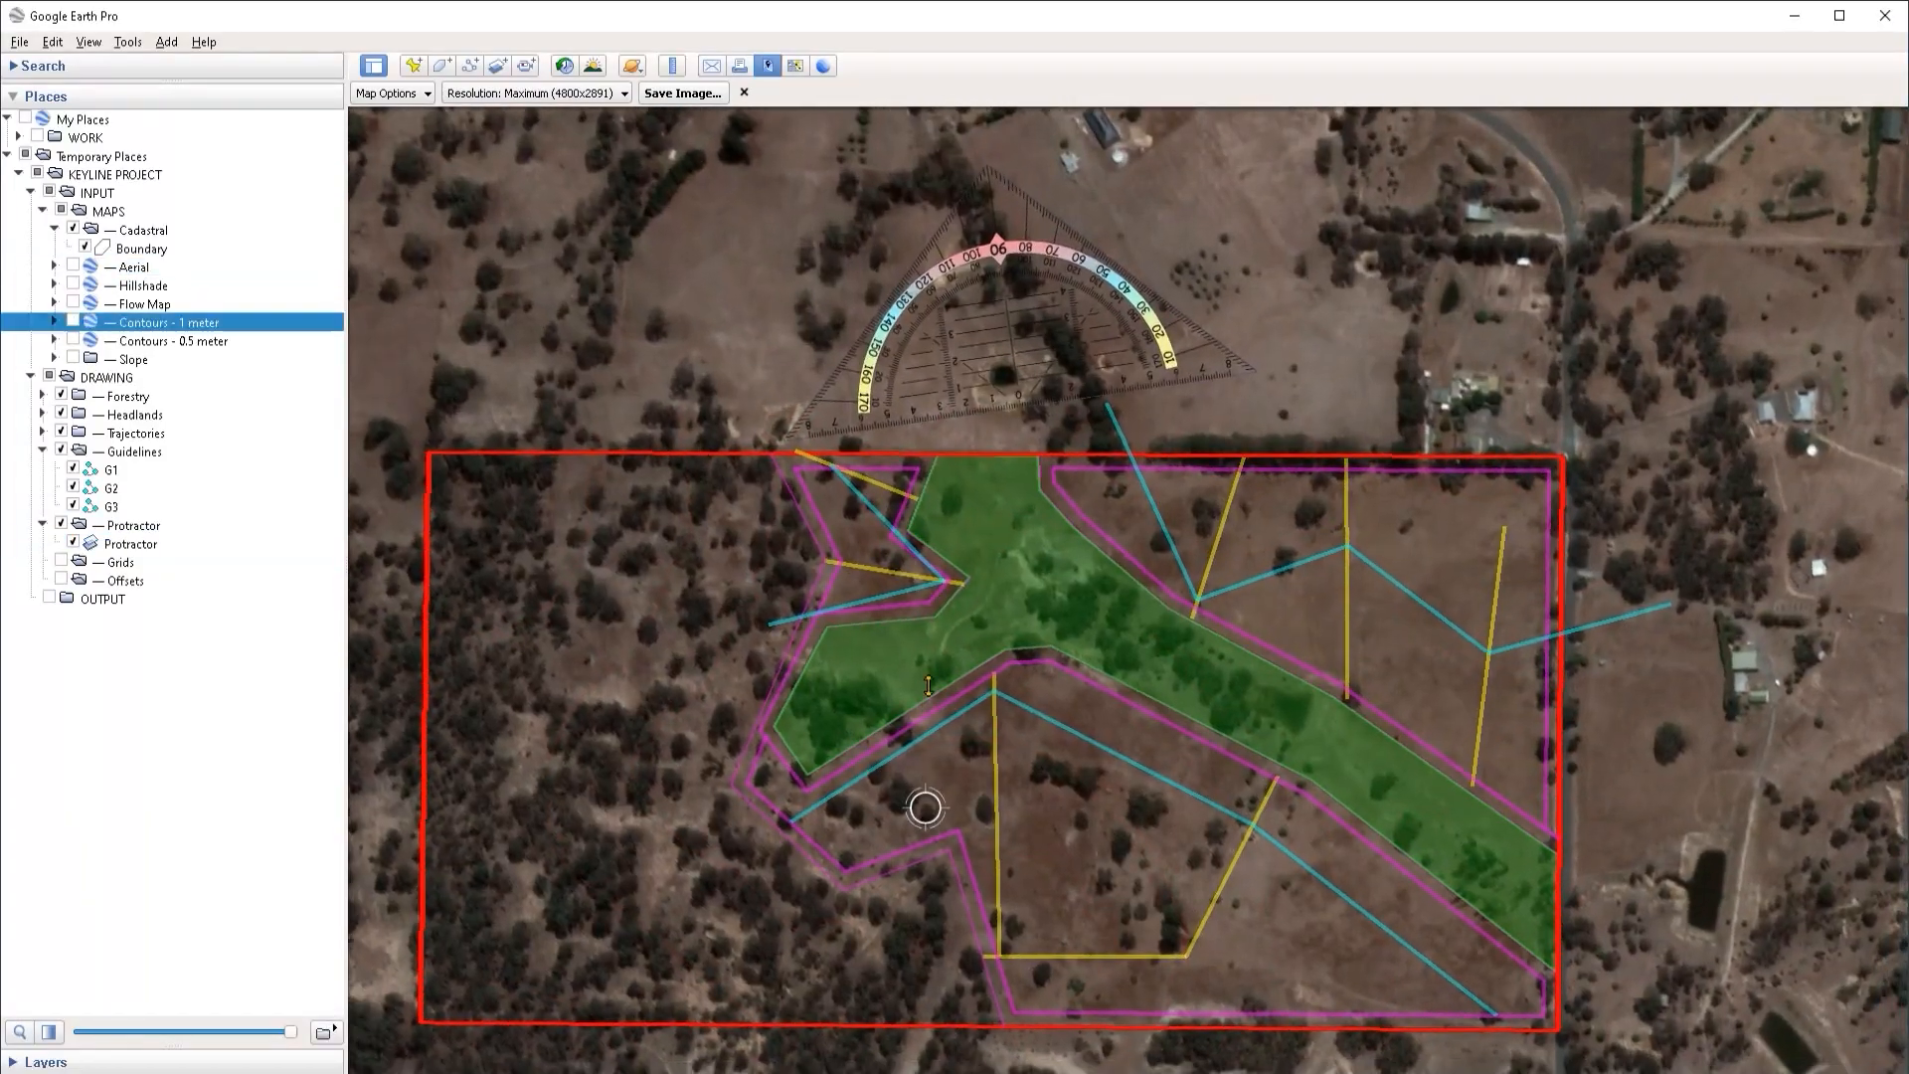
click(144, 547)
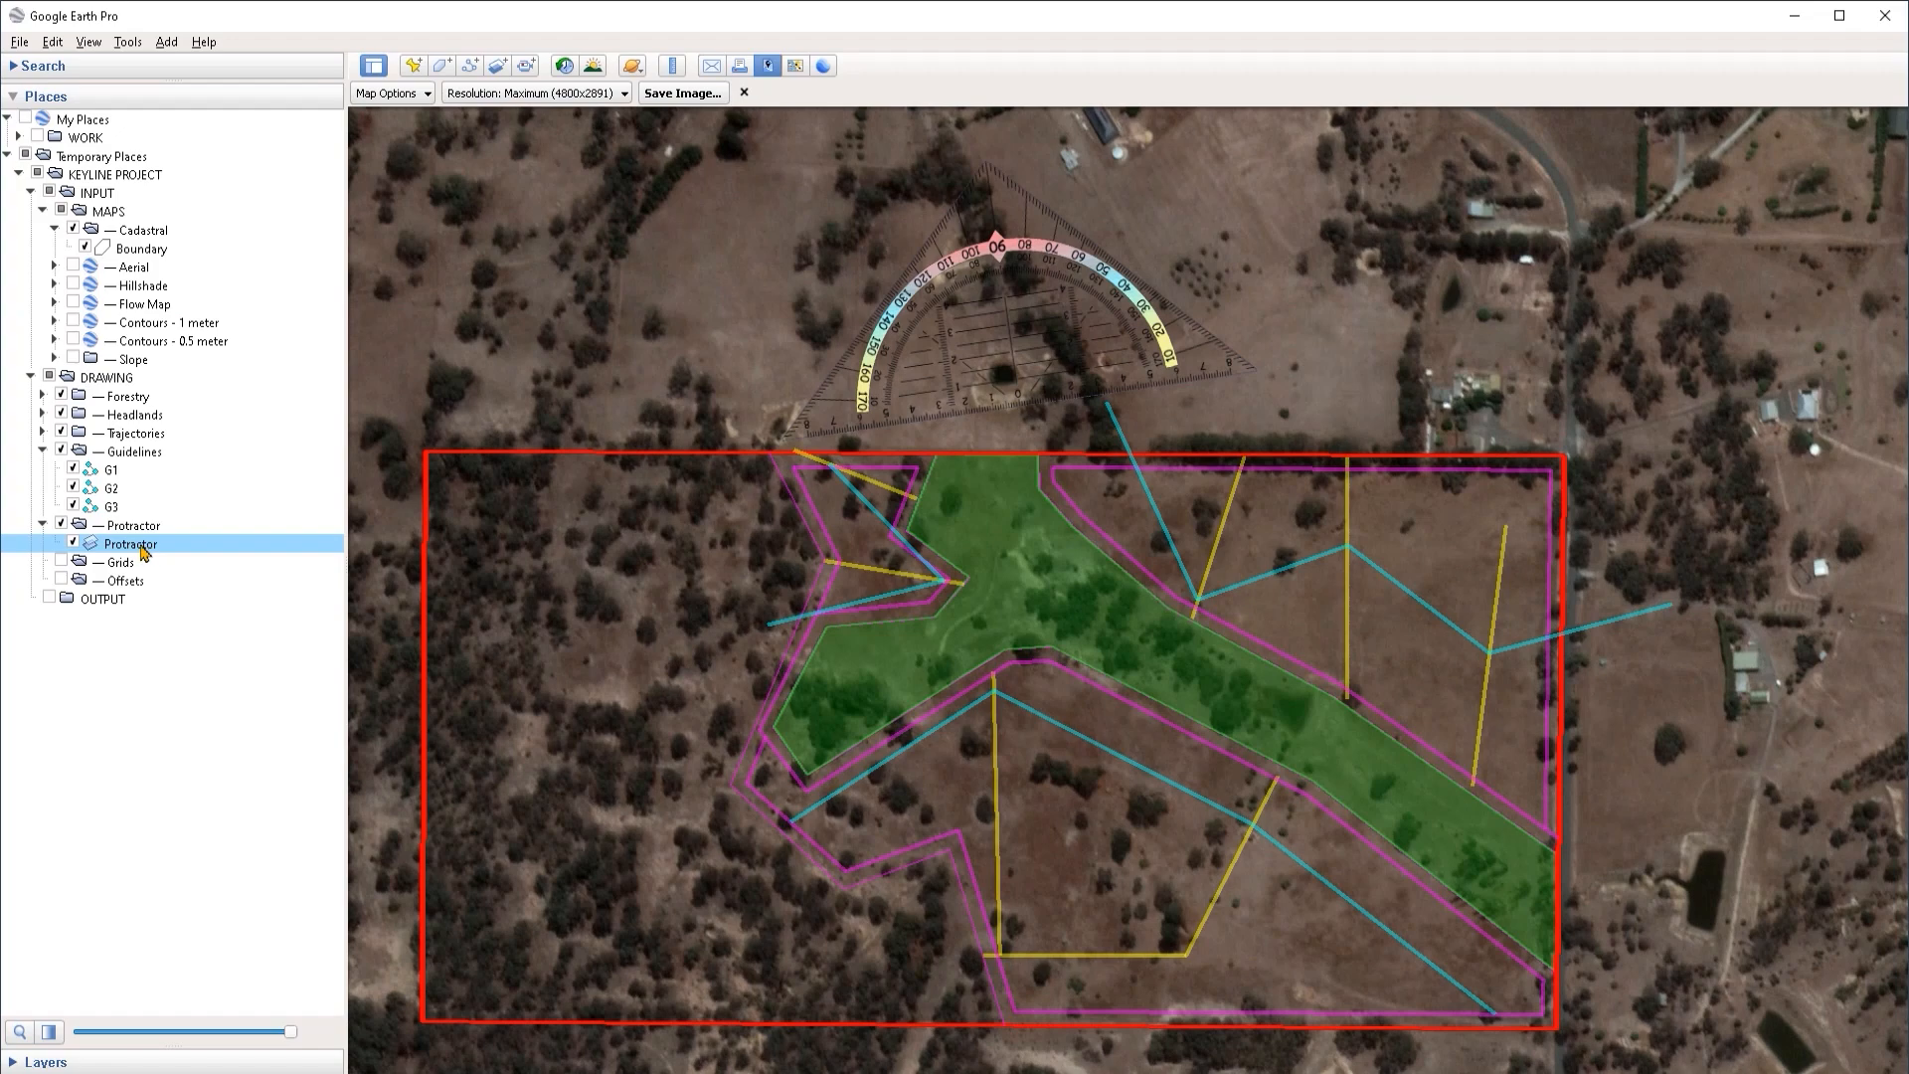
scroll(923, 753, up, 2)
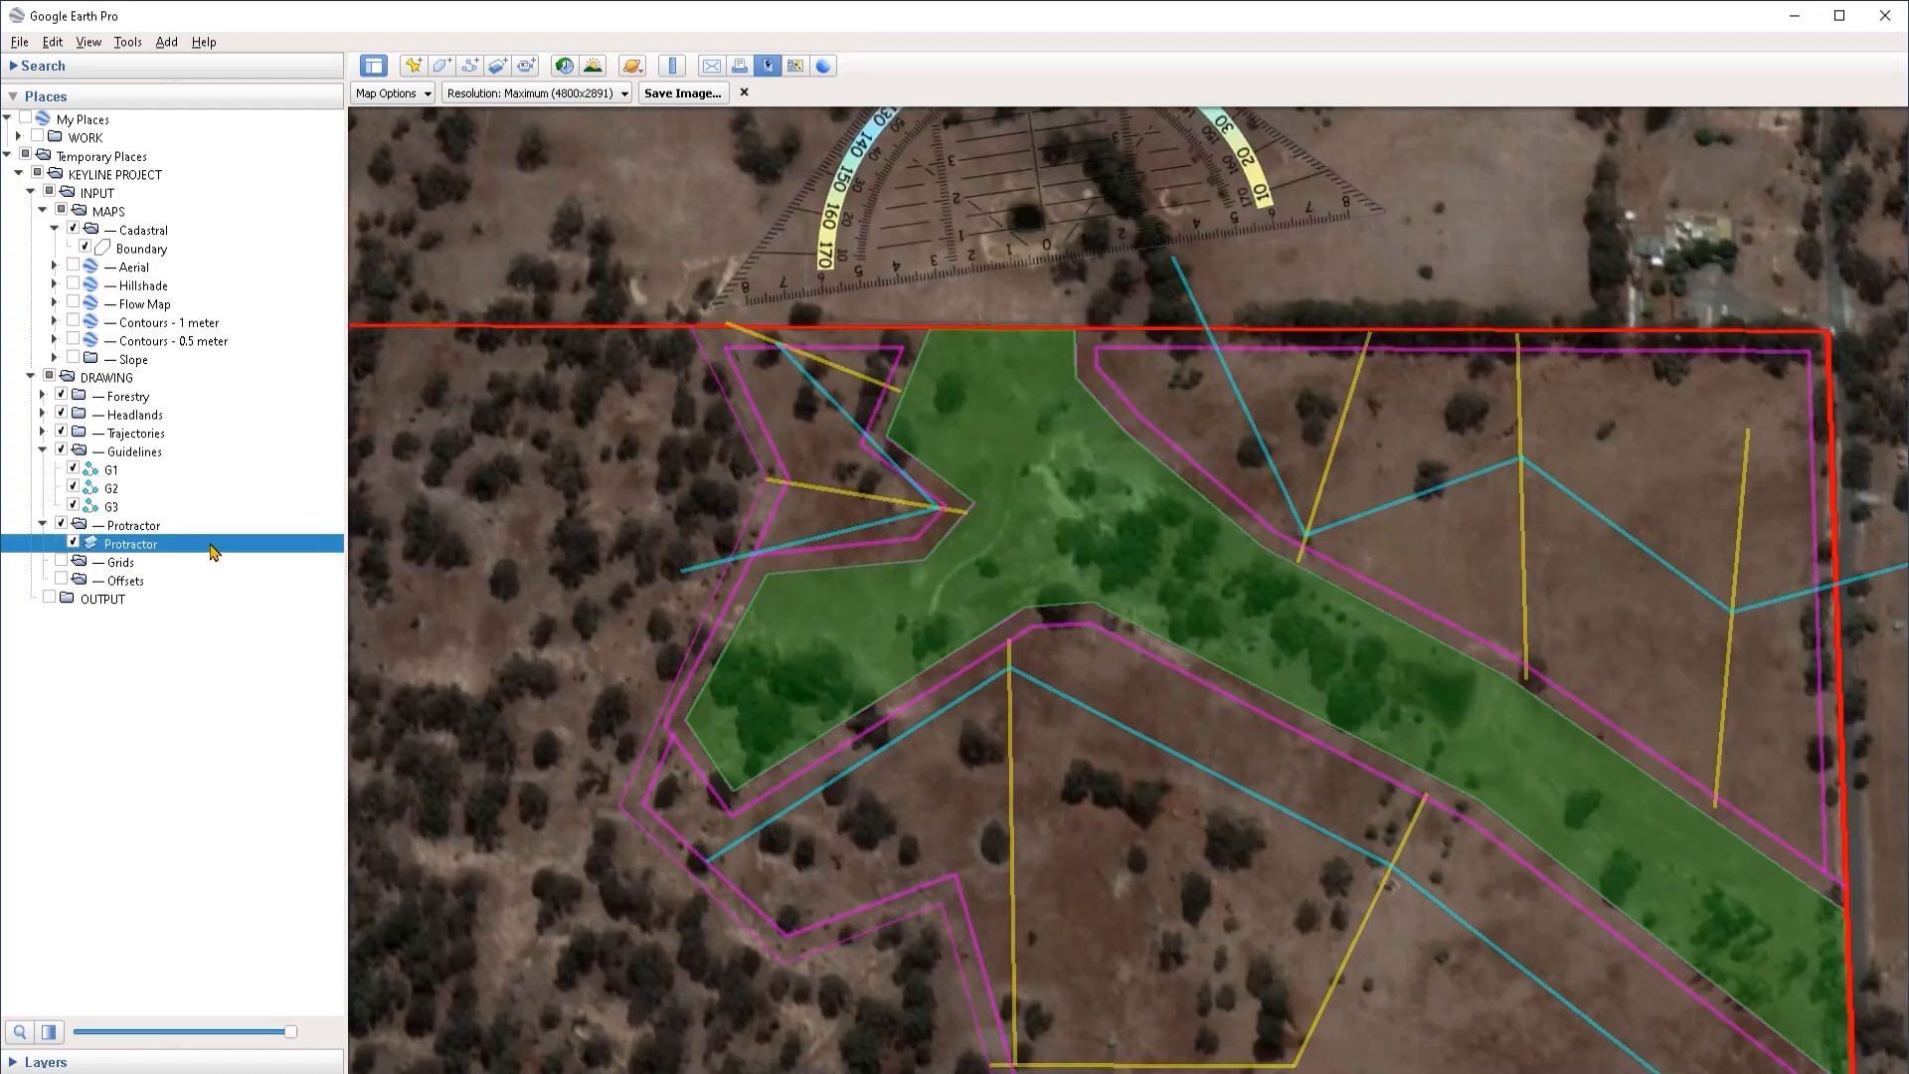
Step: Edit the protractor overlay so its origin sits on the southern guideline's vertex at T6 and its baseline follows the guideline's western leg
right_click(254, 544)
click(284, 827)
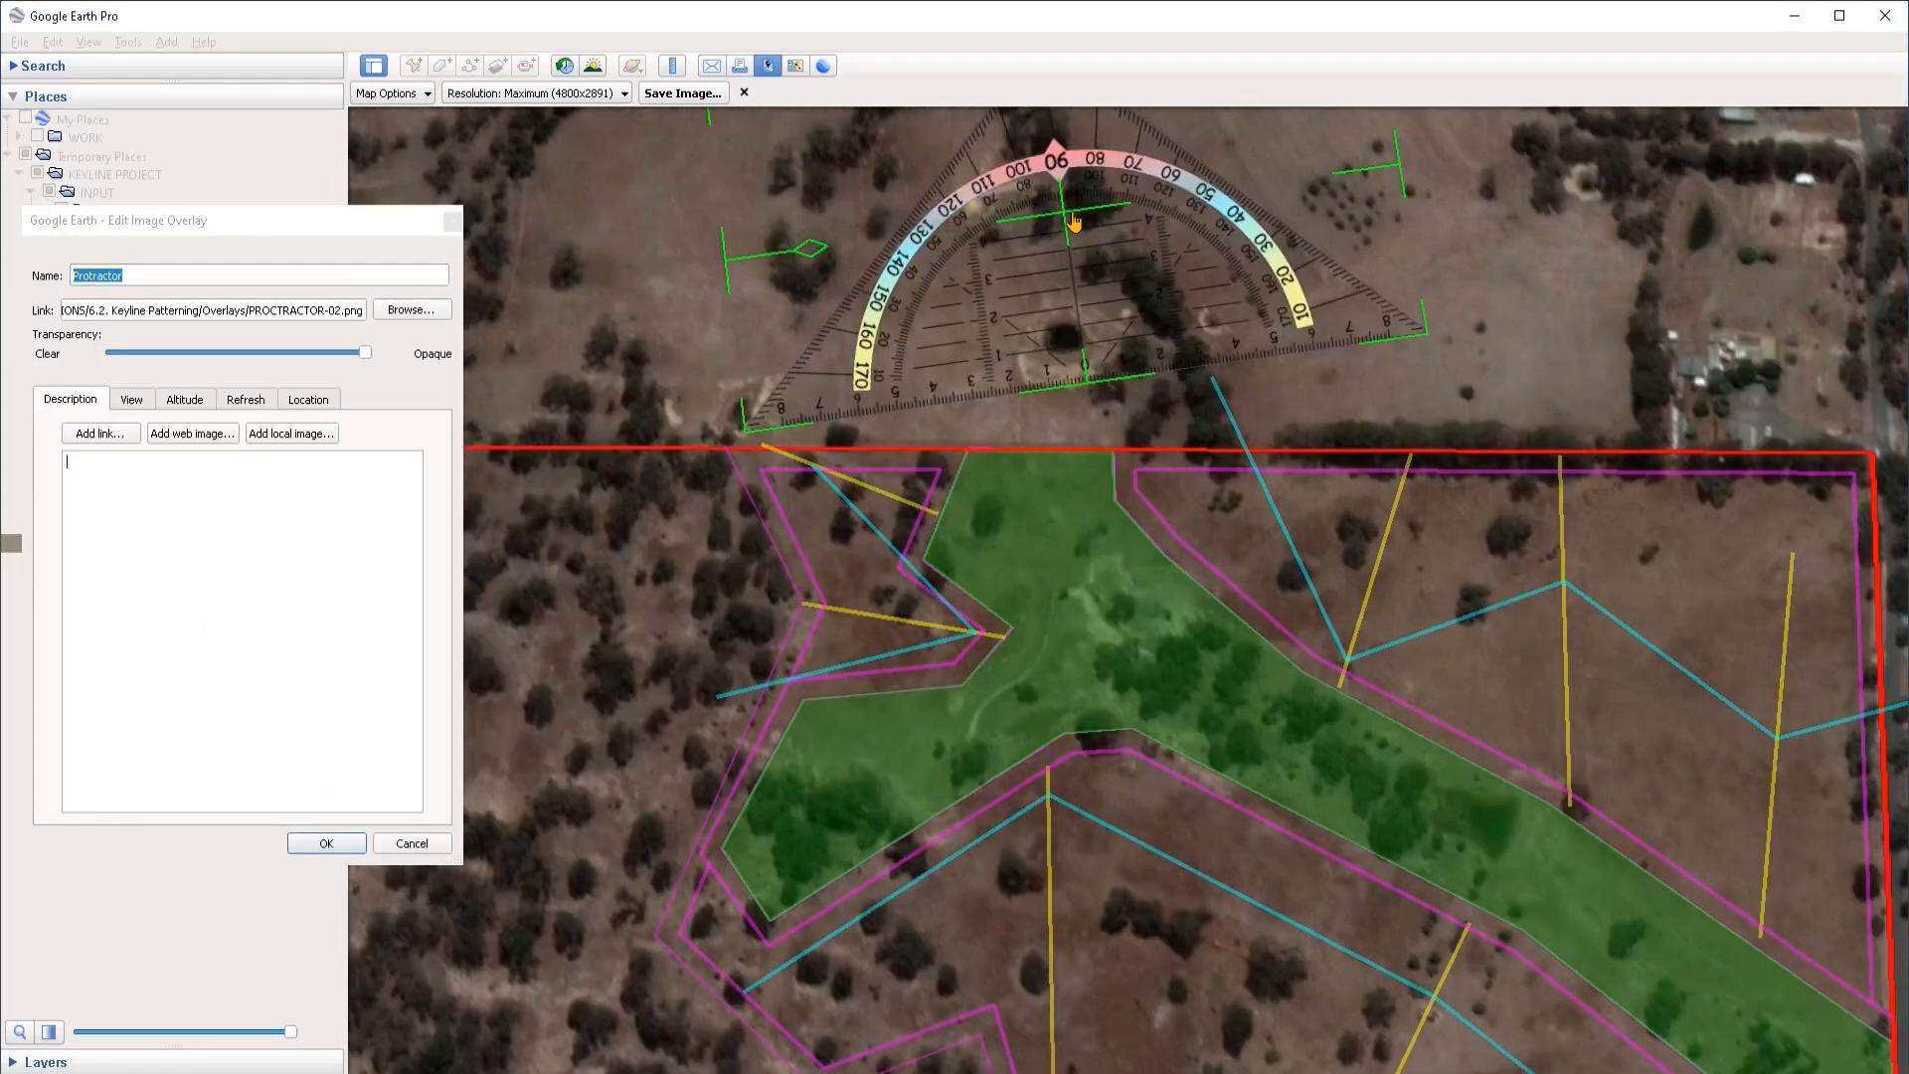
drag(1068, 223, 1192, 670)
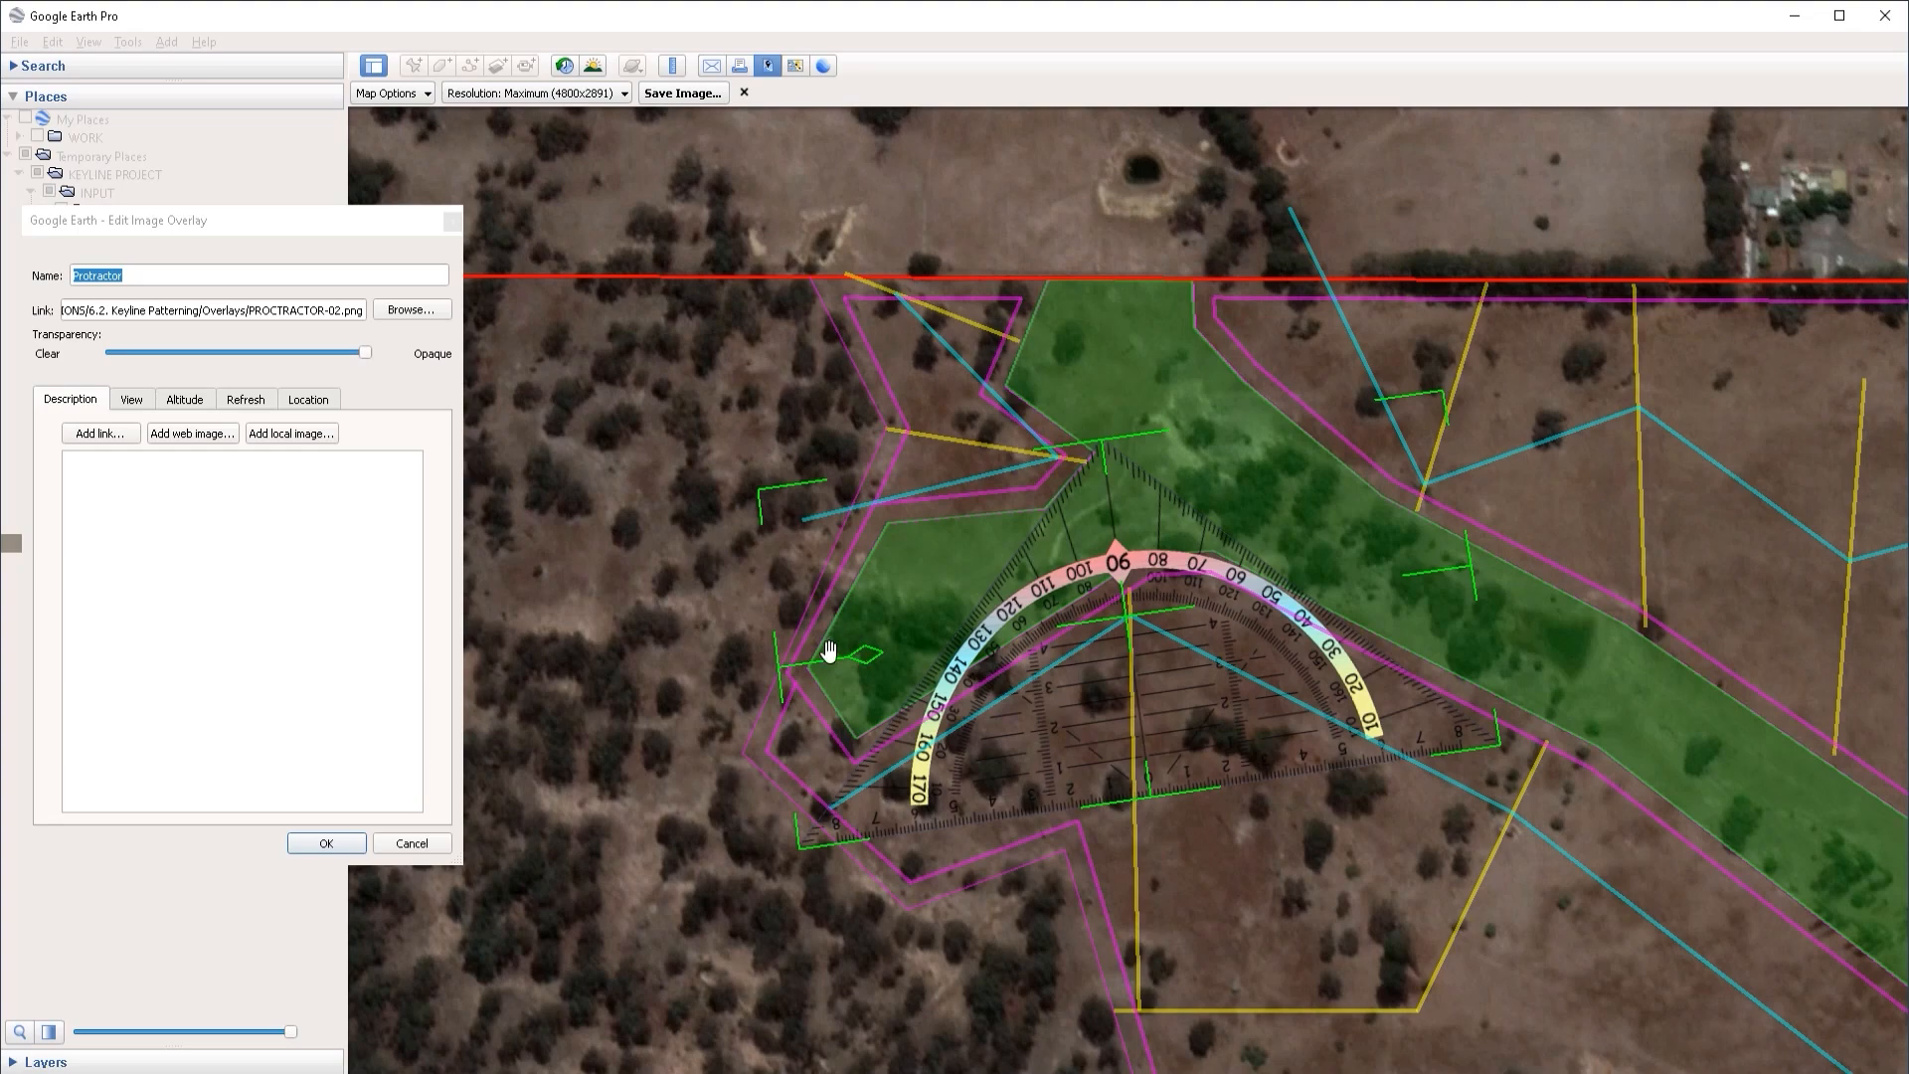
drag(864, 665, 1244, 549)
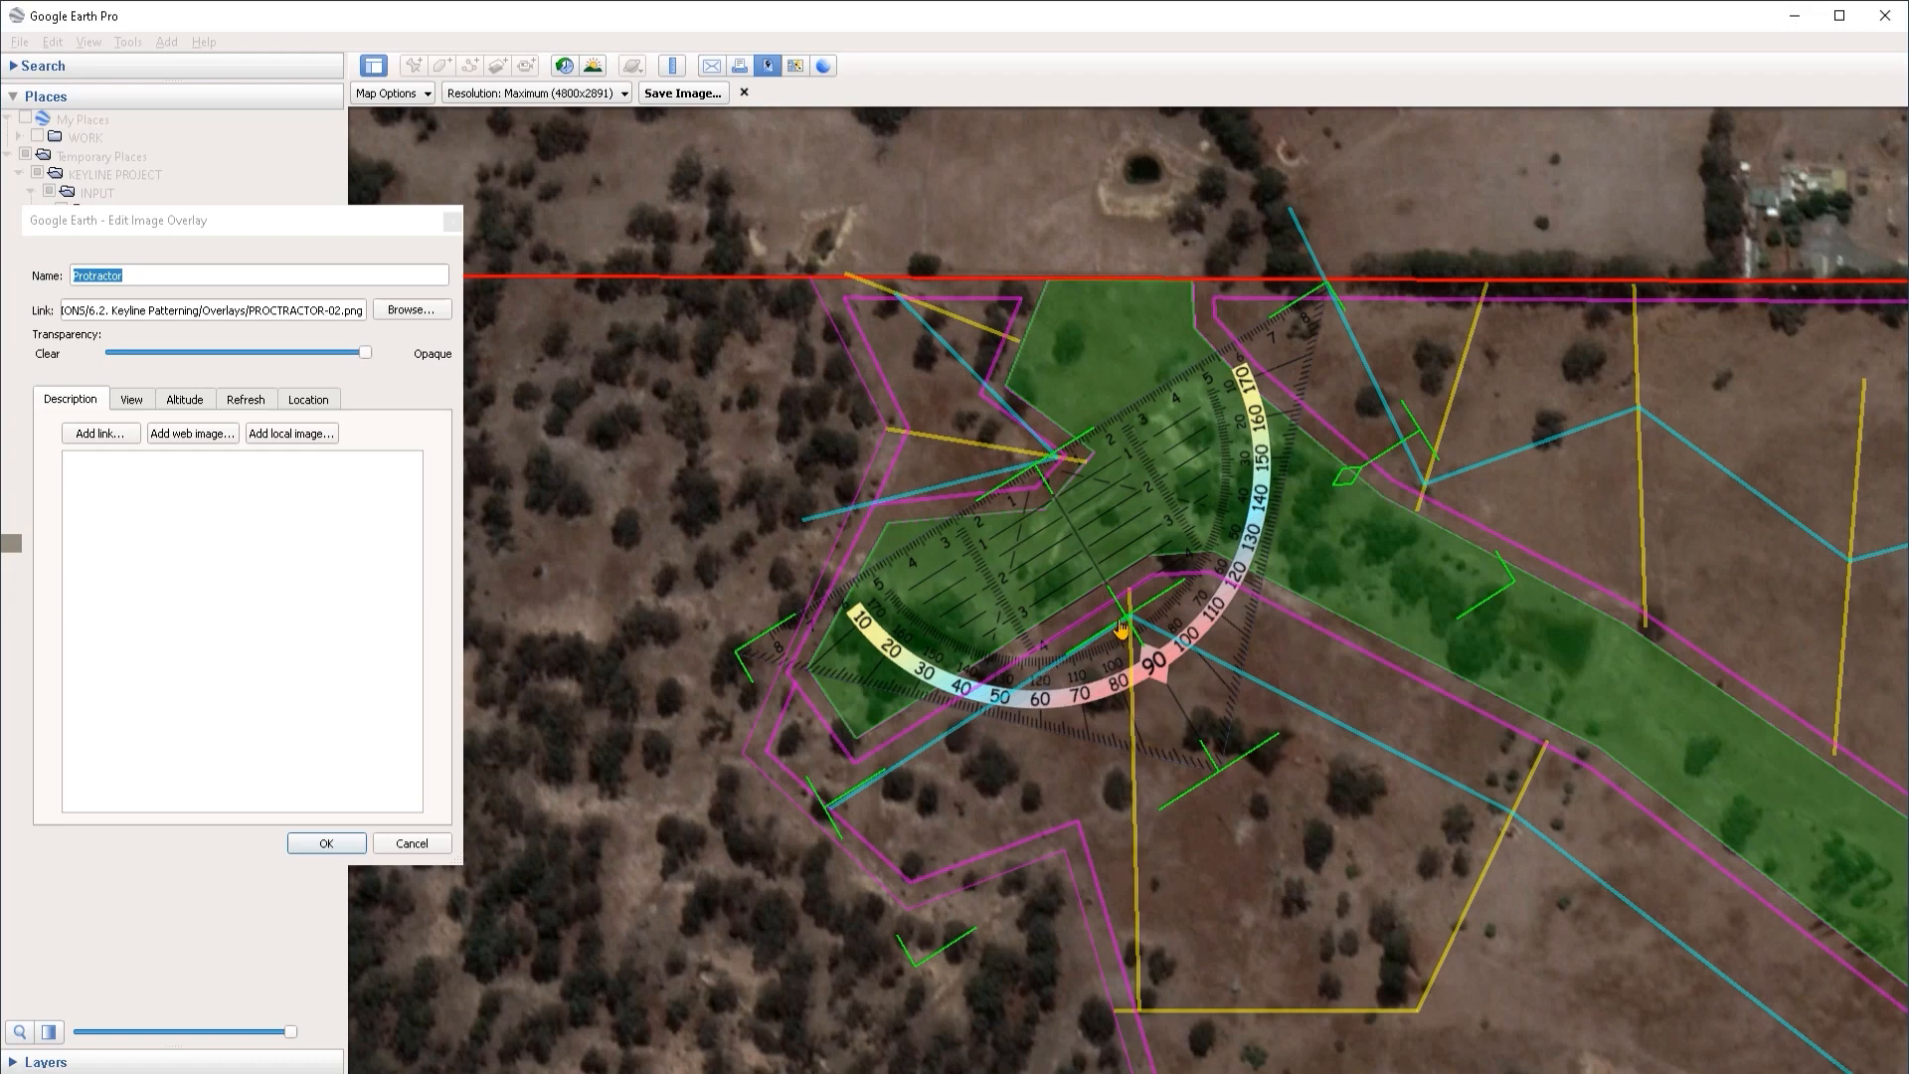
drag(1120, 629, 1222, 785)
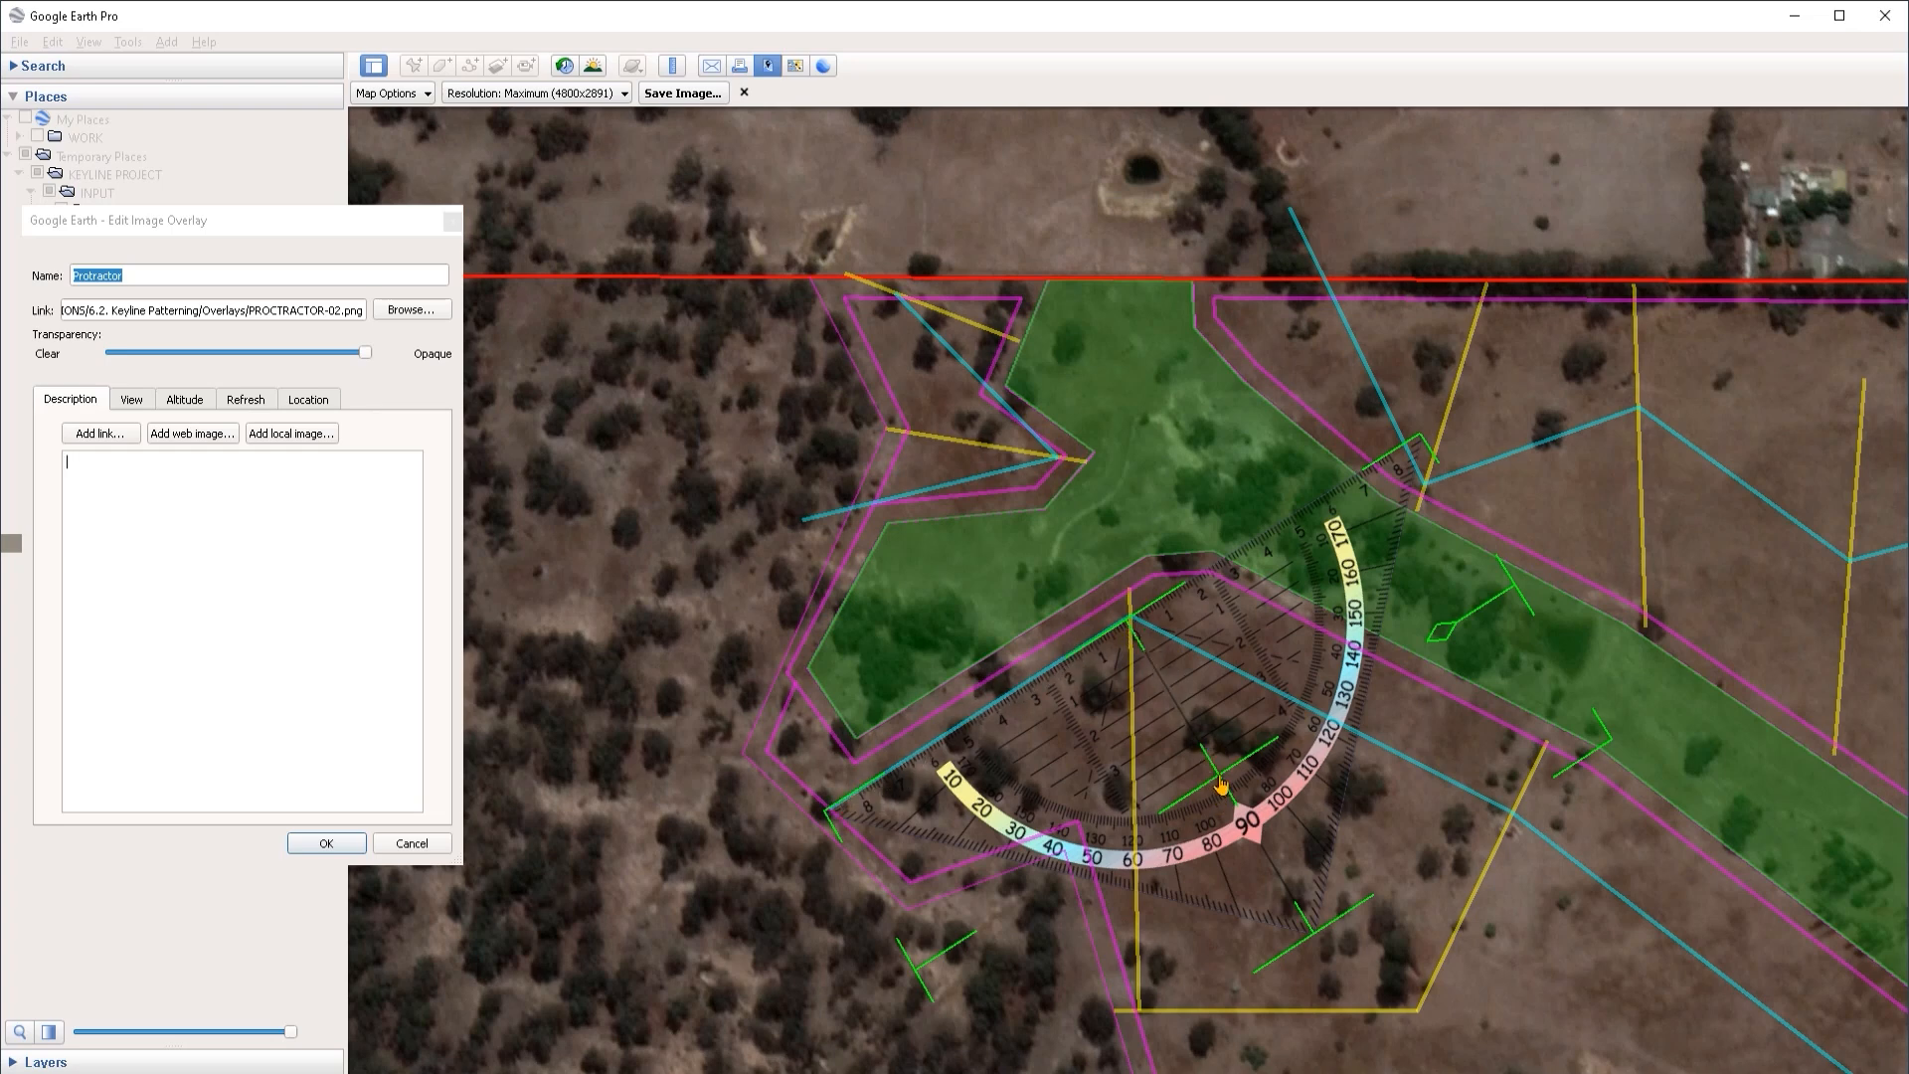
drag(1222, 786, 1226, 781)
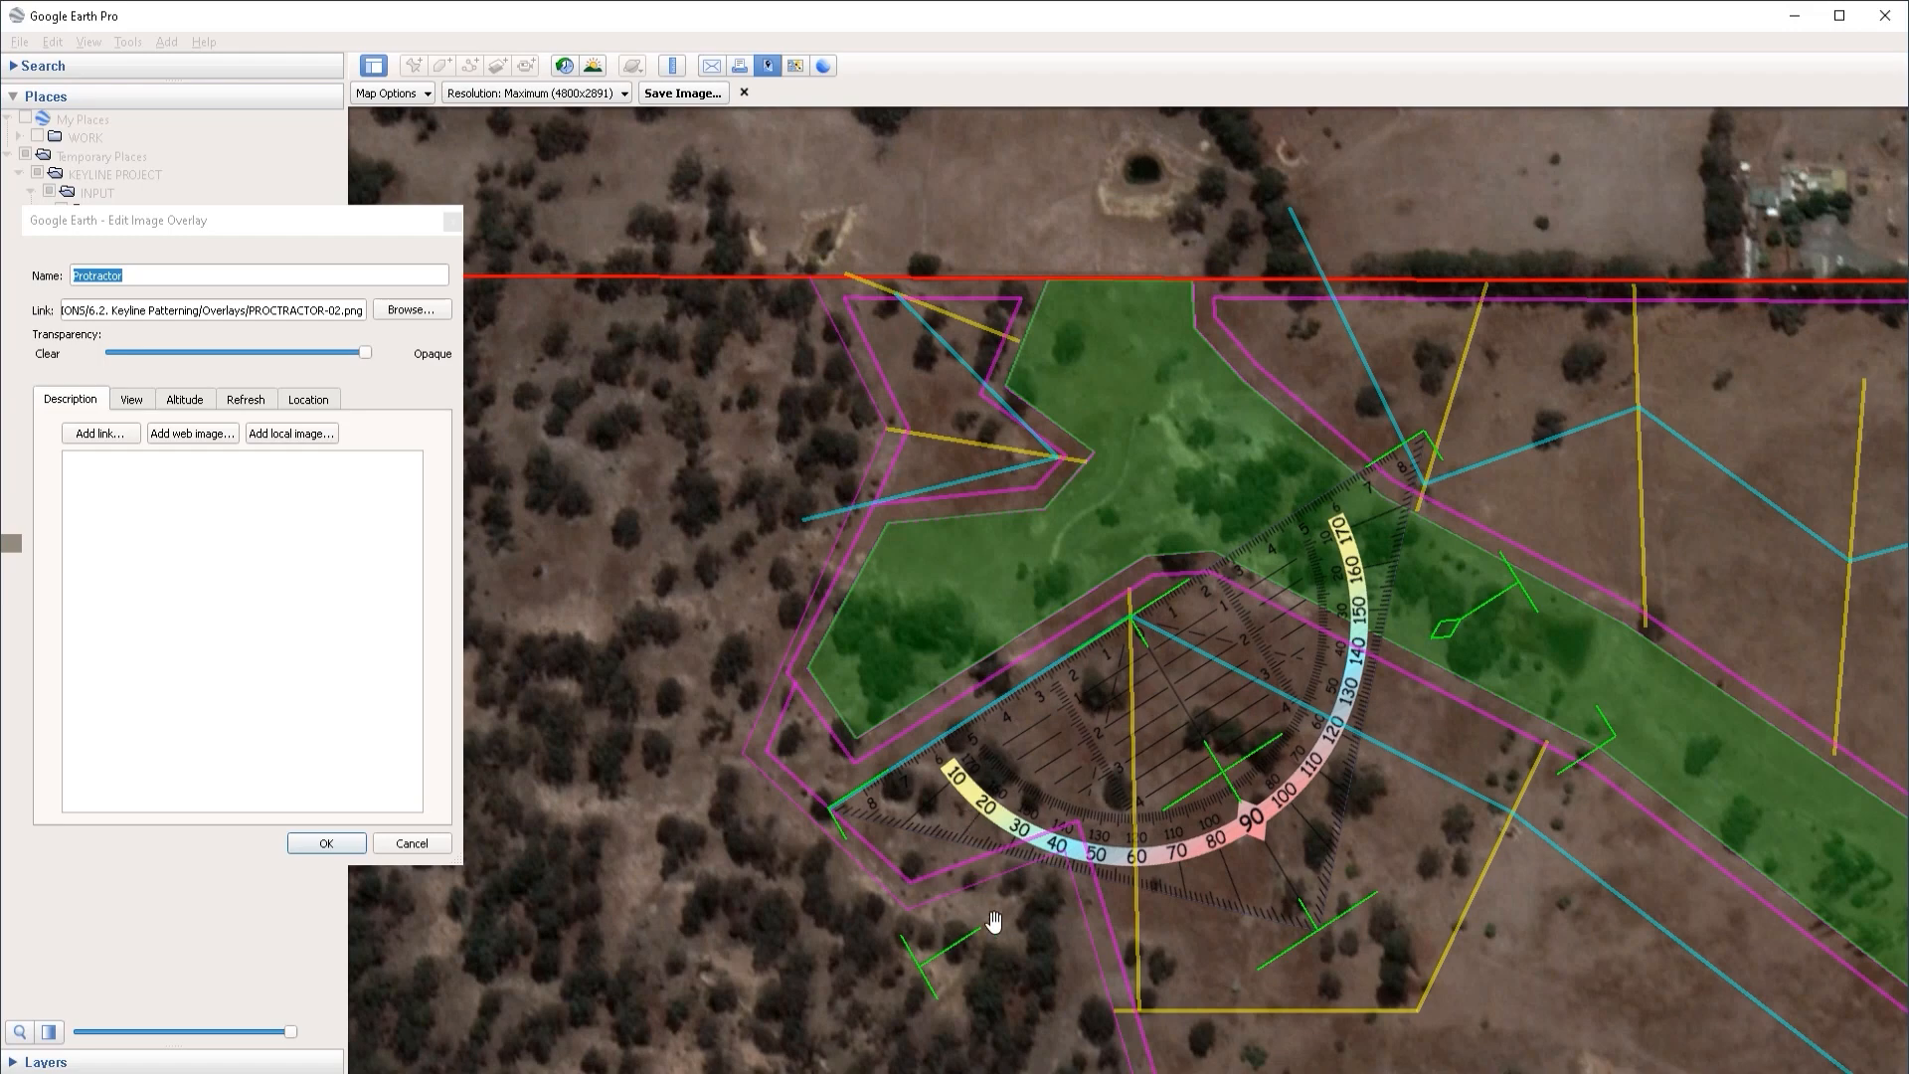
click(327, 844)
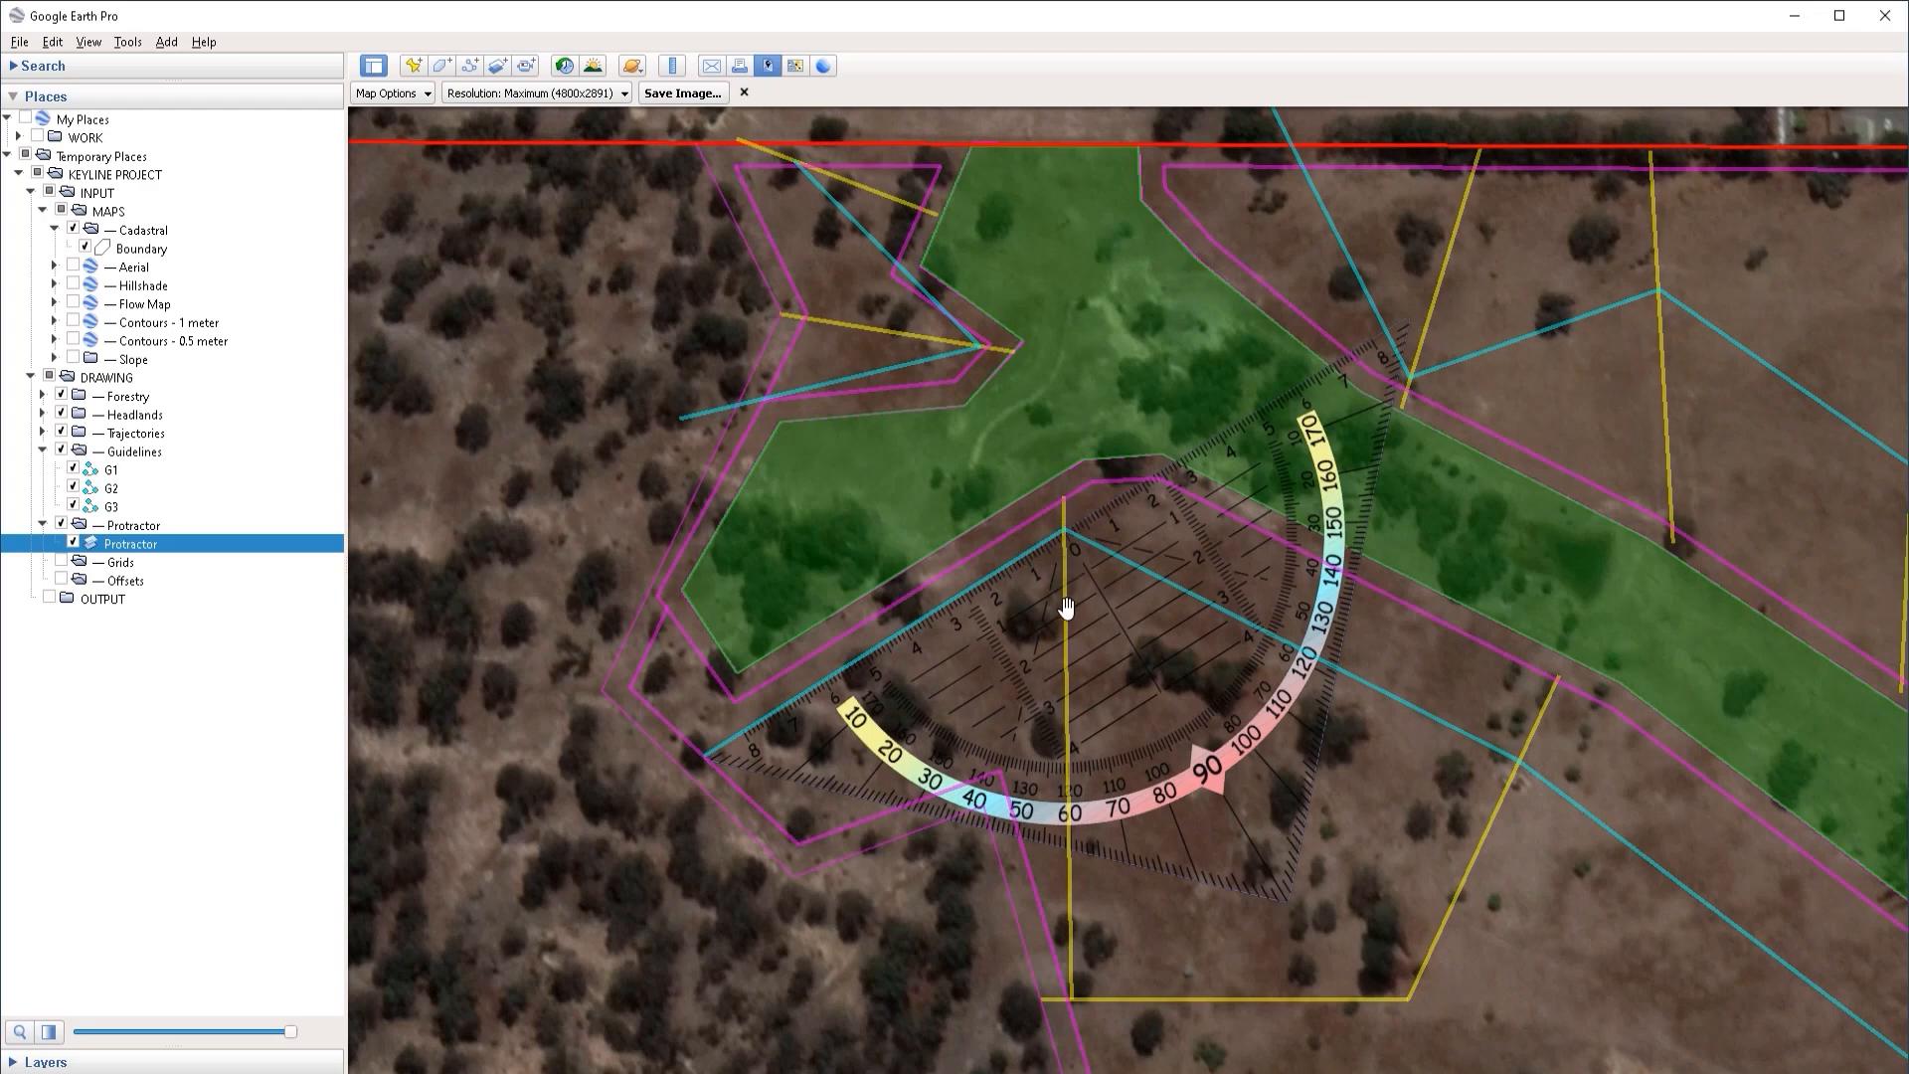
Step: Edit trajectory T6, fine-tuning its southern end on T7's western leg so the line crosses the protractor's 60° mark
scroll(1072, 847, up, 2)
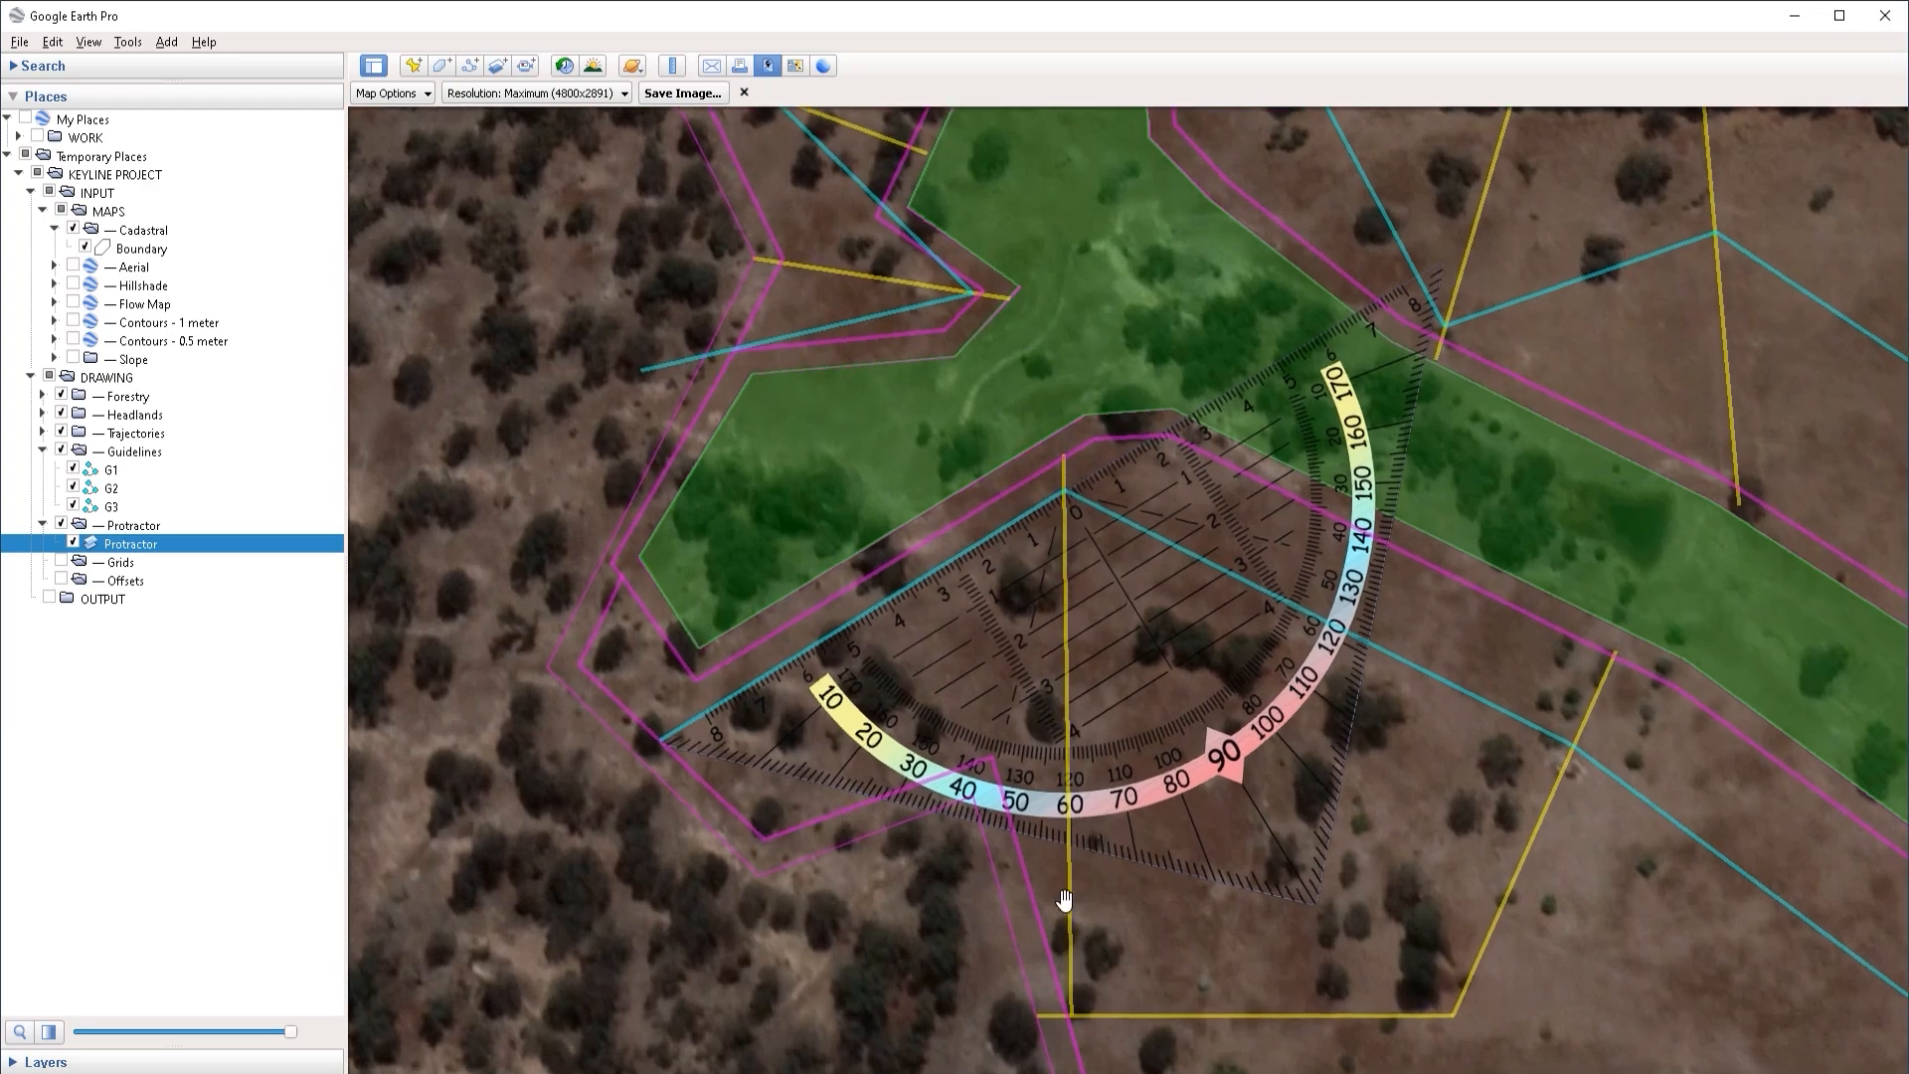
scroll(1069, 861, up, 2)
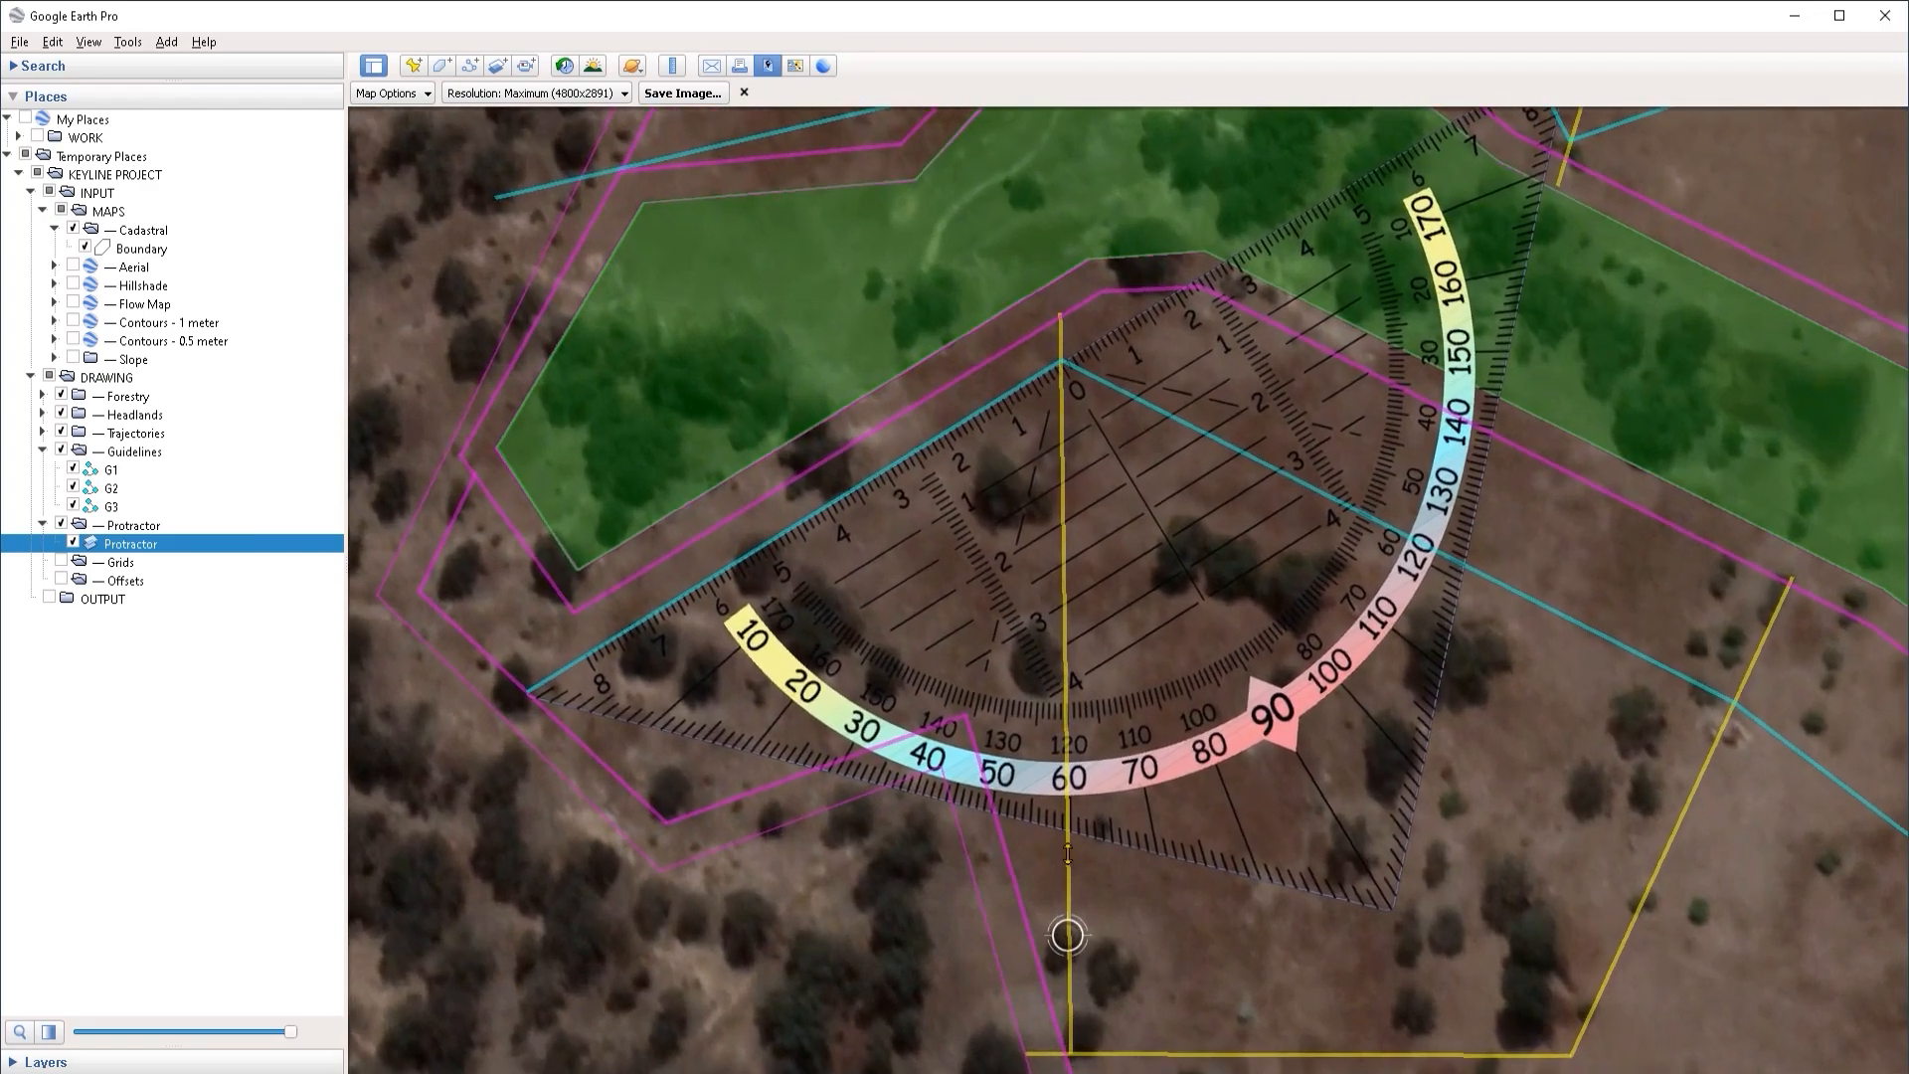
drag(1066, 877, 1070, 833)
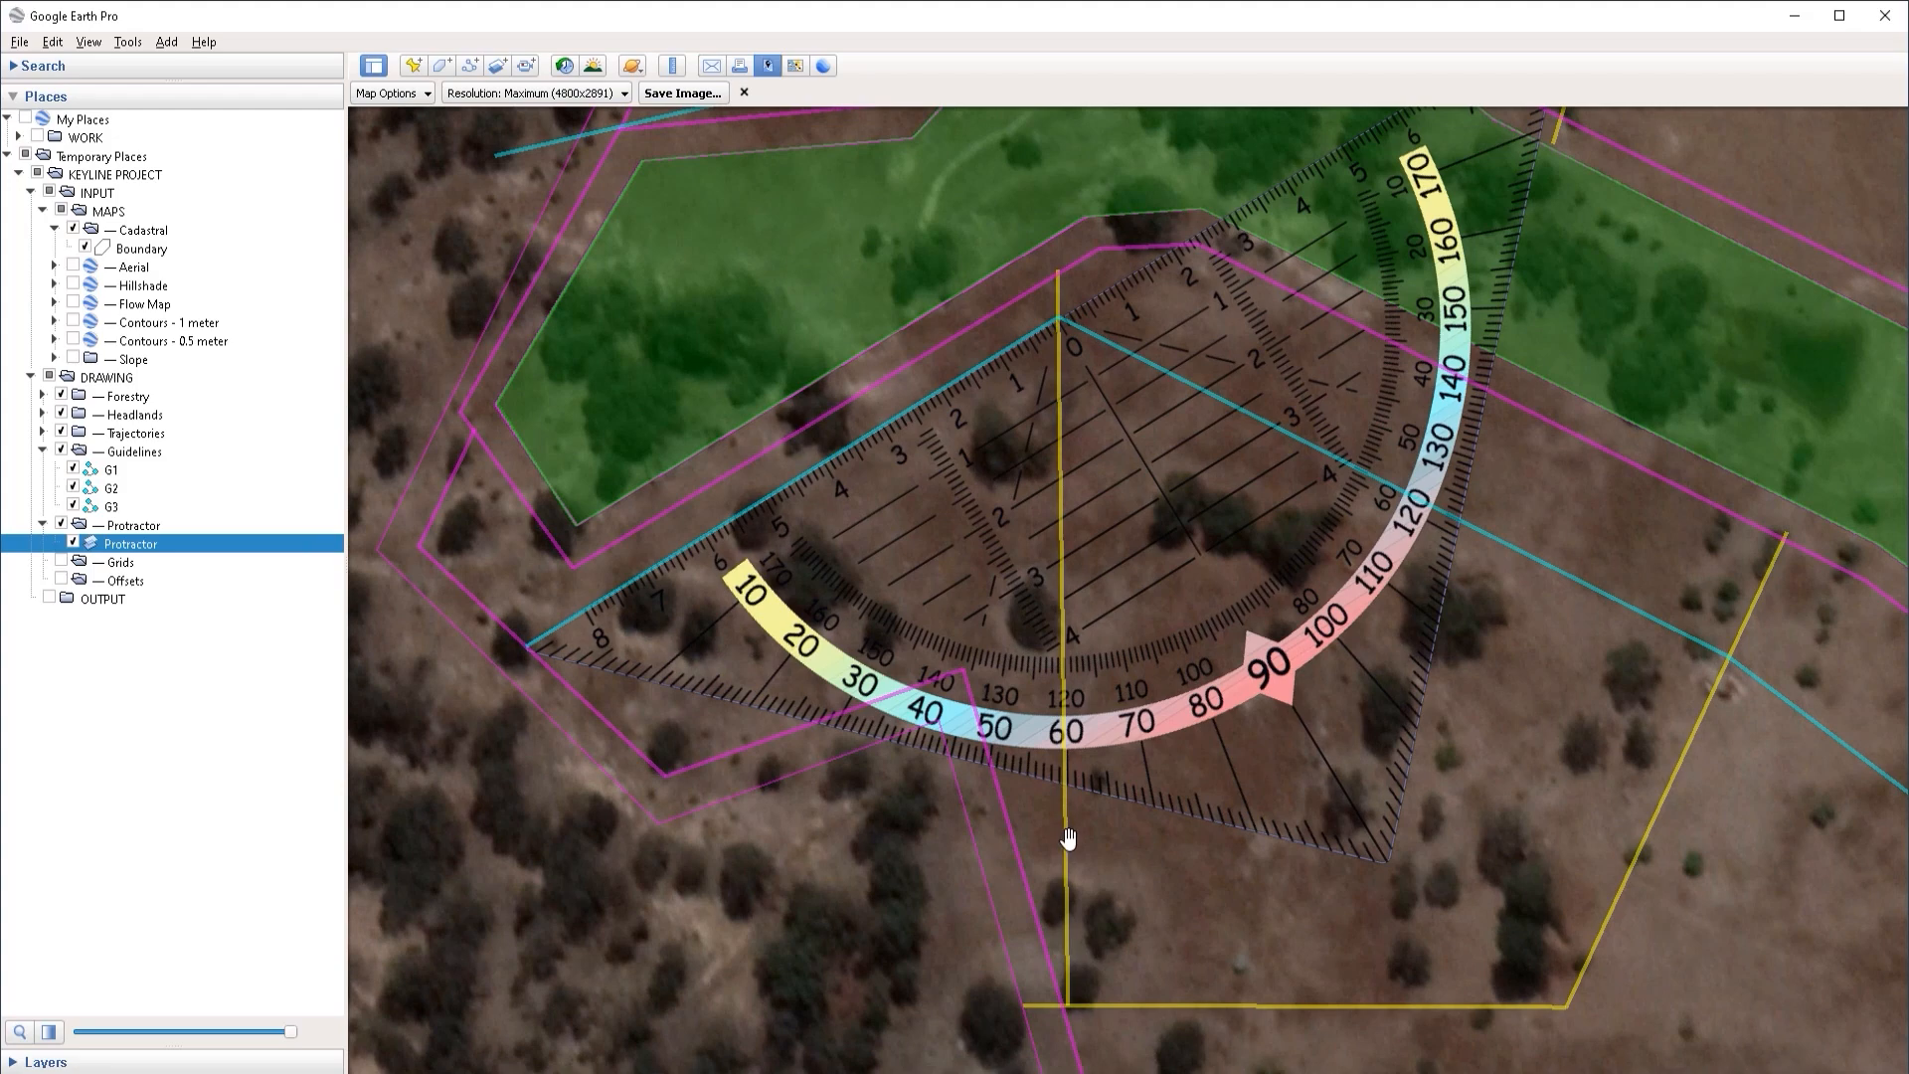
right_click(1064, 838)
click(1114, 830)
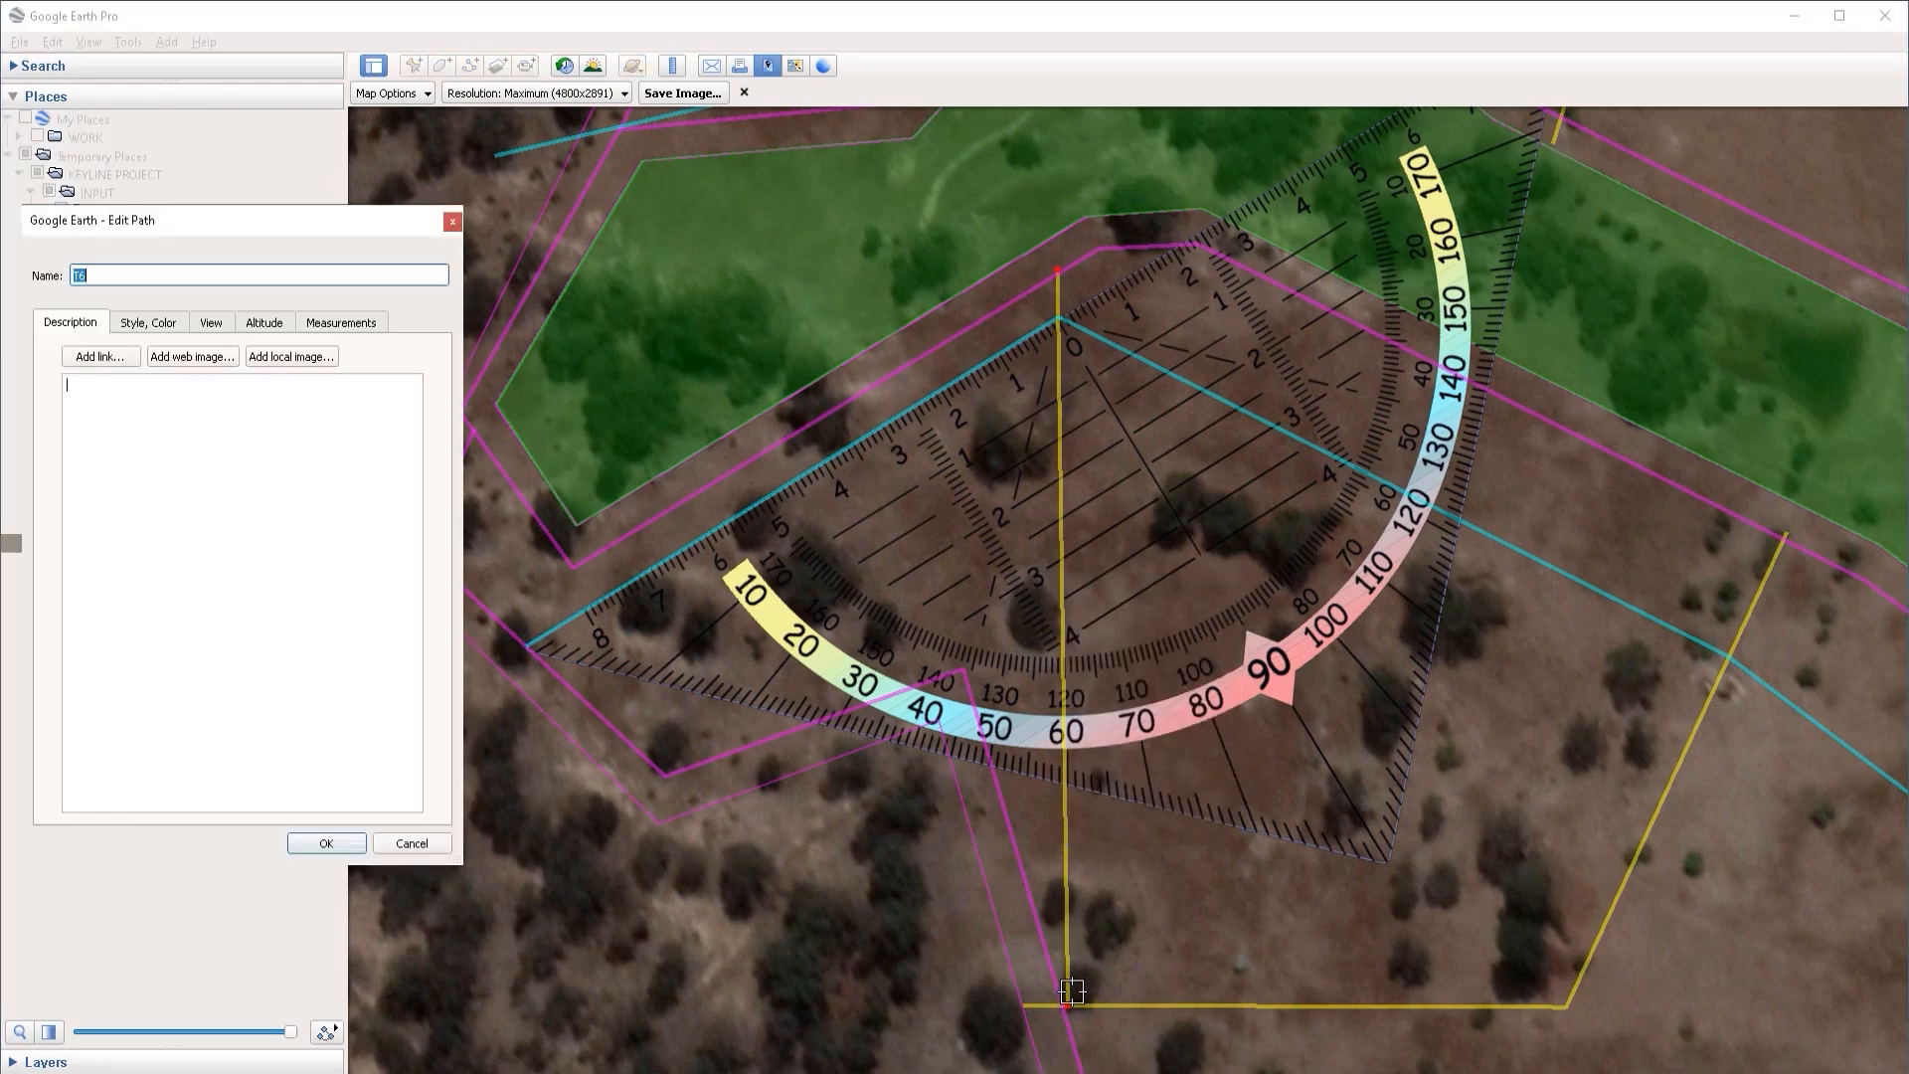
drag(1067, 1010, 1080, 1005)
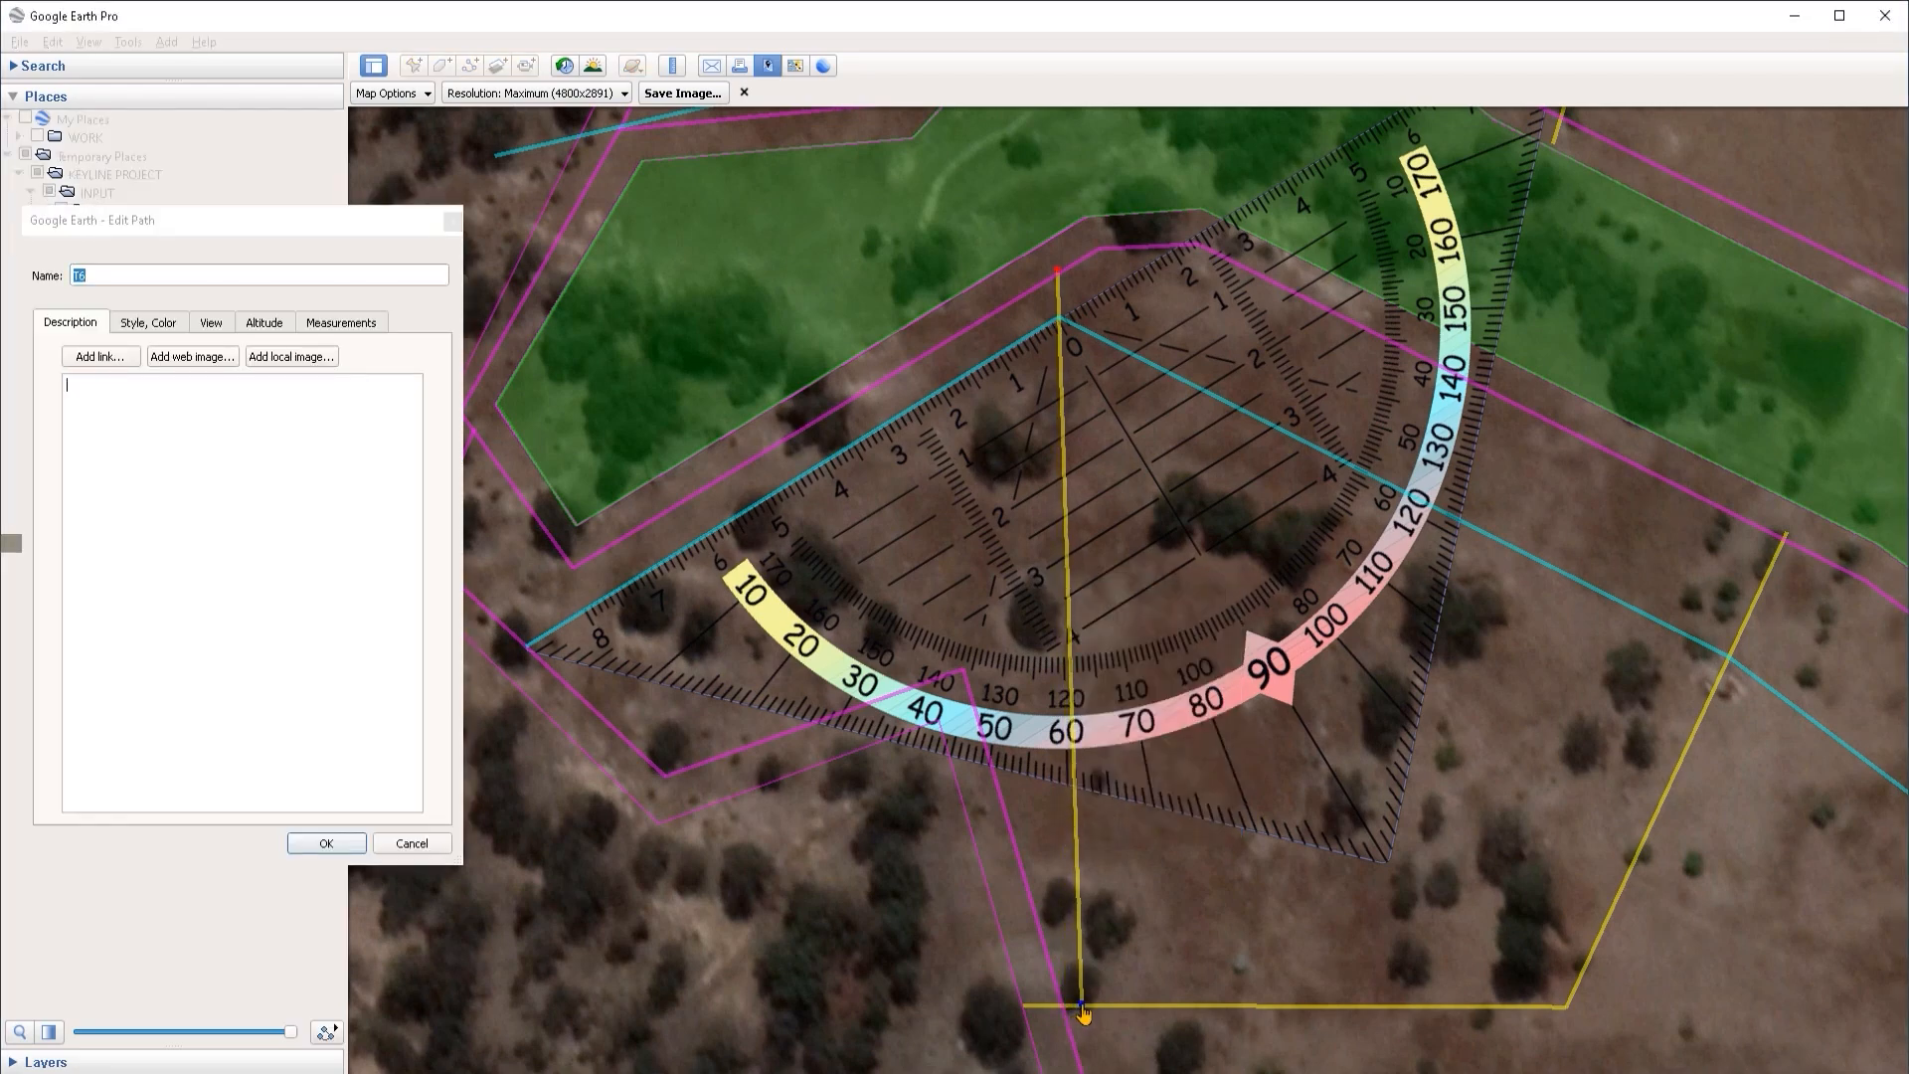
click(328, 844)
right_click(1077, 843)
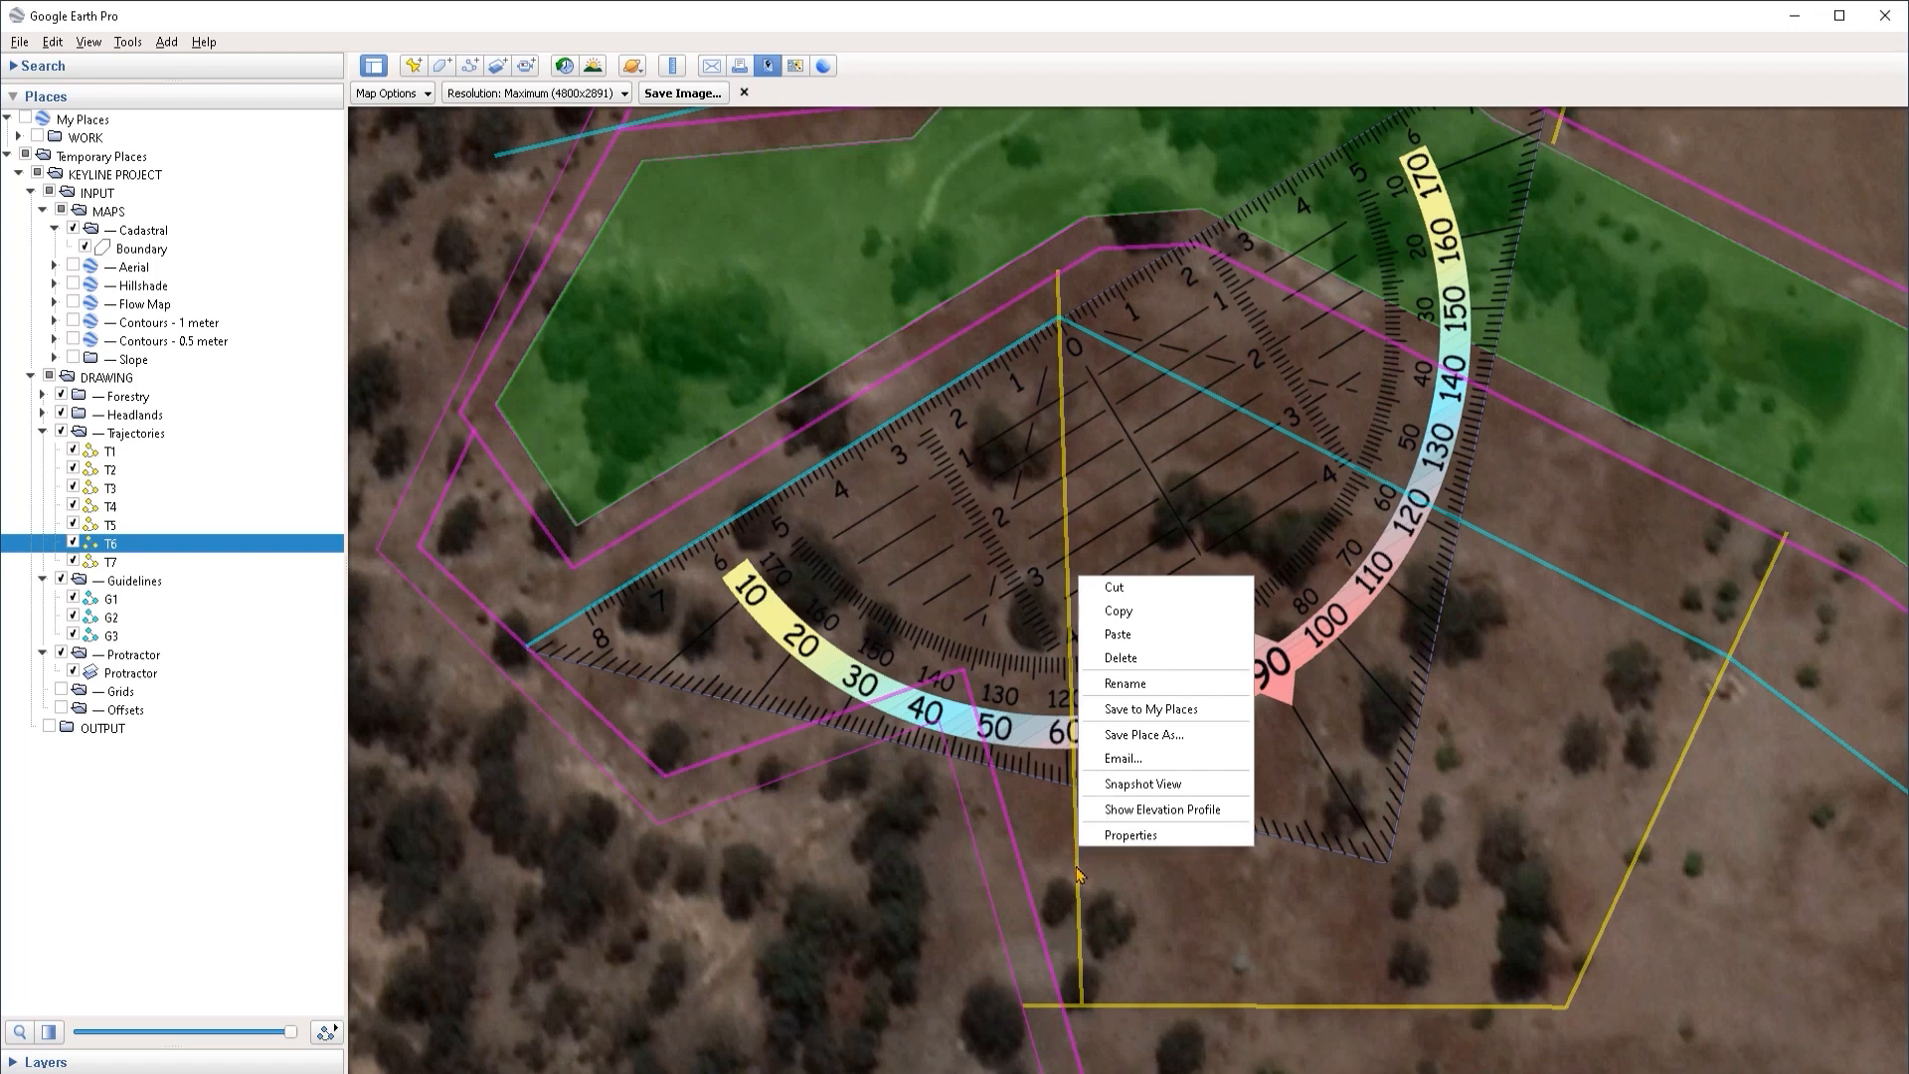
click(1100, 837)
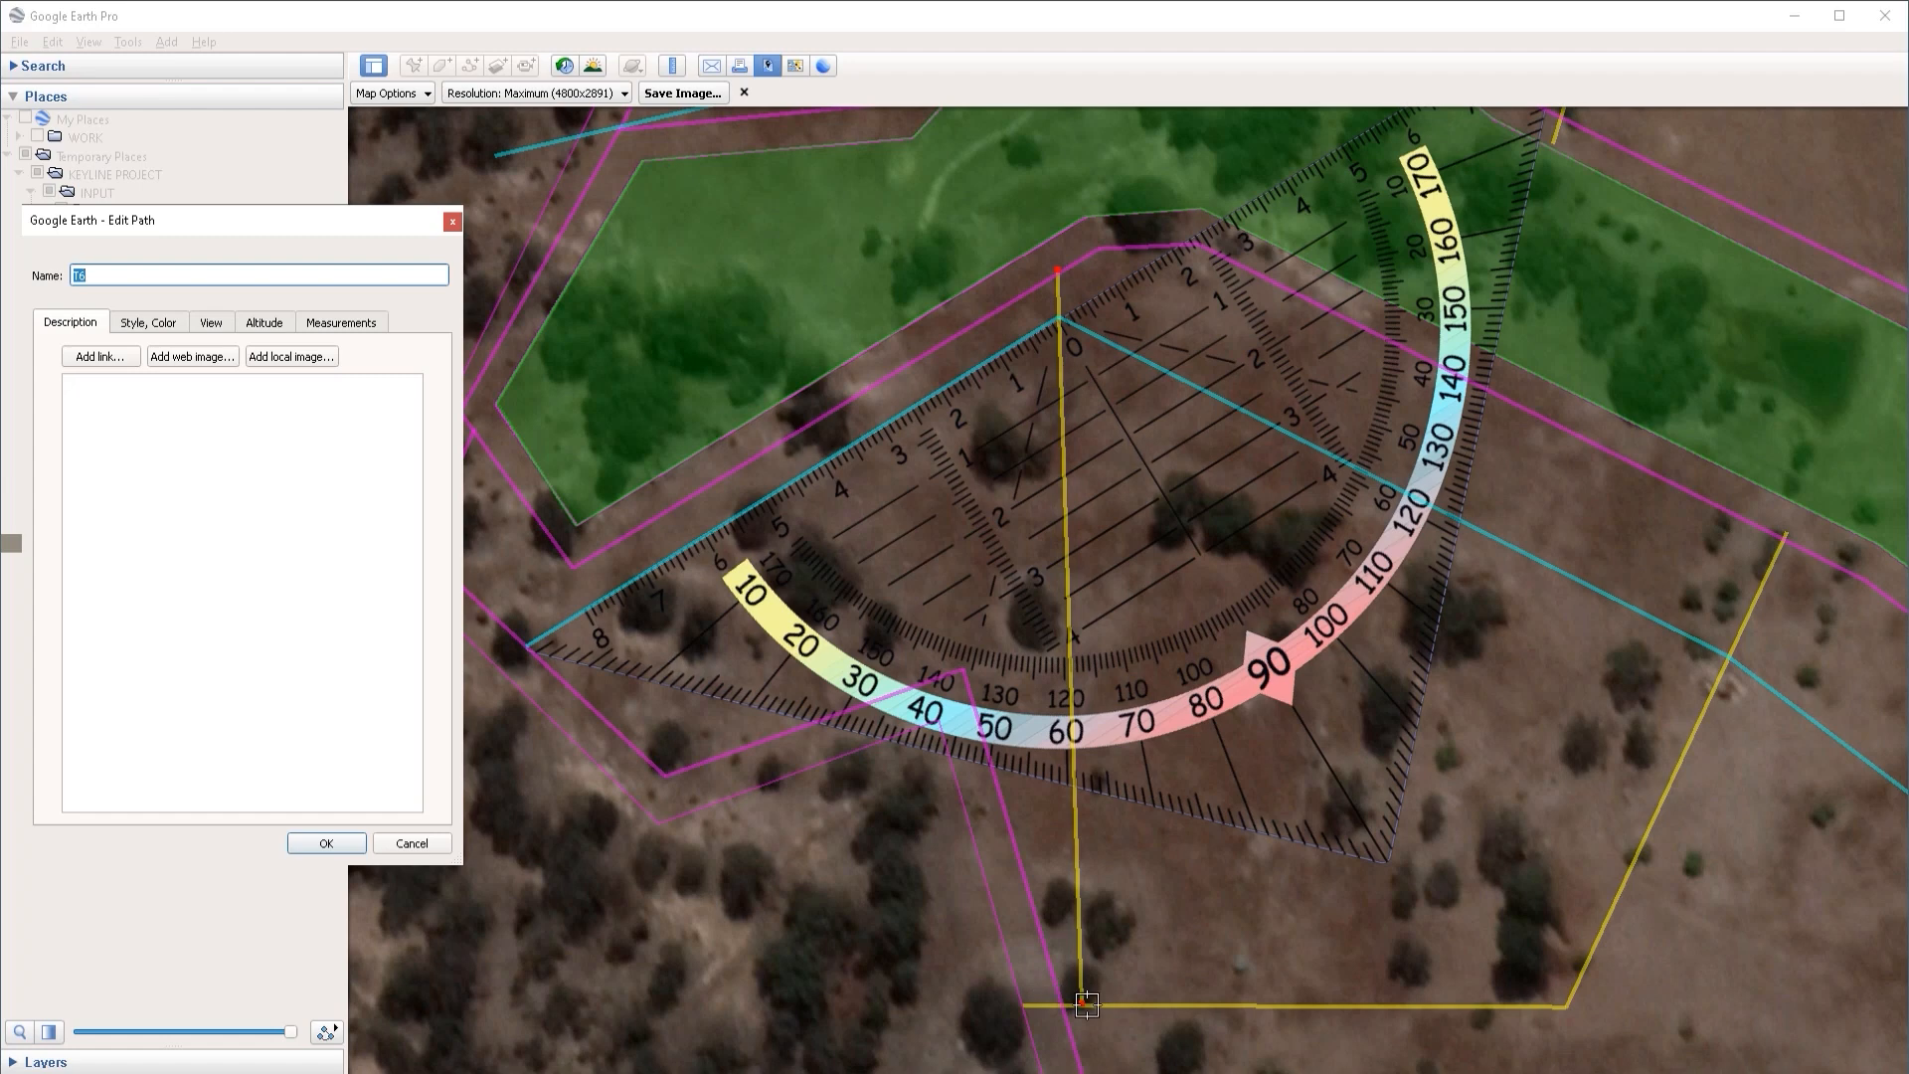
click(1083, 1008)
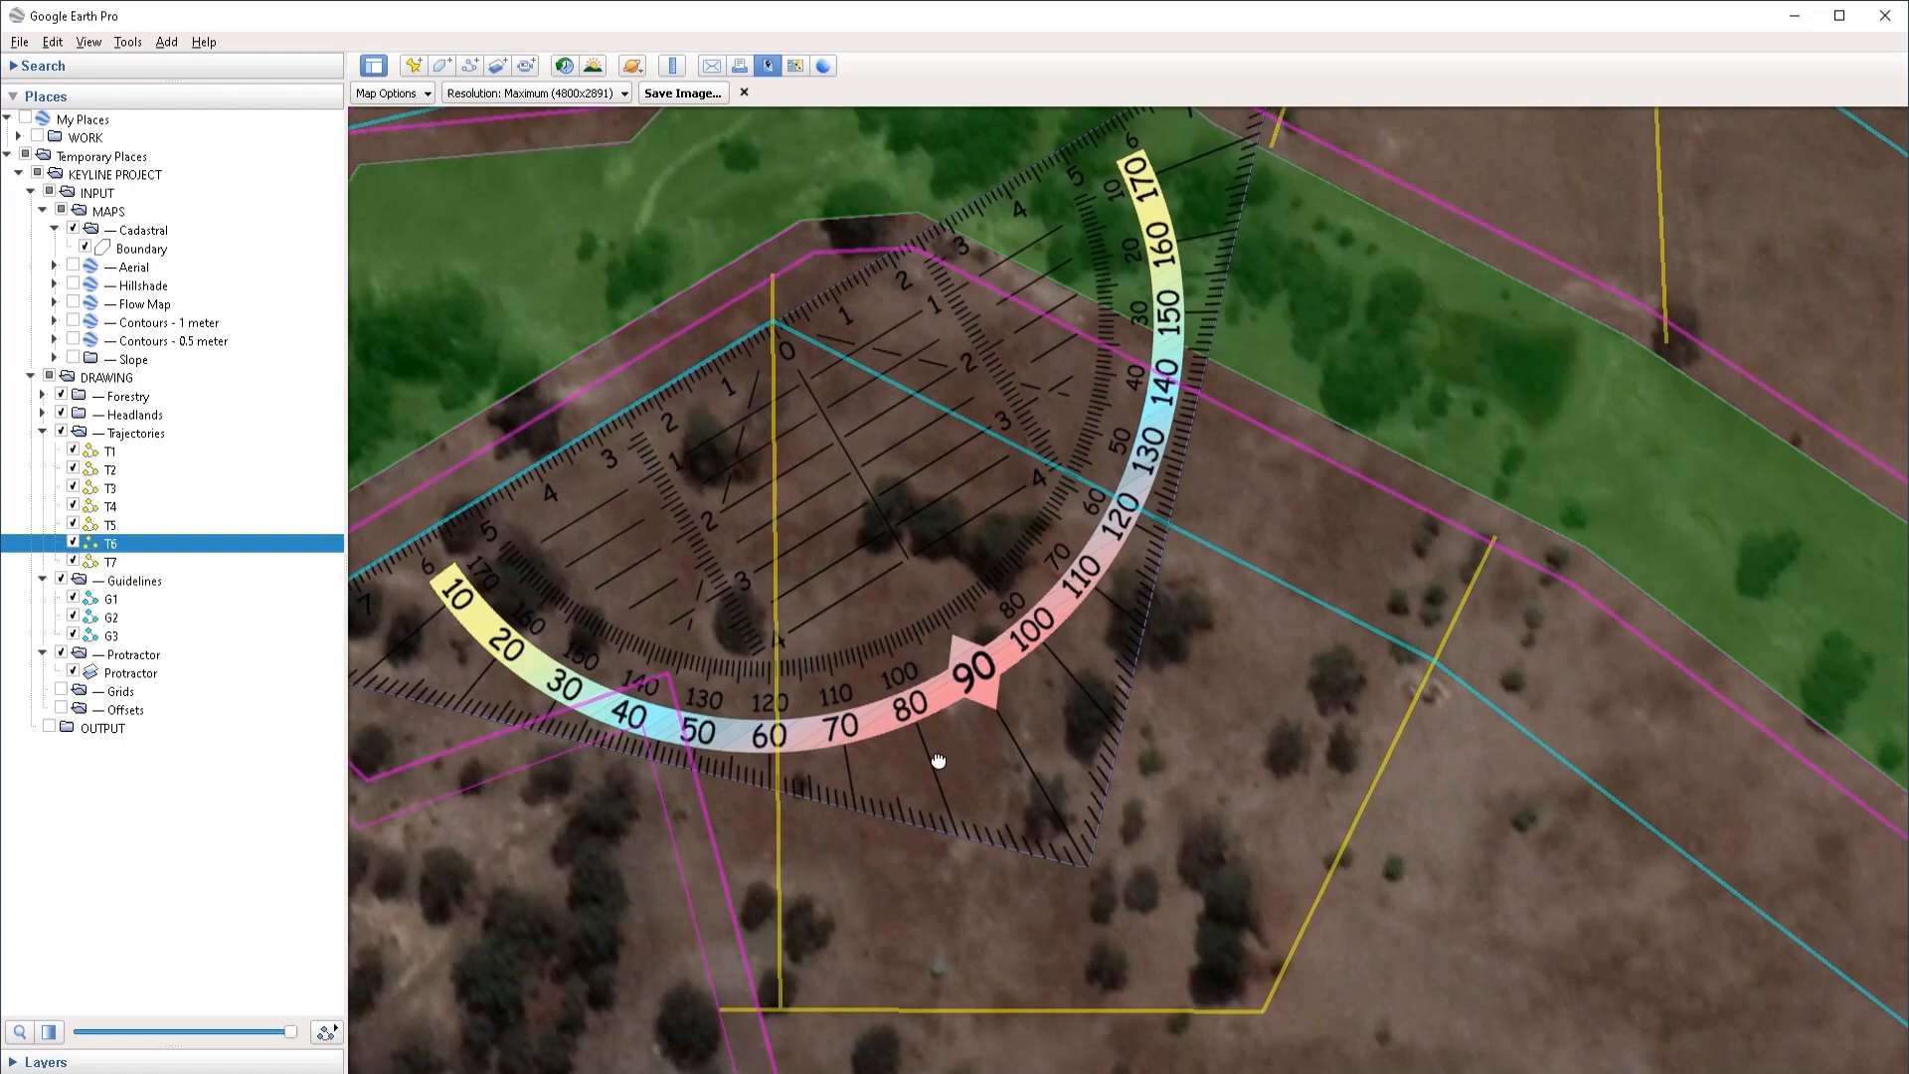
scroll(938, 759, down, 1)
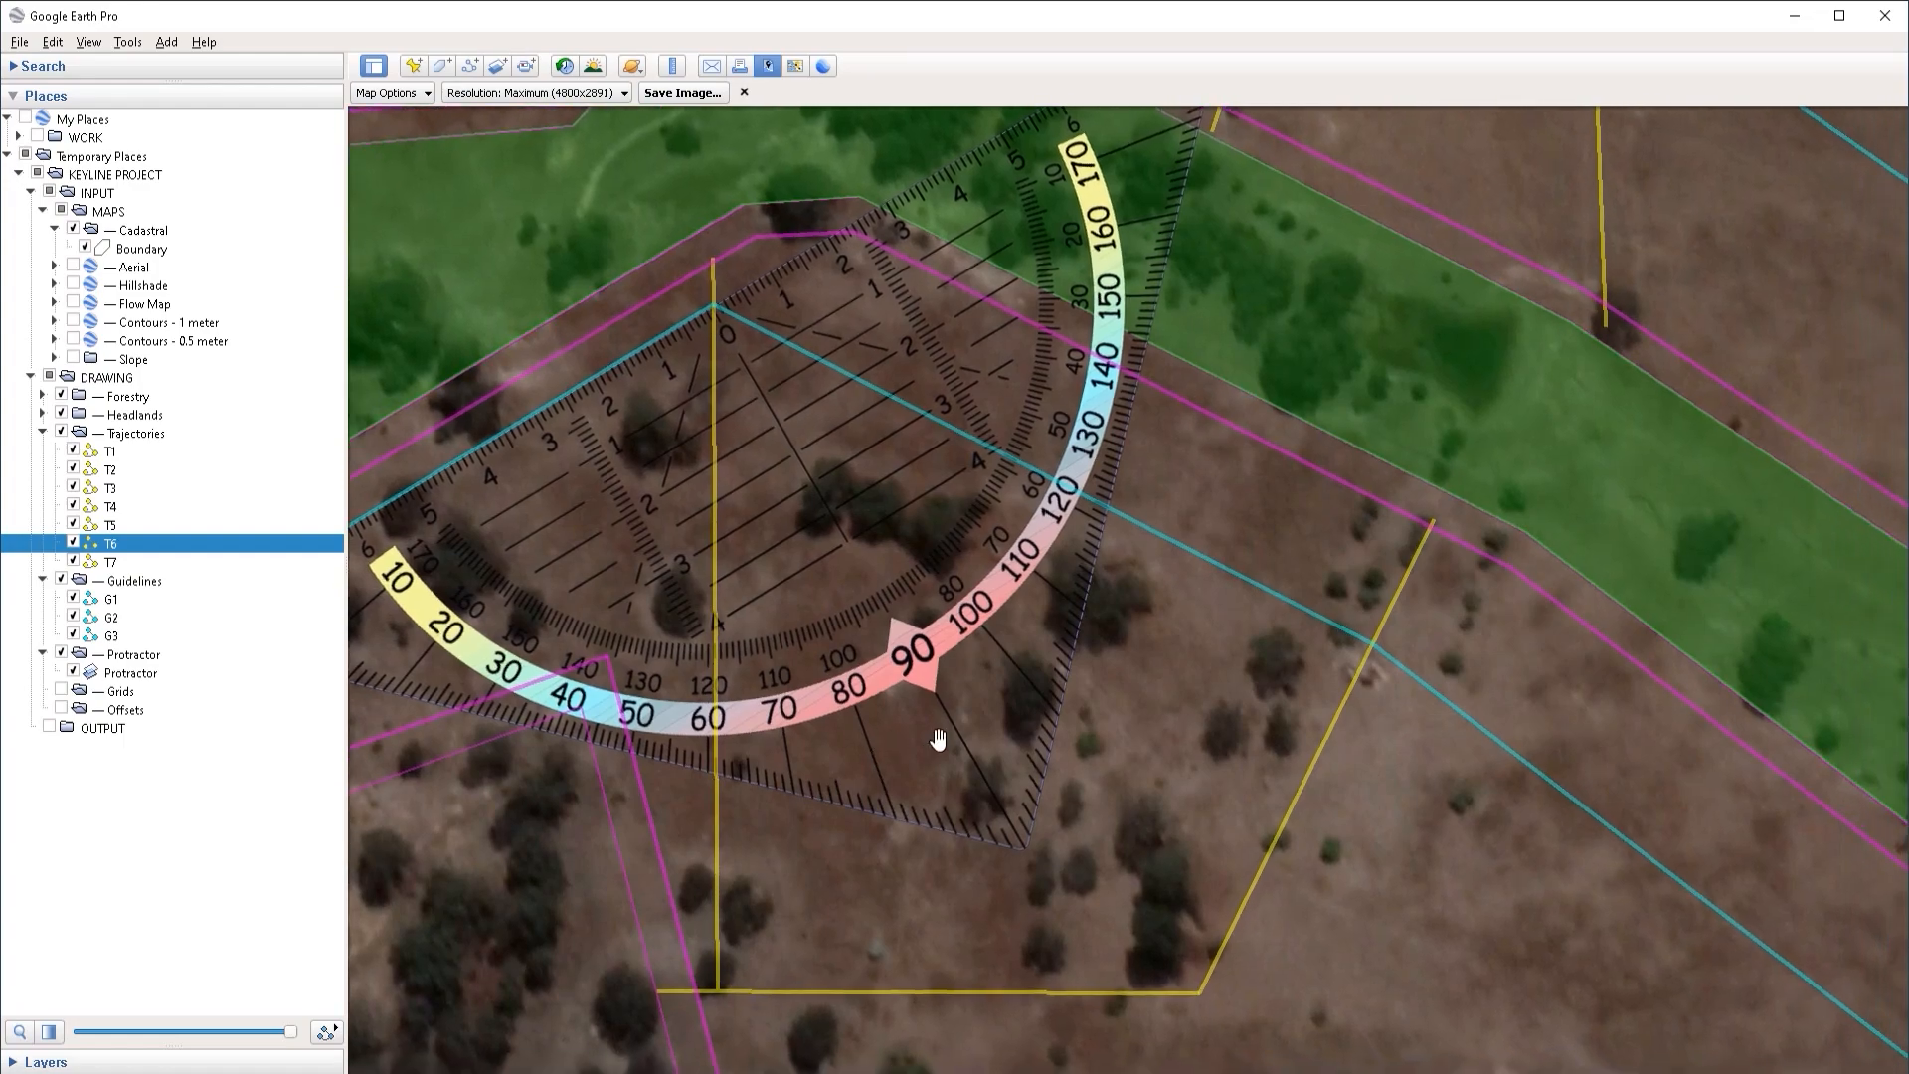
scroll(1227, 746, down, 3)
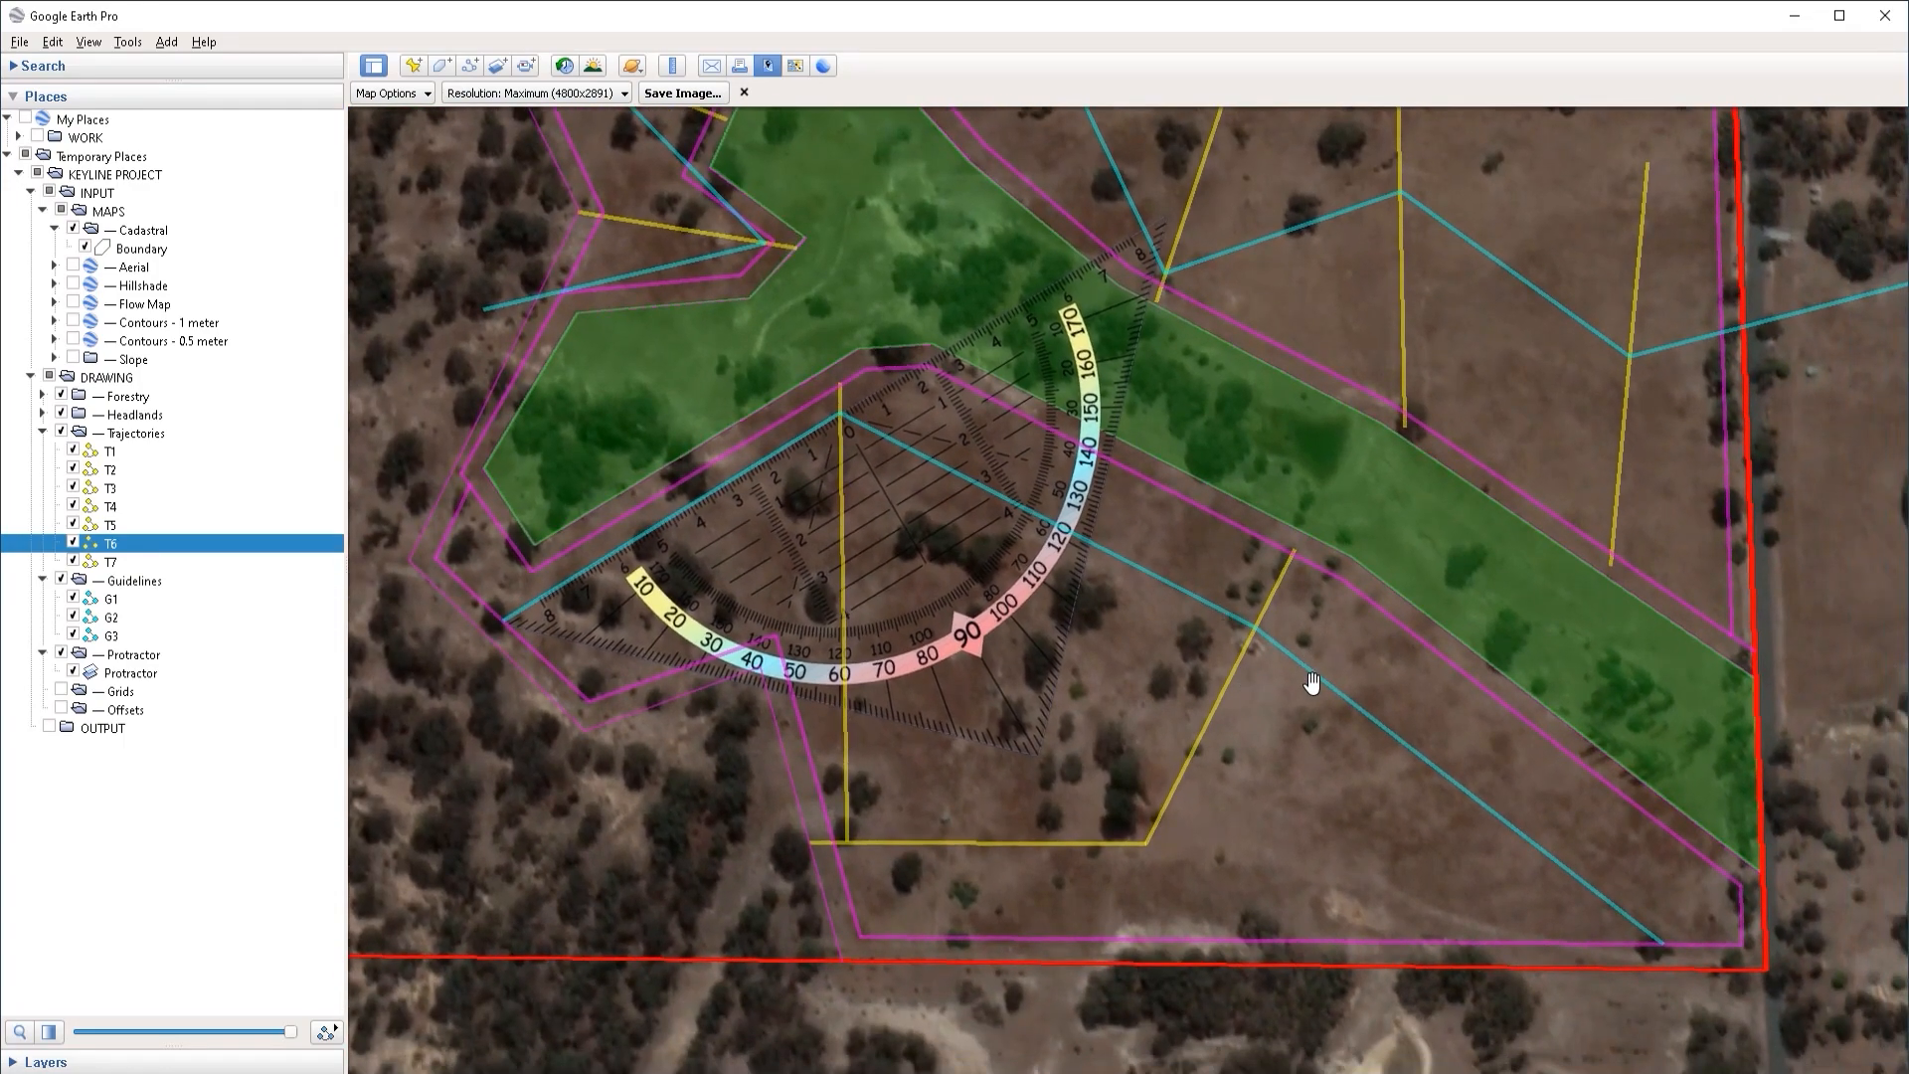
Step: Edit the protractor overlay so its origin sits on the southern guideline's vertex at T7 and its baseline follows the guideline's middle leg, and save it
drag(1203, 617, 1215, 650)
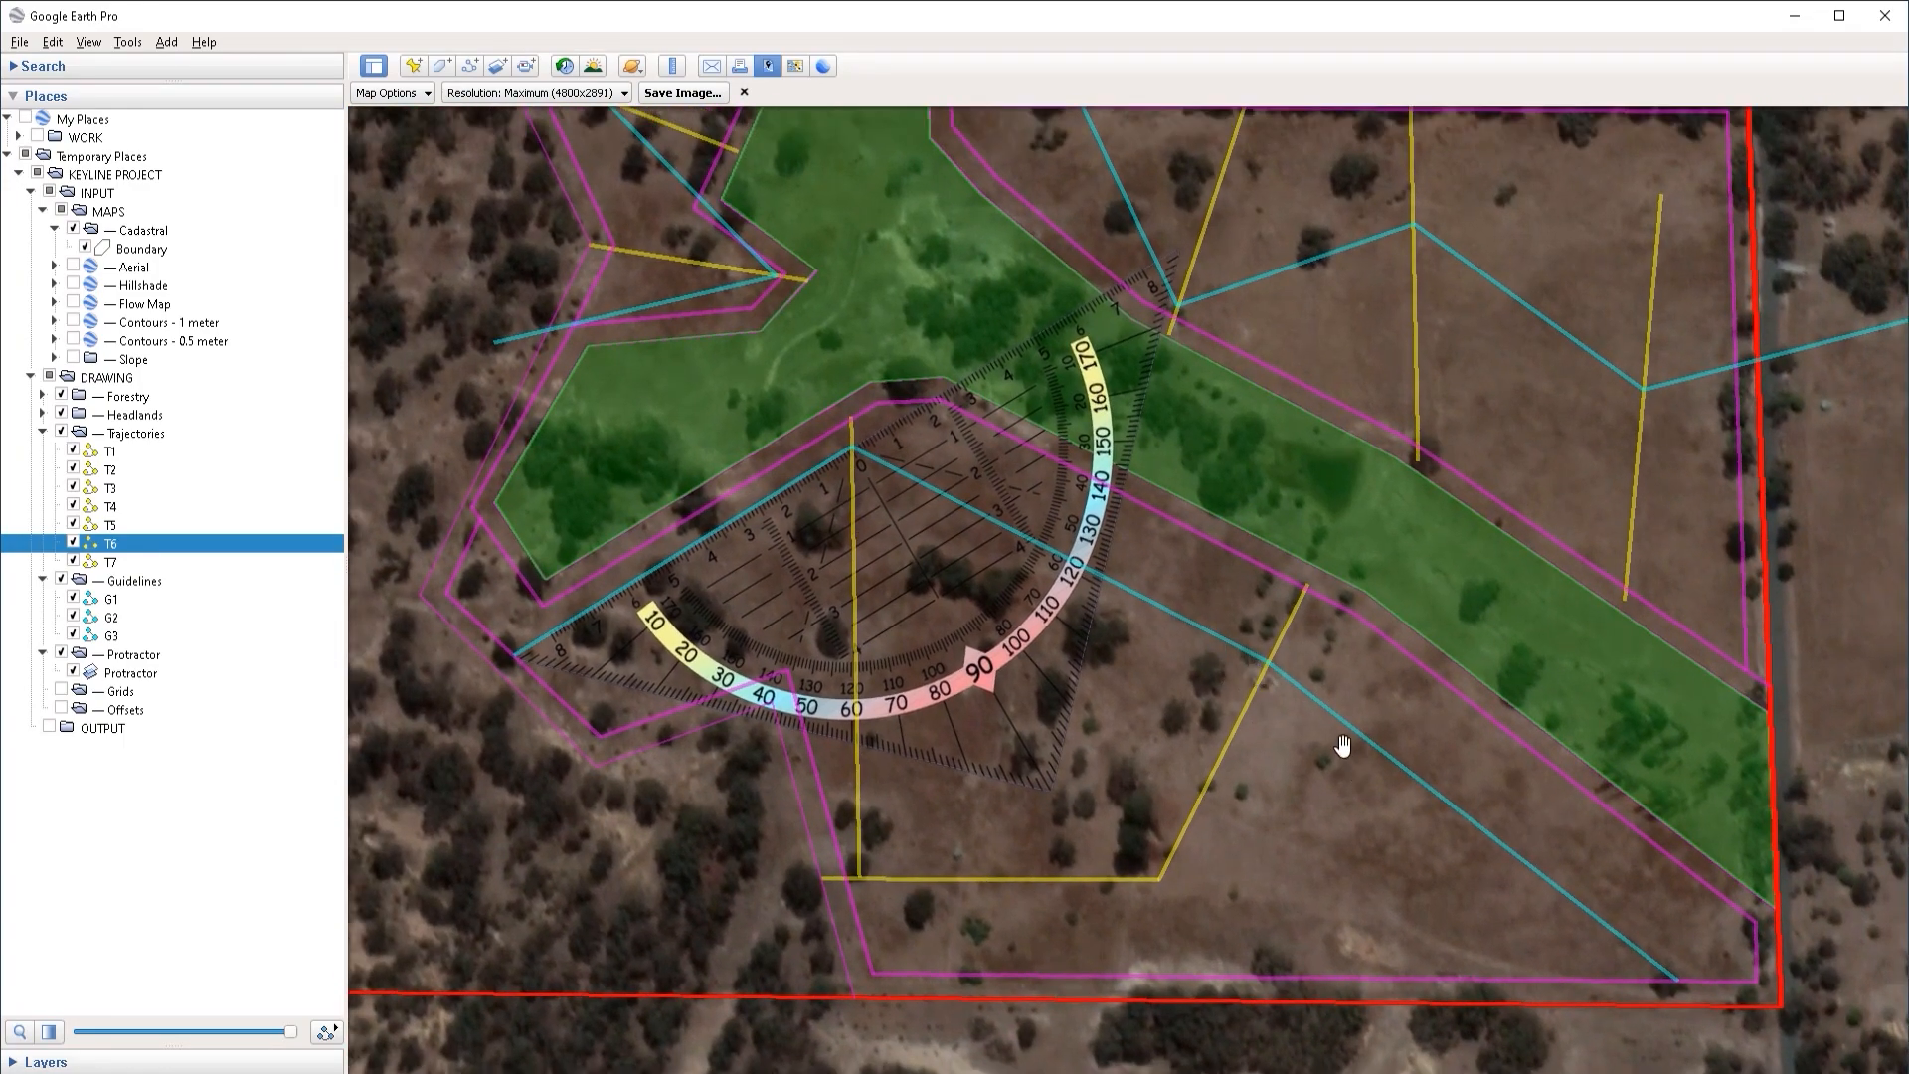
right_click(142, 680)
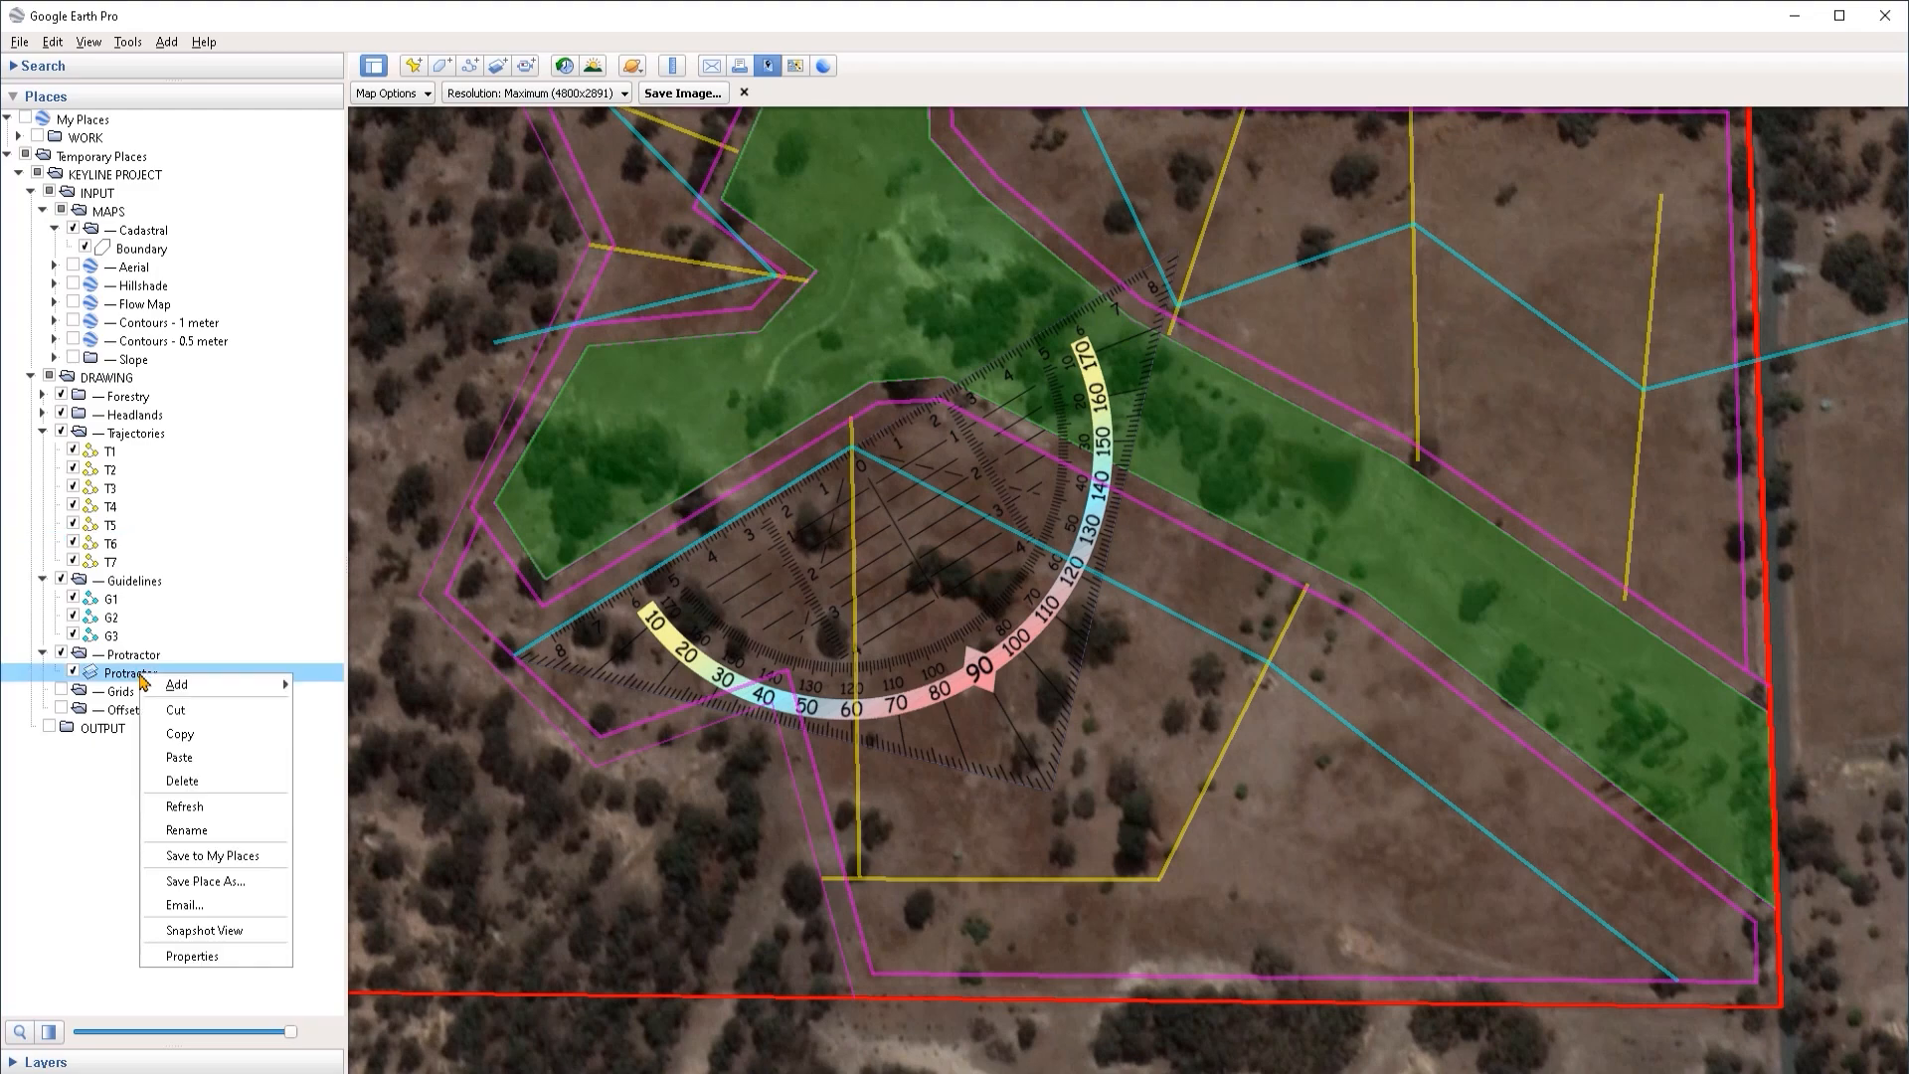
click(192, 957)
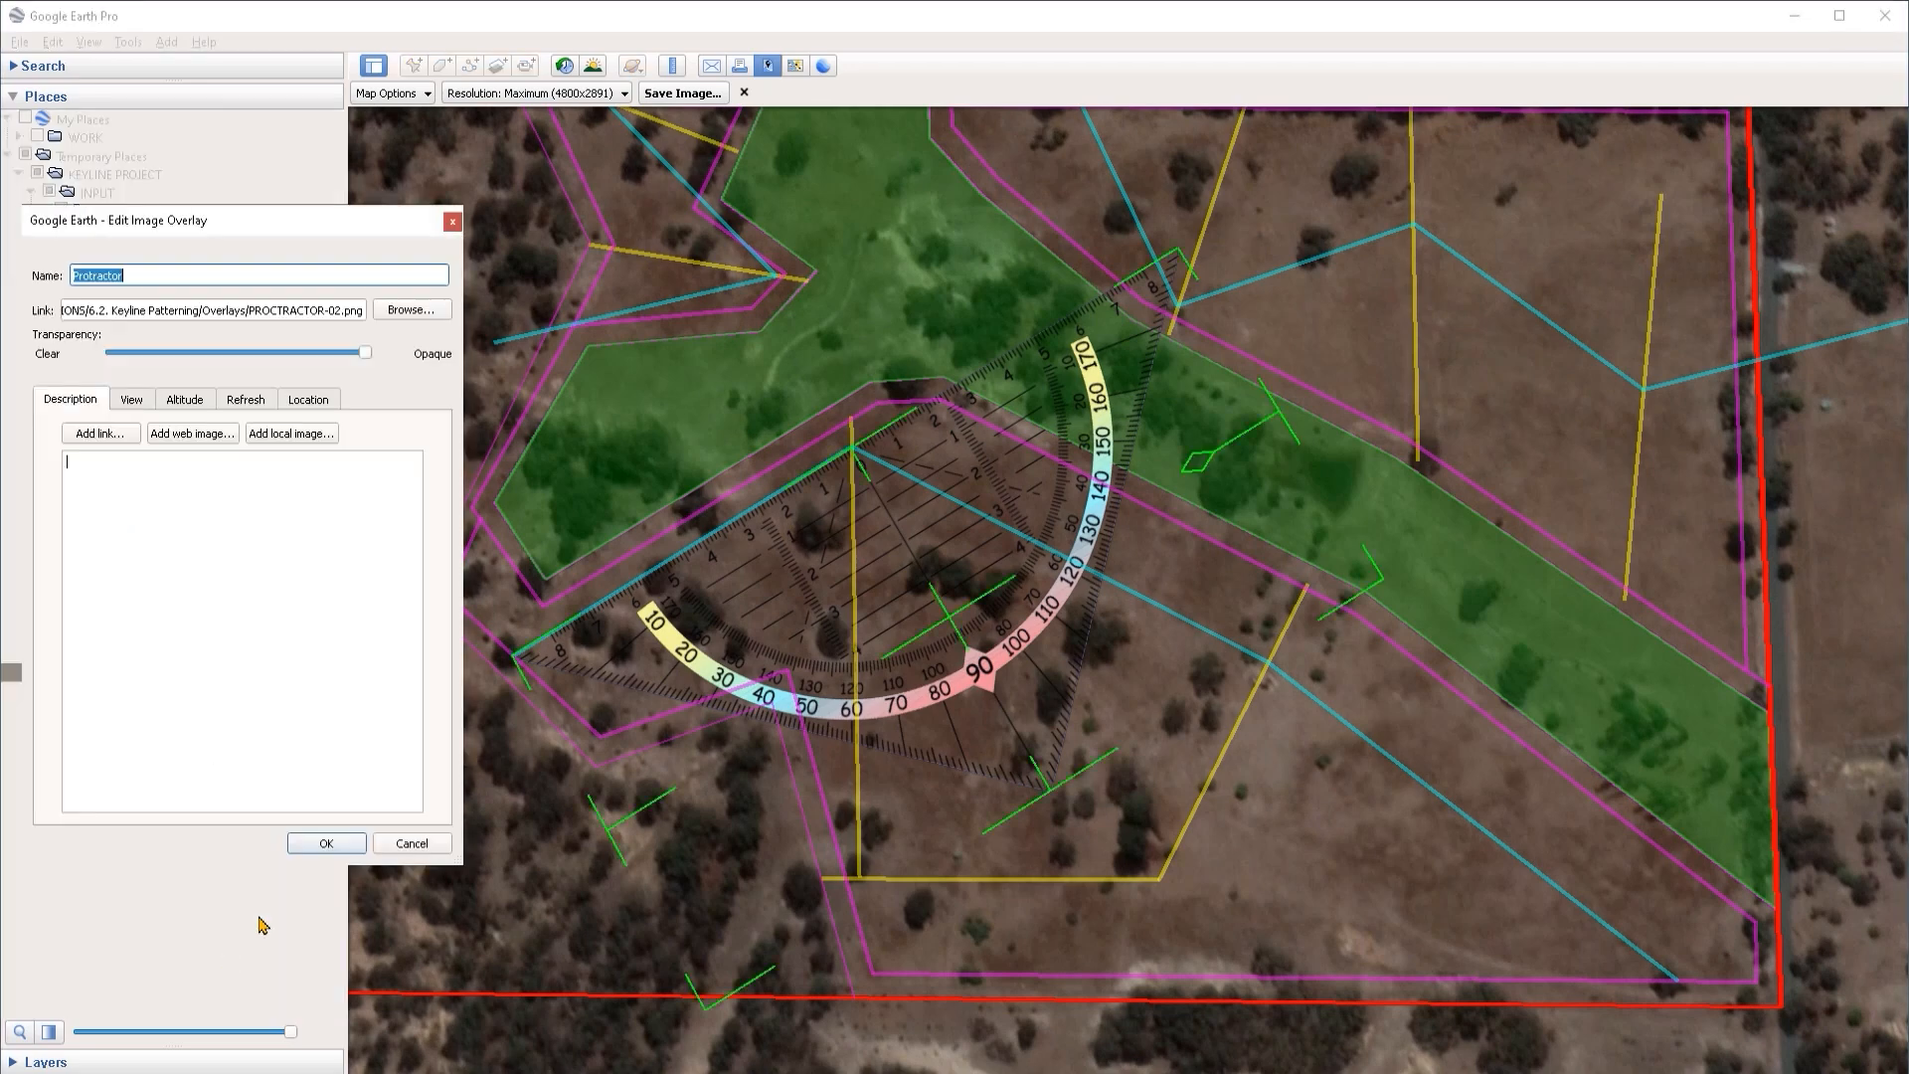
drag(955, 621, 1342, 850)
drag(1589, 706, 1163, 852)
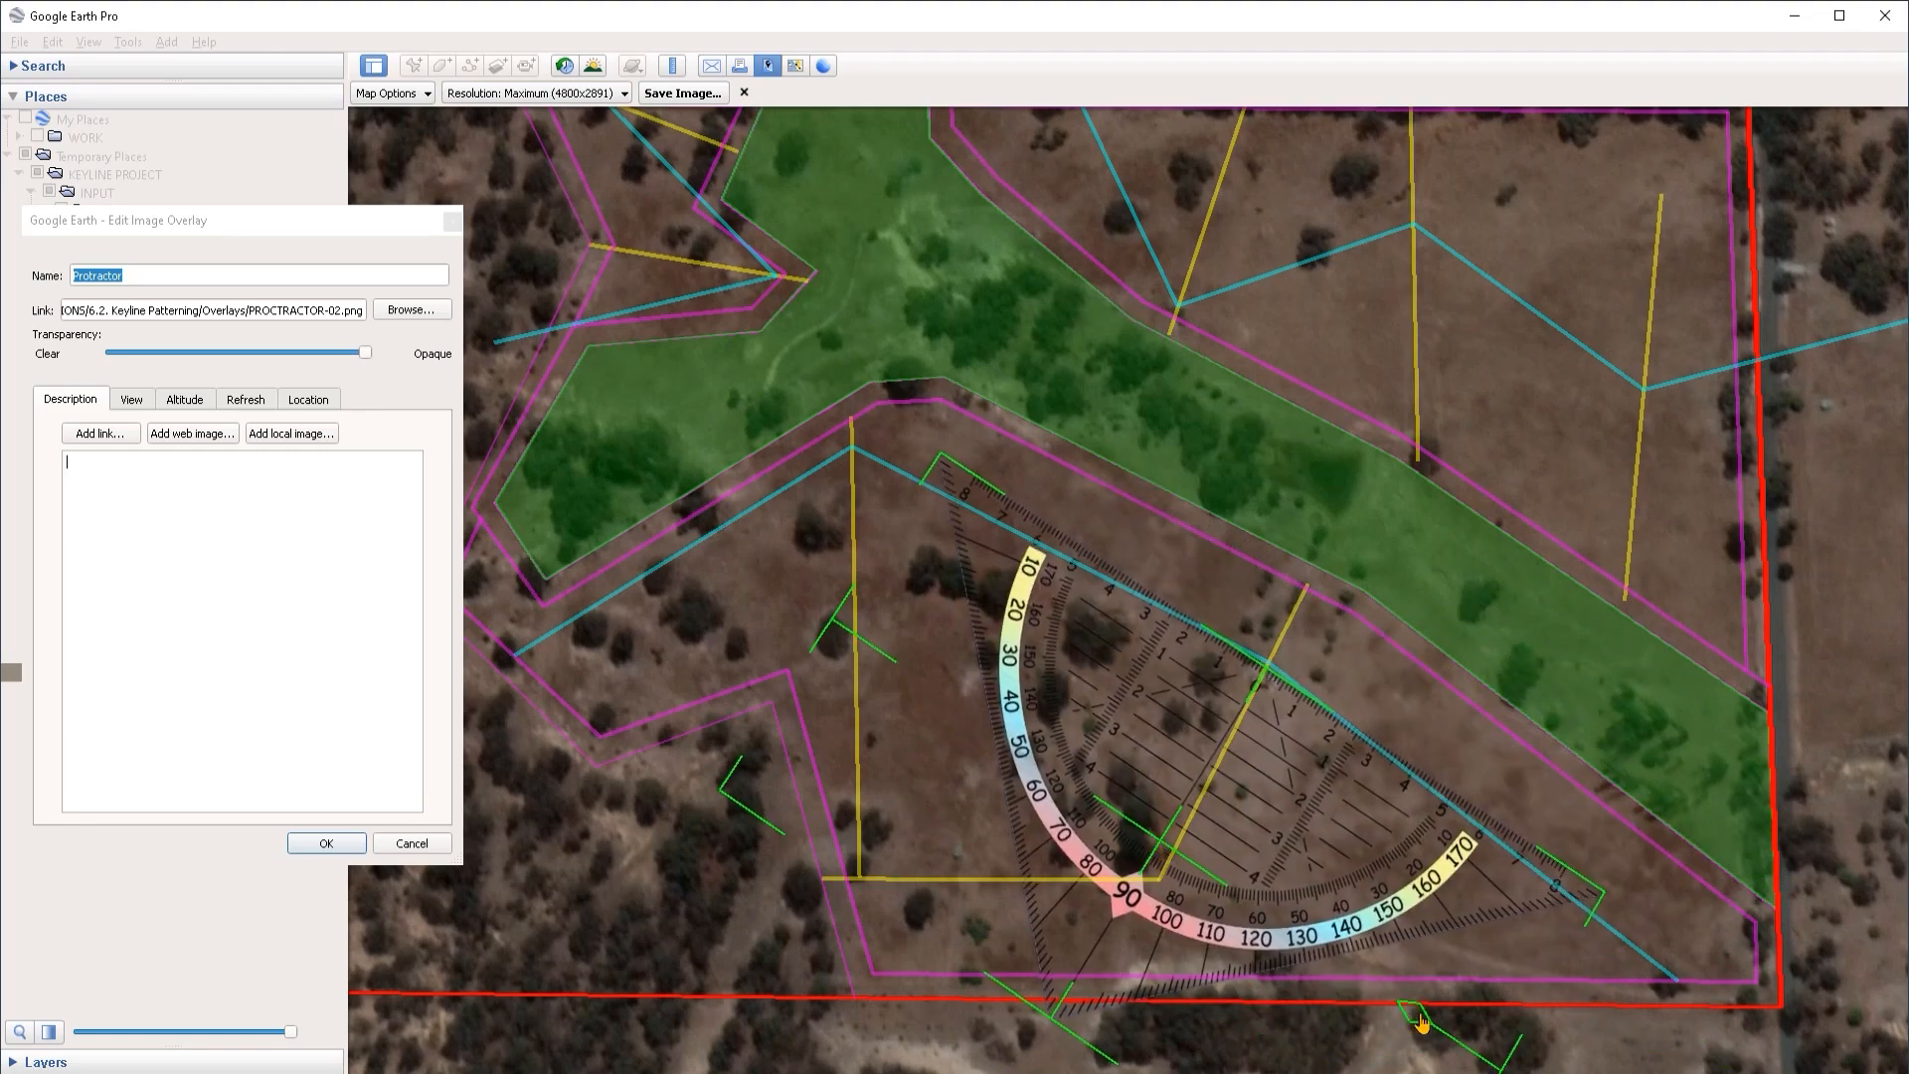
drag(1421, 1024, 1445, 1008)
drag(1160, 857, 1169, 857)
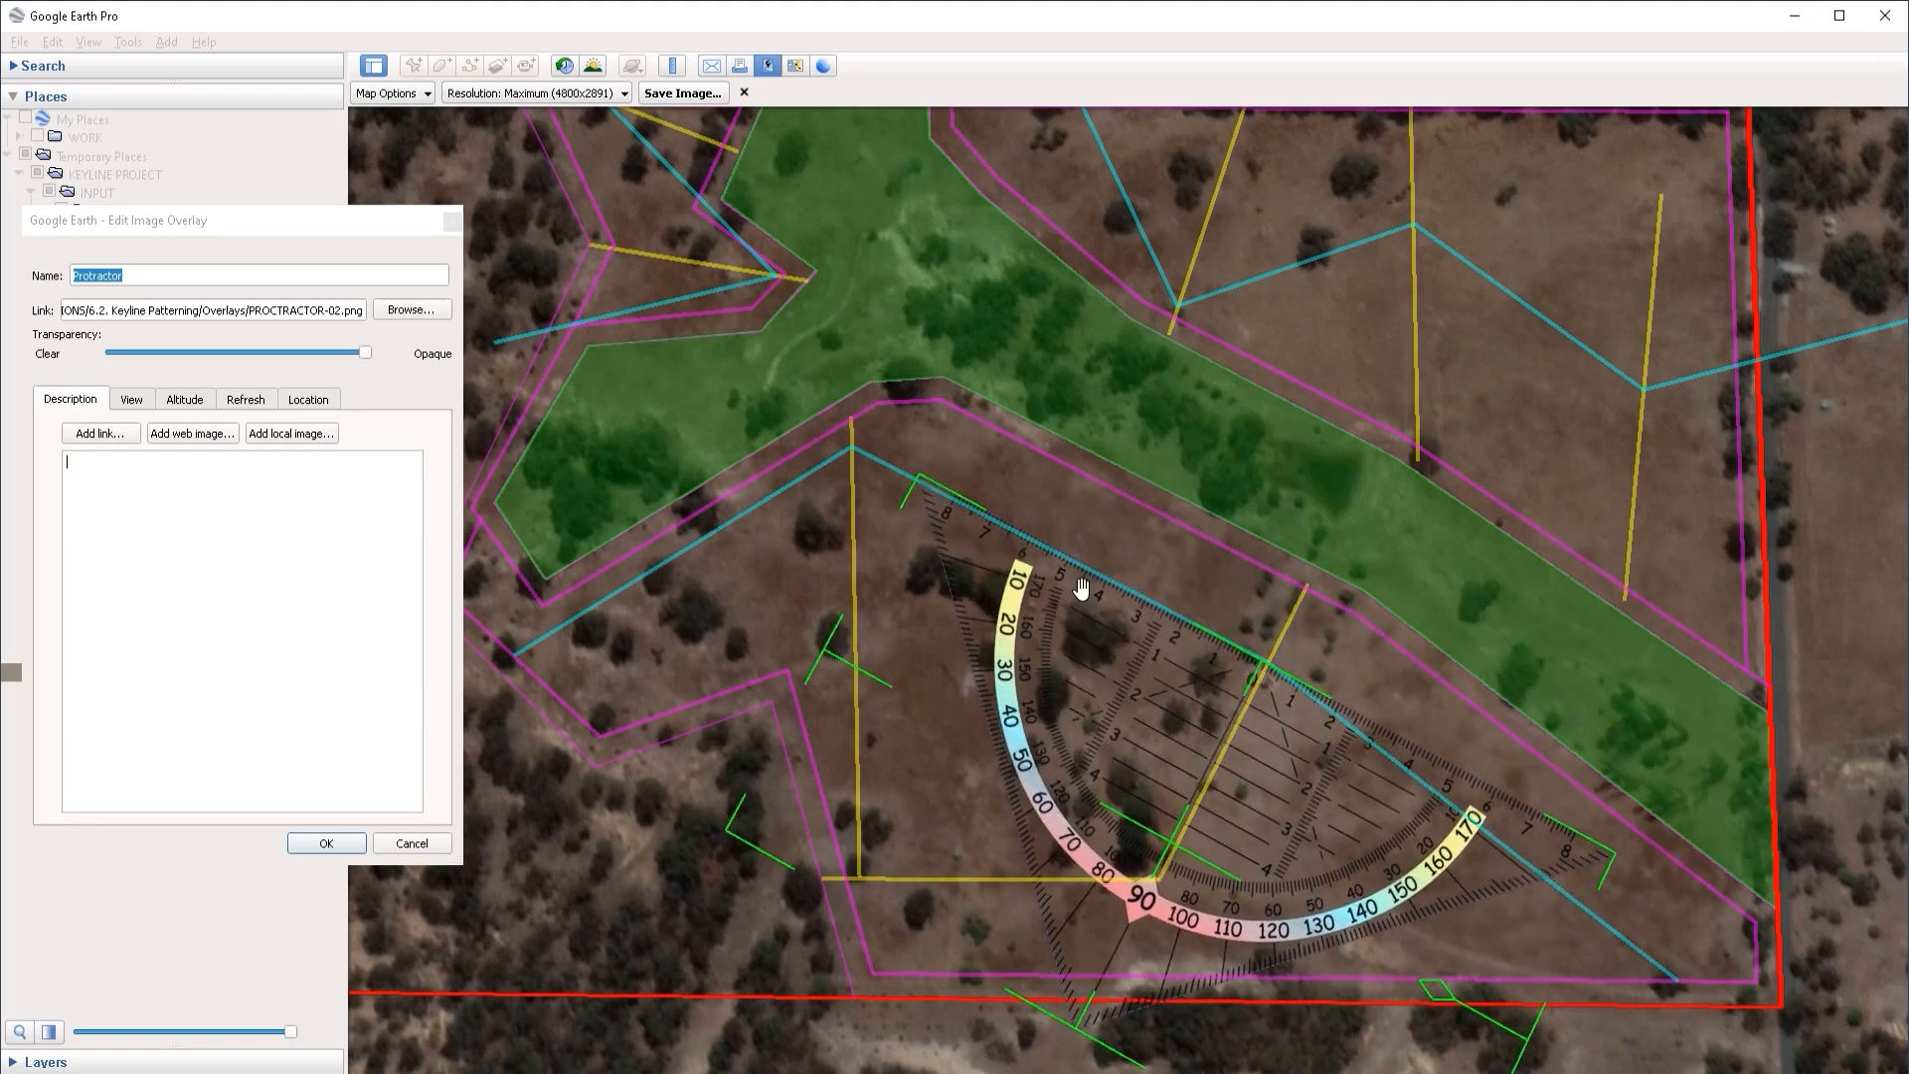
drag(1447, 997, 1452, 1003)
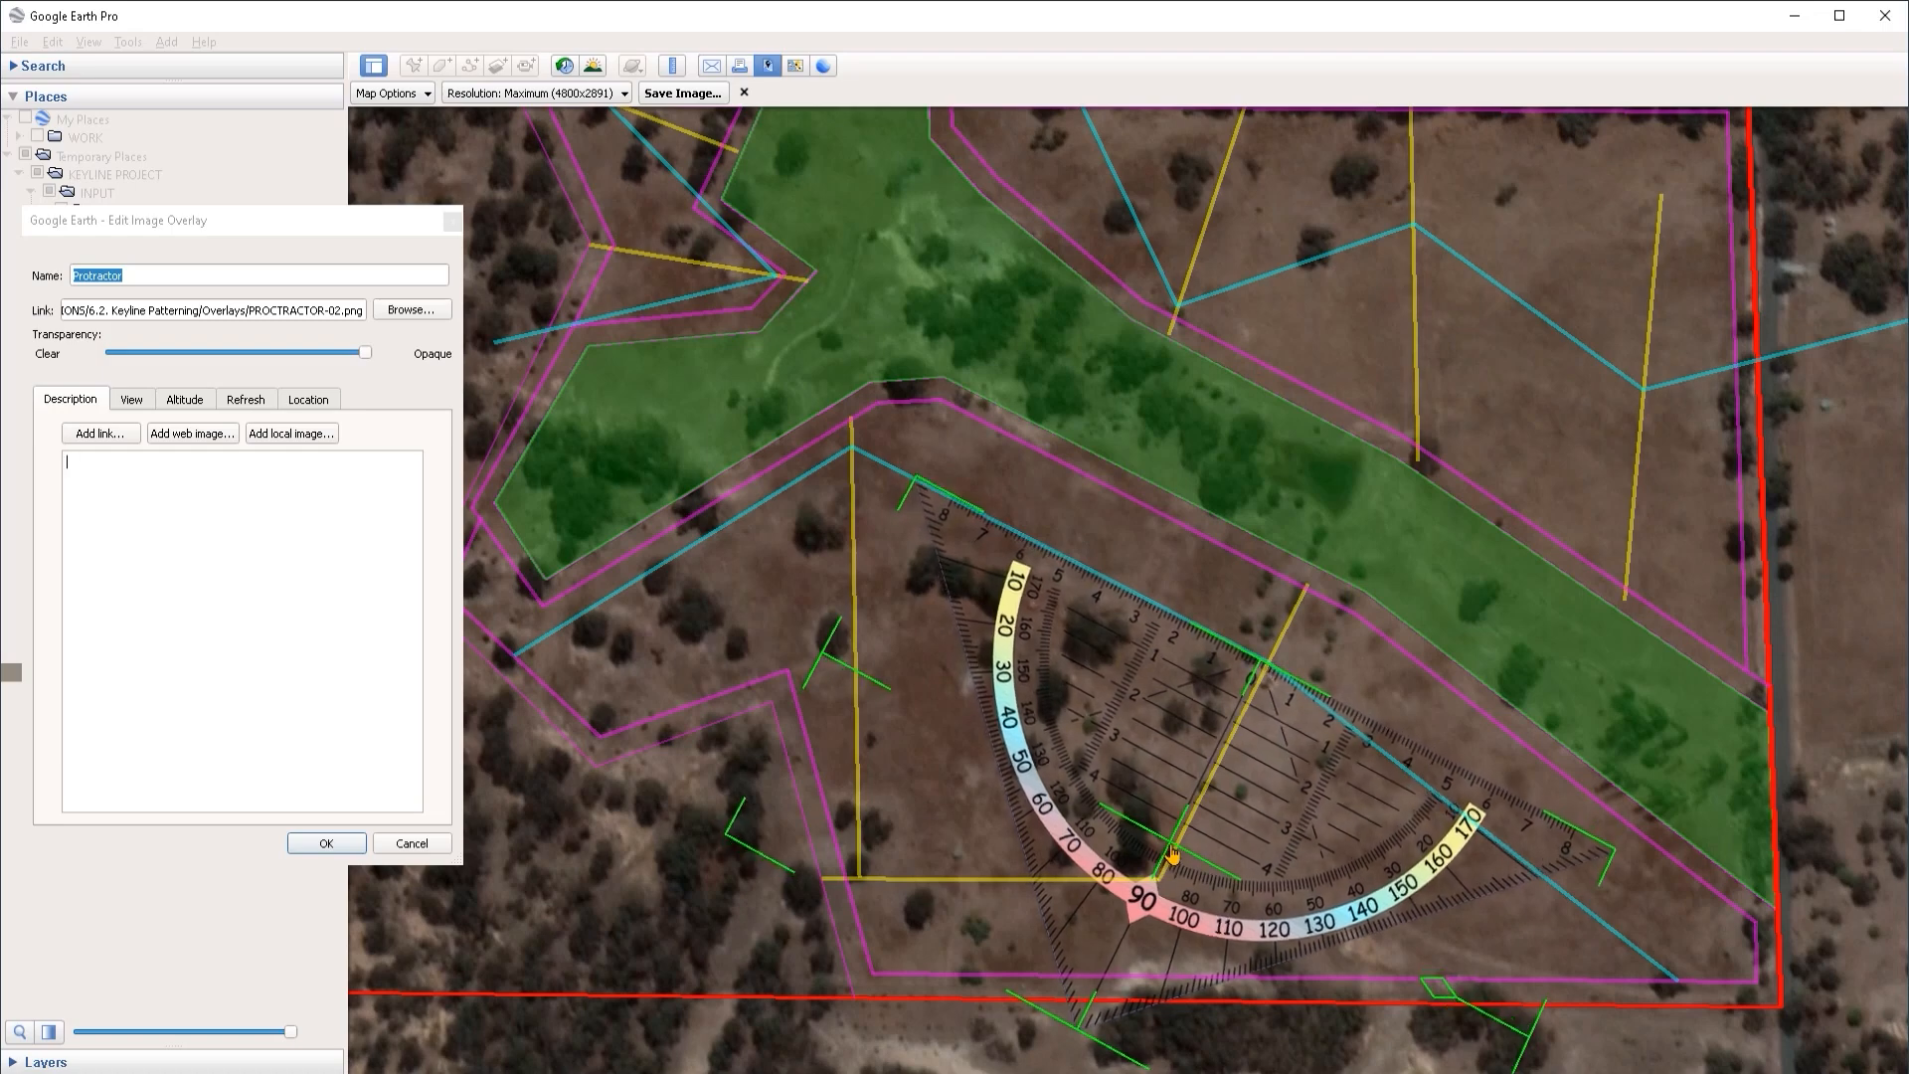
drag(1173, 853, 1182, 856)
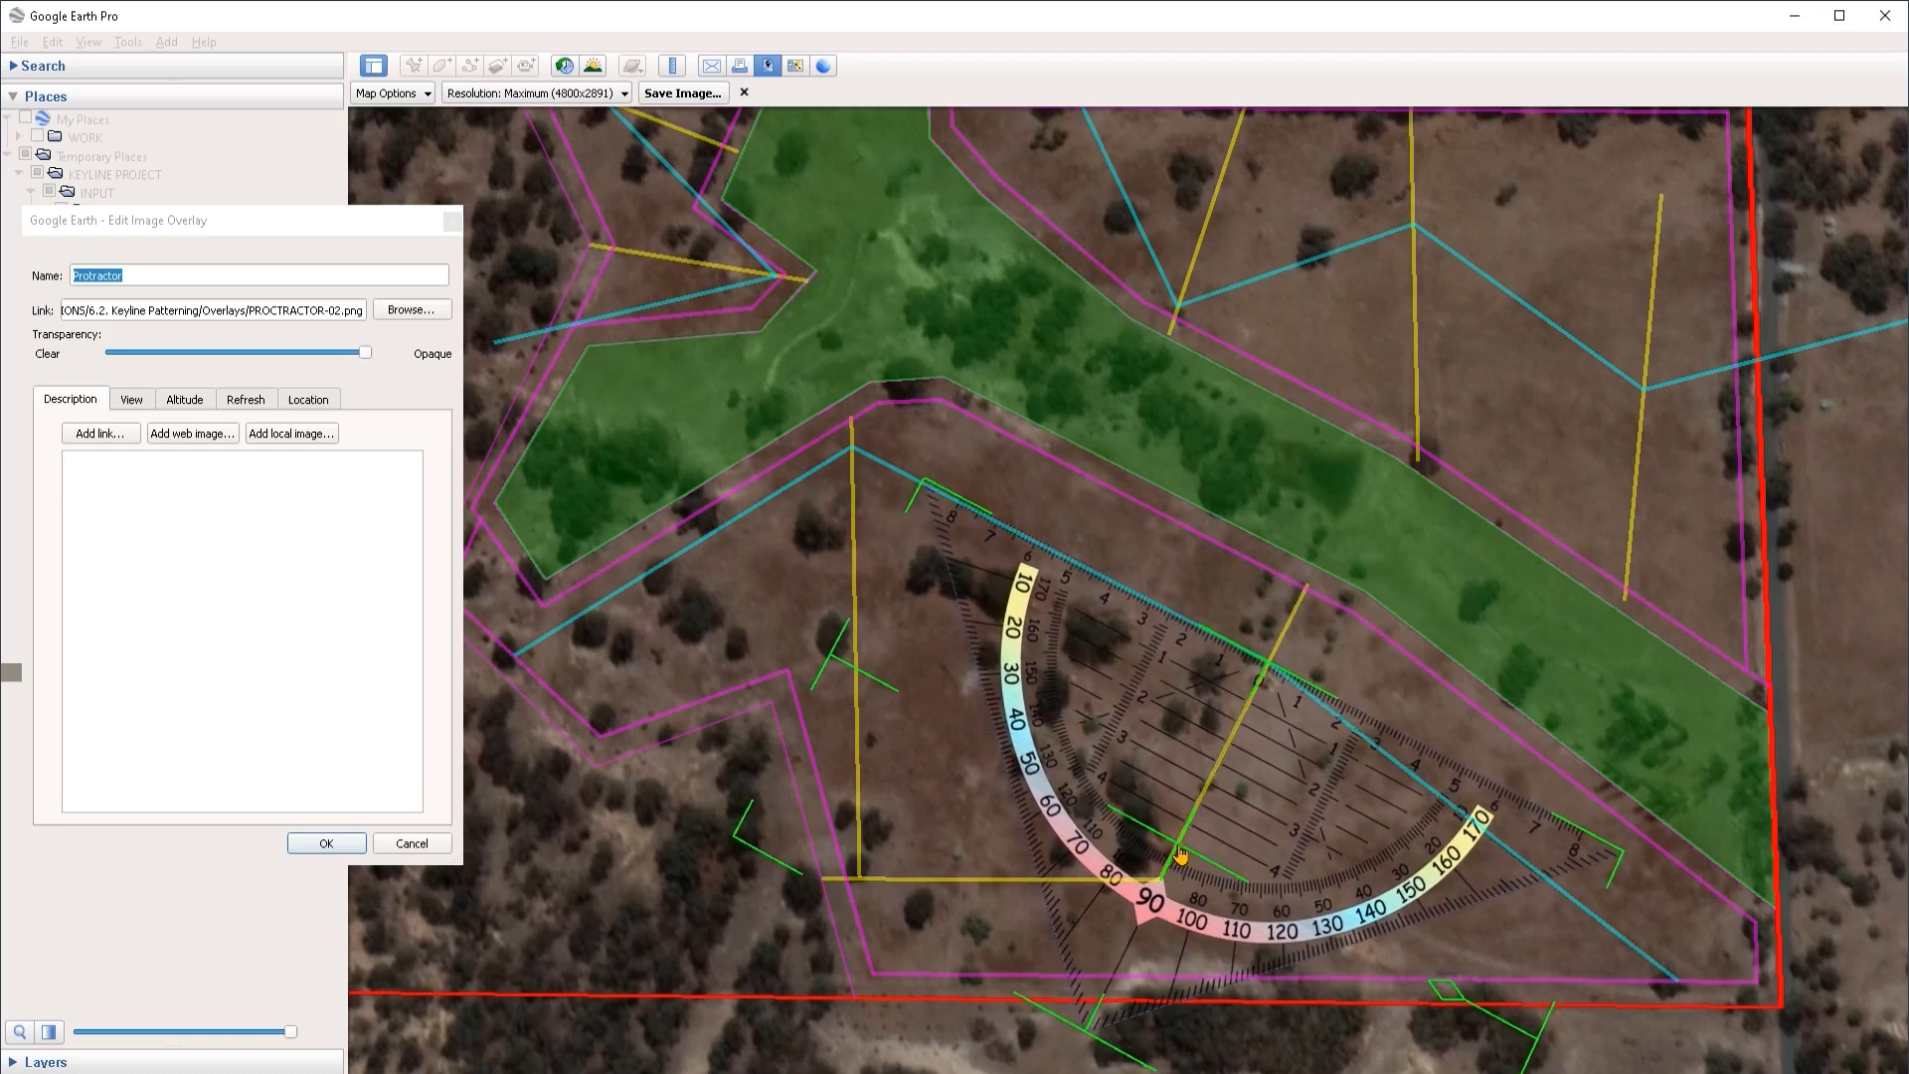
click(326, 843)
Step: Edit trajectory T7, shifting its southern bend slightly west to refine its angle at the protractor's 90° mark, and hide the Protractor overlay
scroll(1233, 696, up, 2)
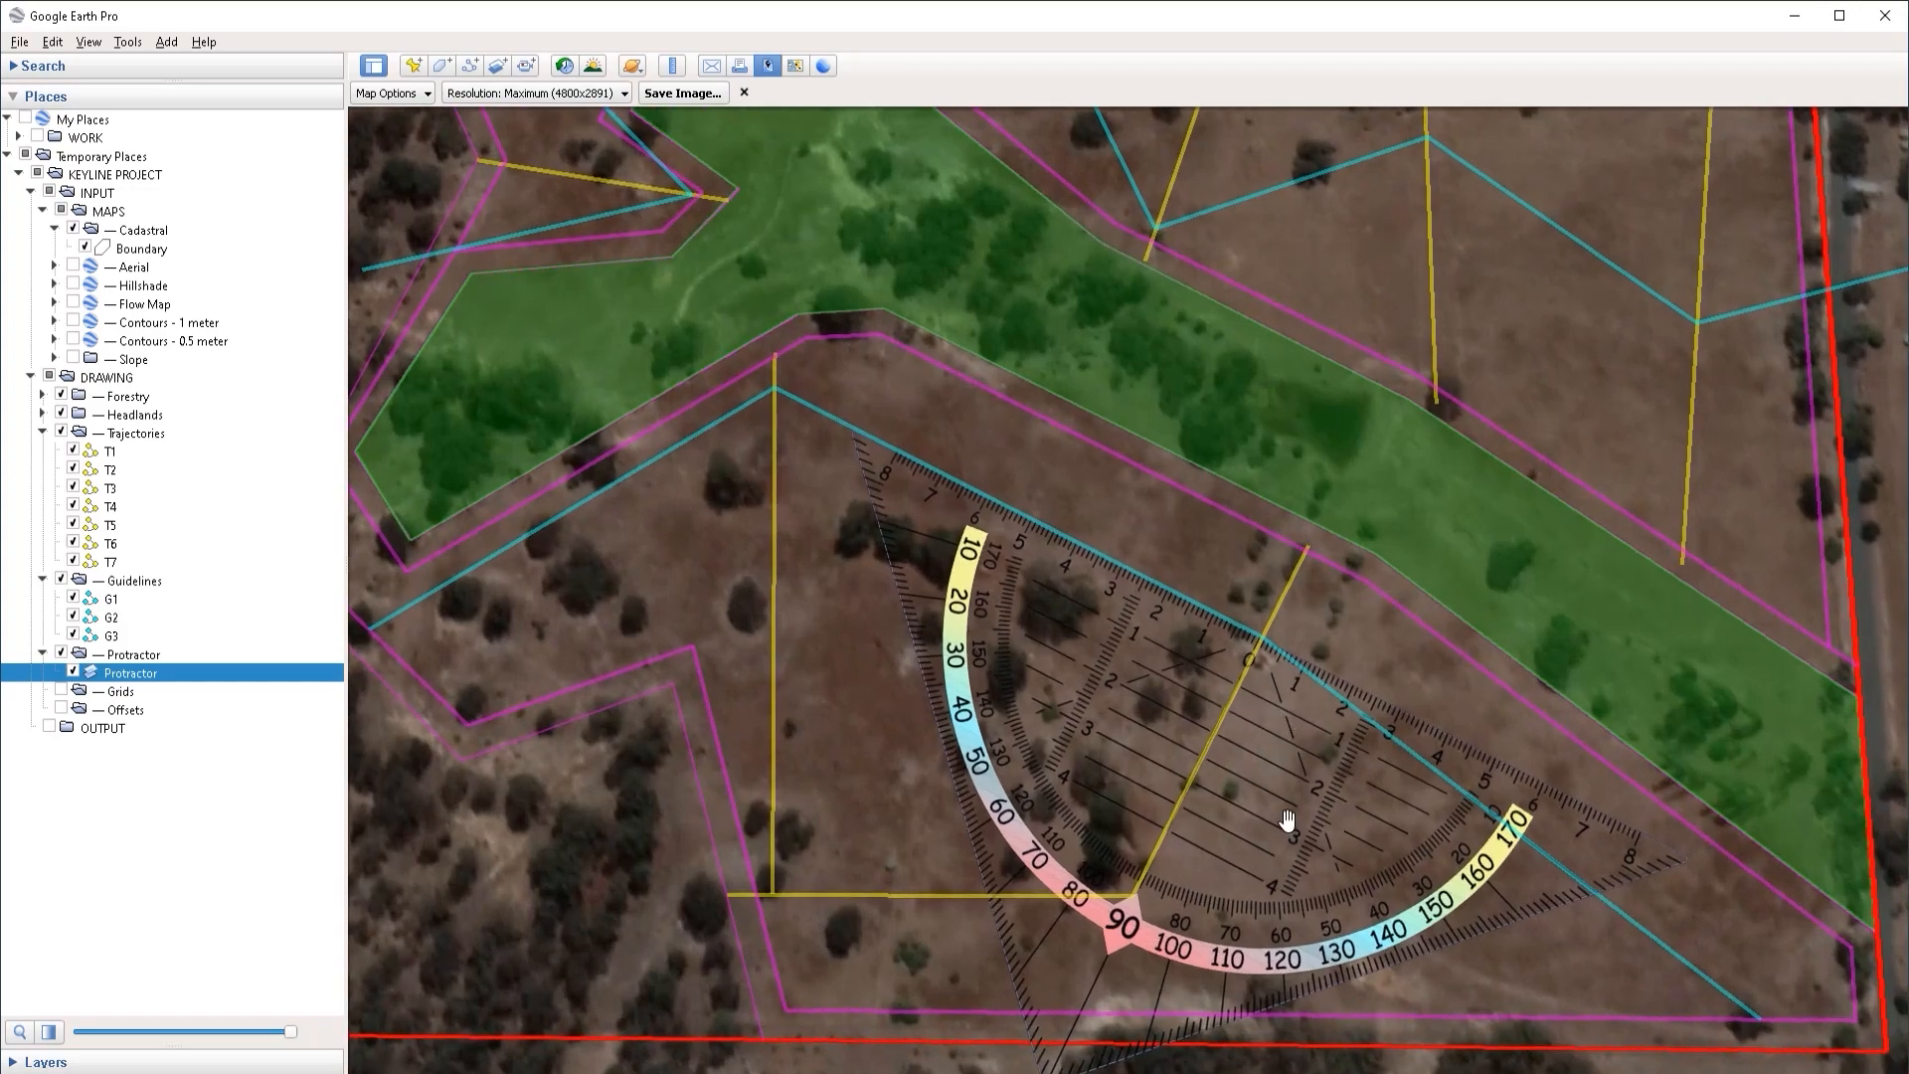
drag(1288, 820, 1306, 798)
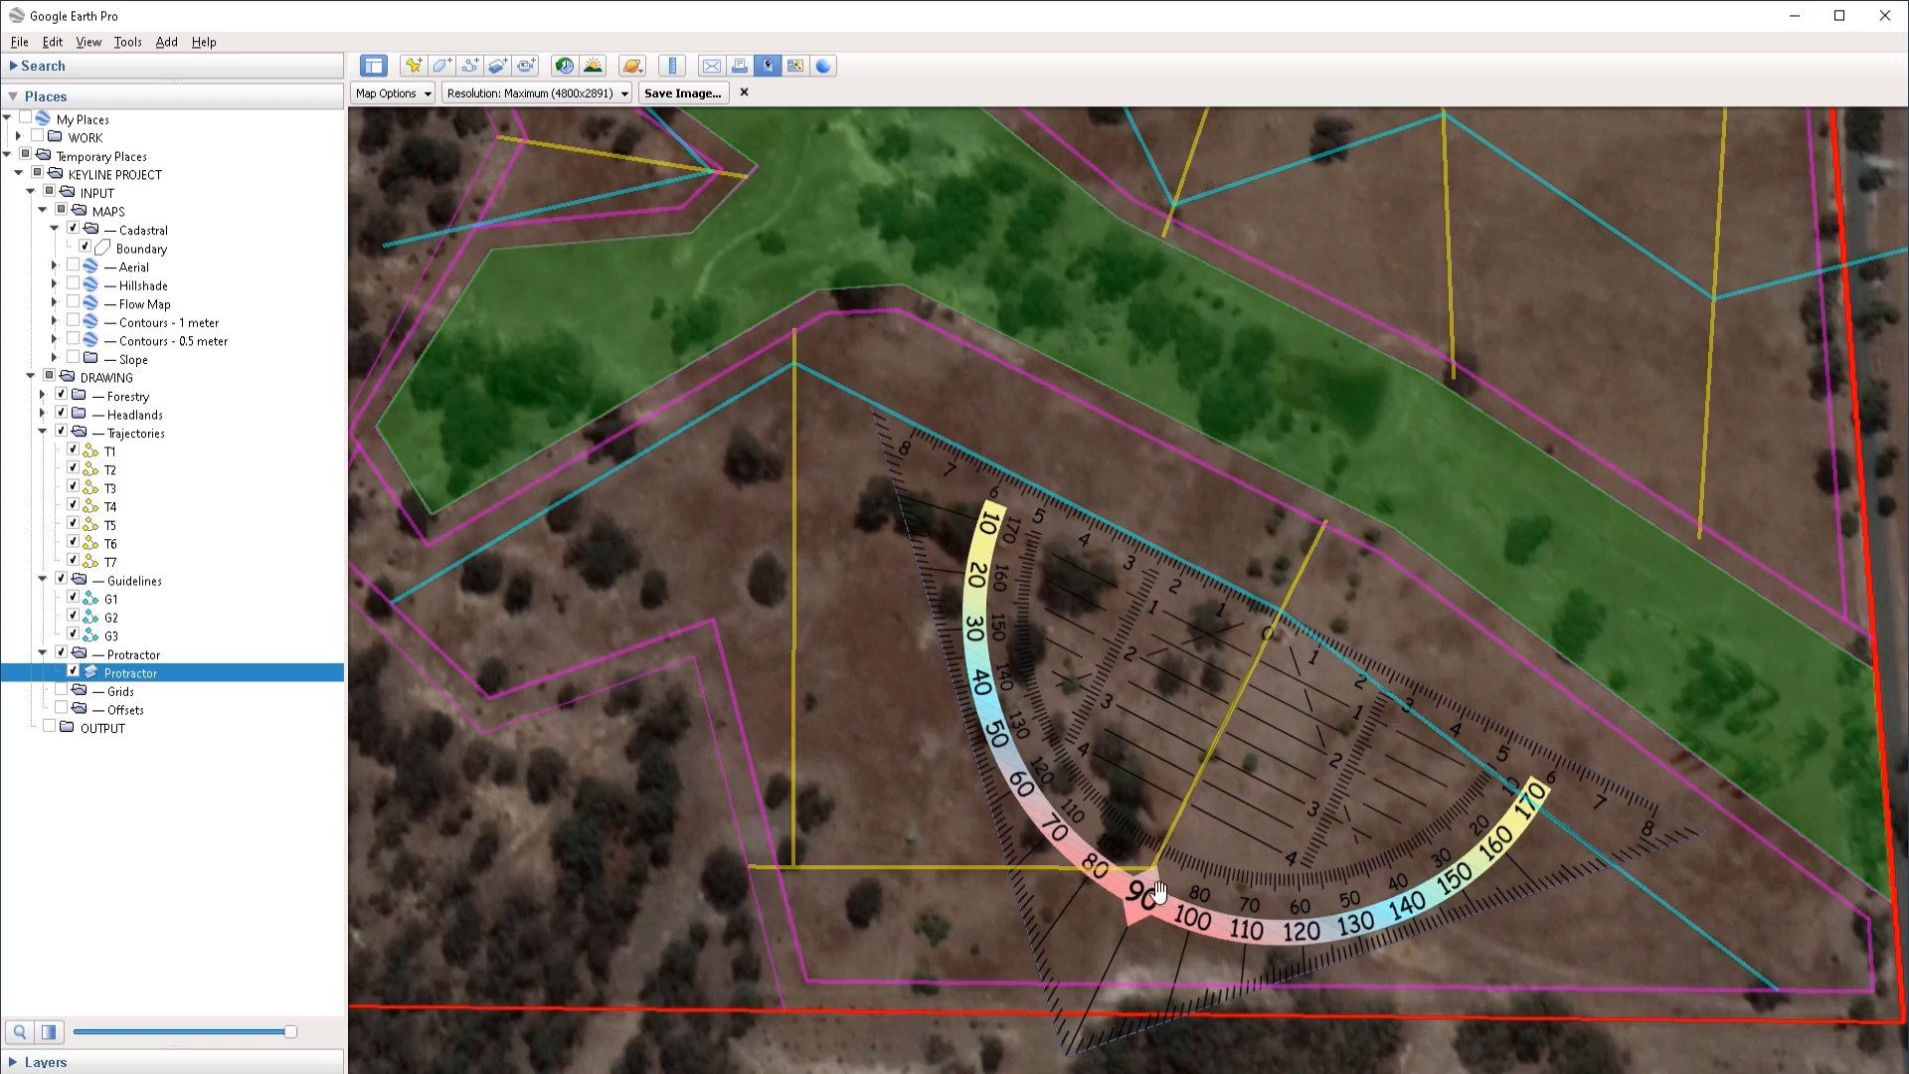
scroll(1169, 840, up, 1)
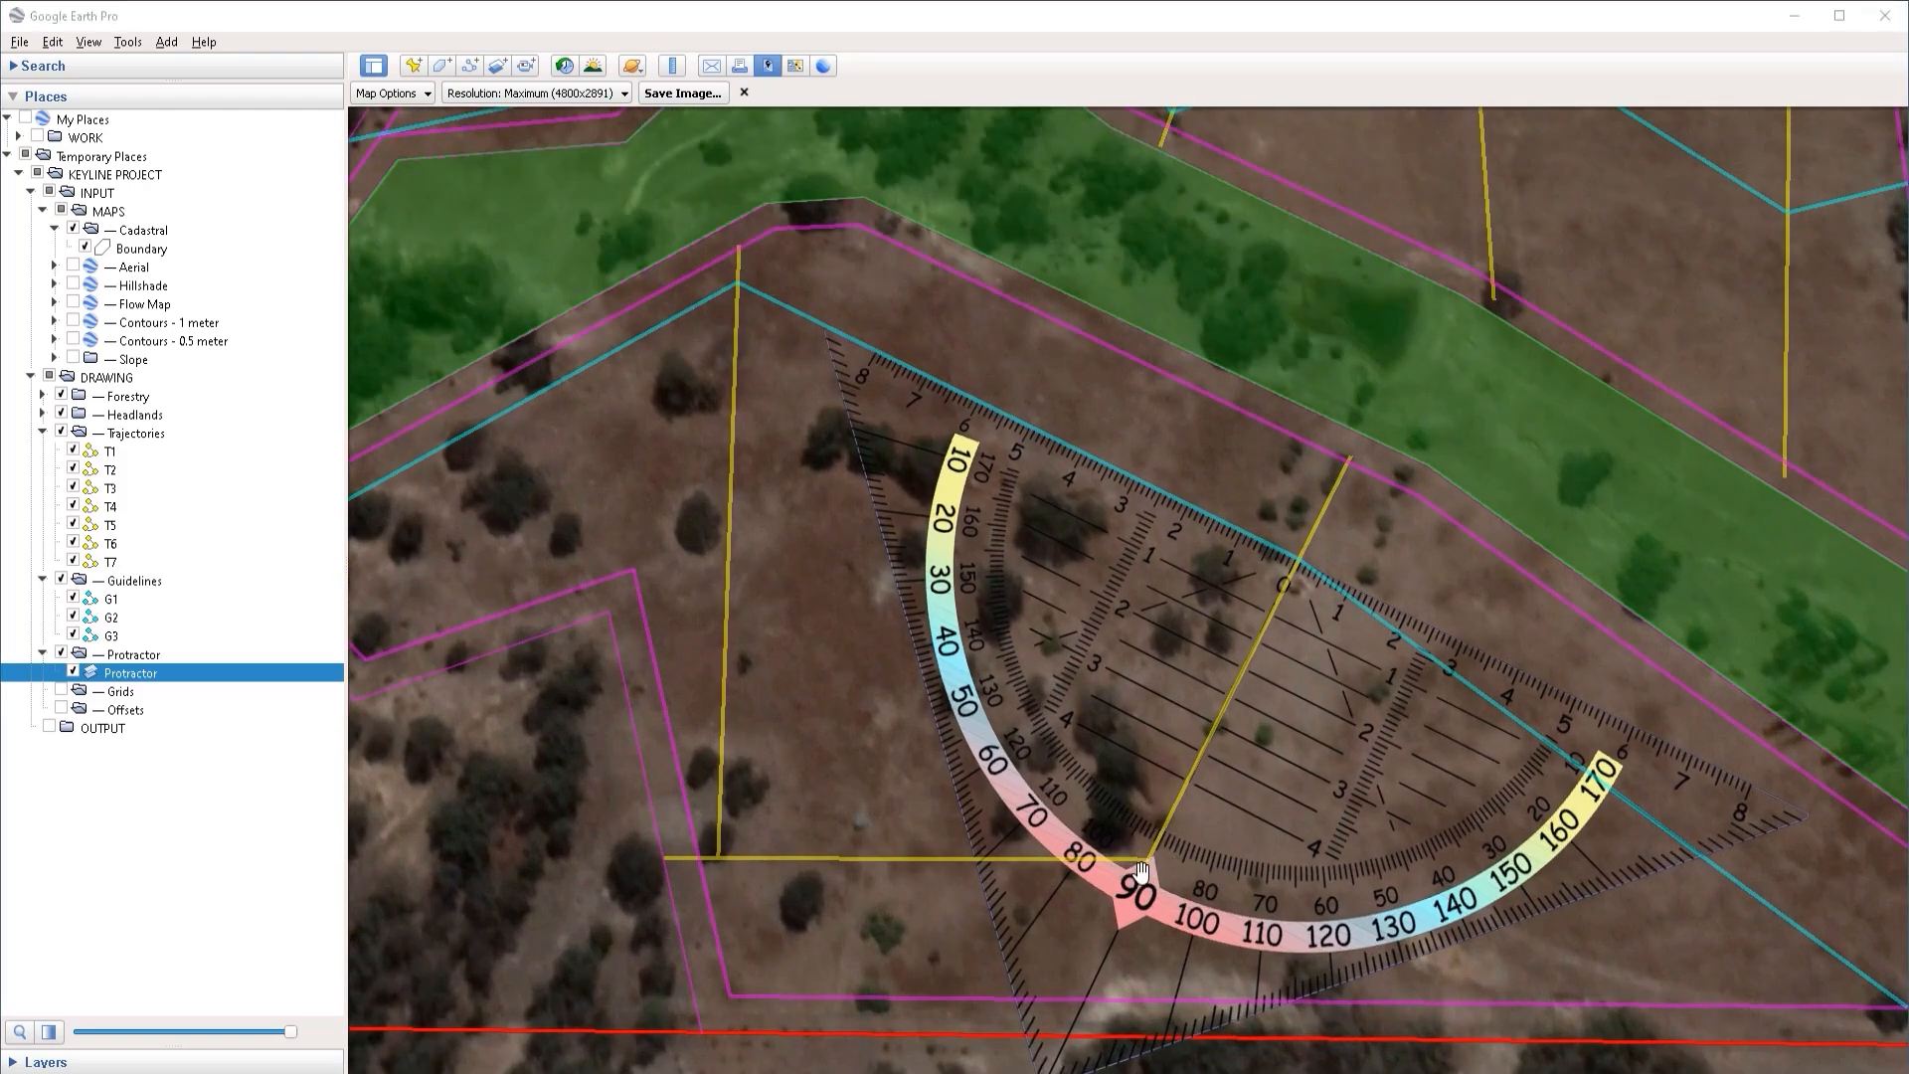
right_click(1146, 857)
click(1203, 832)
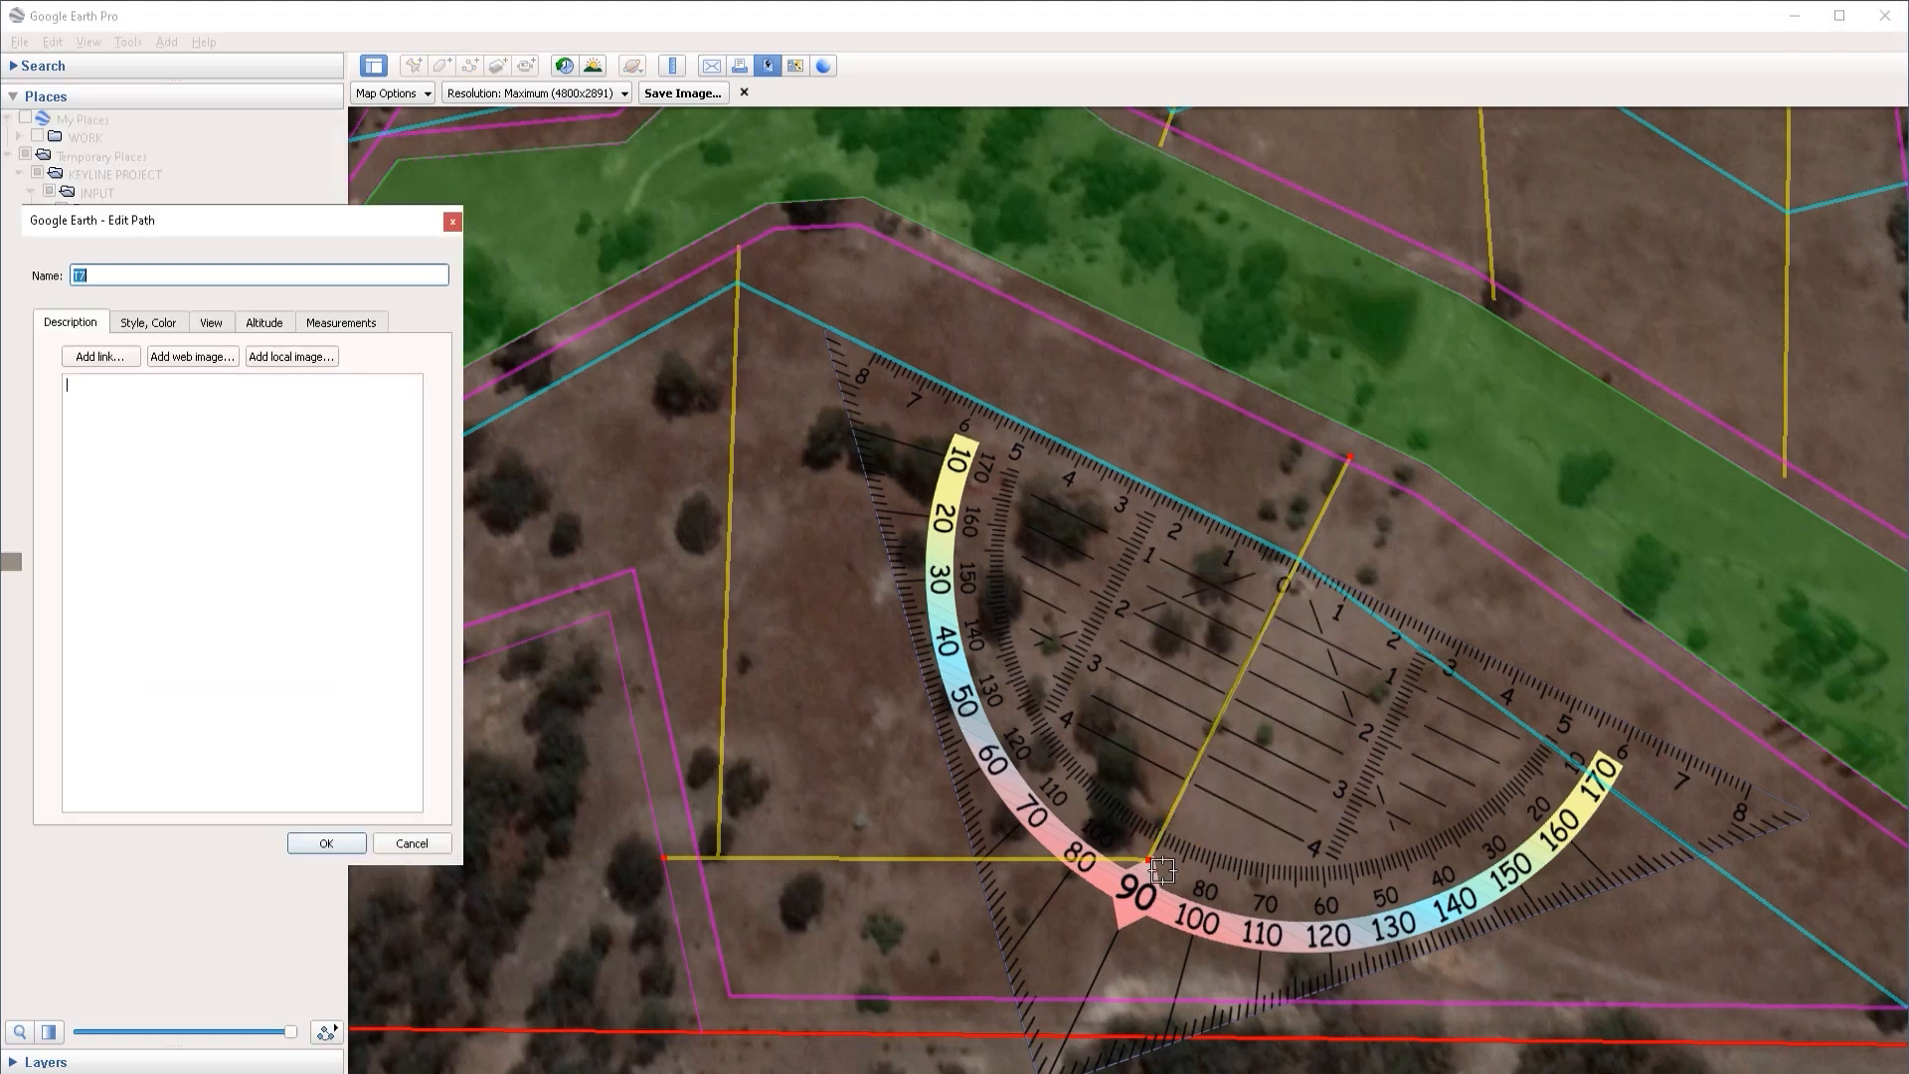
drag(1151, 866, 1127, 855)
click(321, 844)
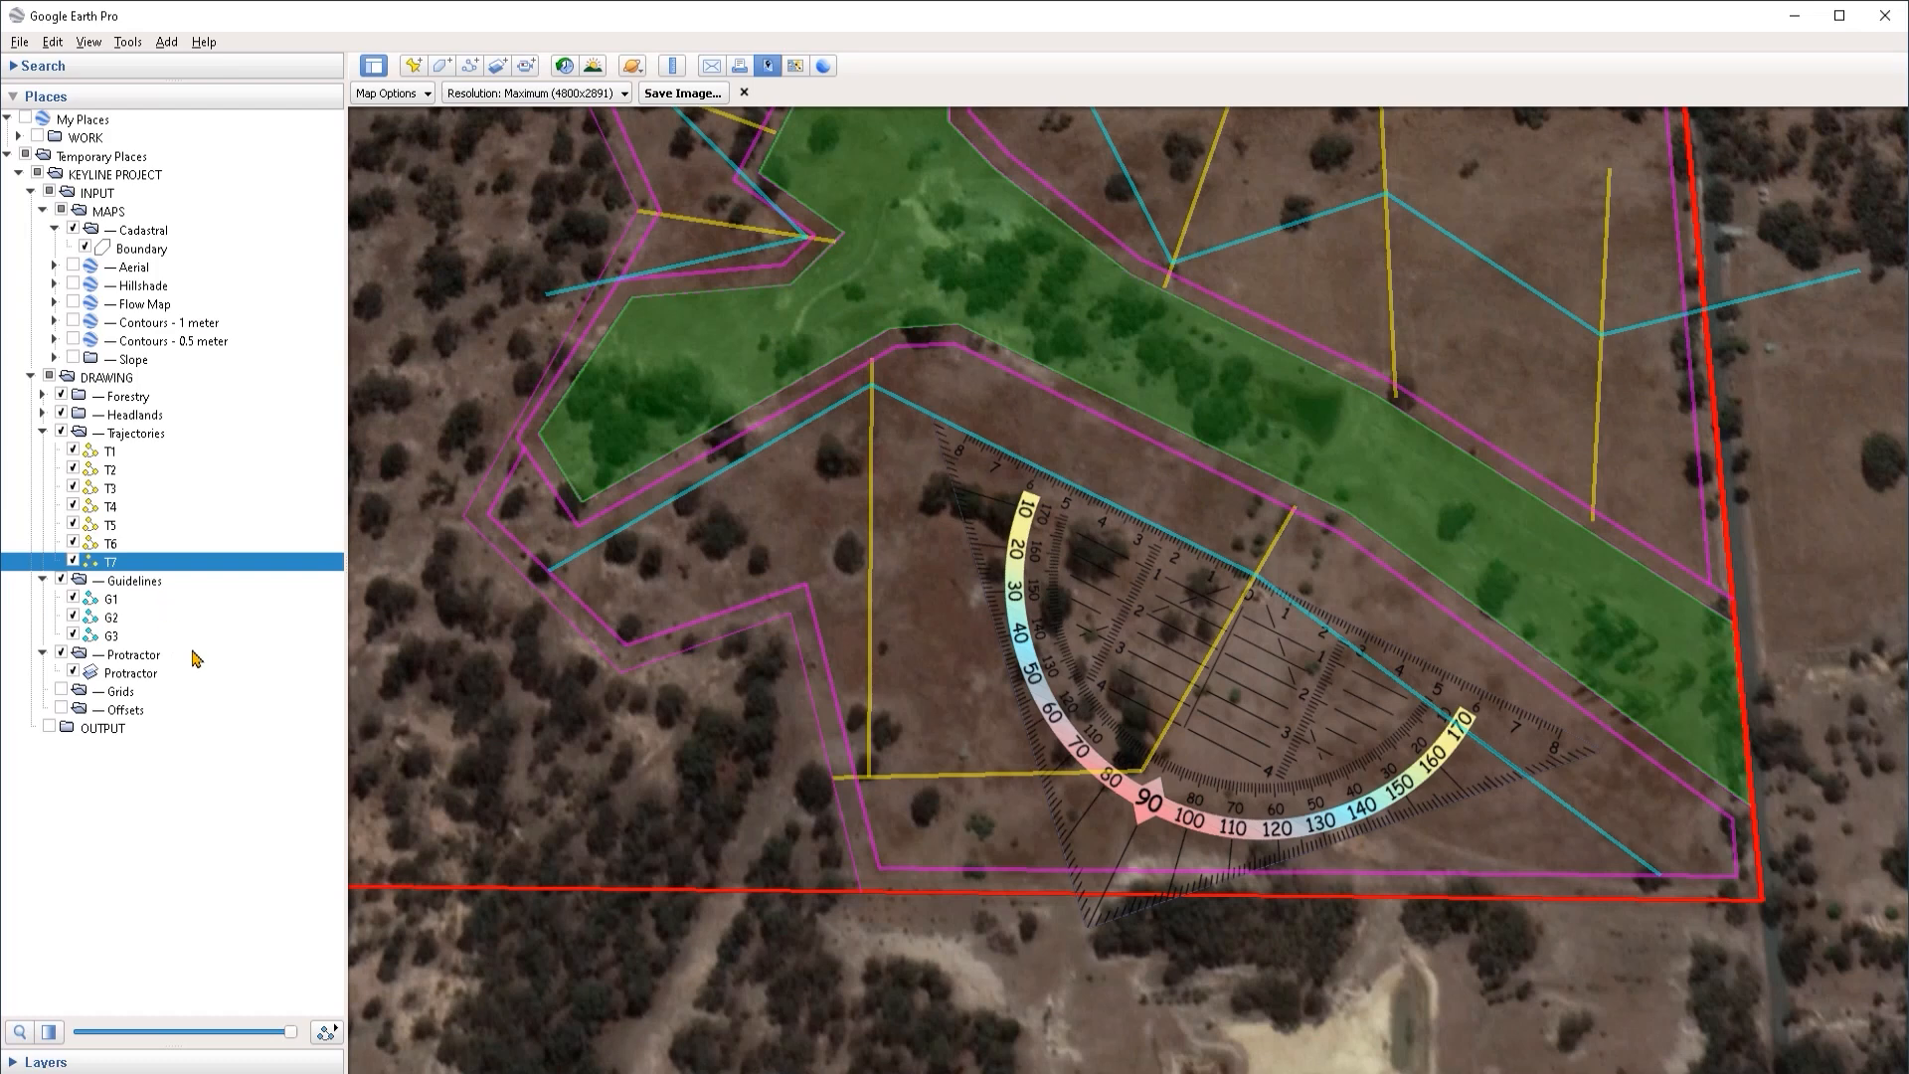
click(74, 676)
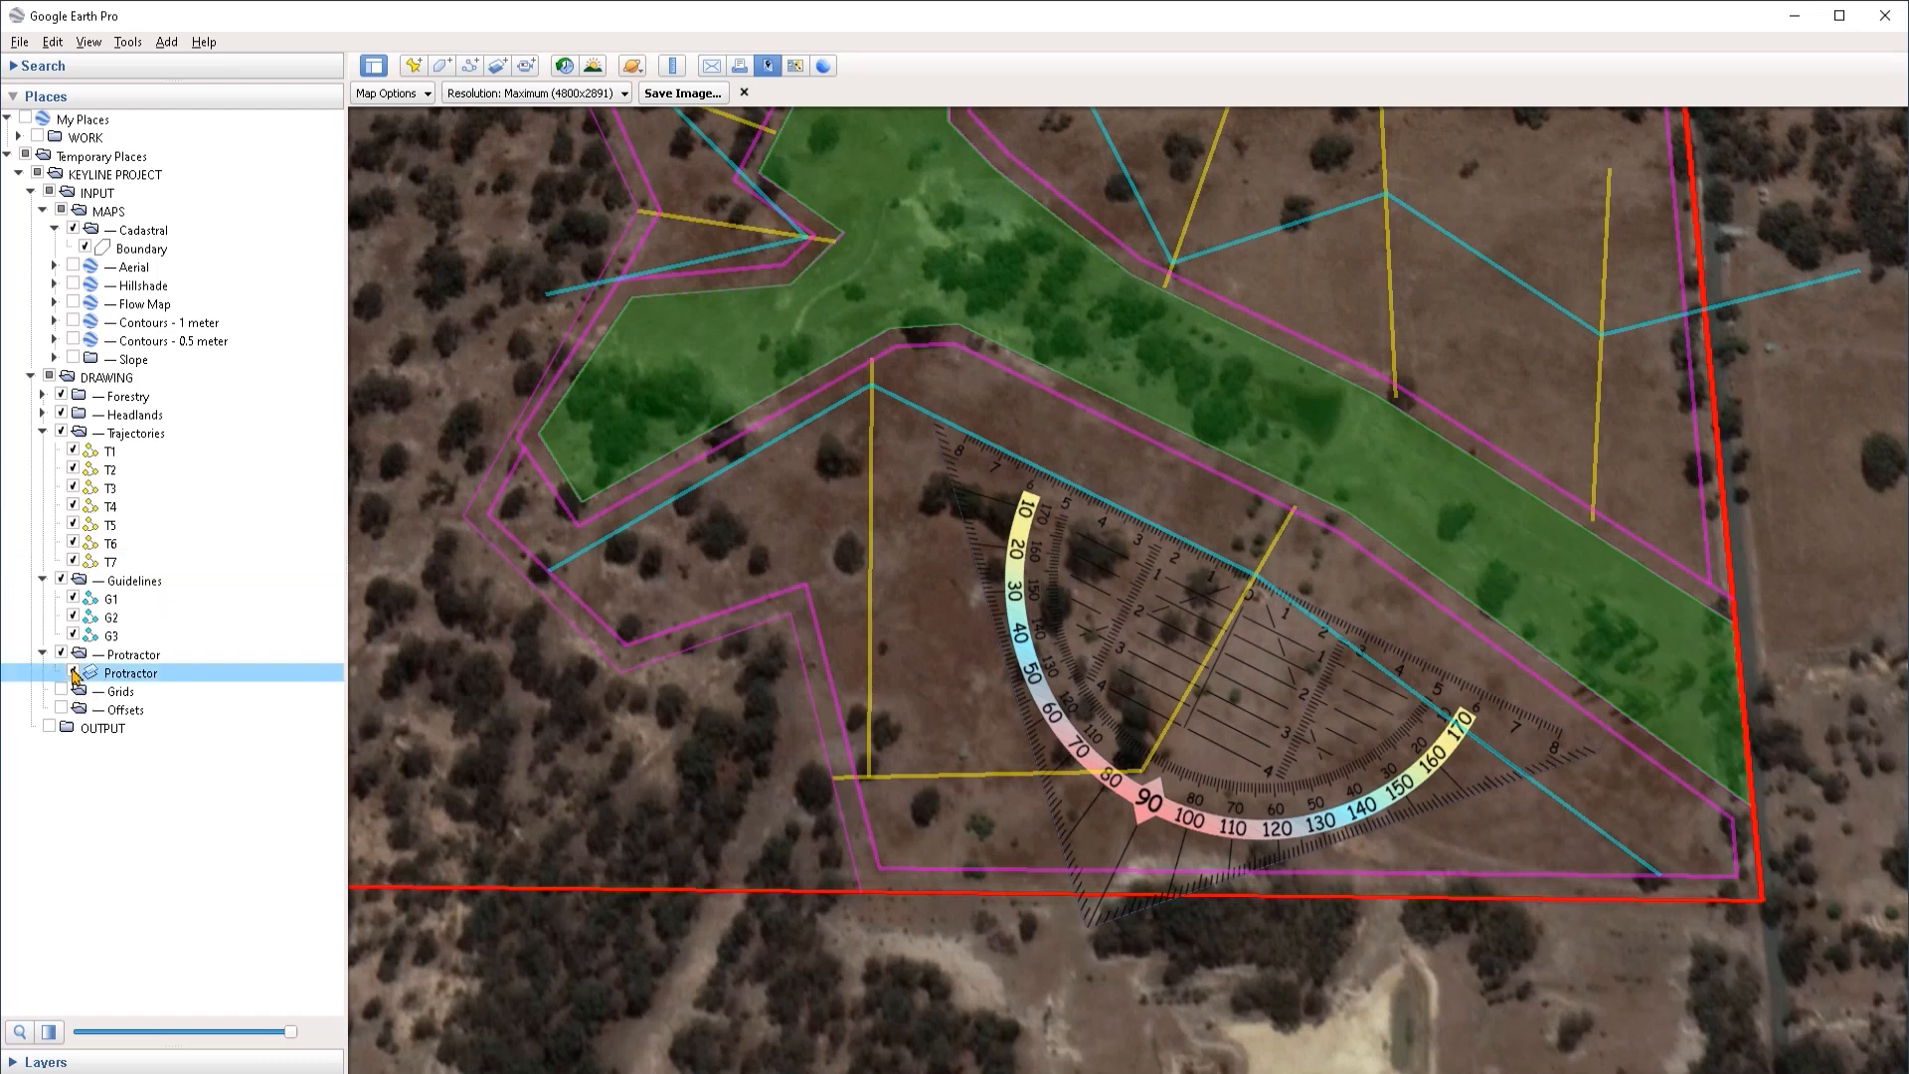
drag(1226, 641, 1181, 701)
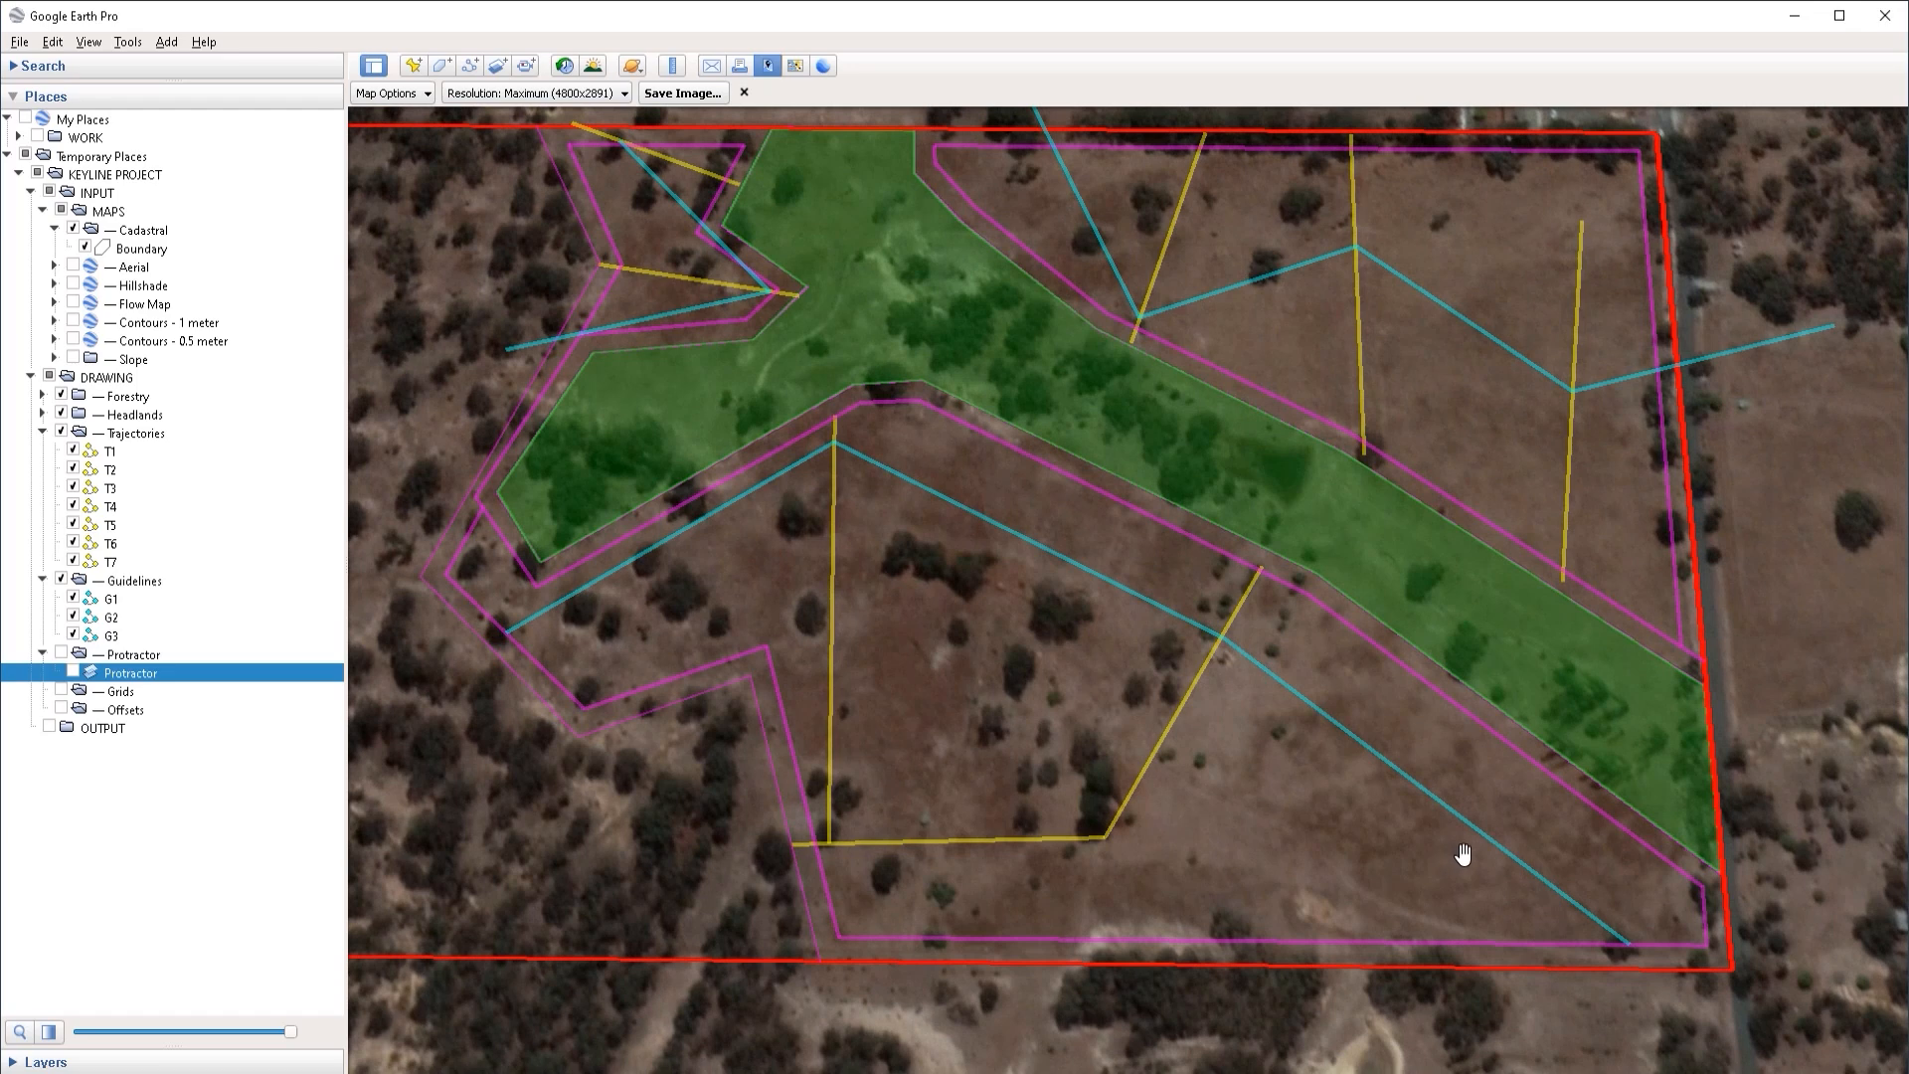
Step: Add an image overlay named G1 to the Grids folder, using GRID-CHECKERED-02.png from the Overlays folder
click(122, 693)
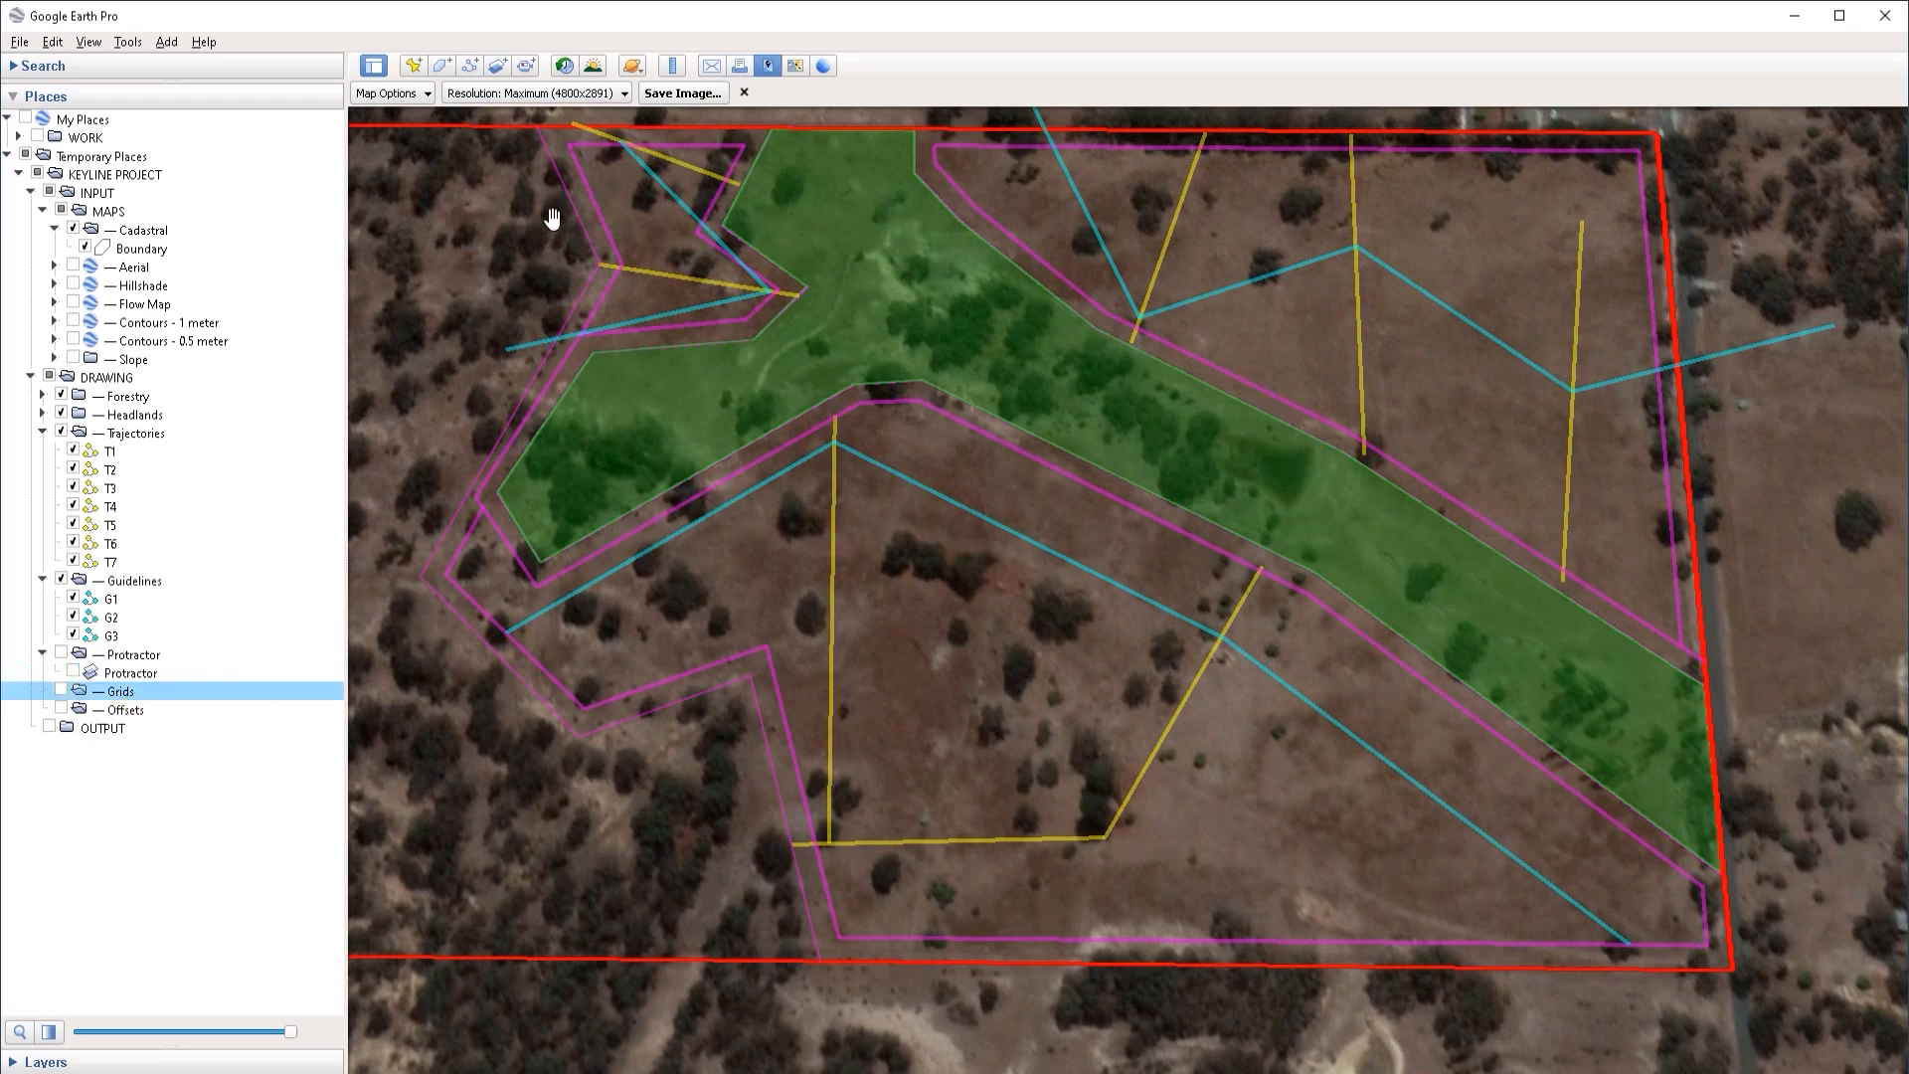
click(499, 67)
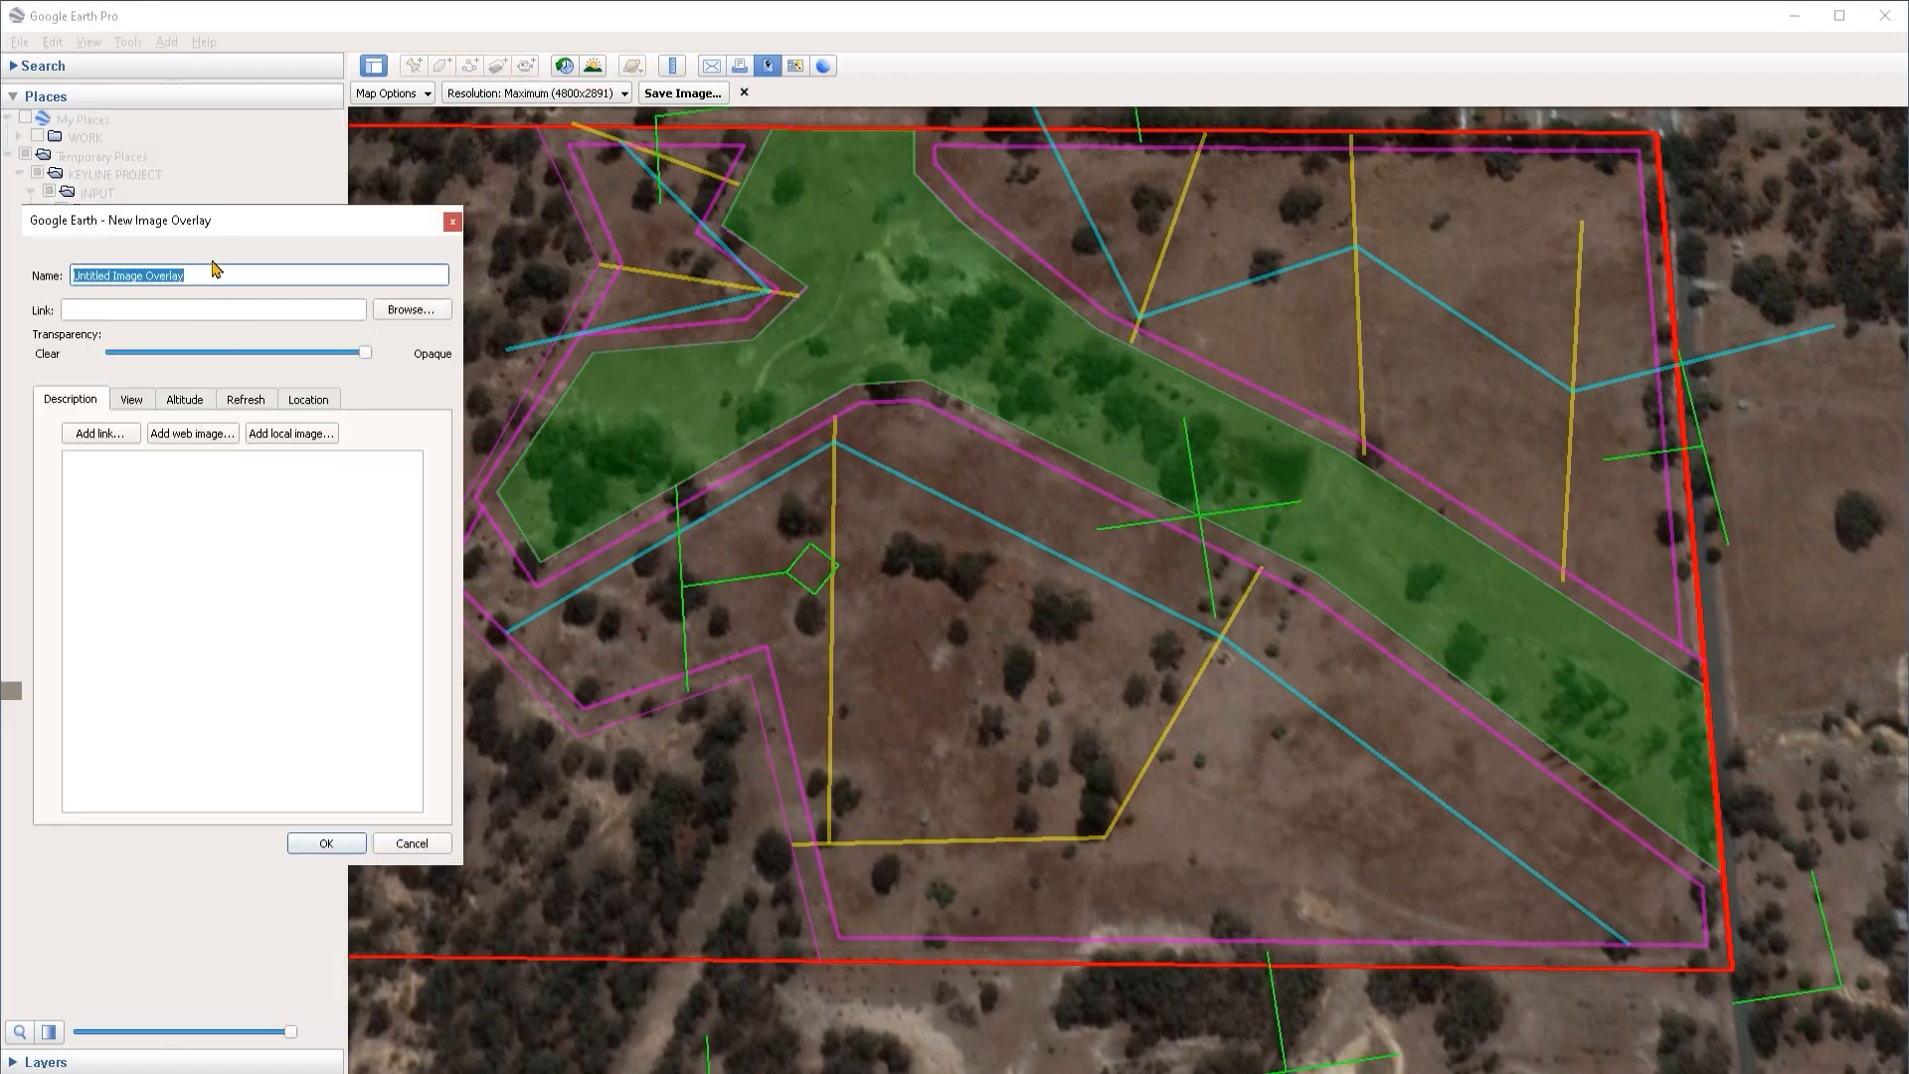
text(G1)
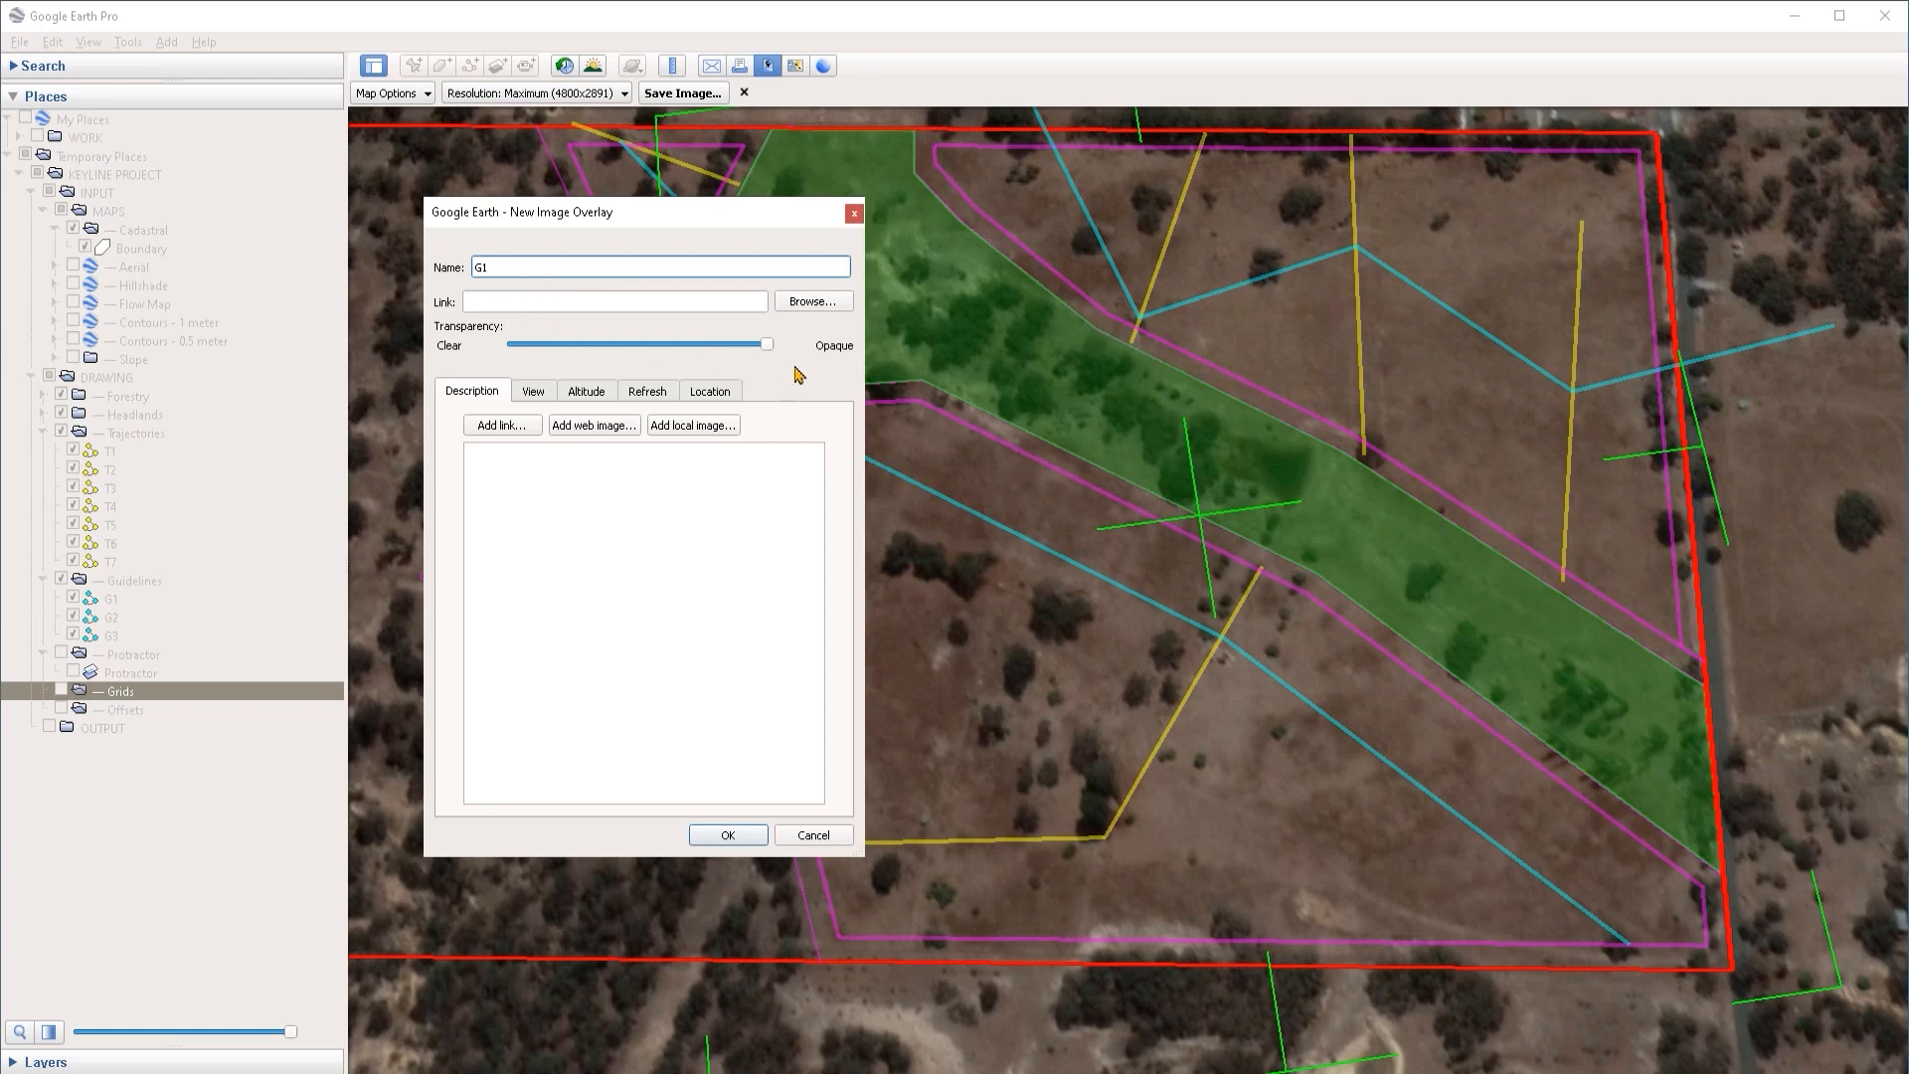
click(813, 305)
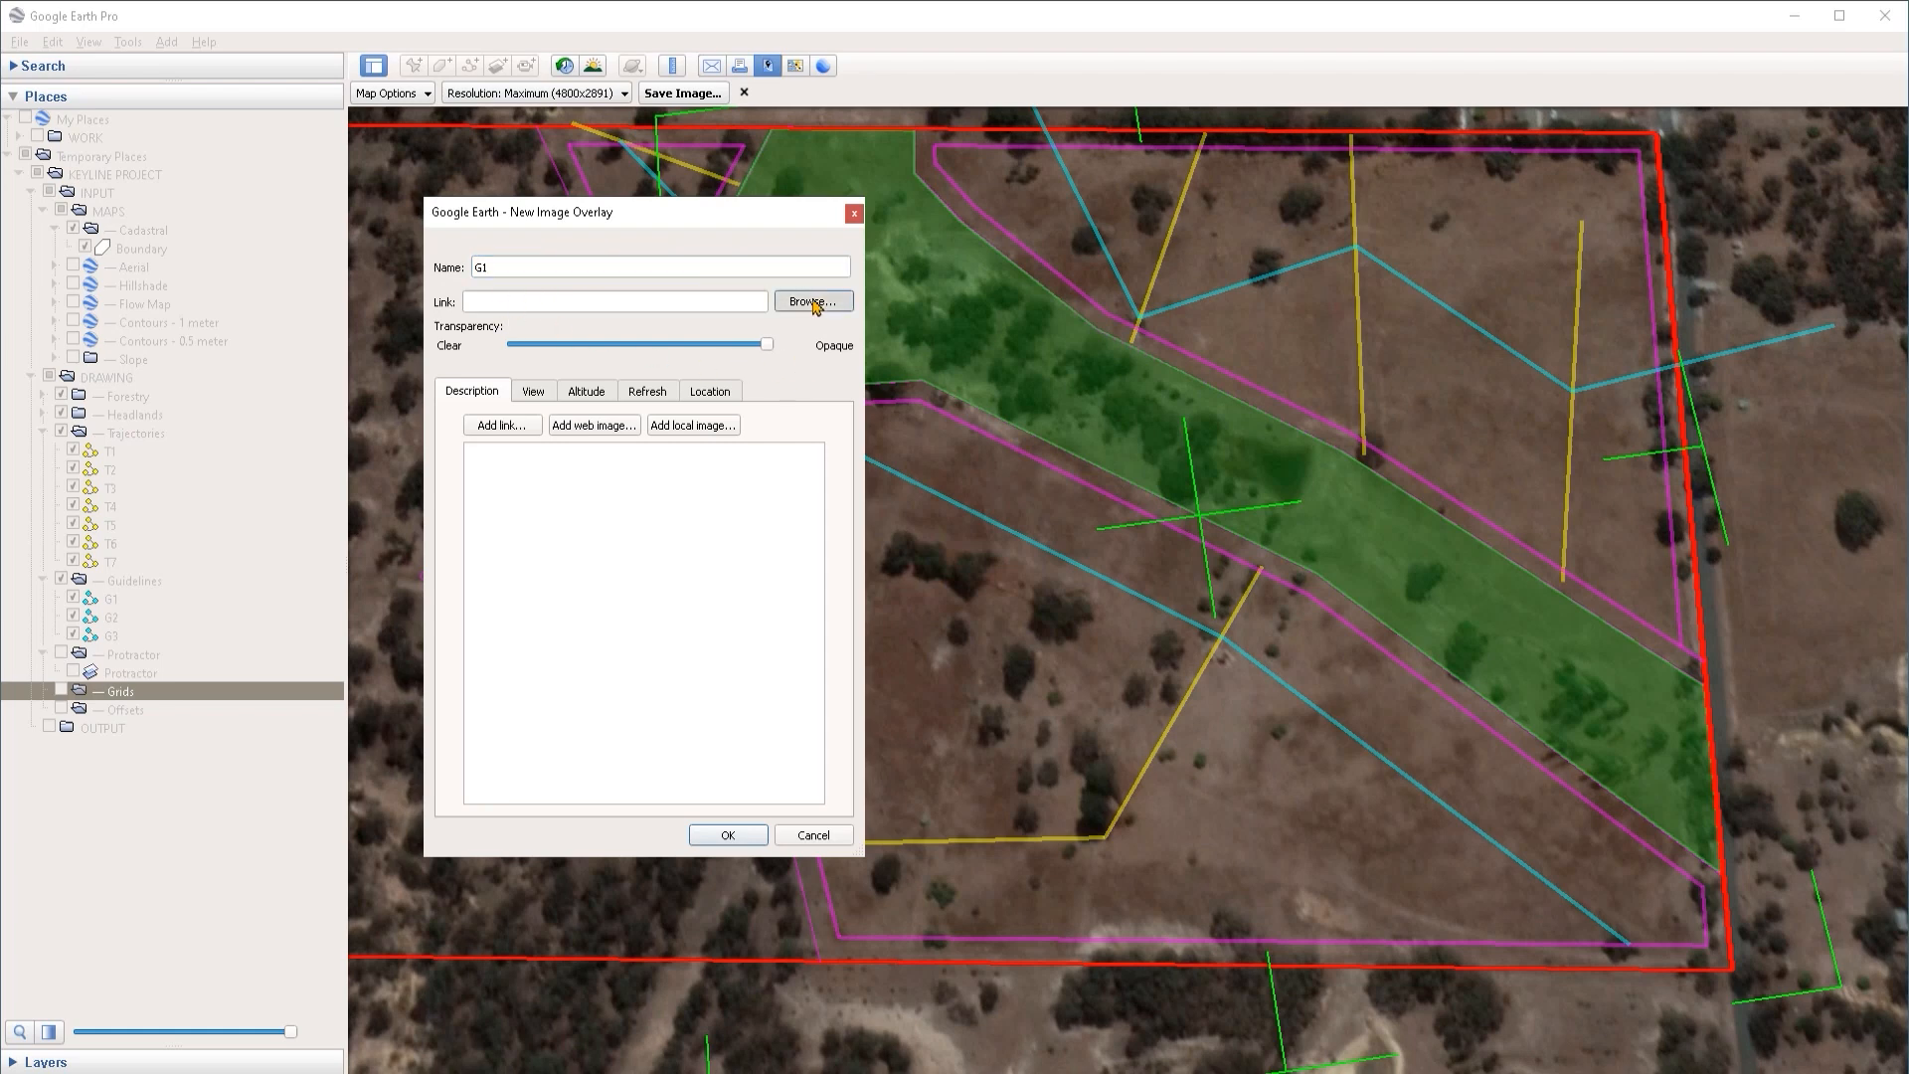
click(813, 305)
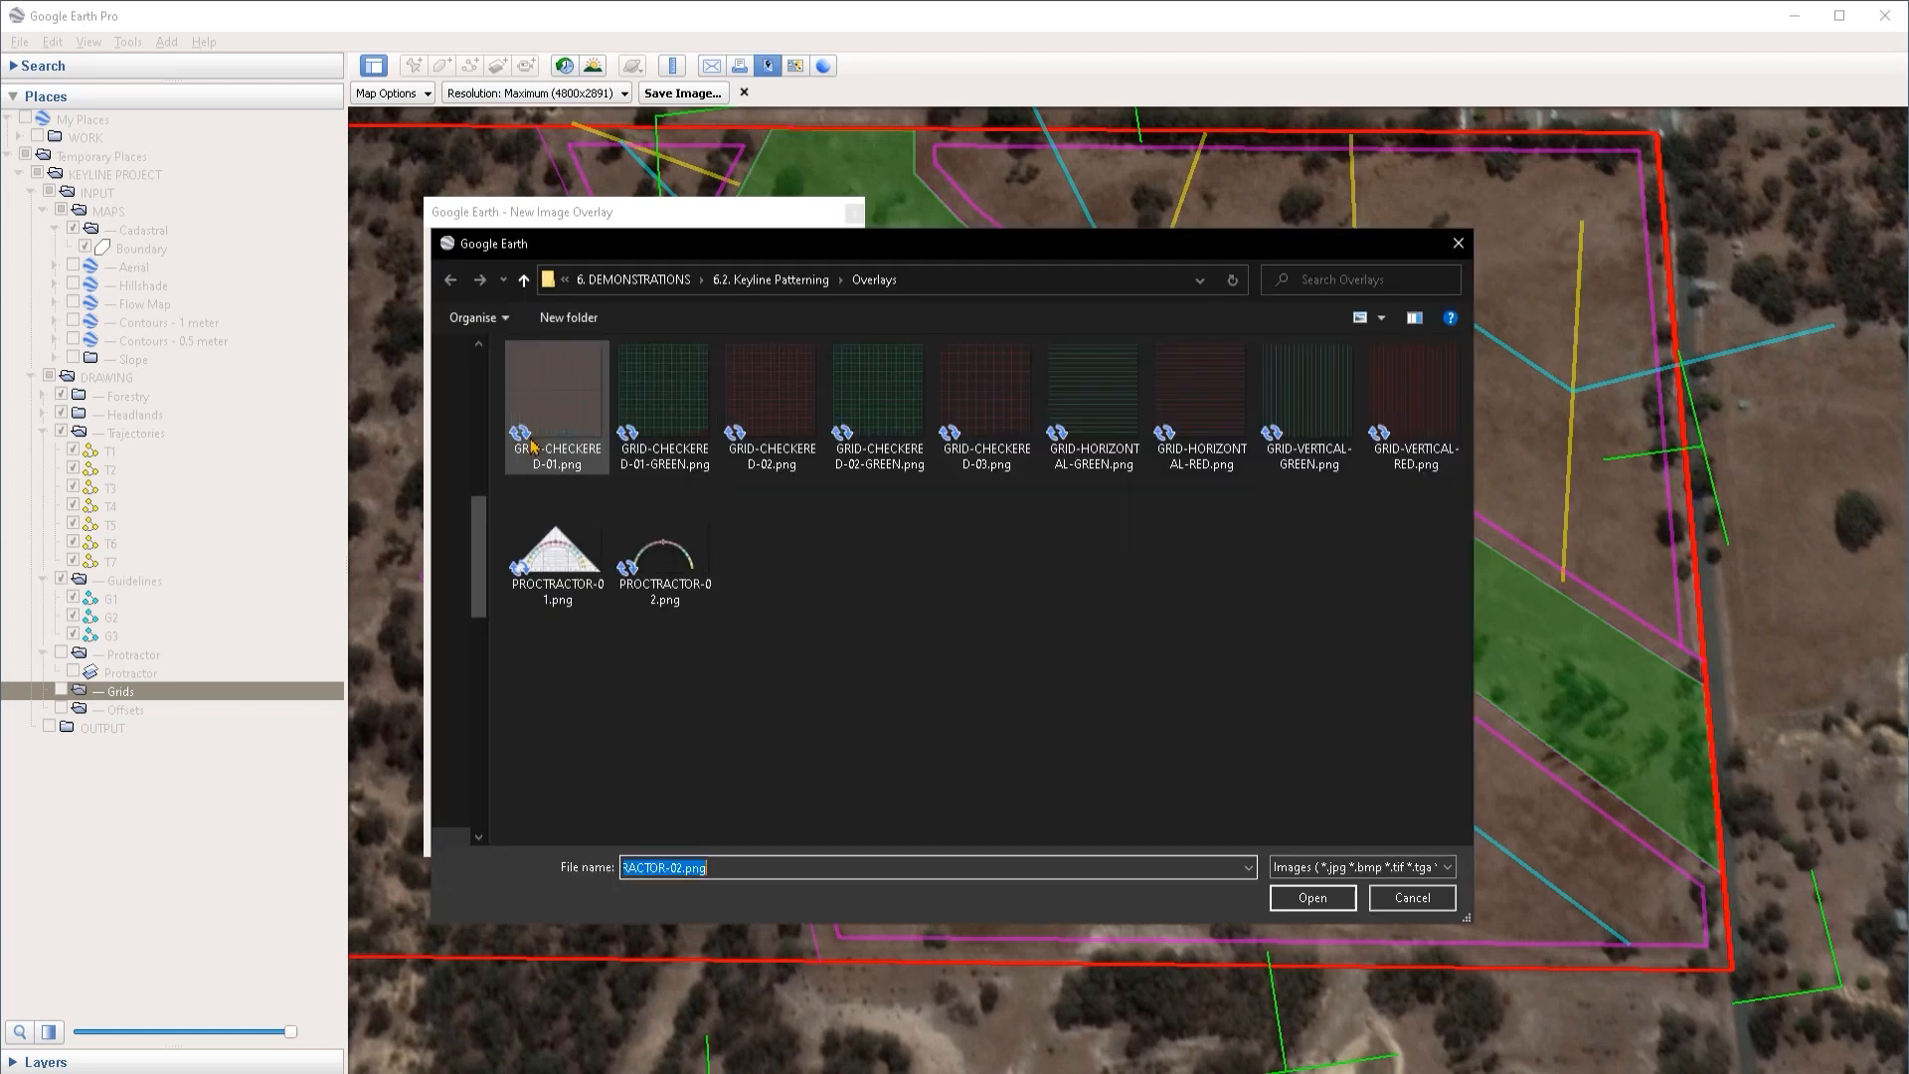
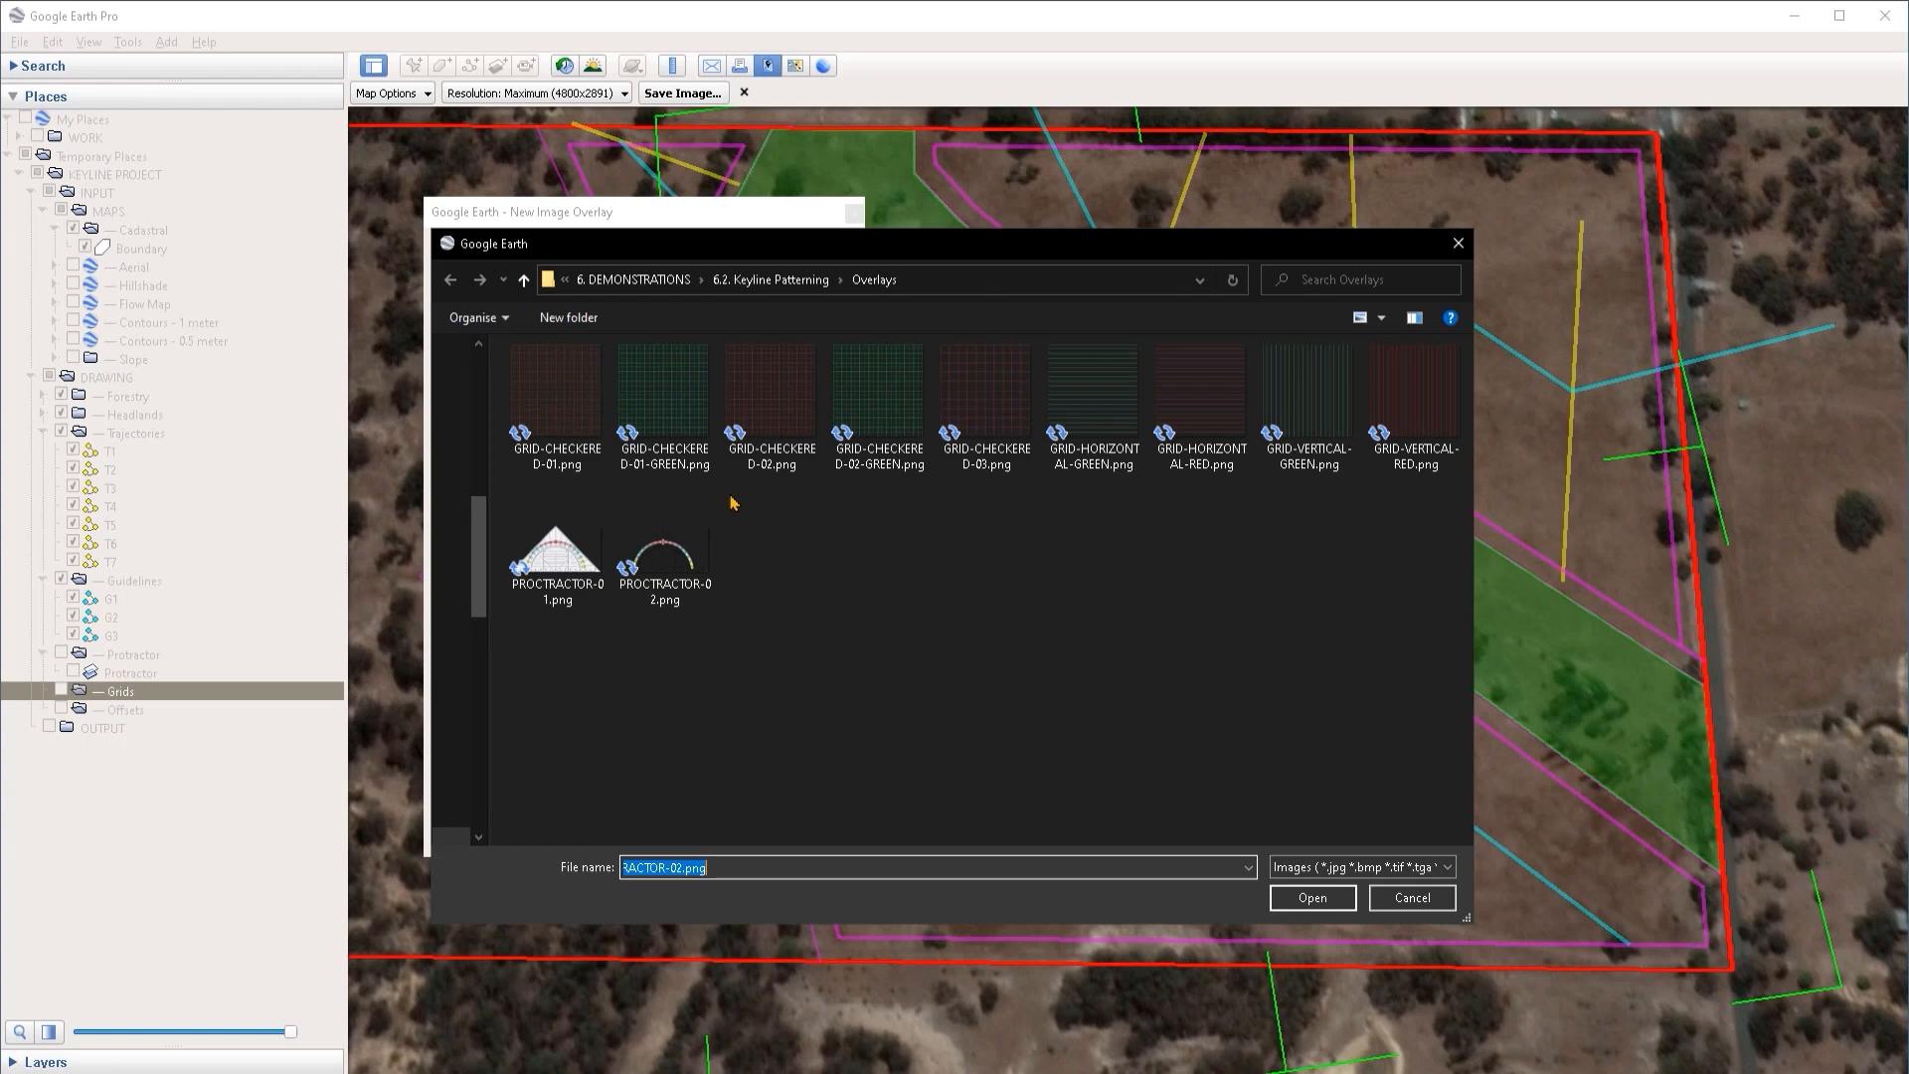
click(783, 468)
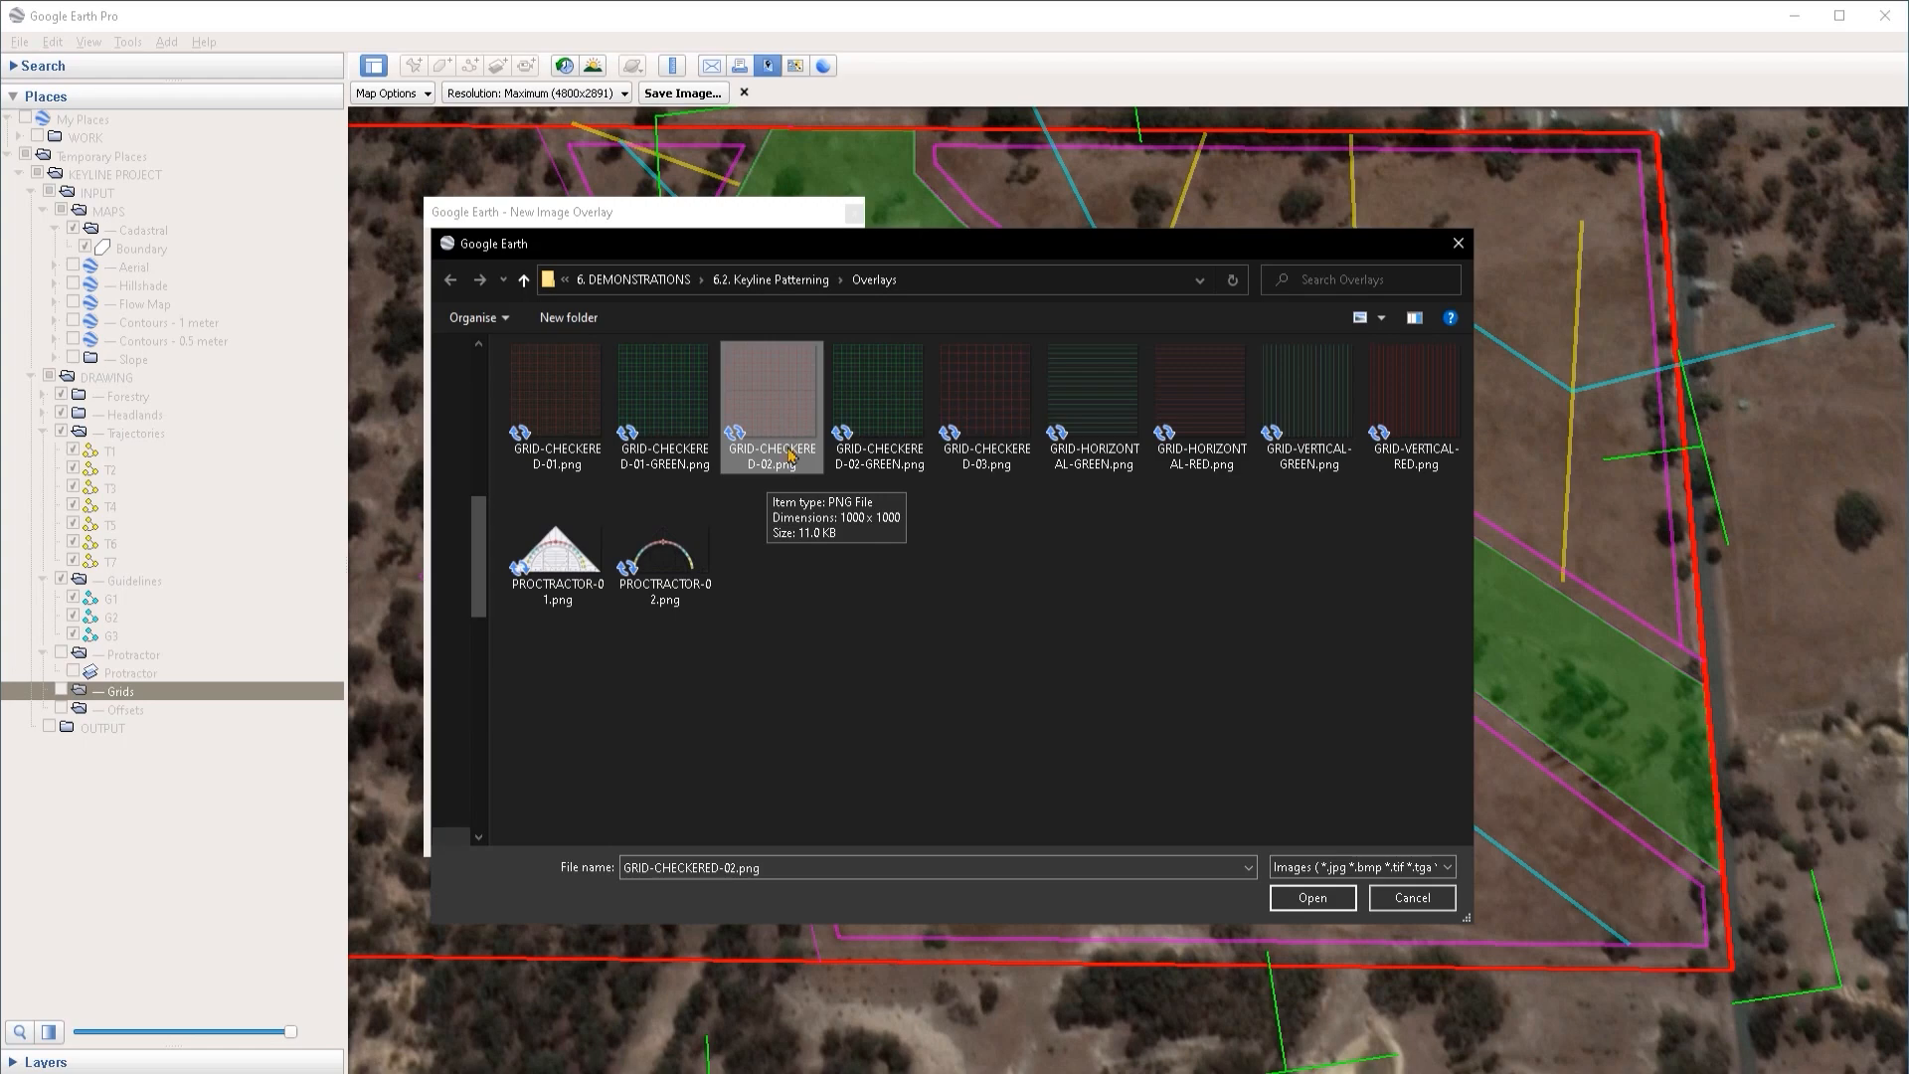
double_click(790, 455)
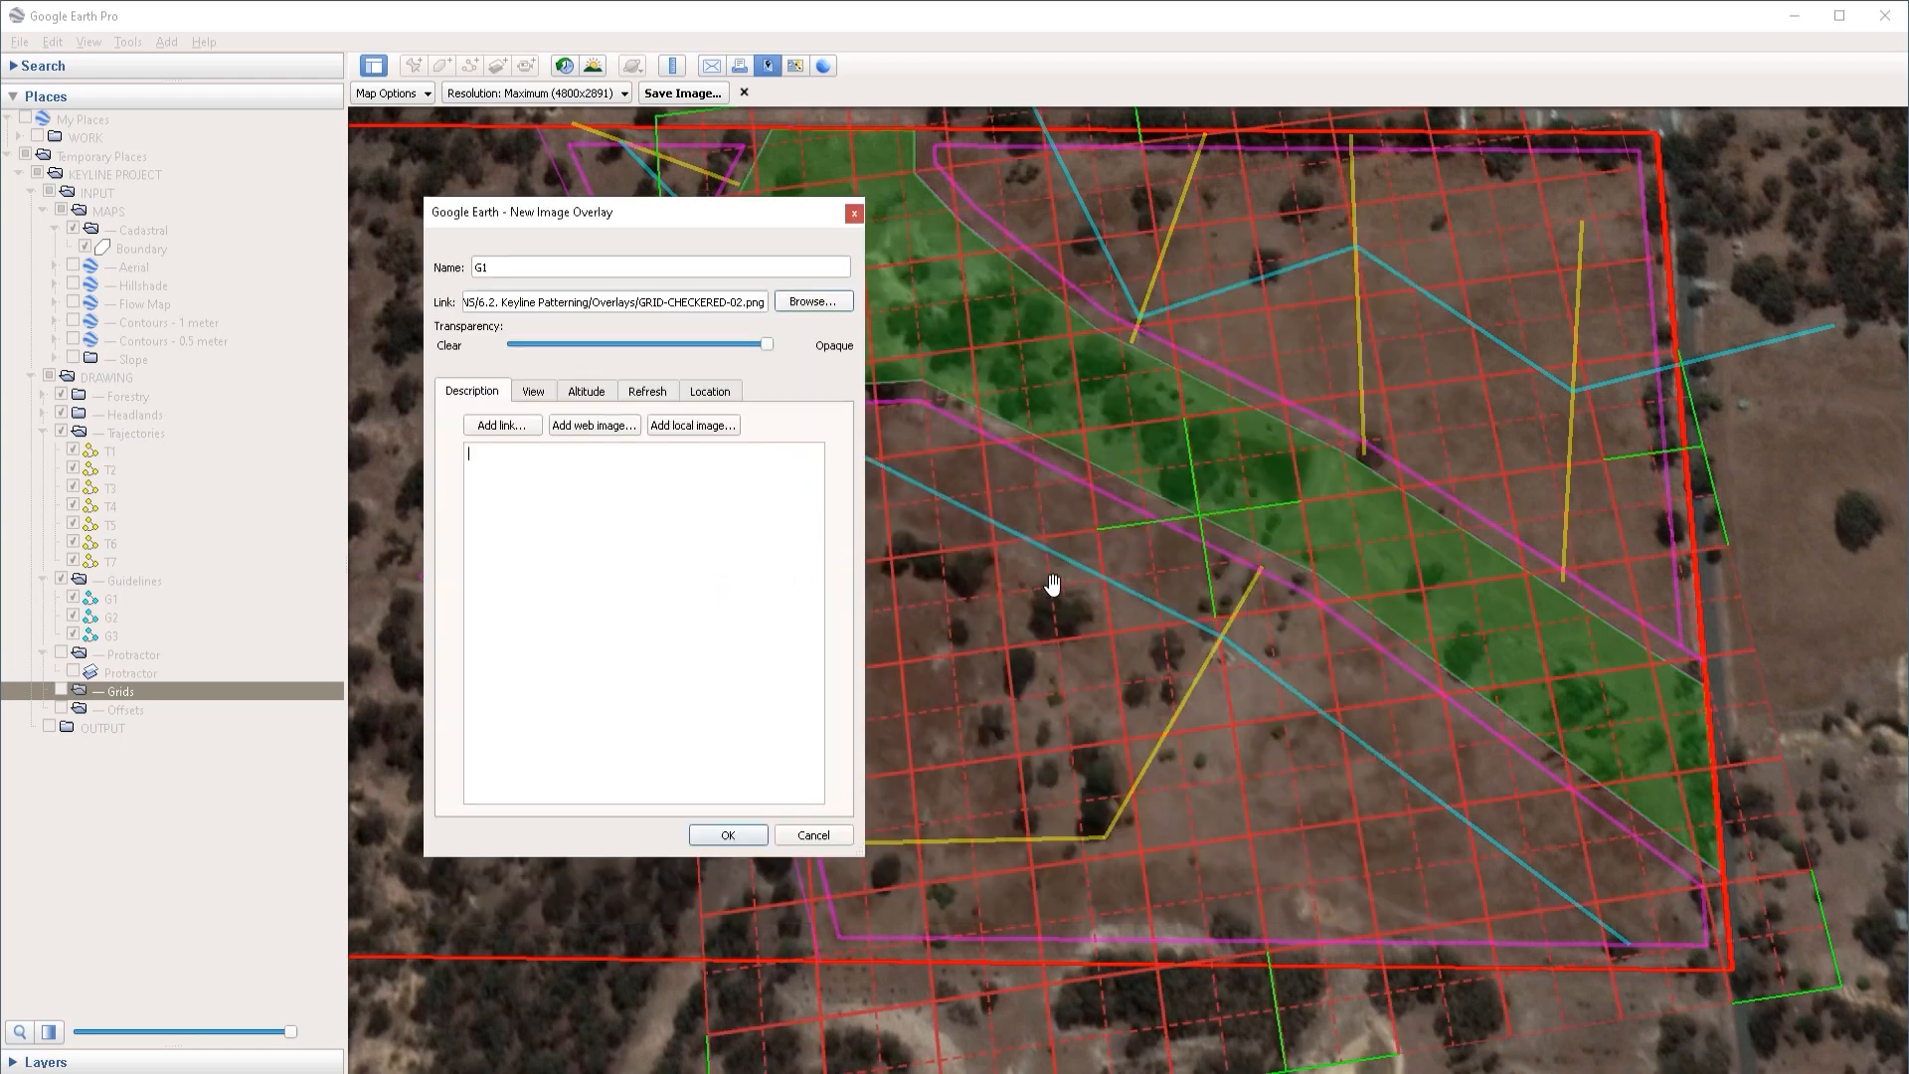
scroll(1052, 584, down, 3)
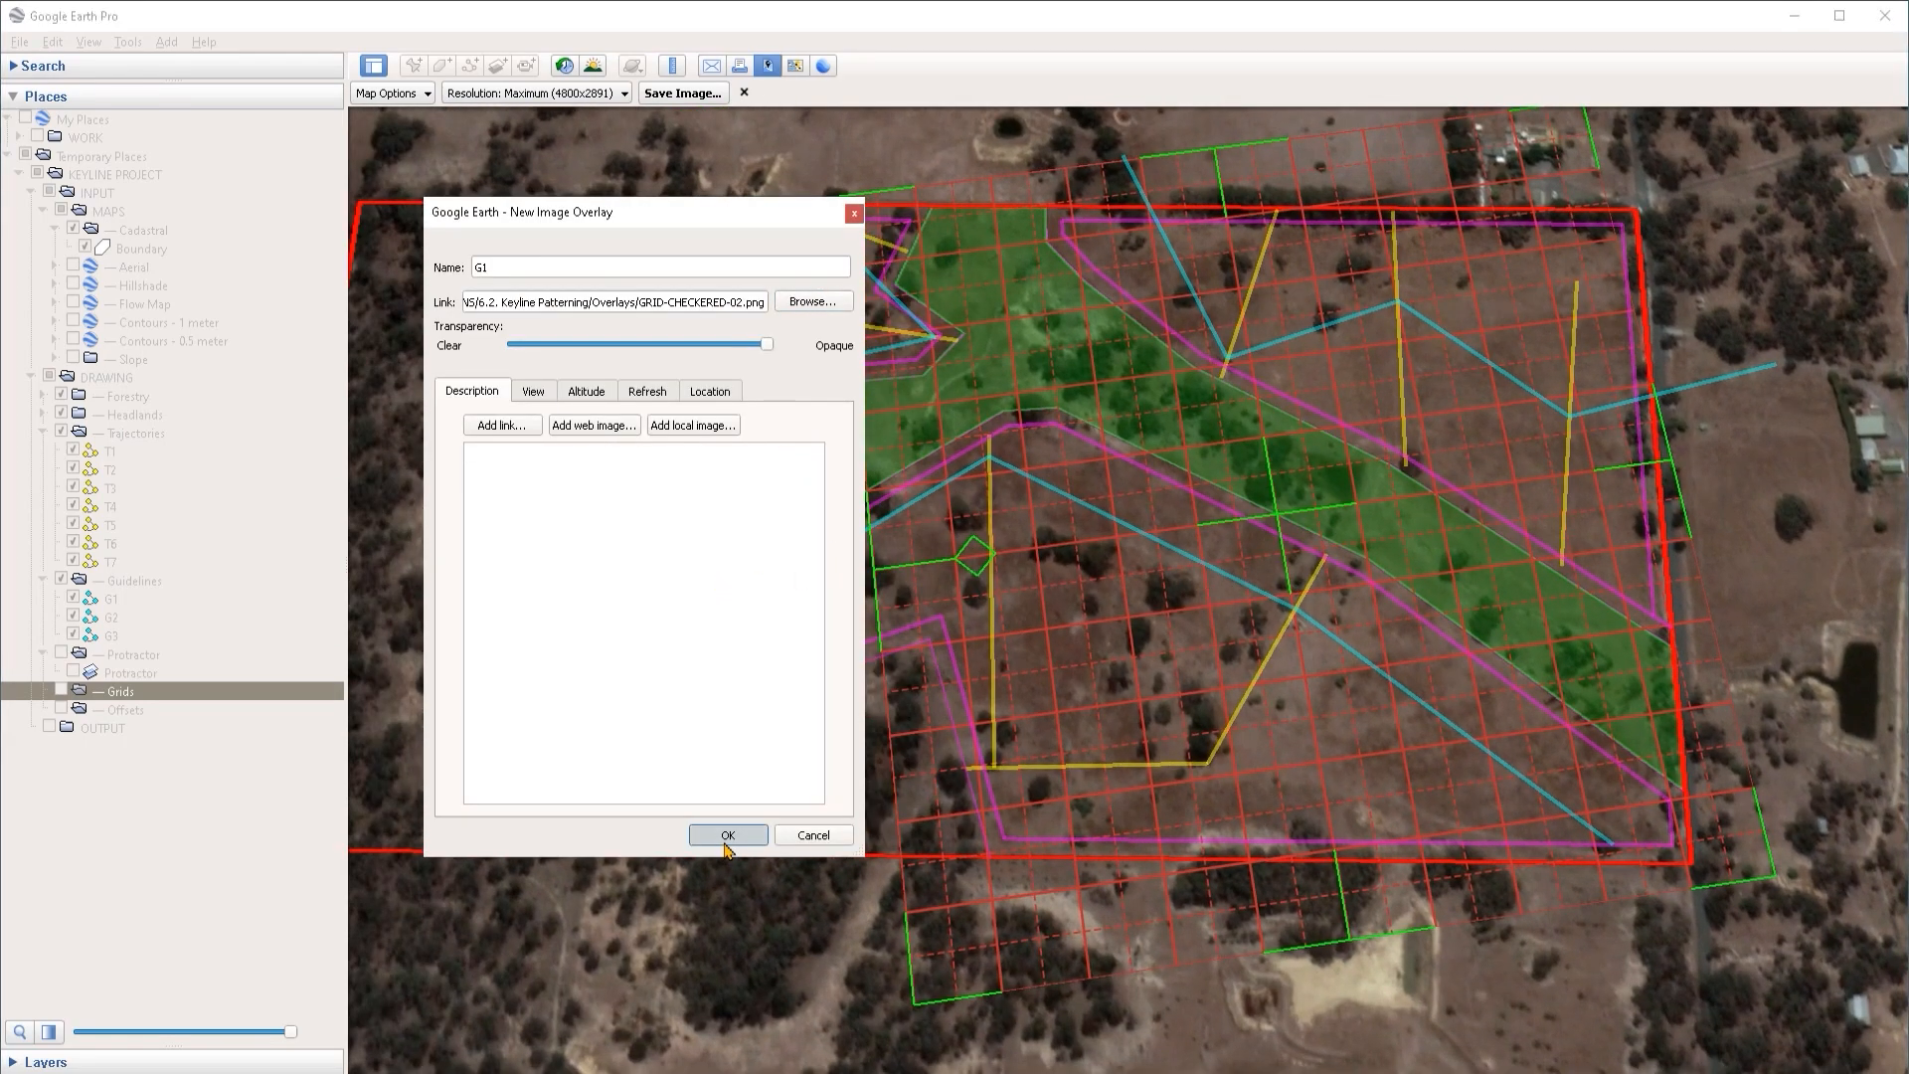
click(726, 836)
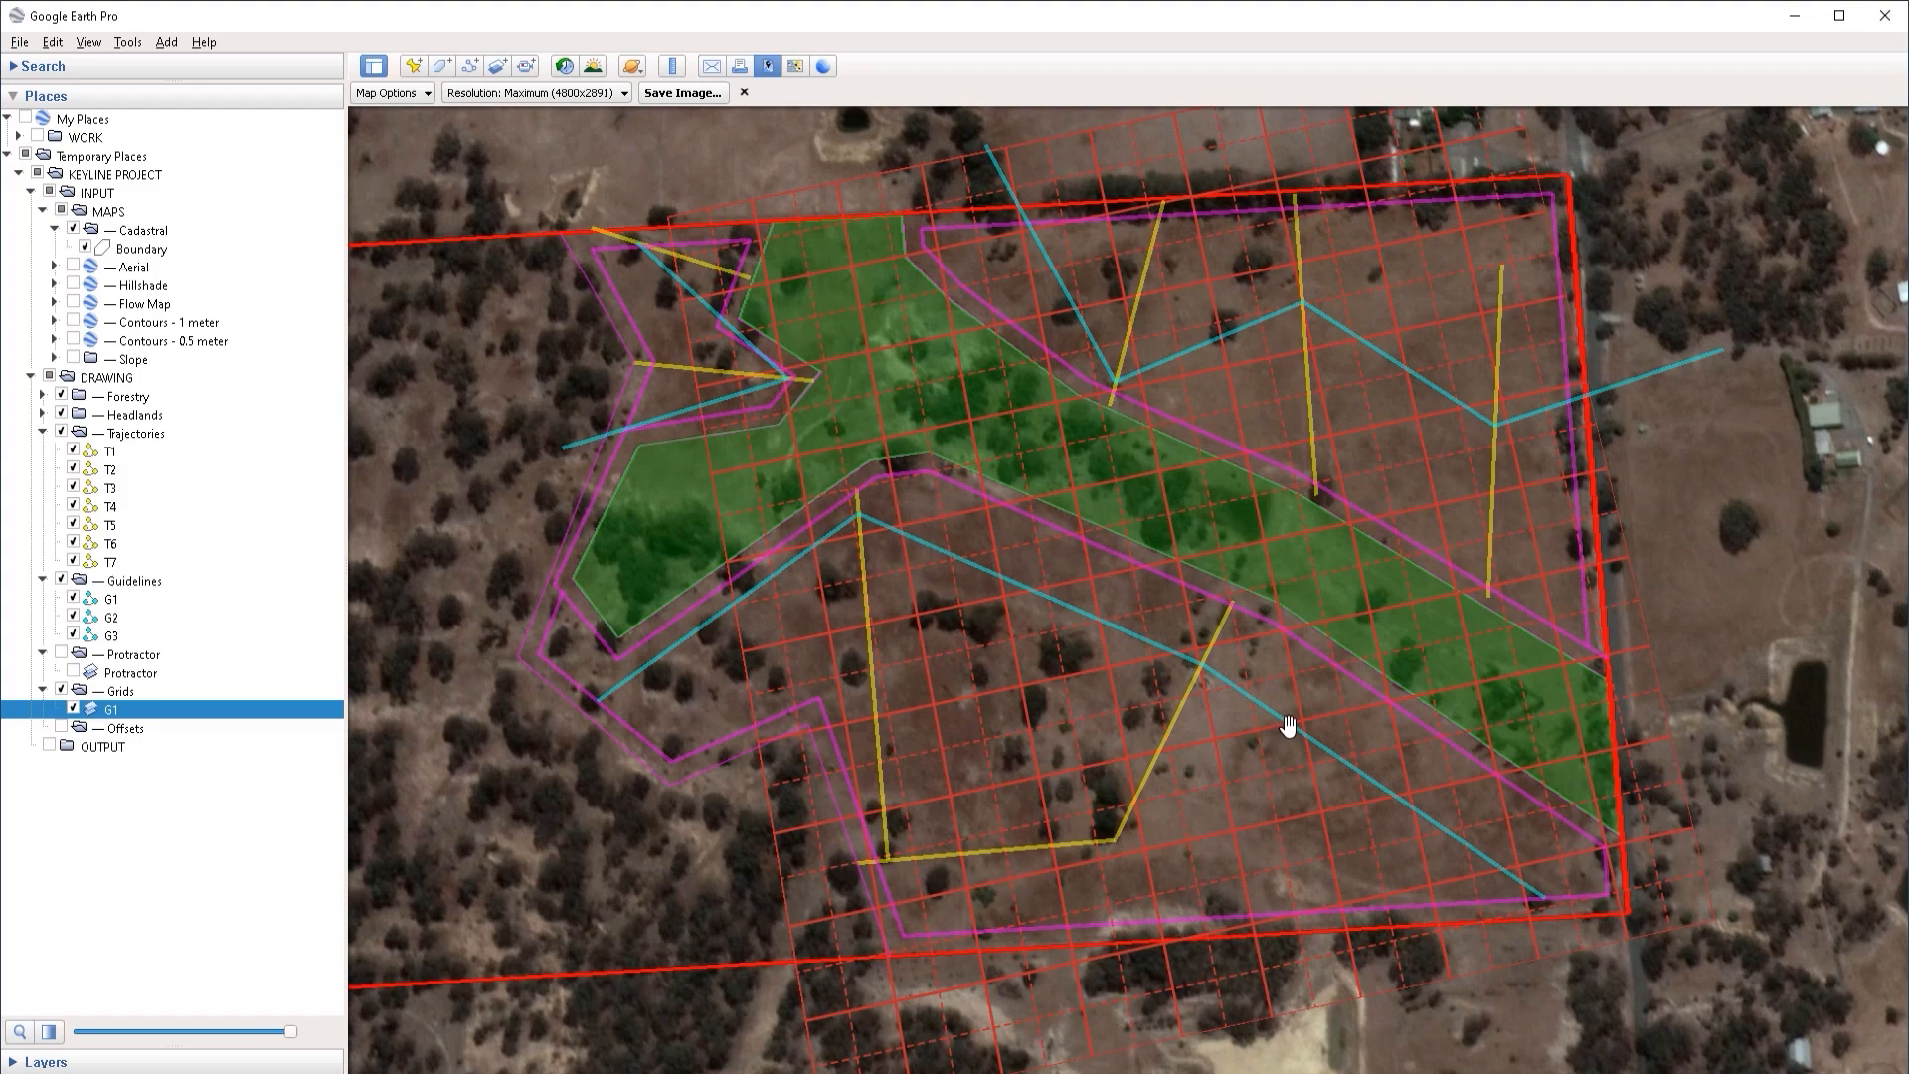
Step: Draw a short untitled path in the Guidelines folder, running south-southwest from the southern guideline's eastern leg just east of T7, with its length in meters
scroll(1298, 734, up, 2)
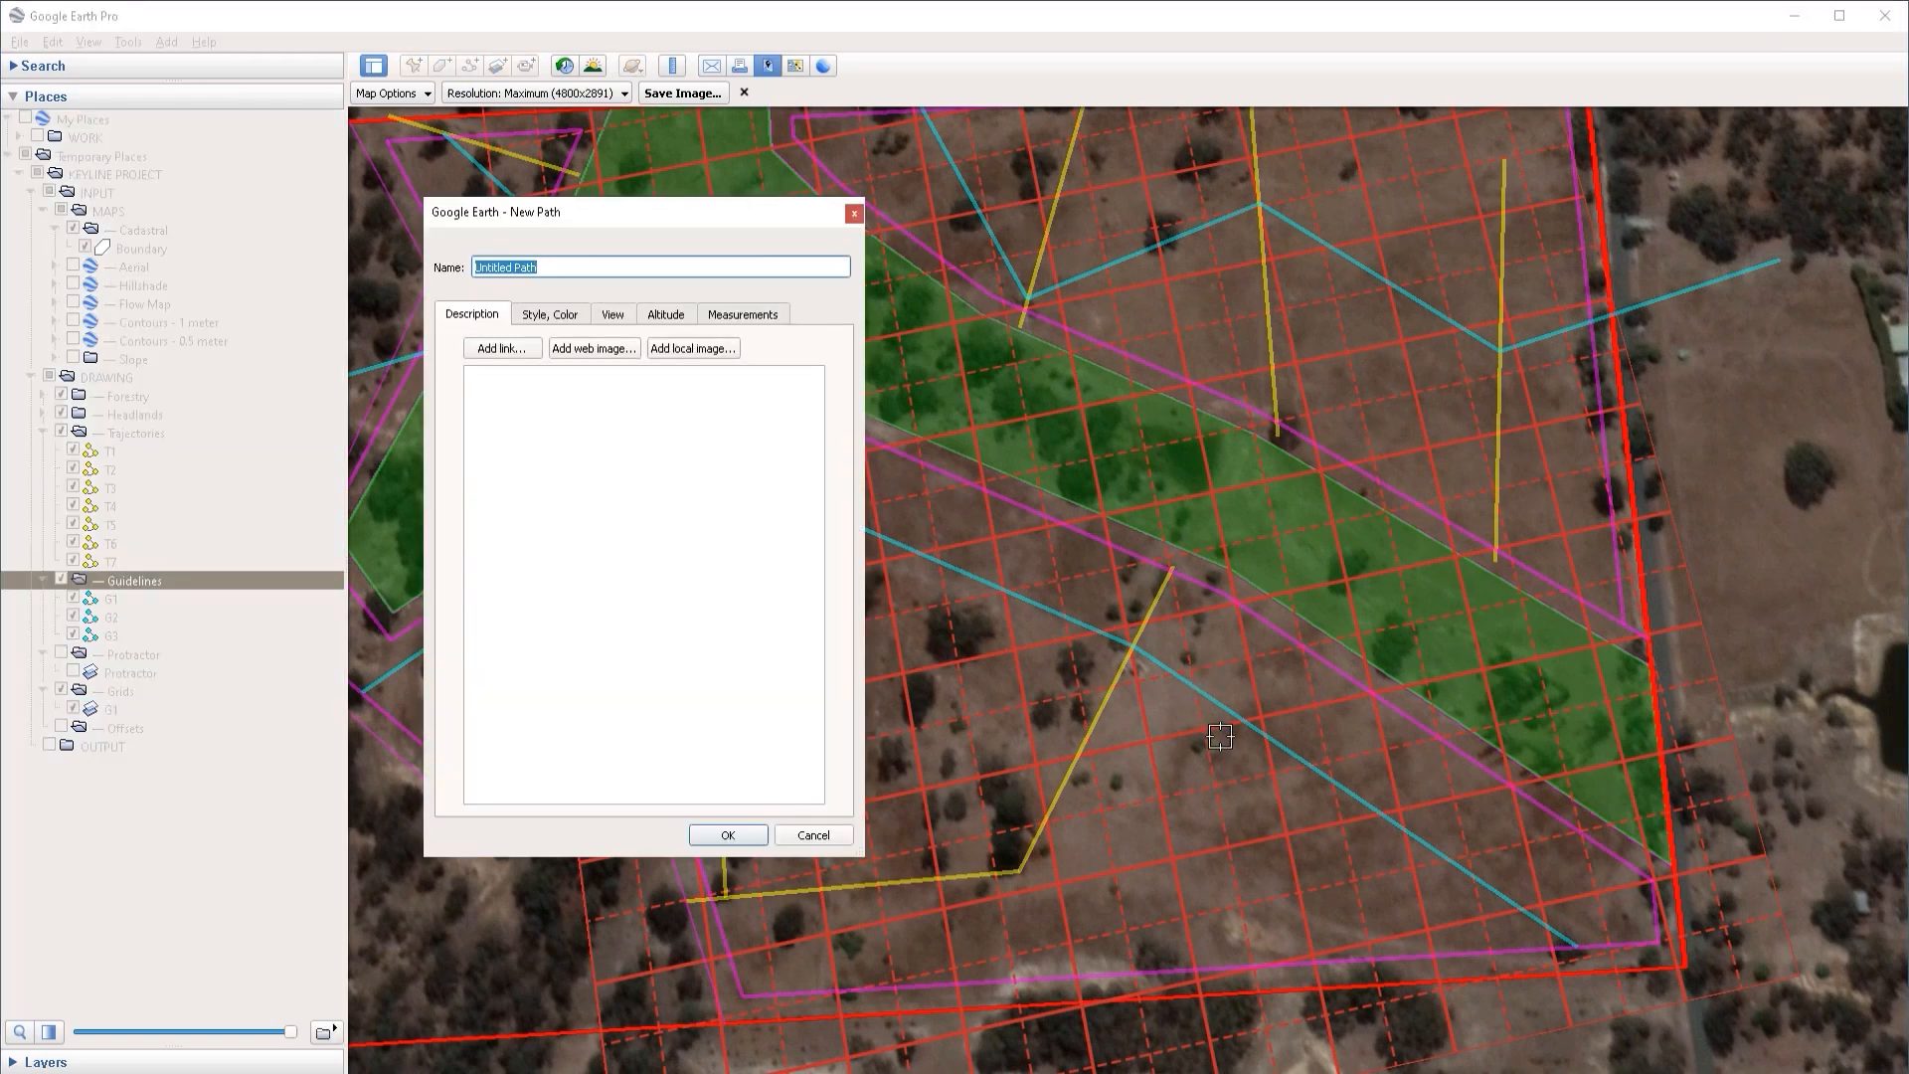
scroll(1220, 737, up, 3)
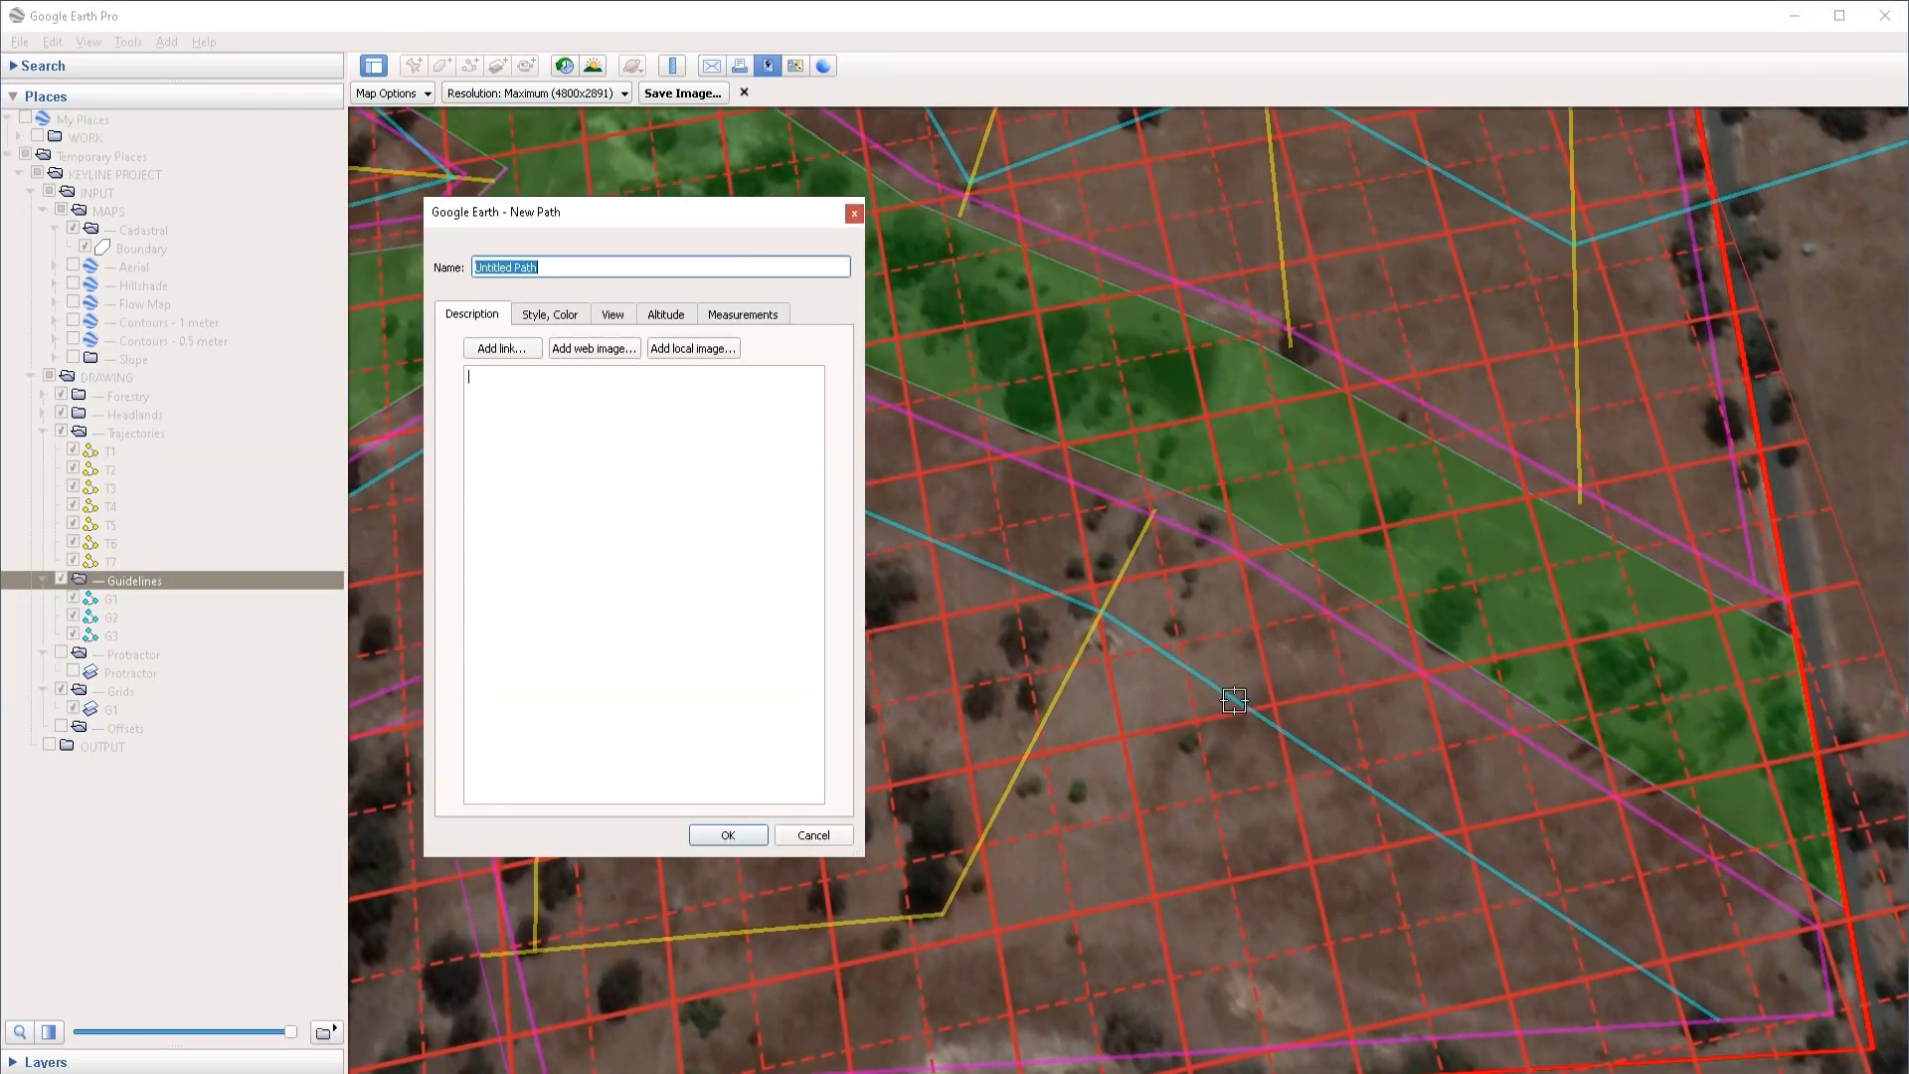
click(747, 315)
click(1230, 699)
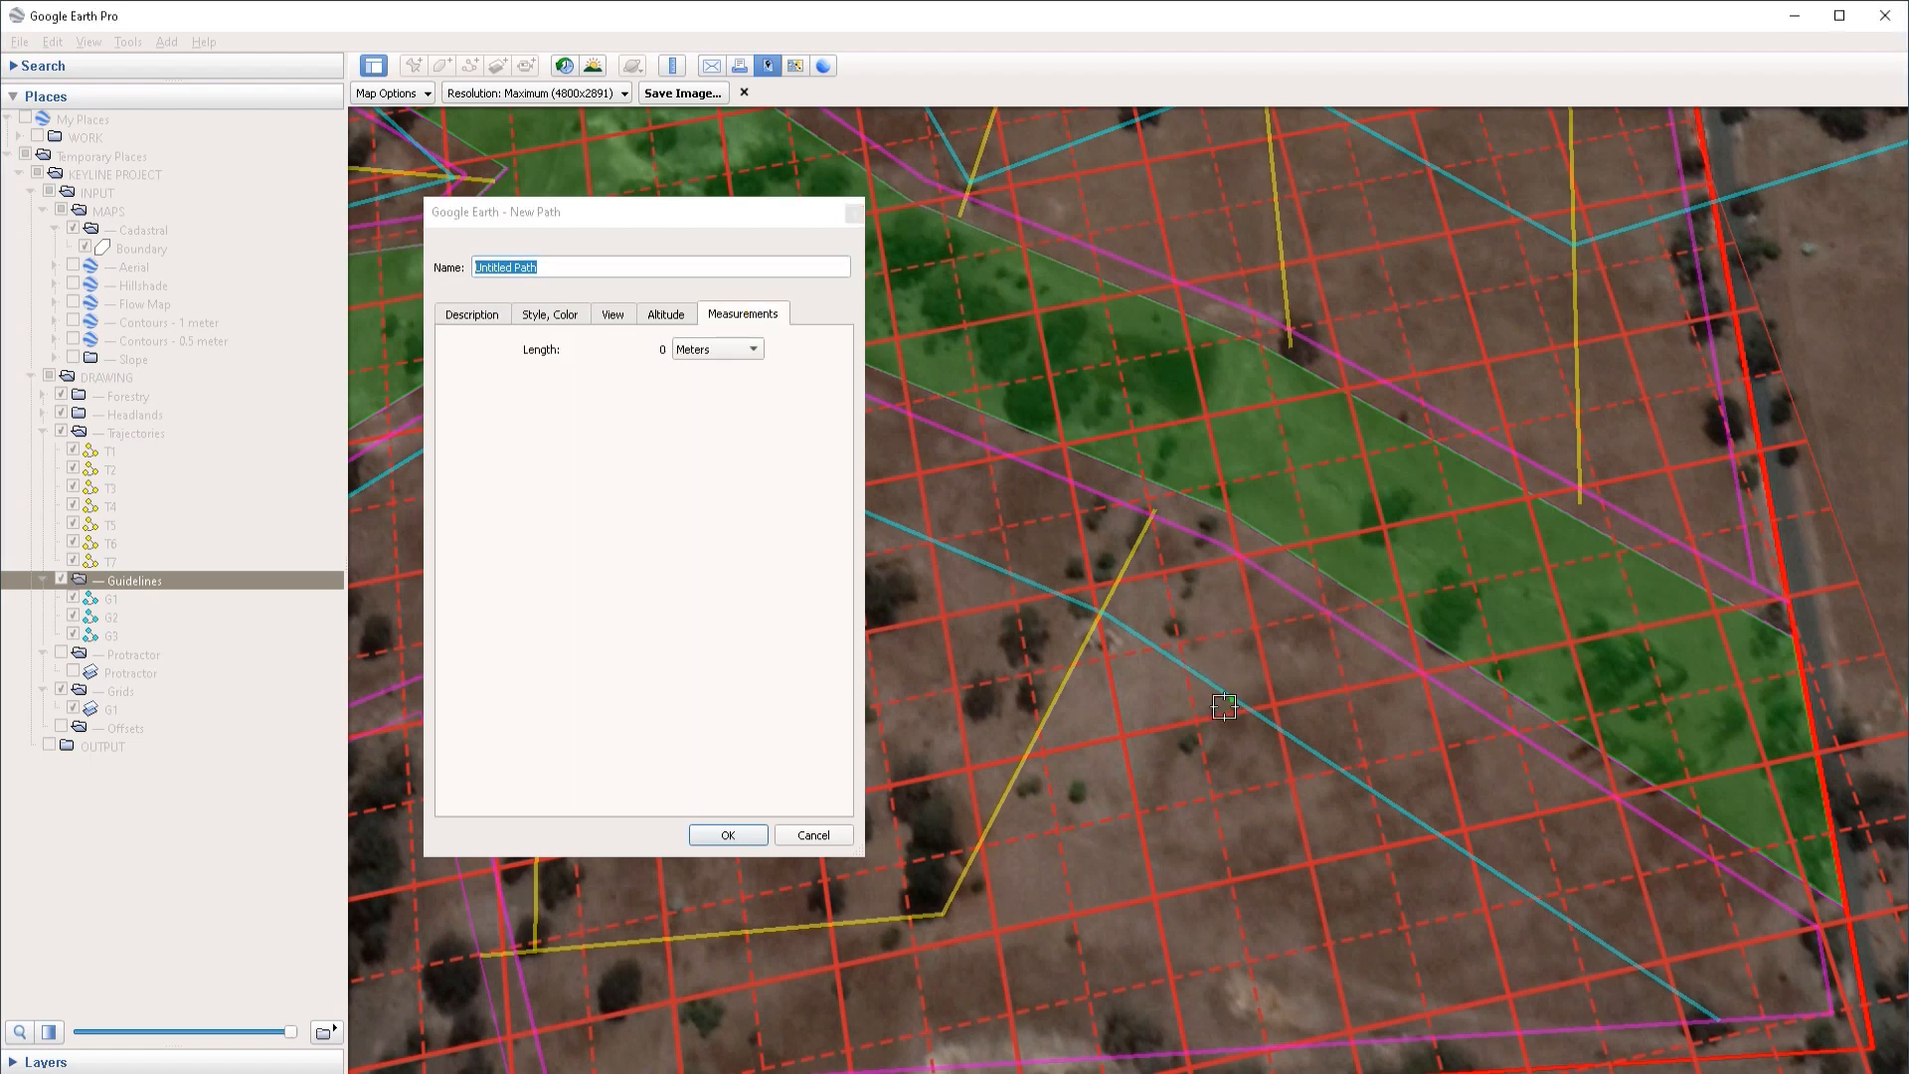
click(1194, 779)
drag(1193, 778, 1216, 754)
click(729, 836)
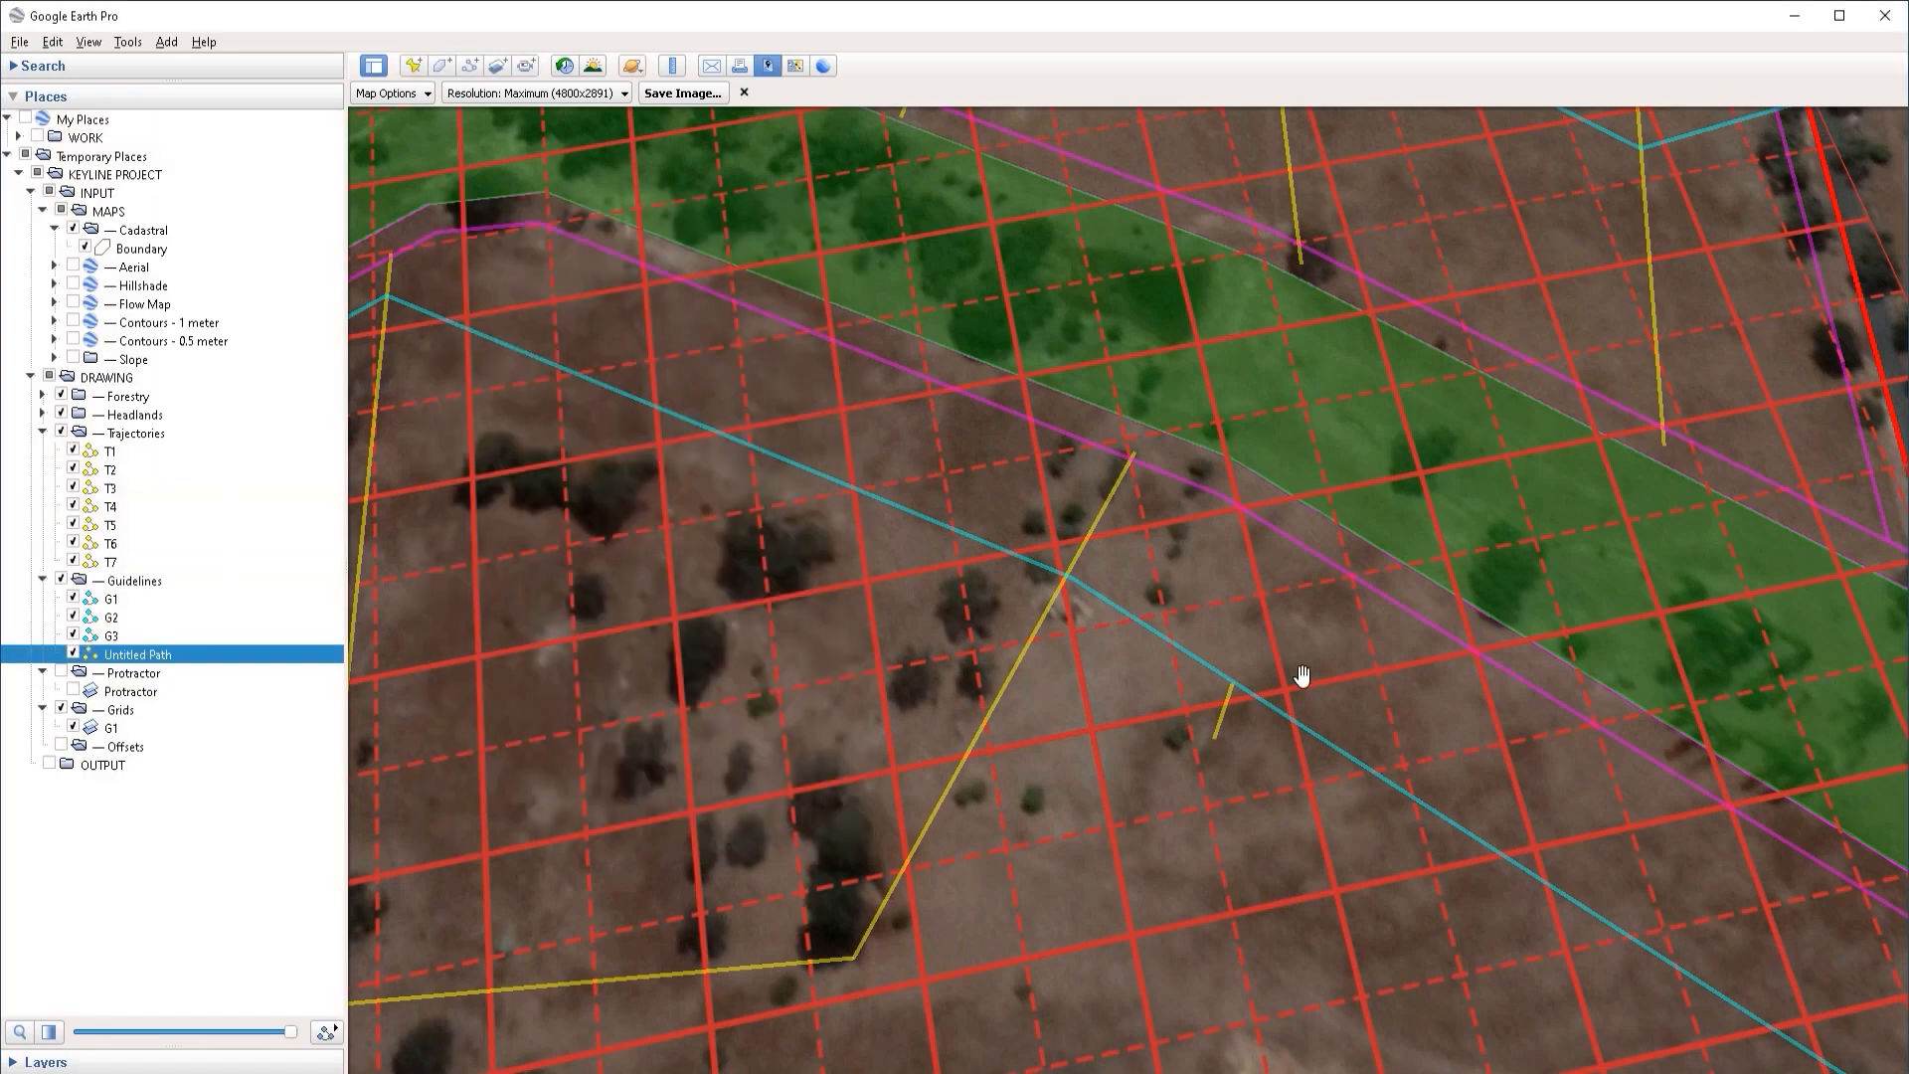
Step: Edit grid overlay G1, rotating and moving it so a solid gridline lies along the southern guideline's eastern leg, and save it
scroll(1293, 676, down, 5)
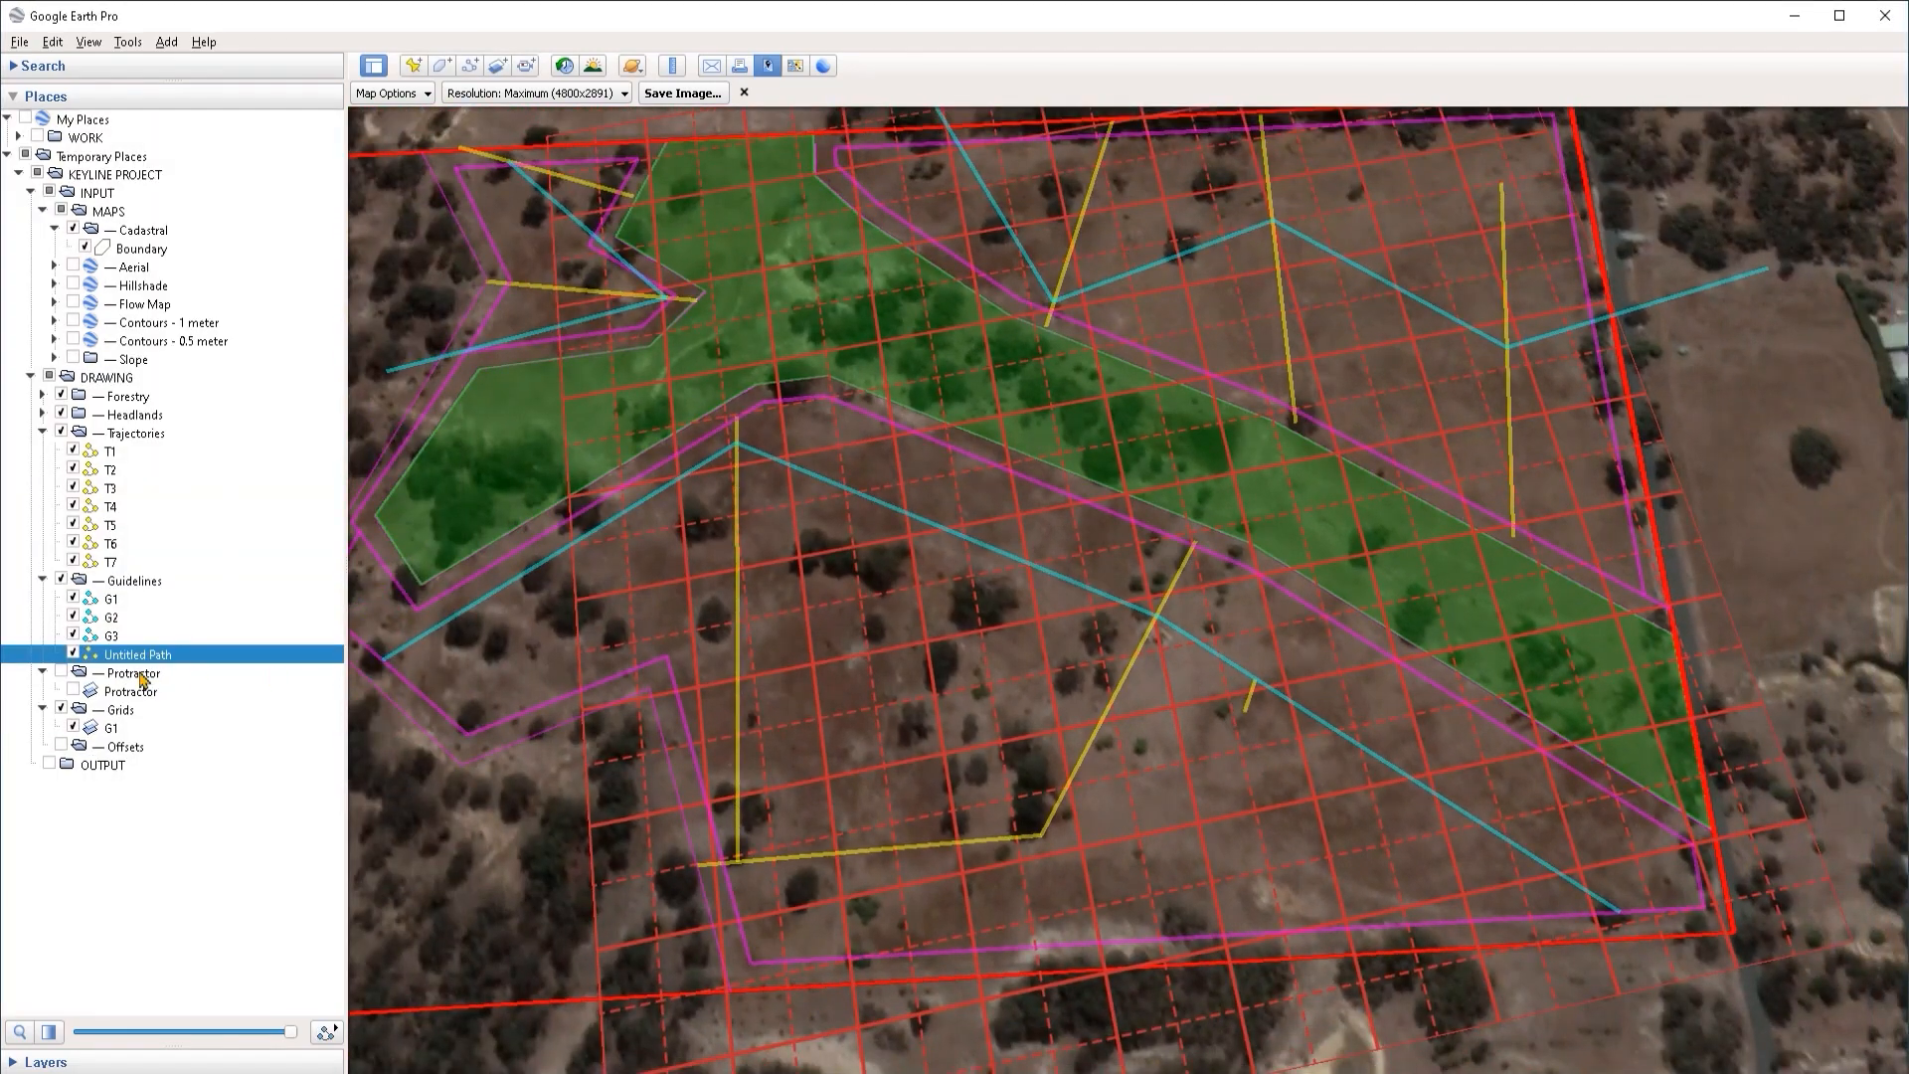
right_click(110, 727)
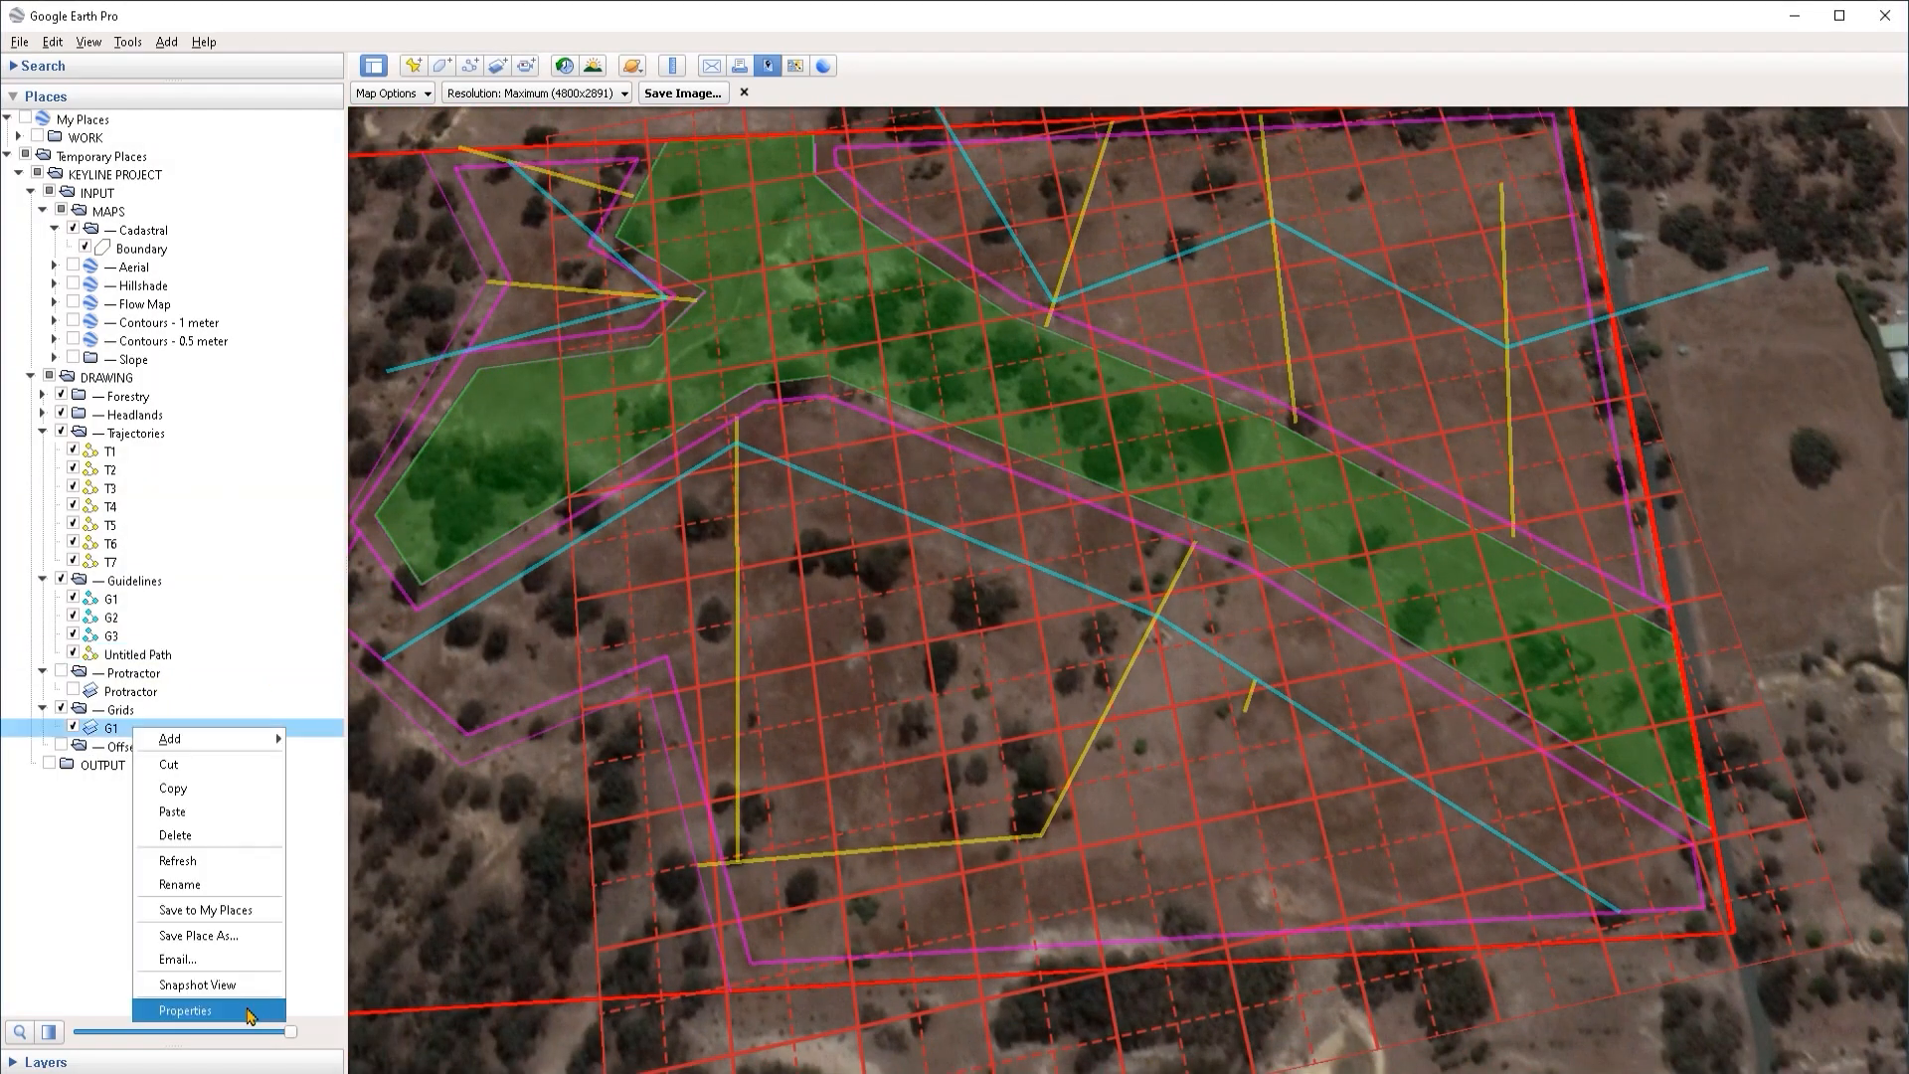
click(249, 1011)
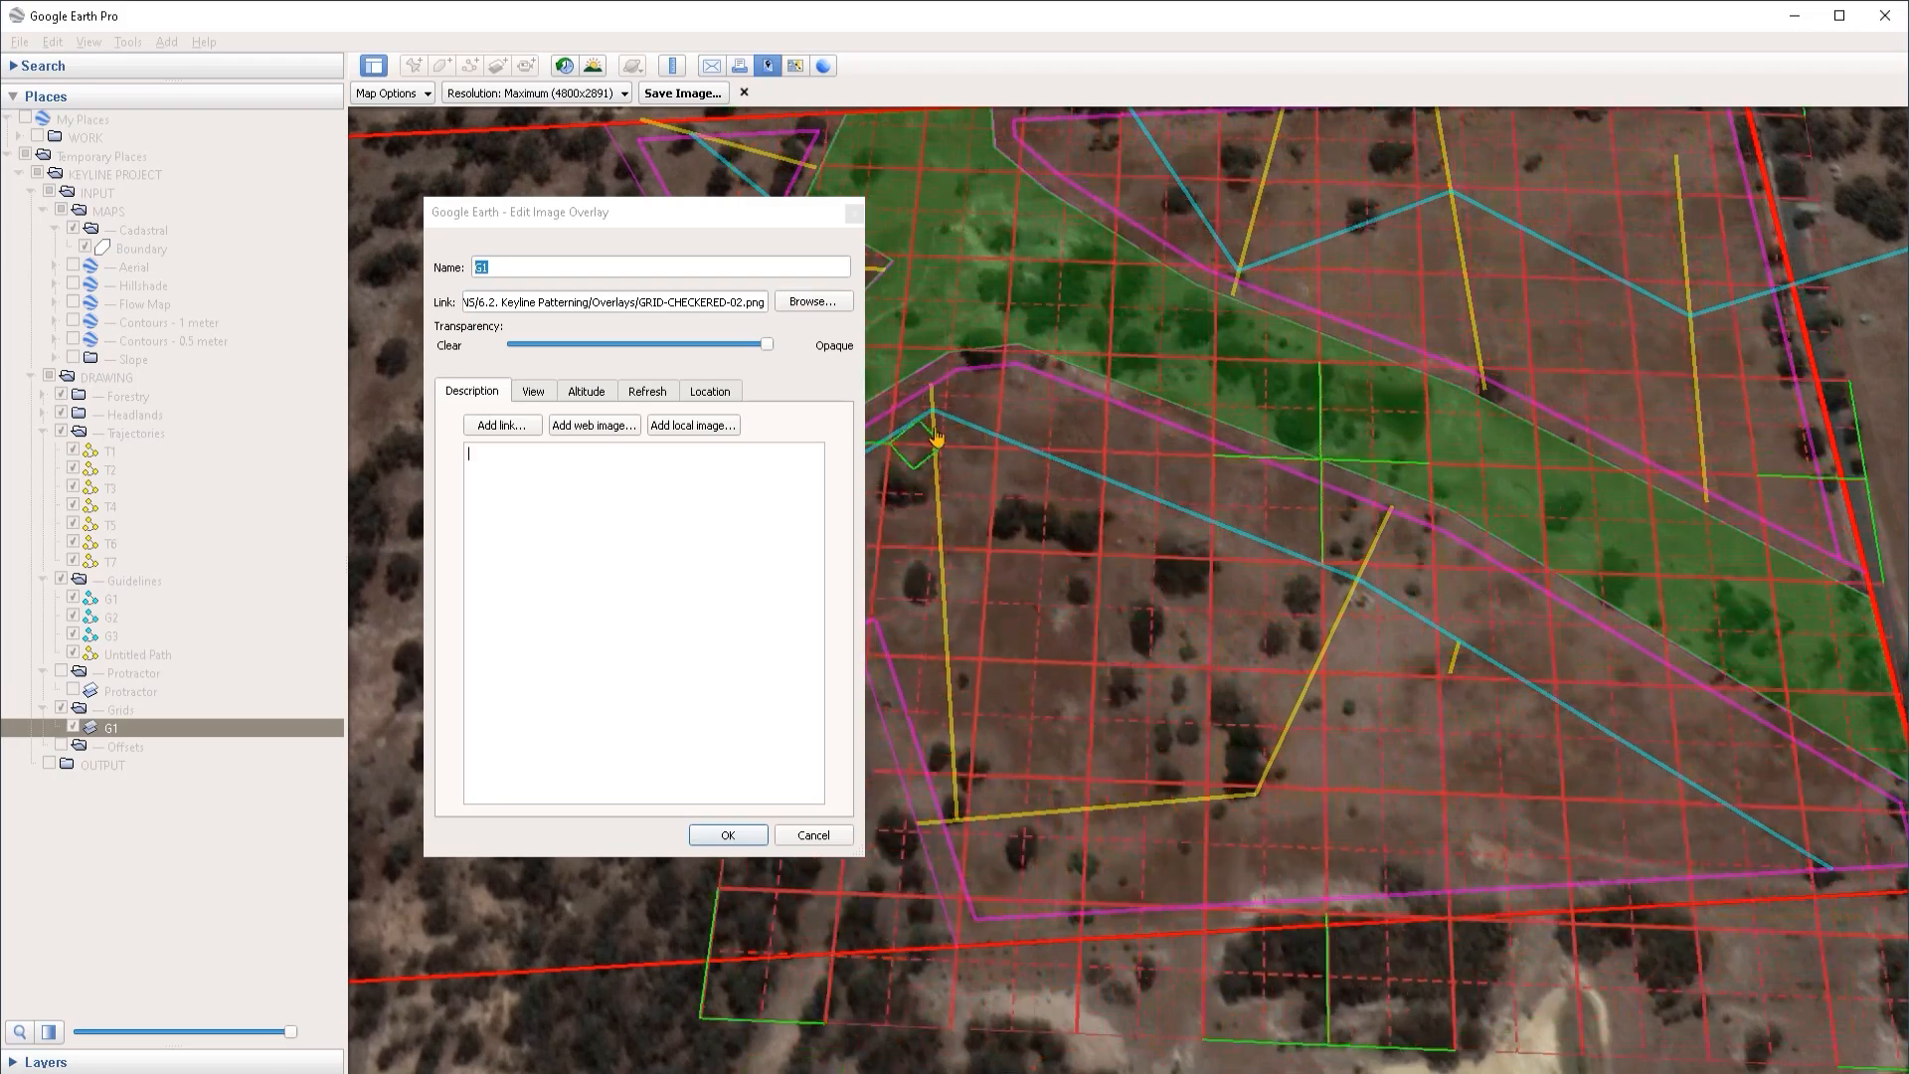
drag(936, 437, 1047, 302)
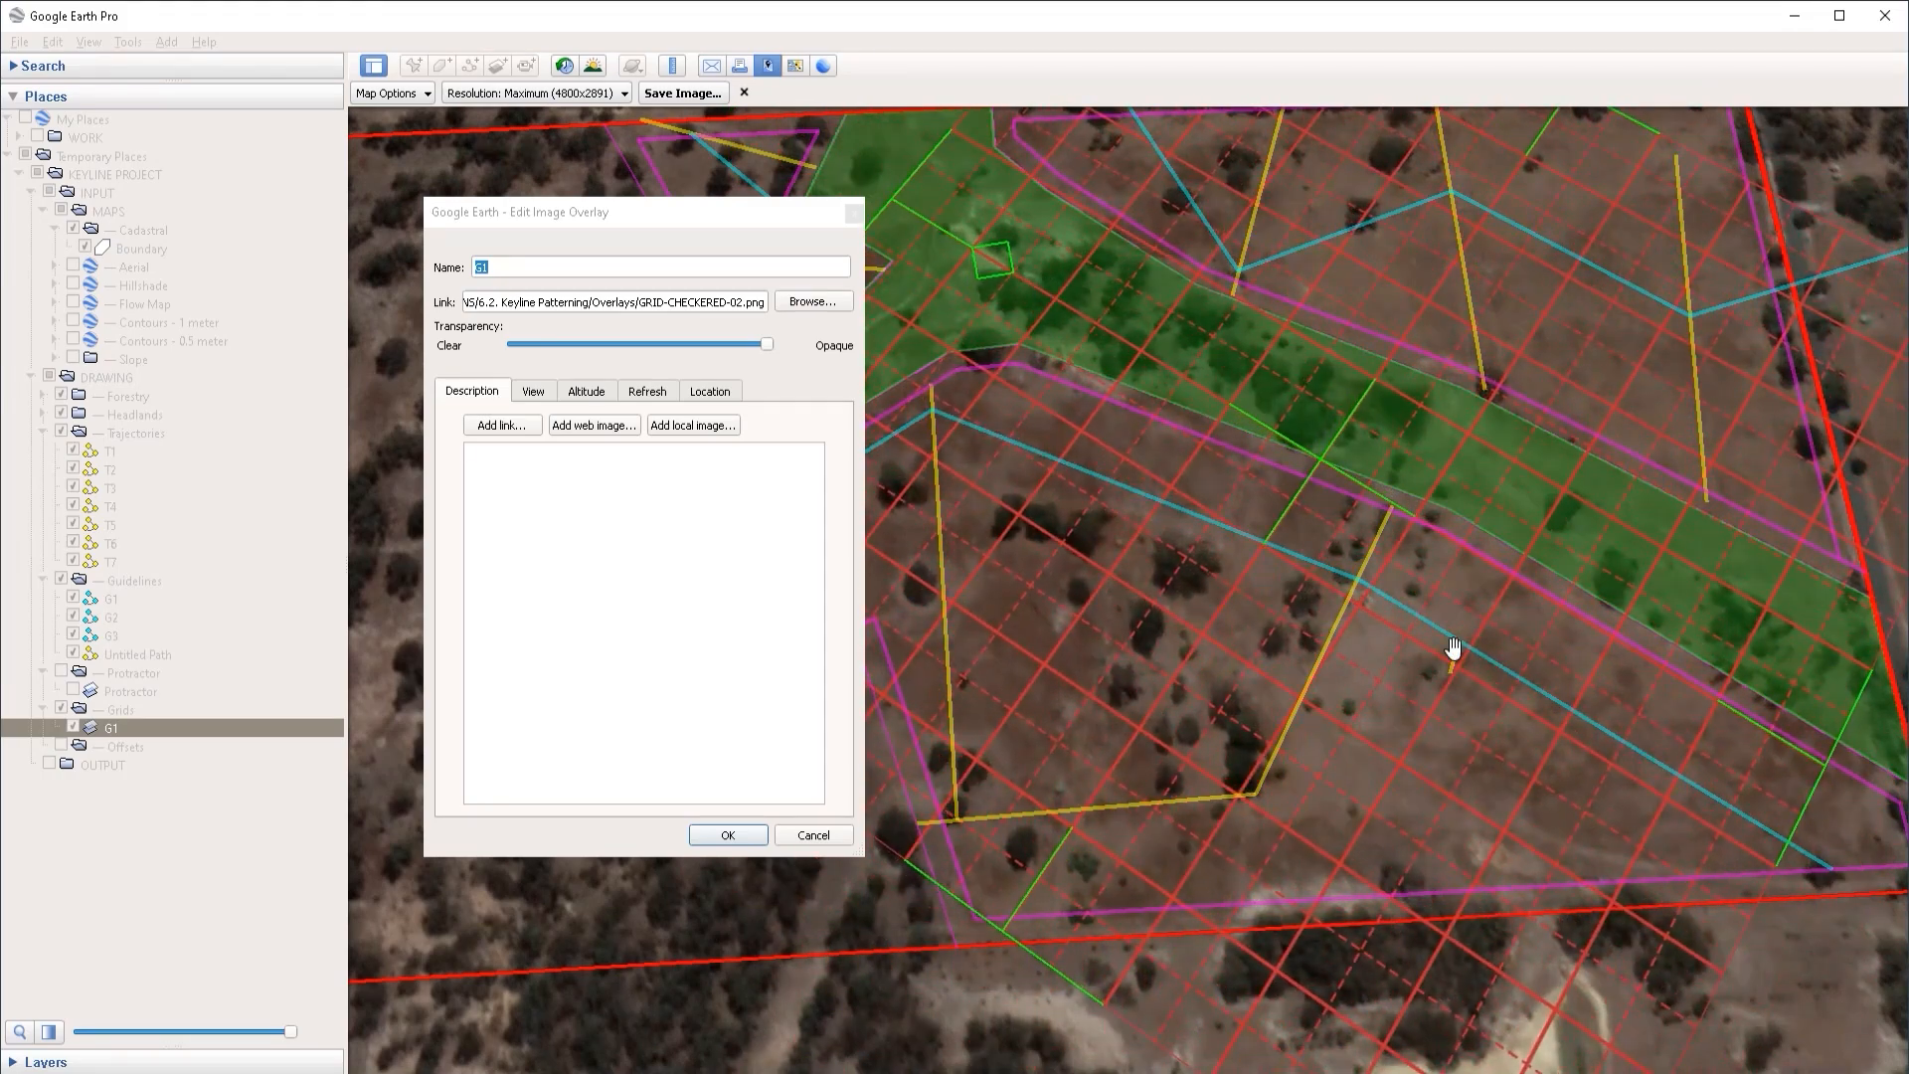
drag(1494, 702, 1352, 693)
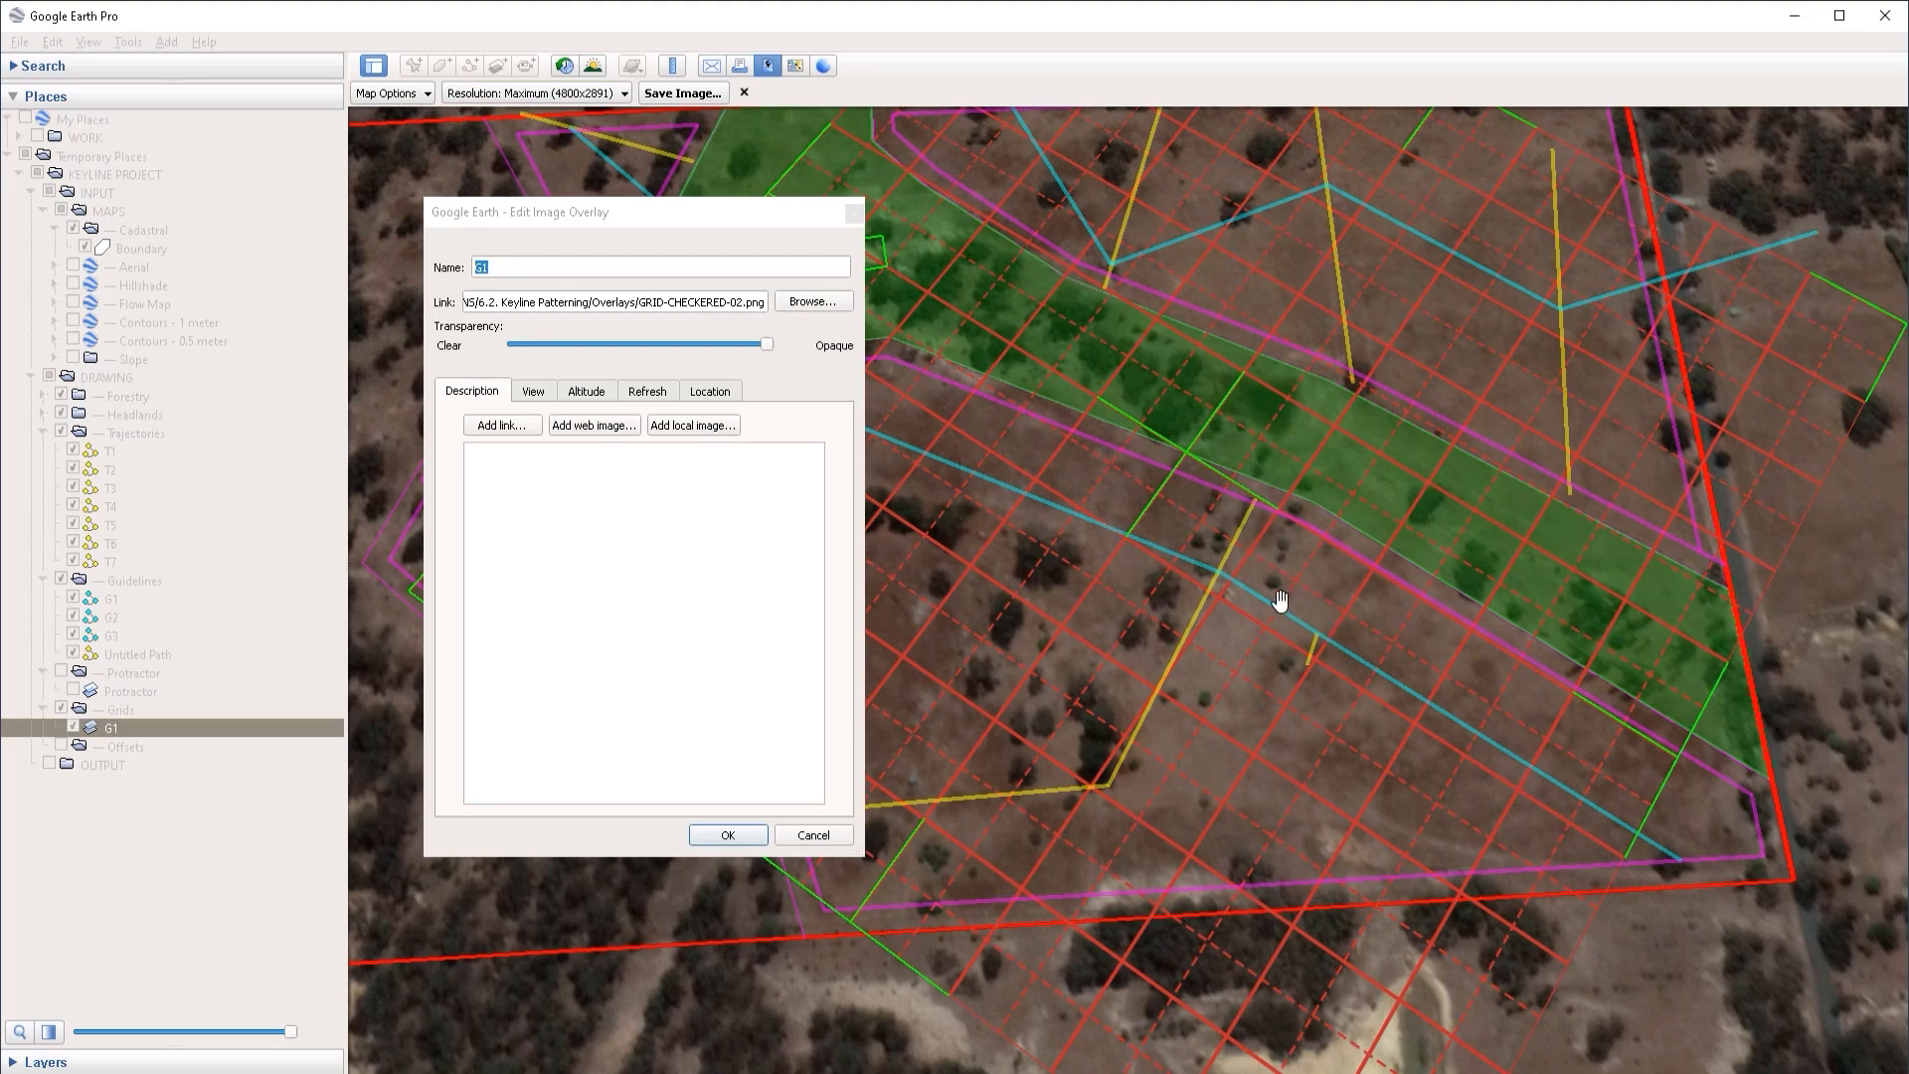
drag(1194, 459, 1292, 502)
drag(951, 300, 954, 296)
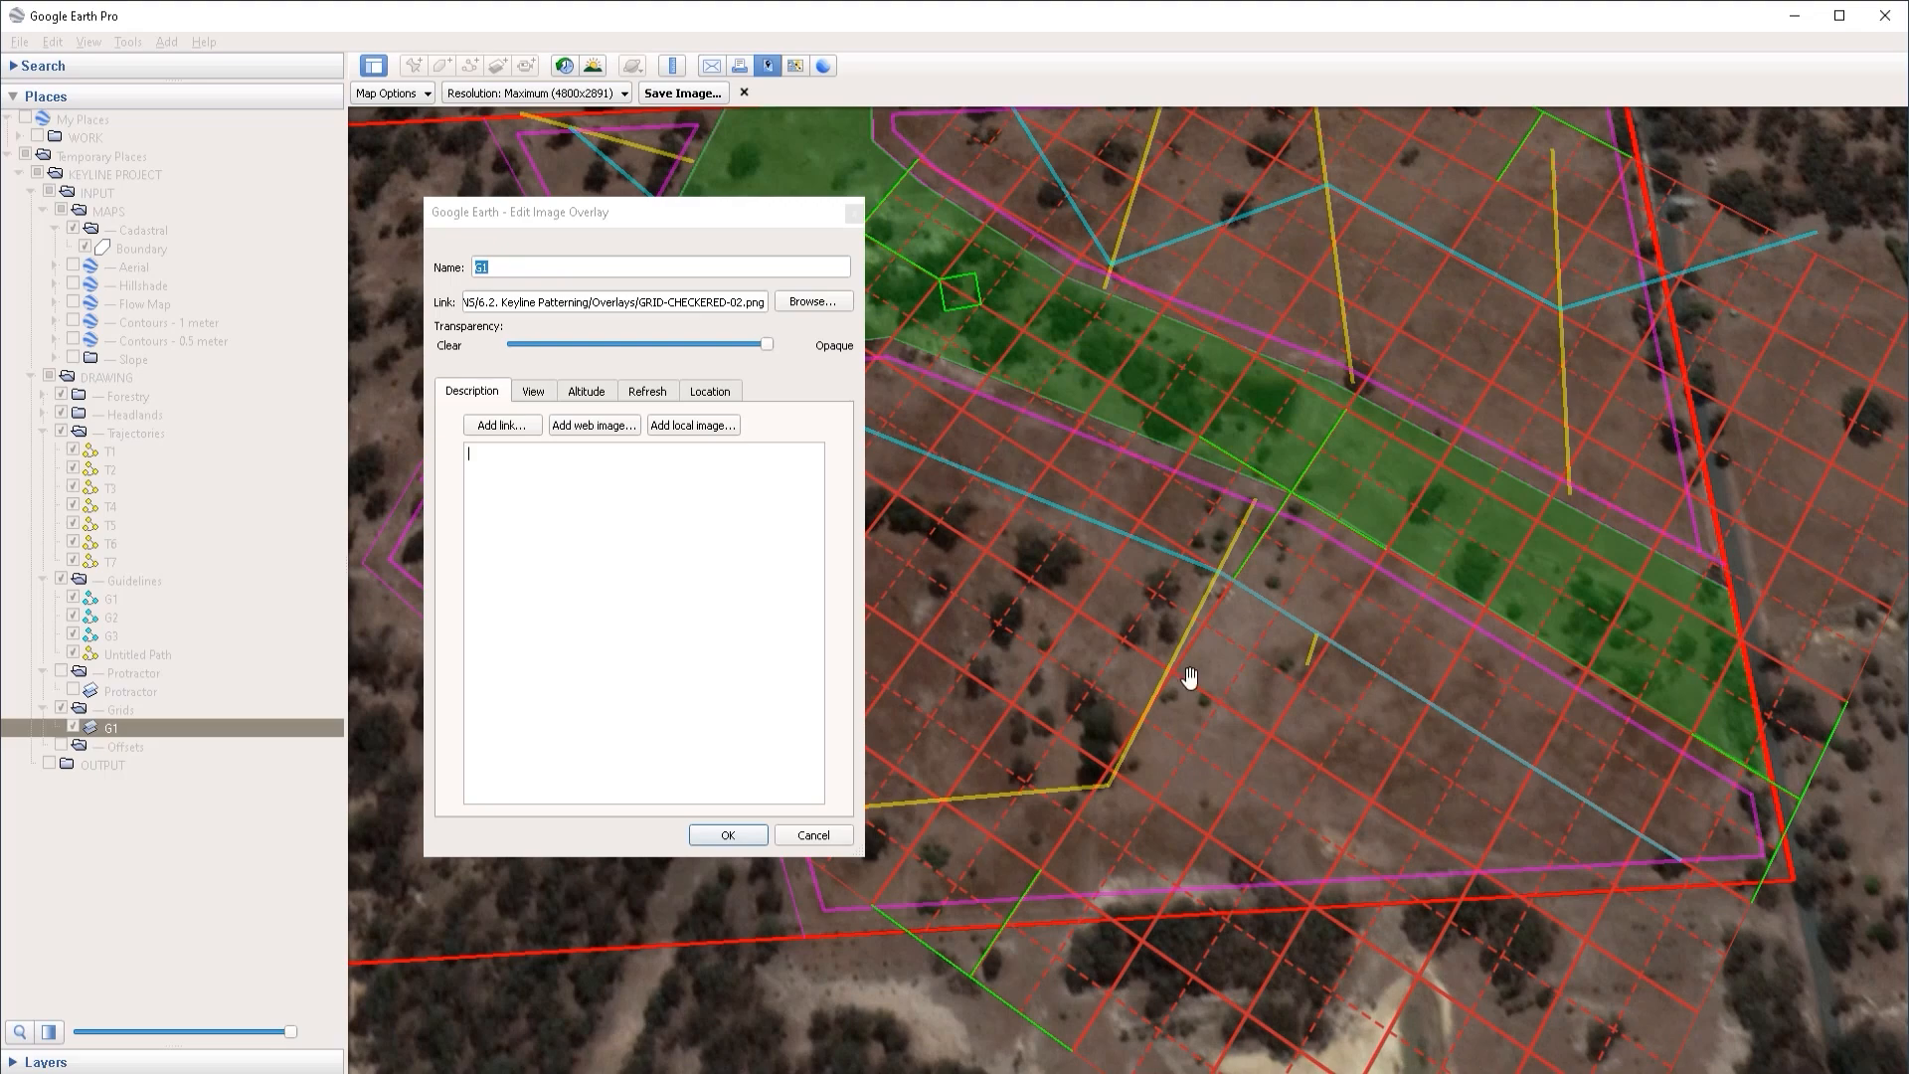
drag(1159, 836, 1283, 759)
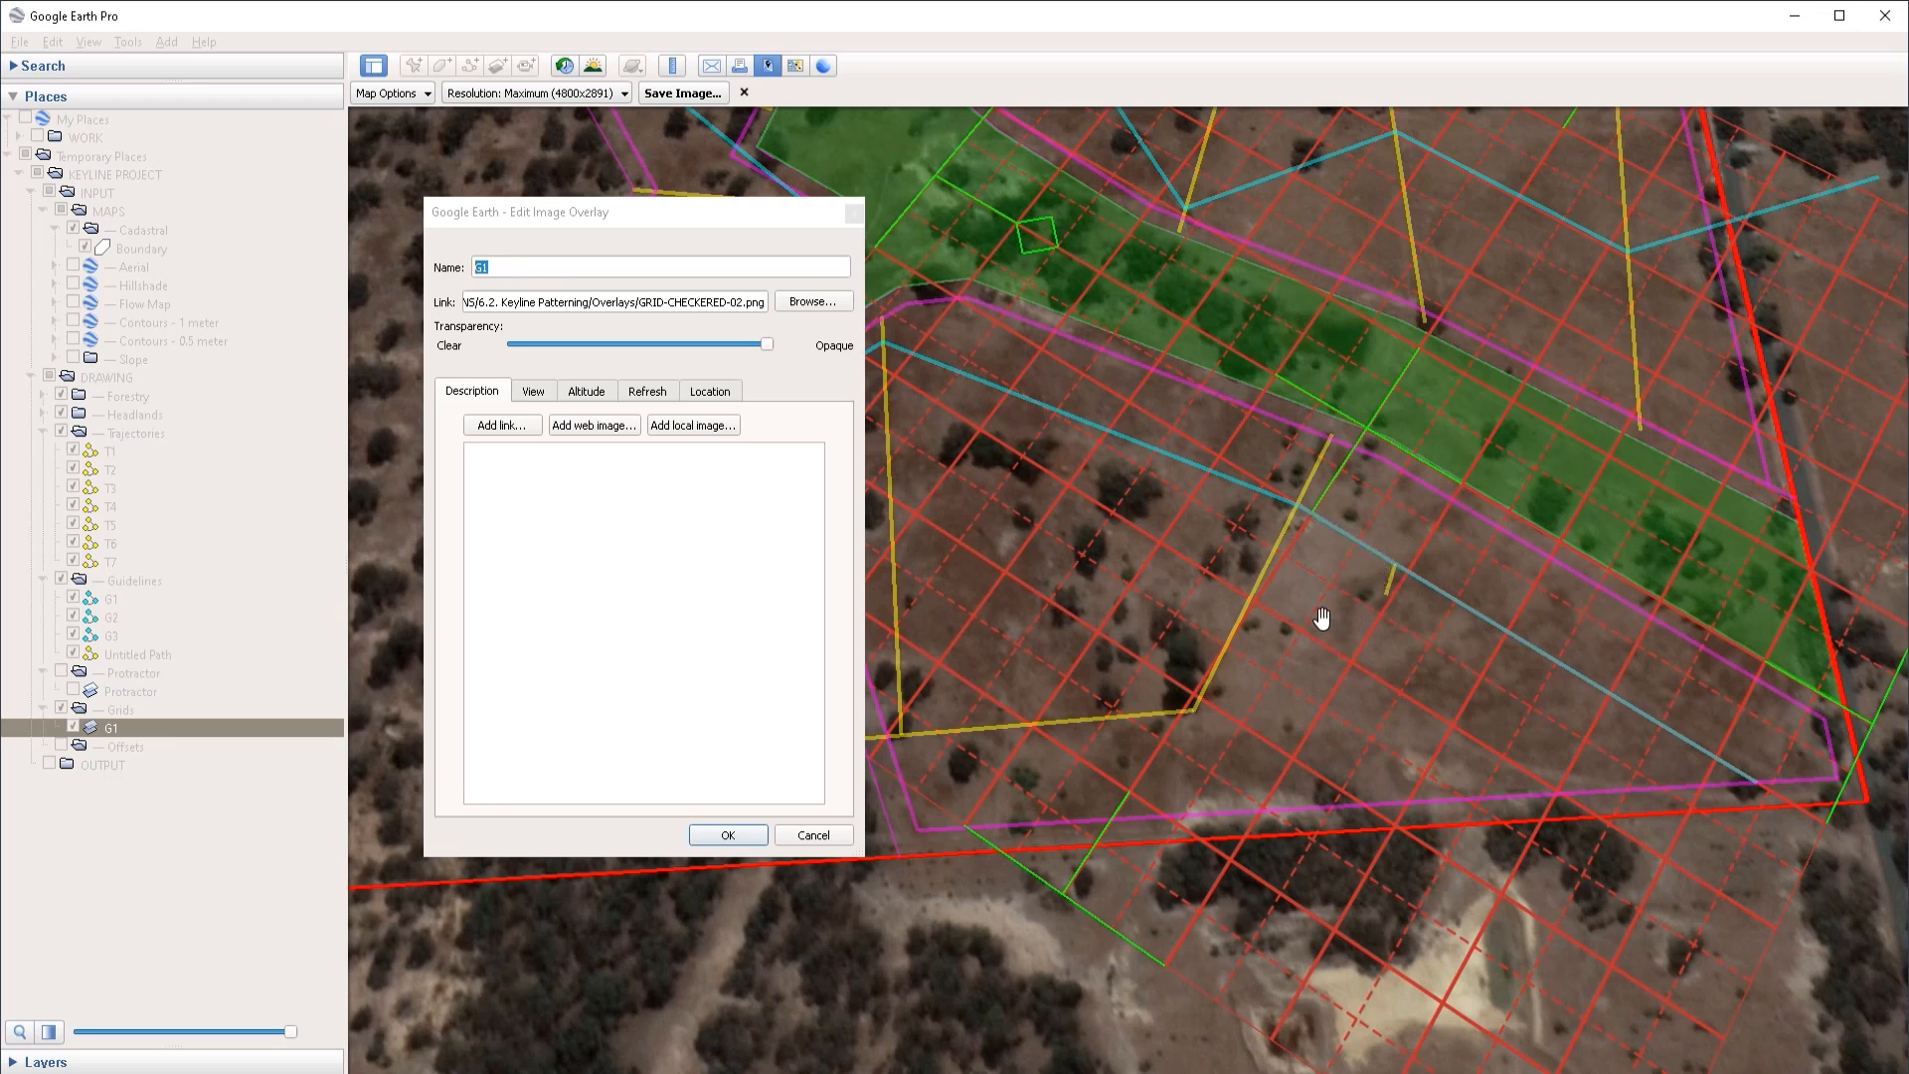
click(732, 837)
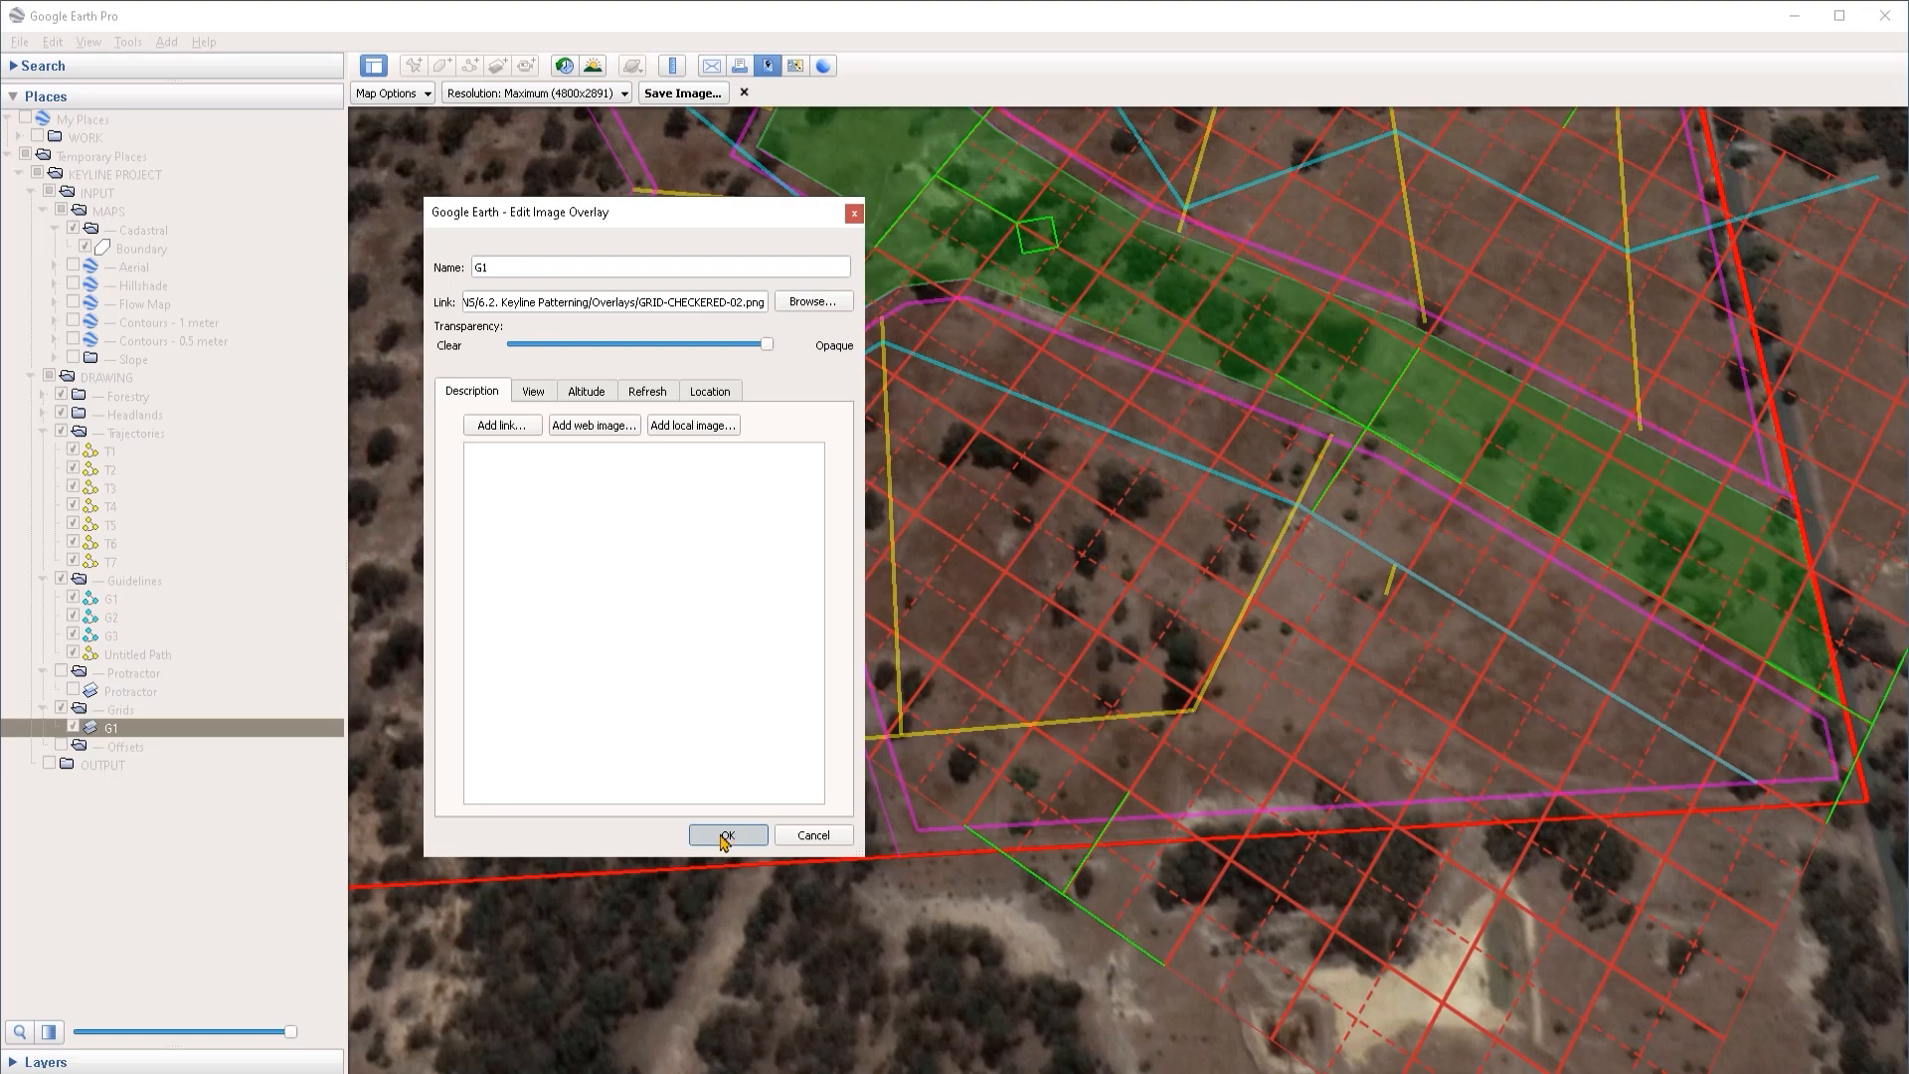
Step: Open the short untitled path at the southern guideline's eastern leg for editing
double_click(1431, 438)
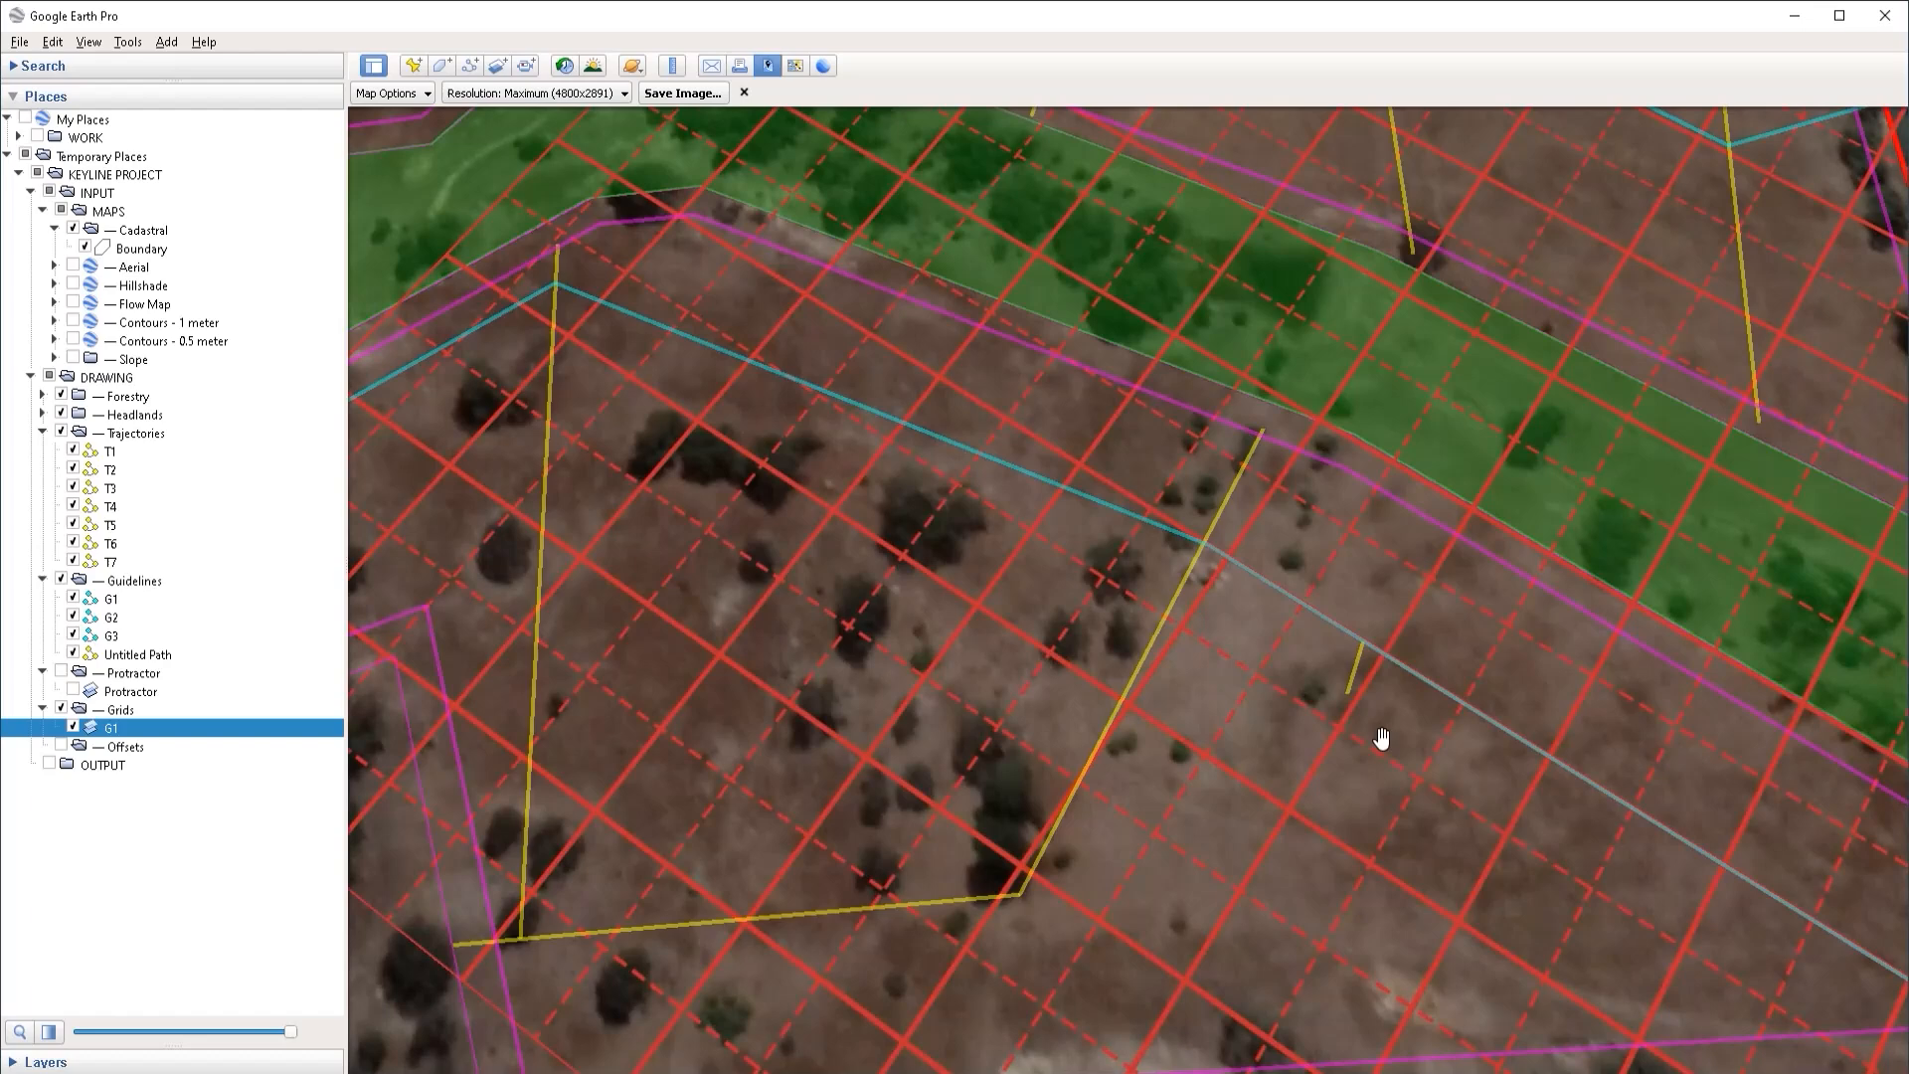
right_click(1354, 664)
click(1401, 915)
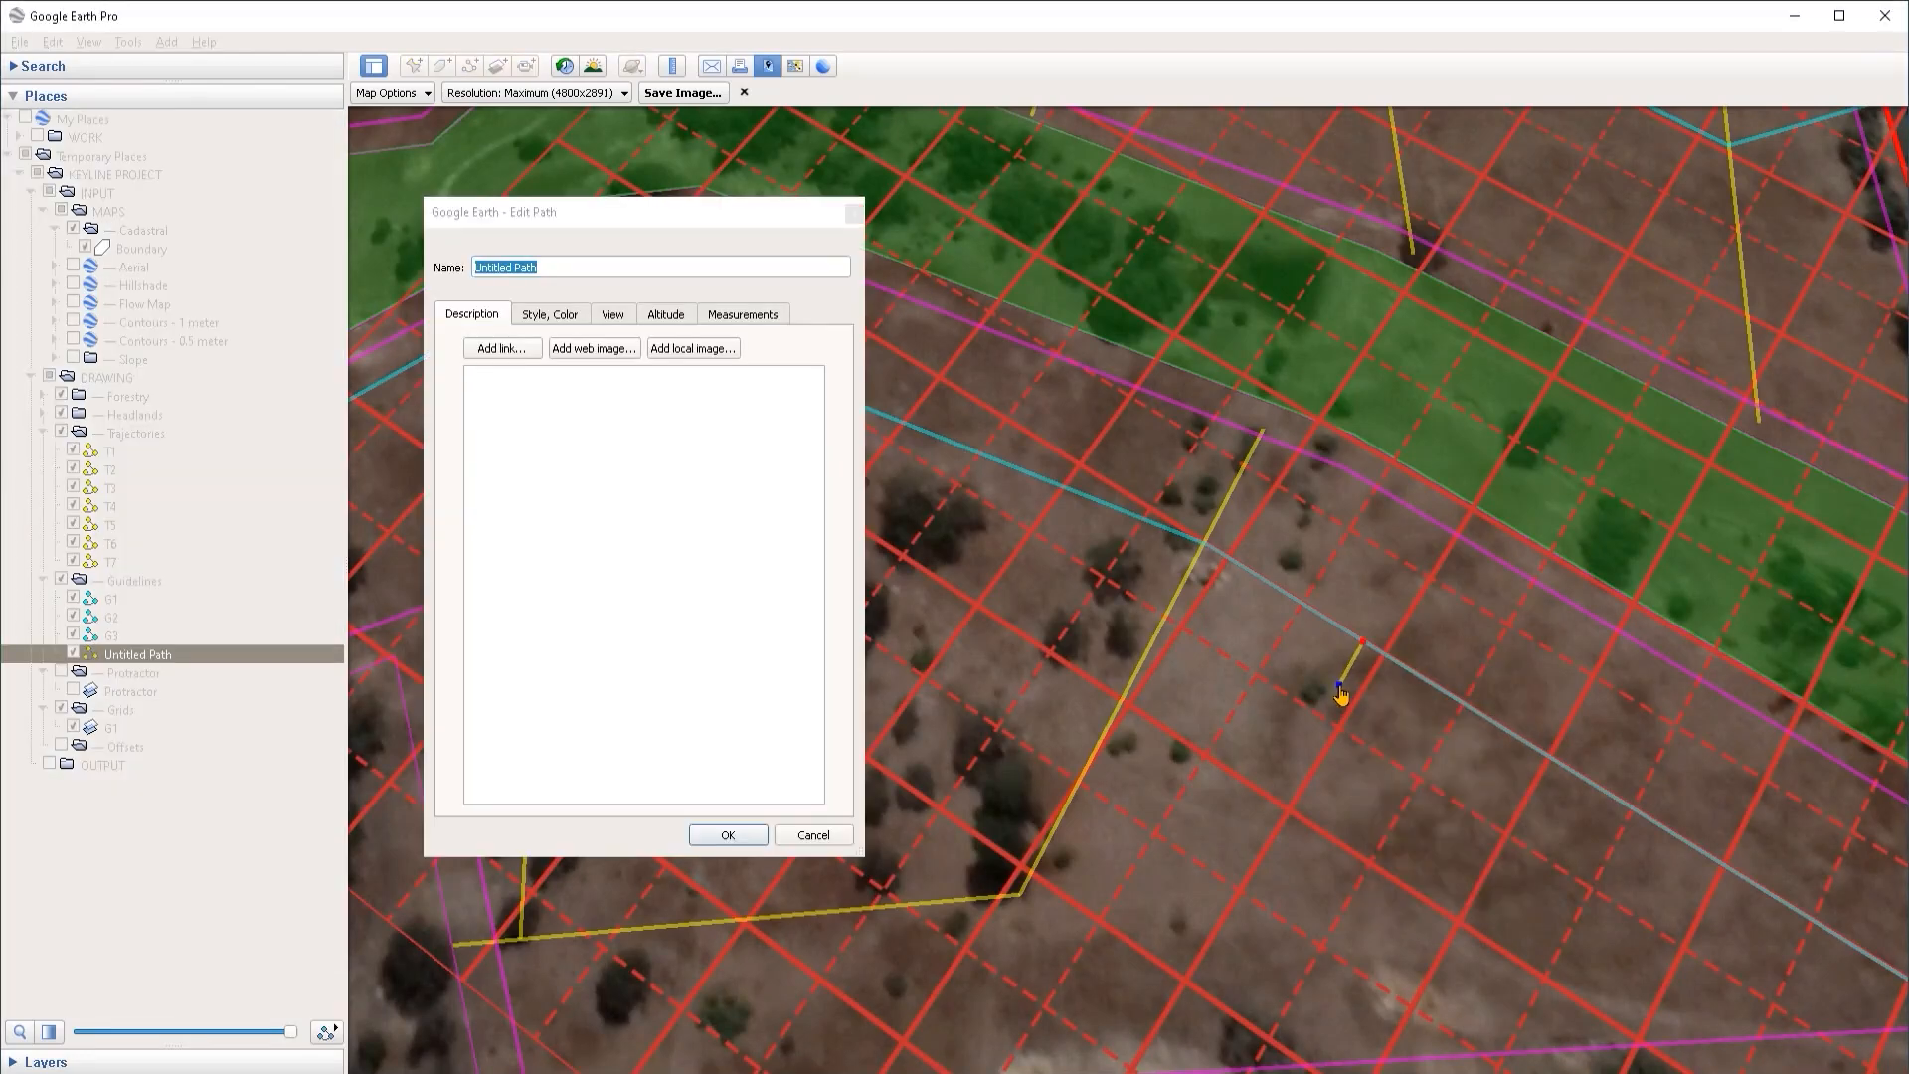
Step: Adjust the endpoint of the short untitled reference path until its length is 15 meters, and save the path
click(775, 328)
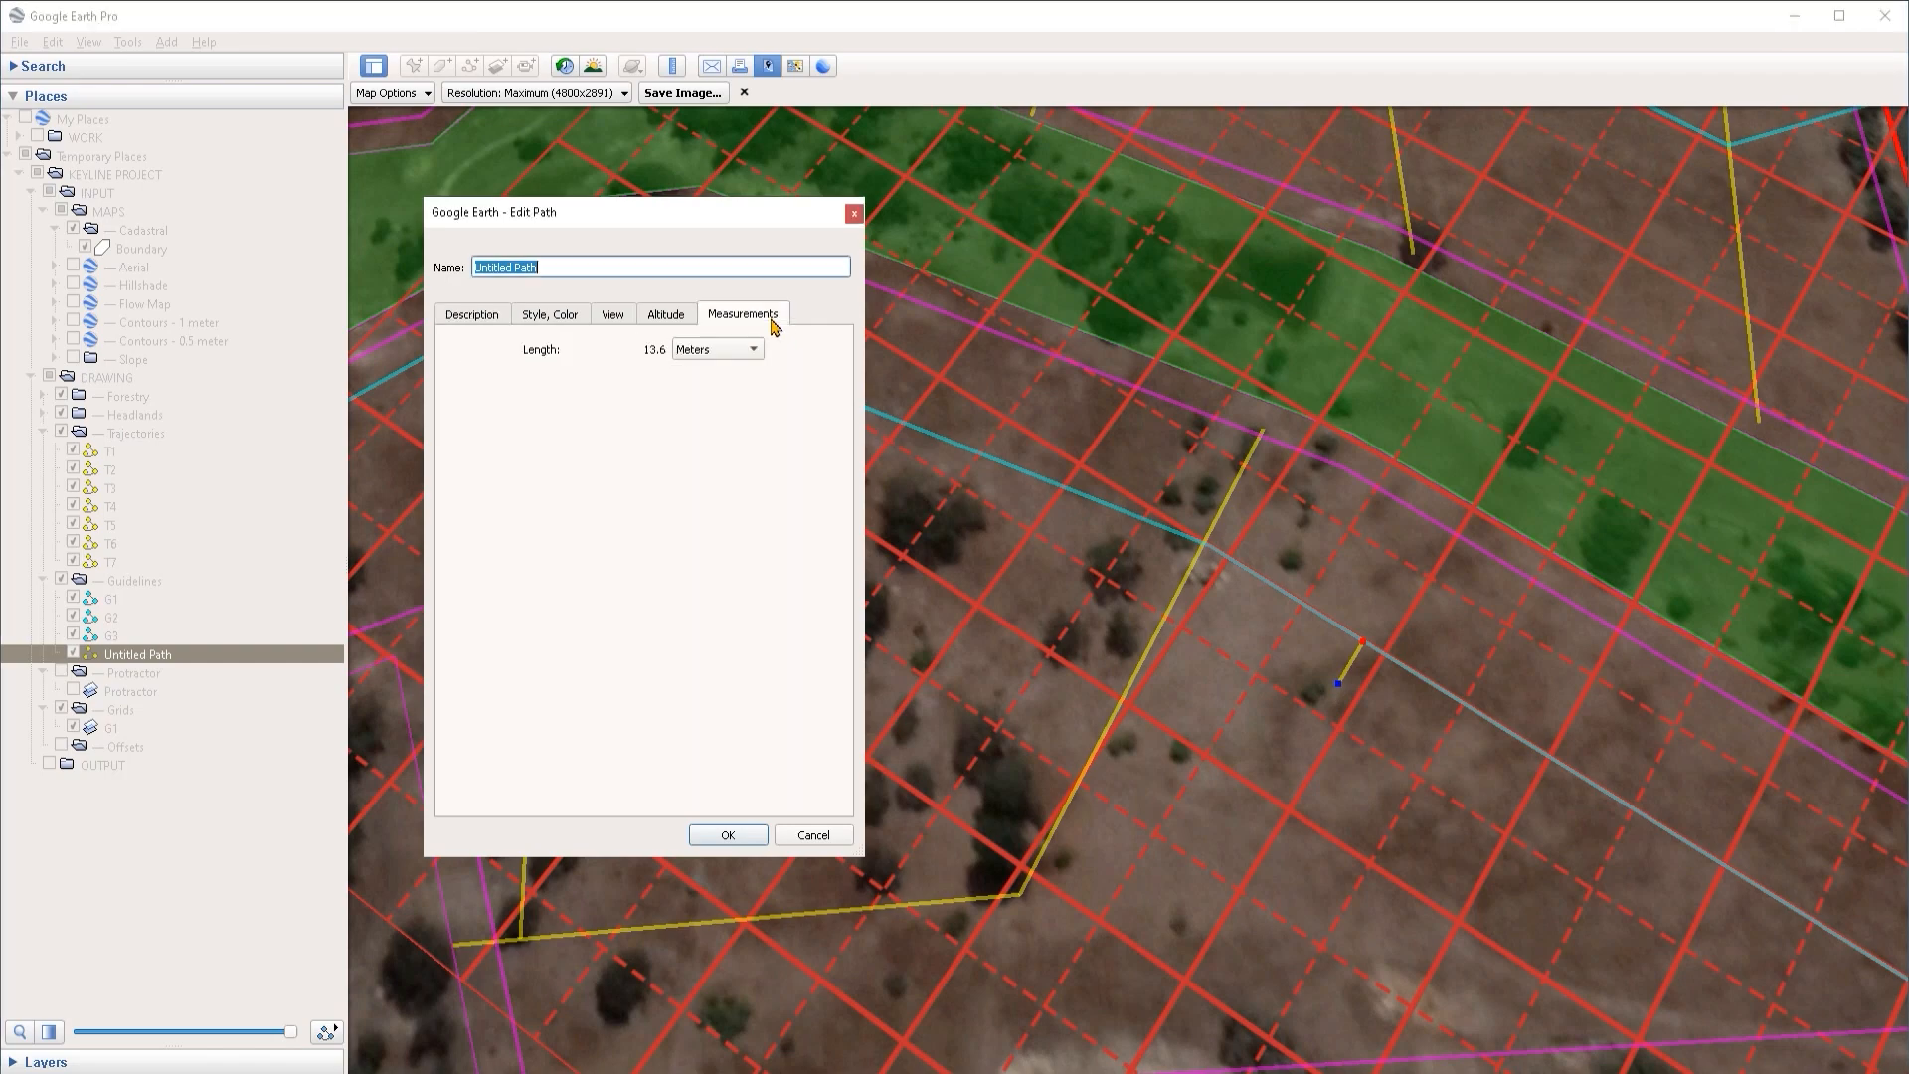
drag(1340, 686, 1341, 687)
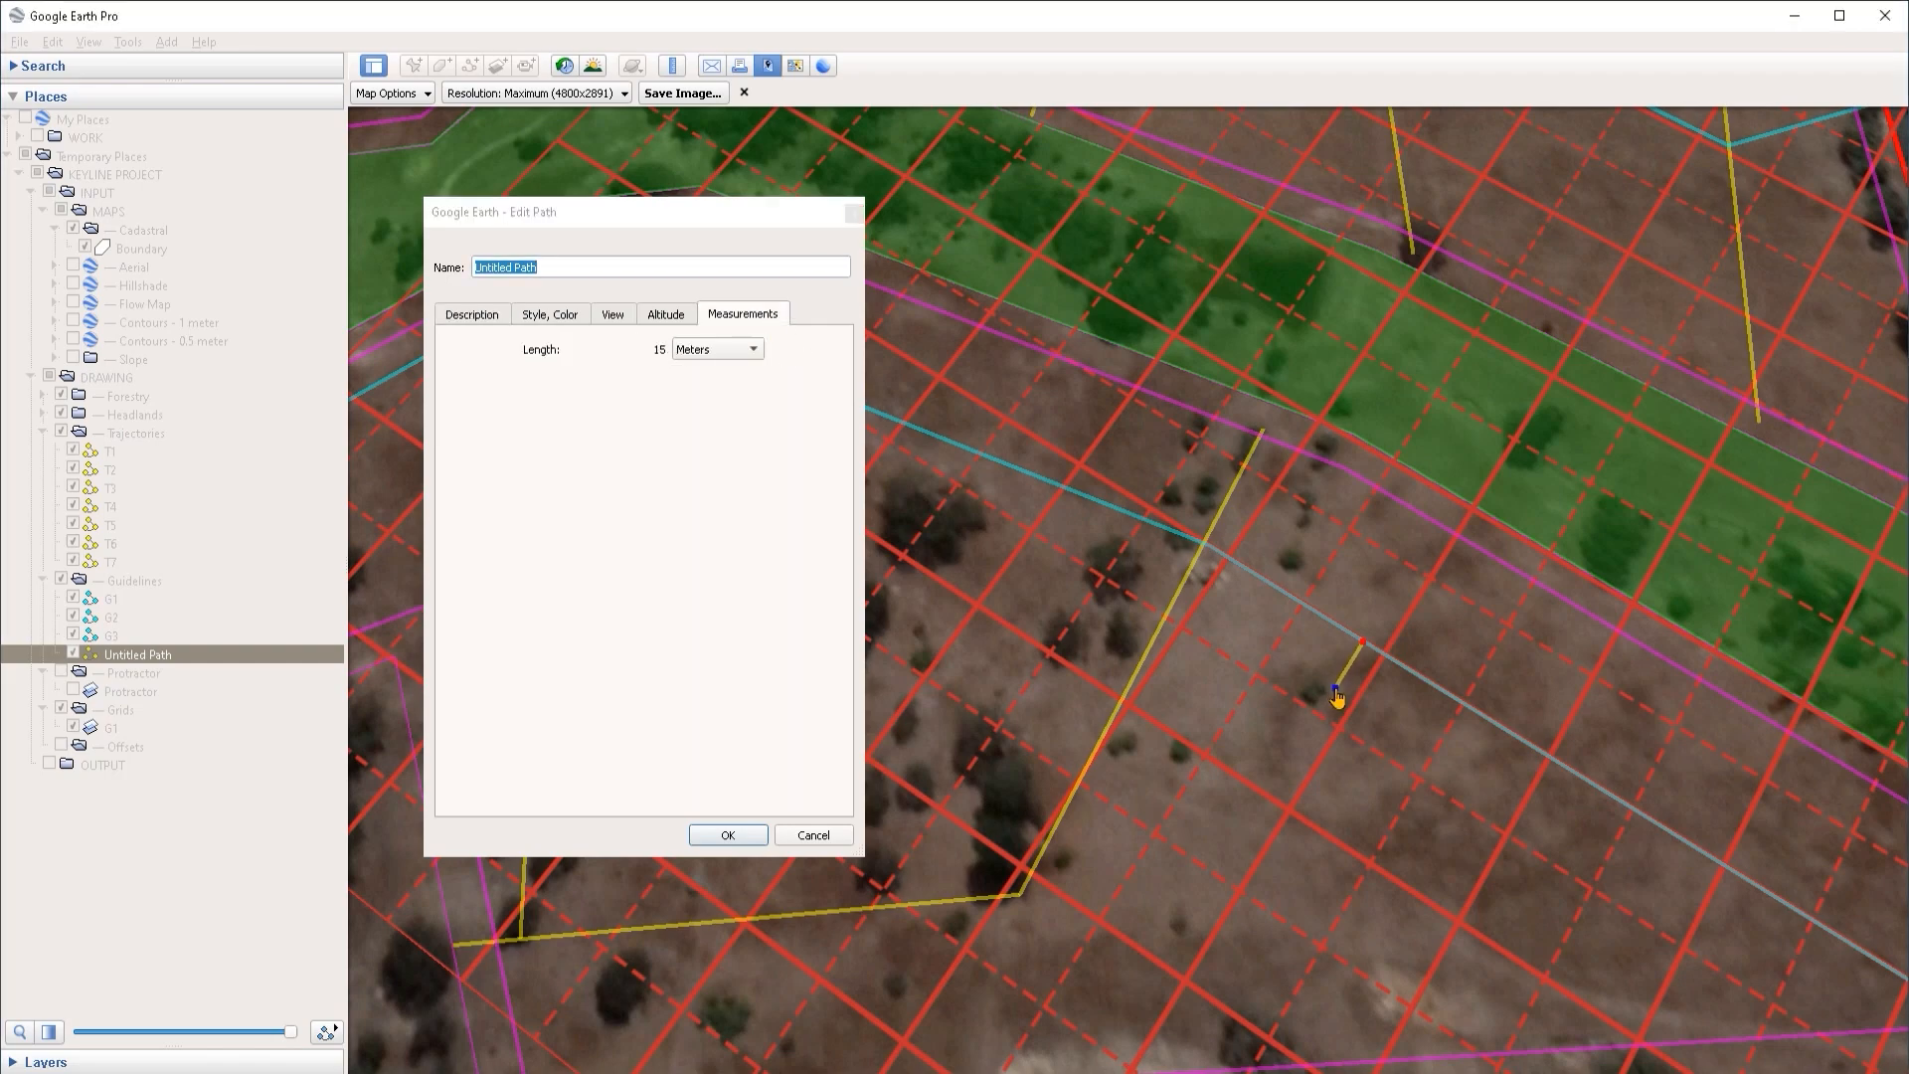
click(728, 835)
Step: Open the G1 grid overlay for editing and compress it along the short yellow path's direction, pulling in its lower and upper edges
right_click(113, 729)
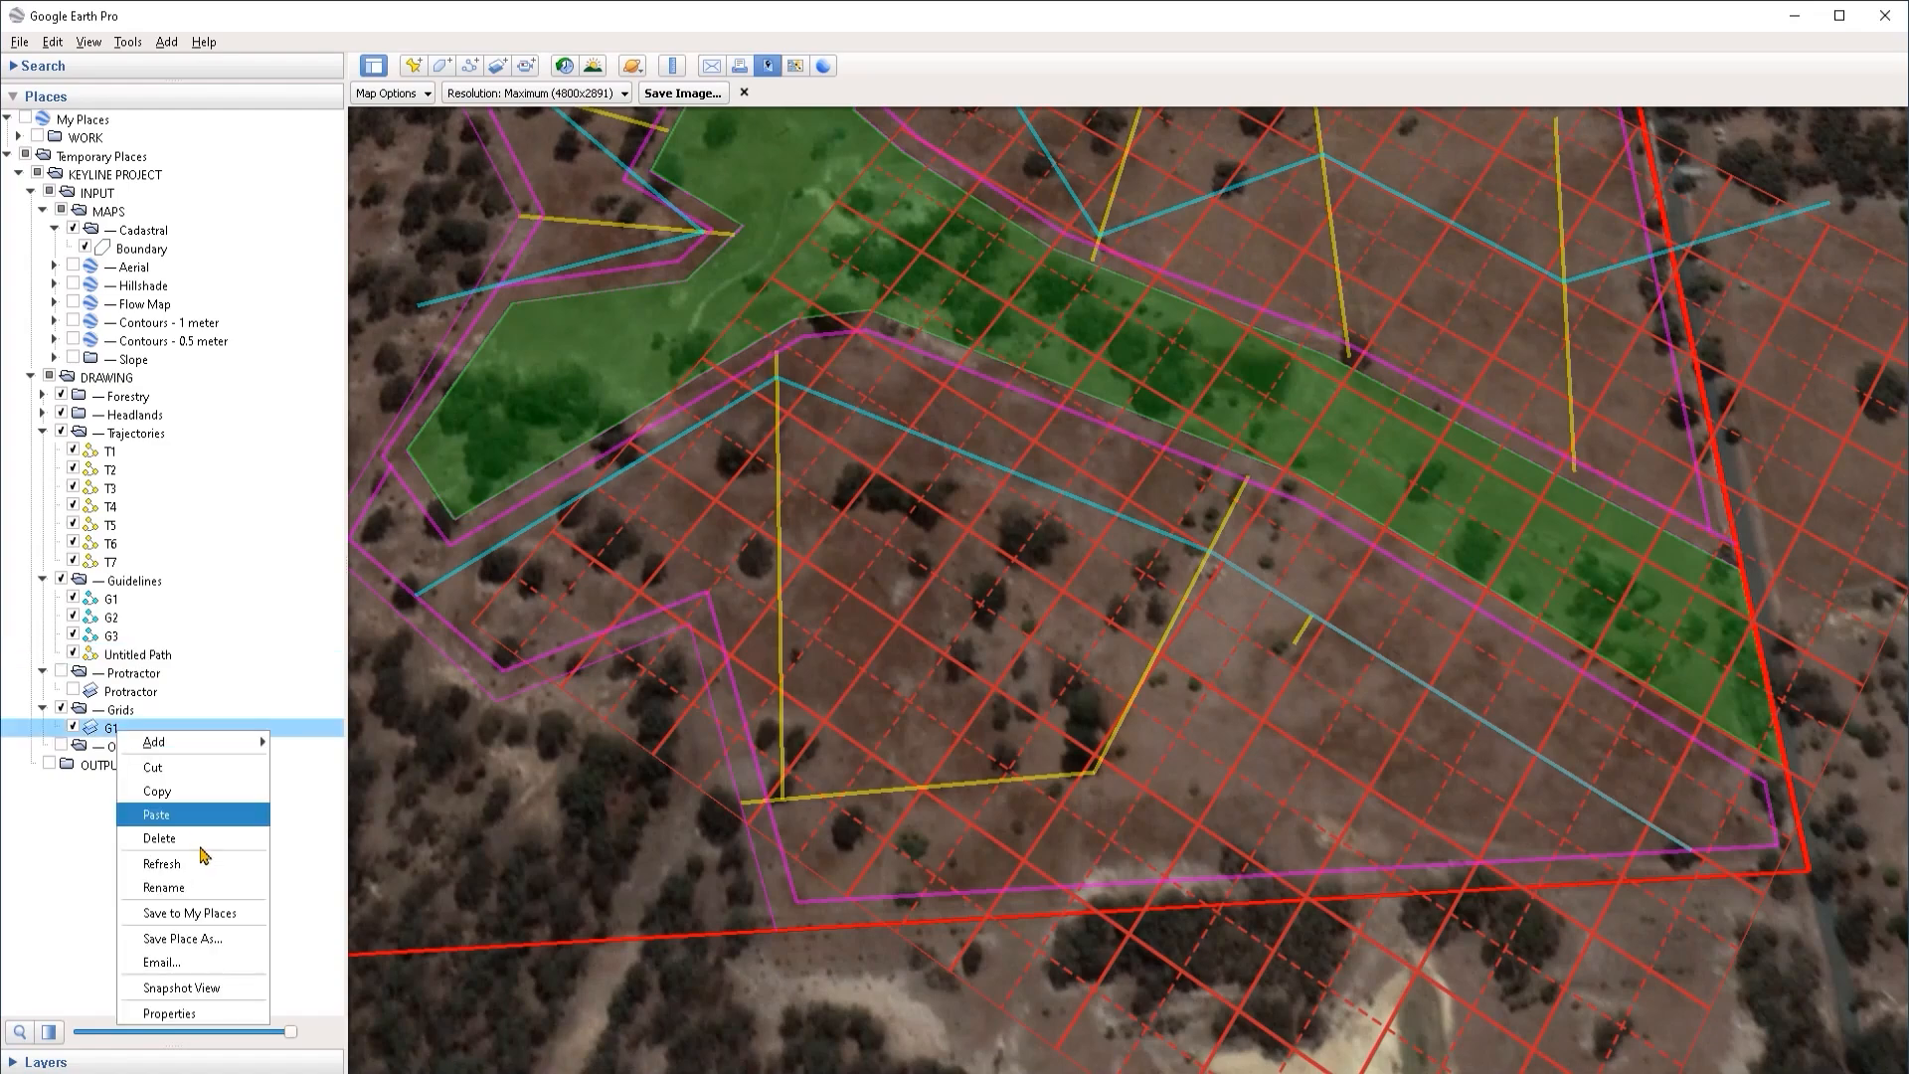
click(199, 1004)
drag(975, 981, 1091, 823)
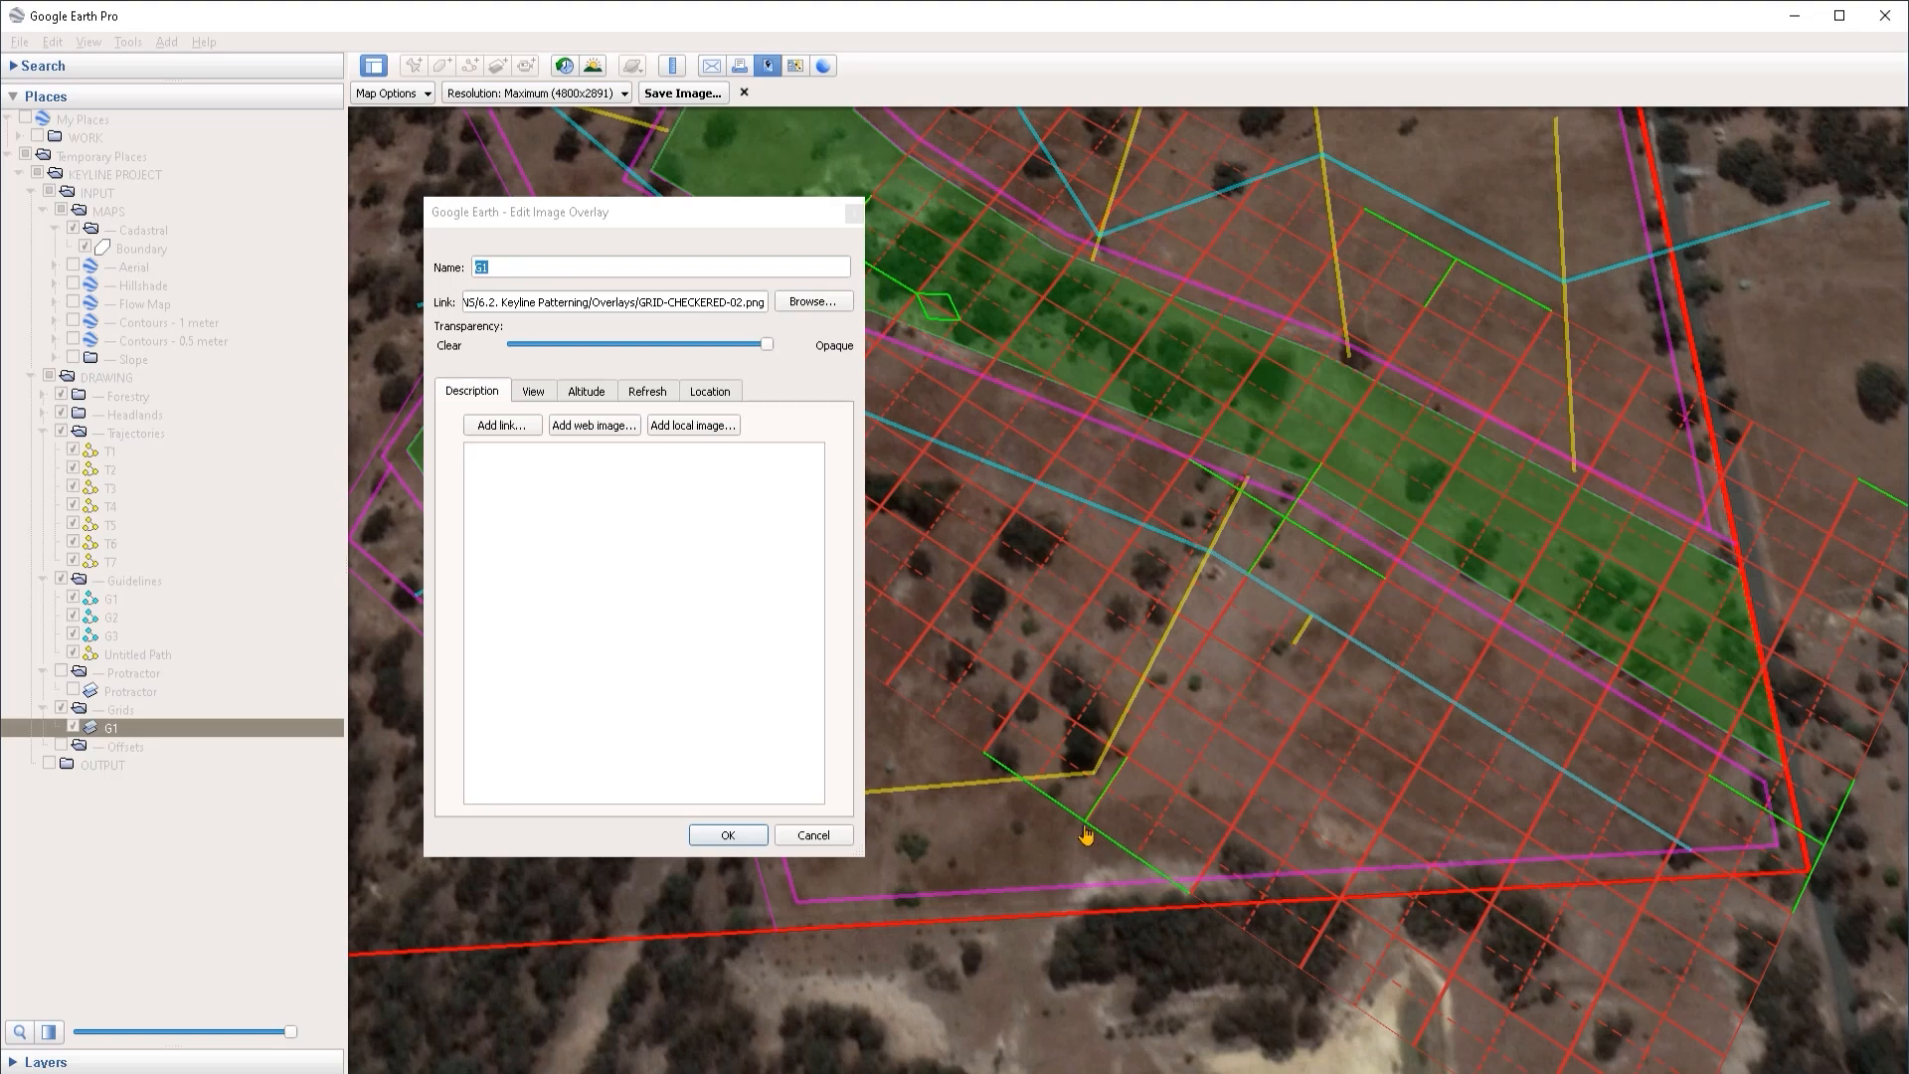
drag(1086, 835, 1197, 749)
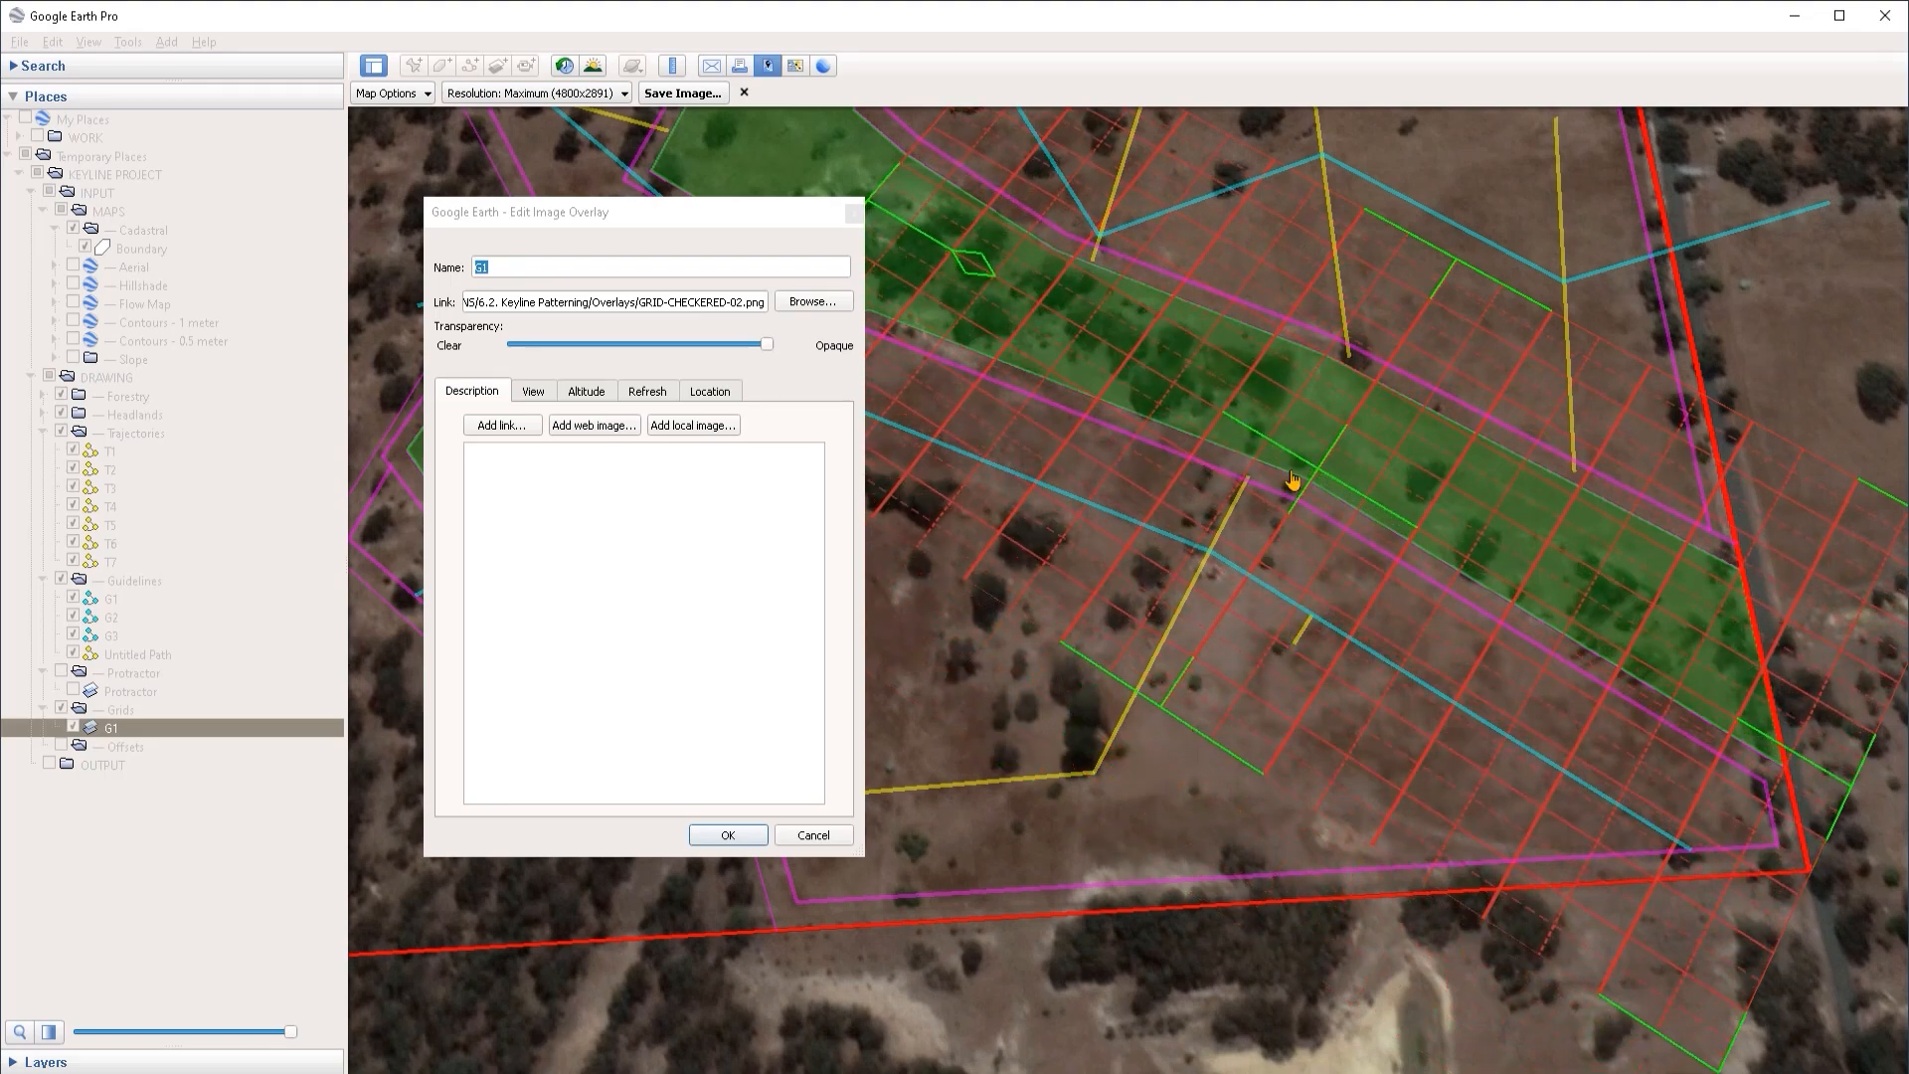
drag(1291, 480, 1210, 682)
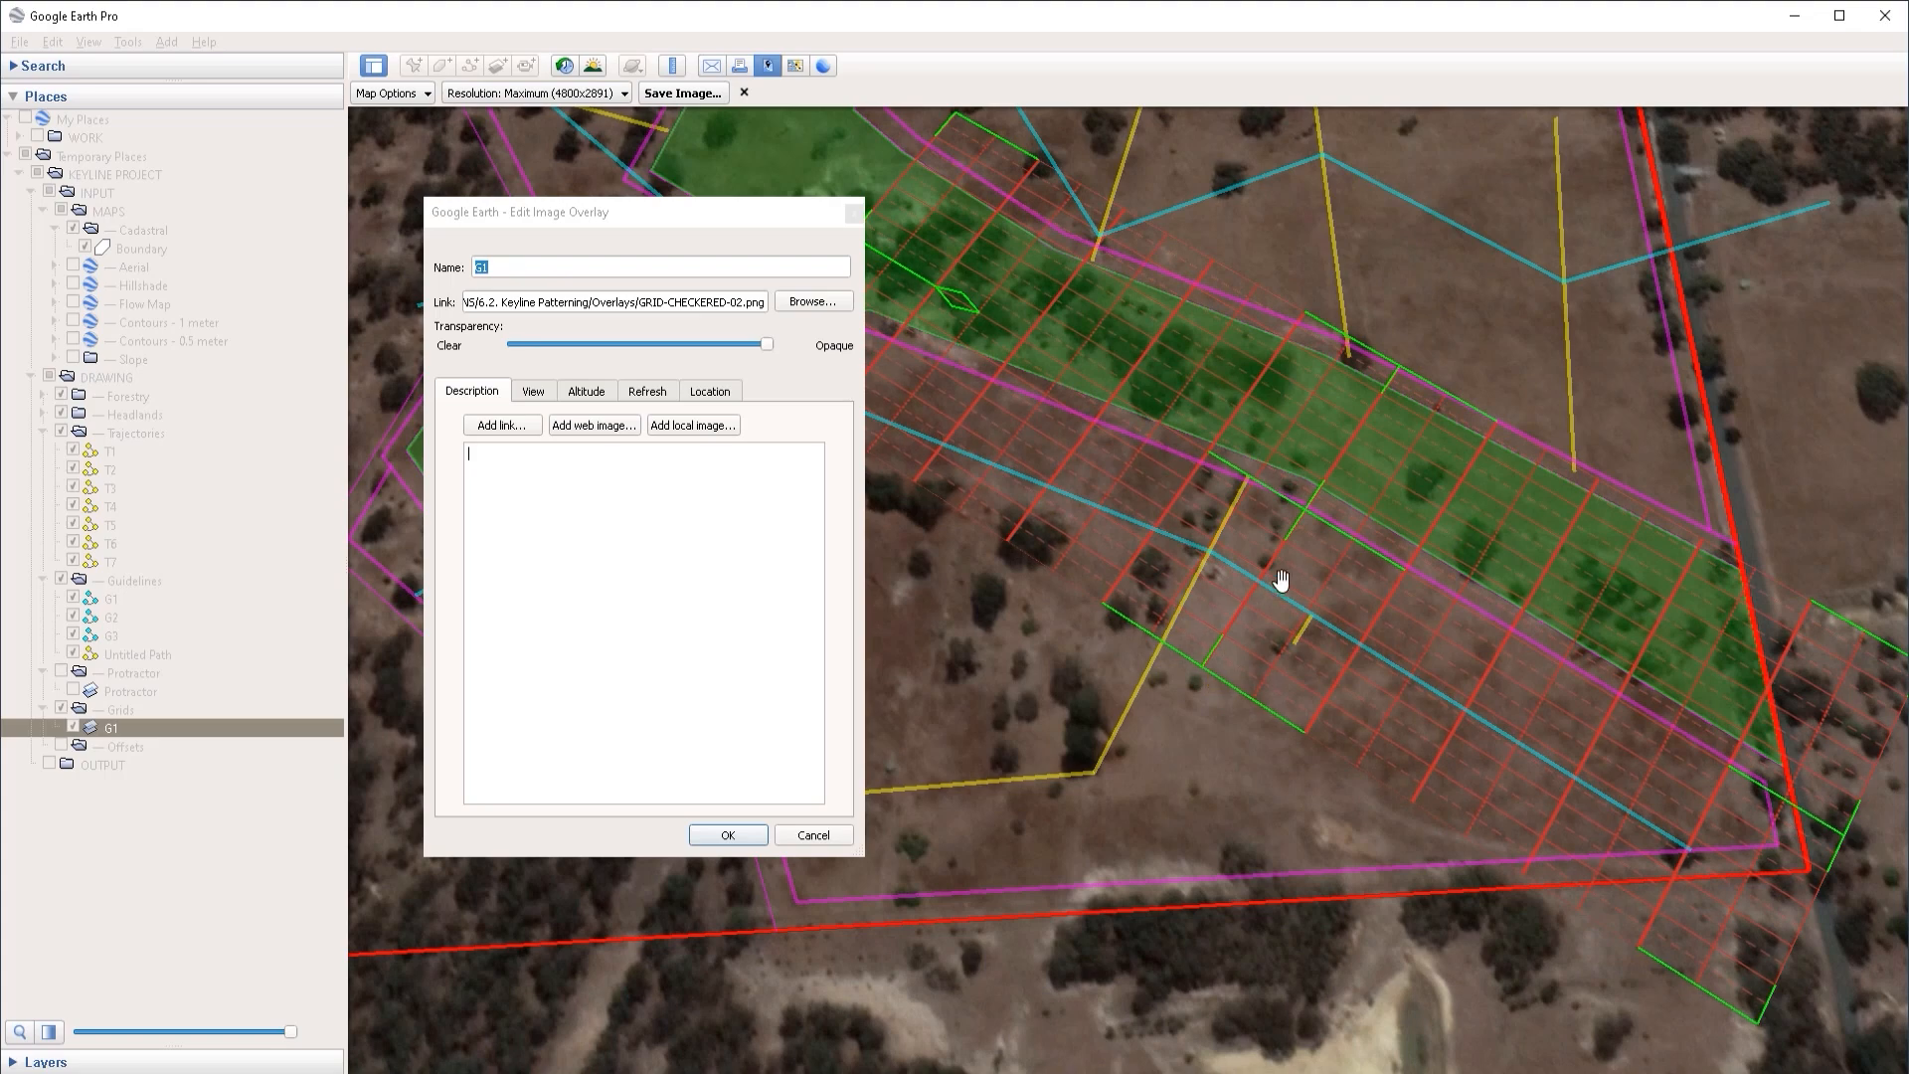
Step: Fine-tune the G1 grid's edges and position so its row spacing matches the 15 m reference path, and save the overlay
scroll(1293, 541, up, 2)
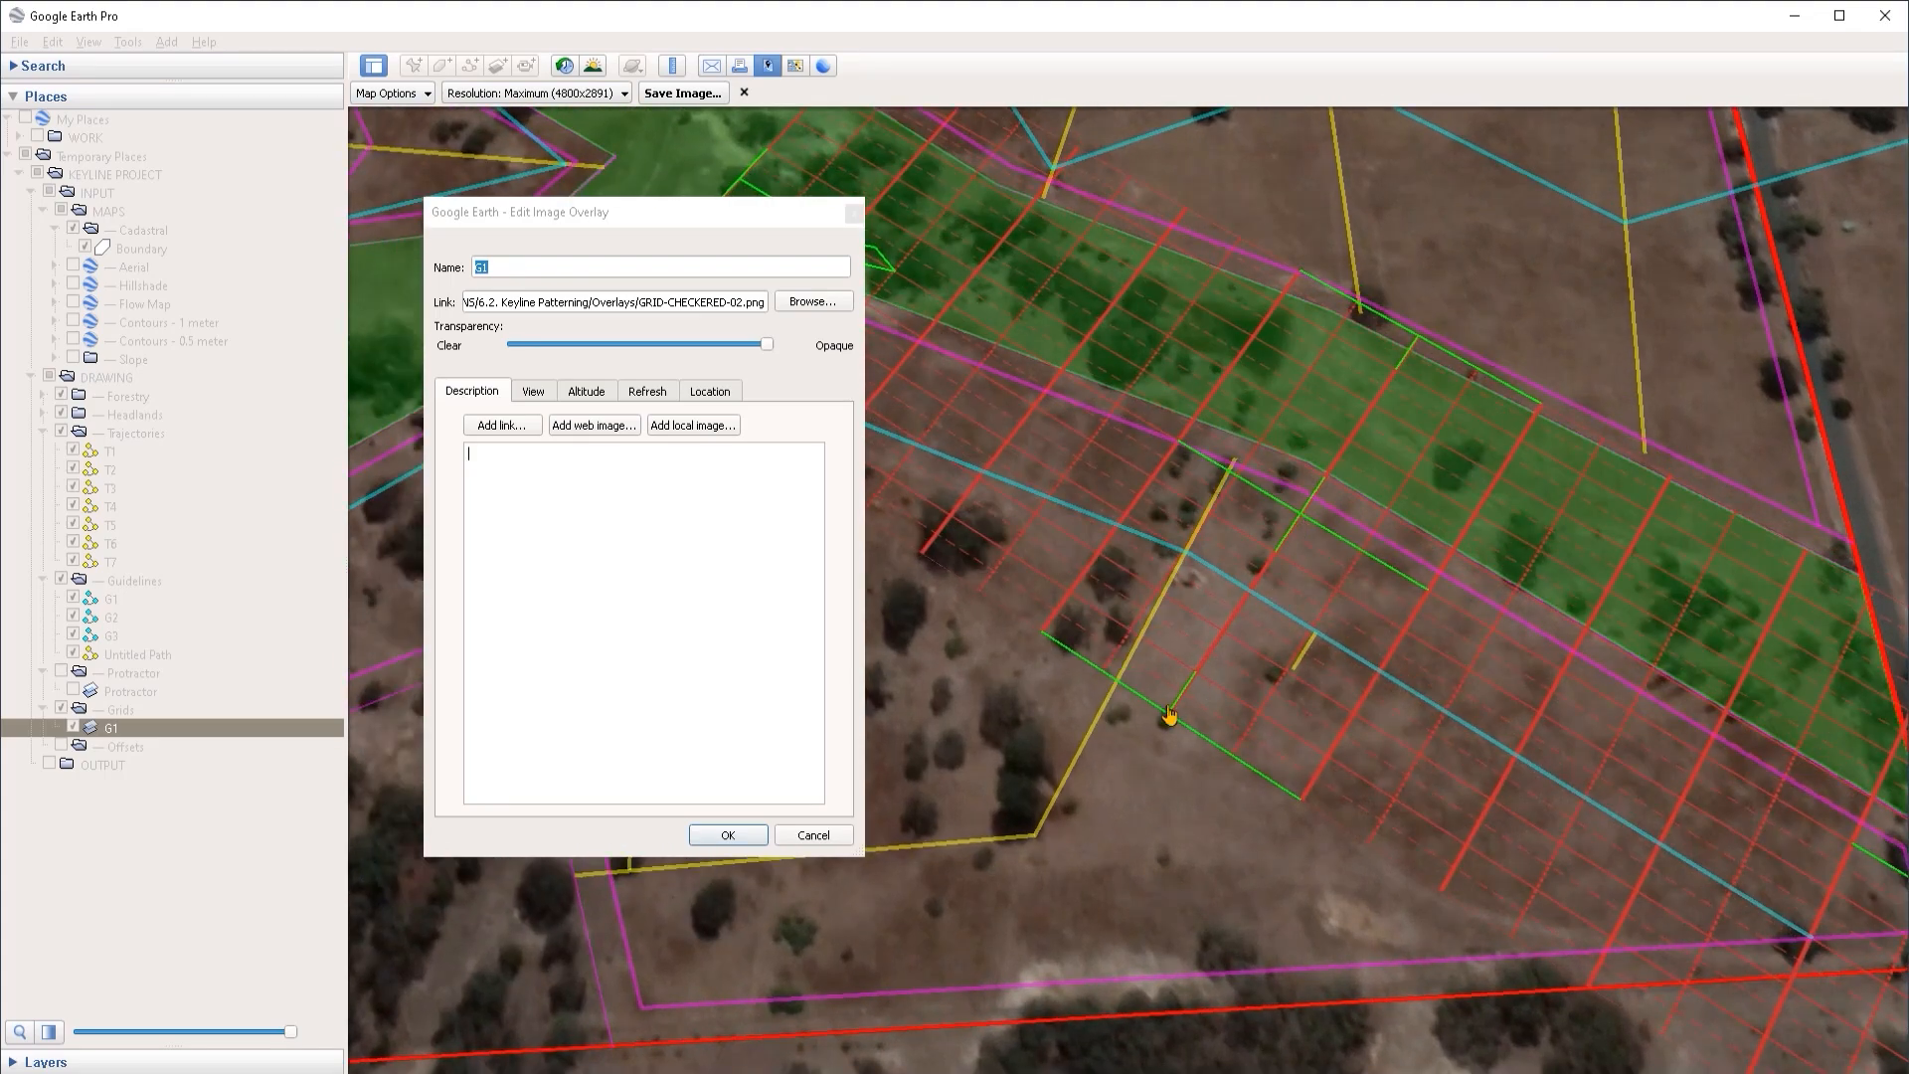
drag(1169, 716, 1204, 689)
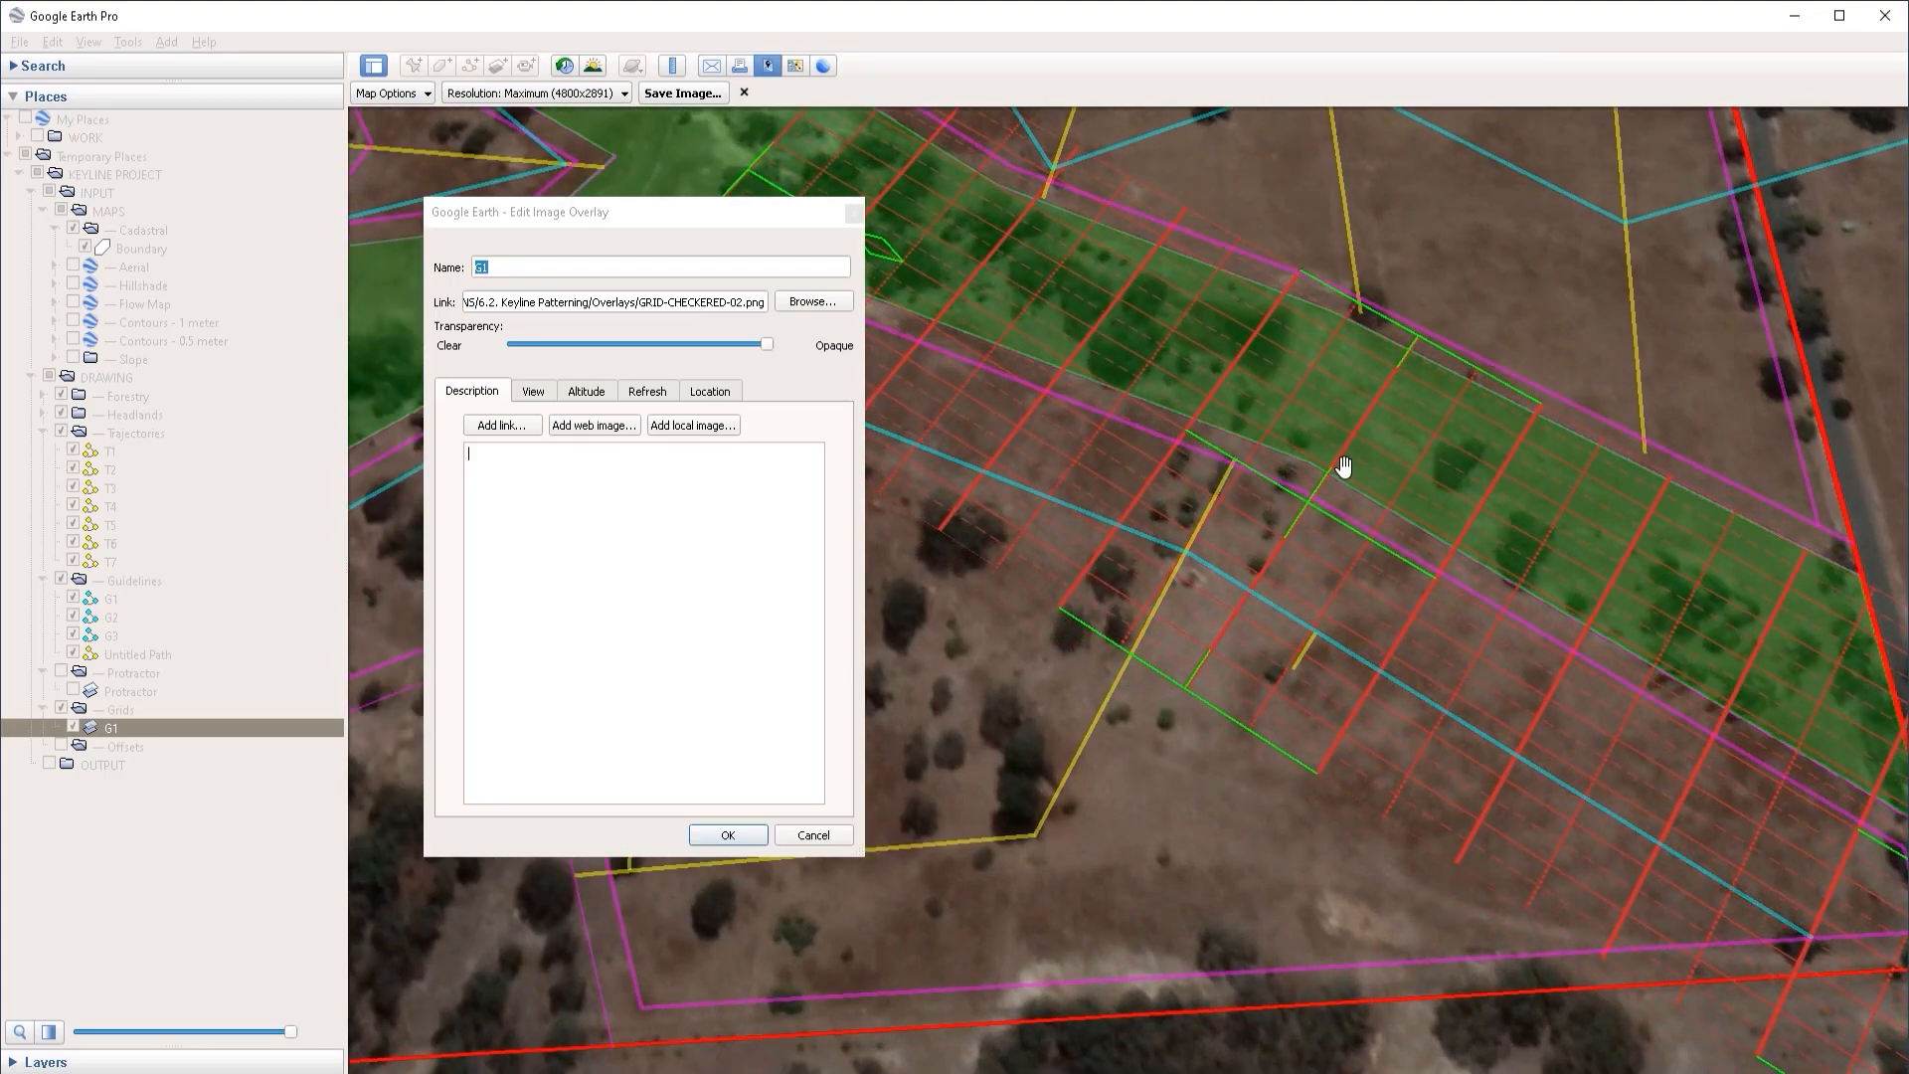
drag(1312, 509, 1303, 530)
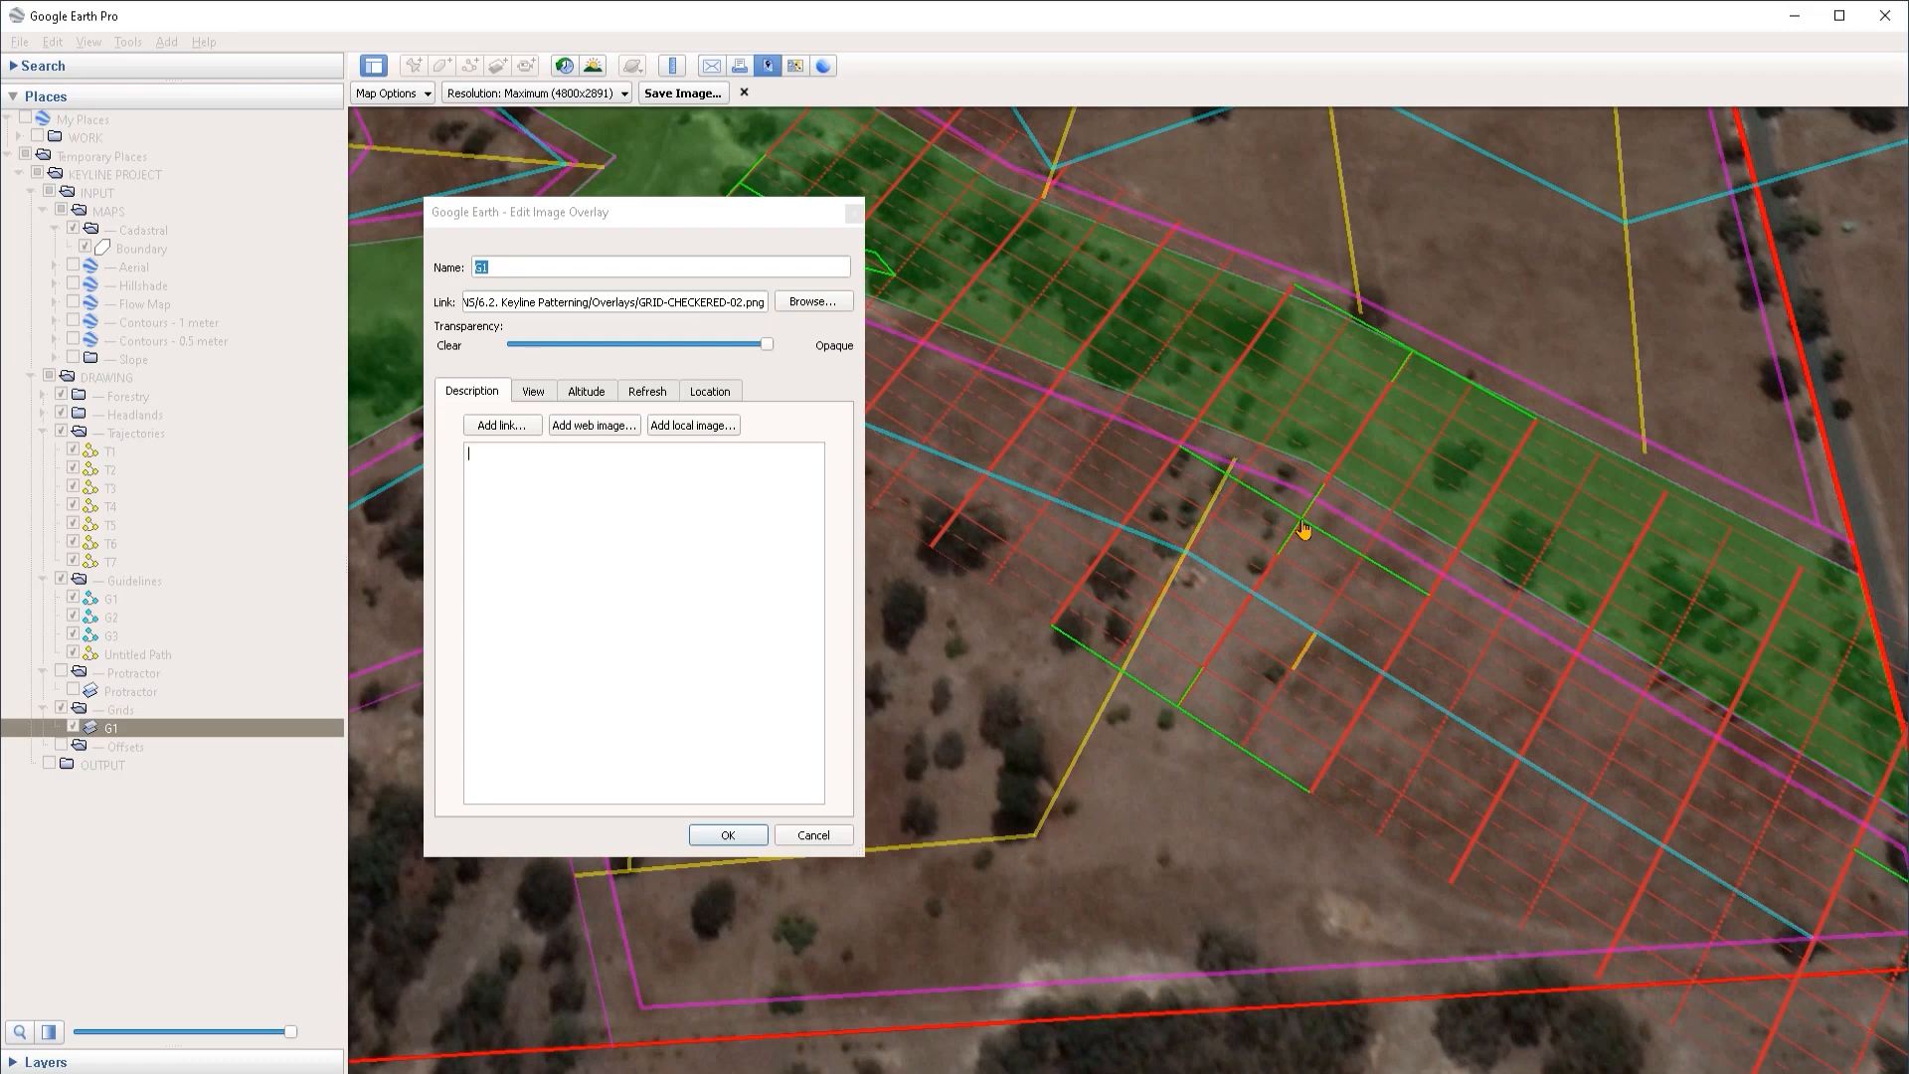
scroll(1301, 625, up, 3)
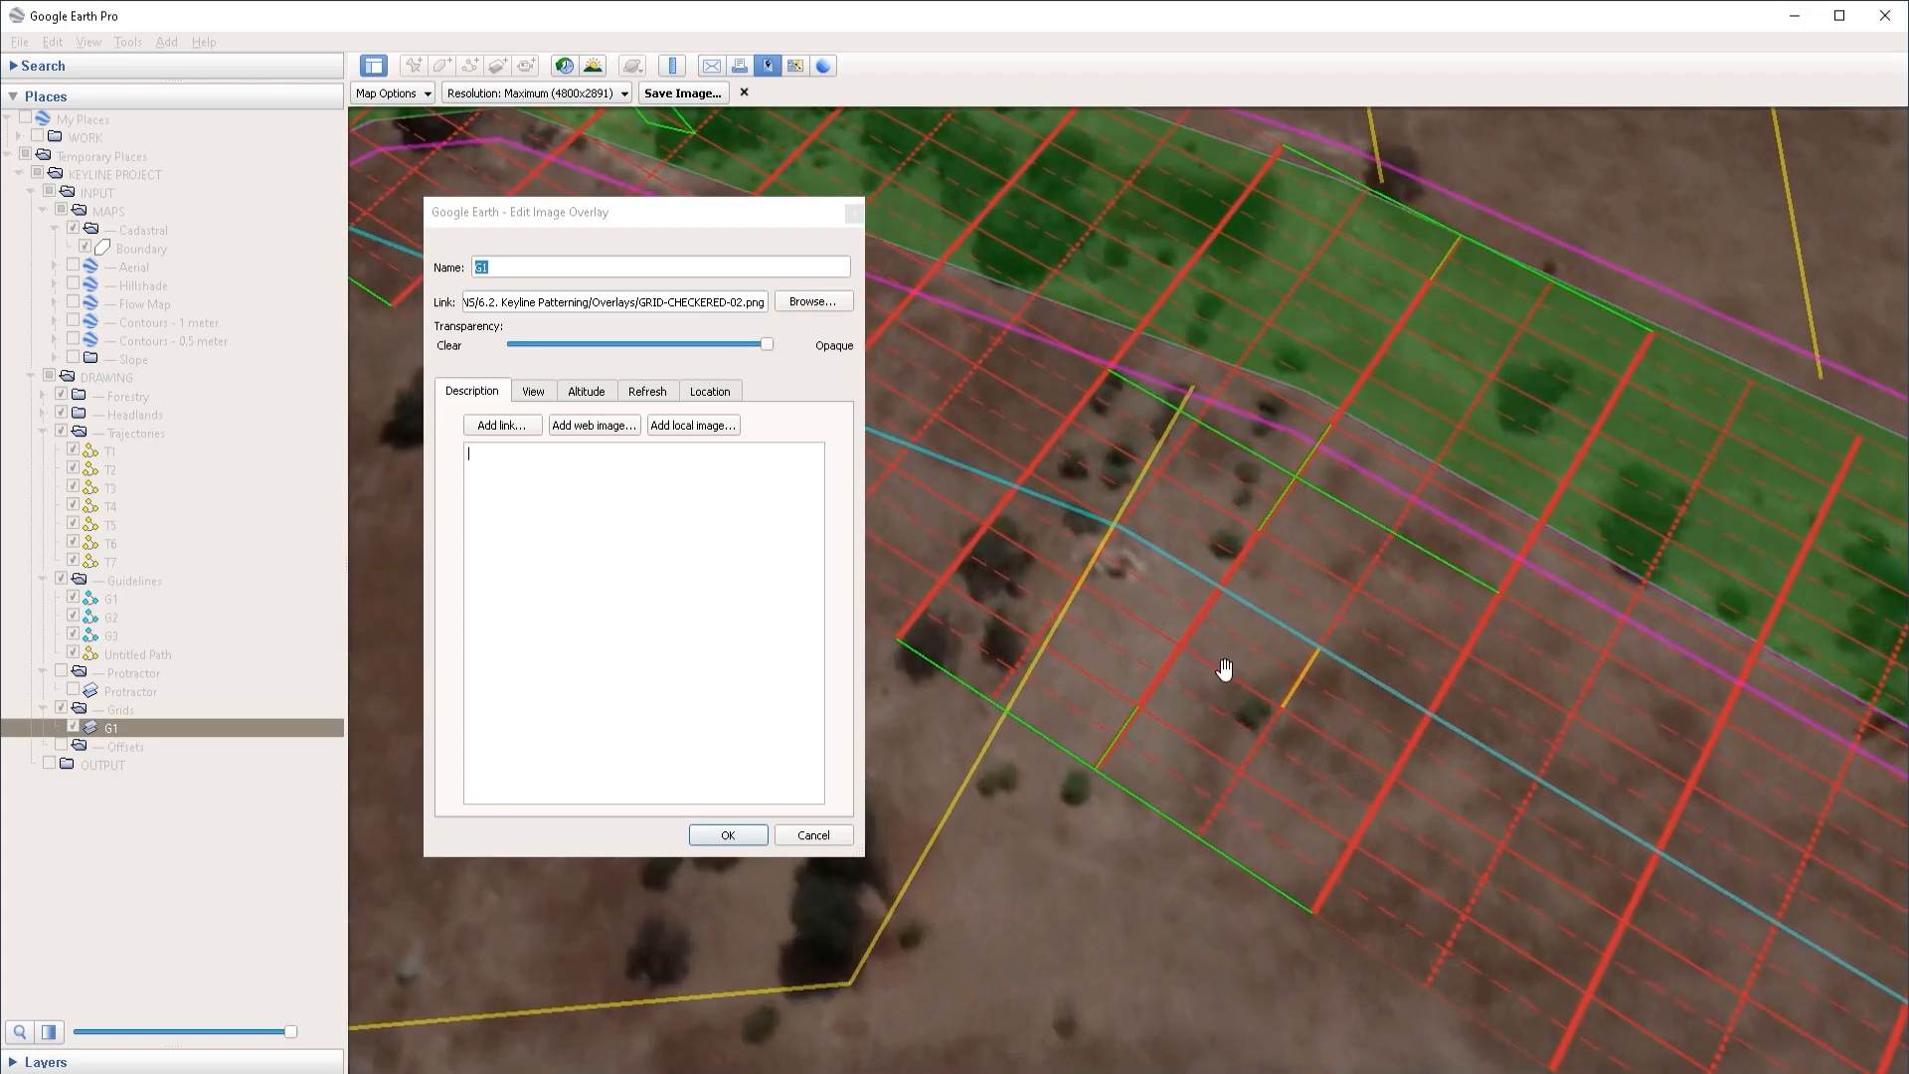
scroll(1224, 669, down, 3)
click(732, 839)
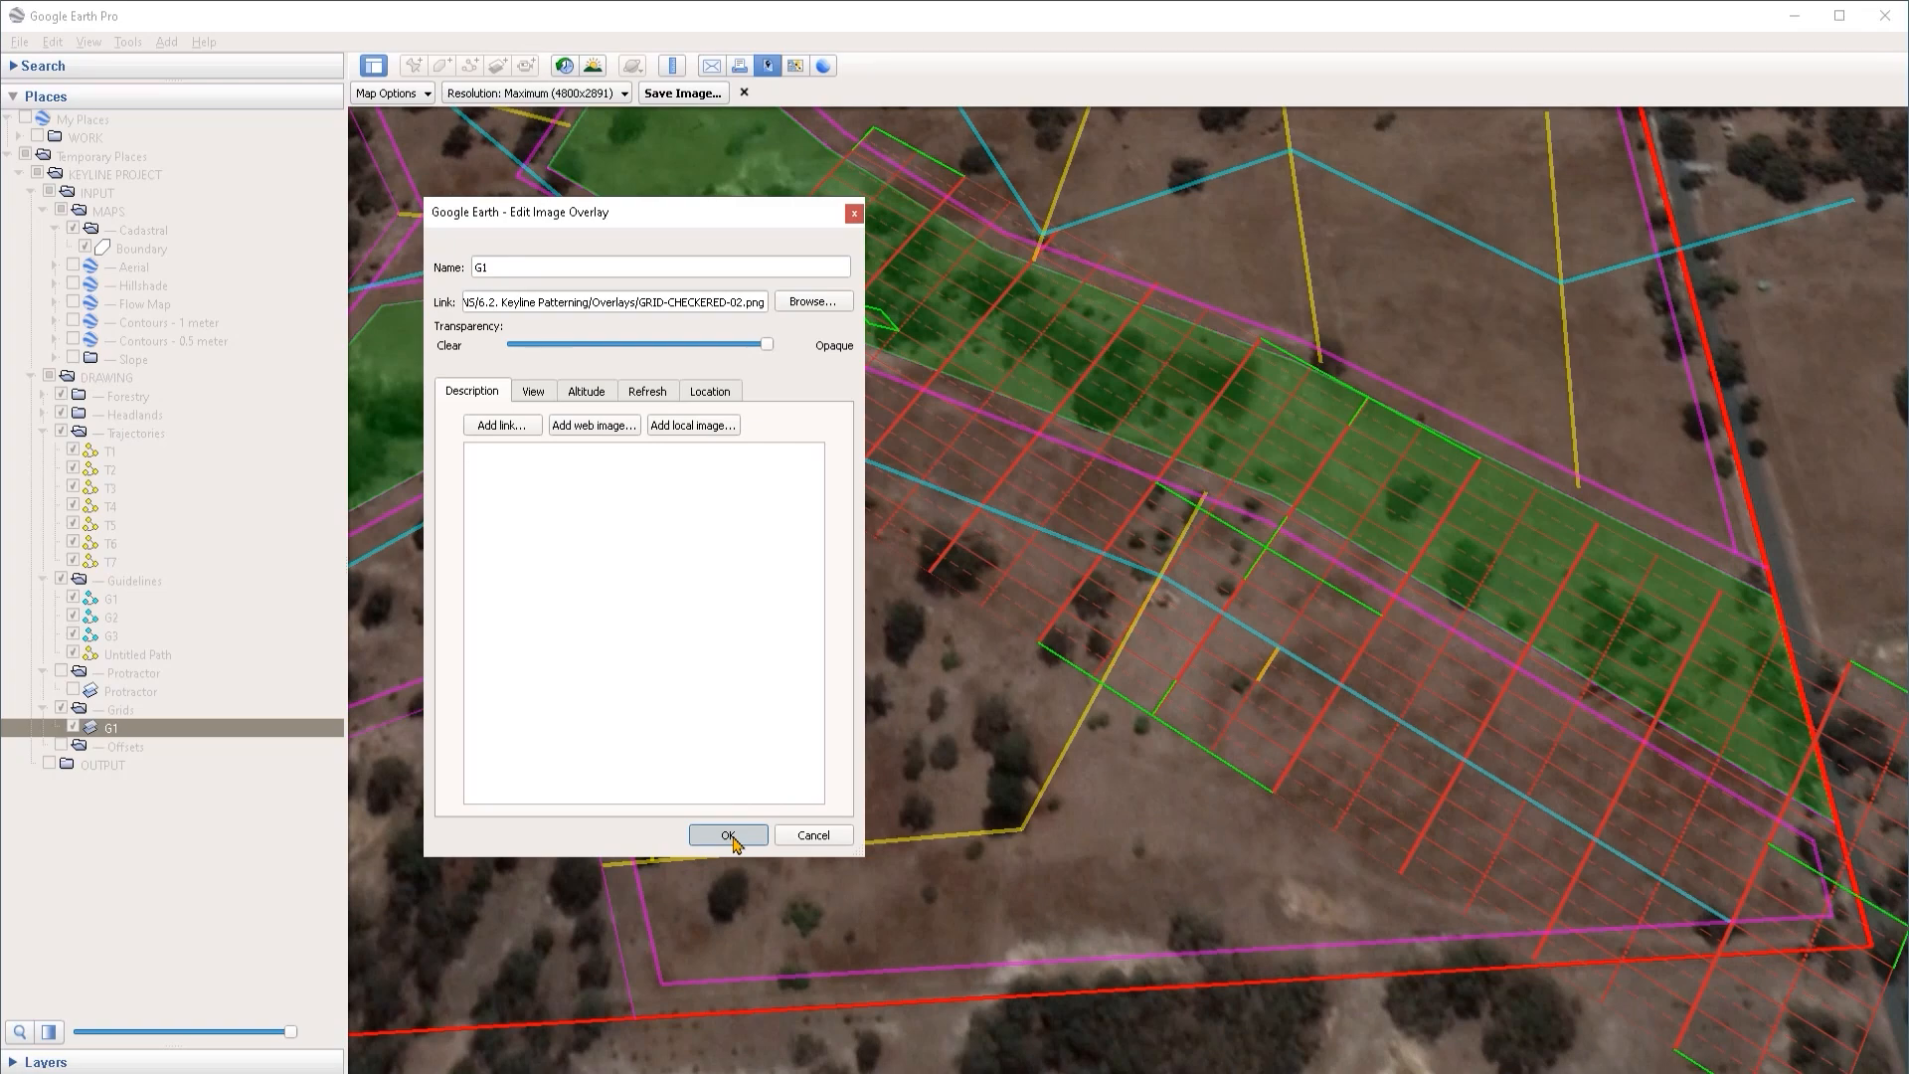
Step: Move the G1 grid southeast so it covers the eastern part of the field below the forestry strip, and save it
drag(1276, 701, 1146, 643)
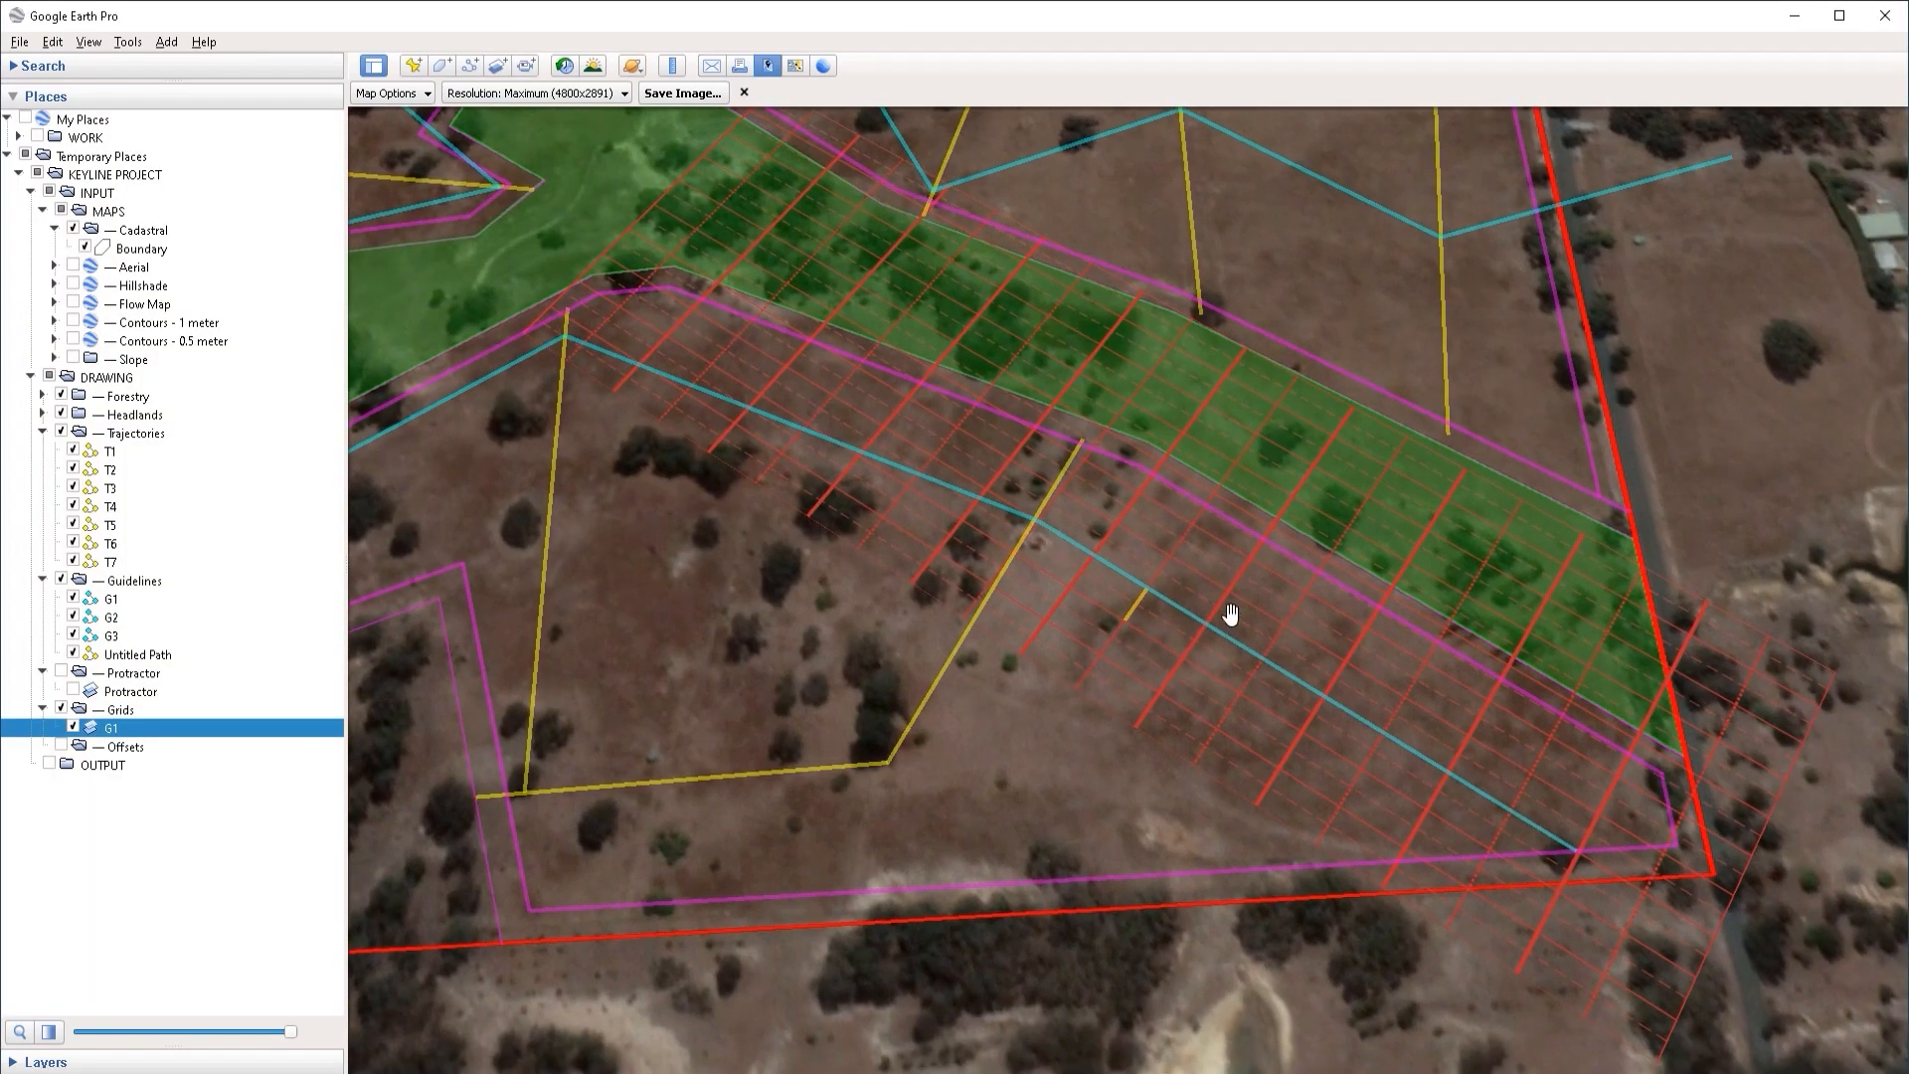
right_click(272, 737)
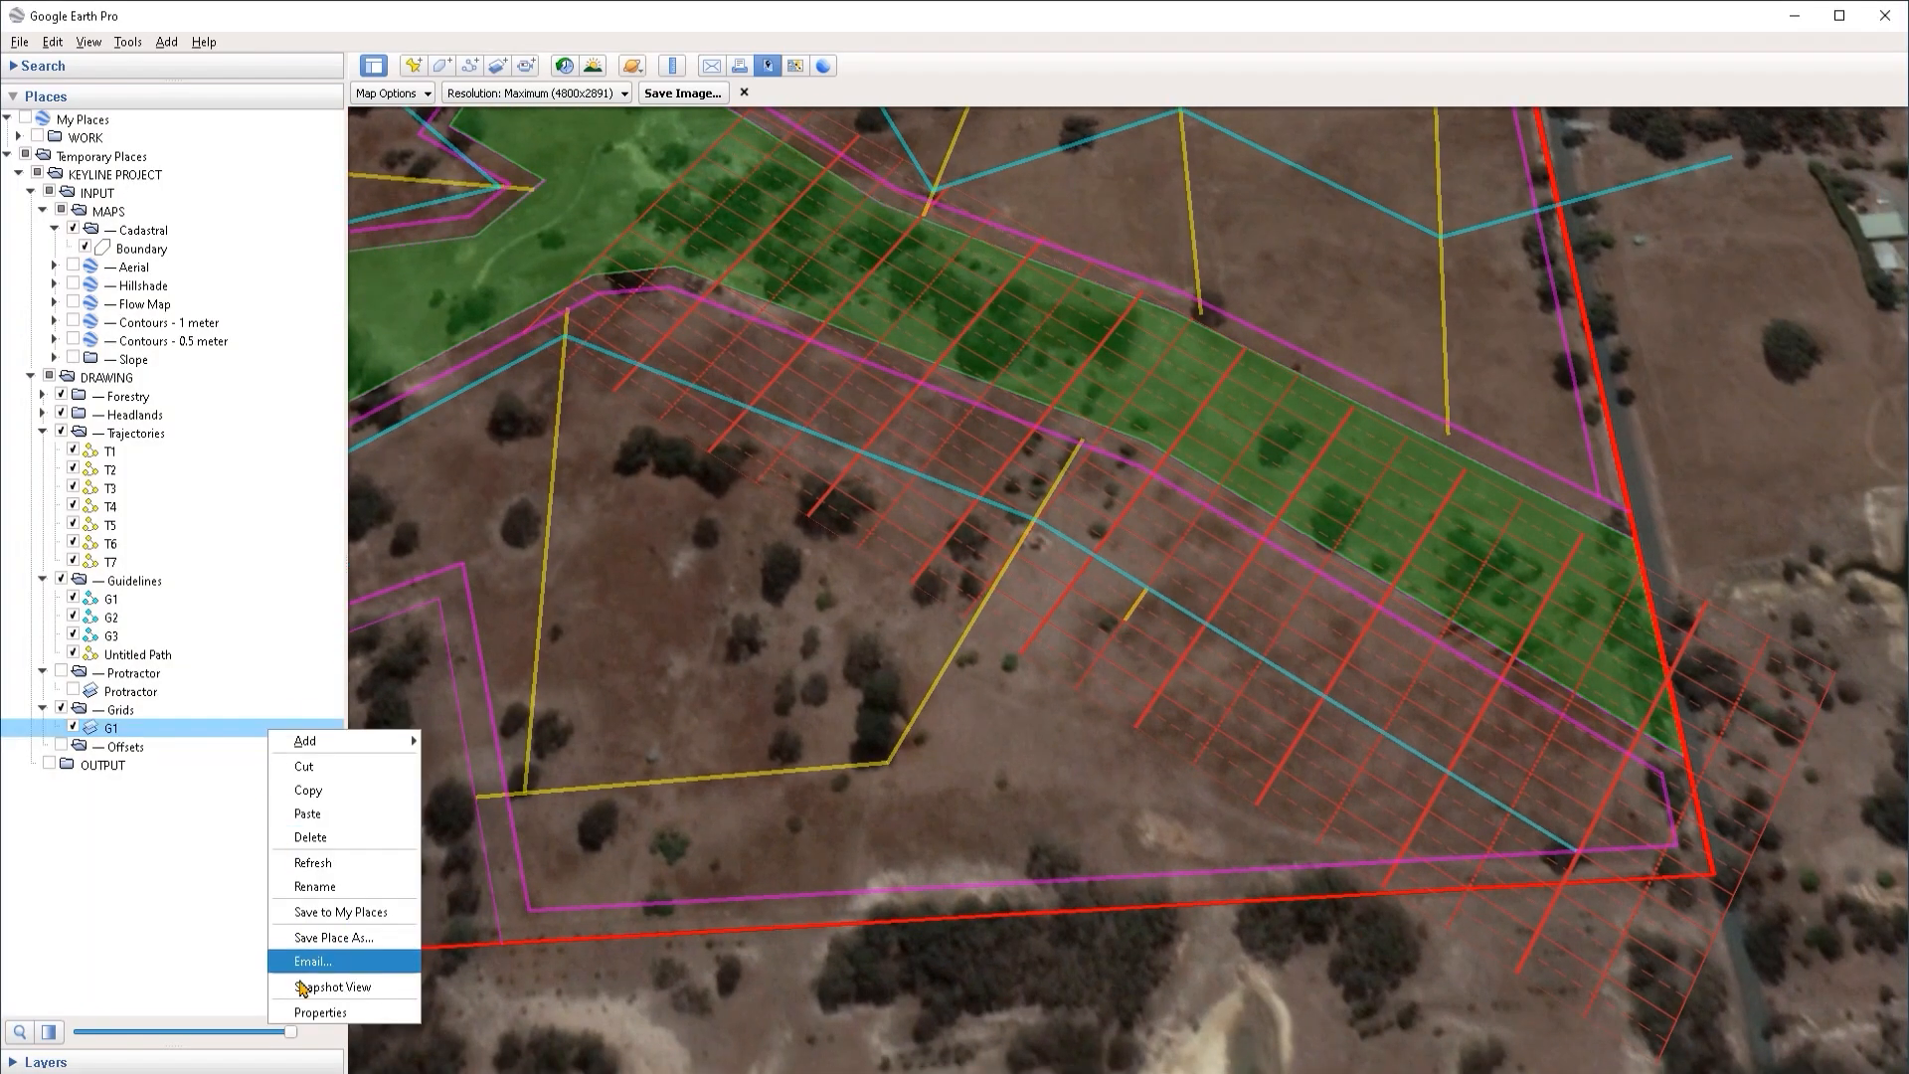
click(301, 1009)
drag(1141, 515, 1243, 757)
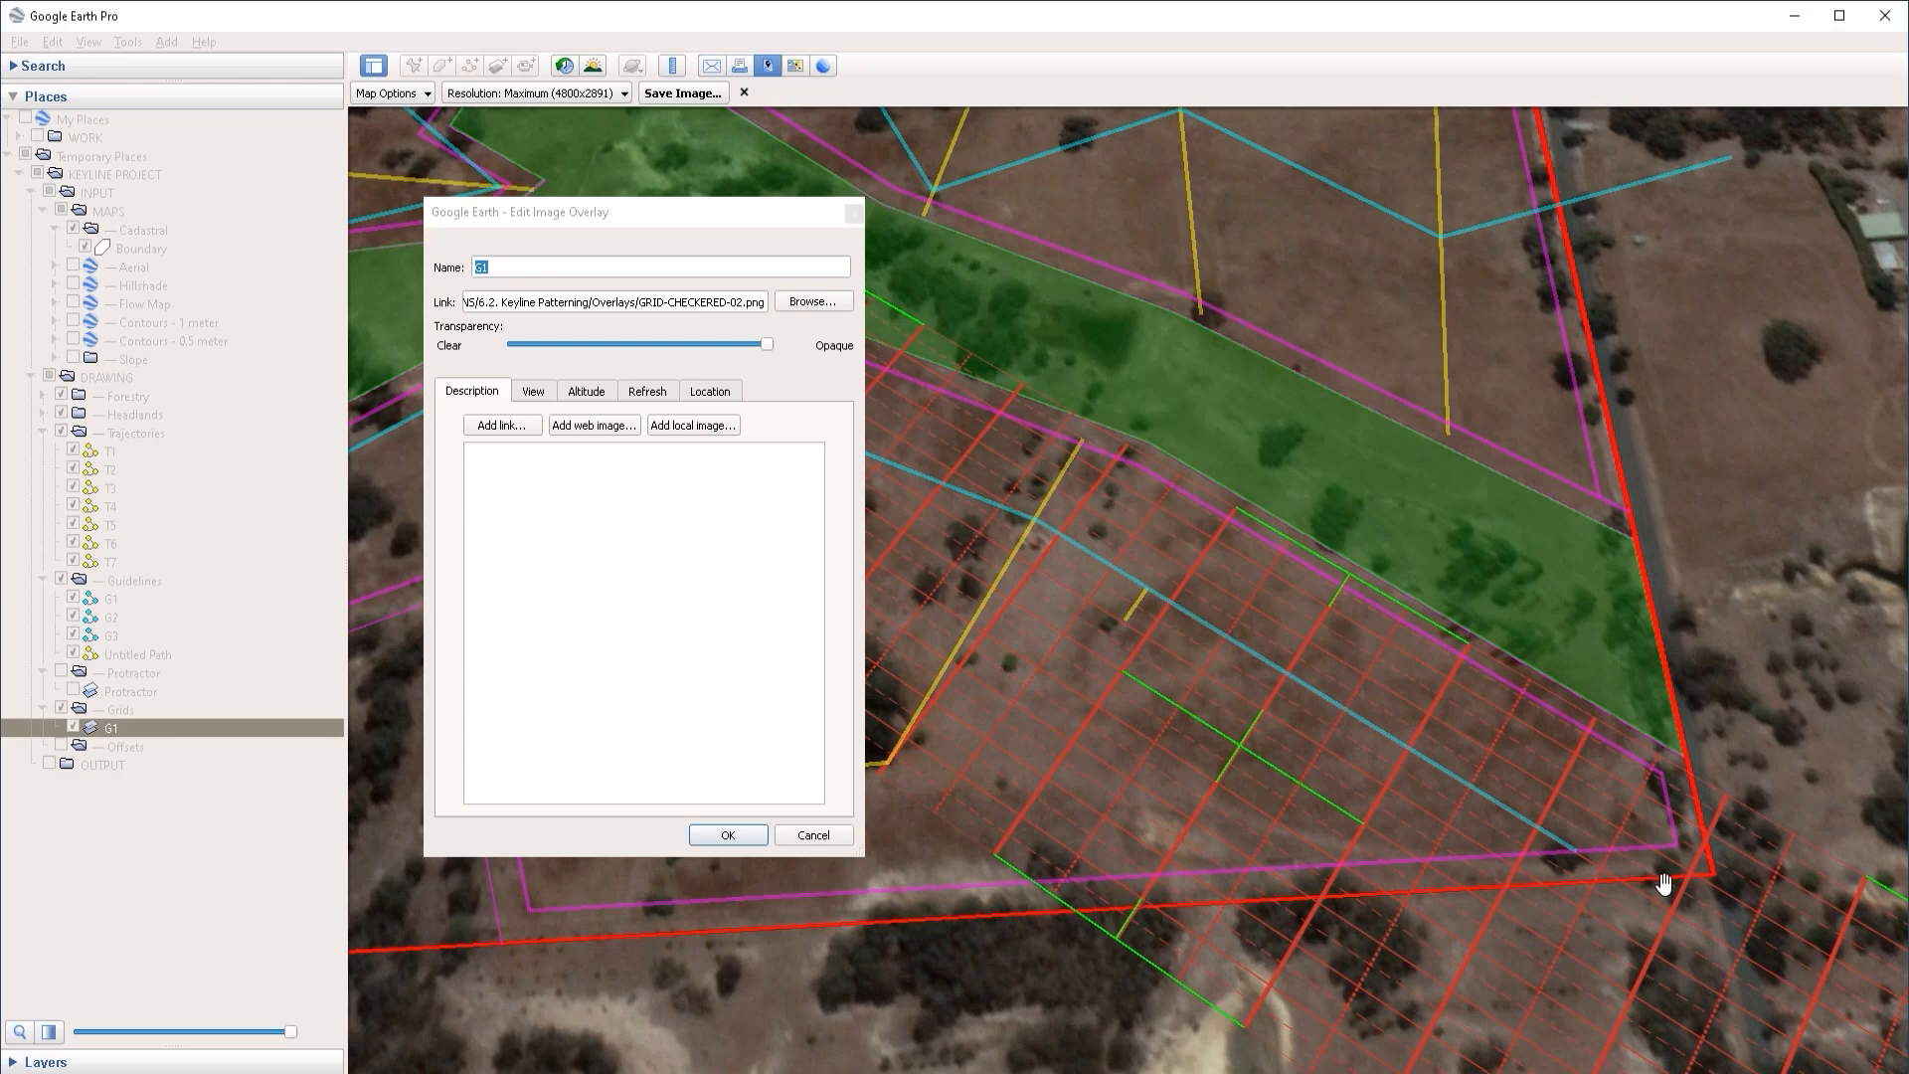
click(727, 834)
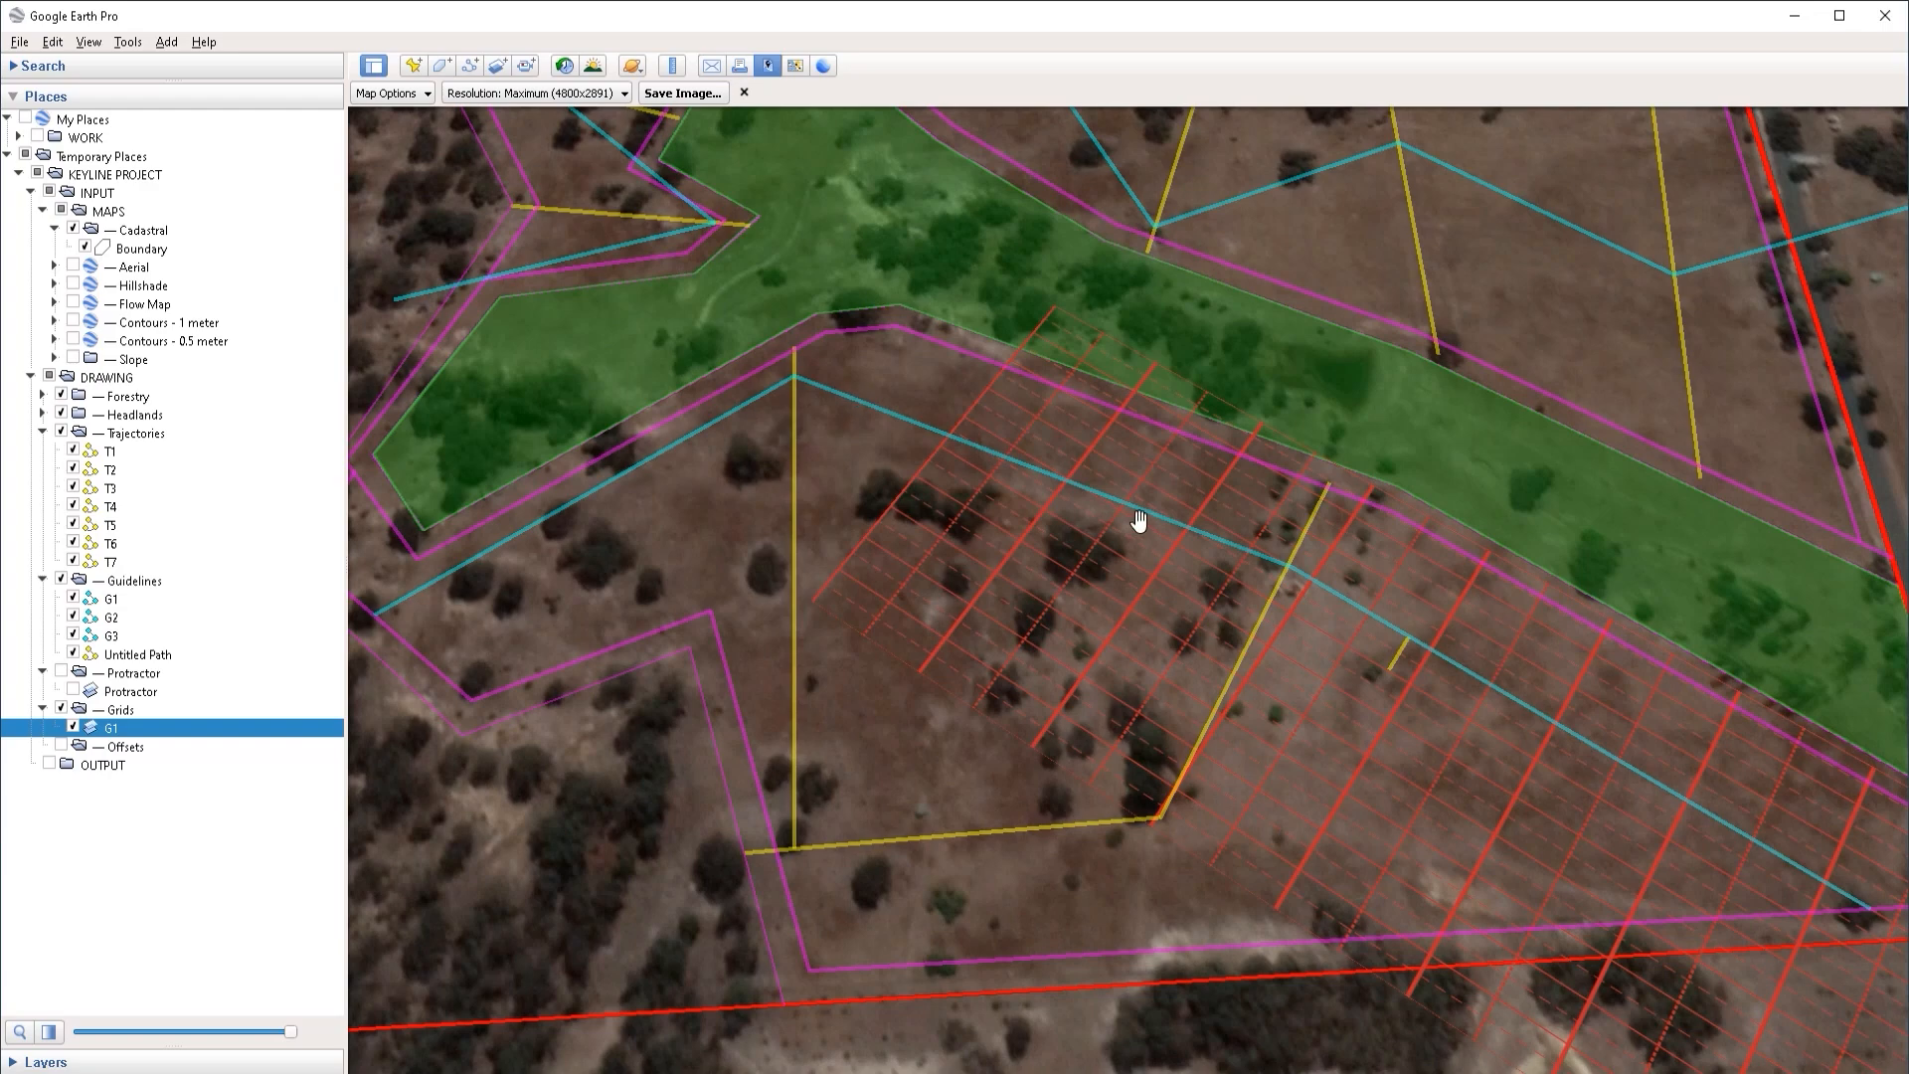
Step: Duplicate the G1 grid overlay within the Grids folder and rename the copy G2
drag(1022, 546, 1319, 557)
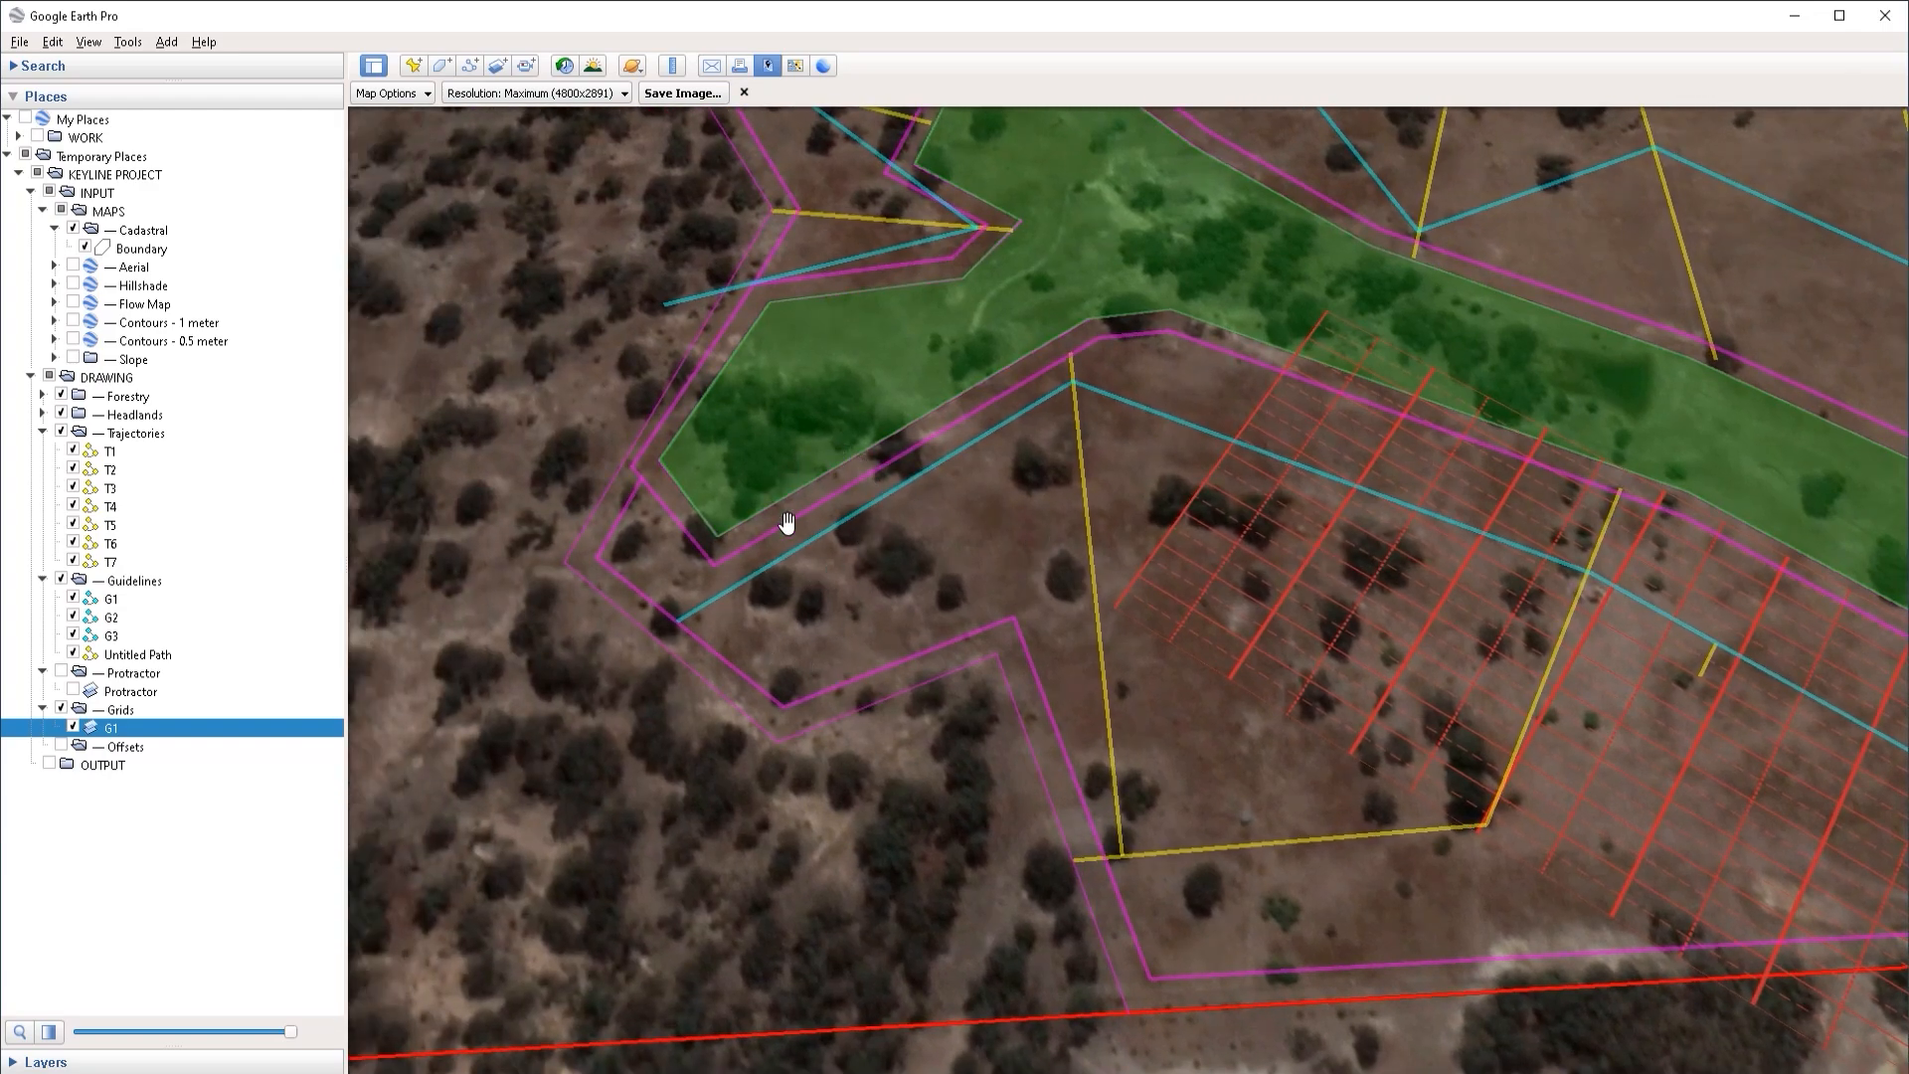
drag(1339, 584, 978, 613)
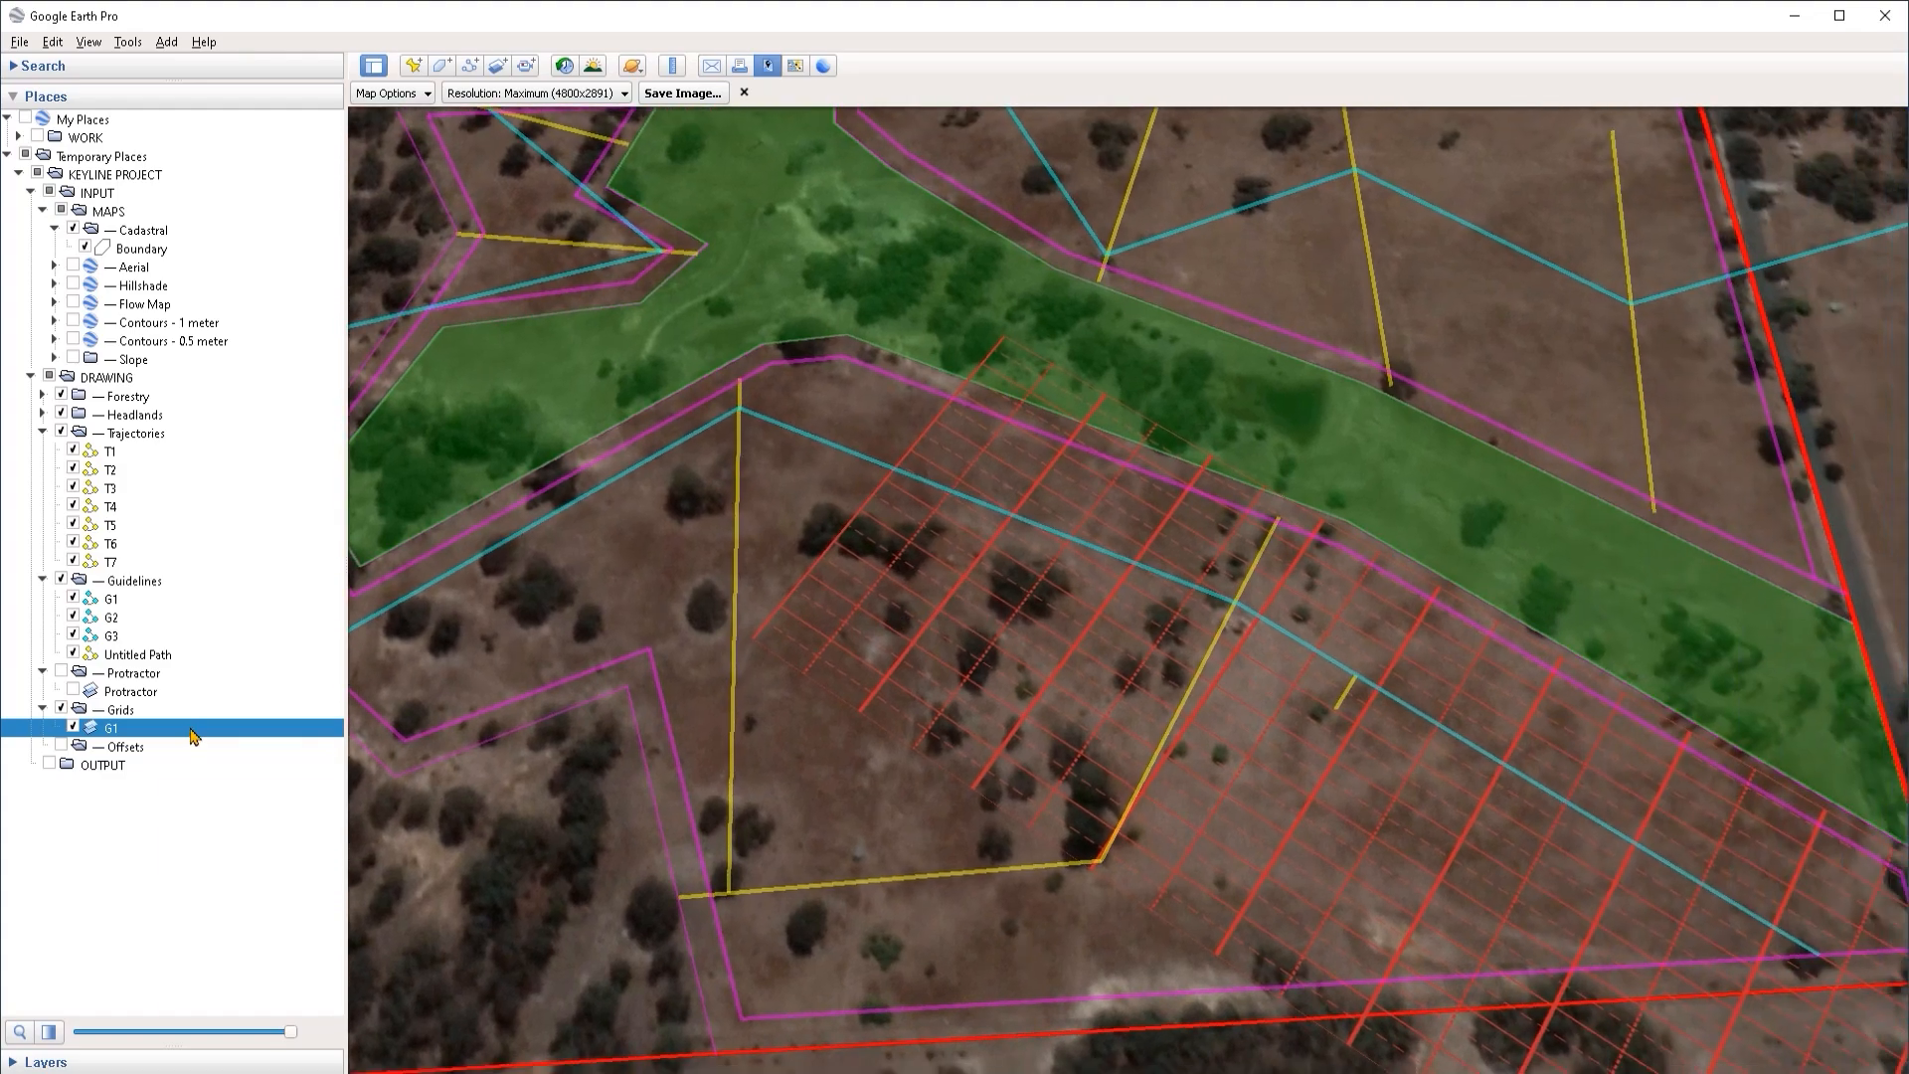
click(132, 735)
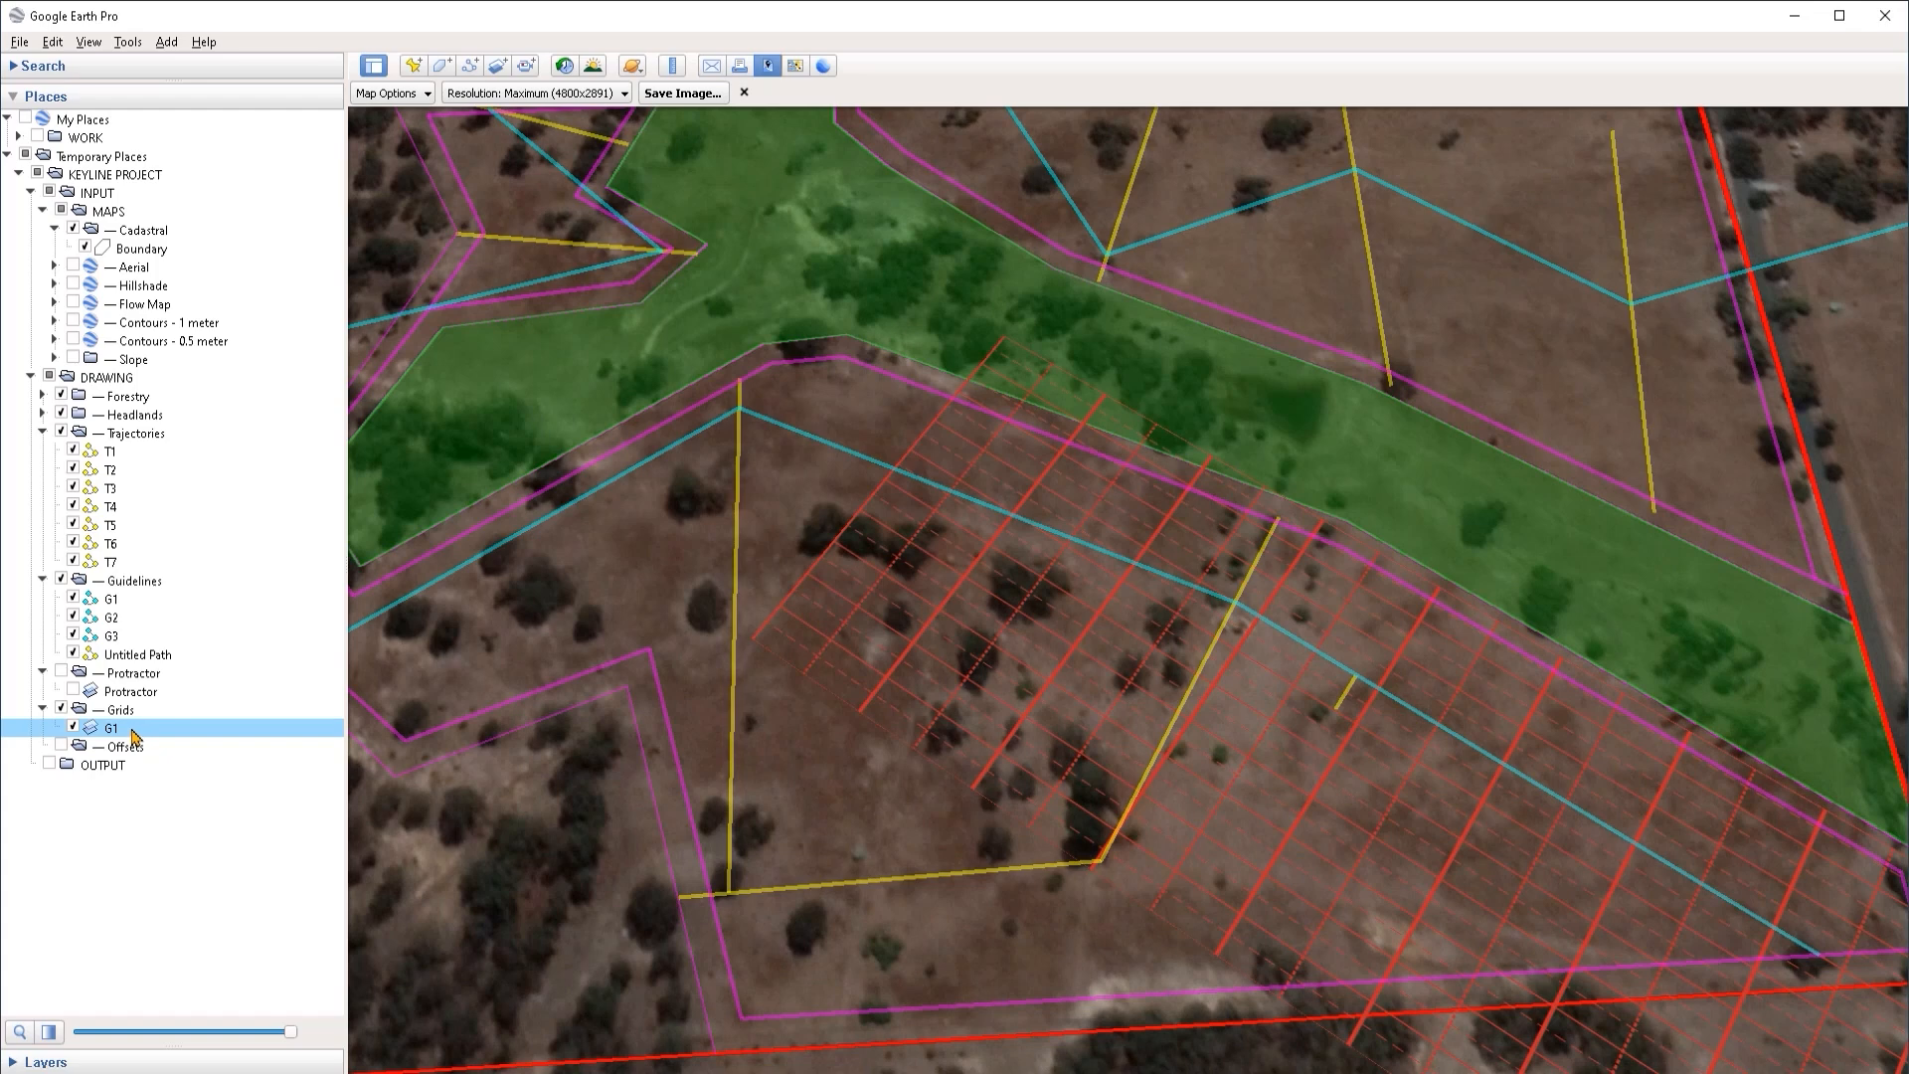
key(ctrl+v)
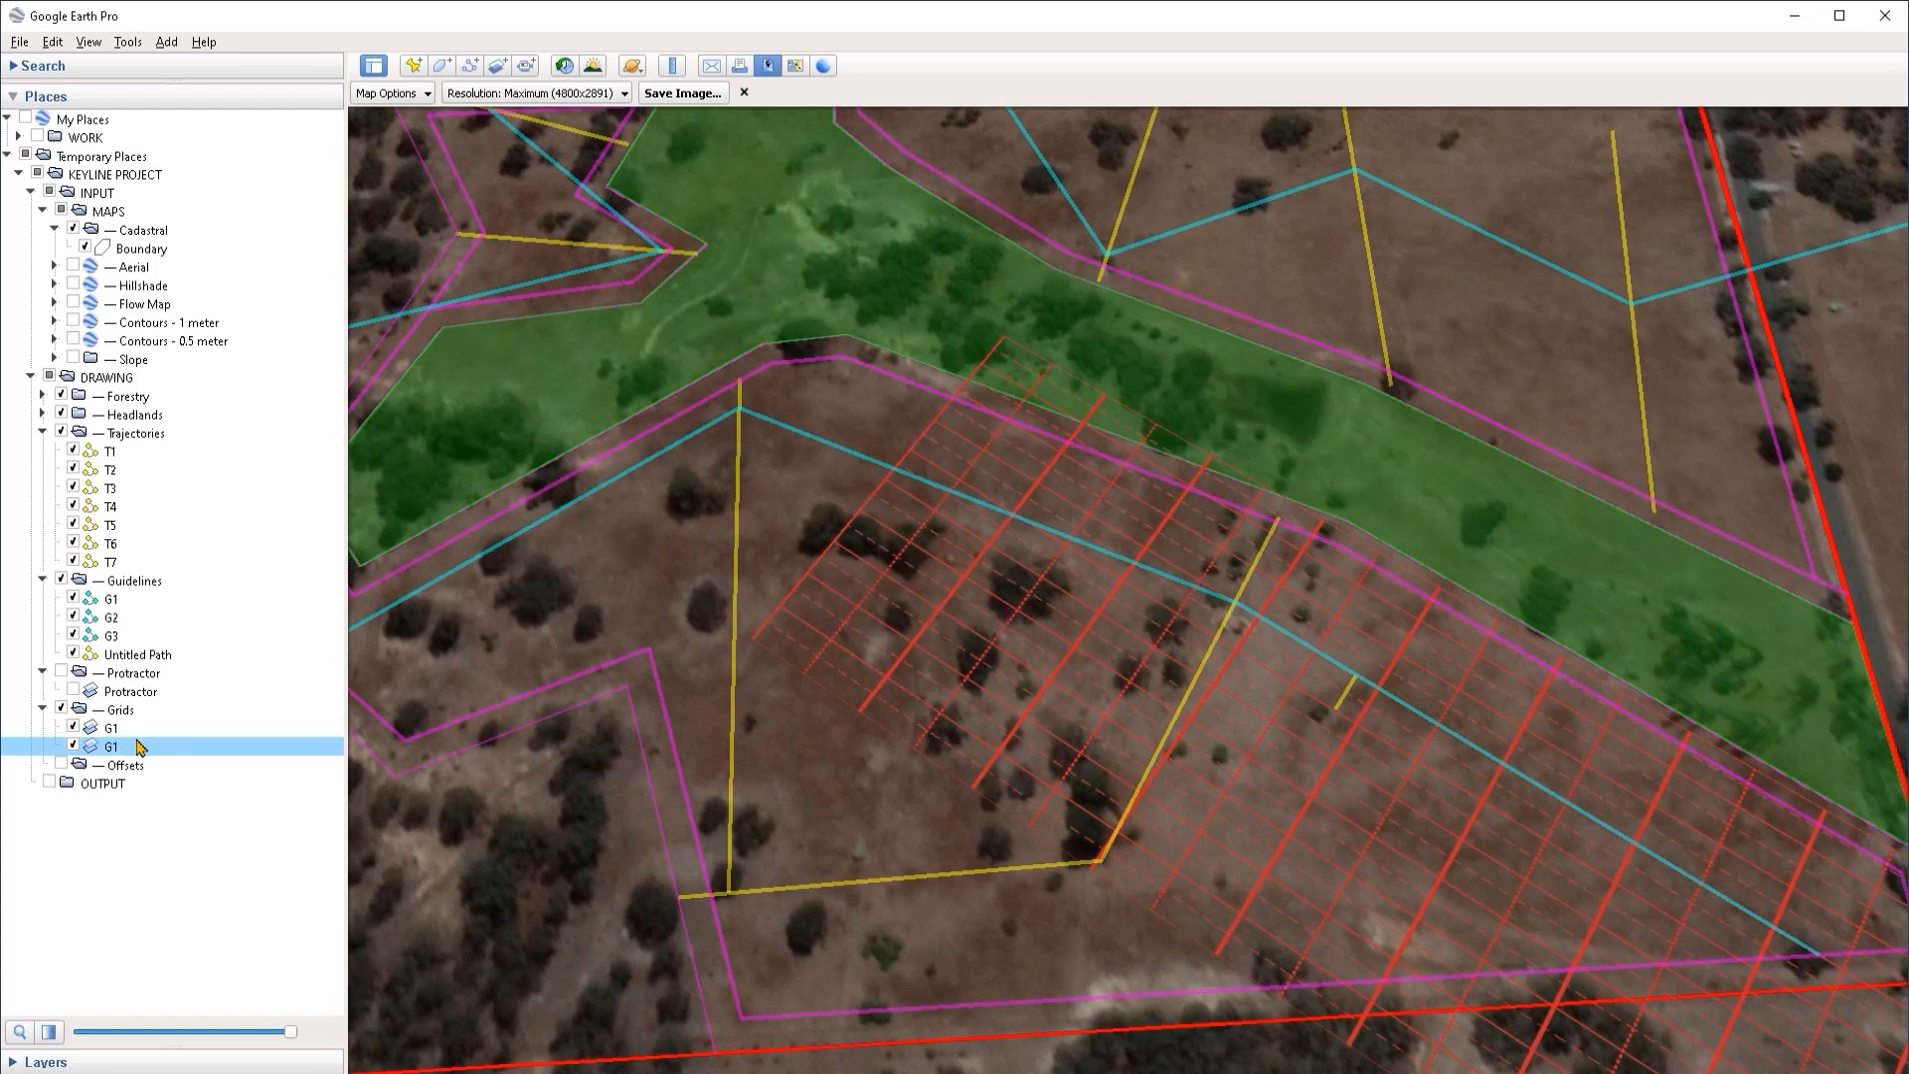
right_click(117, 754)
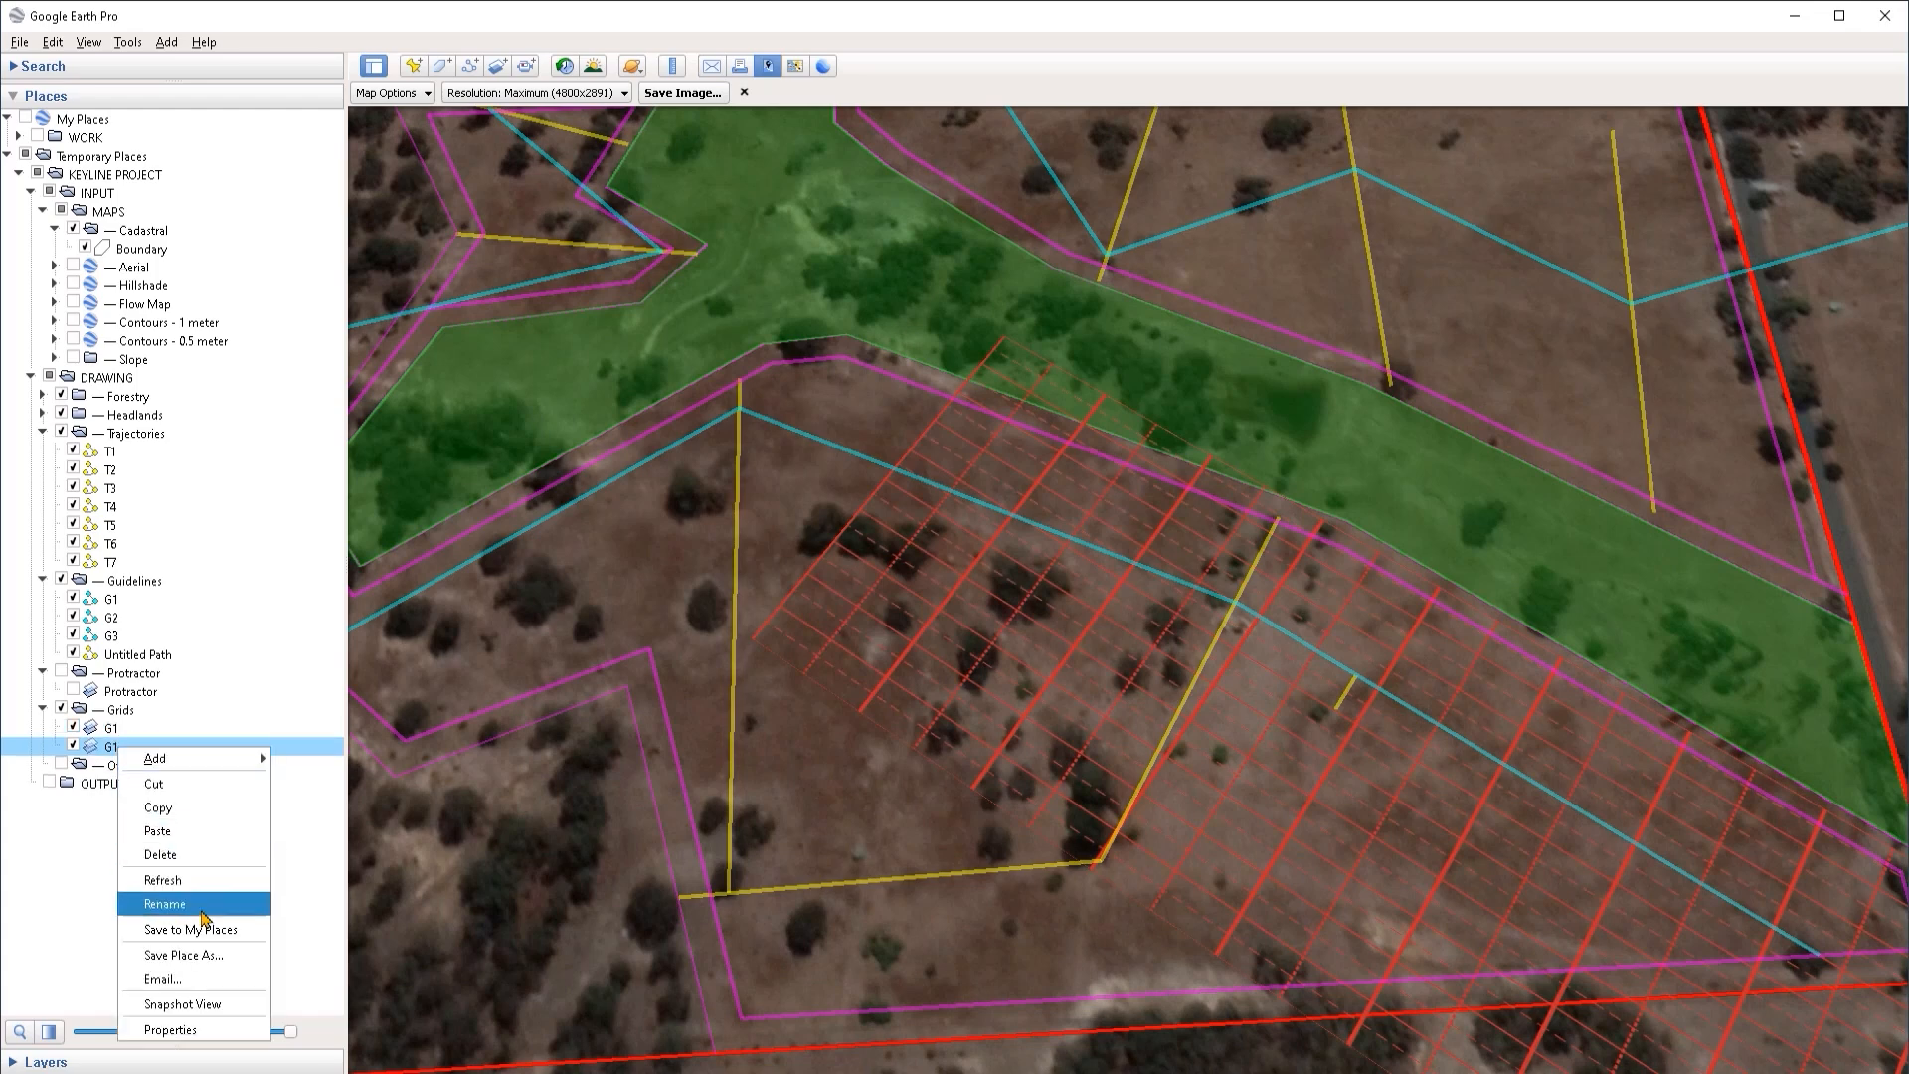
click(184, 884)
text(G2)
key(Return)
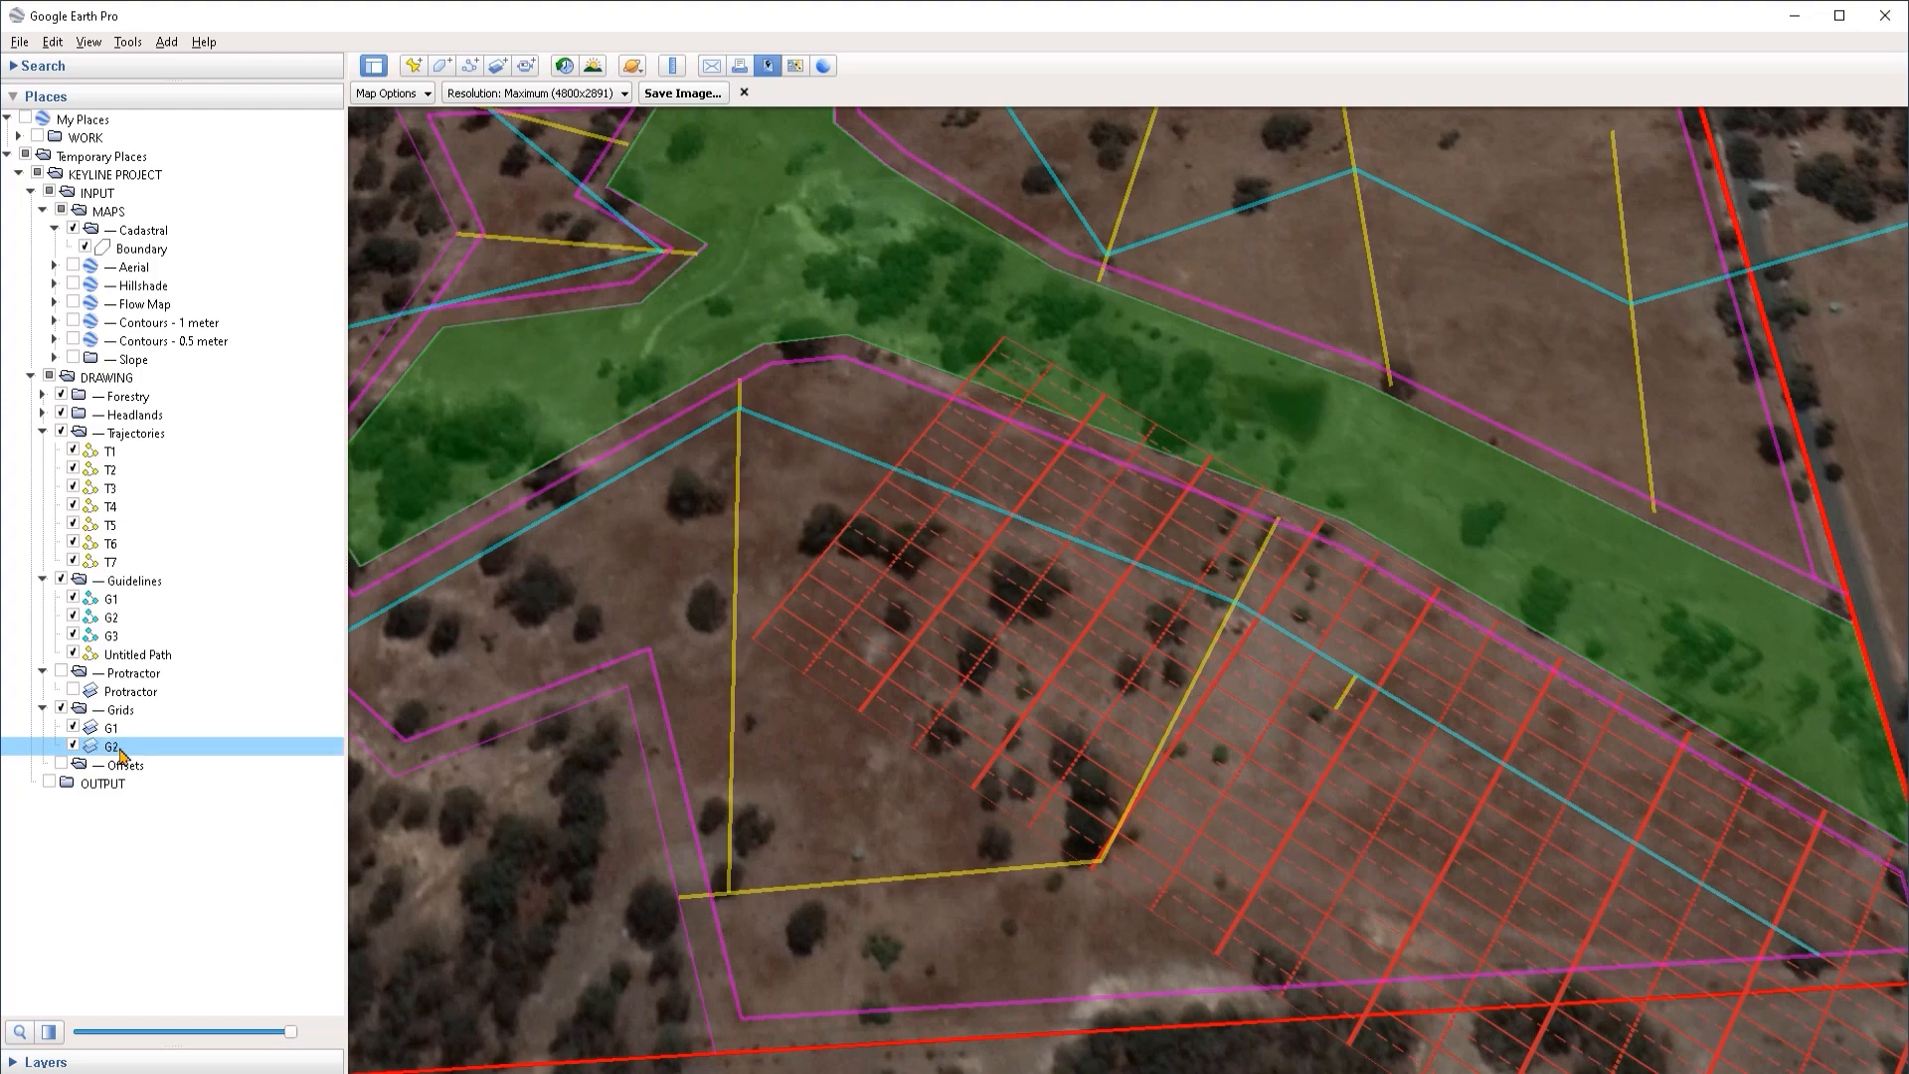
Step: Replace the G2 overlay's image with GRID-CHECKERED-02-GREEN.png
right_click(119, 747)
click(198, 1031)
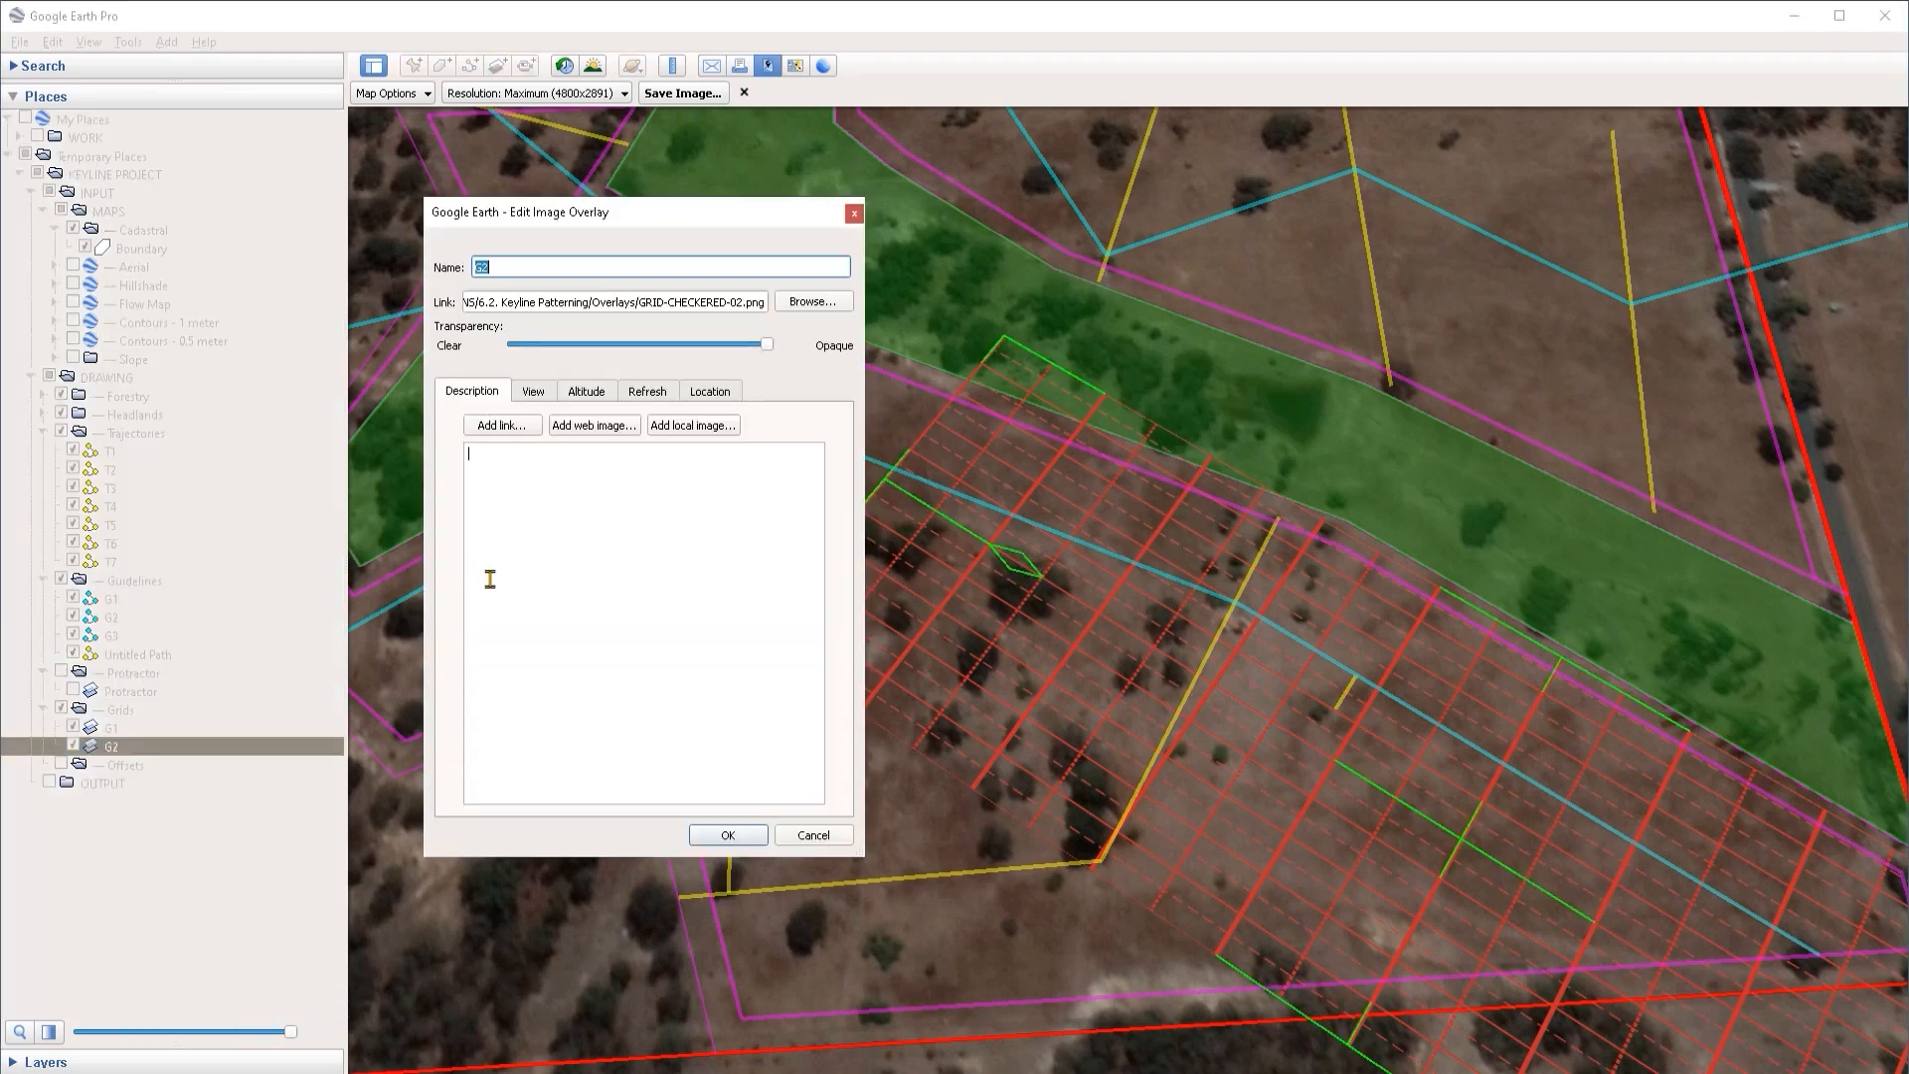
click(810, 301)
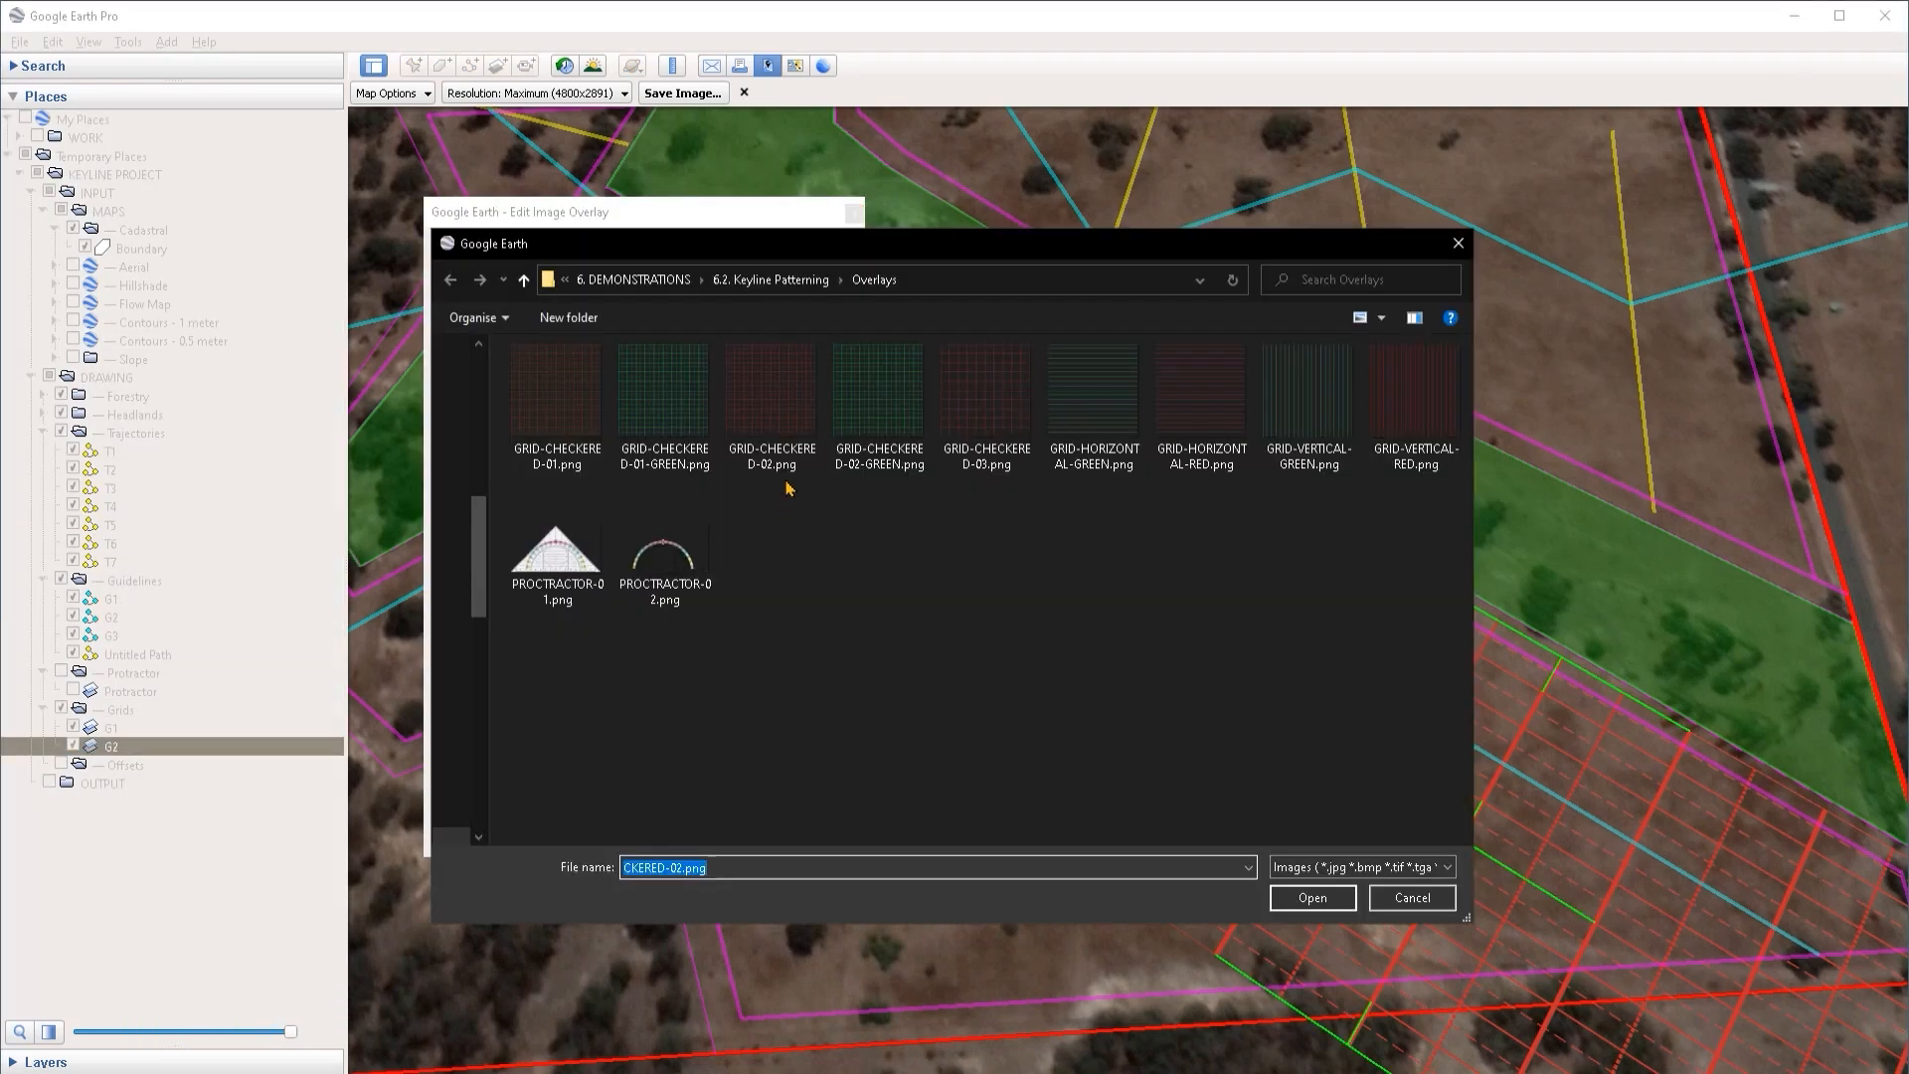
click(897, 445)
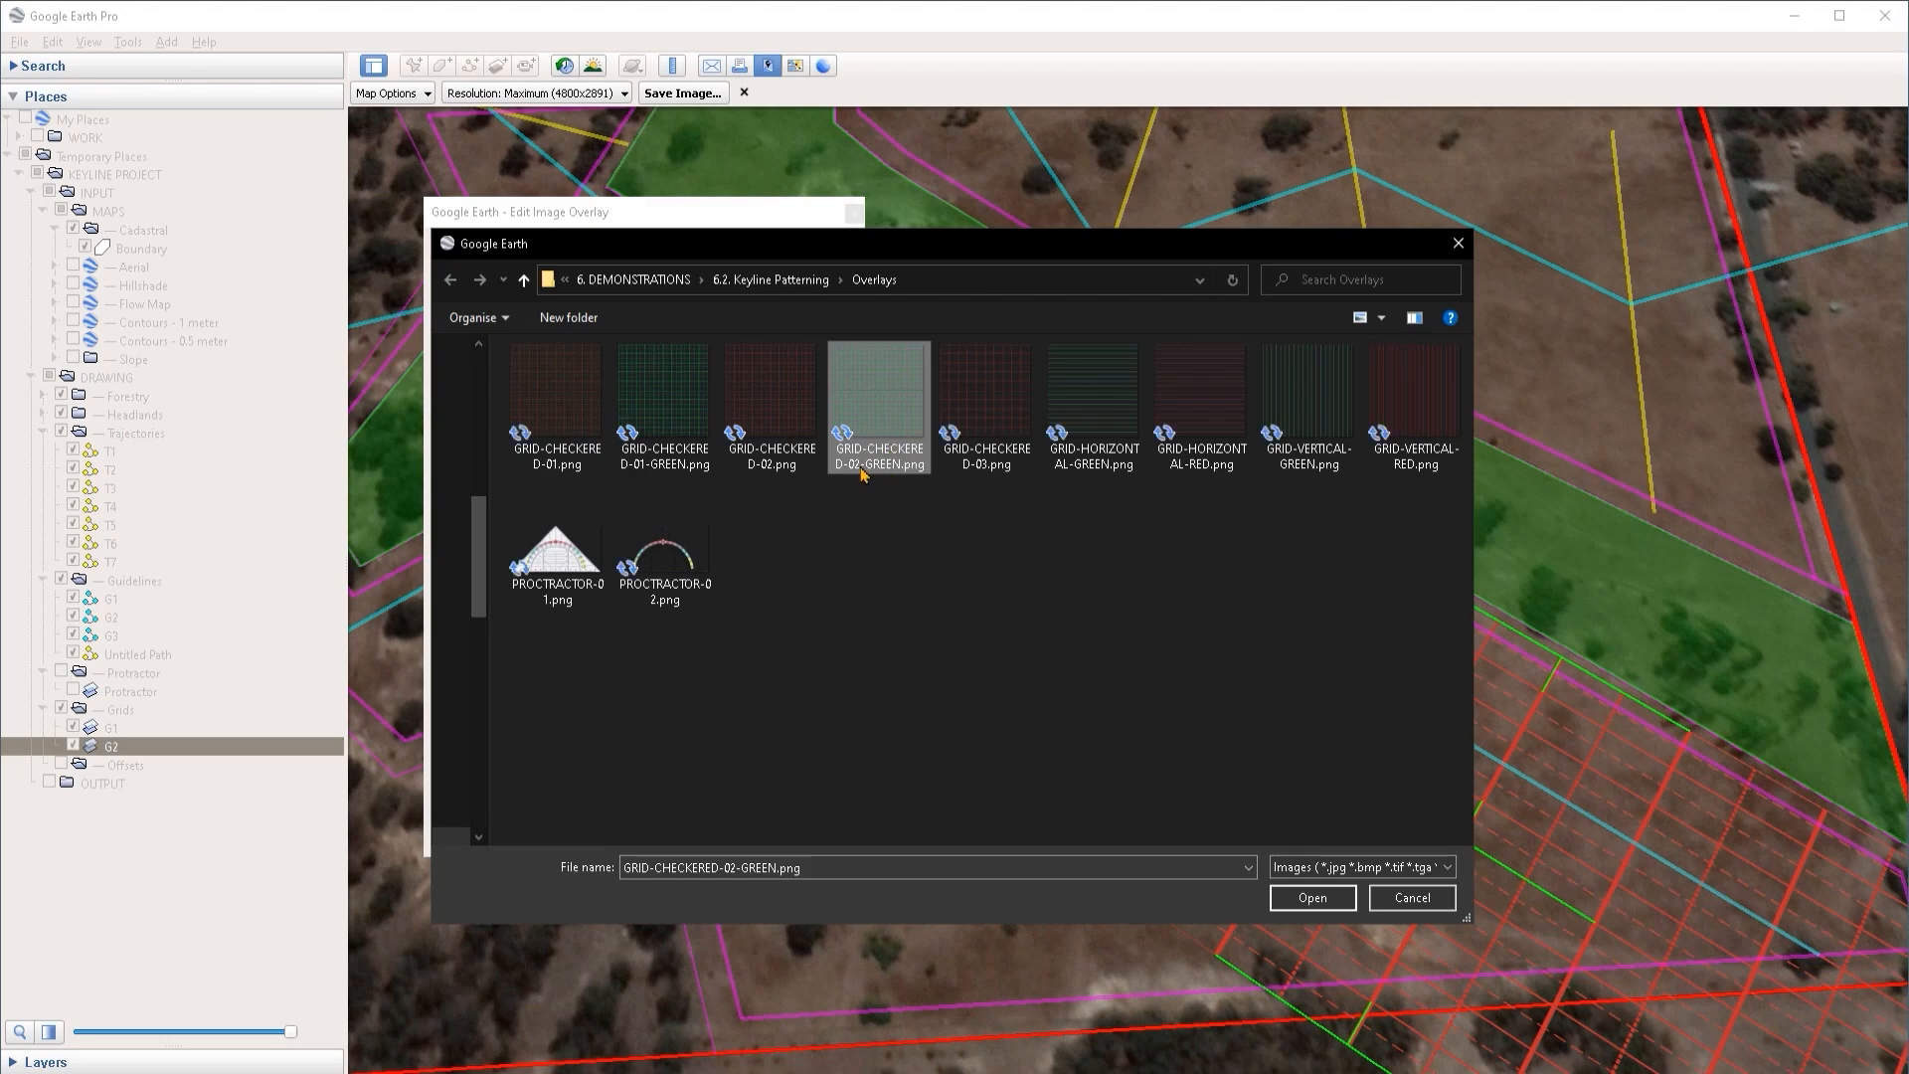
double_click(863, 476)
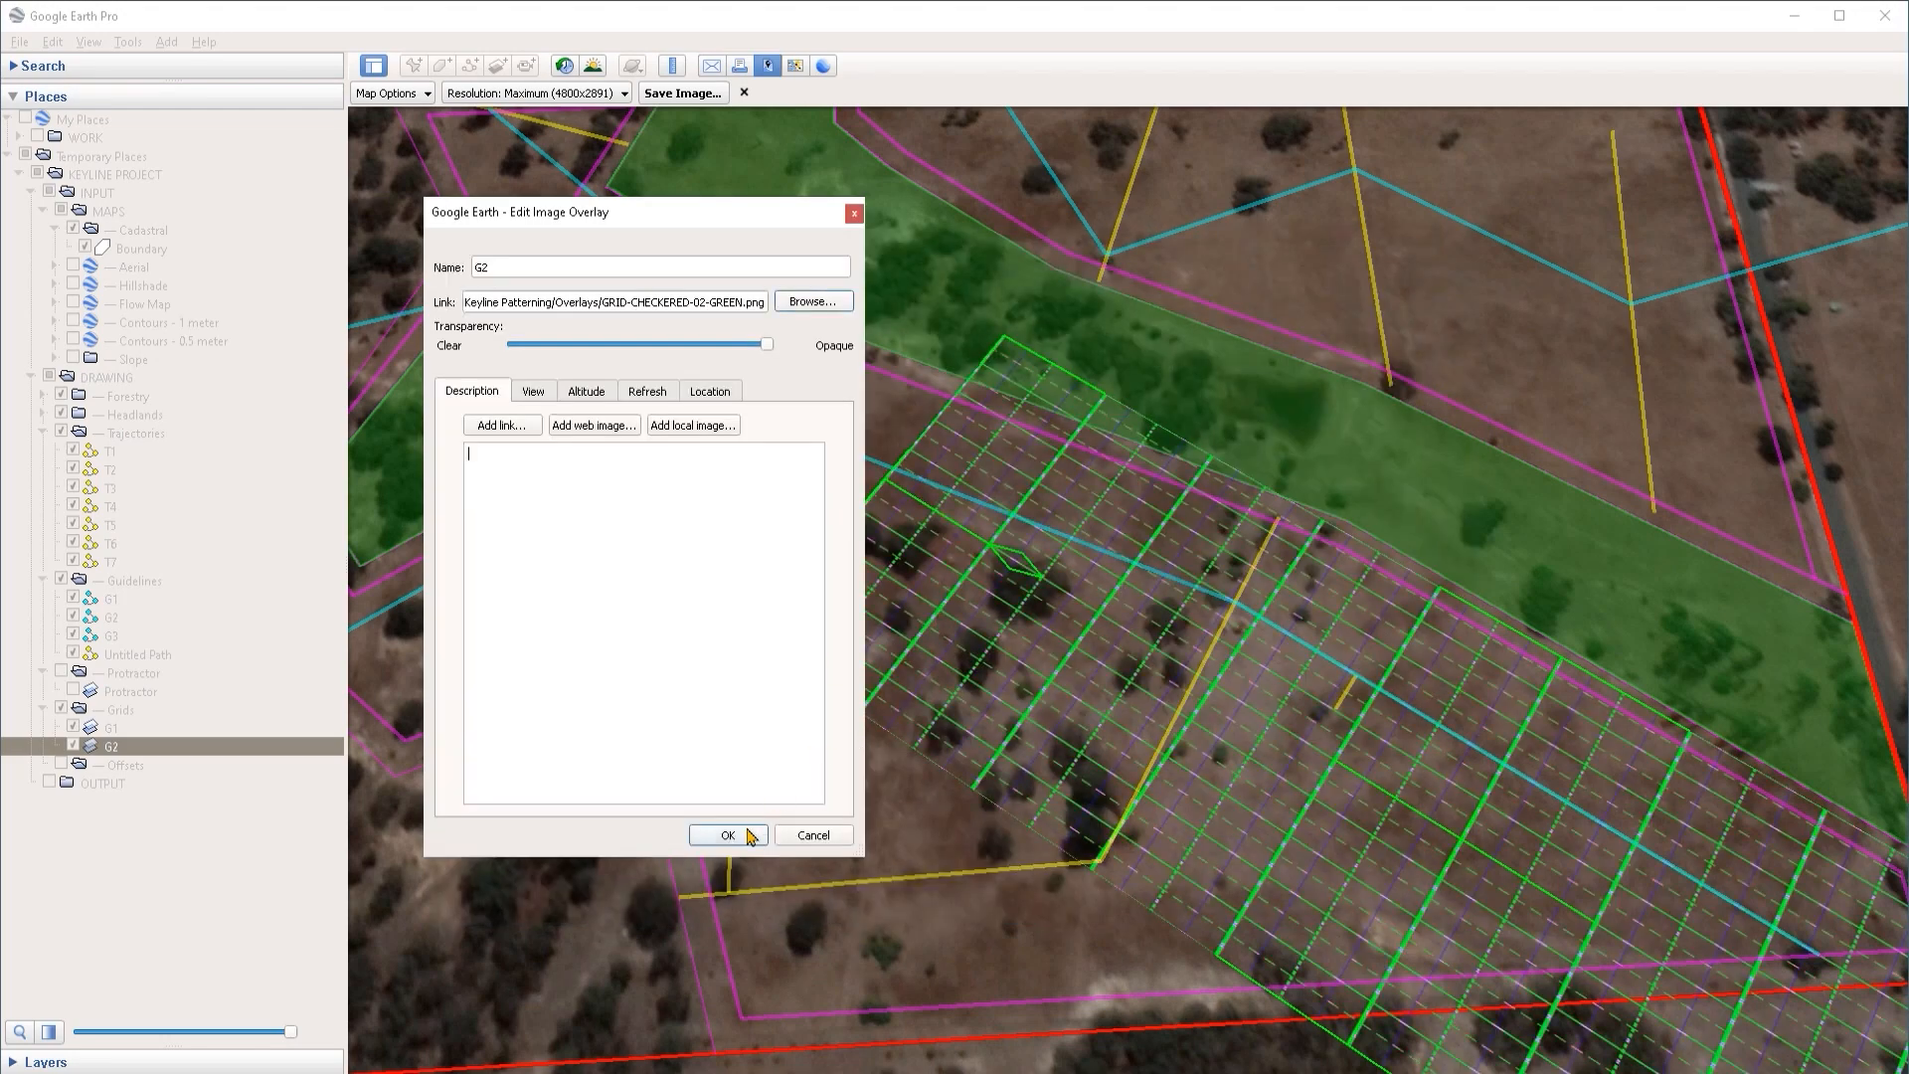
Step: Move the G2 grid northwest over the field's middle section and rotate it parallel to the middle segment of the cyan guideline
drag(732, 238, 382, 226)
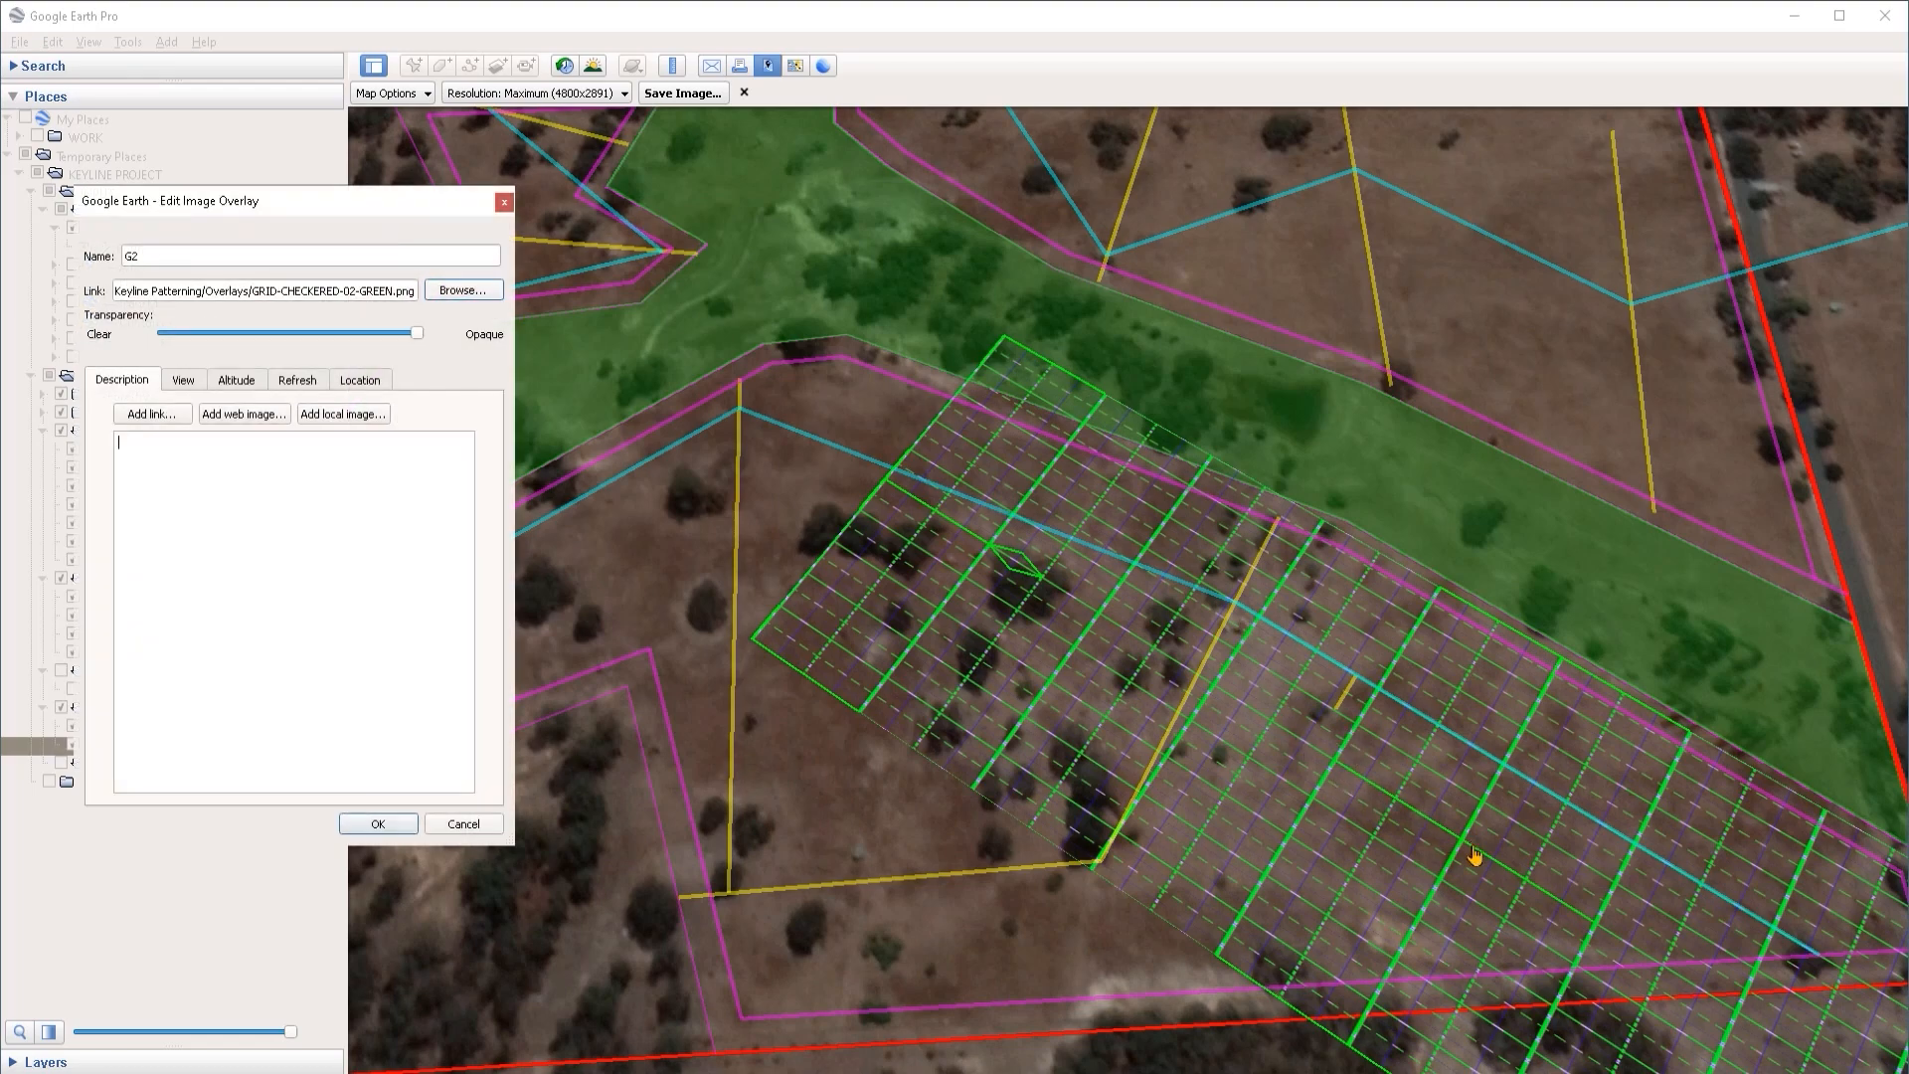
drag(1474, 855, 1189, 750)
drag(868, 461, 827, 525)
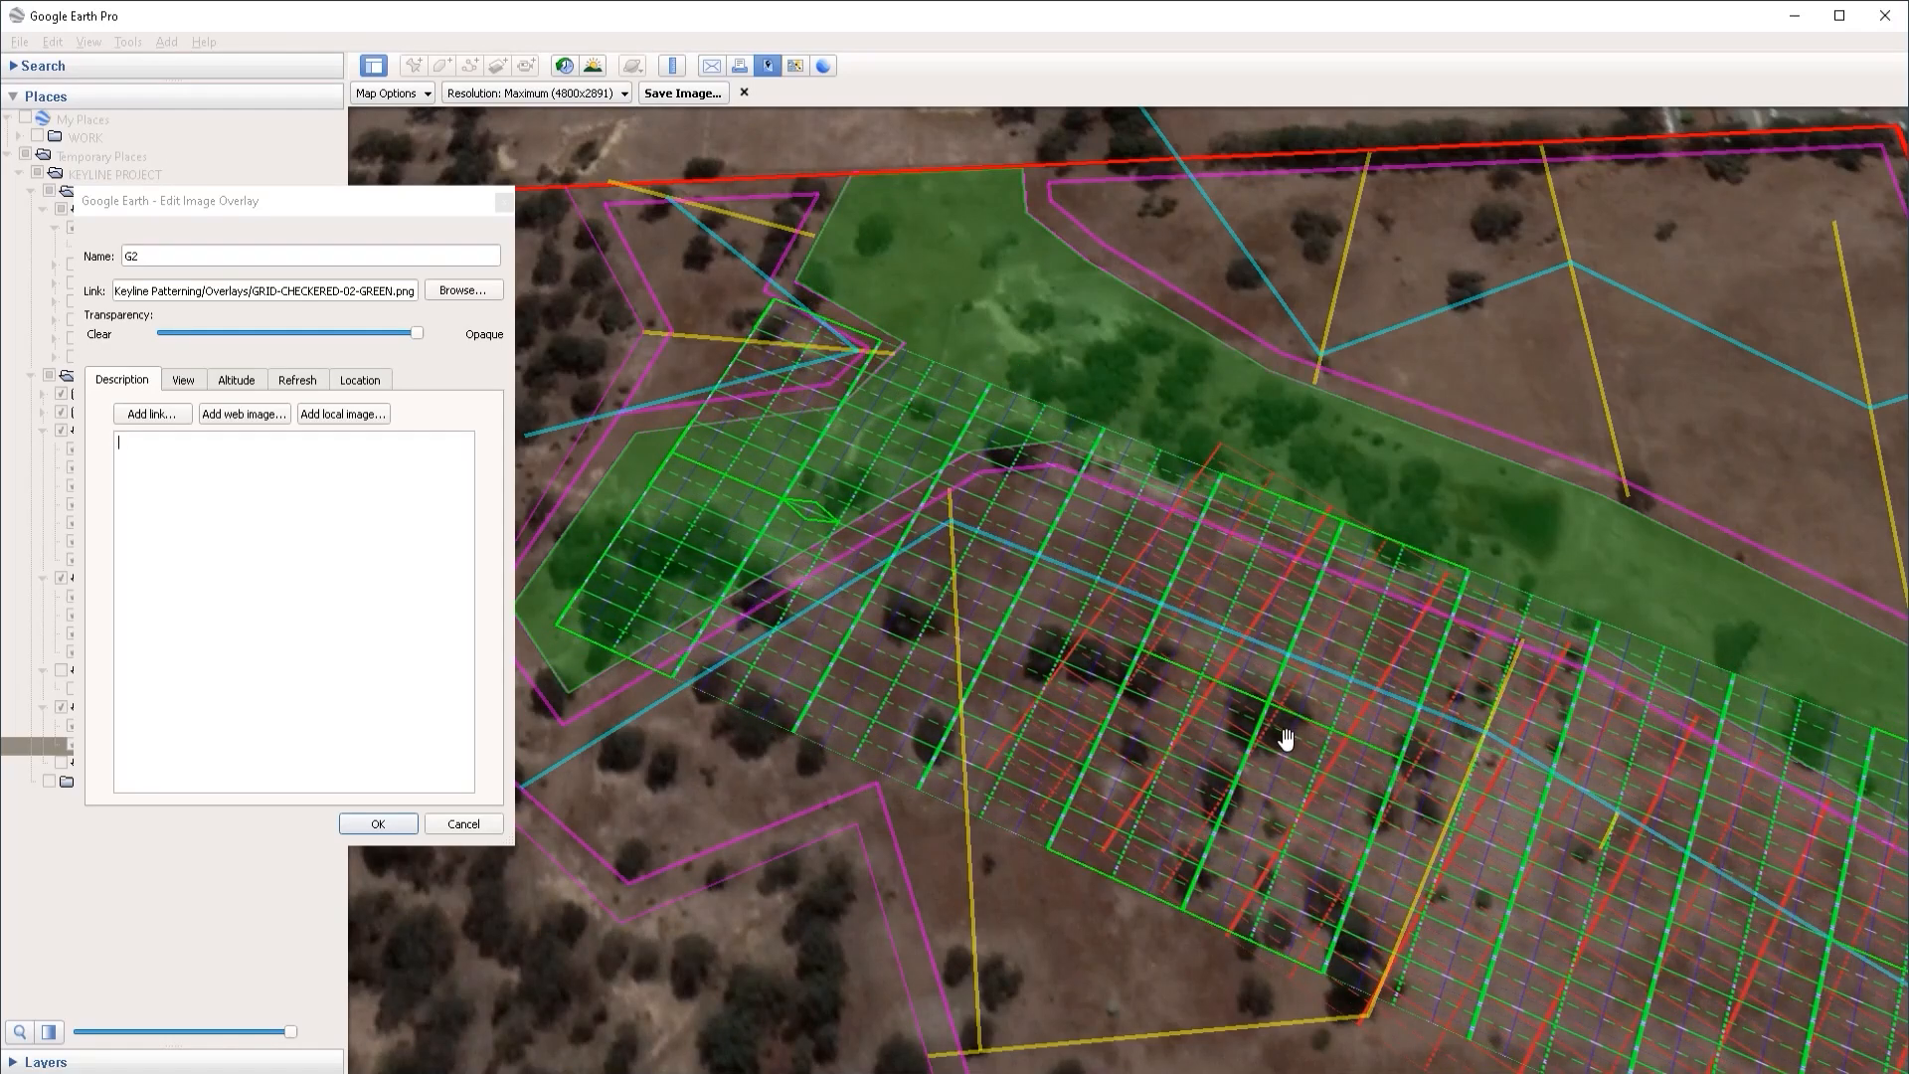
drag(1267, 709, 1228, 729)
drag(760, 531, 761, 537)
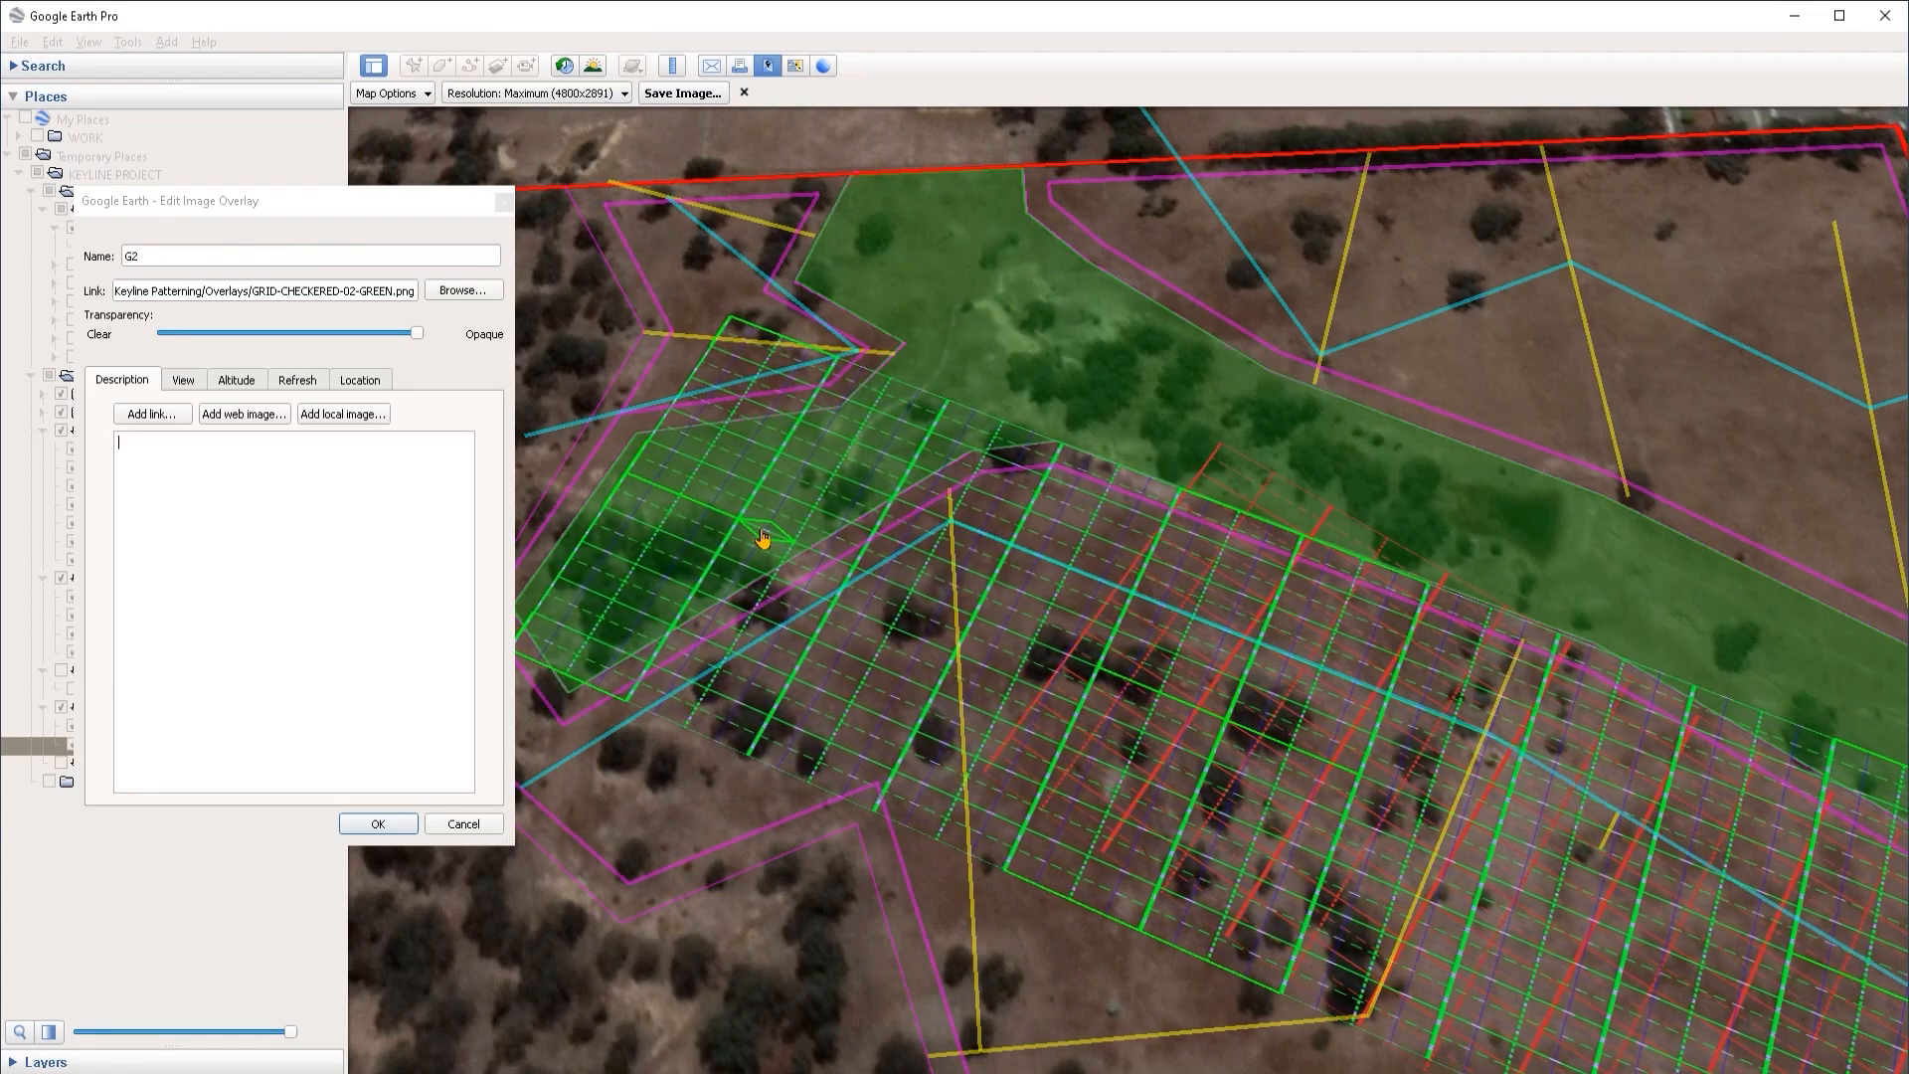
drag(1205, 833, 1317, 815)
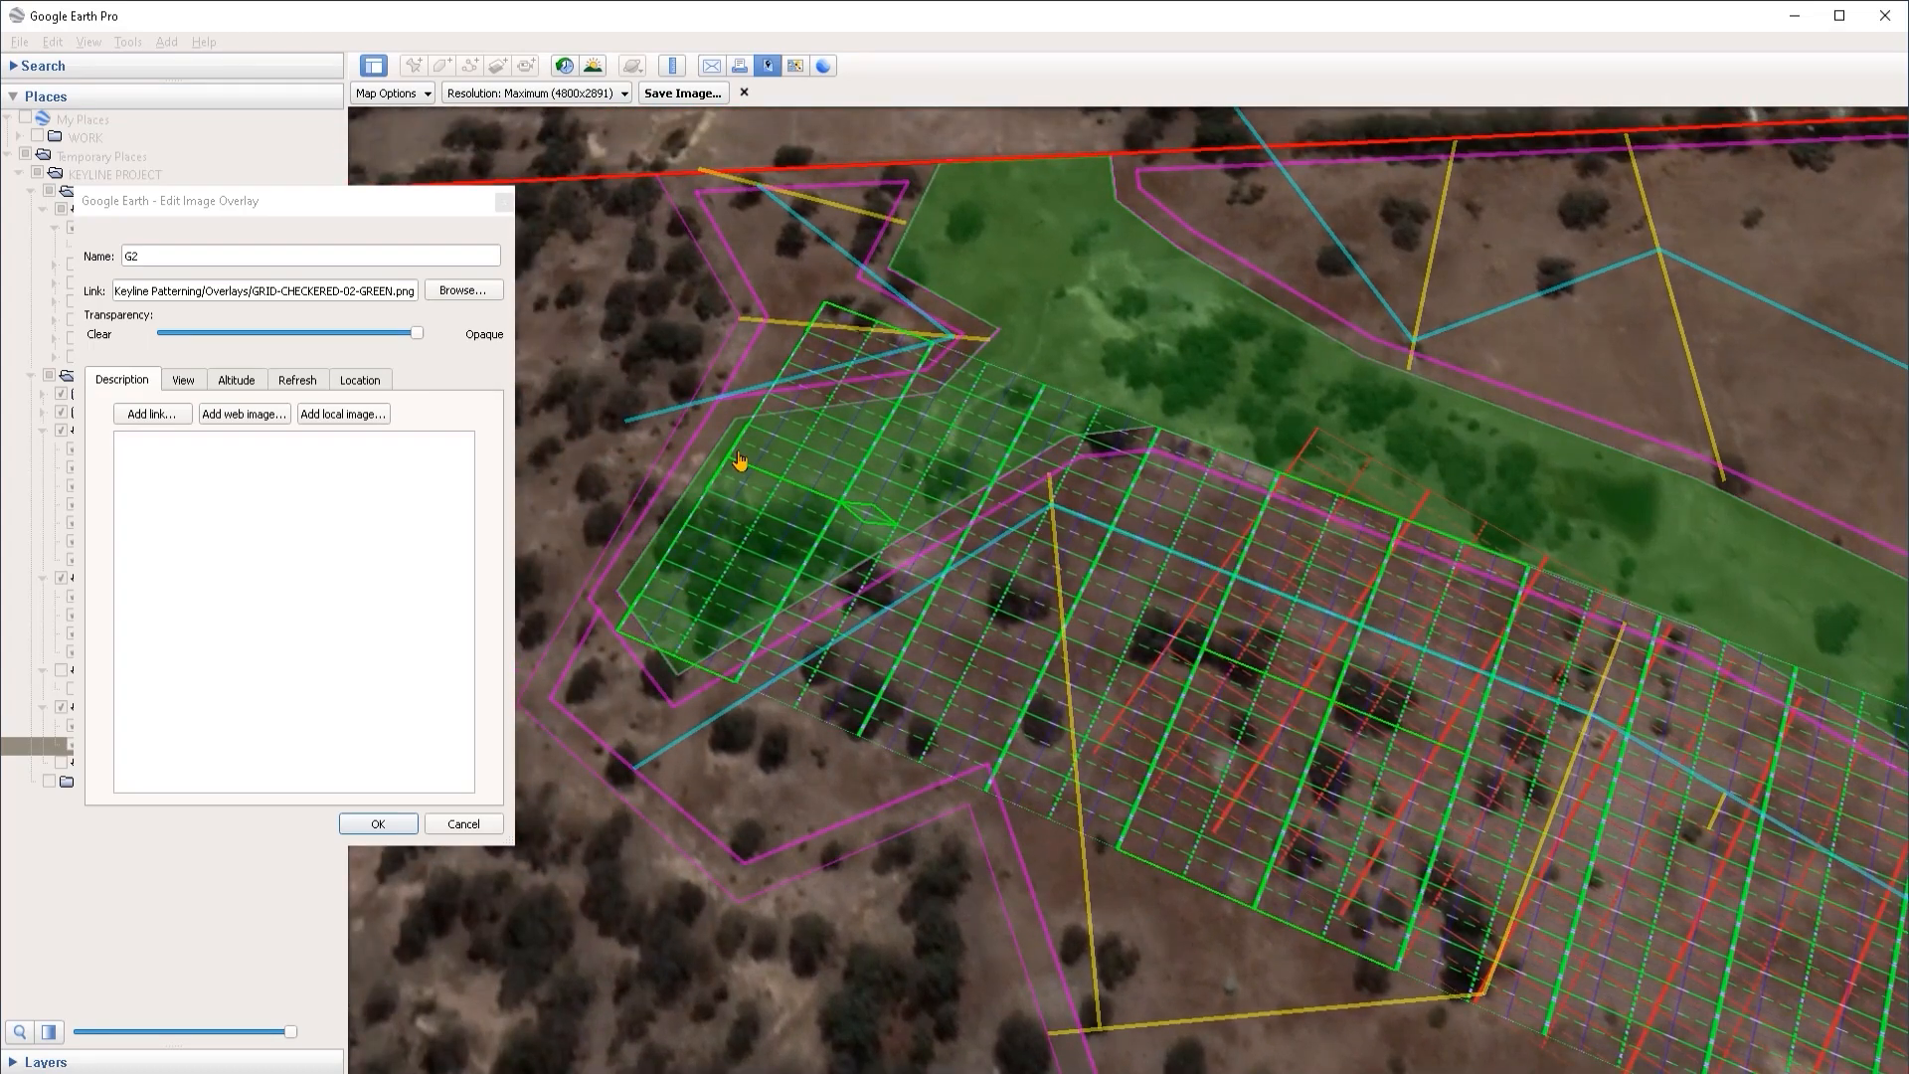
Step: Narrow and reposition the G2 grid to cover the middle section between the two yellow trajectories, and save the overlay
drag(739, 460, 1126, 635)
drag(1441, 871, 1280, 769)
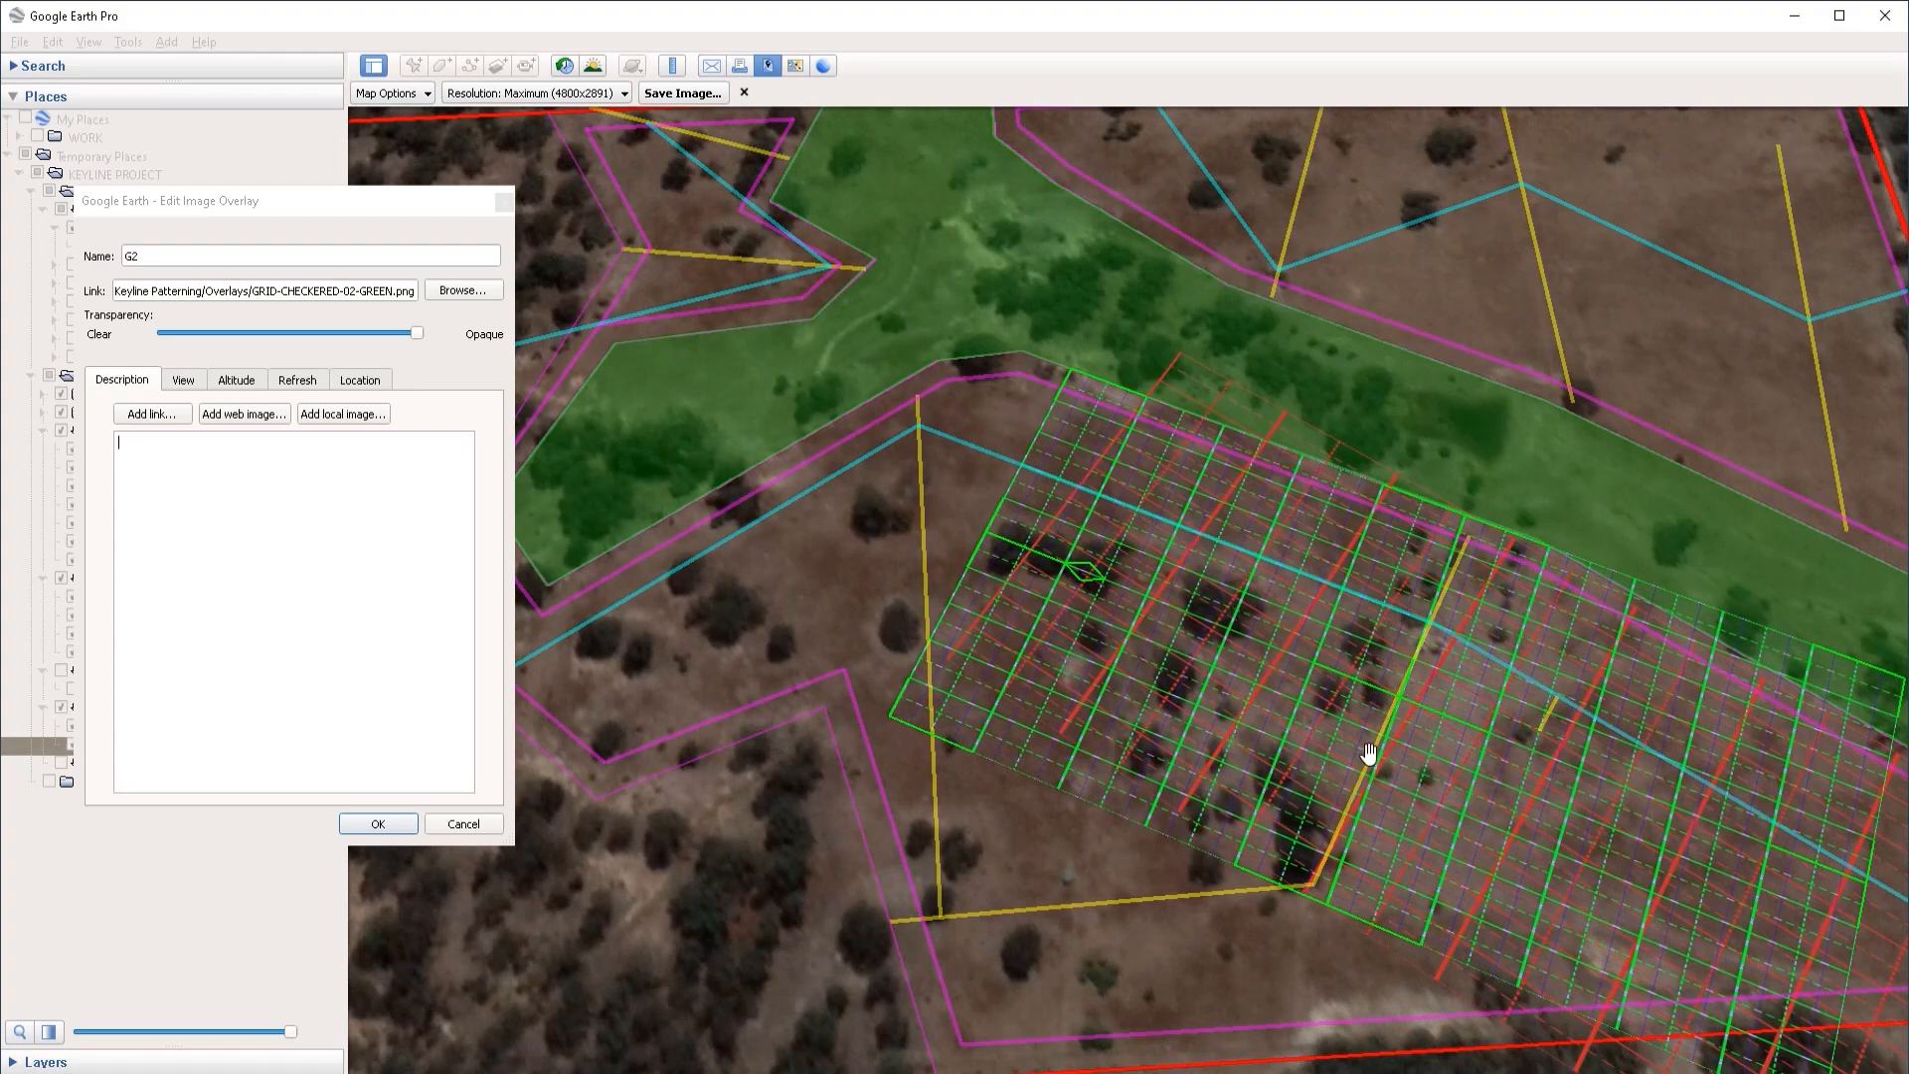
drag(1387, 724, 1142, 686)
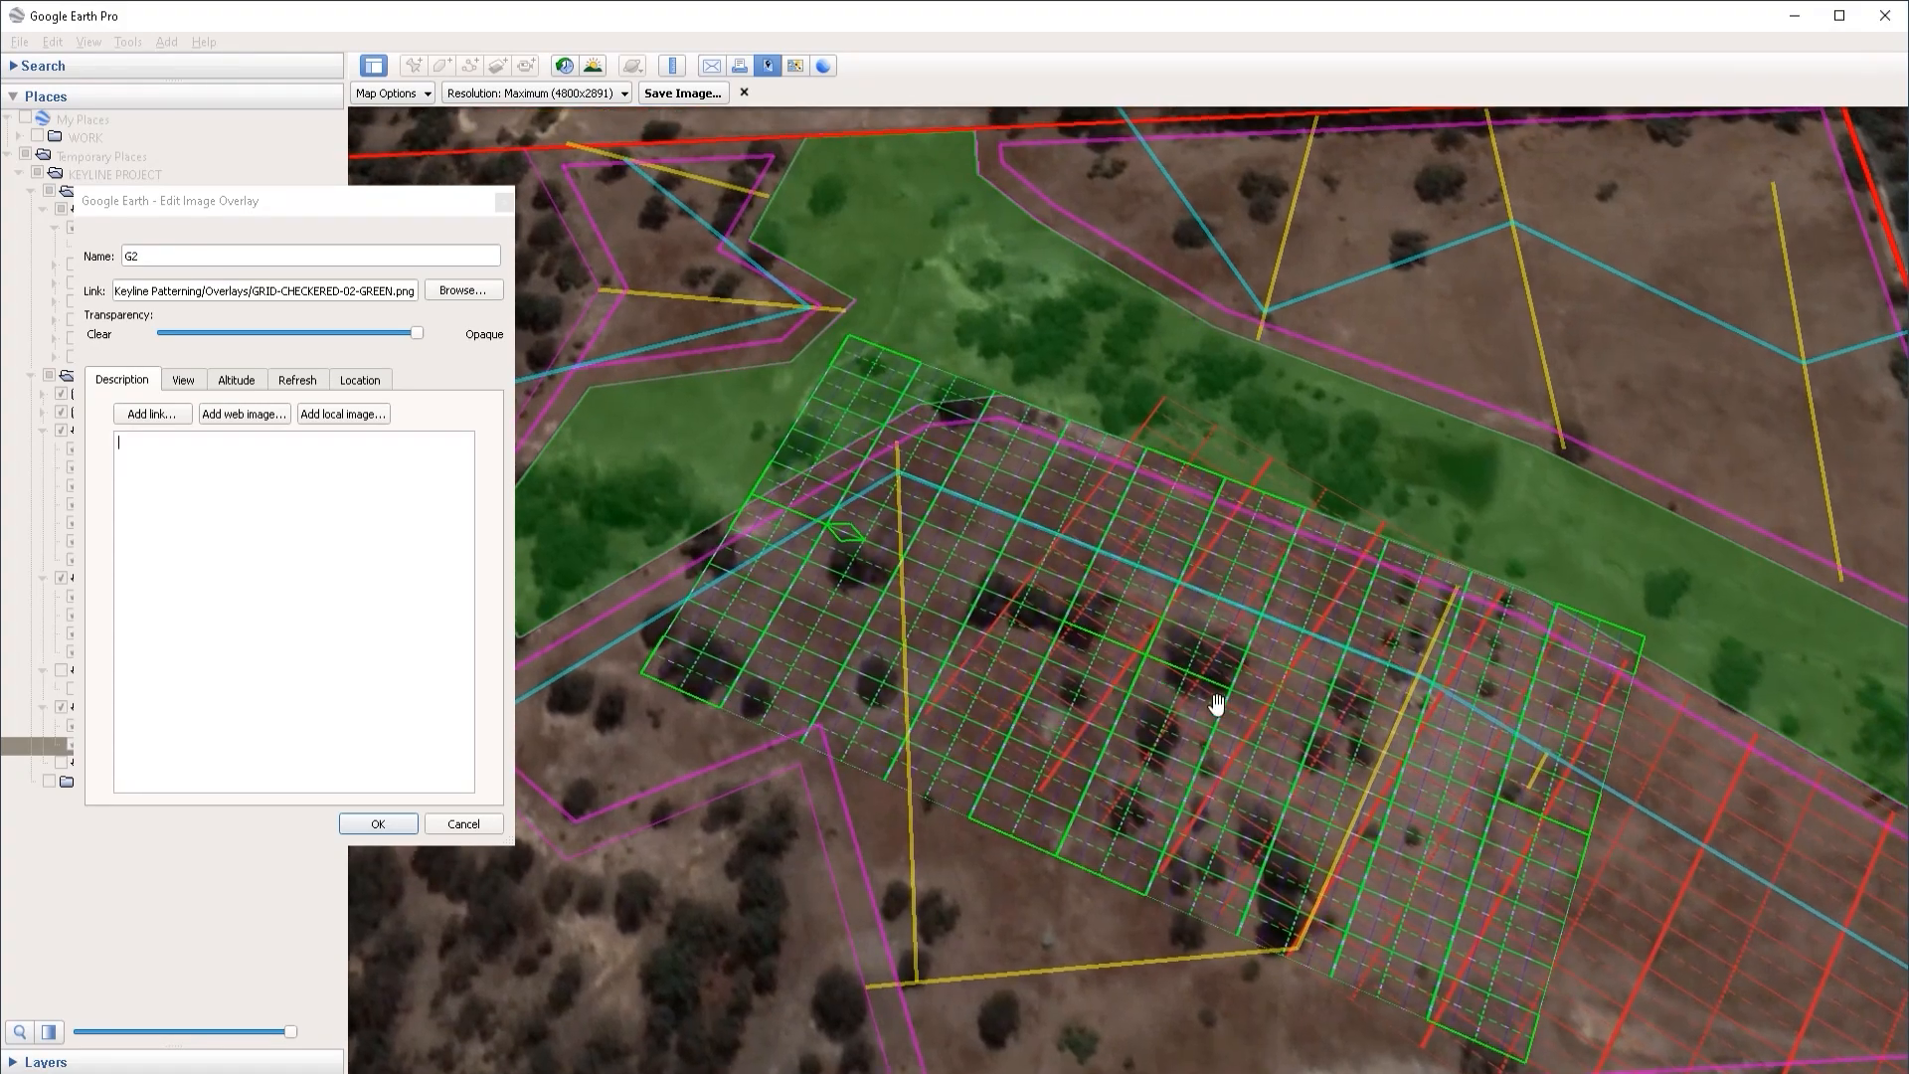
drag(809, 546, 905, 585)
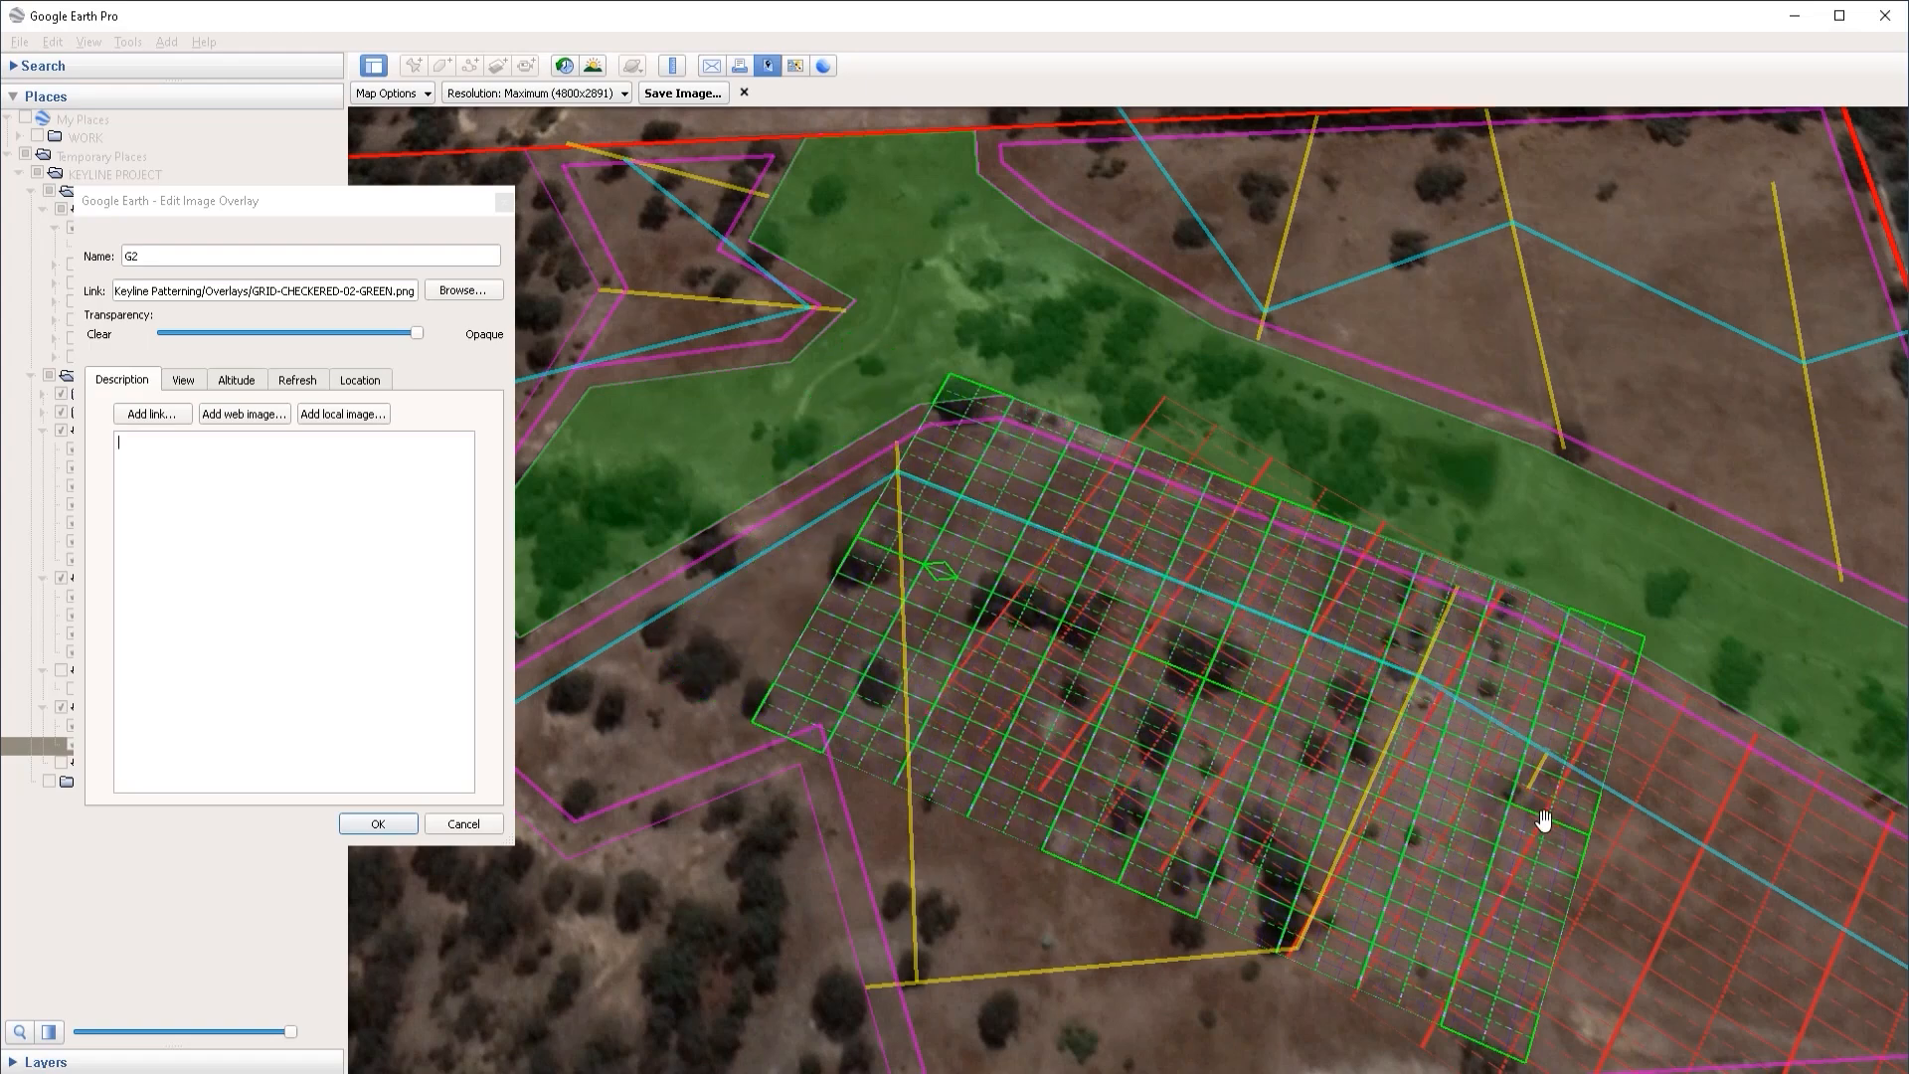
drag(1594, 846, 1398, 752)
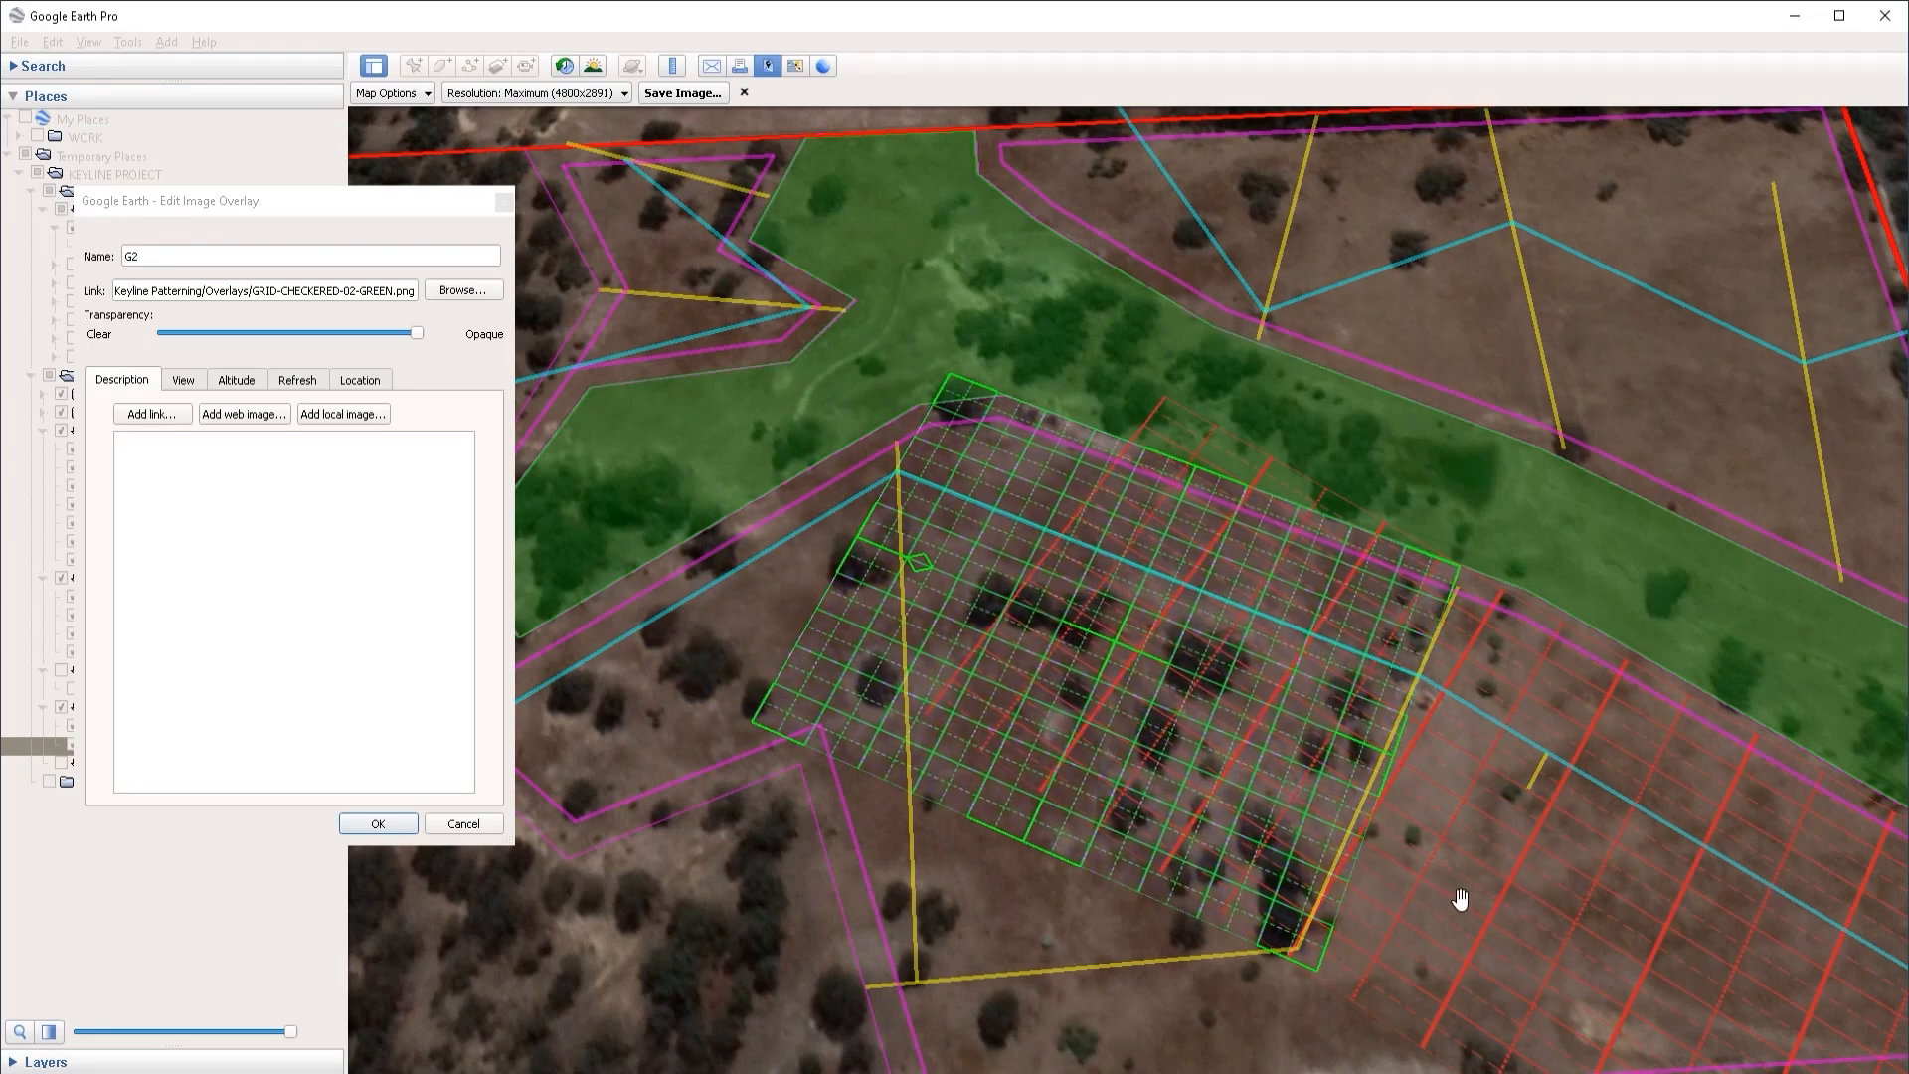
click(382, 823)
Step: Shrink the G1 grid overlay from its northwest and southeast ends to fit the field's eastern section beyond the yellow trajectory, and save it
right_click(103, 727)
click(230, 1014)
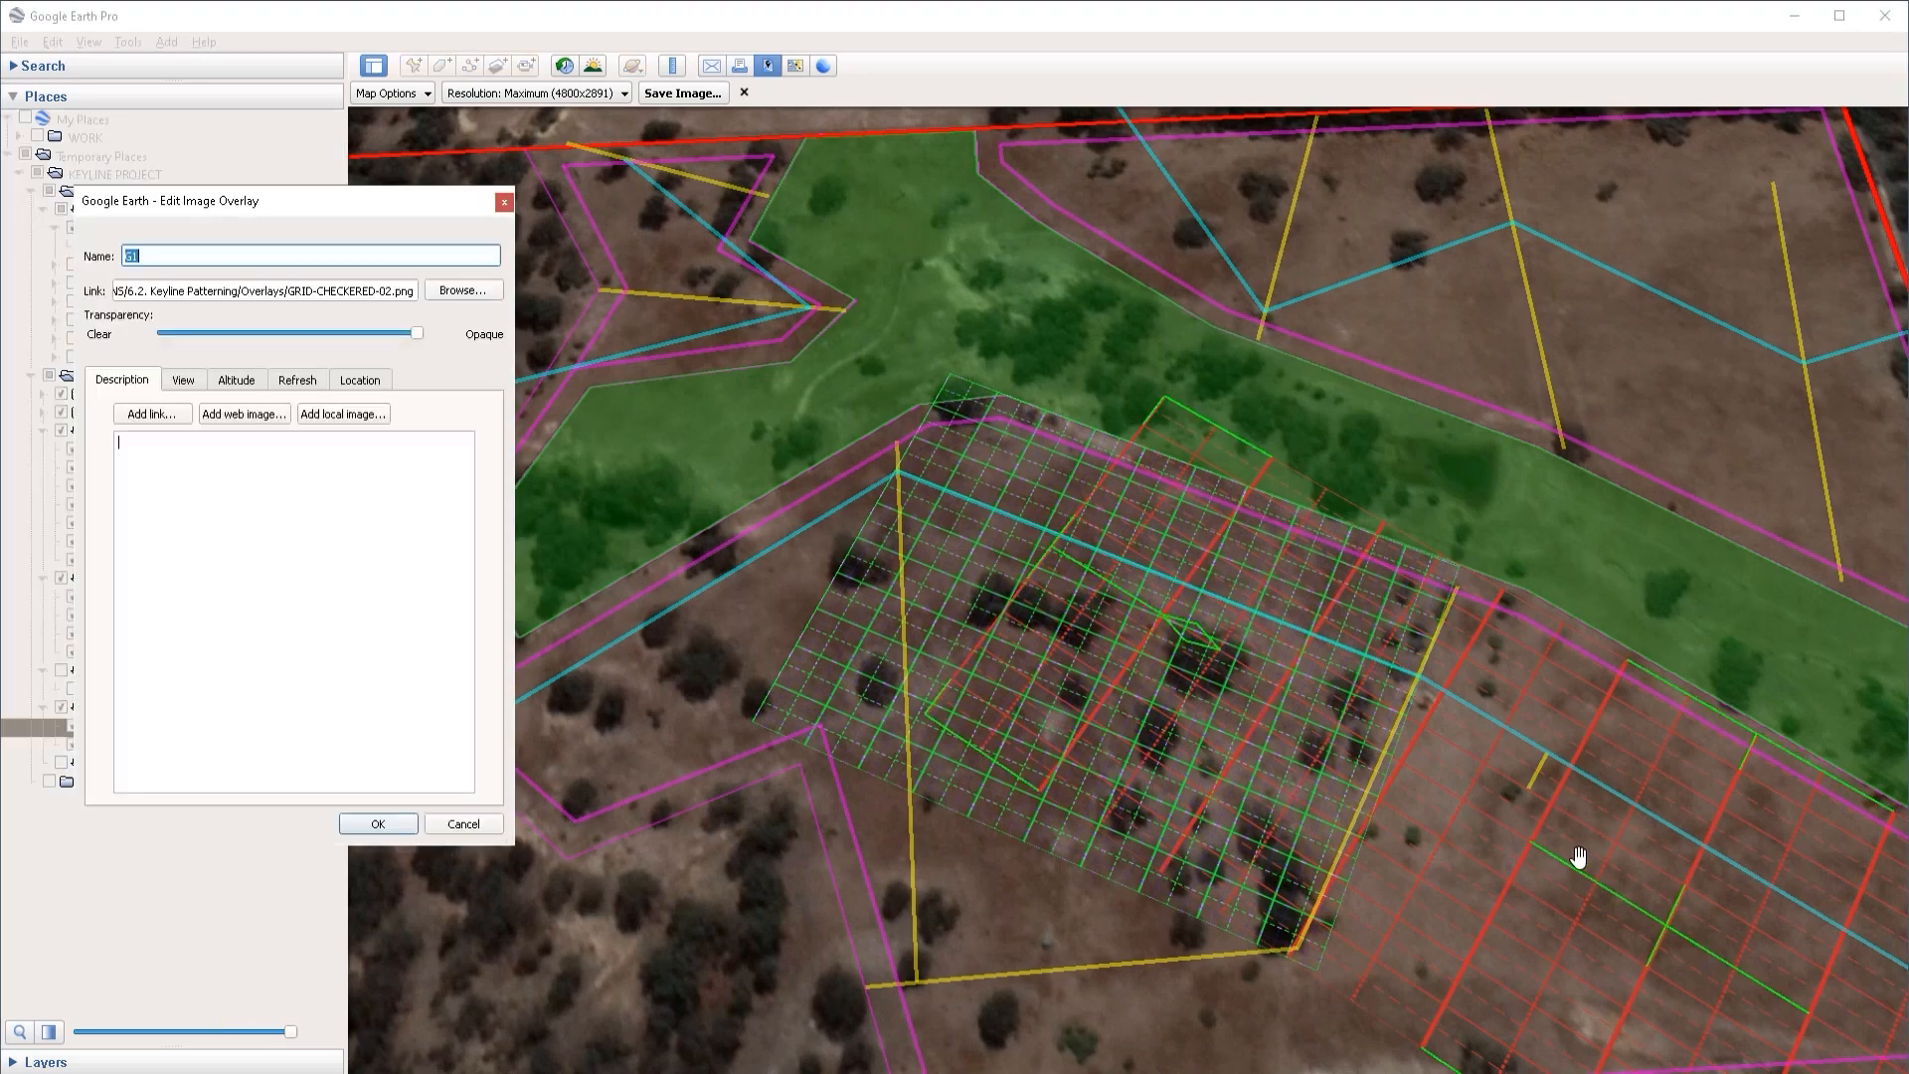
drag(1580, 858, 1340, 597)
scroll(1295, 540, down, 5)
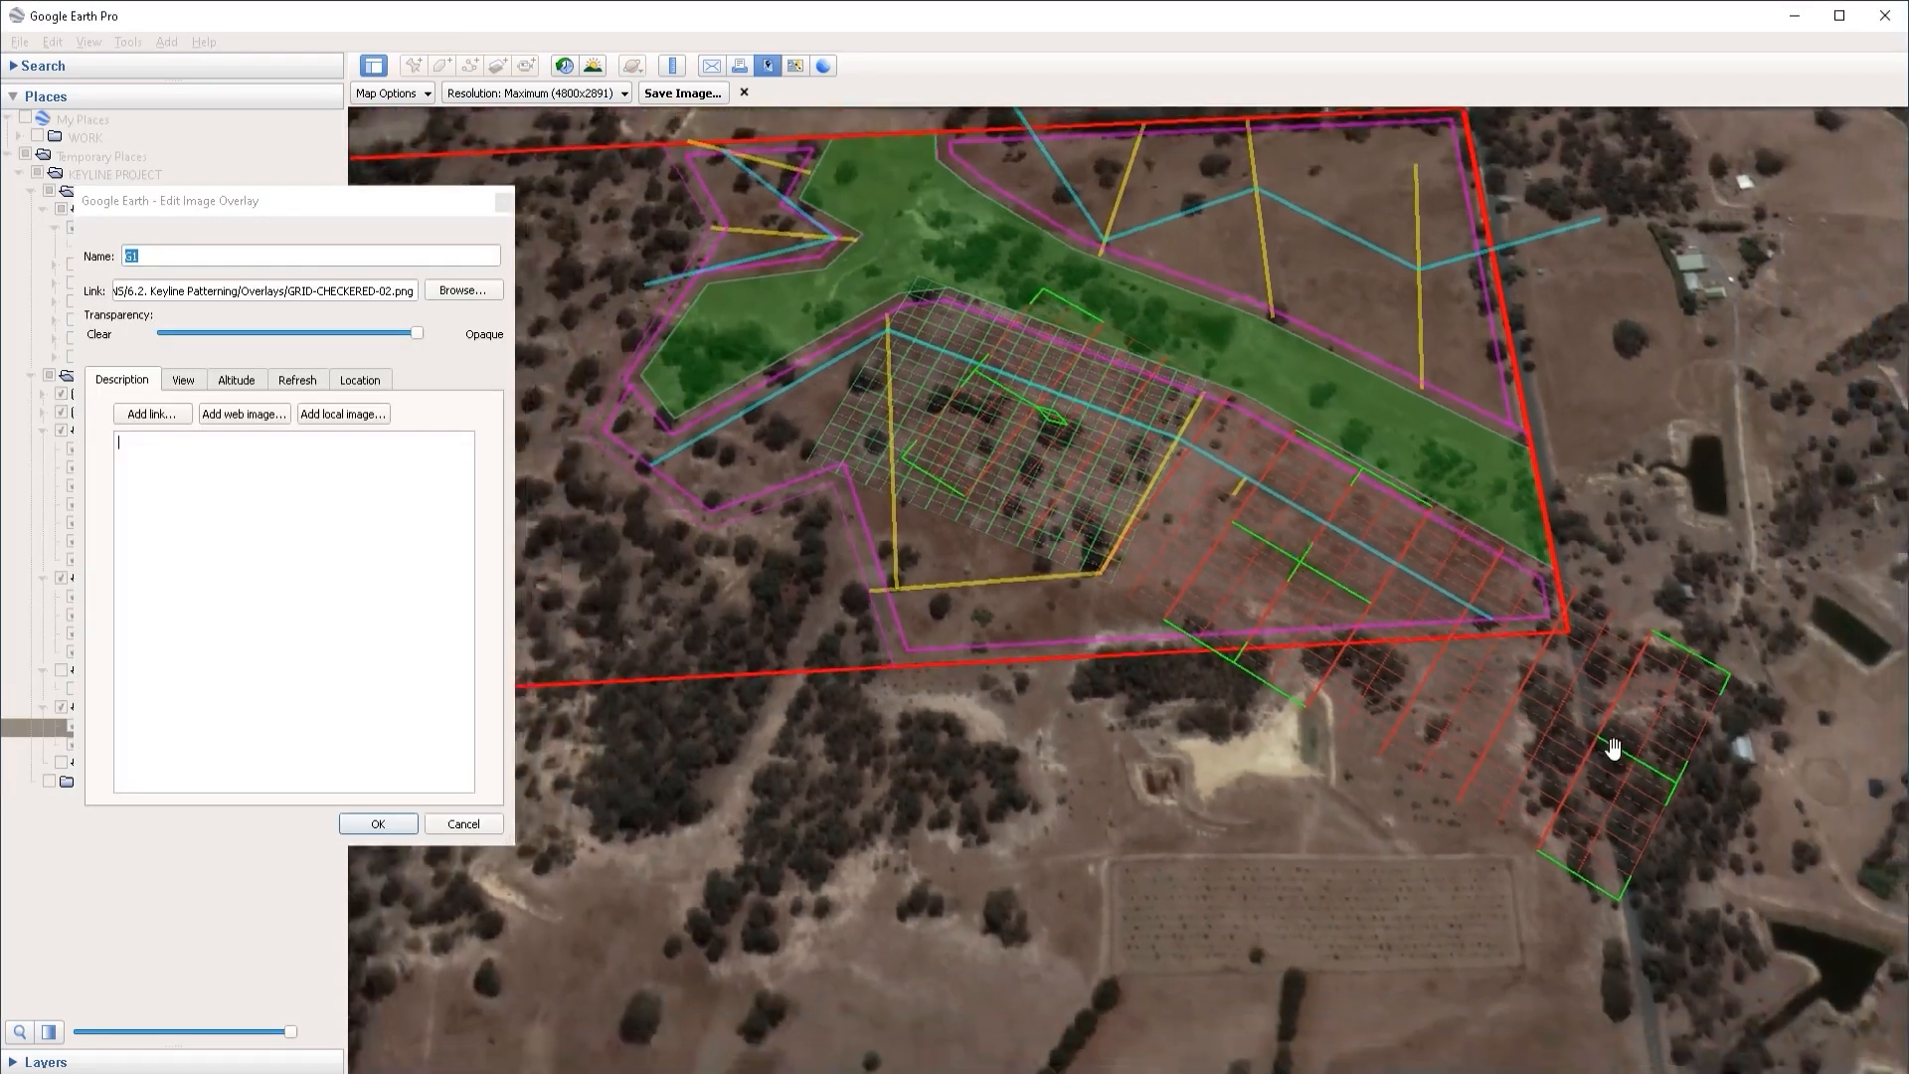
drag(1683, 797, 1528, 666)
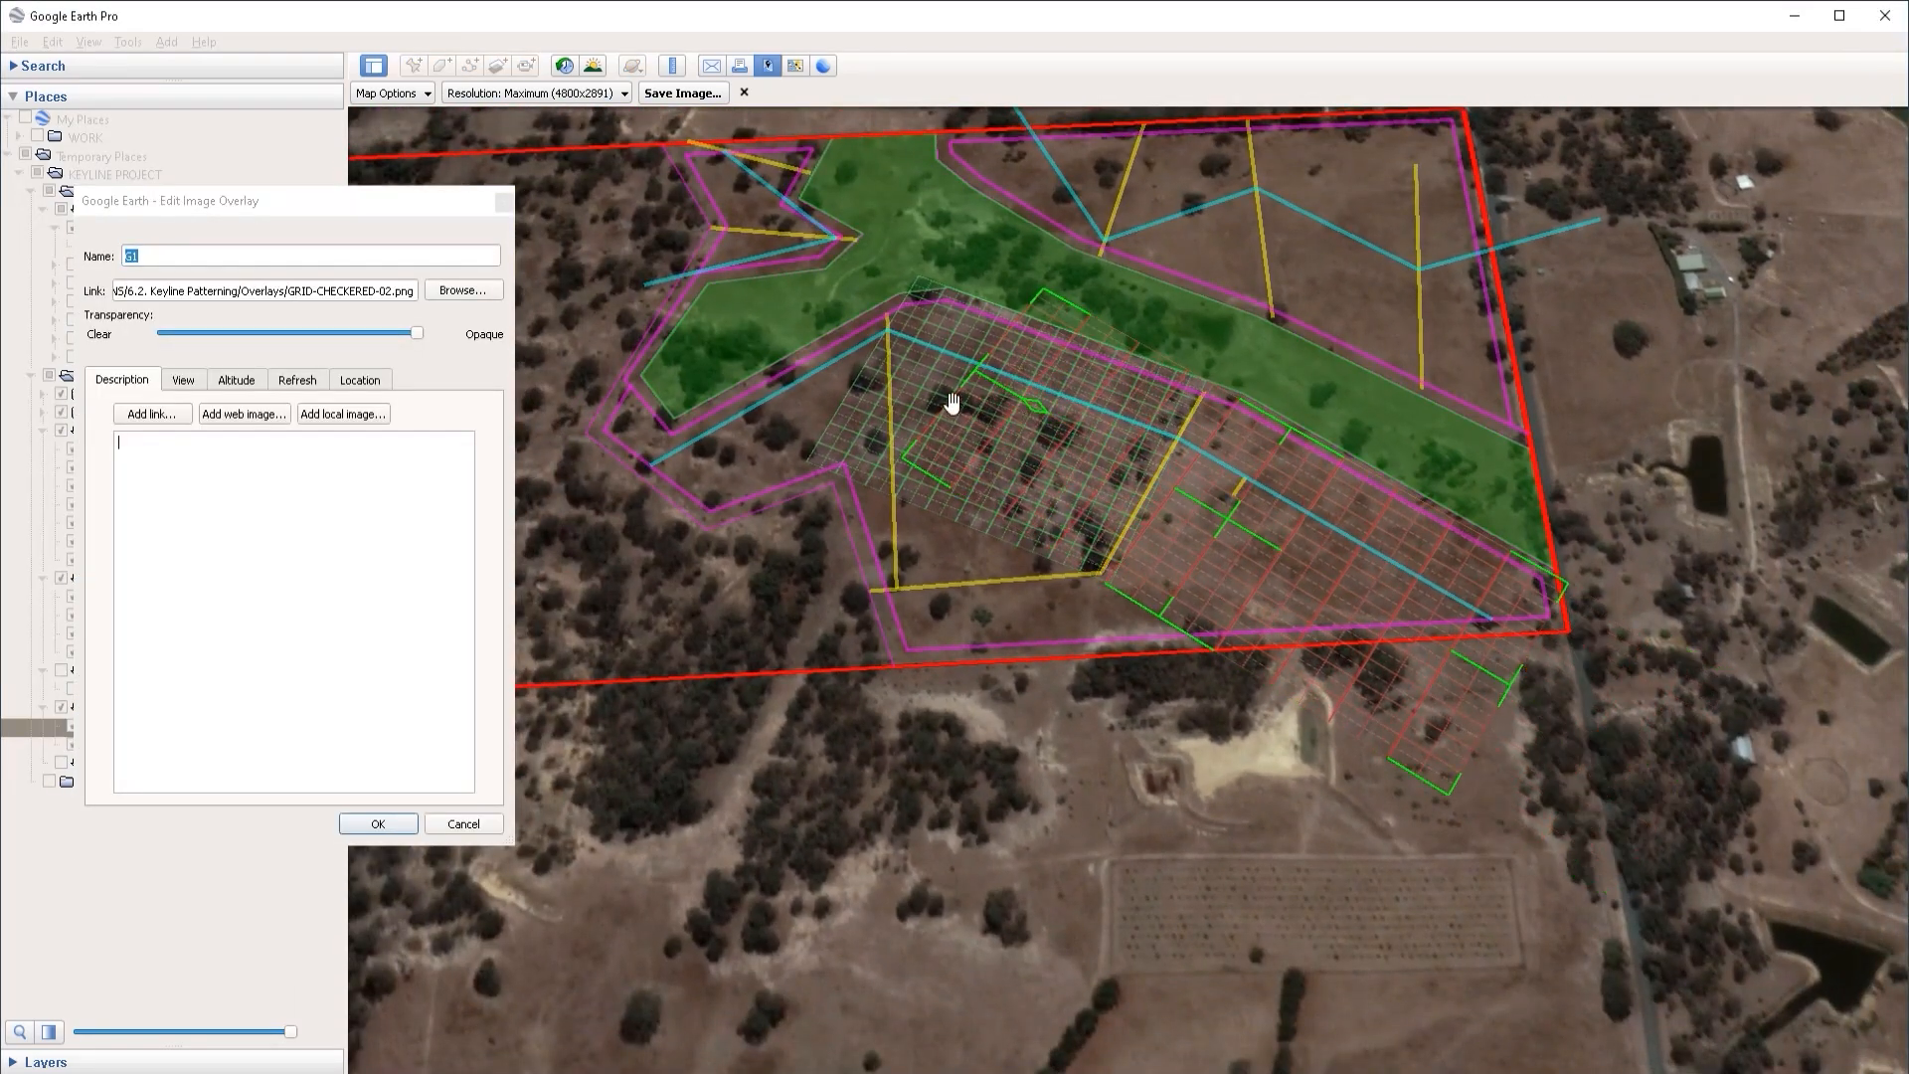
drag(978, 386, 1232, 541)
click(376, 821)
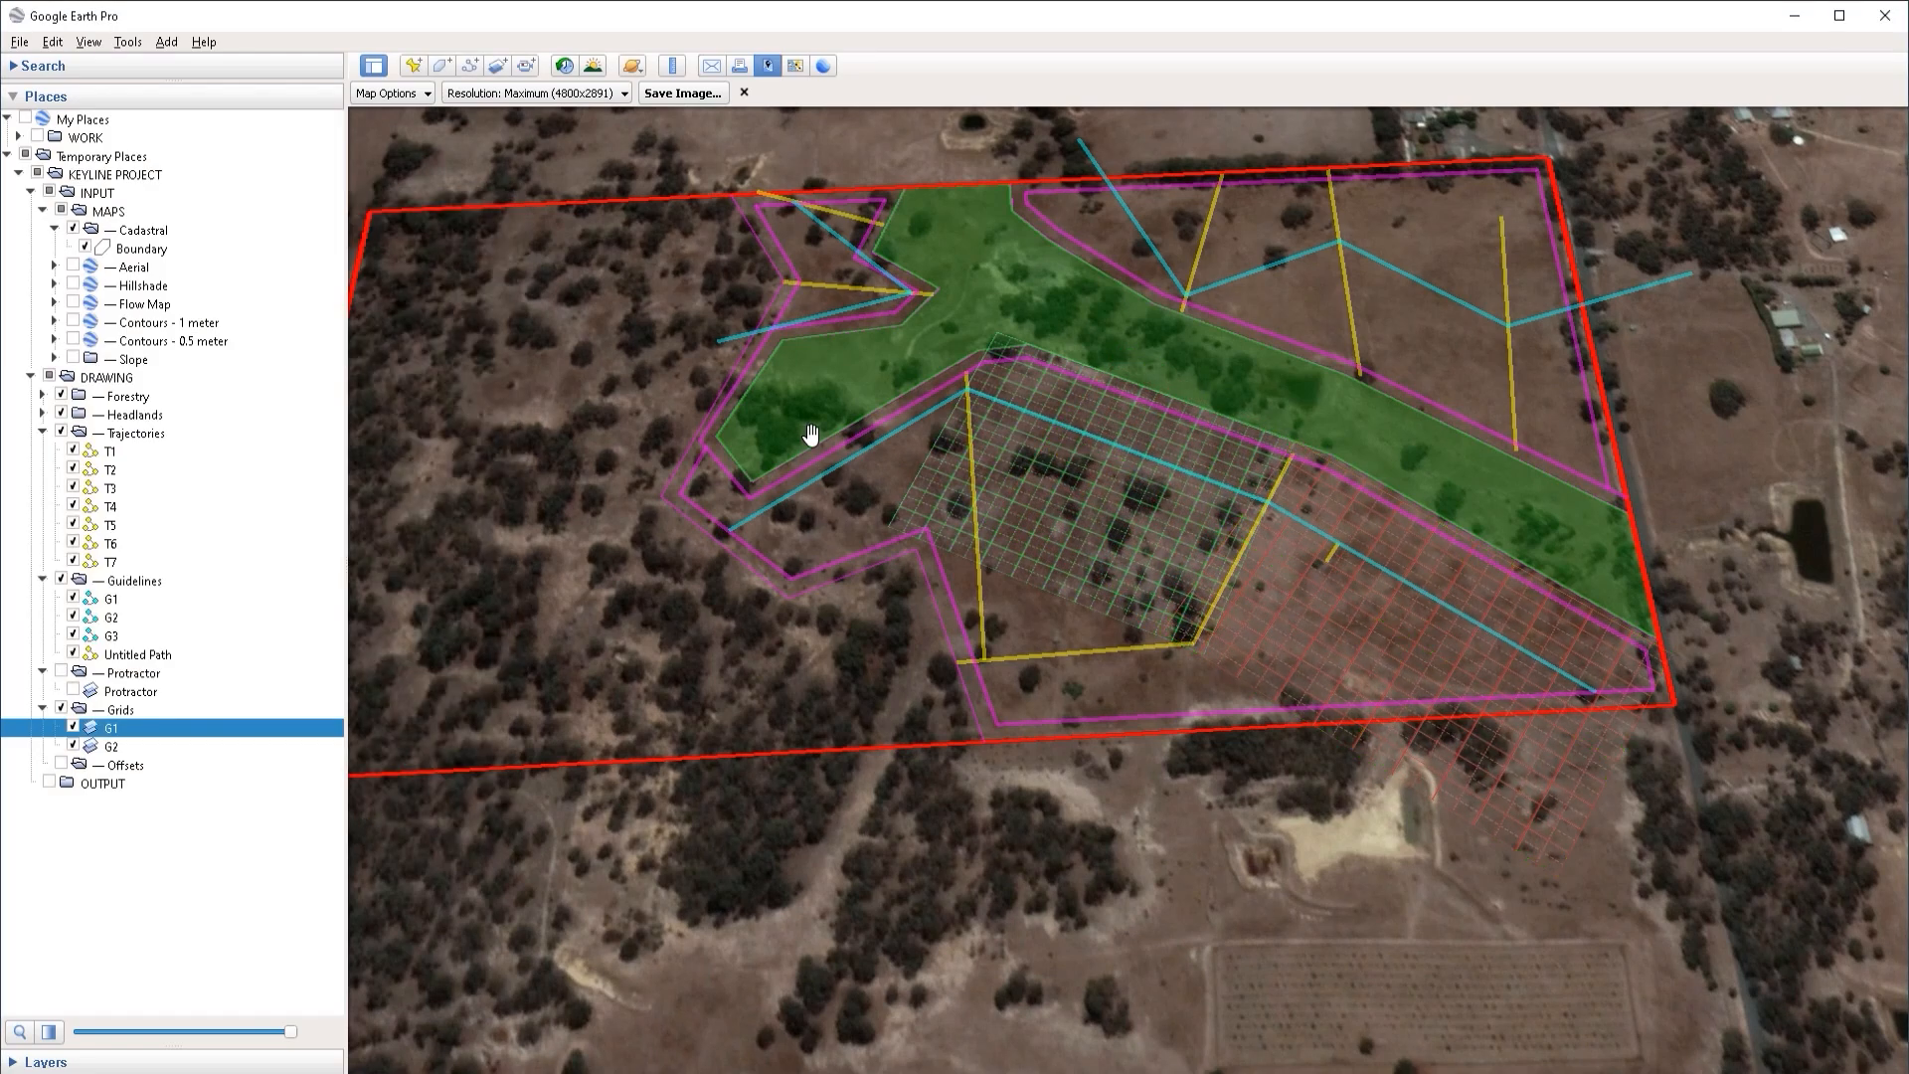
Step: Duplicate the G2 grid overlay within the Grids folder and rename the copy G3
scroll(805, 419, up, 3)
scroll(795, 666, down, 2)
scroll(809, 673, down, 2)
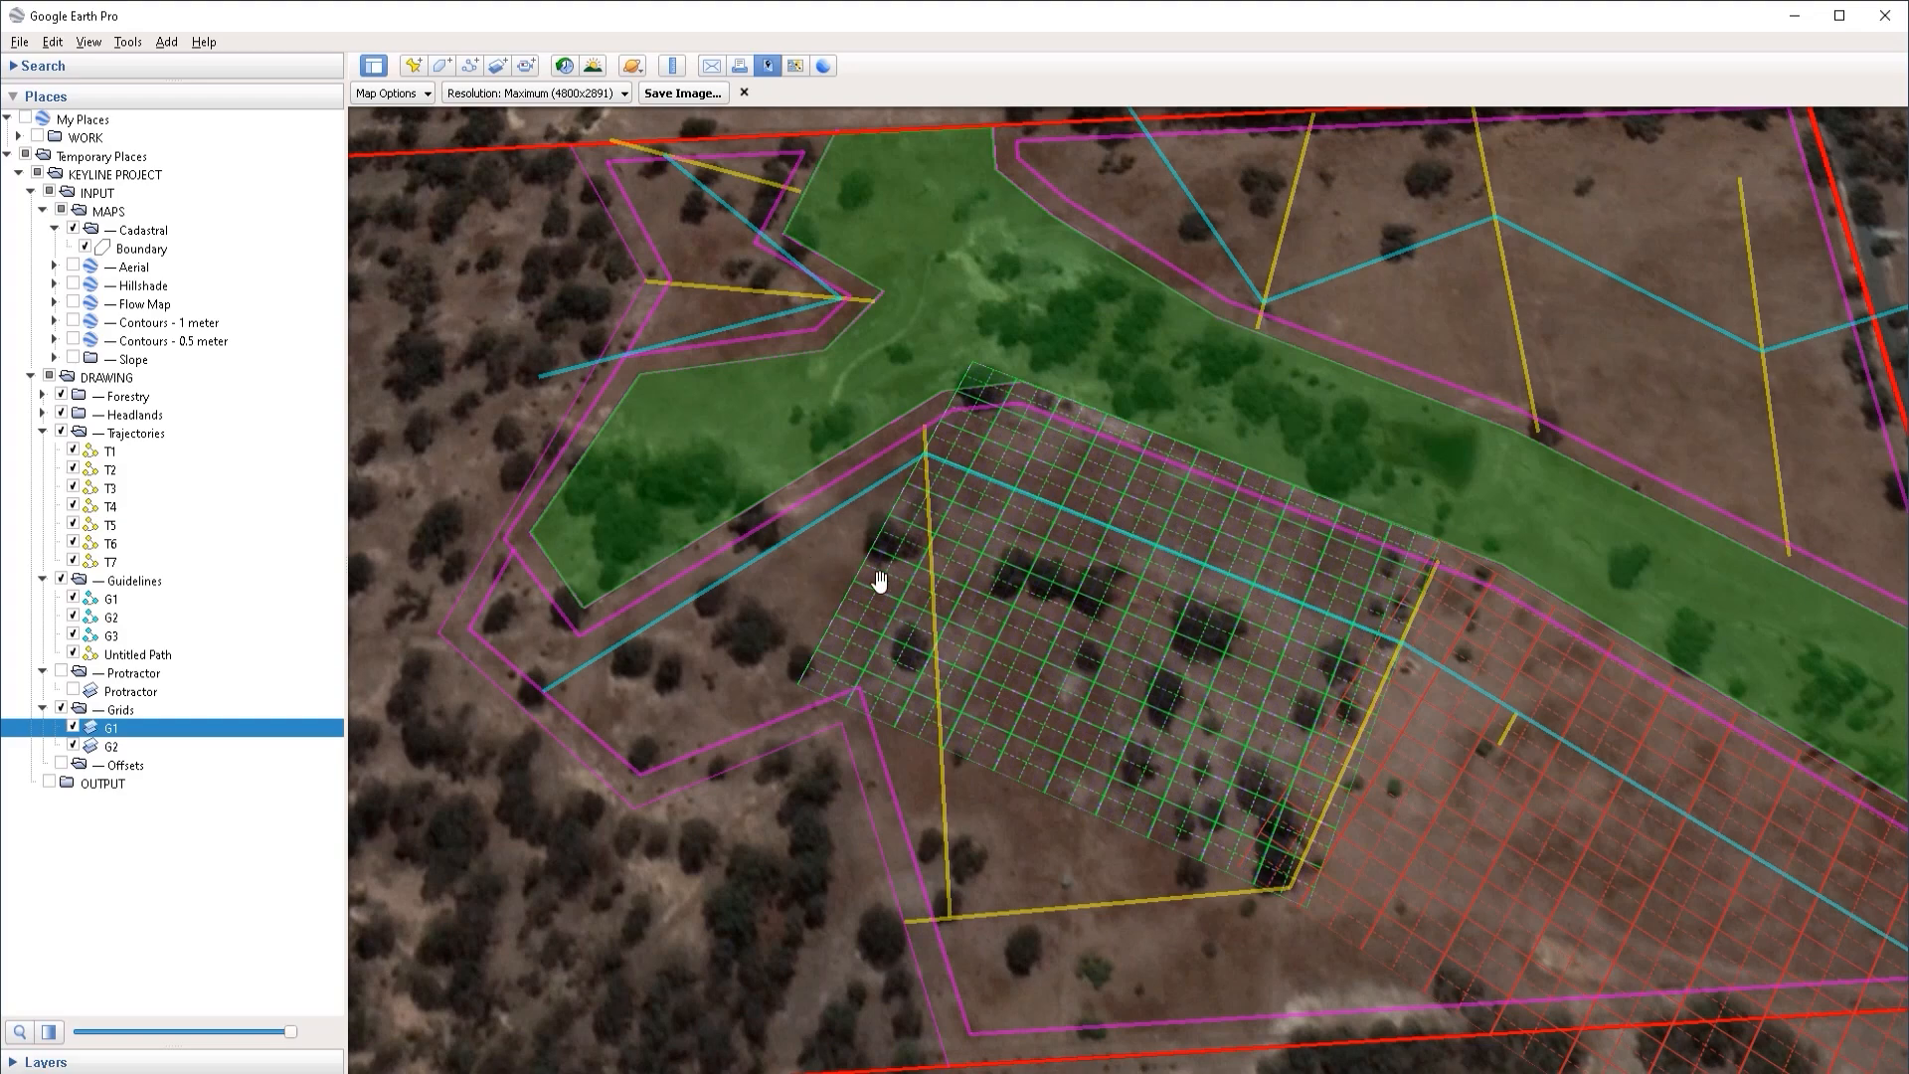
click(111, 746)
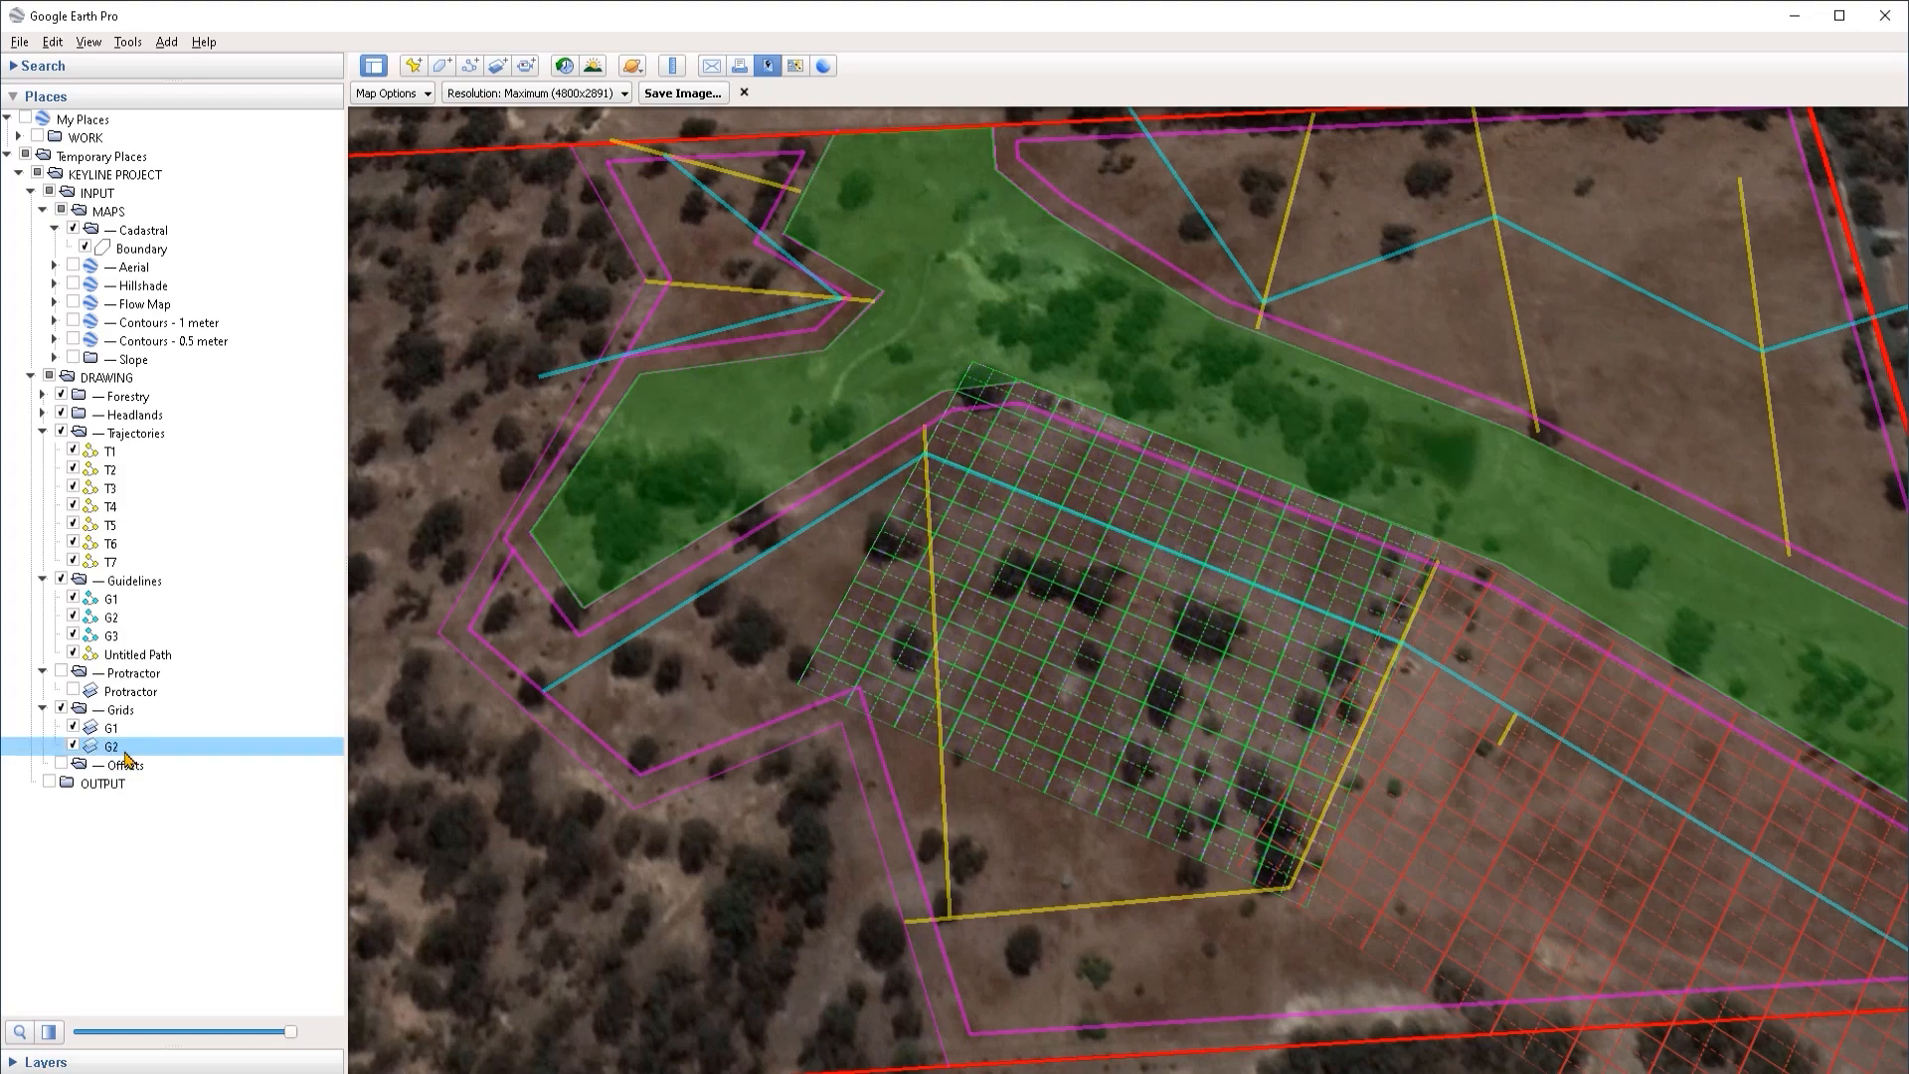
key(ctrl+v)
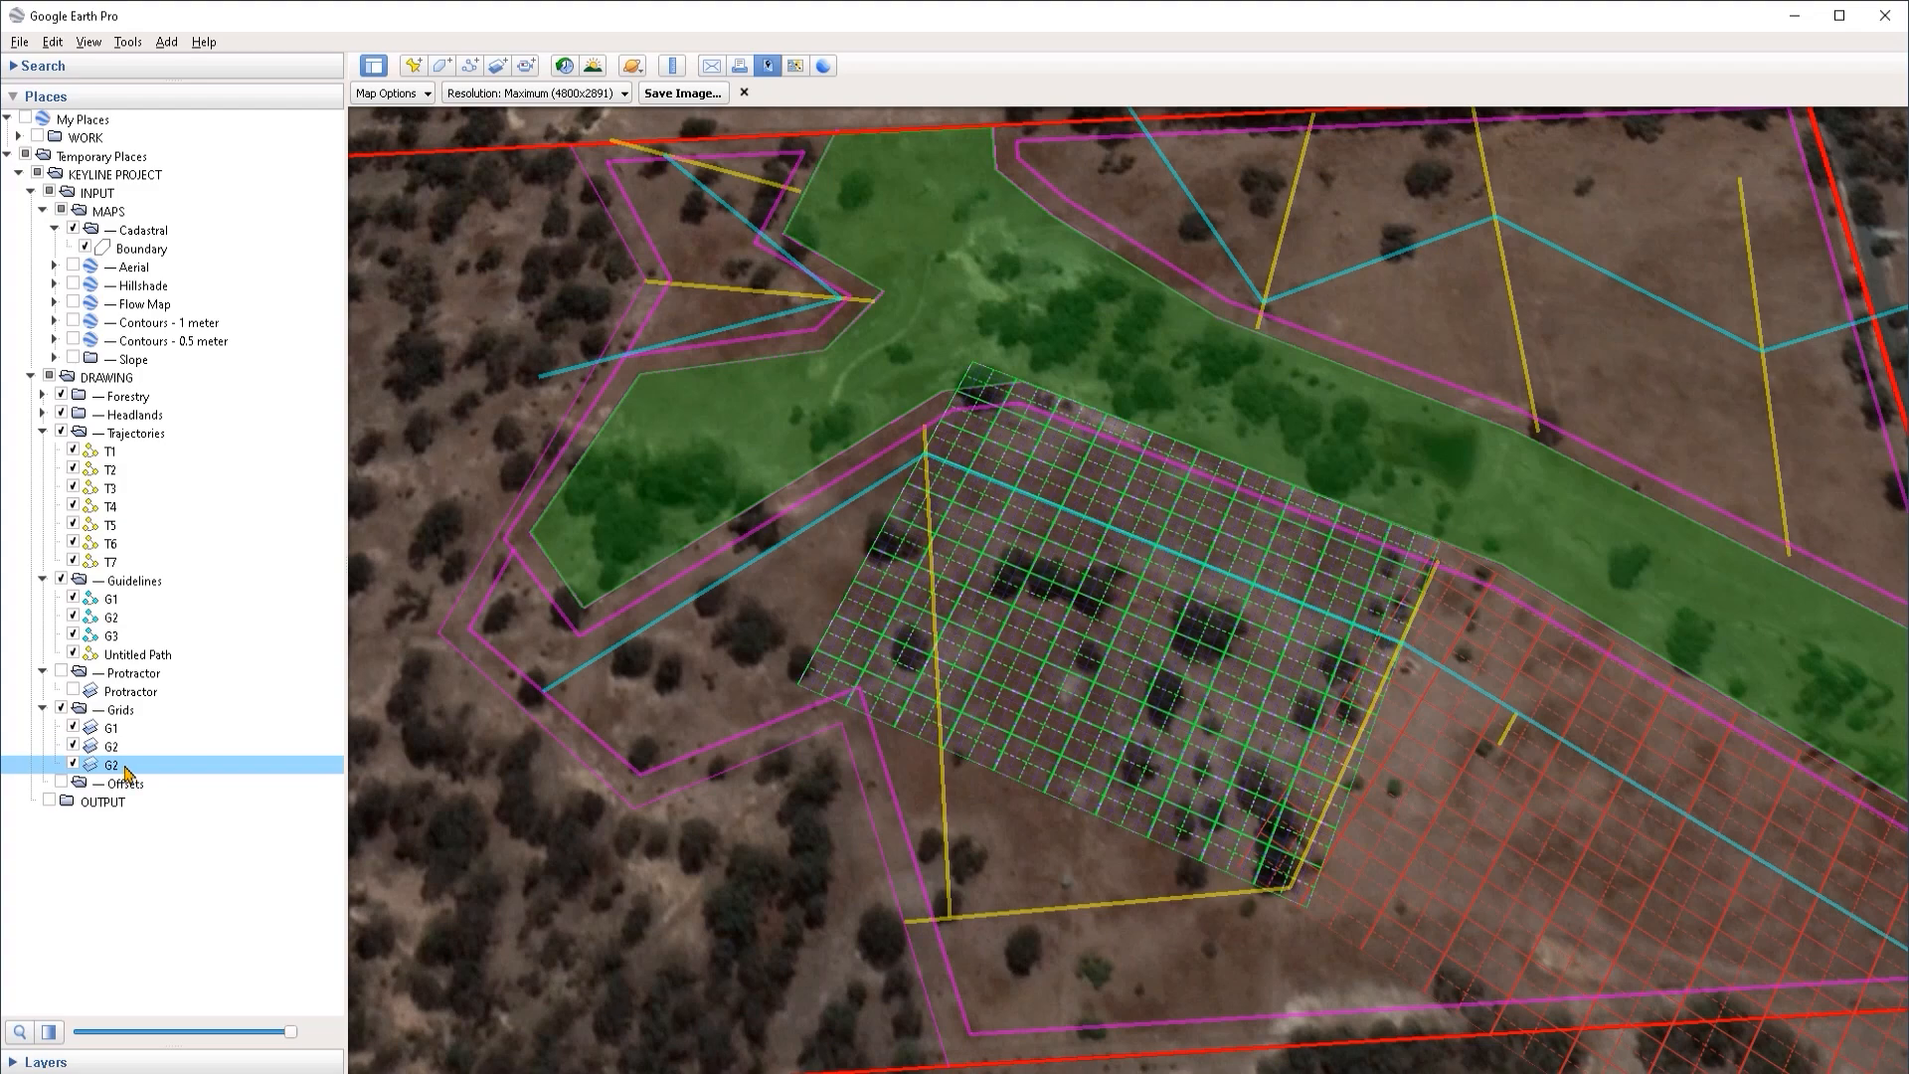
right_click(127, 772)
click(237, 1049)
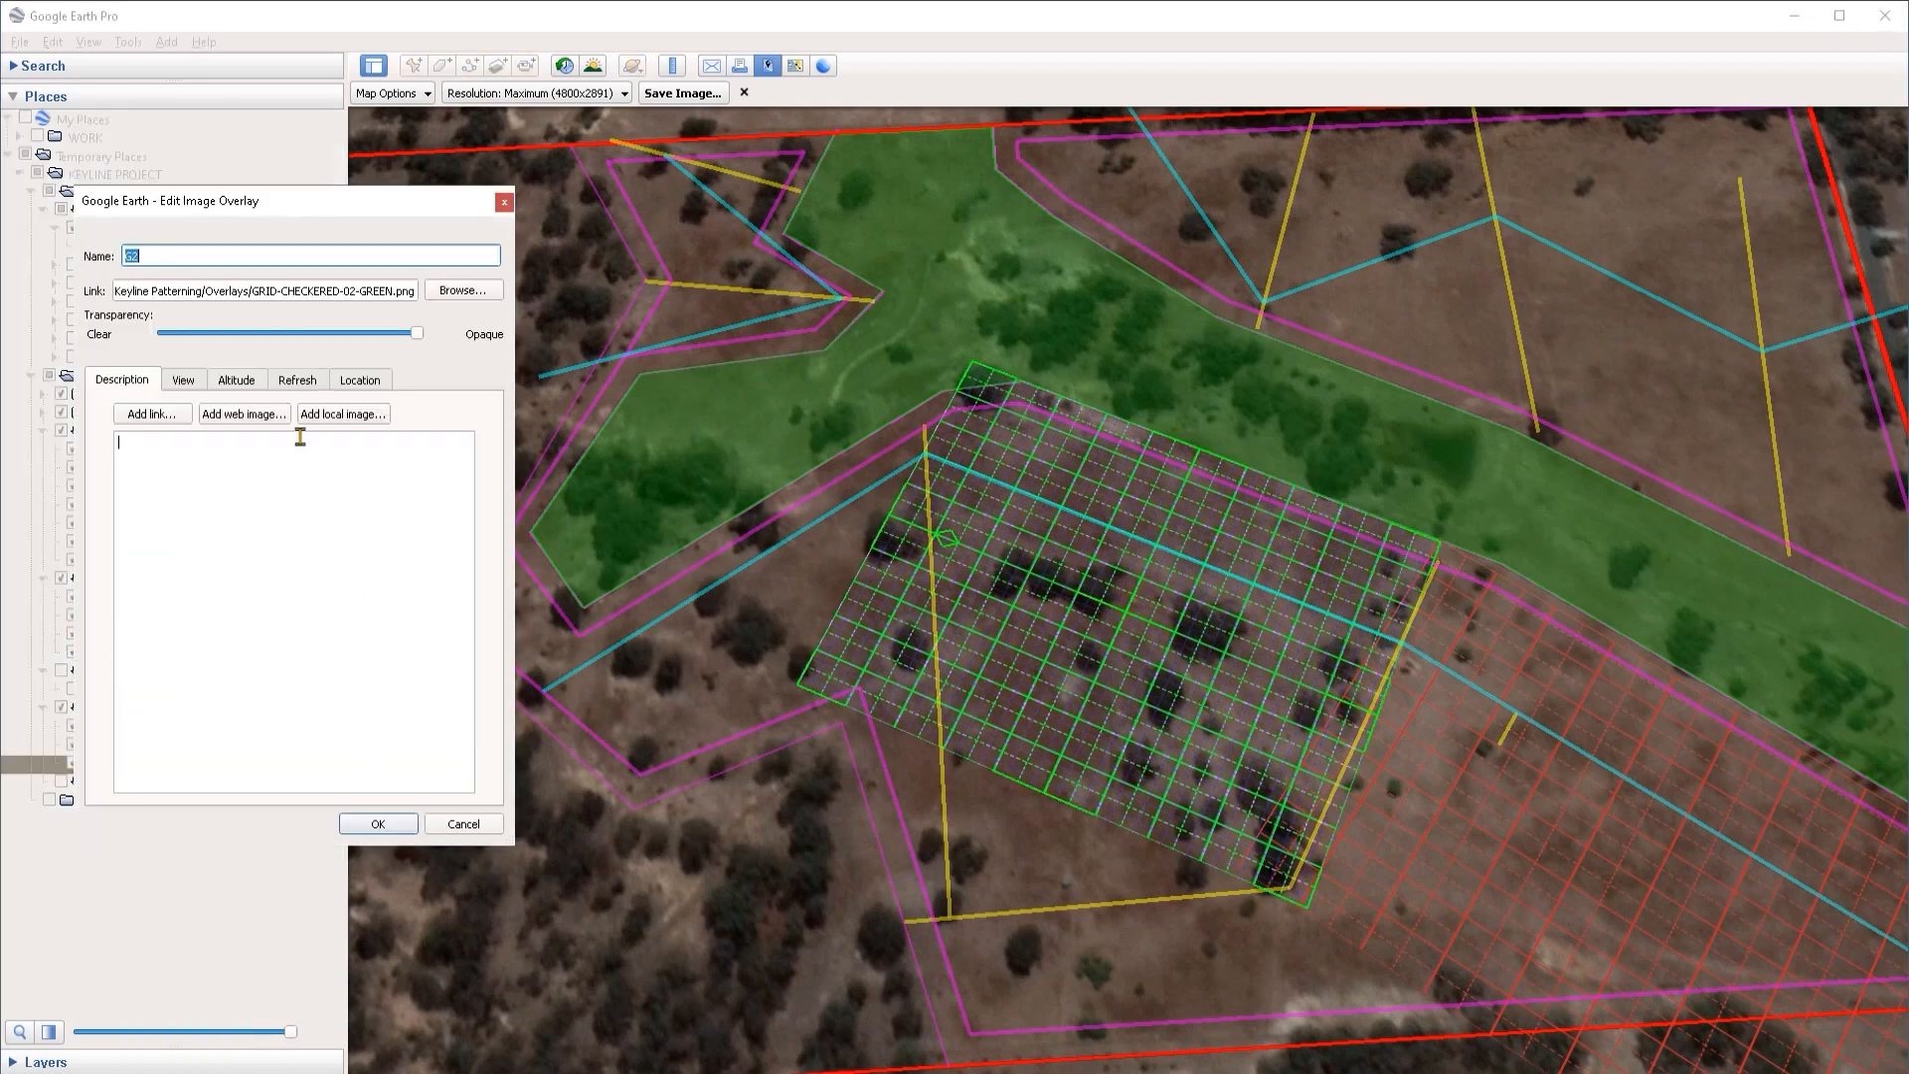
text(G3)
Step: Replace the G3 overlay's image with GRID-CHECKERED-02.png
click(462, 290)
click(452, 437)
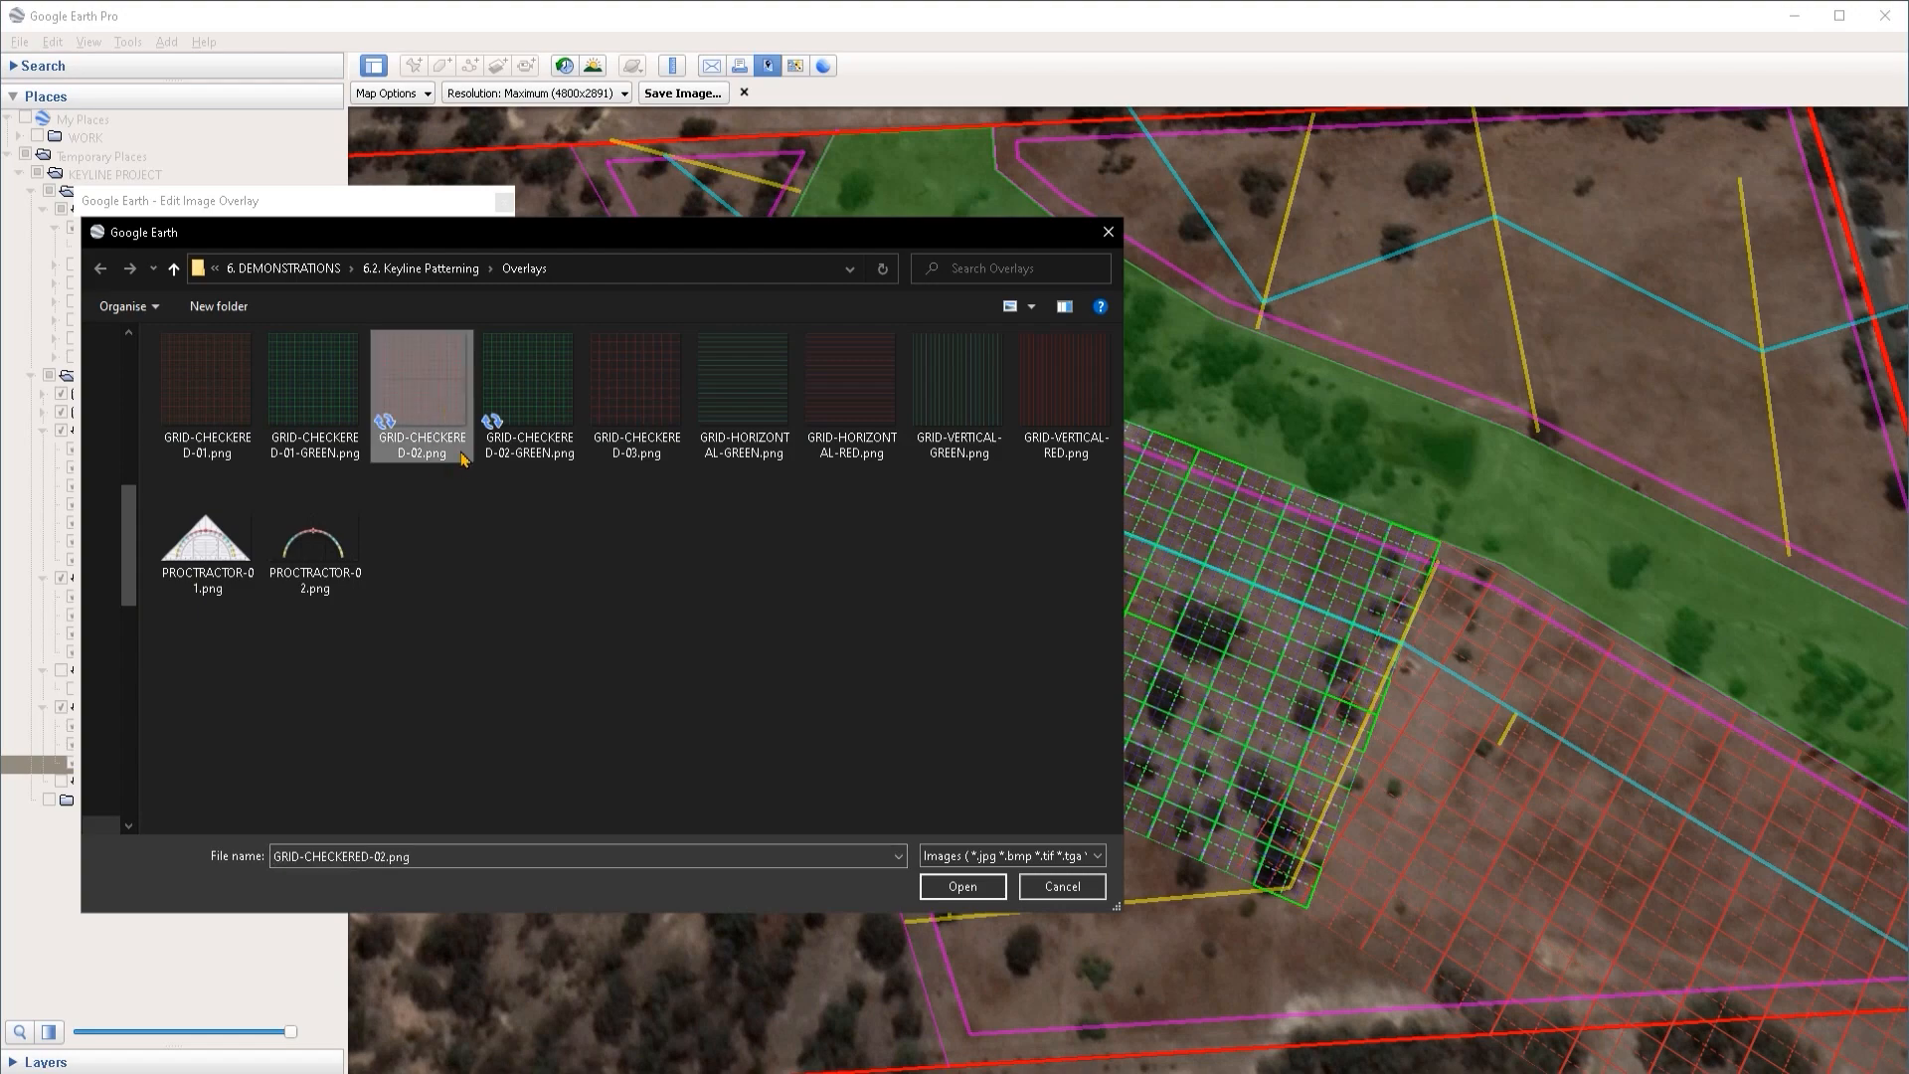
click(969, 887)
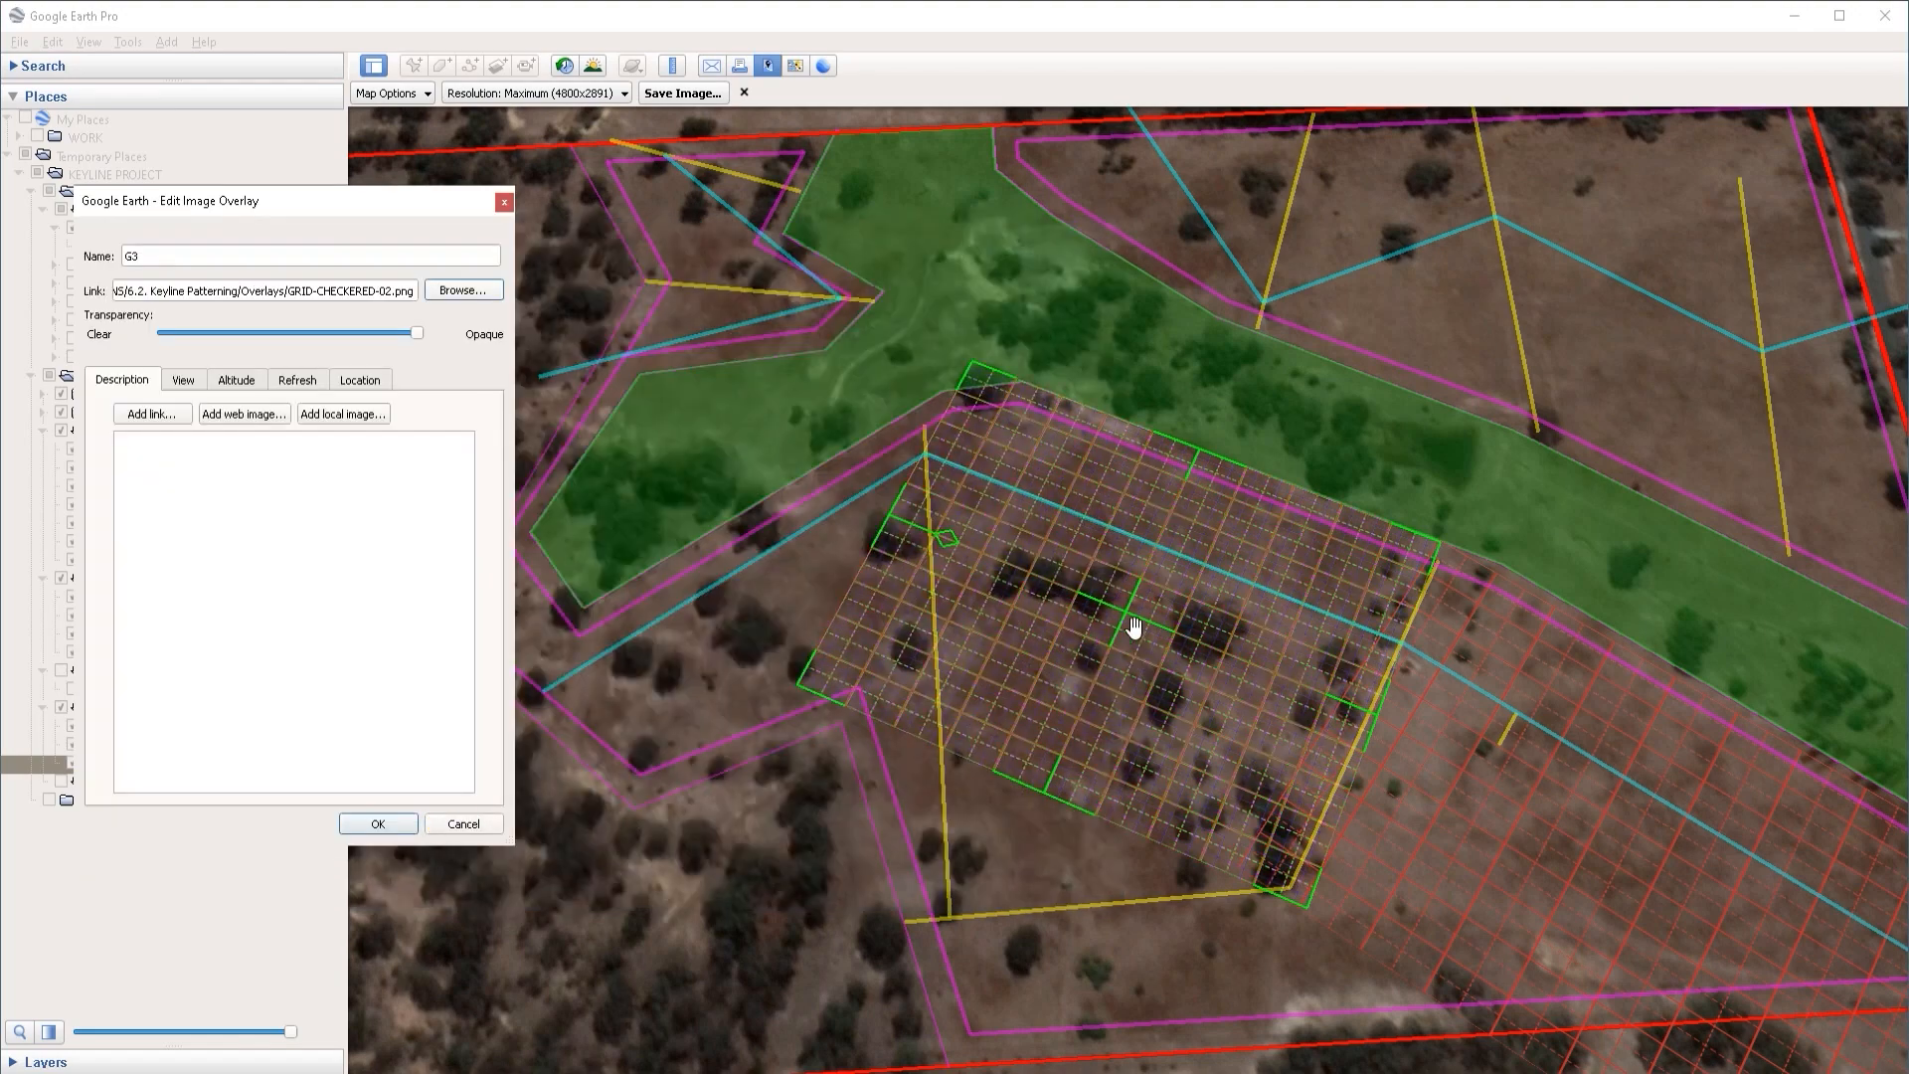
Step: Move the G3 grid over the field's western section, rotate it parallel to the cyan guideline's western segment, and save the overlay
drag(1134, 628, 808, 633)
drag(753, 676, 864, 706)
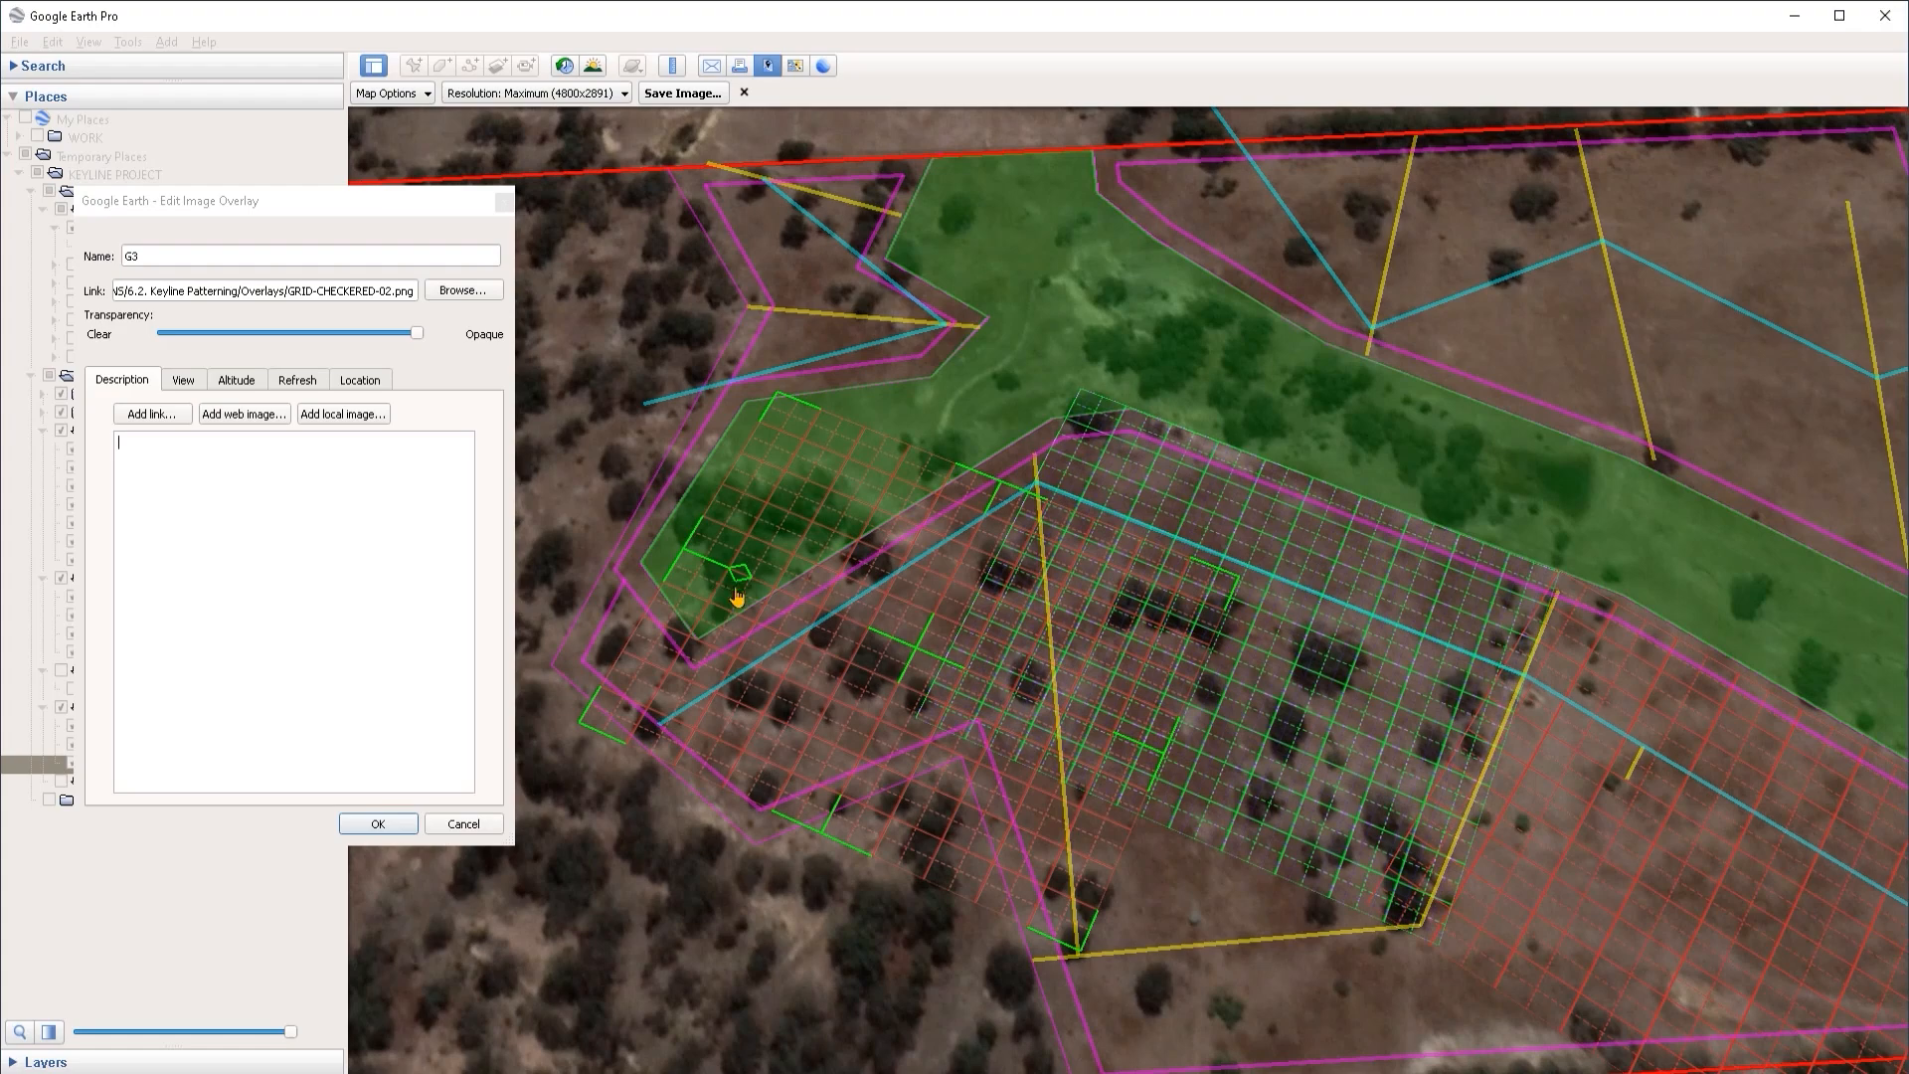
drag(737, 597, 721, 787)
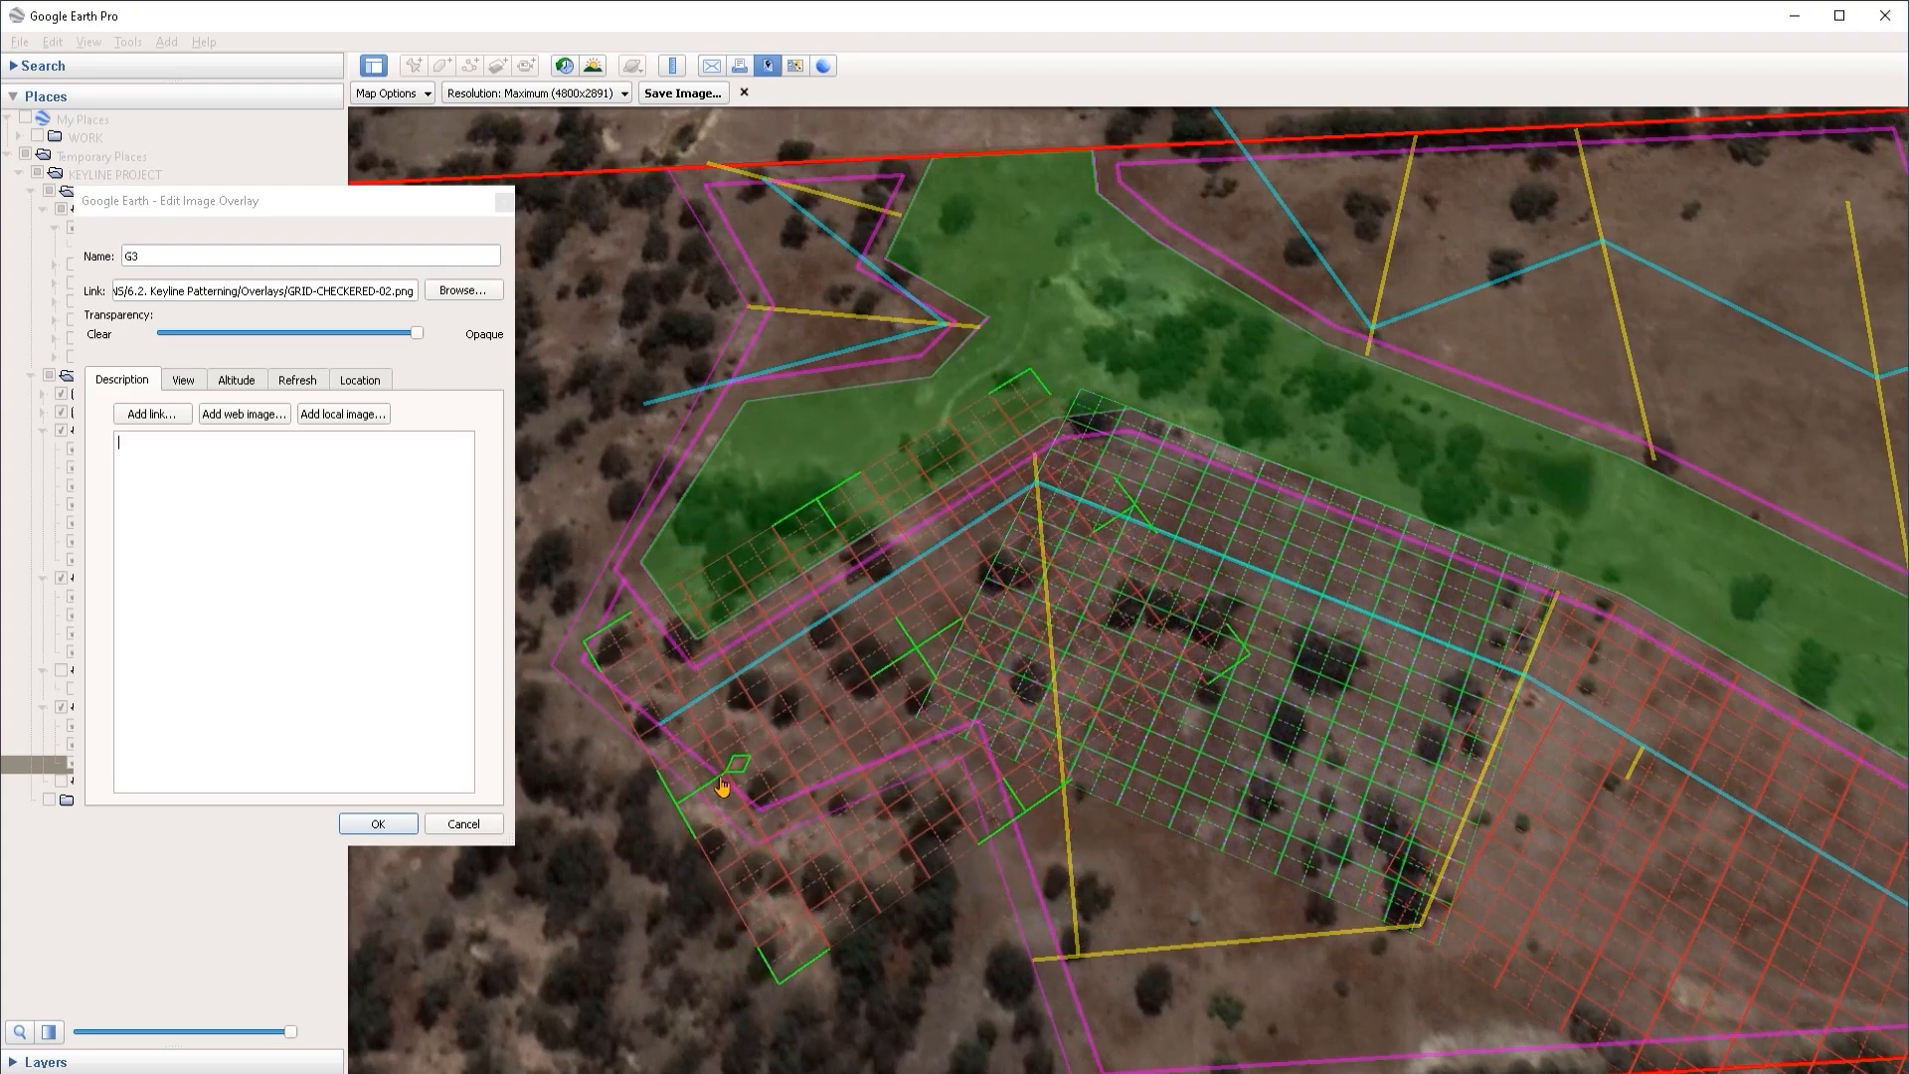
drag(932, 627, 860, 695)
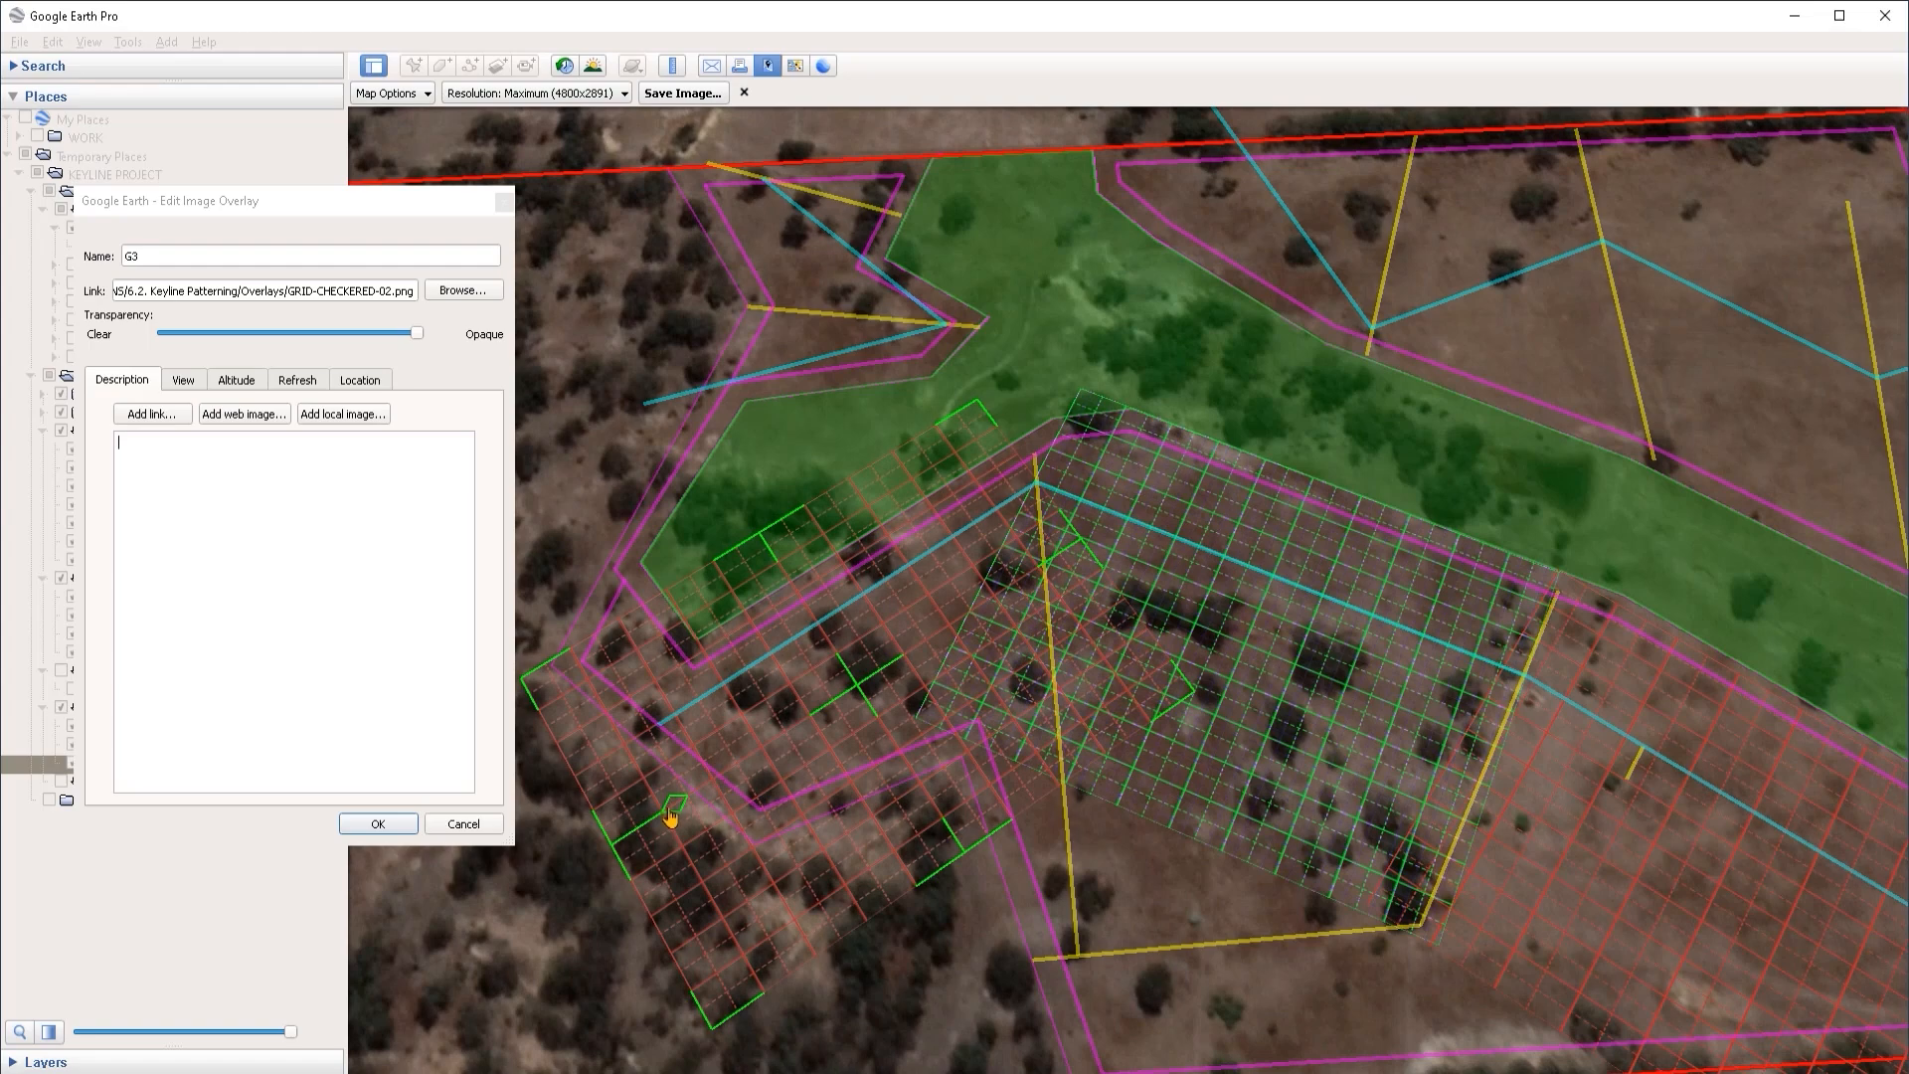
drag(670, 818, 674, 820)
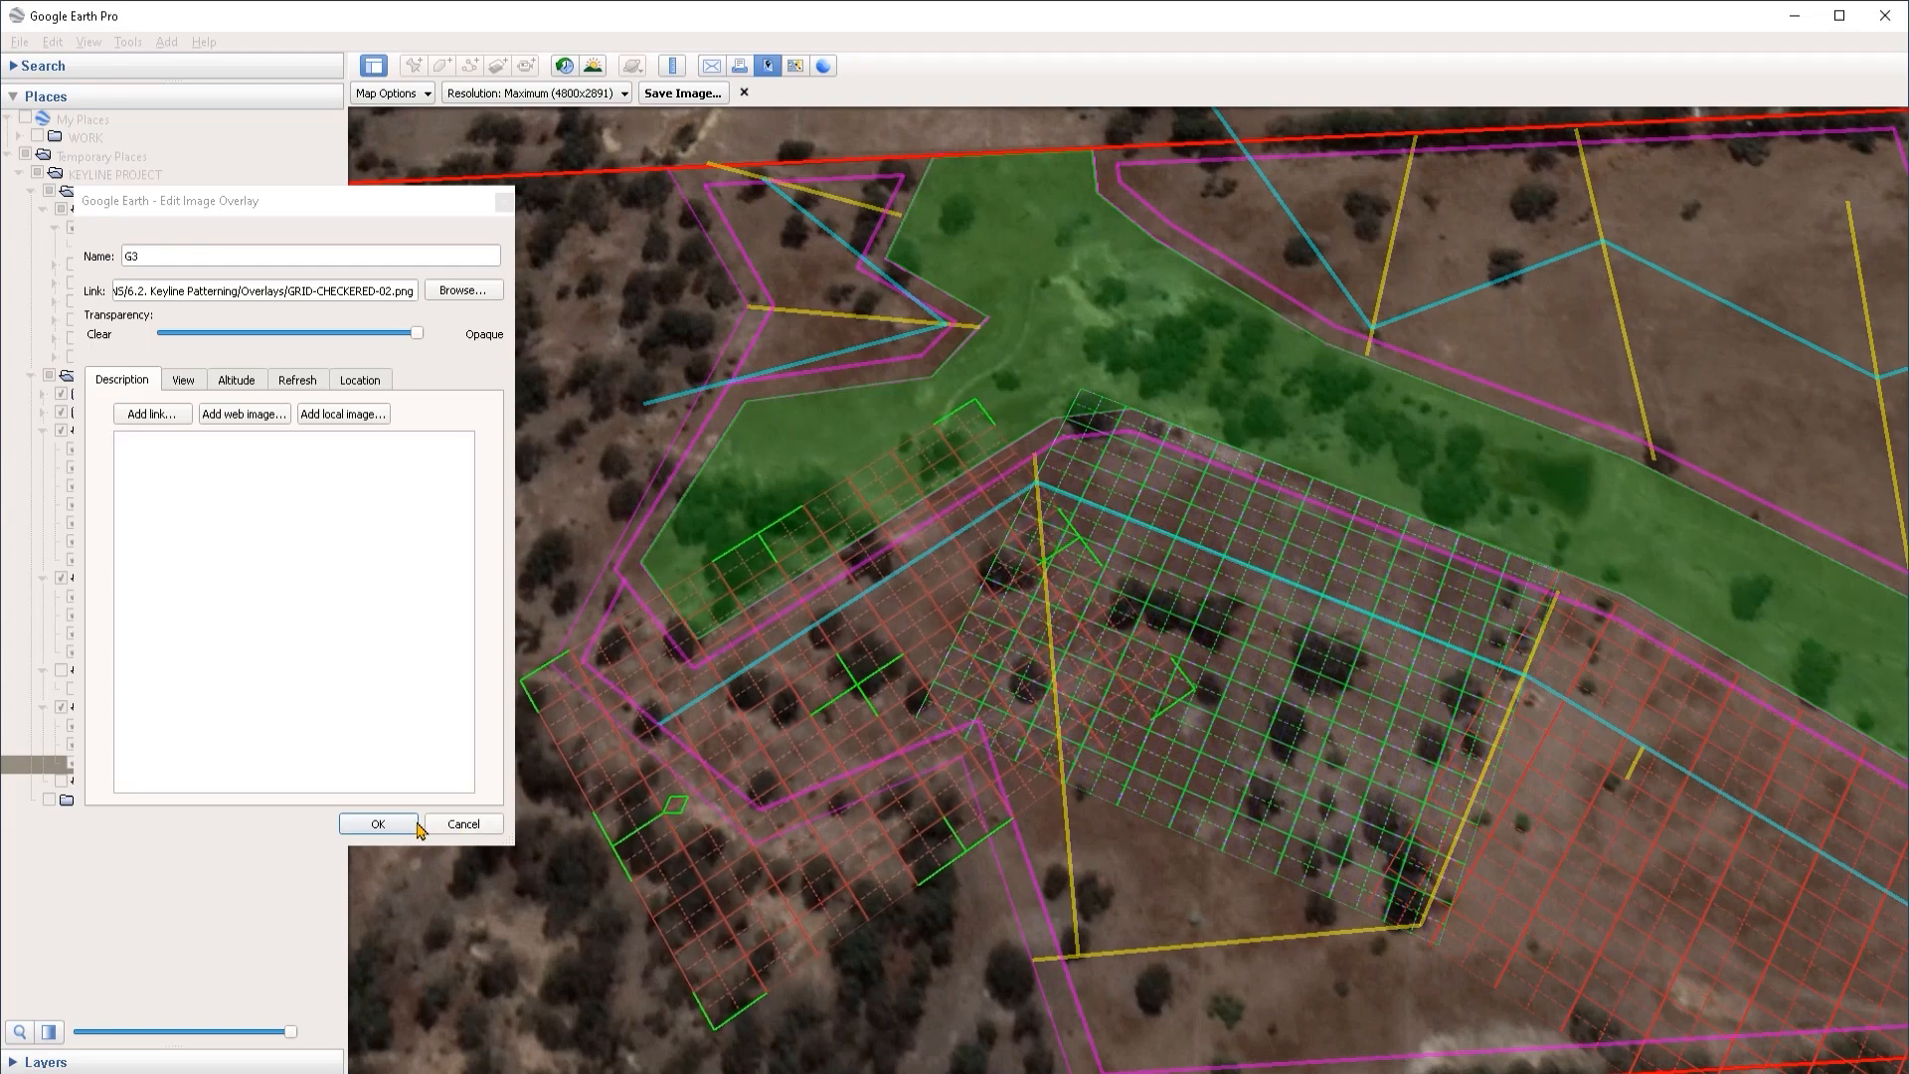
click(377, 824)
Step: Delete the leftover Untitled Path from the Guidelines folder
scroll(904, 618, up, 3)
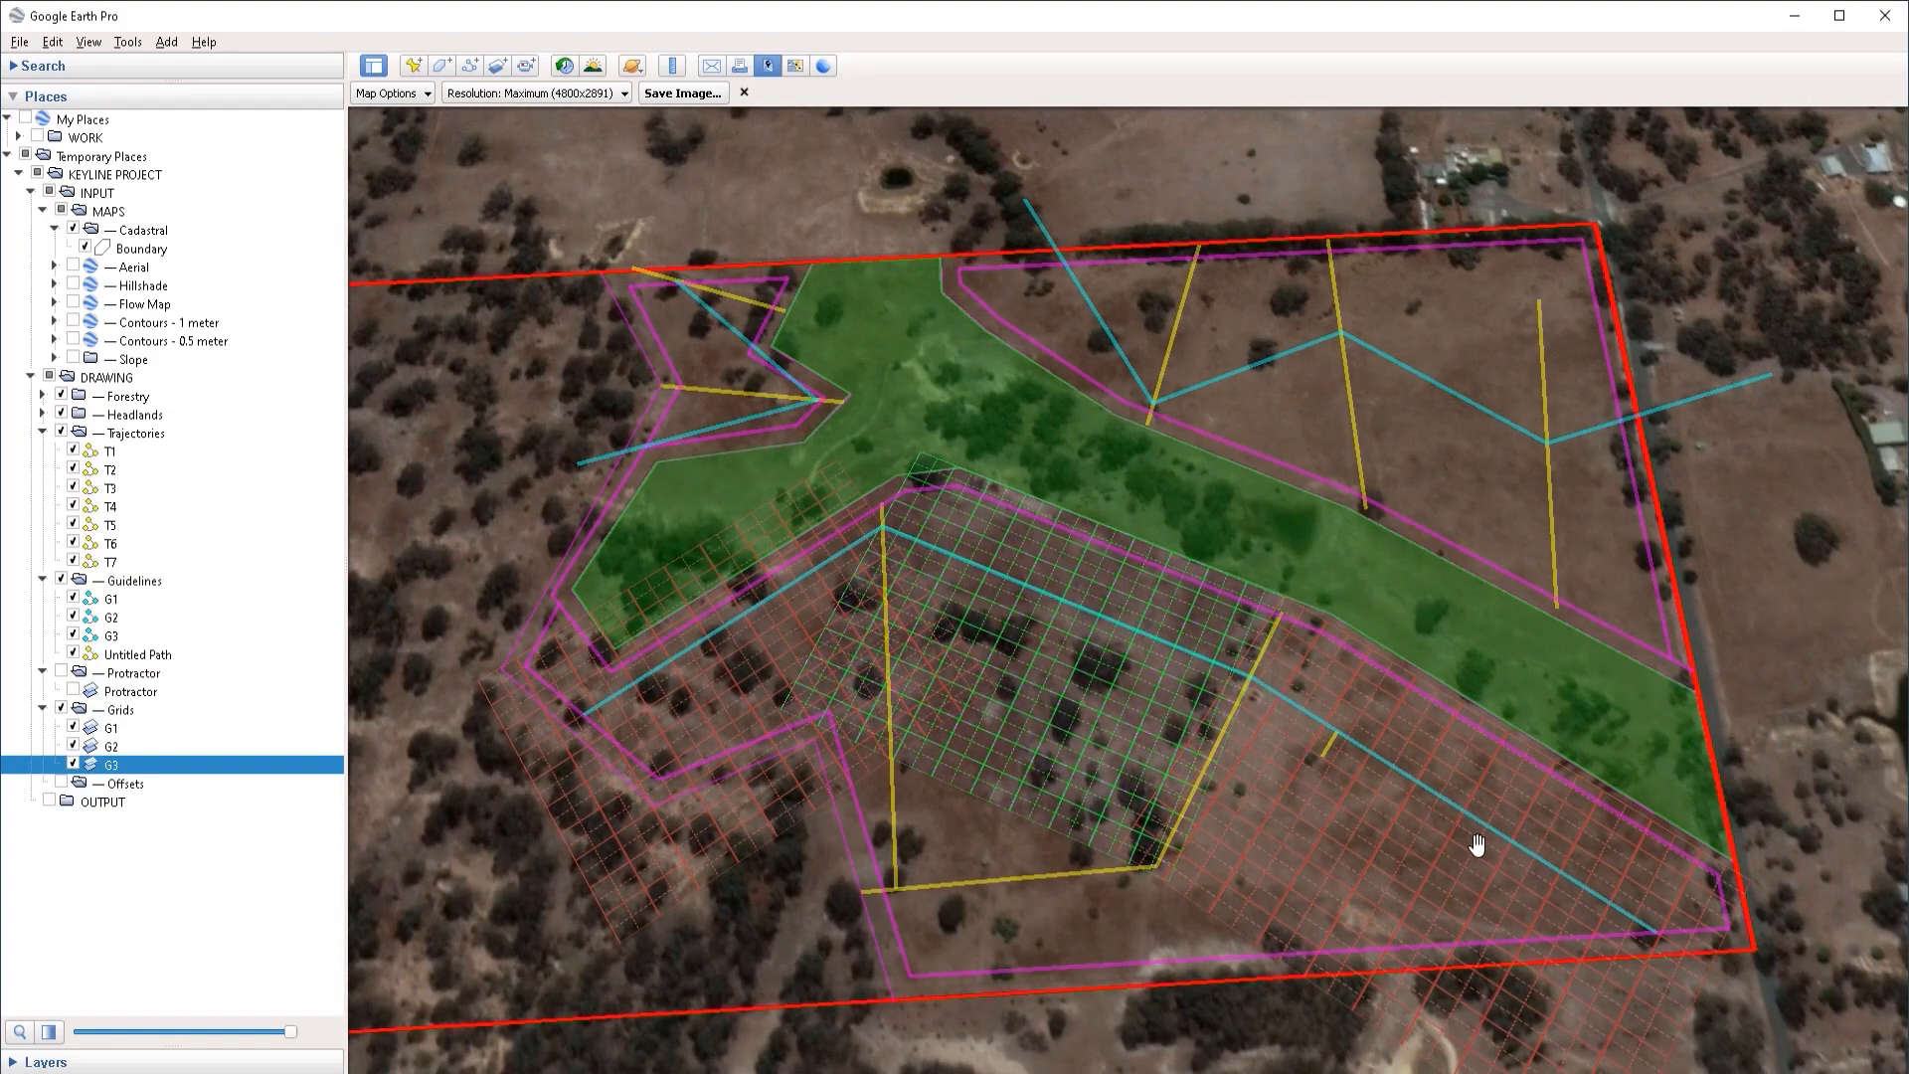
right_click(130, 654)
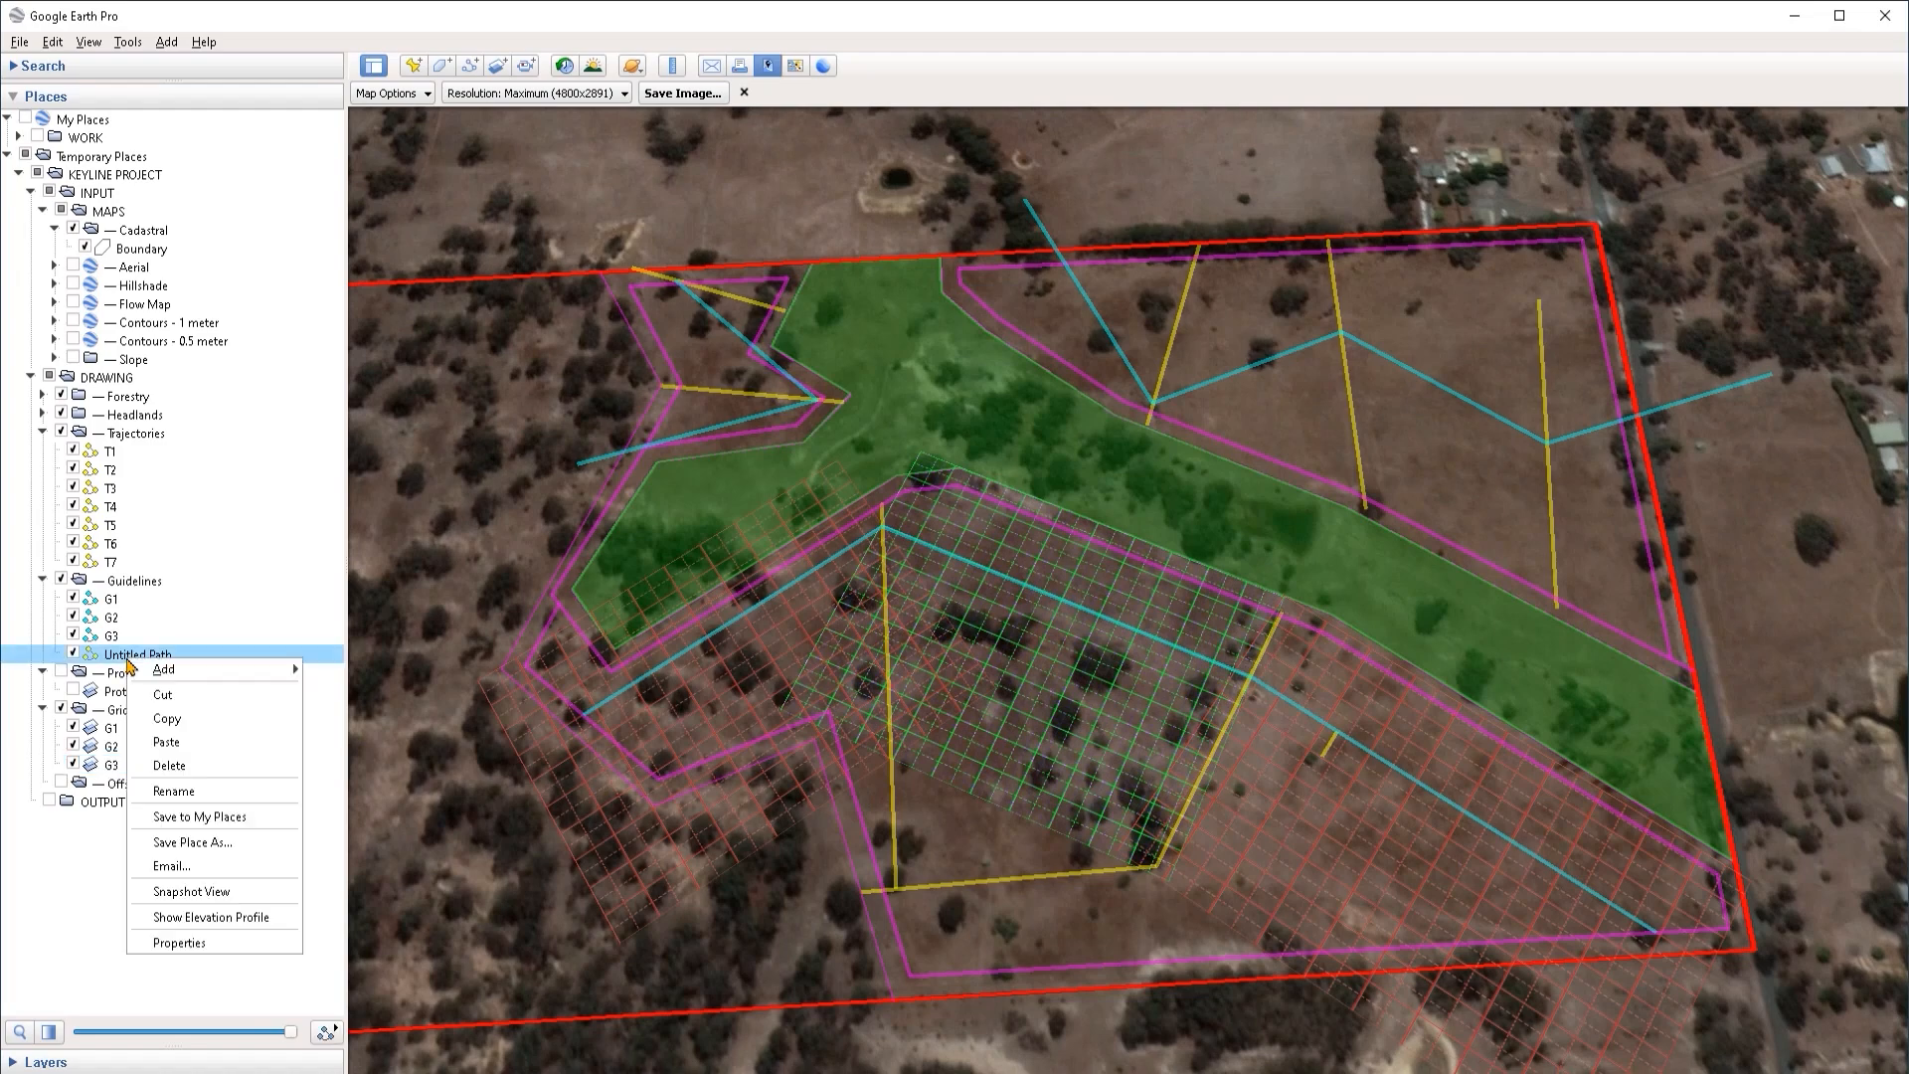
click(159, 698)
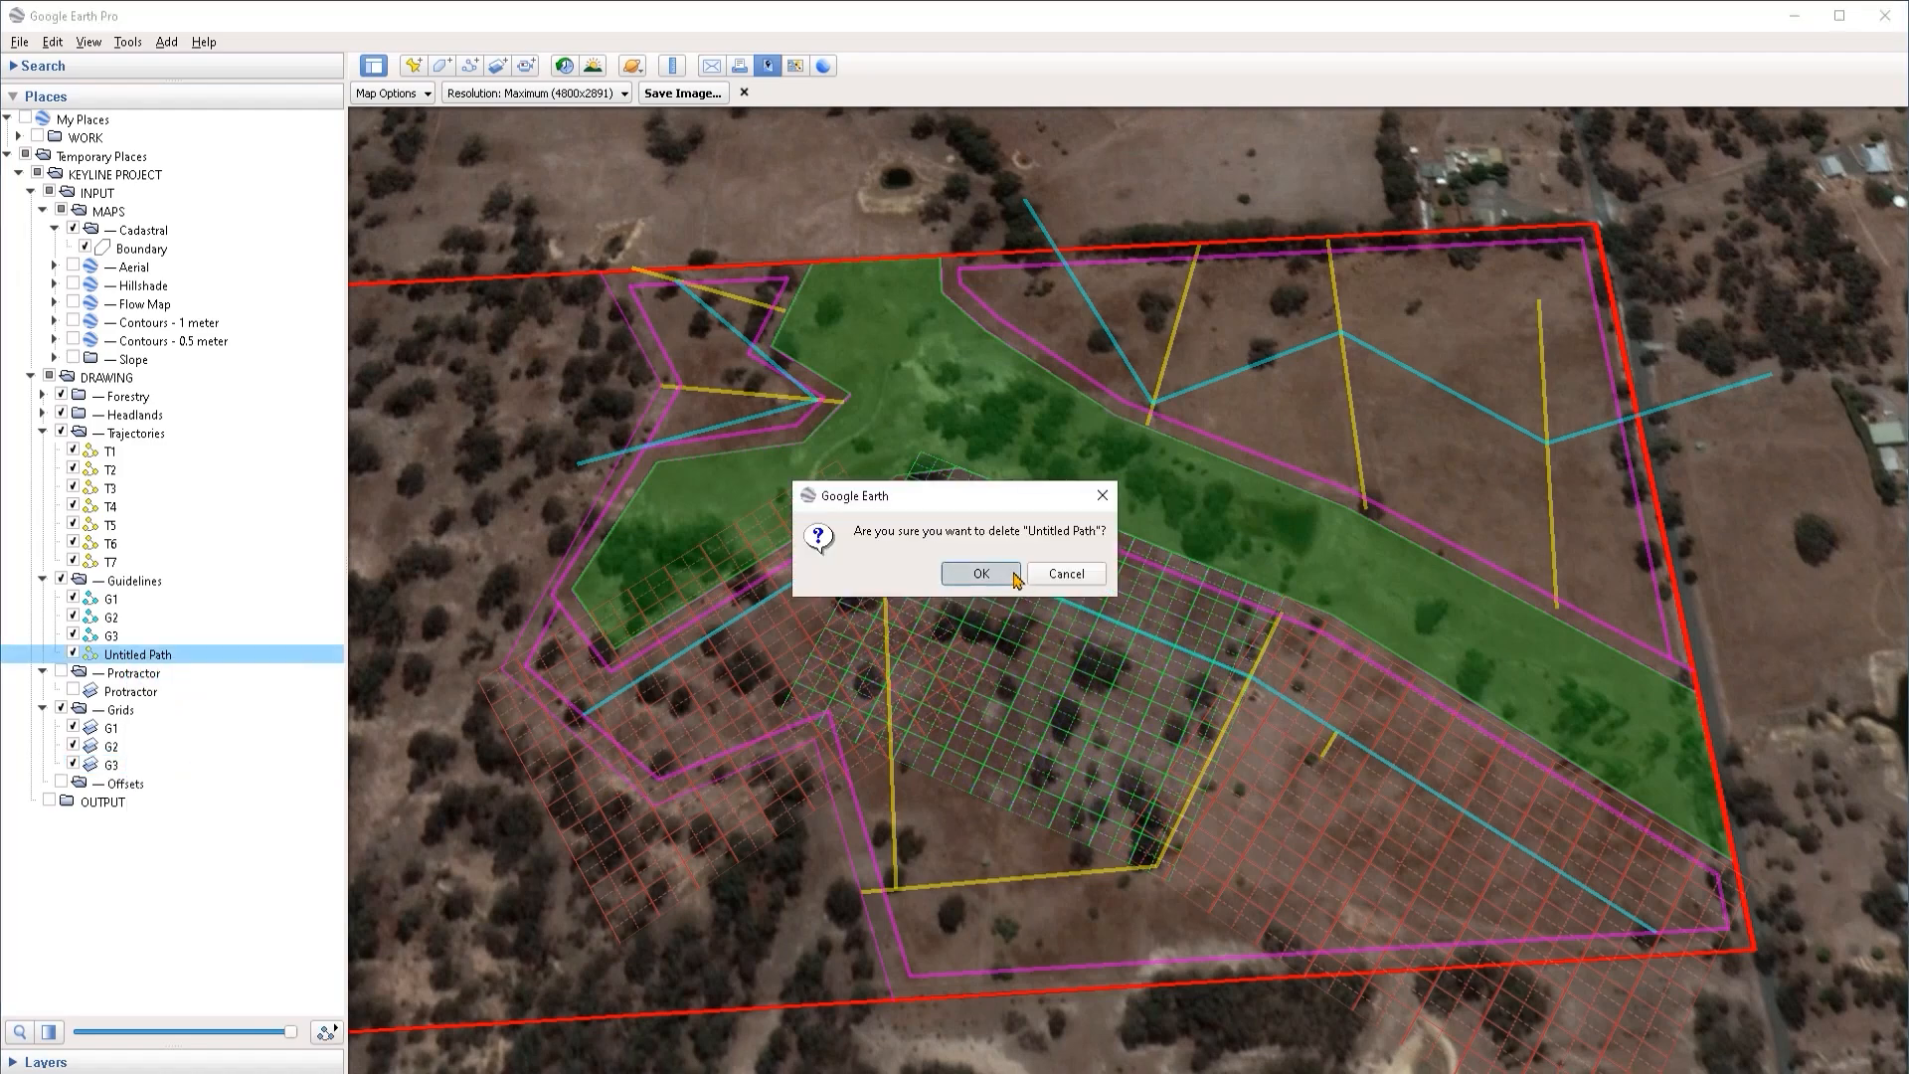
click(981, 574)
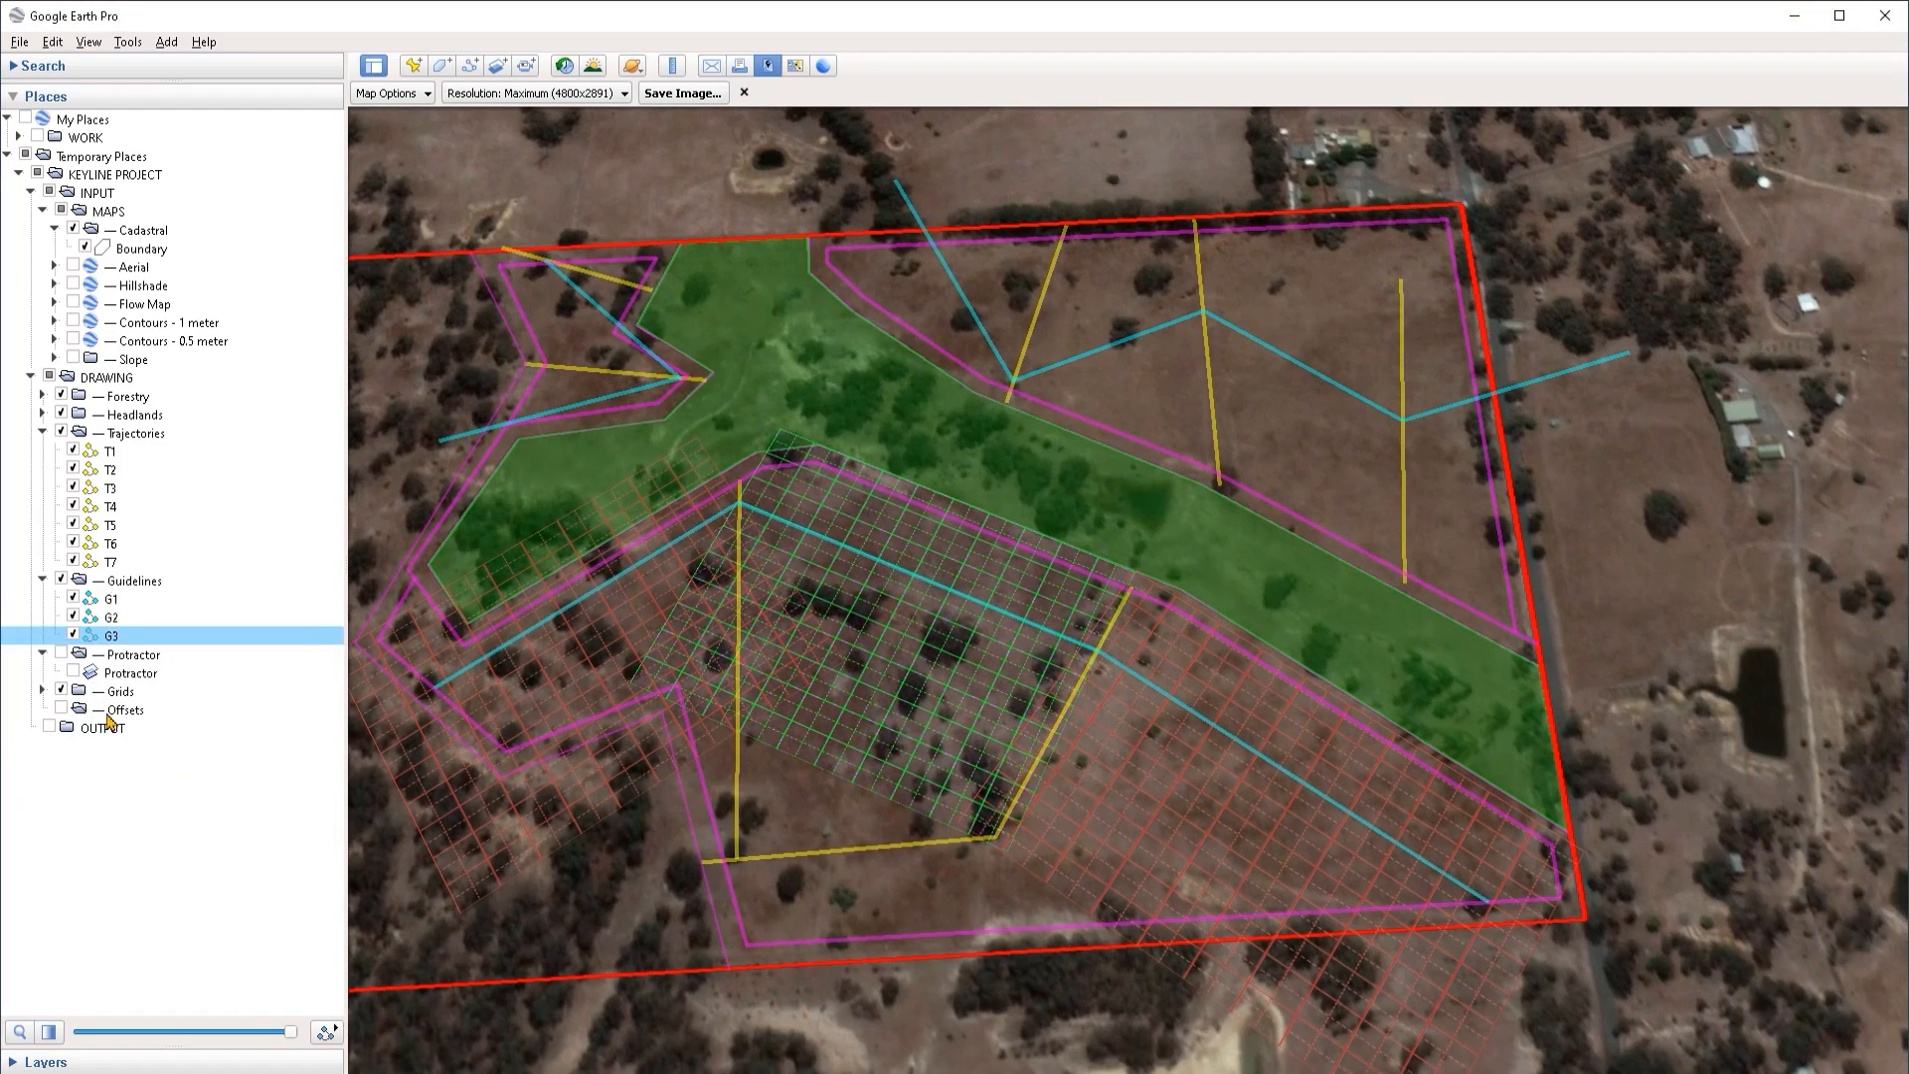
Step: Start a new path in the Offsets folder and move its properties dialog clear of the southern field
click(122, 712)
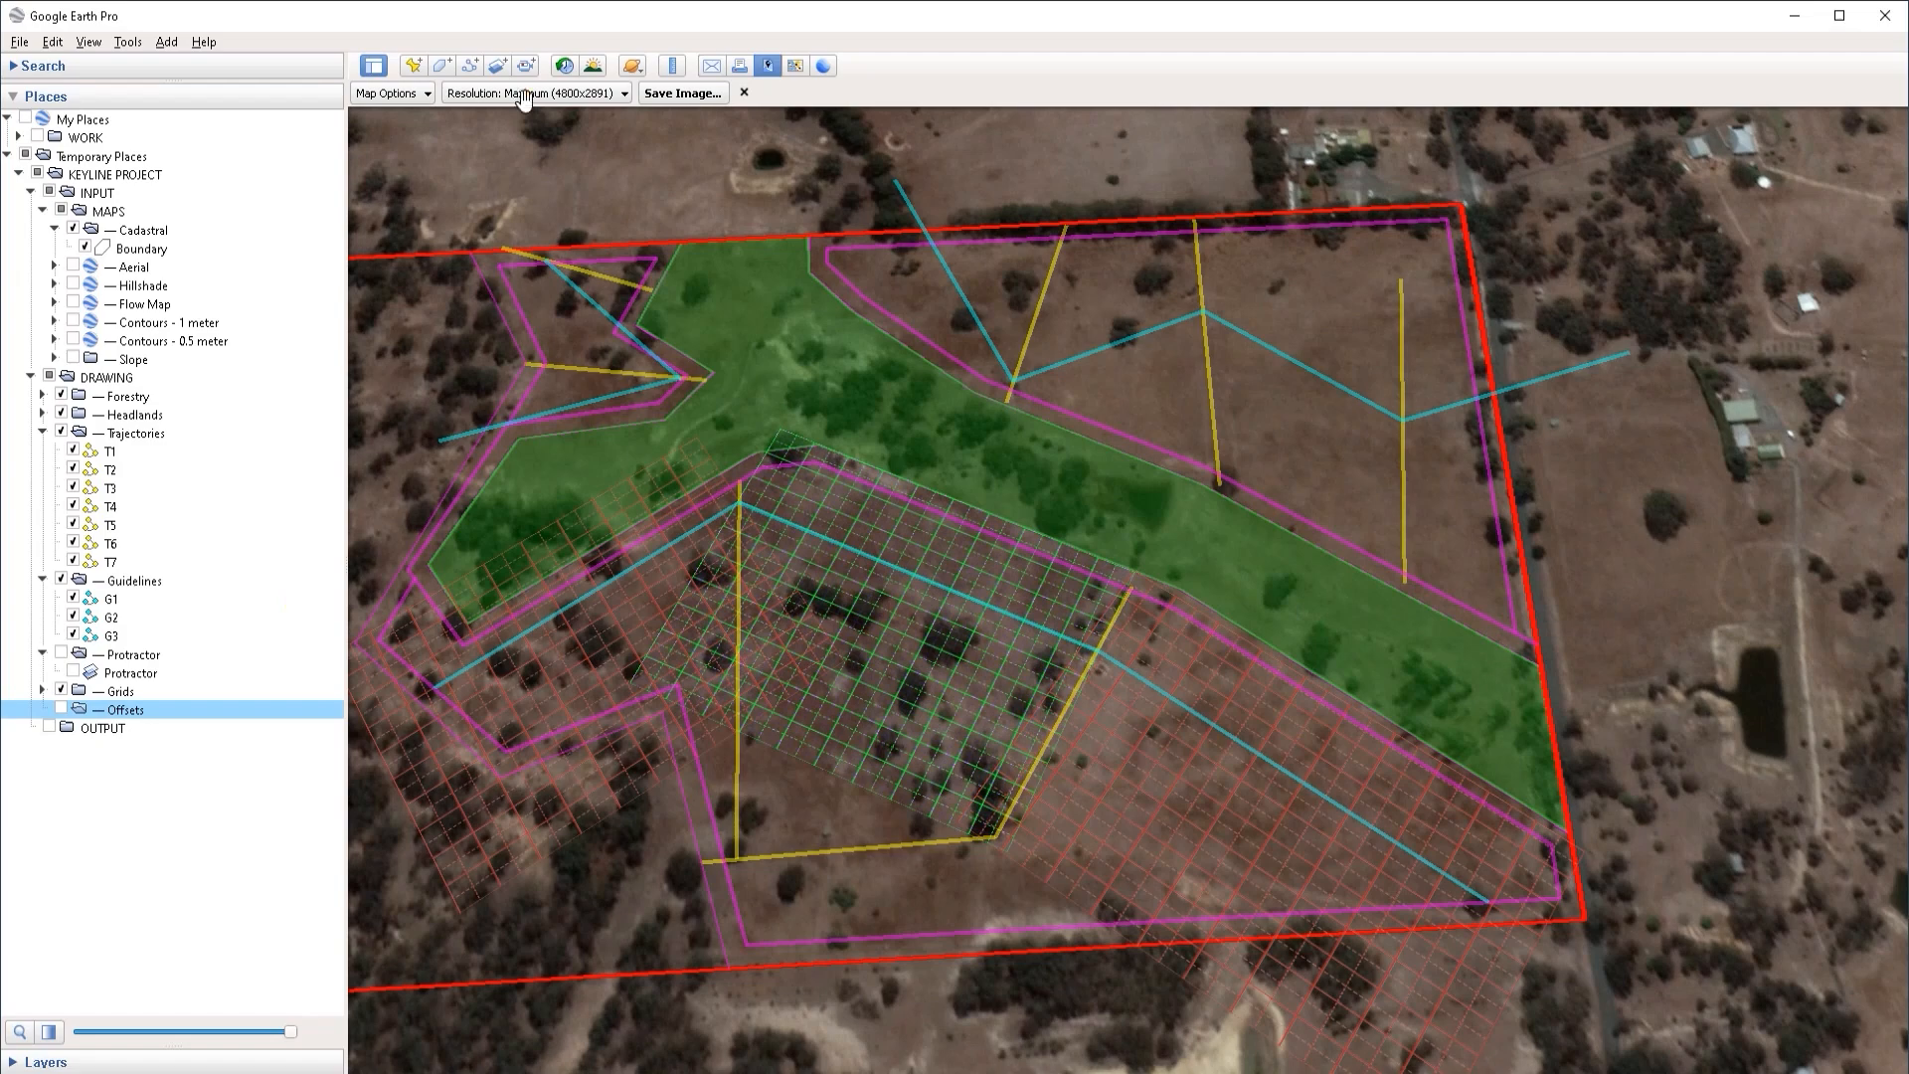
click(471, 67)
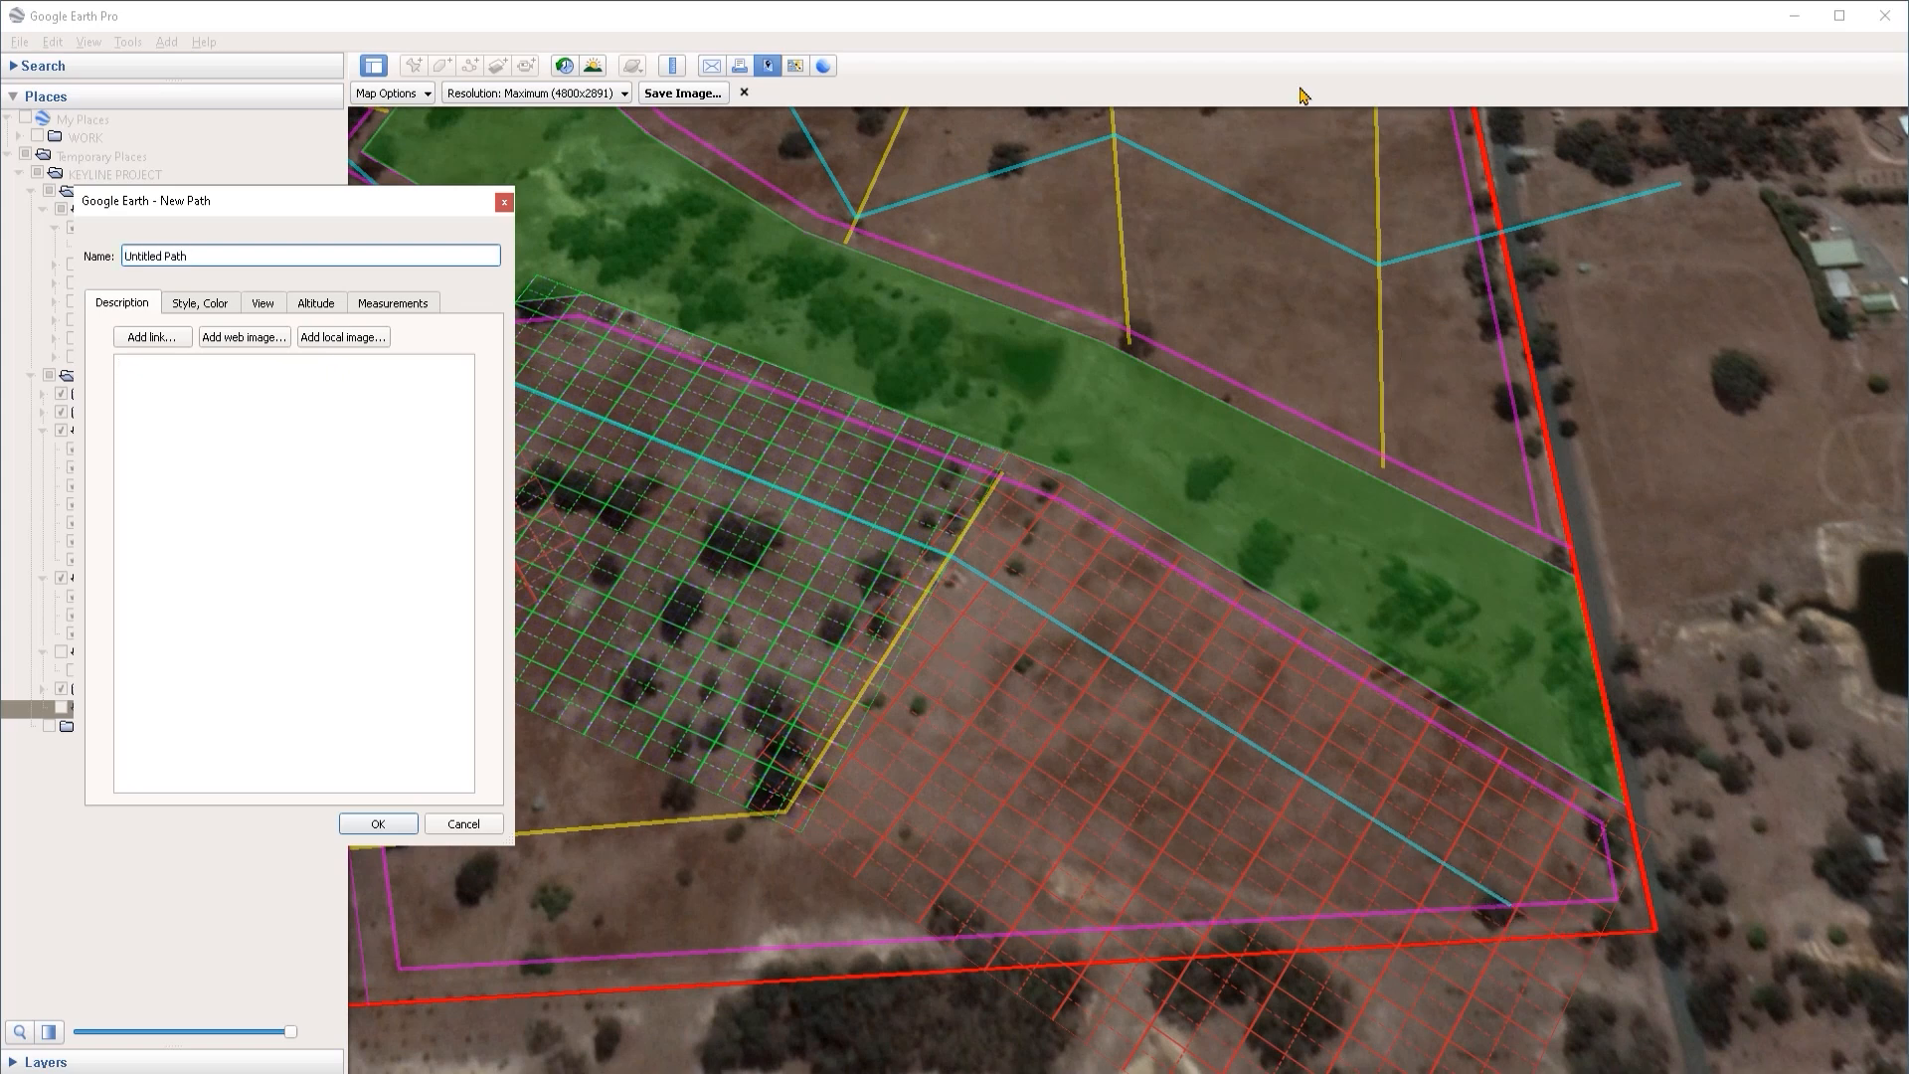
click(1310, 47)
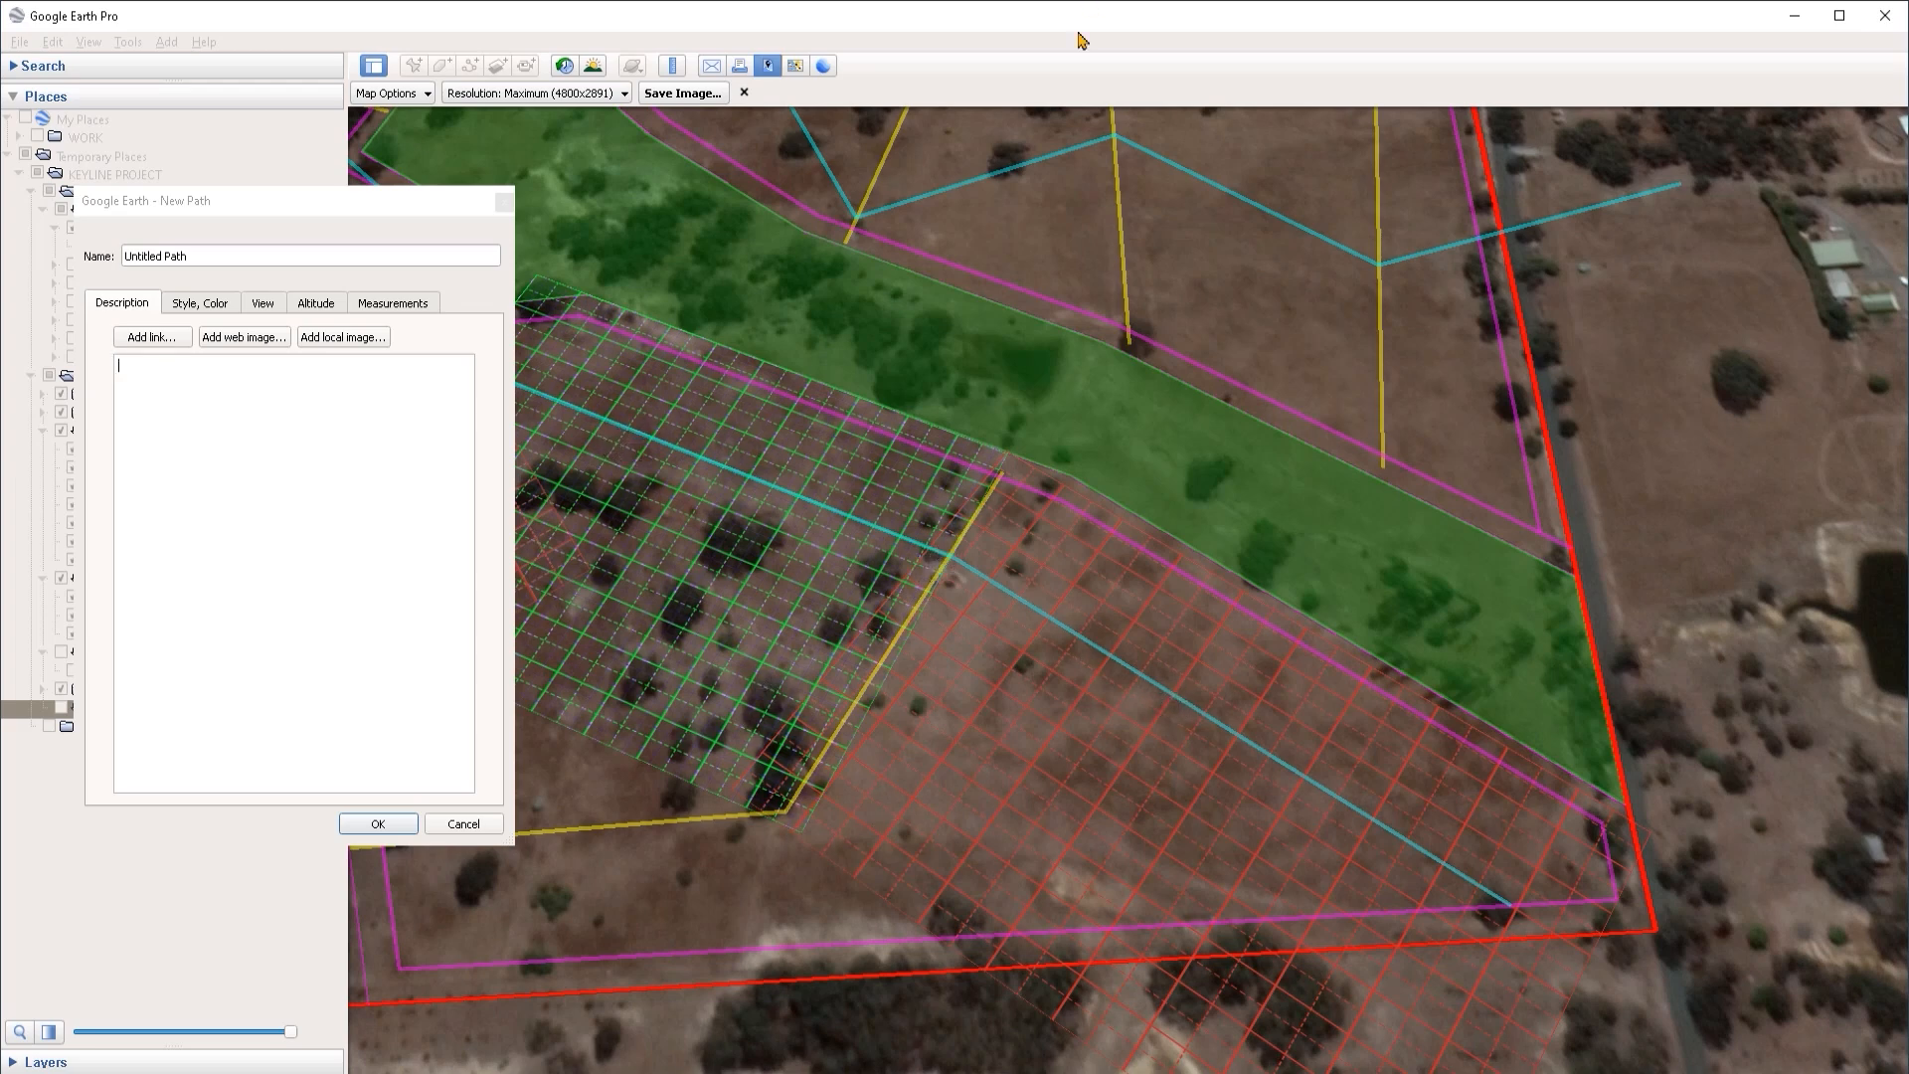
drag(407, 214, 333, 213)
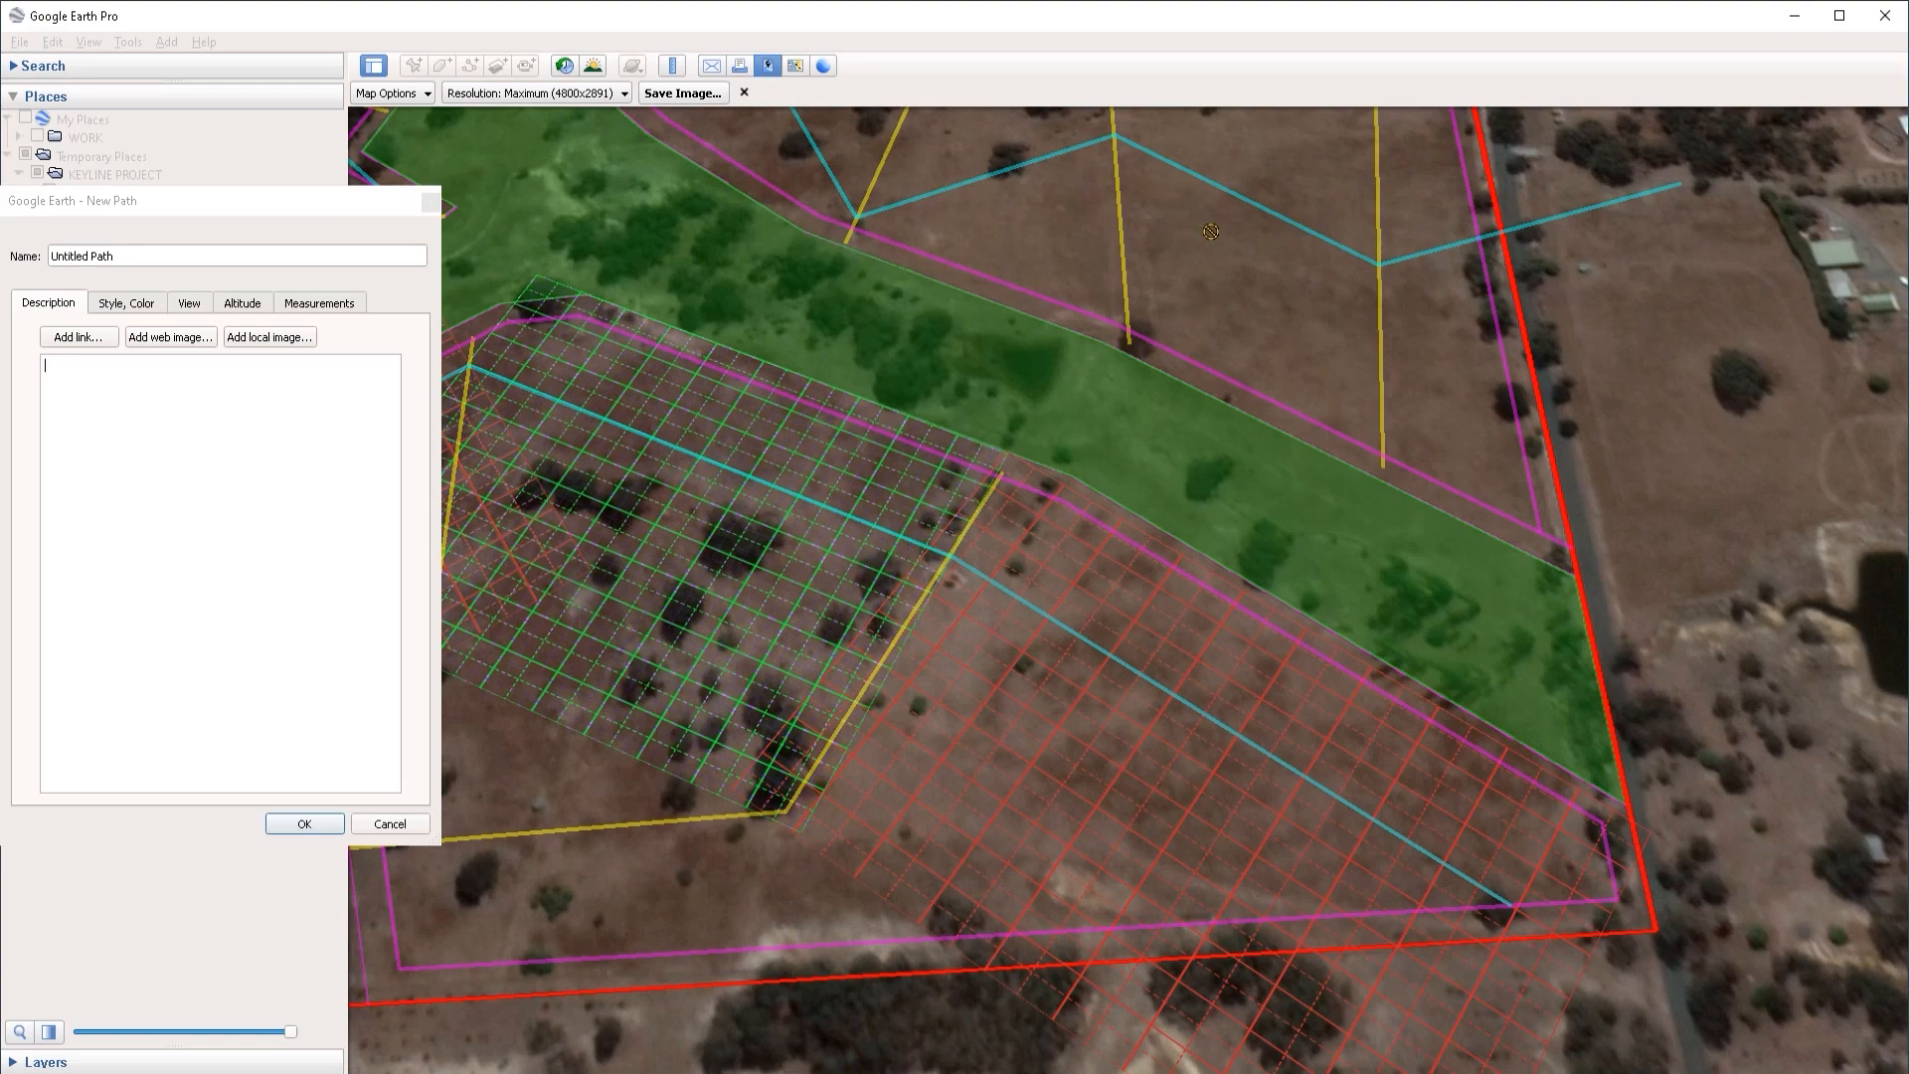
key(Down)
key(Left)
scroll(1160, 562, down, 3)
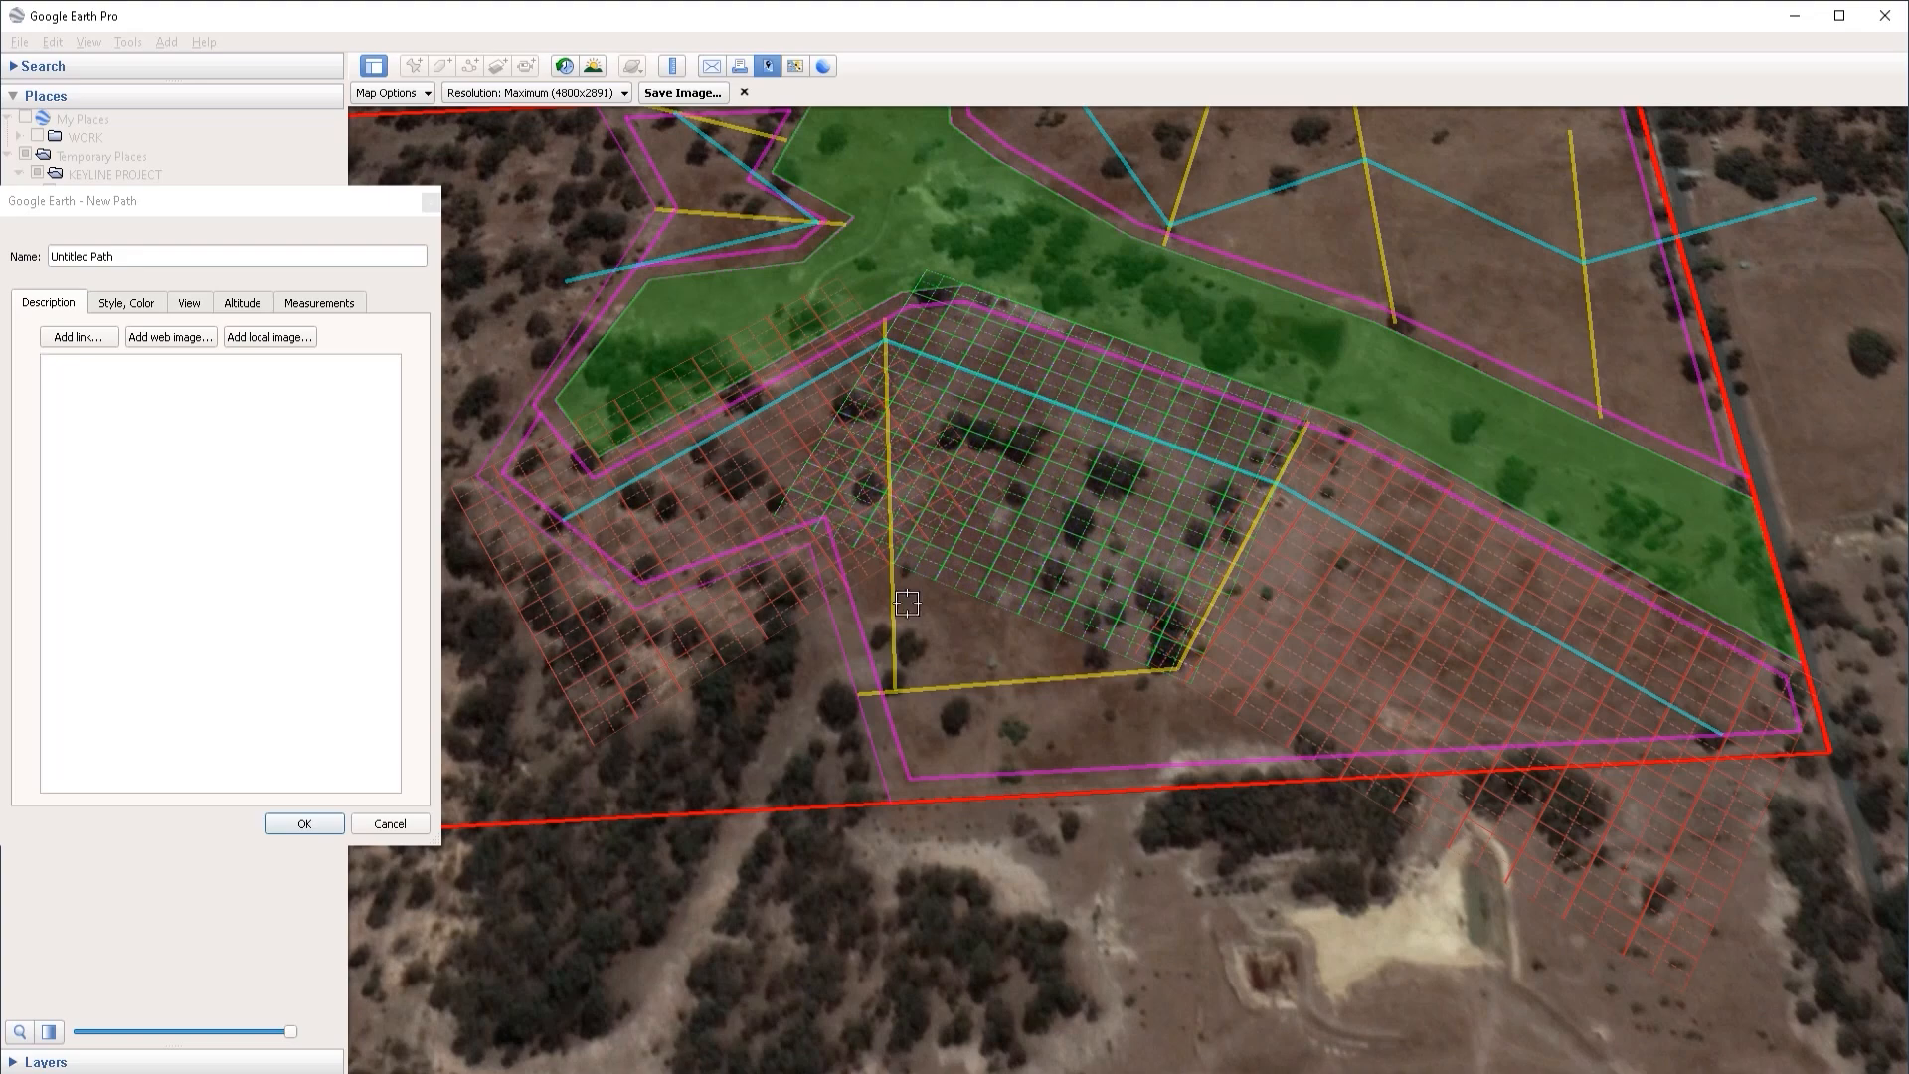
scroll(1797, 633, up, 2)
middle_drag(1796, 633, 1634, 733)
scroll(1594, 772, up, 3)
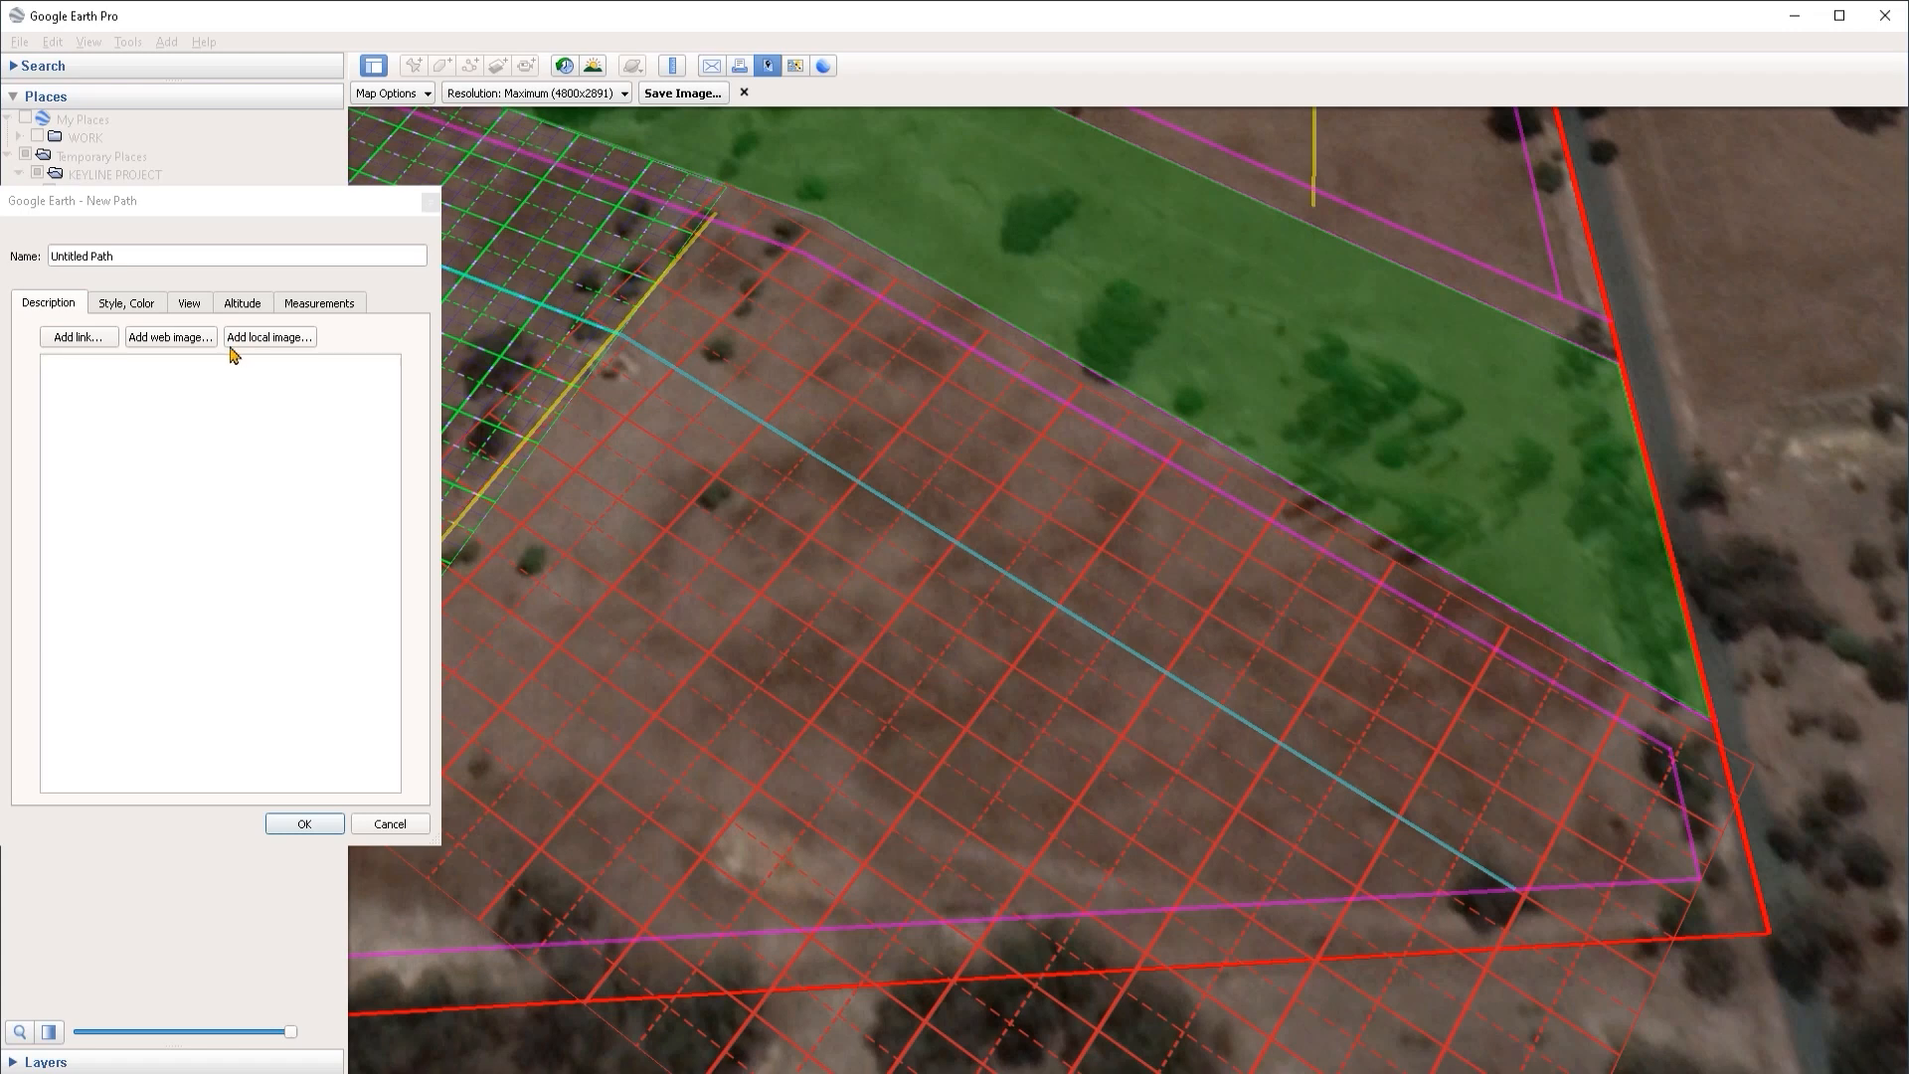
Step: Style the new path with cyan colour #00ffff, a line width of 5.0 and 100% opacity
click(126, 302)
click(103, 373)
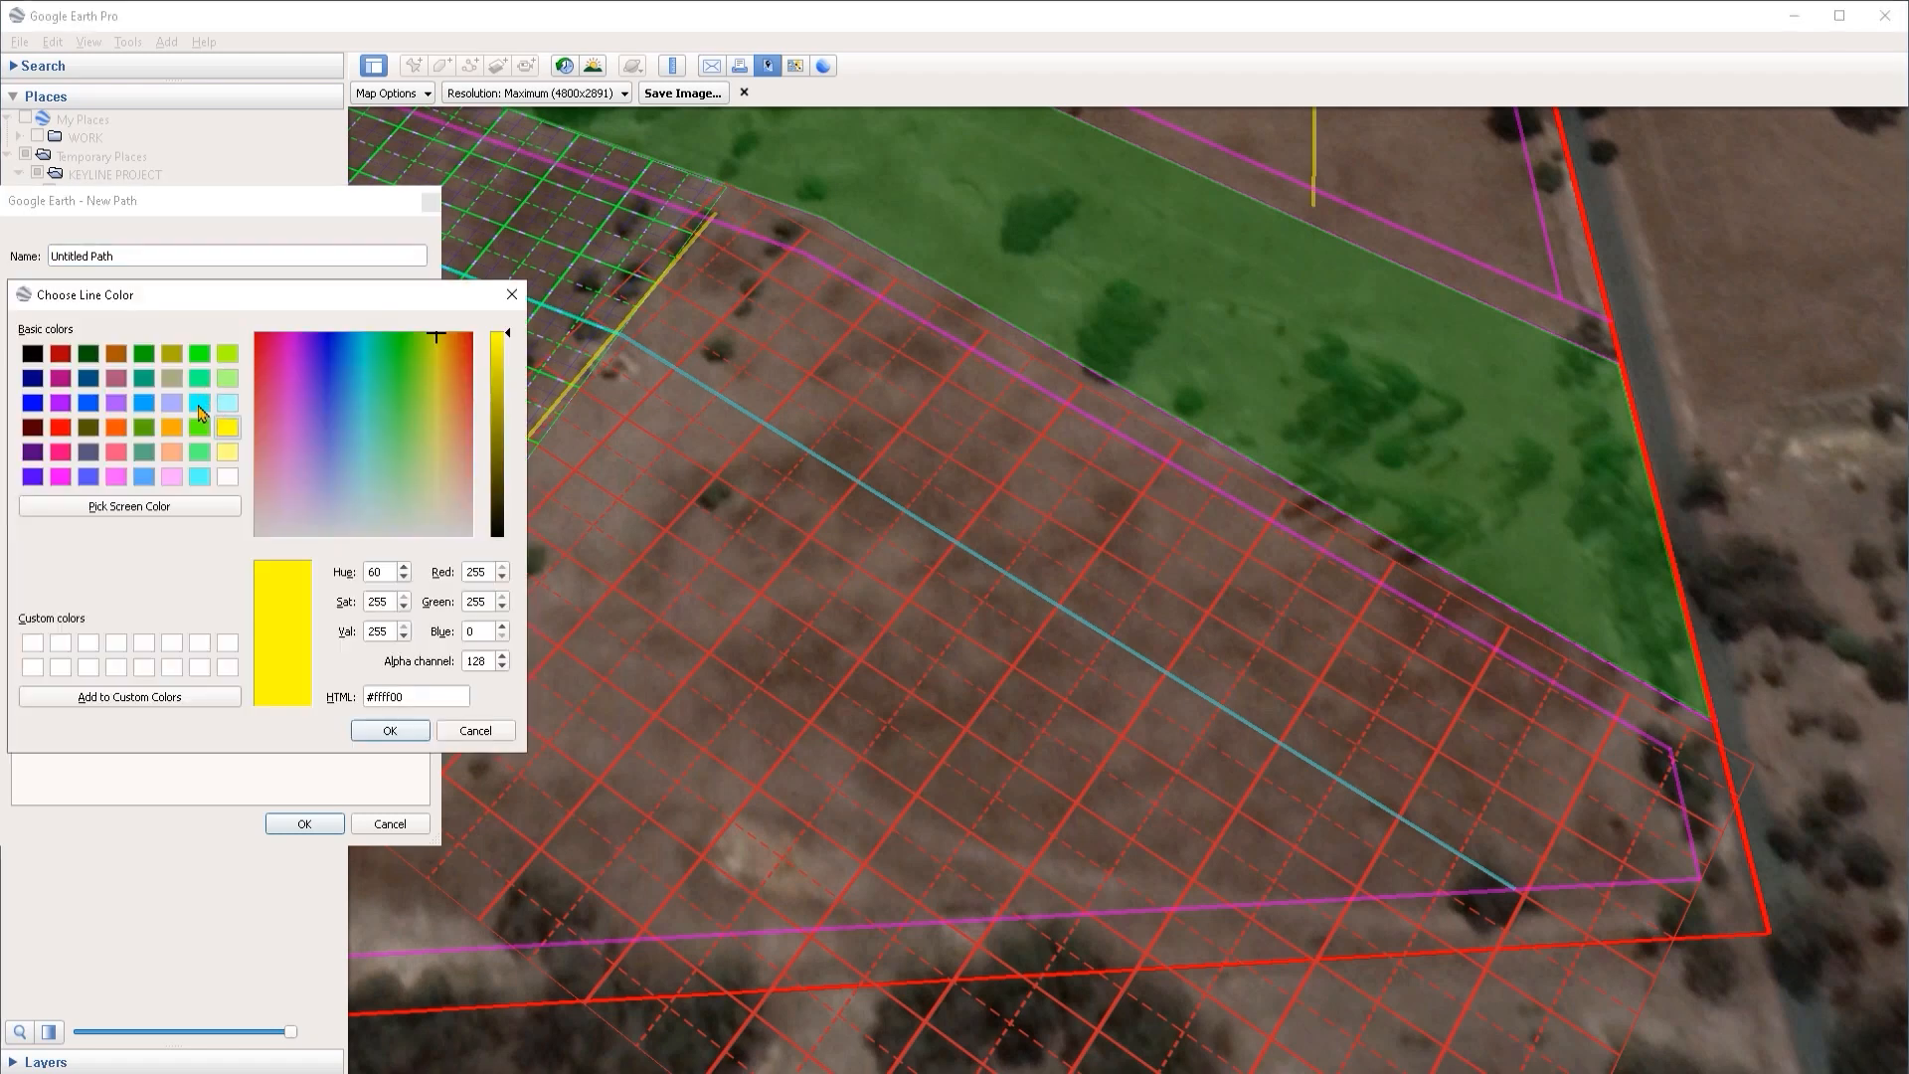
click(200, 402)
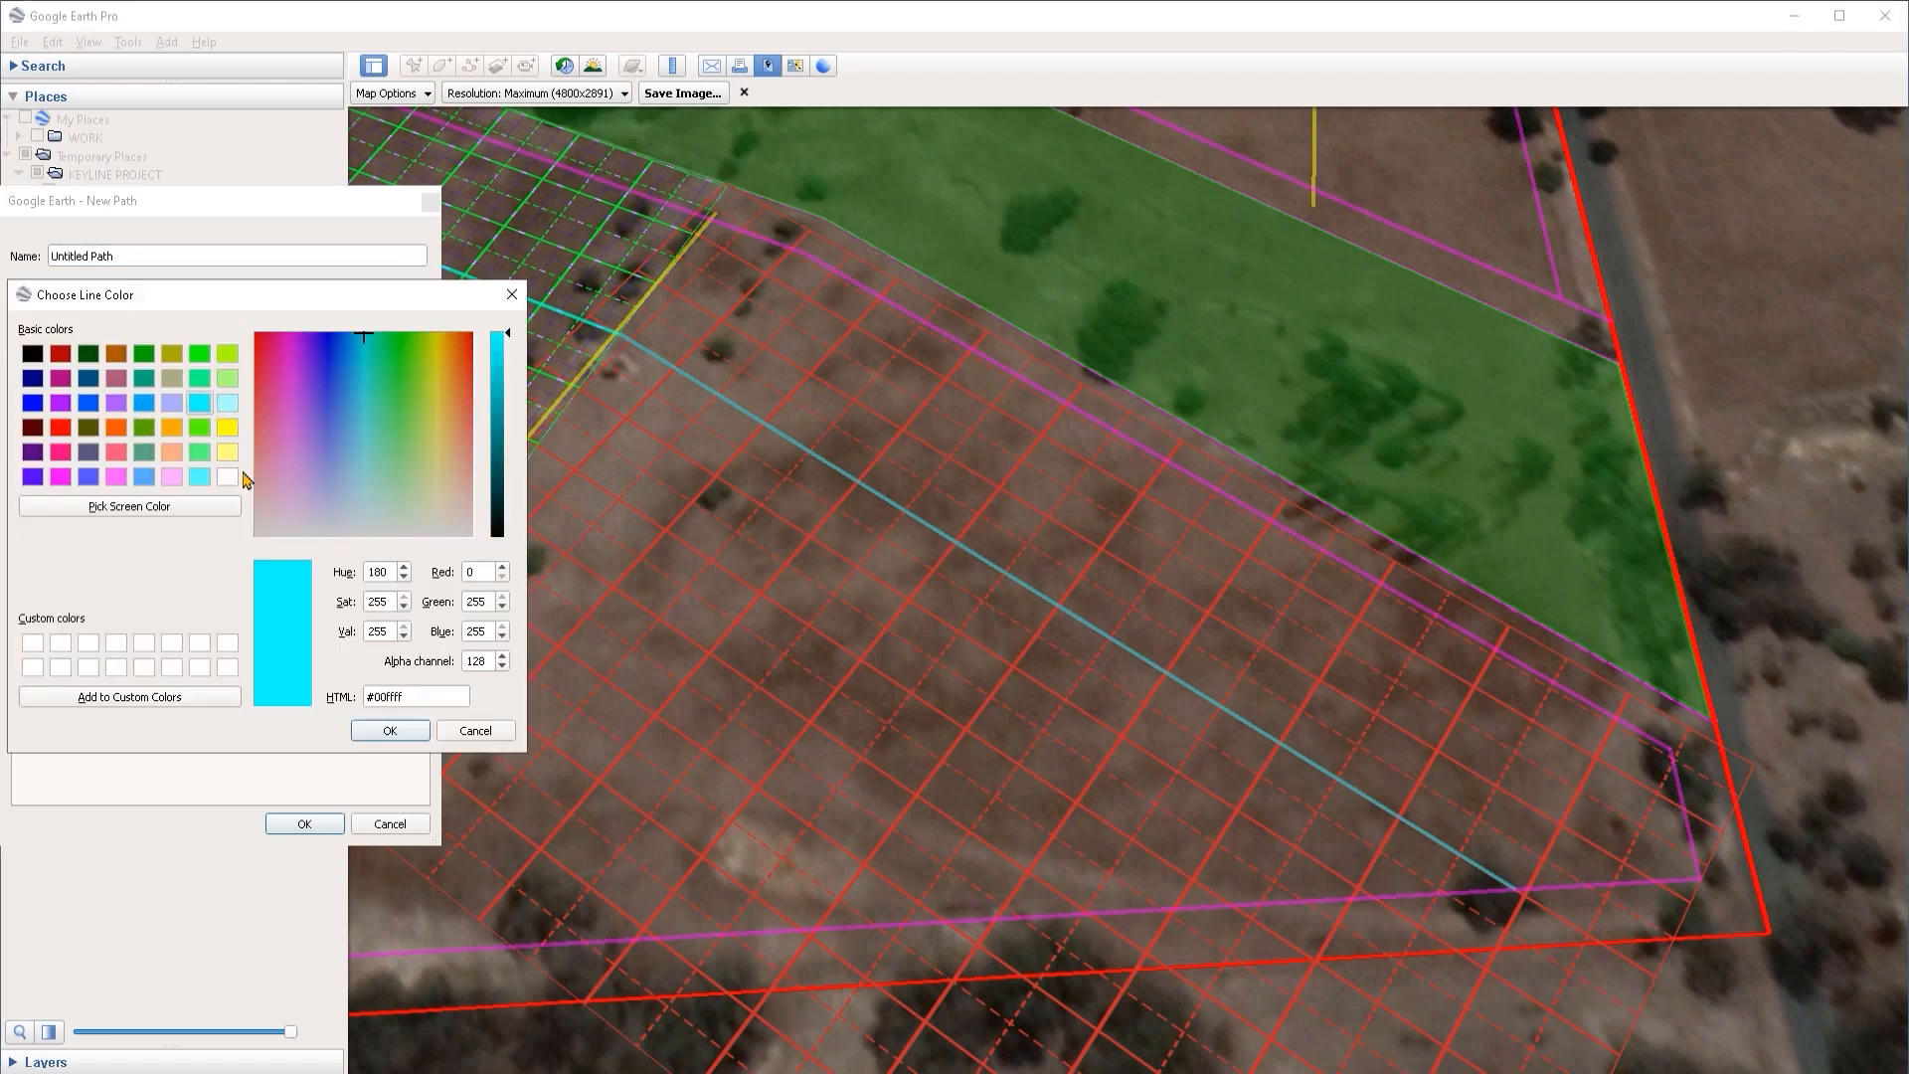
click(389, 731)
click(185, 375)
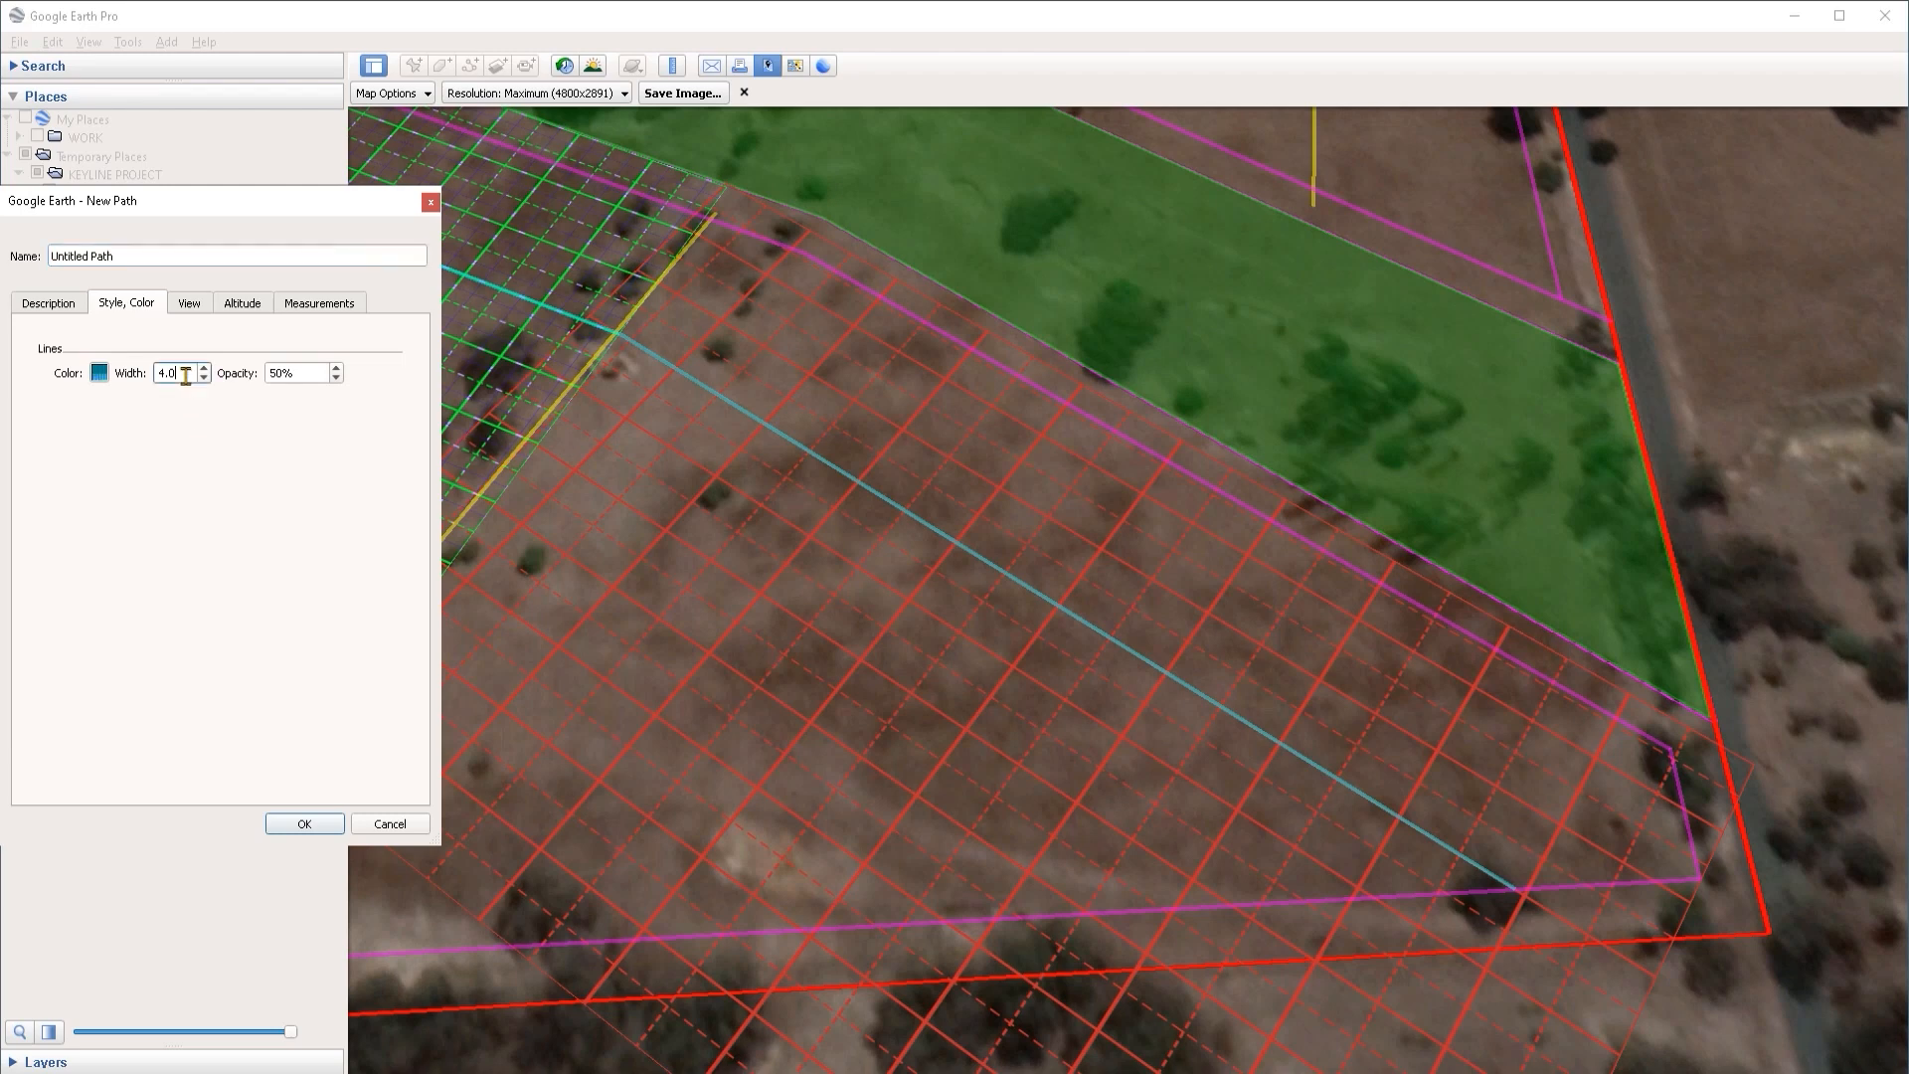
text(5)
key(Tab)
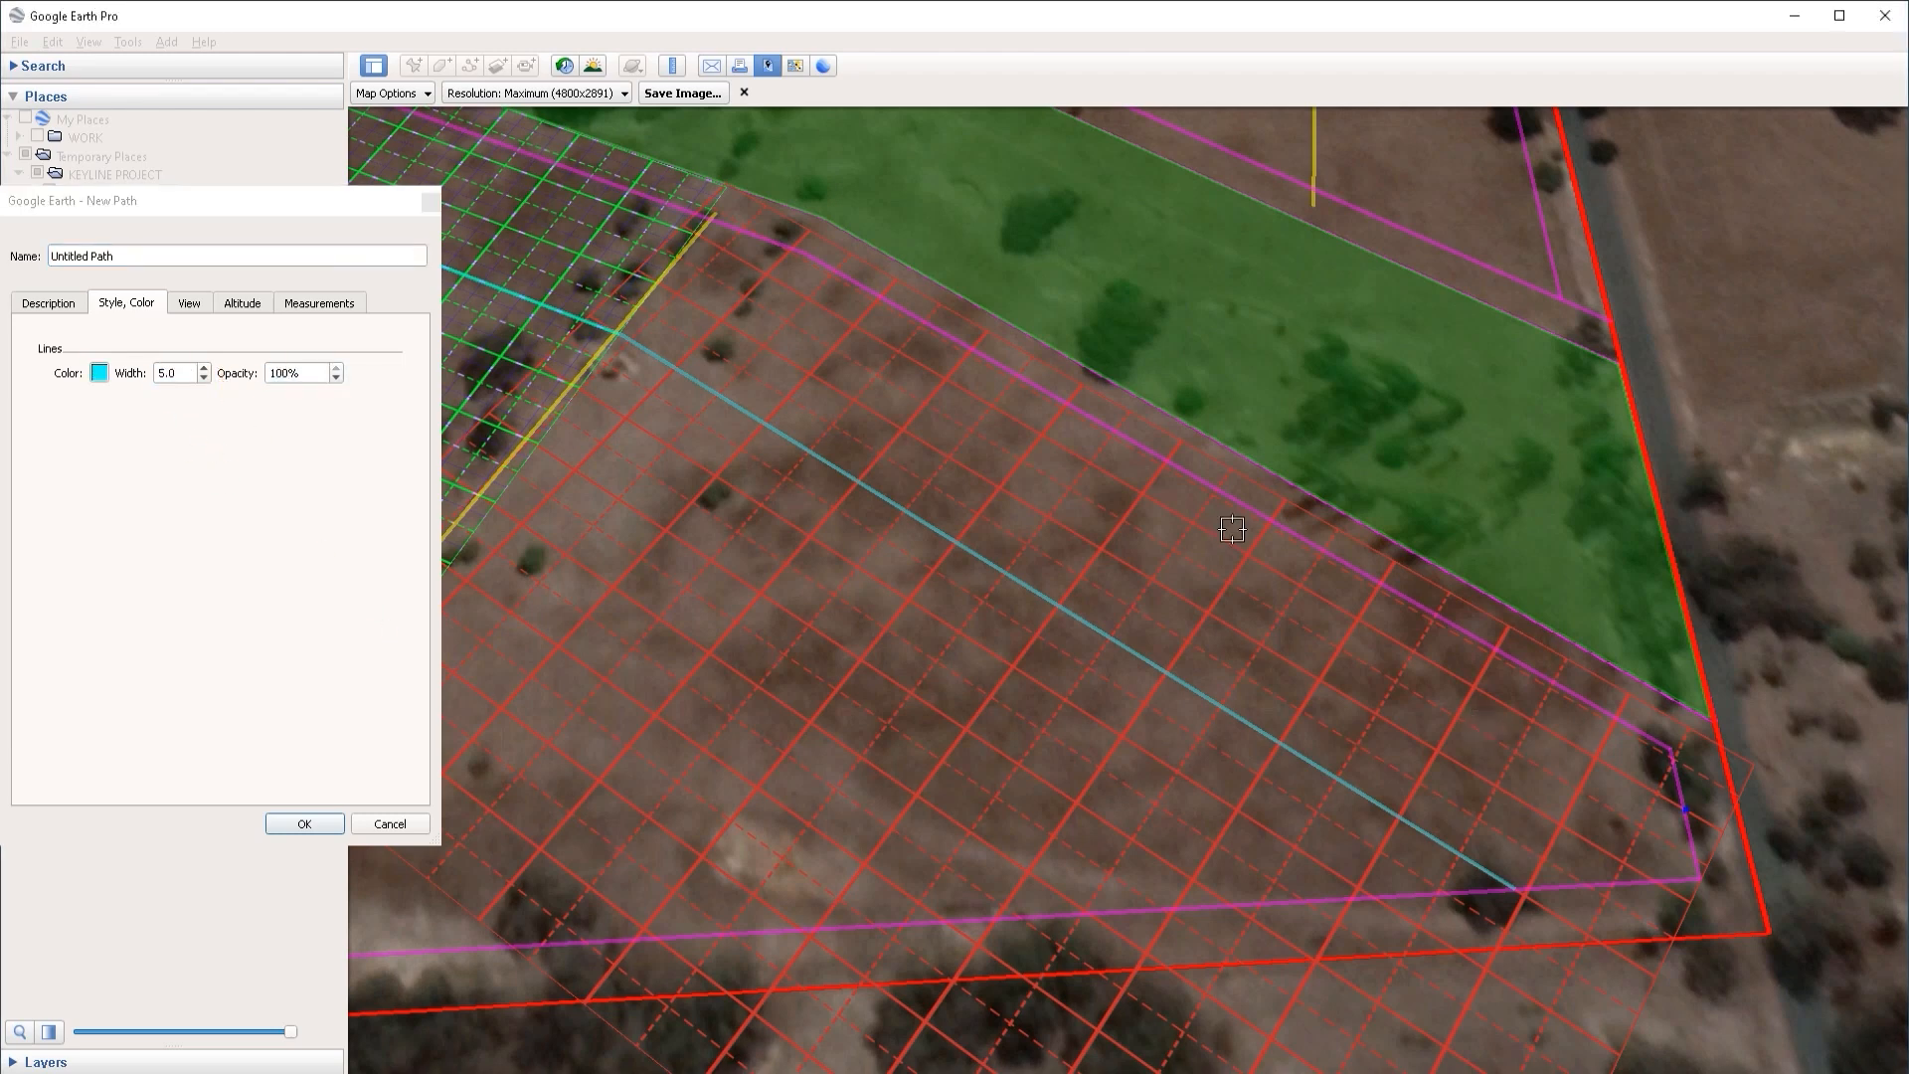
Step: Trace the first offset path parallel to the guideline, inside the northern headland, from the eastern headland across the yellow trajectory to the northwest bend, and save it
click(697, 232)
key(Left)
key(Up)
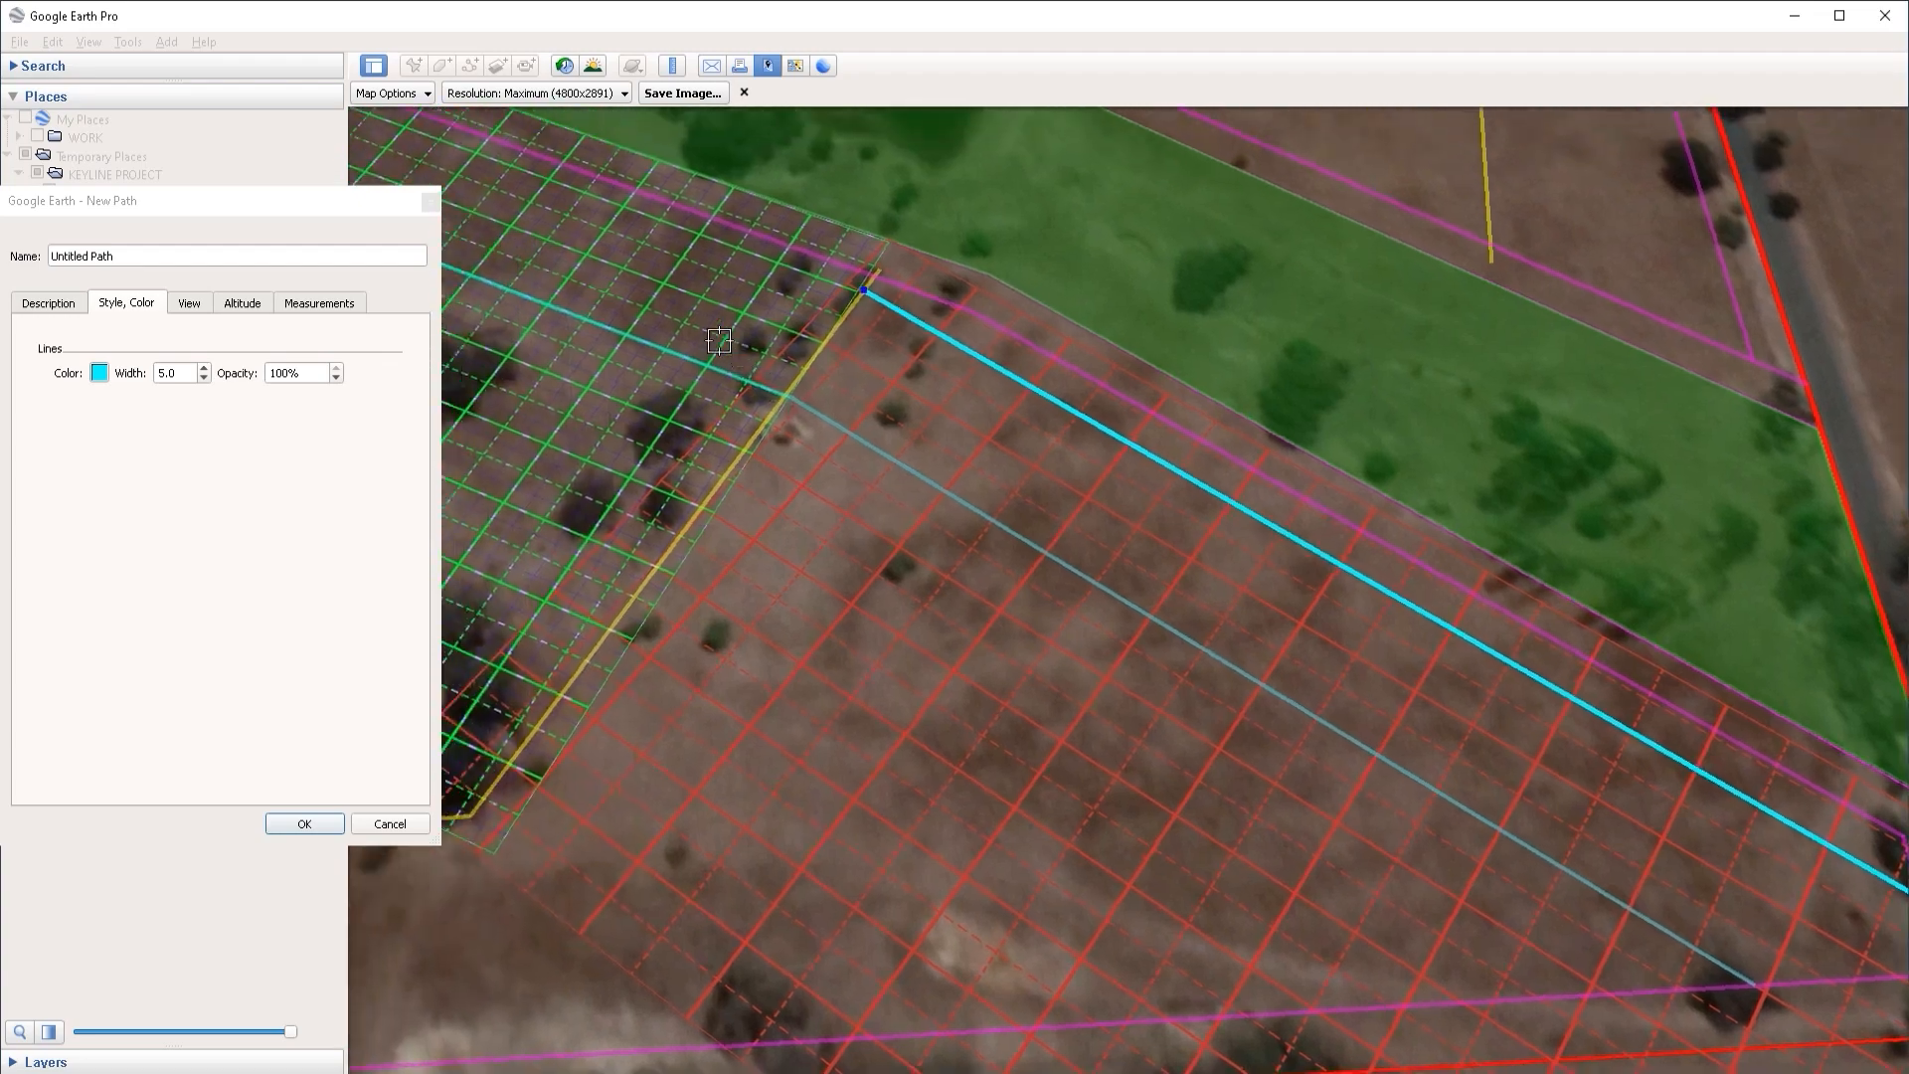
key(Left)
key(Up)
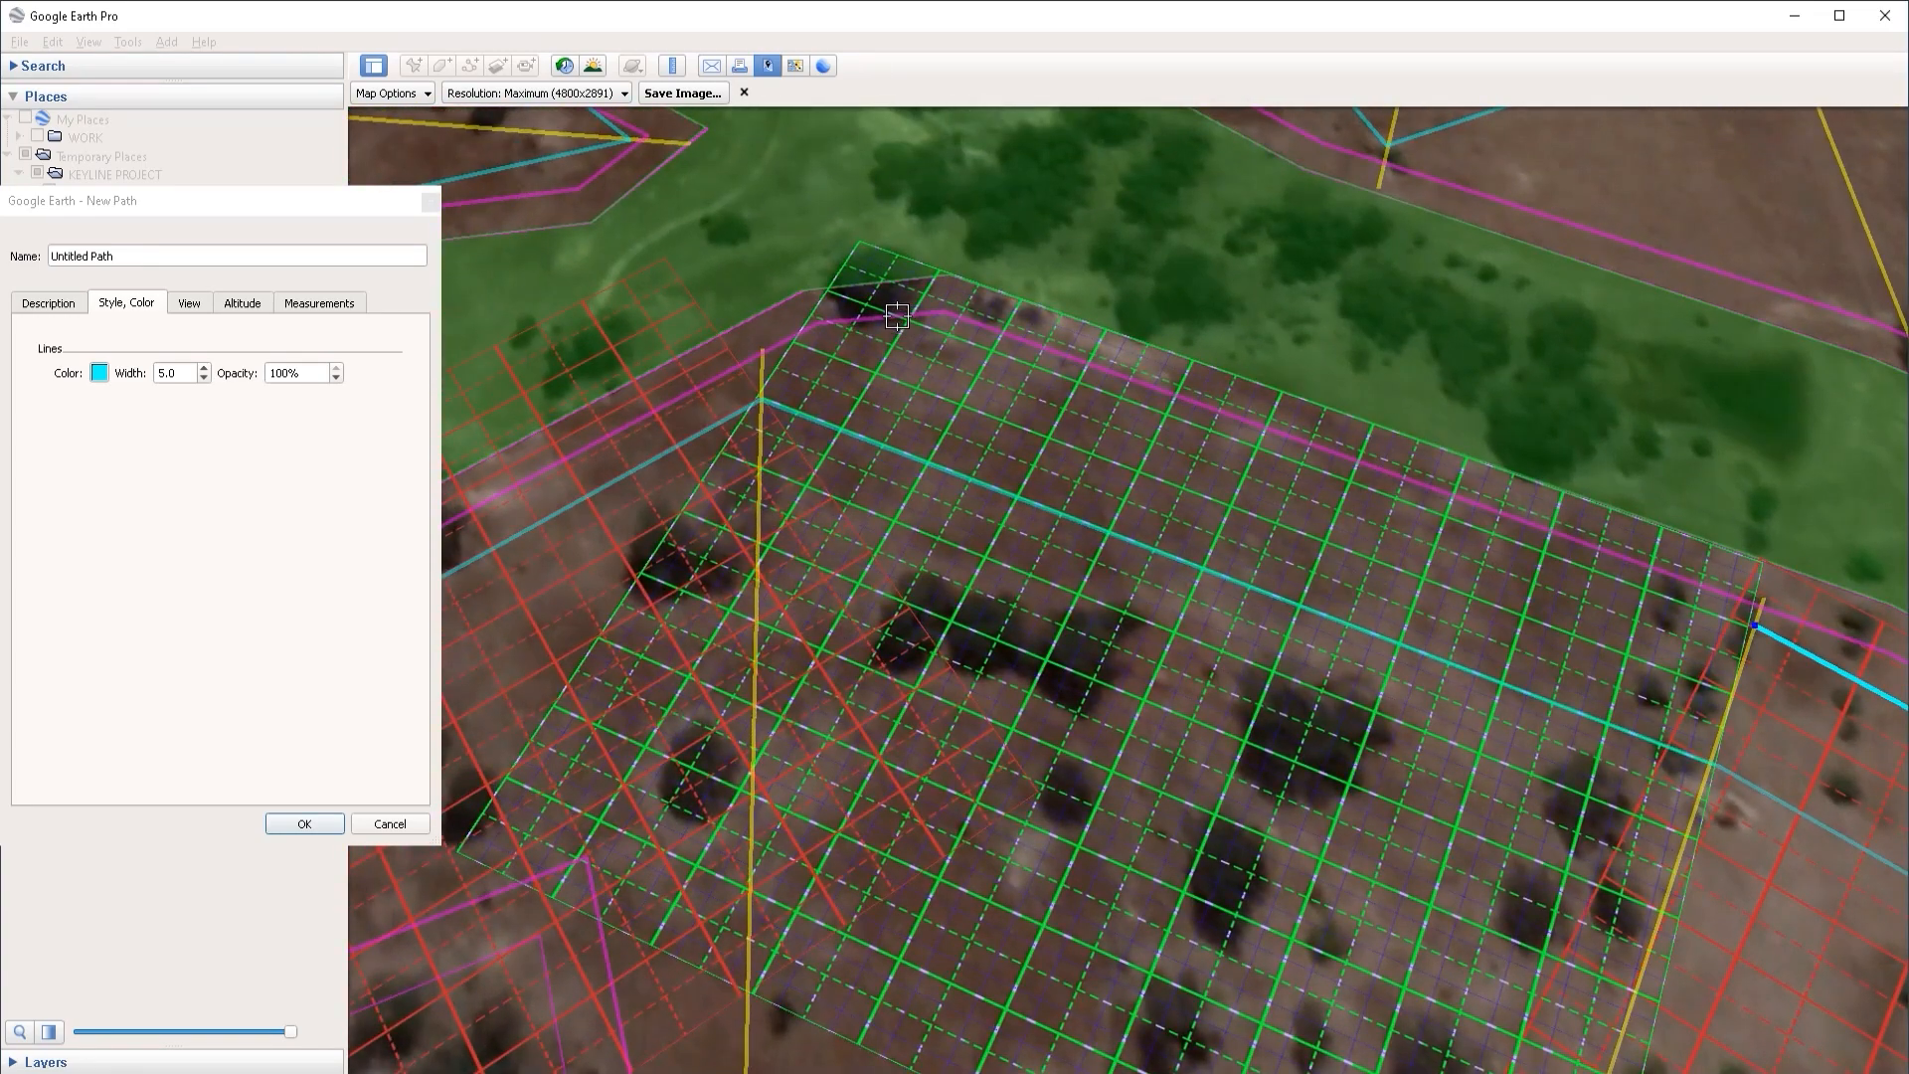
click(897, 316)
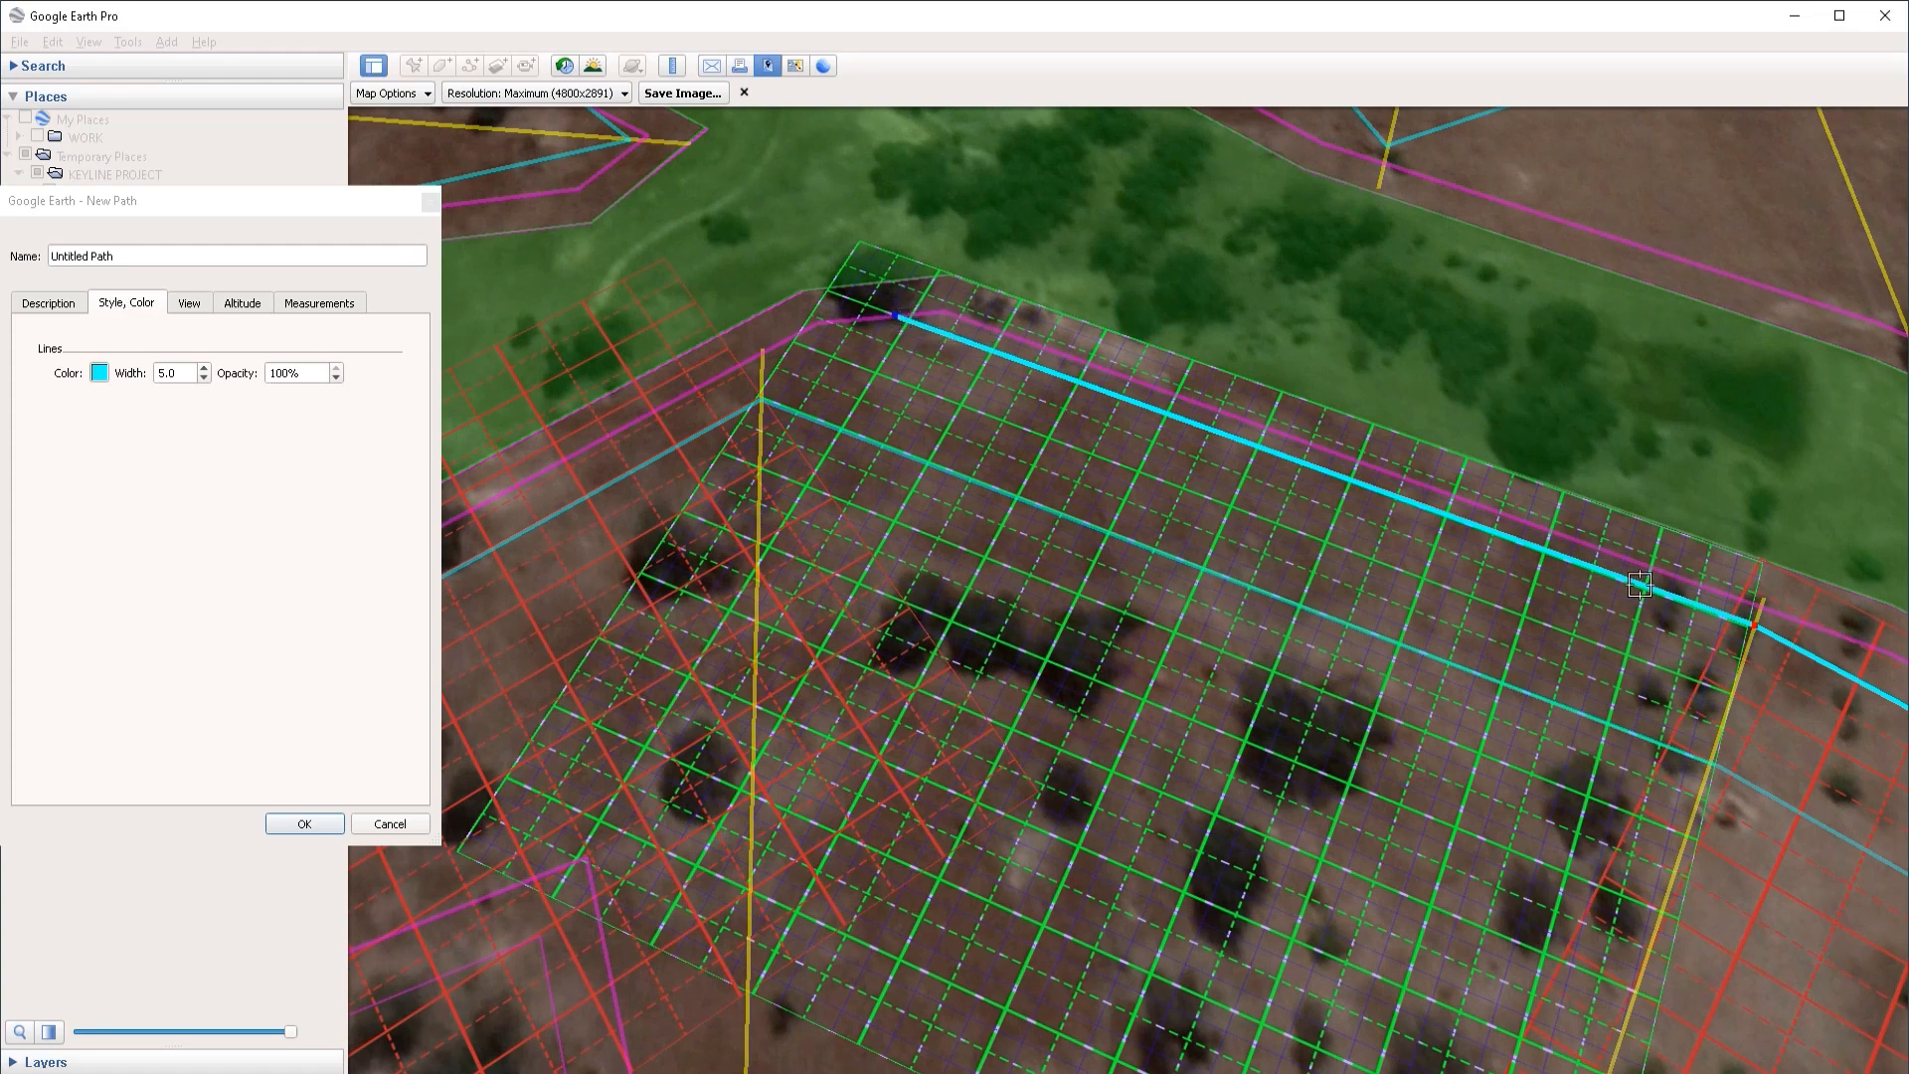
click(305, 823)
Step: Start the second offset path between the first offset and the guideline, from the eastern headland to the yellow trajectory
drag(793, 486, 1090, 481)
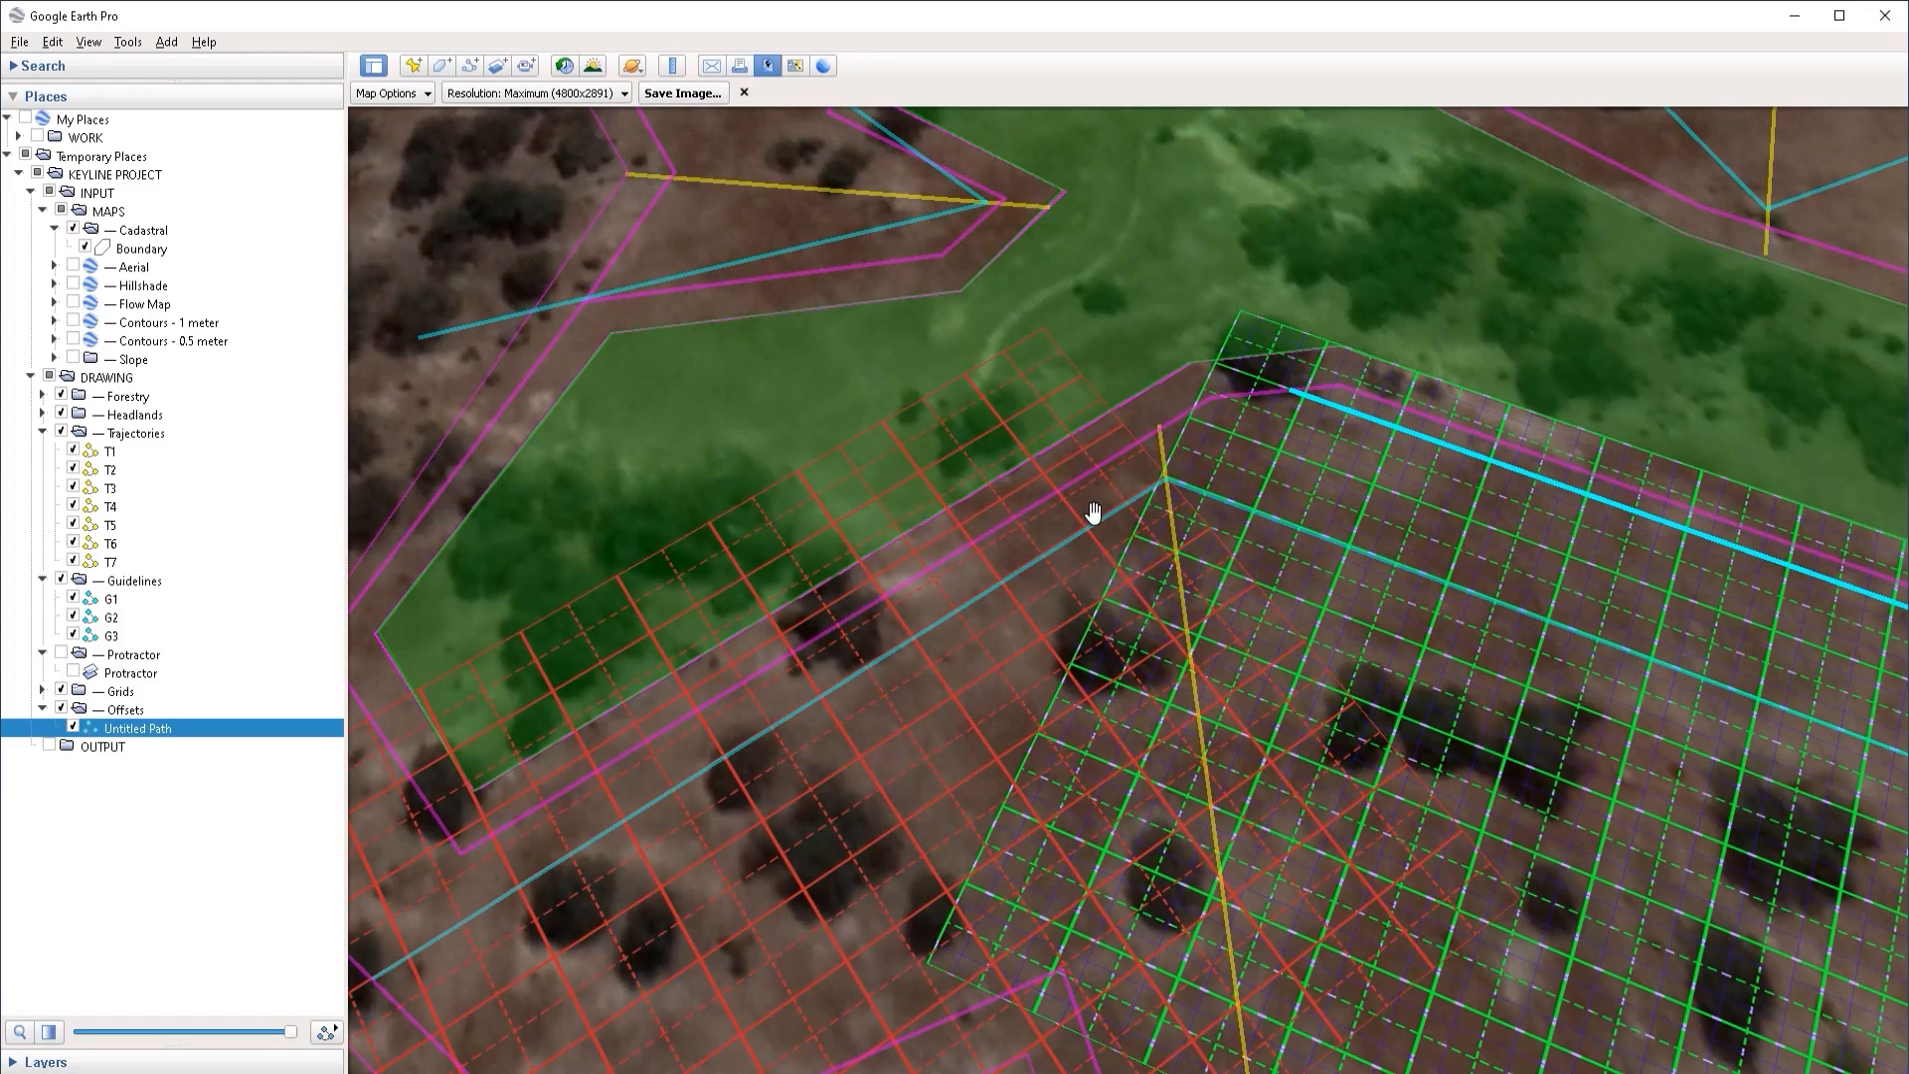
key(ctrl+shift+t)
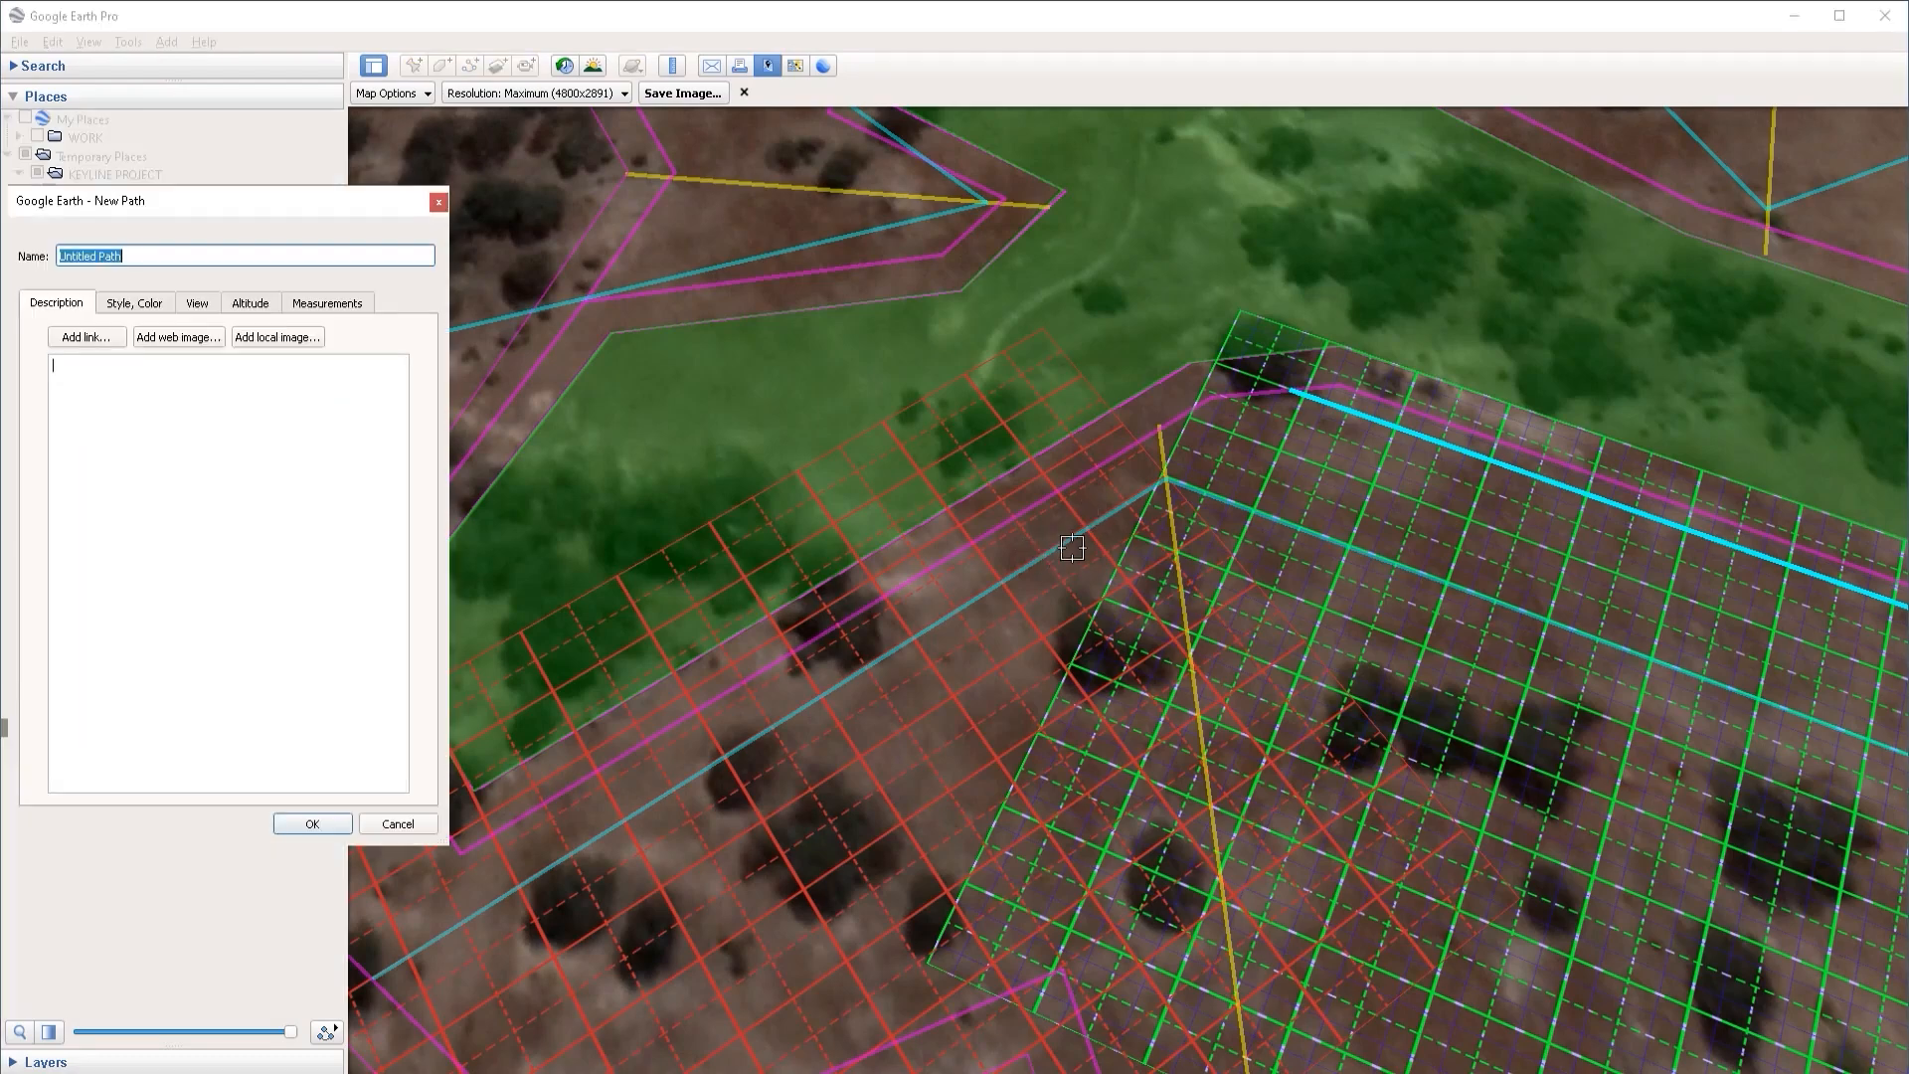
click(817, 482)
key(Right)
key(Down)
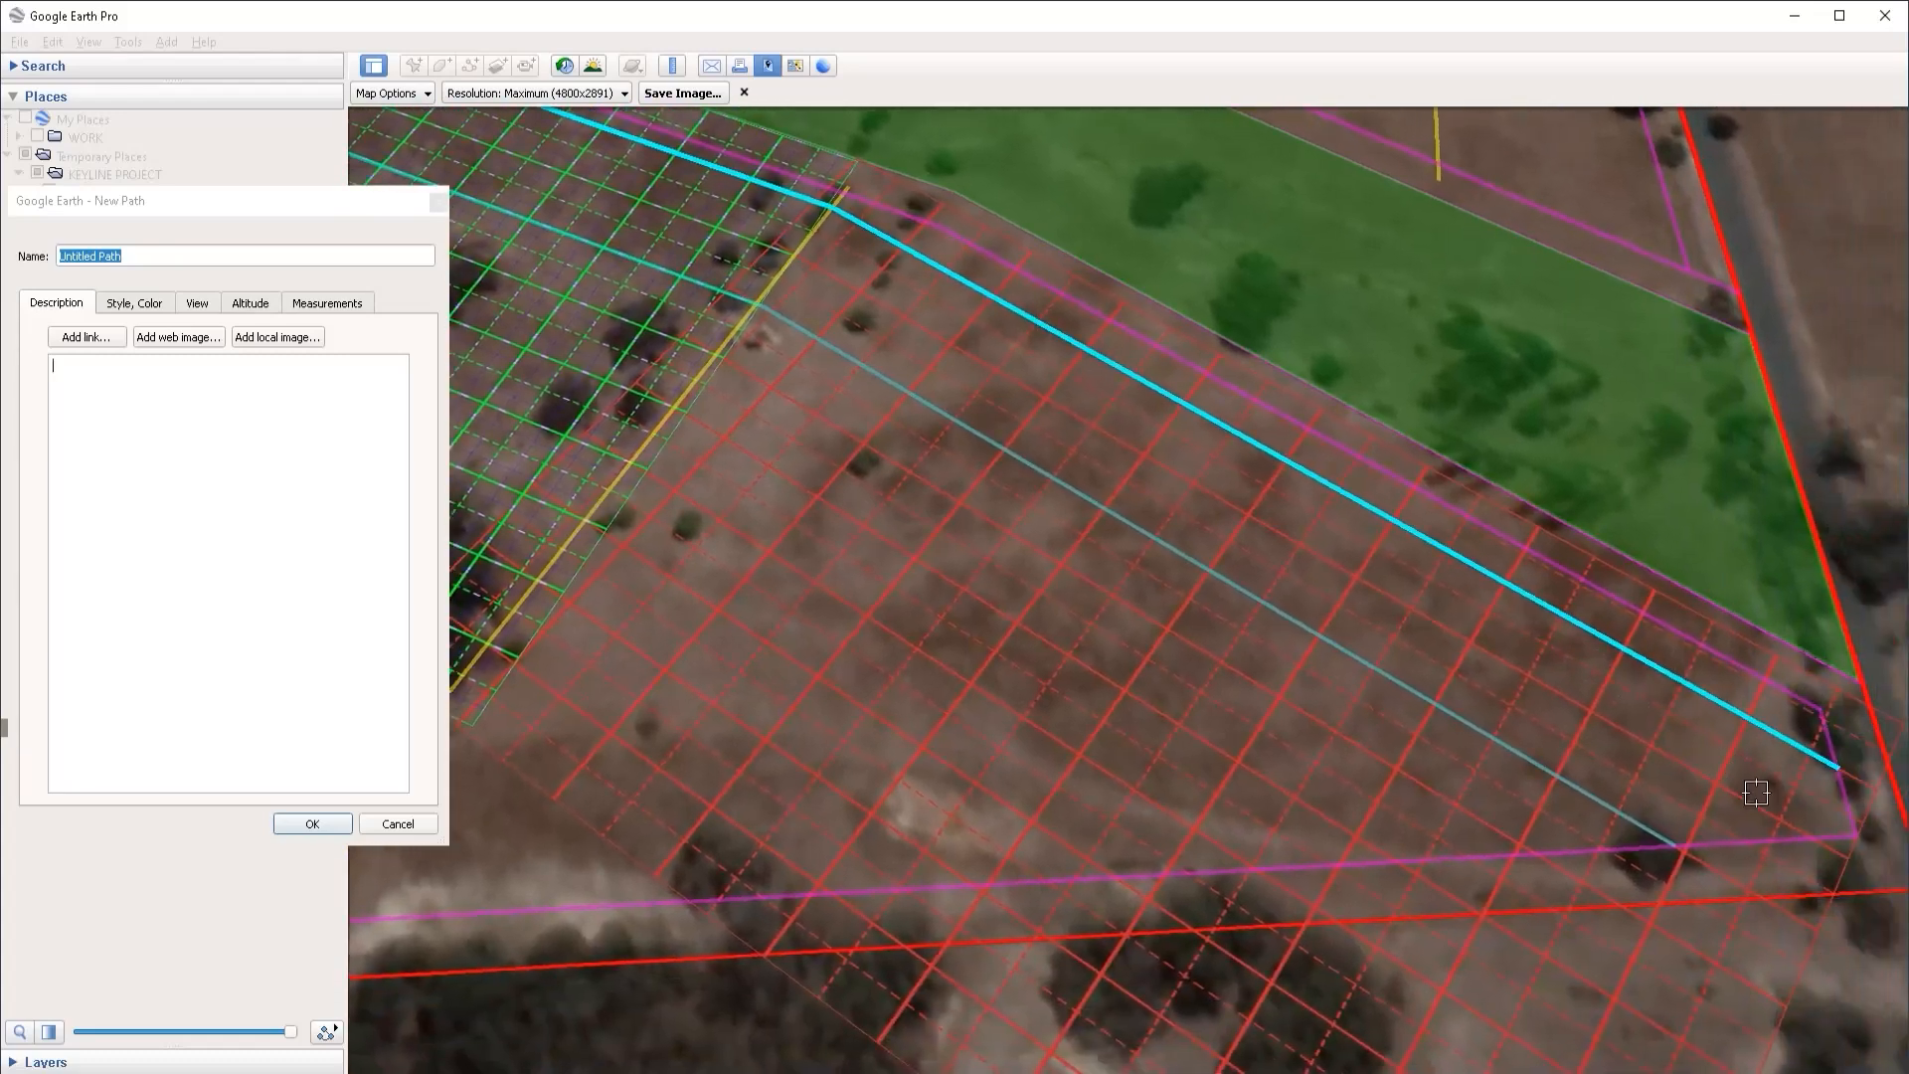
key(Left)
key(Up)
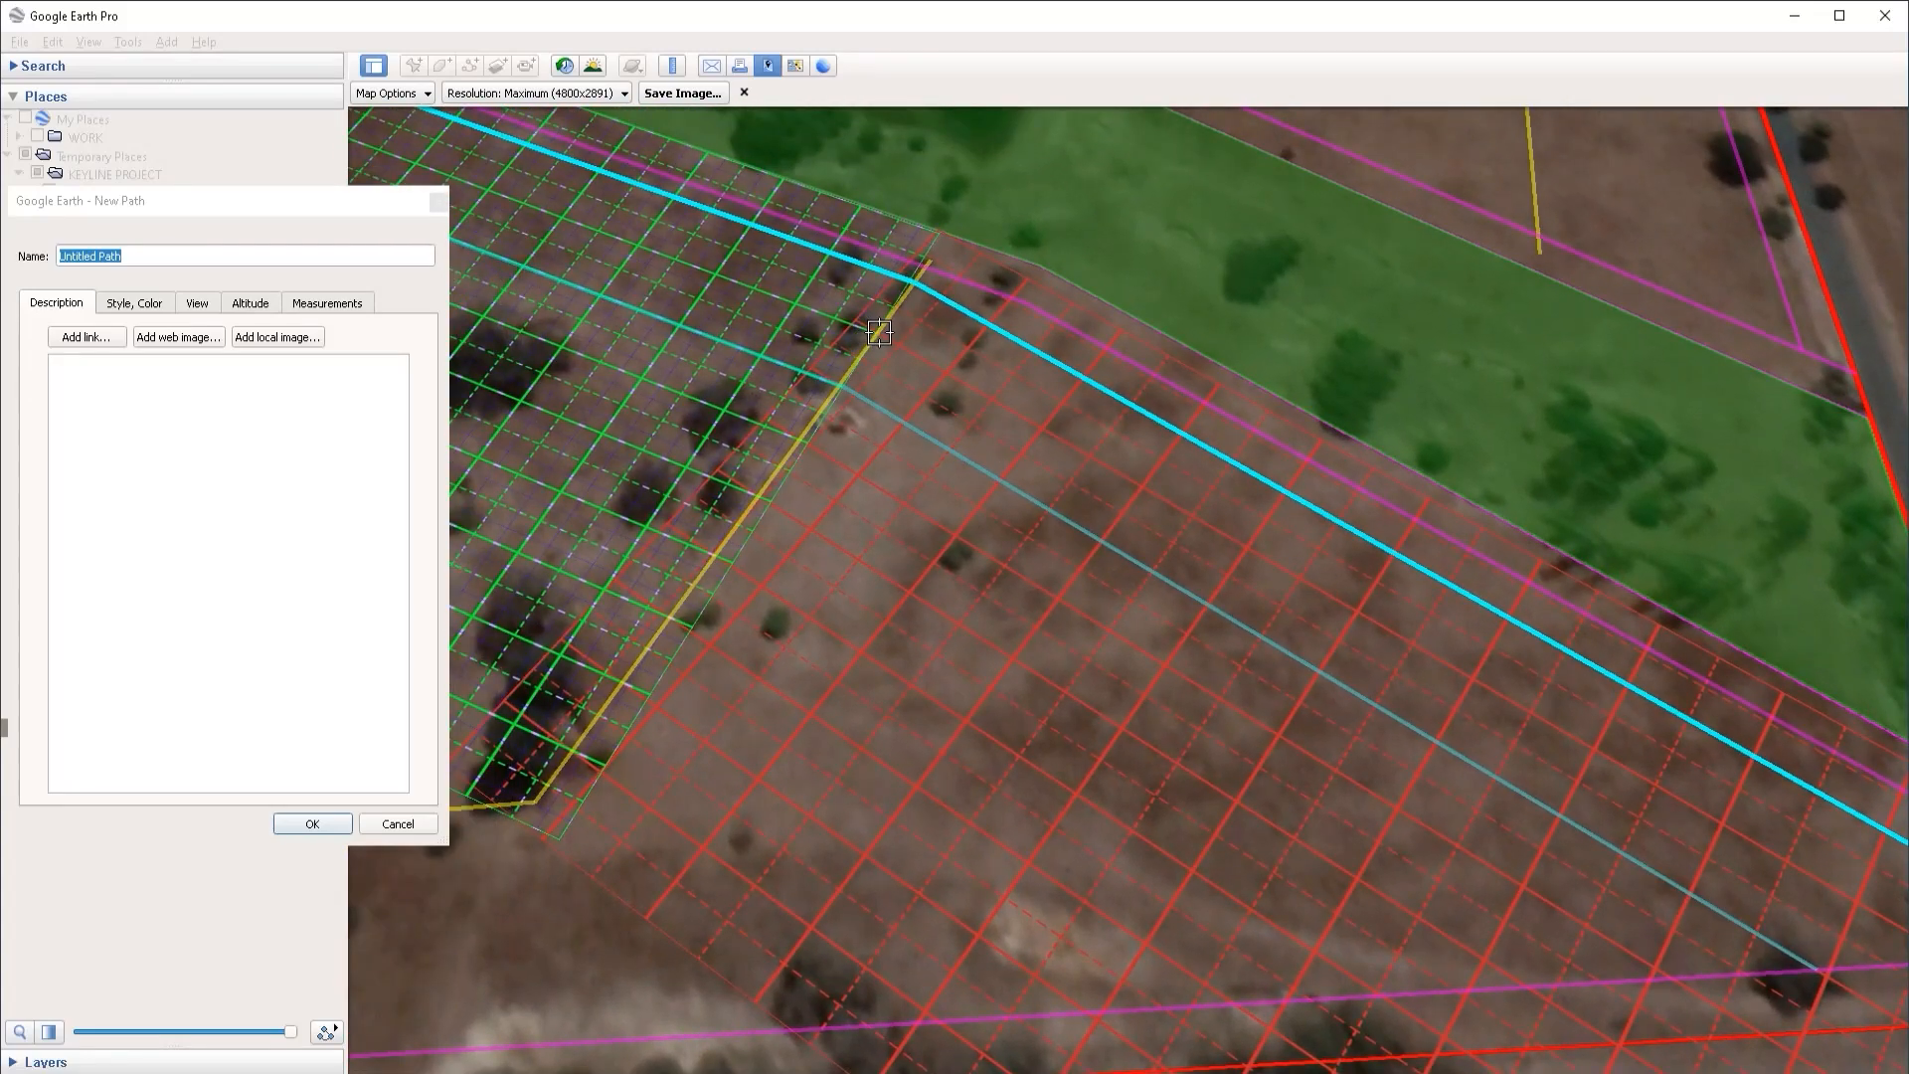
click(879, 332)
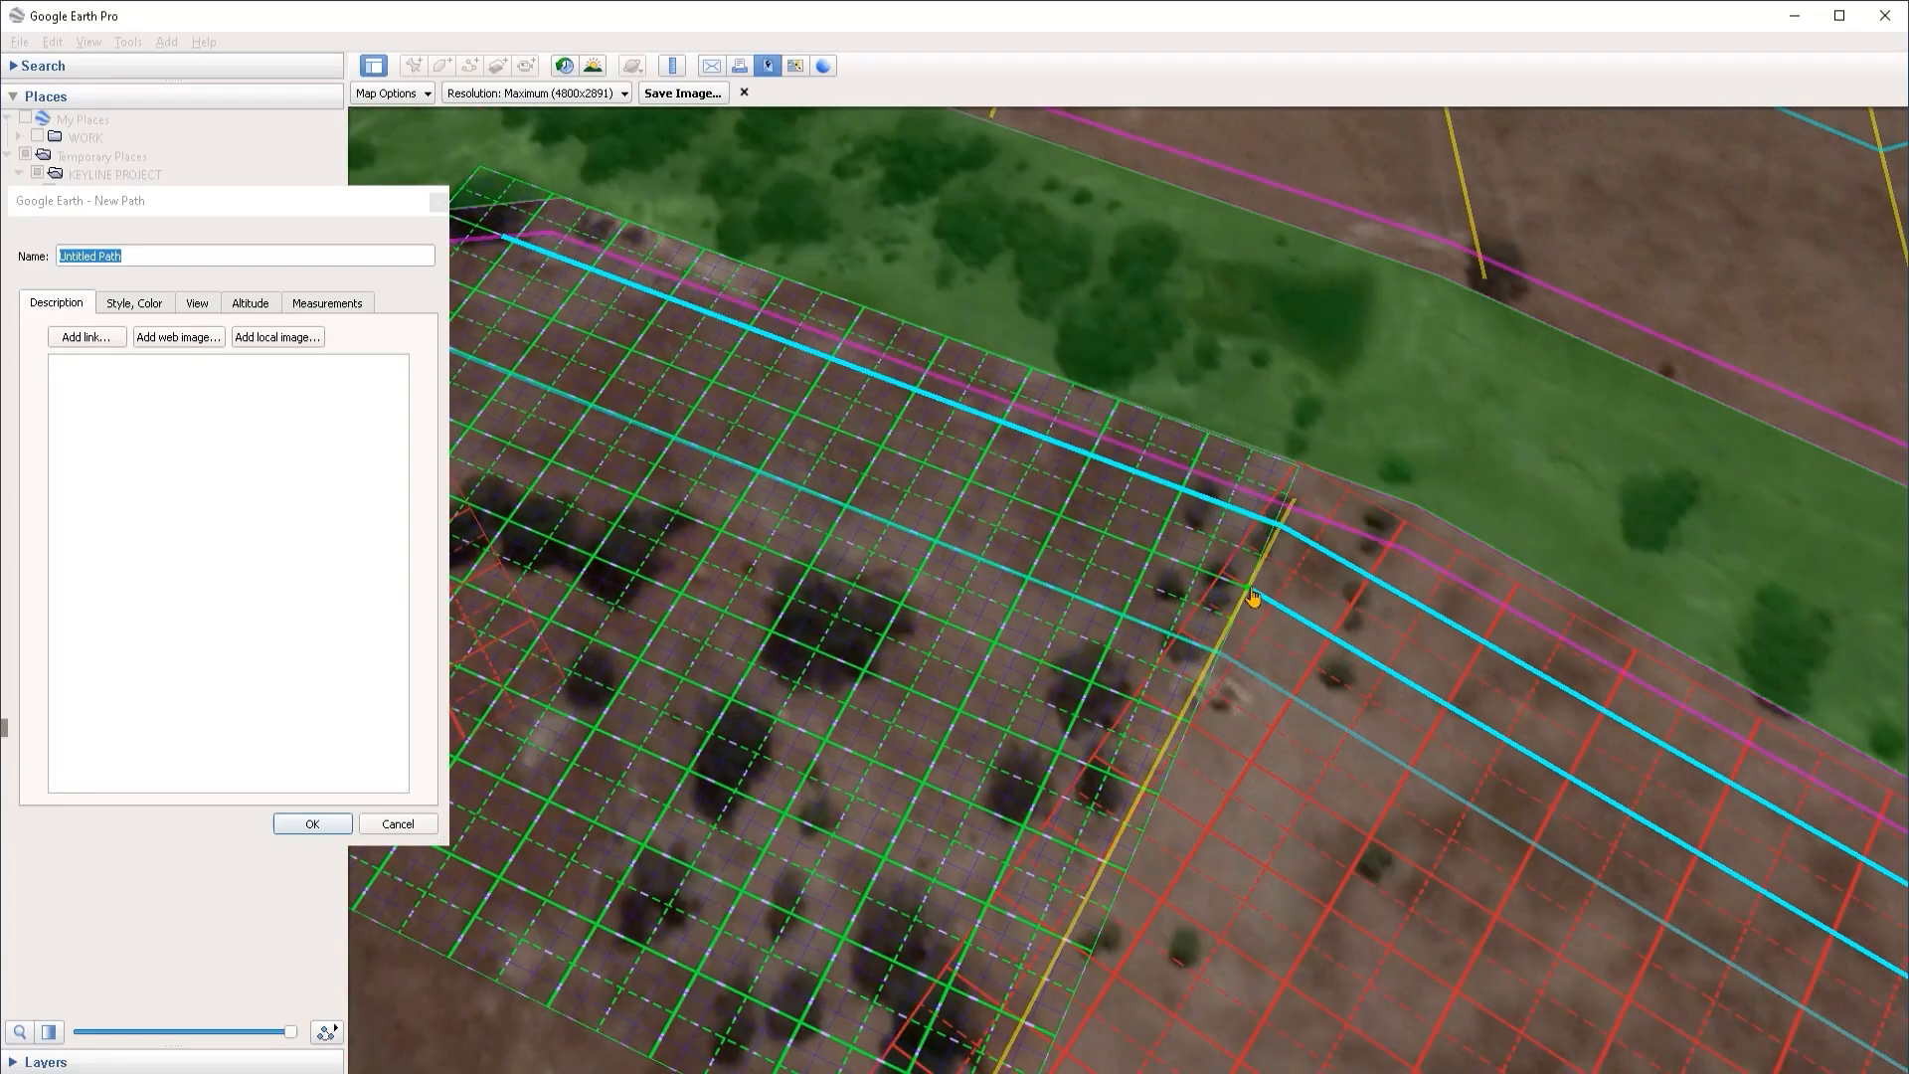
Step: Fine-tune the second path's bend point so it sits on the eastern yellow trajectory and its segment follows the red grid
drag(1248, 588, 1272, 608)
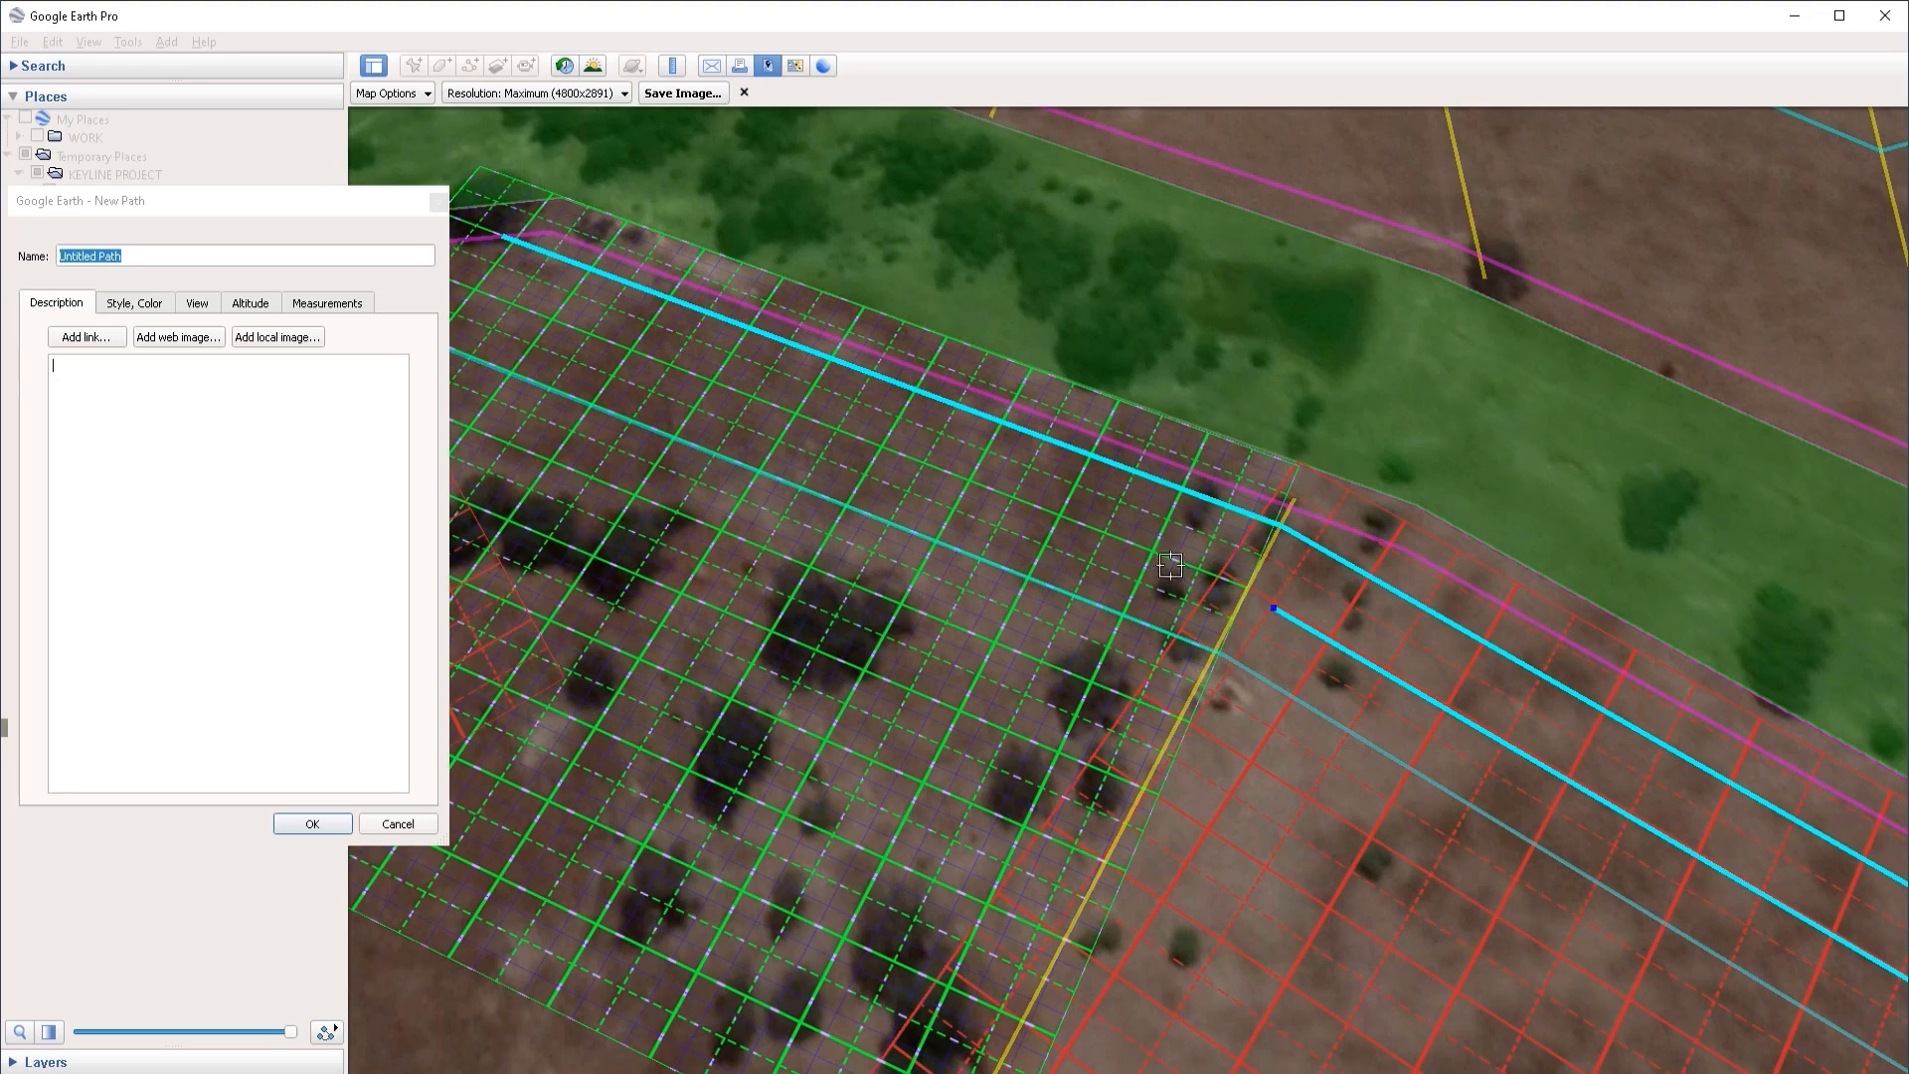
drag(1273, 609, 1247, 589)
middle_drag(1281, 642, 1584, 686)
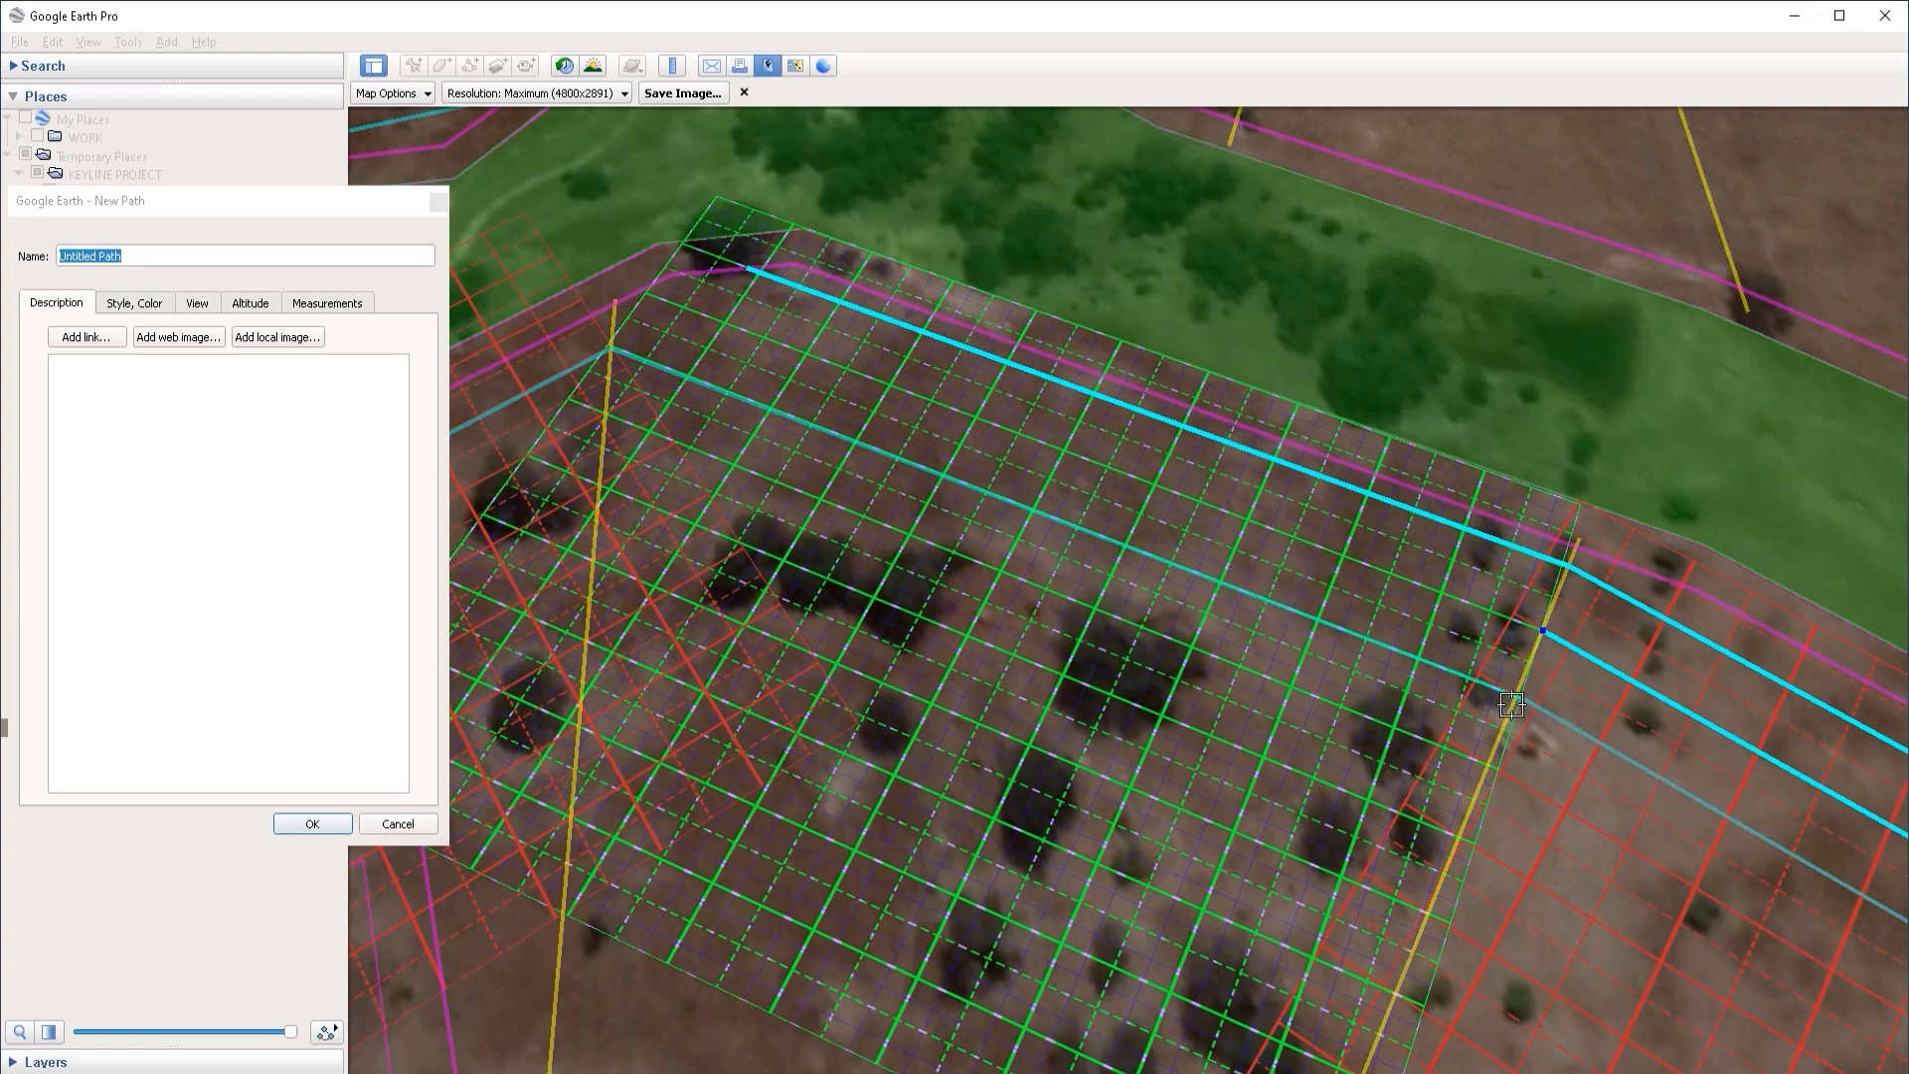
mouse_move(1552, 645)
mouse_down()
mouse_move(1569, 662)
mouse_move(1544, 641)
mouse_up()
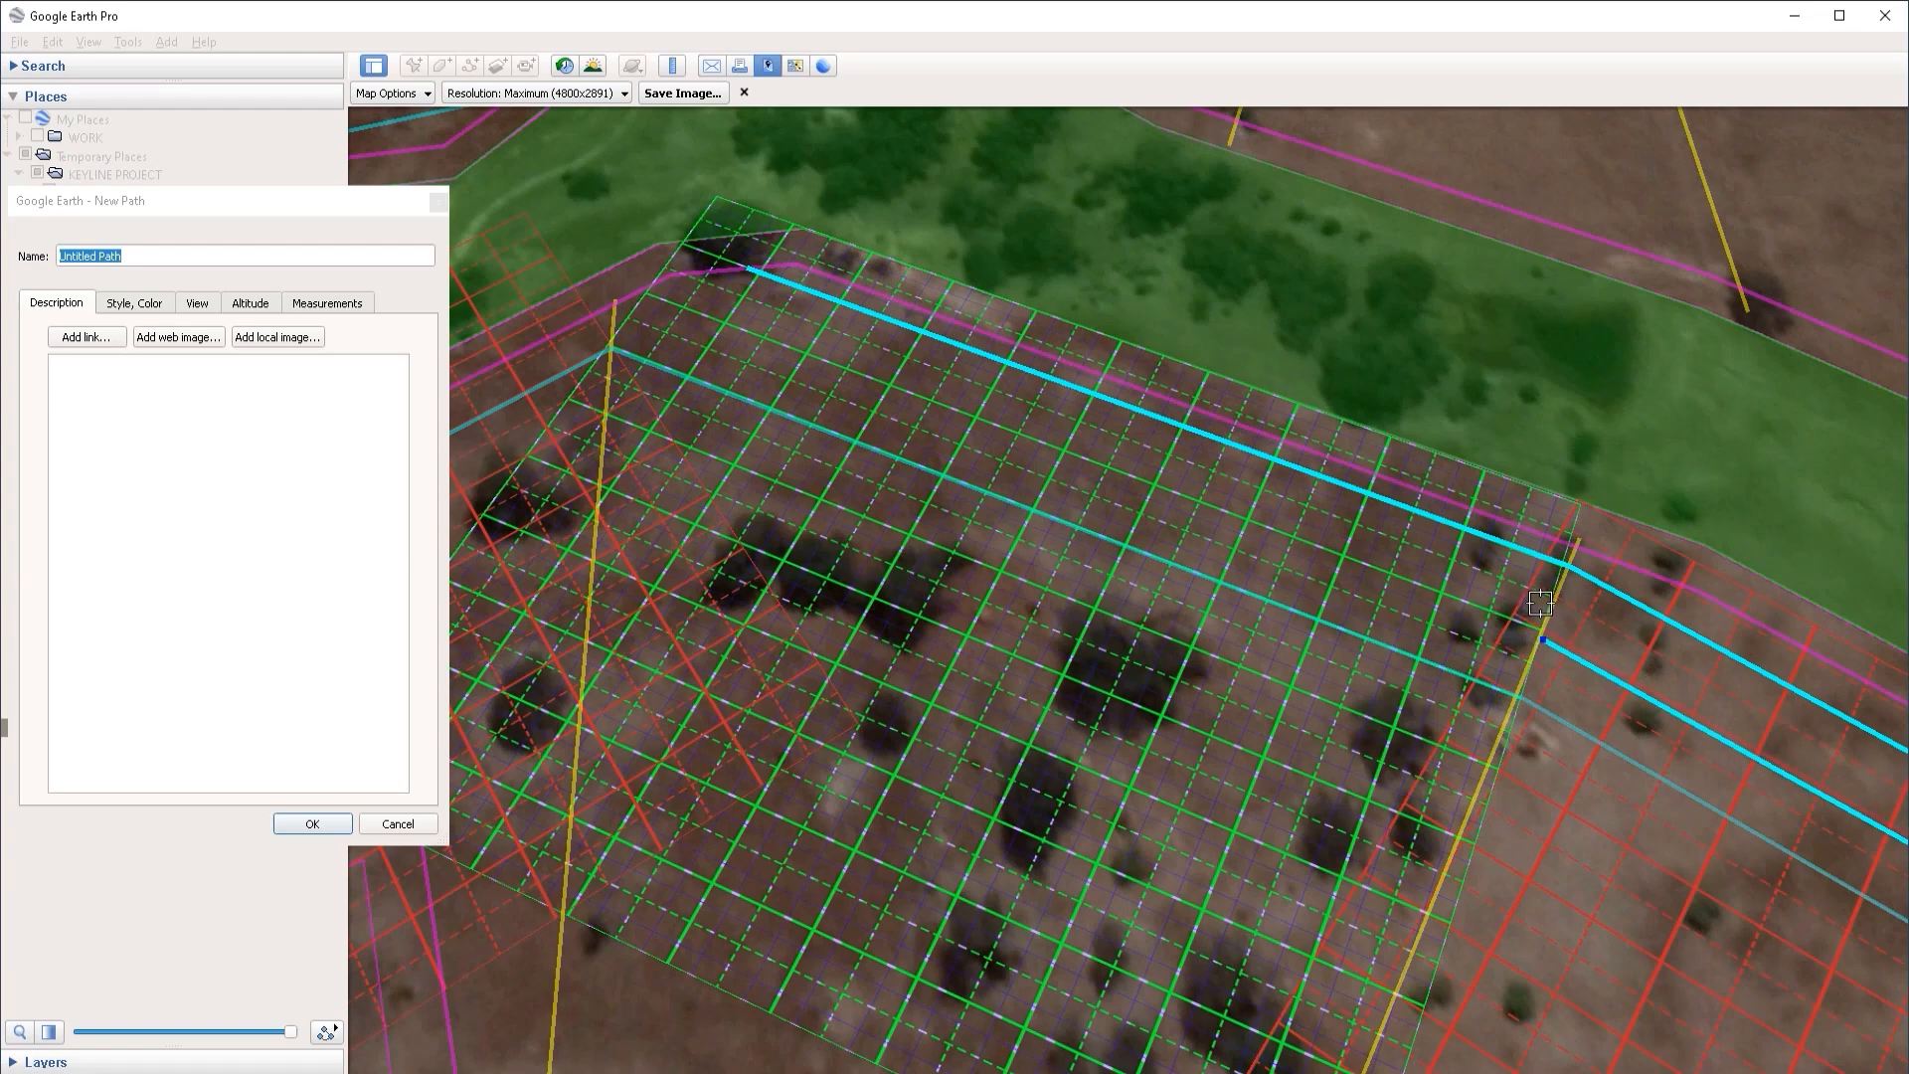
mouse_move(1544, 653)
mouse_down()
mouse_move(1513, 661)
mouse_move(1545, 637)
mouse_up()
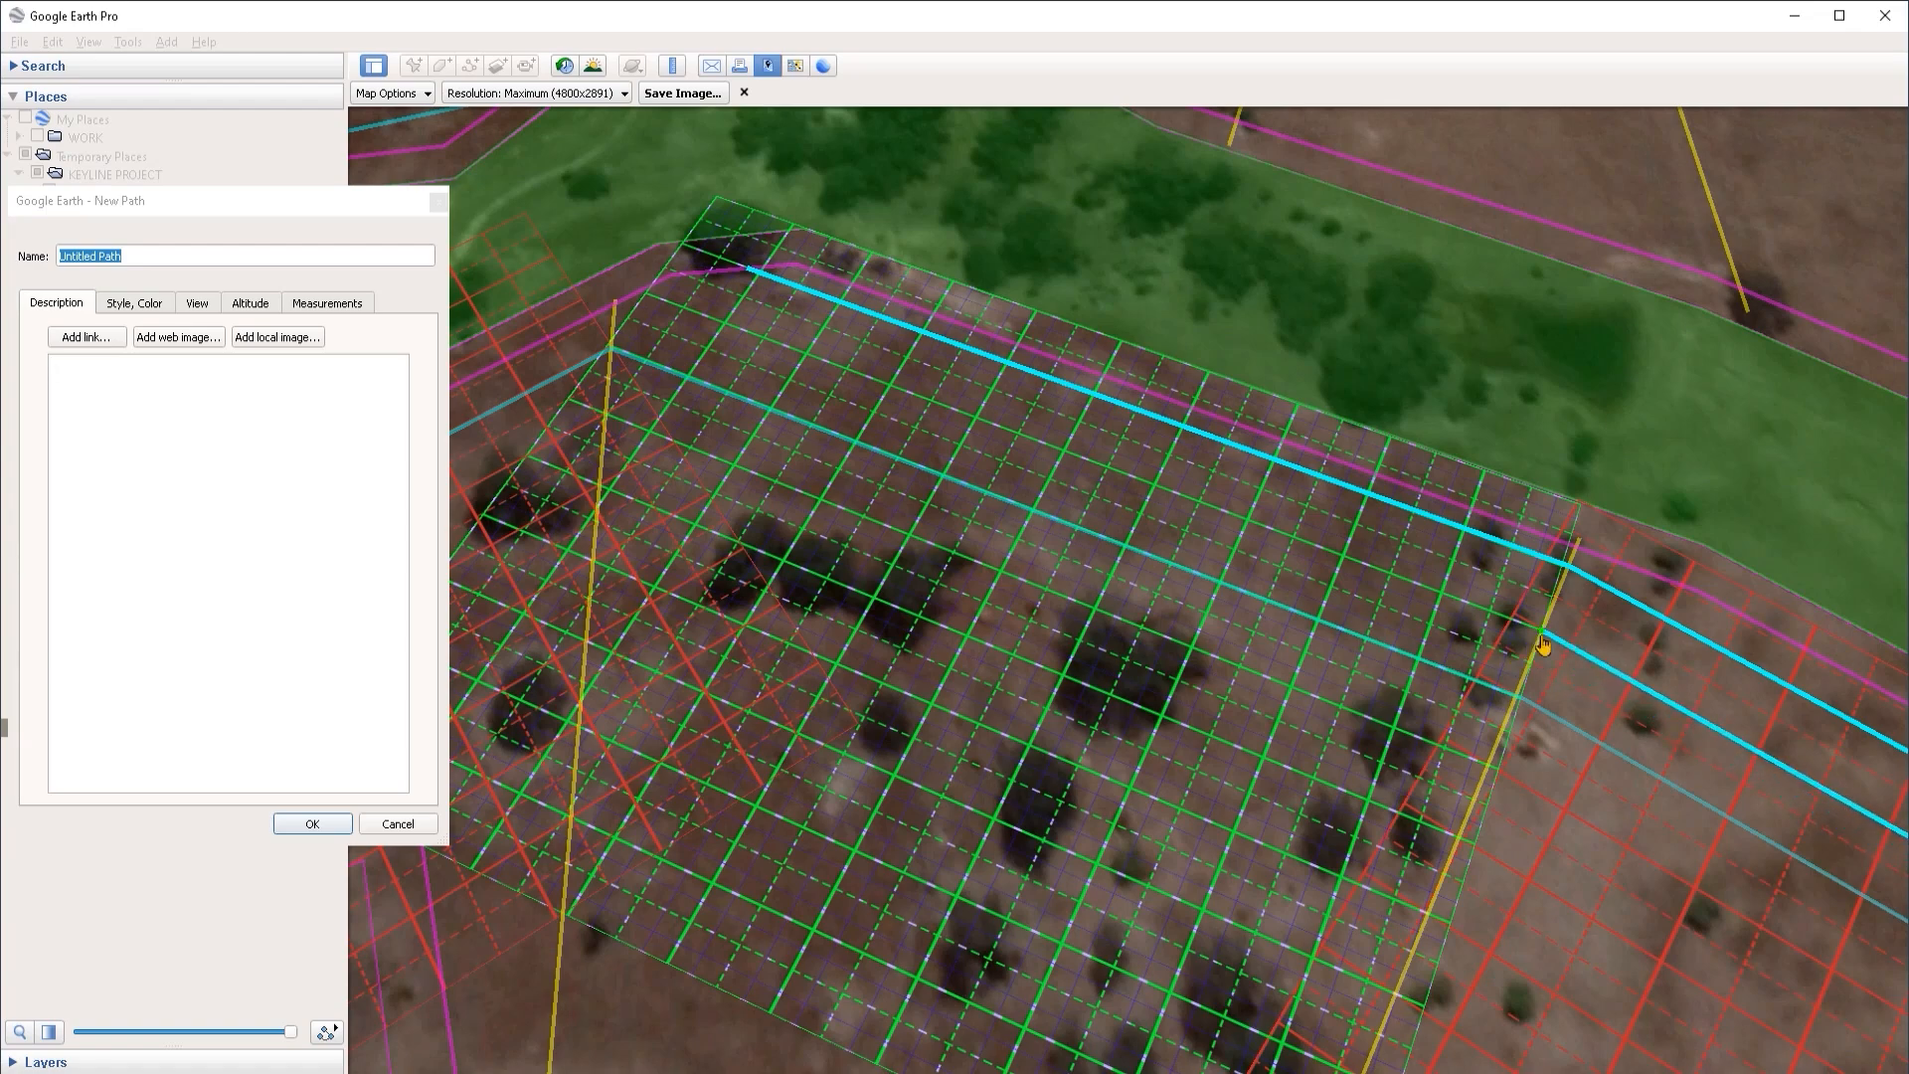
Step: Extend the second offset path along the green grid to the northwestern headland and adjust its end point
key(Left)
key(Up)
click(880, 379)
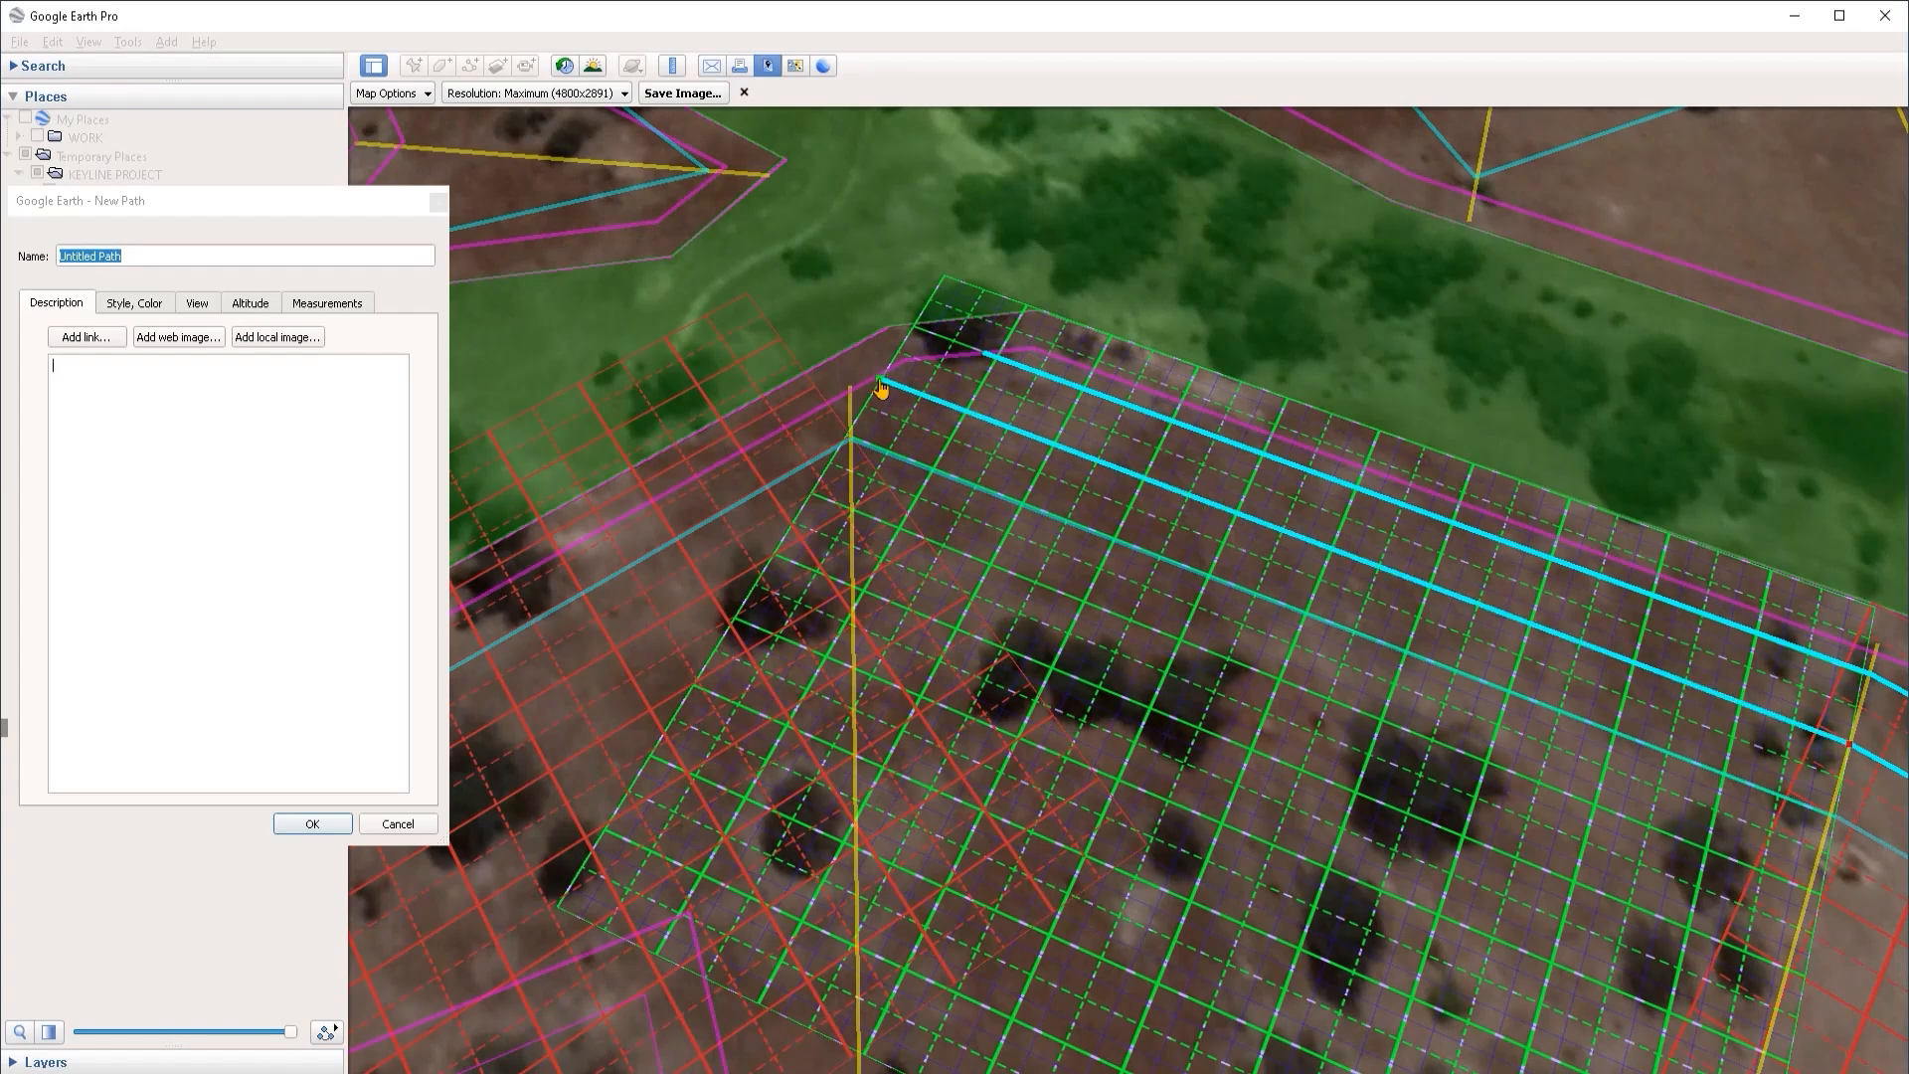
drag(880, 382, 876, 381)
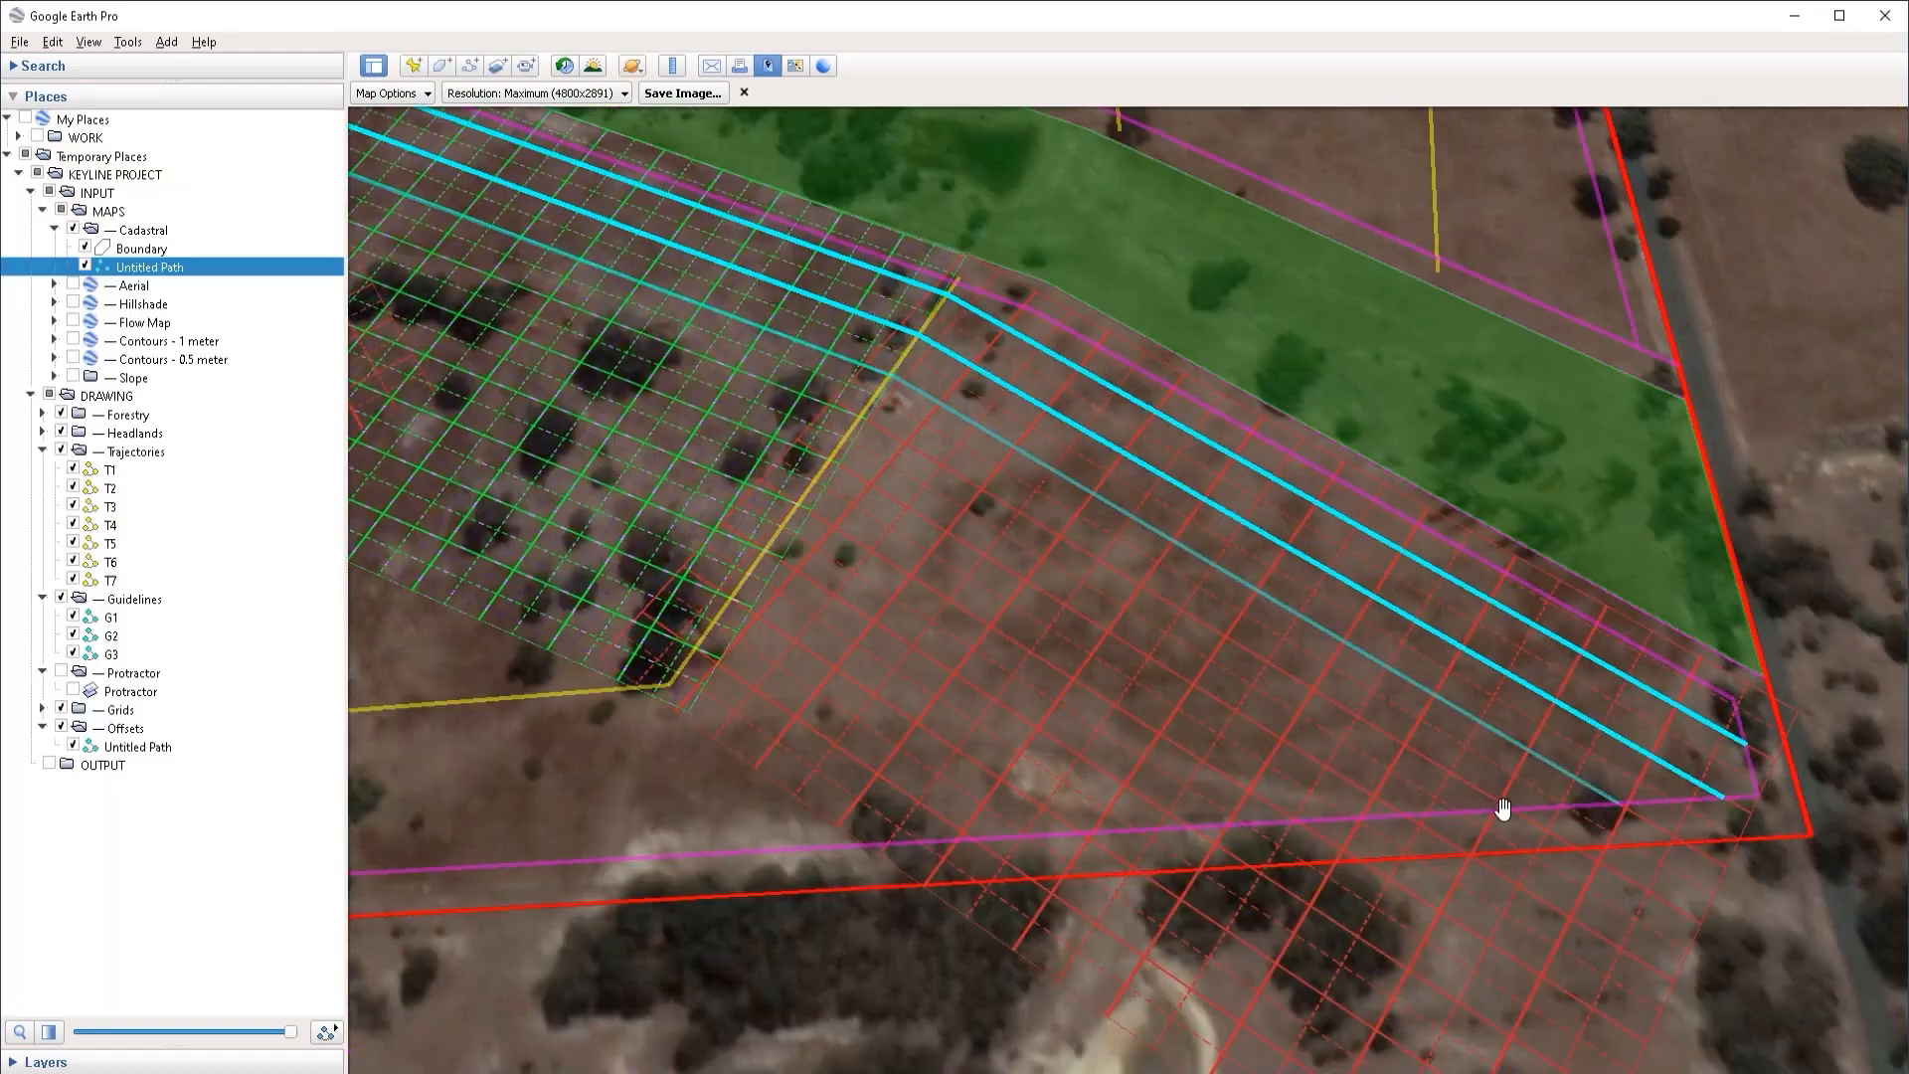
Step: Trace the third offset path just south of the guideline, from the southern headland across both yellow trajectories to the western headland, and save it
key(ctrl+shift+t)
click(1511, 810)
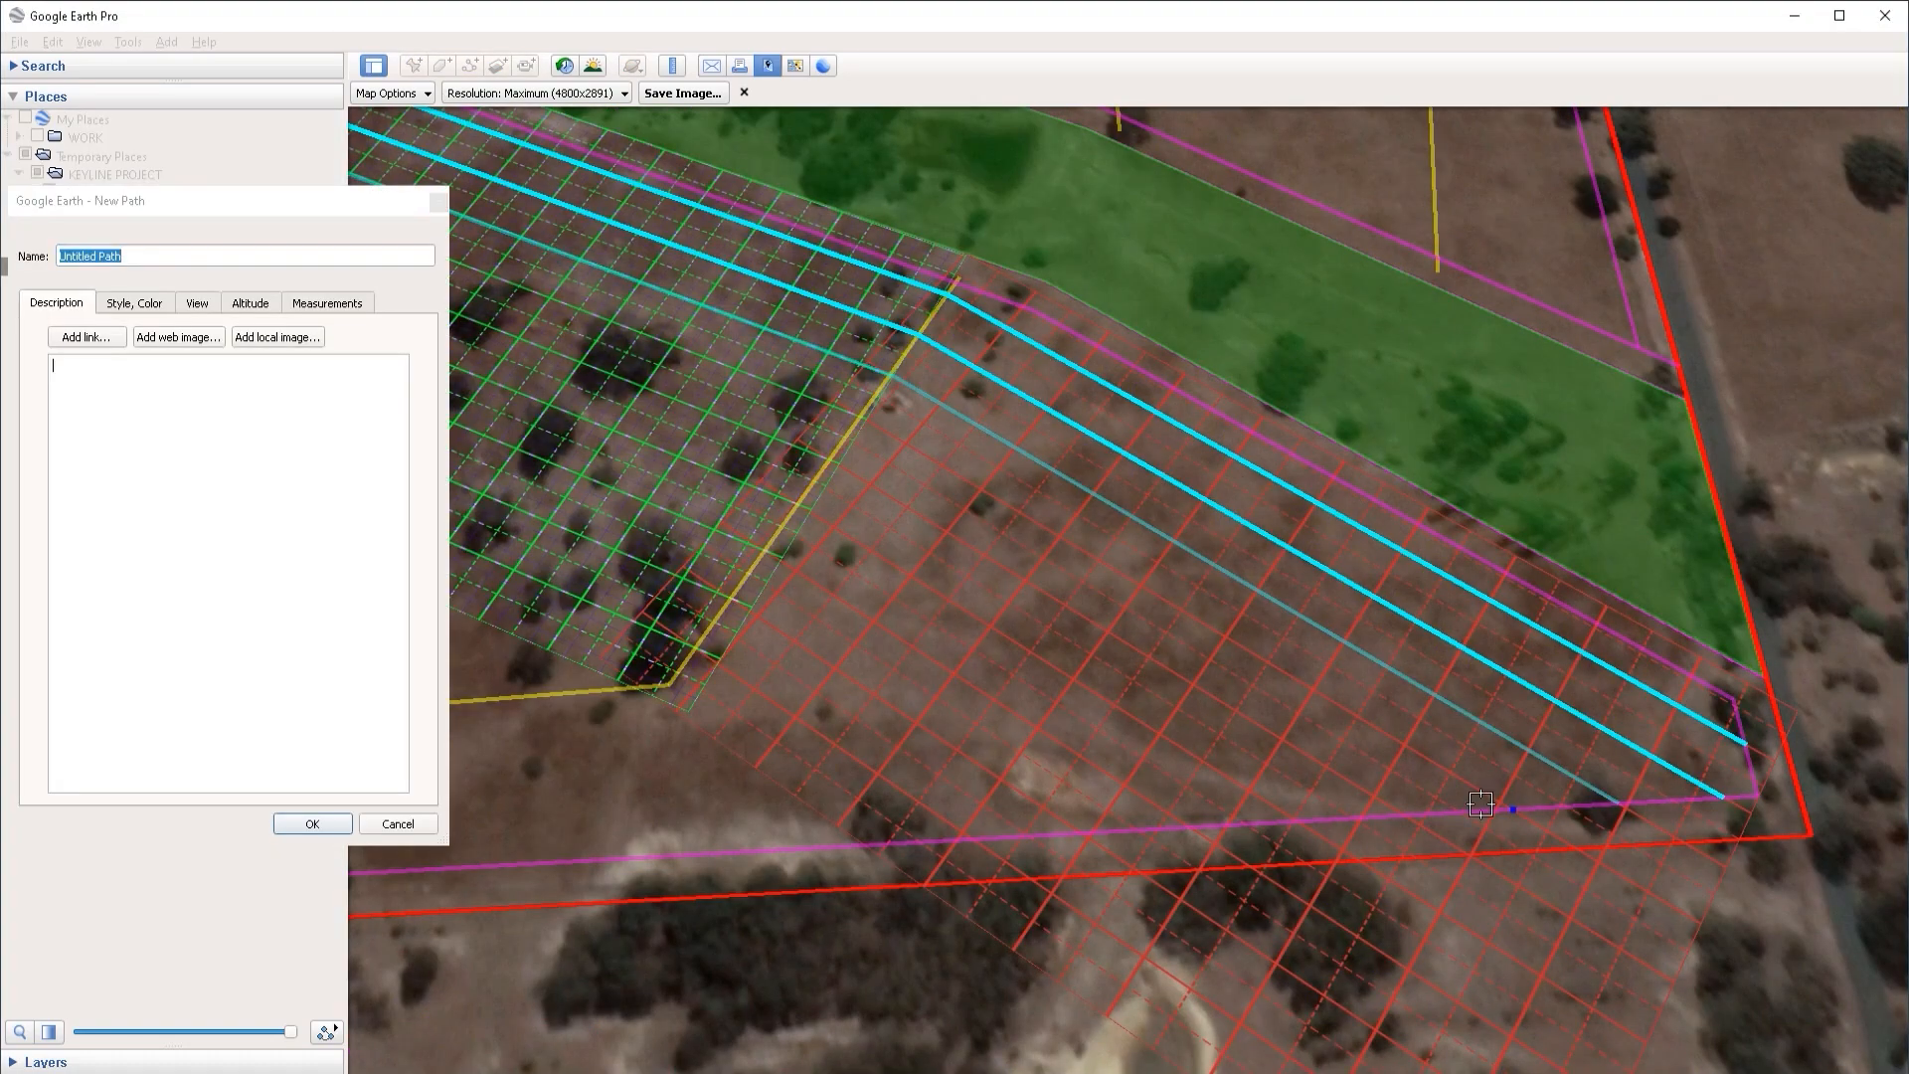
click(866, 419)
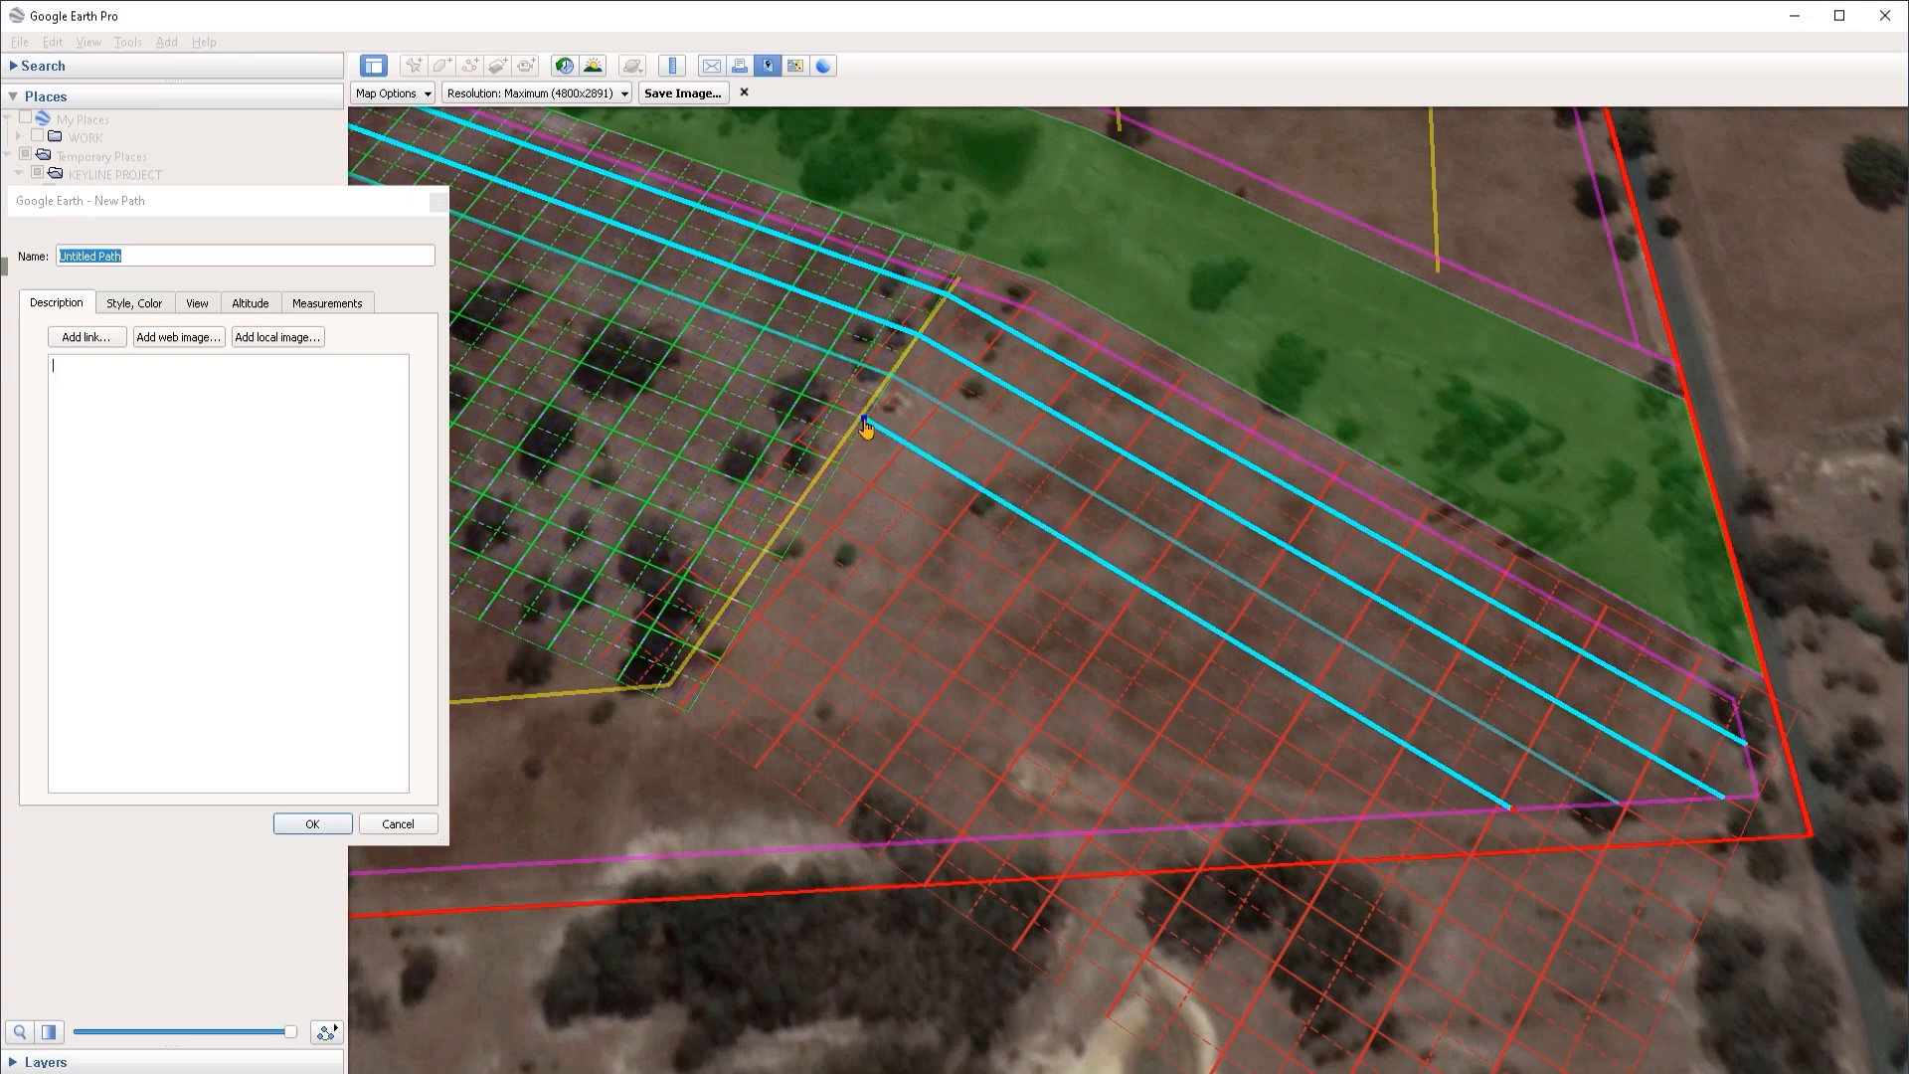
key(Left)
key(Up)
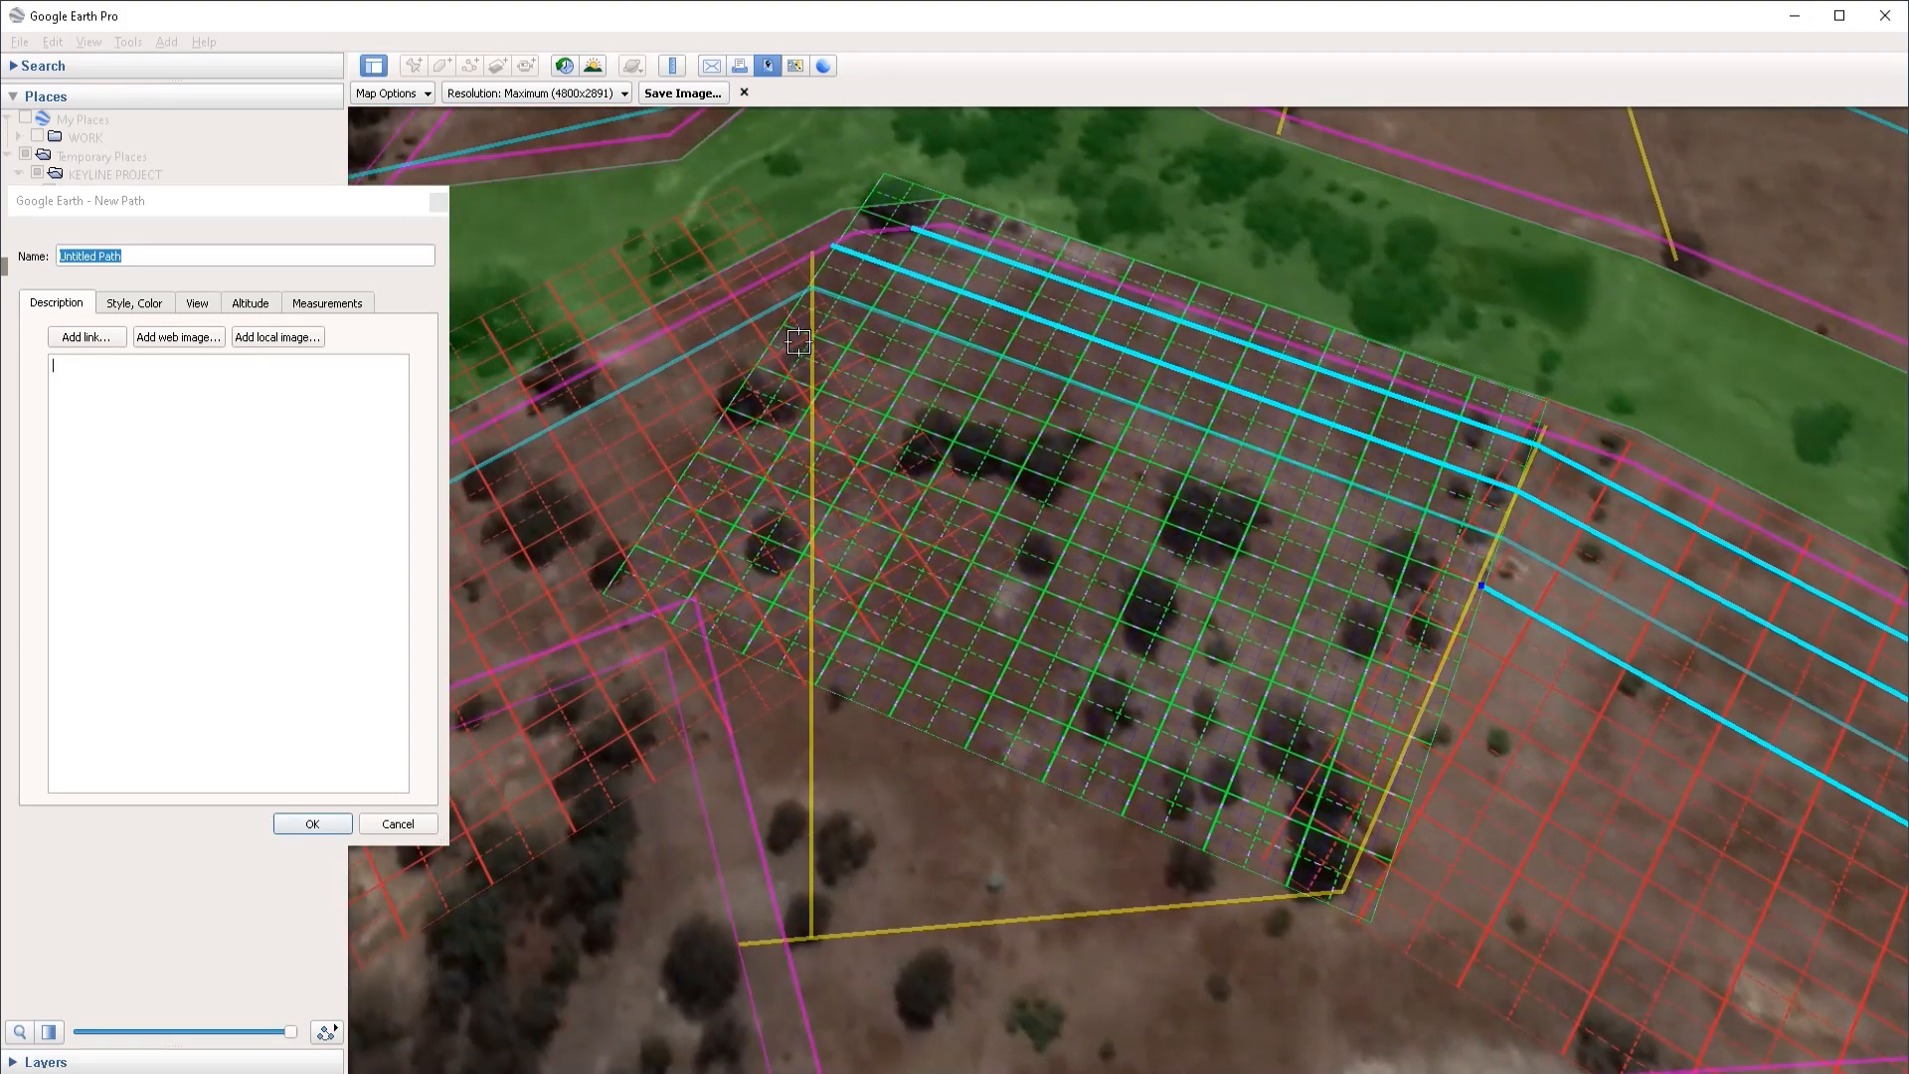
click(799, 339)
key(Left)
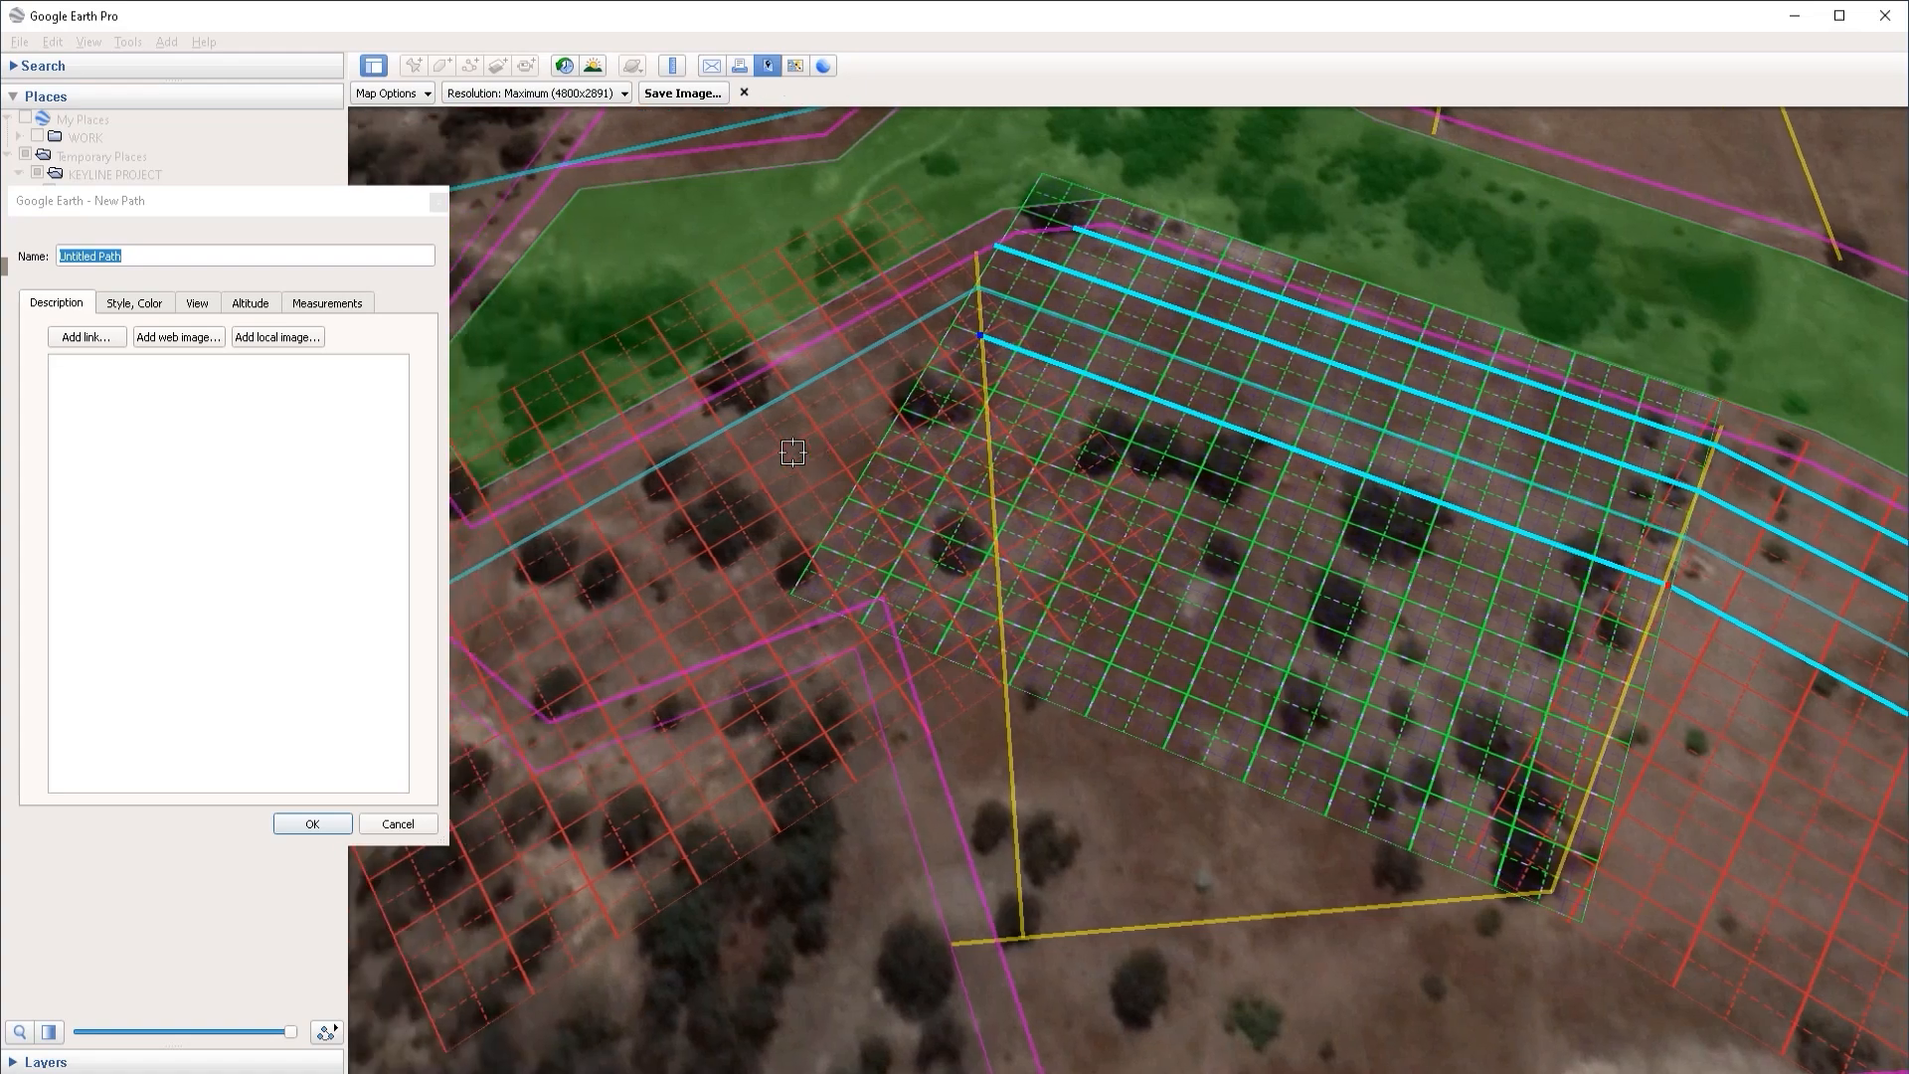
key(Left)
click(739, 638)
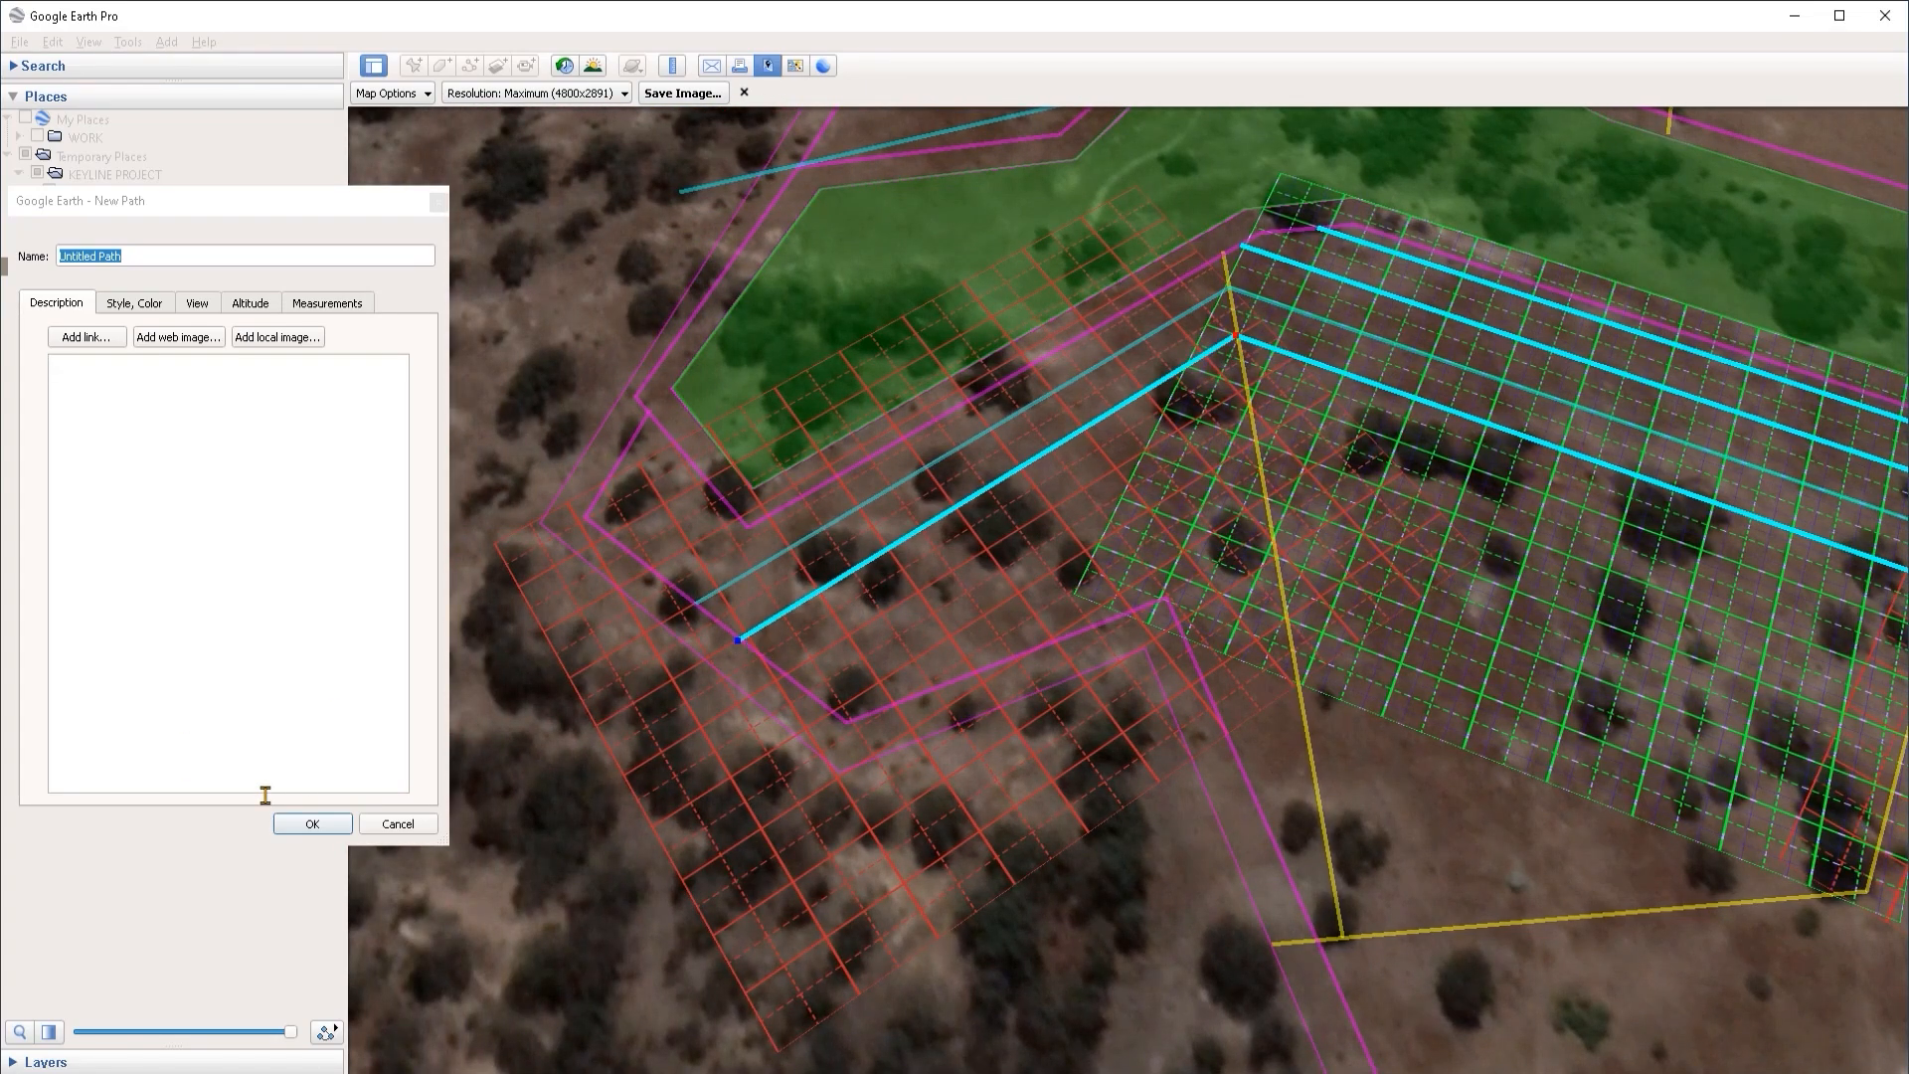
click(314, 824)
Step: Trace the fourth offset path one interval south of the third, from the western headland across both trajectories to the southern headland
key(ctrl+shift+t)
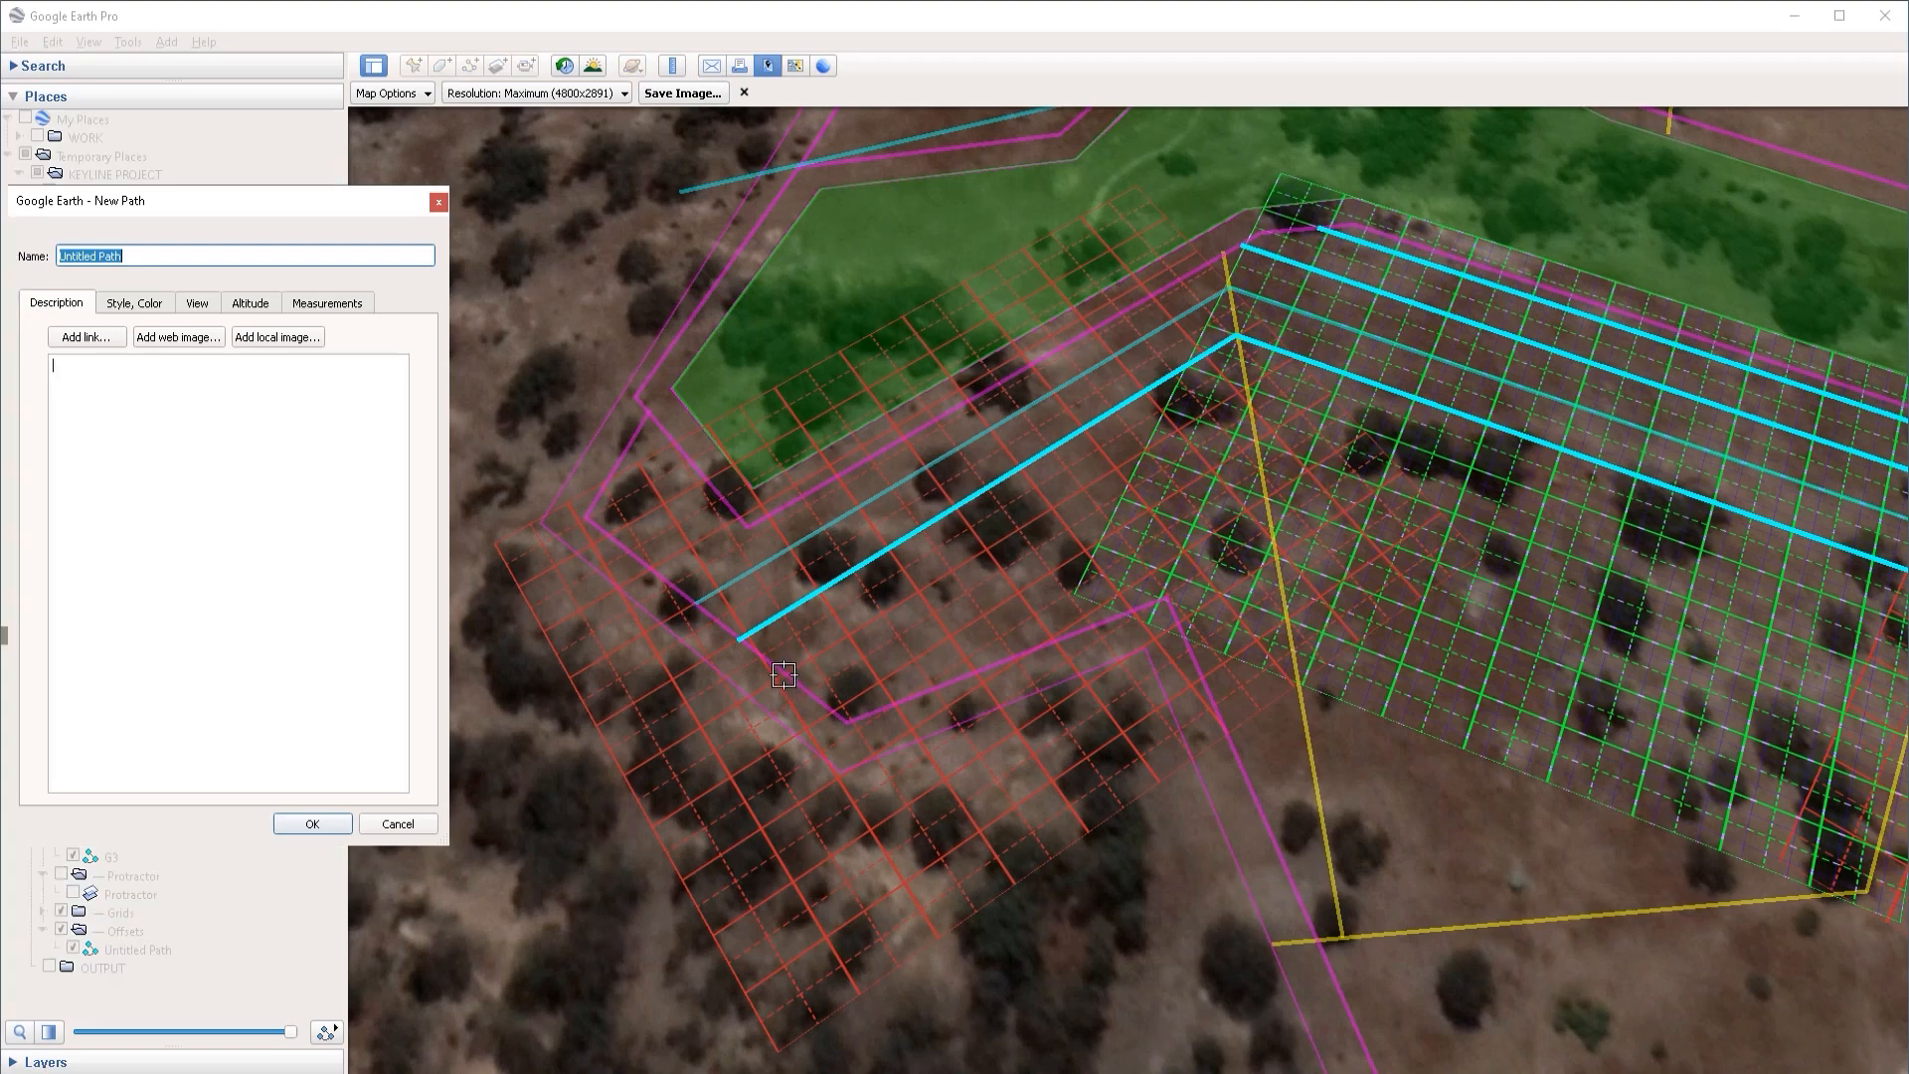
click(783, 675)
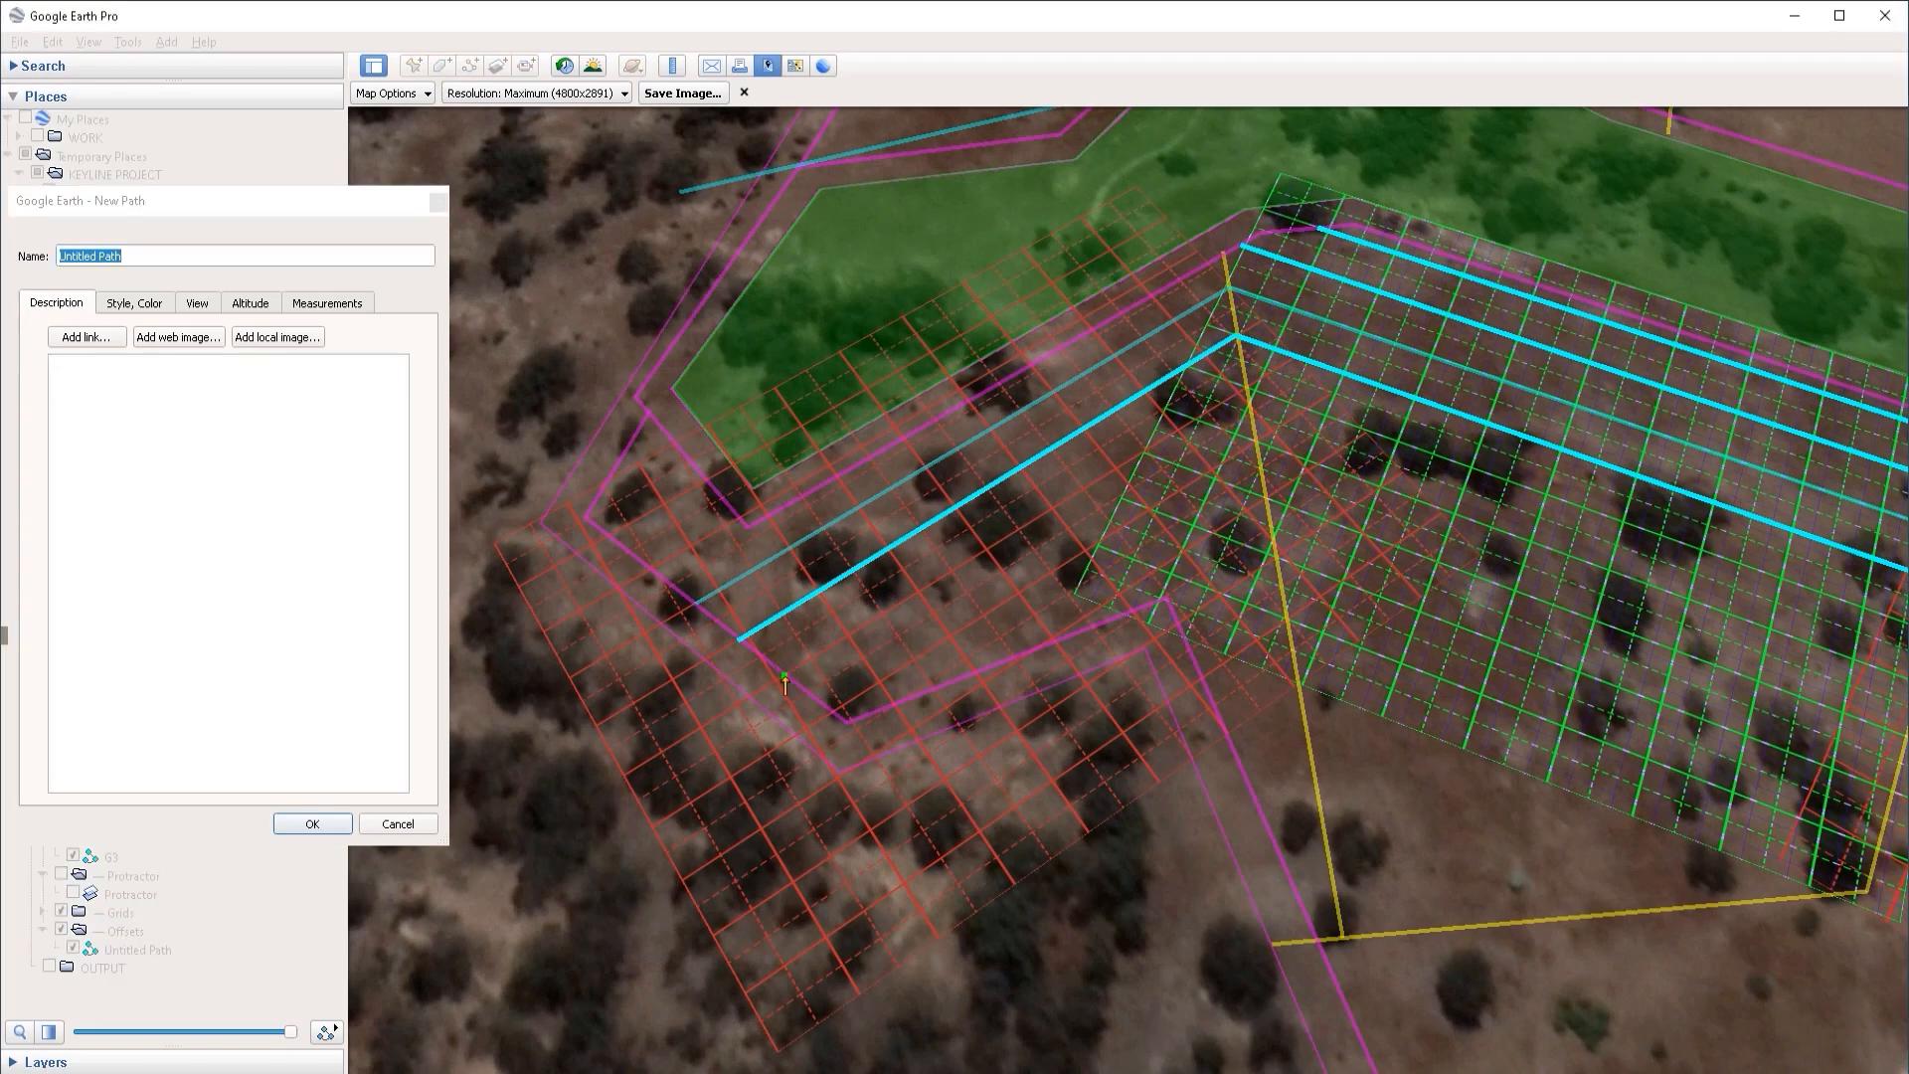
click(1244, 385)
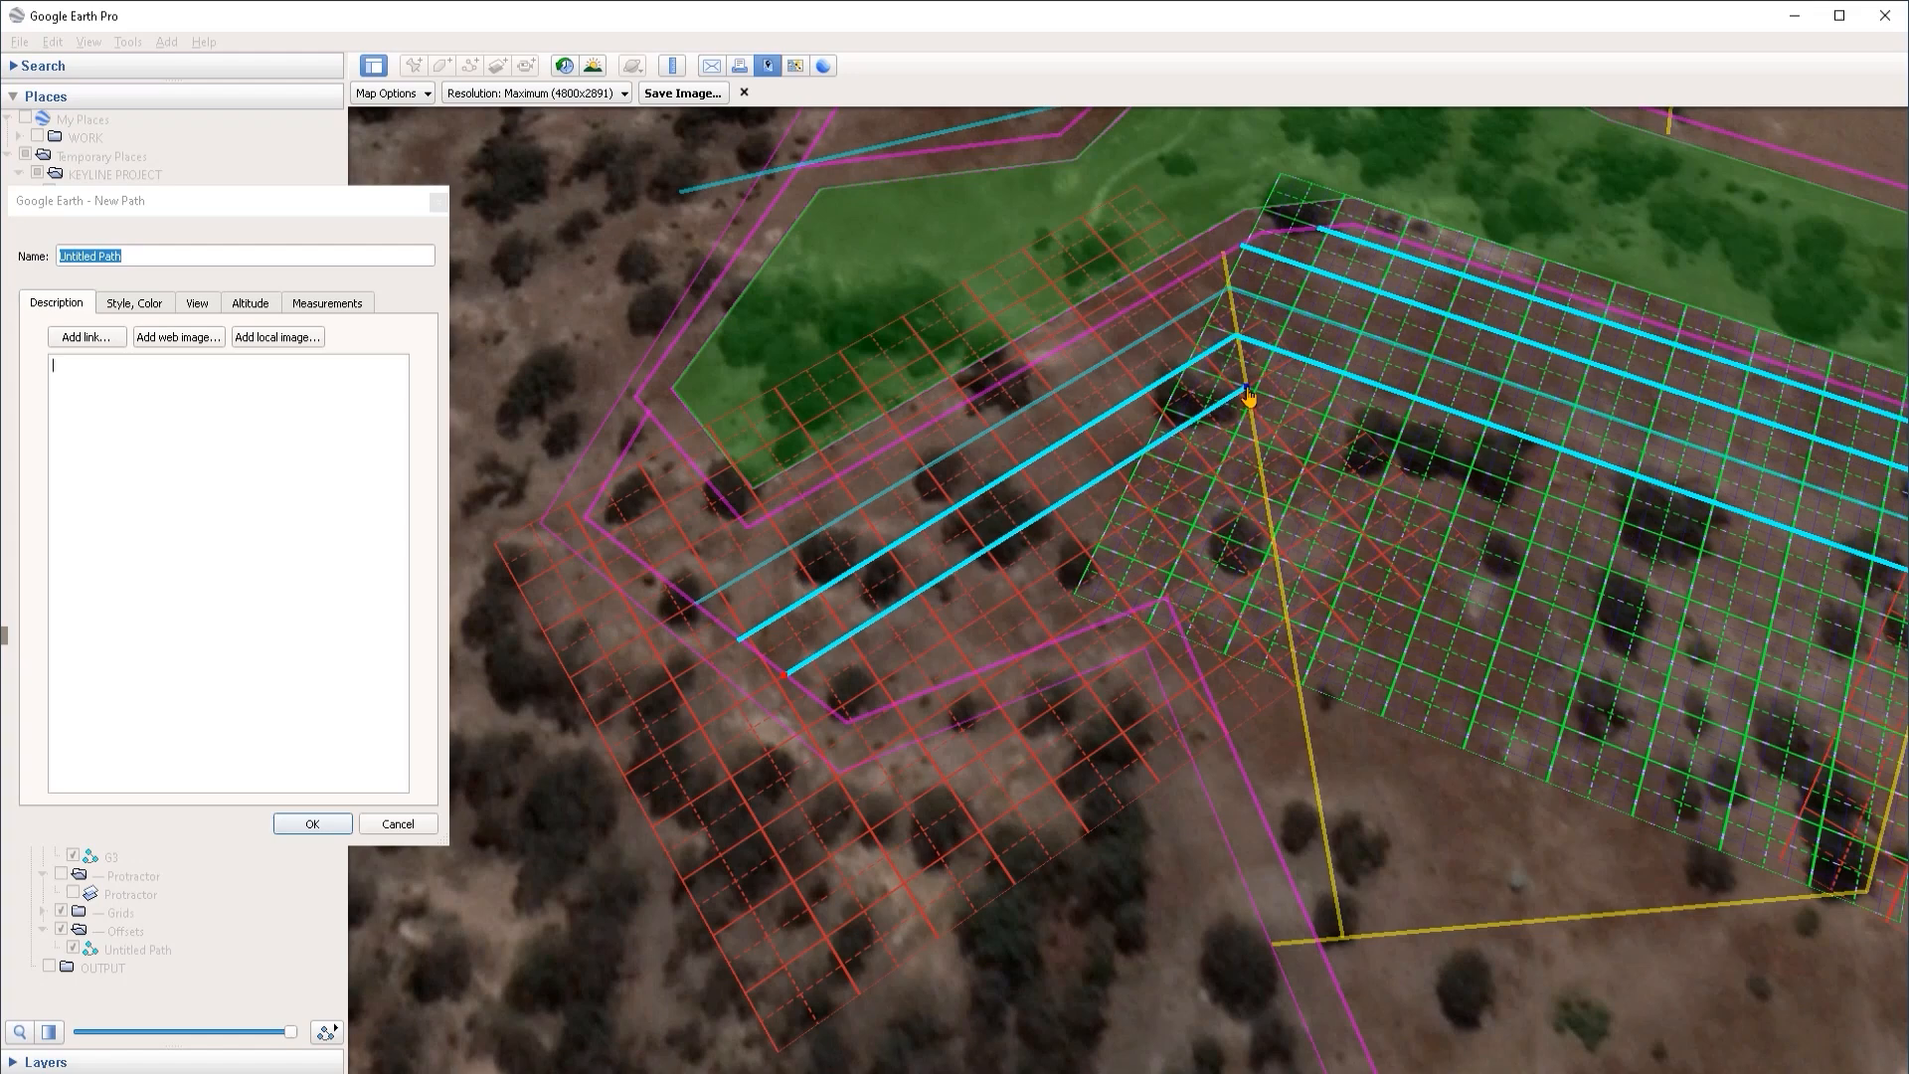
key(Right)
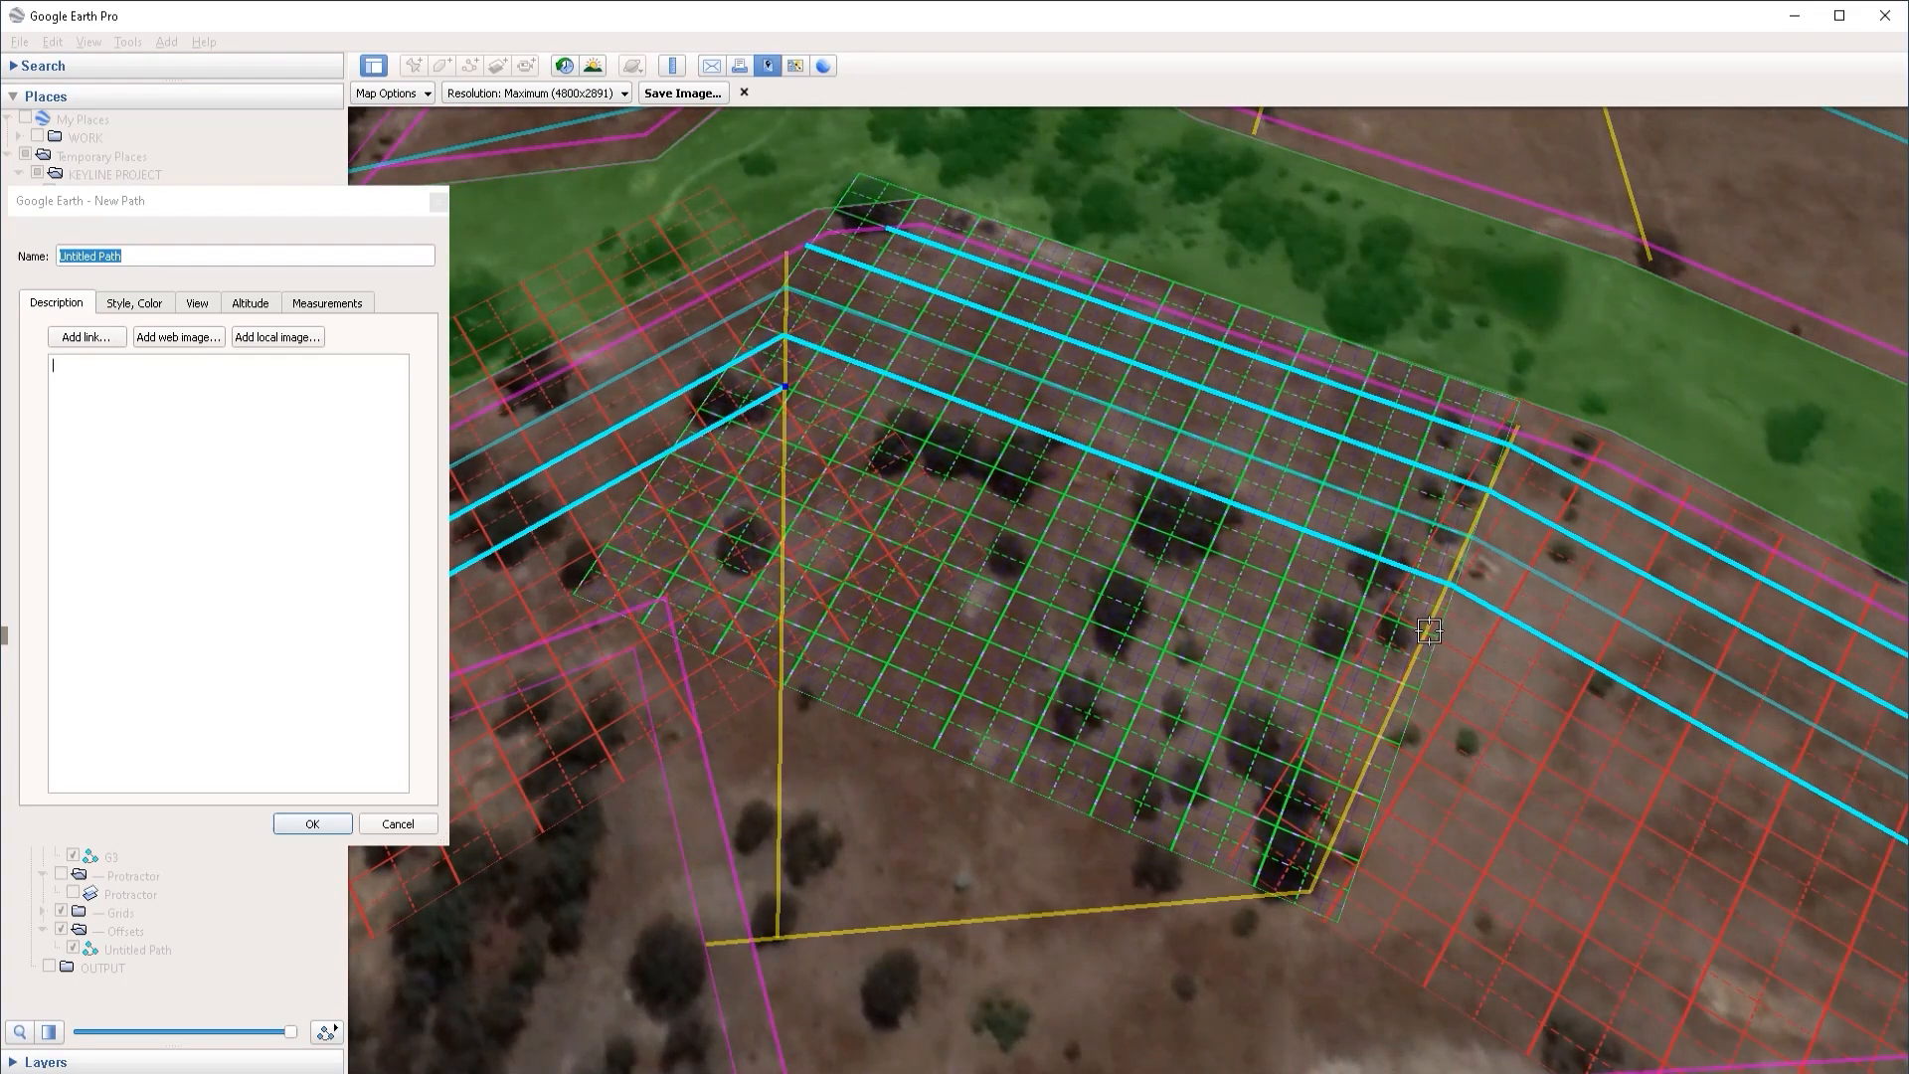
click(1428, 630)
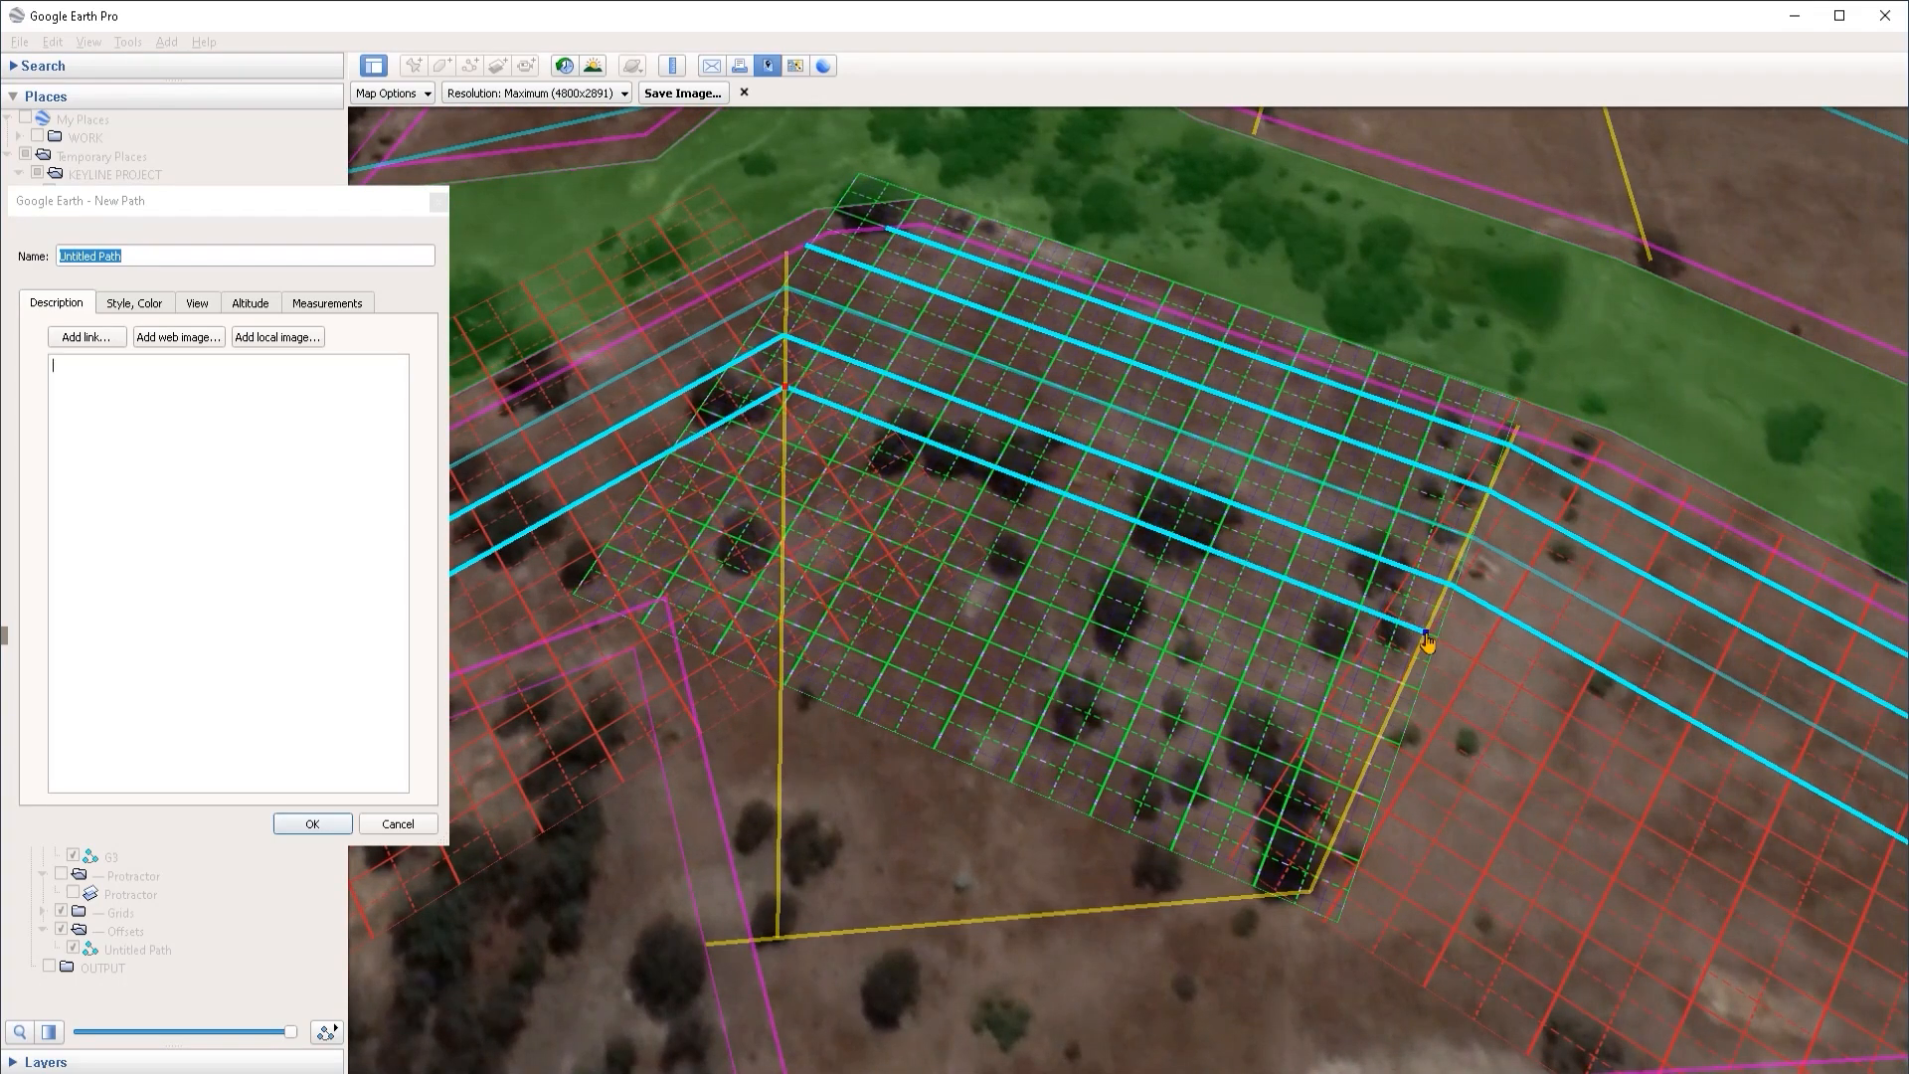
key(Right)
key(Down)
click(1544, 804)
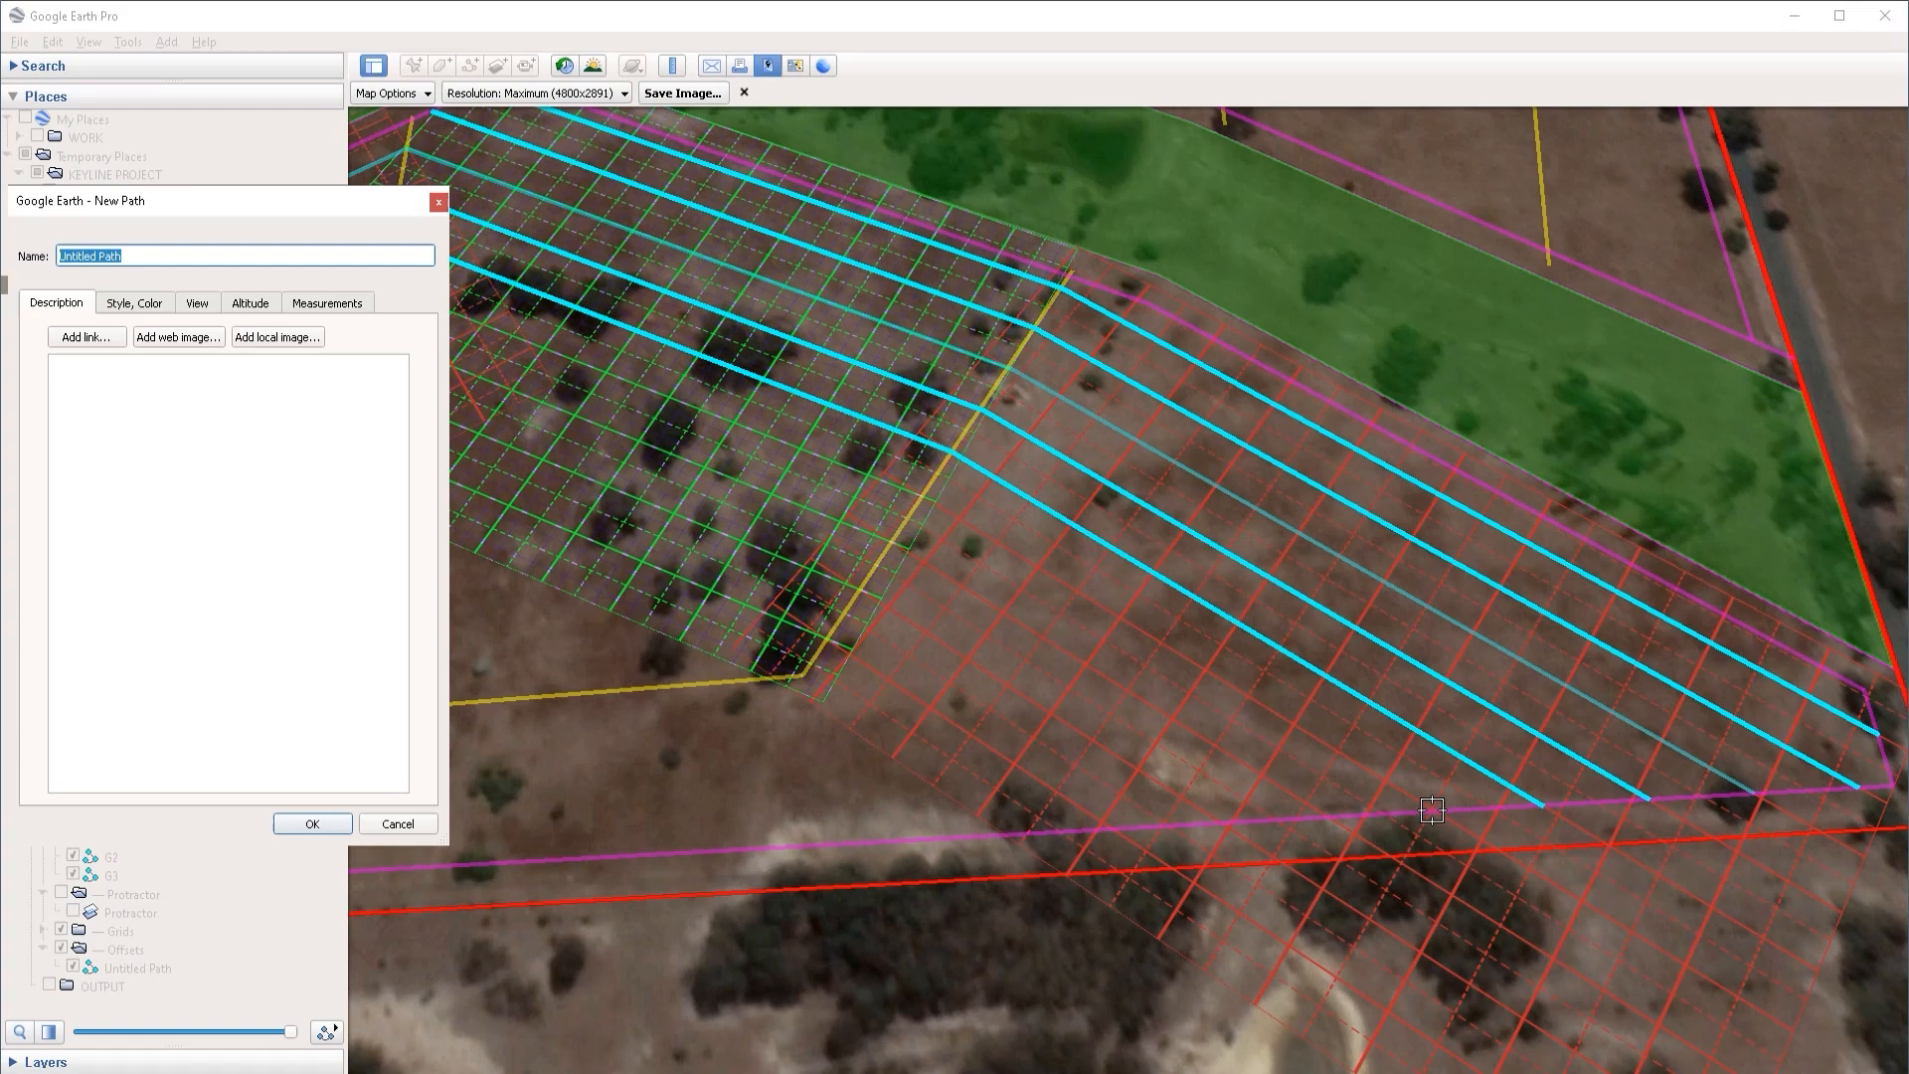
Step: Trace the fifth offset path parallel to the fourth, from the southern headland back to the western headland corner, and save it
click(1431, 810)
click(924, 496)
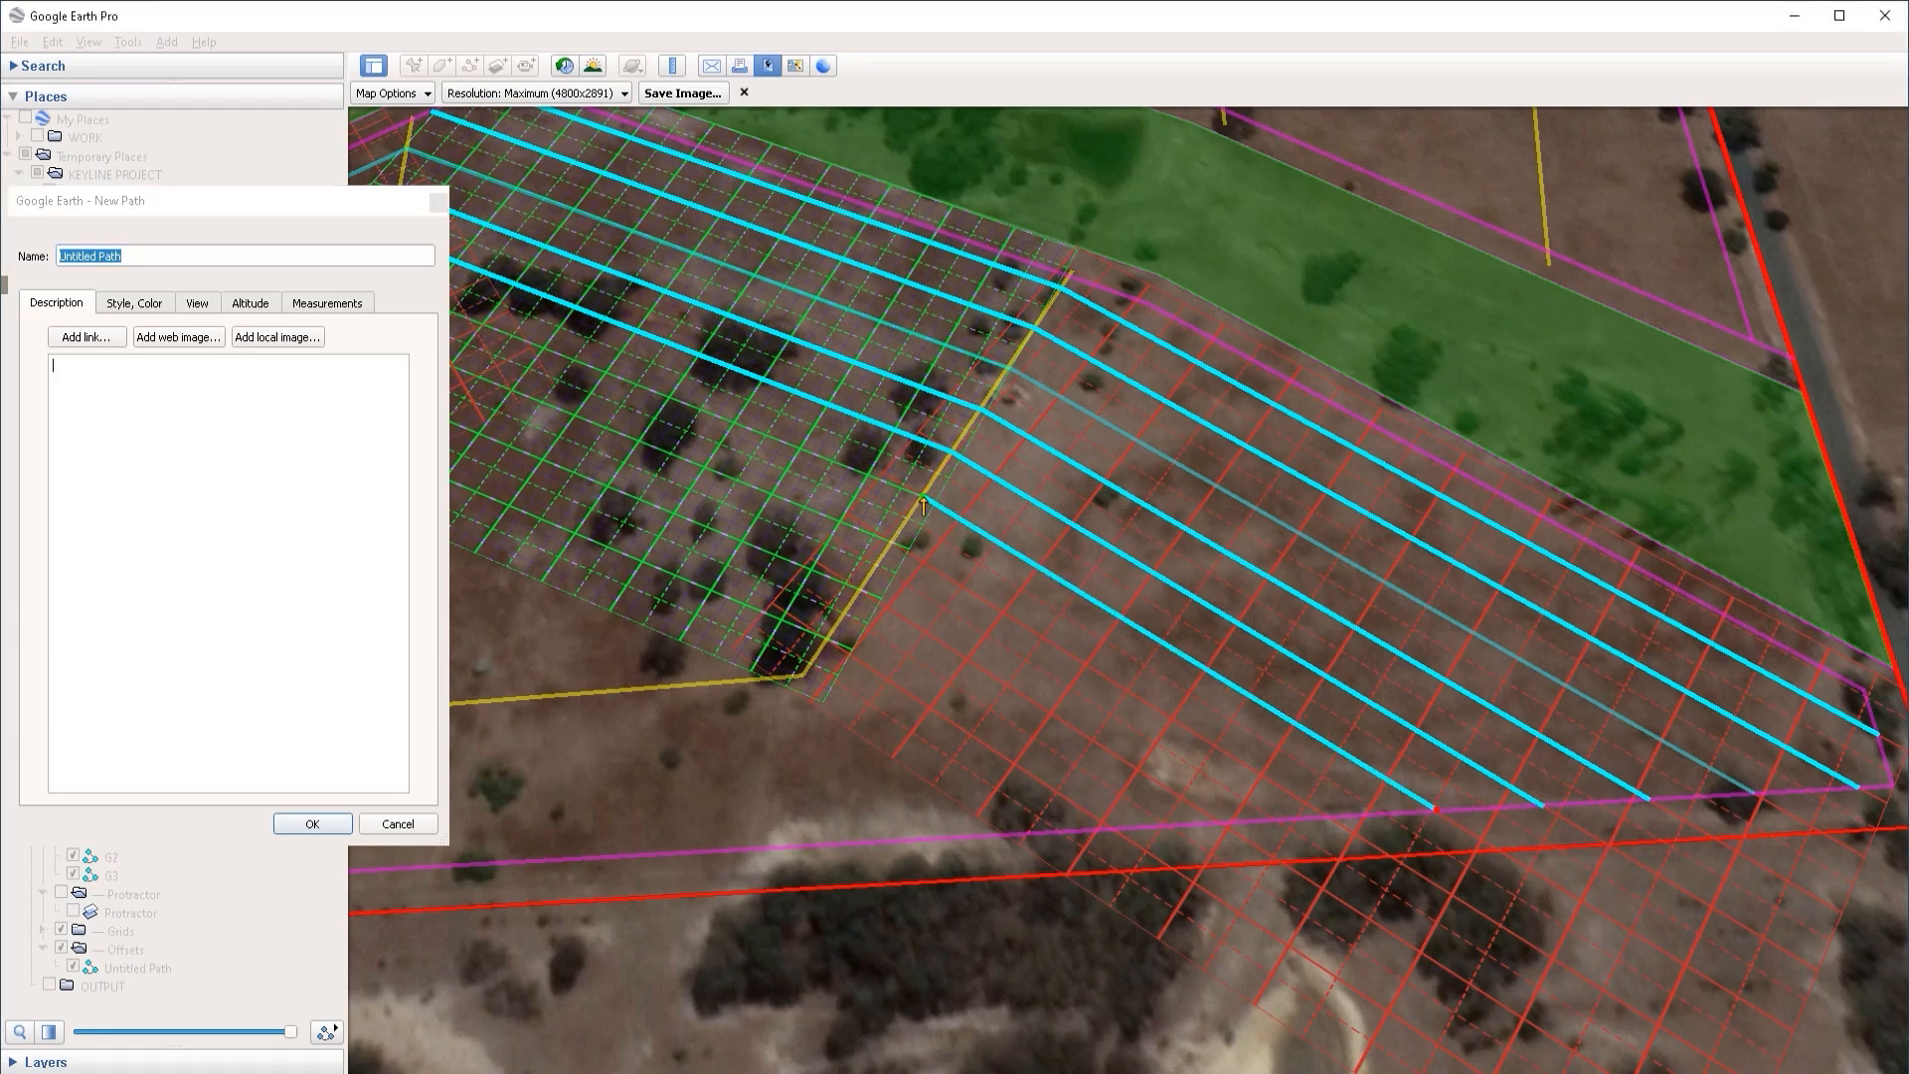
key(Left)
key(Up)
click(839, 391)
key(Left)
click(815, 628)
click(312, 823)
Step: Trace the sixth offset path south of the fifth, from the inner western headland edge across both trajectories to the southern headland, and save it
click(470, 66)
click(1020, 563)
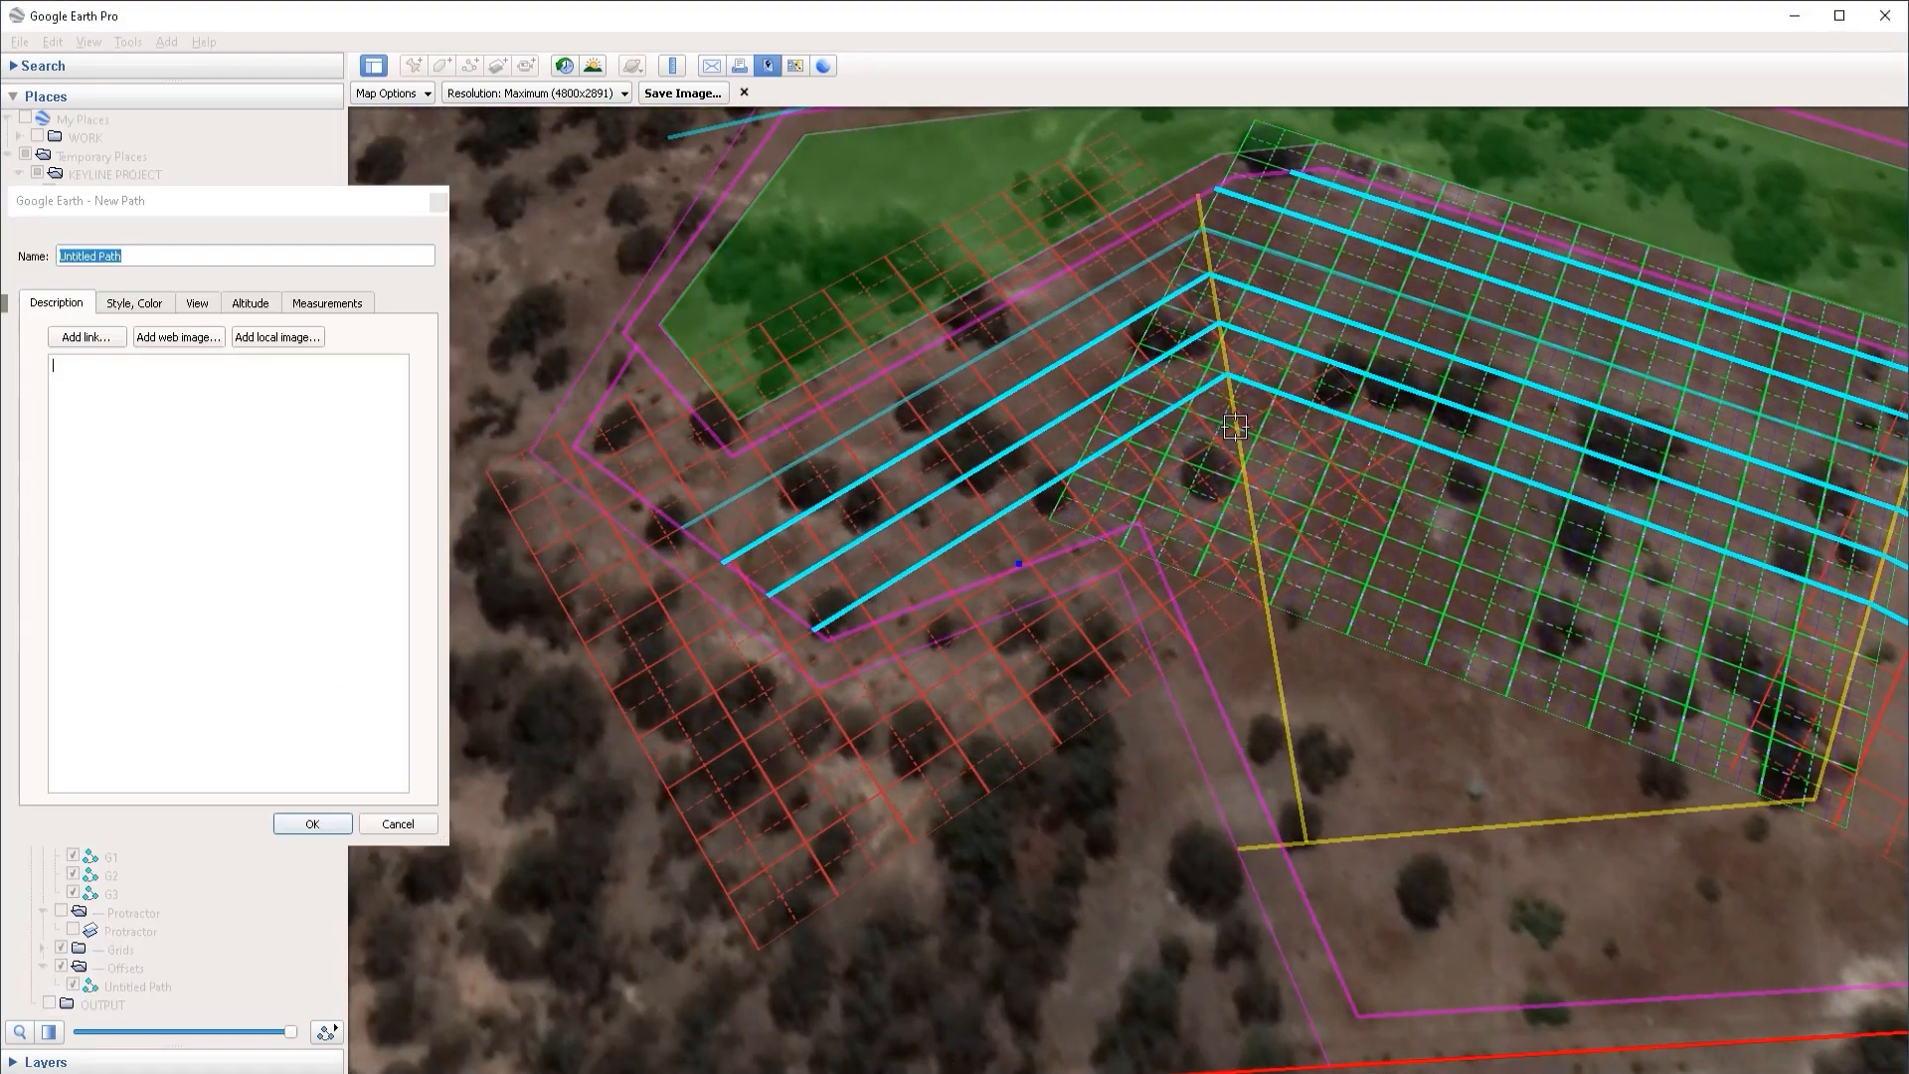
click(1236, 427)
key(Right)
click(1471, 648)
key(Right)
key(Down)
click(1532, 820)
click(331, 827)
Step: Trace the seventh offset path south of the sixth, from the southern headland to just below the inner headland corner in the west, and save it
click(470, 65)
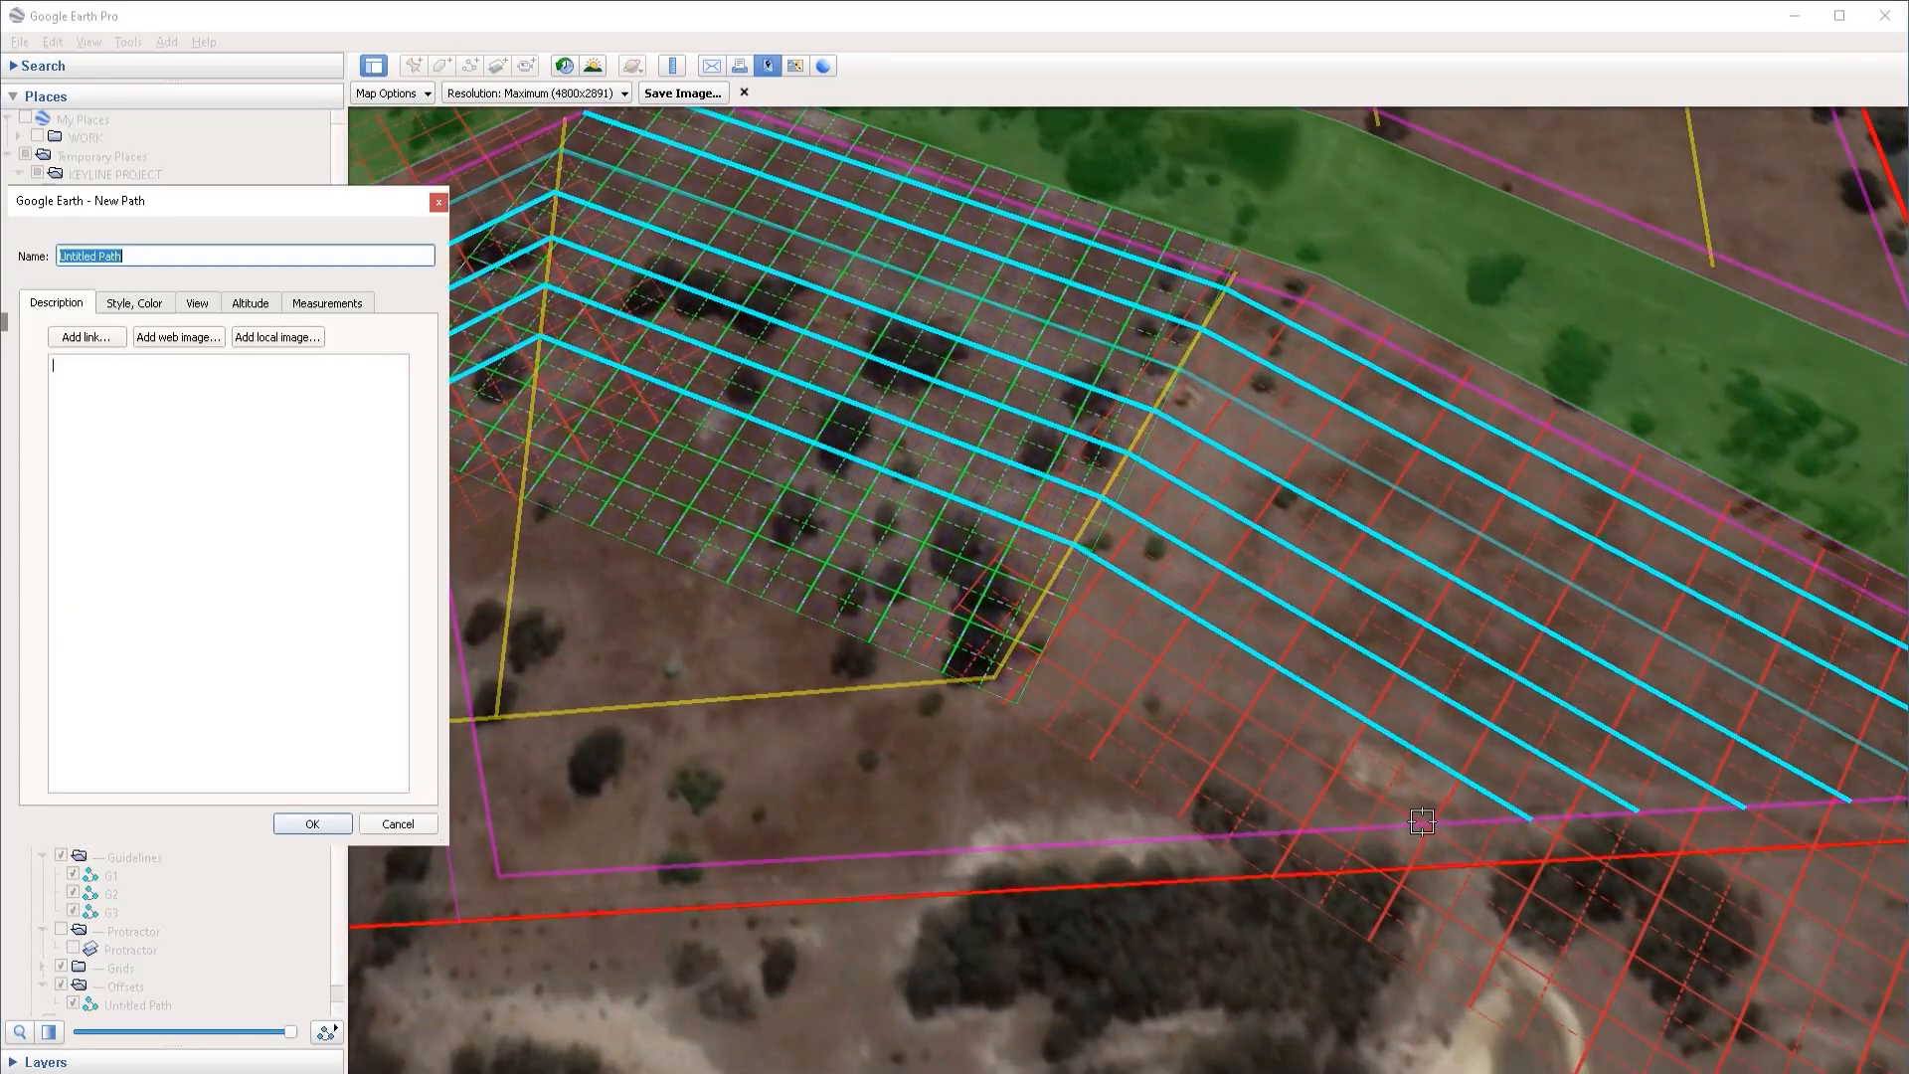
click(1421, 823)
click(1047, 592)
key(Left)
click(720, 388)
key(Left)
click(865, 447)
click(312, 824)
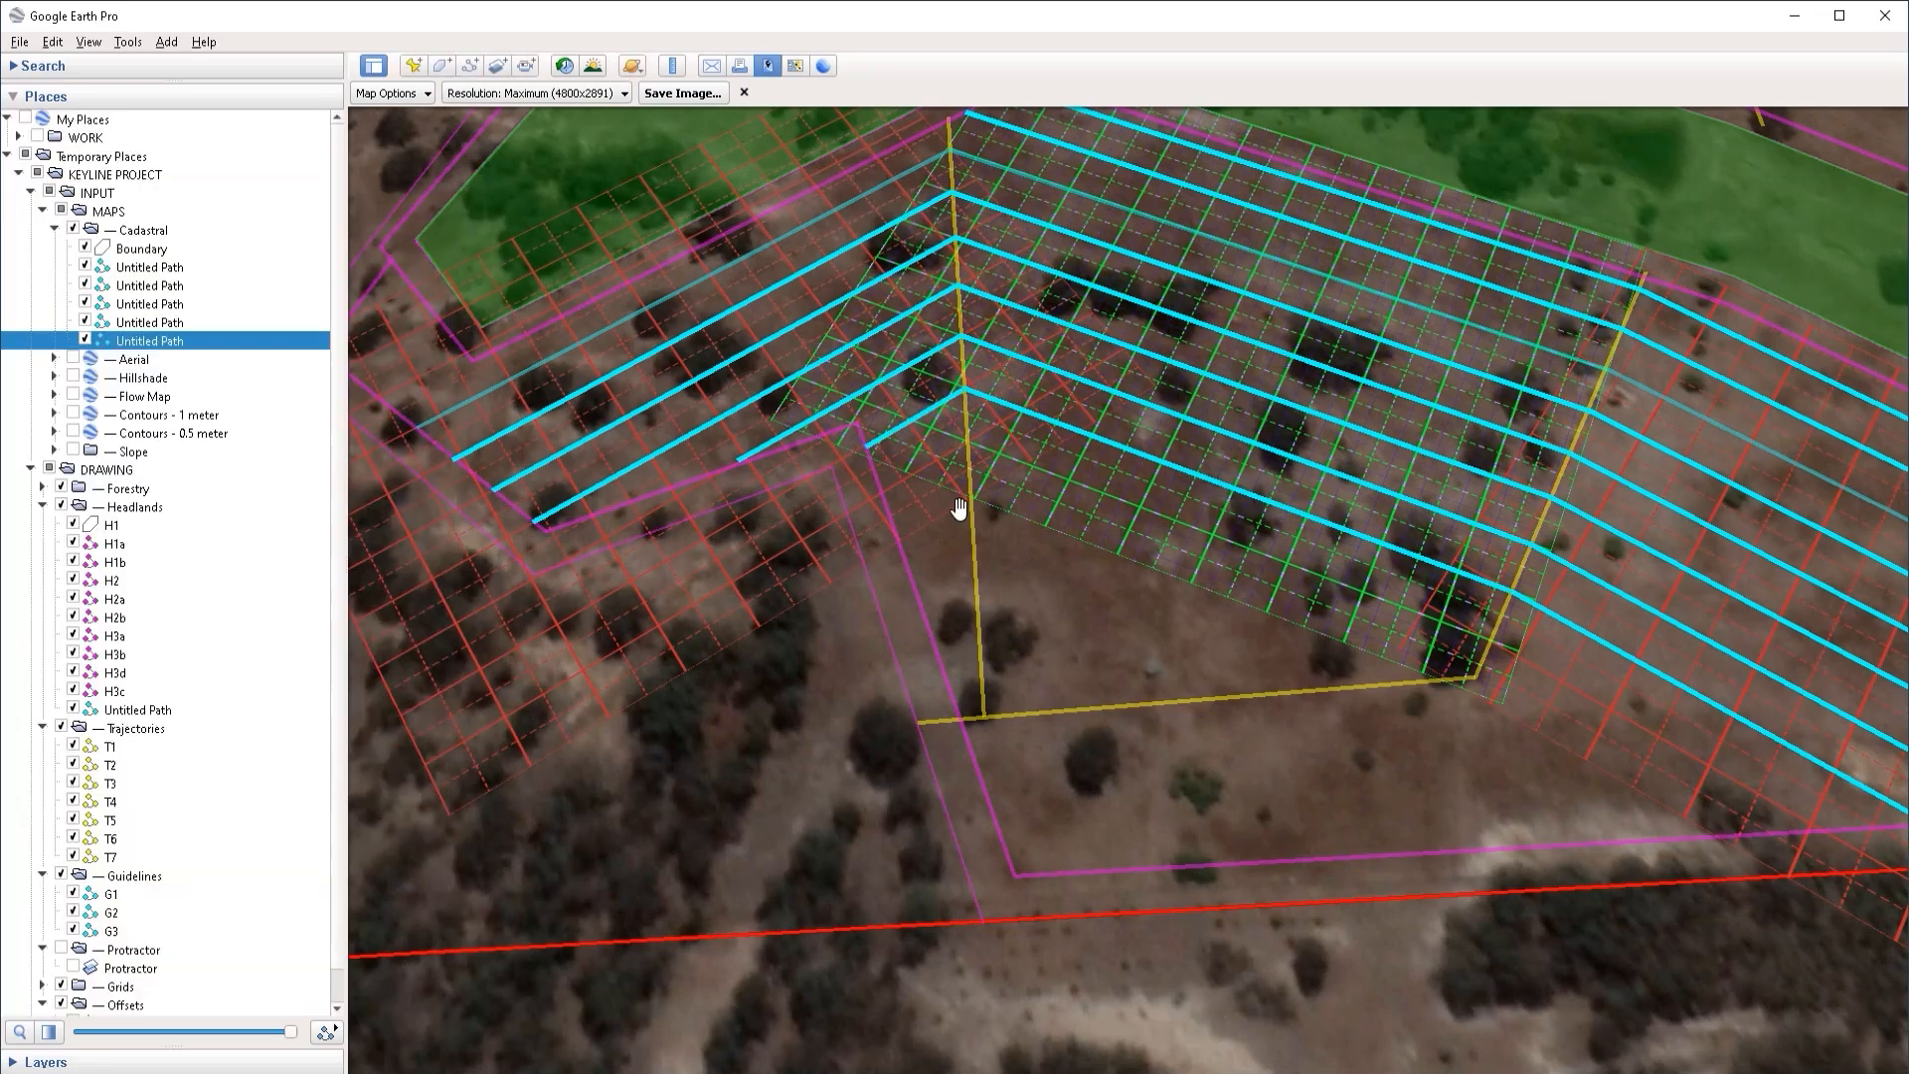
Step: Trace the eighth, southernmost offset path from the western headland edge across both trajectories to the southern headland, and save it
key(ctrl+shift+t)
click(883, 491)
click(967, 443)
click(1491, 642)
key(Right)
key(Right)
click(1552, 833)
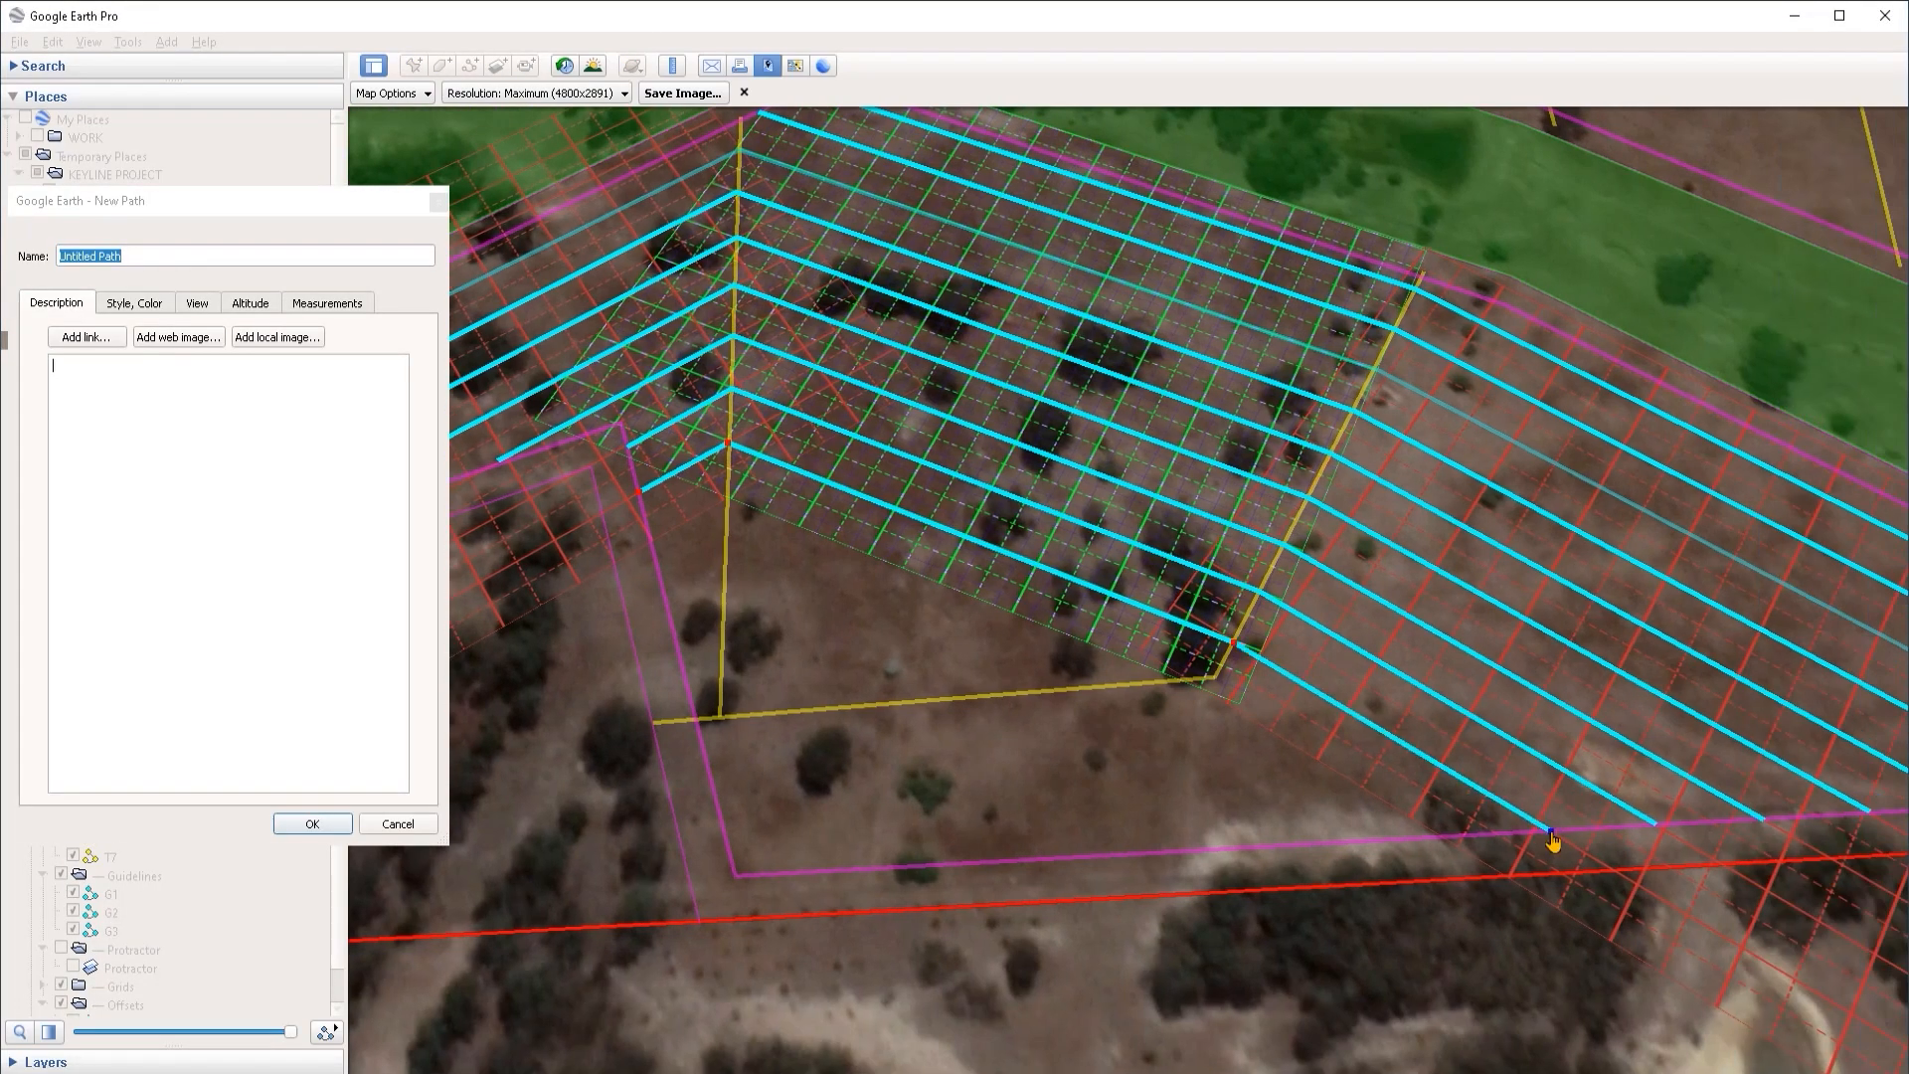
scroll(1531, 727, down, 2)
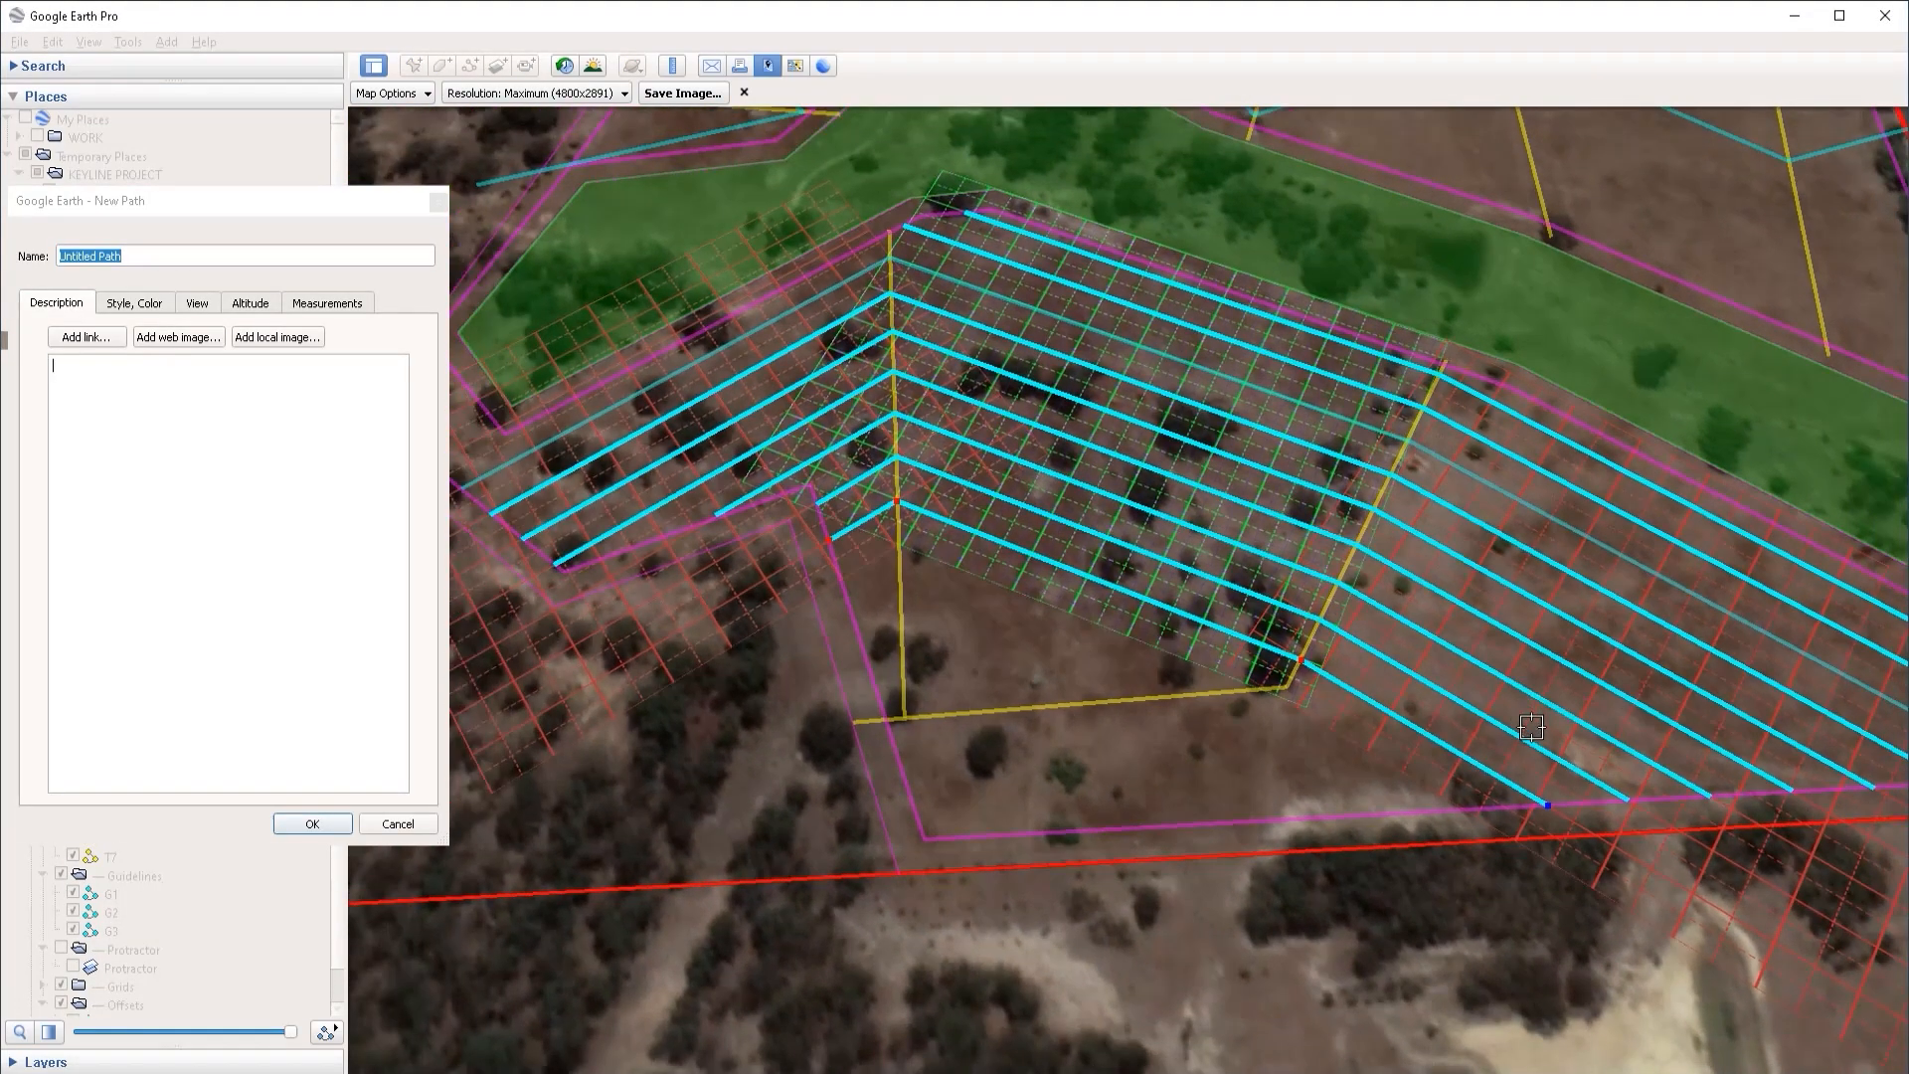
click(312, 824)
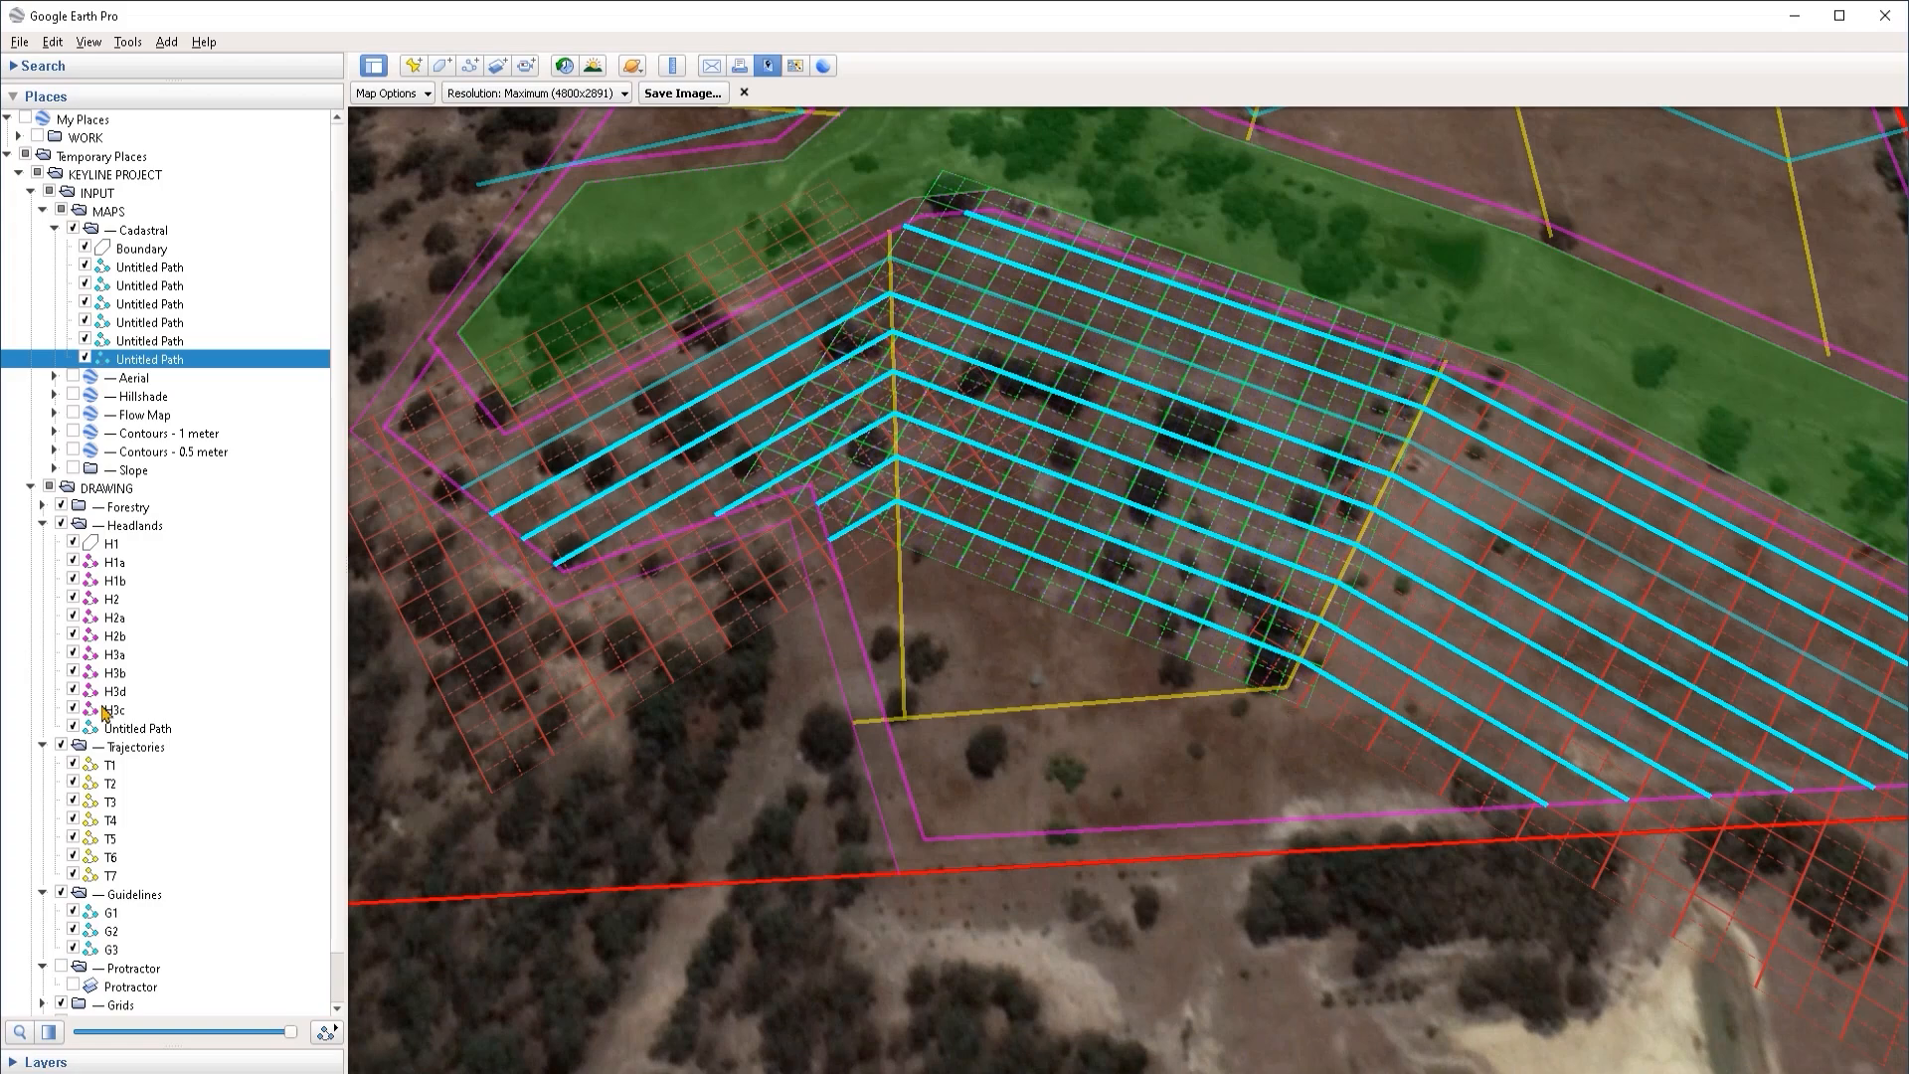
Step: Expand the Grids folder and move the six Untitled Path items from the Cadastral folder into the Offsets folder
scroll(145, 942, down, 1)
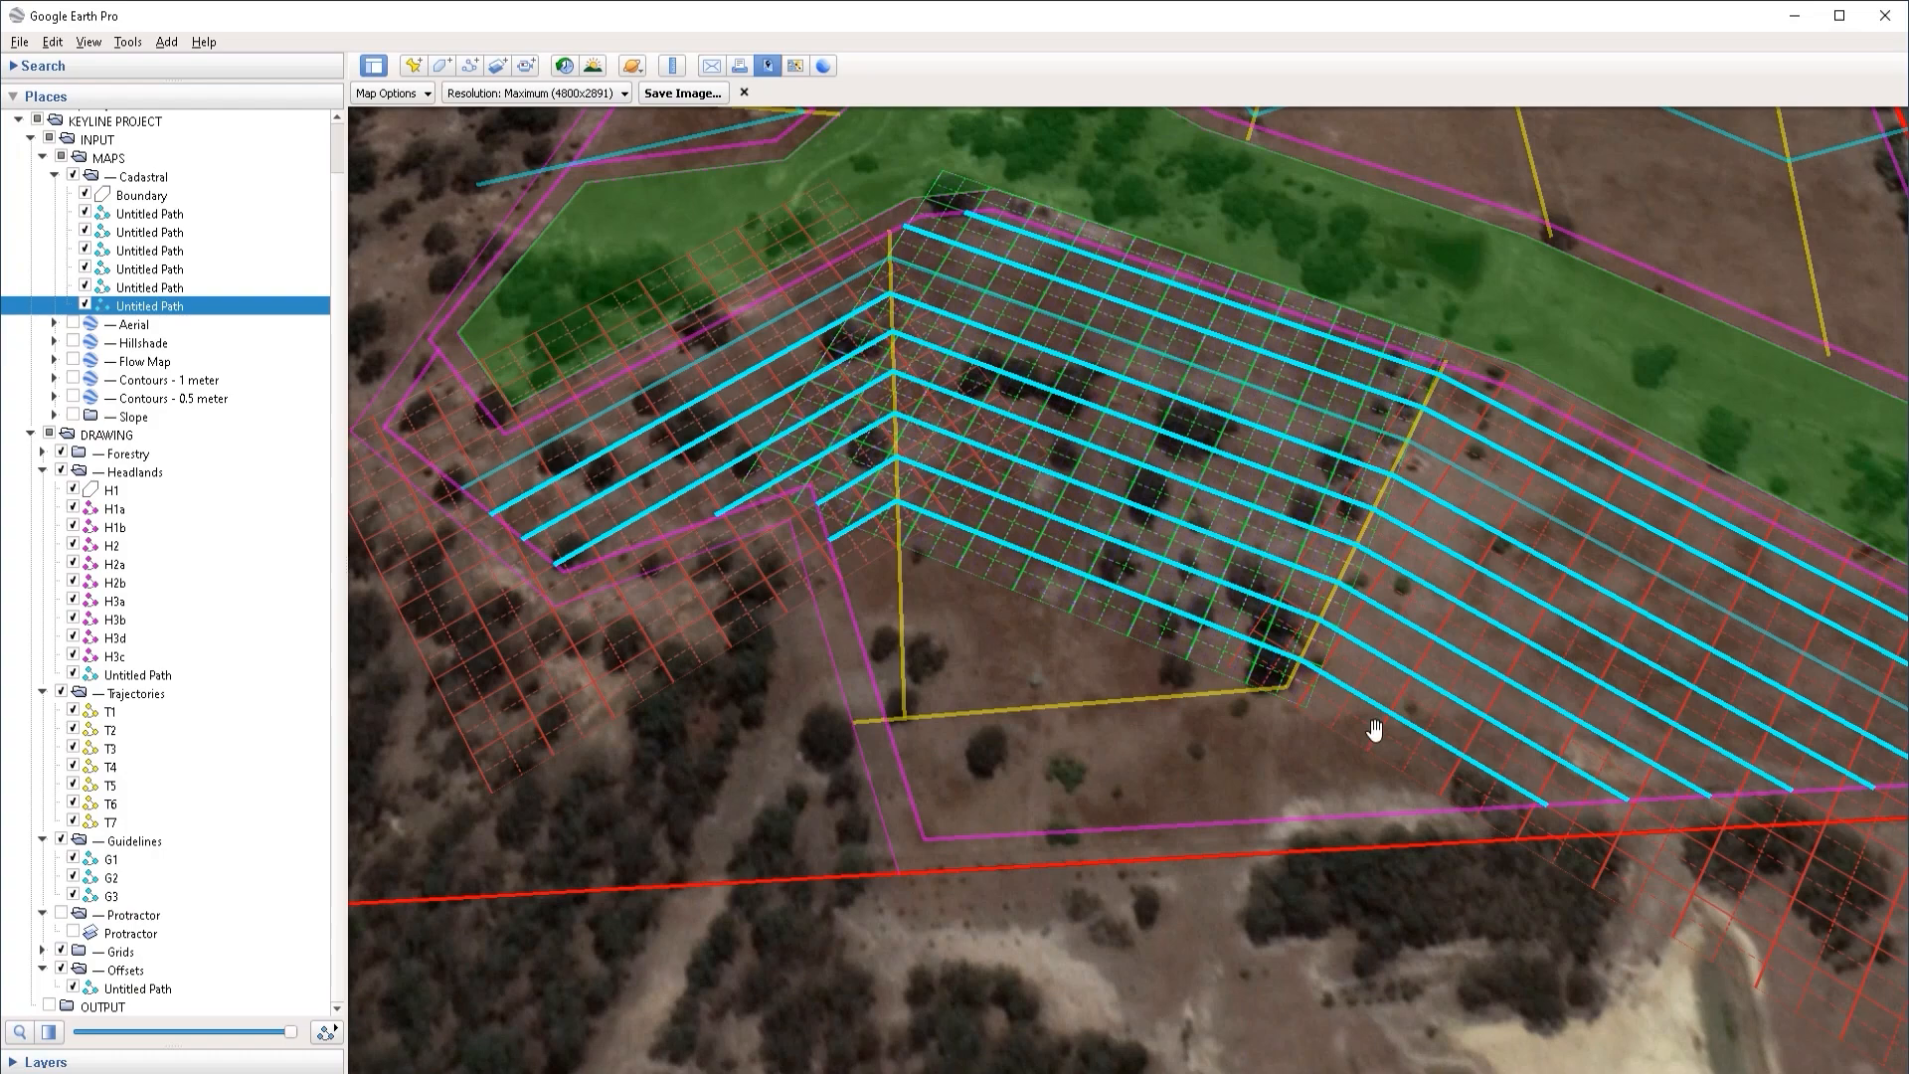
click(42, 951)
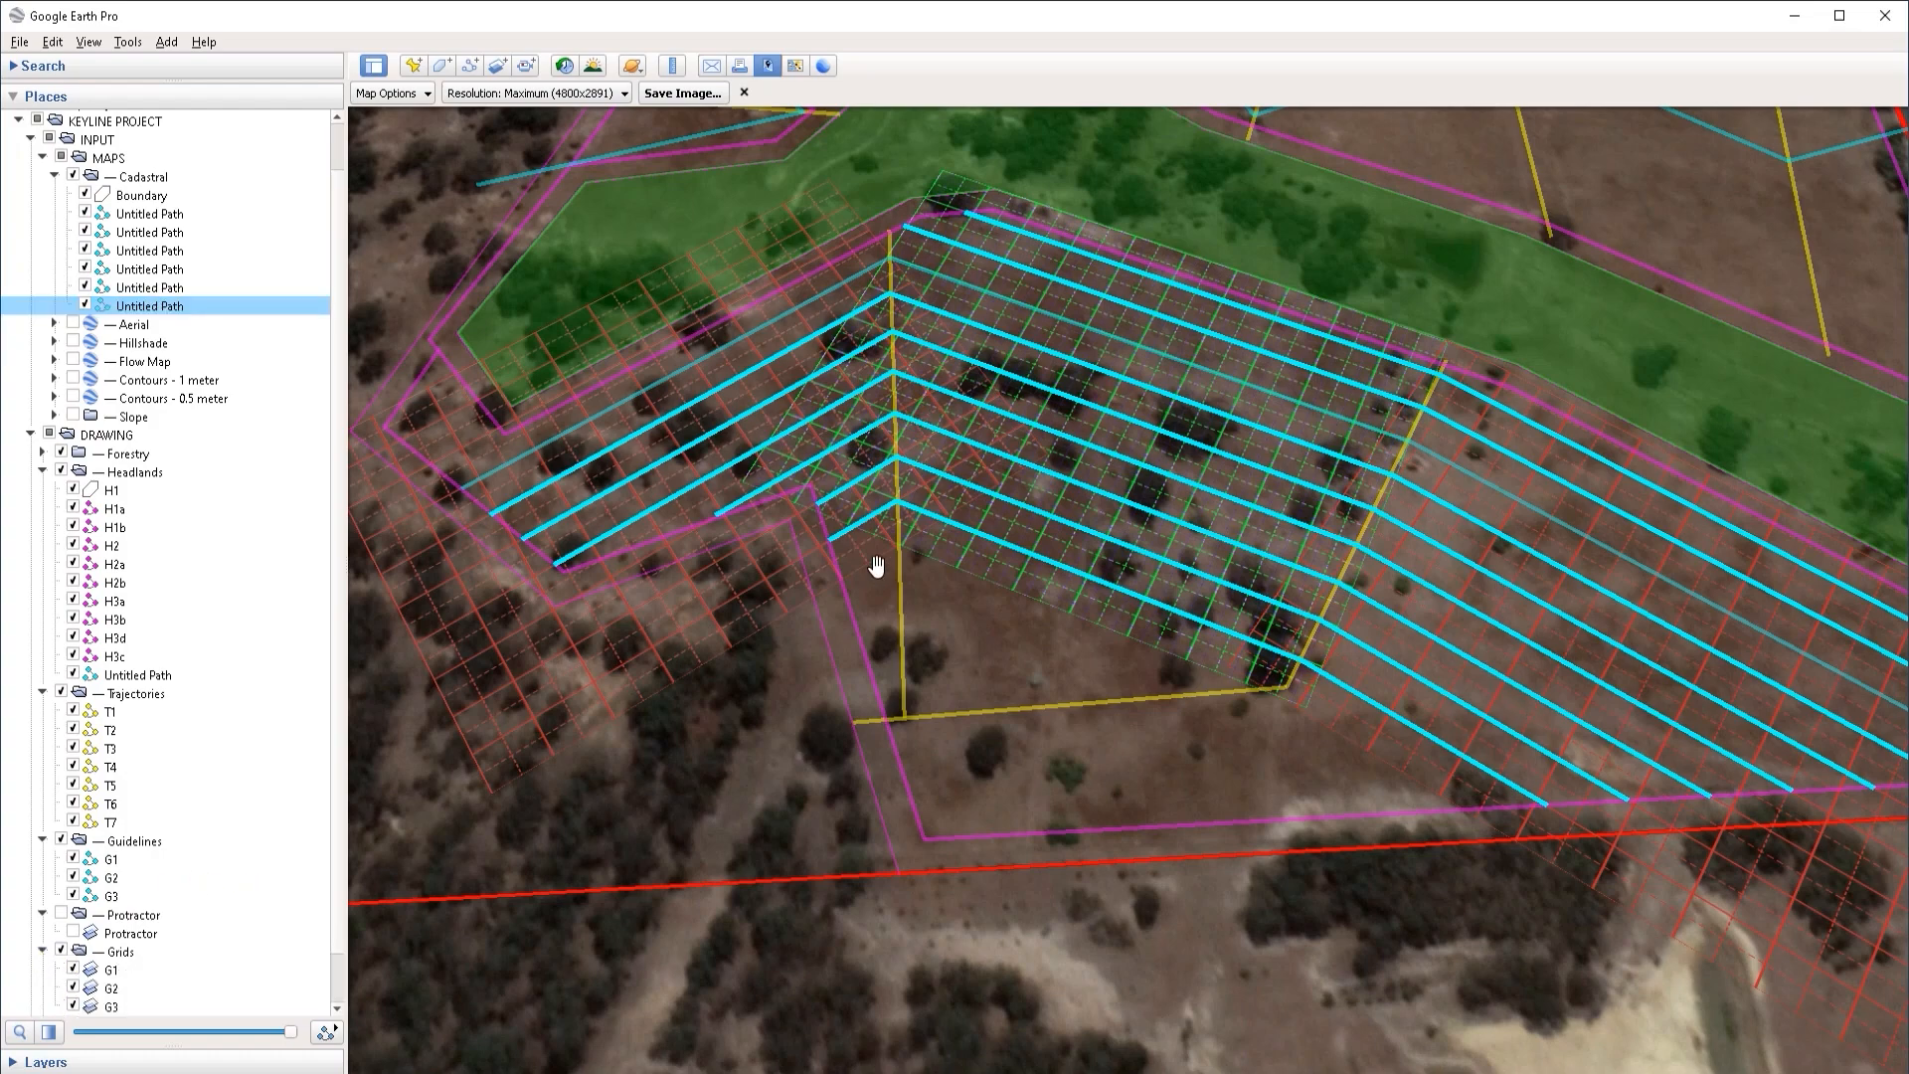
click(114, 971)
scroll(115, 973, down, 1)
click(116, 933)
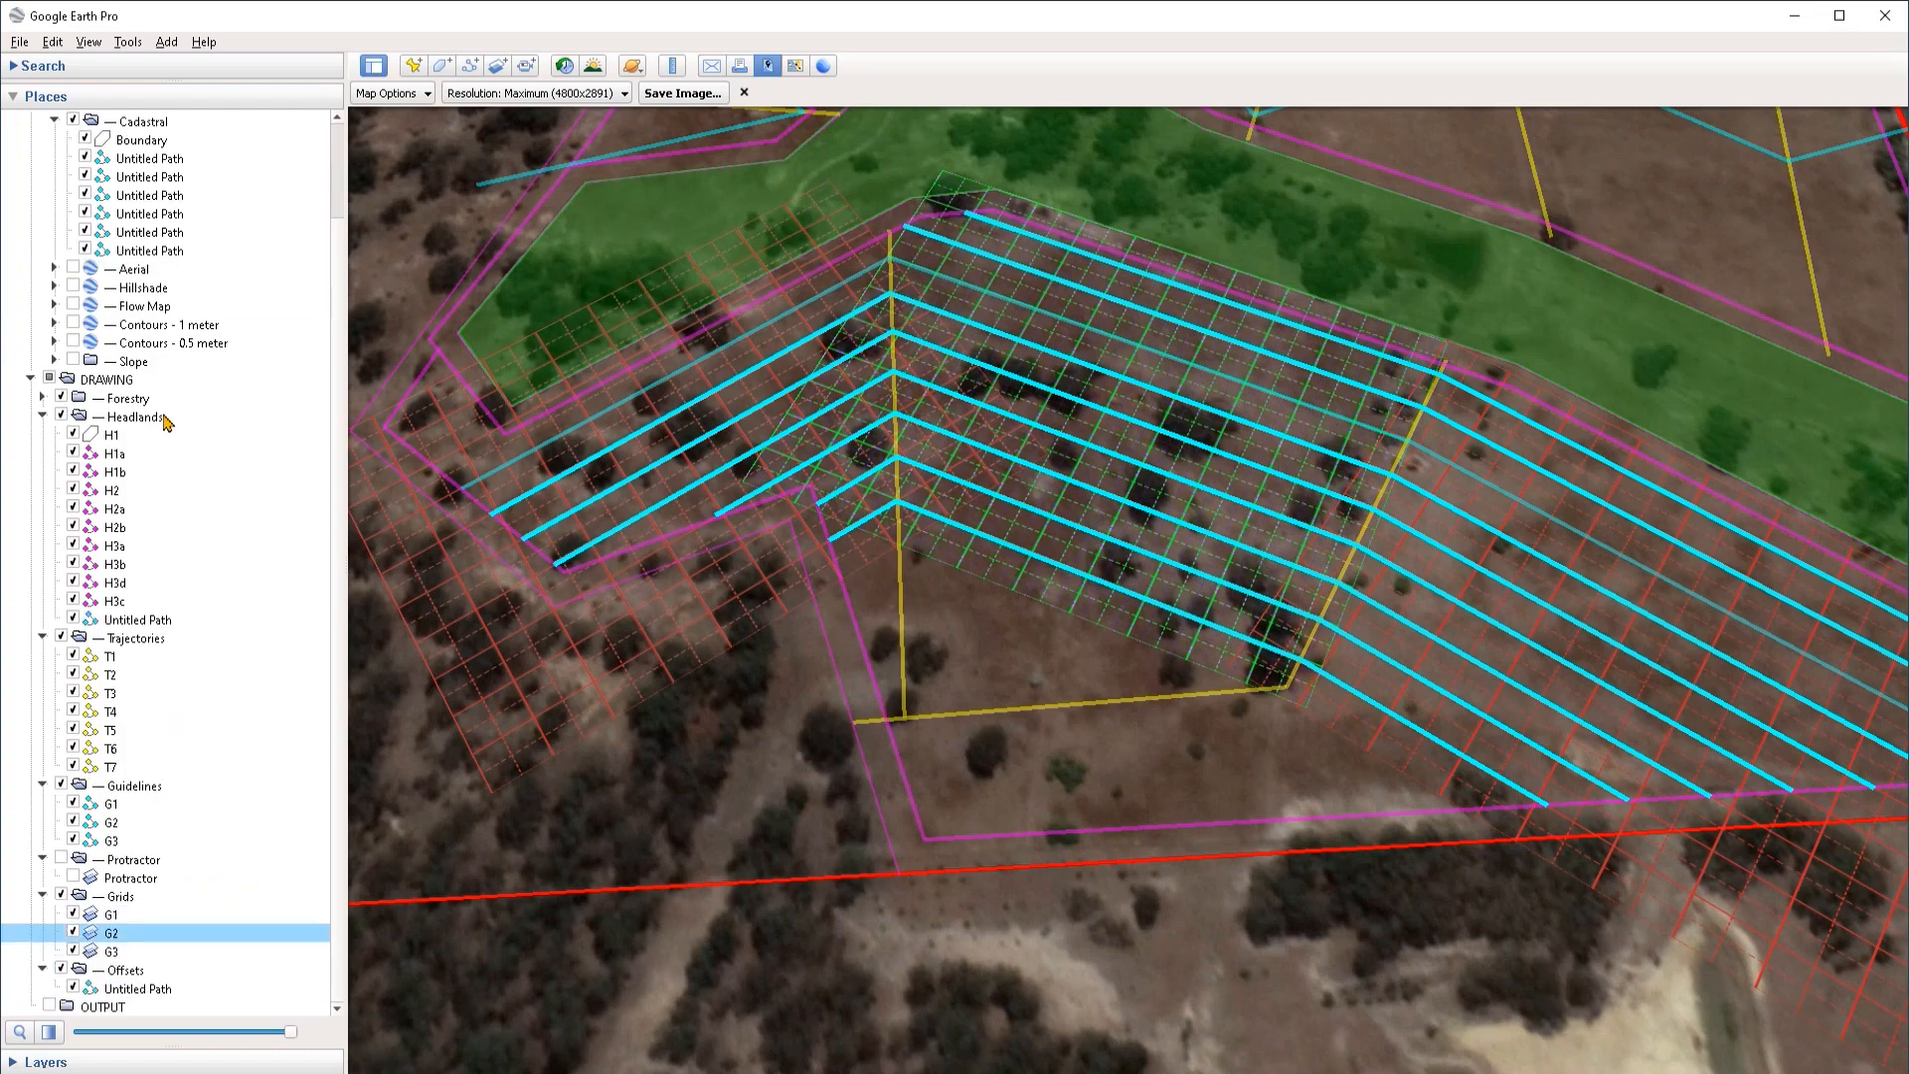
click(174, 251)
shift+click(188, 161)
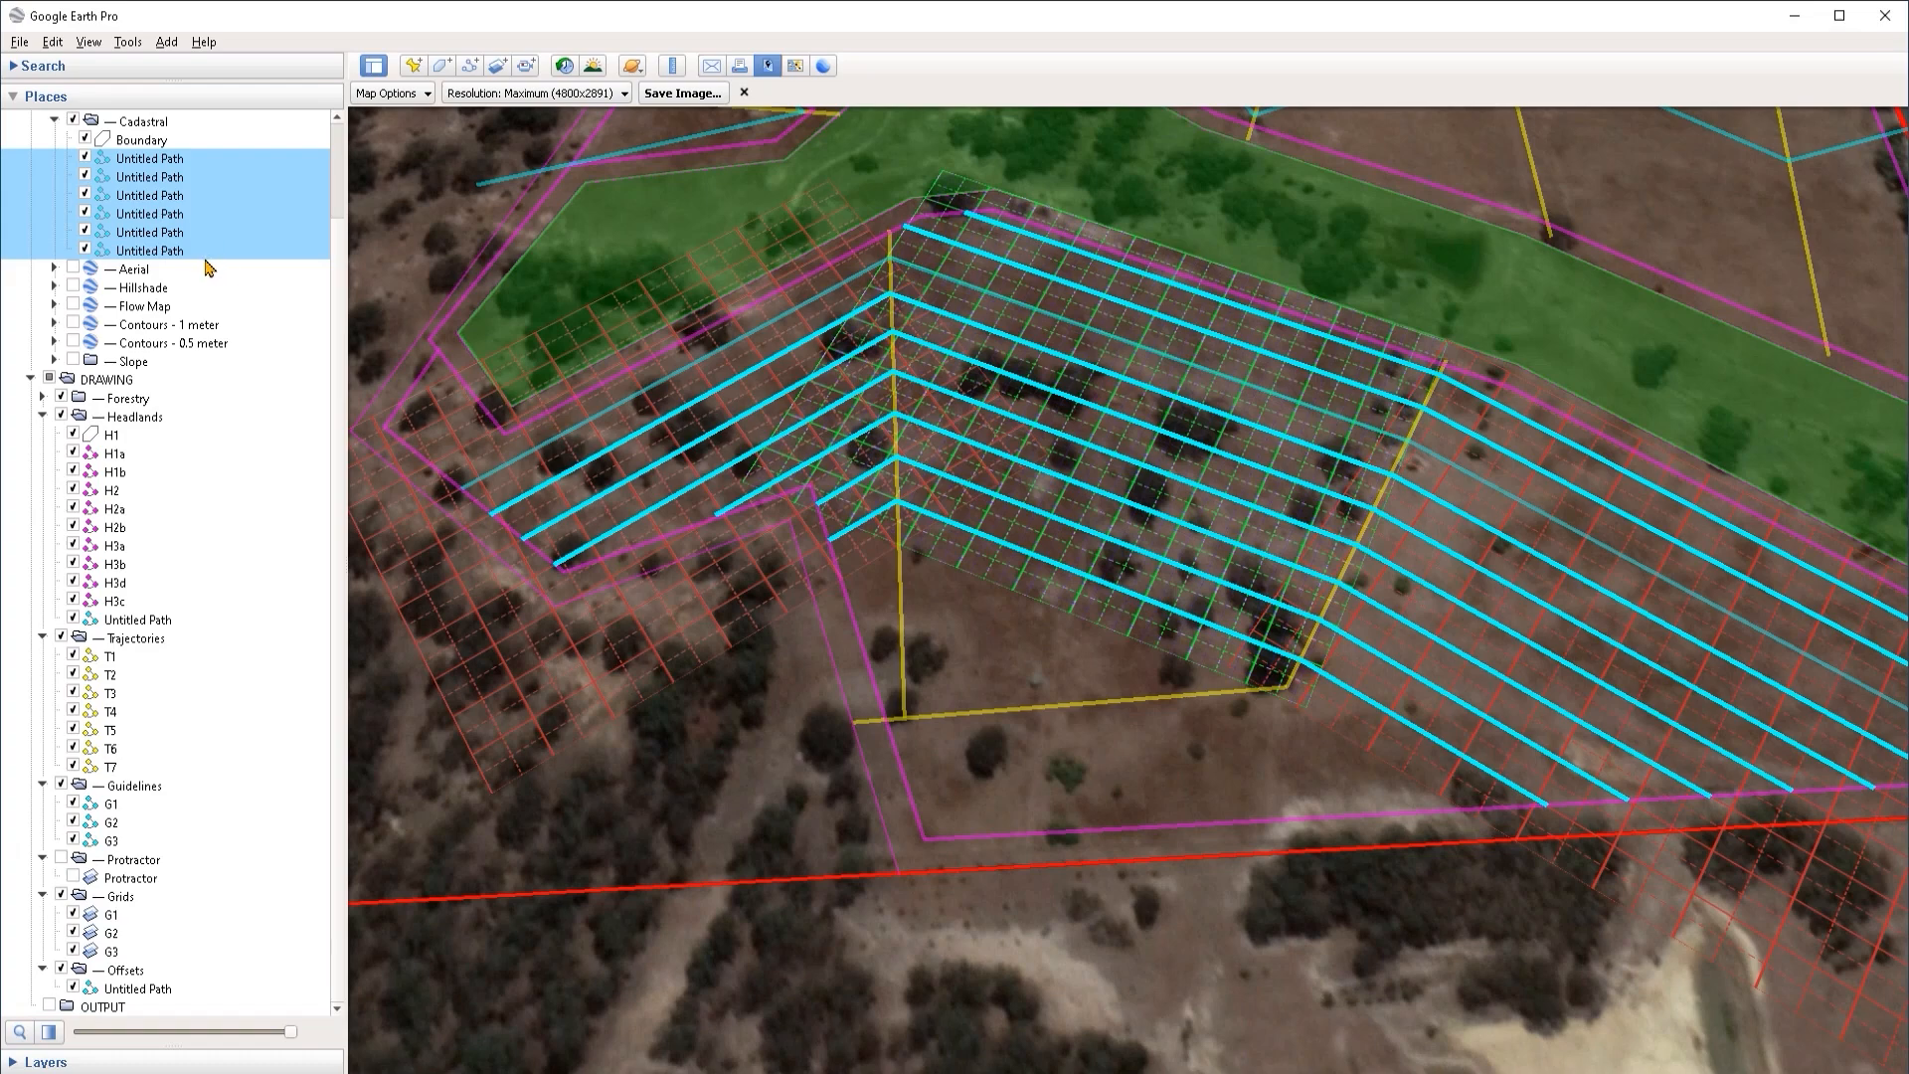
drag(179, 253, 119, 969)
Step: Move the G1 checkered grid overlay further south along the eastern offset lines so it covers the area below them
click(122, 892)
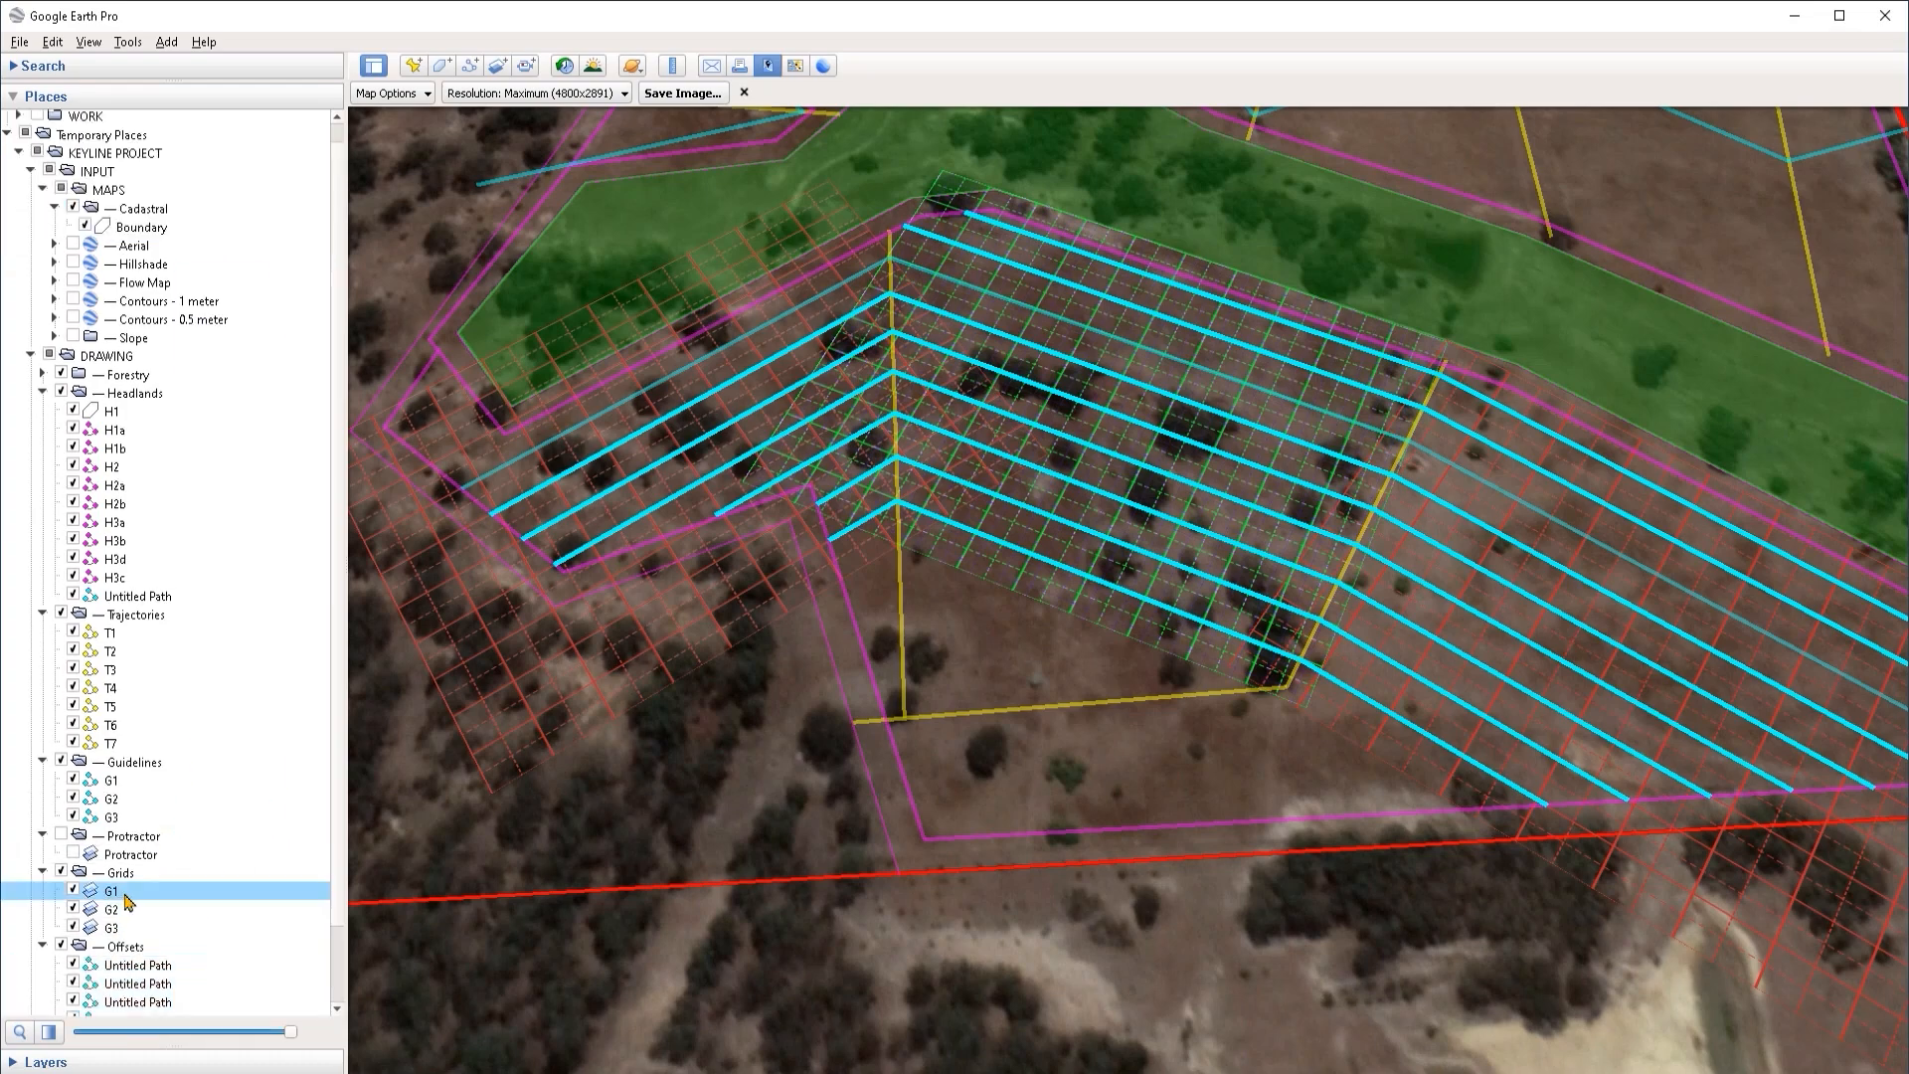
right_click(126, 892)
click(178, 880)
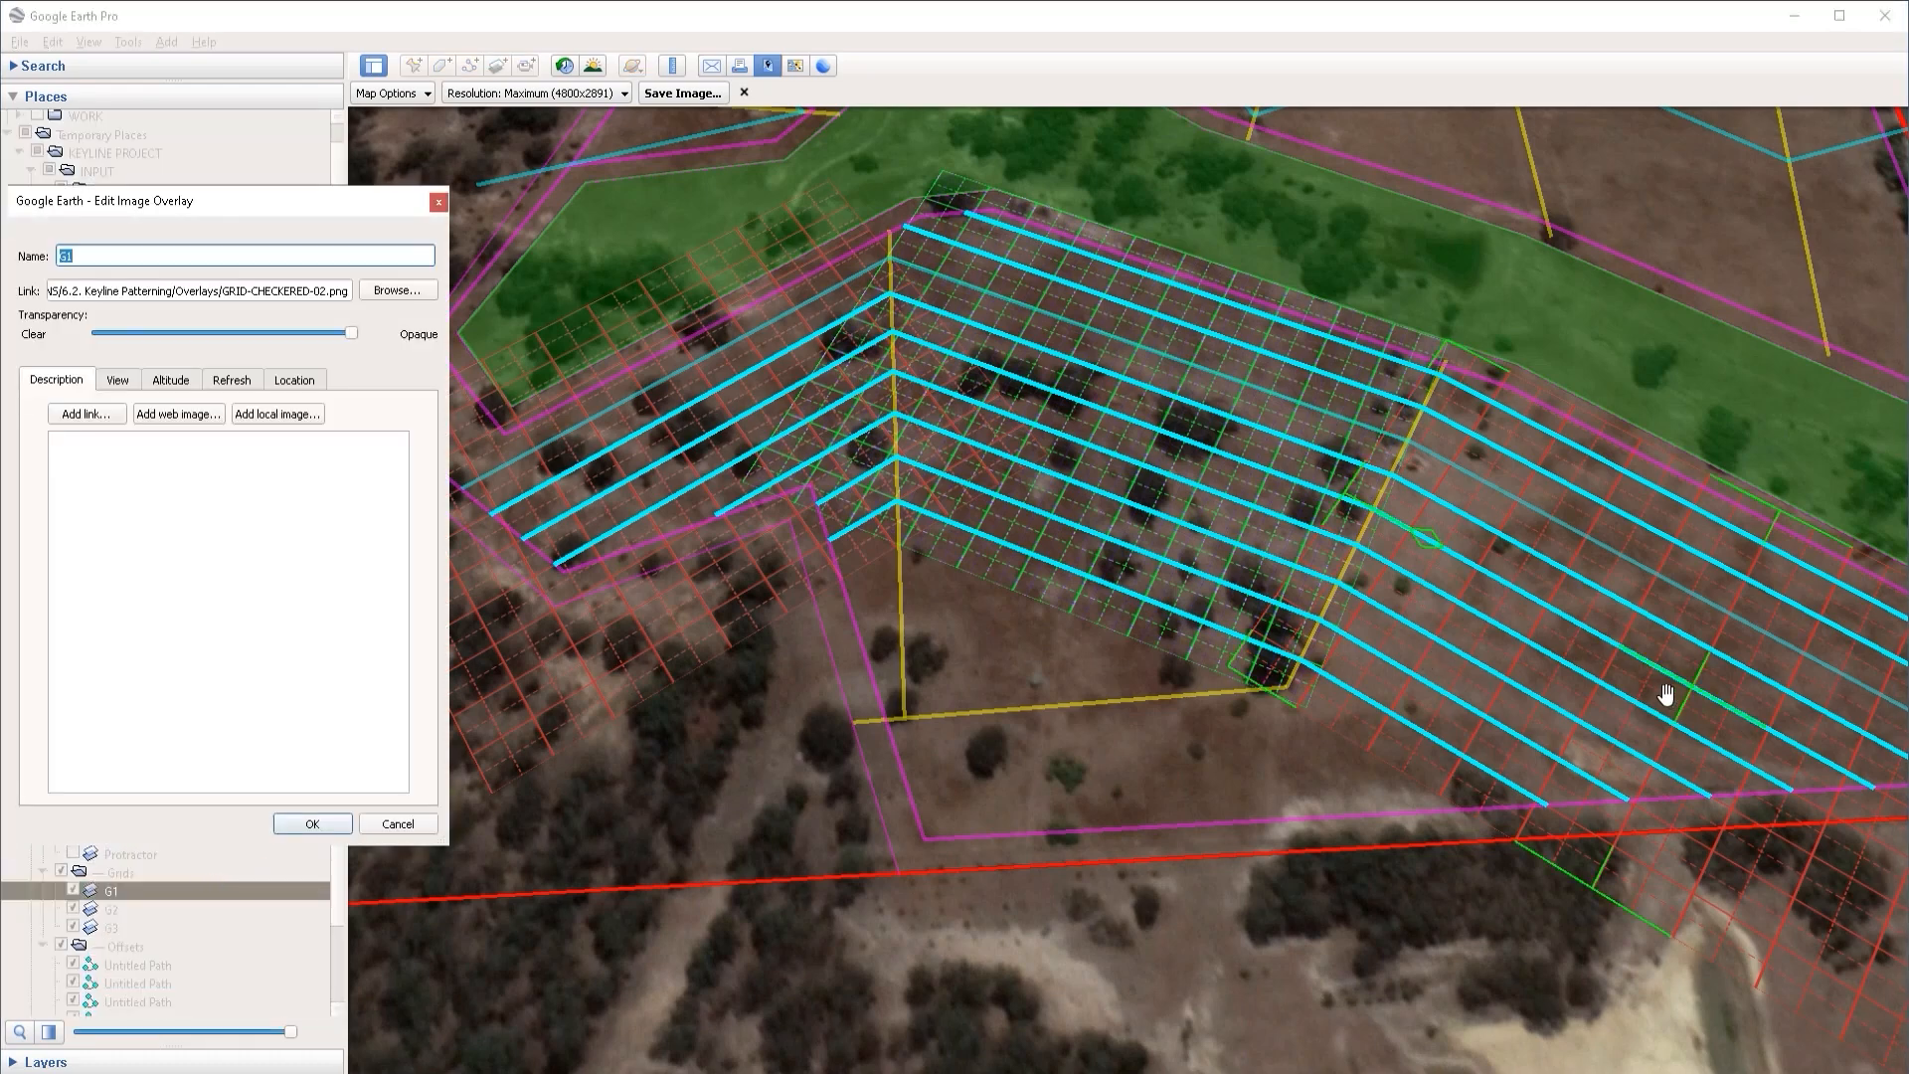
key(Escape)
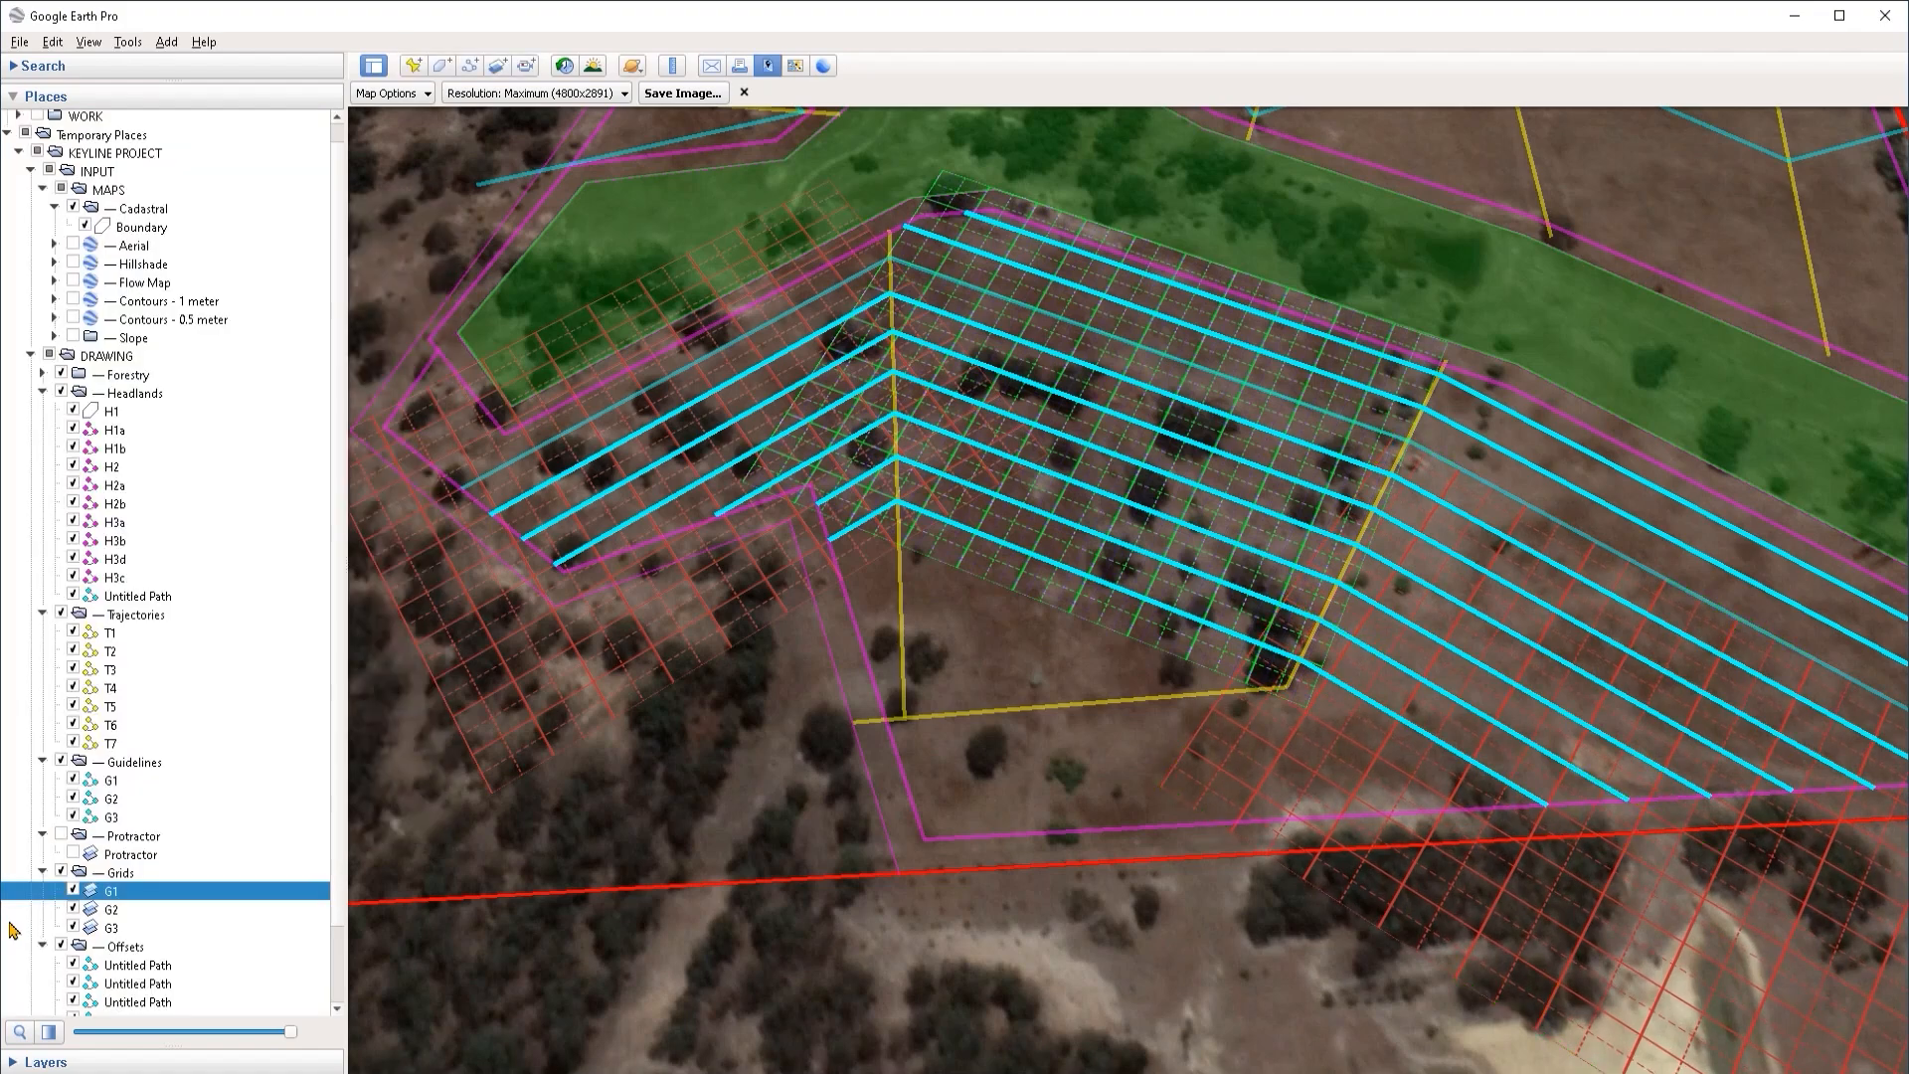
Step: Move the green G2 grid overlay southwest over the uncovered area between the two trajectories and save its position
right_click(114, 908)
click(165, 898)
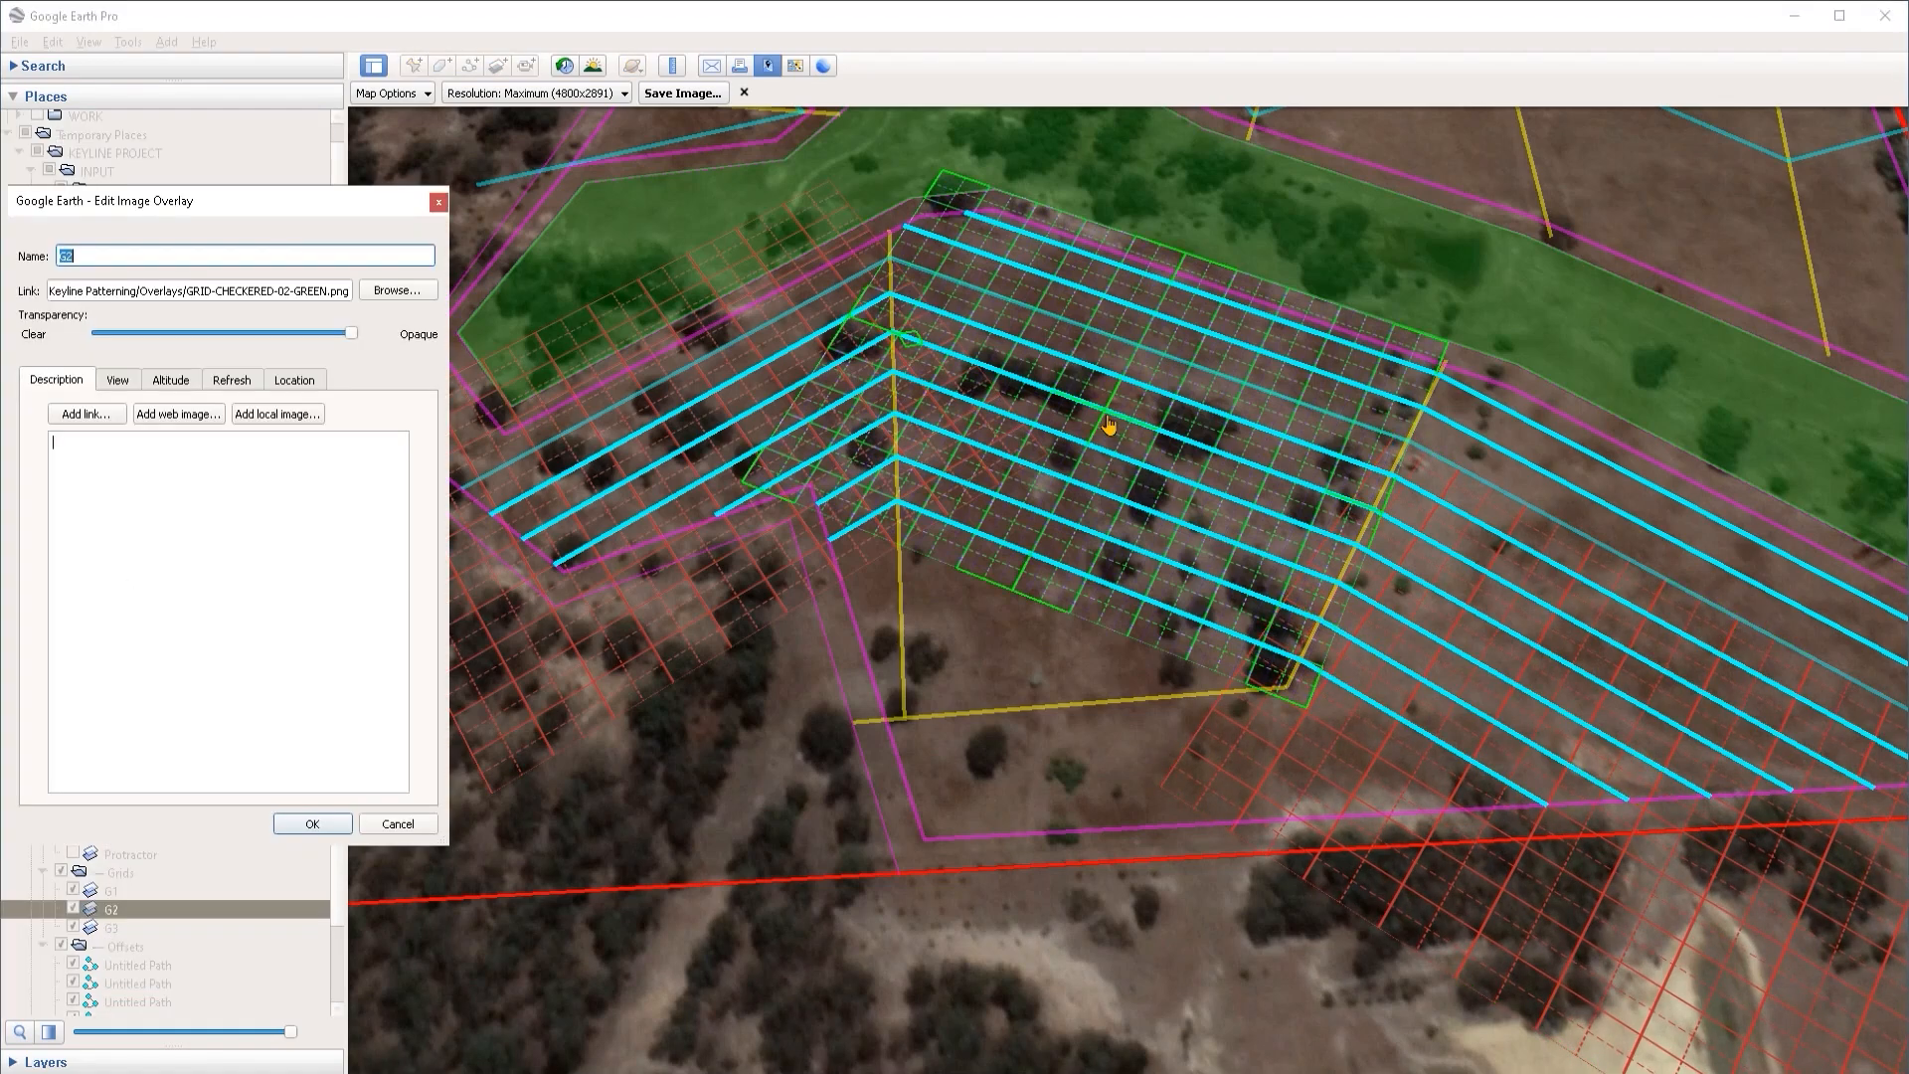
drag(1107, 425, 998, 644)
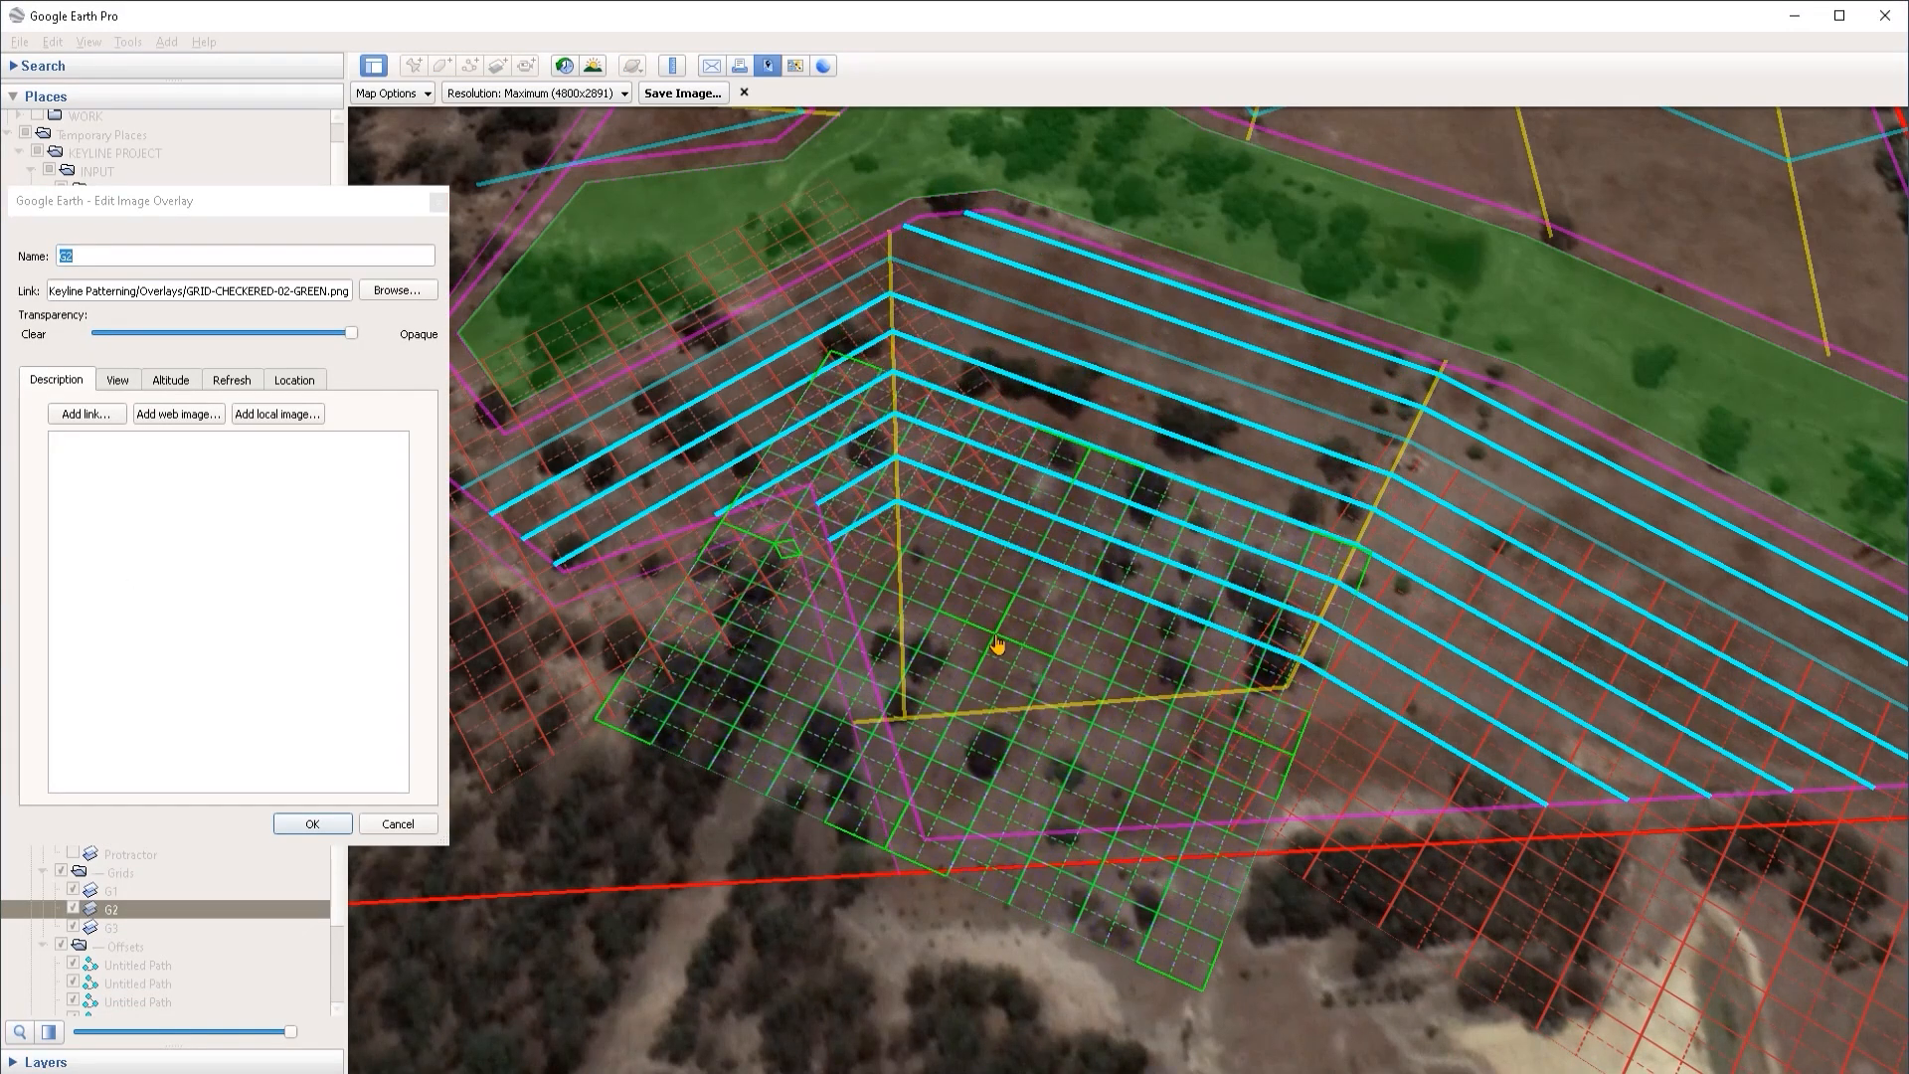
click(313, 823)
Step: Move the G3 grid overlay south below the western offset lines and save its position
right_click(111, 927)
click(191, 907)
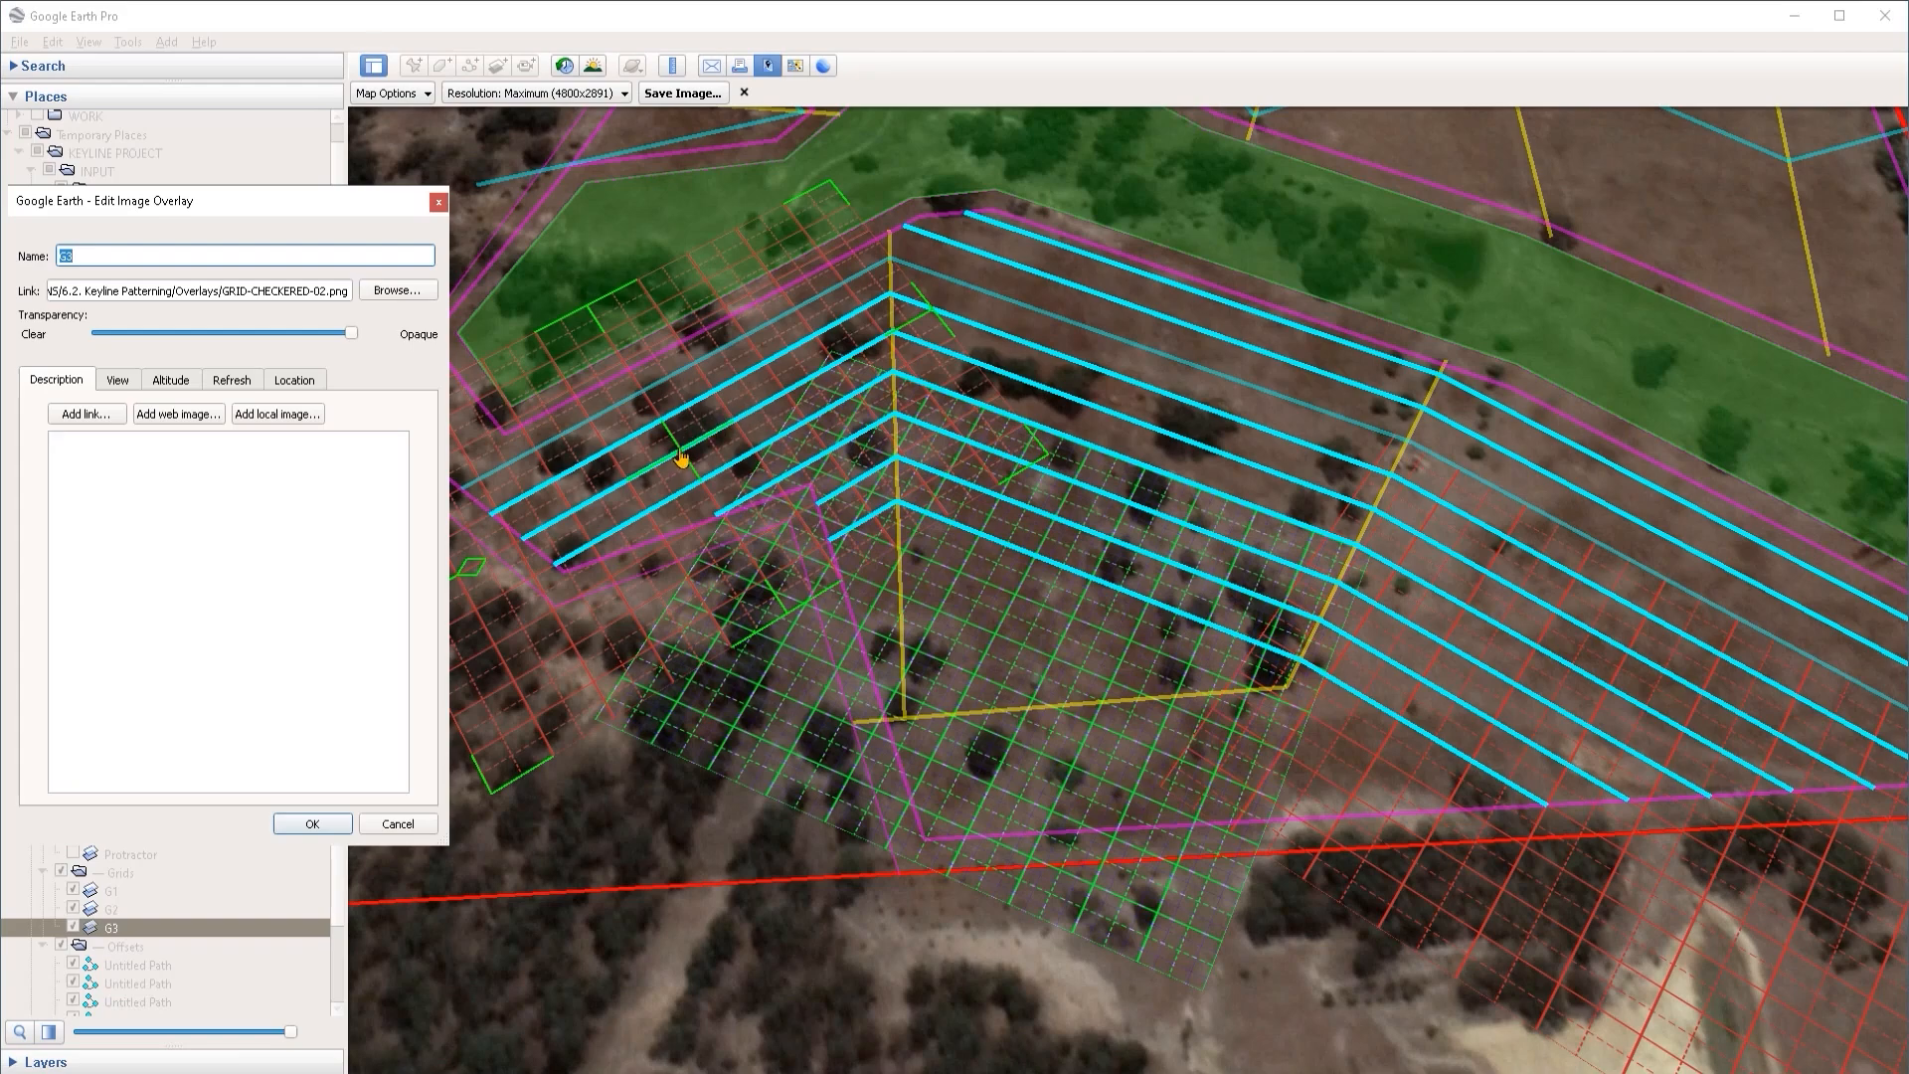
drag(681, 457, 633, 668)
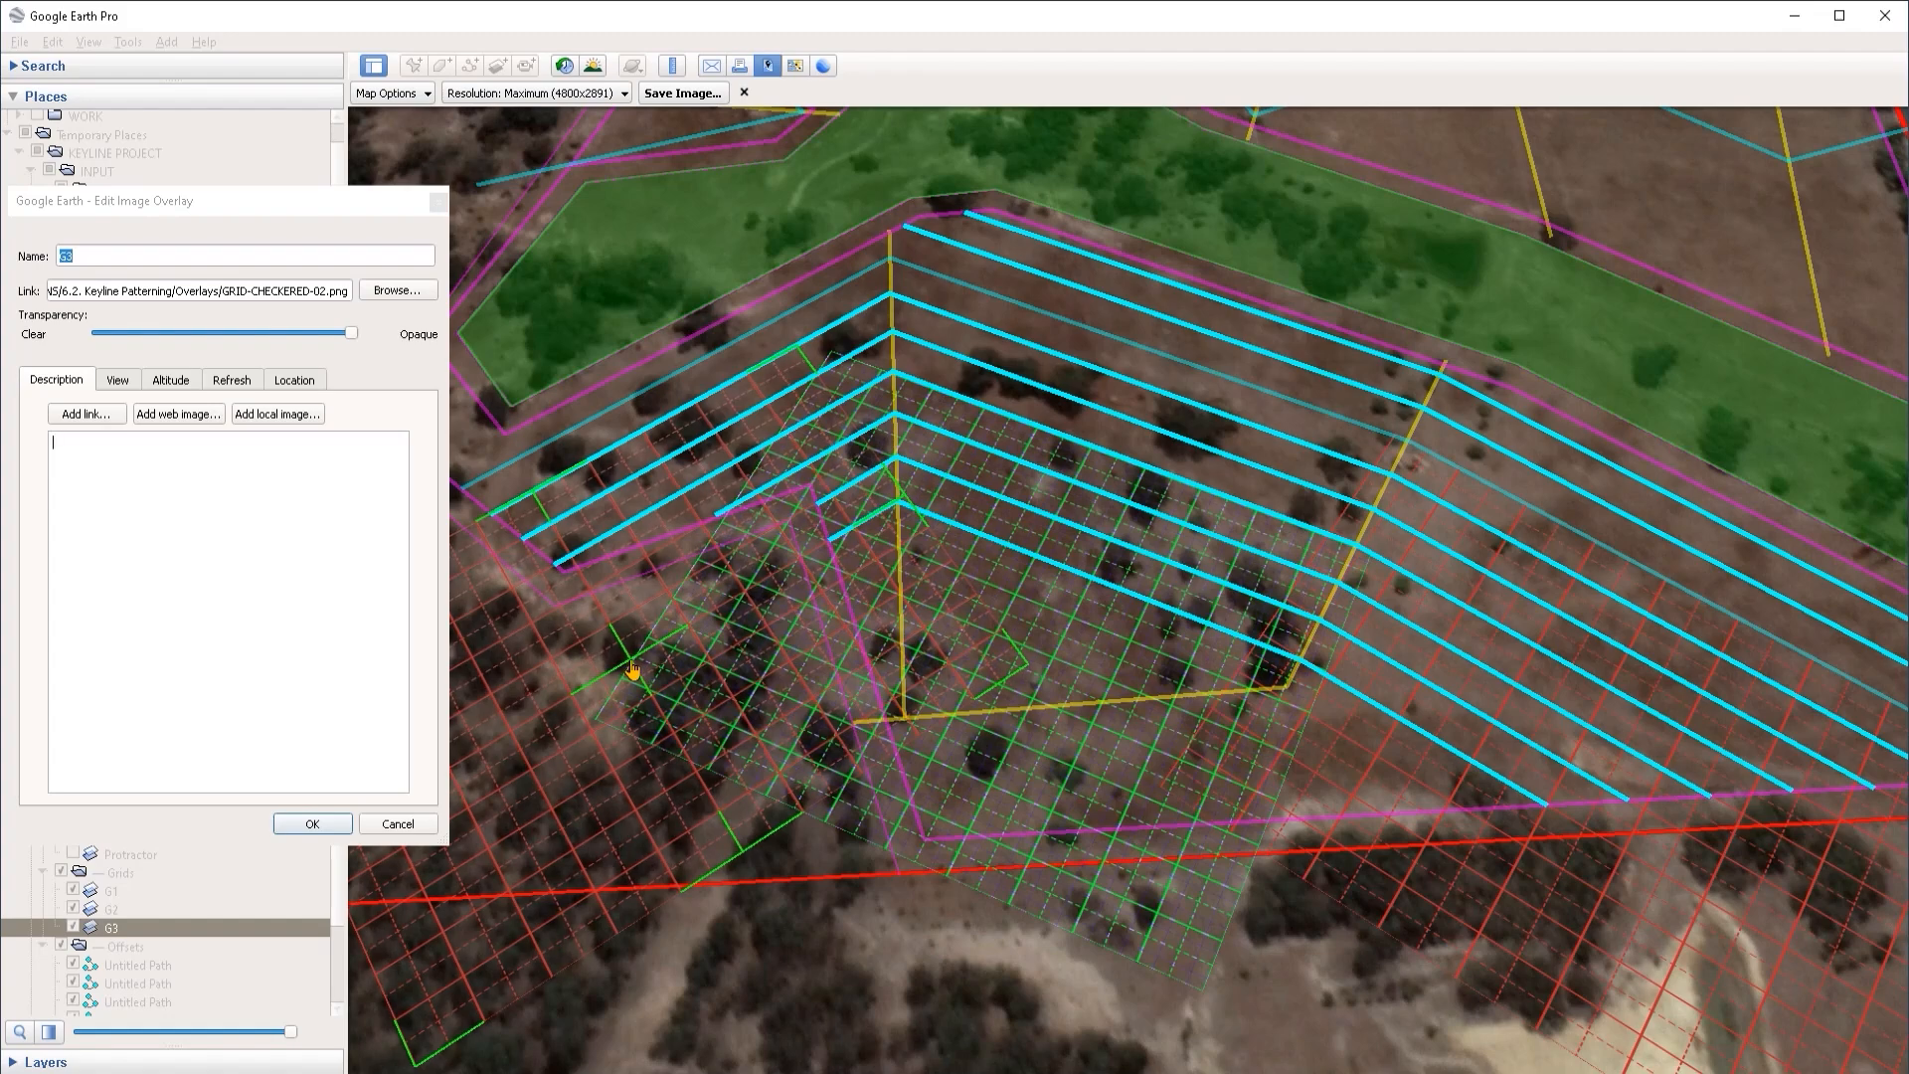
click(313, 823)
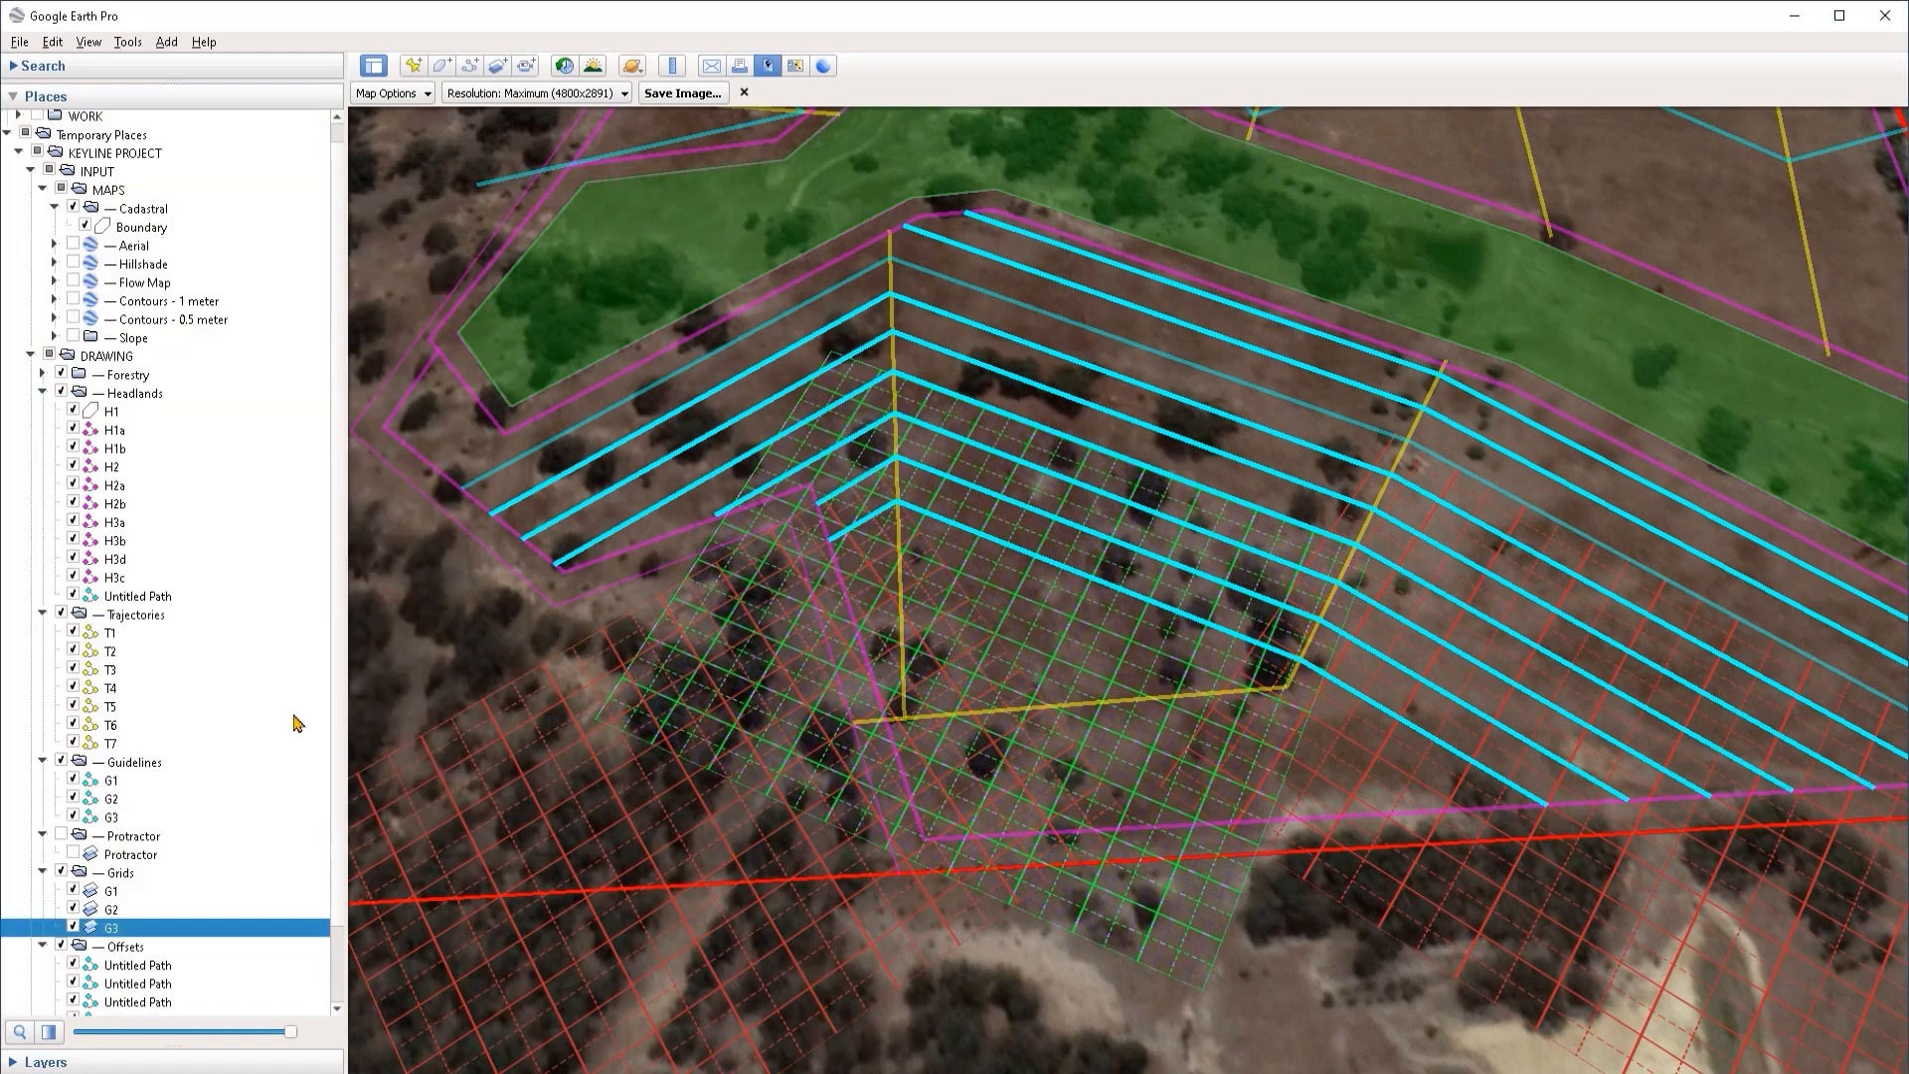
Step: Display the 1 meter contours over the southern field to examine the terrain around the offsets
click(73, 301)
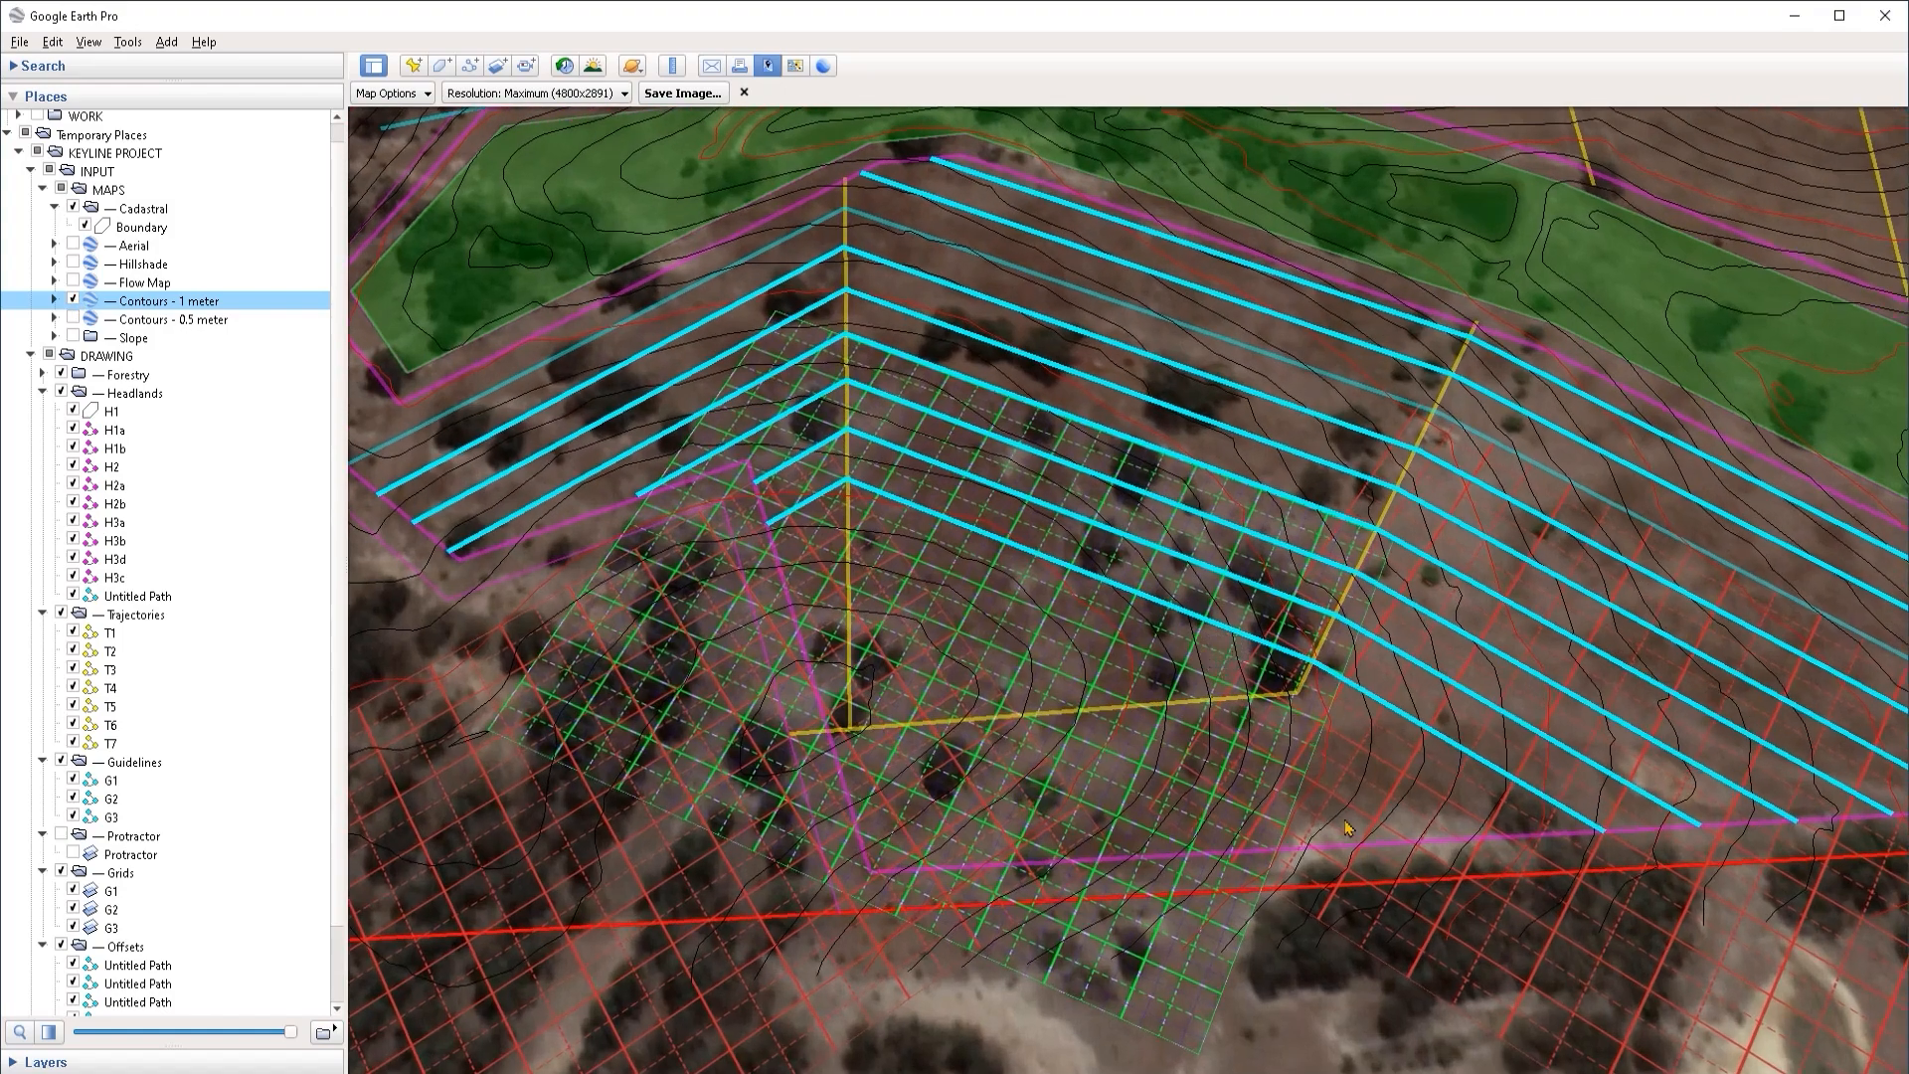
scroll(1107, 788, down, 3)
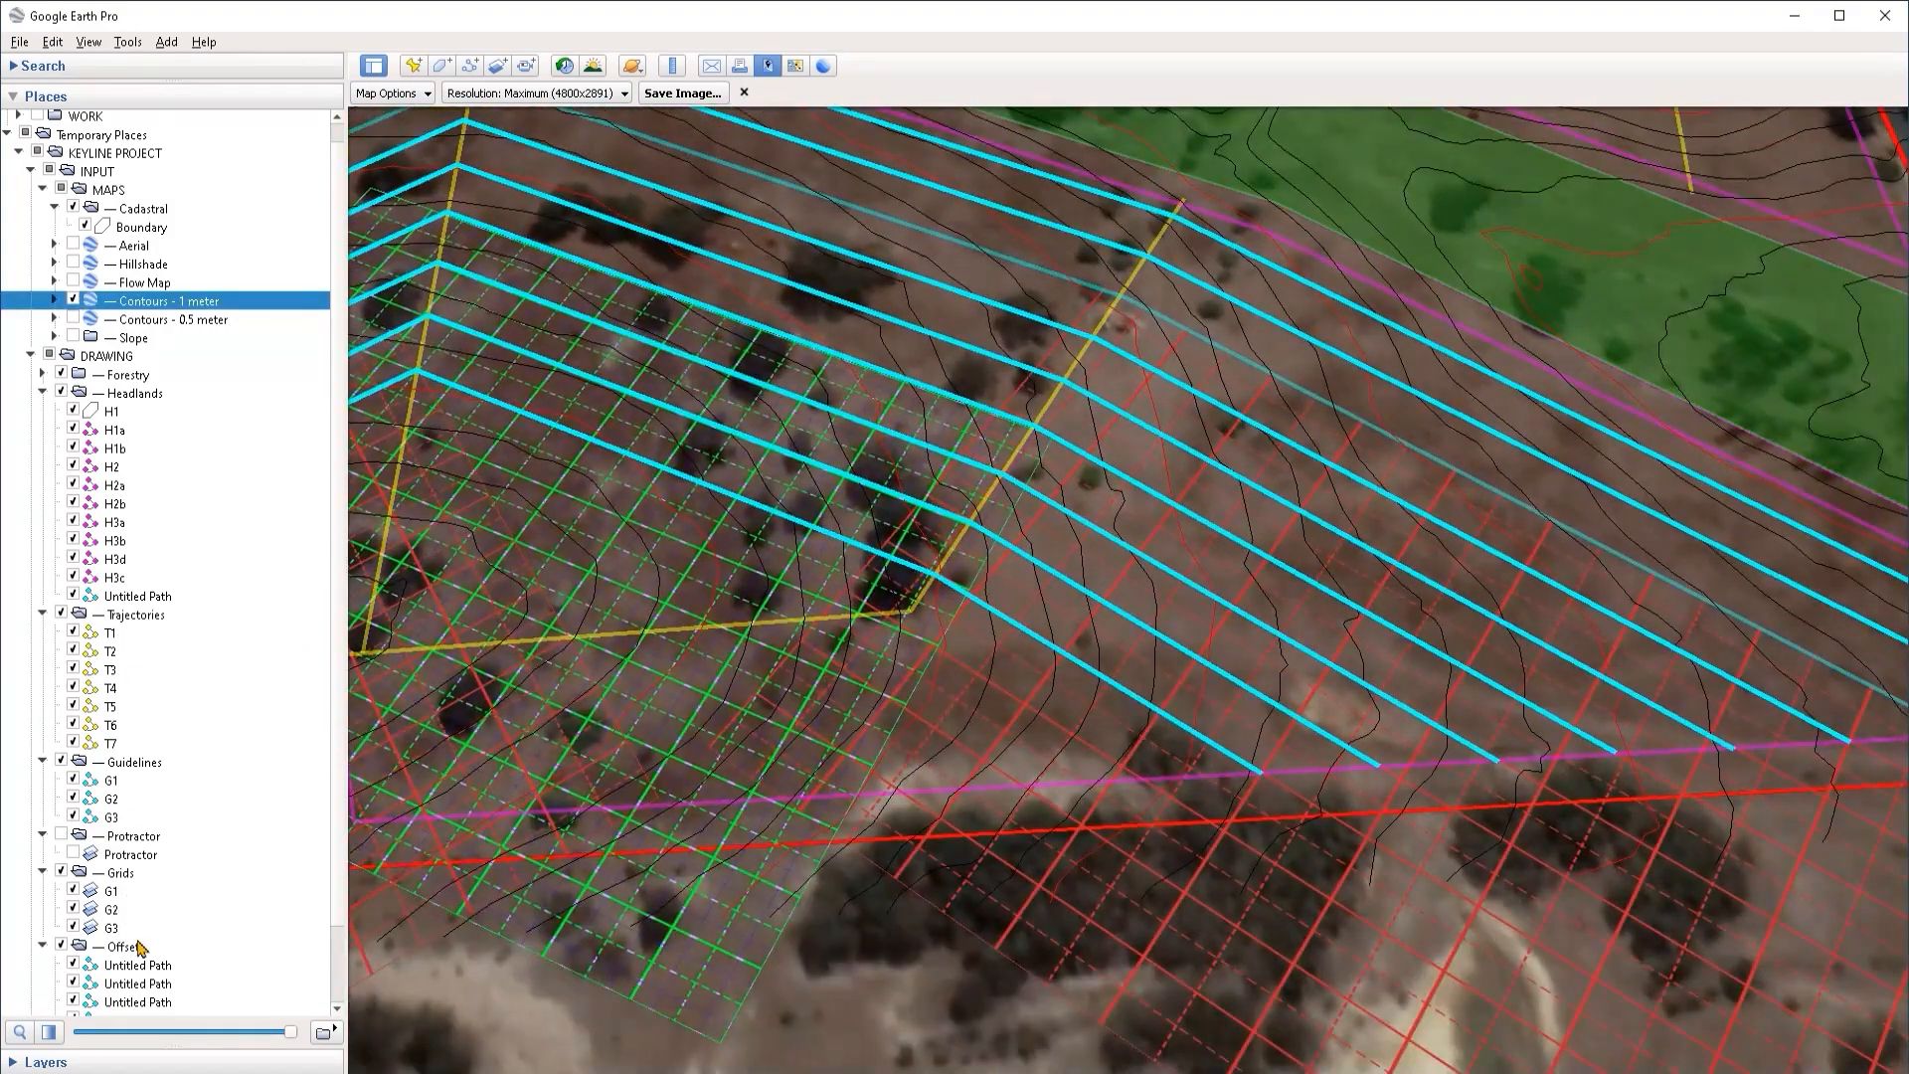
click(129, 946)
scroll(156, 960, down, 2)
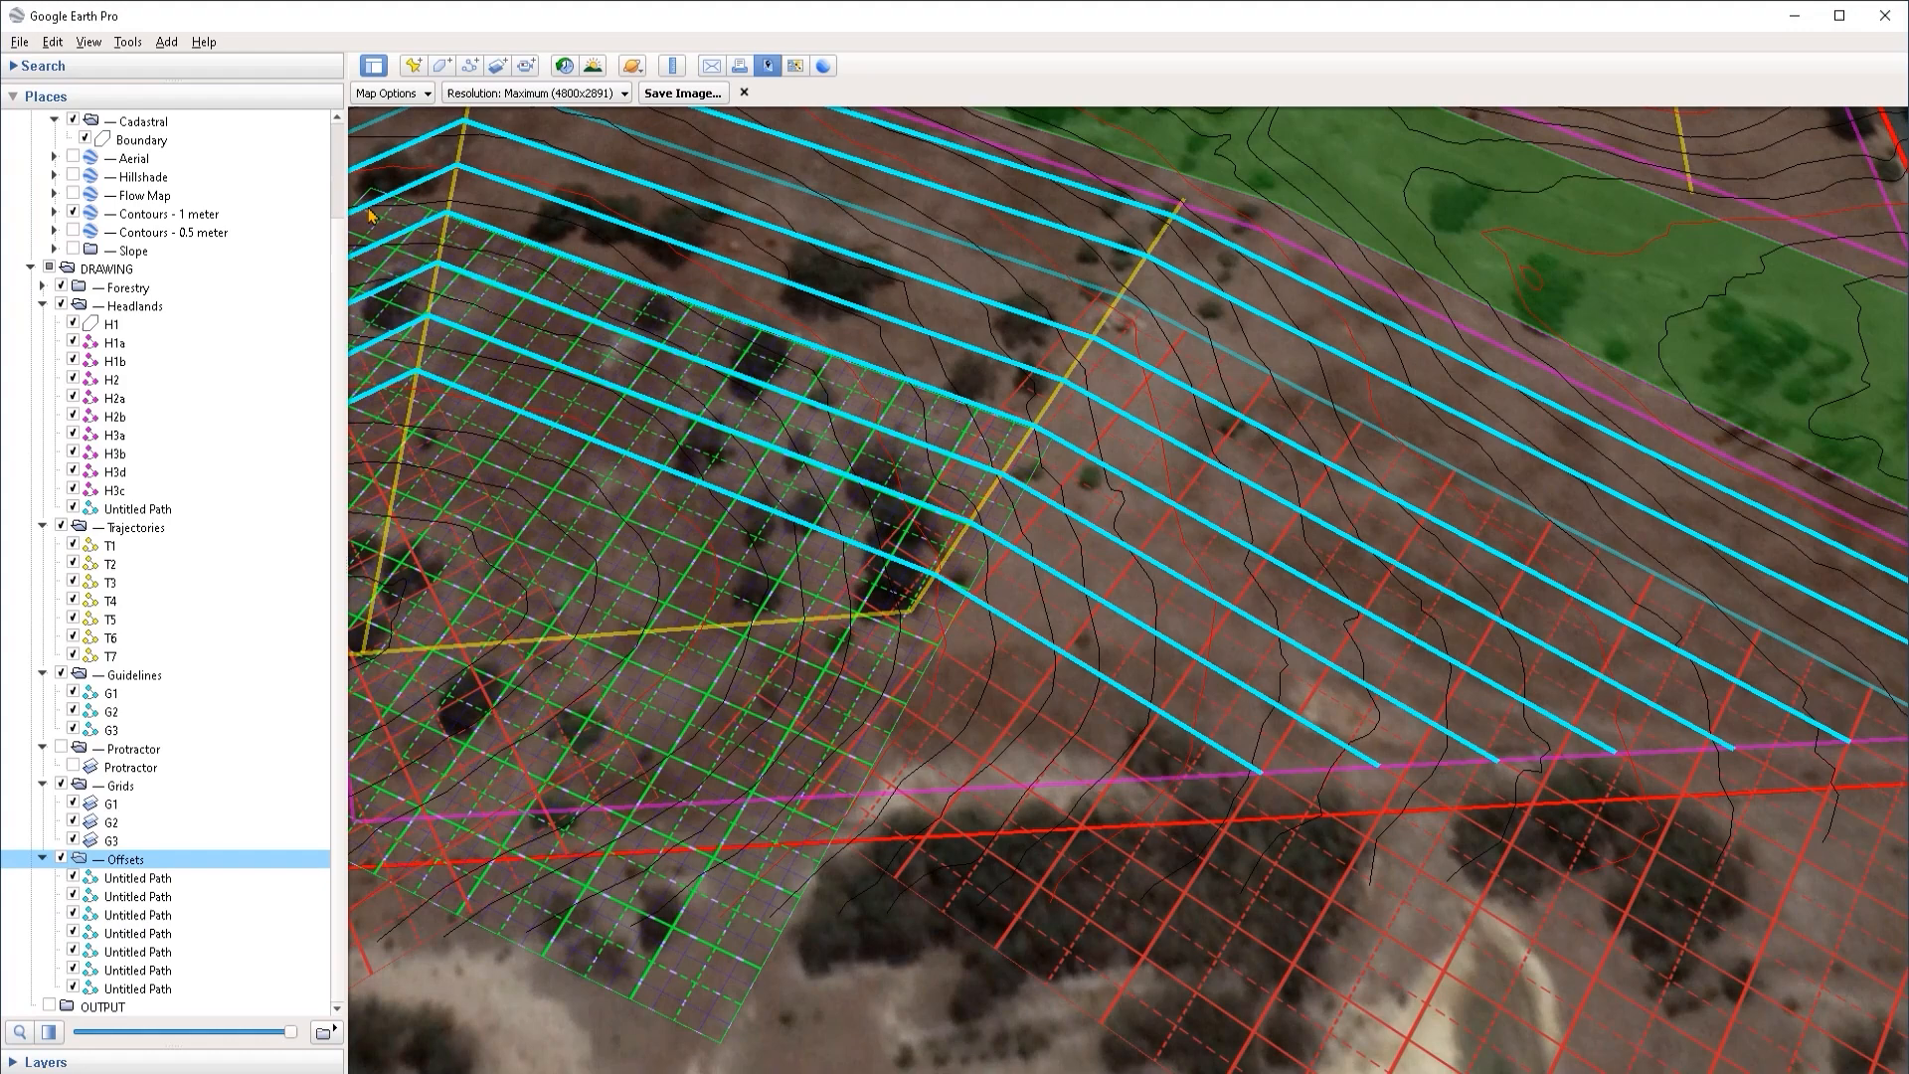
click(469, 66)
click(1143, 778)
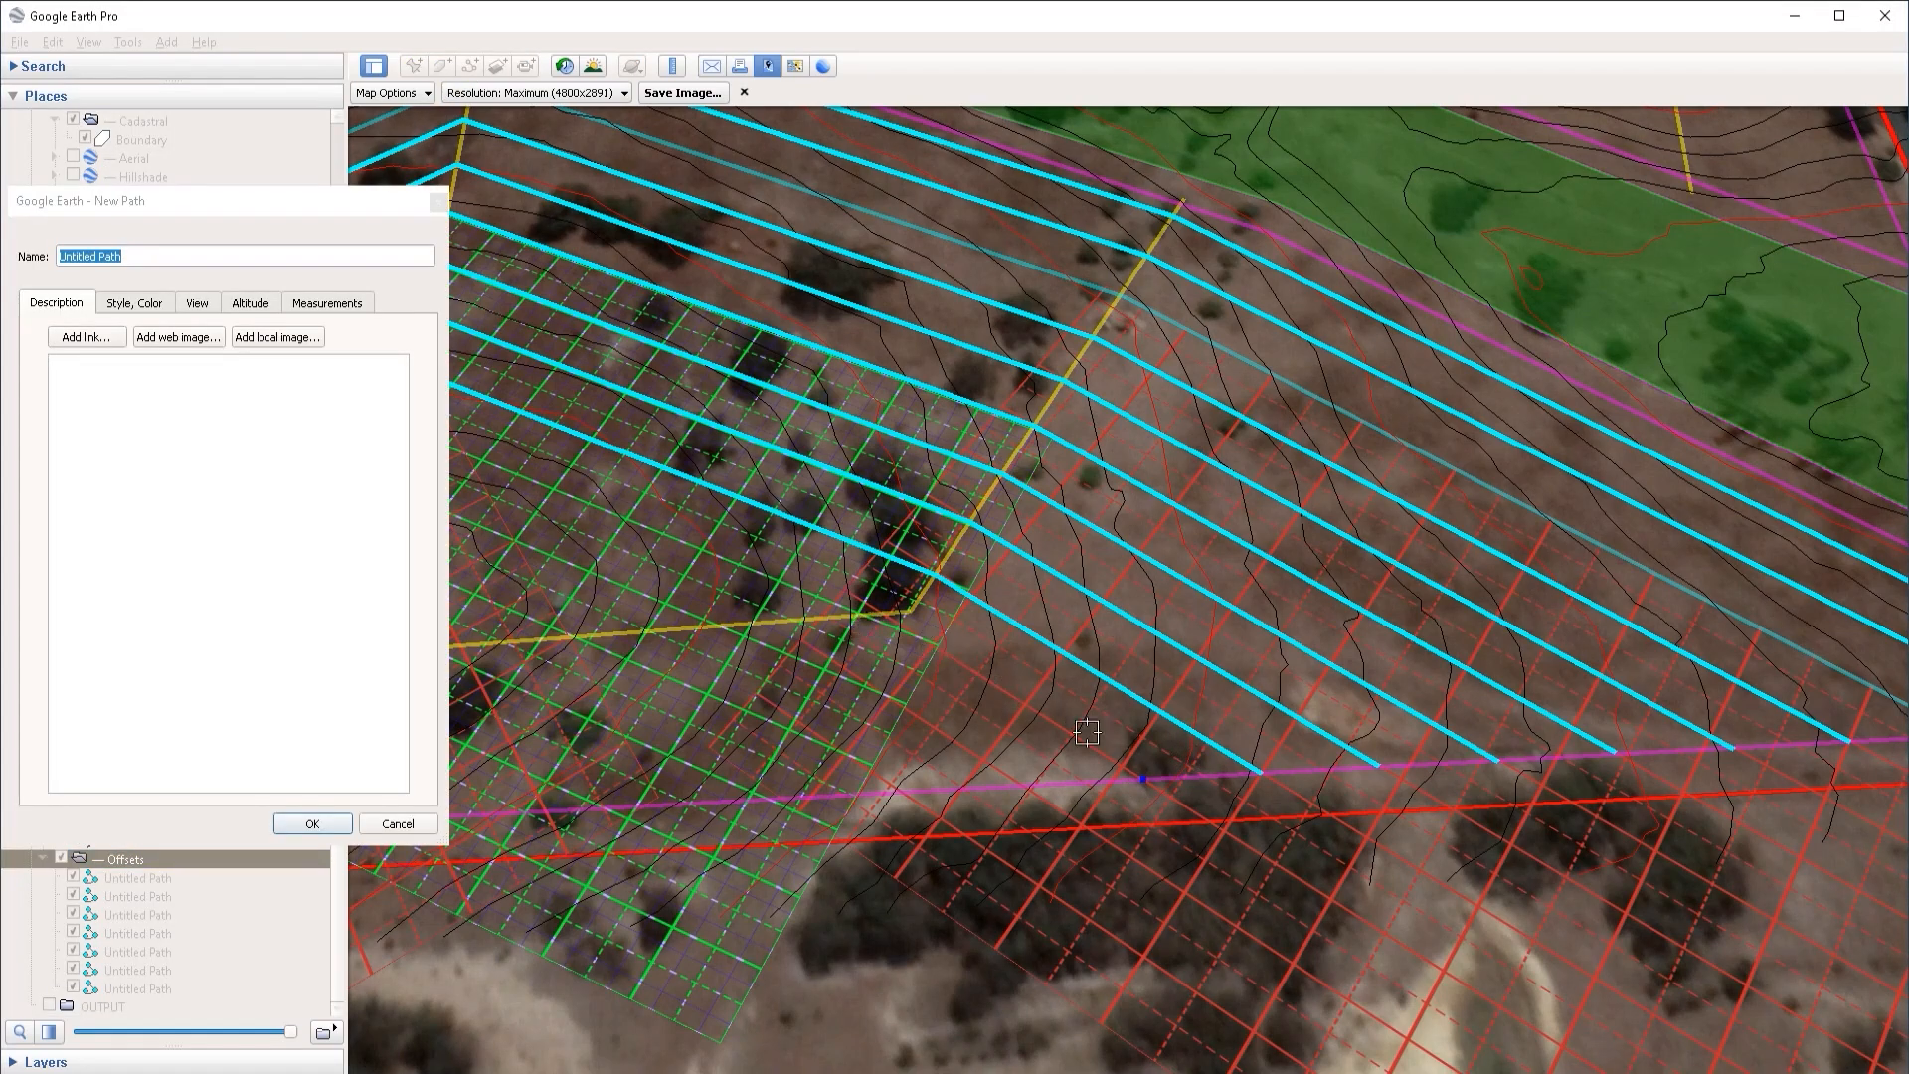
key(Left)
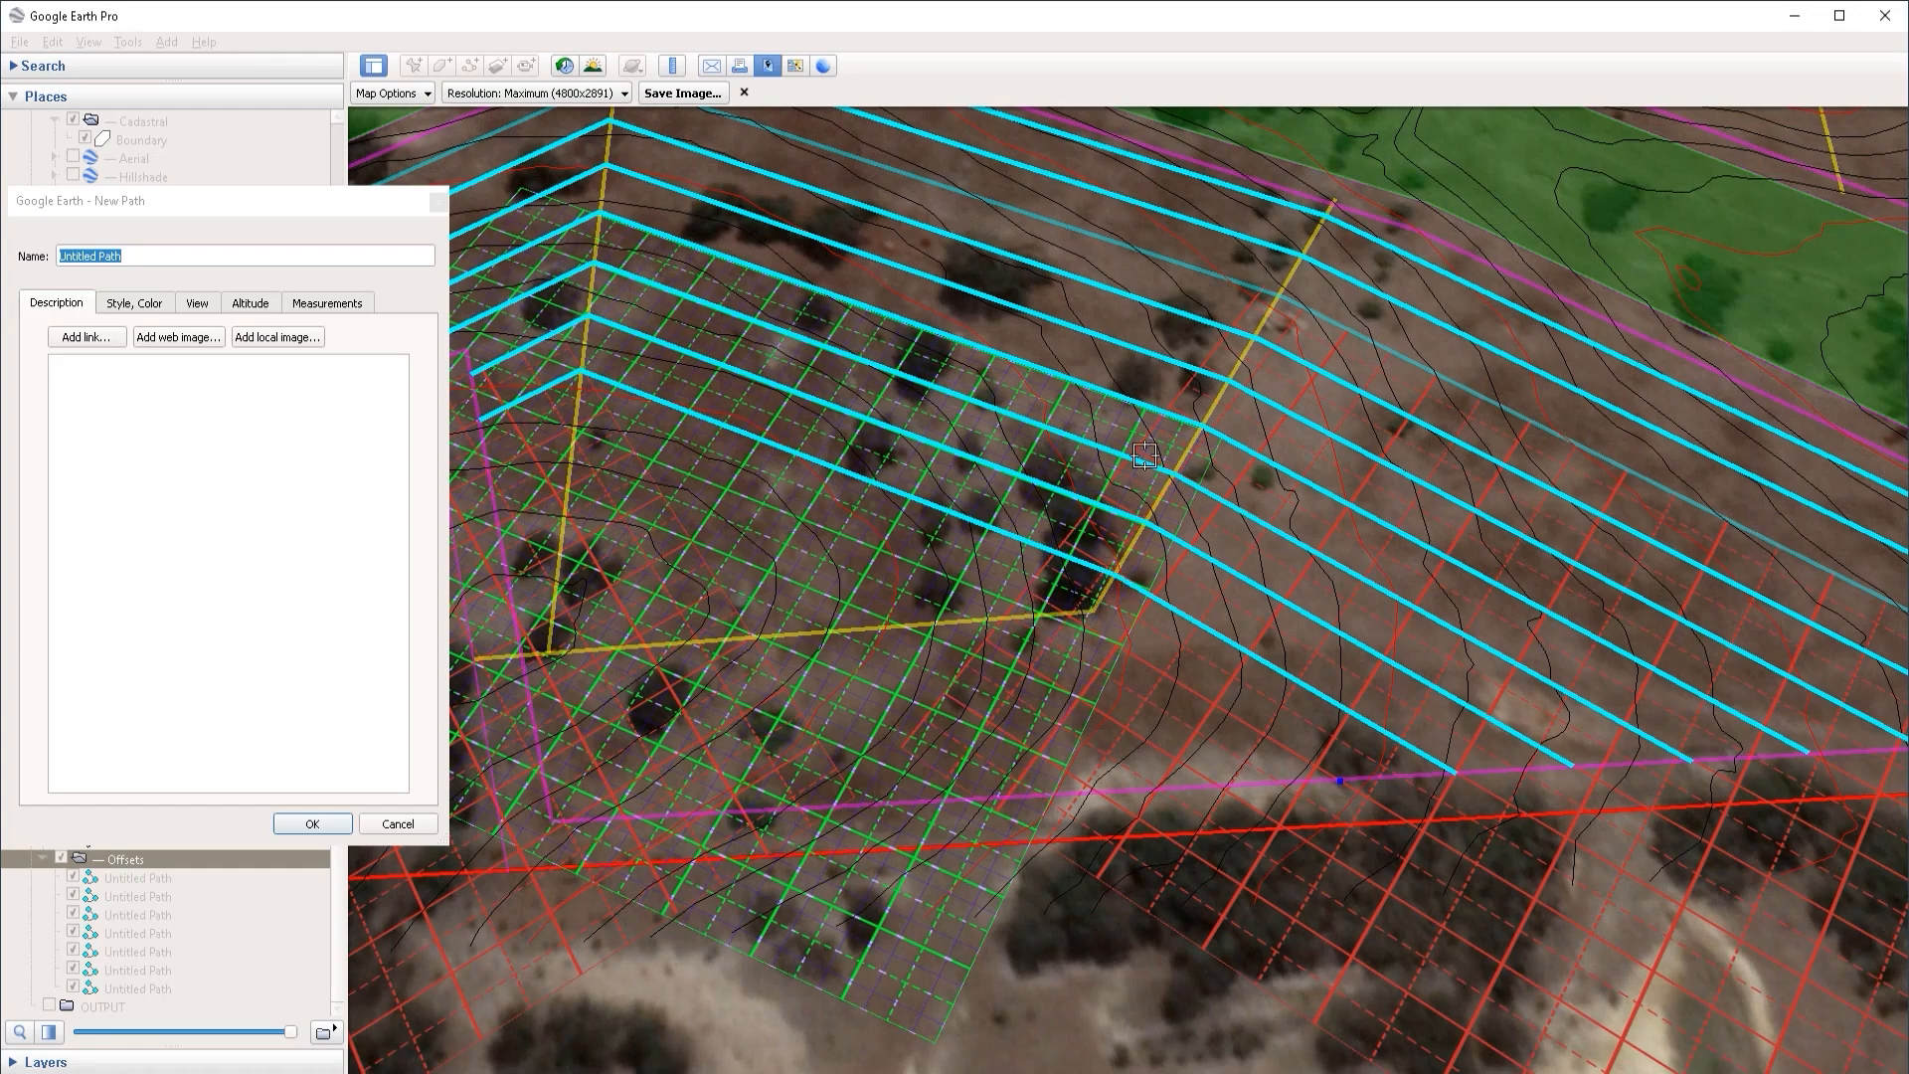
key(Left)
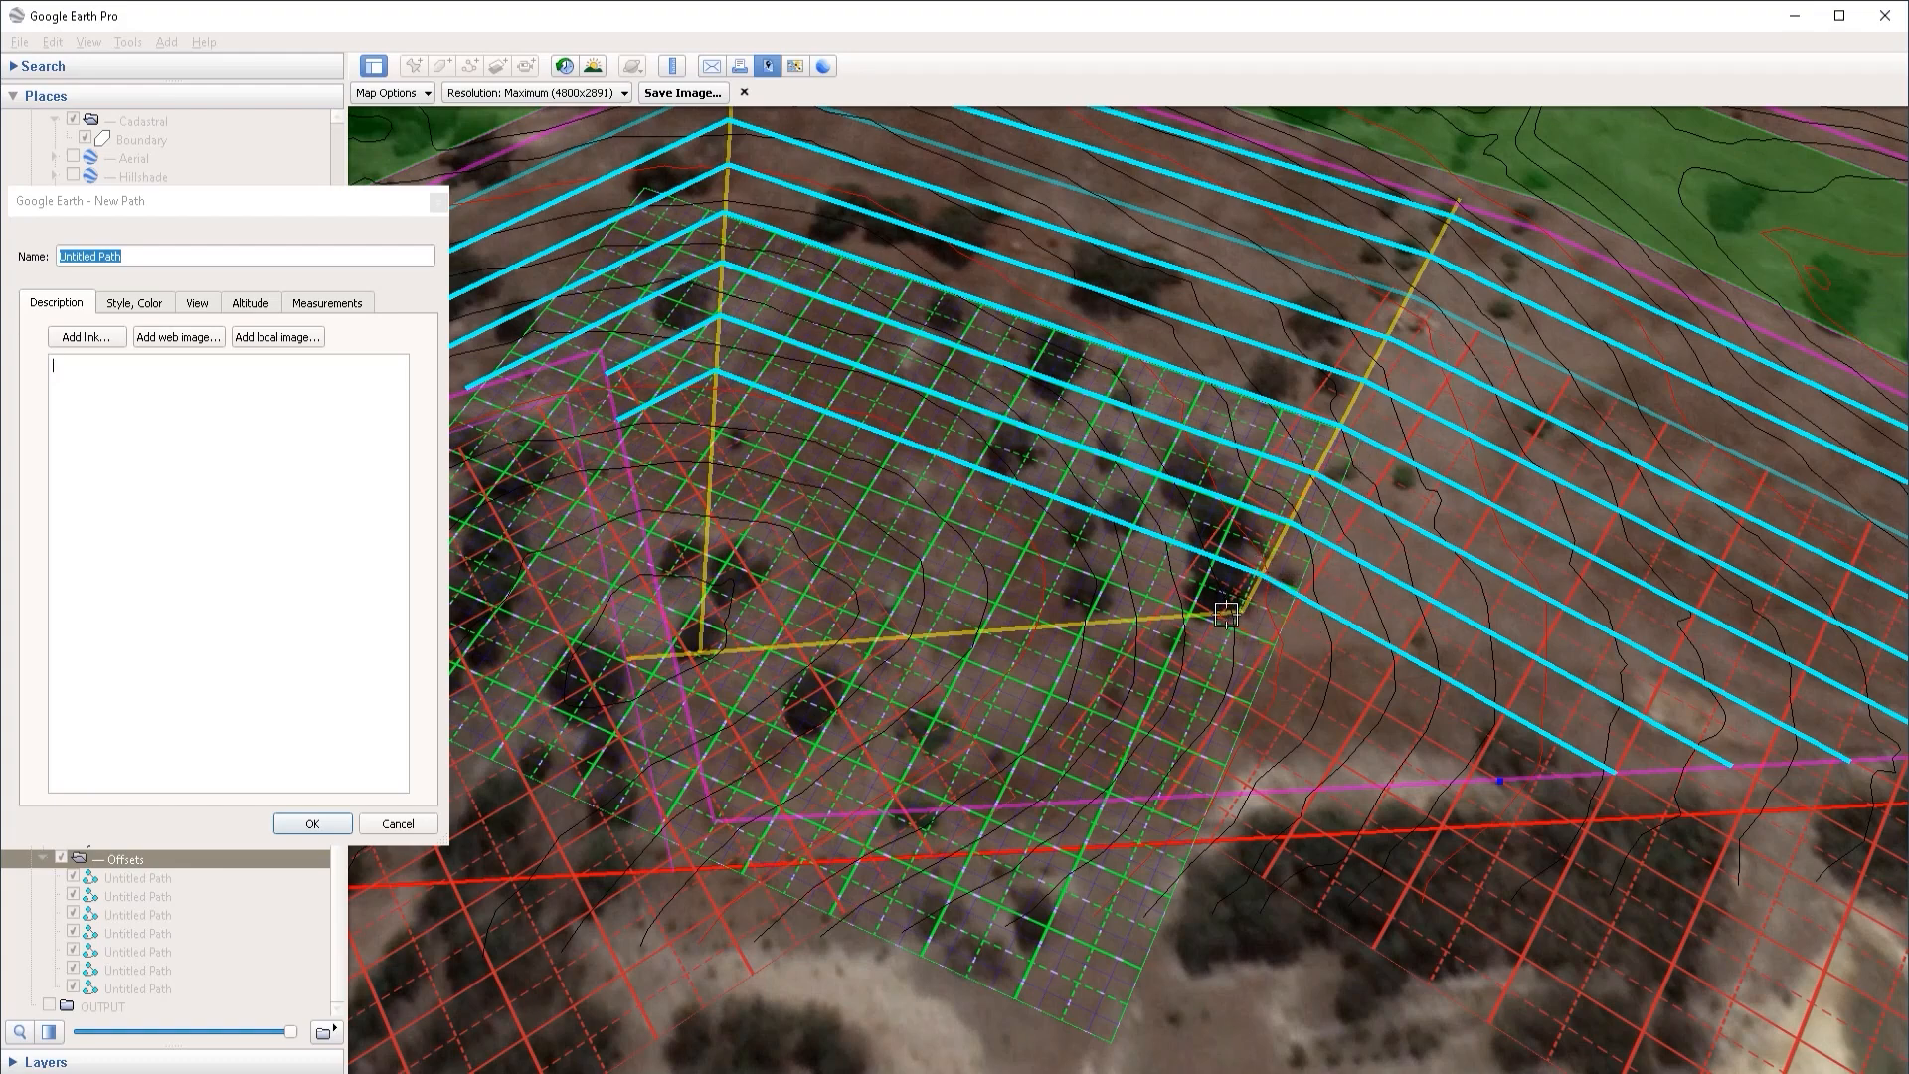
click(406, 825)
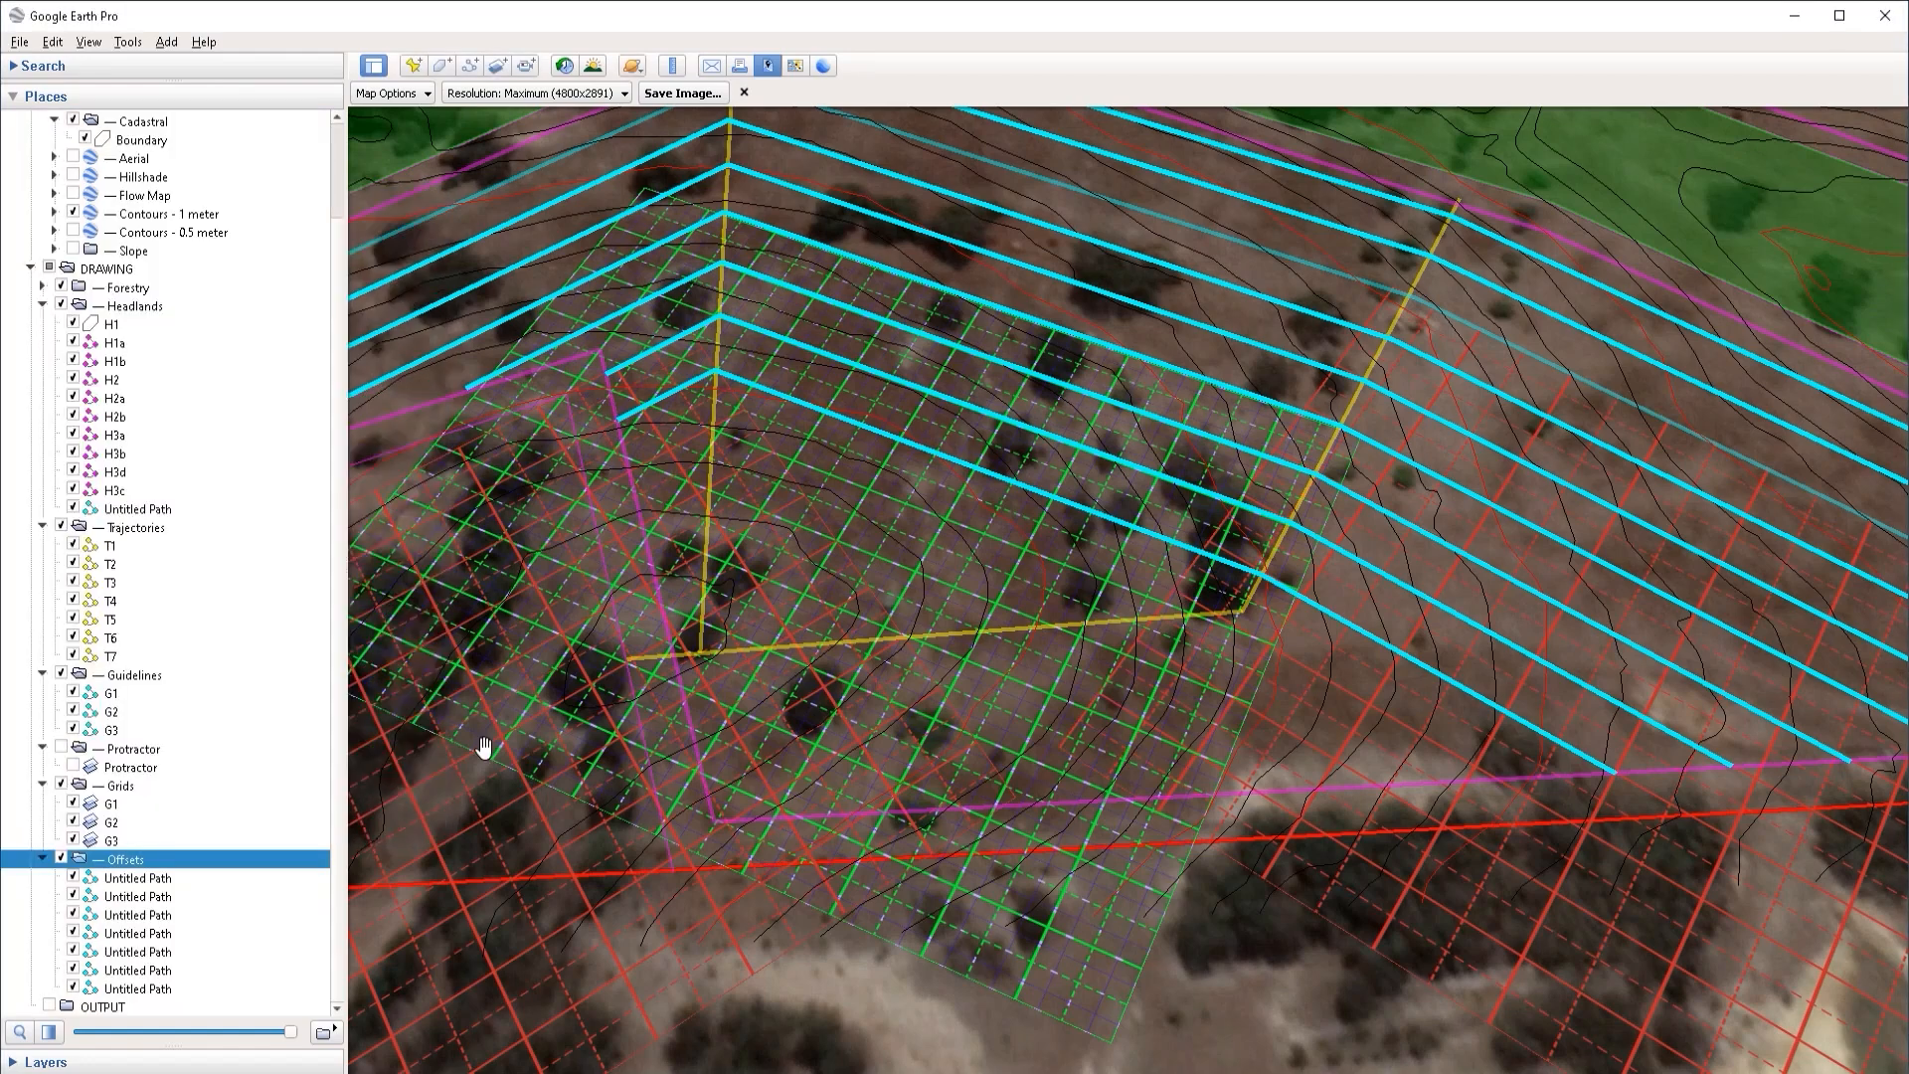
Step: Hide all grid overlays and the 1 meter contours across the southern field
click(59, 786)
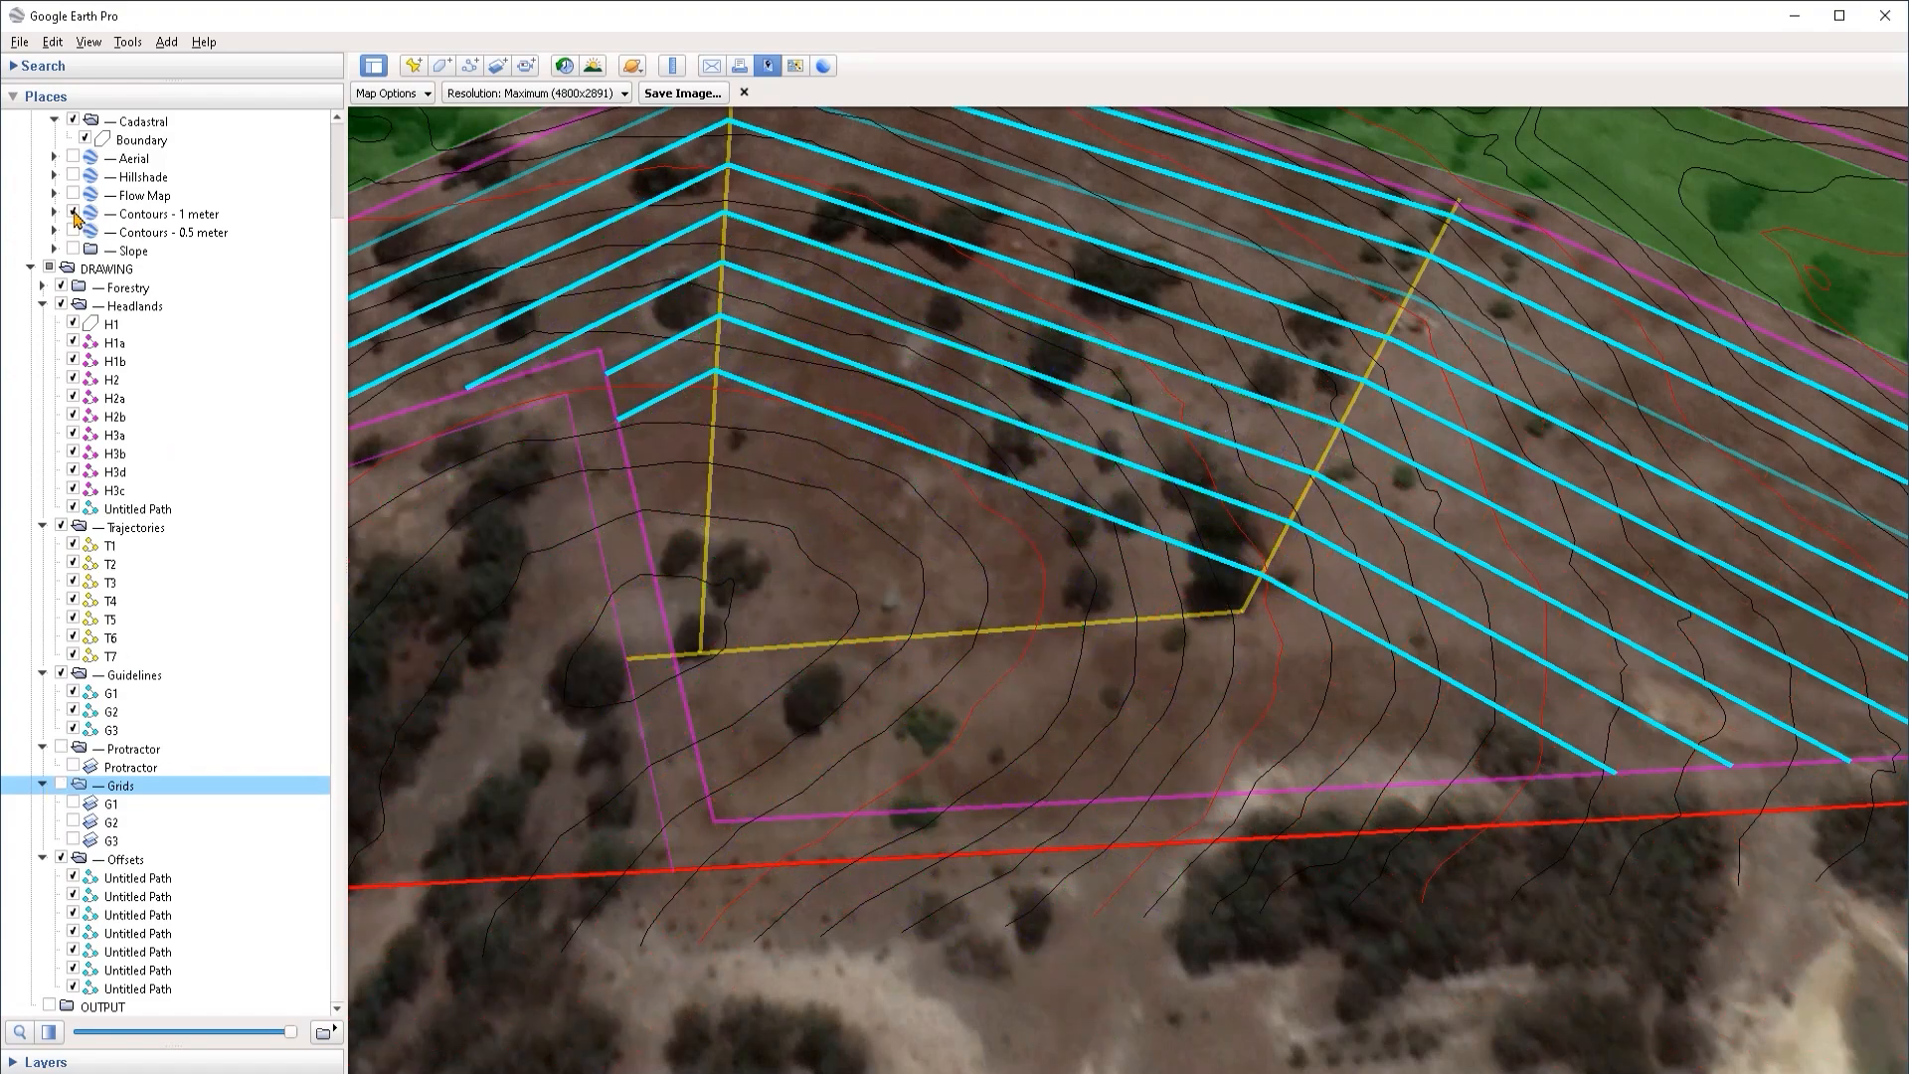
click(73, 213)
drag(1011, 535, 923, 562)
scroll(924, 563, down, 2)
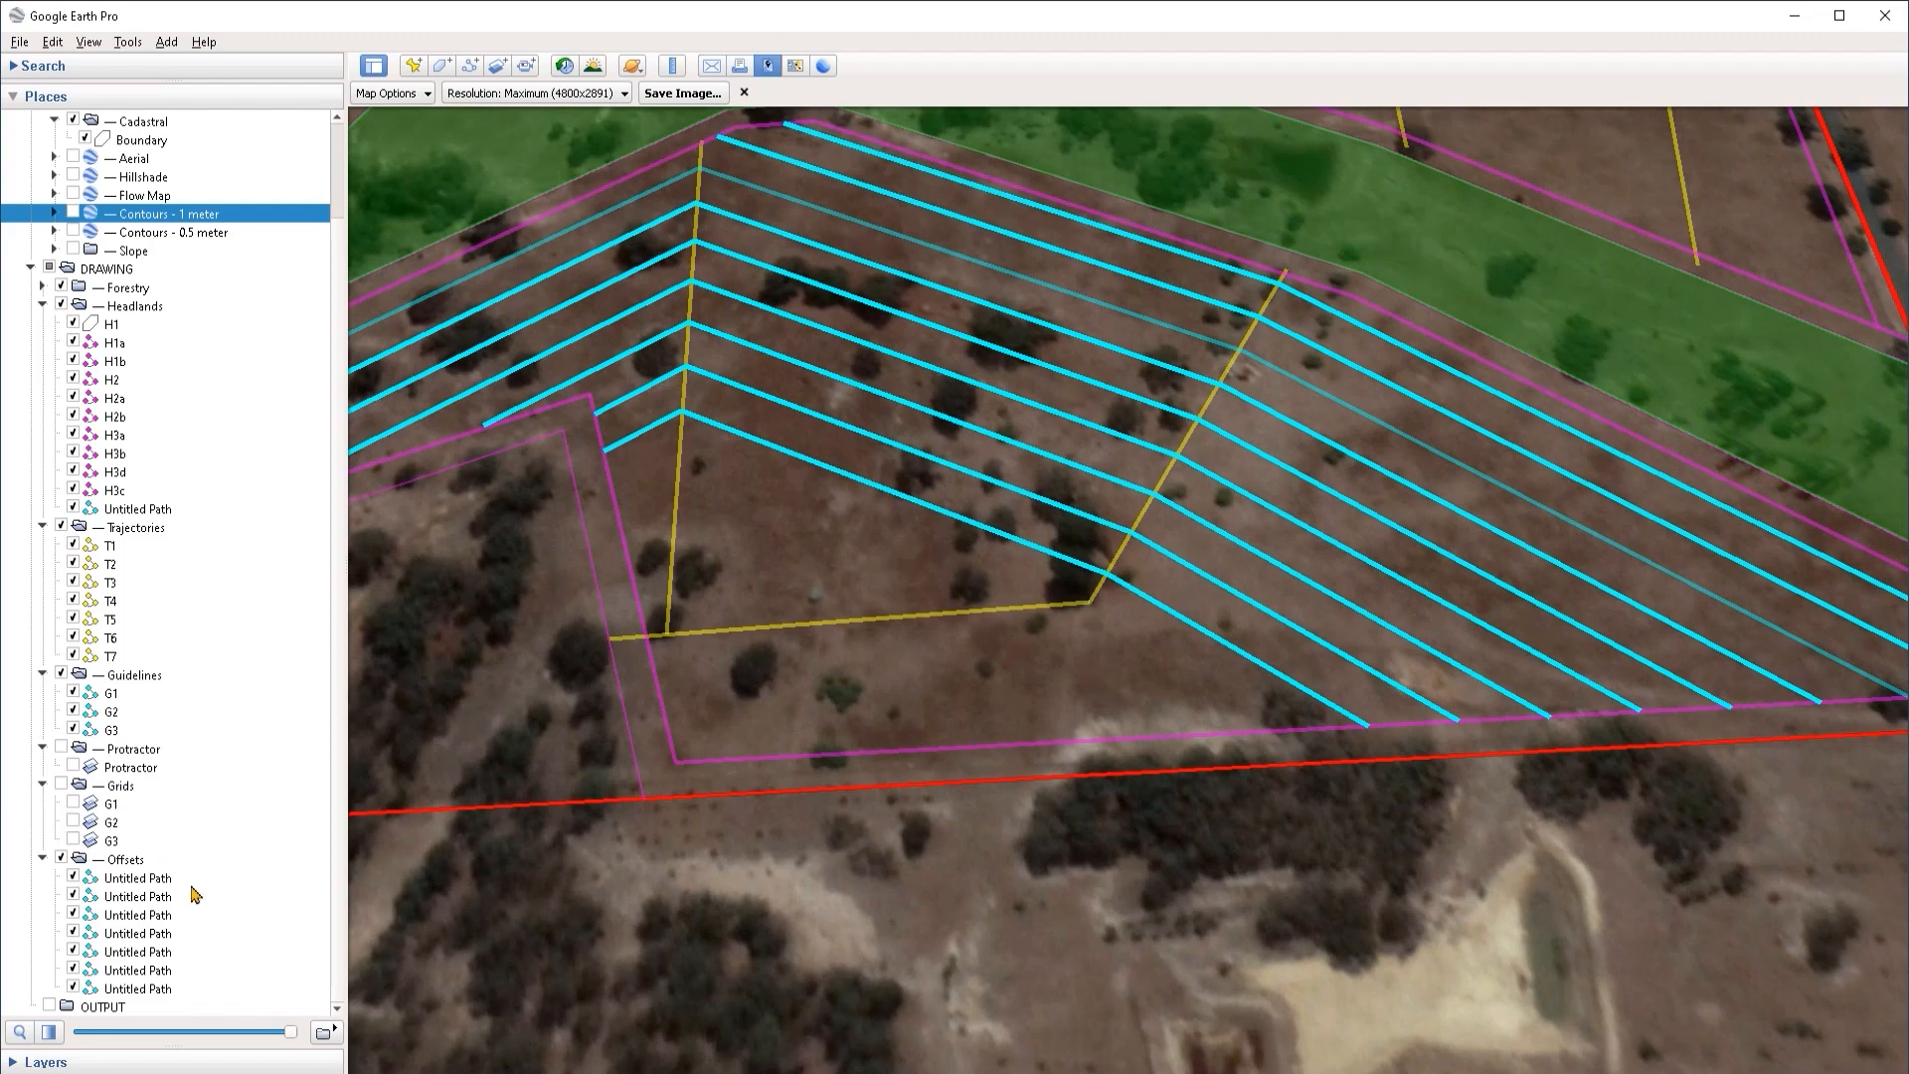
Step: Show the protractor overlay and place its origin at the southern end of the eastern trajectory, with its baseline parallel to the central offset lines
click(73, 767)
right_click(165, 771)
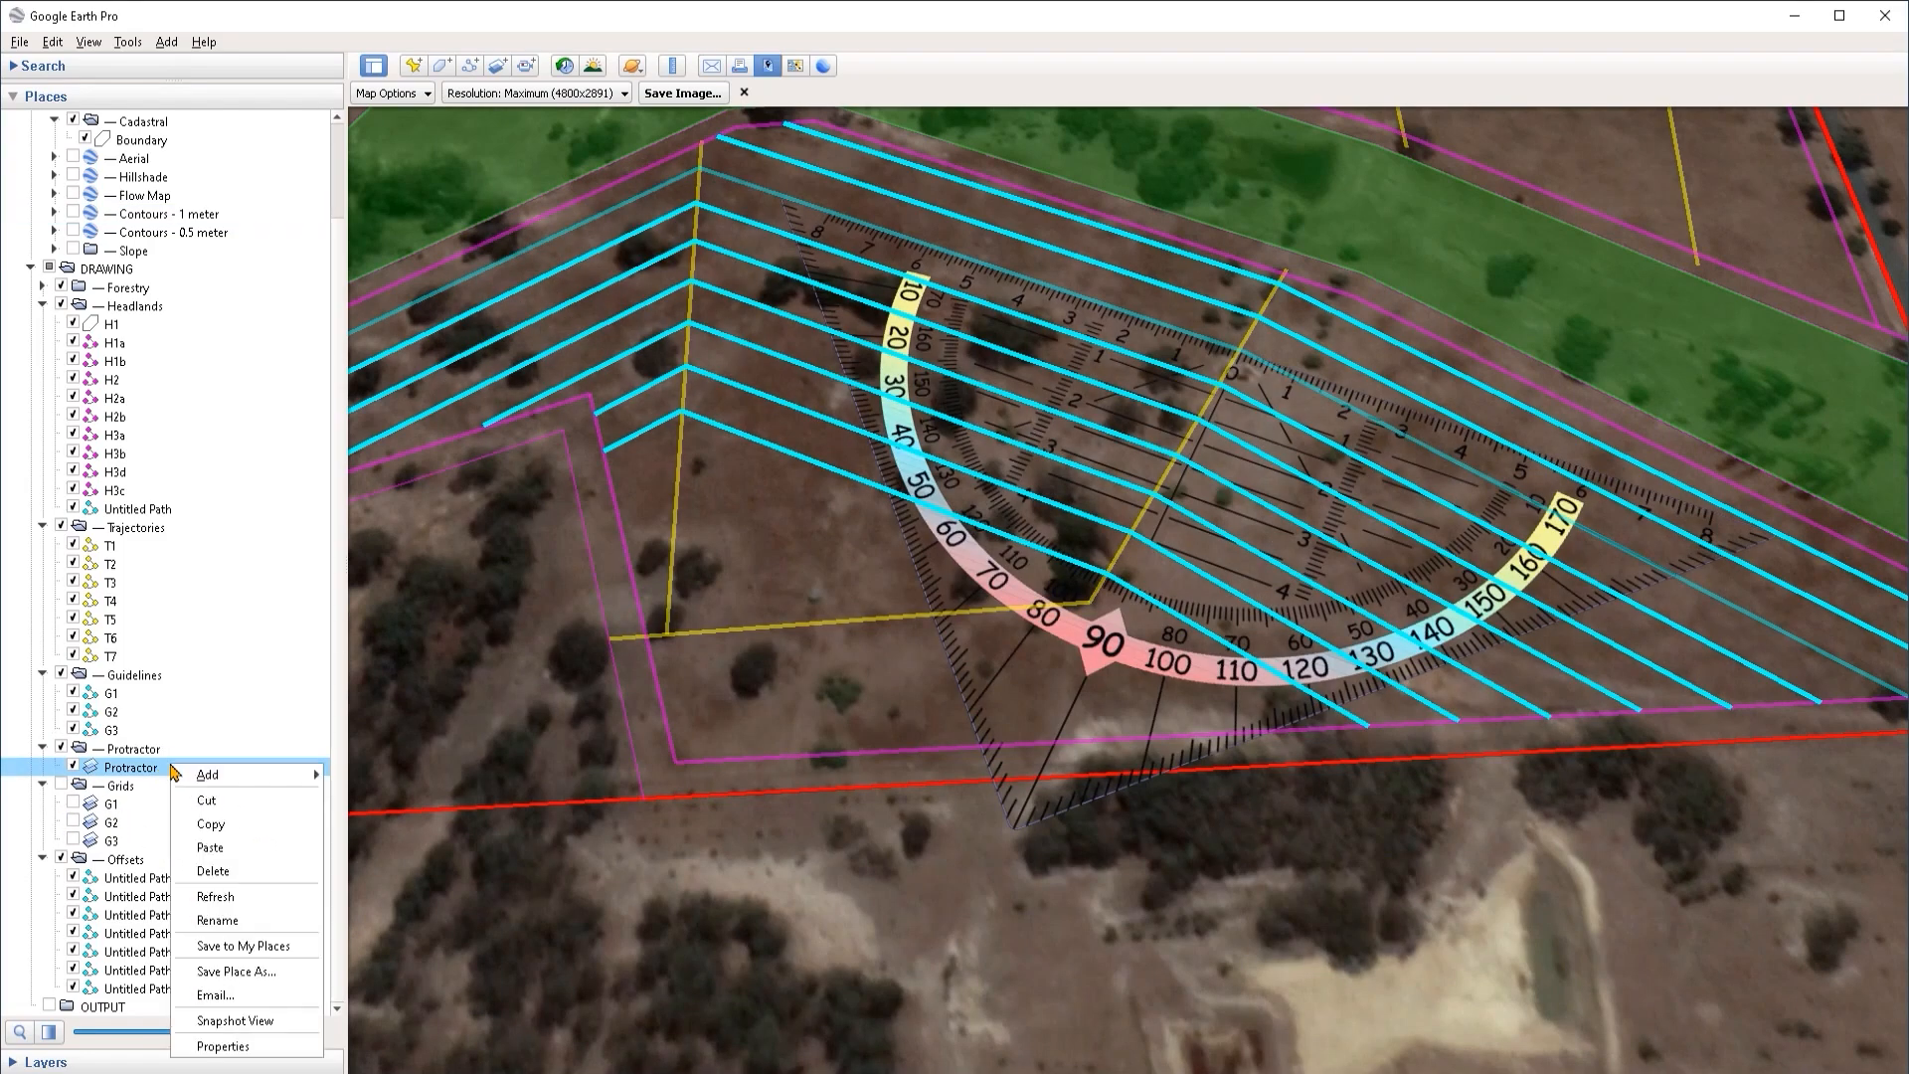
click(292, 1046)
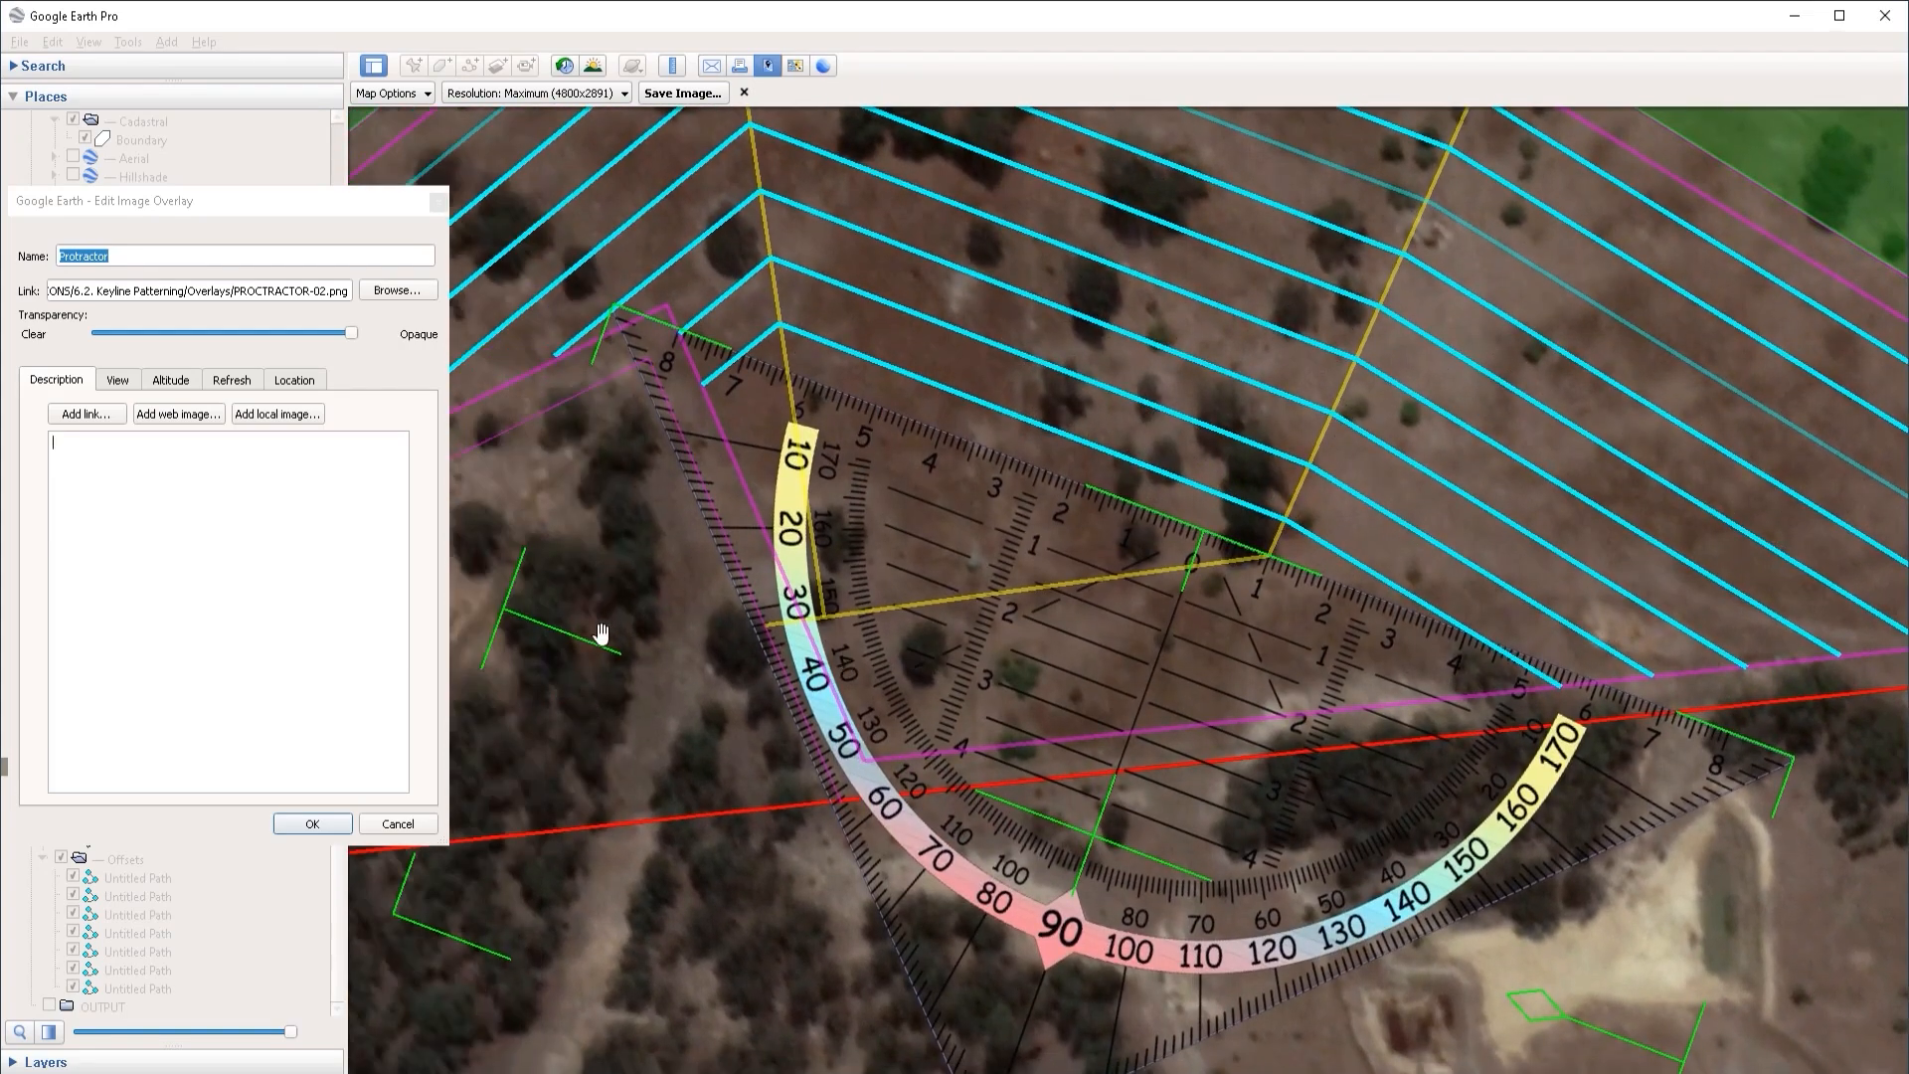
drag(1551, 1034, 1431, 1039)
drag(1260, 834, 1294, 773)
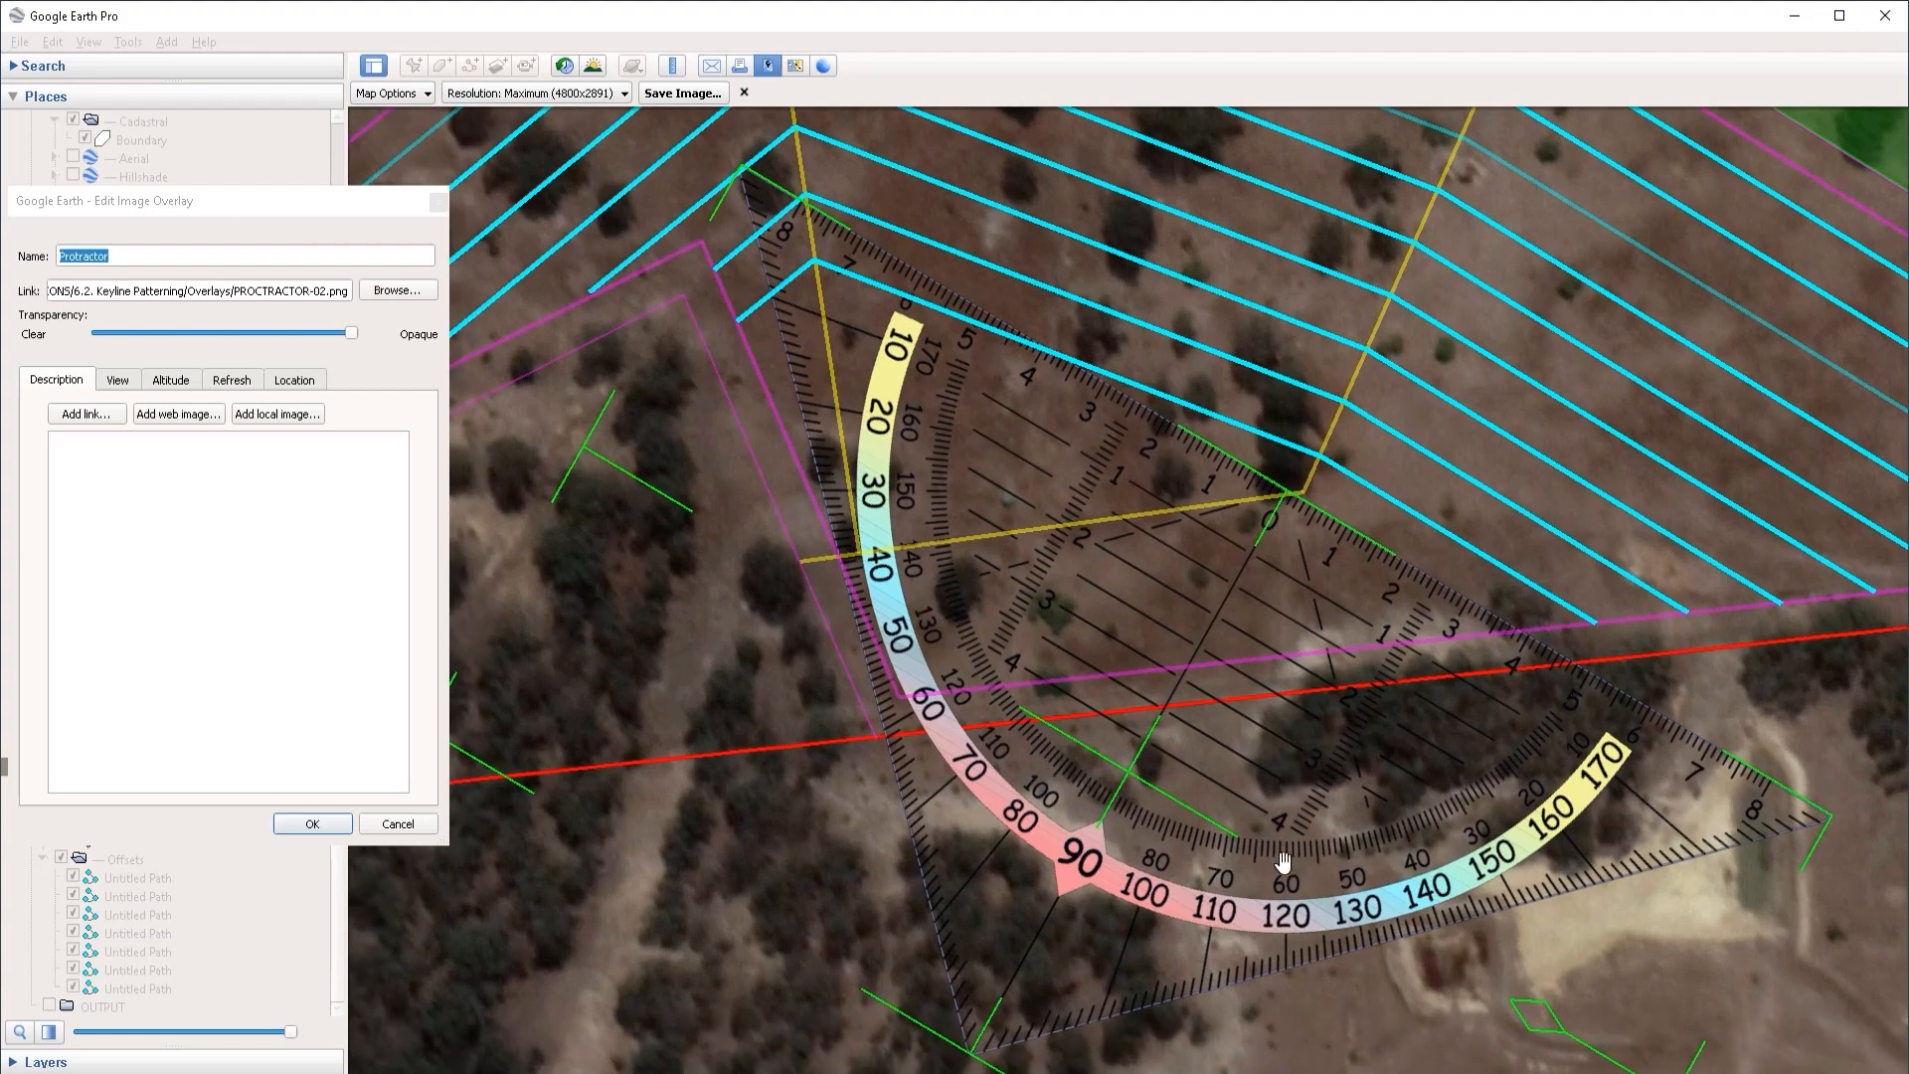
drag(1548, 1026, 1564, 963)
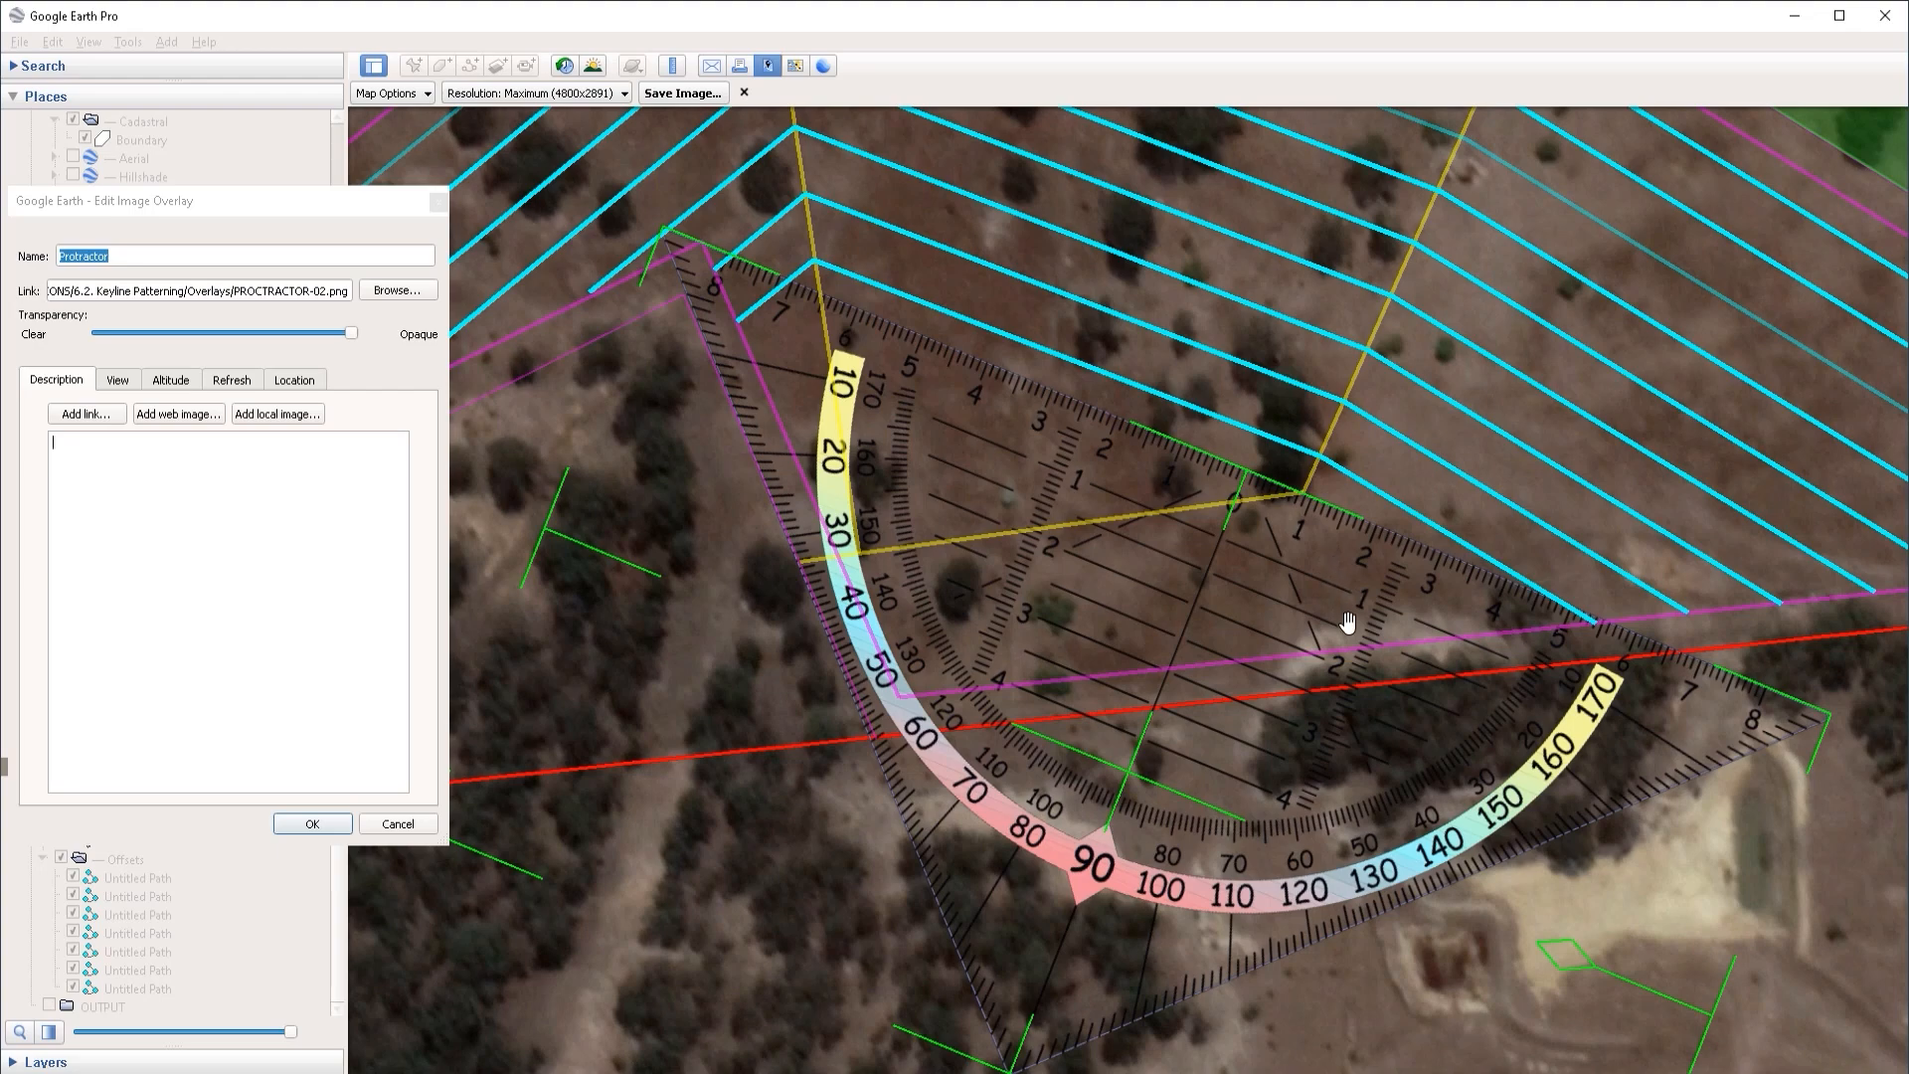
drag(1133, 784, 1223, 771)
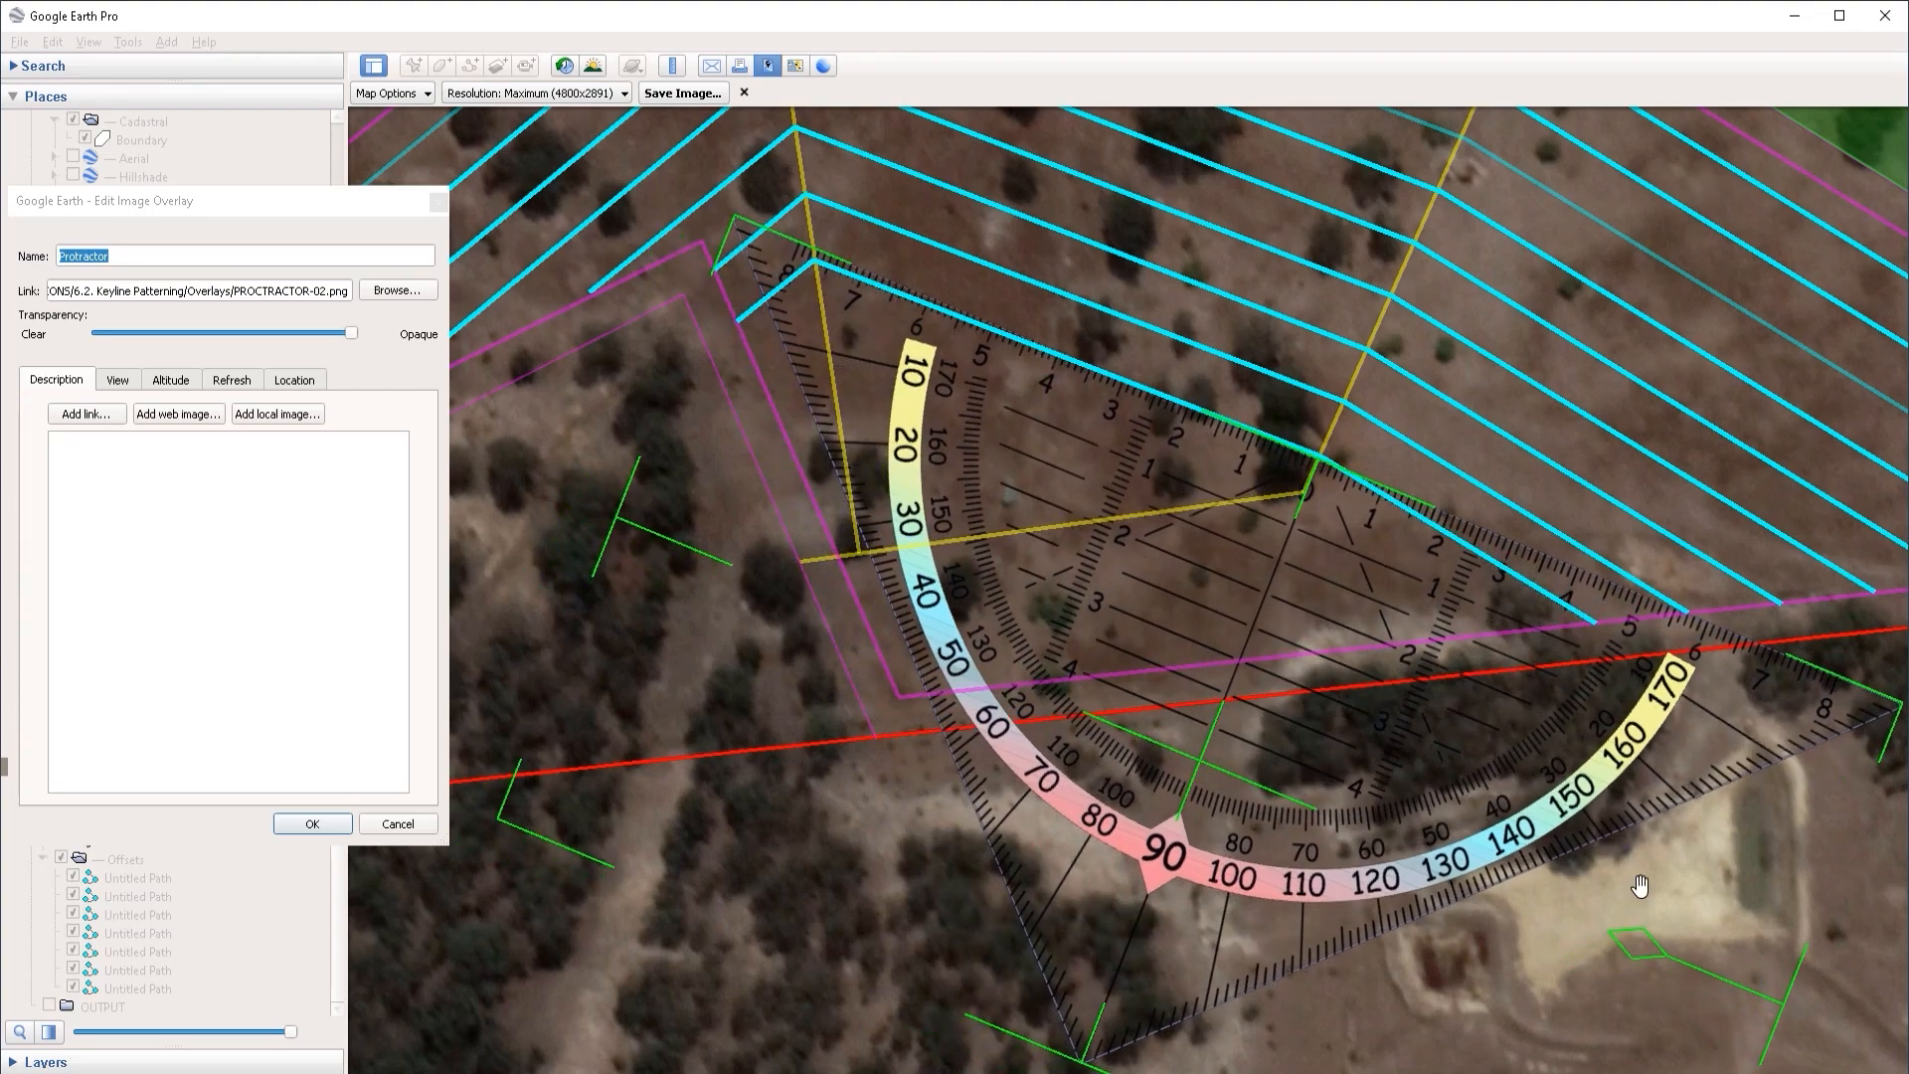
drag(1650, 953, 1654, 942)
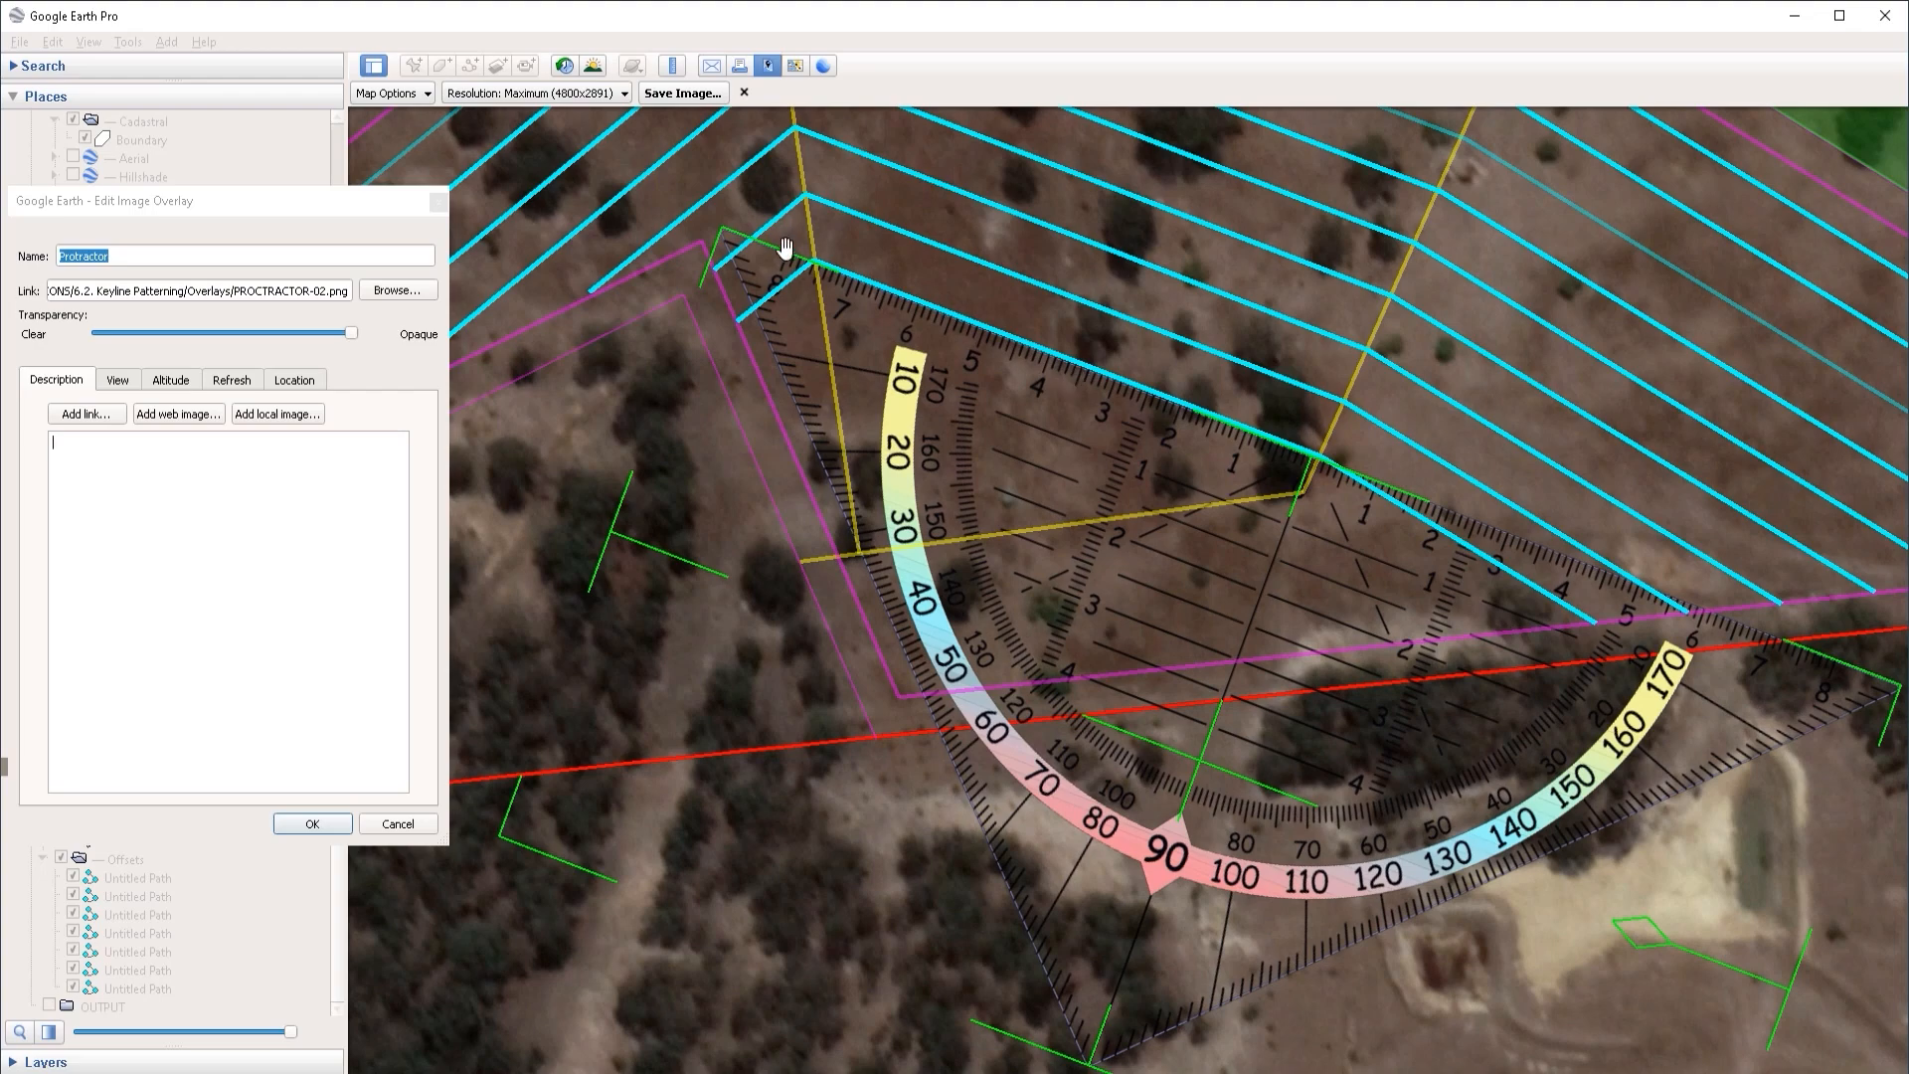
drag(1203, 768, 1194, 807)
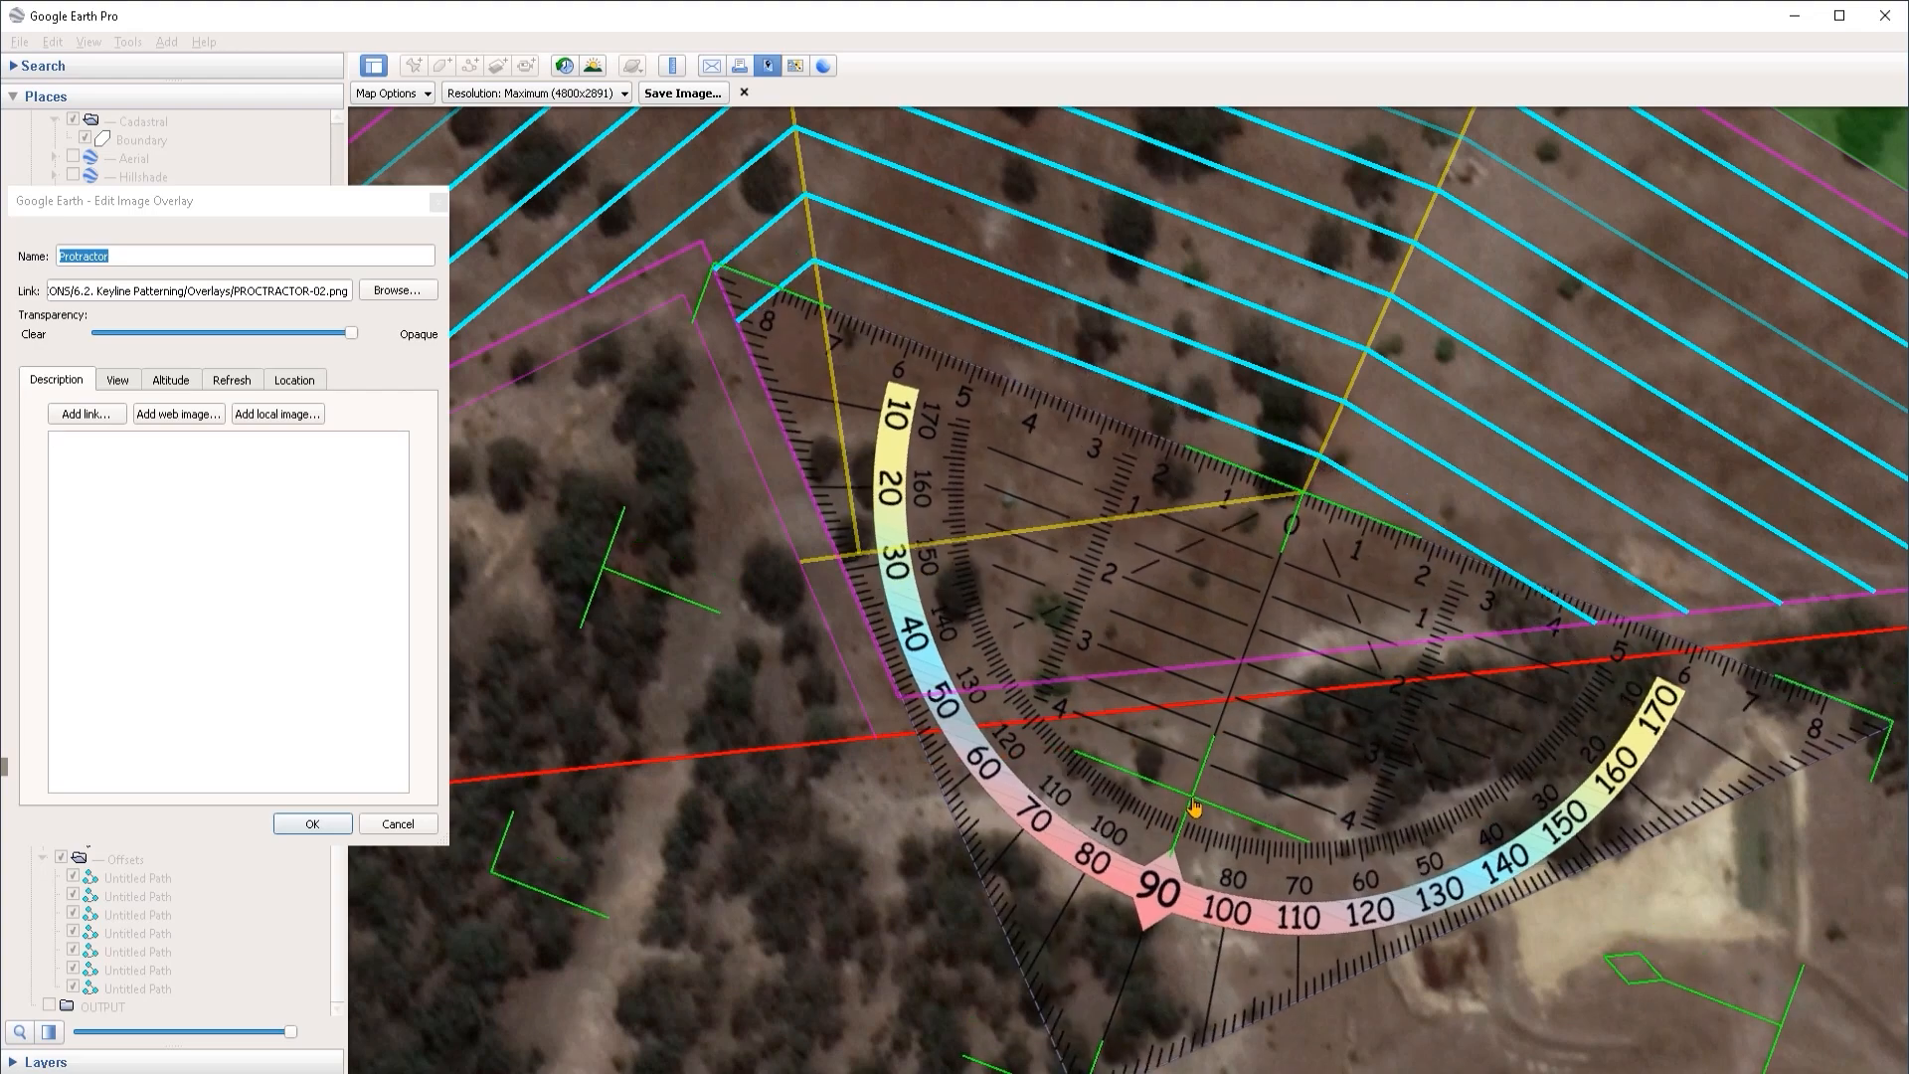
click(338, 823)
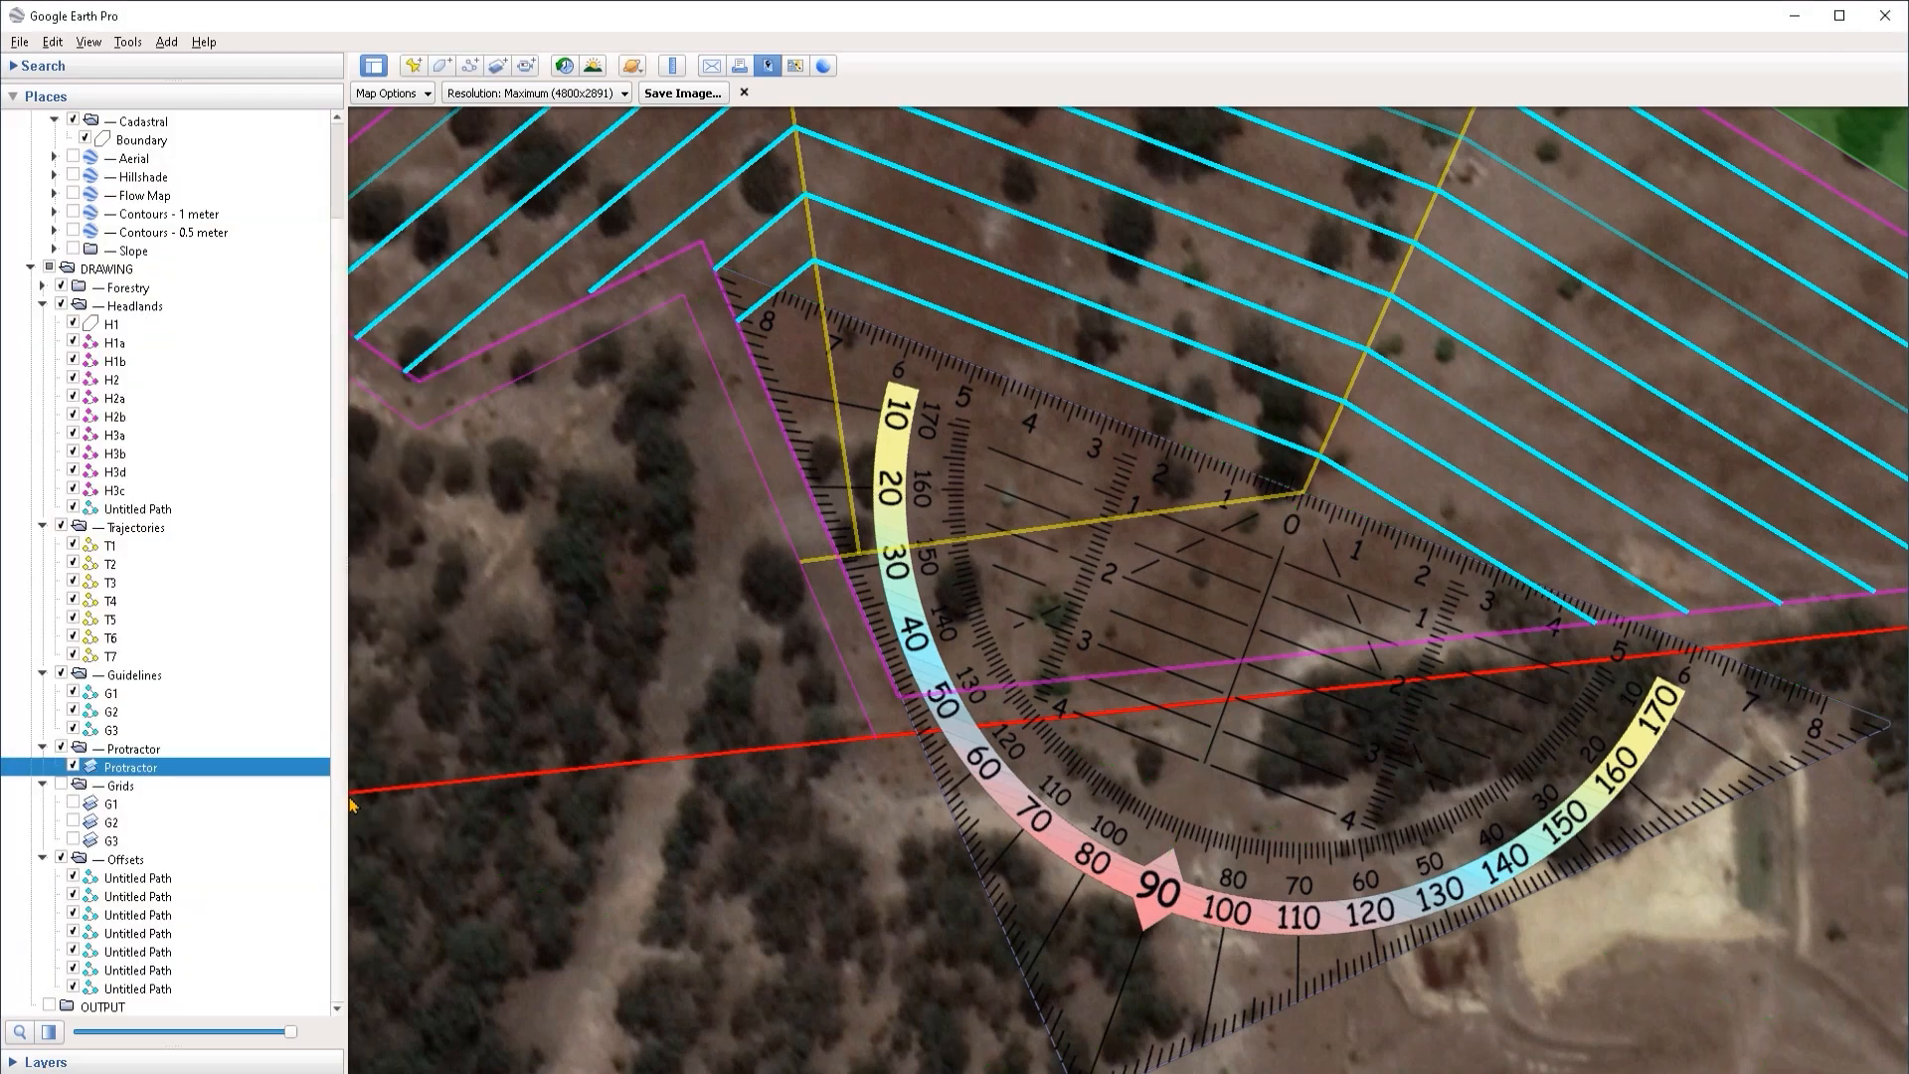
Step: Display the 1 meter contours around the protractor
drag(1335, 624, 1249, 503)
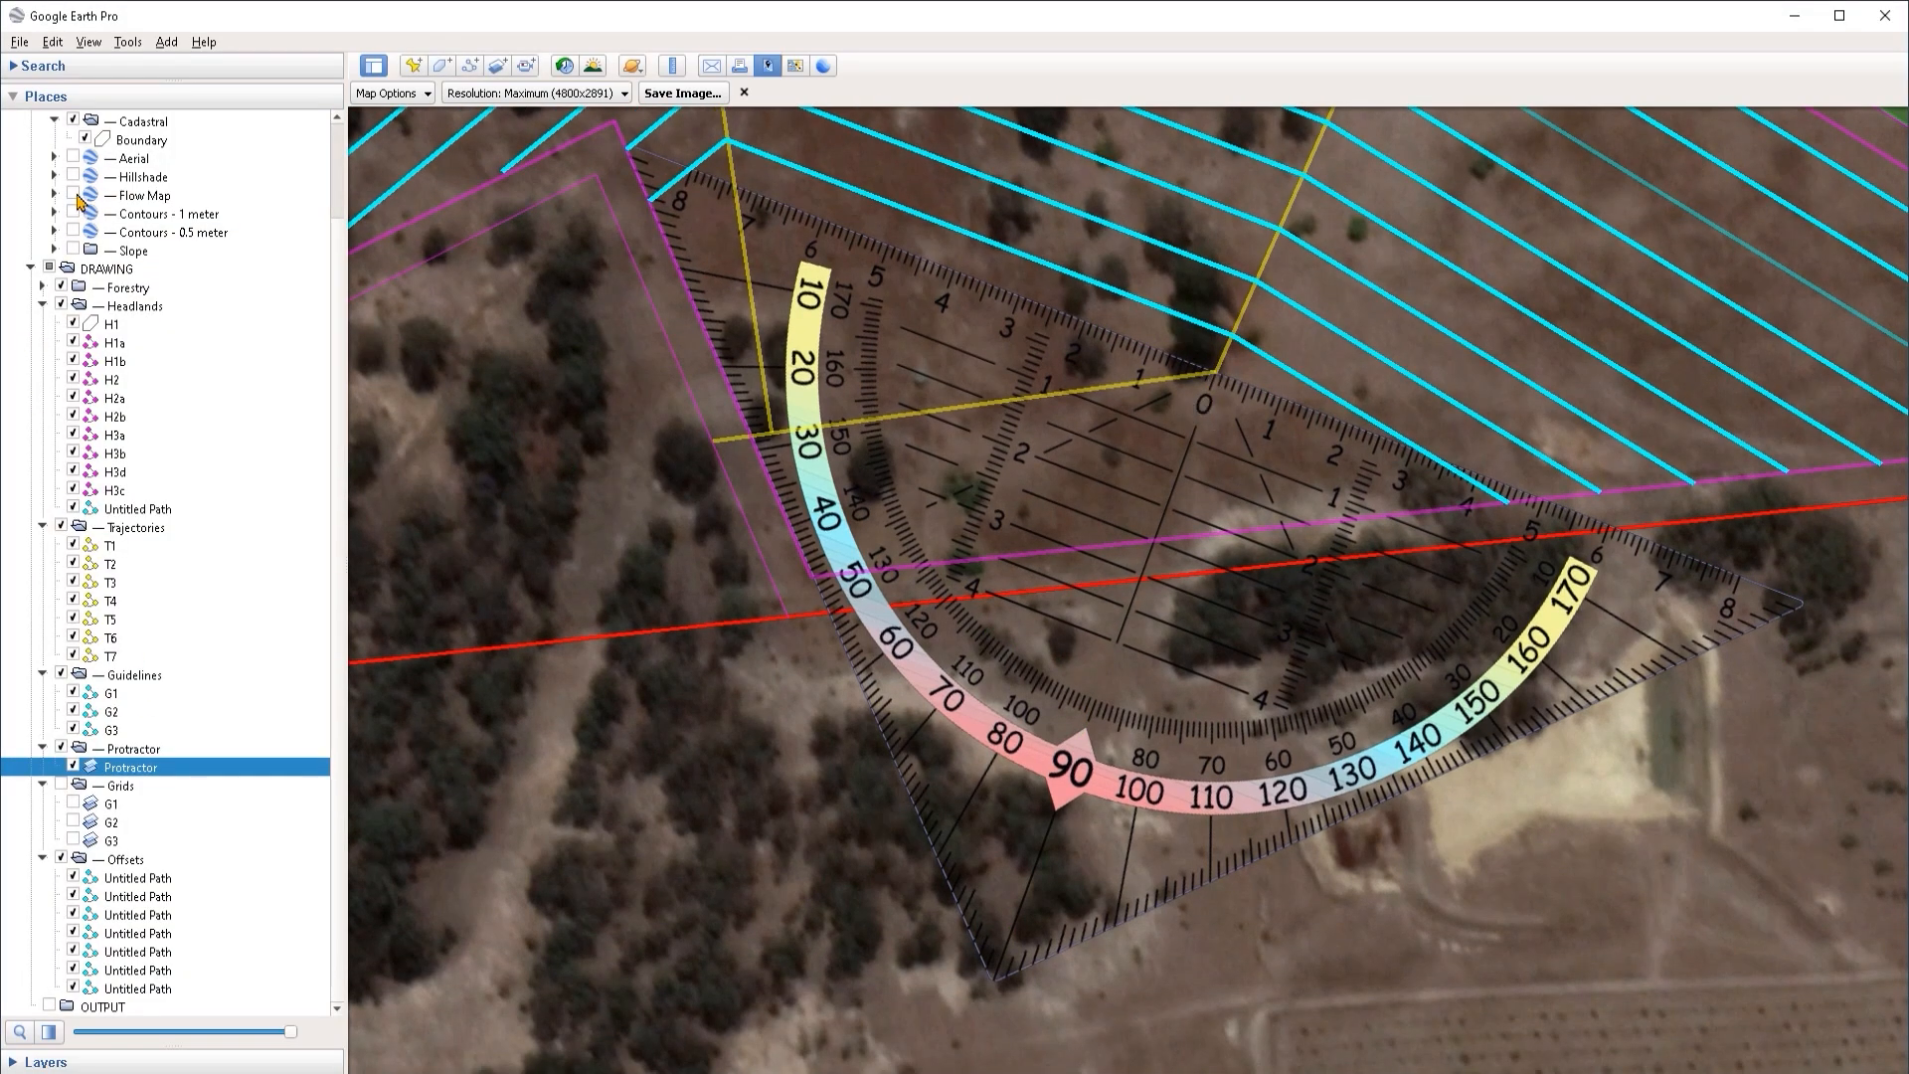
click(73, 213)
drag(486, 272, 483, 339)
Step: Draw a path from the western trajectory along the protractor's baseline to its origin, then southwest near the 60° mark past the boundary, and save it
click(471, 66)
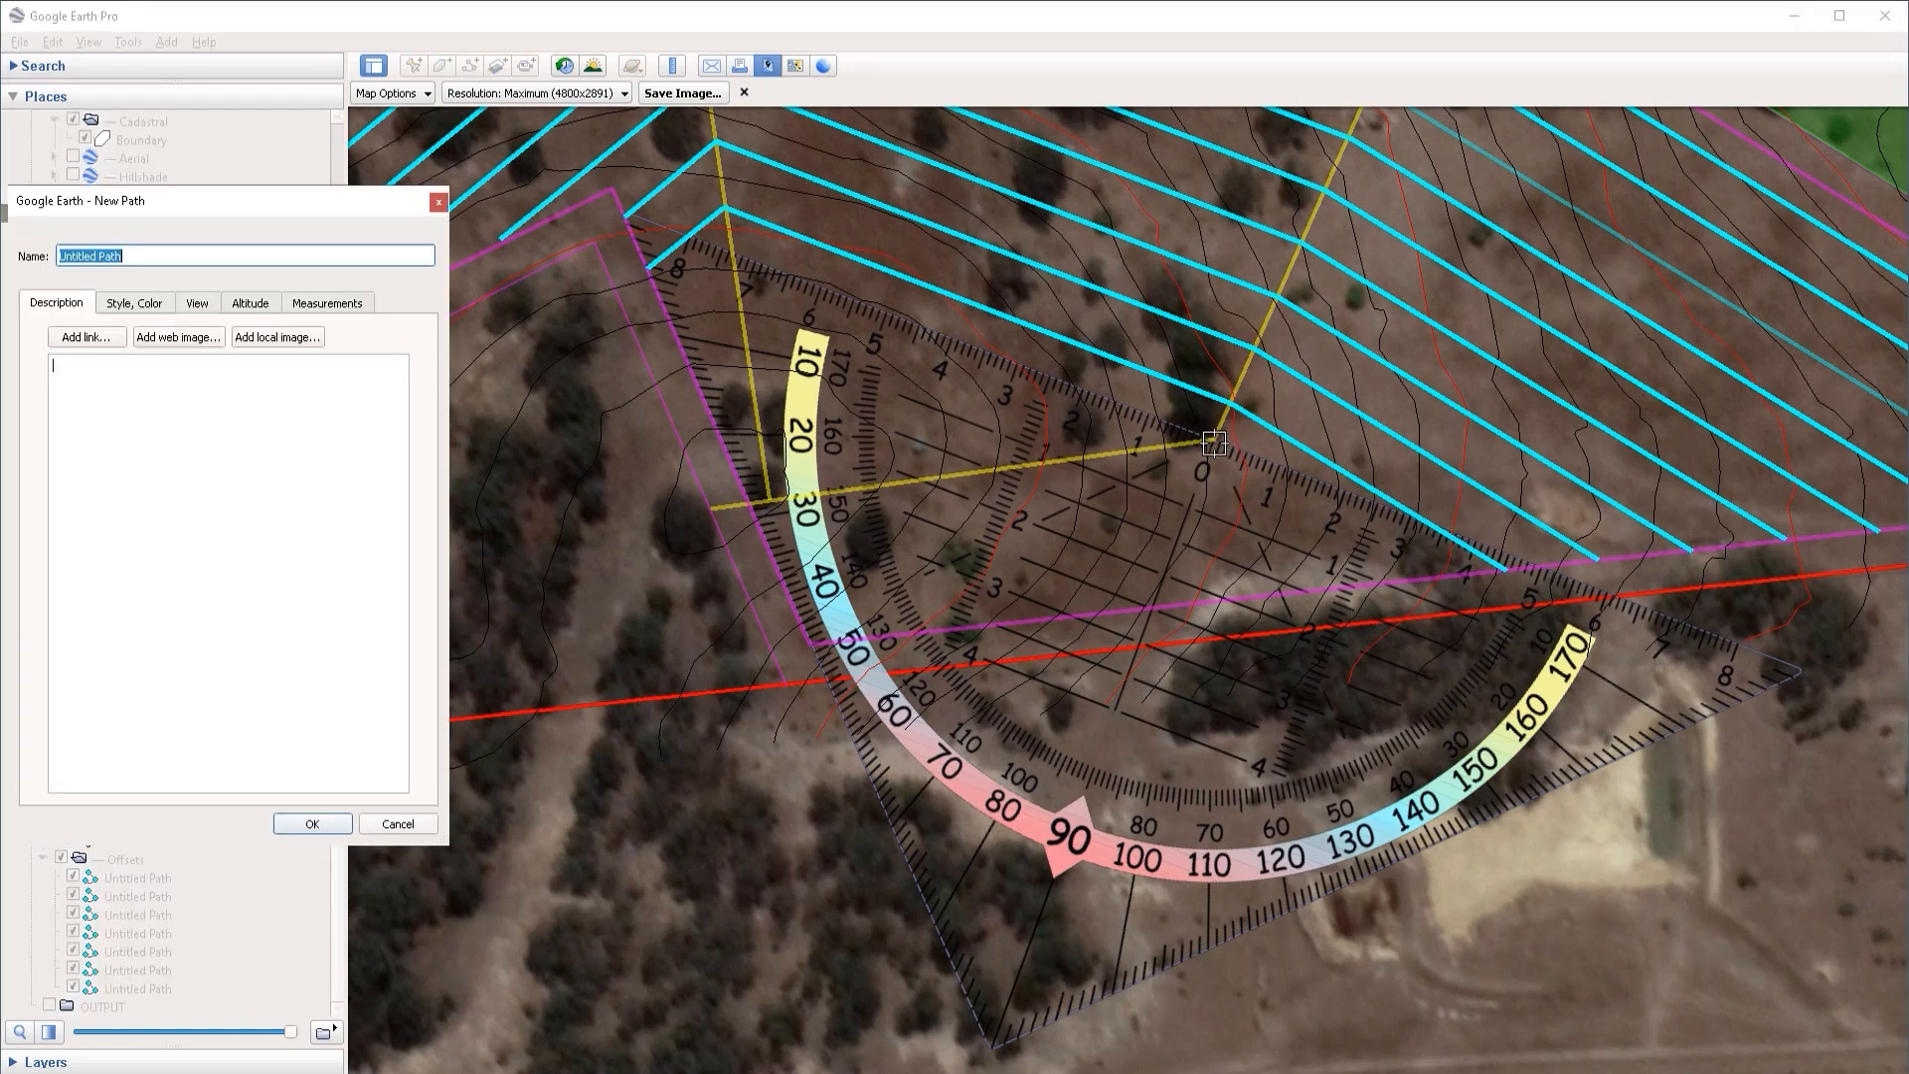
click(739, 296)
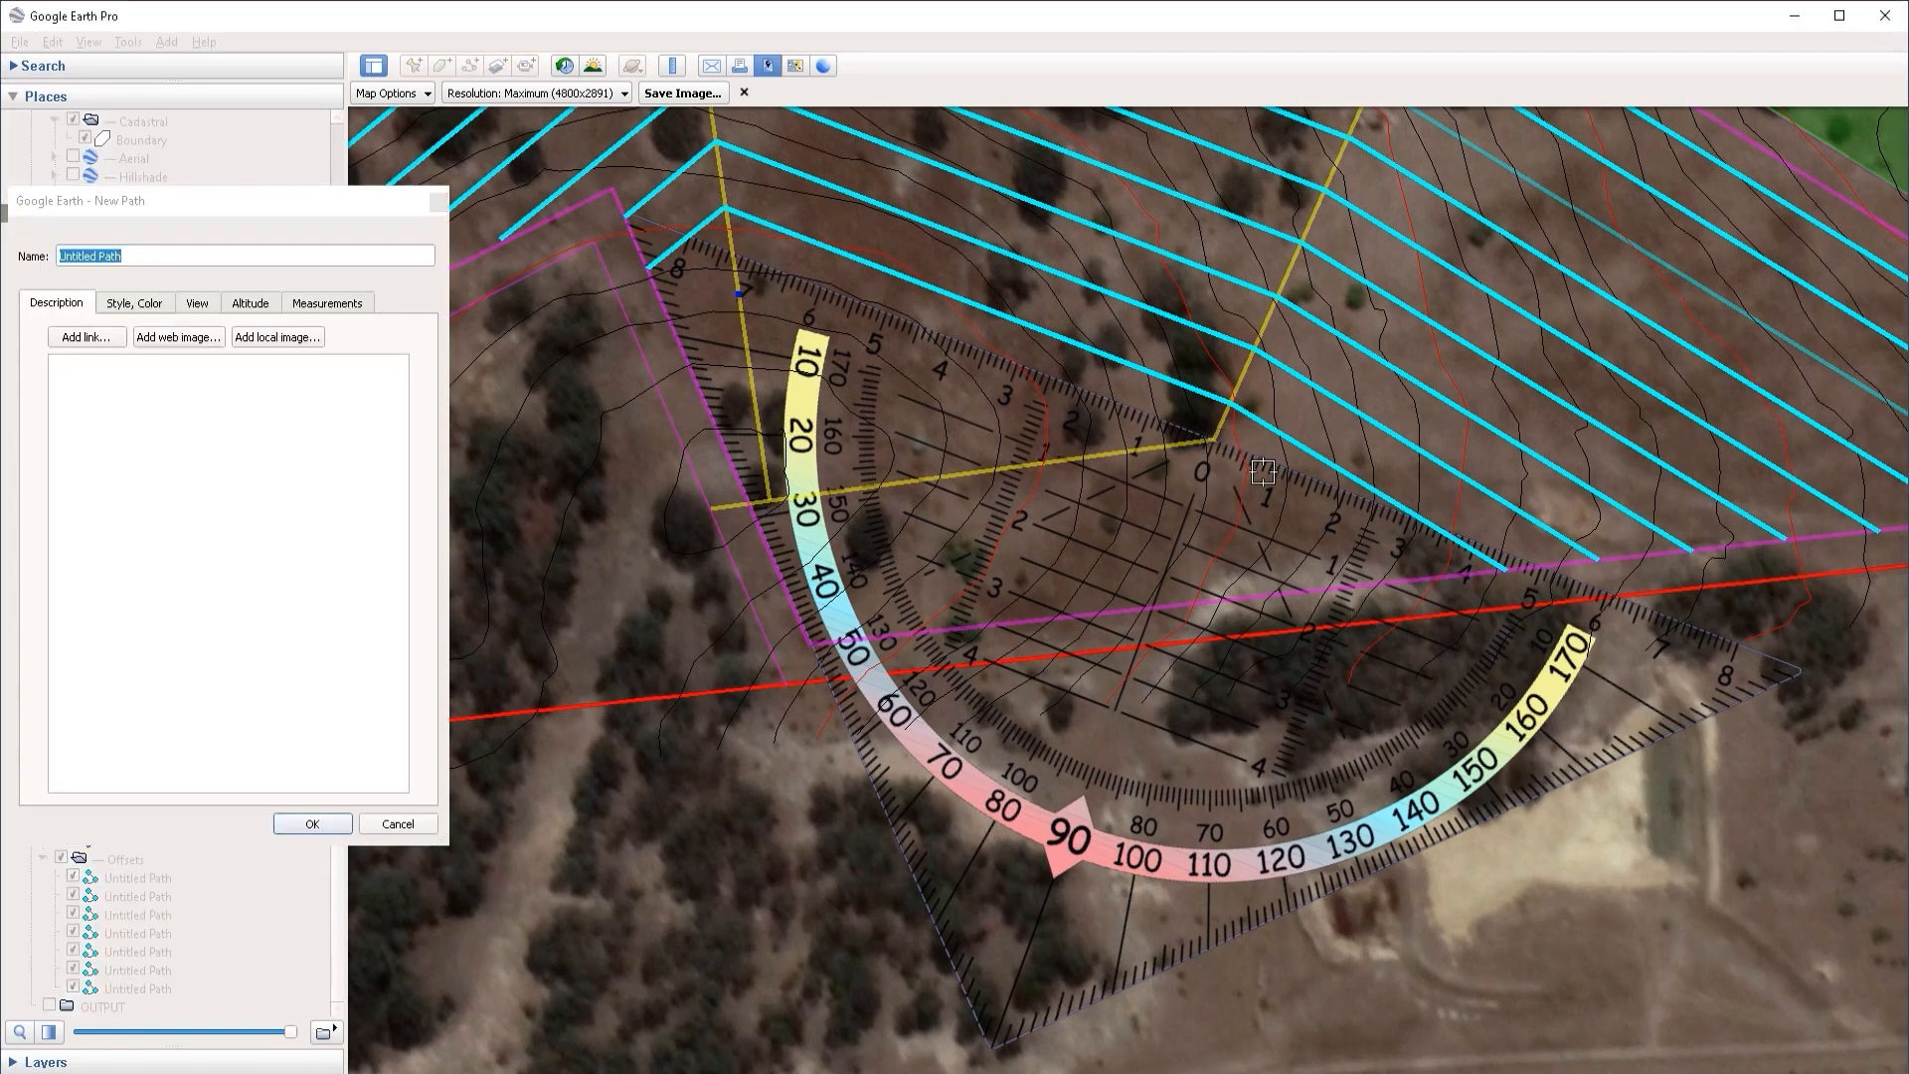
click(1210, 435)
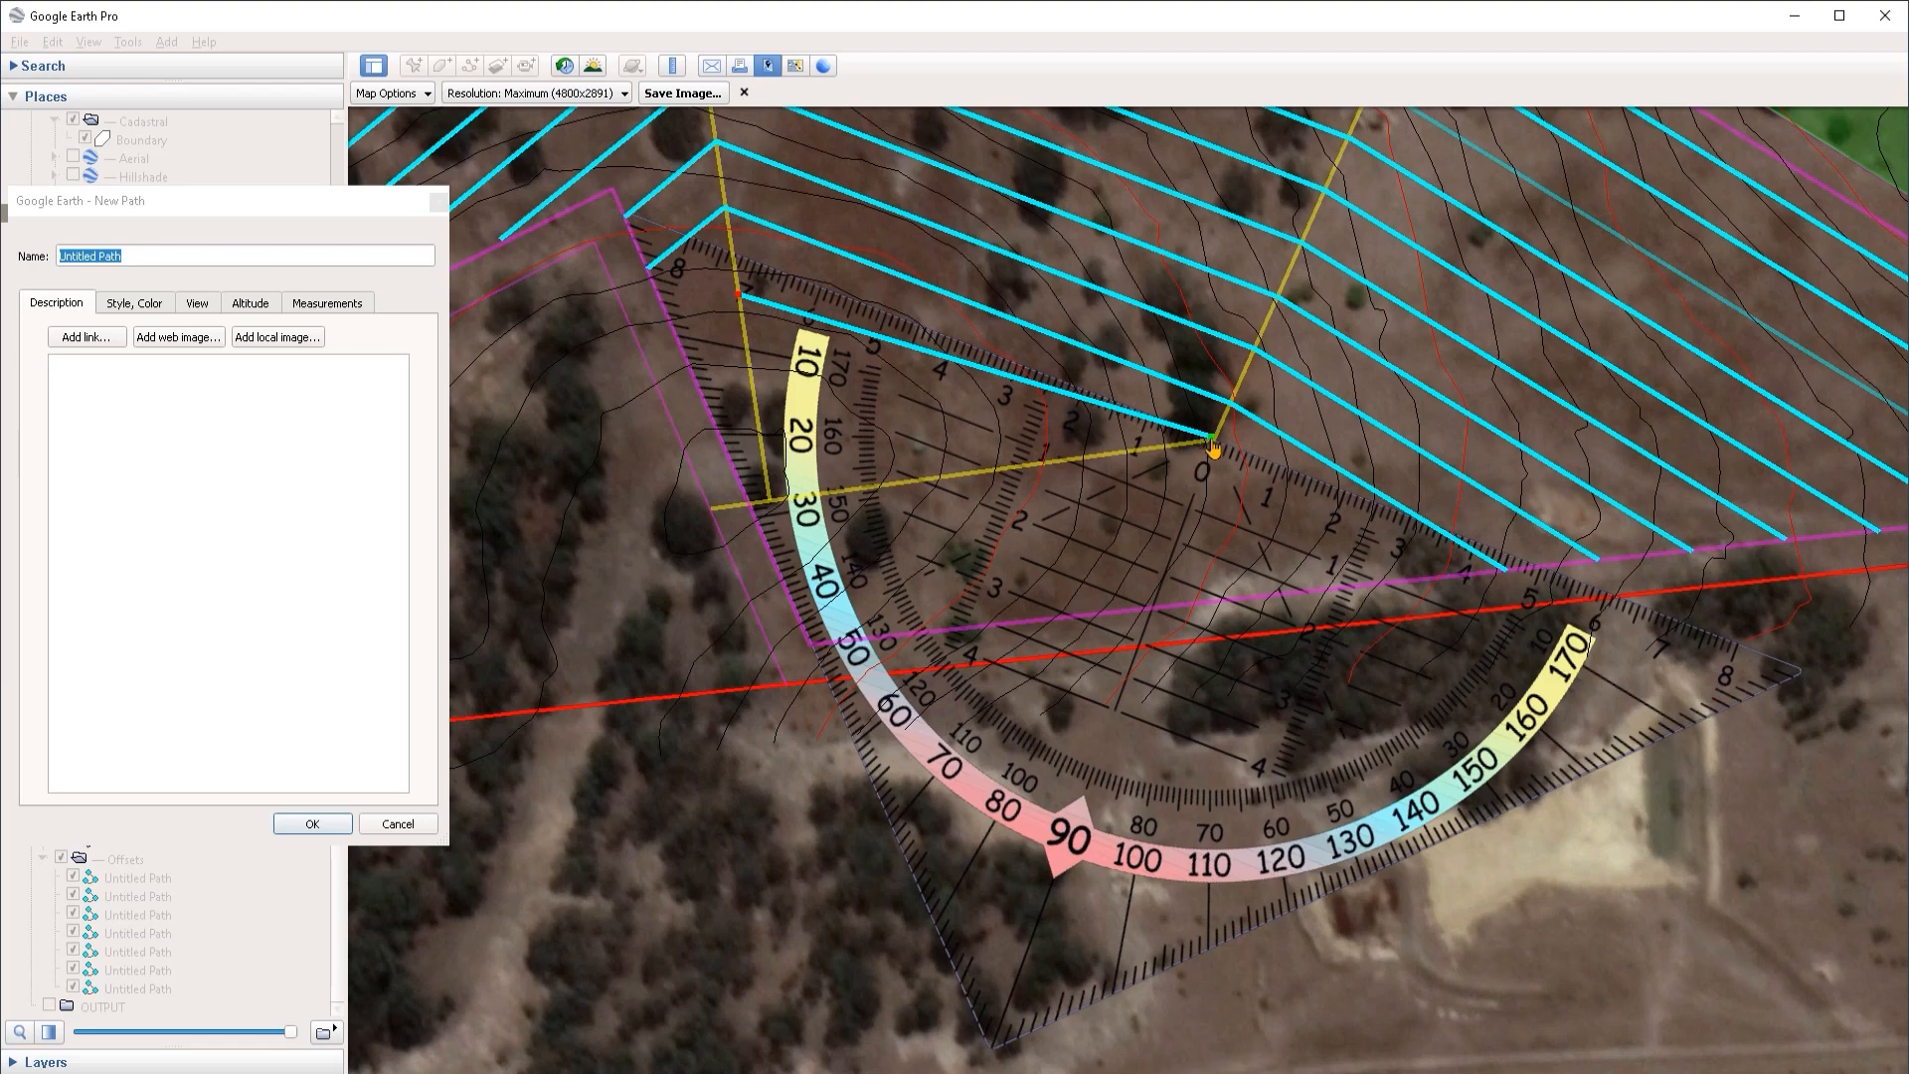
drag(1211, 436, 1198, 441)
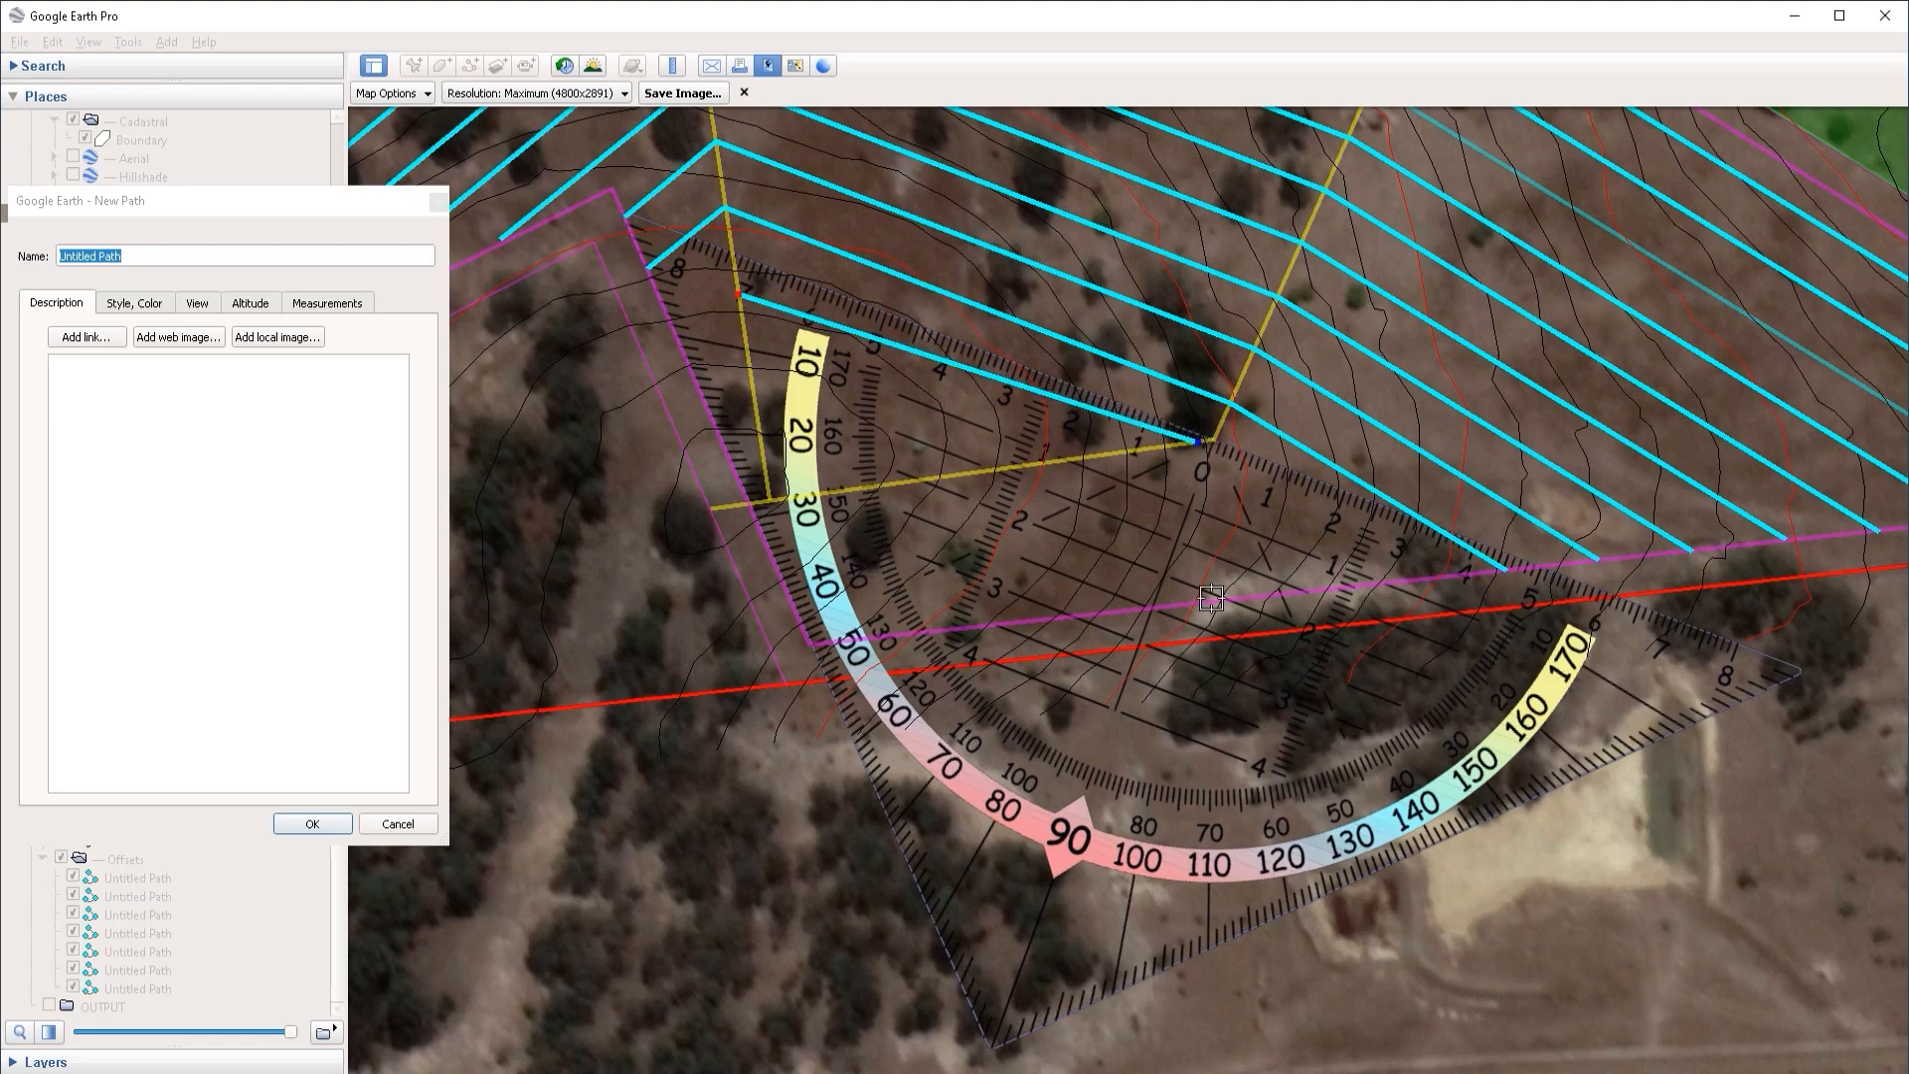
click(1086, 632)
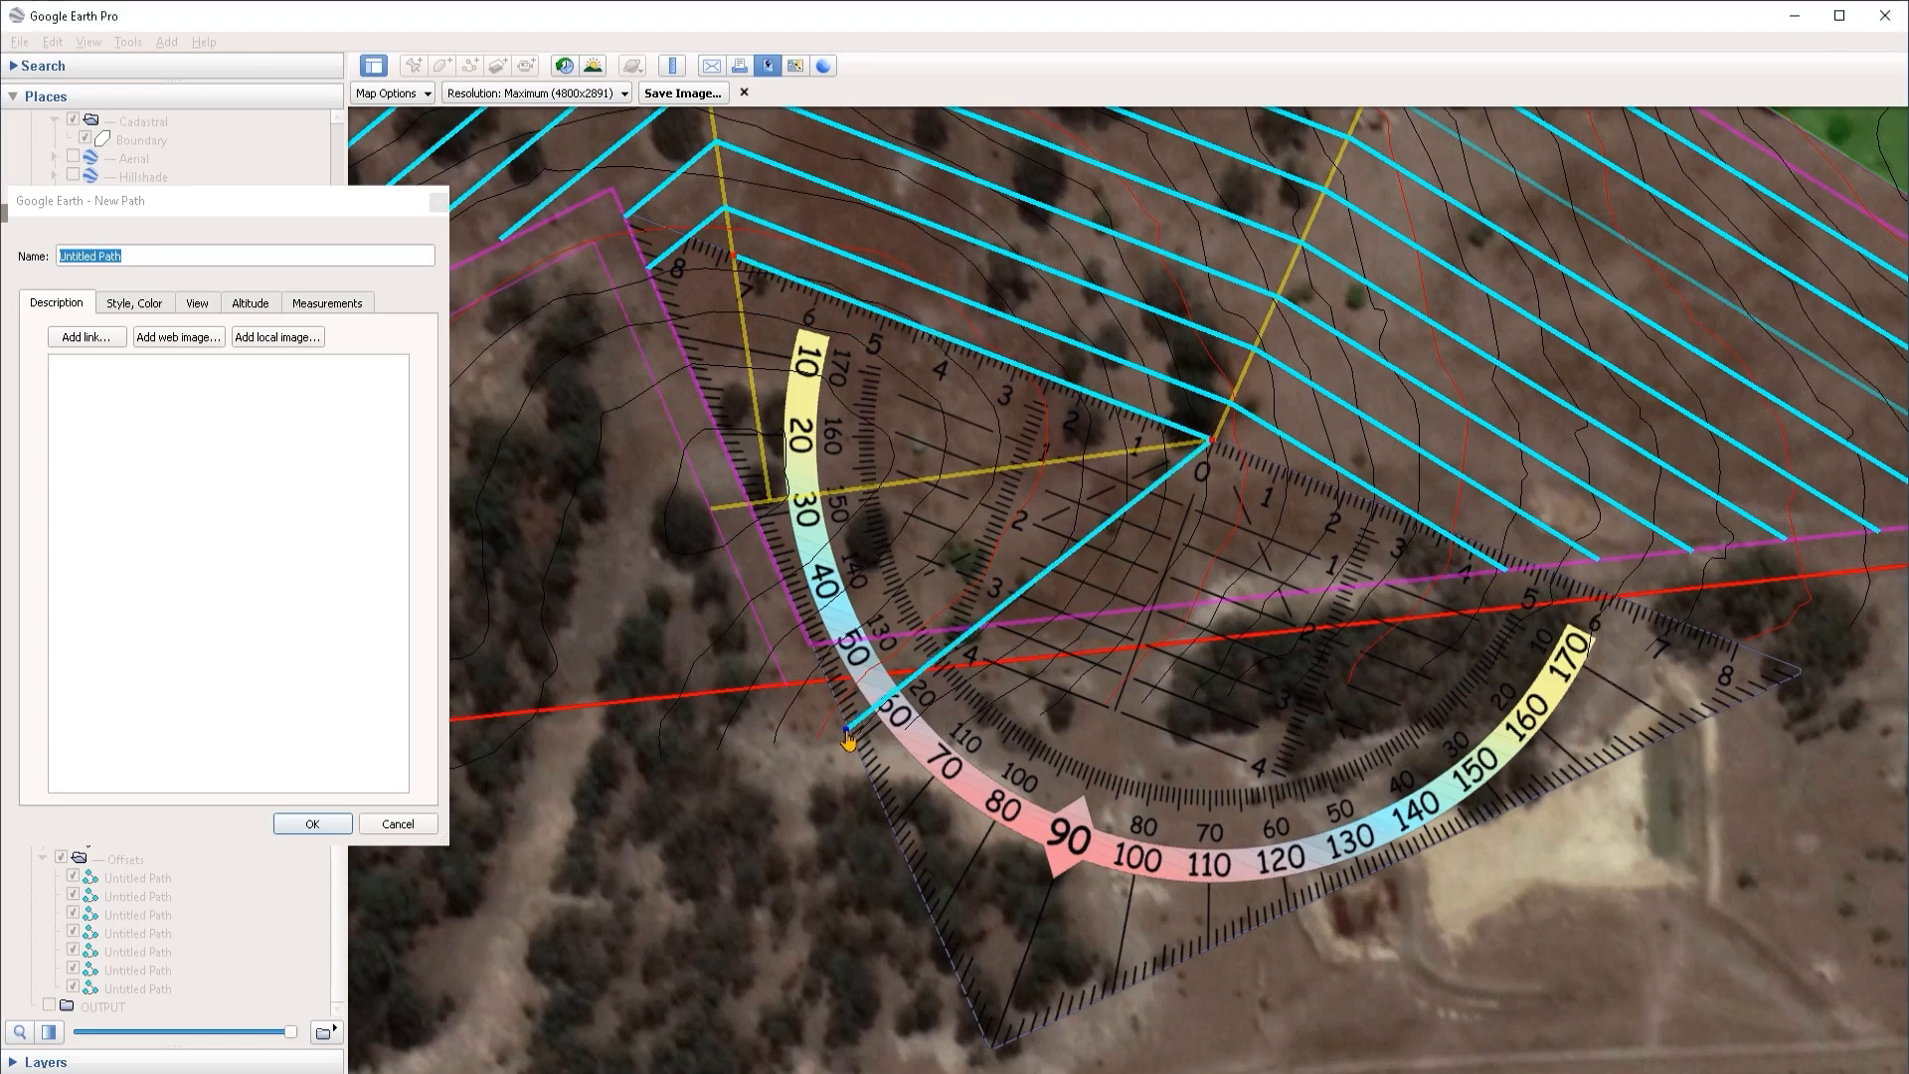
mouse_move(844, 733)
mouse_down()
mouse_move(844, 682)
mouse_move(1129, 490)
mouse_move(1035, 533)
mouse_move(1061, 499)
mouse_move(1183, 448)
mouse_move(714, 516)
mouse_move(875, 691)
mouse_move(847, 737)
mouse_move(771, 512)
mouse_move(708, 515)
mouse_move(780, 505)
mouse_move(742, 510)
mouse_move(851, 743)
mouse_move(844, 722)
mouse_up()
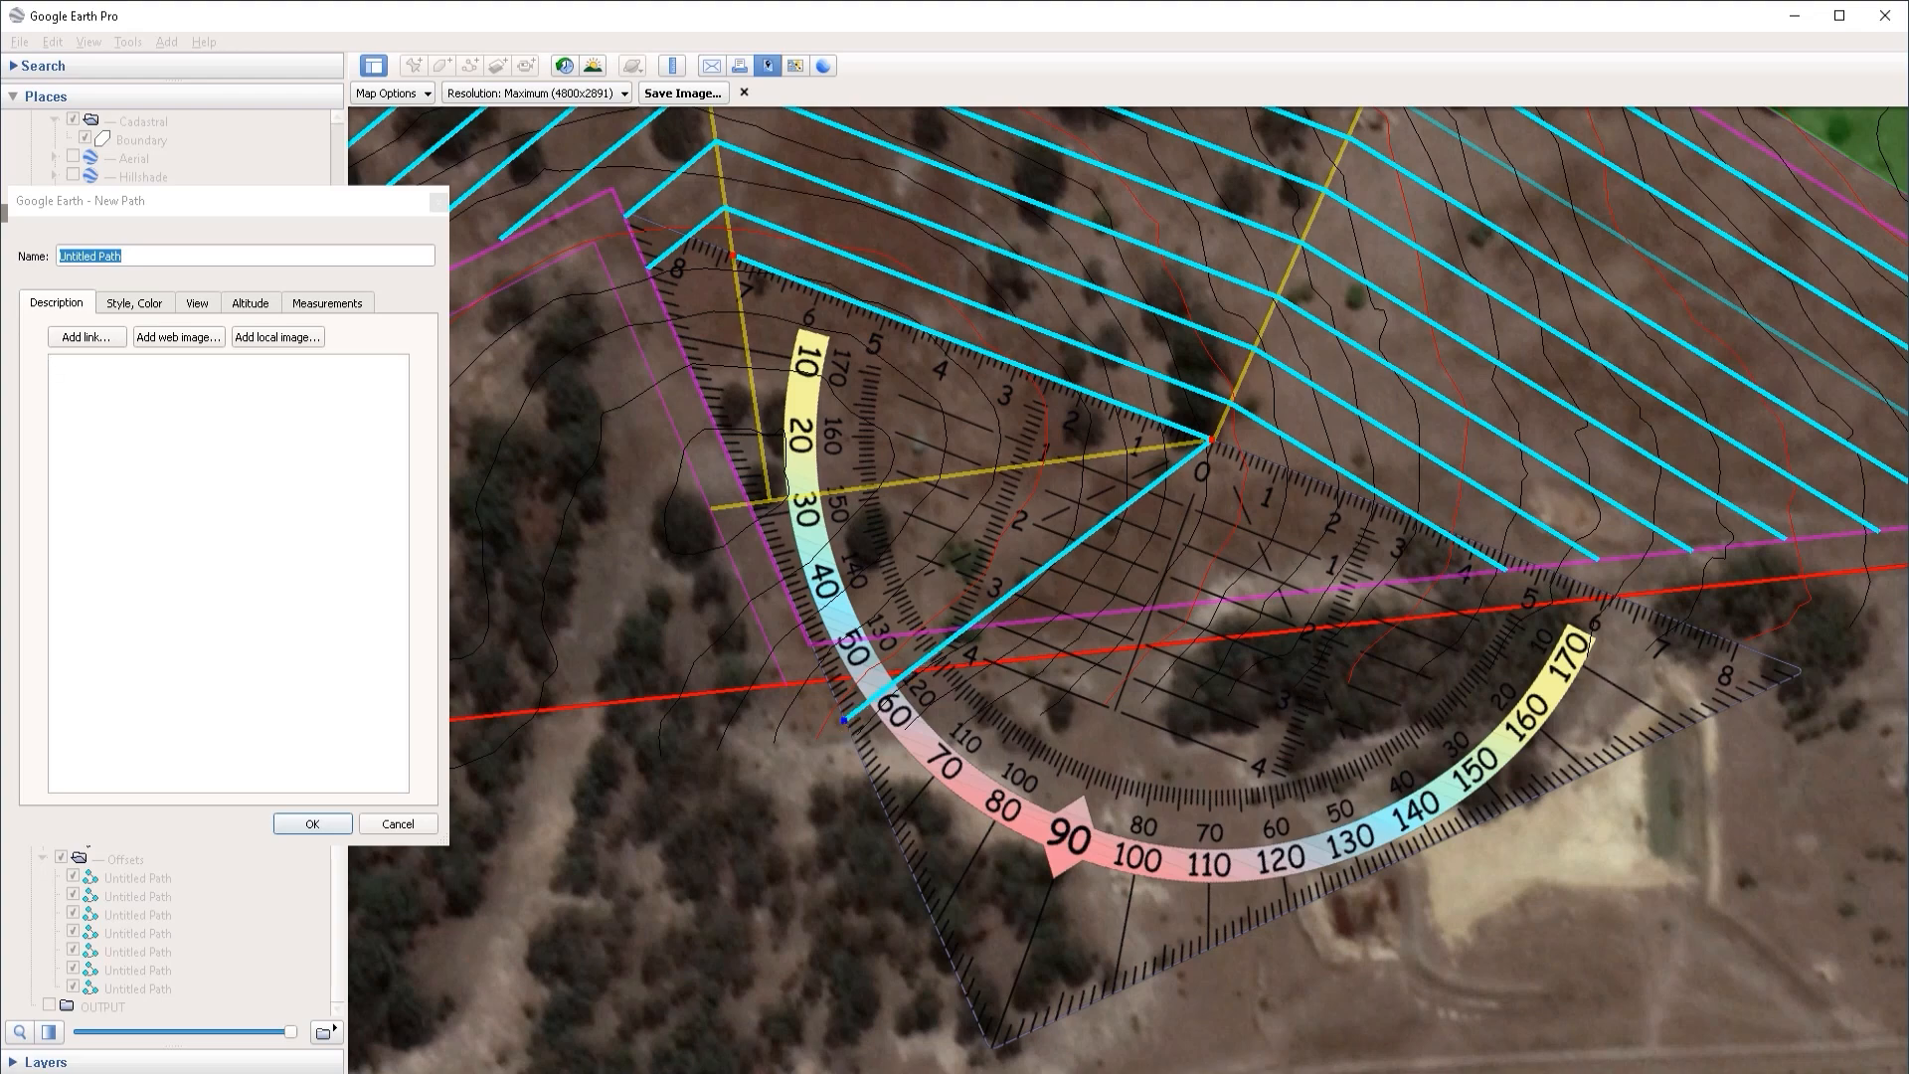
click(314, 824)
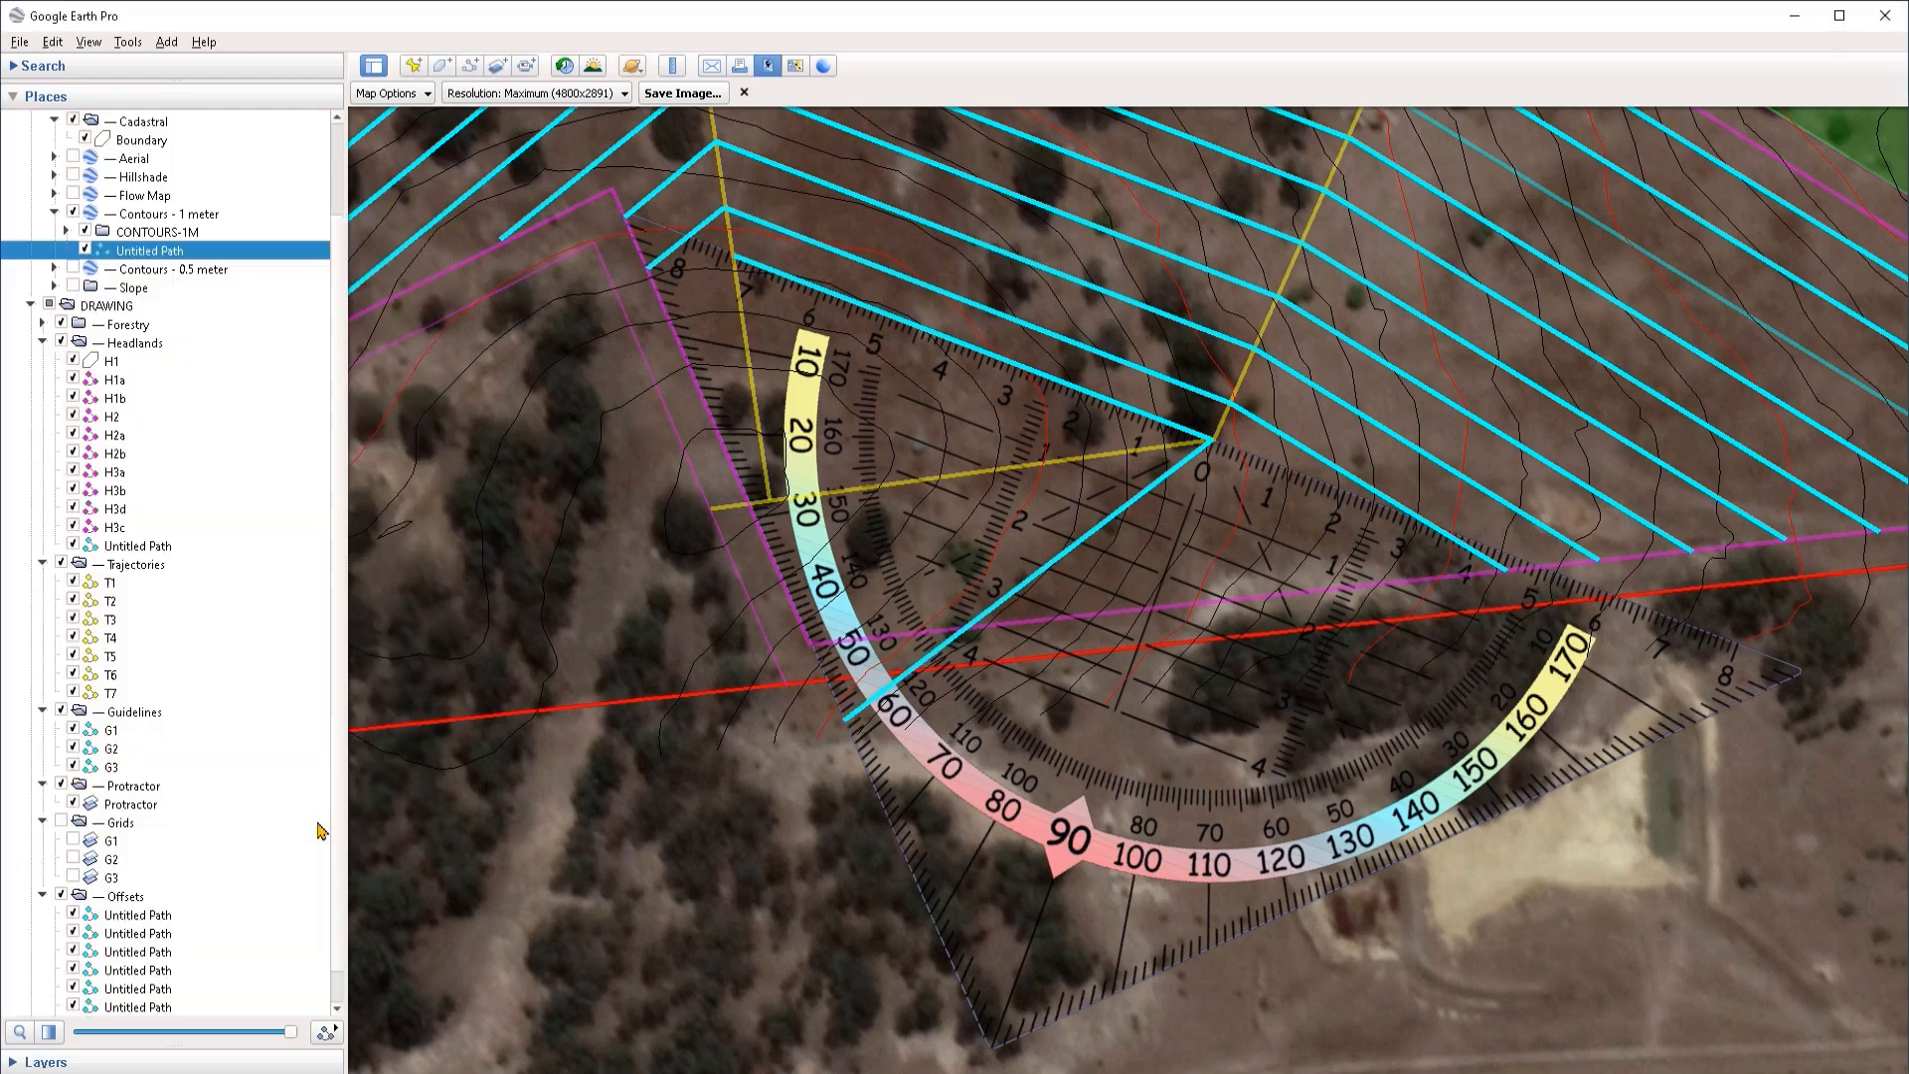
Step: Hide the protractor, and file the new path in the Guidelines folder under the name G4
click(72, 804)
drag(139, 251, 169, 719)
right_click(154, 720)
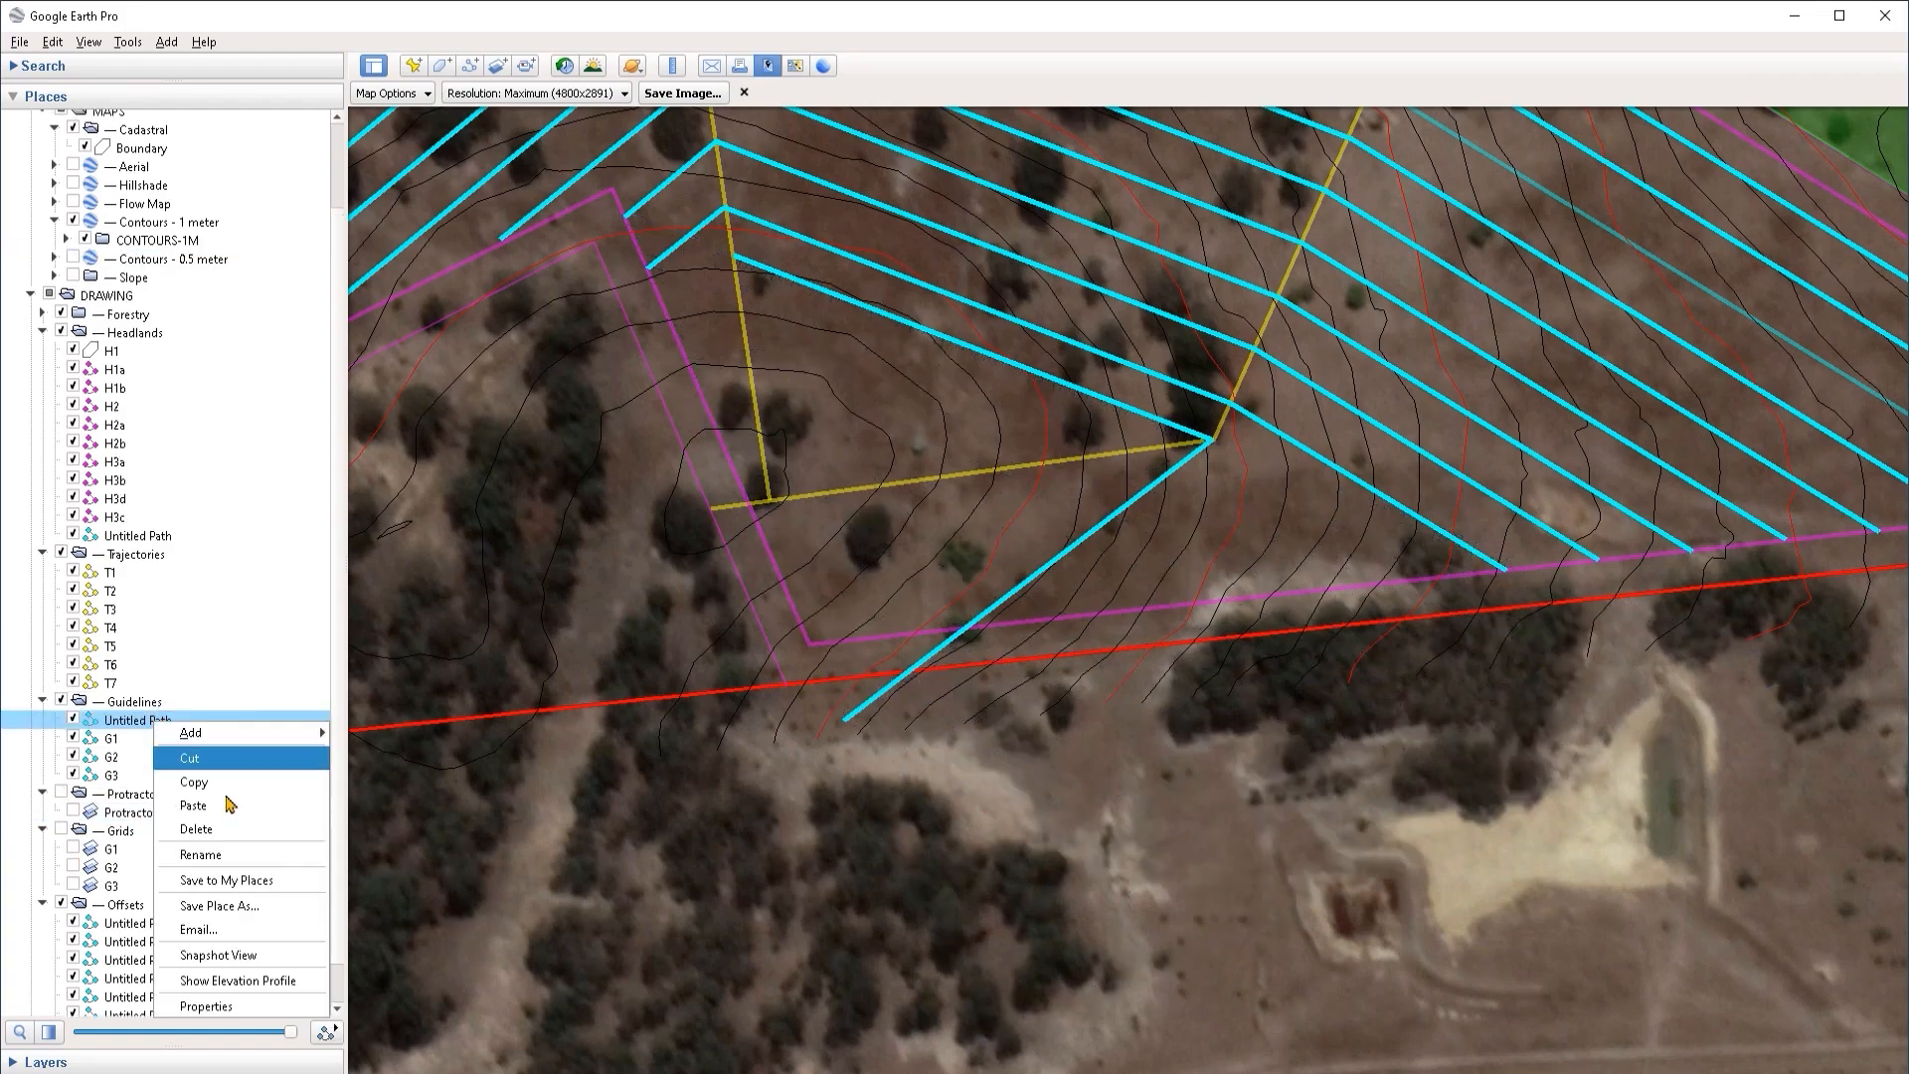
click(243, 855)
text(G4)
key(Return)
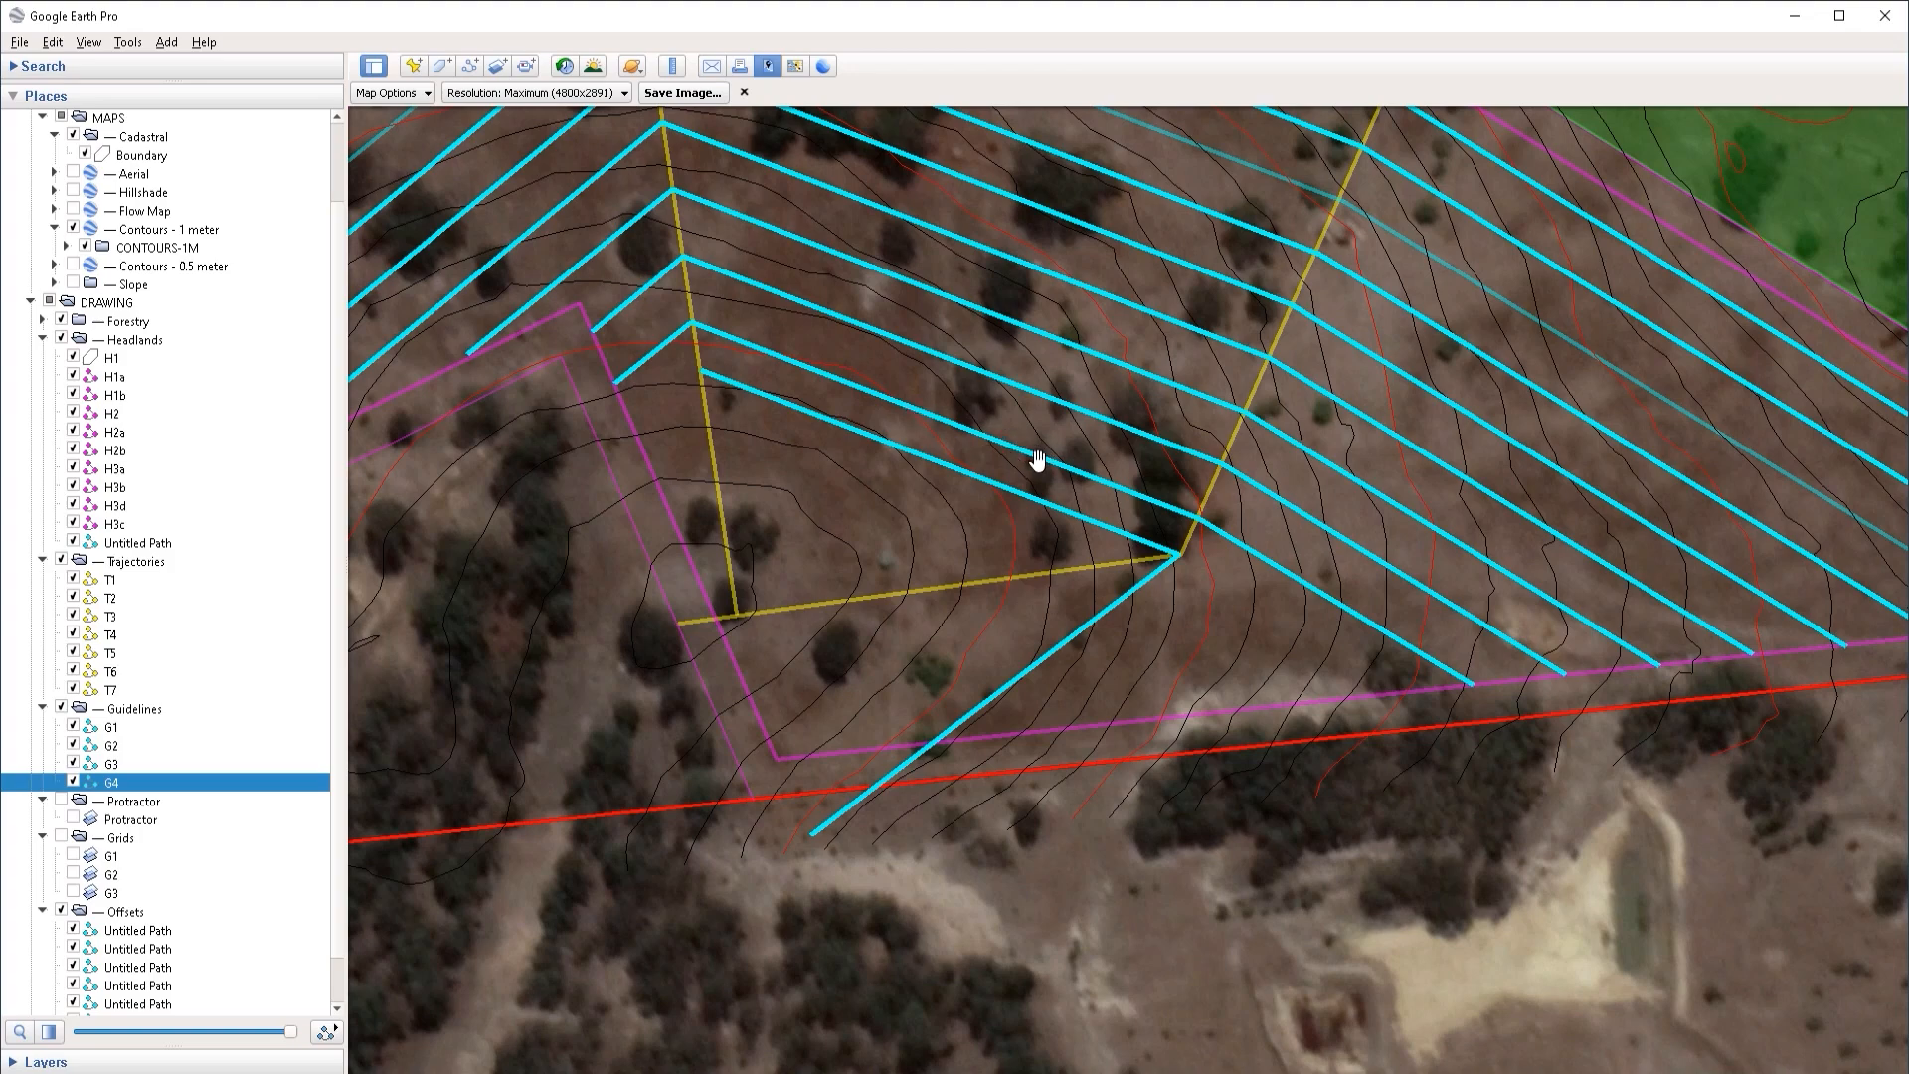
Step: Display grid G2 and shift it so its lines run along the central offset lines between the western and eastern trajectories
click(73, 874)
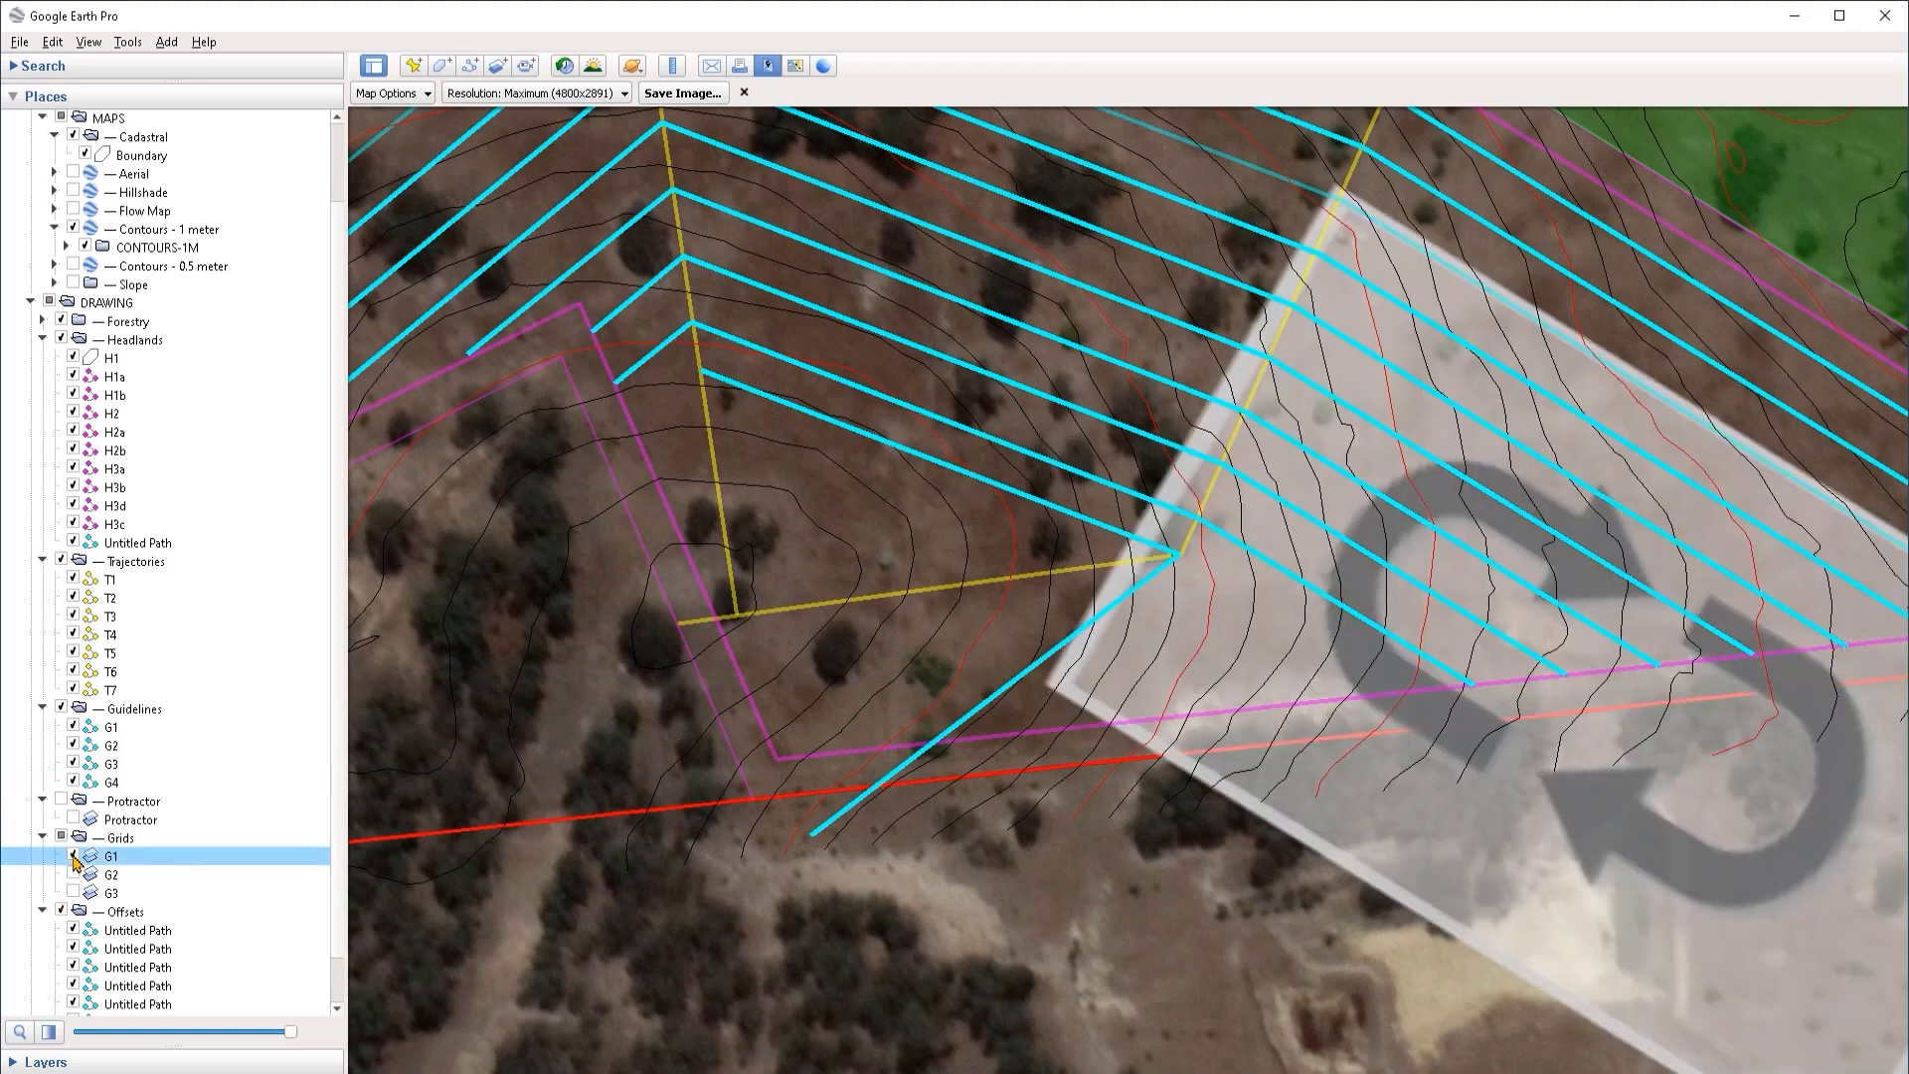
key(alt+Return)
drag(832, 502, 815, 562)
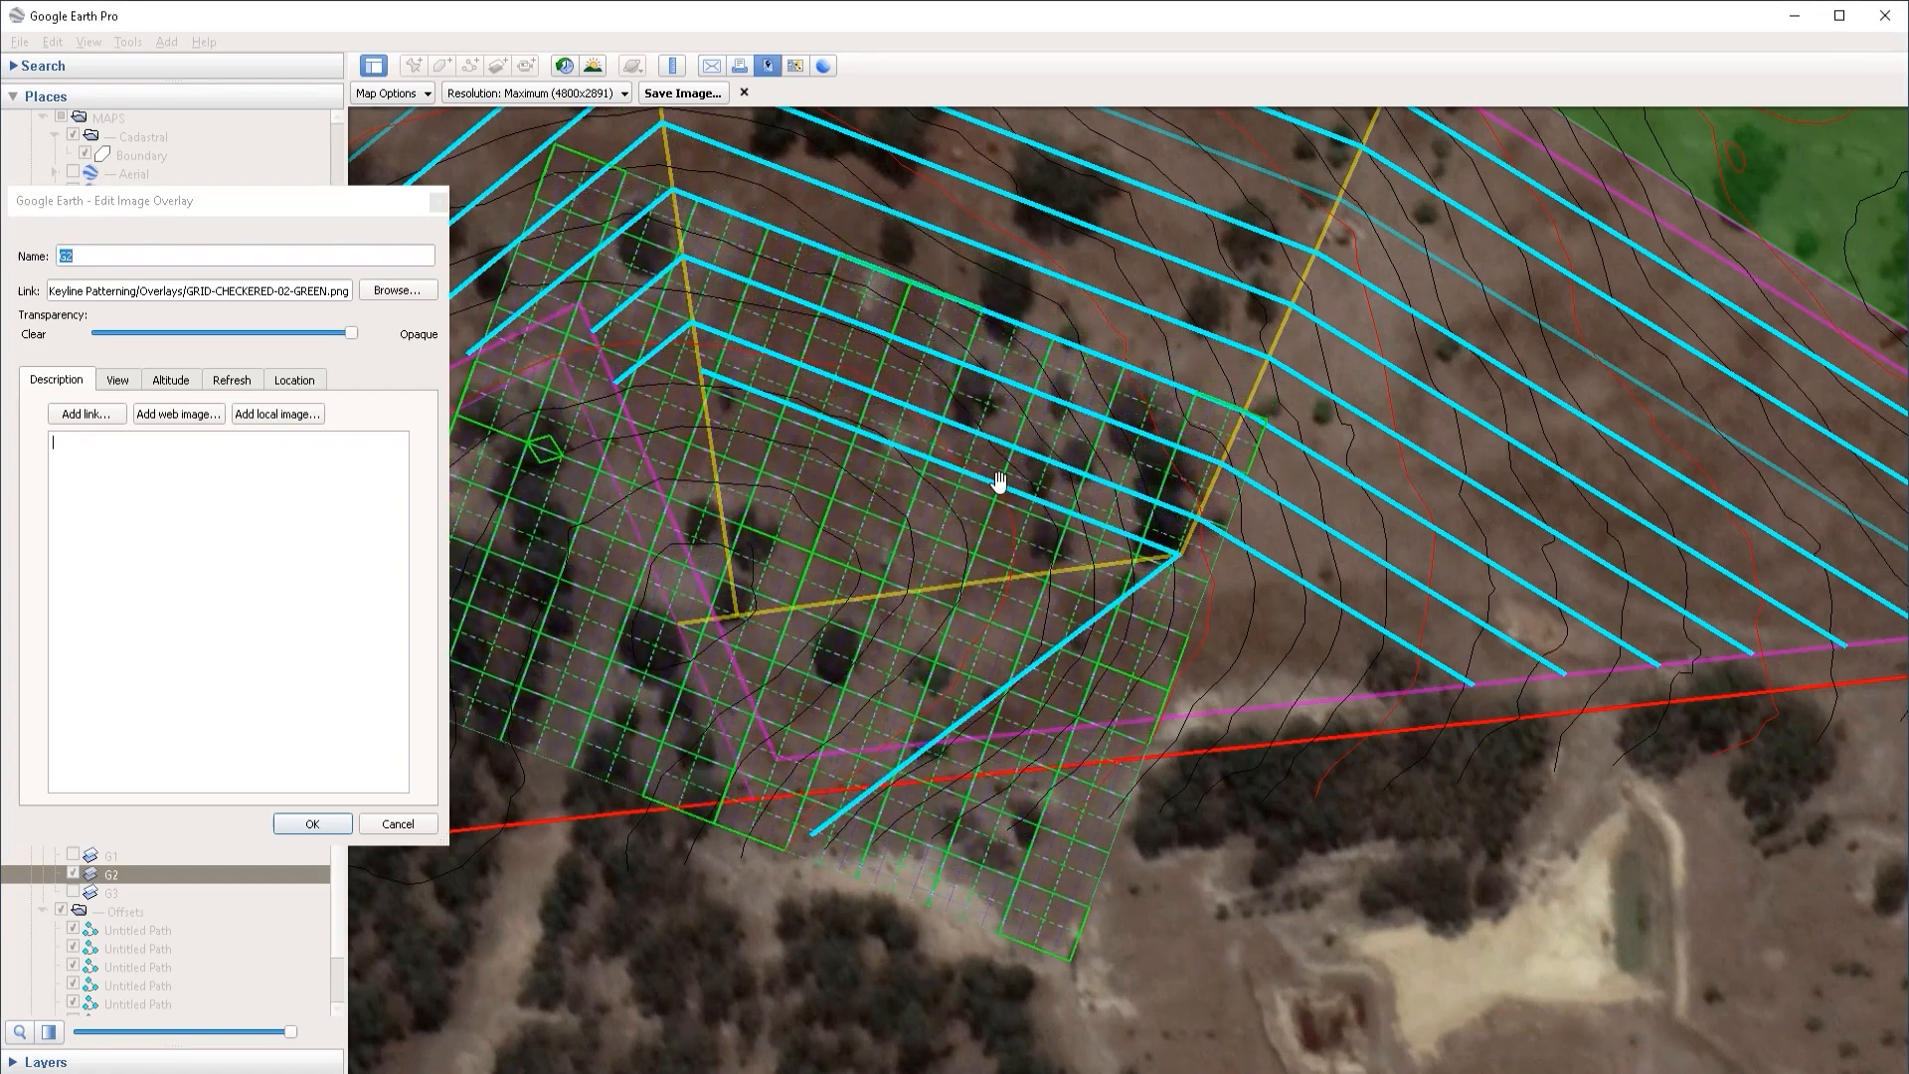
click(312, 821)
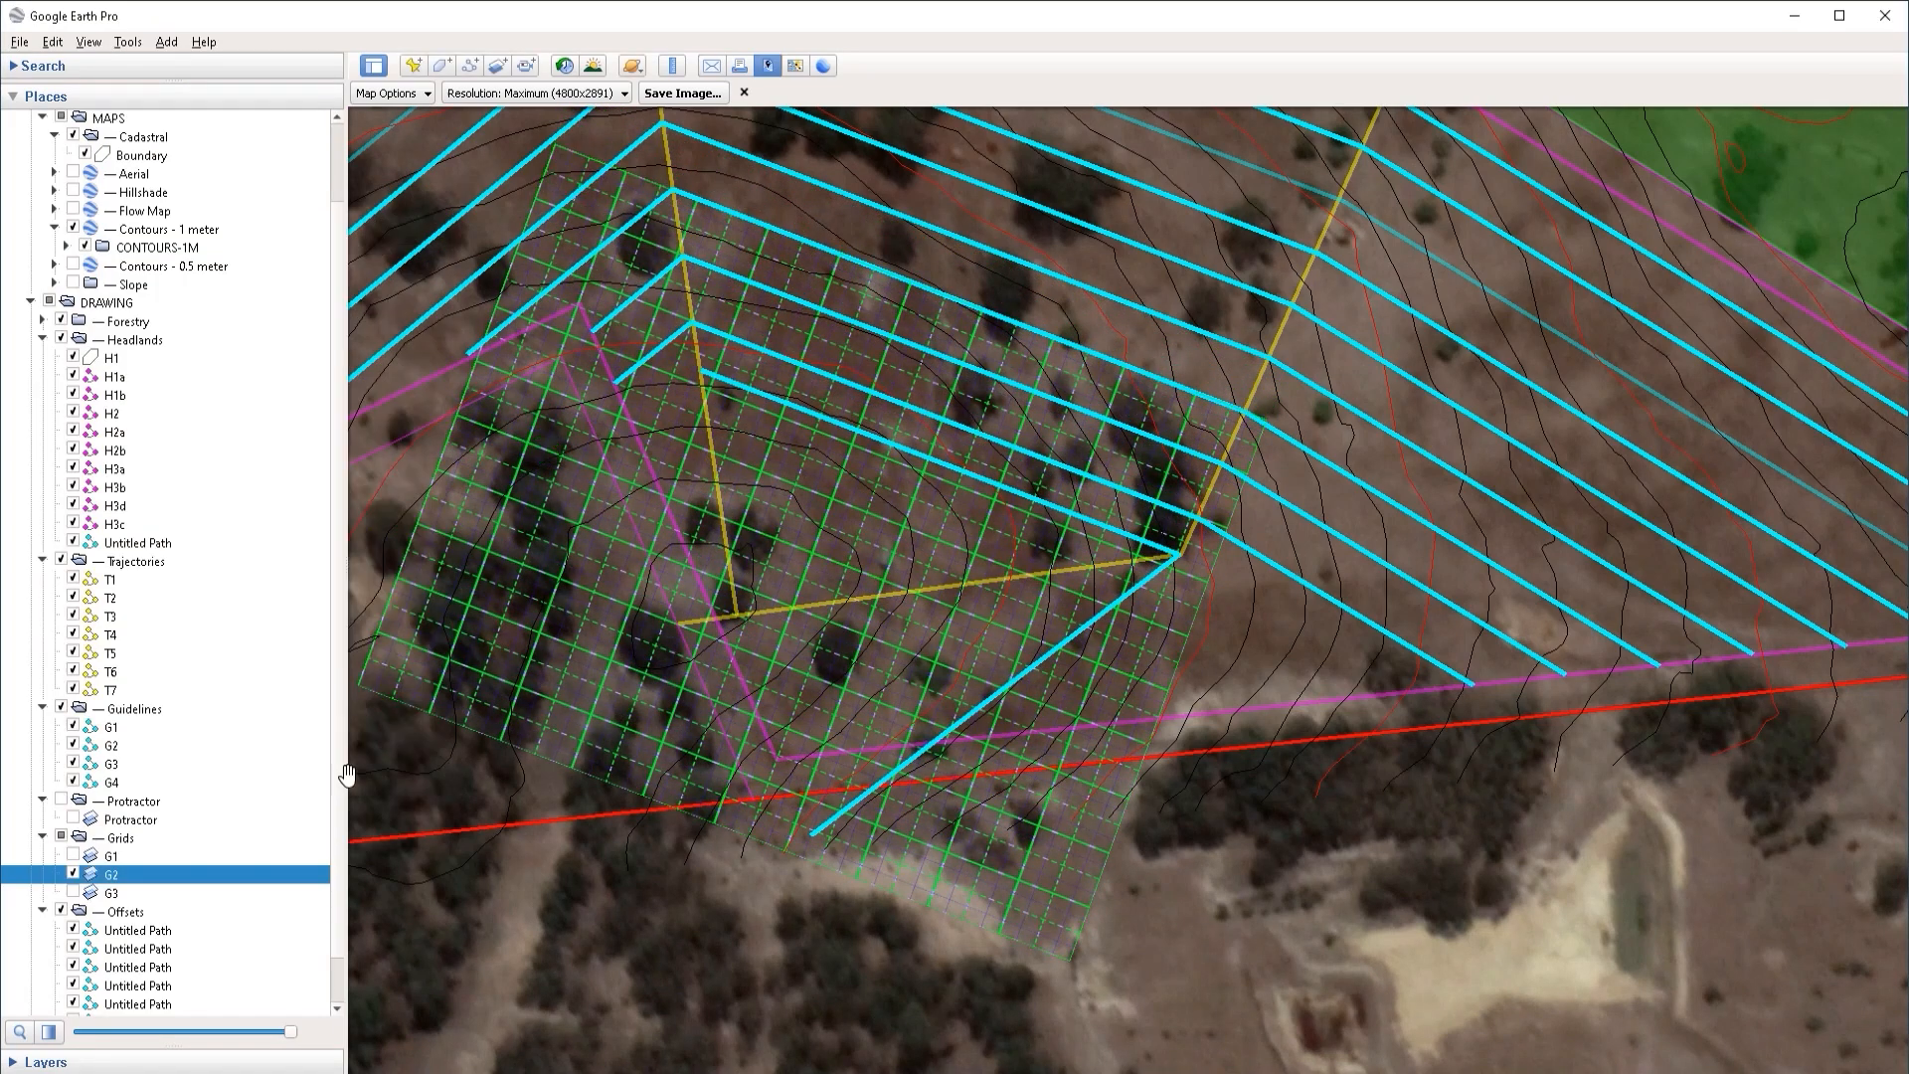
Step: Edit guideline G4 so its start and bend follow the G2 grid line, shifting the bend slightly west onto the southern trajectory
right_click(977, 476)
click(1004, 736)
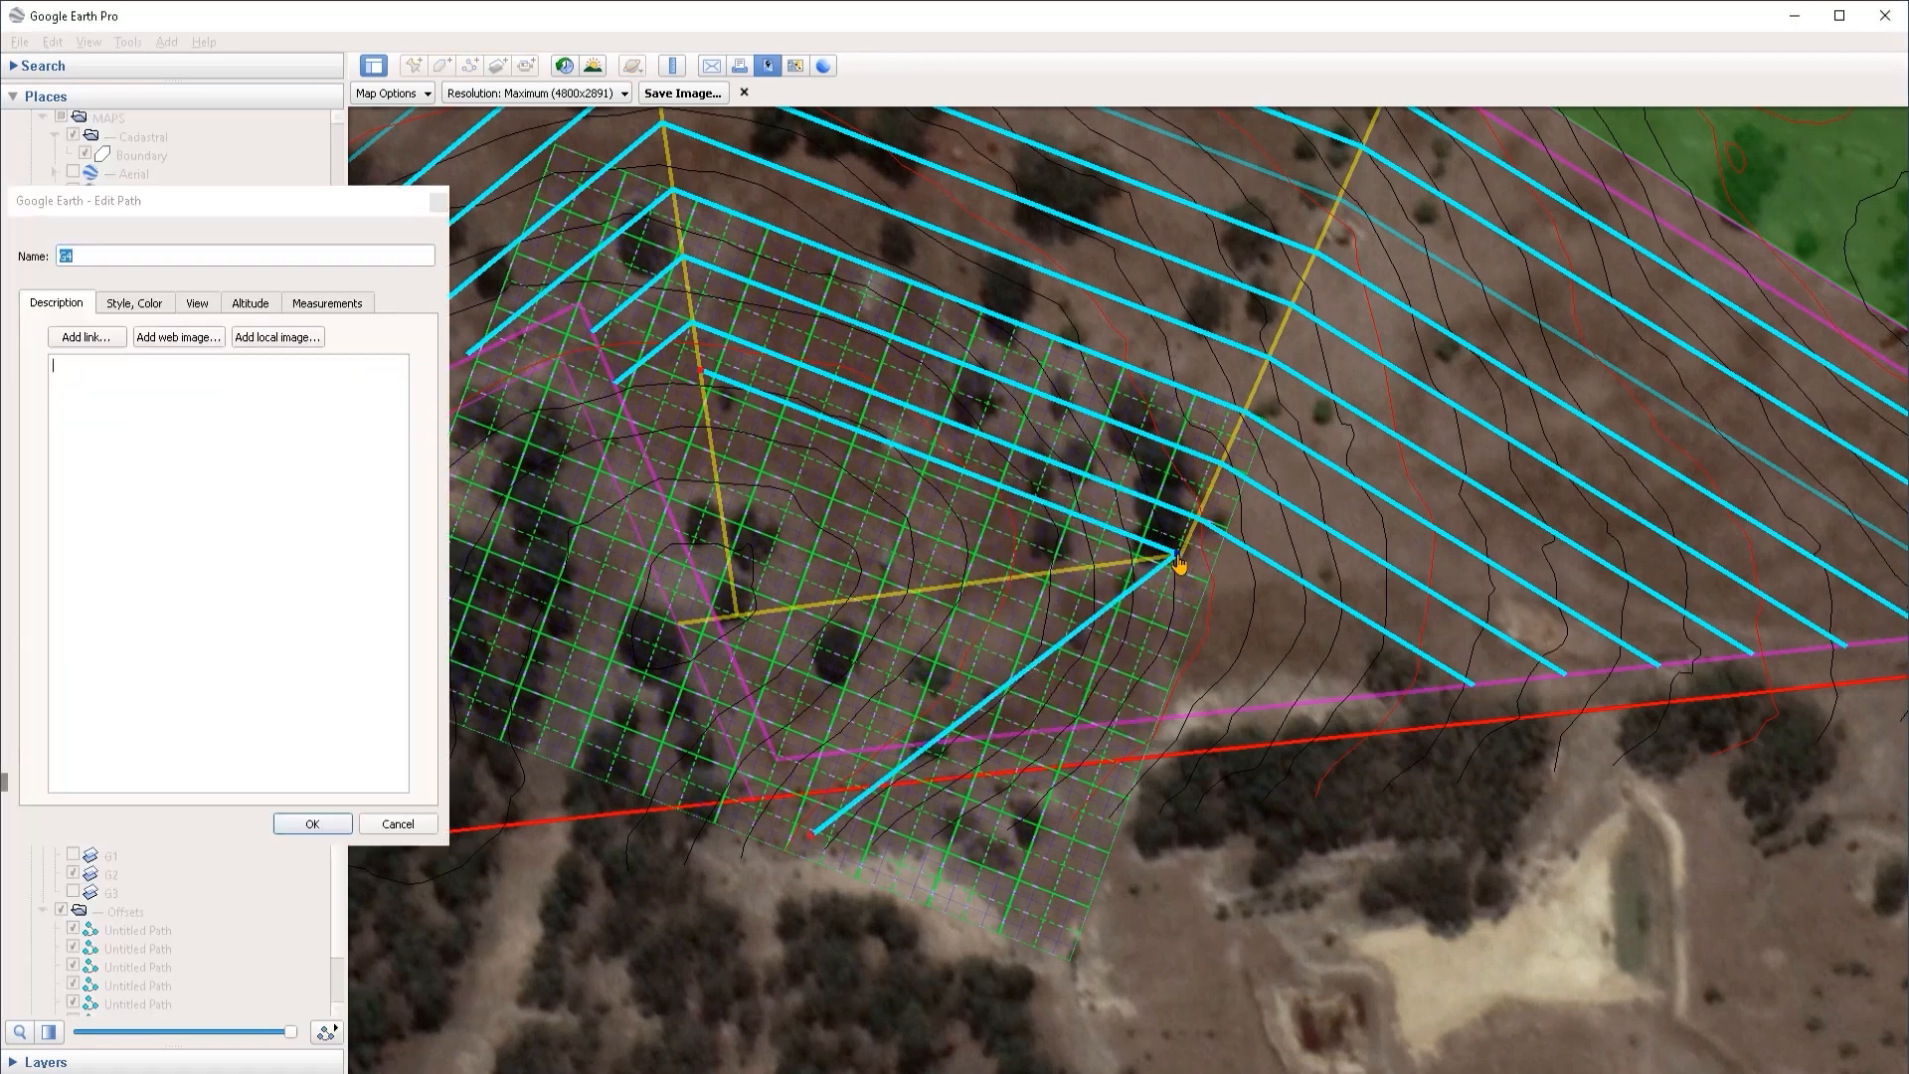
drag(1176, 555, 1151, 559)
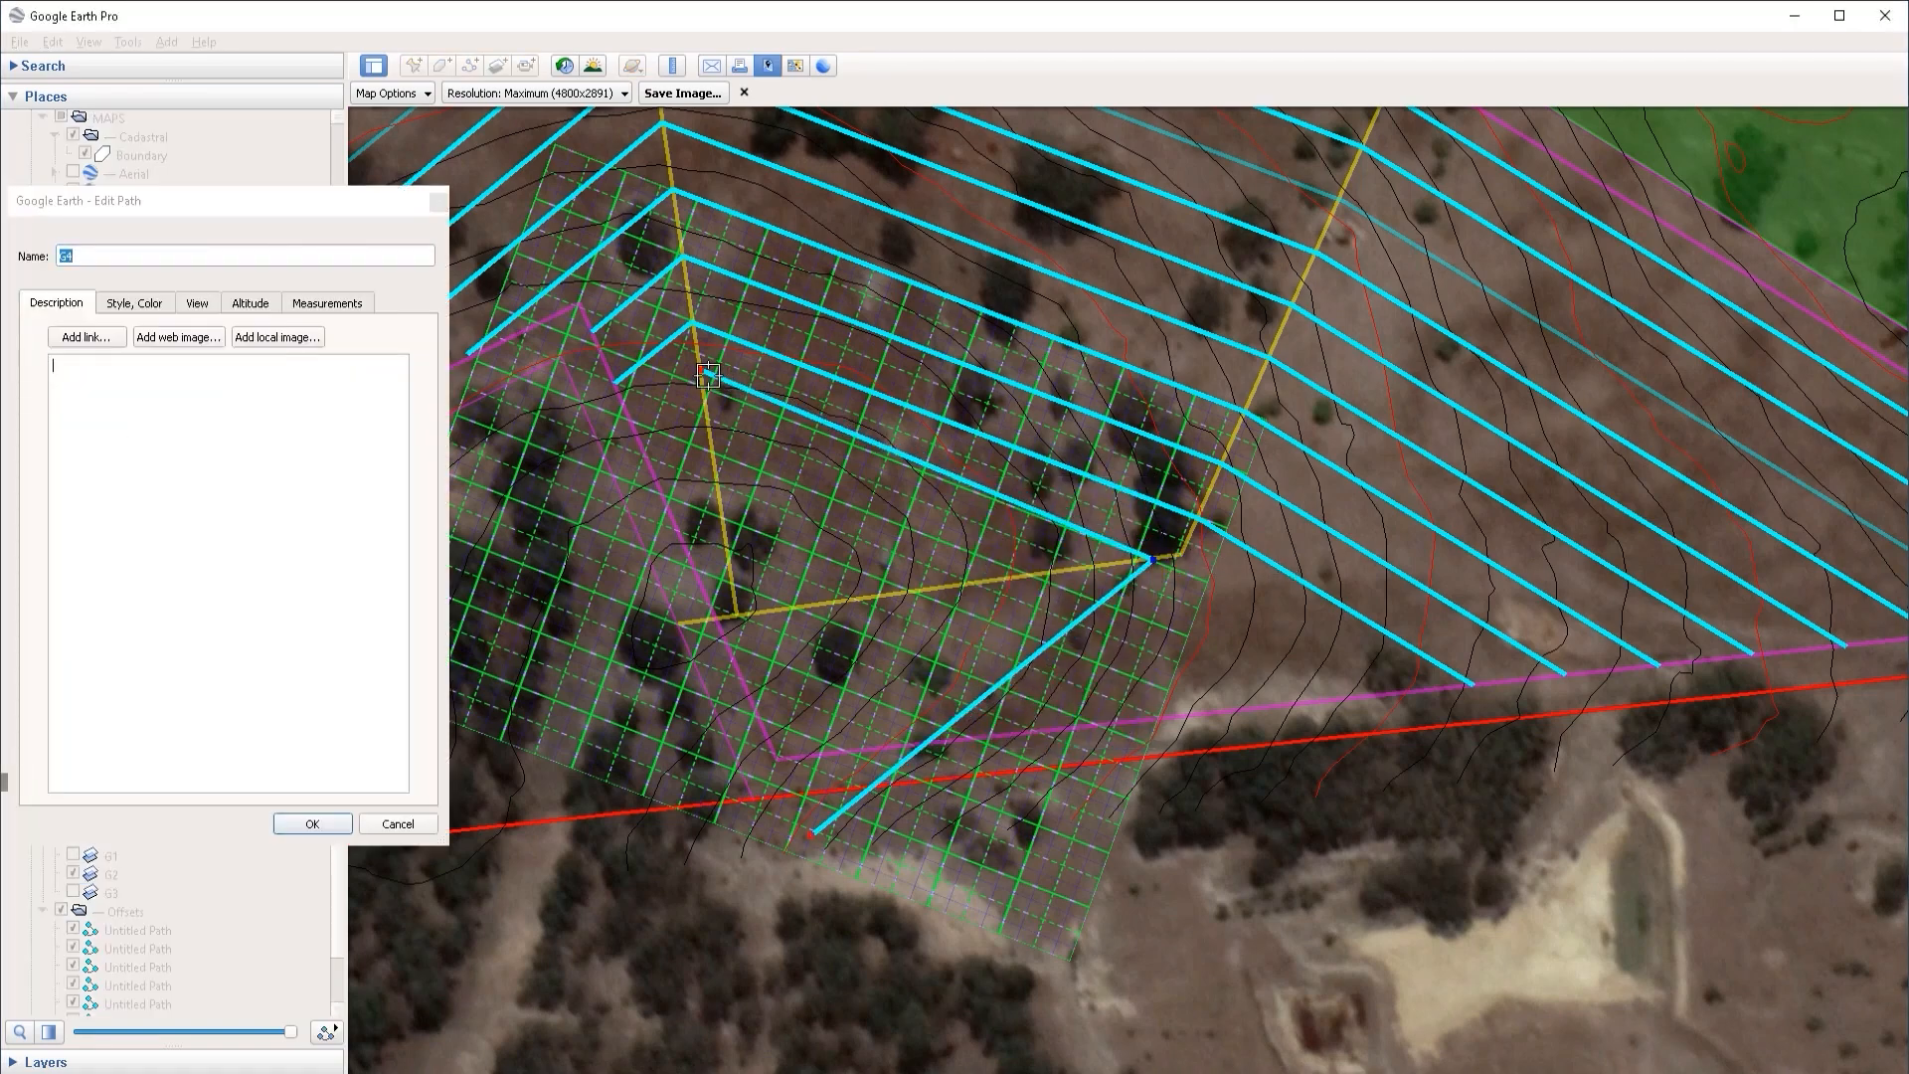
drag(708, 375, 700, 386)
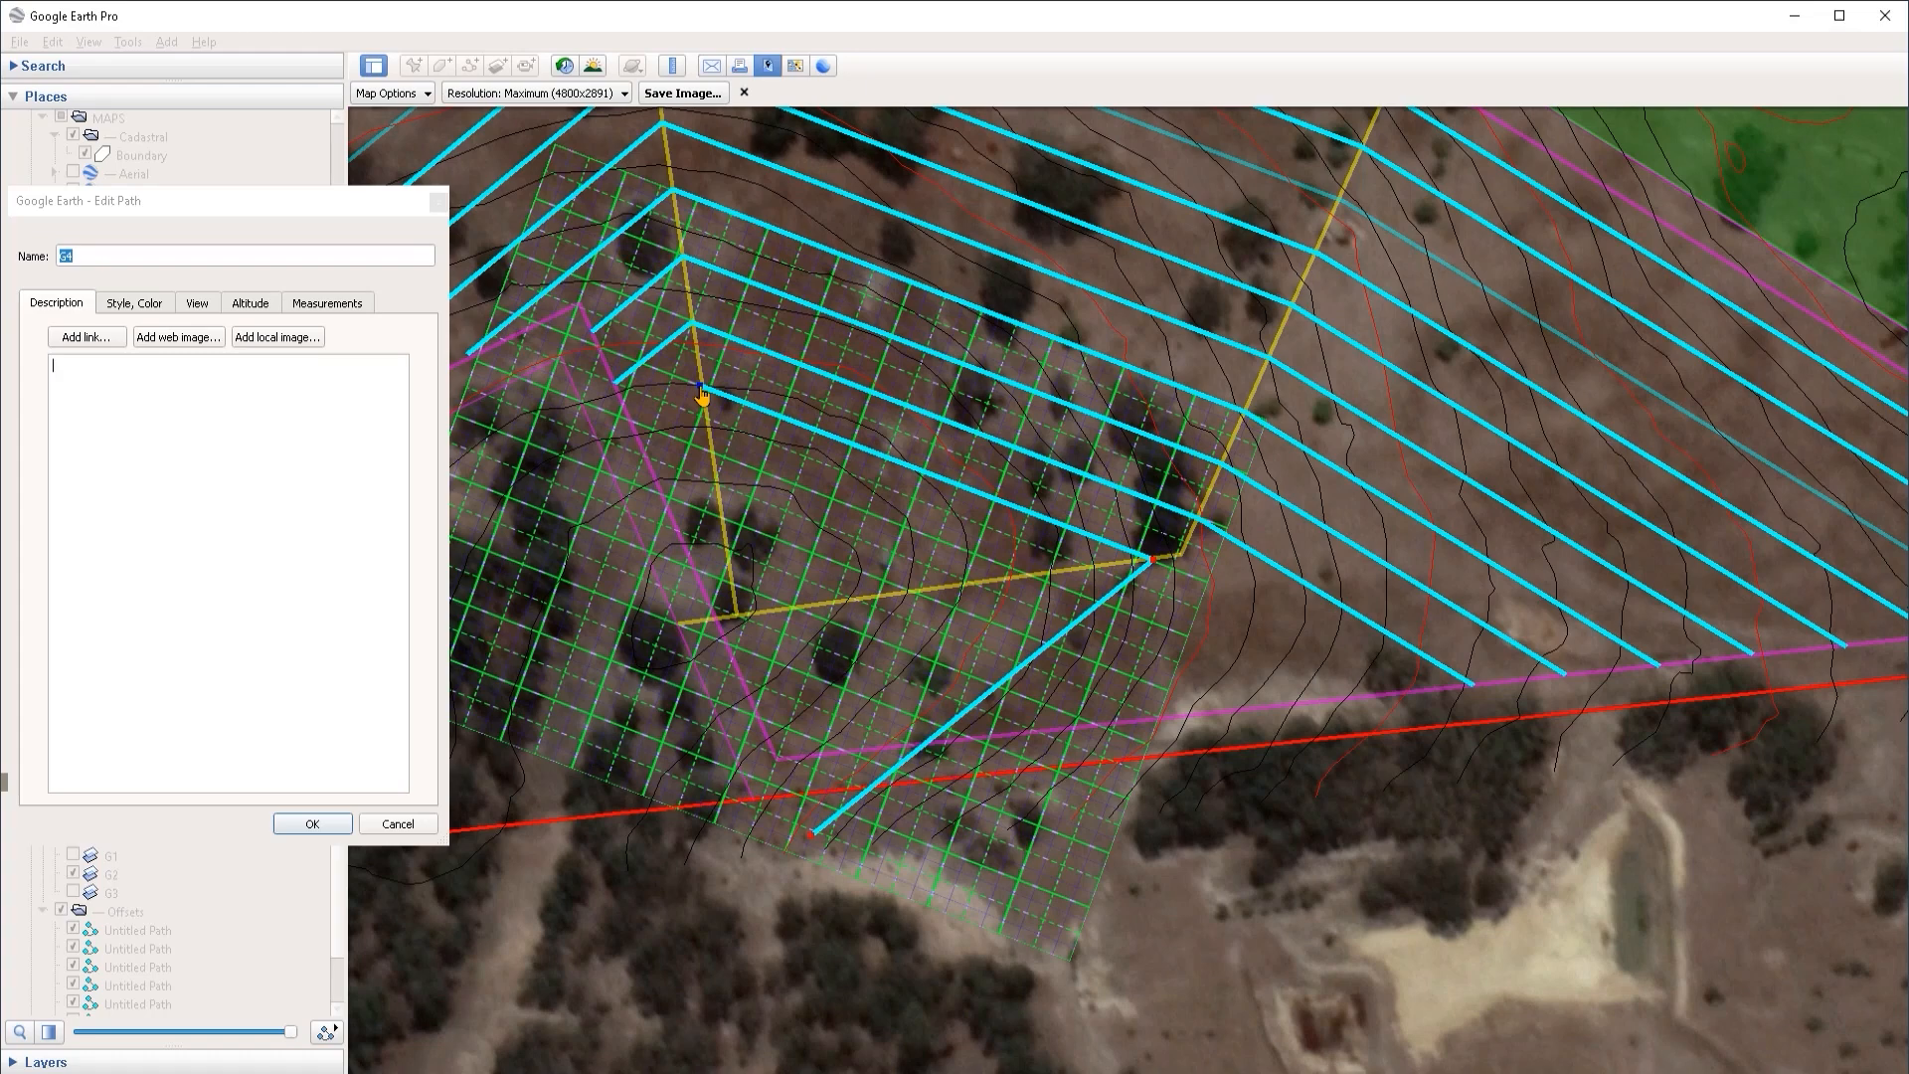
drag(1153, 558, 1149, 559)
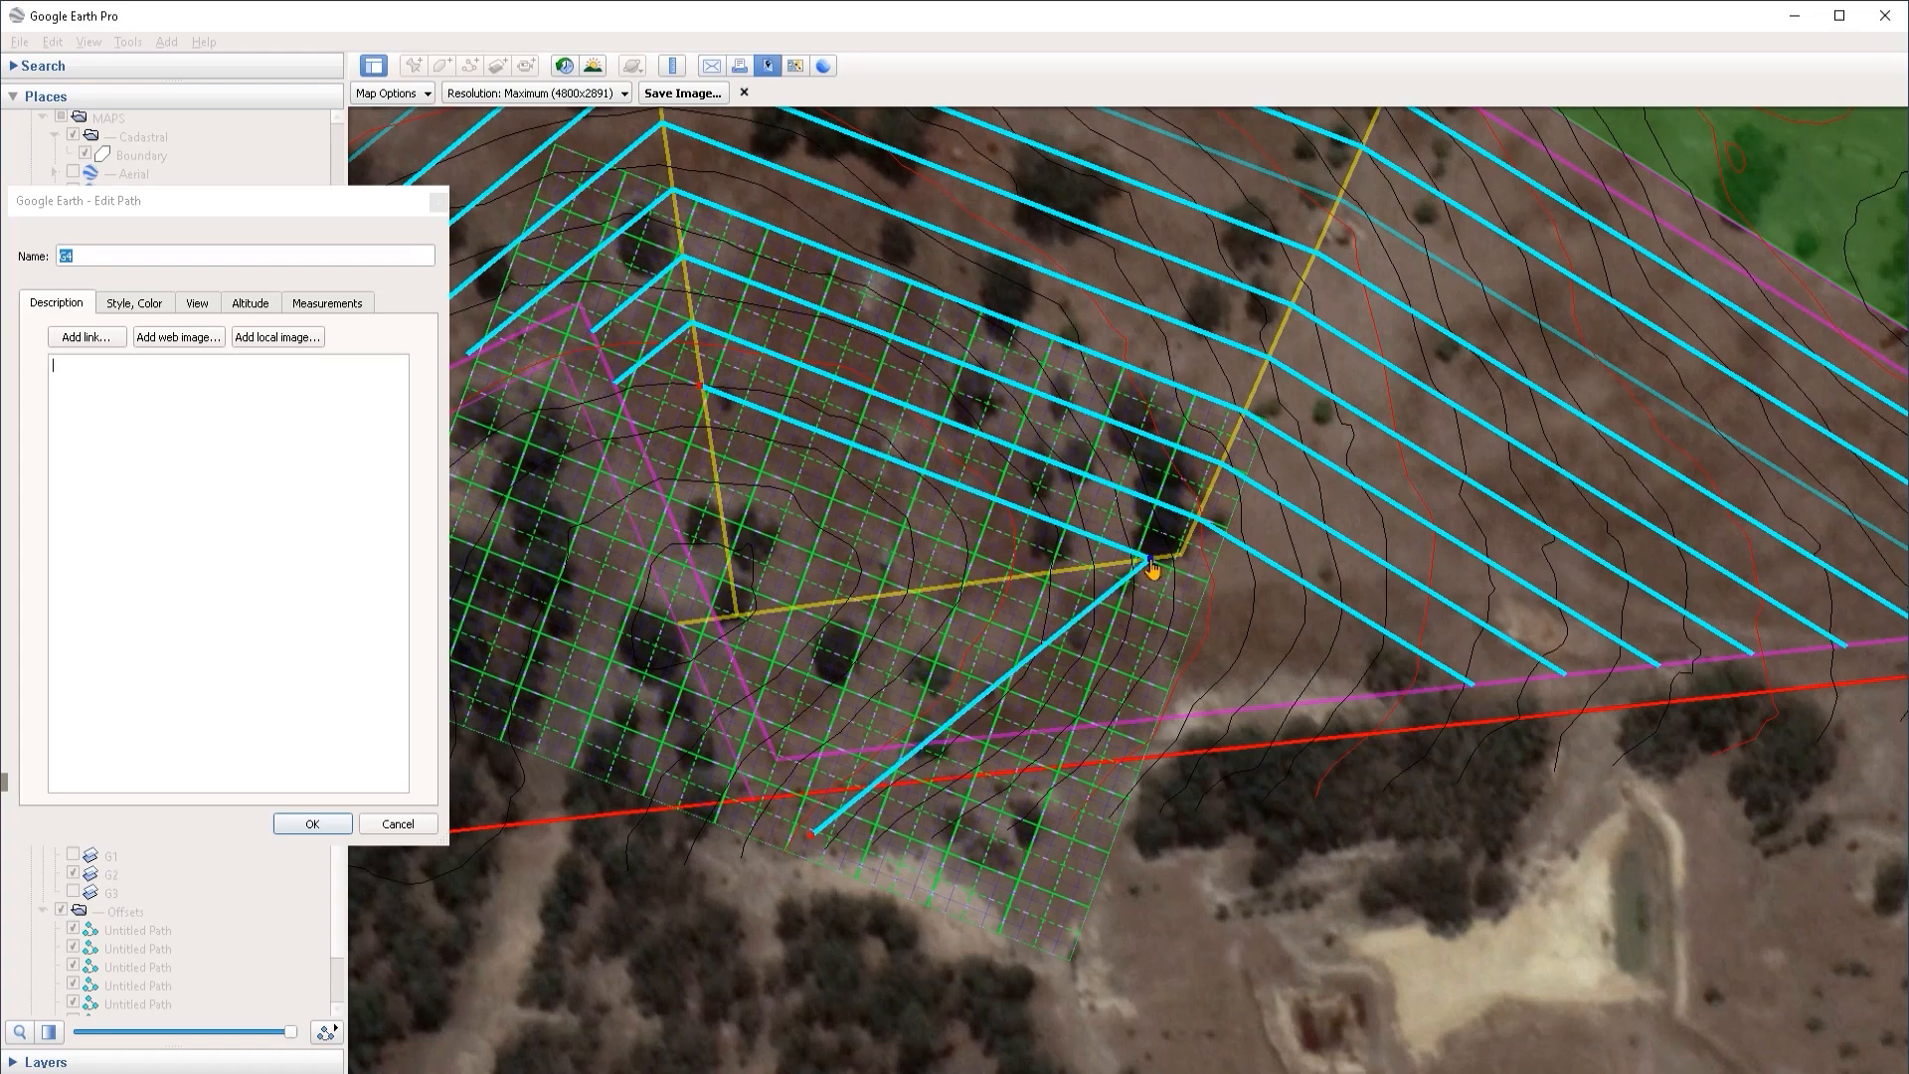
click(309, 824)
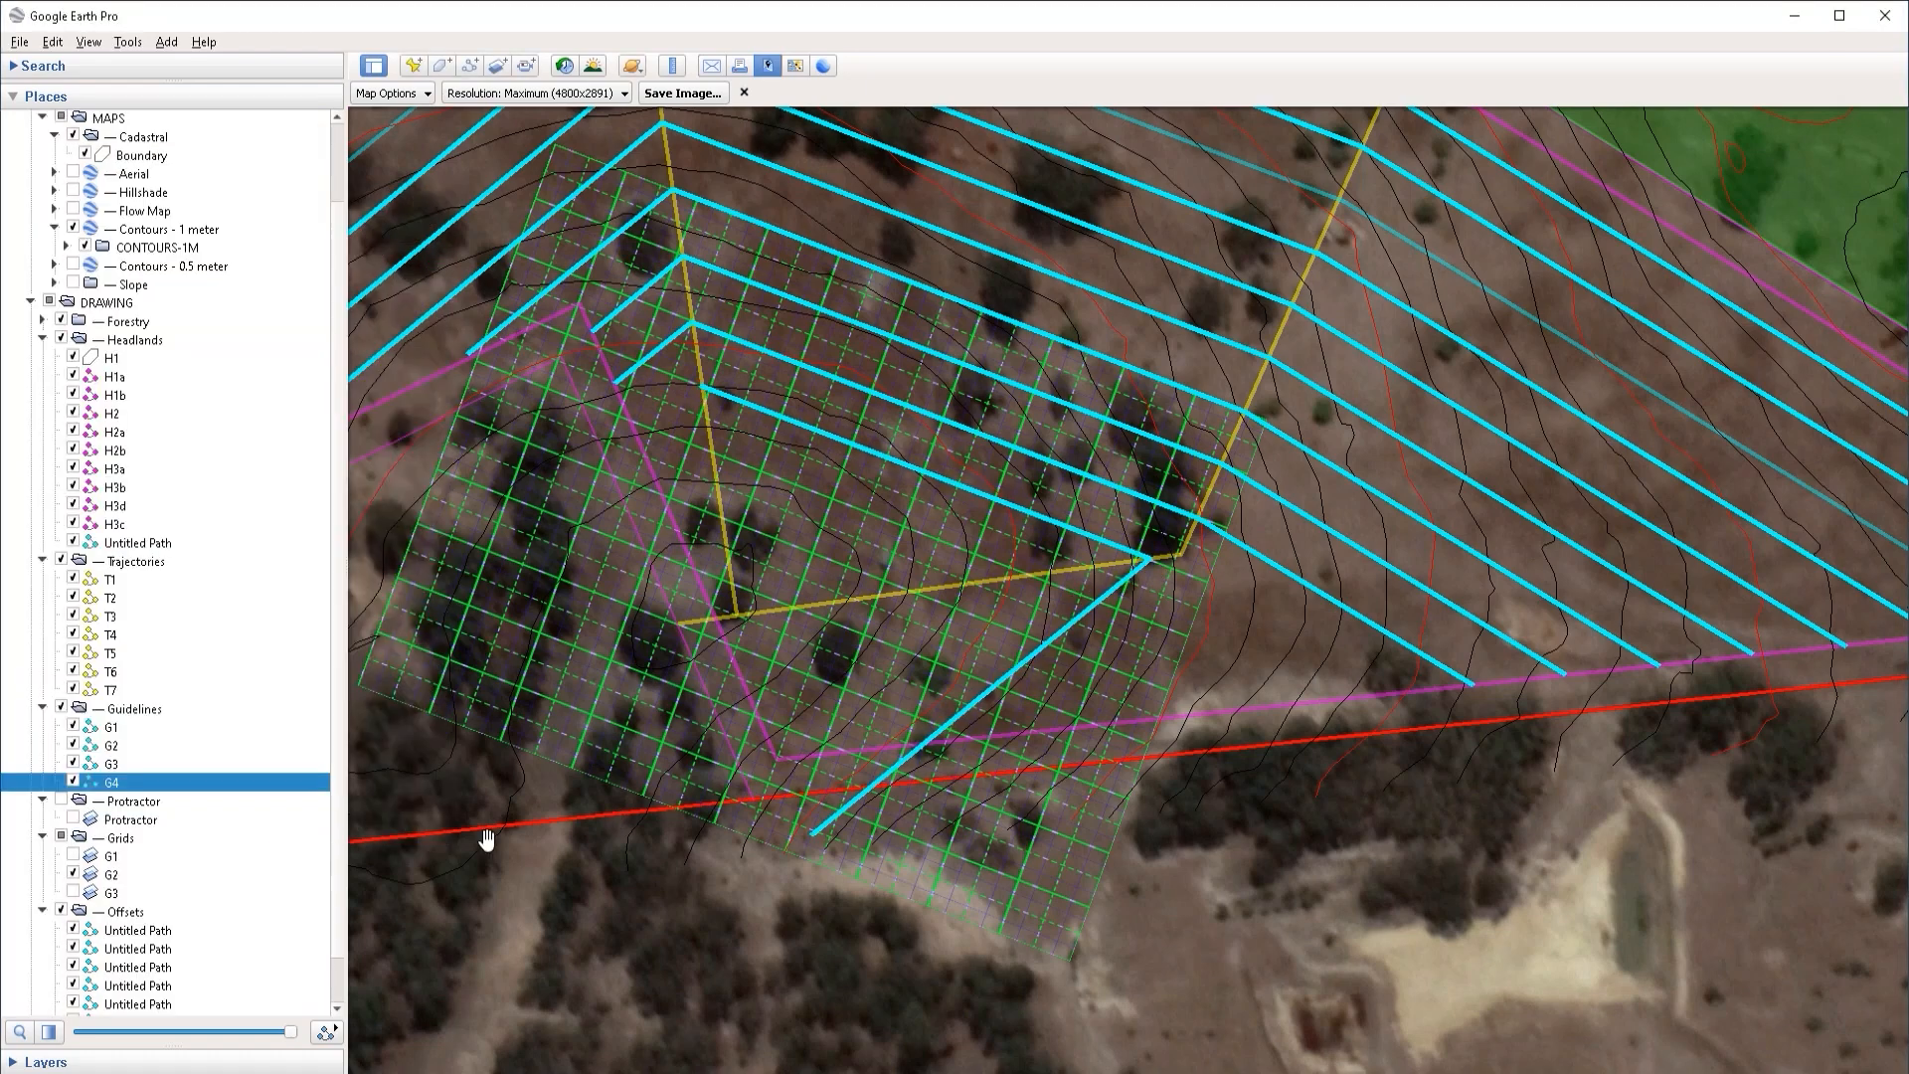
Step: Hide grid G2 and briefly display the protractor to check the angle of guideline G4
click(74, 857)
click(73, 818)
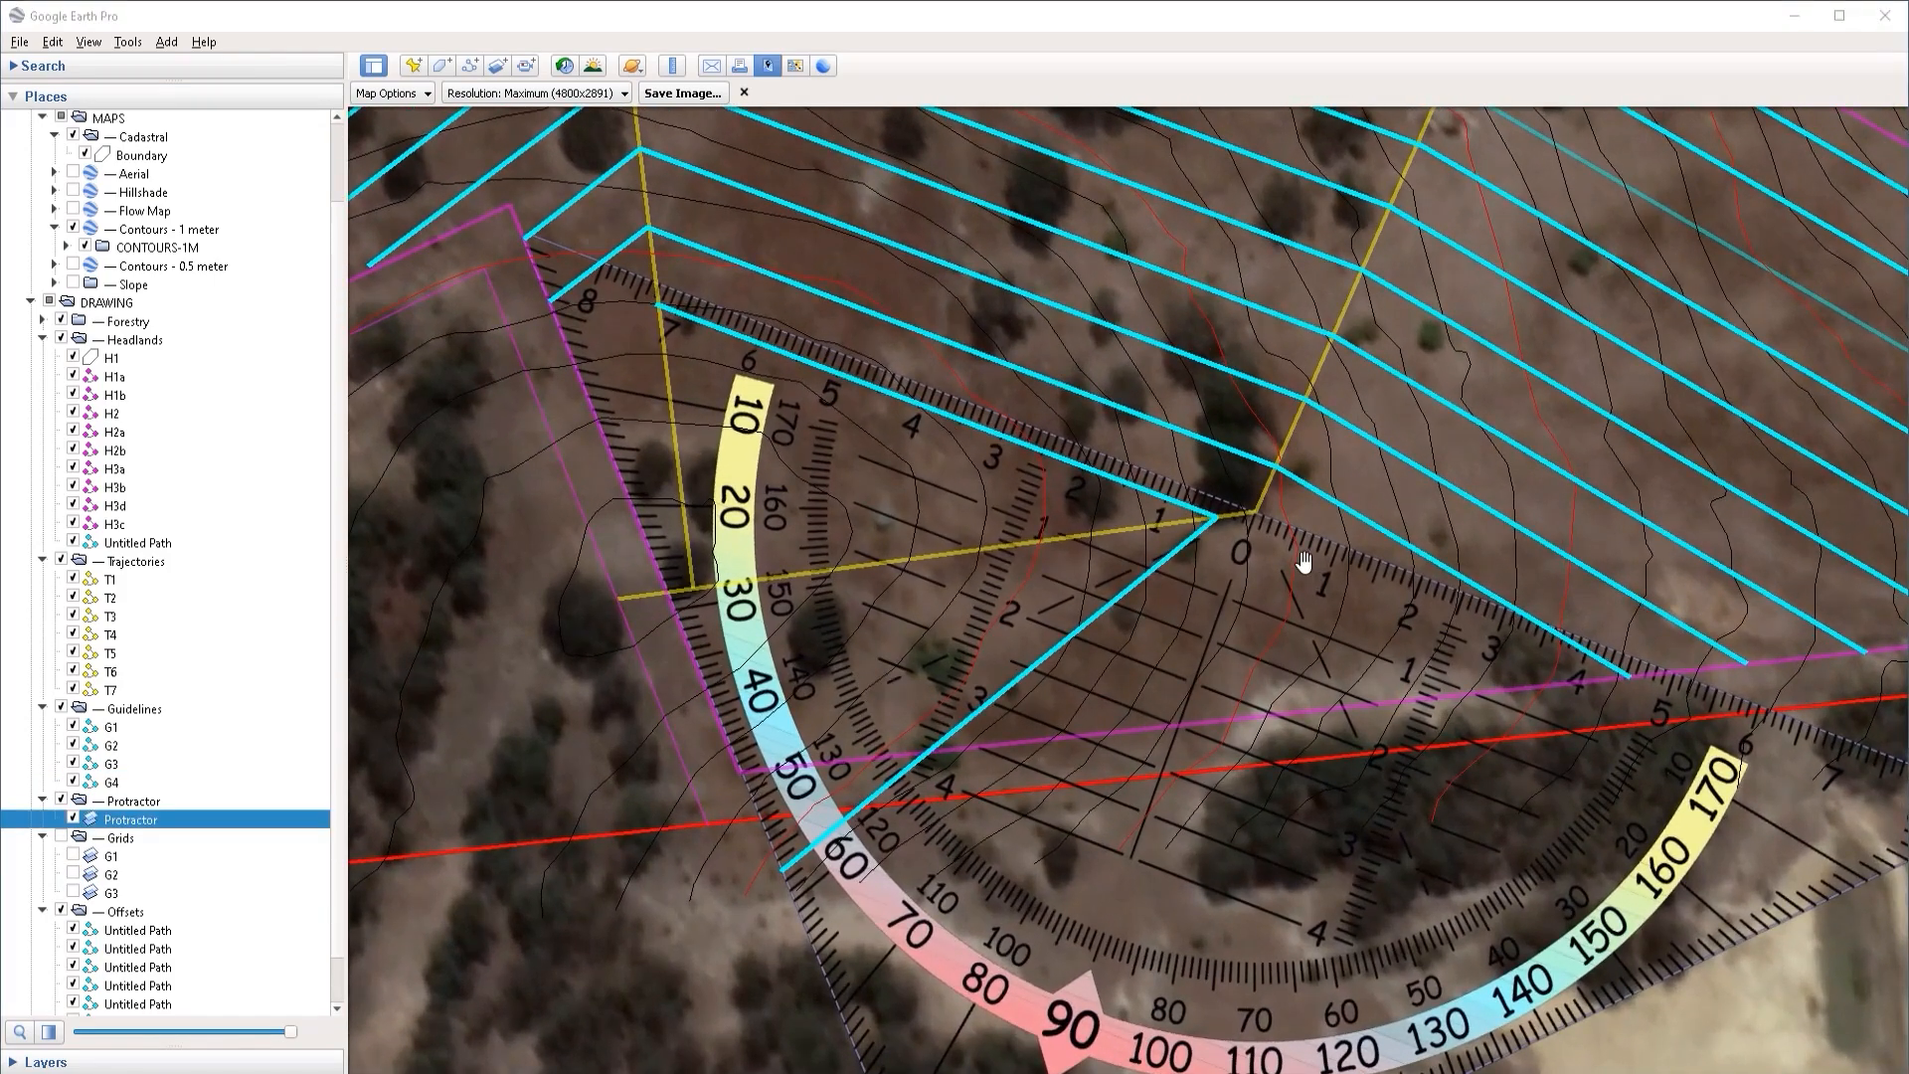
click(72, 818)
Step: Draw a short yellow path perpendicular to the southernmost eastern offset line, extending southwest from near its upper end, and save it
drag(1071, 561, 1110, 688)
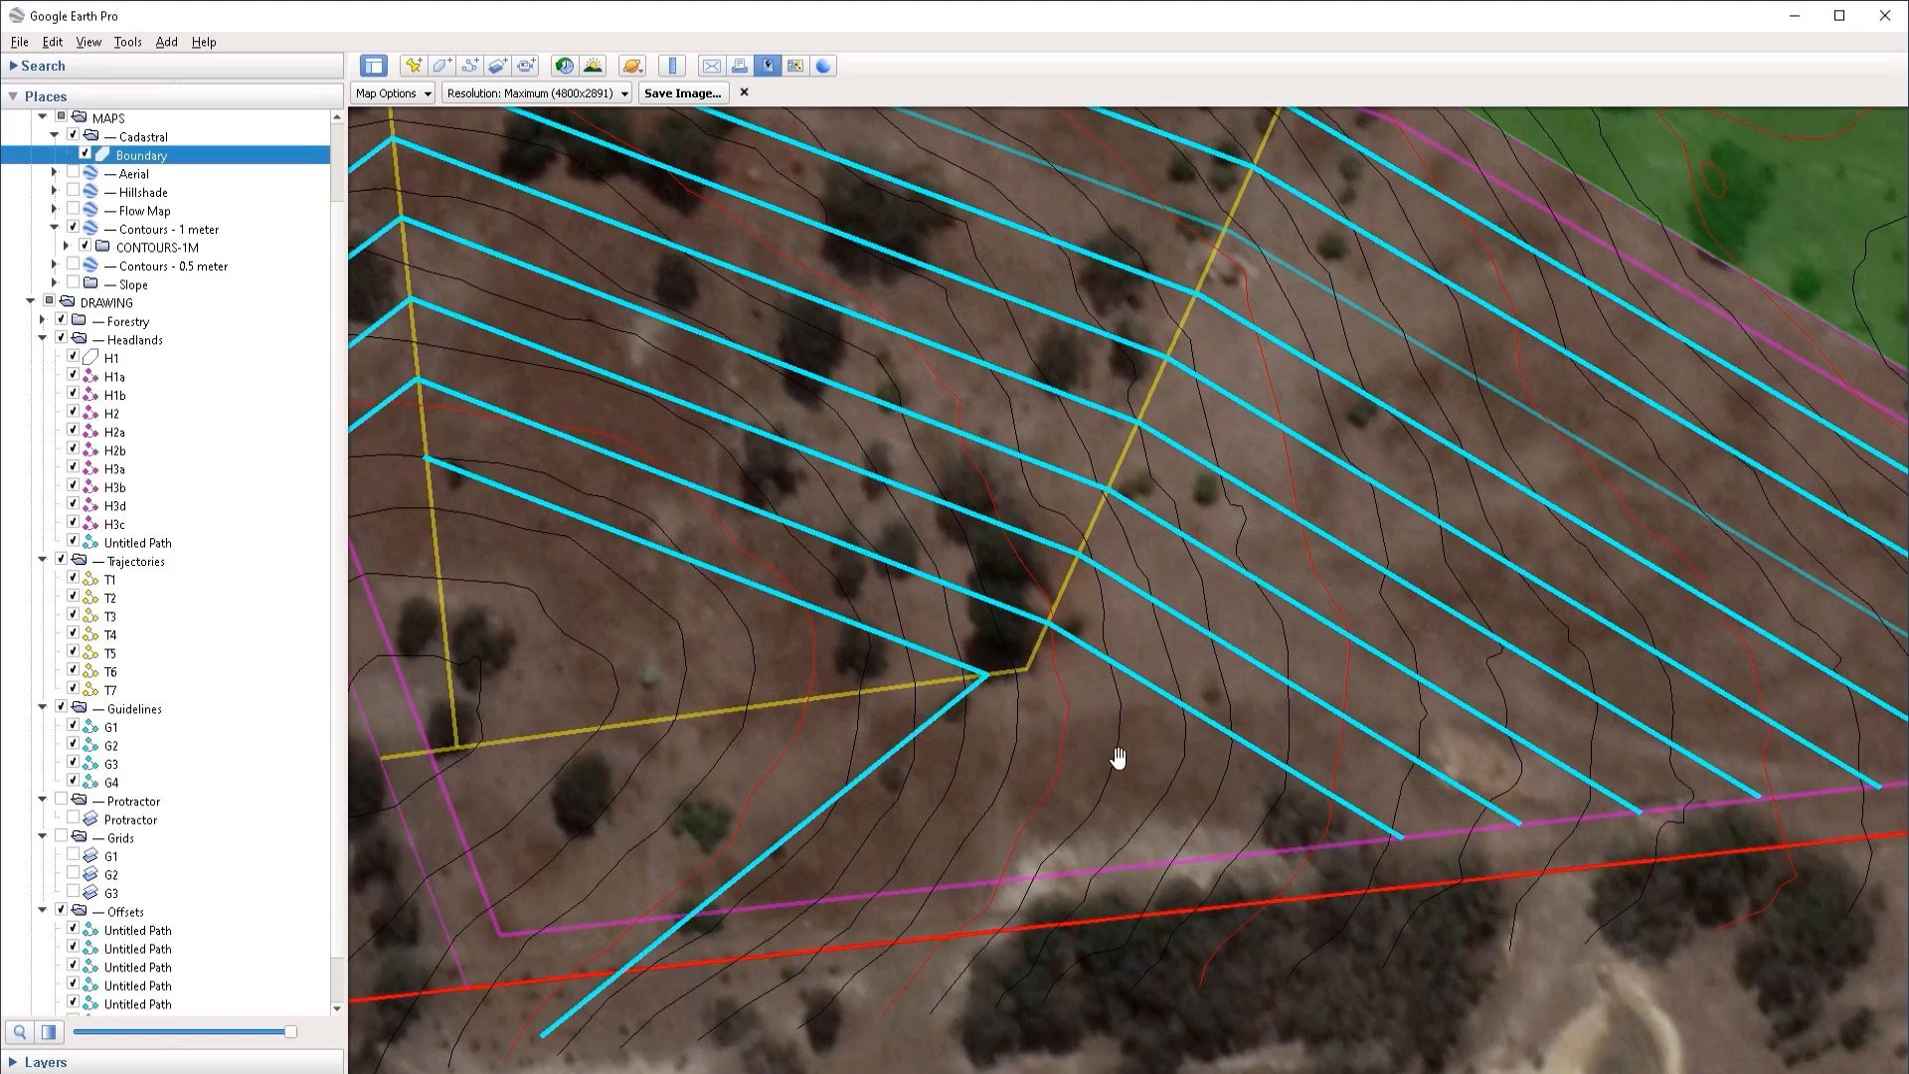
drag(1119, 759, 1056, 735)
scroll(179, 817, down, 2)
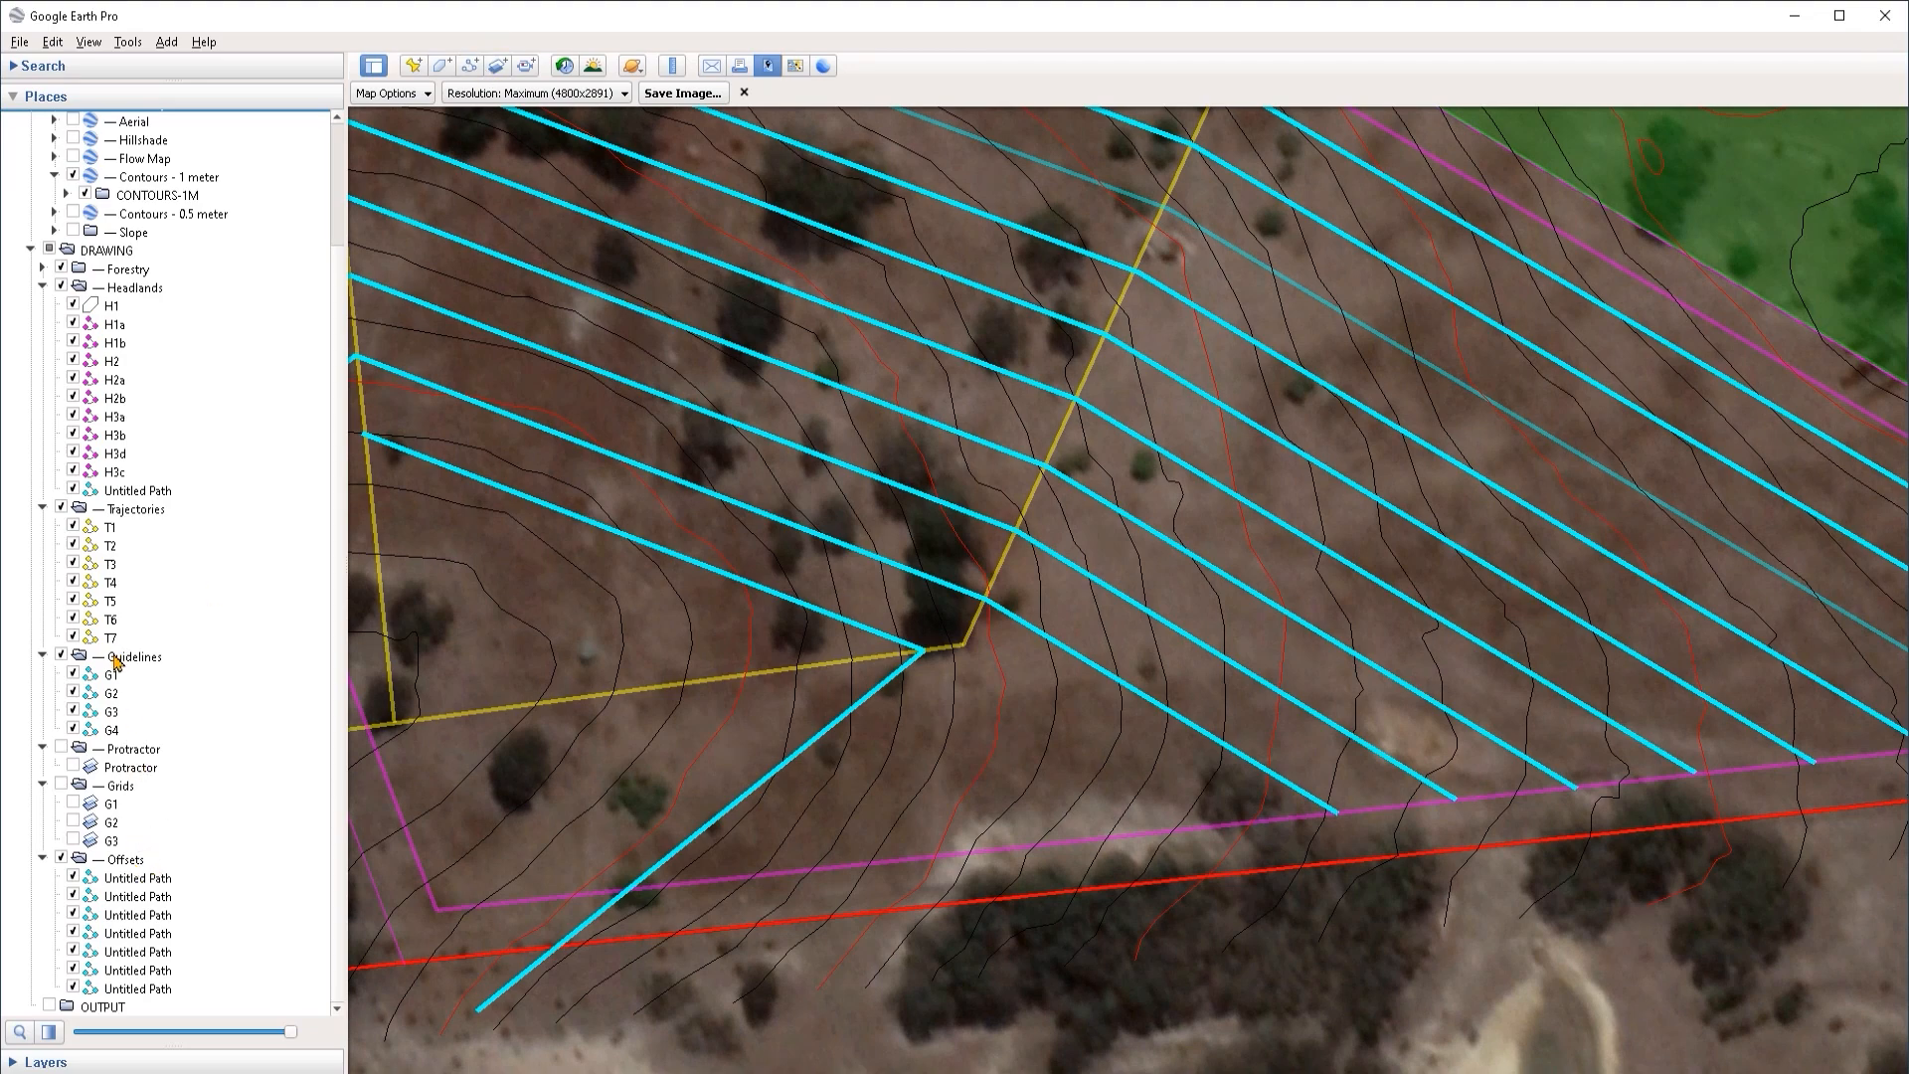
key(ctrl+shift+t)
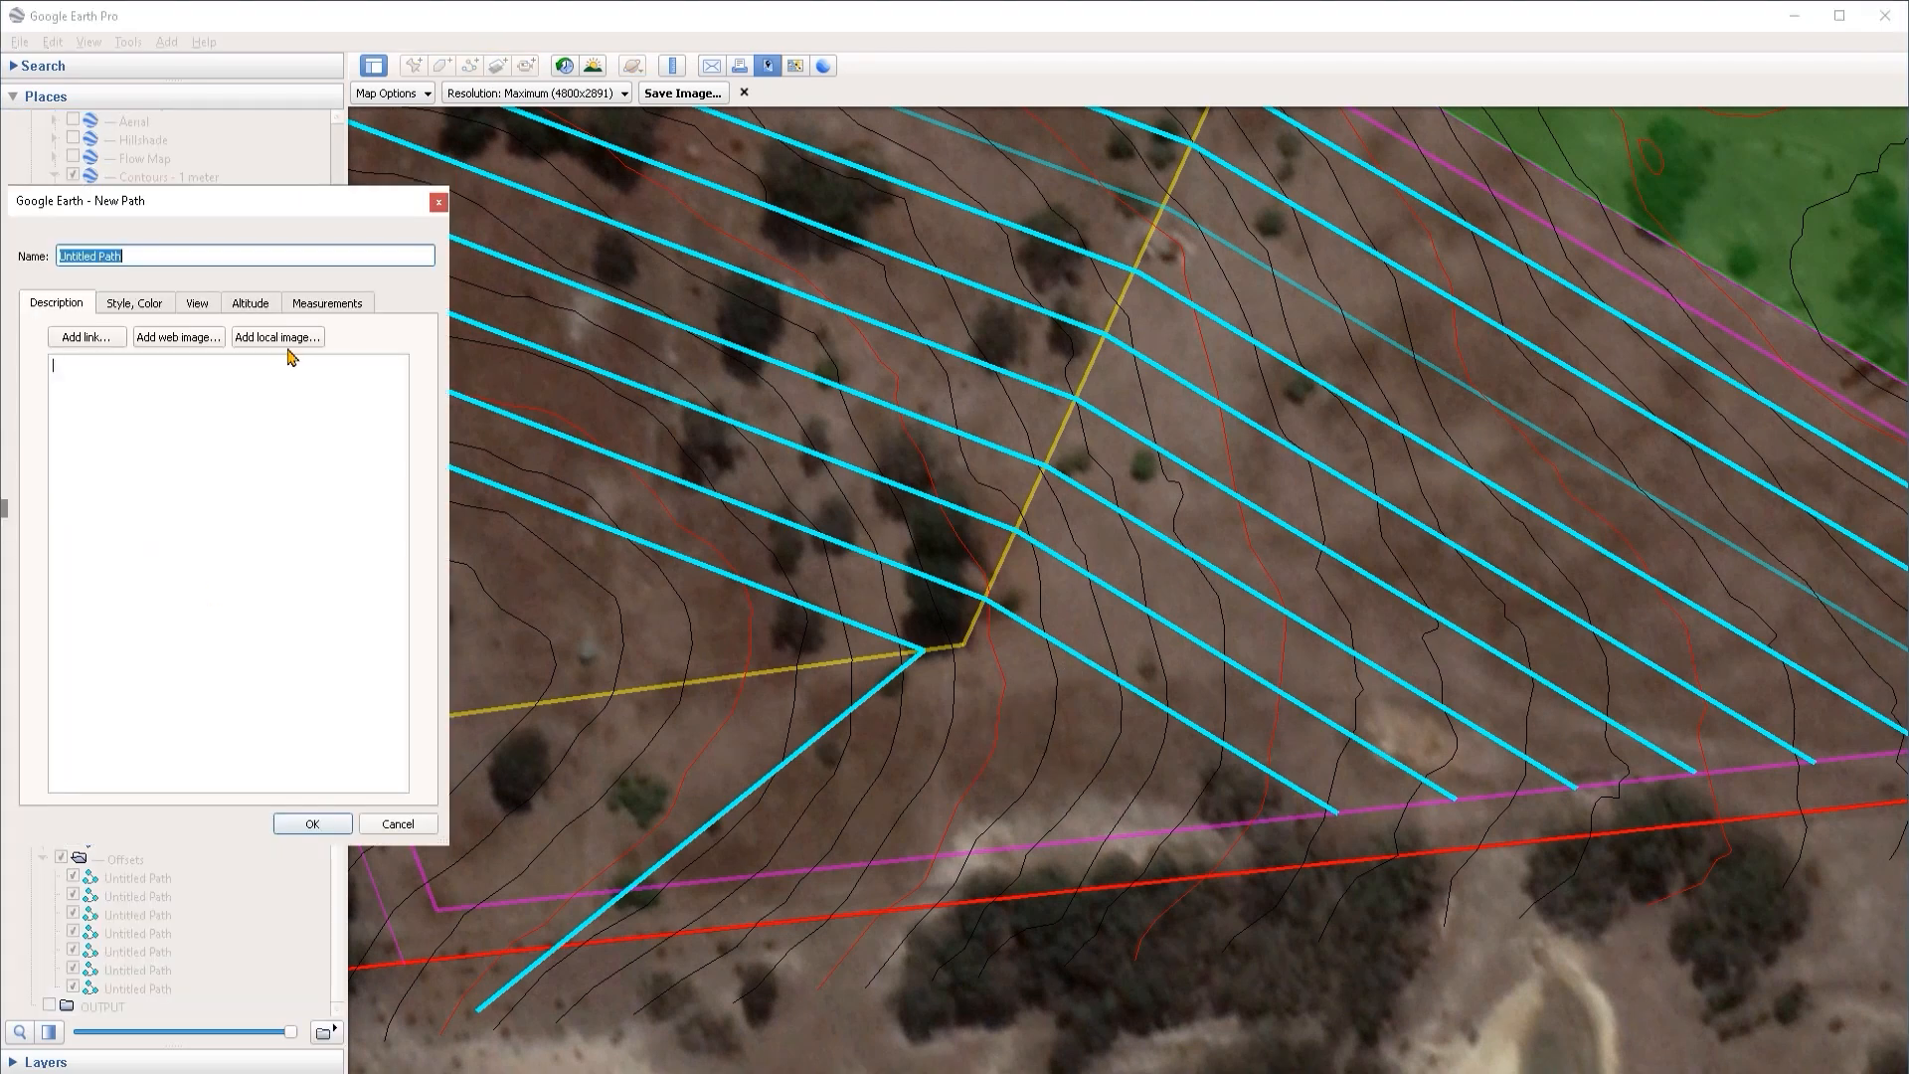
click(134, 302)
click(169, 427)
click(228, 426)
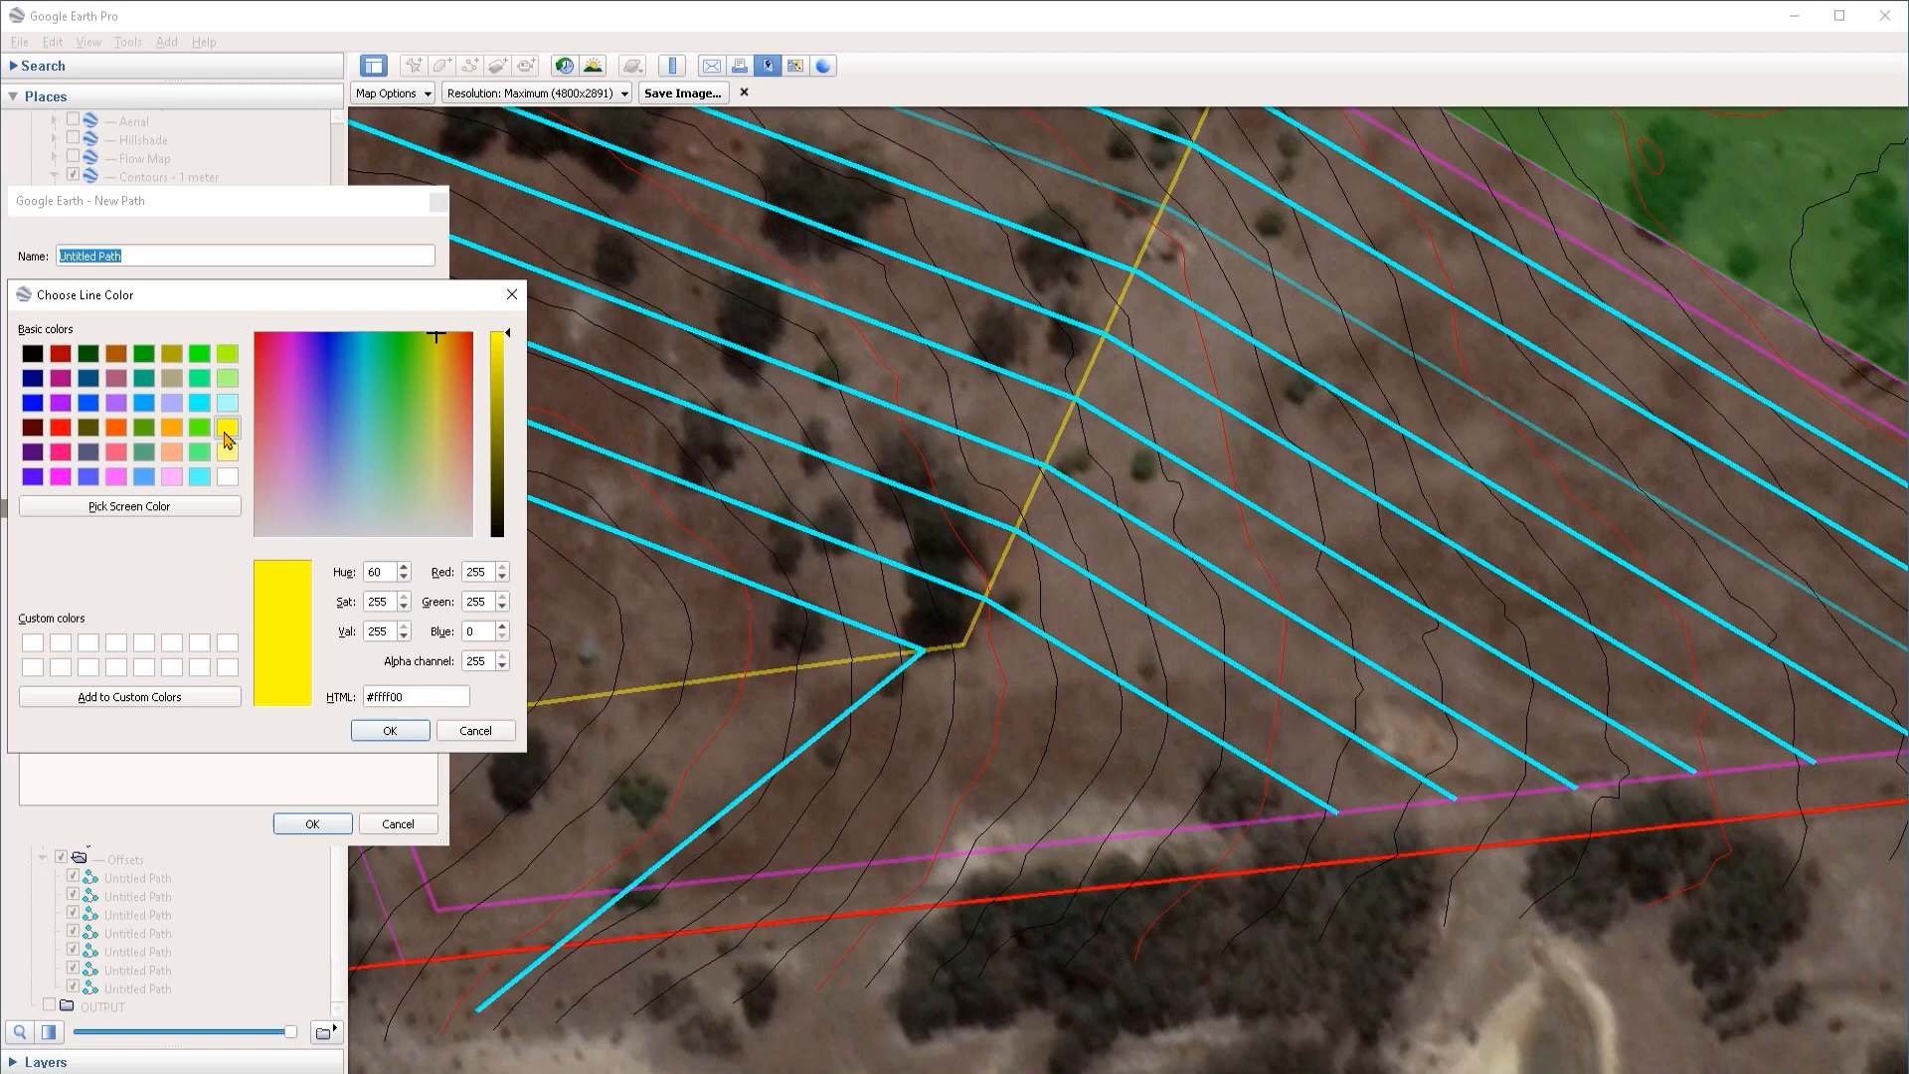
click(388, 729)
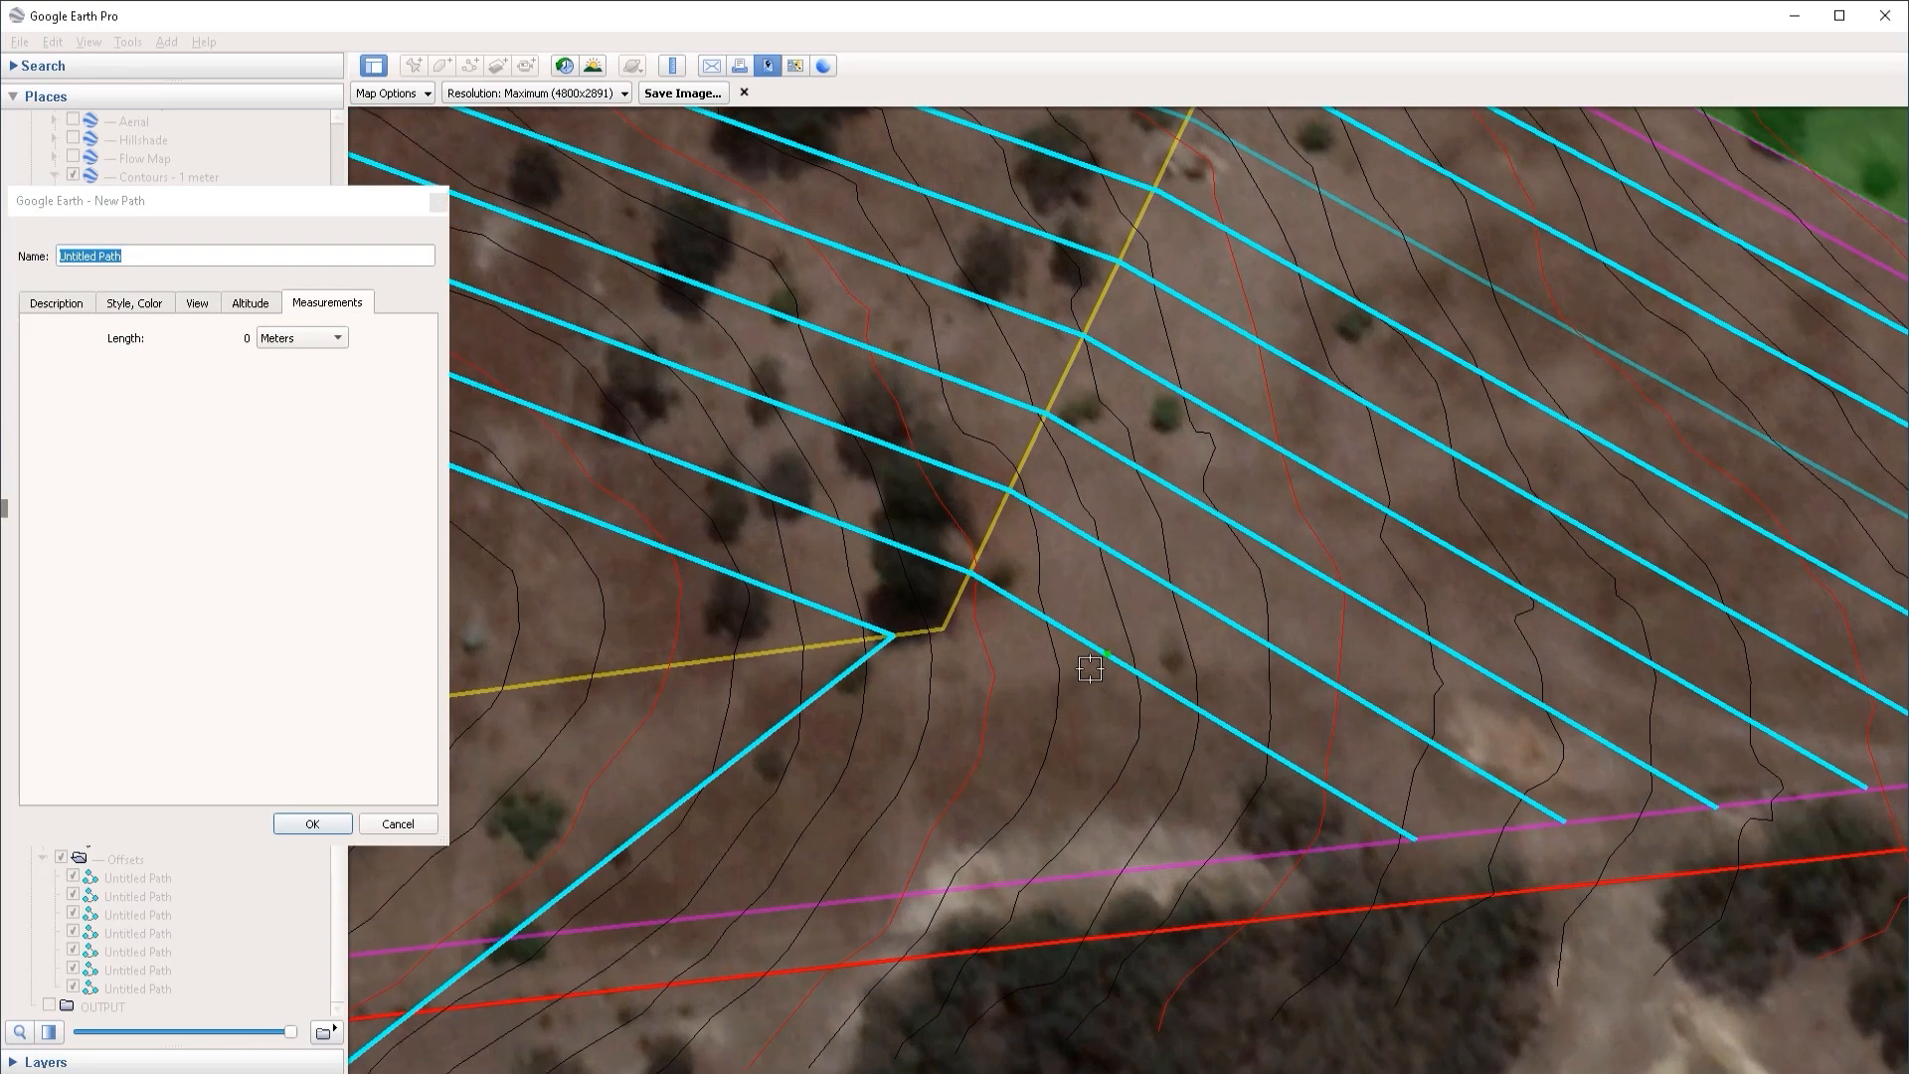
click(1054, 708)
drag(1054, 708, 1079, 705)
key(Return)
Step: Draw a second perpendicular yellow path 10 m long from near the southern end of the same offset line and save it
key(ctrl+shift+t)
click(1370, 816)
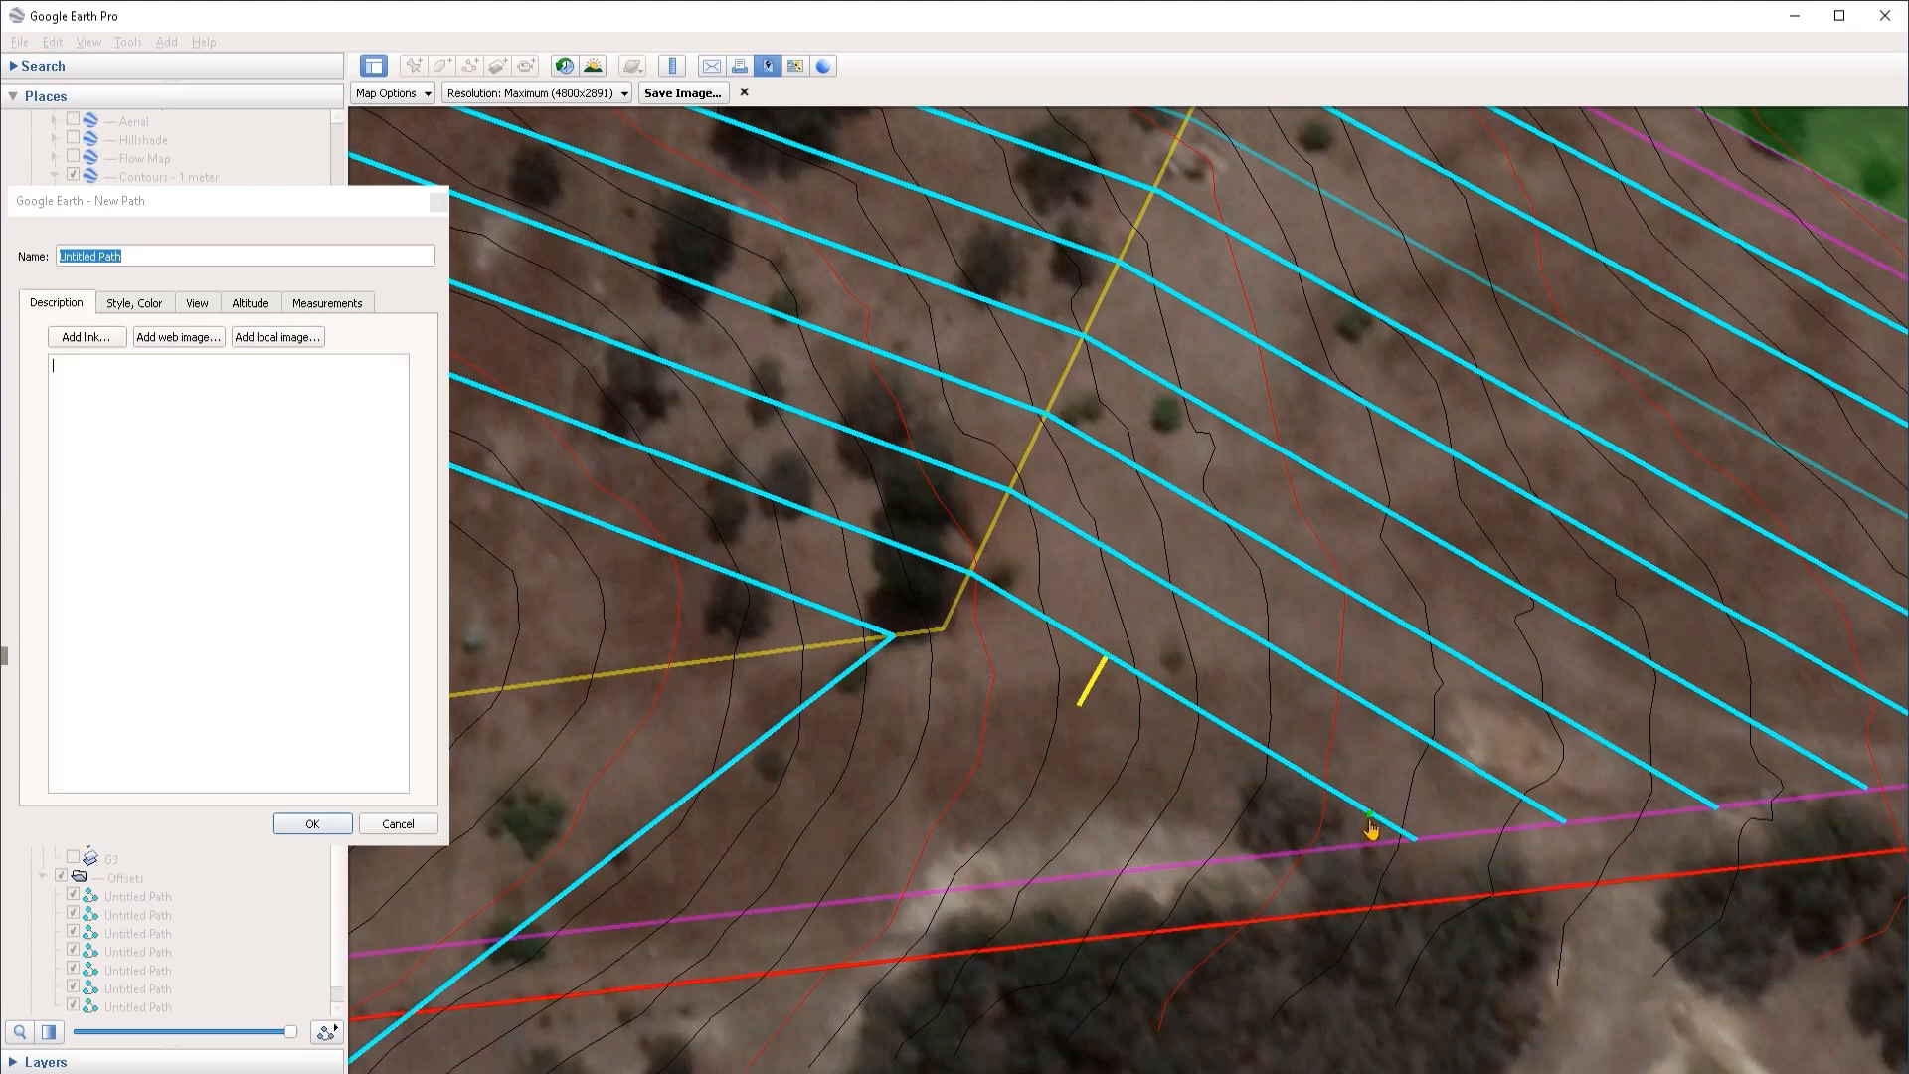
click(1347, 852)
drag(1348, 853, 1342, 872)
click(356, 302)
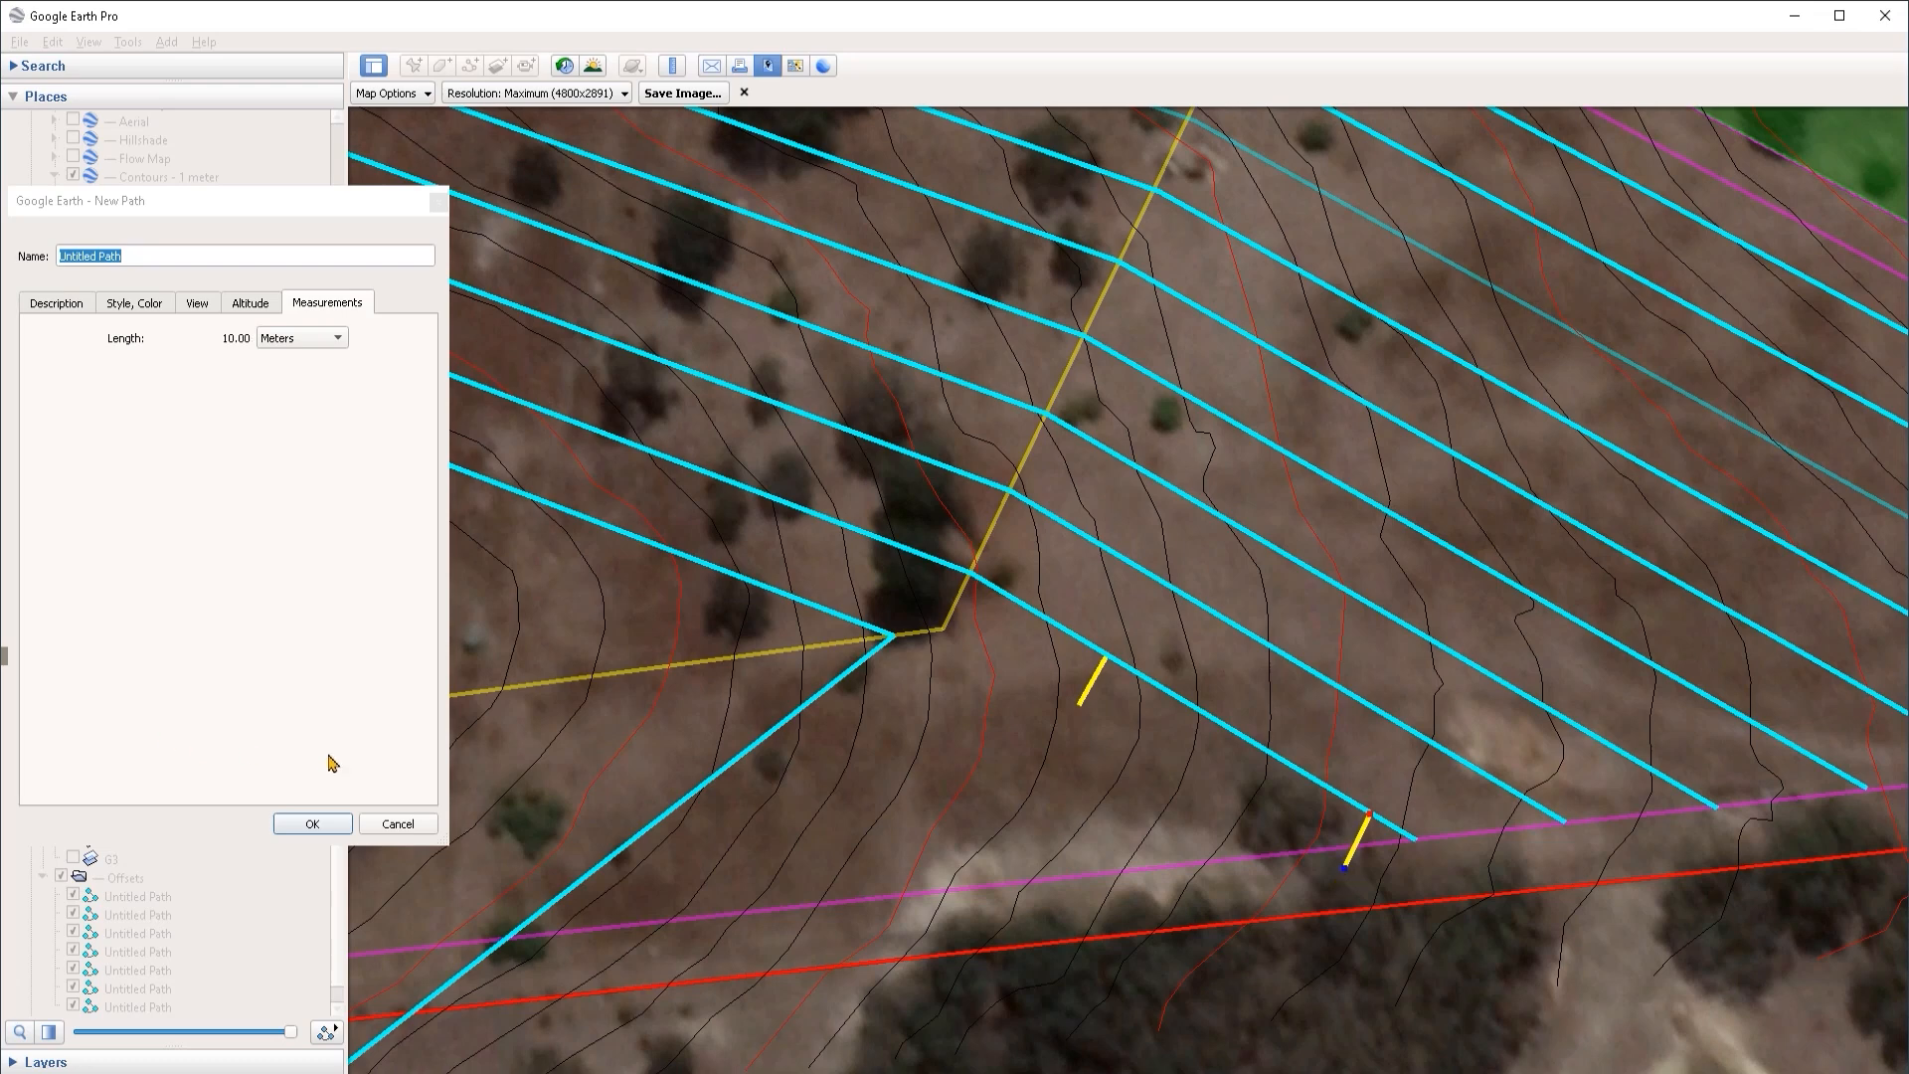
click(312, 823)
Step: Start a path in the Headlands folder from the southern trajectory corner, past the first marker's outer end, to the southern headland line
scroll(136, 750, down, 1)
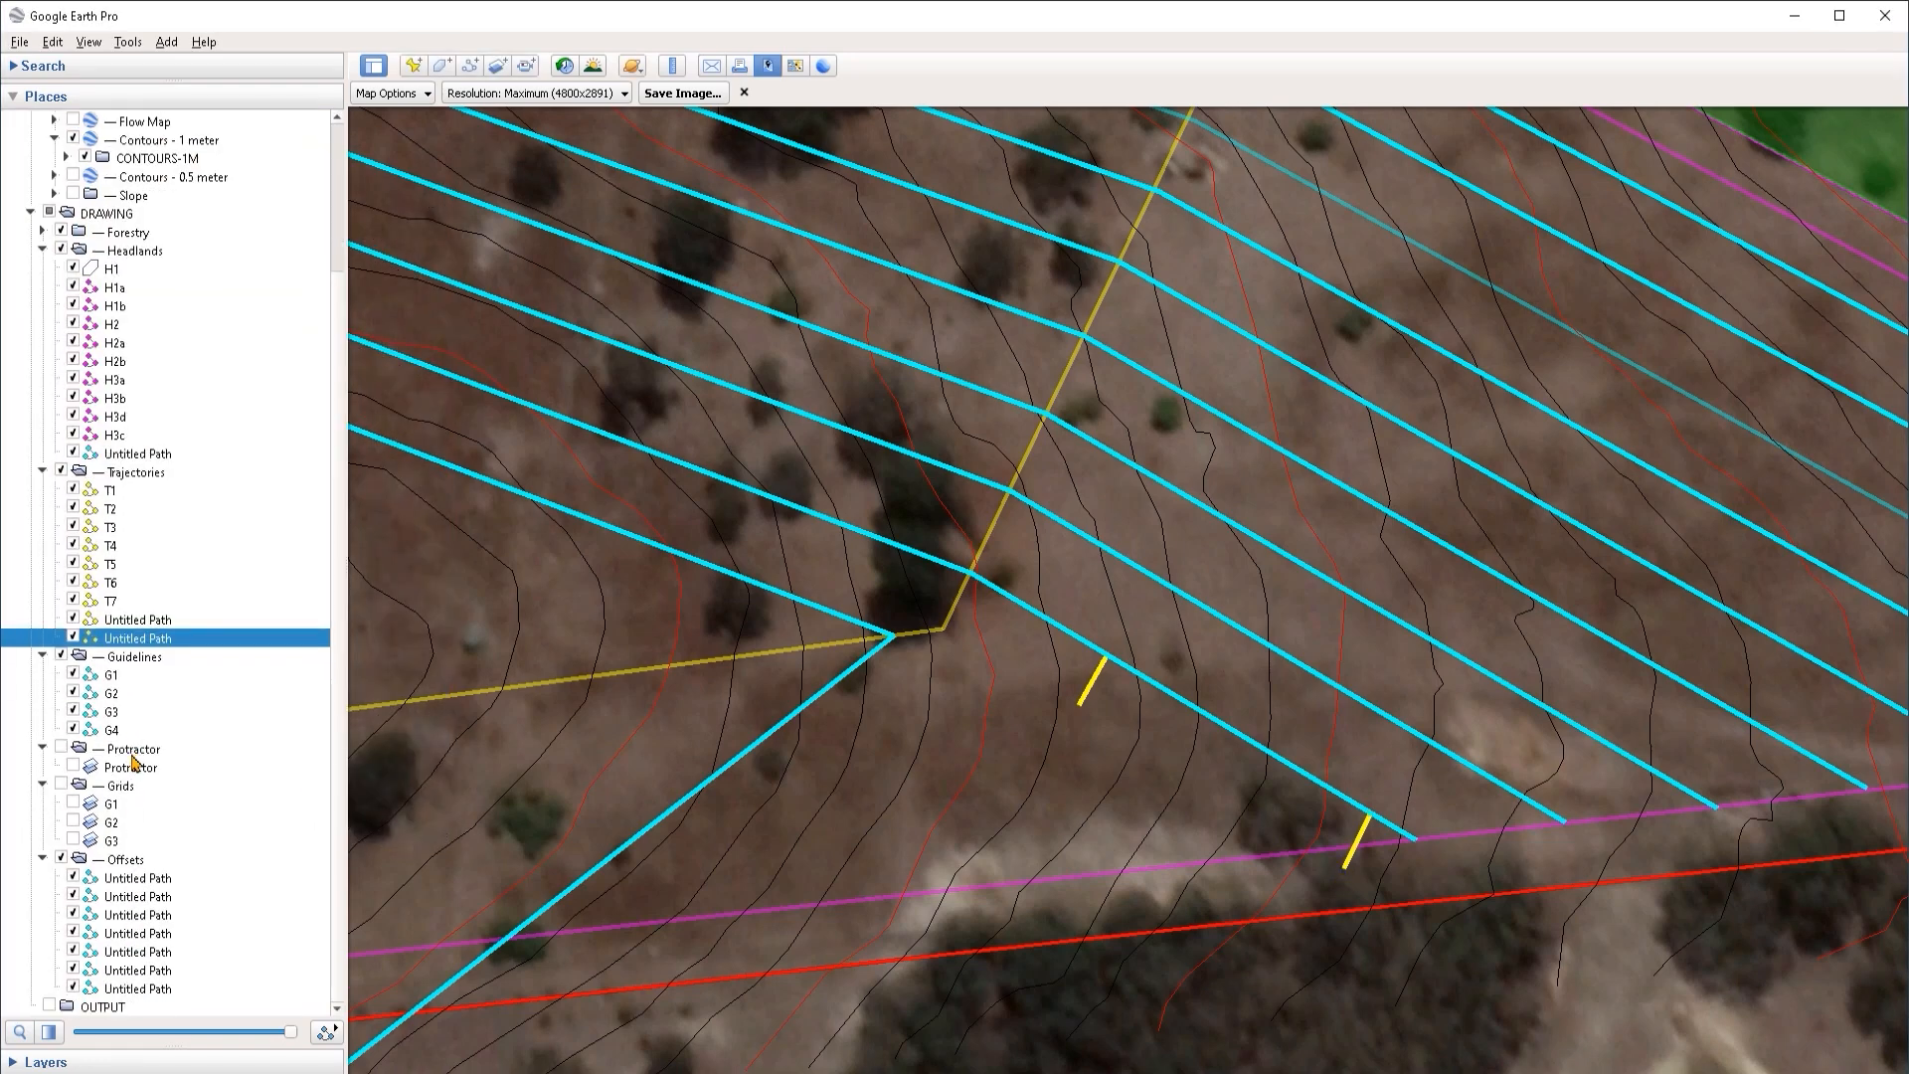
scroll(104, 457, up, 3)
click(115, 540)
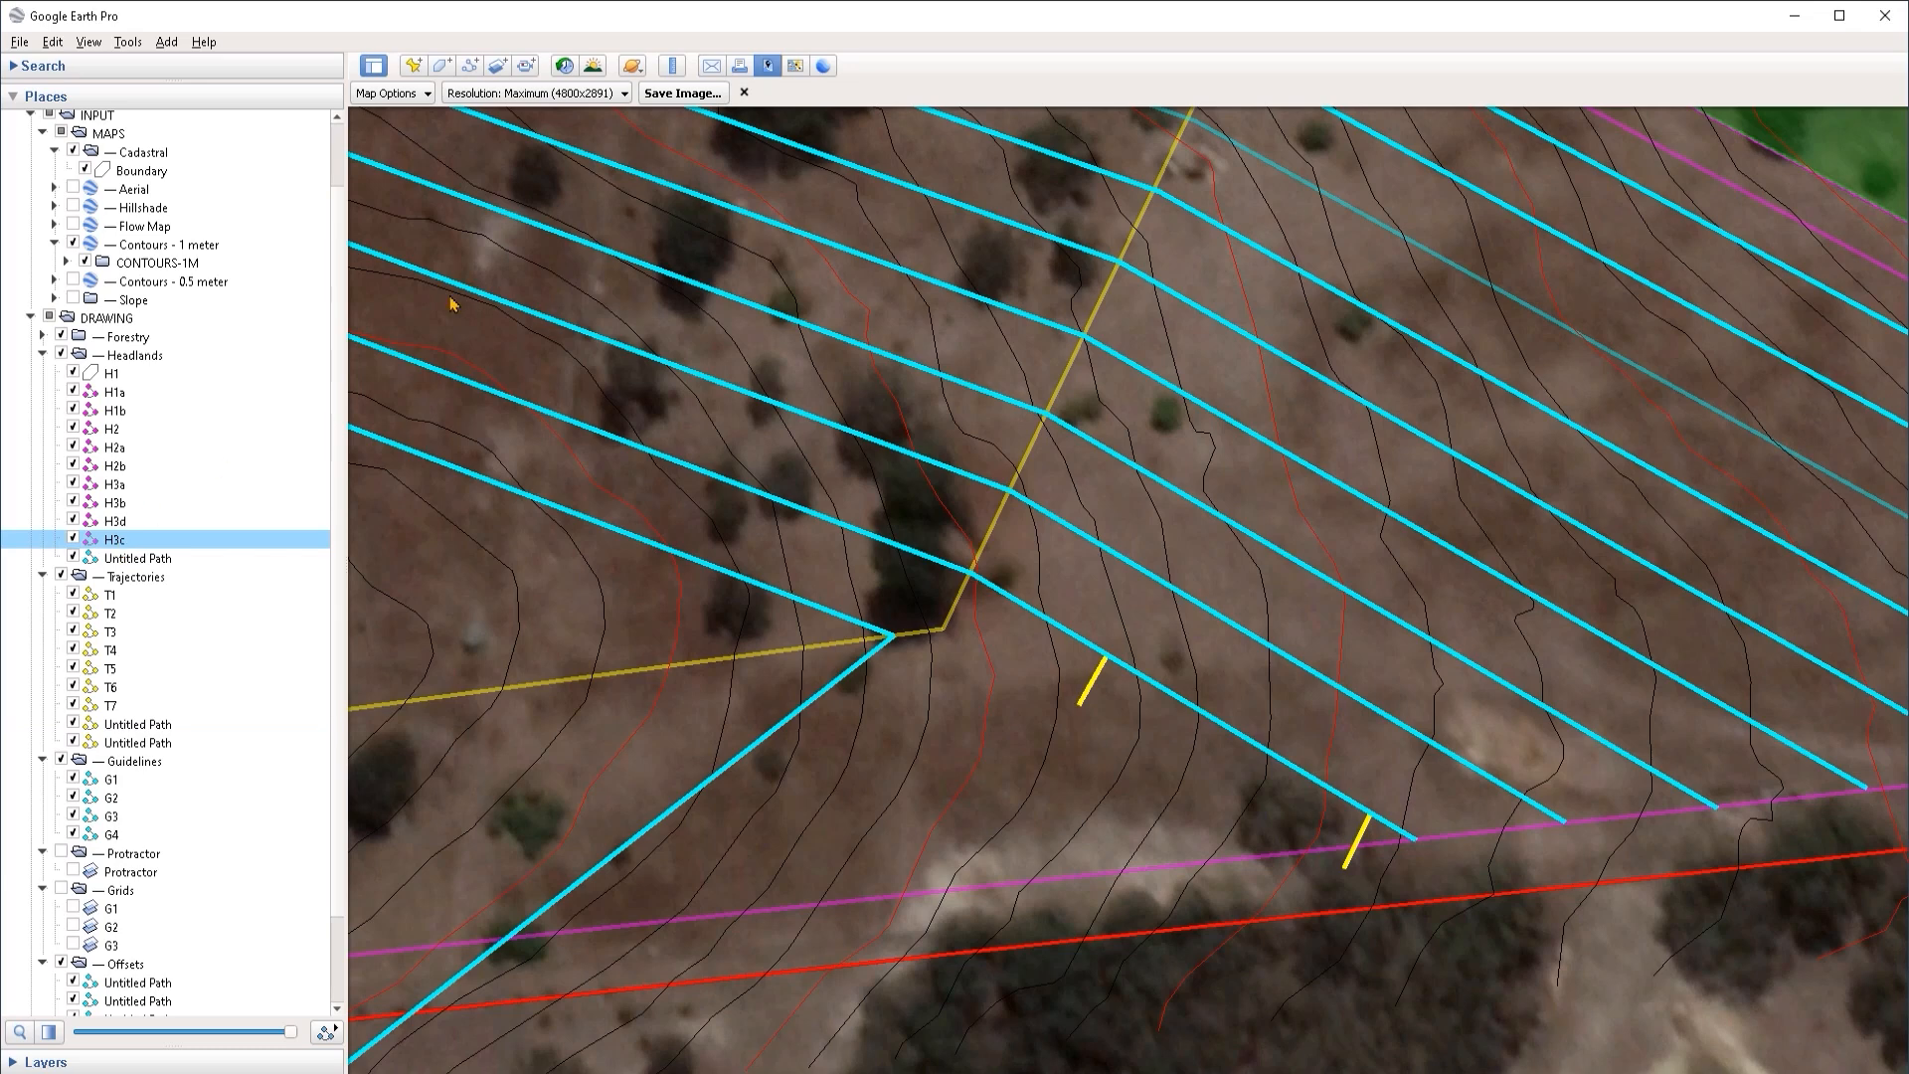
key(ctrl+shift+t)
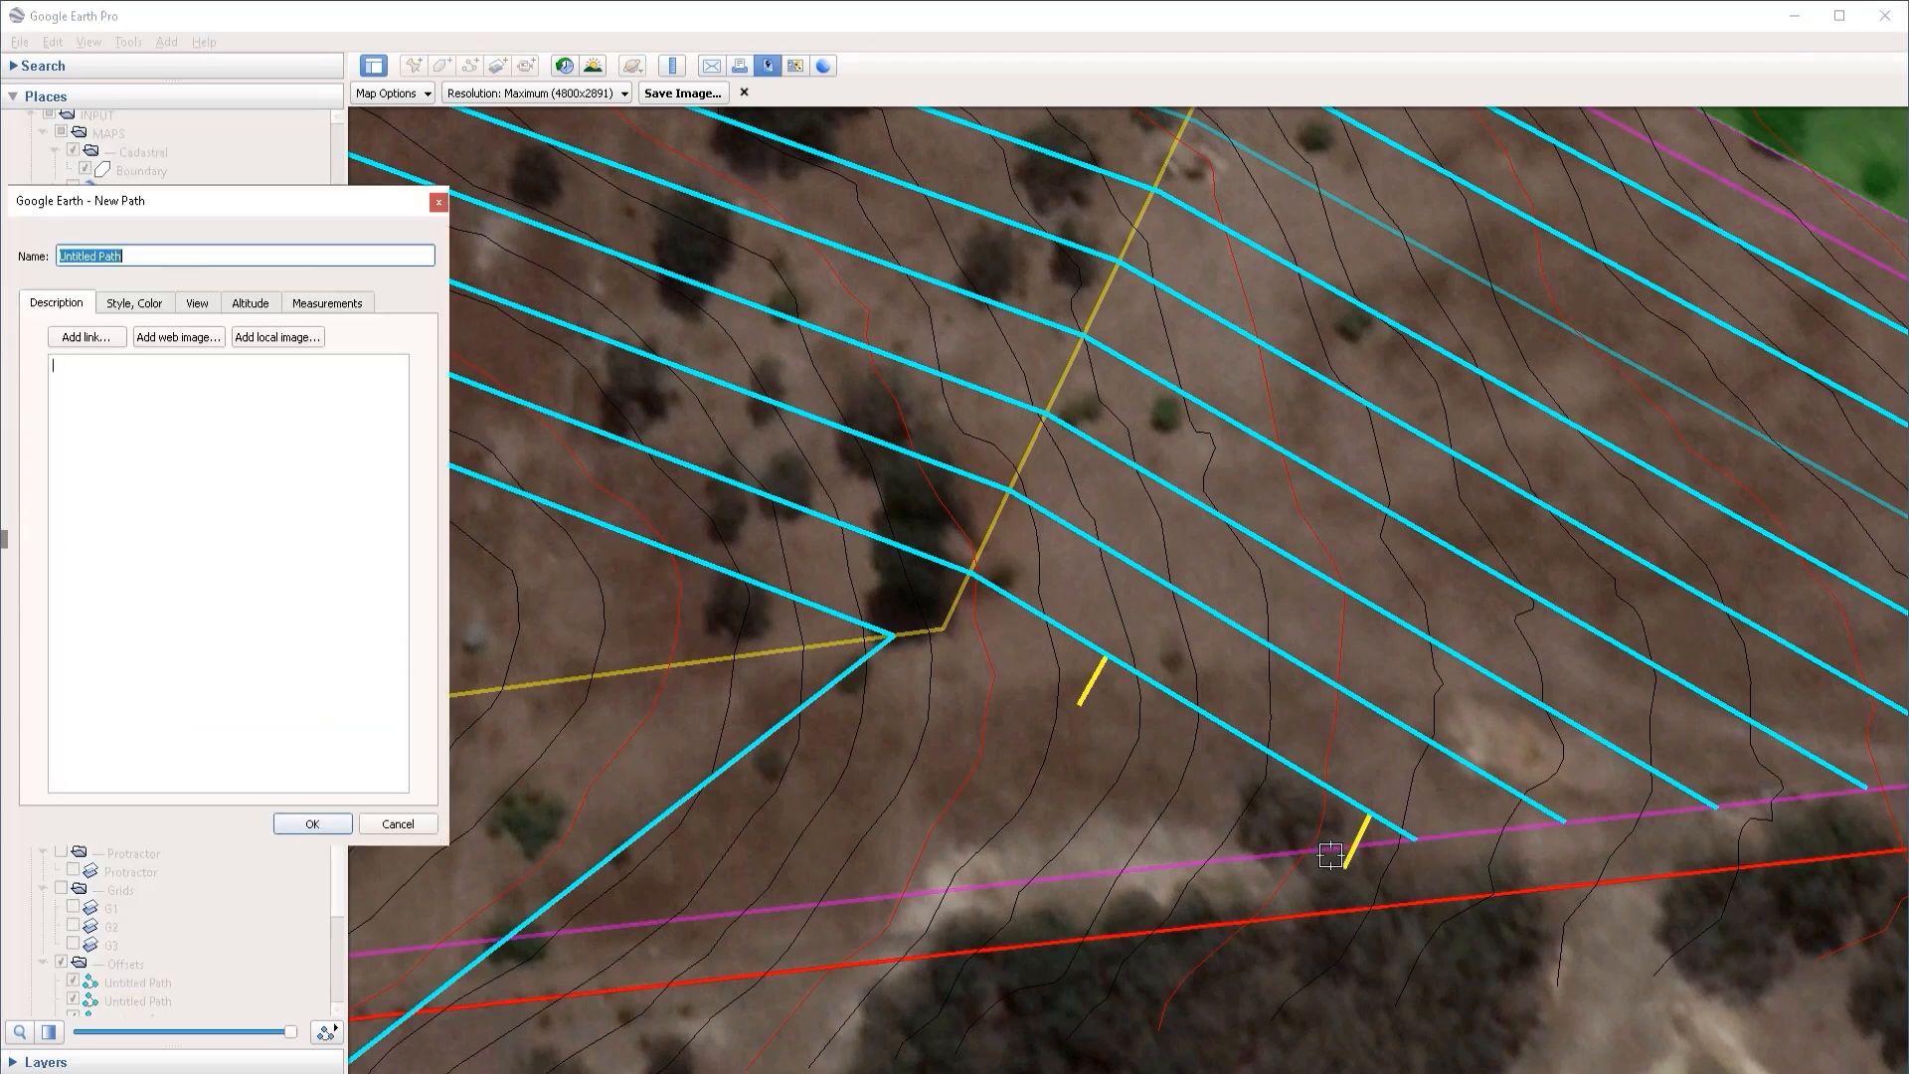
click(942, 633)
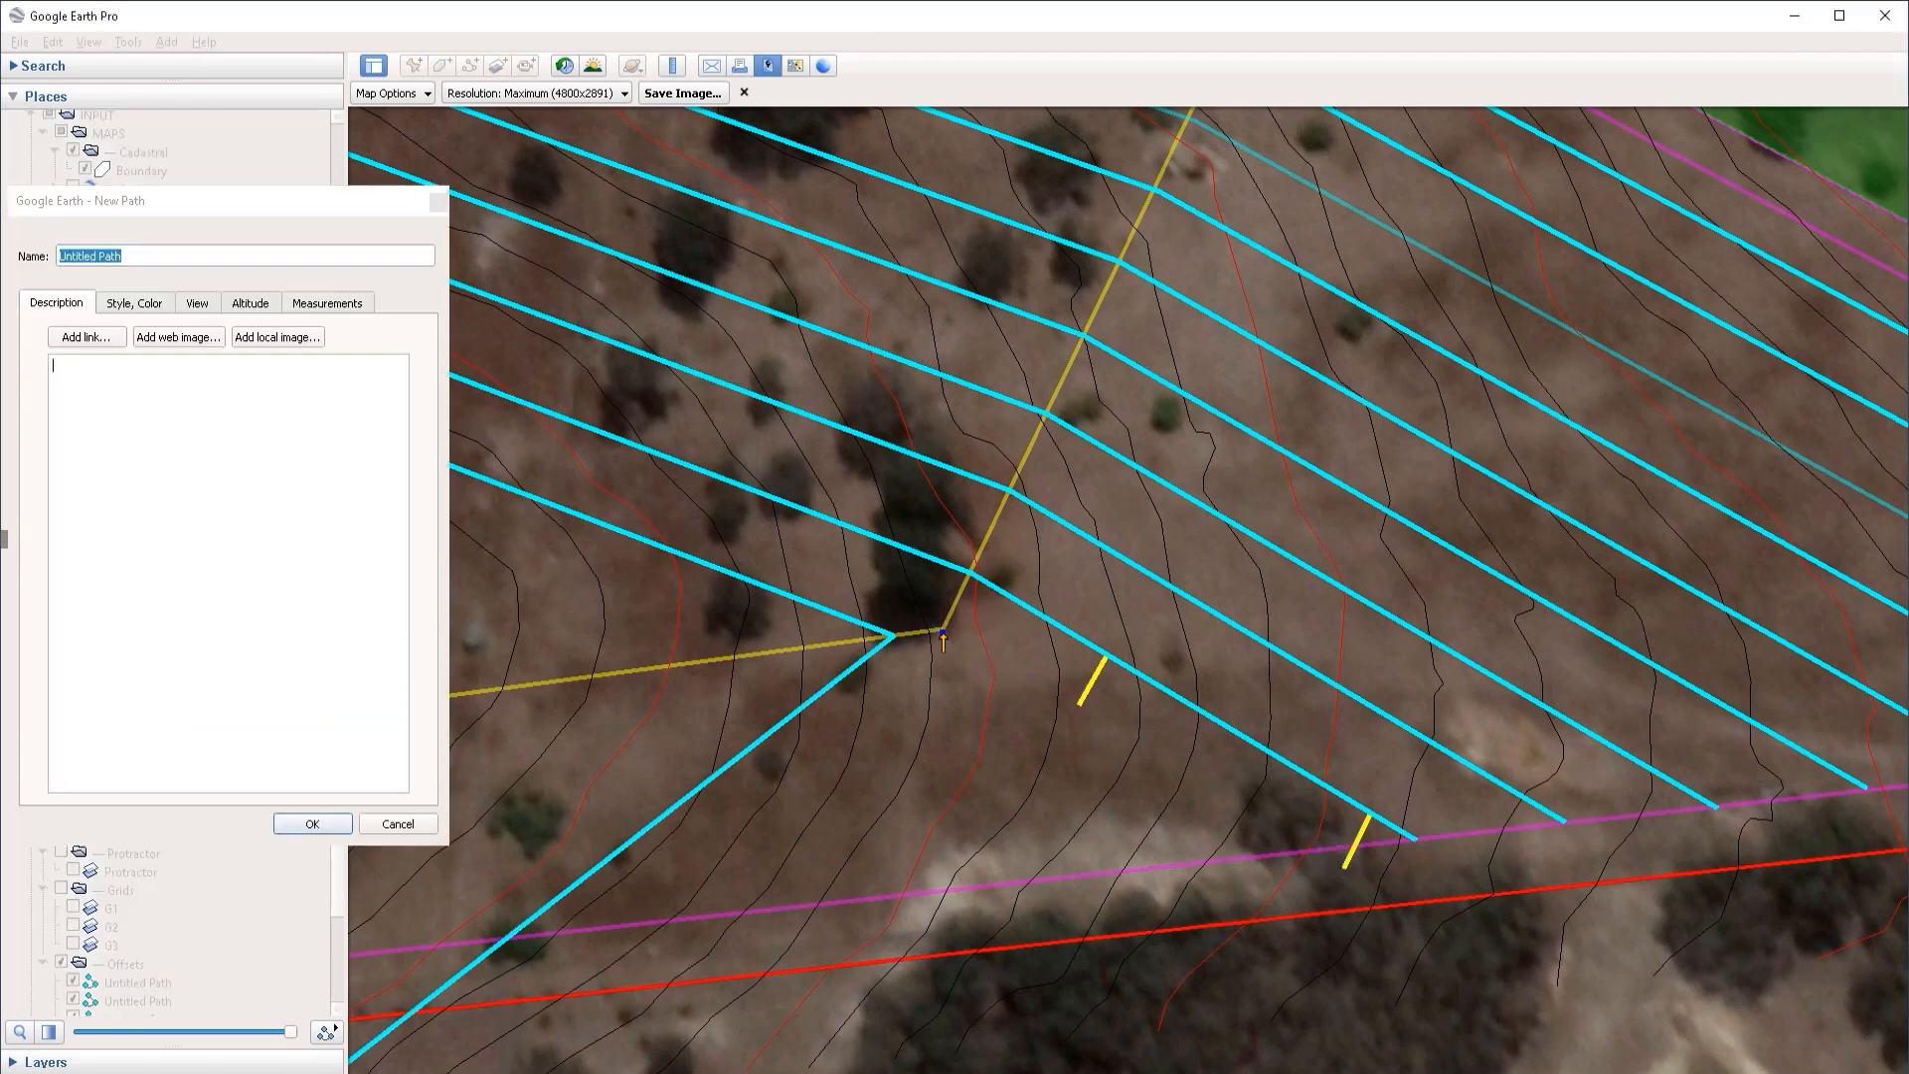
click(1342, 870)
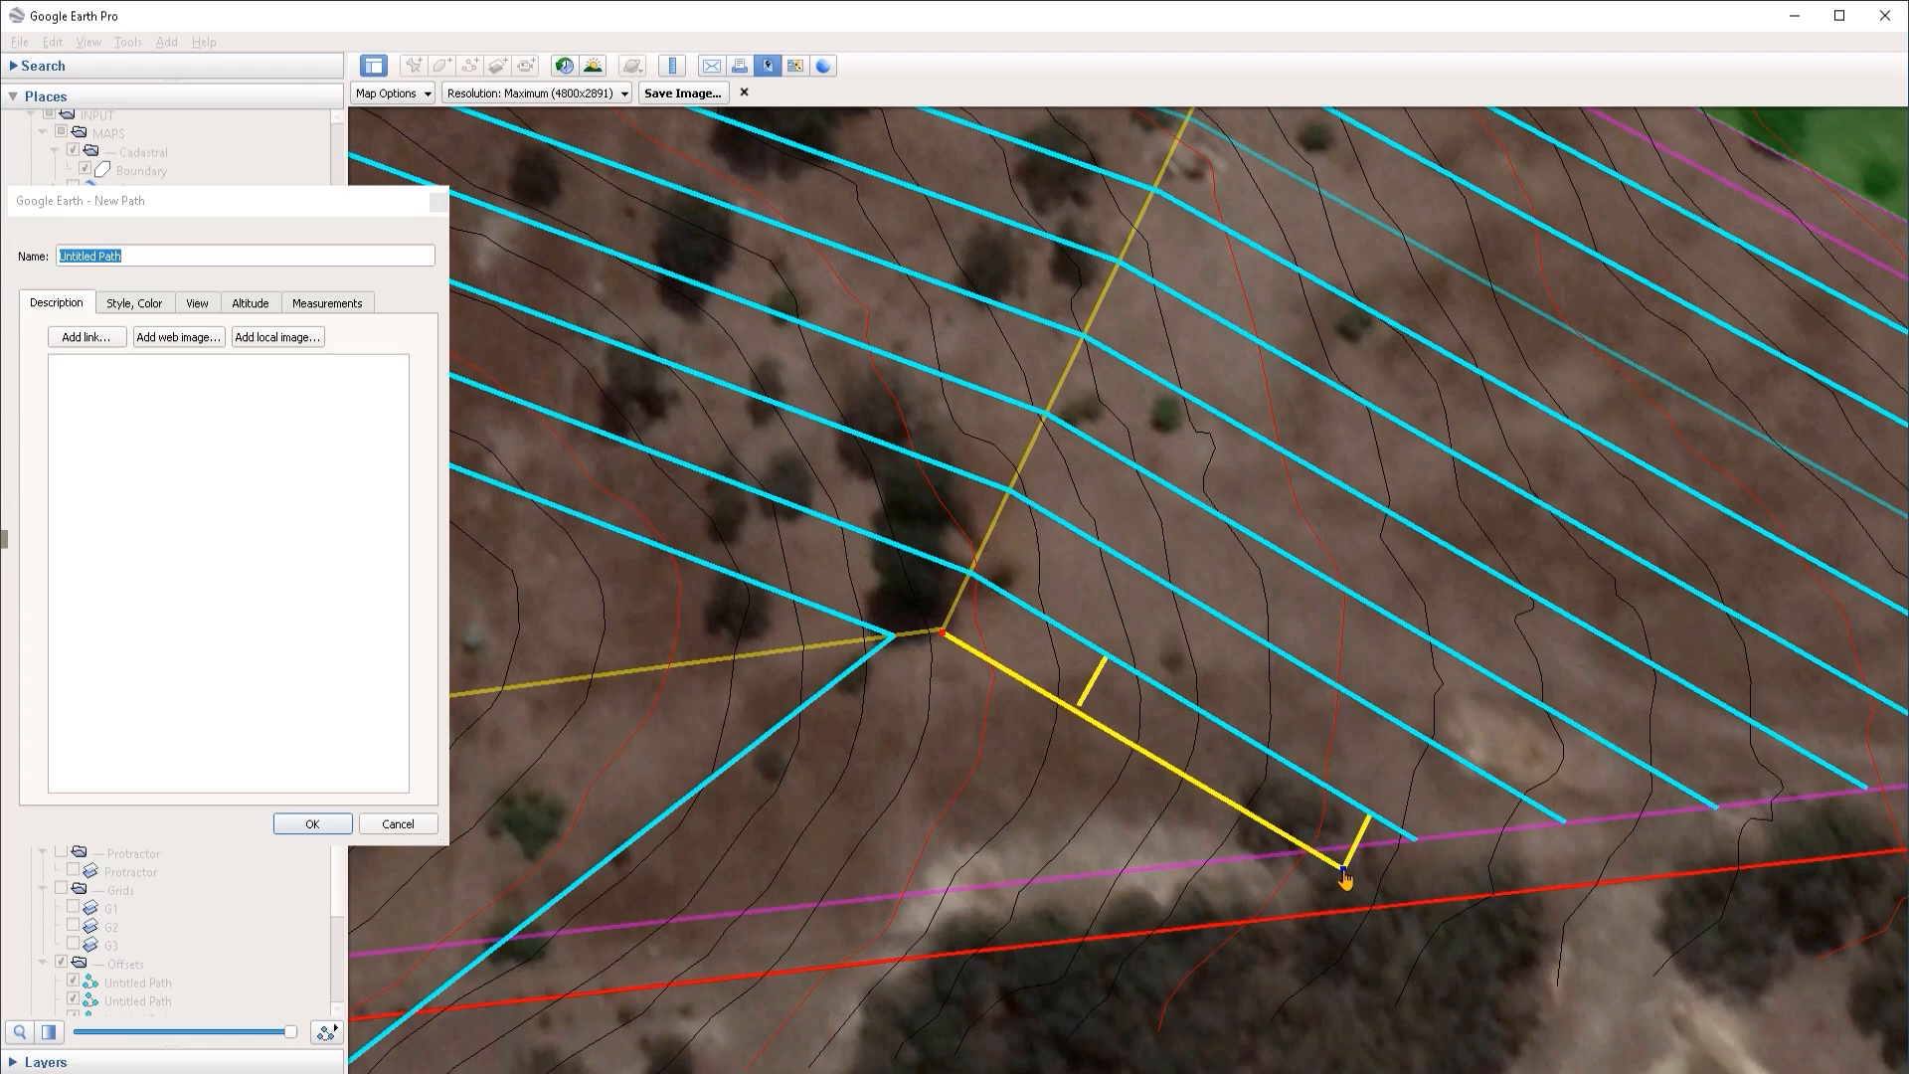
drag(1342, 869, 1314, 850)
drag(942, 633, 945, 628)
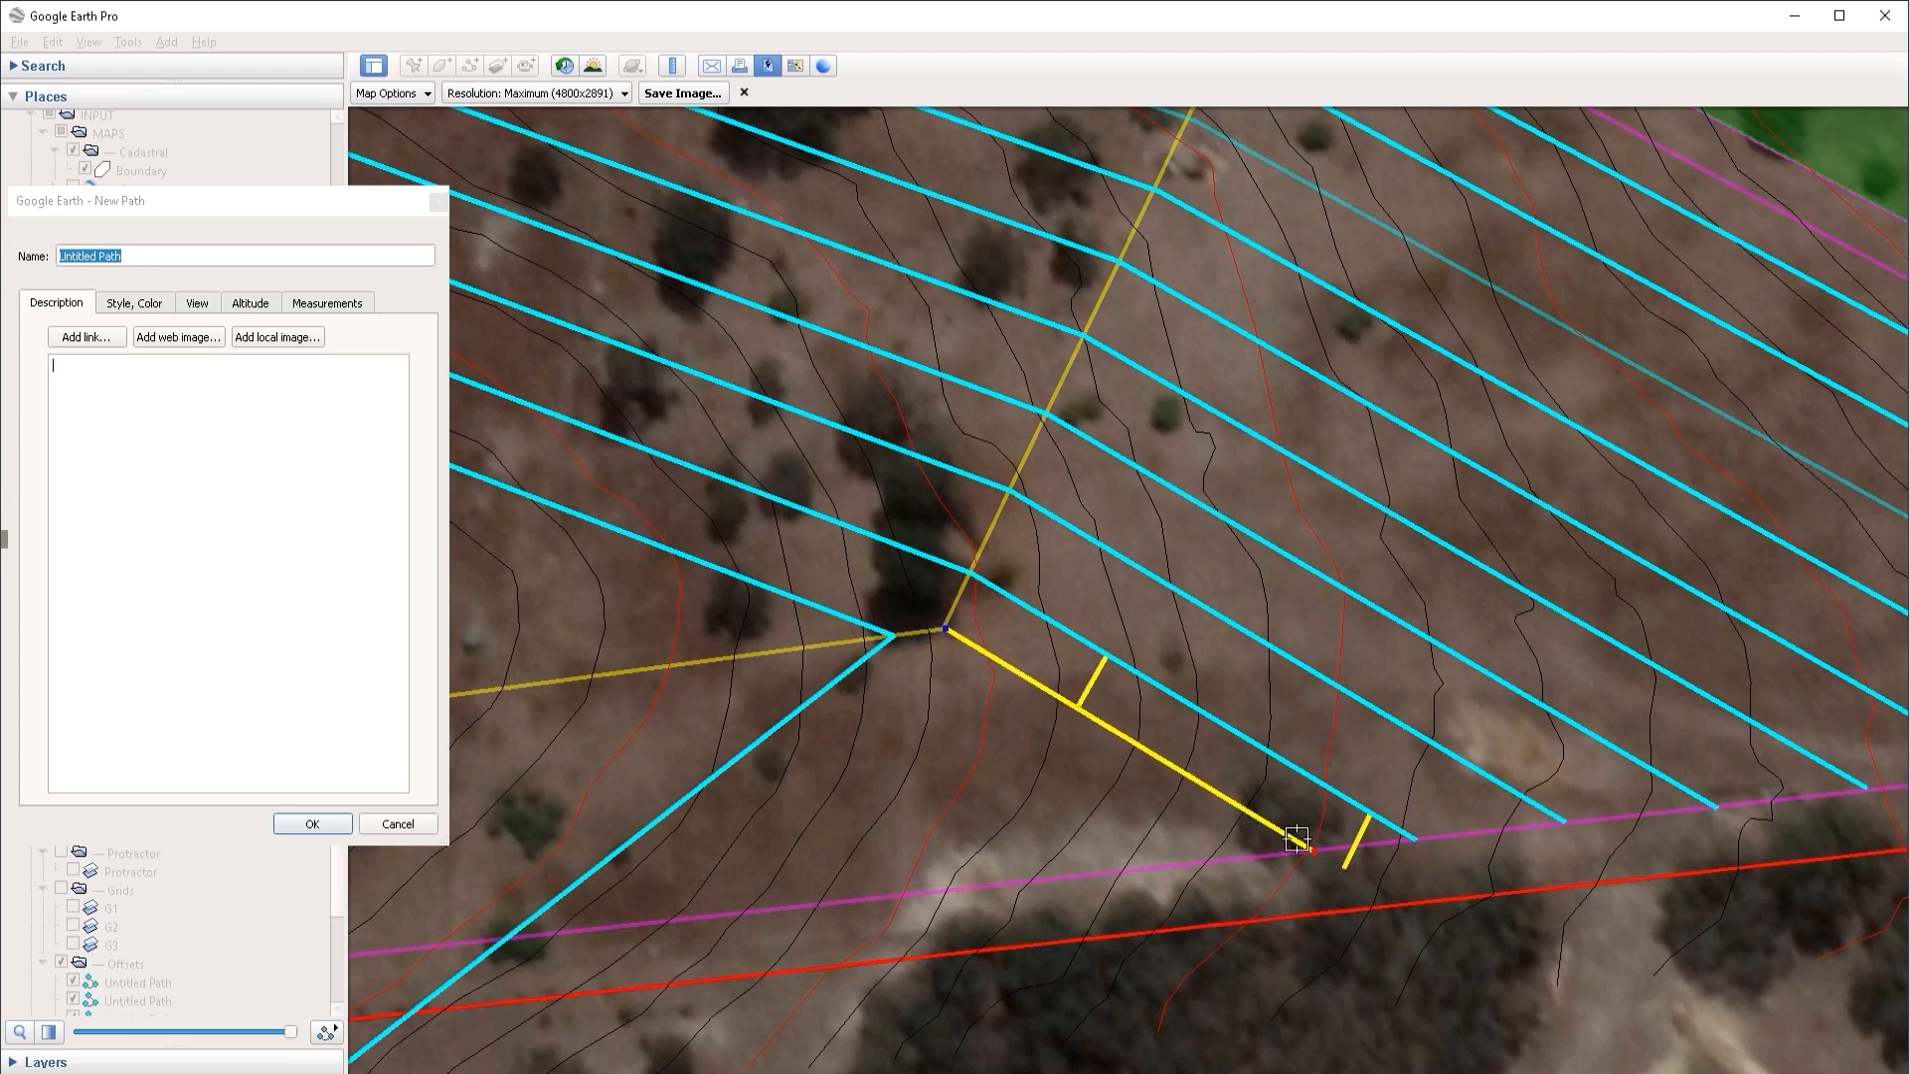
mouse_move(1313, 852)
mouse_down()
mouse_move(1343, 869)
mouse_move(1311, 852)
mouse_up()
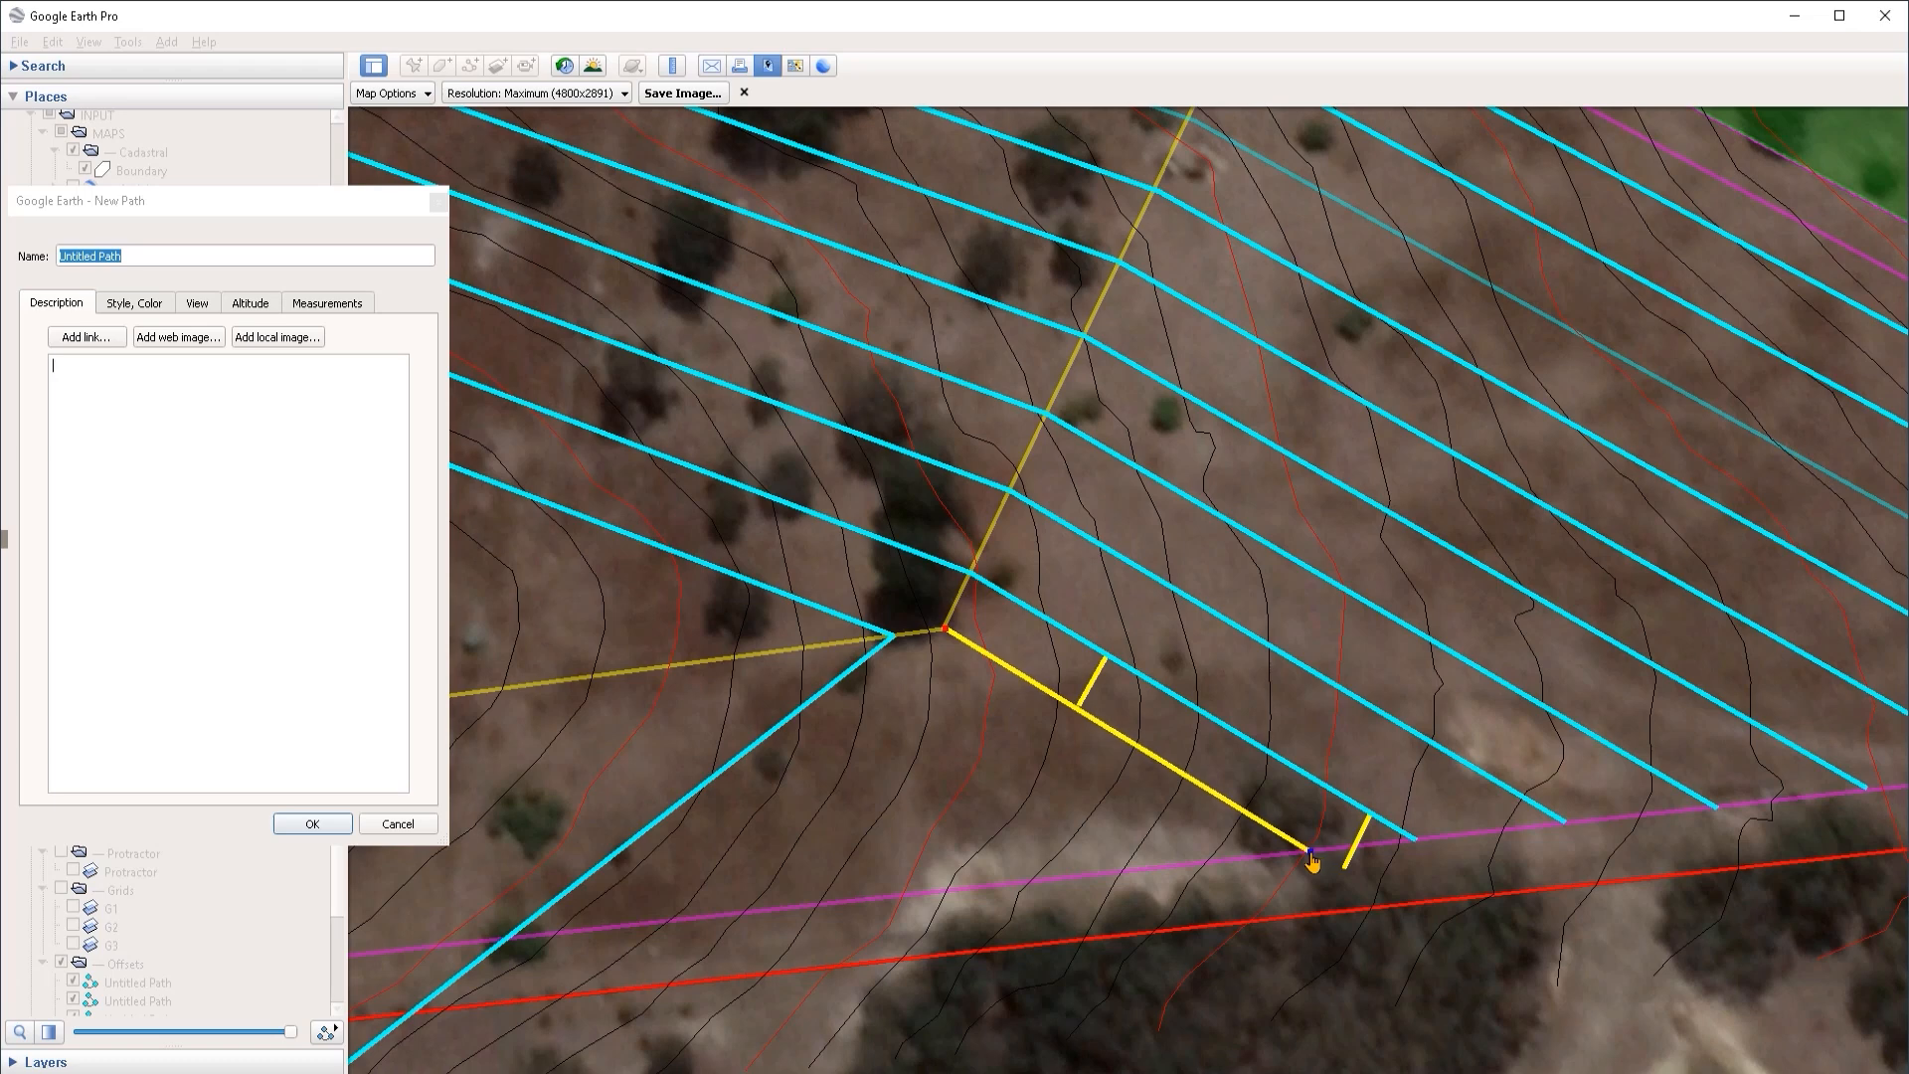
click(947, 630)
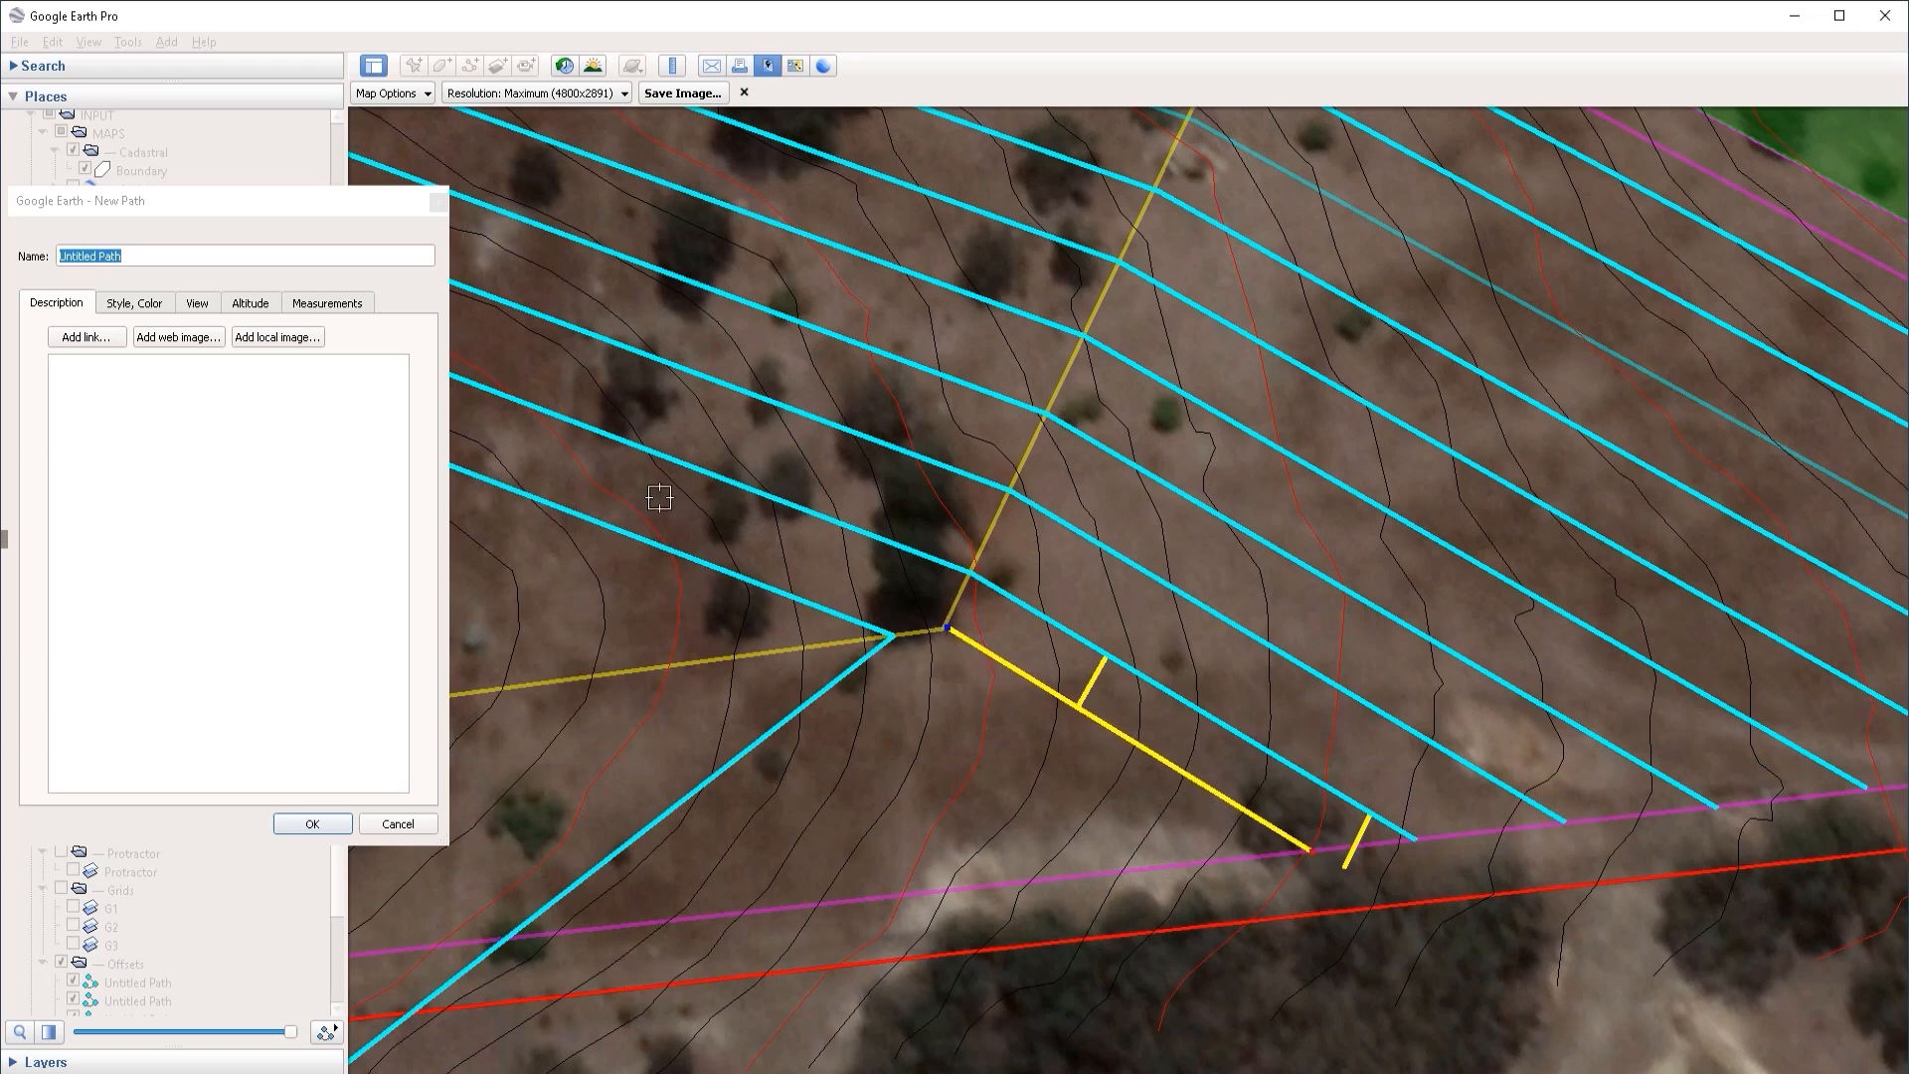
Step: Style the new headland path in magenta with width 4 and 50% opacity, and save it
click(134, 302)
click(107, 373)
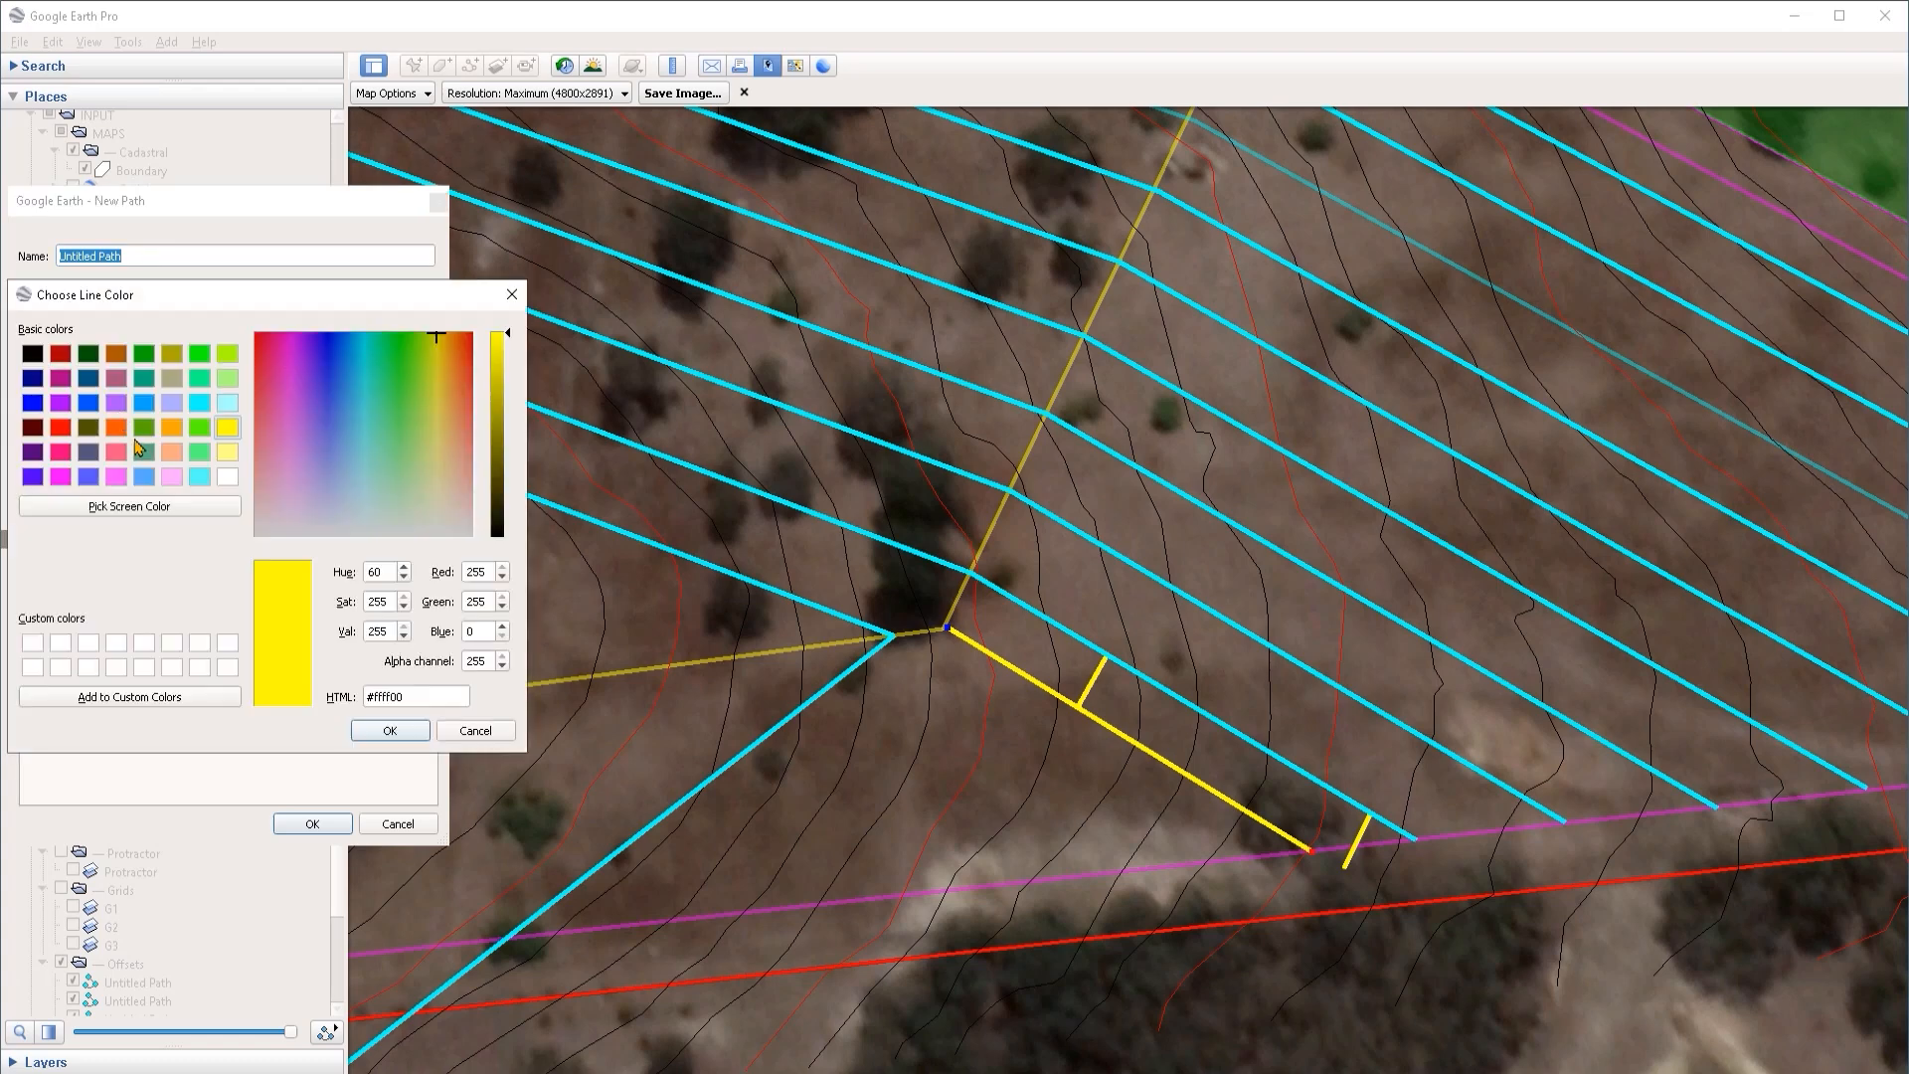
click(62, 454)
click(61, 477)
click(395, 732)
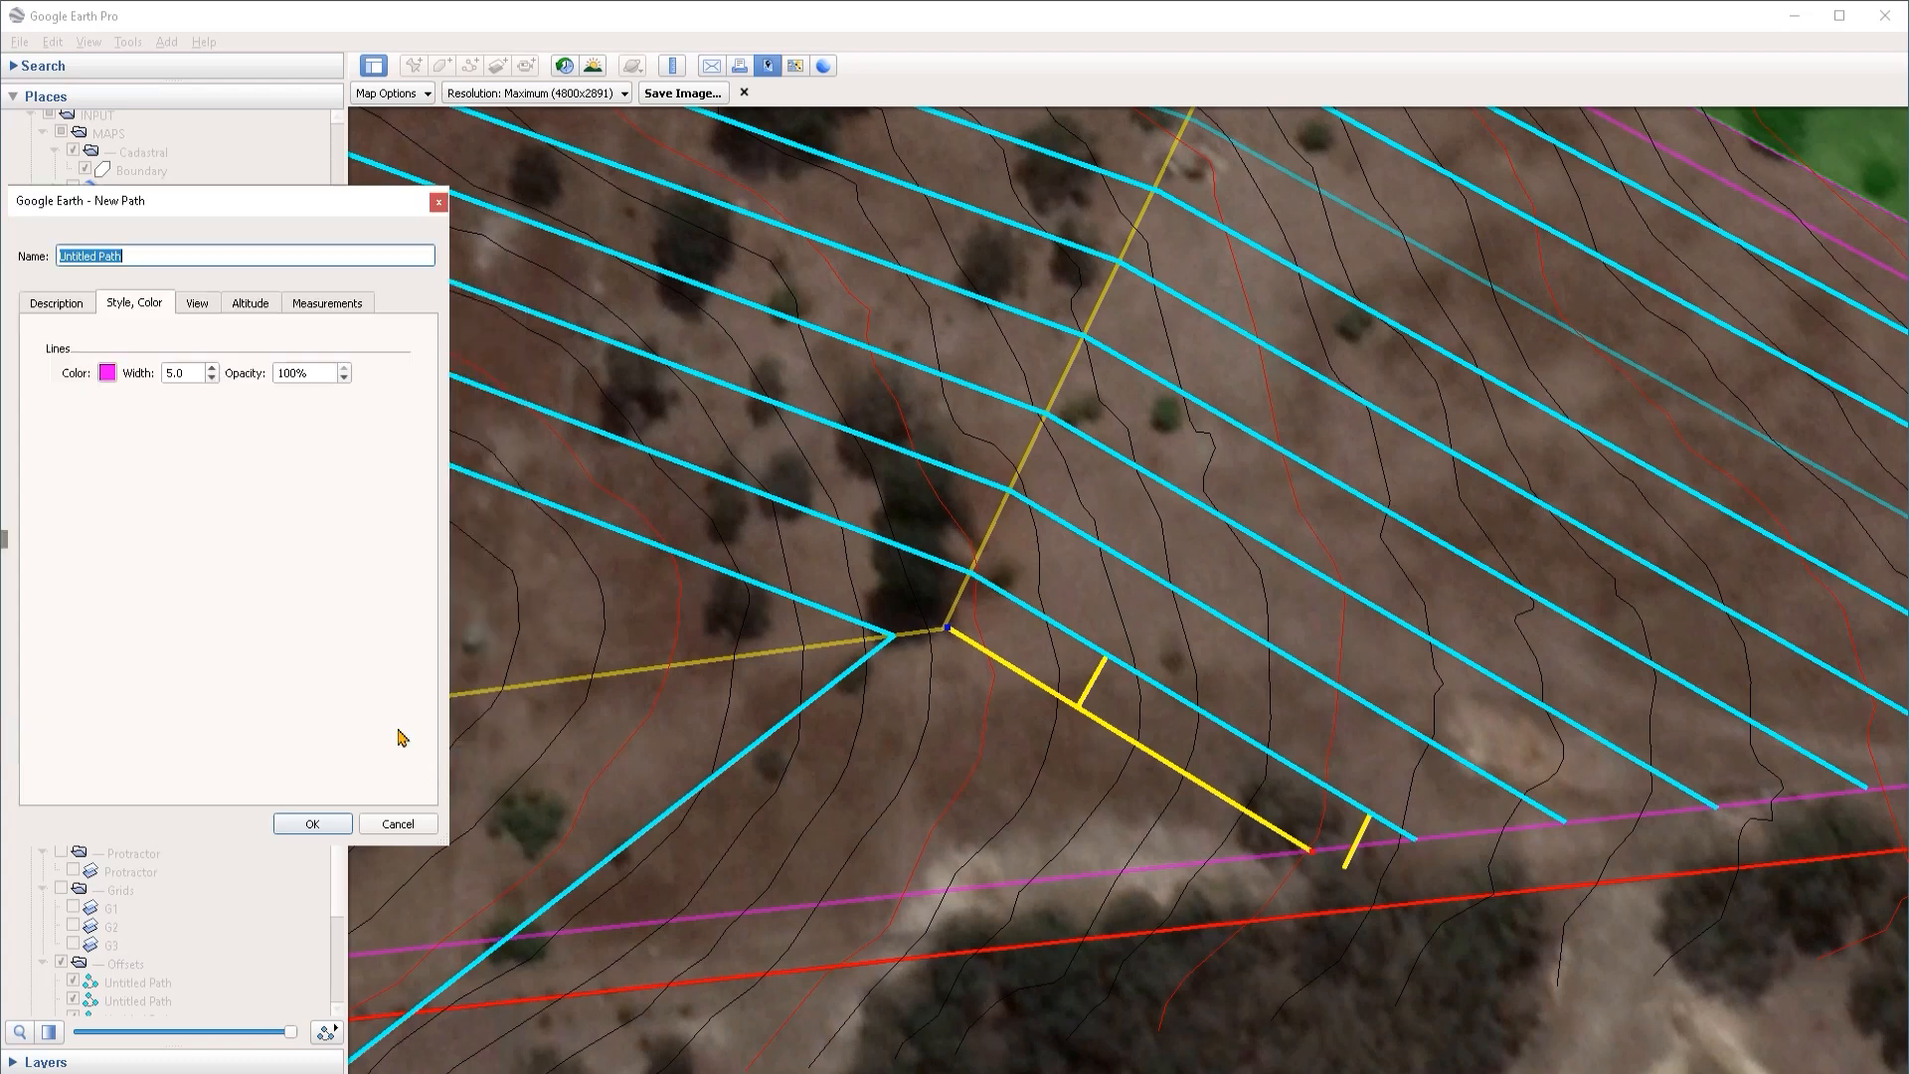
double_click(293, 374)
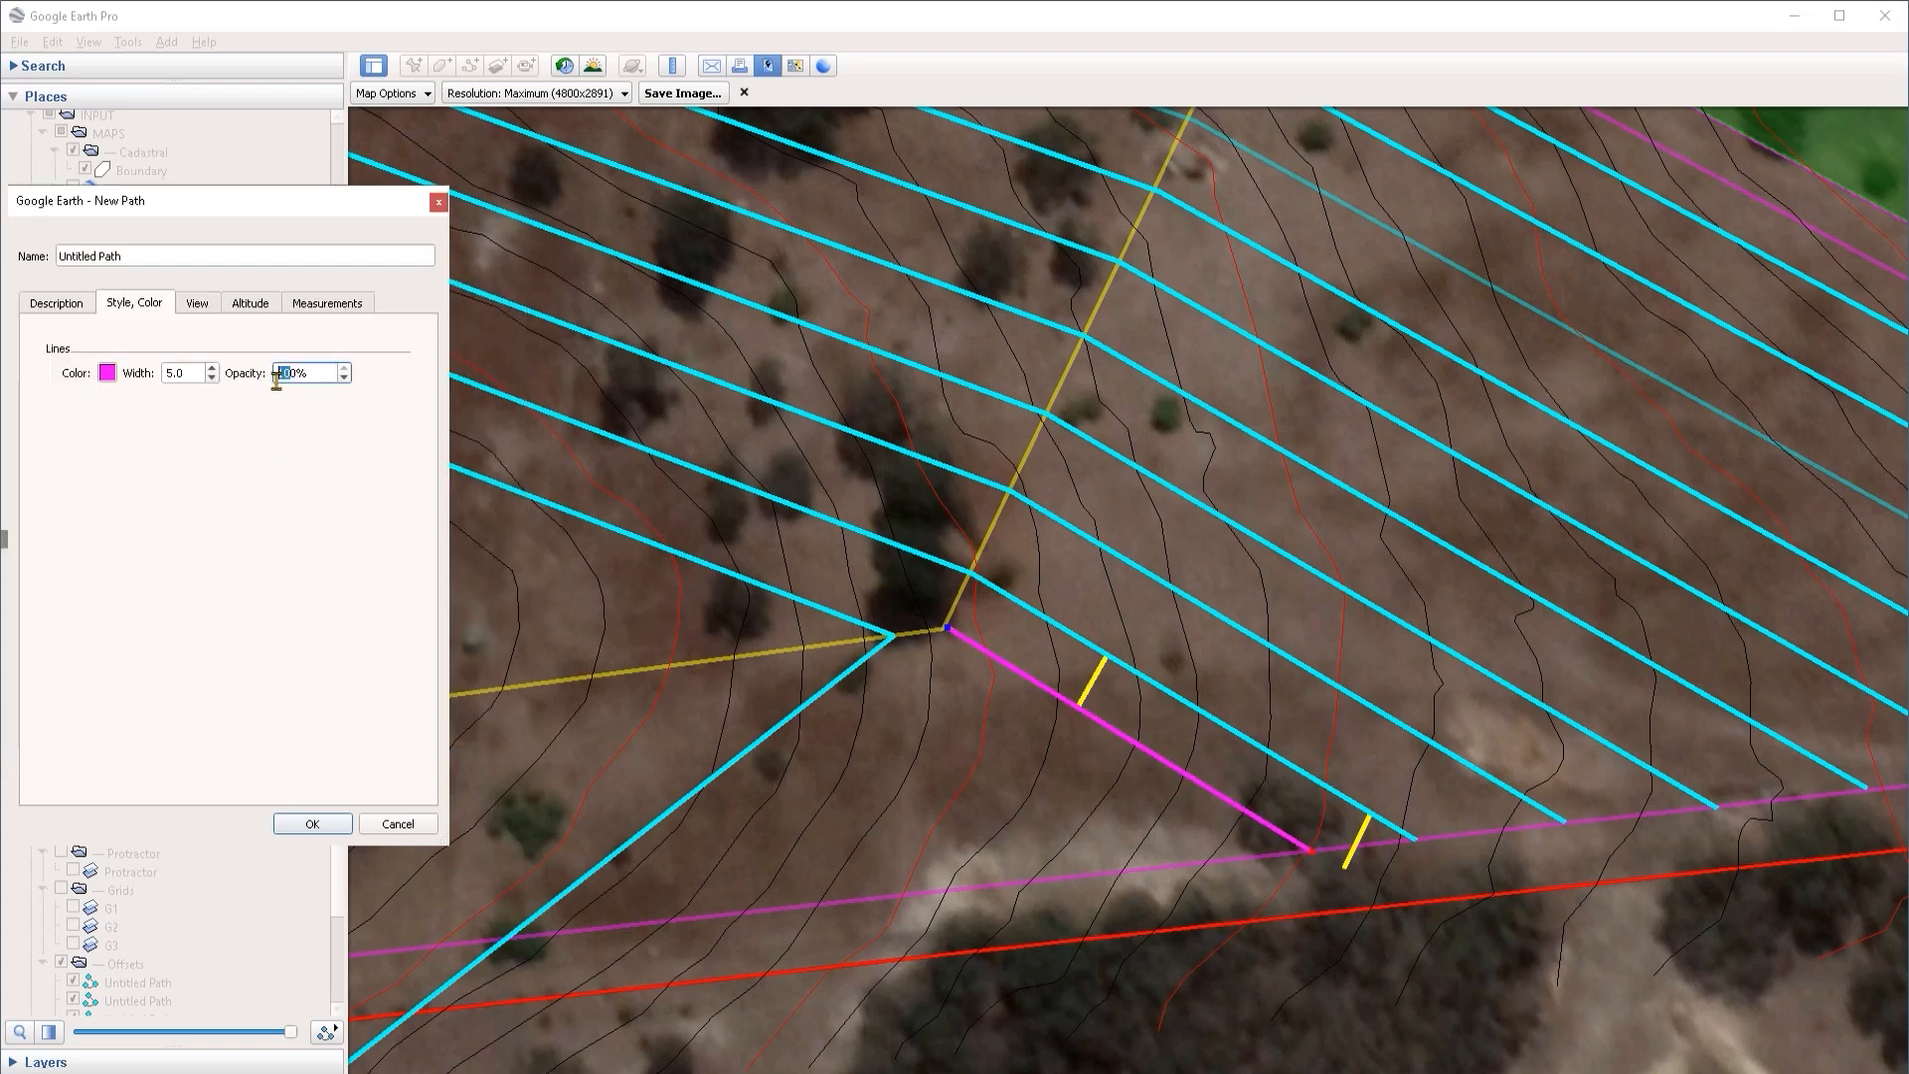
text(50)
double_click(185, 374)
text(4)
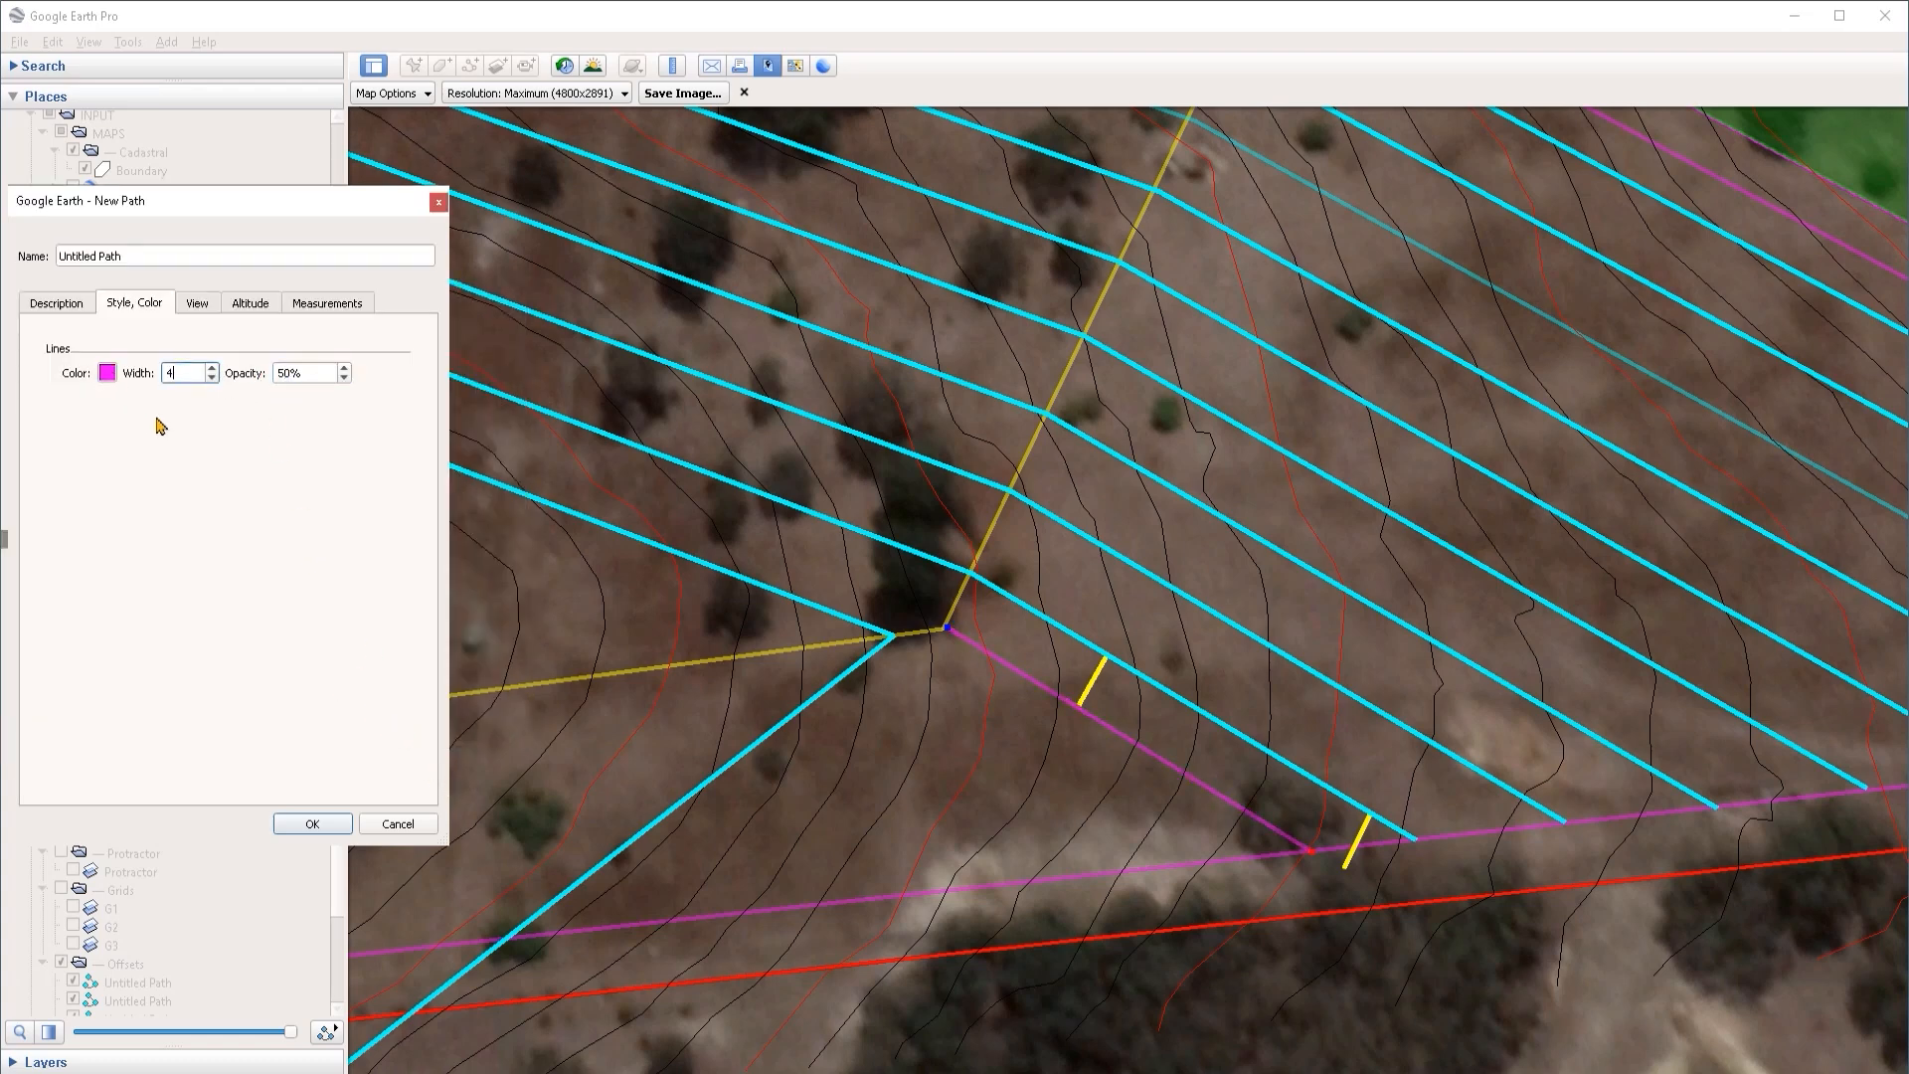
click(314, 824)
Step: Move the stray cyan path from the Headlands folder into the Offsets folder, and toggle its visibility to identify it
drag(132, 561, 100, 966)
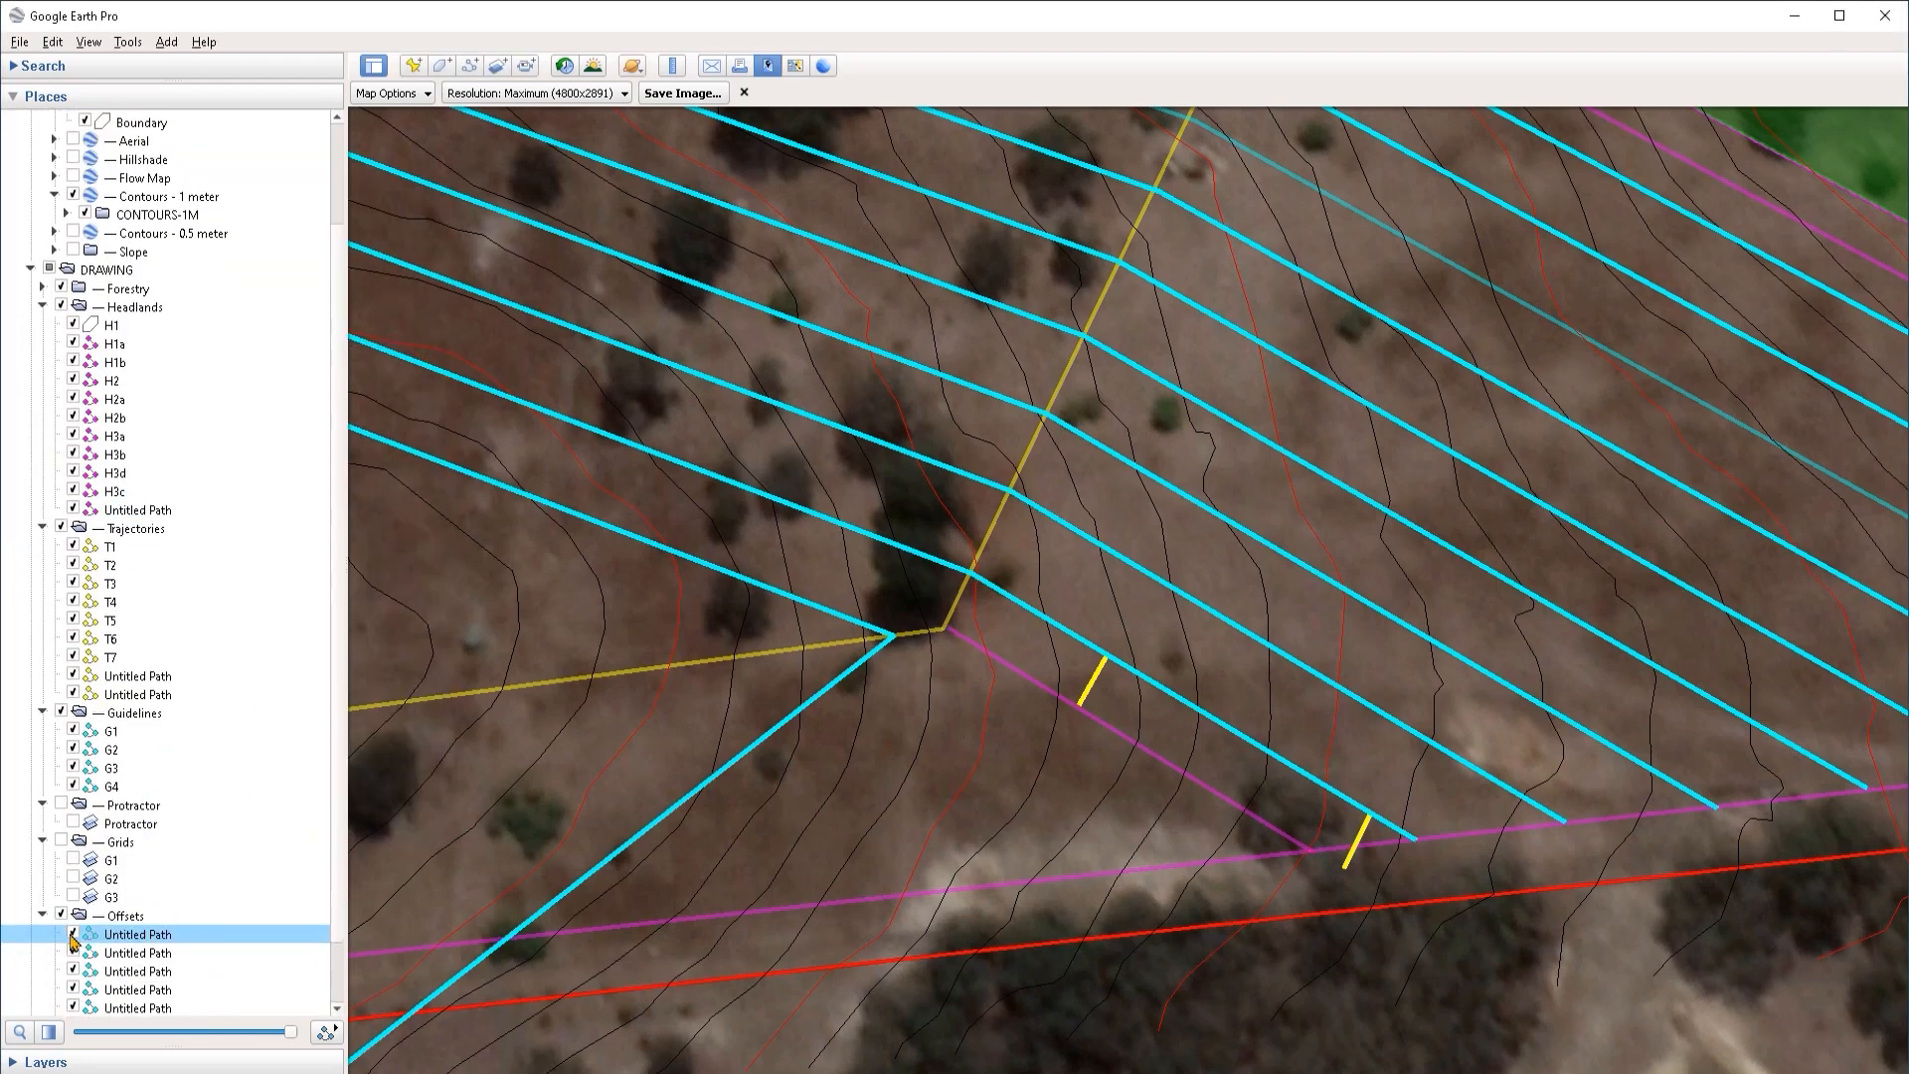
click(72, 934)
click(72, 934)
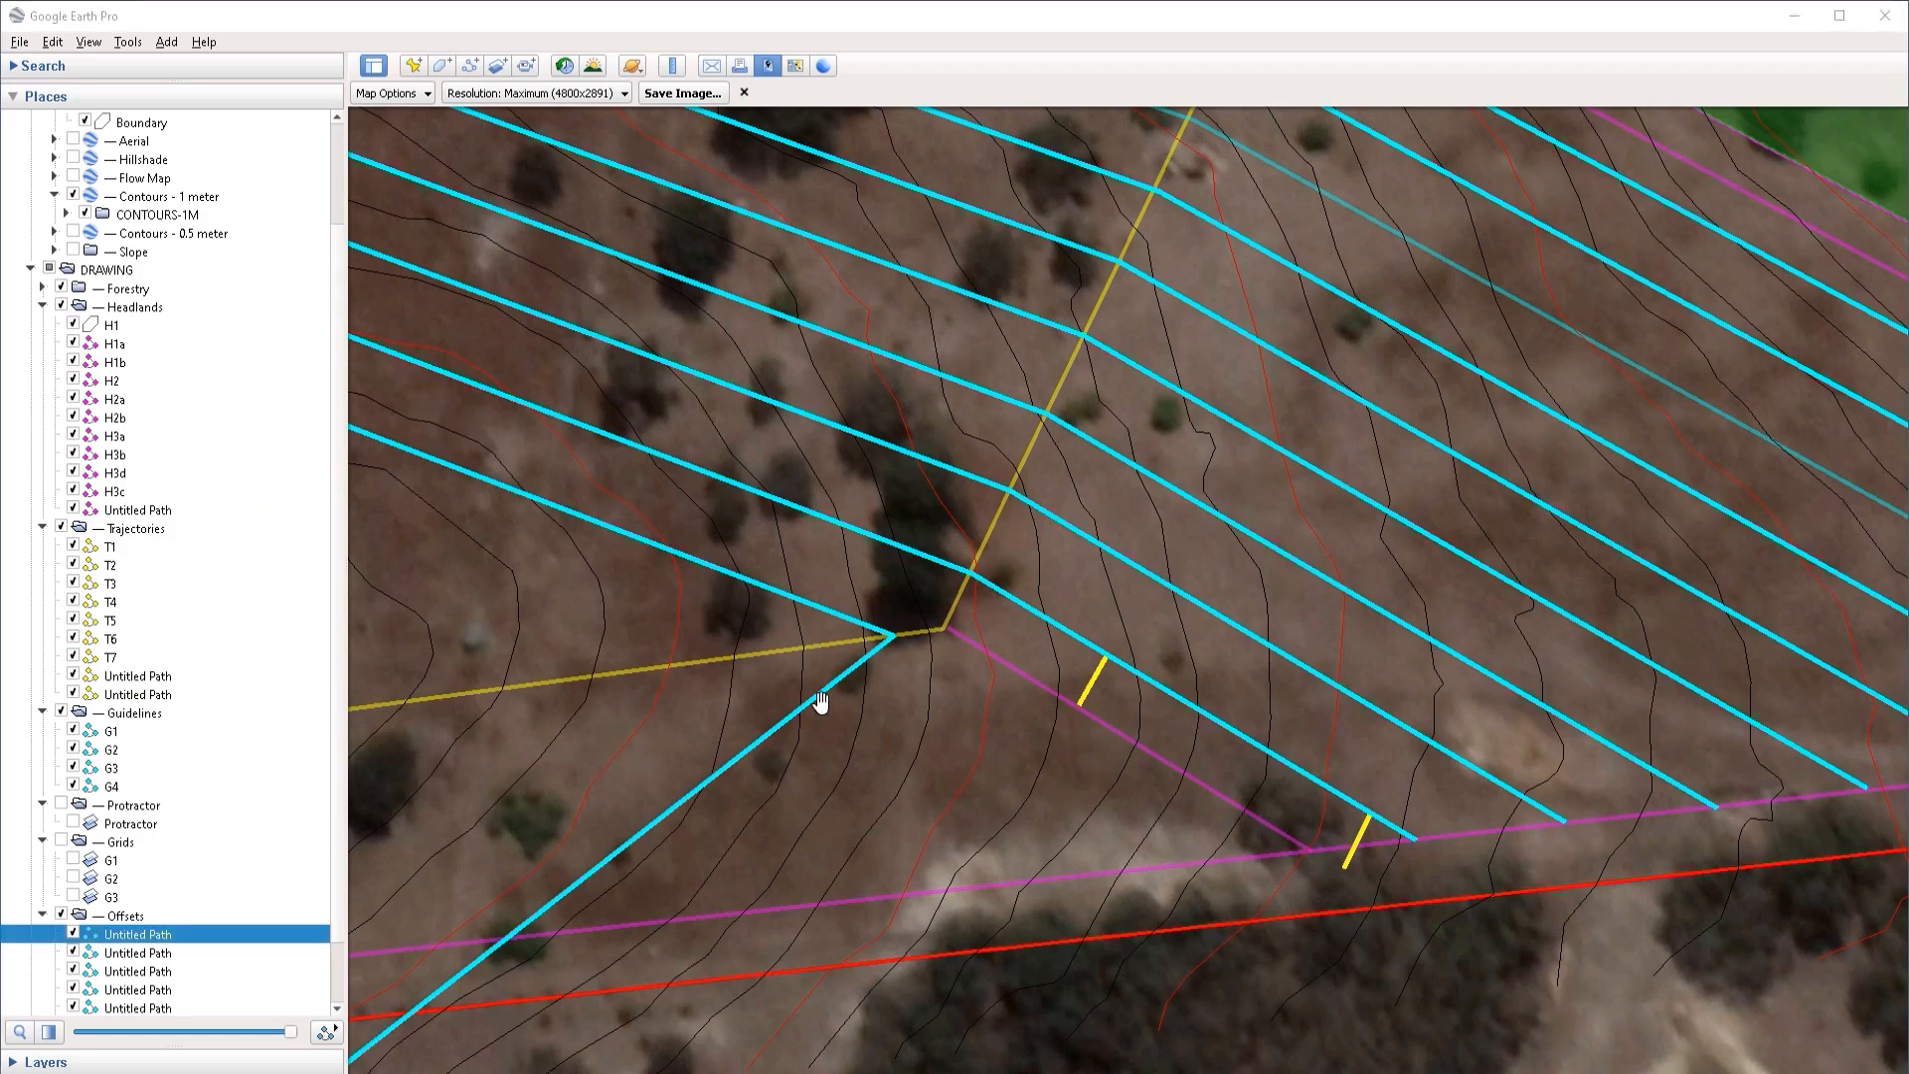
Step: Show the G1 grid overlay, move and rotate it to align with guideline G4's southwestern leg, and save its placement
drag(822, 712, 1222, 652)
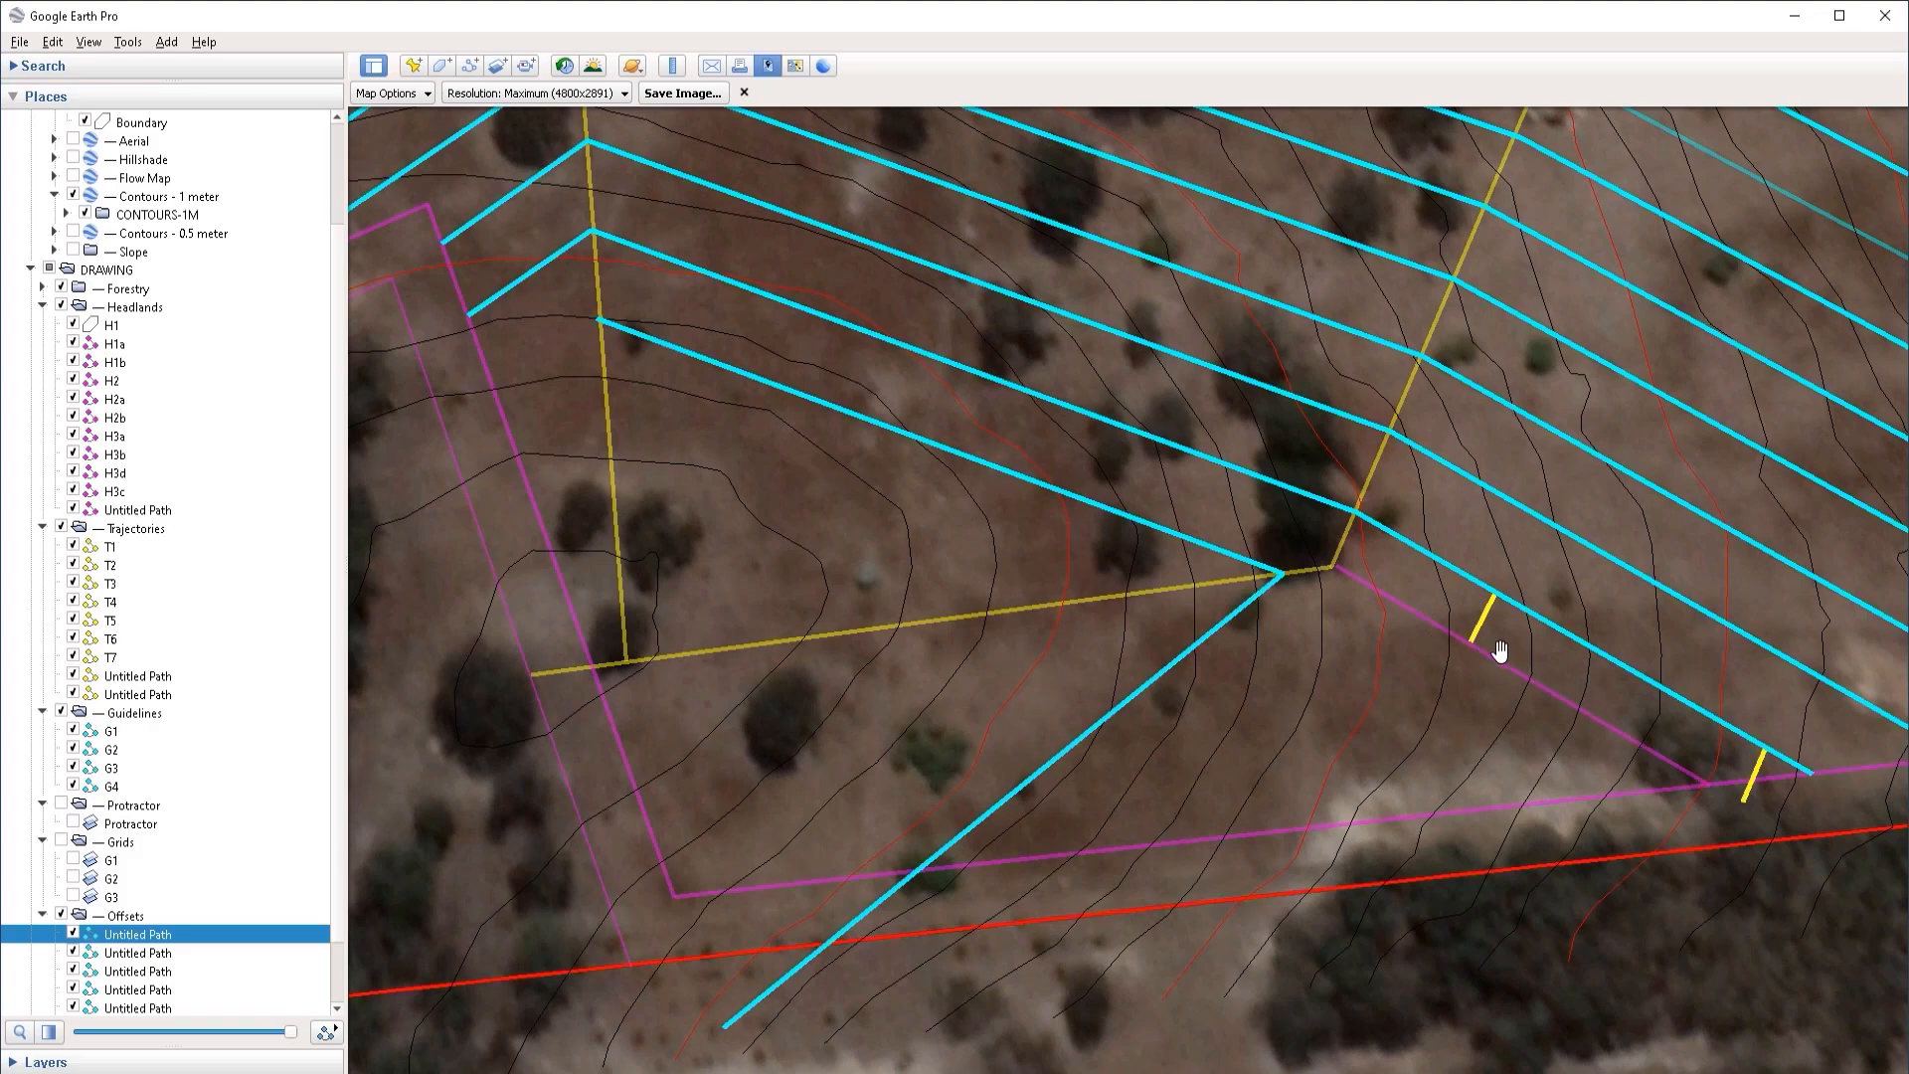
key(r)
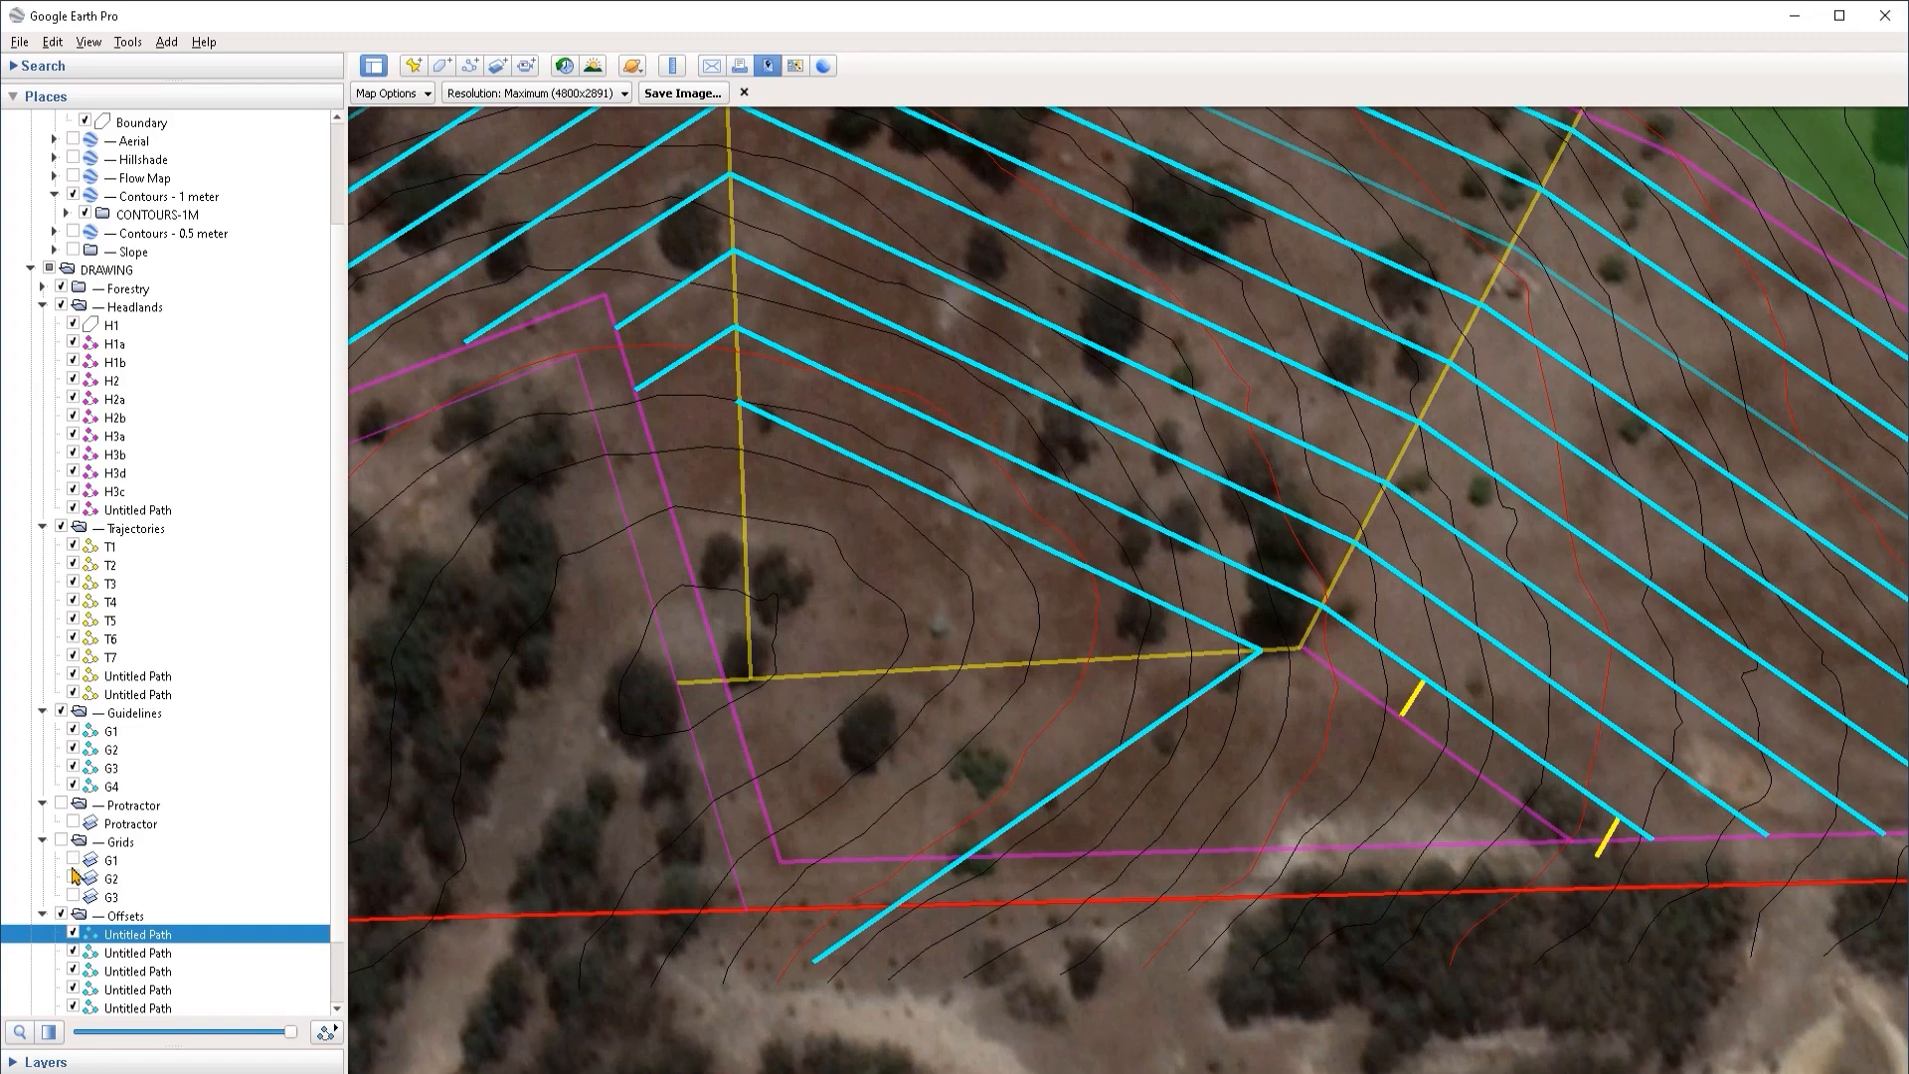
click(73, 860)
click(95, 879)
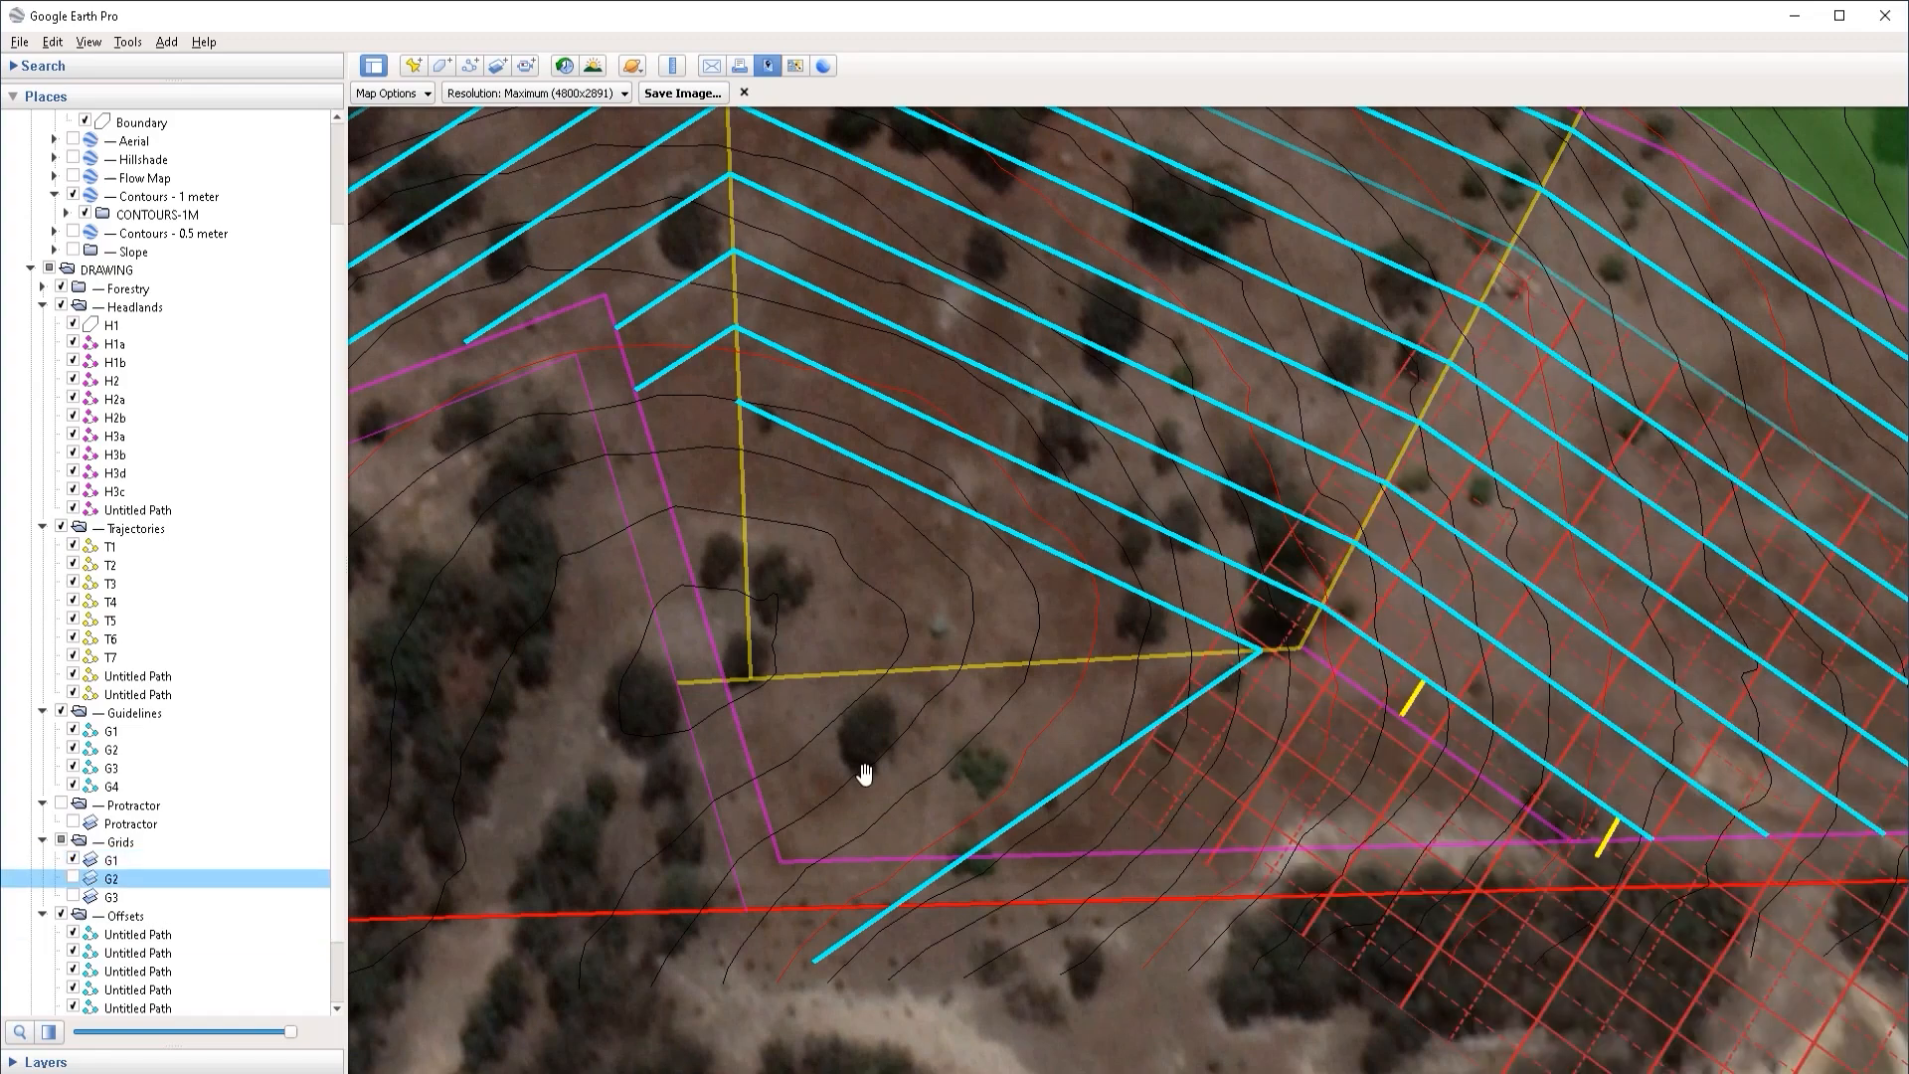
click(177, 843)
right_click(110, 860)
click(145, 849)
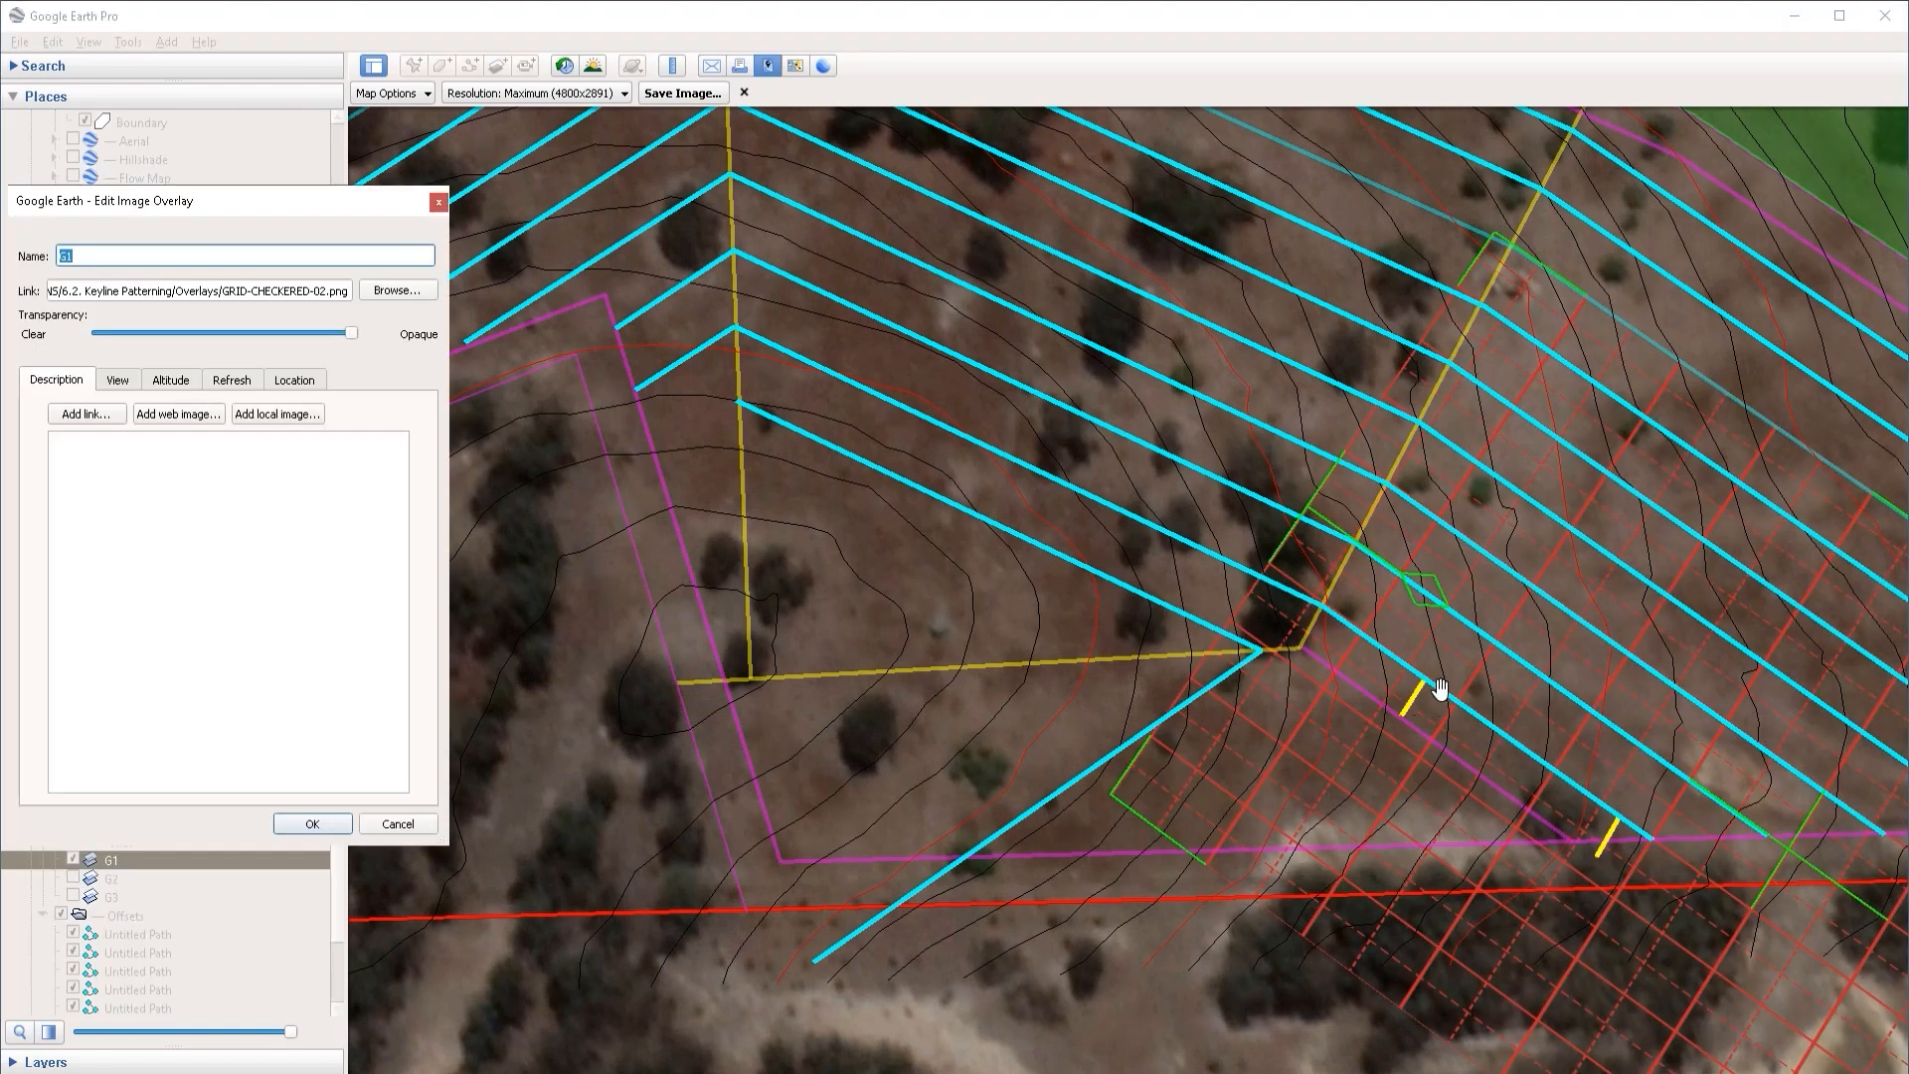
drag(1453, 750, 1453, 521)
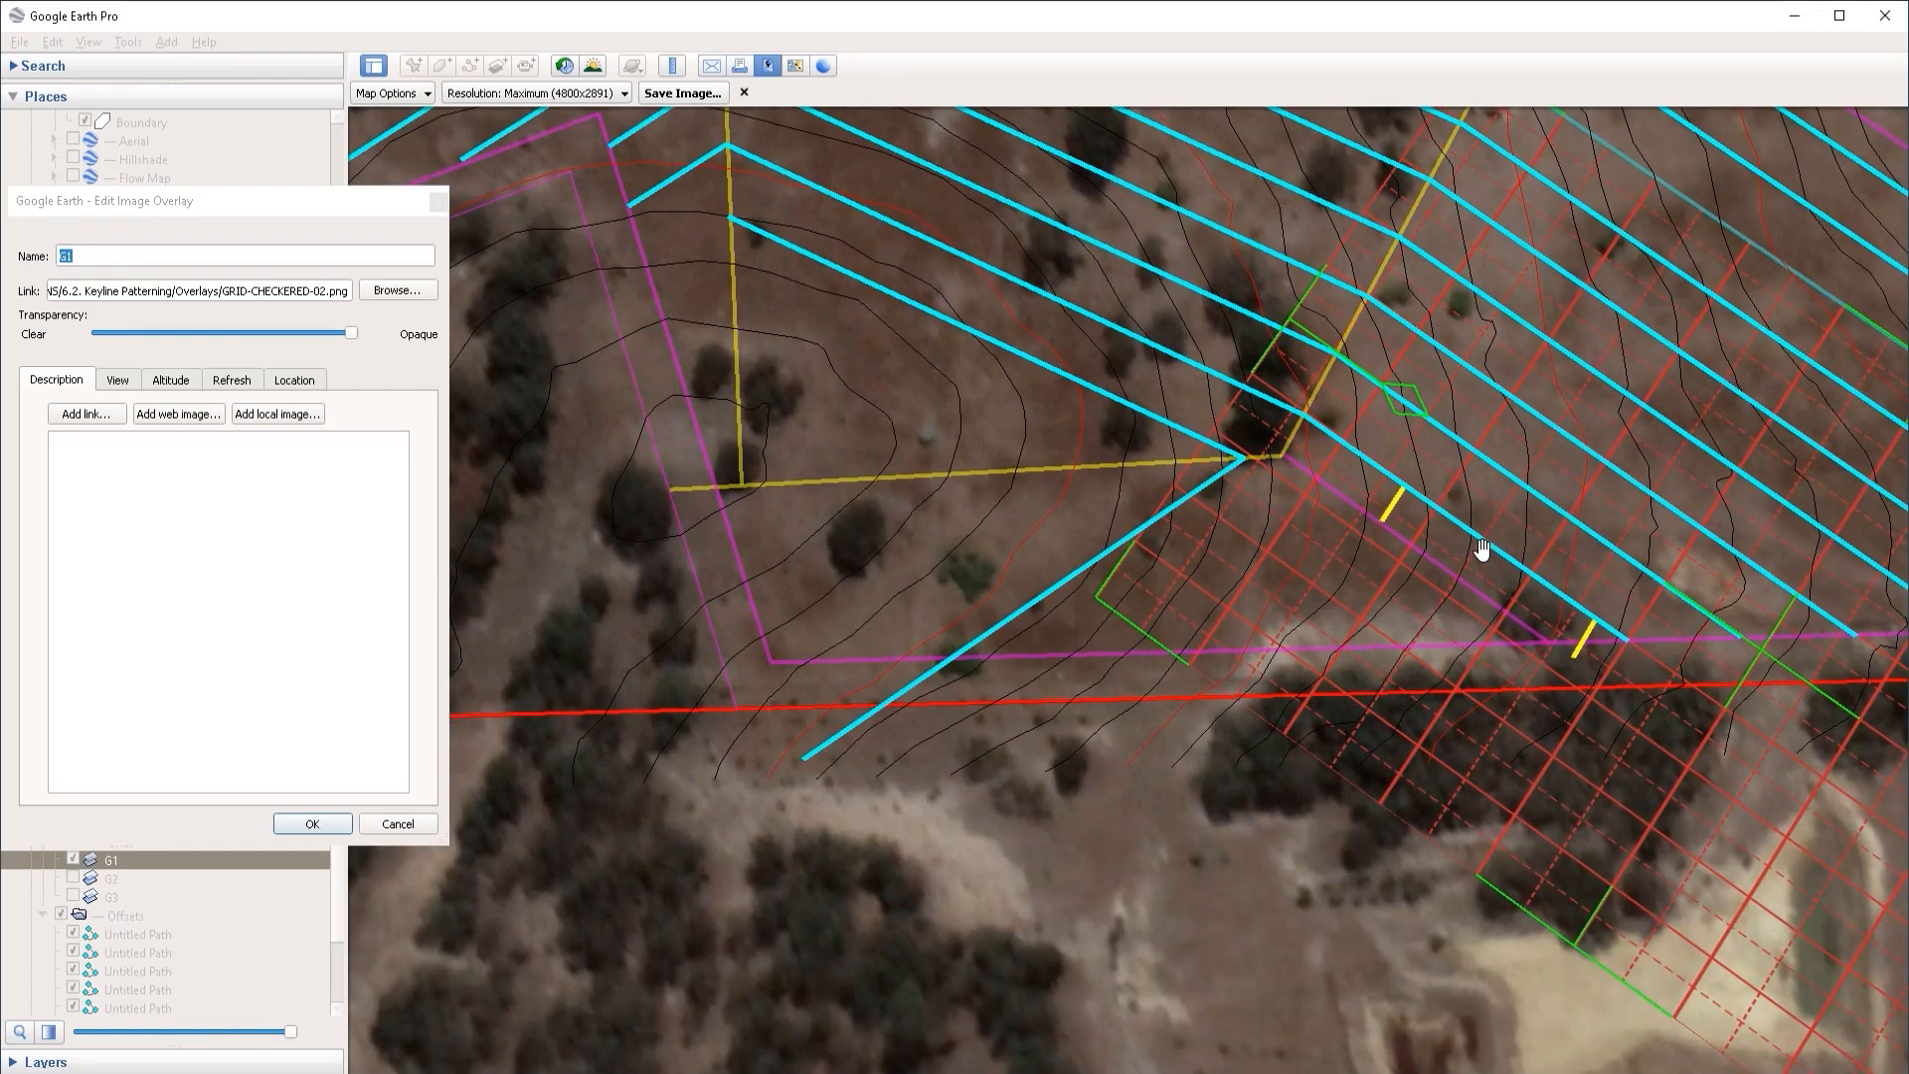
drag(1764, 663, 1253, 781)
drag(905, 525, 994, 959)
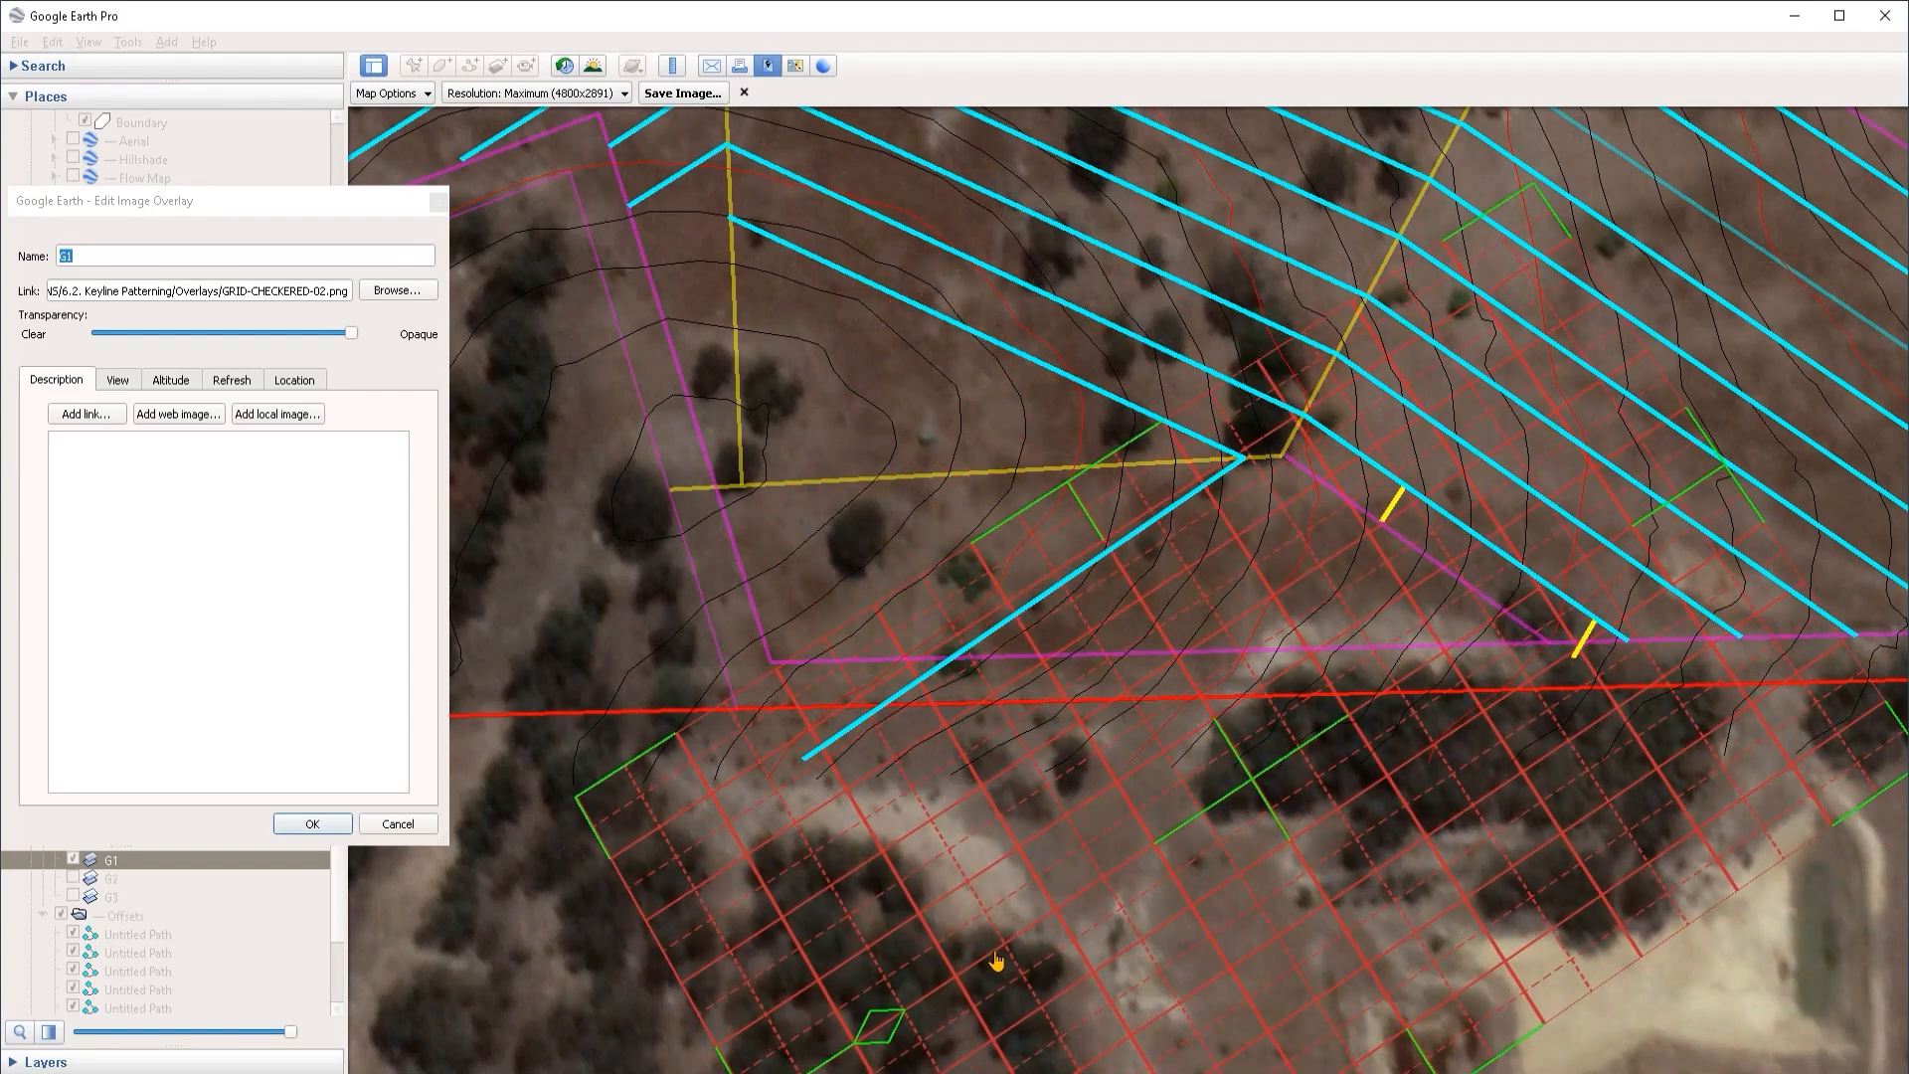
drag(1260, 788, 1264, 797)
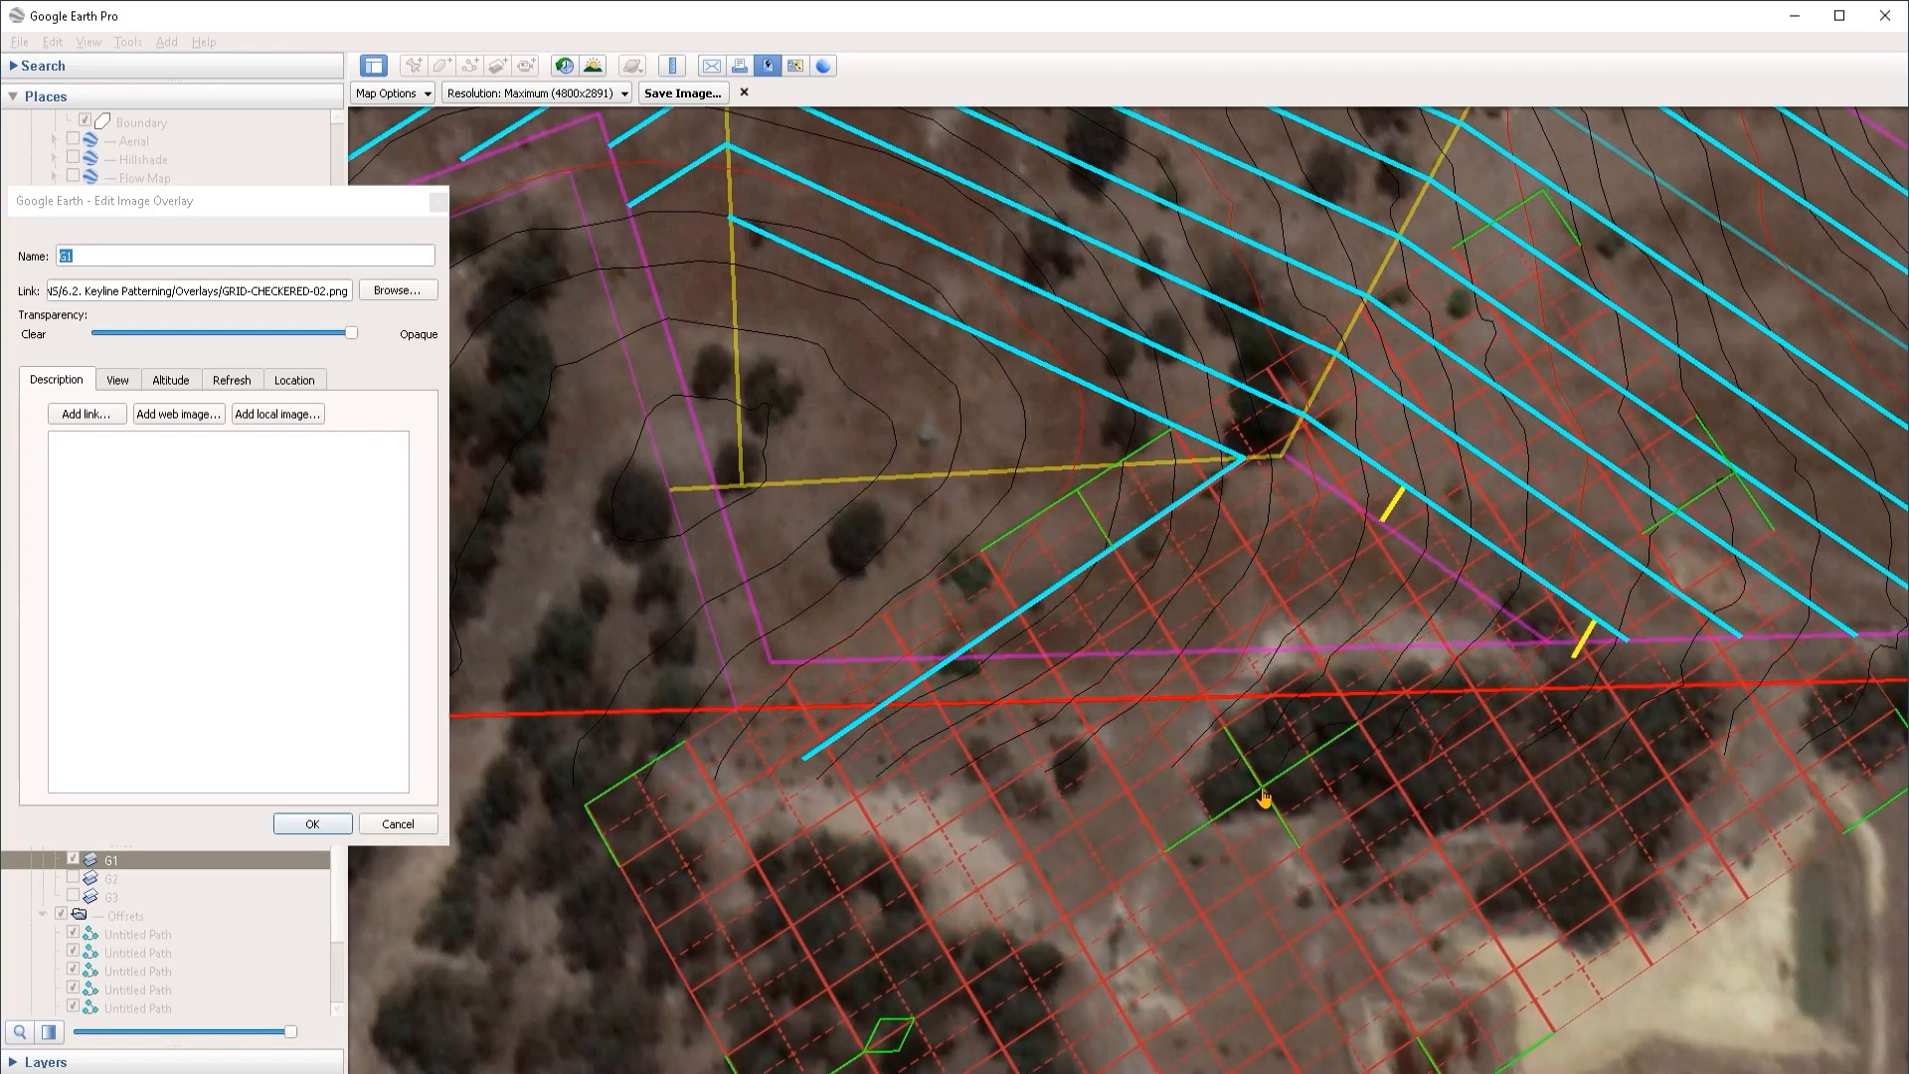
drag(888, 1042, 899, 1050)
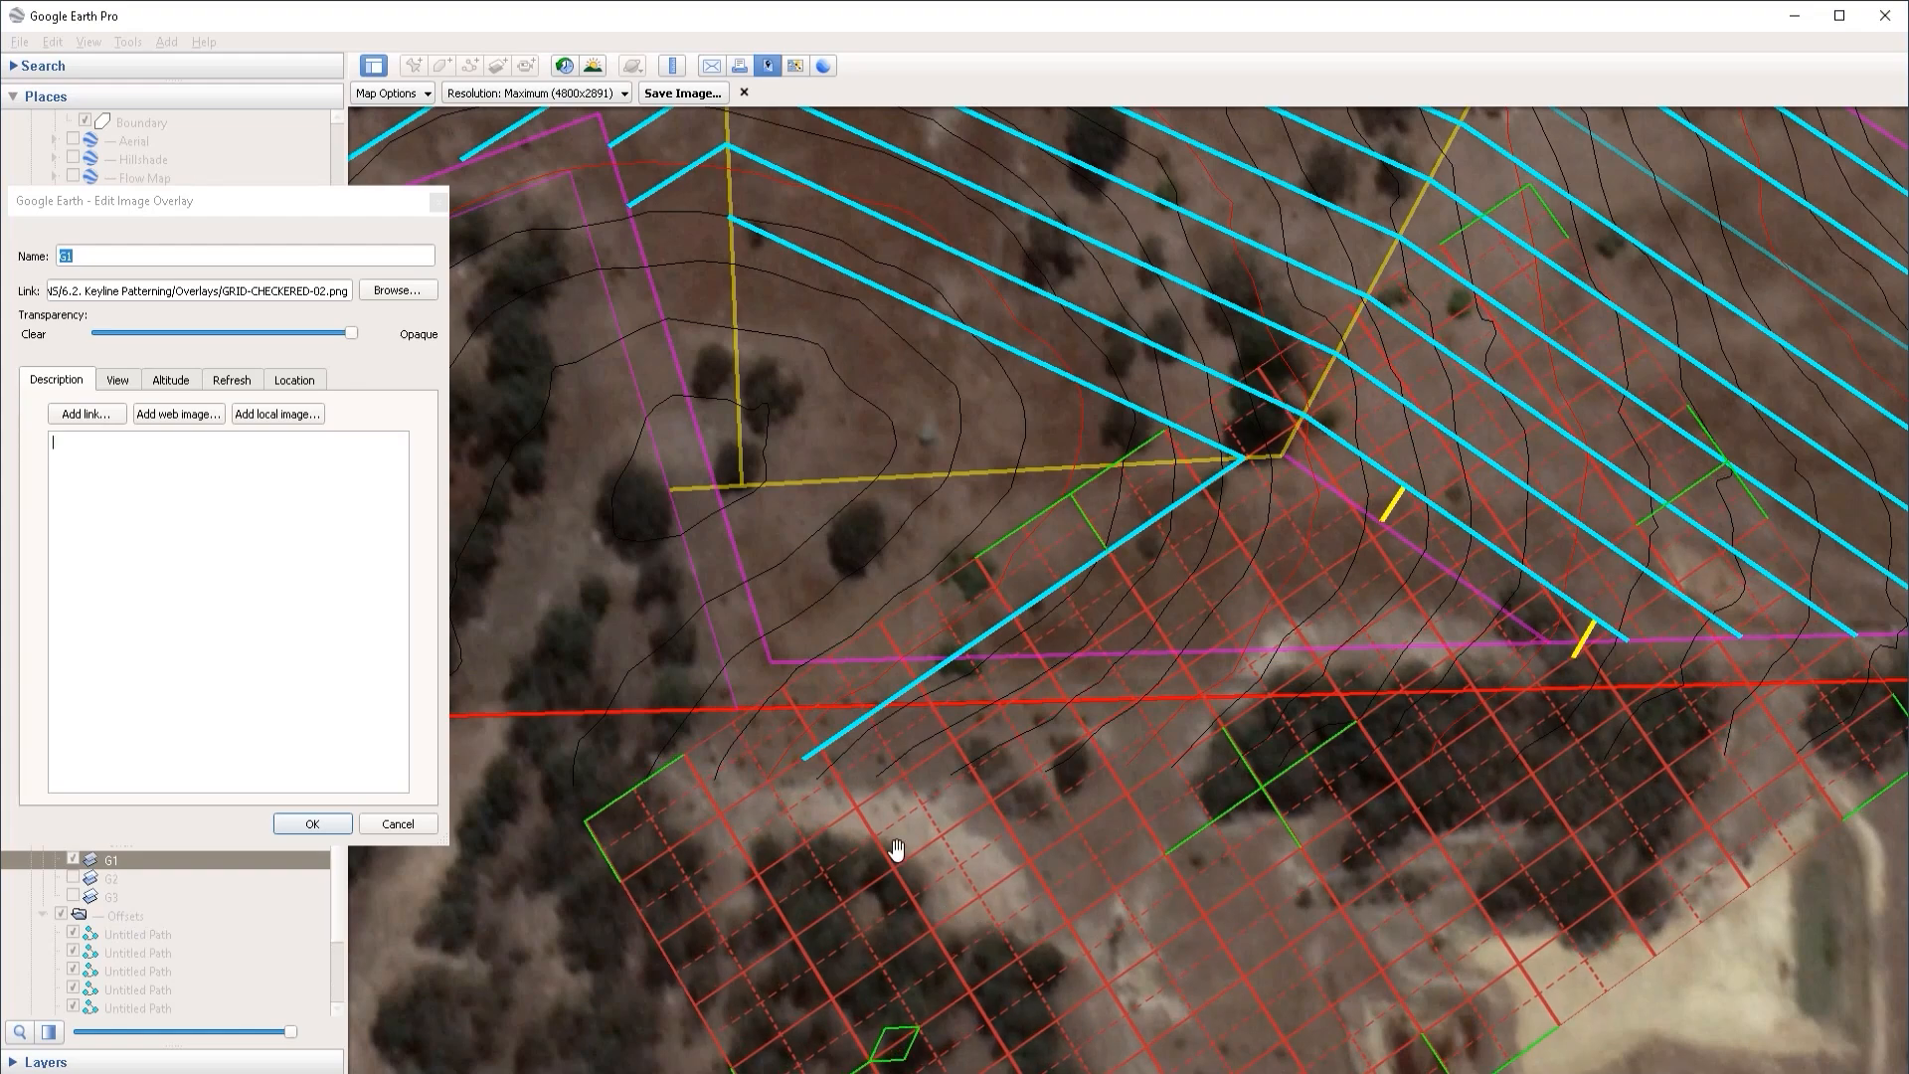
click(338, 827)
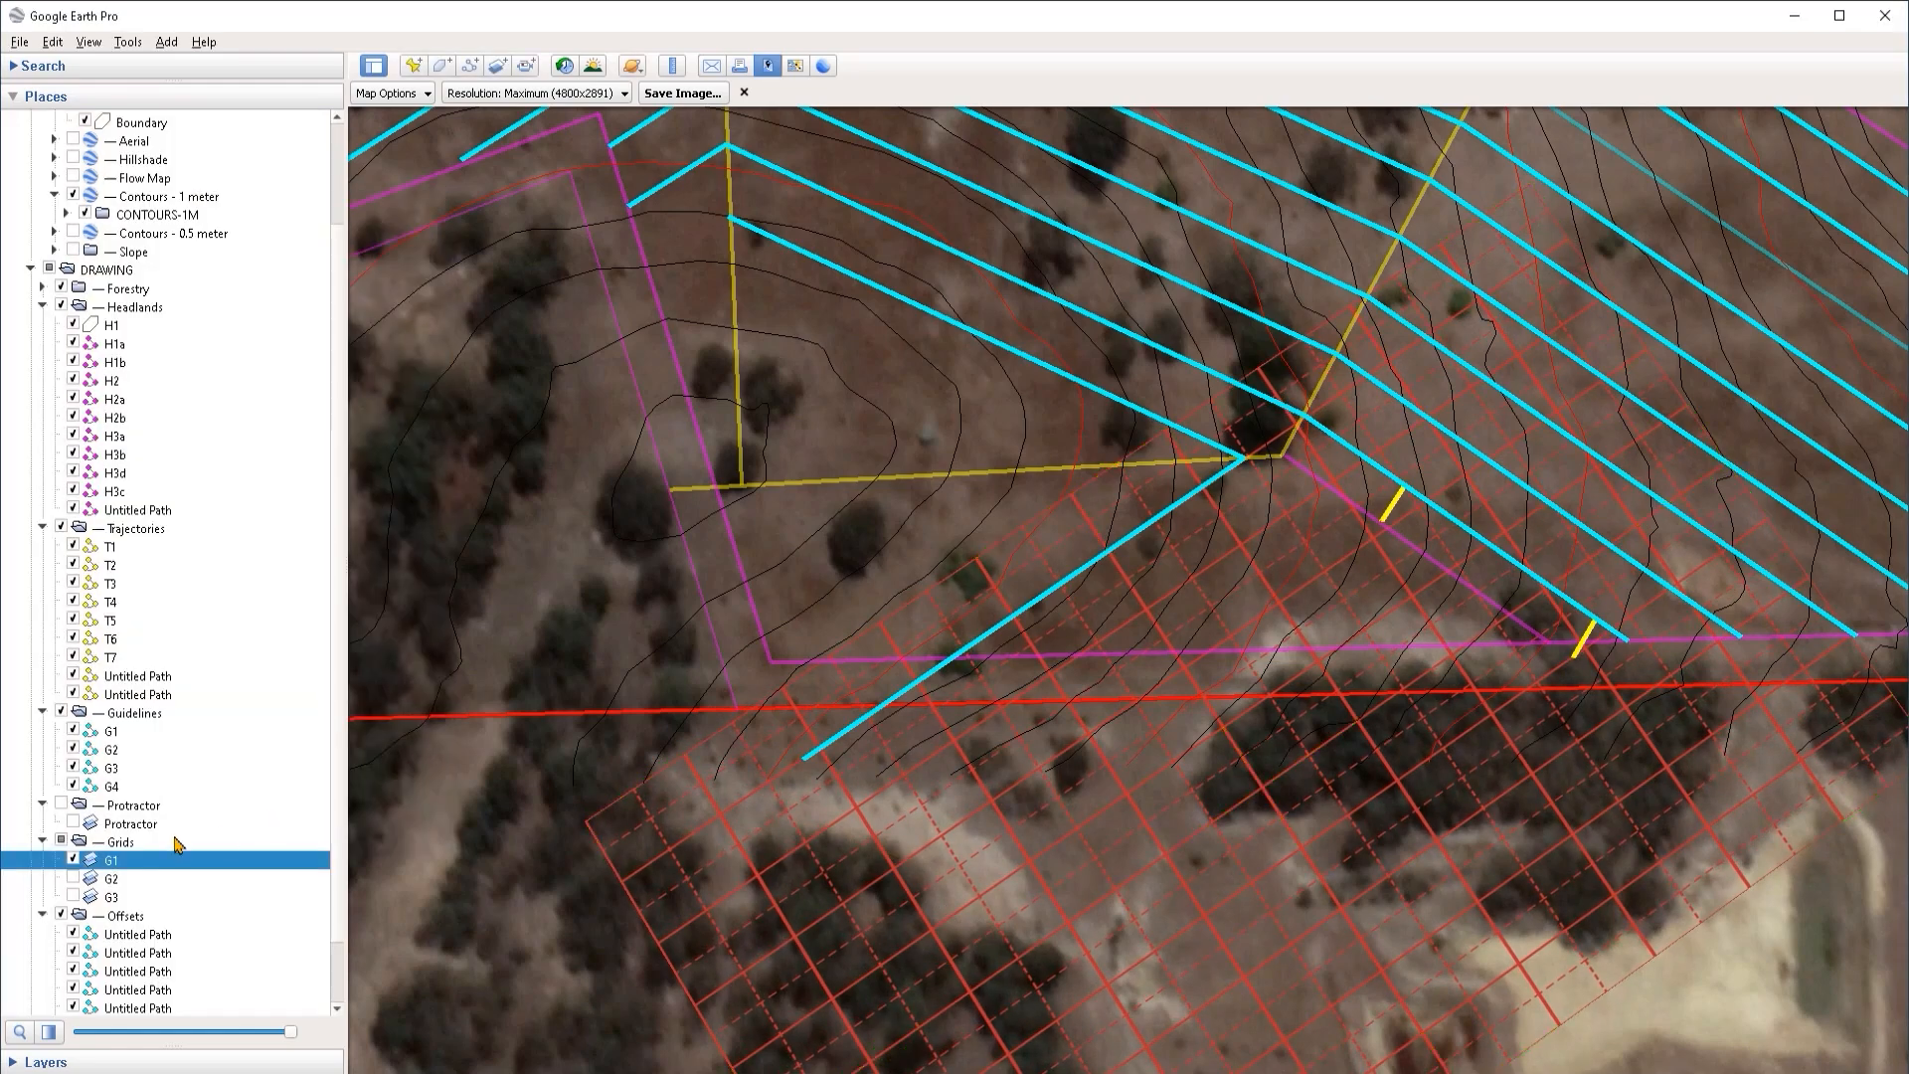
Step: Draw a cyan path, width 5 and 100% opacity, in the Offsets folder along the first grid line between the southern and diagonal headlands
click(132, 917)
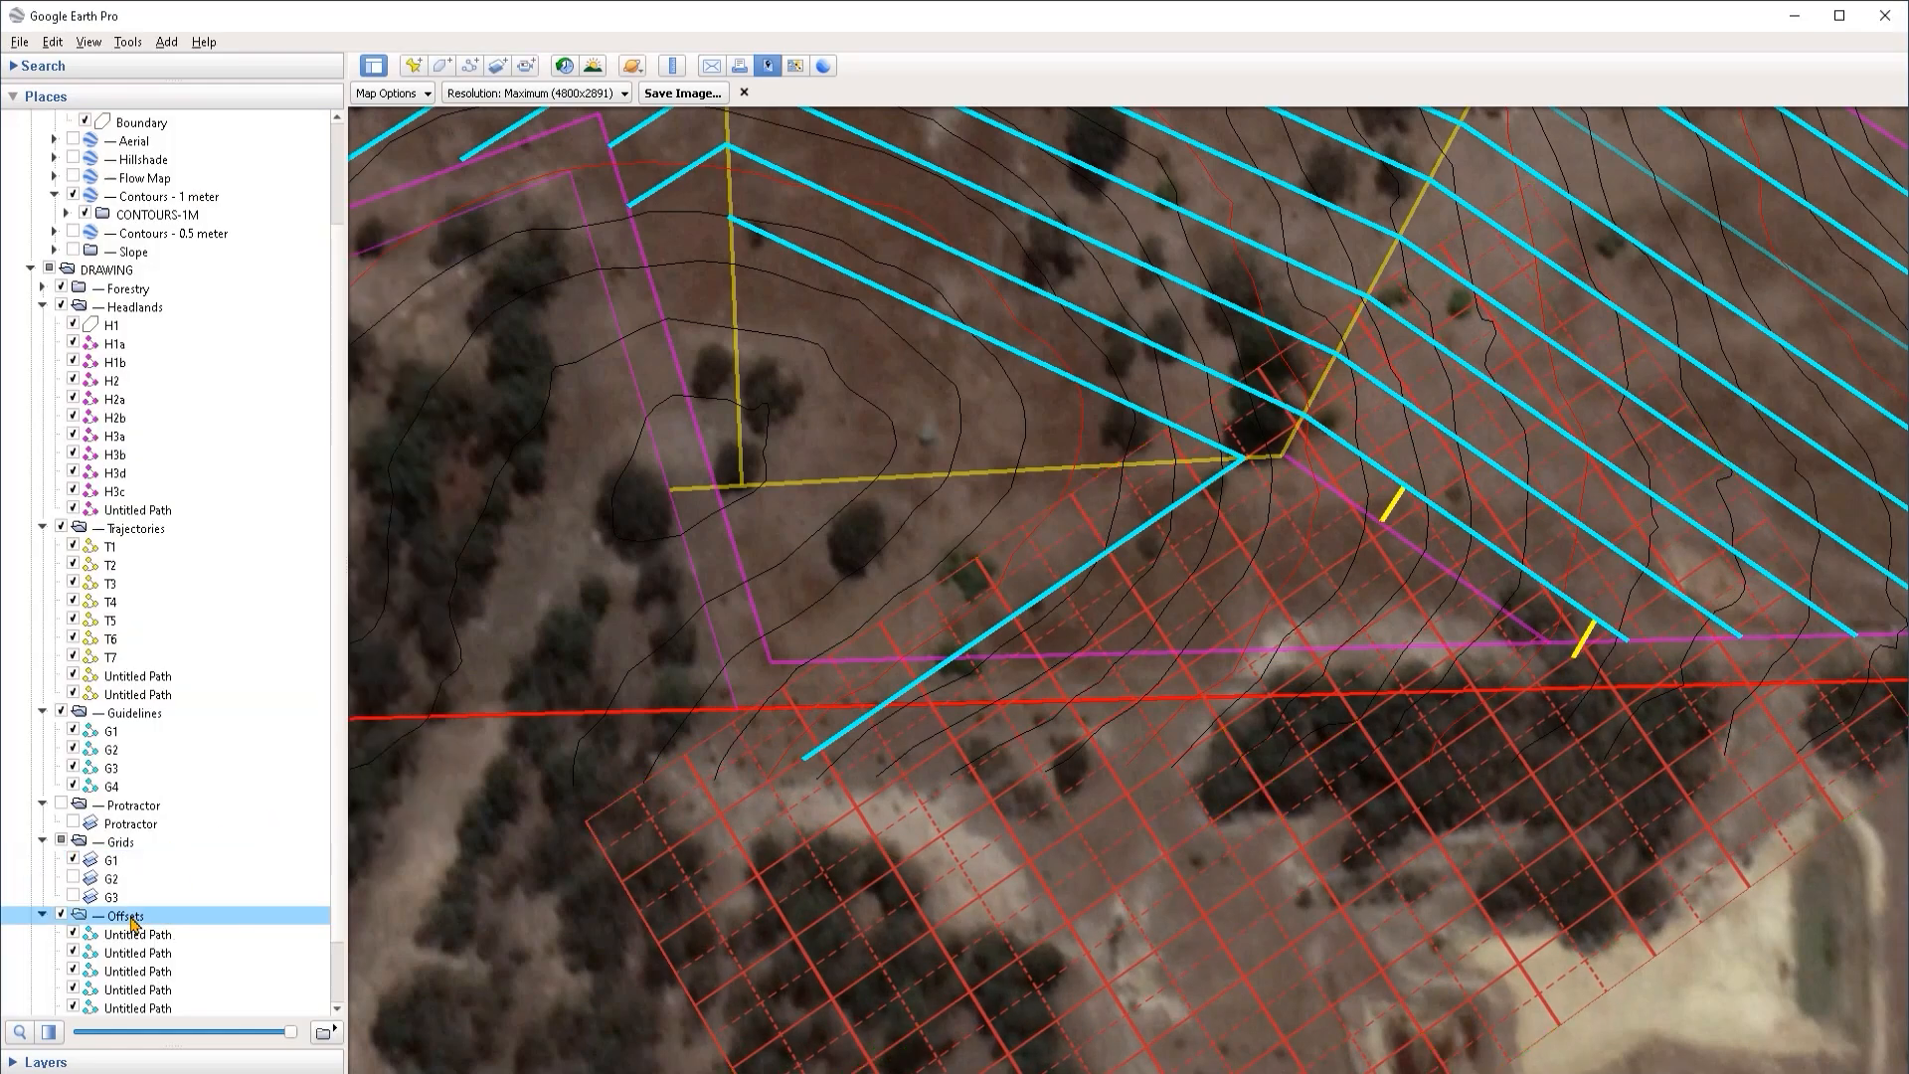
click(470, 66)
click(135, 308)
click(225, 457)
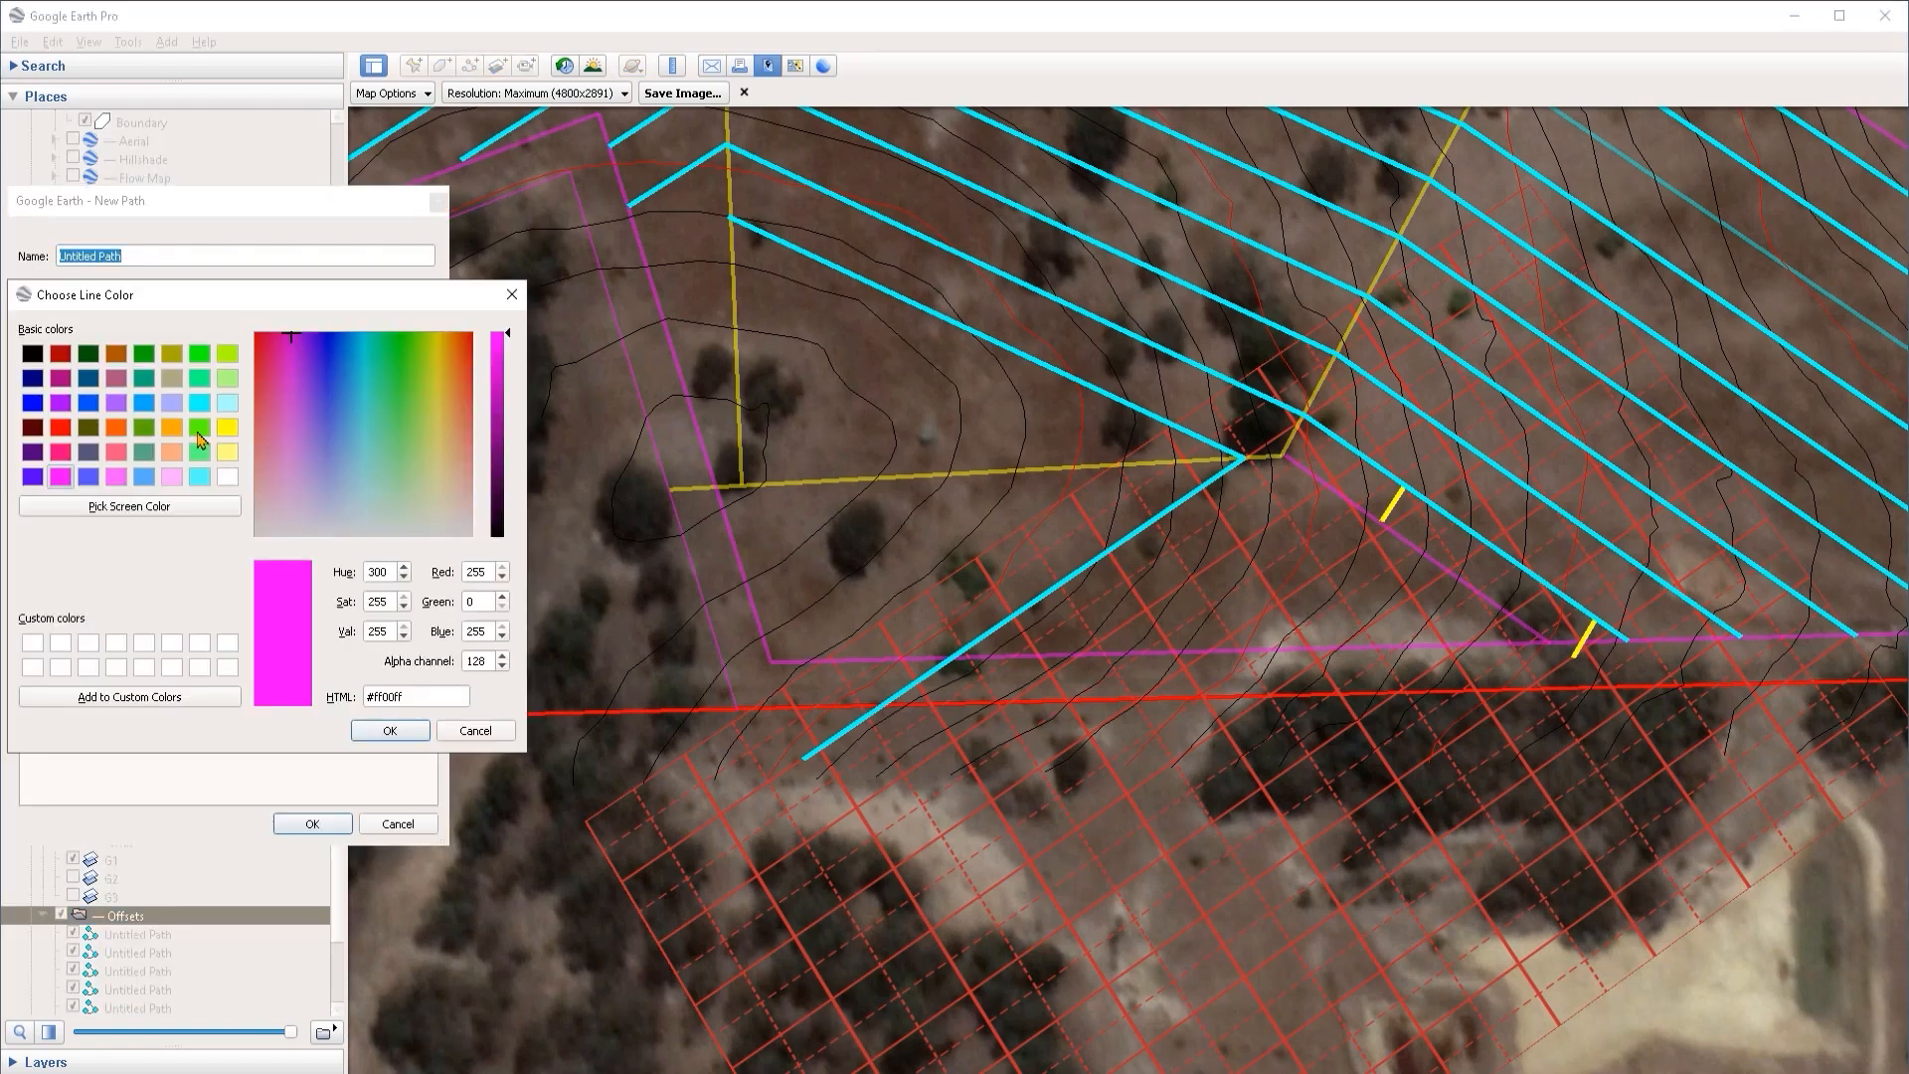
click(389, 731)
key(Tab)
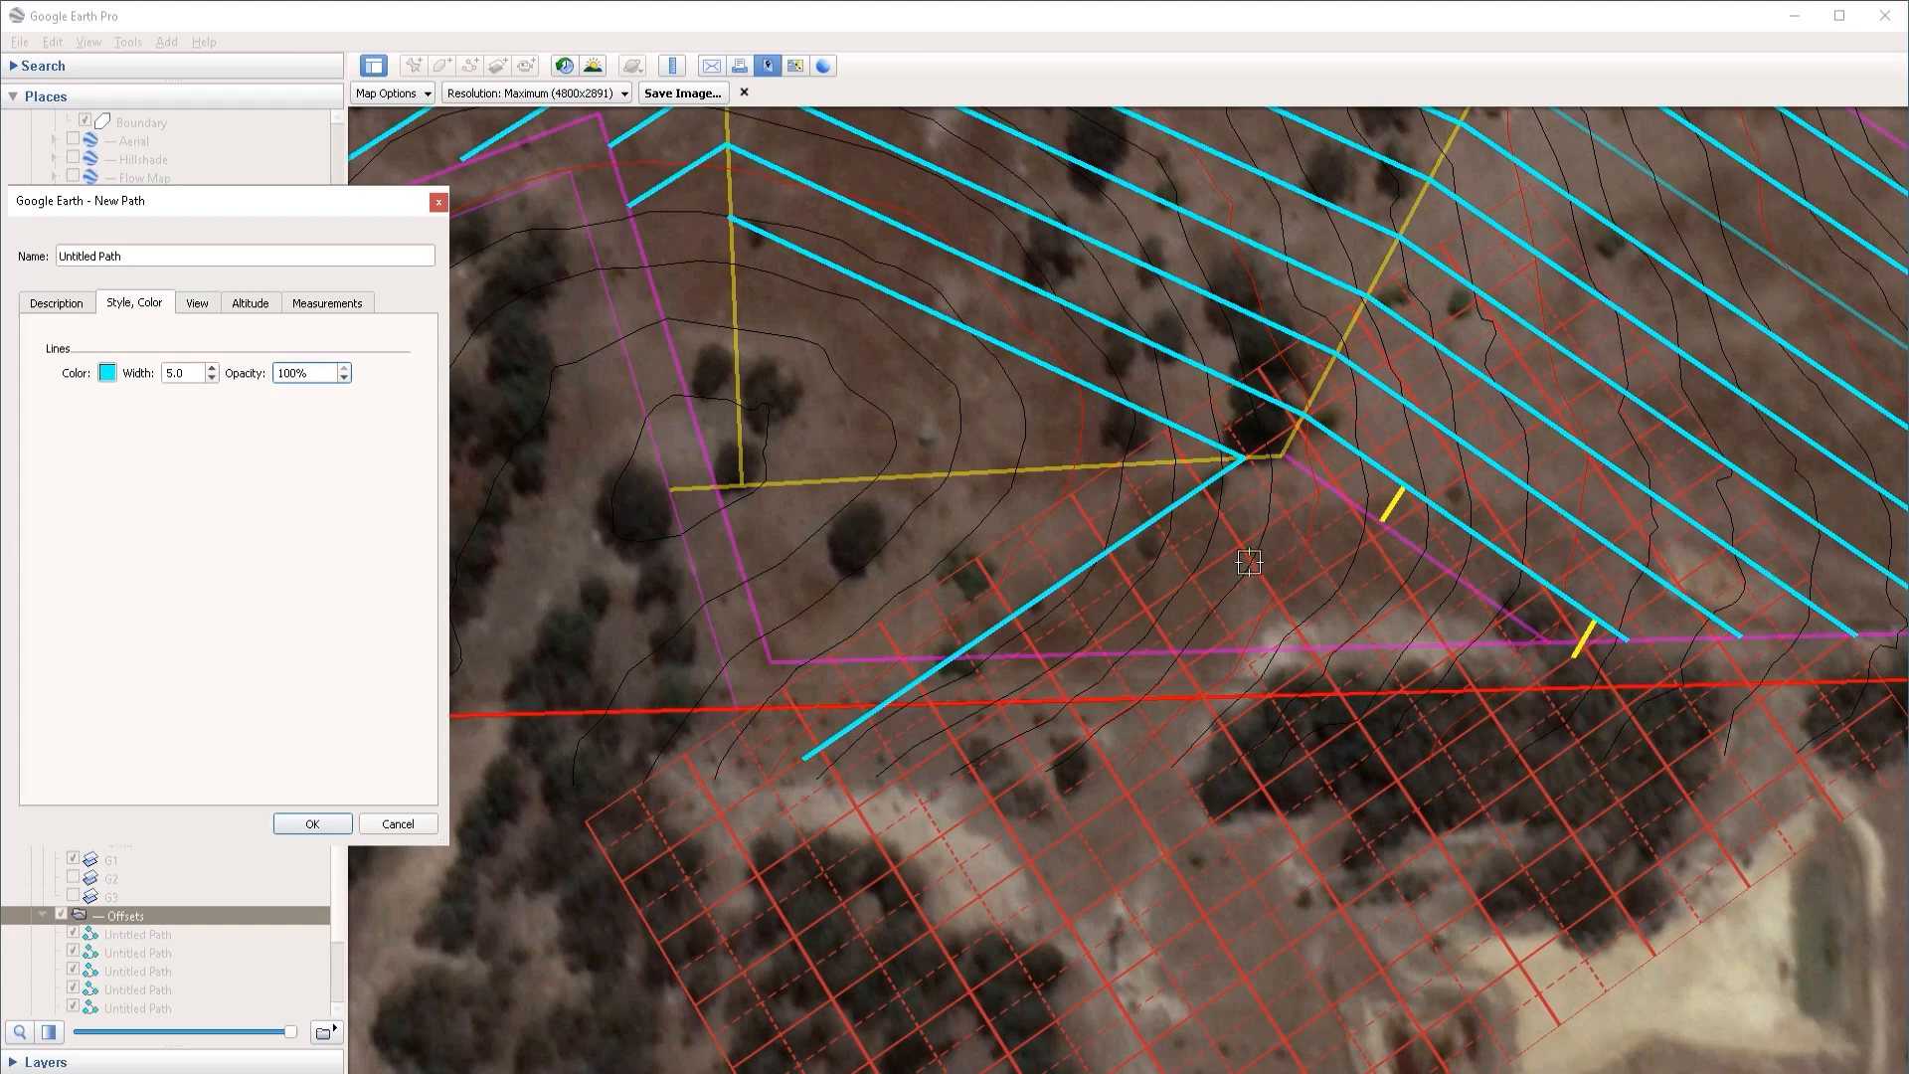
click(1079, 652)
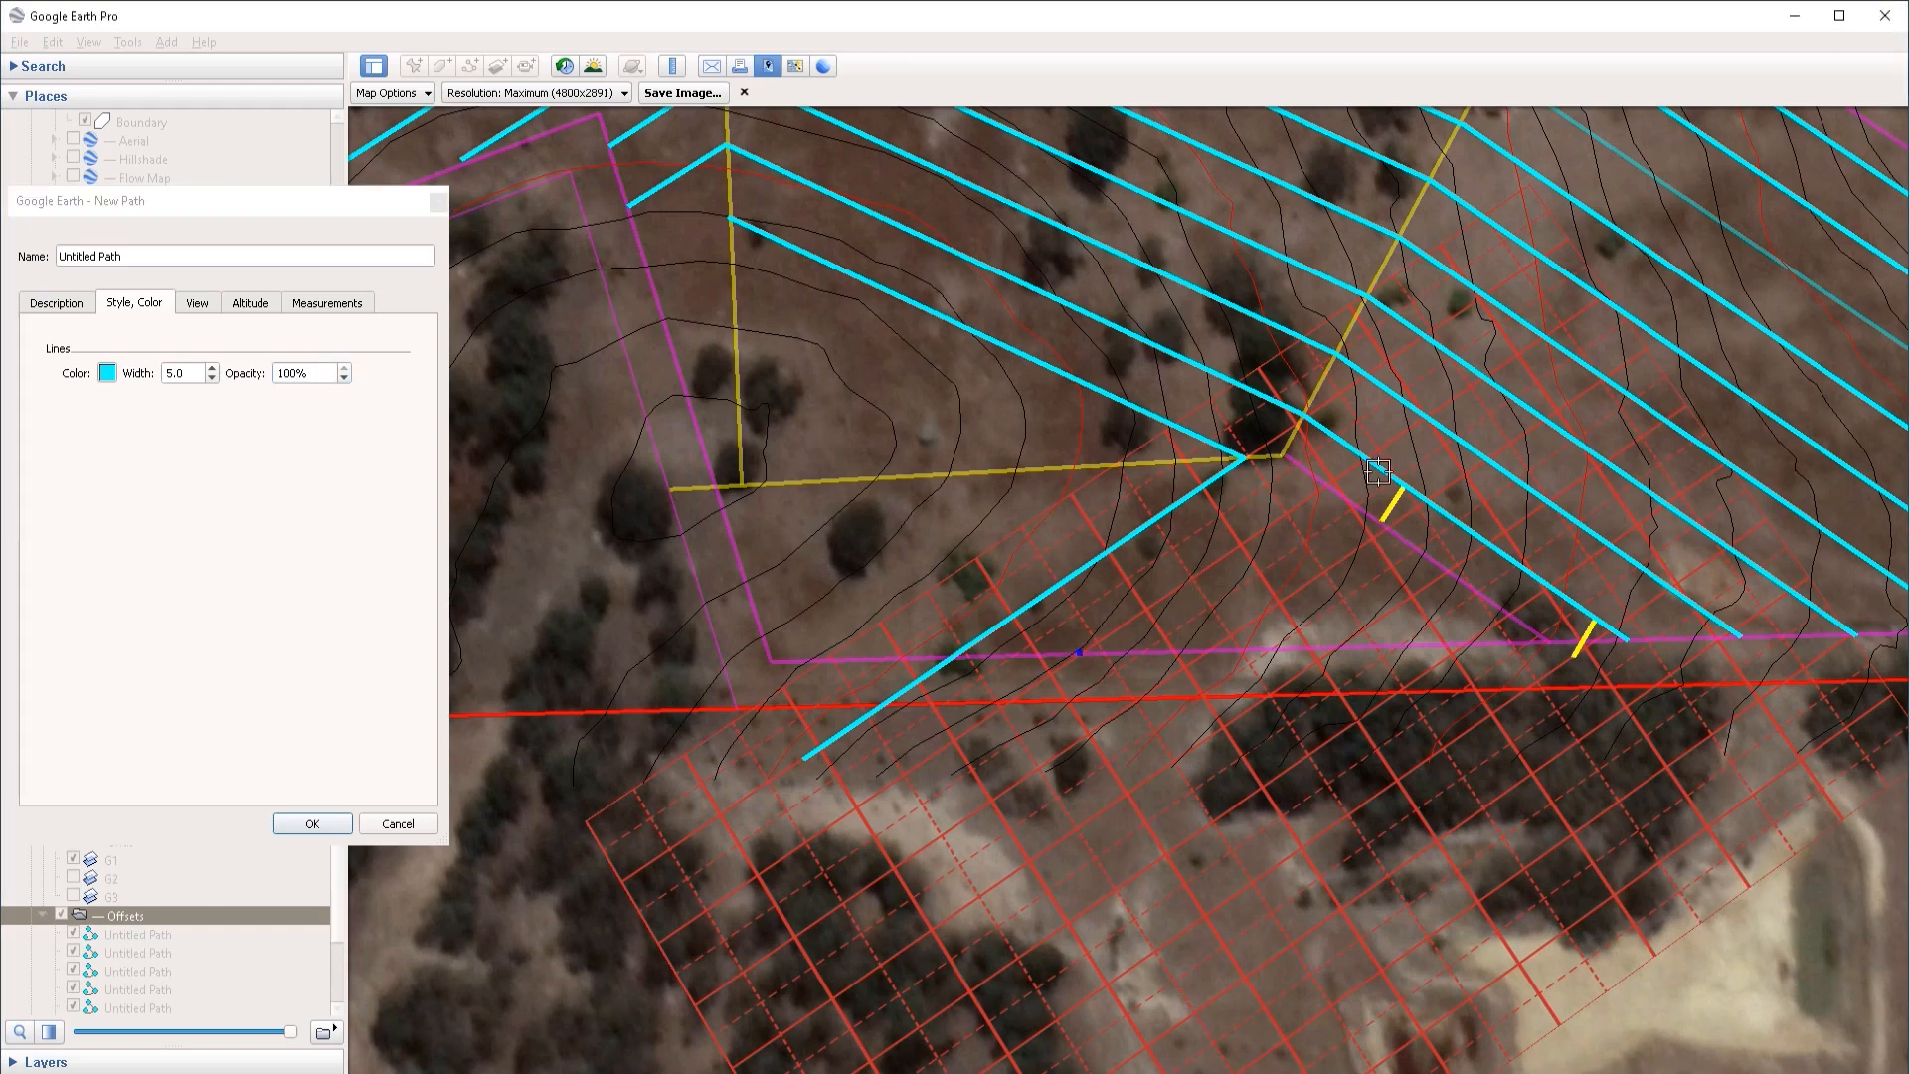
click(1327, 485)
click(331, 828)
Step: Draw three more parallel cyan offset paths at successive grid lines, each running from the southern headland to the diagonal headland
key(ctrl+shift+t)
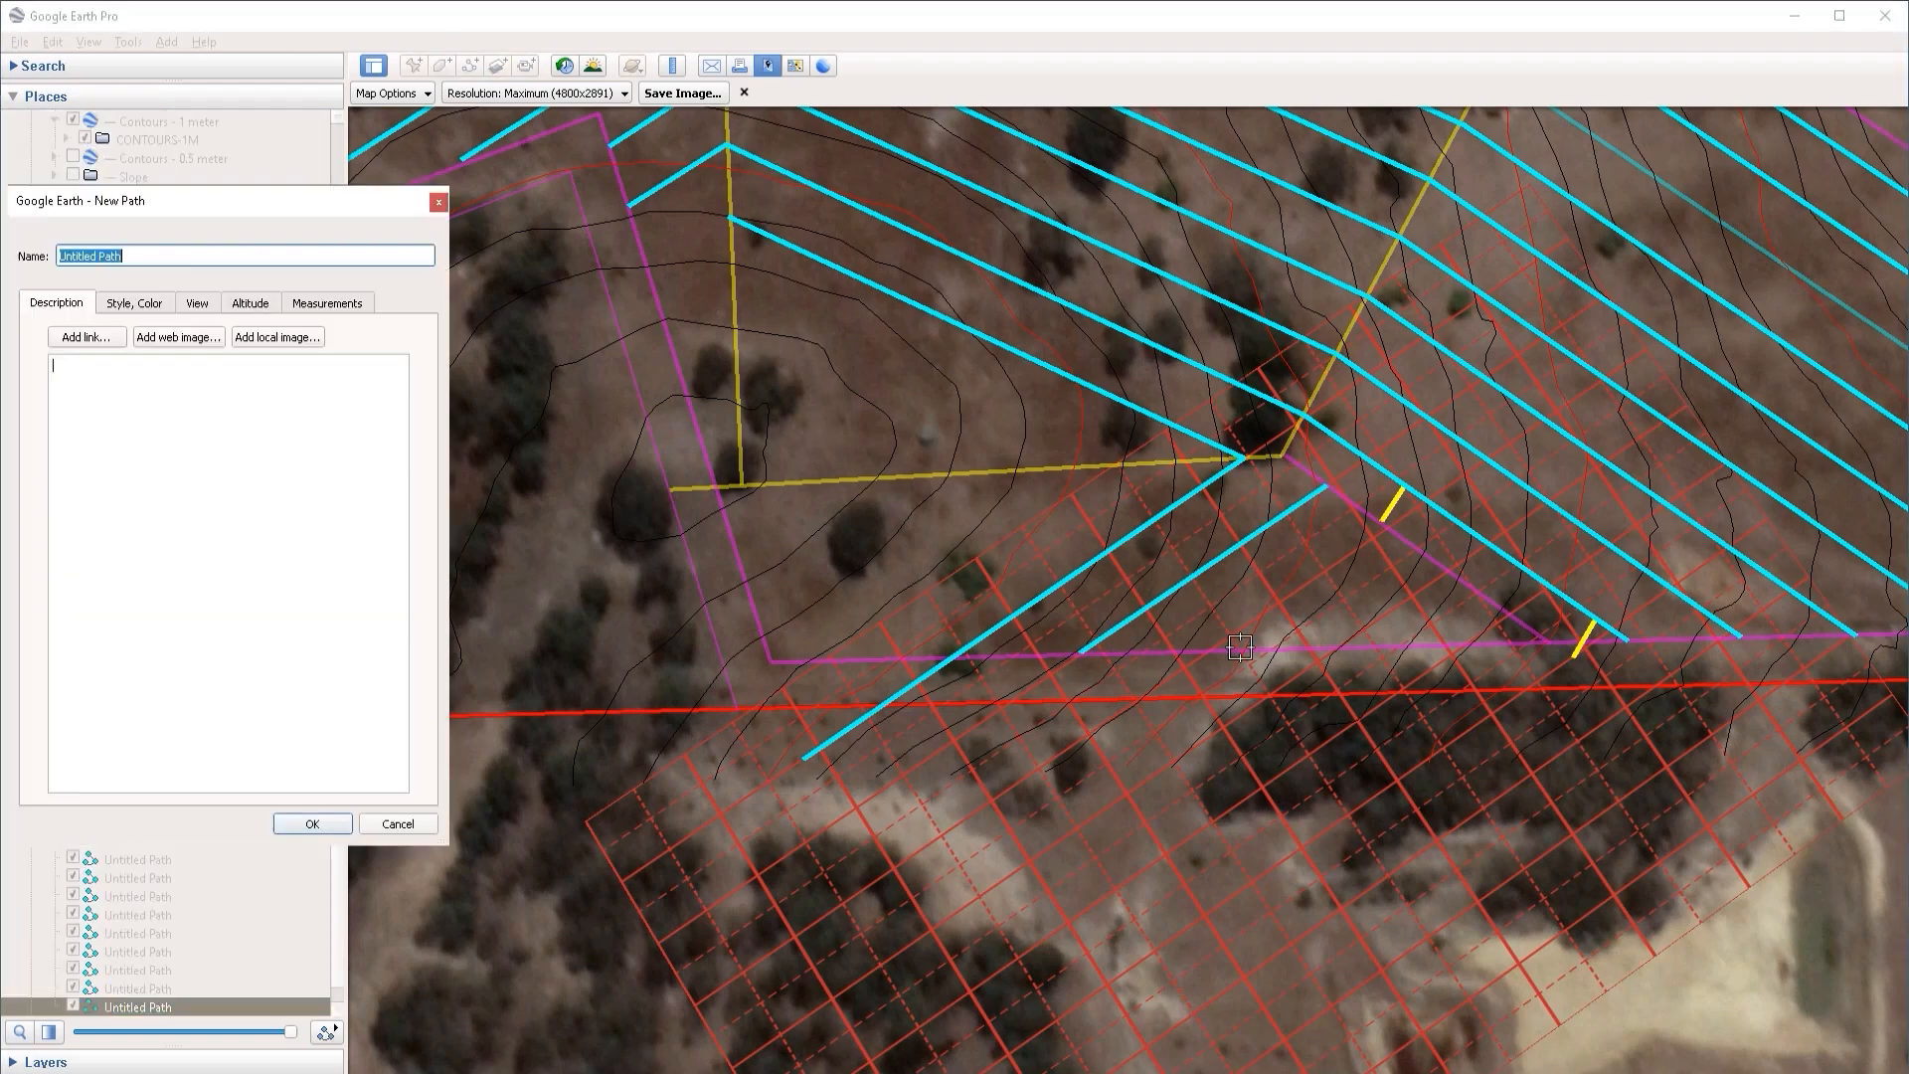
click(1209, 651)
click(1385, 527)
click(344, 829)
key(ctrl+shift+t)
click(1337, 648)
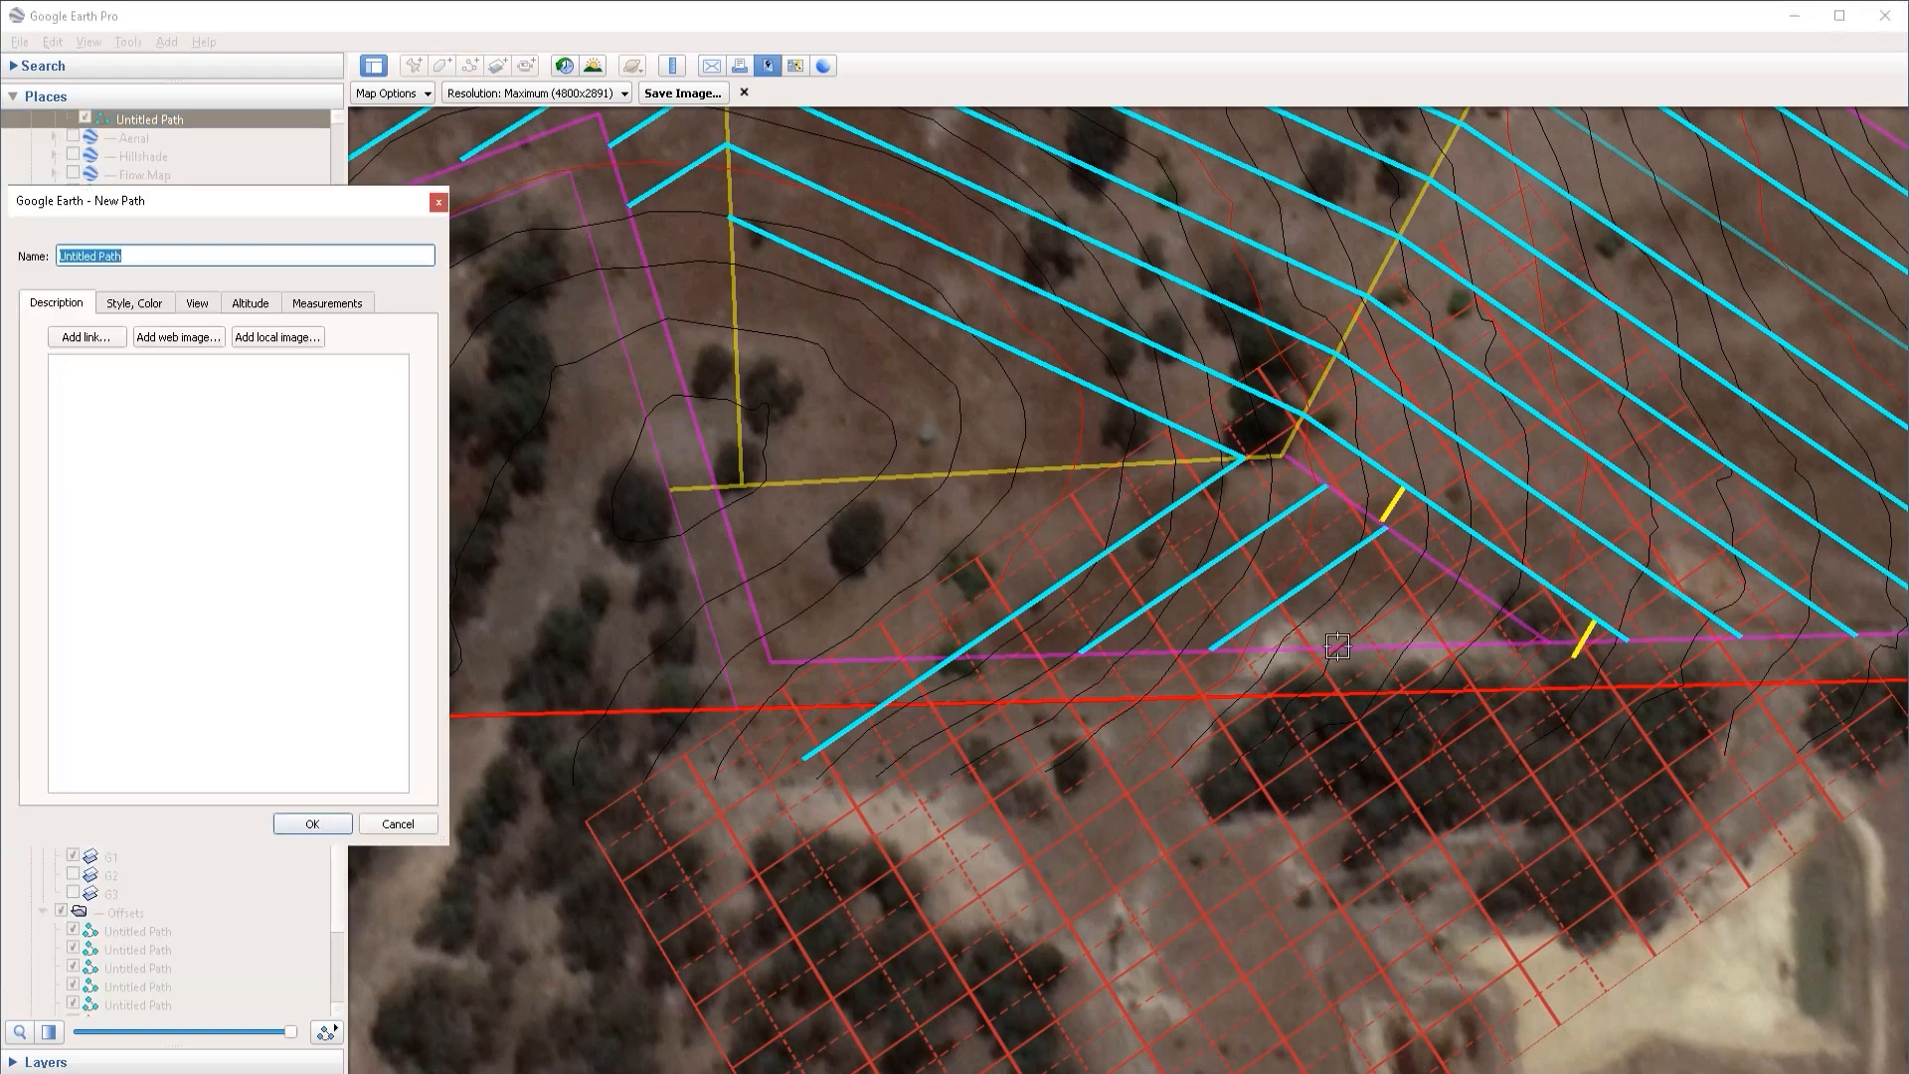
click(1449, 572)
click(1465, 643)
click(1509, 617)
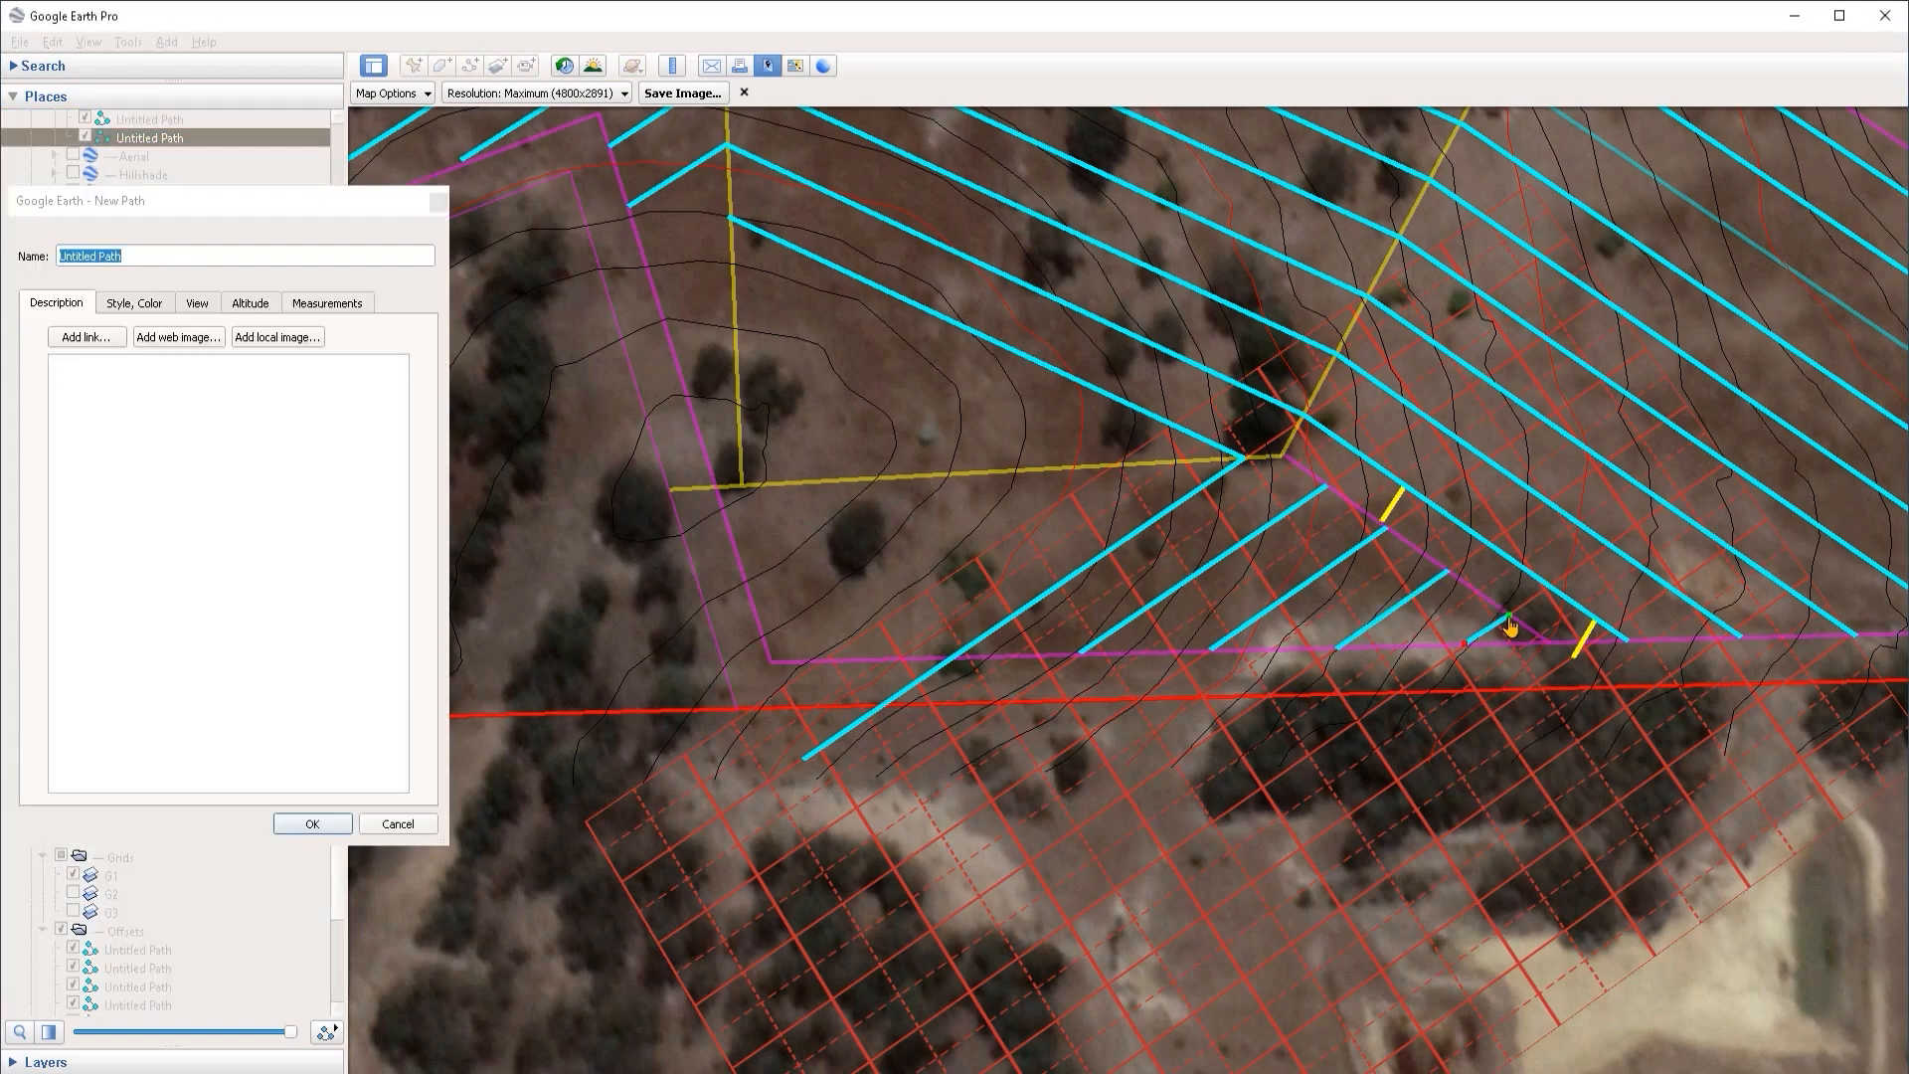
click(331, 827)
Step: Move the three stray untitled cyan paths from the Cadastral folder into the Offsets folder
scroll(164, 261, up, 2)
shift+click(148, 229)
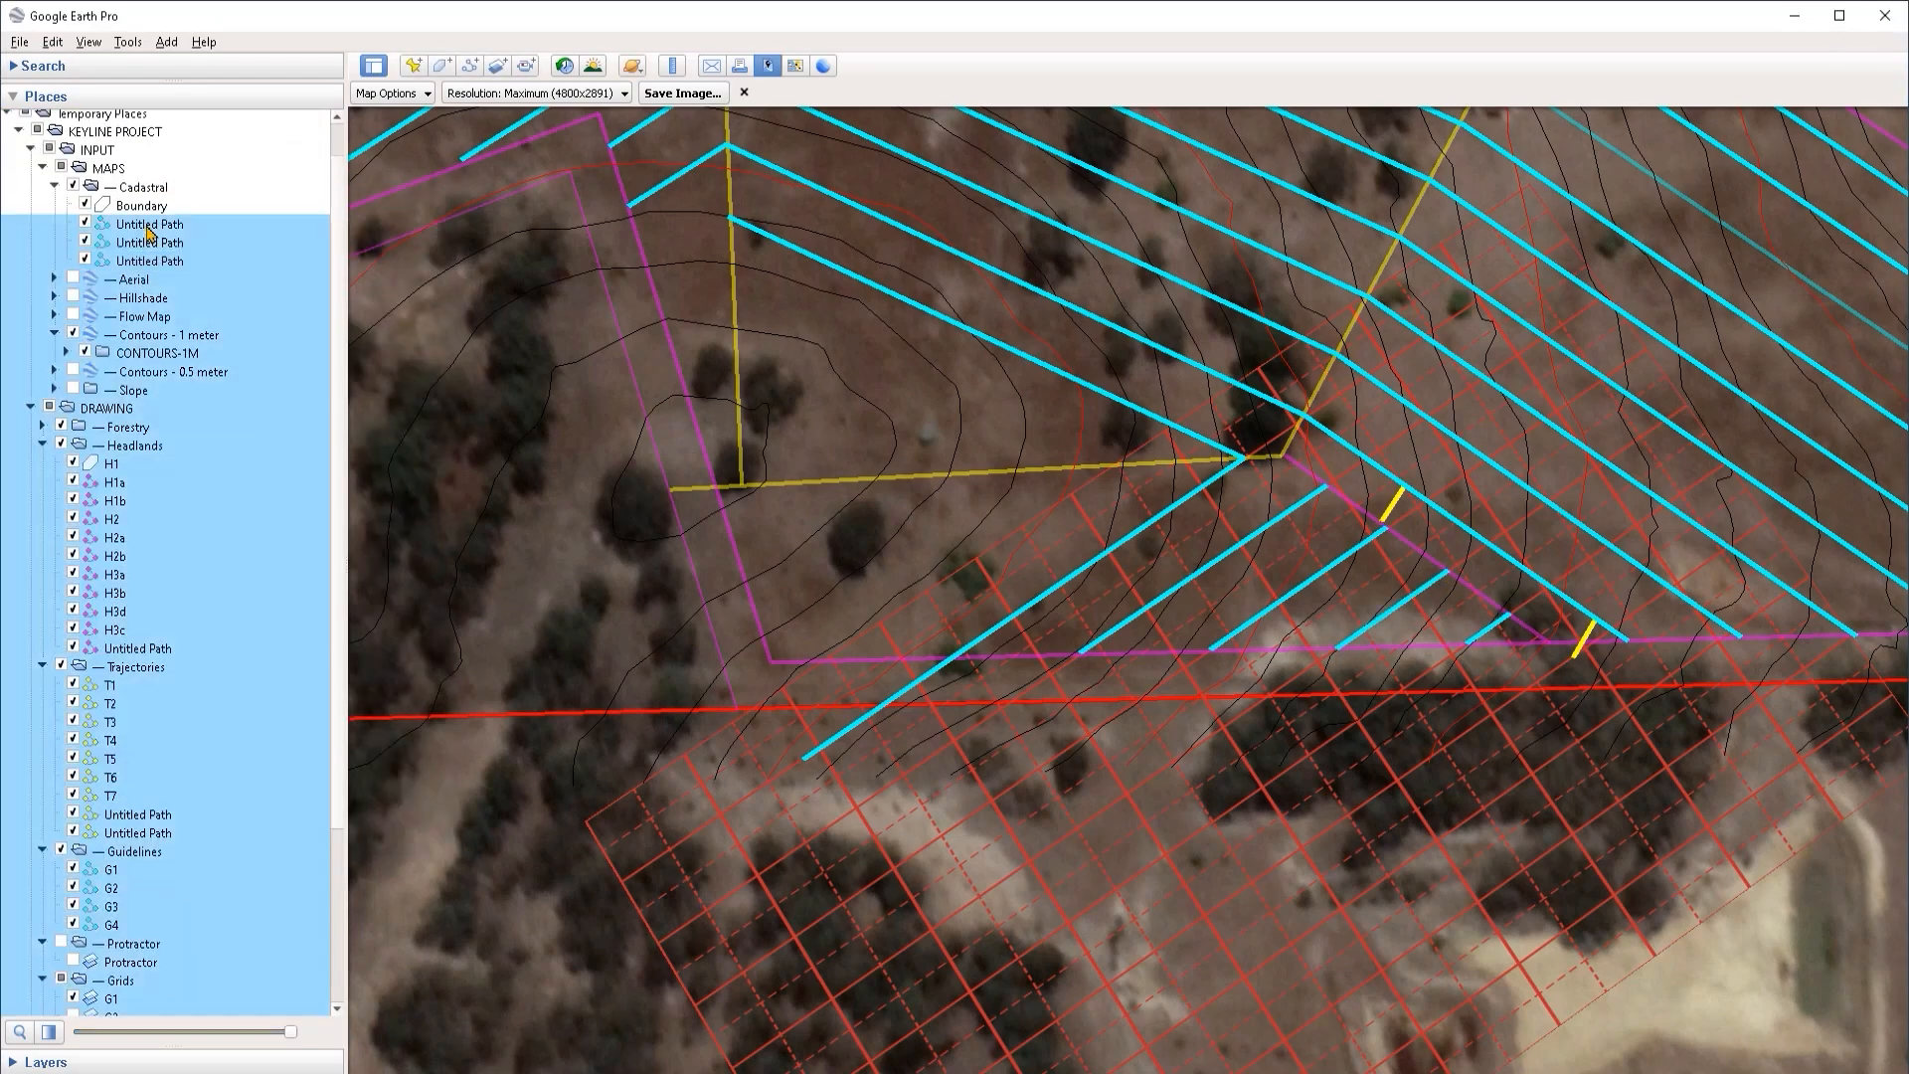
click(175, 263)
shift+click(177, 227)
drag(176, 256, 132, 960)
scroll(217, 828, down, 2)
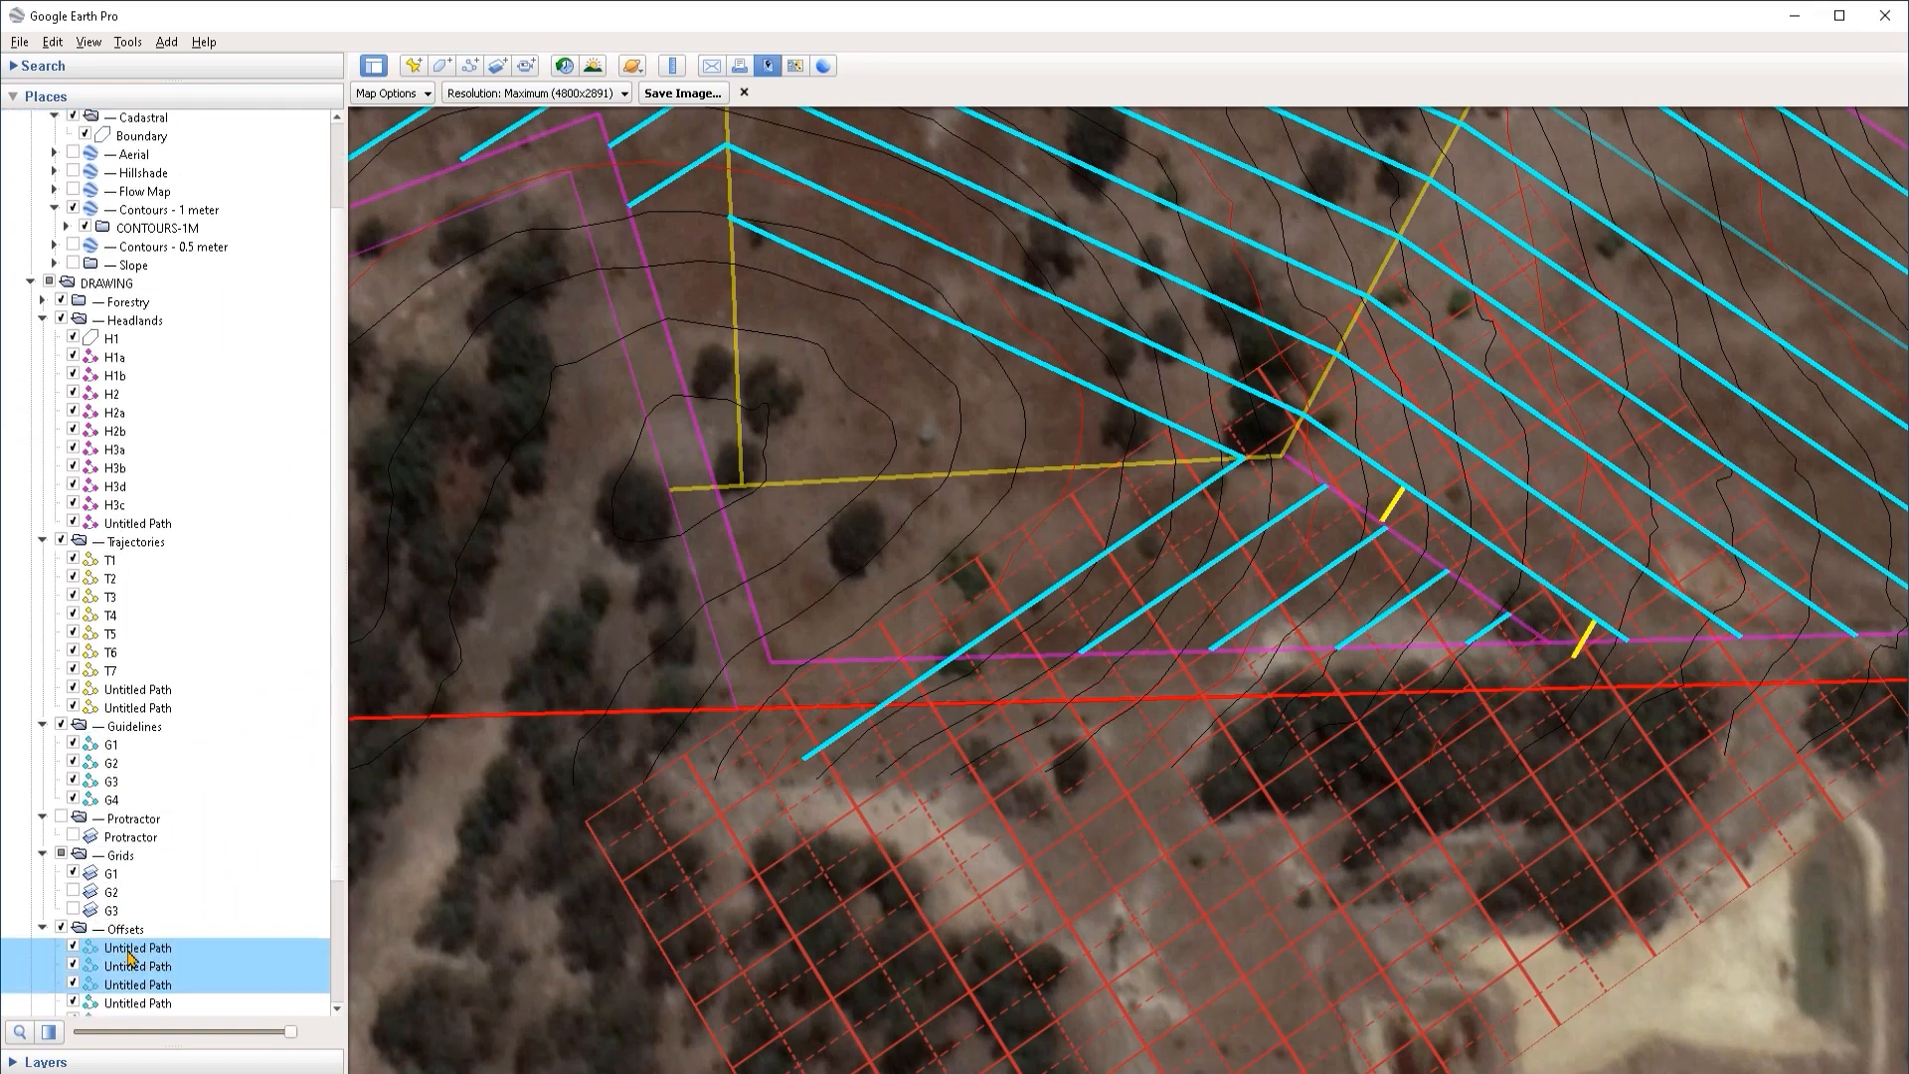
Step: Hide the G1 grid and delete the two untitled yellow marker paths from the Trajectories folder
click(72, 872)
drag(1304, 565, 1222, 616)
middle_drag(1223, 634, 1235, 575)
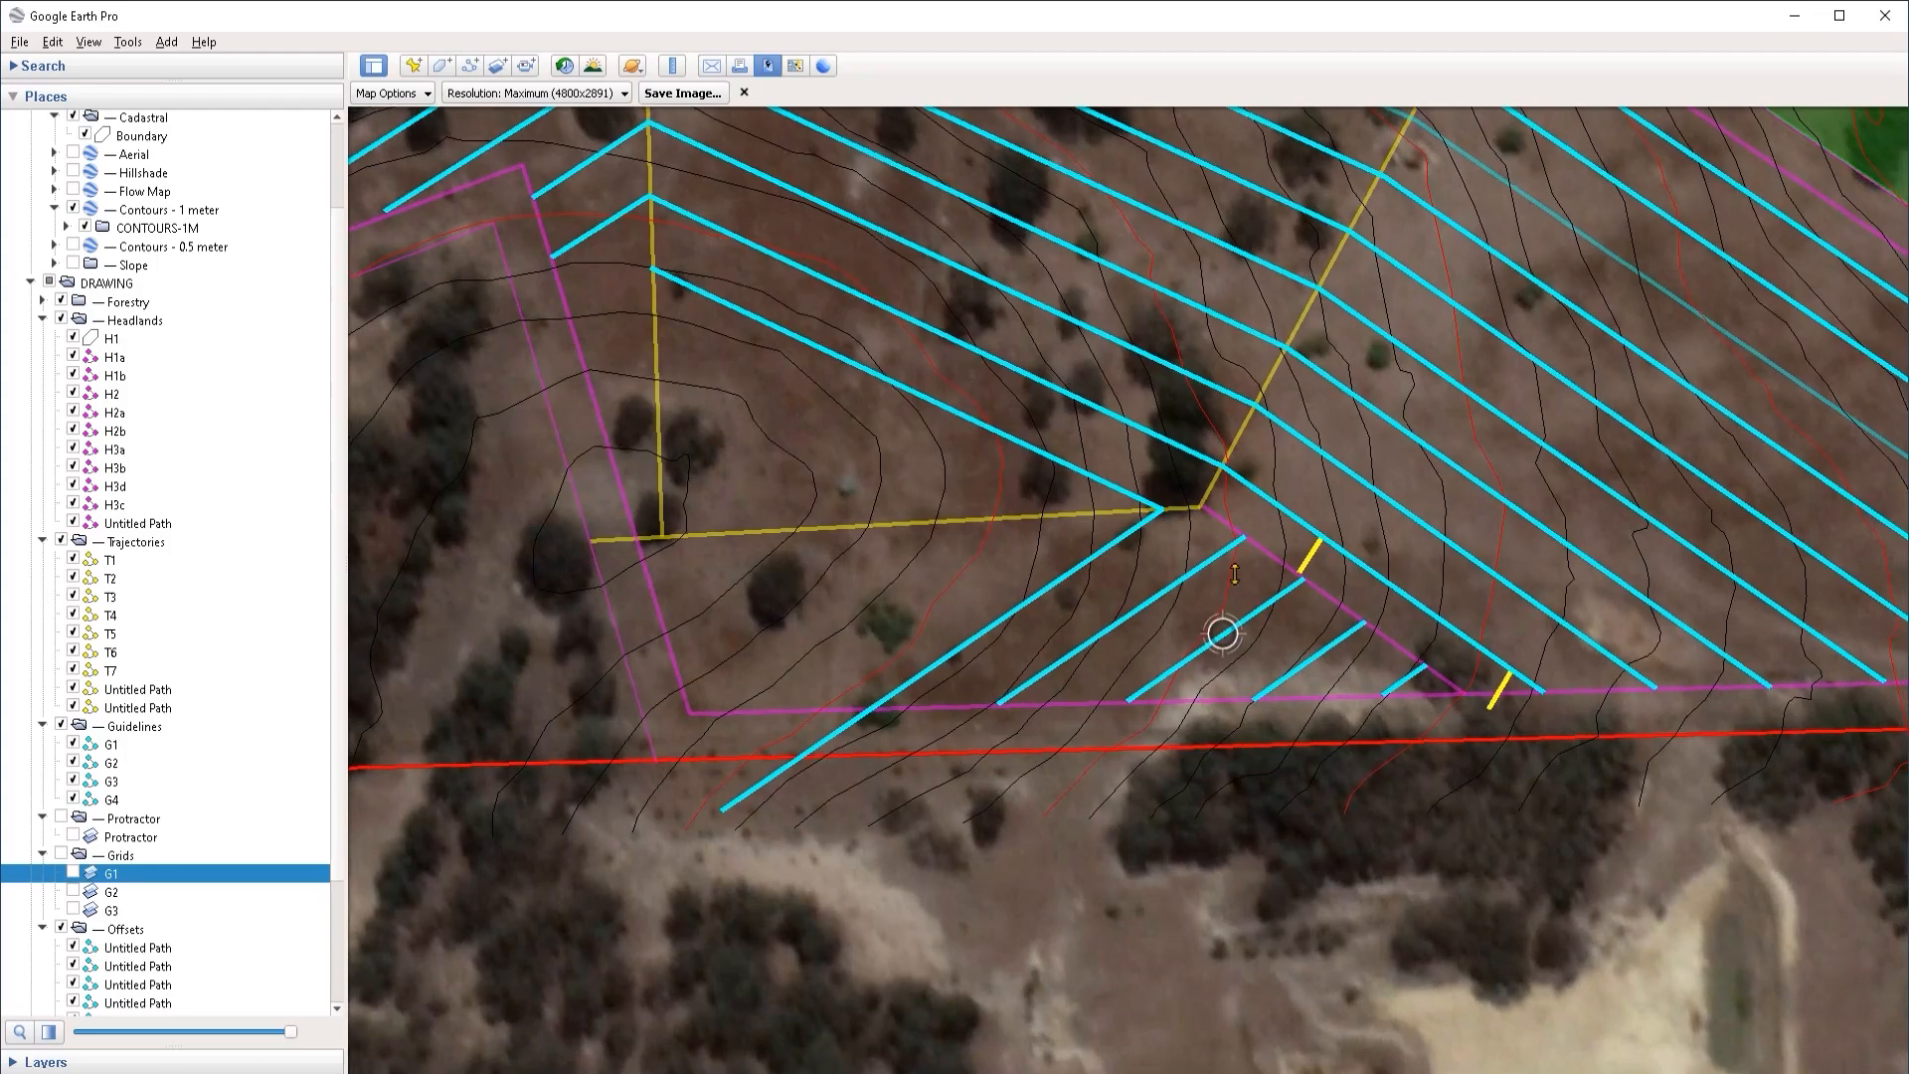
click(150, 707)
shift+click(177, 689)
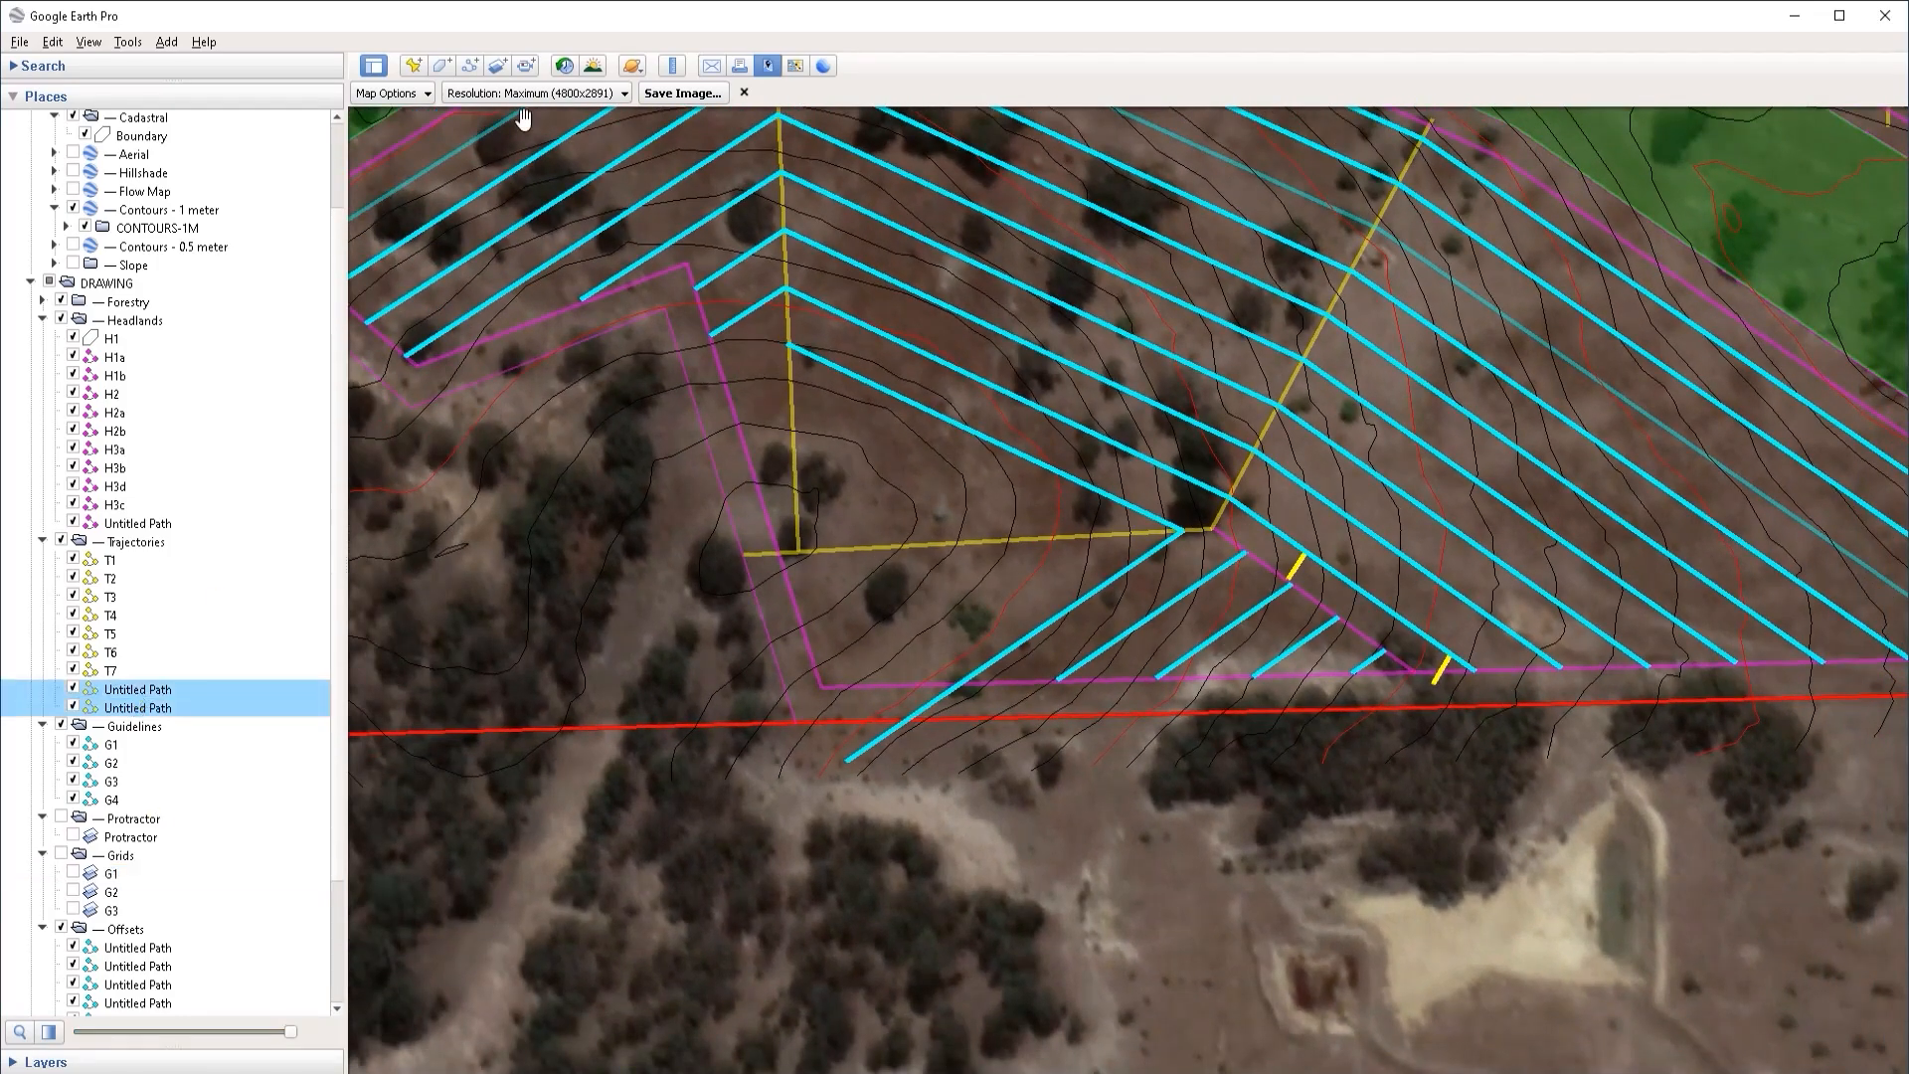
right_click(163, 701)
click(193, 711)
click(1043, 575)
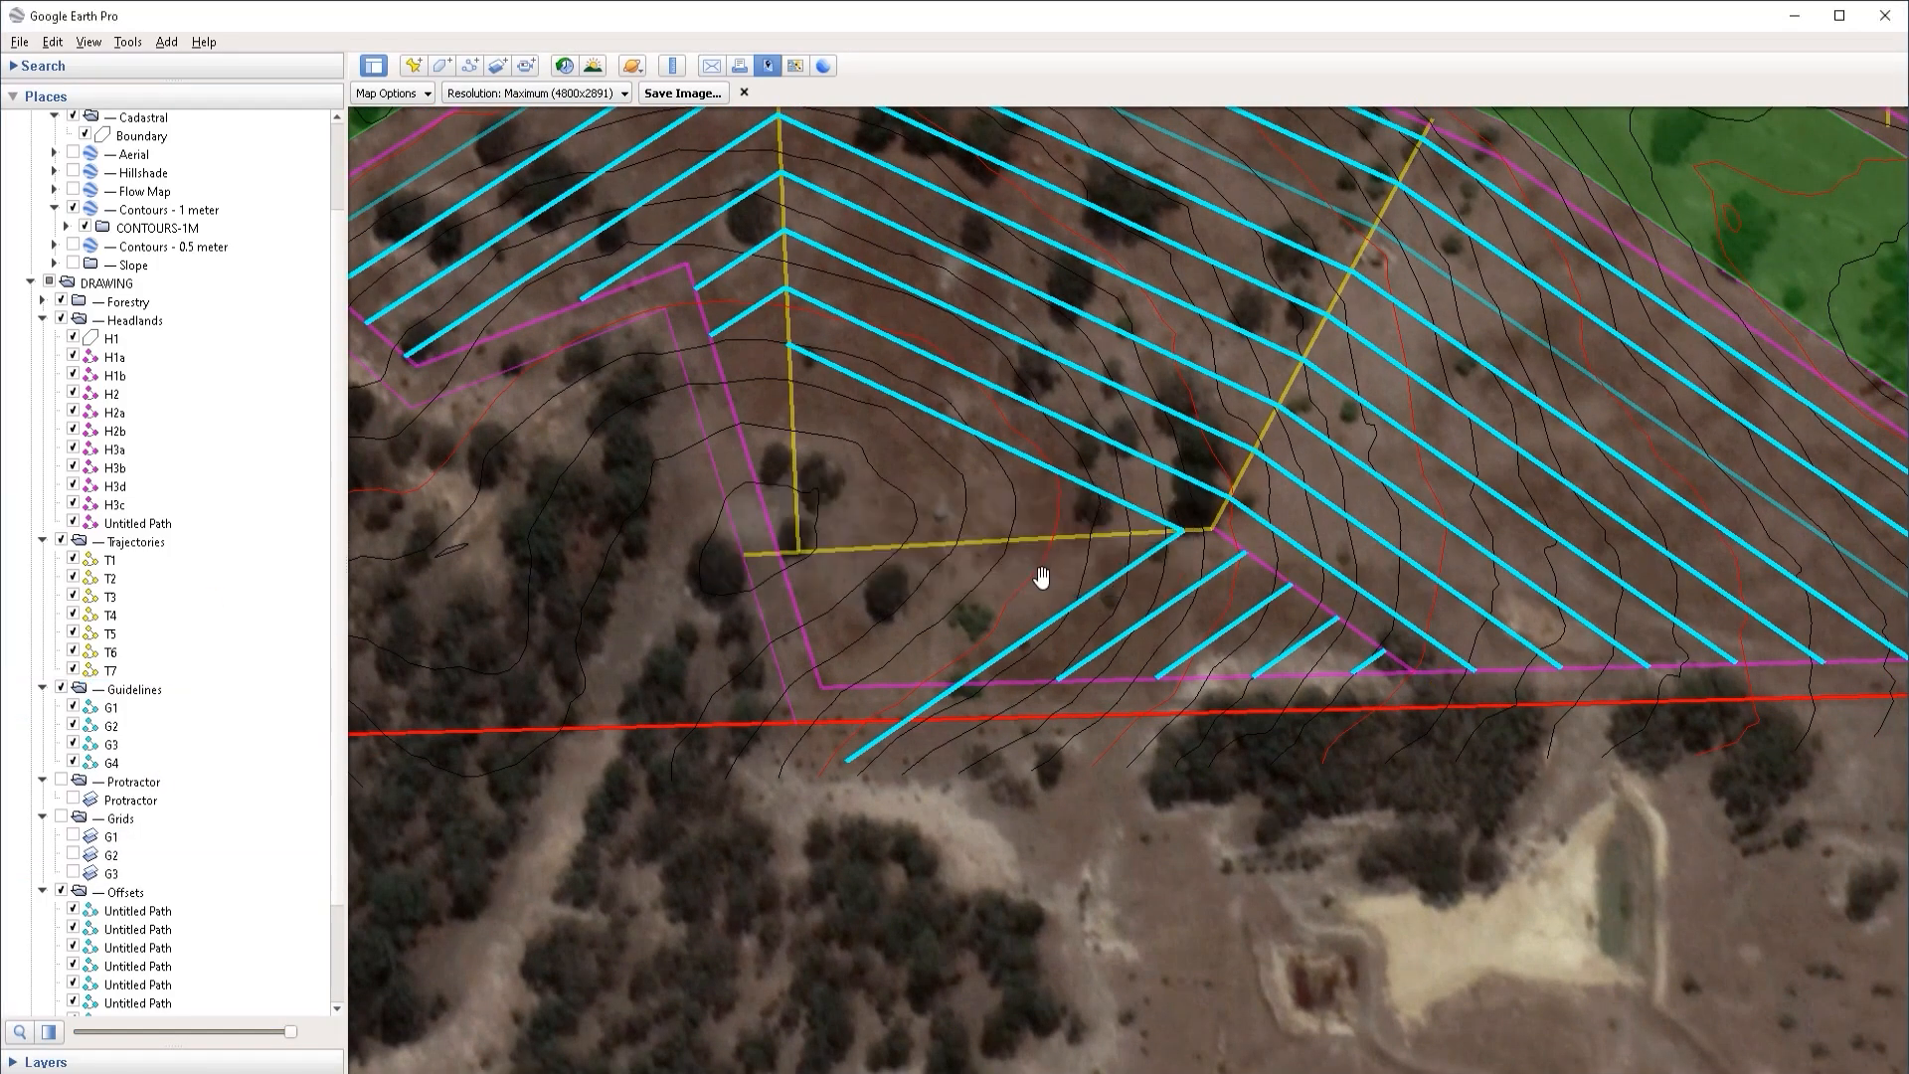
Step: Hide the untitled diagonal headland path, then show grid G1, shift it west over the field's southwestern corner and save it
click(77, 527)
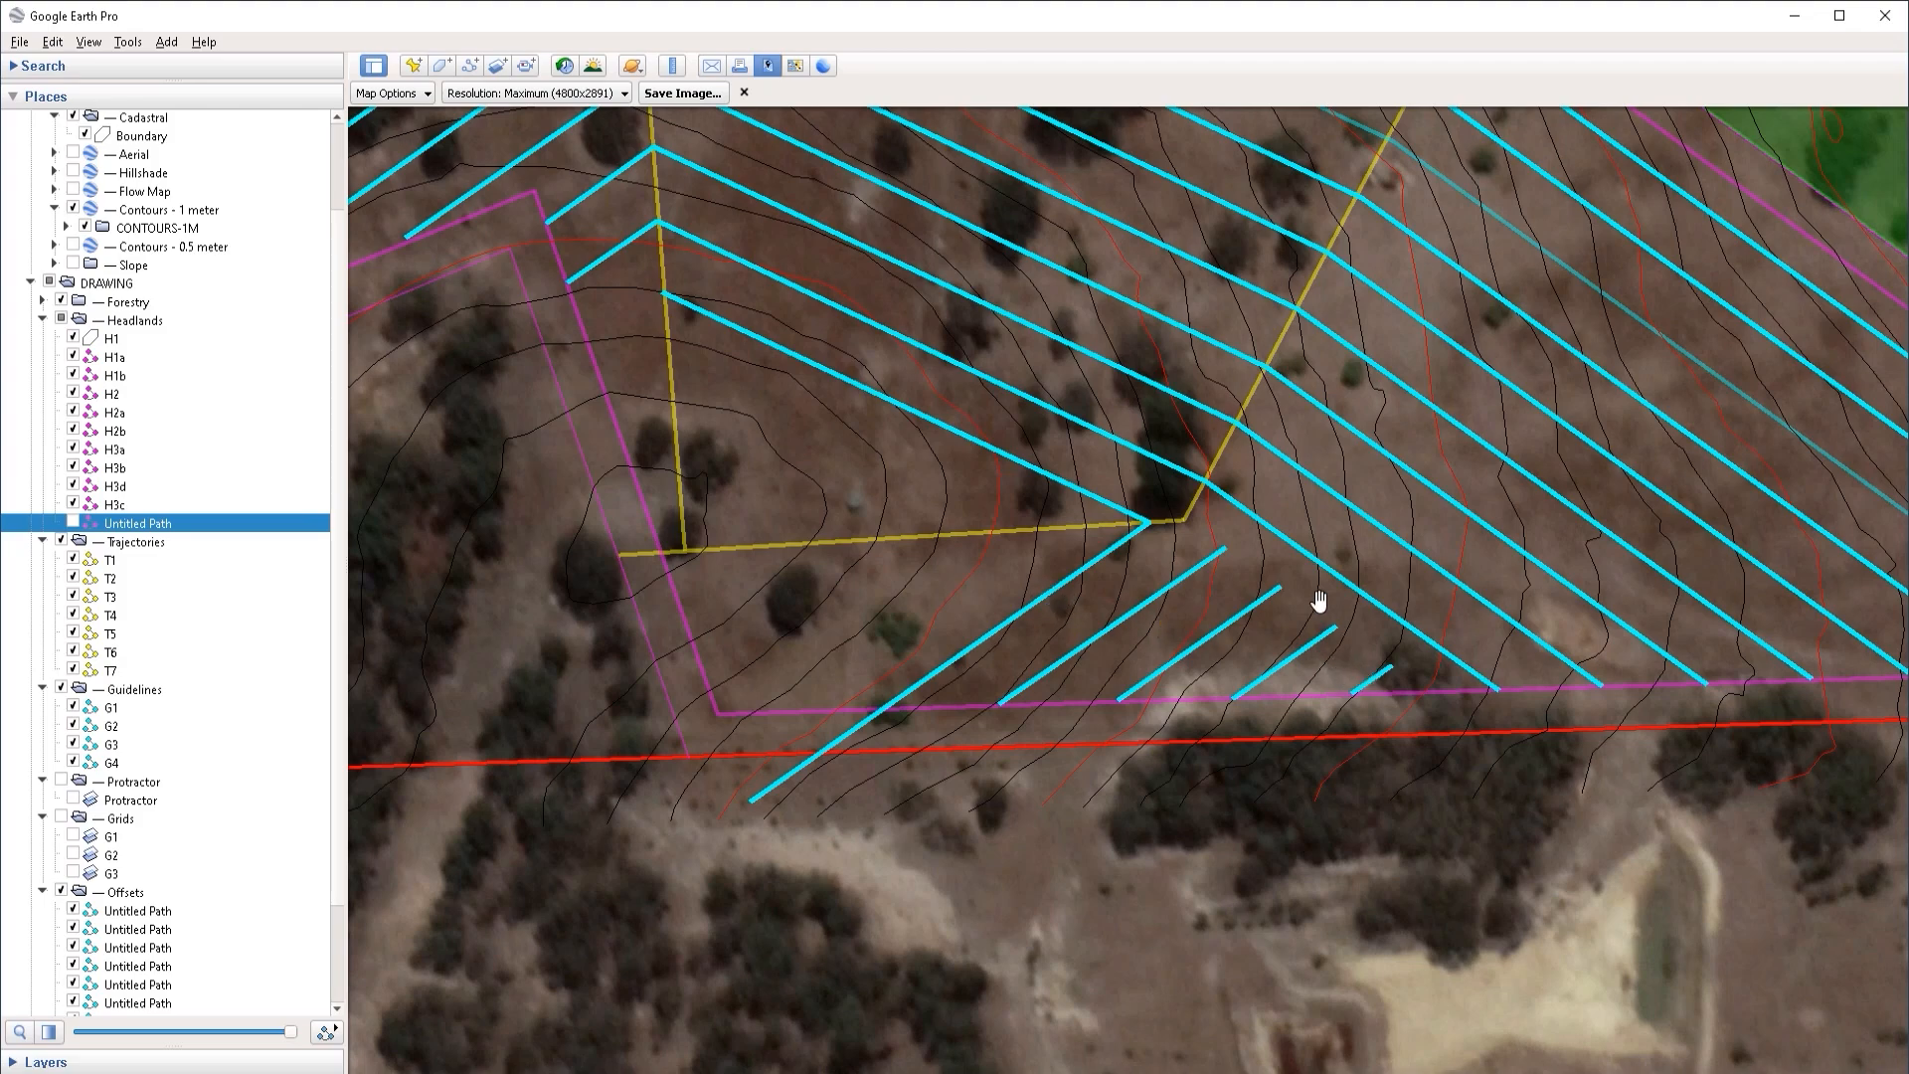
click(73, 521)
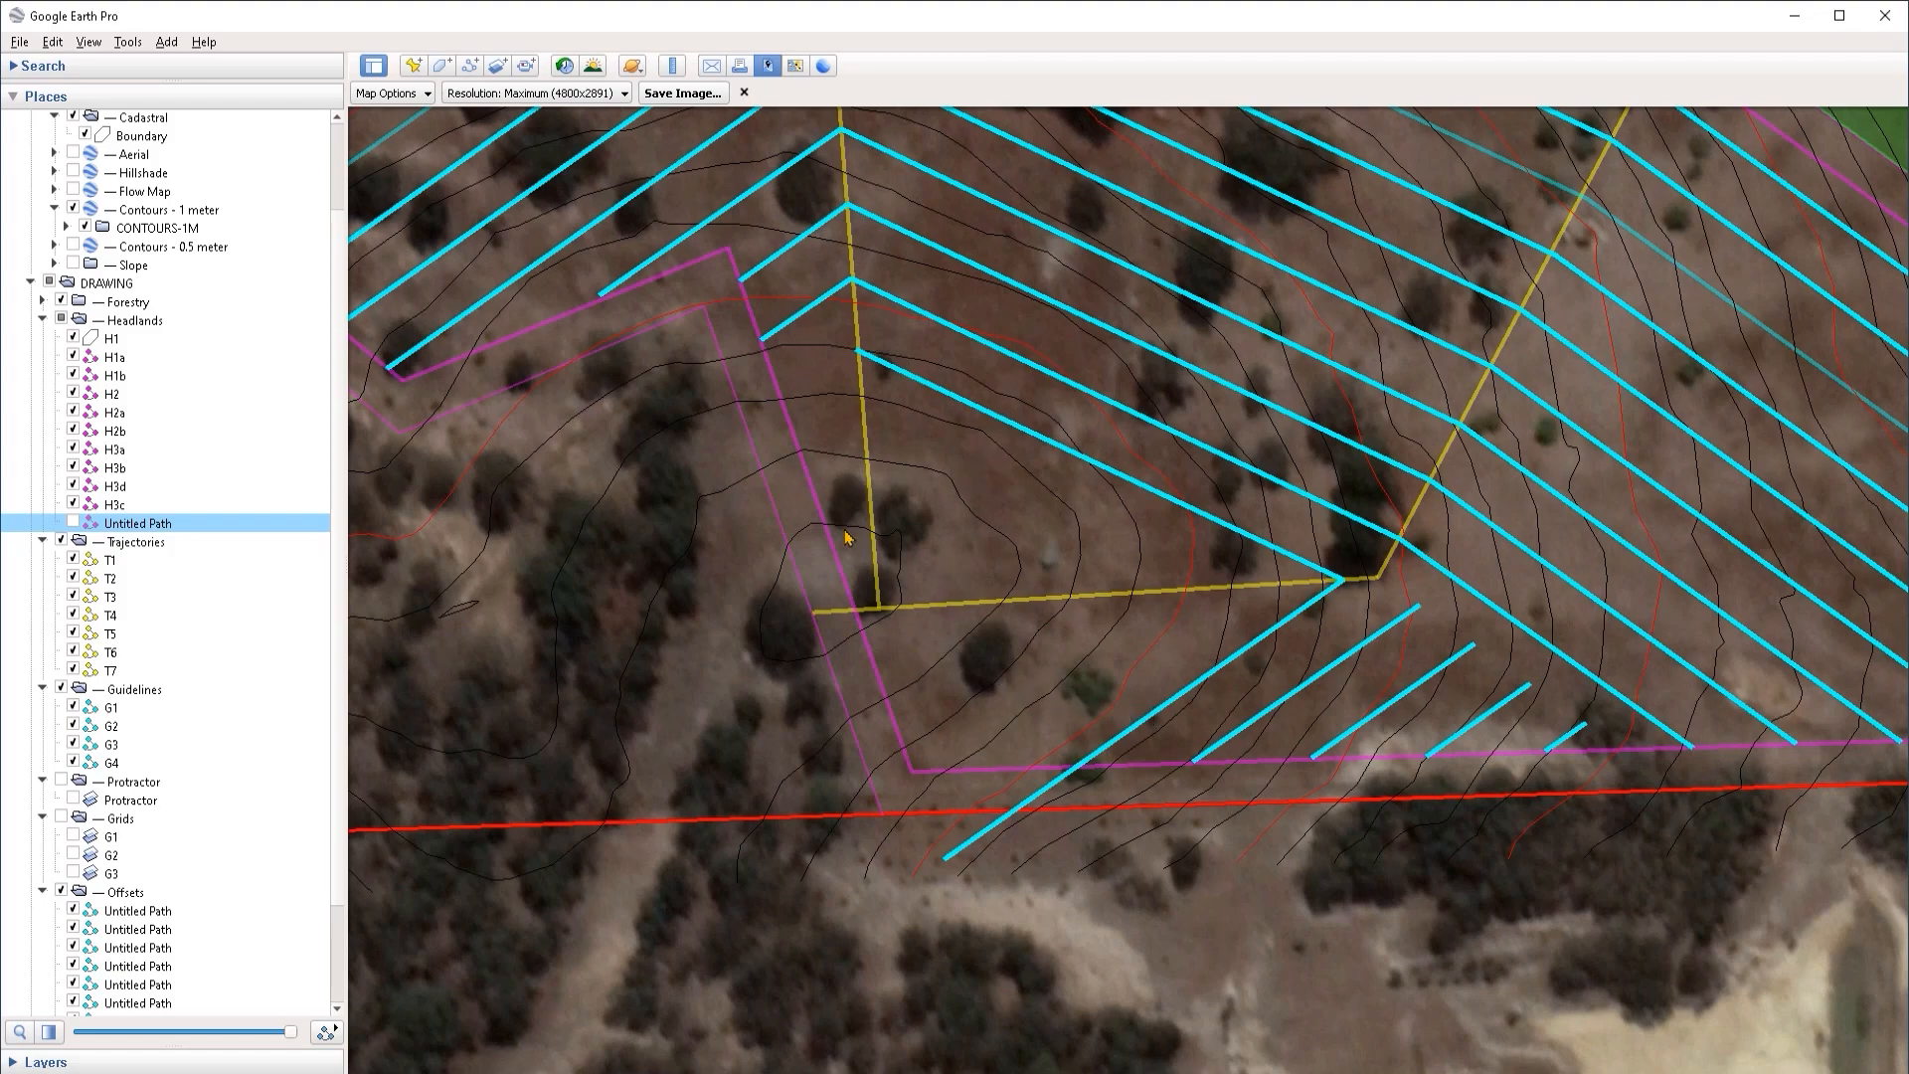
click(75, 838)
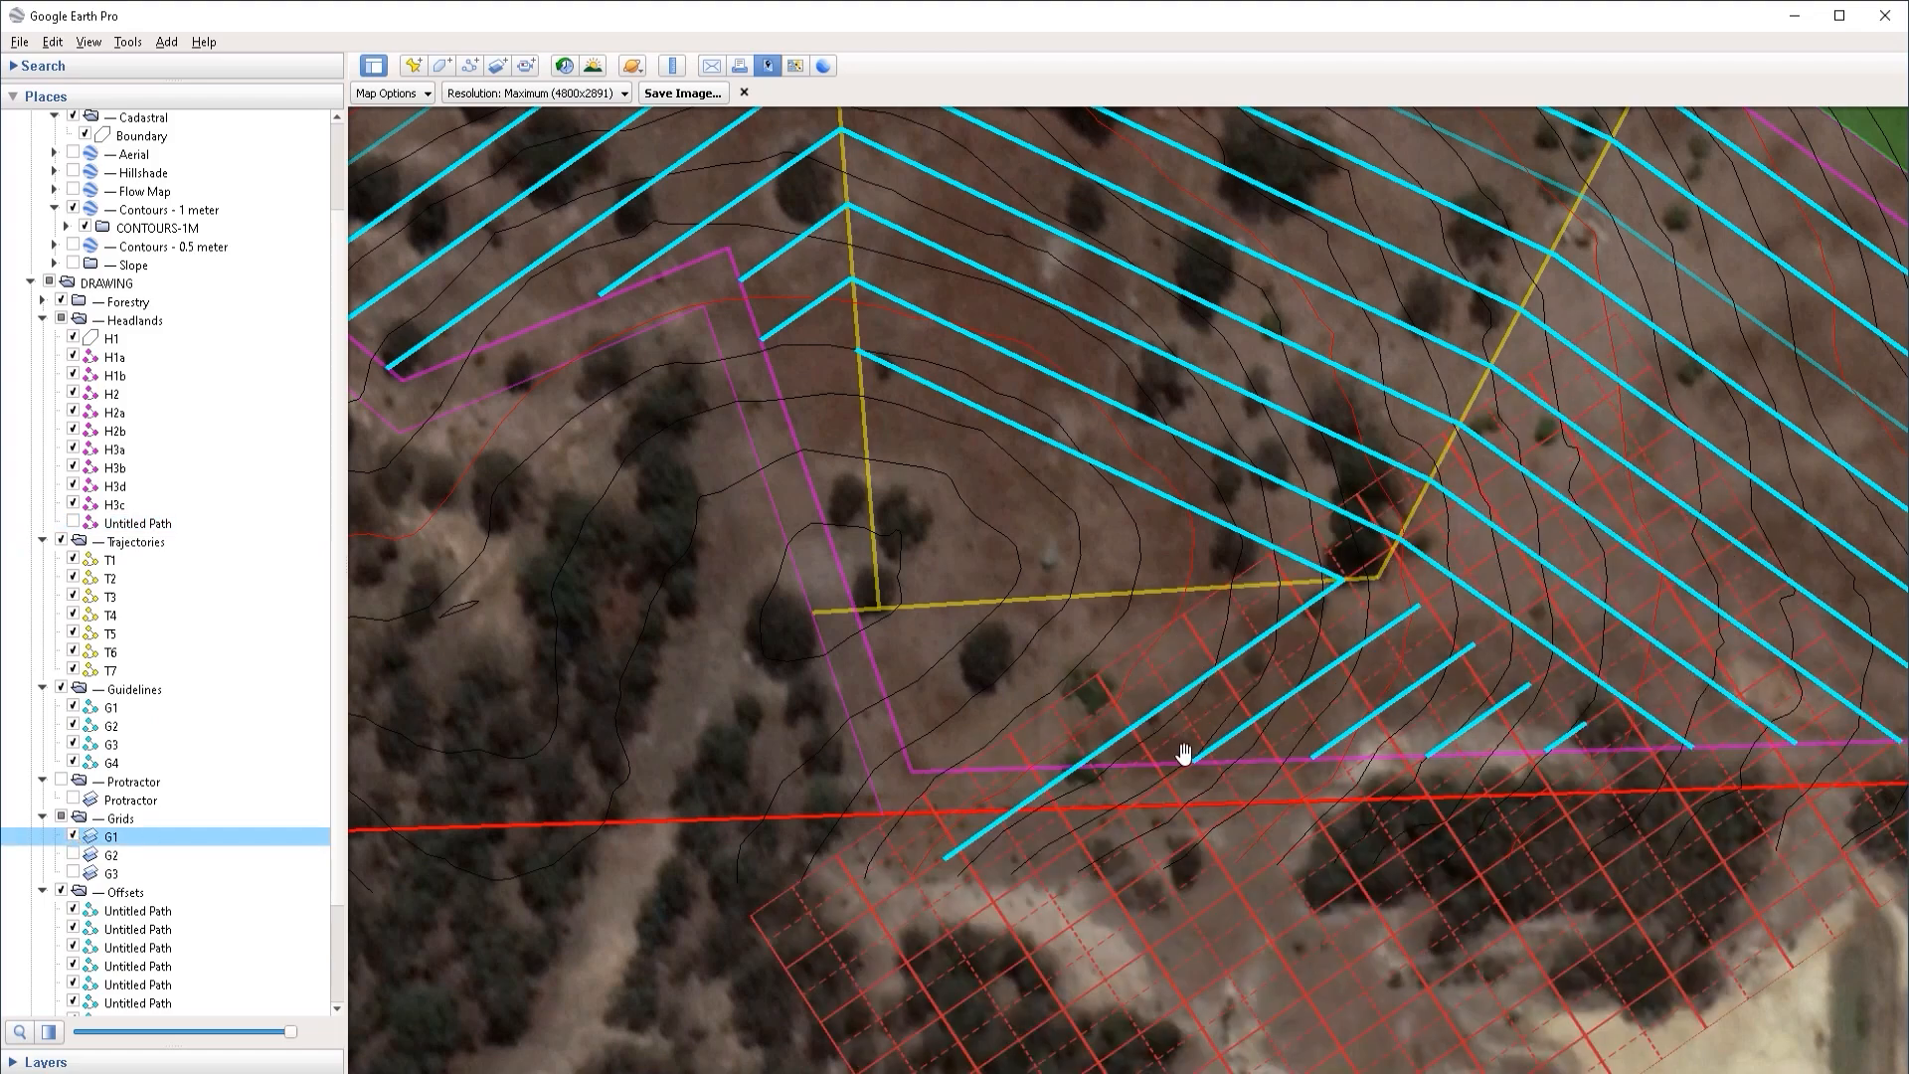
drag(1183, 754, 1141, 605)
right_click(210, 838)
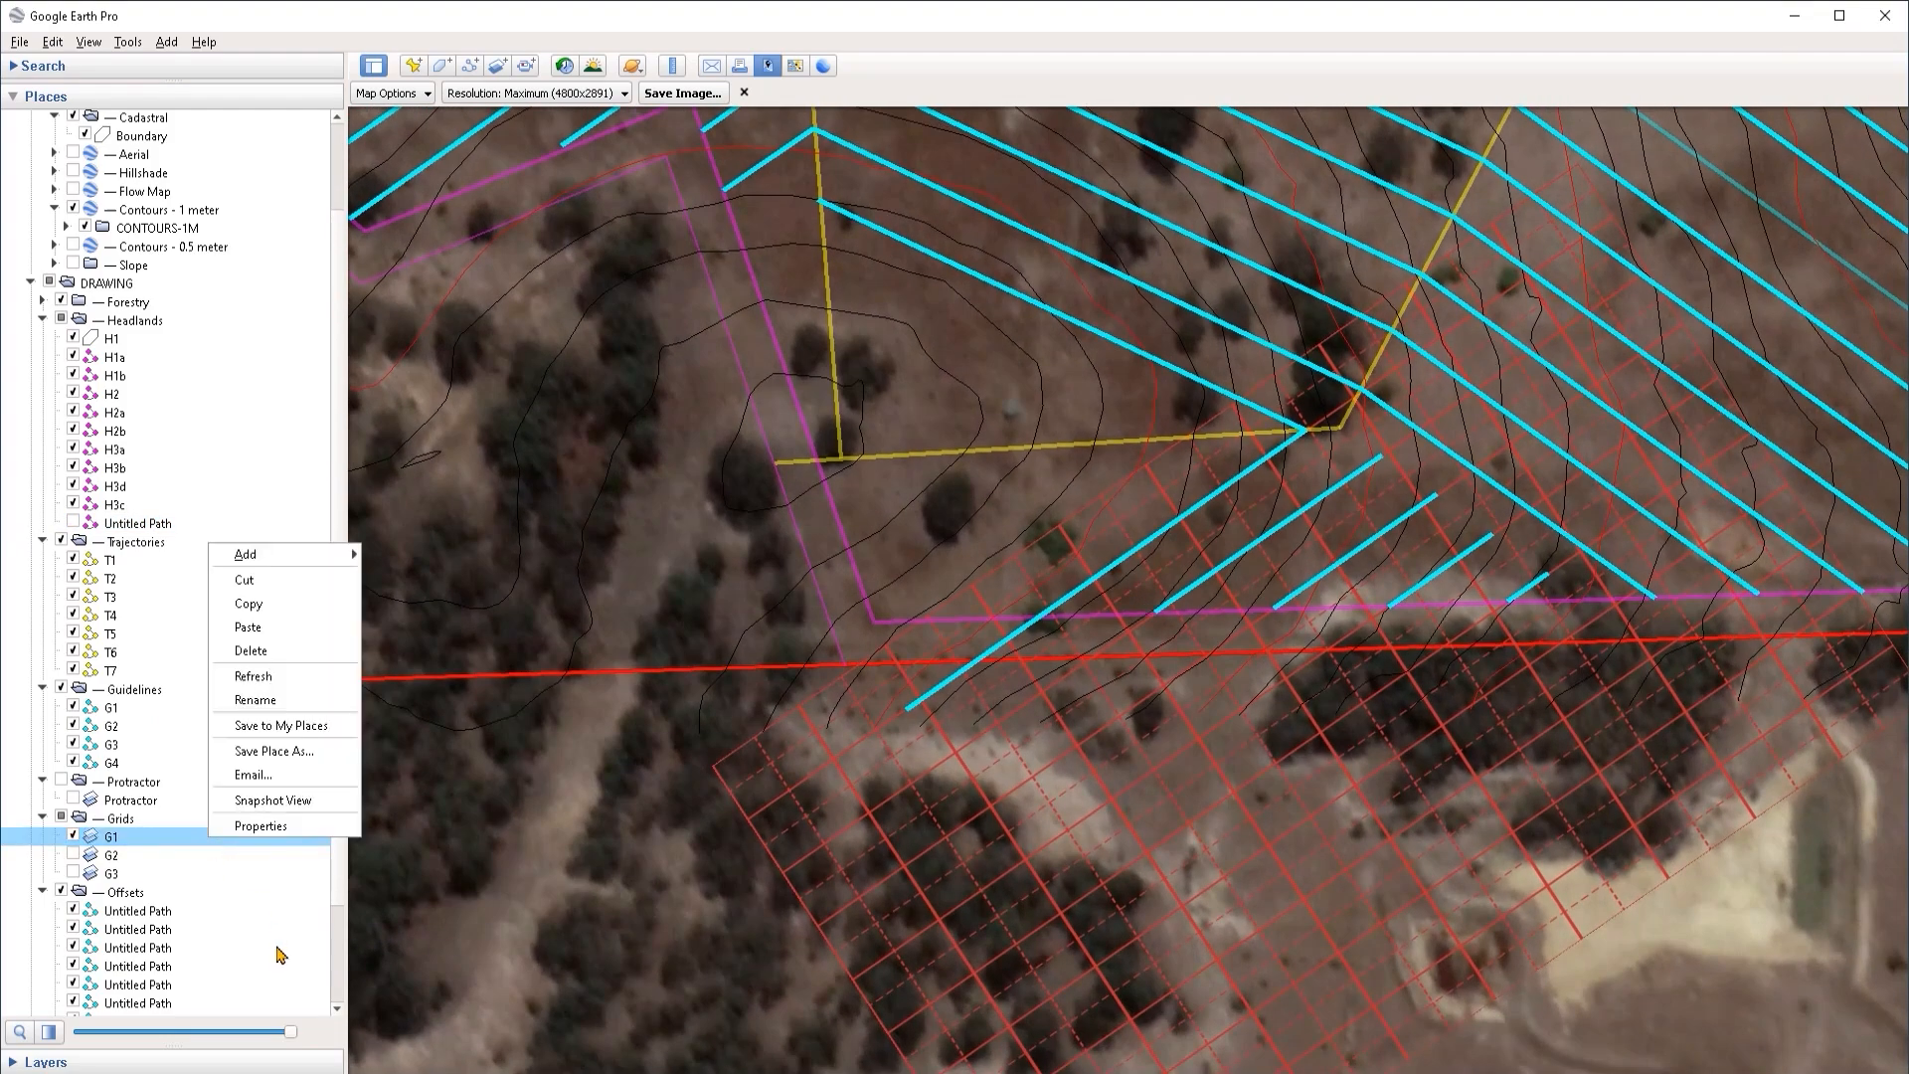
click(292, 833)
drag(1332, 771, 895, 801)
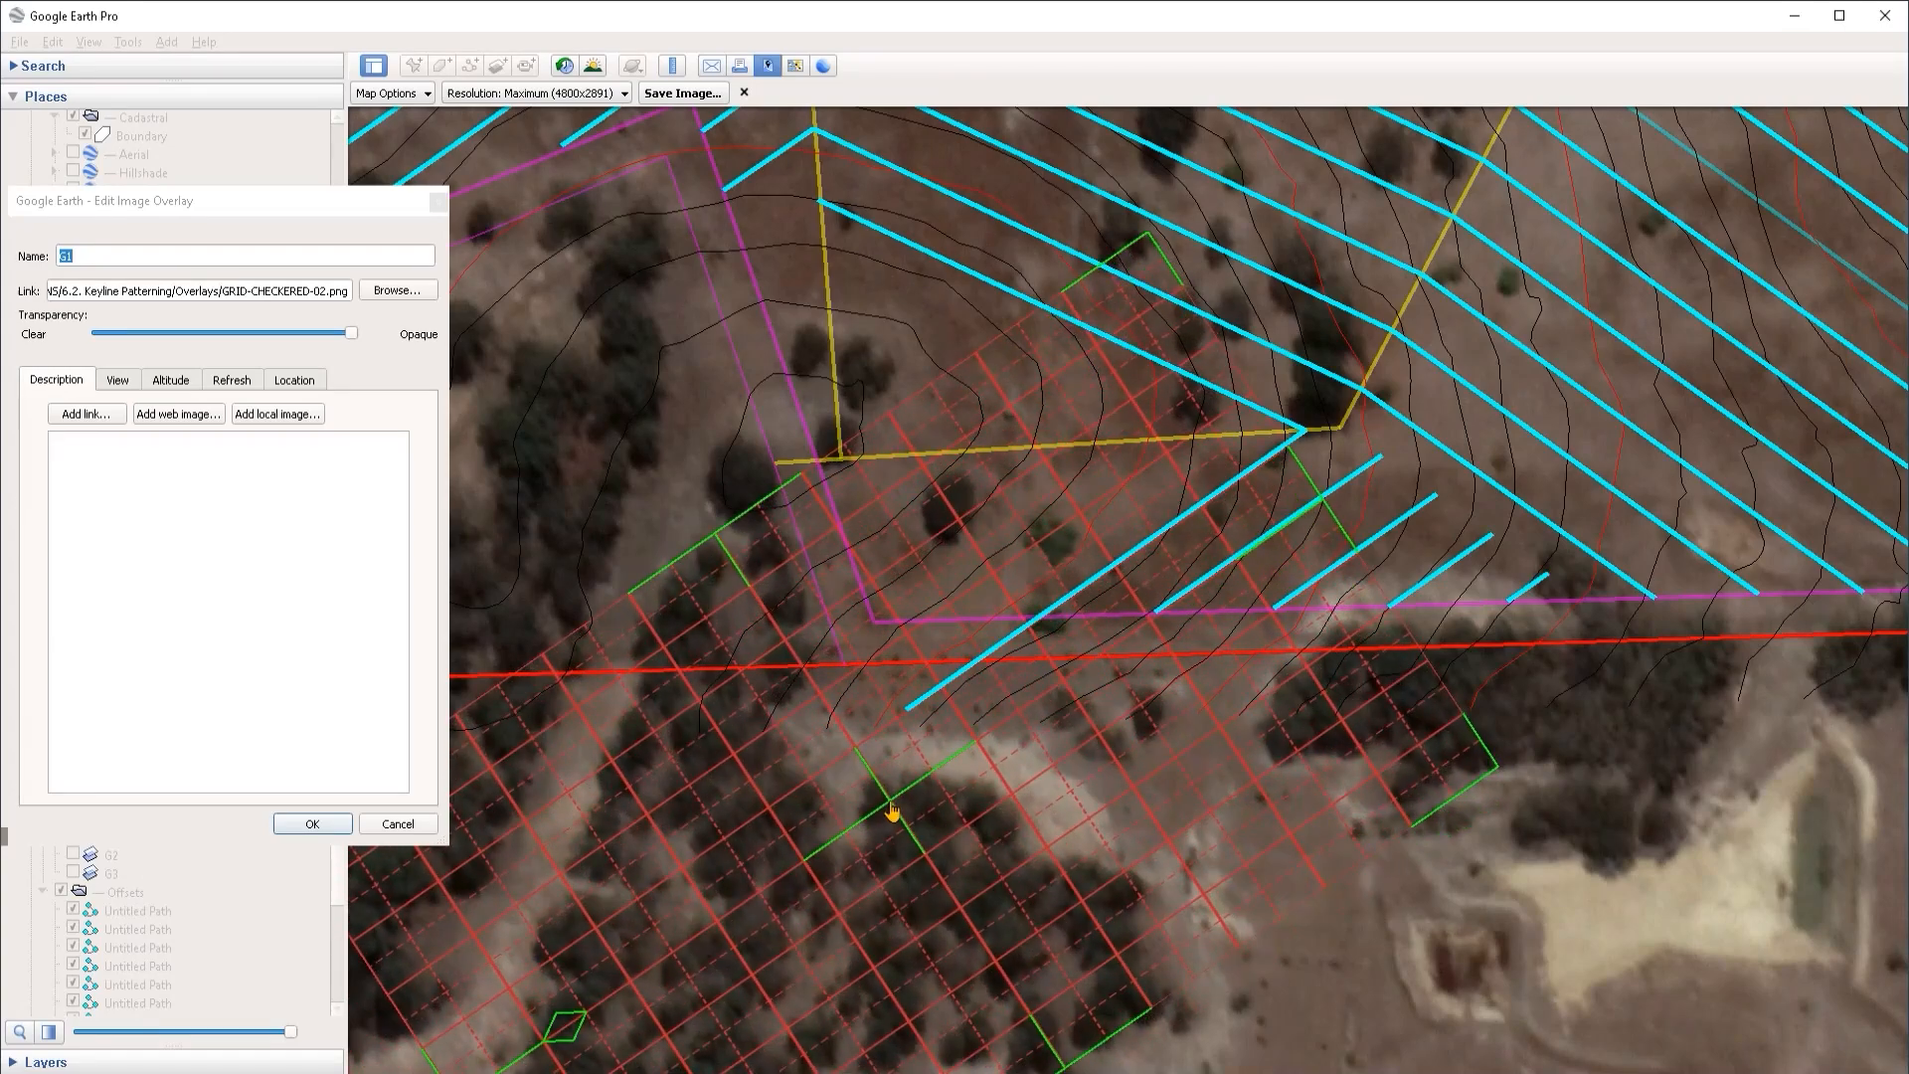
click(297, 825)
Step: Show the G2 and G3 grid overlays together with G1 over the southwestern part of the field
right_click(113, 861)
click(75, 855)
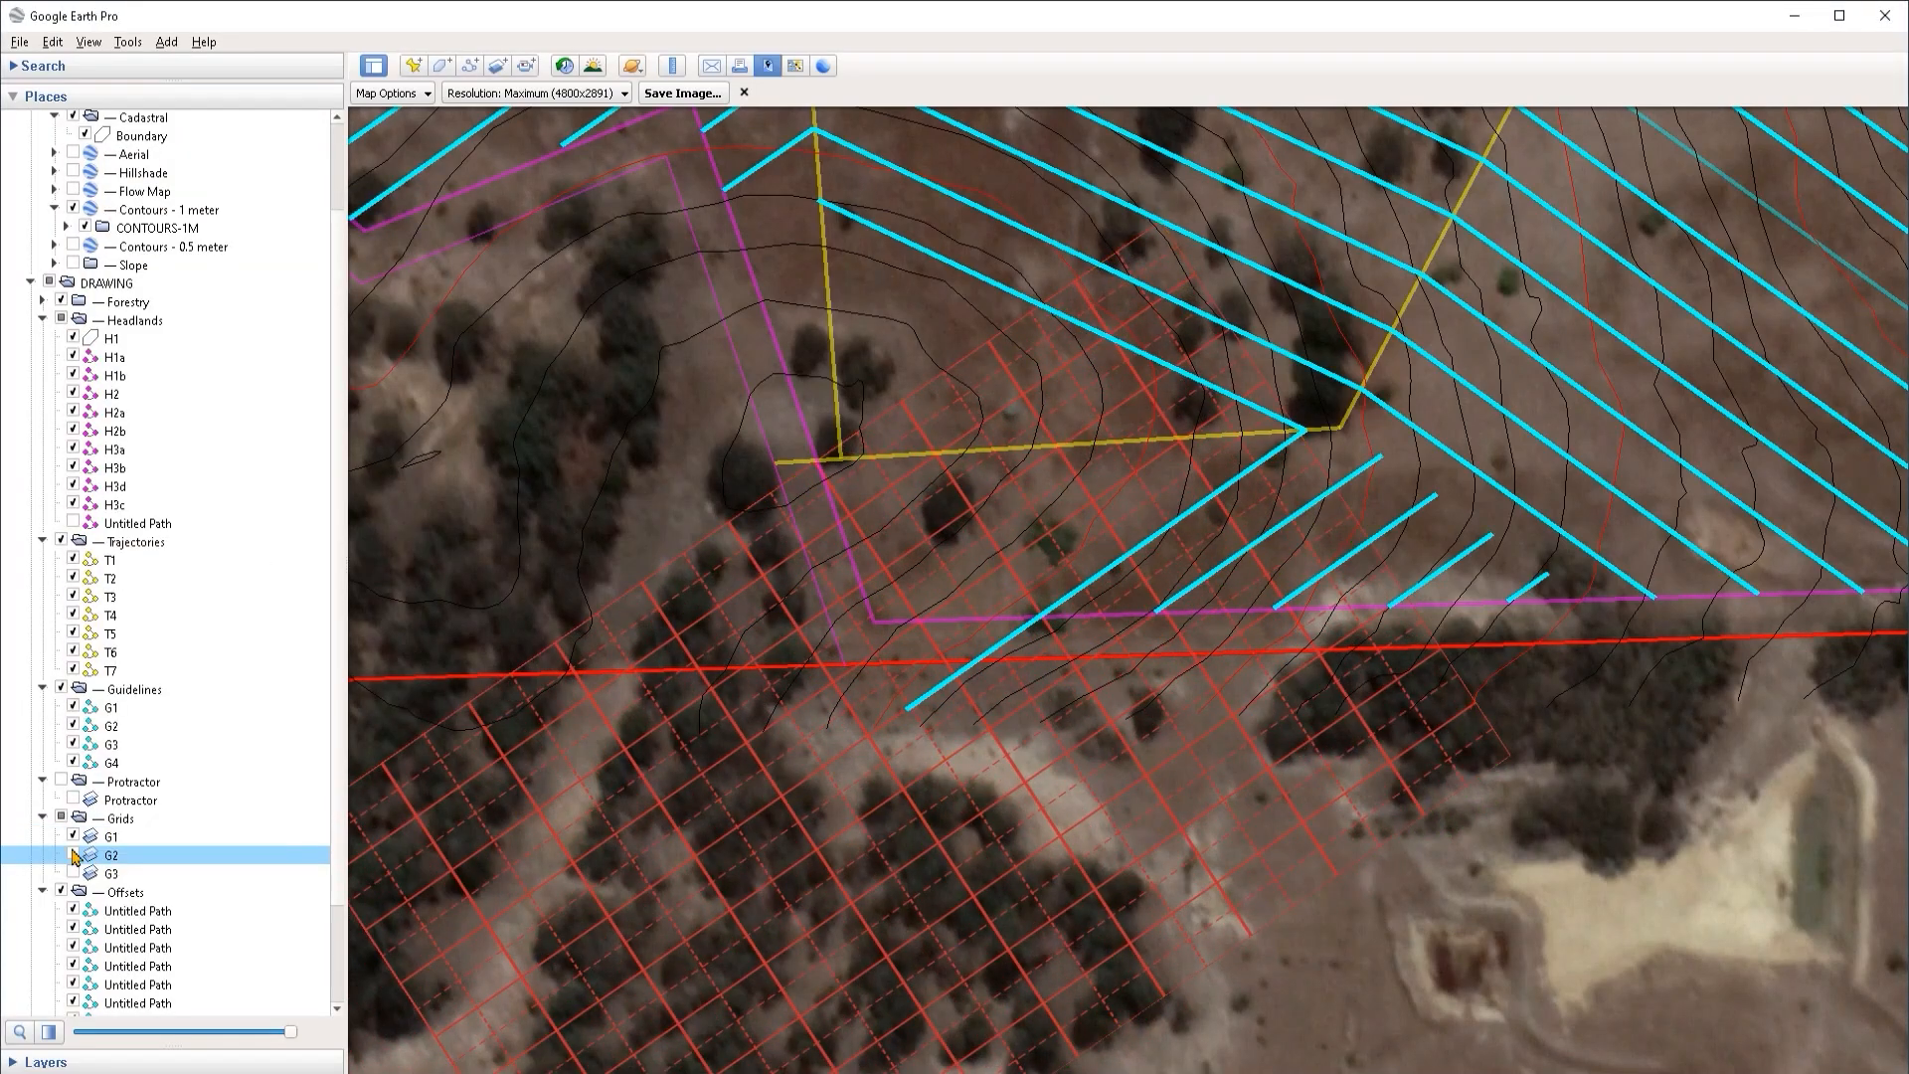
click(75, 855)
right_click(115, 860)
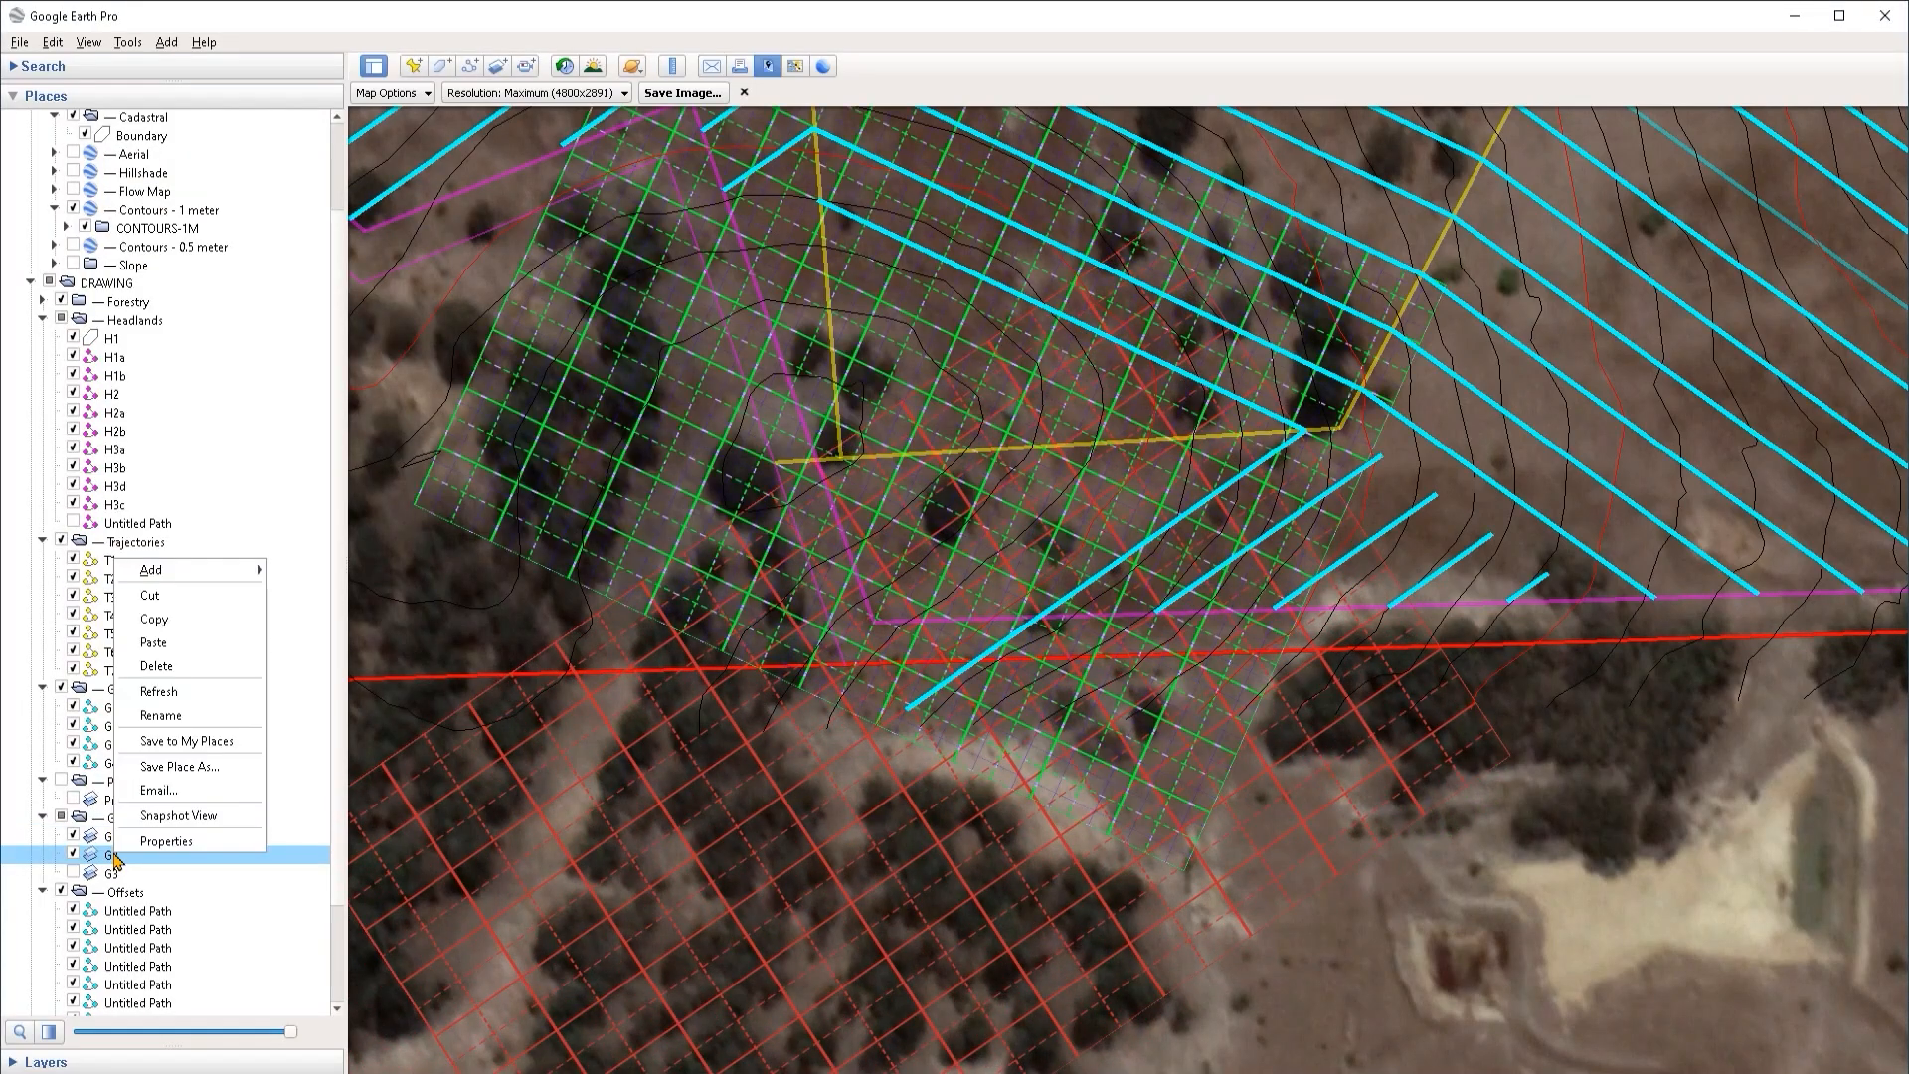
click(881, 425)
click(73, 873)
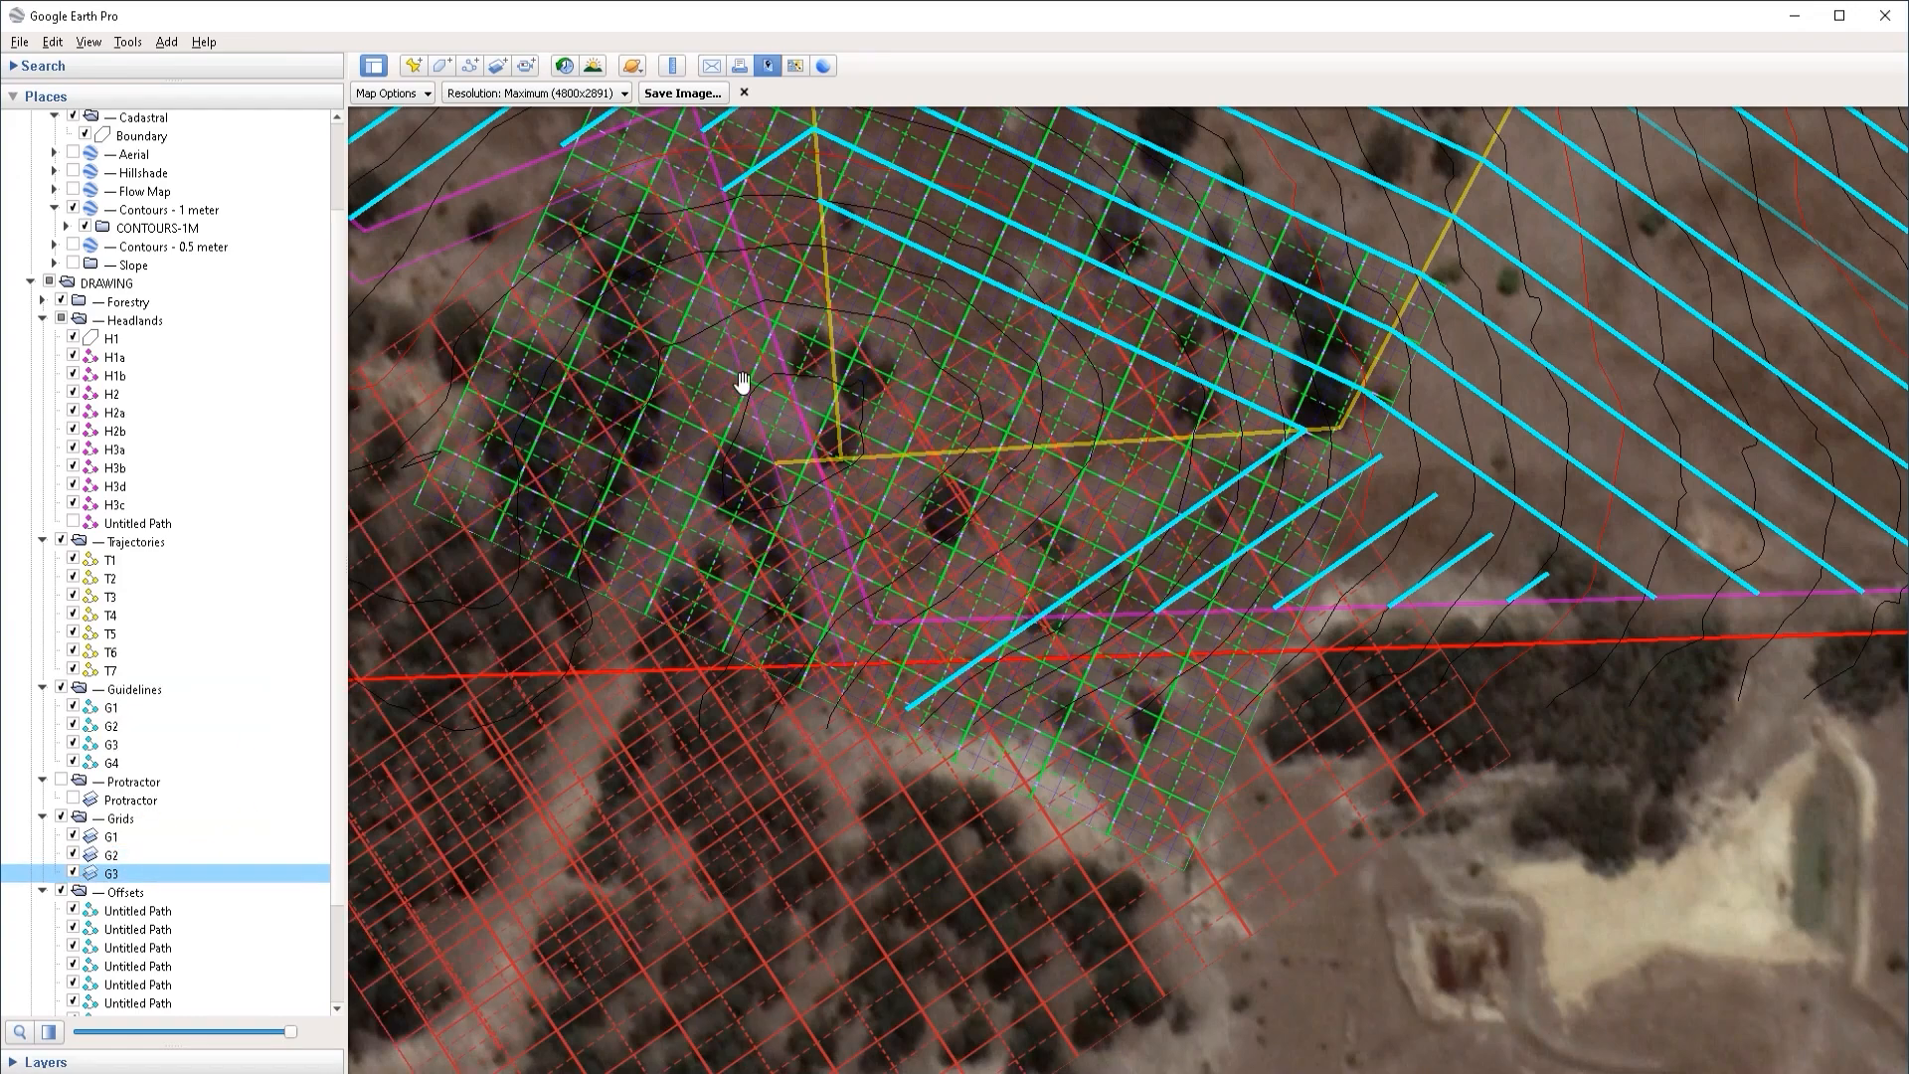
drag(821, 268, 840, 448)
click(202, 895)
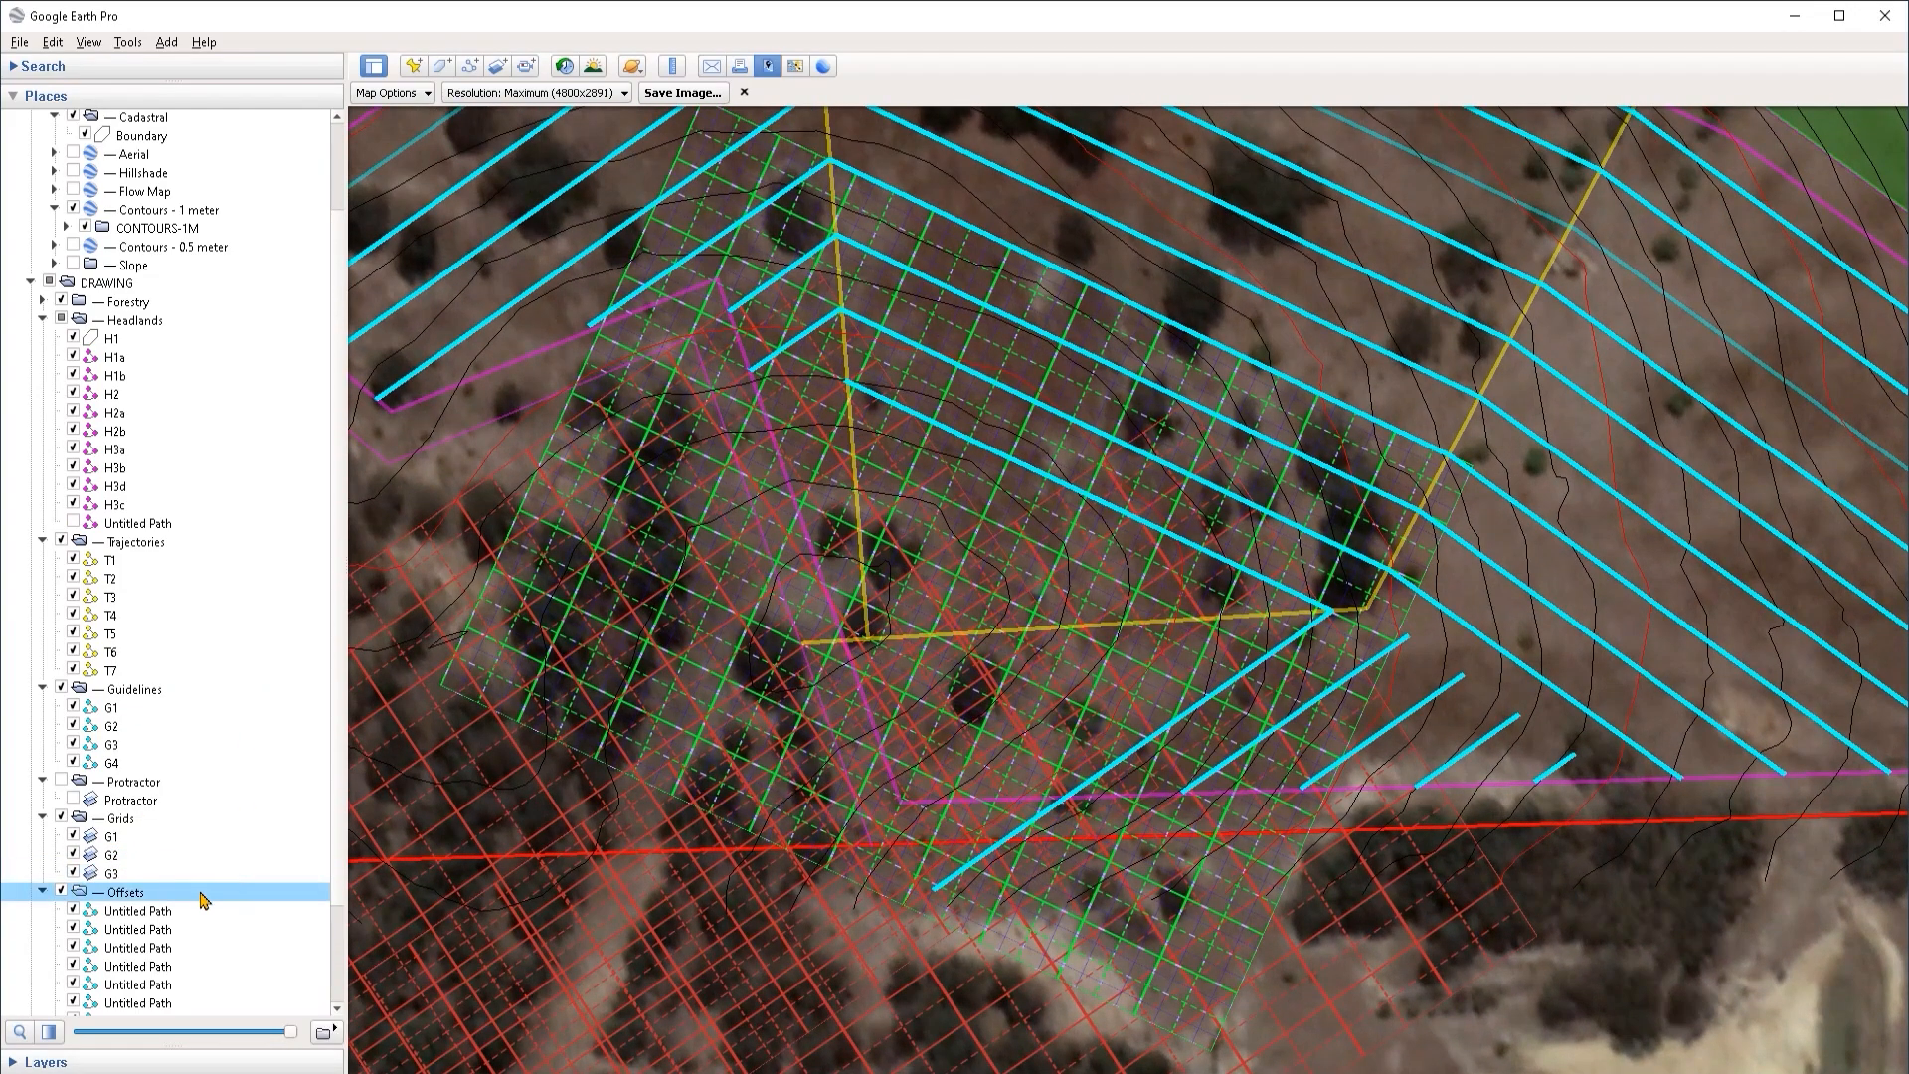
click(466, 70)
scroll(748, 383, up, 2)
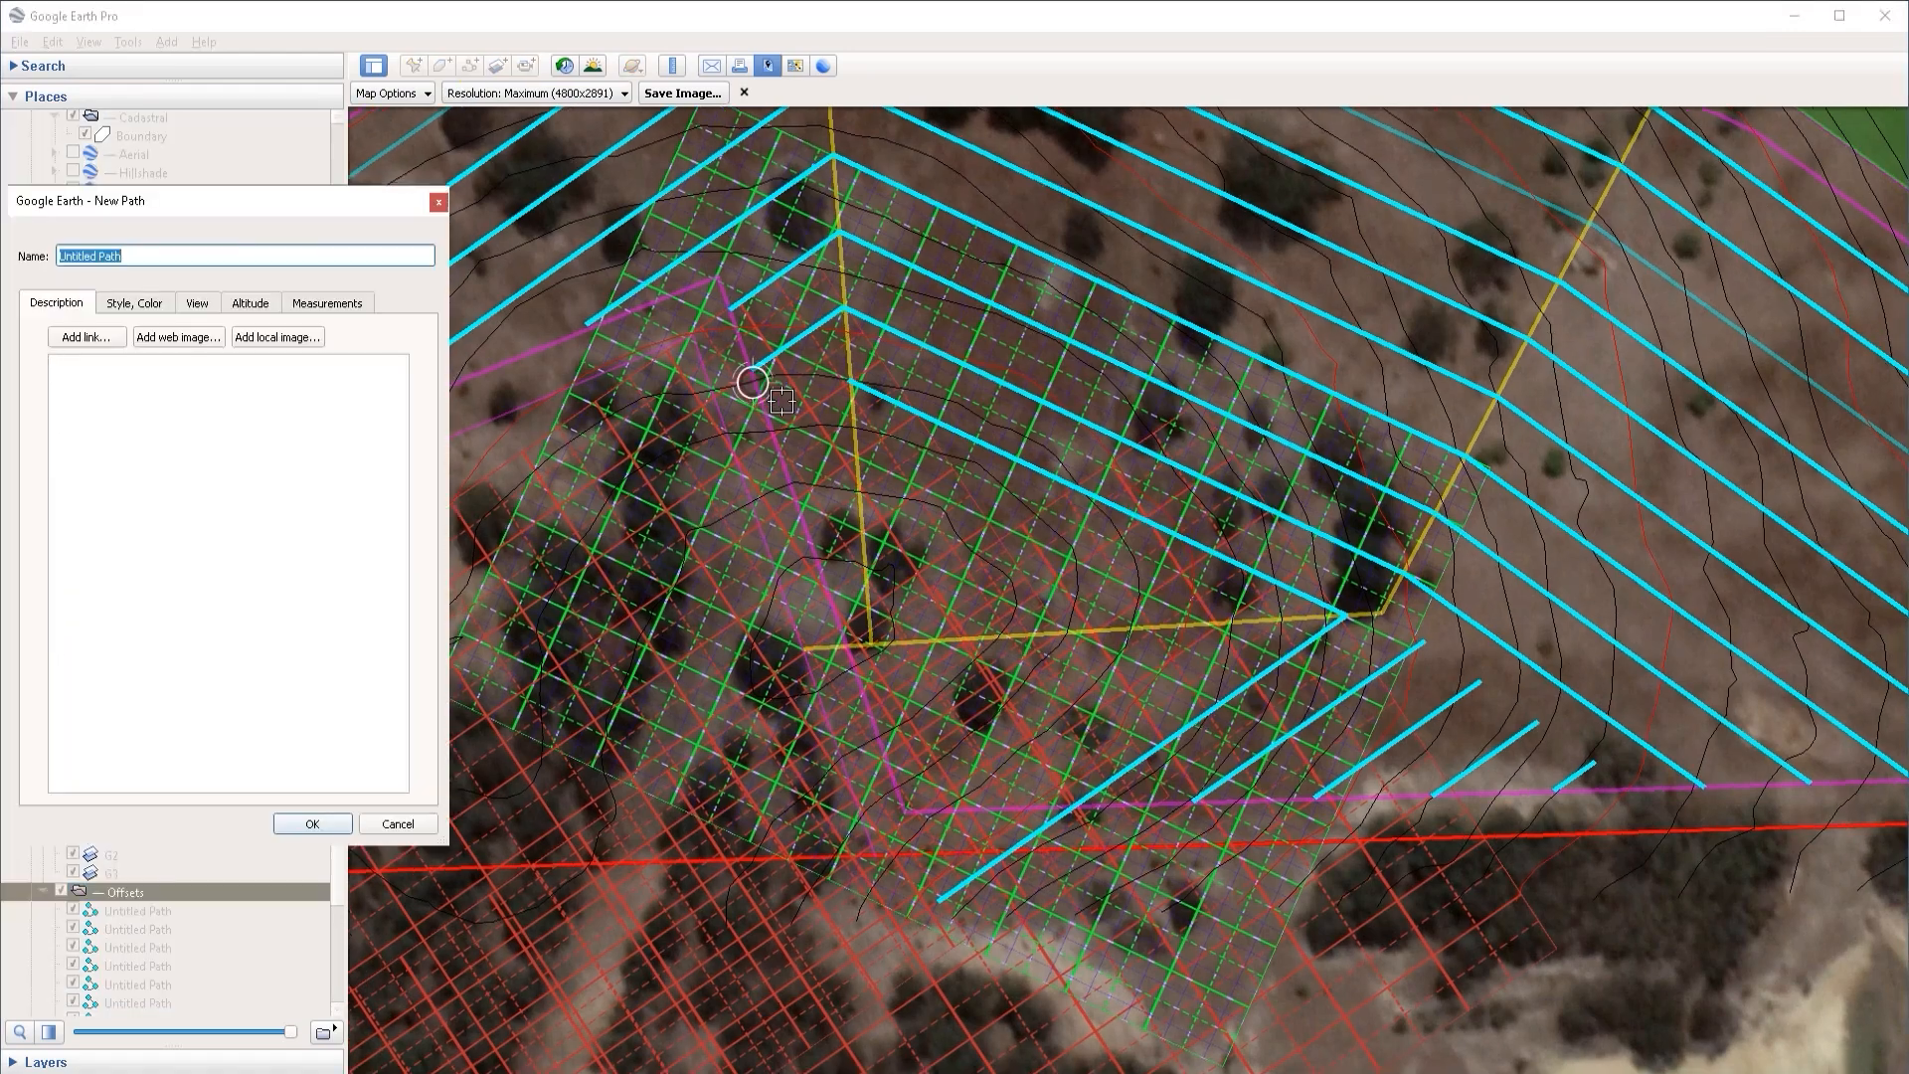
key(Escape)
Step: Extend guideline G4 from its bend on the north-south yellow trajectory southwest to the western magenta headland, parallel to the neighbouring offsets
click(928, 398)
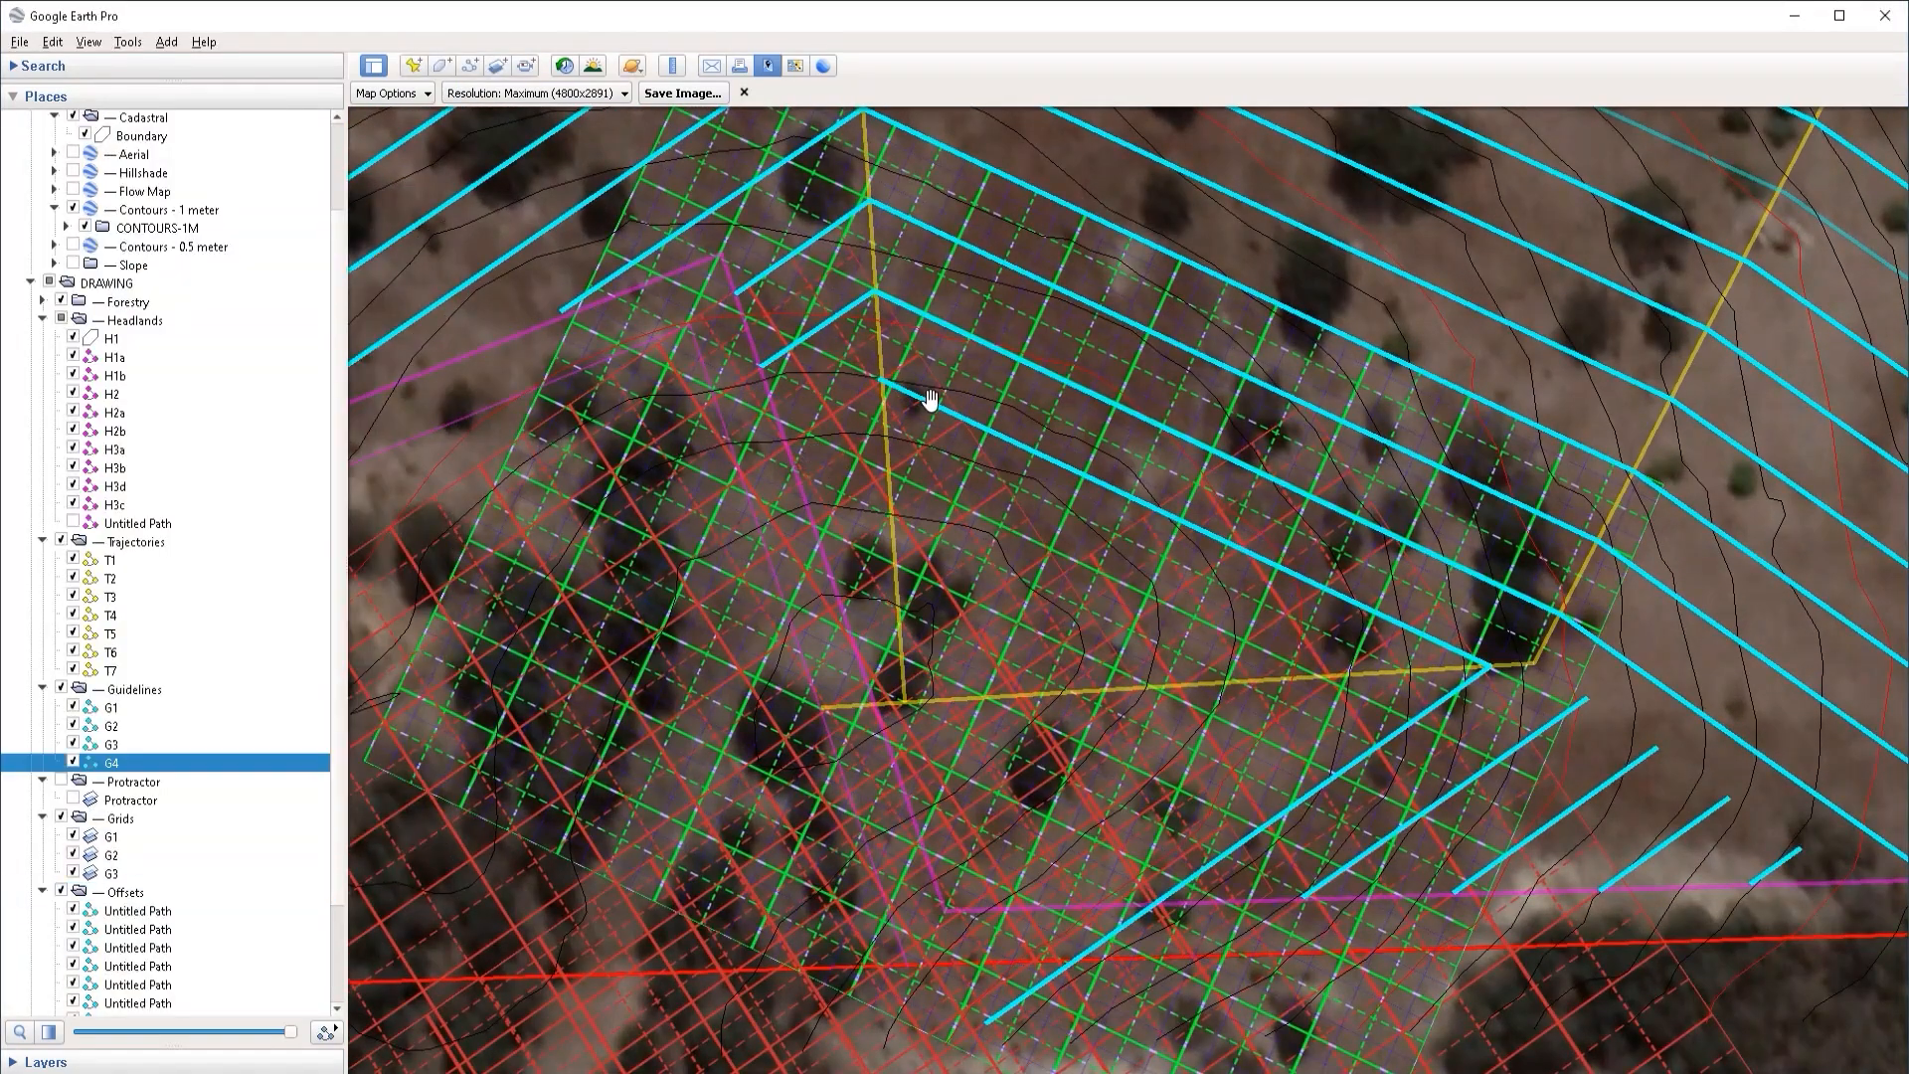
right_click(975, 422)
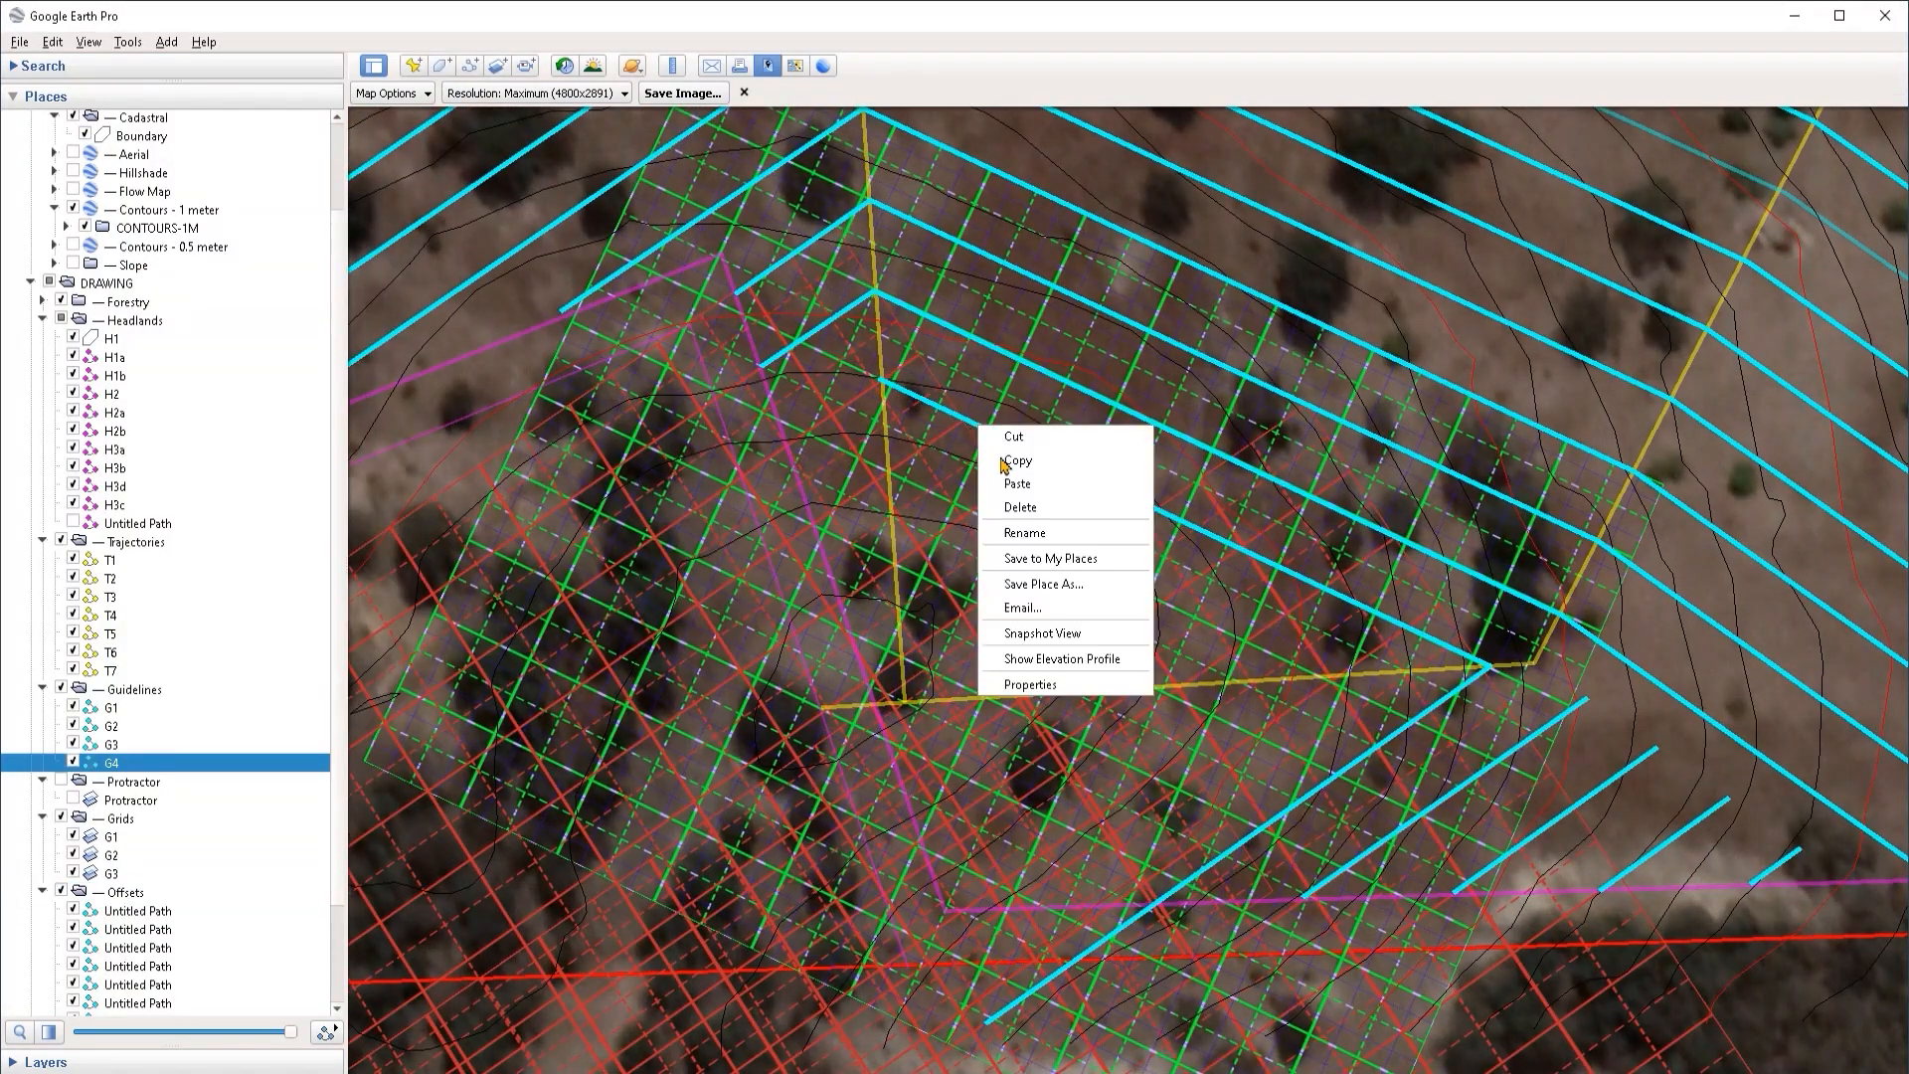
click(1004, 696)
drag(880, 389, 790, 455)
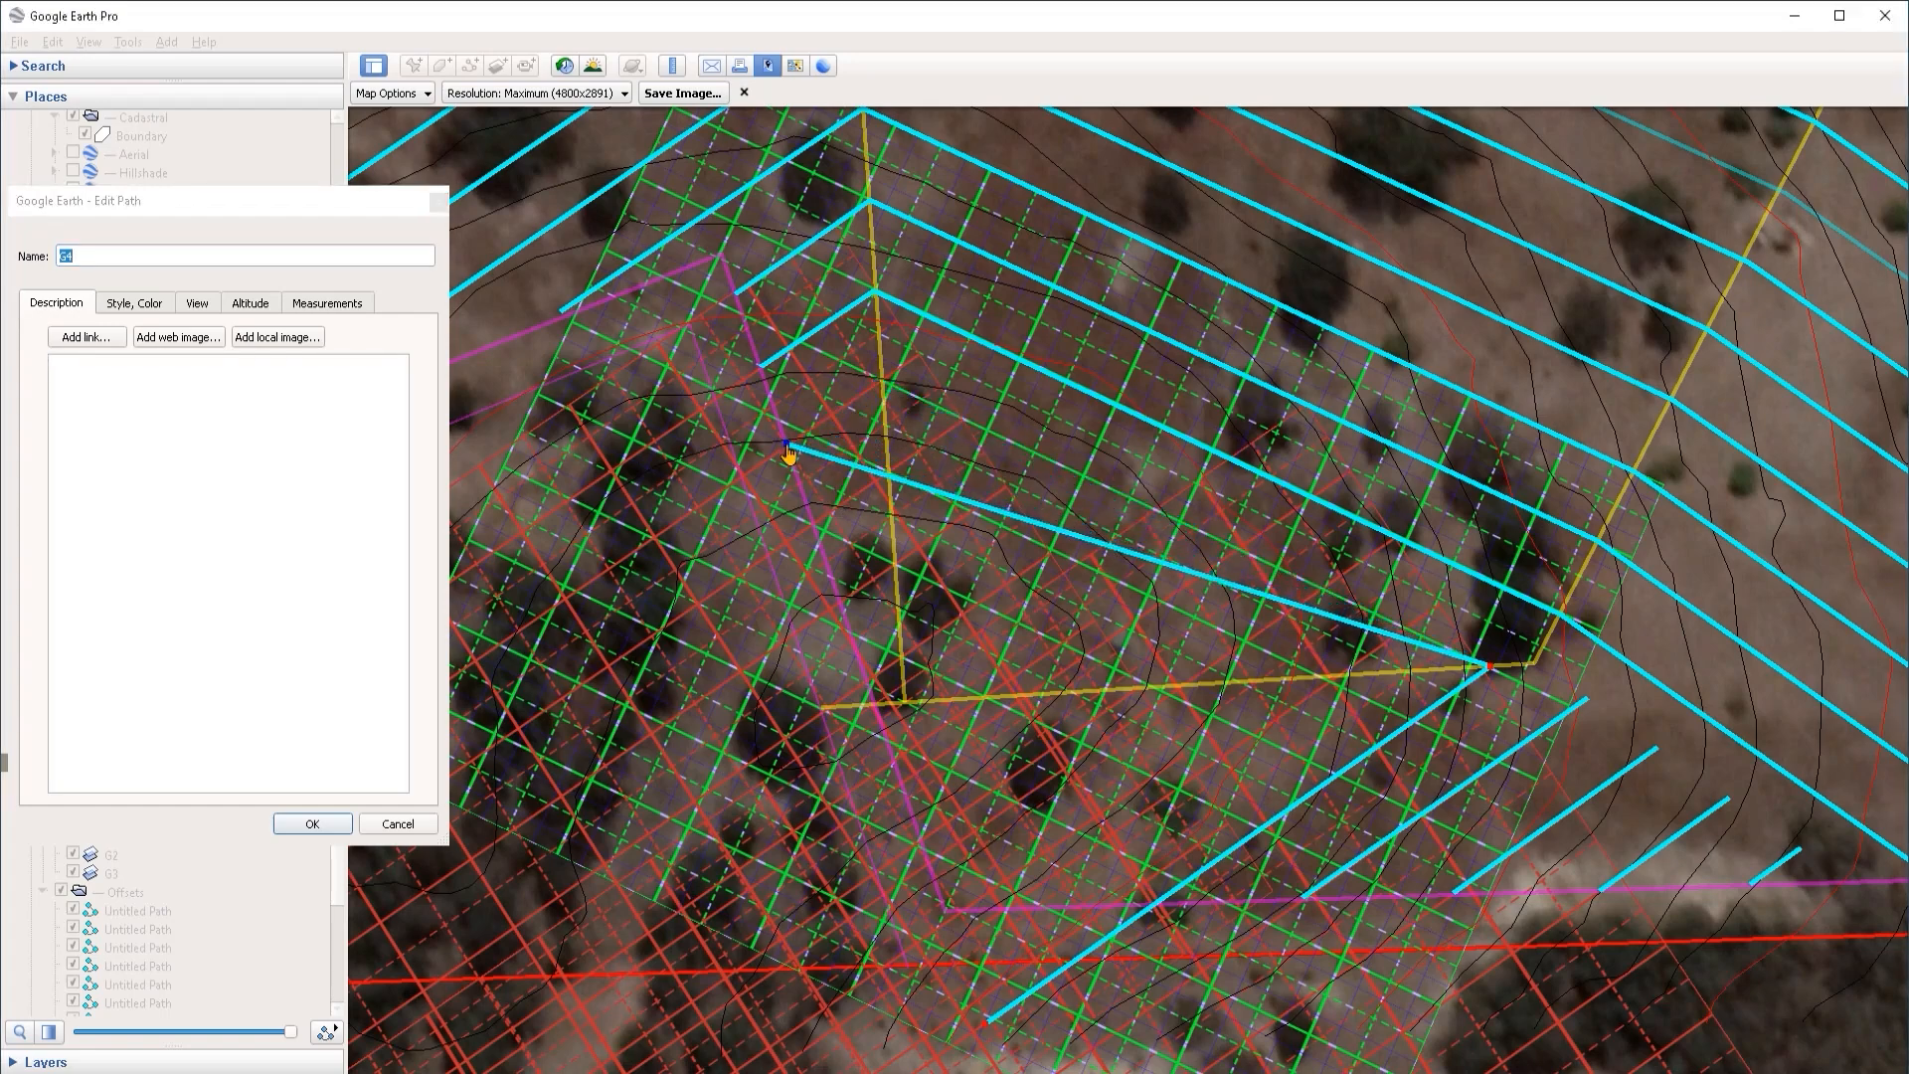
drag(869, 370, 880, 380)
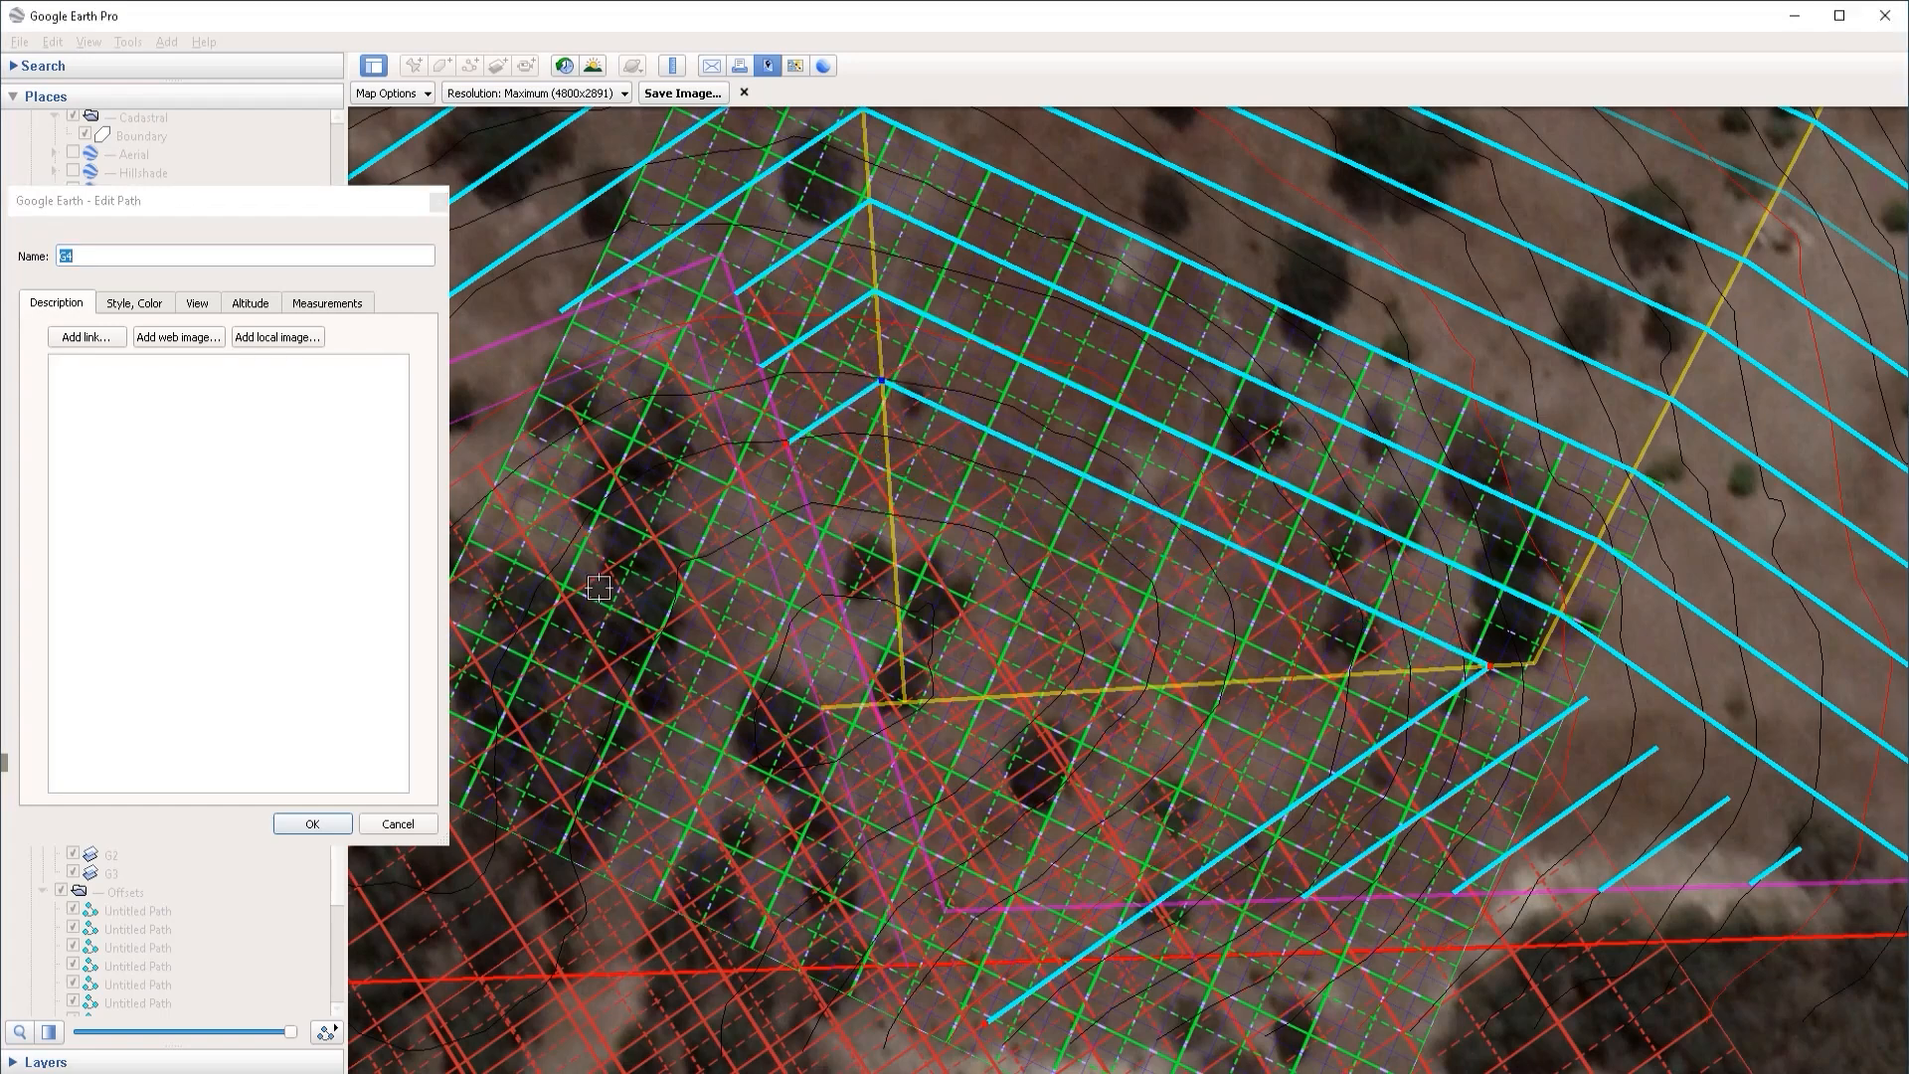
click(328, 821)
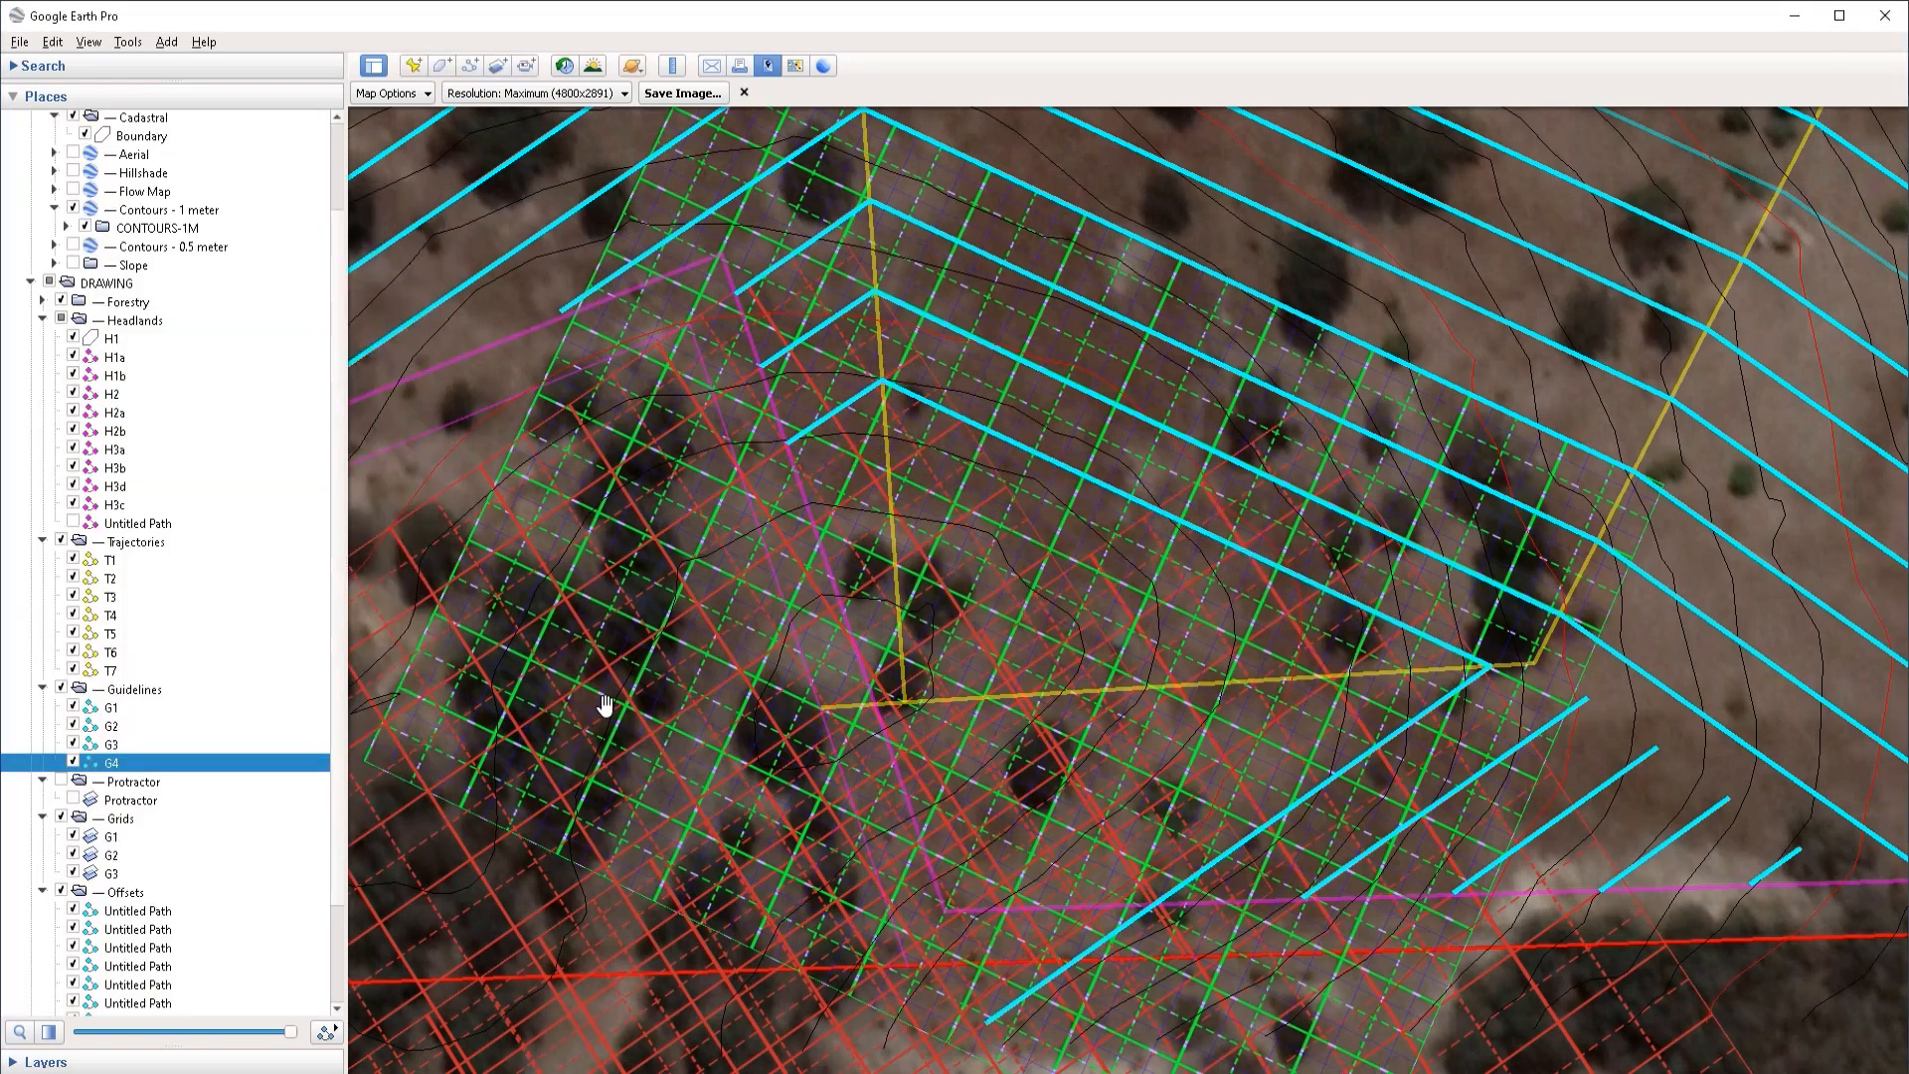
Step: Draw an offset path inside G4 in the Offsets folder, from the western headland through both yellow trajectories to the southern headland
click(121, 892)
click(470, 68)
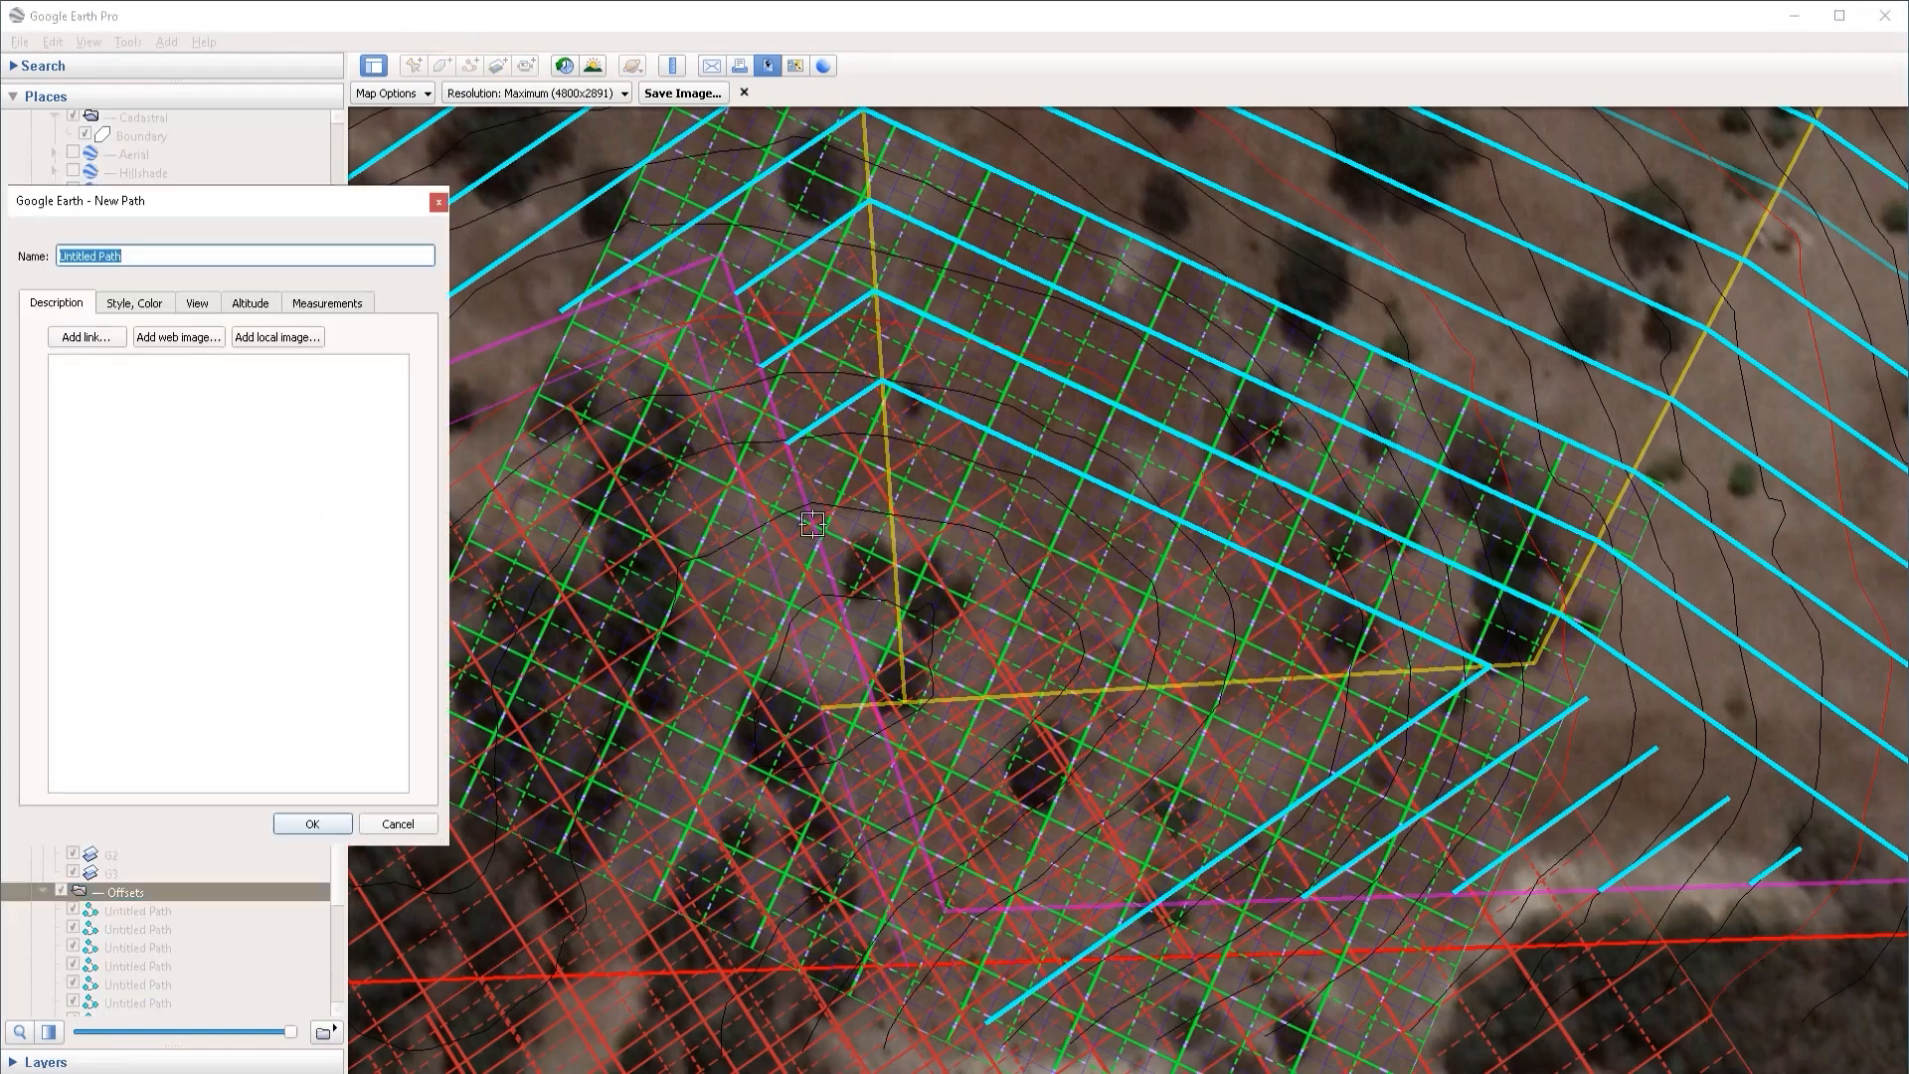
click(815, 523)
click(891, 476)
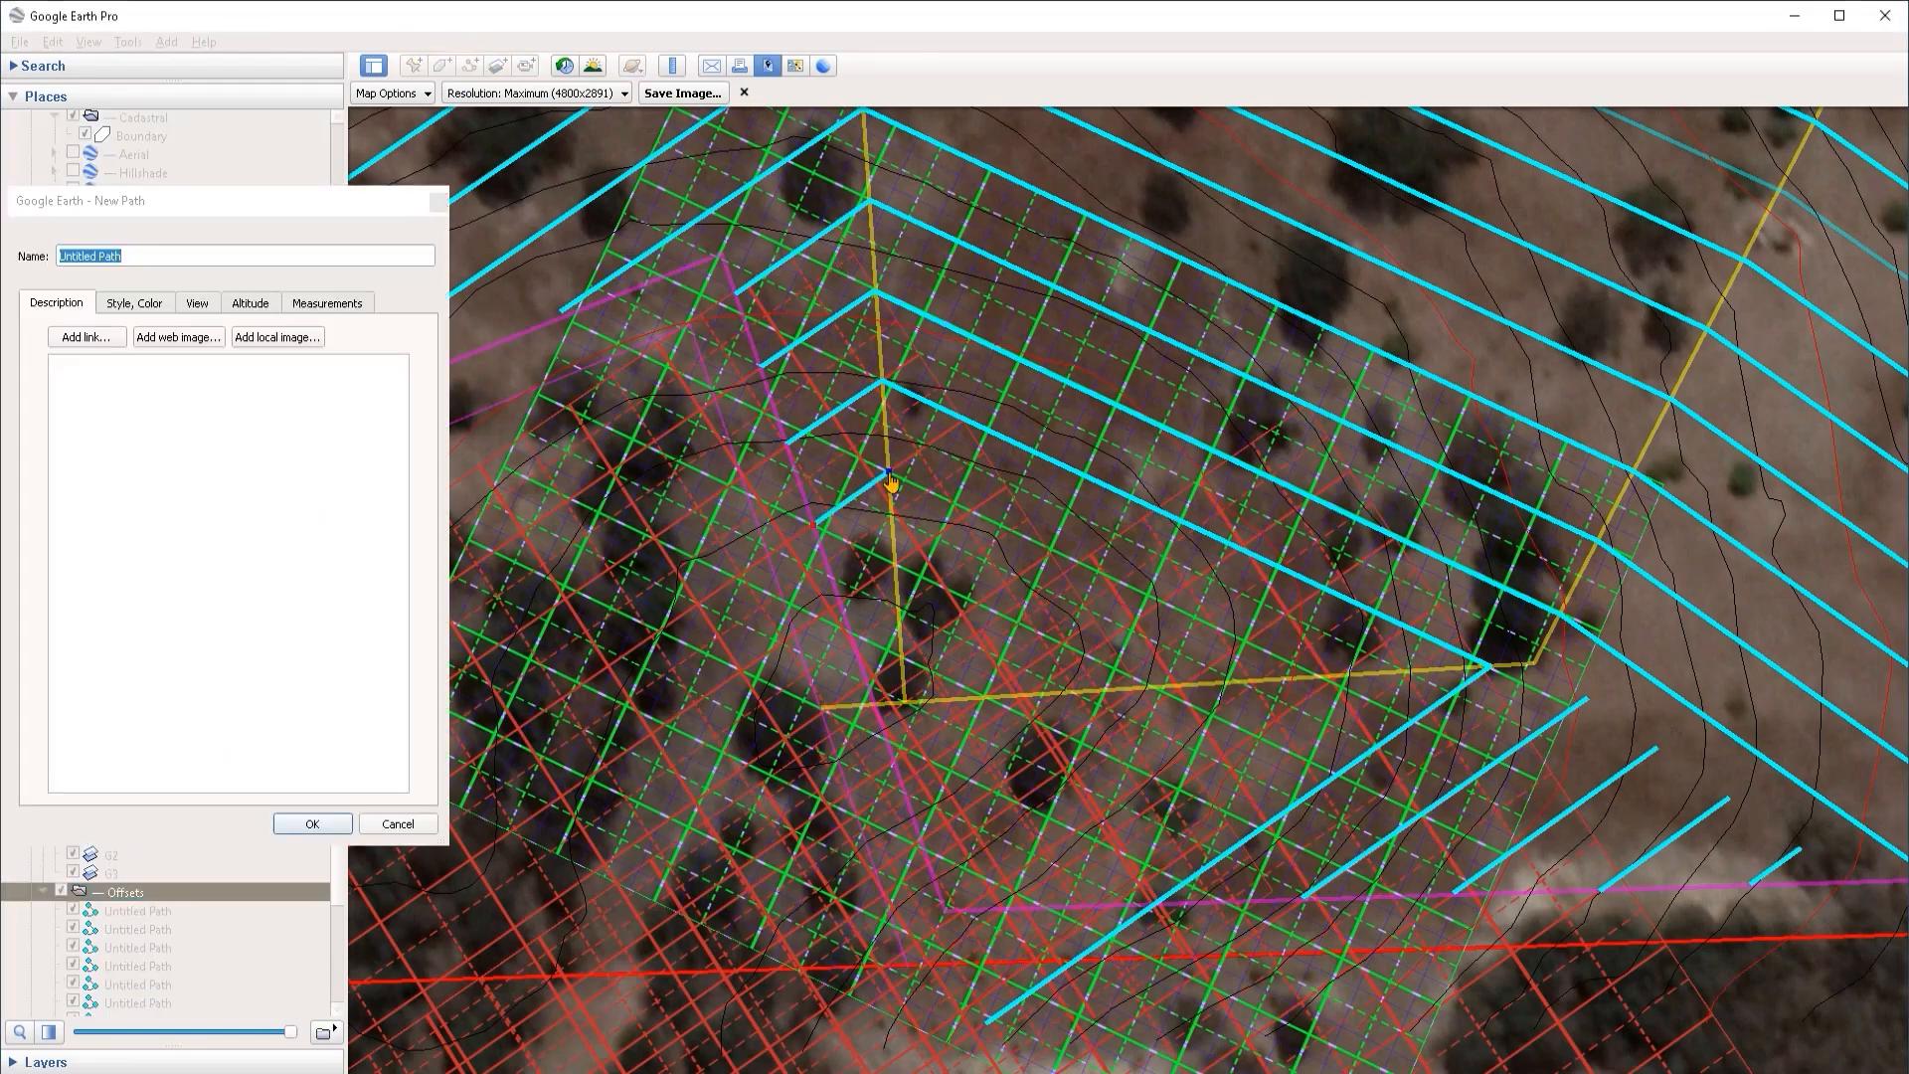
click(1327, 679)
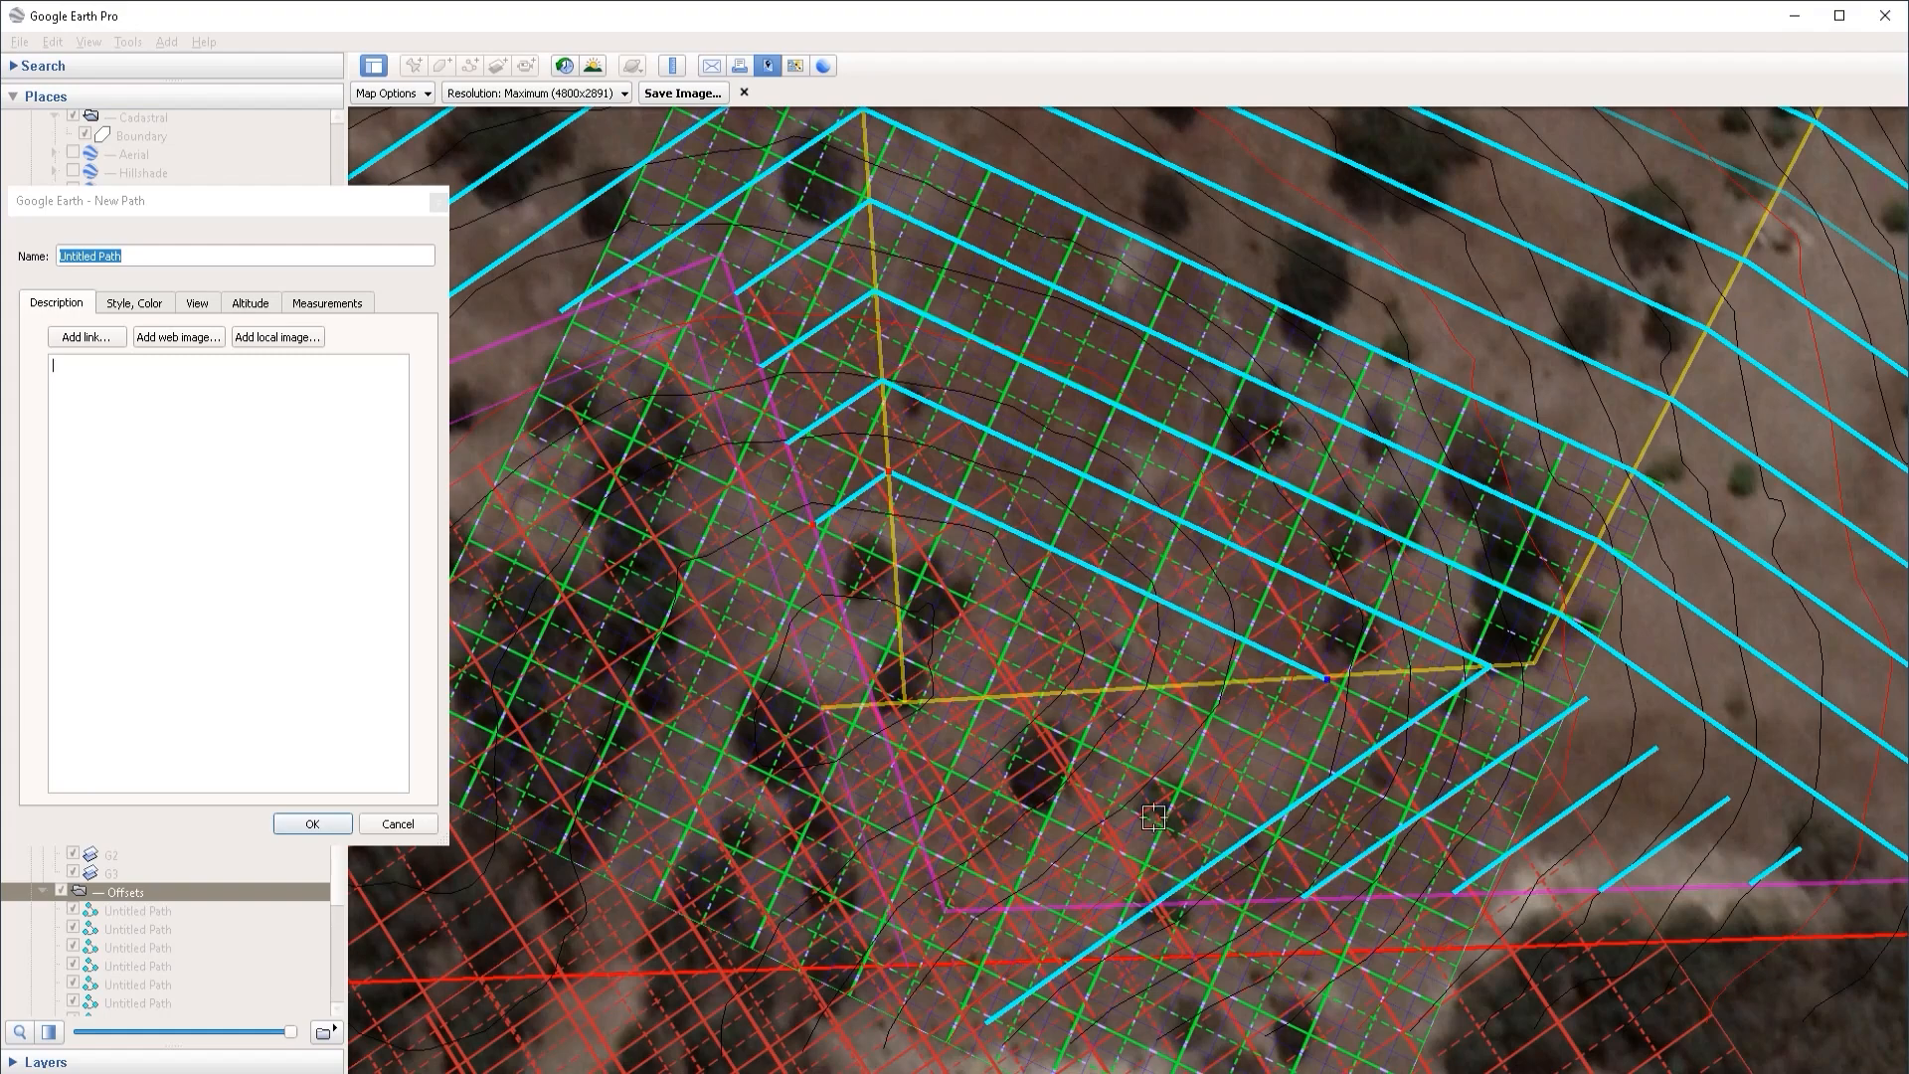
click(1006, 905)
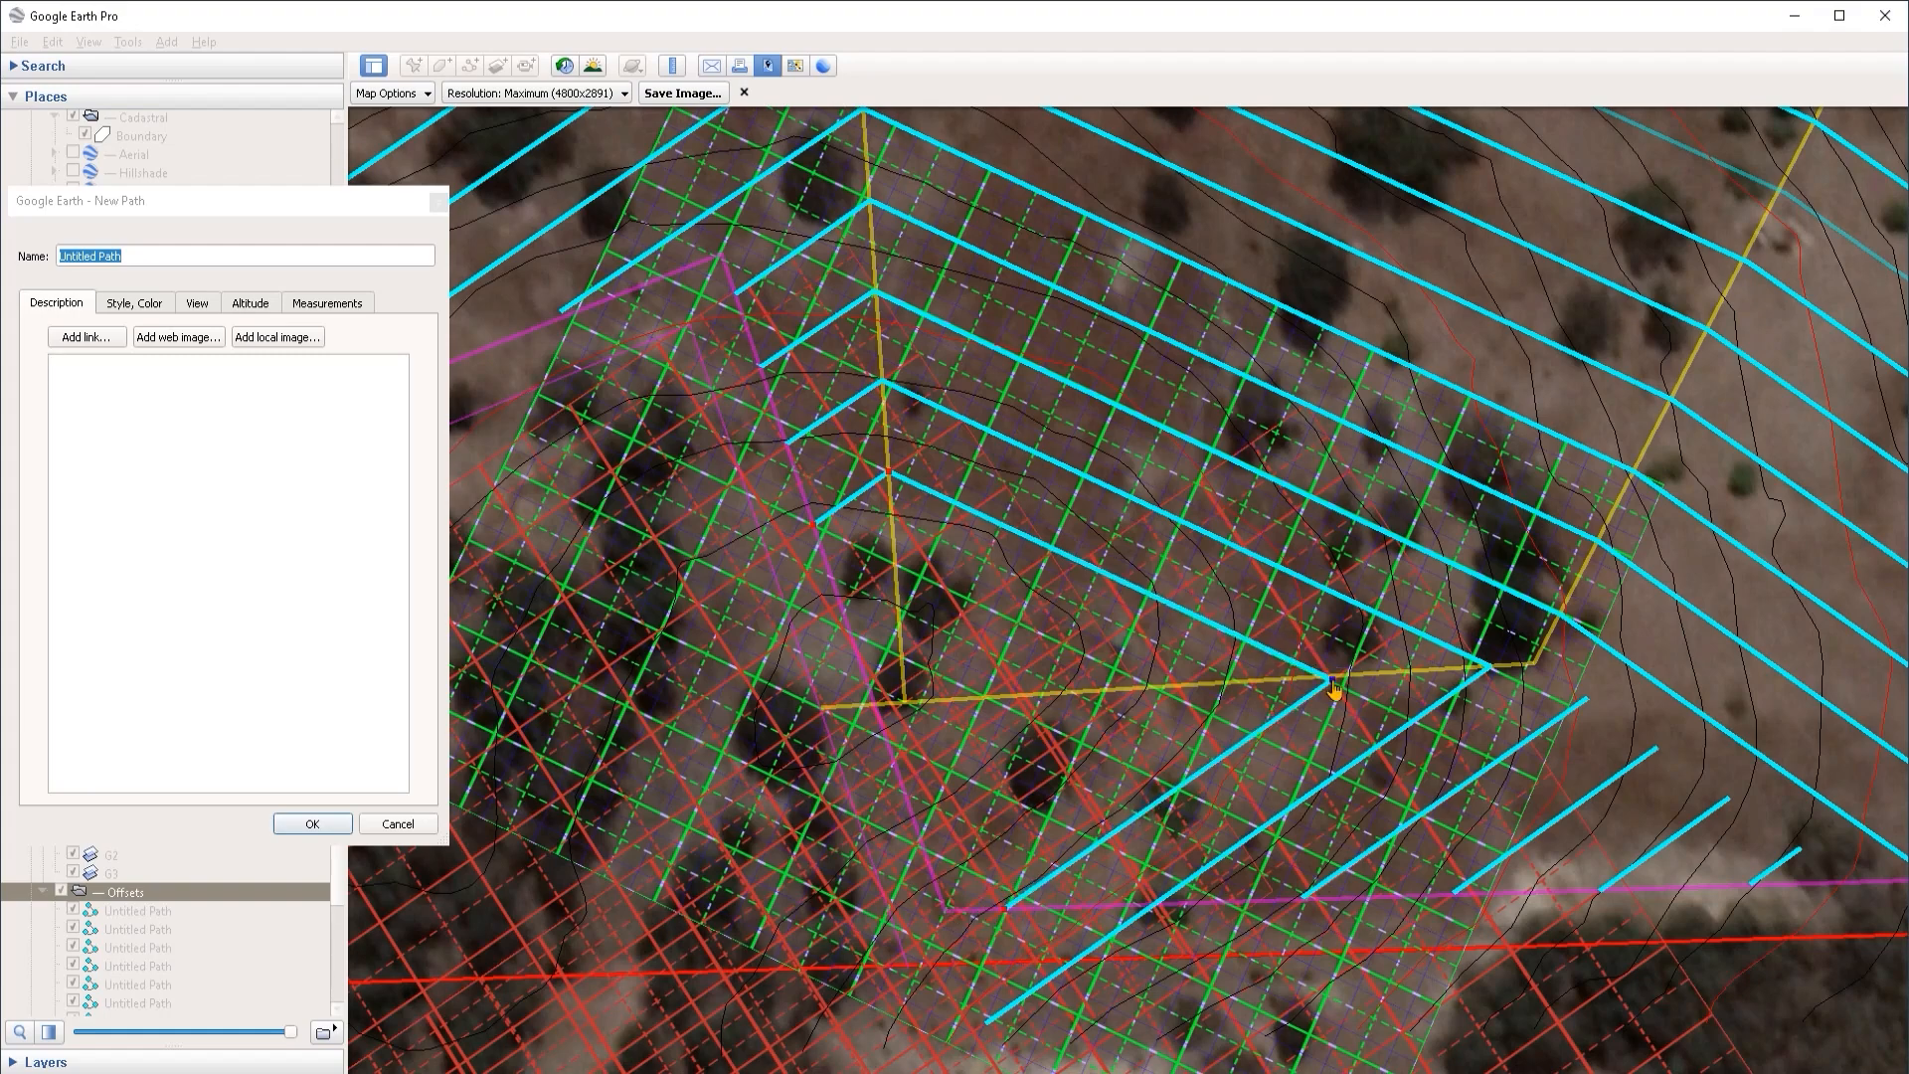
drag(1333, 682, 1330, 680)
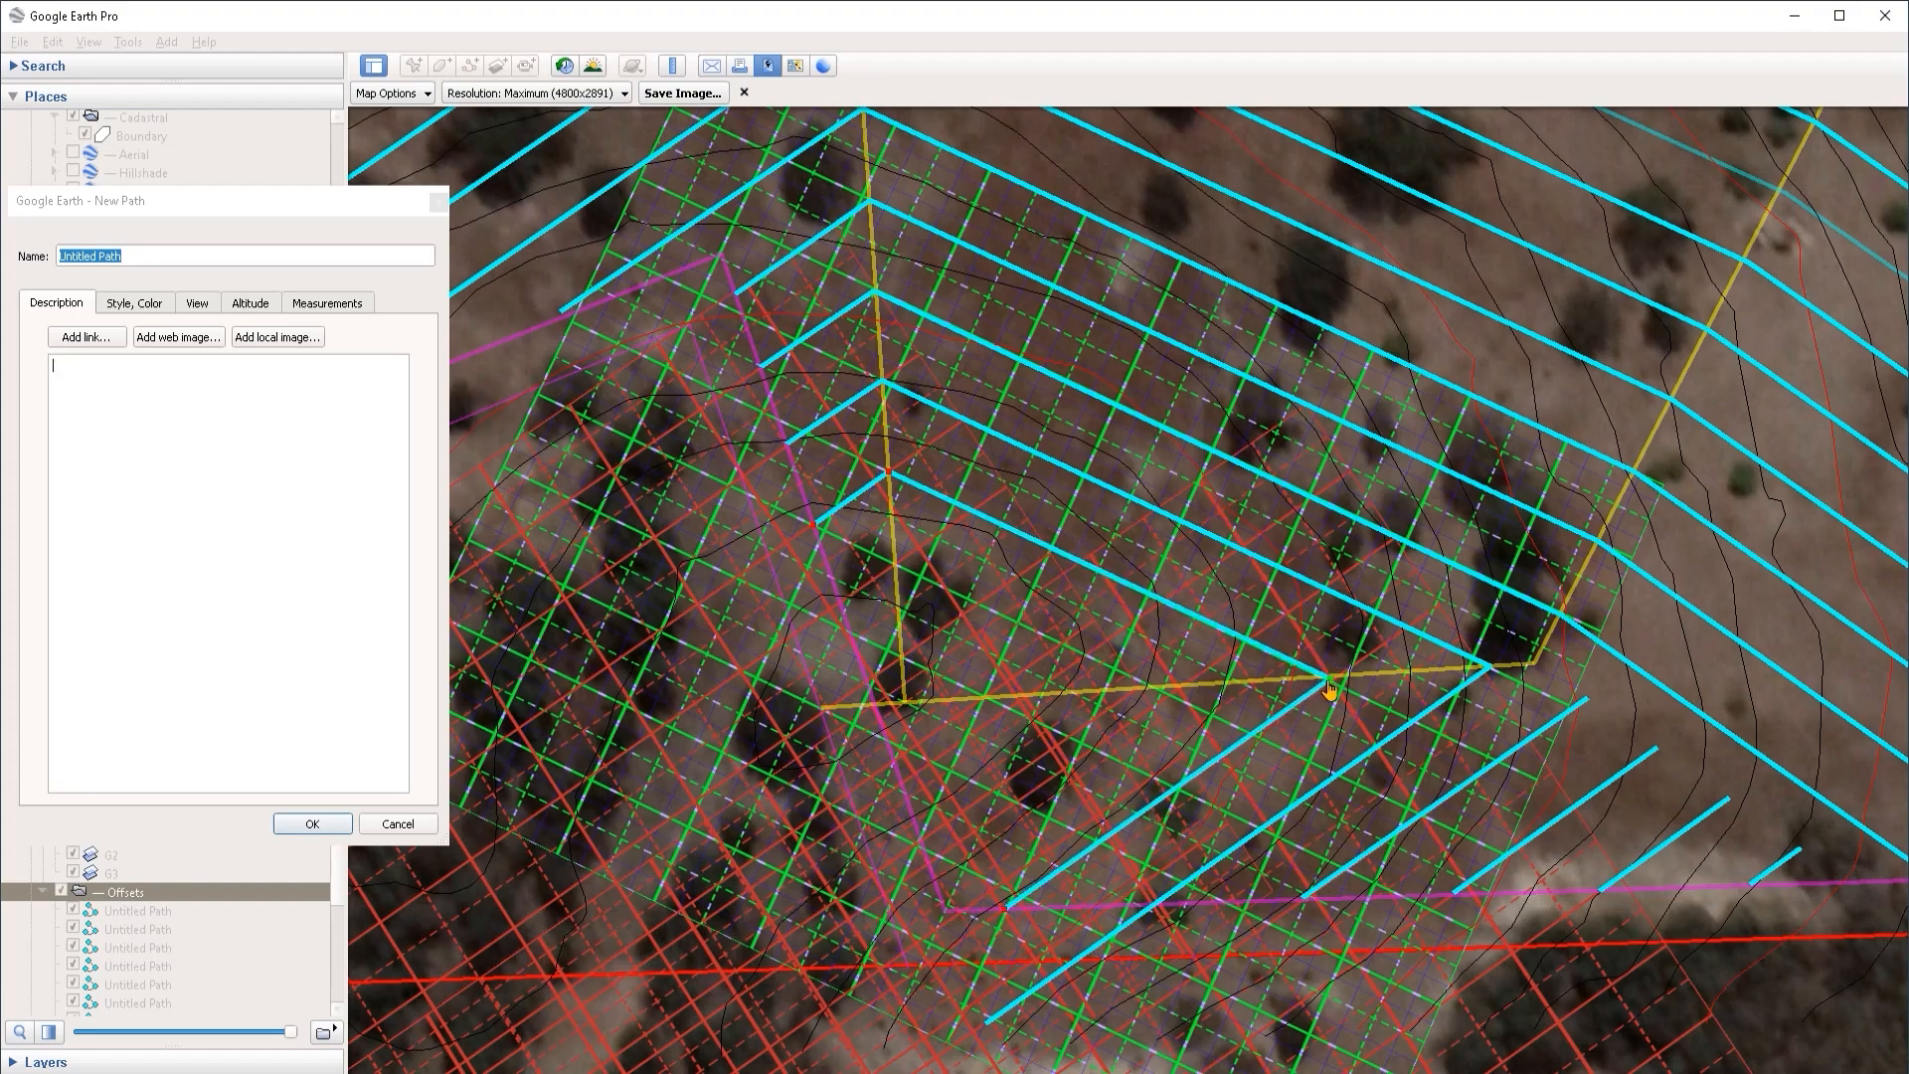
click(313, 824)
Step: Draw the next offset path inward, starting and ending on the western headland and bending at both yellow trajectories
click(470, 66)
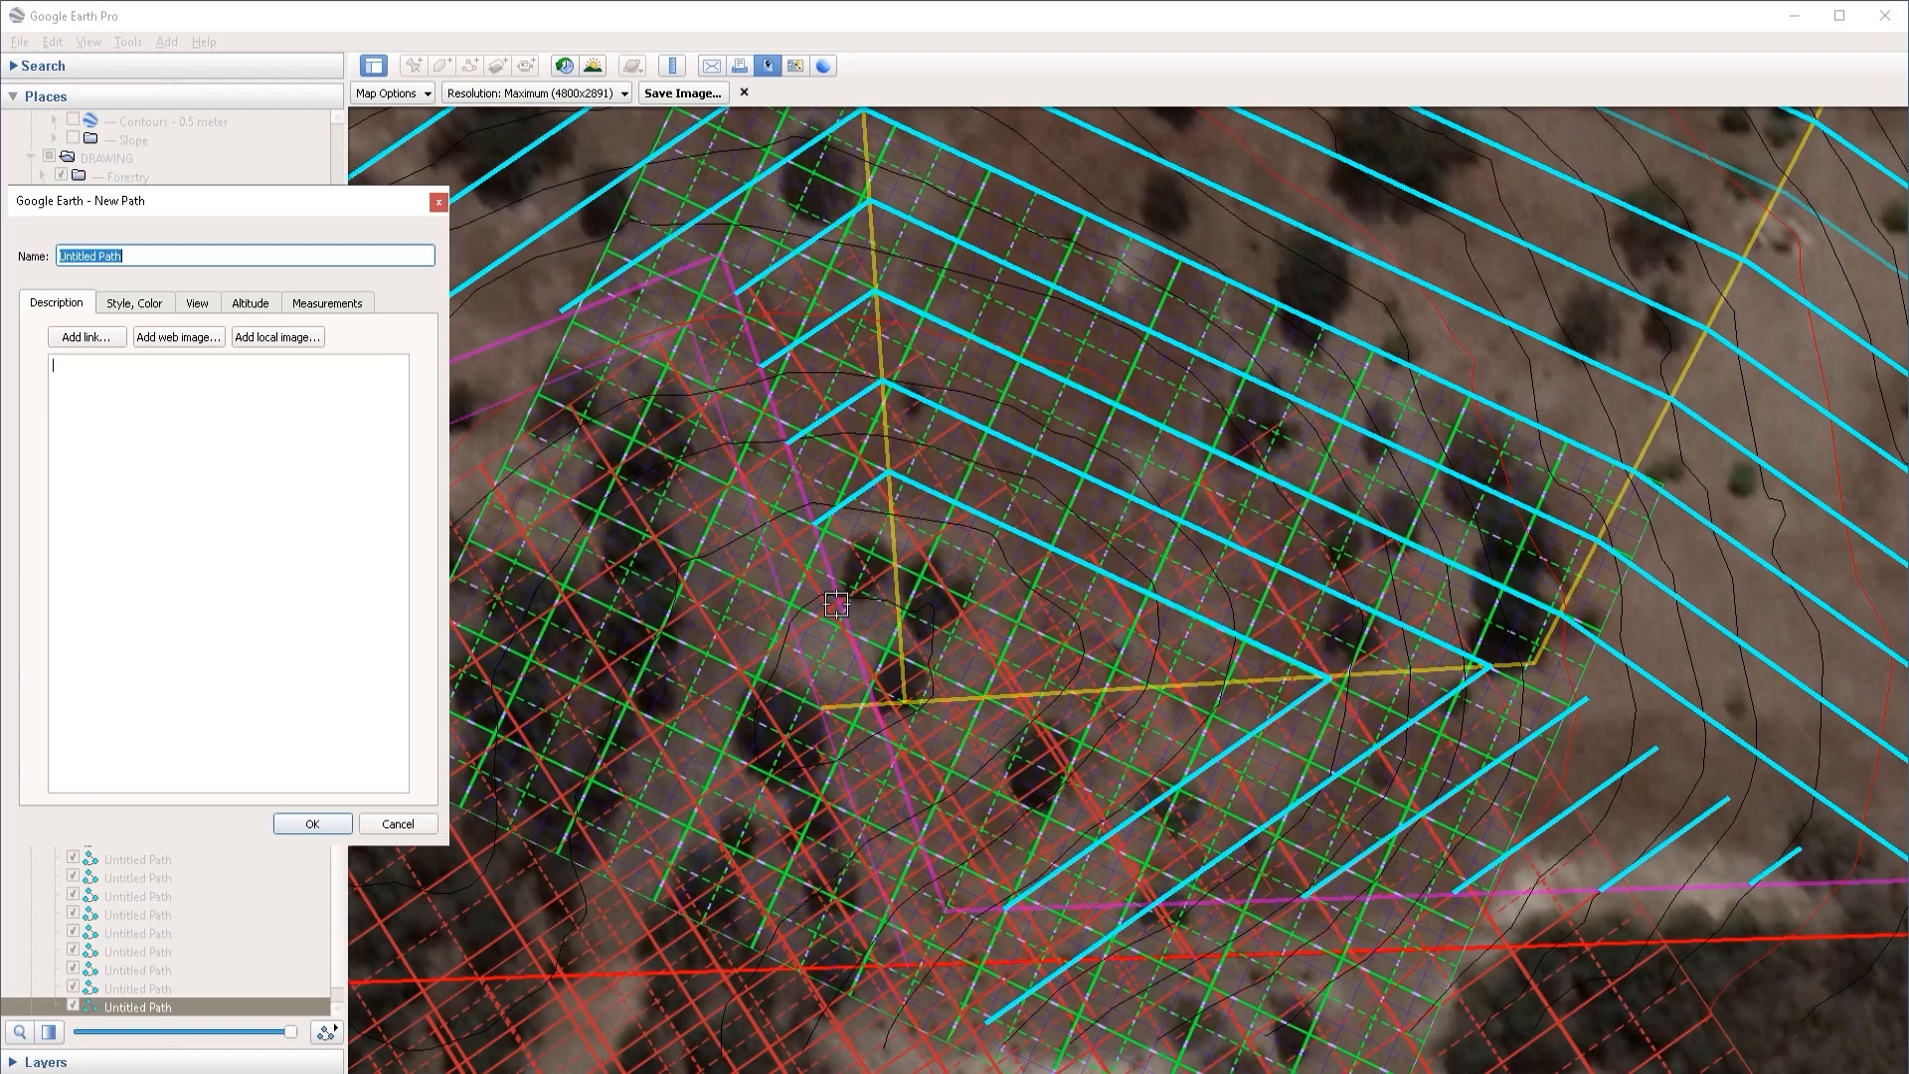
click(839, 602)
click(893, 564)
click(1148, 688)
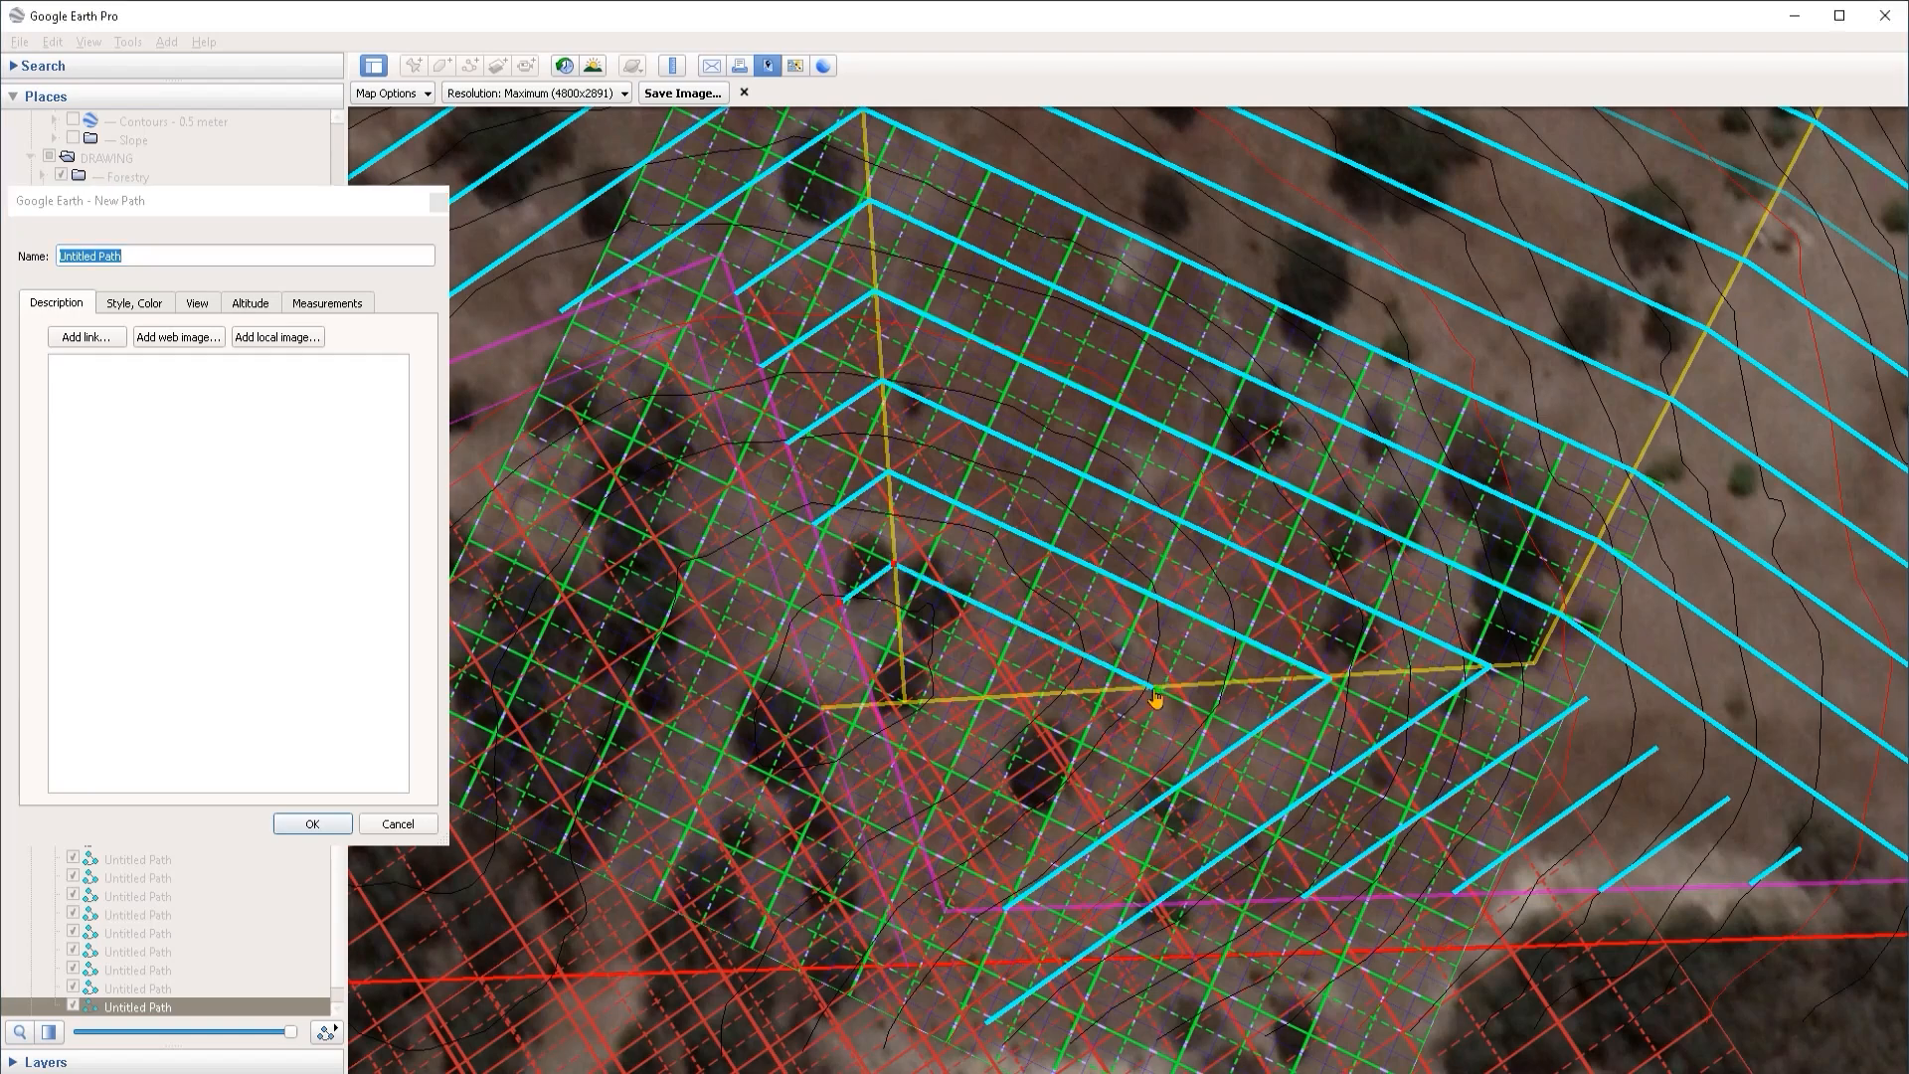
click(915, 843)
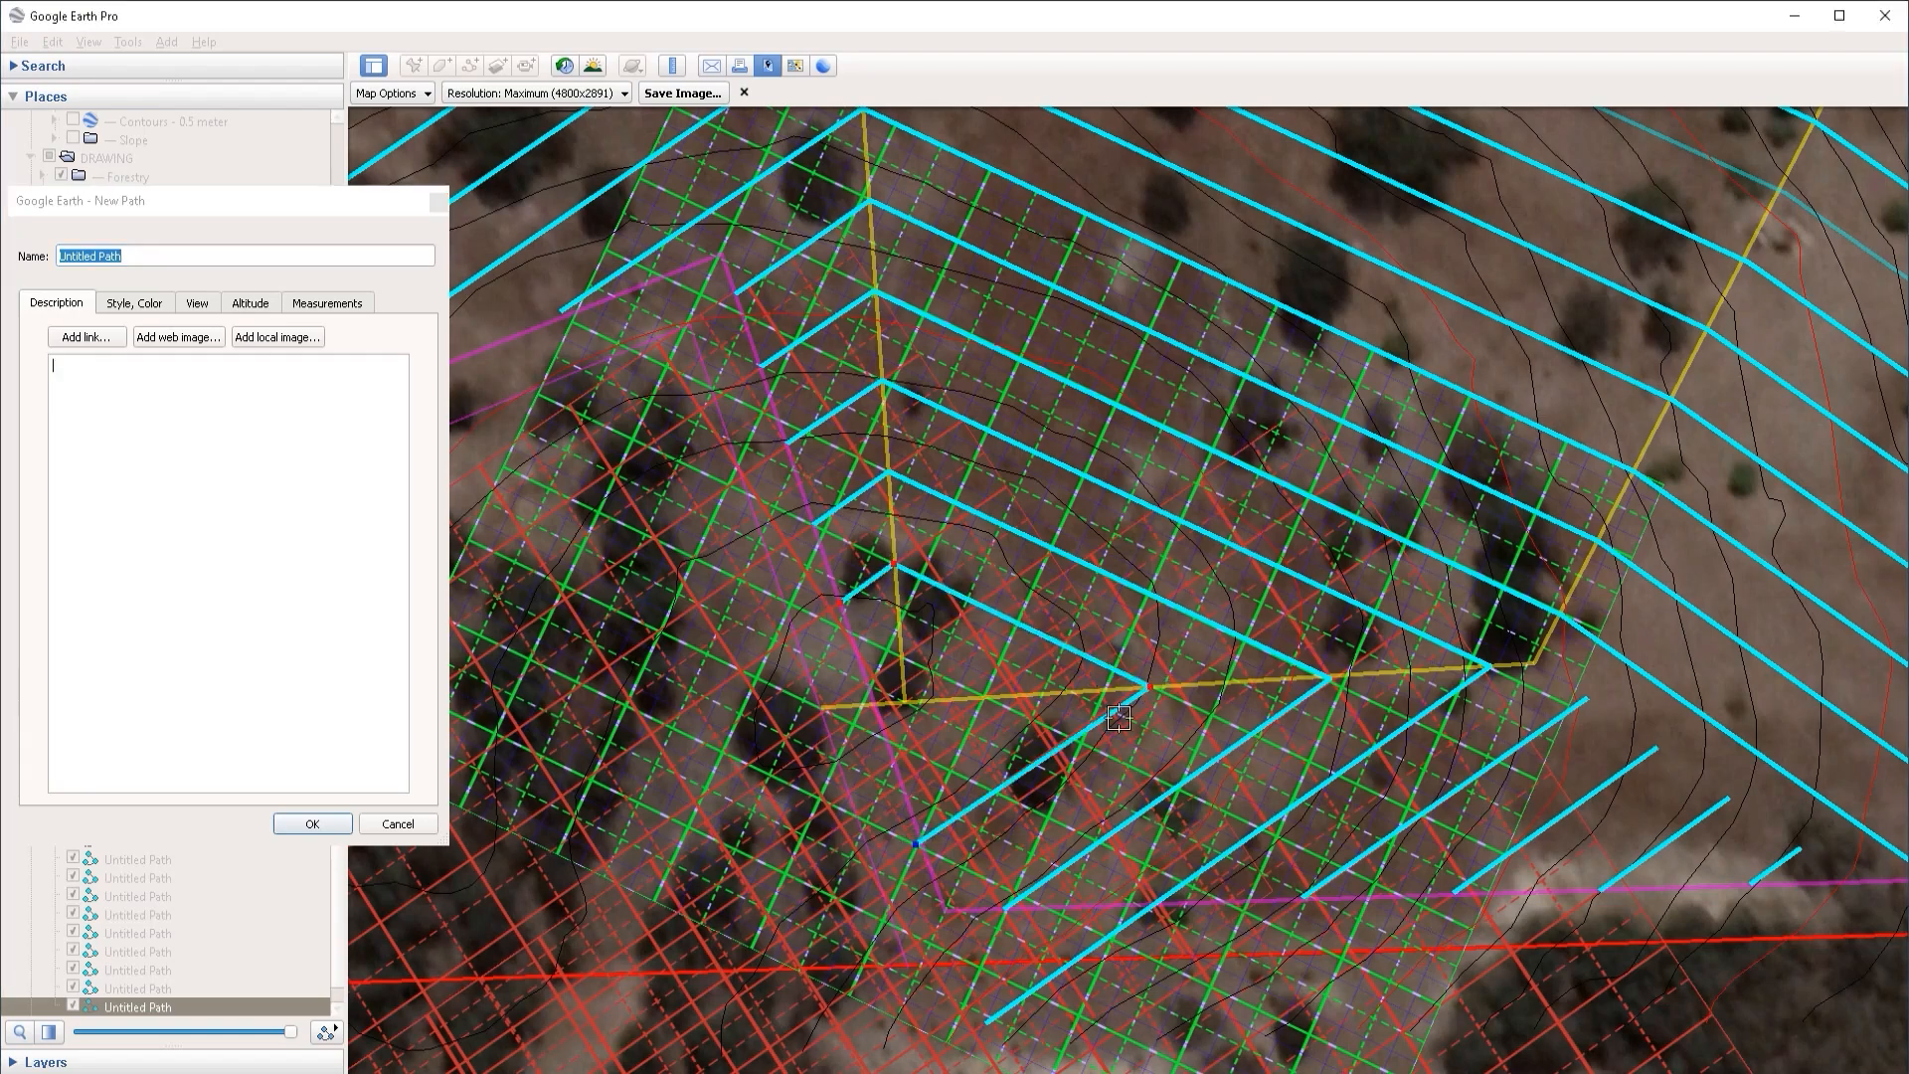
click(312, 823)
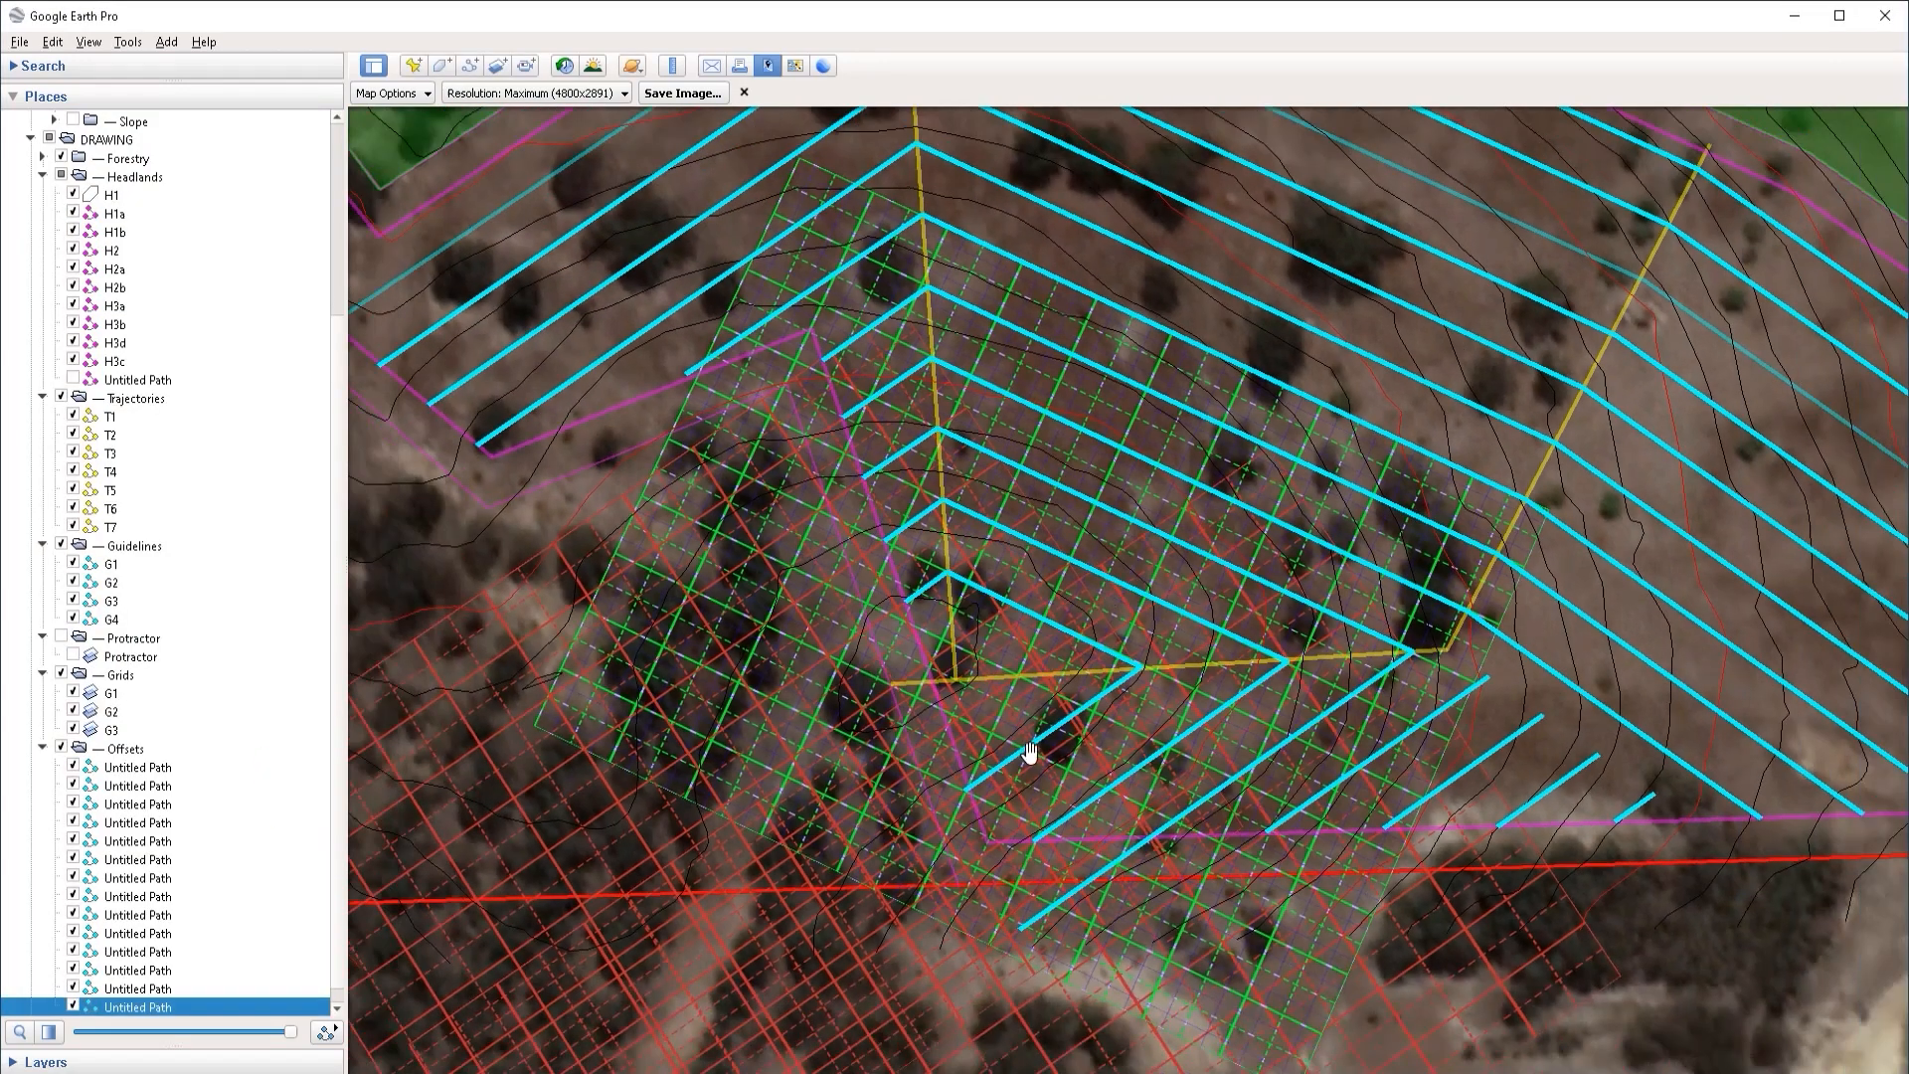
Step: Draw the innermost short offset path around the crossing of the two yellow trajectories, with both ends on the western headland
scroll(1029, 752, up, 1)
click(471, 66)
click(912, 648)
click(1024, 660)
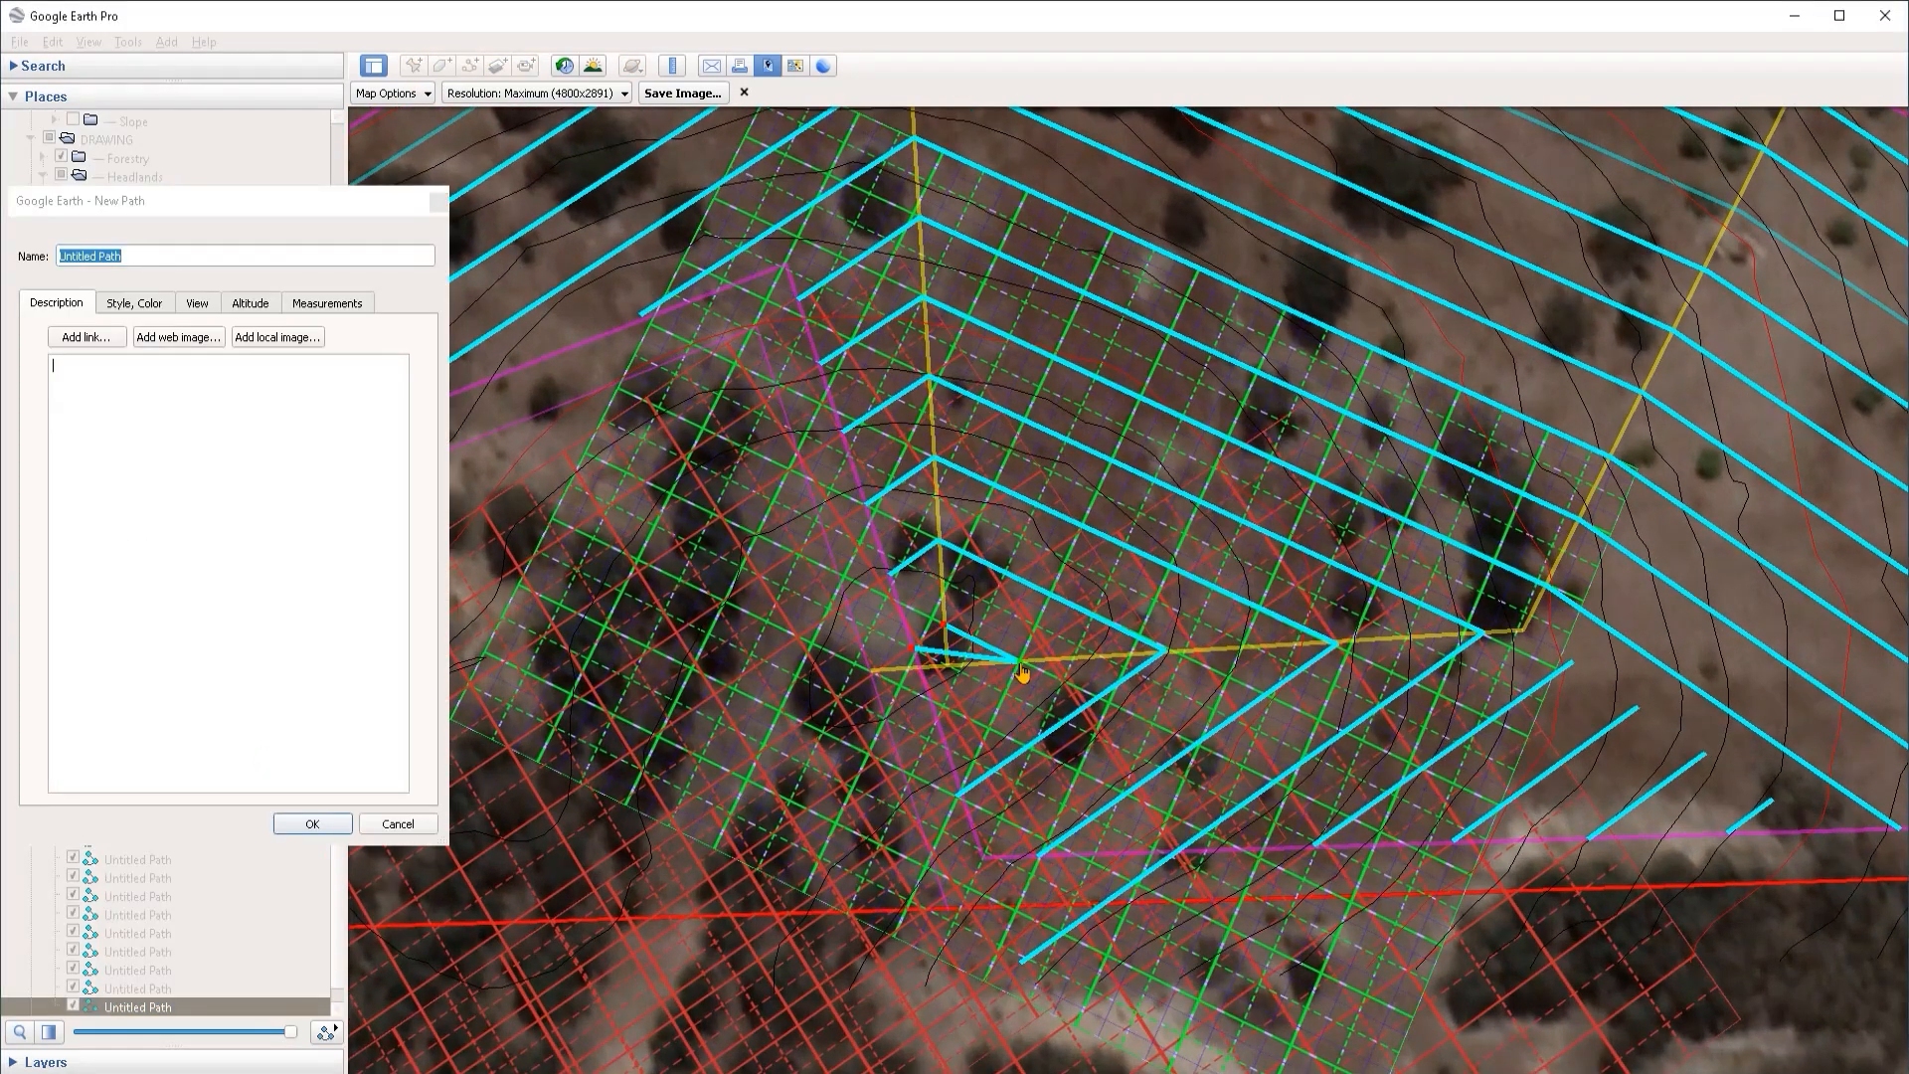
drag(1024, 660, 943, 628)
click(1021, 660)
click(933, 720)
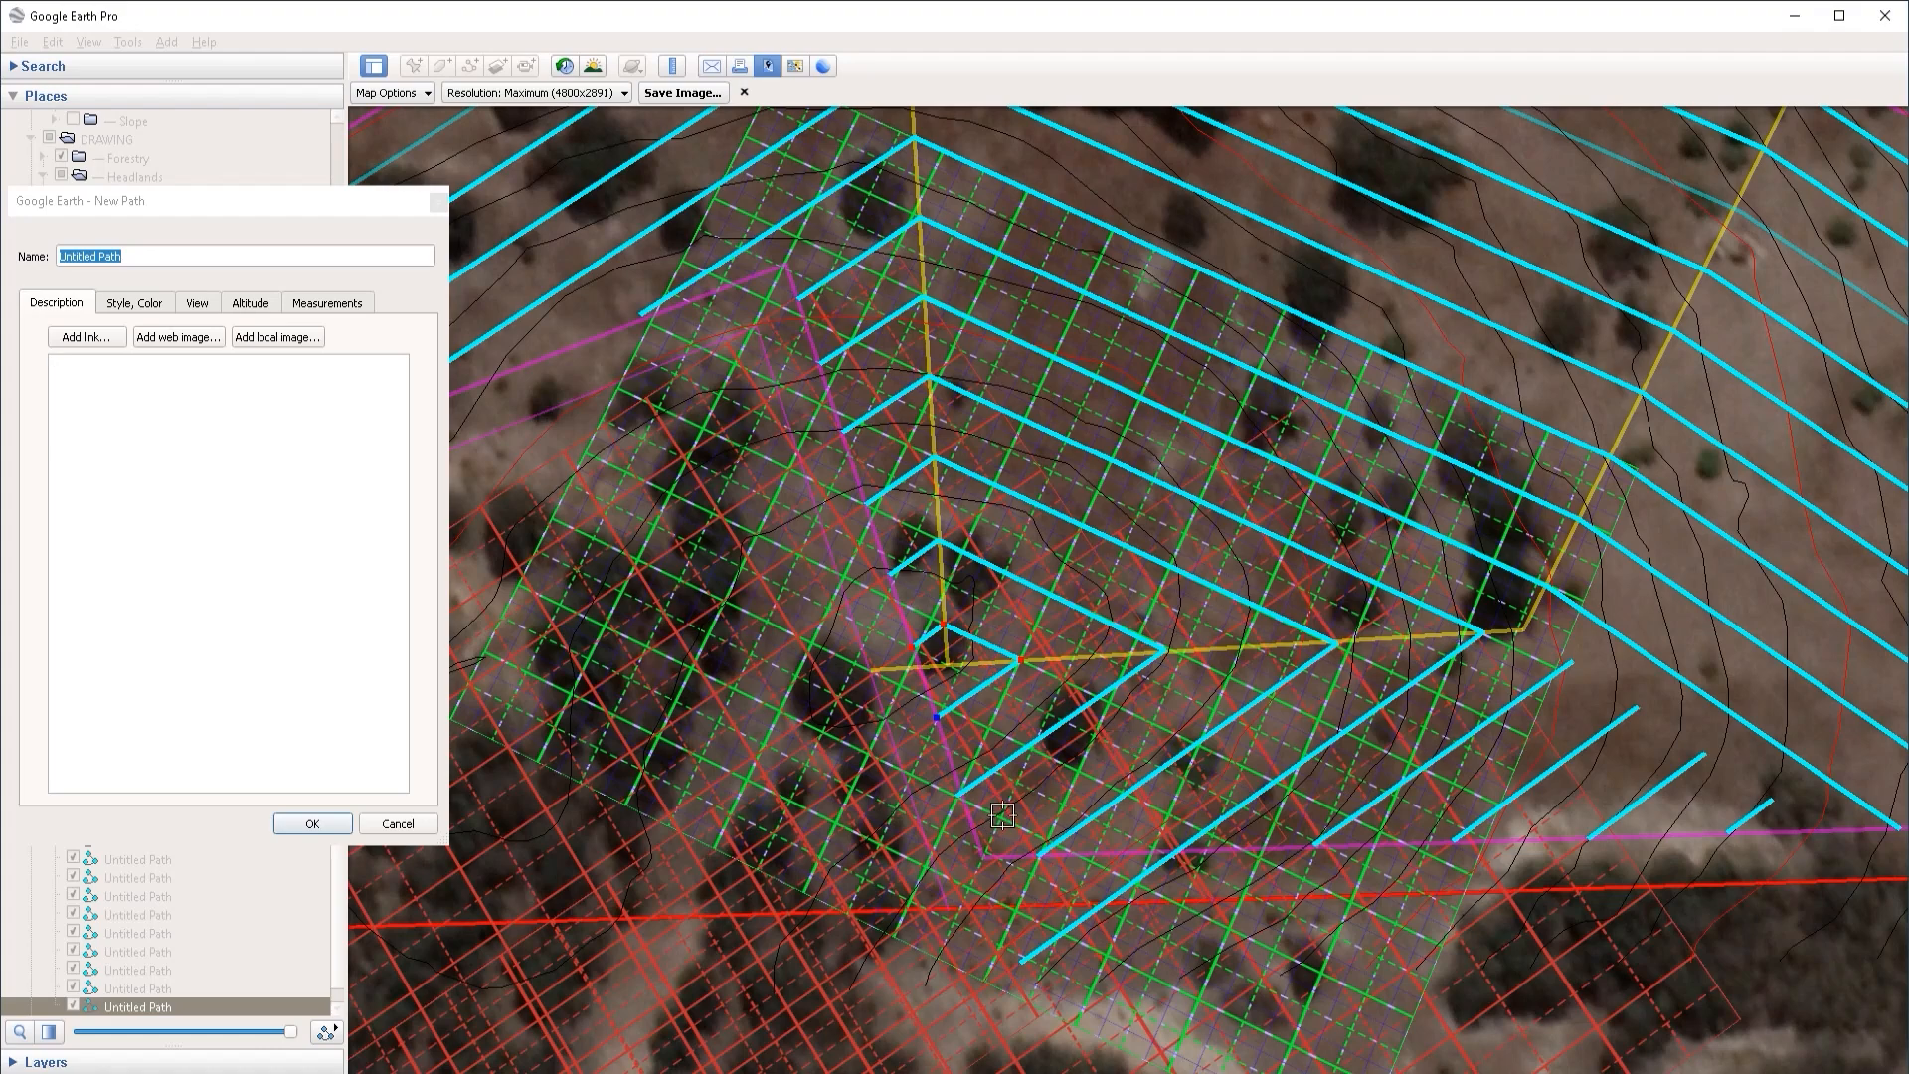
click(320, 825)
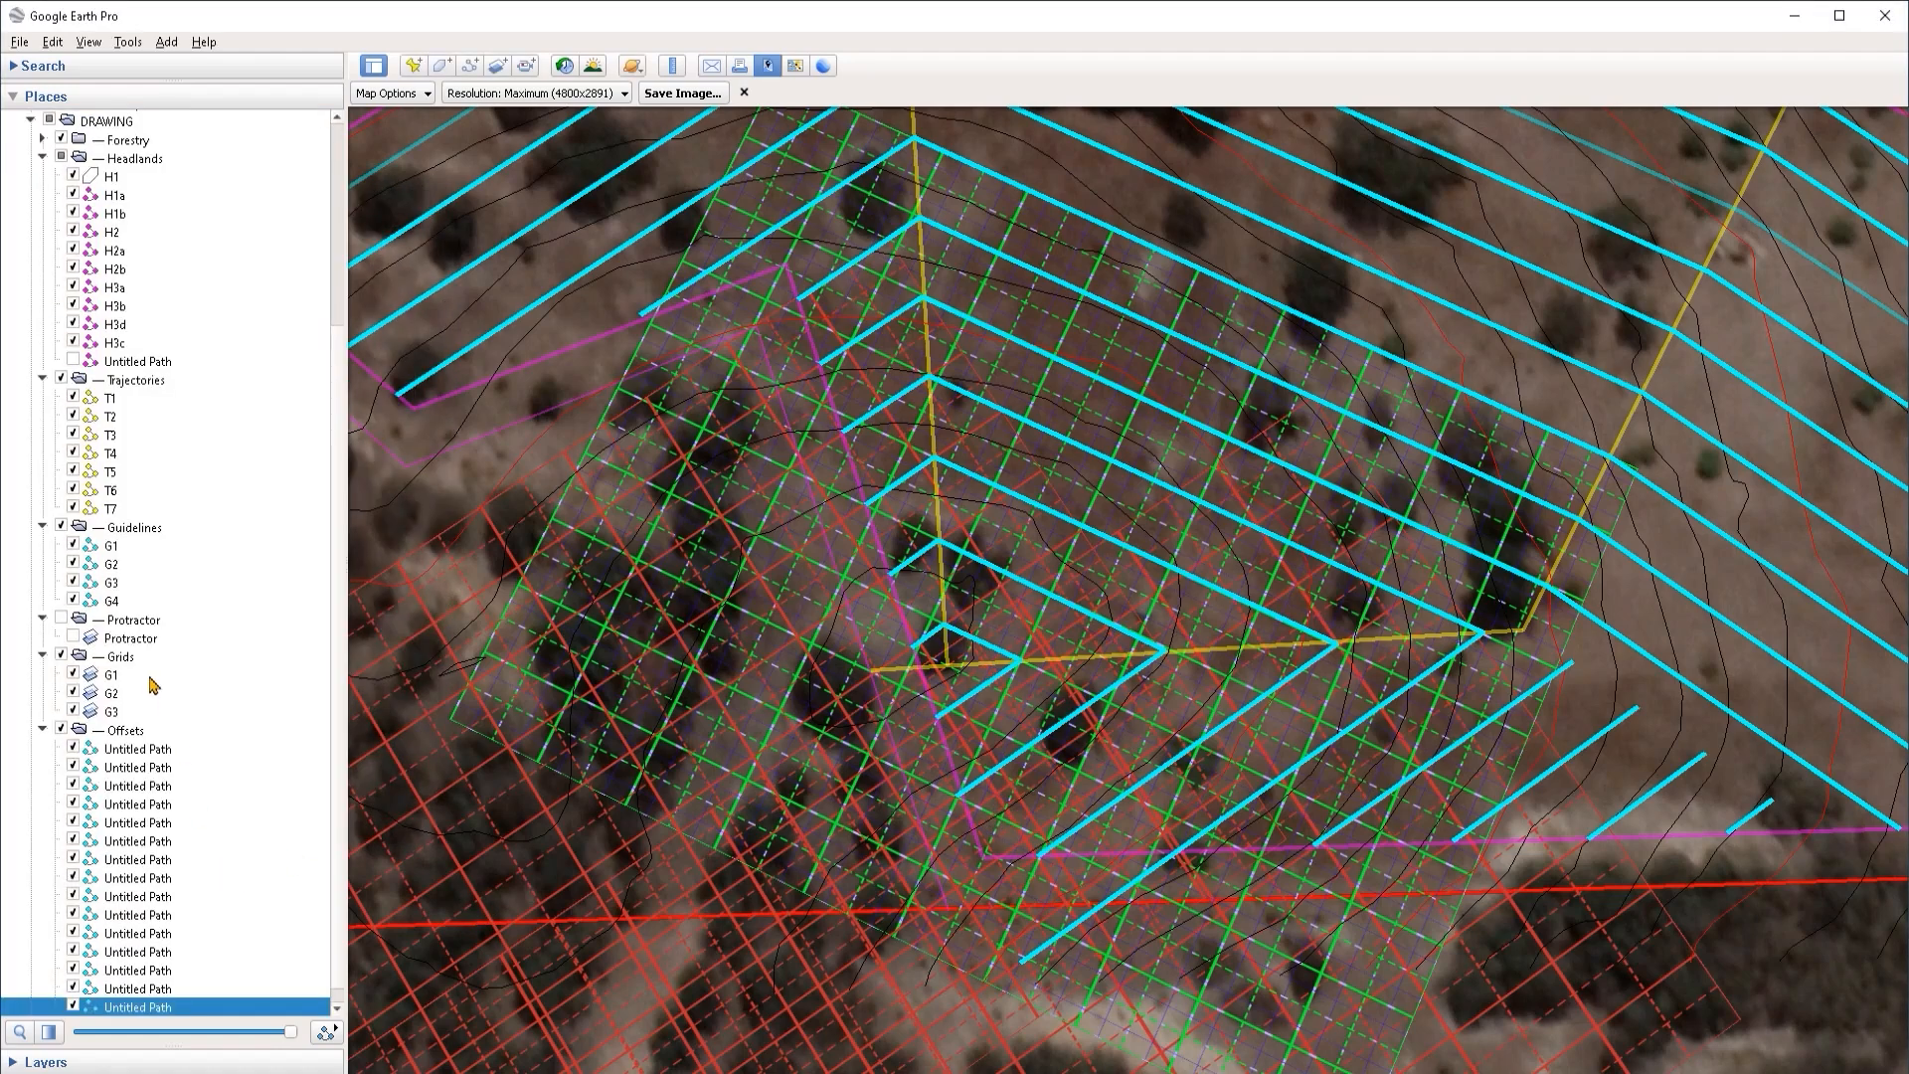
Step: Hide grid overlays G3, G2 and G1 over the southwestern field
click(73, 711)
click(72, 692)
click(72, 675)
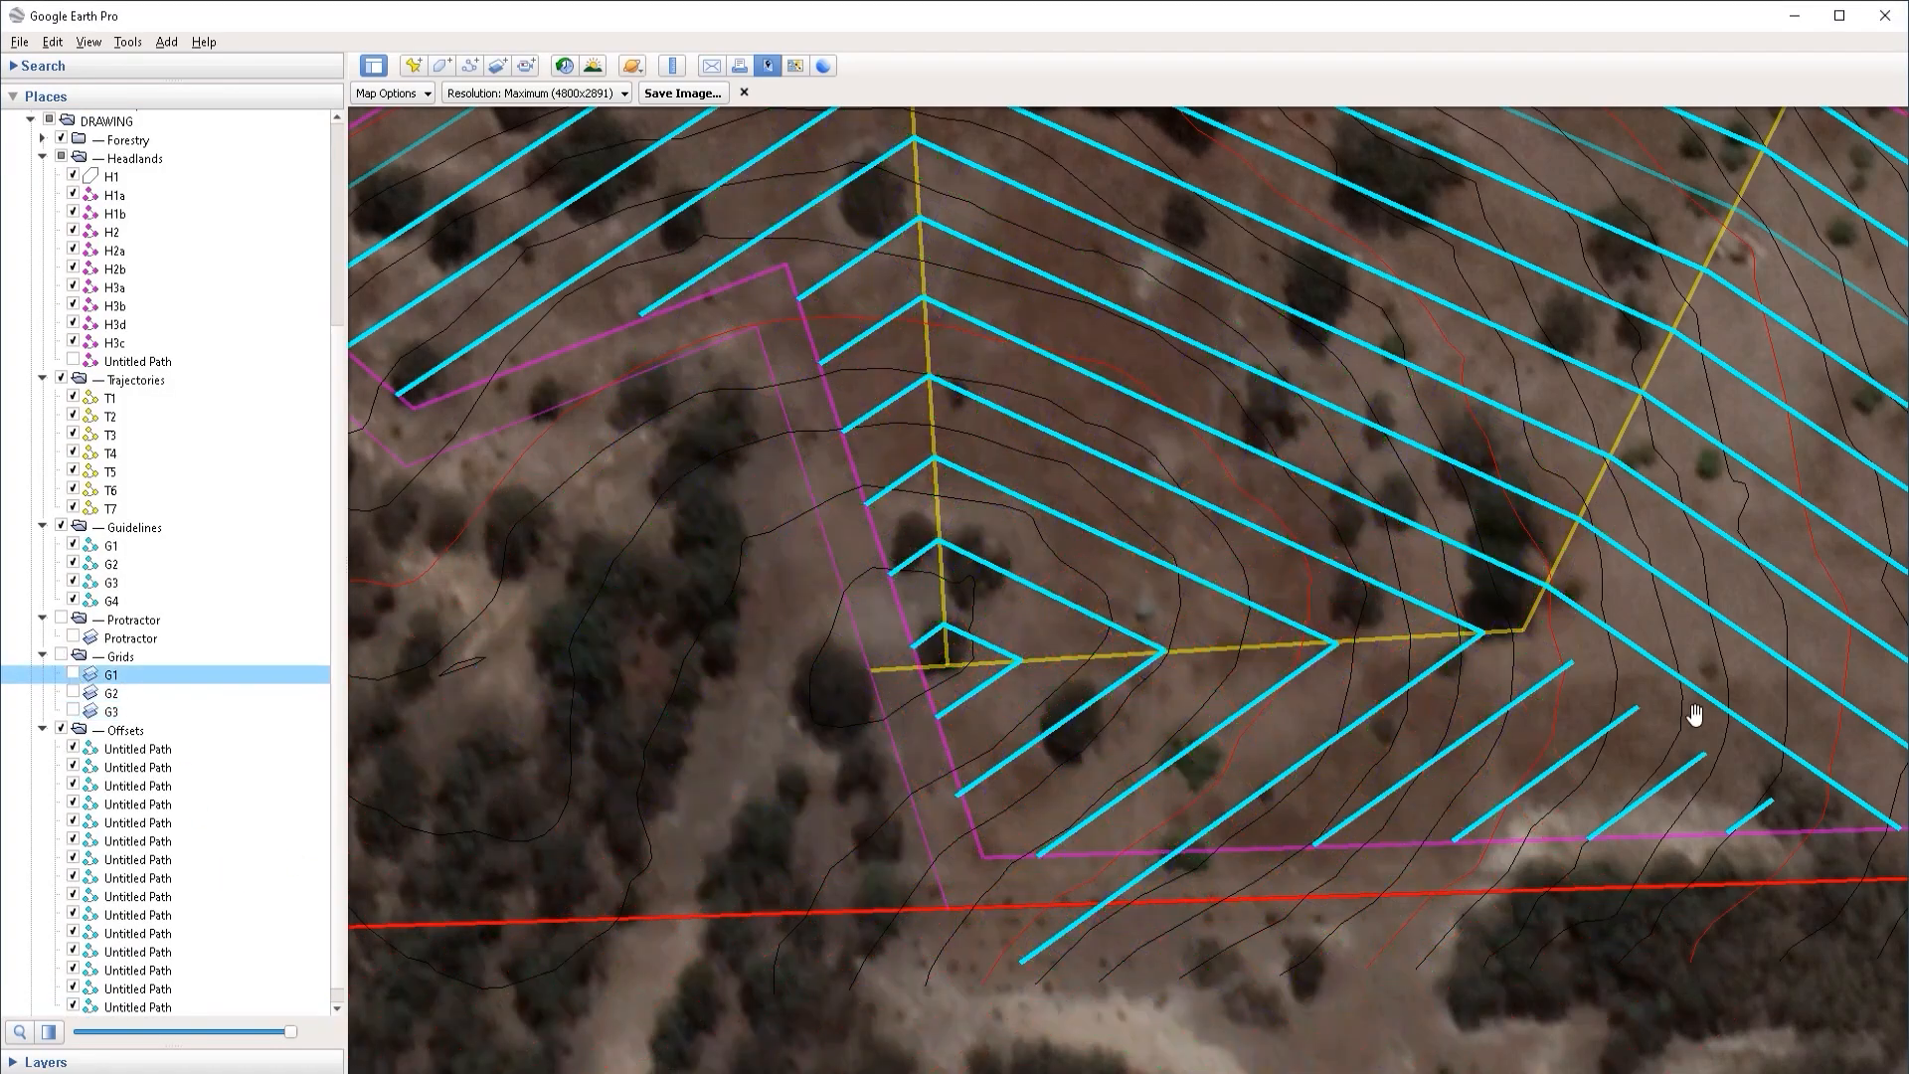
drag(1380, 686, 1269, 665)
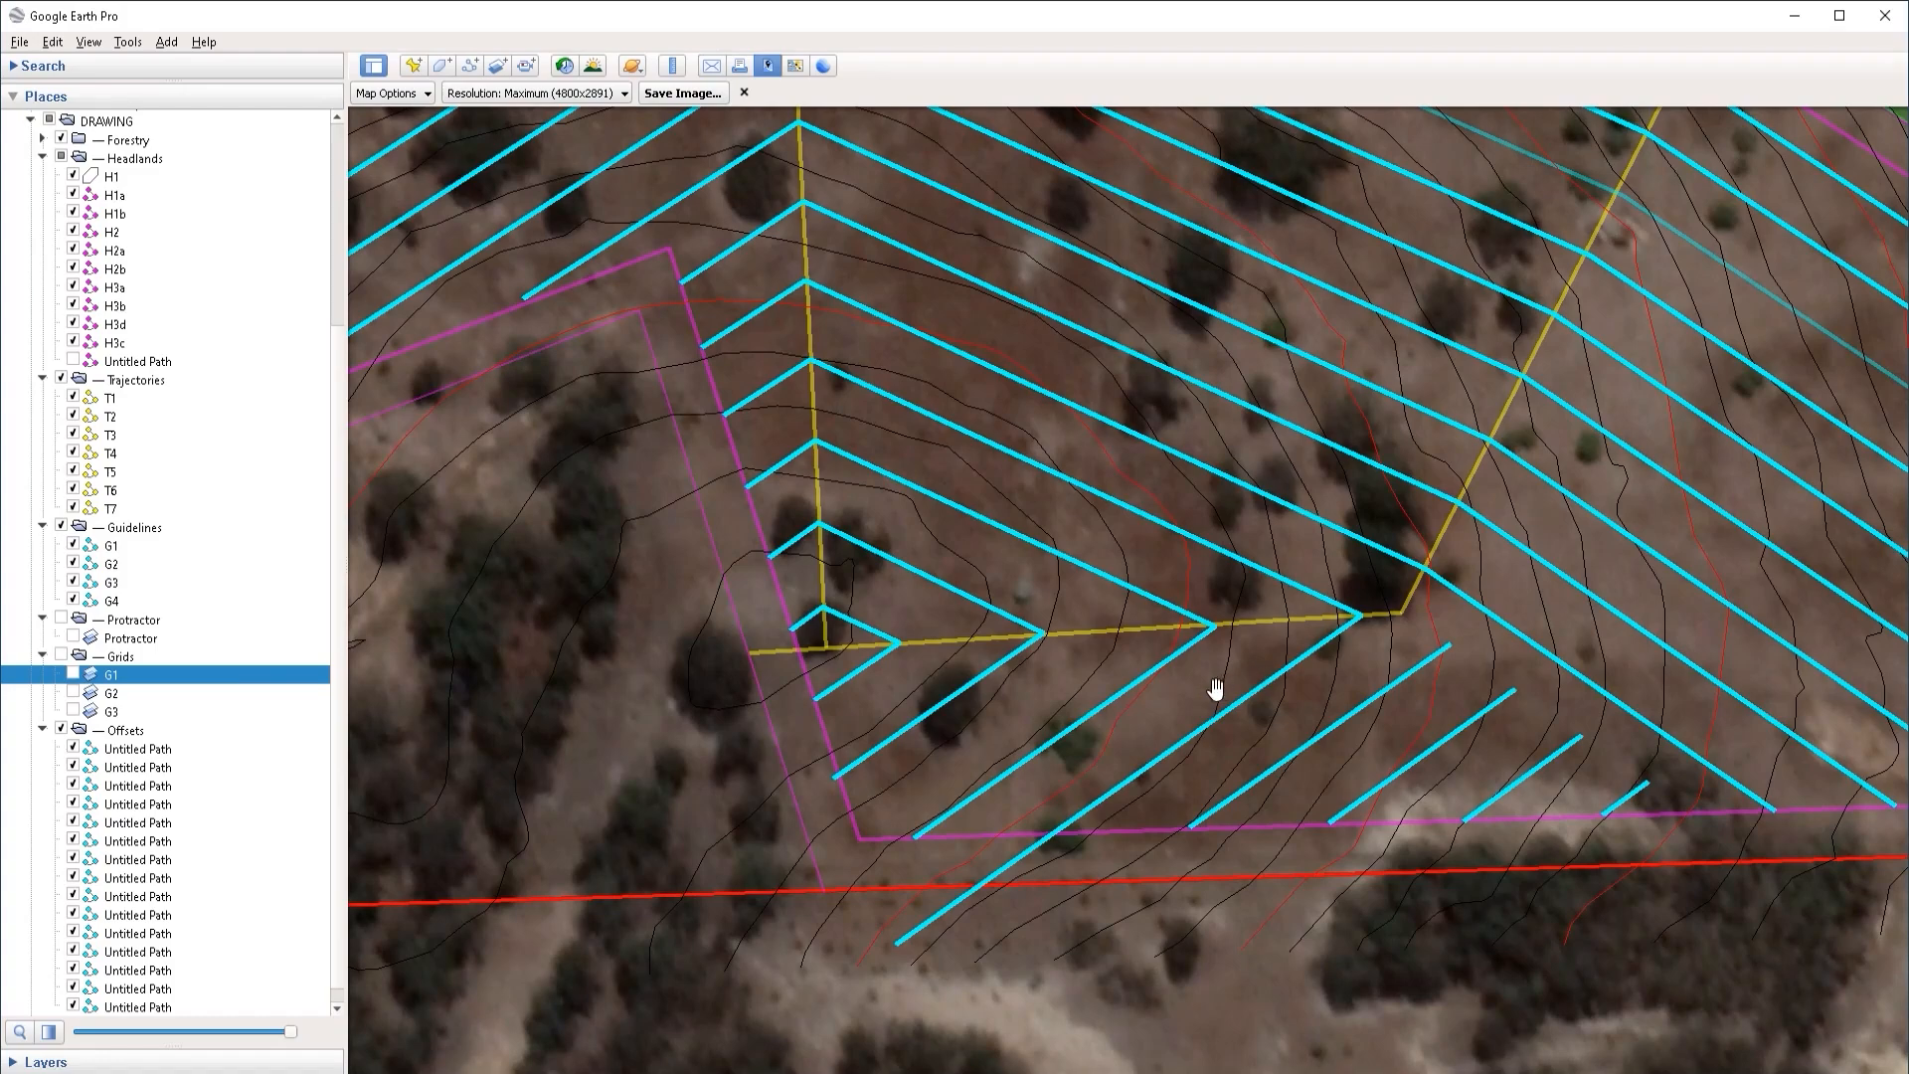
drag(998, 578, 975, 624)
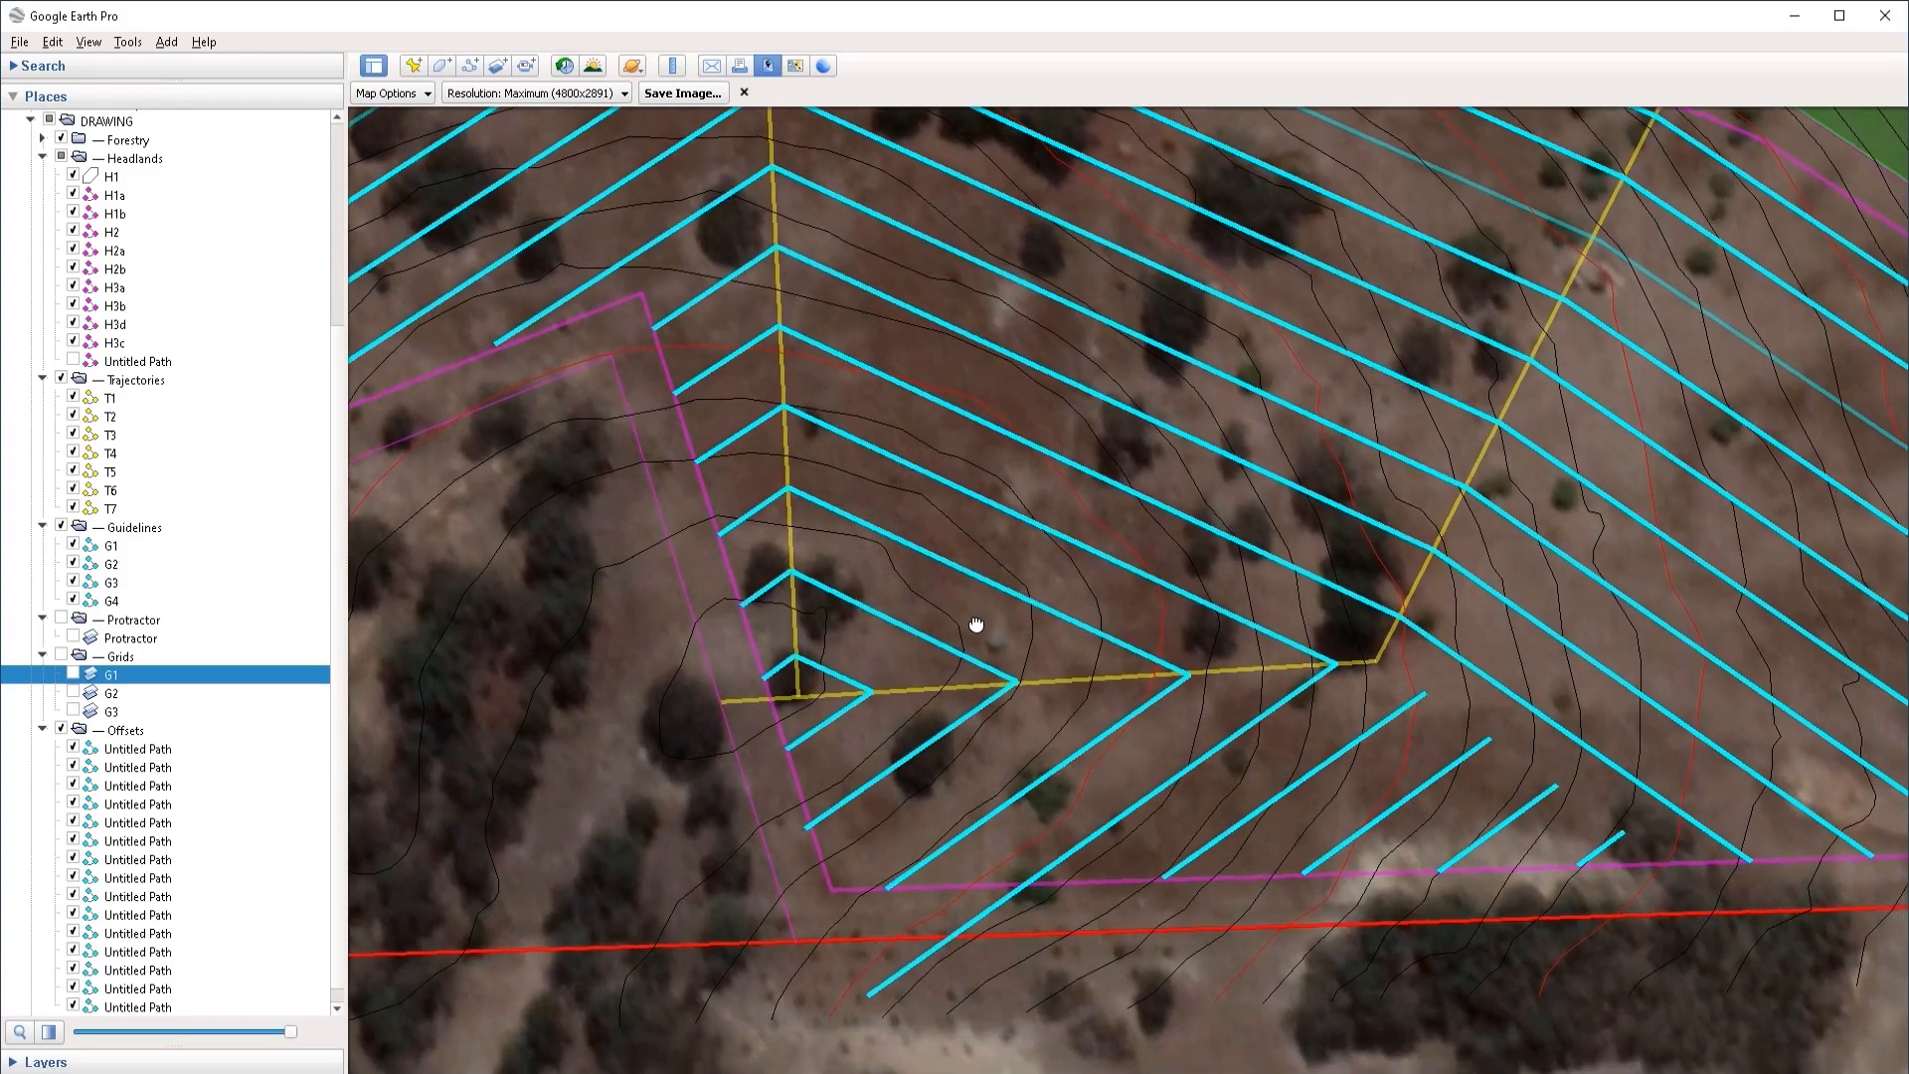
Step: Trim guideline G4's southern end from beyond the red boundary back to the southern magenta headland and save it
right_click(978, 916)
click(1033, 907)
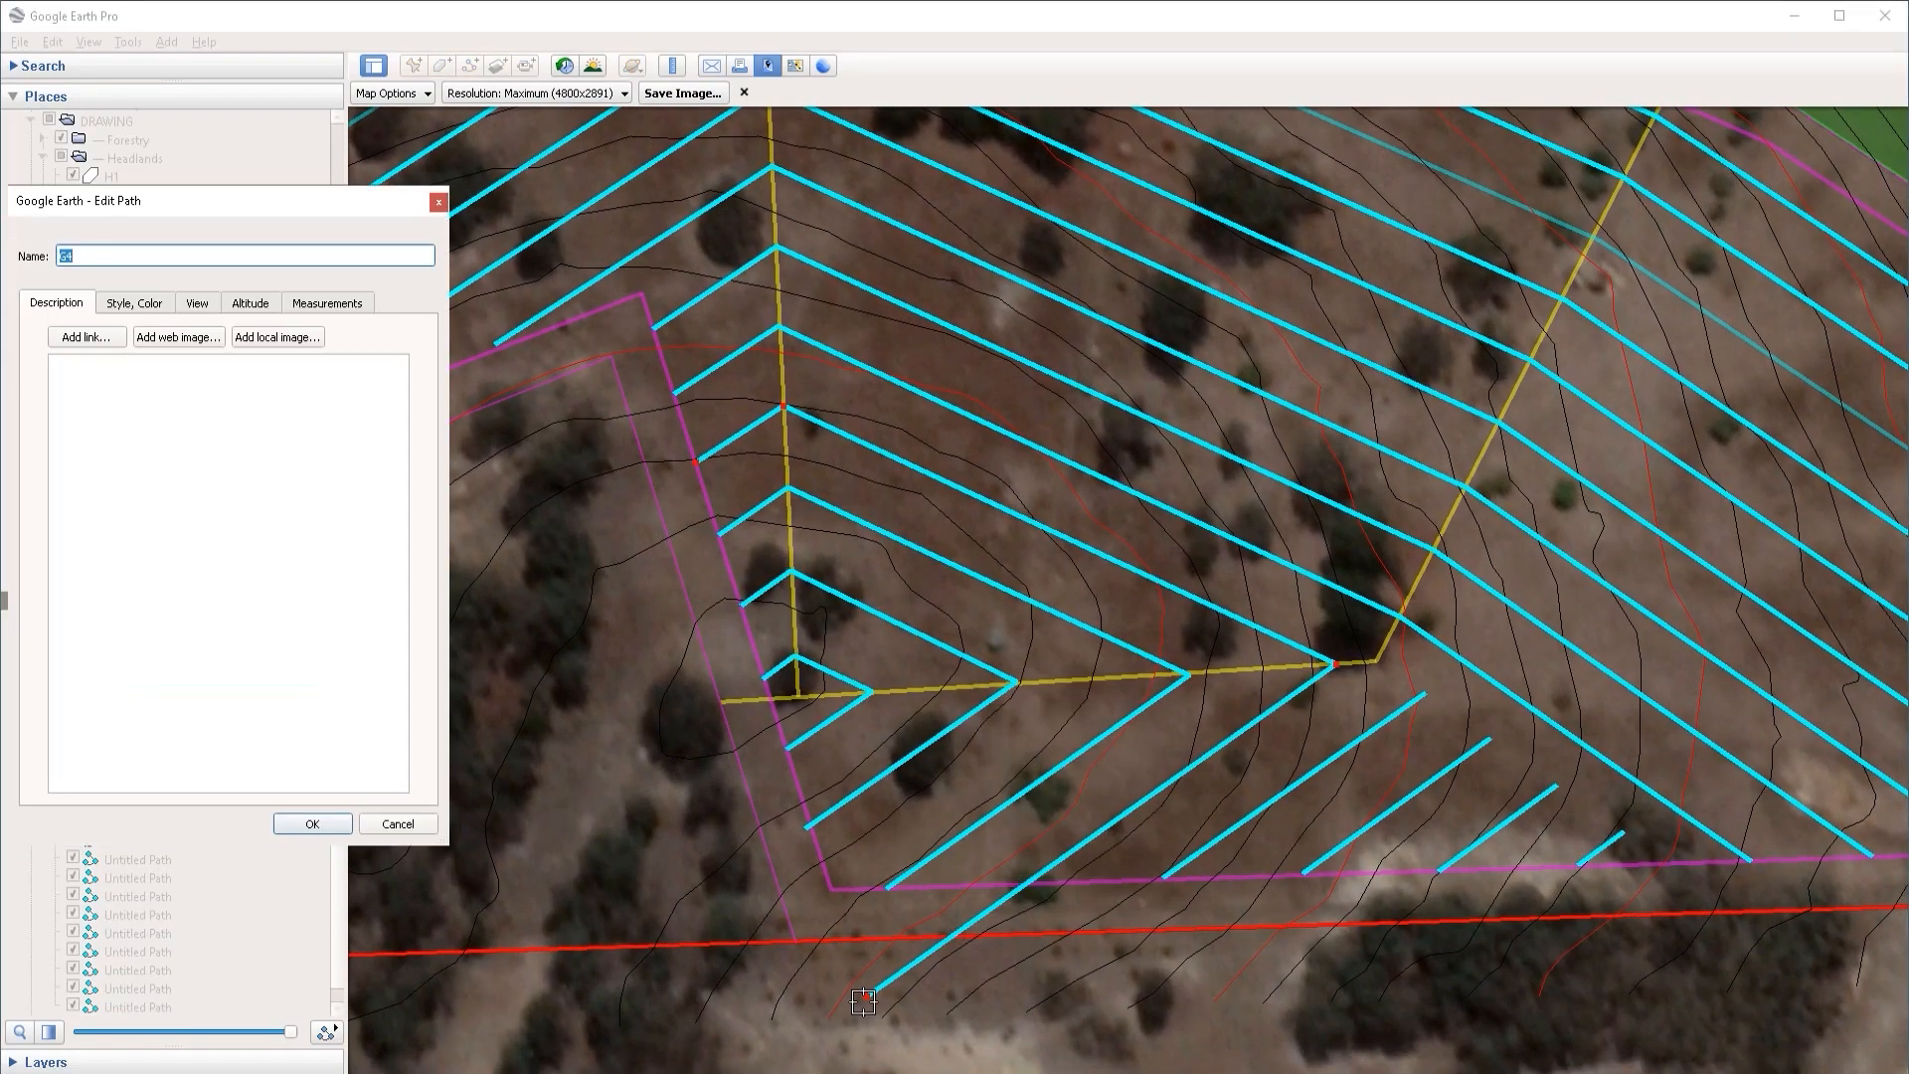
drag(863, 999, 1028, 890)
click(313, 823)
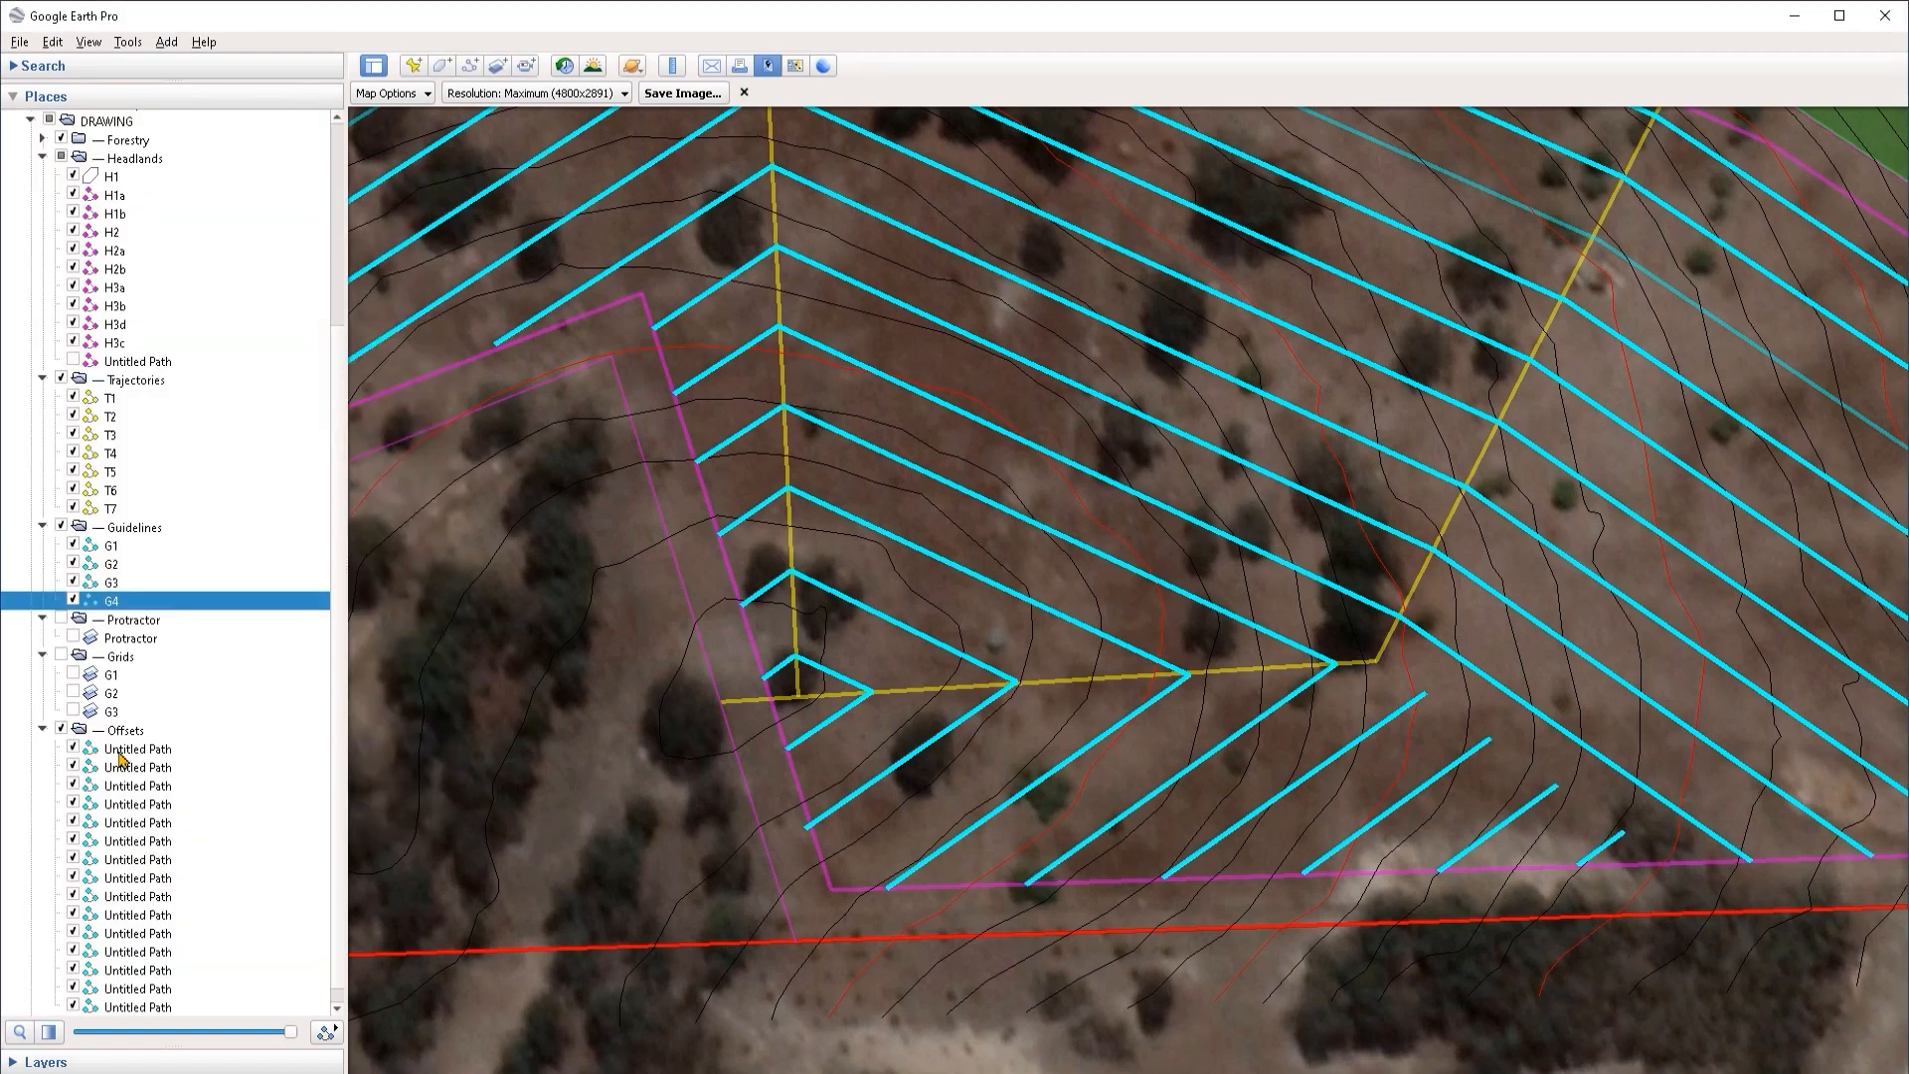
Step: Show grid G1, align guideline G4's southern endpoint with it on the headland, save the path and hide the grid
click(74, 675)
right_click(1041, 872)
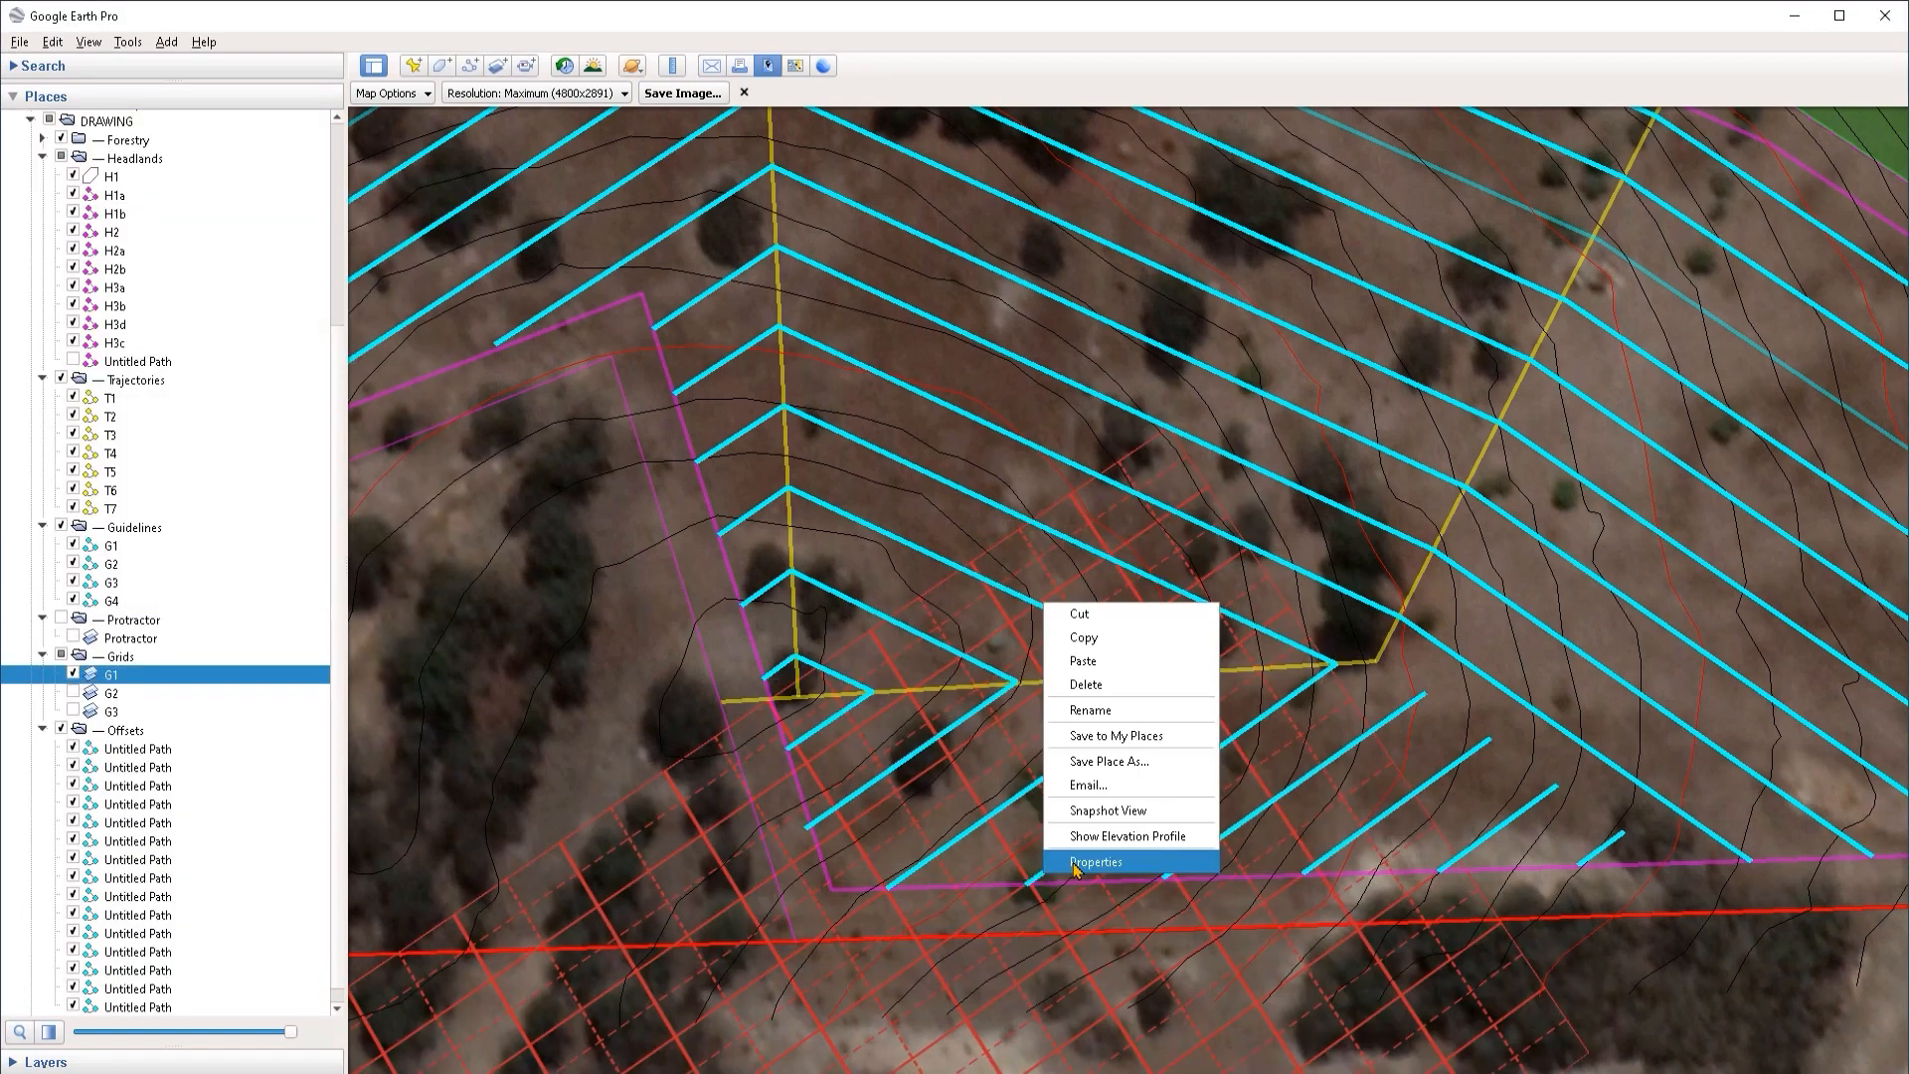
click(1074, 861)
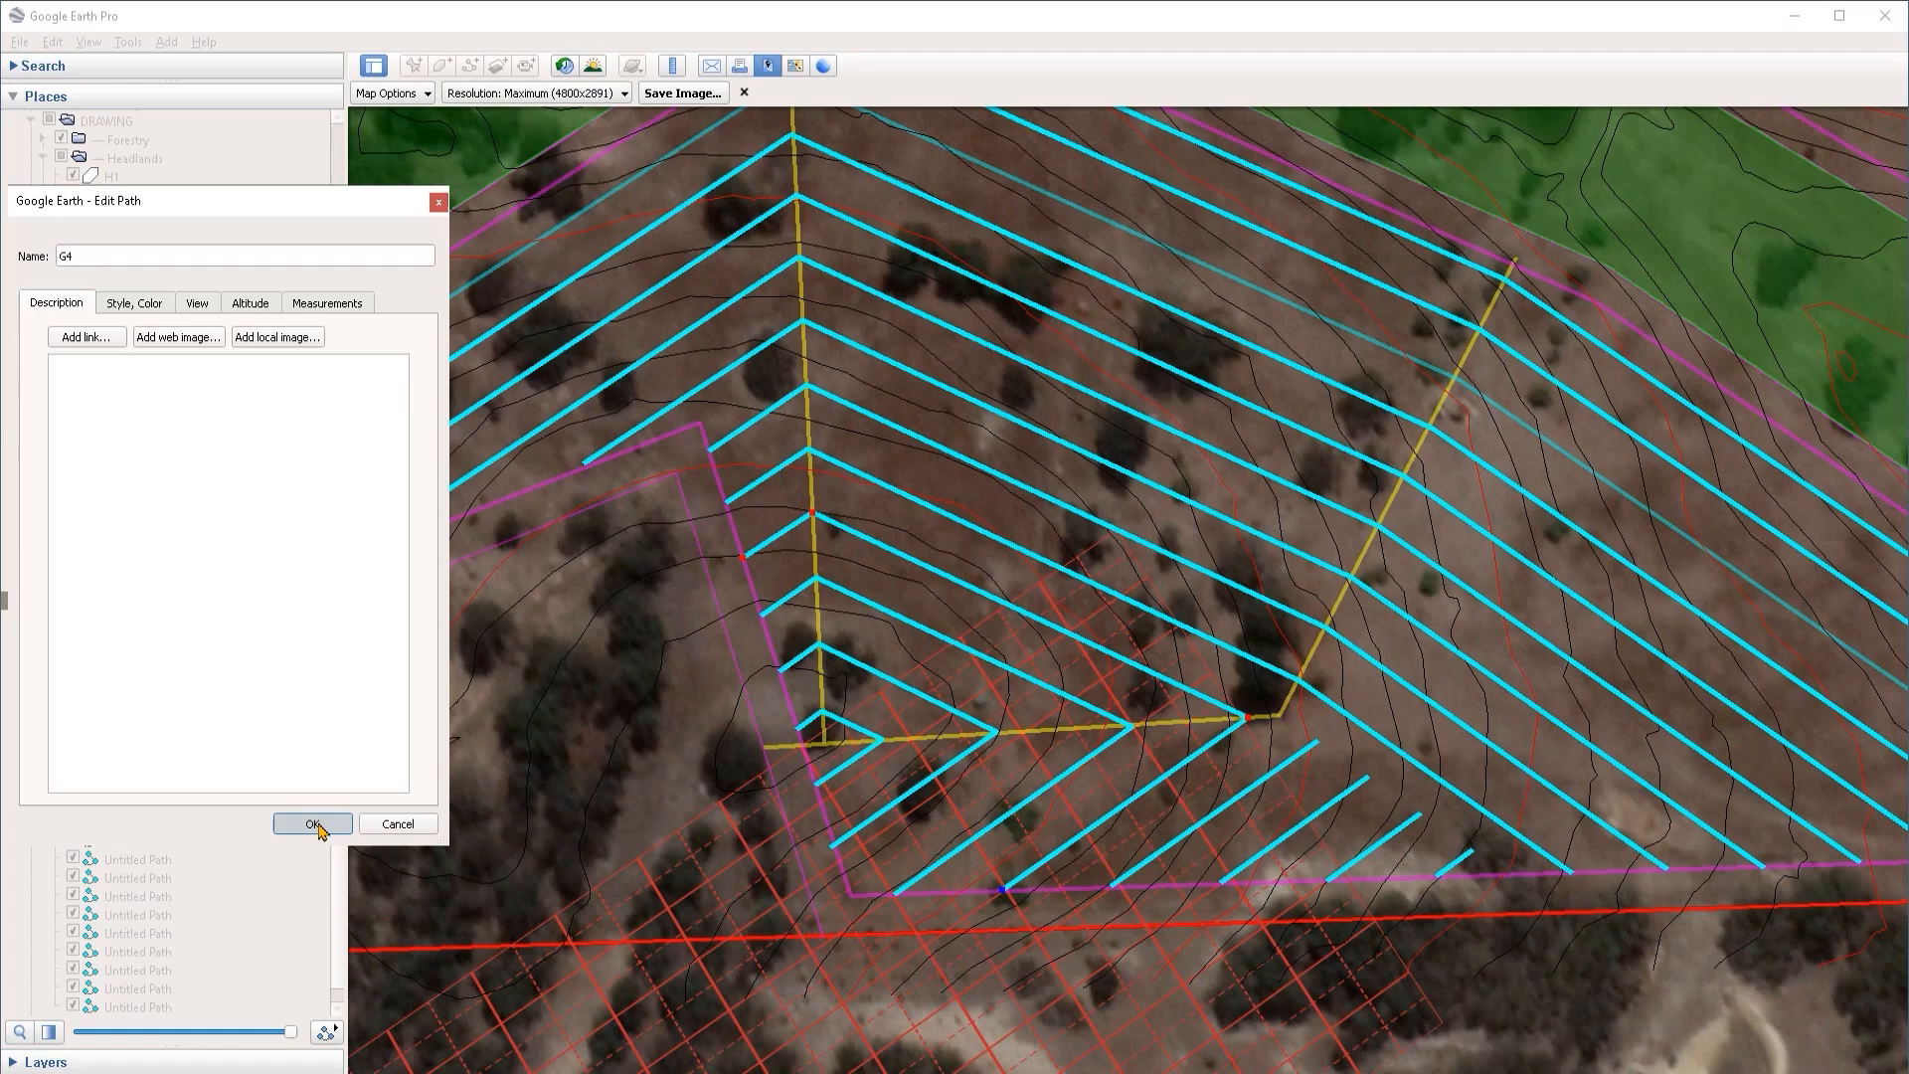
click(318, 827)
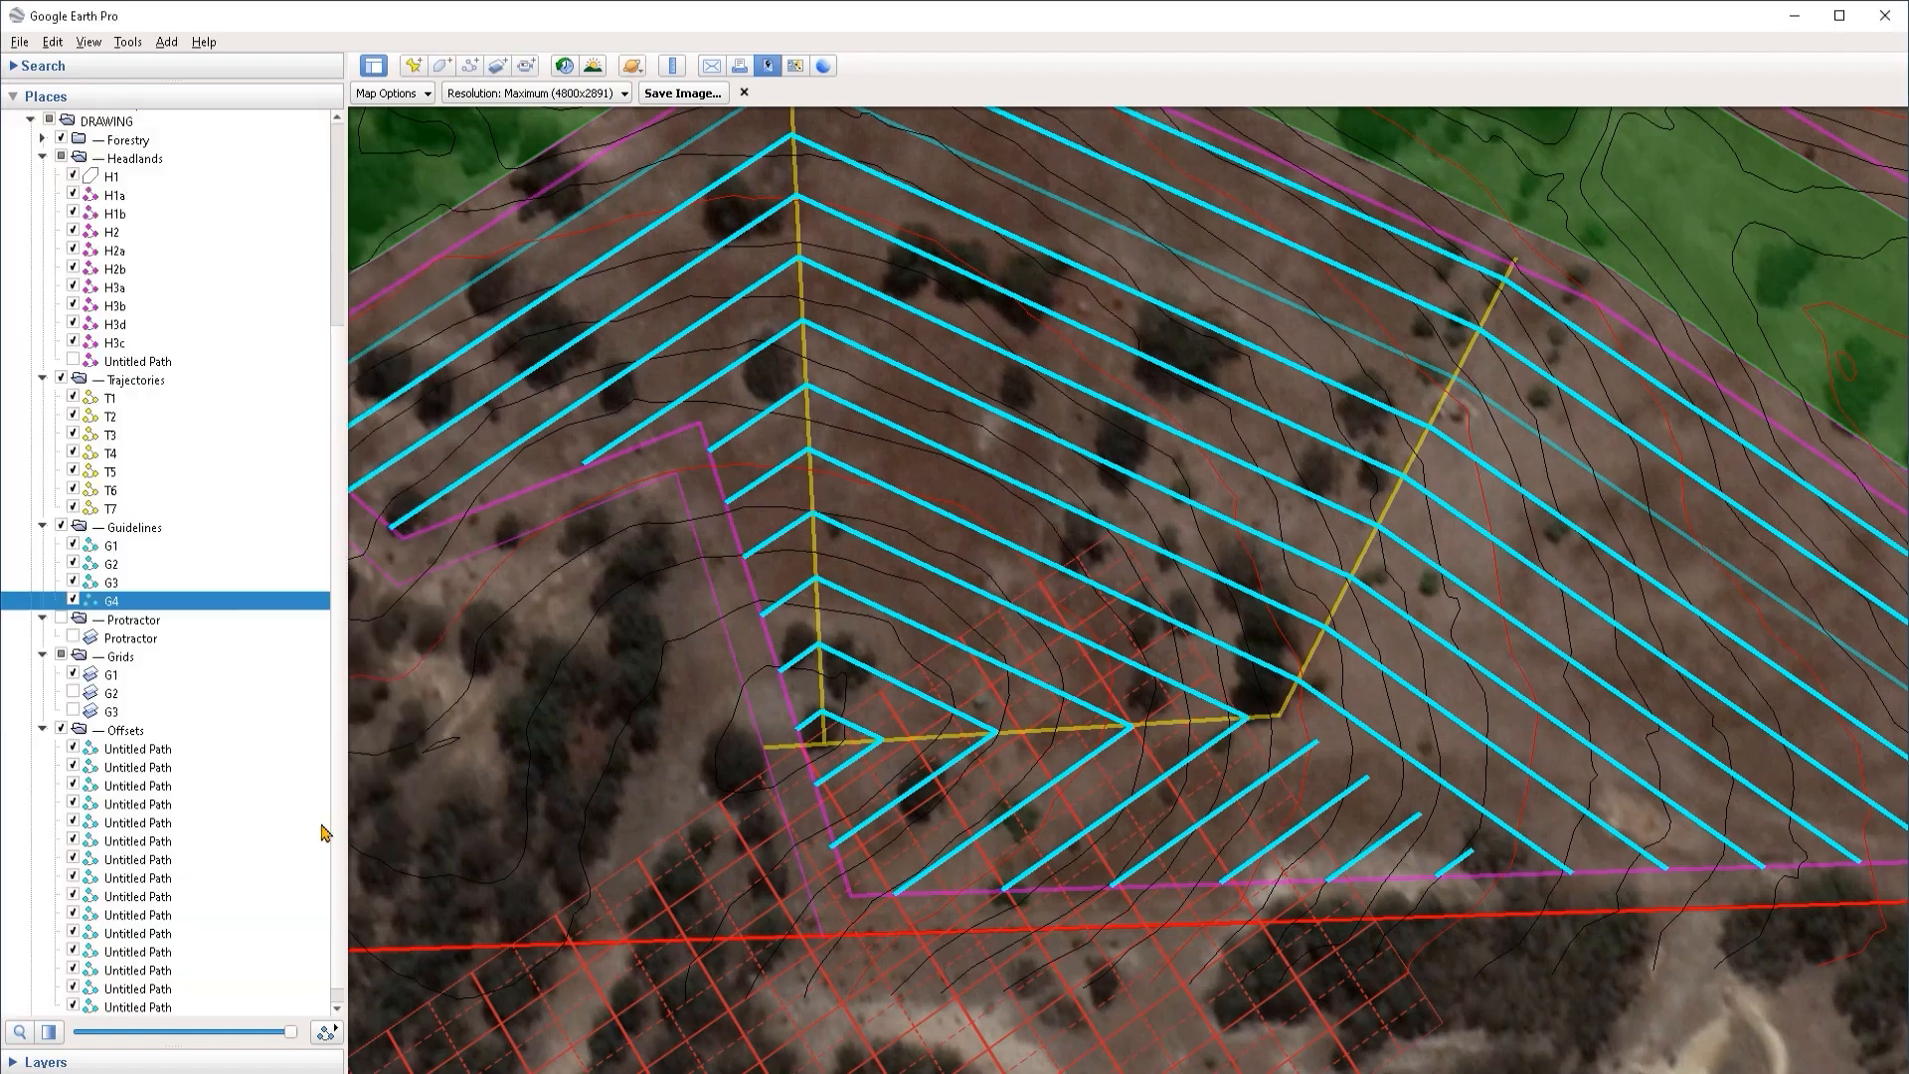
click(74, 675)
scroll(1073, 712, down, 6)
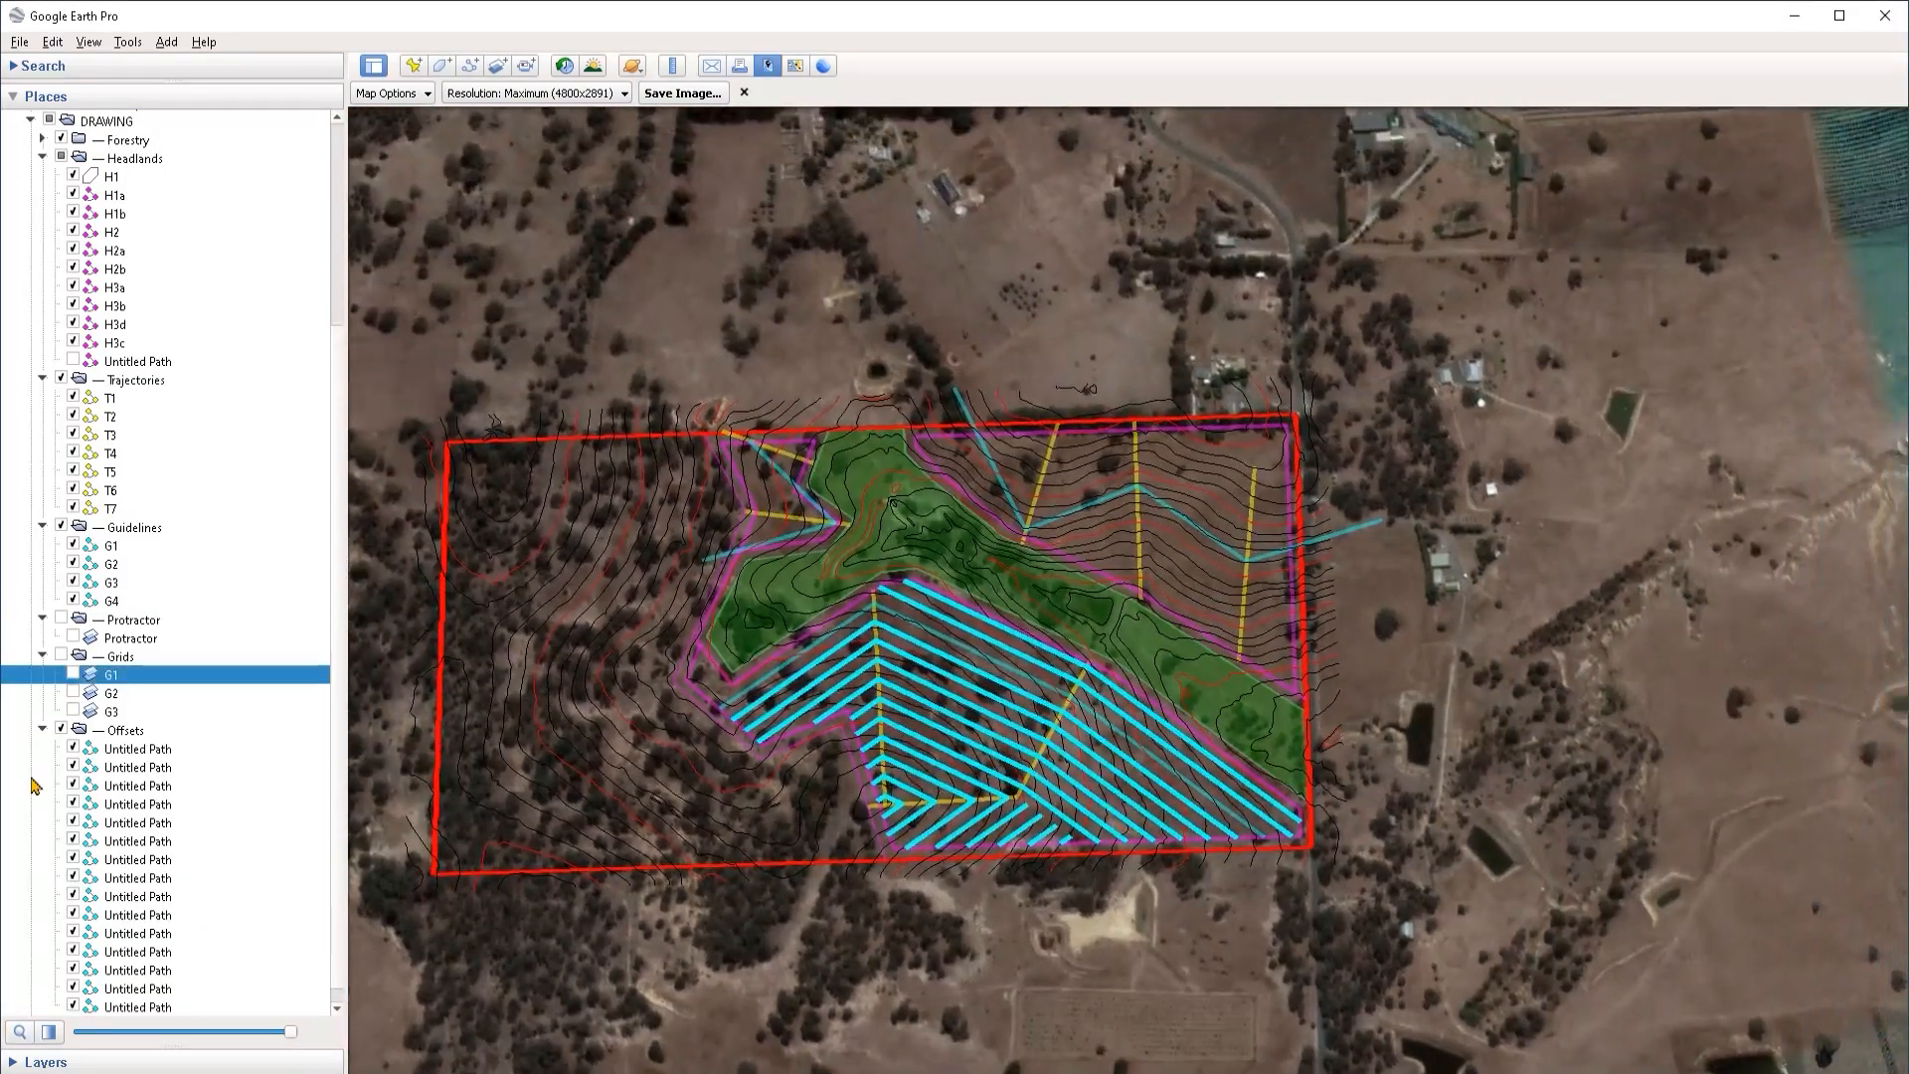
Step: Make all paths in the Offsets folder share one style and set their line width to 2.0
click(124, 731)
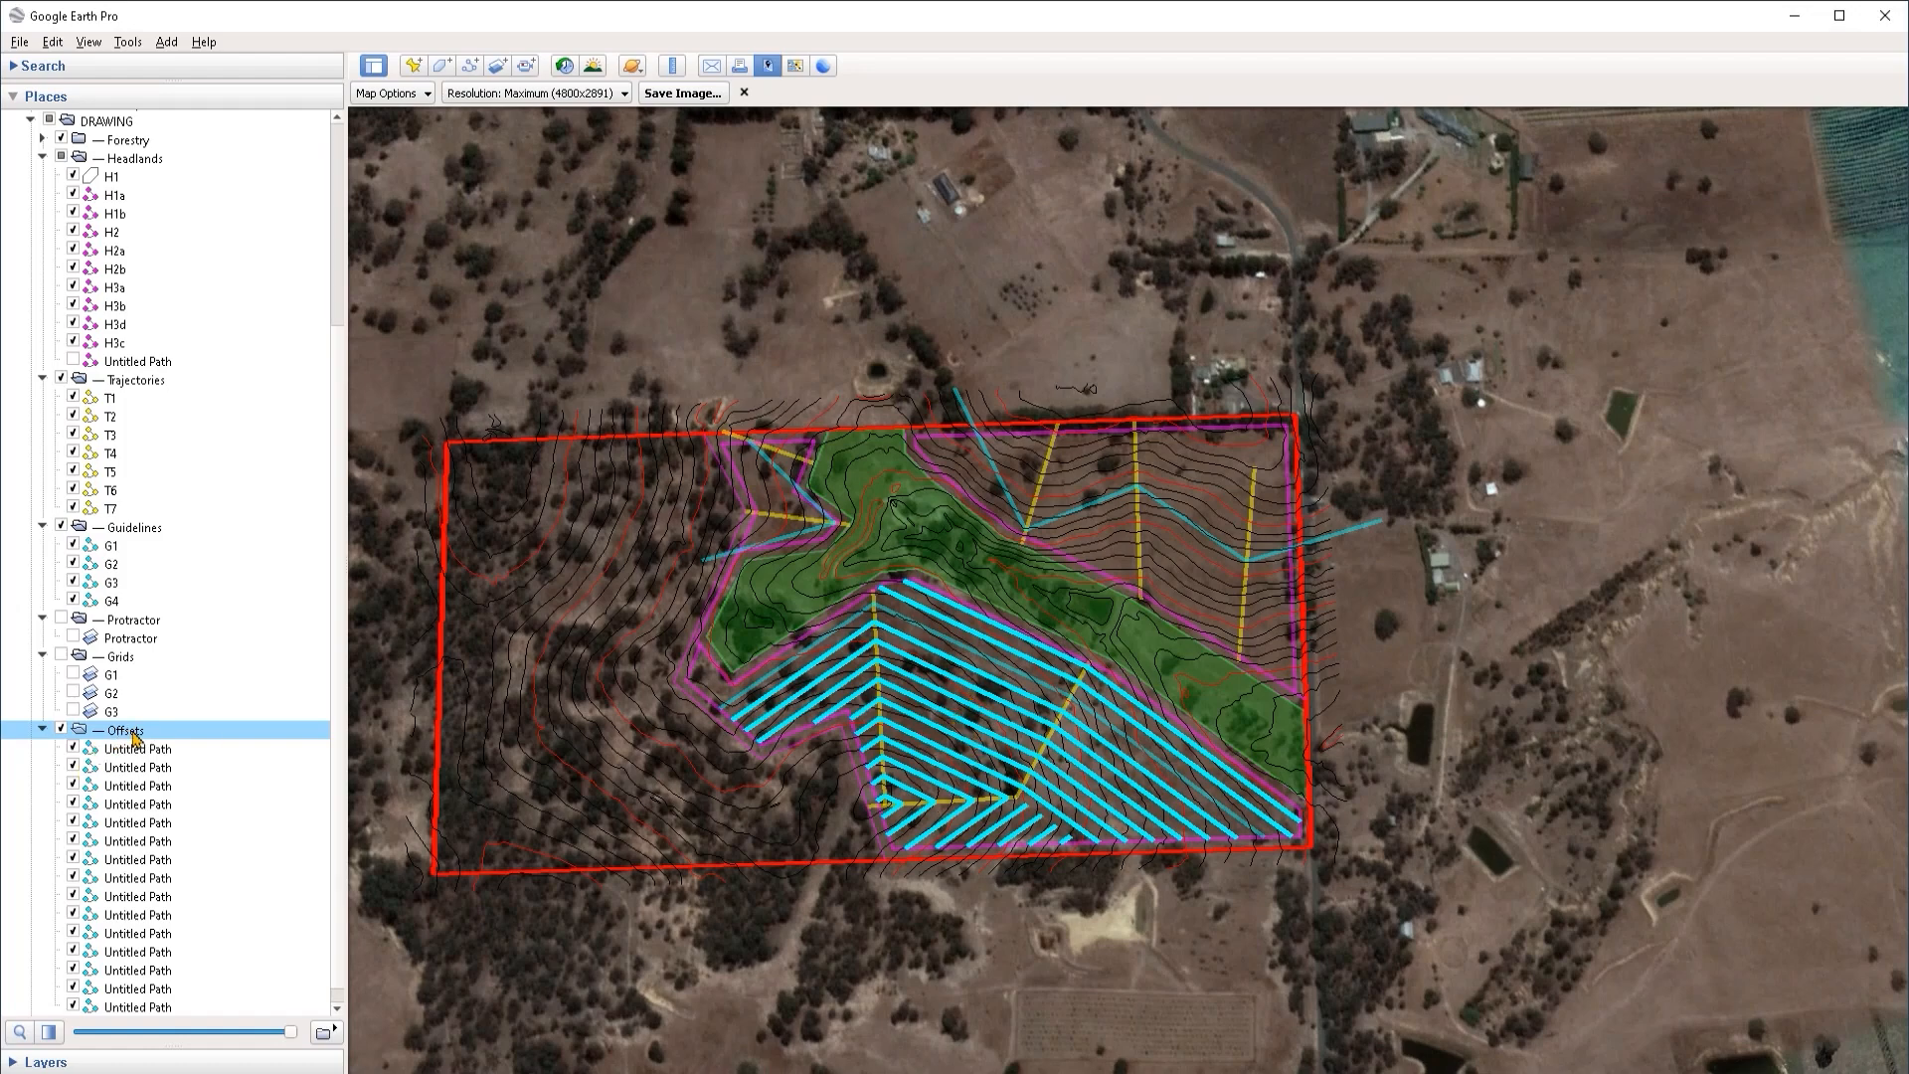
scroll(125, 738, down, 1)
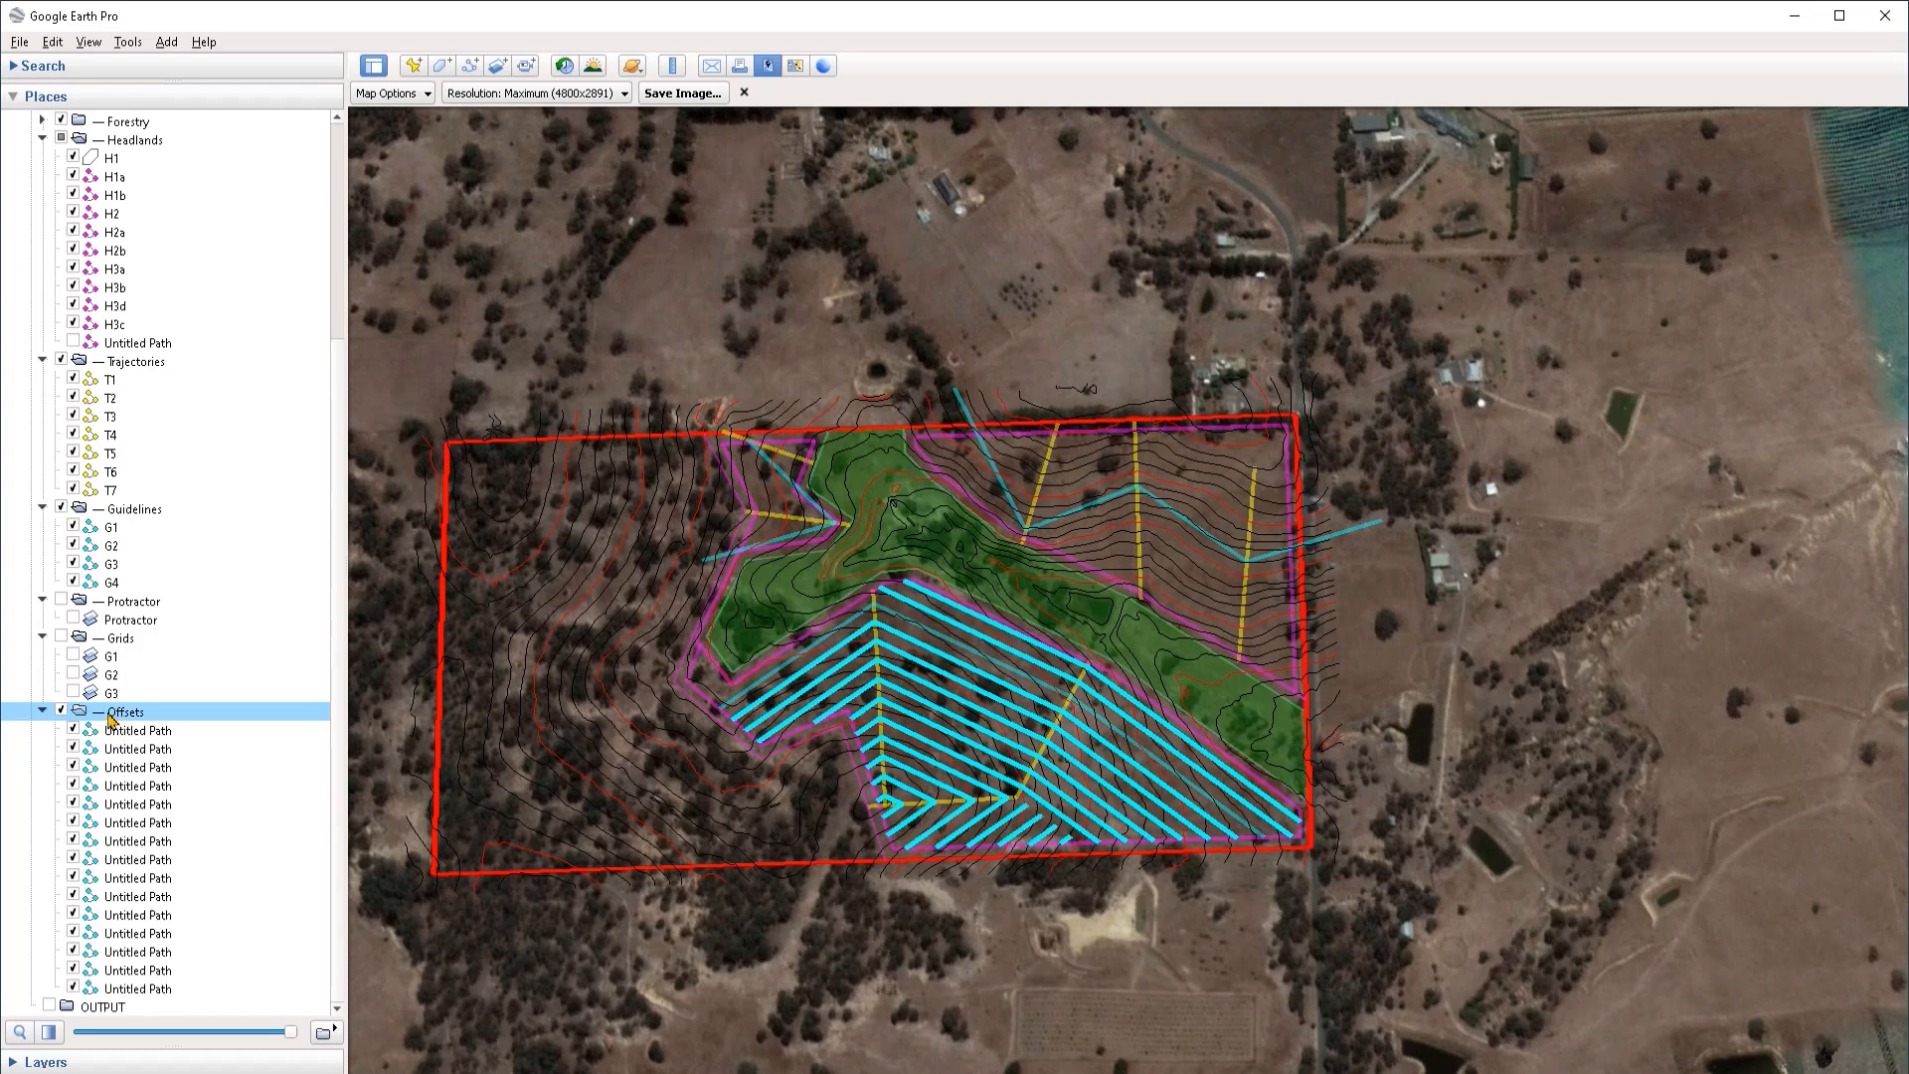
right_click(112, 718)
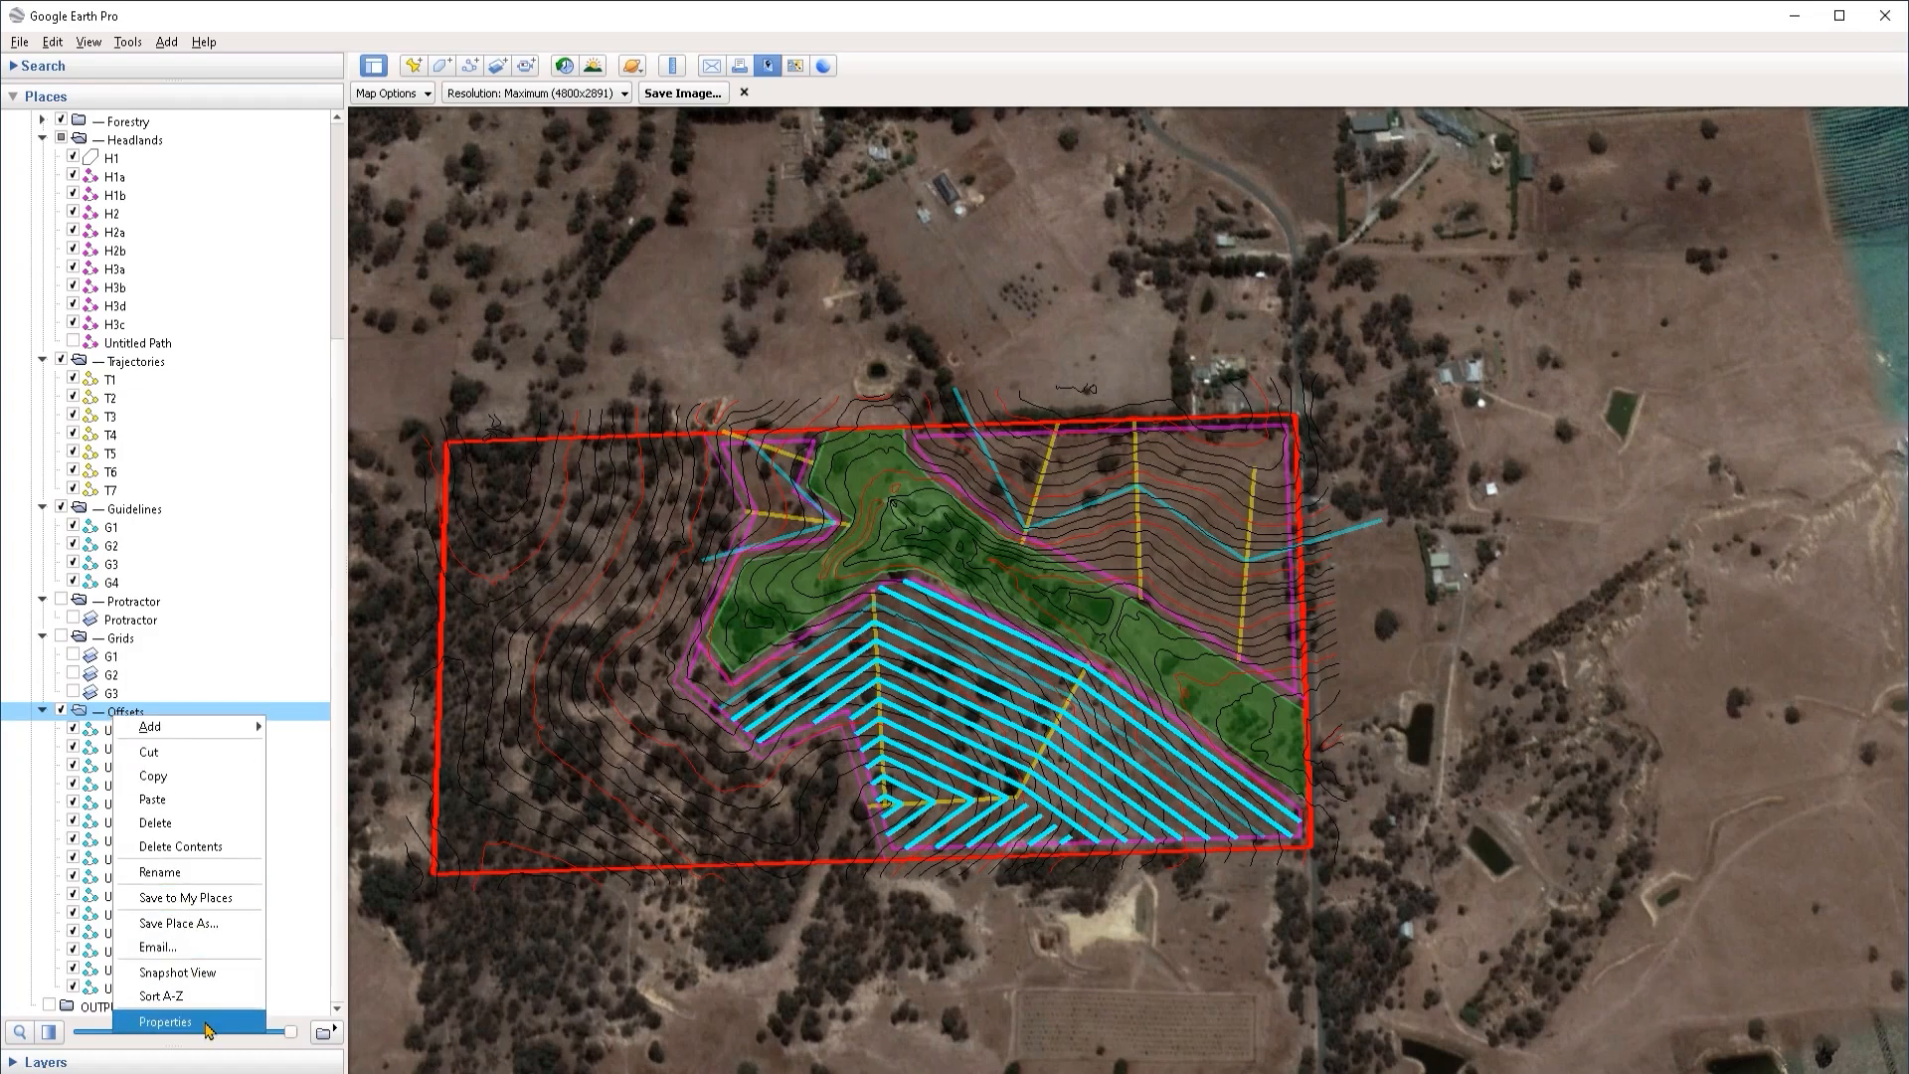
click(165, 1021)
click(127, 357)
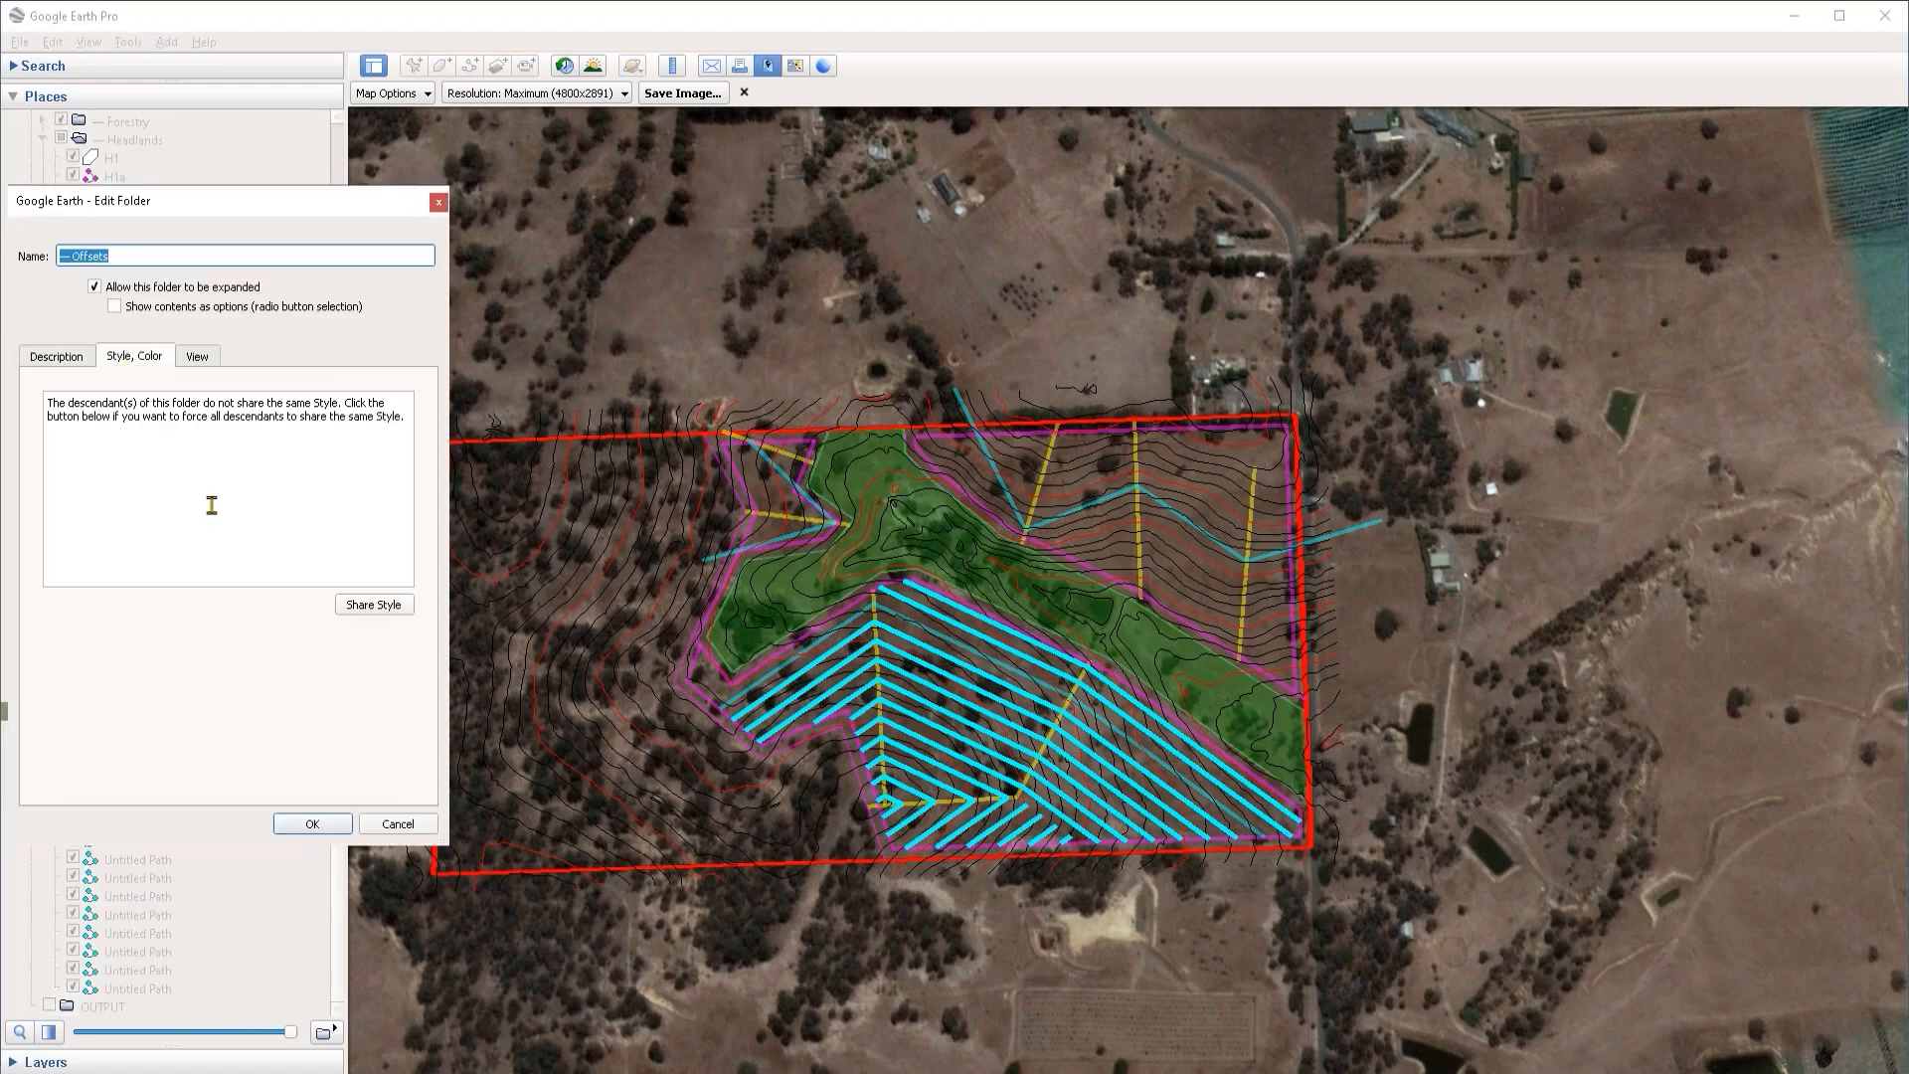
click(373, 605)
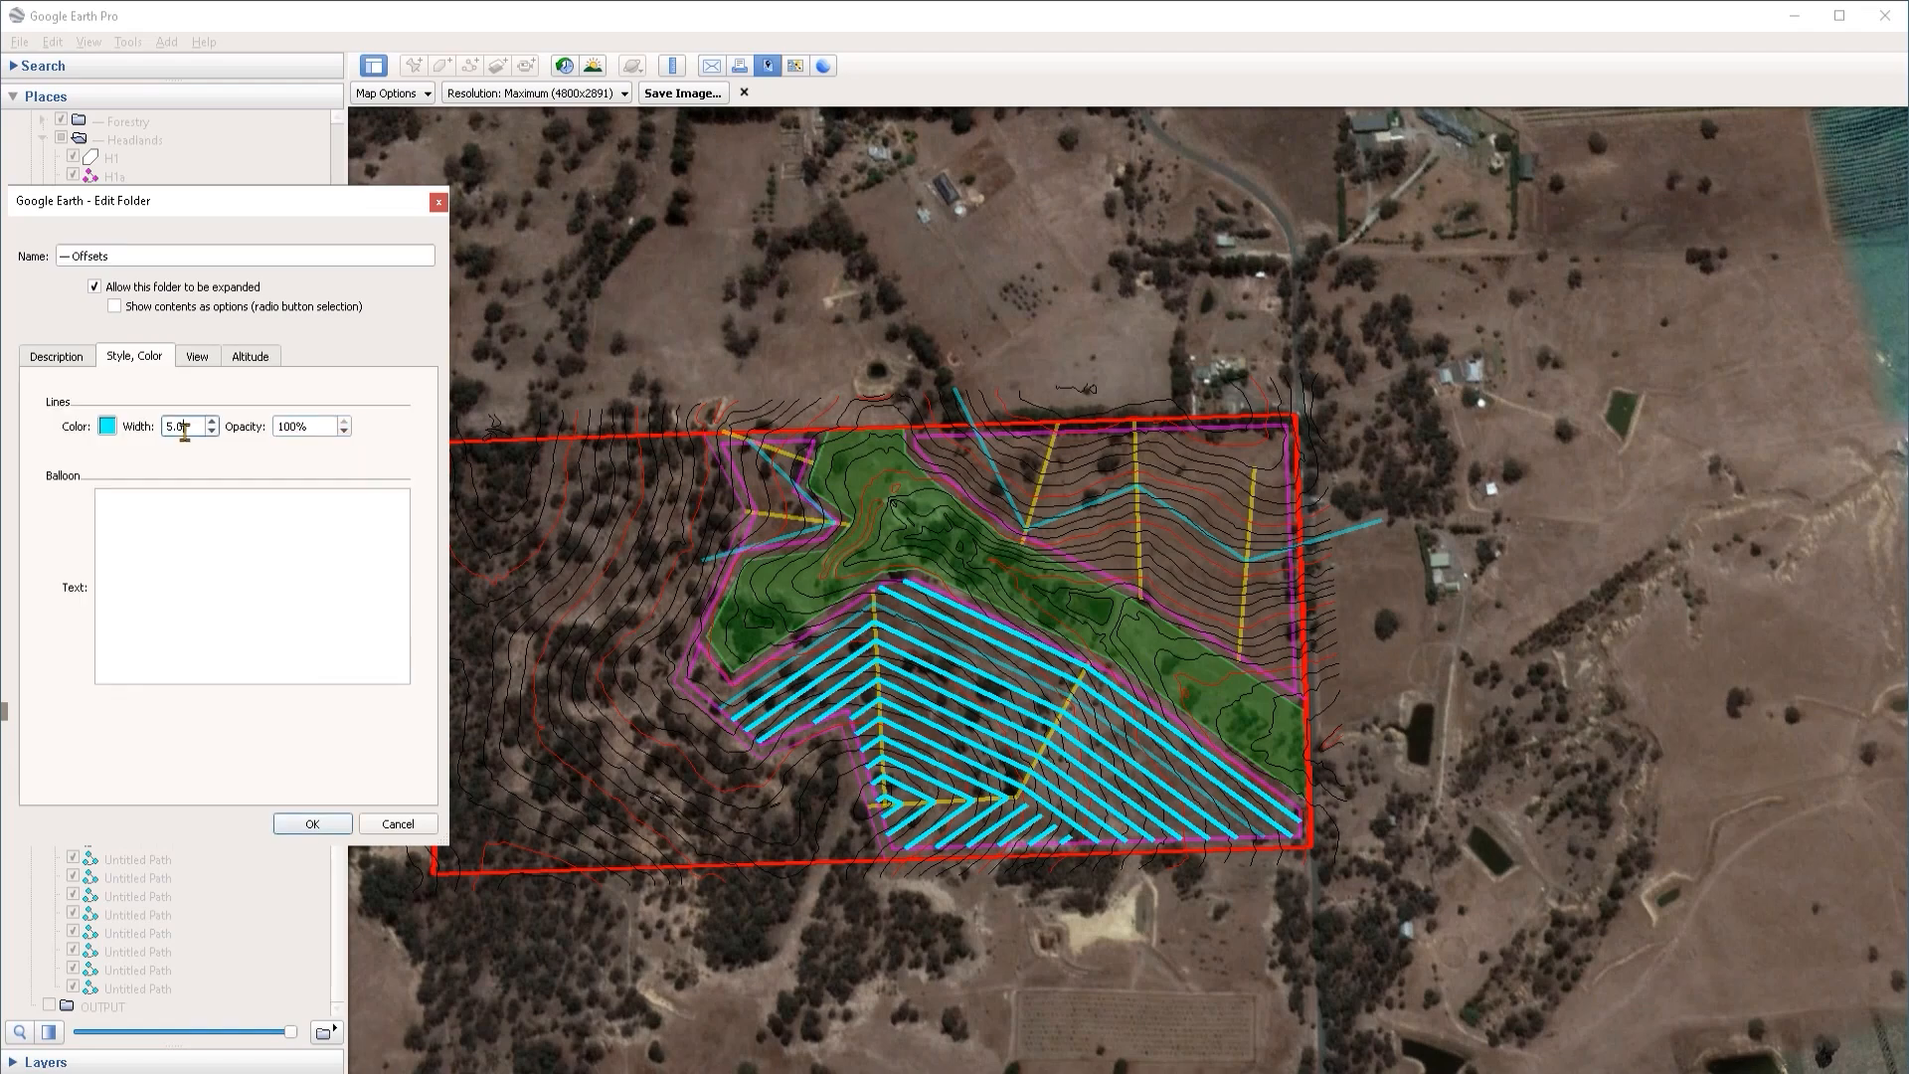
text(2)
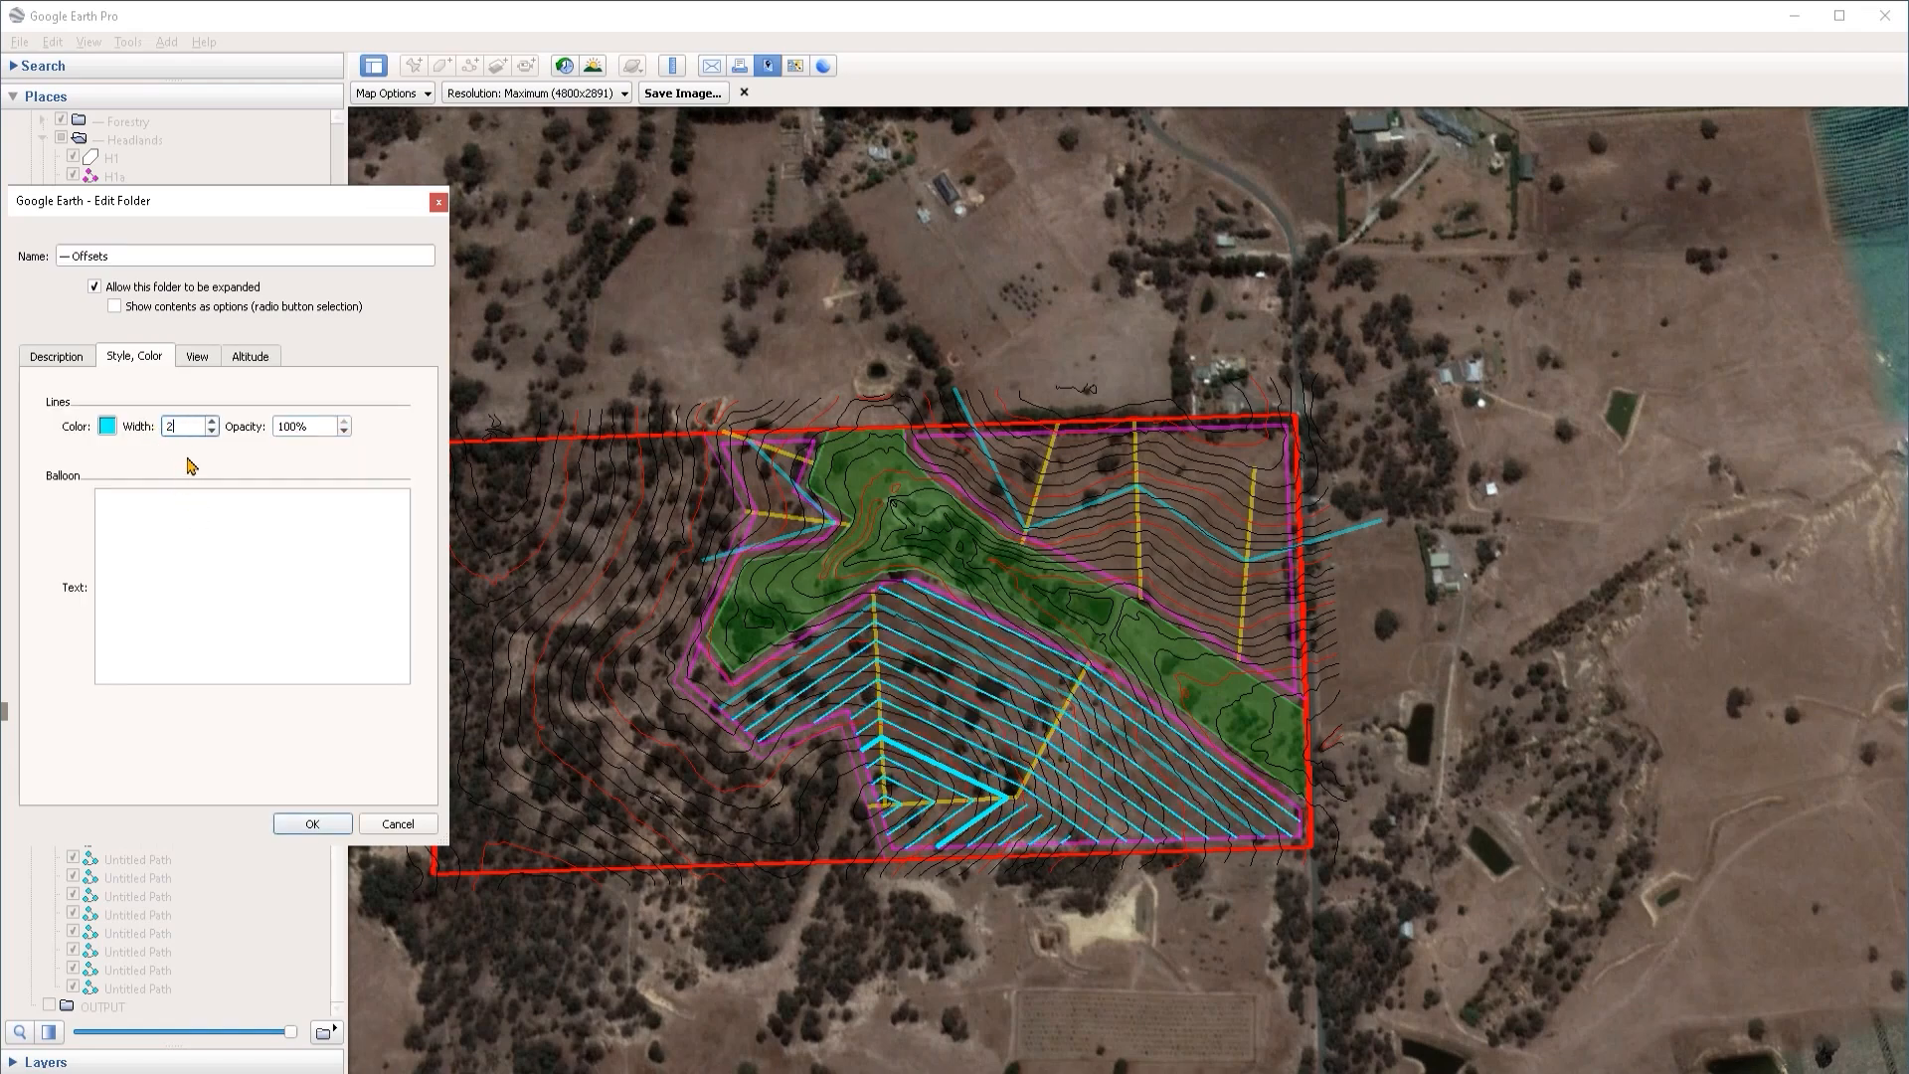
Step: Change the Offsets folder's shared line color to orange and save the folder style
click(106, 428)
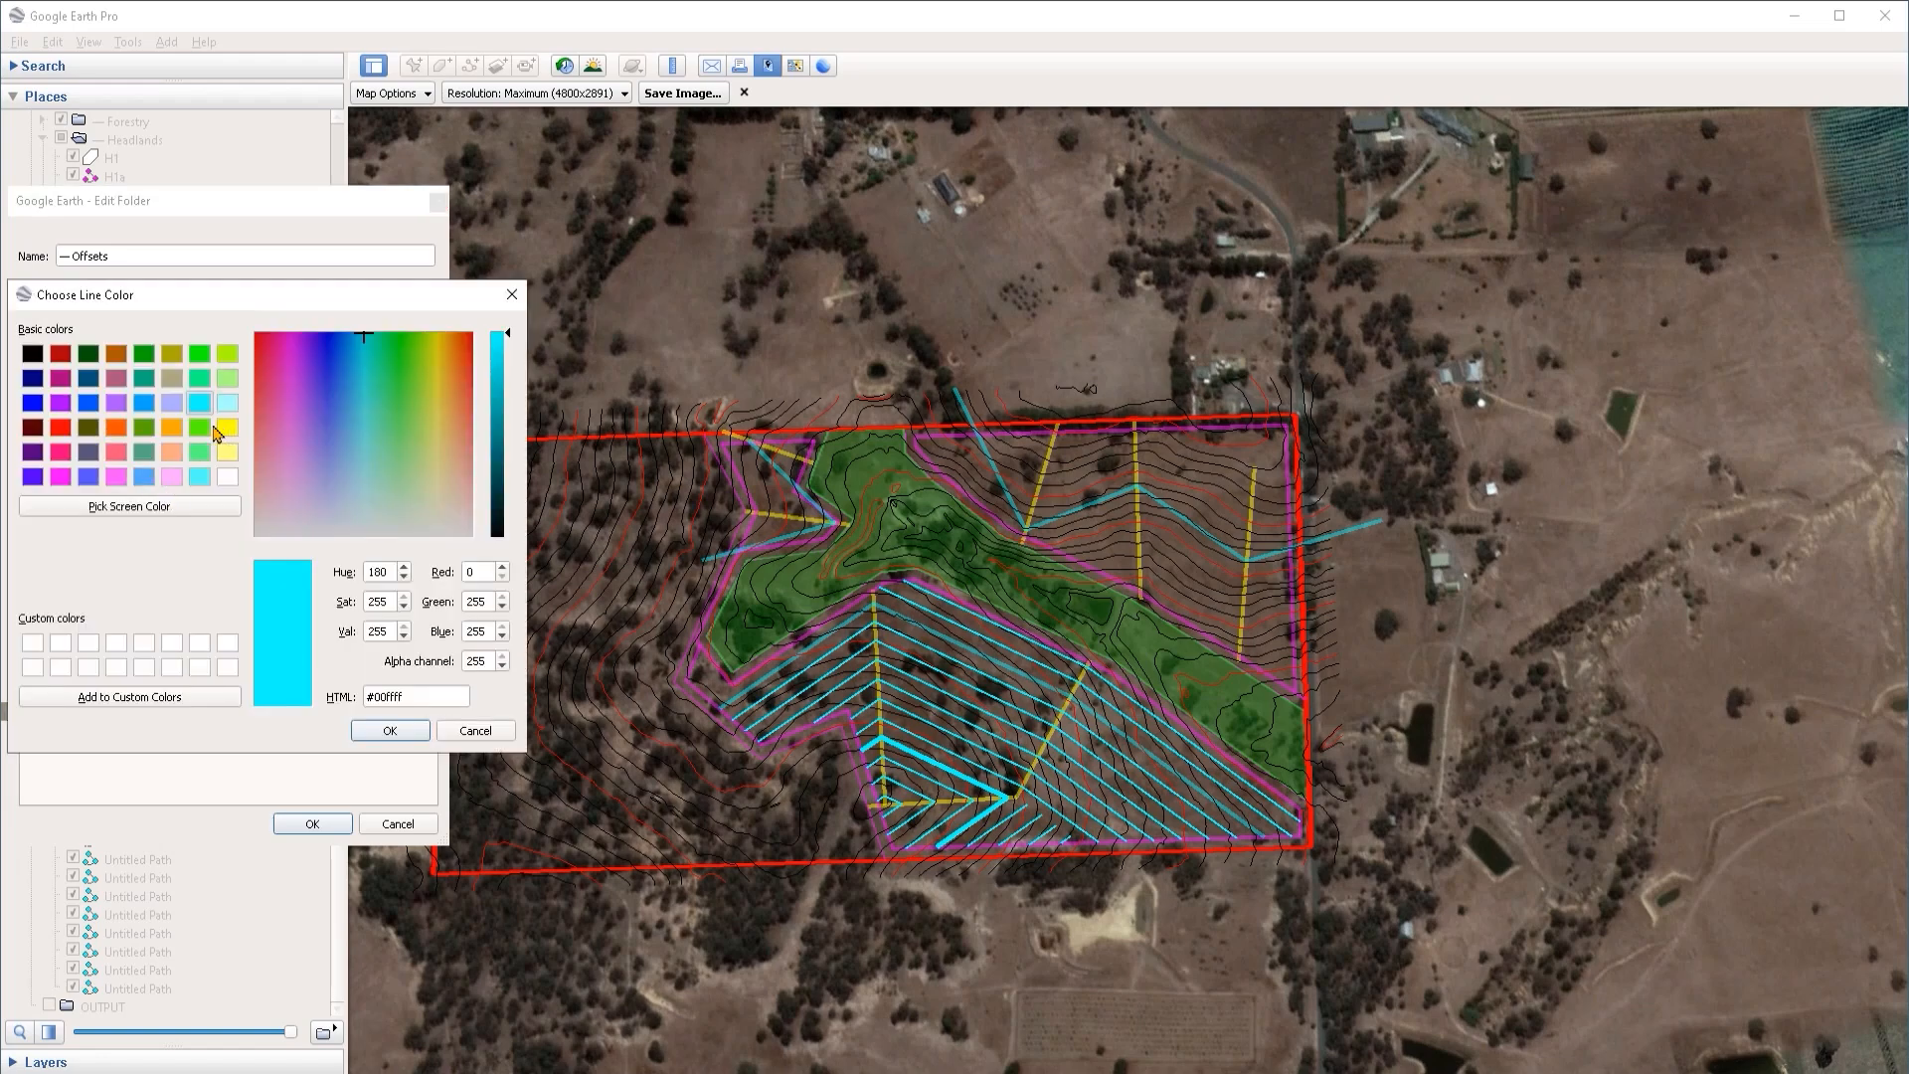
click(174, 430)
click(356, 730)
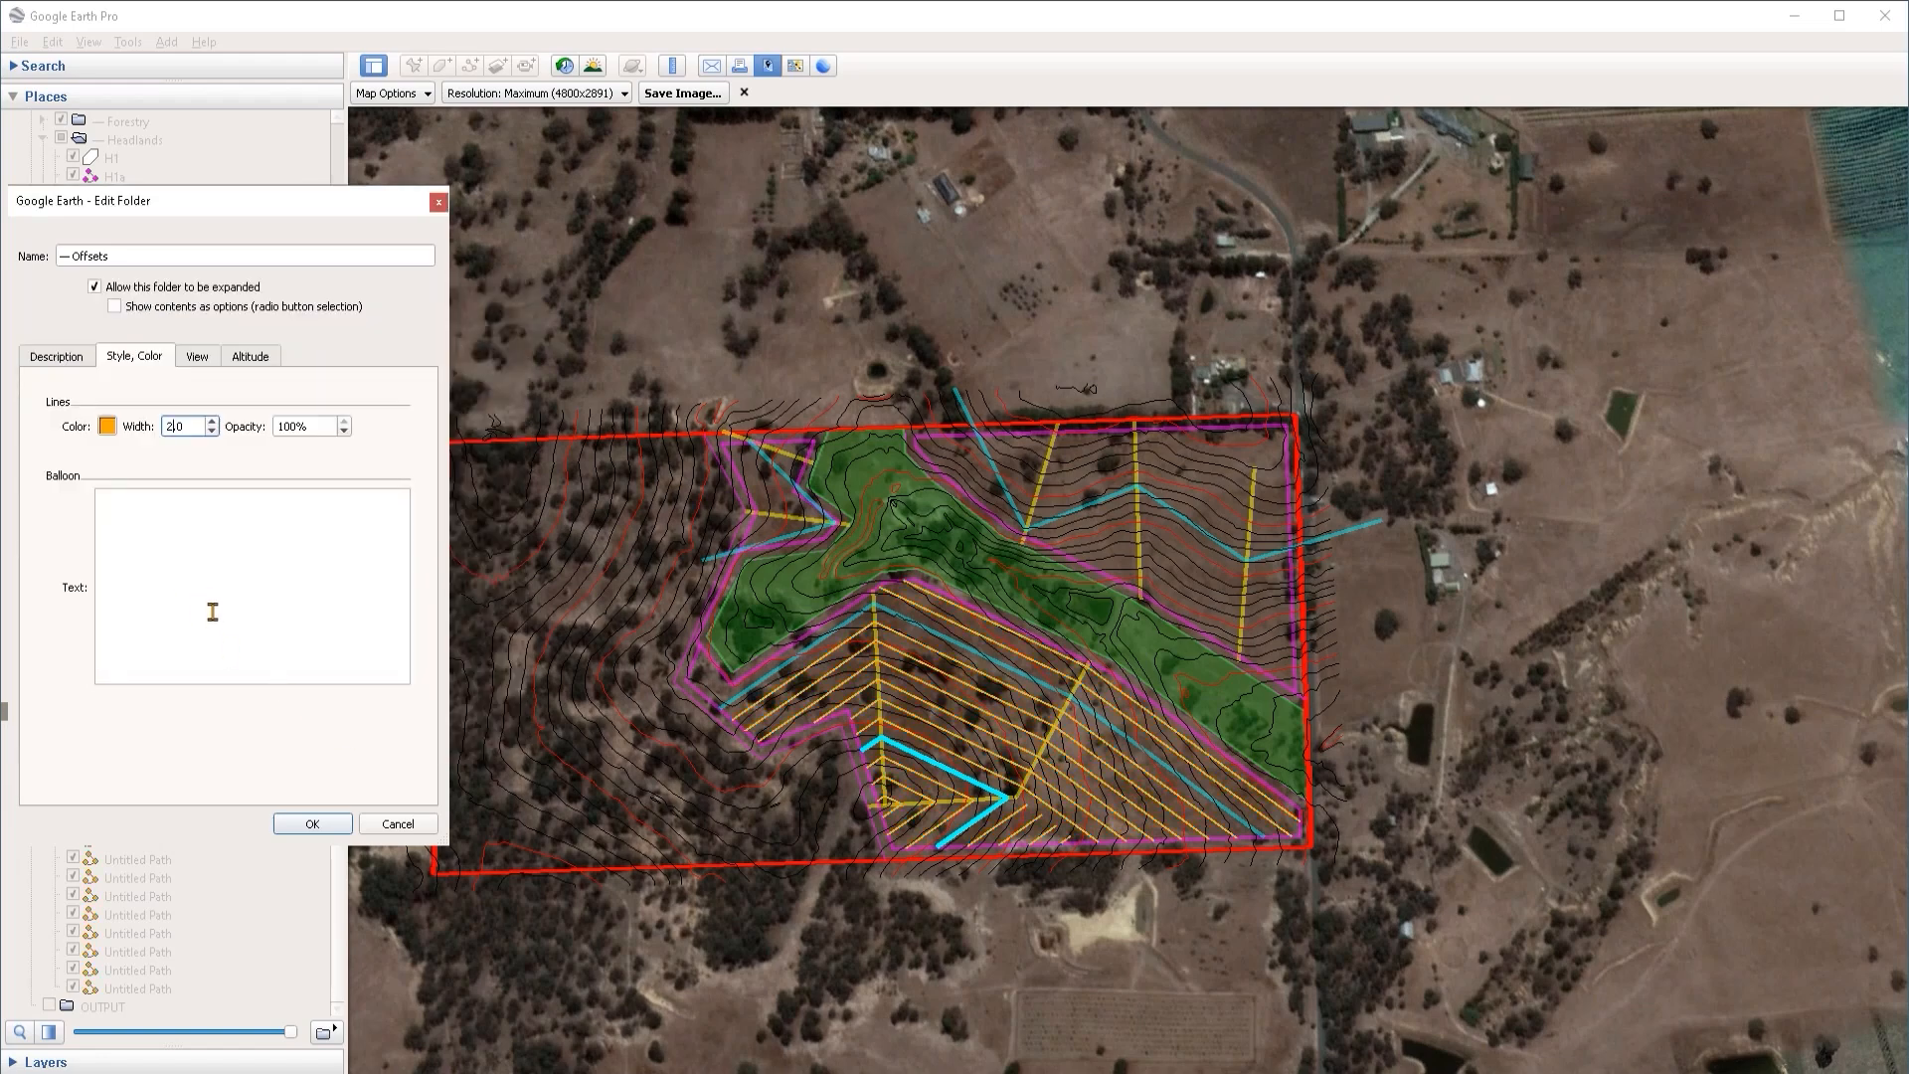
key(Return)
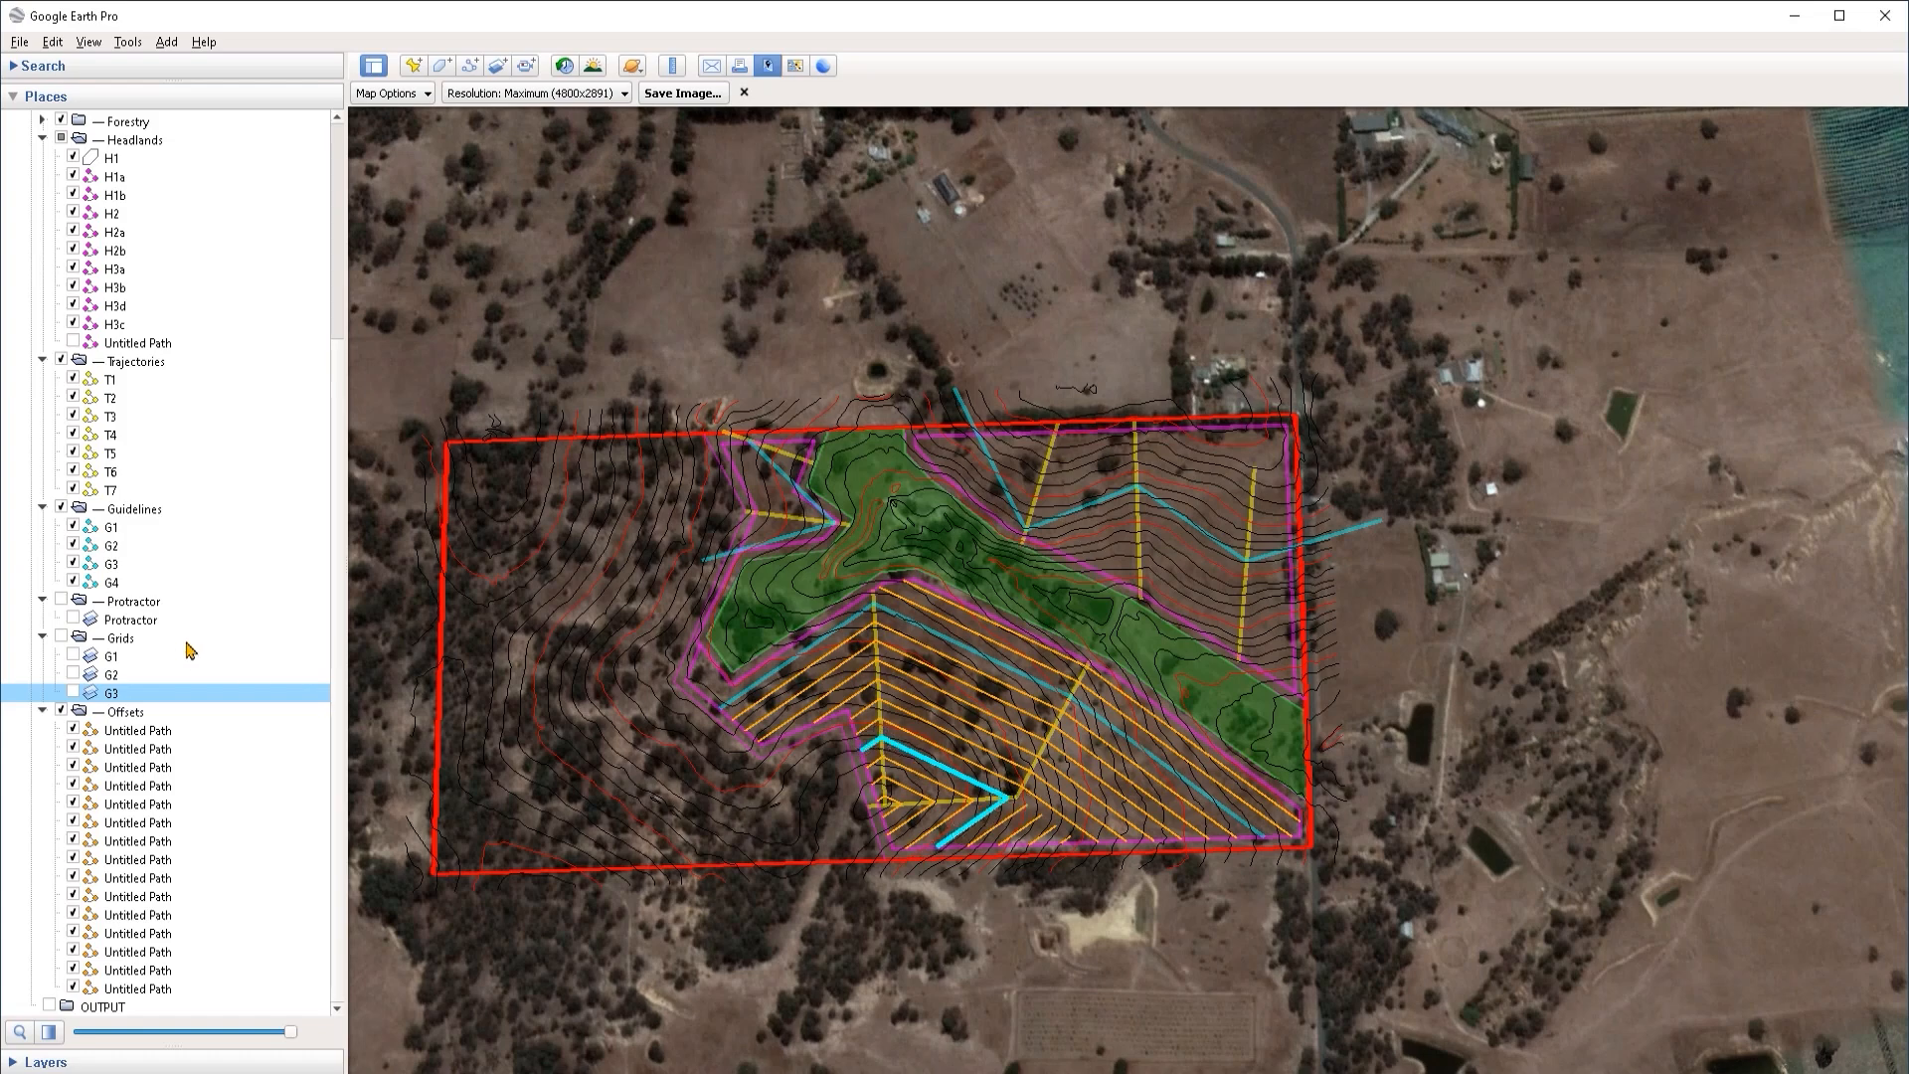
Step: Make all paths in the Guidelines folder share one line style and save the folder
click(139, 509)
right_click(139, 509)
click(204, 810)
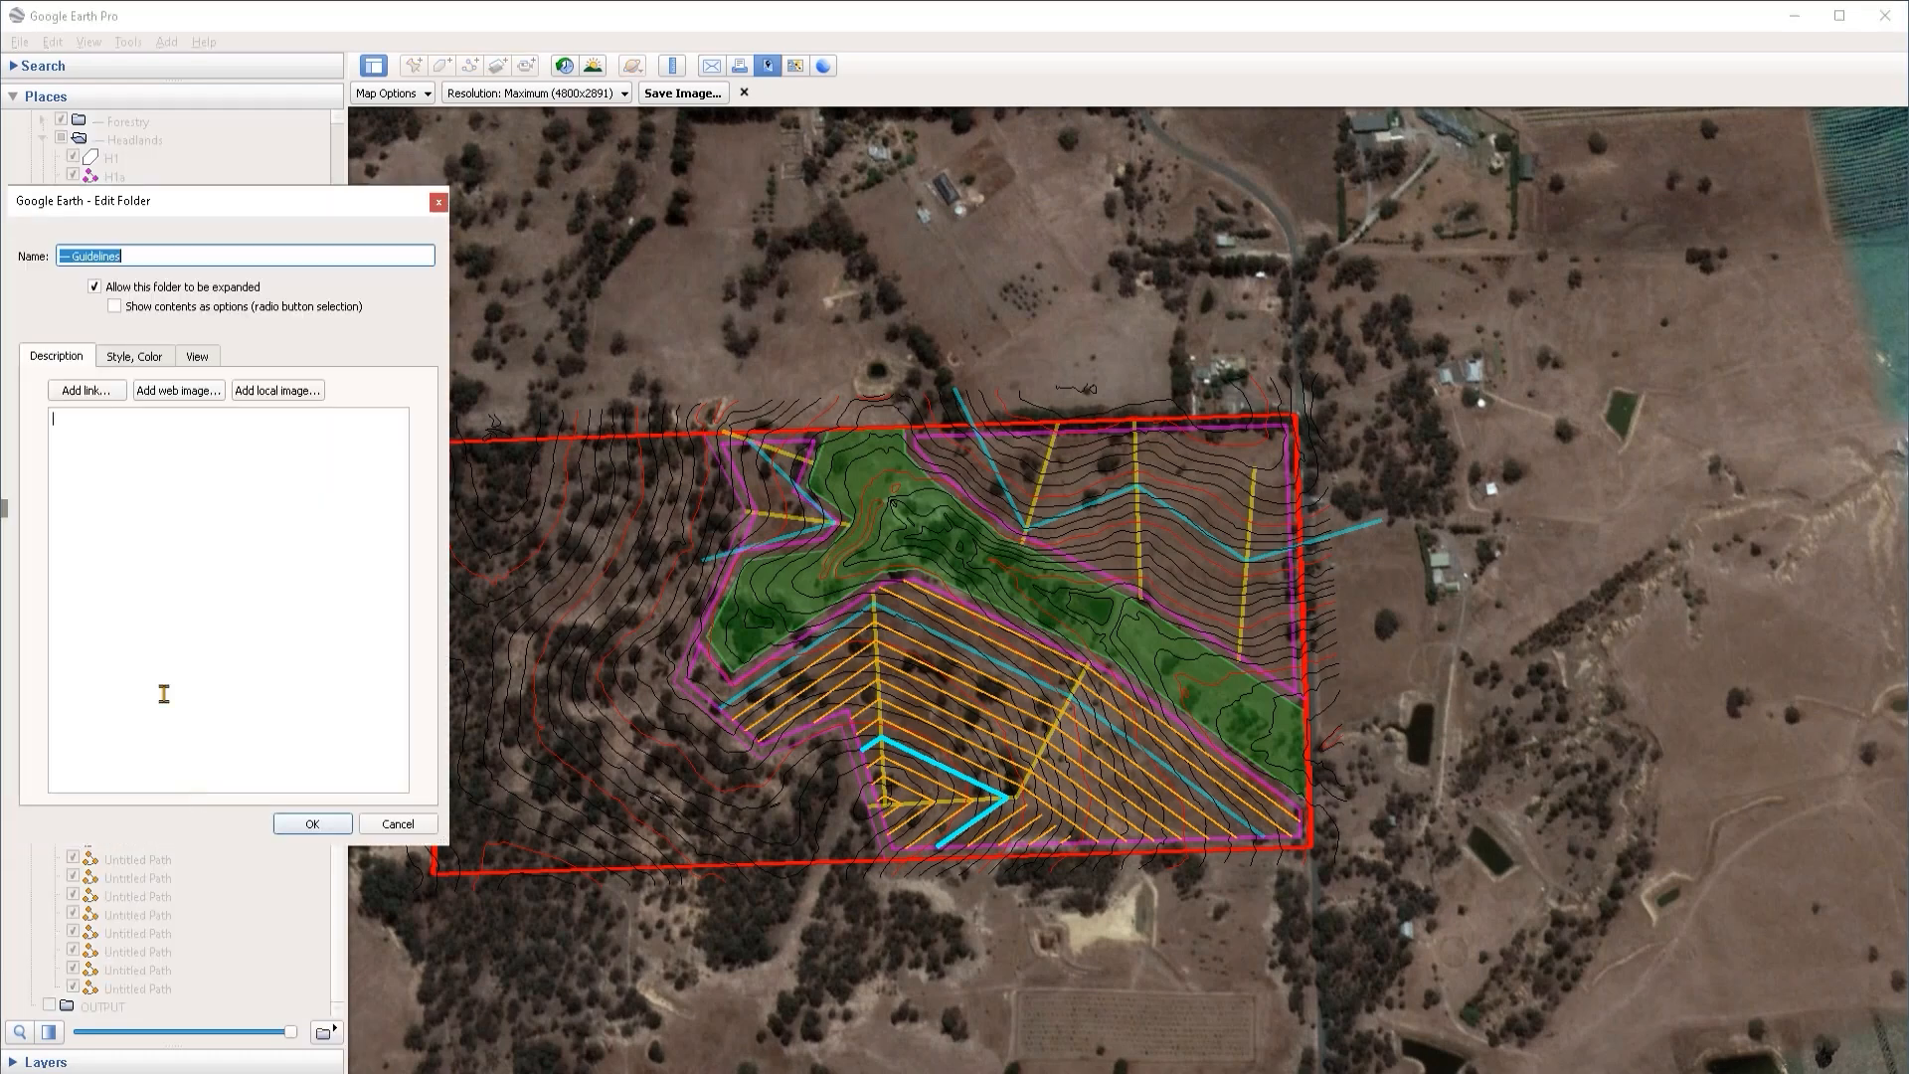
click(135, 356)
click(377, 609)
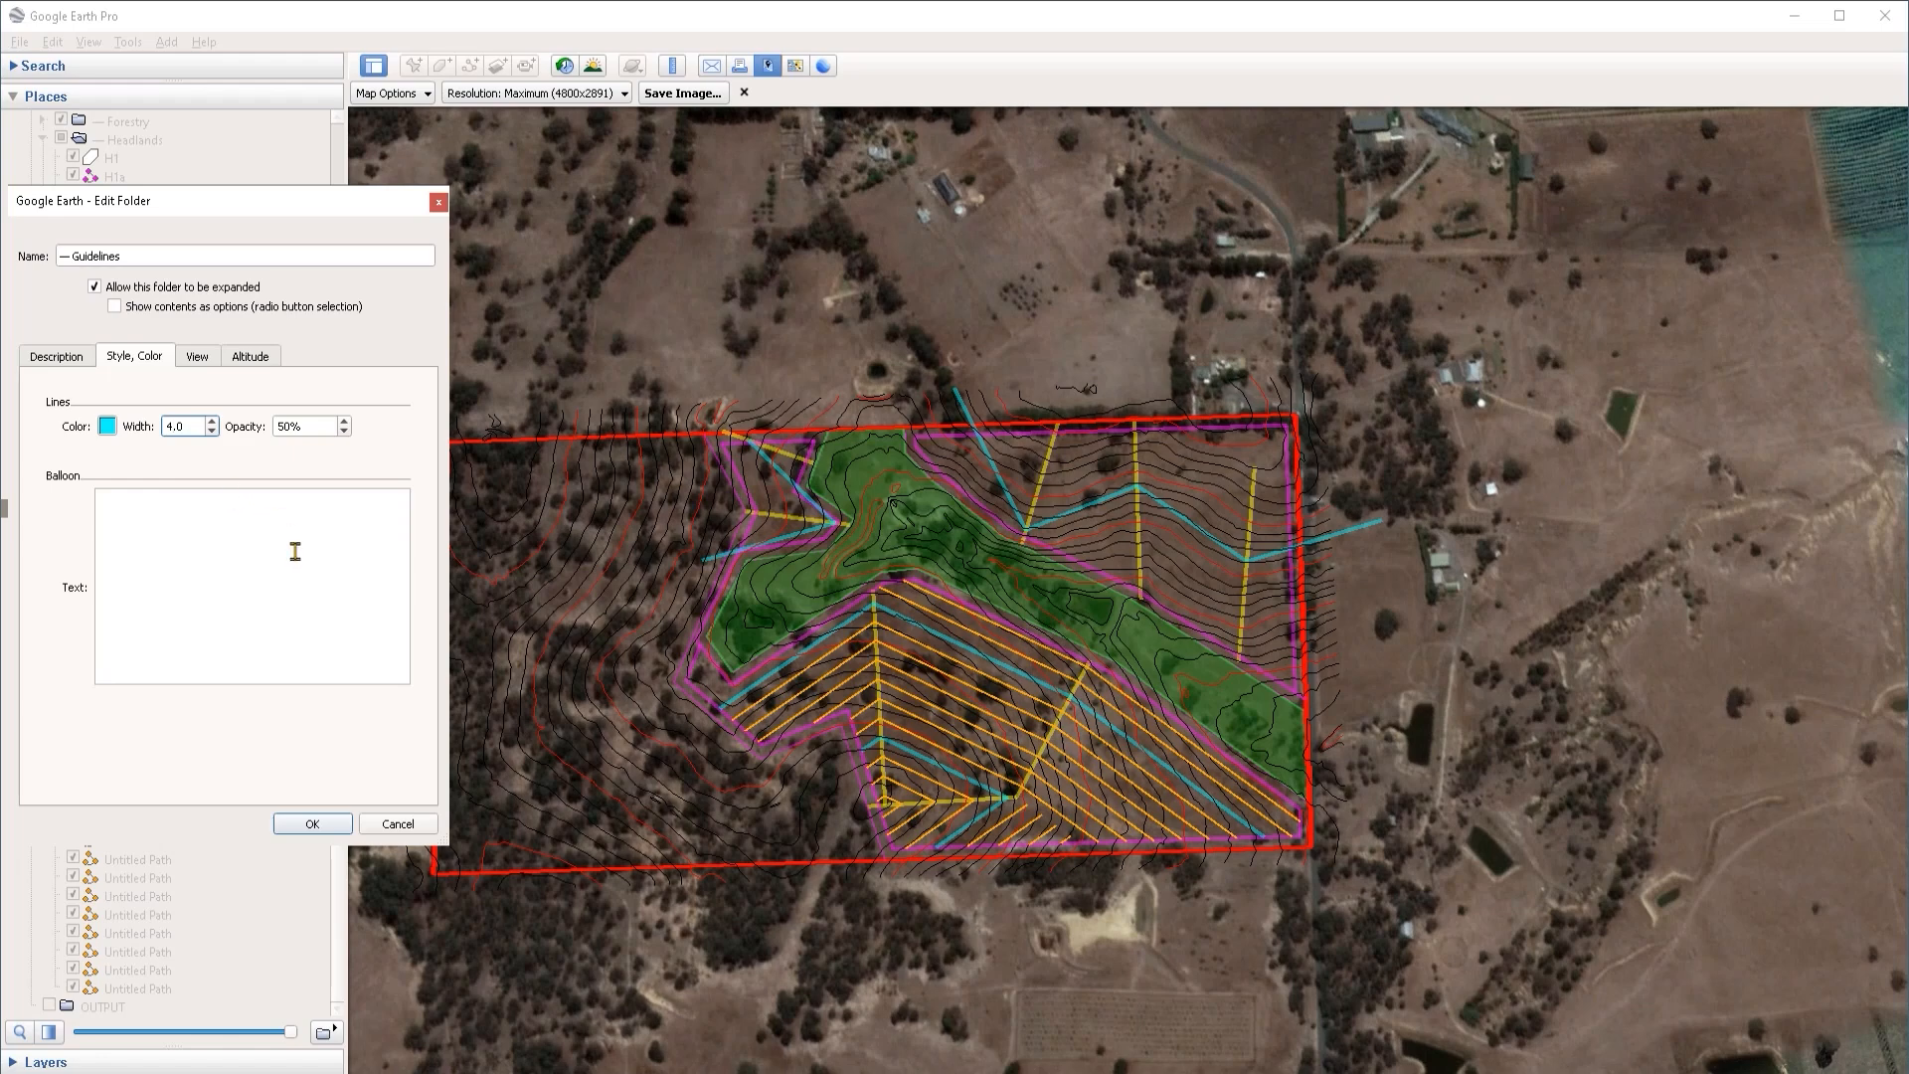
click(303, 824)
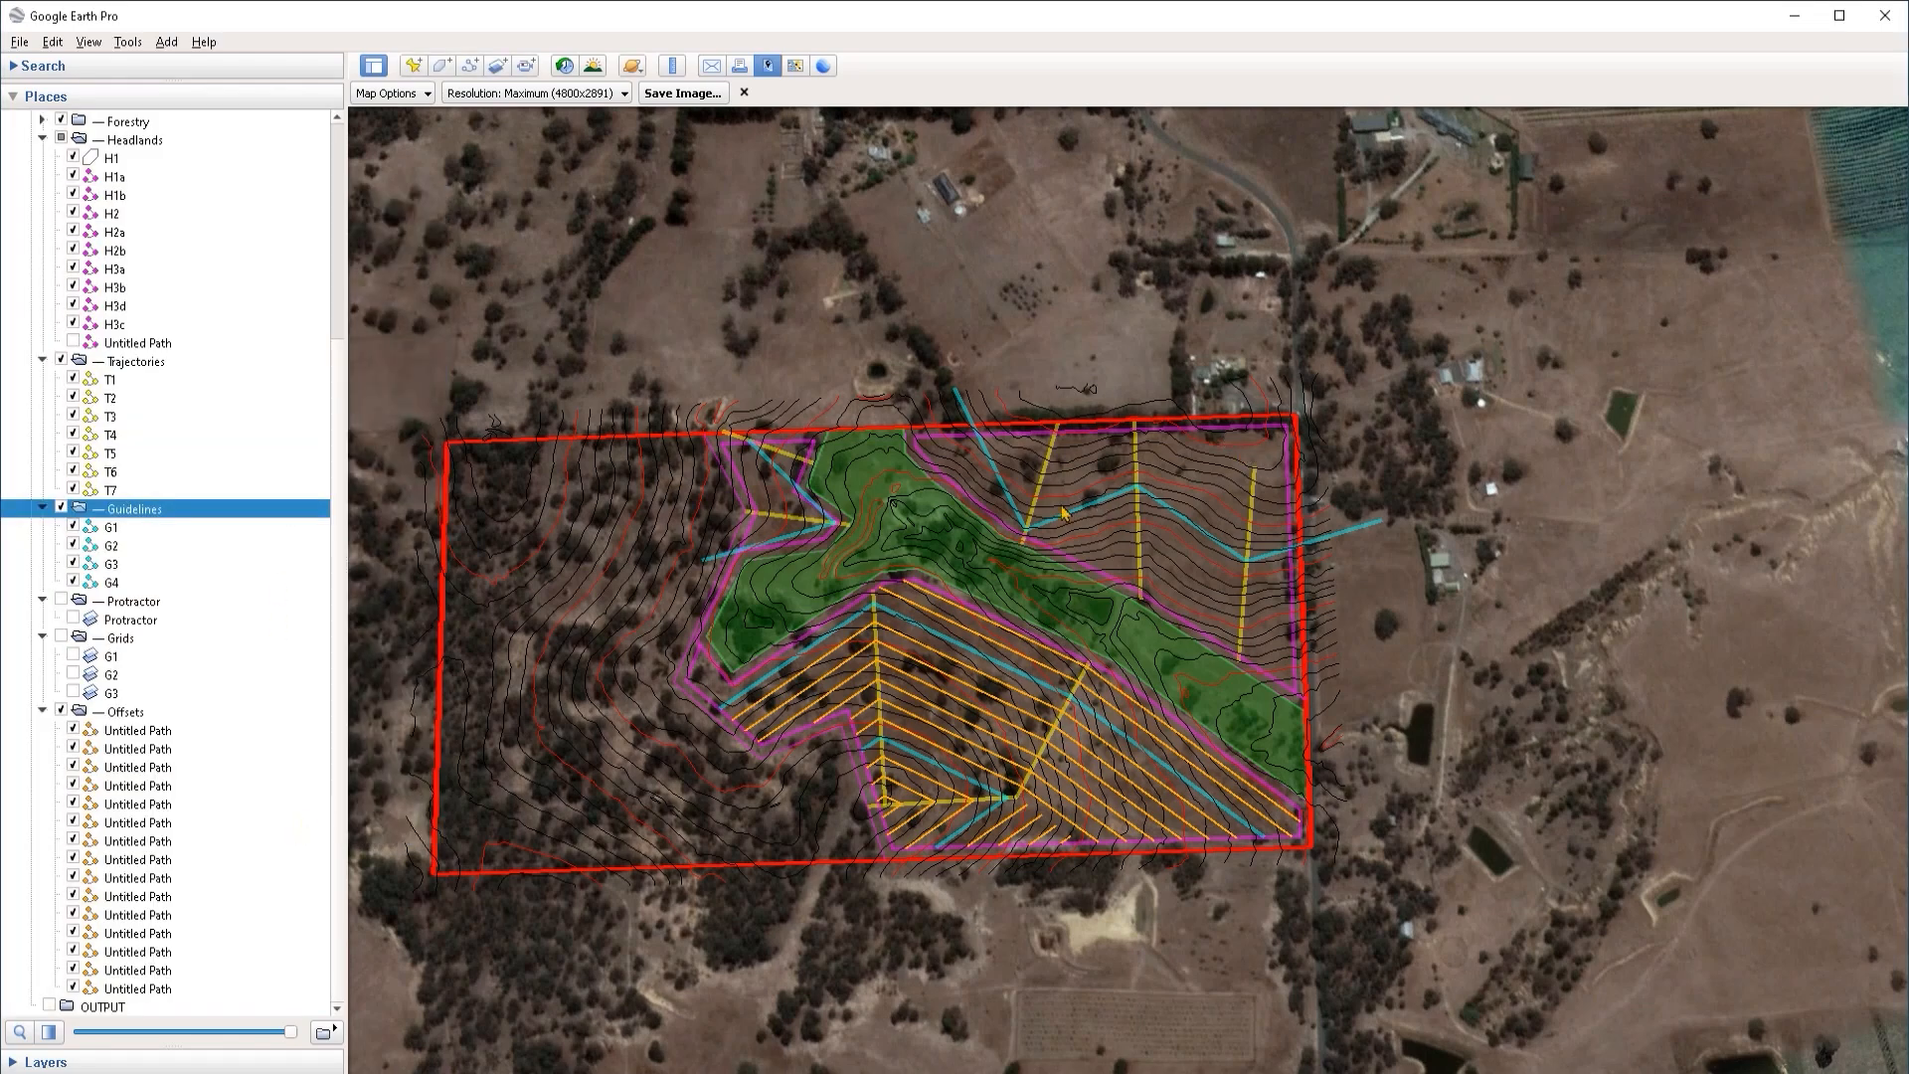
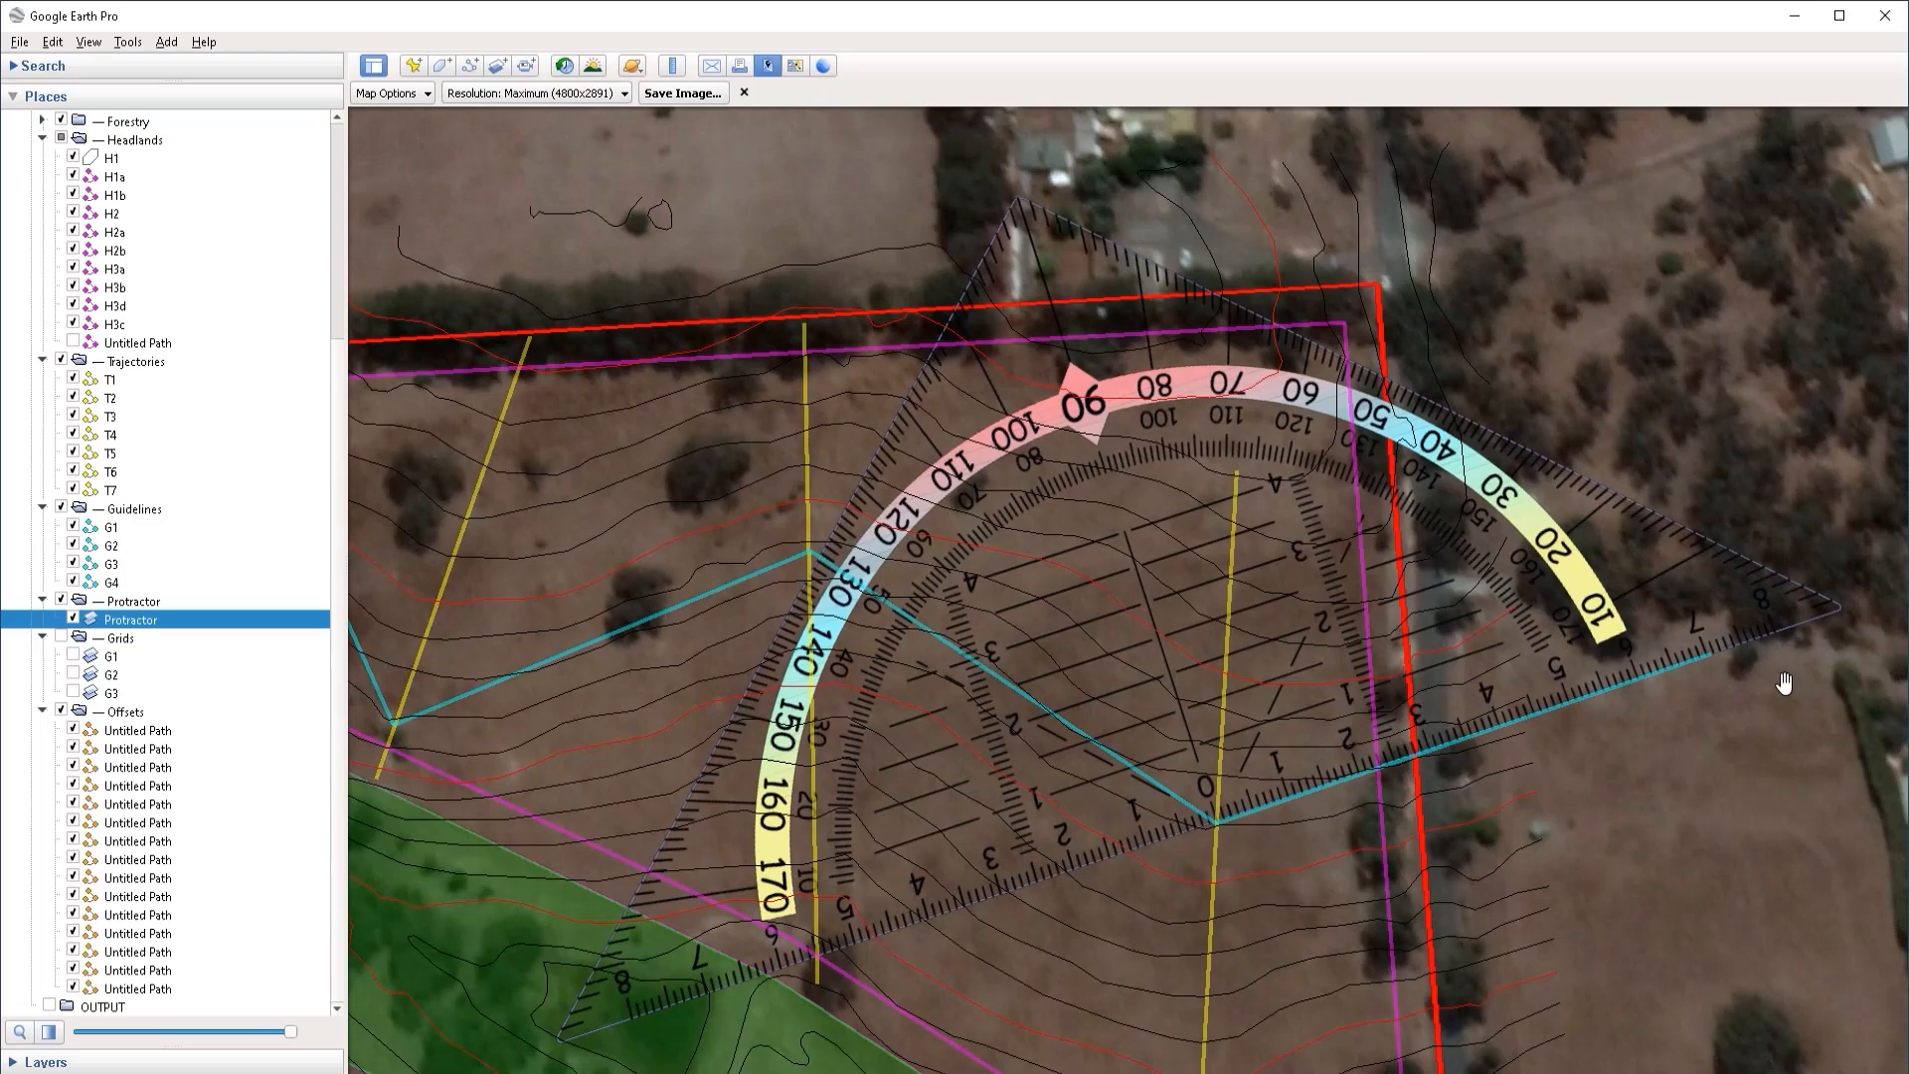
Step: Realign the easternmost northern trajectory through the guideline bend using the protractor, extending its northern end past the red boundary
key(alt+Return)
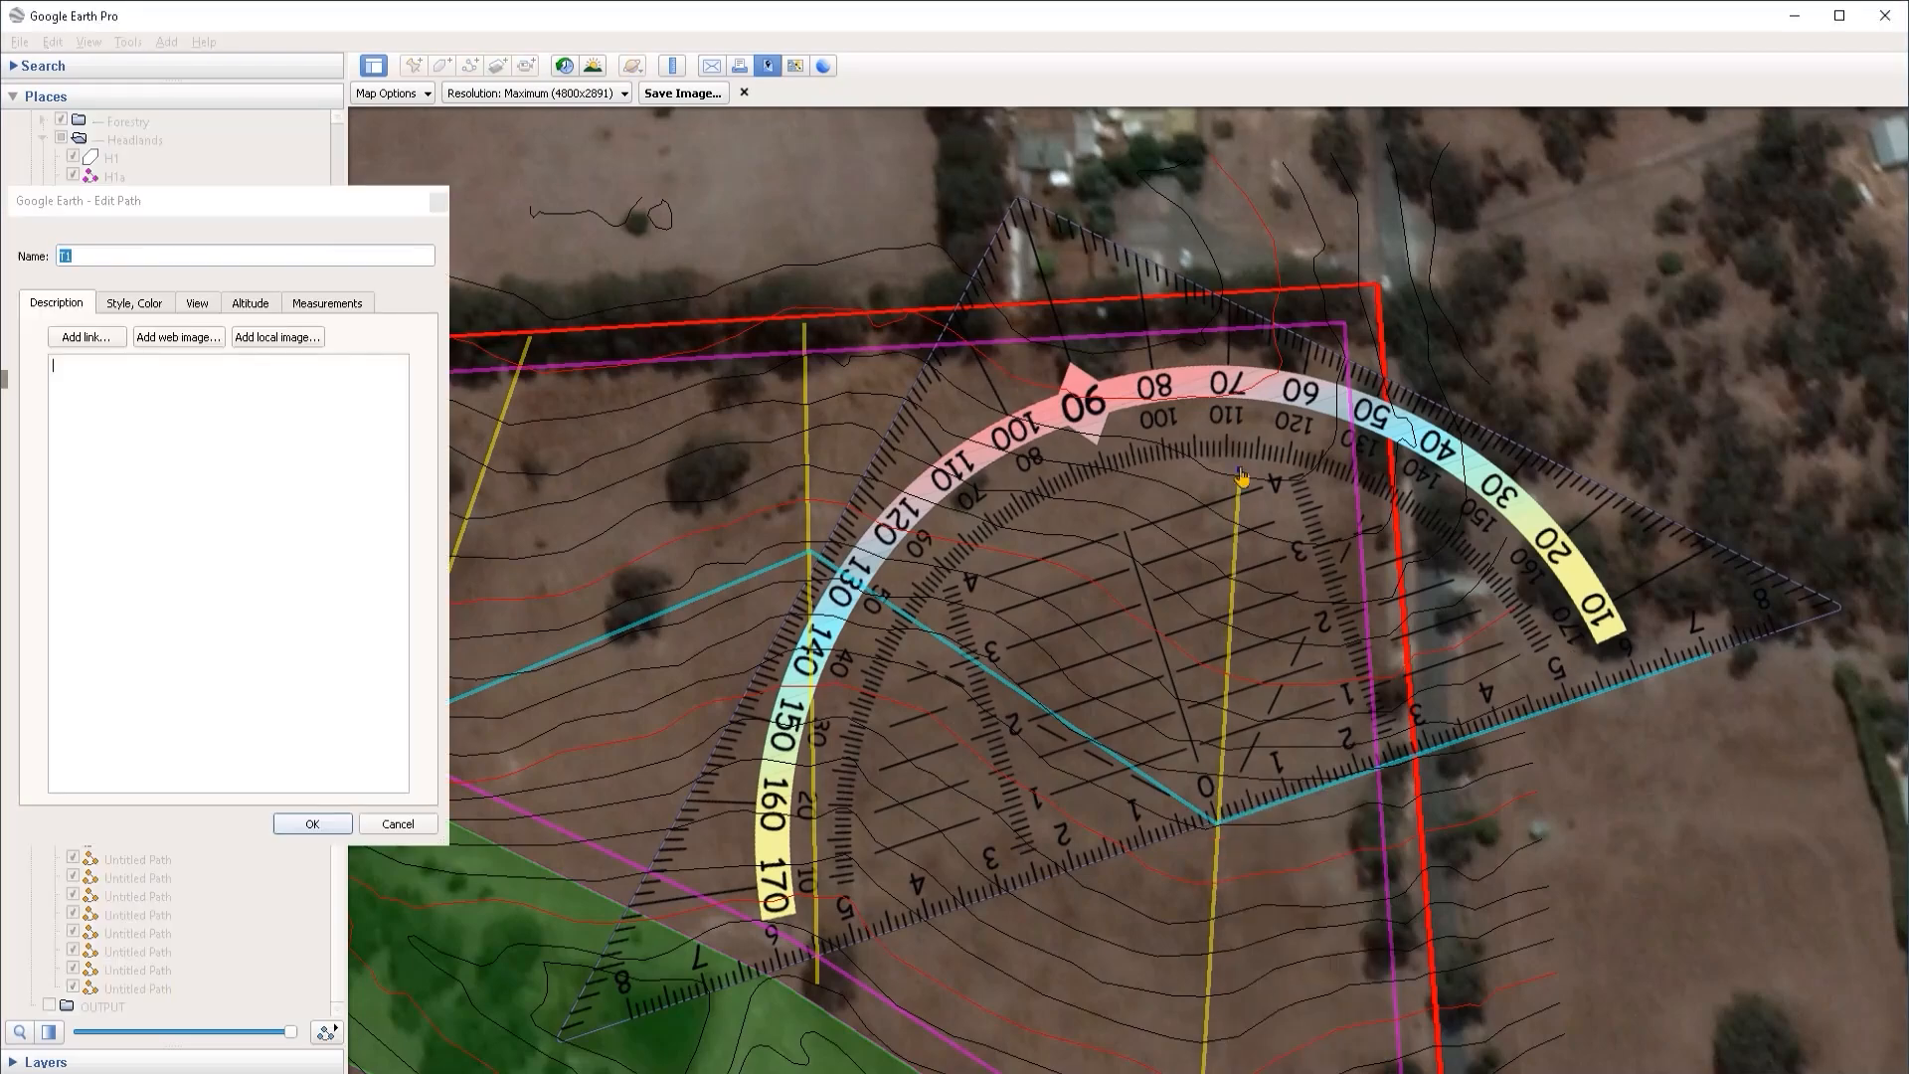
drag(1239, 472, 1272, 210)
scroll(1283, 667, down, 2)
key(Down)
drag(1207, 970, 1198, 970)
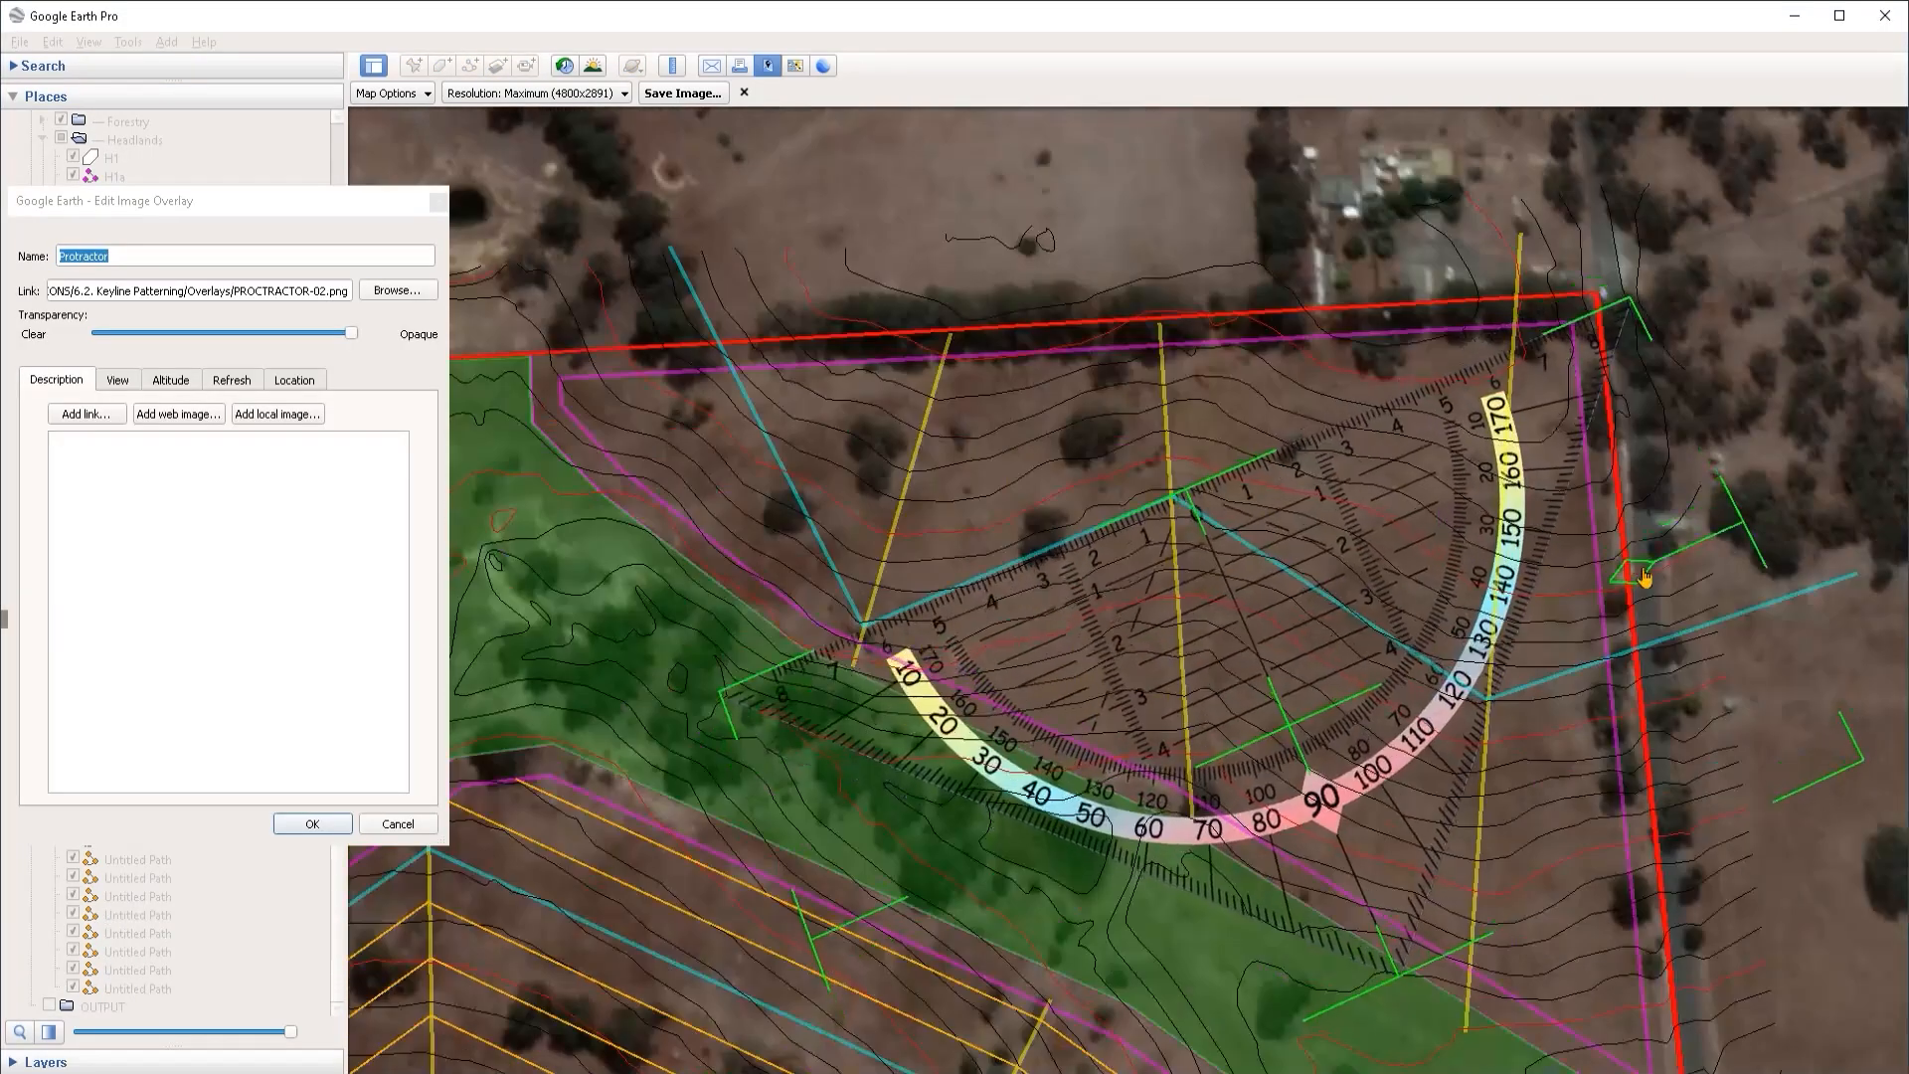
Step: Rotate the protractor at the northern guideline's middle bend until its baseline follows the segment running southwest, and save it
drag(1645, 576, 1623, 596)
scroll(1214, 690, up, 2)
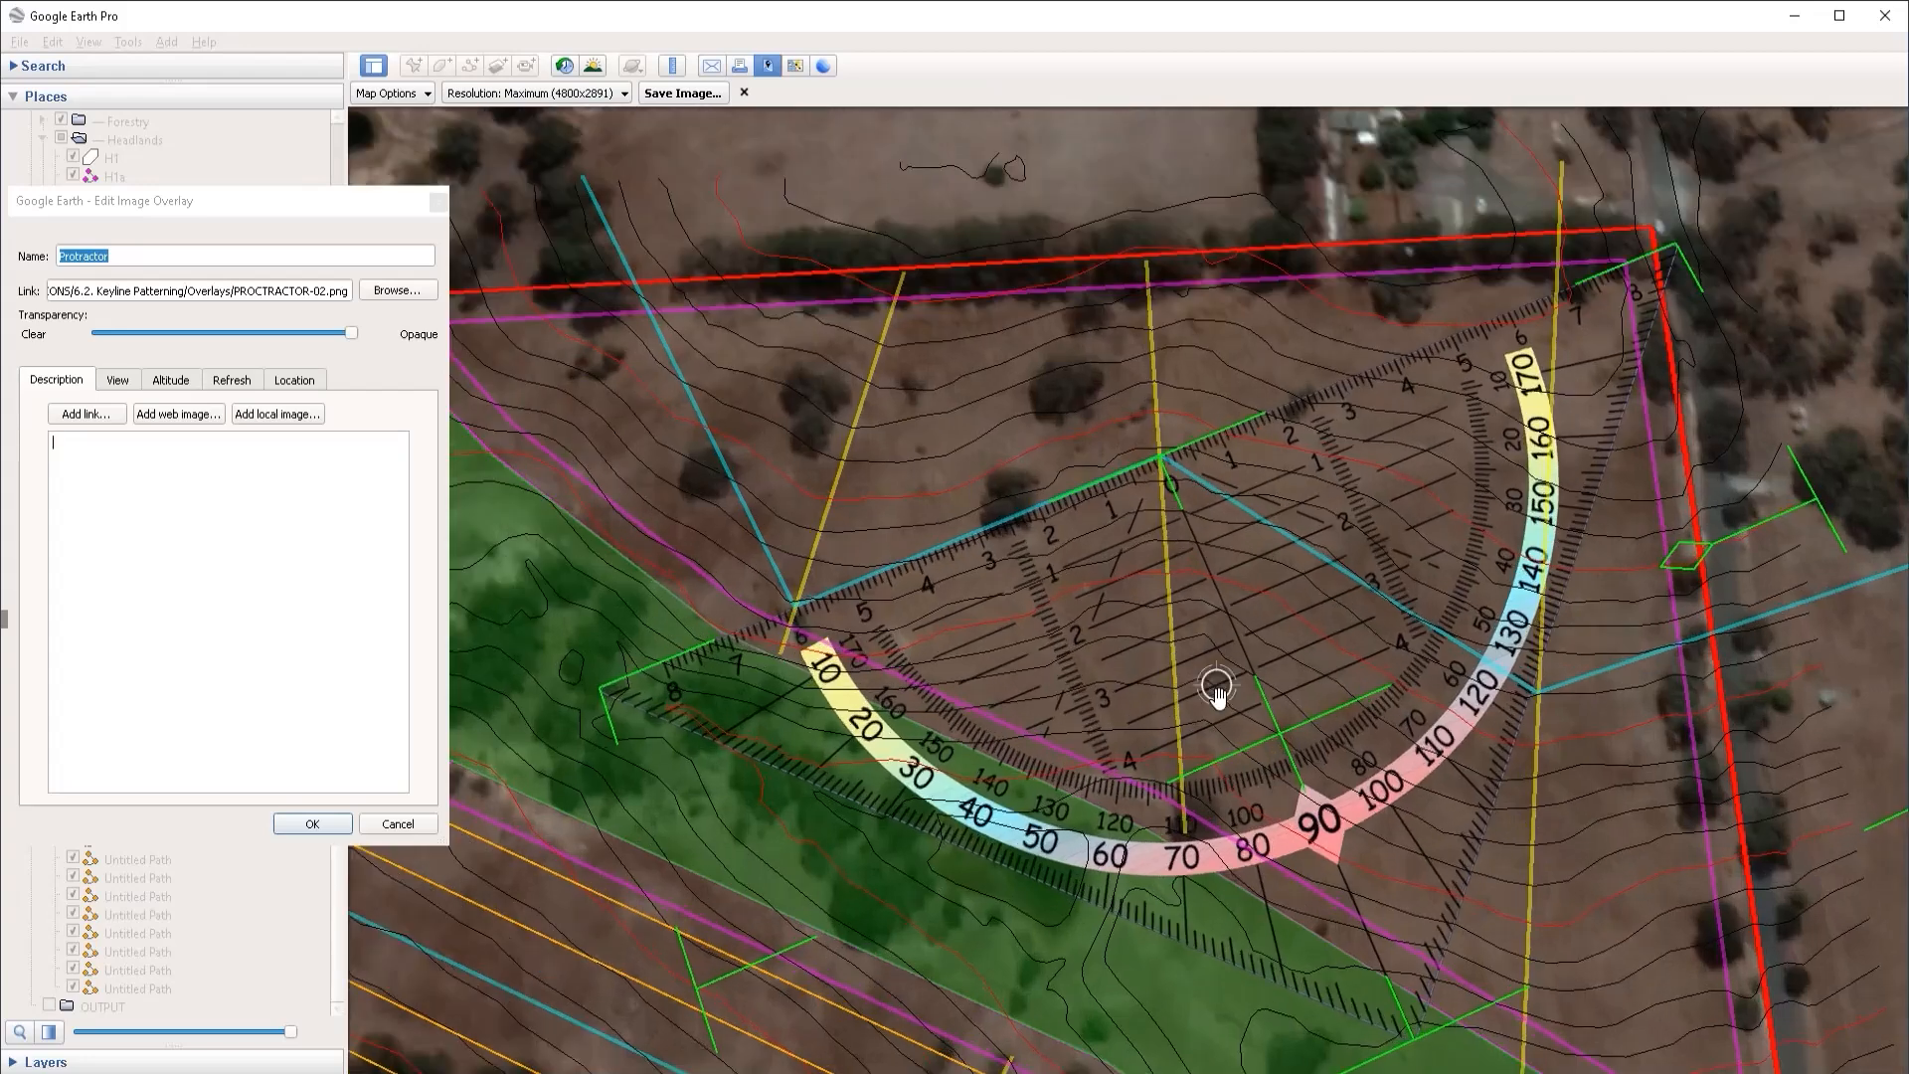
click(312, 823)
Step: Adjust both ends of trajectory T2 so it bisects the guideline's middle bend and reaches past the headlands
right_click(1180, 771)
click(1271, 1033)
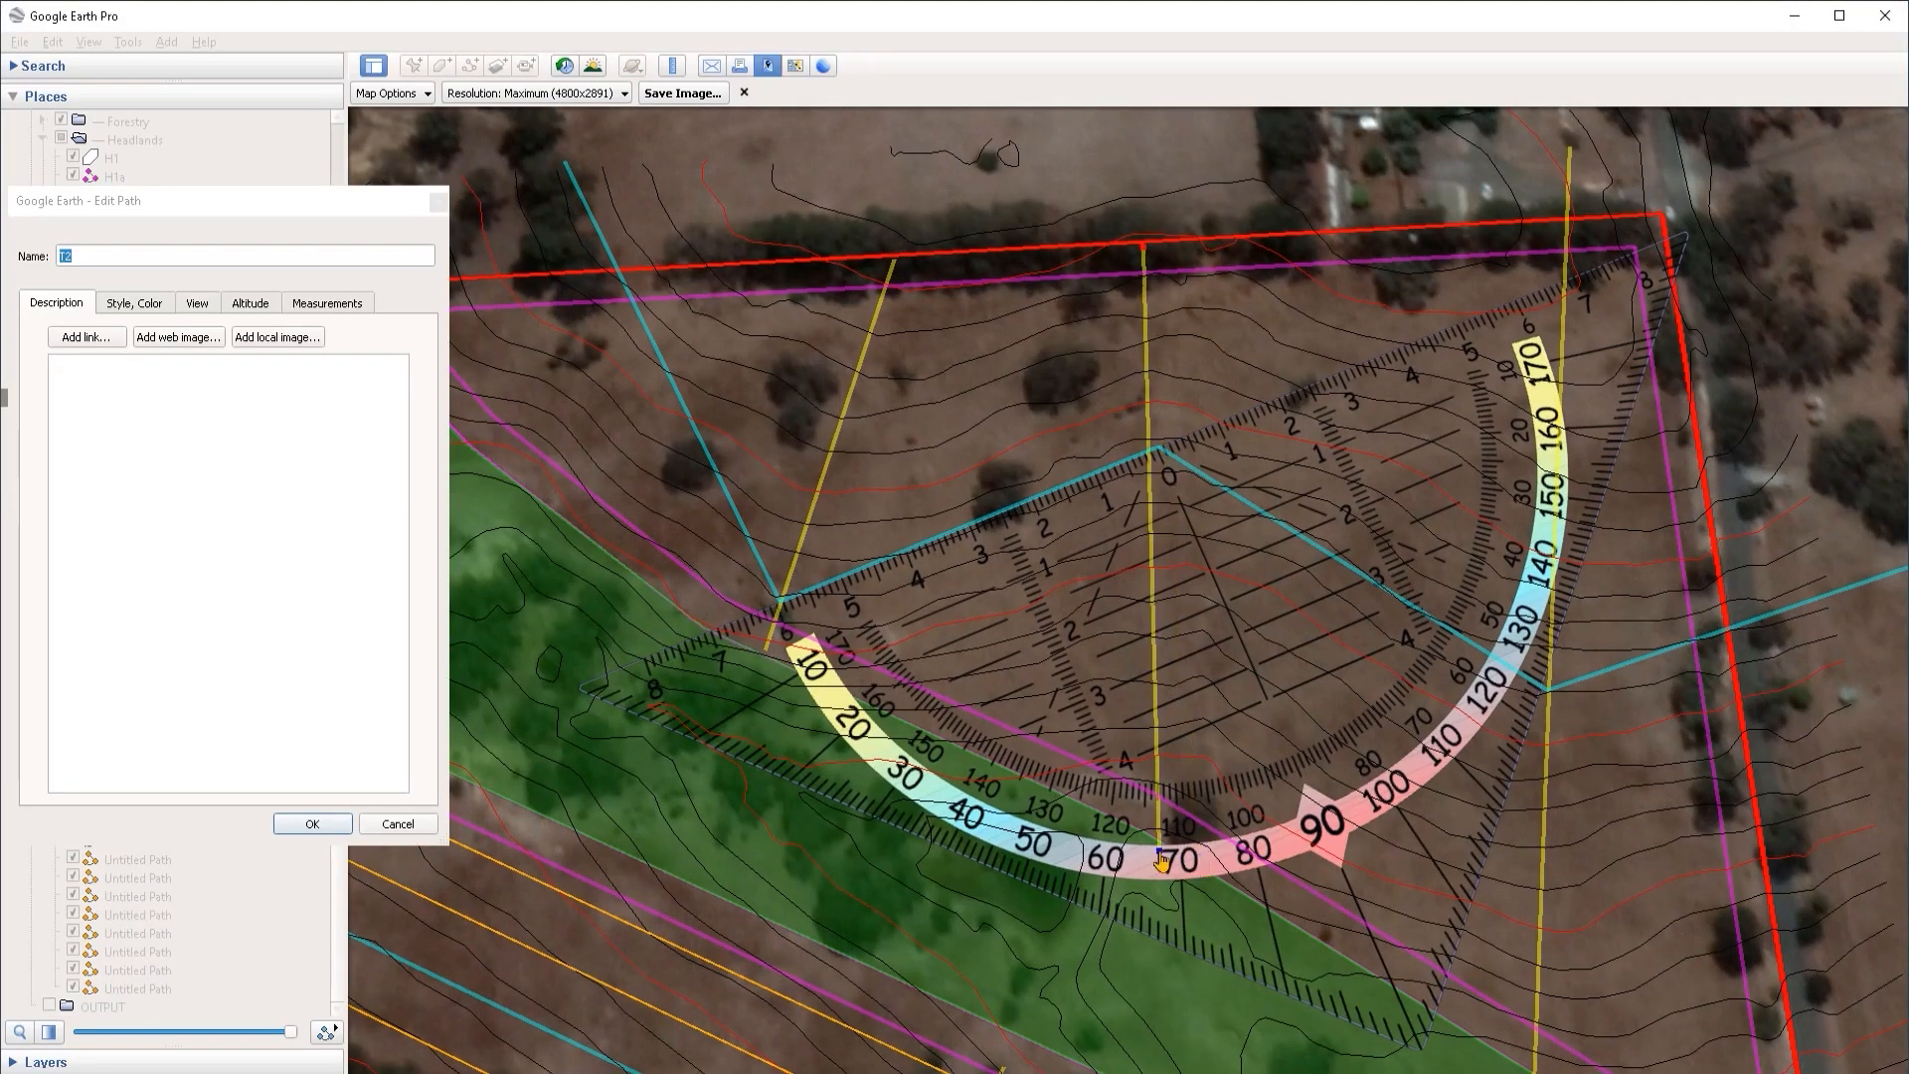
drag(1163, 849, 1129, 861)
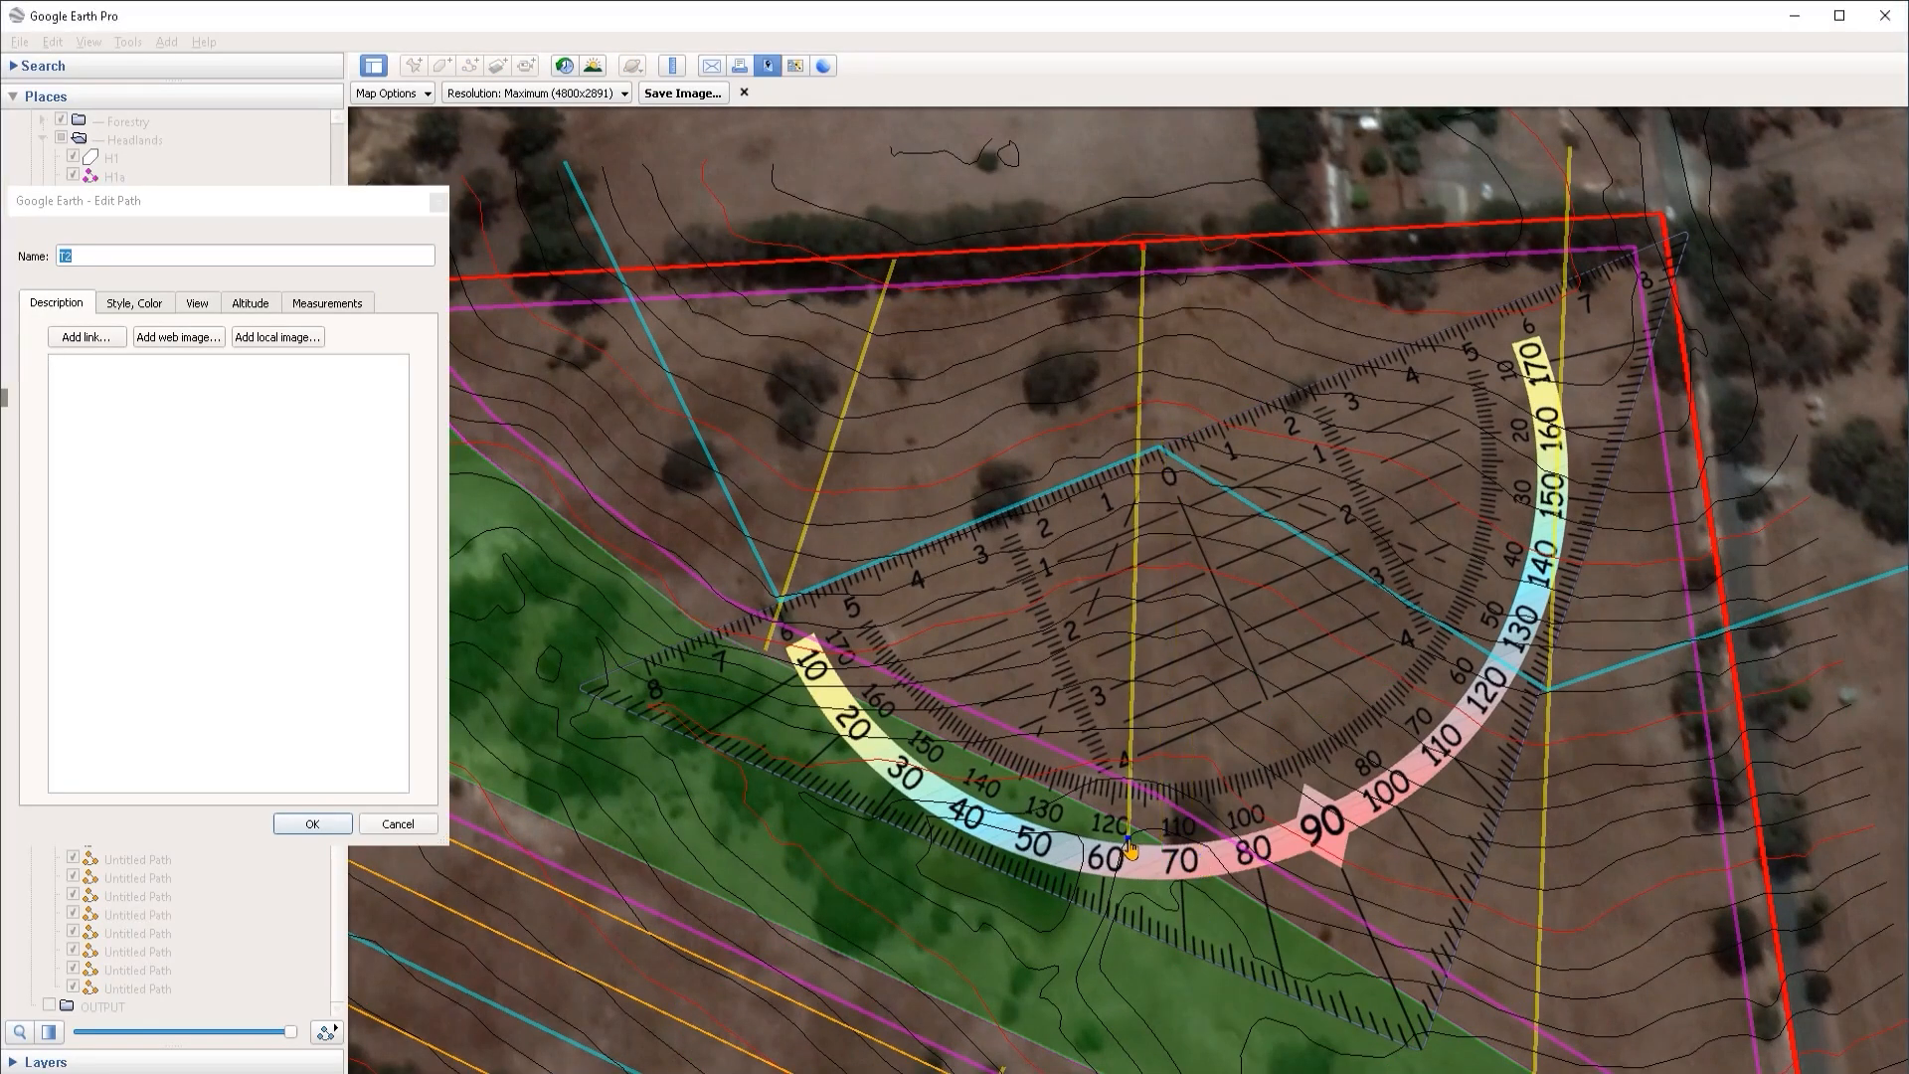
drag(1143, 244, 1175, 220)
drag(1129, 861, 1116, 964)
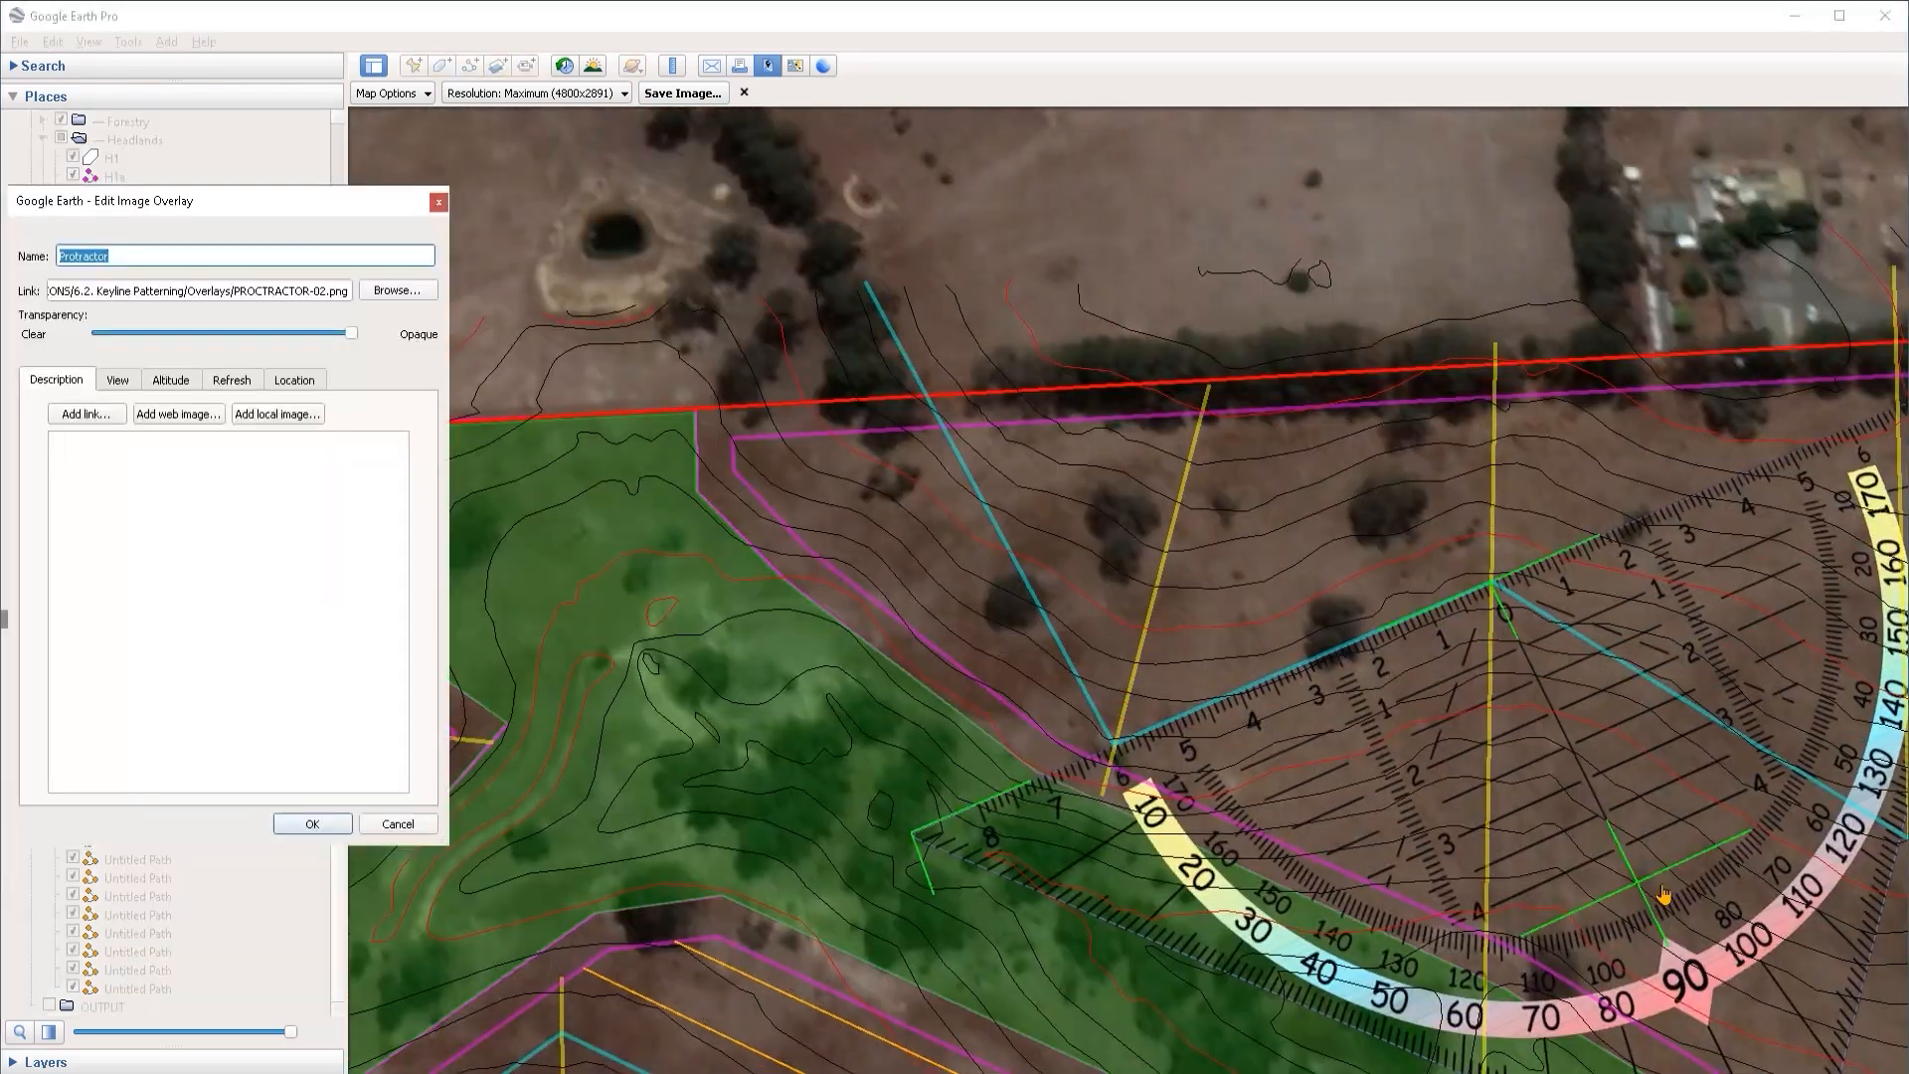
Step: Place the protractor's center on the northern guideline's western bend and rotate its baseline along the segment toward the middle bend
drag(1491, 755, 1389, 601)
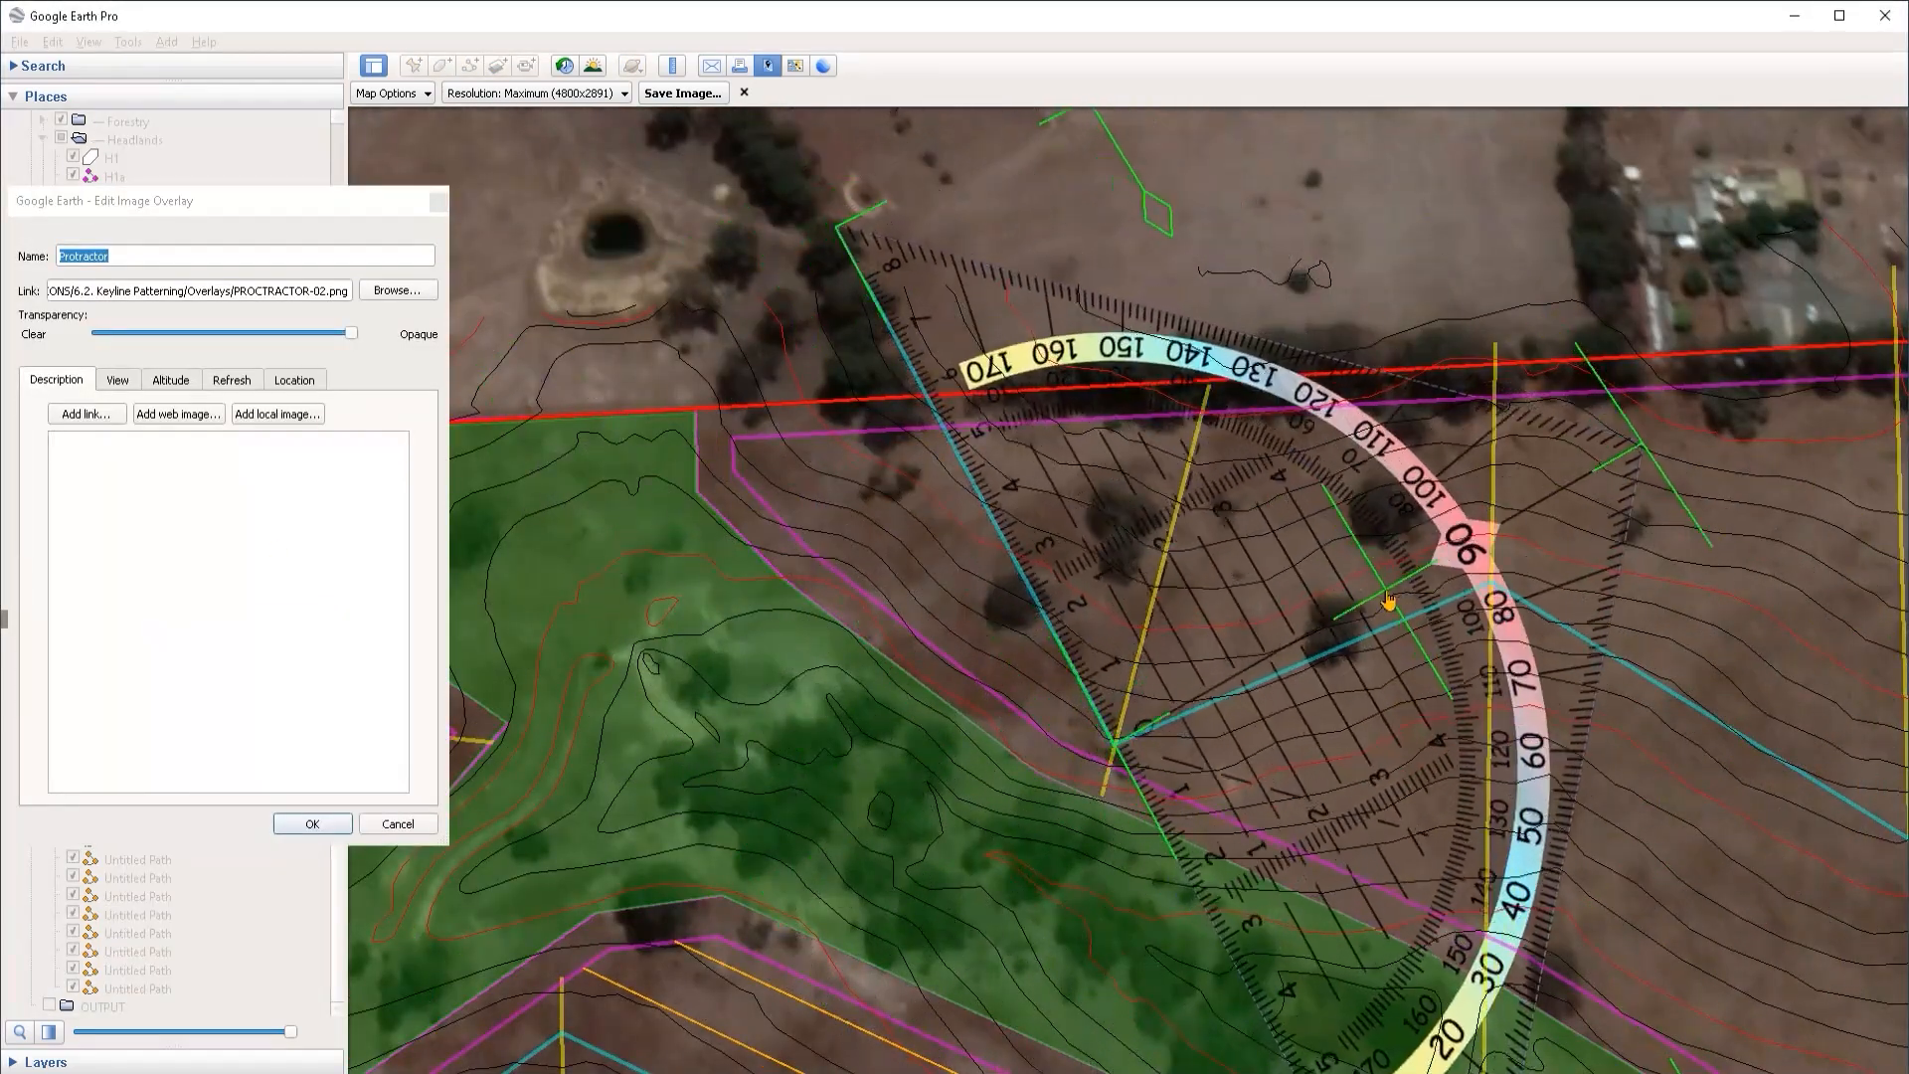
middle_drag(1320, 696, 1193, 686)
drag(1301, 602, 1005, 568)
drag(639, 462, 774, 865)
drag(1005, 567, 1035, 684)
drag(804, 989, 857, 1039)
drag(1036, 676, 993, 727)
scroll(1057, 822, down, 1)
scroll(1064, 824, up, 2)
drag(1217, 847, 1217, 720)
middle_drag(1184, 574, 845, 686)
scroll(803, 693, down, 4)
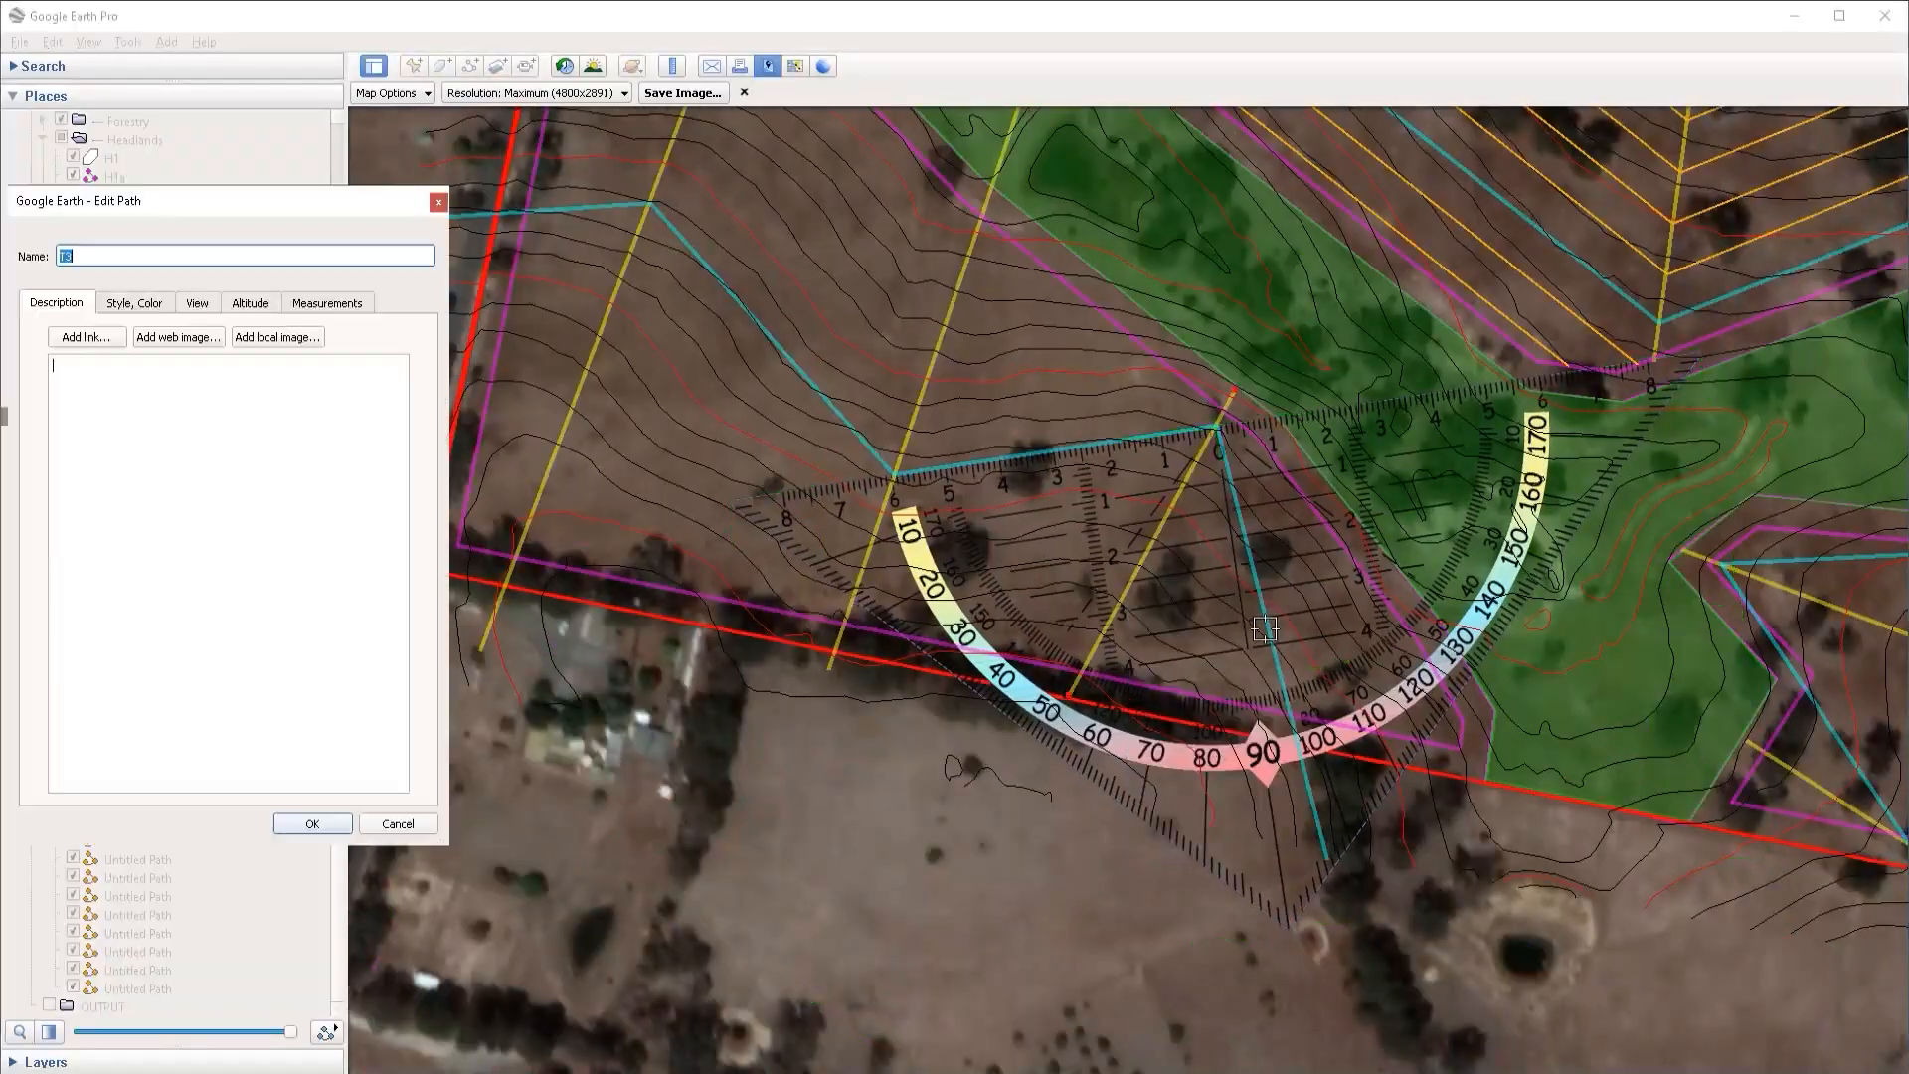
Step: Realign trajectory T3 to bisect the guideline's western bend, extend both ends past the headlands and save it
click(997, 888)
drag(998, 888, 963, 824)
drag(1234, 391, 1298, 299)
drag(962, 824, 958, 827)
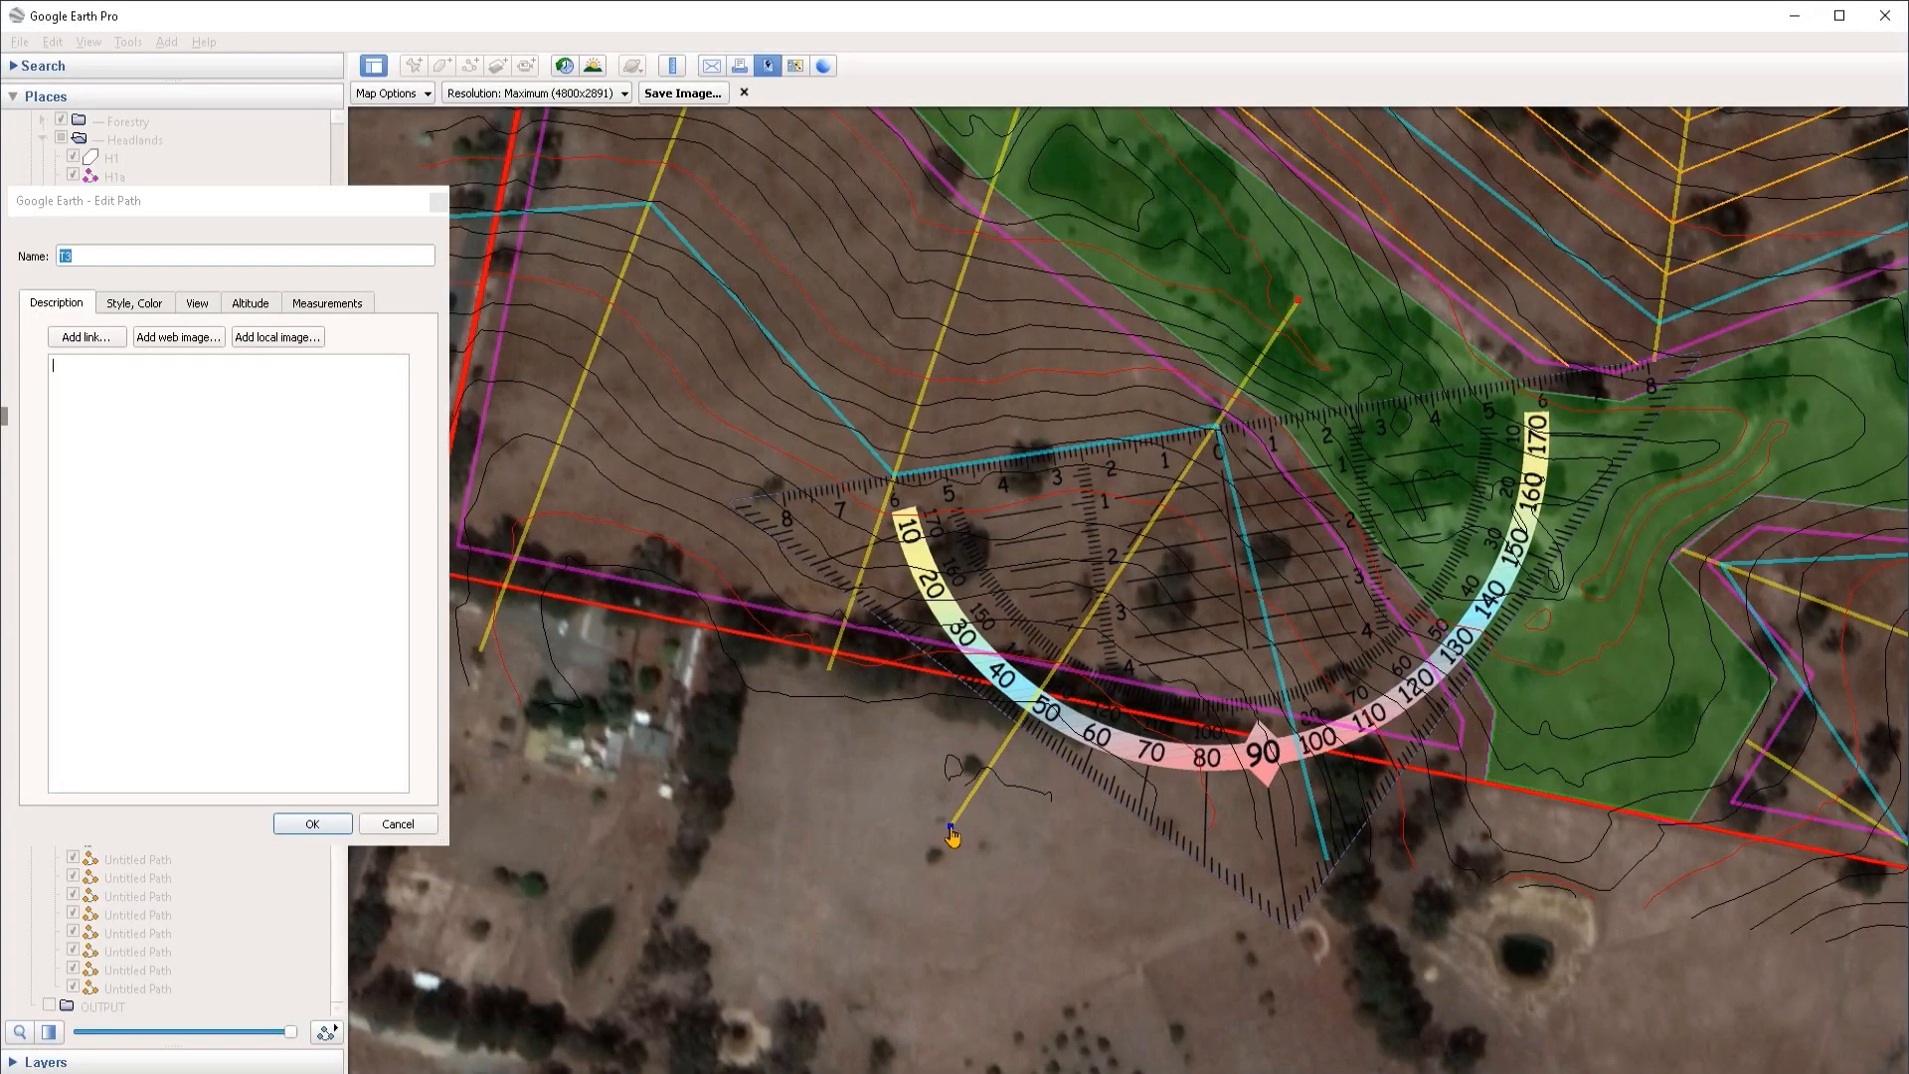
key(Return)
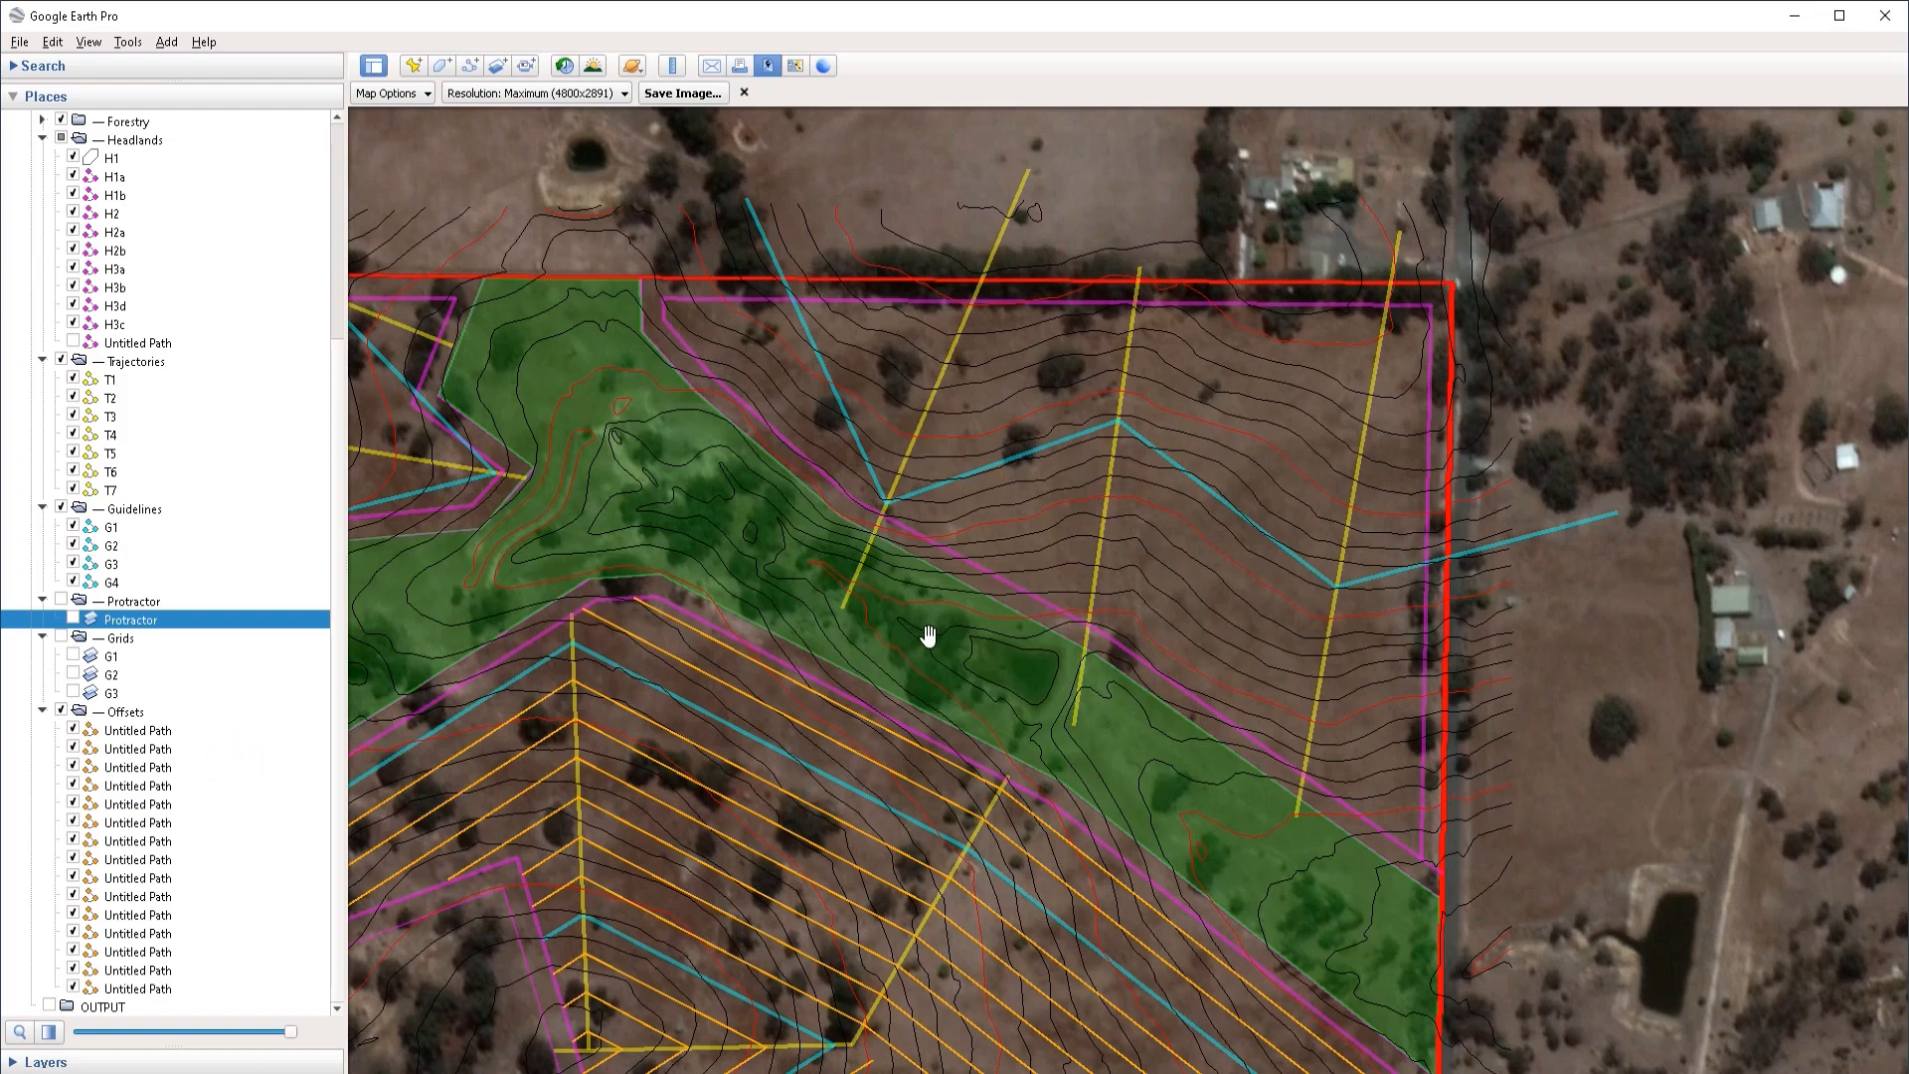
Step: Show grid G1, reposition and rotate it over the northern field, and save grid G4 along the guideline's western segment
drag(1163, 617, 1031, 571)
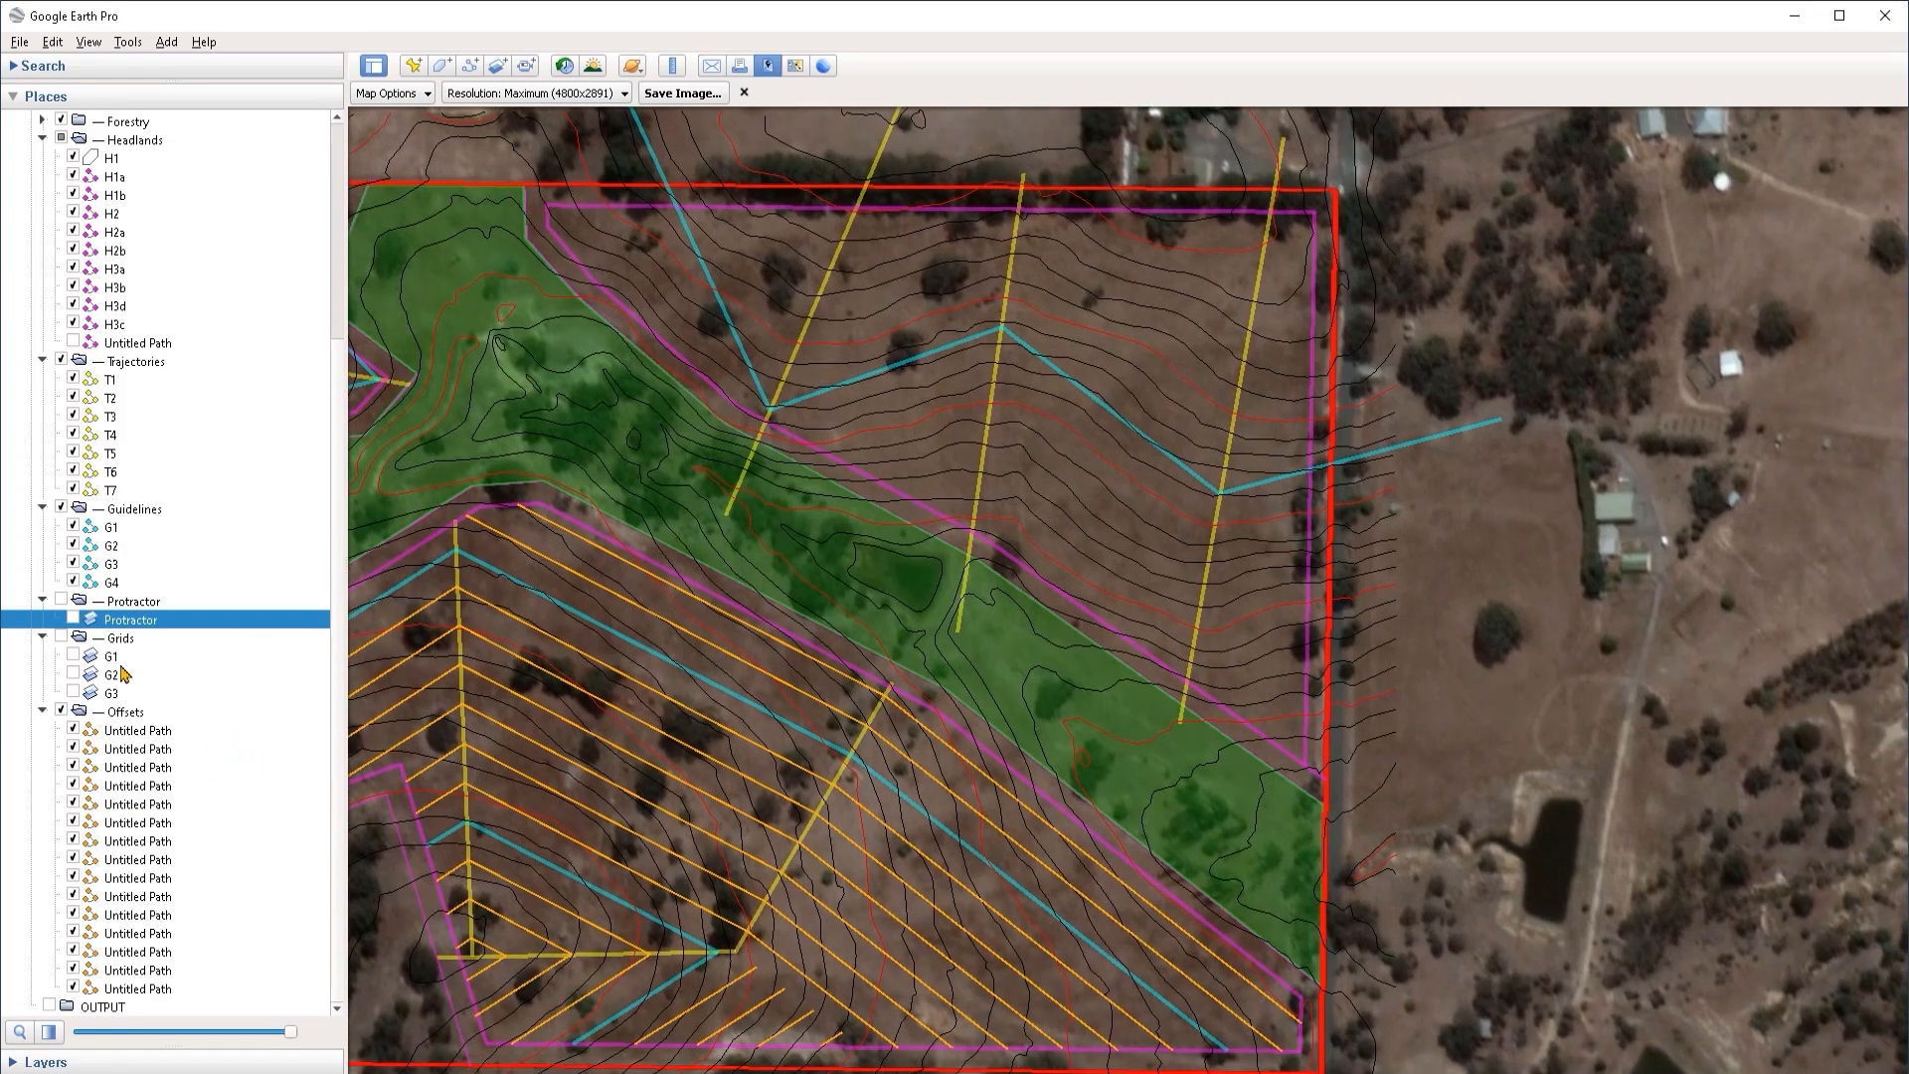
click(72, 655)
right_click(117, 660)
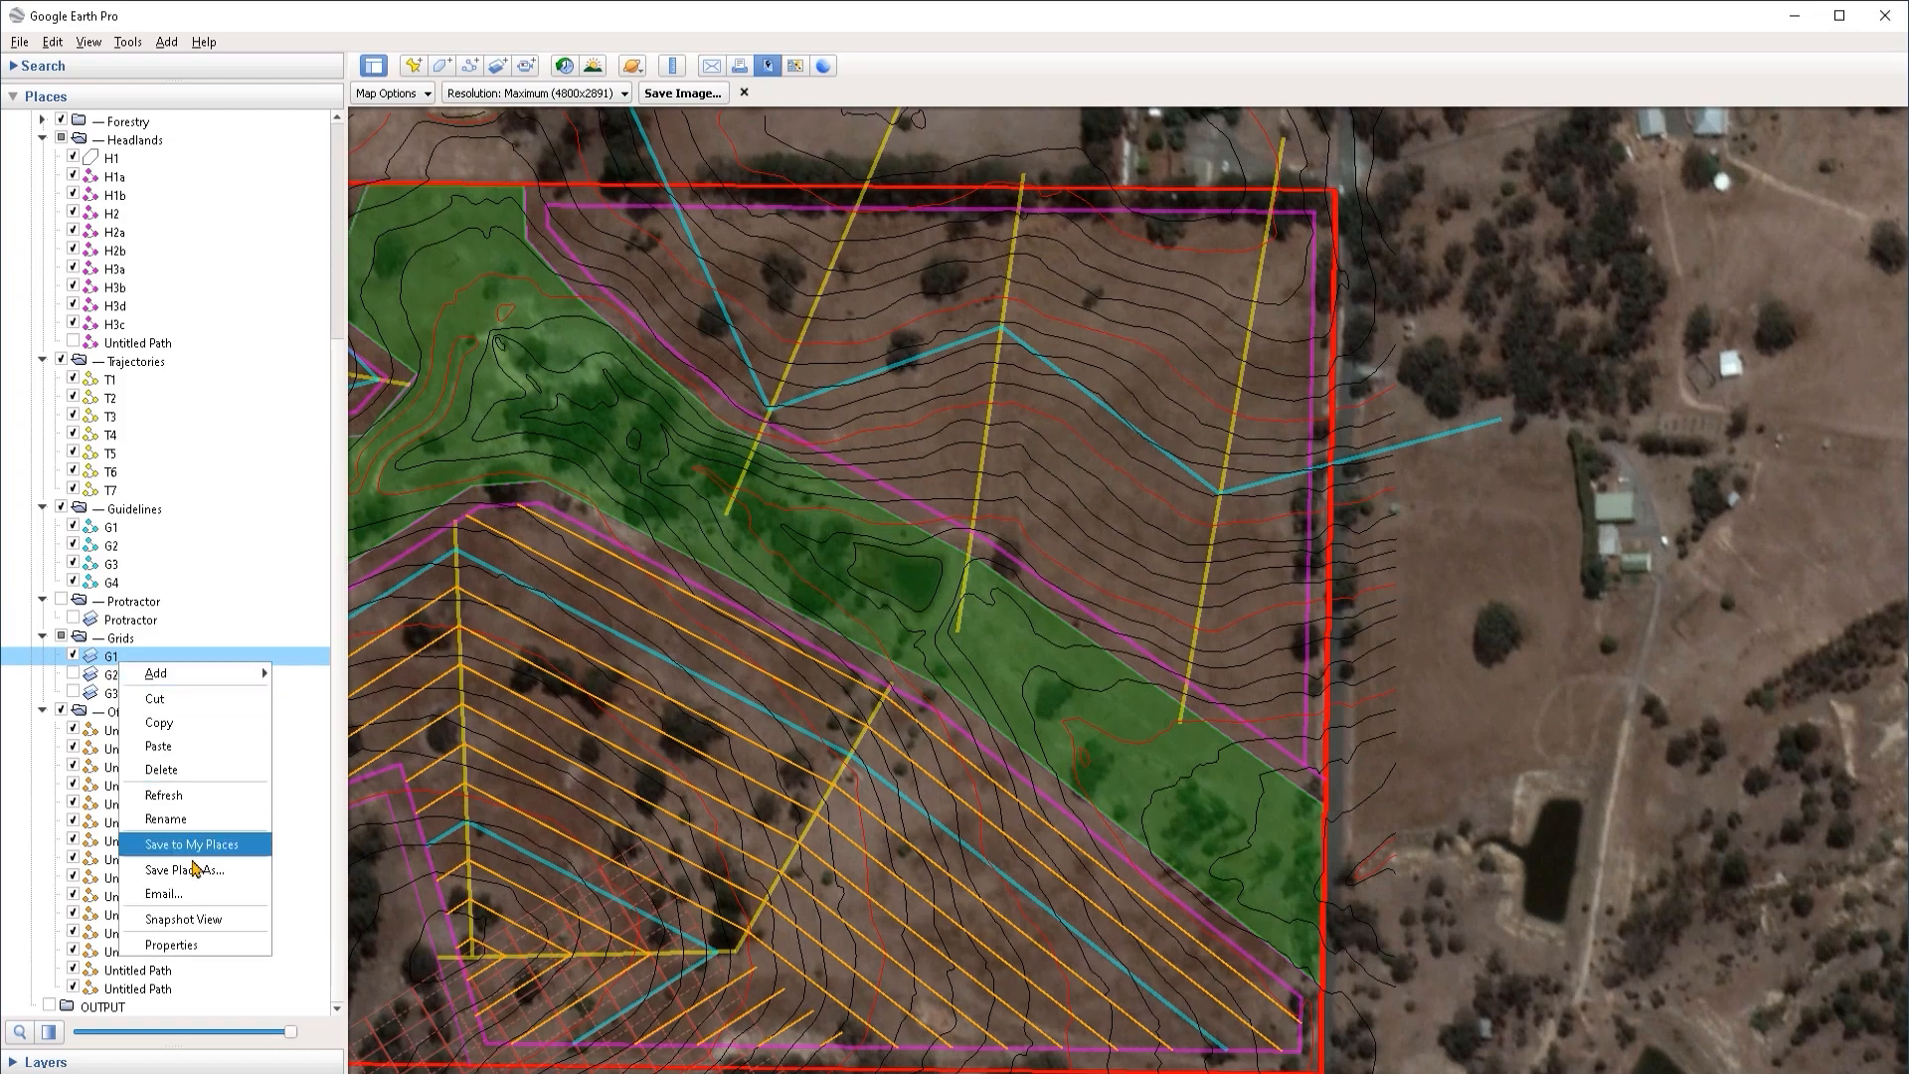
click(178, 946)
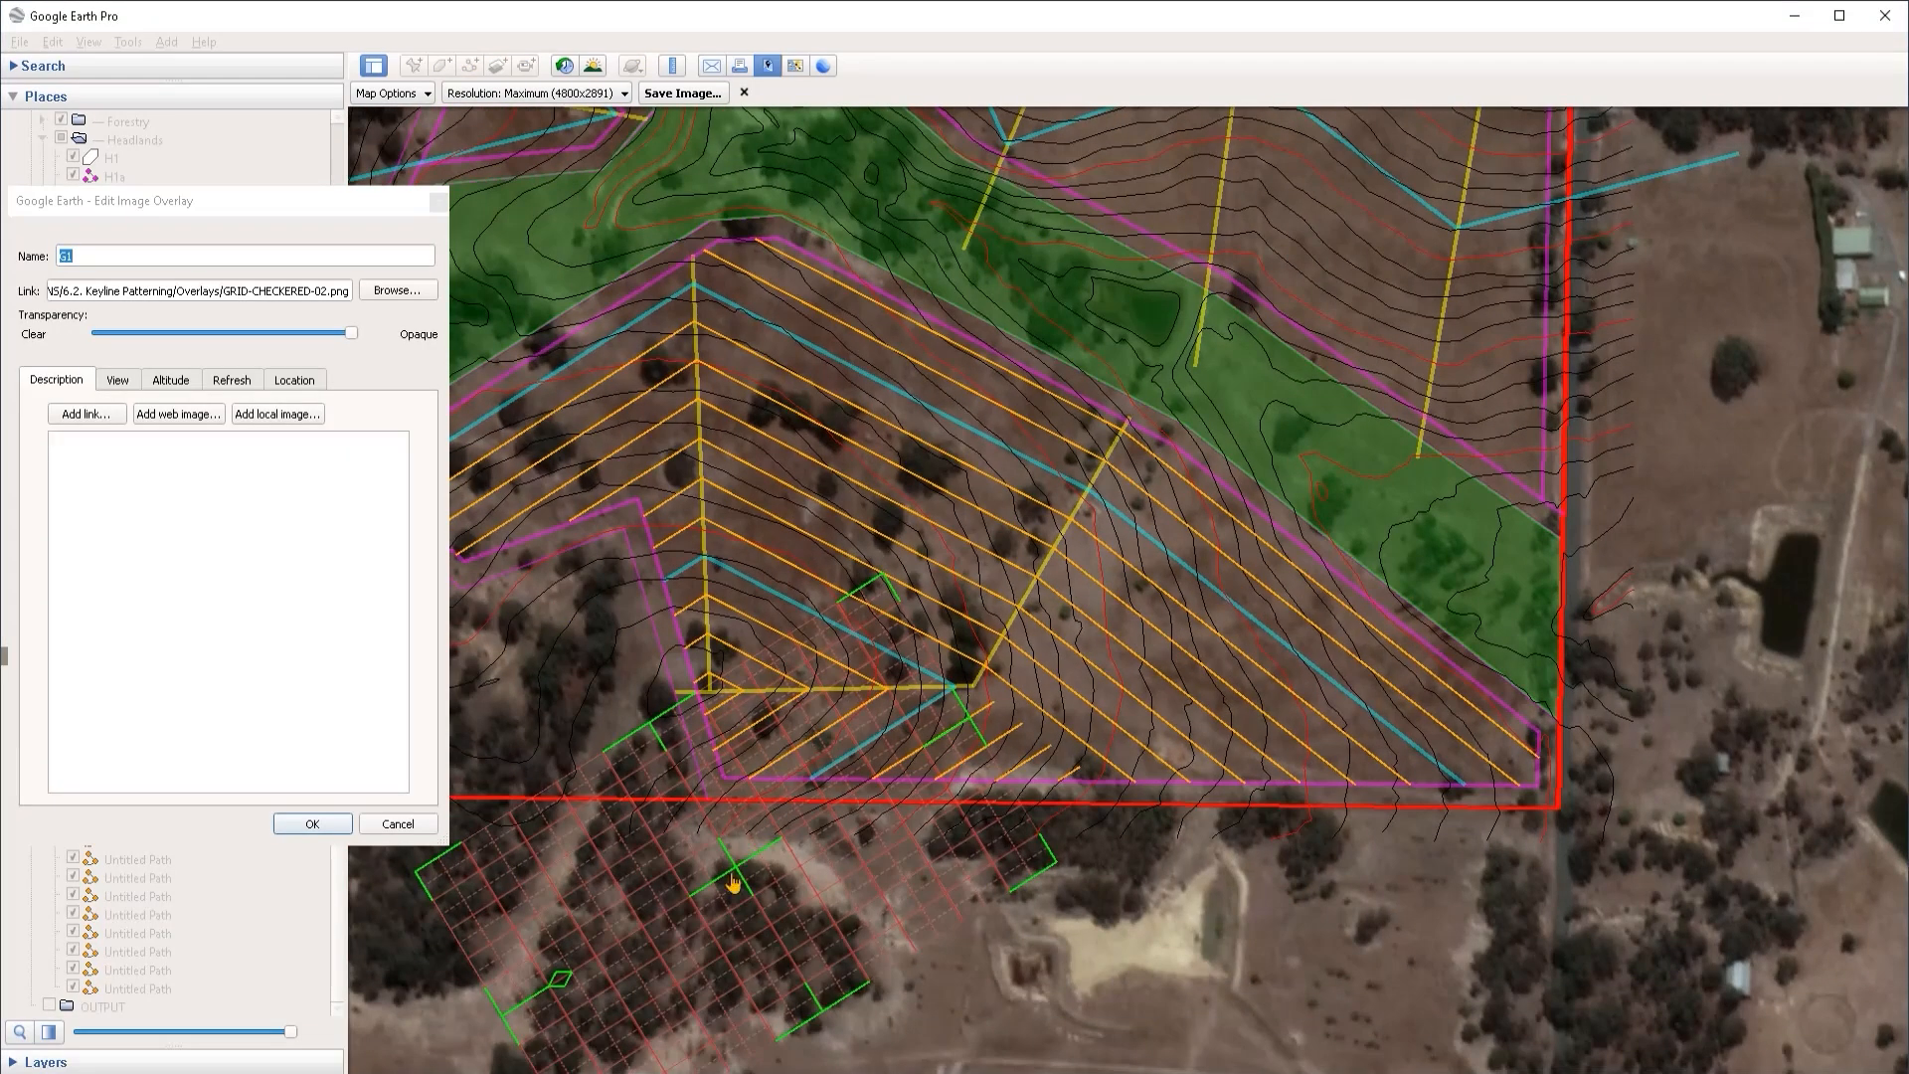
drag(733, 882, 1156, 363)
drag(1398, 473, 1309, 848)
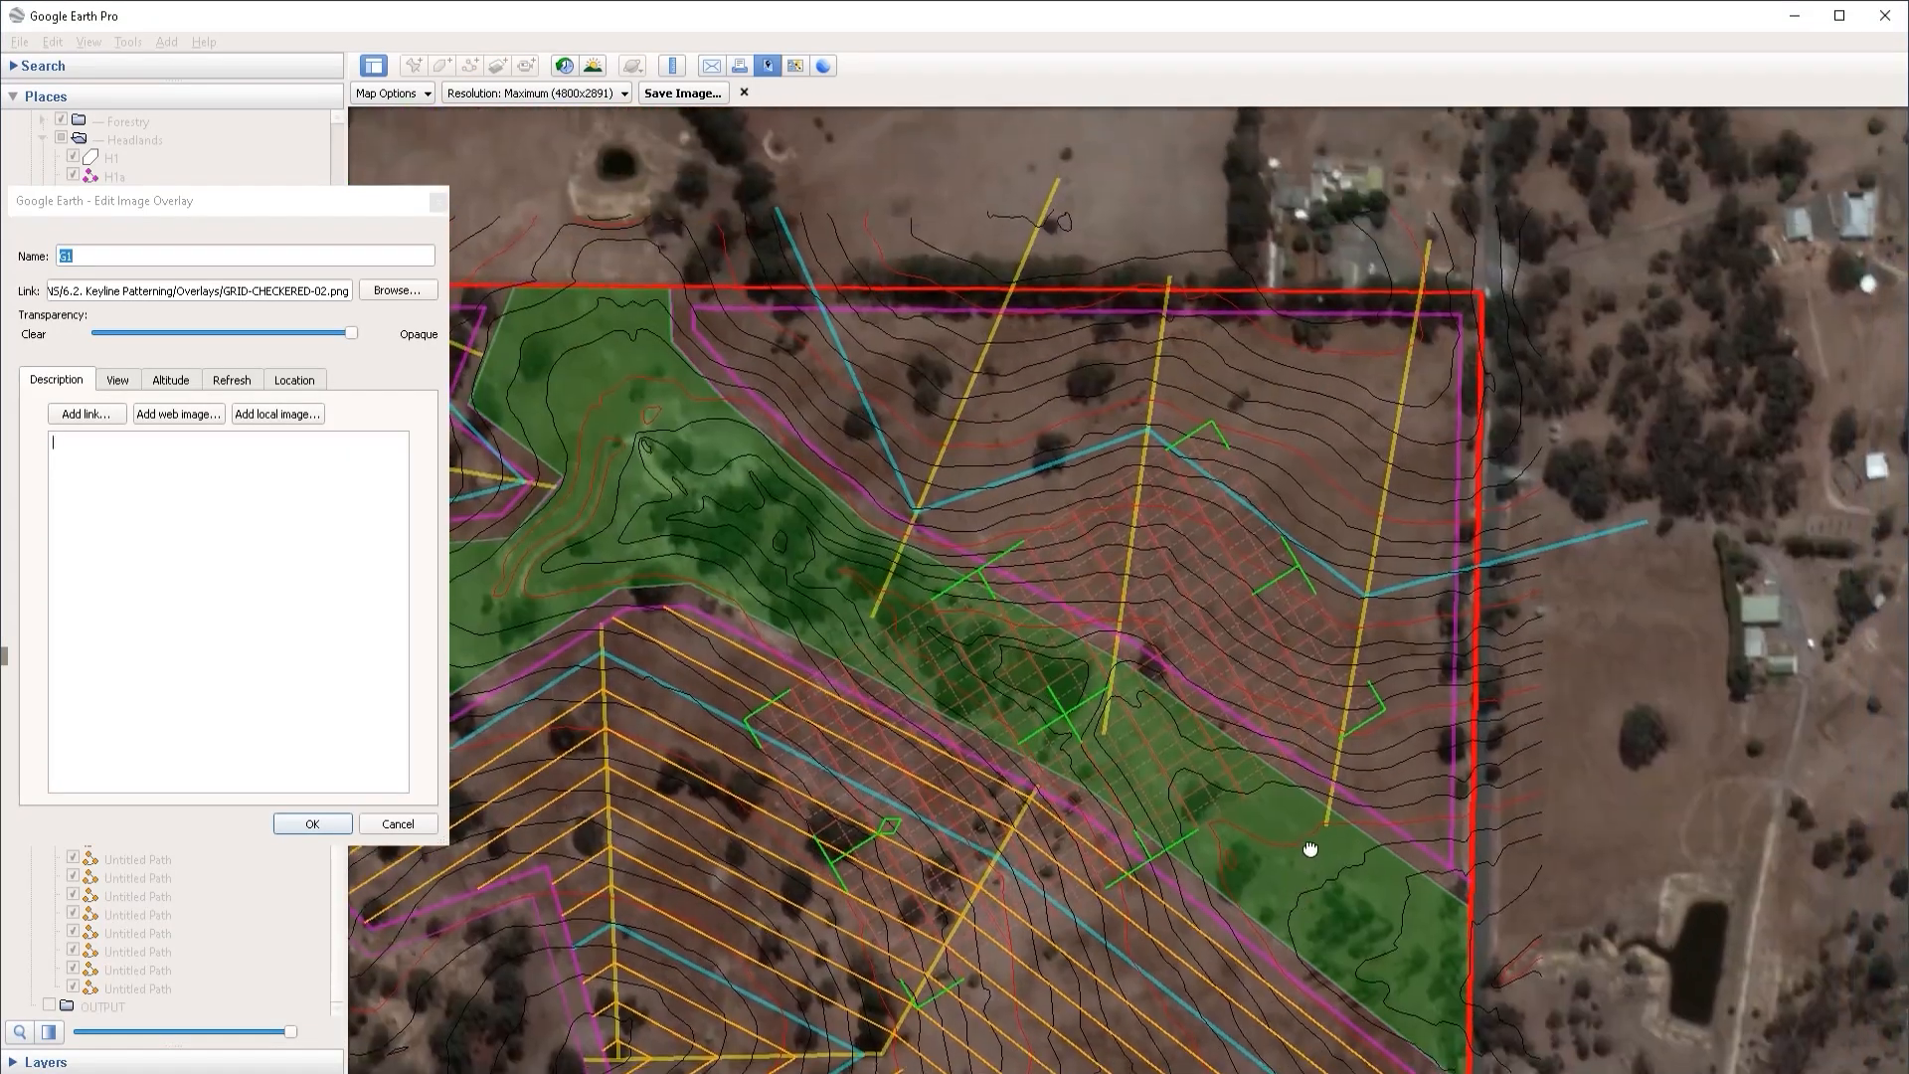
drag(1046, 722, 1227, 490)
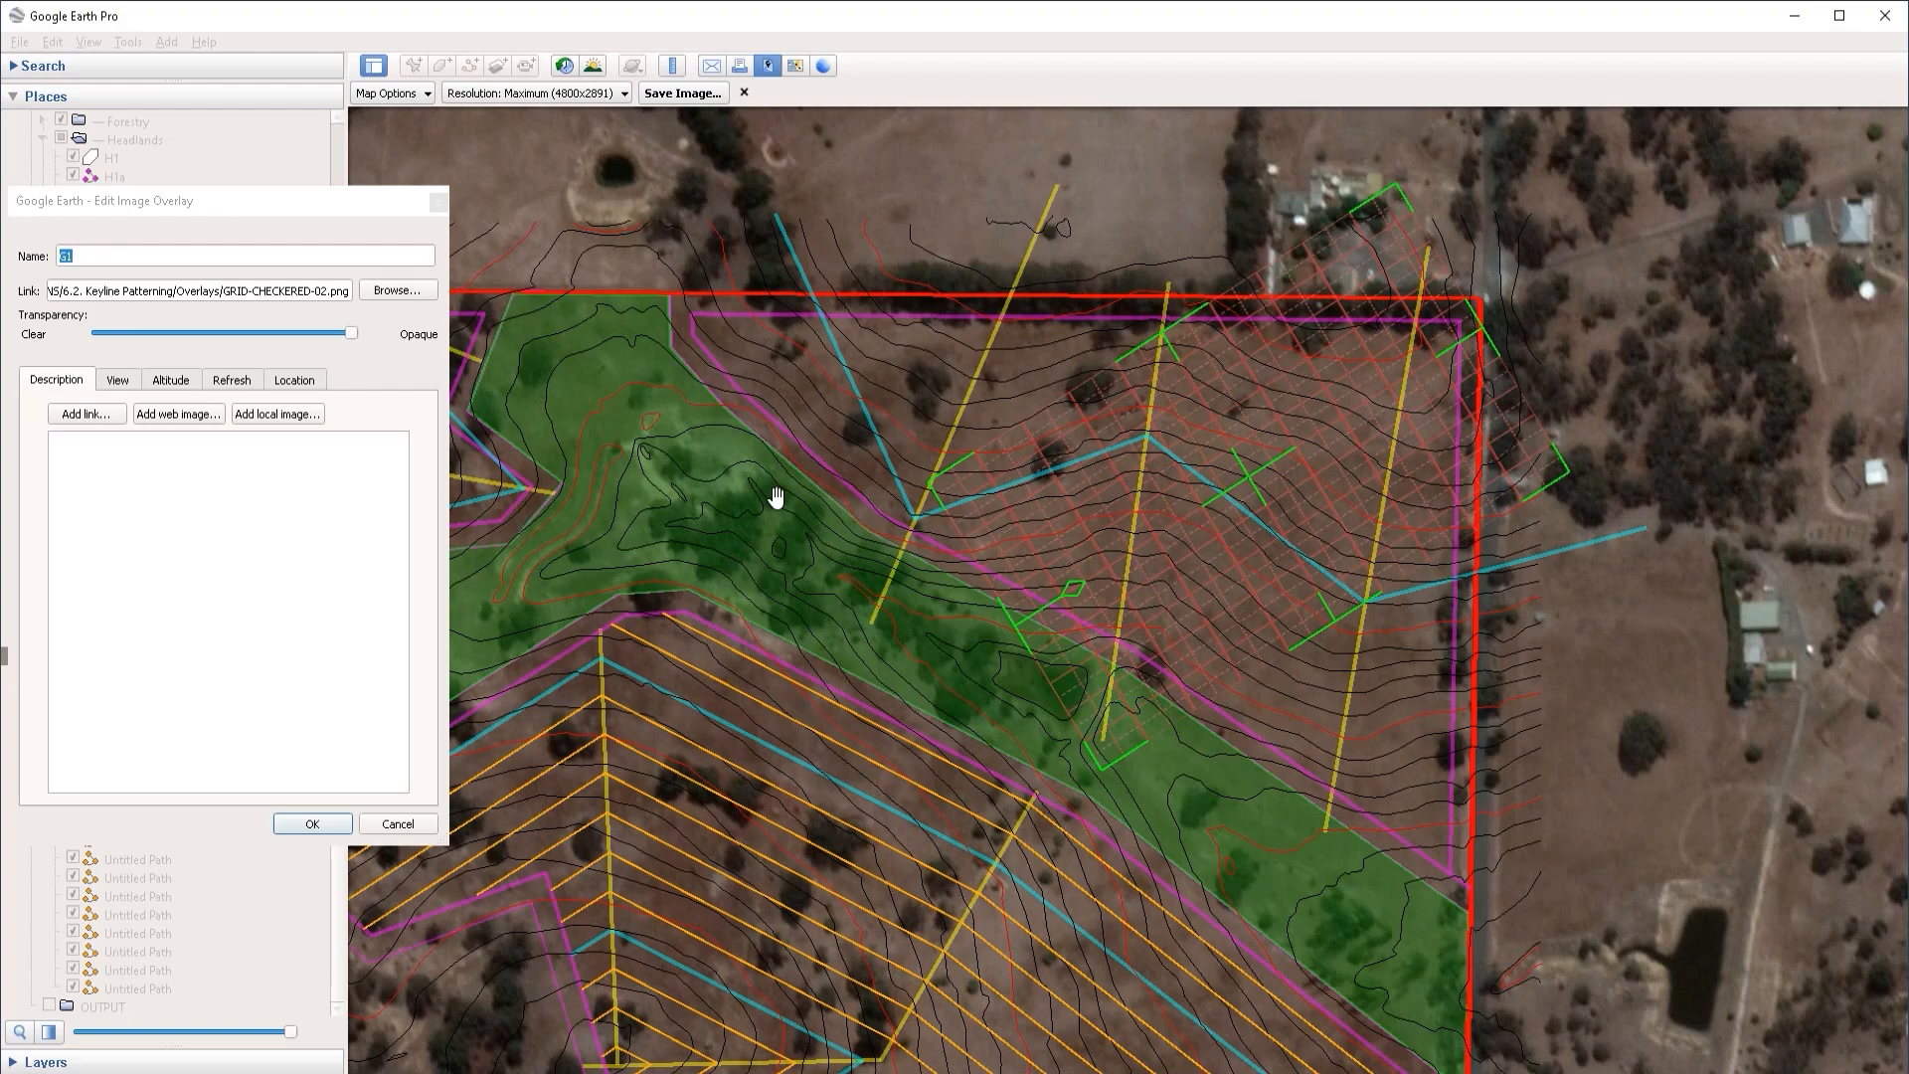
drag(1087, 587, 1048, 325)
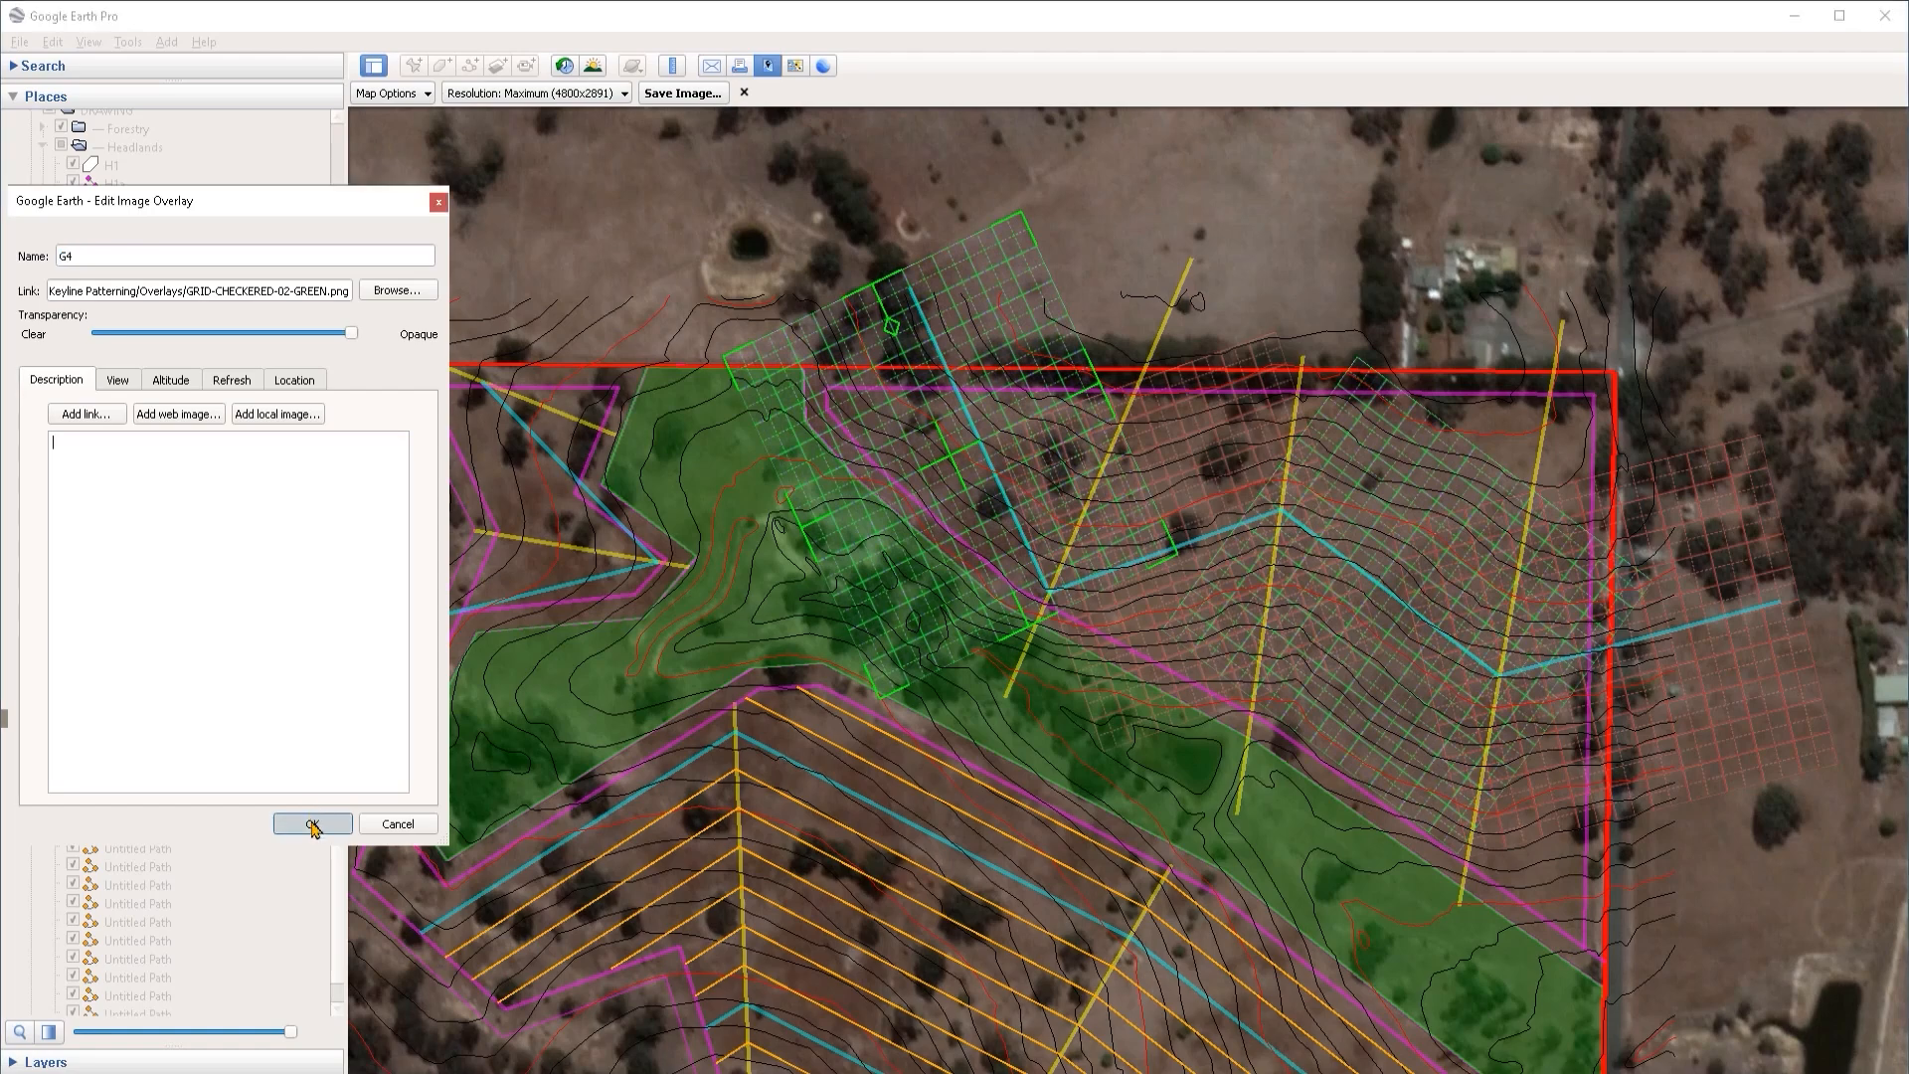
click(313, 824)
Step: Add a path in the Offsets folder one grid spacing south of the northern guideline, from the eastern headland to the southwestern one
double_click(125, 737)
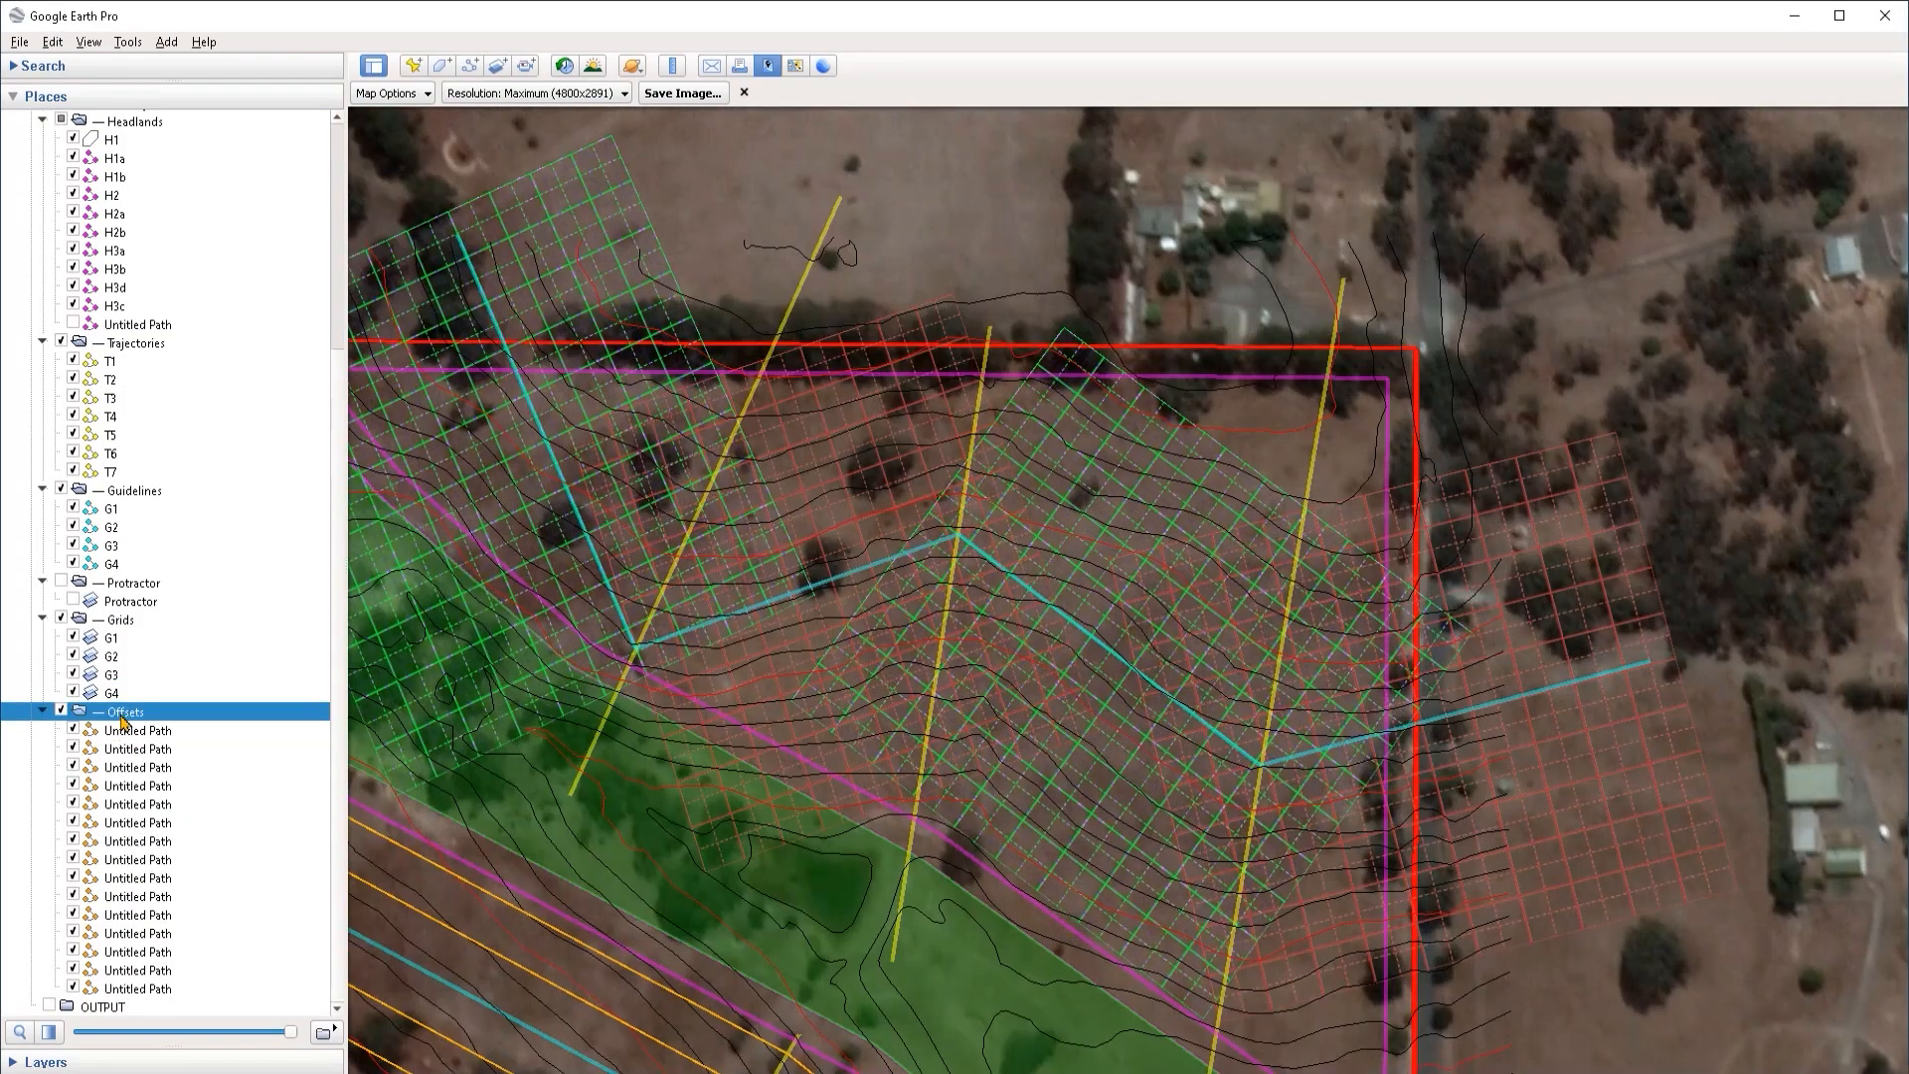
click(470, 66)
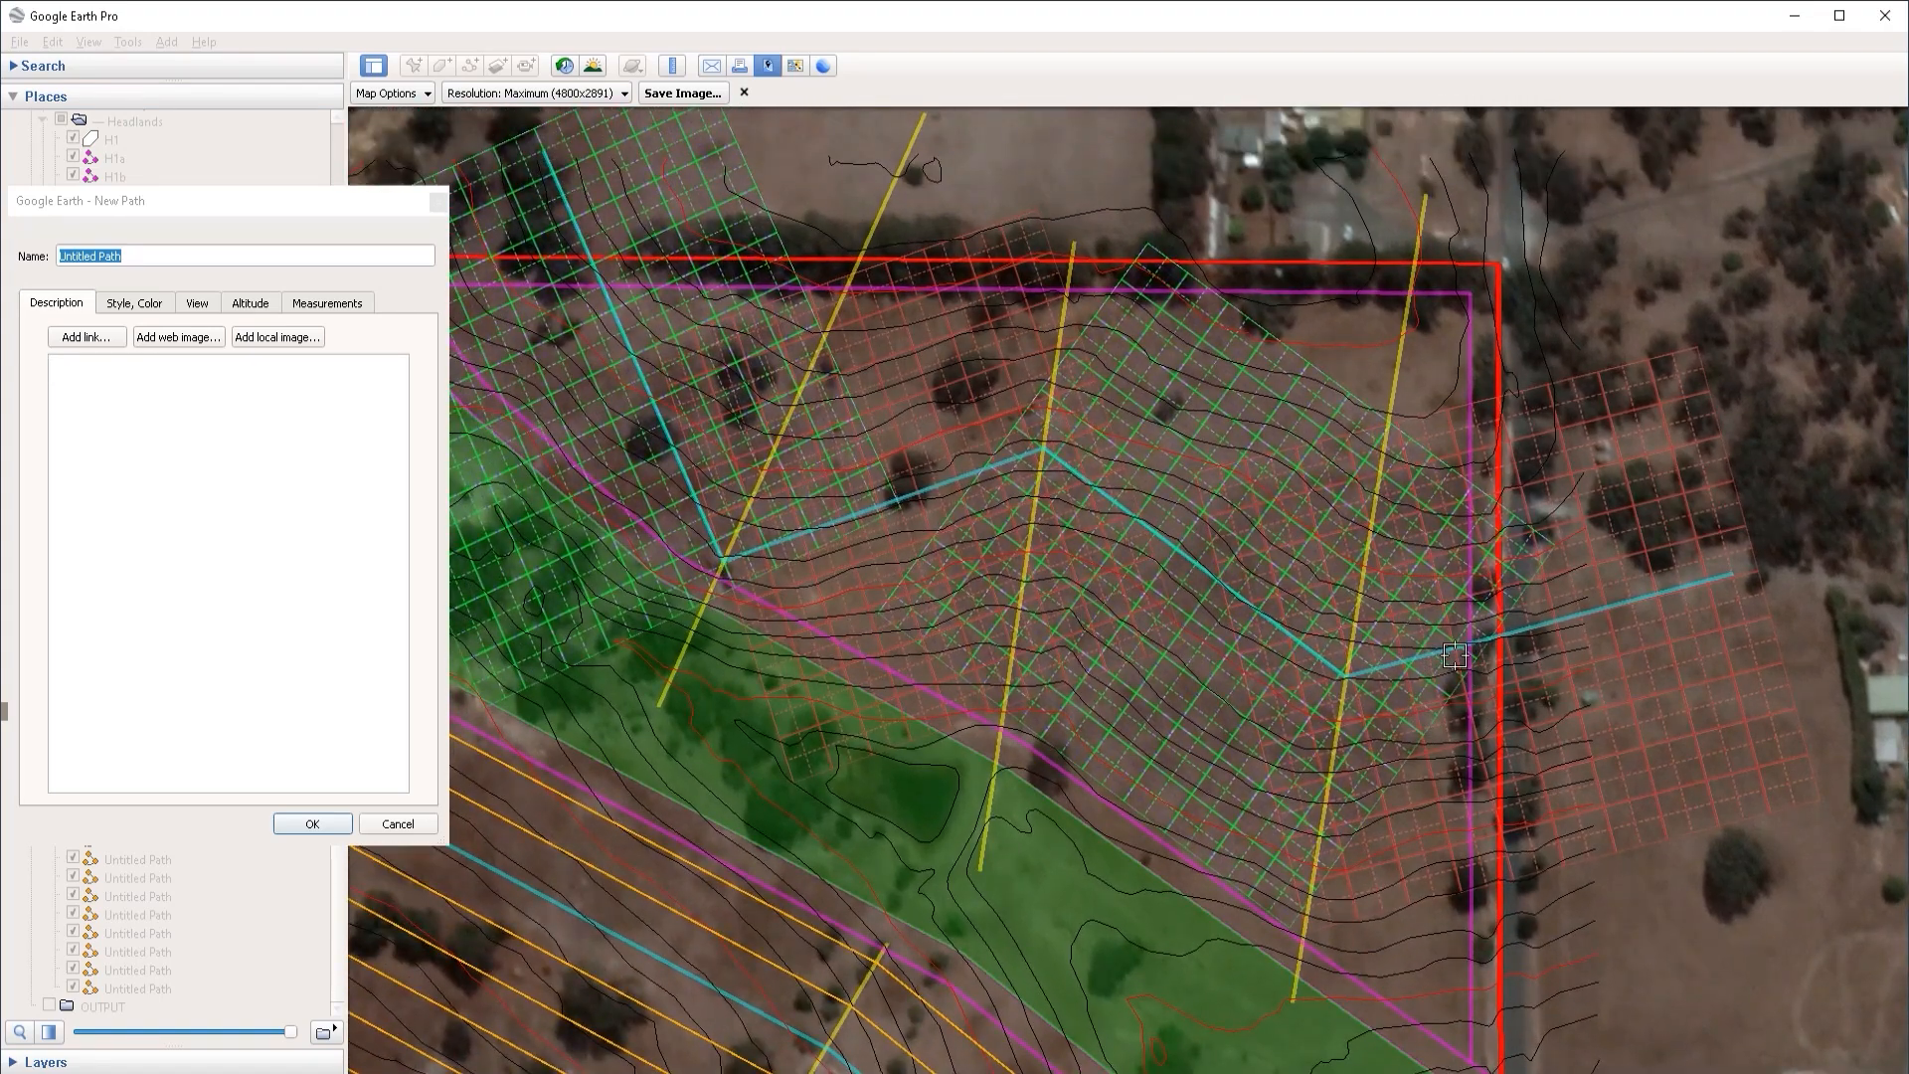
click(1469, 690)
click(1335, 727)
click(1035, 500)
click(756, 597)
key(Return)
Step: Draw and save the second parallel offset south of the northern guideline, bending at the trajectories and ending at the headlands
key(ctrl+shift+t)
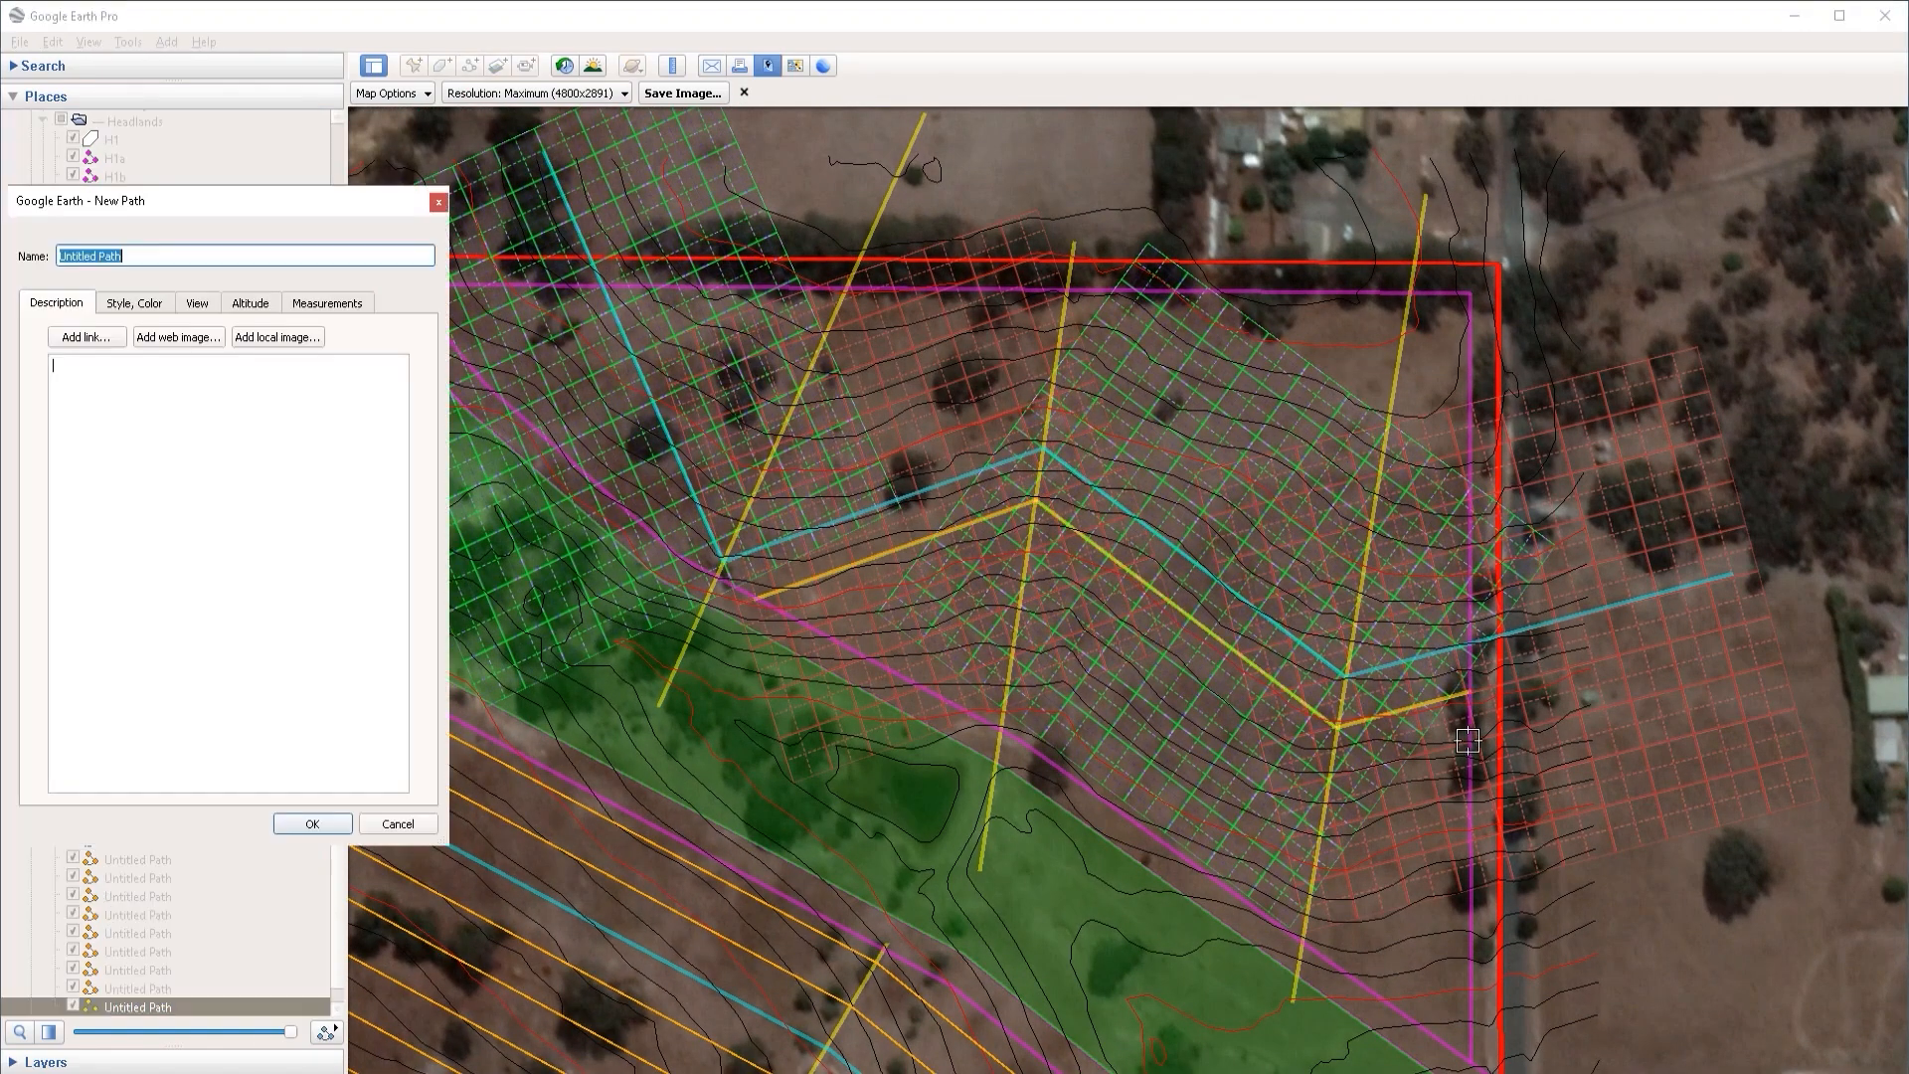
click(1470, 742)
click(1329, 778)
click(1028, 553)
click(813, 625)
key(Return)
Step: Draw and save the third parallel offset south of the northern guideline, from headland to headland
key(ctrl+shift+t)
click(1469, 792)
click(1320, 829)
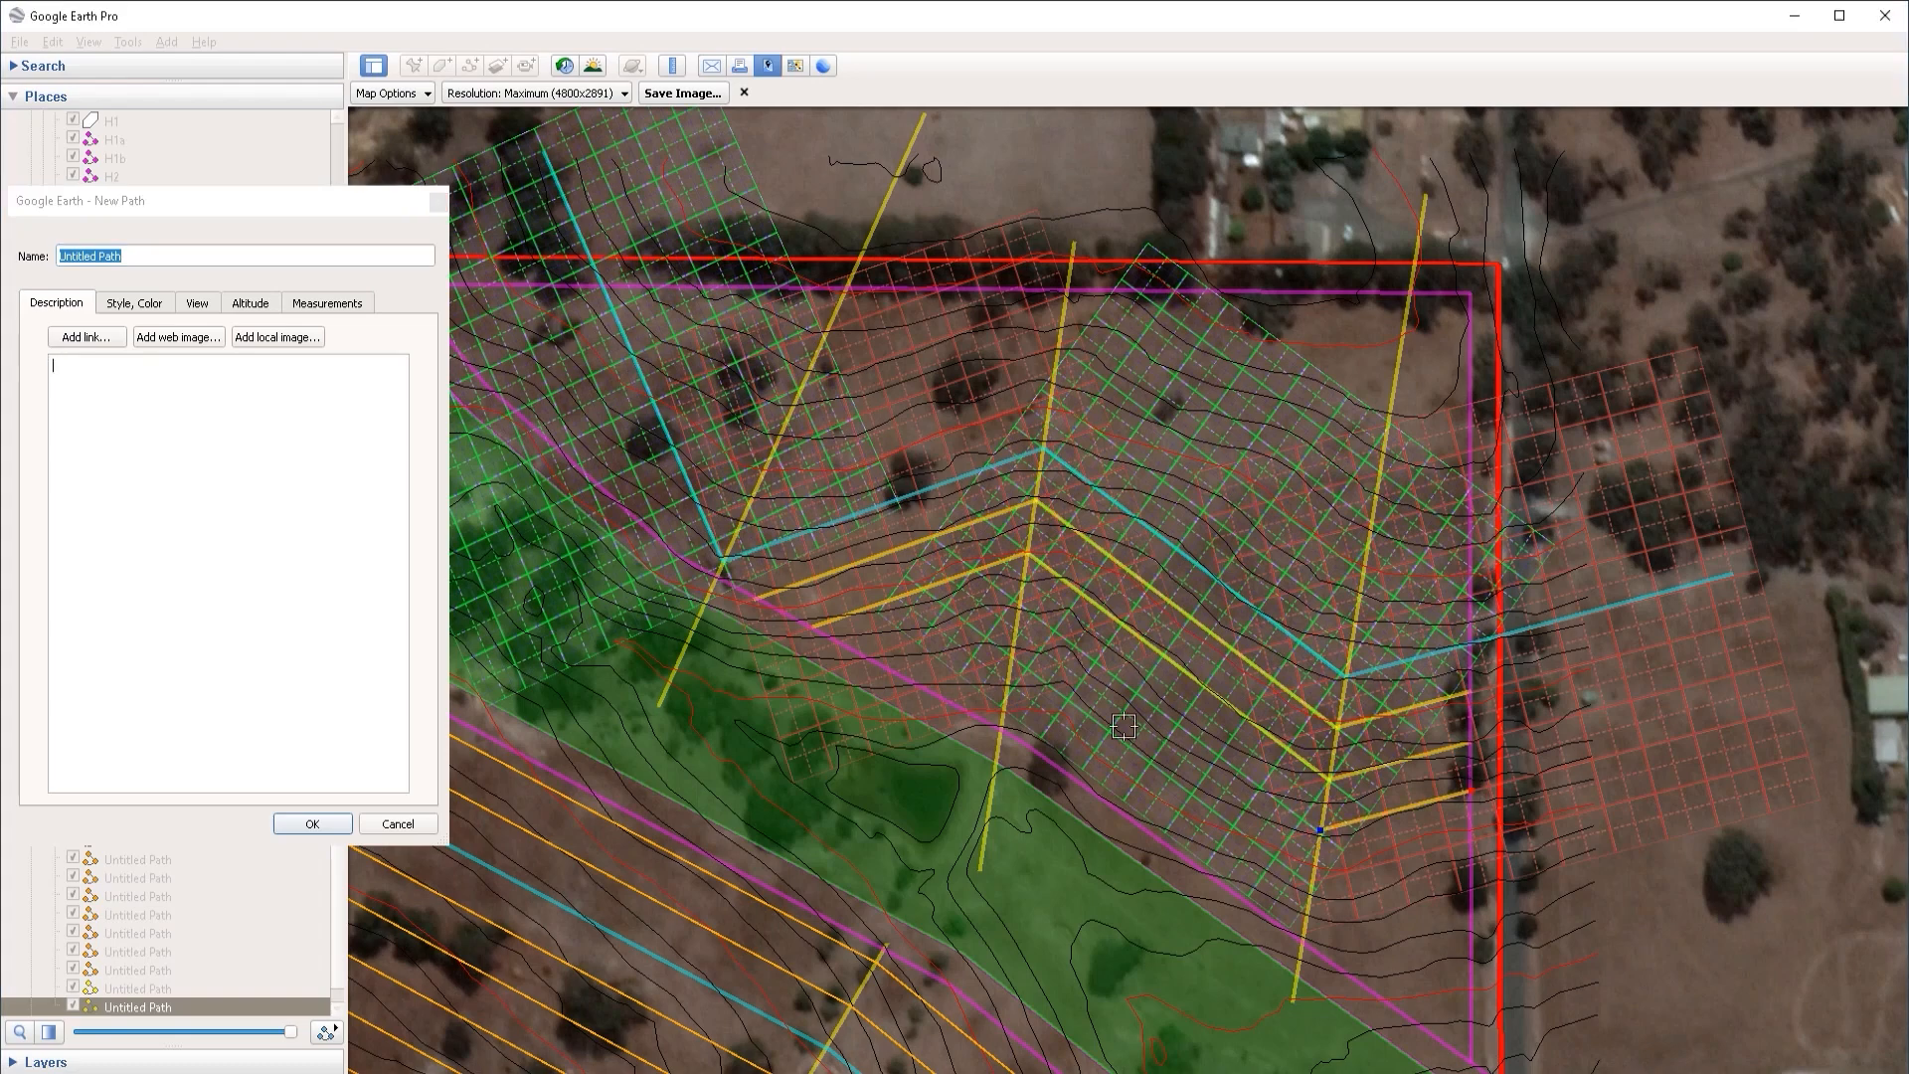
click(1019, 604)
click(868, 656)
key(Return)
Step: Draw and save the fourth parallel offset south of the northern guideline, between the eastern and southwestern headlands
key(ctrl+shift+t)
click(1471, 841)
click(1310, 883)
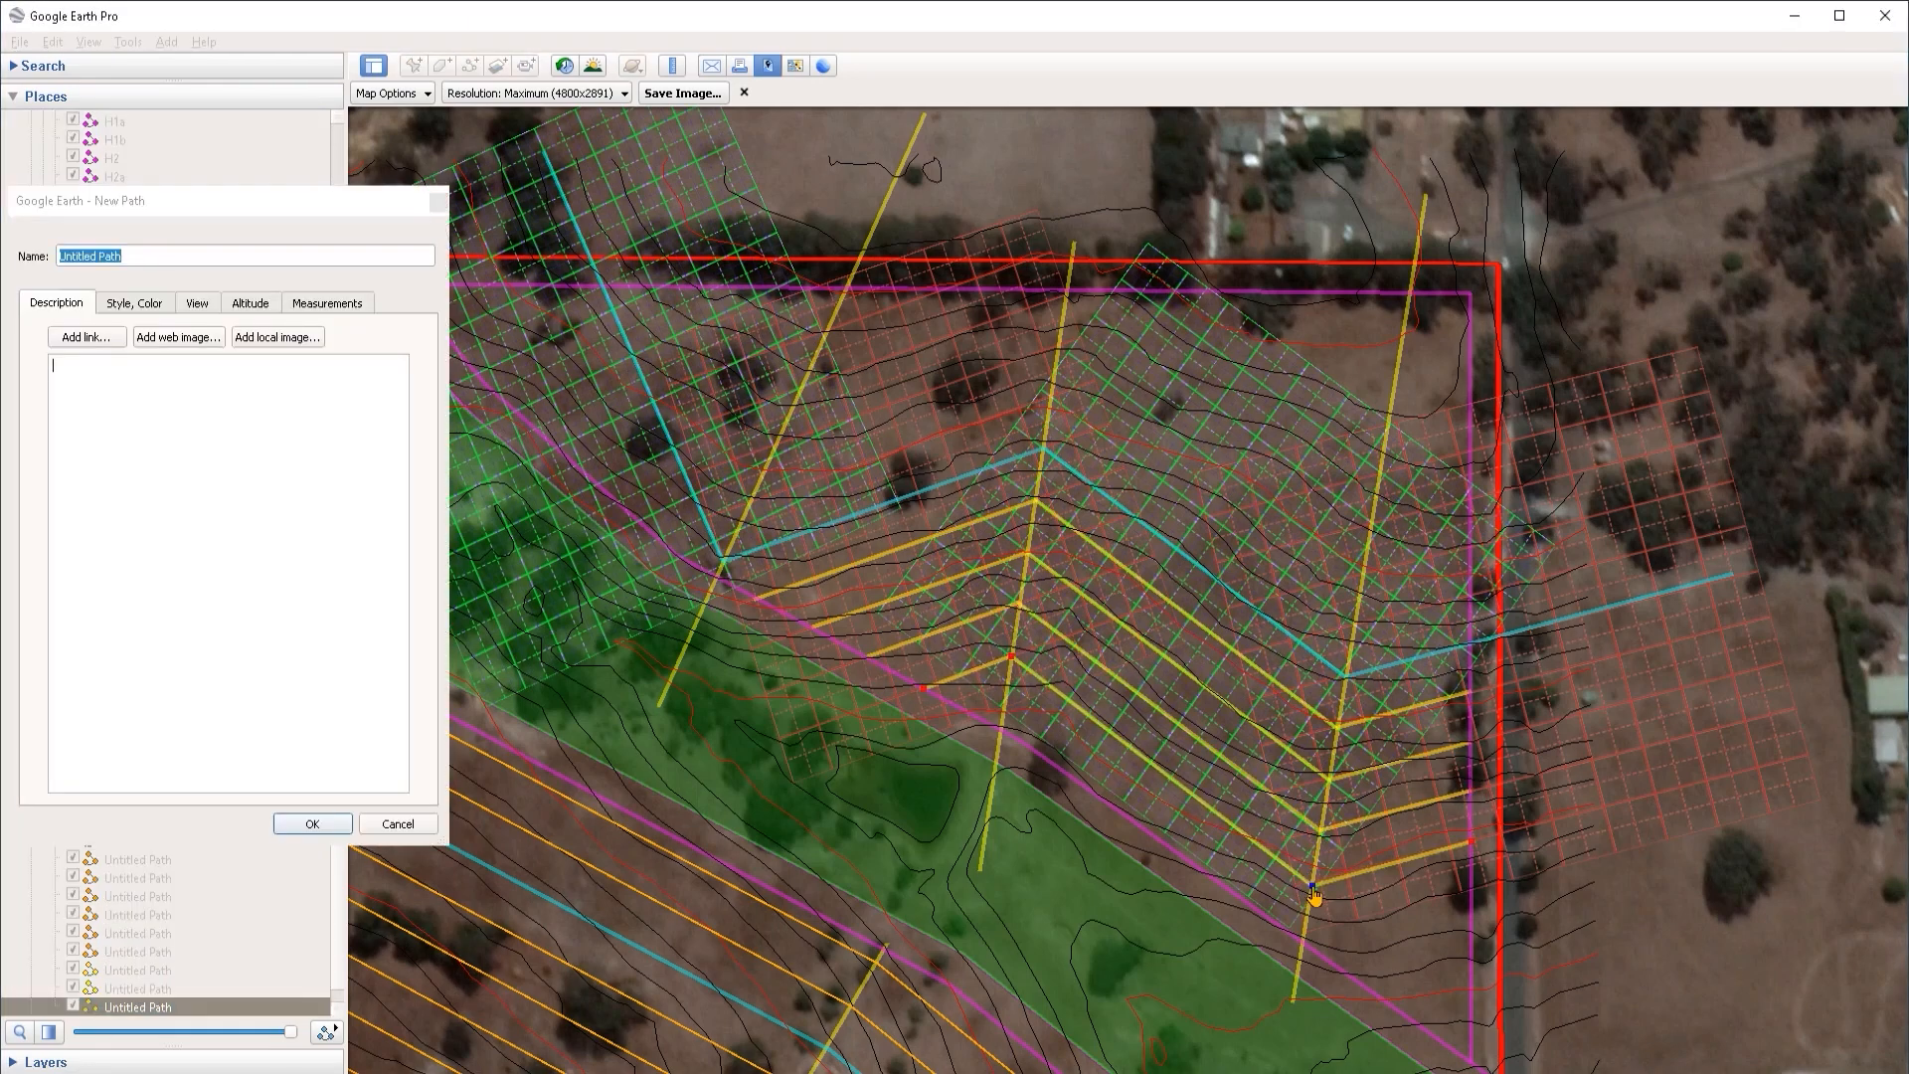
key(Return)
Step: Draw and save the first offset north of the guideline, bending at all three trajectories up to the northern headland
key(ctrl+shift+t)
click(1469, 594)
click(1354, 624)
click(1049, 395)
click(746, 505)
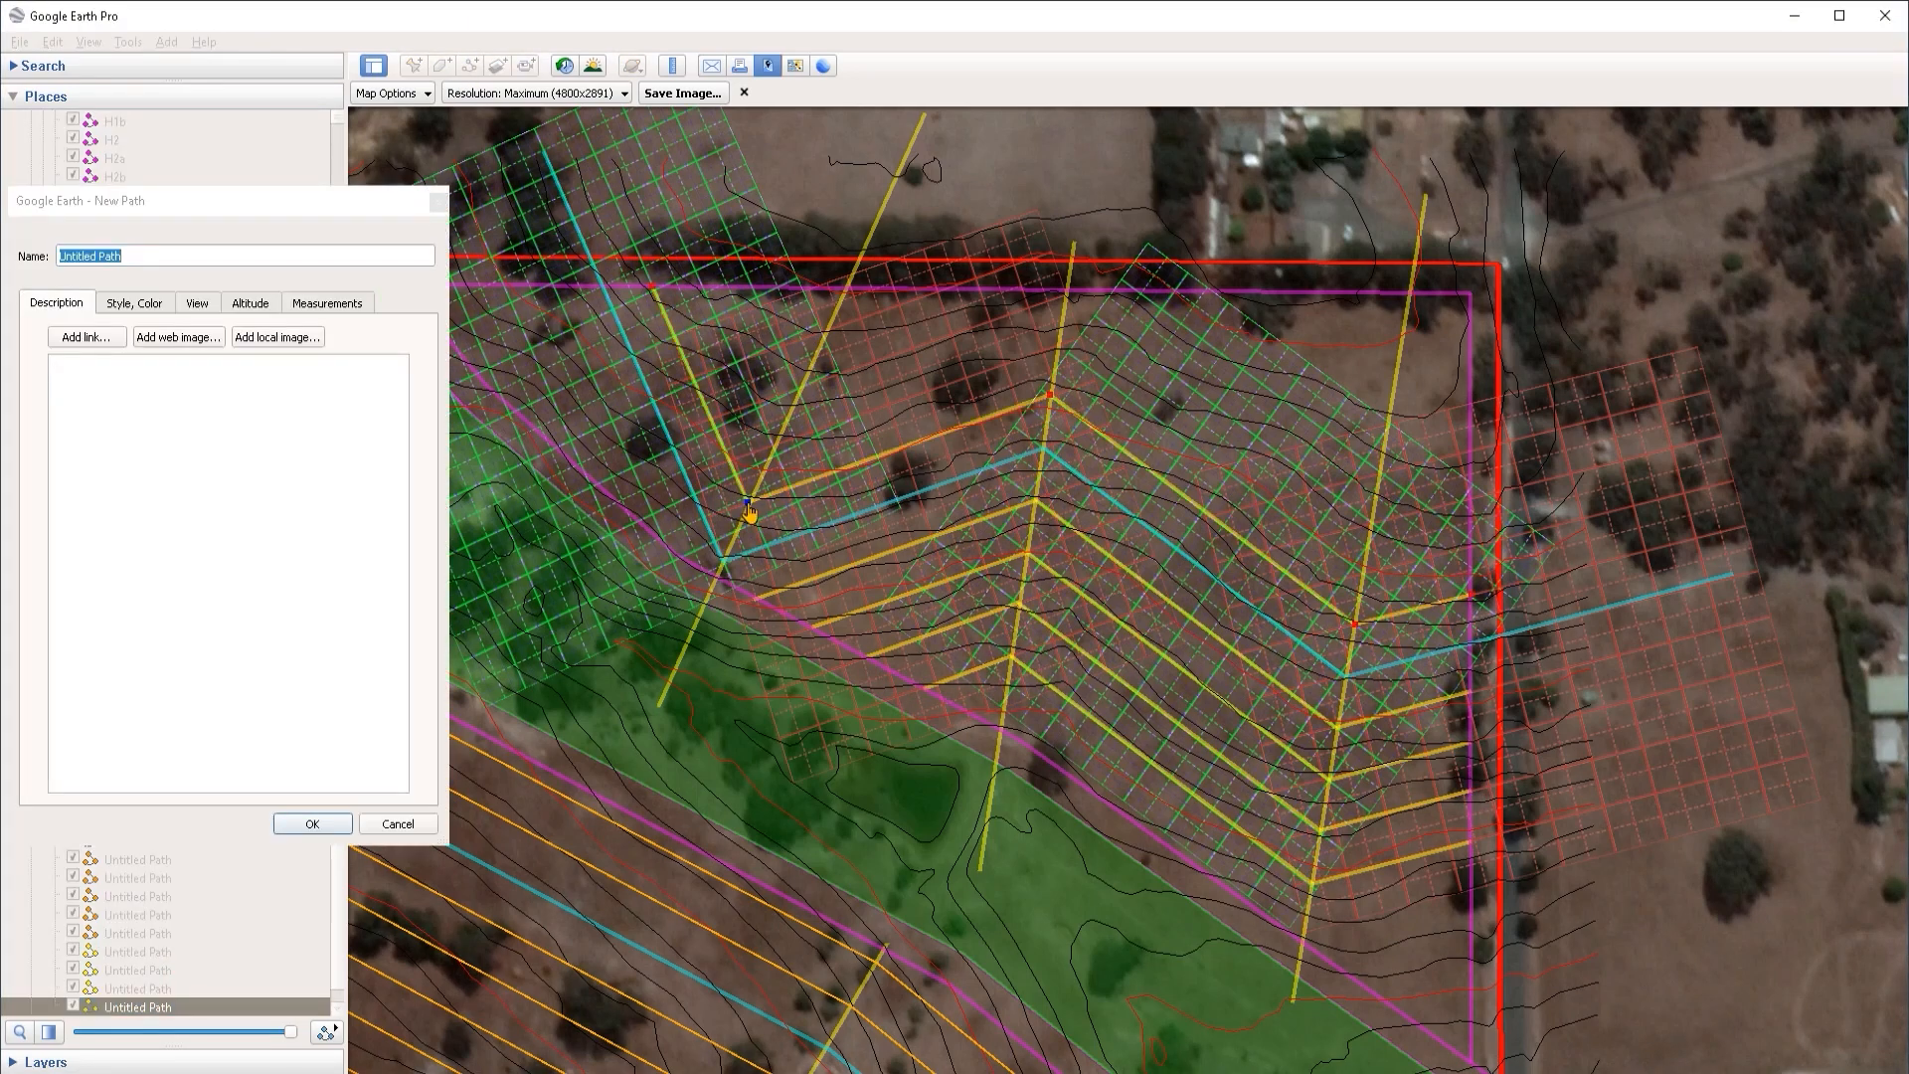
key(Return)
Step: Draw and save the second offset north of the guideline, from the eastern headland to the northern headland
key(ctrl+shift+t)
click(1470, 546)
click(1361, 573)
click(1058, 348)
click(774, 448)
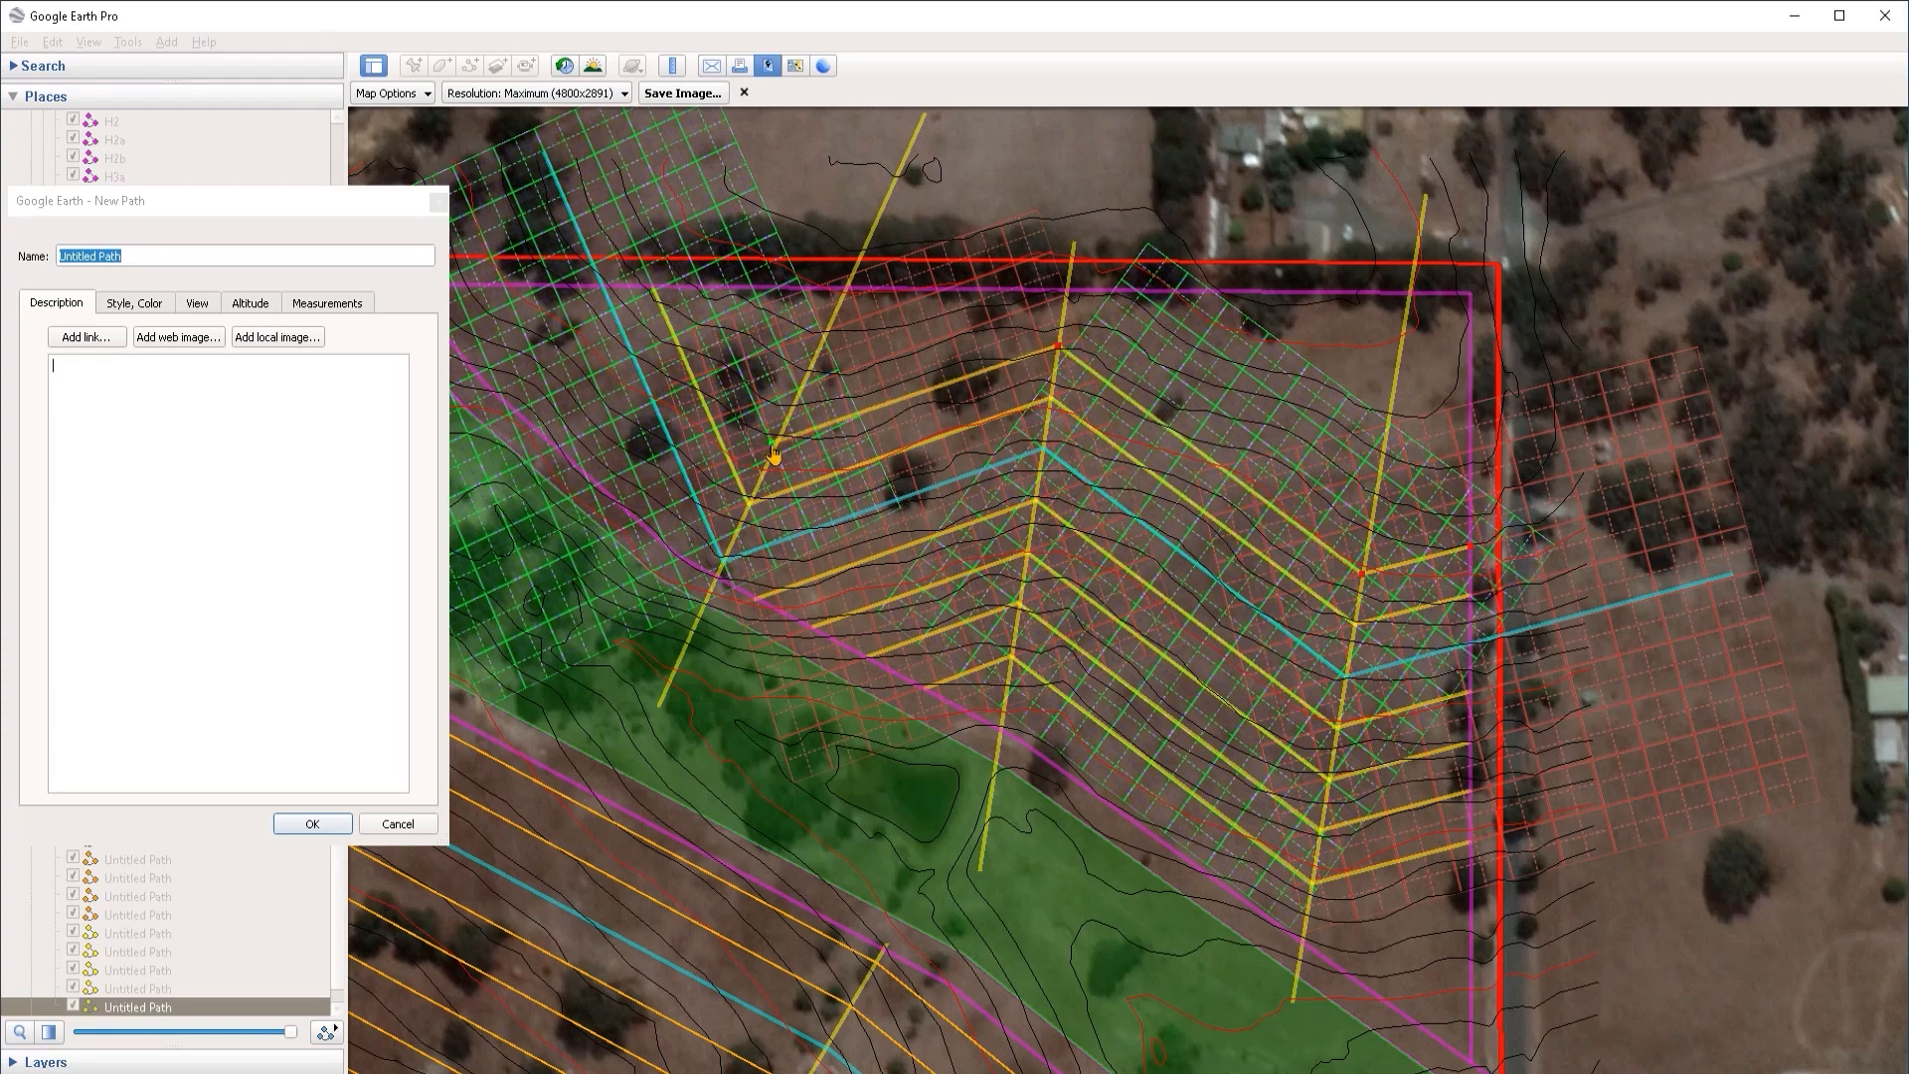
click(702, 289)
click(312, 824)
Step: Draw and save the third offset north of the guideline, bending at all three trajectories between the northern and eastern headlands
click(470, 65)
click(751, 289)
click(799, 390)
click(1069, 294)
click(1470, 494)
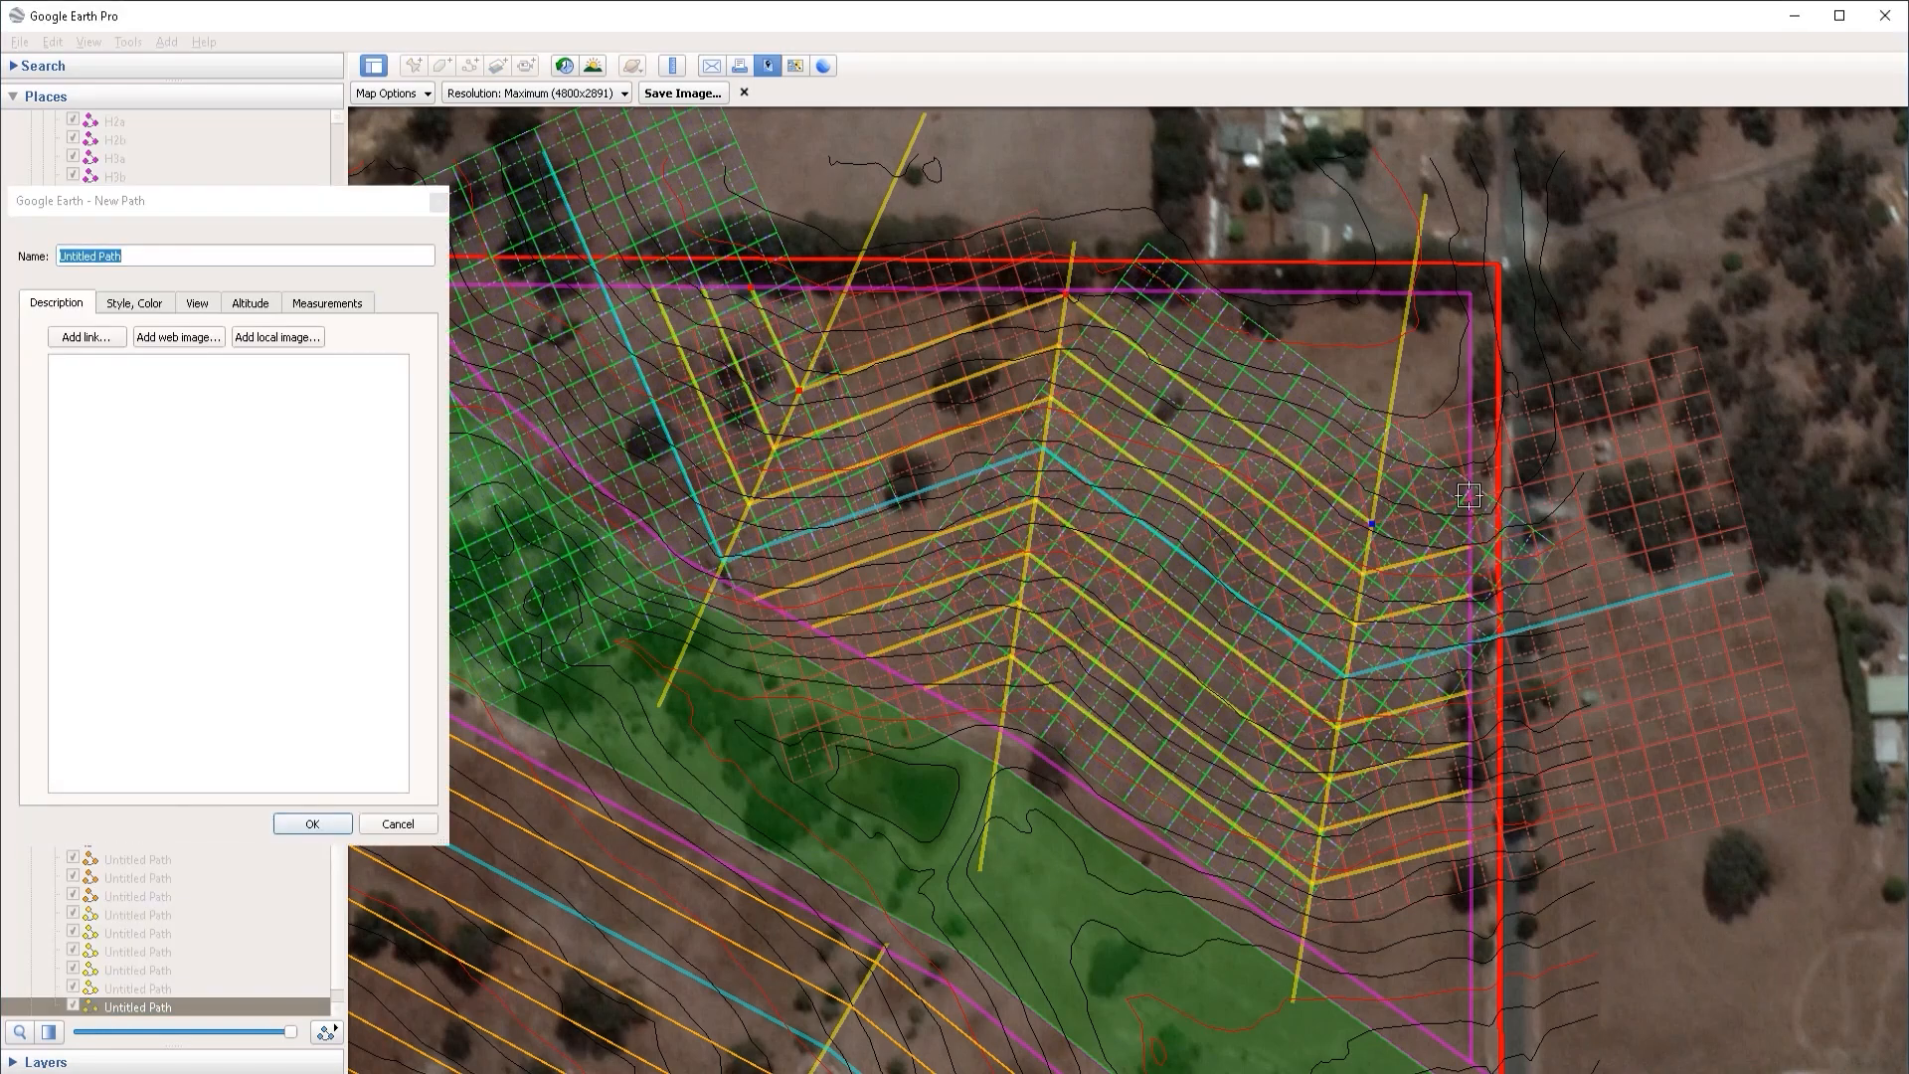
key(Return)
Step: Draw the short offsets inside the northern field's remaining northern part and west of the guideline's western segment, saving each
key(ctrl+shift+t)
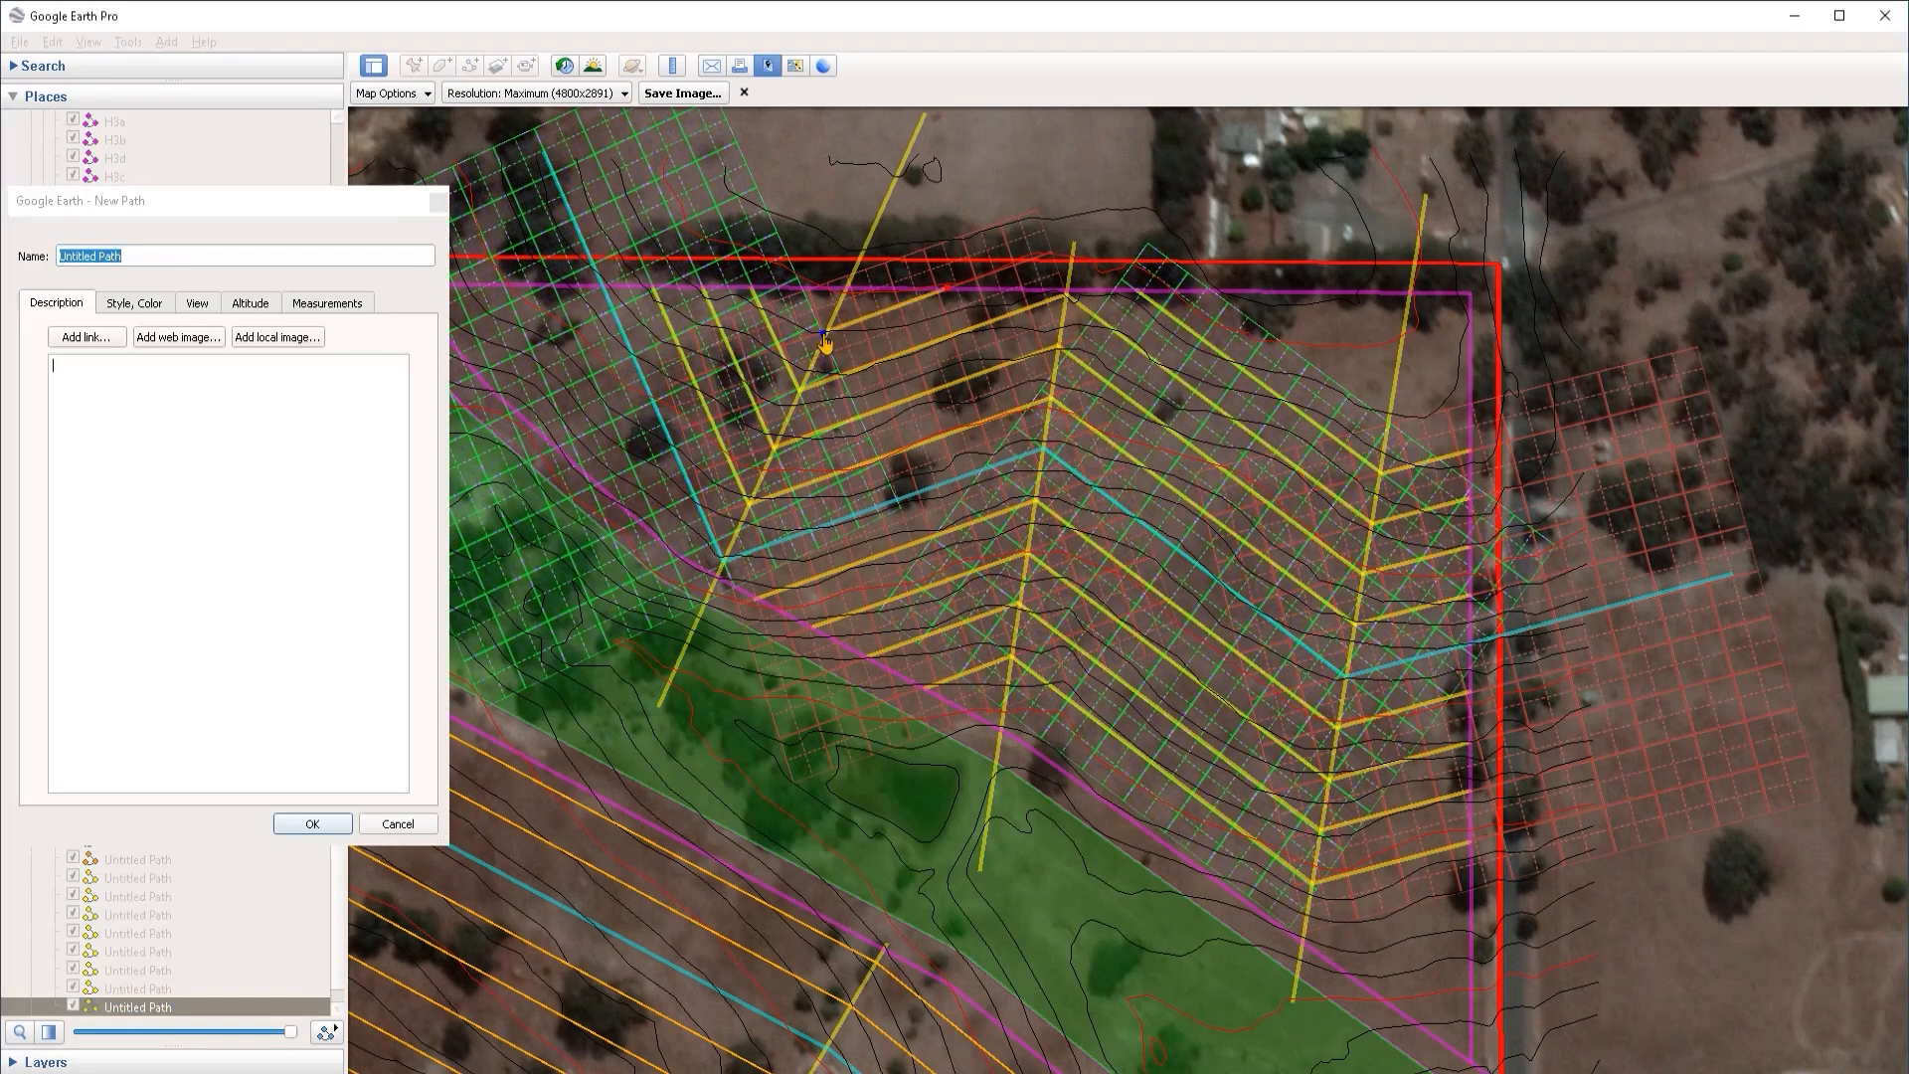
click(588, 476)
click(312, 823)
Step: Draw and save the westernmost short offset from the northern headland to the diagonal headland beside the forest
click(470, 65)
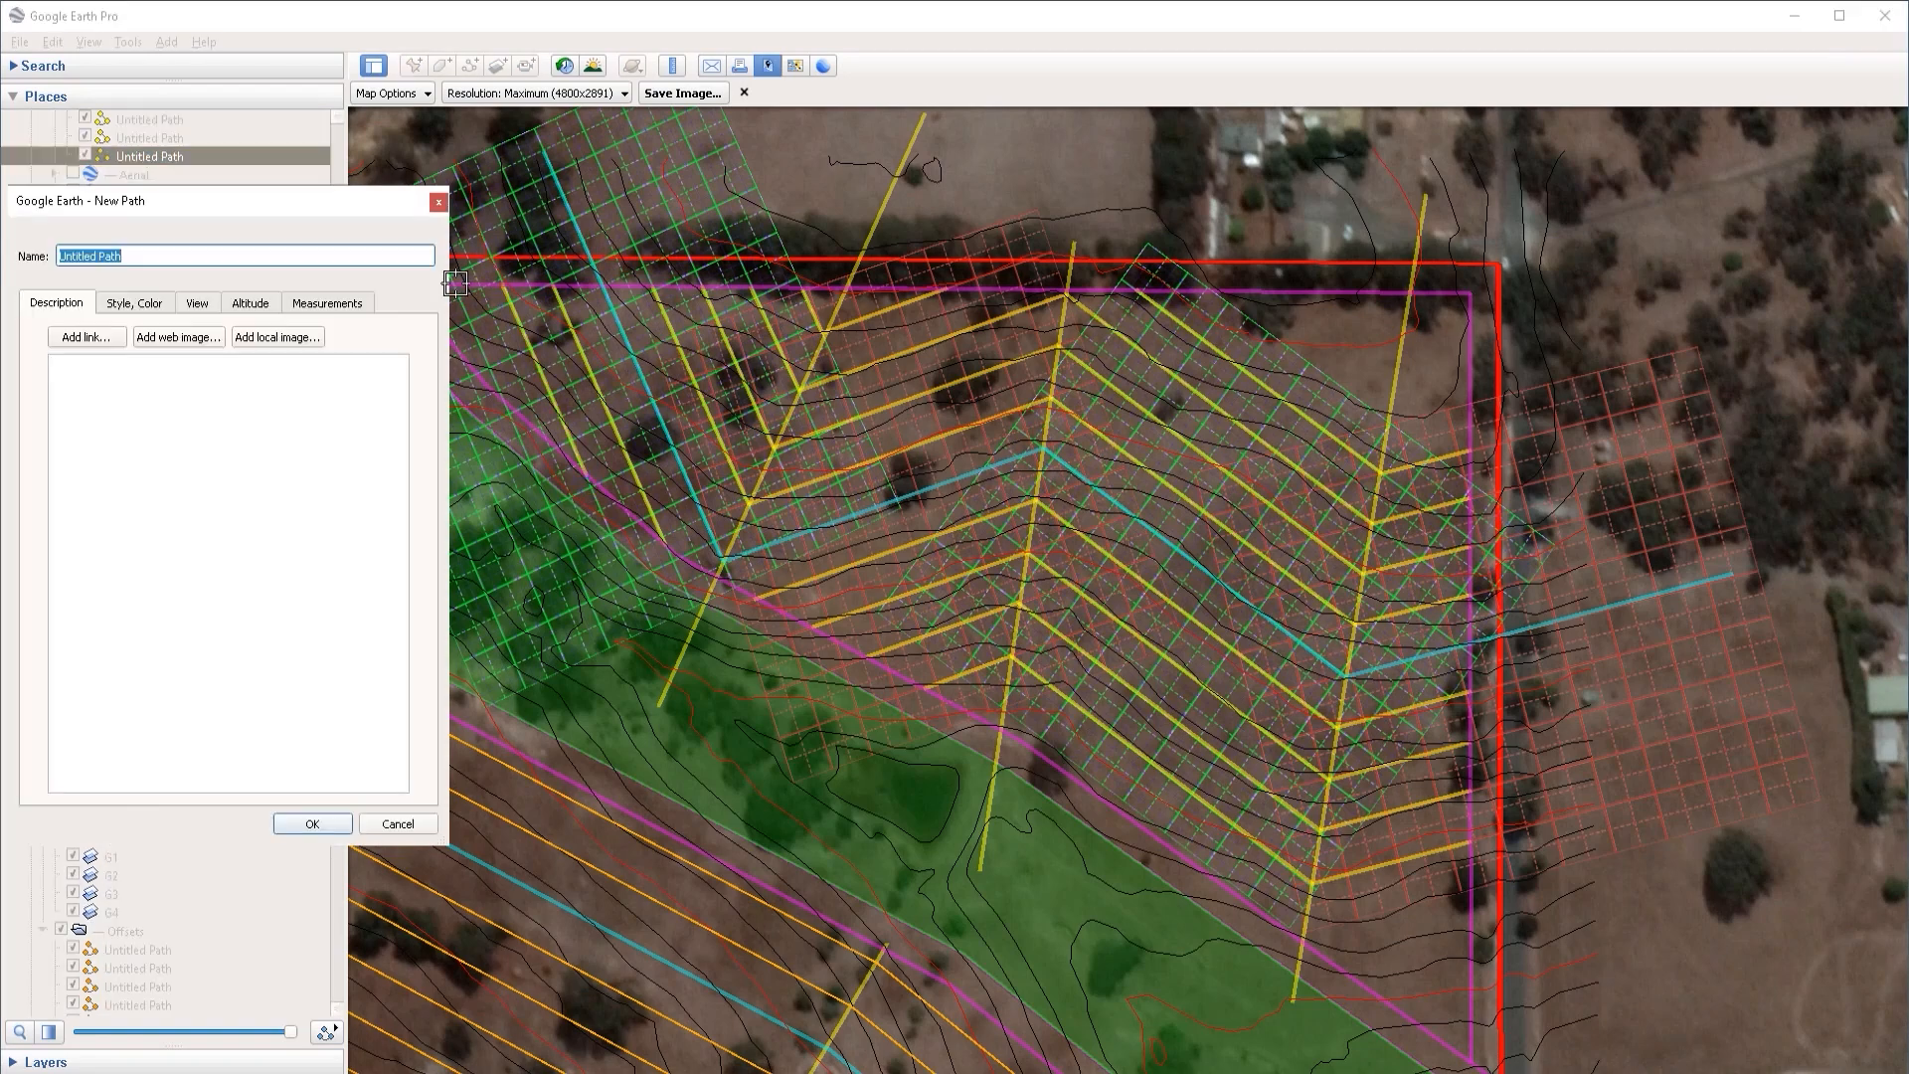
drag(328, 200, 280, 200)
click(454, 286)
click(507, 408)
click(264, 824)
Step: Draw the next offset in the field's northeast corner and the fifth offset south of the guideline, and save them
key(ctrl+shift+t)
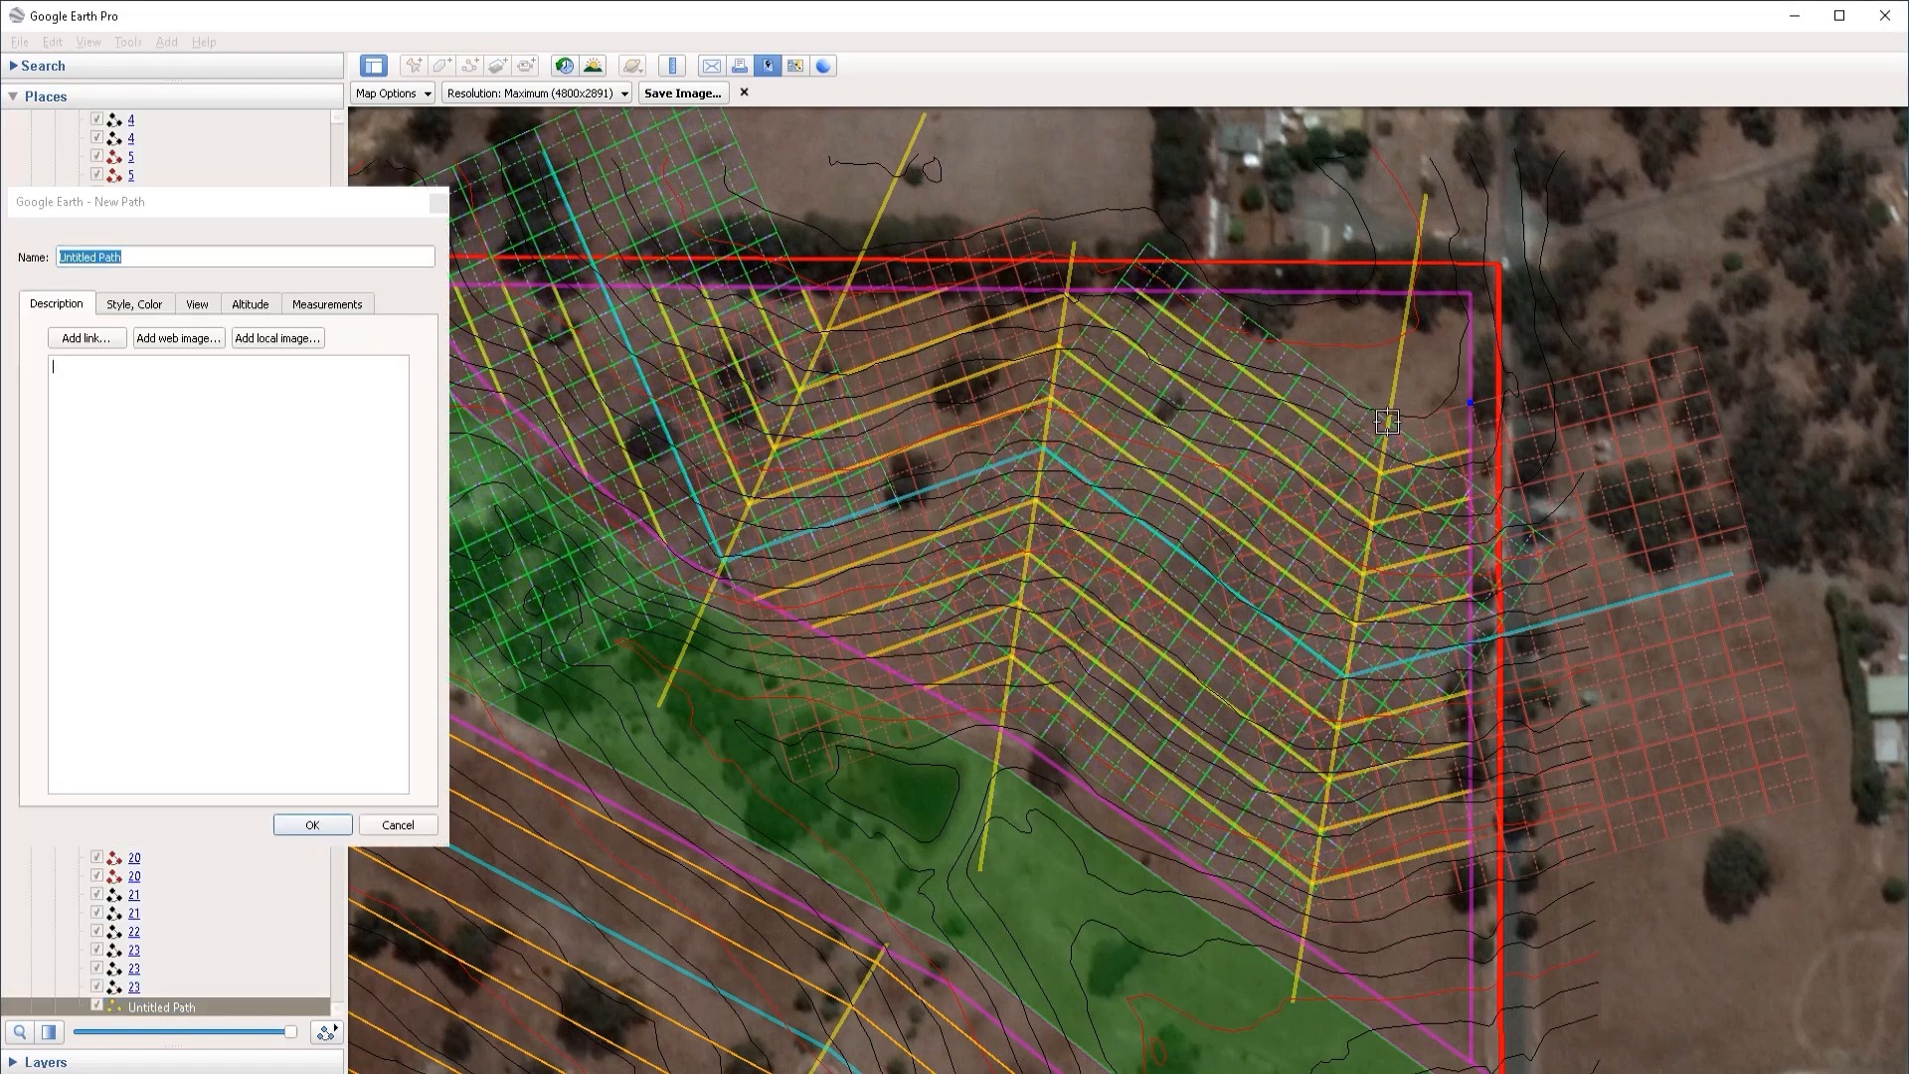
drag(1303, 932, 1304, 932)
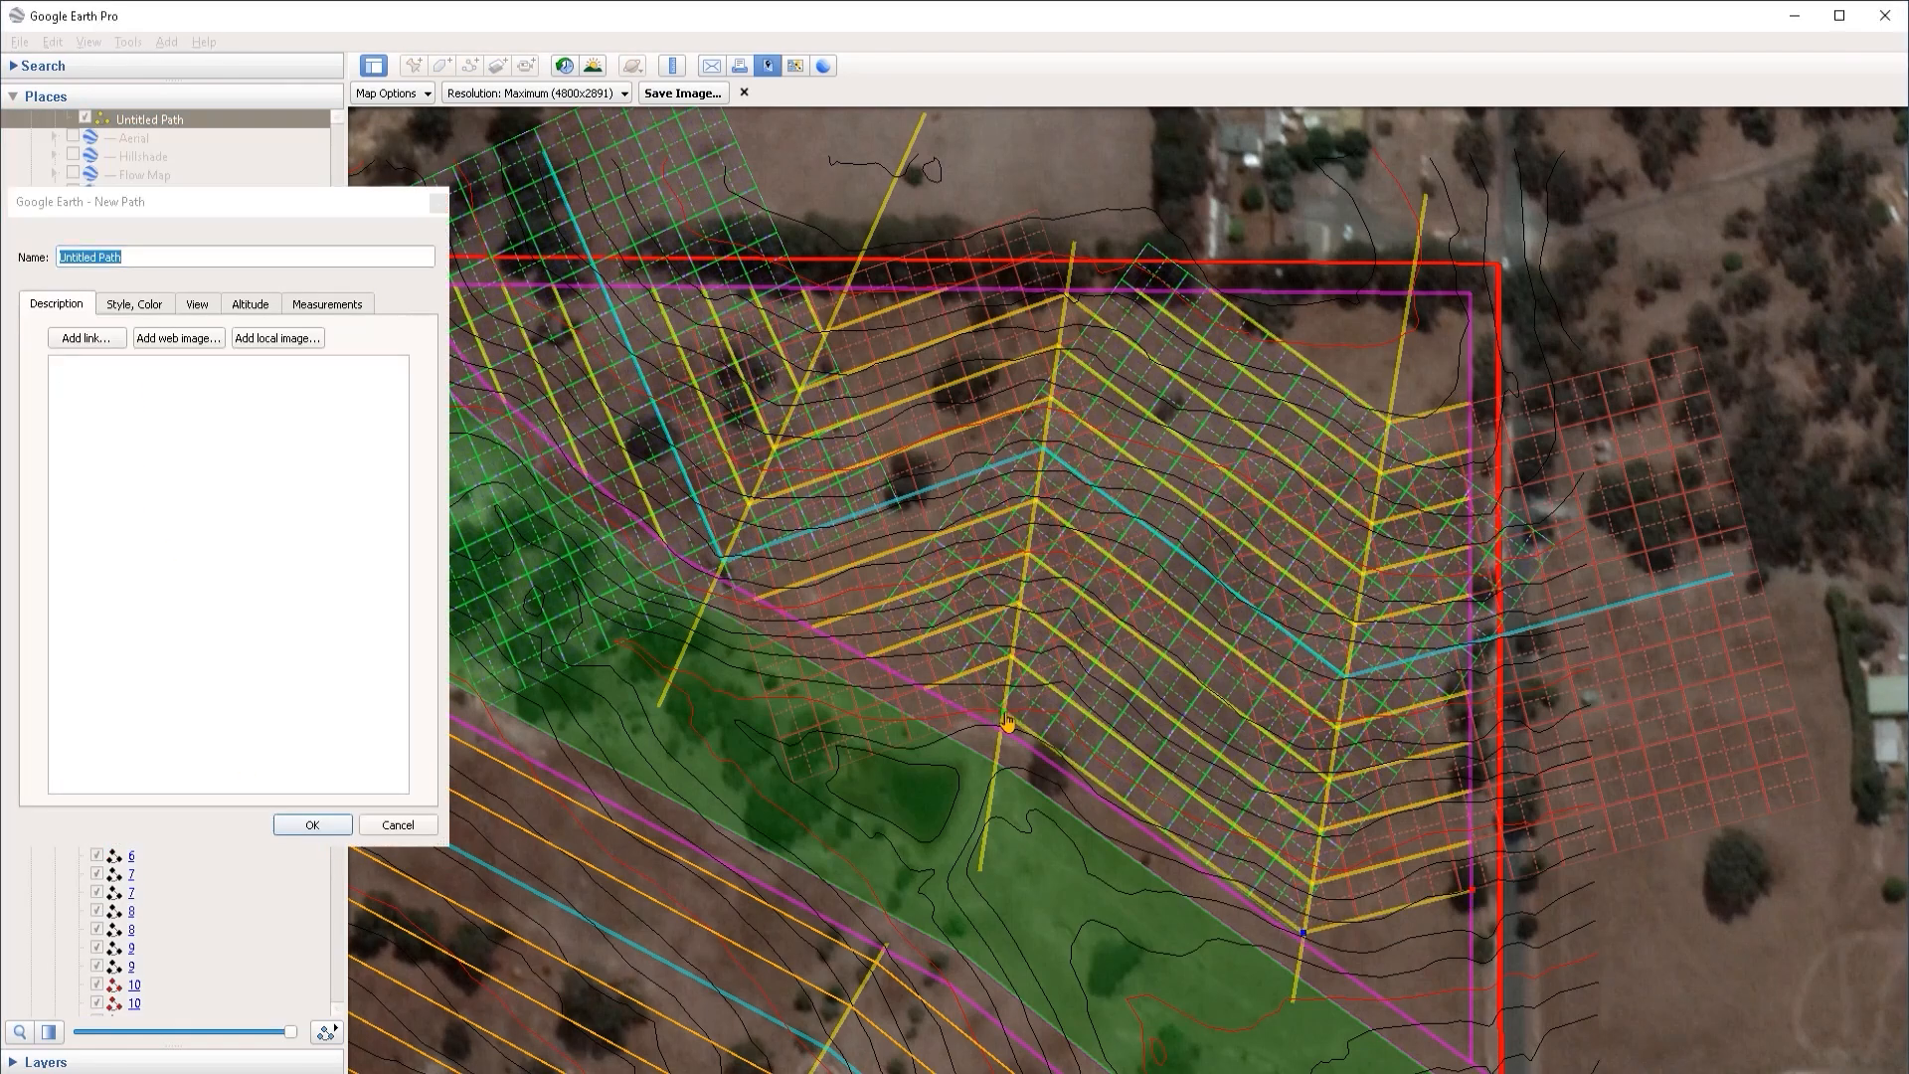
drag(1004, 712, 1004, 709)
click(980, 717)
click(312, 825)
Step: Edit the fourth offset south of the guideline and the short offset beside the northern headland, saving each path
right_click(1316, 883)
click(1357, 880)
click(327, 830)
click(61, 563)
click(61, 562)
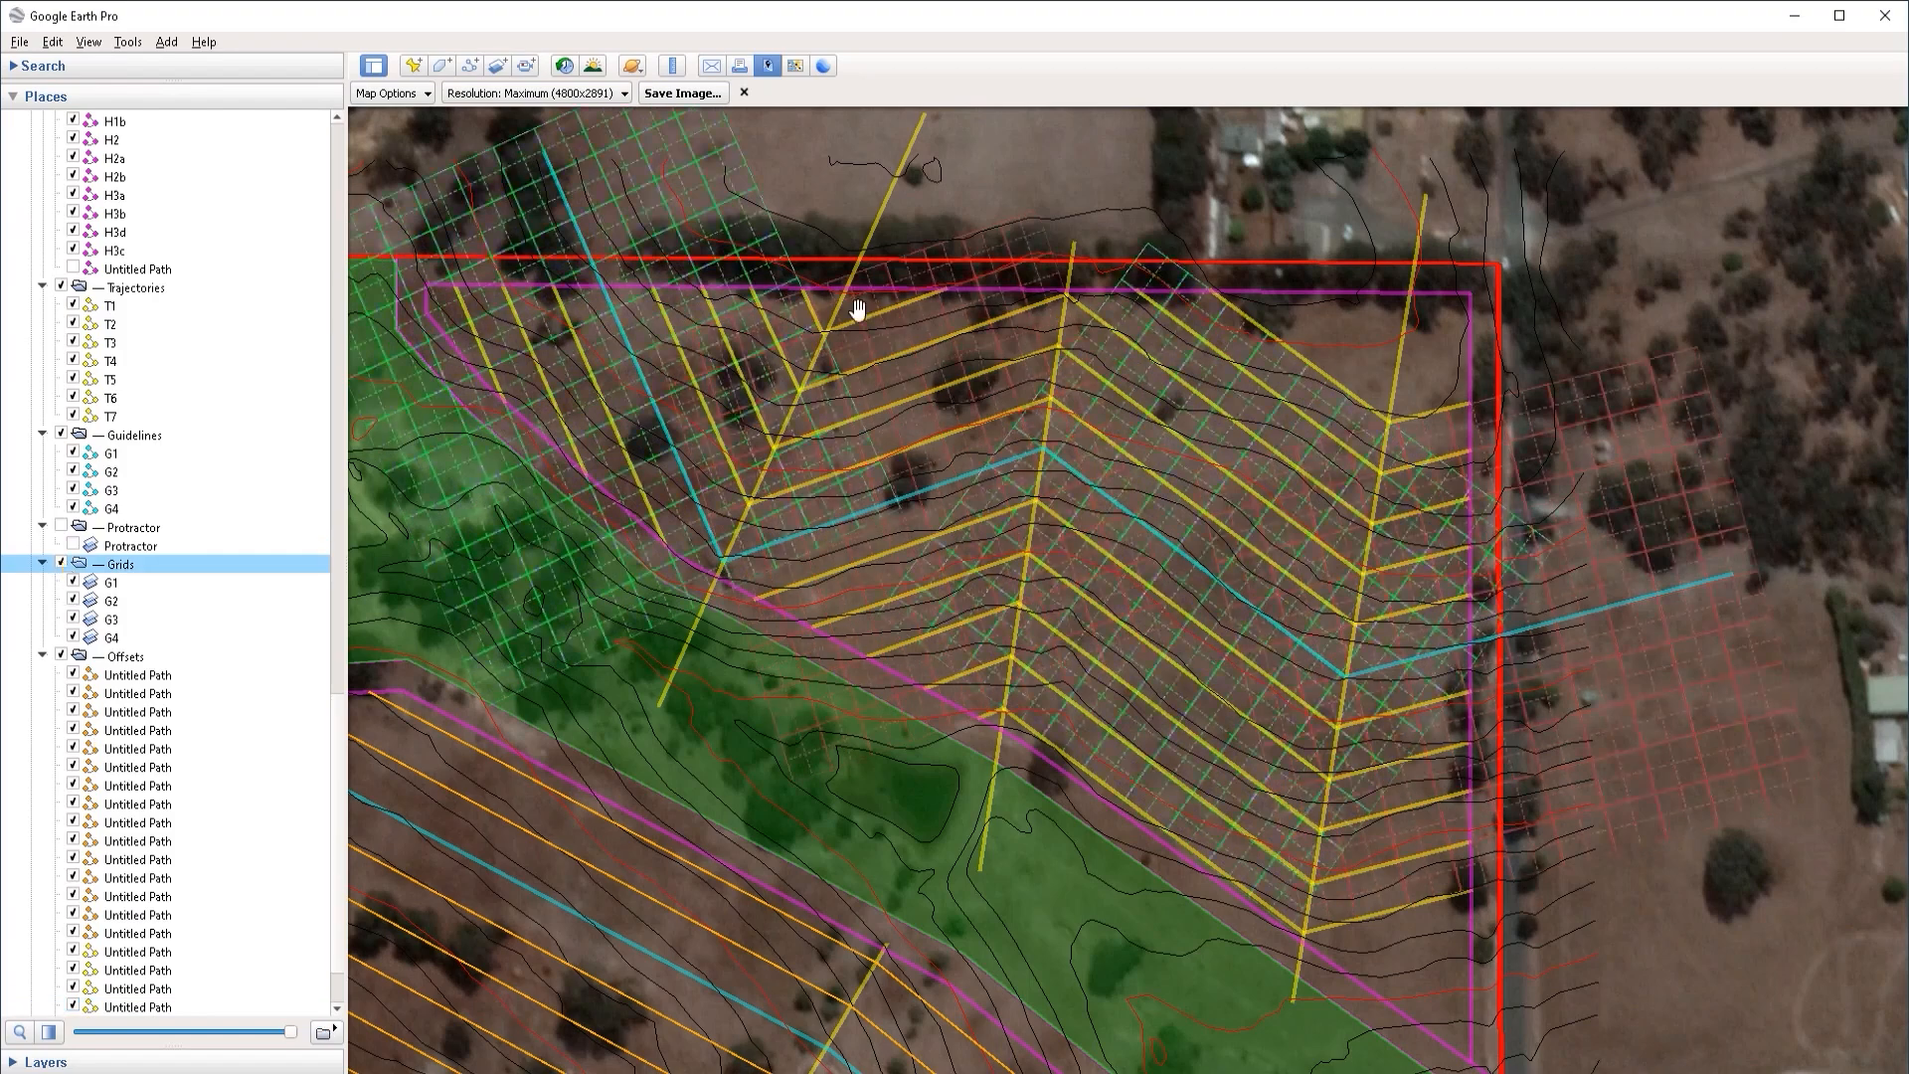
right_click(856, 320)
click(895, 559)
click(314, 825)
Step: Move the misplaced untitled paths from the Cadastral folder into the Offsets folder
scroll(149, 269, up, 3)
click(149, 267)
shift+click(150, 342)
drag(149, 341, 130, 883)
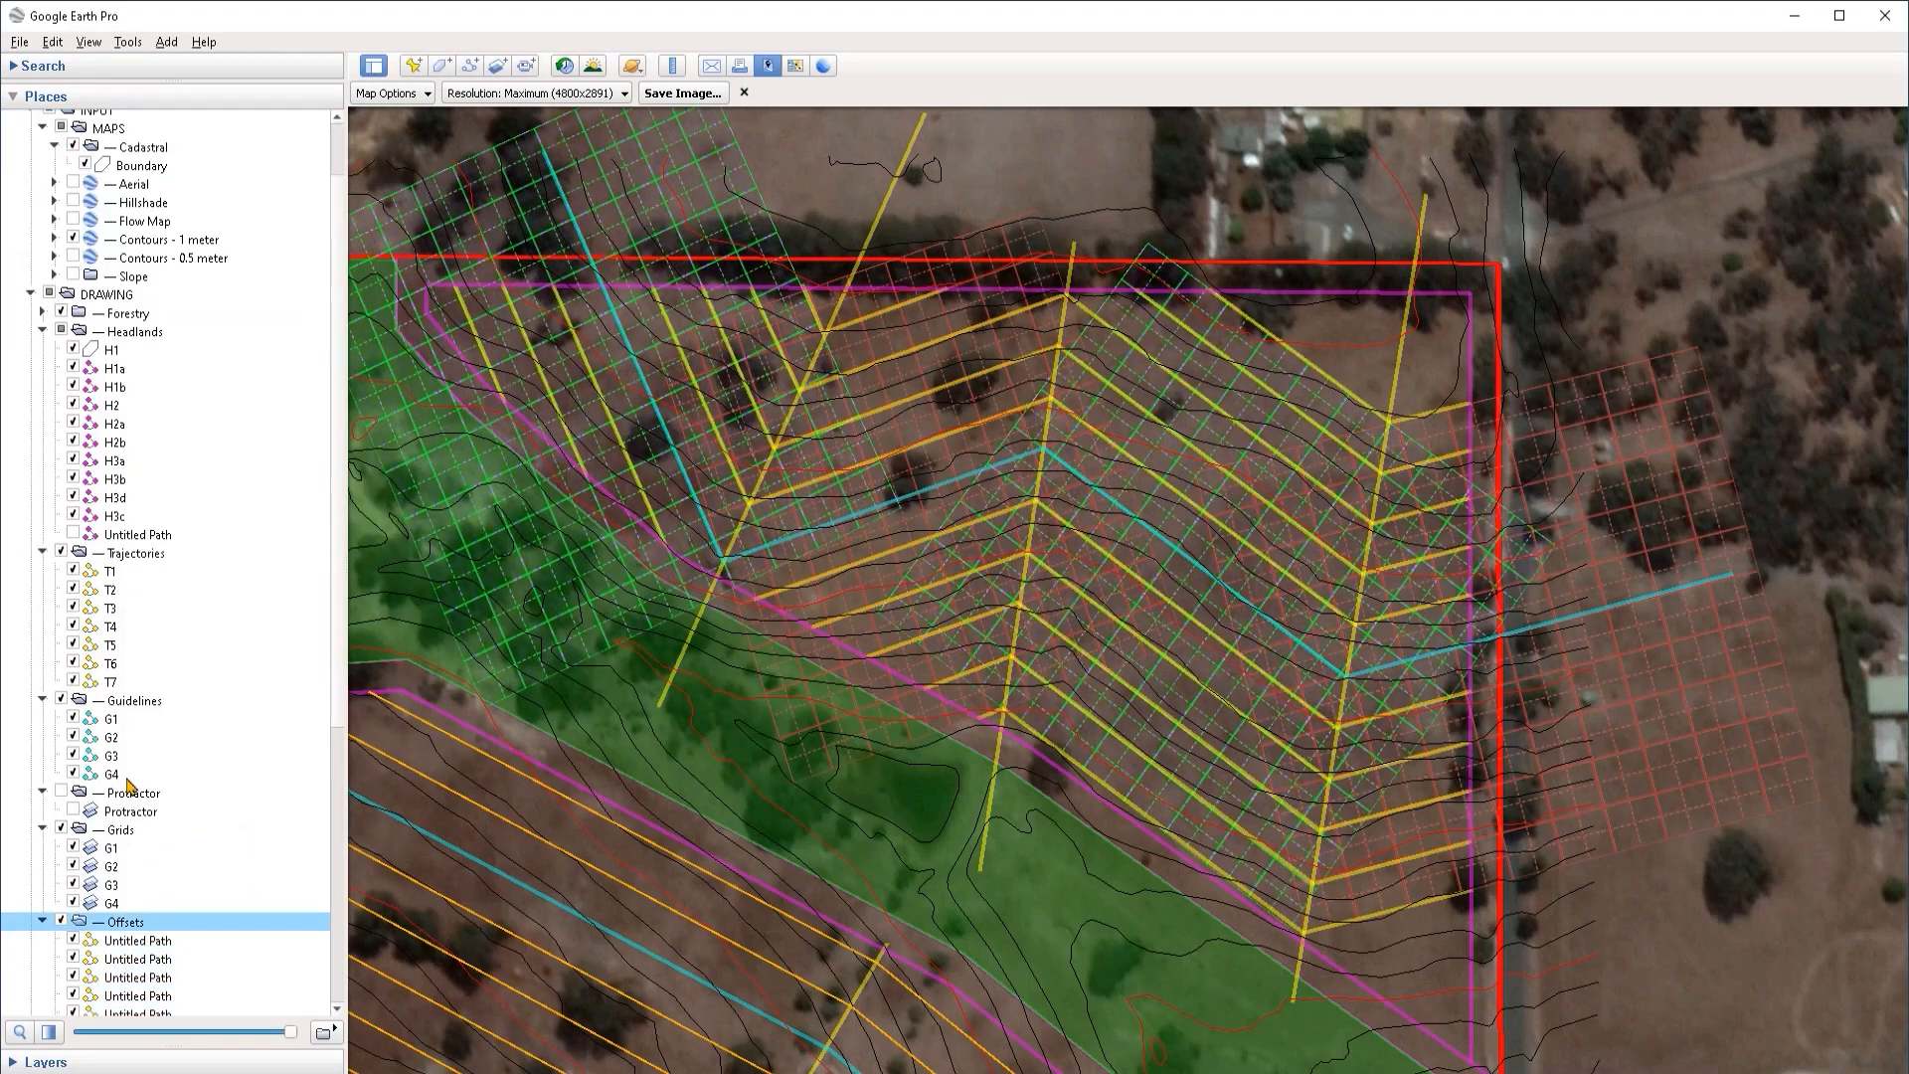
Step: Shift grid G1 south along the field's eastern edge to cover the southeast corner
right_click(110, 848)
click(169, 994)
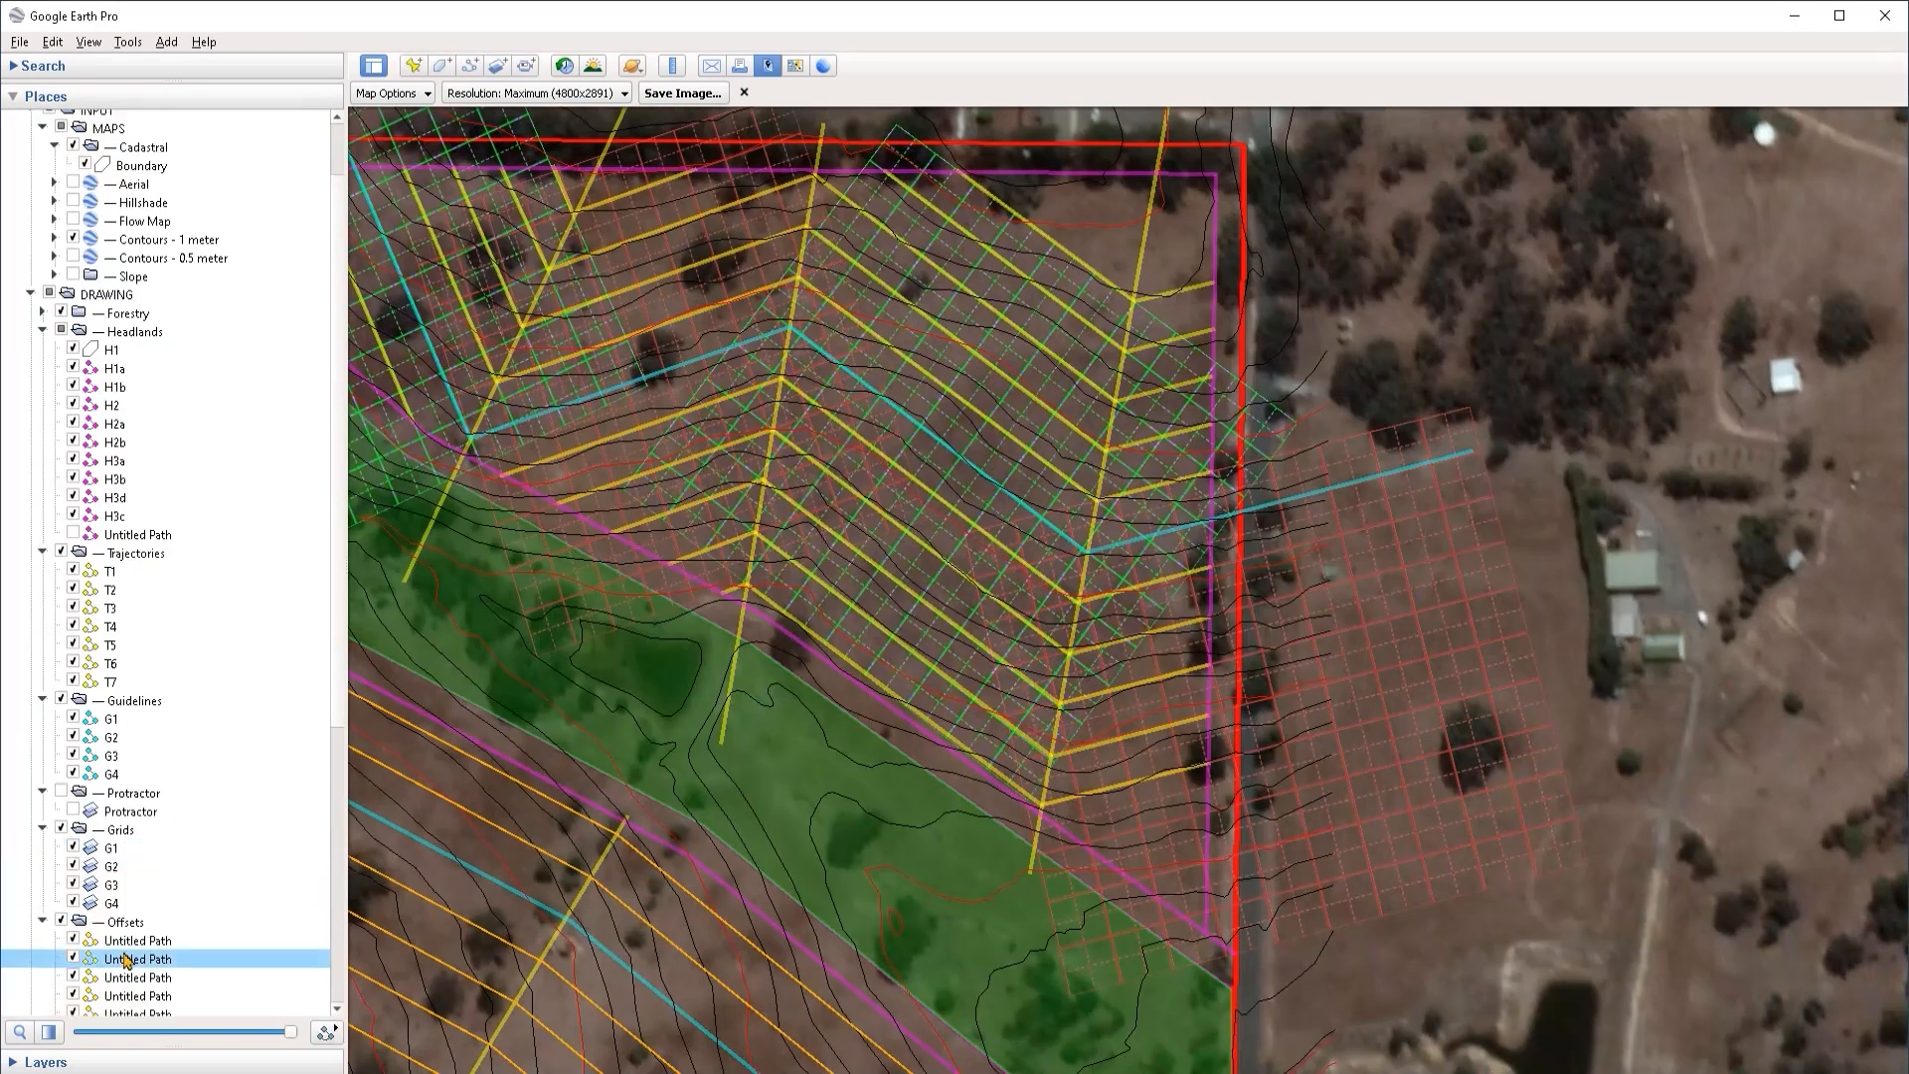
Step: Draw the last short offset path in the northern field's southeast corner, ending at the eastern headland
key(ctrl+shift+t)
click(1185, 916)
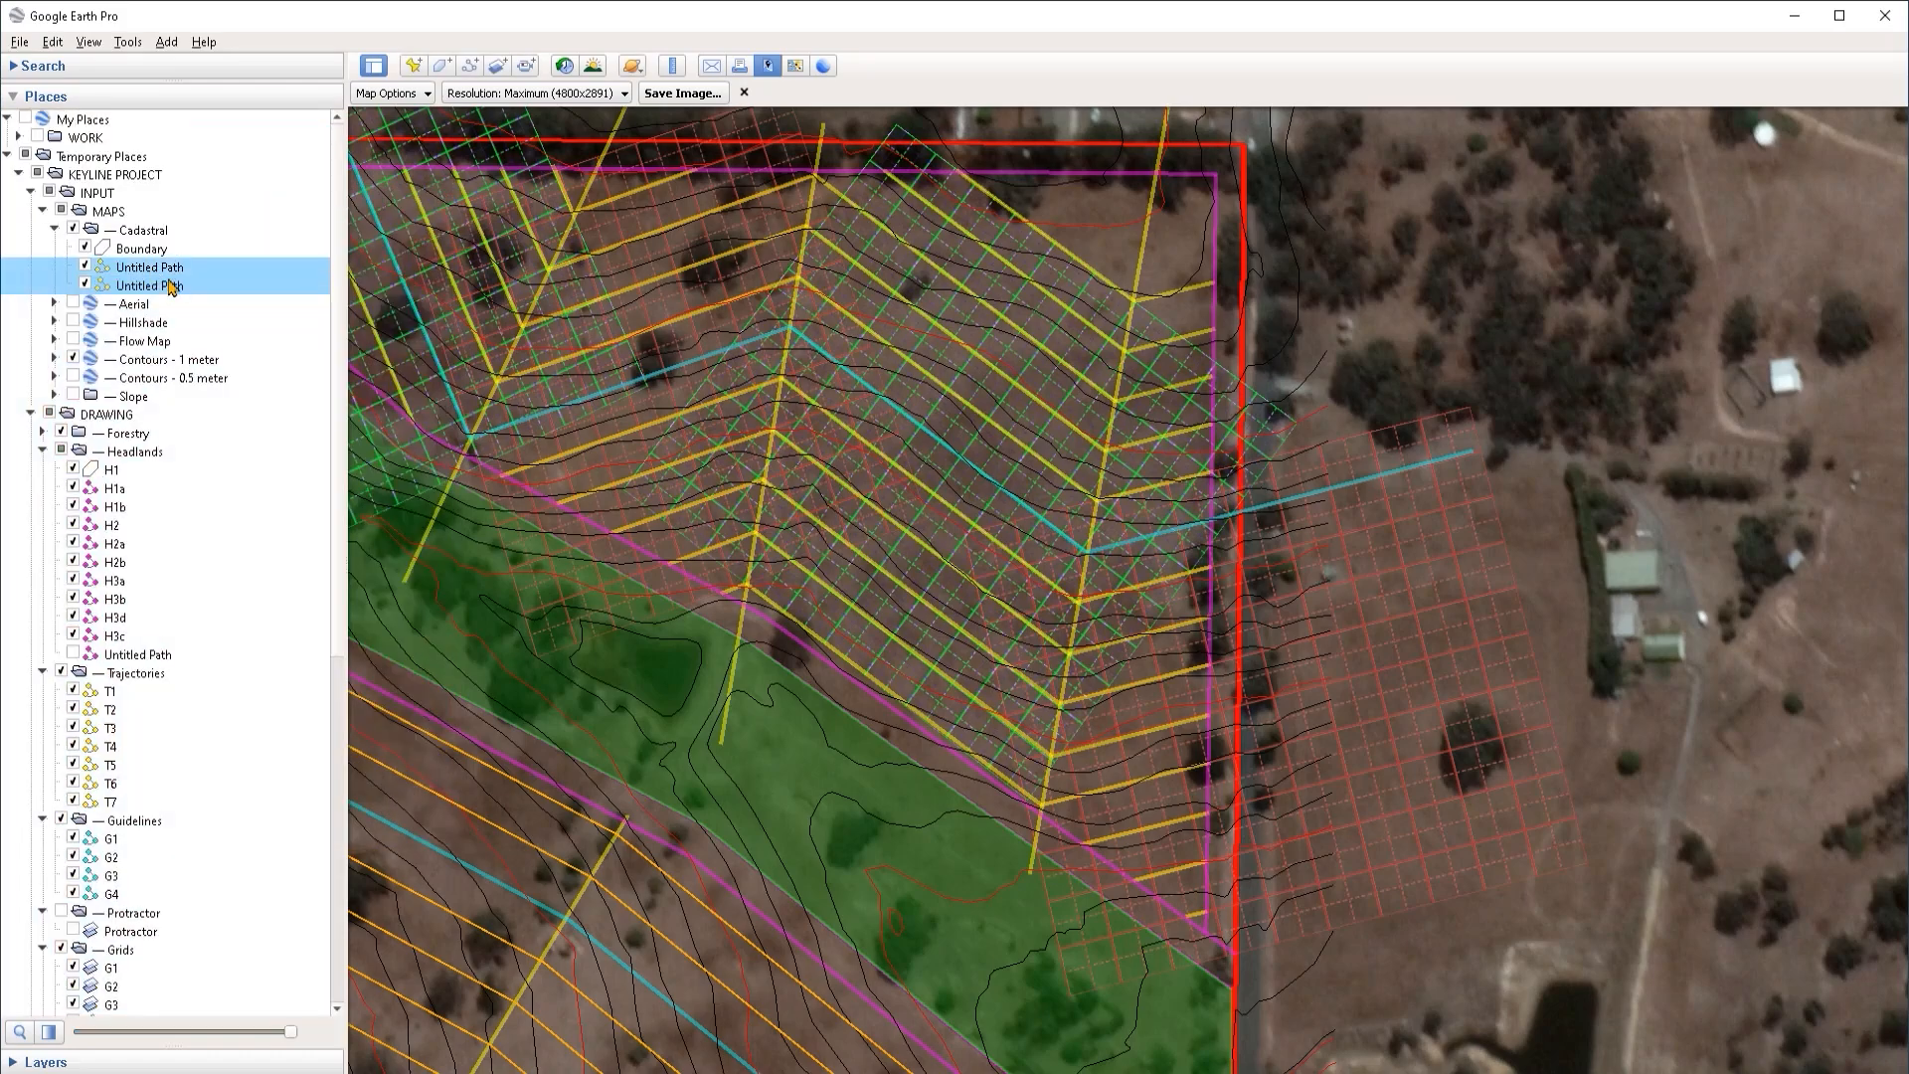
Step: Move grid G1 back north over the field's northeast corner and draw the missing short offset there from the eastern headland
scroll(149, 596, down, 10)
click(110, 856)
right_click(110, 855)
click(169, 1002)
key(Escape)
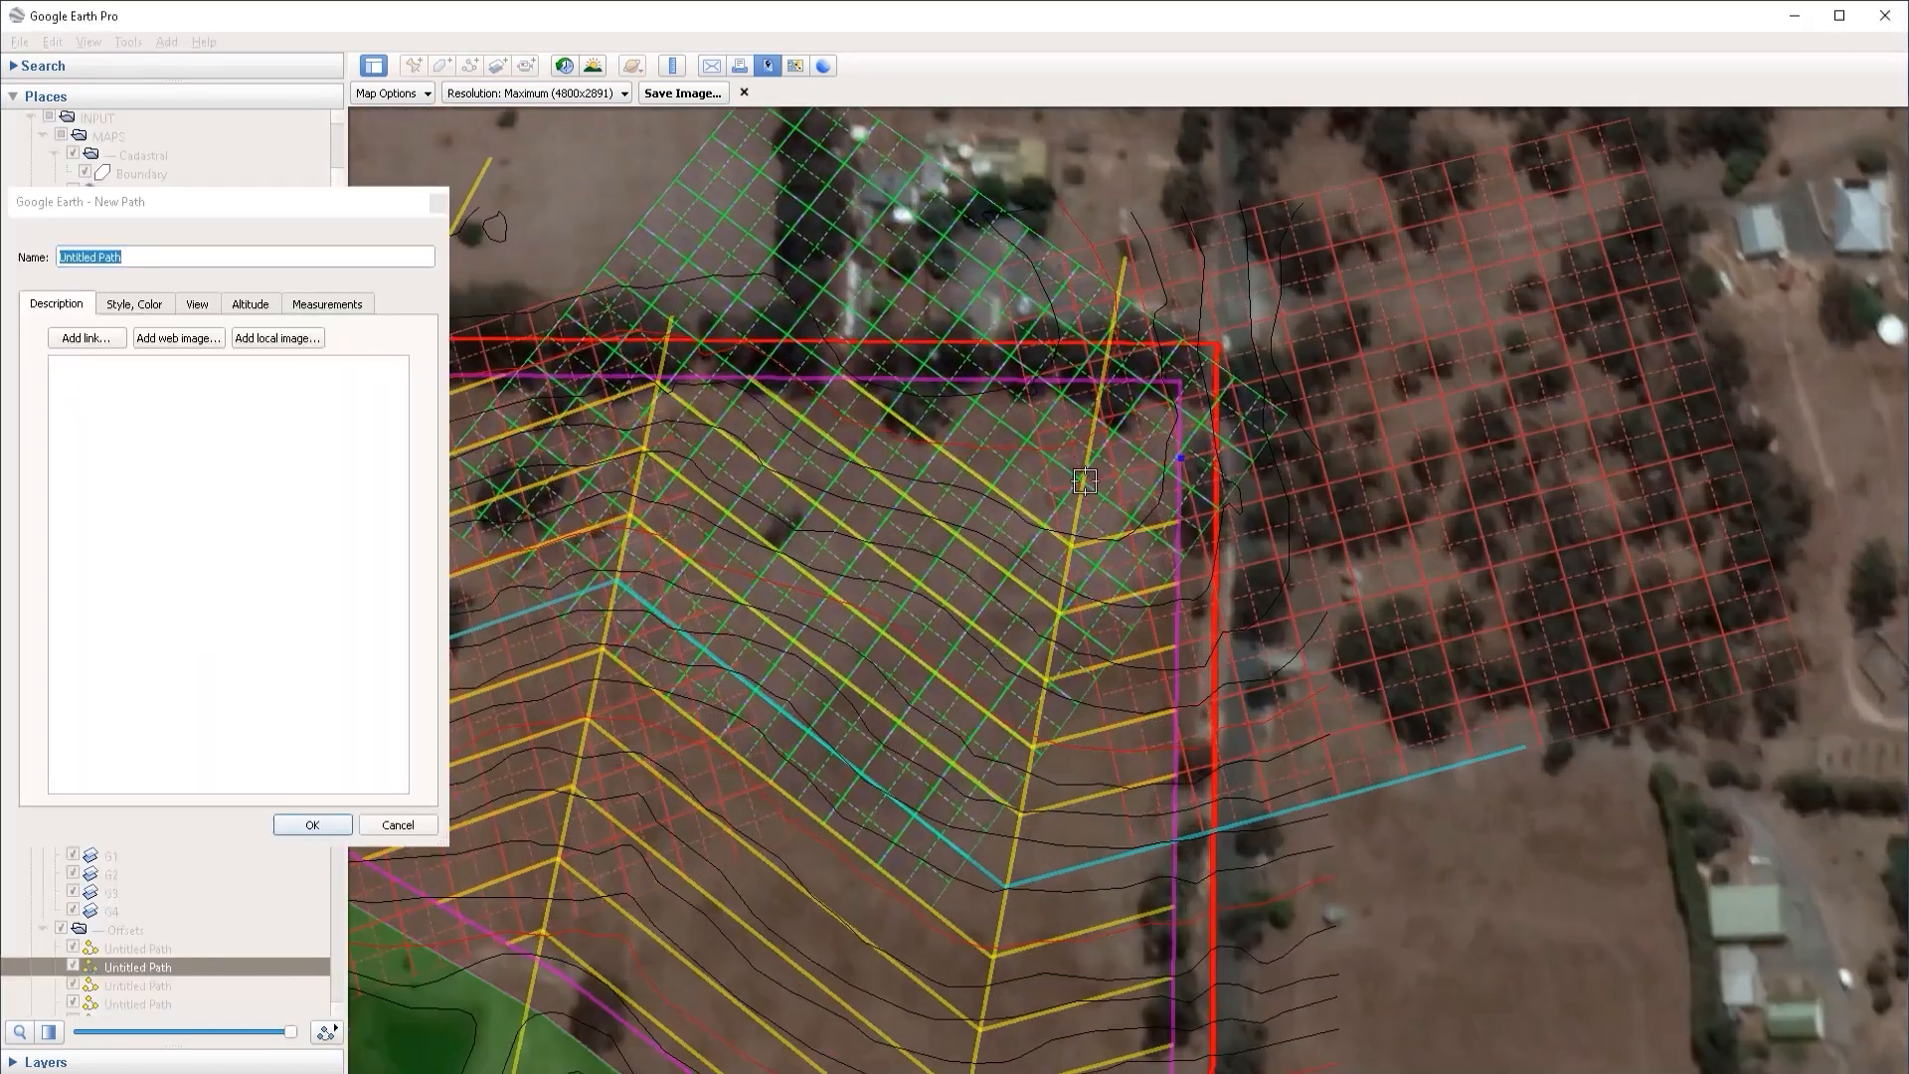
click(1082, 486)
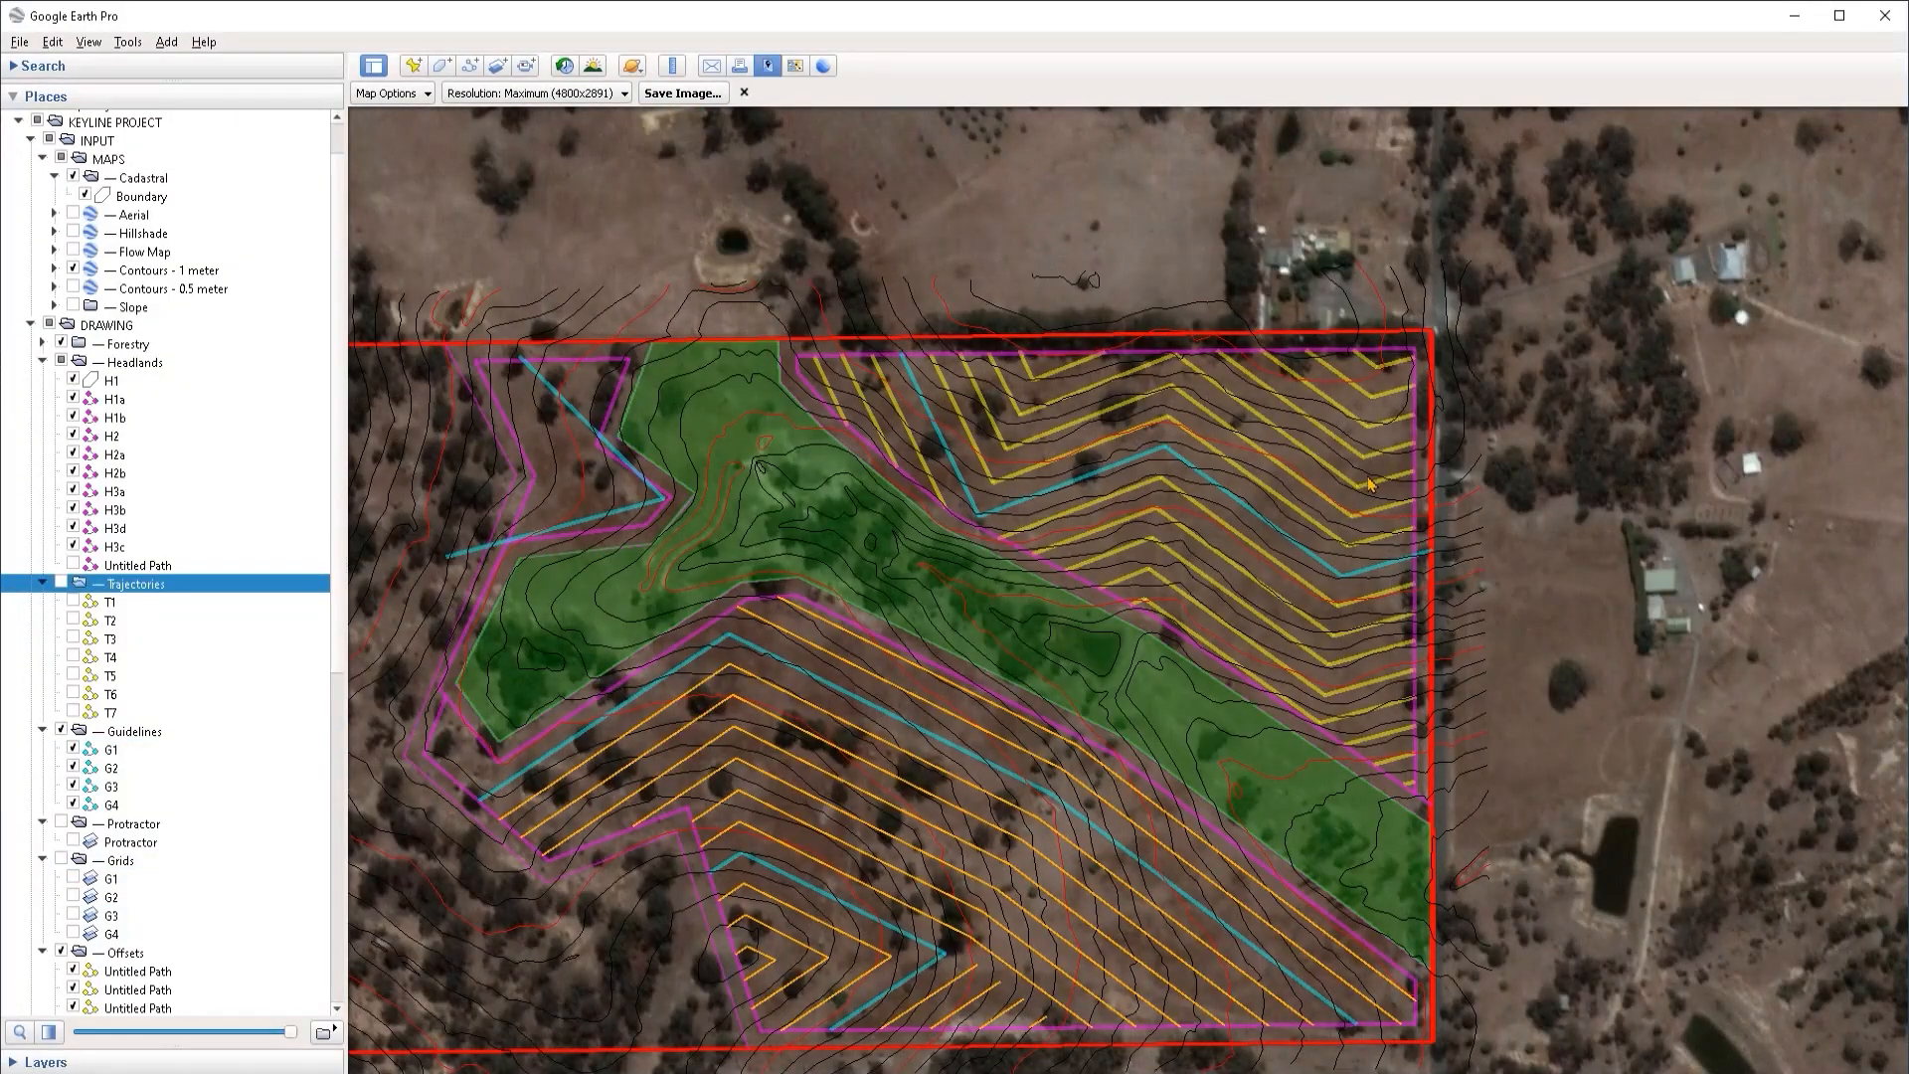
Step: Make all paths in the Offsets folder share one style and set their line colour to orange
drag(680, 465, 969, 519)
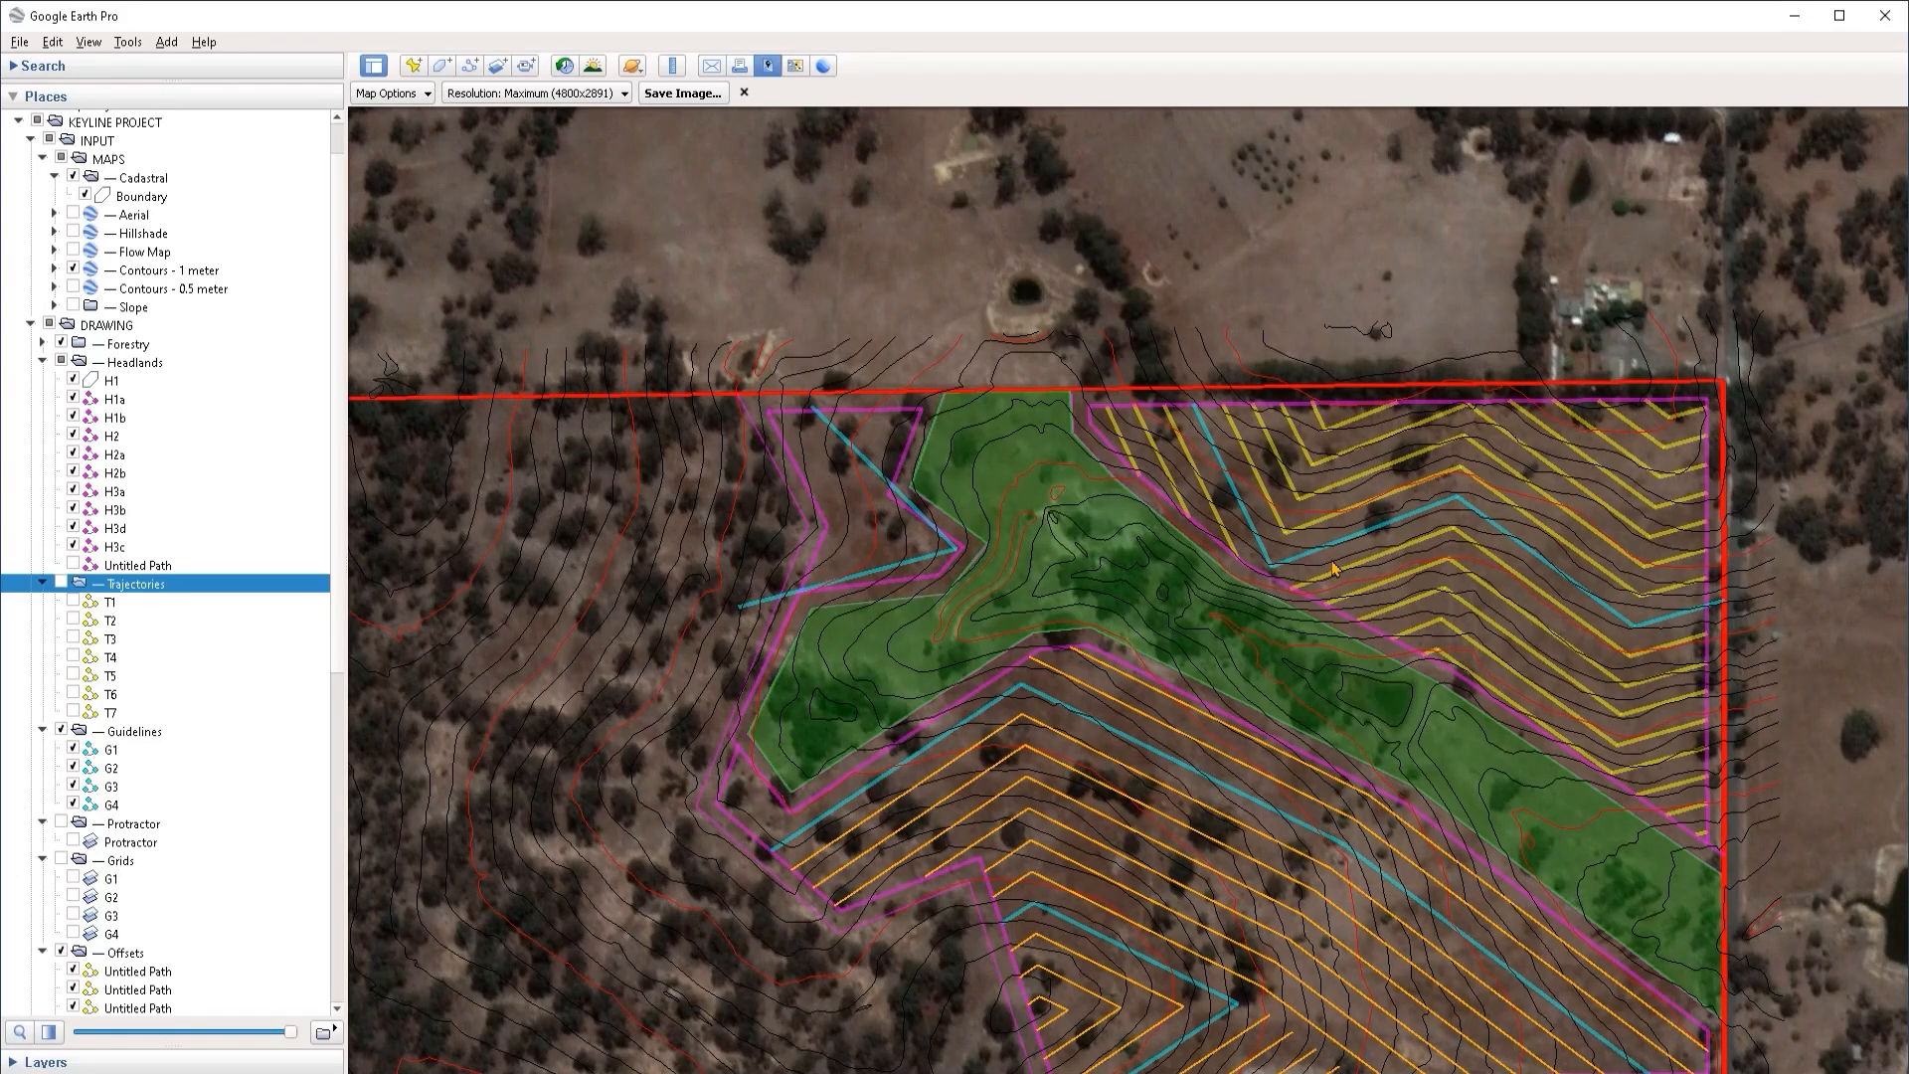
drag(1332, 567, 957, 583)
scroll(140, 949, down, 2)
click(121, 855)
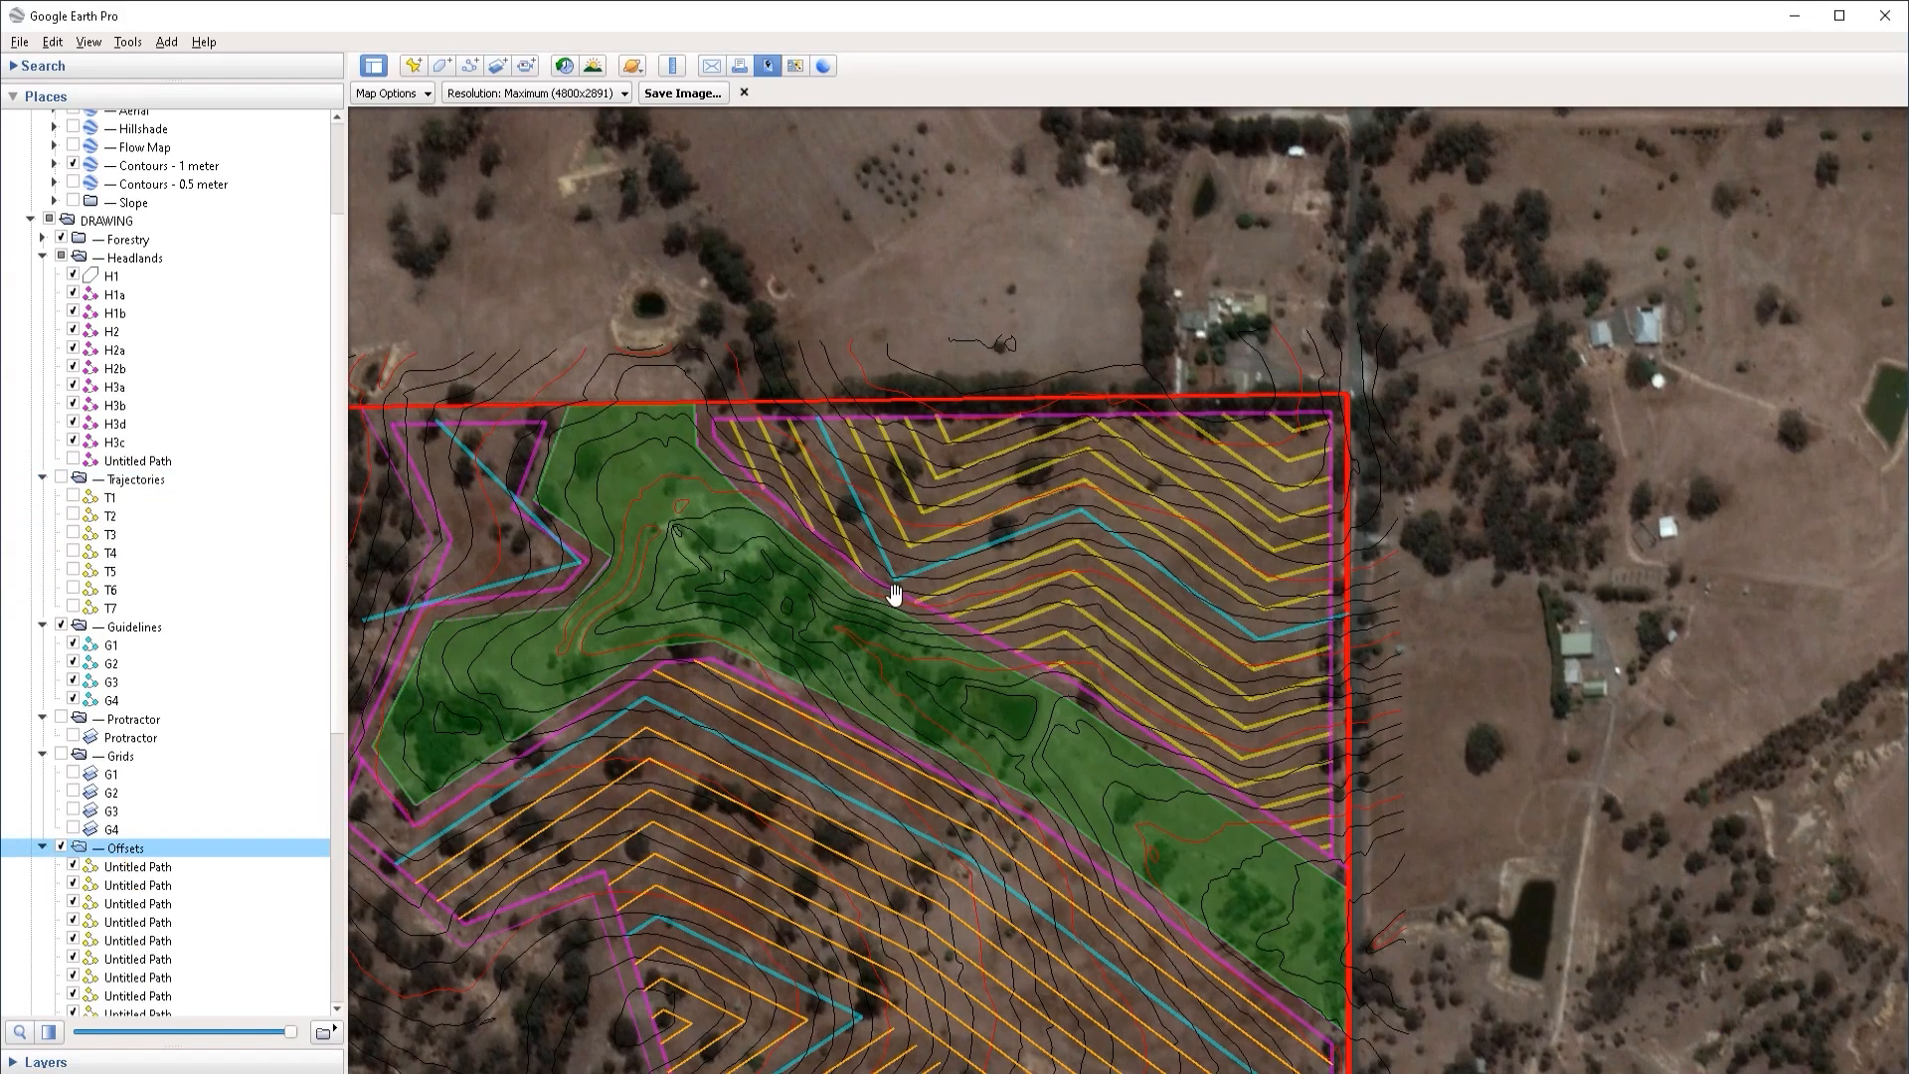
right_click(179, 852)
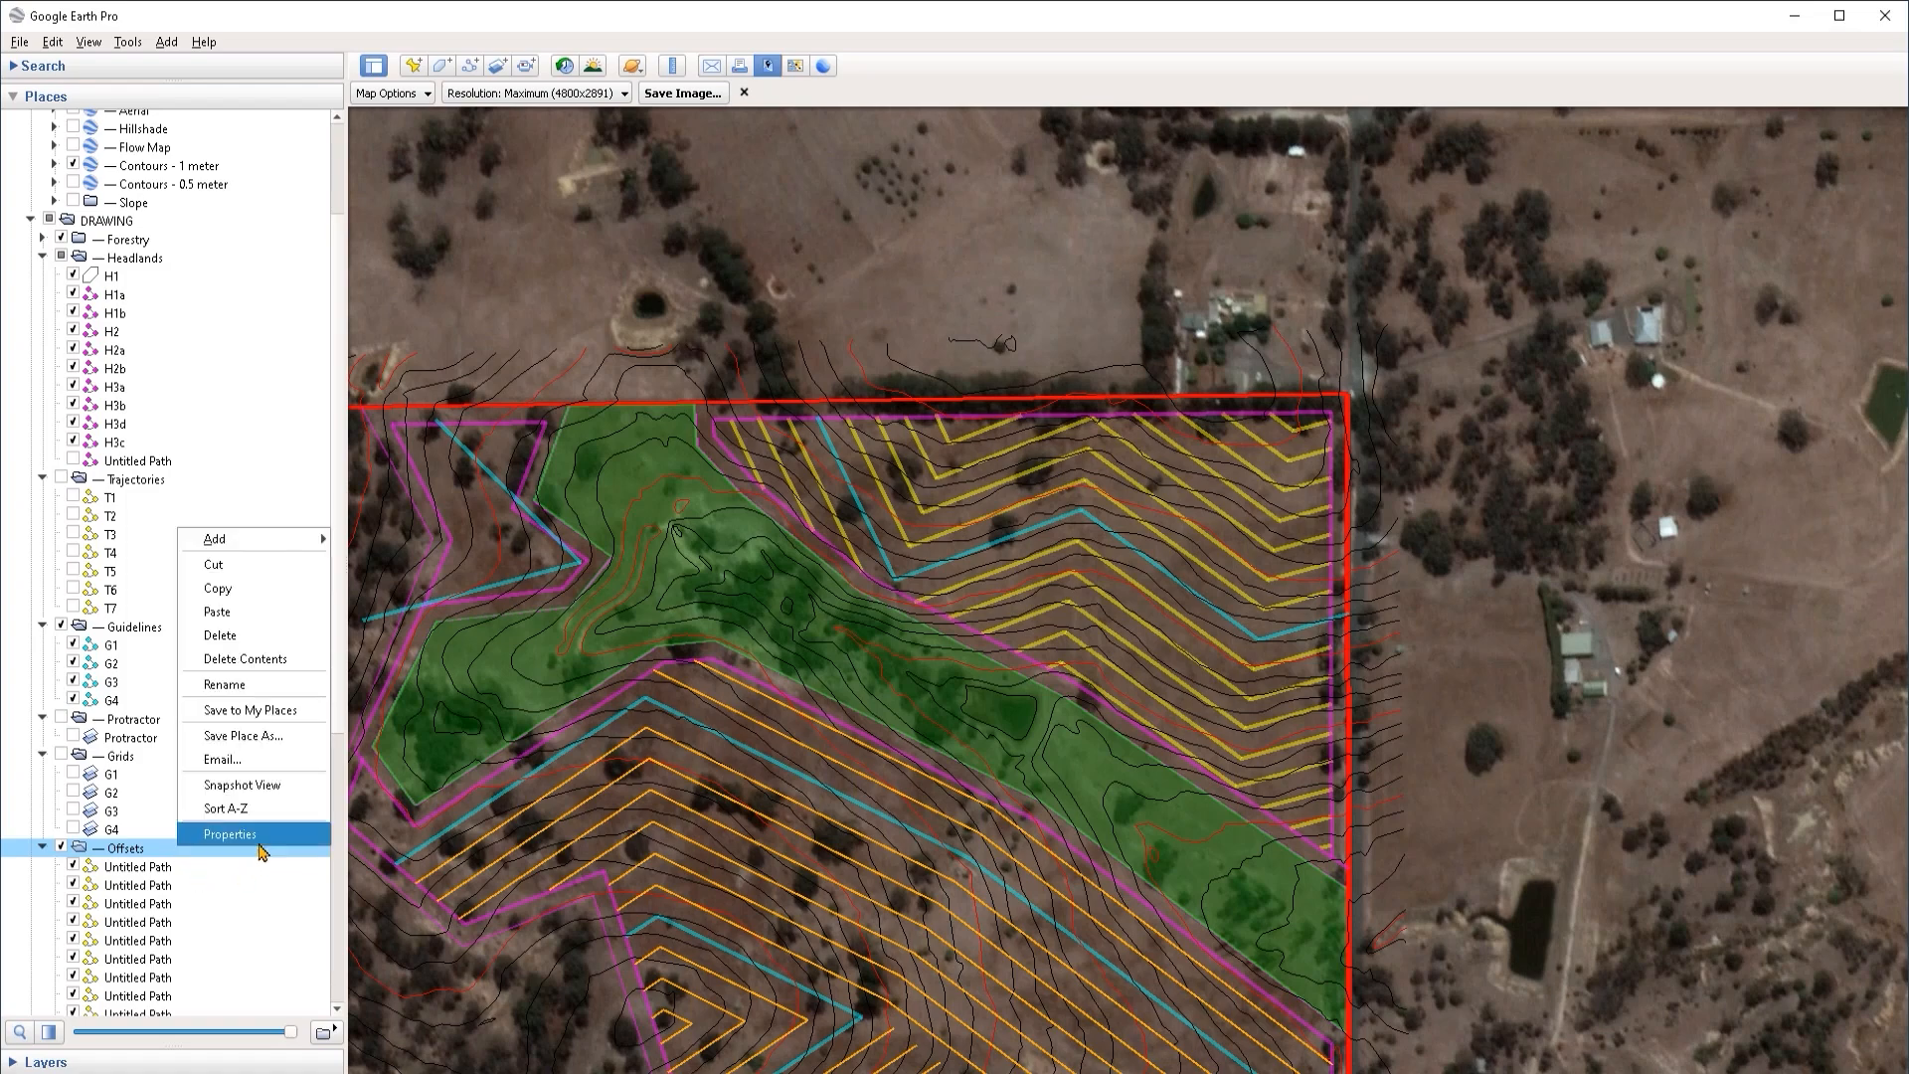
click(260, 838)
click(382, 611)
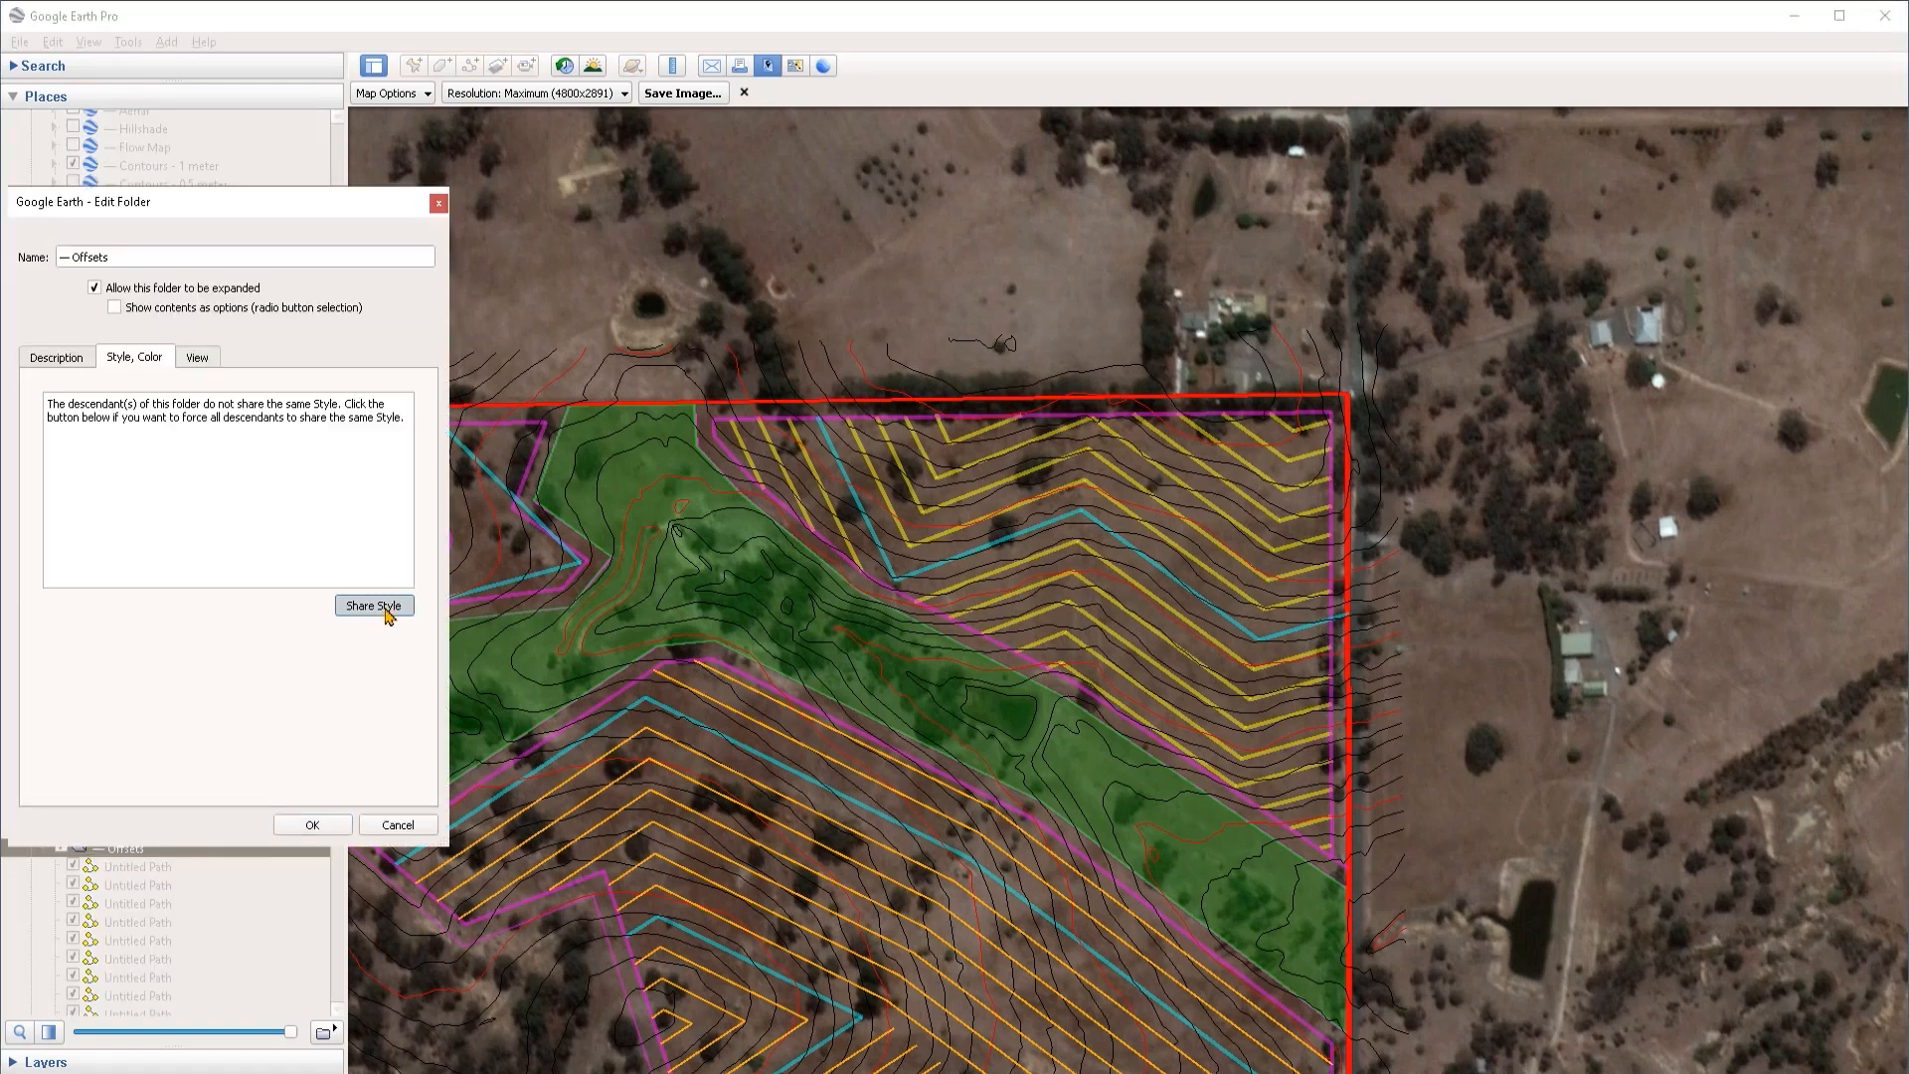
click(107, 427)
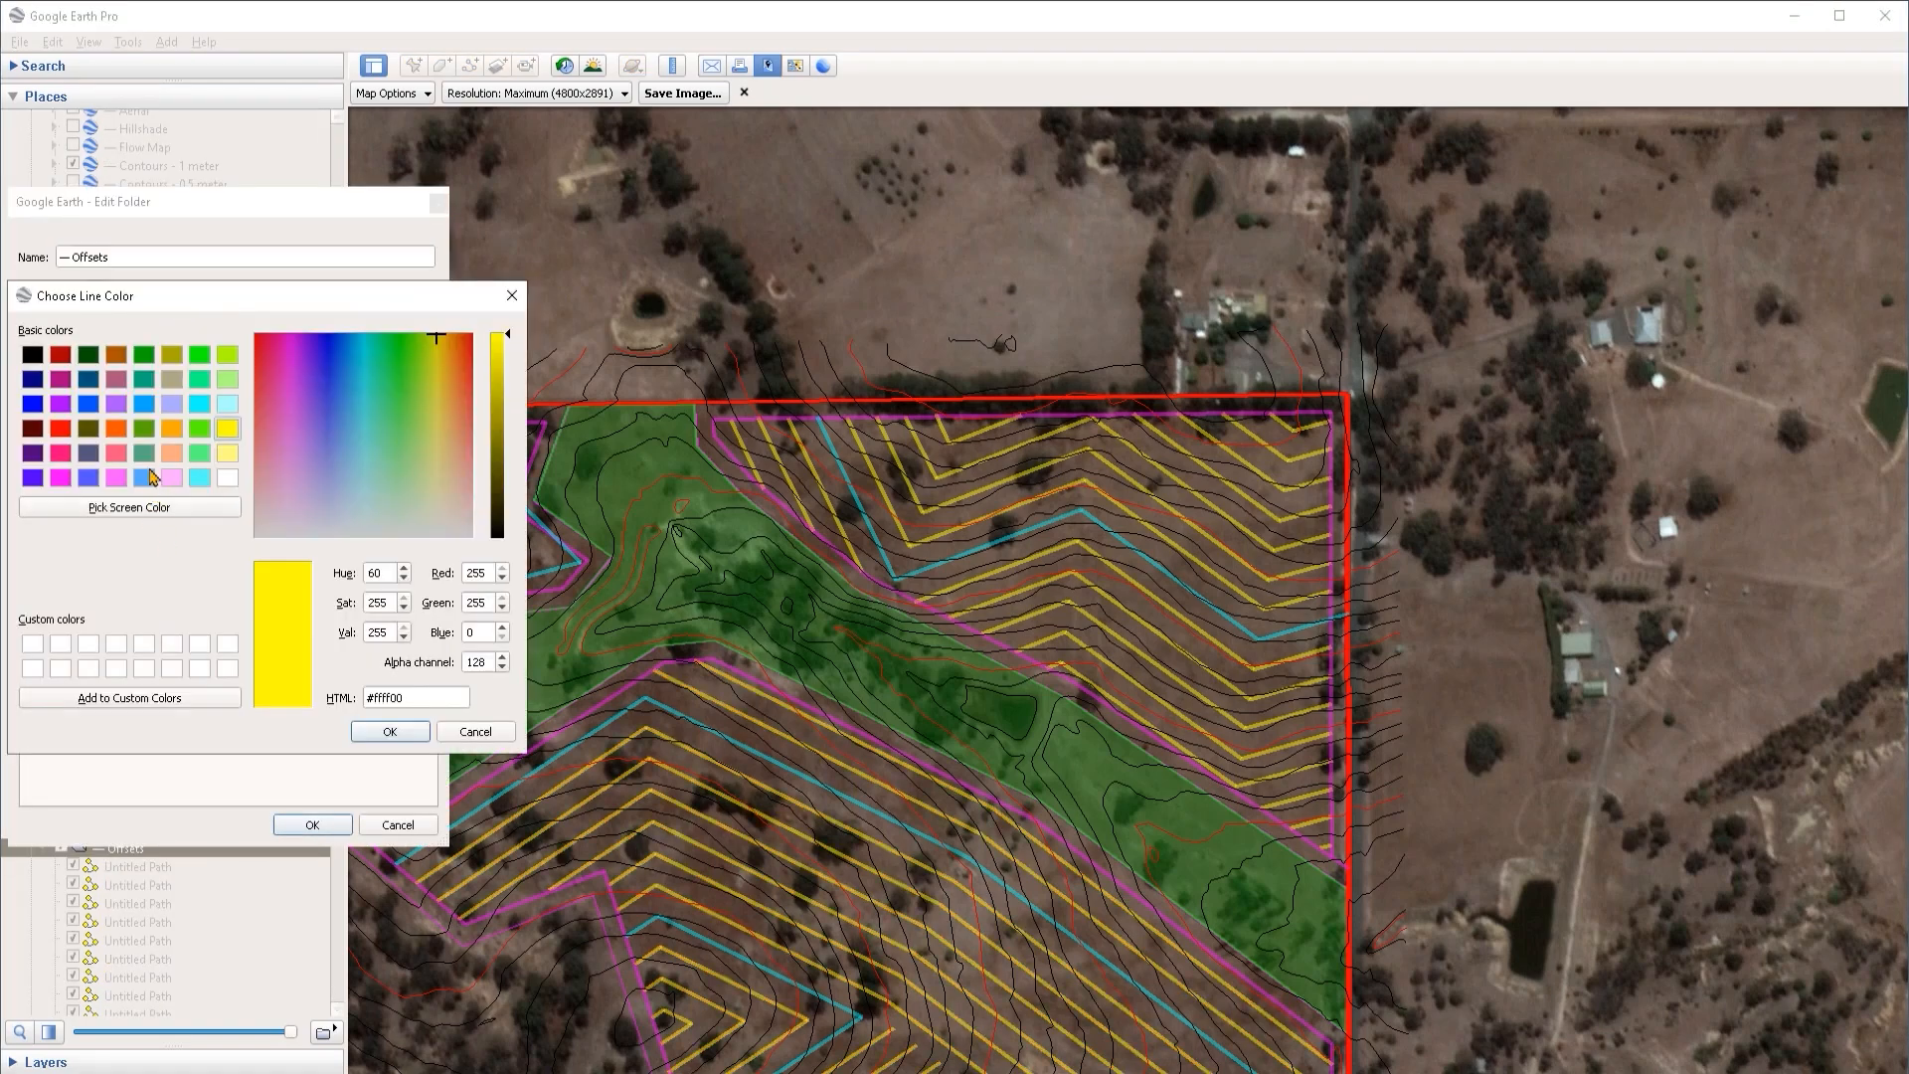
click(172, 429)
key(Return)
Step: Set the Offsets folder's line width to 2.0 and opacity to 100%, and save the style
drag(186, 428, 159, 441)
text(2)
drag(329, 428, 156, 435)
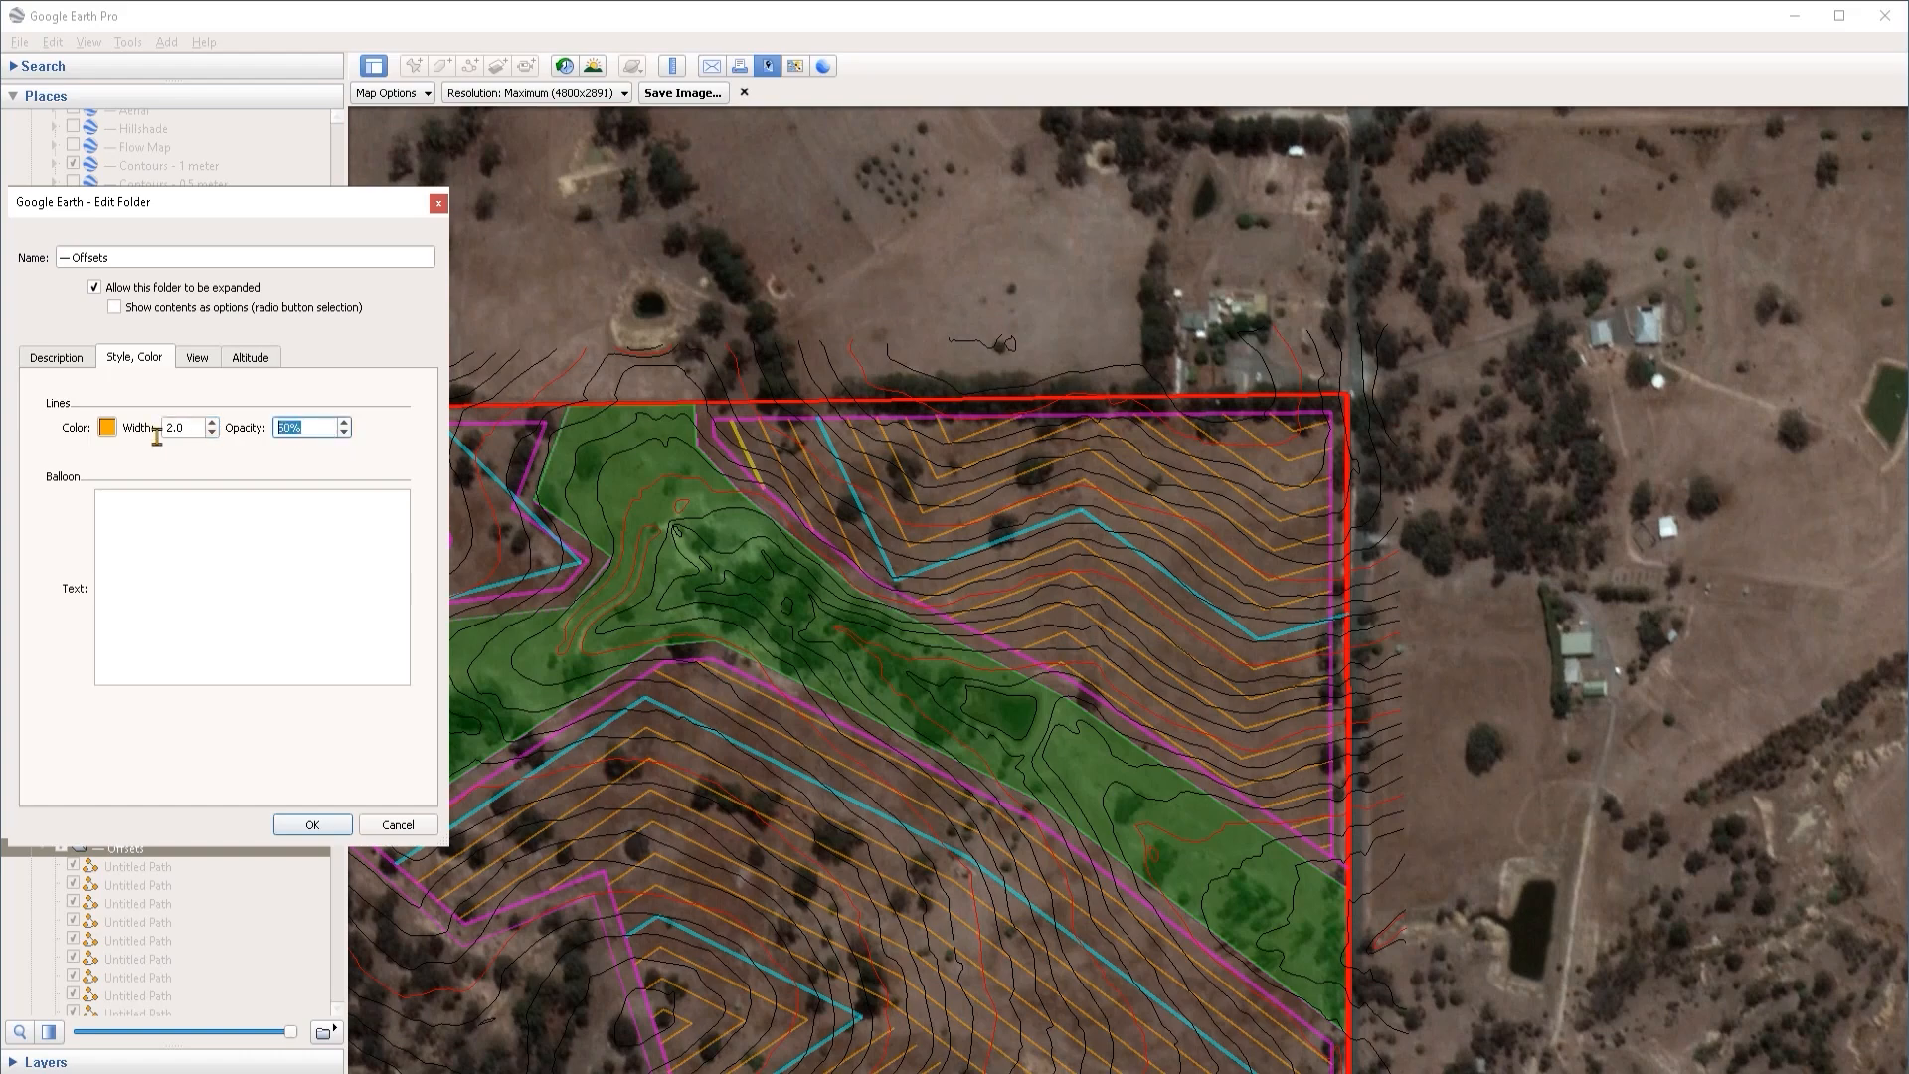
text(19)
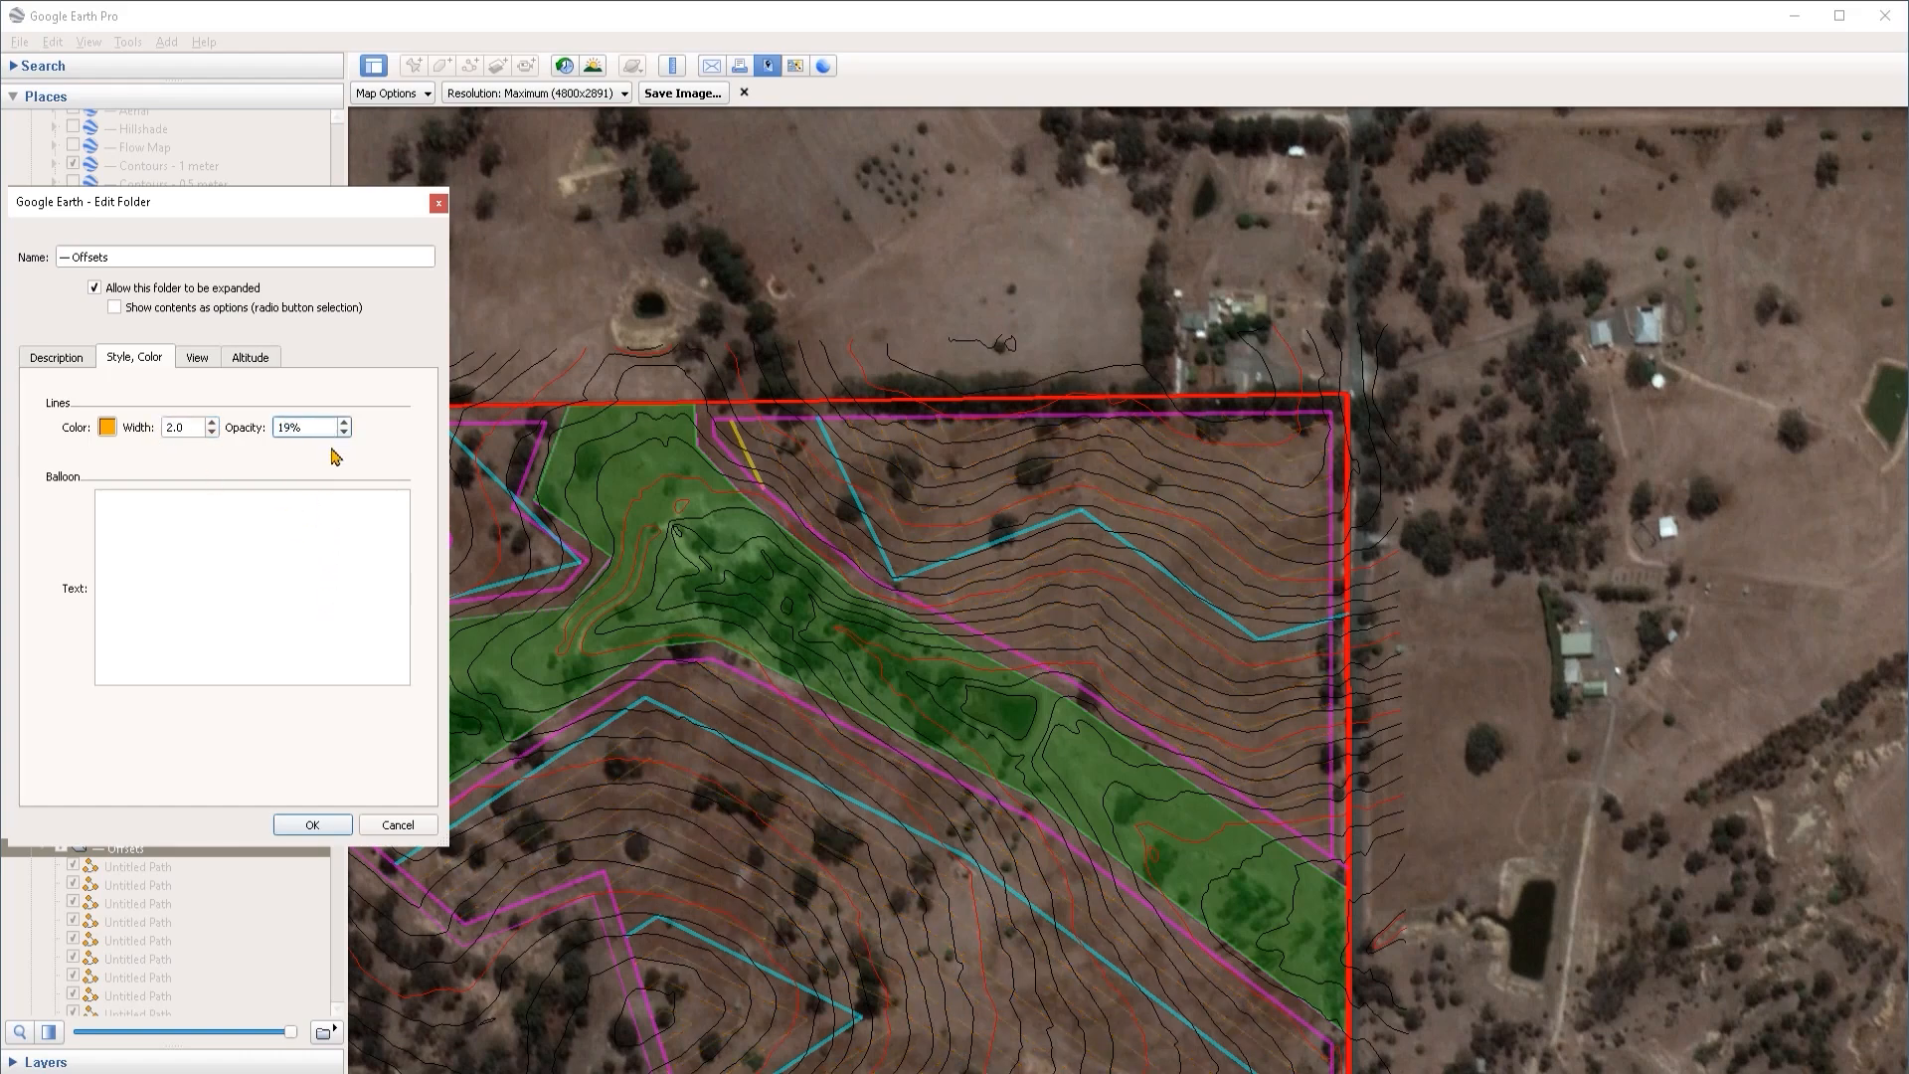
key(BackSpace)
text(00)
click(308, 825)
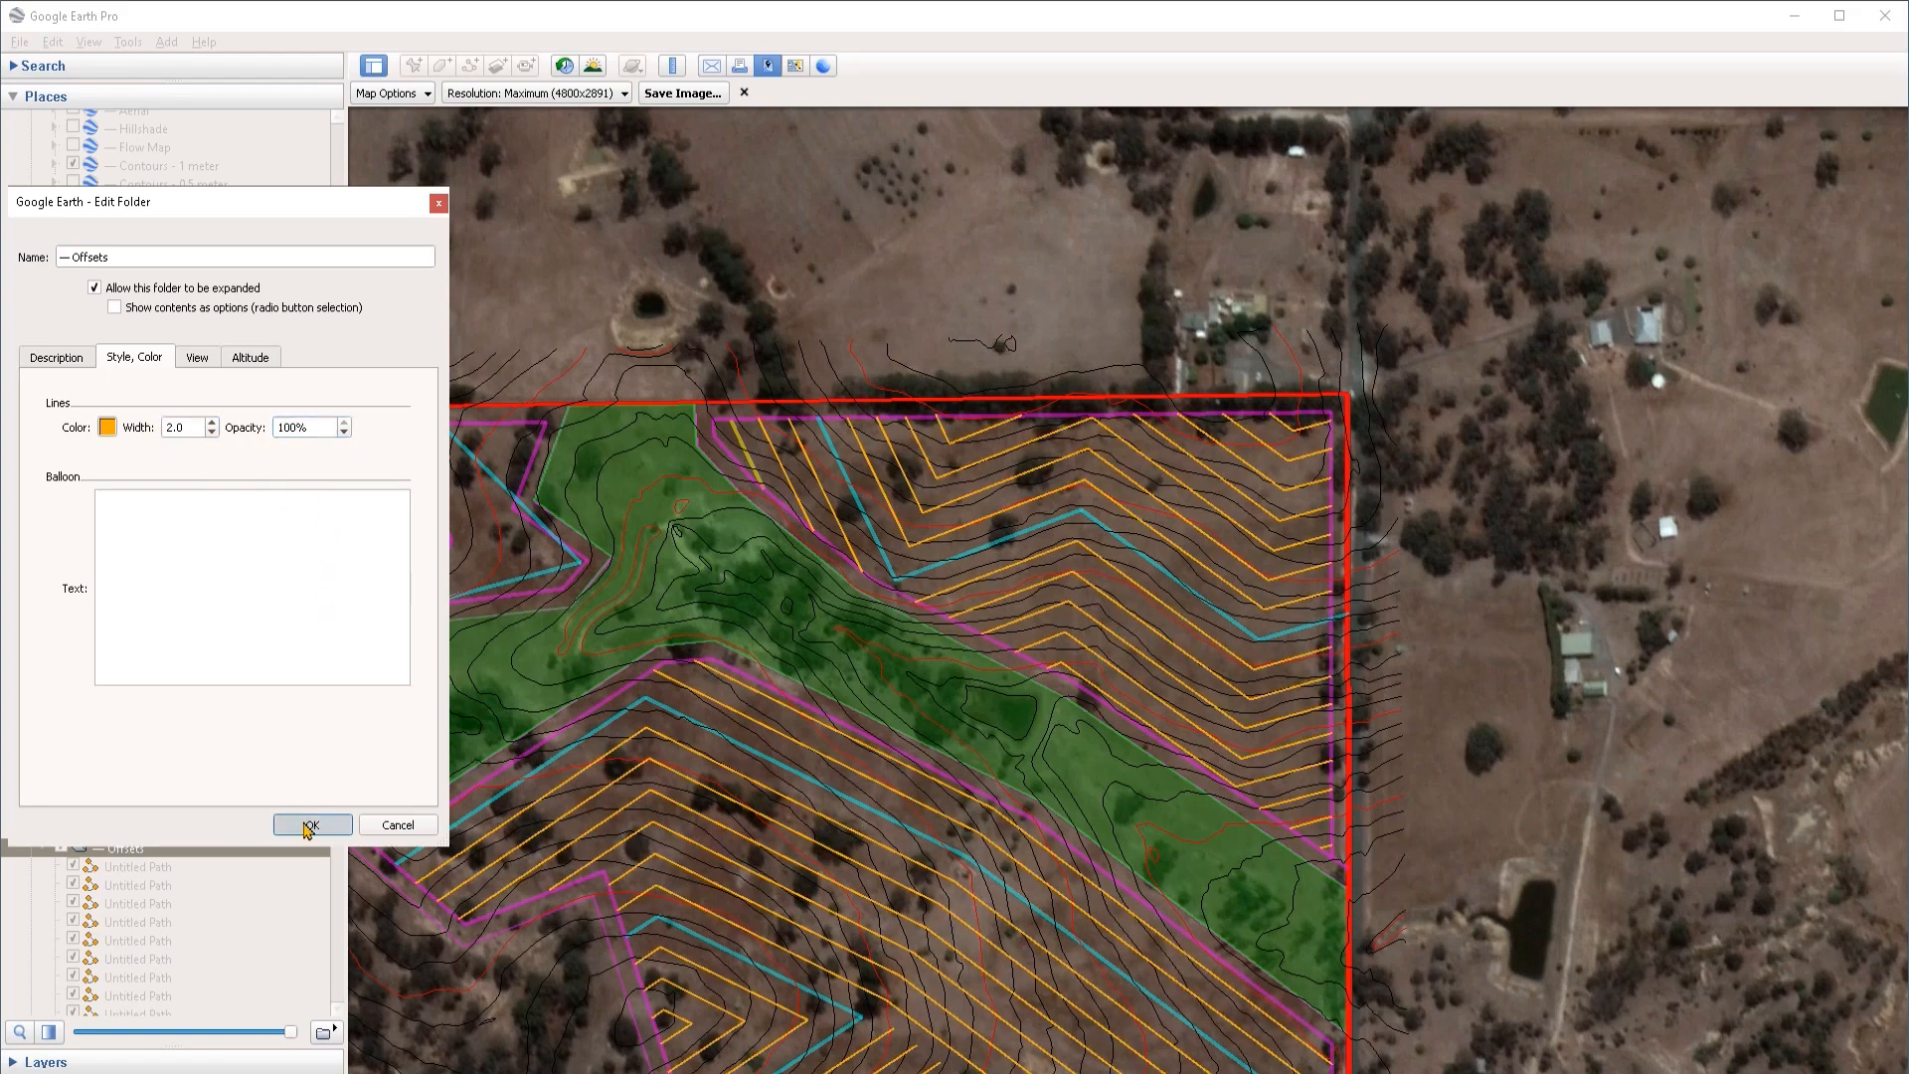
Step: Show the grids and trim the eastern end of guideline G1 back to the eastern headland line
scroll(1034, 821, up, 5)
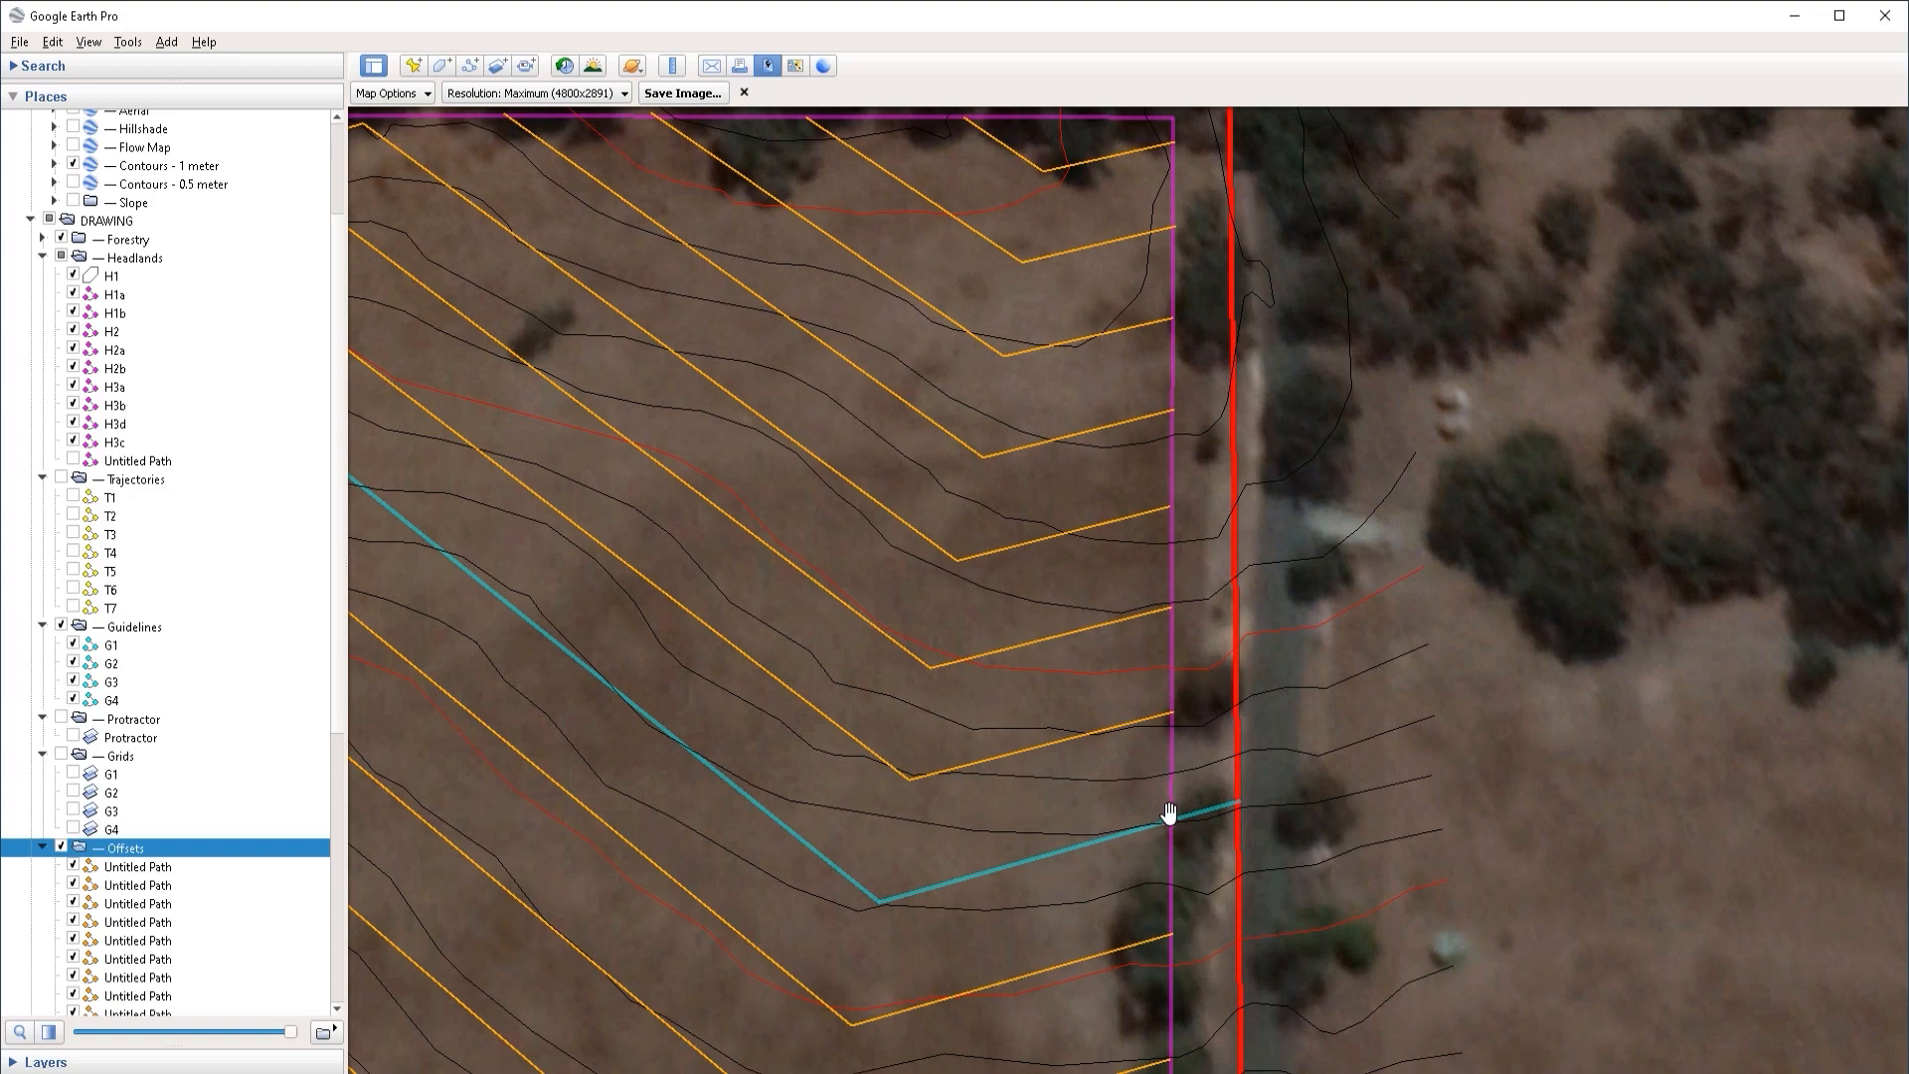
click(60, 756)
right_click(1068, 847)
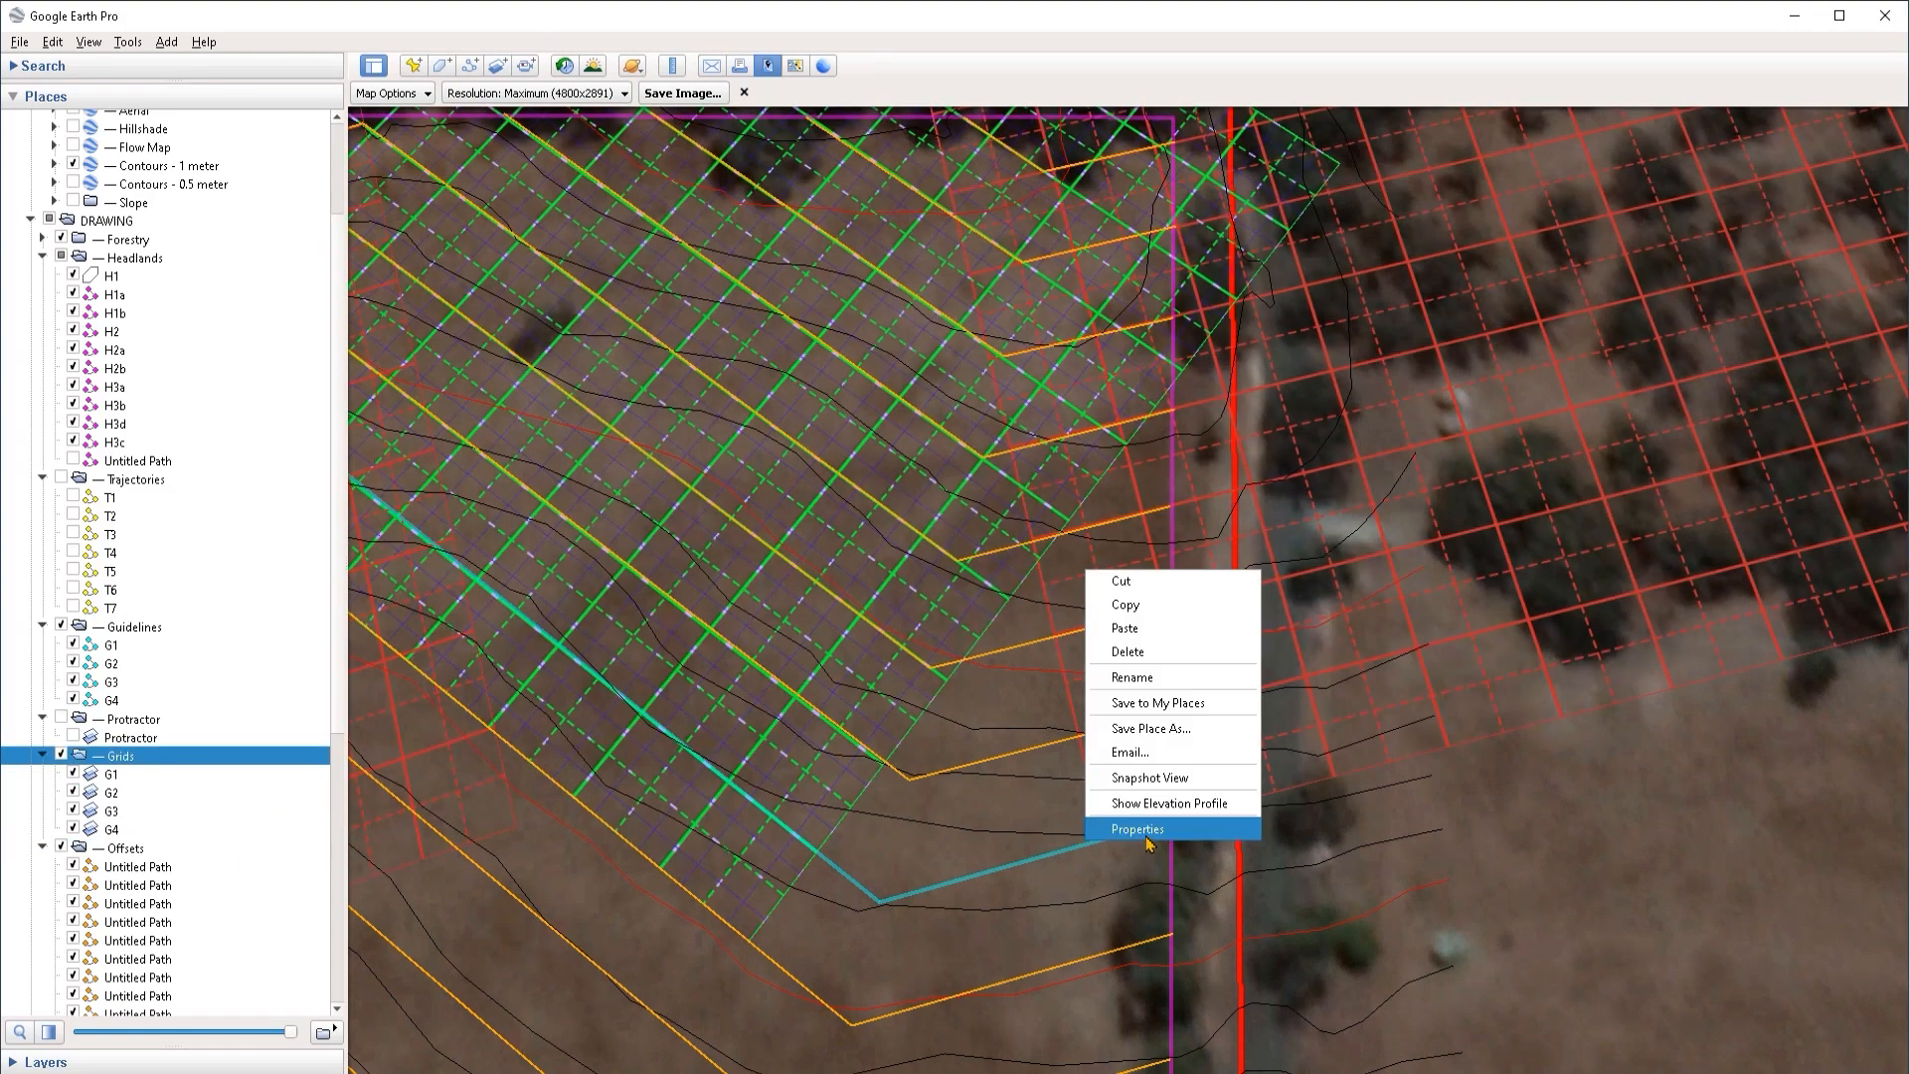
click(1173, 831)
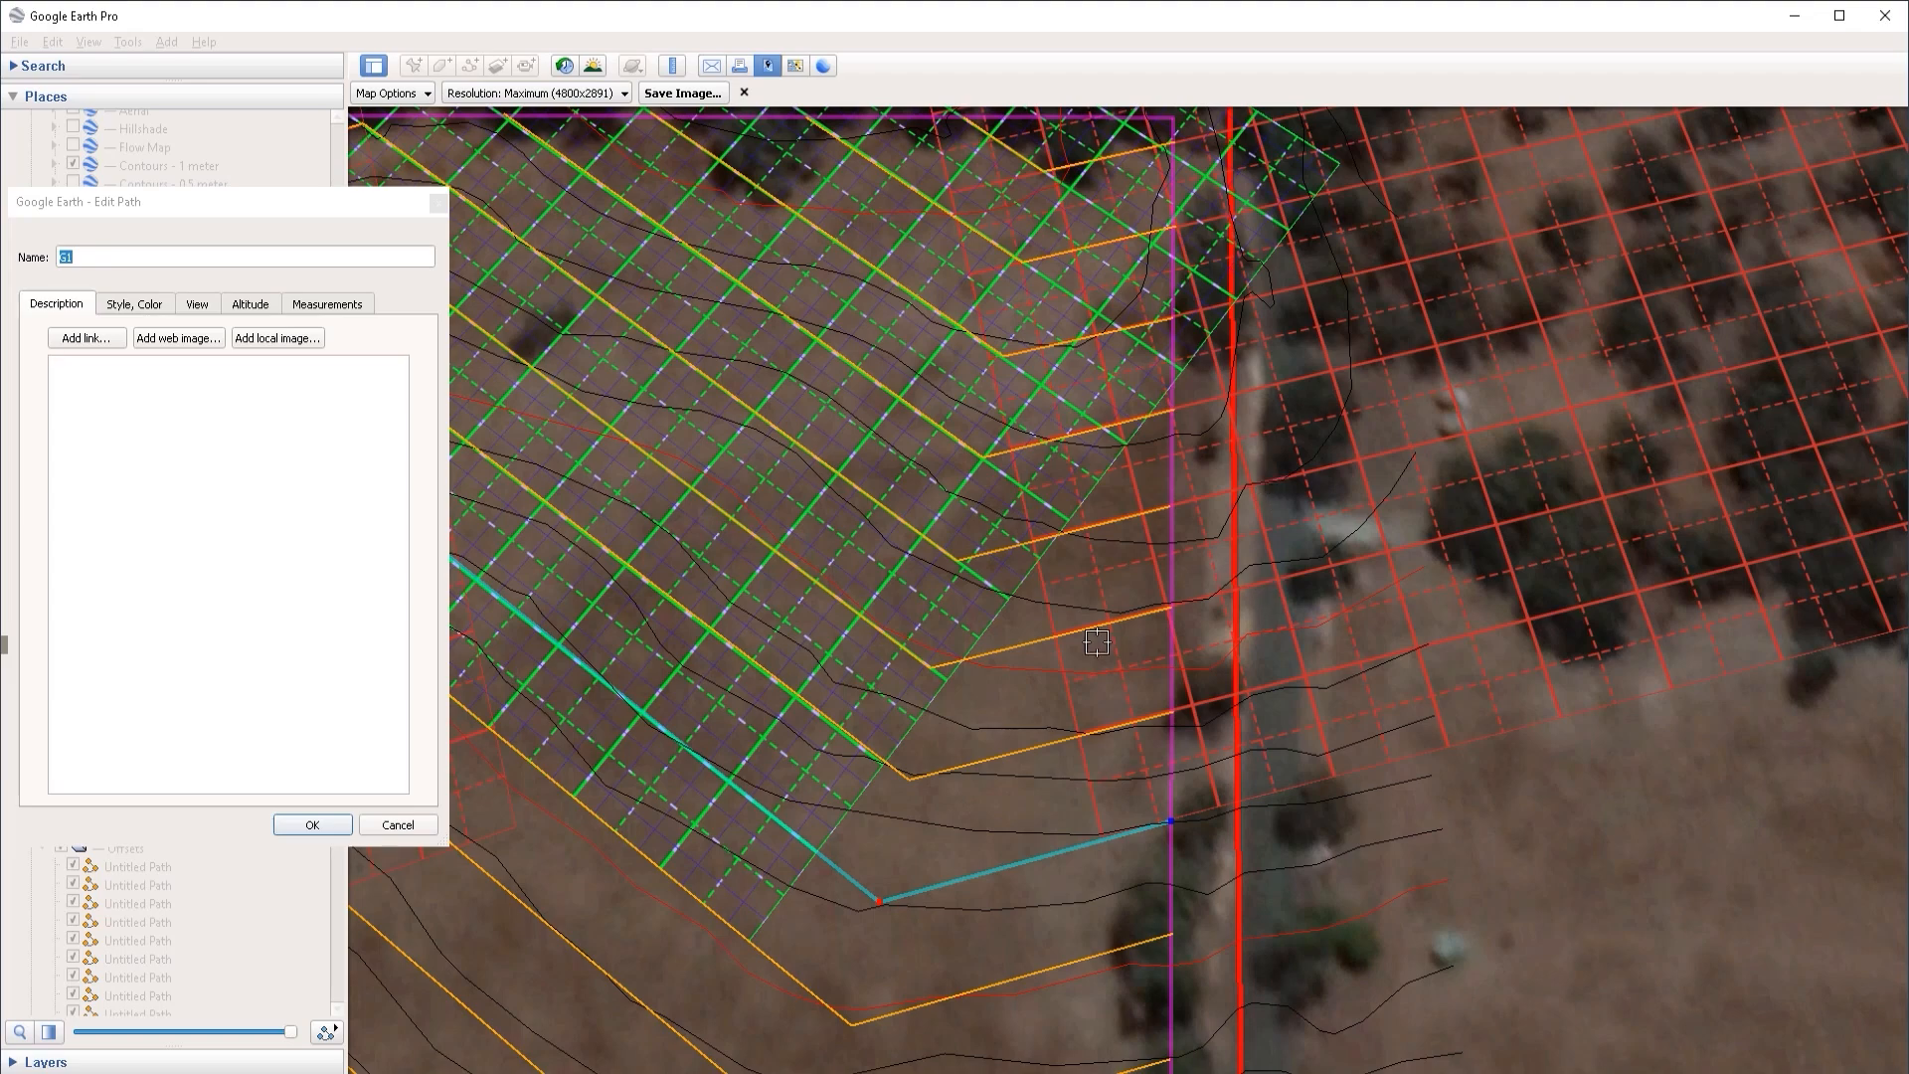
click(313, 825)
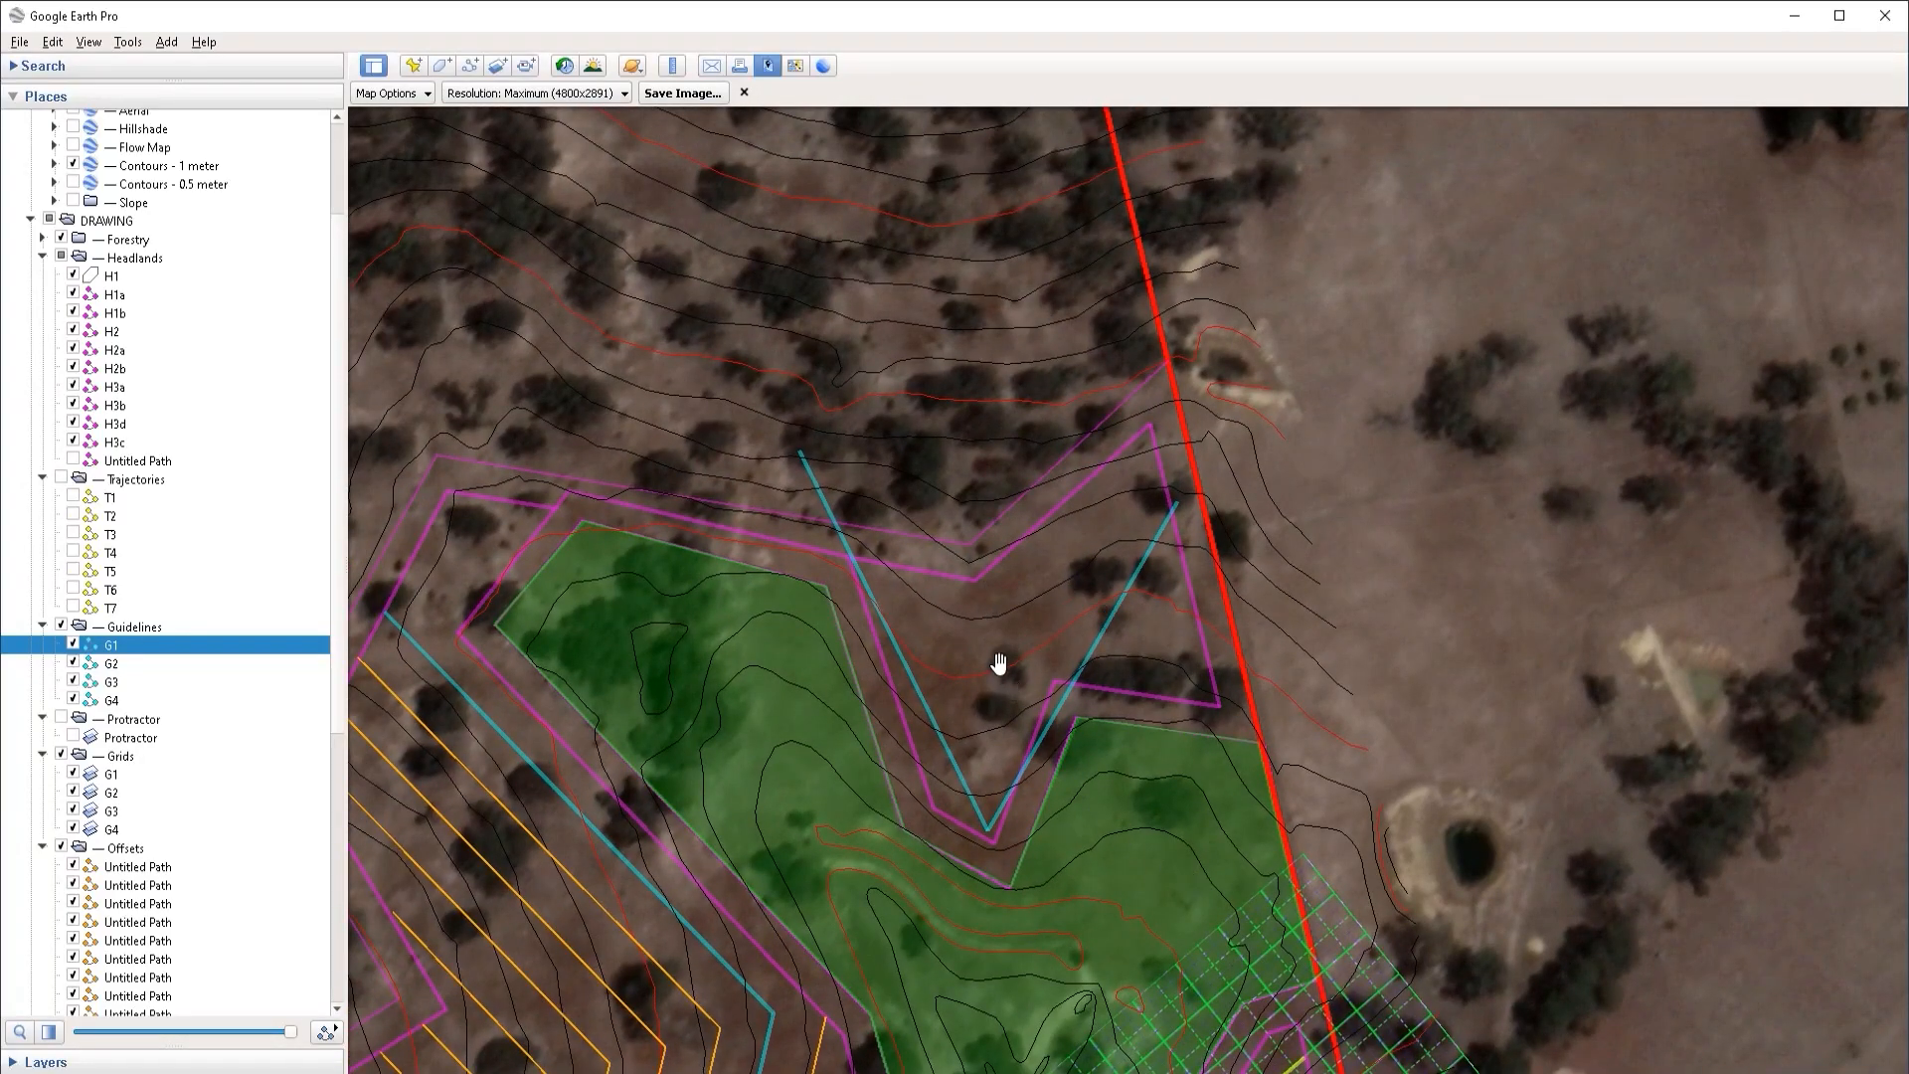
Step: Show the trajectories and place the protractor over the bend of guideline G2 in the small western field
click(60, 477)
drag(1143, 696, 1119, 542)
double_click(115, 739)
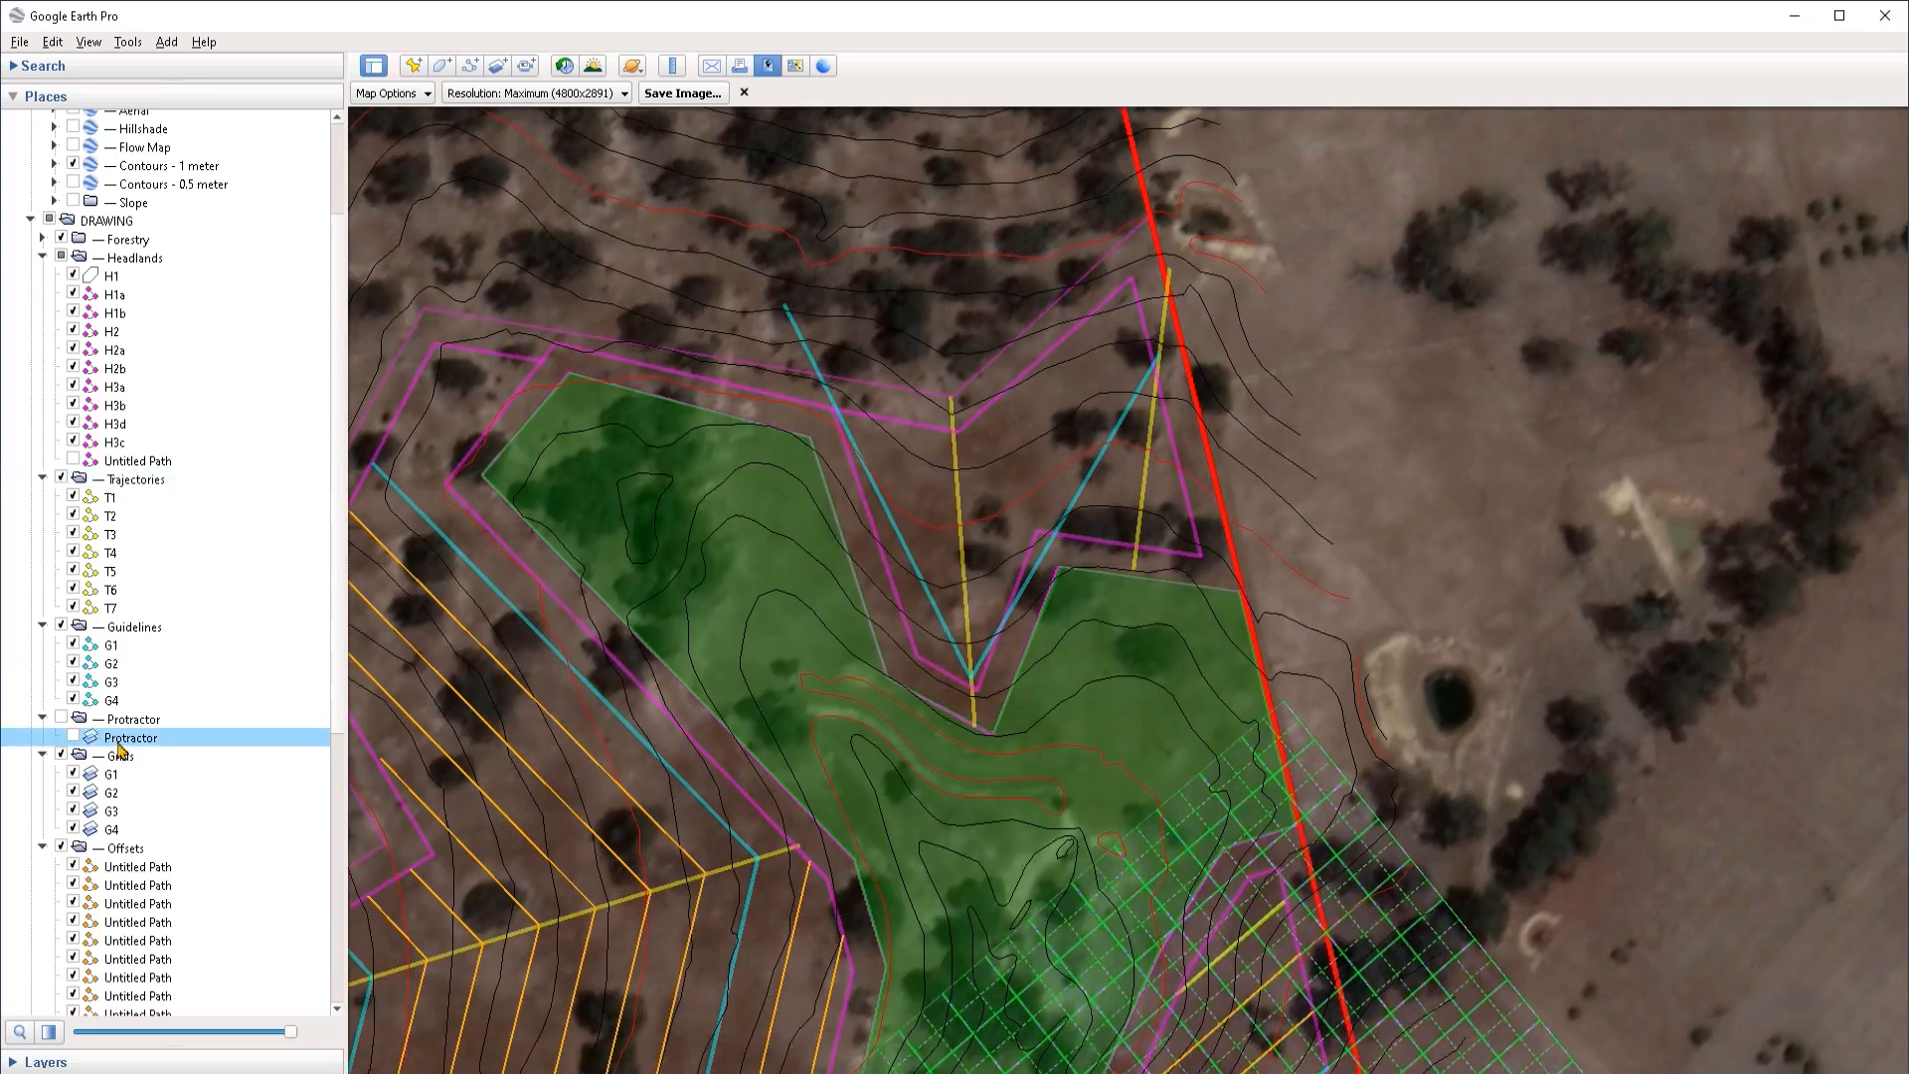
right_click(120, 739)
click(159, 955)
drag(1203, 666, 1046, 522)
scroll(1132, 975, up, 1)
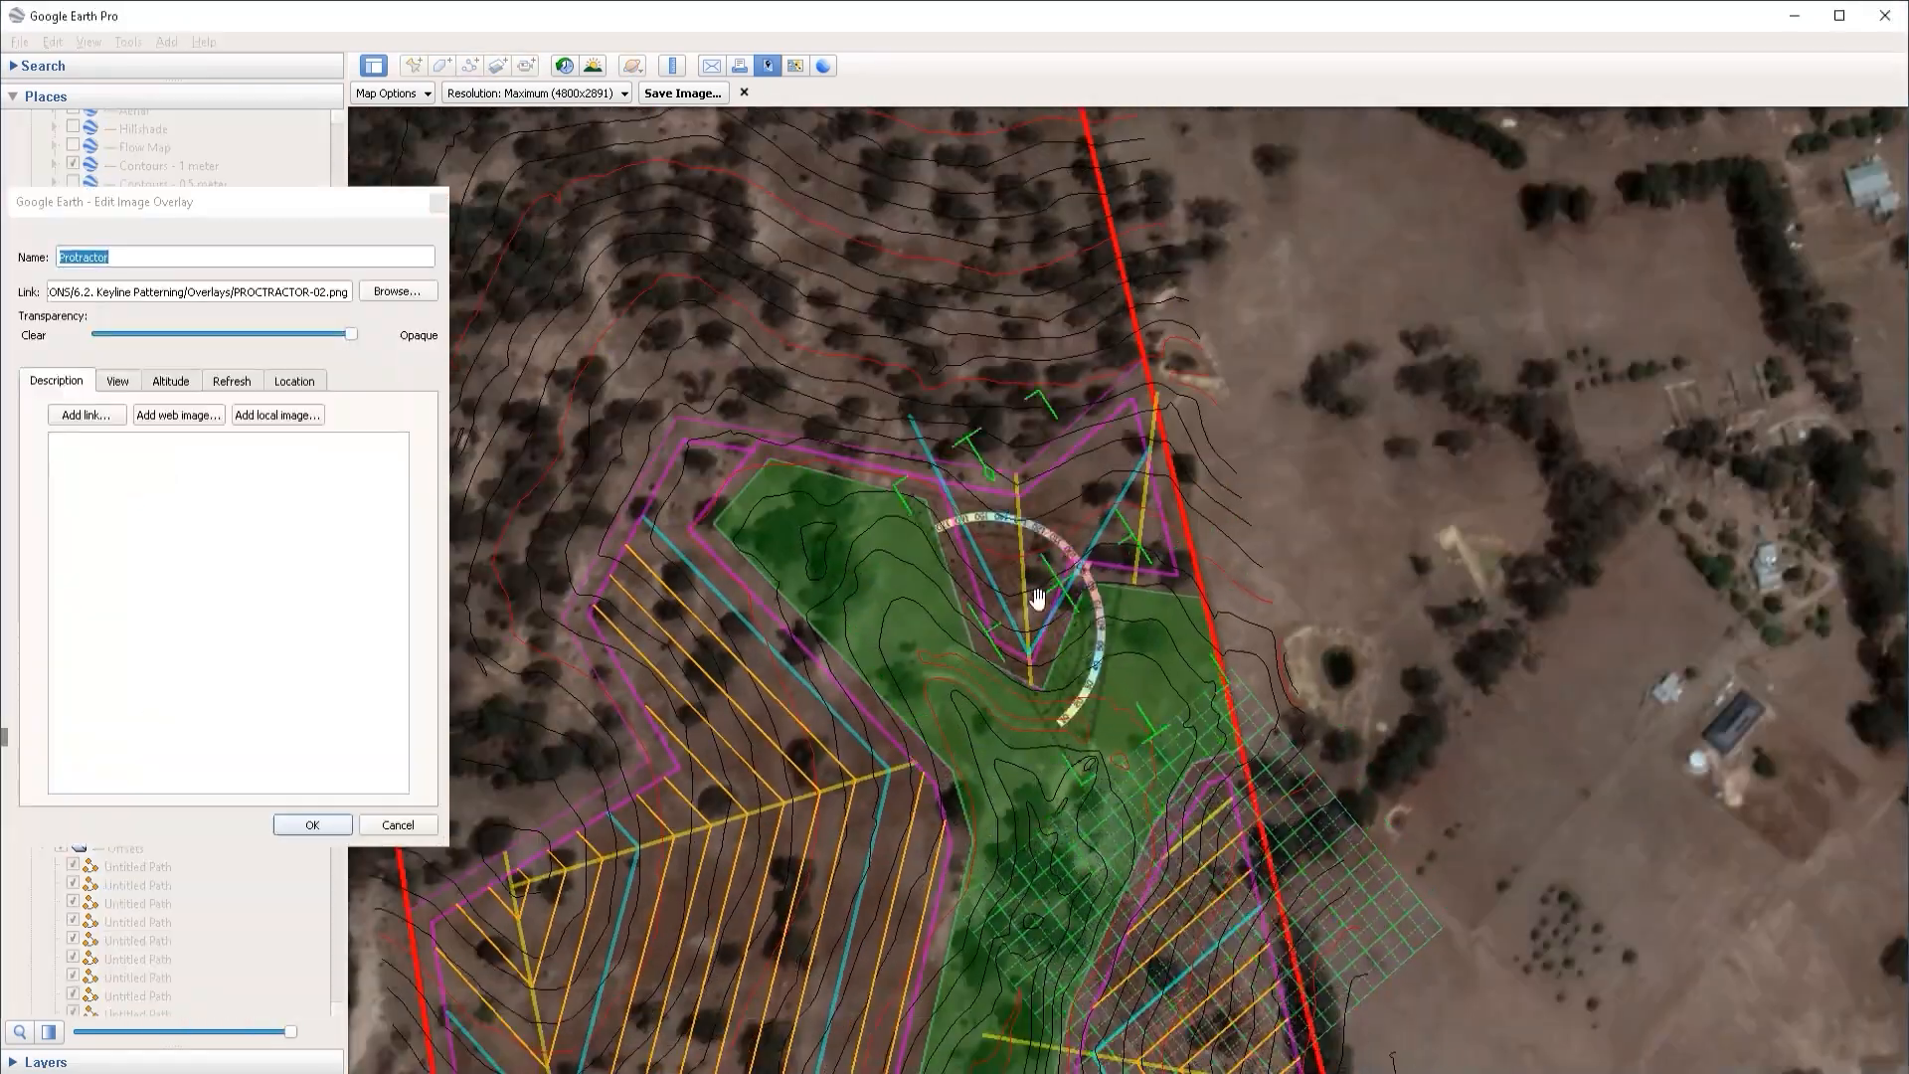
scroll(1093, 646, up, 5)
drag(1212, 674, 1382, 555)
click(312, 824)
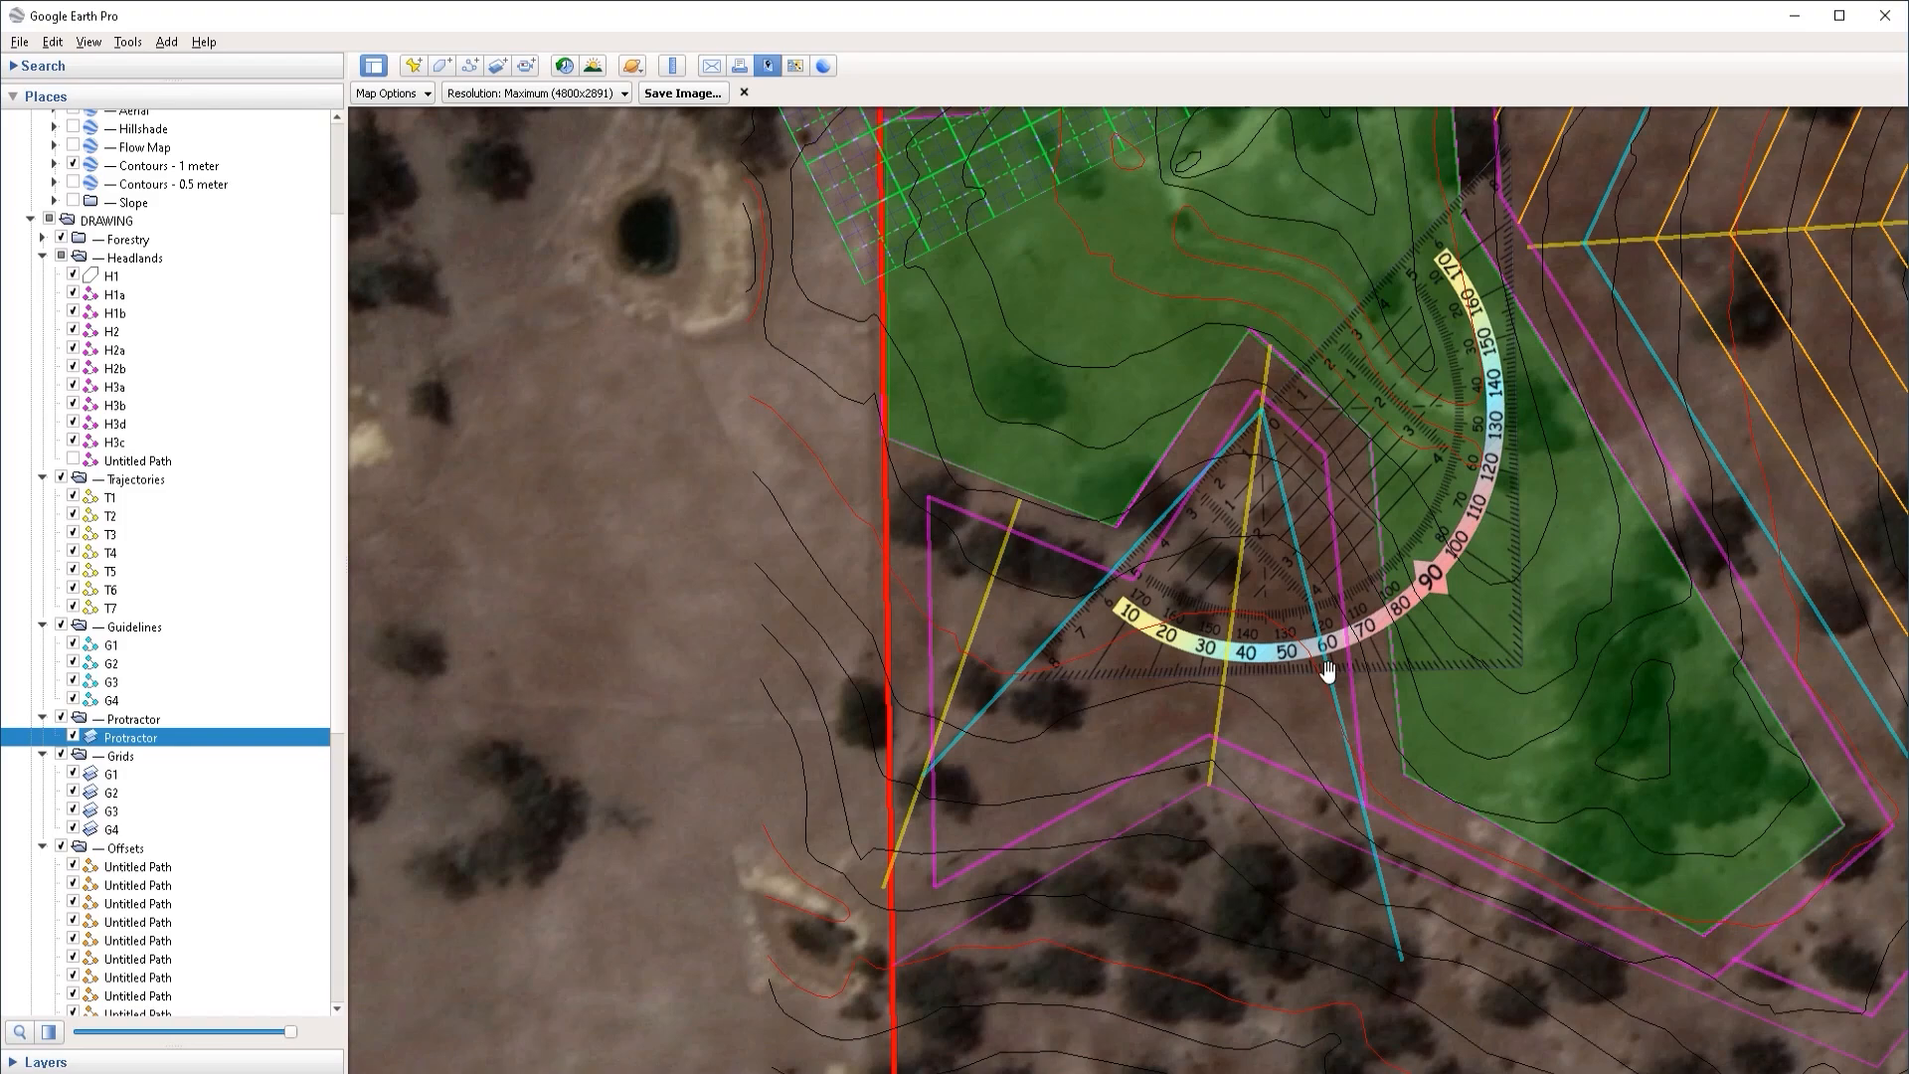
right_click(1218, 708)
click(1255, 979)
drag(1210, 784, 1156, 818)
drag(1270, 346, 1313, 237)
key(Escape)
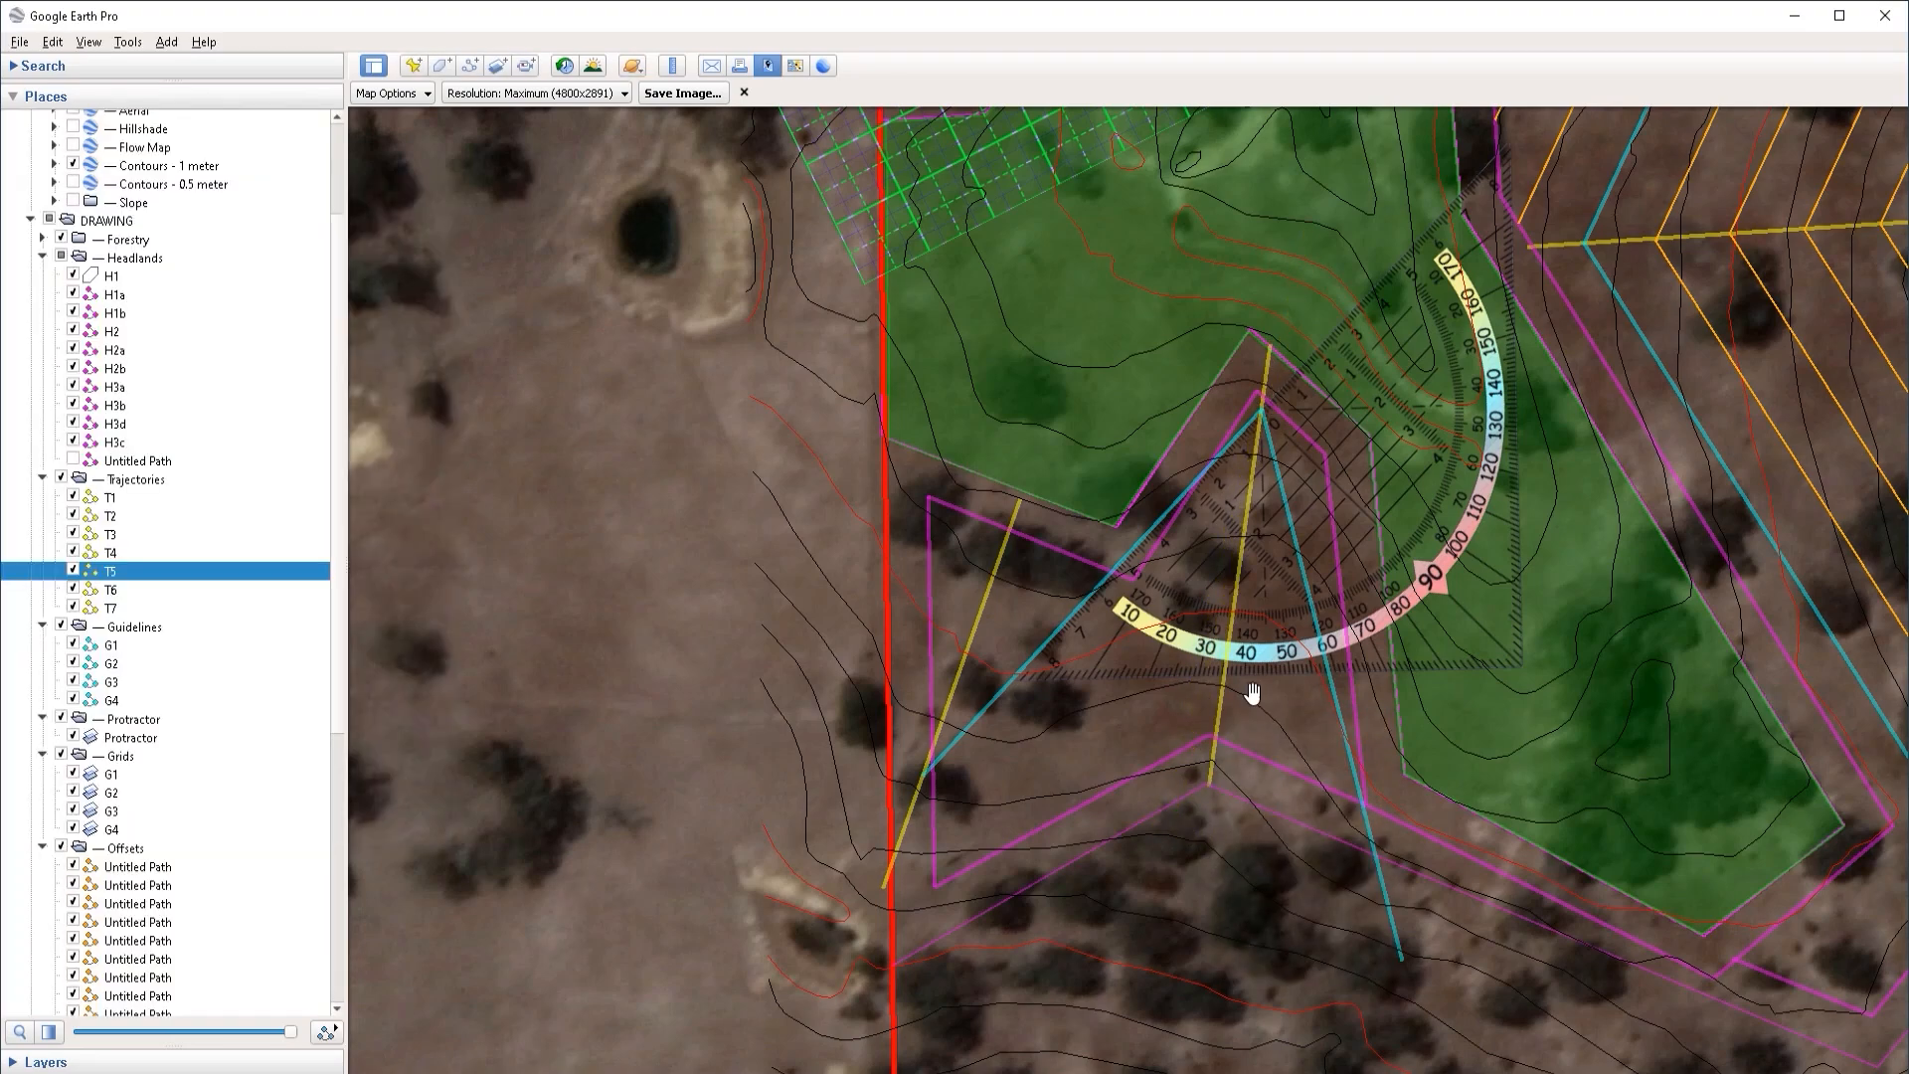
Step: Swing the western end of guideline G2 farther south, save the path and hide the protractor
right_click(1368, 833)
click(1404, 822)
drag(1401, 959, 1509, 937)
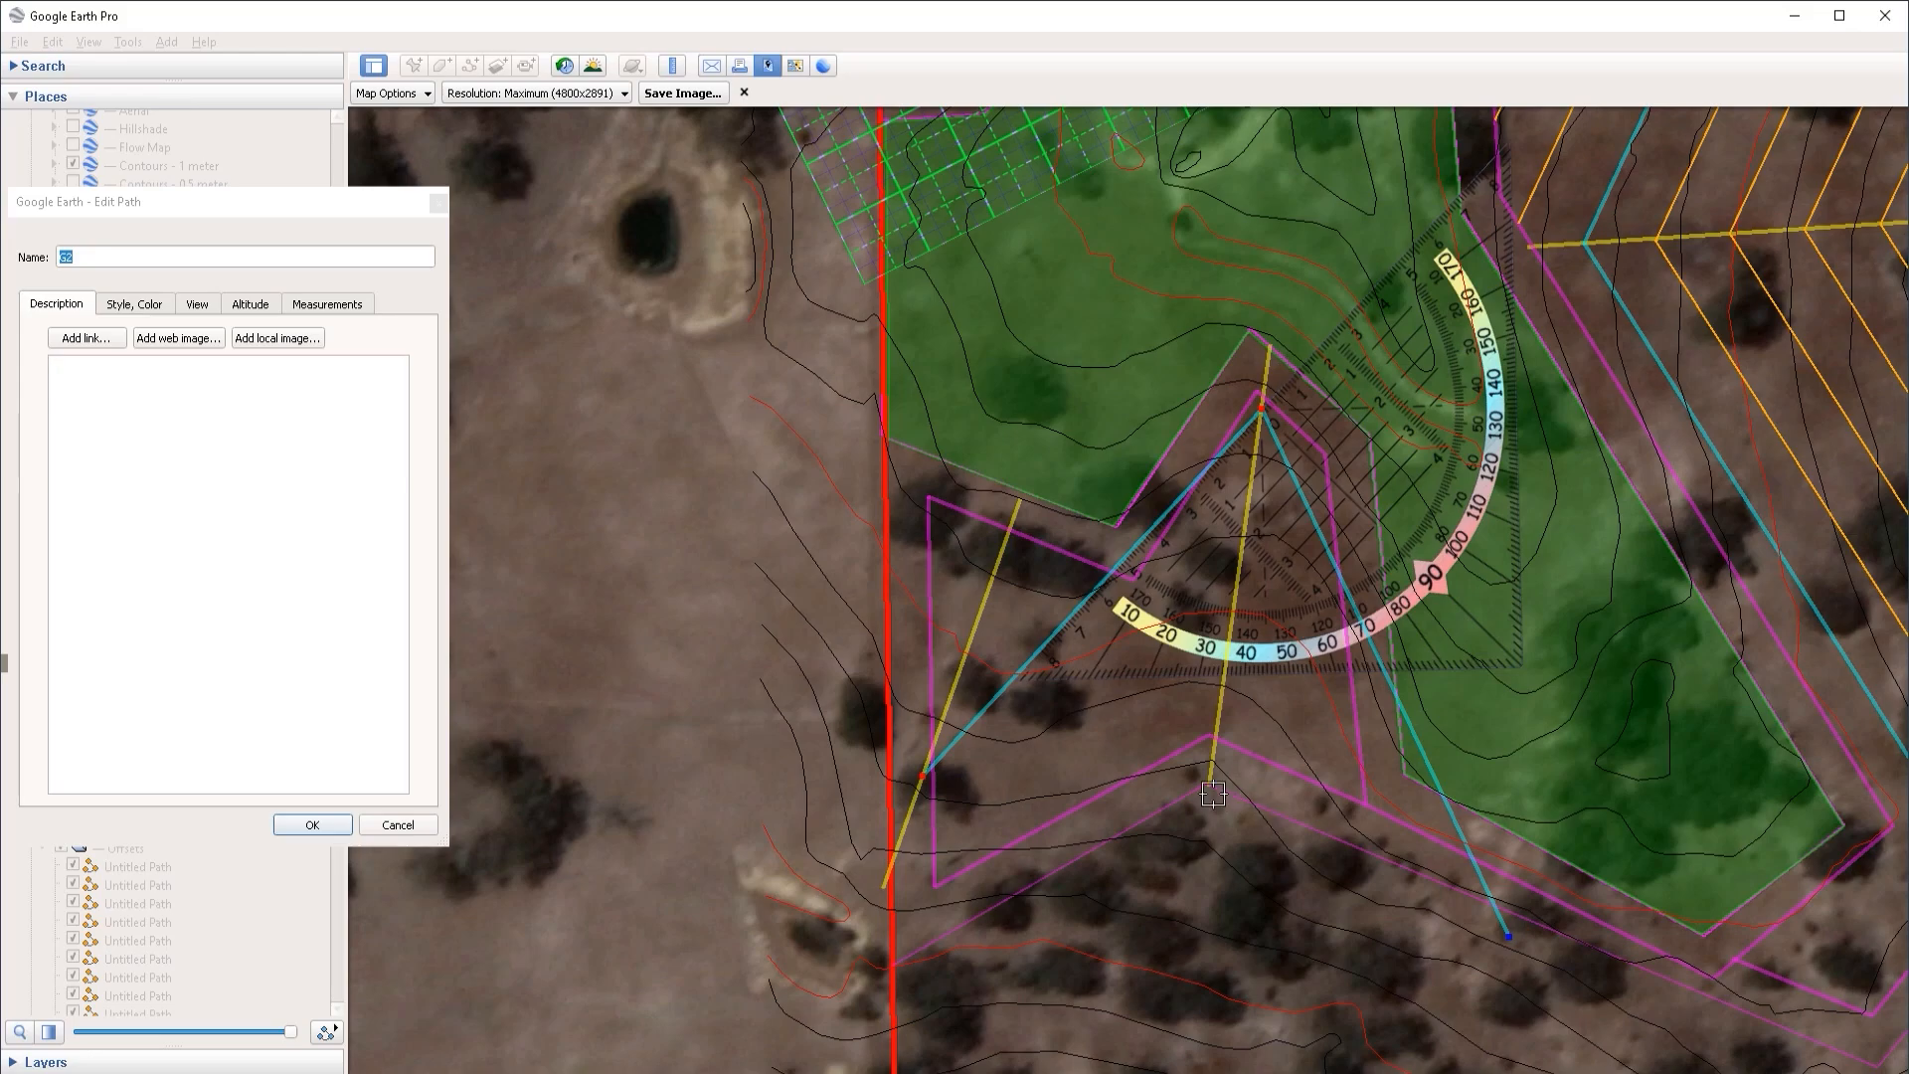
click(312, 824)
drag(1243, 616, 1200, 708)
click(73, 736)
Step: Place grid G1 over the small western field, aligned with the northern arm of guideline G2
right_click(265, 773)
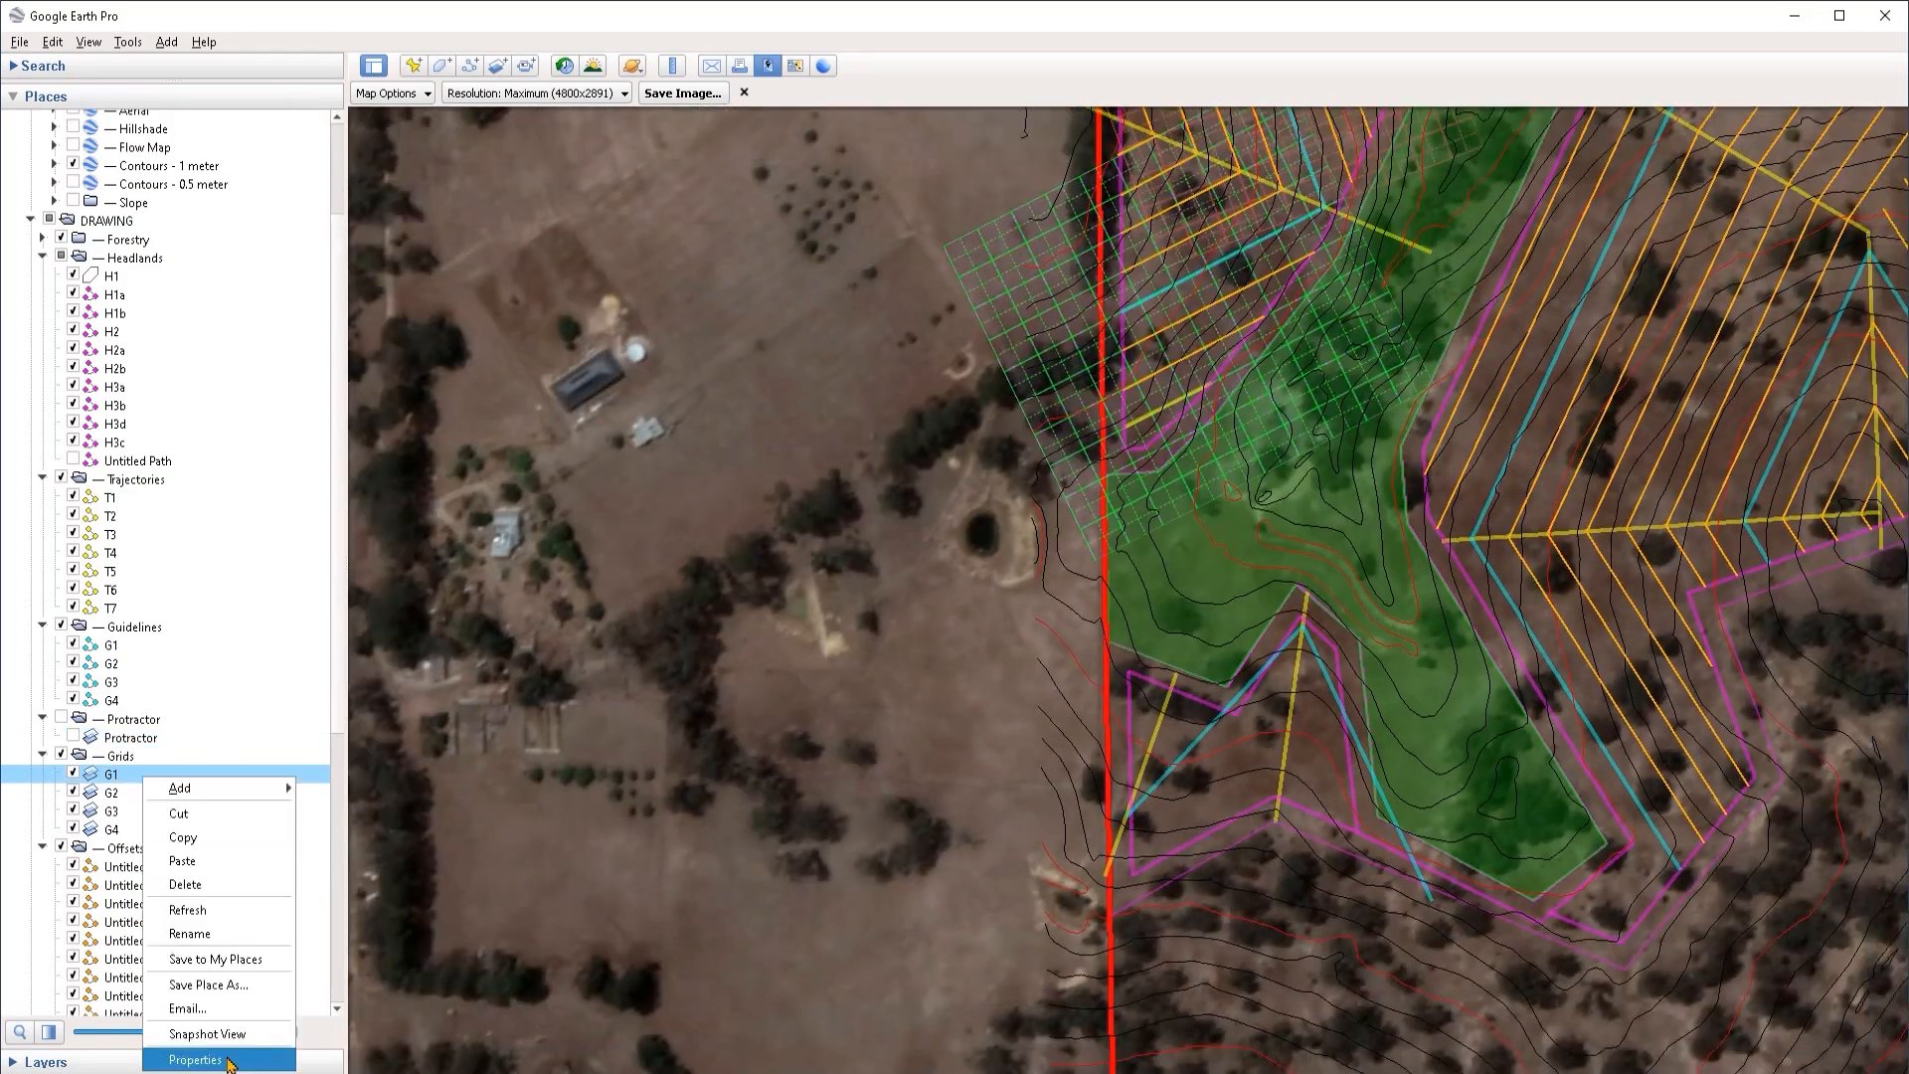
click(338, 1056)
click(312, 824)
Step: Place grid G2 over the small western field, aligned with the western arm of guideline G2
scroll(993, 537, down, 3)
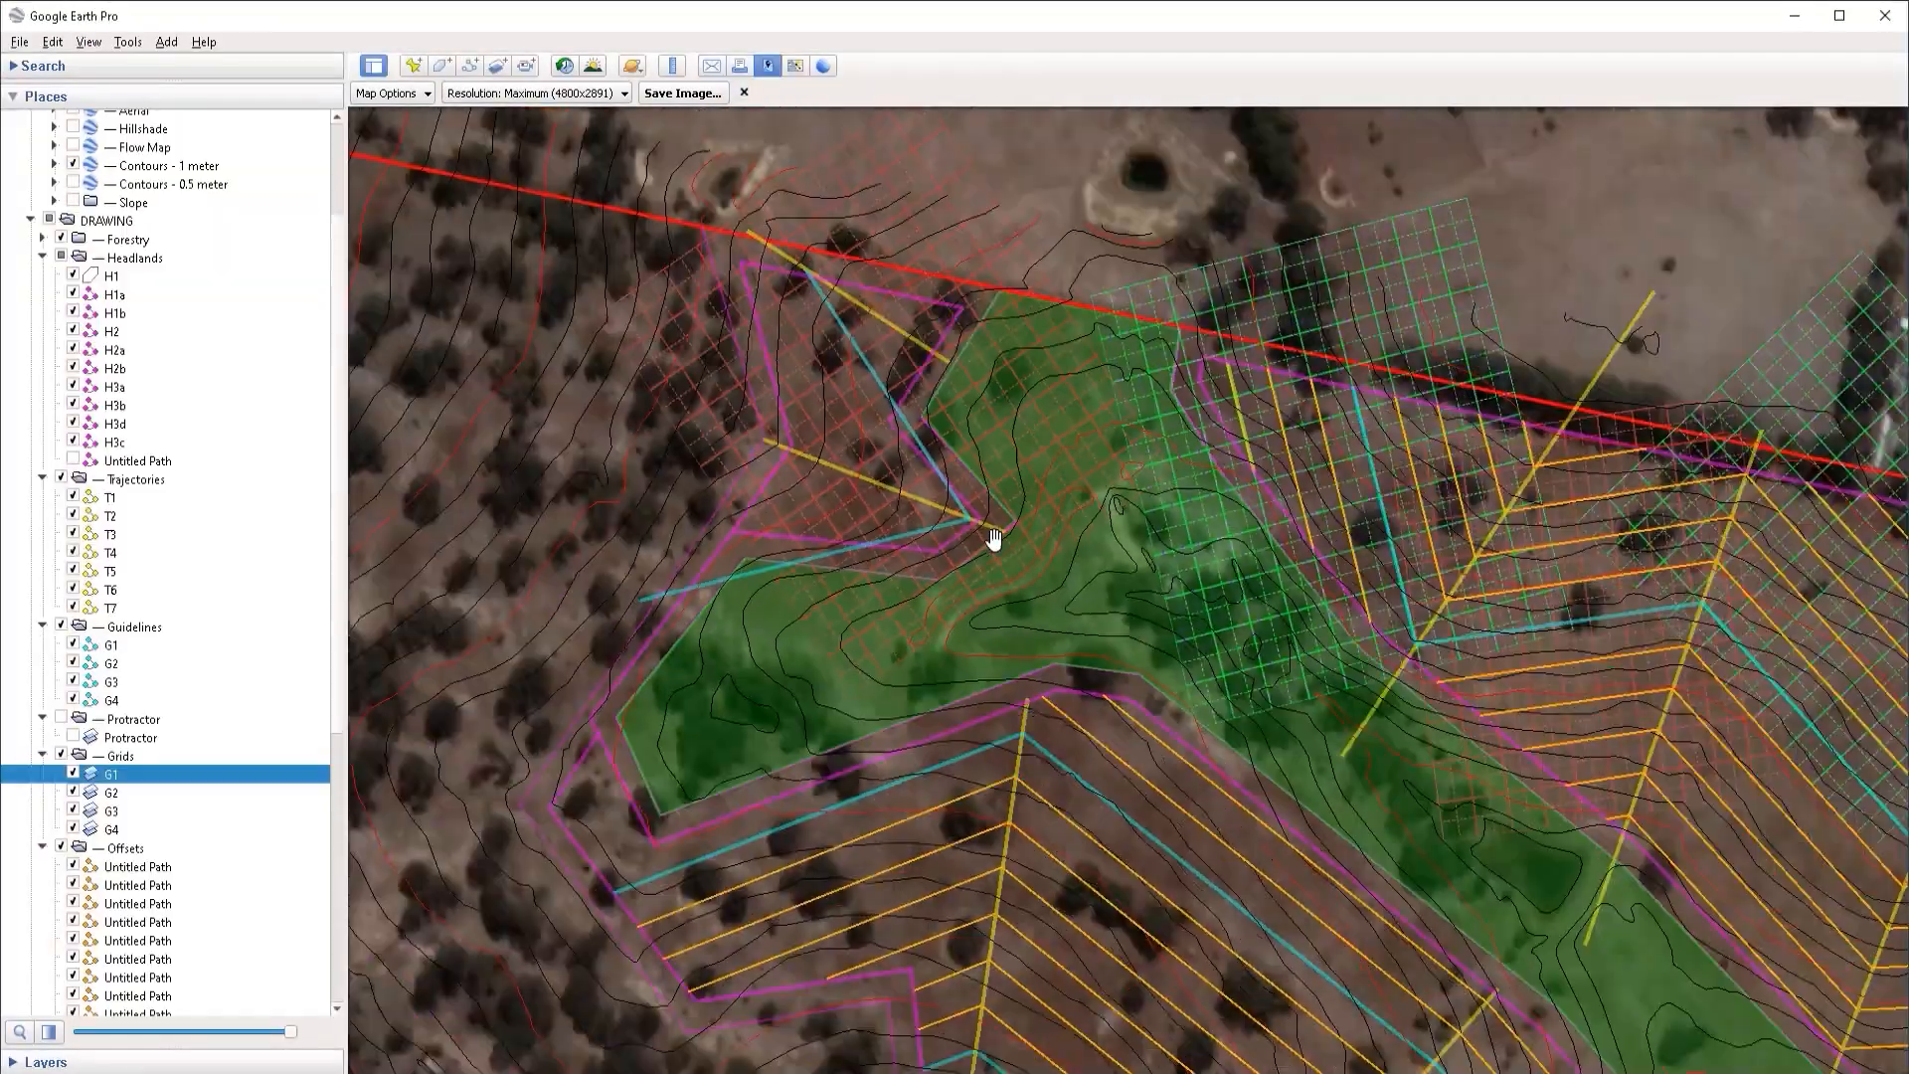
right_click(121, 789)
drag(993, 536, 746, 676)
click(169, 1067)
drag(983, 617, 956, 720)
drag(718, 776, 704, 784)
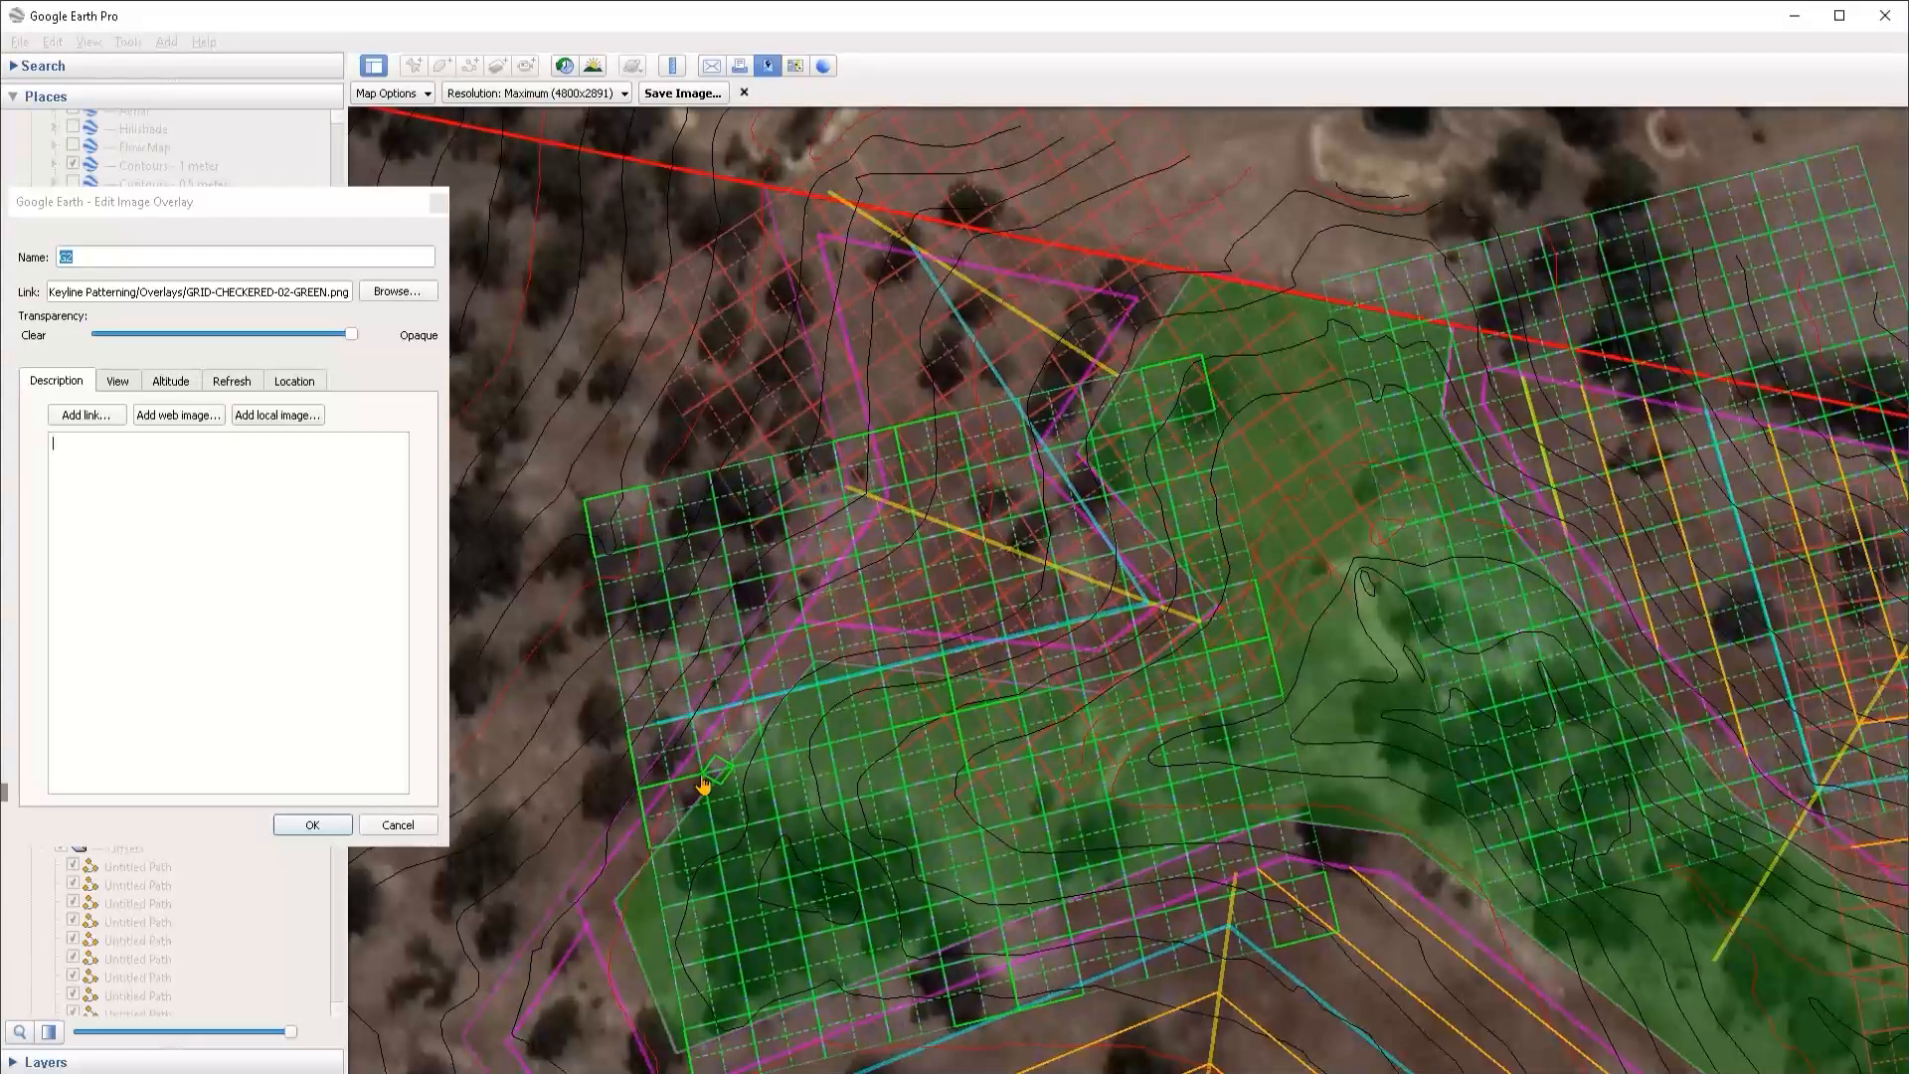
click(312, 824)
Step: Draw the first offset path west of guideline G2, bending at trajectory T5 and ending at the headland, and save it
middle_drag(696, 537, 967, 516)
drag(967, 515, 1243, 438)
click(138, 884)
click(470, 66)
scroll(927, 787, up, 2)
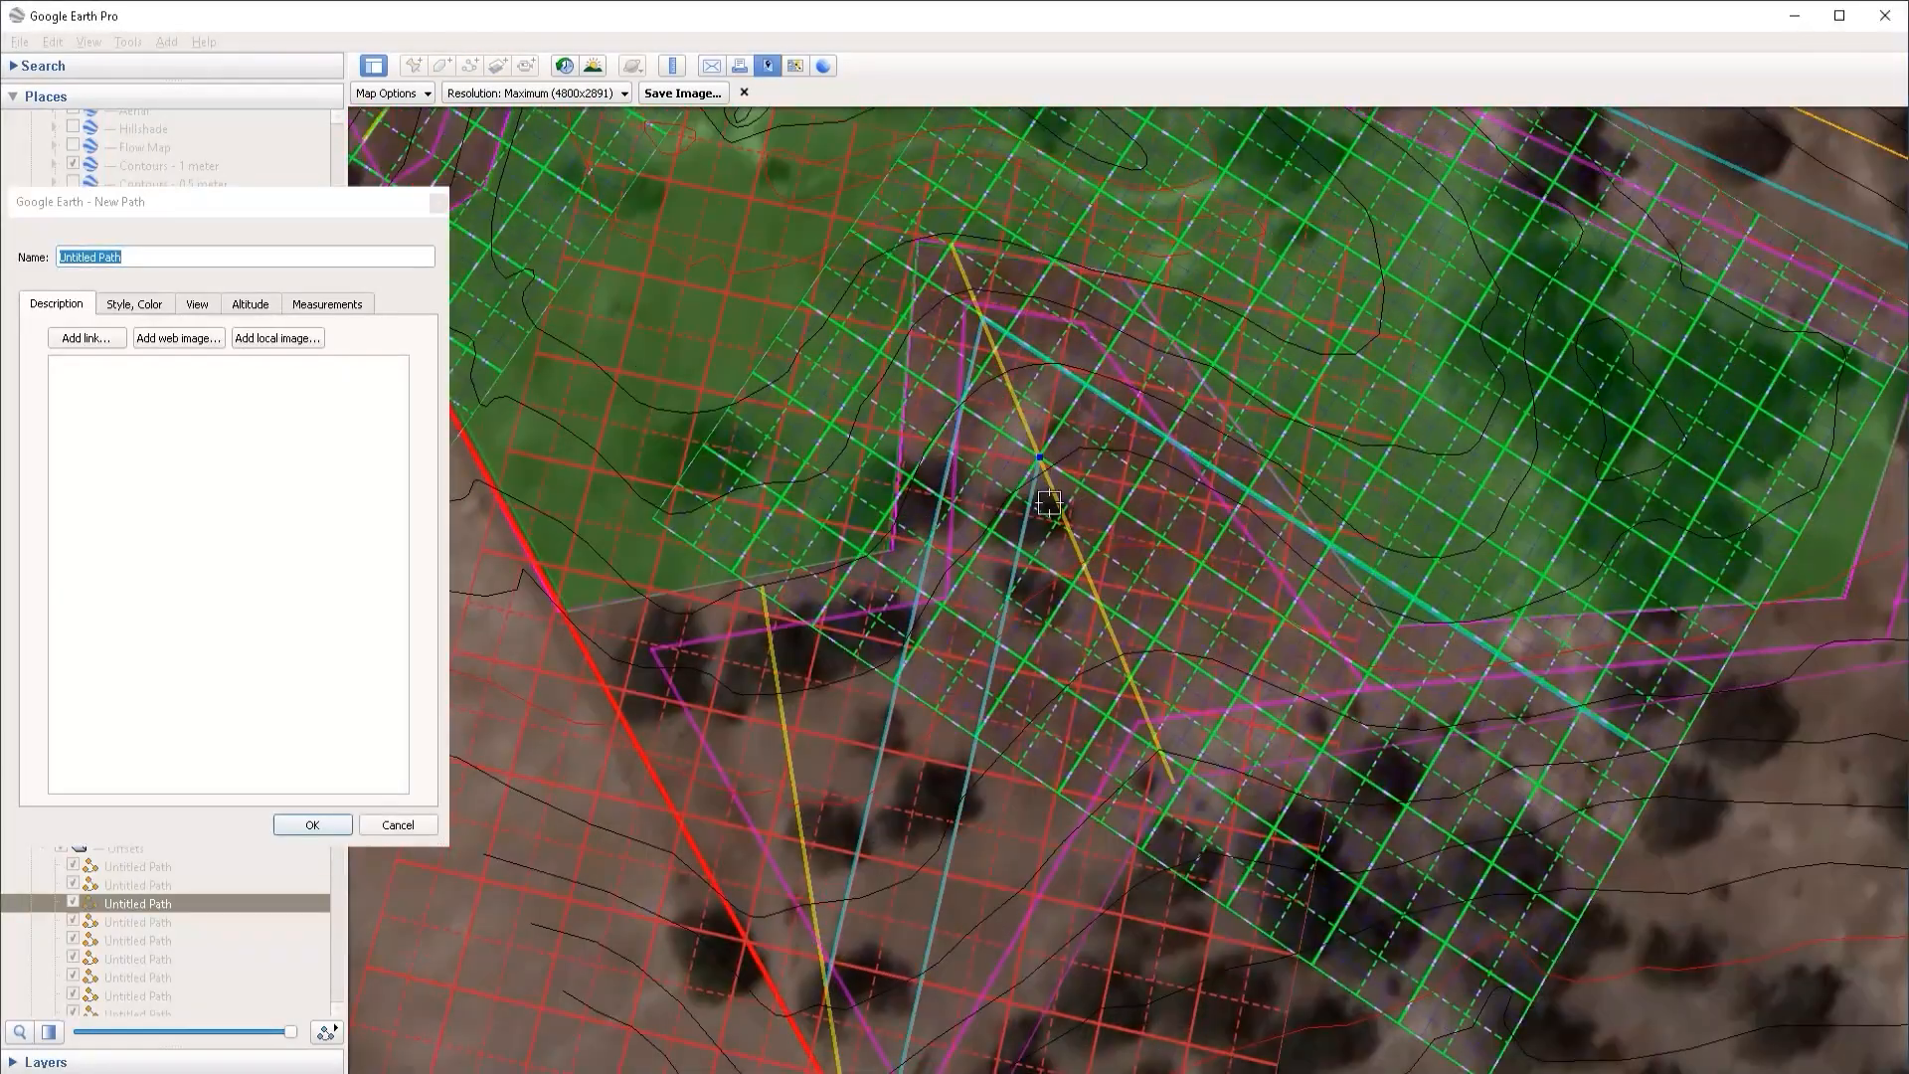
click(1039, 455)
drag(1040, 457, 1038, 451)
click(1344, 656)
click(324, 835)
Step: Draw the second offset path west of guideline G2, parallel to the first and bending at trajectory T5, and save it
click(471, 65)
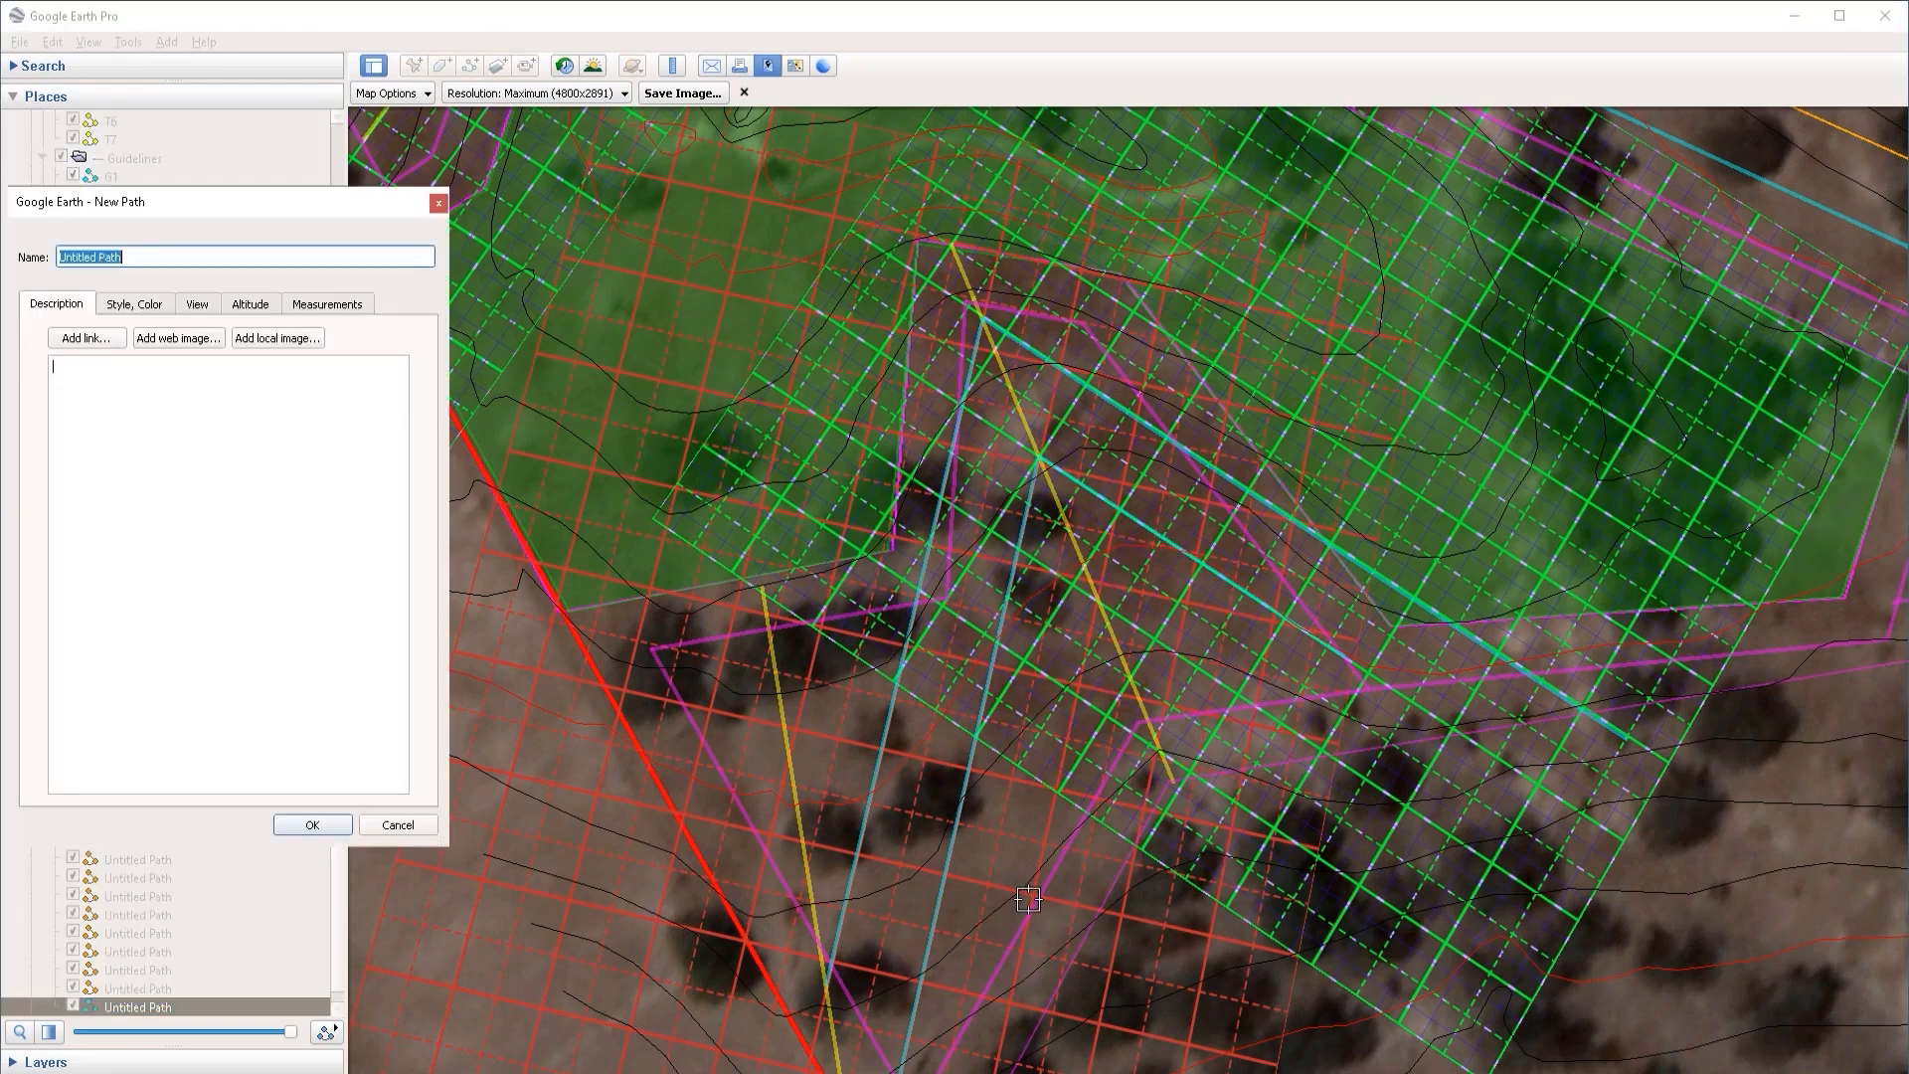
click(1030, 910)
click(1098, 601)
click(1260, 708)
click(316, 826)
Step: Shorten the western arm of guideline G2 toward the headland and save the path
right_click(1607, 725)
drag(1627, 737, 1330, 544)
click(312, 824)
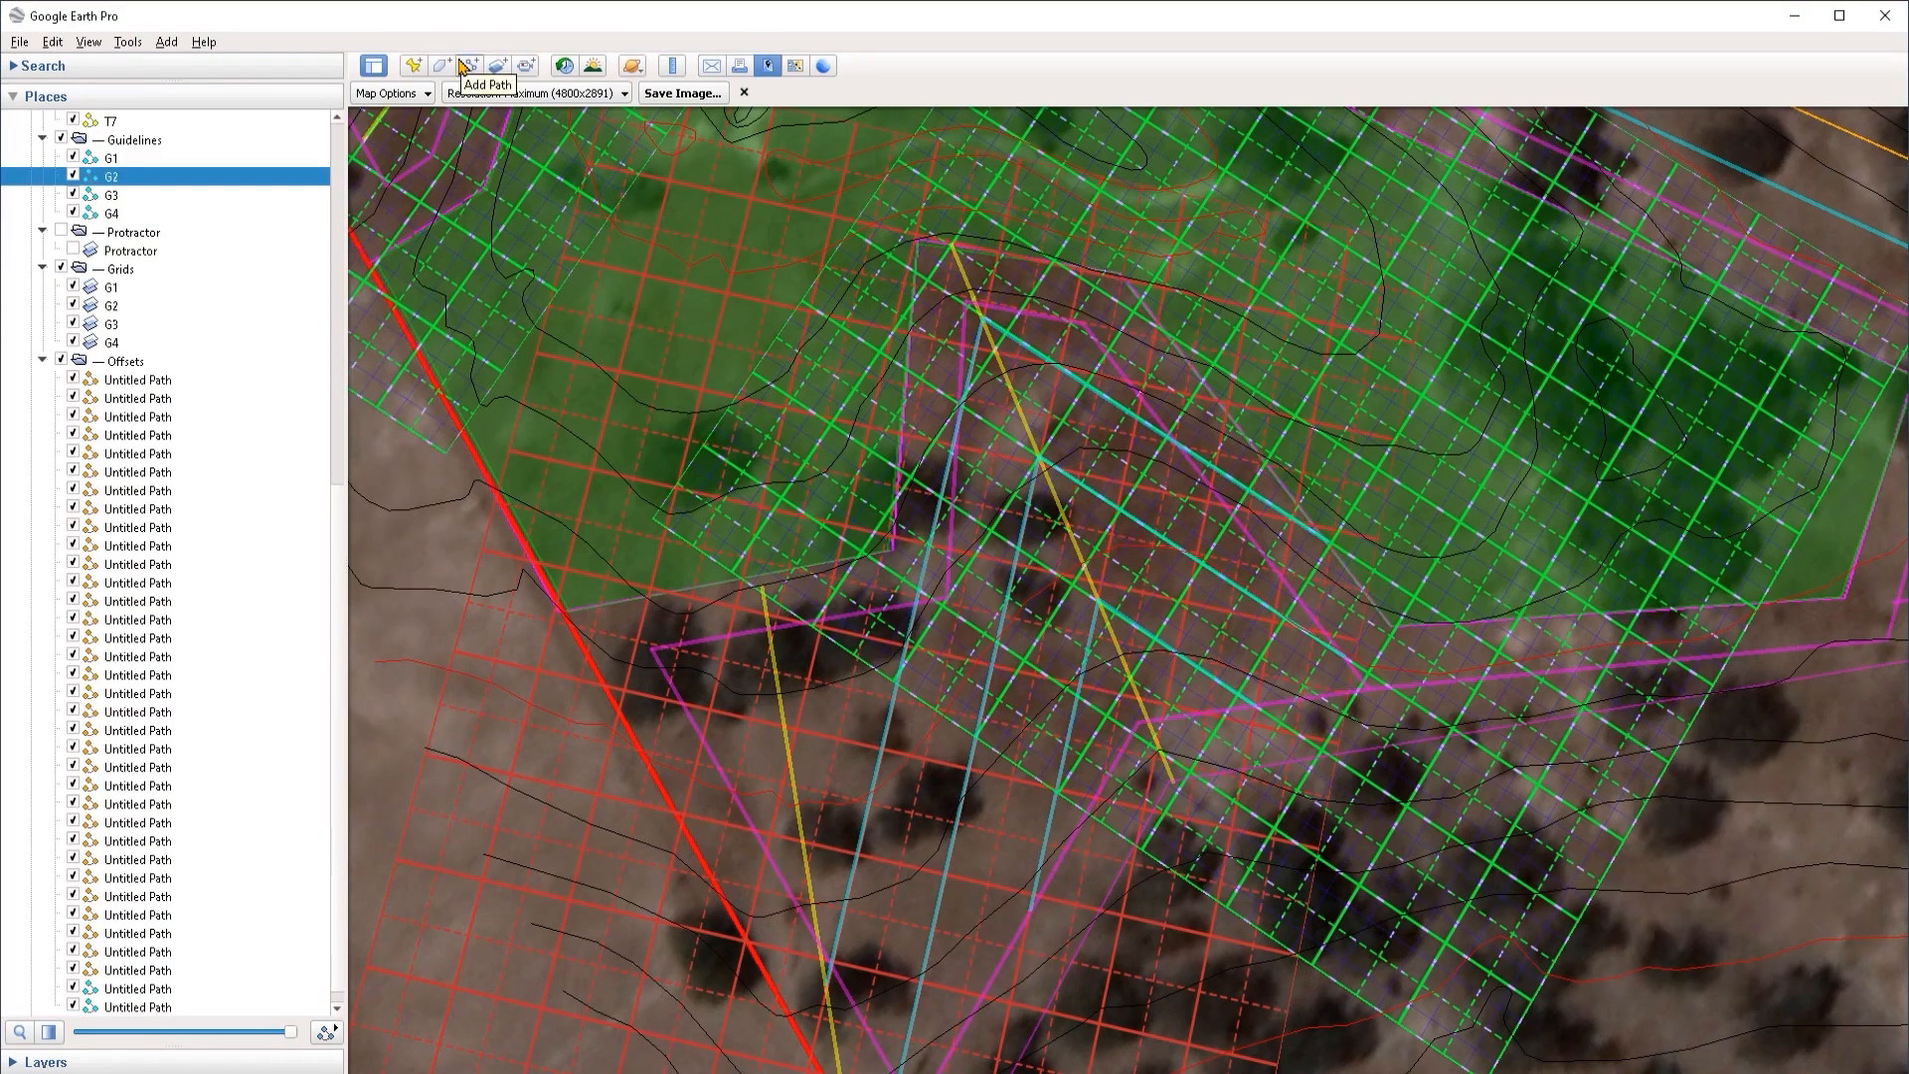
Step: Hide grid G2 and draw a short offset path across the northeast corner of the small western field
click(73, 306)
drag(878, 772, 933, 705)
scroll(139, 954, down, 1)
click(73, 969)
click(73, 969)
click(470, 66)
click(823, 780)
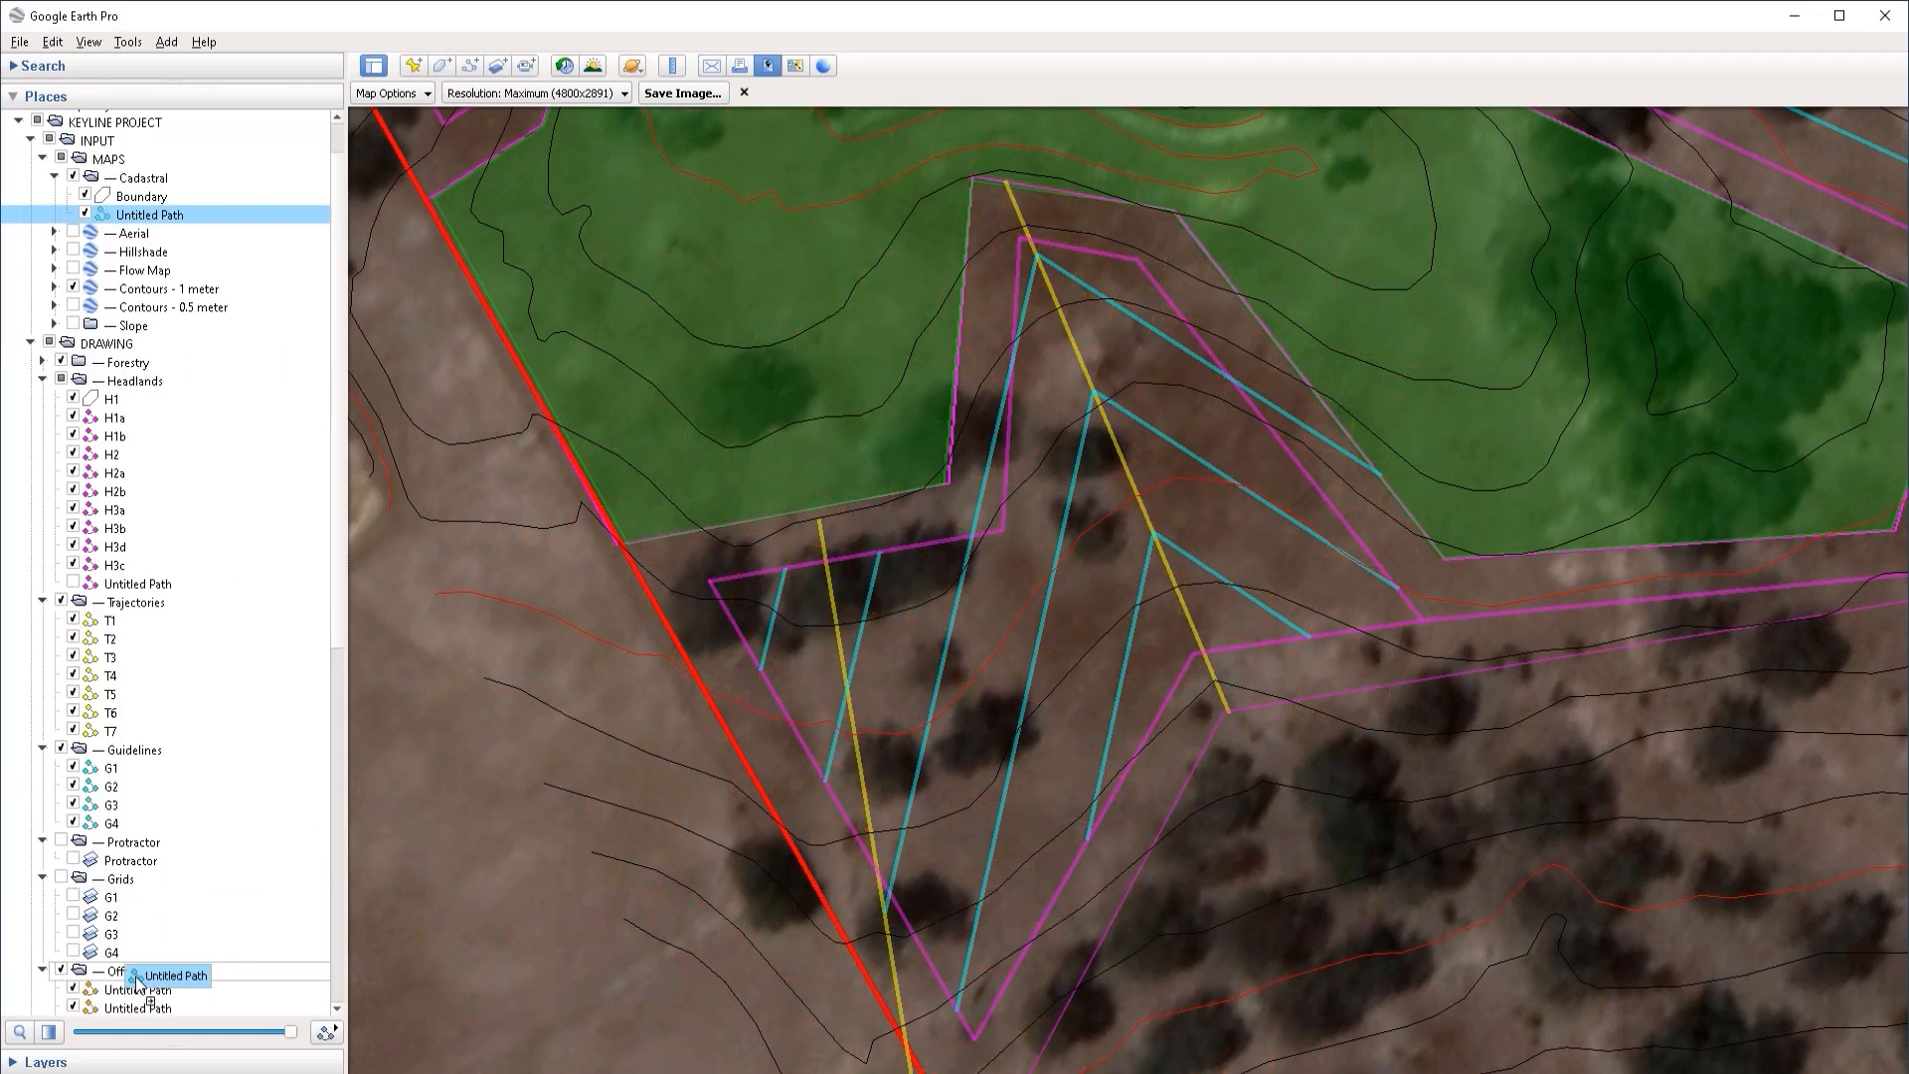
Step: Edit the Riparian Buffer Zone polygon and adjust its southwestern corner near the headlands
scroll(1023, 647, up, 3)
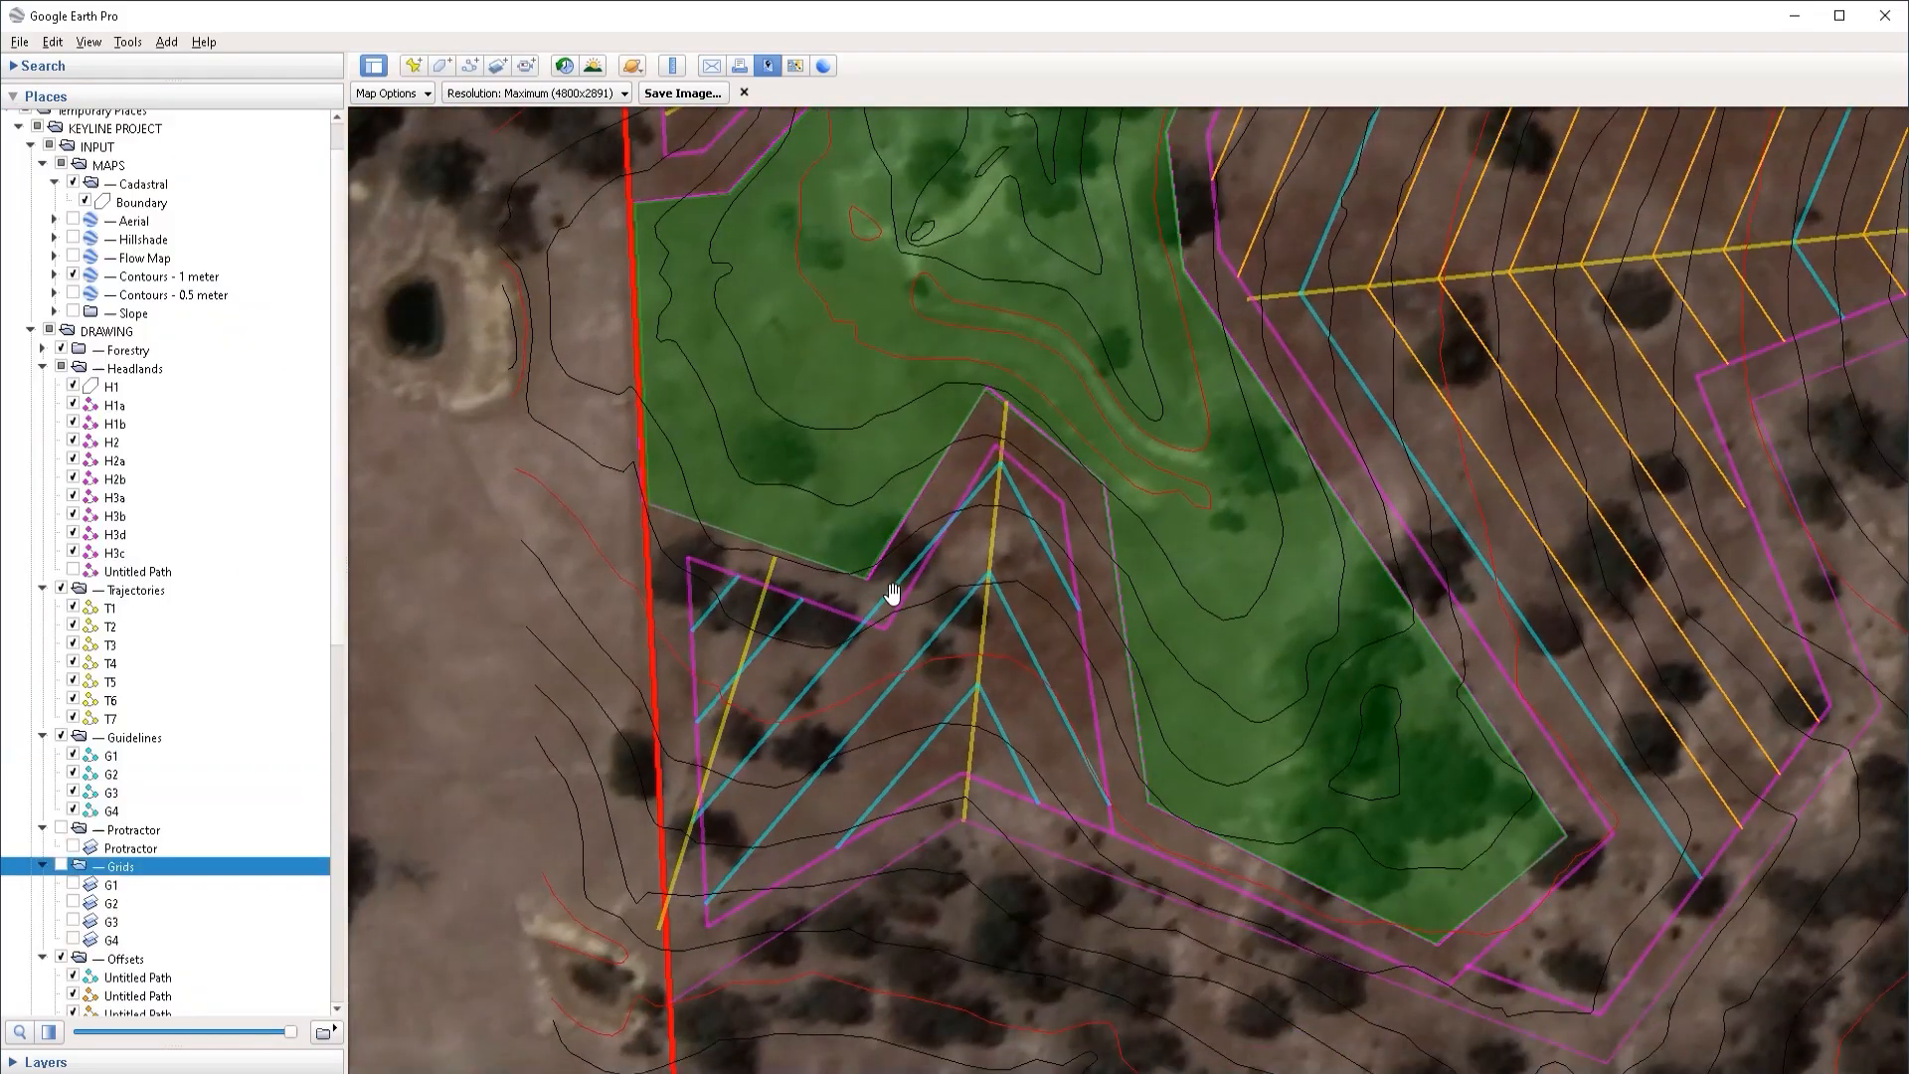
scroll(892, 593, up, 3)
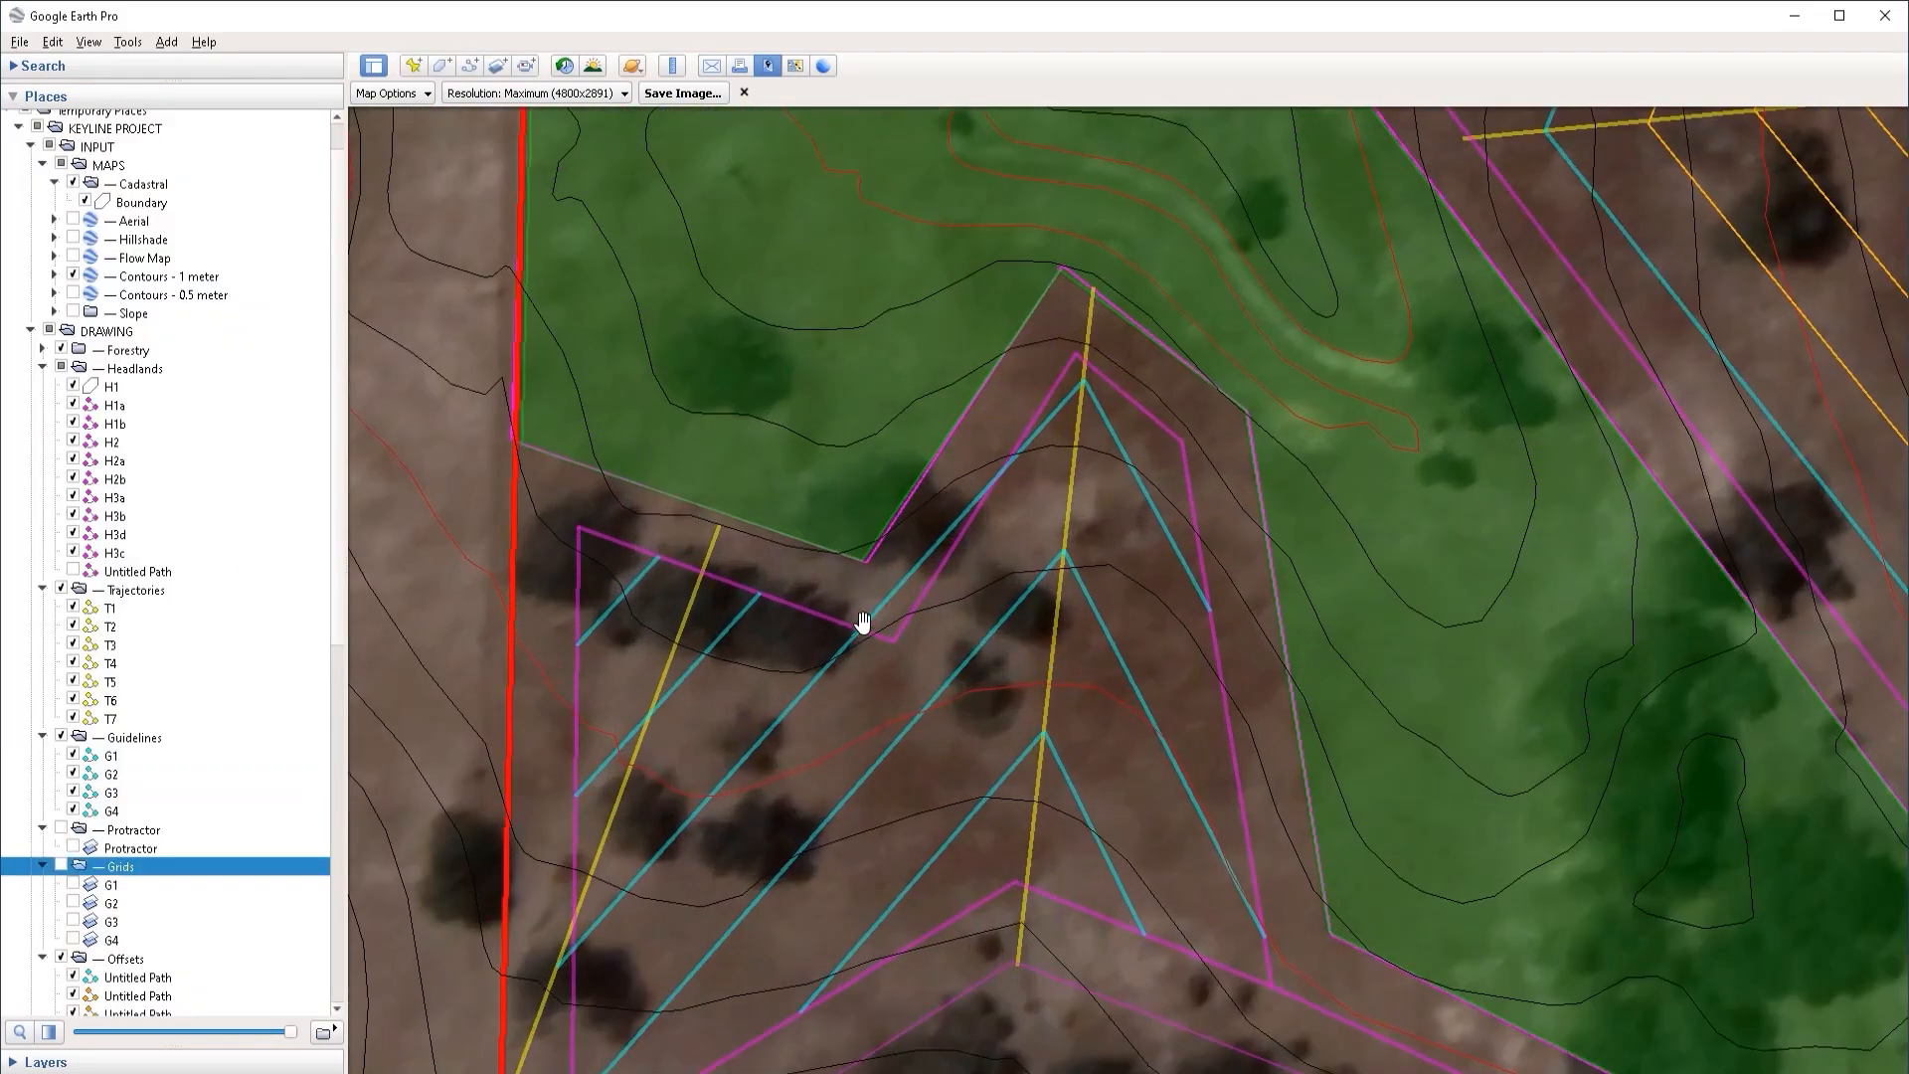
drag(861, 626, 1184, 447)
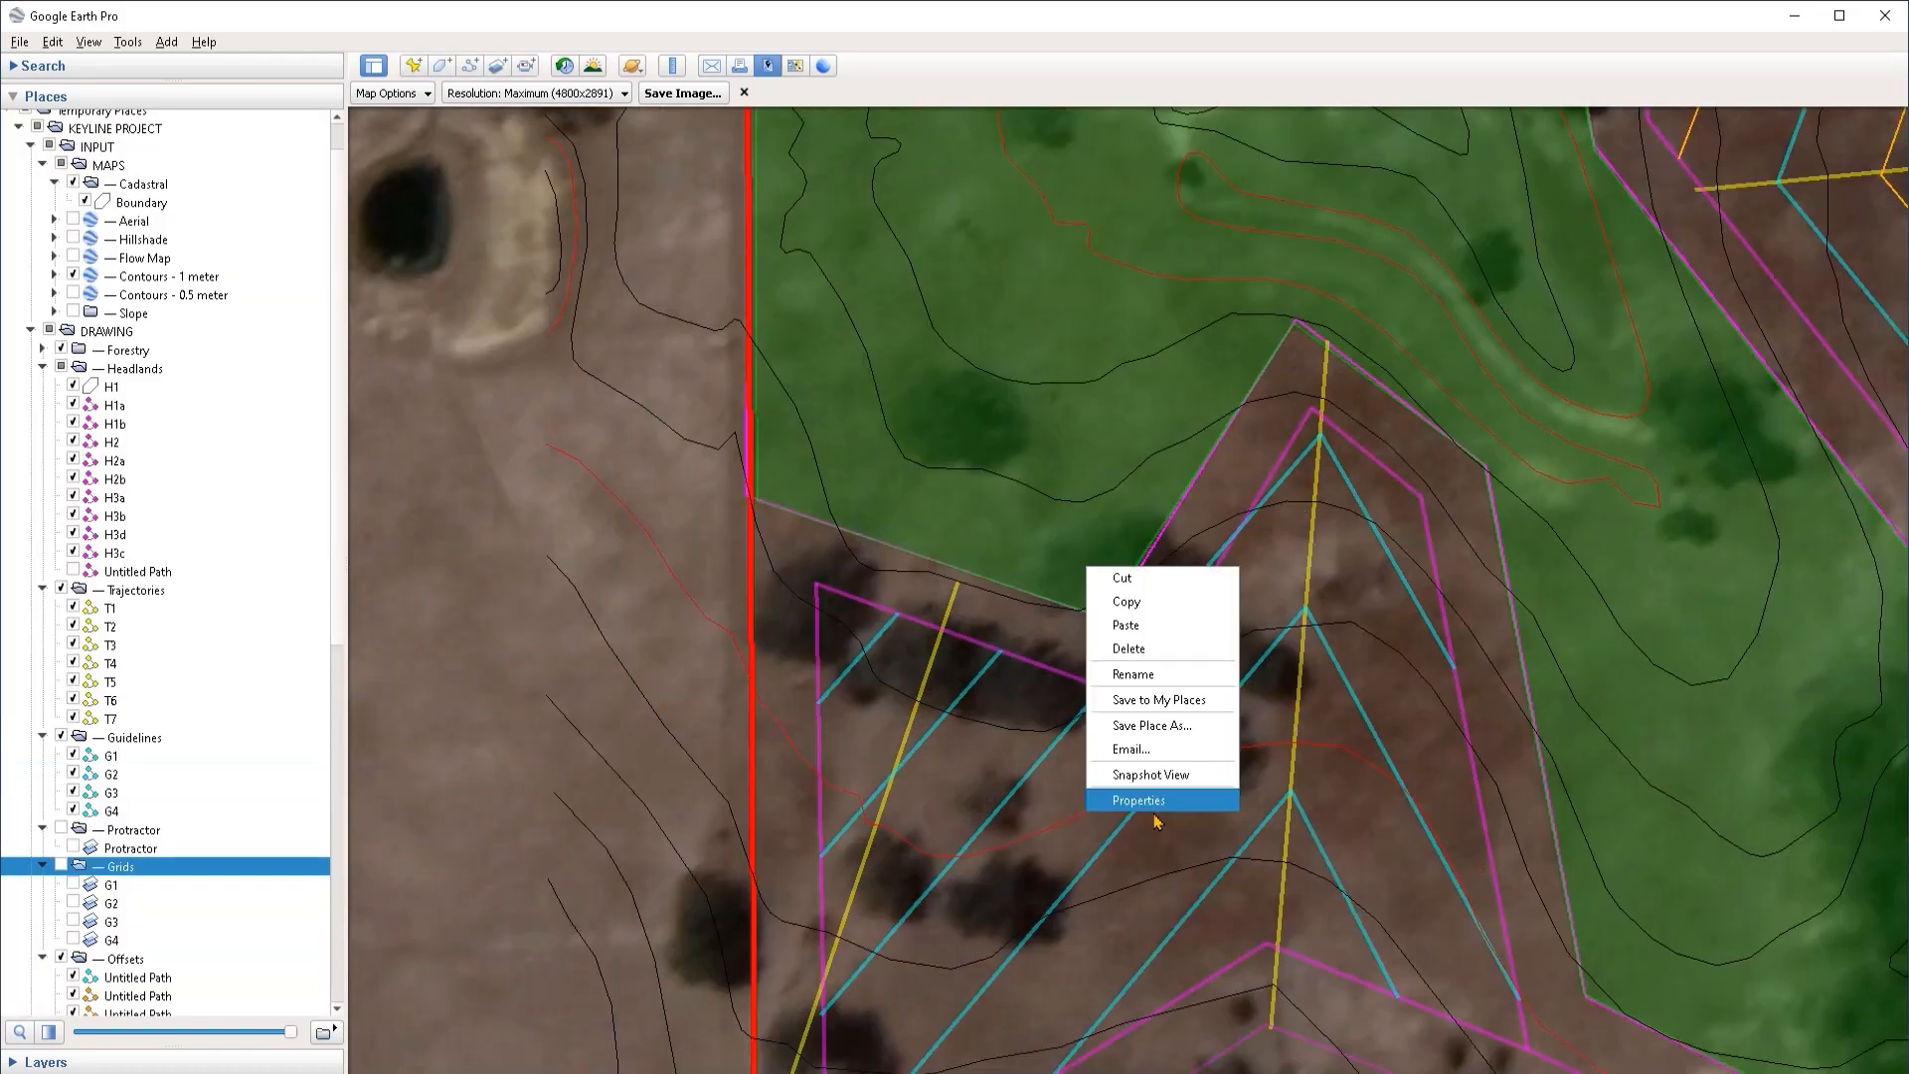
click(1143, 792)
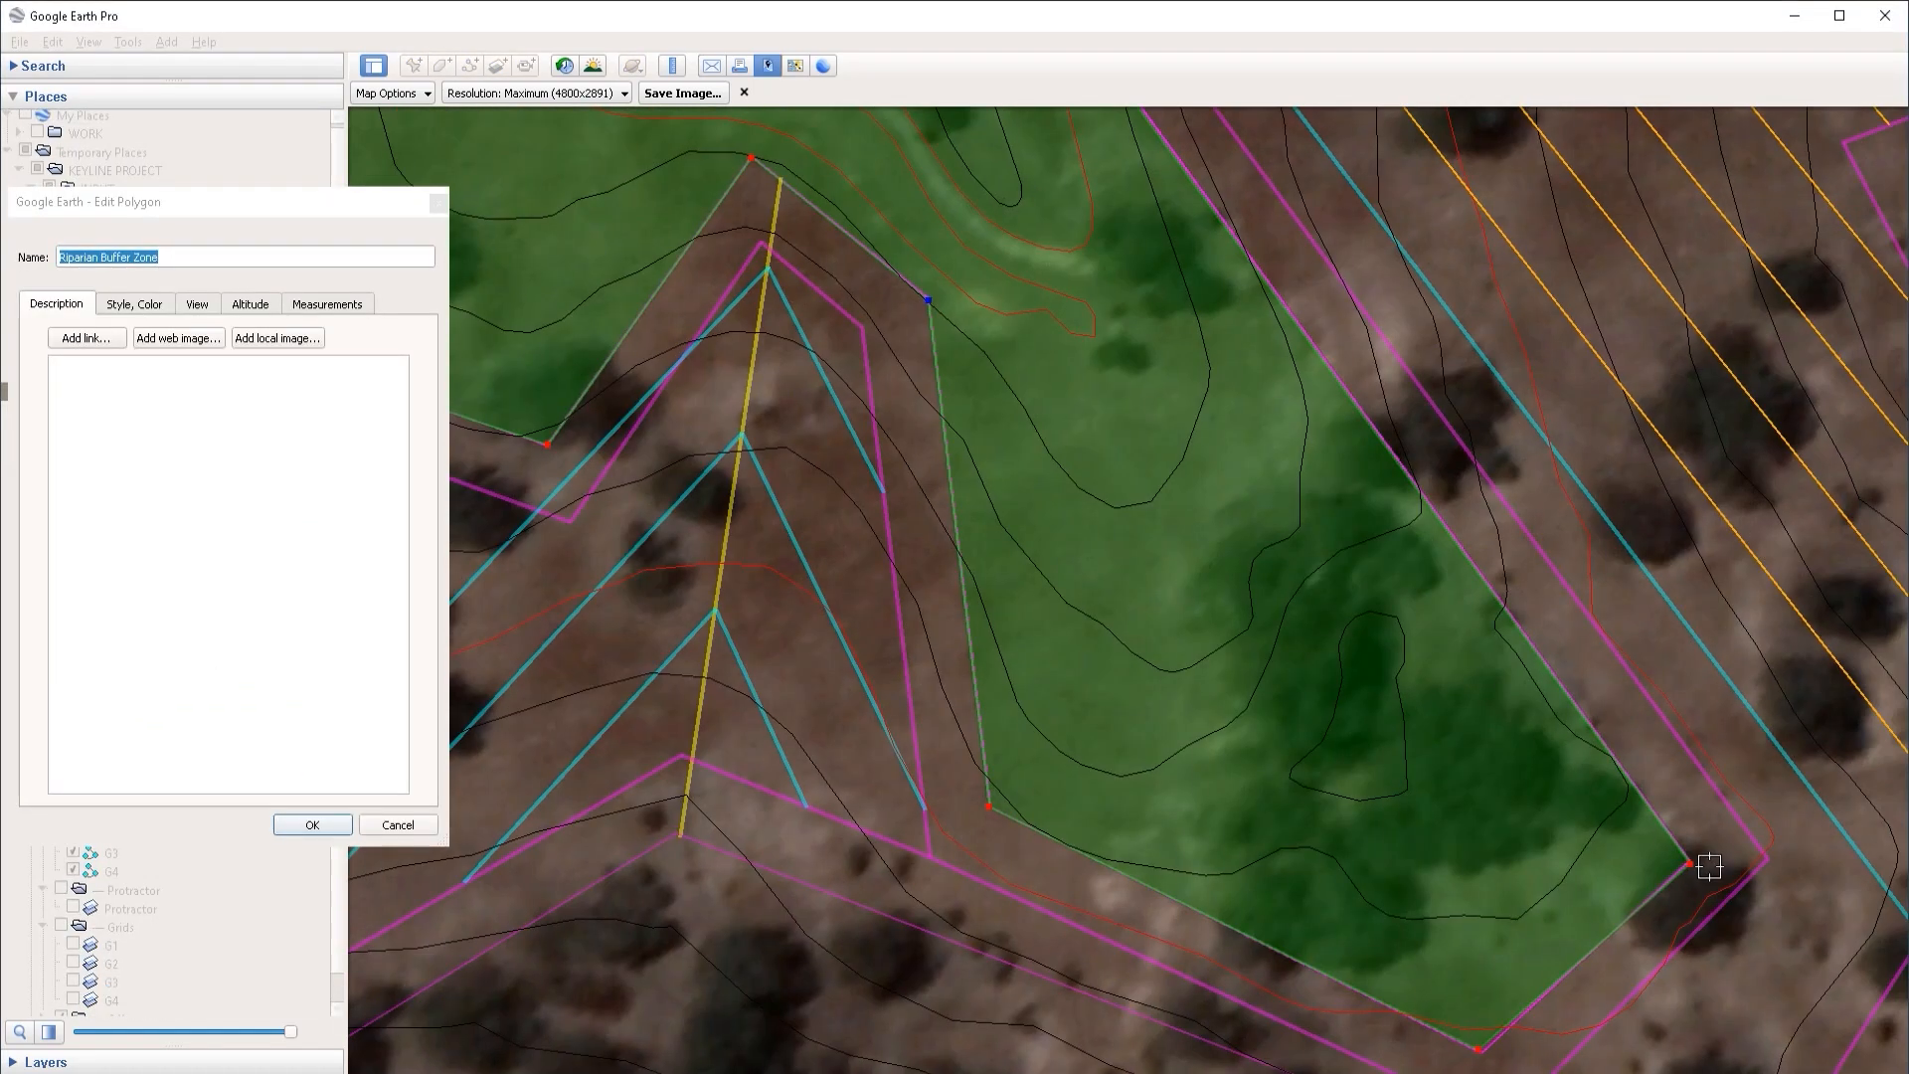
drag(1696, 865, 1479, 956)
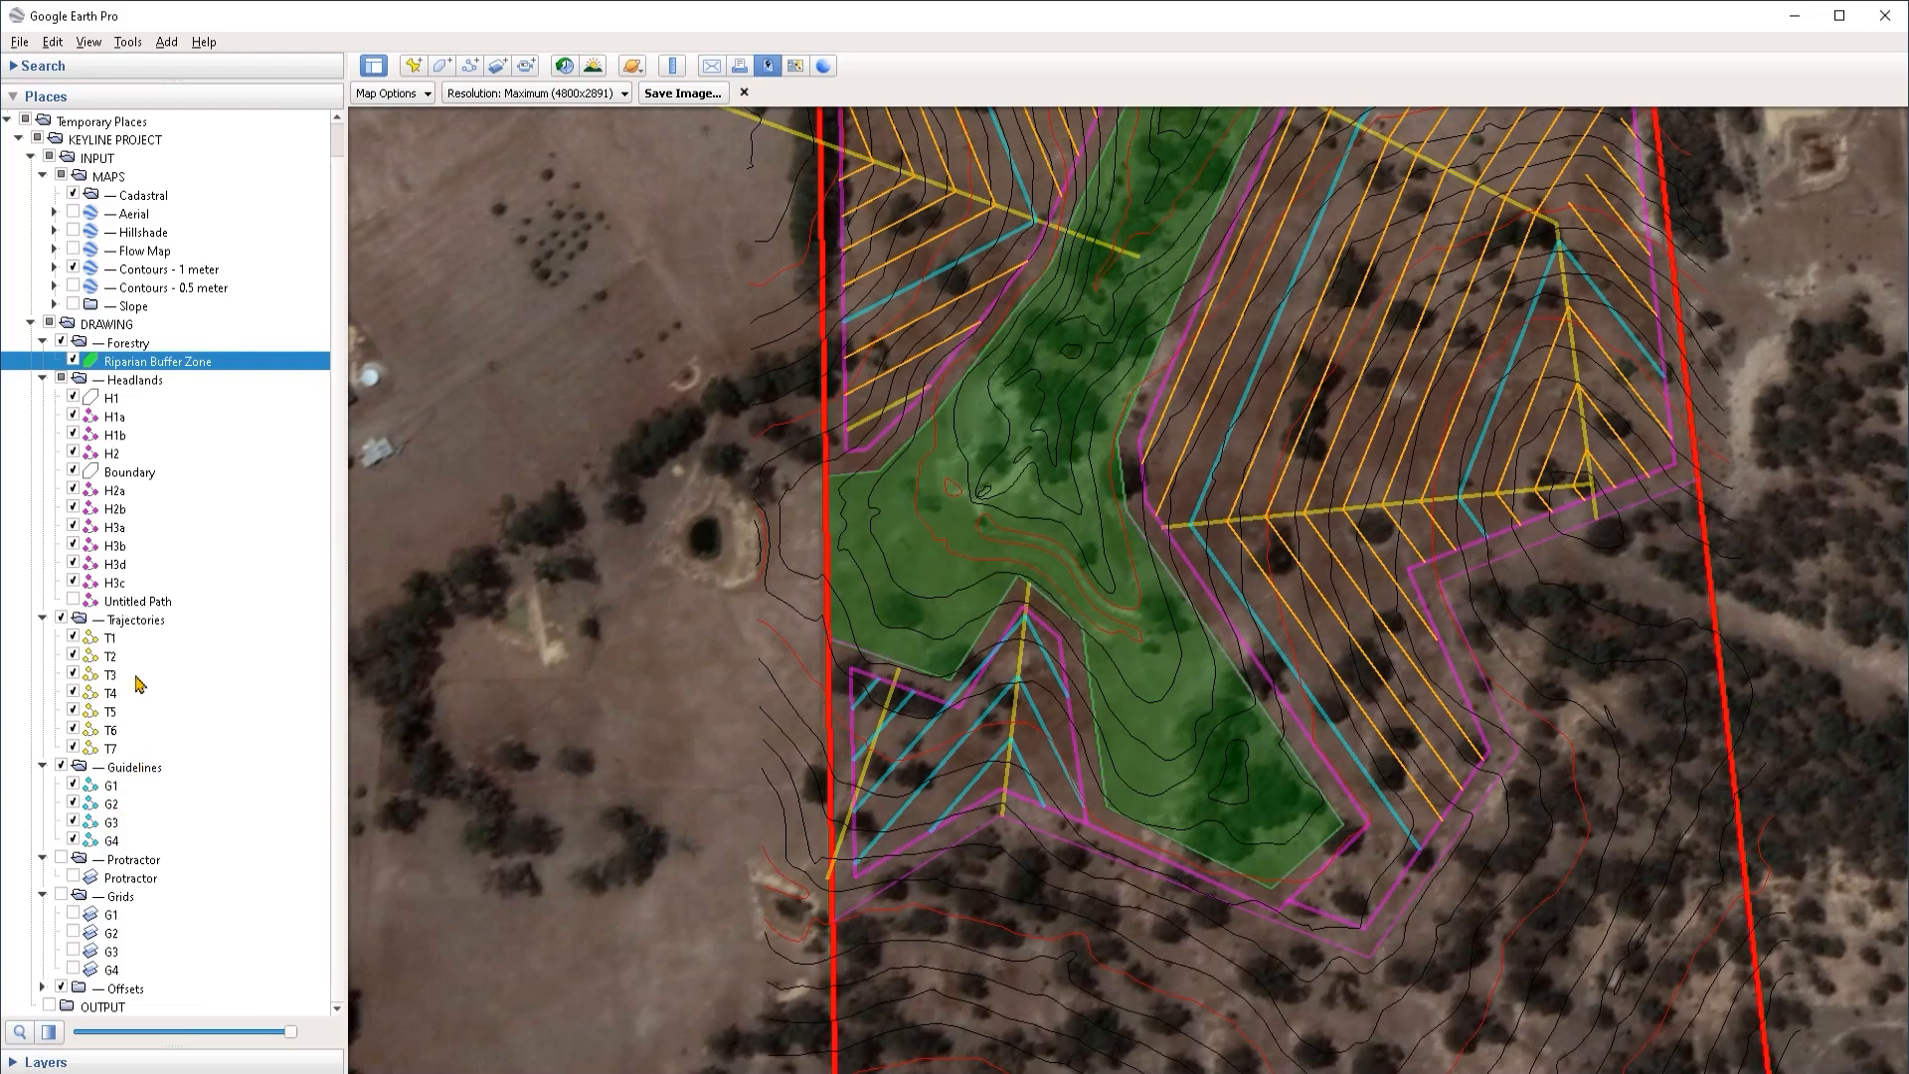
Step: Style all lines in the Offsets folder with orange #ffaa00 and a width of 2
right_click(120, 985)
click(226, 980)
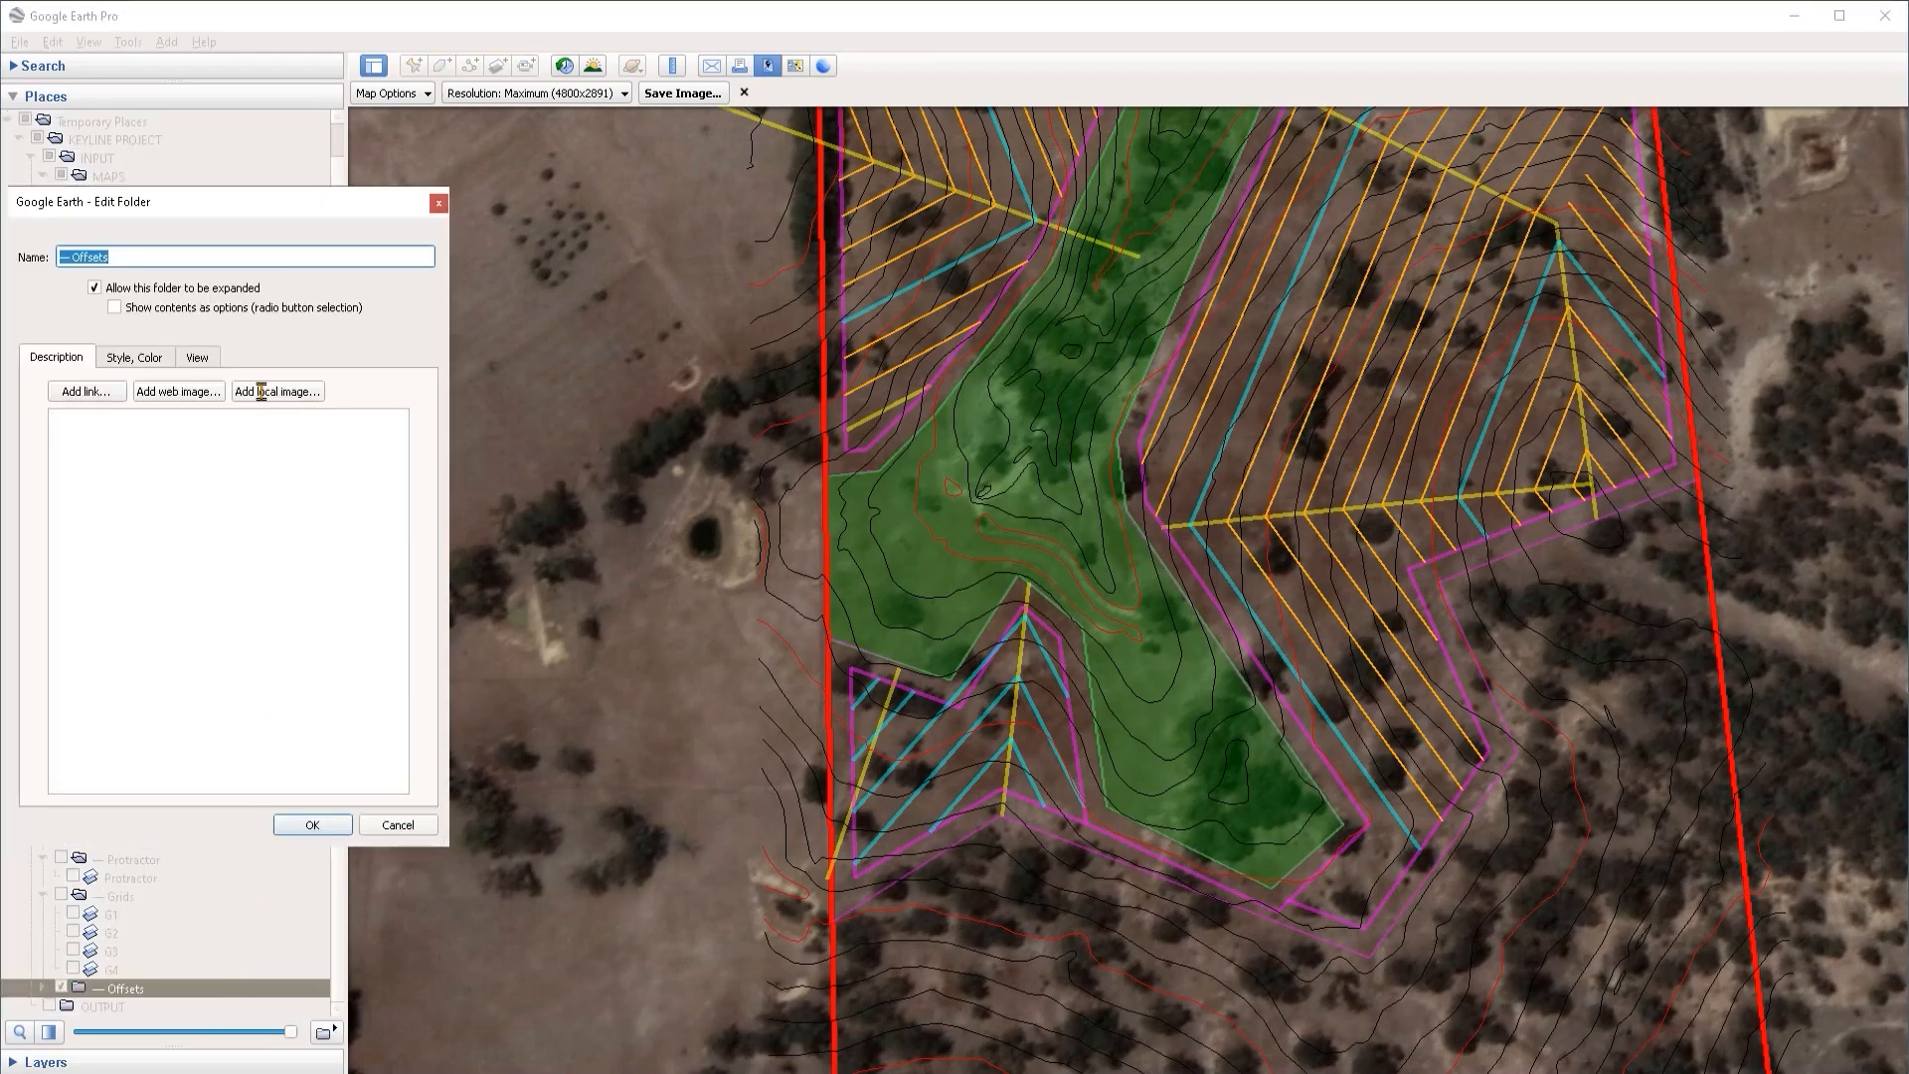
click(137, 358)
click(370, 609)
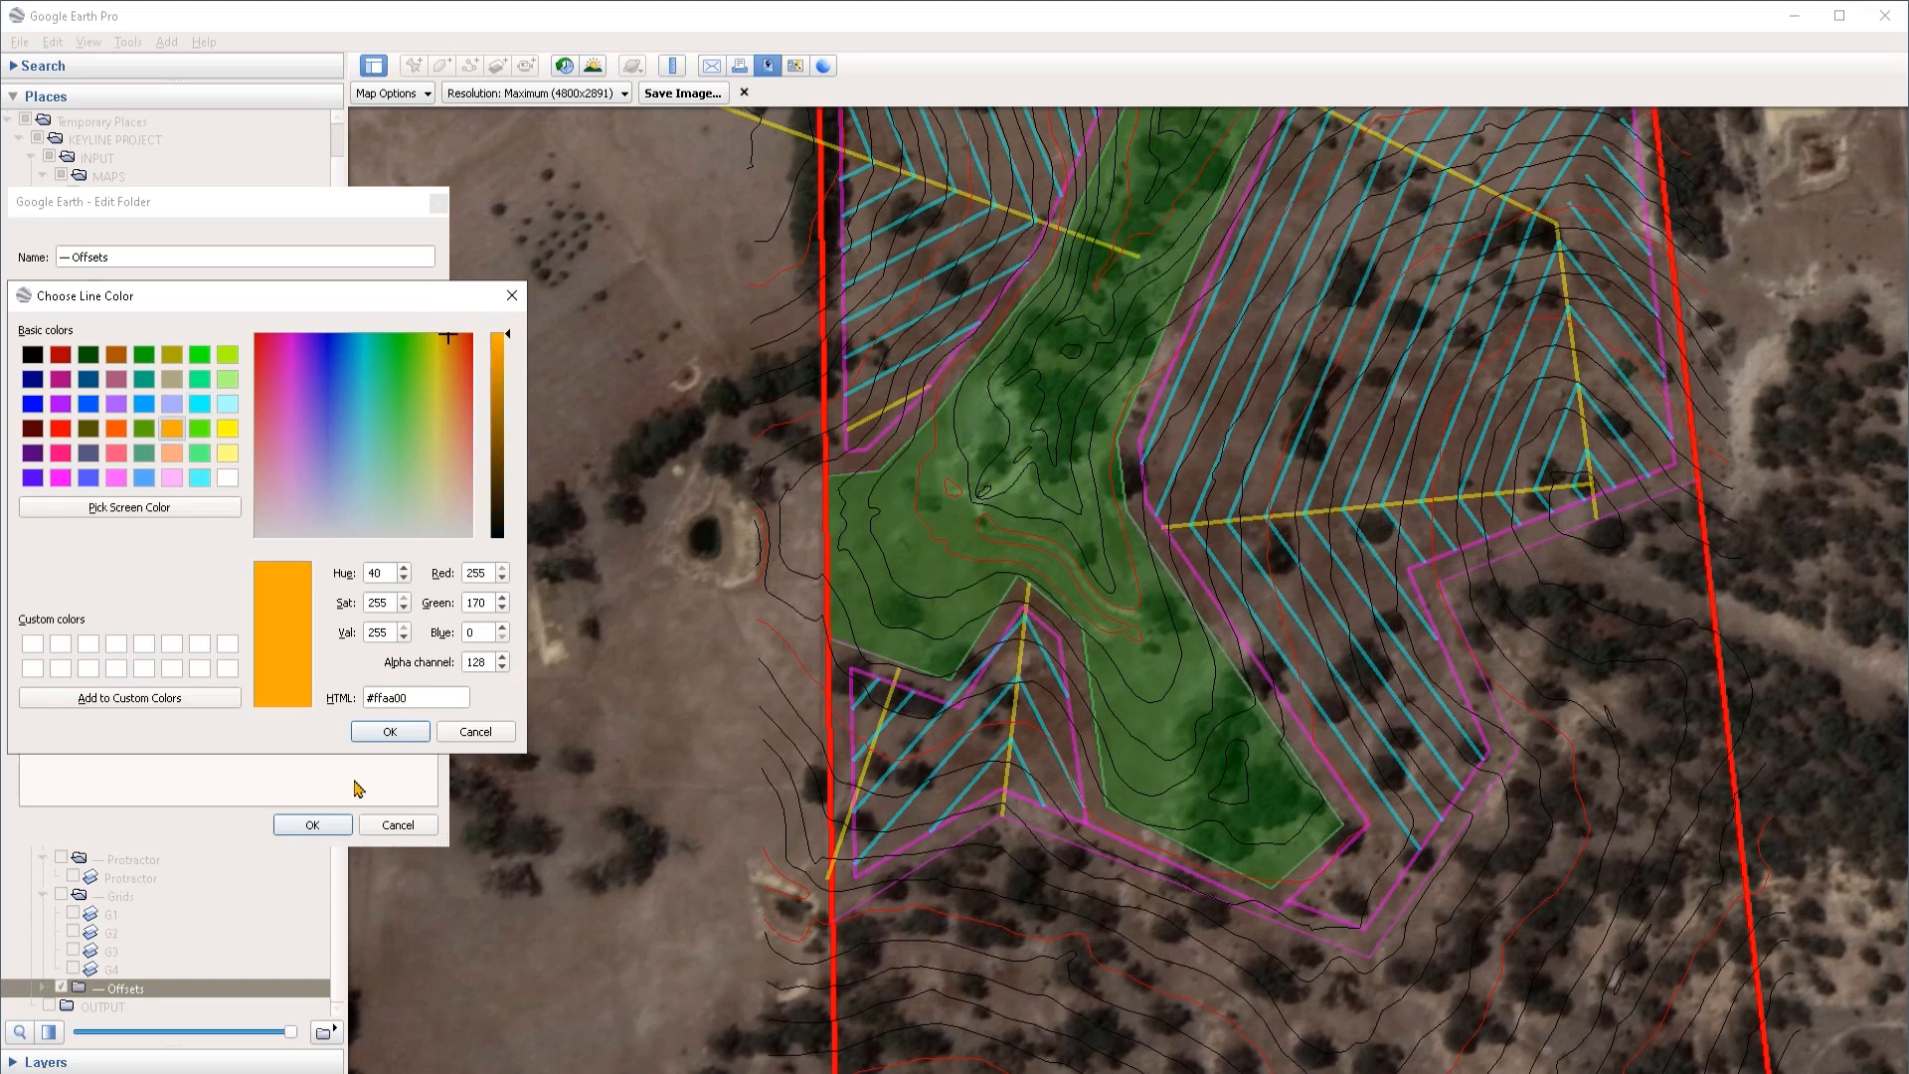
click(389, 733)
double_click(183, 427)
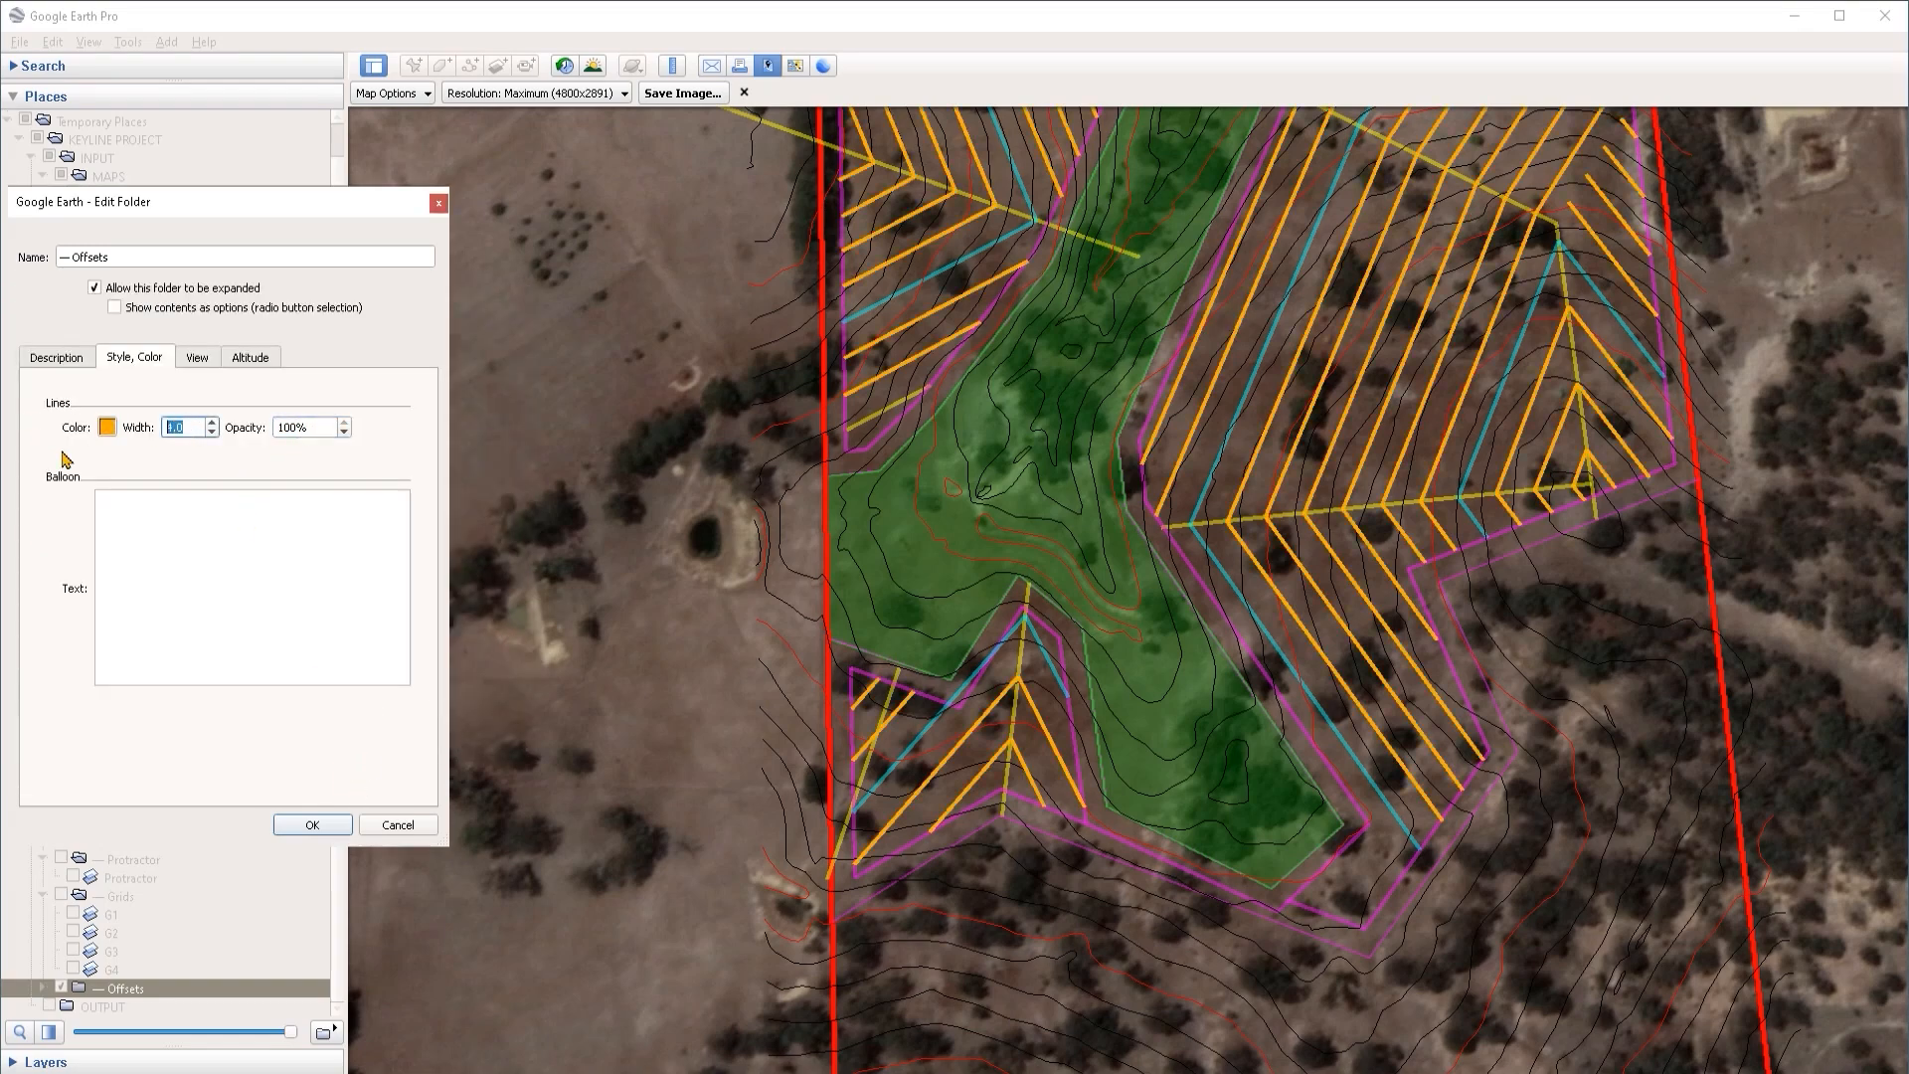
text(2)
click(312, 824)
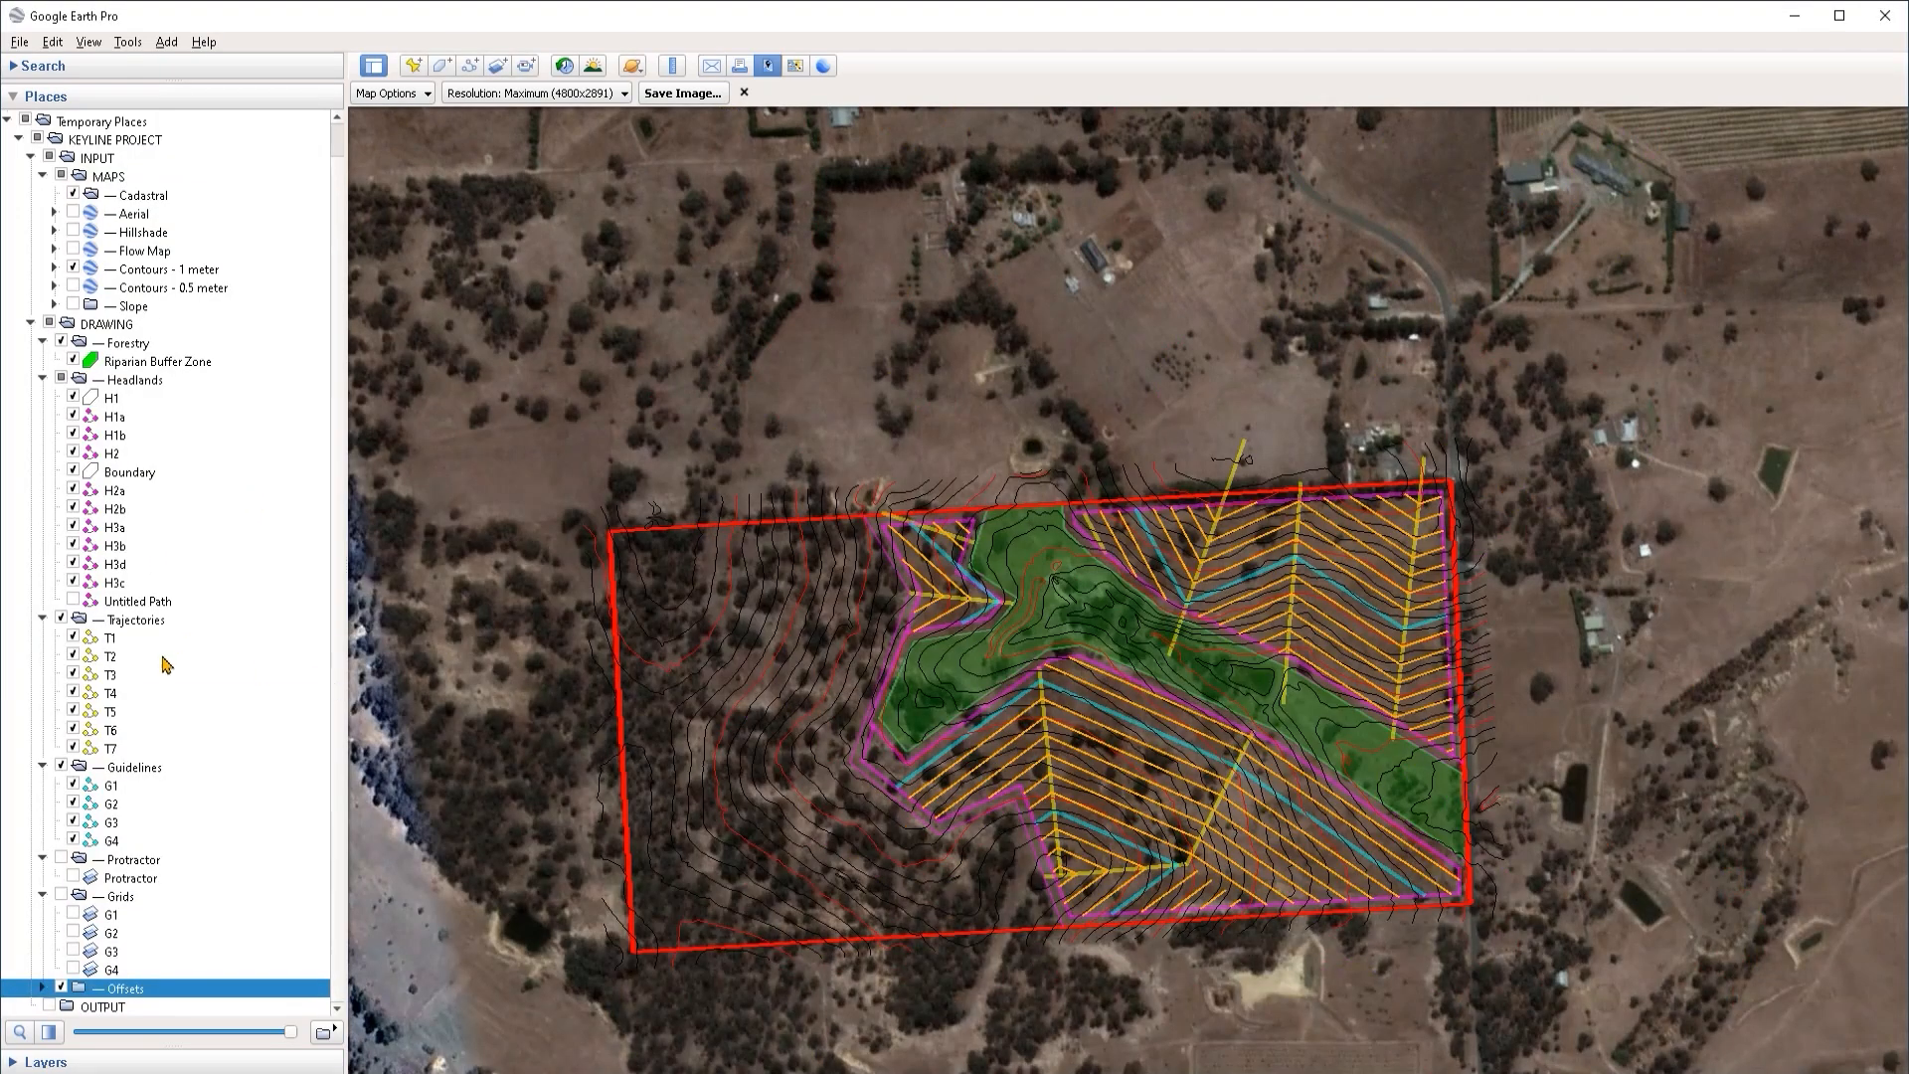
Step: Hide the Trajectories folder and collapse the expanded DRAWING subfolders
click(60, 619)
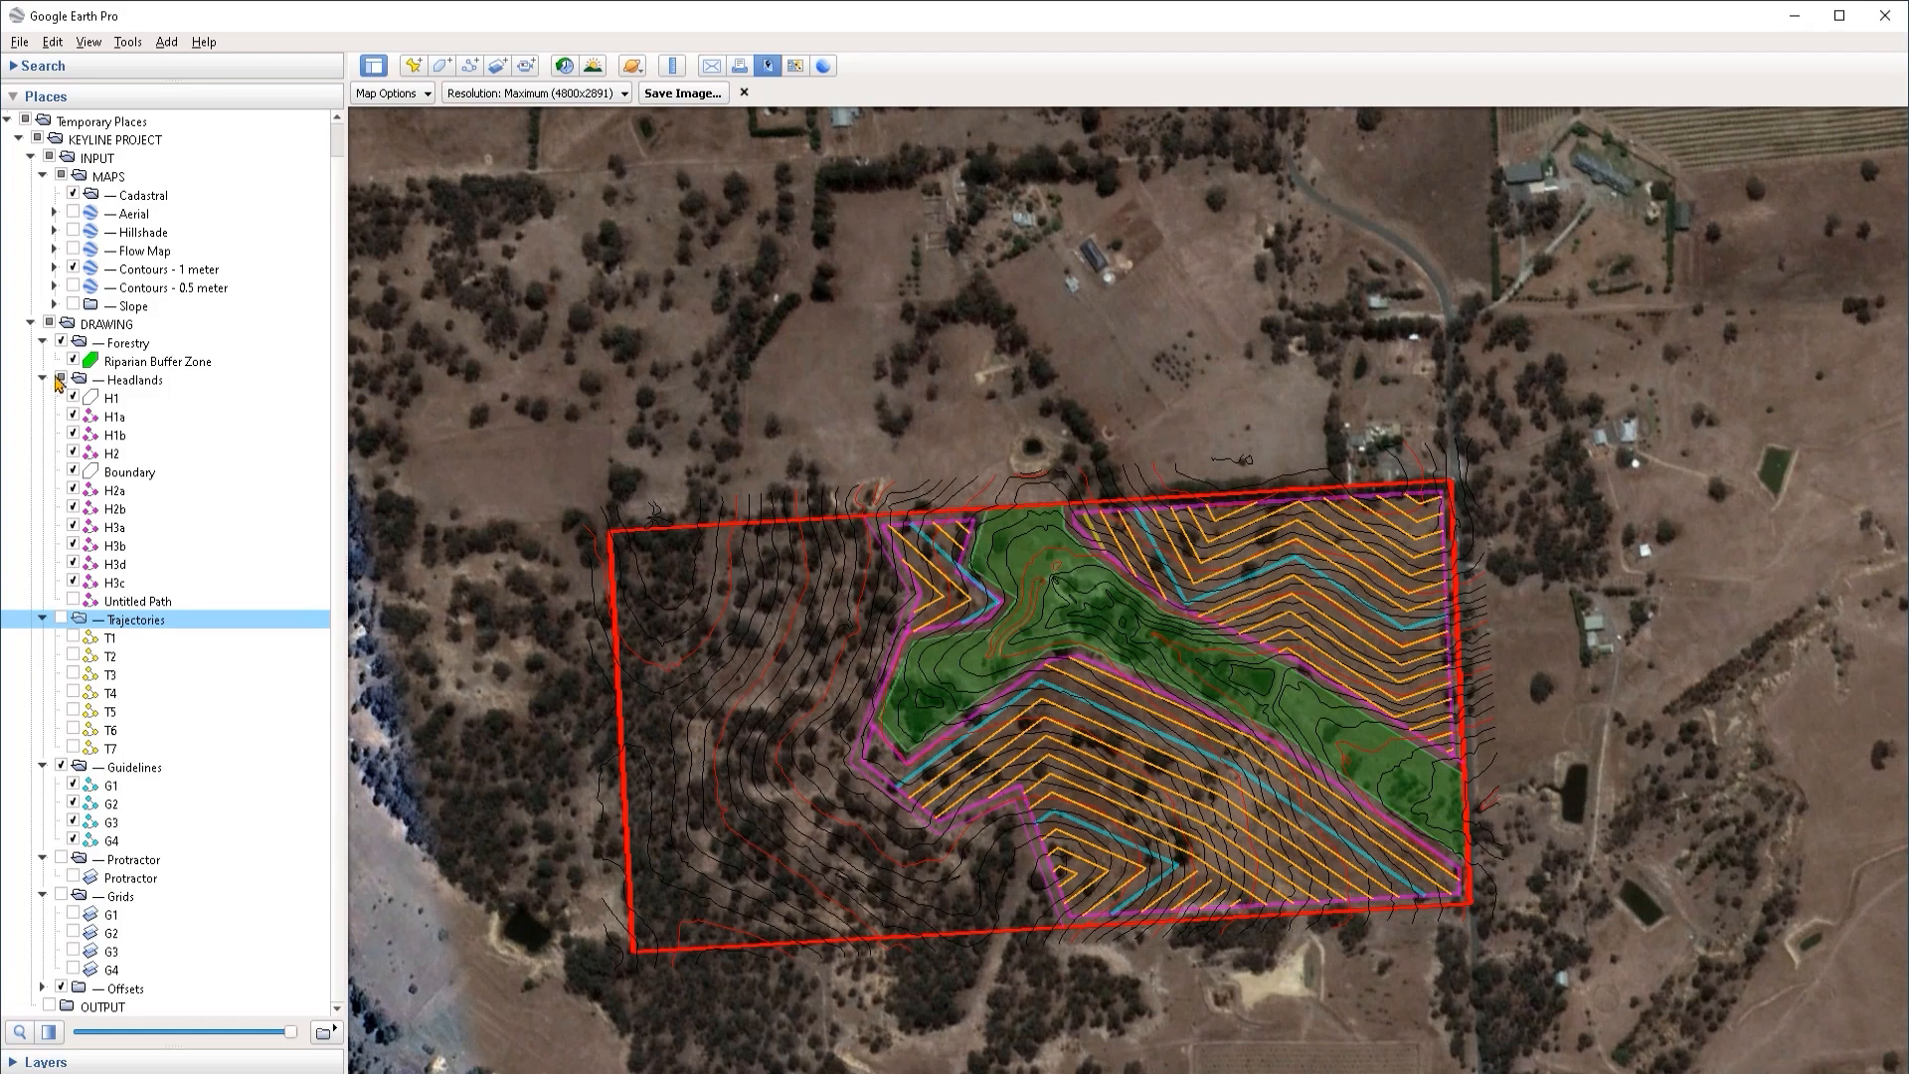
click(43, 379)
click(41, 378)
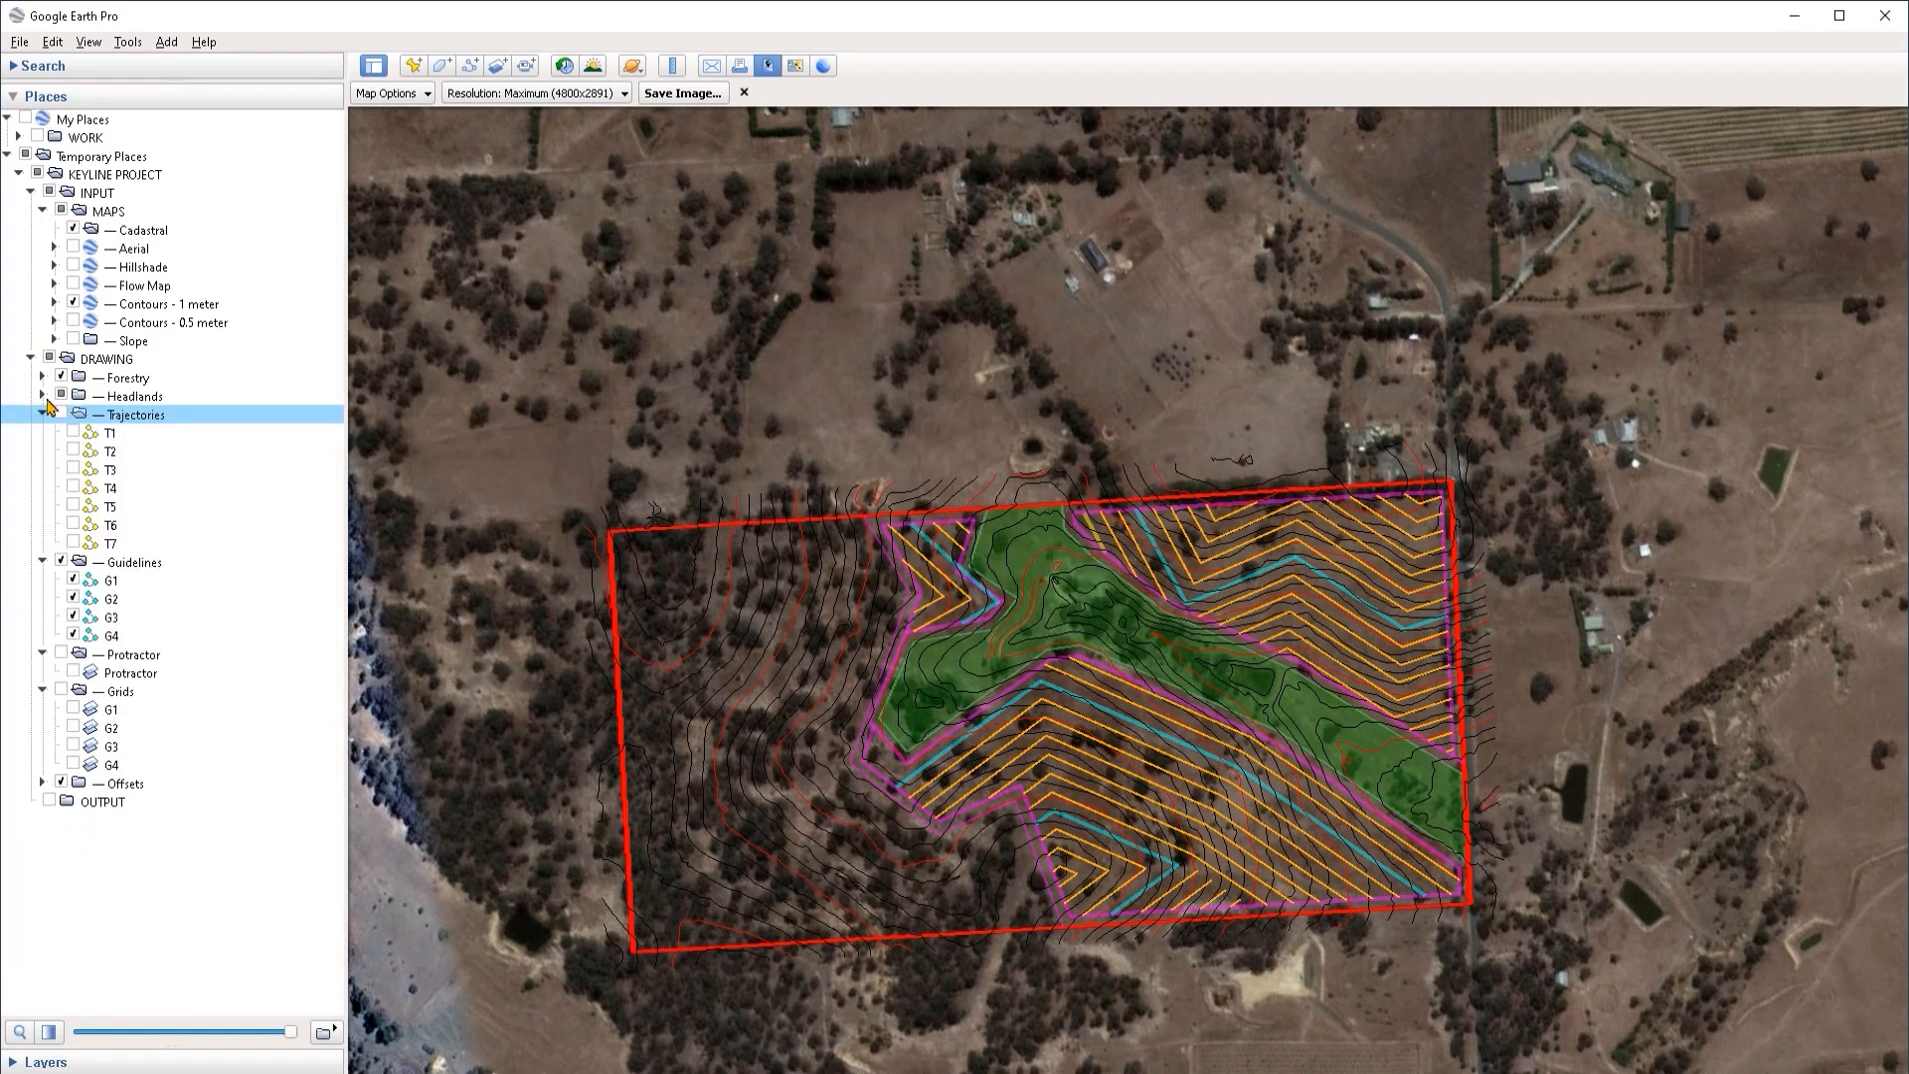
click(43, 413)
click(42, 433)
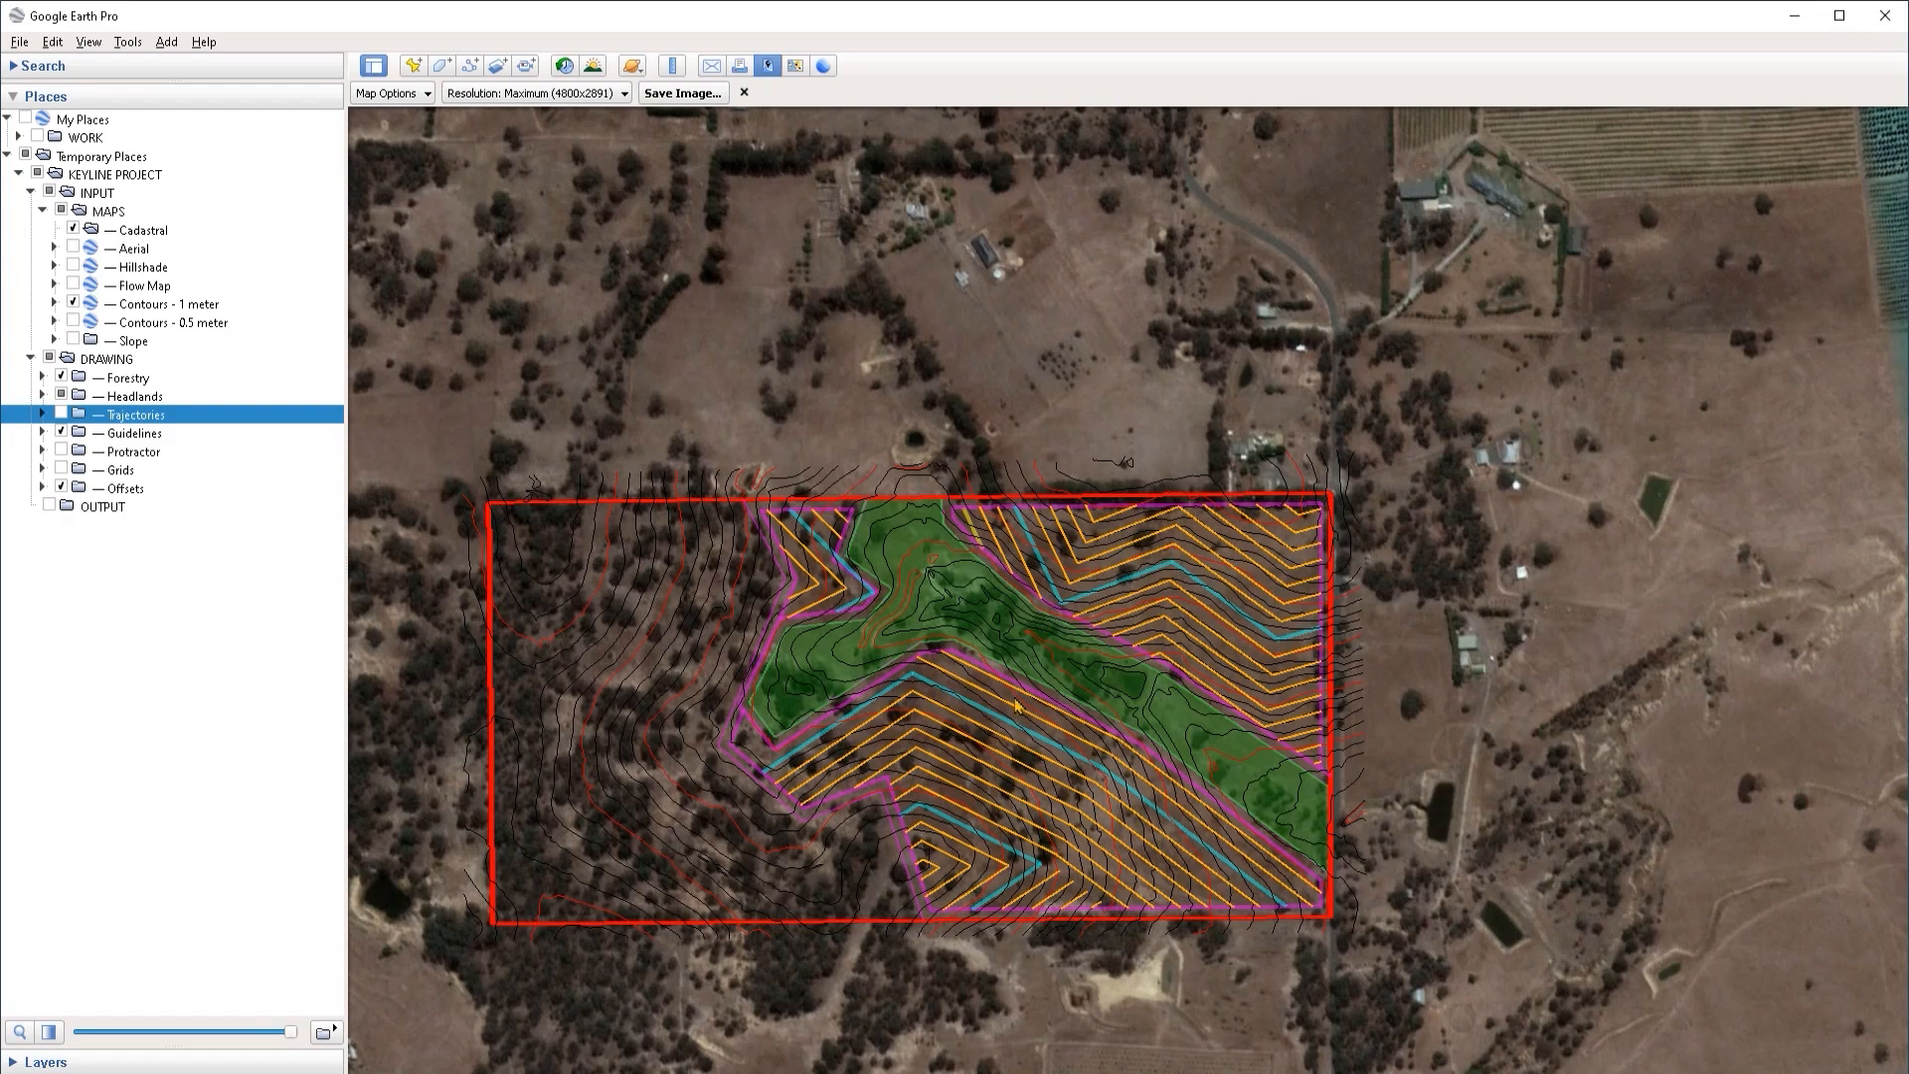
Step: Locate the stray offset path in the northern field and move it from the Contours - 1 meter folder into the Offsets folder
scroll(1069, 716, up, 3)
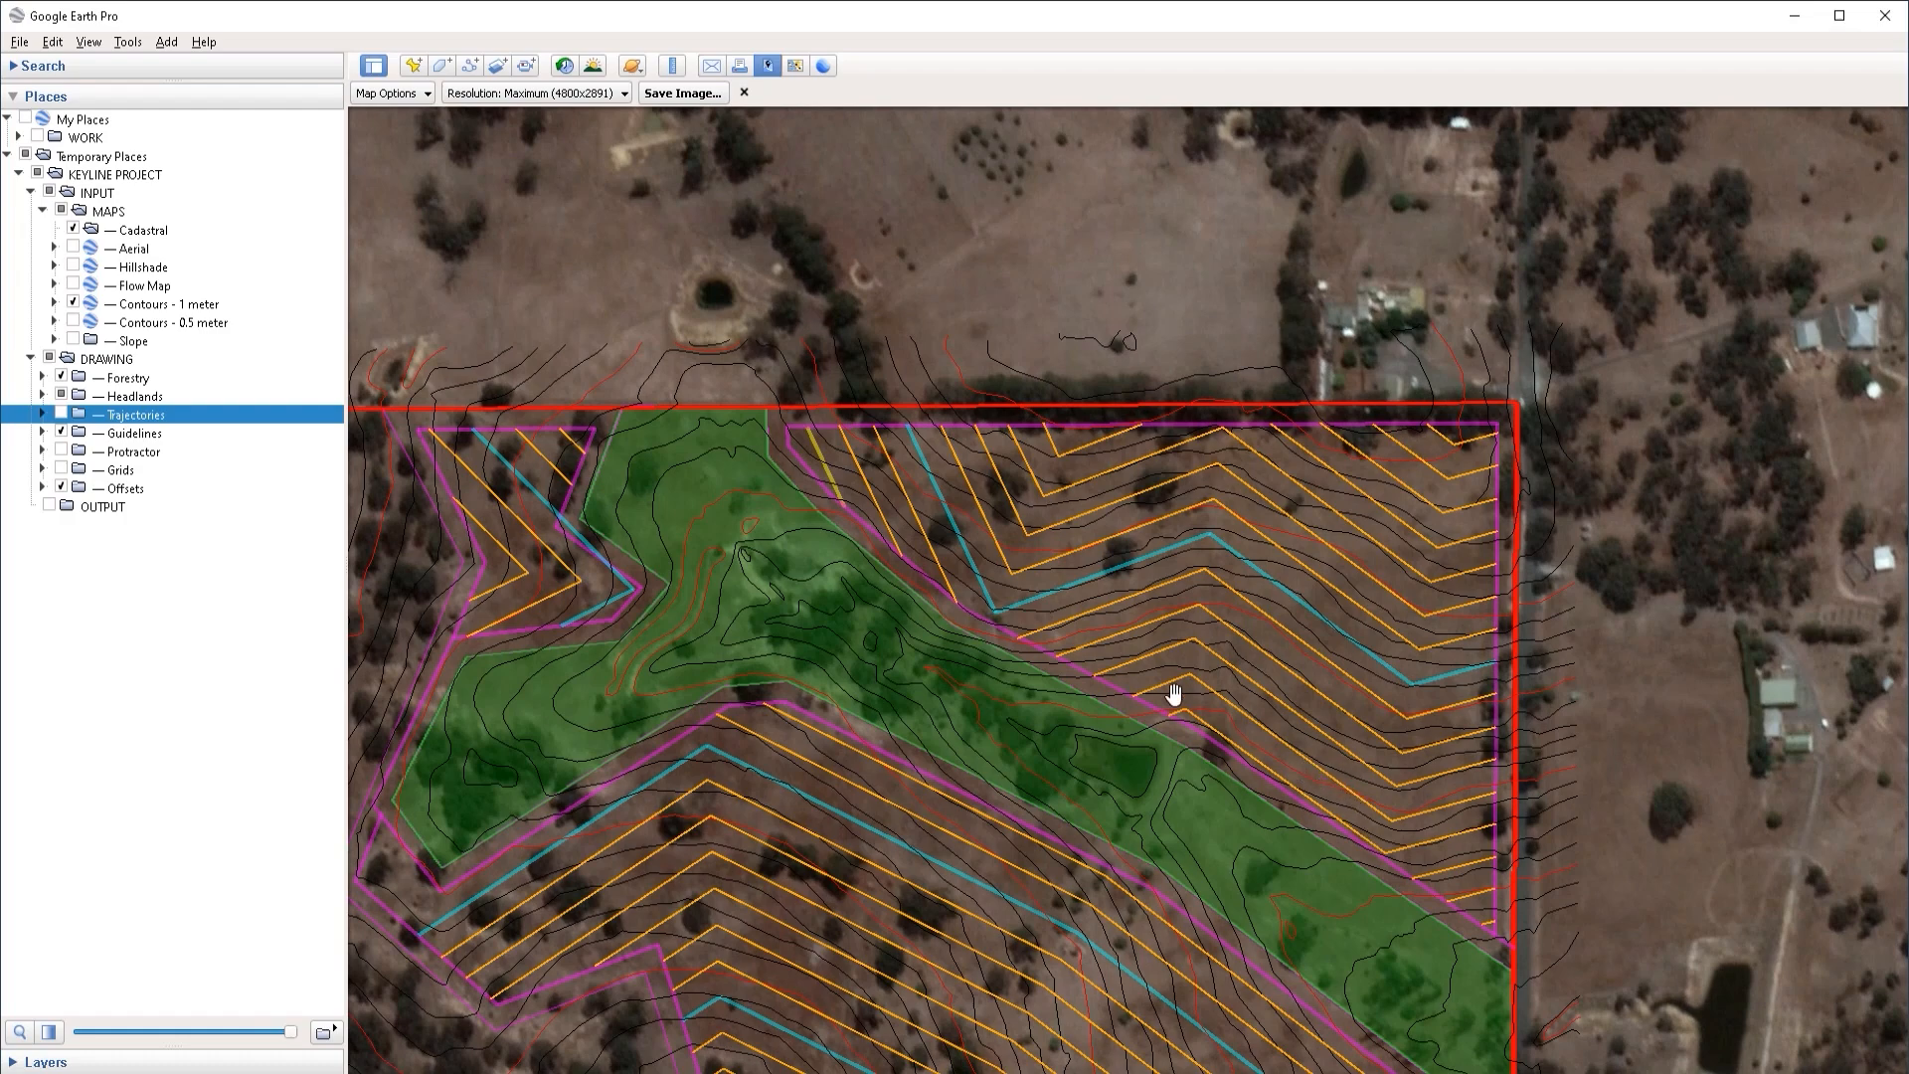
click(55, 303)
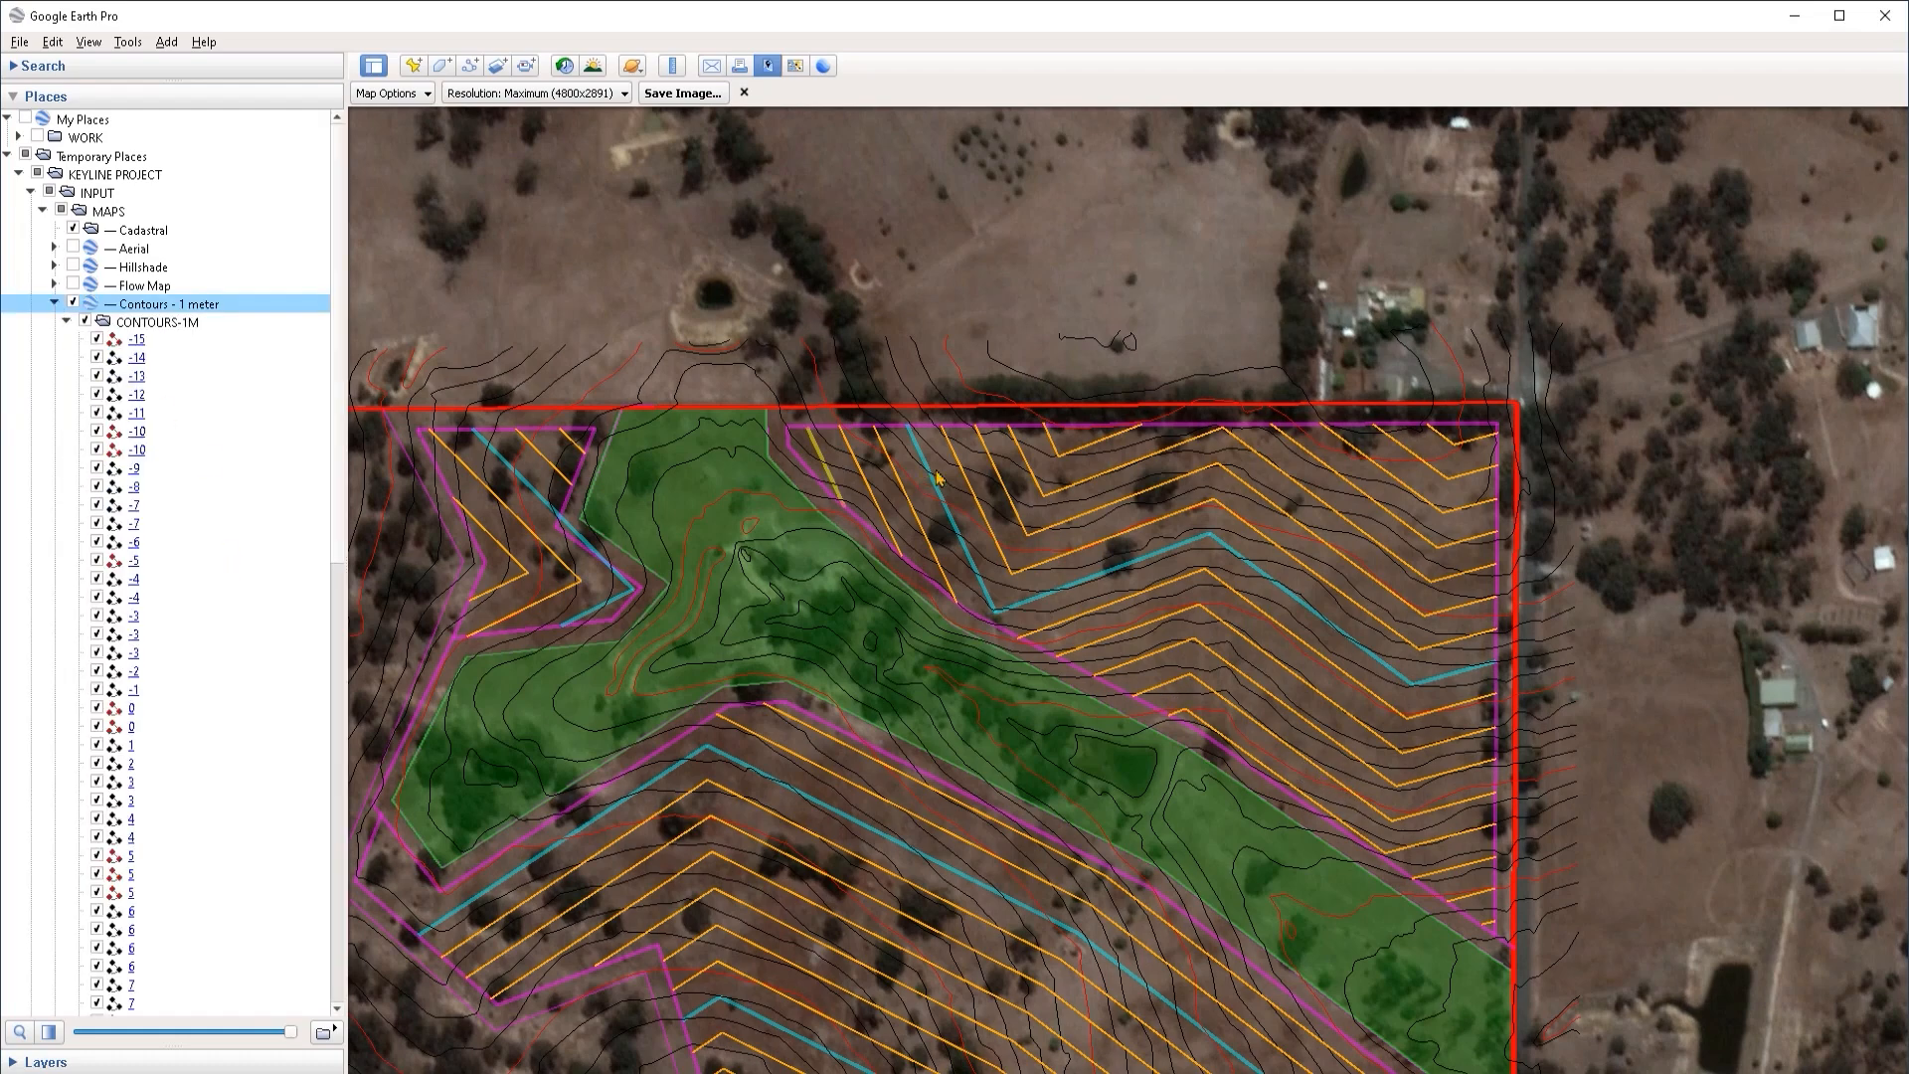
click(823, 464)
scroll(192, 853, down, 4)
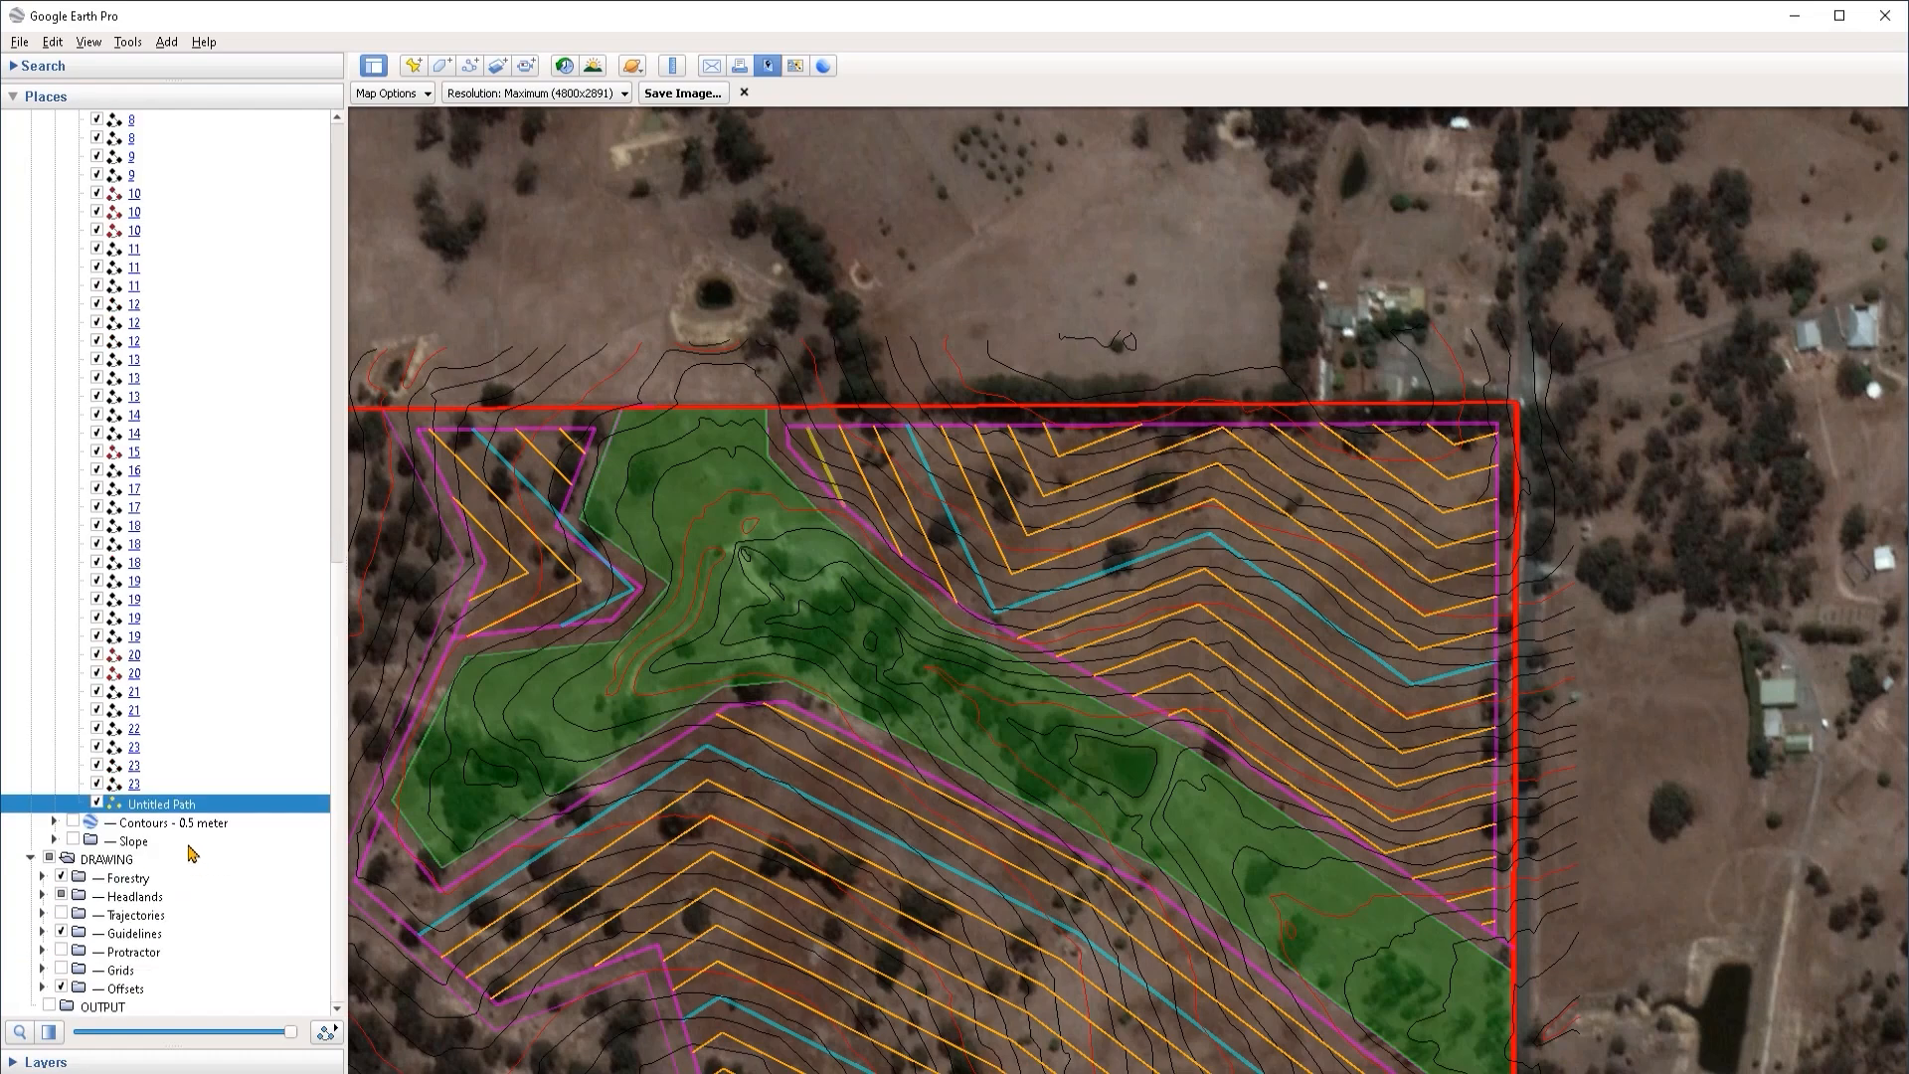
drag(172, 817, 126, 988)
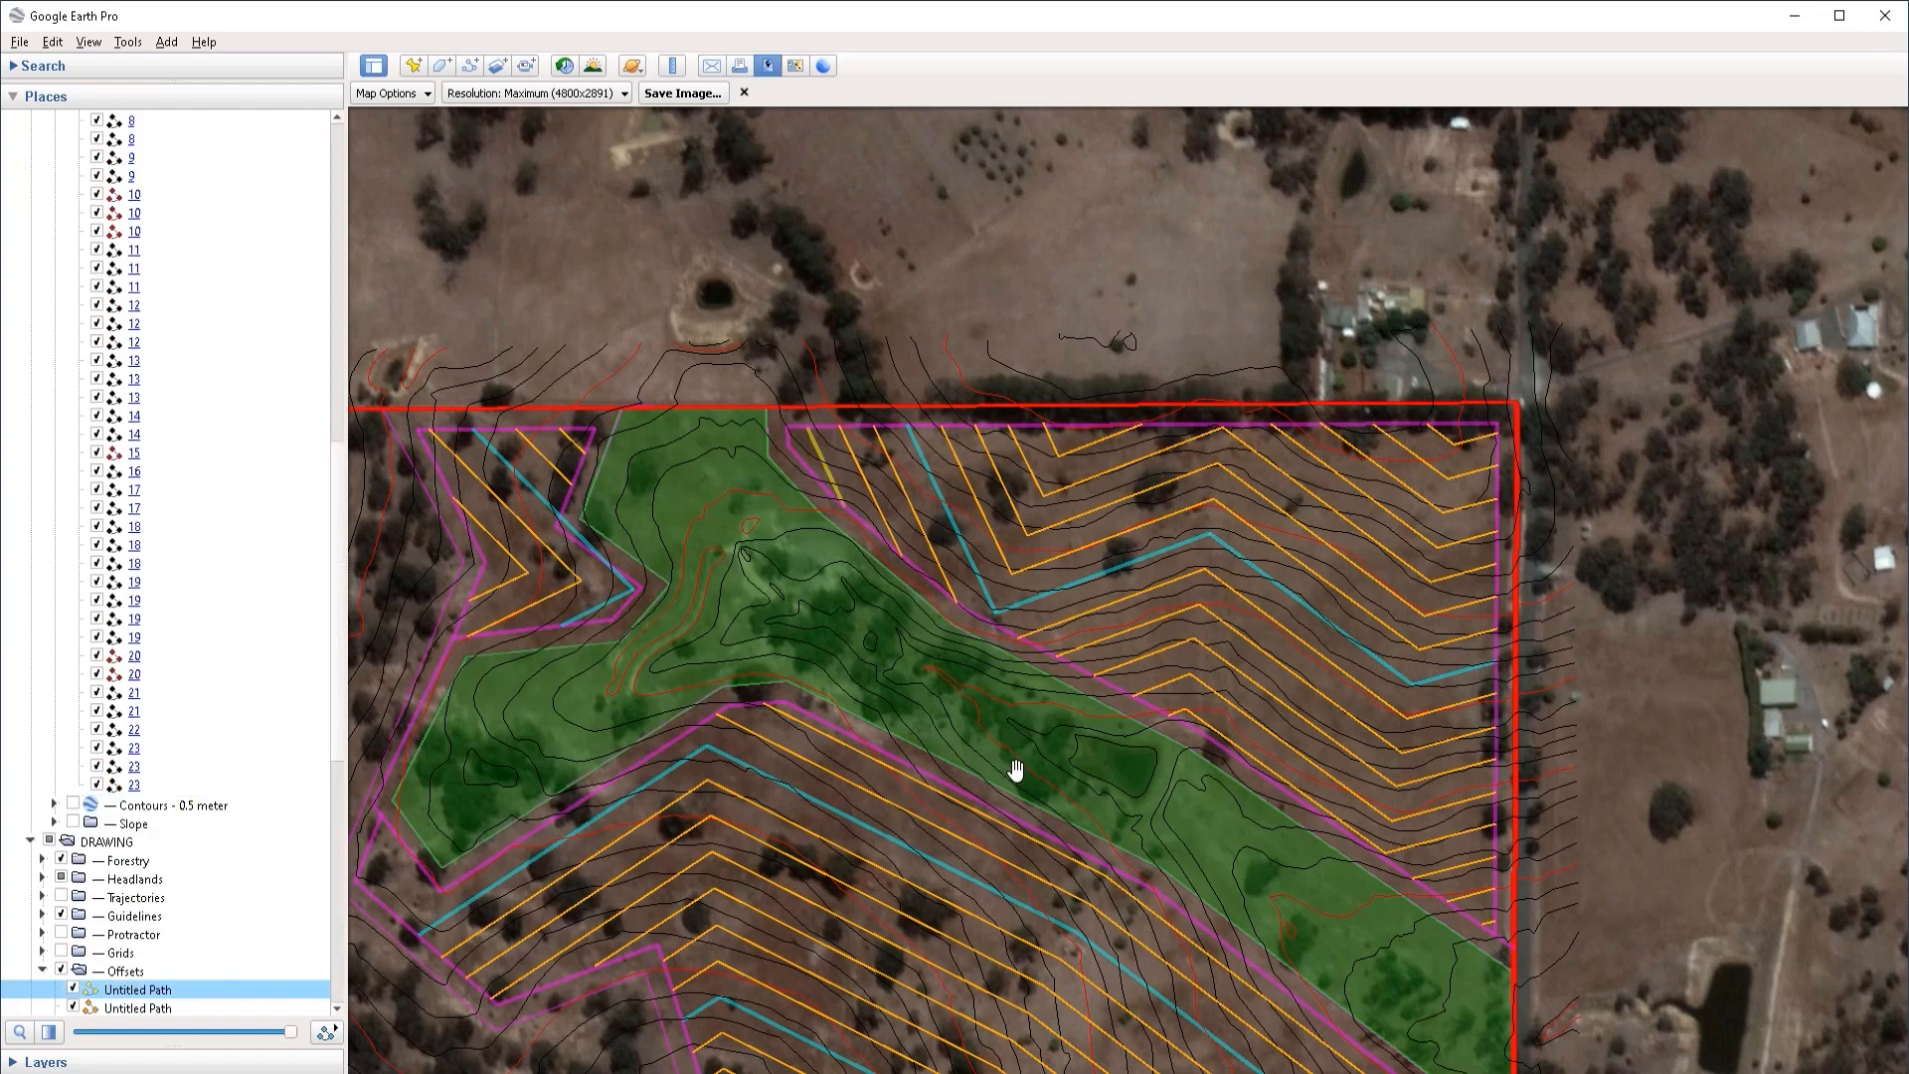
drag(1015, 771, 1027, 635)
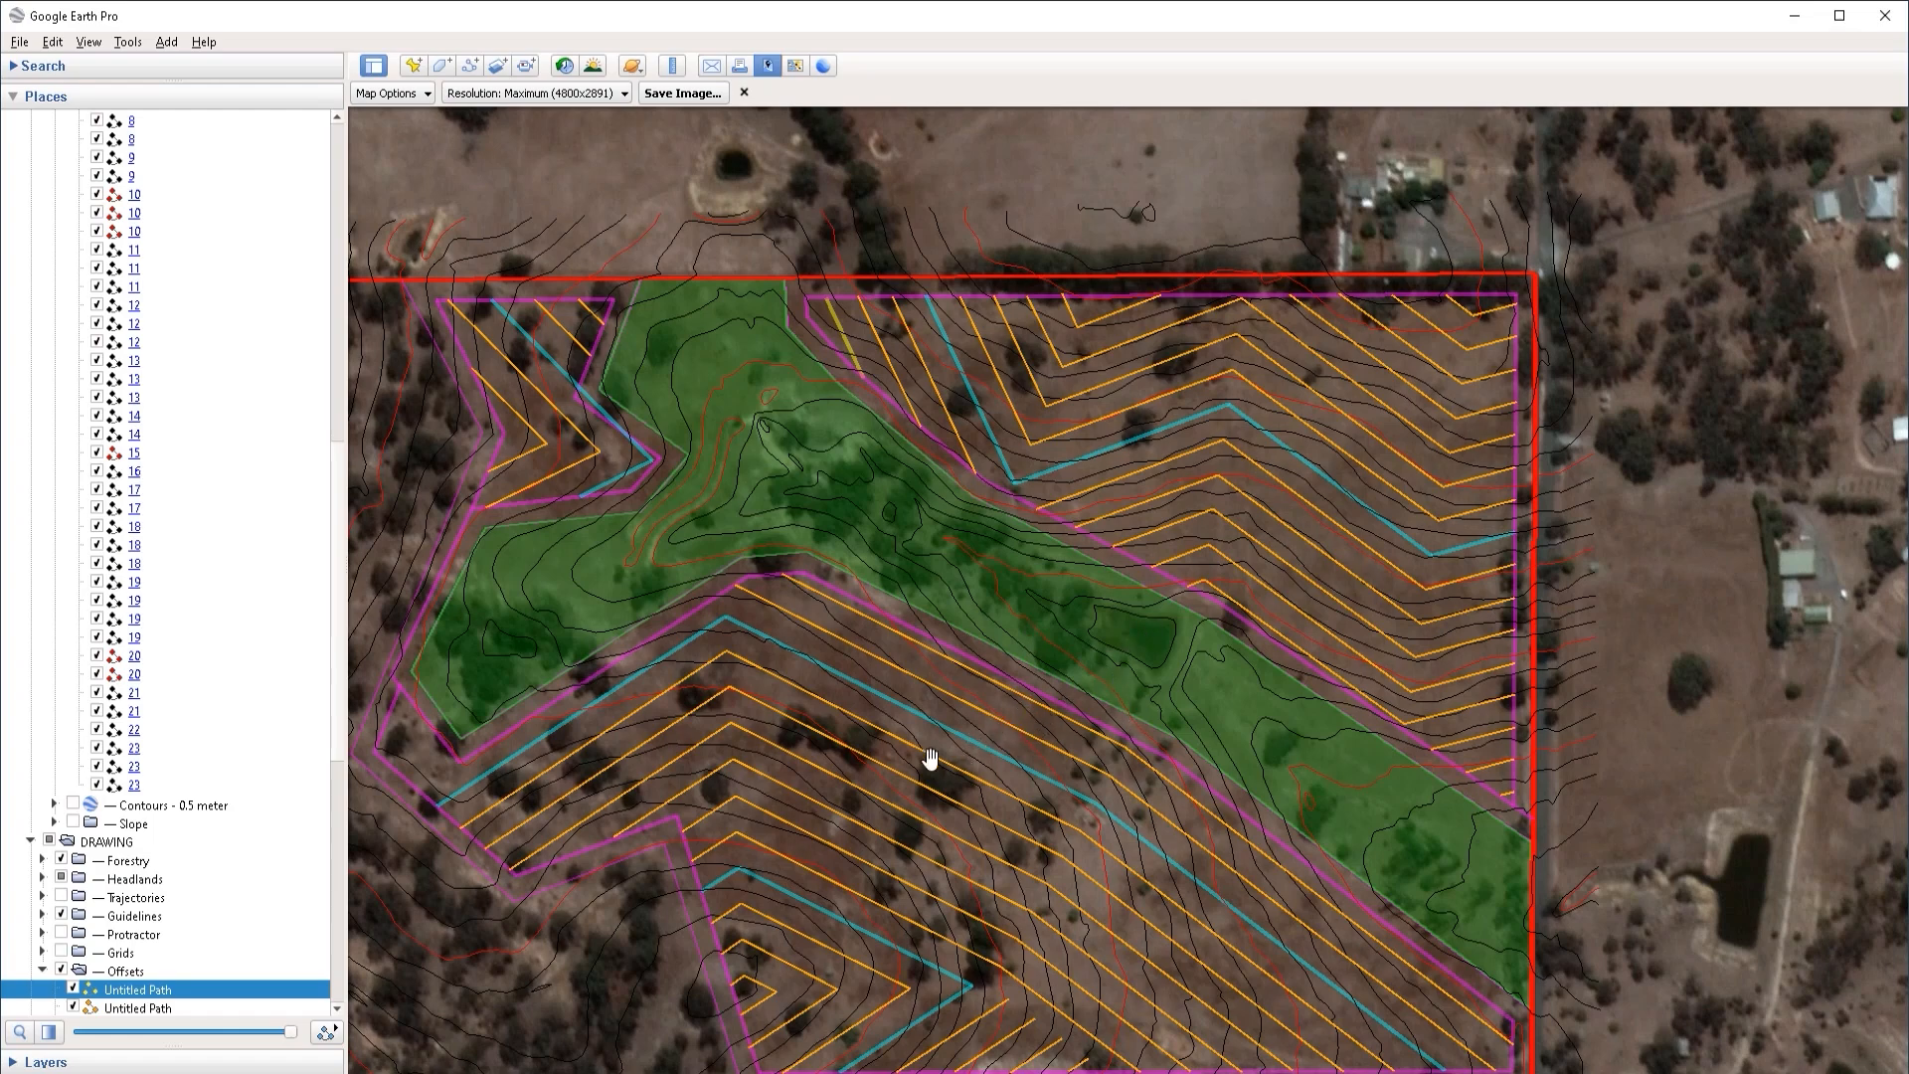
drag(1078, 771, 1098, 710)
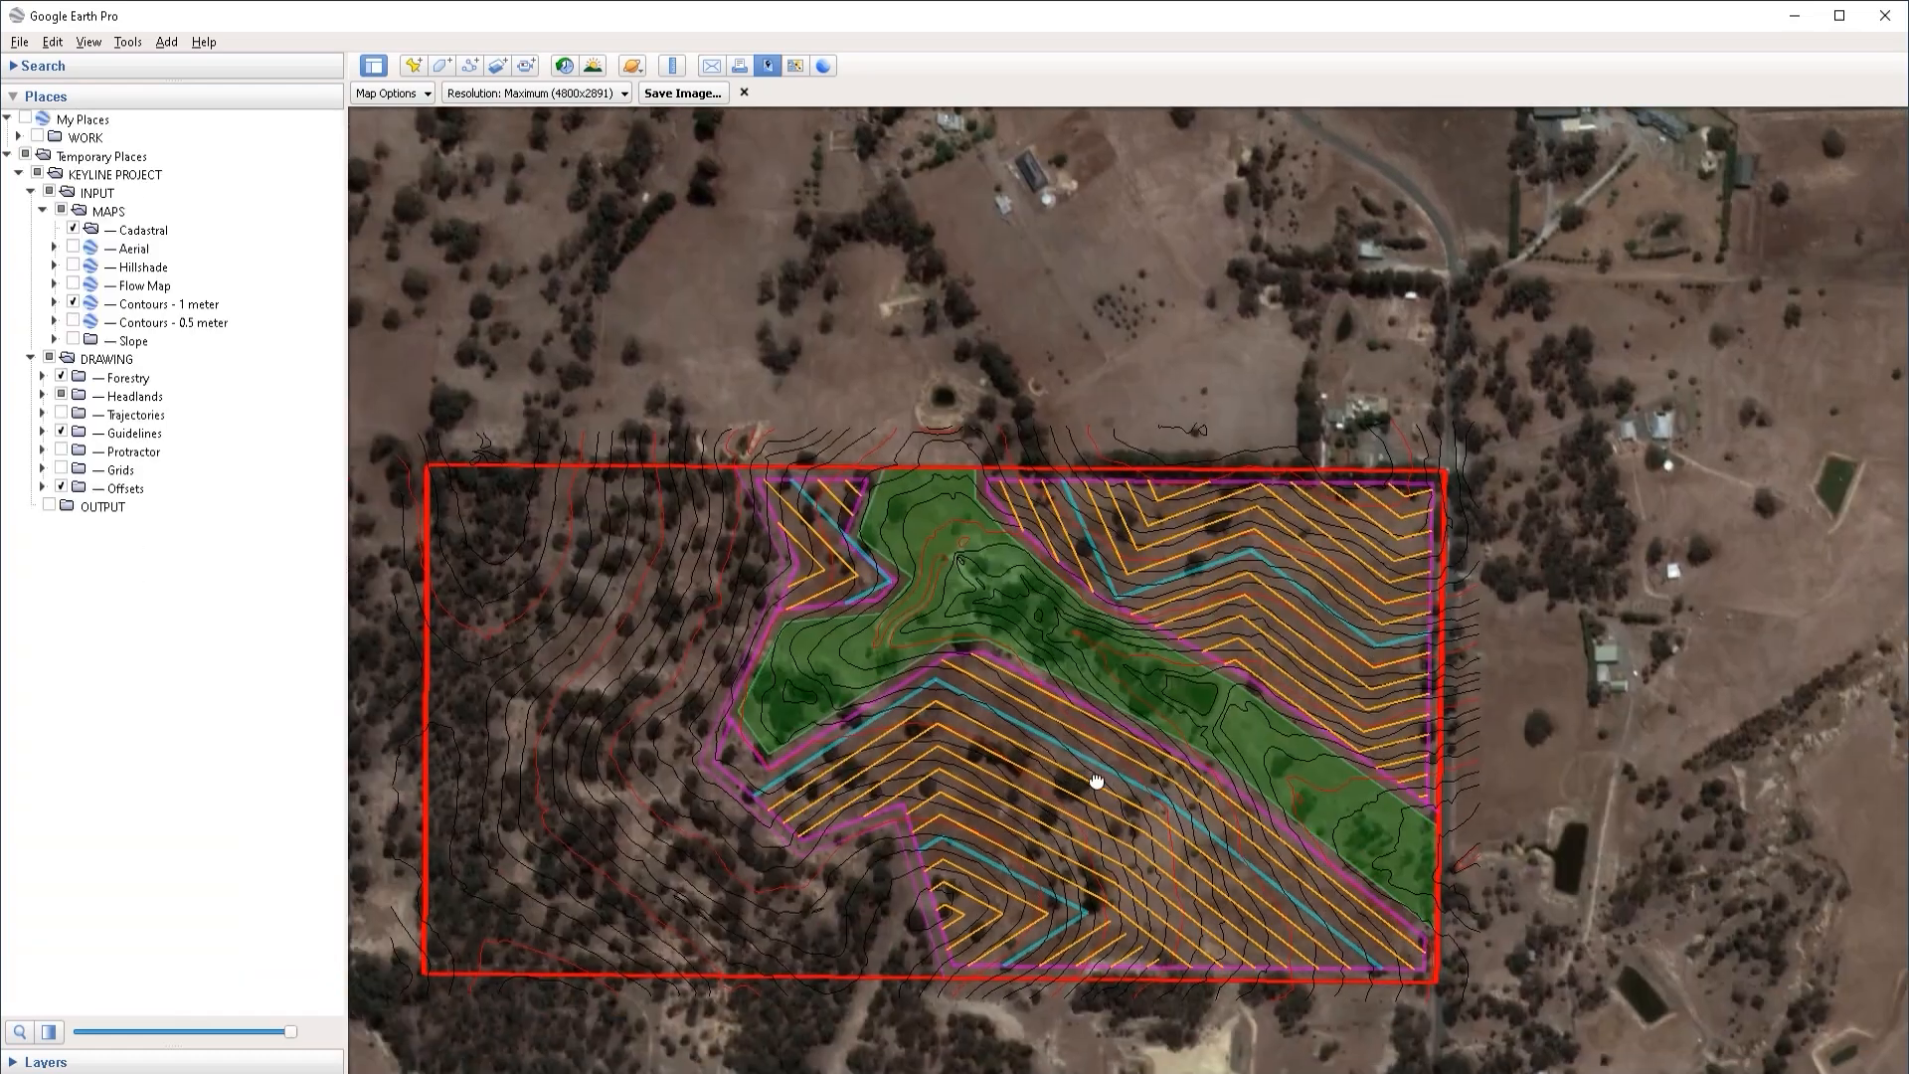
drag(1095, 779, 1180, 759)
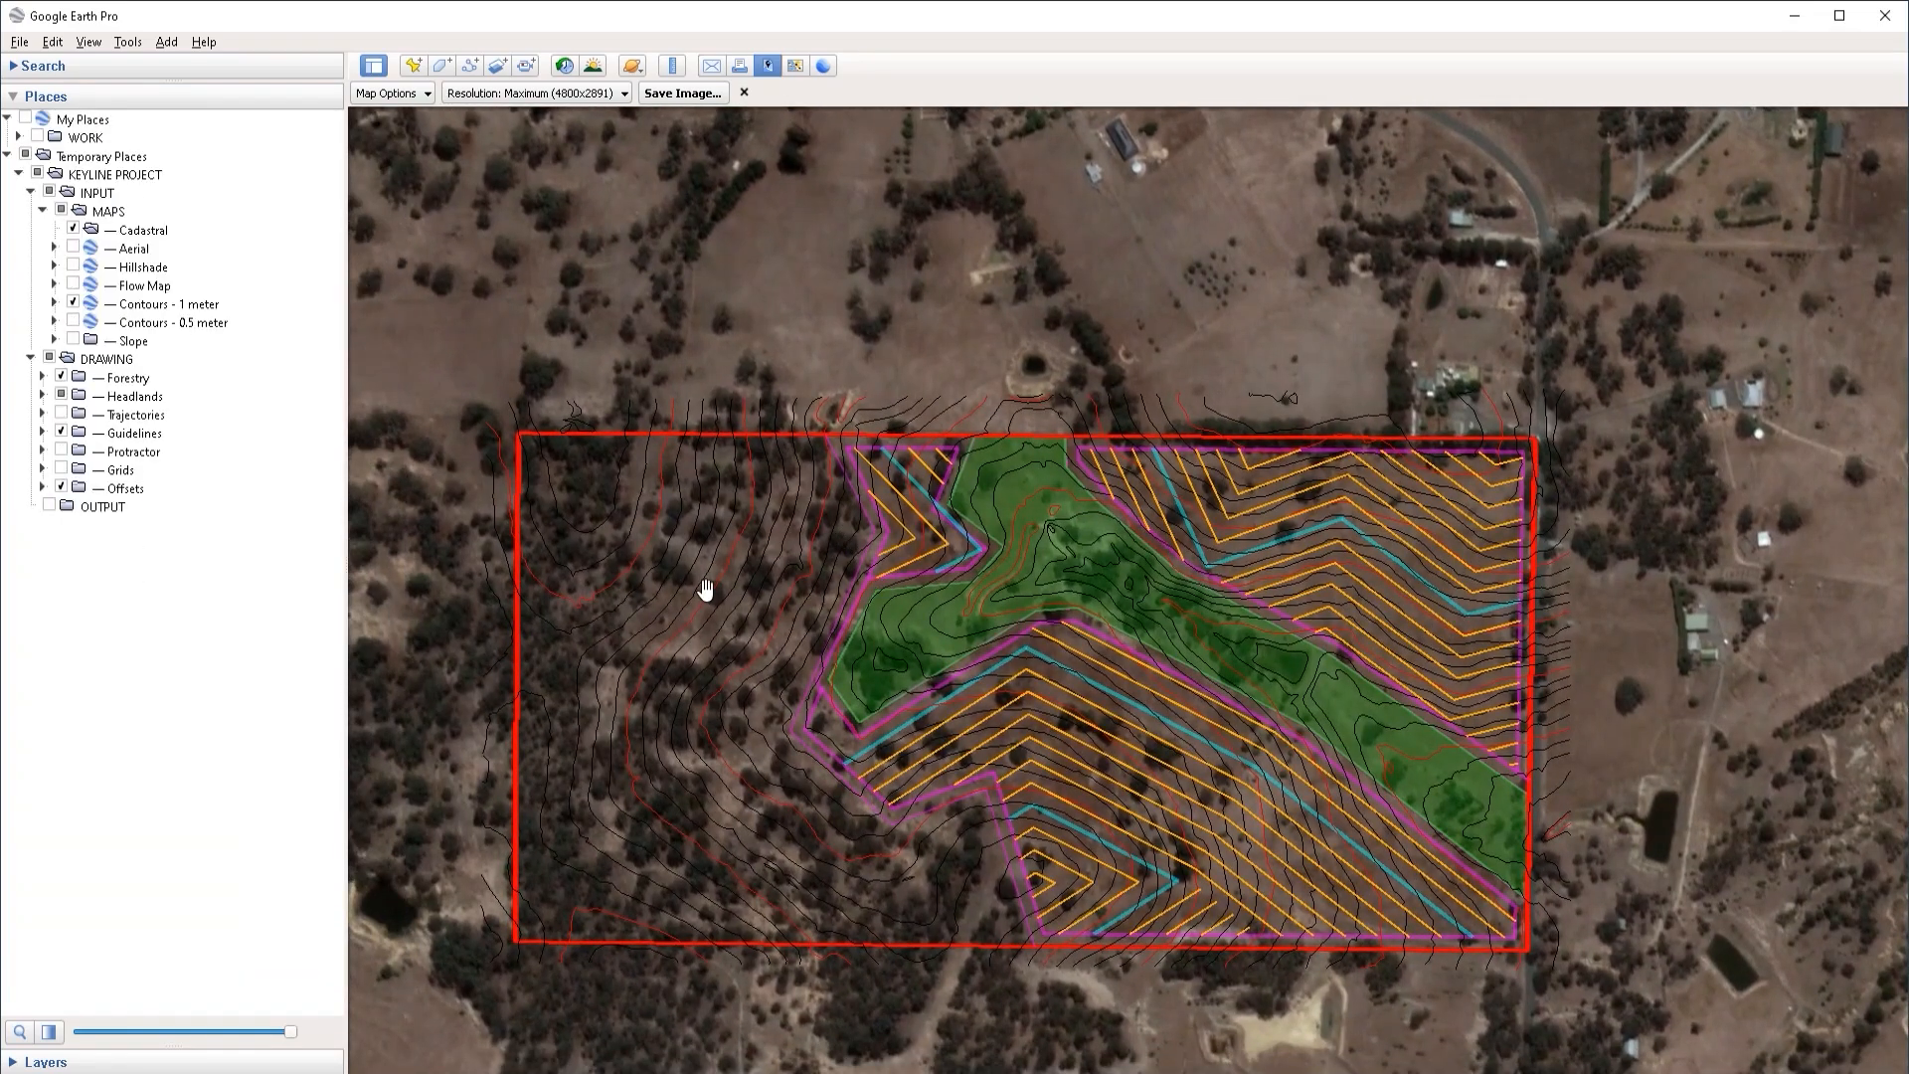
click(142, 490)
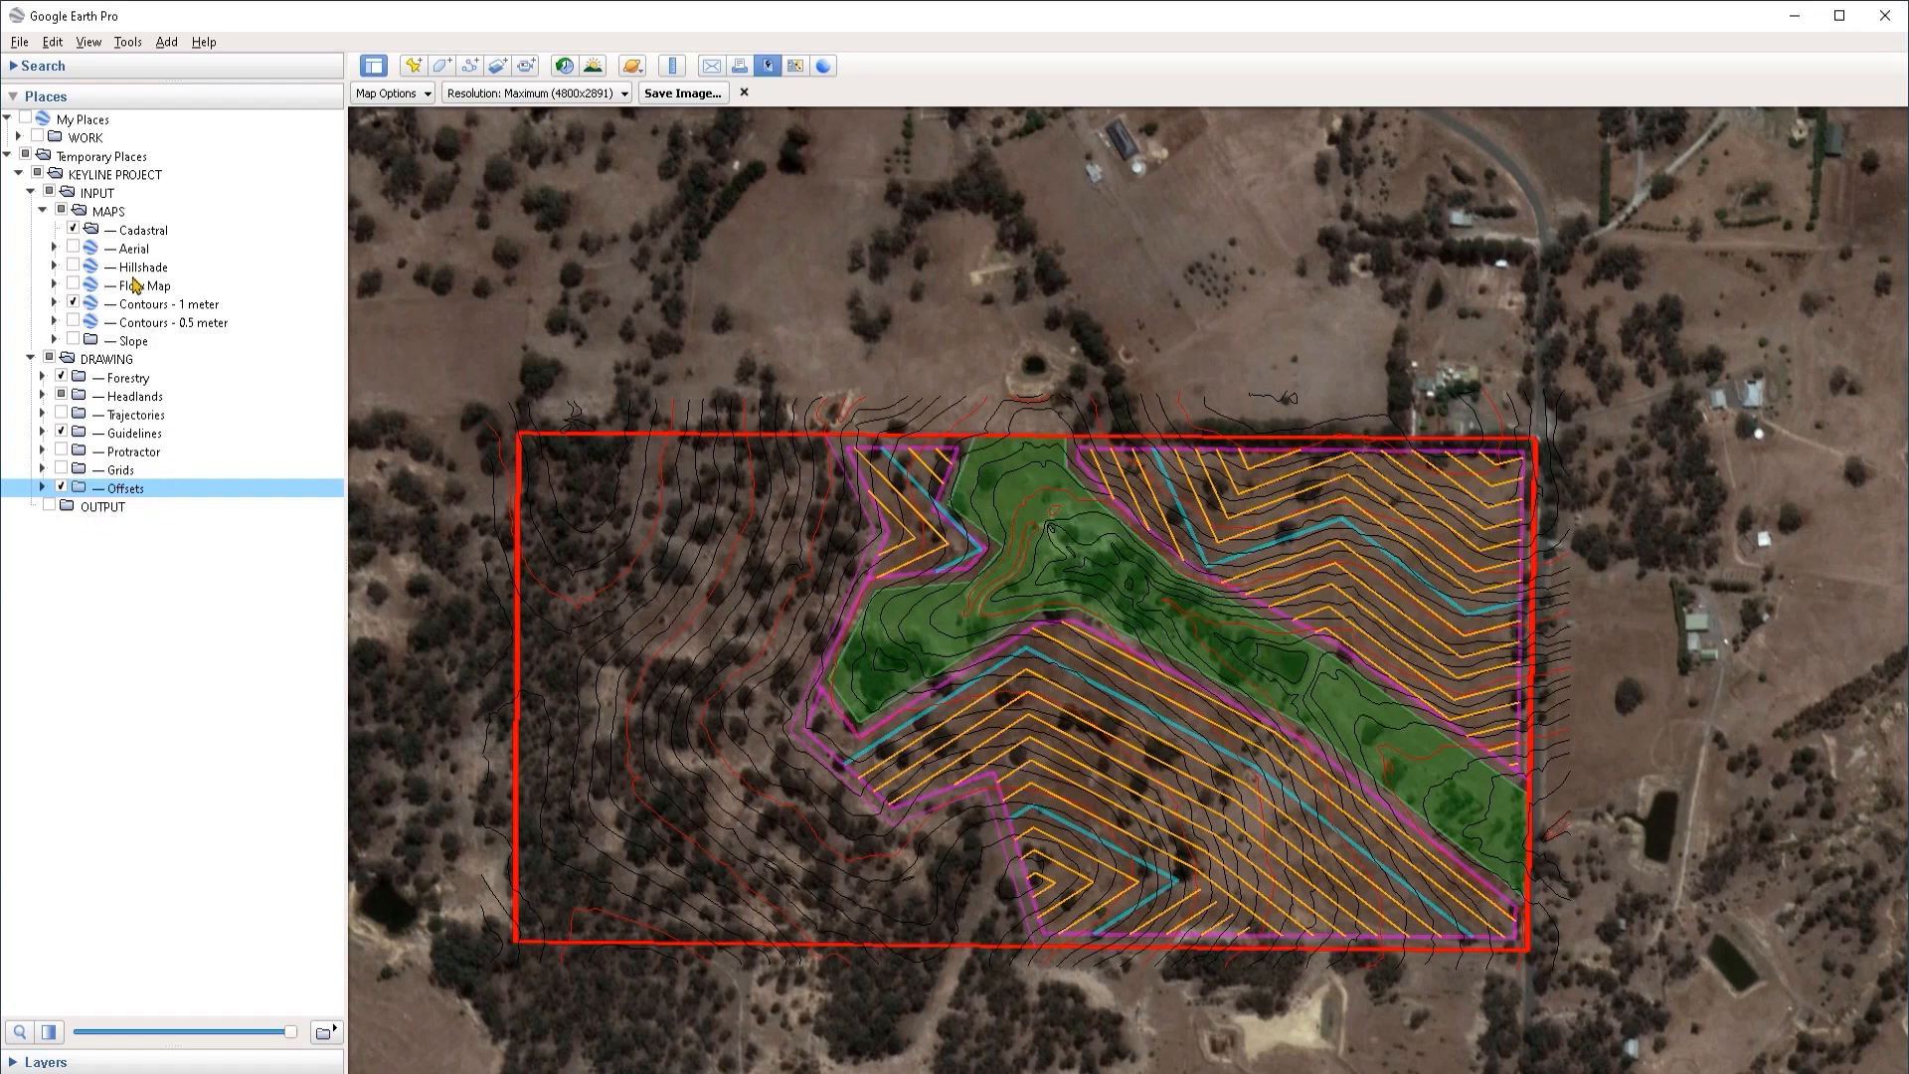
click(144, 232)
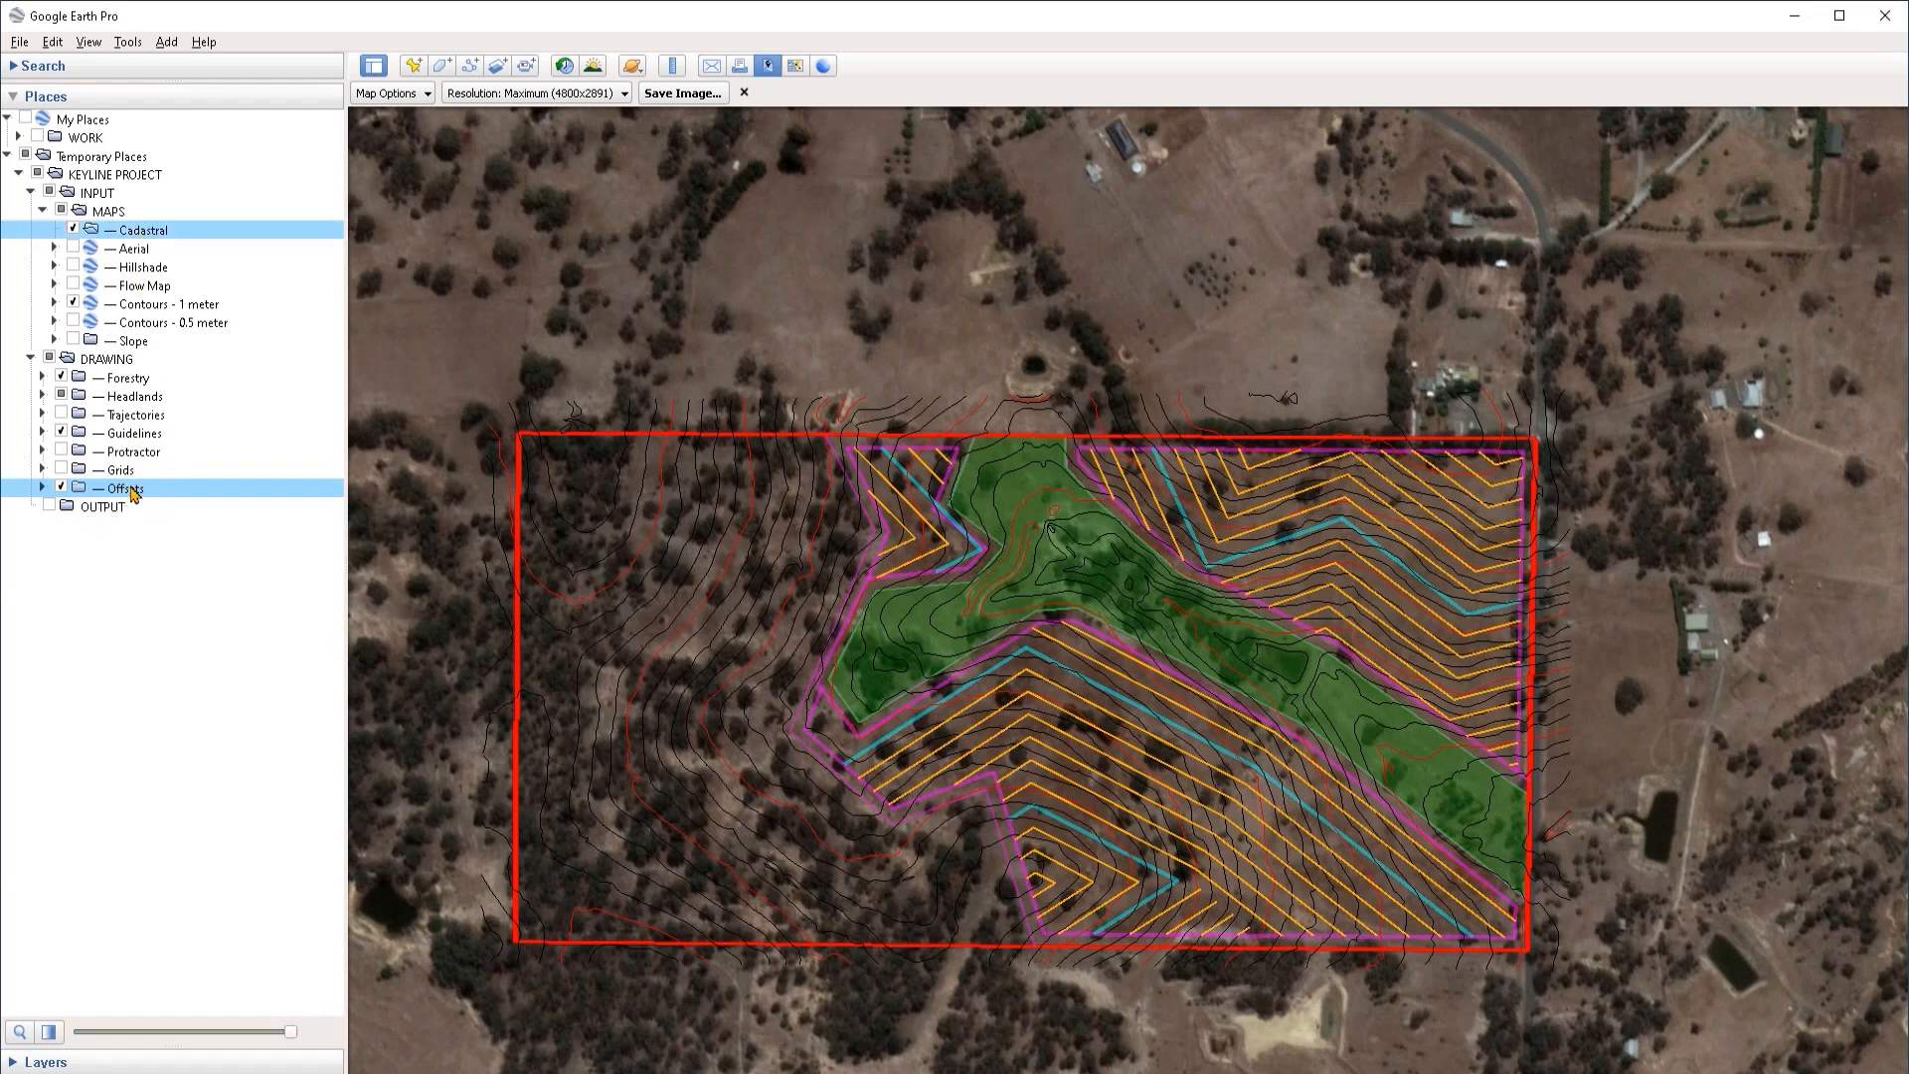
ctrl+click(135, 432)
ctrl+click(138, 398)
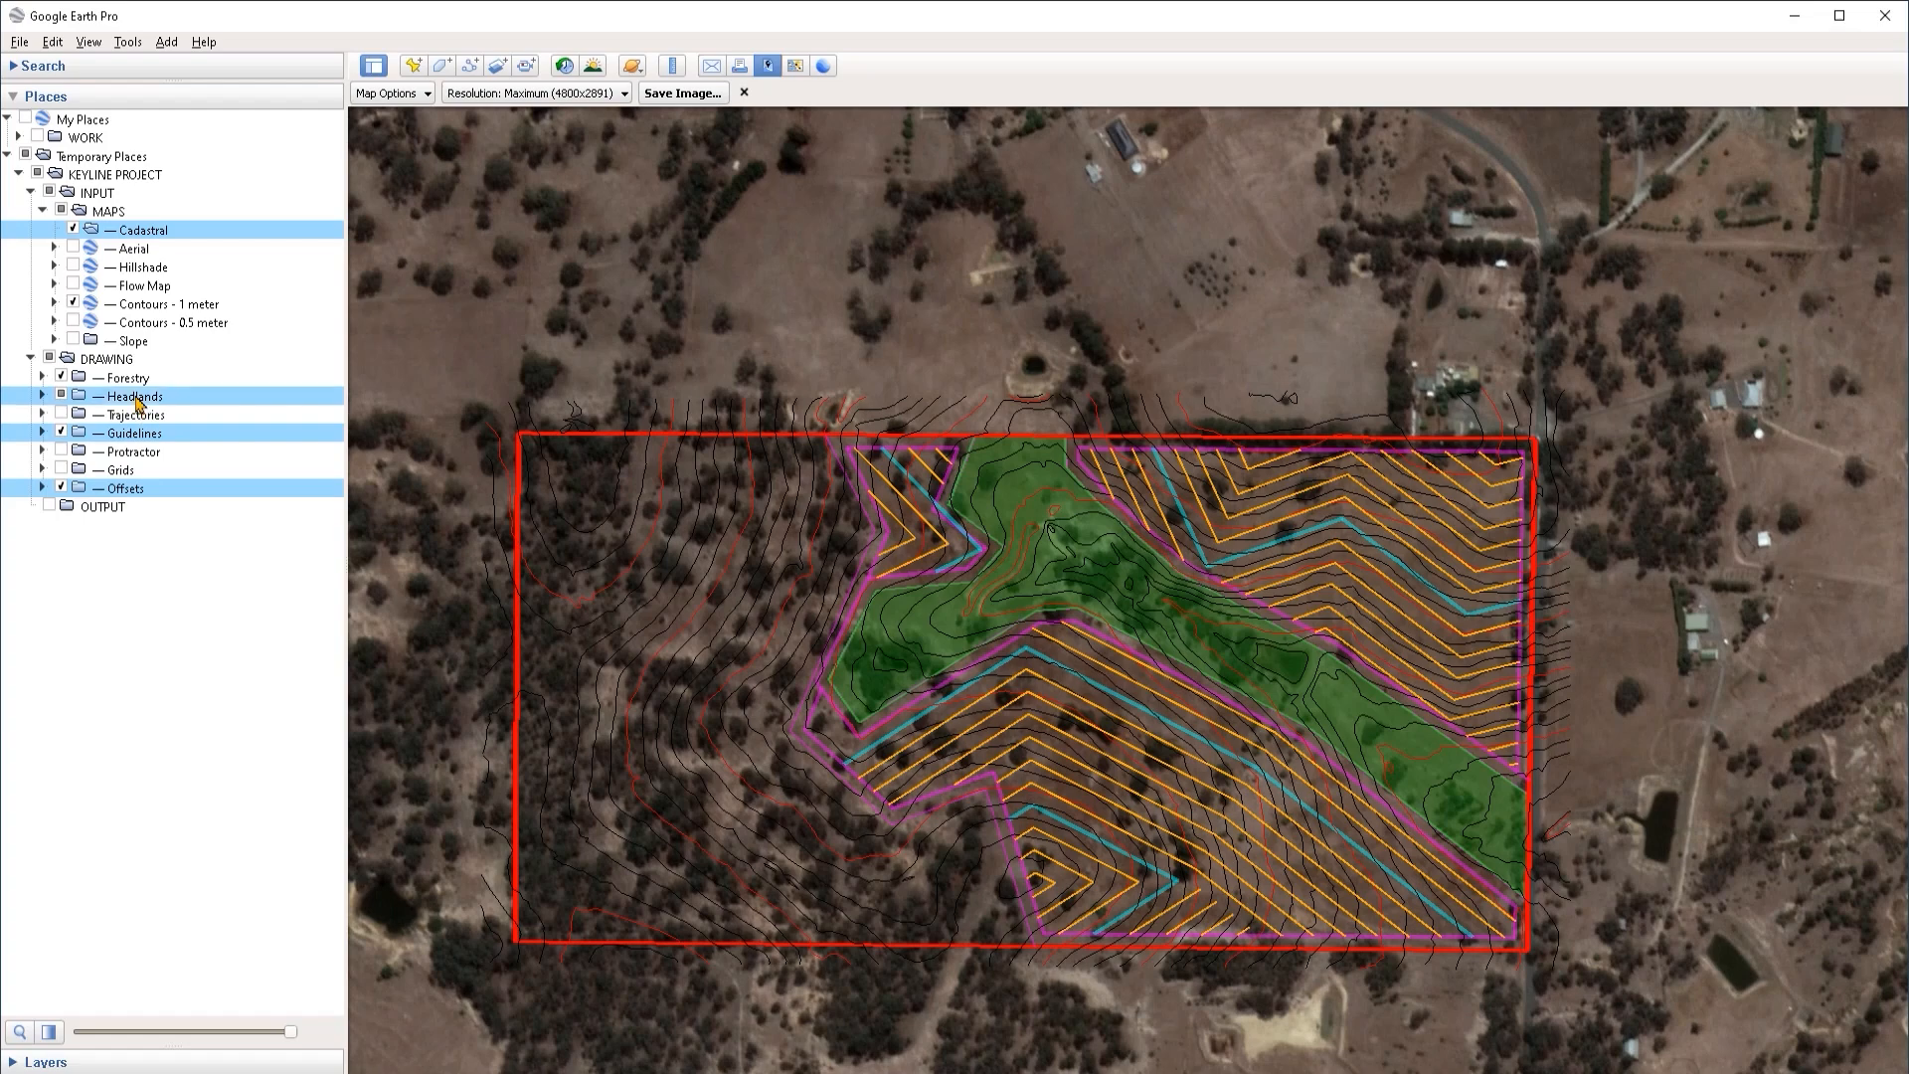
ctrl+click(131, 380)
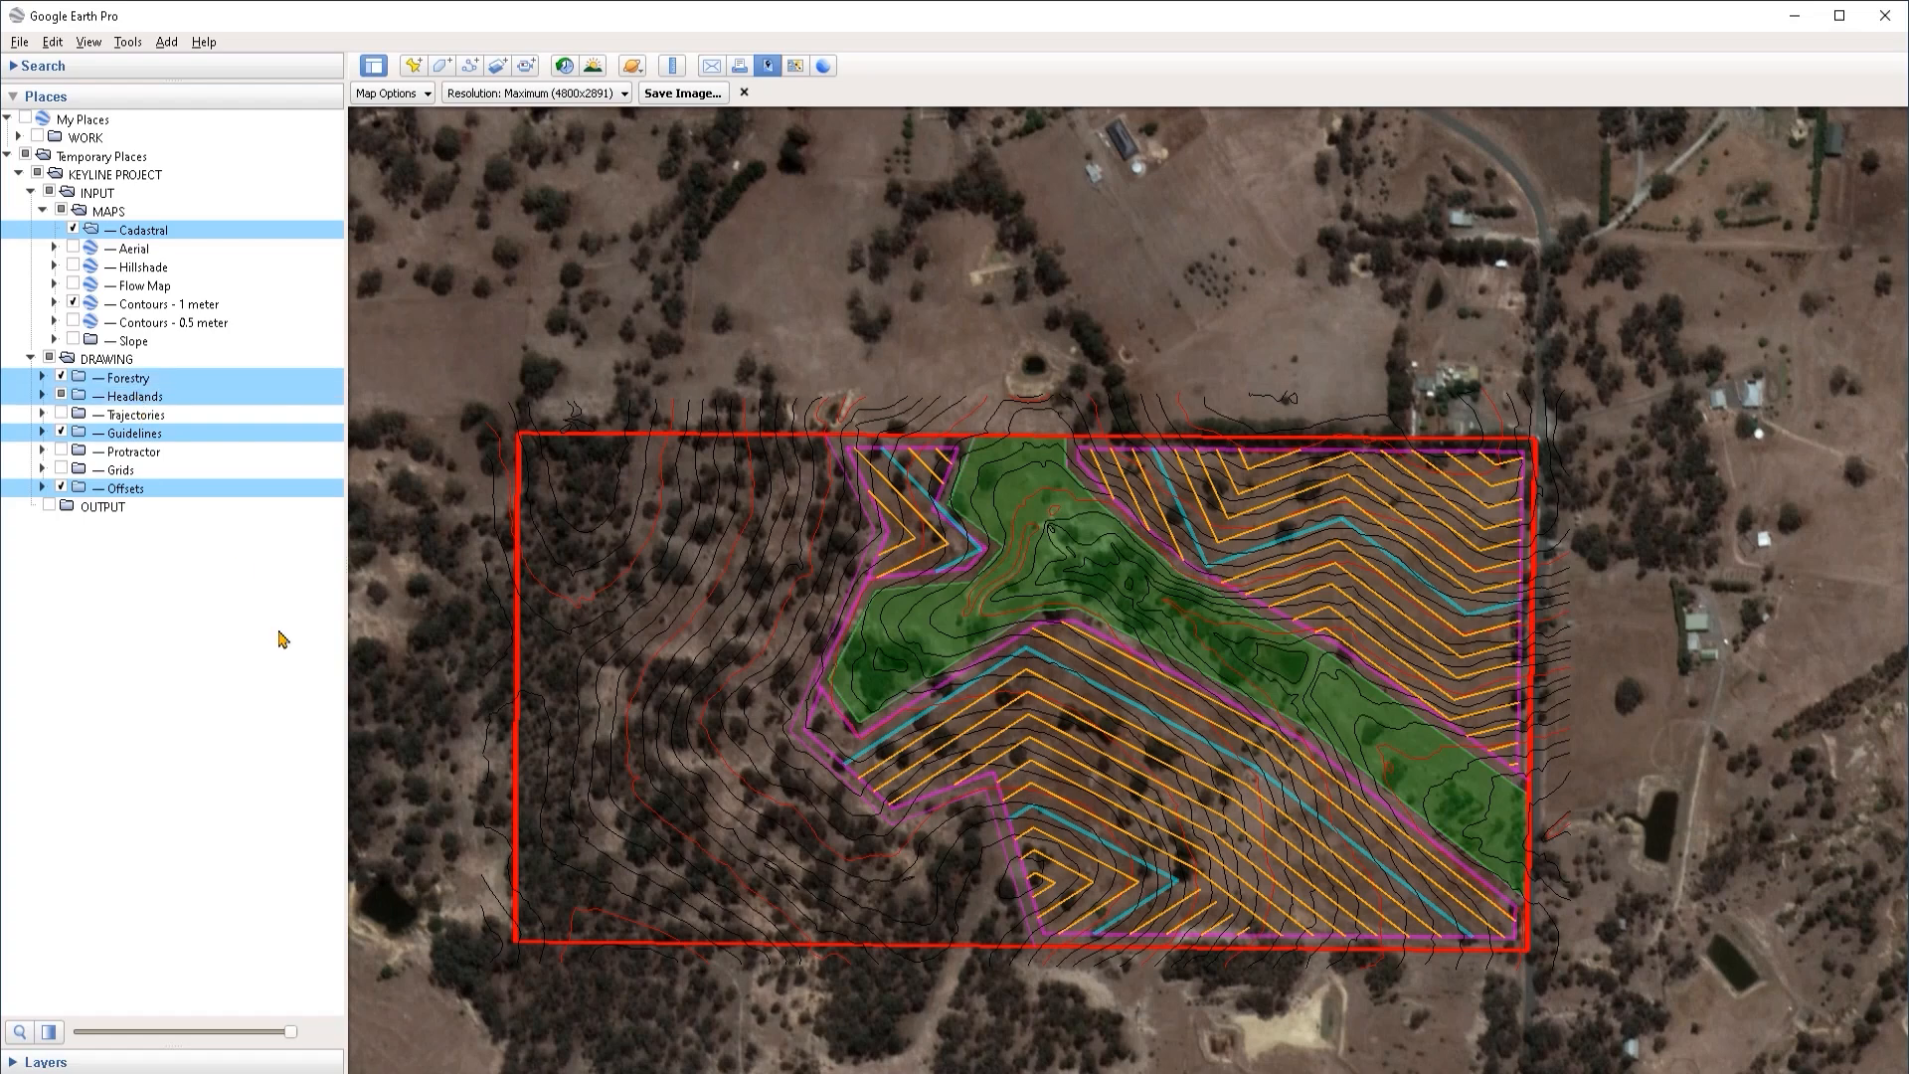
right_click(140, 497)
key(Escape)
click(118, 521)
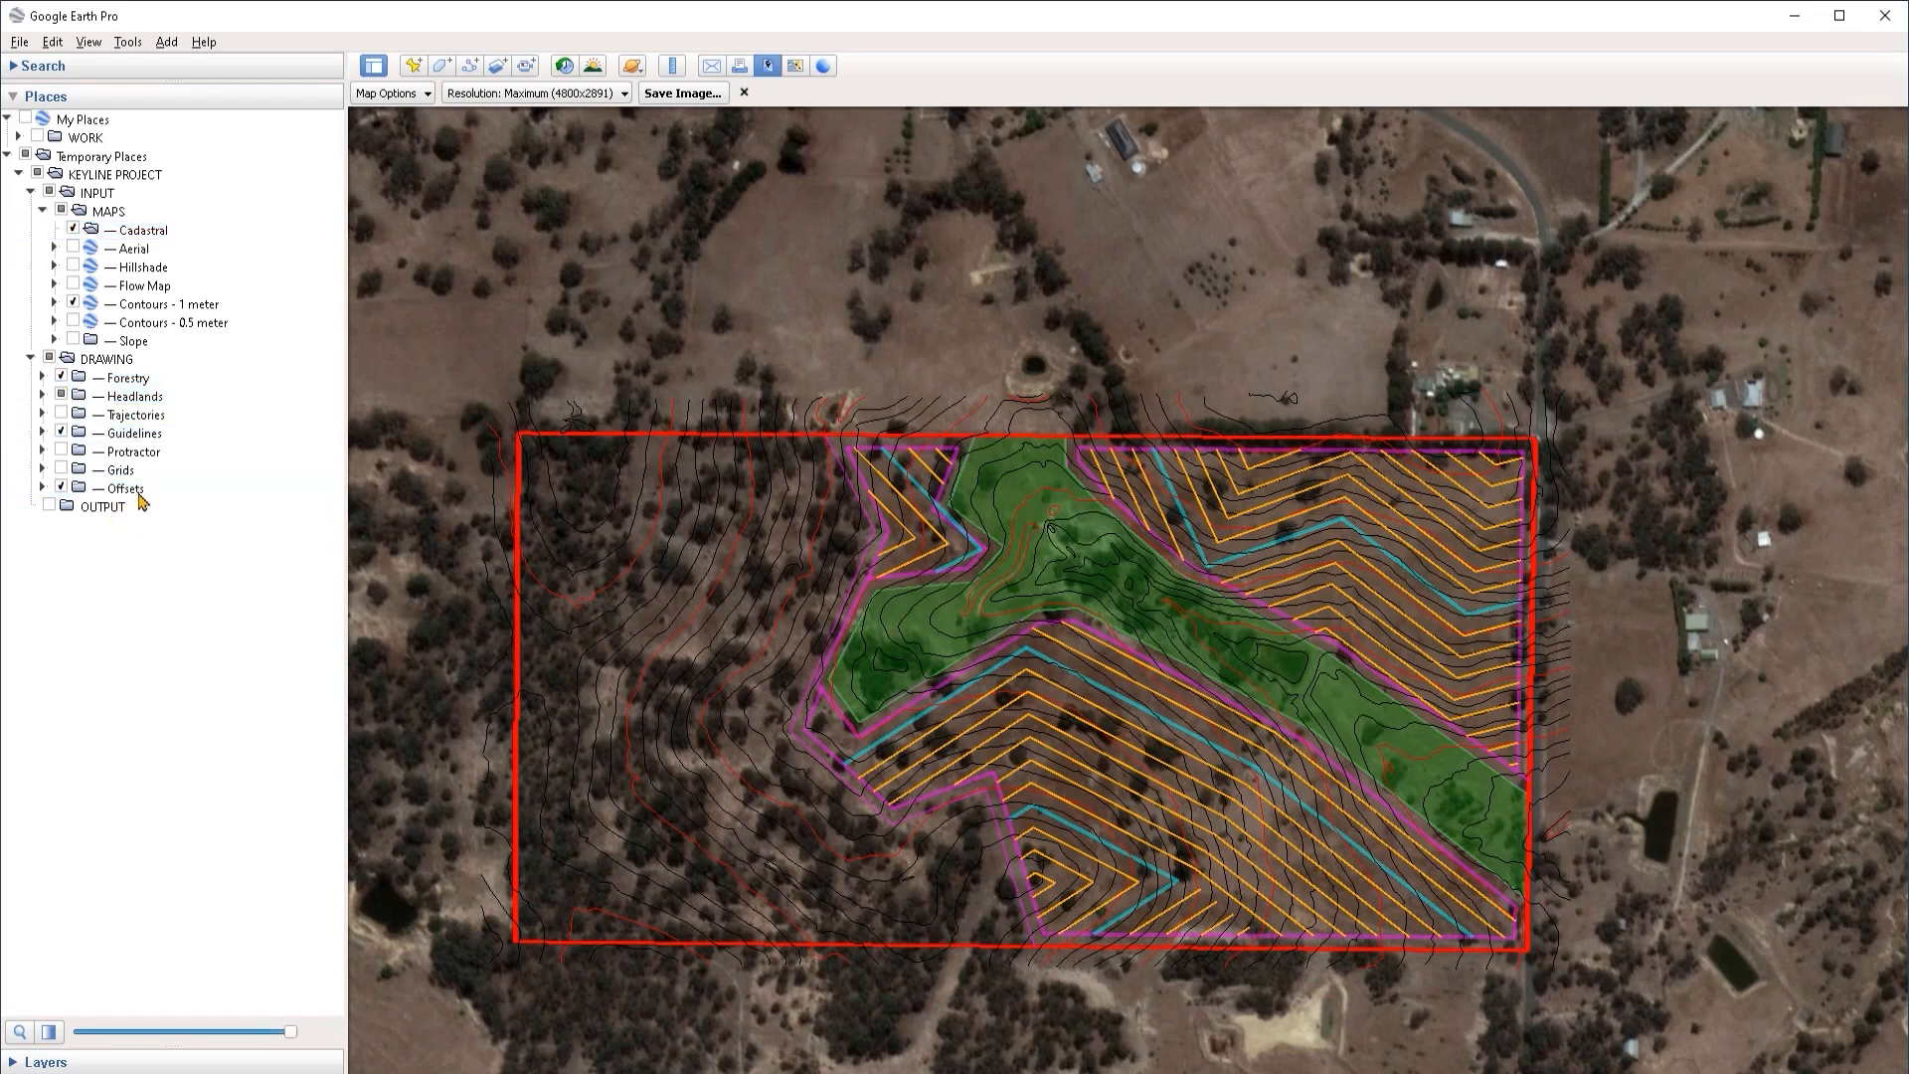
Step: Copy the Offsets folder from DRAWING into the OUTPUT folder and collapse the copy
right_click(139, 492)
click(117, 491)
key(ctrl+c)
click(123, 507)
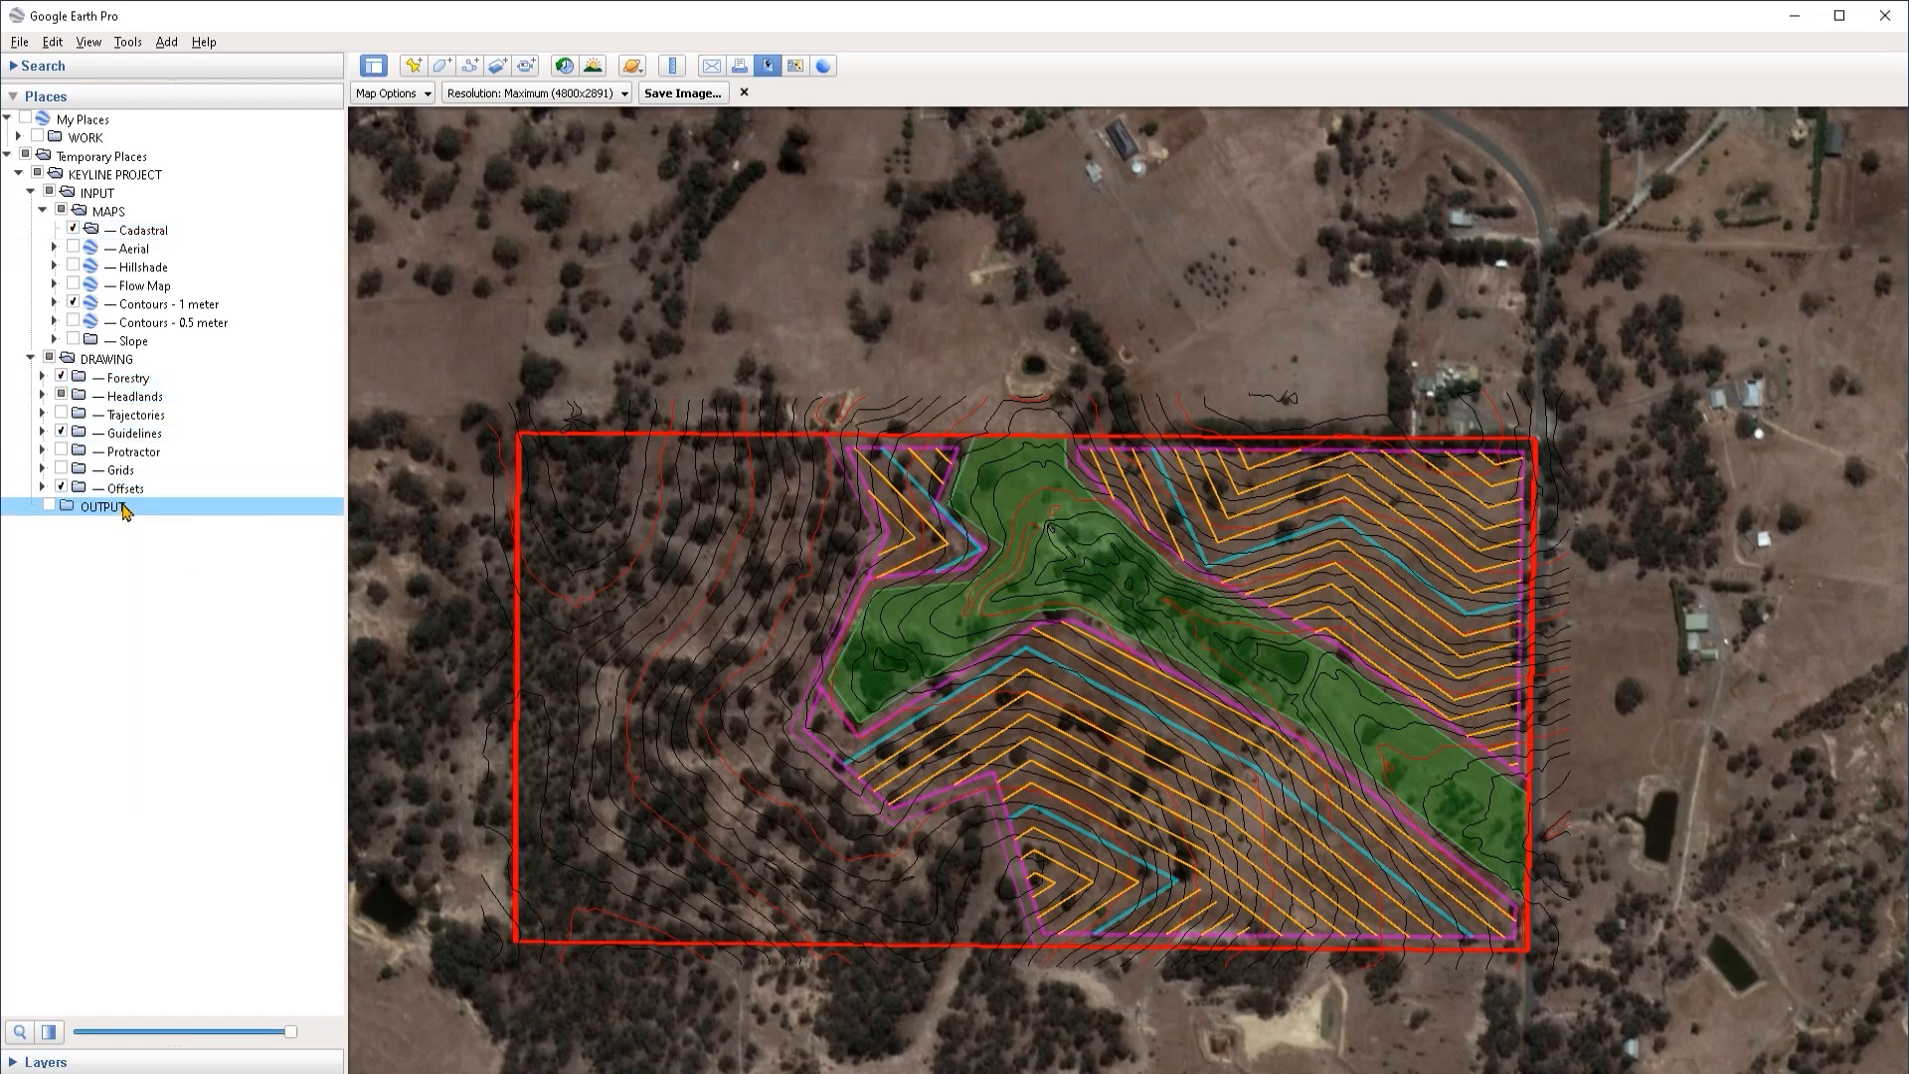
key(ctrl+v)
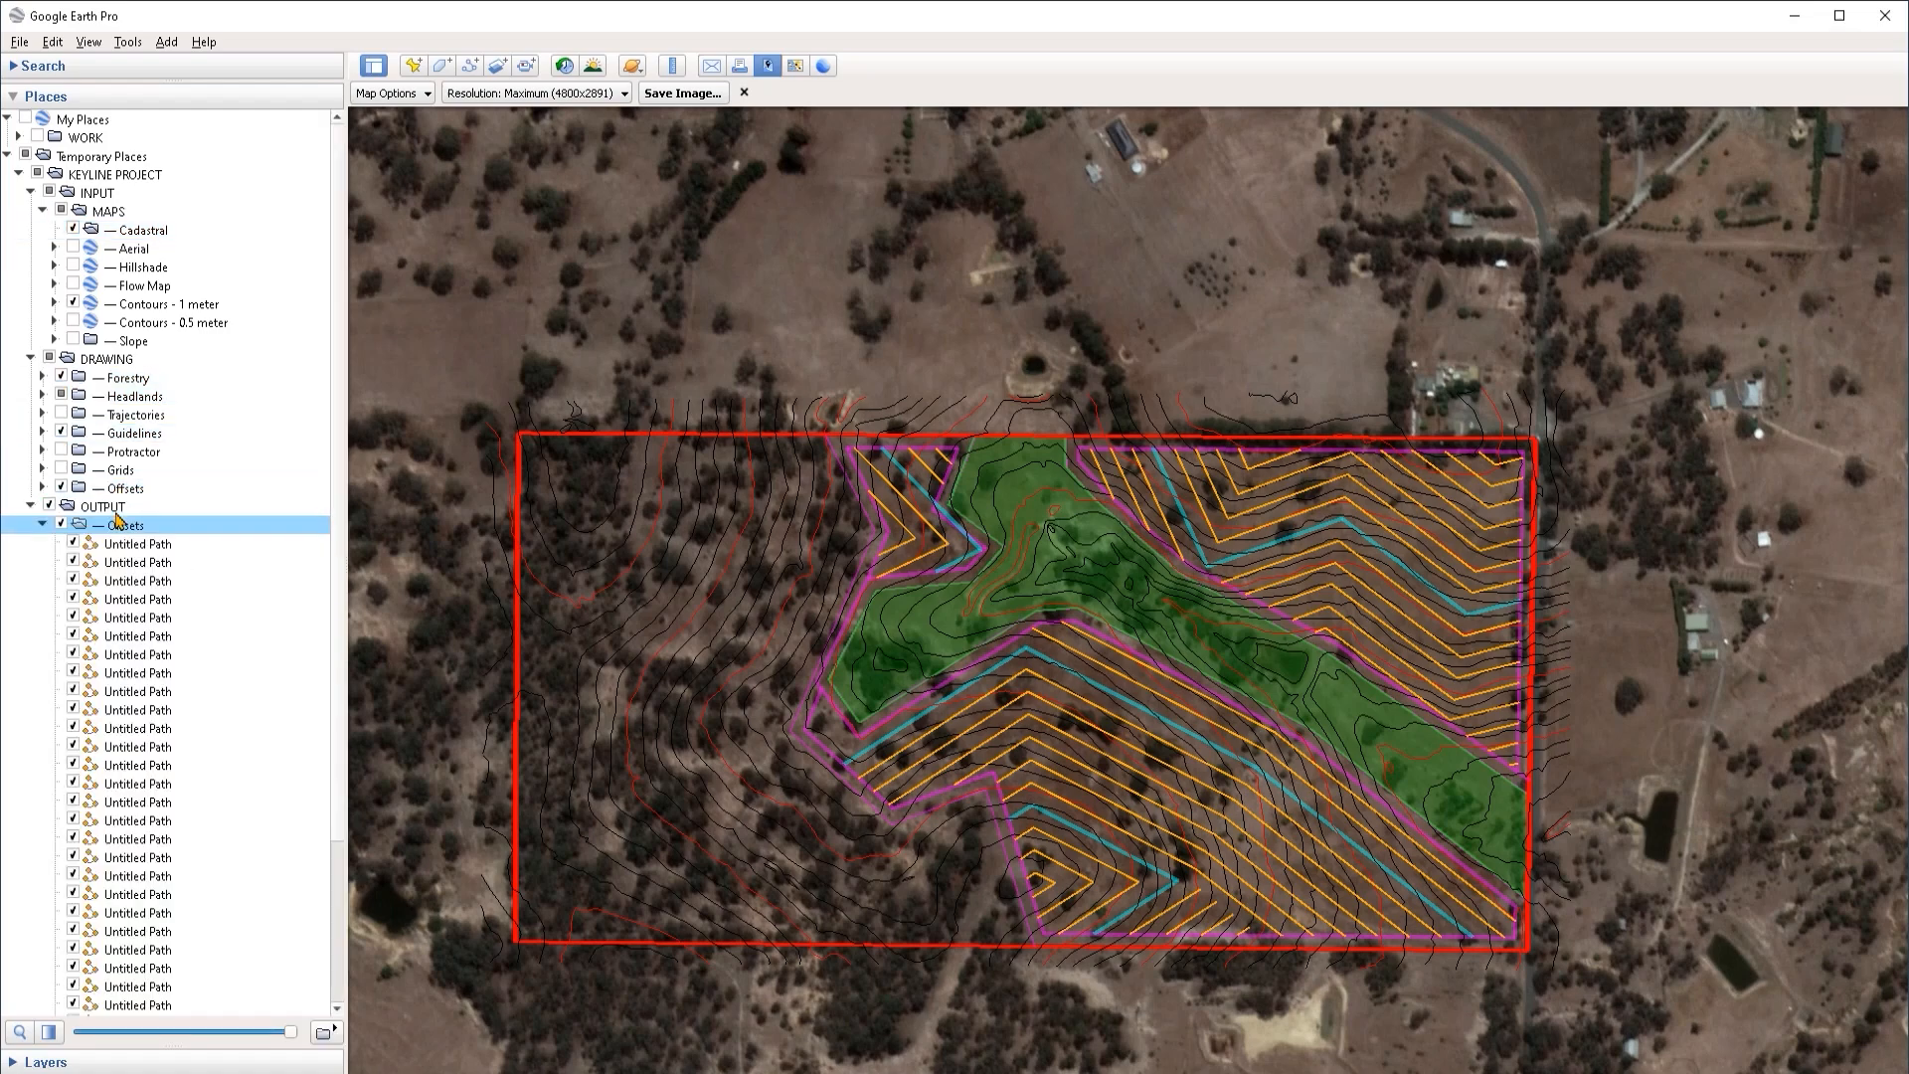
click(42, 525)
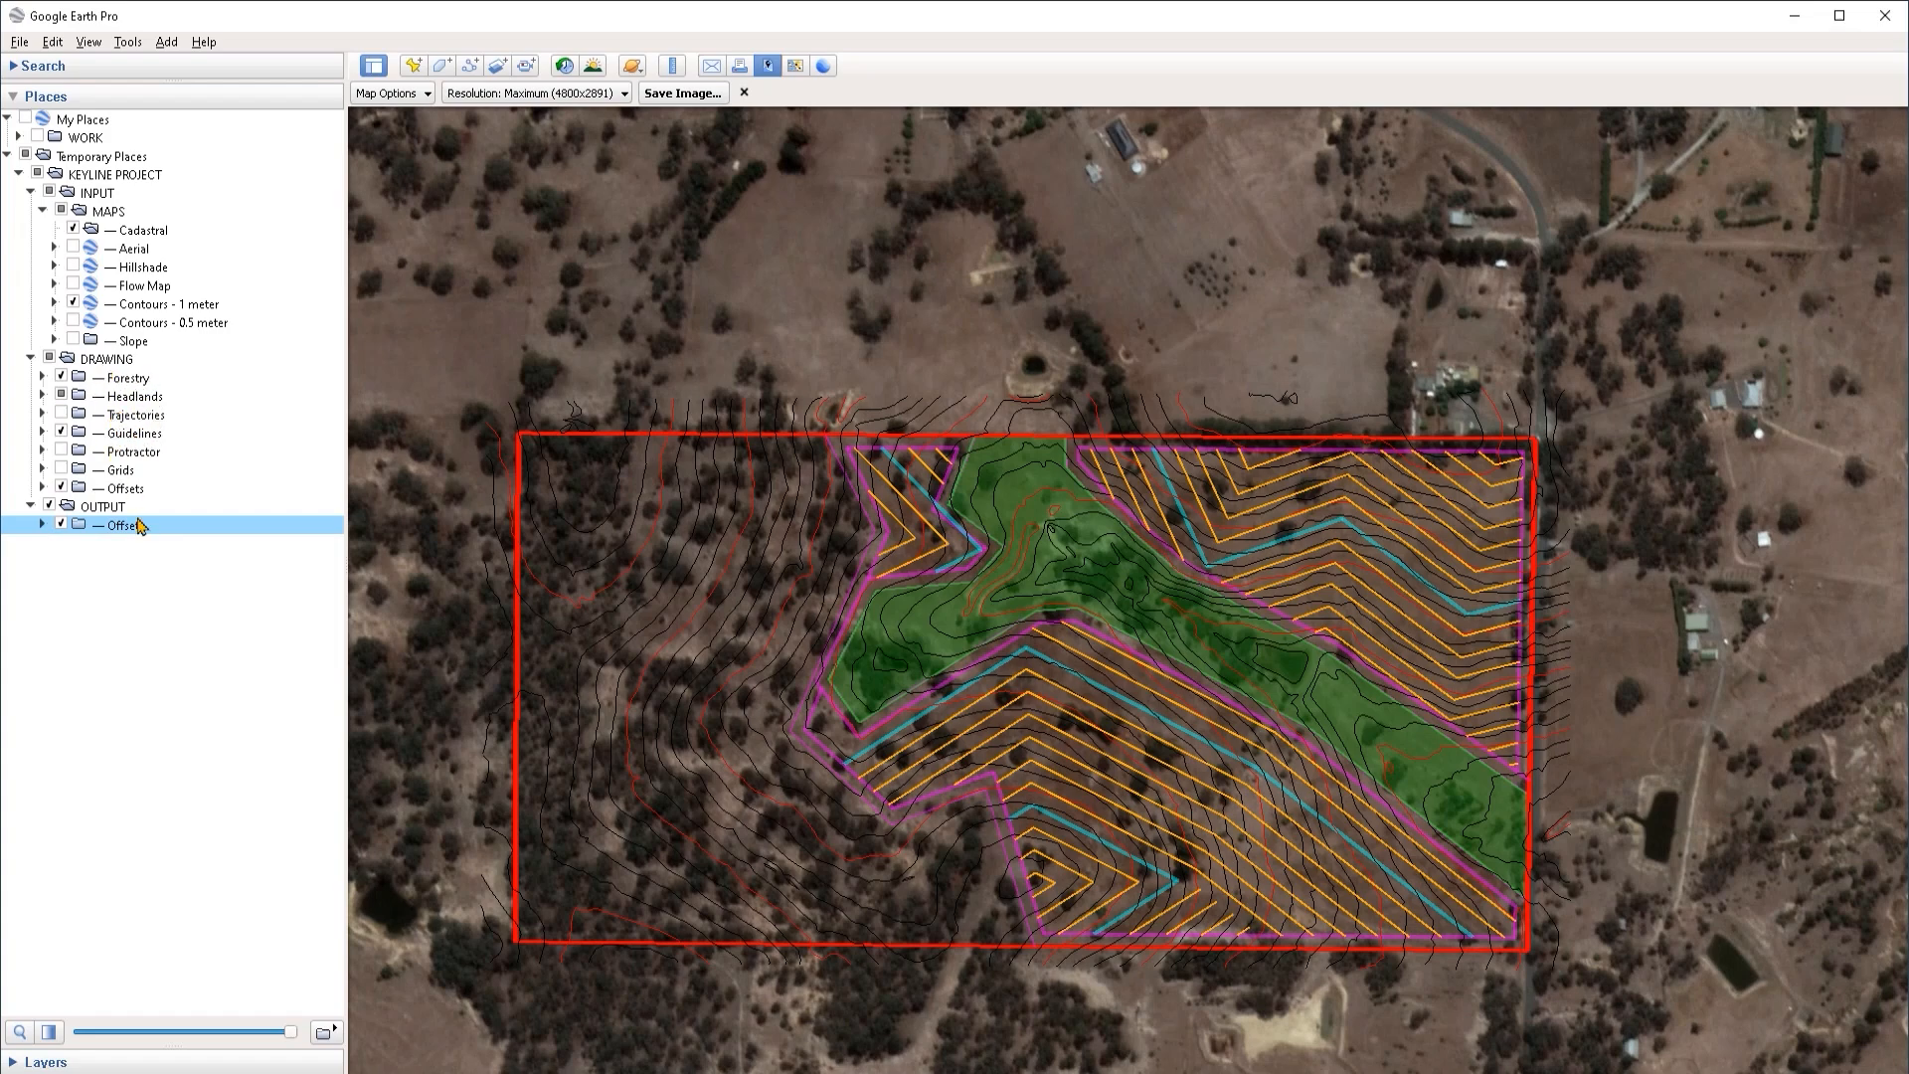
Step: Copy the Guidelines folder from DRAWING into the OUTPUT folder
click(146, 431)
key(ctrl+c)
click(102, 507)
key(ctrl+v)
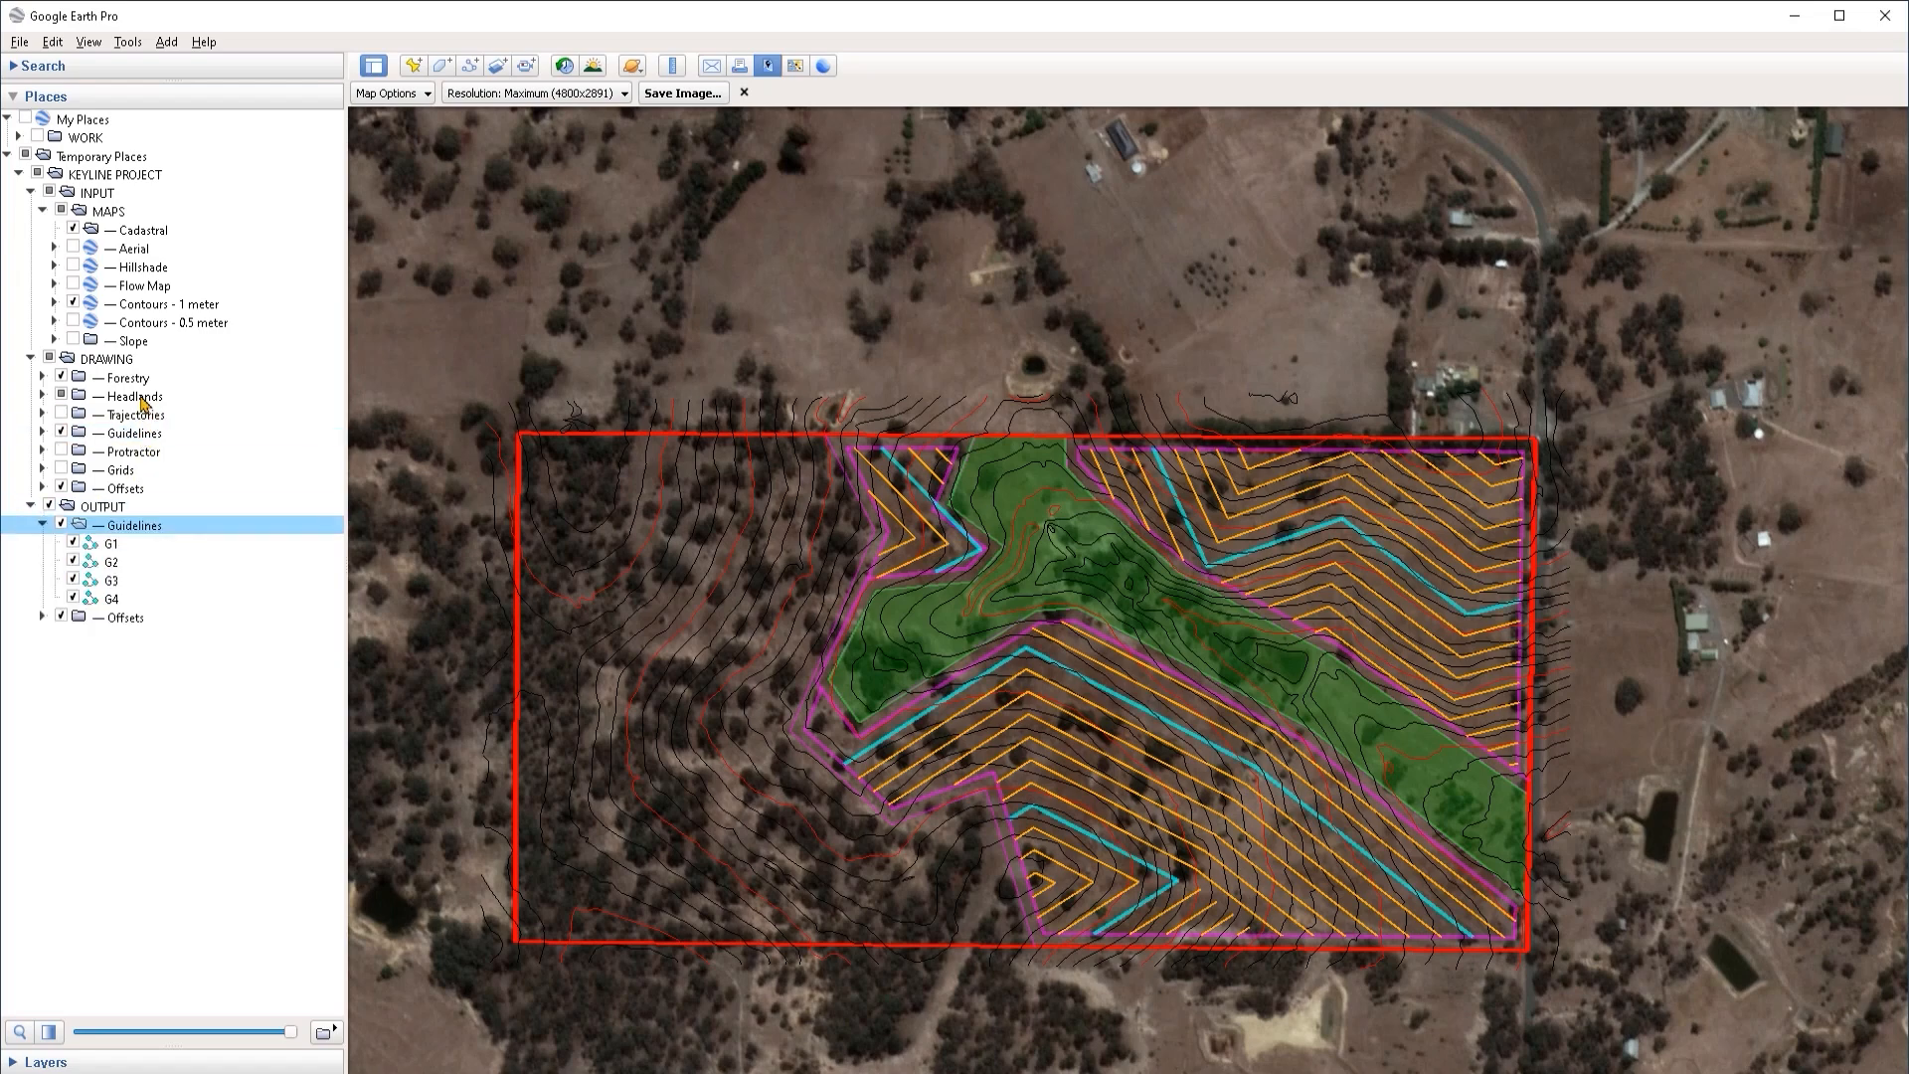
Step: Copy the Forestry and Headlands folders from DRAWING into the OUTPUT folder
click(137, 380)
key(ctrl+c)
click(111, 508)
key(ctrl+v)
click(135, 397)
key(ctrl+c)
click(114, 507)
key(ctrl+v)
Step: Copy the Cadastral folder from MAPS into OUTPUT and collapse the copied Headlands, Forestry and Guidelines folders
click(139, 230)
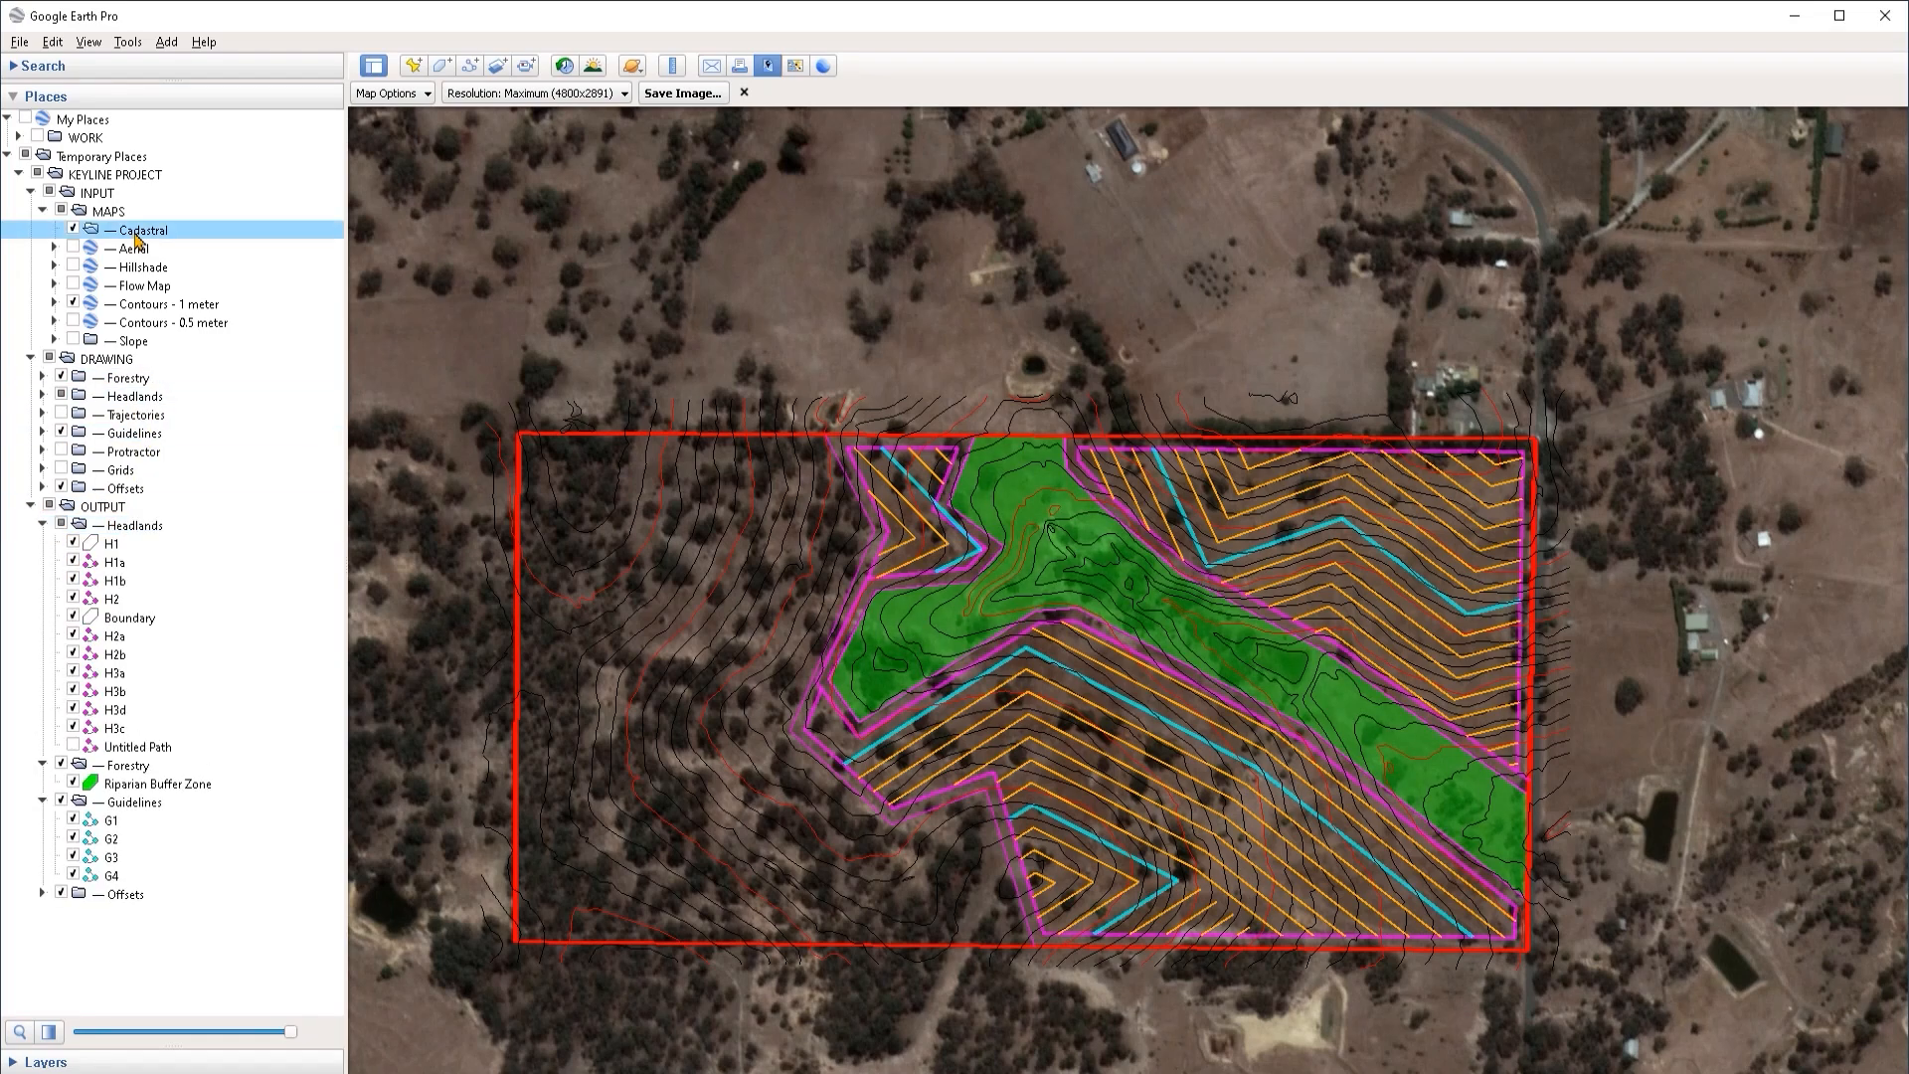
key(ctrl+c)
click(111, 508)
key(ctrl+v)
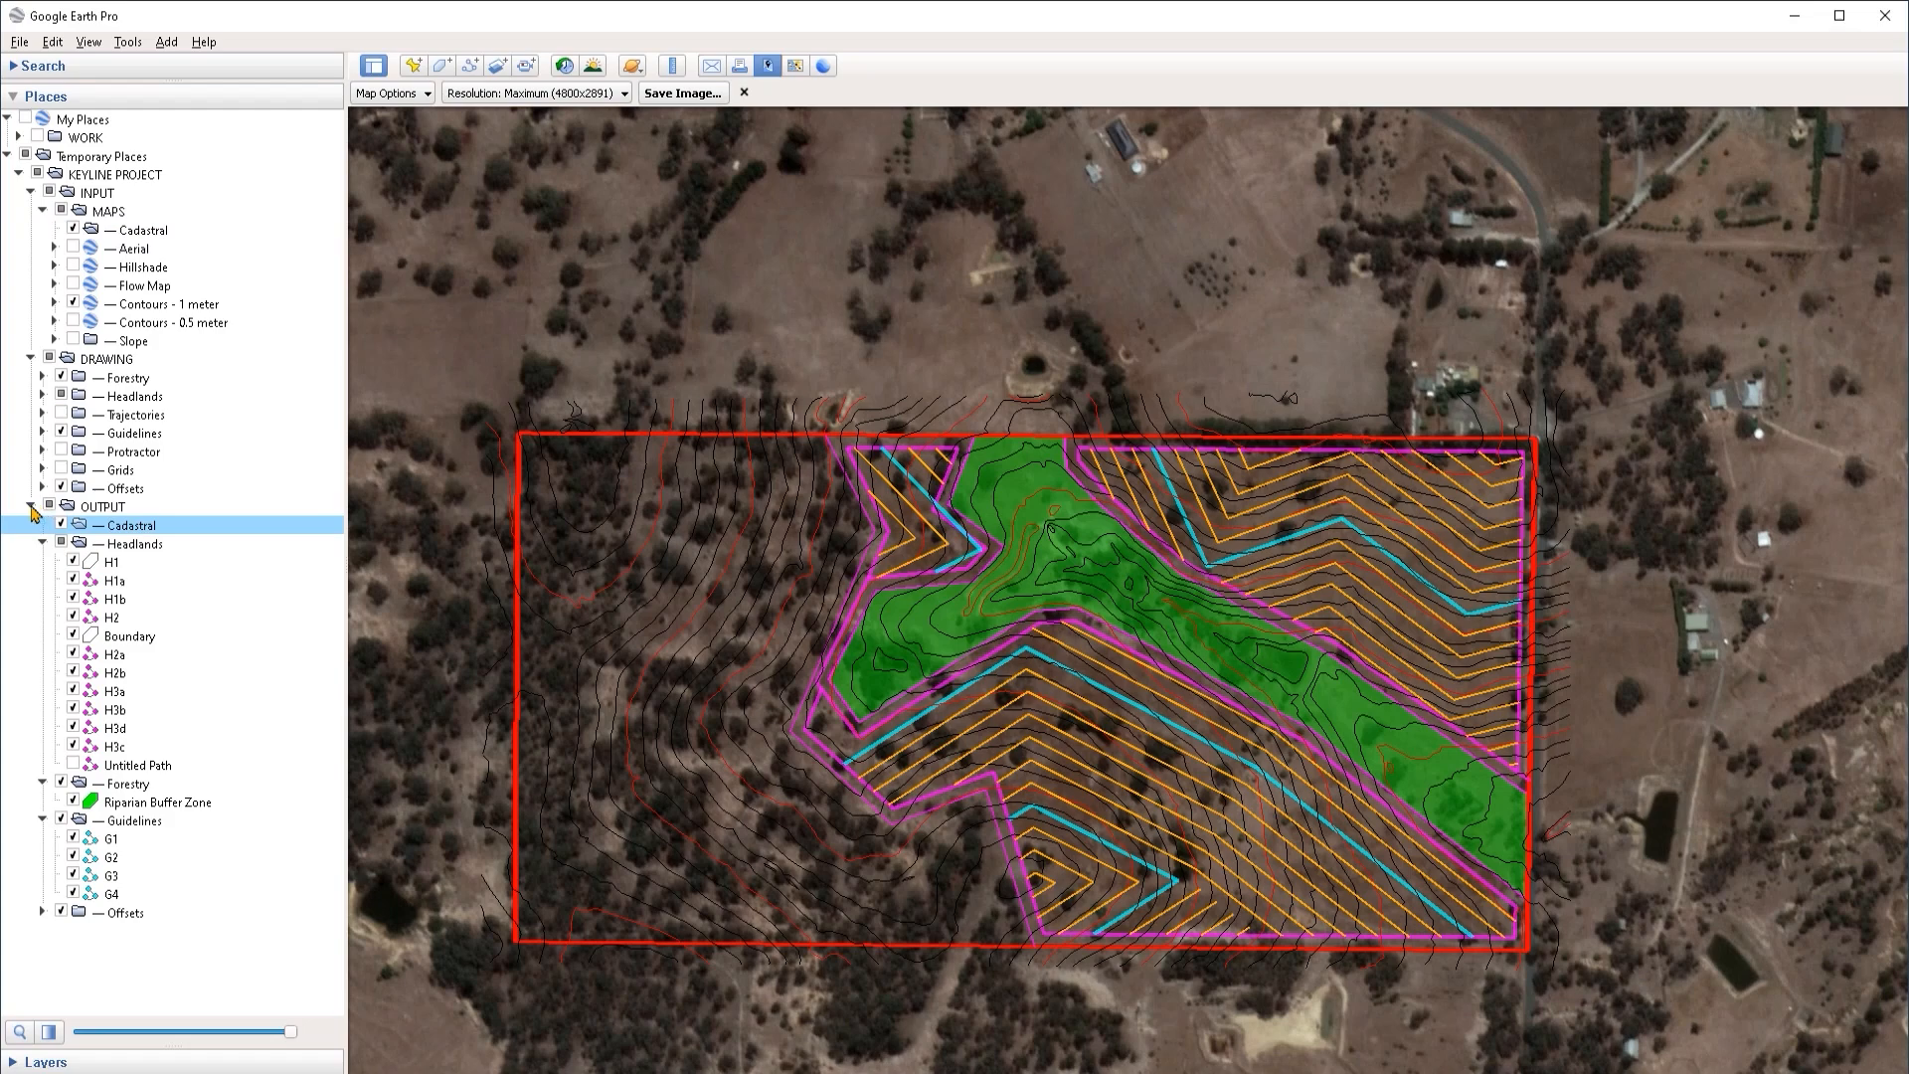
click(42, 543)
click(42, 560)
click(42, 580)
Step: Hide everything in the DRAWING folder and show the whole OUTPUT folder instead
click(49, 505)
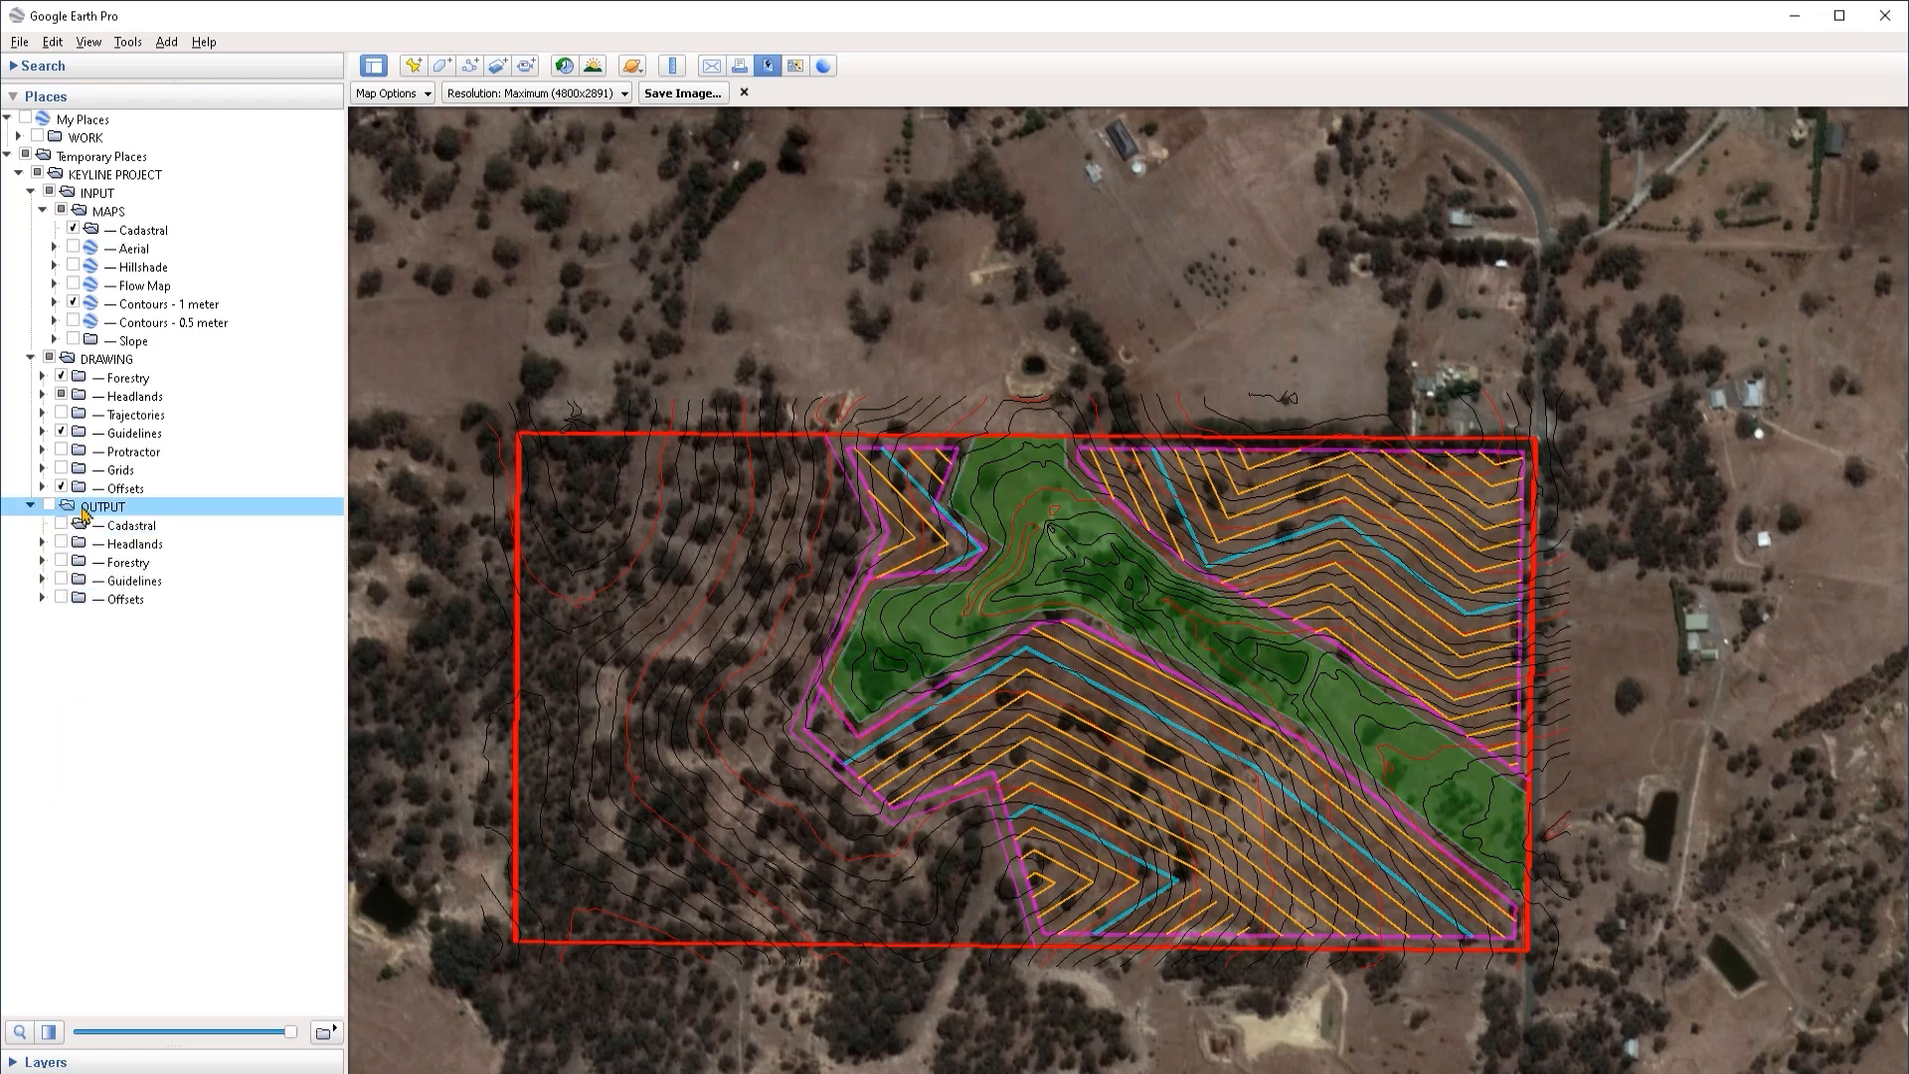
click(49, 358)
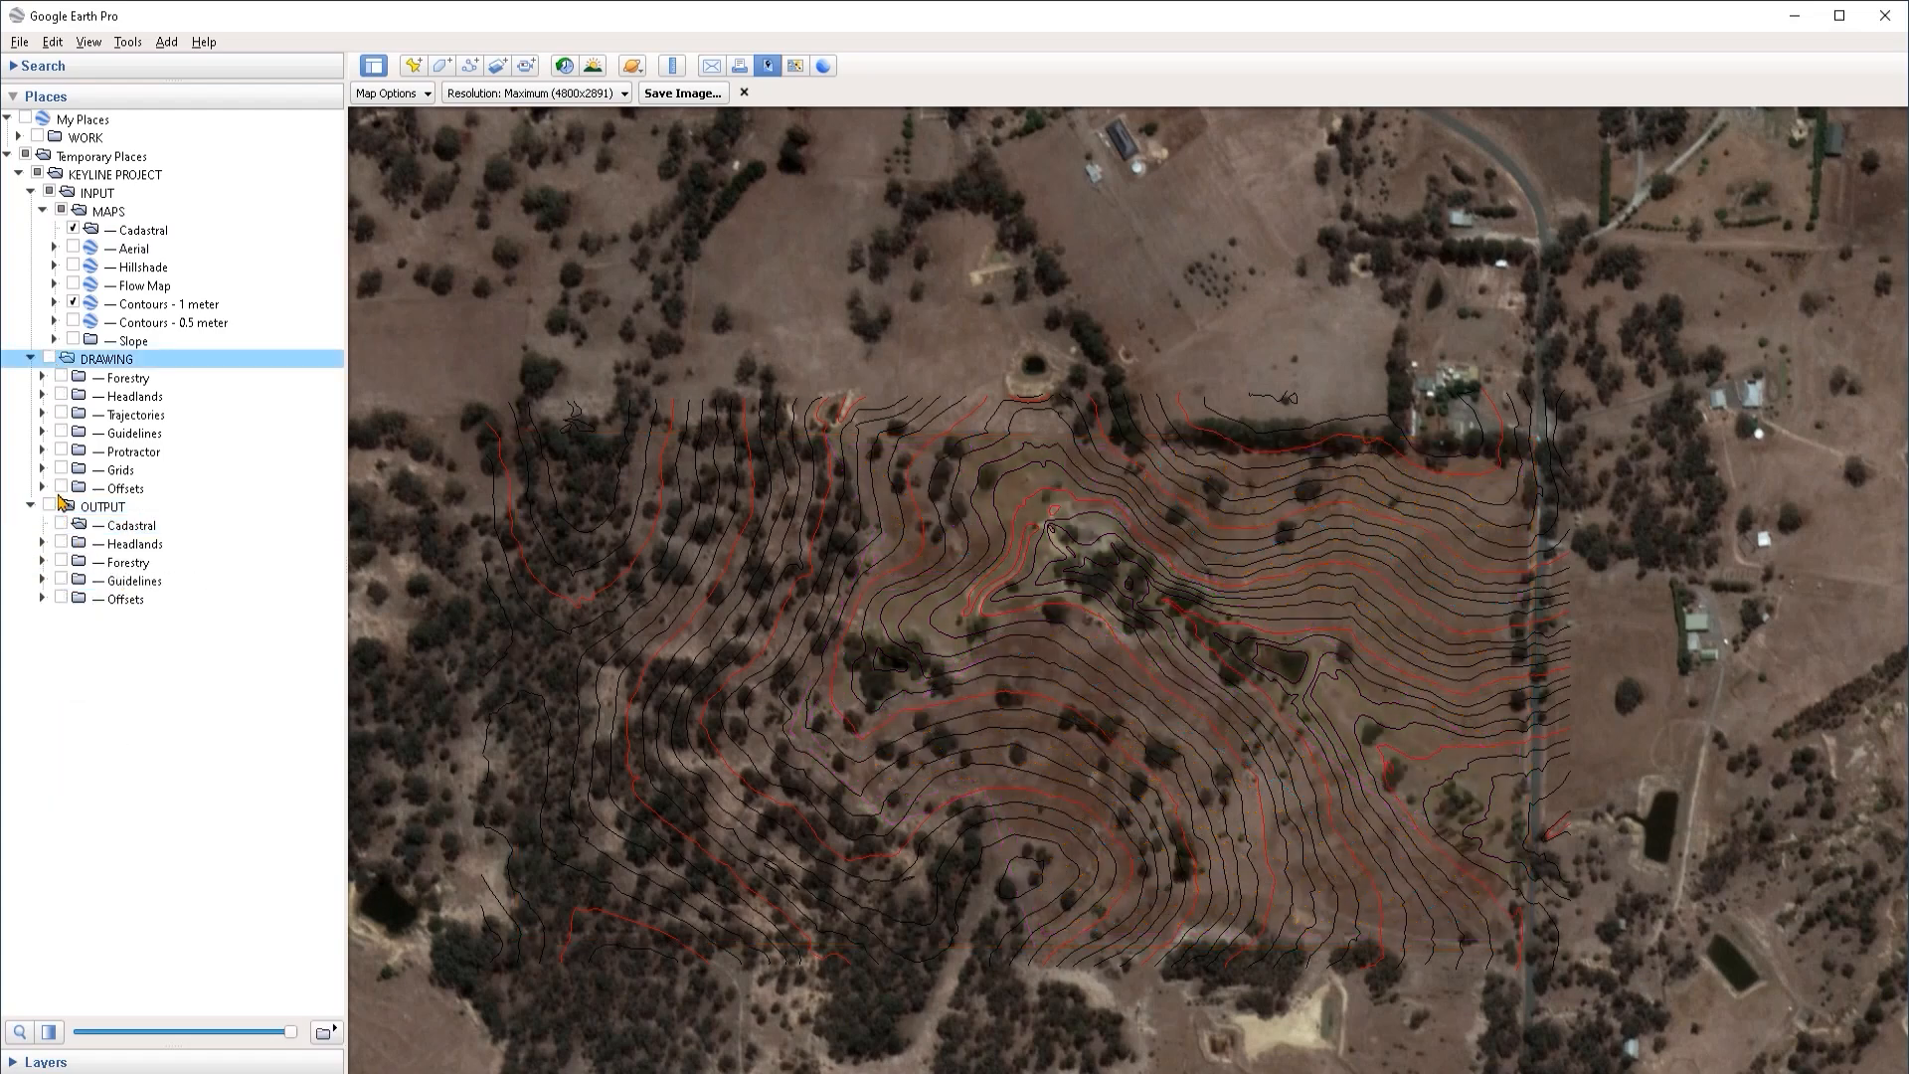
click(49, 505)
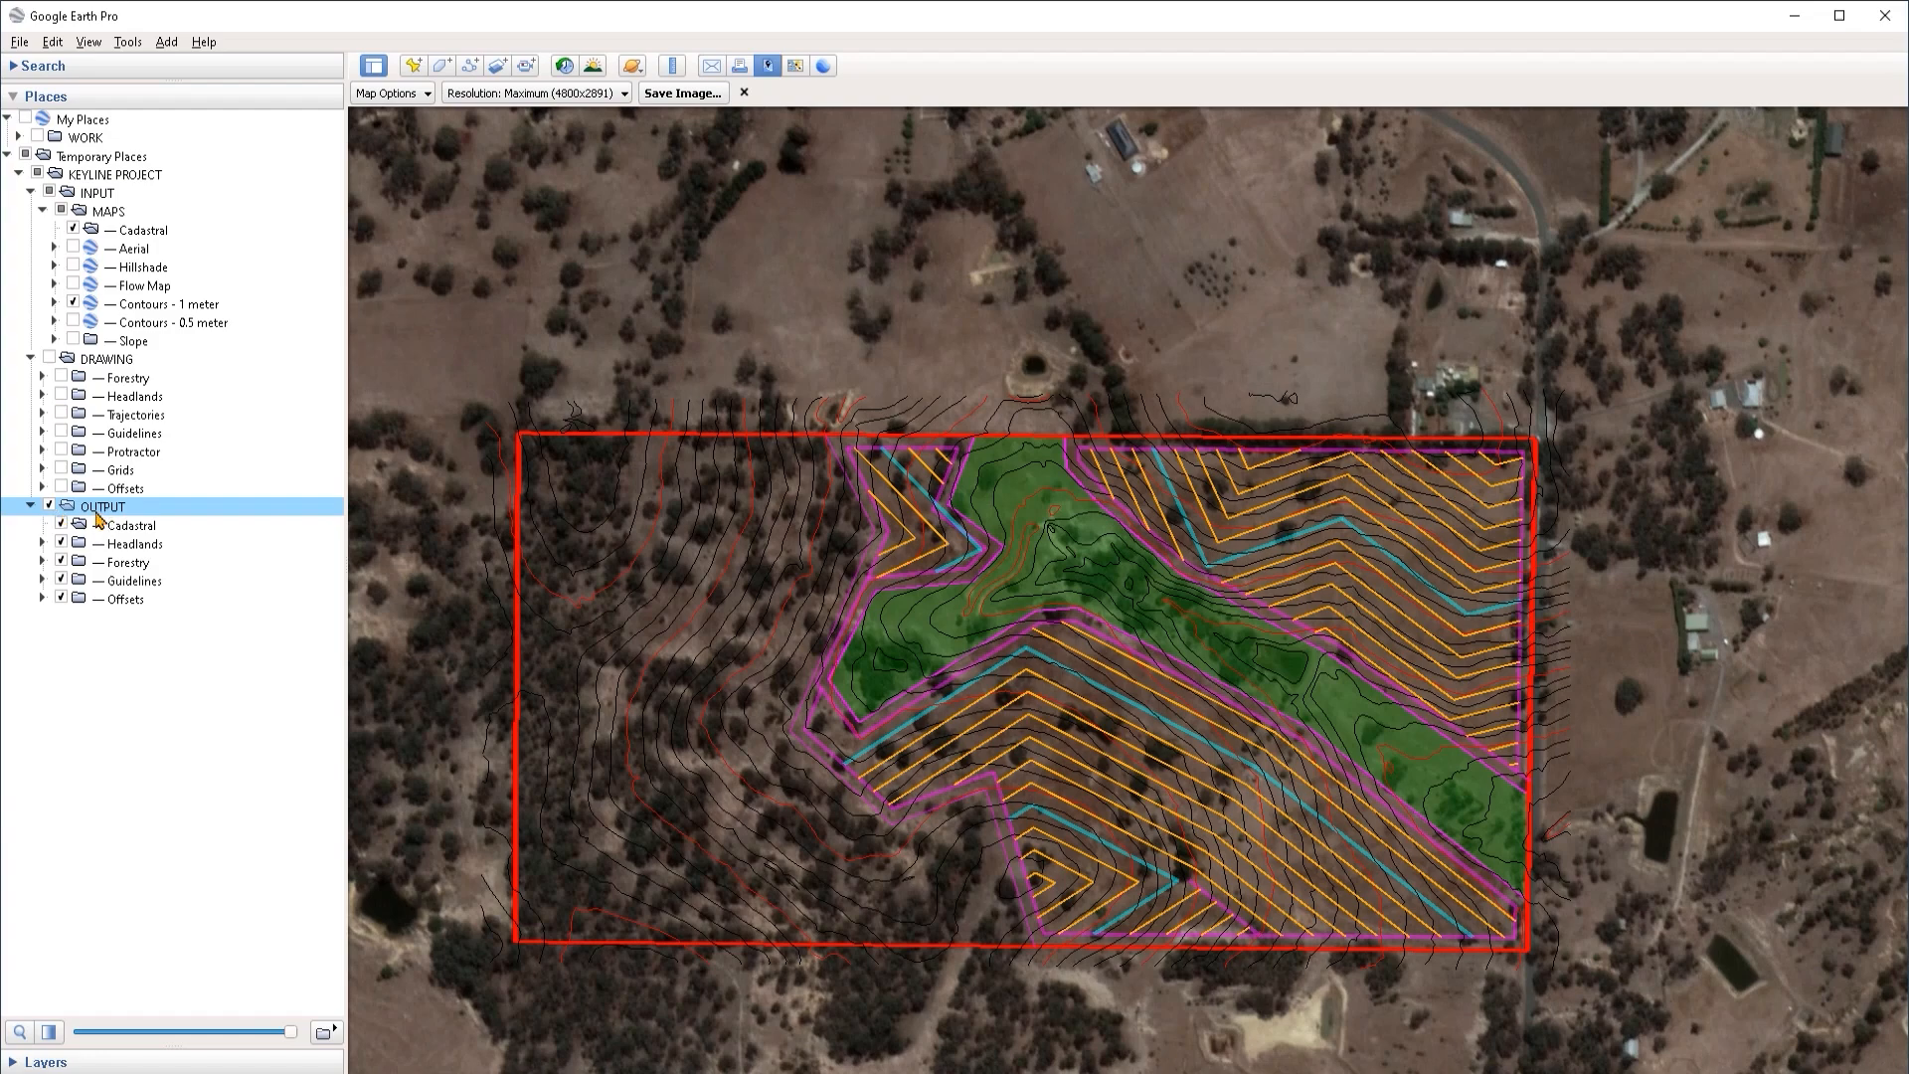
Step: Hide the extra Untitled Path in the OUTPUT copy of Headlands and collapse that folder
click(42, 543)
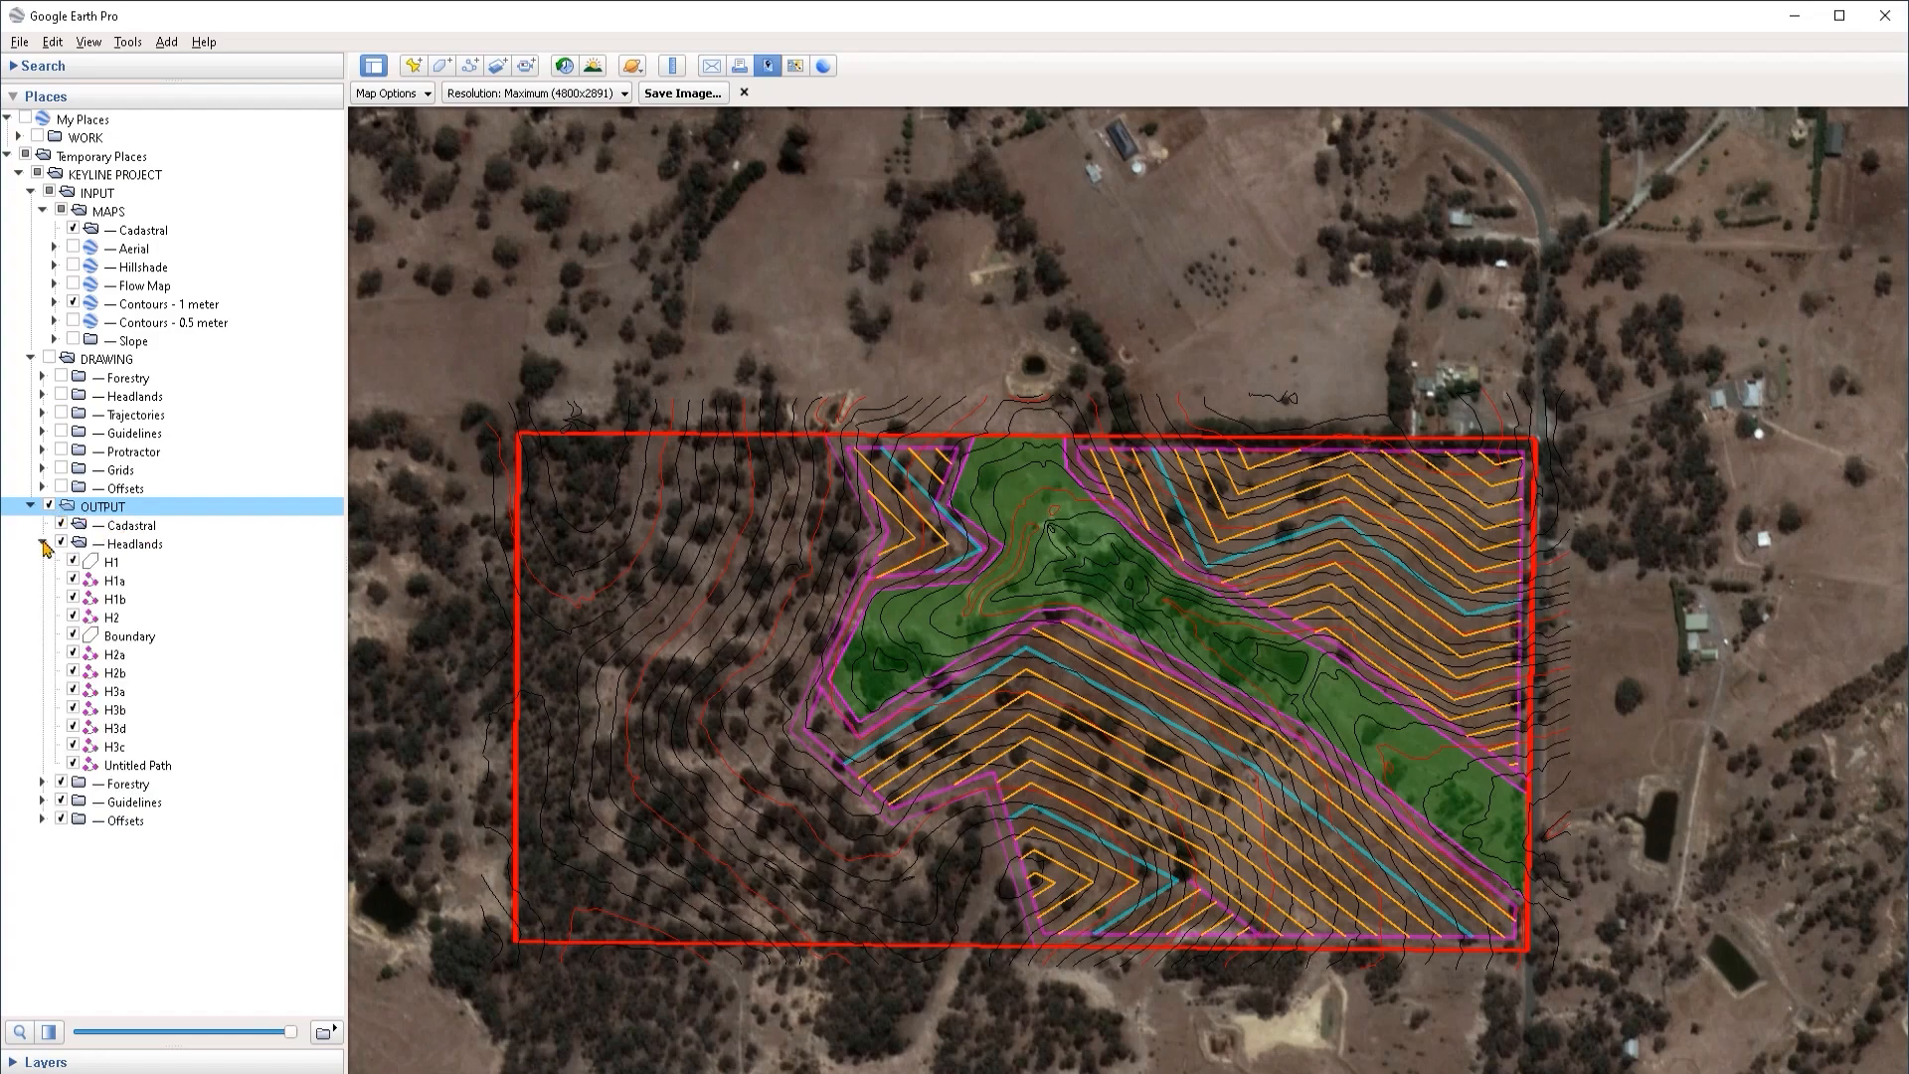
click(1206, 897)
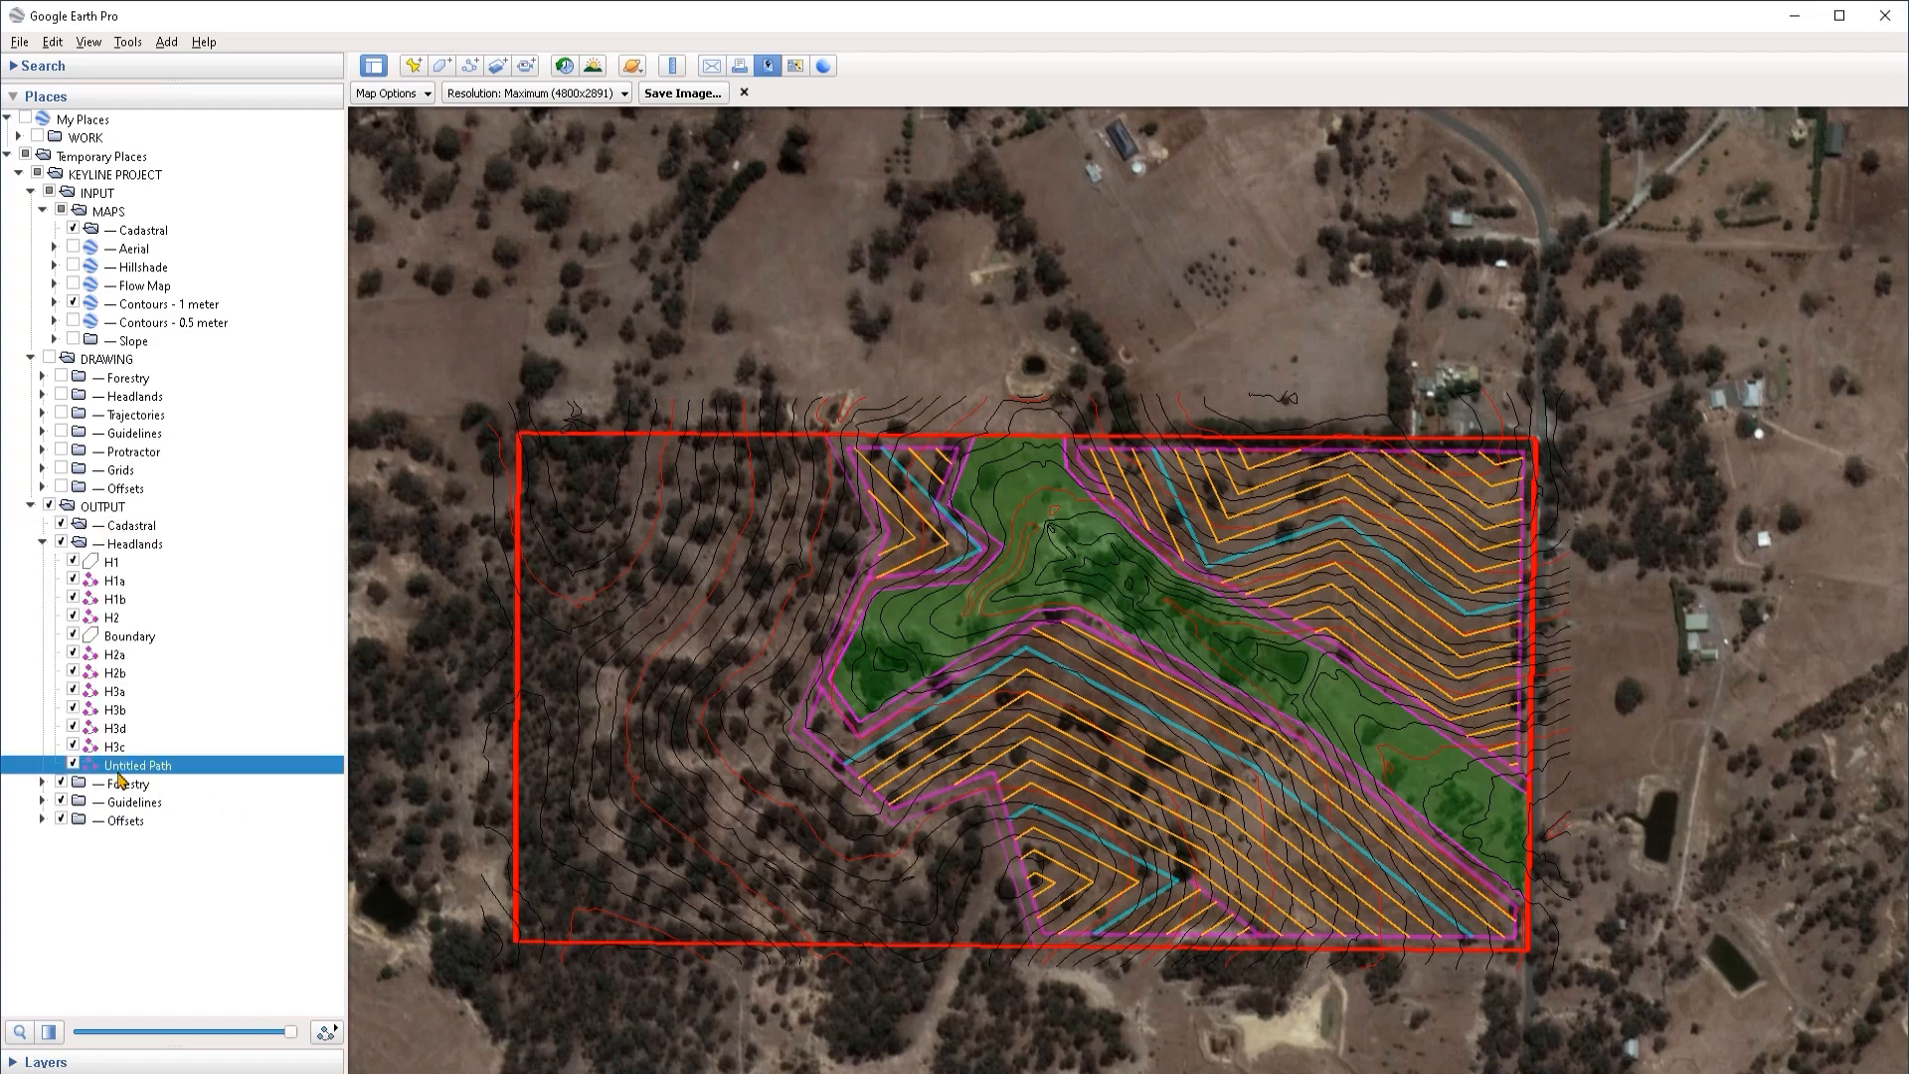
click(74, 765)
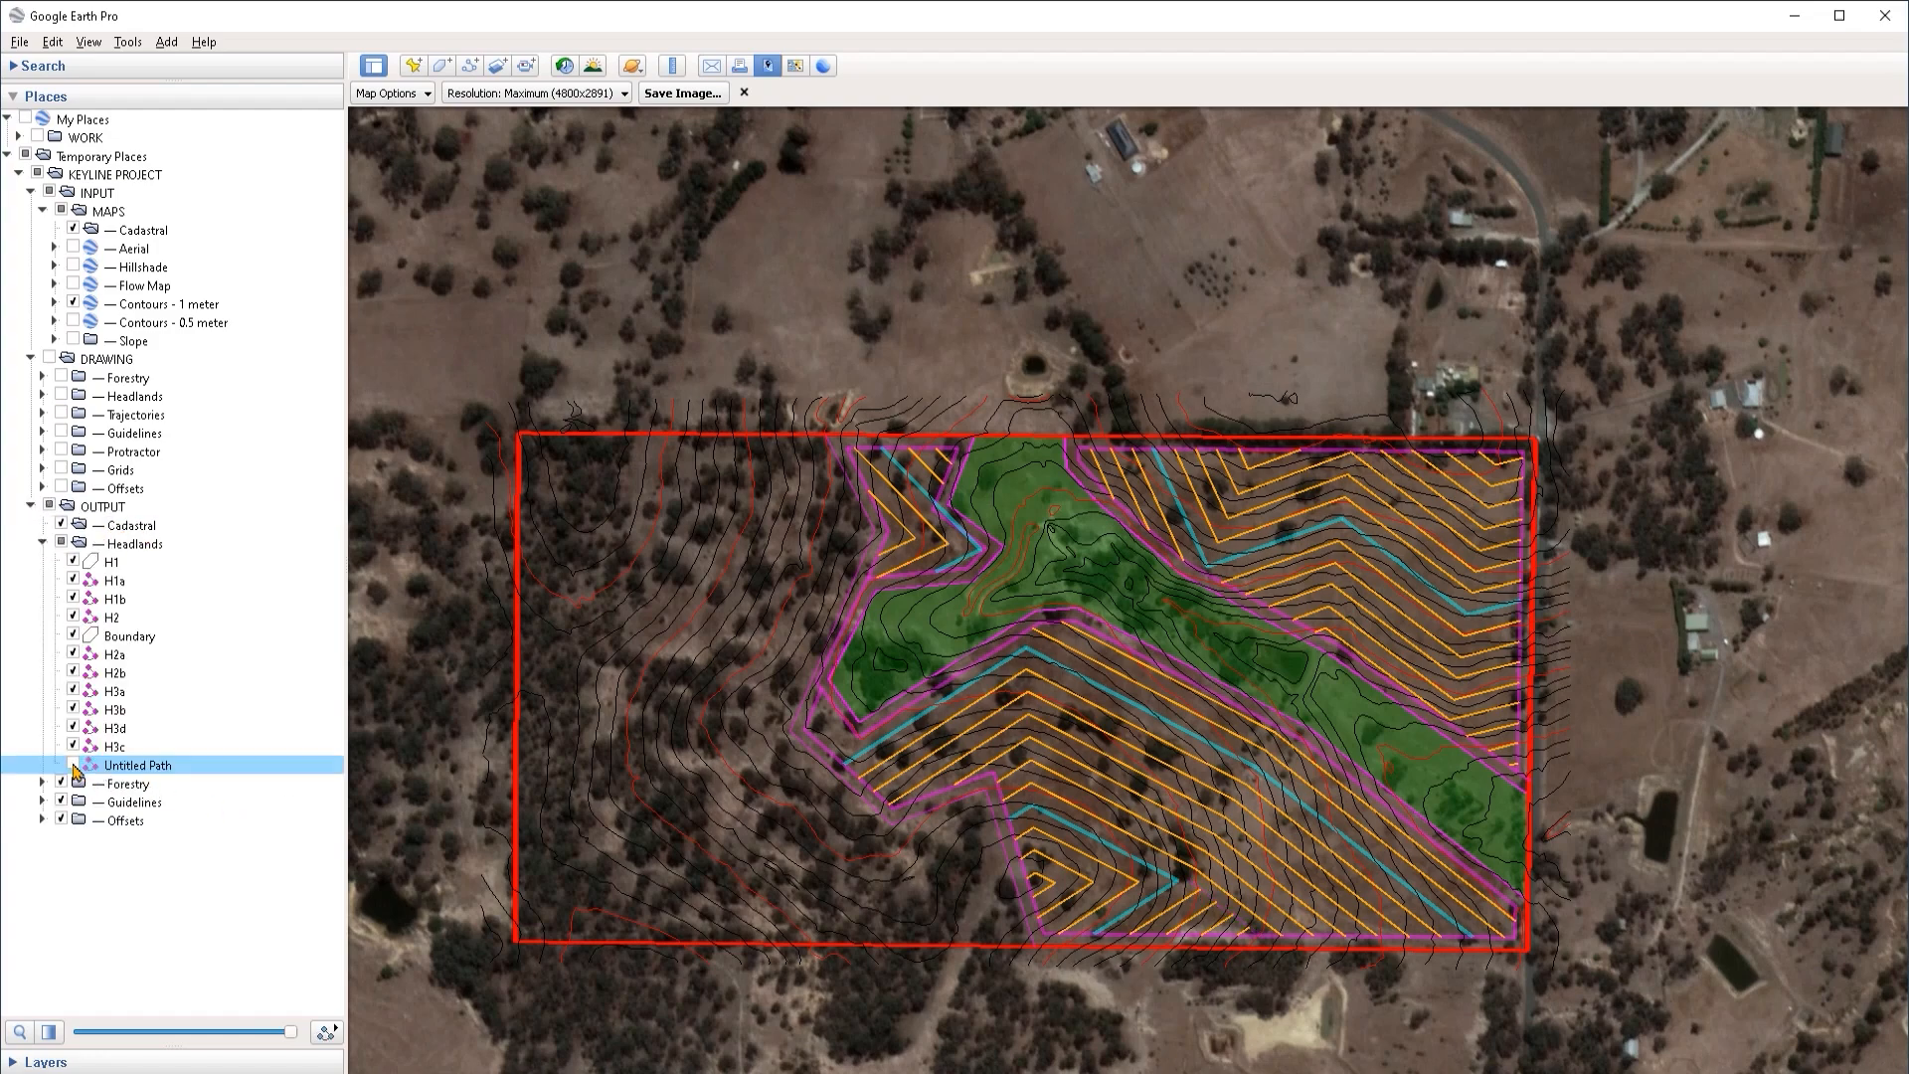
click(42, 543)
Step: Copy the Contours - 1 meter layer from MAPS into the OUTPUT folder and collapse the copy
click(164, 304)
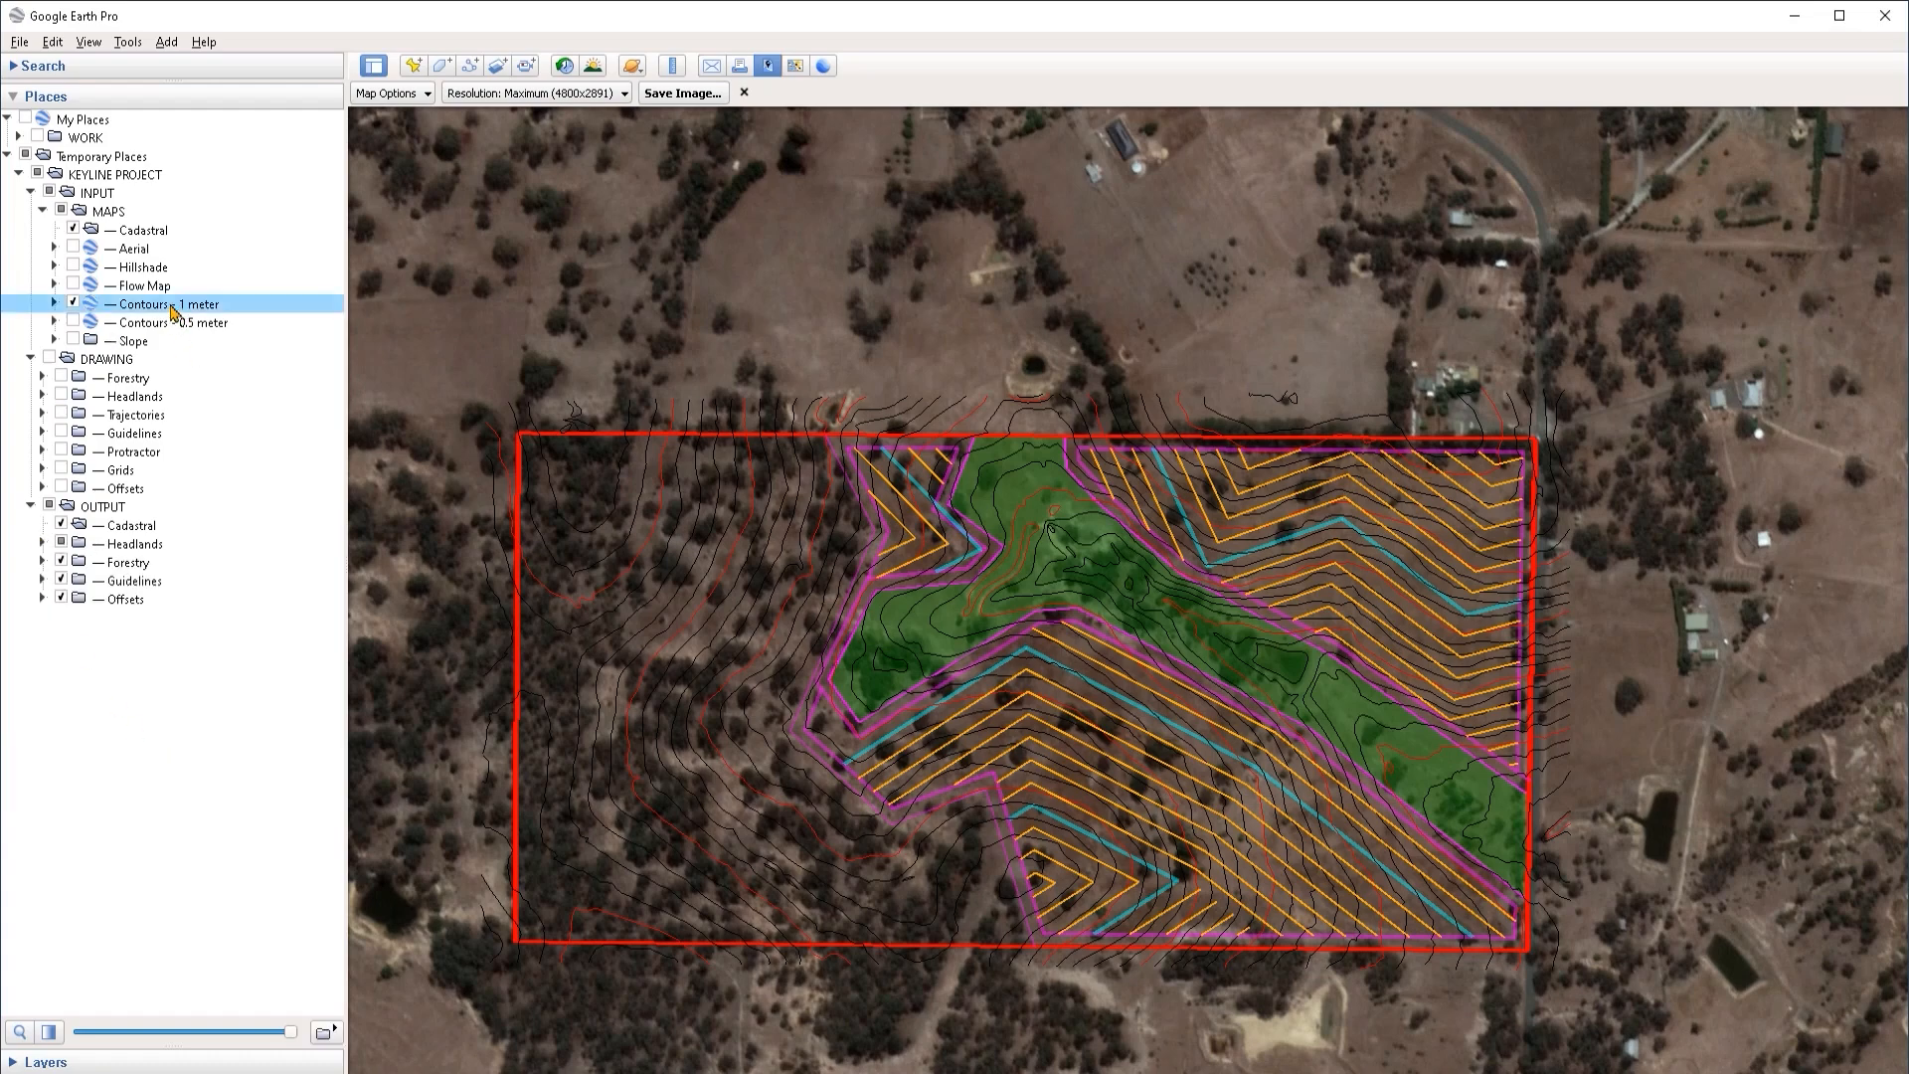
click(107, 507)
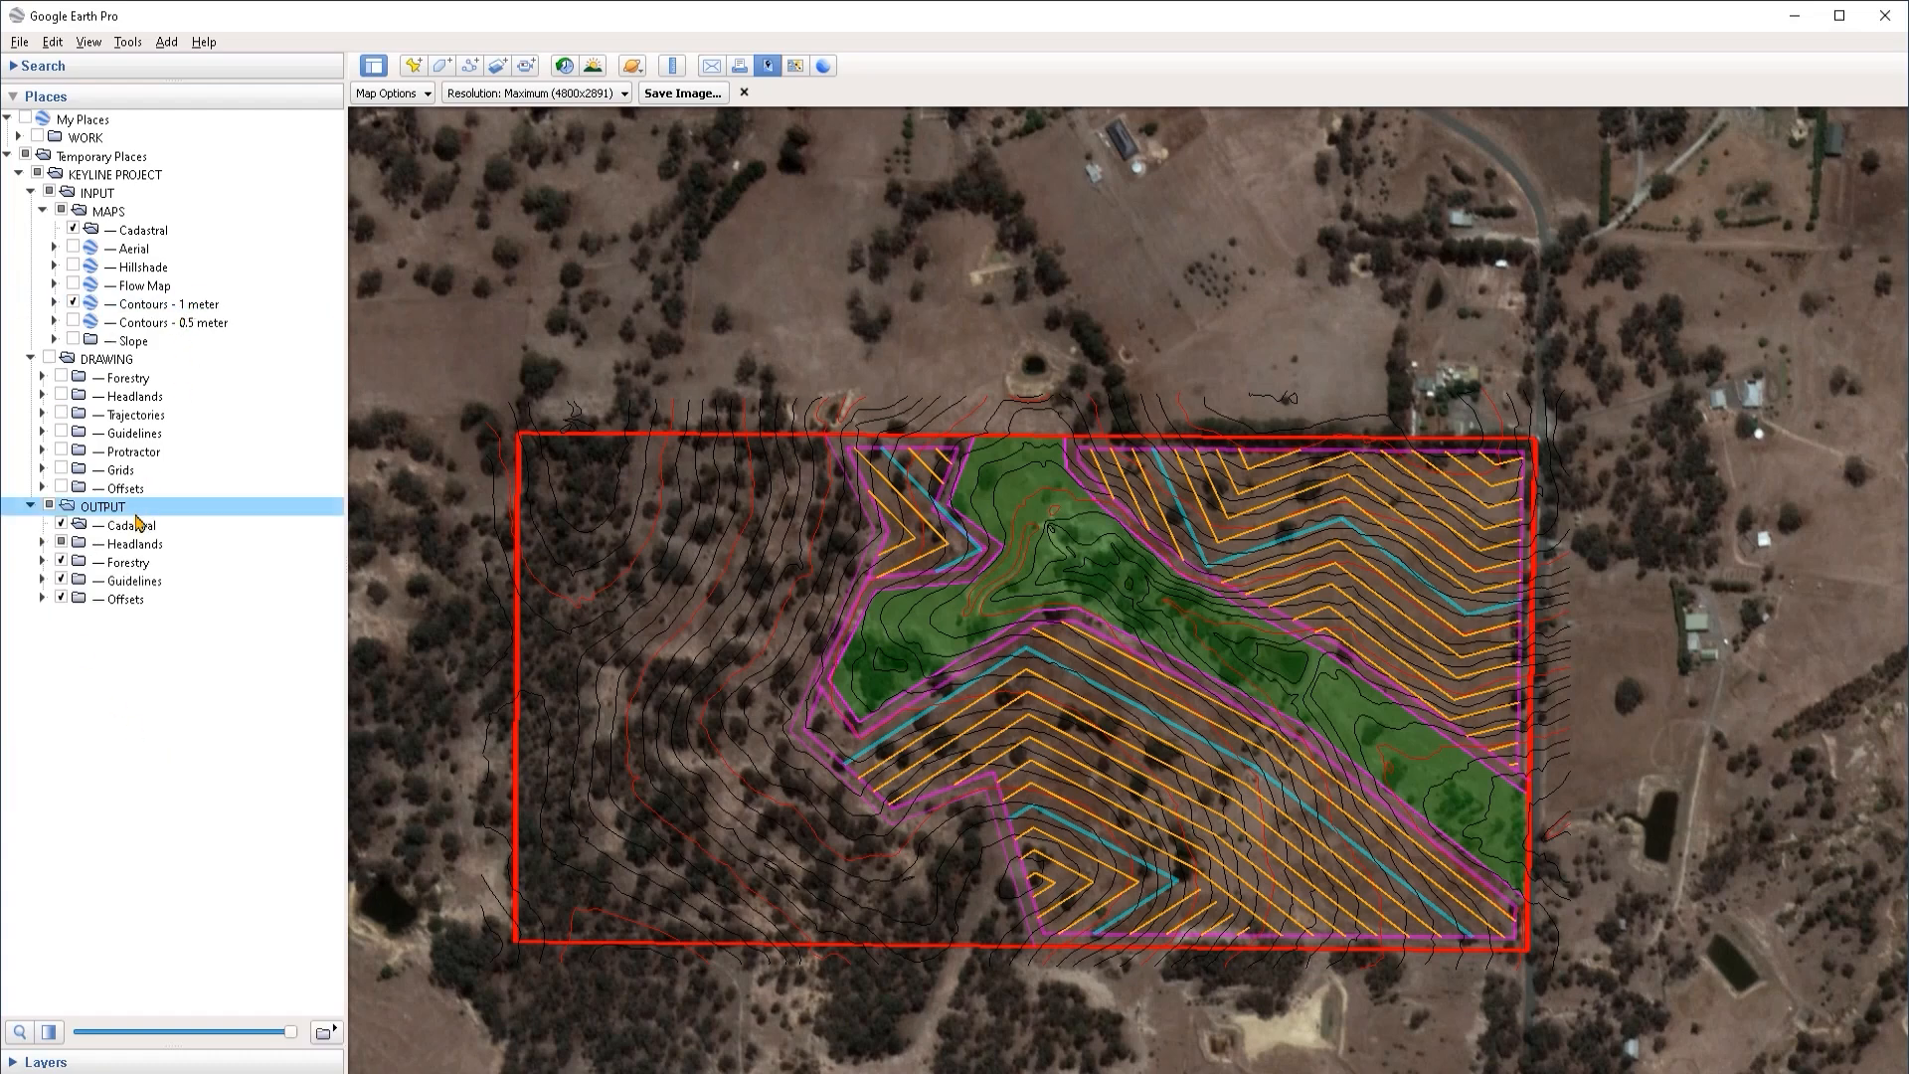
key(ctrl+v)
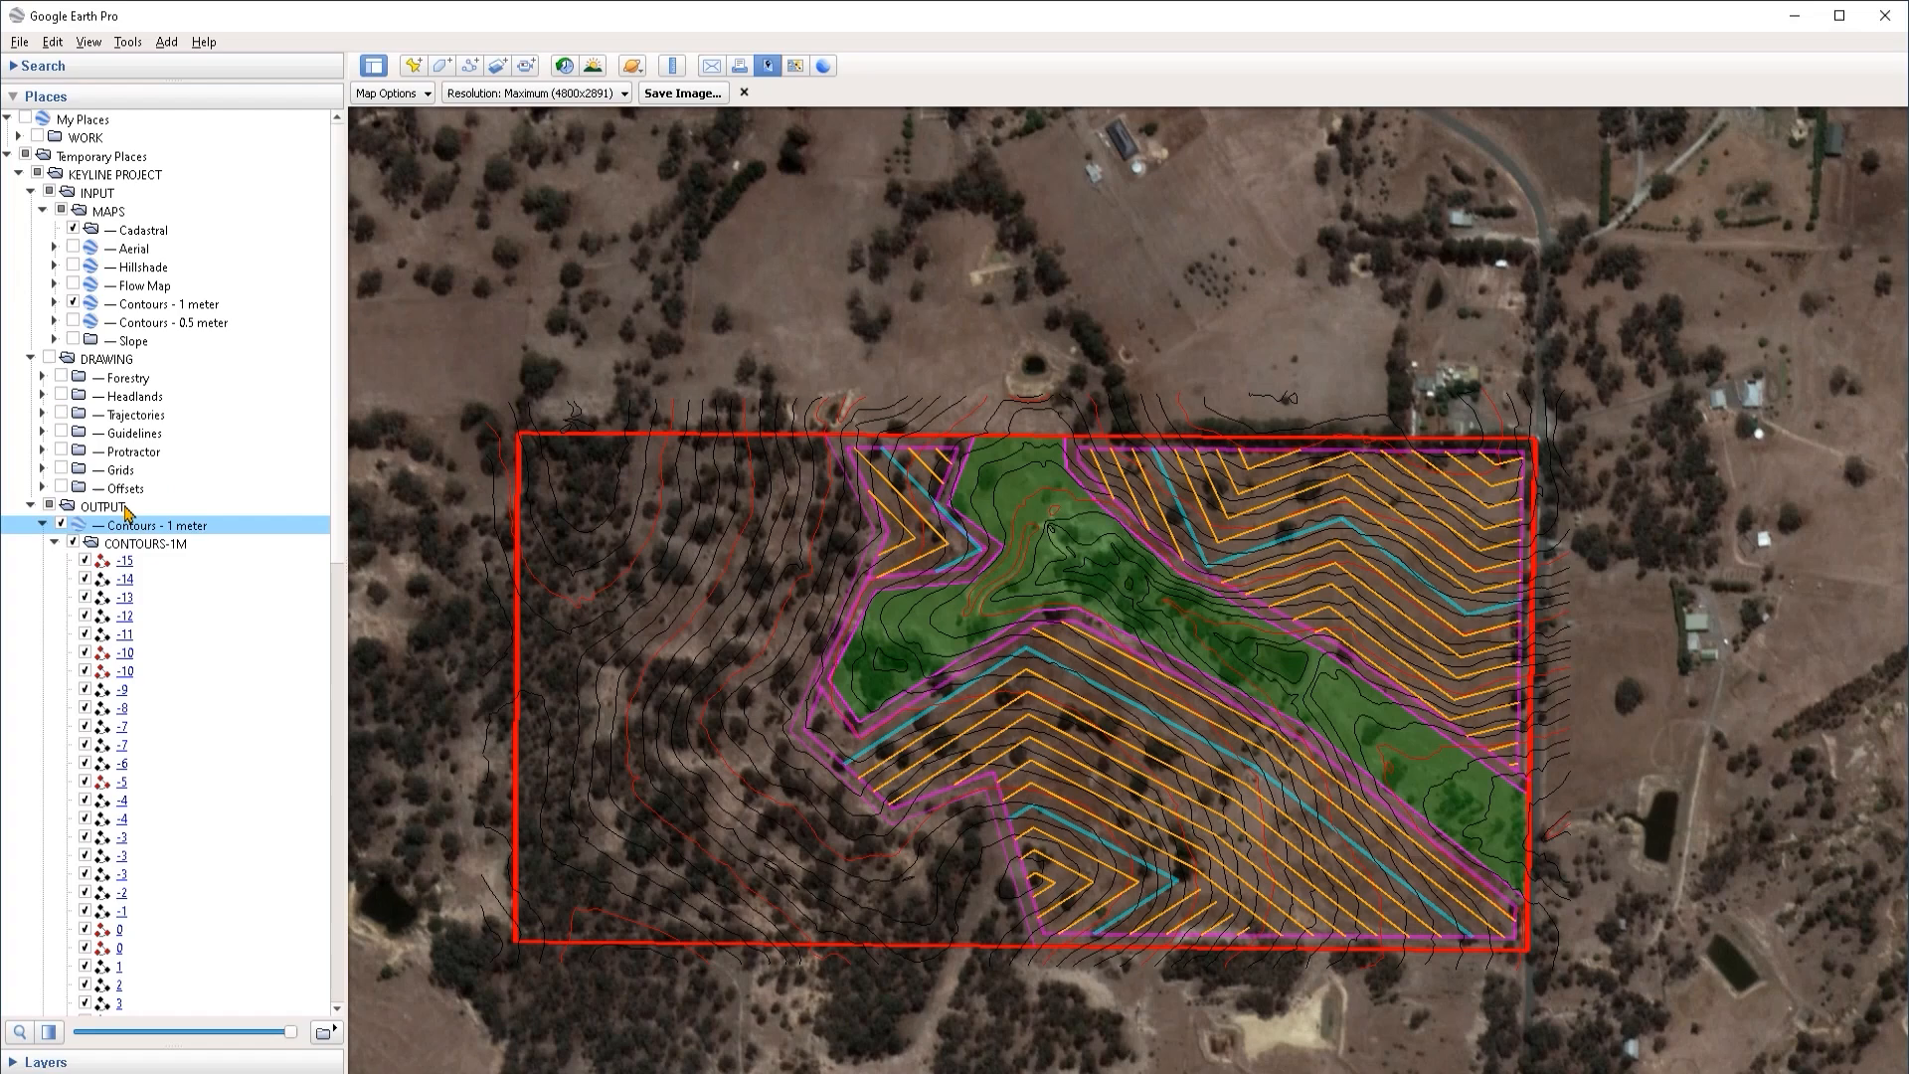
click(53, 543)
click(42, 525)
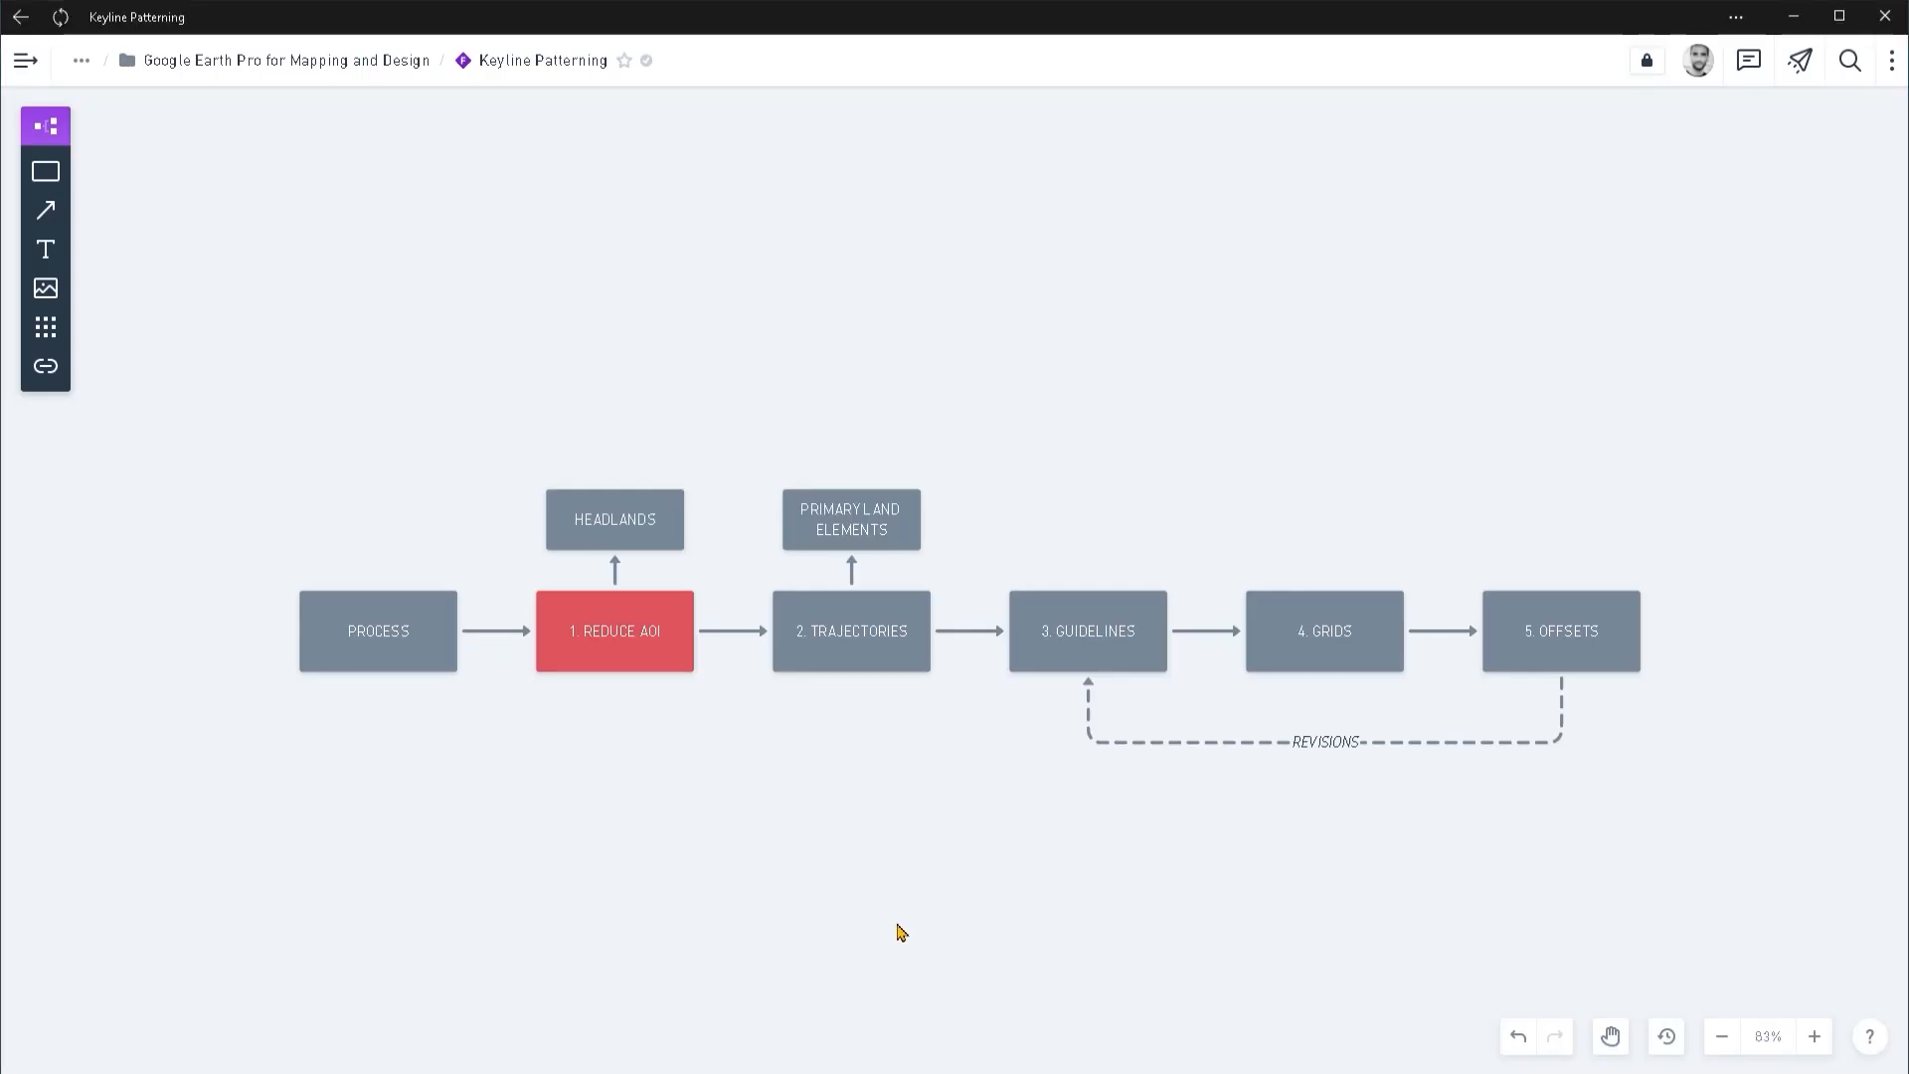
drag(725, 793, 673, 785)
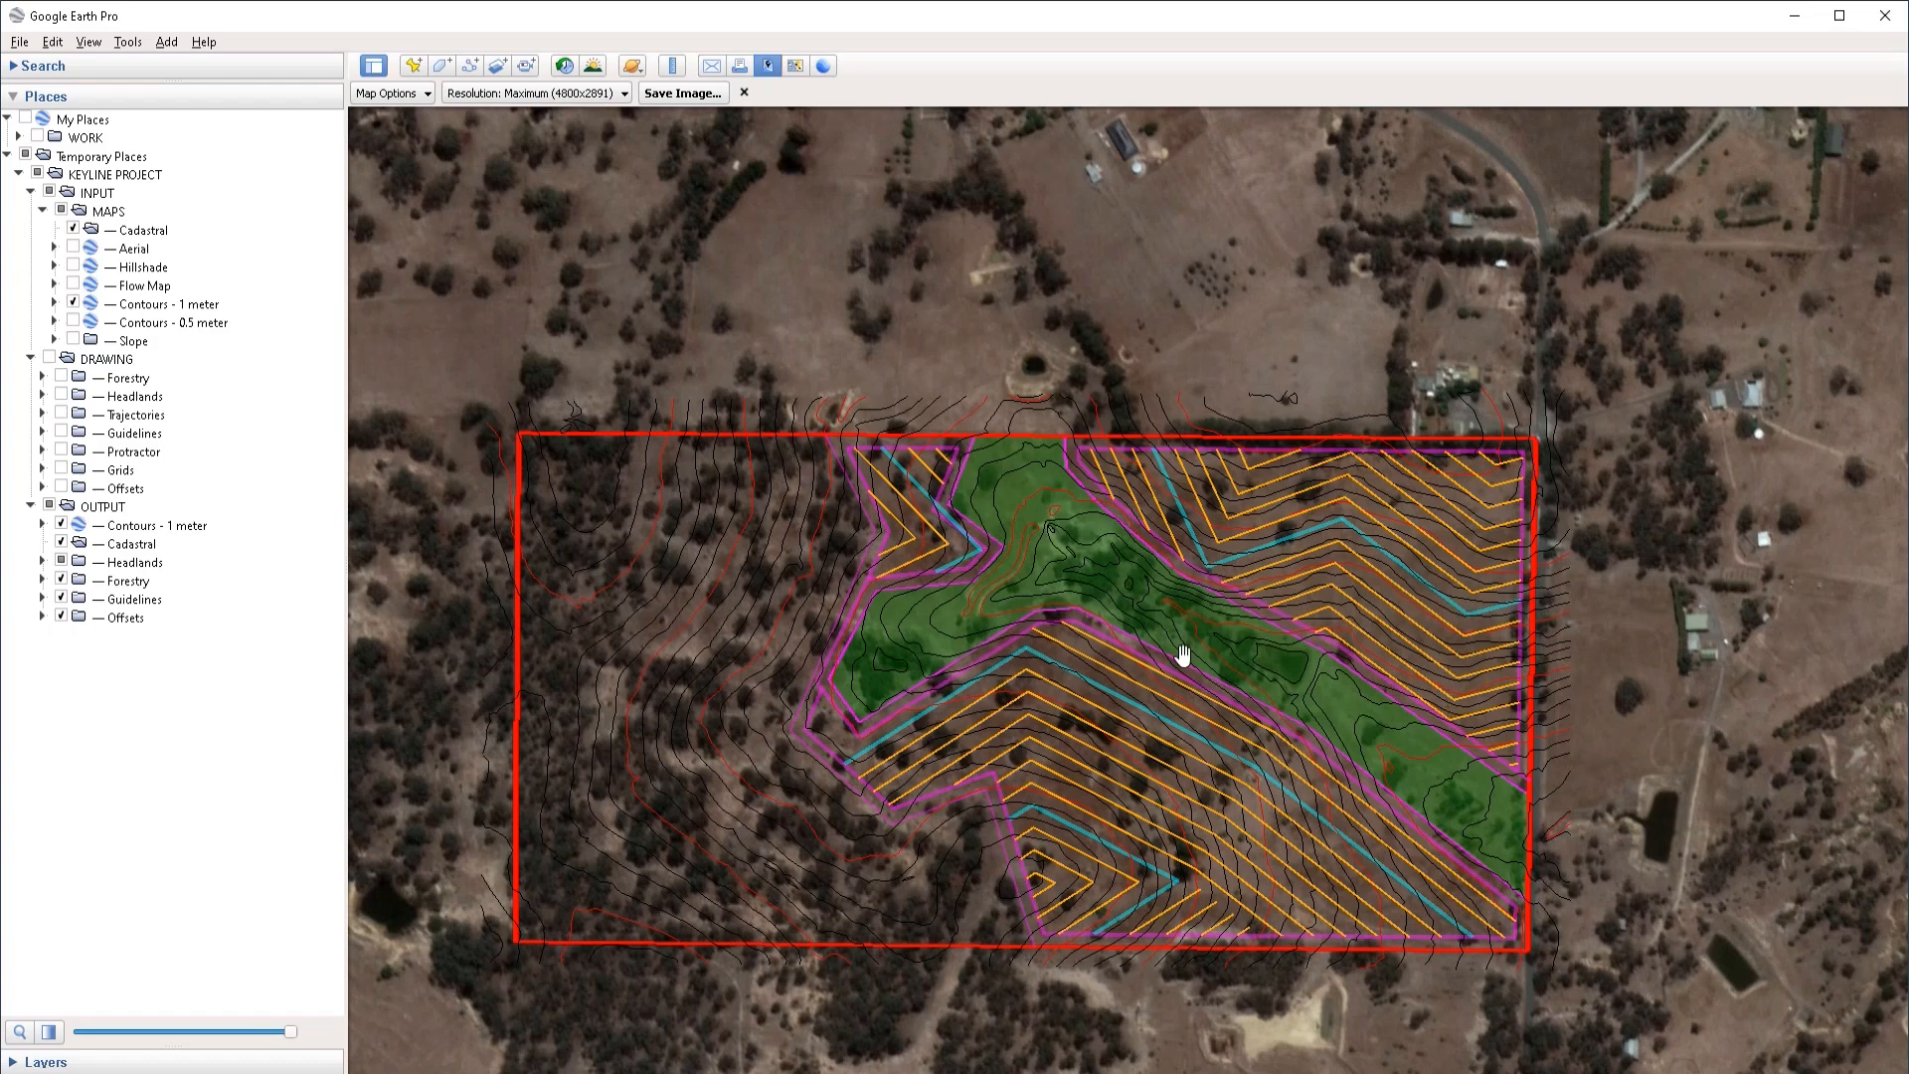
key(alt+Tab)
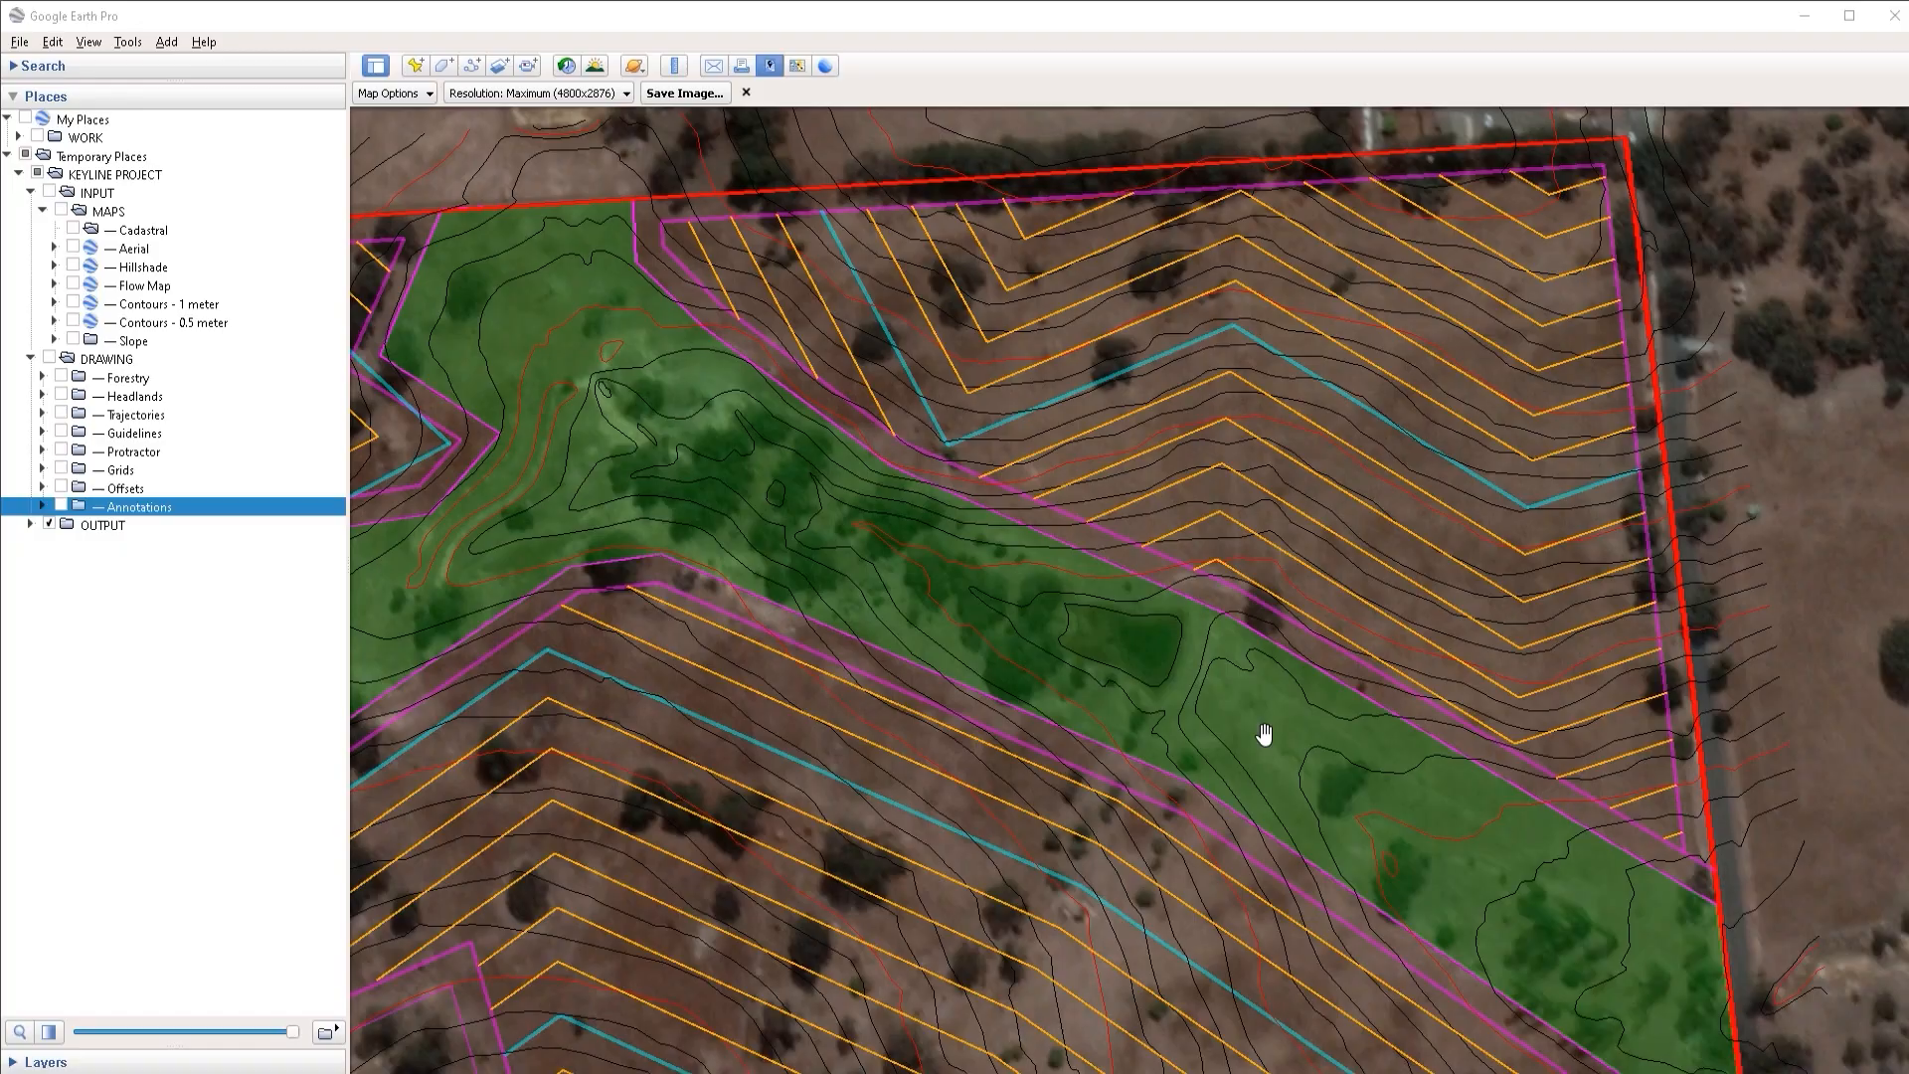
scroll(1118, 757, down, 5)
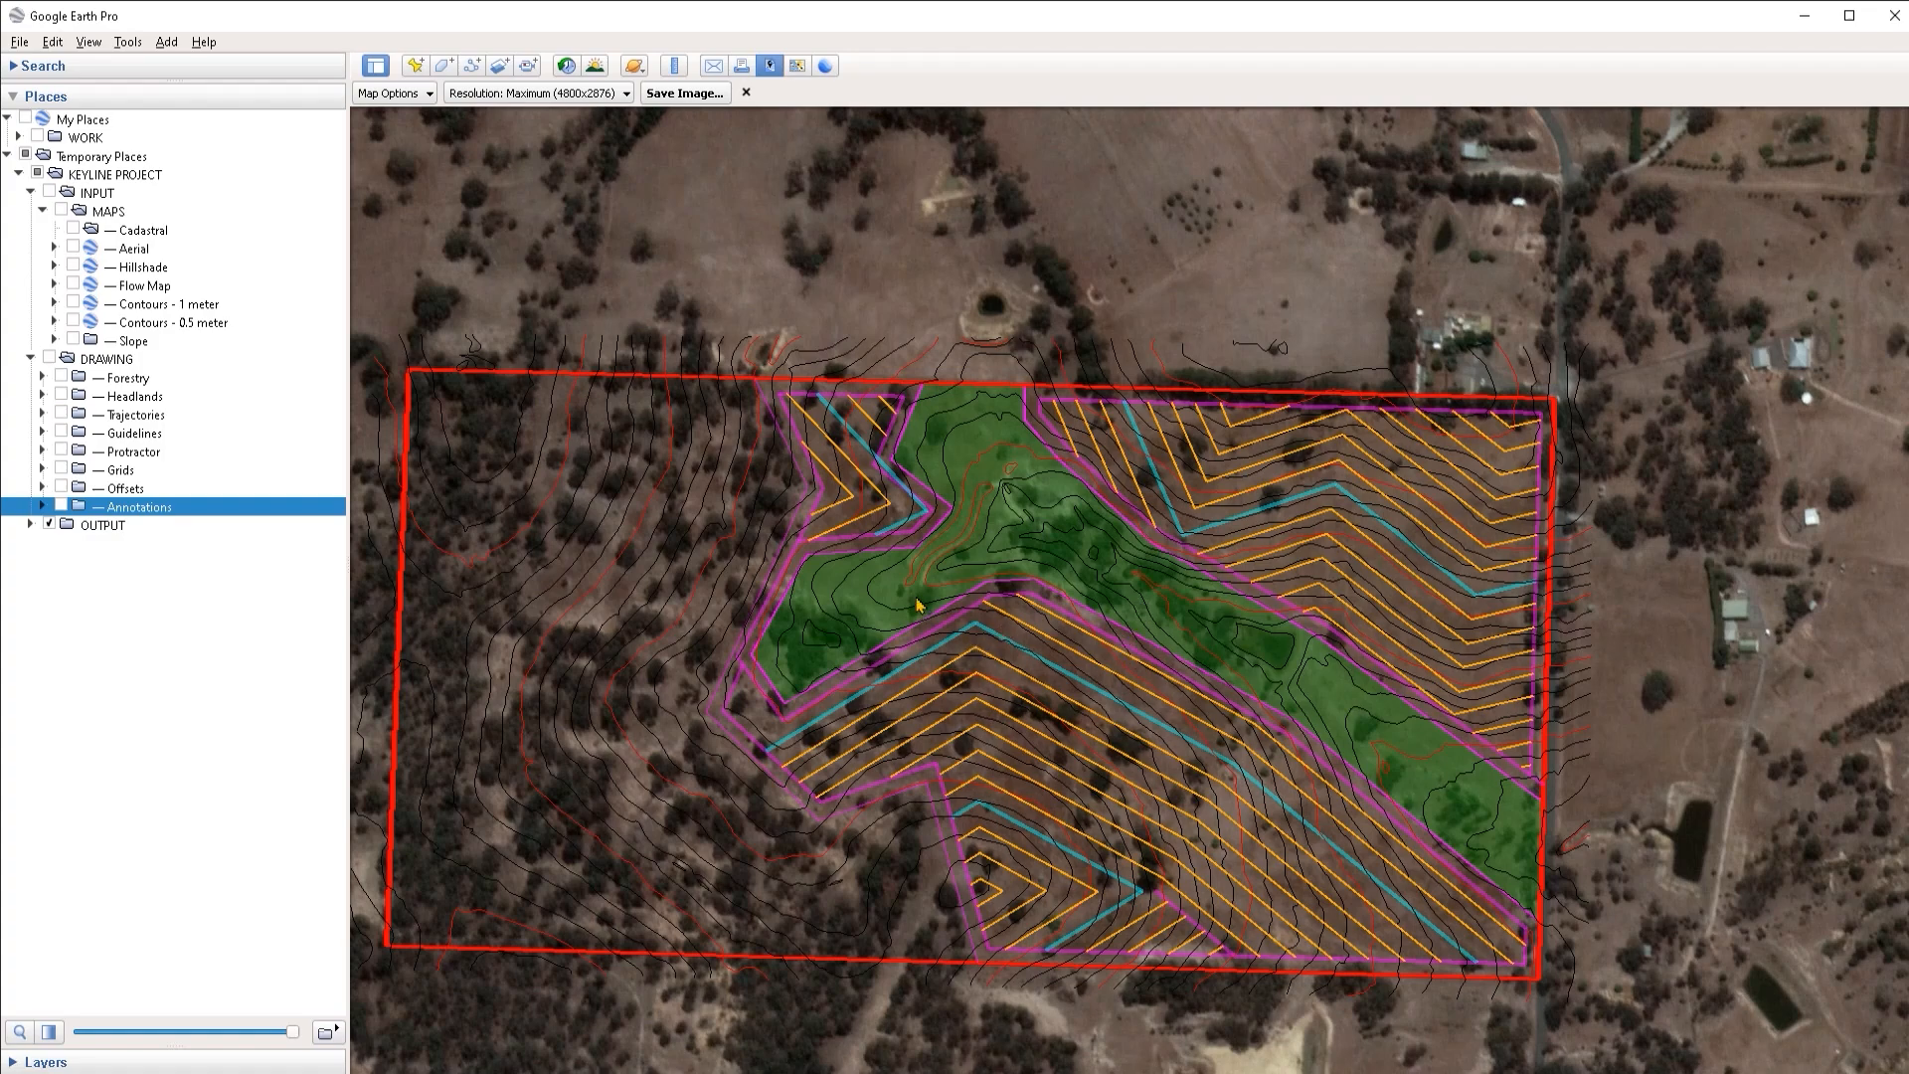
scroll(1078, 453, up, 2)
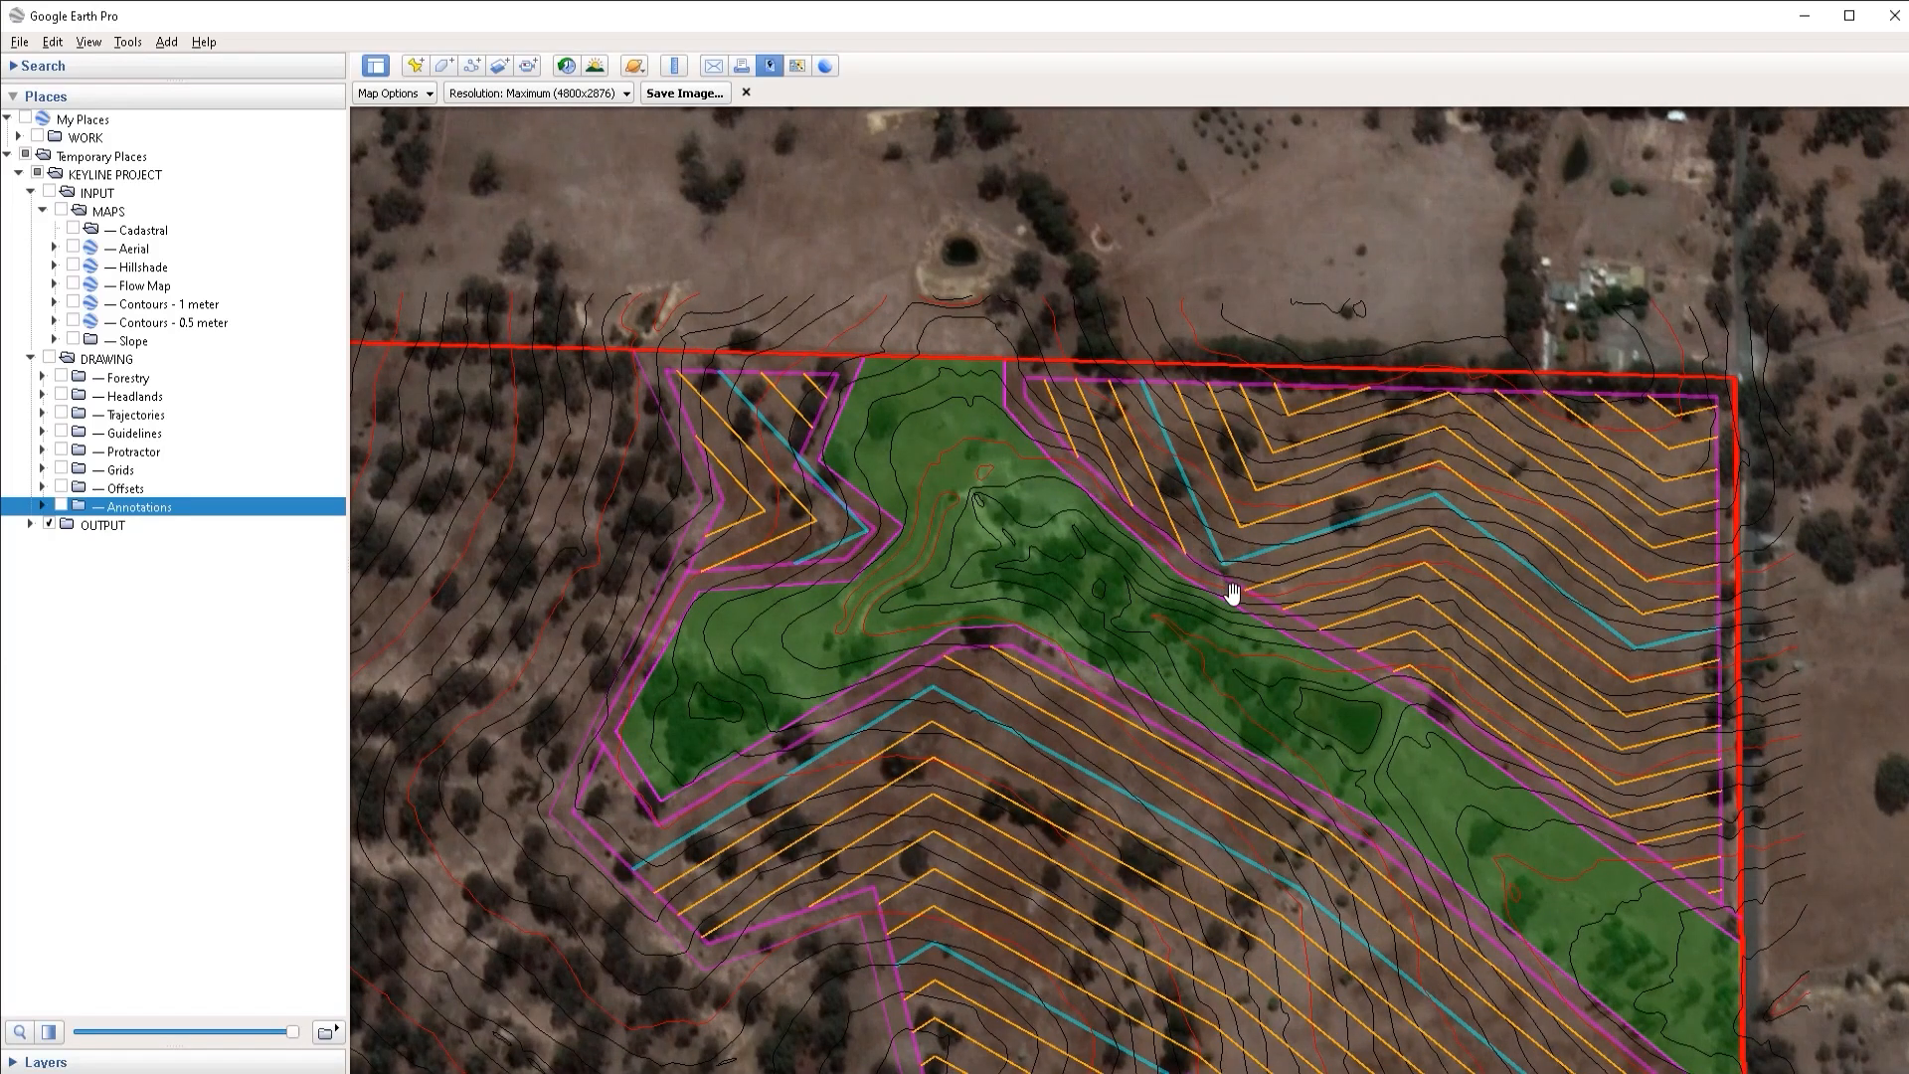
Step: Examine the properties of the G1 guideline path
right_click(1198, 507)
click(1276, 769)
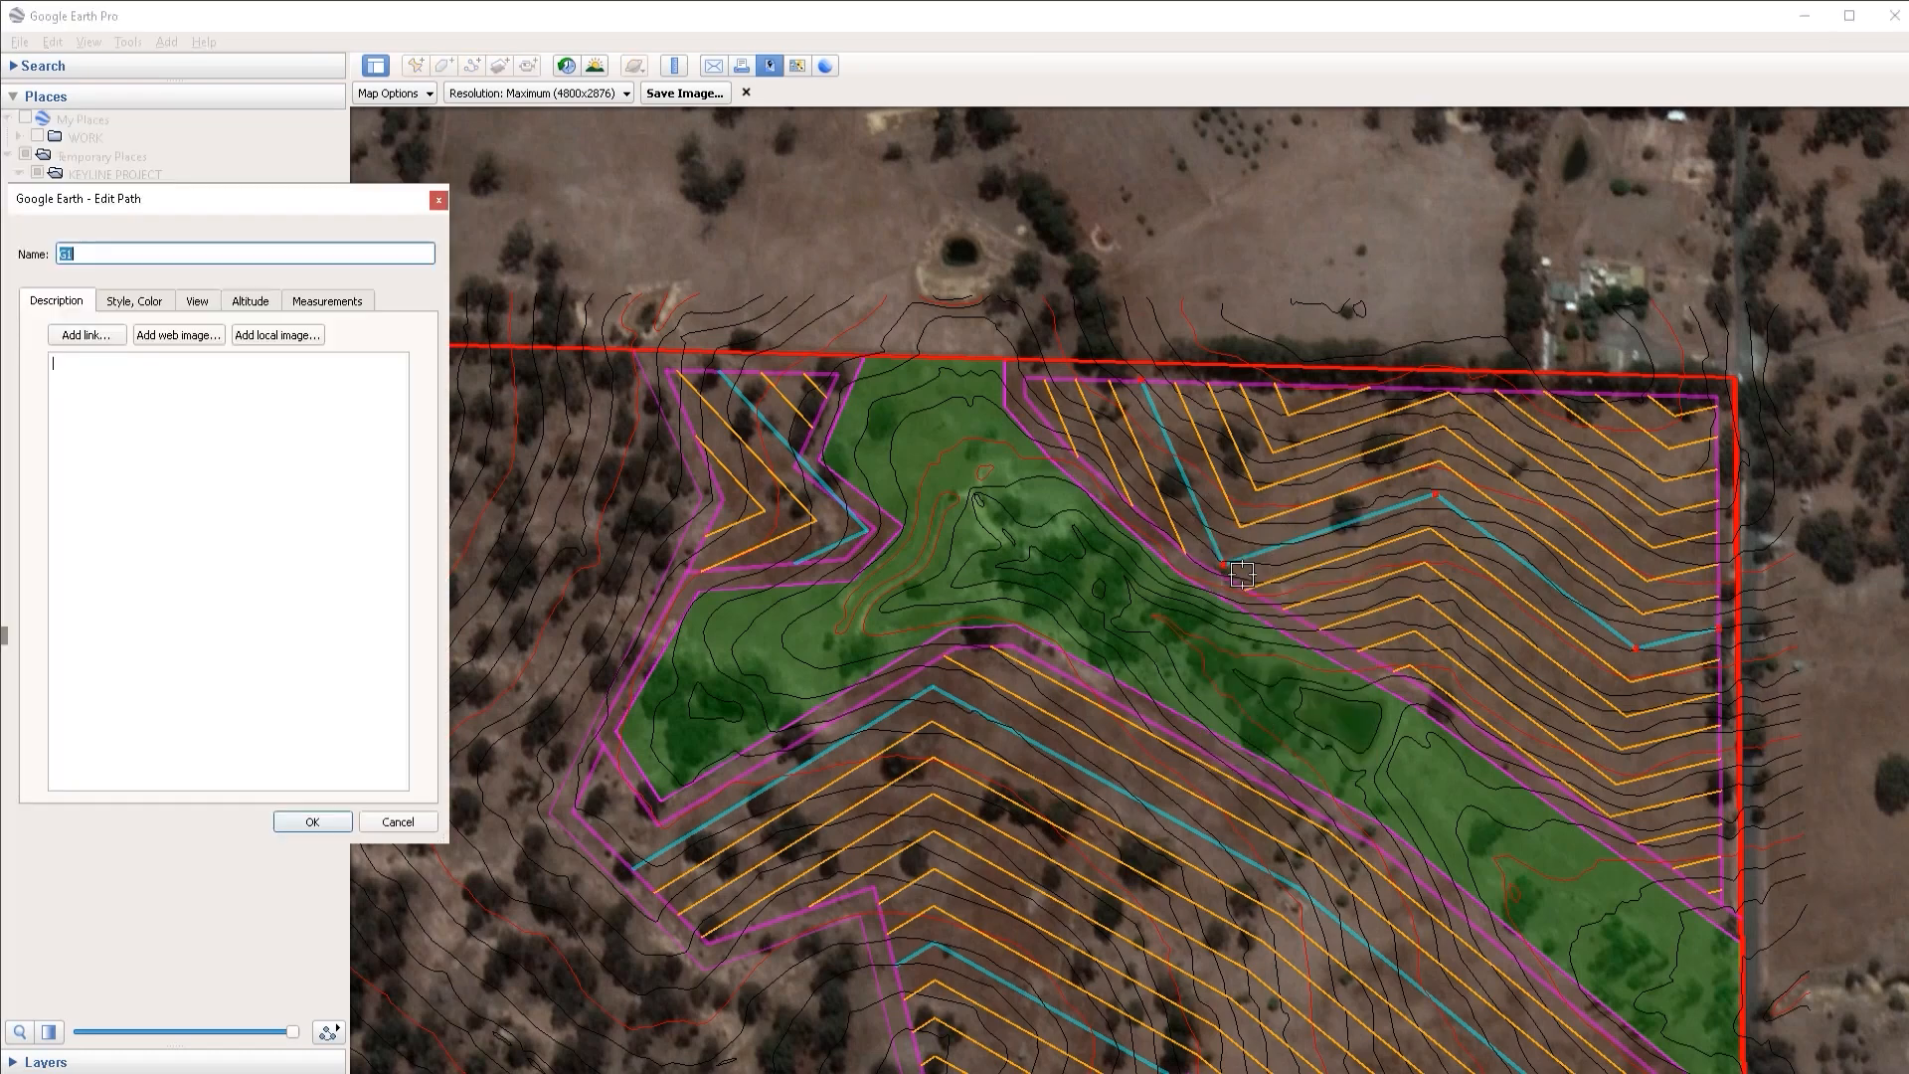
drag(217, 211, 910, 302)
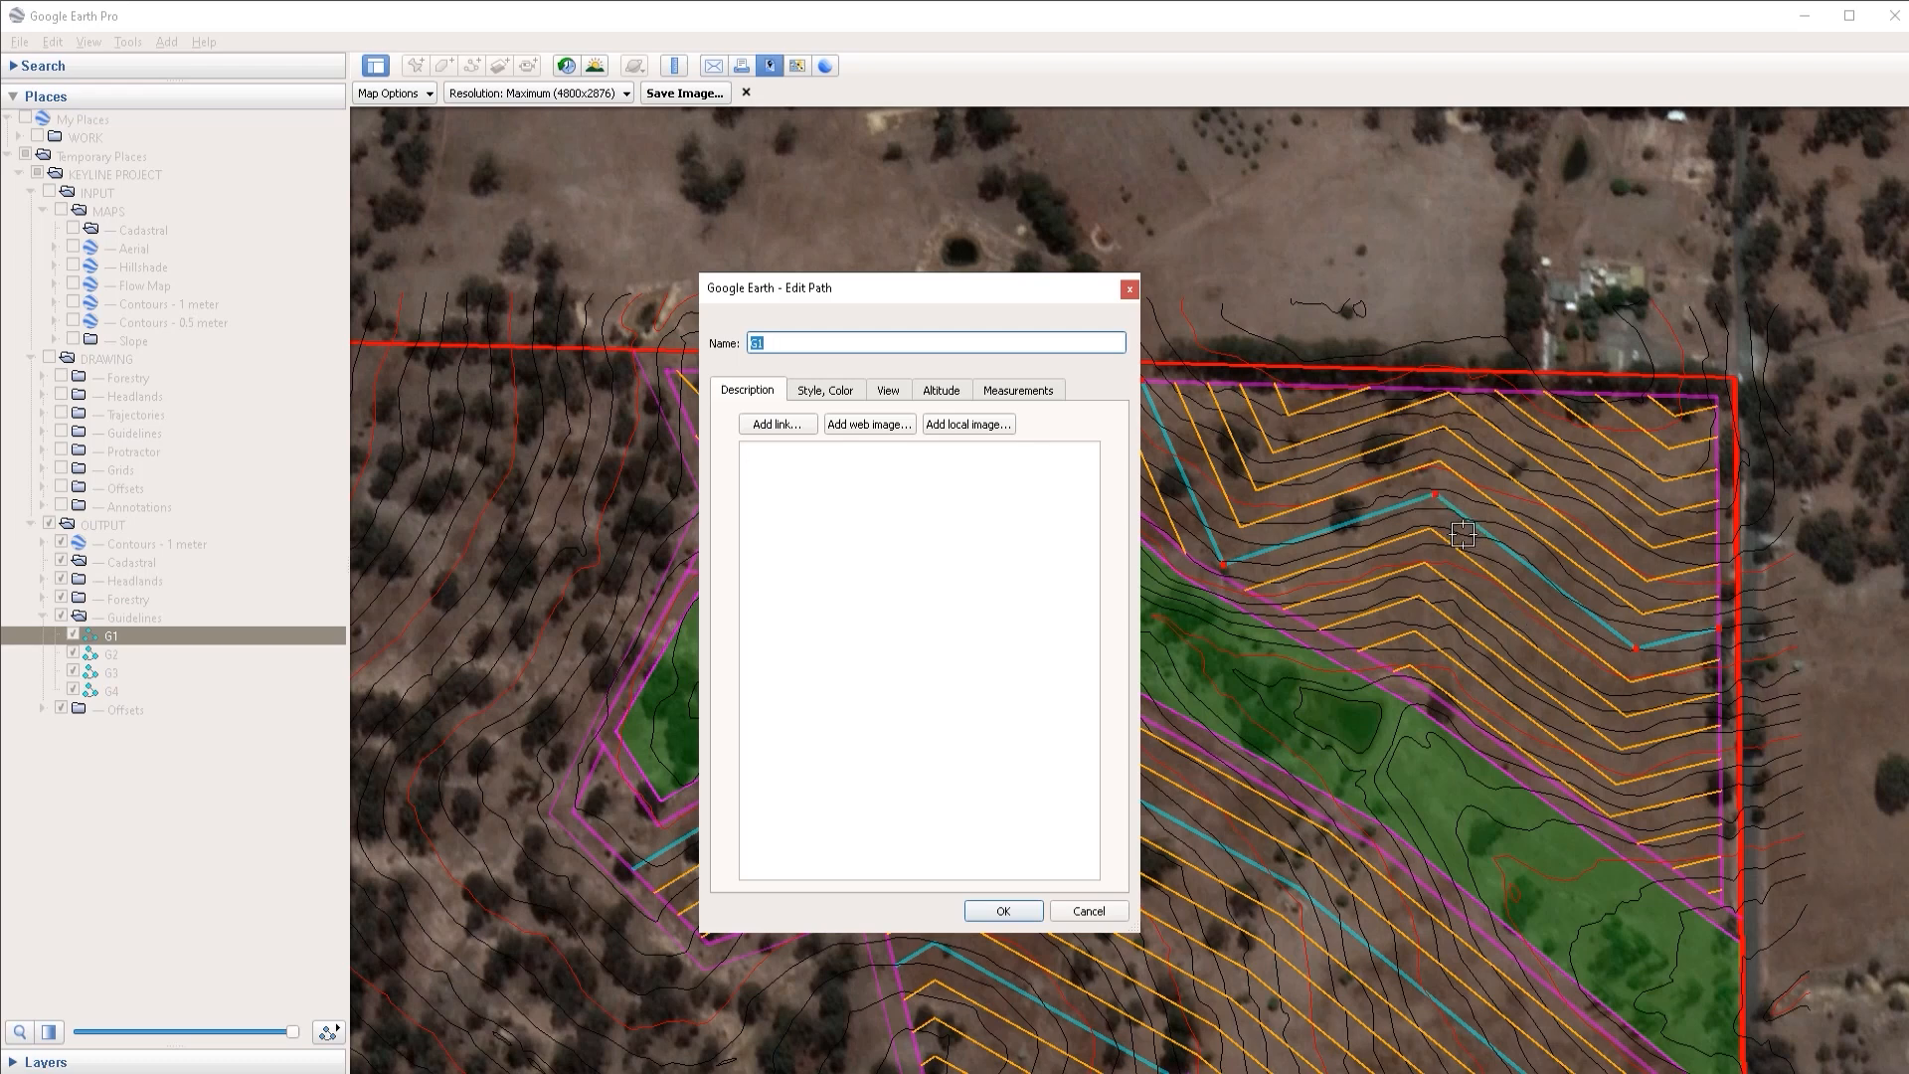
click(1095, 916)
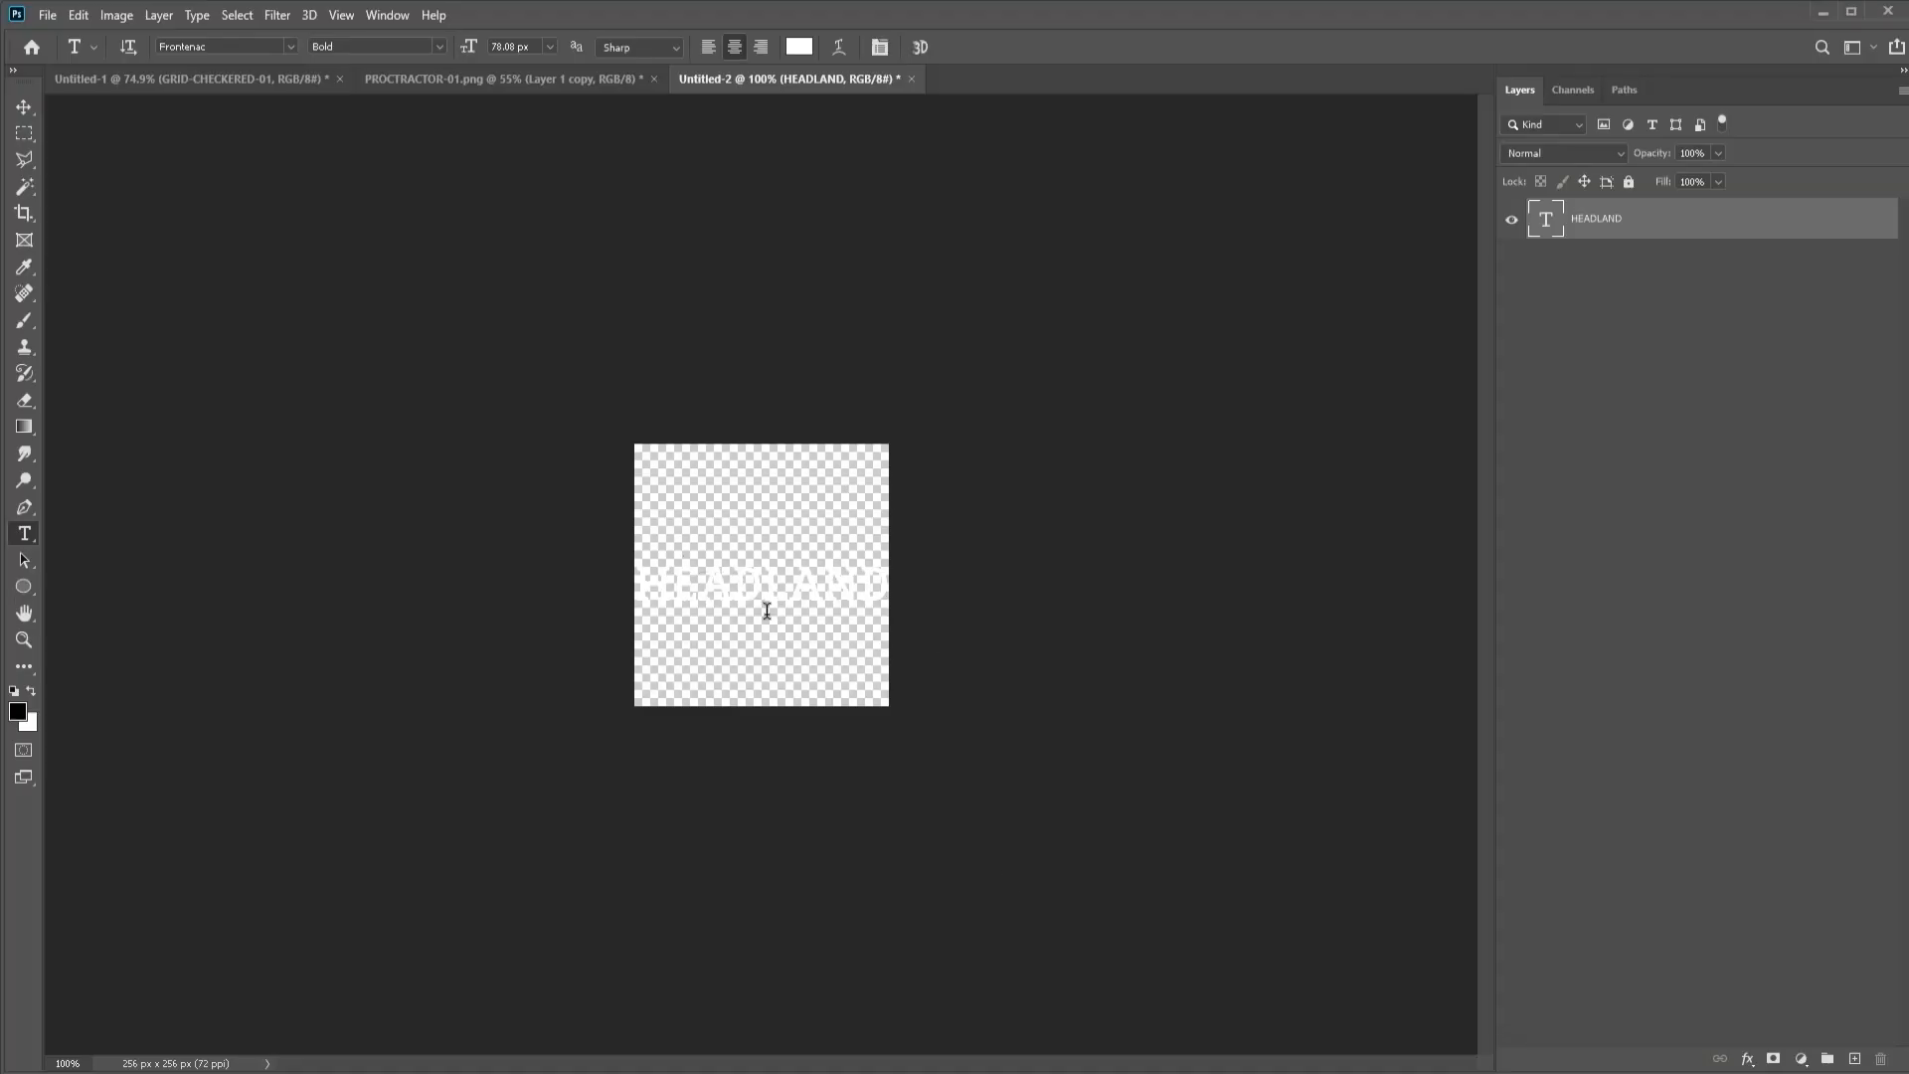
Step: Switch to Photoshop, try black as the colour of the HEADLAND text and set it back to white
click(765, 590)
double_click(809, 597)
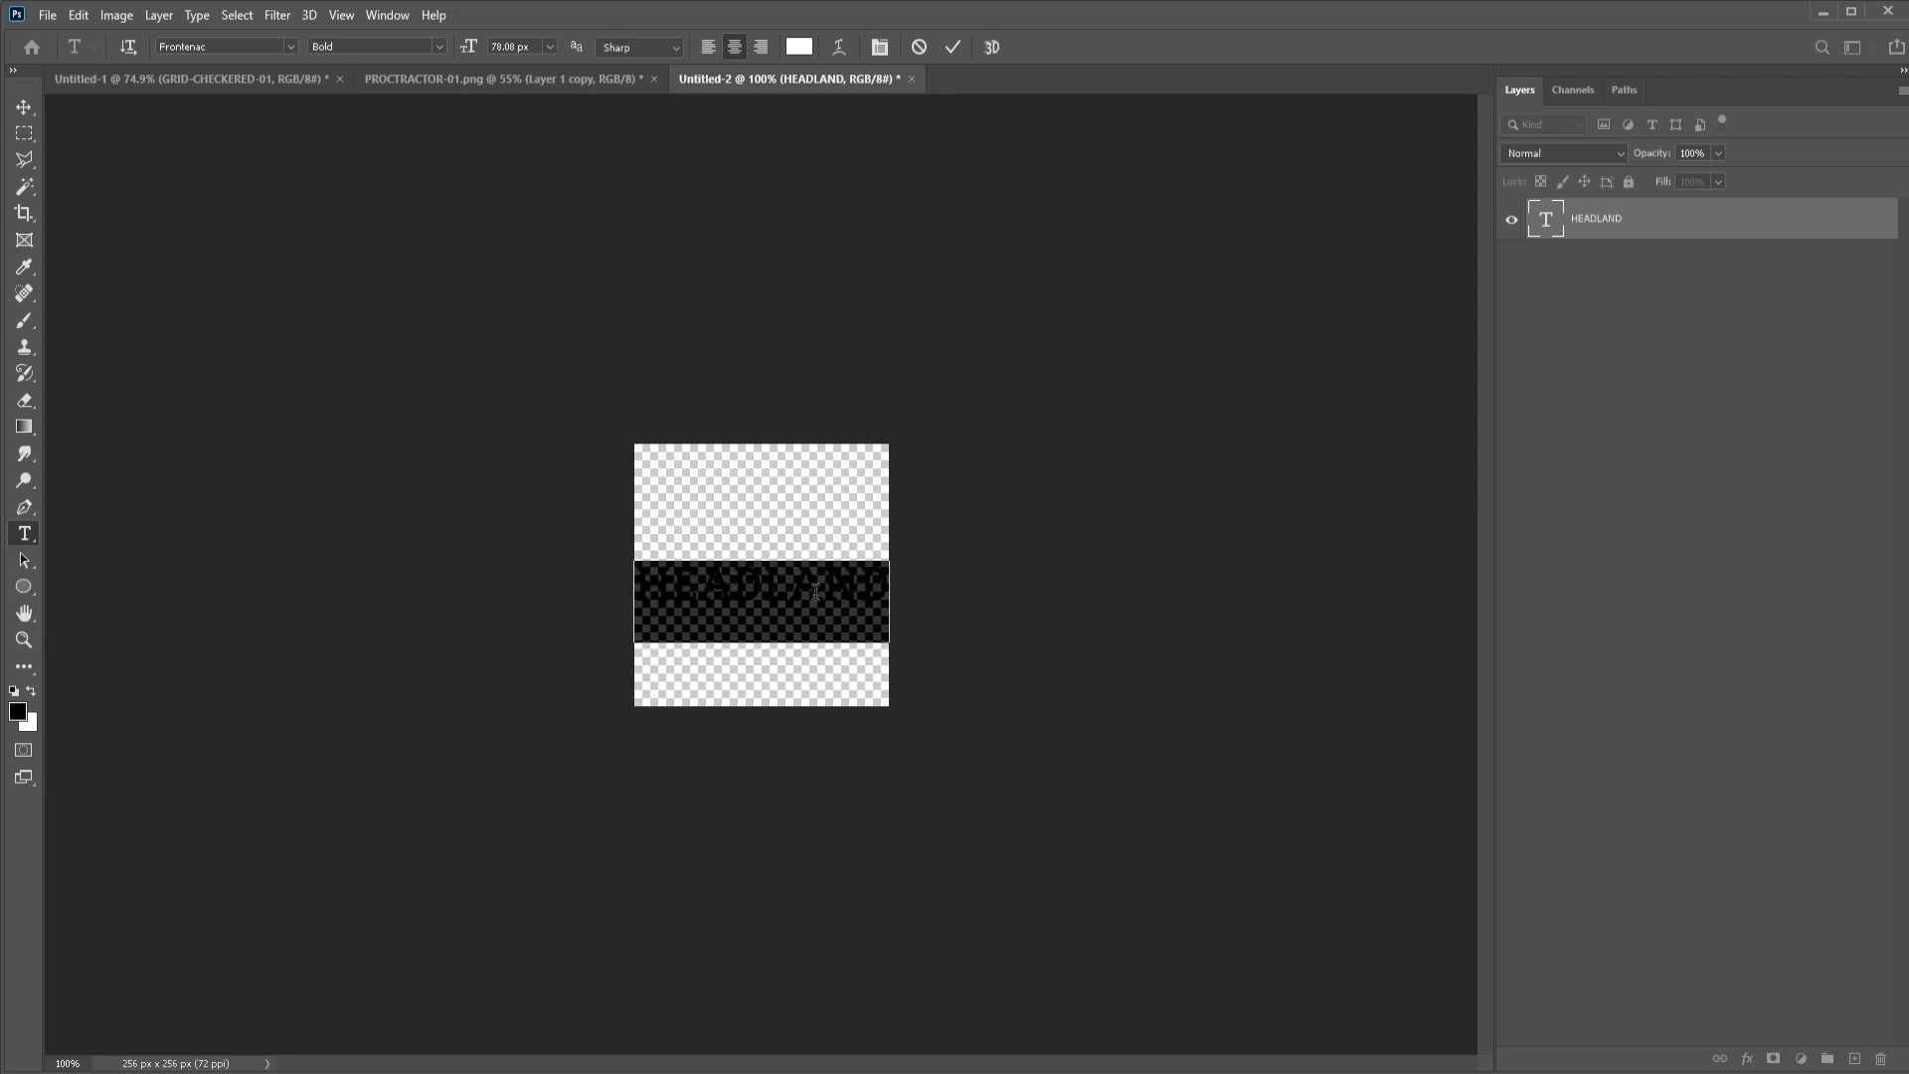
click(805, 50)
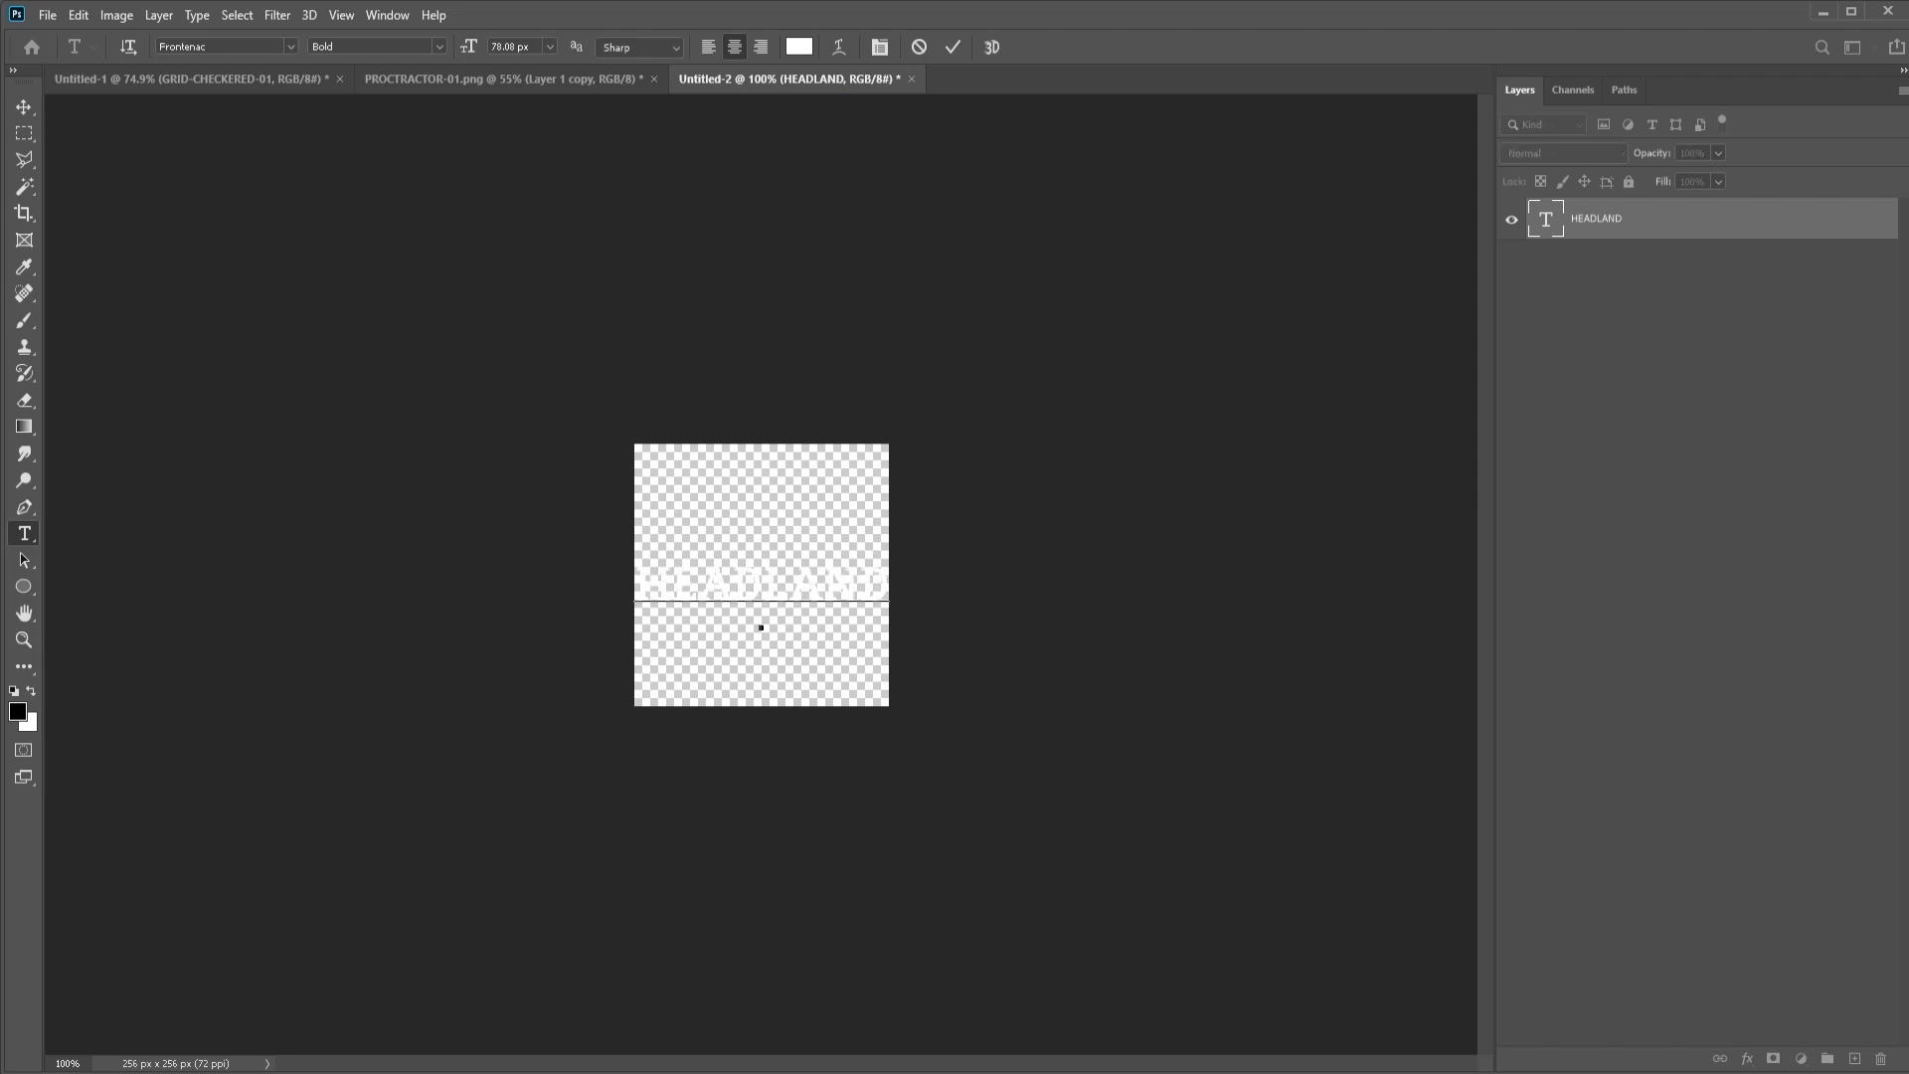
click(1469, 520)
drag(1904, 224, 1174, 201)
drag(1265, 482, 1289, 516)
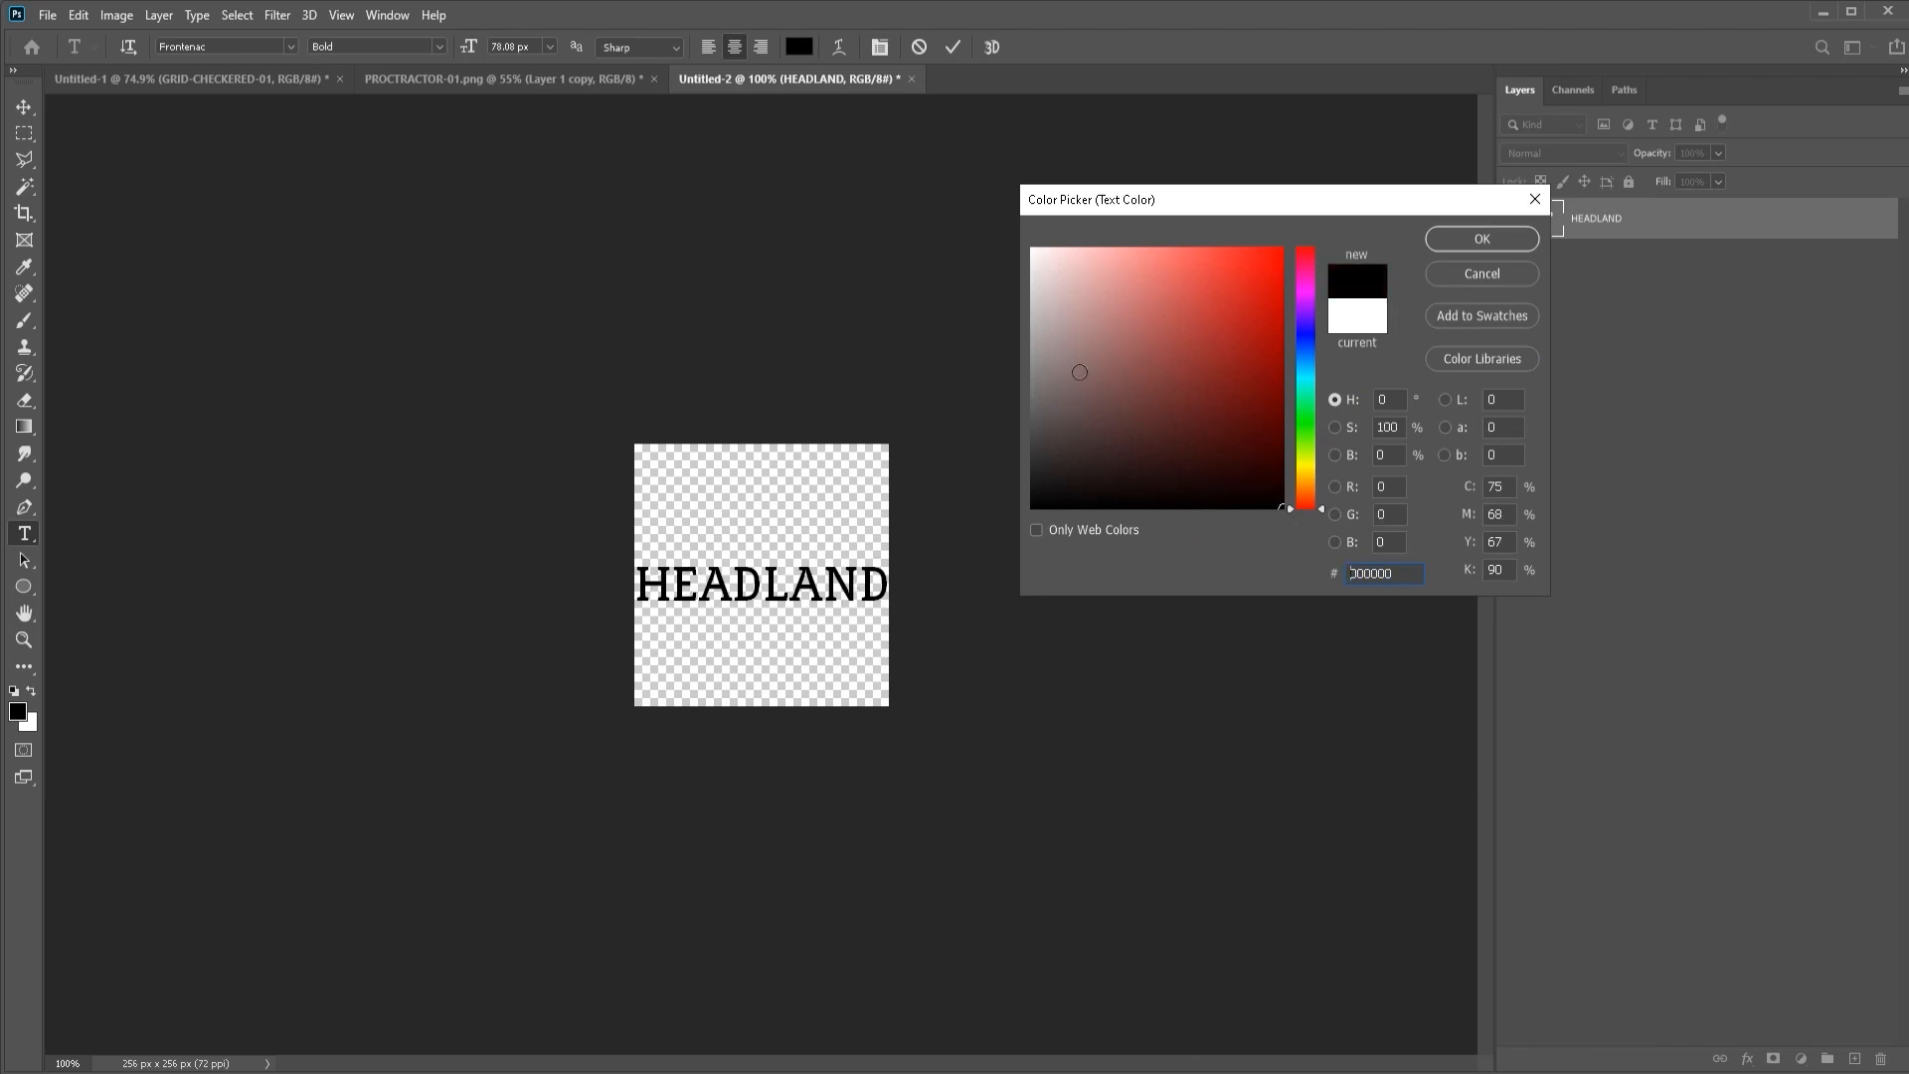
click(803, 626)
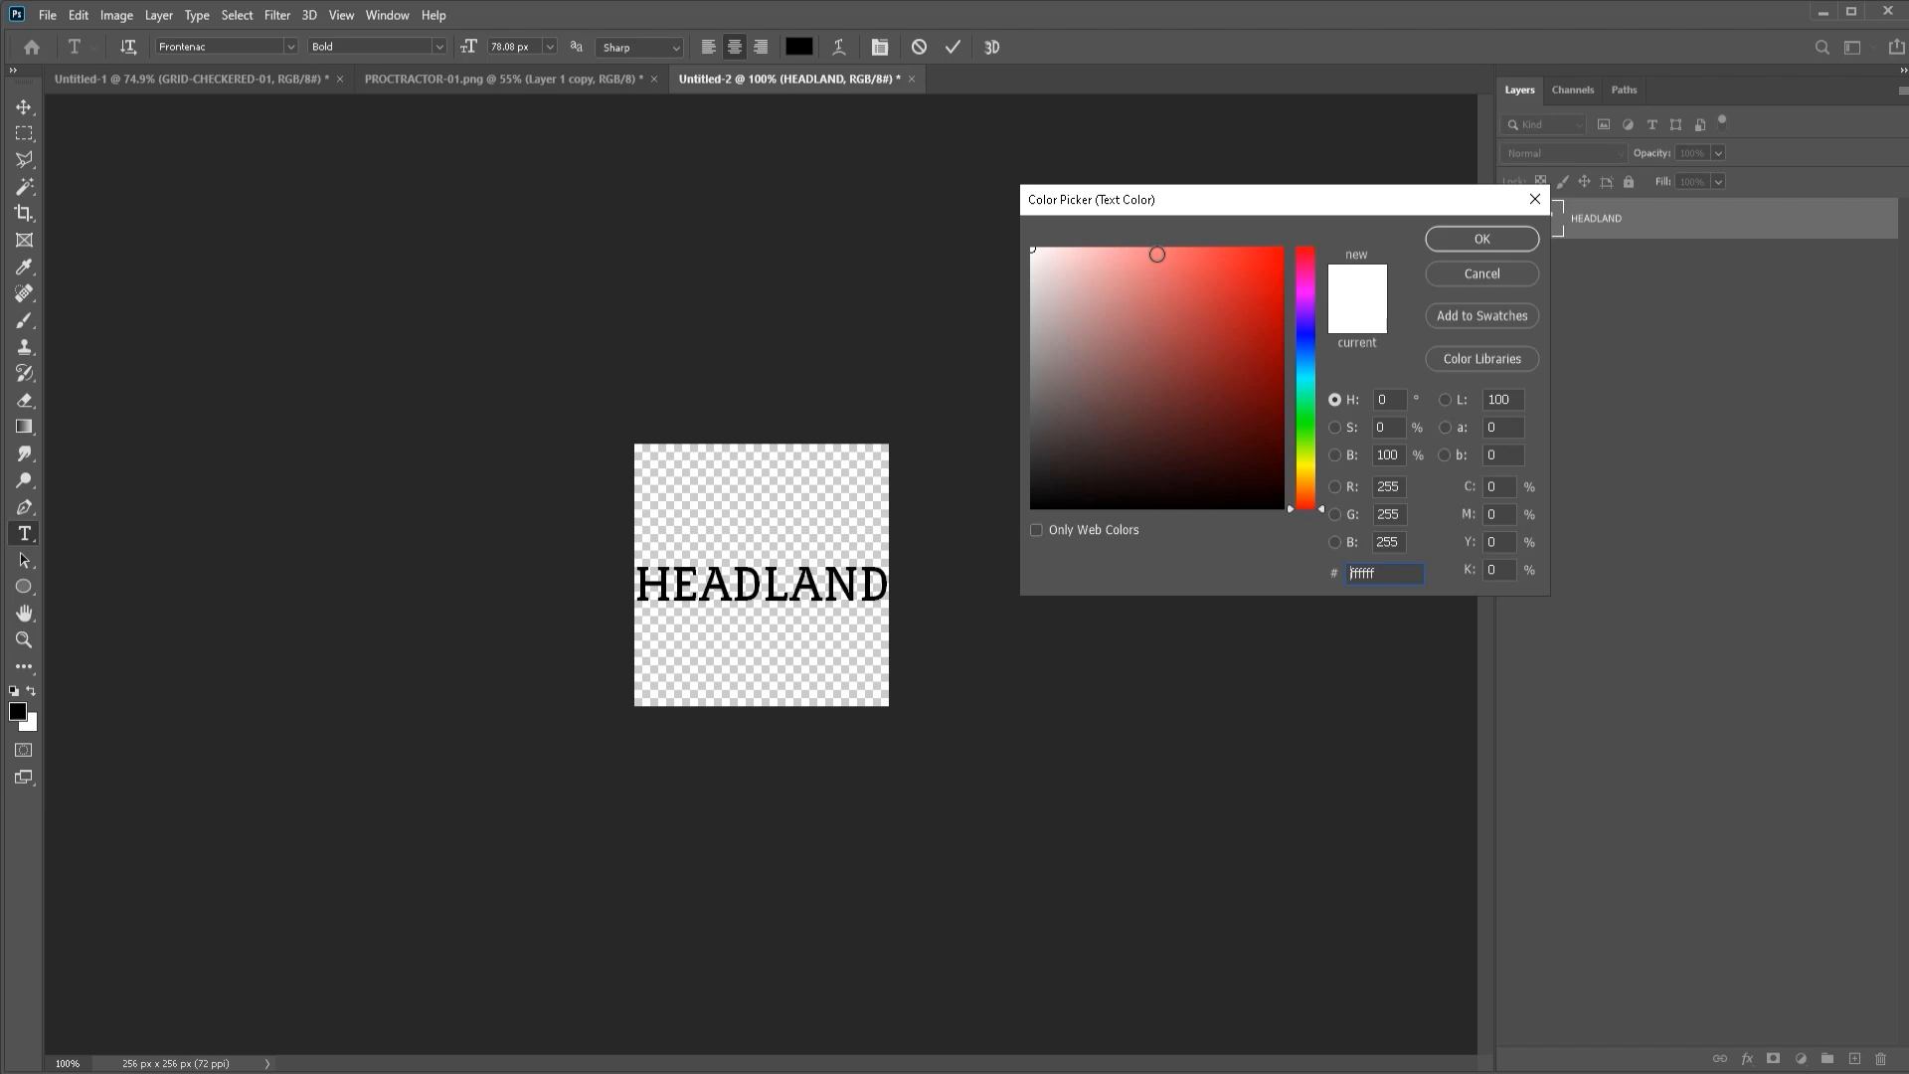
click(1482, 240)
click(697, 587)
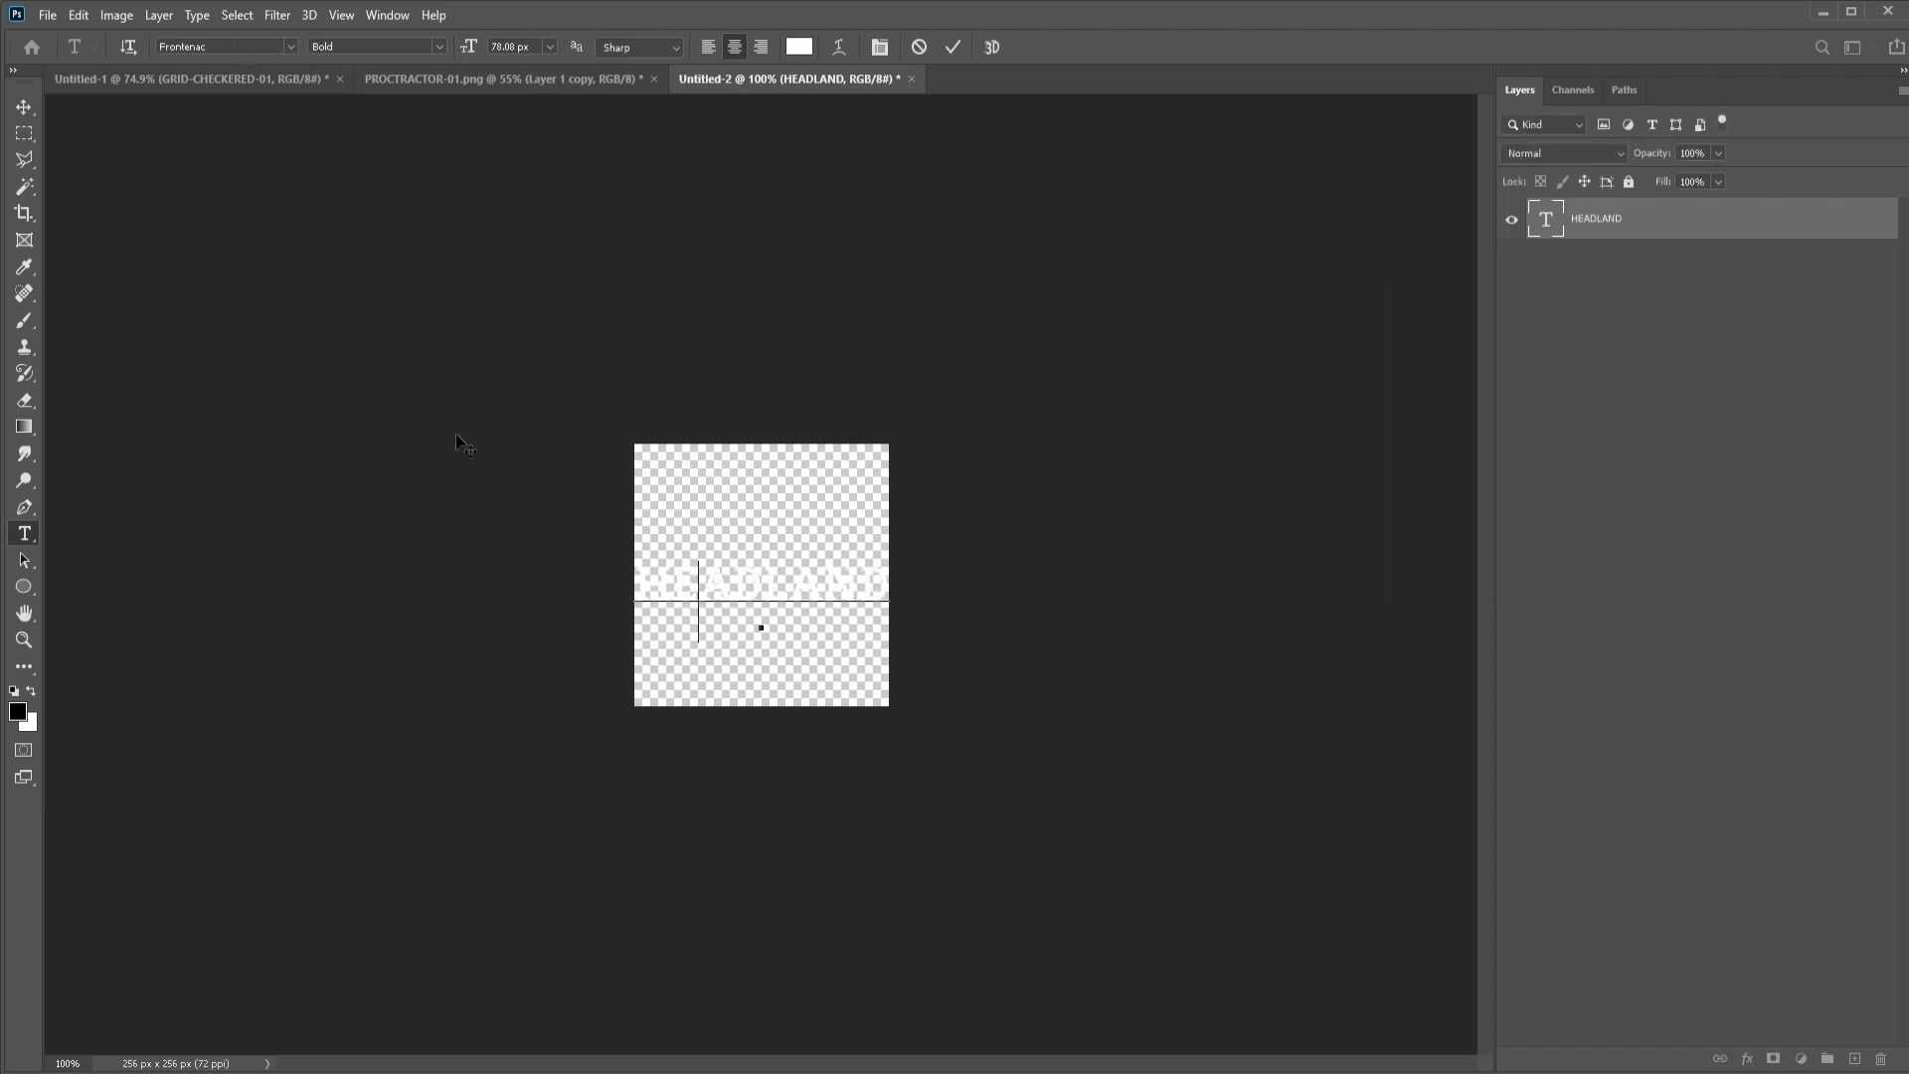
click(46, 16)
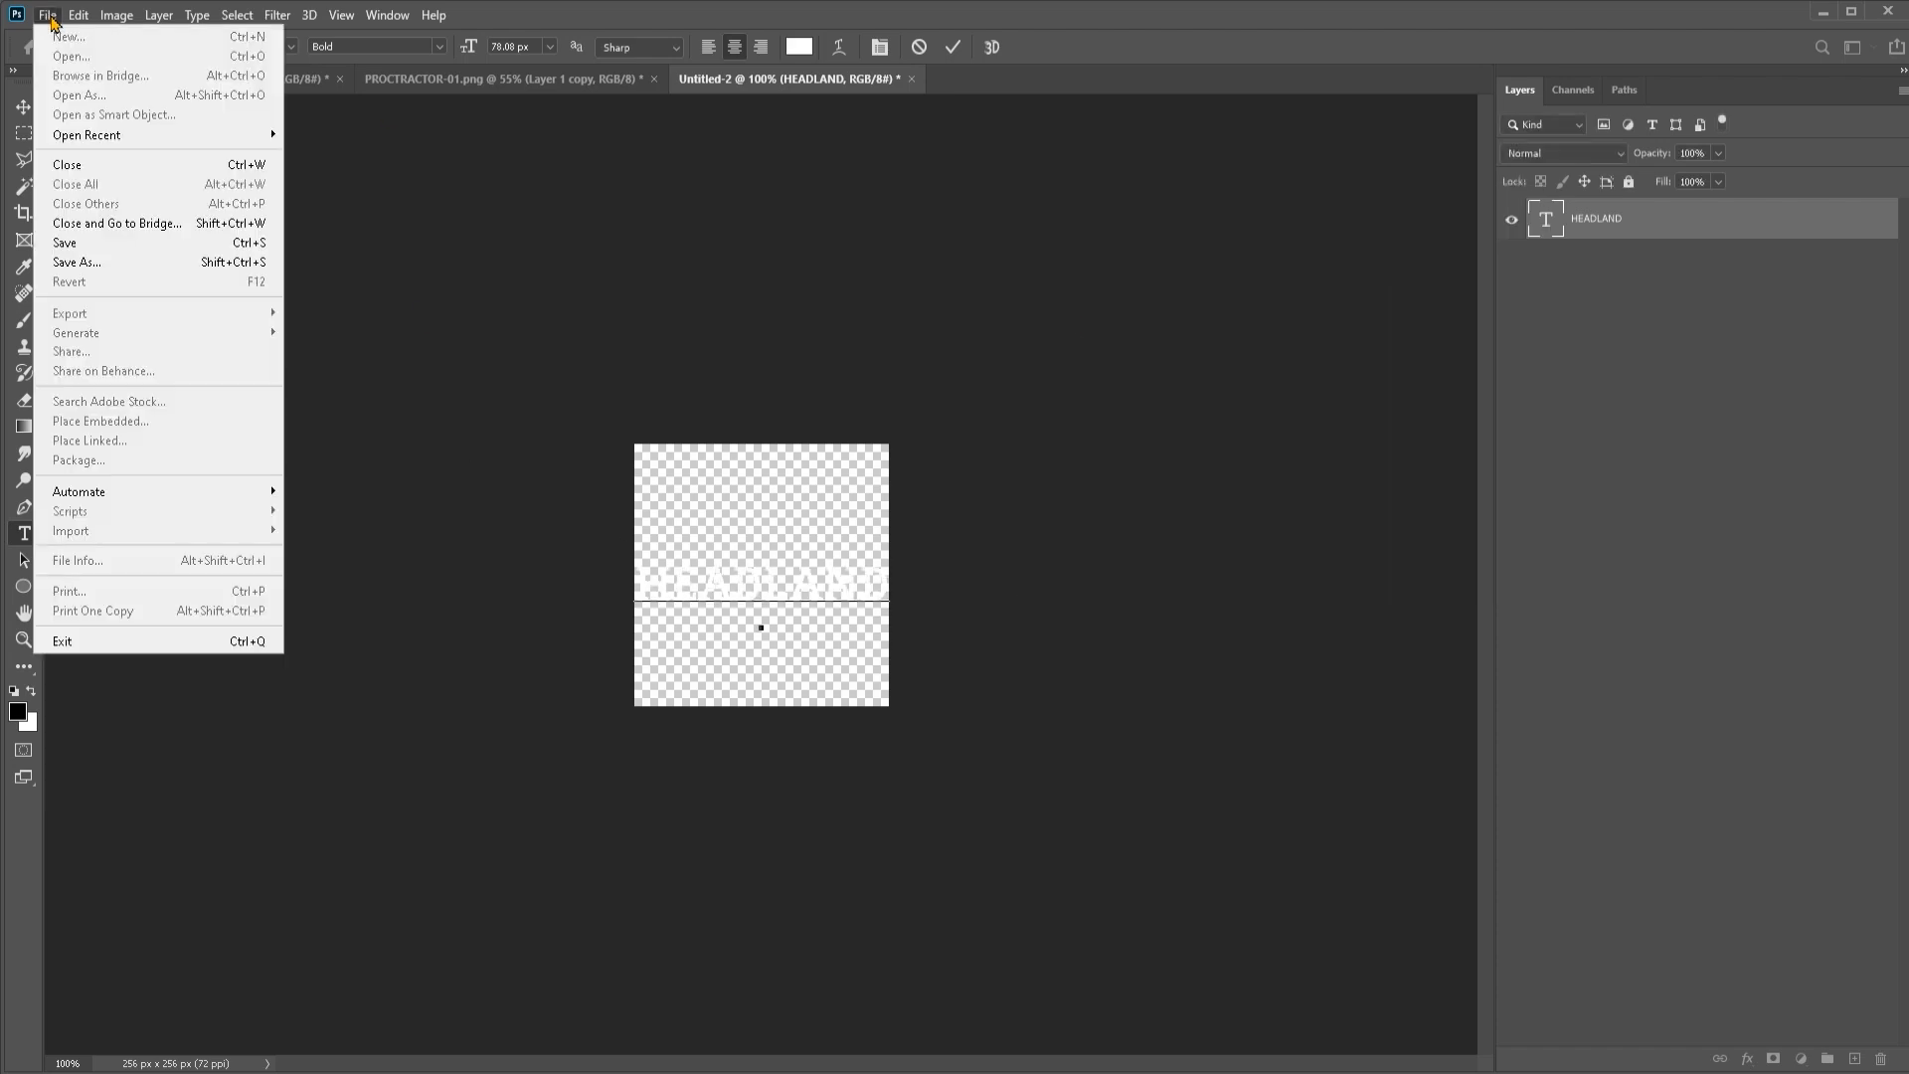
click(123, 263)
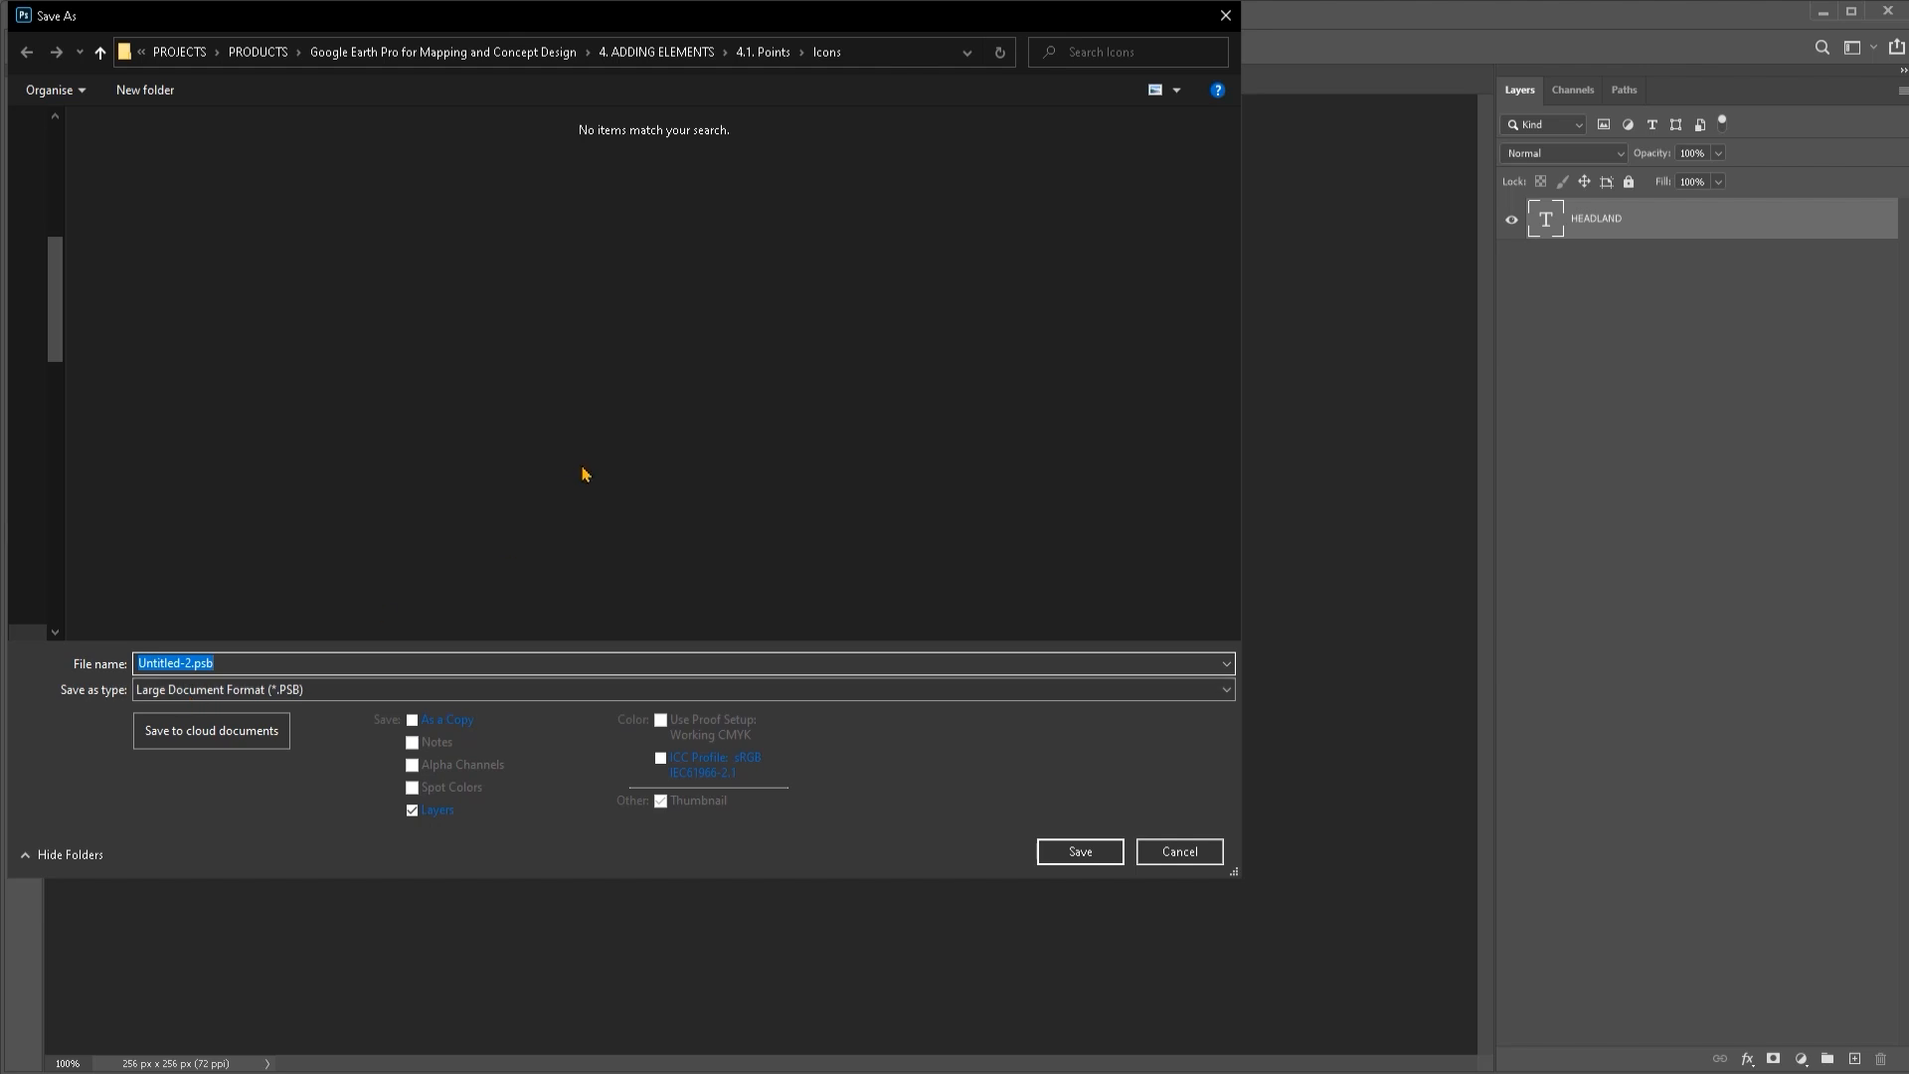
click(214, 691)
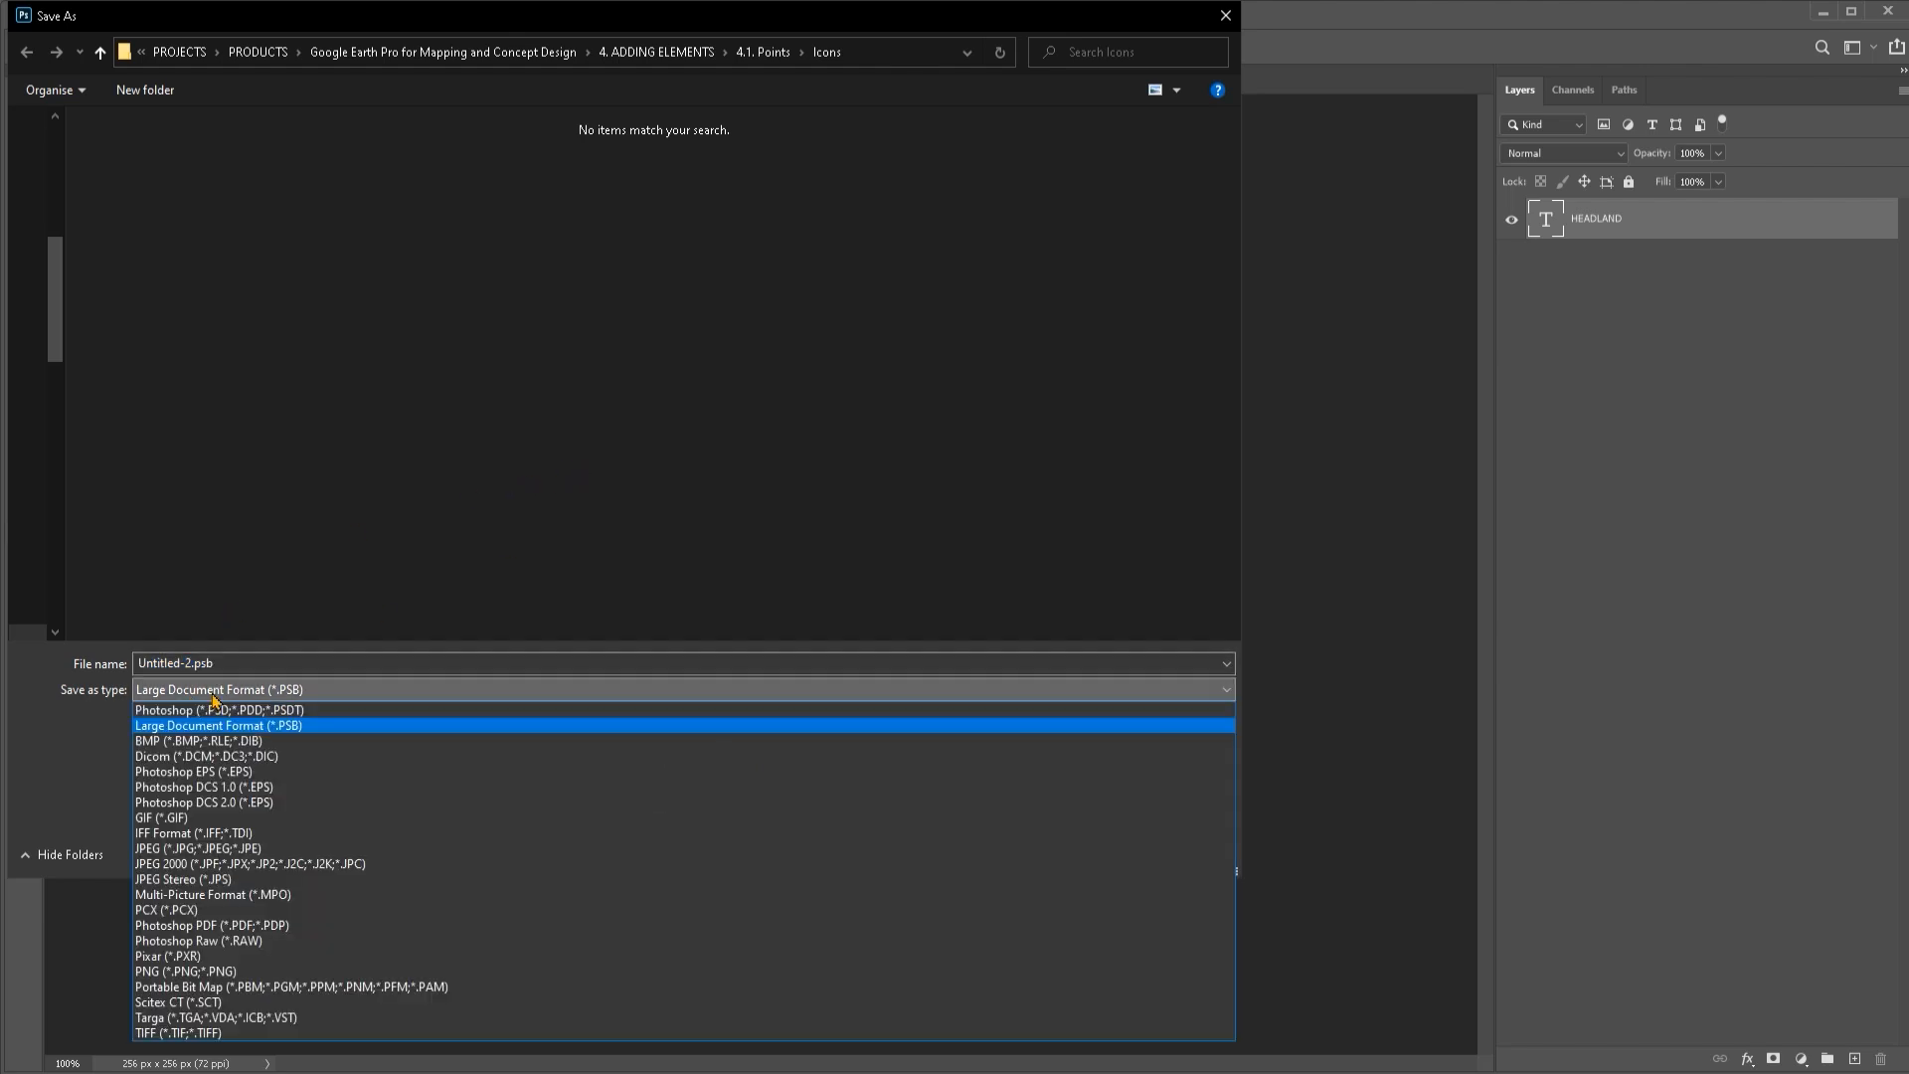
click(213, 976)
click(1158, 857)
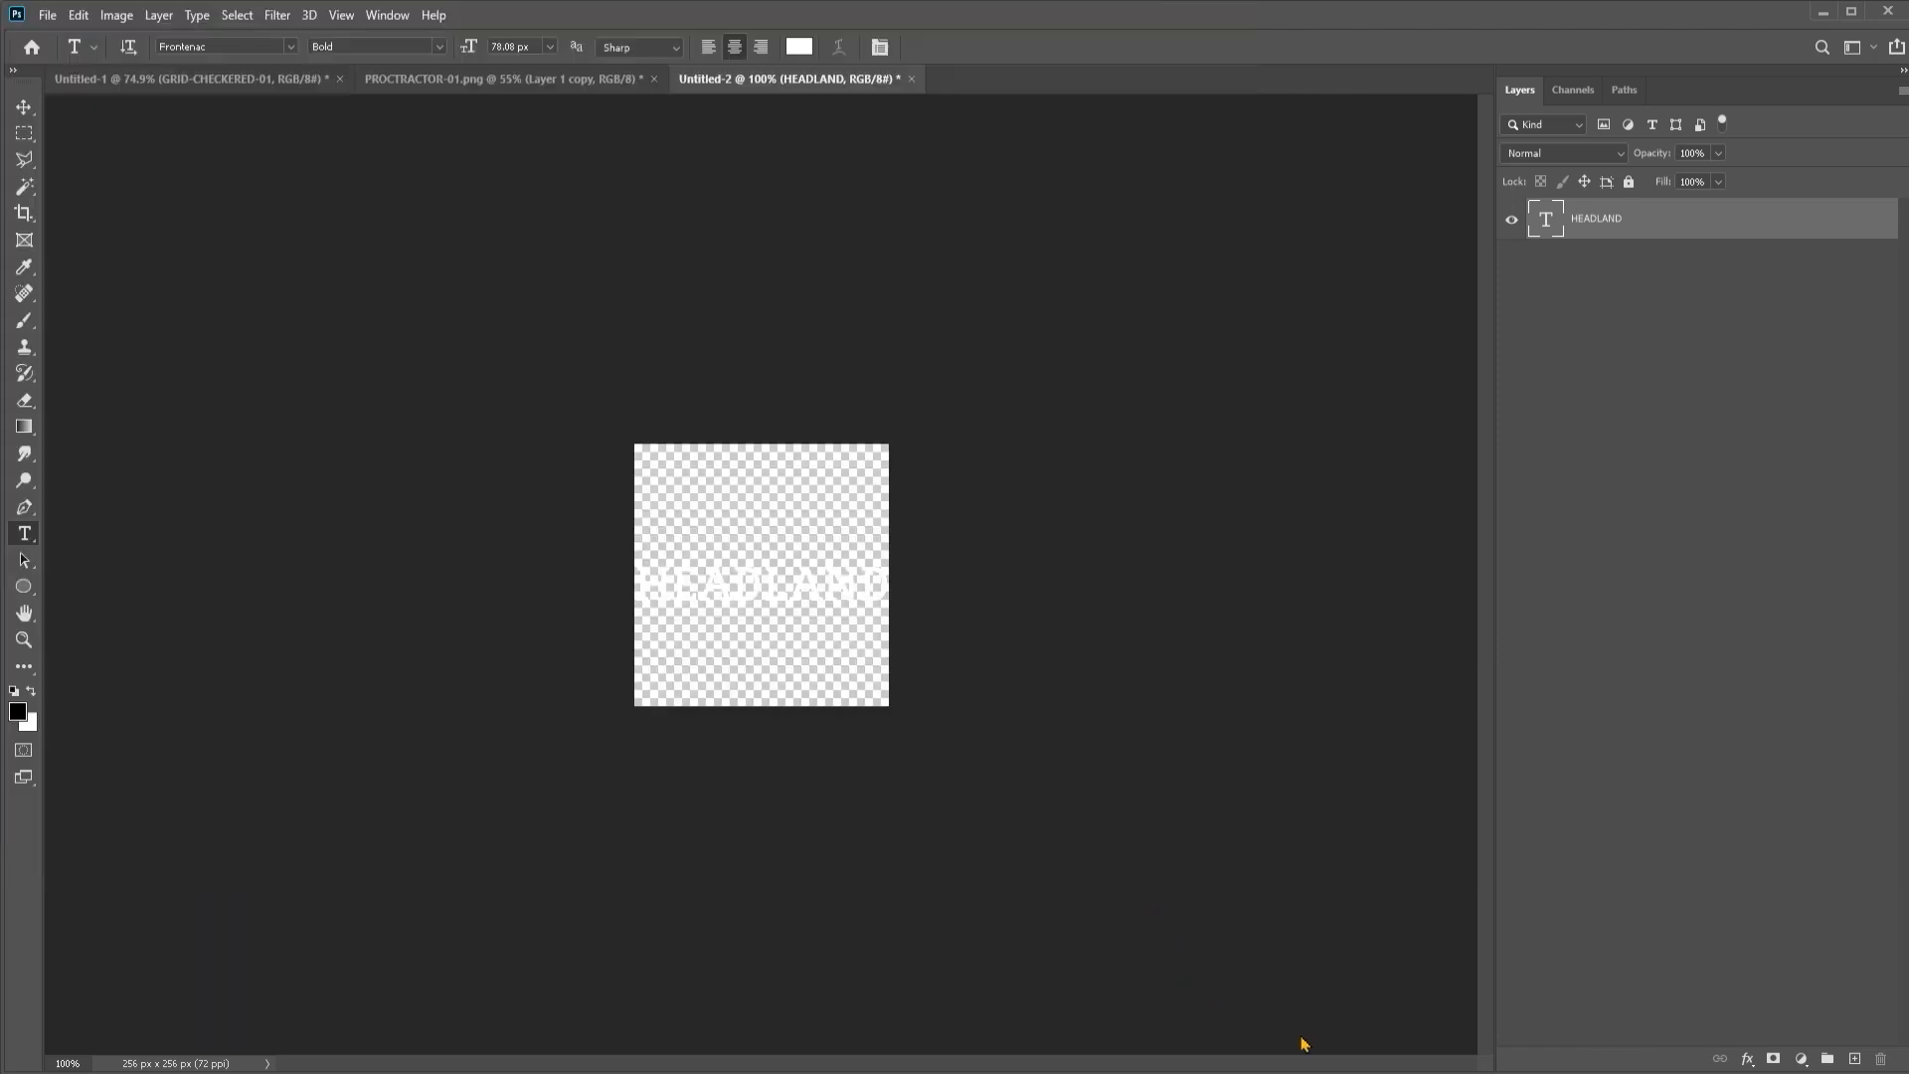
Step: Switch to Google Earth Pro and start a new image overlay using TEXT-Headland.png from the Icons folder
key(alt+Tab)
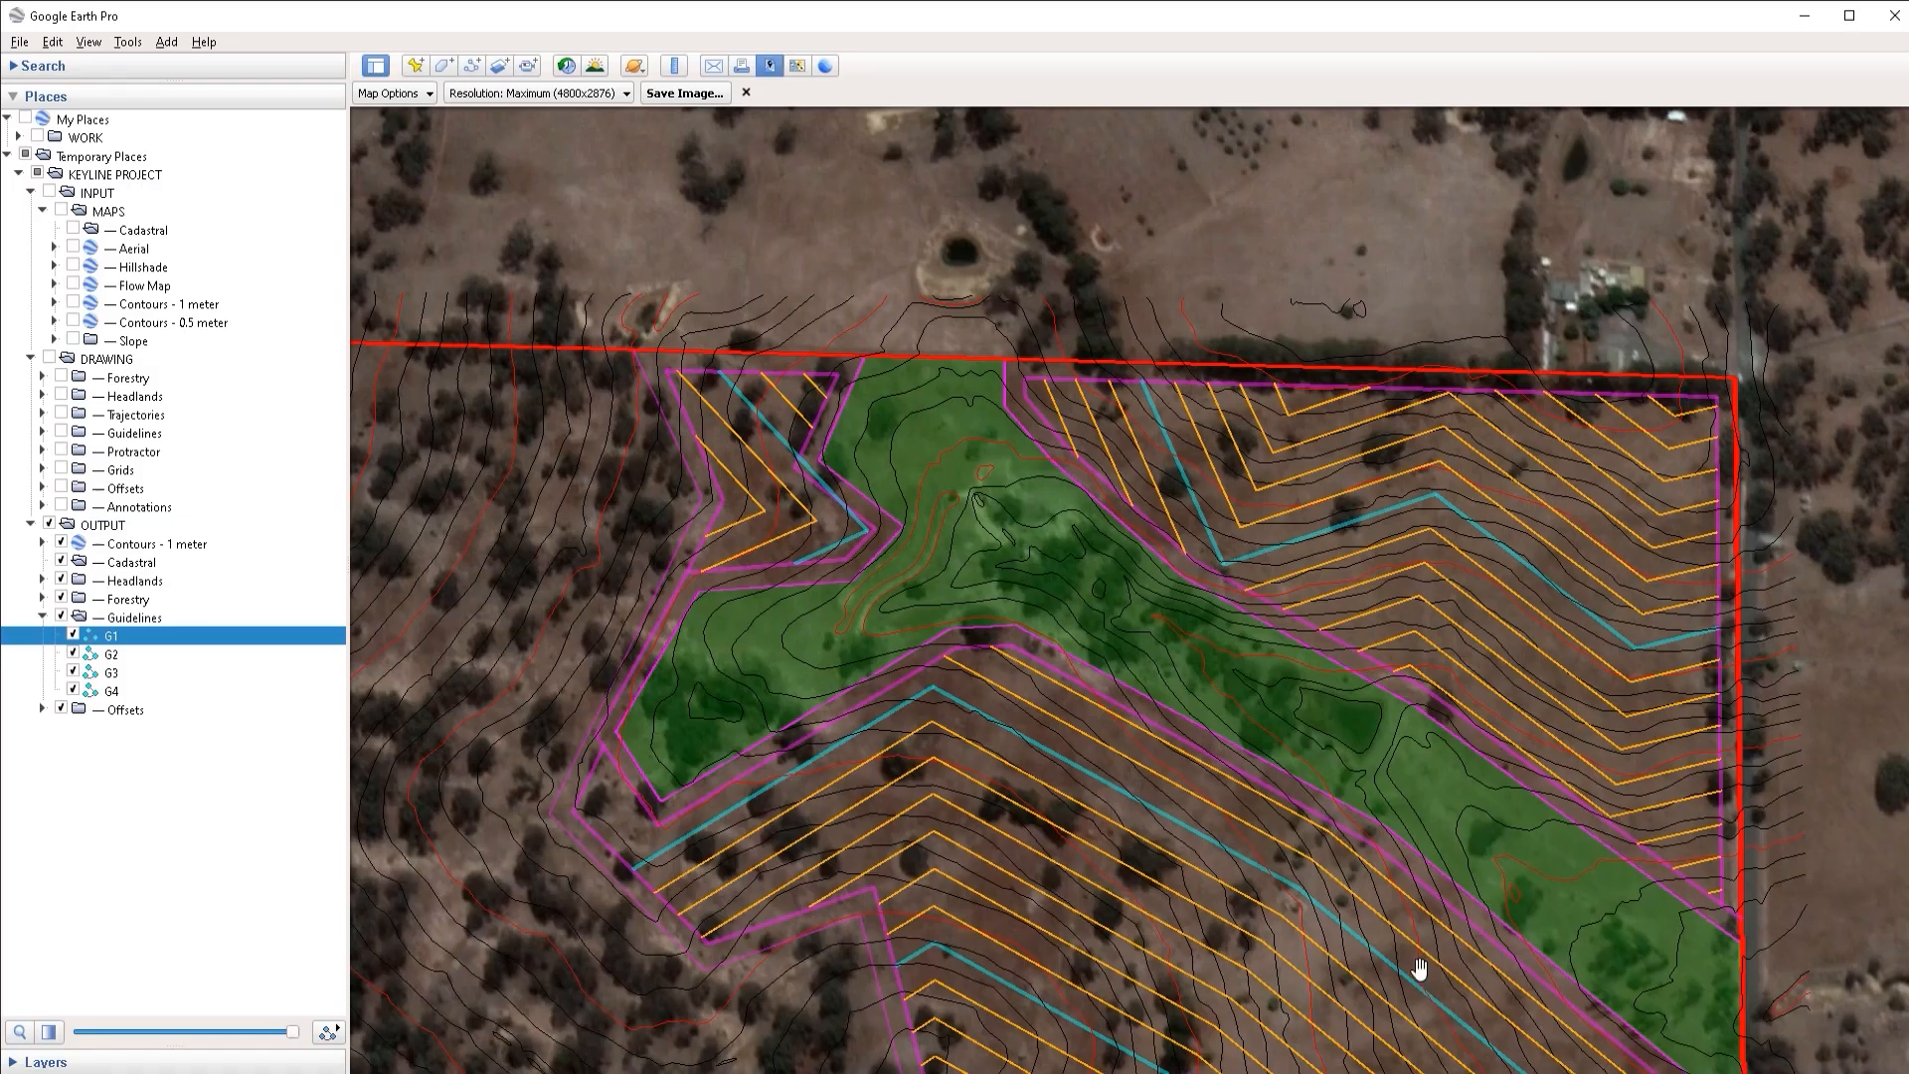
click(500, 65)
click(1083, 386)
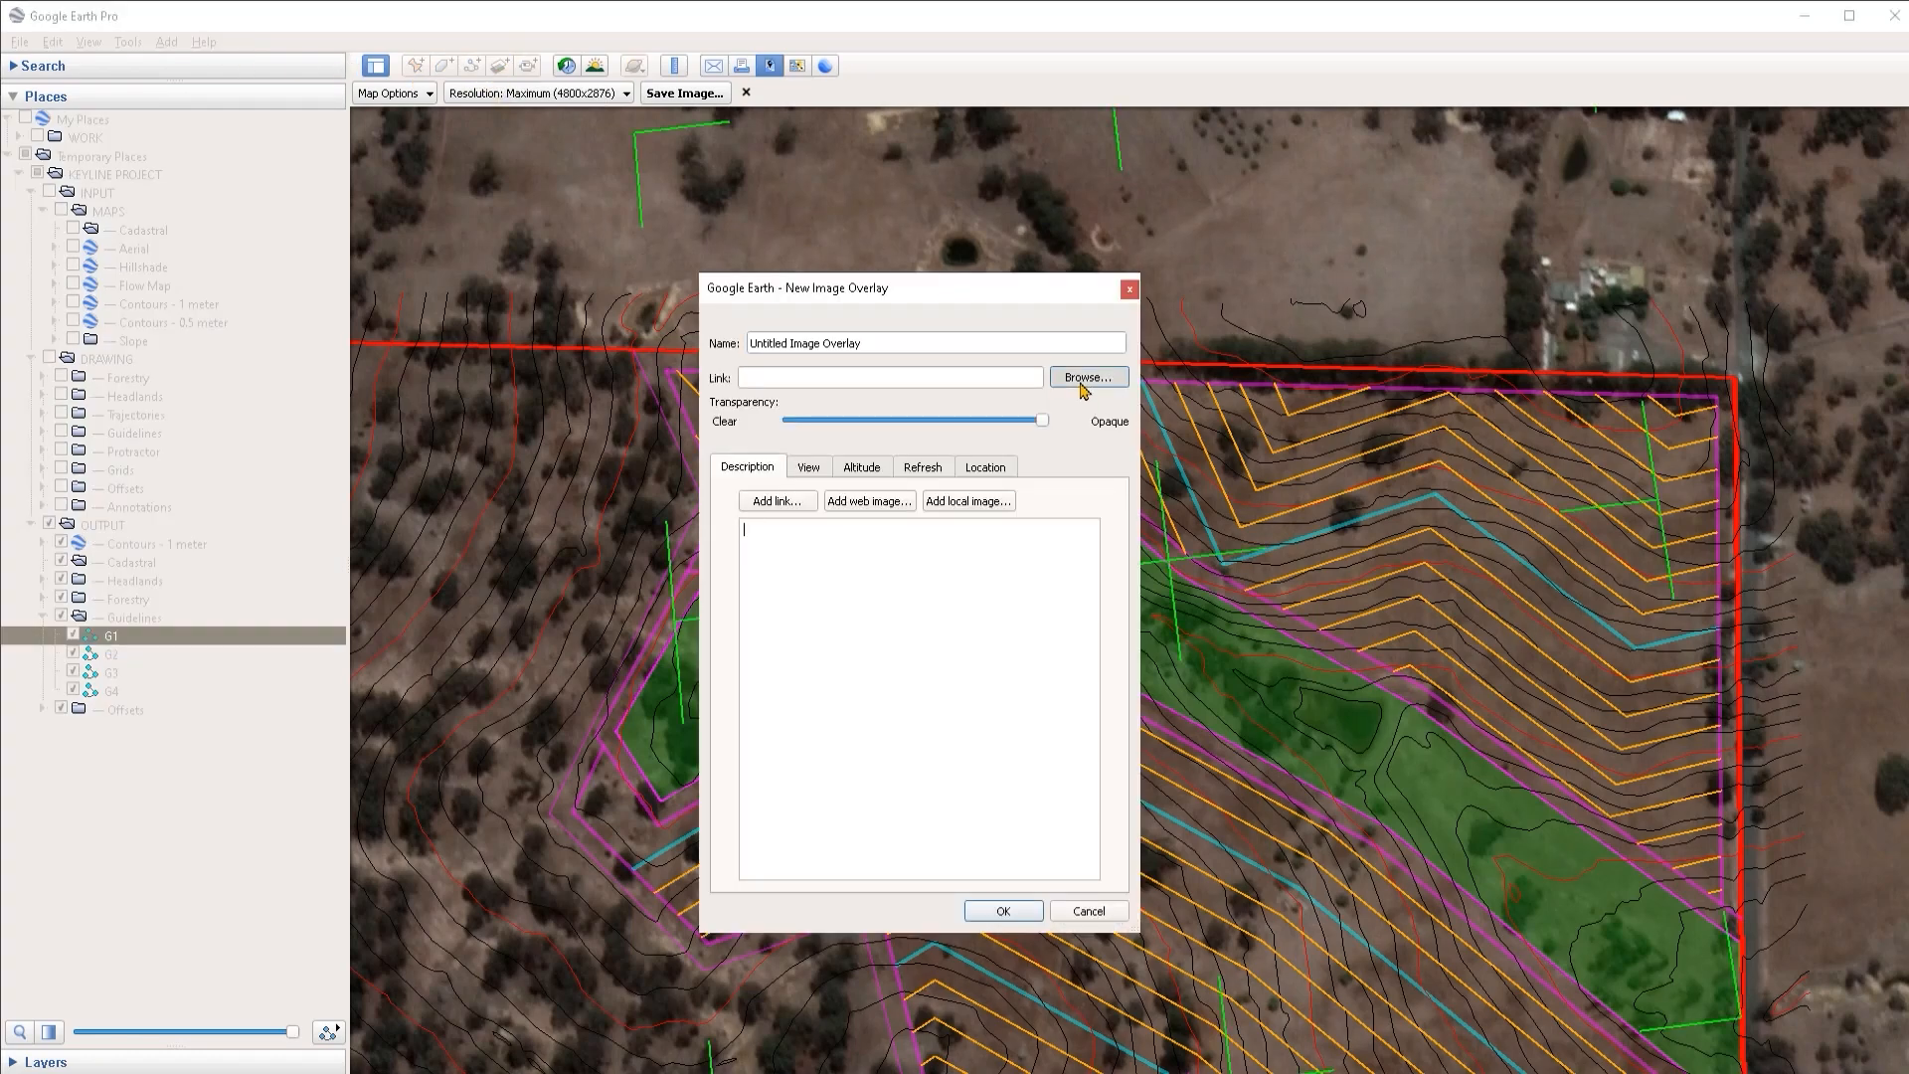
scroll(1419, 880, down, 5)
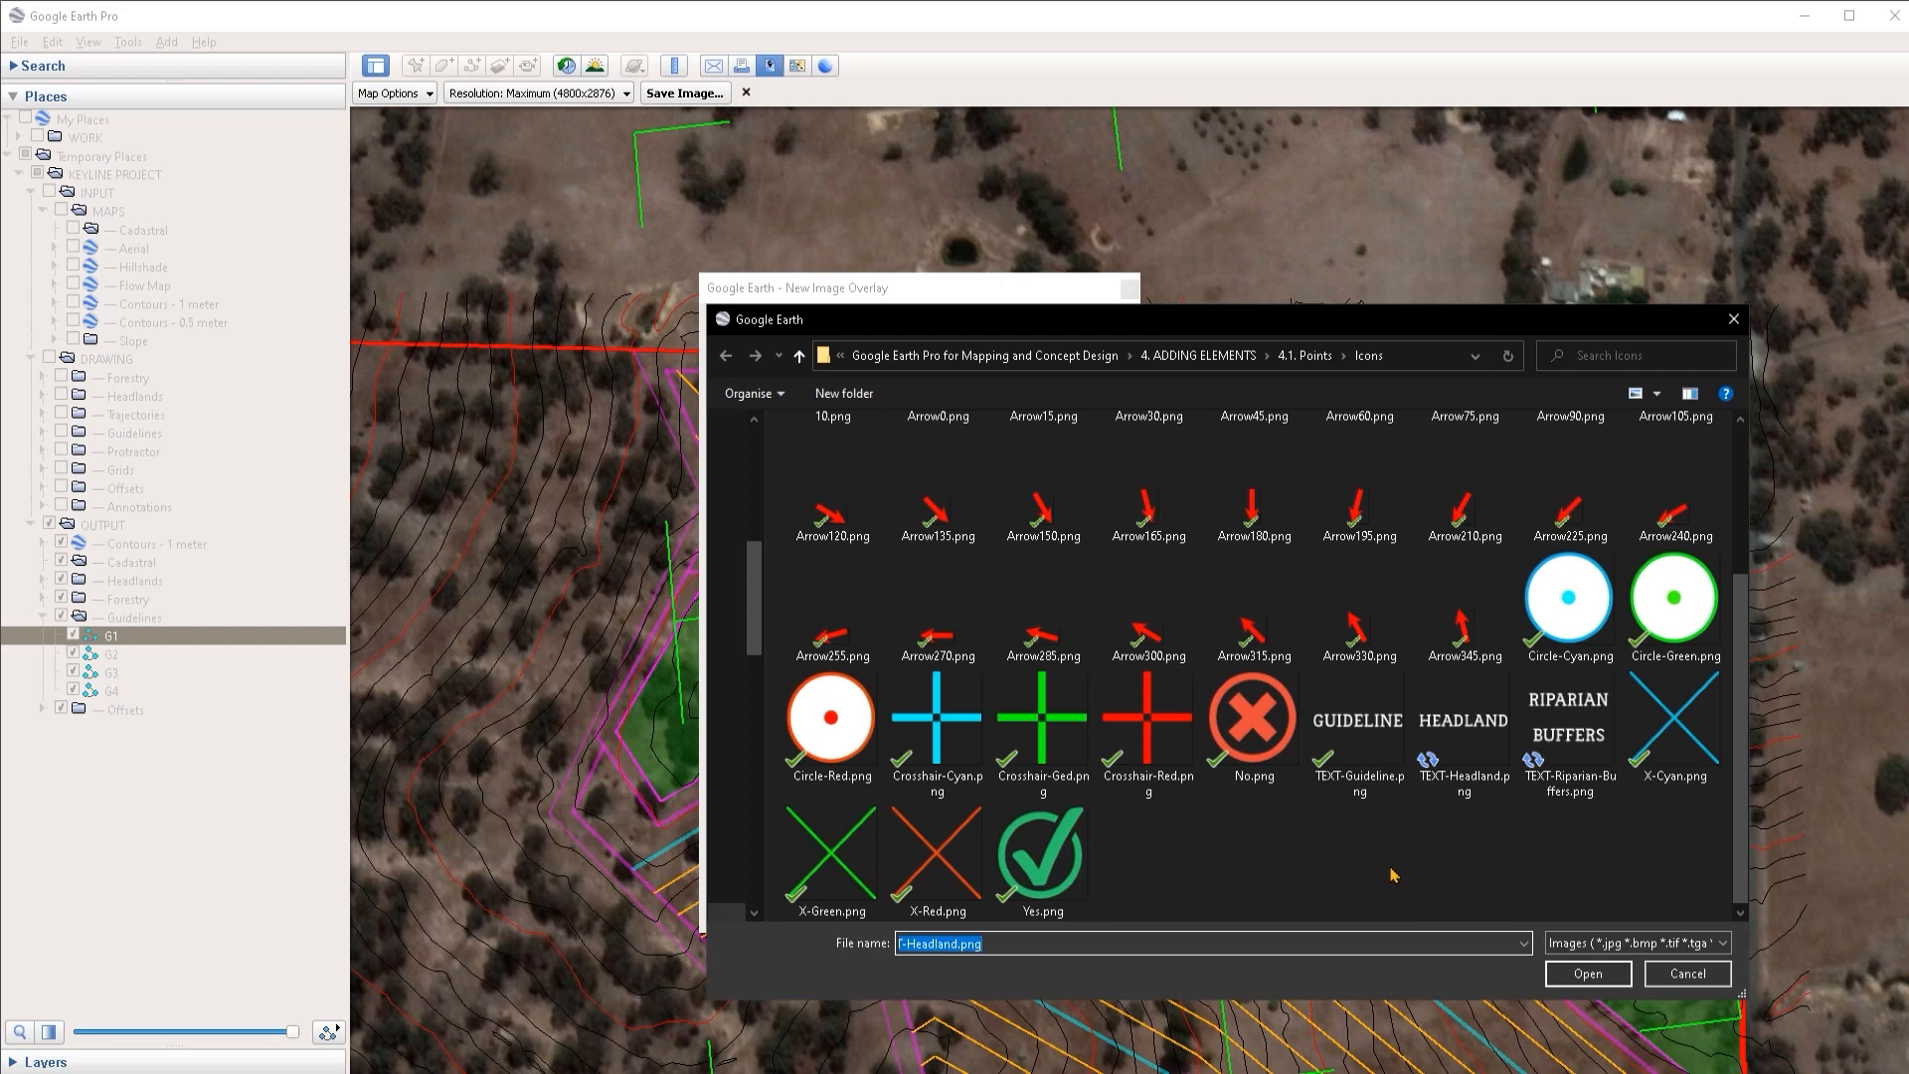
click(1466, 784)
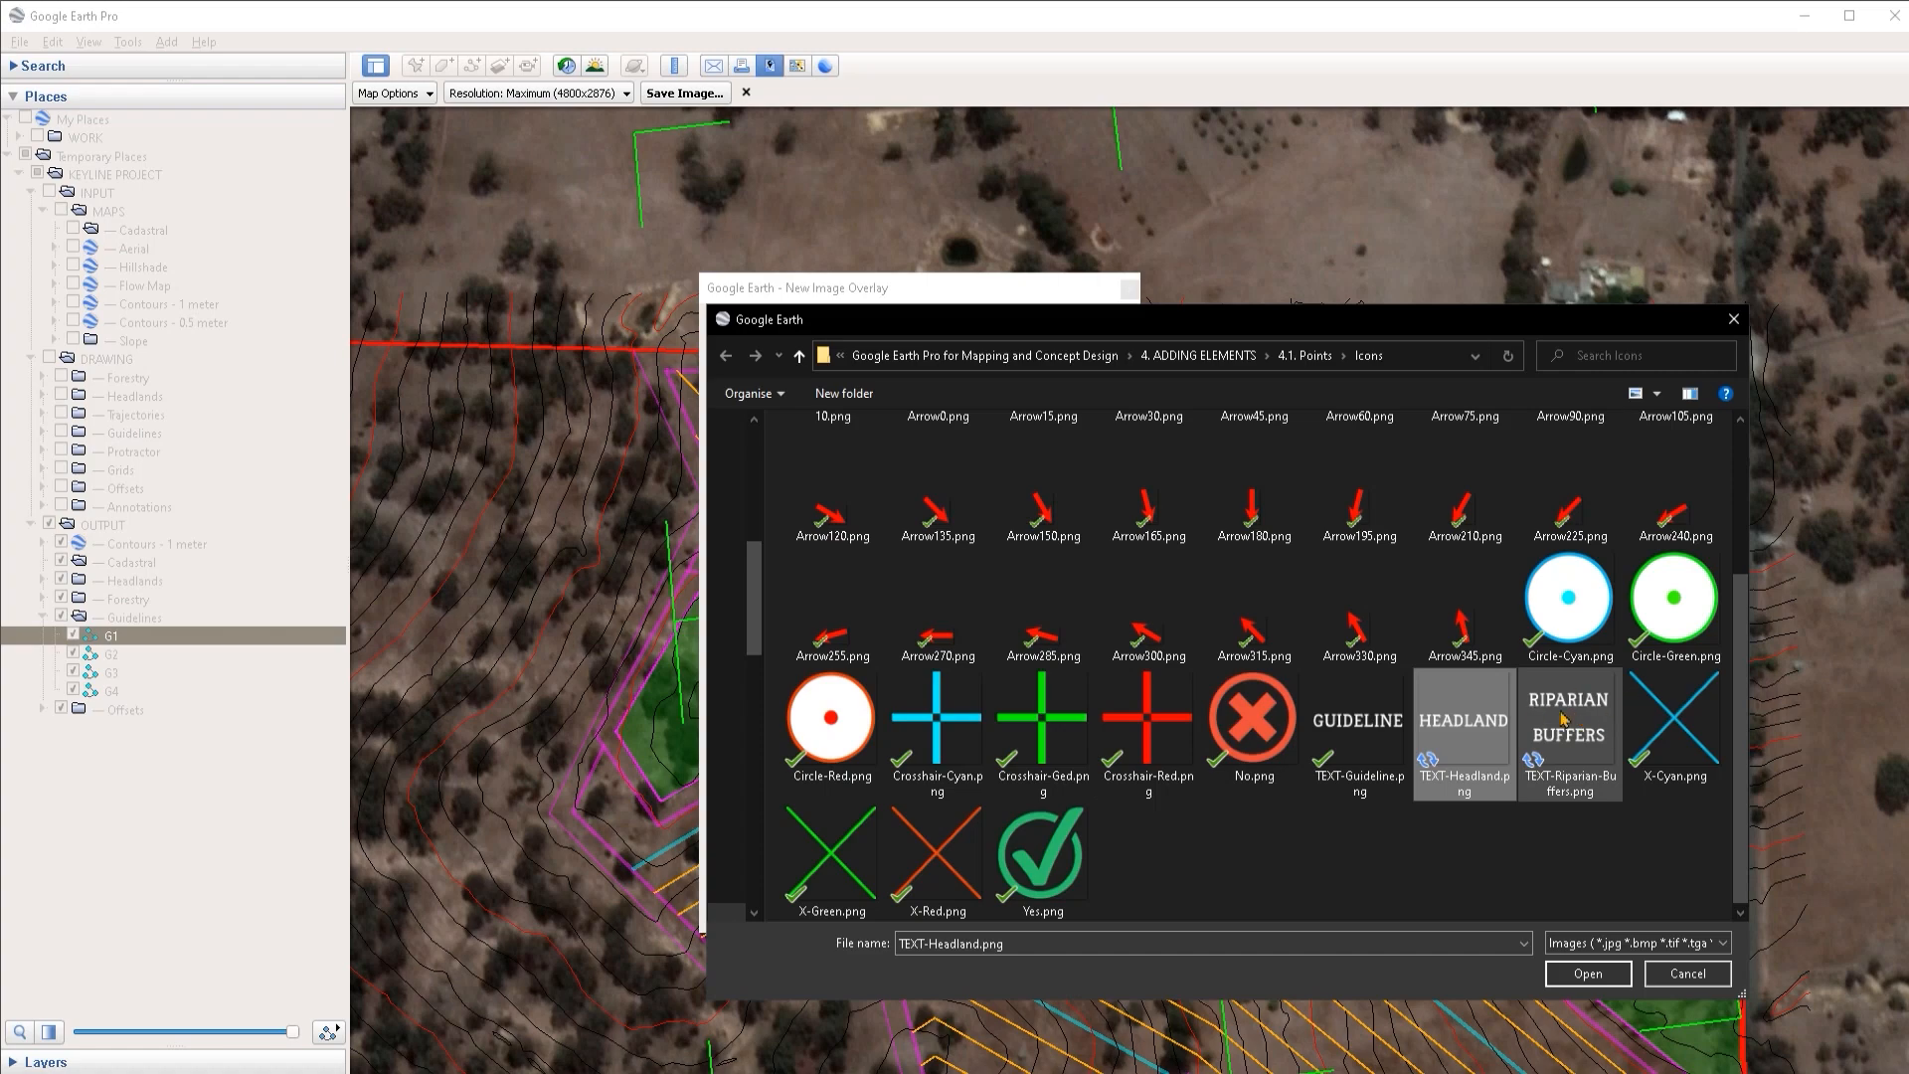
double_click(1481, 763)
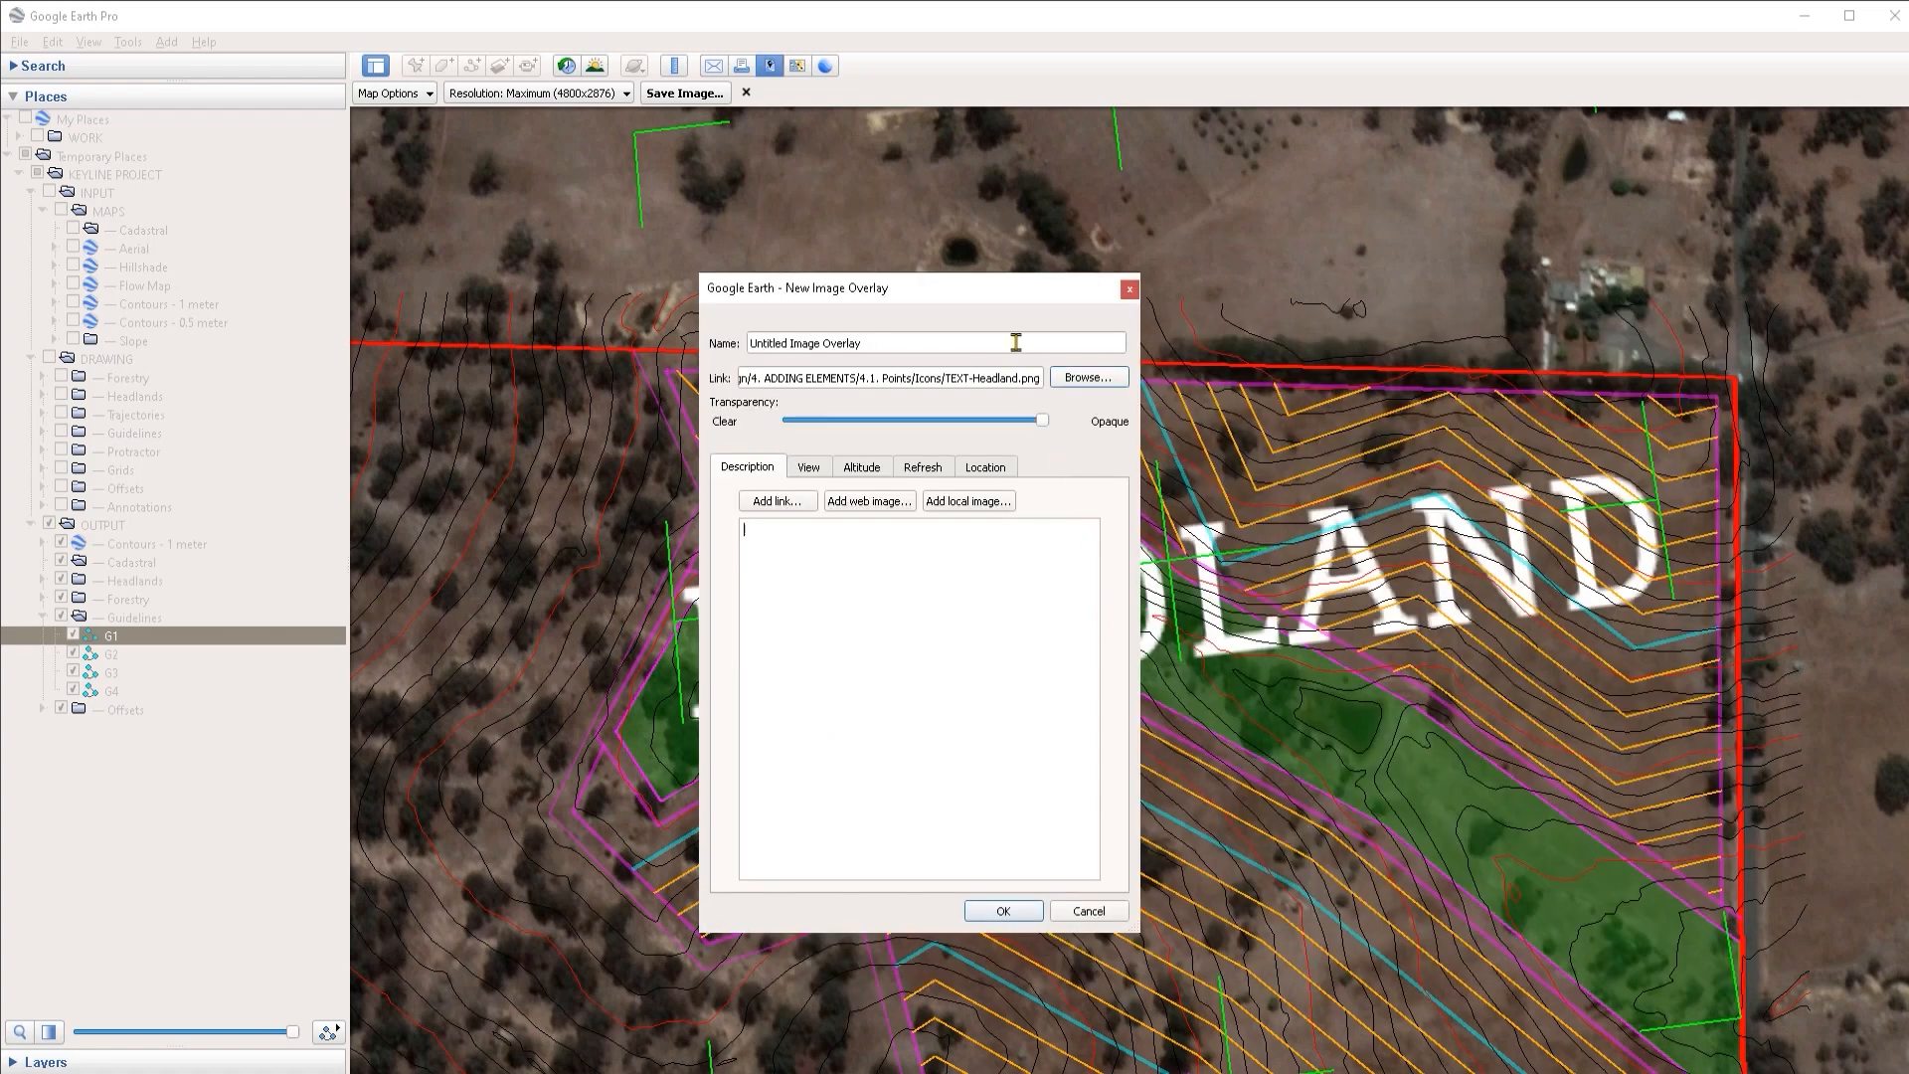
Step: Shrink and rotate the HEADLAND overlay, place it along the headland strip below the green forestry area, and finish creating it
drag(932, 305, 487, 302)
scroll(1498, 732, down, 3)
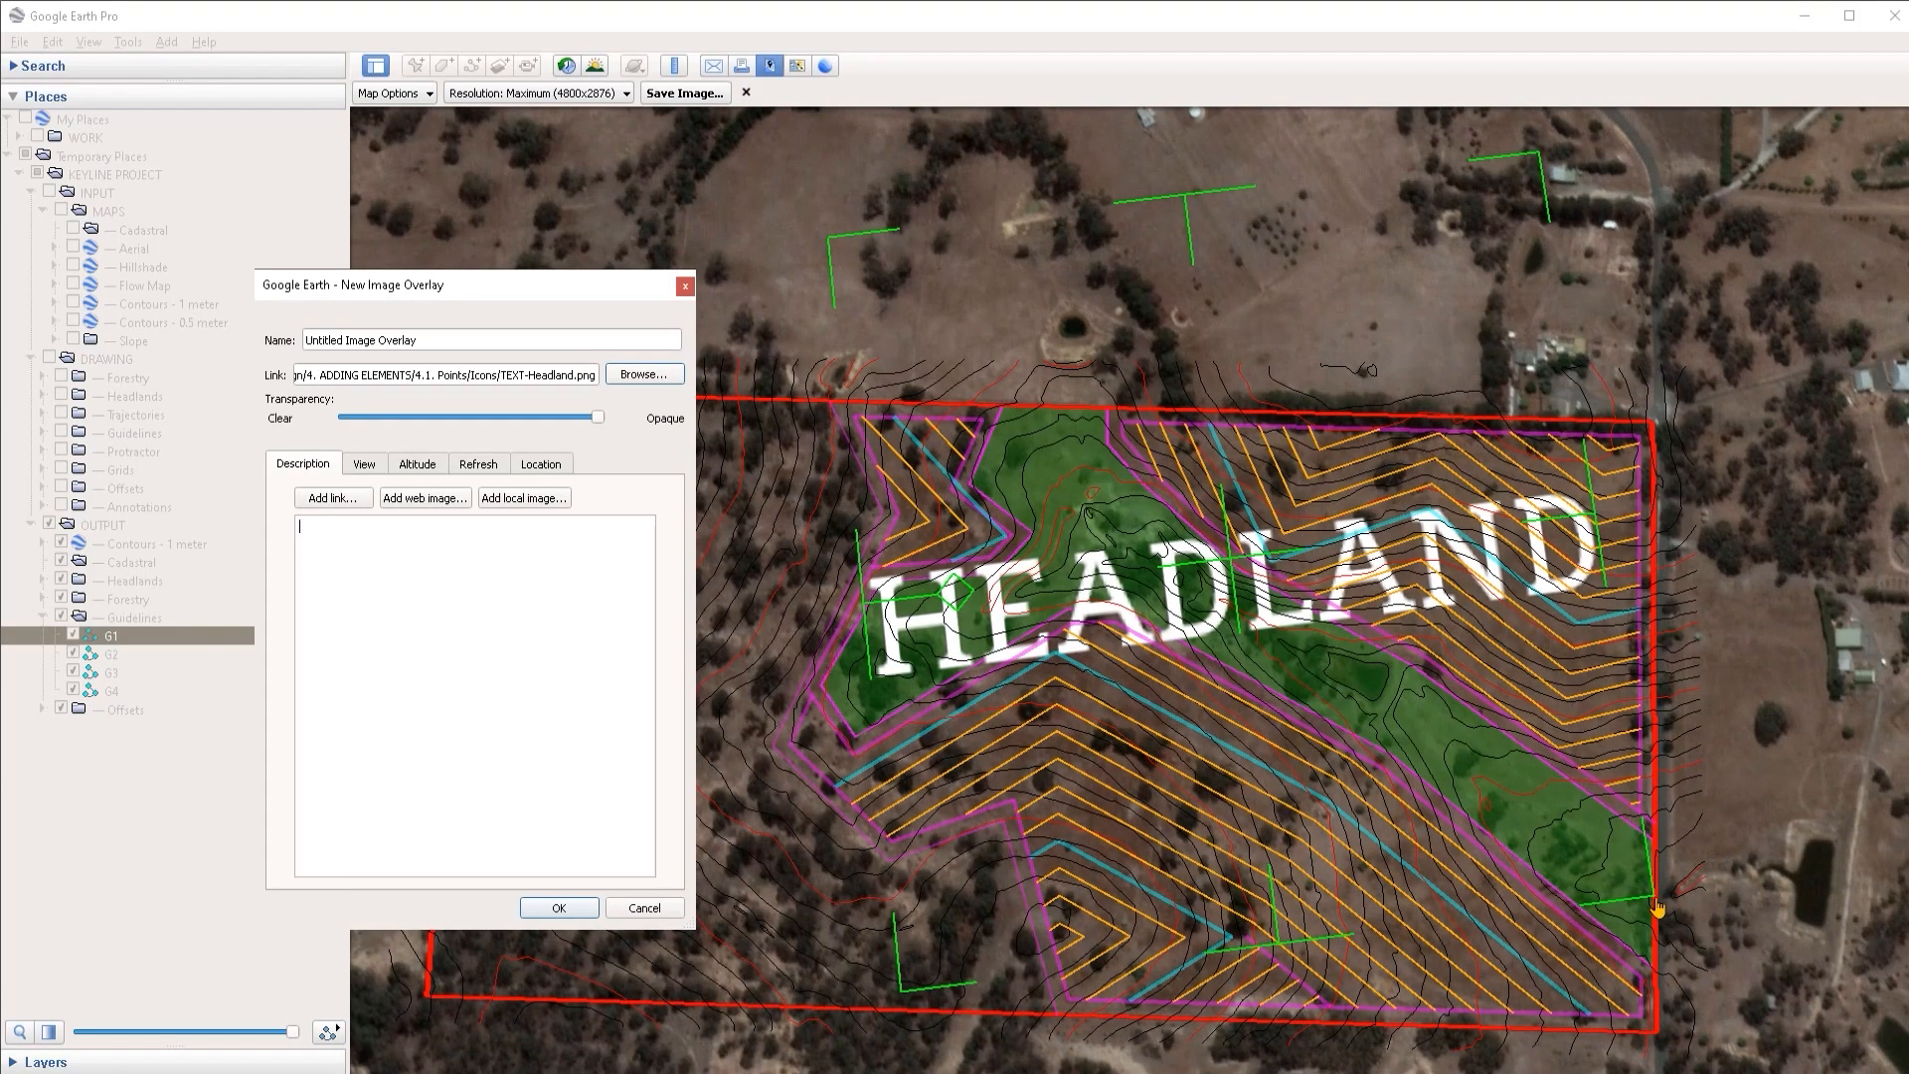
drag(1656, 907, 1175, 672)
scroll(1228, 696, up, 3)
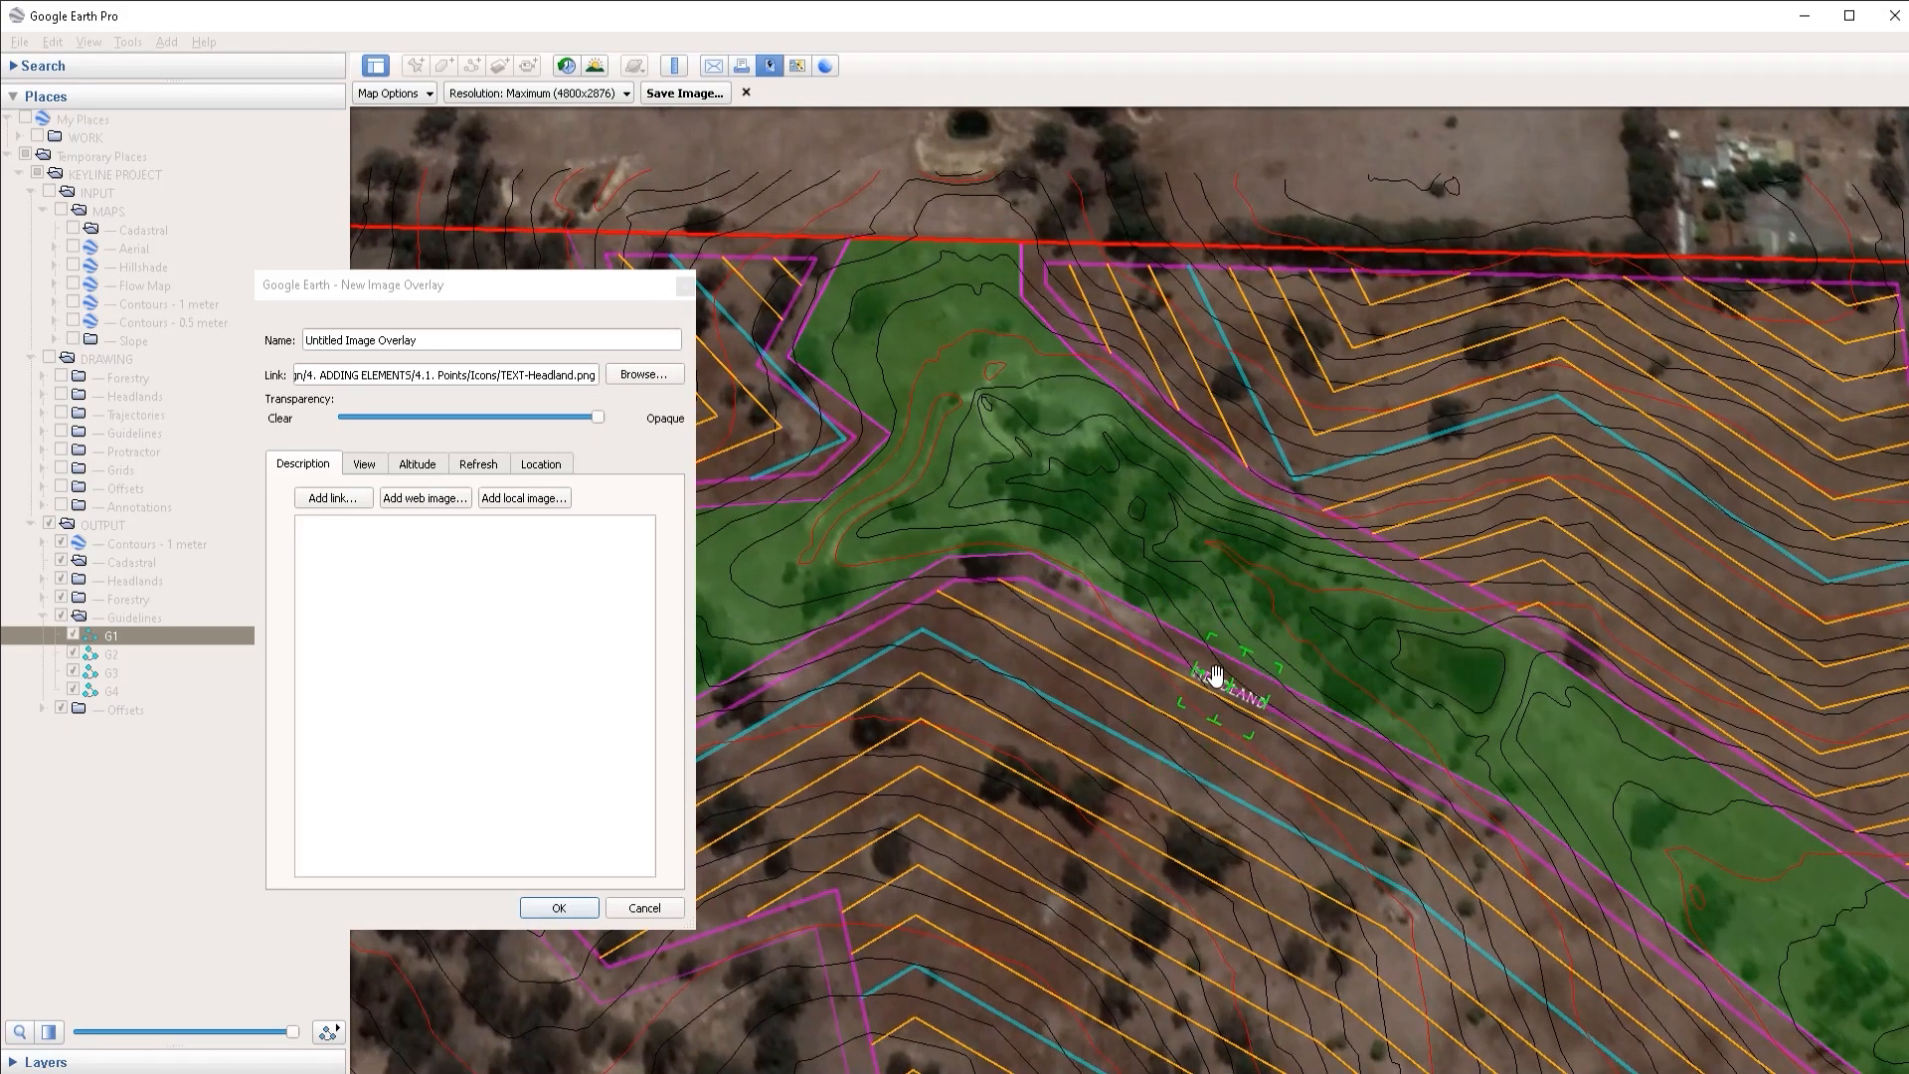
drag(1233, 699, 1207, 666)
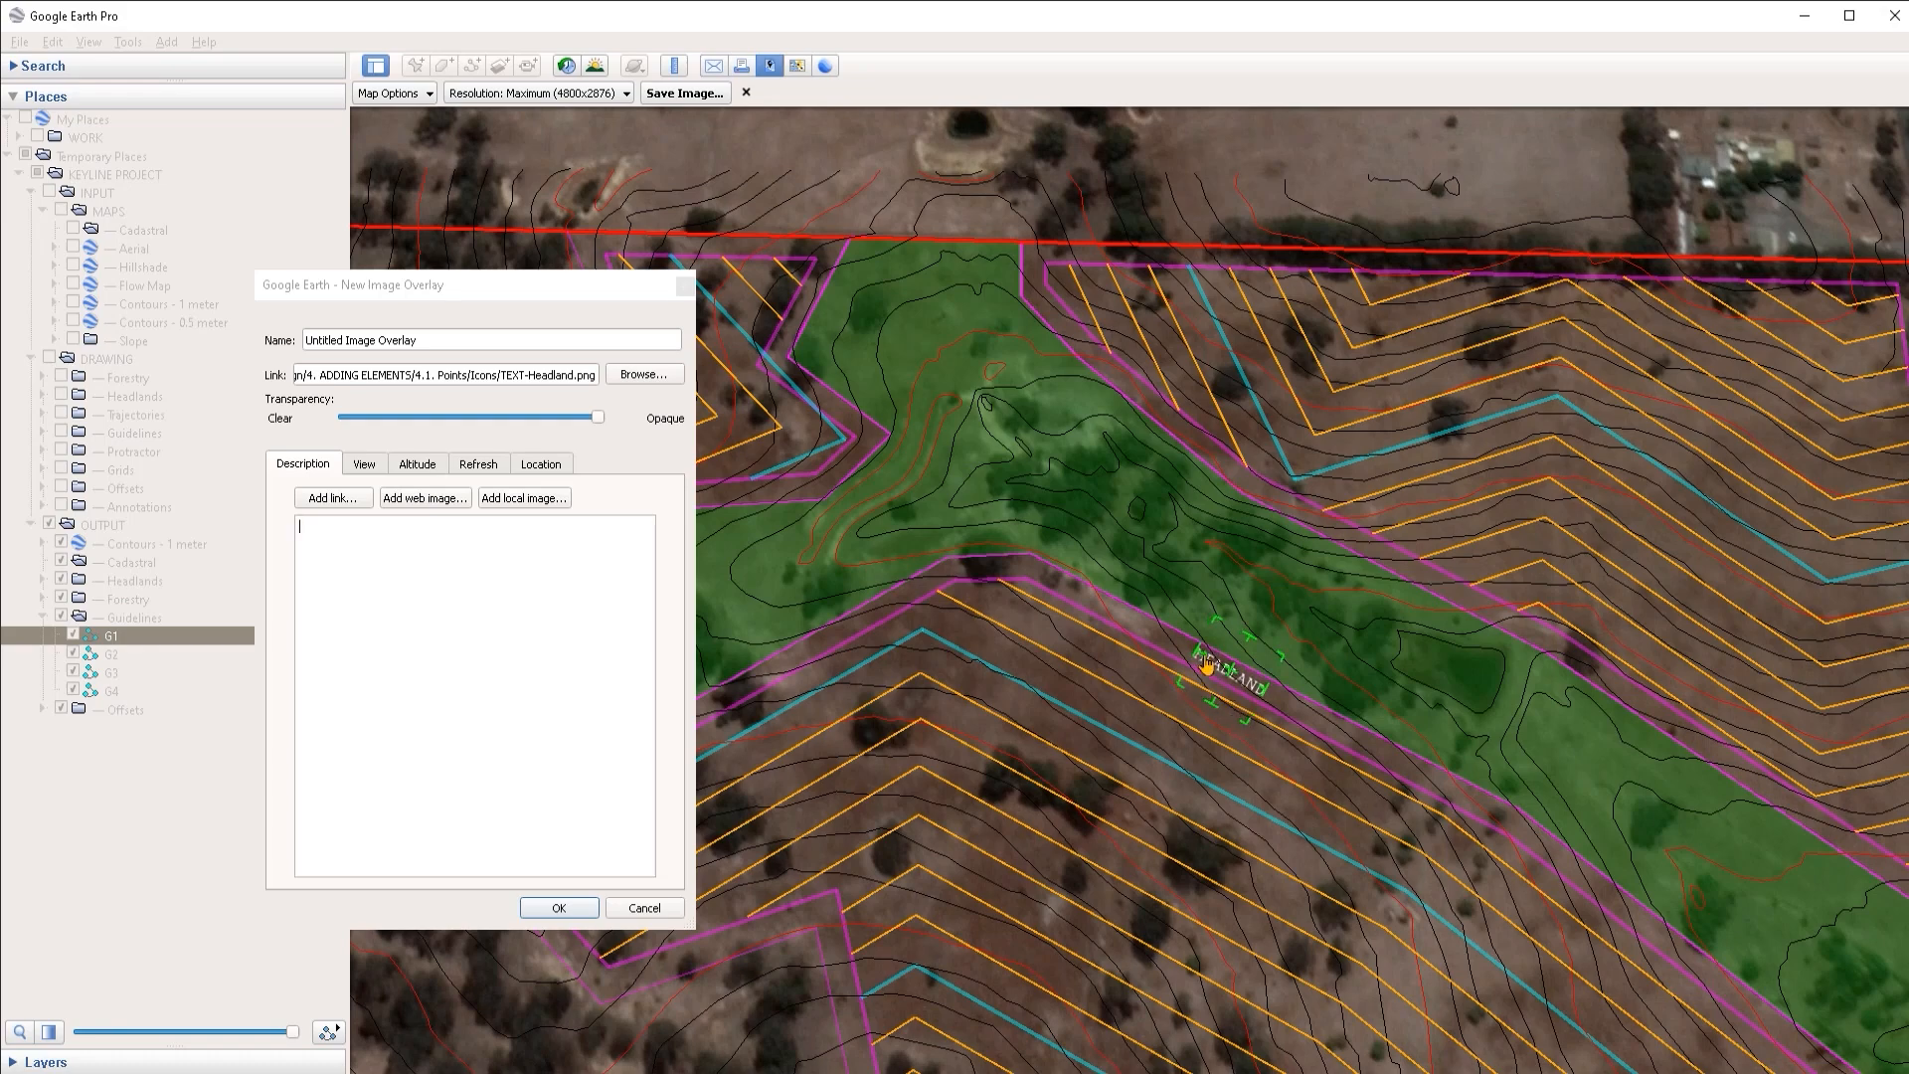
key(Return)
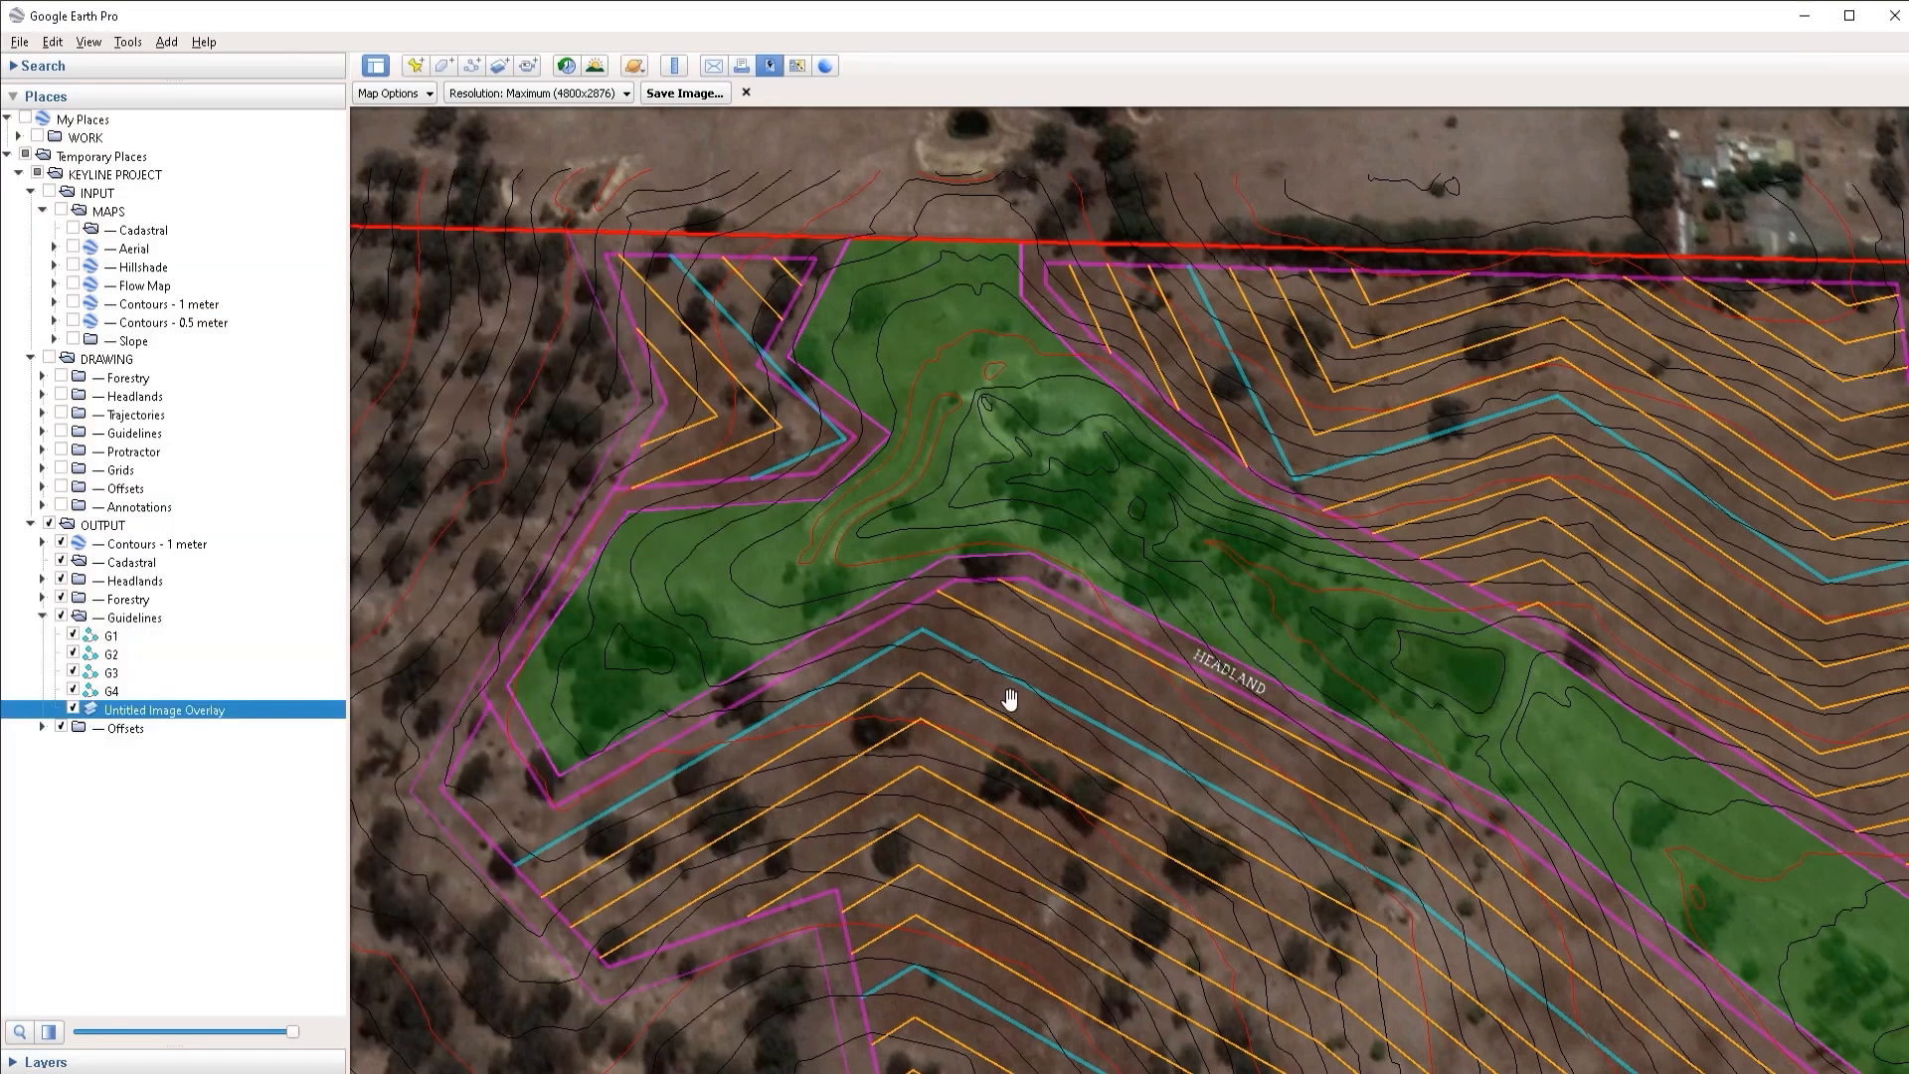
scroll(1382, 767, down, 5)
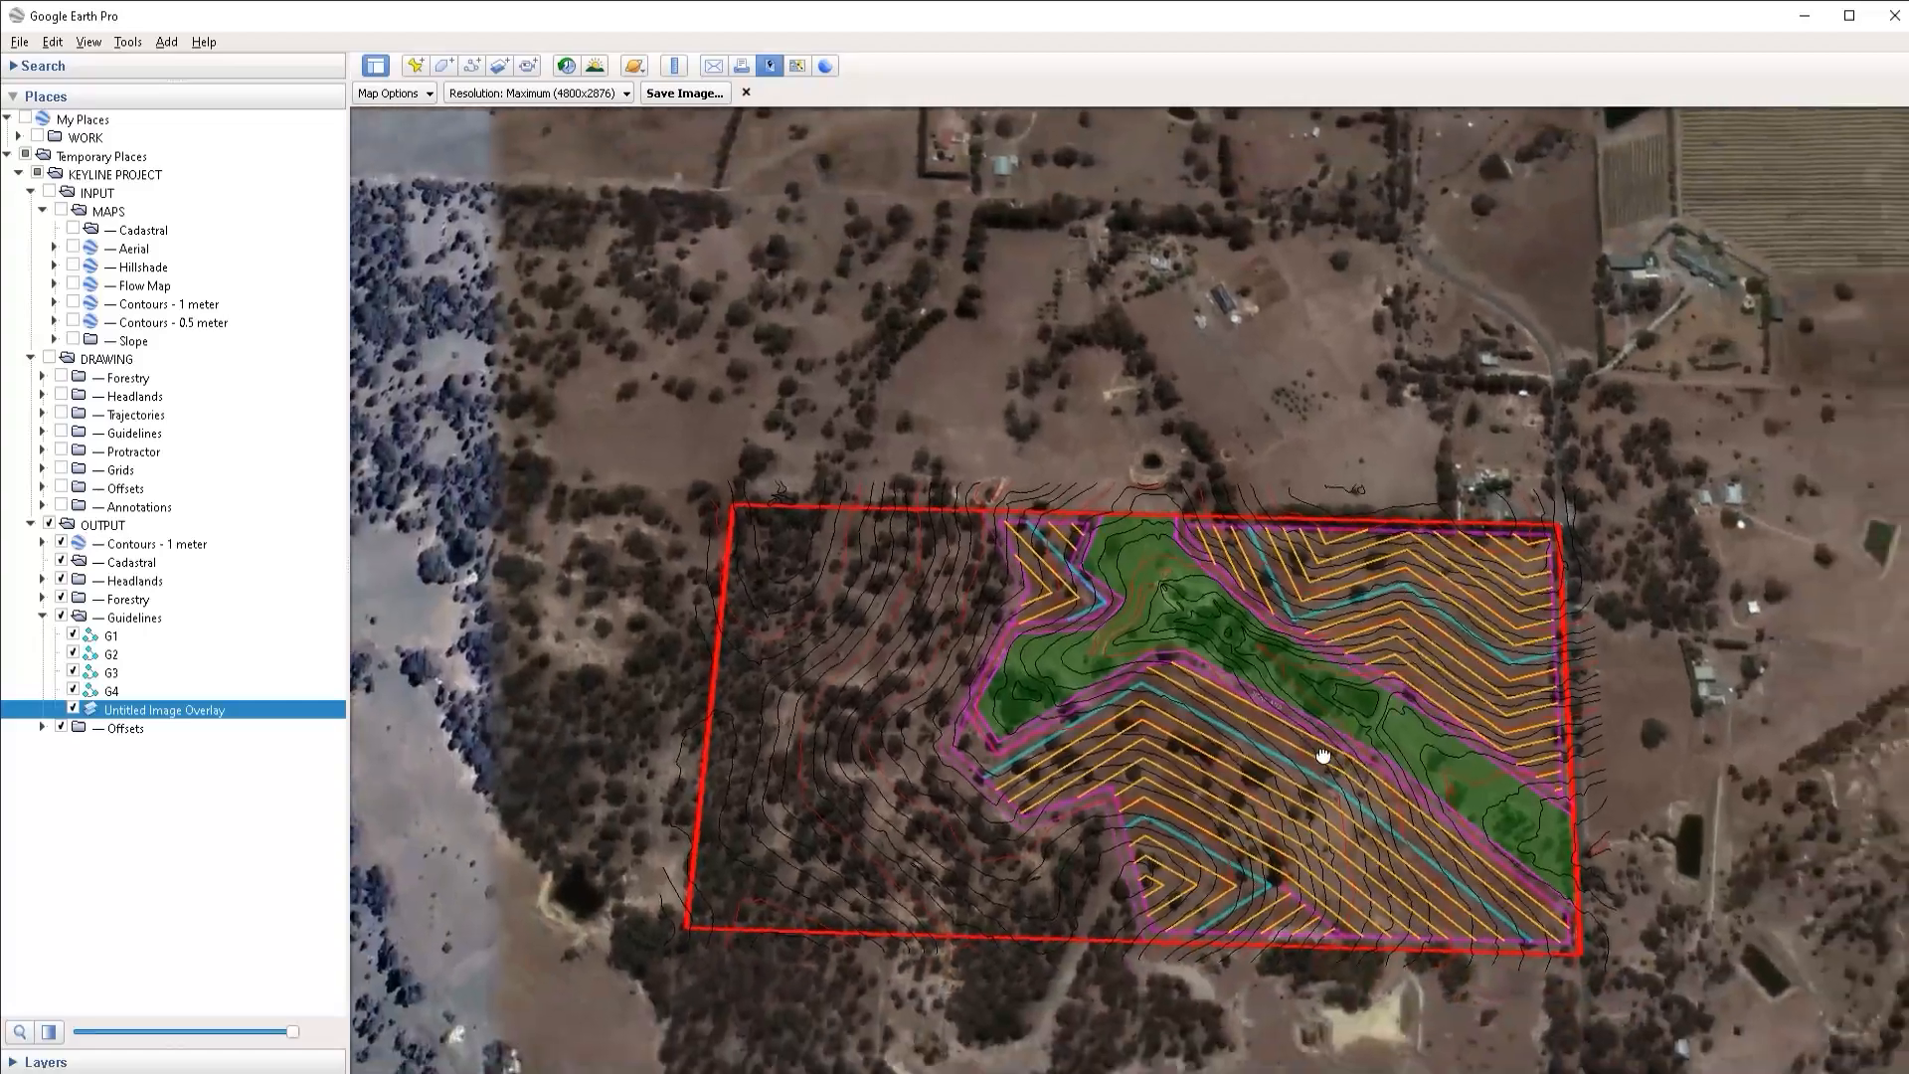
scroll(1322, 756, up, 5)
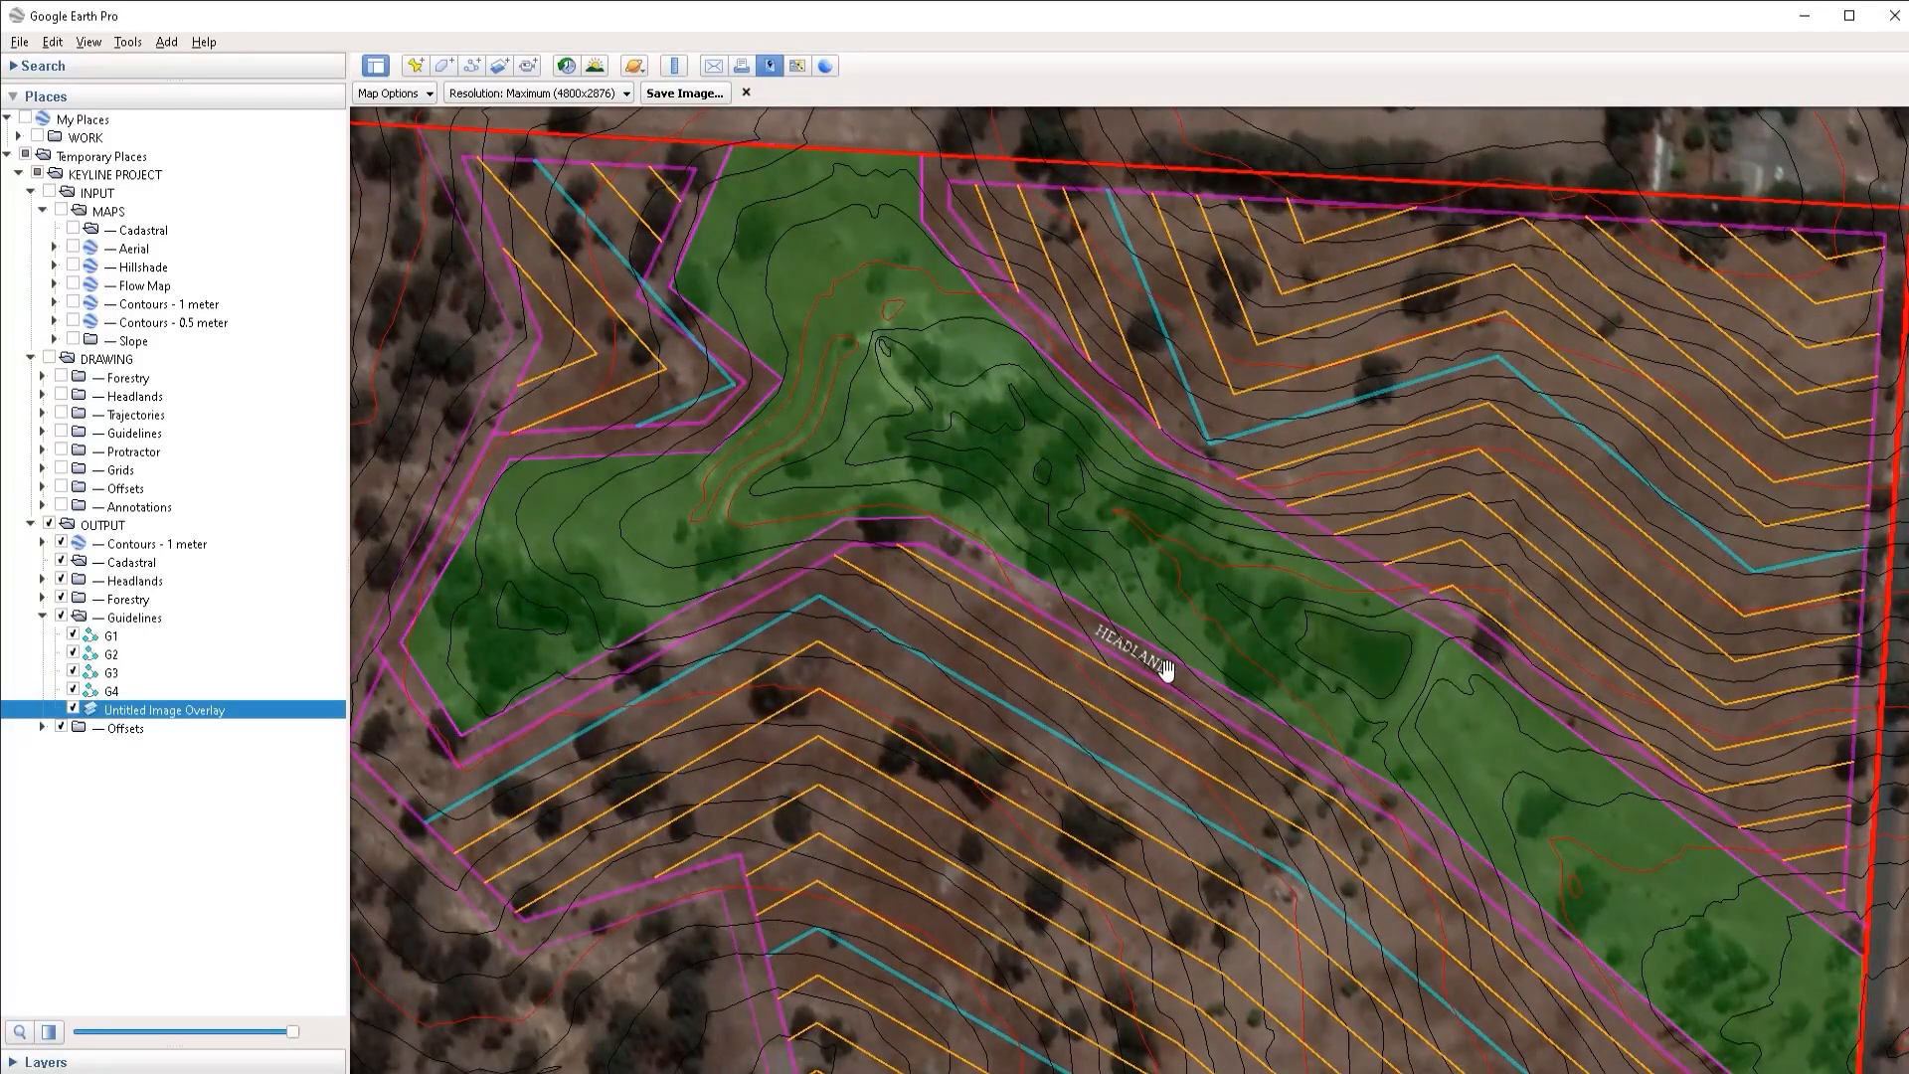
drag(1274, 729, 1121, 686)
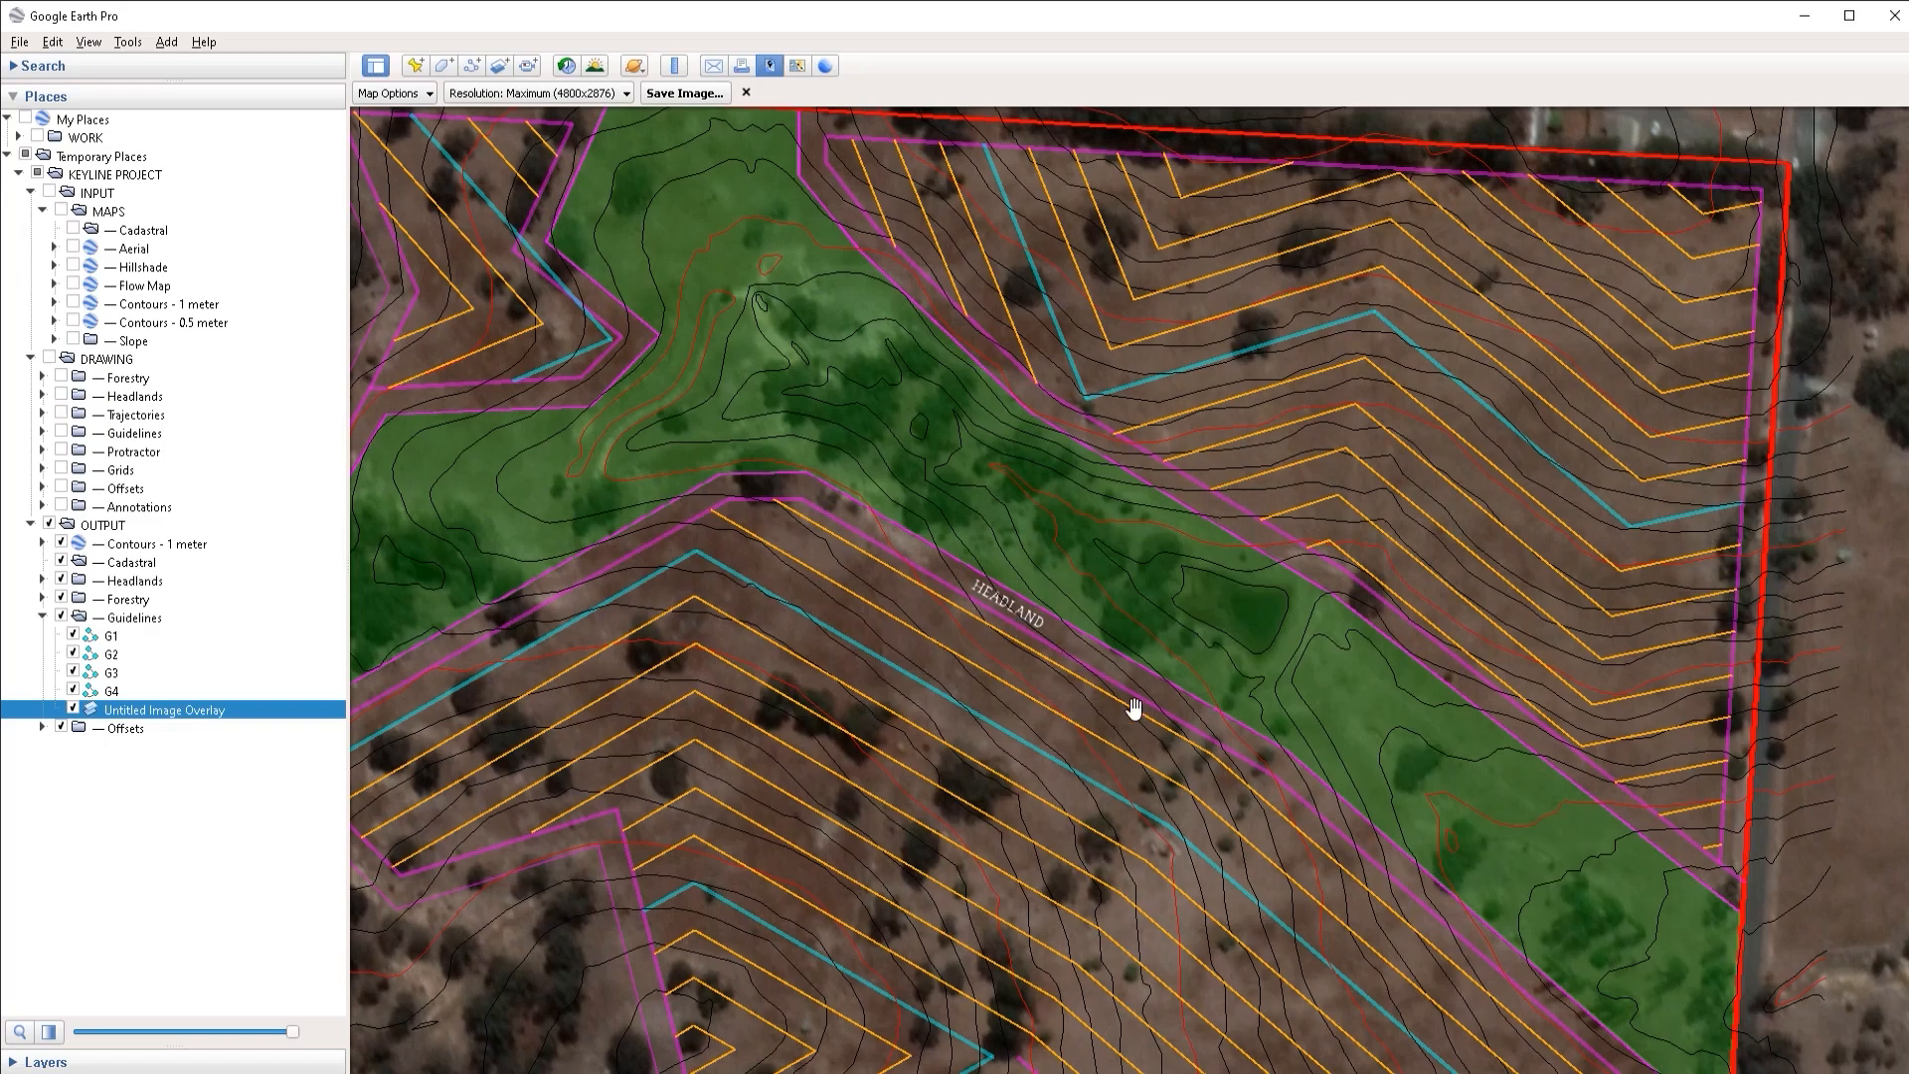
Step: Switch to Photoshop and open the size settings of the HEADLAND image
click(974, 1072)
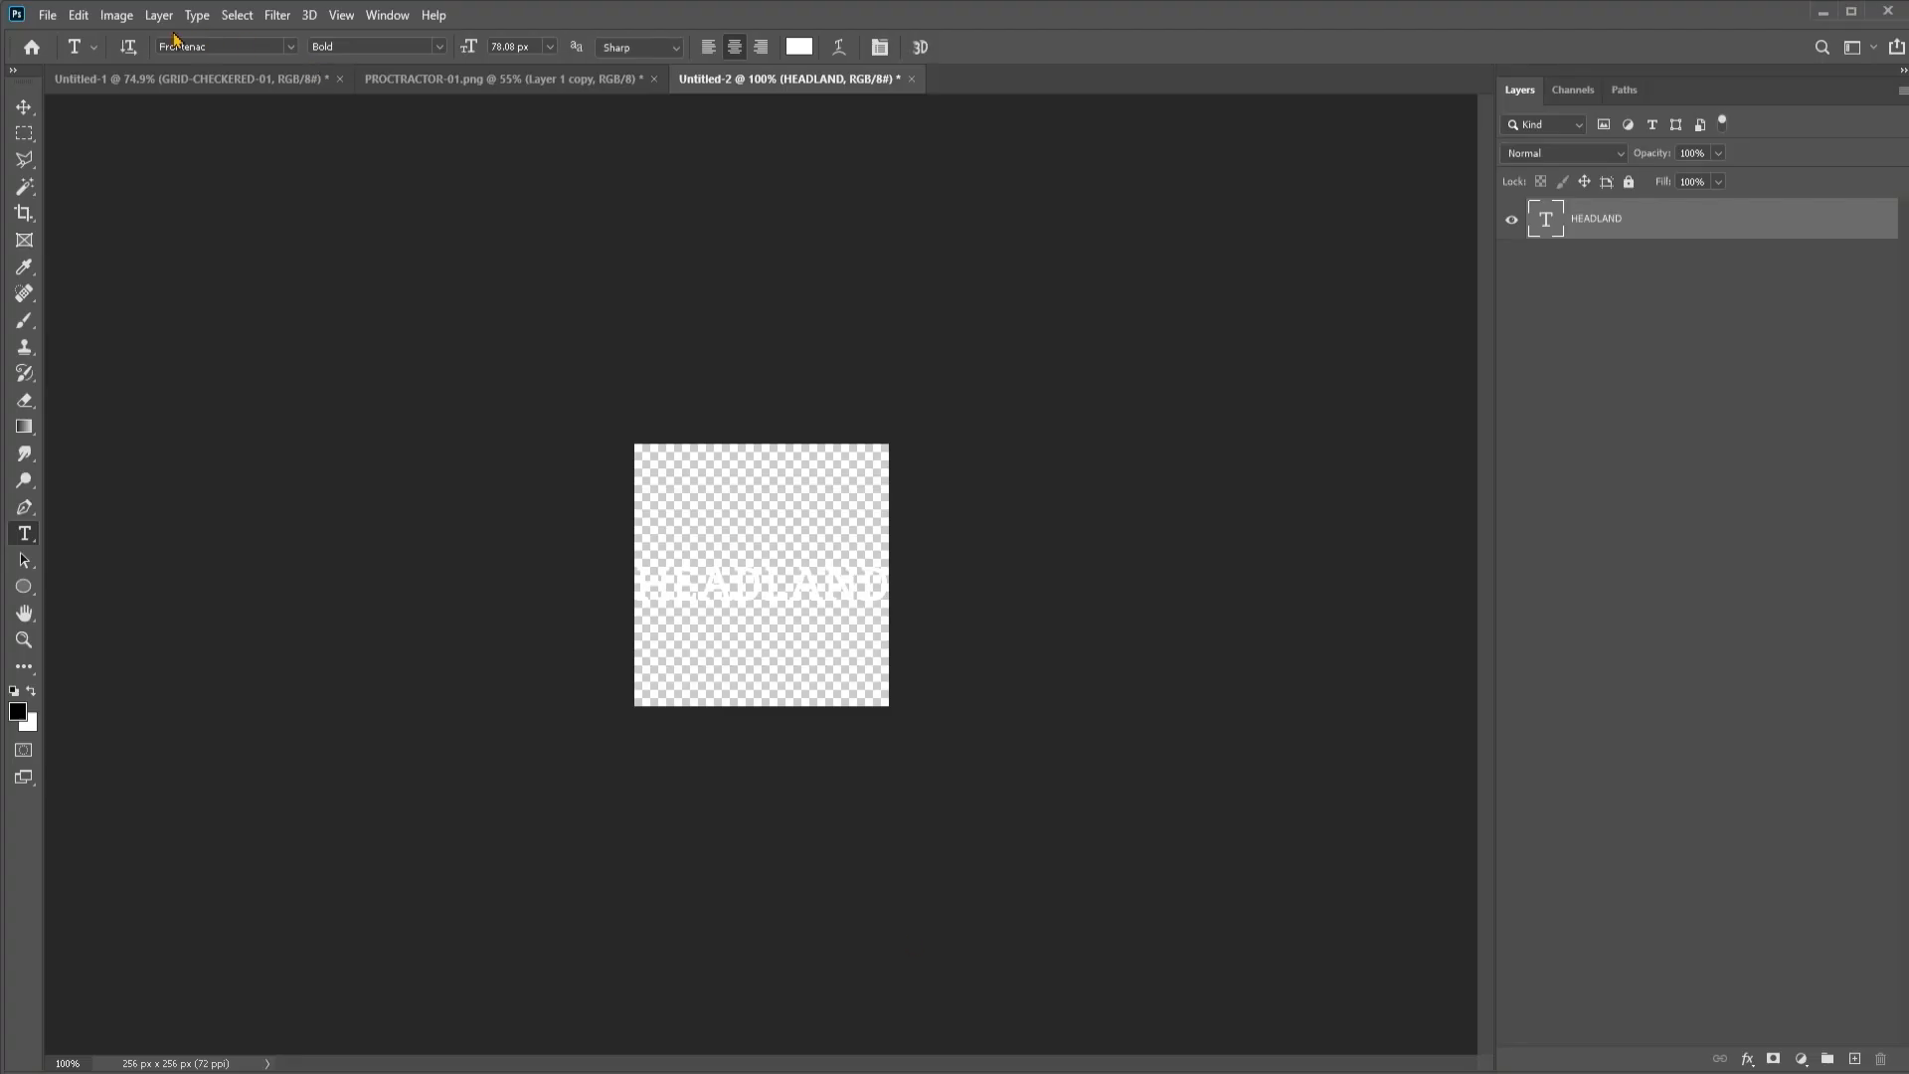
click(116, 16)
click(185, 182)
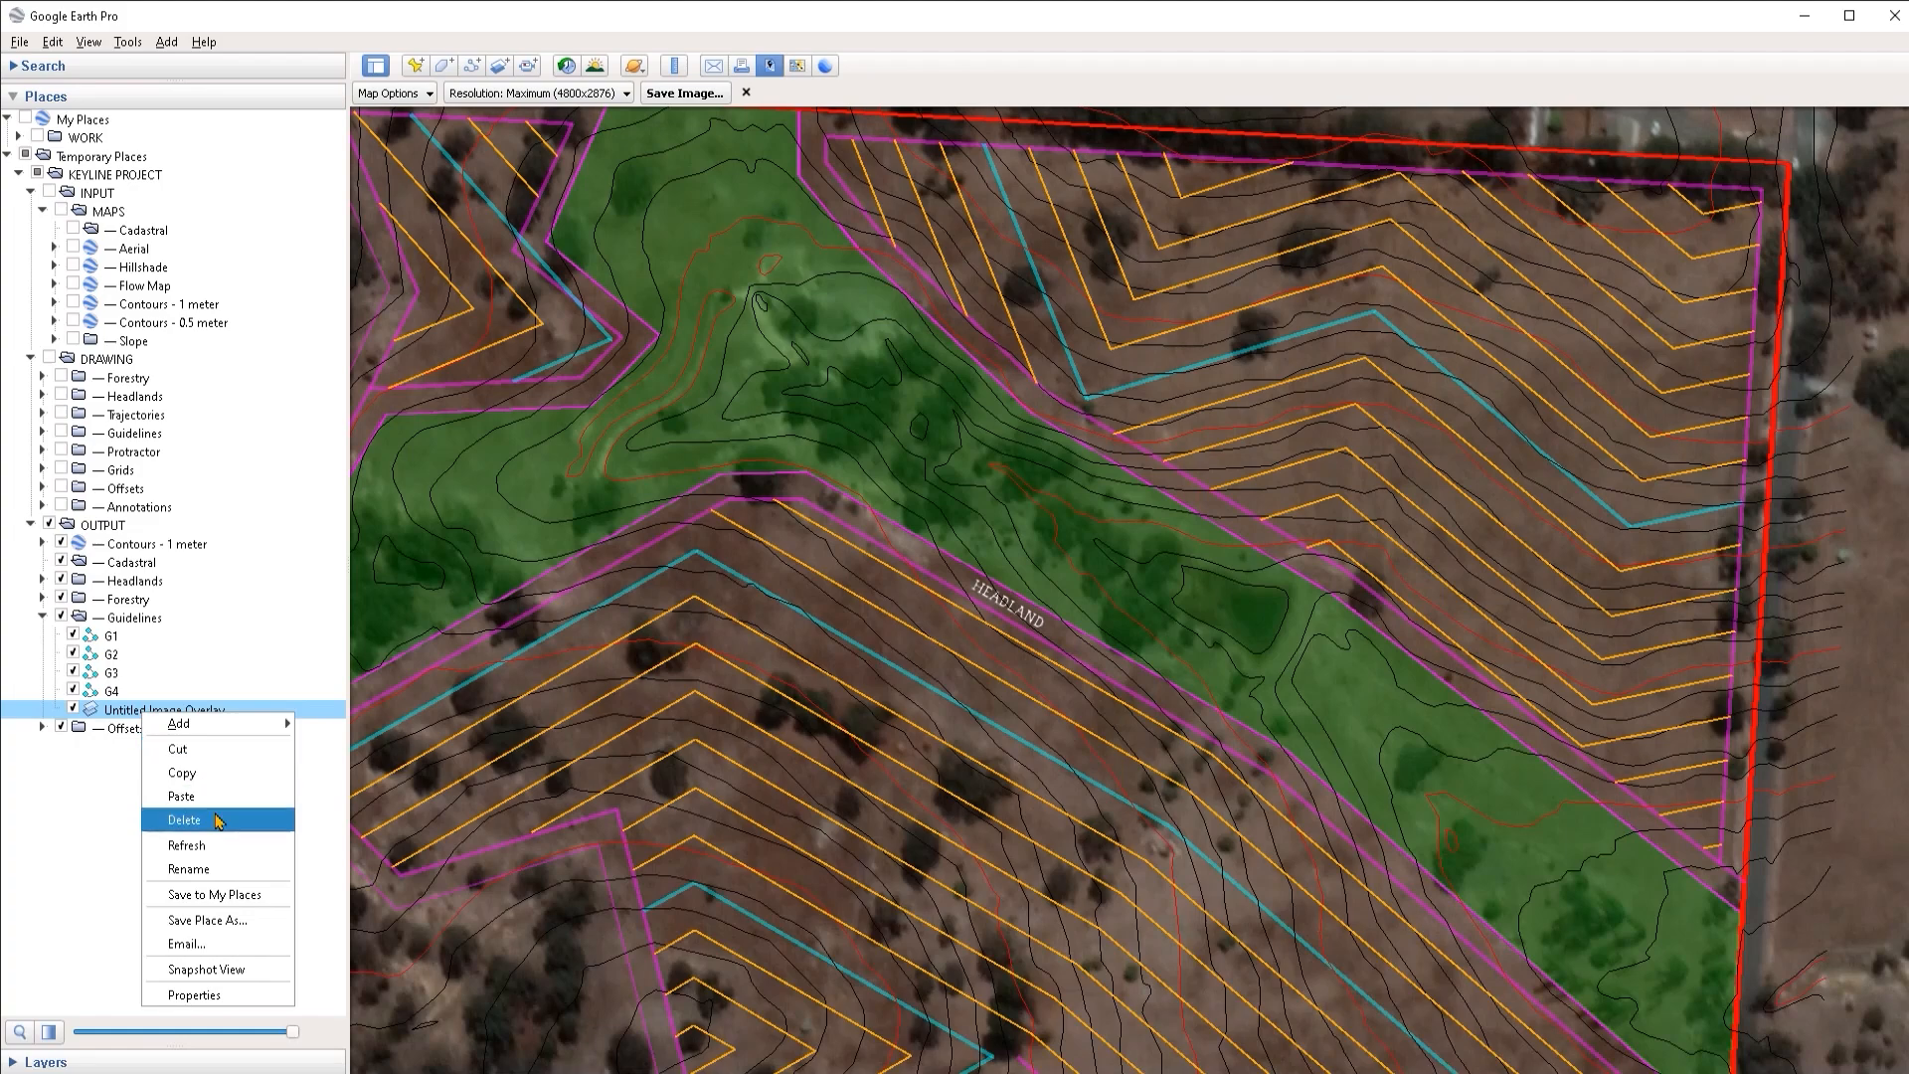
Step: Delete the Untitled Image Overlay from the OUTPUT copy of Guidelines and collapse that folder
click(222, 814)
click(1004, 573)
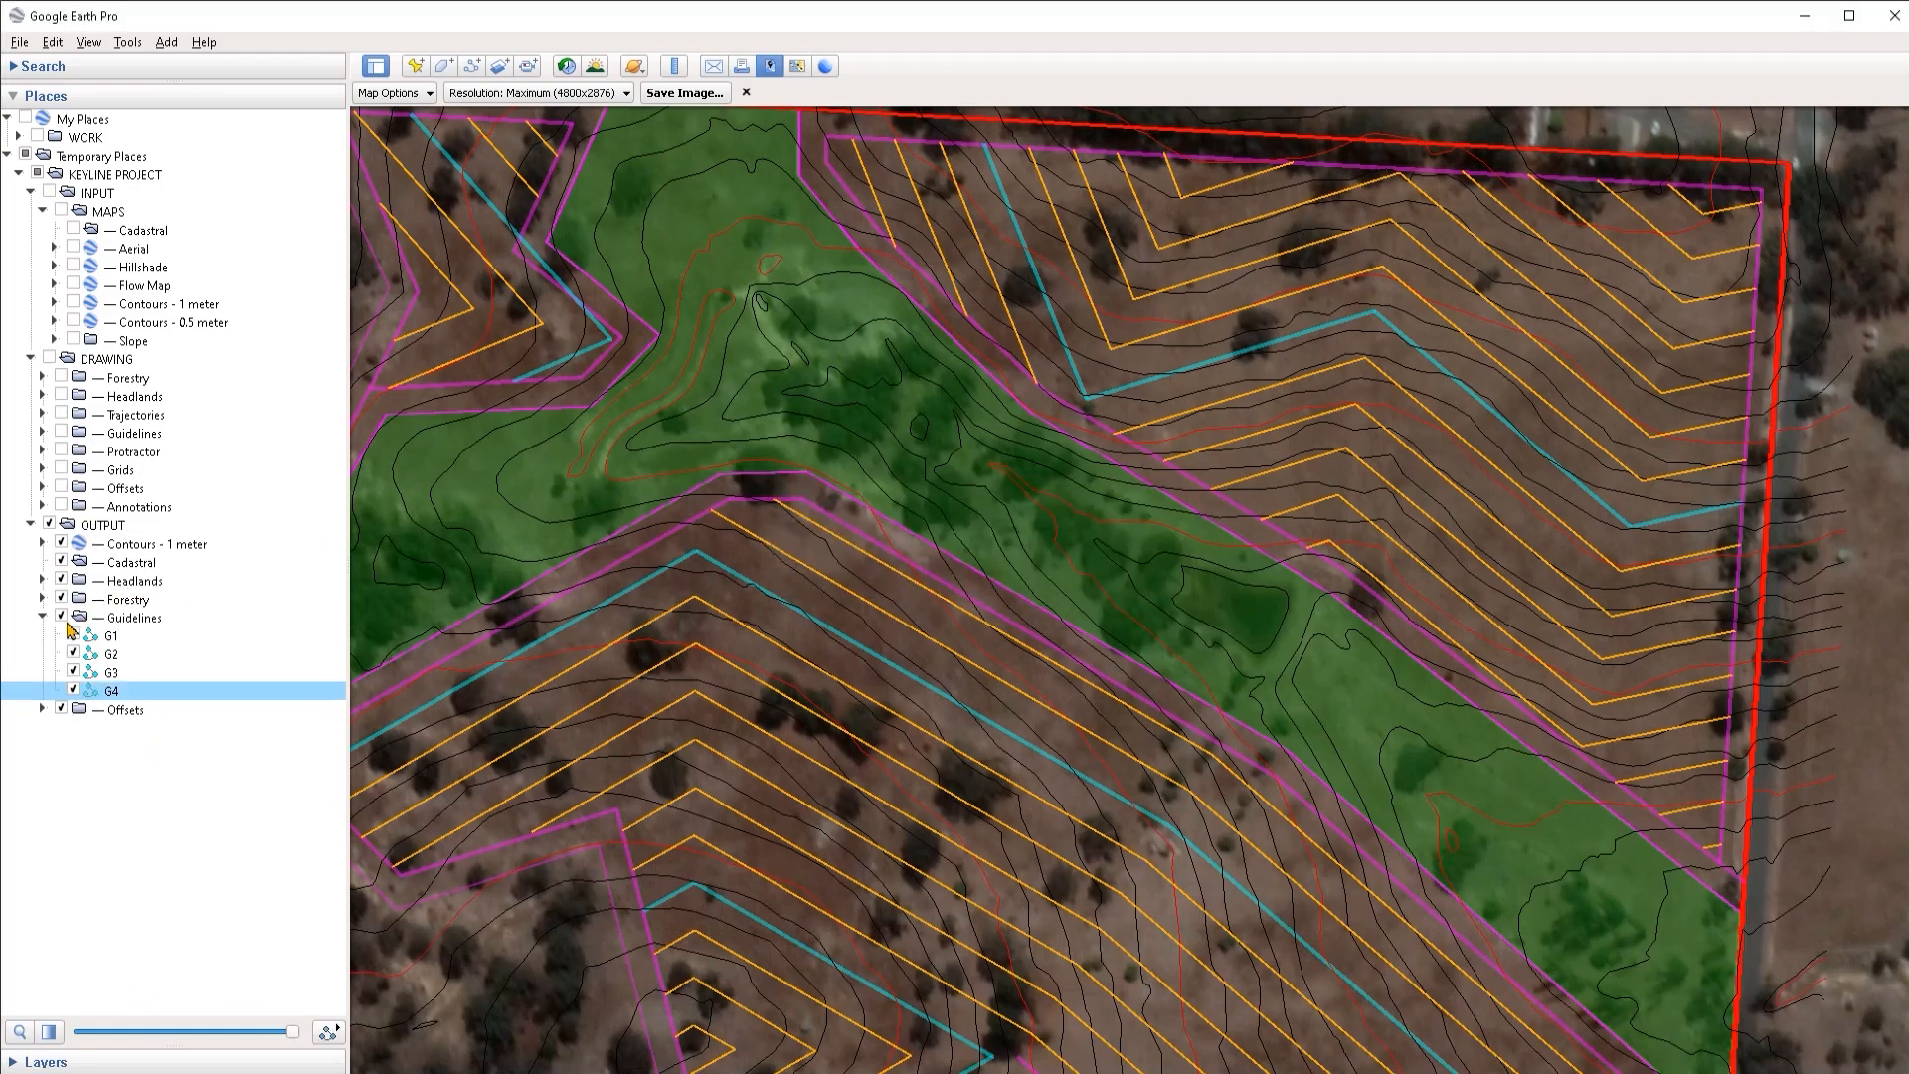
click(43, 618)
Step: Copy the Annotations folder from DRAWING into OUTPUT, show the copy, and collapse the original
click(131, 509)
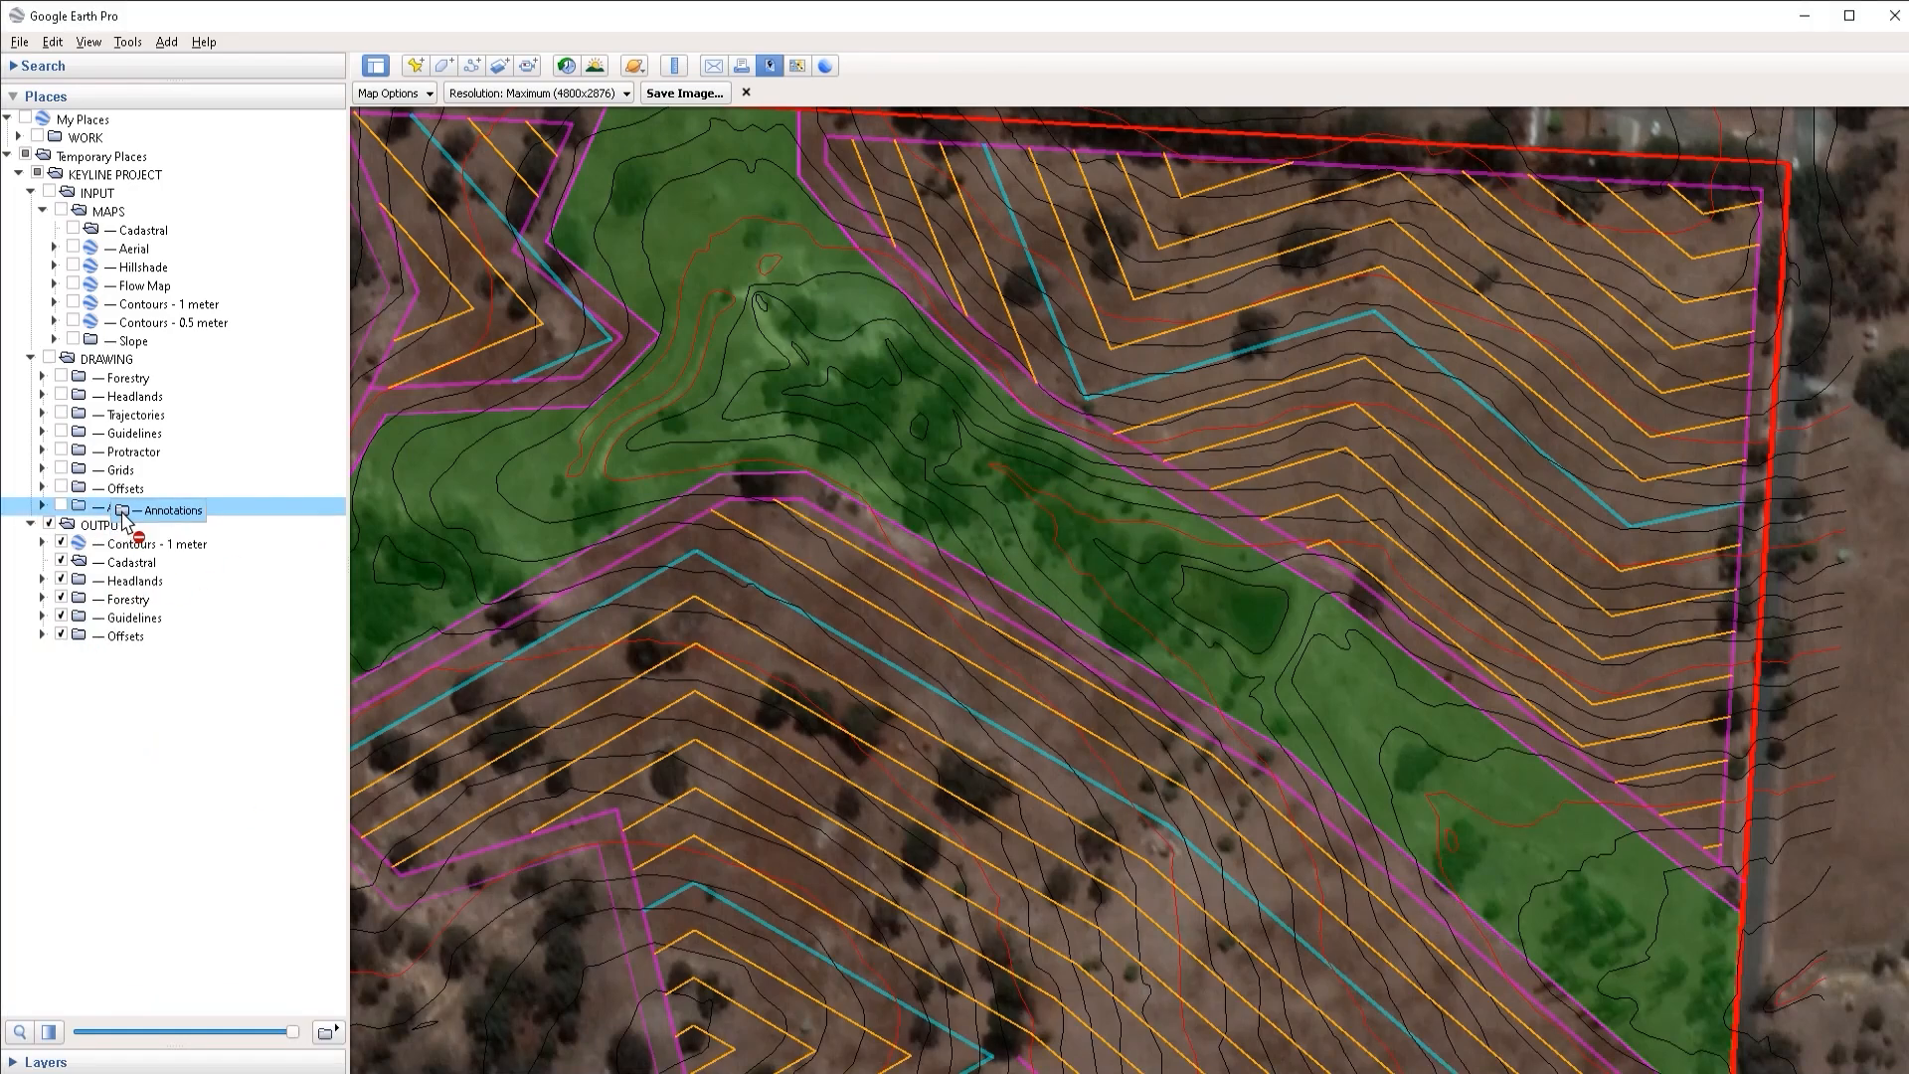
key(ctrl+v)
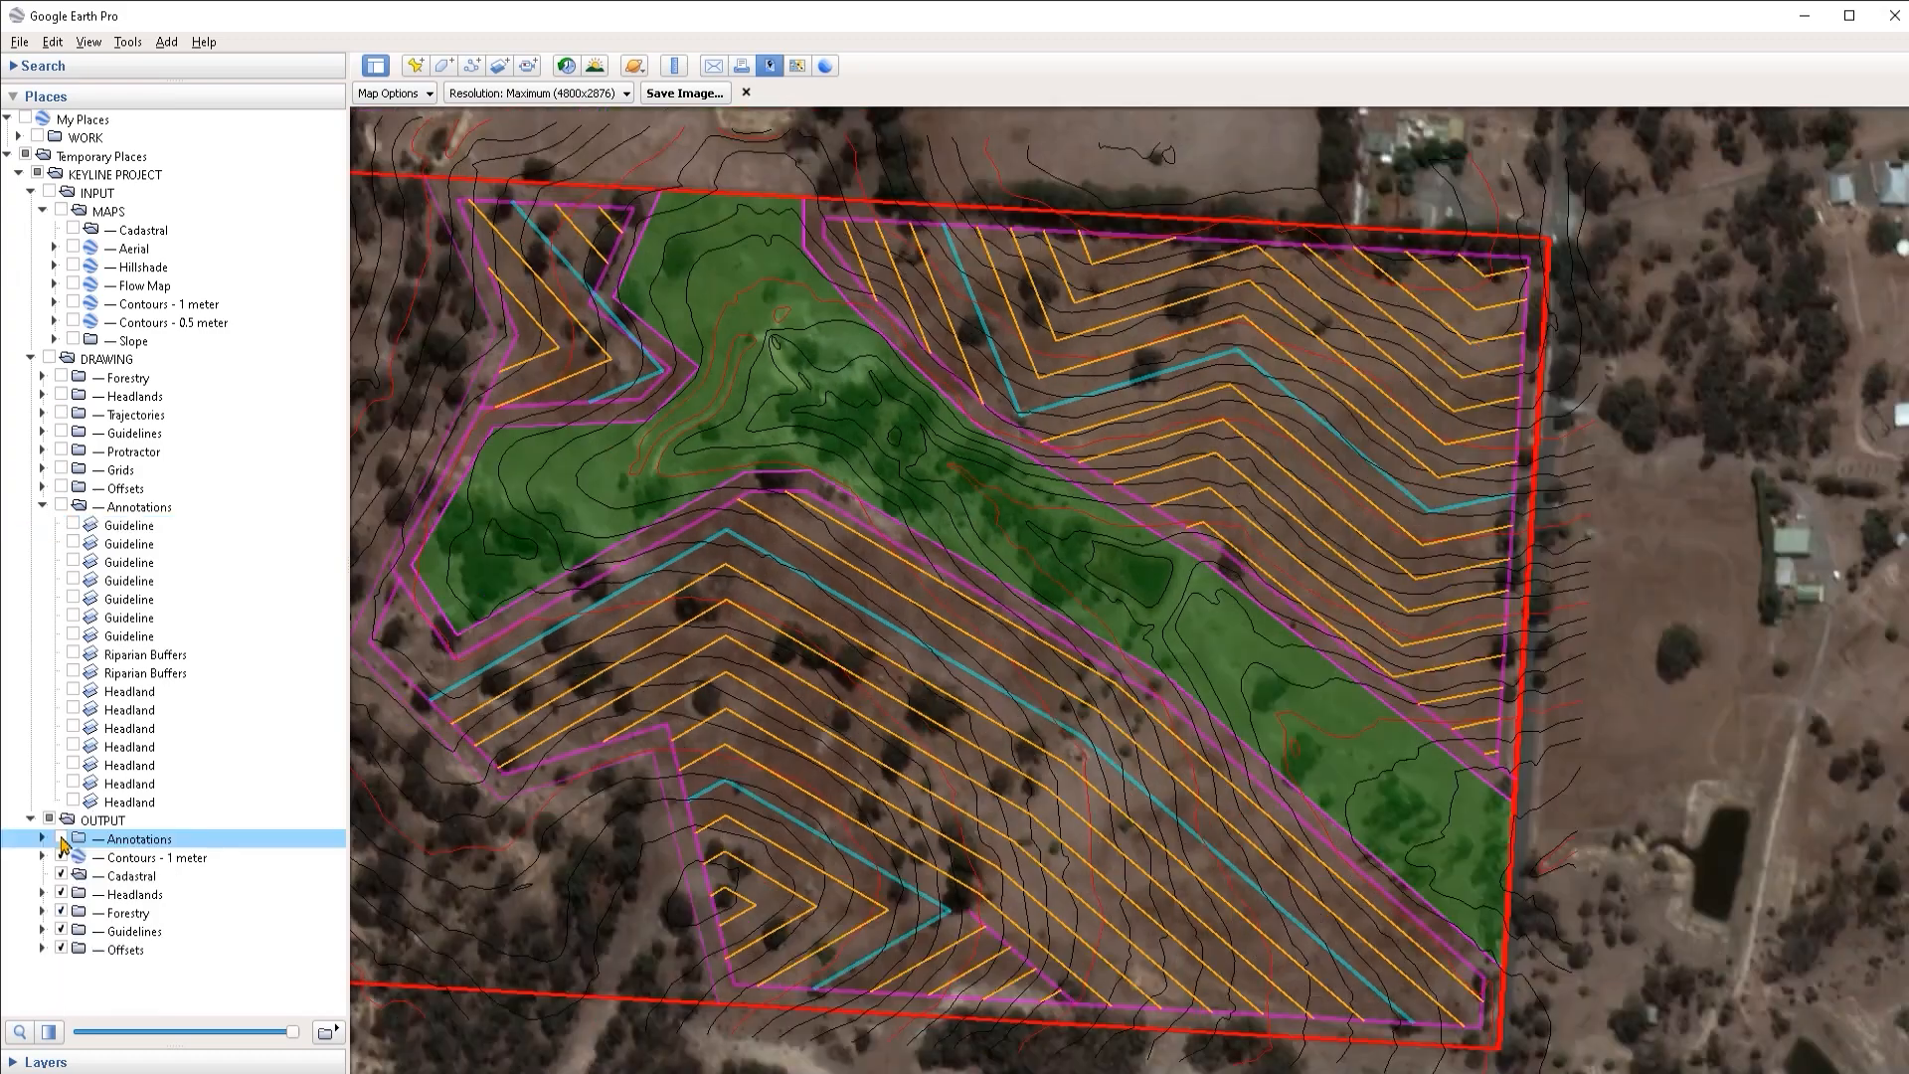
click(60, 837)
click(43, 506)
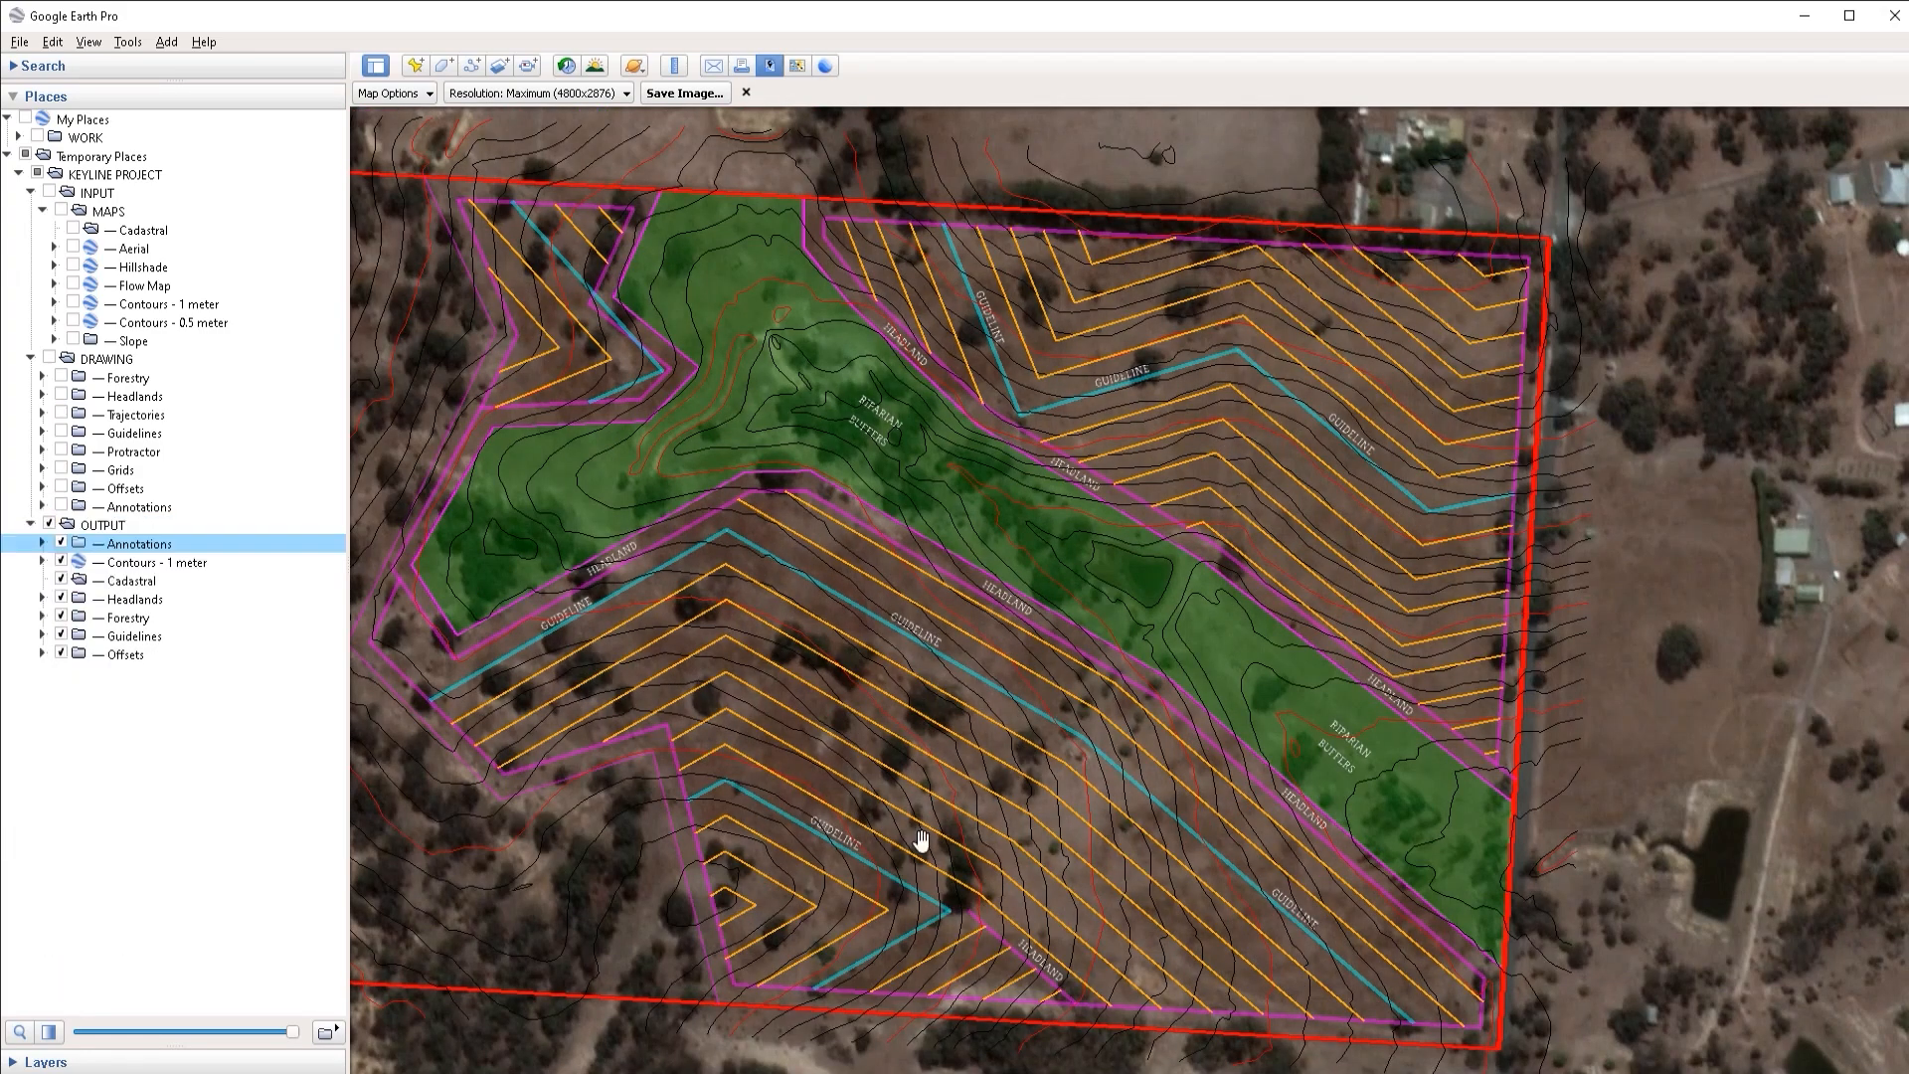
drag(920, 706, 988, 732)
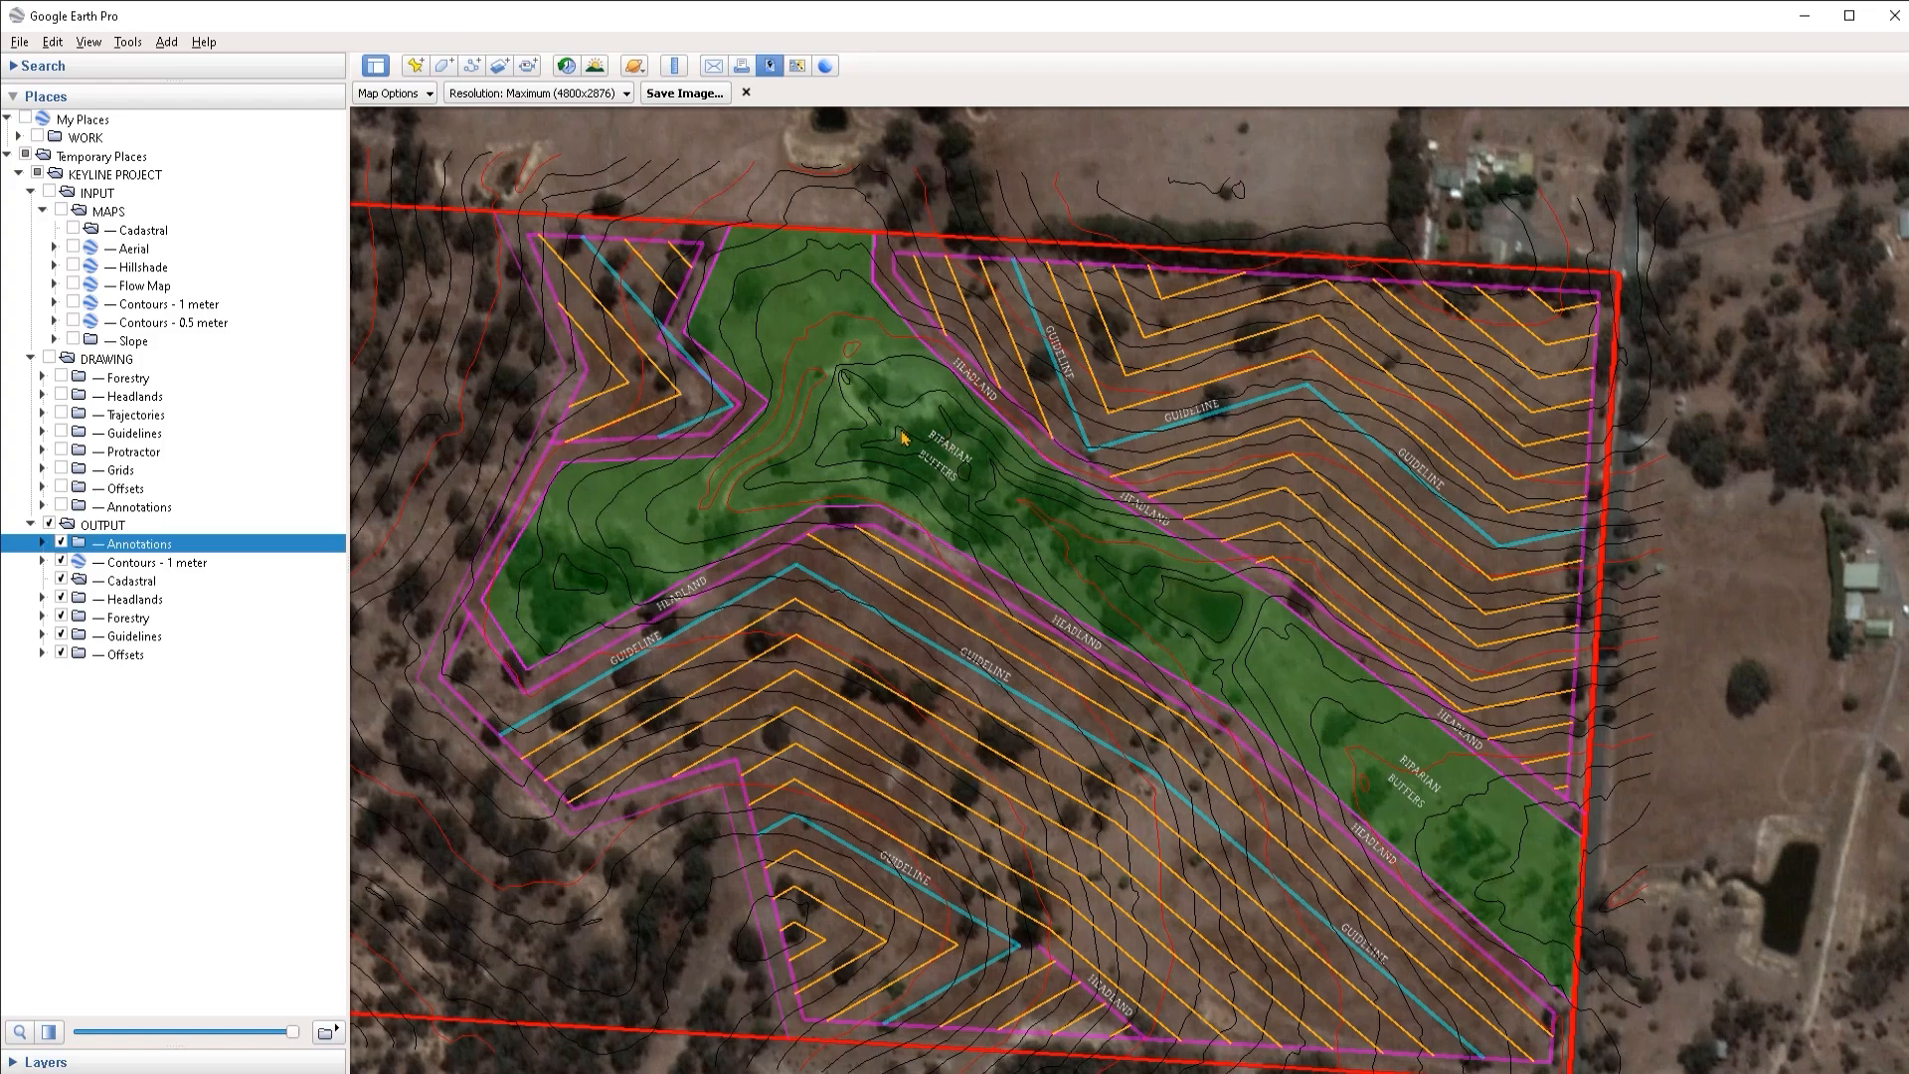
Step: Start a new placemark with a blank name and position it inside the green forestry strip between the two existing RIPARIAN BUFFERS labels
drag(904, 442, 895, 490)
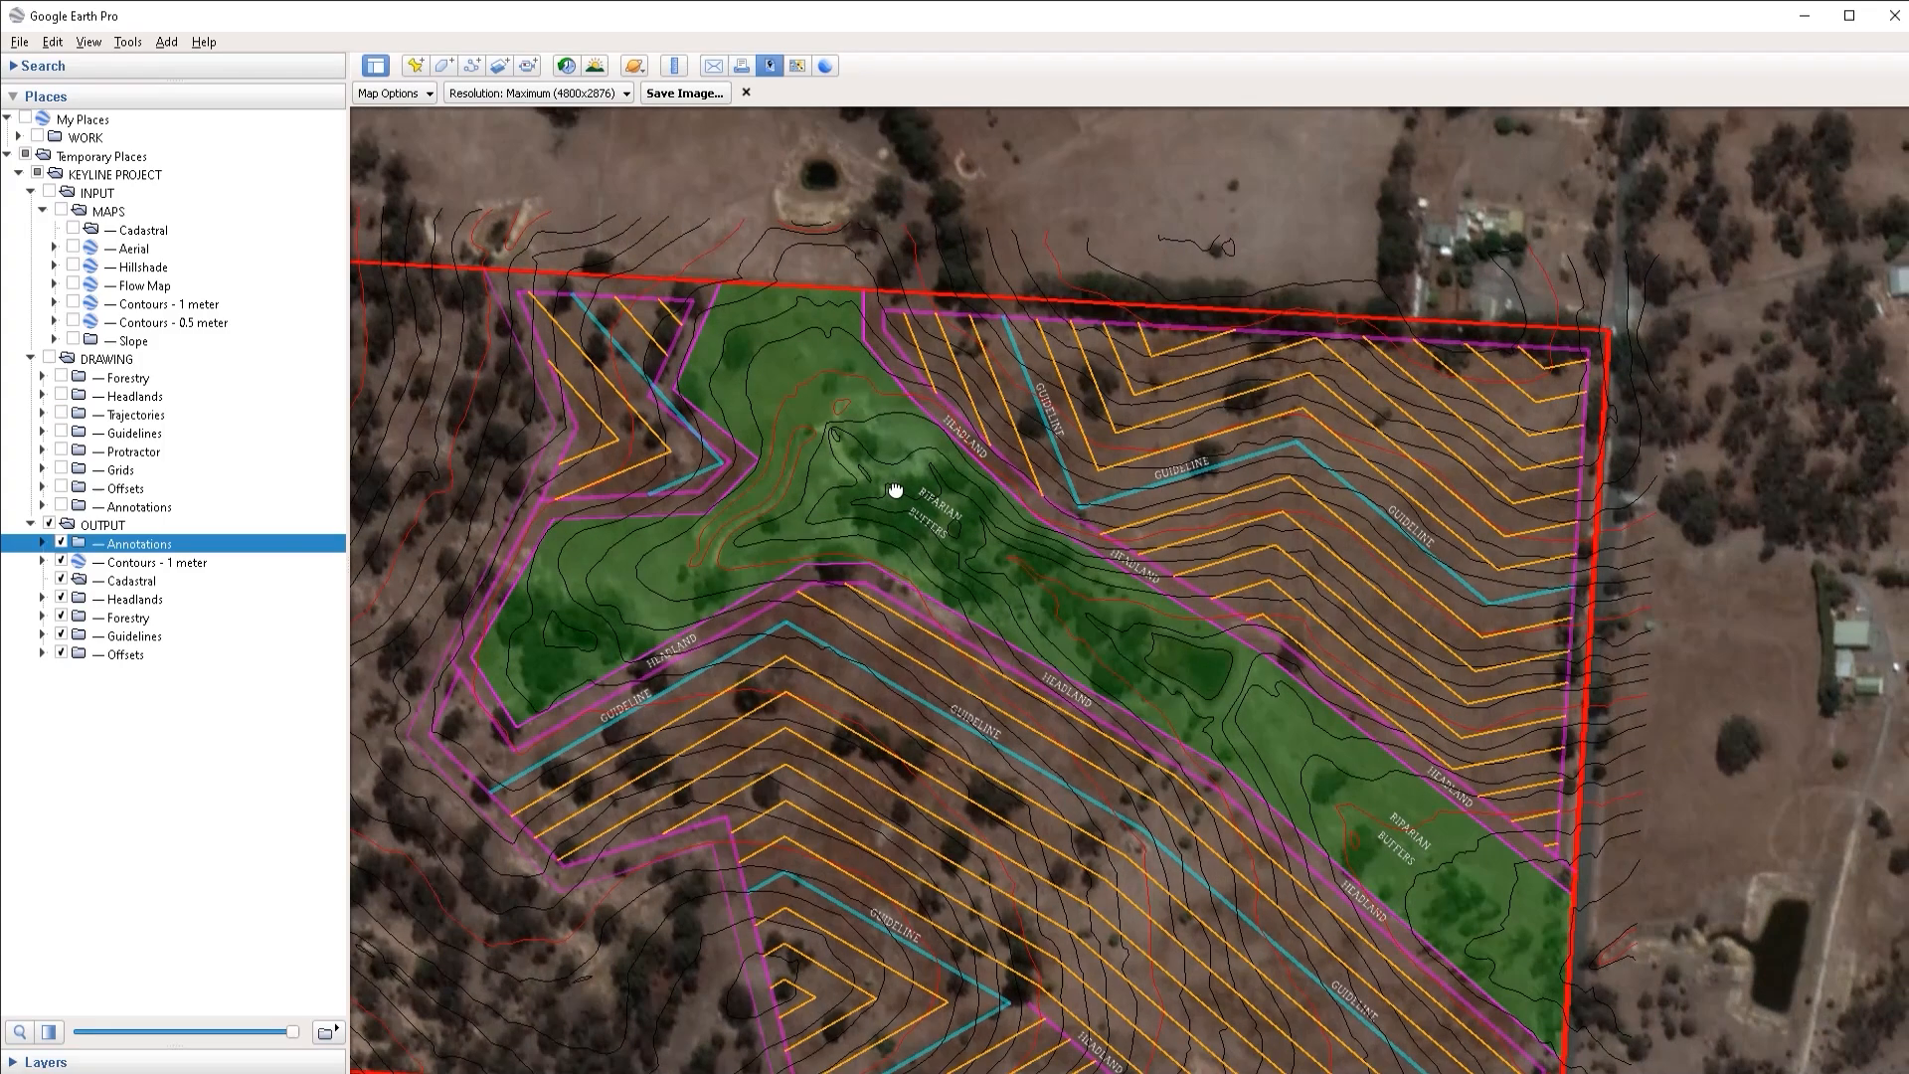
click(415, 68)
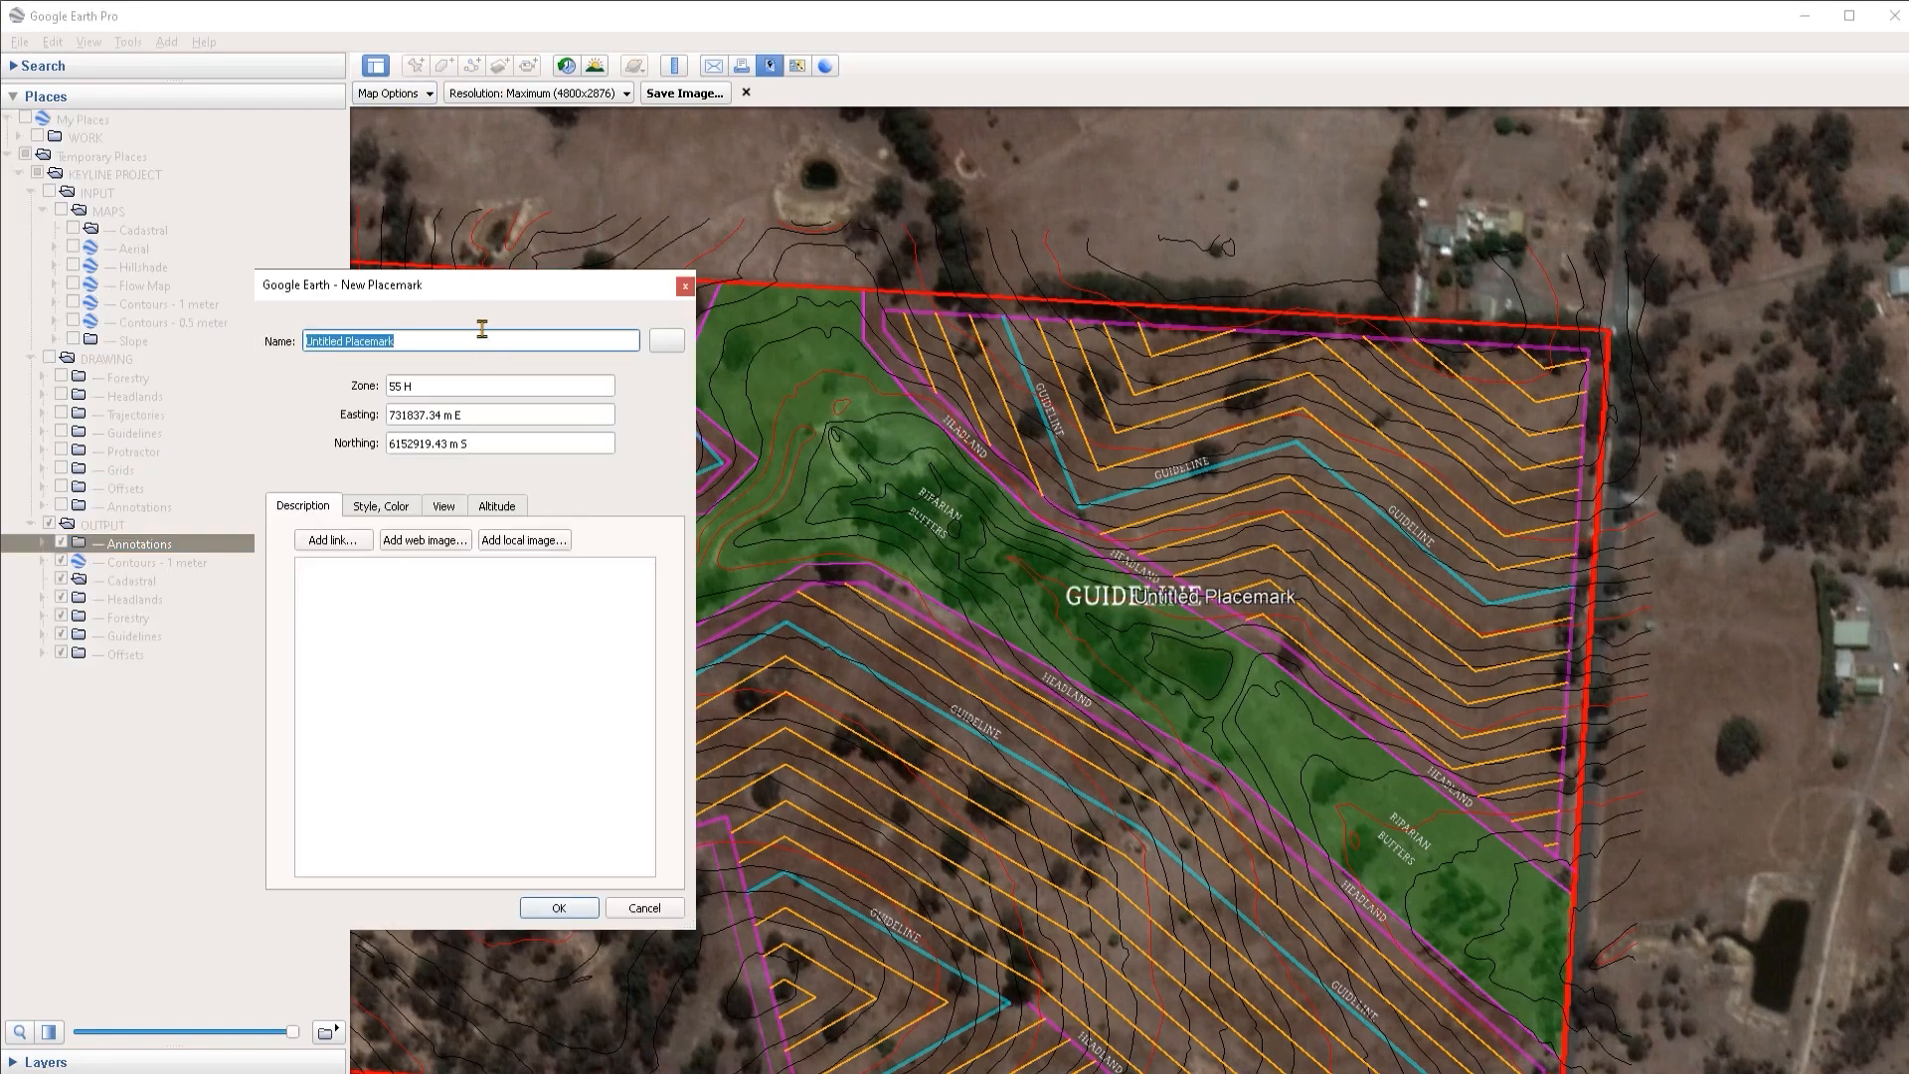
drag(1138, 603, 1105, 655)
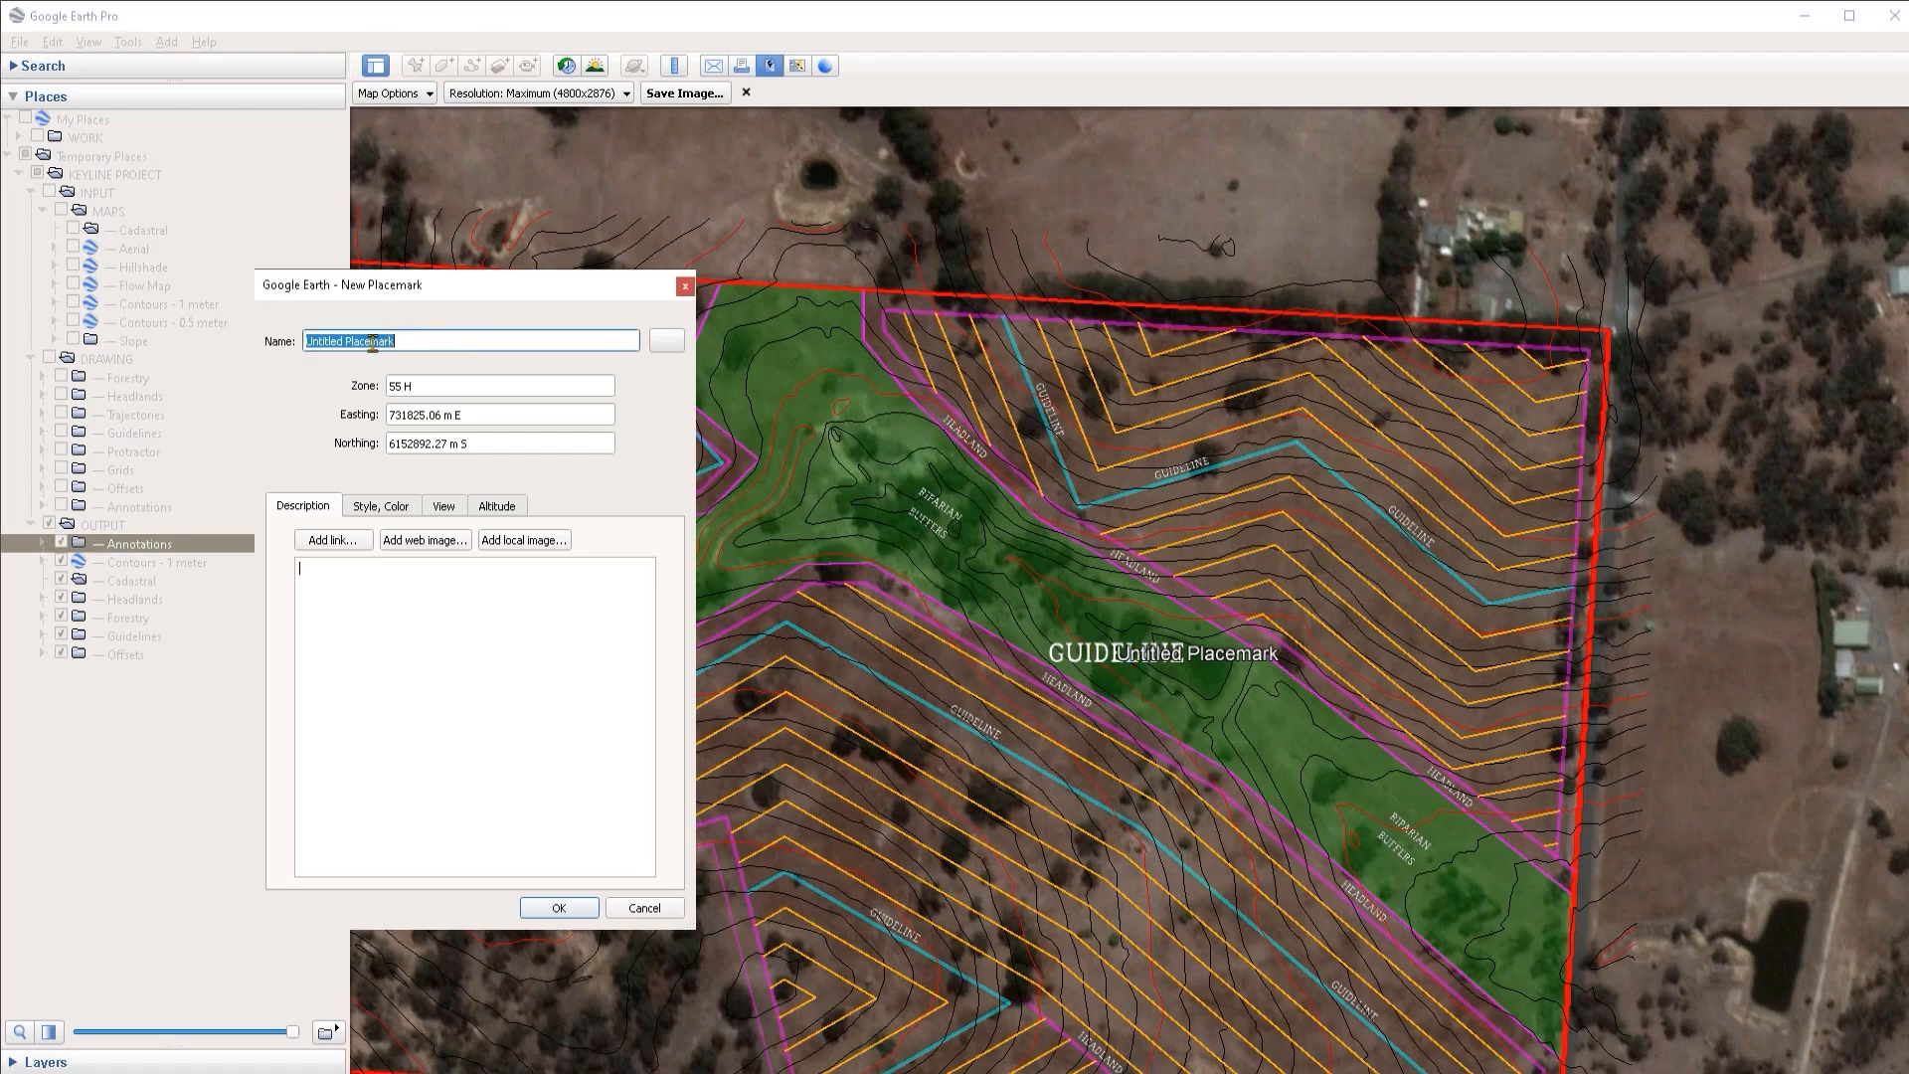
key(BackSpace)
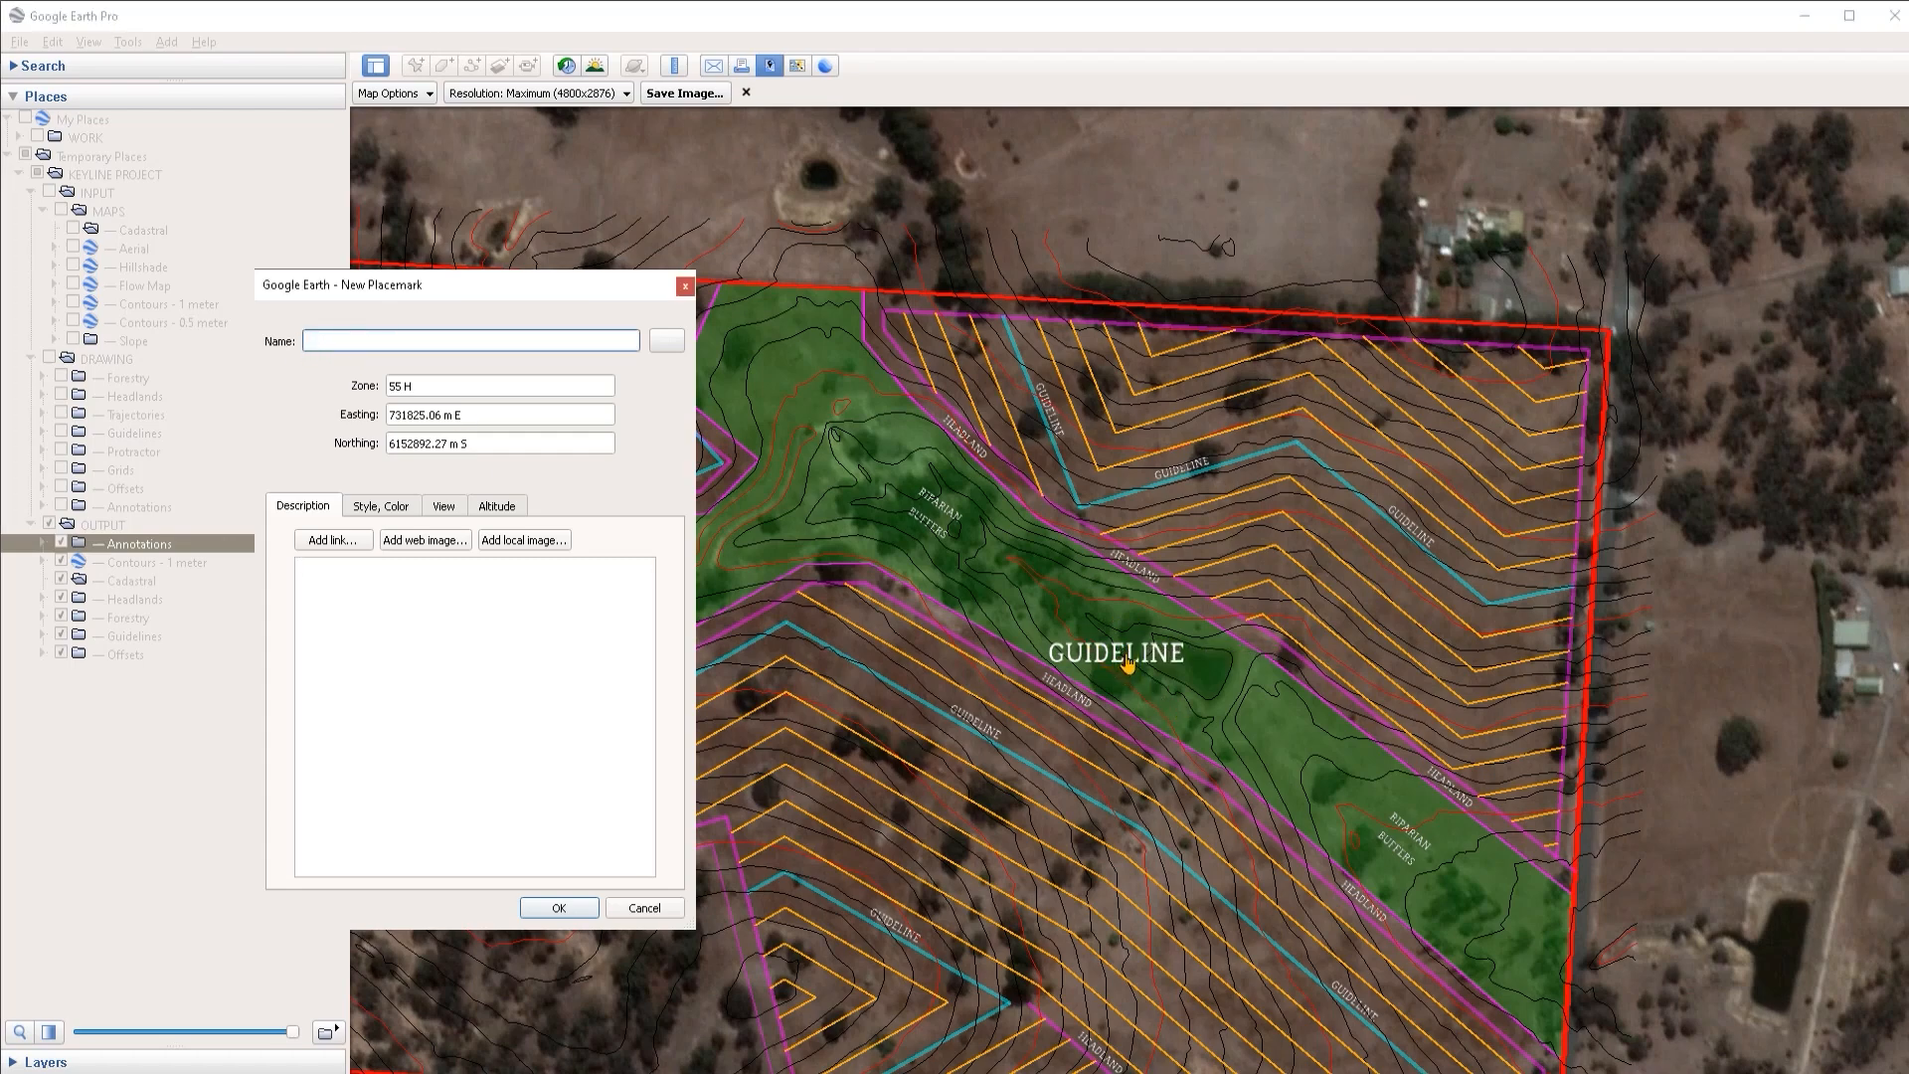
drag(1106, 654, 1104, 645)
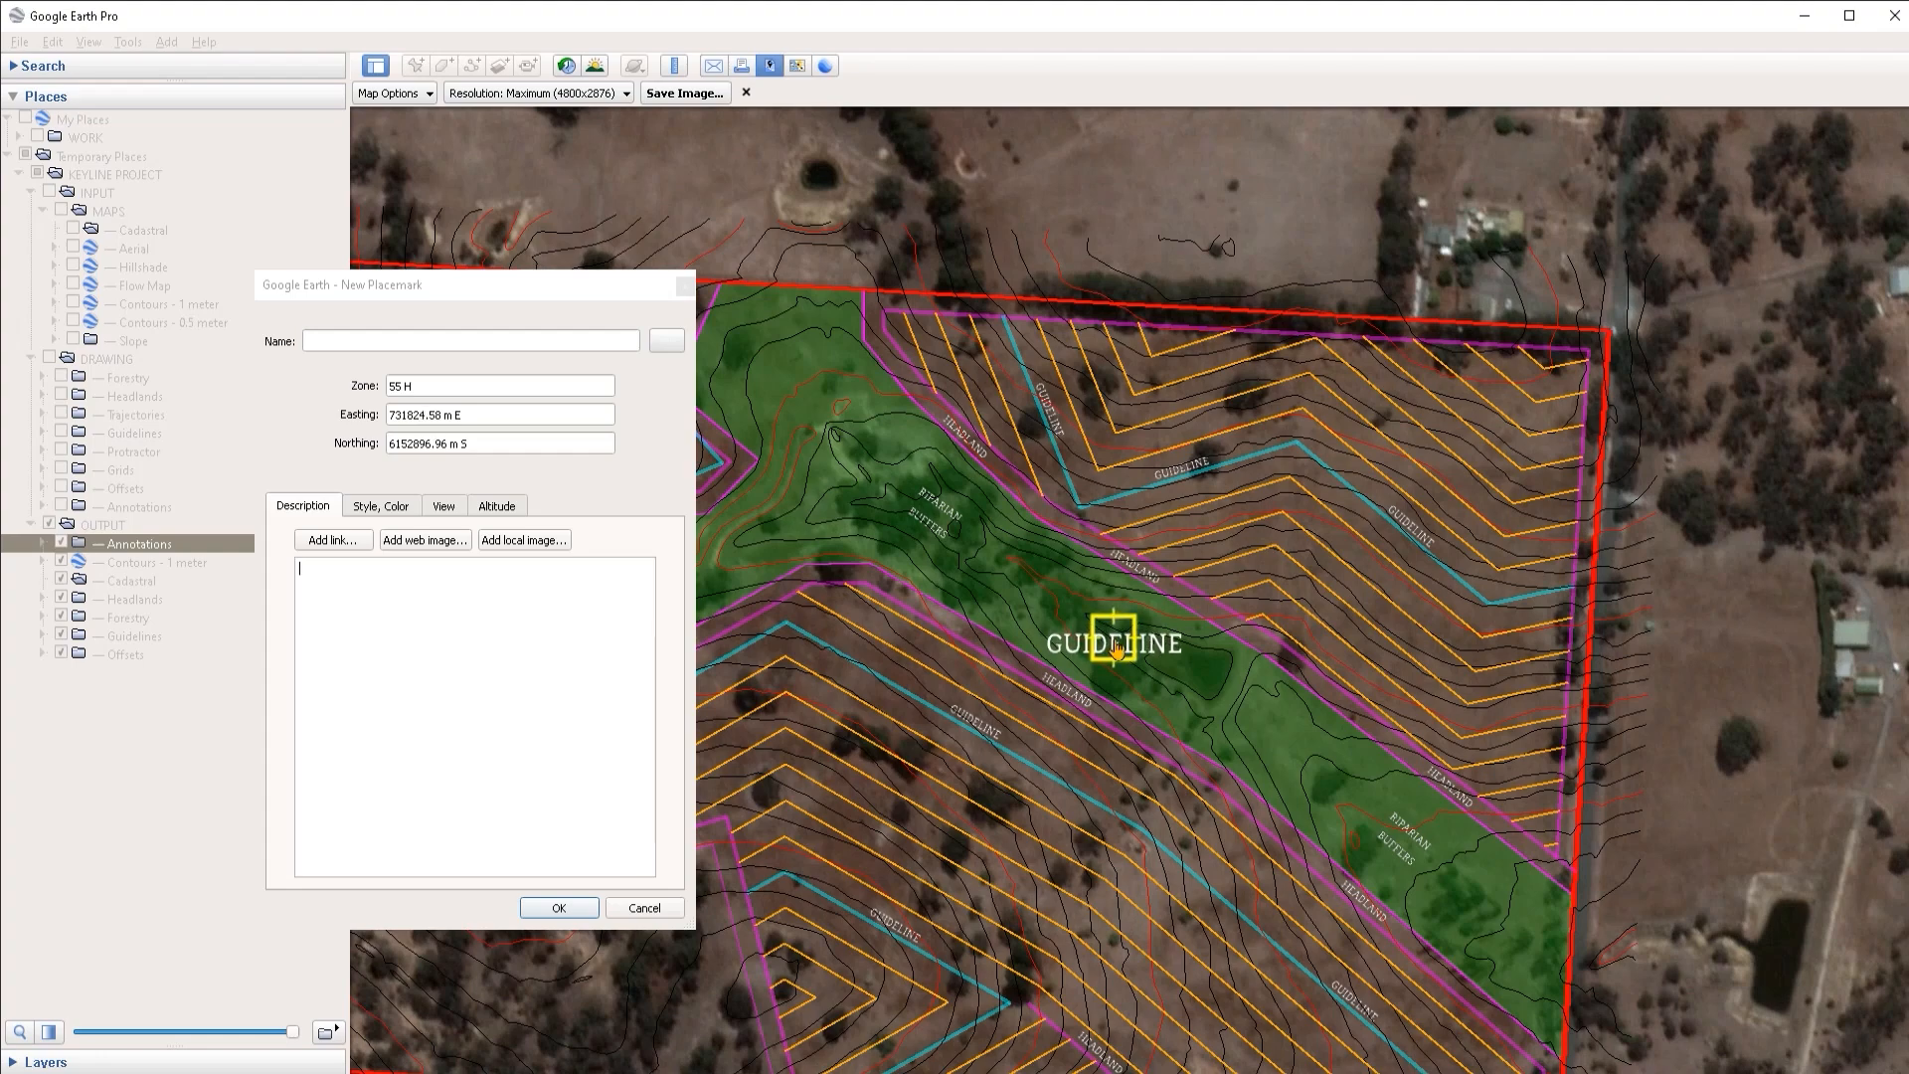
scroll(976, 733, up, 3)
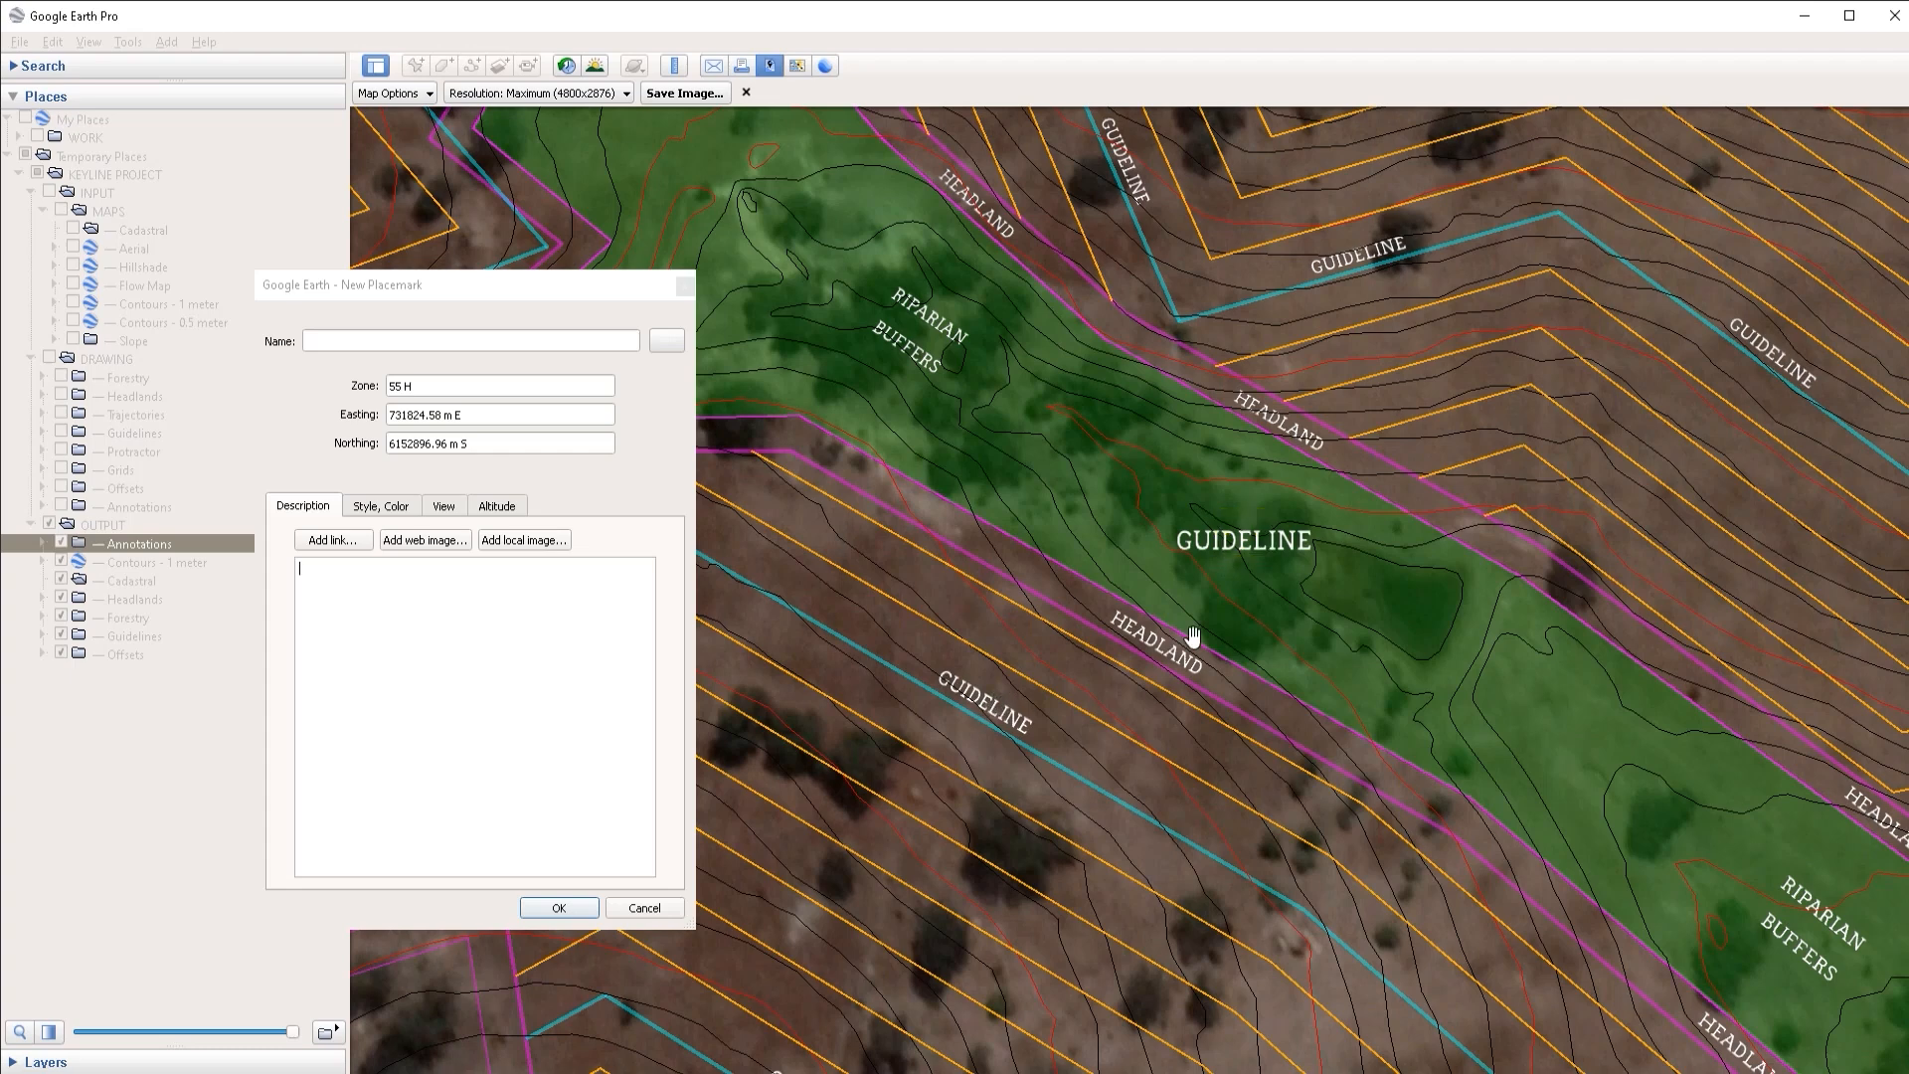
drag(1257, 548, 1243, 579)
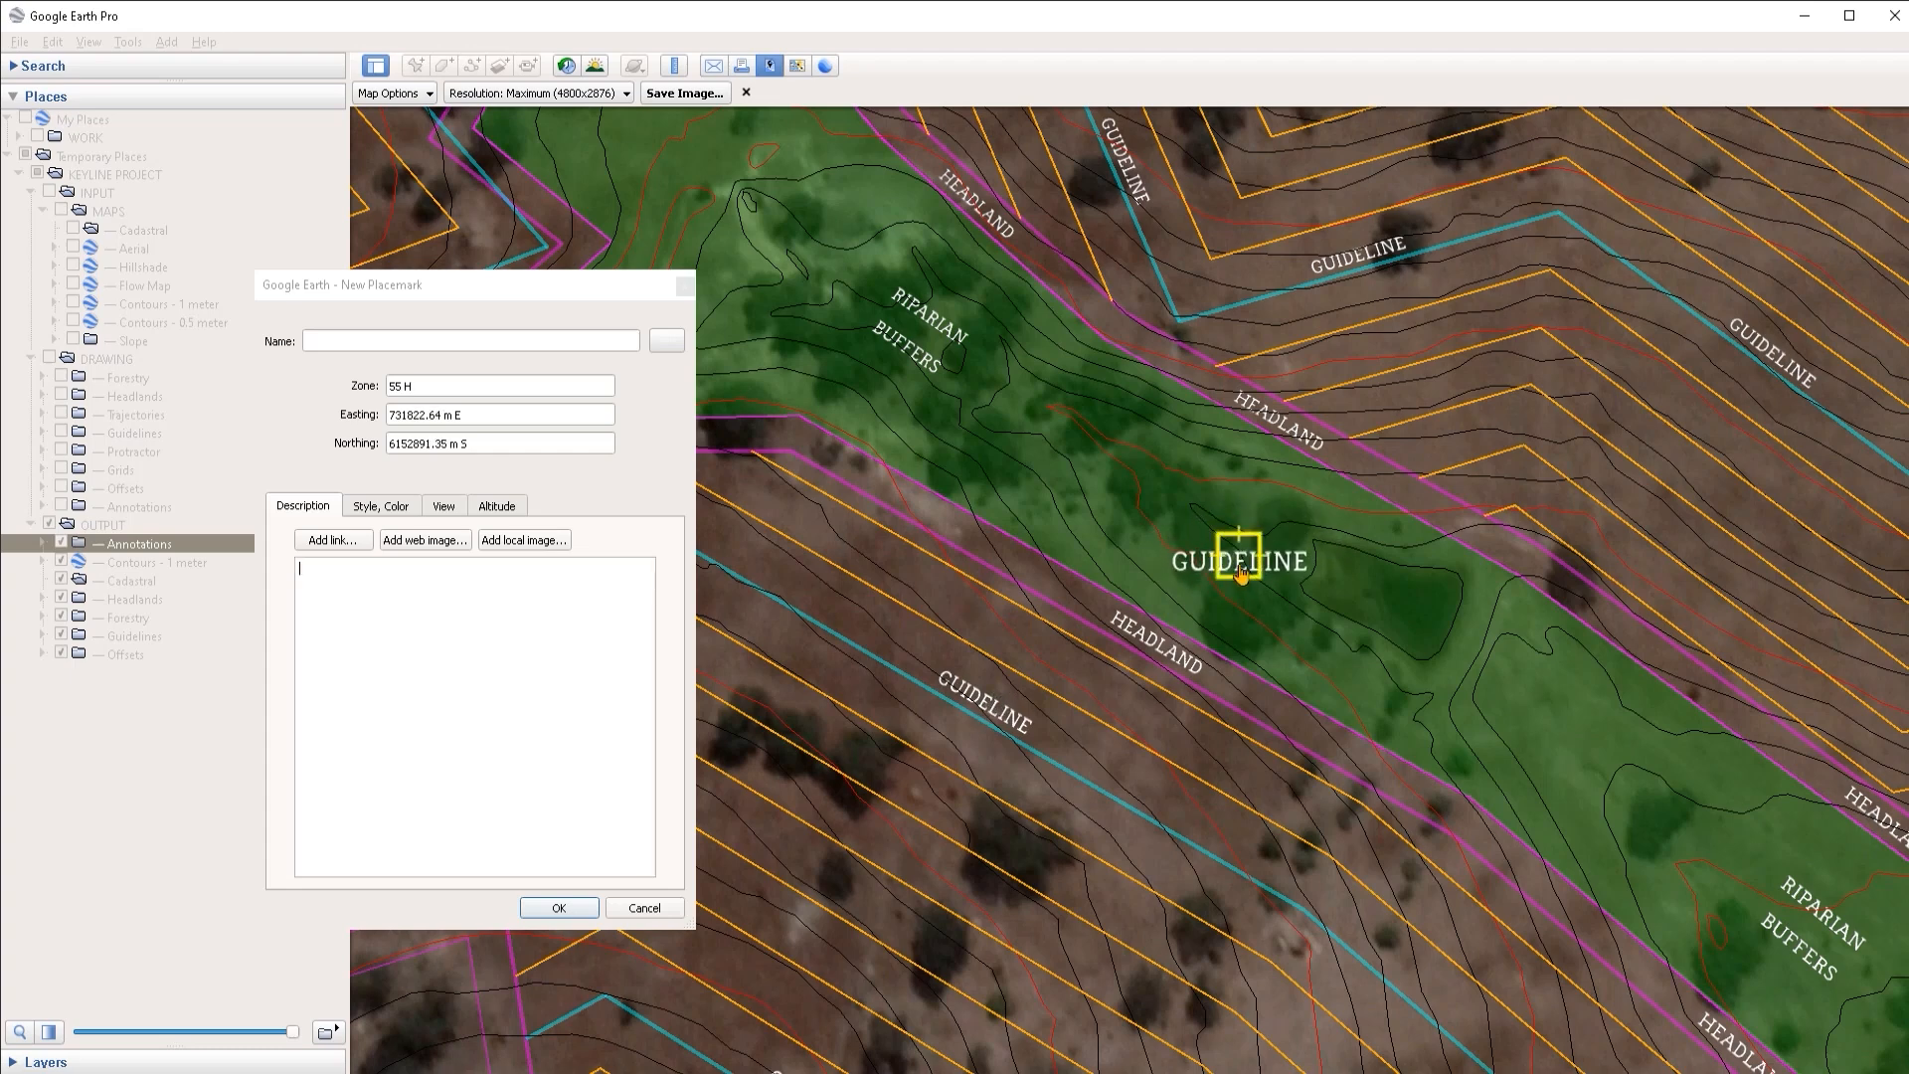
drag(1249, 570, 1219, 563)
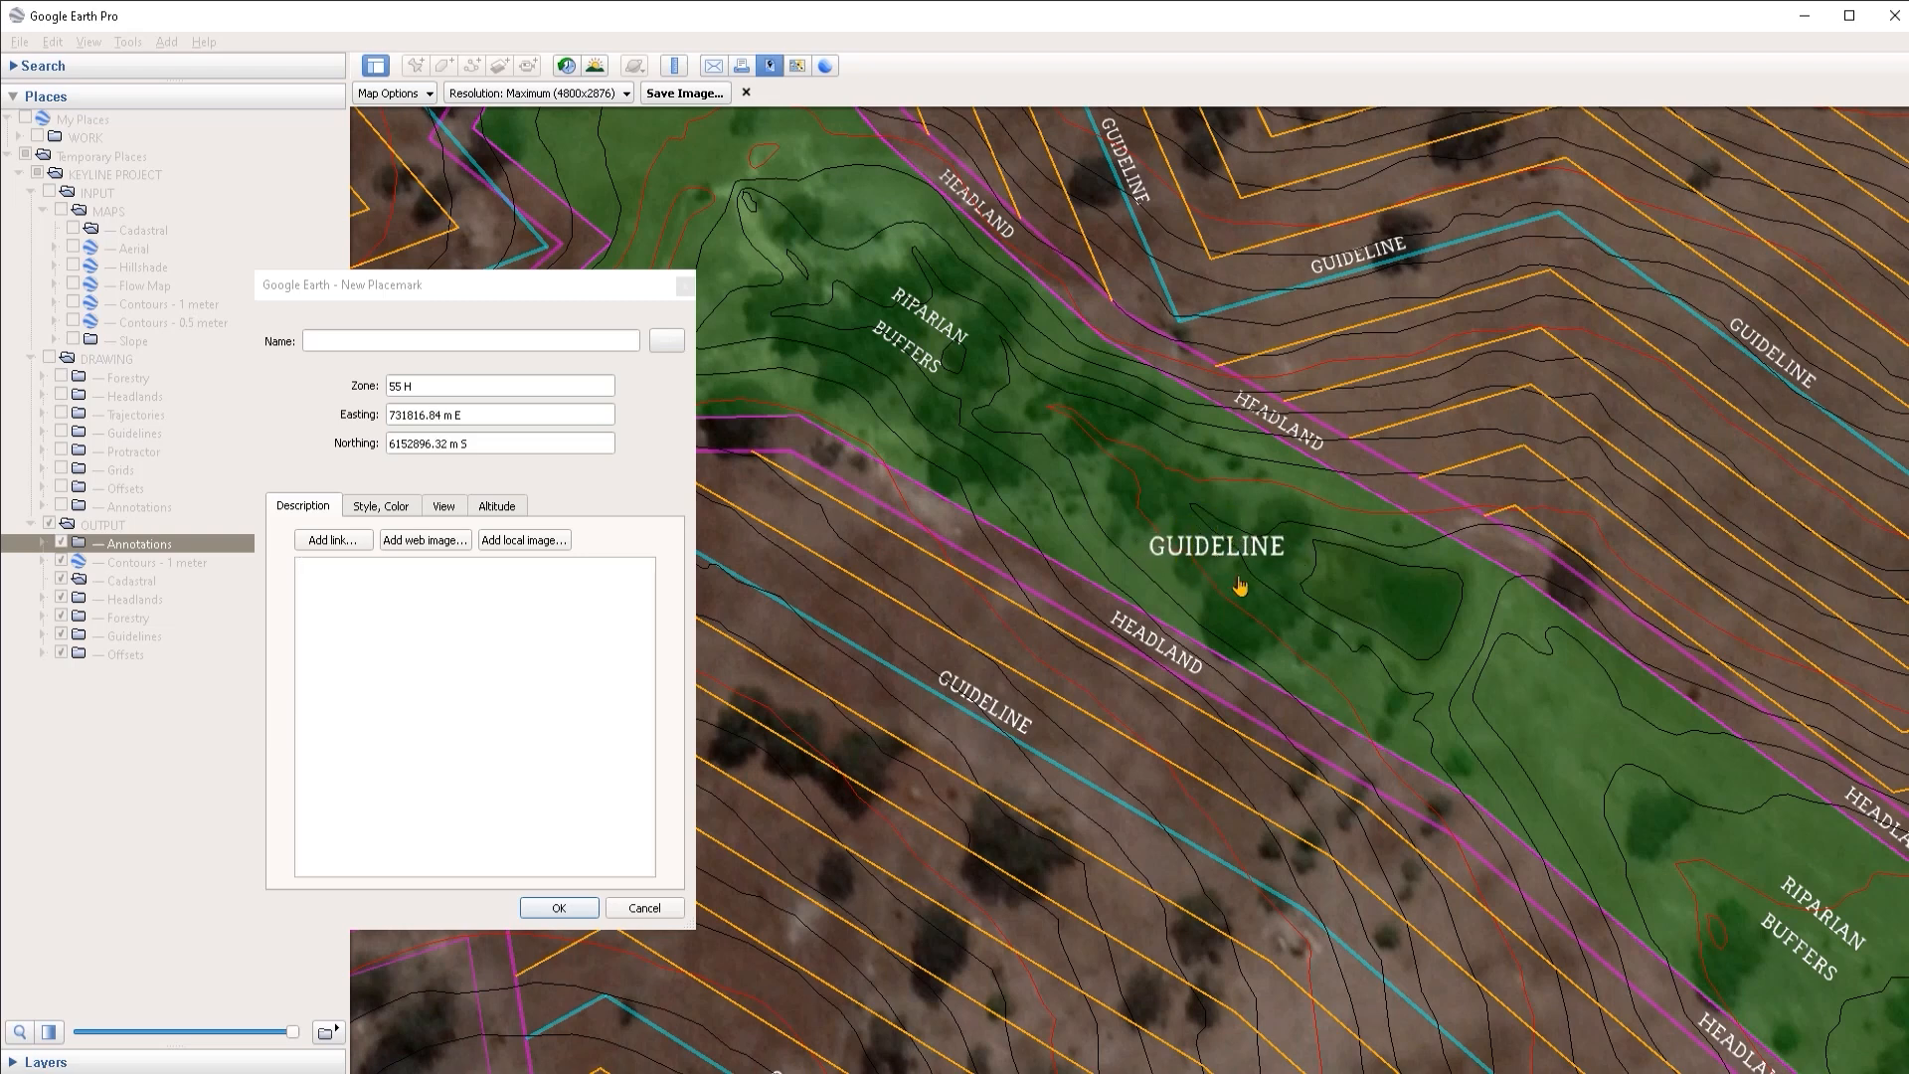
click(617, 304)
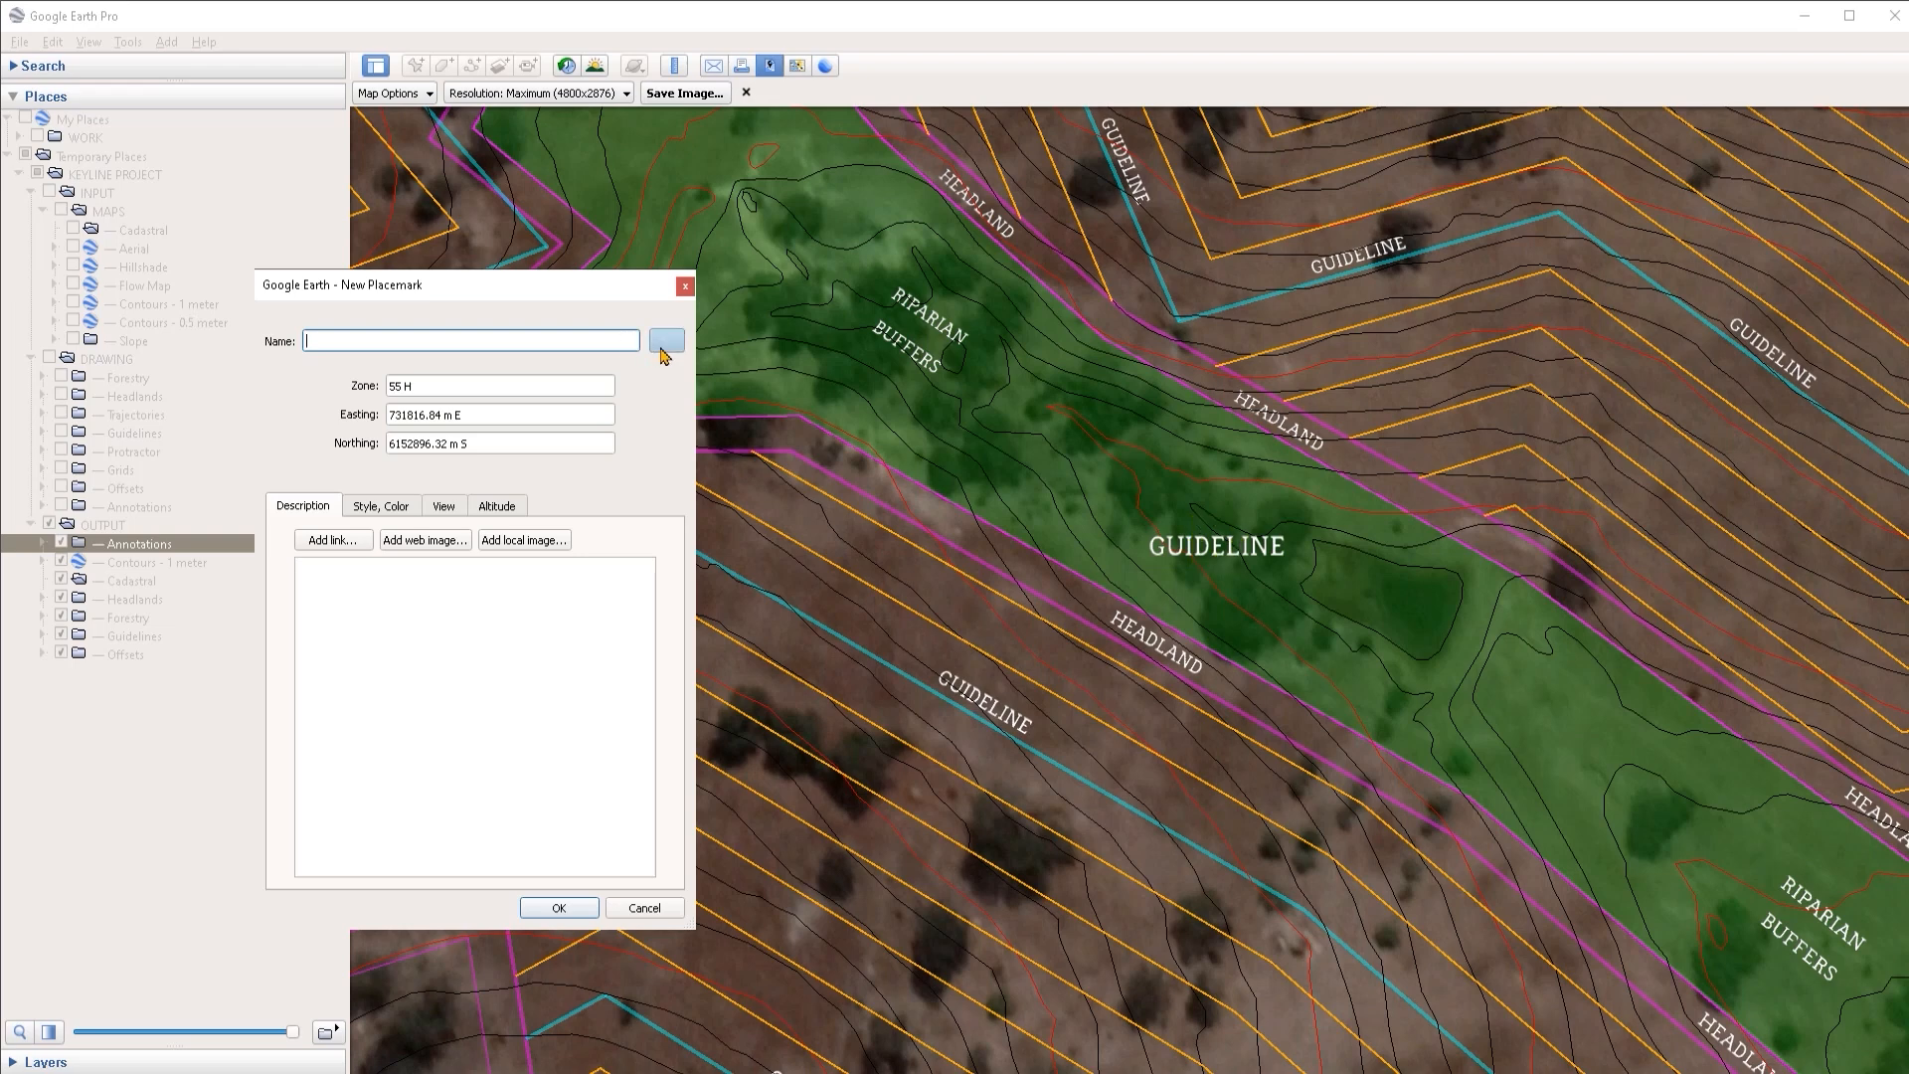
Step: Use TEXT-Riparian-Buffers.png as the placemark's custom icon and shift it slightly within the middle of the green forestry strip
click(666, 340)
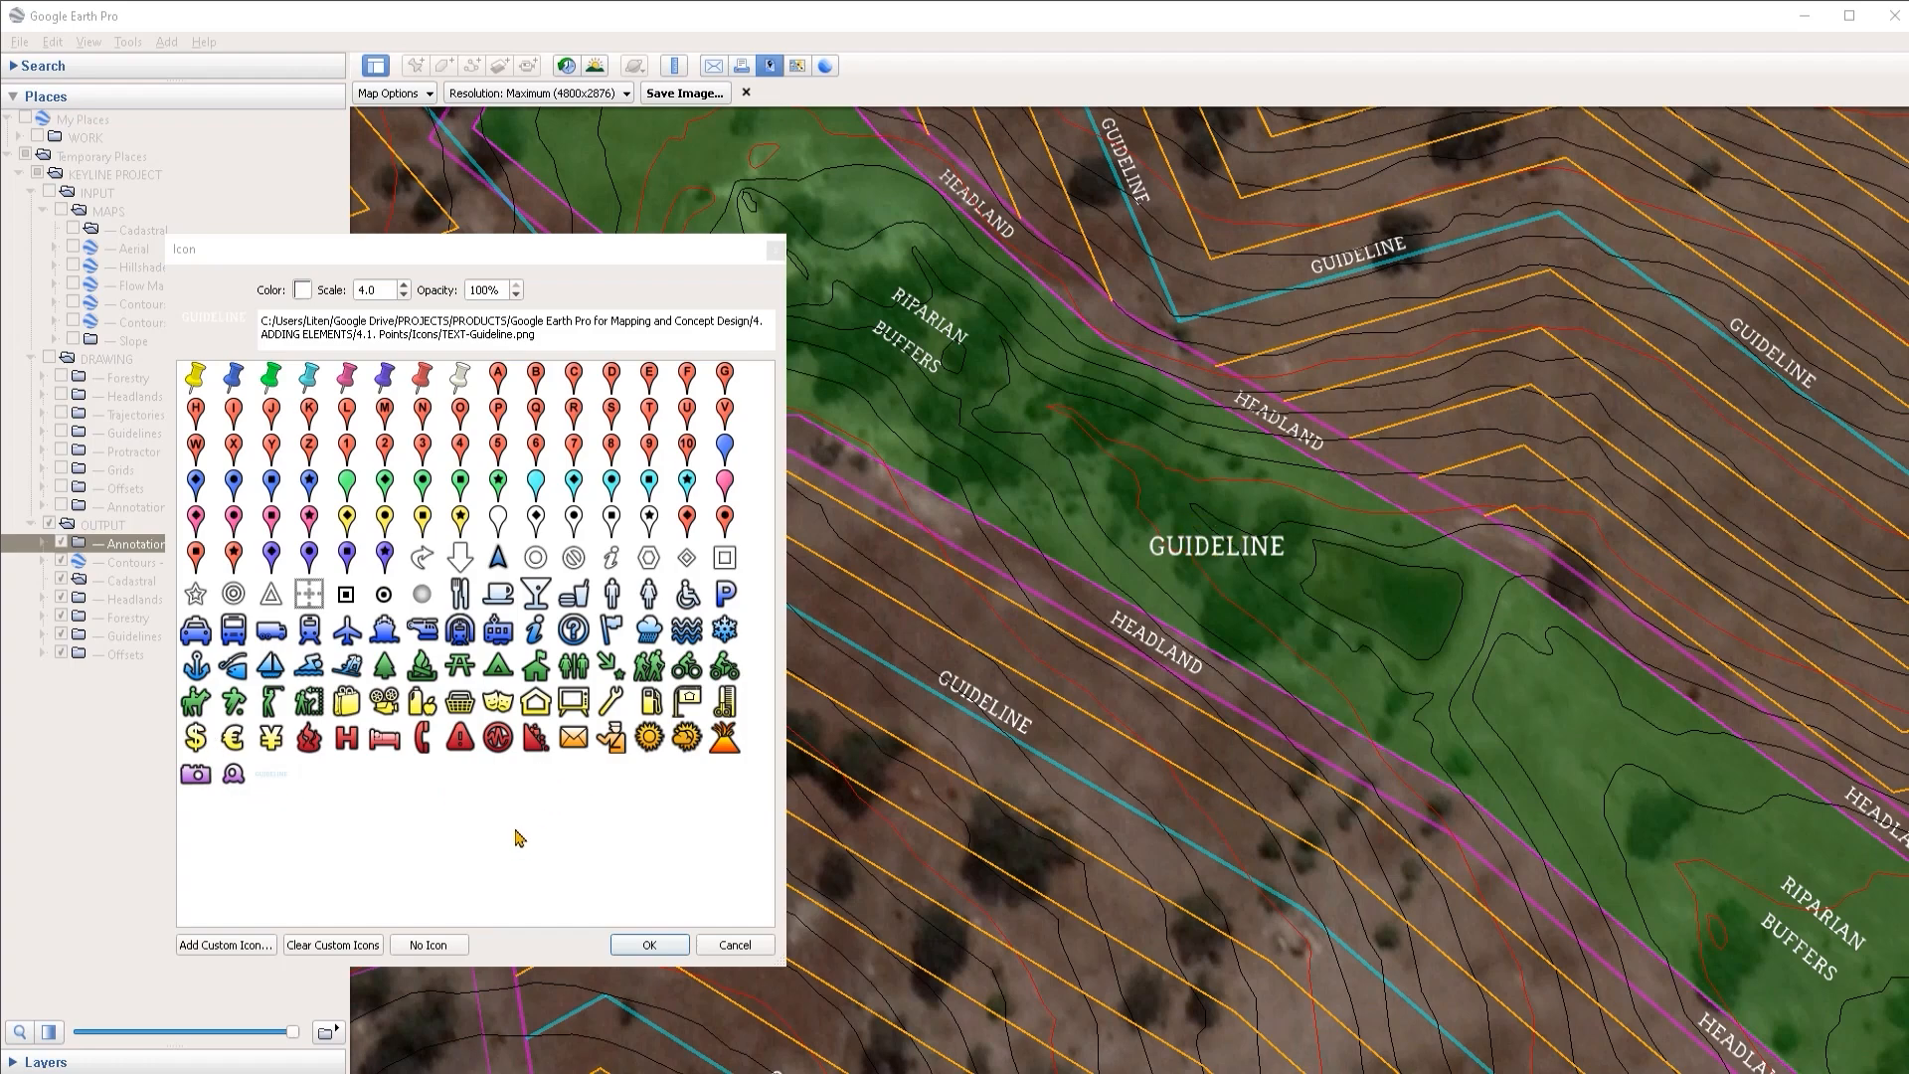
click(228, 946)
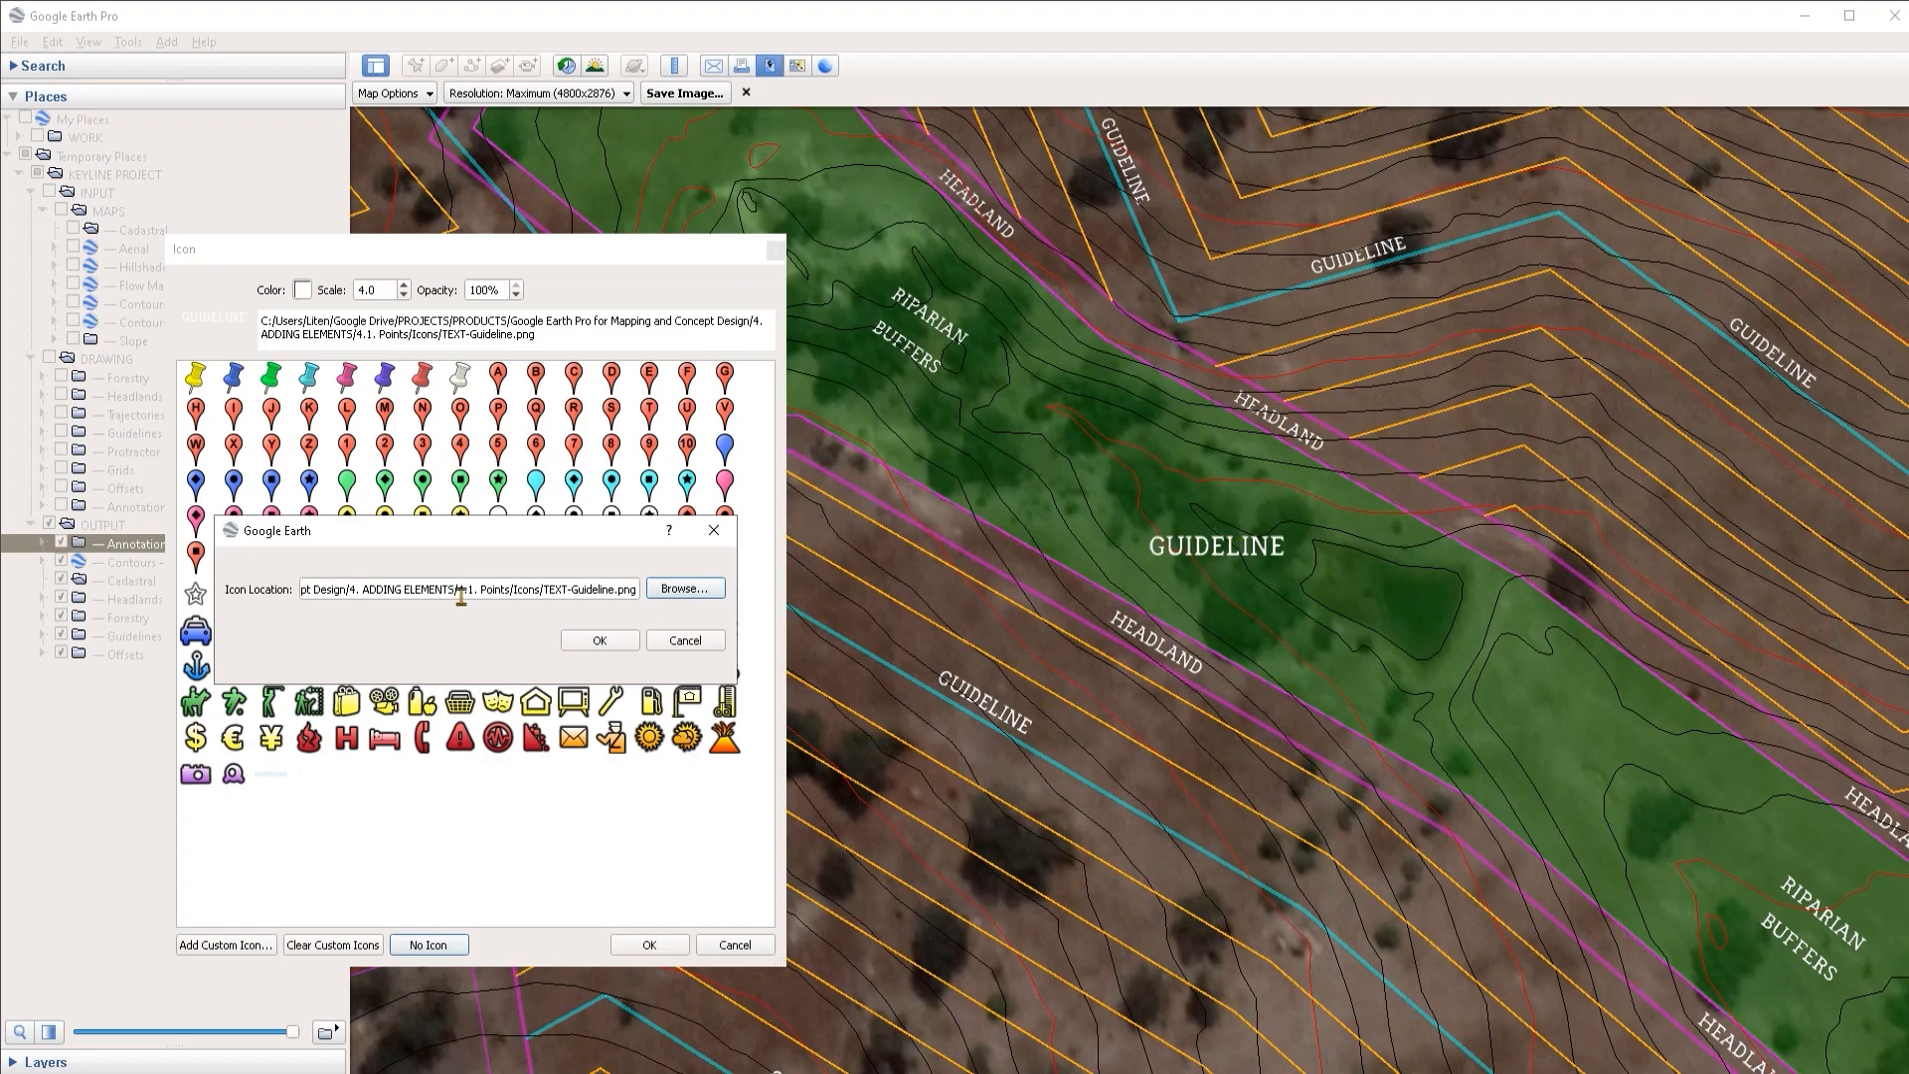
click(680, 592)
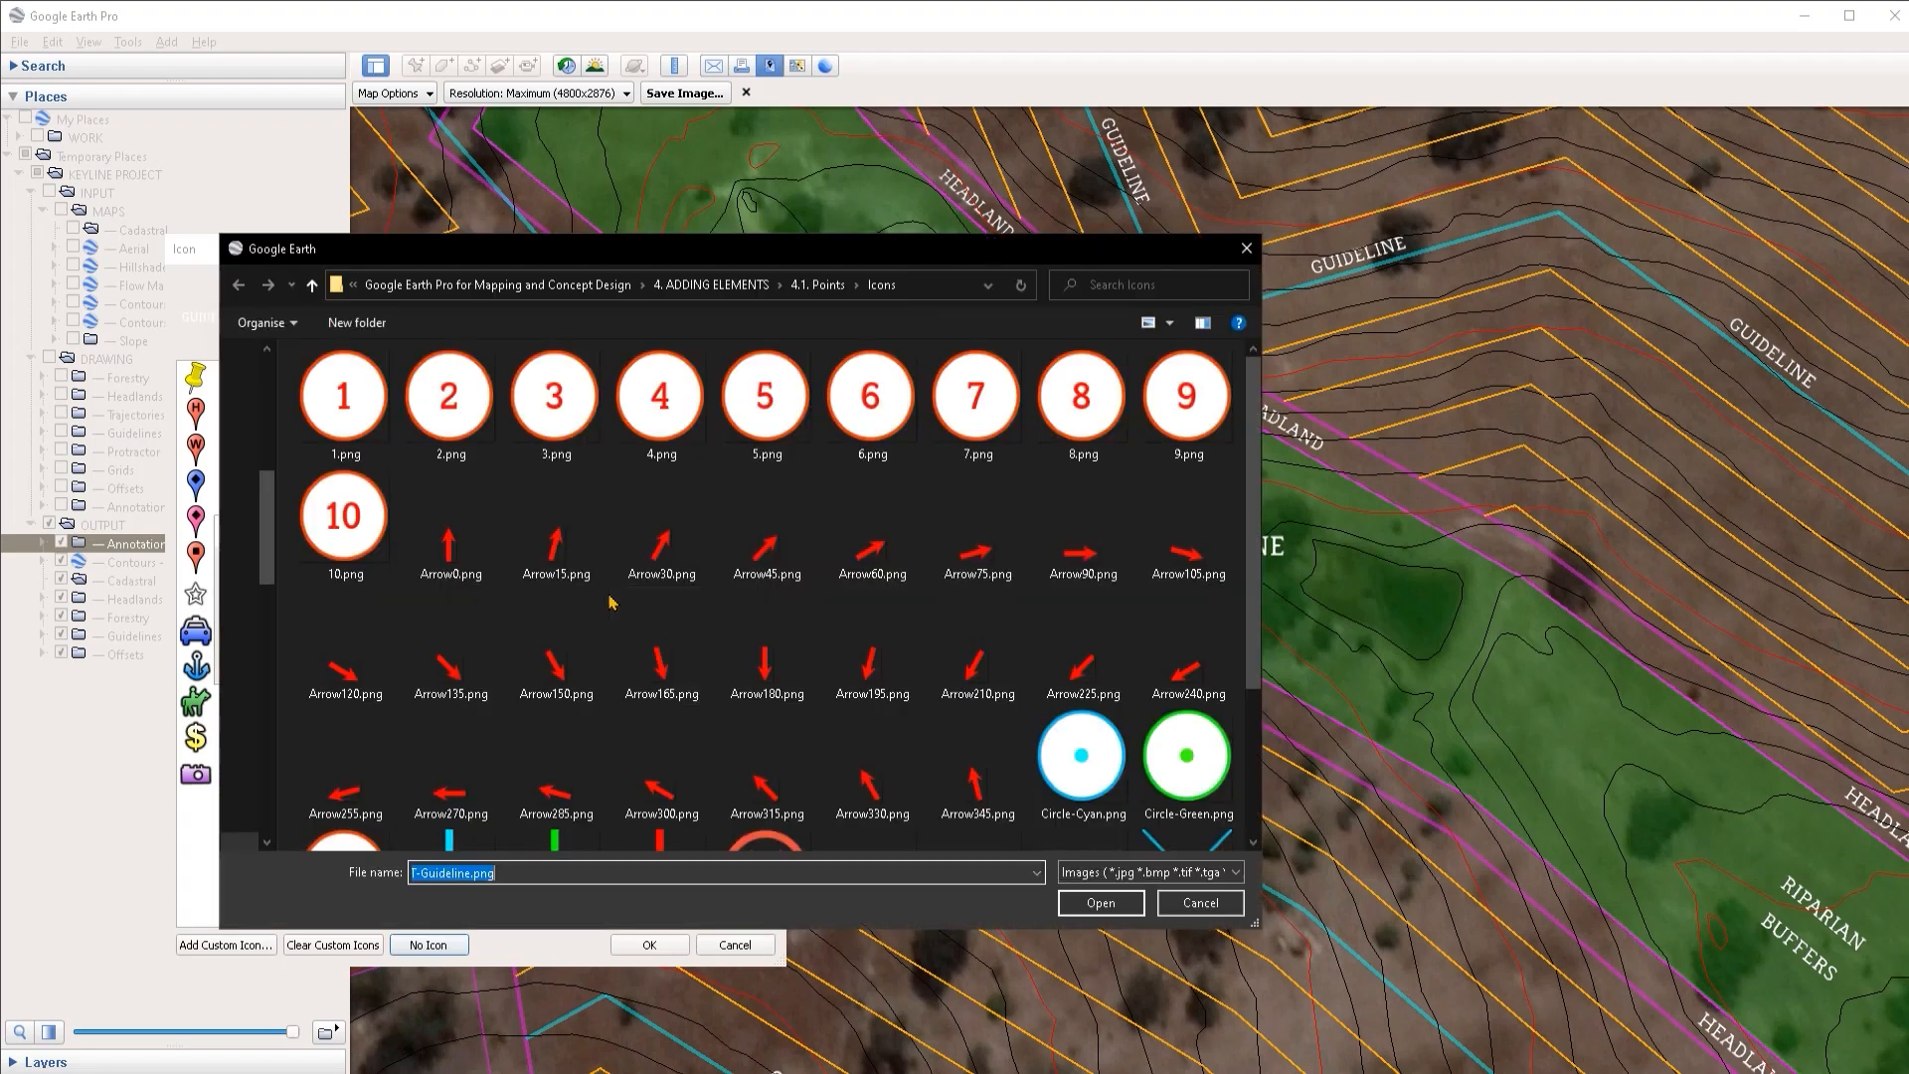
scroll(674, 601, down, 2)
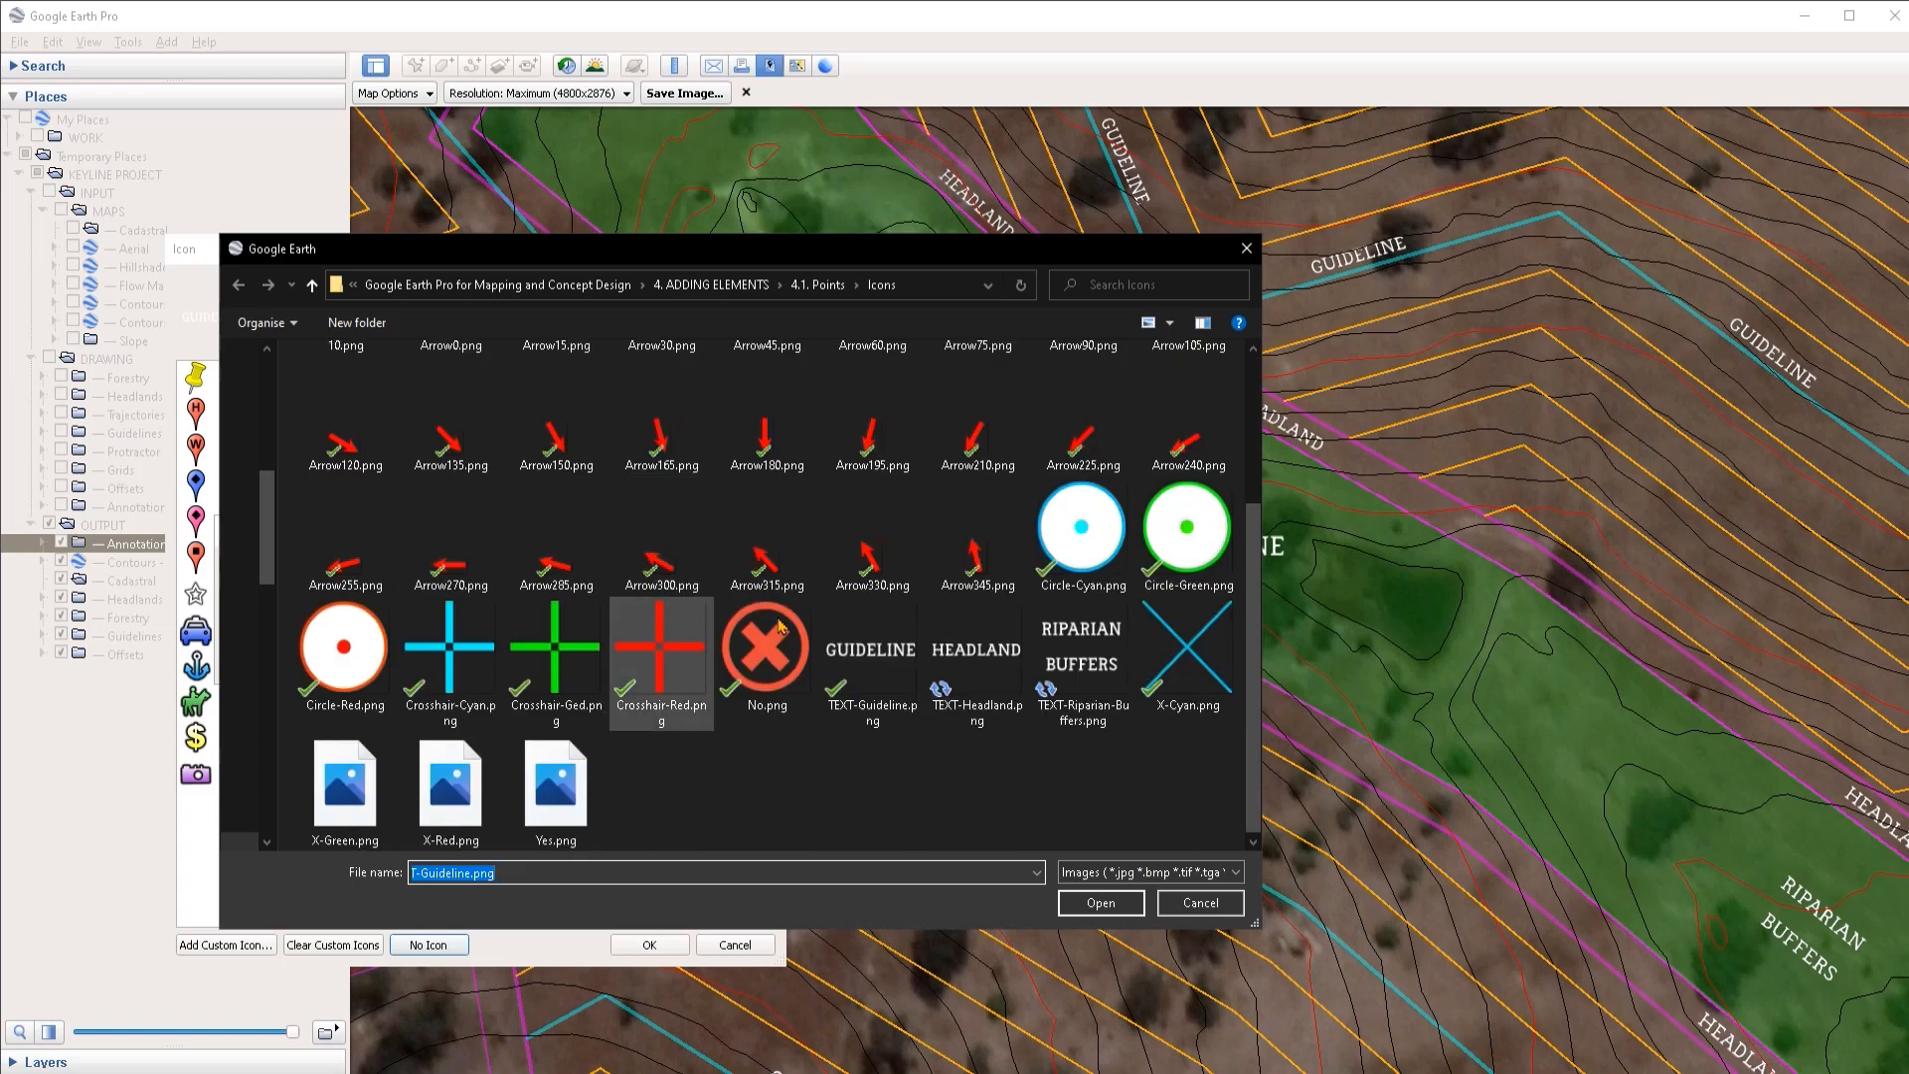
double_click(1088, 686)
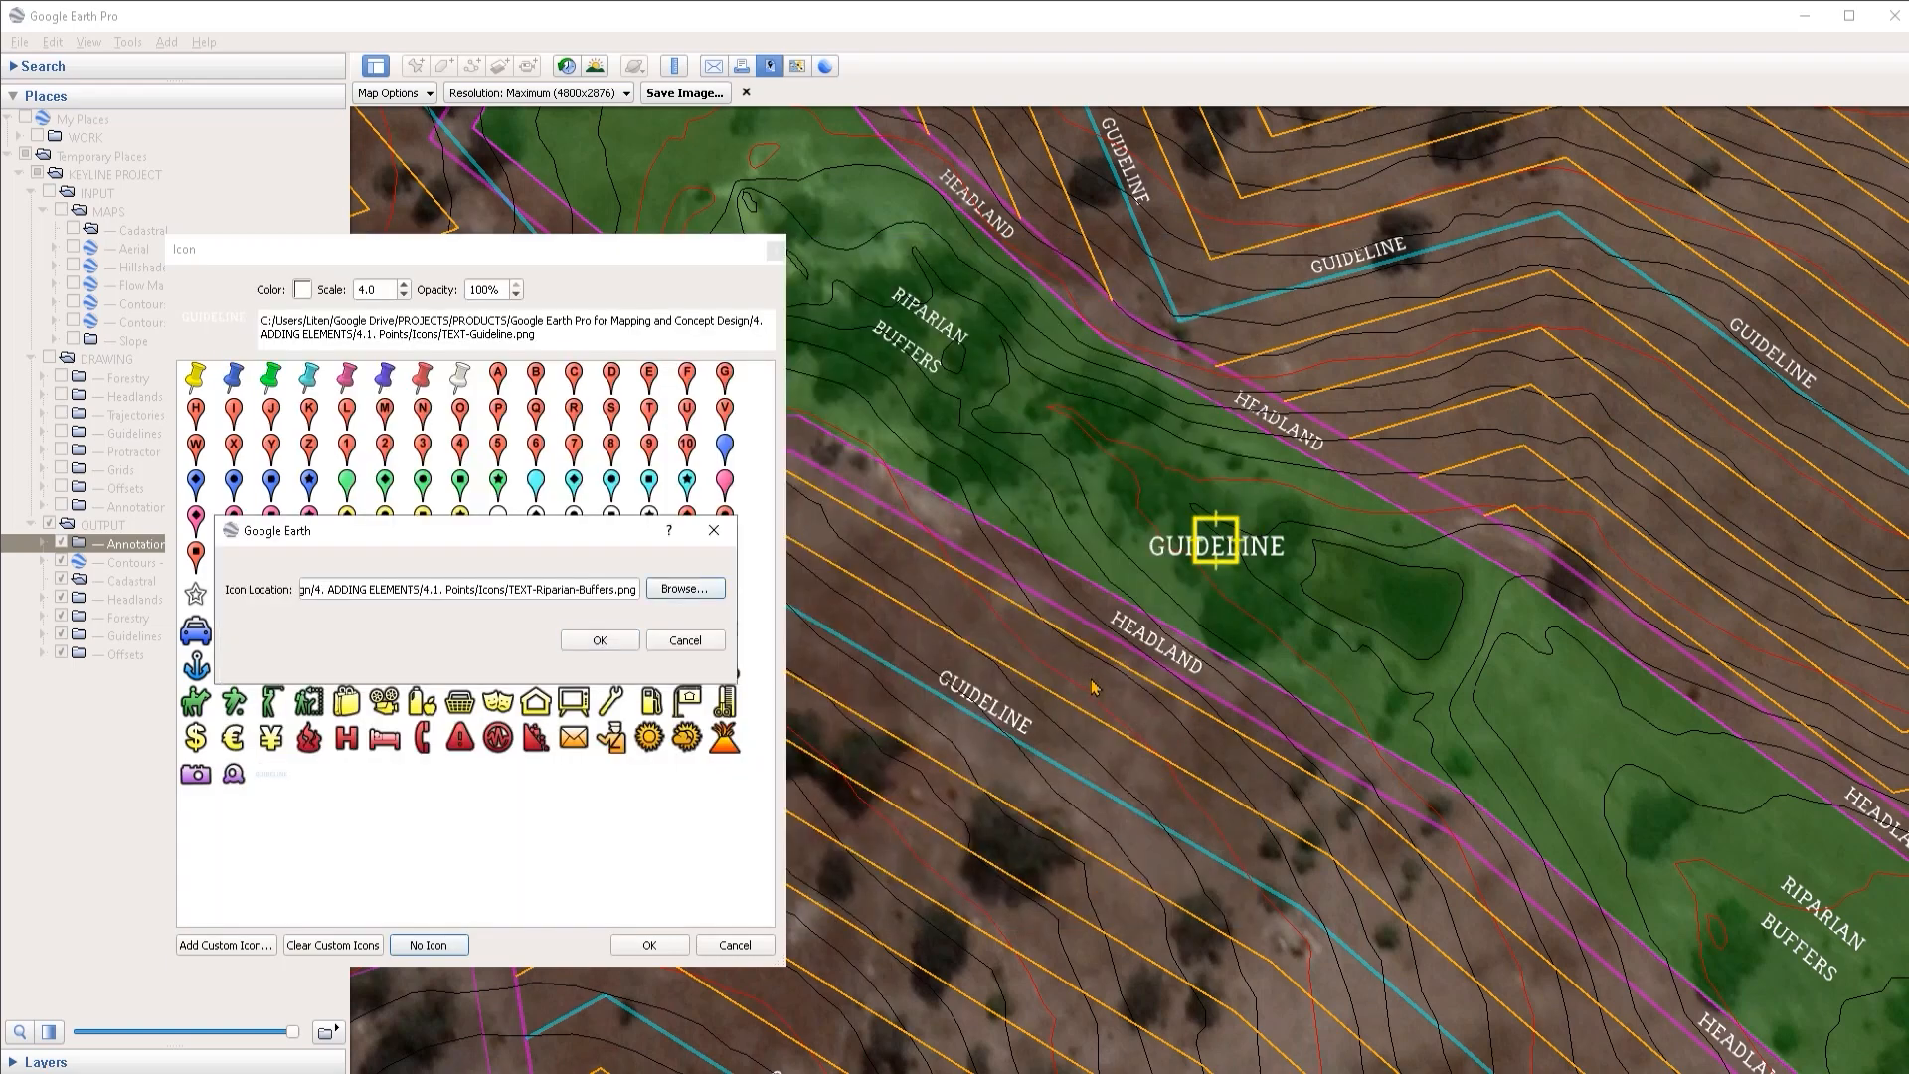
click(600, 640)
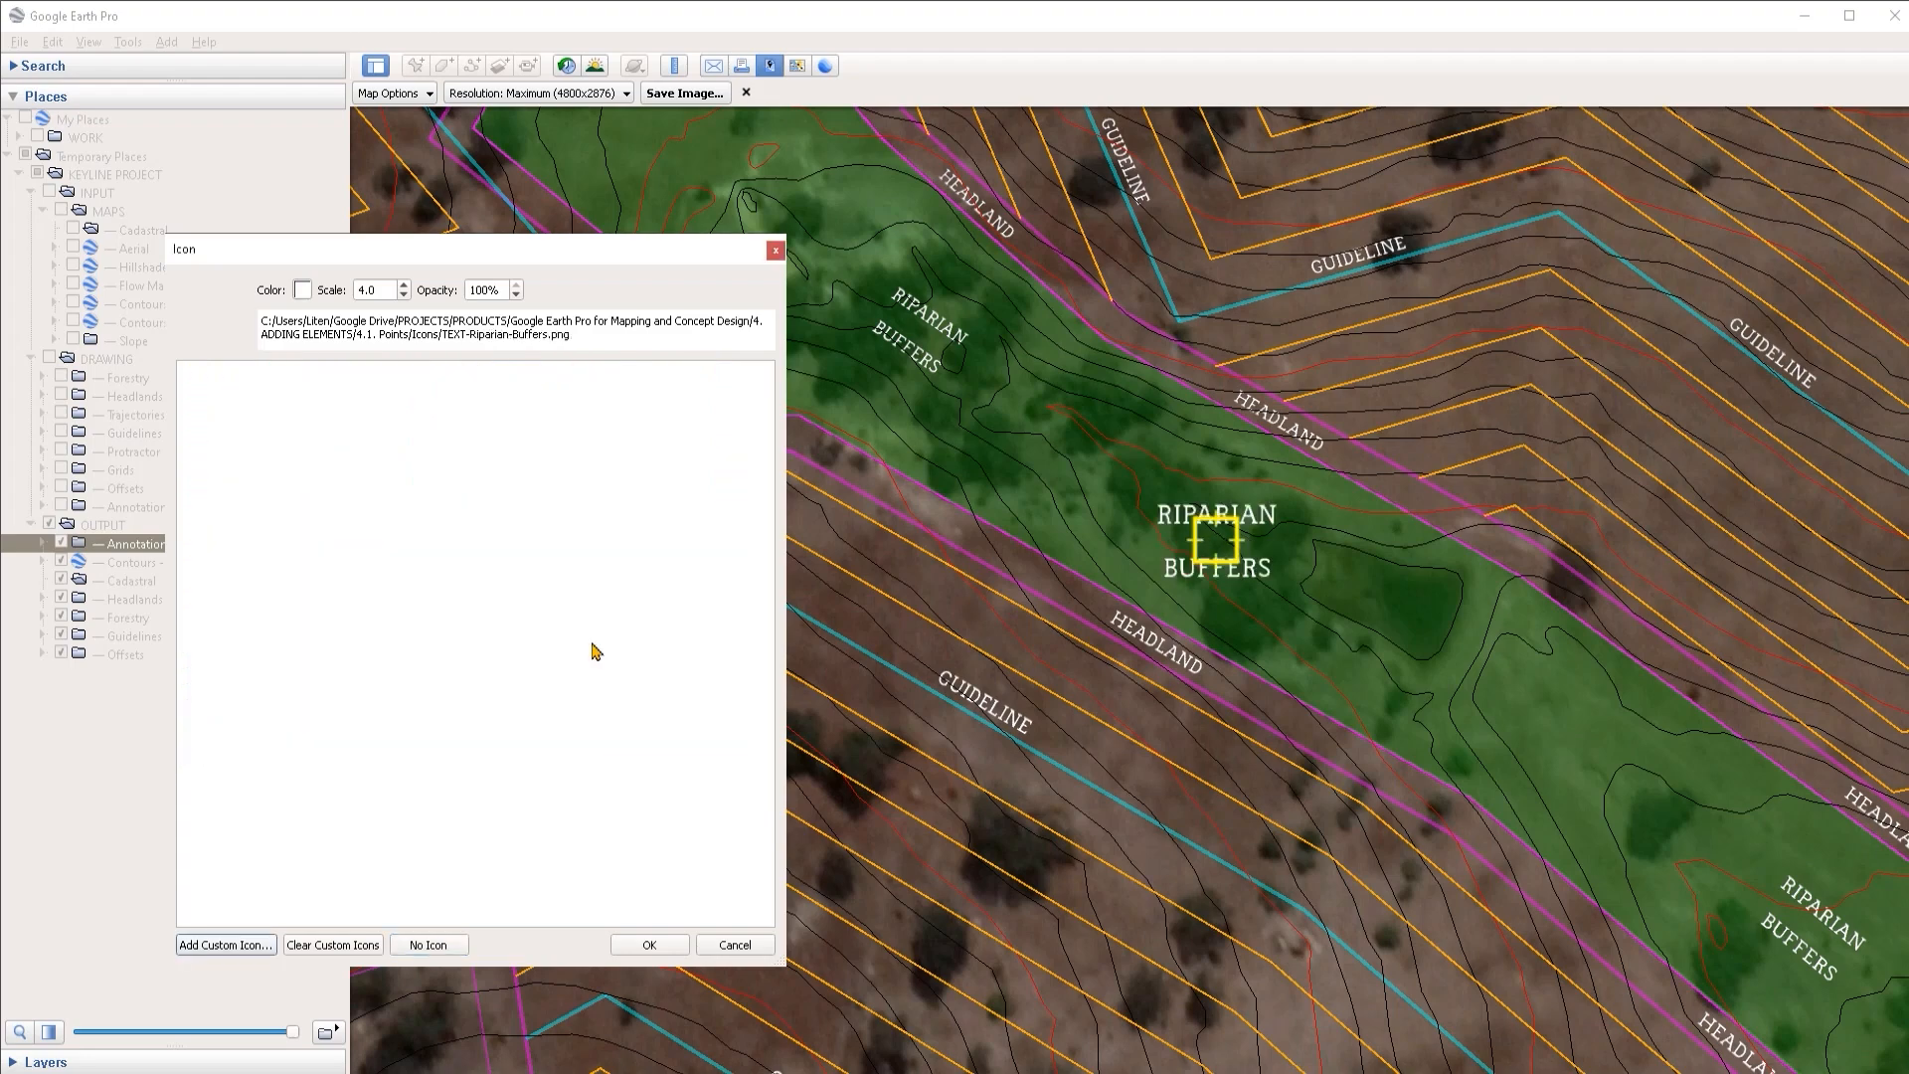
click(327, 857)
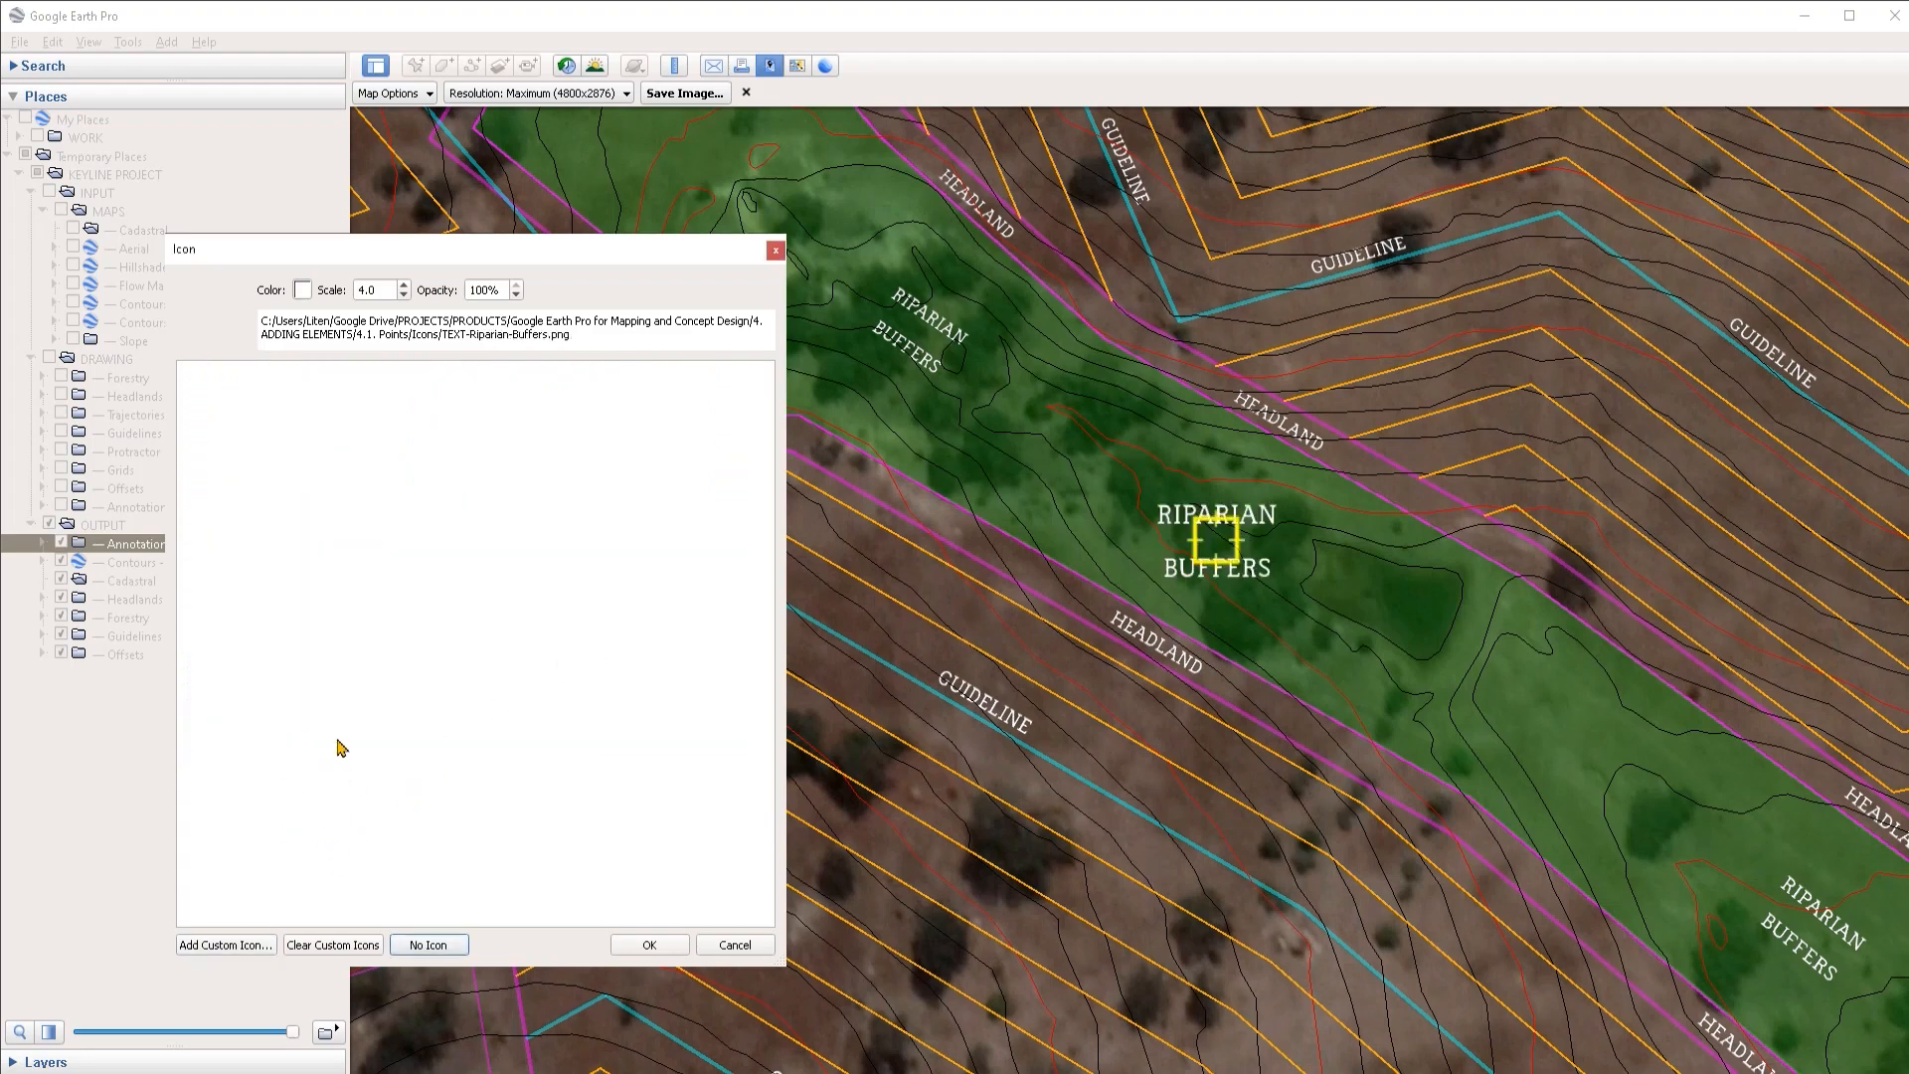
click(646, 946)
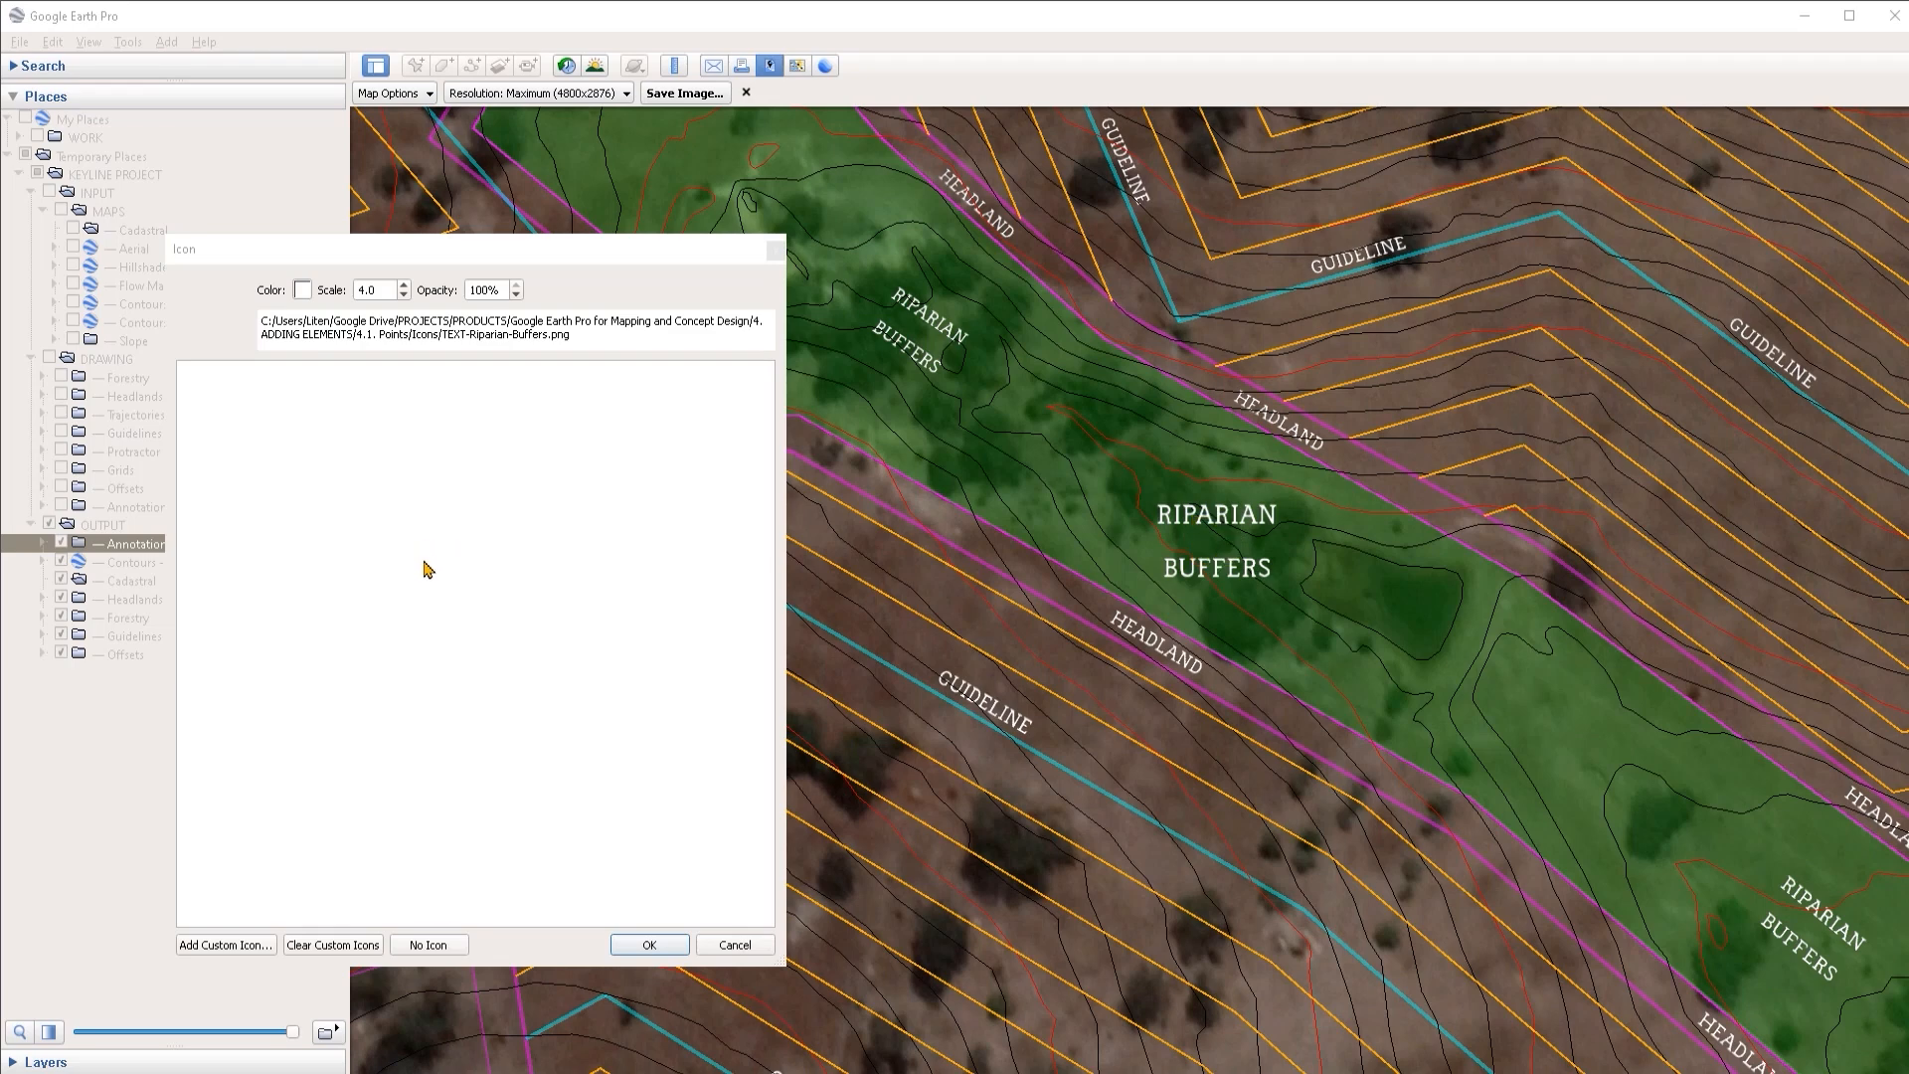
click(646, 945)
drag(1238, 552, 1228, 577)
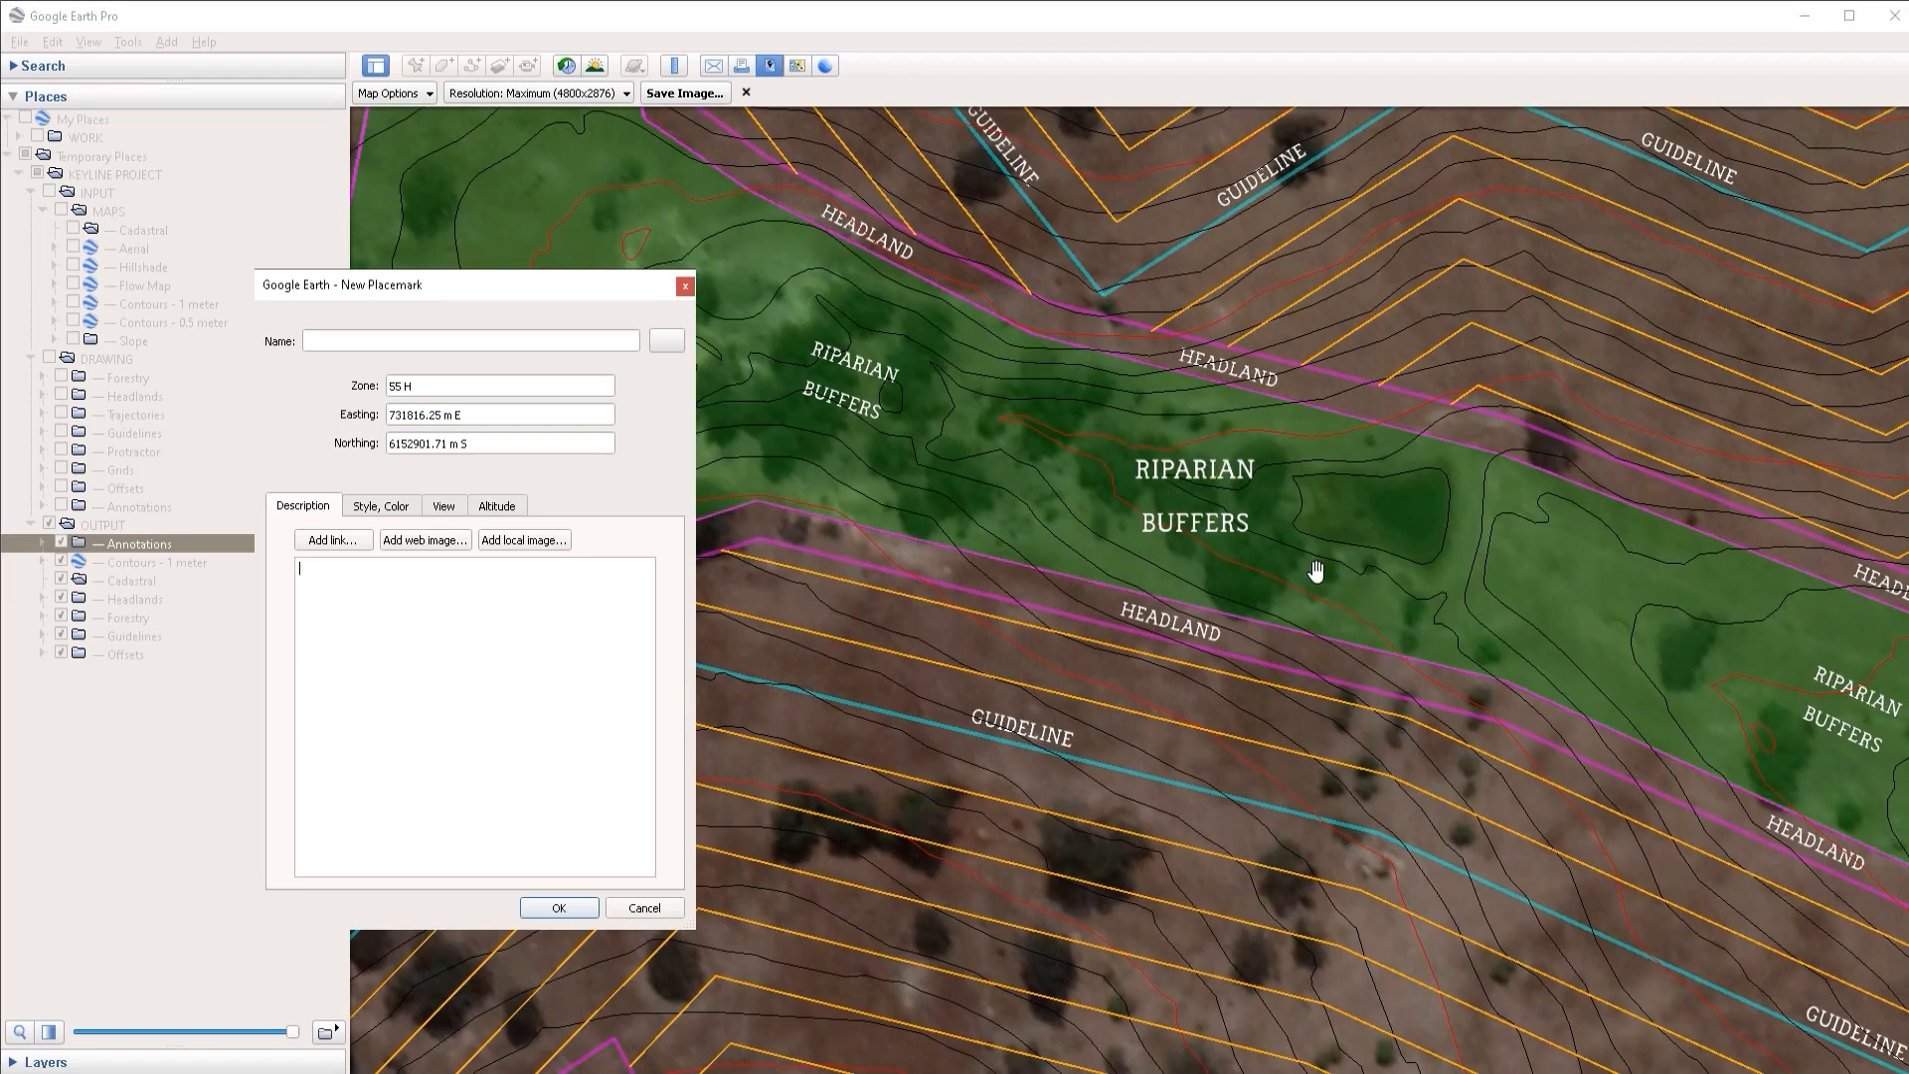
drag(1197, 512, 1230, 535)
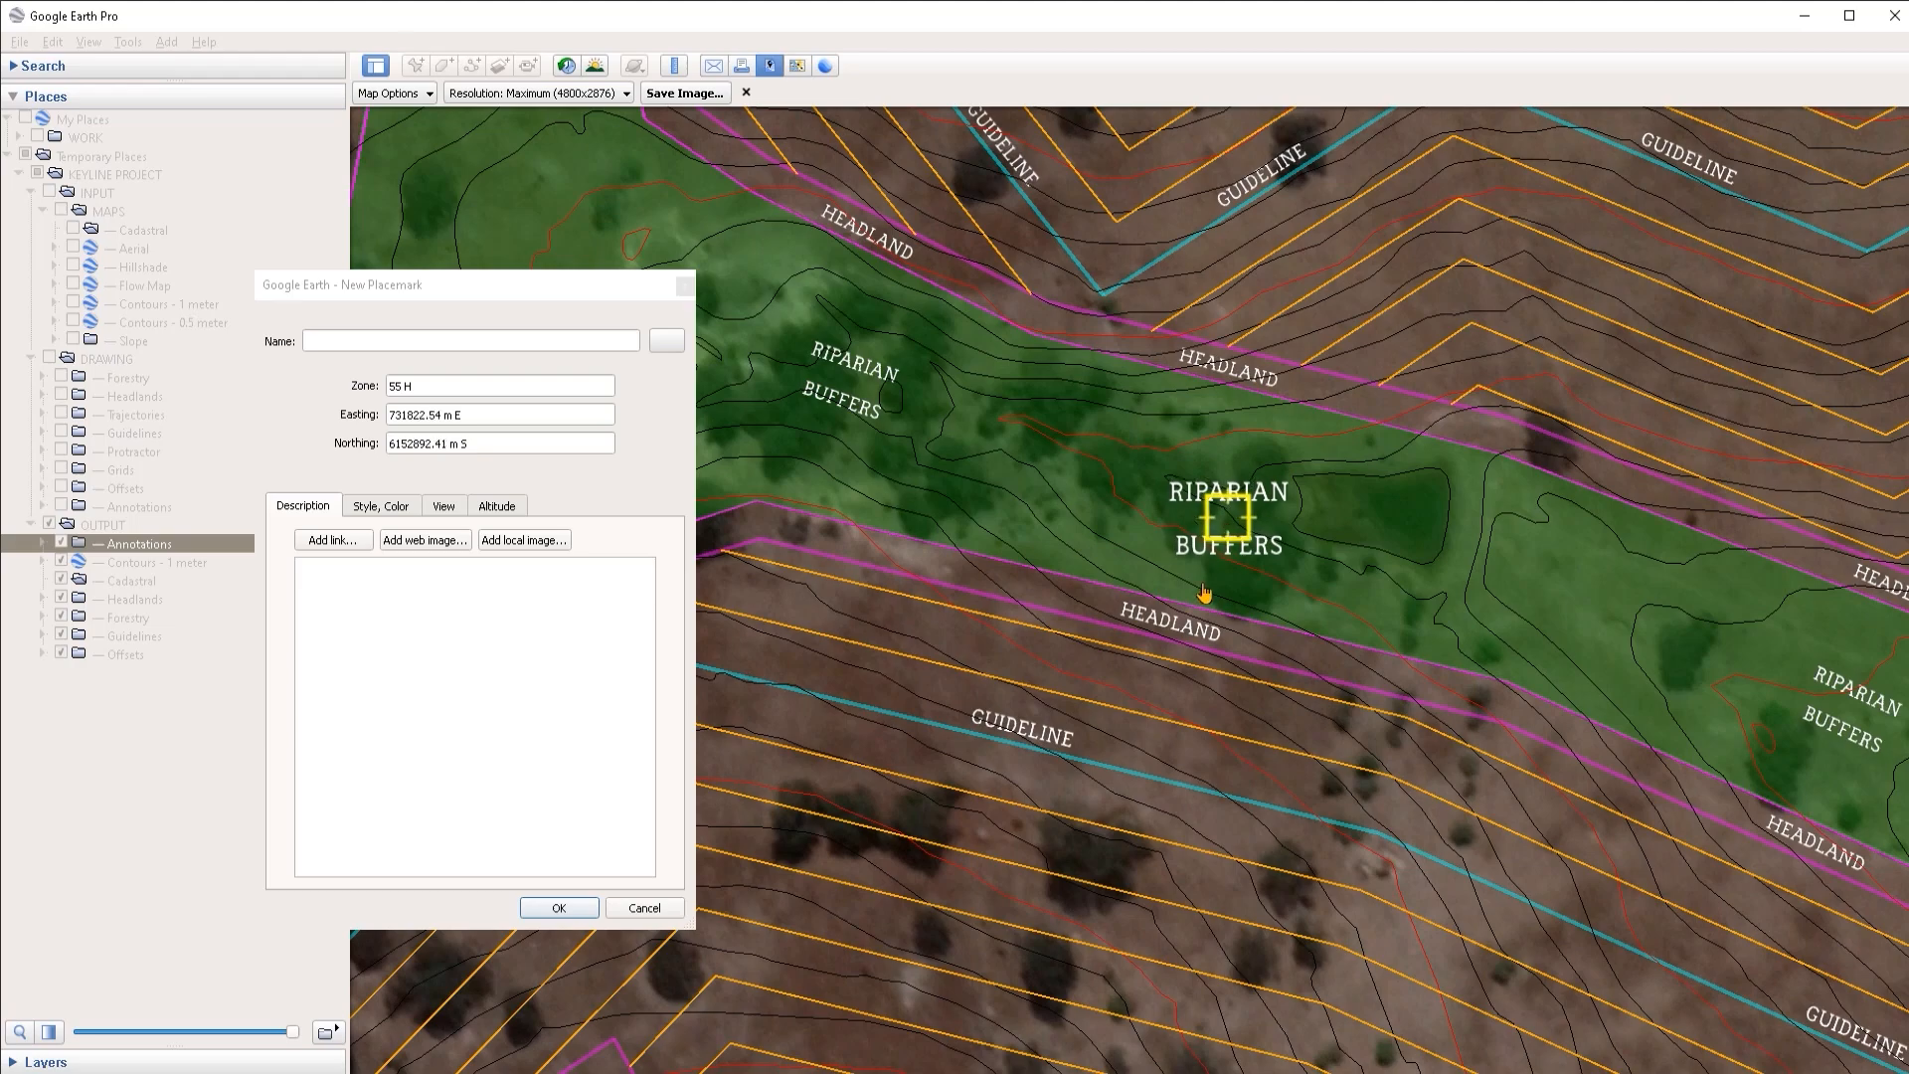
Step: Examine how the RIPARIAN BUFFERS placemark's size and orientation compare with the overlay labels at different zoom levels and map rotations
middle_drag(1140, 544, 1240, 537)
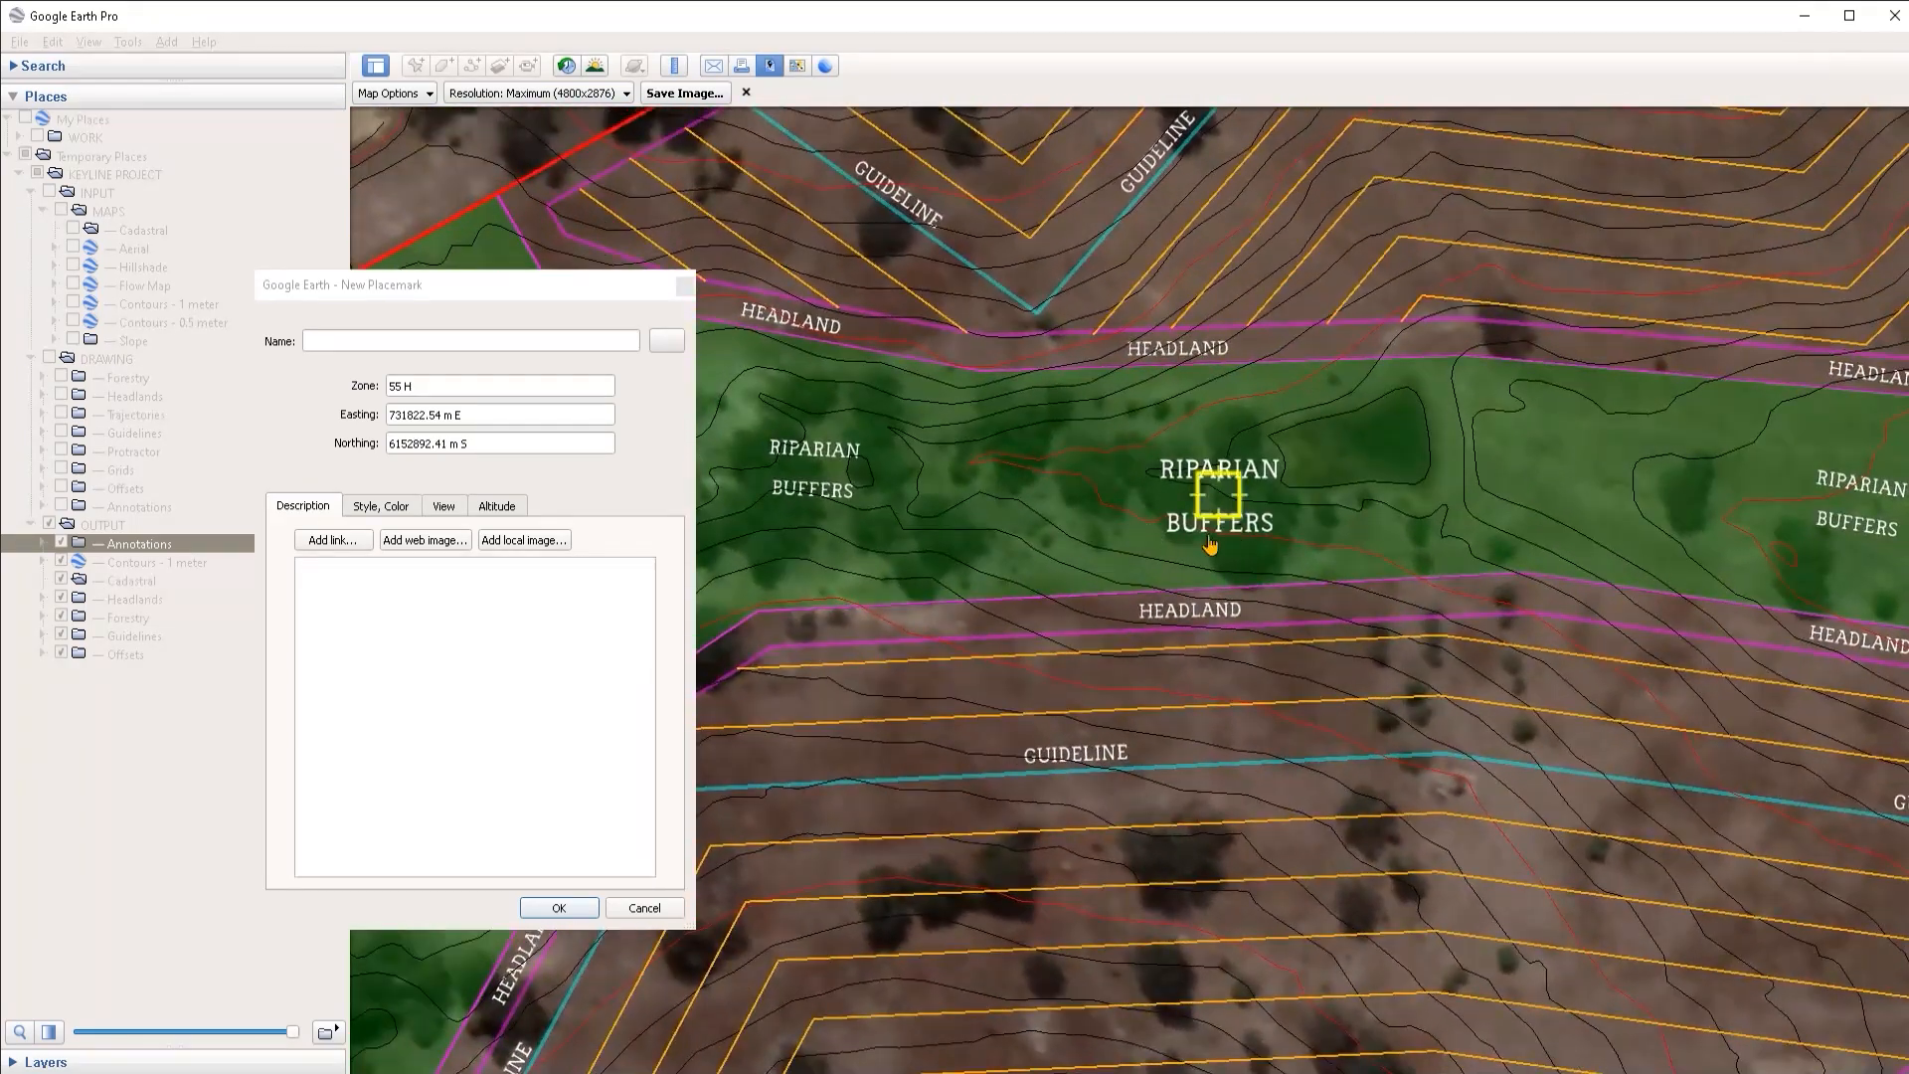
scroll(1256, 613, down, 10)
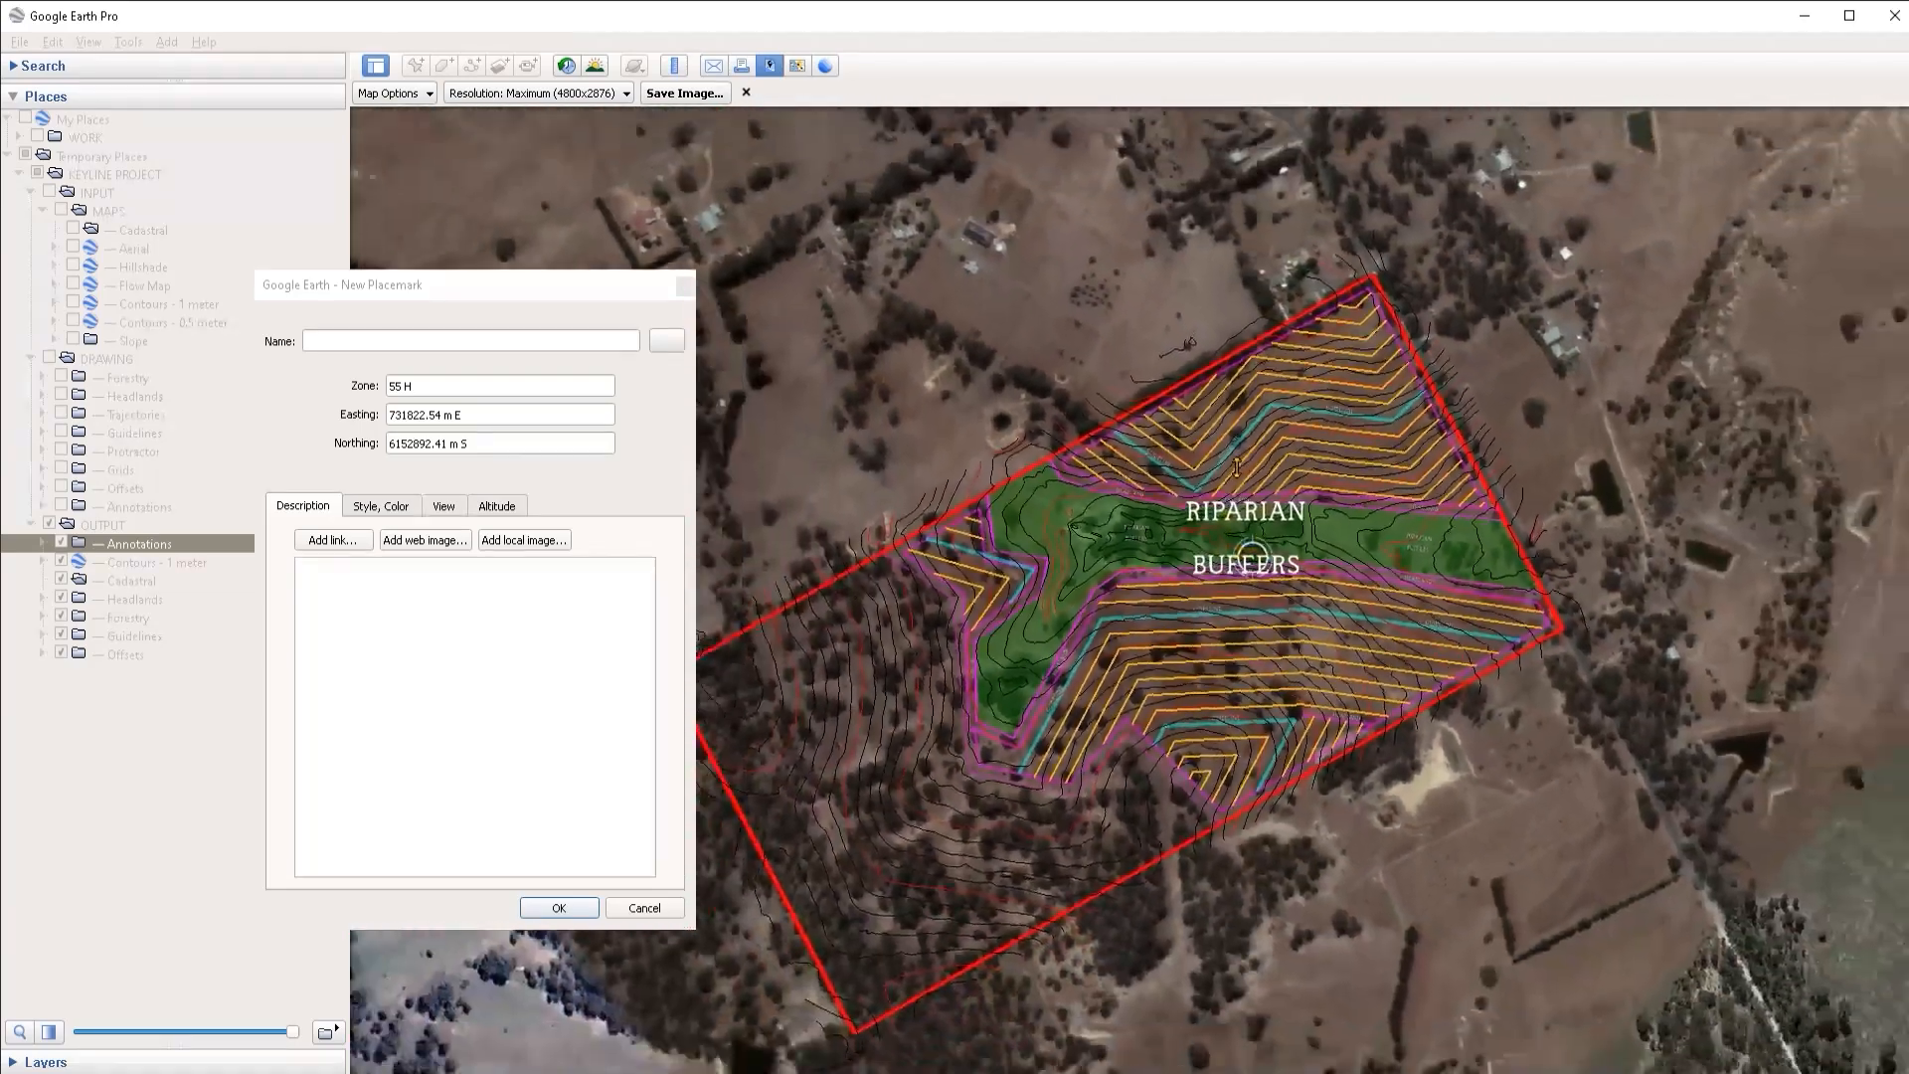
right_drag(1237, 466, 1289, 554)
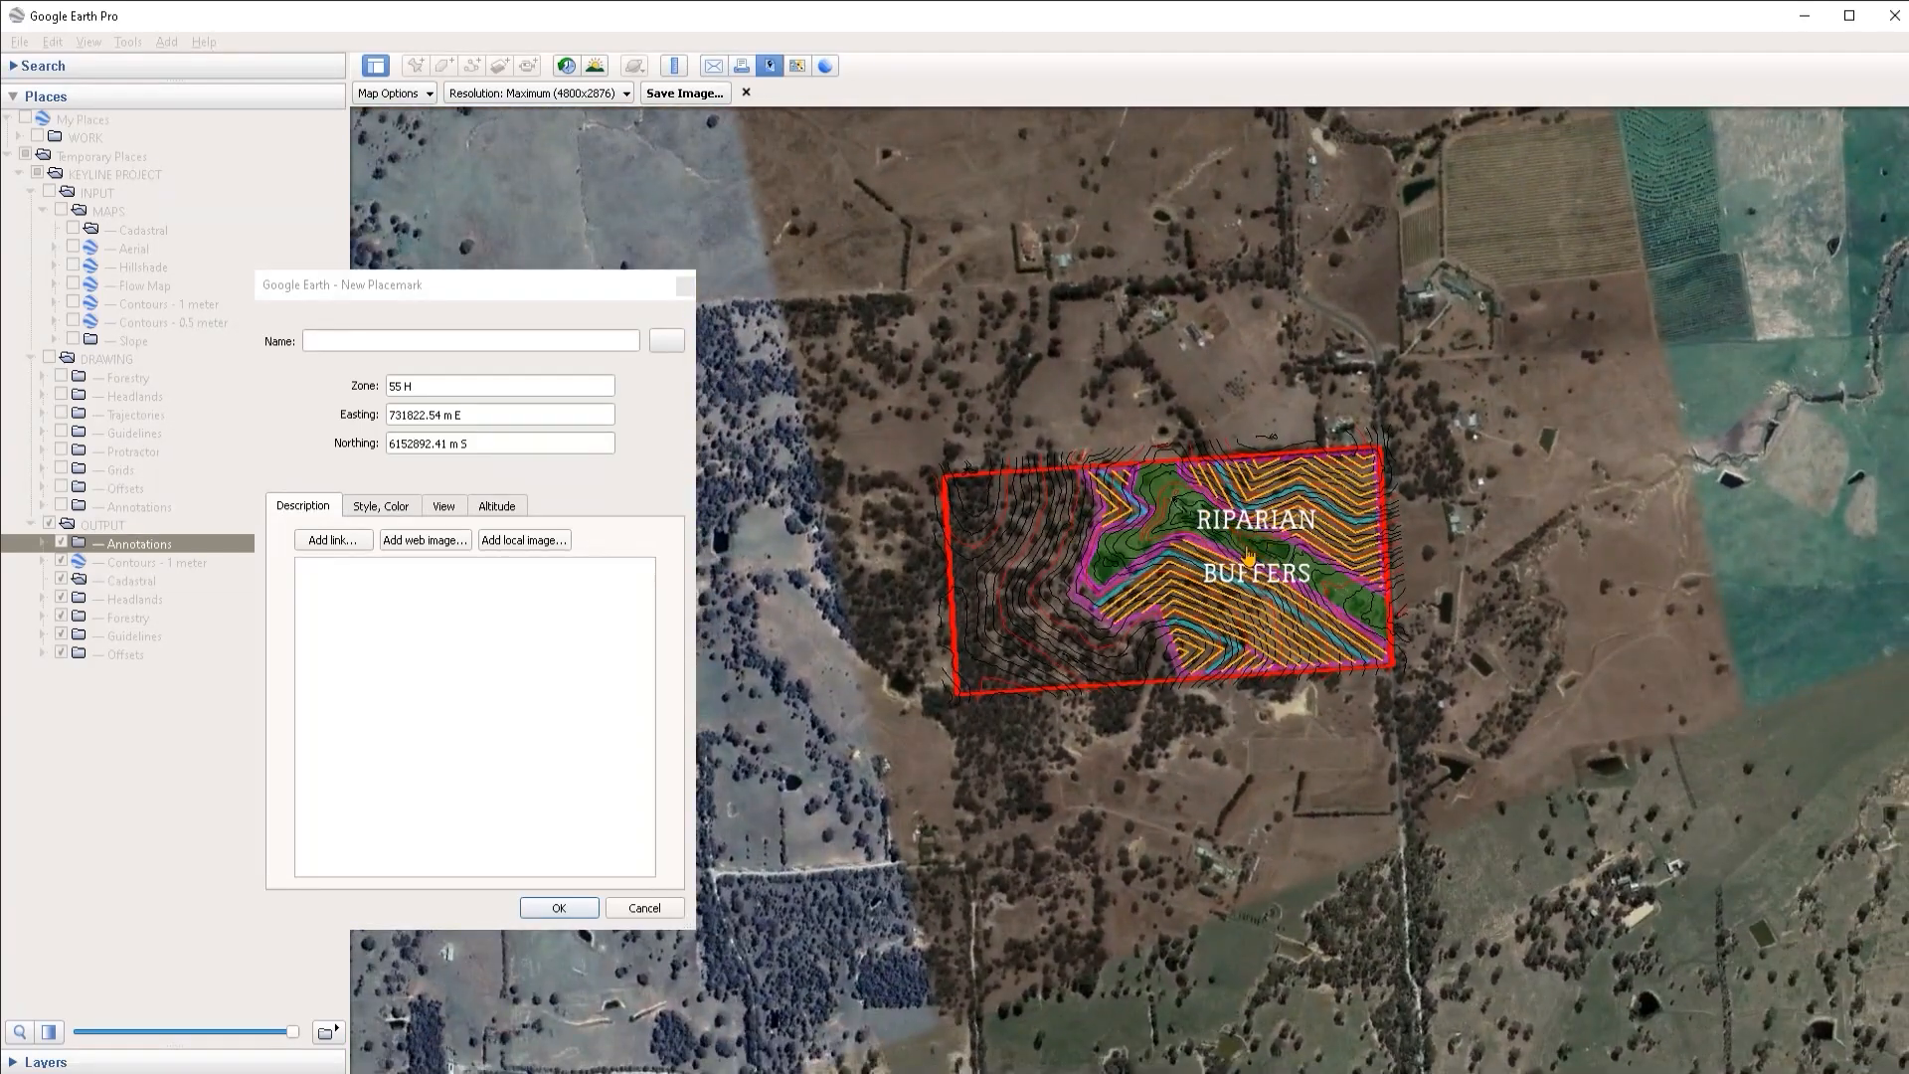
scroll(1240, 497, up, 8)
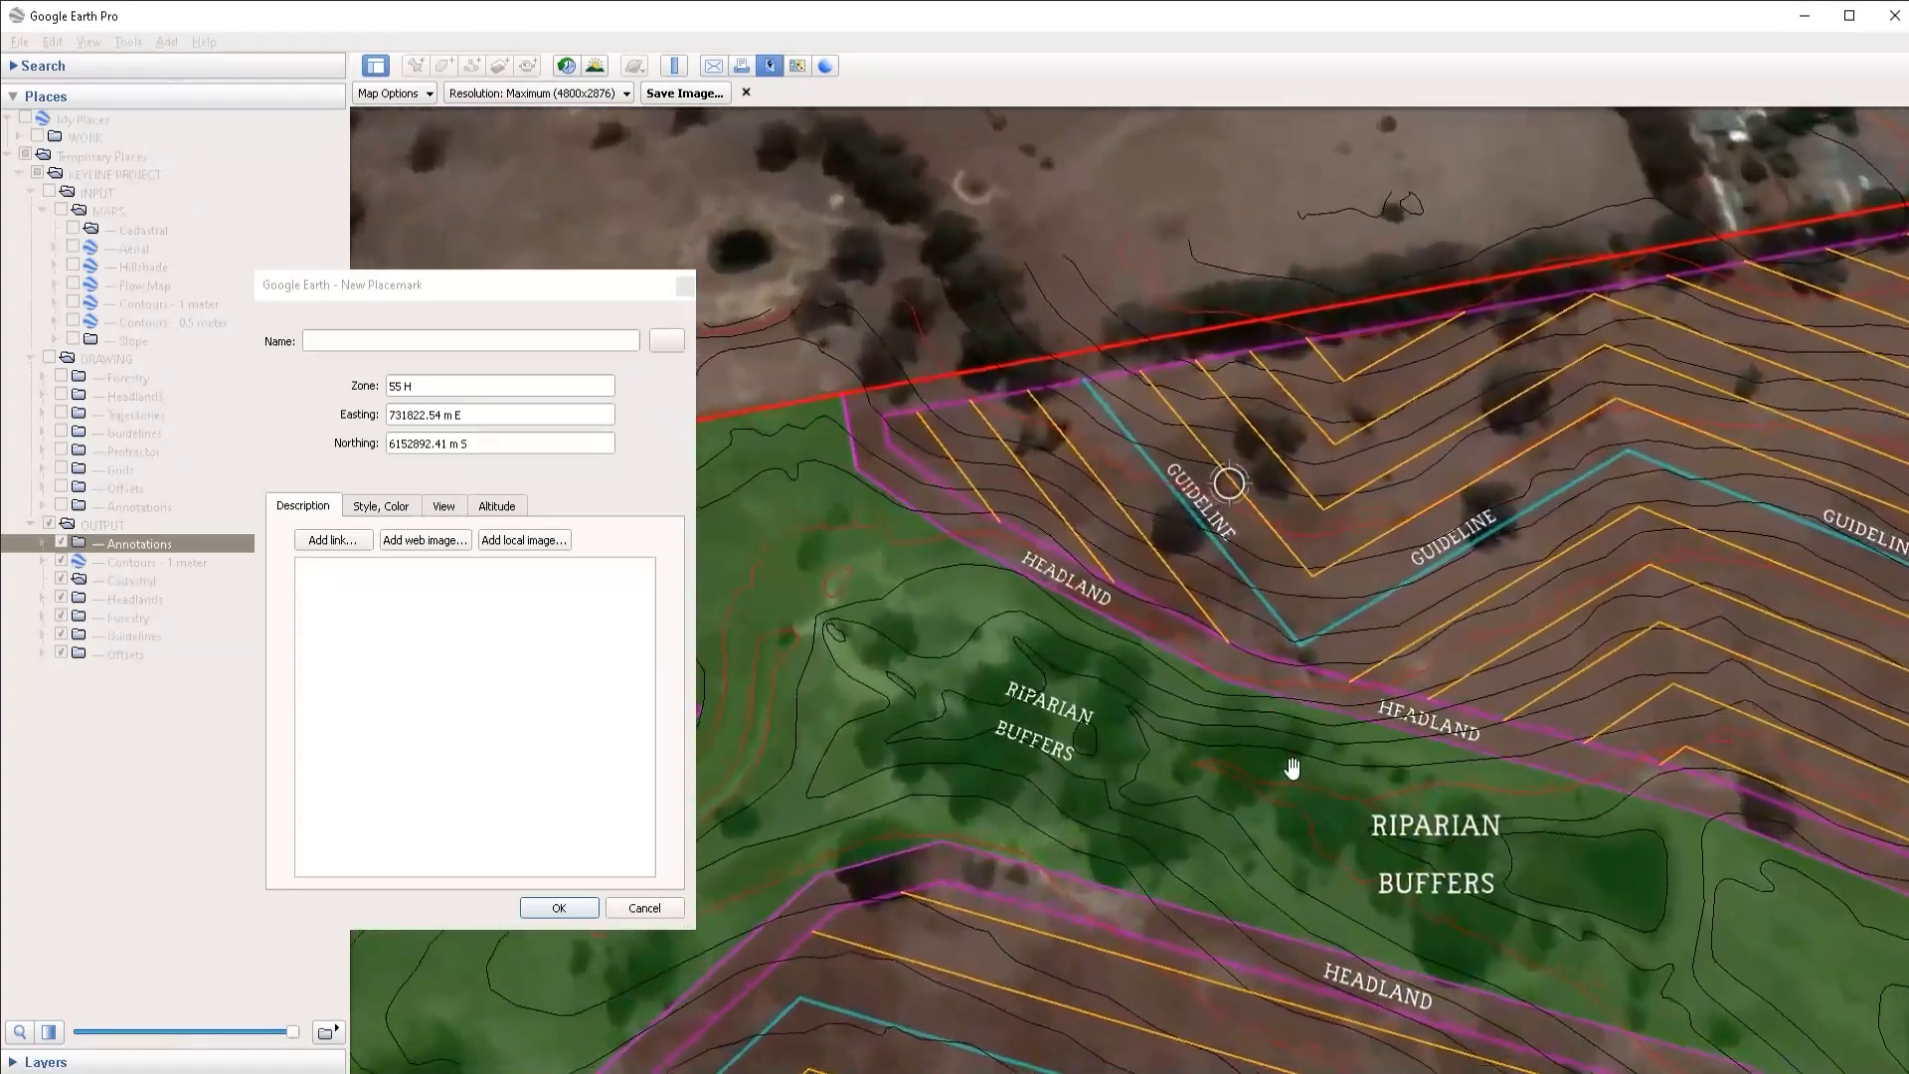
drag(1292, 768, 1051, 608)
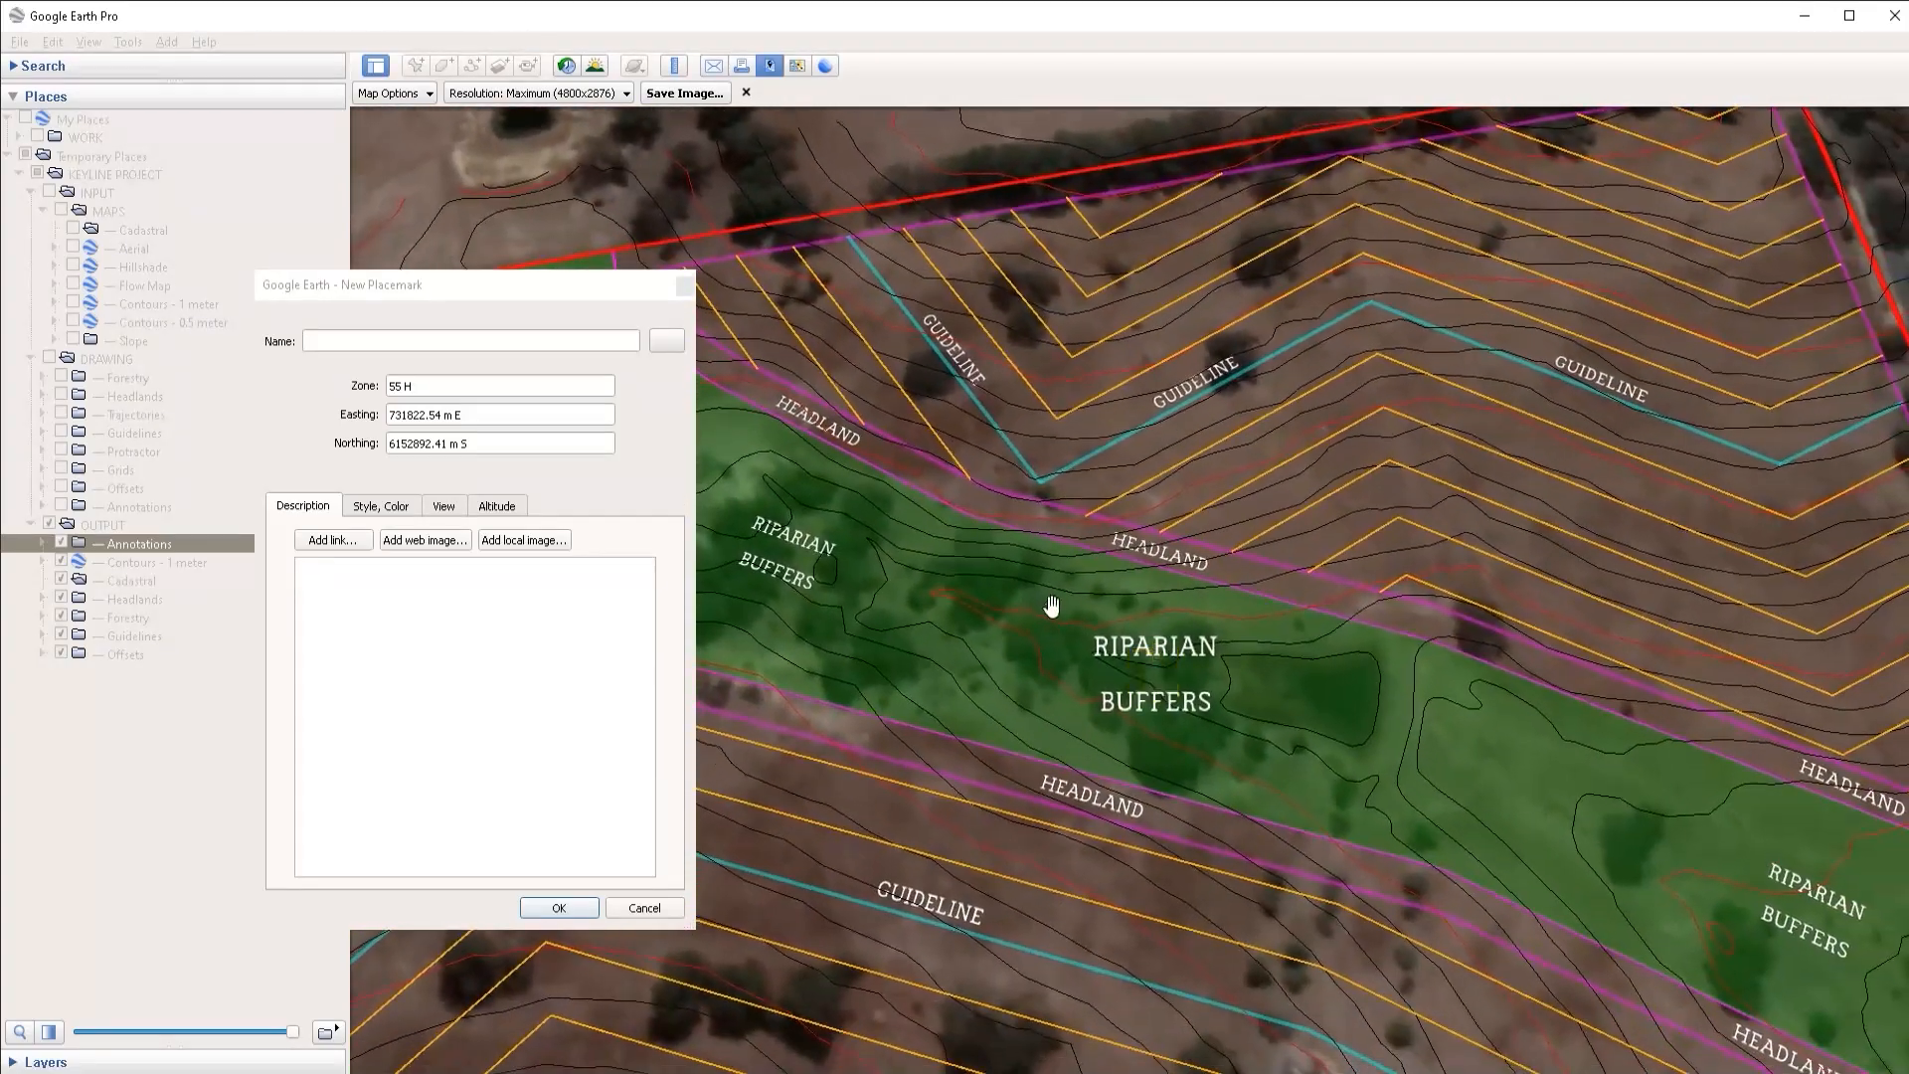
middle_drag(1052, 608, 1035, 666)
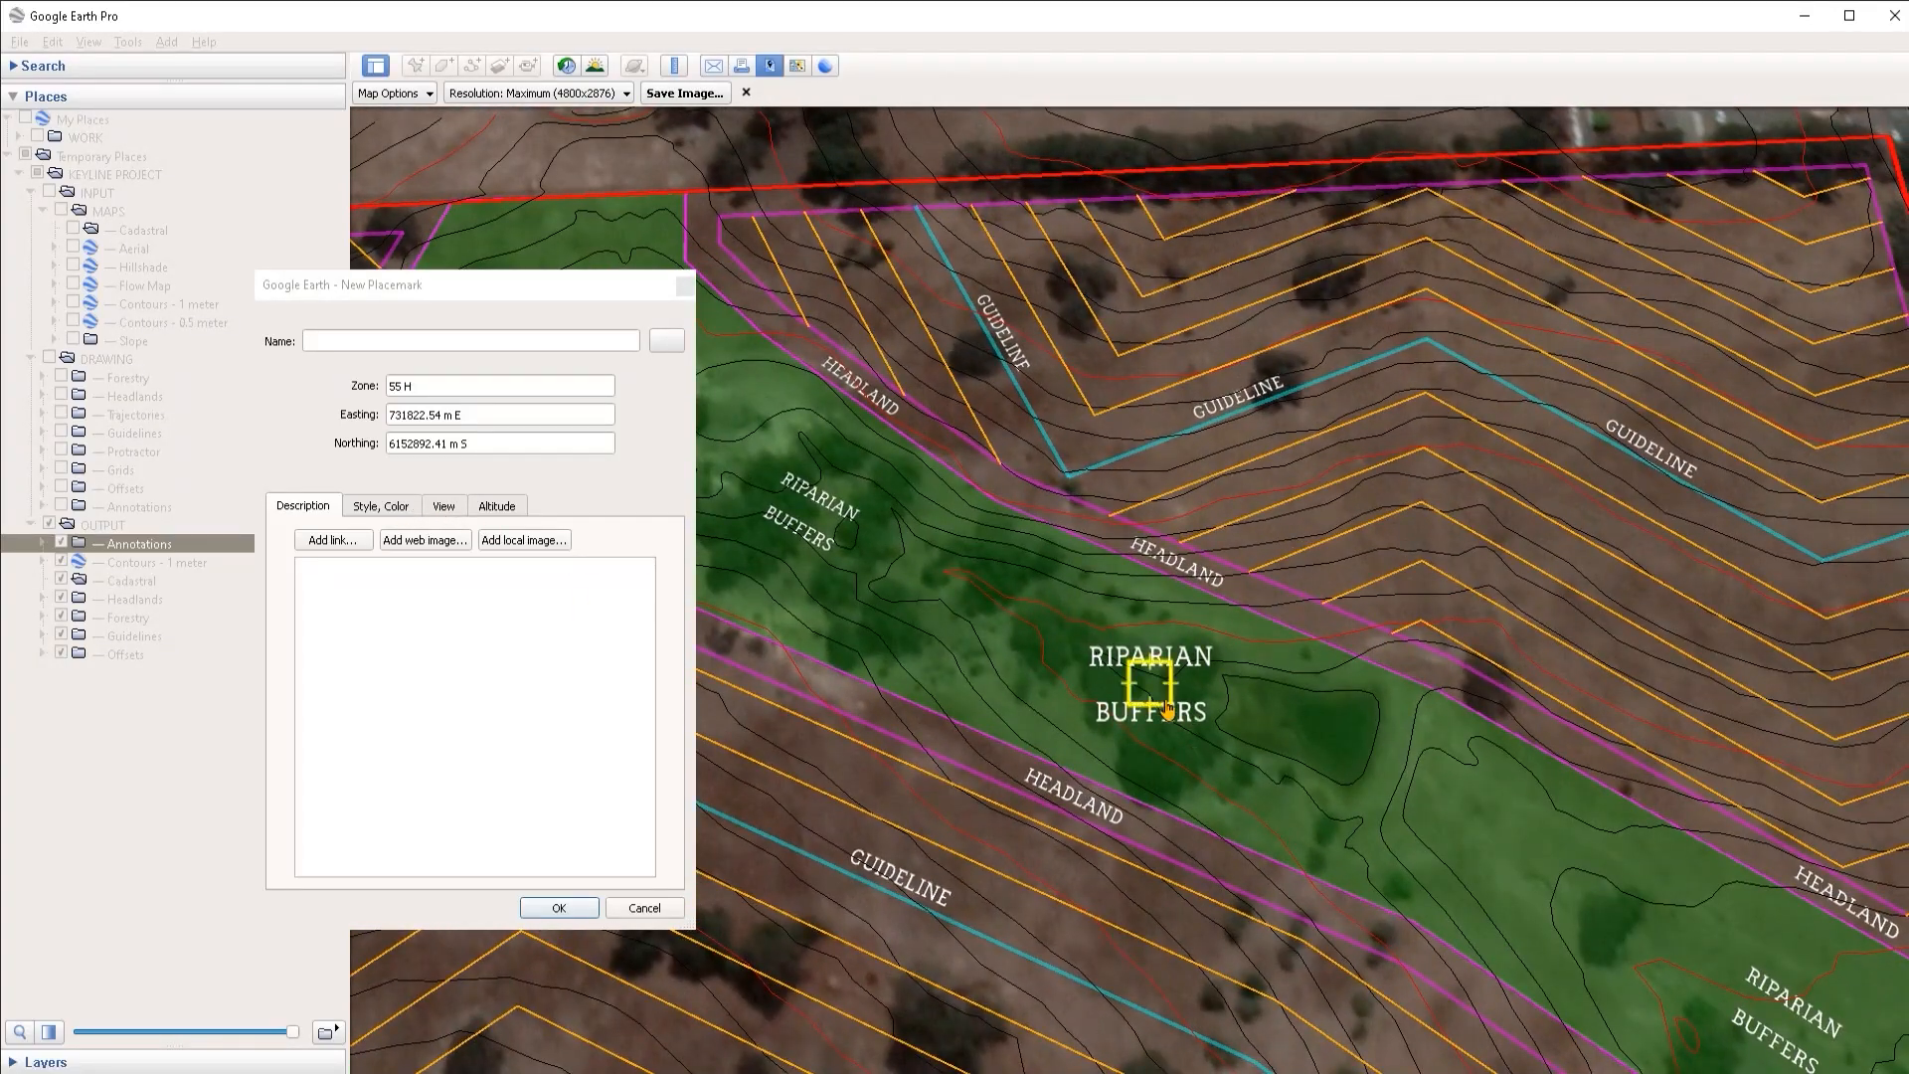
middle_drag(1141, 718, 1261, 730)
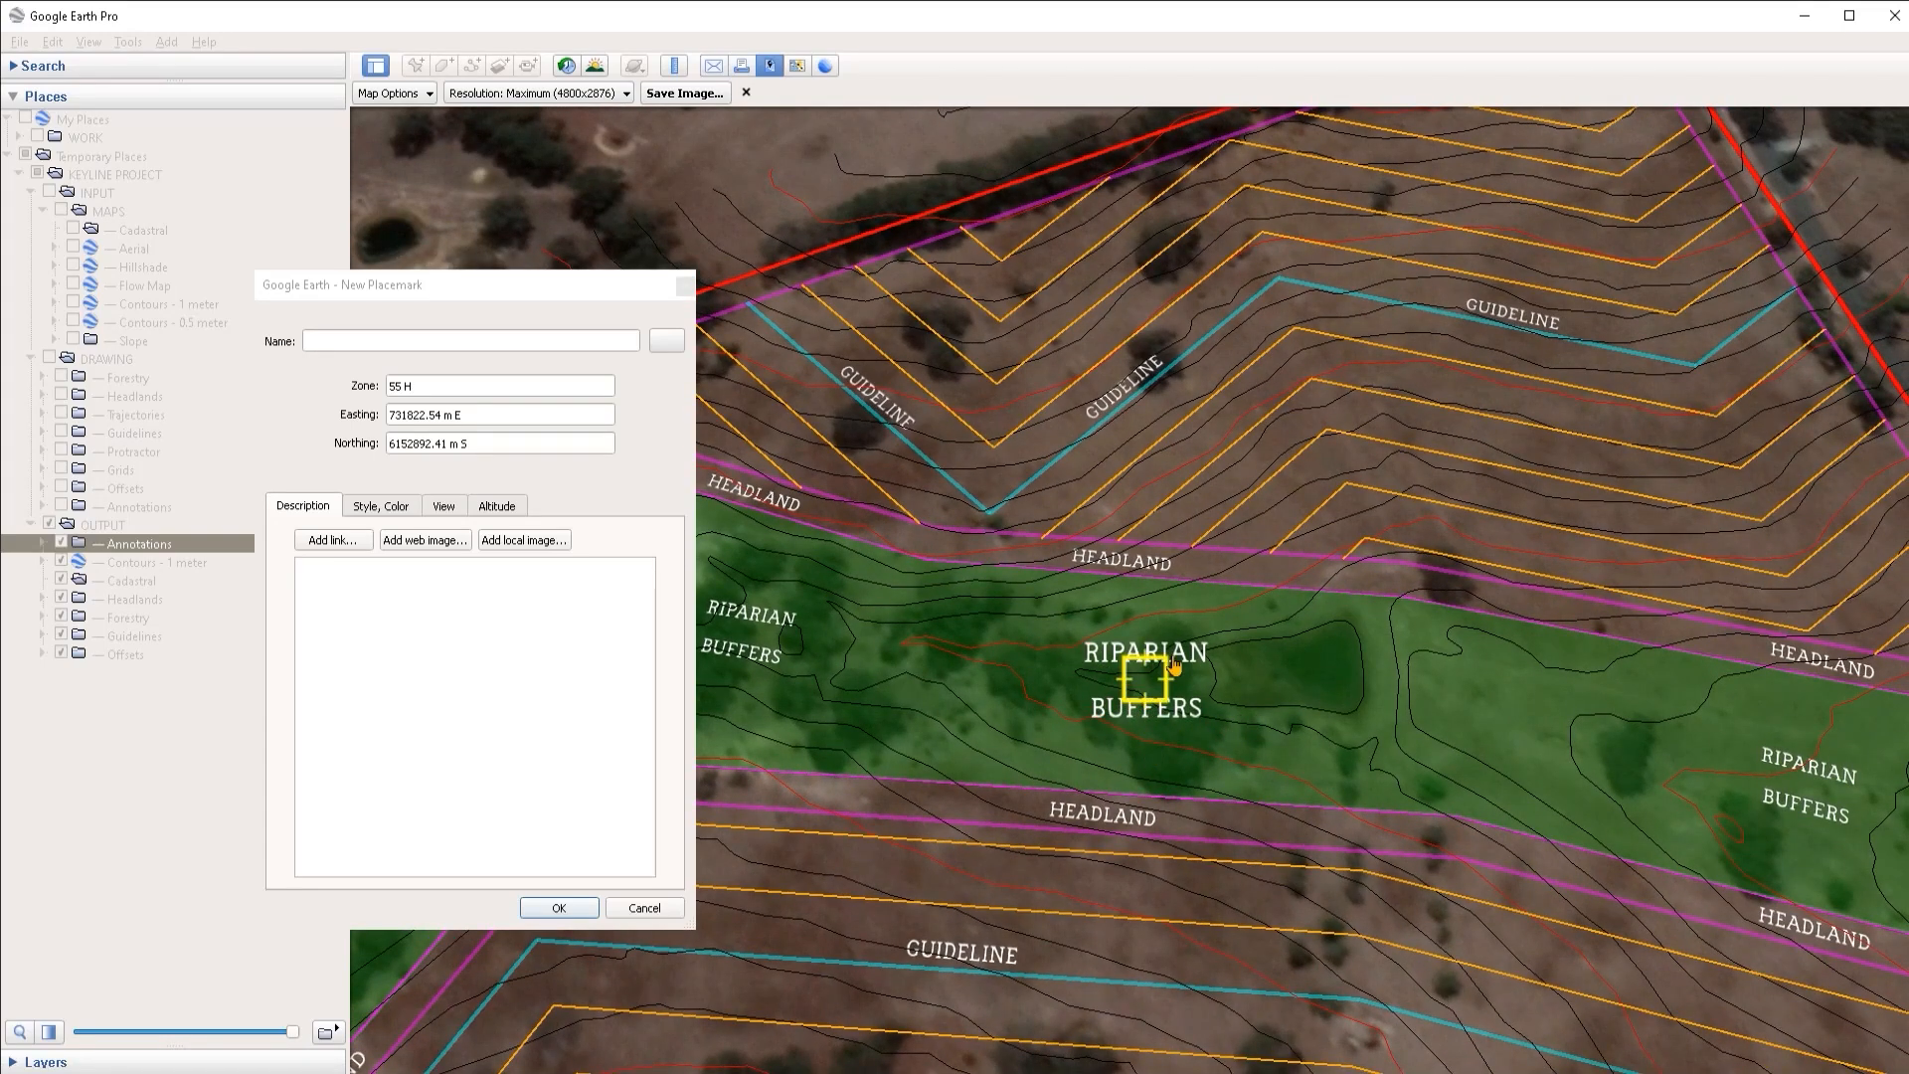
Step: Set the placemark's icon scale to 1.0 and compare its size with the overlay labels at different zoom levels
click(381, 509)
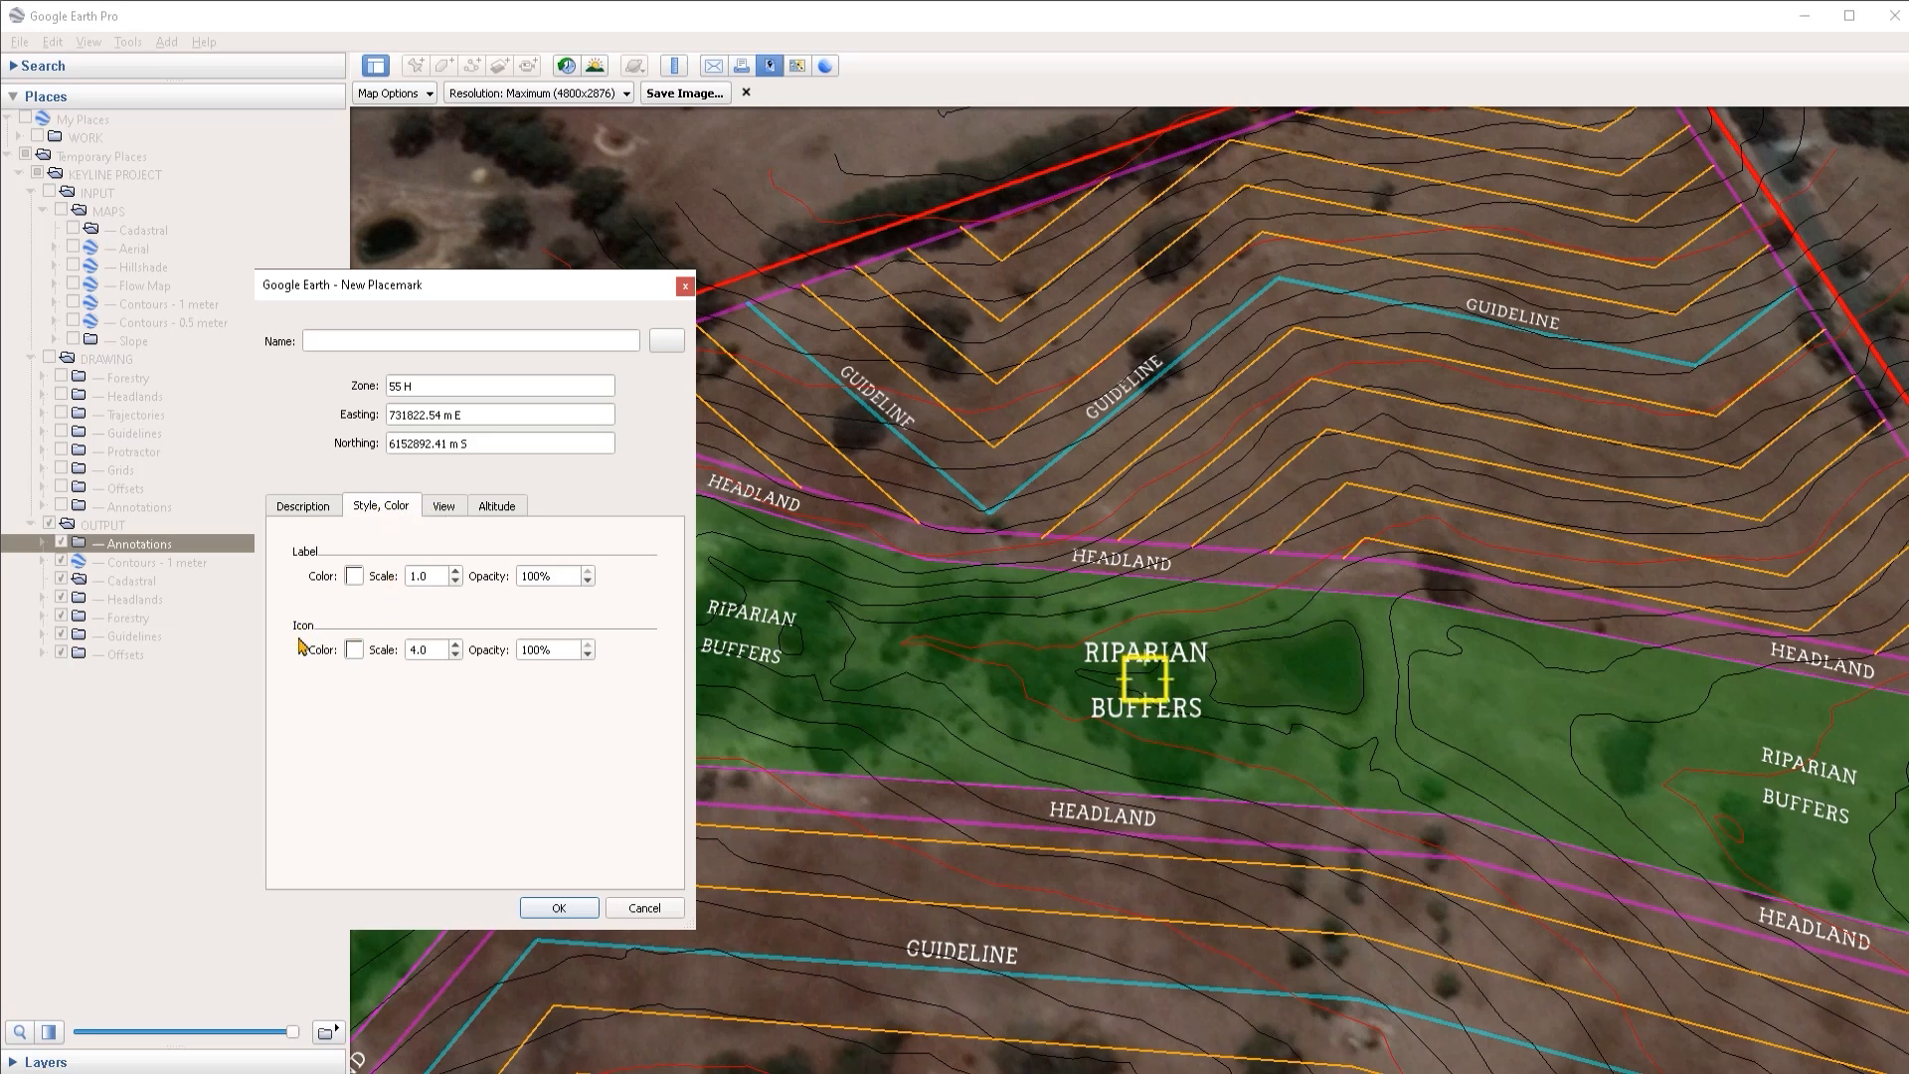
double_click(442, 649)
scroll(1176, 765, down, 5)
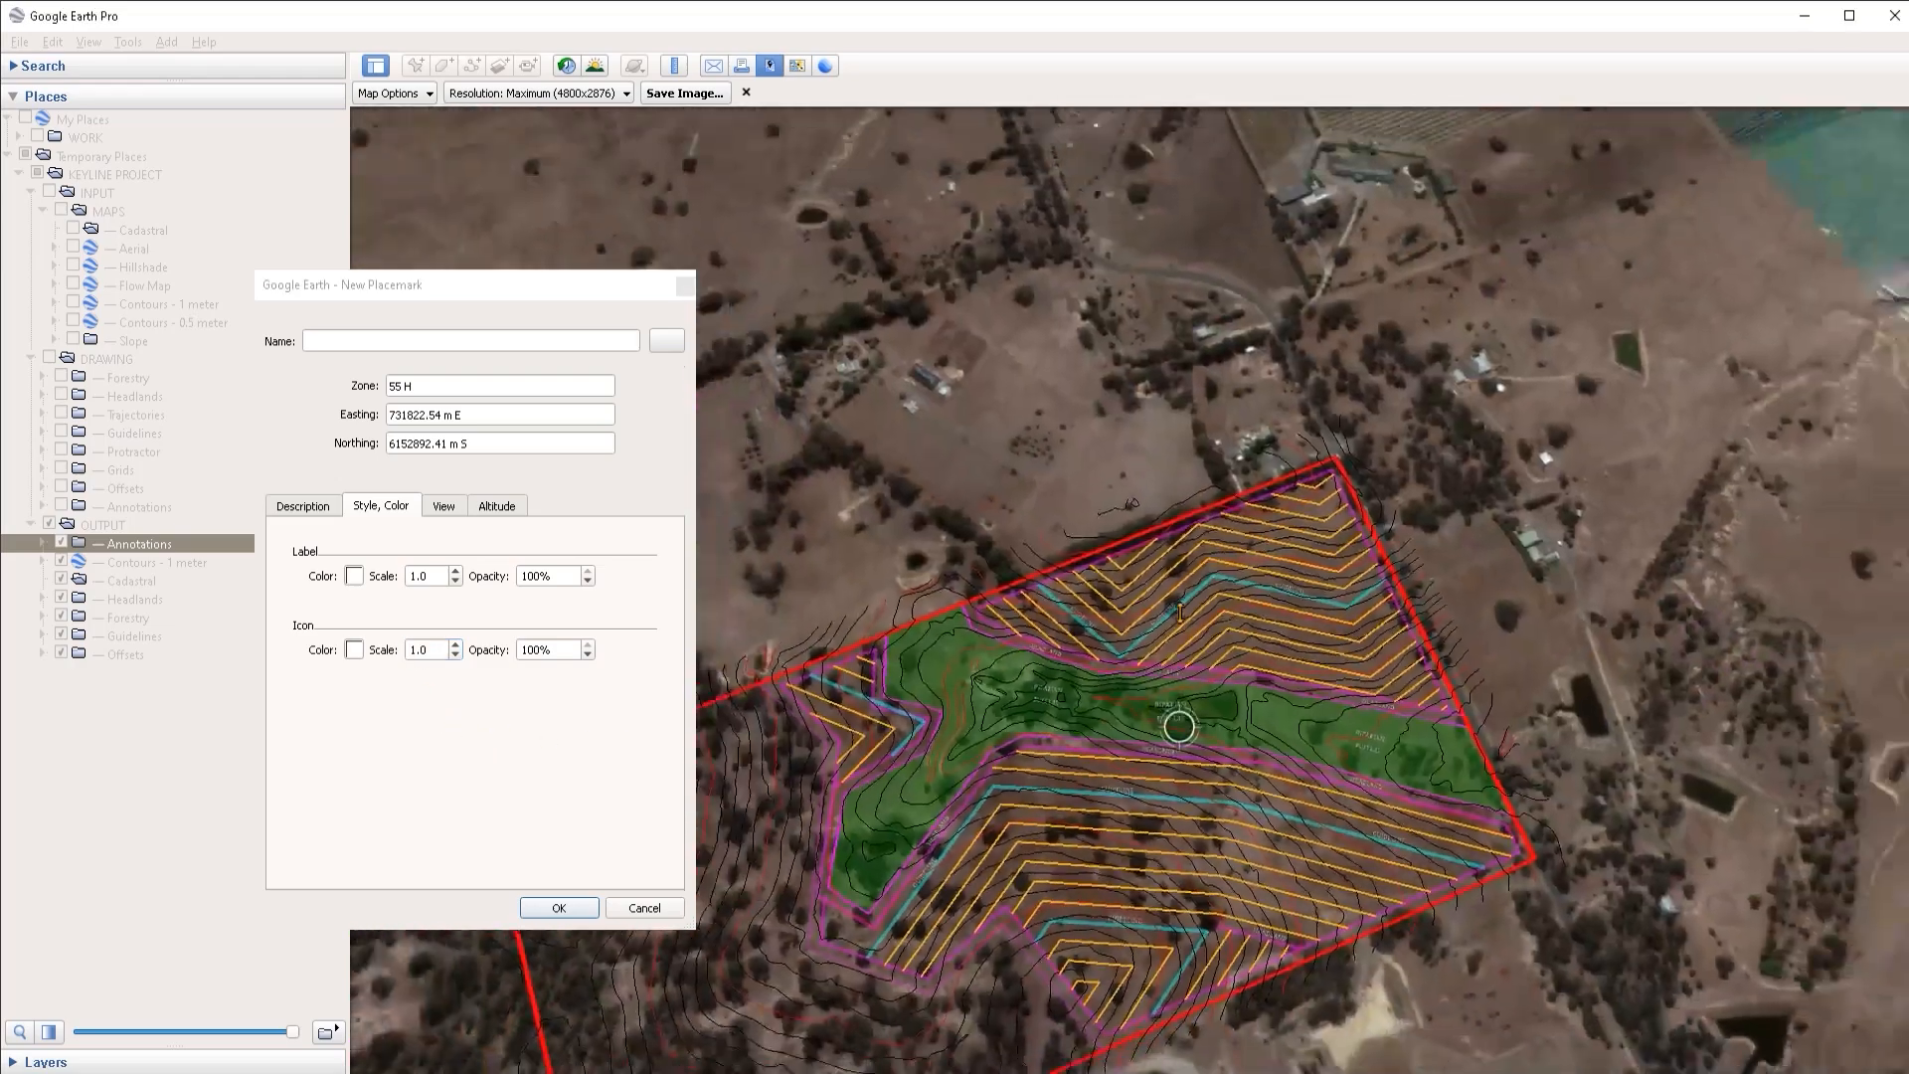
right_drag(1180, 612, 1167, 1024)
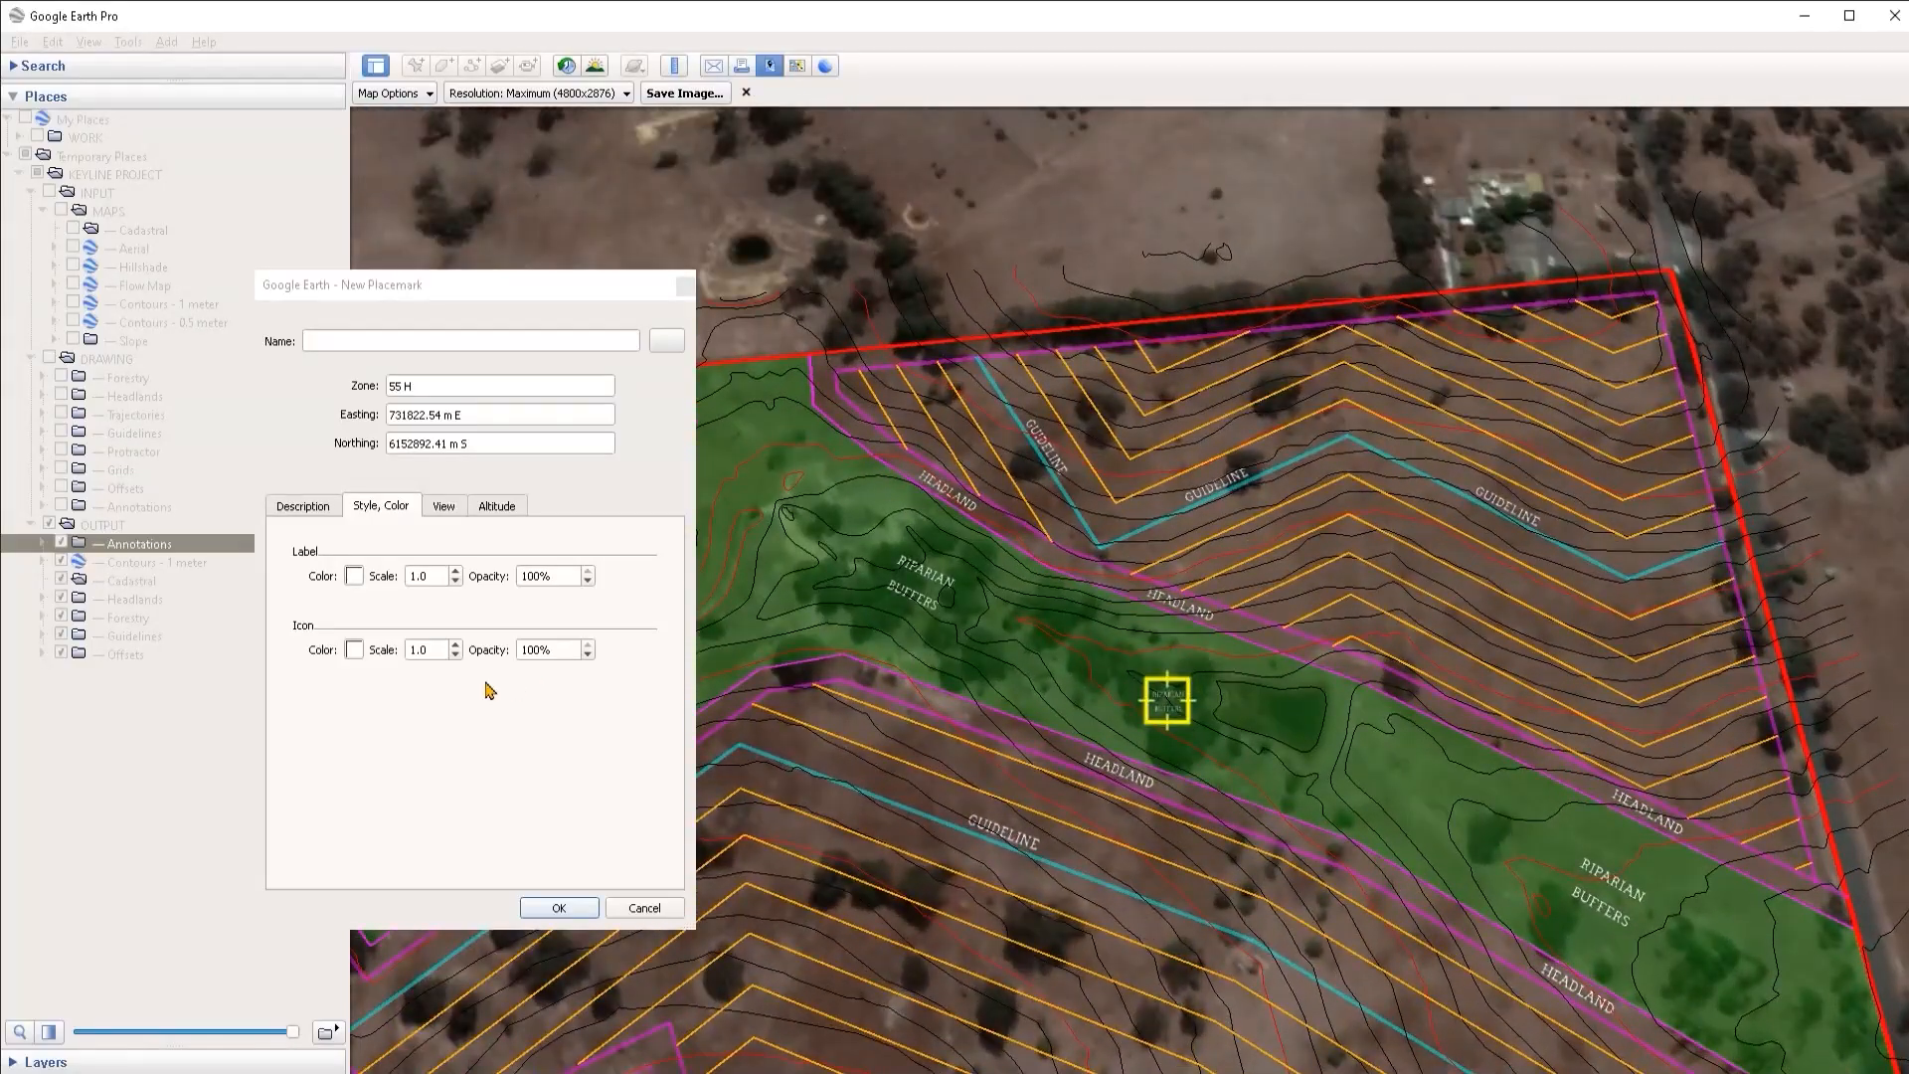
scroll(1278, 846, down, 5)
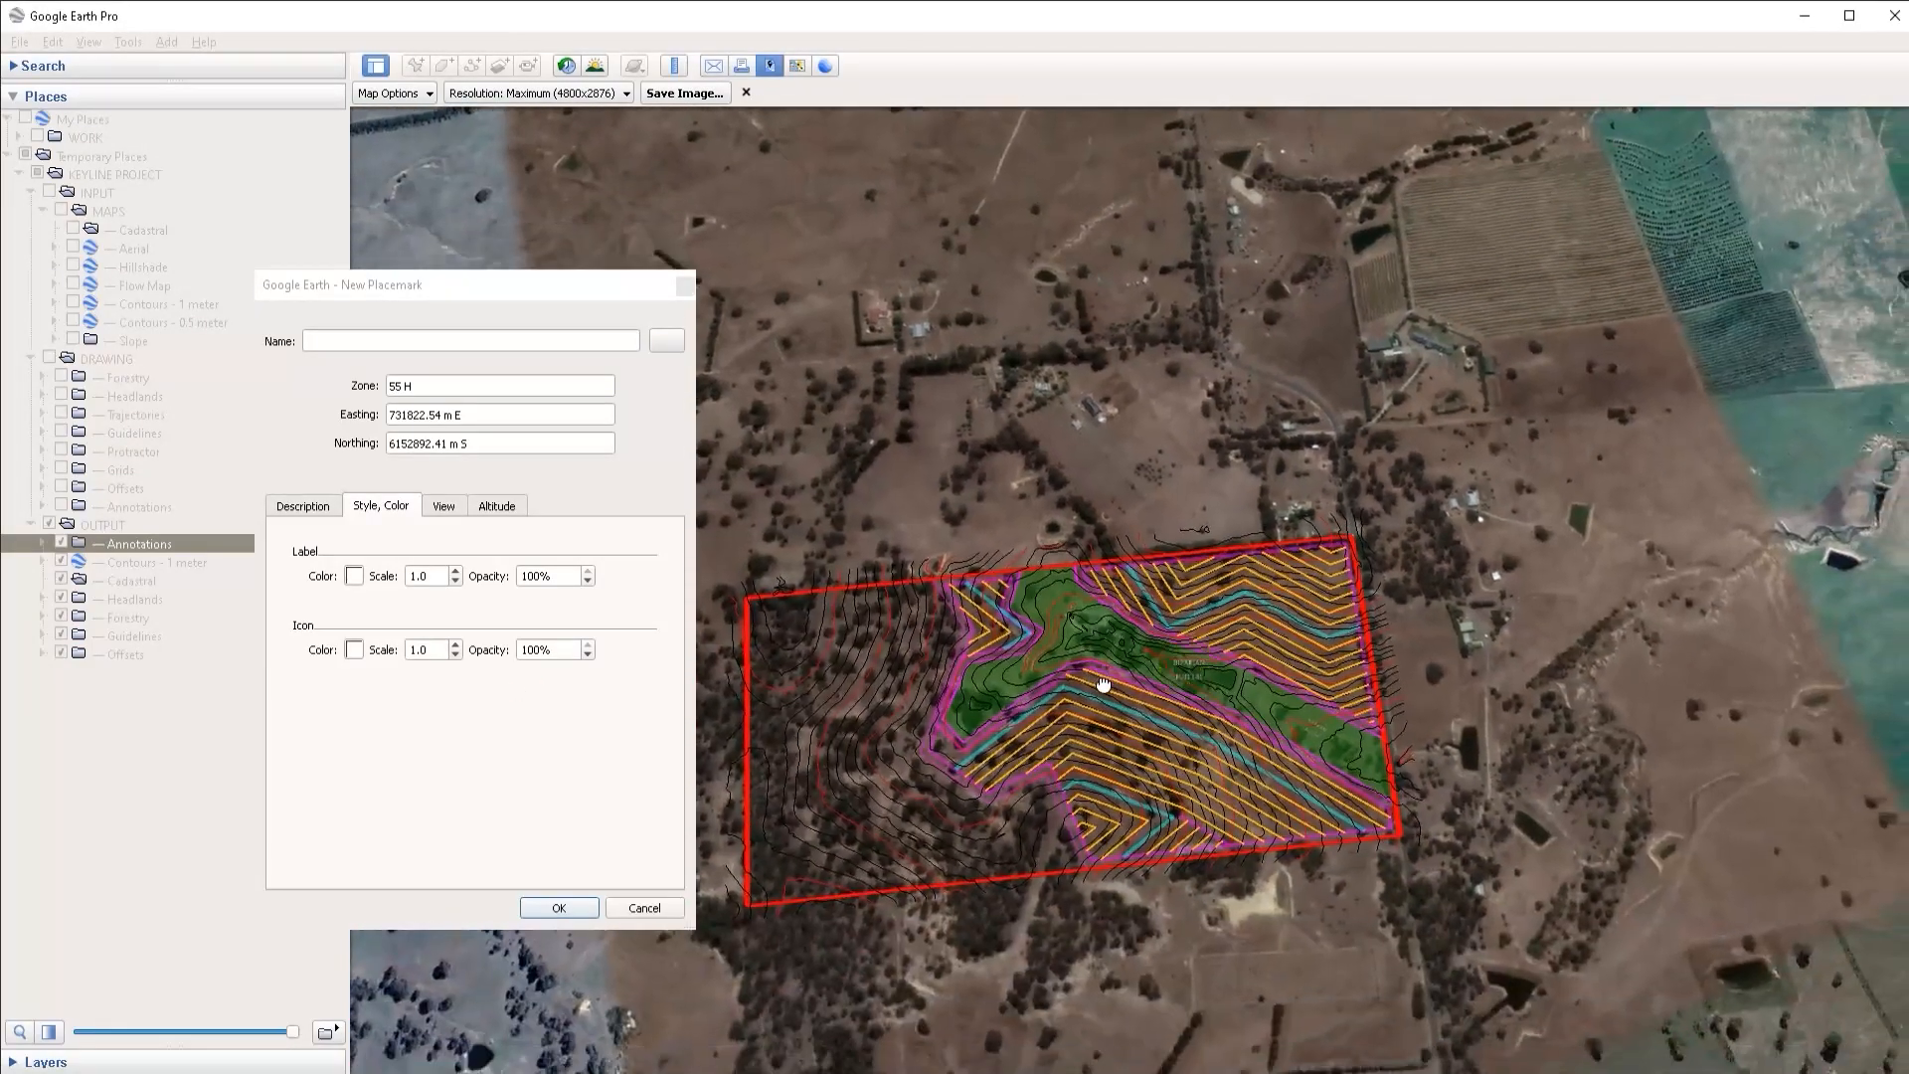
mouse_move(1171, 816)
middle_down()
mouse_move(1136, 690)
mouse_move(963, 639)
middle_up()
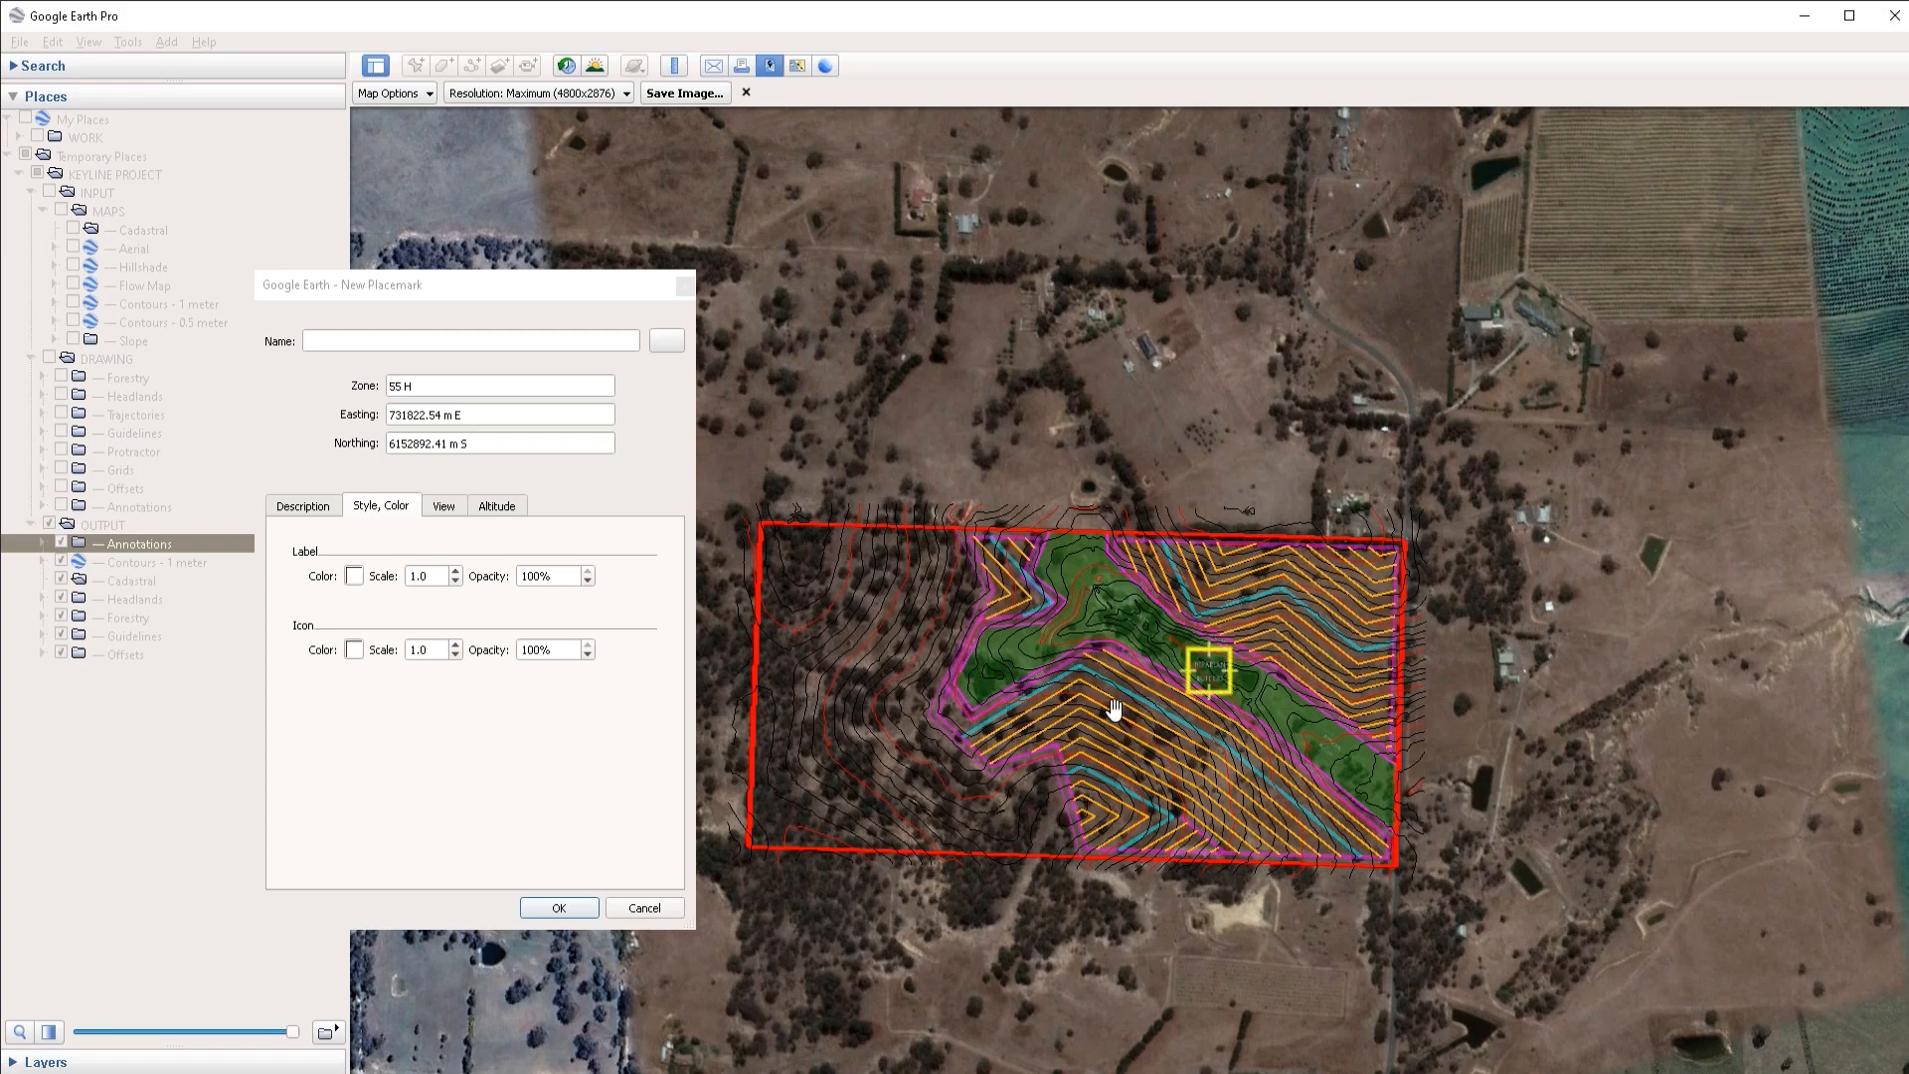
scroll(1193, 705, up, 3)
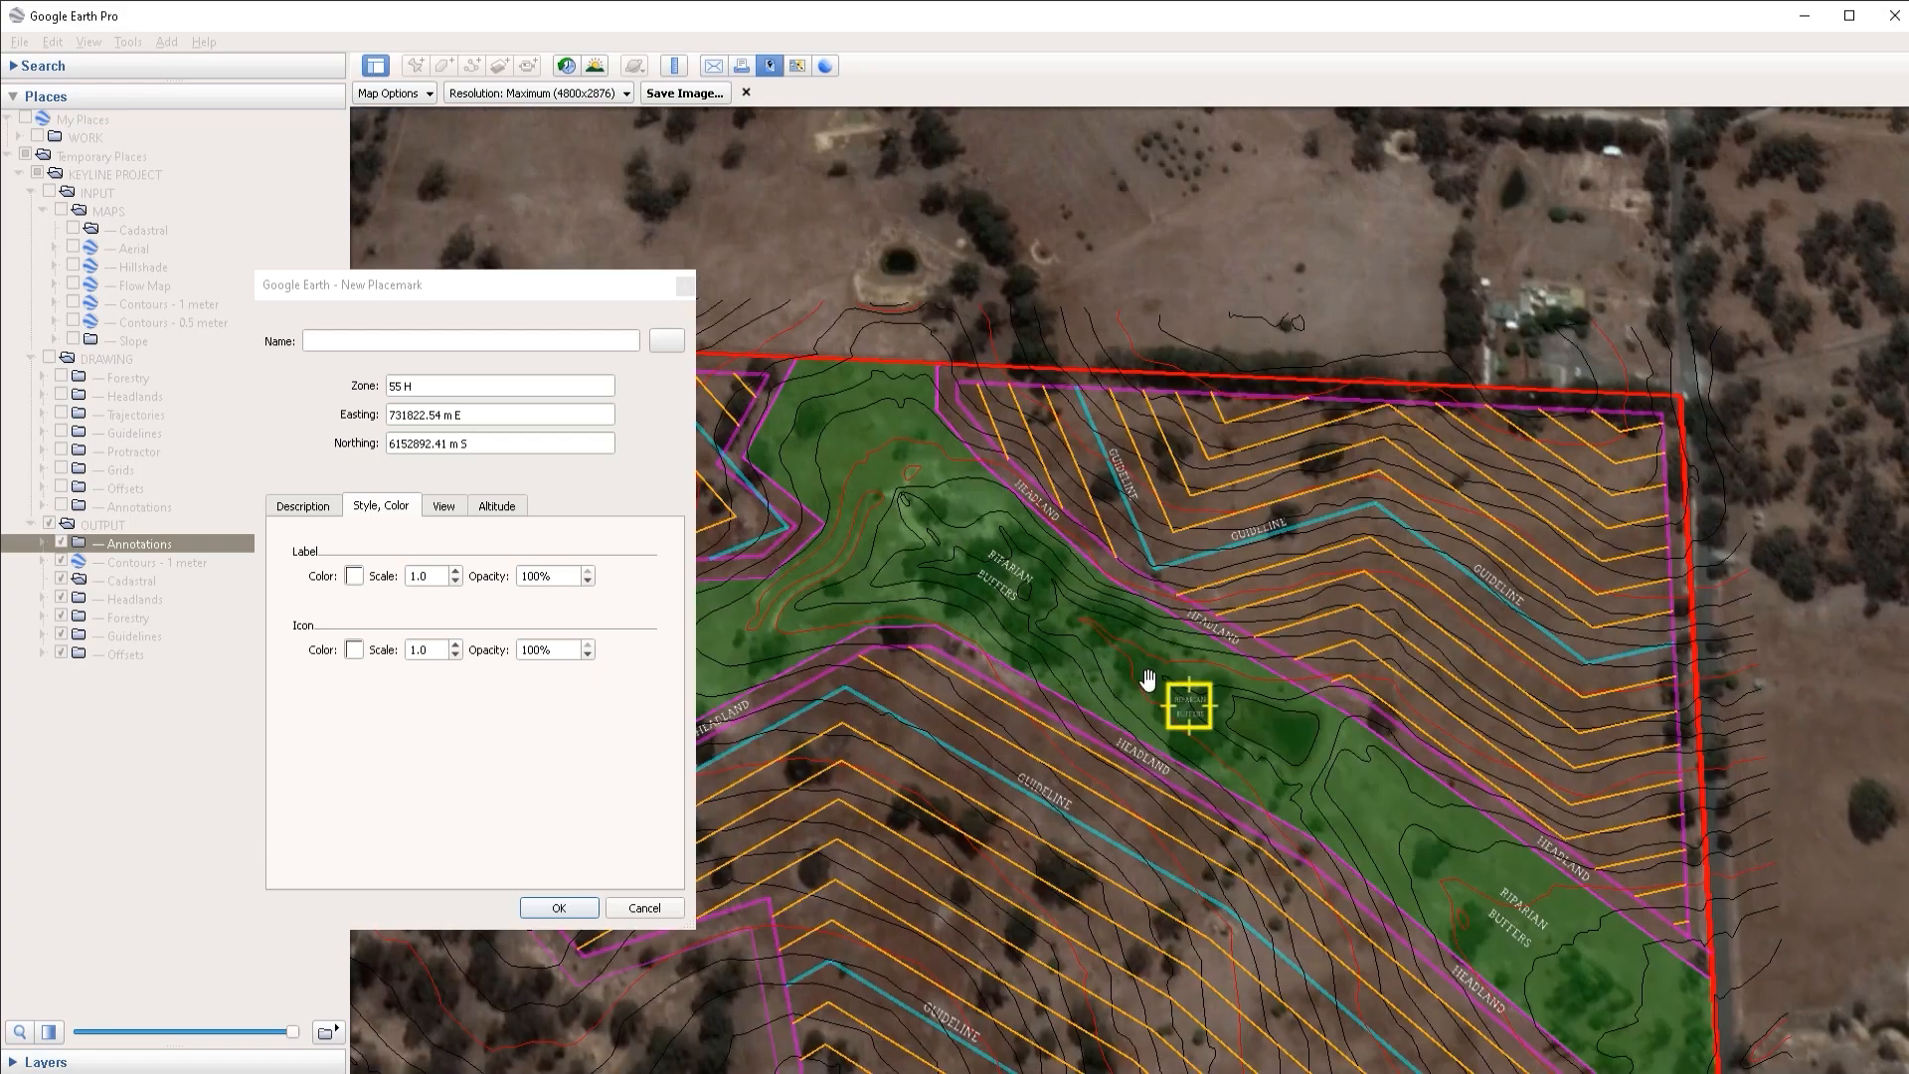